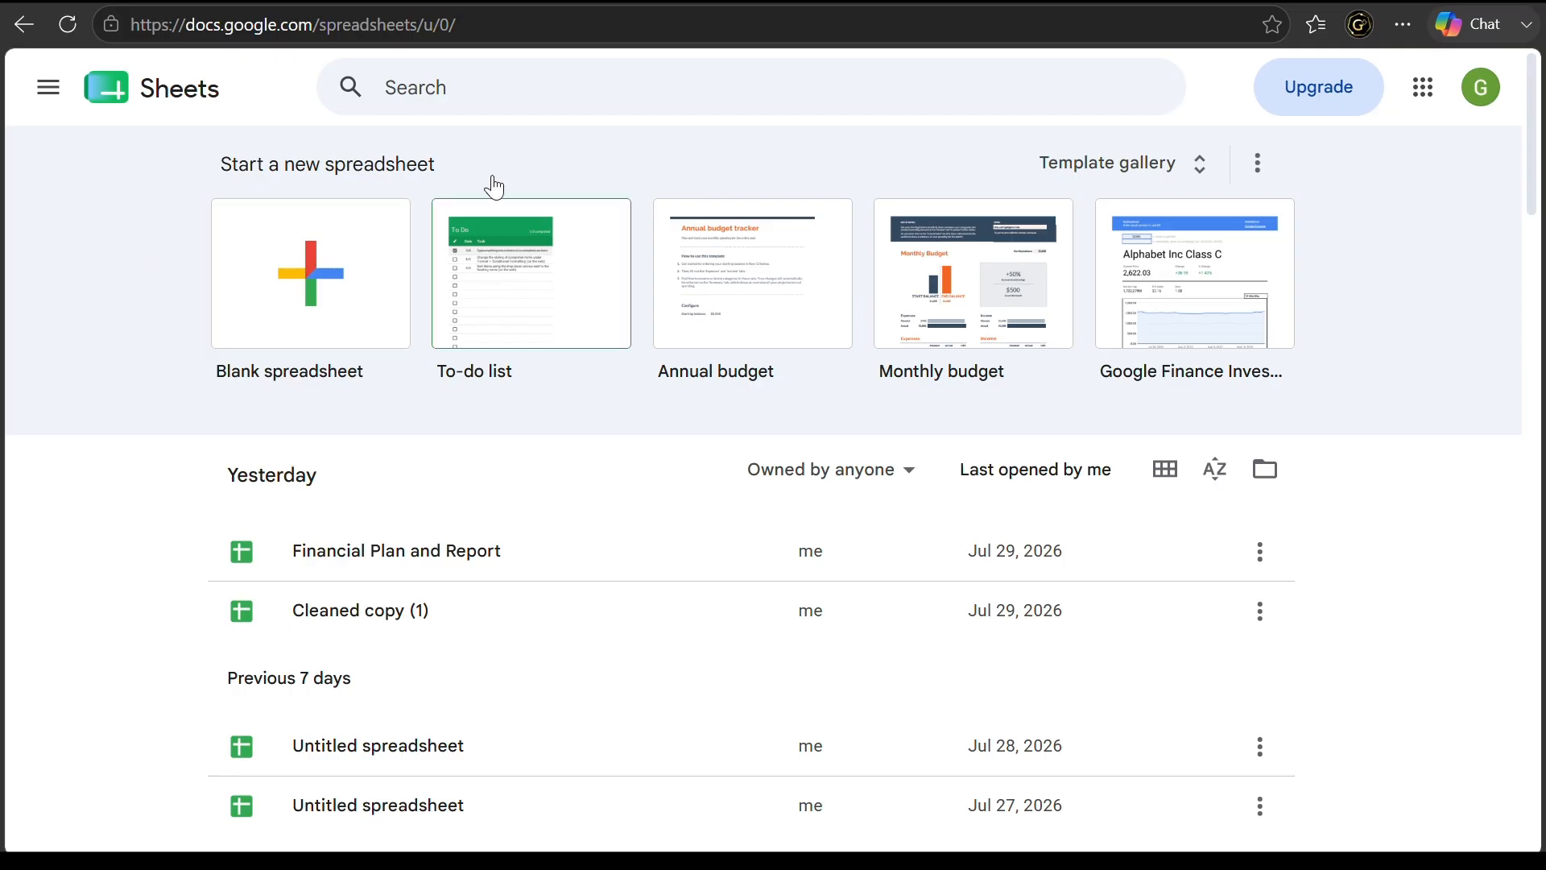
Open the Google Sheets home page, create a blank spreadsheet and close the Tables suggestions
{"action": "left_click", "coordinate": [476, 30]}
{"action": "type", "text": "doc"}
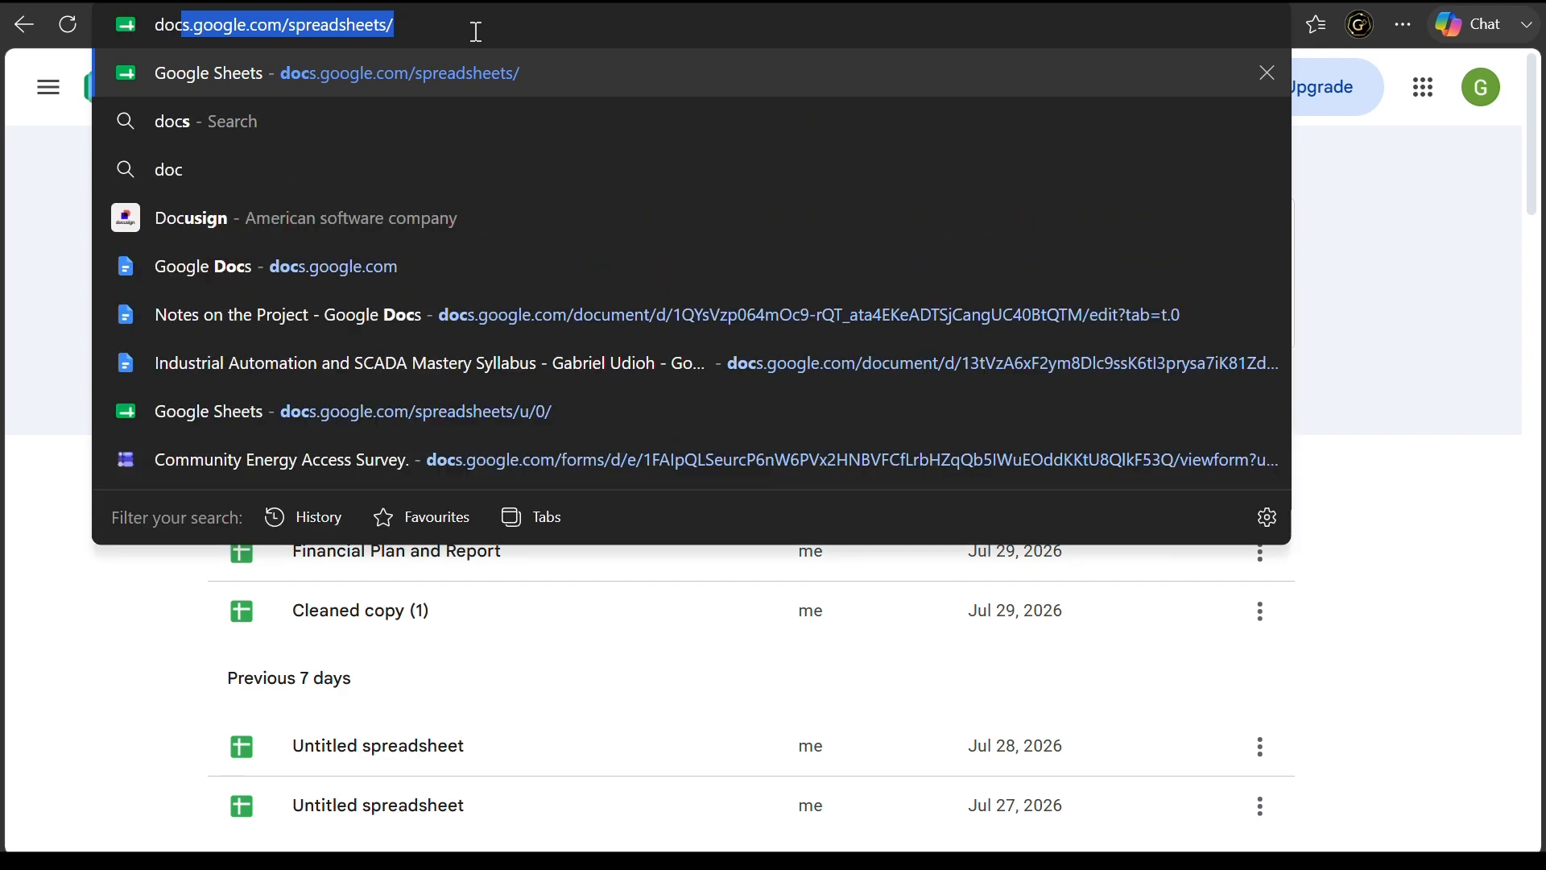
{"action": "key", "text": "Return"}
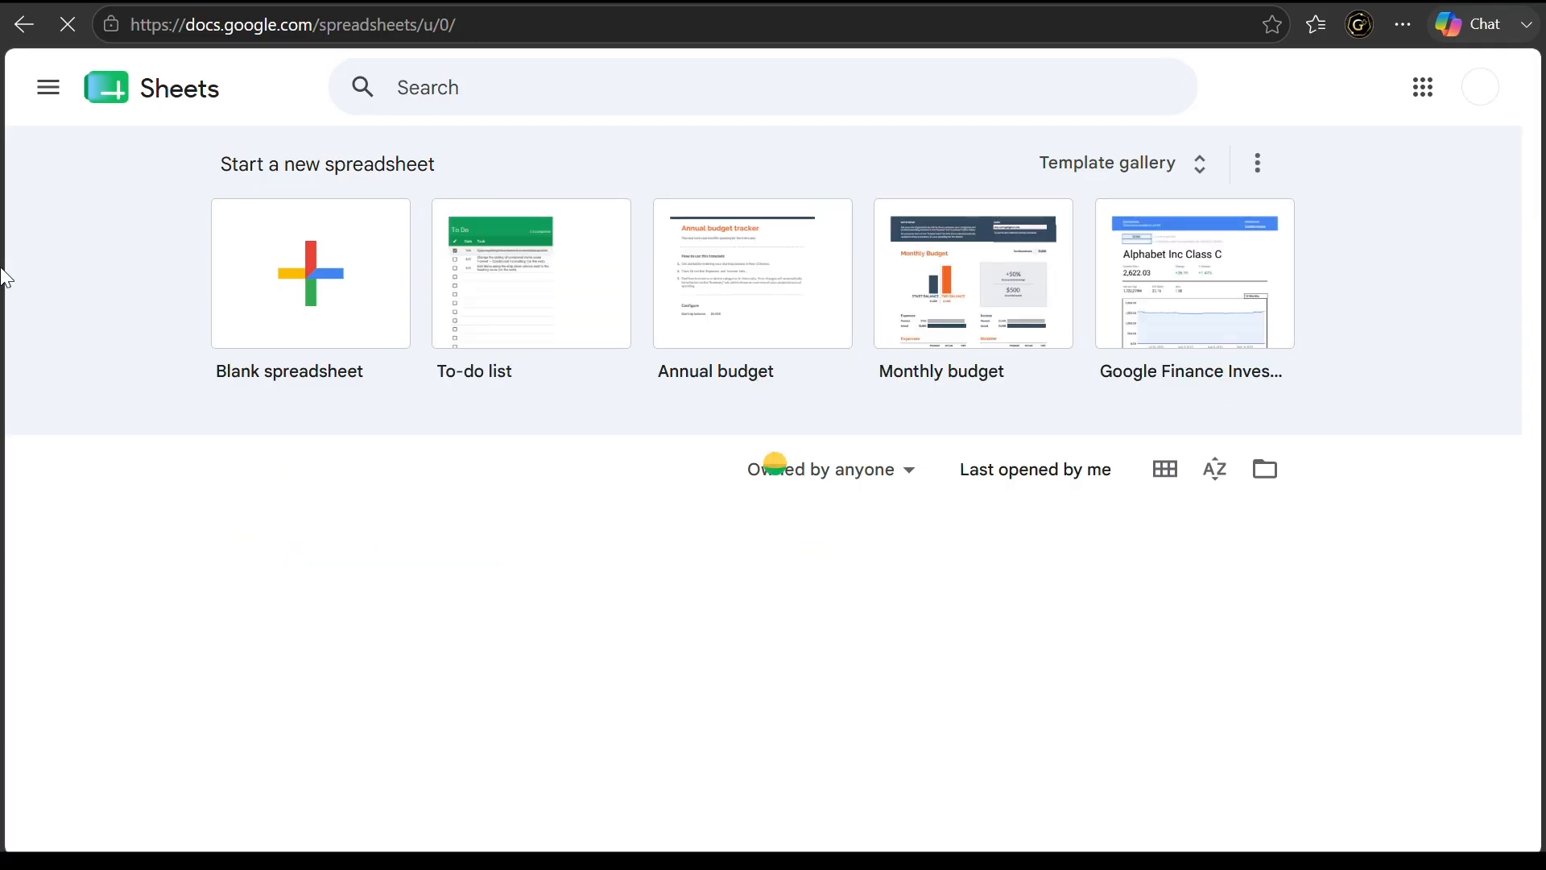
{"action": "left_click", "coordinate": [312, 282]}
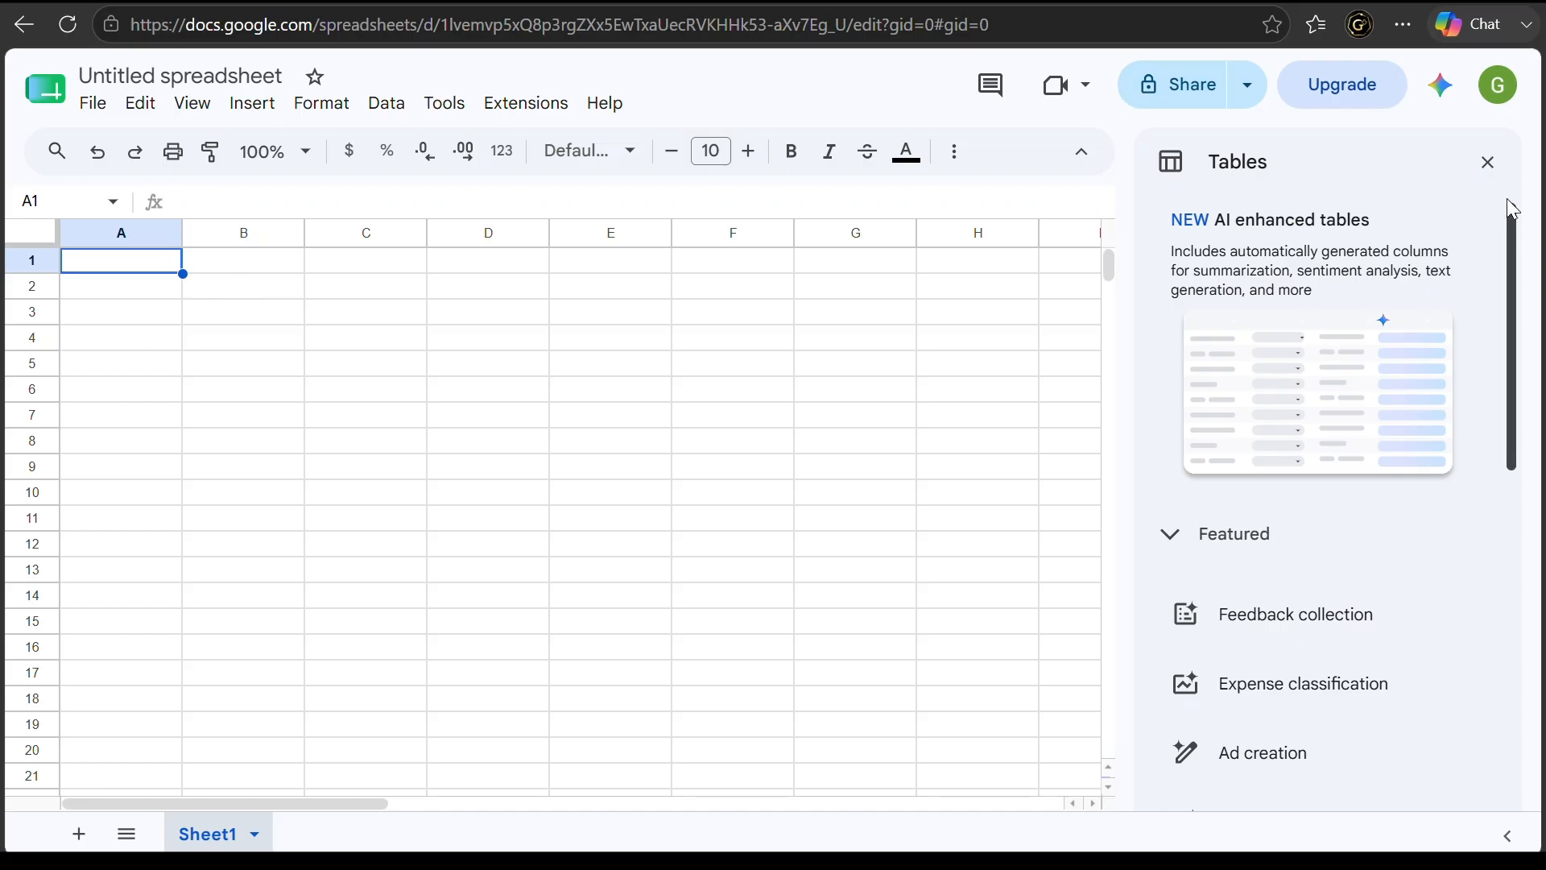
{"action": "left_click", "coordinate": [1489, 165]}
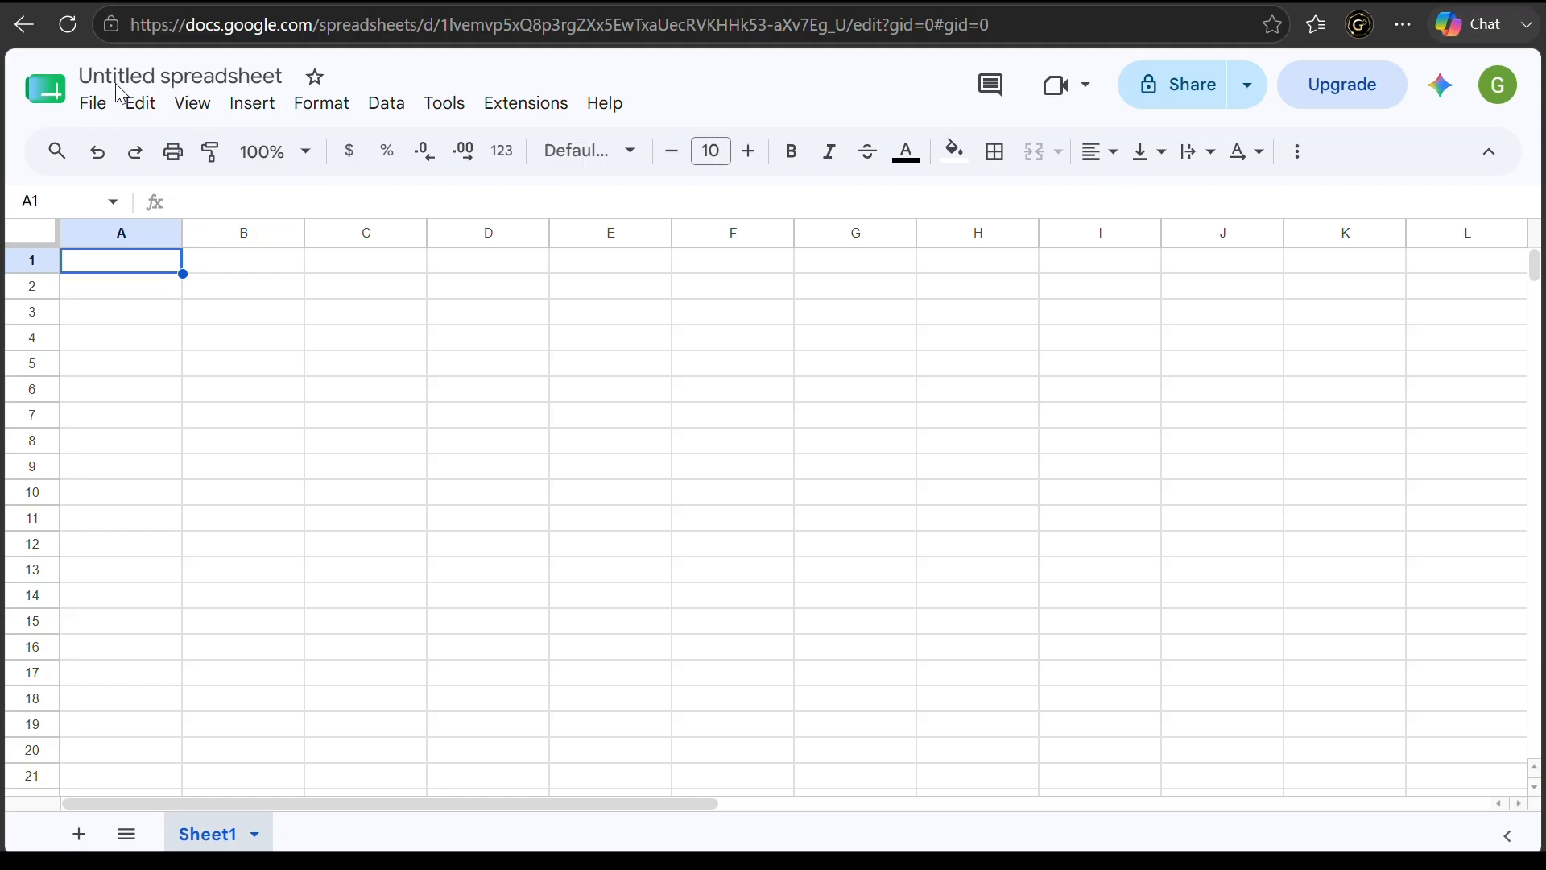
Import tradeflow_ch5_sample from the Downloads folder, replacing the spreadsheet, with automatic separator detection and text conversion enabled
{"action": "left_click", "coordinate": [101, 108]}
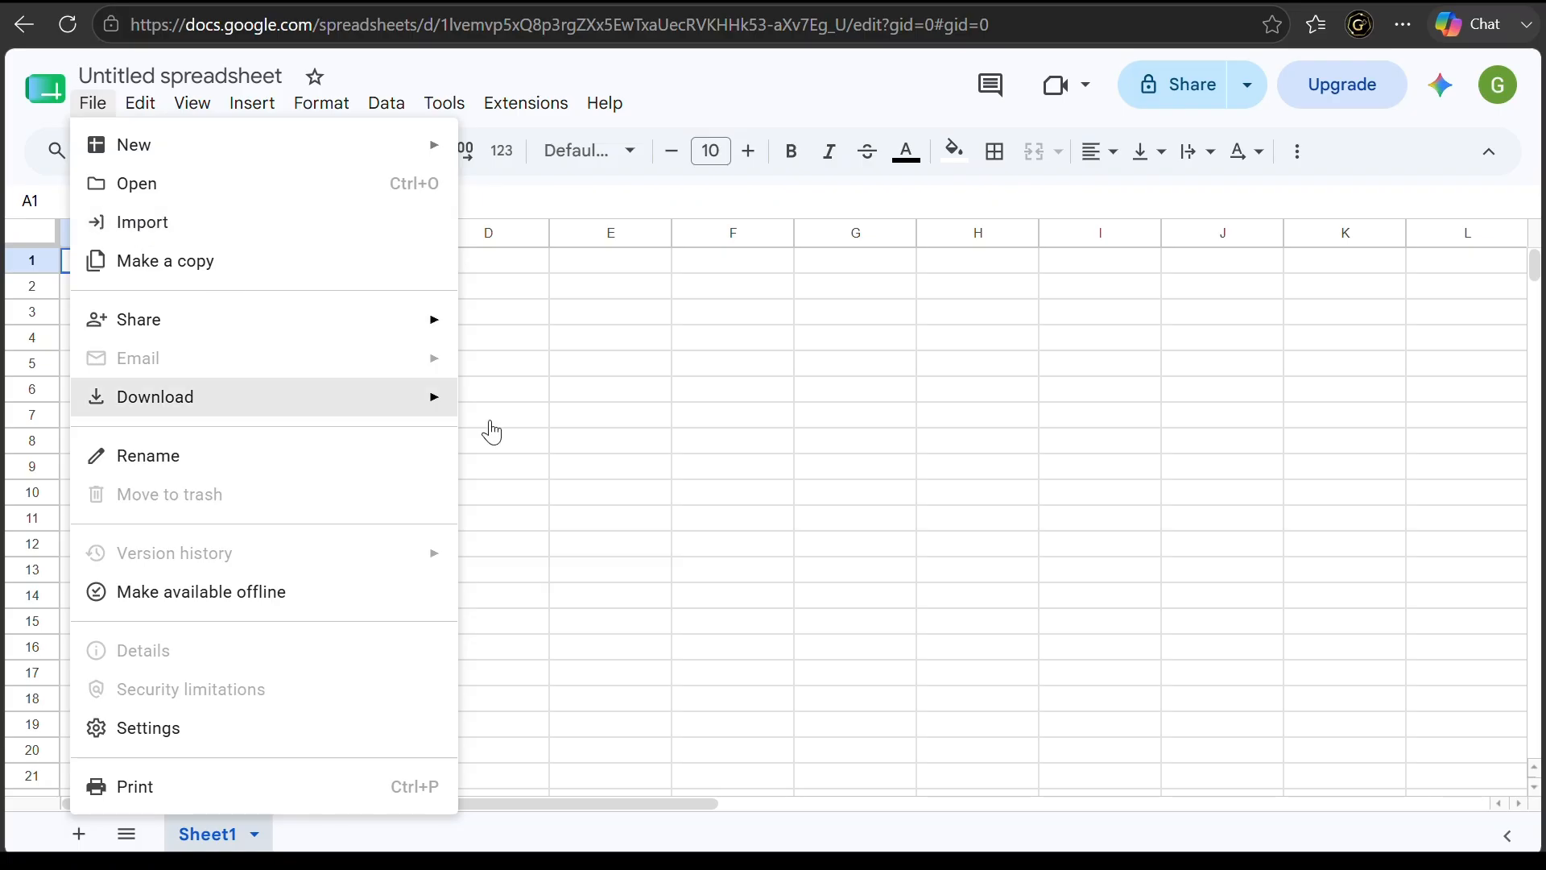
{"action": "left_click", "coordinate": [704, 569]}
{"action": "left_click", "coordinate": [93, 104]}
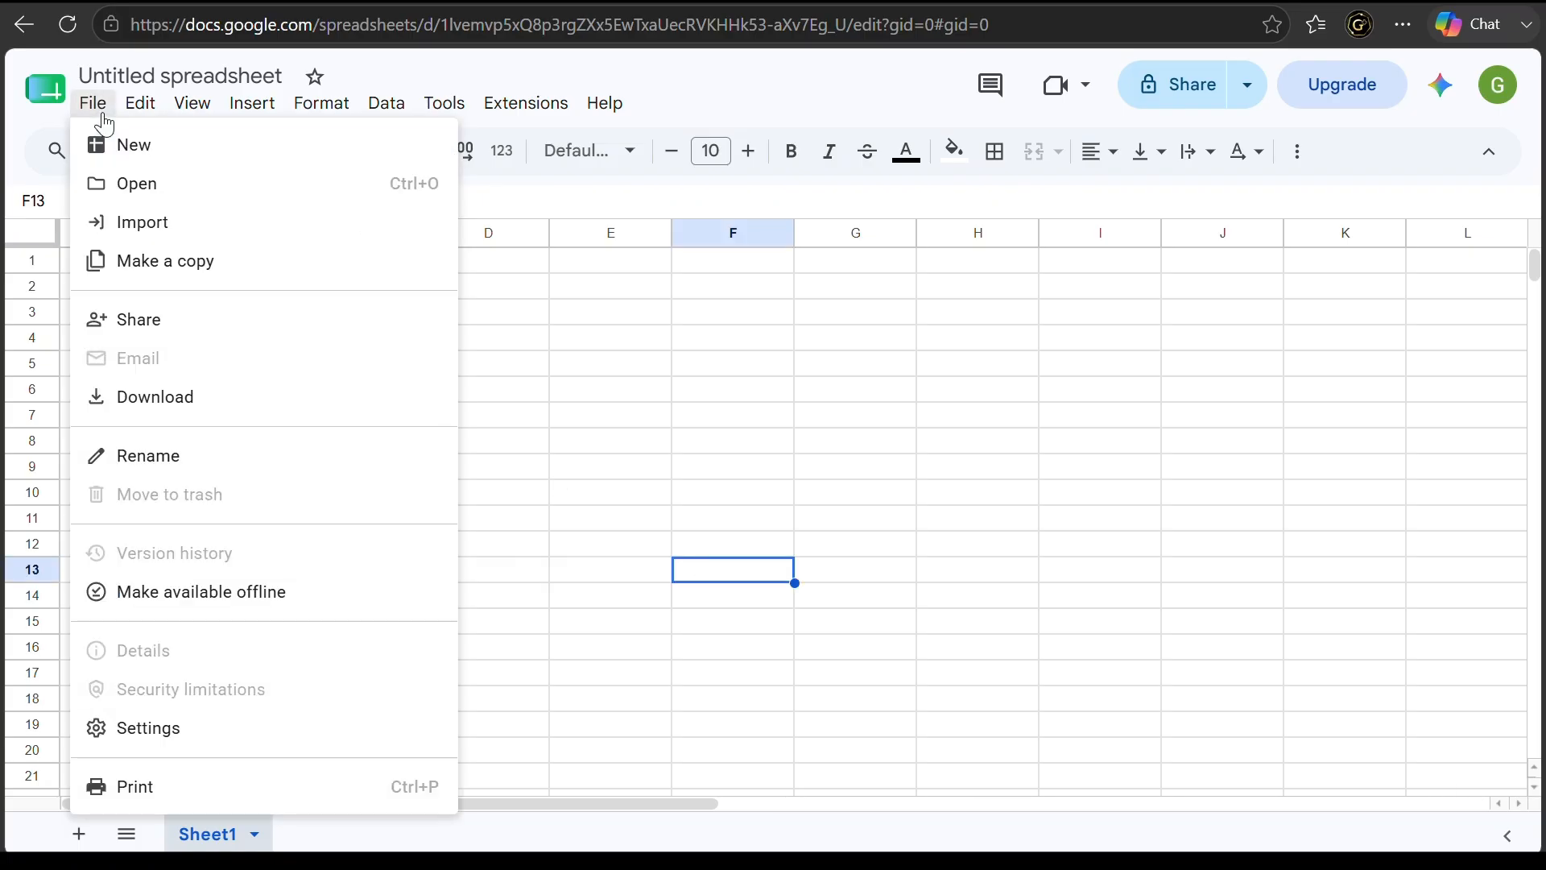
{"action": "left_click", "coordinate": [151, 219]}
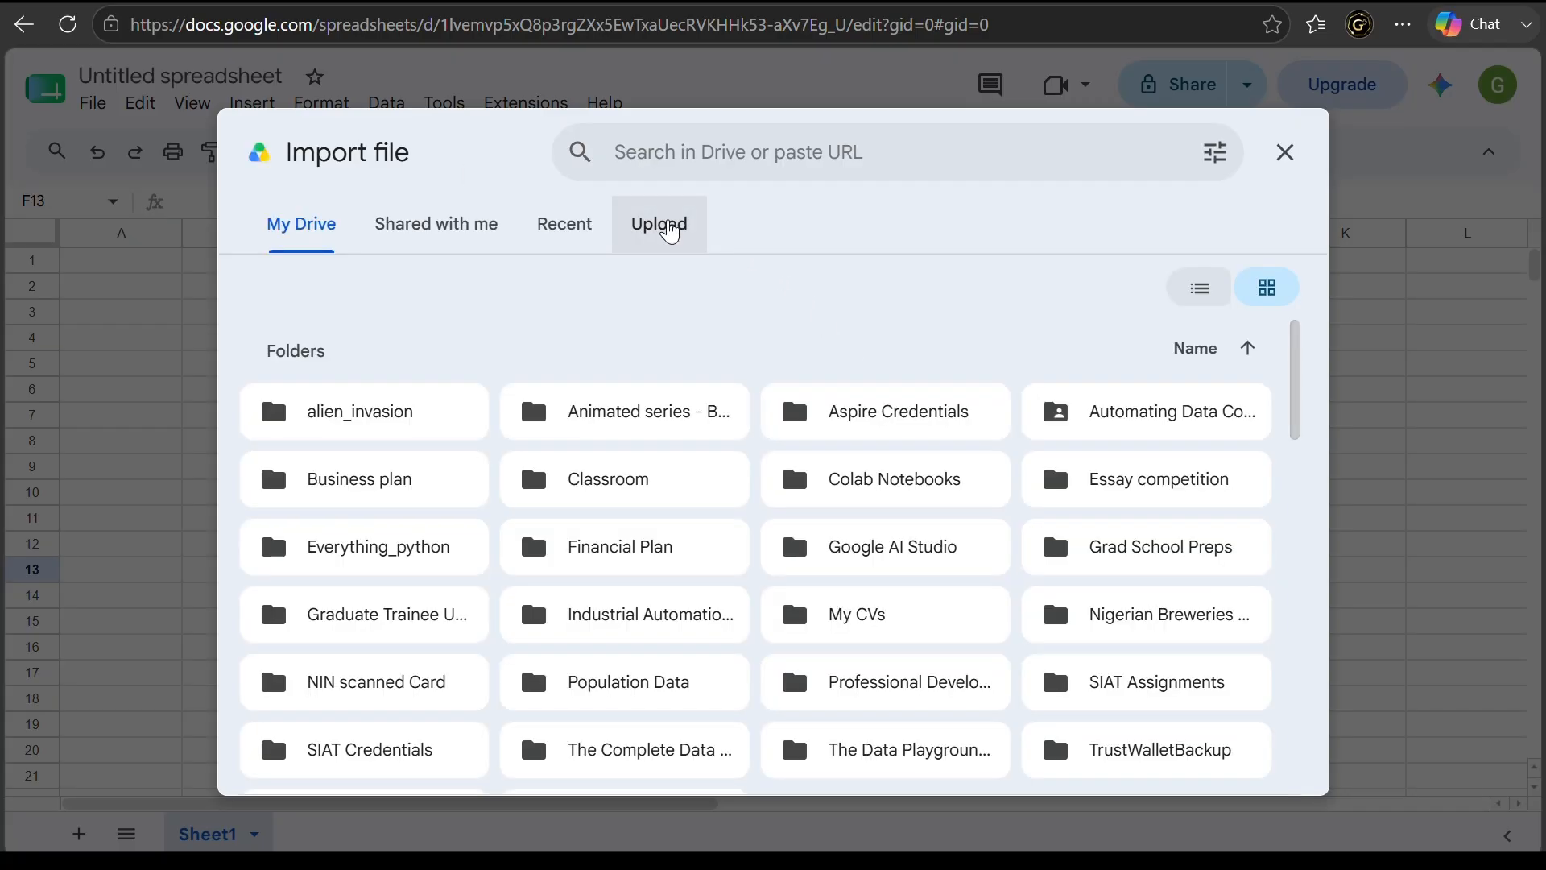
{"action": "left_click", "coordinate": [669, 227]}
{"action": "left_click", "coordinate": [787, 570]}
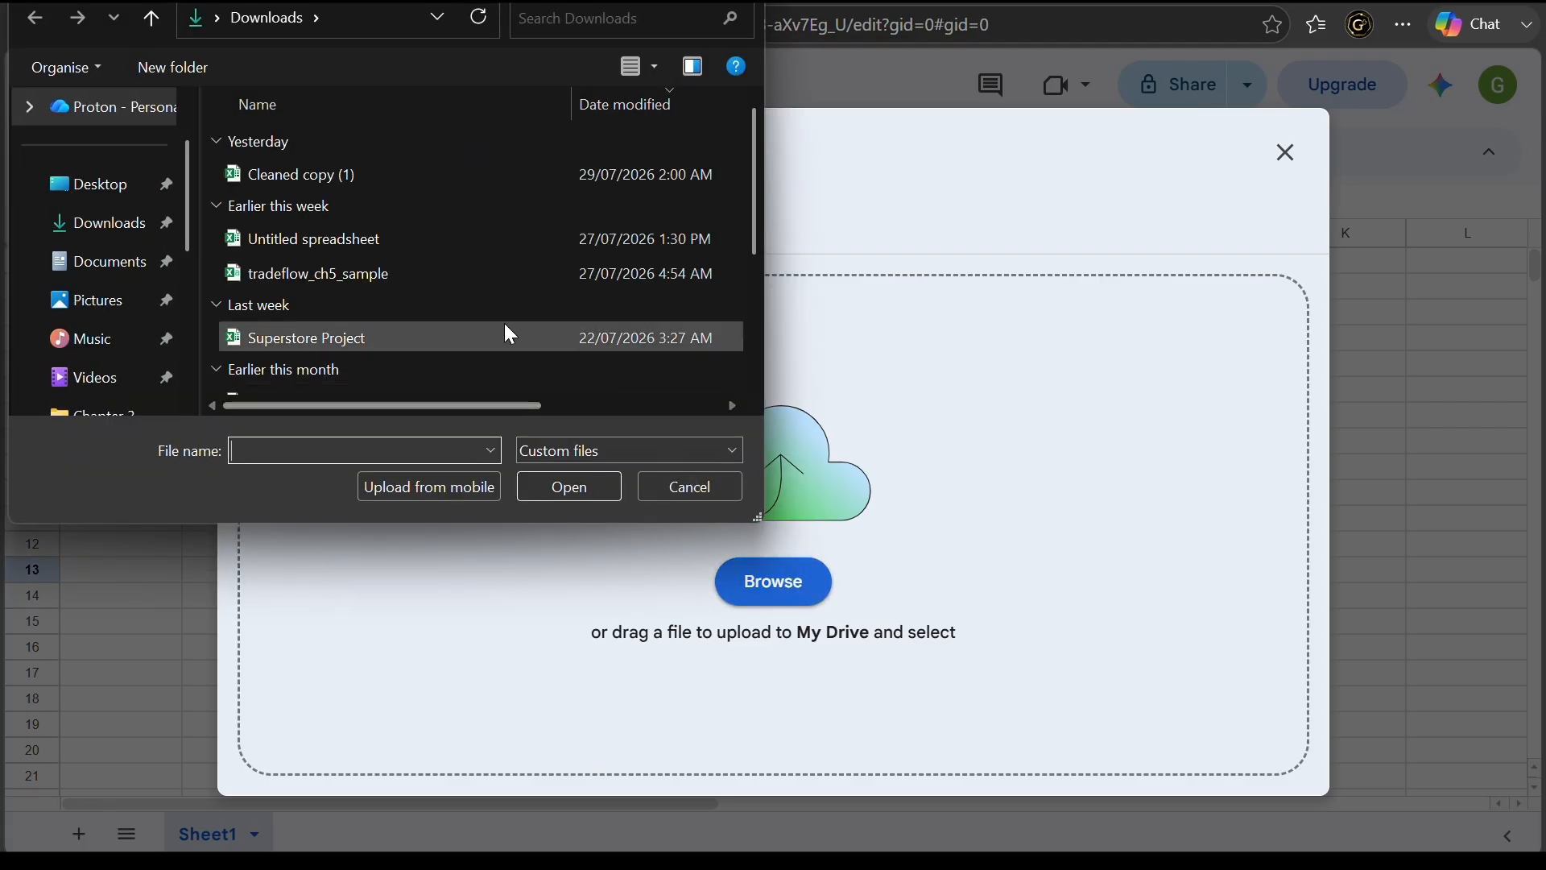
{"action": "left_click", "coordinate": [406, 275]}
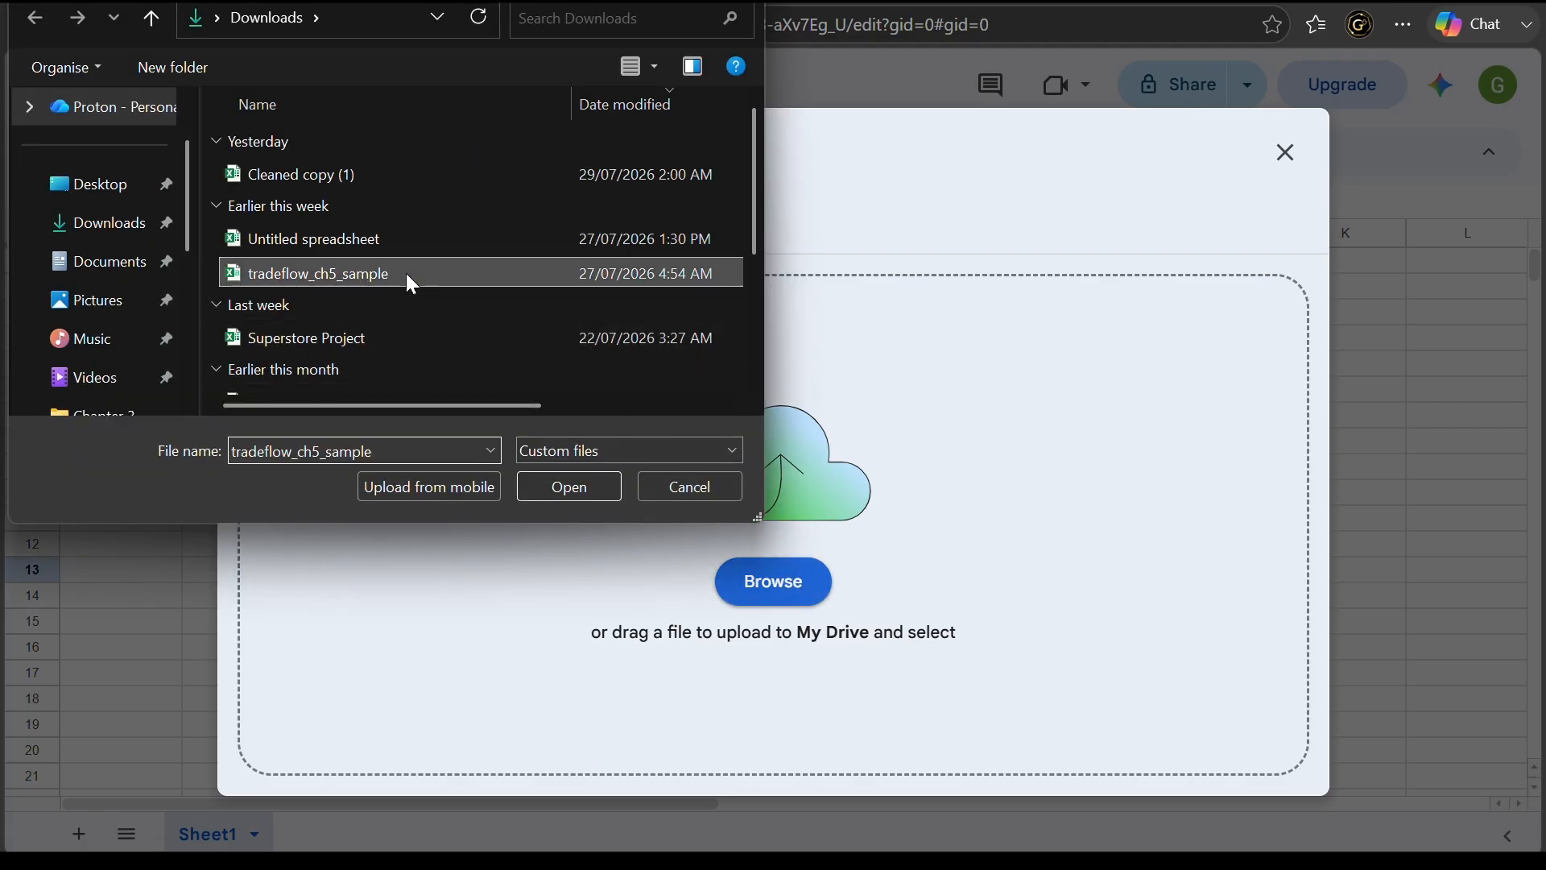
{"action": "left_click", "coordinate": [582, 487]}
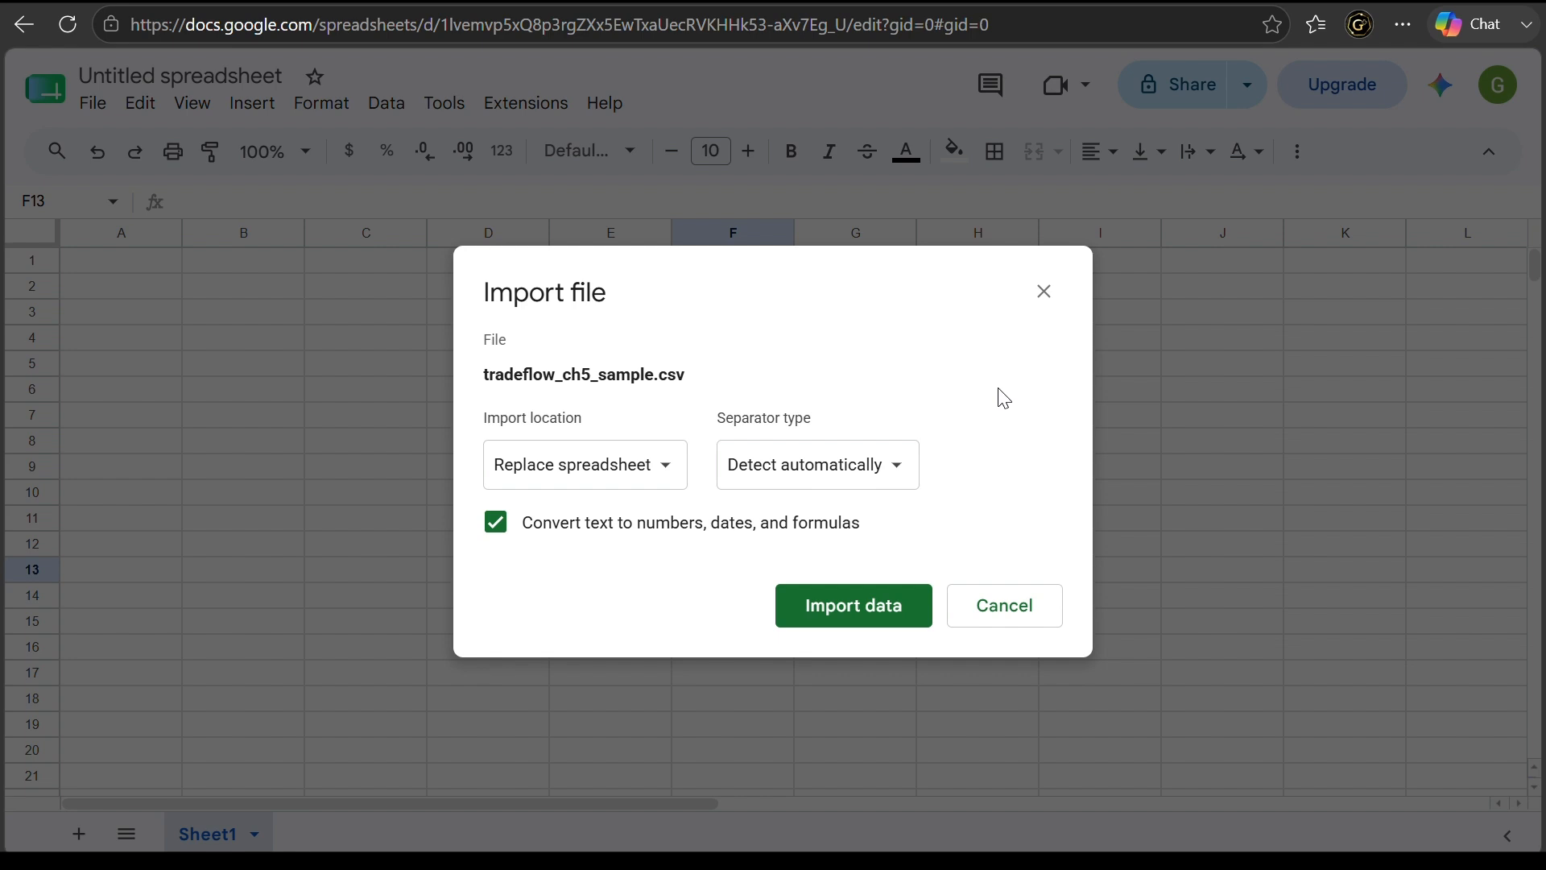
{"action": "left_click", "coordinate": [877, 606]}
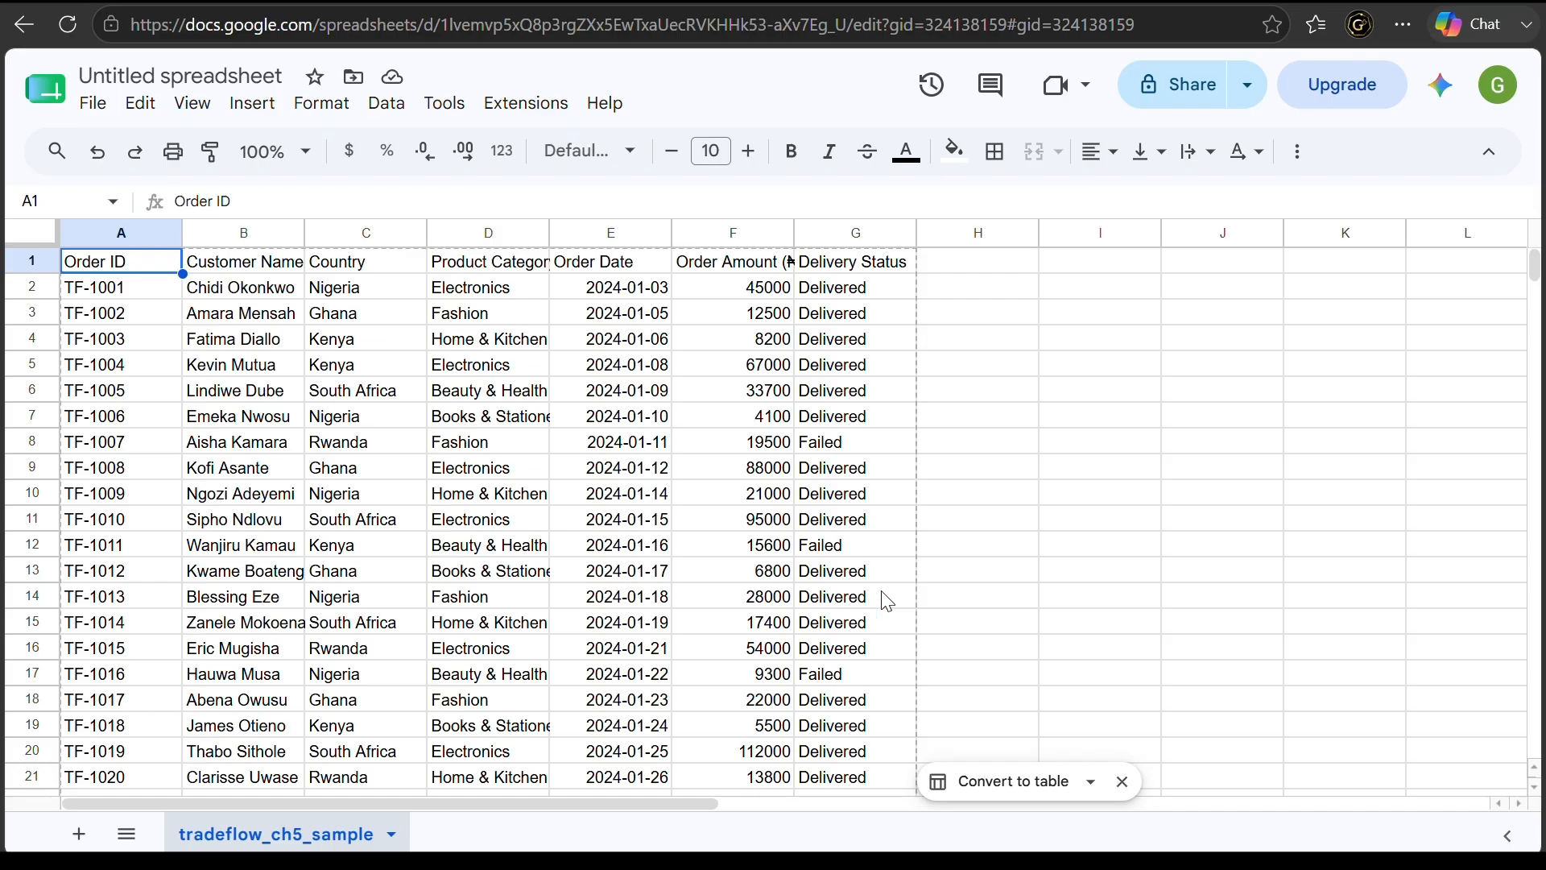
Examine the imported order data from the header row down to the last record and back
{"action": "scroll", "coordinate": [1045, 570], "scroll_direction": "down", "scroll_amount": 8}
{"action": "scroll", "coordinate": [1051, 574], "scroll_direction": "left", "scroll_amount": 2}
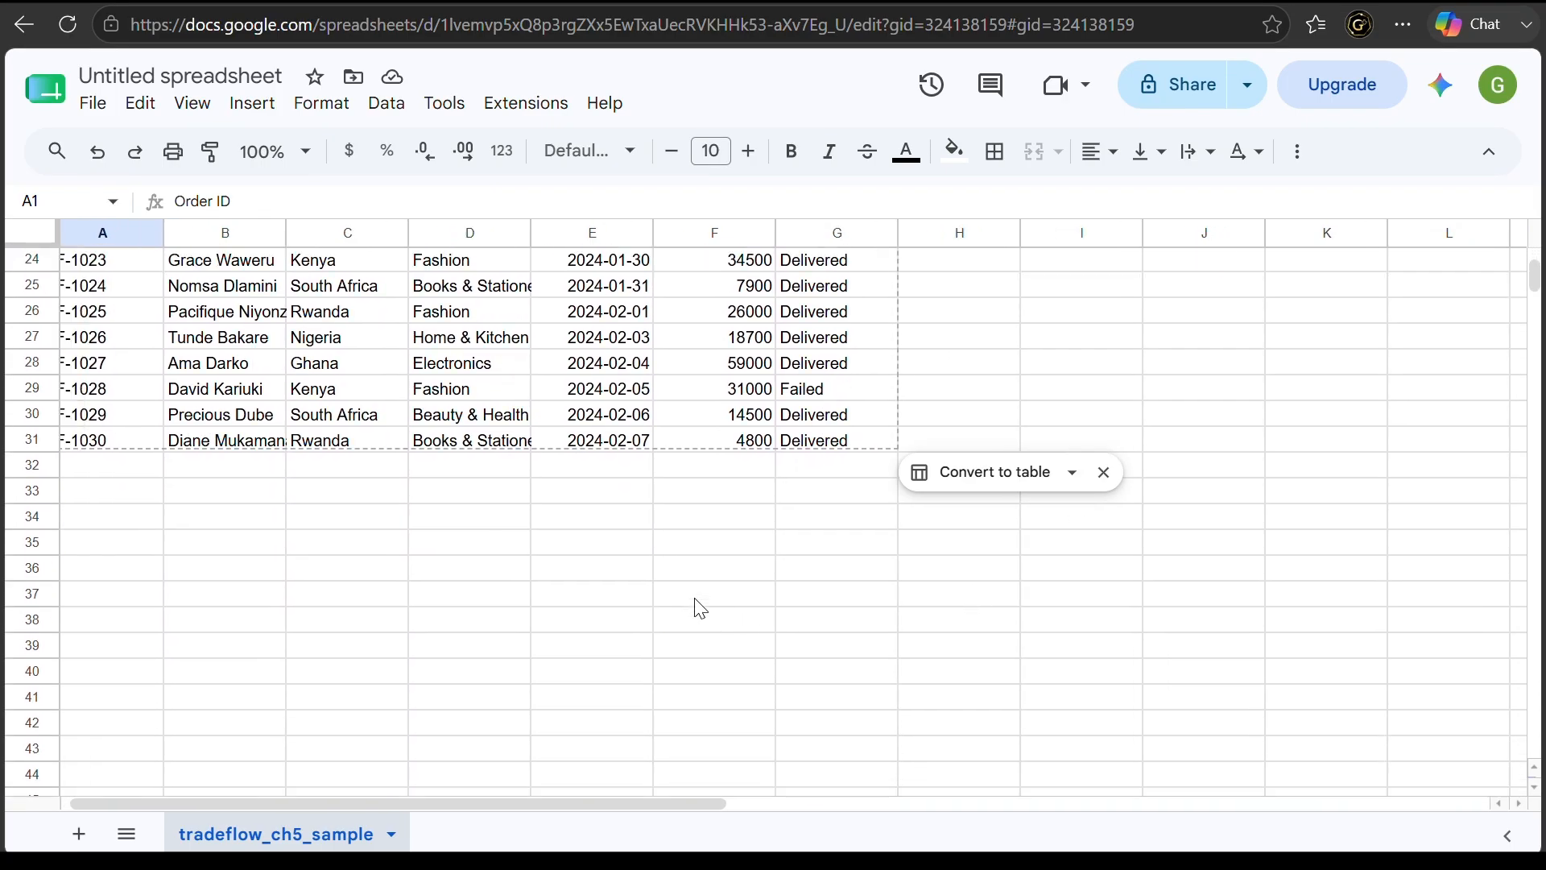
{"action": "scroll", "coordinate": [693, 607], "scroll_direction": "up", "scroll_amount": 1}
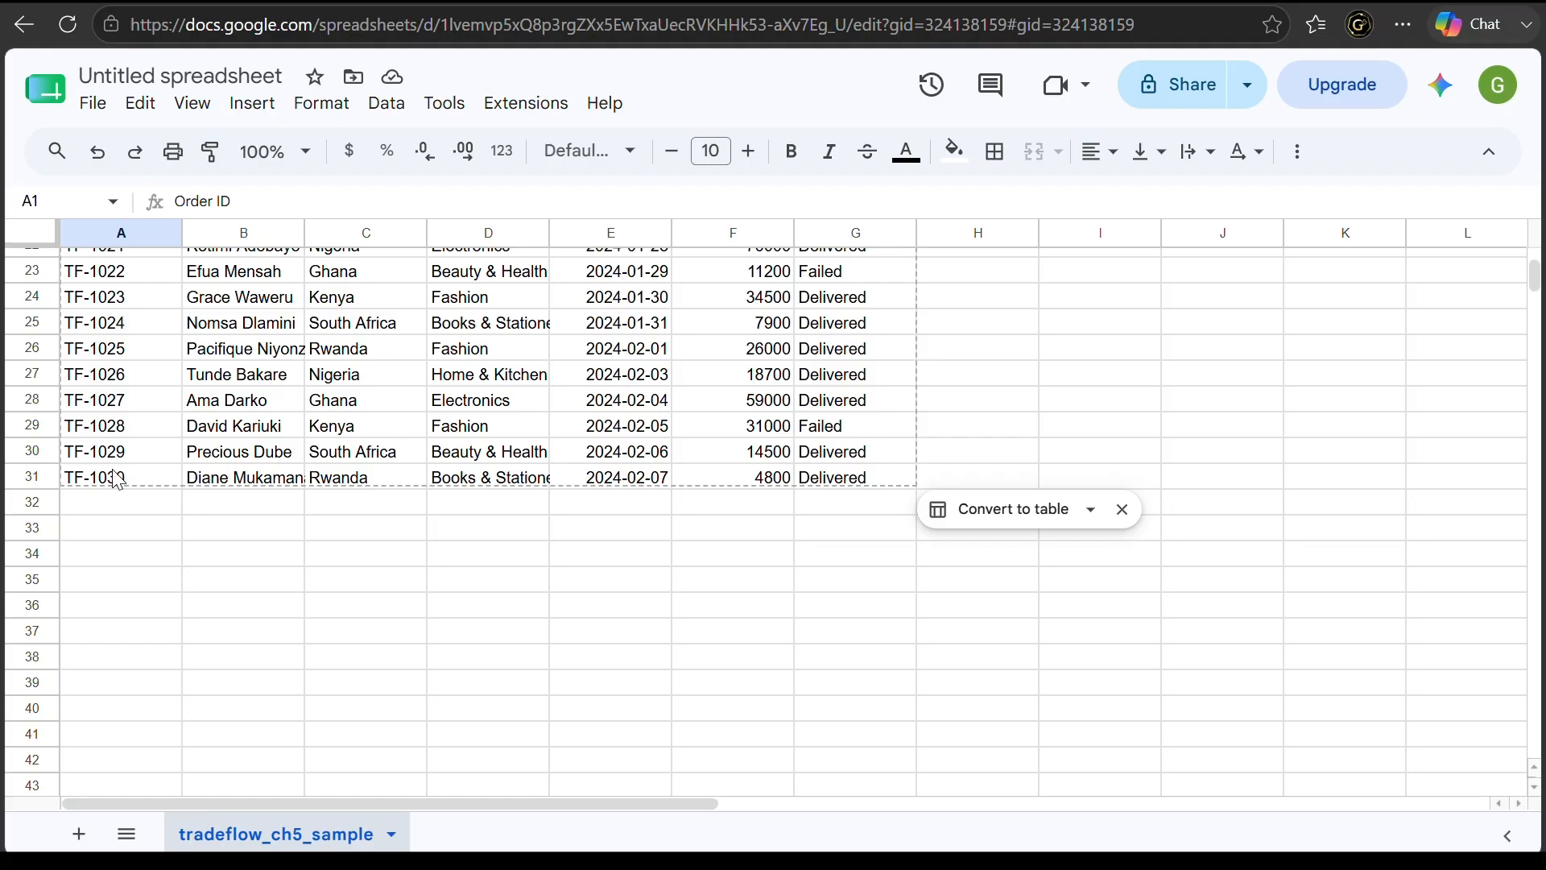
{"action": "scroll", "coordinate": [117, 481], "scroll_direction": "up", "scroll_amount": 5}
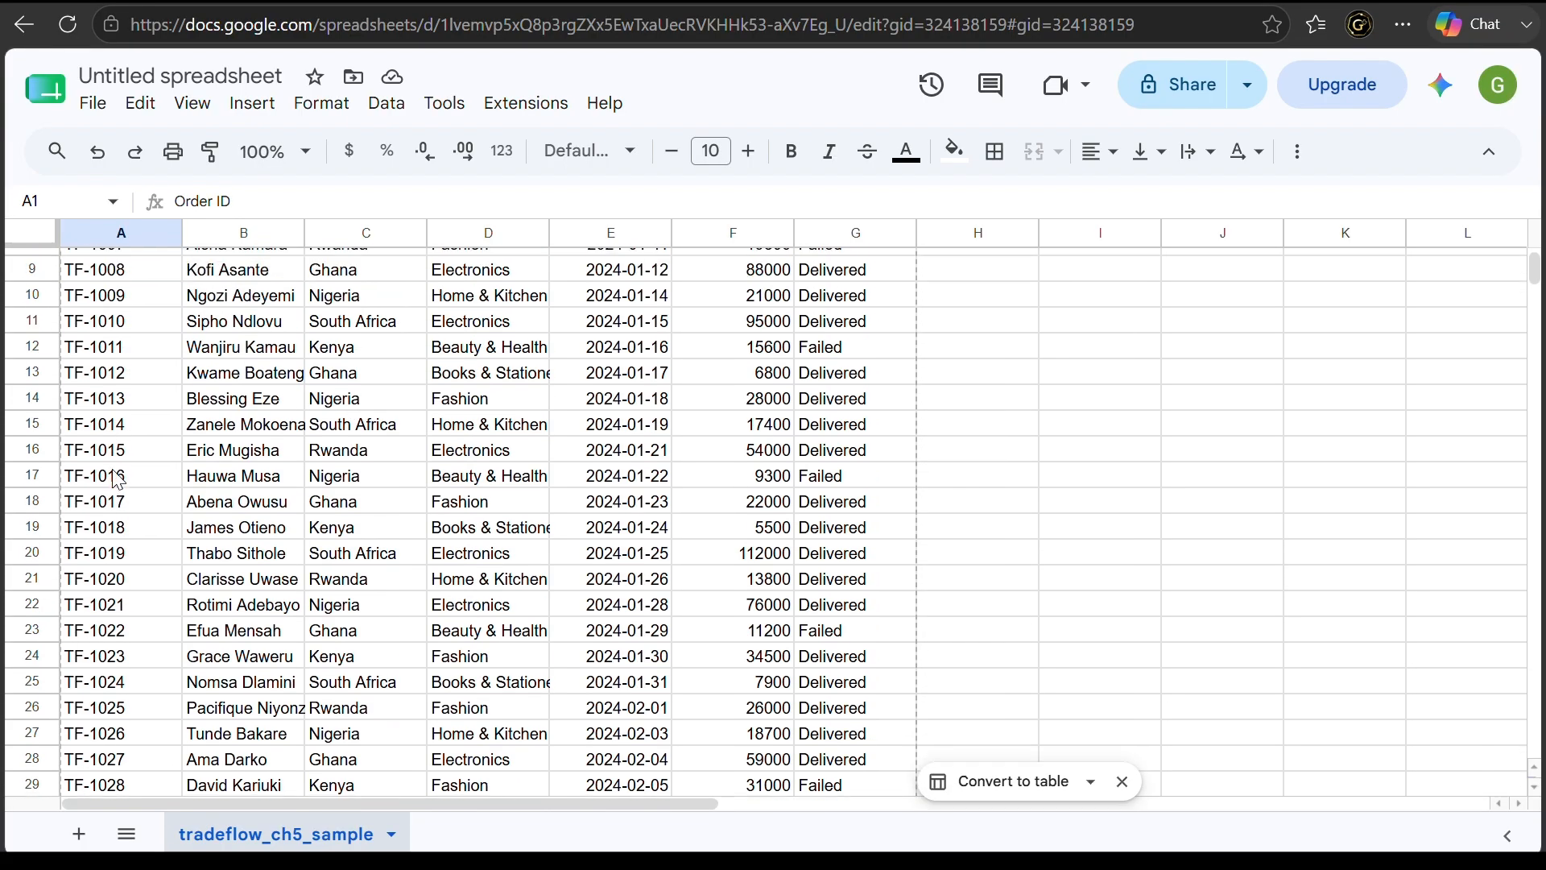
{"action": "scroll", "coordinate": [118, 481], "scroll_direction": "up", "scroll_amount": 2}
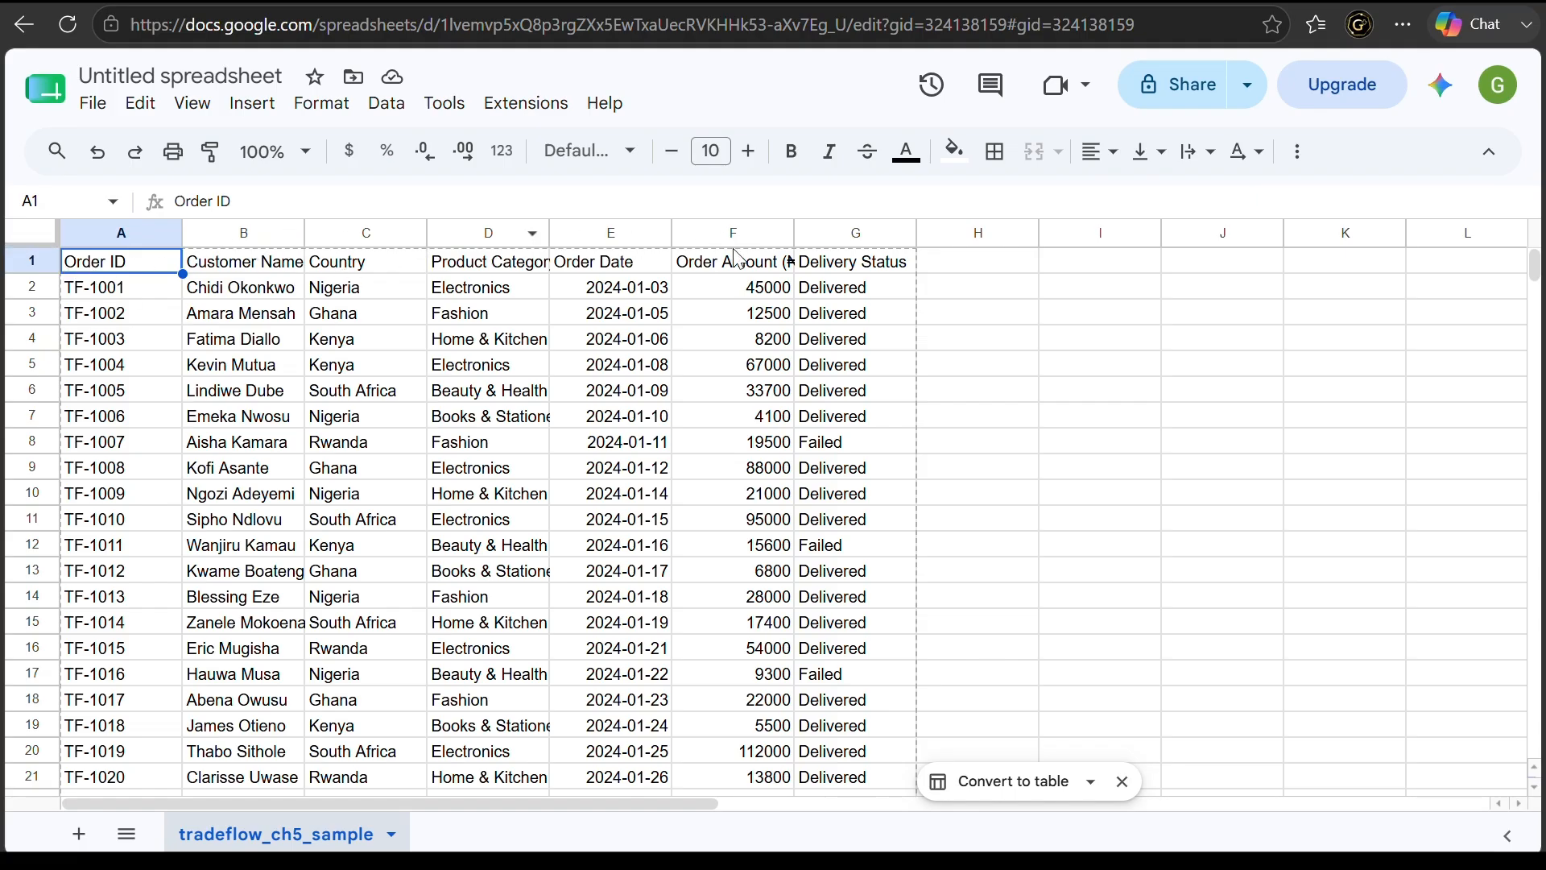
{"action": "scroll", "coordinate": [165, 490], "scroll_direction": "down", "scroll_amount": 1}
{"action": "scroll", "coordinate": [170, 500], "scroll_direction": "down", "scroll_amount": 5}
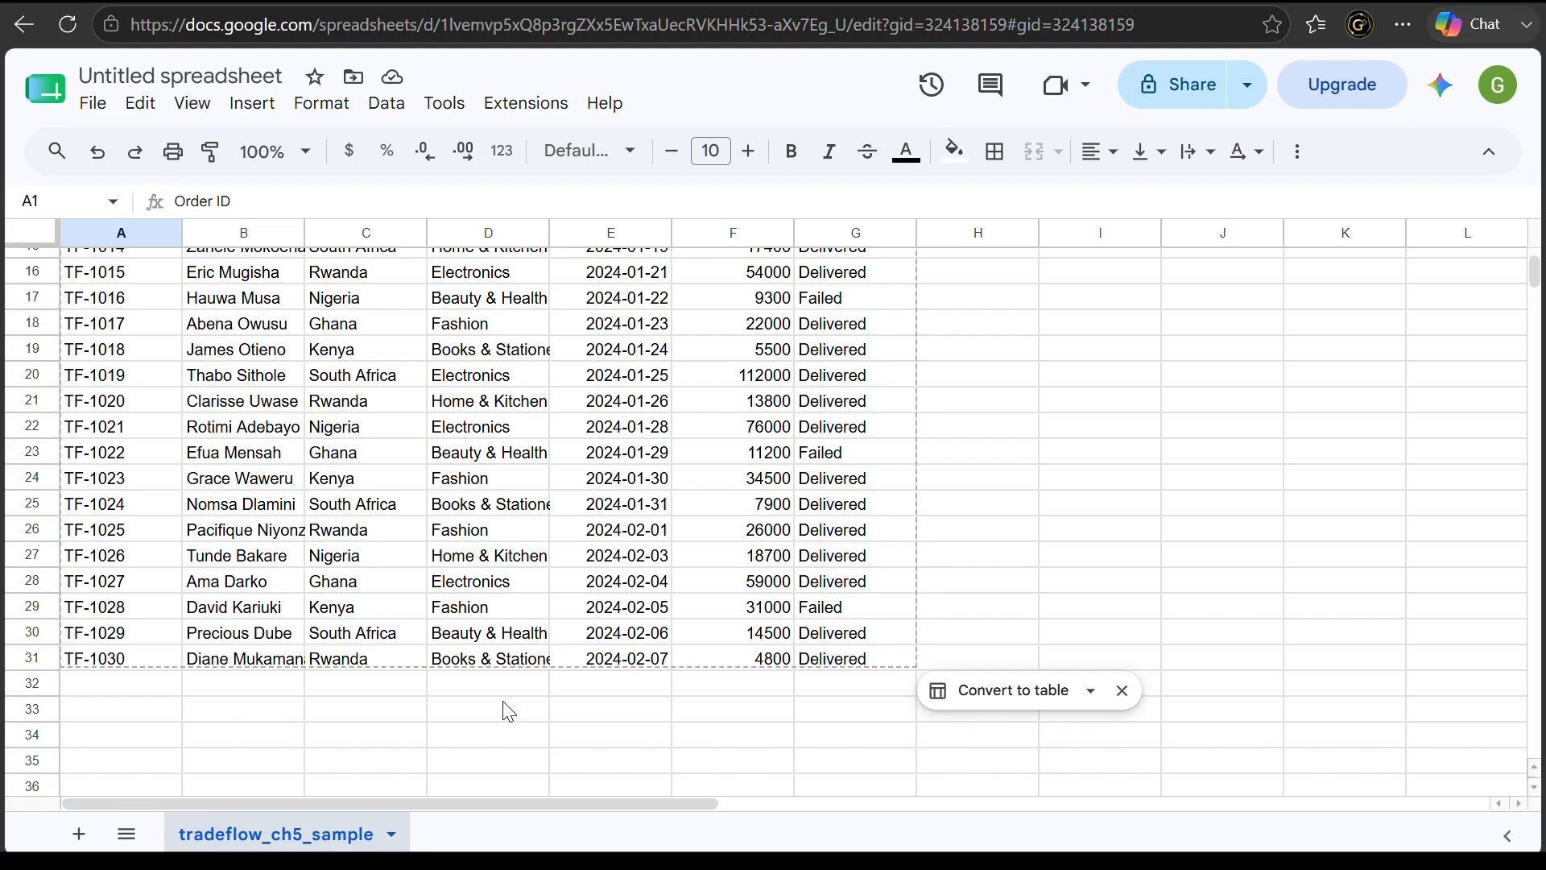
{"action": "scroll", "coordinate": [509, 712], "scroll_direction": "up", "scroll_amount": 3}
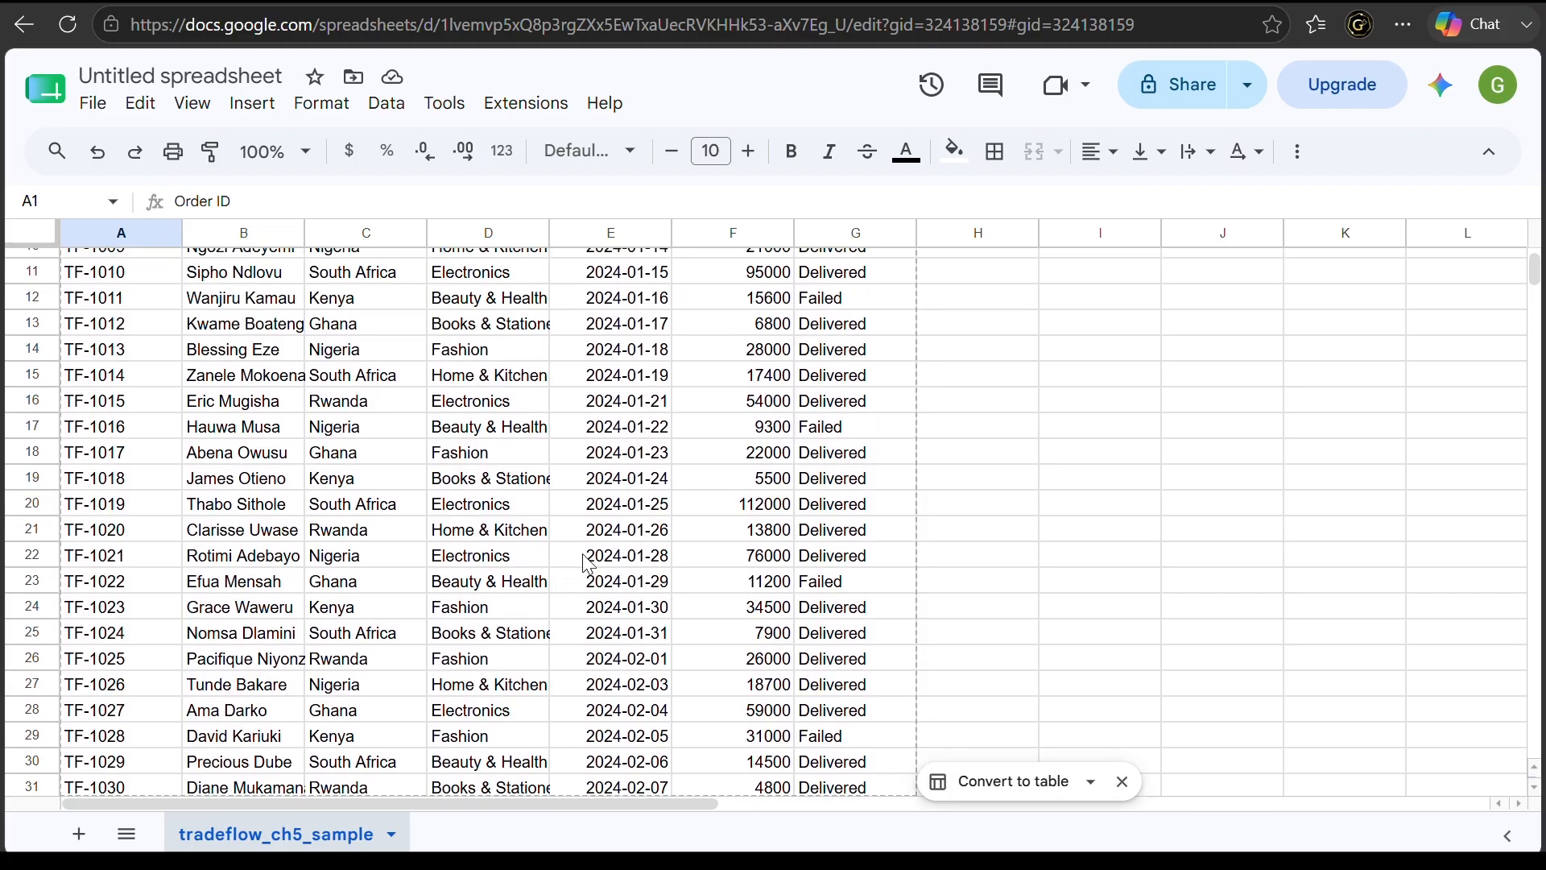
{"action": "scroll", "coordinate": [586, 591], "scroll_direction": "up", "scroll_amount": 5}
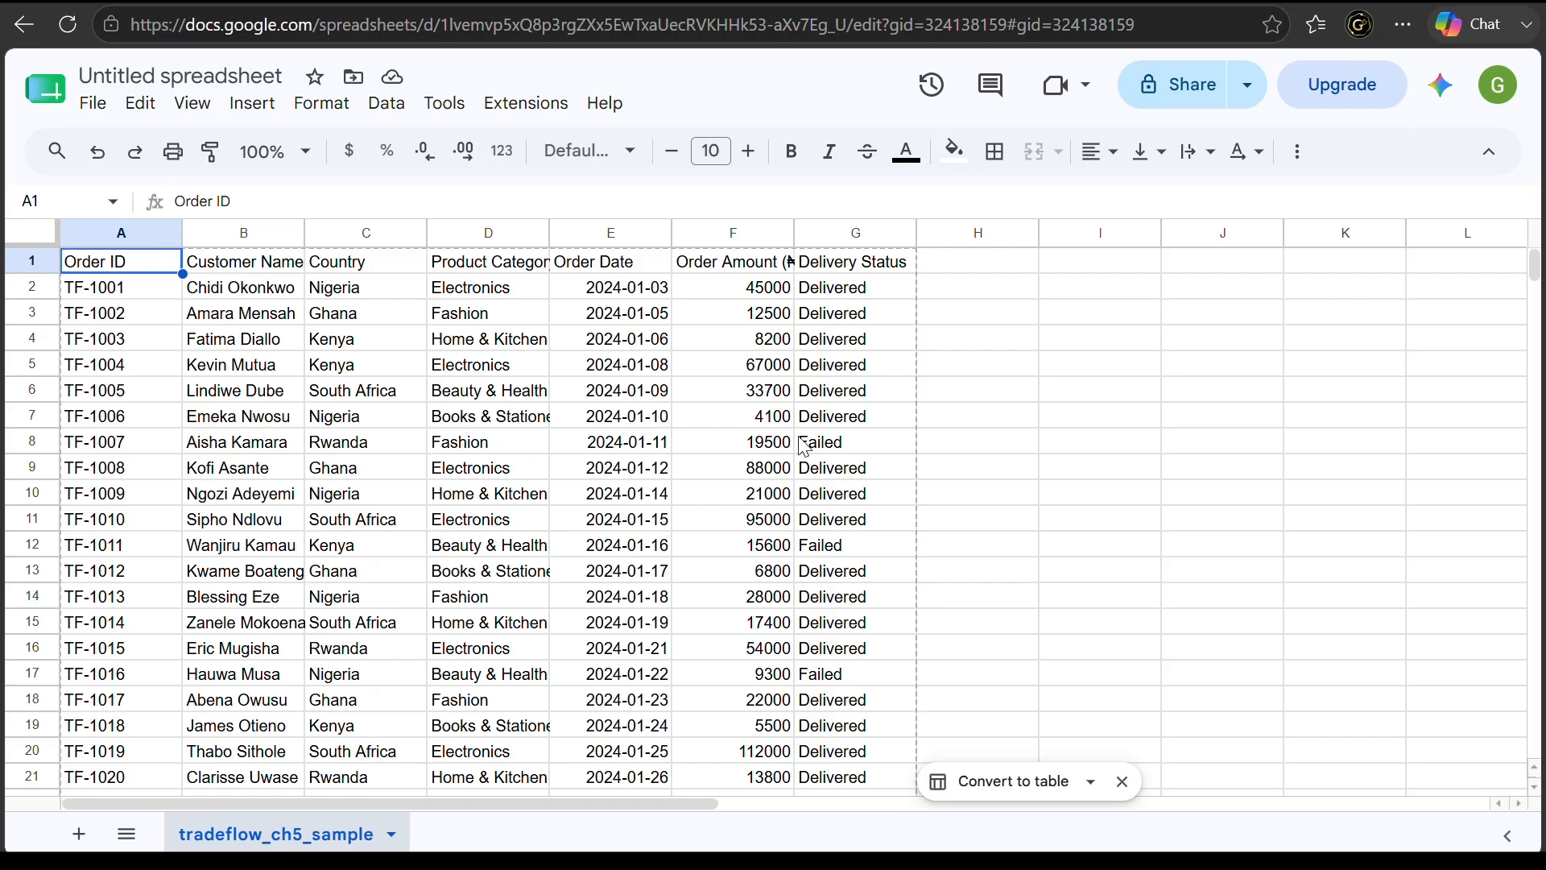
Examine how rows and columns are laid out by selecting rows 1 and 3, columns A and D, and single cells
{"action": "left_click", "coordinate": [37, 259]}
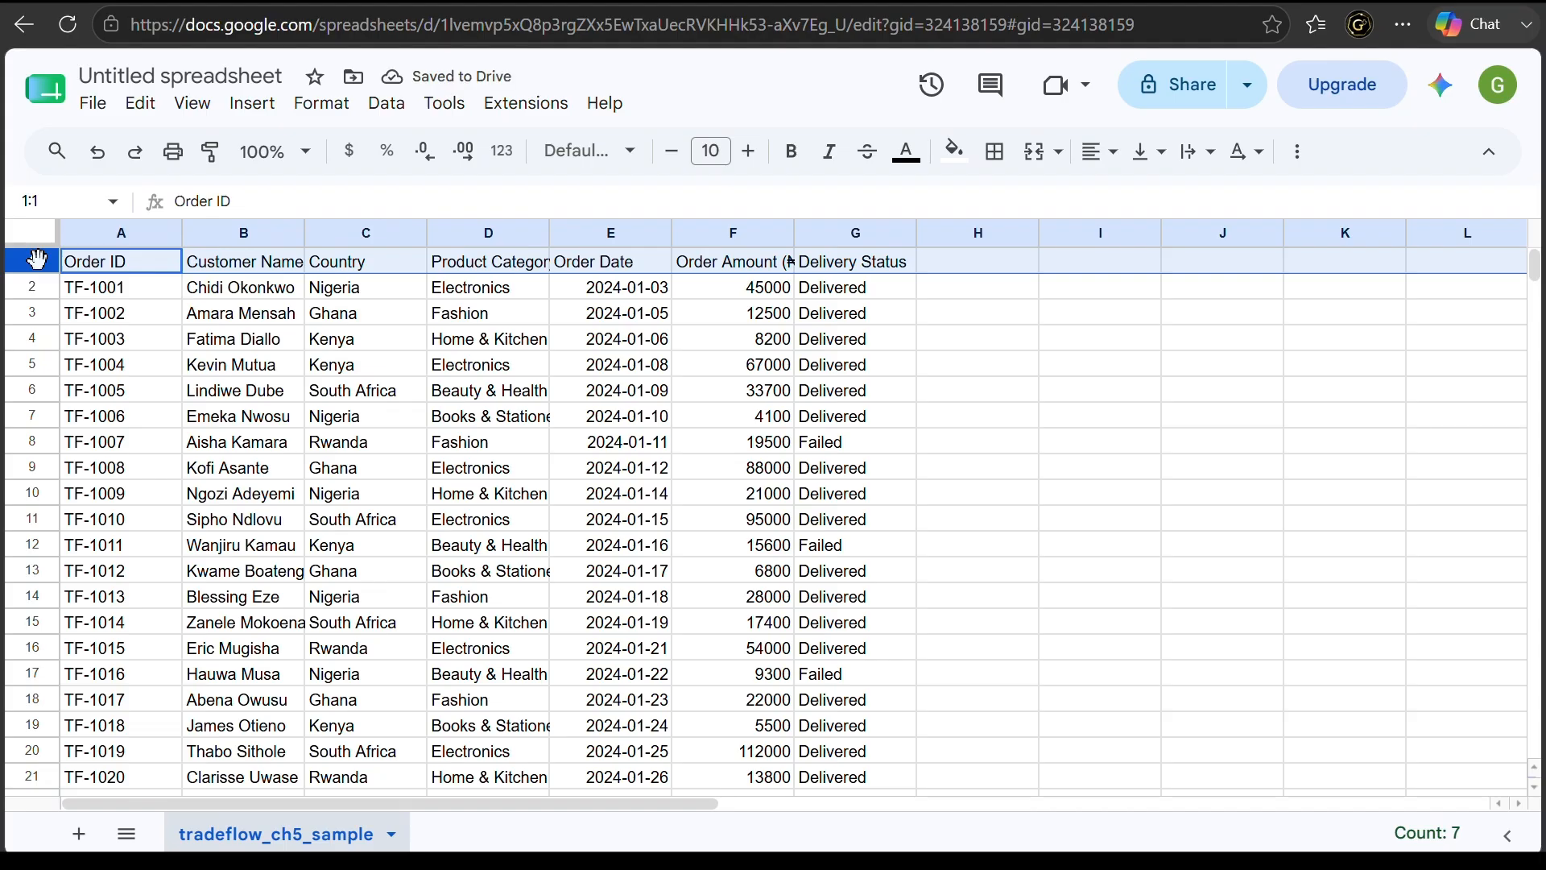
{"action": "left_click", "coordinate": [122, 231]}
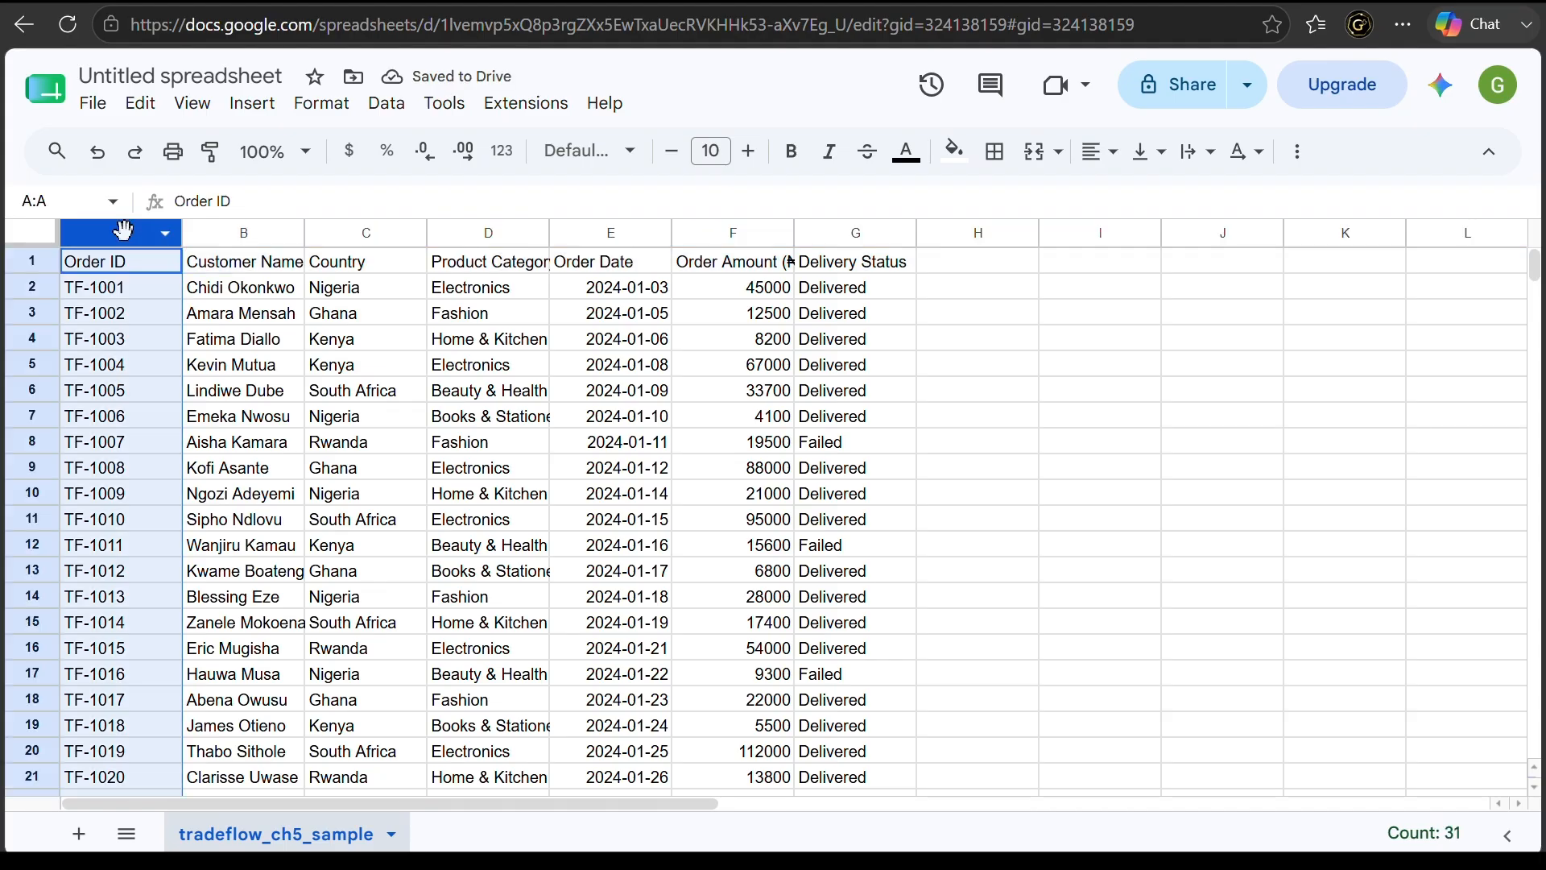
{"action": "left_click", "coordinate": [237, 271]}
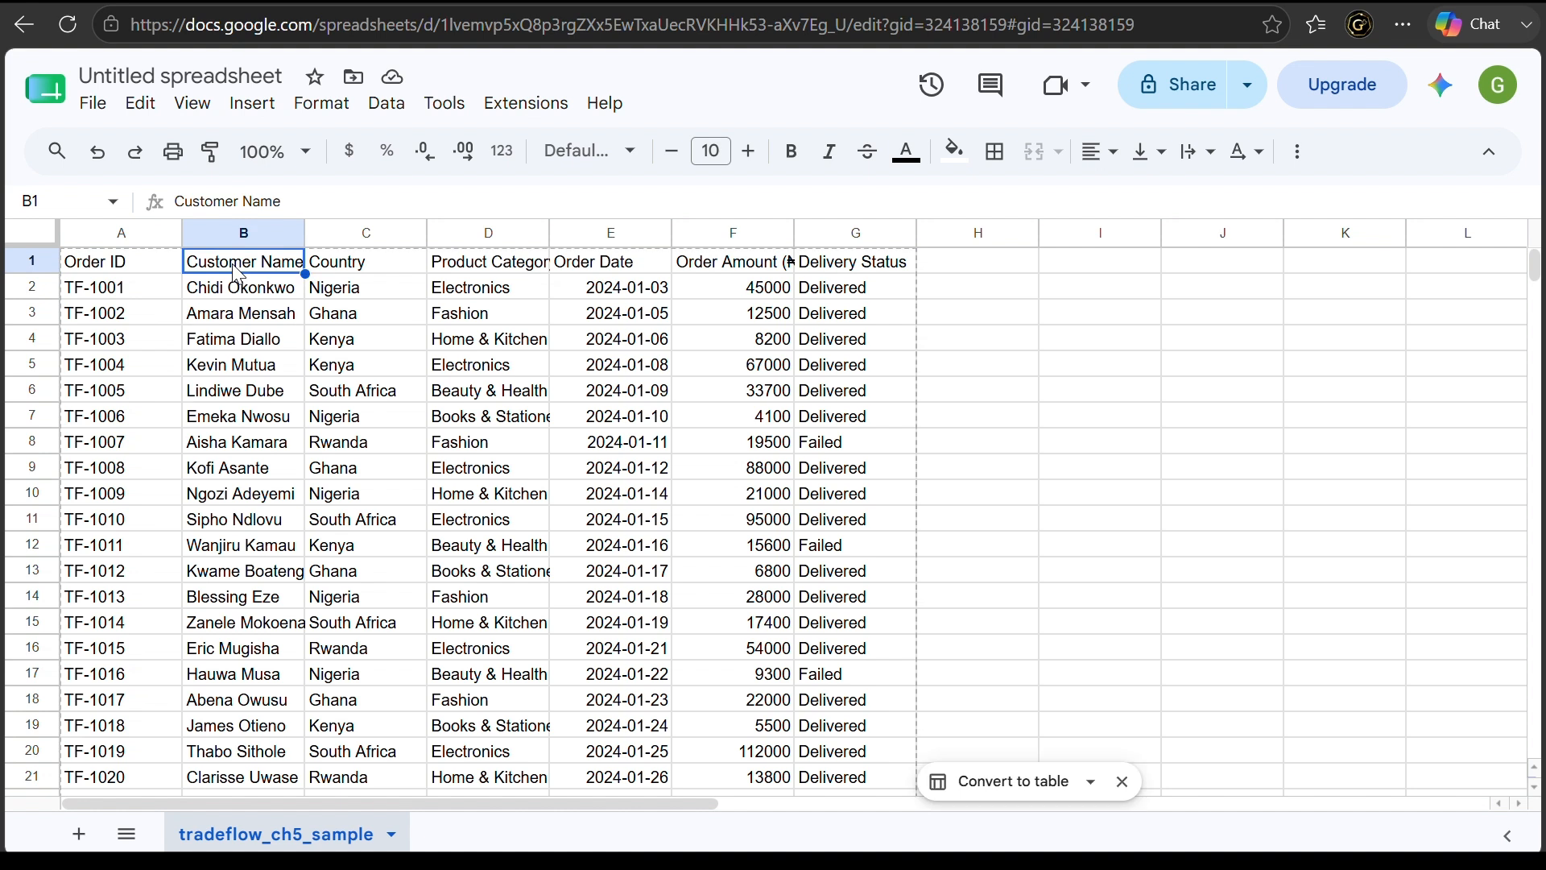
{"action": "left_click", "coordinate": [158, 316]}
{"action": "left_click", "coordinate": [447, 371]}
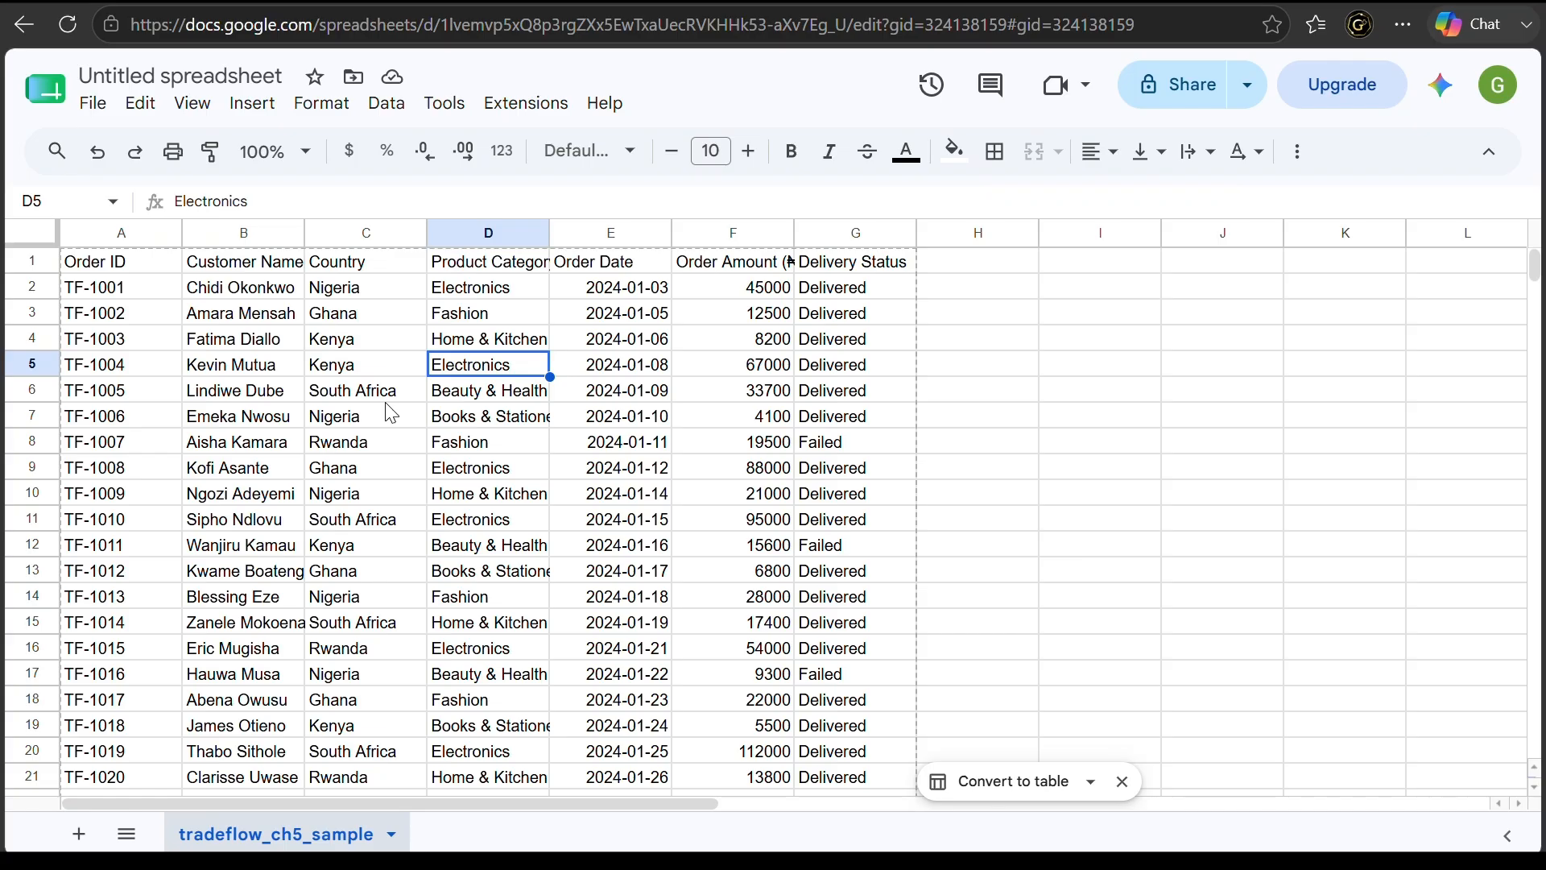
{"action": "left_click", "coordinate": [465, 217]}
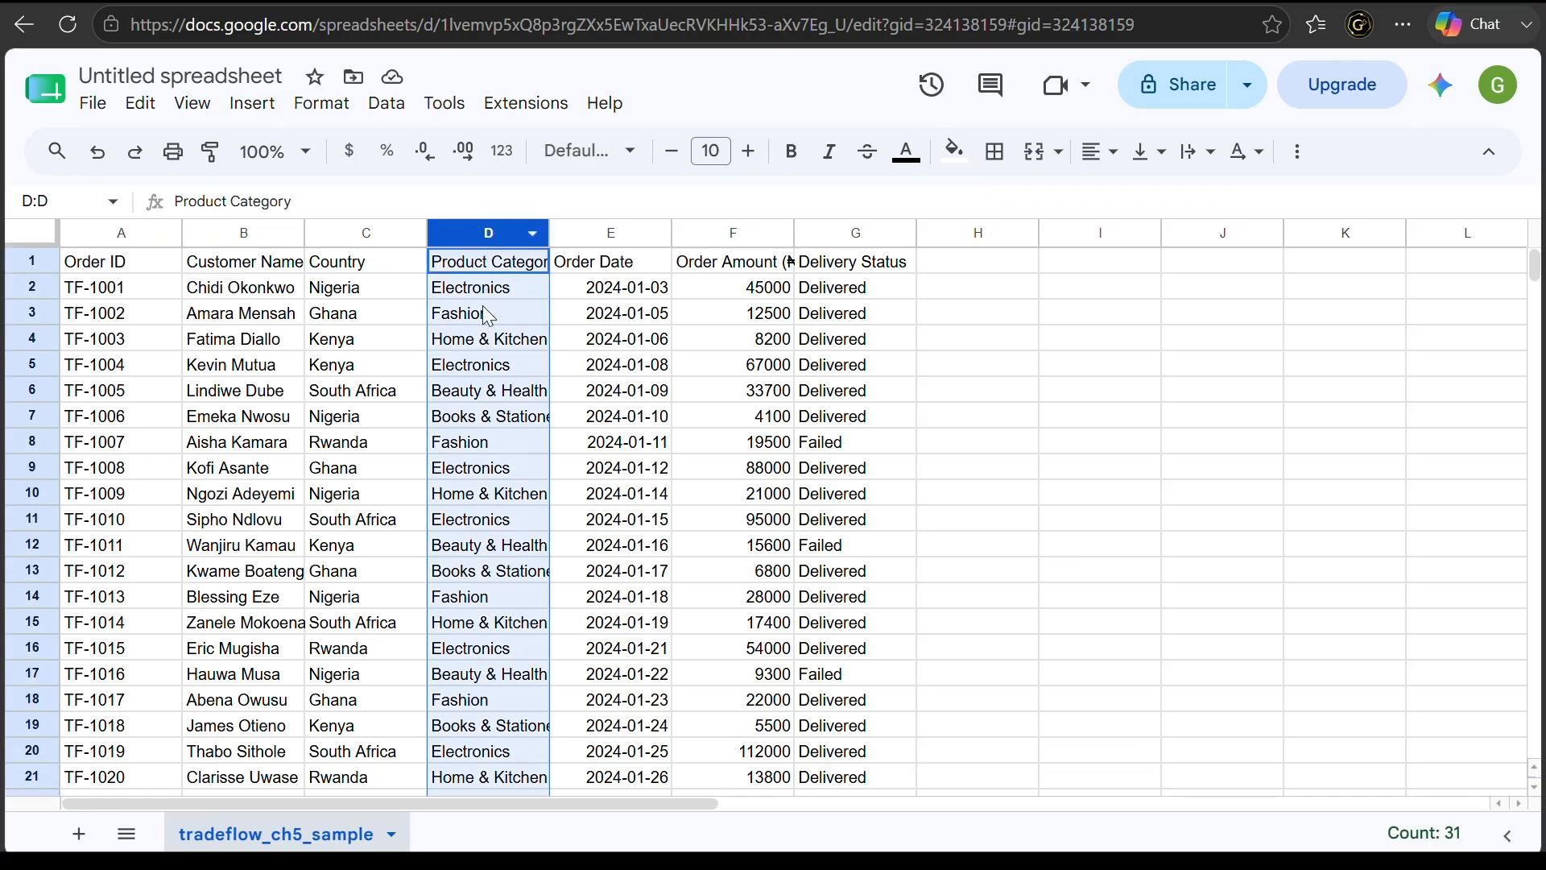
{"action": "left_click", "coordinate": [42, 316]}
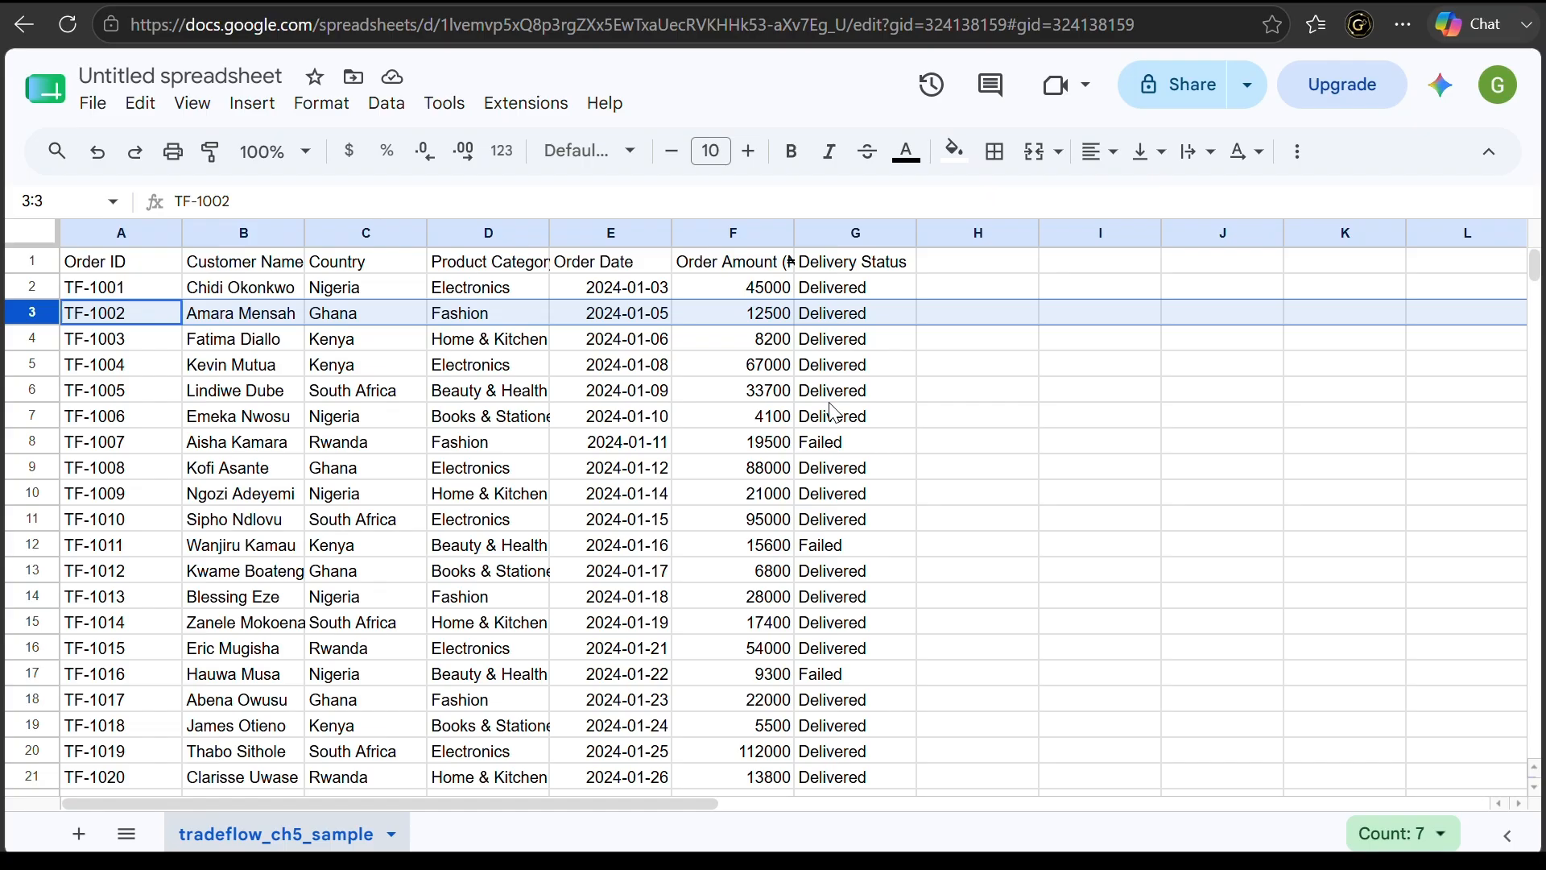
Examine how cell E6 gets its reference from row 6 and column E, then check the reference of cell A1
{"action": "left_click", "coordinate": [622, 397]}
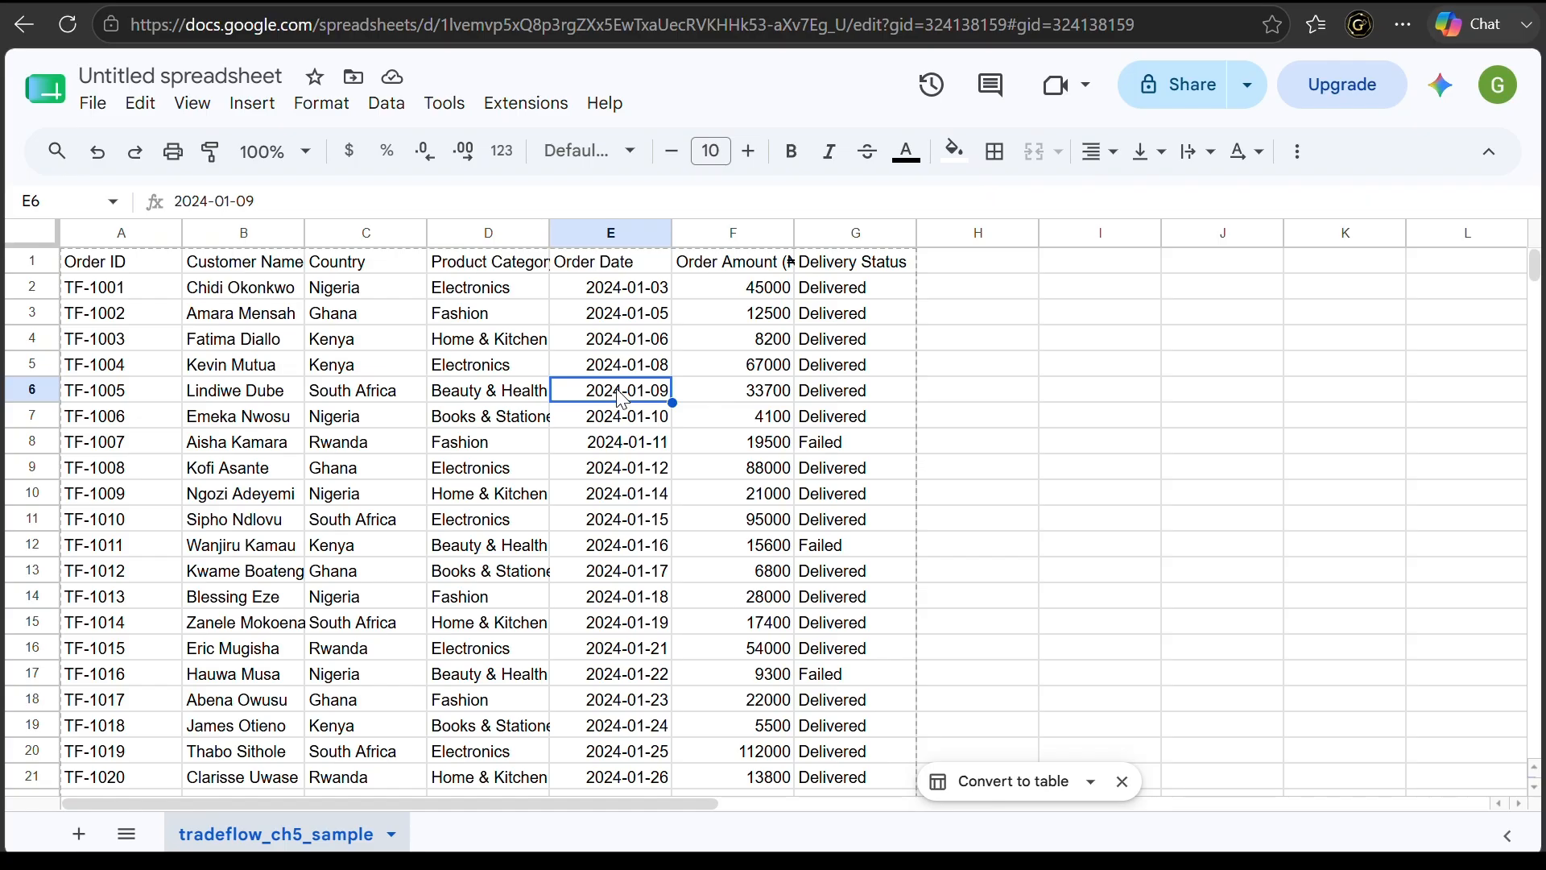
{"action": "left_click", "coordinate": [37, 391]}
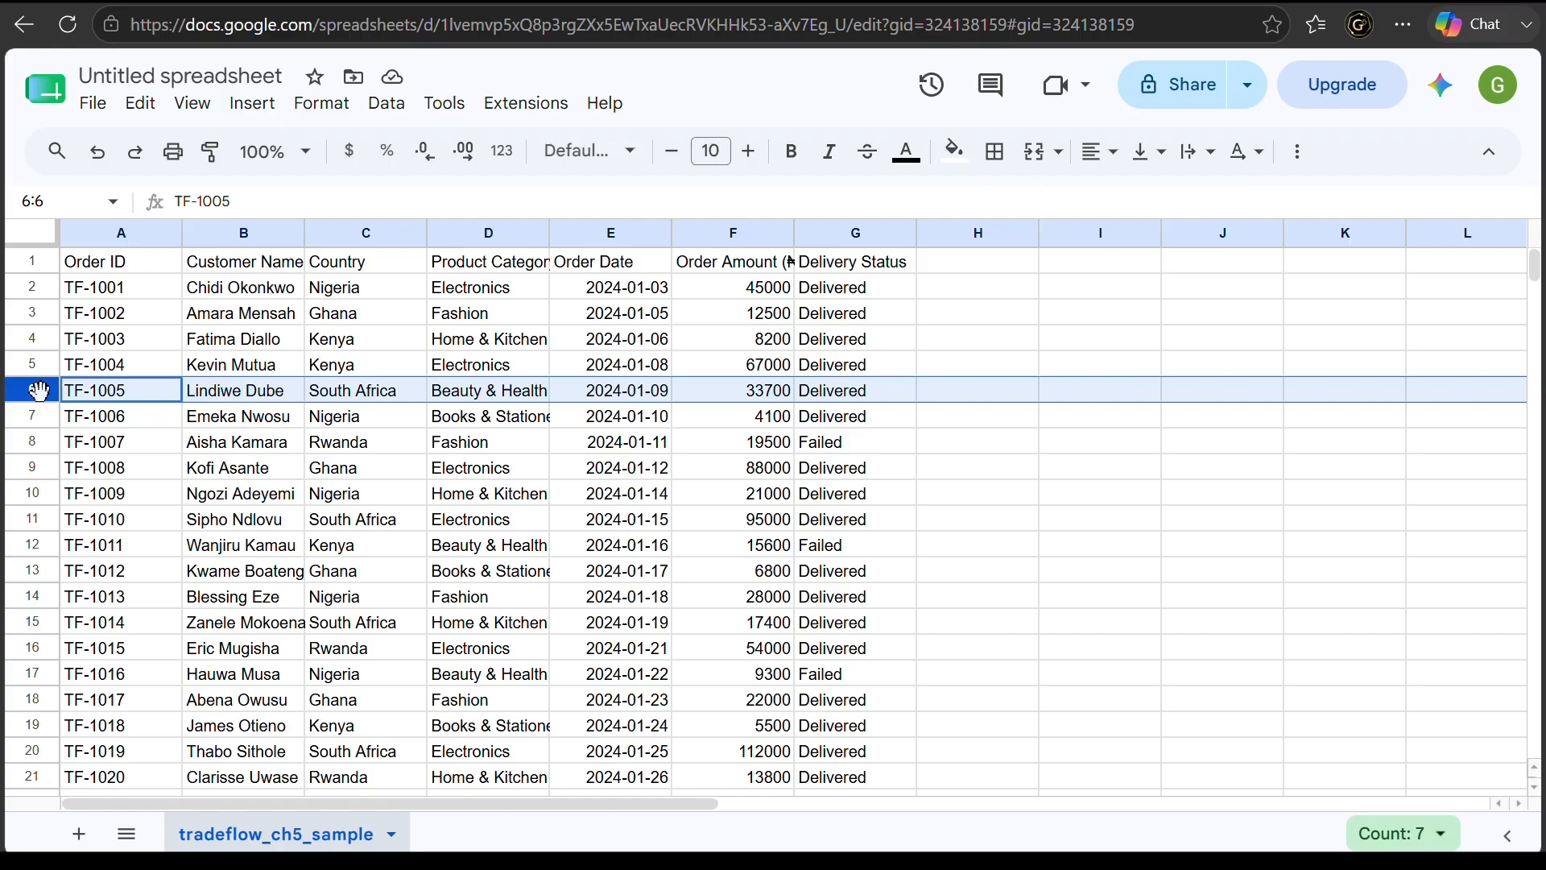
{"action": "left_click", "coordinate": [597, 234]}
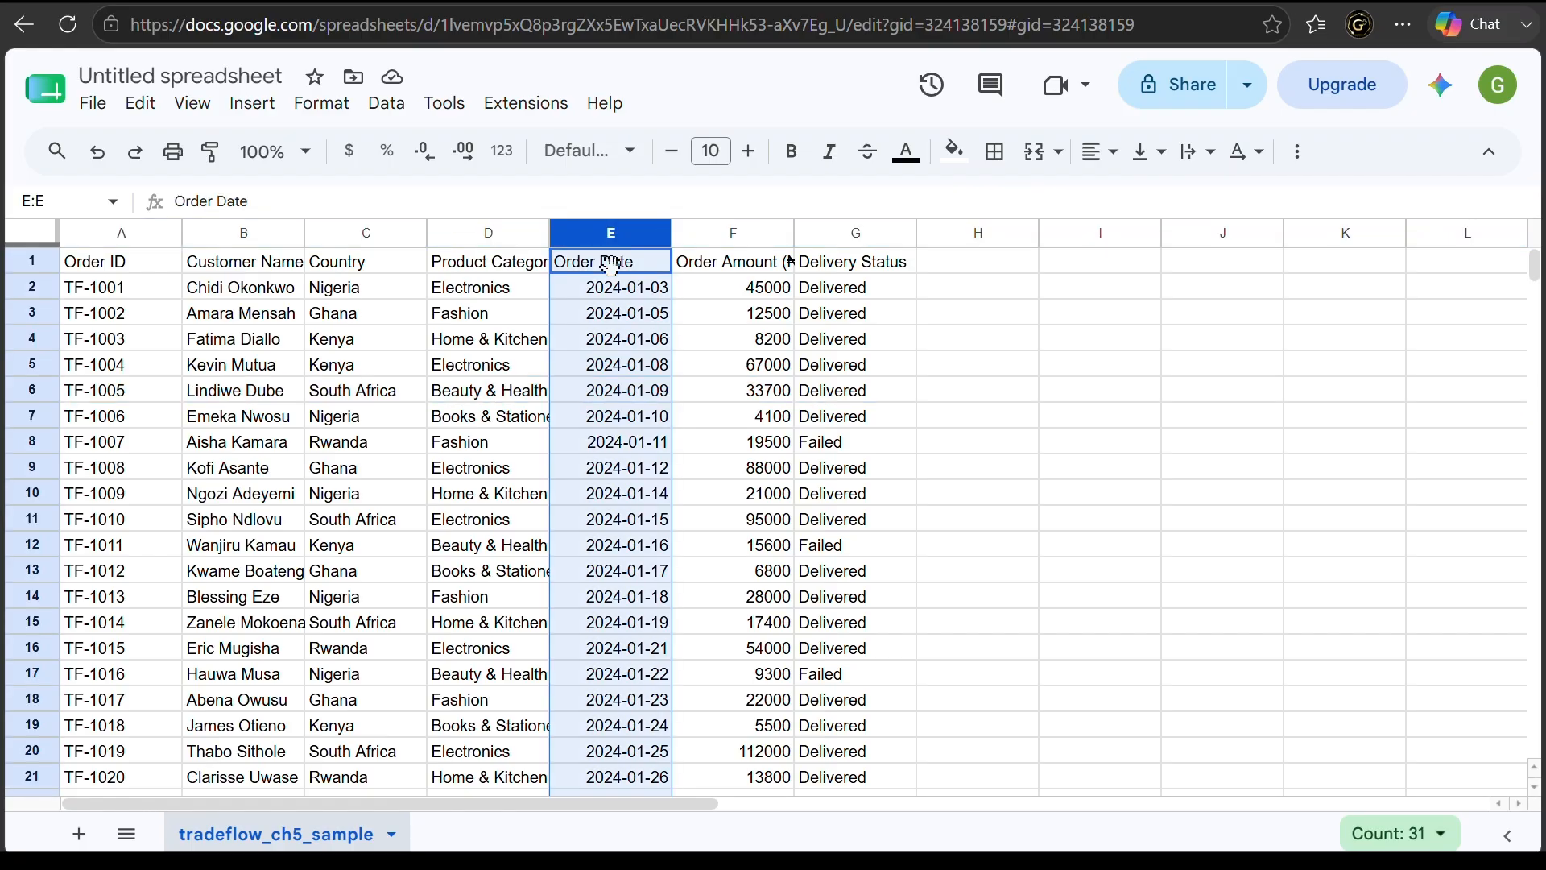
{"action": "left_click", "coordinate": [621, 396]}
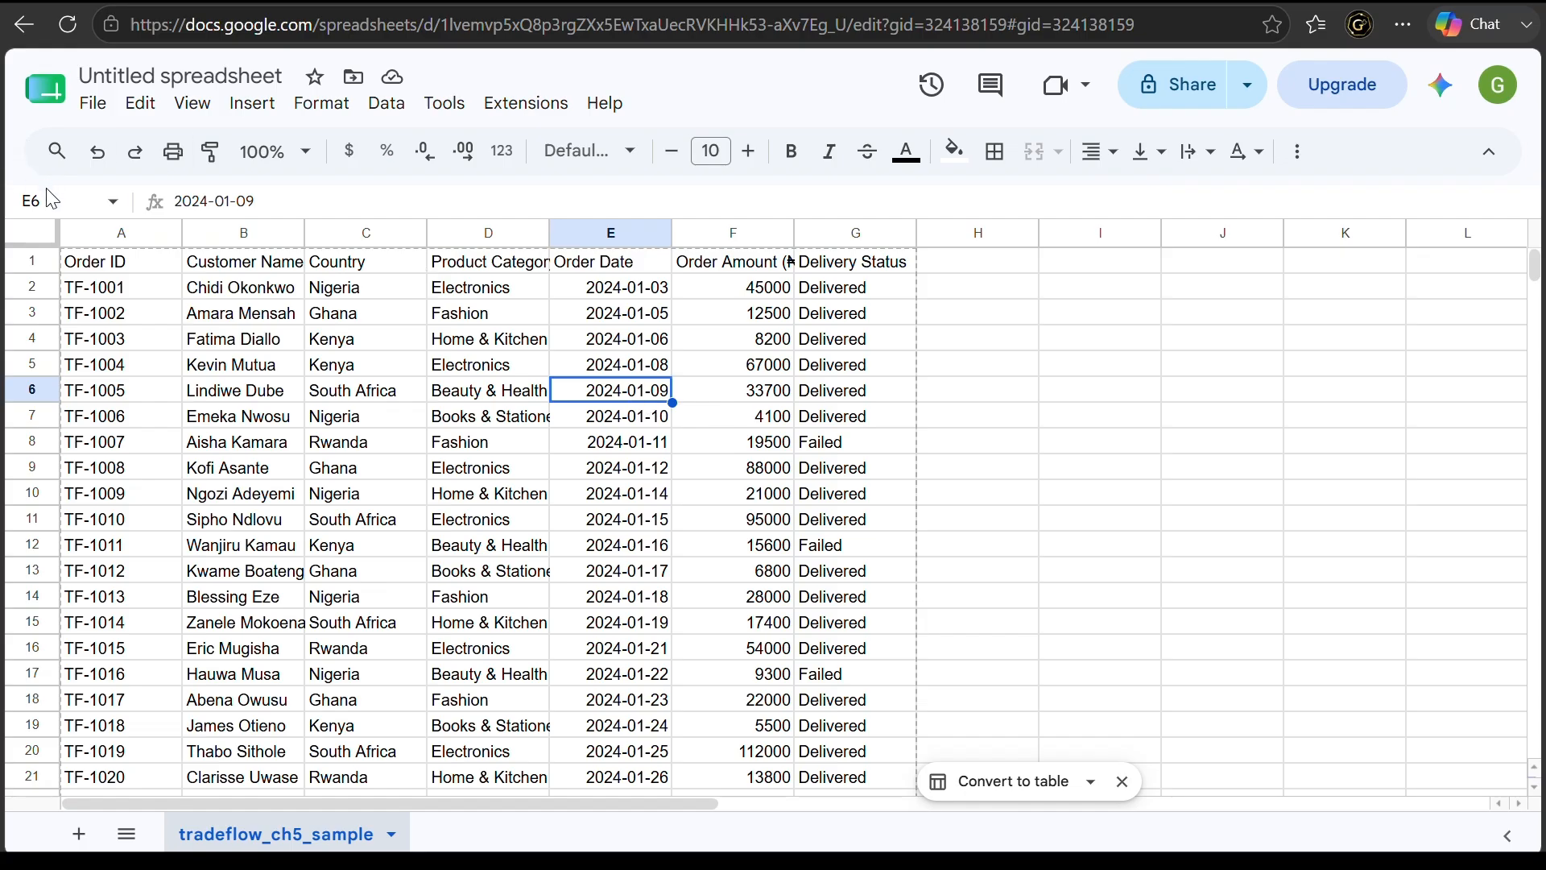
{"action": "left_click", "coordinate": [15, 199]}
{"action": "left_click", "coordinate": [91, 272]}
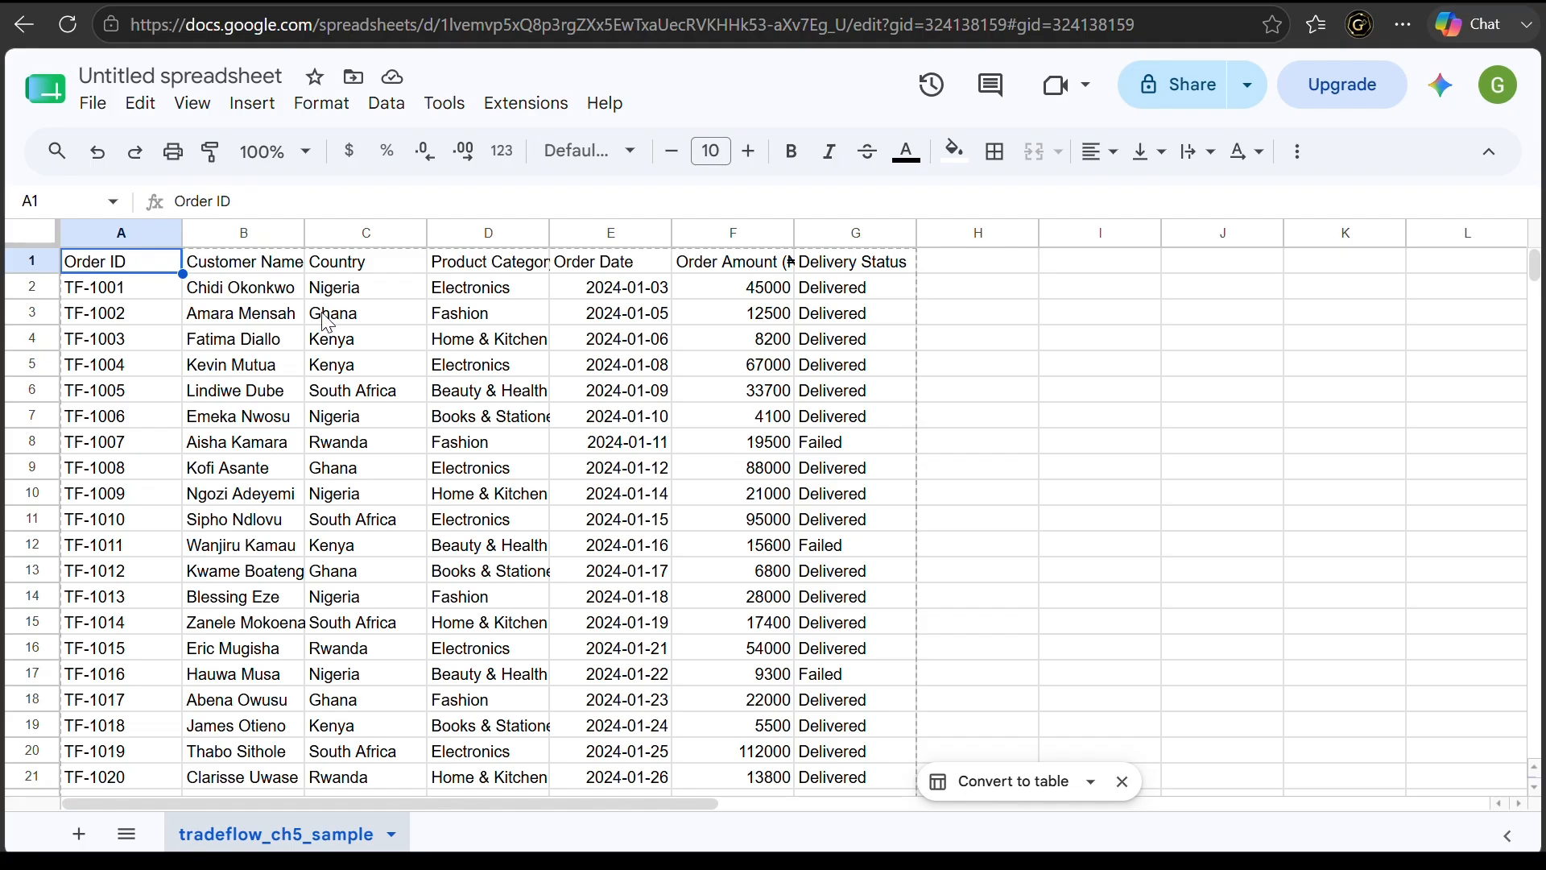
Select the ranges B5:E6 and B5:D5 to inspect their range references, ending on the Order Amount header cell
{"action": "left_click", "coordinate": [326, 373]}
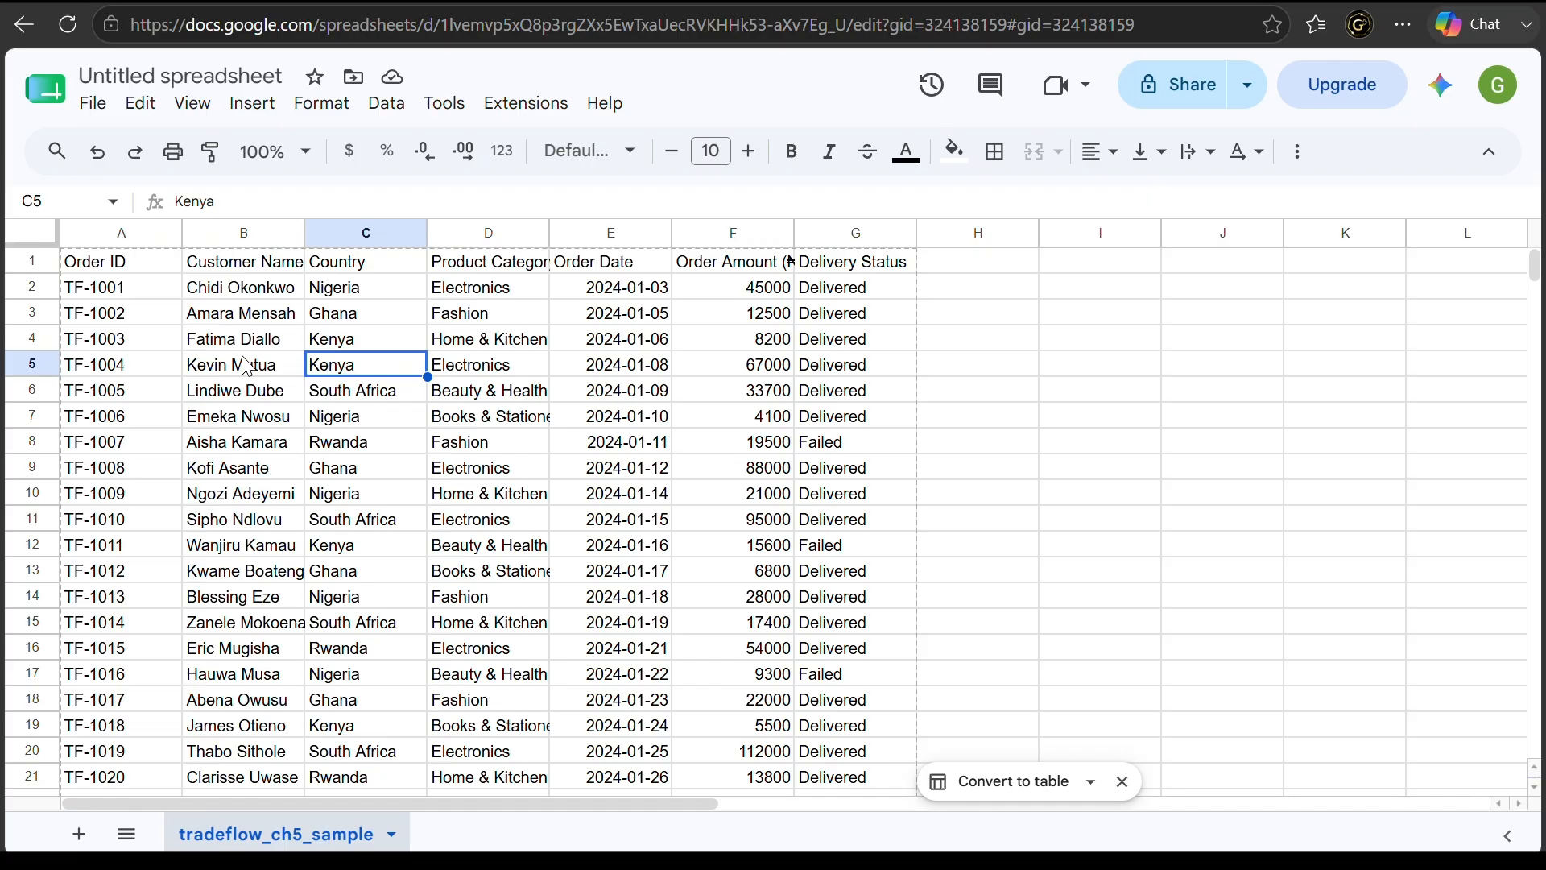
{"action": "left_click_drag", "start_coordinate": [216, 369], "coordinate": [616, 392]}
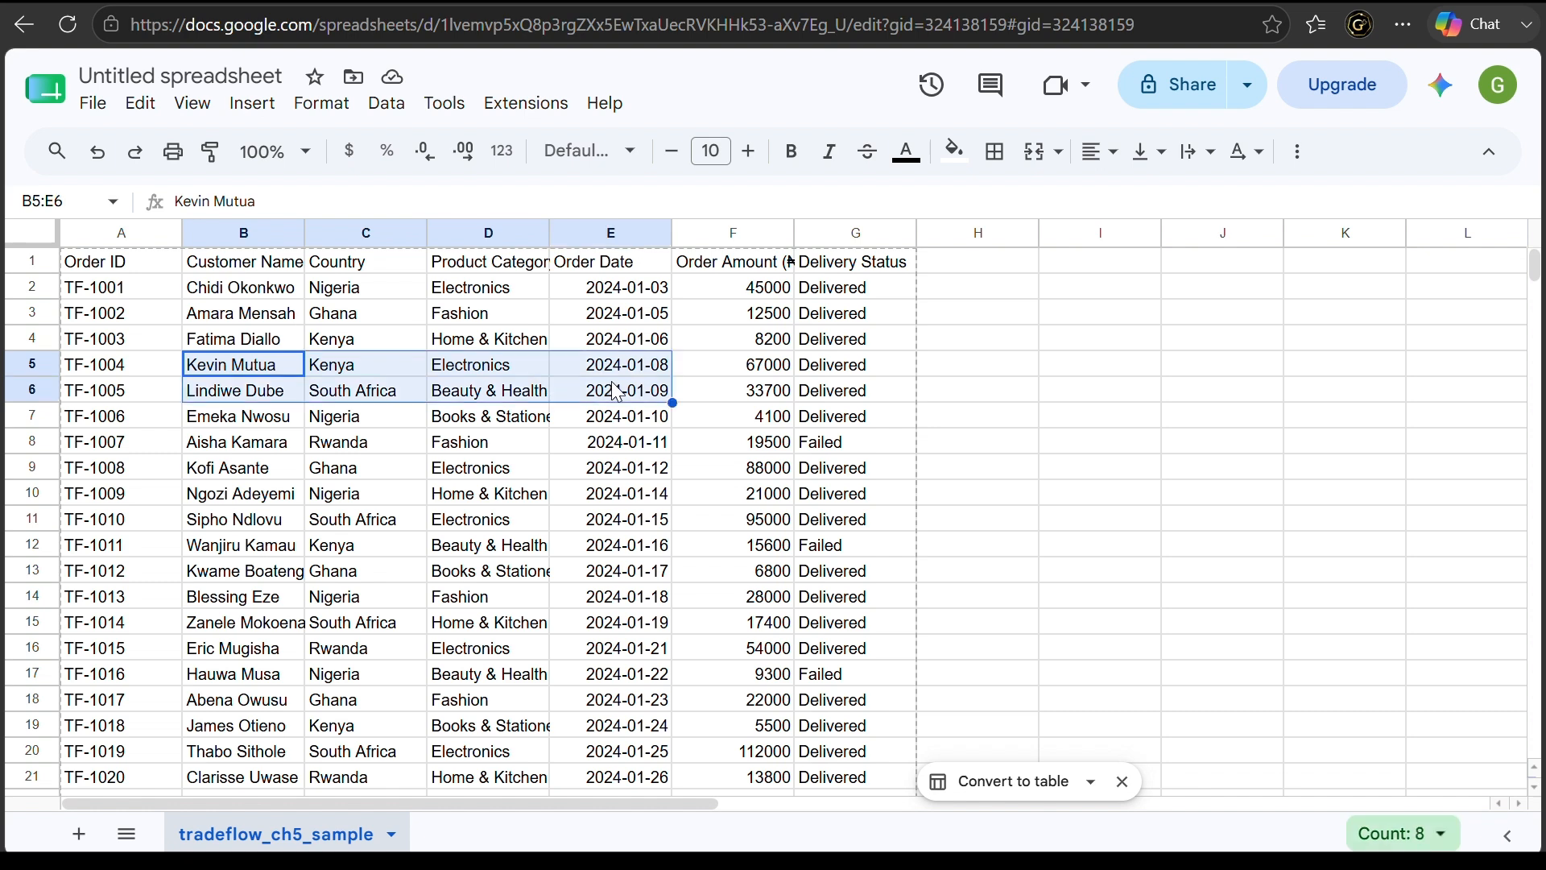
{"action": "left_click", "coordinate": [294, 471]}
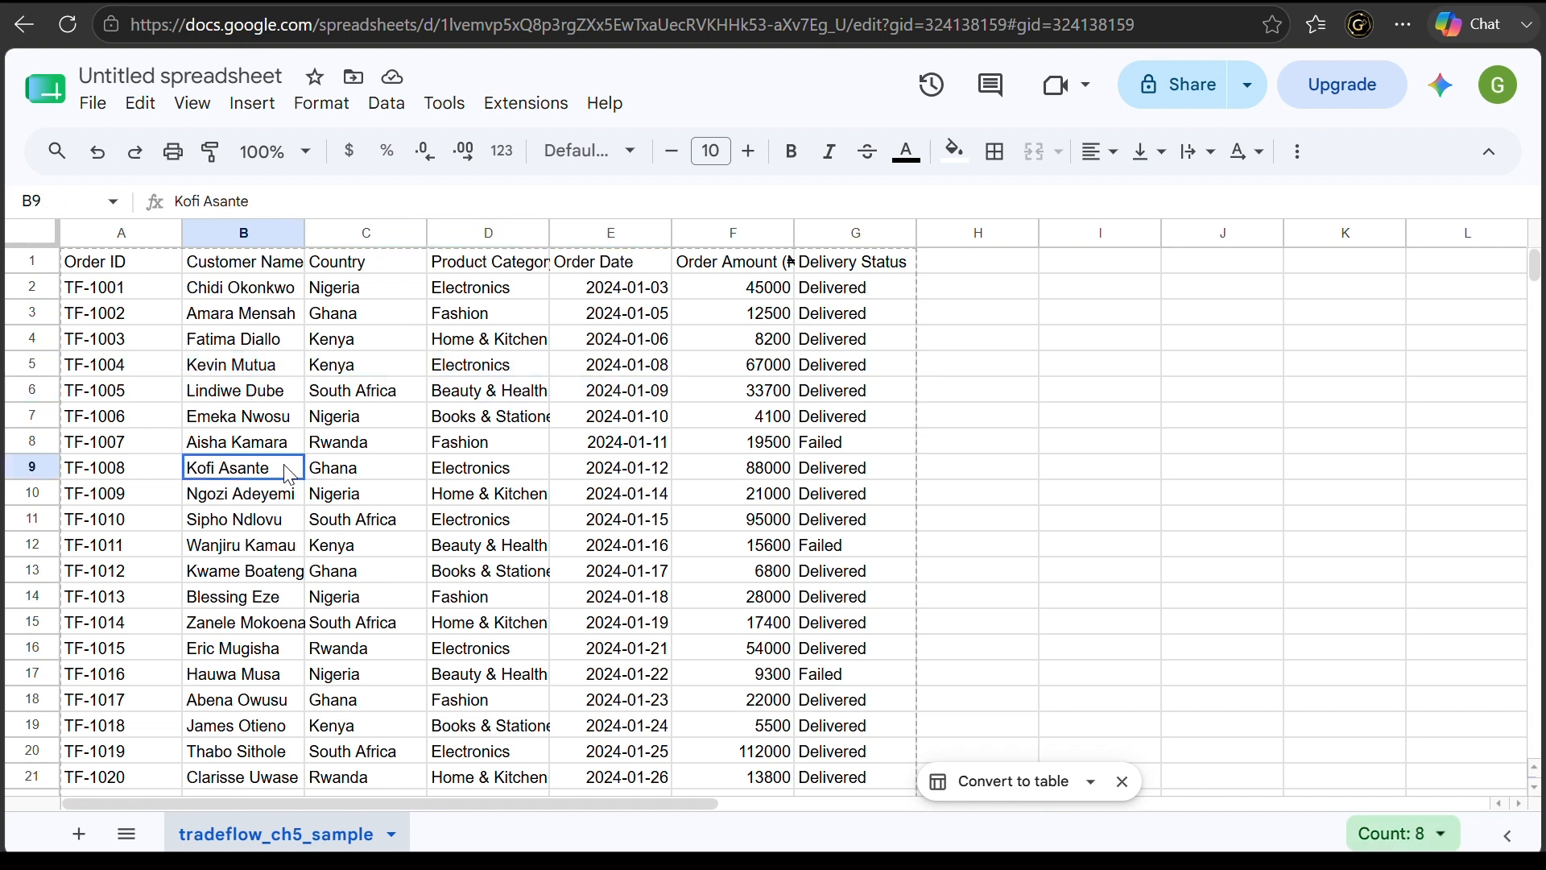
{"action": "left_click", "coordinate": [227, 370]}
{"action": "left_click_drag", "start_coordinate": [259, 375], "coordinate": [475, 375]}
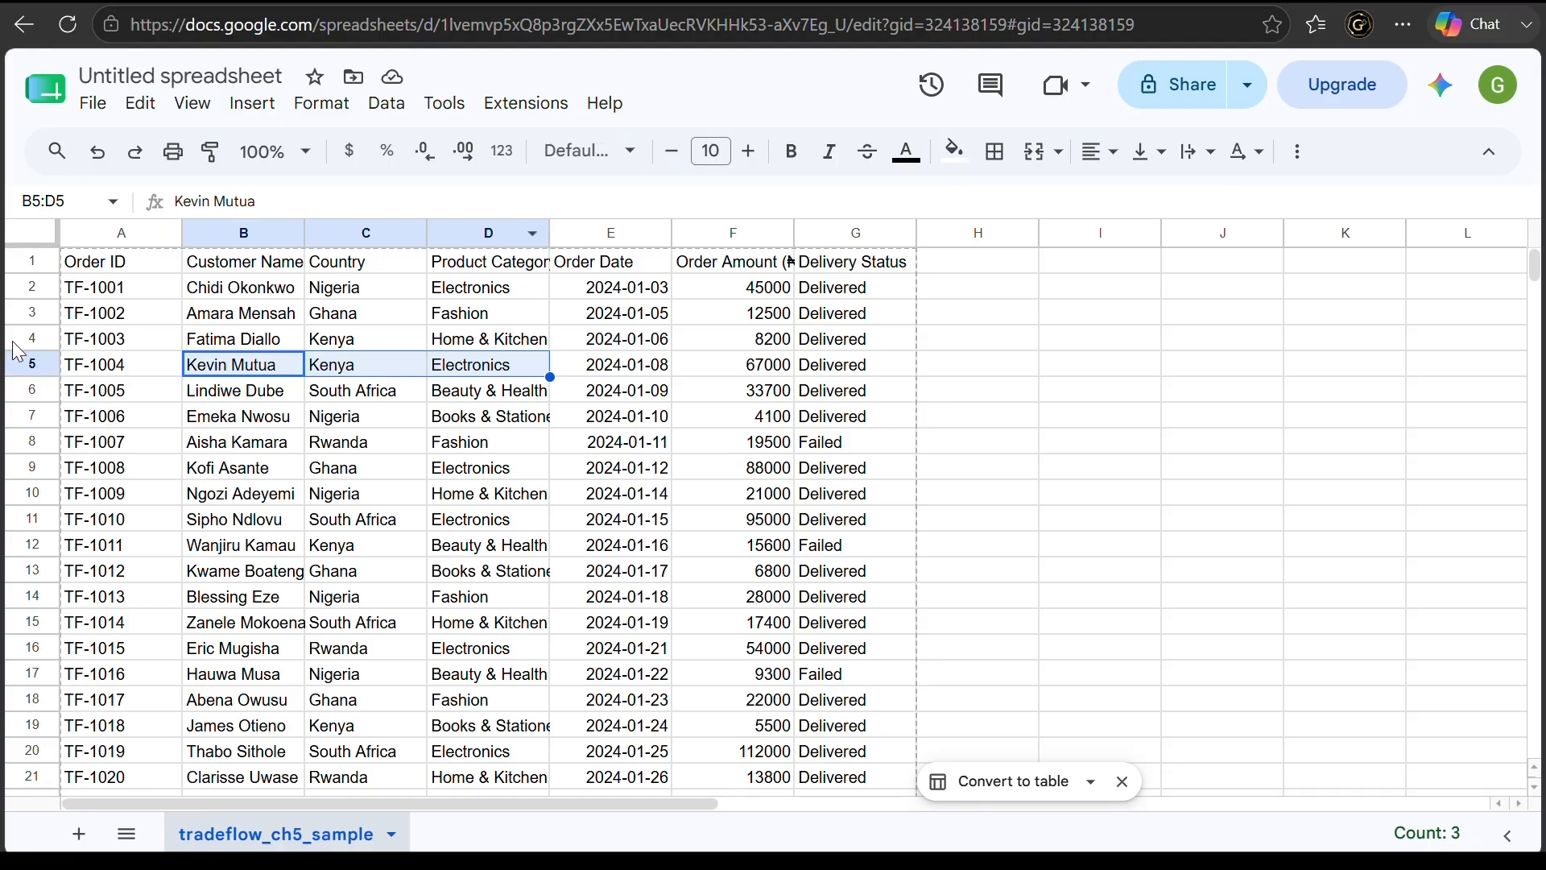
{"action": "left_click", "coordinate": [72, 200]}
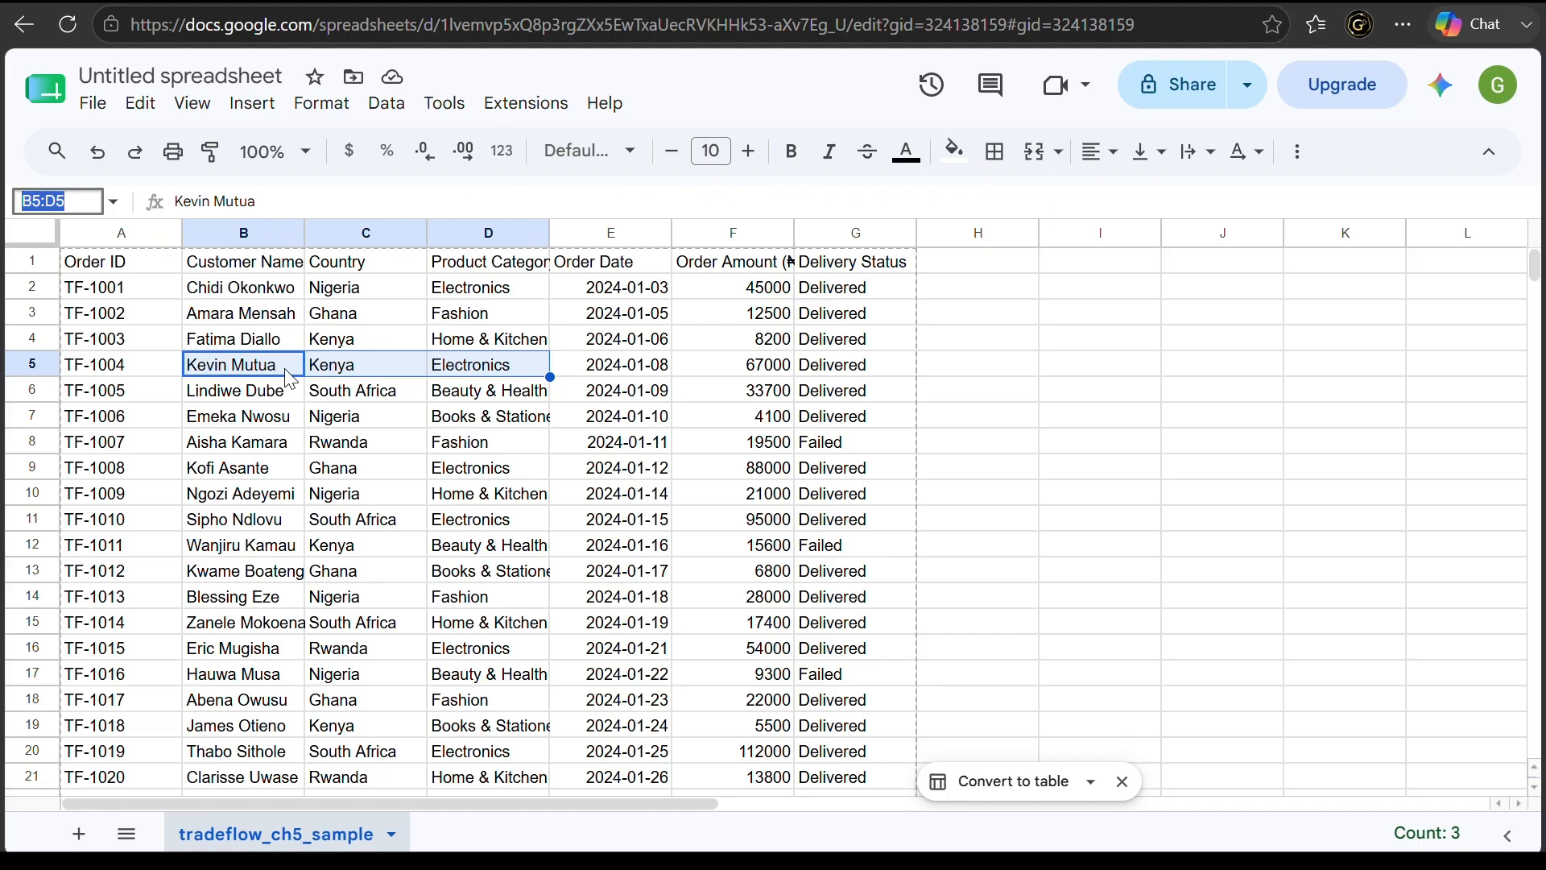
{"action": "left_click", "coordinate": [734, 272]}
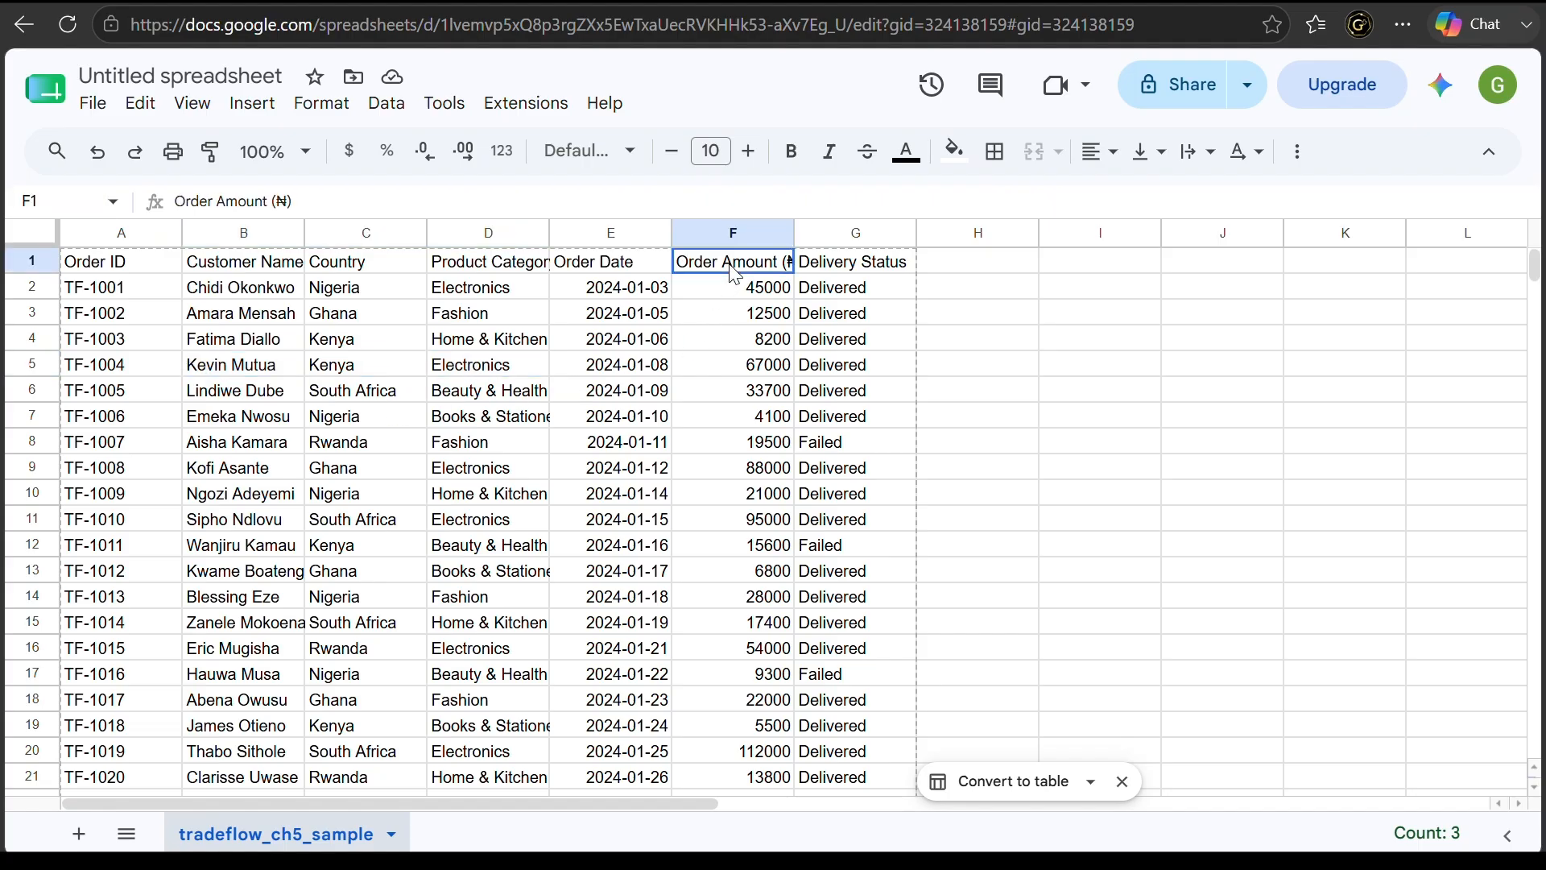
Select the whole Order Amount column of data, F1:F31, to inspect its range reference, ending on cell B7
{"action": "left_click_drag", "start_coordinate": [734, 272], "coordinate": [738, 306]}
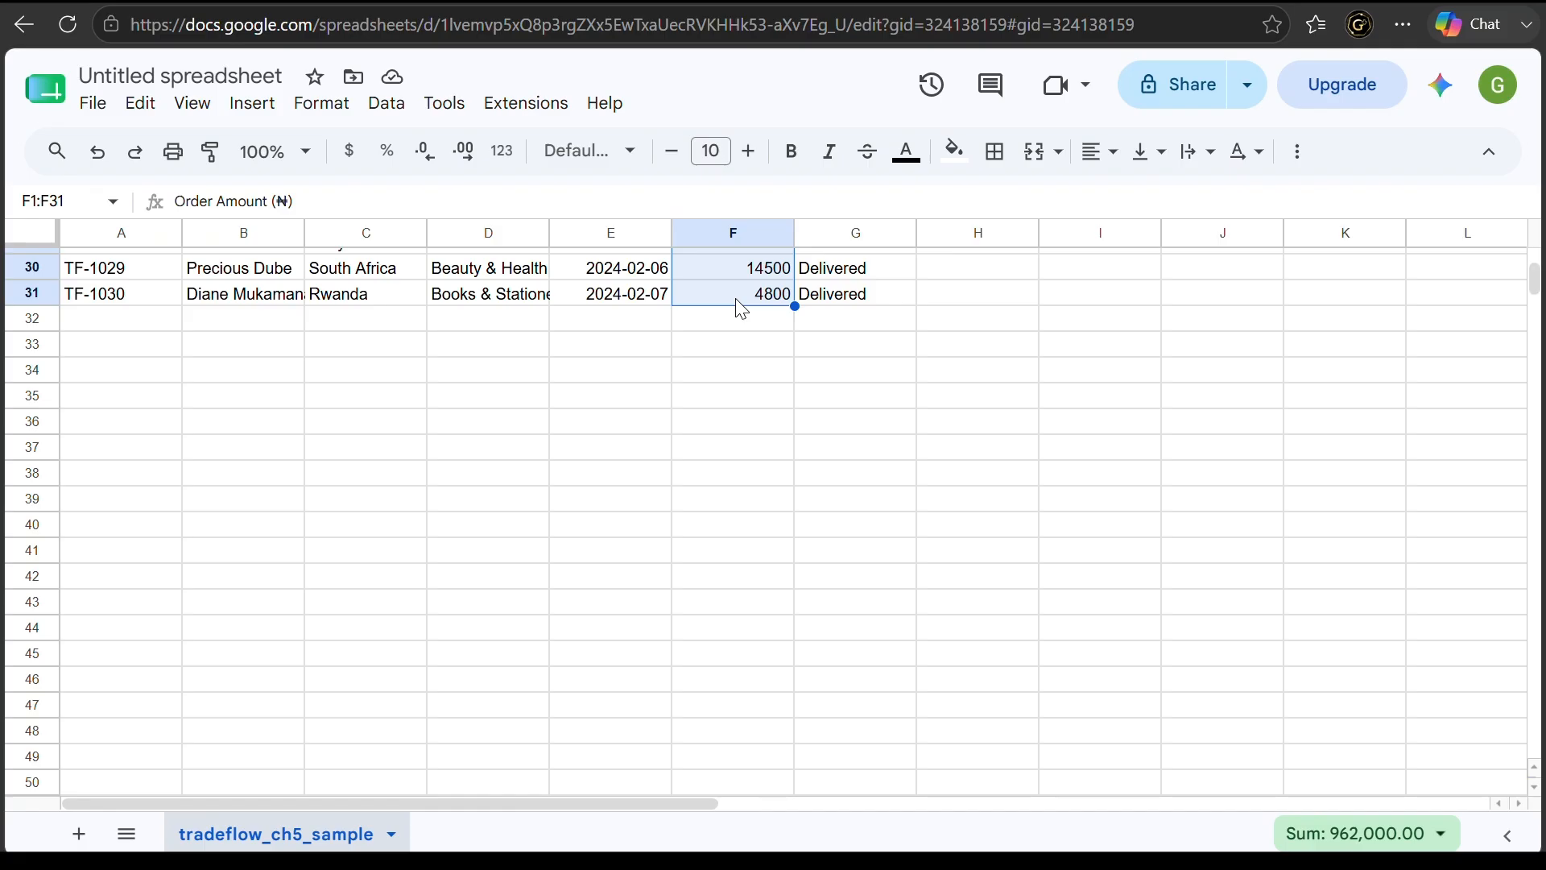
{"action": "scroll", "coordinate": [739, 308], "scroll_direction": "up", "scroll_amount": 9}
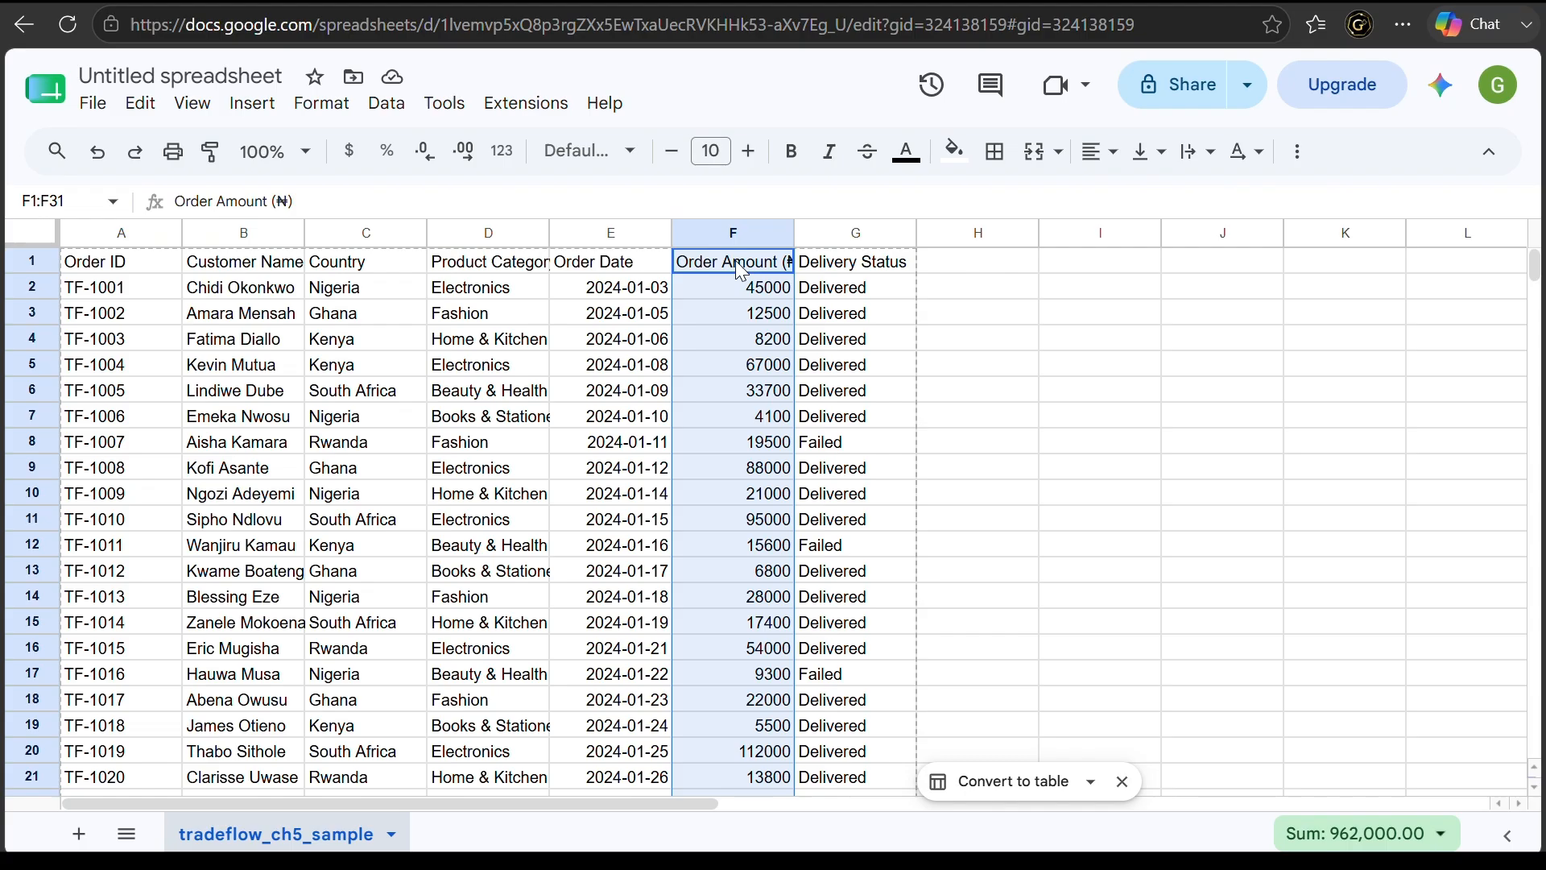
{"action": "left_click", "coordinate": [287, 420]}
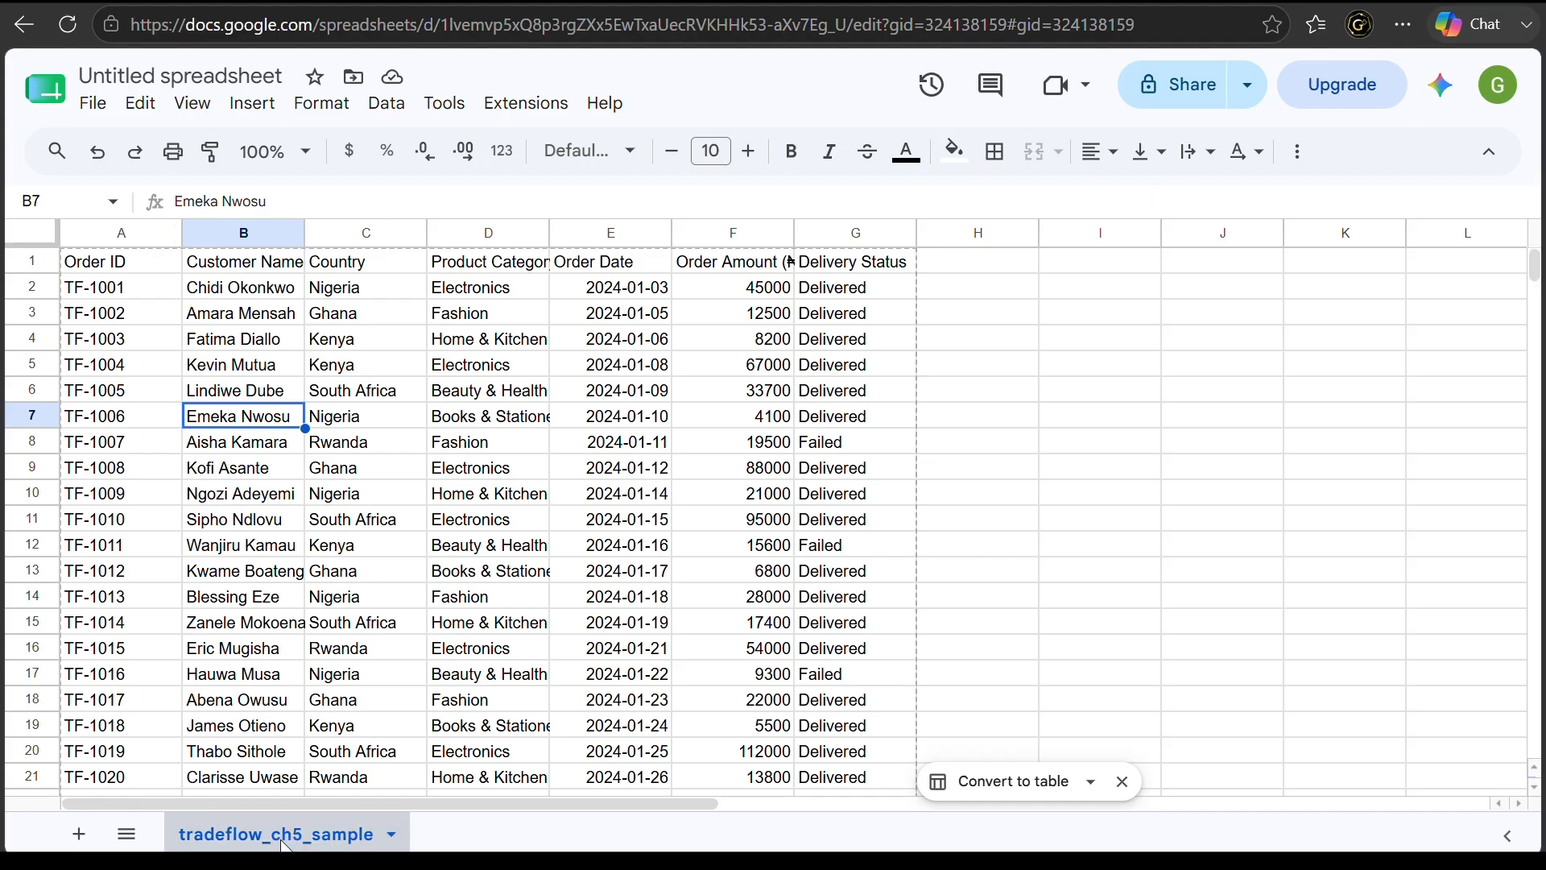
Add a new blank sheet to the spreadsheet and delete it again
{"action": "left_click", "coordinate": [80, 831]}
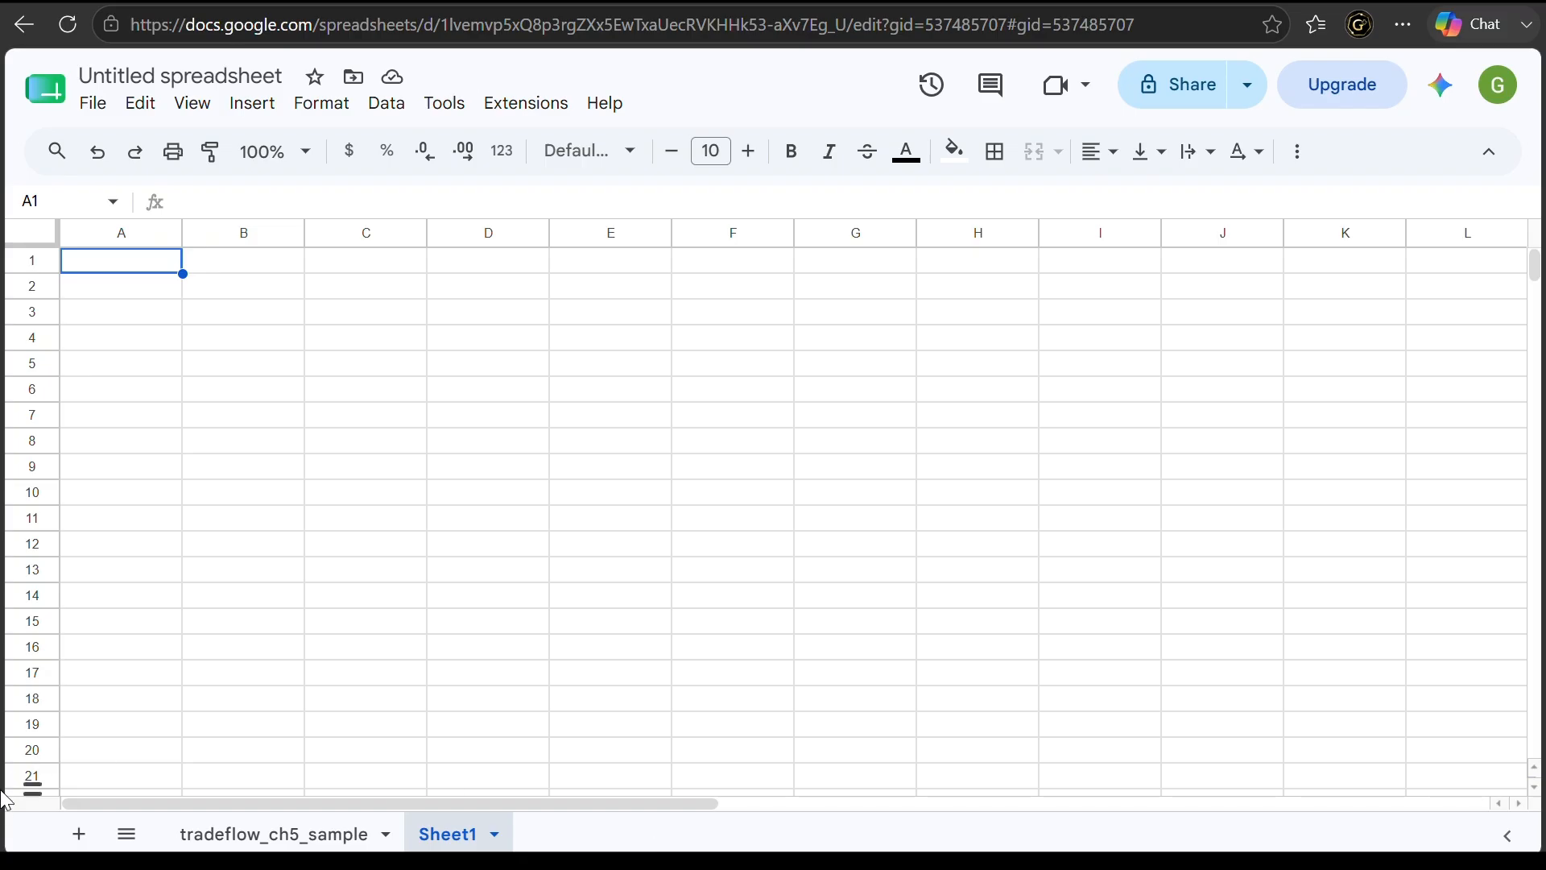
{"action": "right_click", "coordinate": [454, 834]}
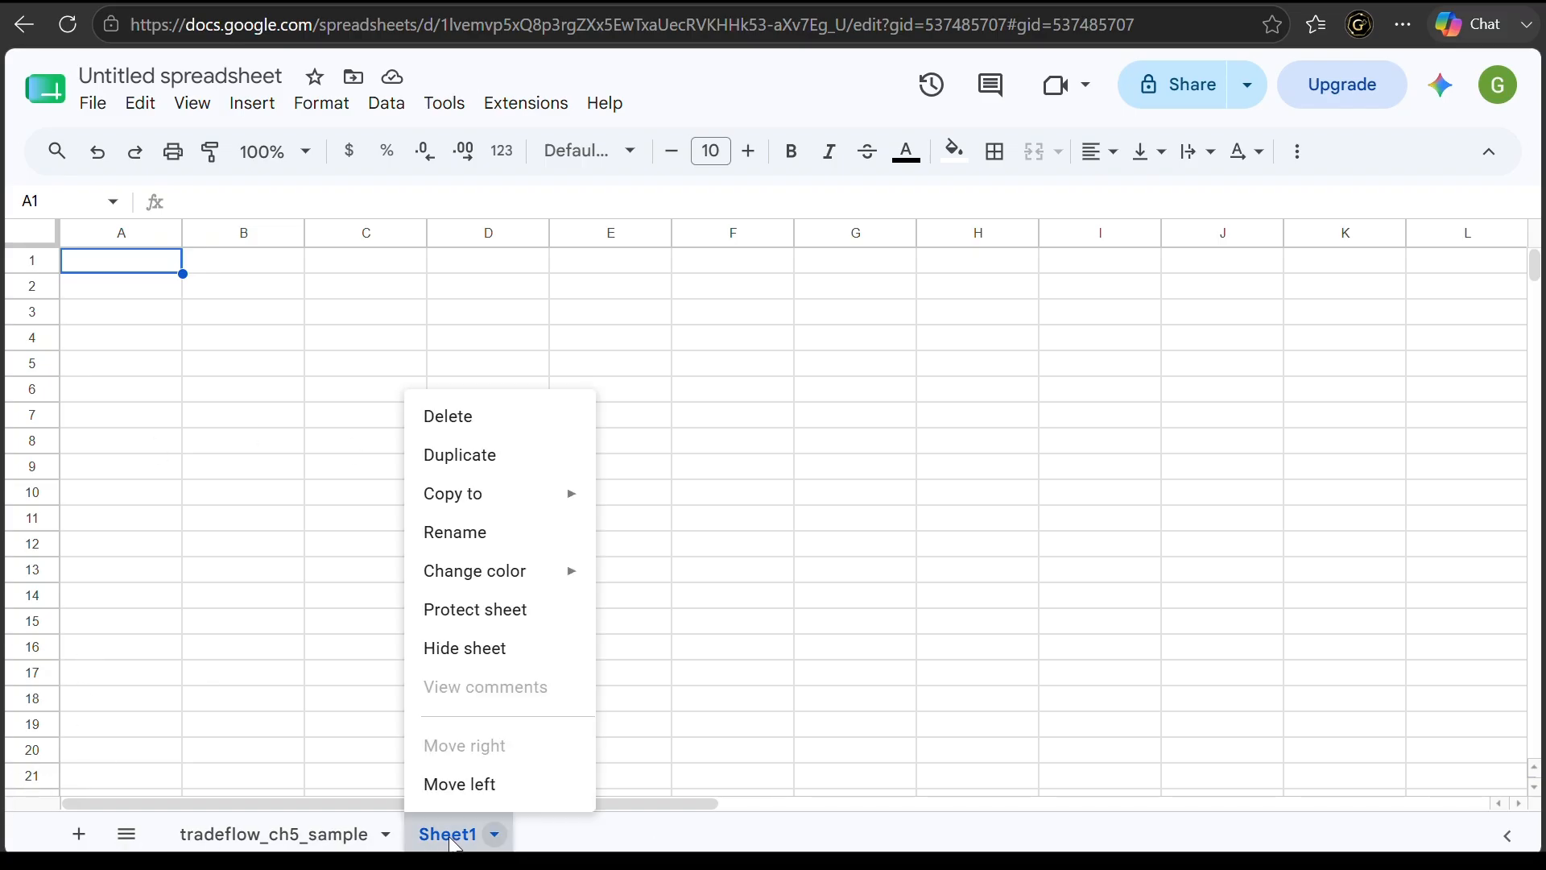
{"action": "left_click", "coordinate": [490, 433]}
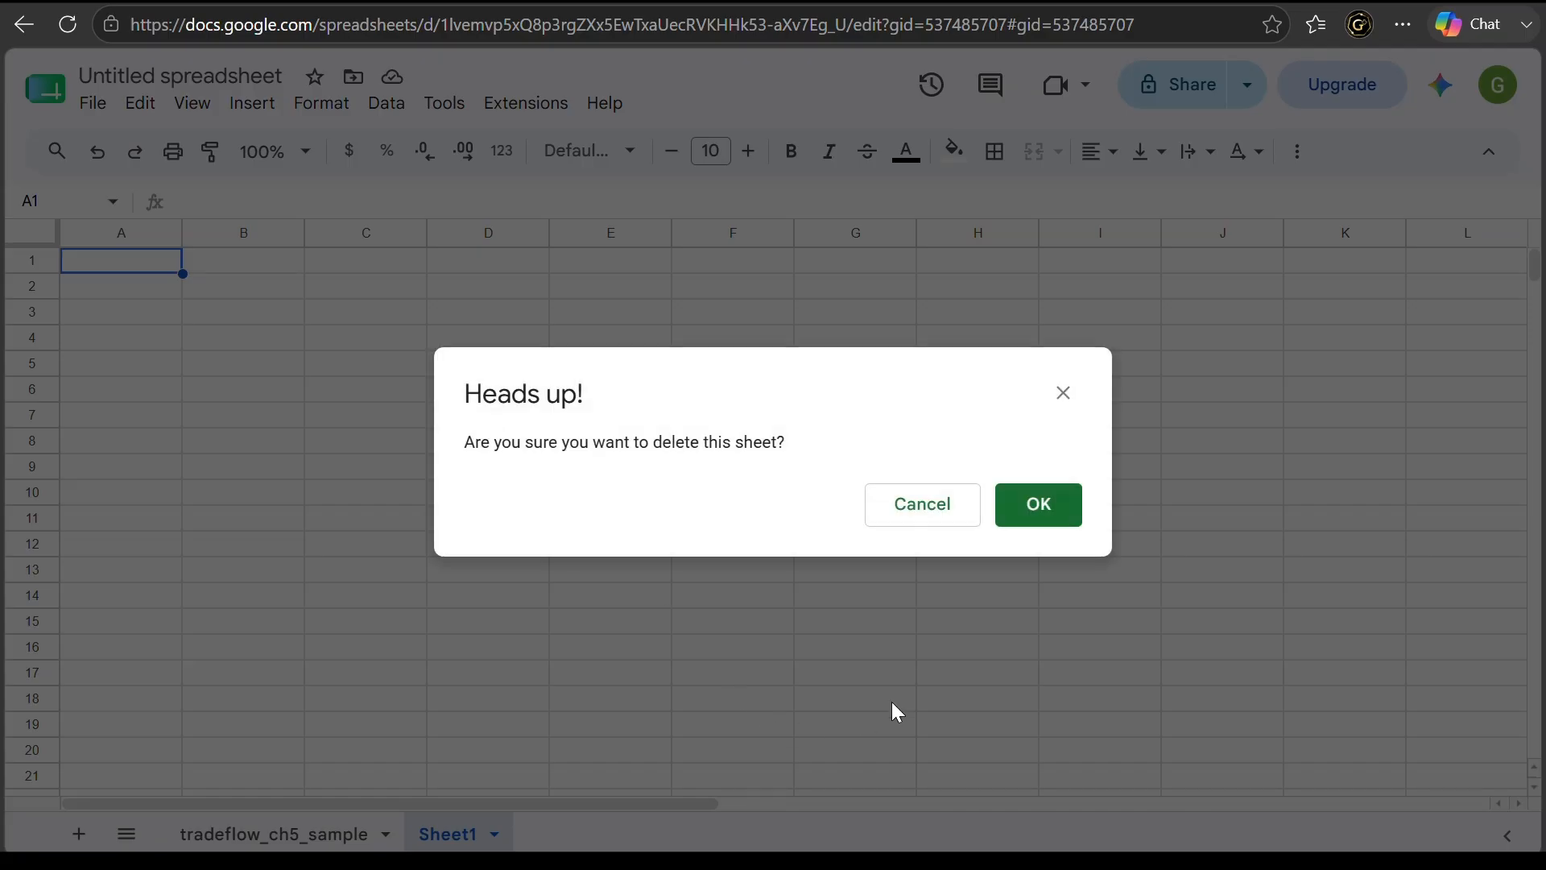
{"action": "left_click", "coordinate": [1028, 510]}
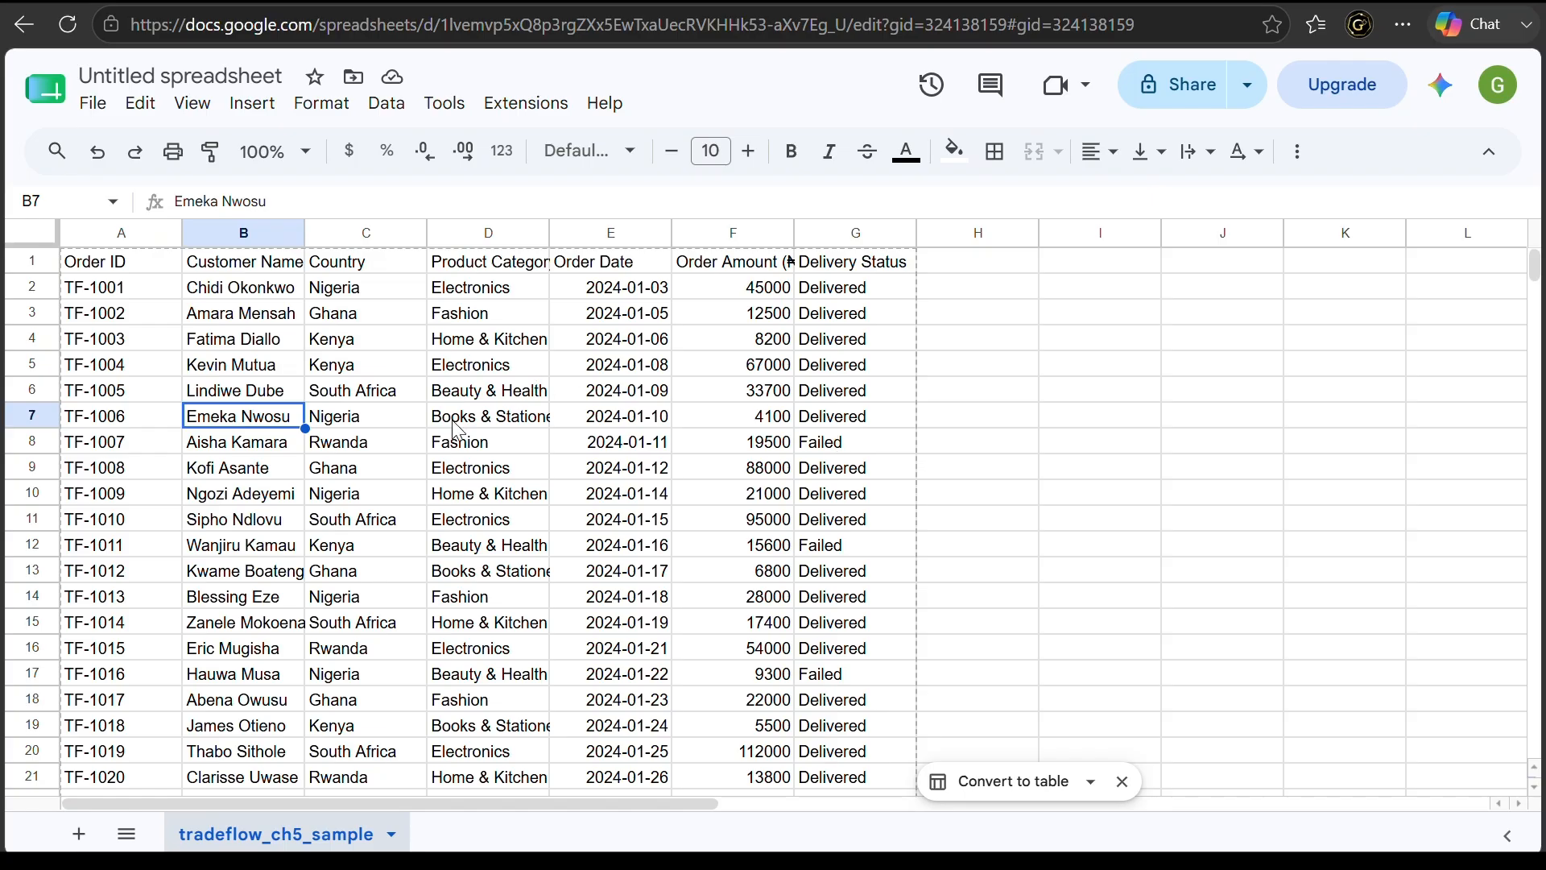
Duplicate the tradeflow_ch5_sample sheet and name the copy Cleaned_Data
{"action": "right_click", "coordinate": [270, 830]}
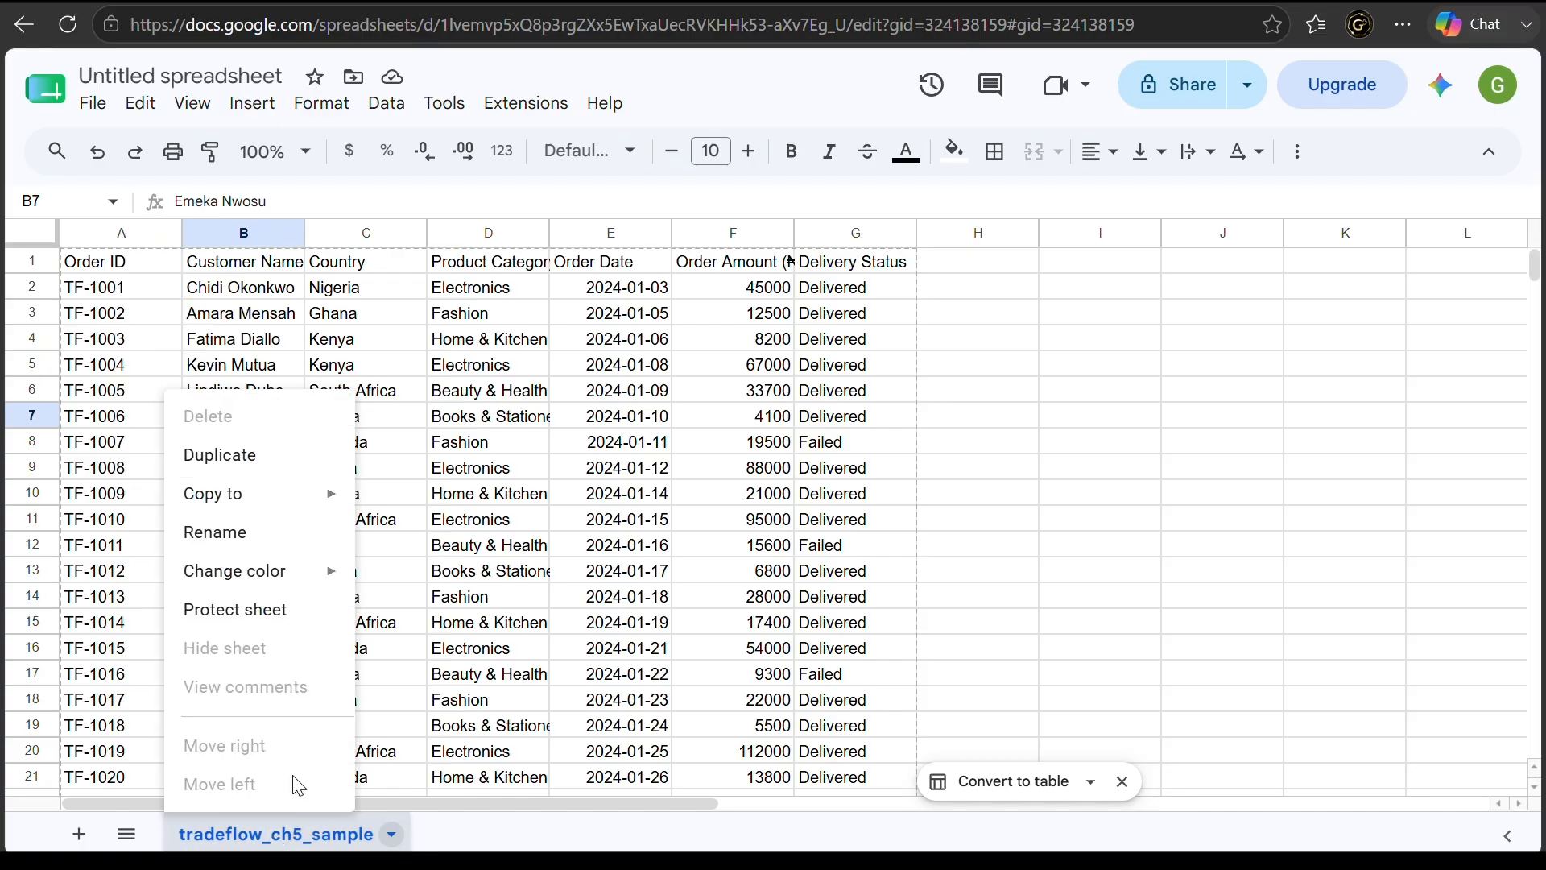
{"action": "left_click", "coordinate": [239, 459]}
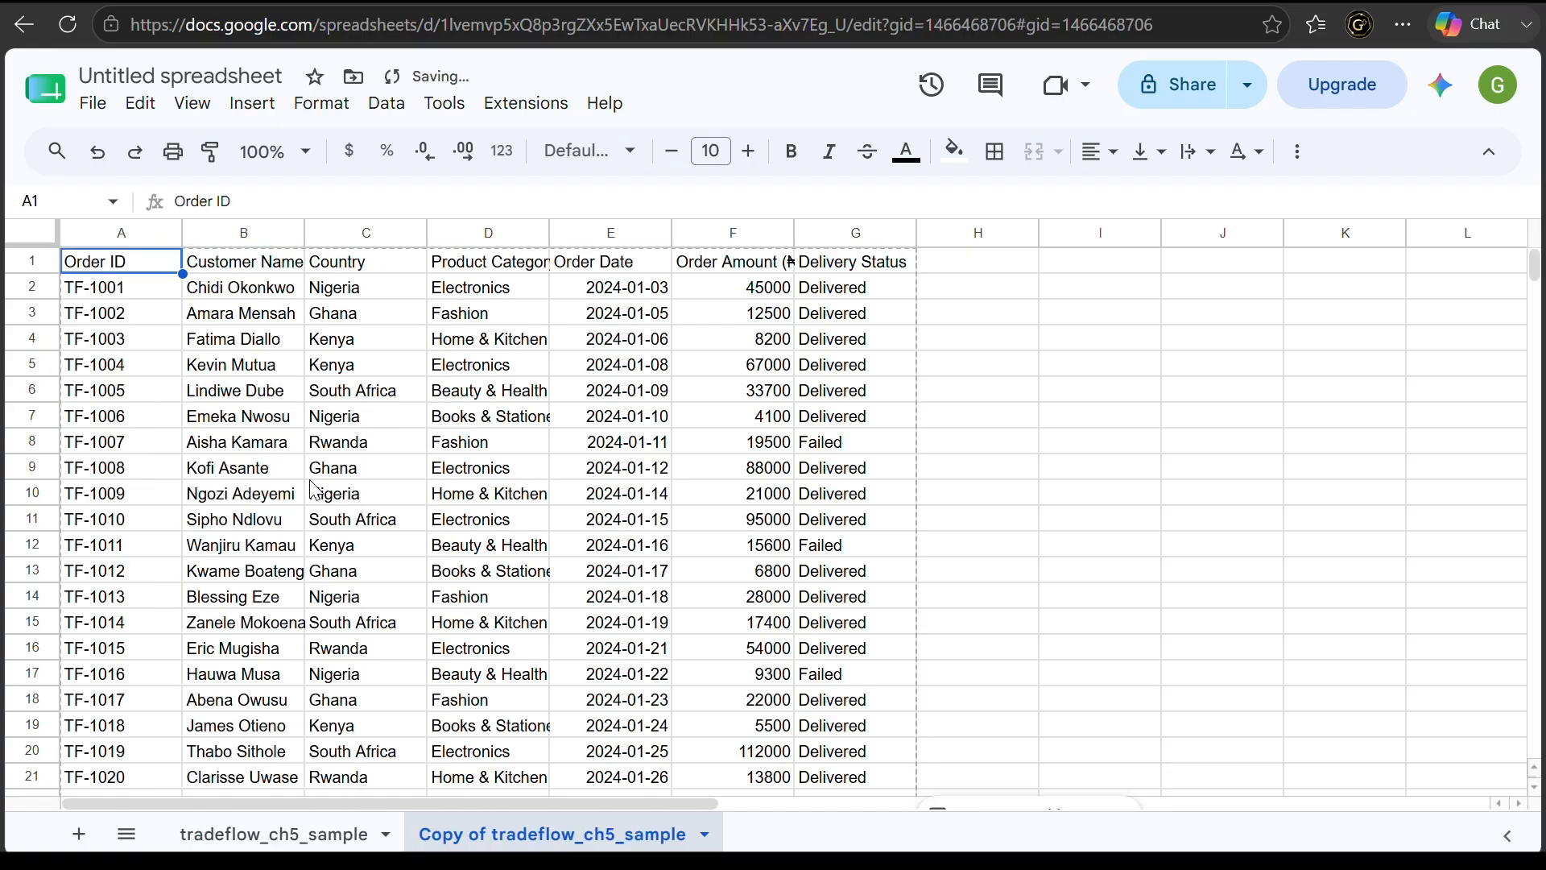
{"action": "right_click", "coordinate": [483, 834]}
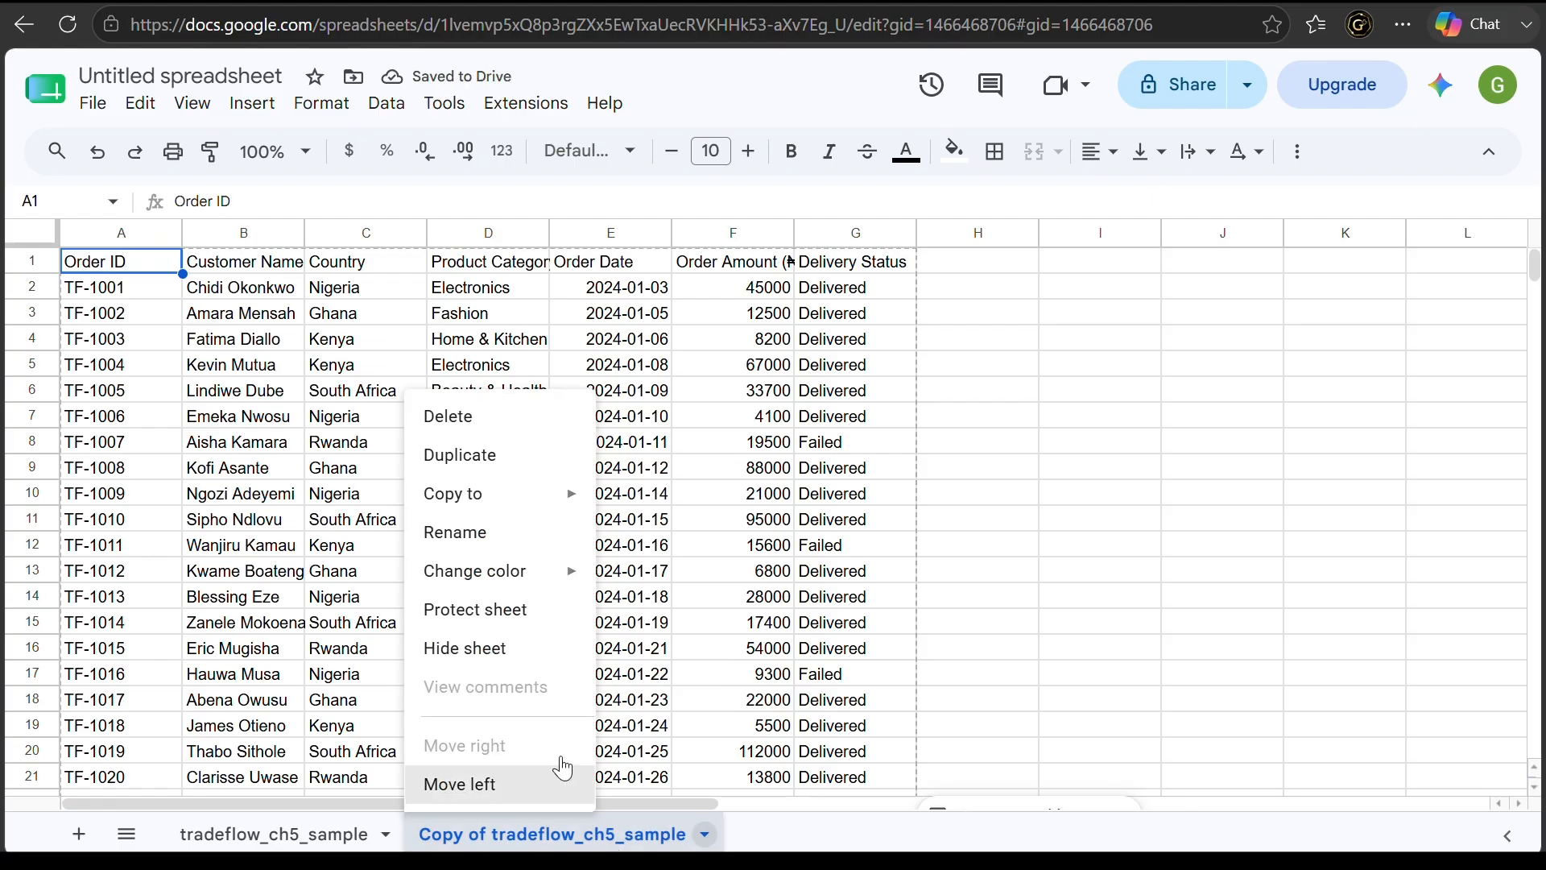
{"action": "left_click", "coordinate": [505, 536]}
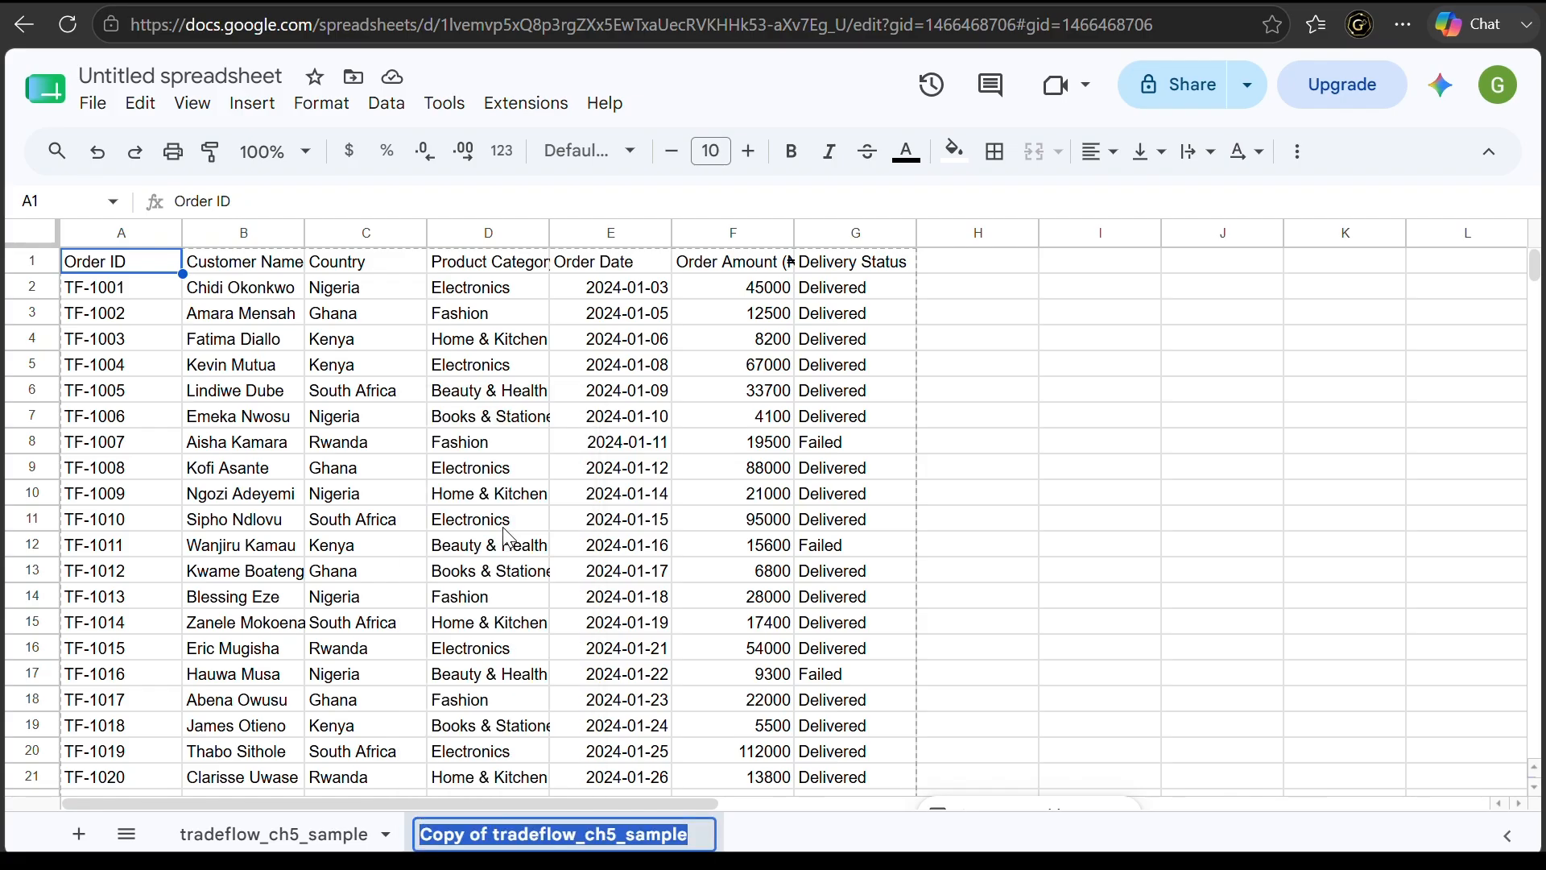
{"action": "type", "text": "Clea"}
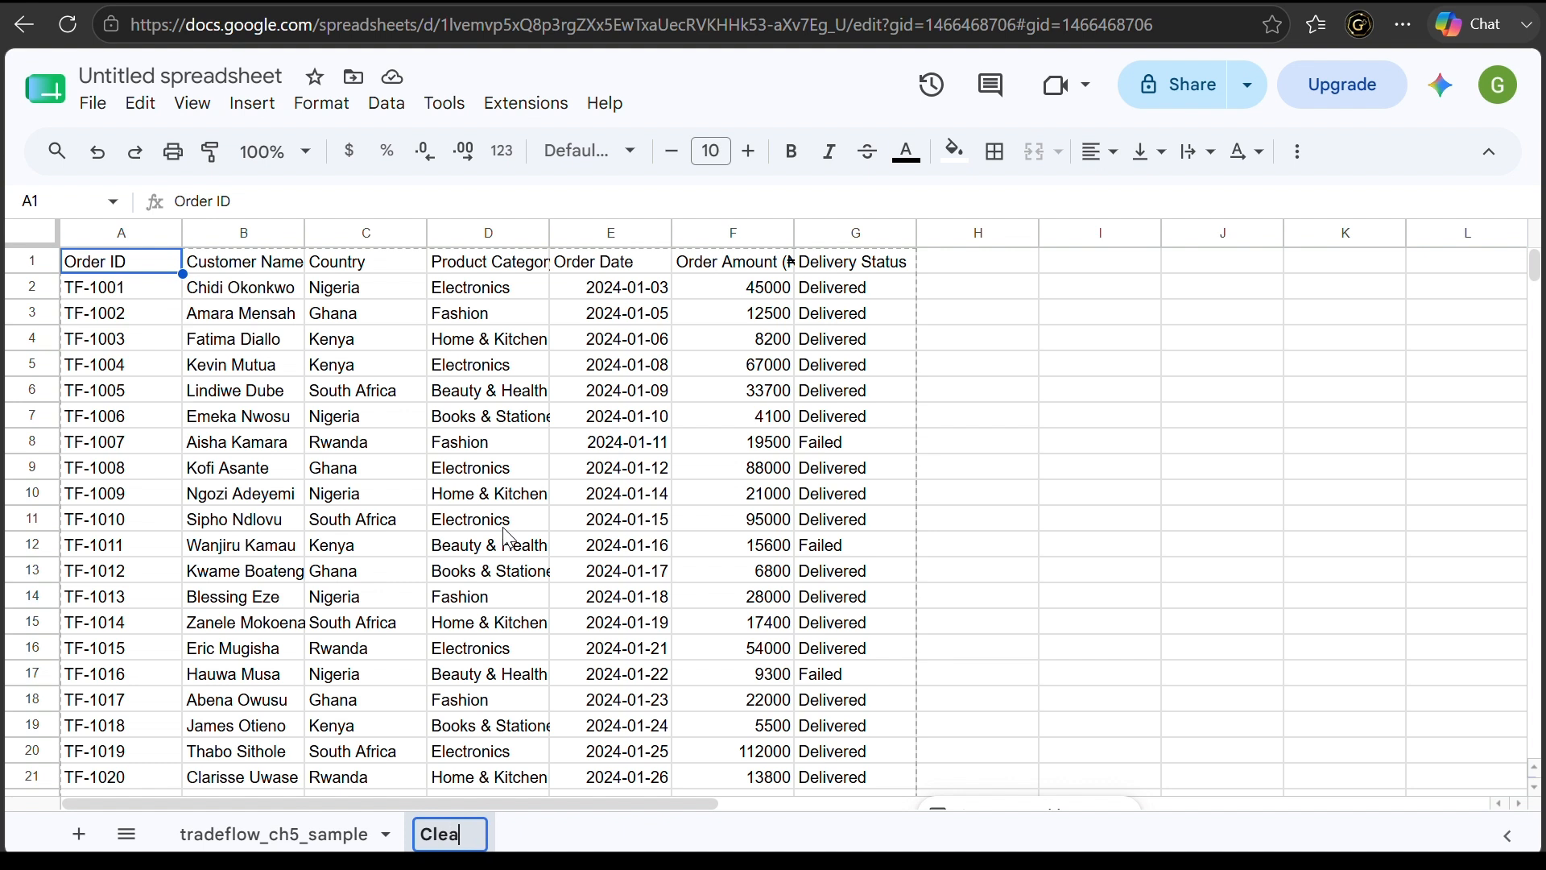
{"action": "type", "text": "ned_"}
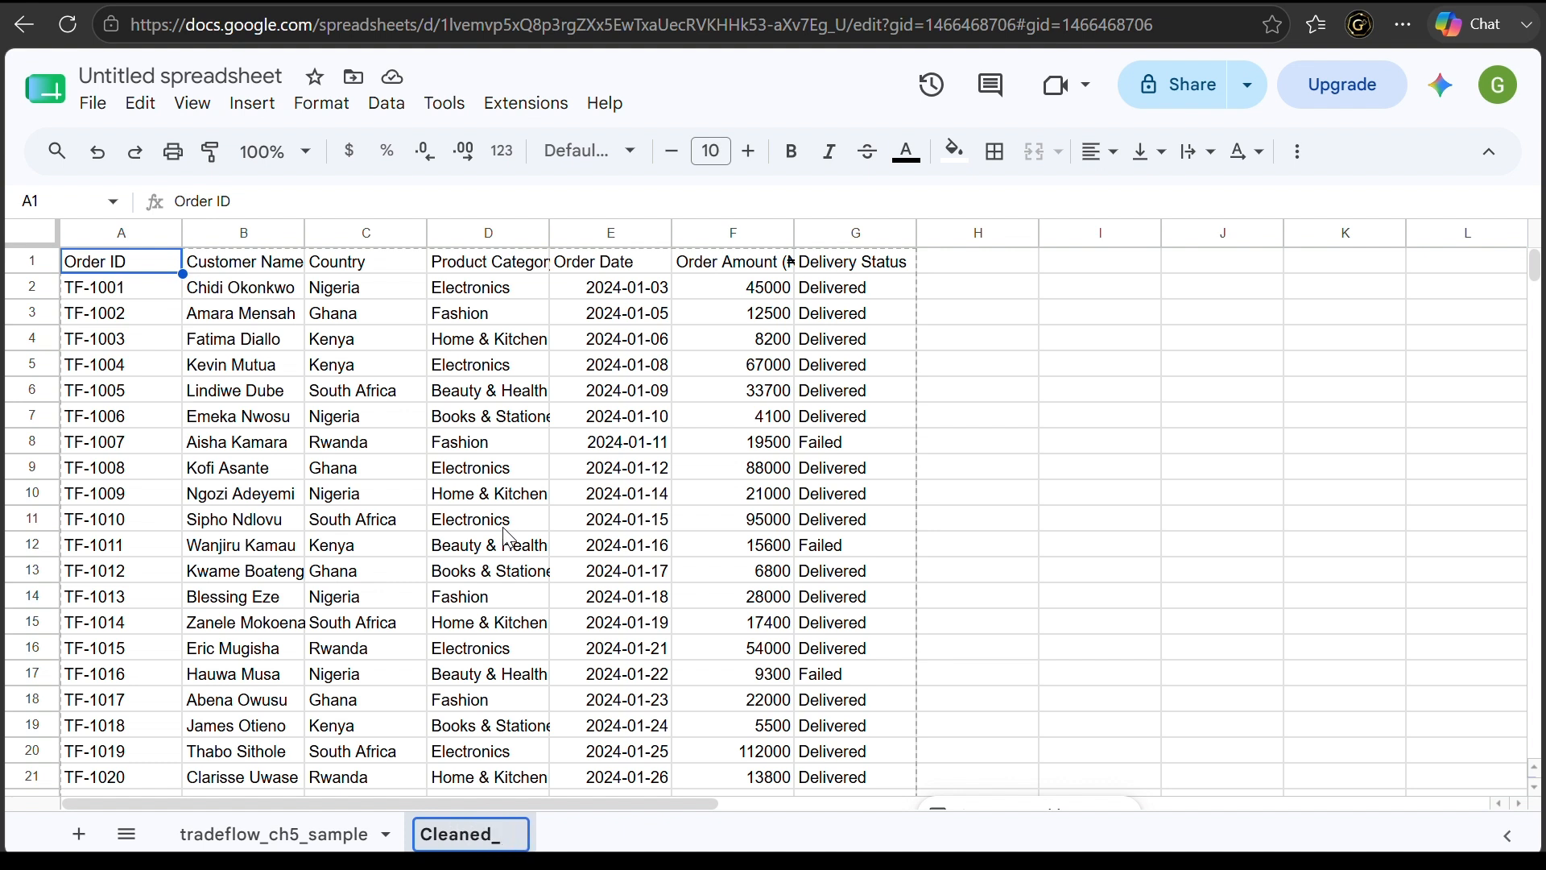
{"action": "type", "text": "Data"}
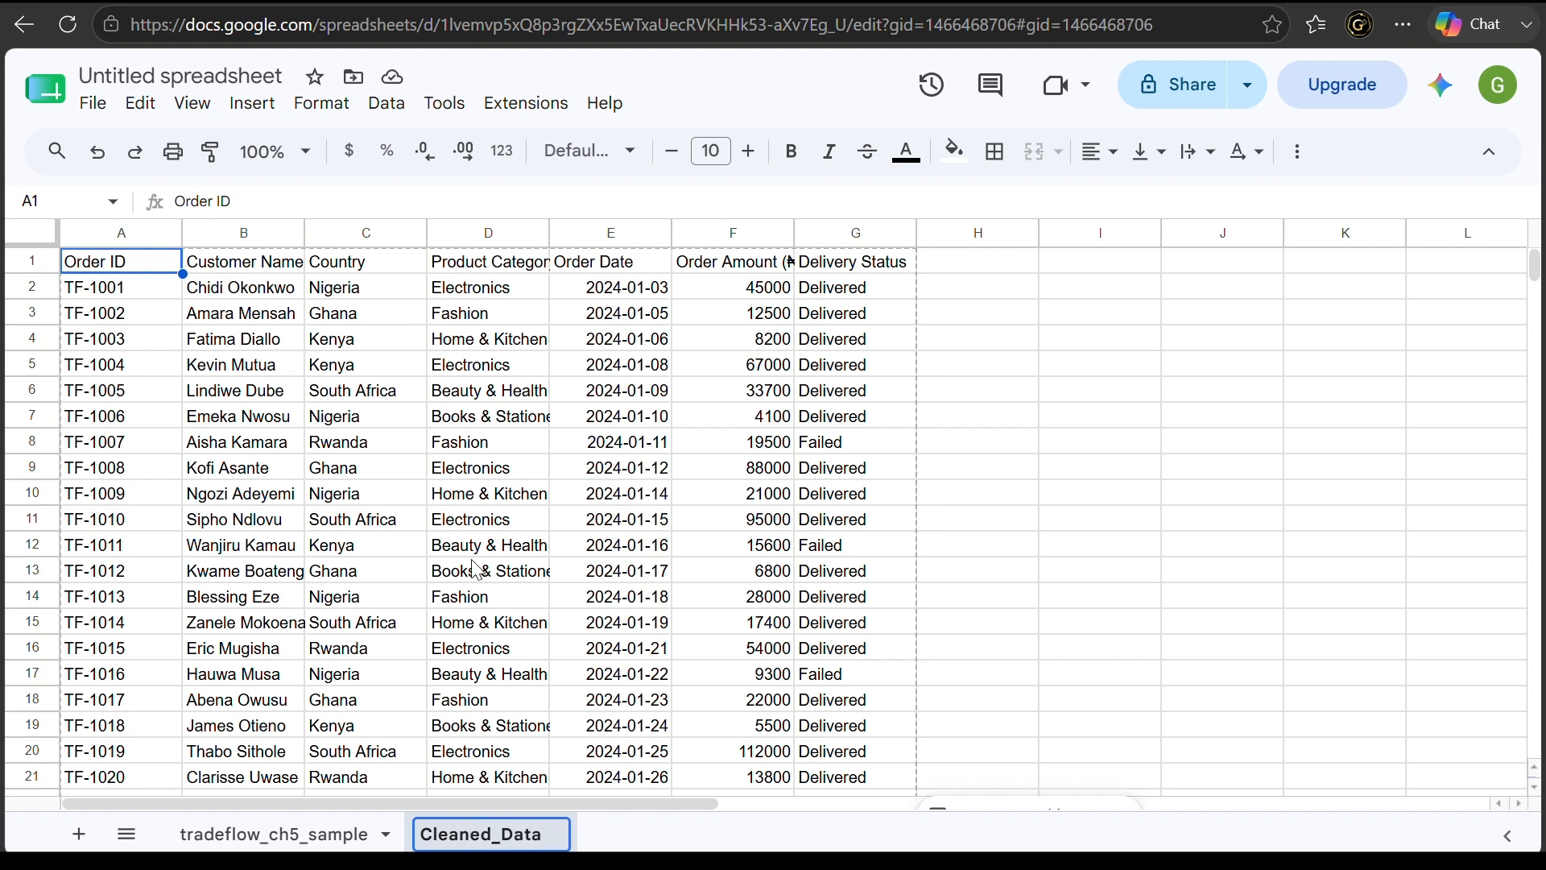
Rename the original tradeflow_ch5_sample sheet as Raw_Data
{"action": "right_click", "coordinate": [218, 836]}
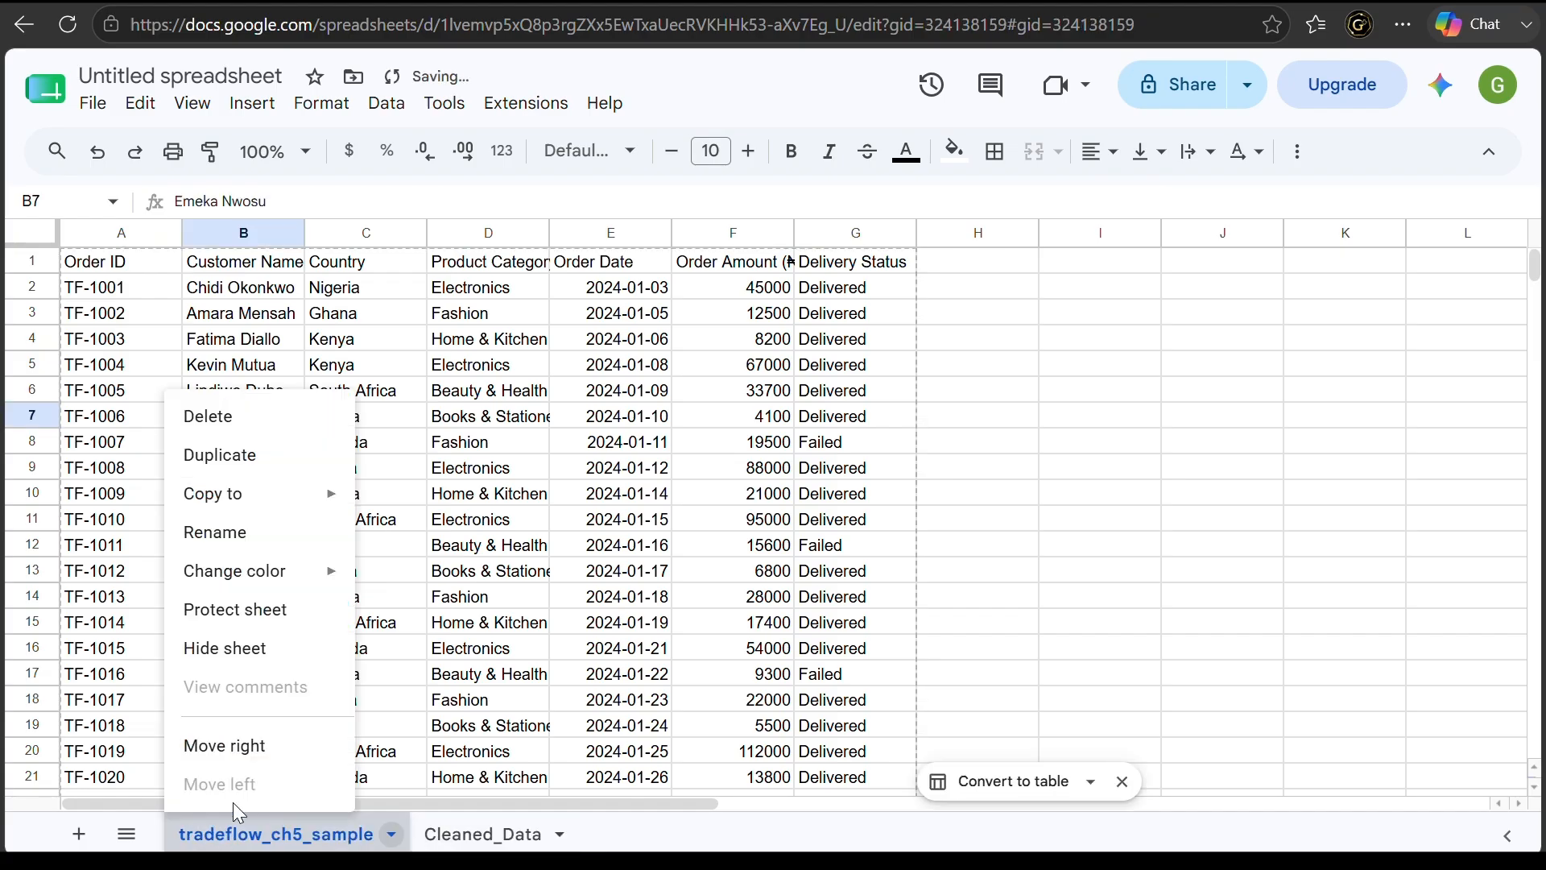
{"action": "left_click", "coordinate": [272, 525]}
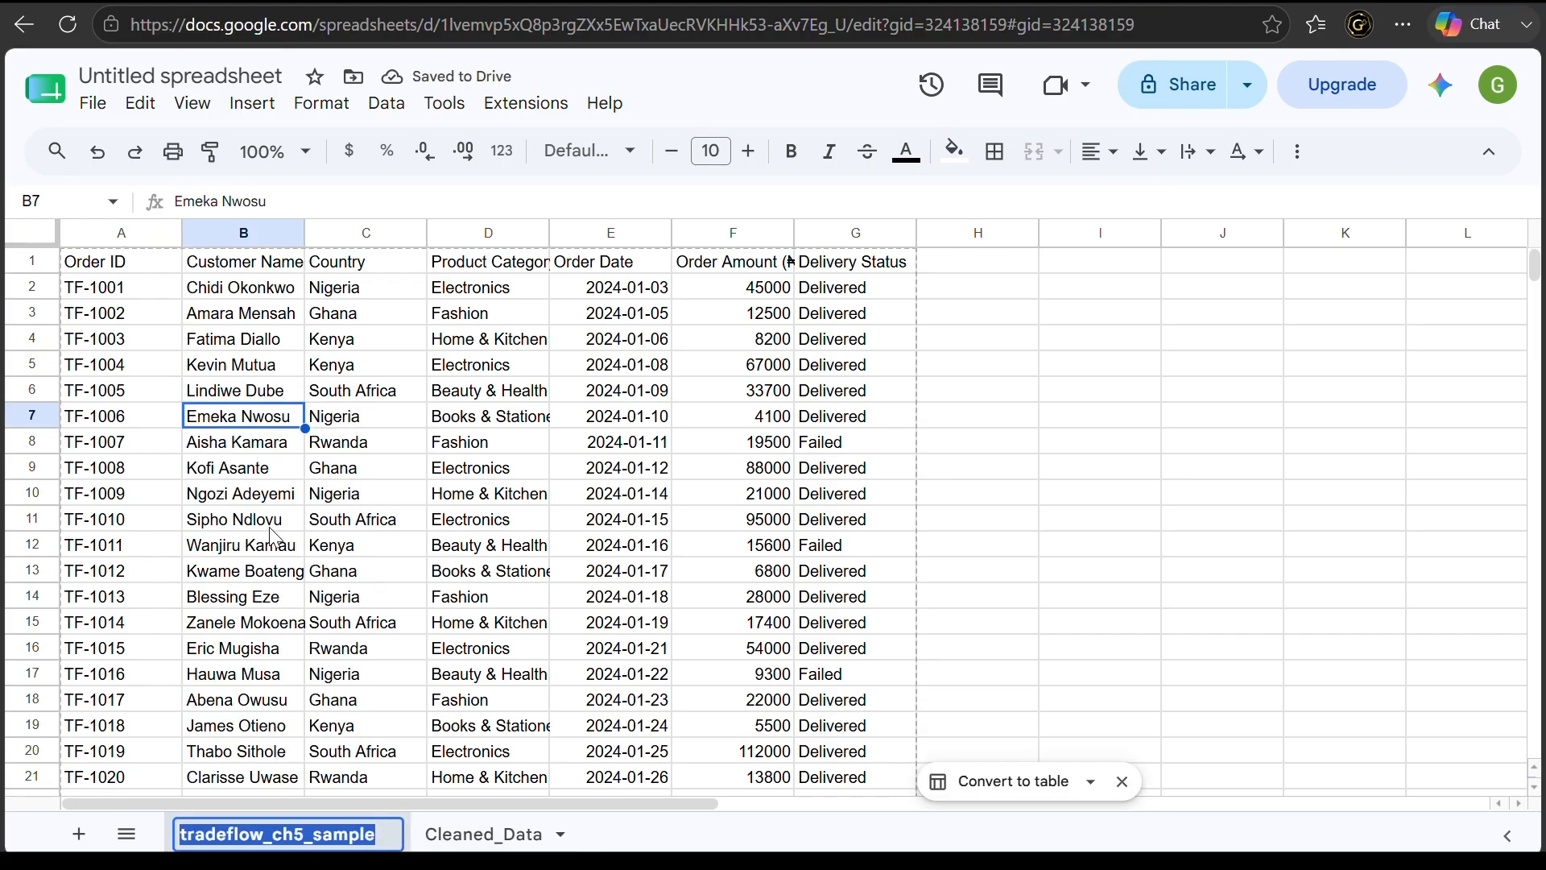
{"action": "type", "text": "Raw_Data"}
{"action": "key", "text": "Return"}
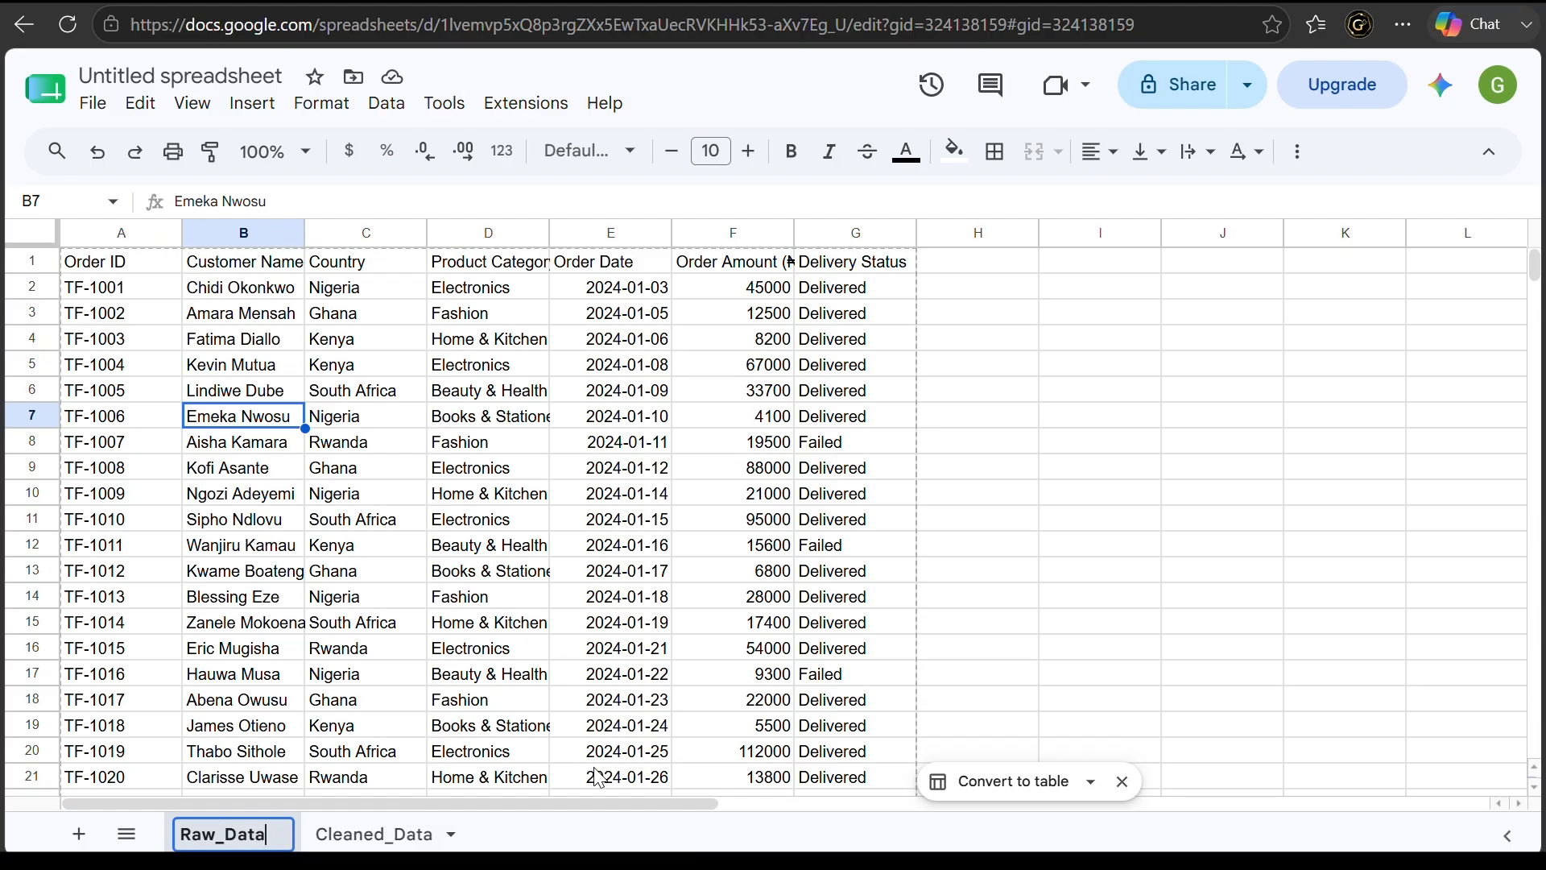
Freeze the header row, row 1, on the Cleaned_Data sheet
{"action": "left_click", "coordinate": [390, 844]}
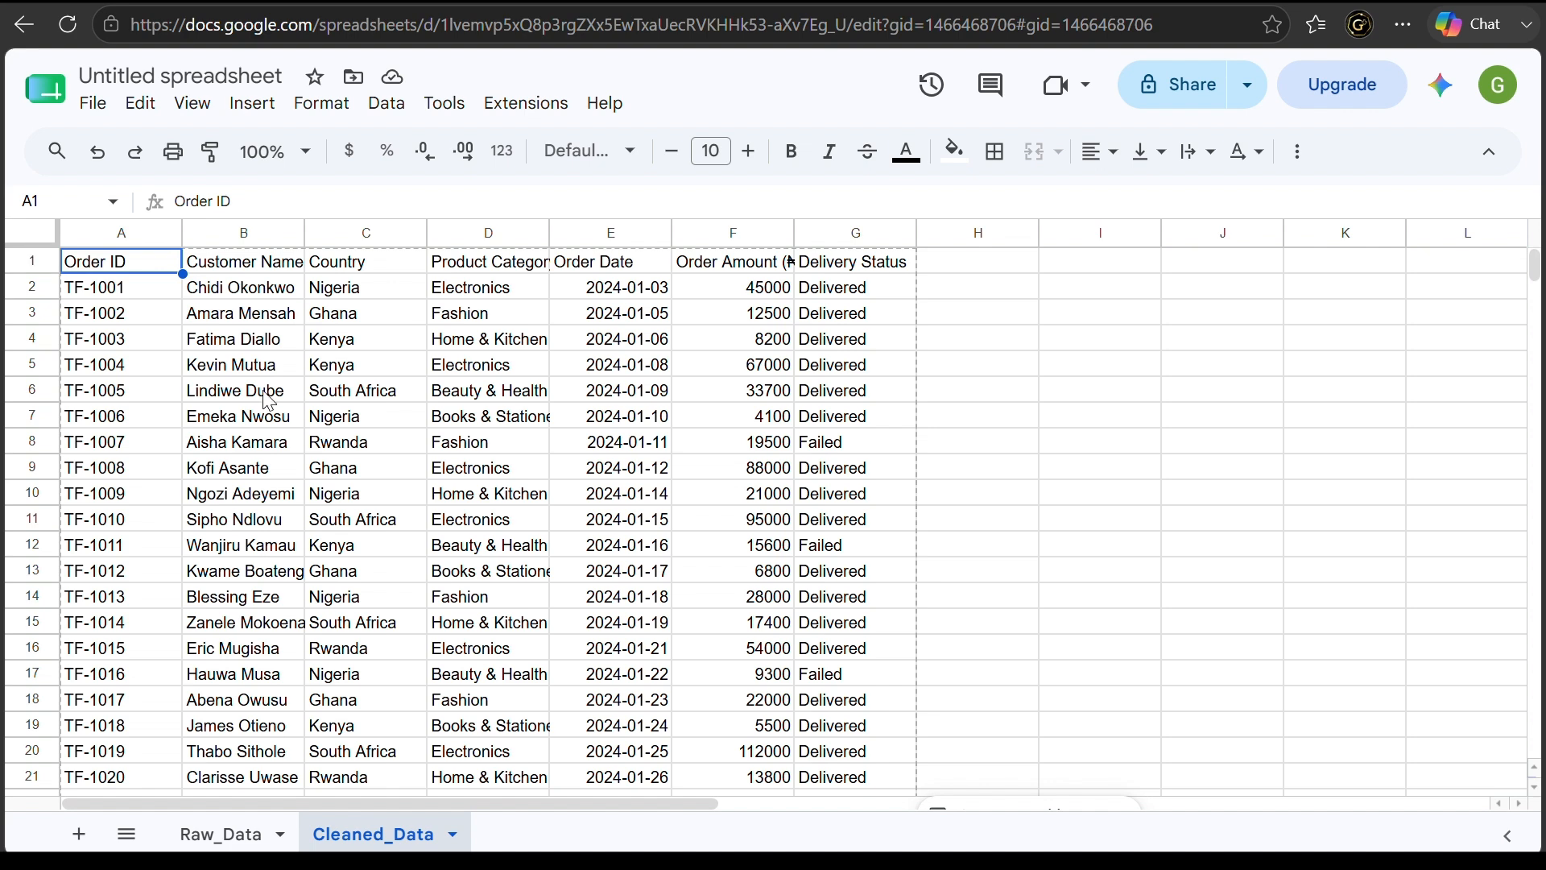
{"action": "scroll", "coordinate": [342, 474], "scroll_direction": "down", "scroll_amount": 10}
{"action": "scroll", "coordinate": [344, 475], "scroll_direction": "up", "scroll_amount": 10}
{"action": "left_click", "coordinate": [30, 266]}
{"action": "right_click", "coordinate": [31, 266]}
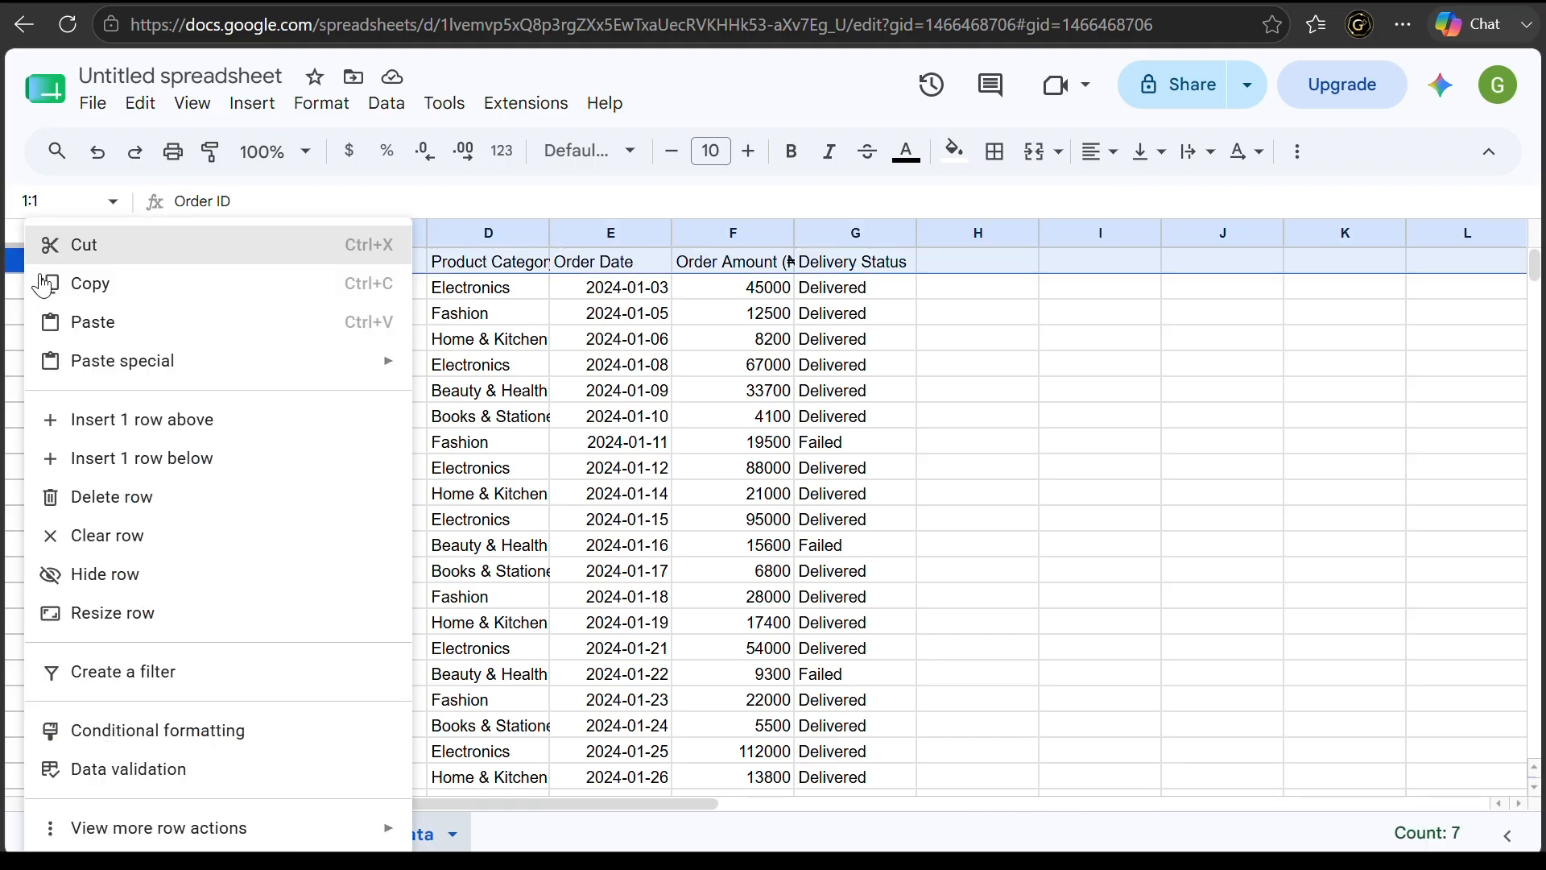
{"action": "mouse_move", "coordinate": [301, 844]}
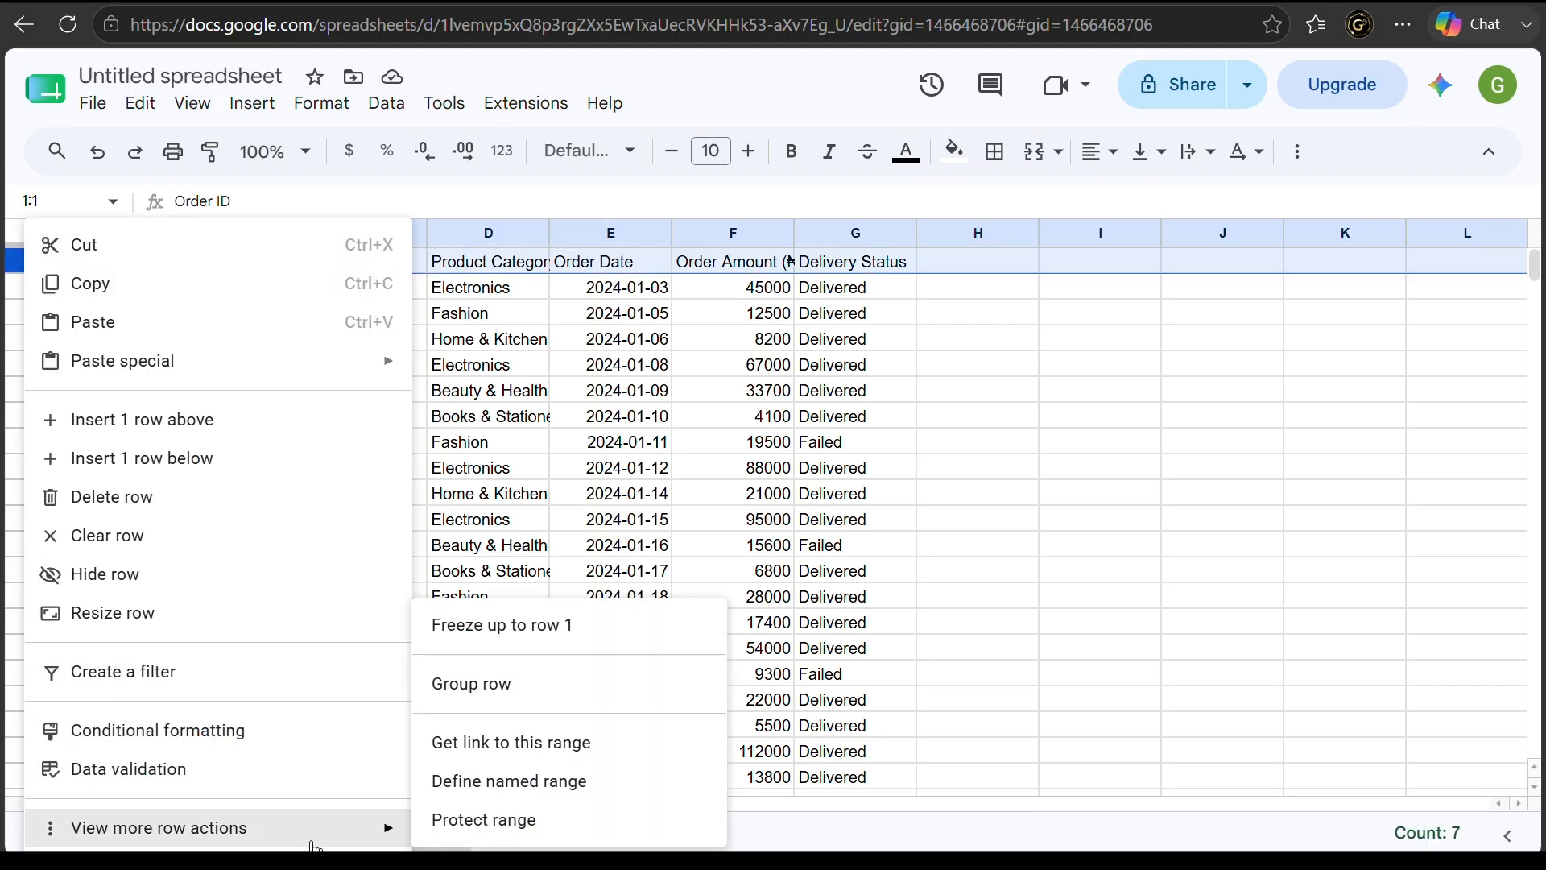
{"action": "left_click", "coordinate": [527, 632]}
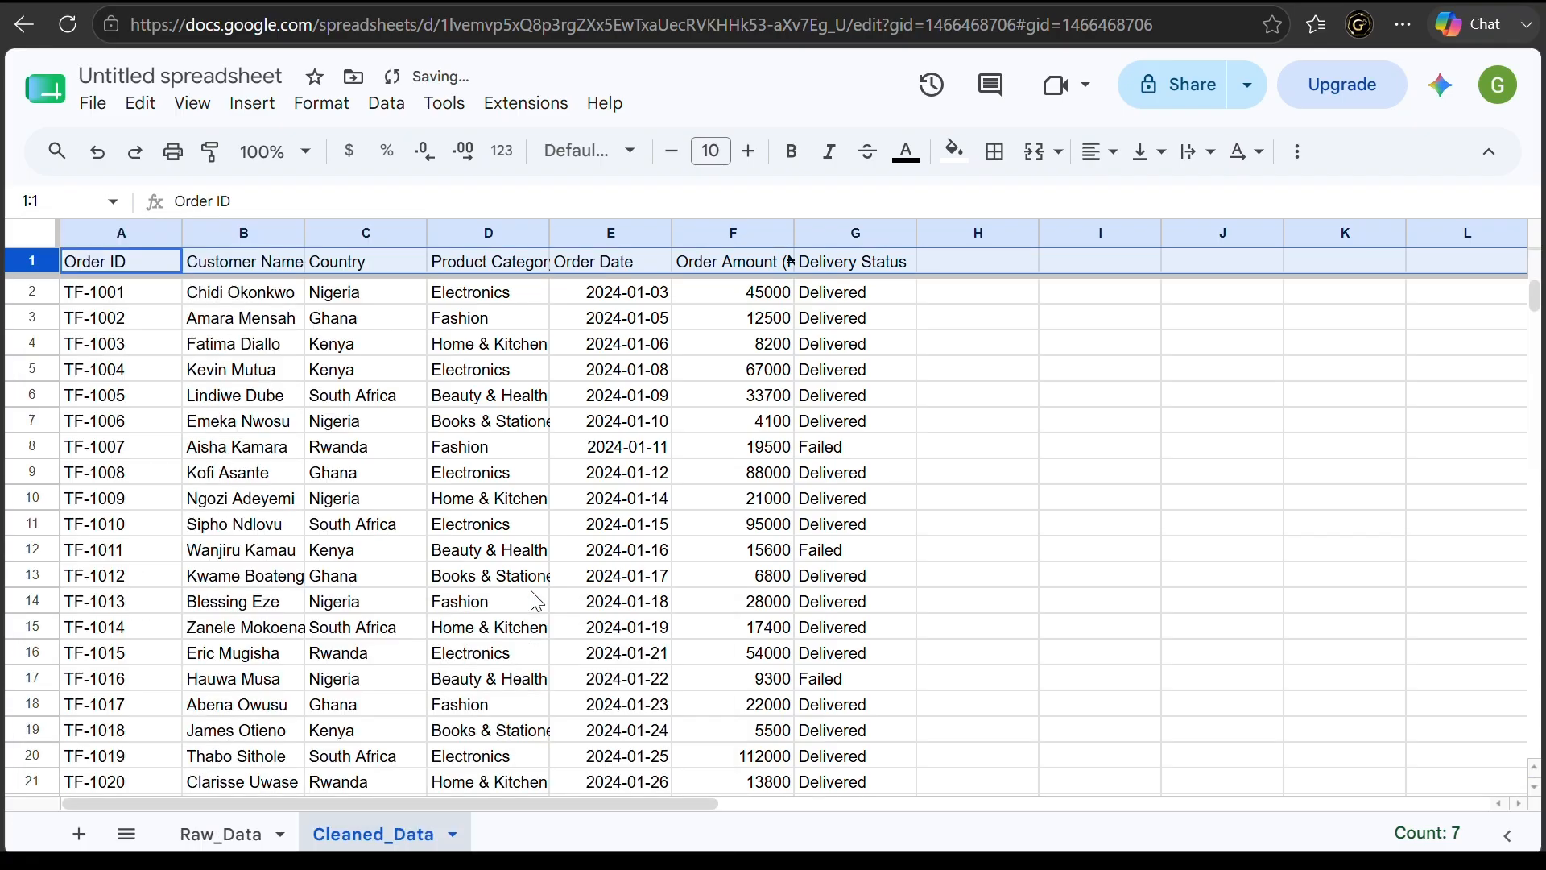
Examine how the frozen header row behaves while going through the order records down to the last one and back
{"action": "left_click", "coordinate": [614, 452]}
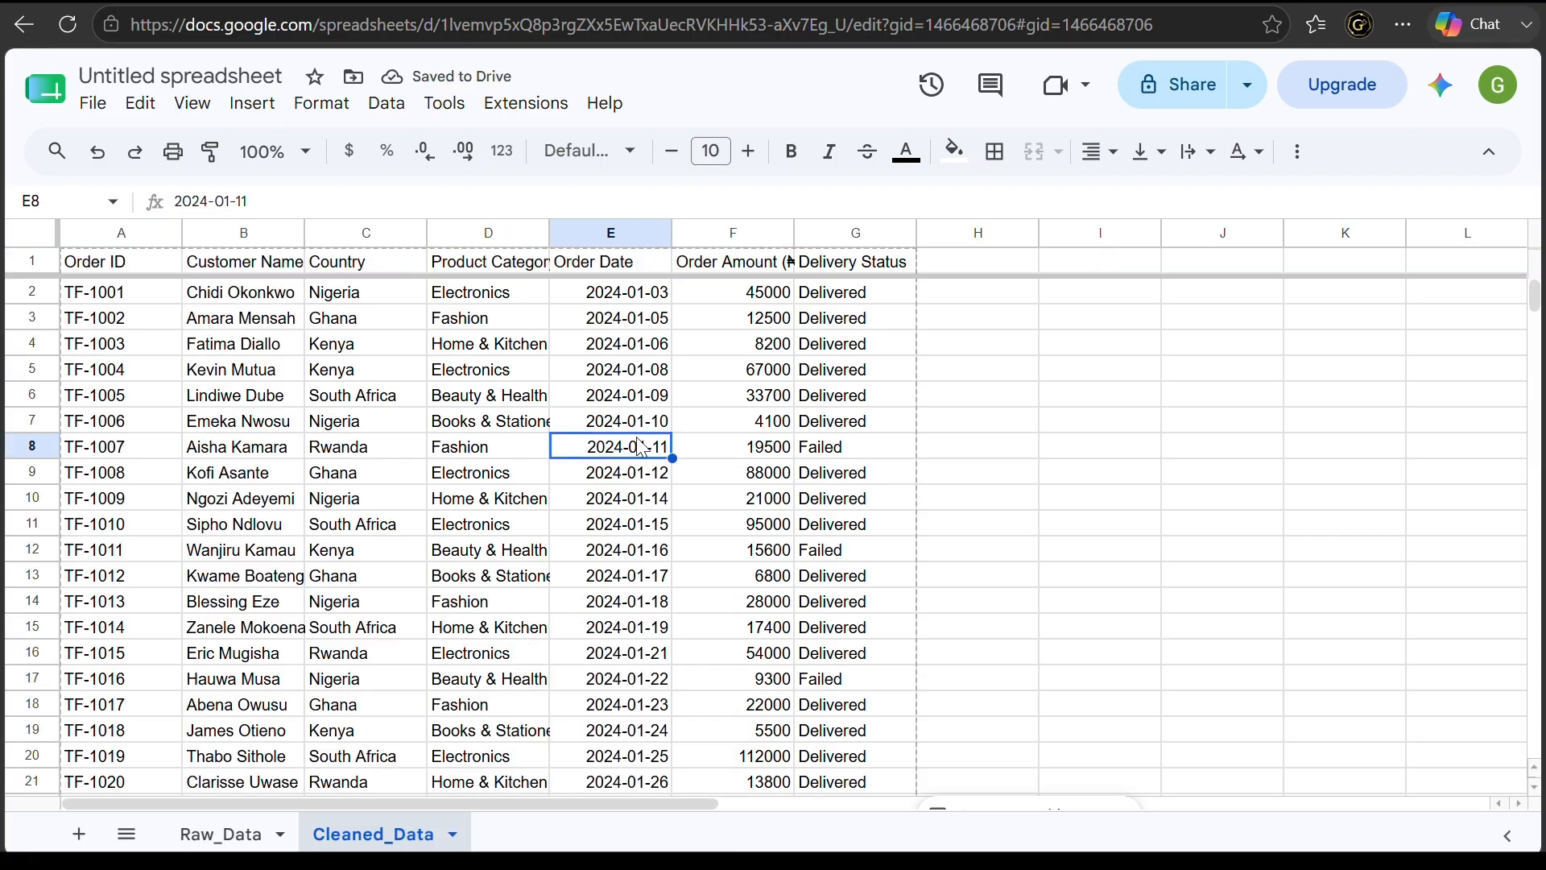
{"action": "scroll", "coordinate": [632, 451], "scroll_direction": "down", "scroll_amount": 5}
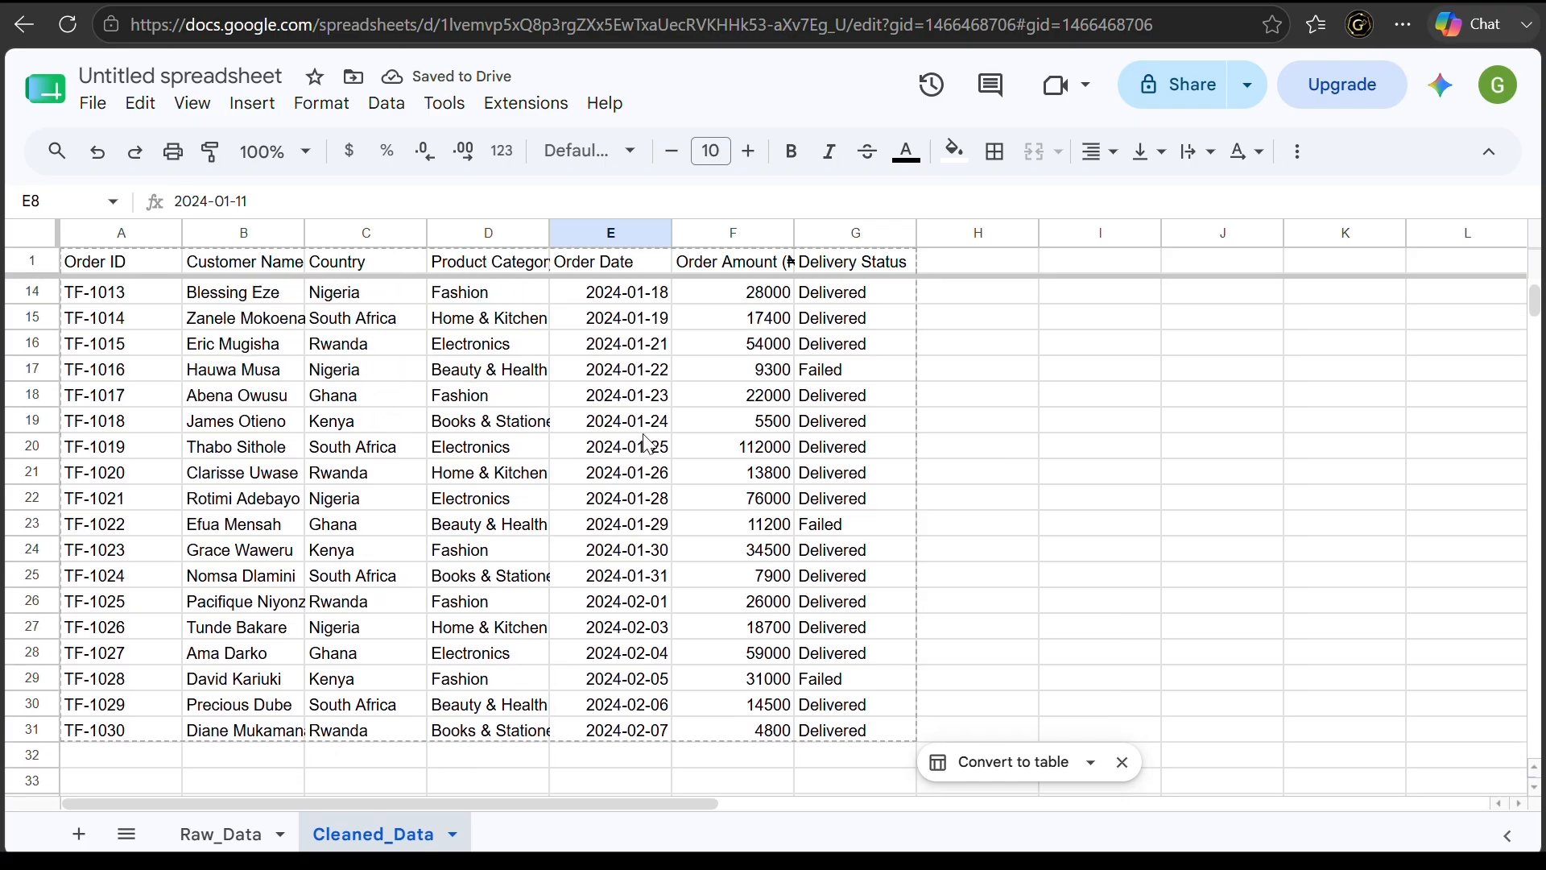
{"action": "scroll", "coordinate": [648, 443], "scroll_direction": "up", "scroll_amount": 5}
{"action": "scroll", "coordinate": [648, 443], "scroll_direction": "down", "scroll_amount": 5}
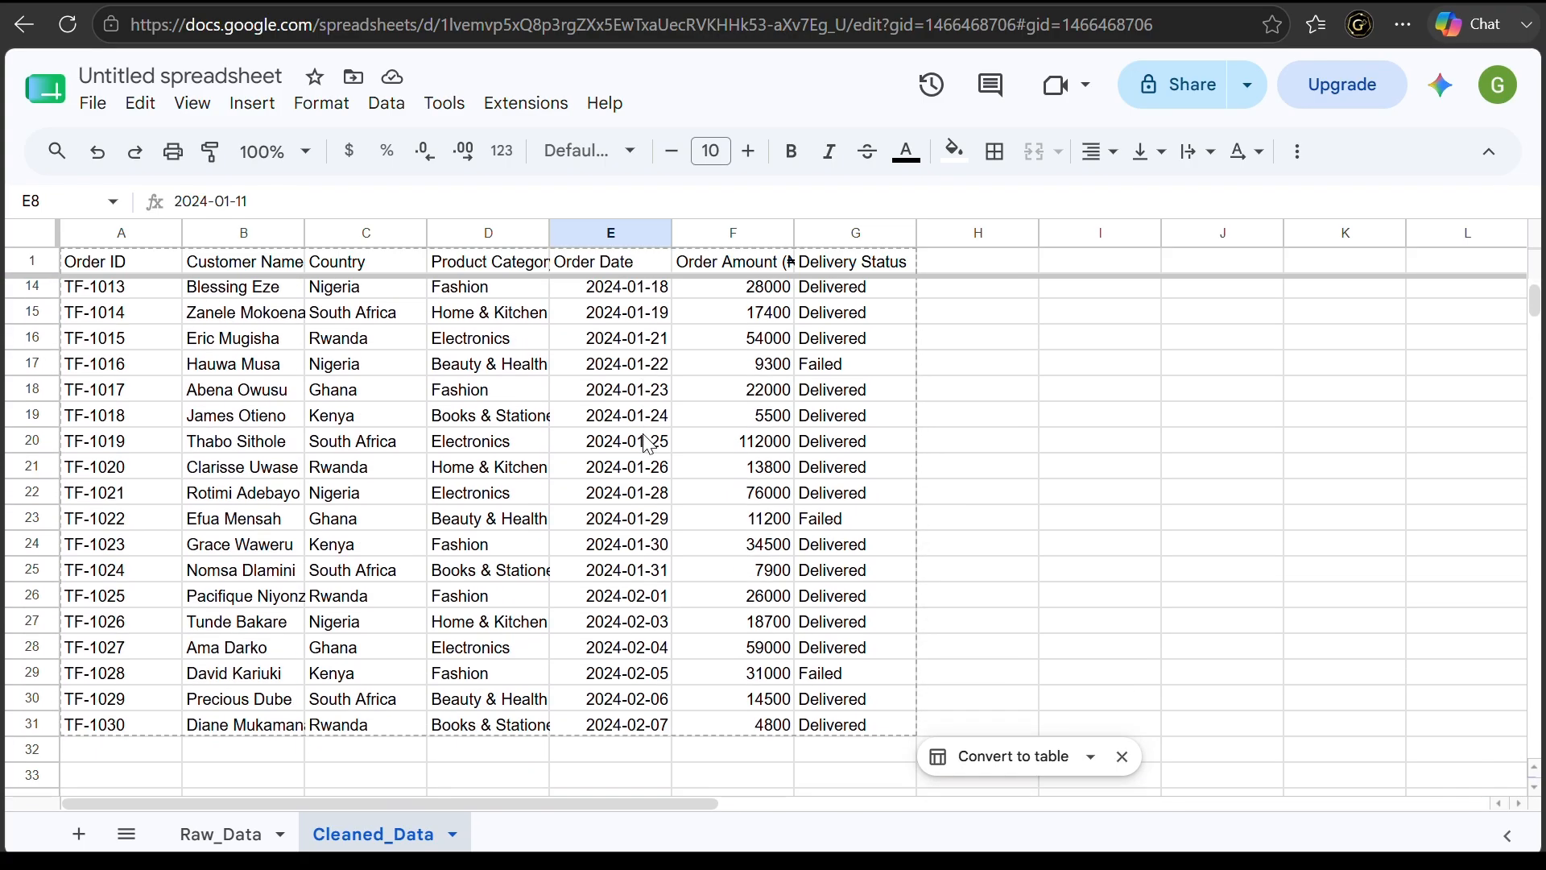
{"action": "scroll", "coordinate": [648, 443], "scroll_direction": "up", "scroll_amount": 4}
{"action": "scroll", "coordinate": [648, 443], "scroll_direction": "down", "scroll_amount": 4}
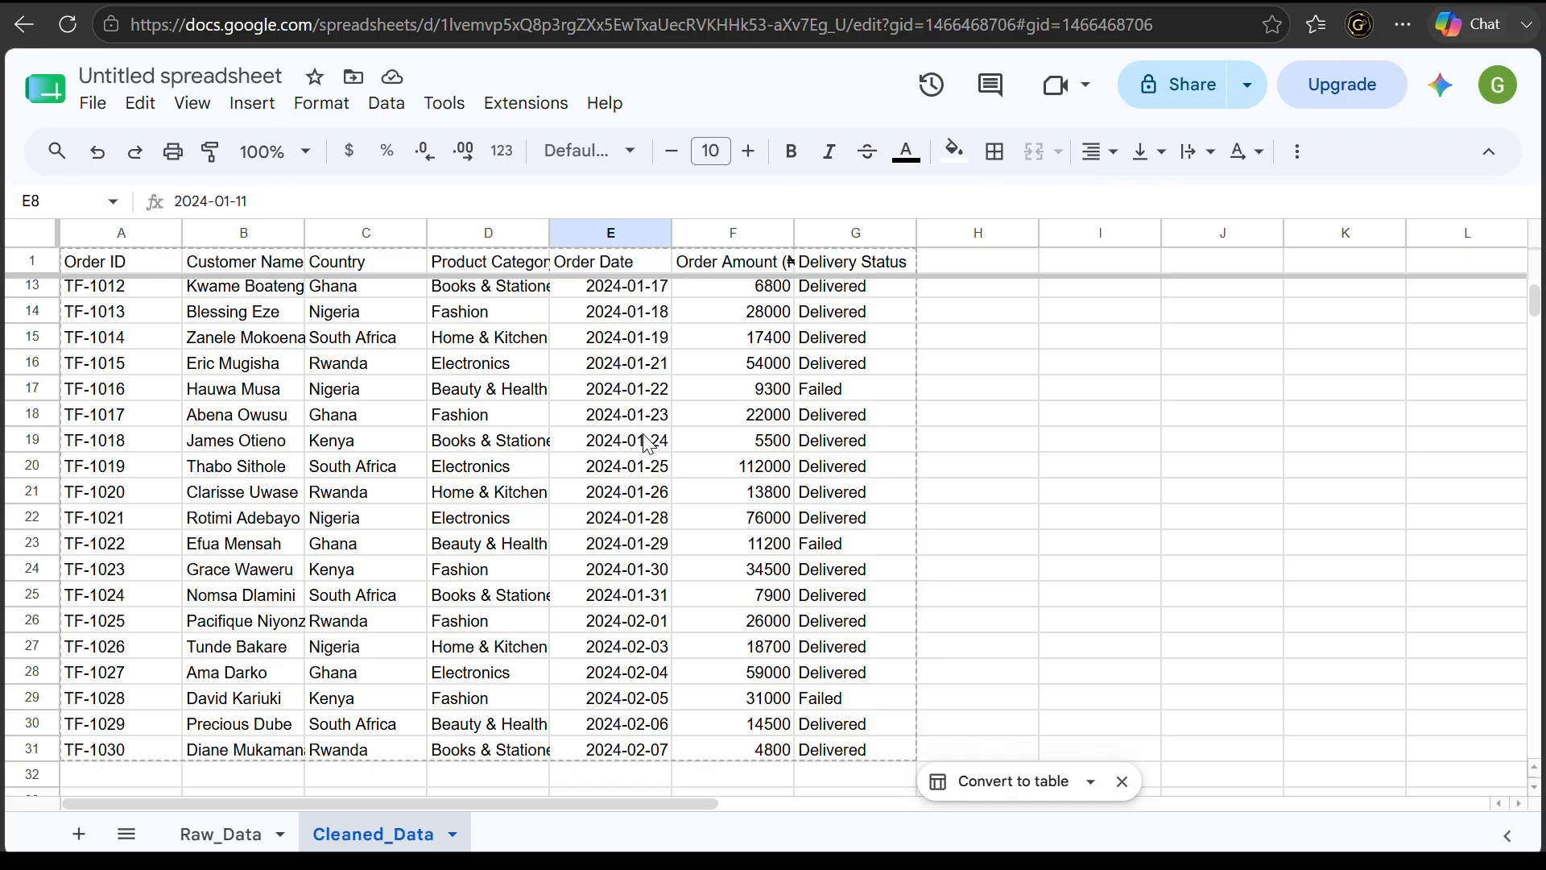
{"action": "scroll", "coordinate": [648, 443], "scroll_direction": "down", "scroll_amount": 4}
{"action": "scroll", "coordinate": [649, 443], "scroll_direction": "down", "scroll_amount": 1}
{"action": "scroll", "coordinate": [649, 443], "scroll_direction": "up", "scroll_amount": 8}
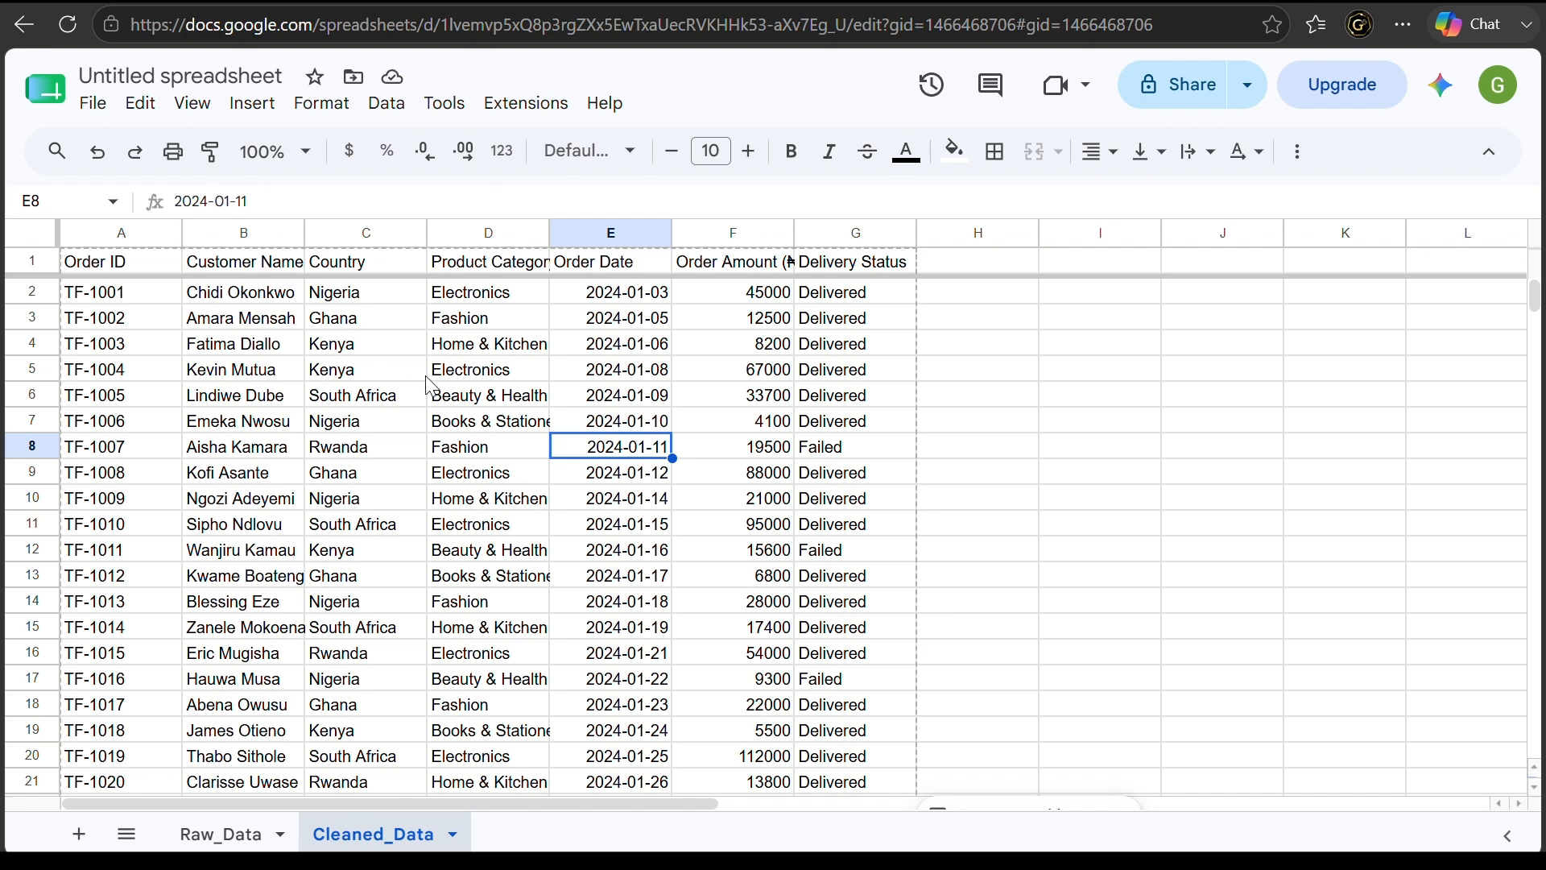
Make the header row of the Cleaned_Data sheet bold
{"action": "left_click", "coordinate": [42, 256]}
{"action": "key", "text": "ctrl+b"}
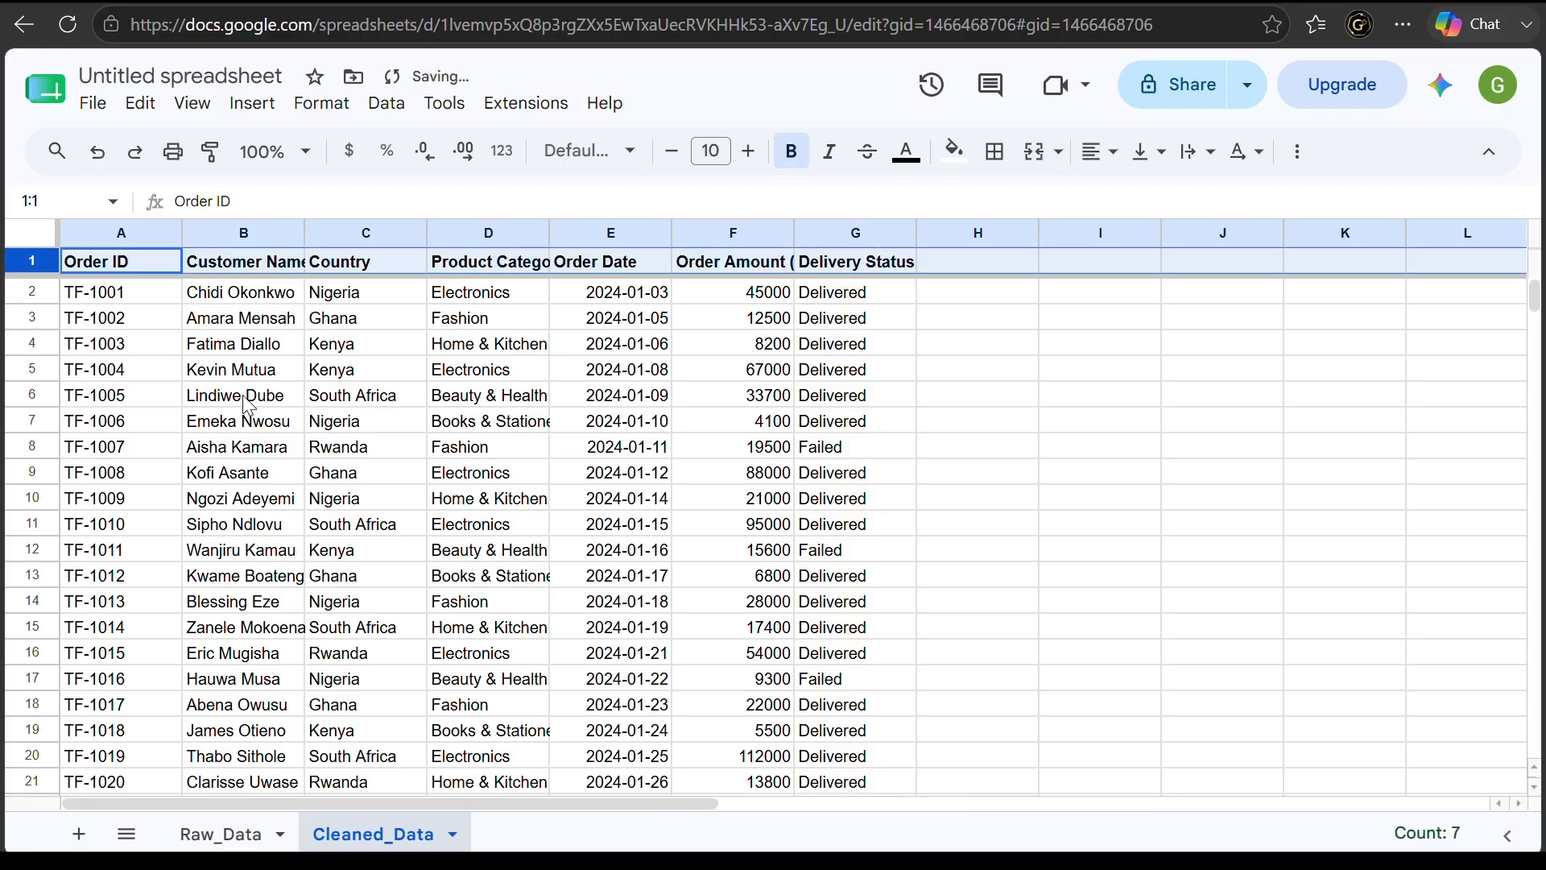
{"action": "double_click", "coordinate": [340, 481]}
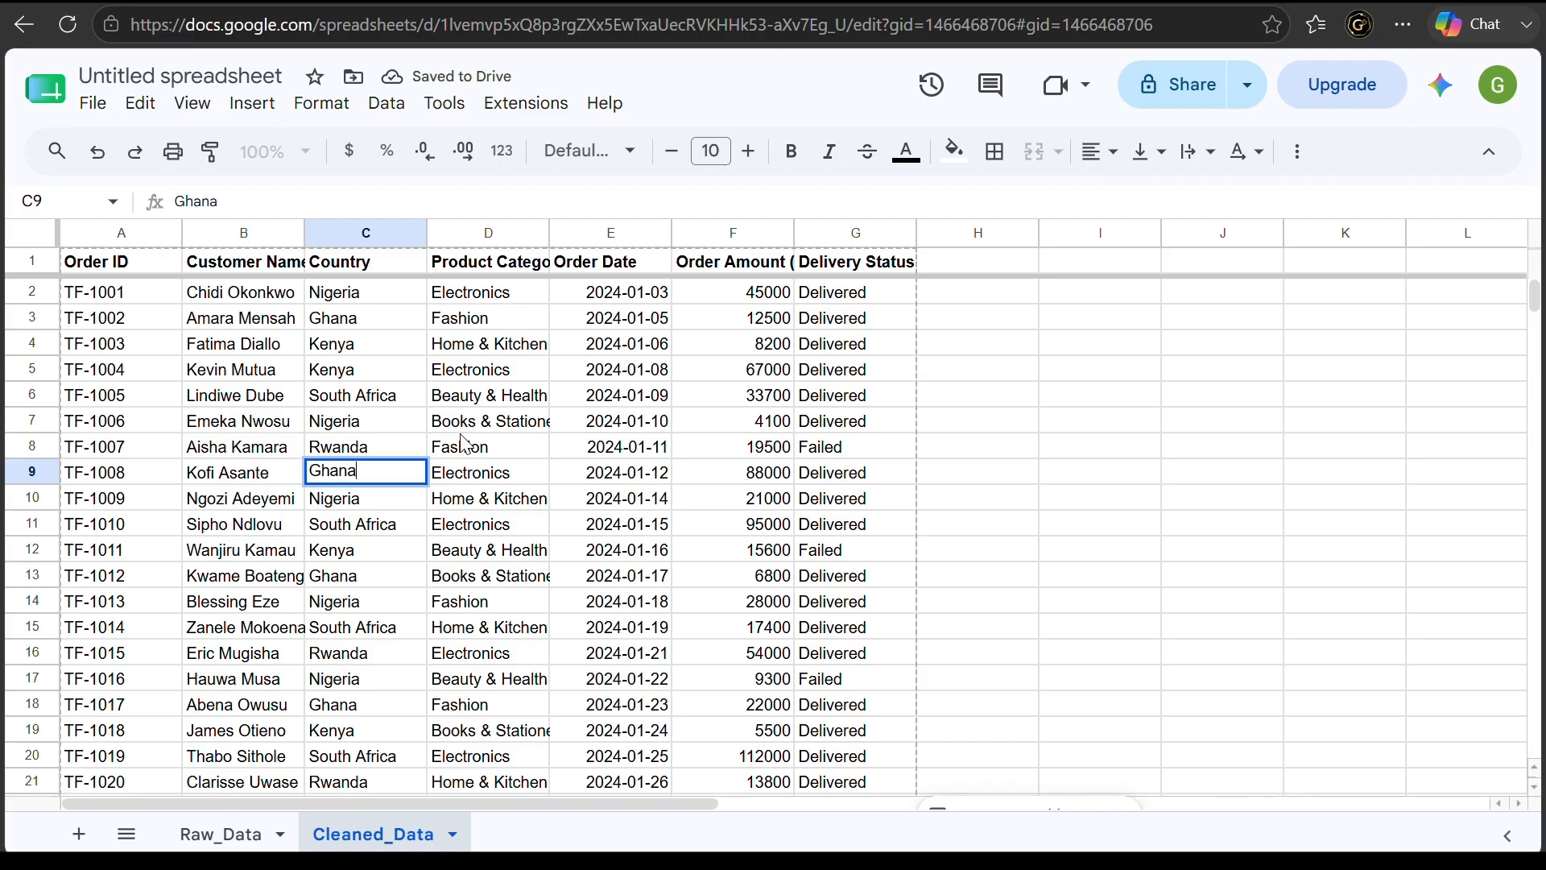
Auto-fit the widths of columns A through G, Order ID to Delivery Status, to their contents
{"action": "double_click", "coordinate": [182, 233]}
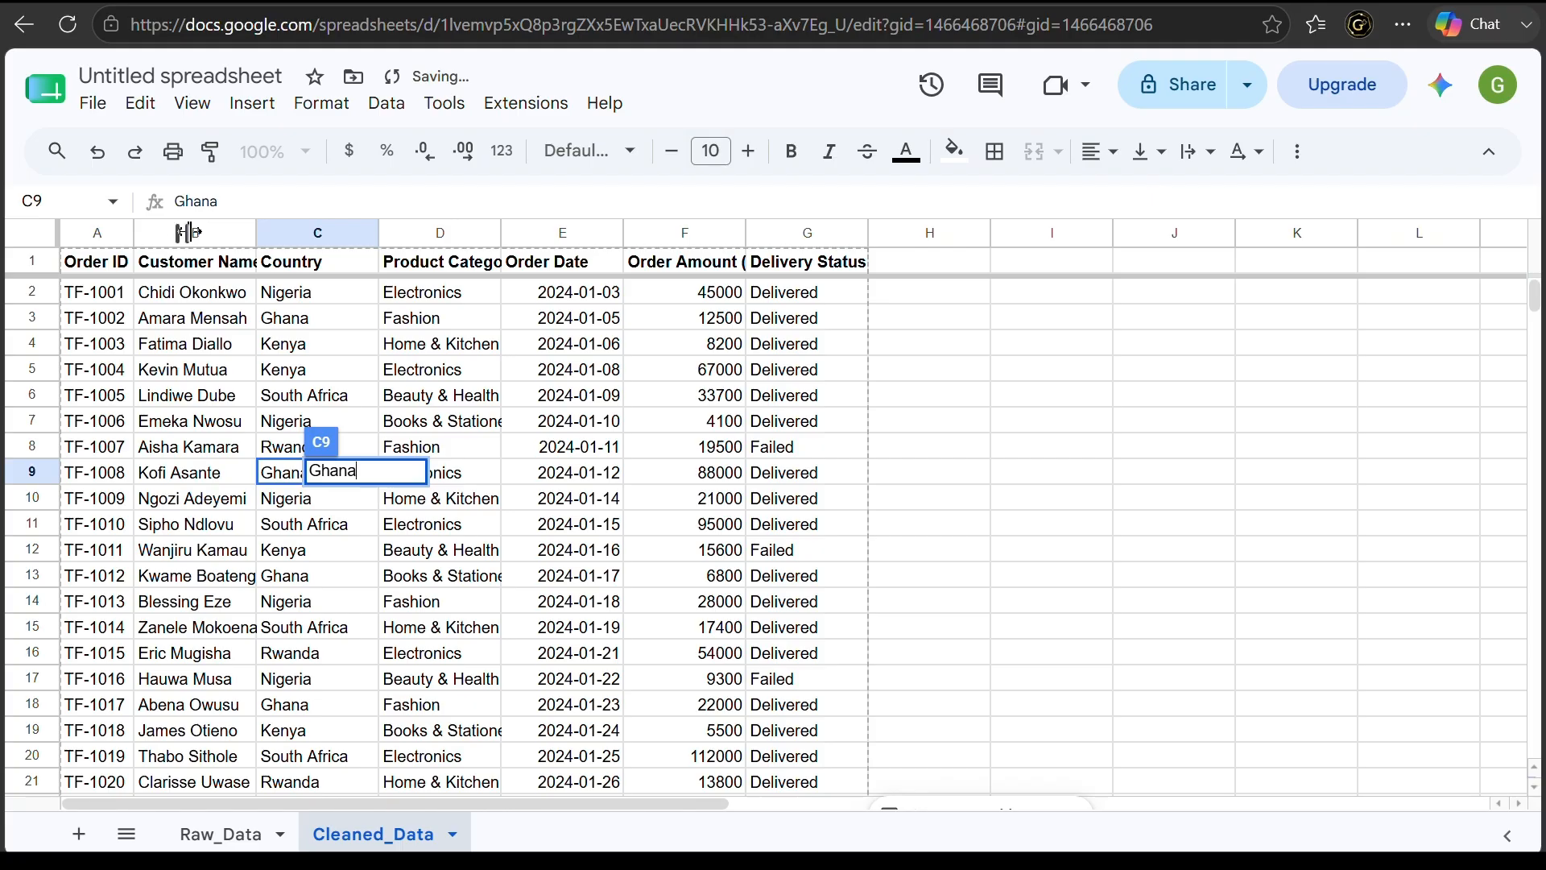
{"action": "double_click", "coordinate": [256, 232]}
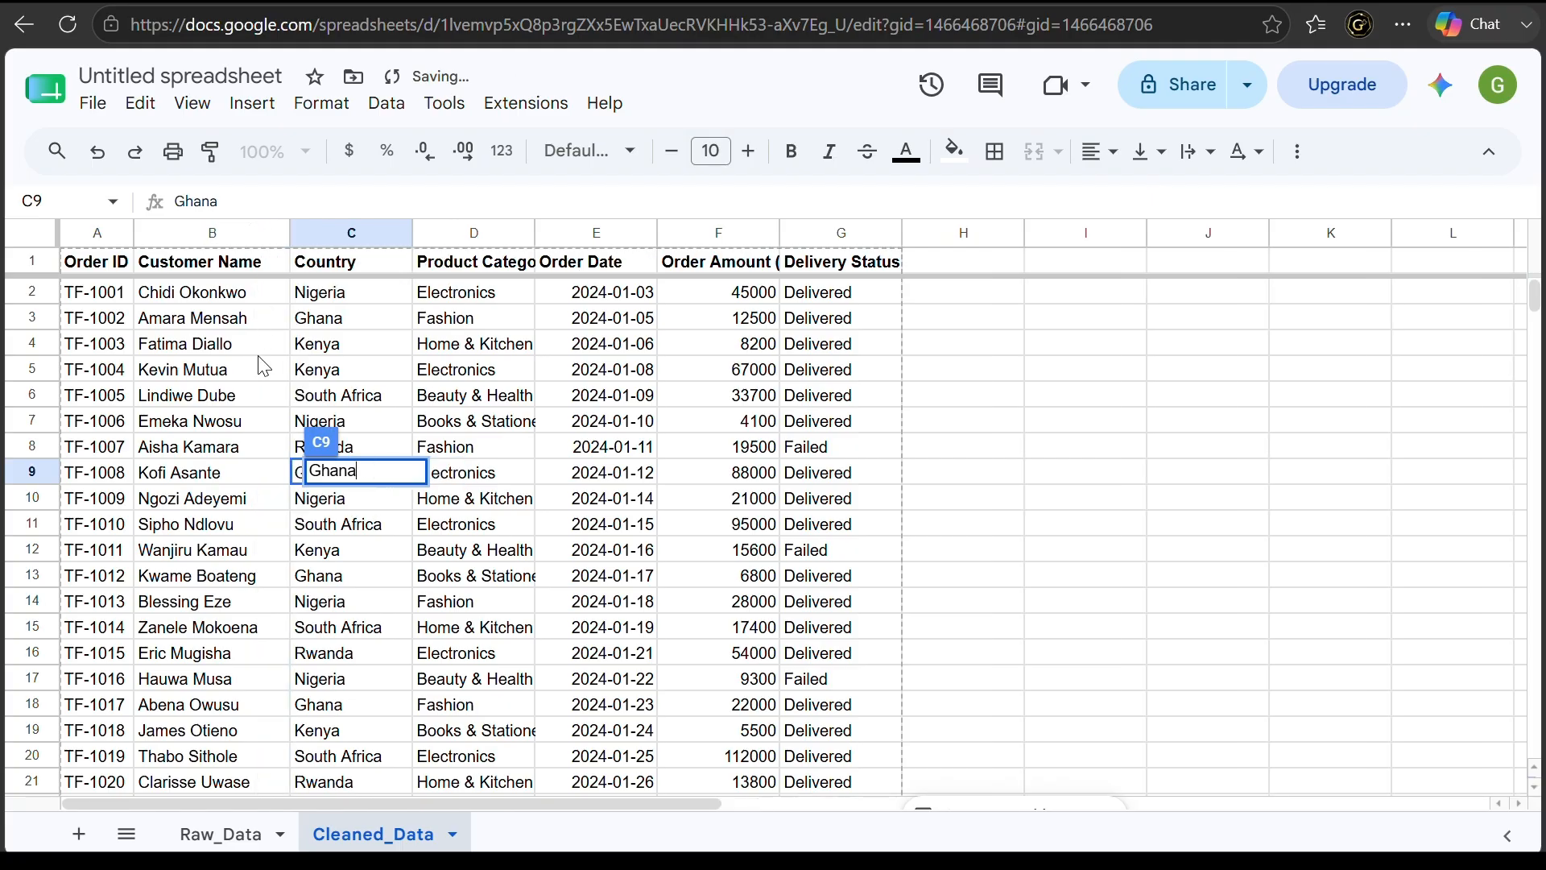
{"action": "double_click", "coordinate": [411, 233]}
{"action": "left_click", "coordinate": [498, 448]}
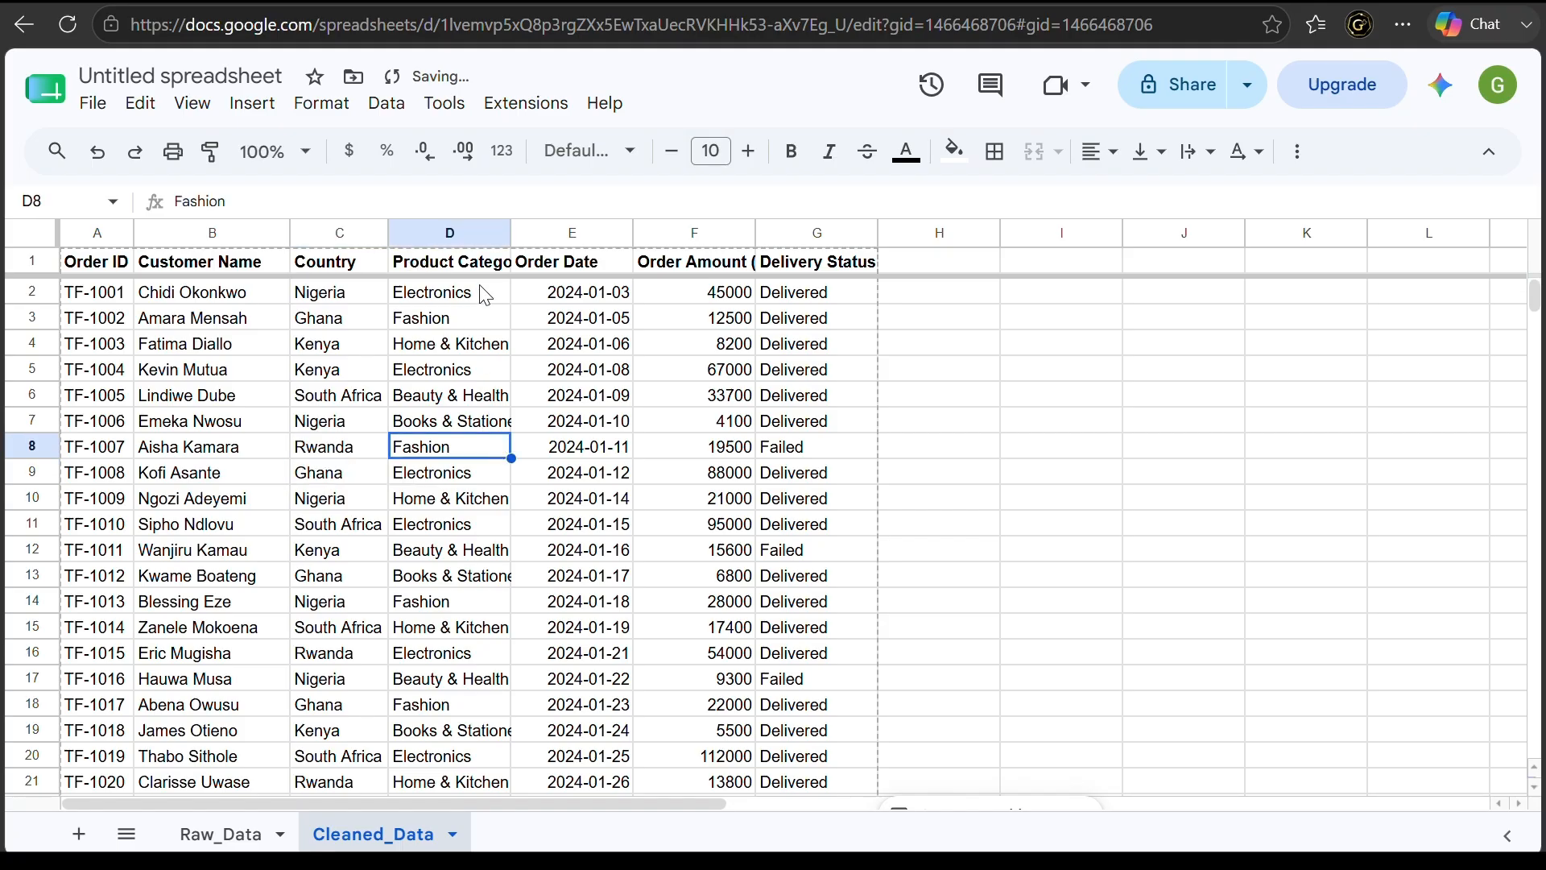
{"action": "double_click", "coordinate": [511, 233]}
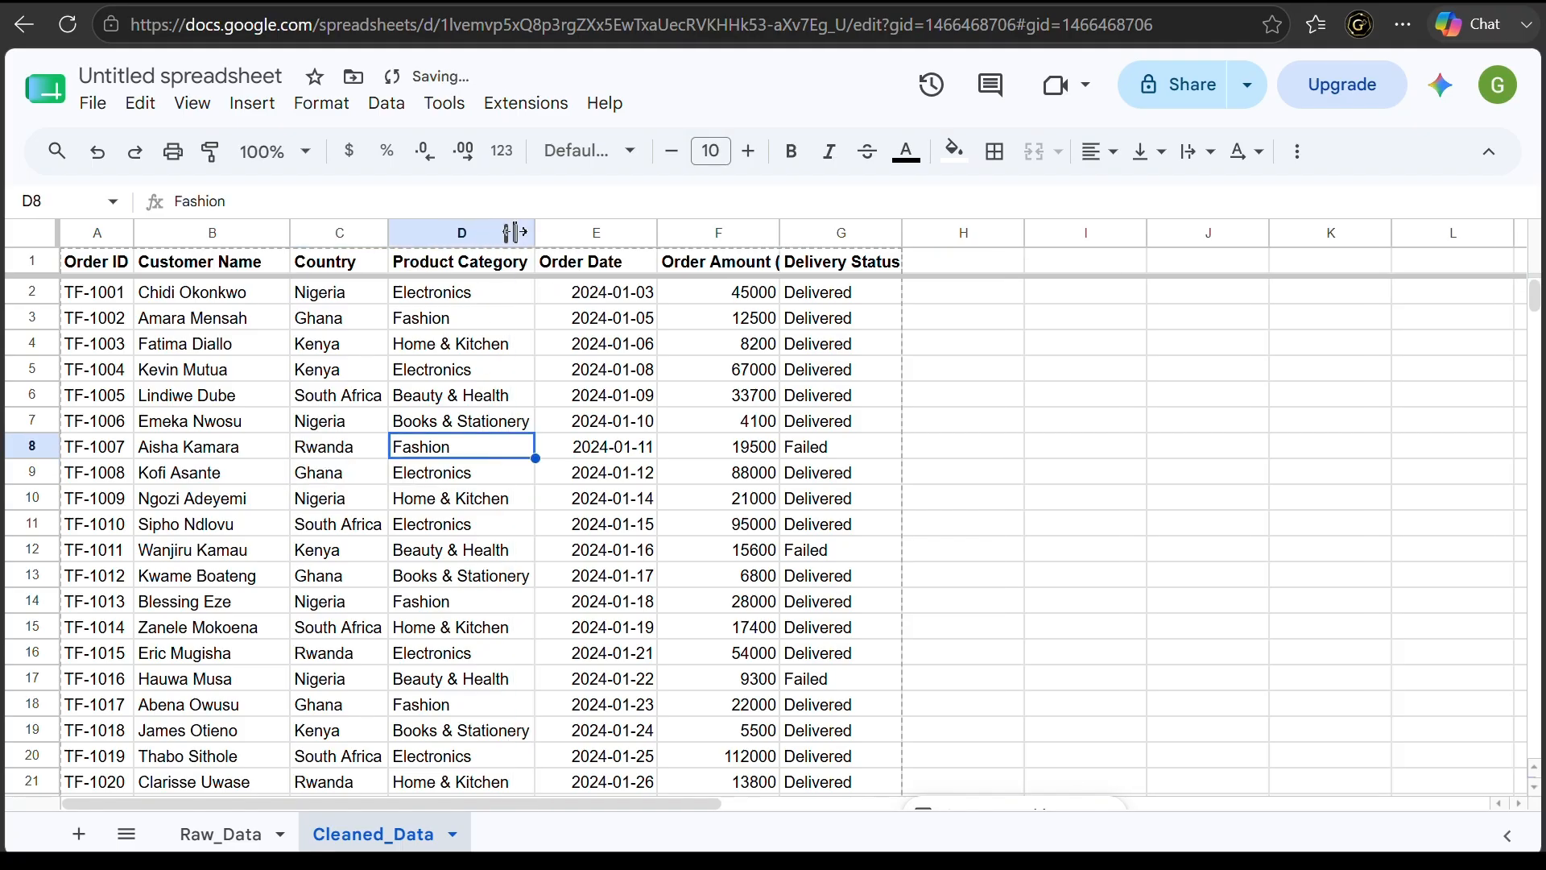
{"action": "double_click", "coordinate": [656, 233]}
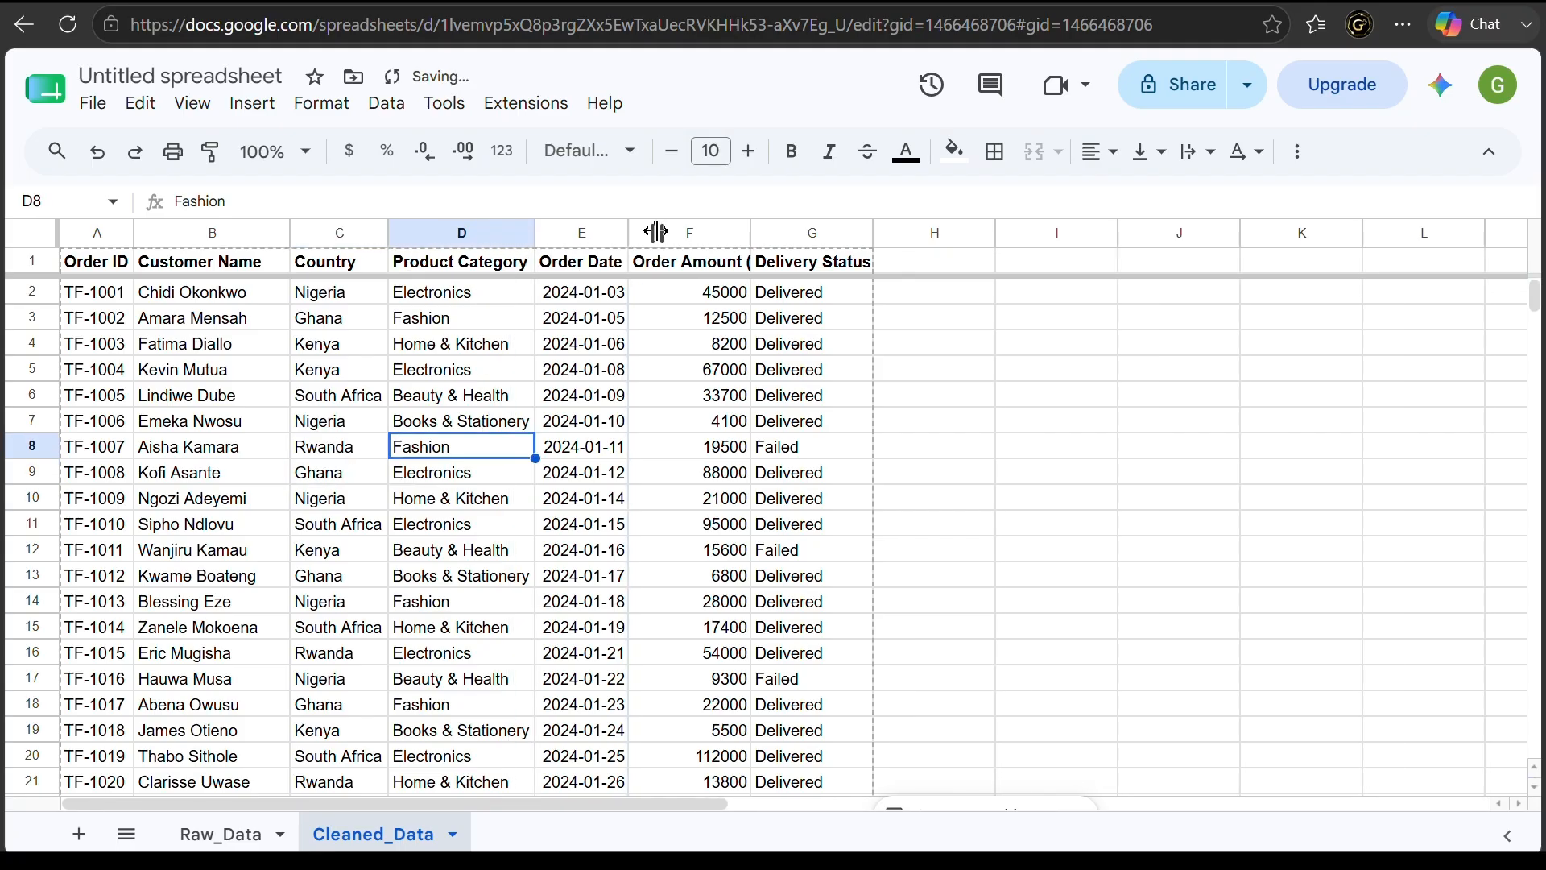
{"action": "double_click", "coordinate": [750, 233]}
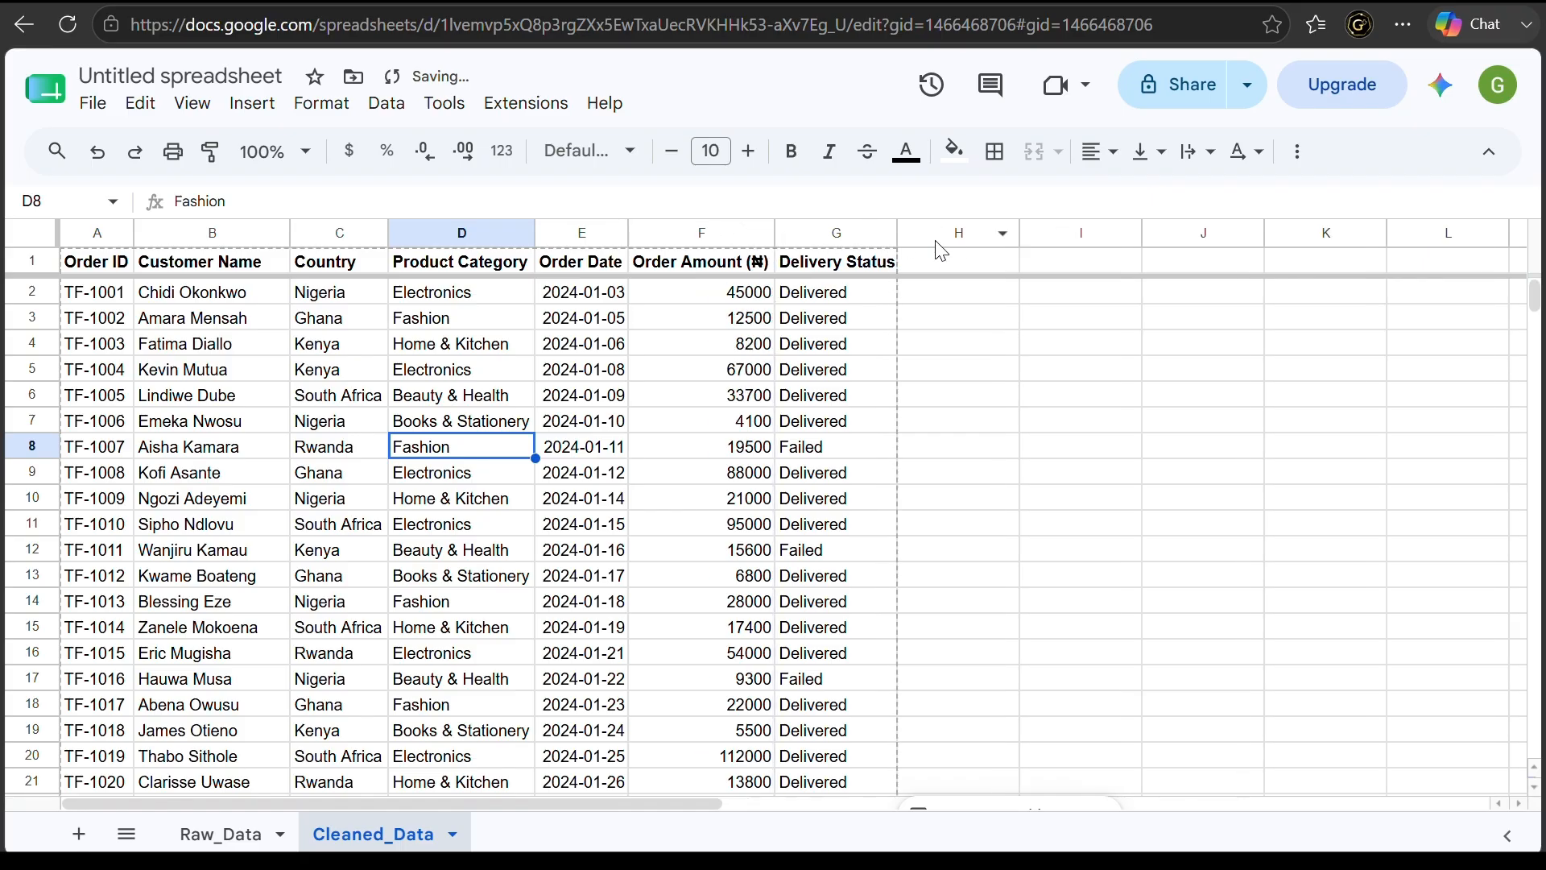
{"action": "double_click", "coordinate": [897, 233]}
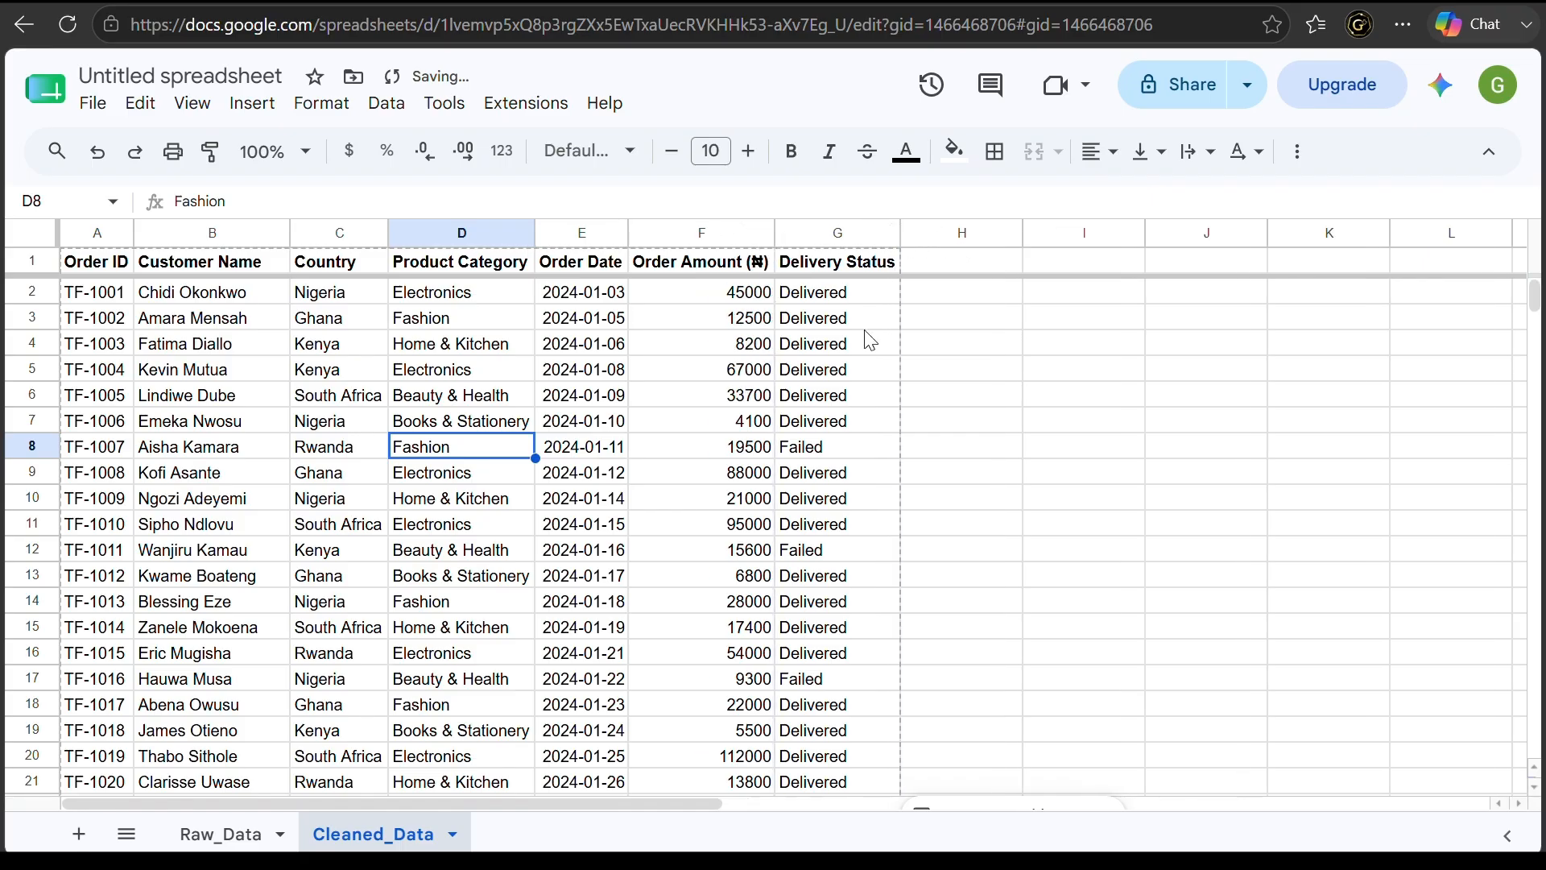
Review the order records down to the last row and inspect columns A through G, Order ID to Delivery Status, one by one
{"action": "left_click", "coordinate": [840, 398]}
{"action": "left_click", "coordinate": [1067, 457]}
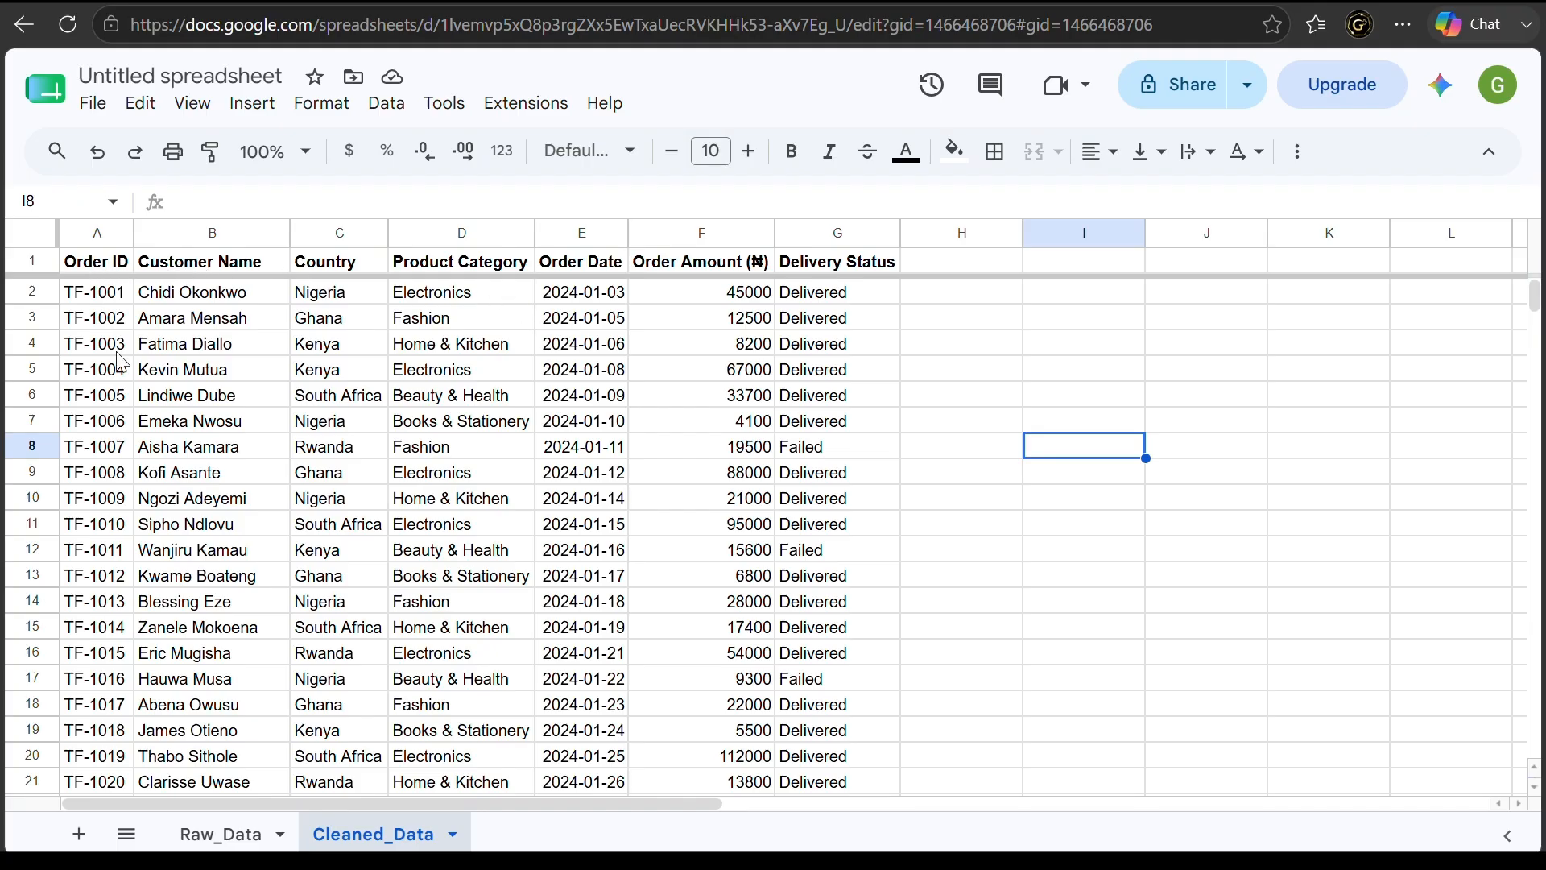
{"action": "scroll", "coordinate": [144, 416], "scroll_direction": "down", "scroll_amount": 1}
{"action": "scroll", "coordinate": [137, 416], "scroll_direction": "down", "scroll_amount": 5}
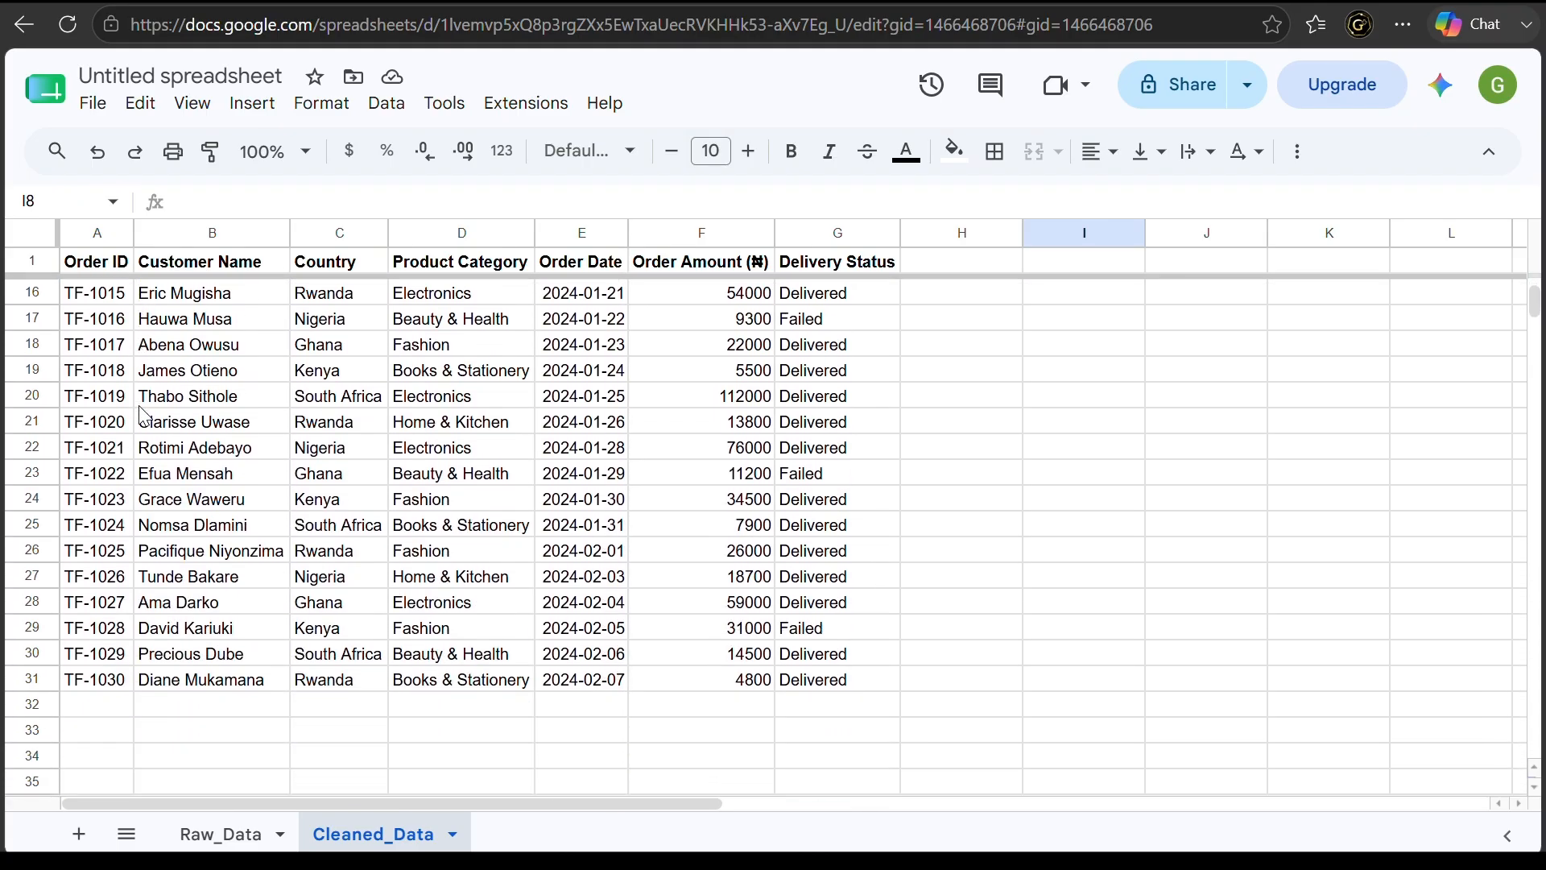
{"action": "scroll", "coordinate": [125, 416], "scroll_direction": "up", "scroll_amount": 5}
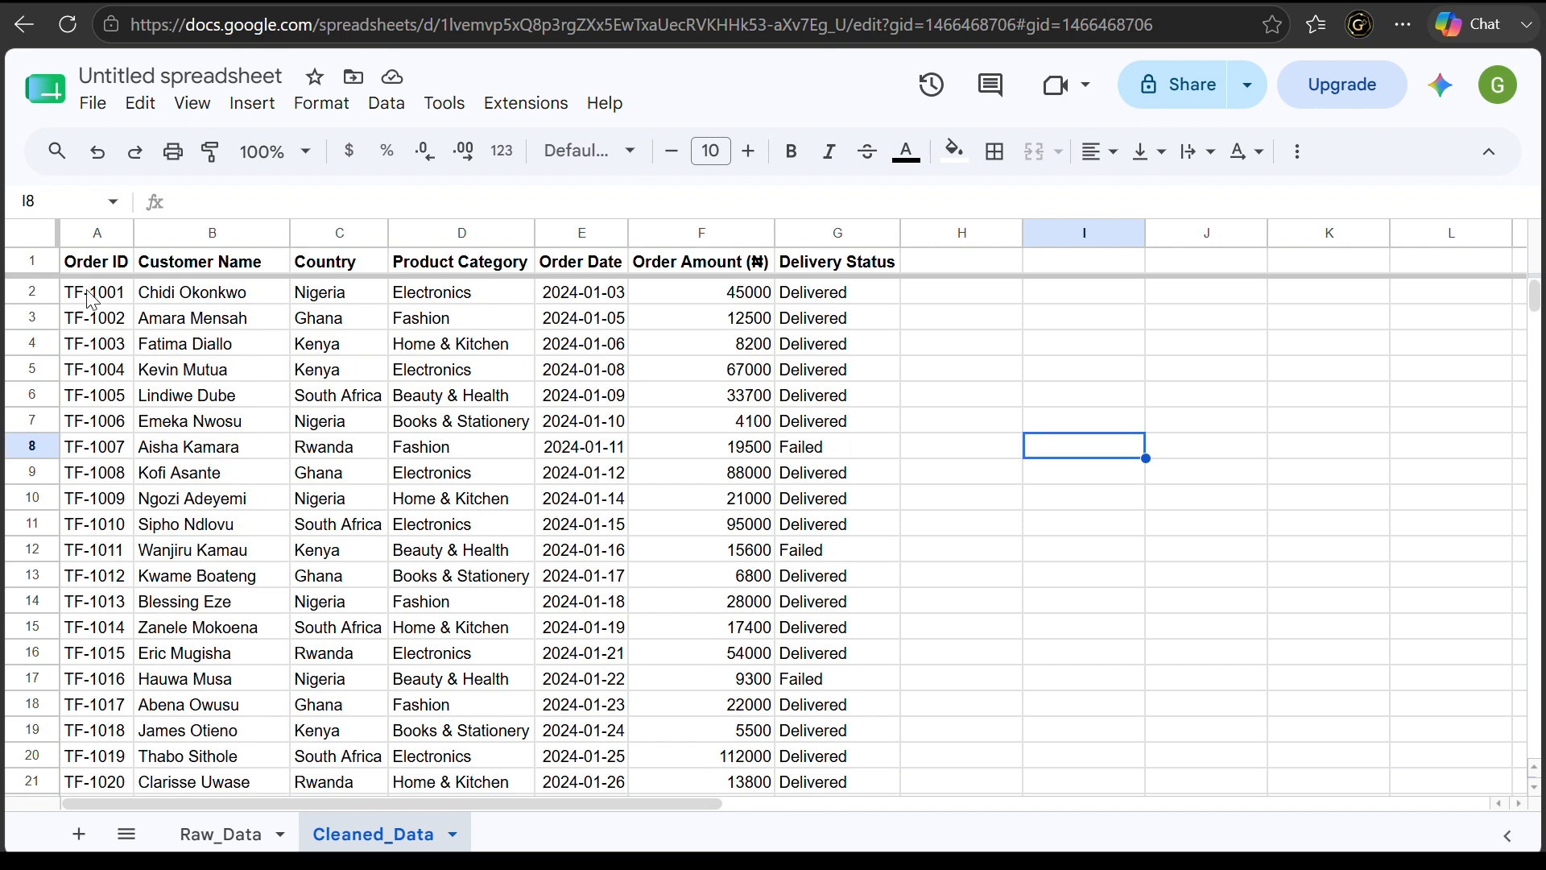
{"action": "left_click", "coordinate": [98, 235]}
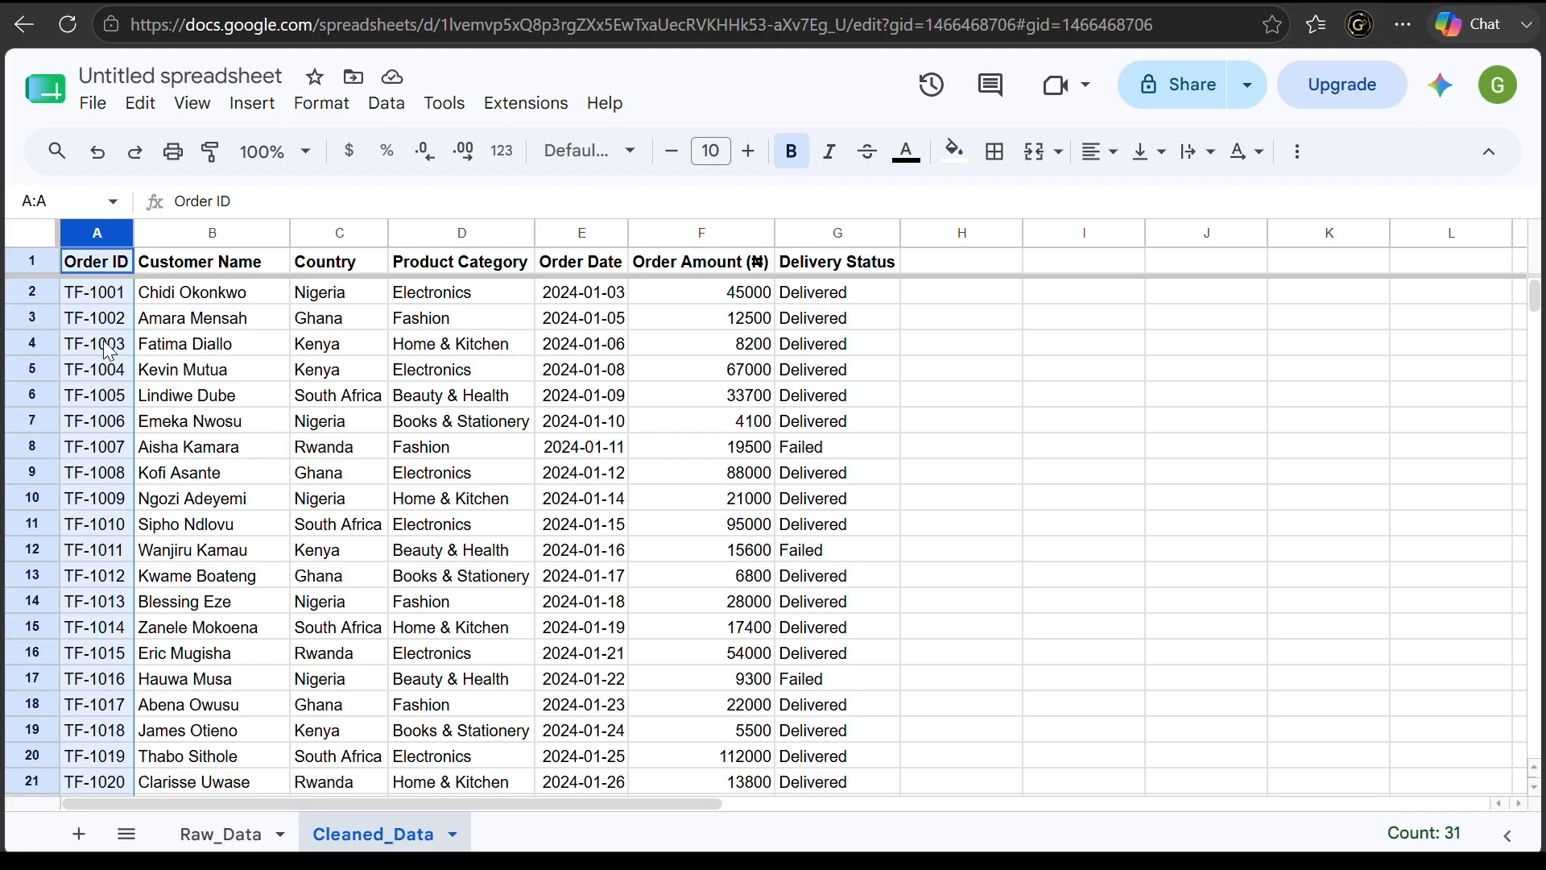
{"action": "left_click", "coordinate": [202, 233]}
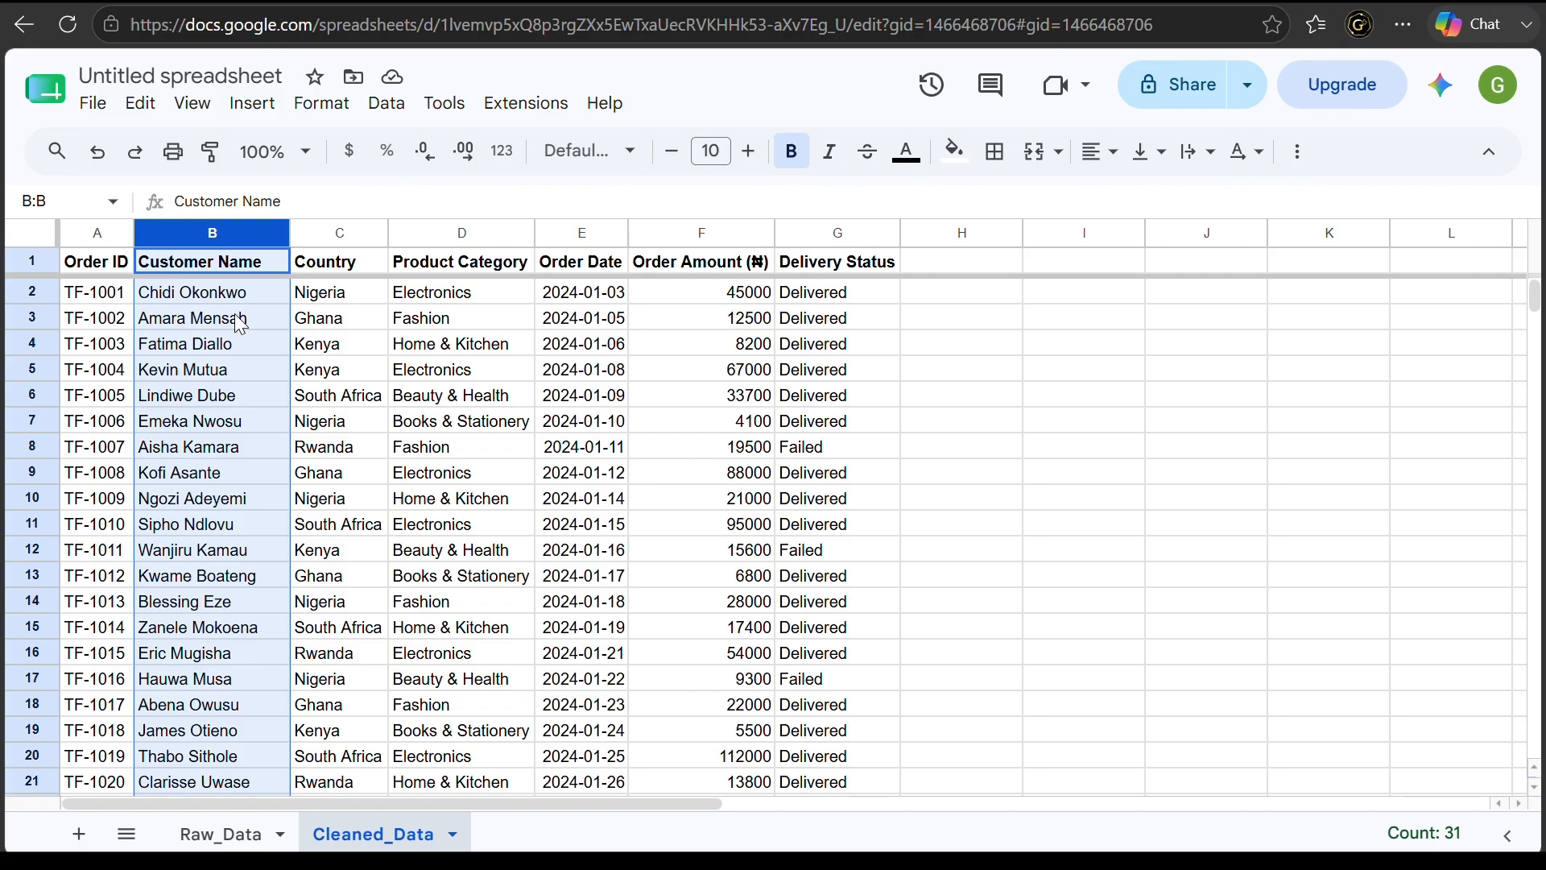
{"action": "left_click", "coordinate": [307, 232]}
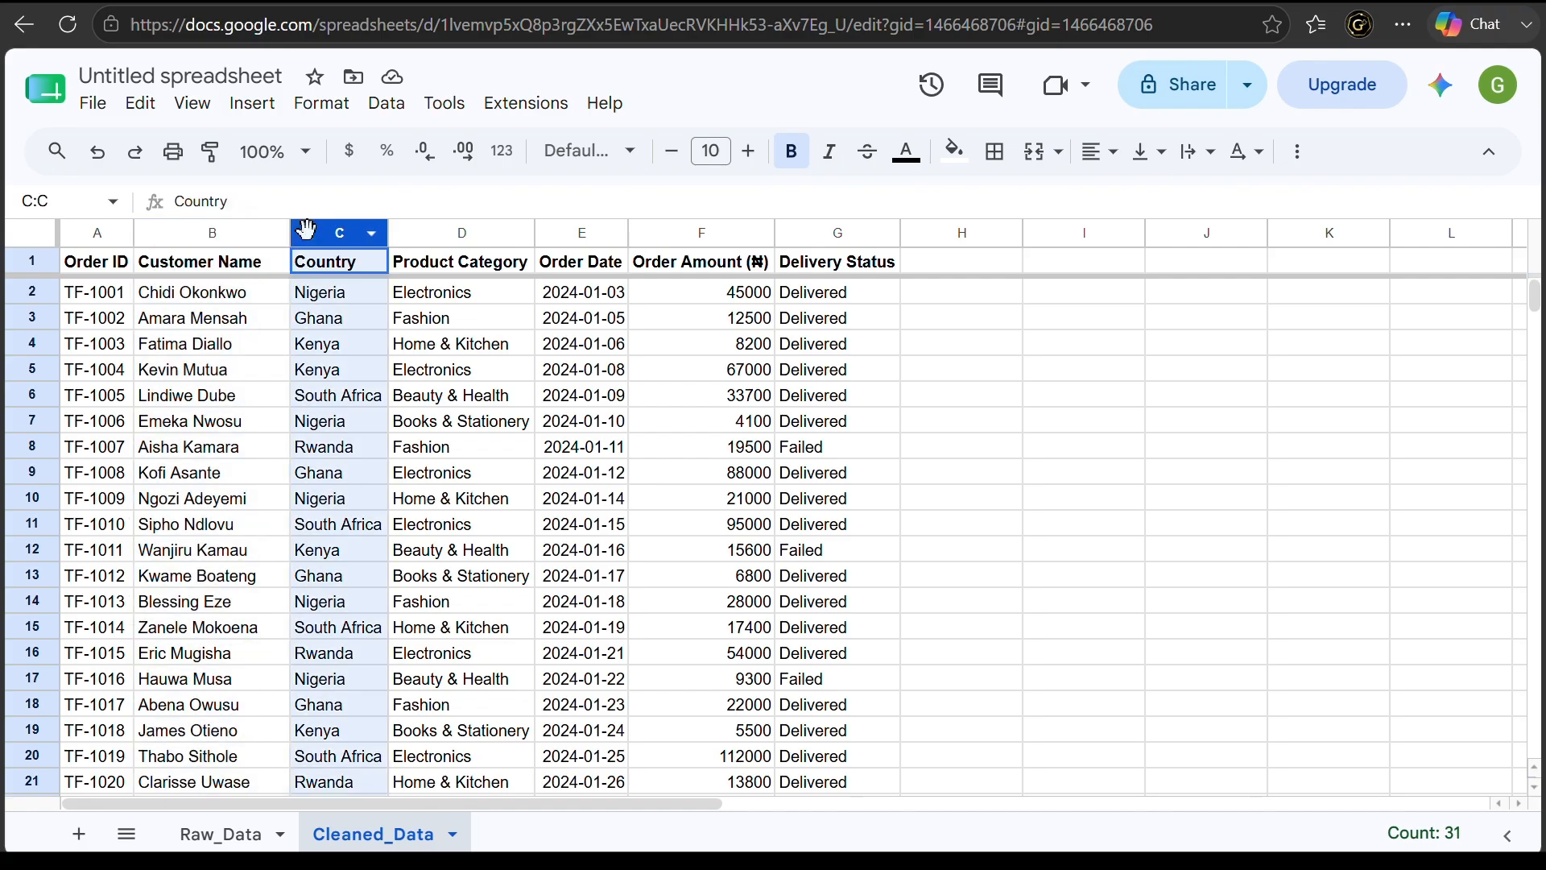
{"action": "left_click", "coordinate": [455, 233]}
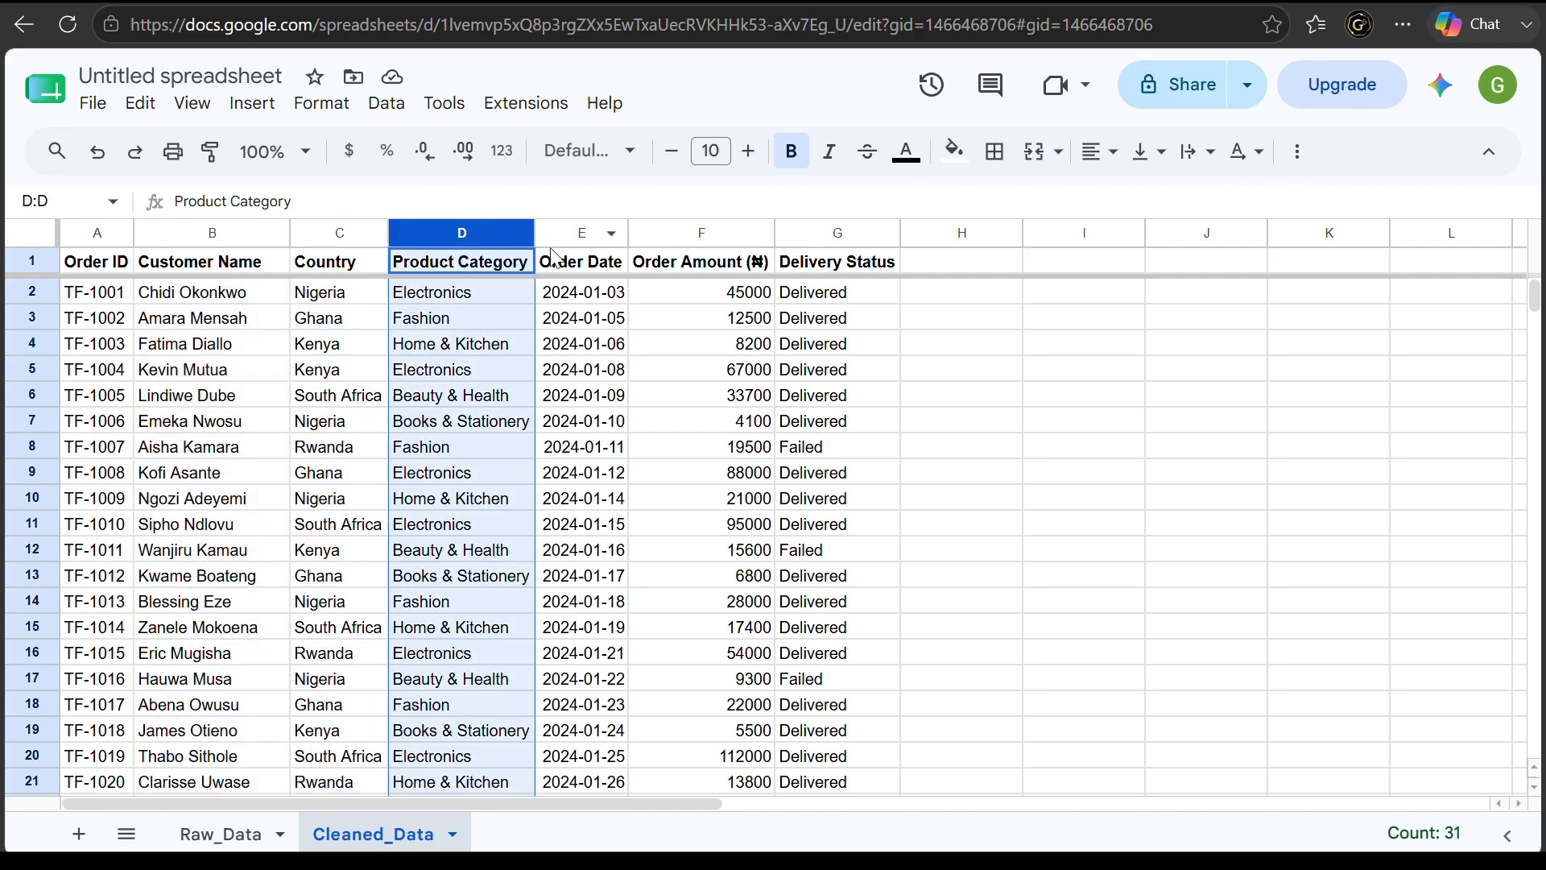
{"action": "left_click", "coordinate": [579, 234]}
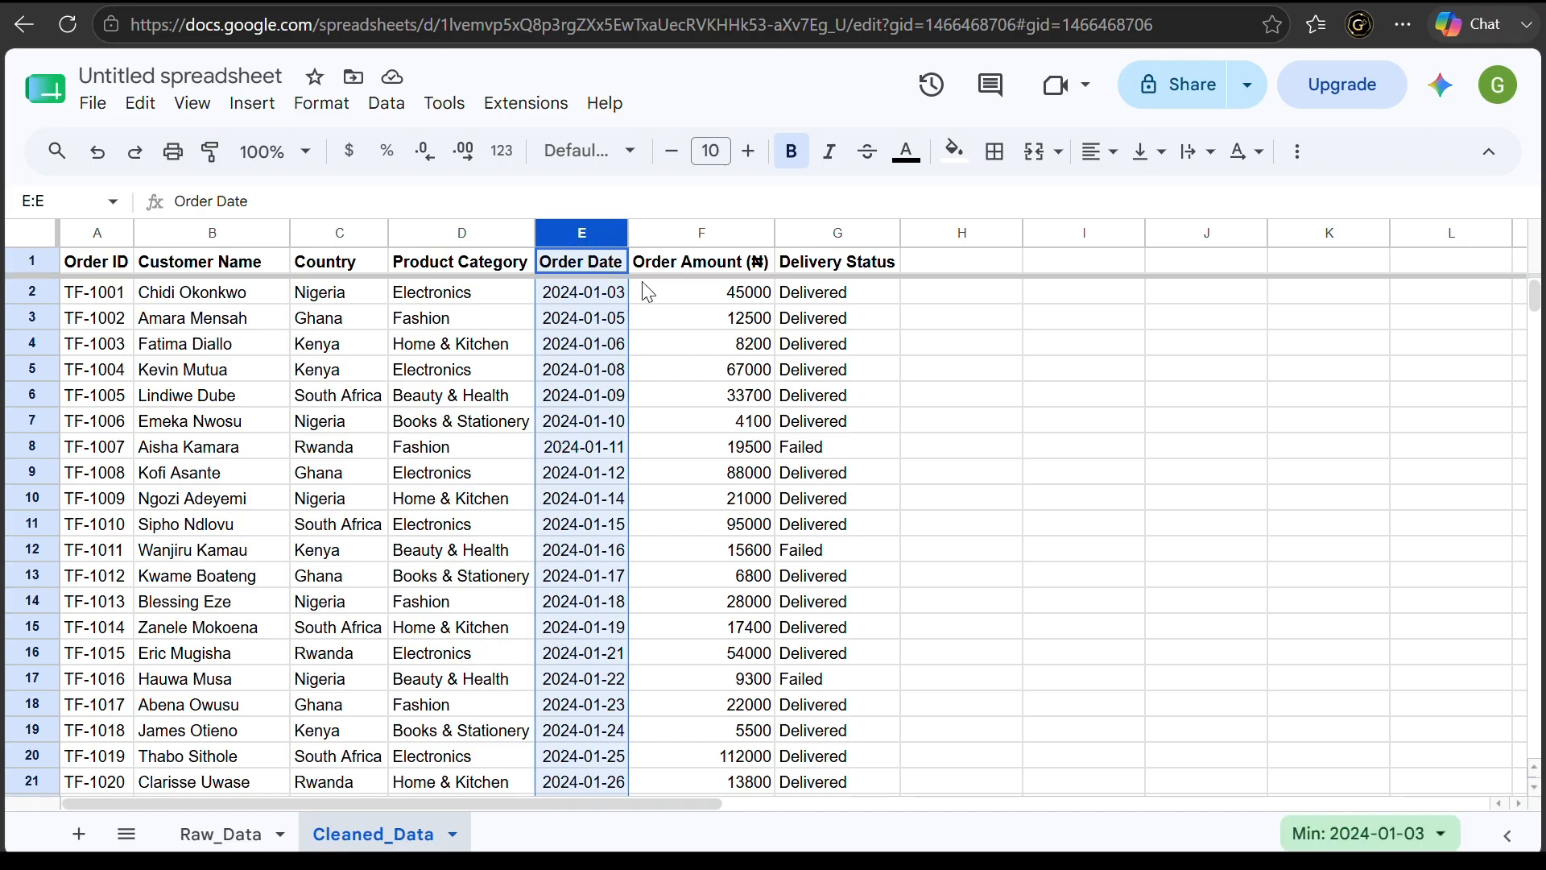
{"action": "left_click", "coordinate": [699, 235]}
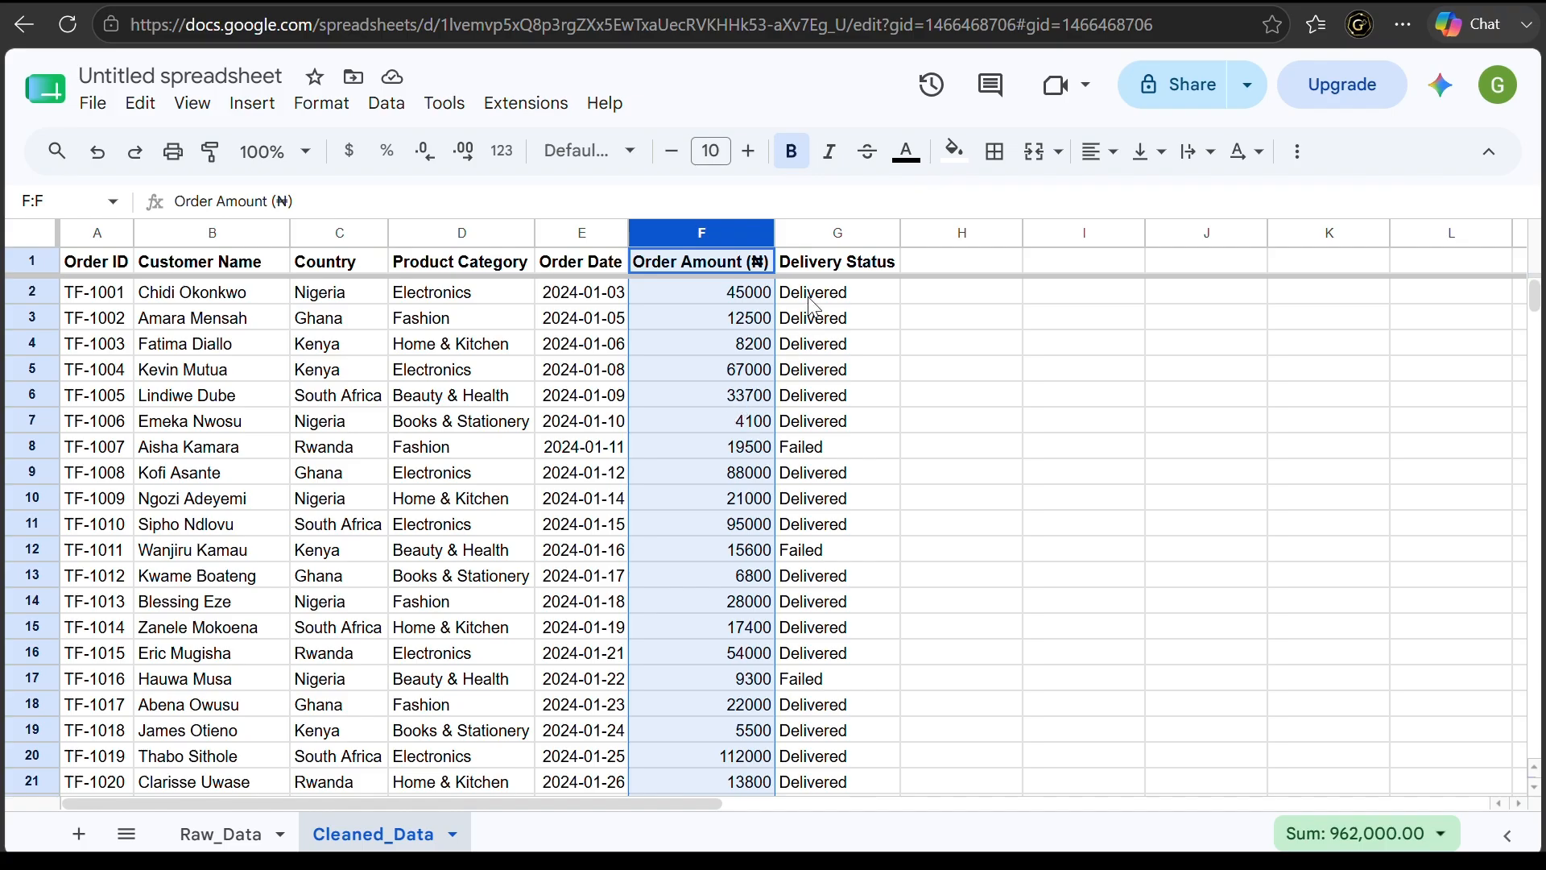
{"action": "left_click", "coordinate": [822, 235]}
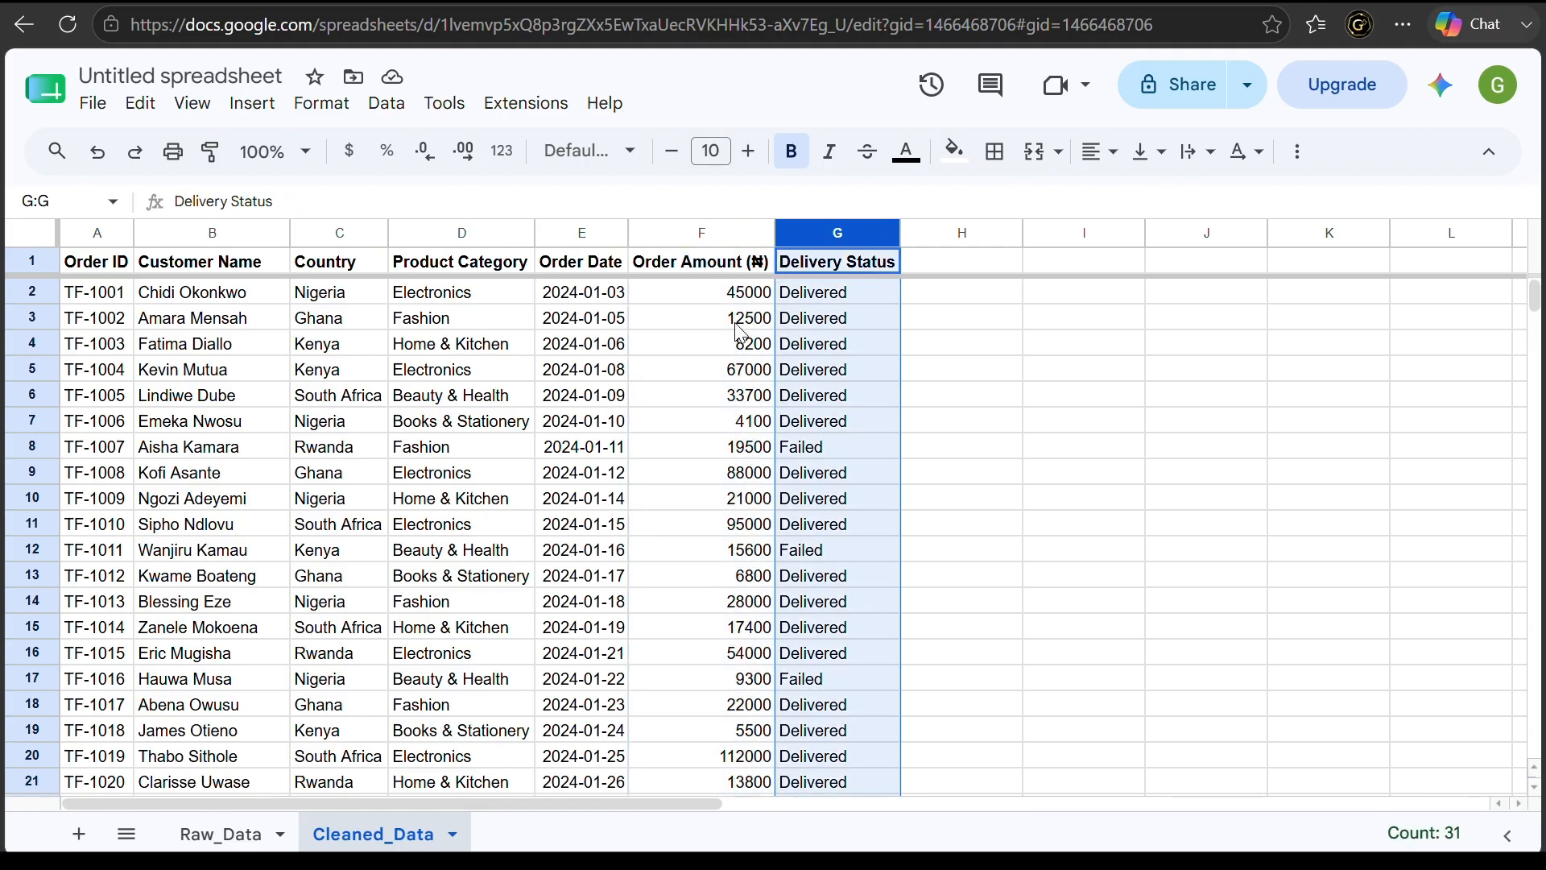
{"action": "key", "text": "ctrl+c"}
{"action": "left_click", "coordinate": [673, 364]}
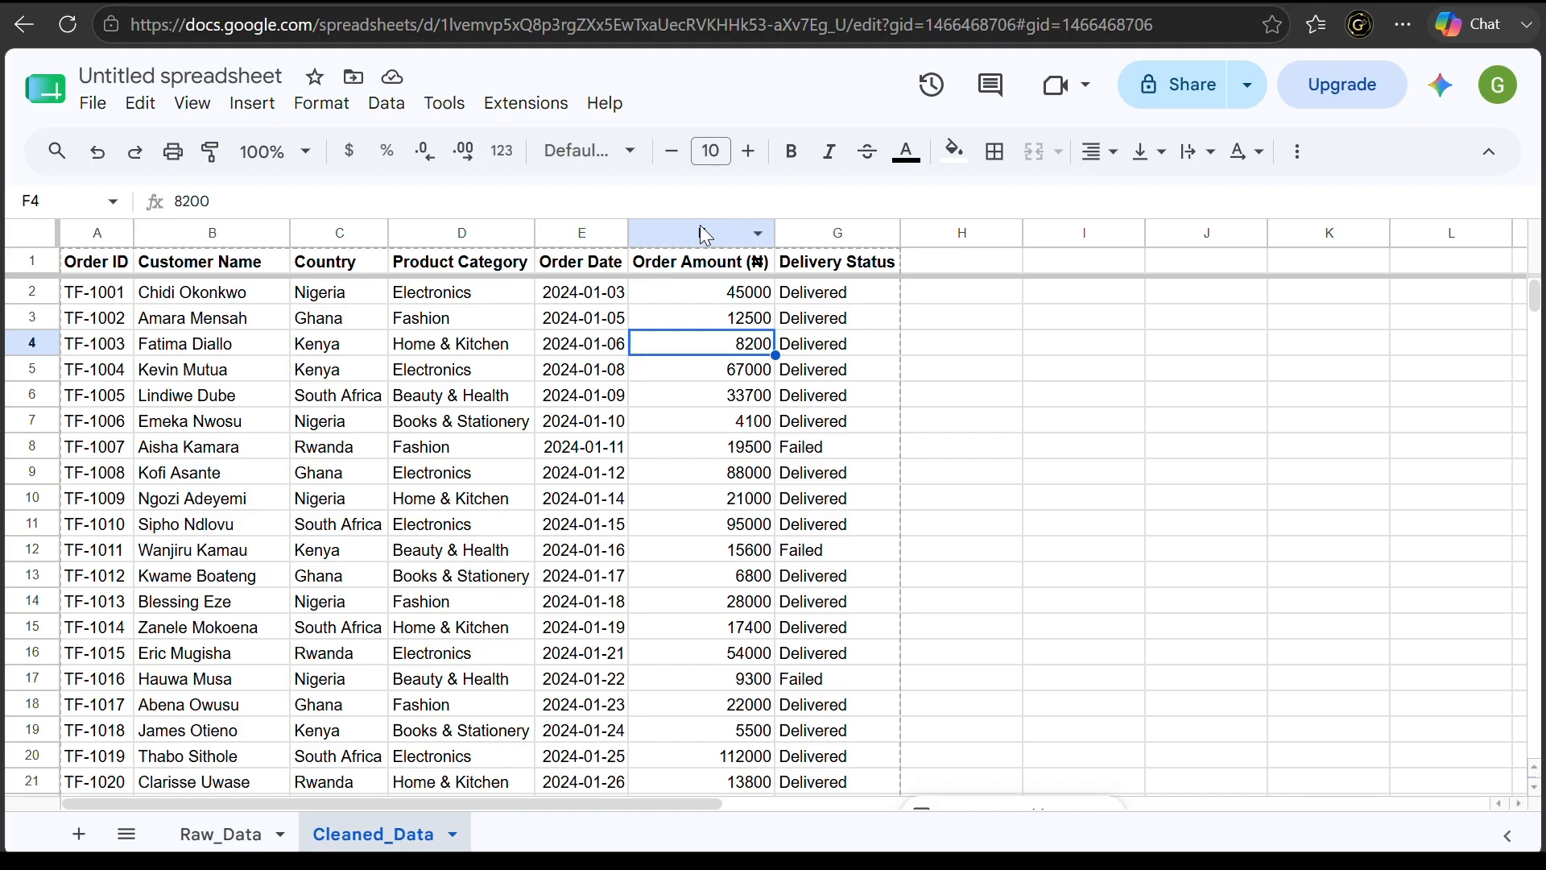
Fill the header row, row 1, of the Cleaned_Data sheet with a light blue background color
{"action": "left_click", "coordinate": [32, 262]}
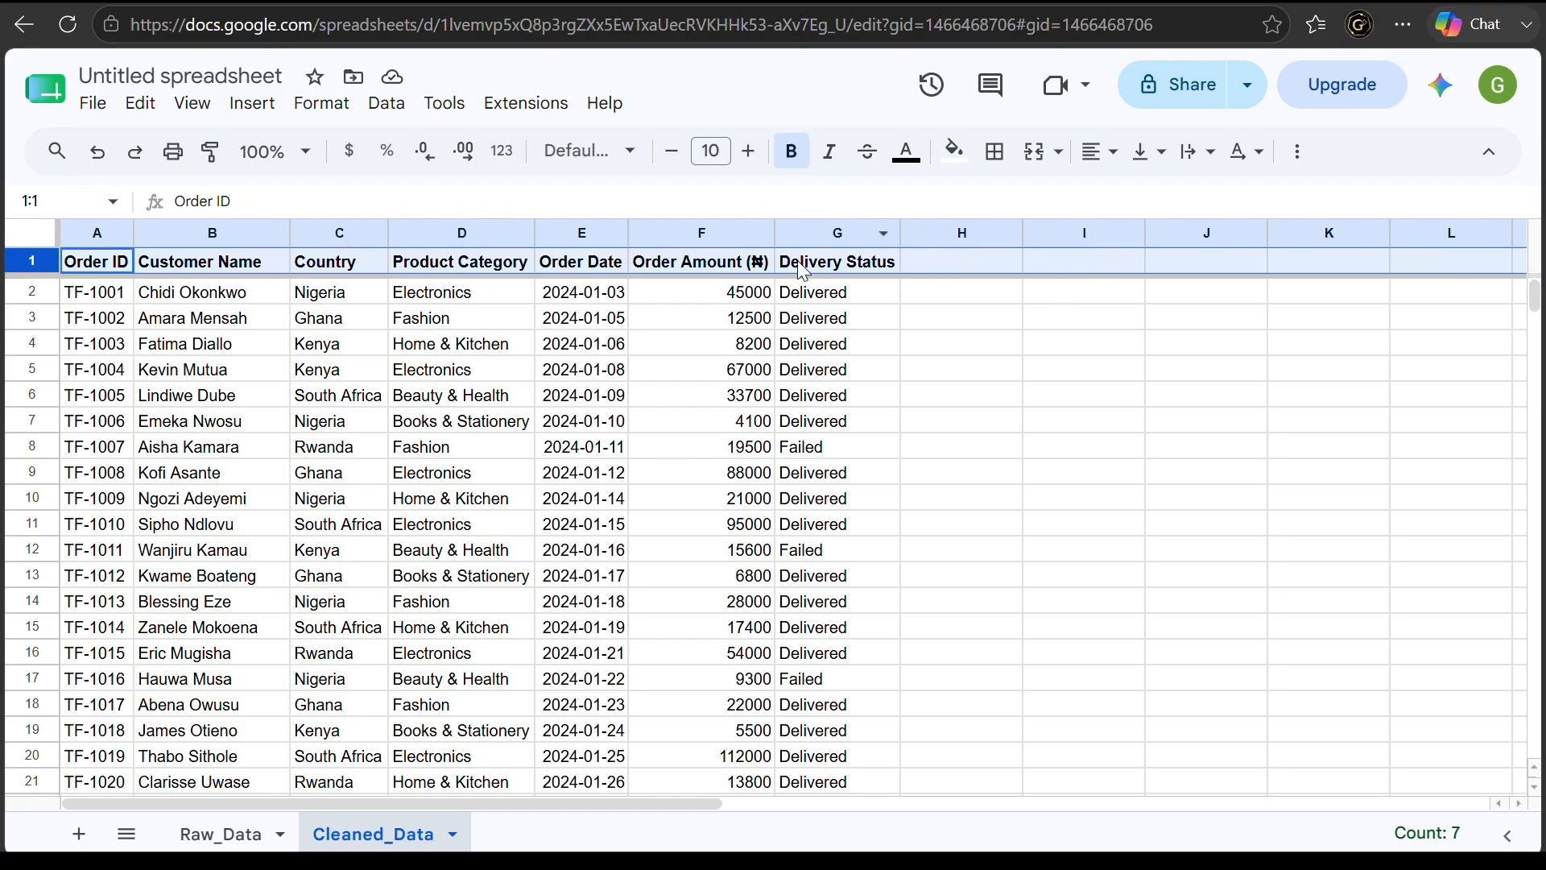
{"action": "left_click", "coordinate": [957, 163]}
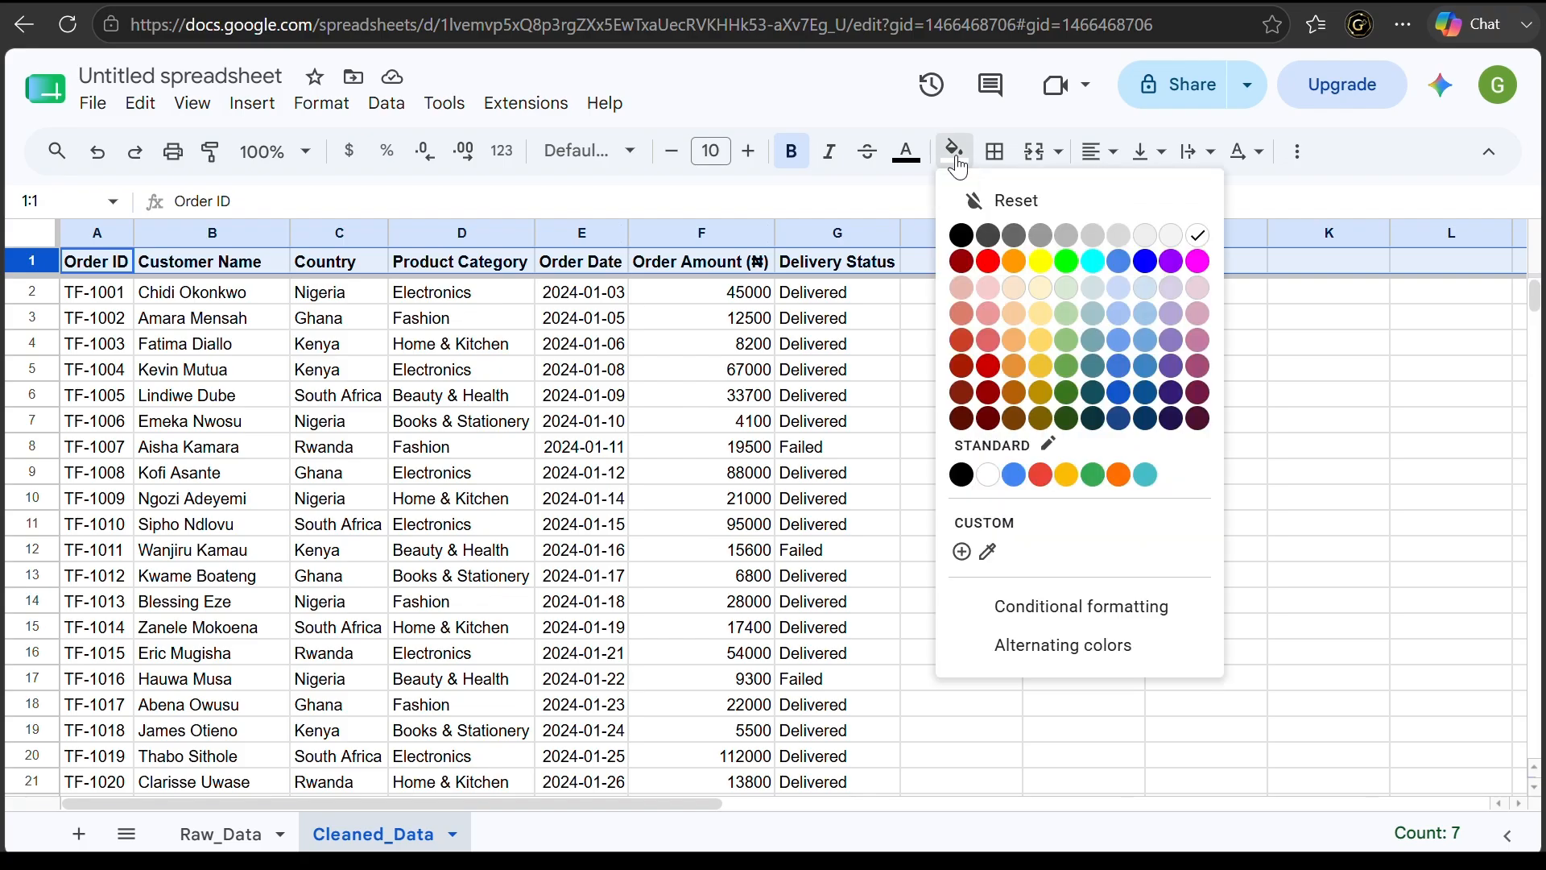
{"action": "left_click", "coordinate": [1120, 316]}
{"action": "left_click", "coordinate": [983, 400]}
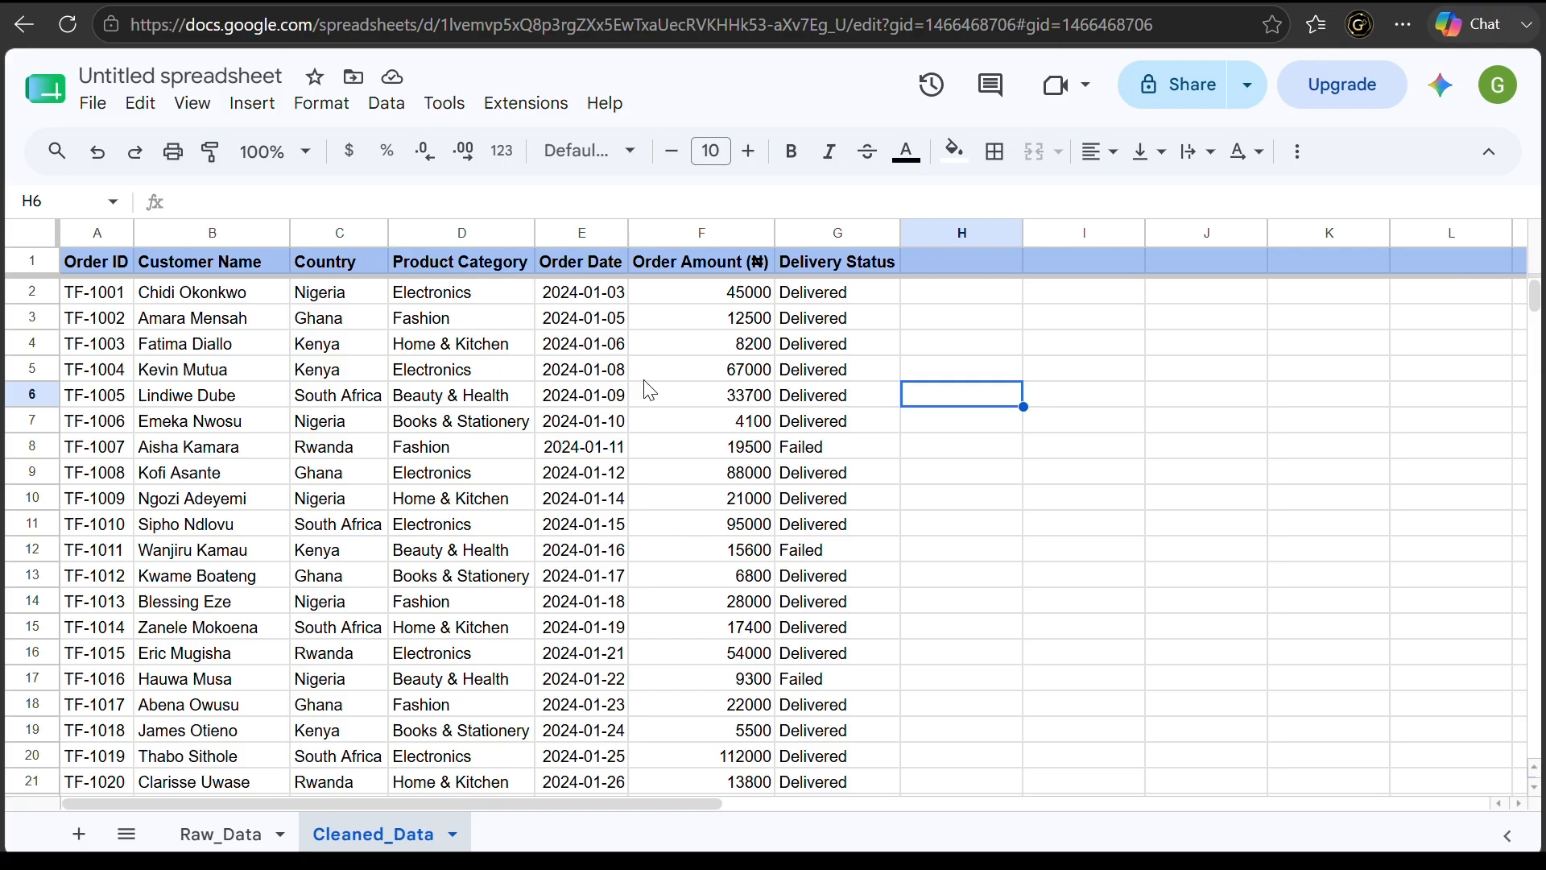
Format the Order Amount column, column F, with the custom naira currency format ₦1,000.00
{"action": "left_click", "coordinate": [667, 230]}
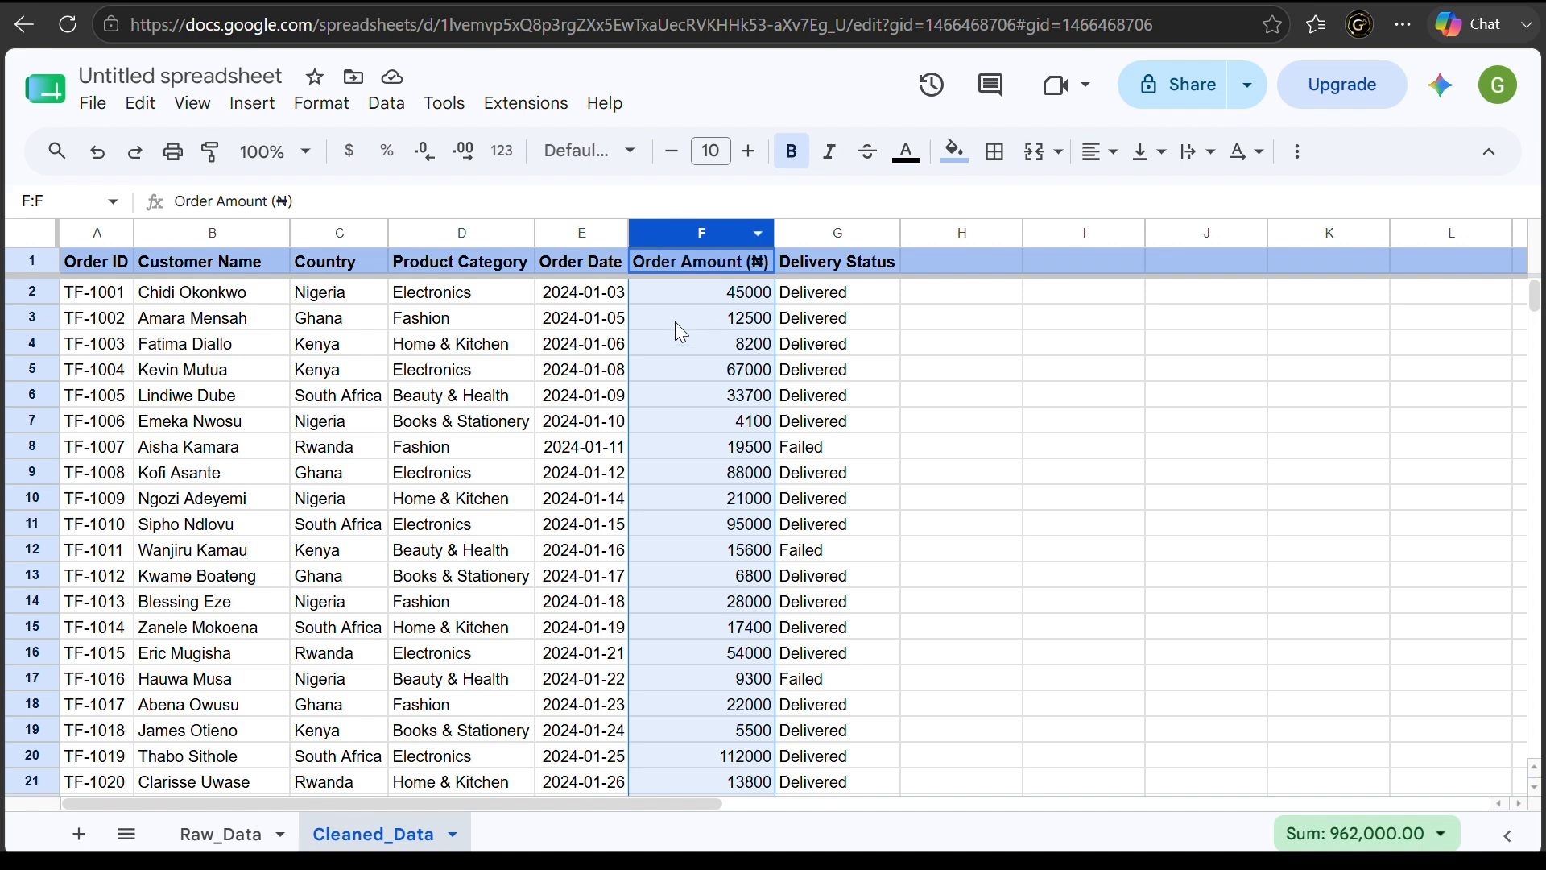
{"action": "left_click", "coordinate": [342, 116]}
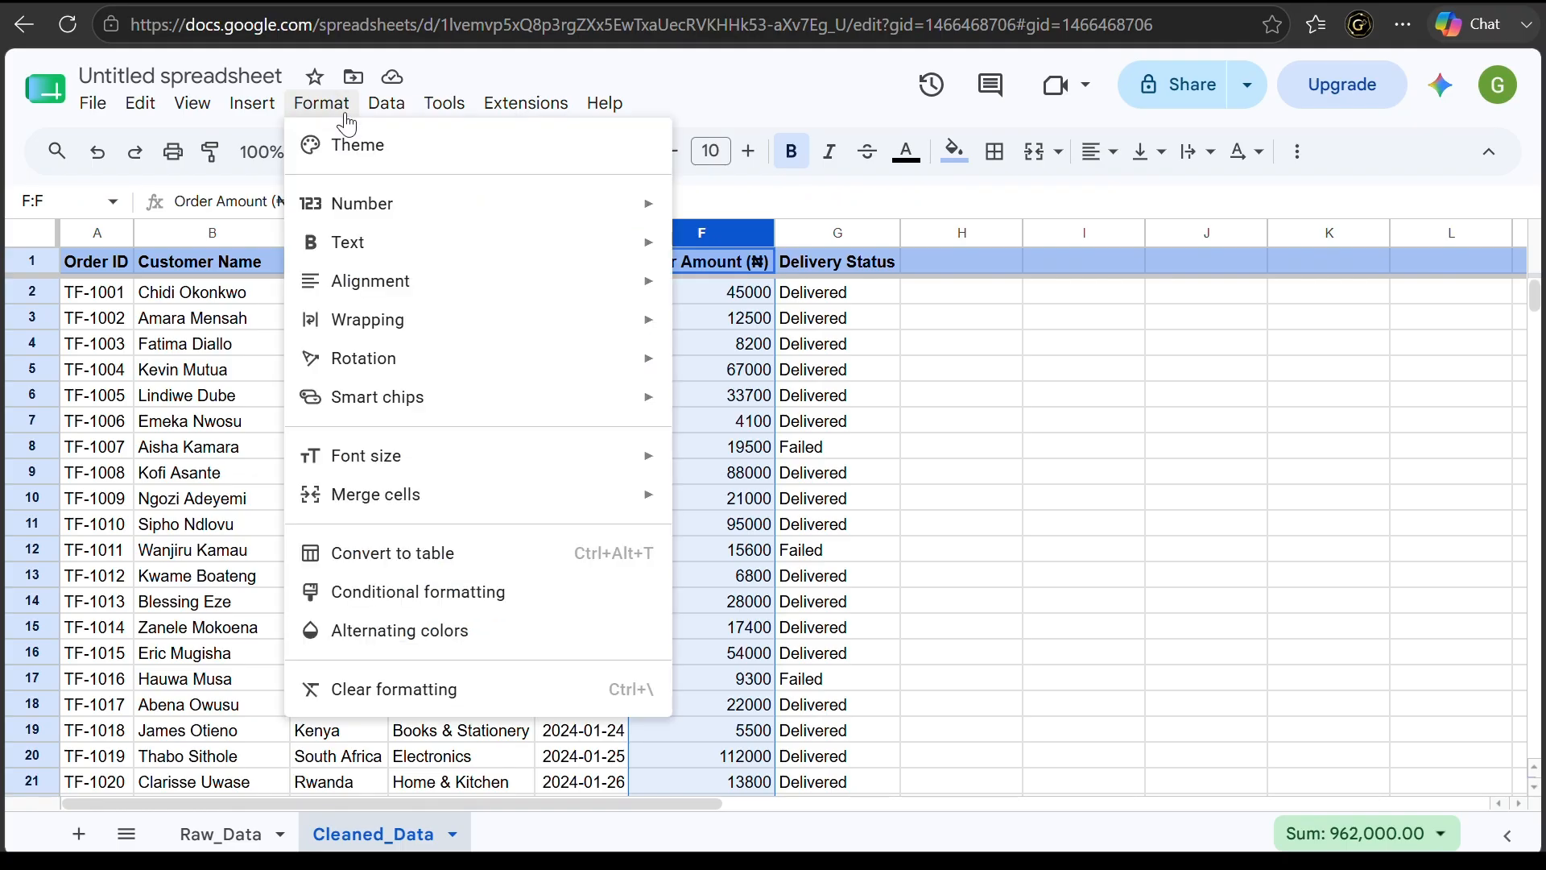
{"action": "mouse_move", "coordinate": [435, 219]}
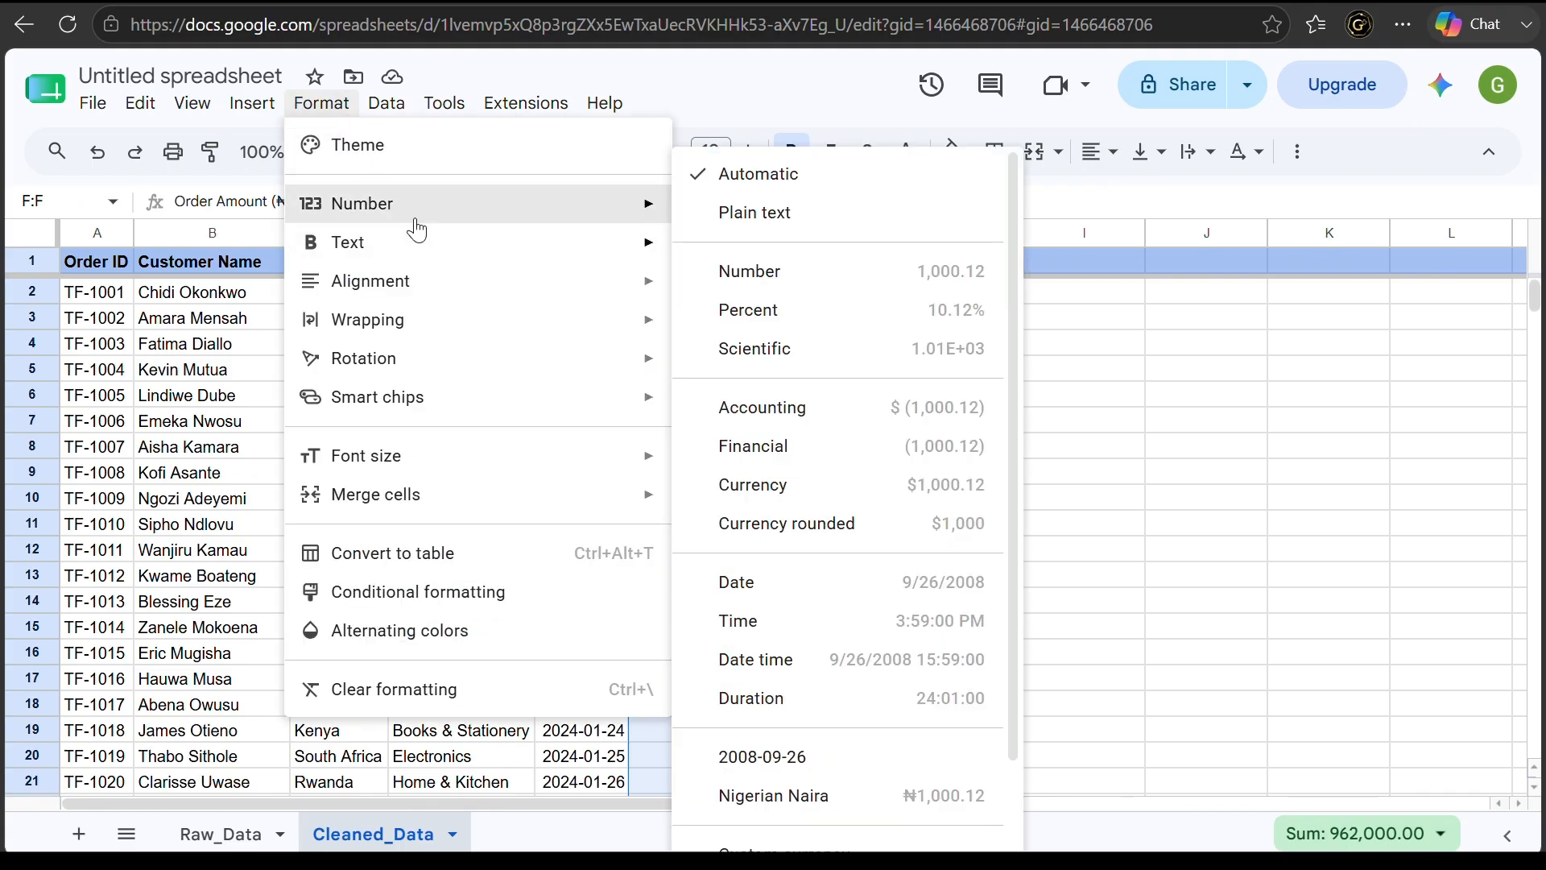
{"action": "mouse_move", "coordinate": [614, 234]}
{"action": "mouse_move", "coordinate": [637, 206]}
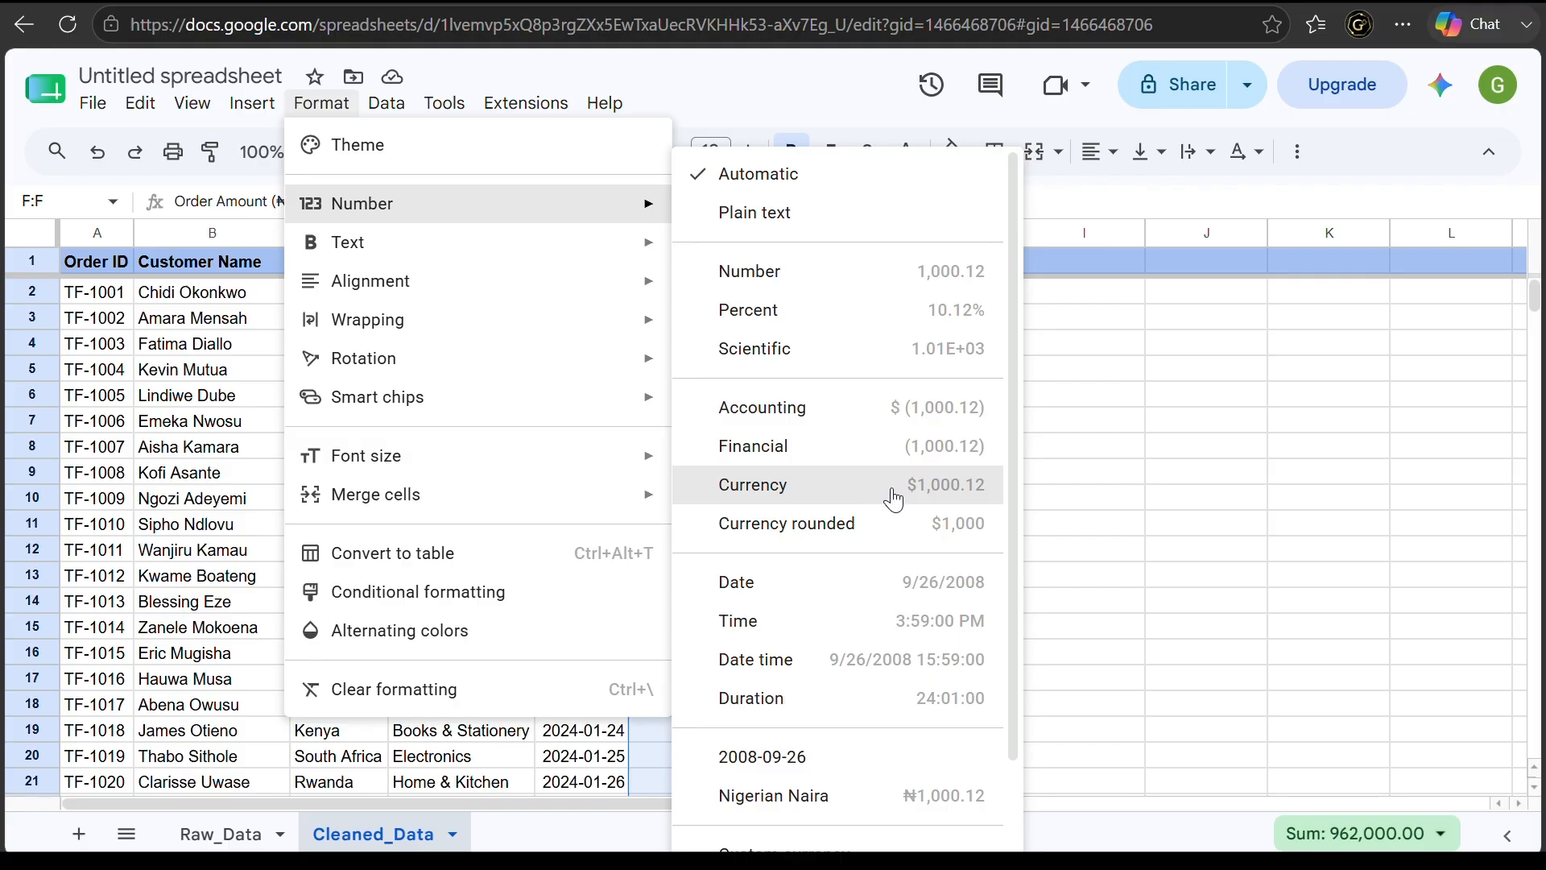
{"action": "scroll", "coordinate": [893, 499], "scroll_direction": "down", "scroll_amount": 1}
{"action": "scroll", "coordinate": [893, 500], "scroll_direction": "down", "scroll_amount": 2}
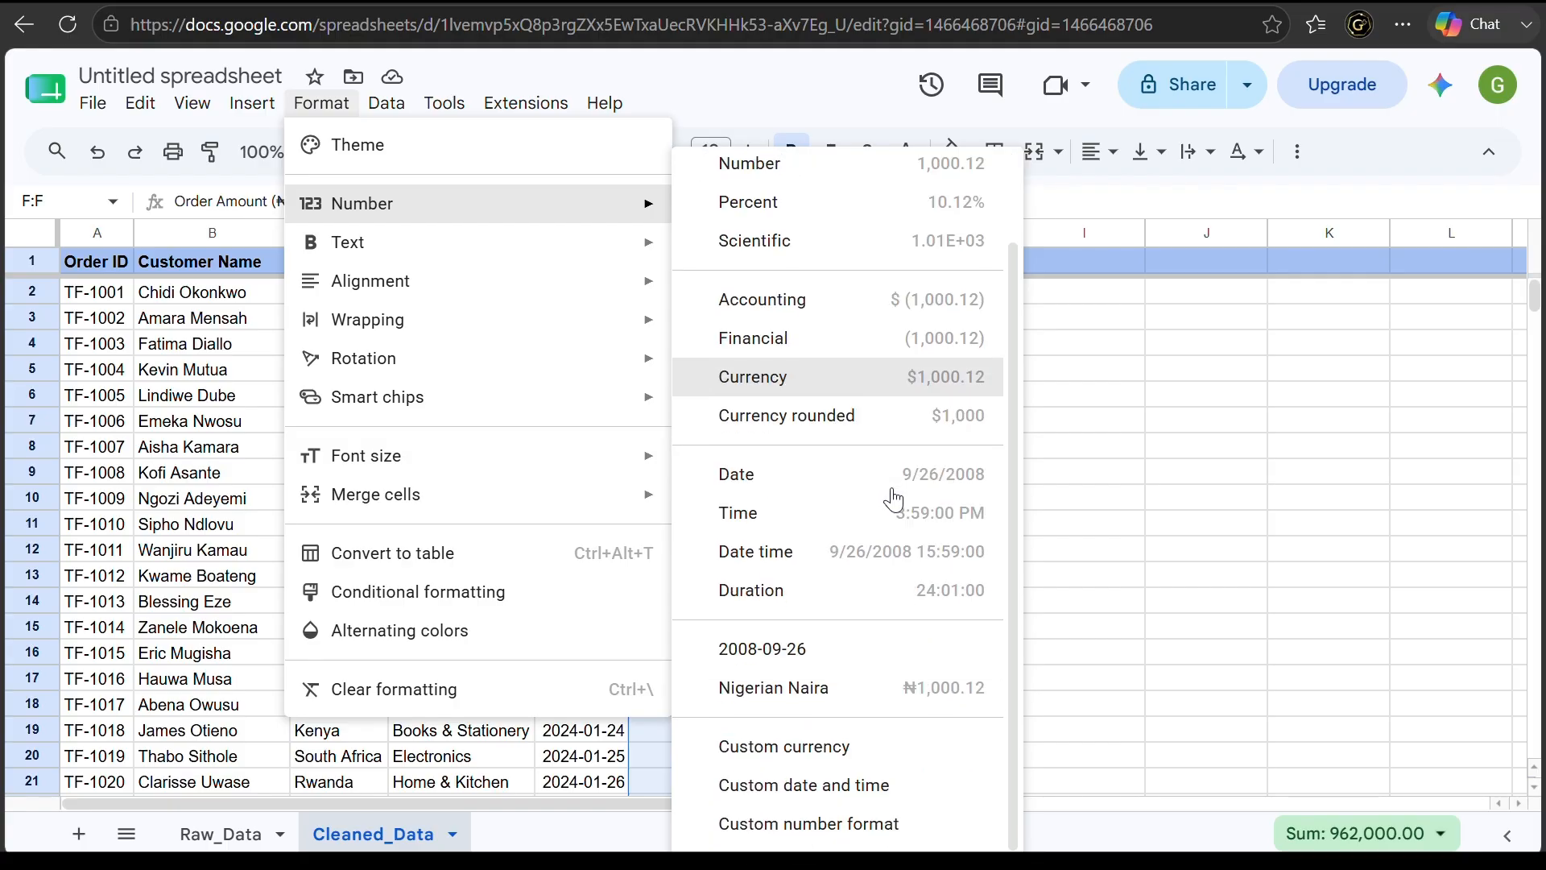
{"action": "left_click", "coordinate": [854, 760]}
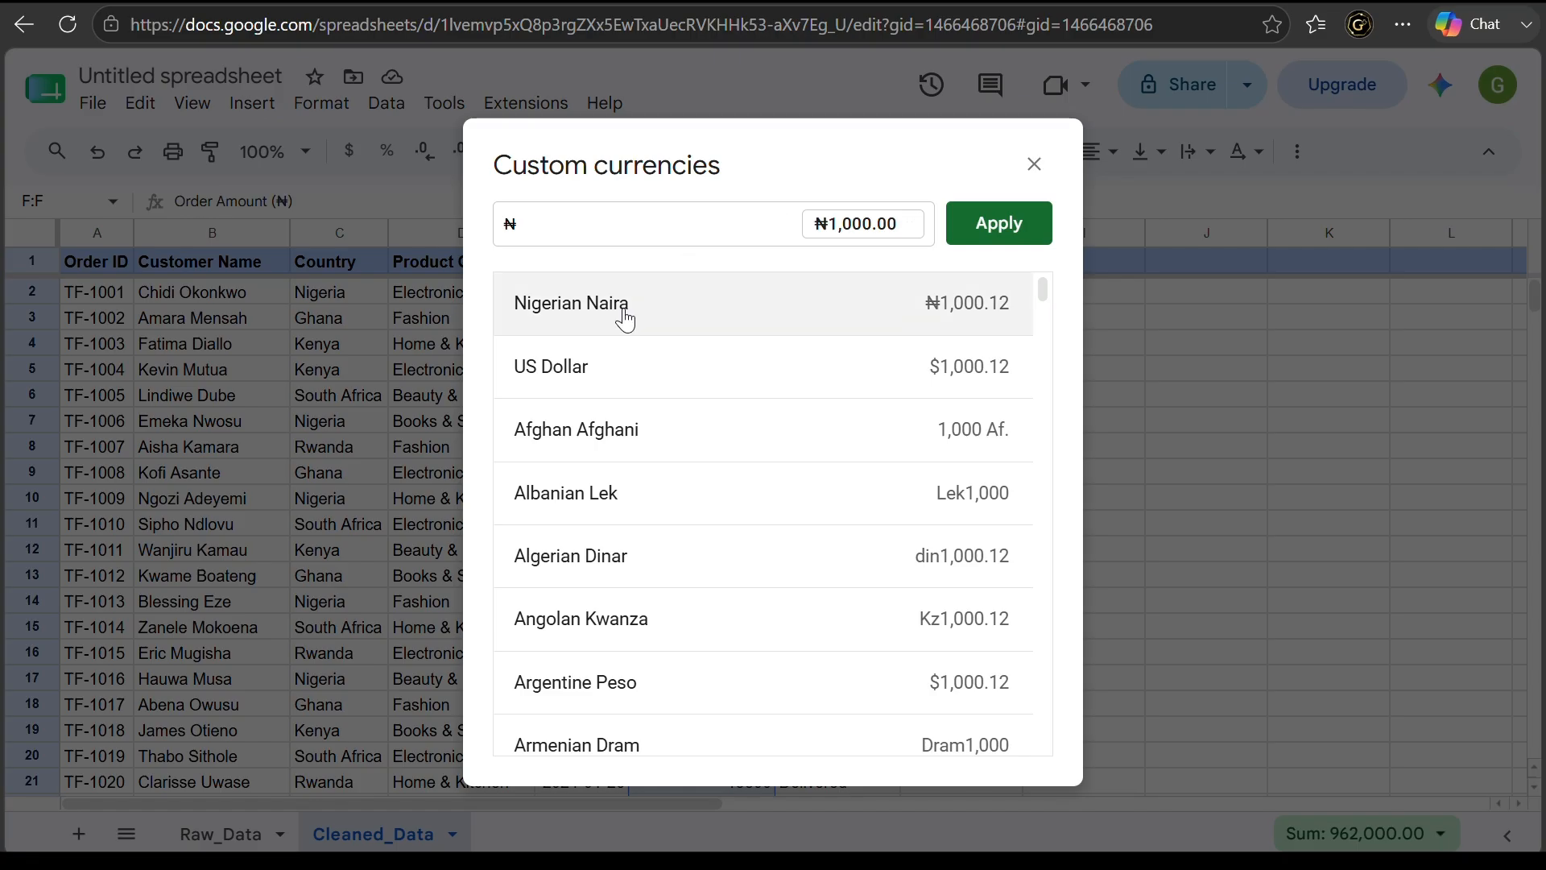
{"action": "scroll", "coordinate": [733, 577], "scroll_direction": "down", "scroll_amount": 15}
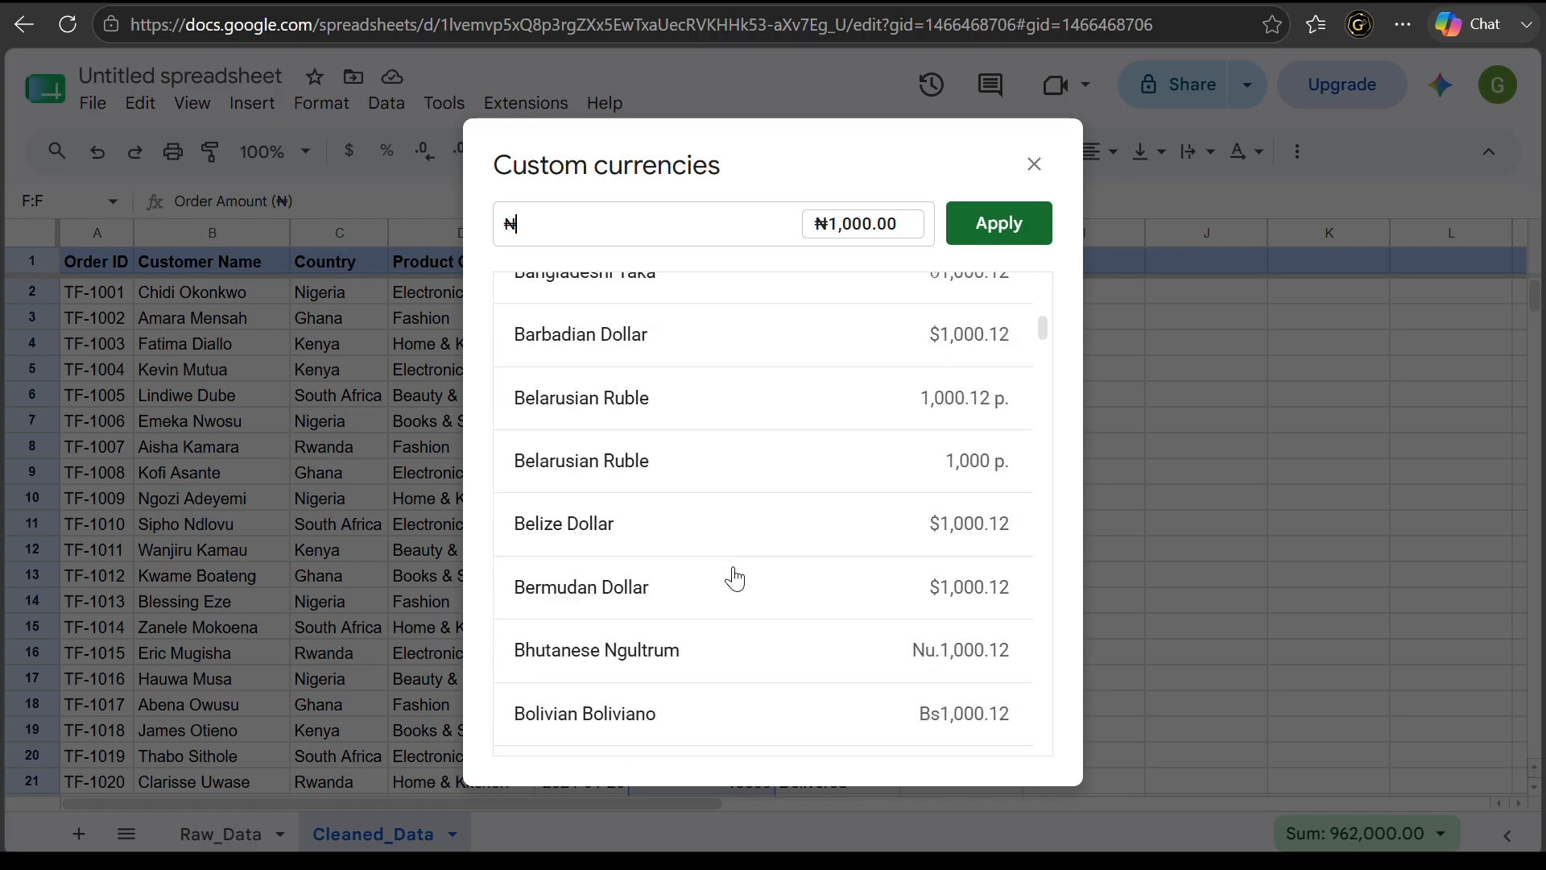
{"action": "scroll", "coordinate": [735, 579], "scroll_direction": "down", "scroll_amount": 20}
{"action": "scroll", "coordinate": [735, 579], "scroll_direction": "up", "scroll_amount": 10}
{"action": "scroll", "coordinate": [735, 578], "scroll_direction": "up", "scroll_amount": 20}
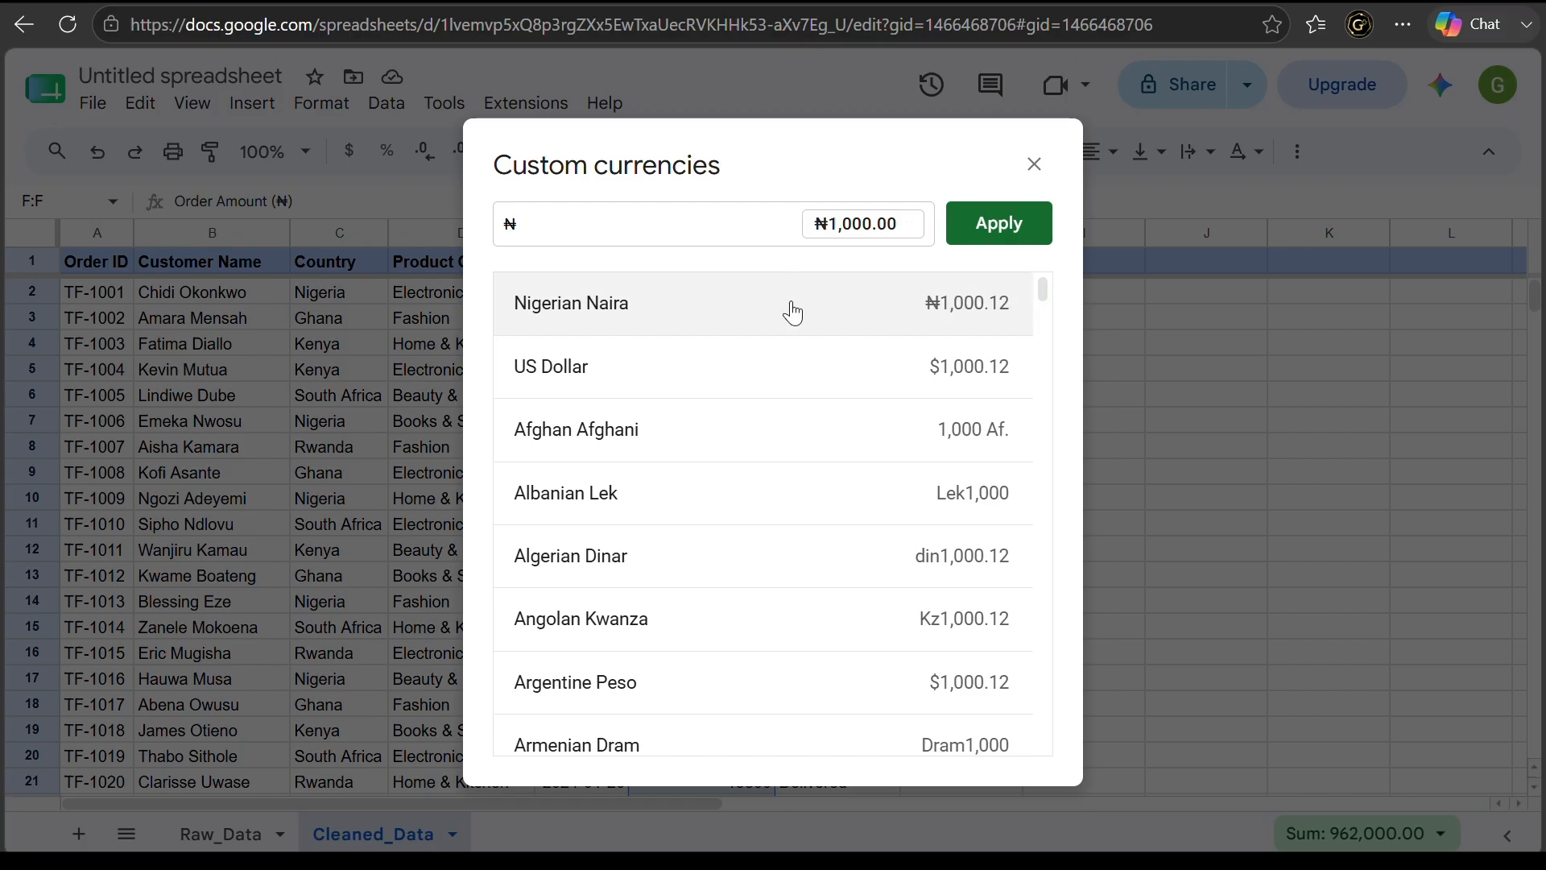
{"action": "left_click", "coordinate": [971, 229]}
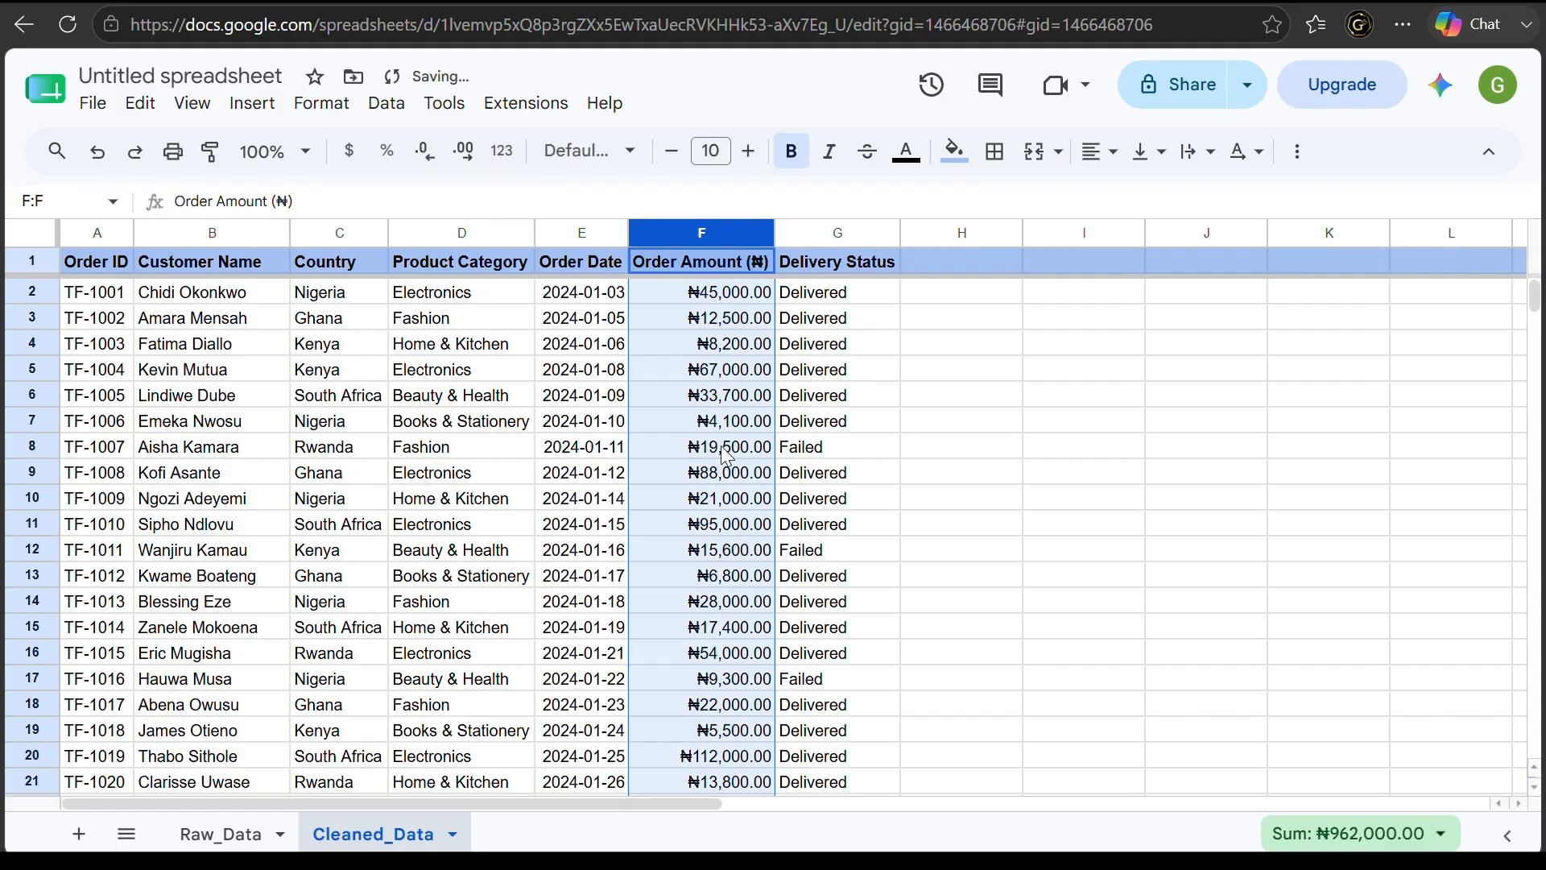
Reduce the Order Amount column's currency values to zero decimal places
{"action": "scroll", "coordinate": [727, 455], "scroll_direction": "down", "scroll_amount": 6}
{"action": "scroll", "coordinate": [648, 364], "scroll_direction": "up", "scroll_amount": 6}
{"action": "left_click", "coordinate": [436, 167]}
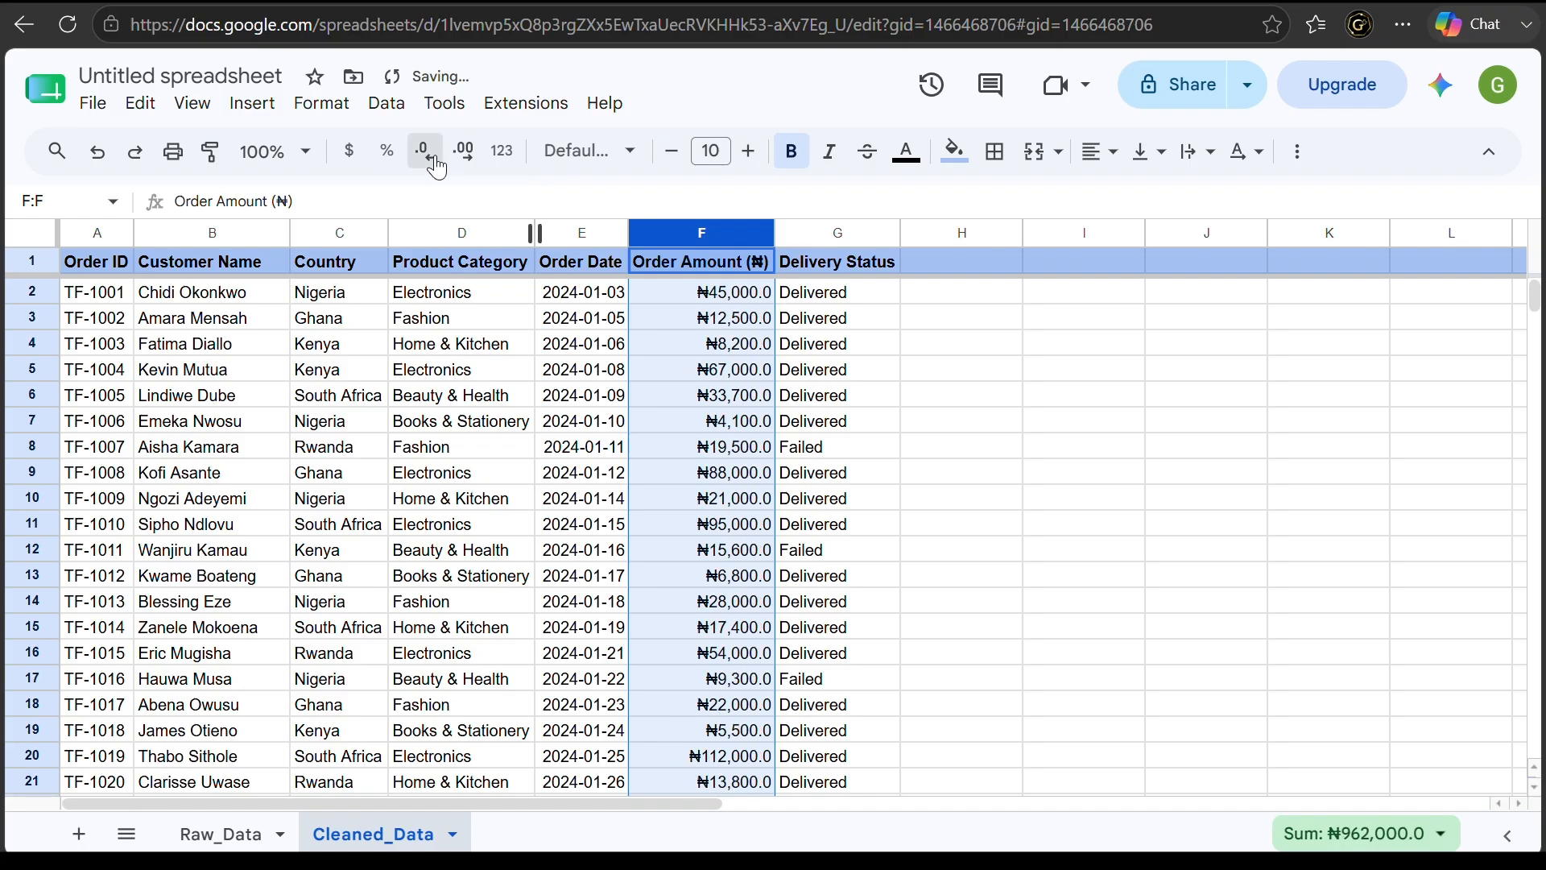
{"action": "left_click", "coordinate": [435, 167]}
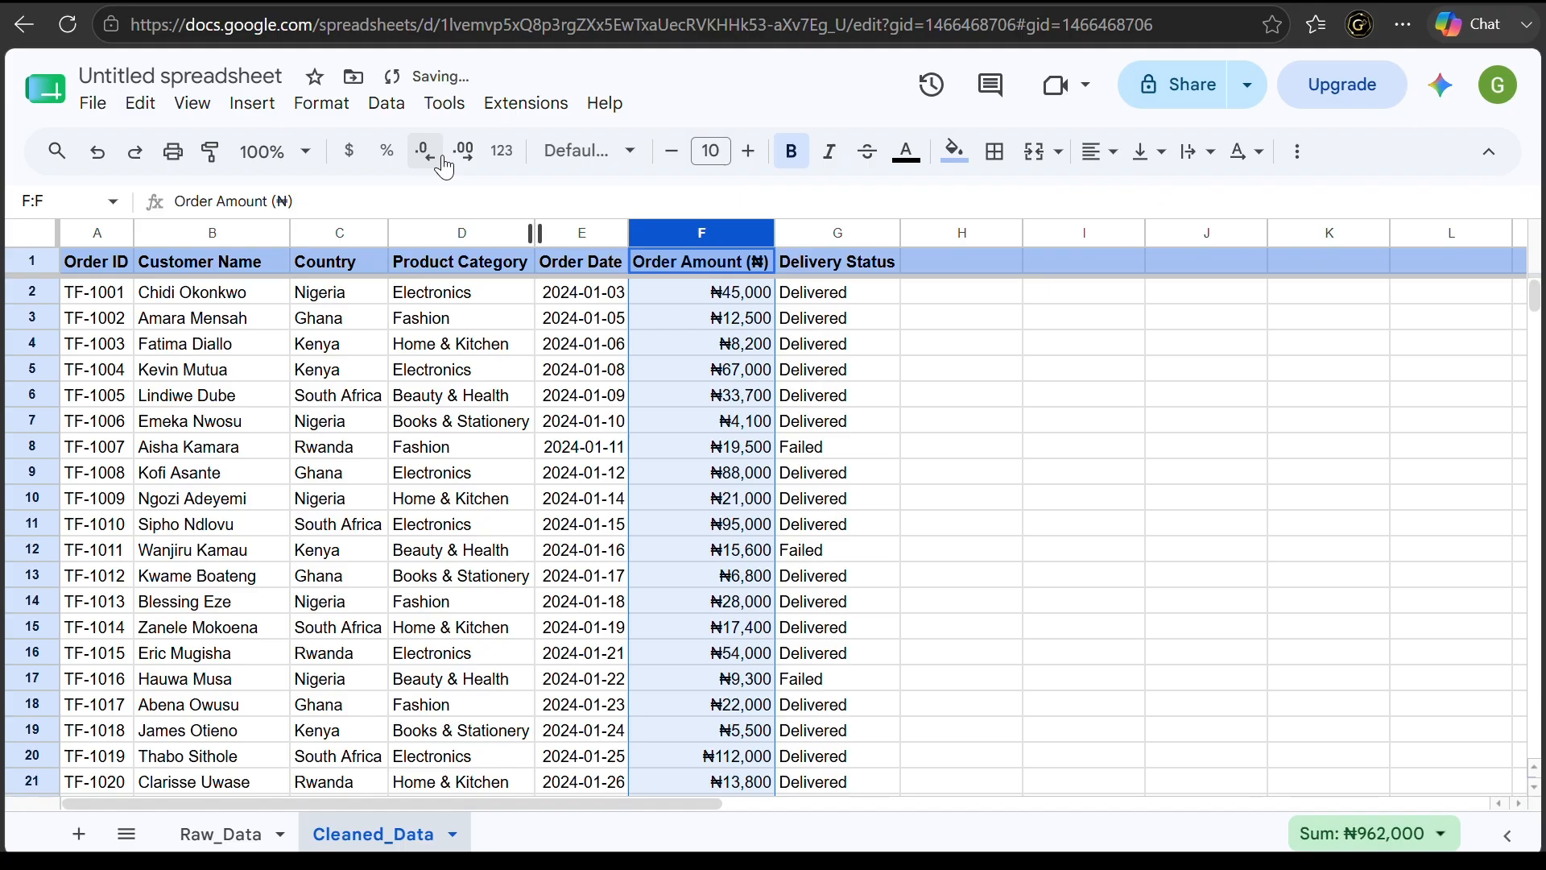
{"action": "left_click", "coordinate": [835, 346]}
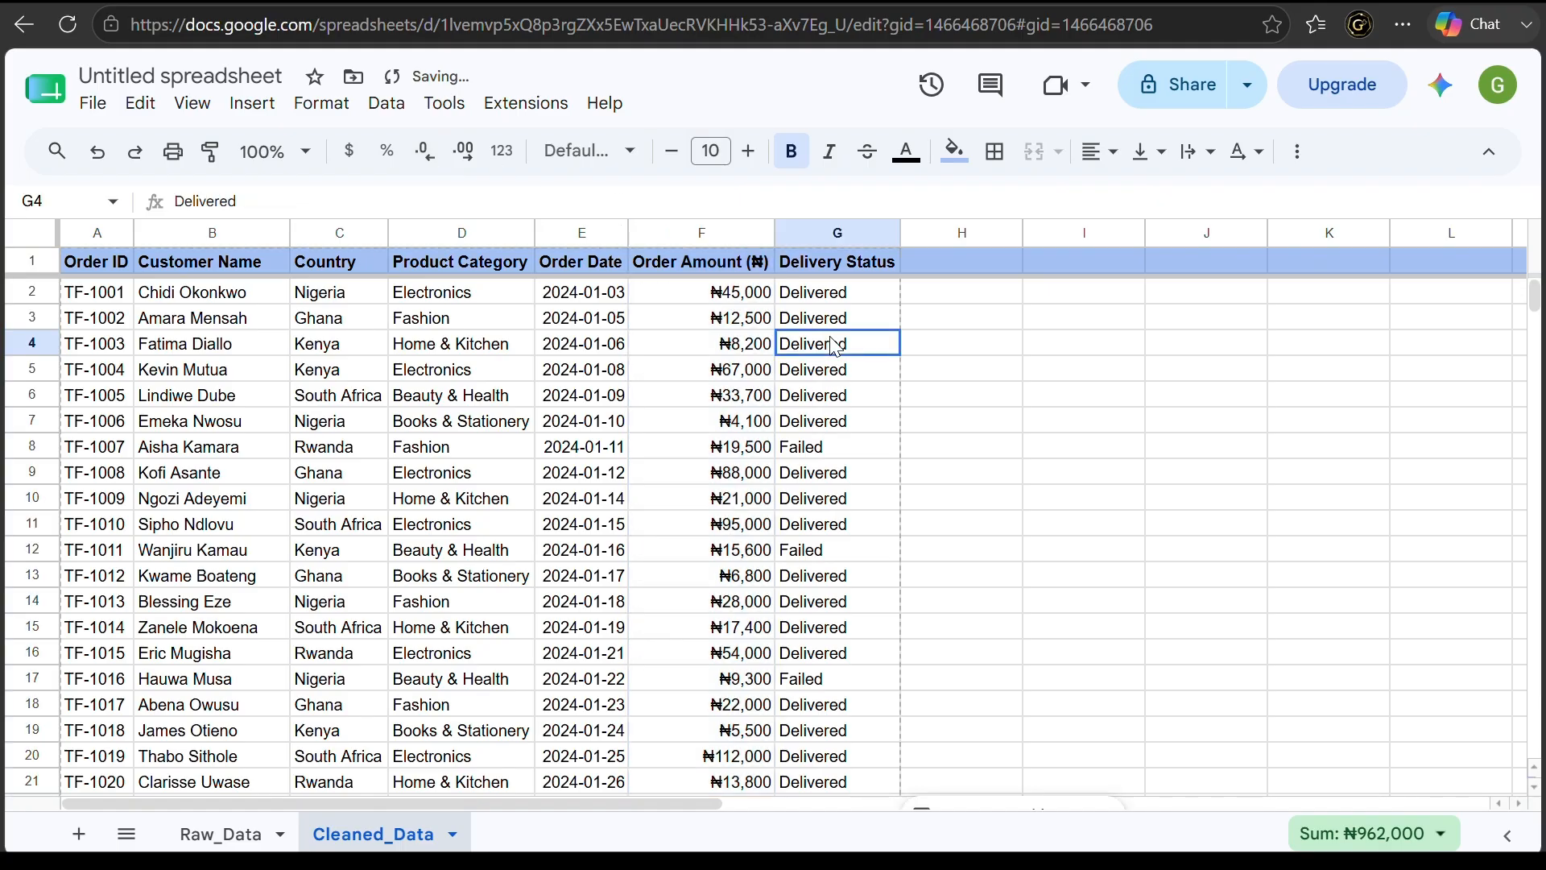
Shorten the header in F1 to "Order Amount" by removing the (₦) suffix, and narrow column F to fit it
{"action": "left_click_drag", "start_coordinate": [835, 346], "coordinate": [701, 262]}
{"action": "left_click", "coordinate": [701, 261]}
{"action": "left_click", "coordinate": [404, 201]}
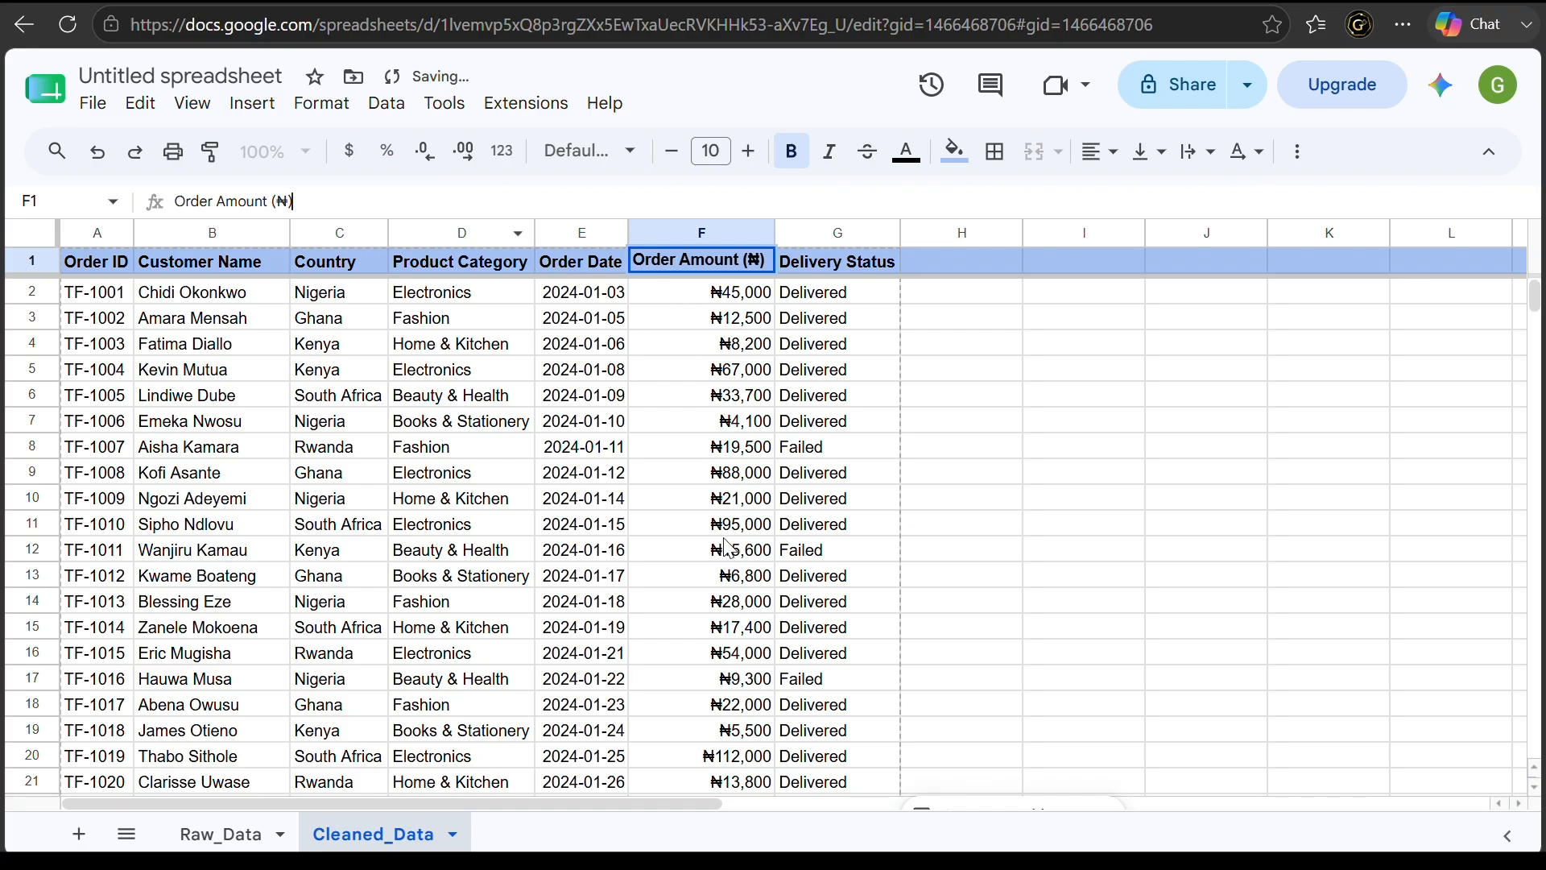
{"action": "key", "text": "BackSpace"}
{"action": "key", "text": "BackSpace"}
{"action": "key", "text": "BackSpace"}
{"action": "left_click", "coordinate": [847, 396]}
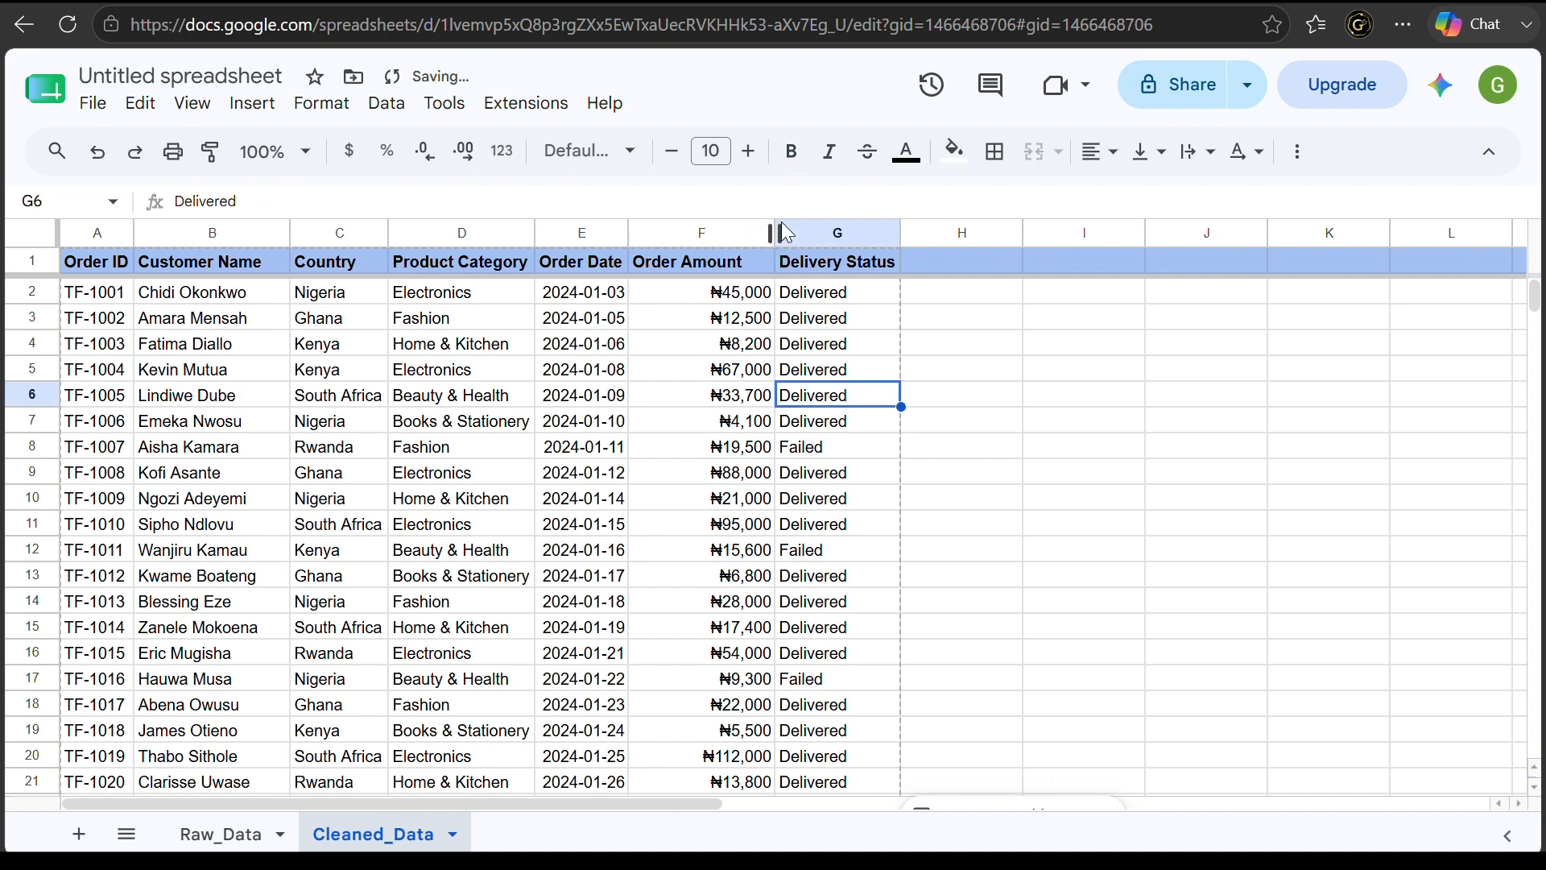
{"action": "left_click_drag", "start_coordinate": [774, 232], "coordinate": [748, 234]}
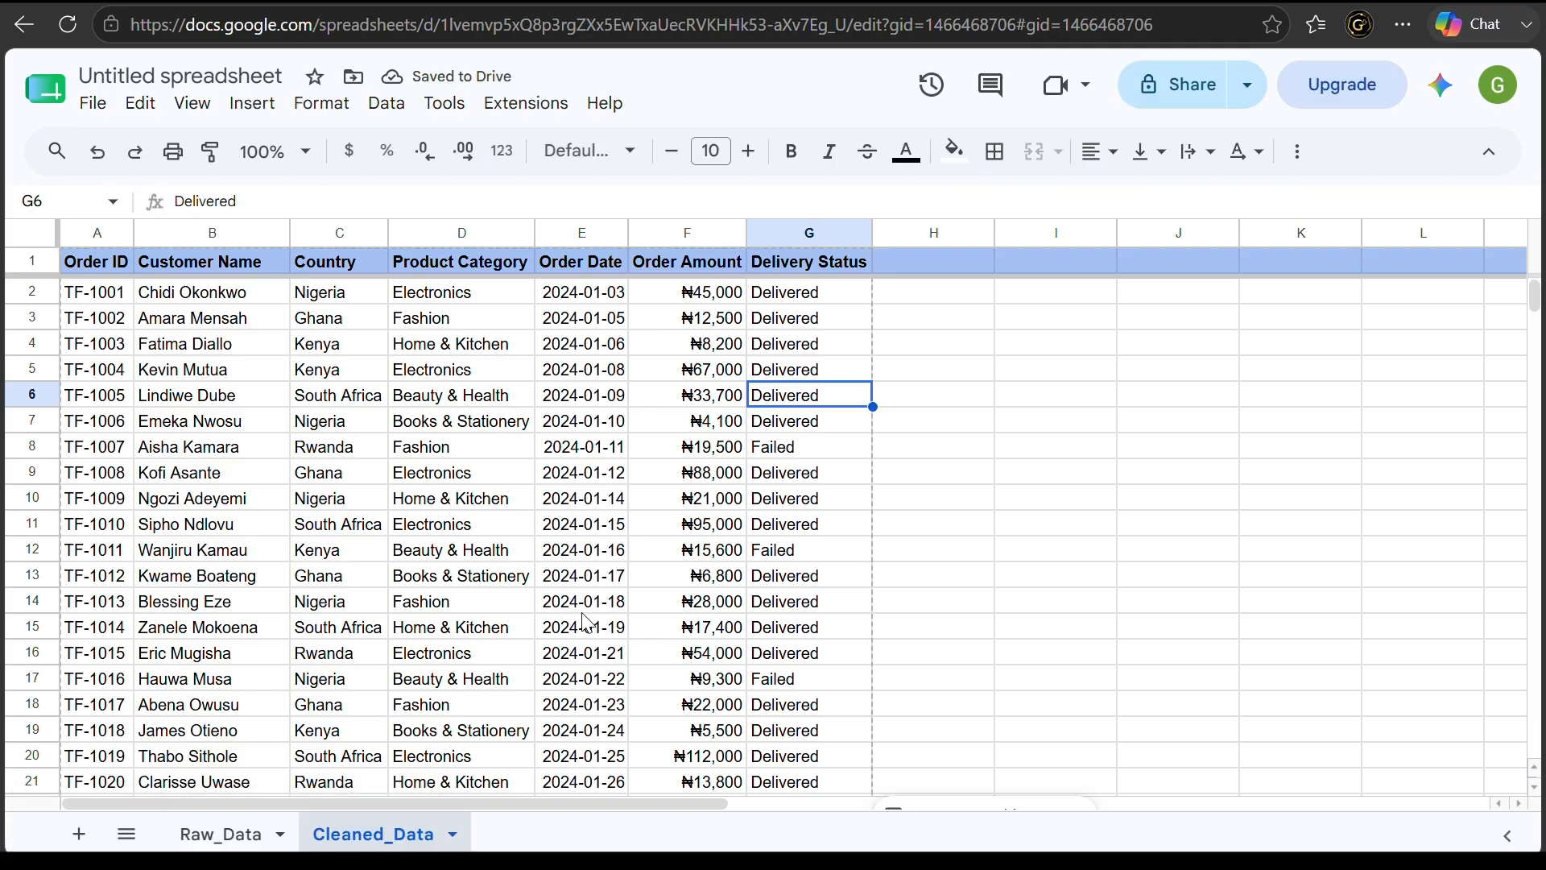
Apply the standard Date number format to the Order Date column, column E
{"action": "left_click", "coordinate": [584, 234]}
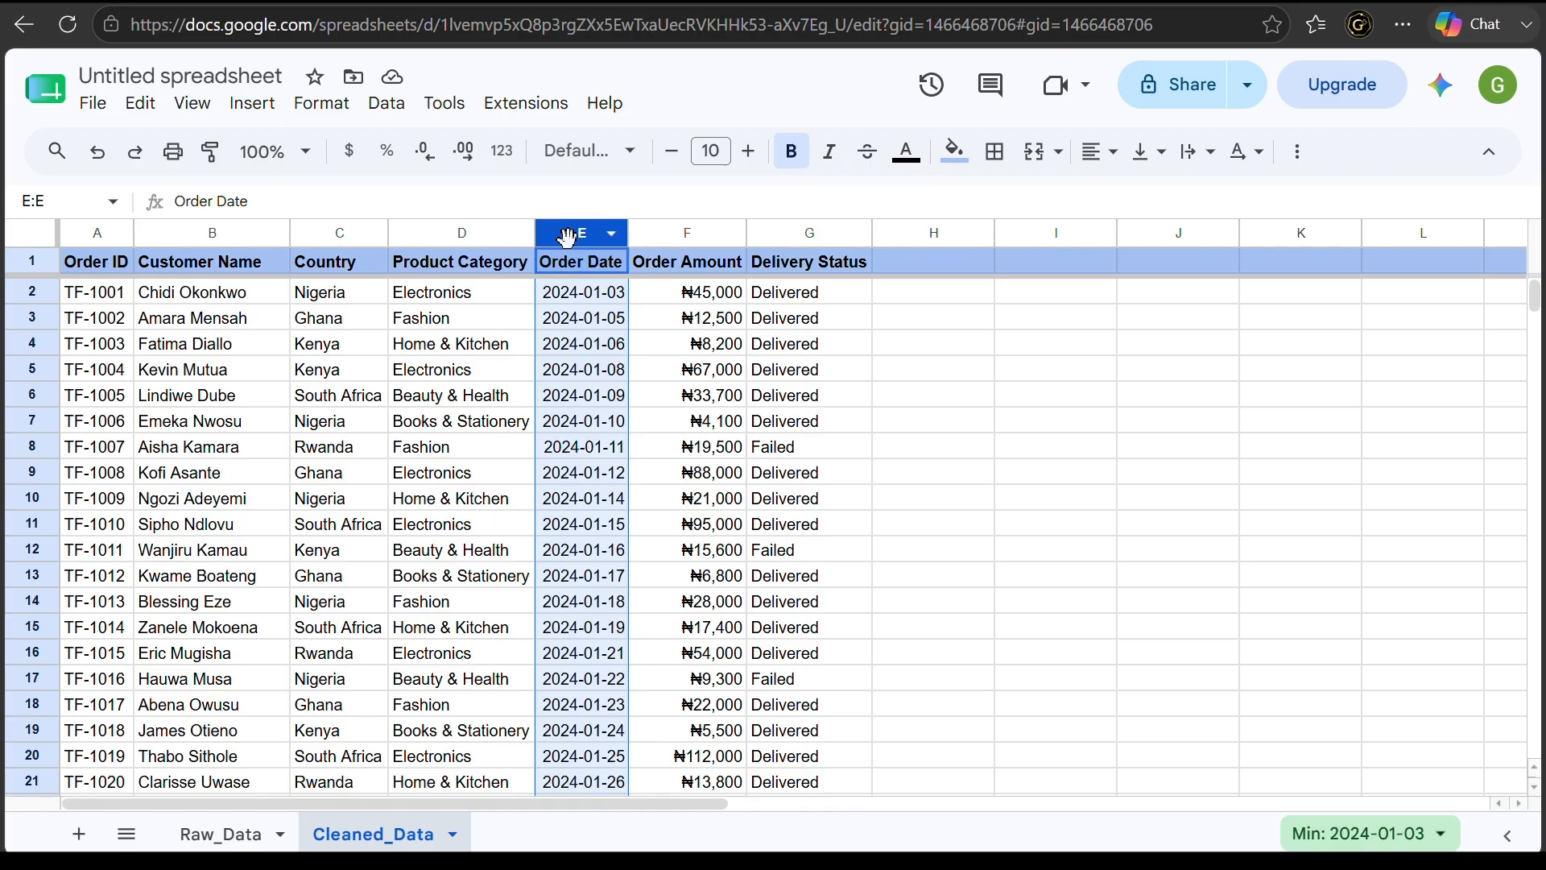
{"action": "left_click", "coordinate": [342, 107]}
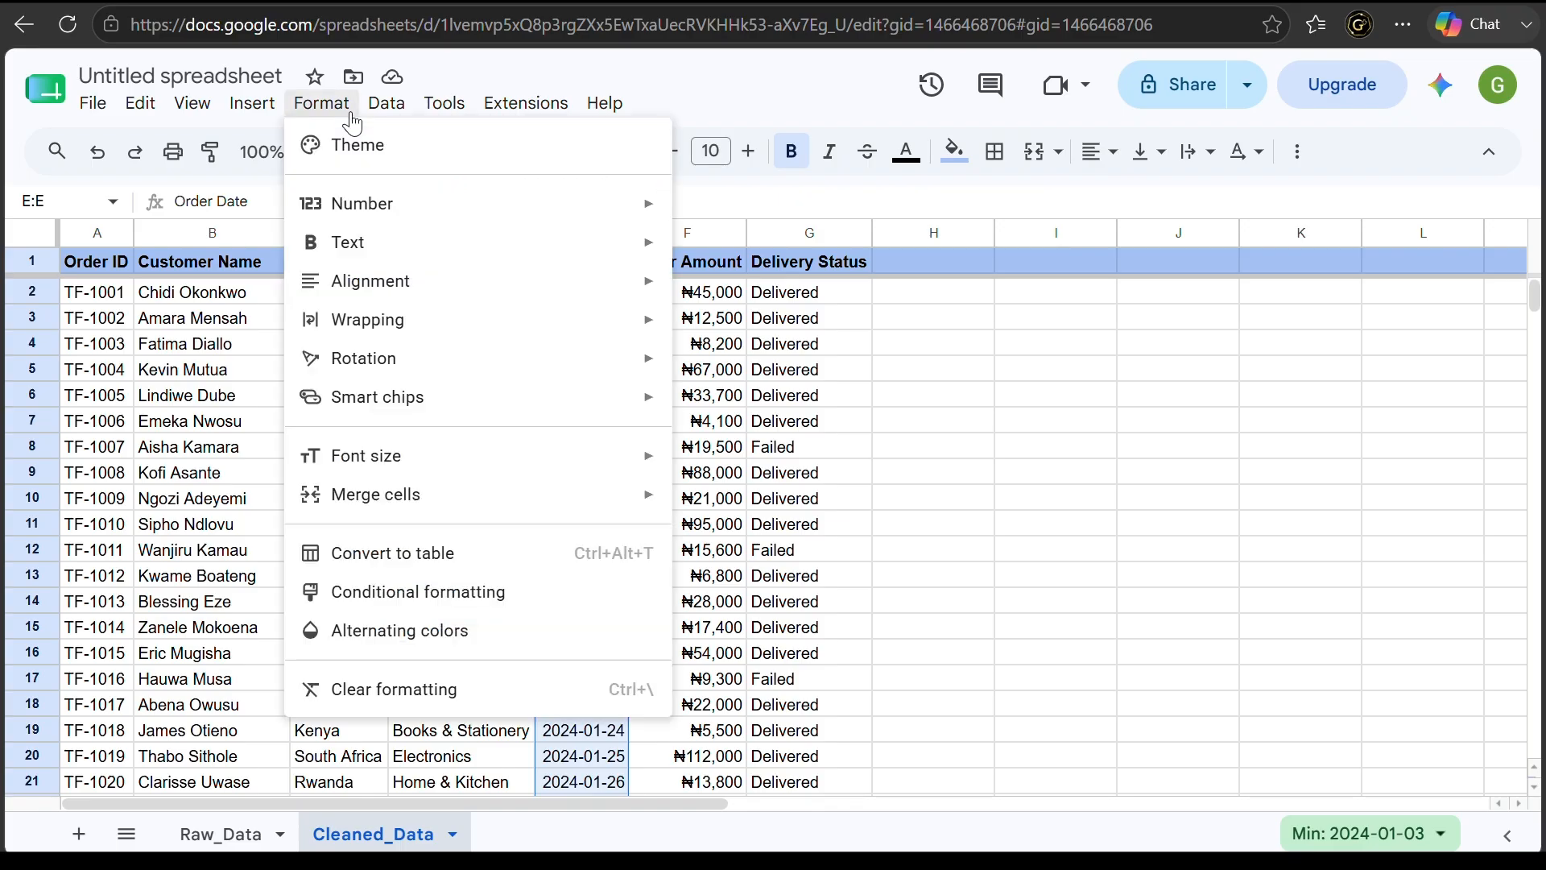
{"action": "mouse_move", "coordinate": [528, 211]}
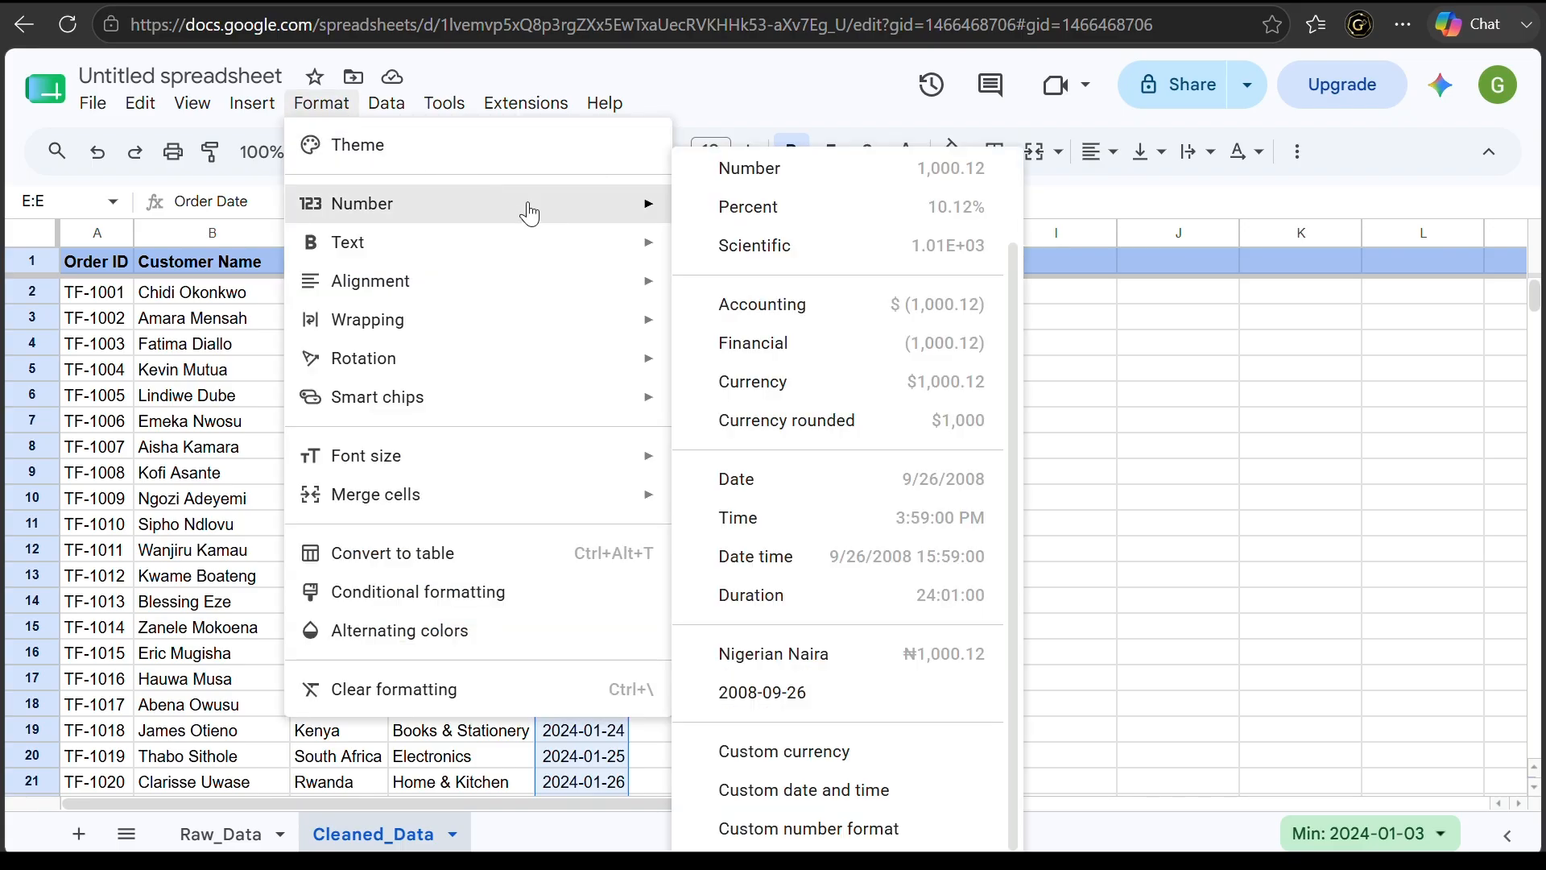
{"action": "left_click", "coordinate": [812, 481]}
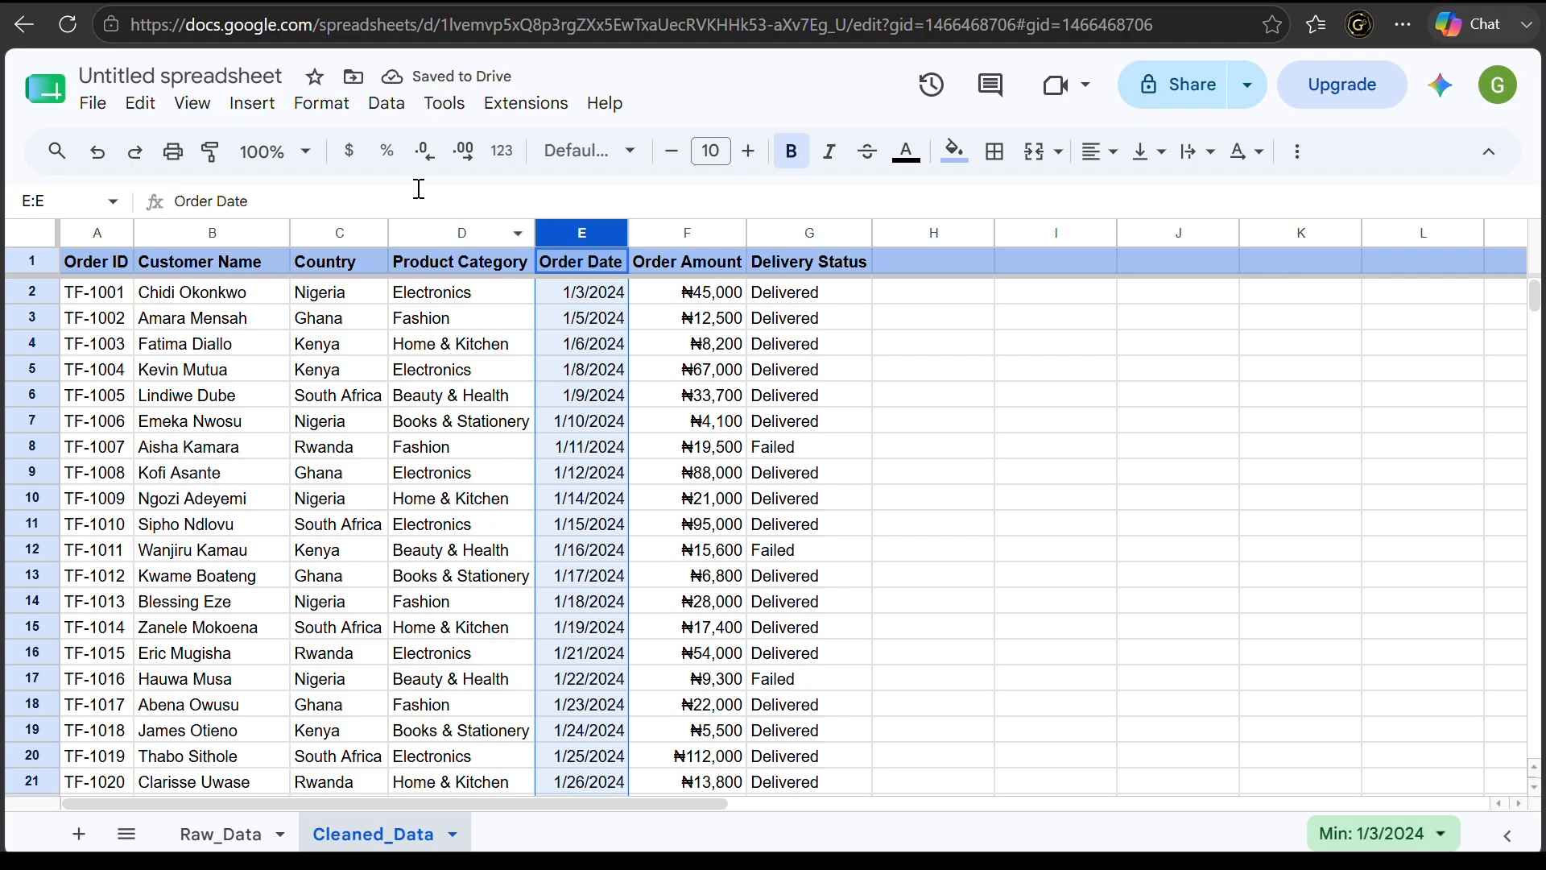
Apply the custom year-month-day date format, shown as 1930-08-05, to the Order Date column, column E
{"action": "left_click", "coordinate": [354, 110]}
{"action": "mouse_move", "coordinate": [321, 103]}
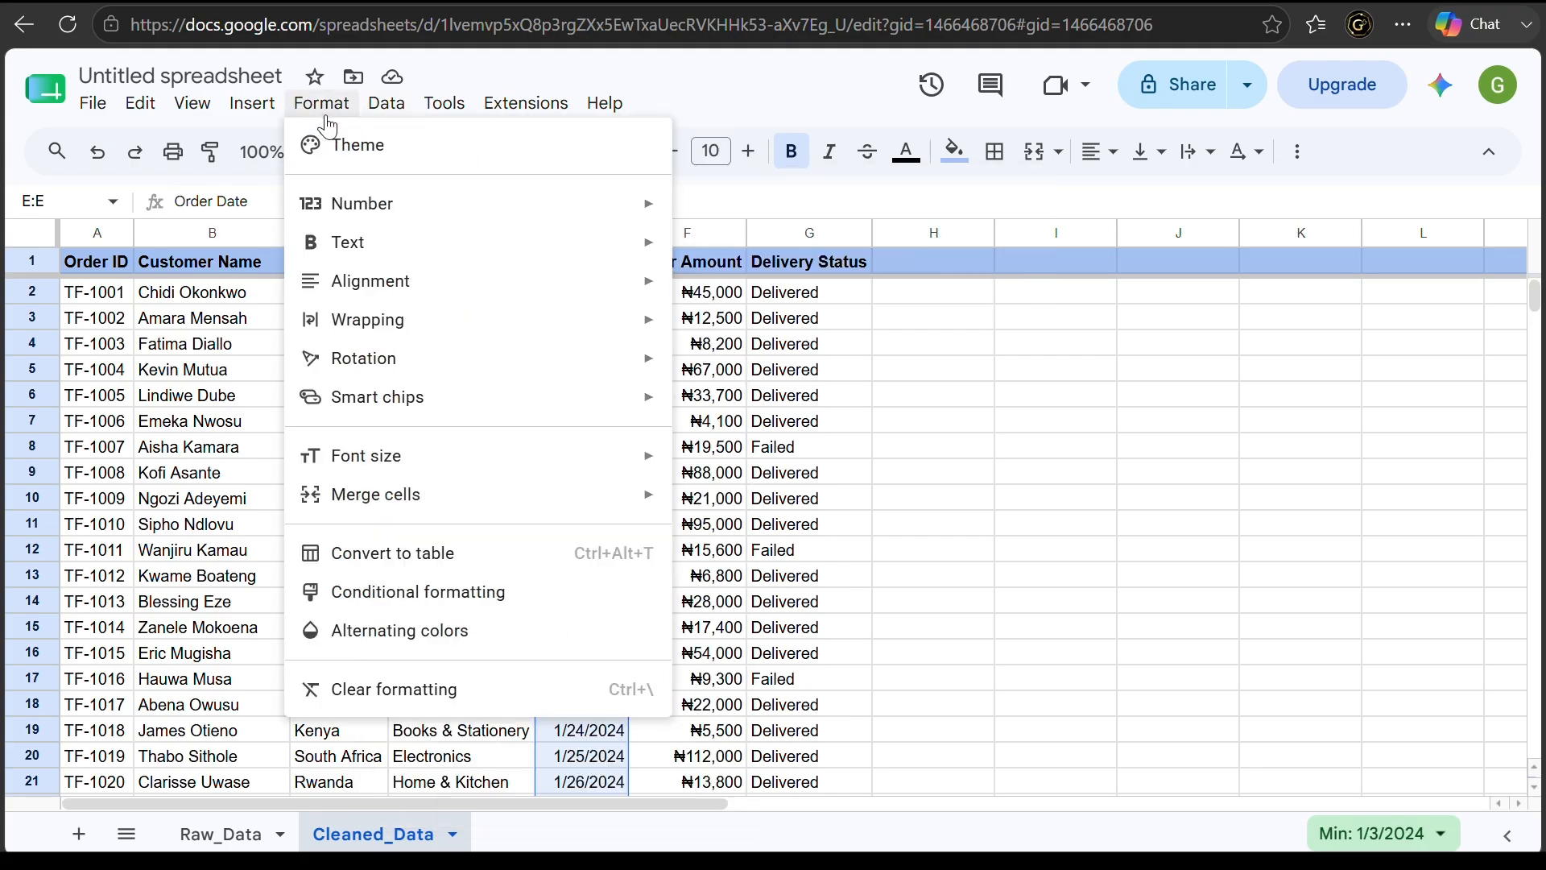
{"action": "mouse_move", "coordinate": [585, 209]}
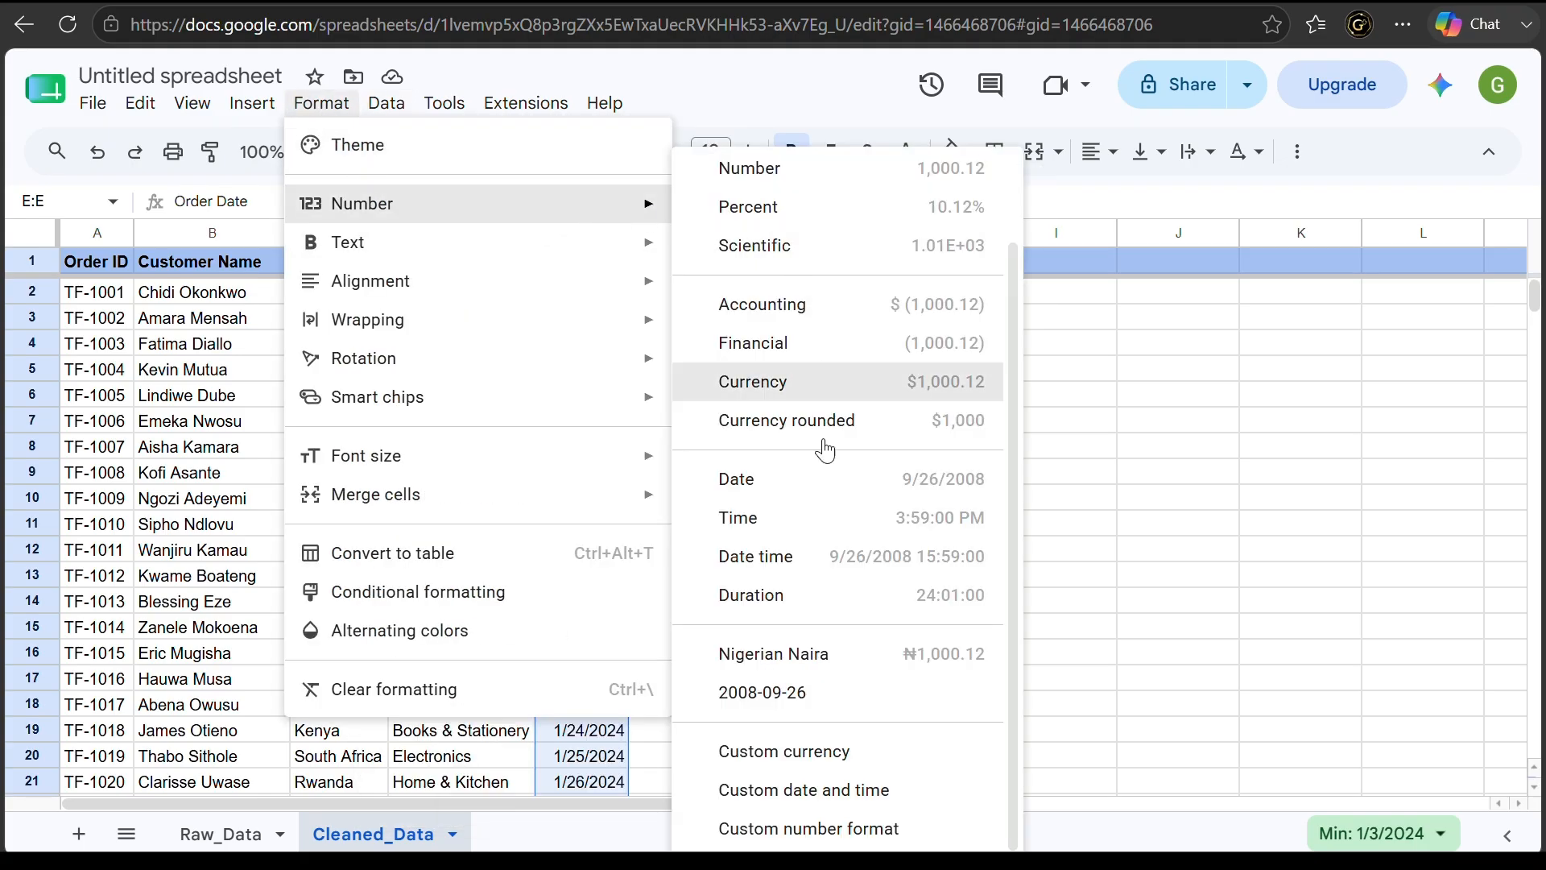
{"action": "left_click", "coordinate": [852, 791]}
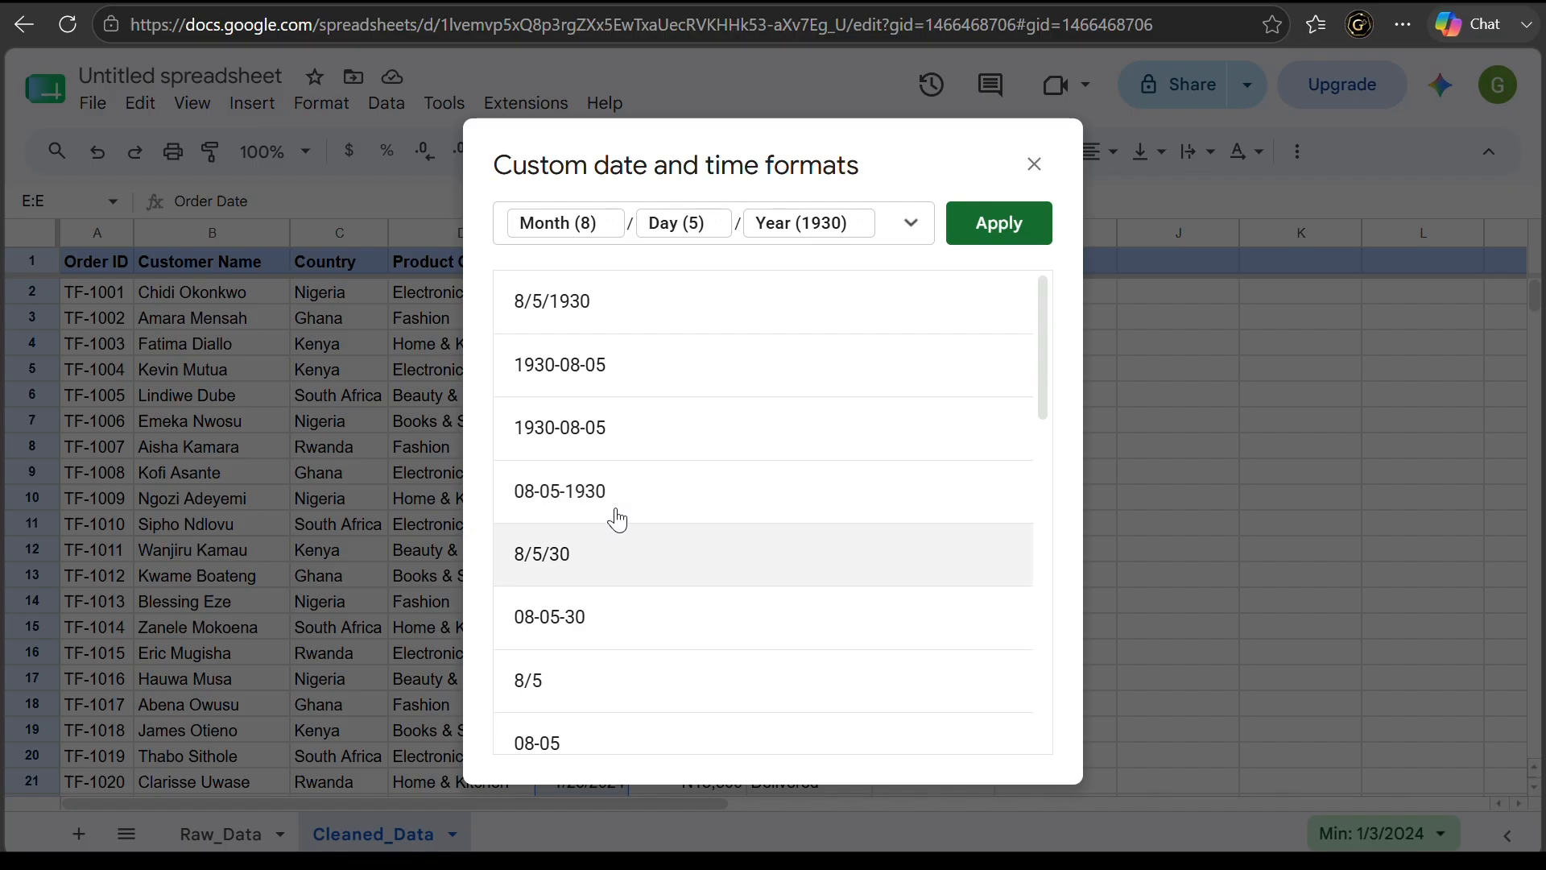
{"action": "left_click", "coordinate": [591, 368]}
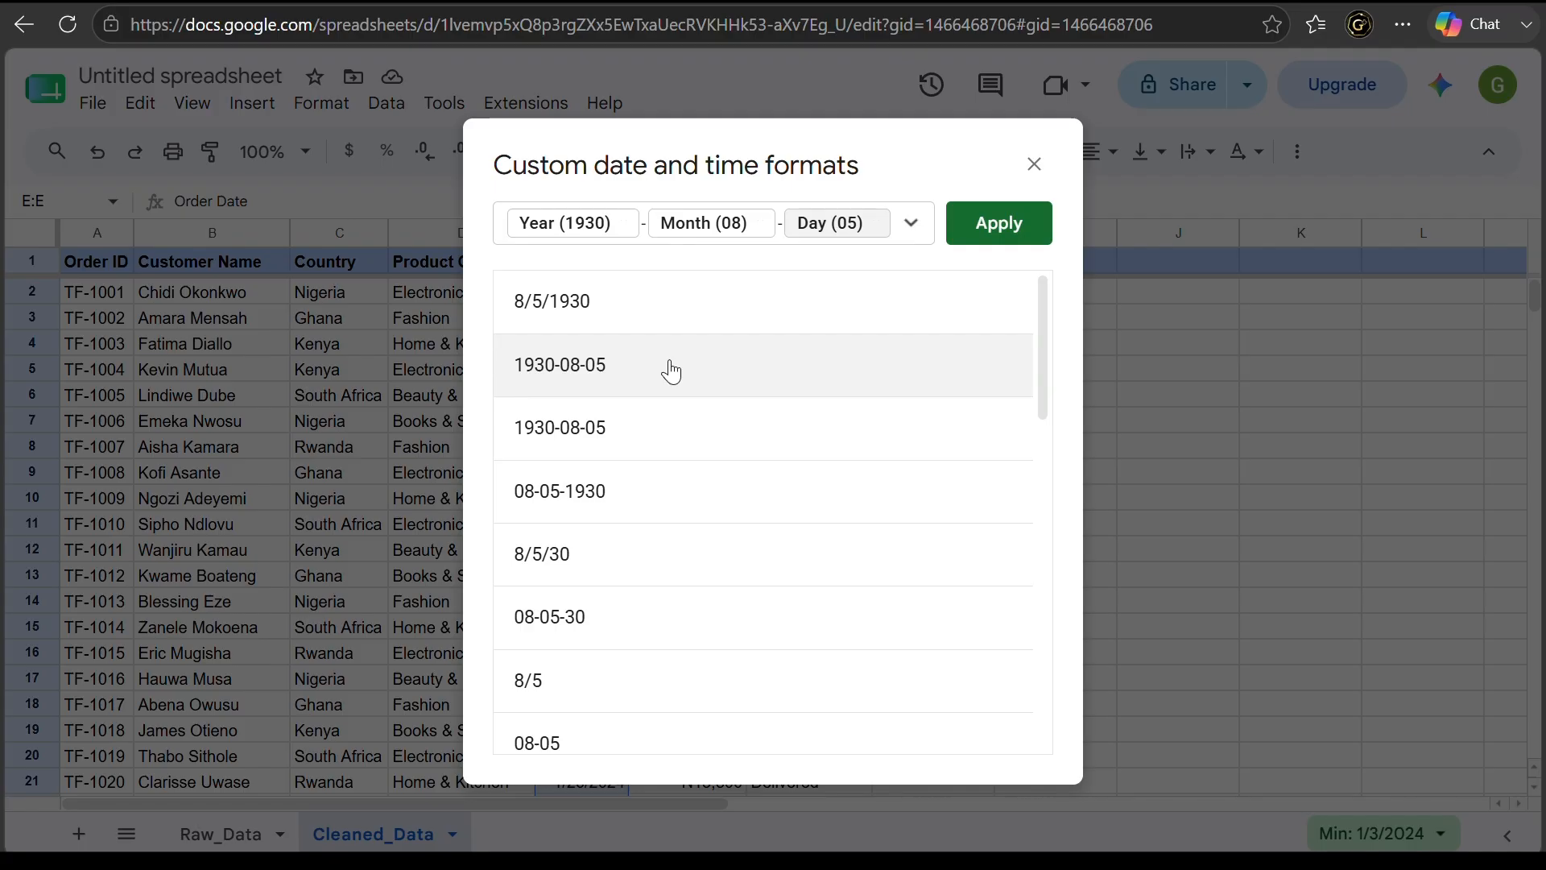
{"action": "left_click", "coordinate": [1006, 226]}
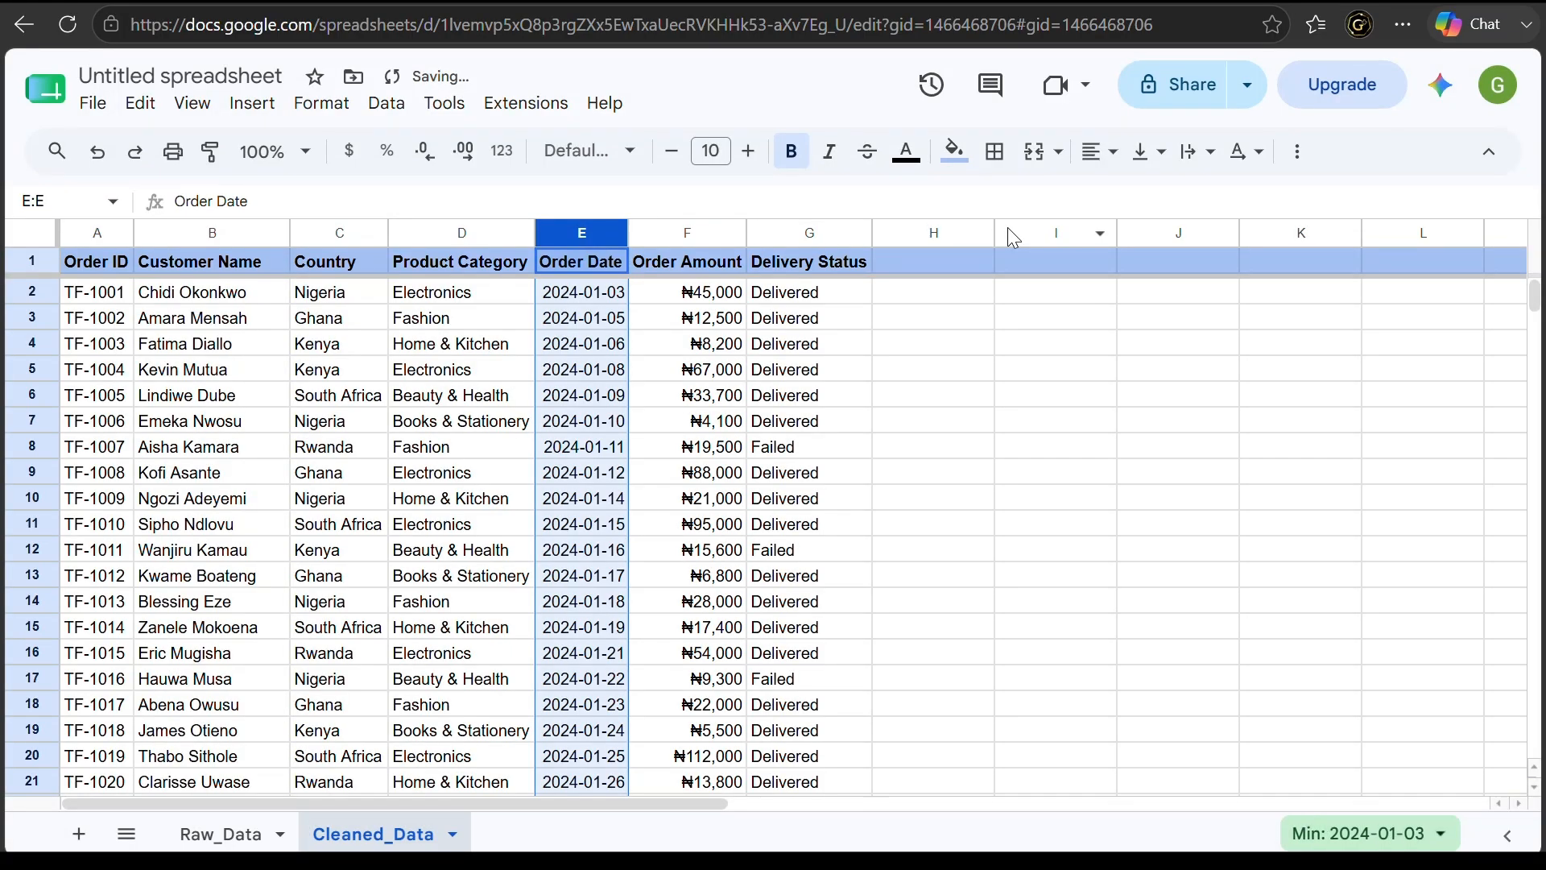
{"action": "left_click", "coordinate": [716, 418]}
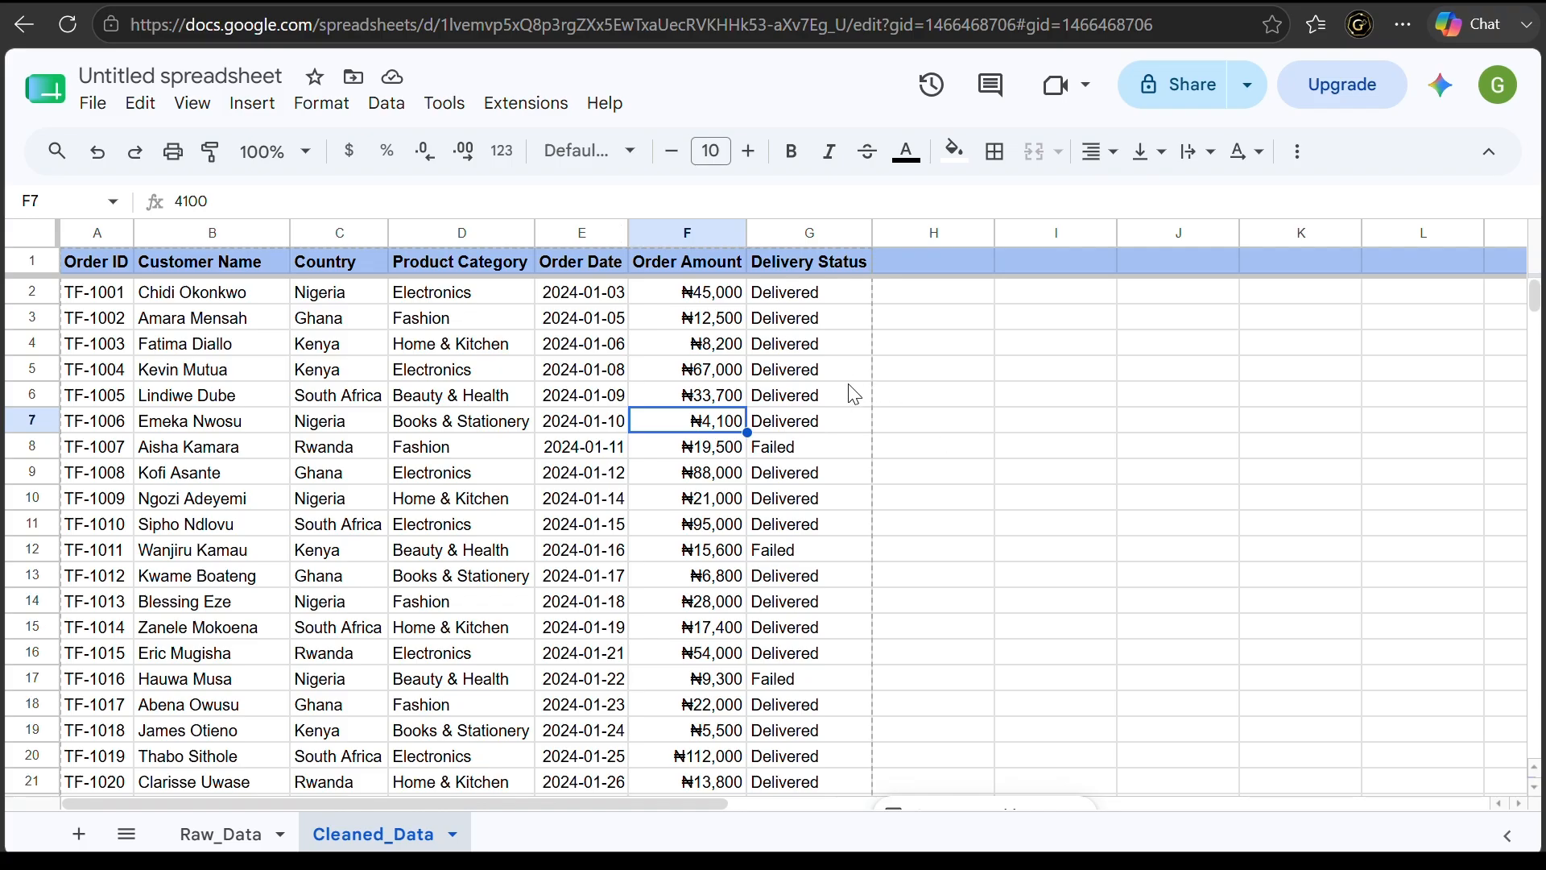
Create a conditional formatting rule on the Delivery Status column, G1:G1000, for cells whose text is exactly "Failed"
{"action": "left_click", "coordinate": [778, 234]}
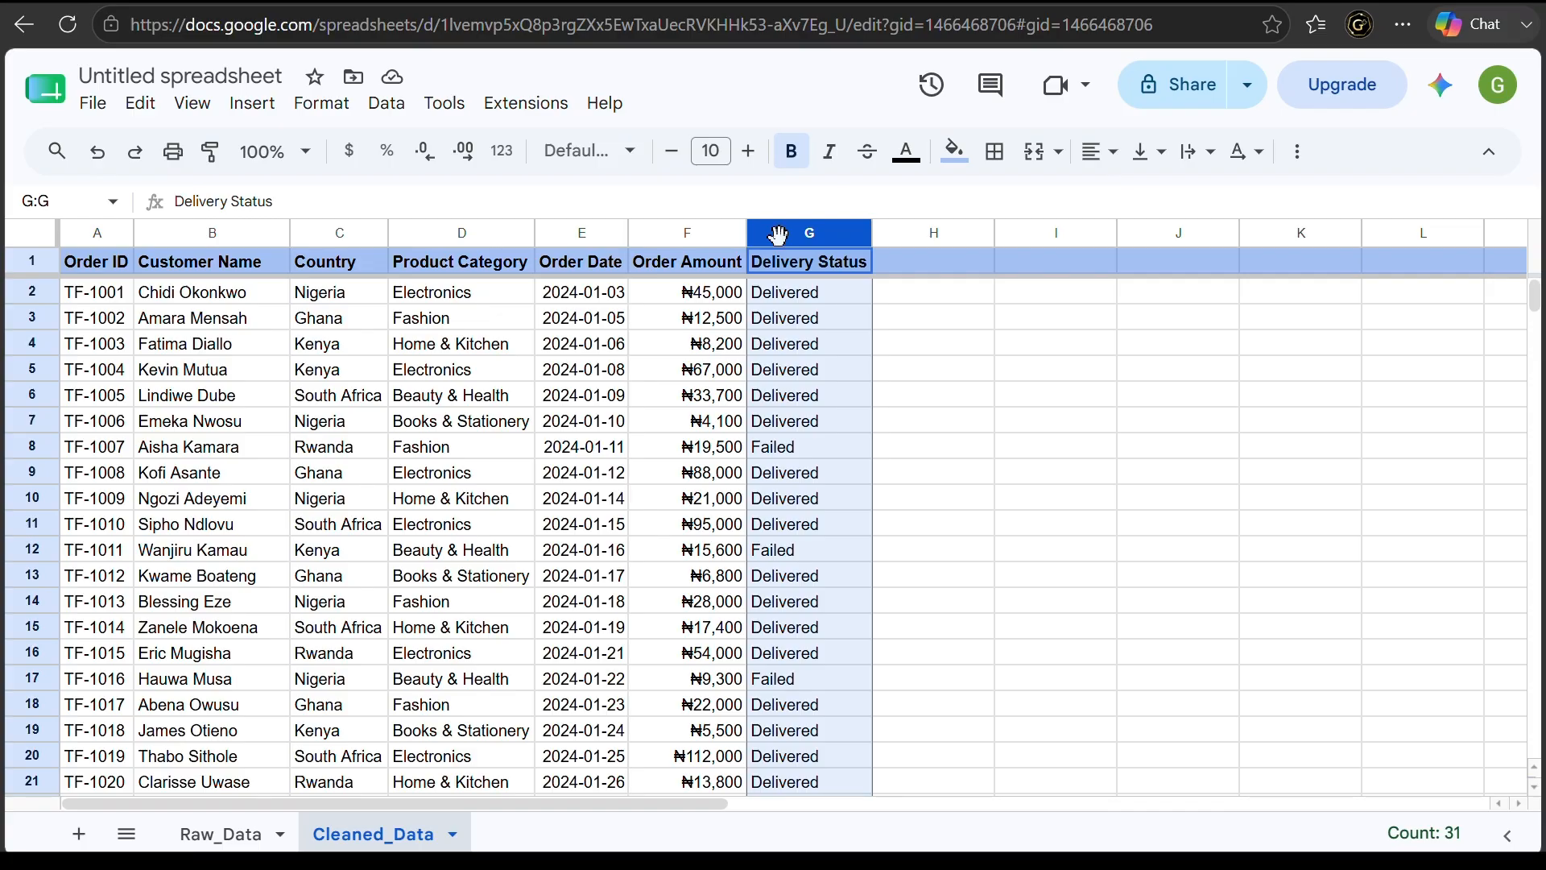
{"action": "left_click", "coordinate": [1027, 441]}
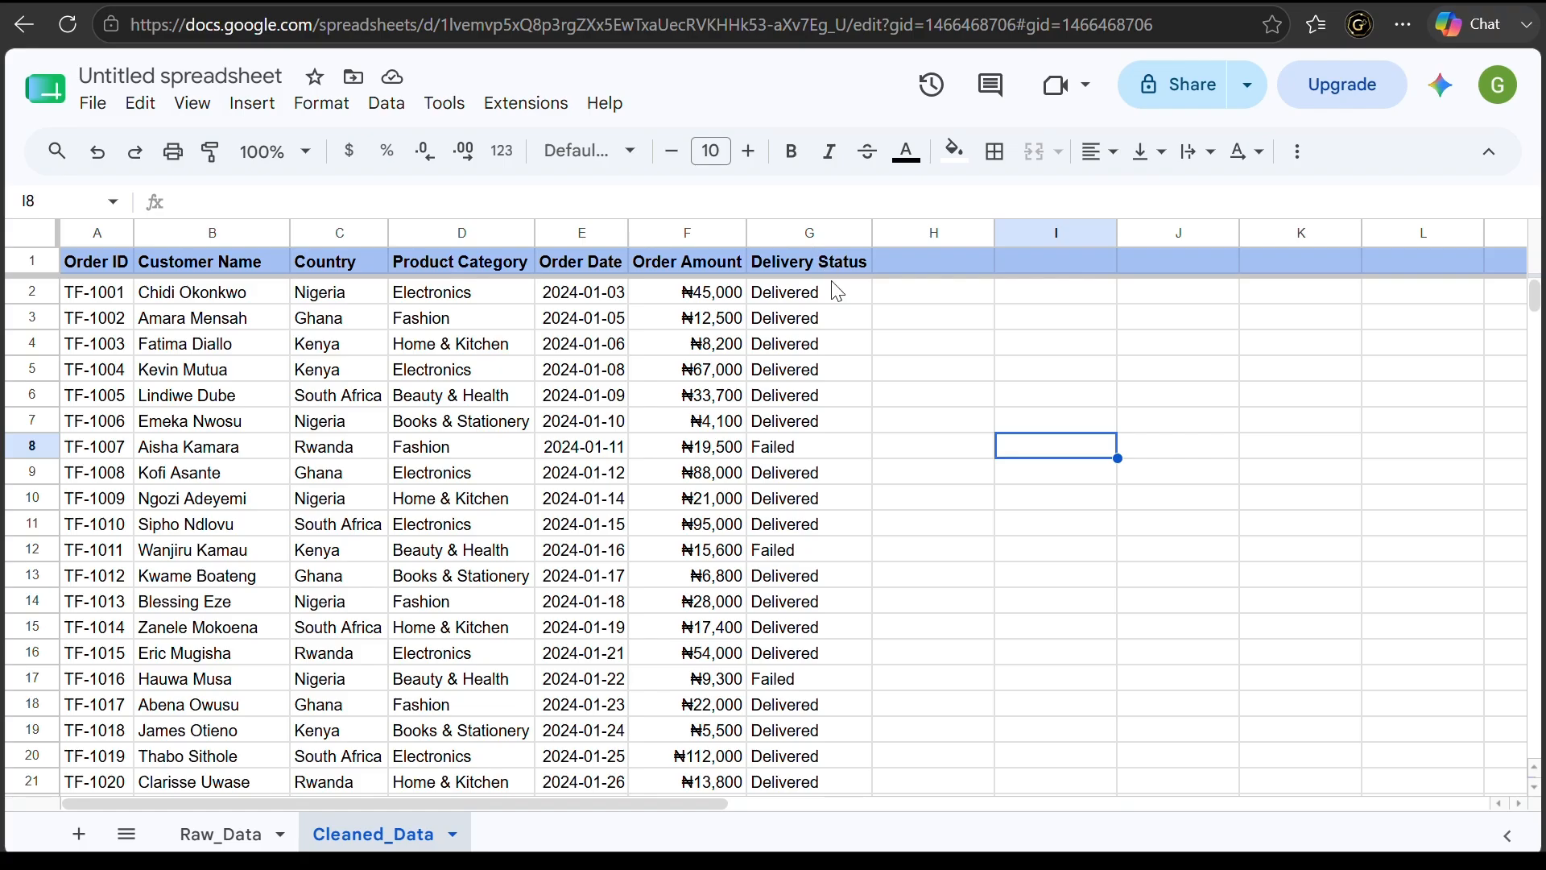
{"action": "left_click", "coordinate": [805, 234]}
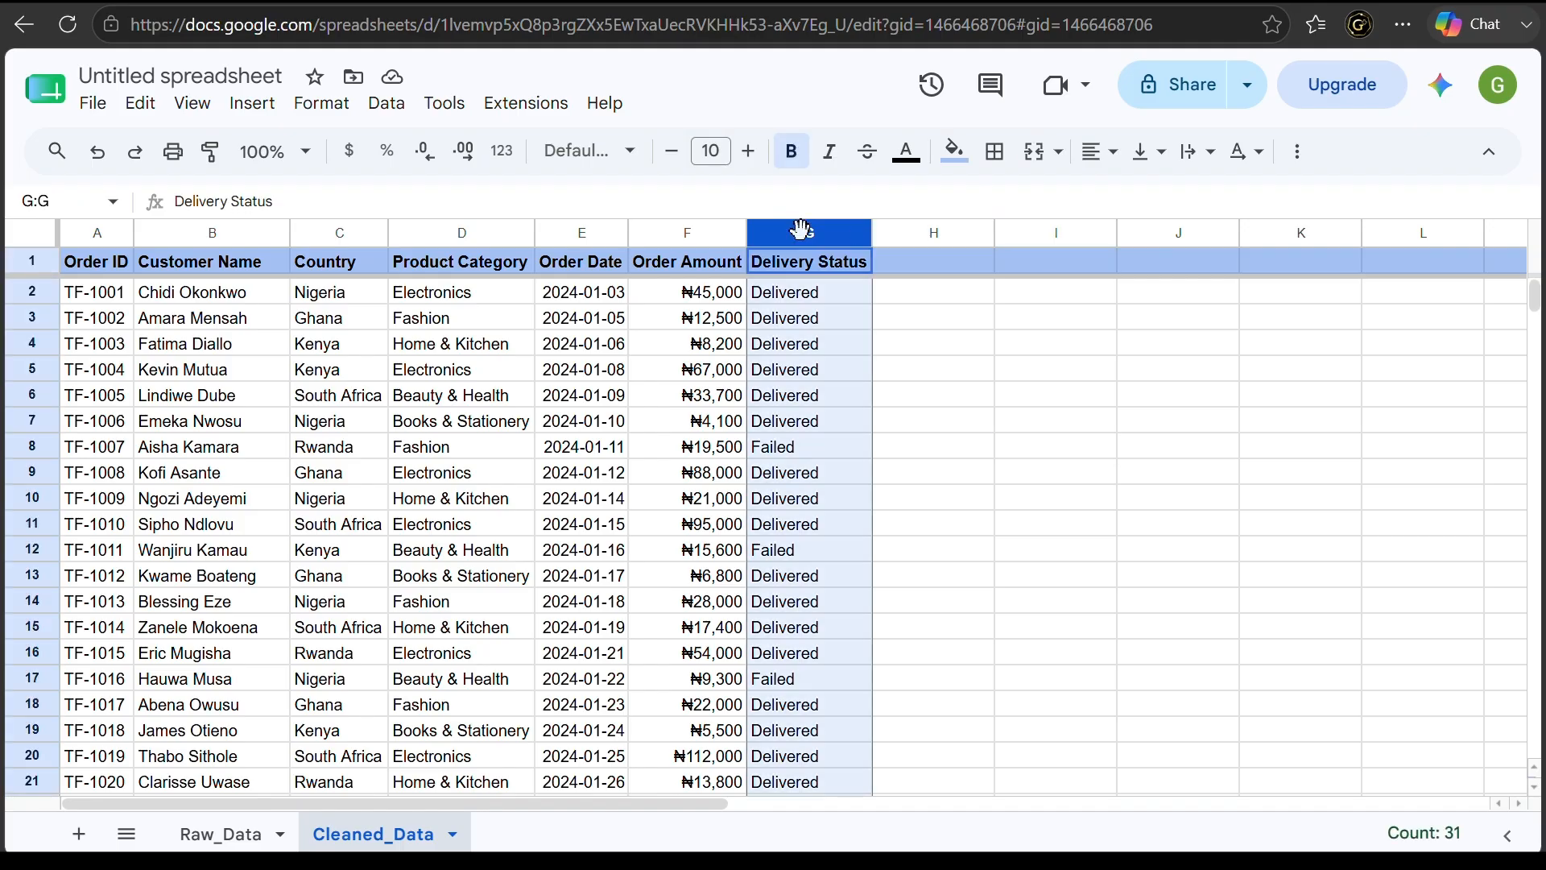
{"action": "left_click", "coordinate": [326, 107]}
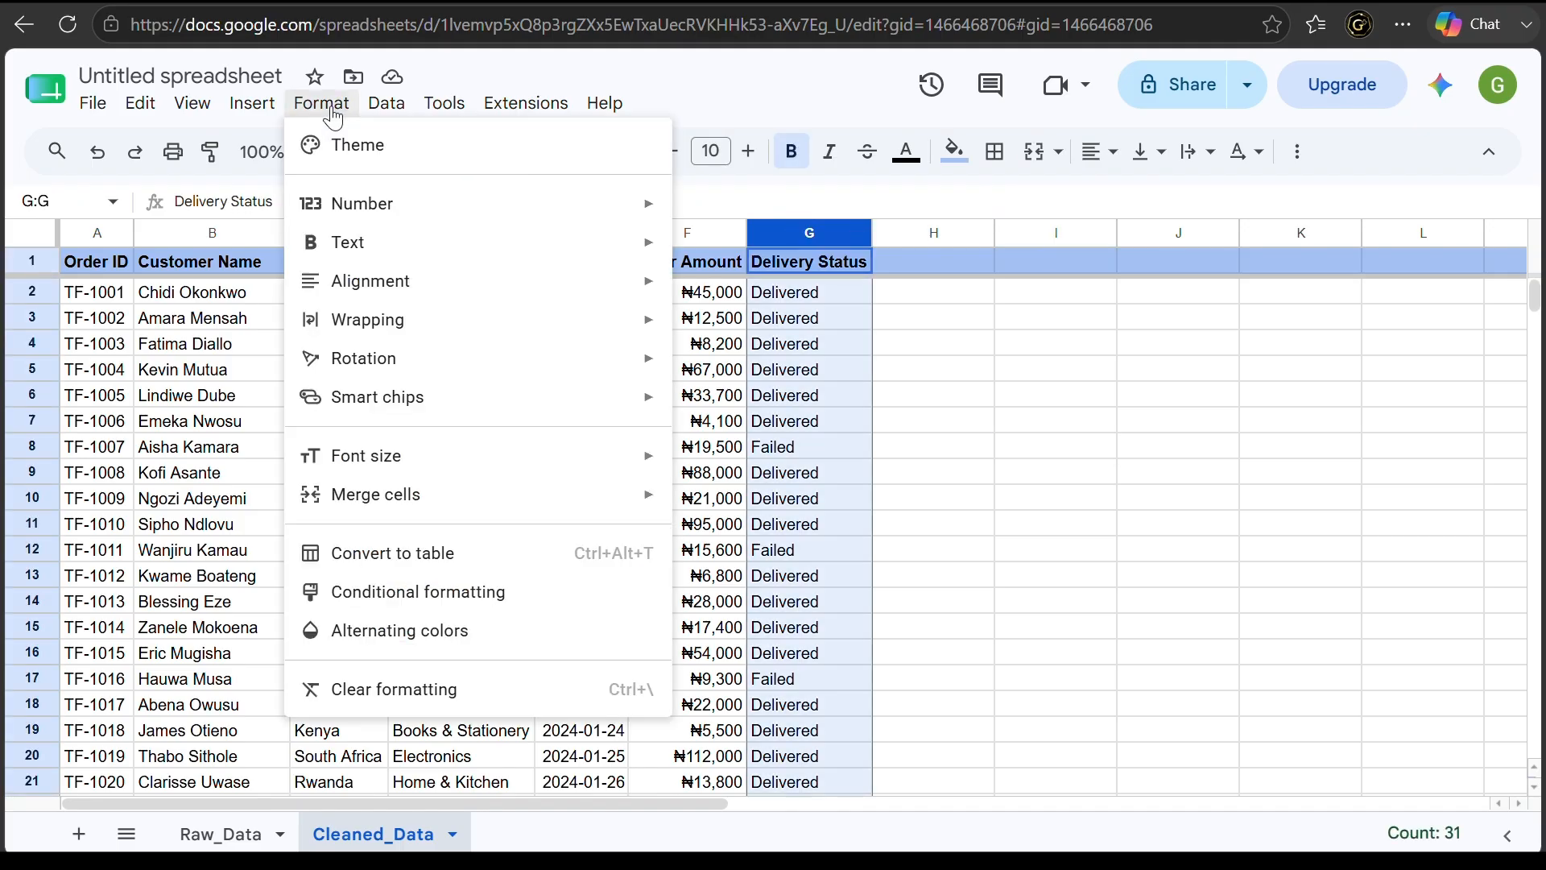
{"action": "left_click", "coordinate": [467, 596]}
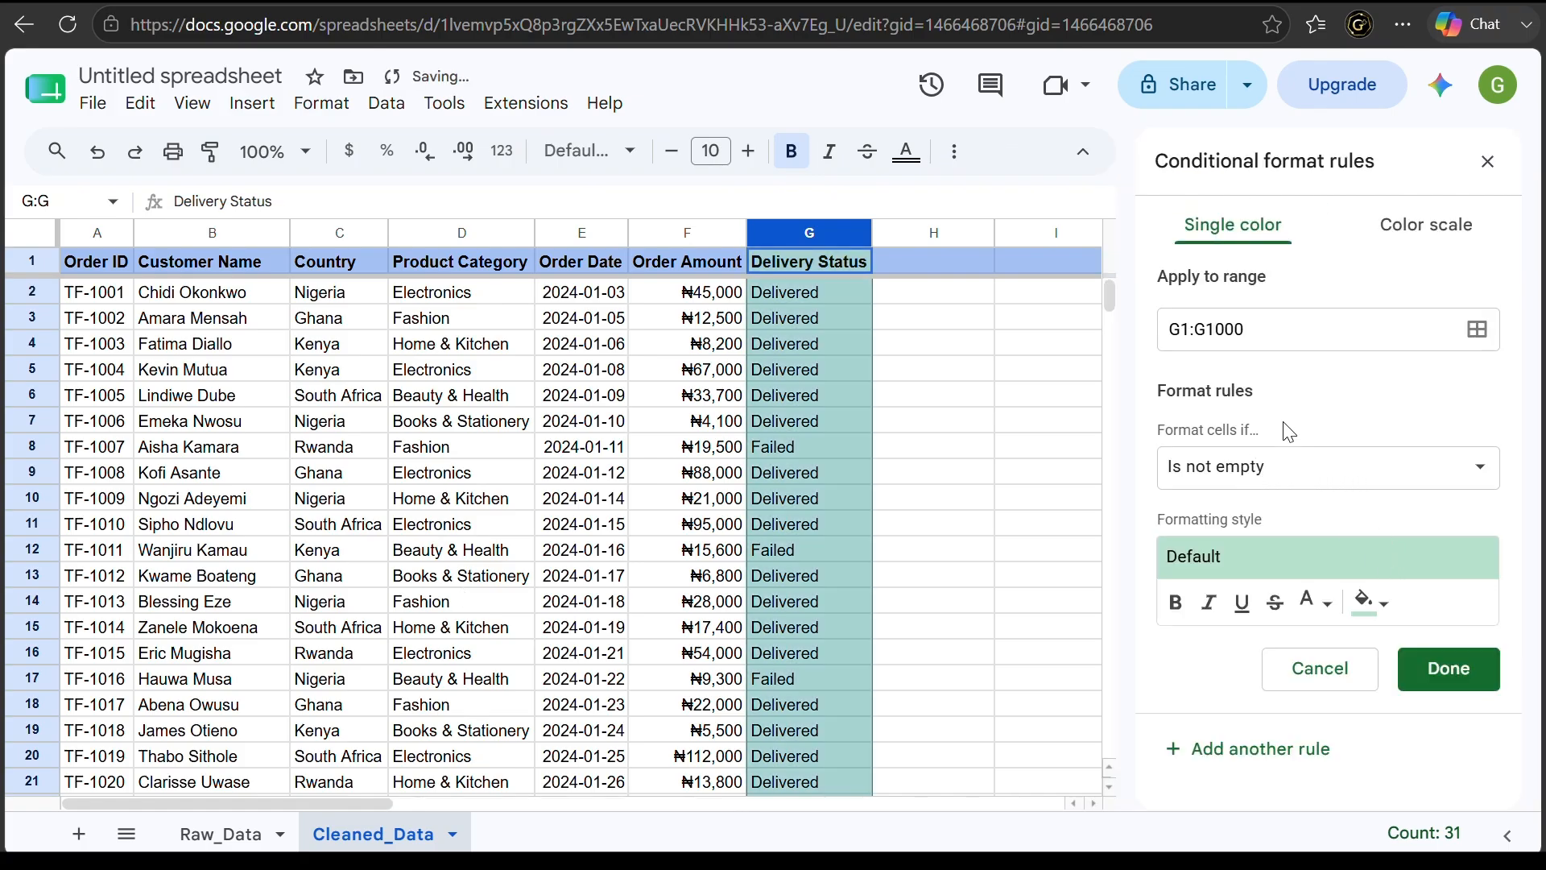
{"action": "left_click", "coordinate": [1230, 468]}
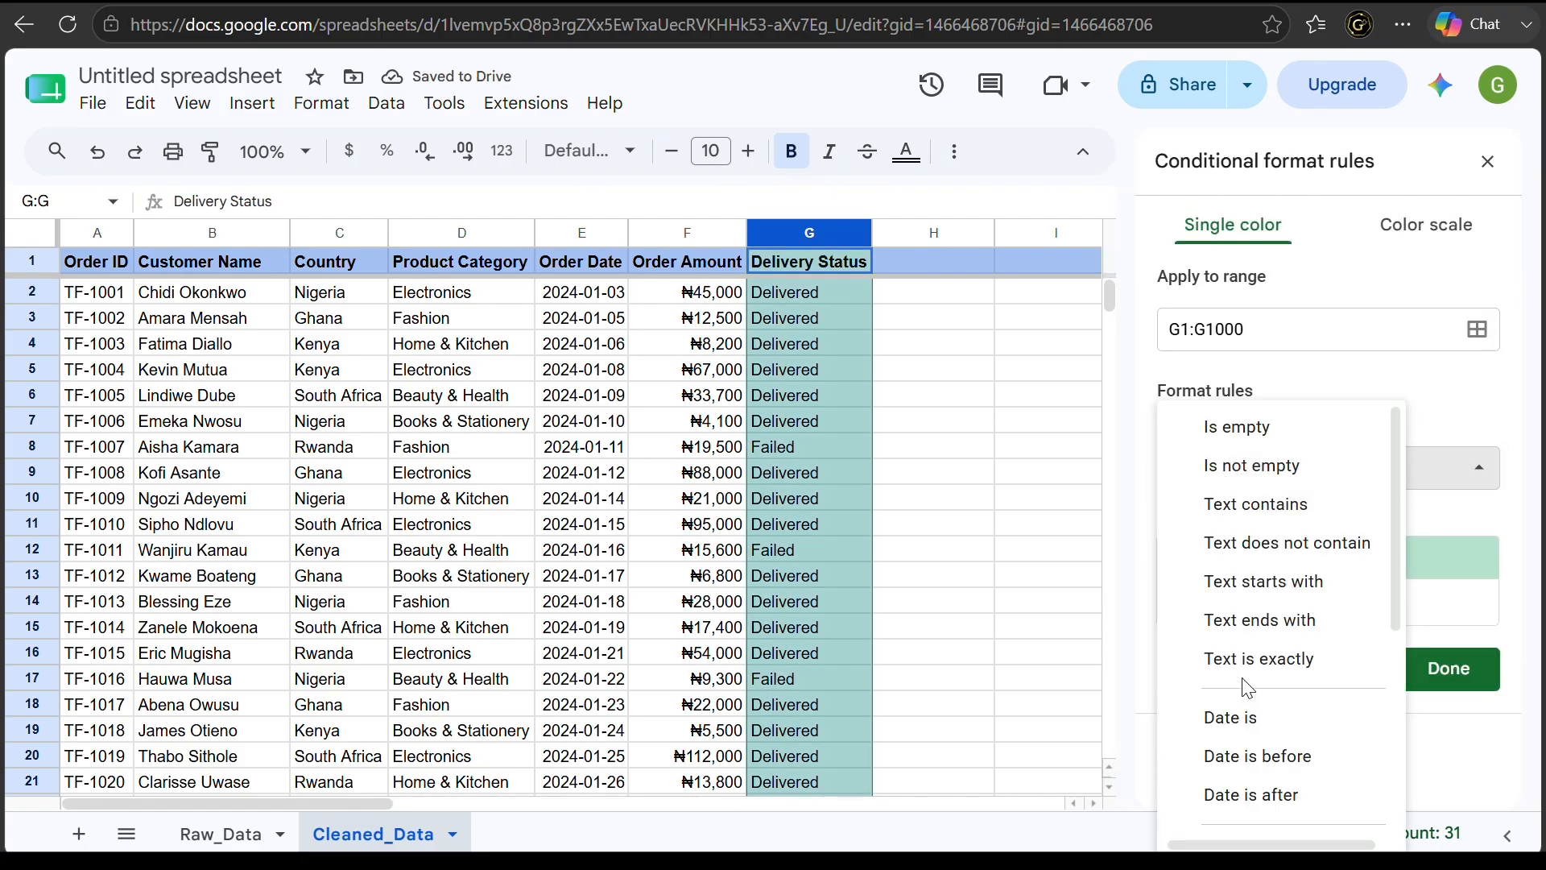
{"action": "left_click", "coordinate": [1240, 657]}
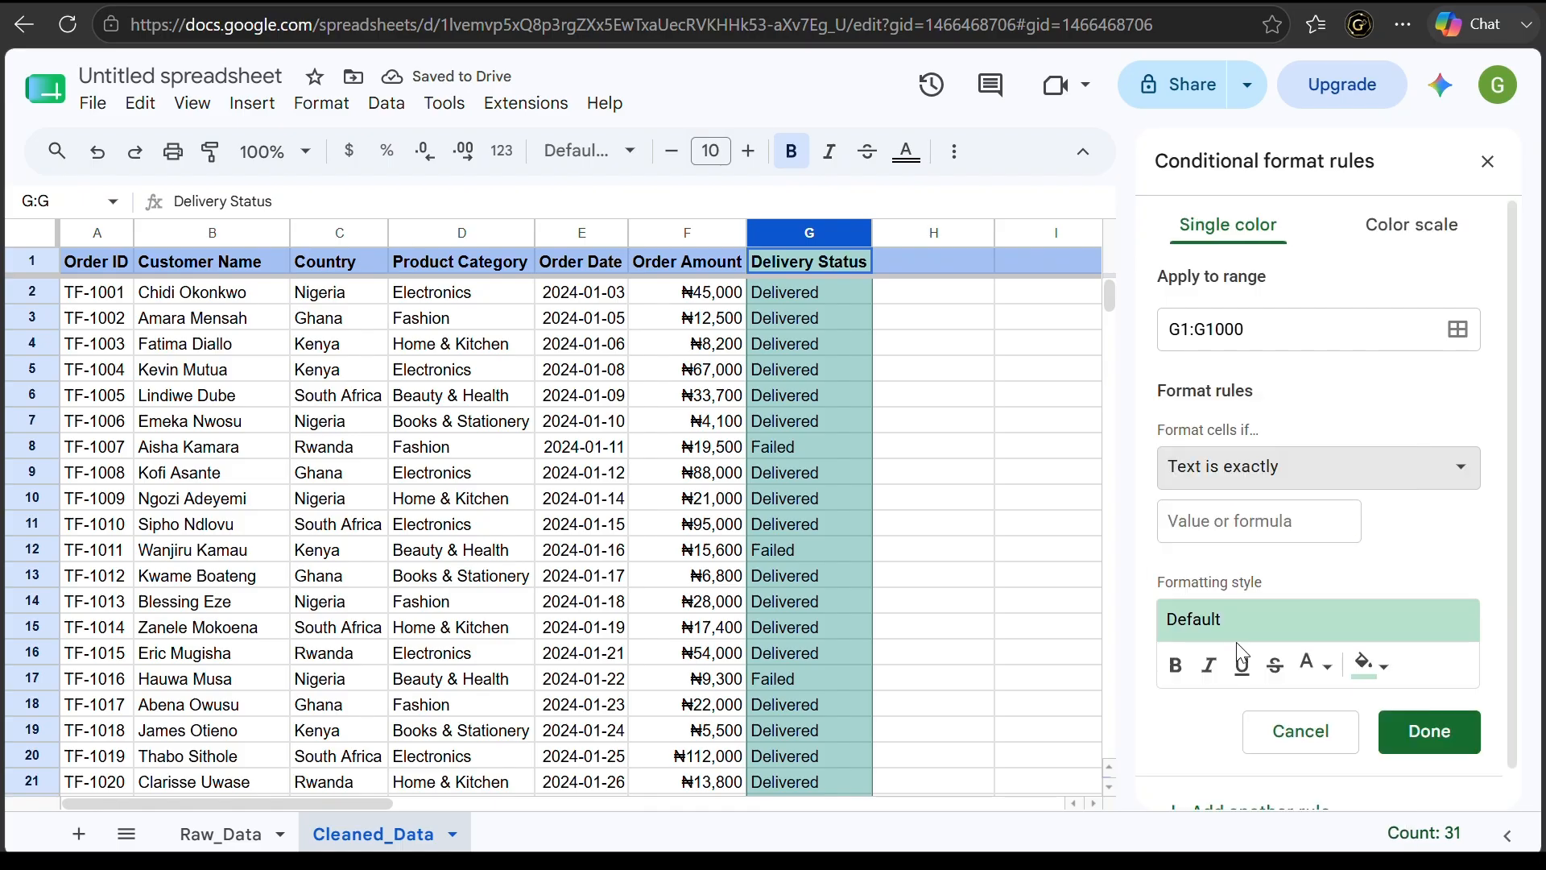
{"action": "left_click", "coordinate": [1225, 515]}
{"action": "type", "text": "Failed"}
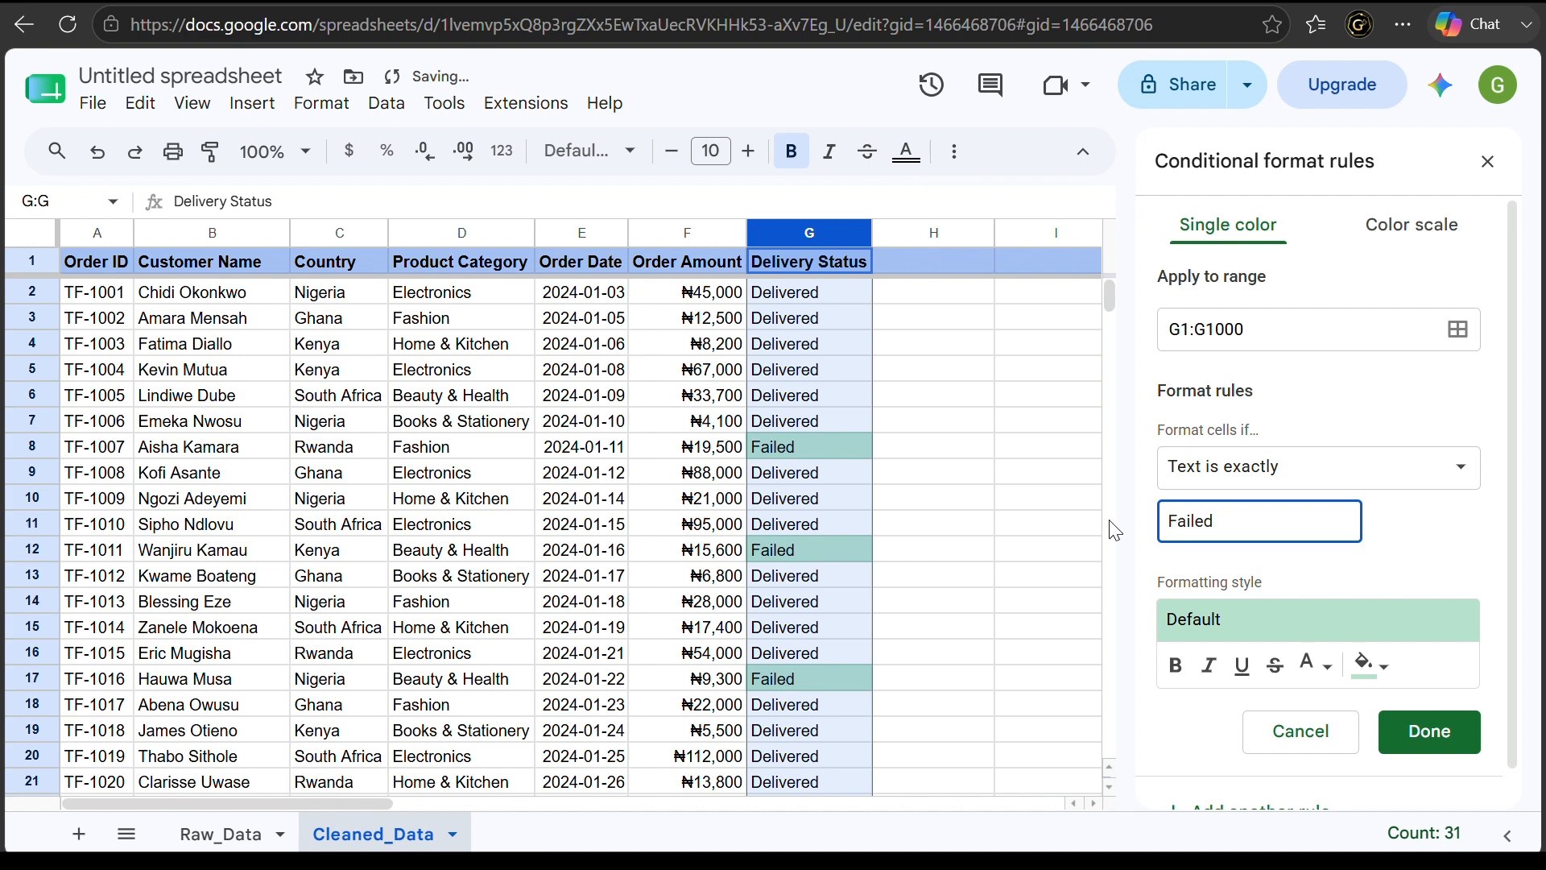
Give the Failed rule a light red fill colour and leave the conditional formatting rules
{"action": "left_click", "coordinate": [1365, 662]}
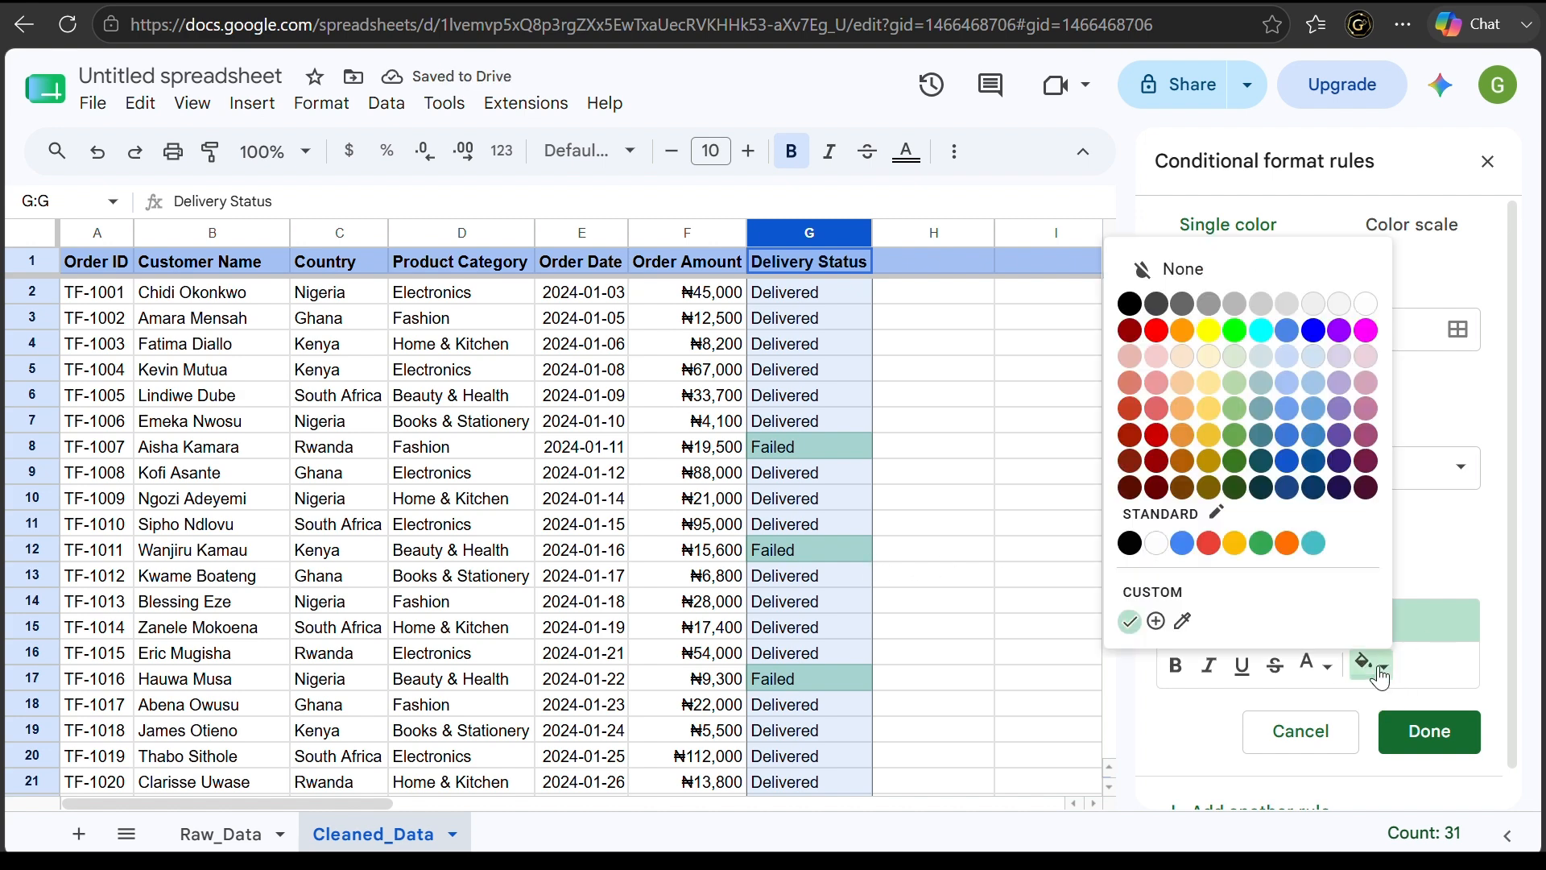
{"action": "left_click", "coordinate": [1155, 357]}
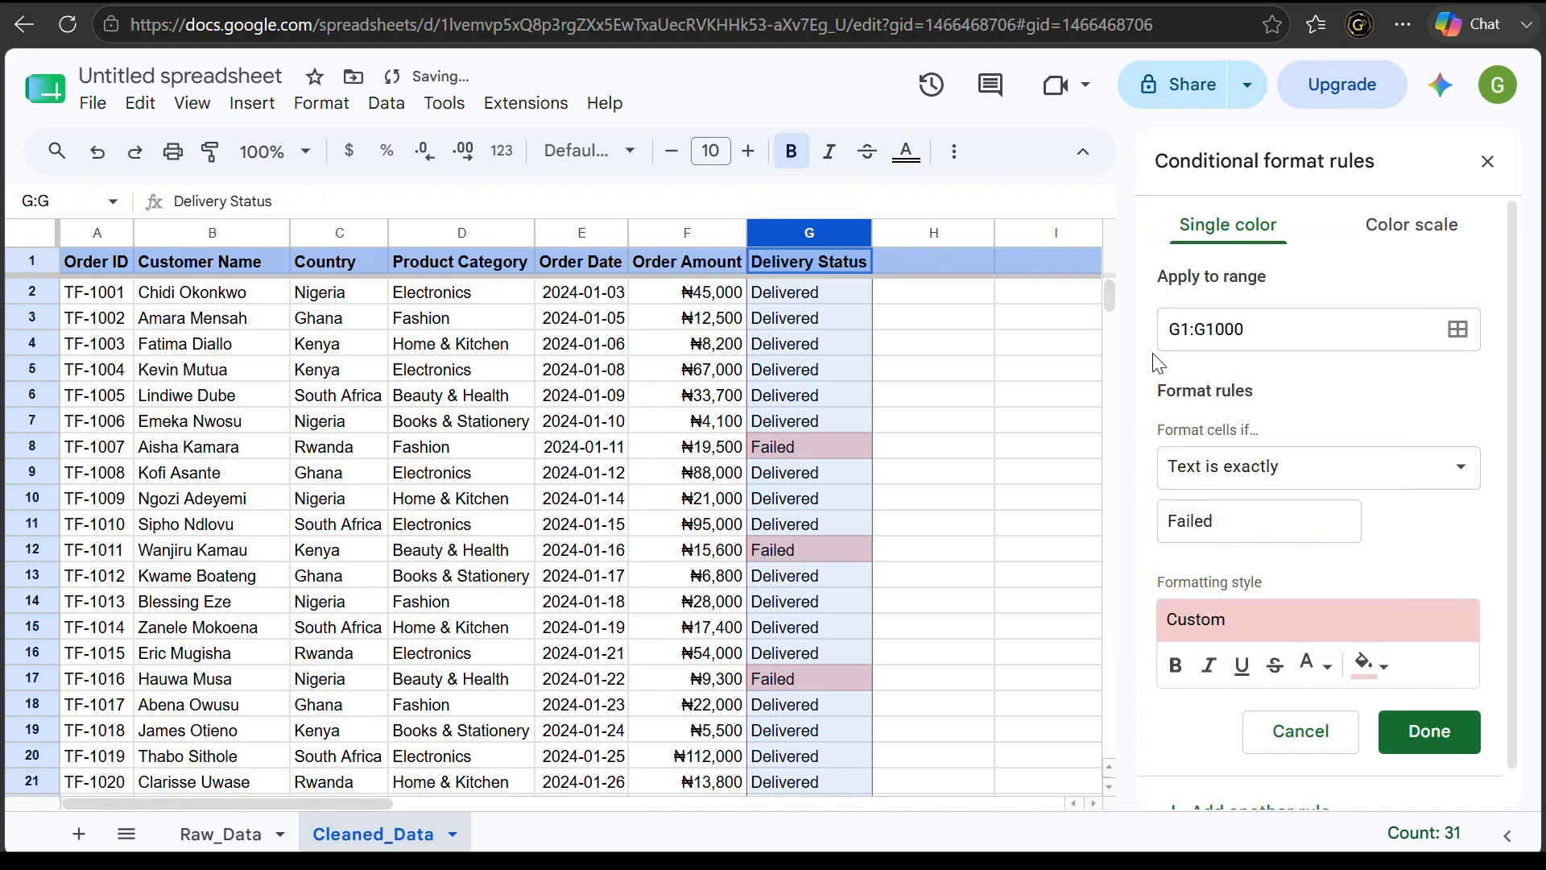
{"action": "left_click", "coordinate": [944, 423]}
Review the Delivery Status highlighting through all the order rows and check the empty columns beside the data
{"action": "scroll", "coordinate": [946, 428], "scroll_direction": "down", "scroll_amount": 4}
{"action": "scroll", "coordinate": [956, 413], "scroll_direction": "up", "scroll_amount": 4}
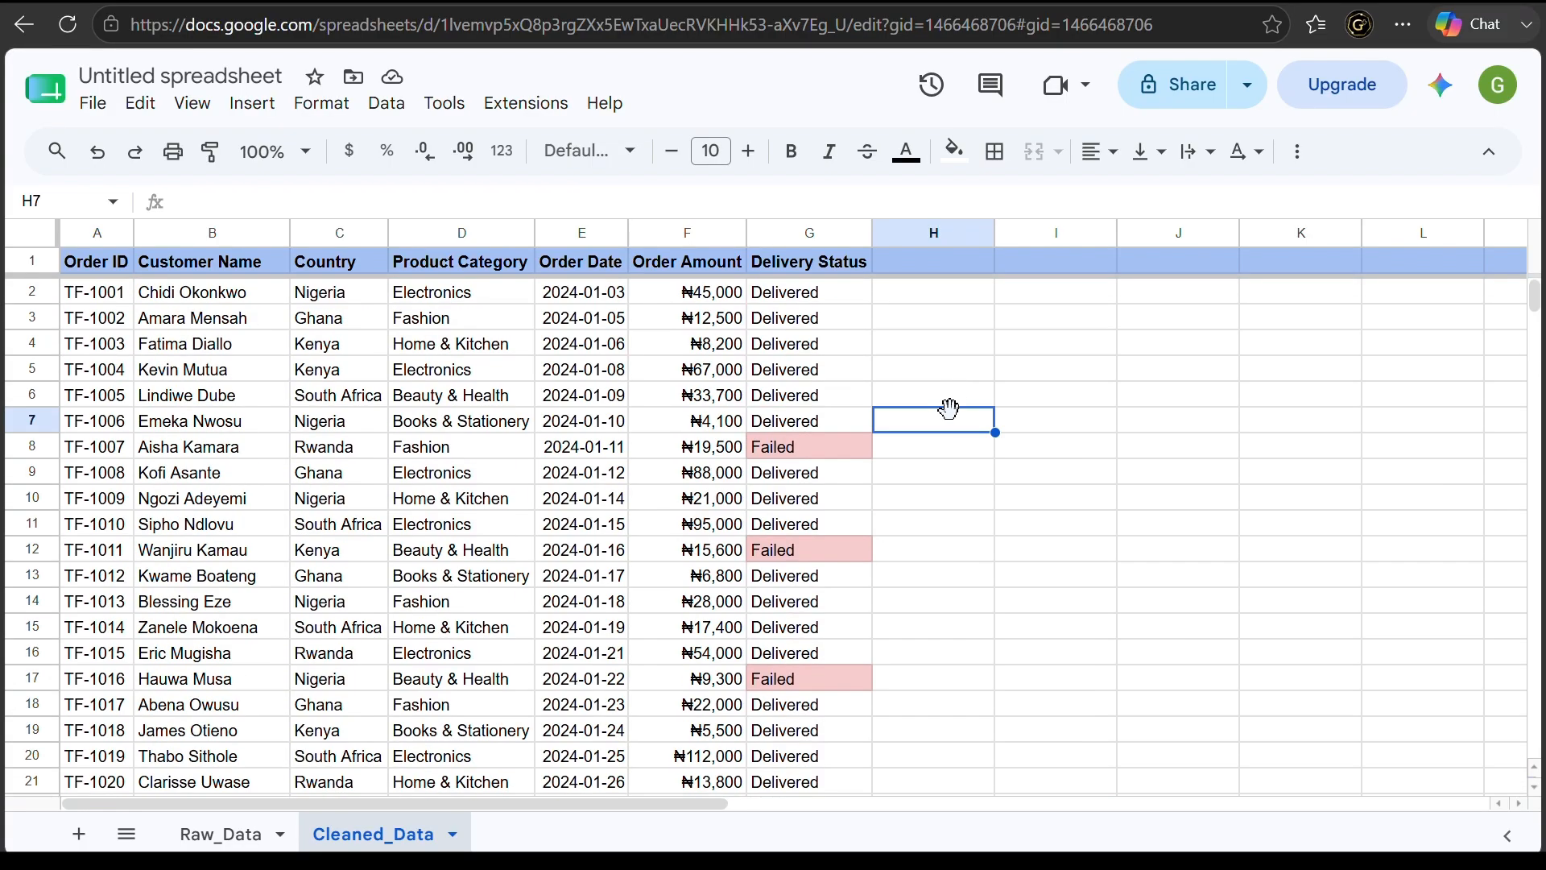
{"action": "scroll", "coordinate": [950, 413], "scroll_direction": "down", "scroll_amount": 5}
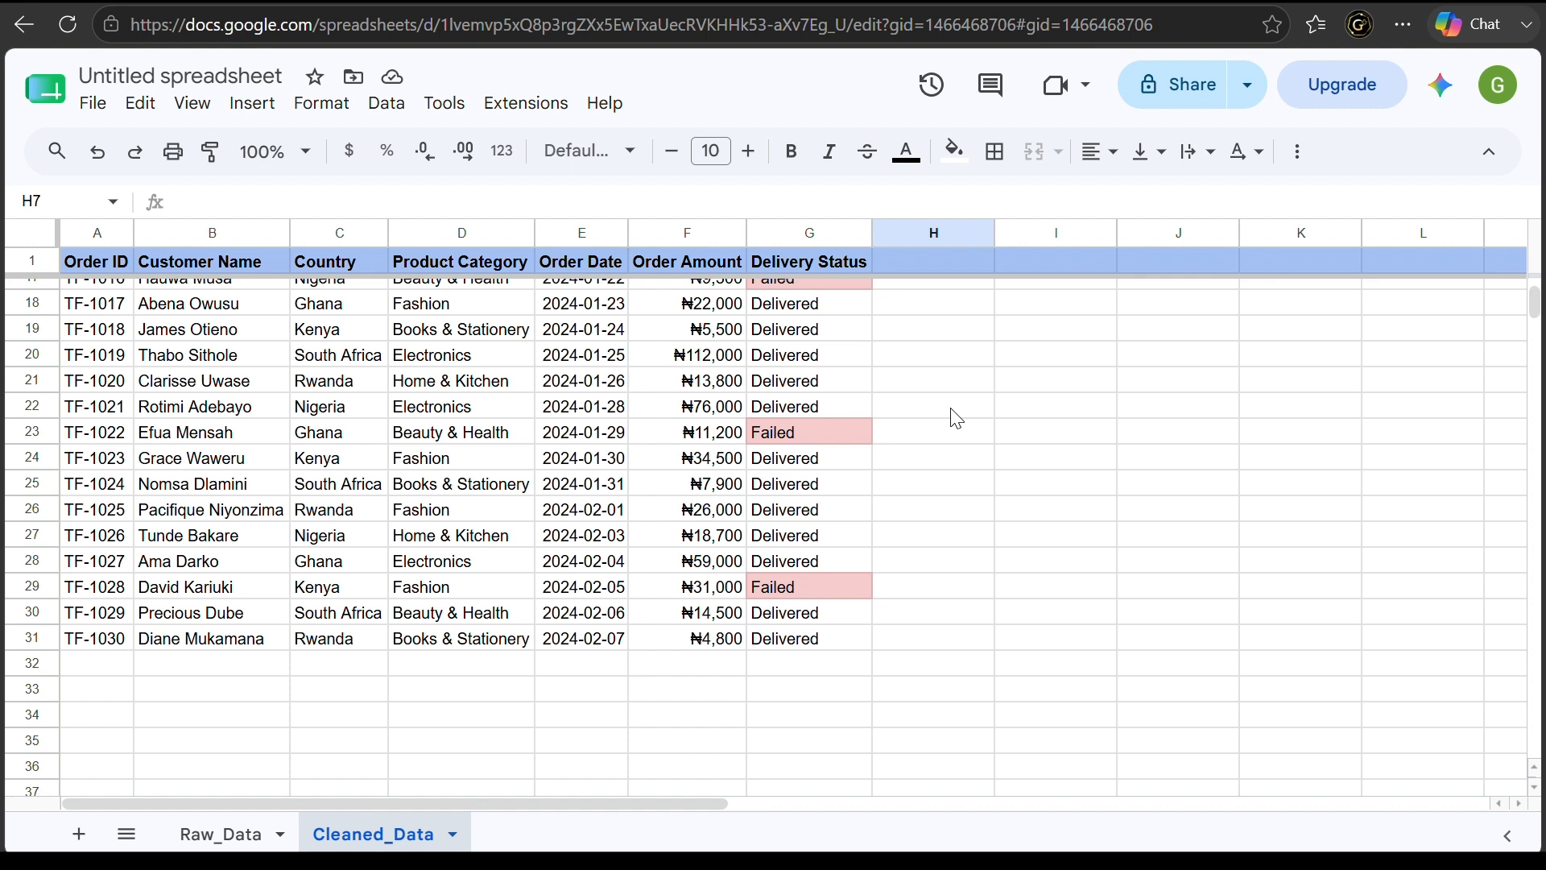
{"action": "left_click", "coordinate": [1055, 413]}
{"action": "scroll", "coordinate": [1056, 415], "scroll_direction": "right", "scroll_amount": 3}
{"action": "scroll", "coordinate": [1056, 415], "scroll_direction": "up", "scroll_amount": 1}
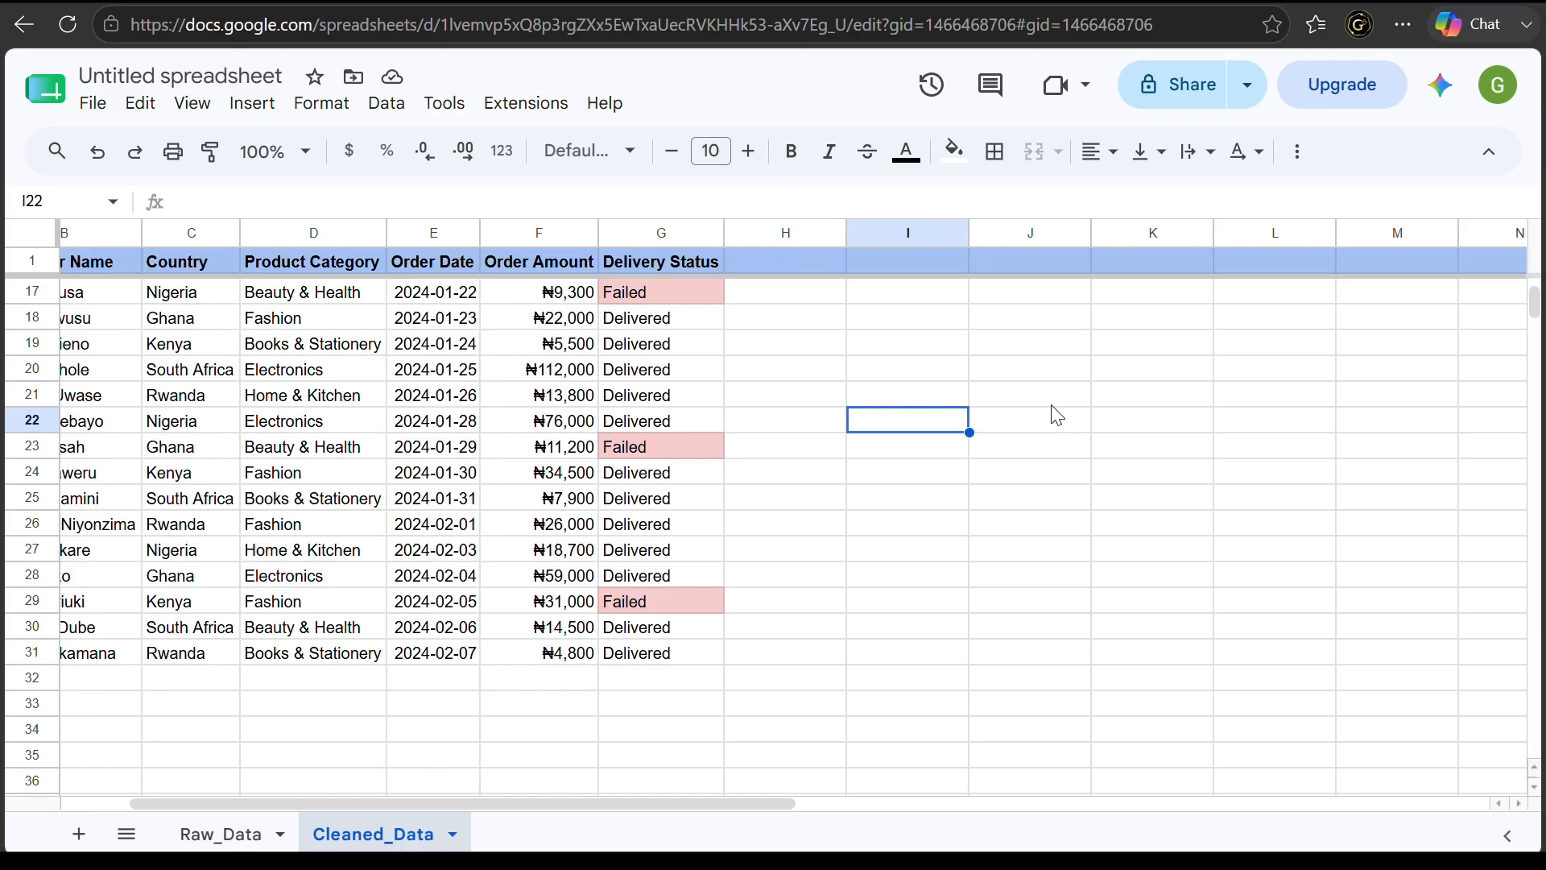
{"action": "scroll", "coordinate": [1055, 415], "scroll_direction": "right", "scroll_amount": 2}
{"action": "scroll", "coordinate": [1055, 415], "scroll_direction": "left", "scroll_amount": 3}
{"action": "scroll", "coordinate": [860, 425], "scroll_direction": "up", "scroll_amount": 5}
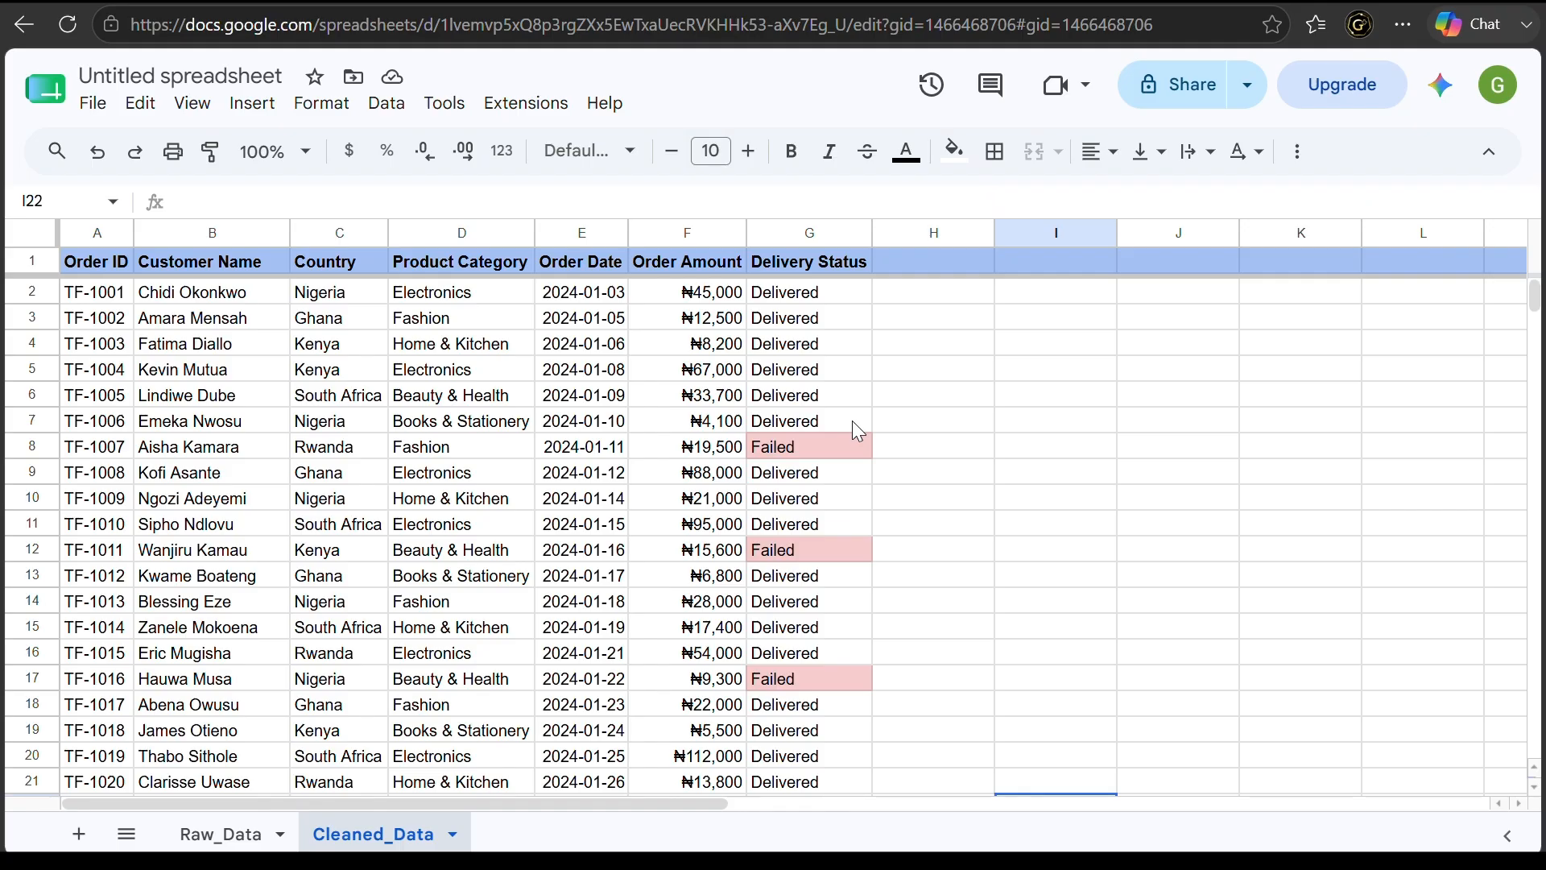
{"action": "left_click", "coordinate": [1051, 467]}
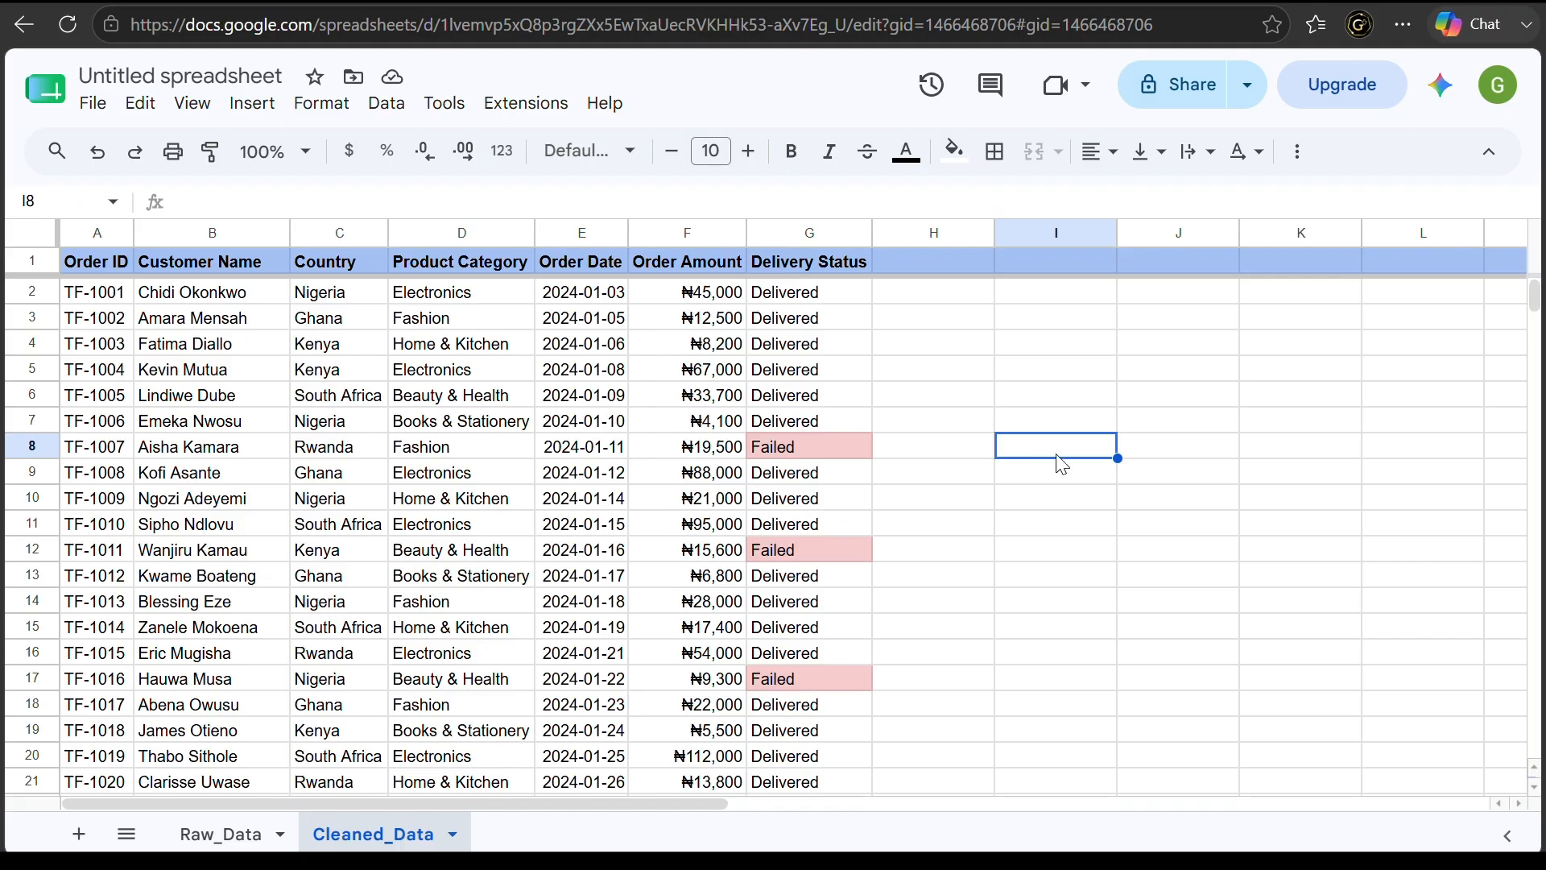
{"action": "left_click", "coordinate": [1145, 340]}
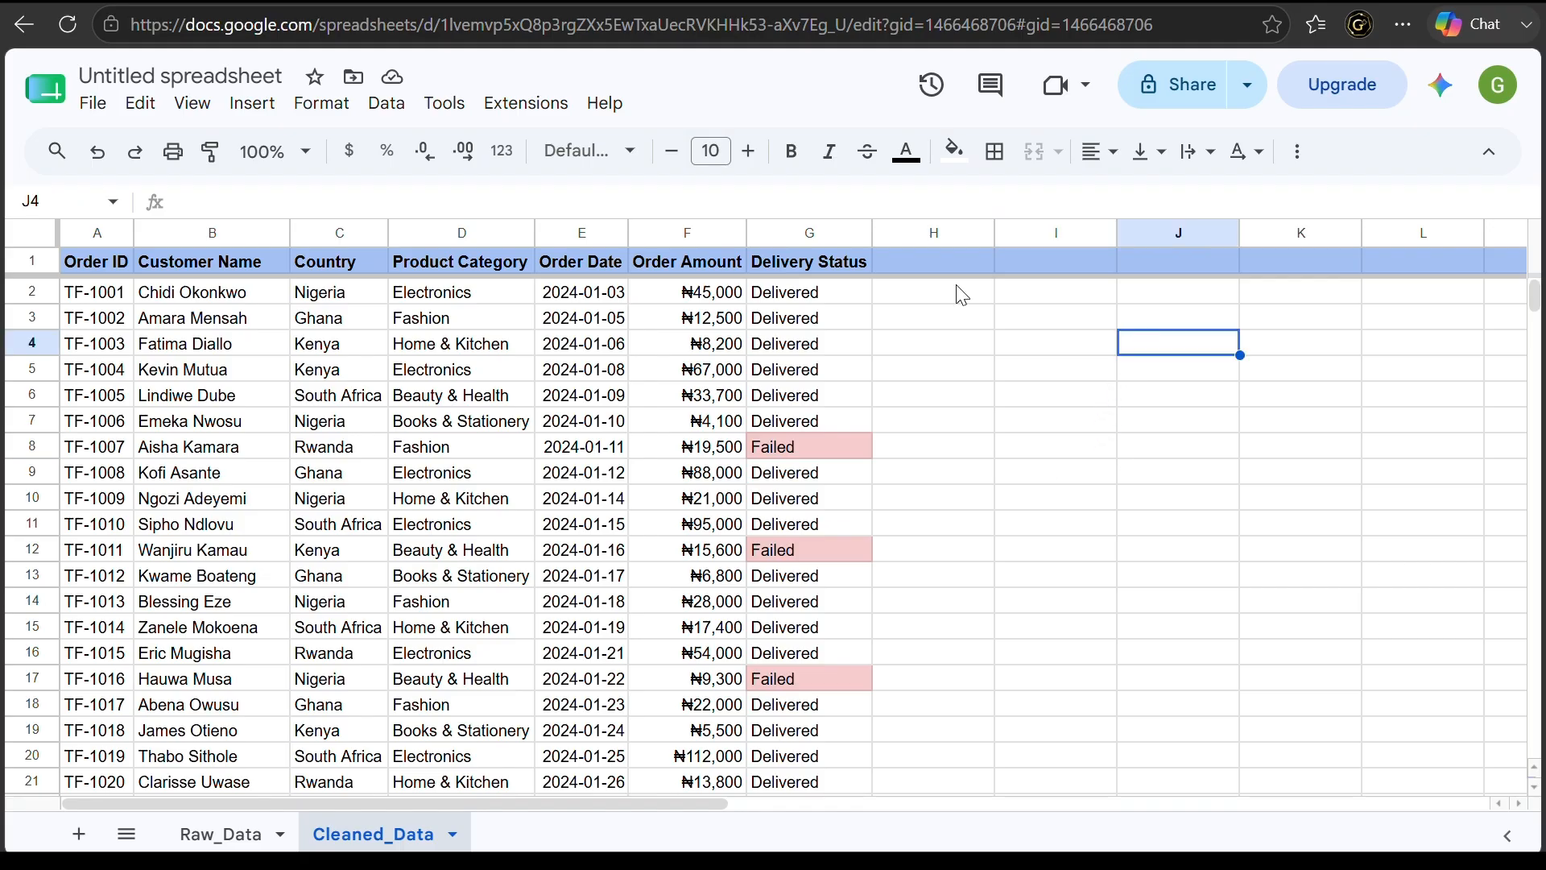
{"action": "left_click", "coordinate": [38, 201]}
{"action": "left_click_drag", "start_coordinate": [39, 201], "coordinate": [8, 201]}
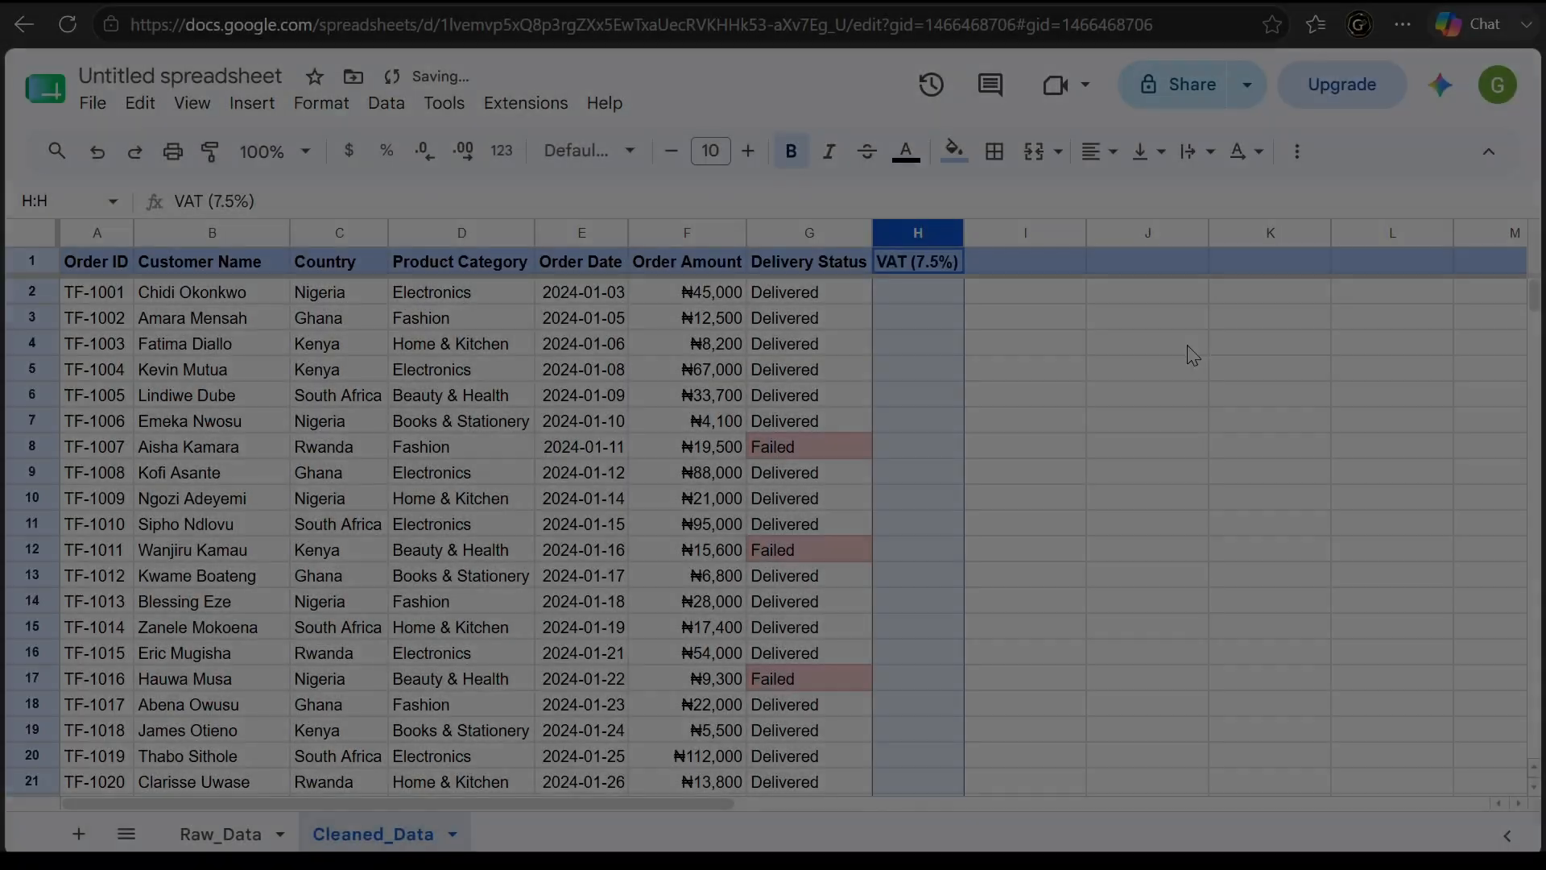
Start a summary block beside the data with "Summary" in L2, "VAT" in L3 and the rate 0.075 in M3
{"action": "scroll", "coordinate": [1184, 348], "scroll_direction": "right", "scroll_amount": 3}
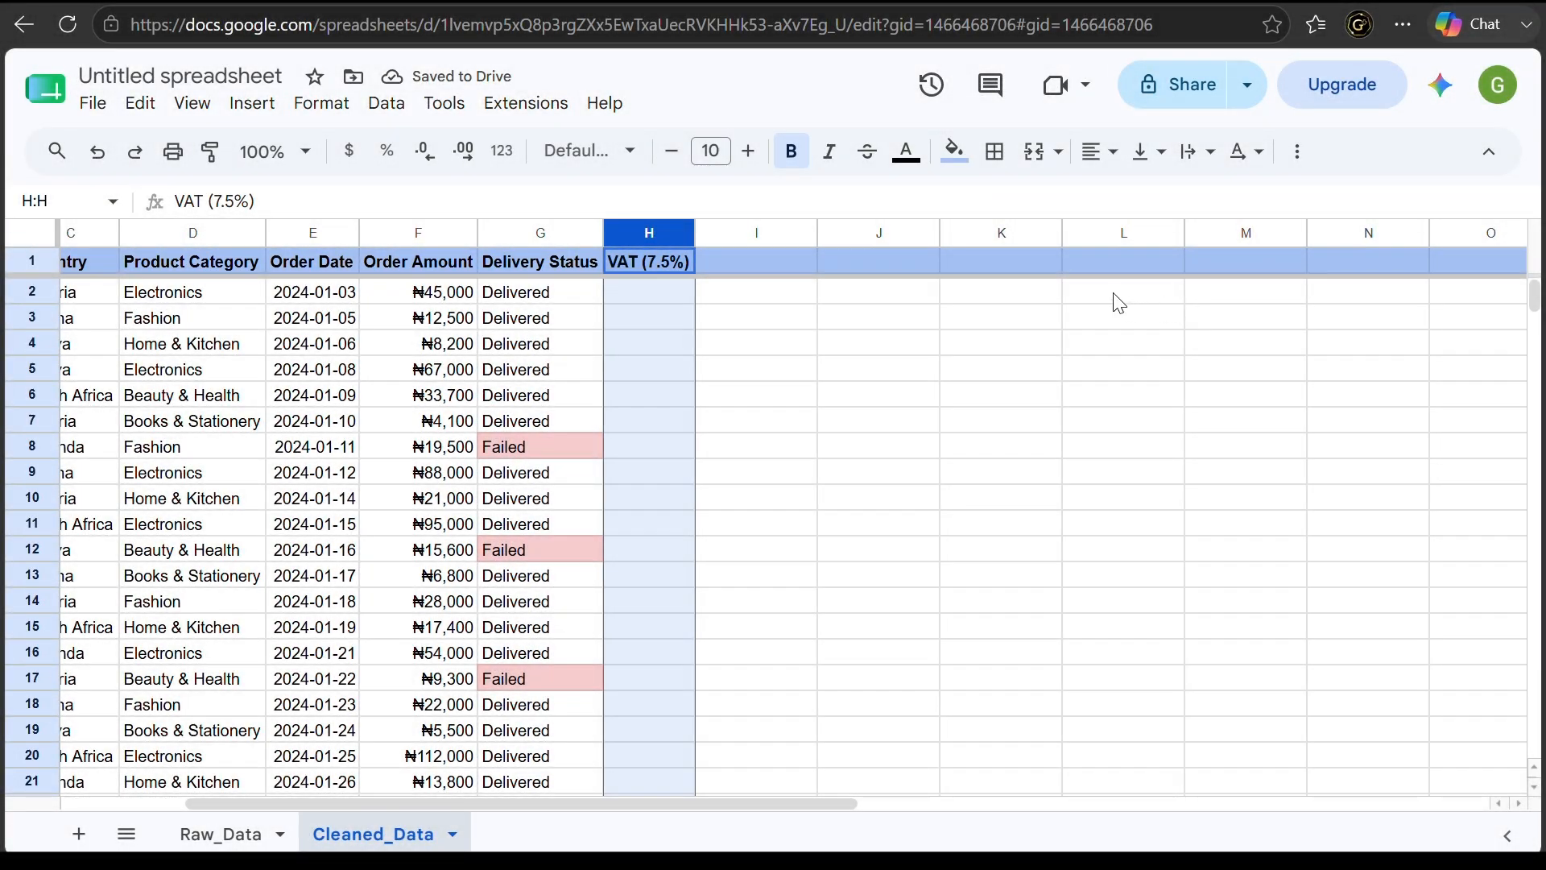
{"action": "left_click", "coordinate": [1119, 302]}
{"action": "type", "text": "Summary"}
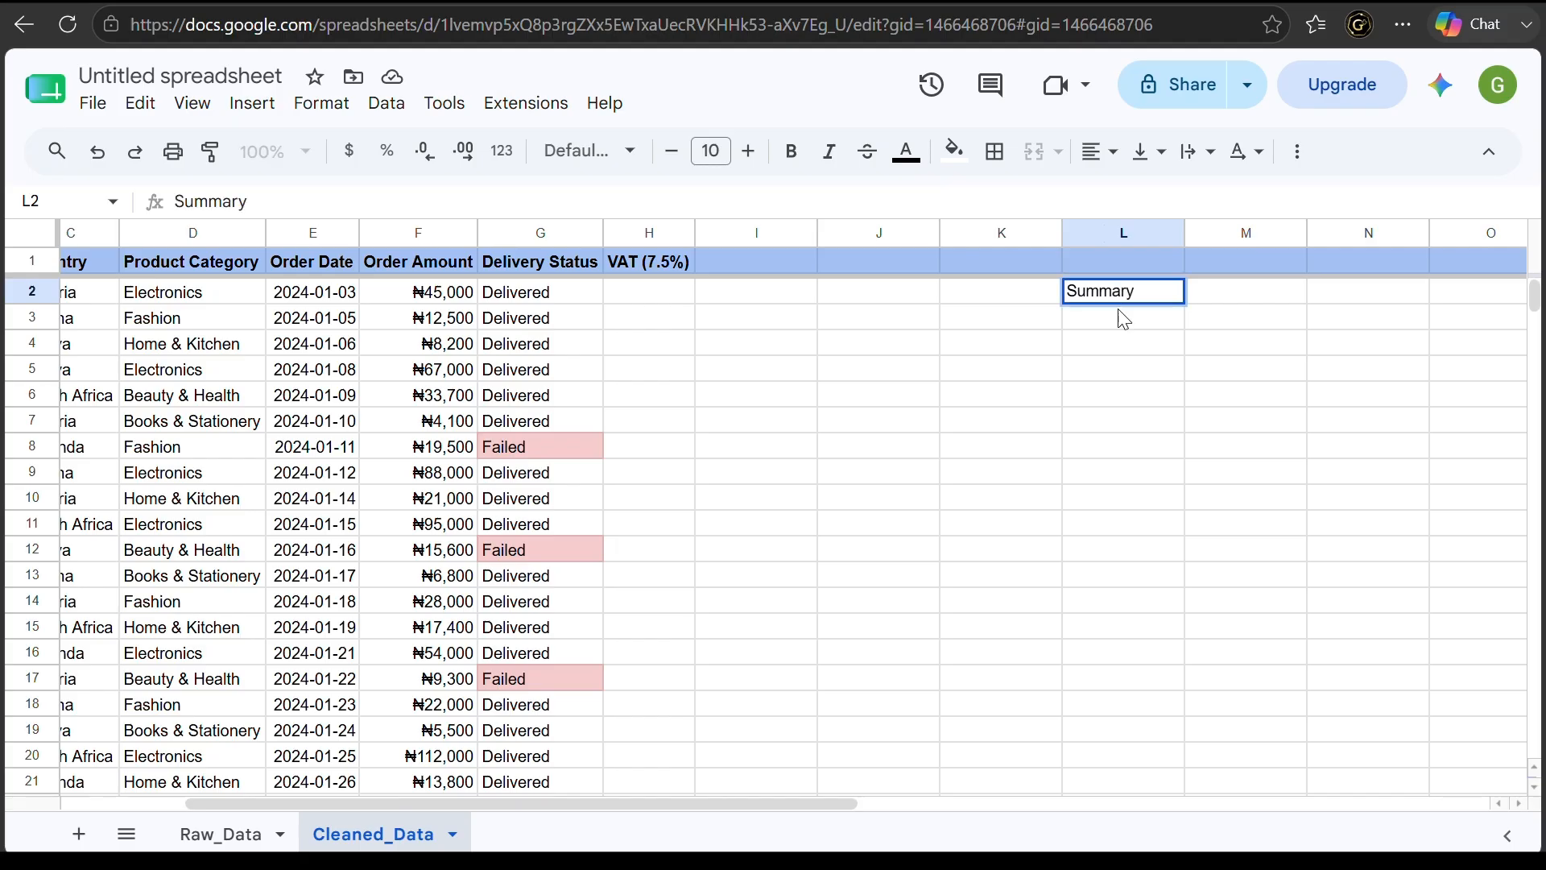
{"action": "left_click", "coordinate": [1125, 326]}
{"action": "type", "text": "VAT"}
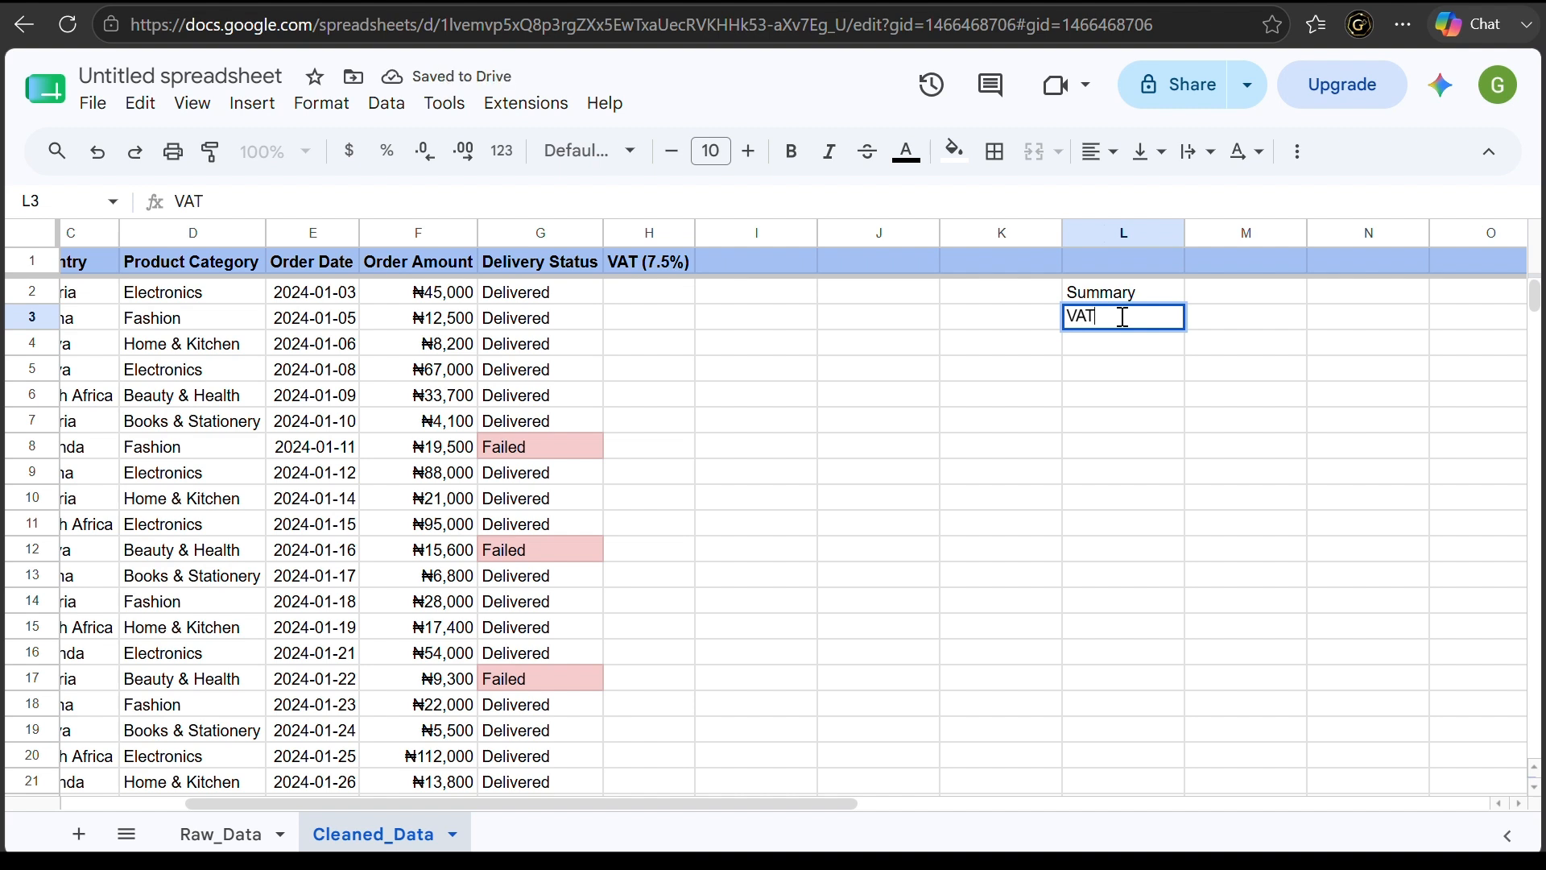
{"action": "key", "text": "Tab"}
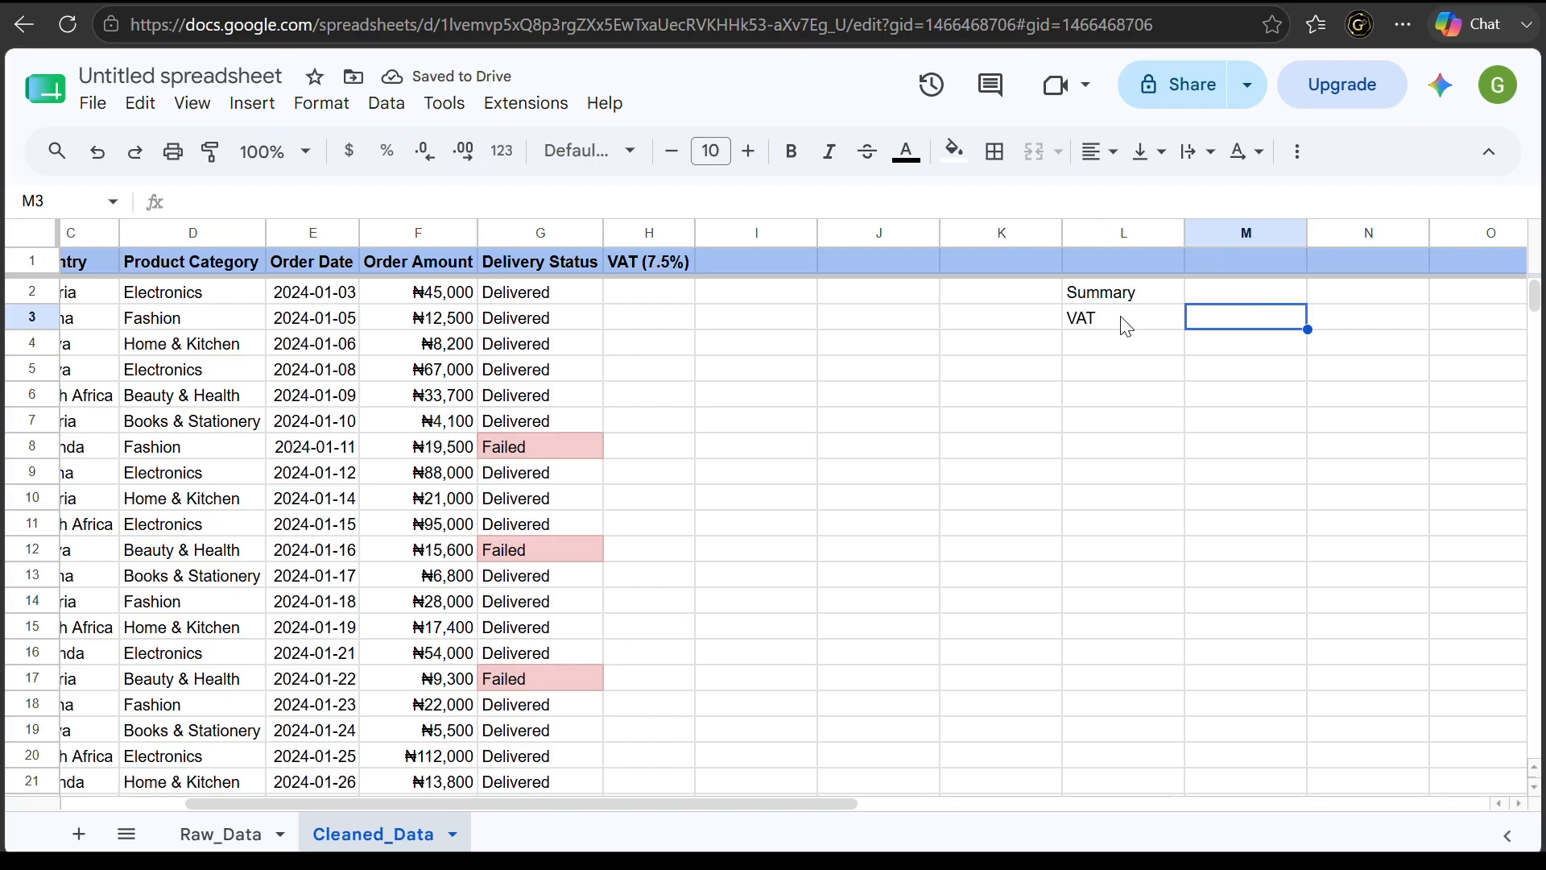
{"action": "type", "text": "0.075"}
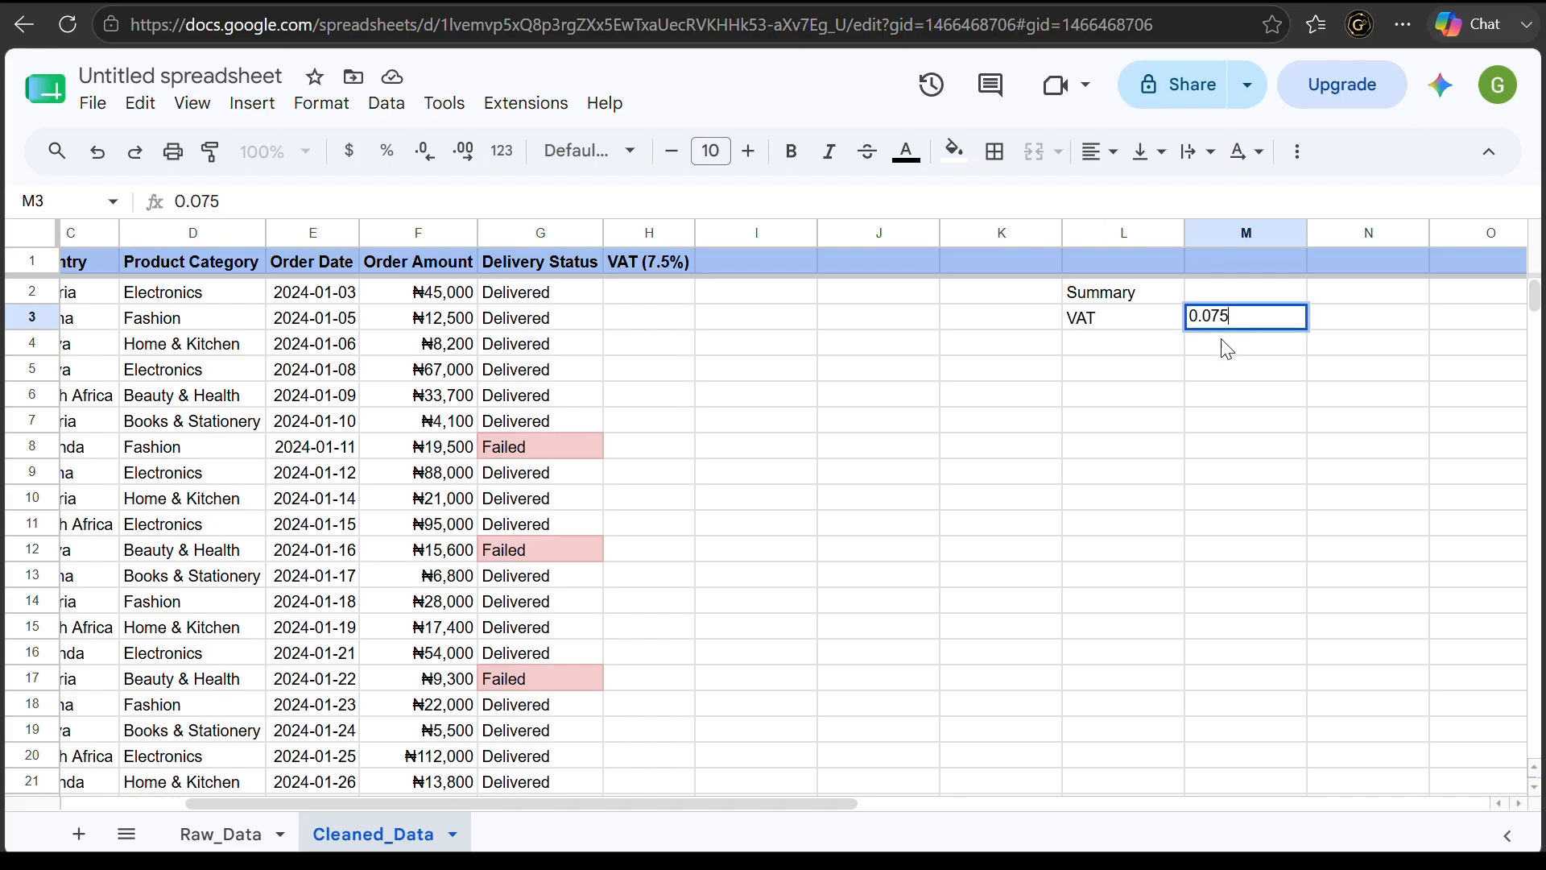
{"action": "key", "text": "Return"}
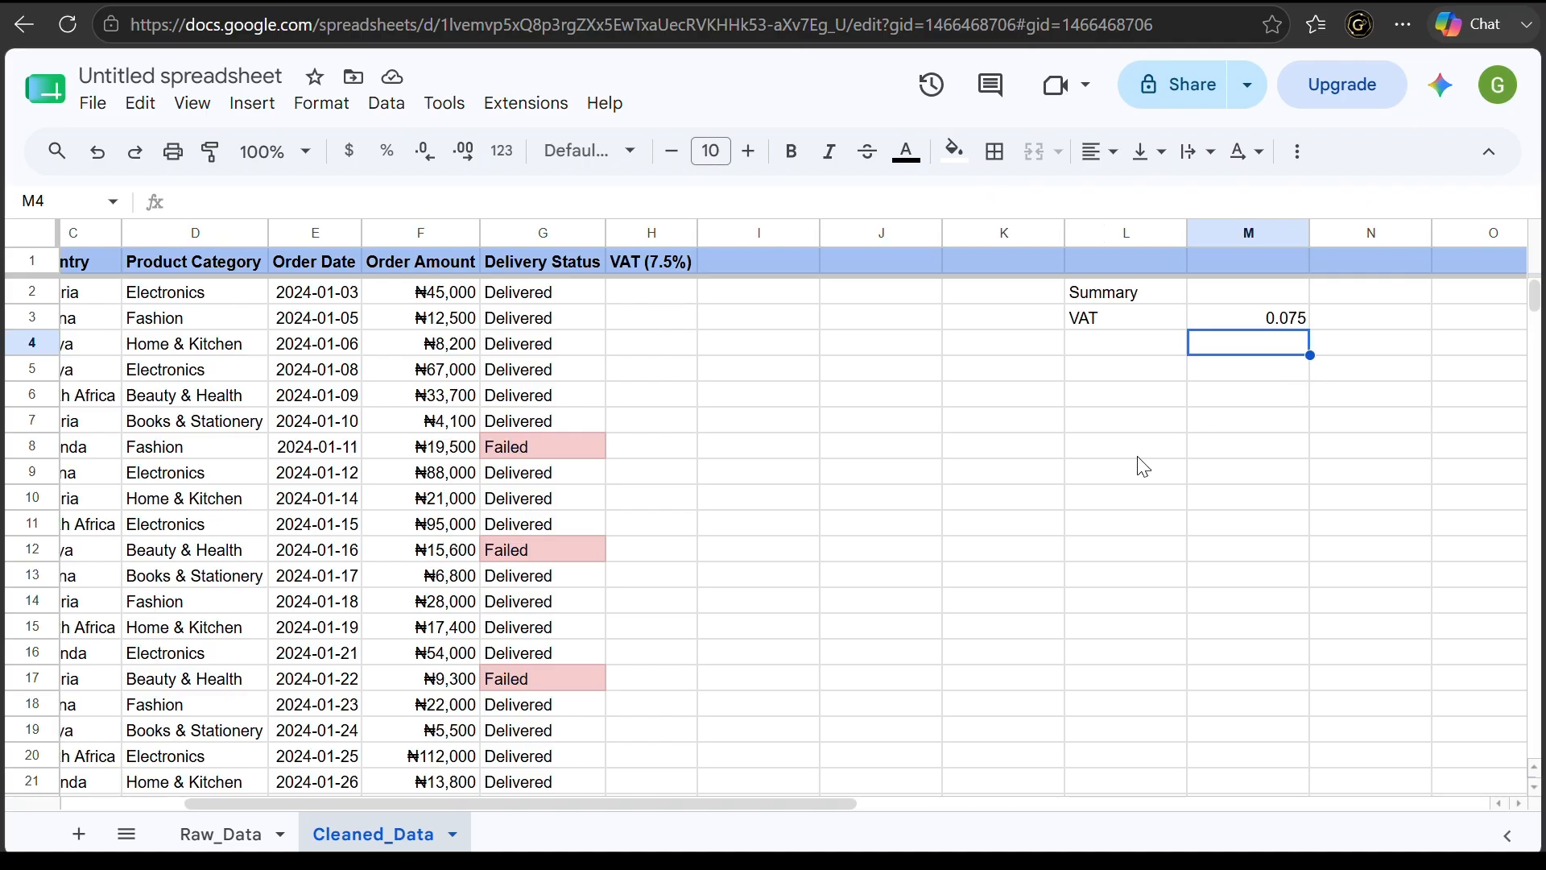
Start the first order's VAT calculation in H2 by entering F2*
{"action": "scroll", "coordinate": [1144, 467], "scroll_direction": "left", "scroll_amount": 2}
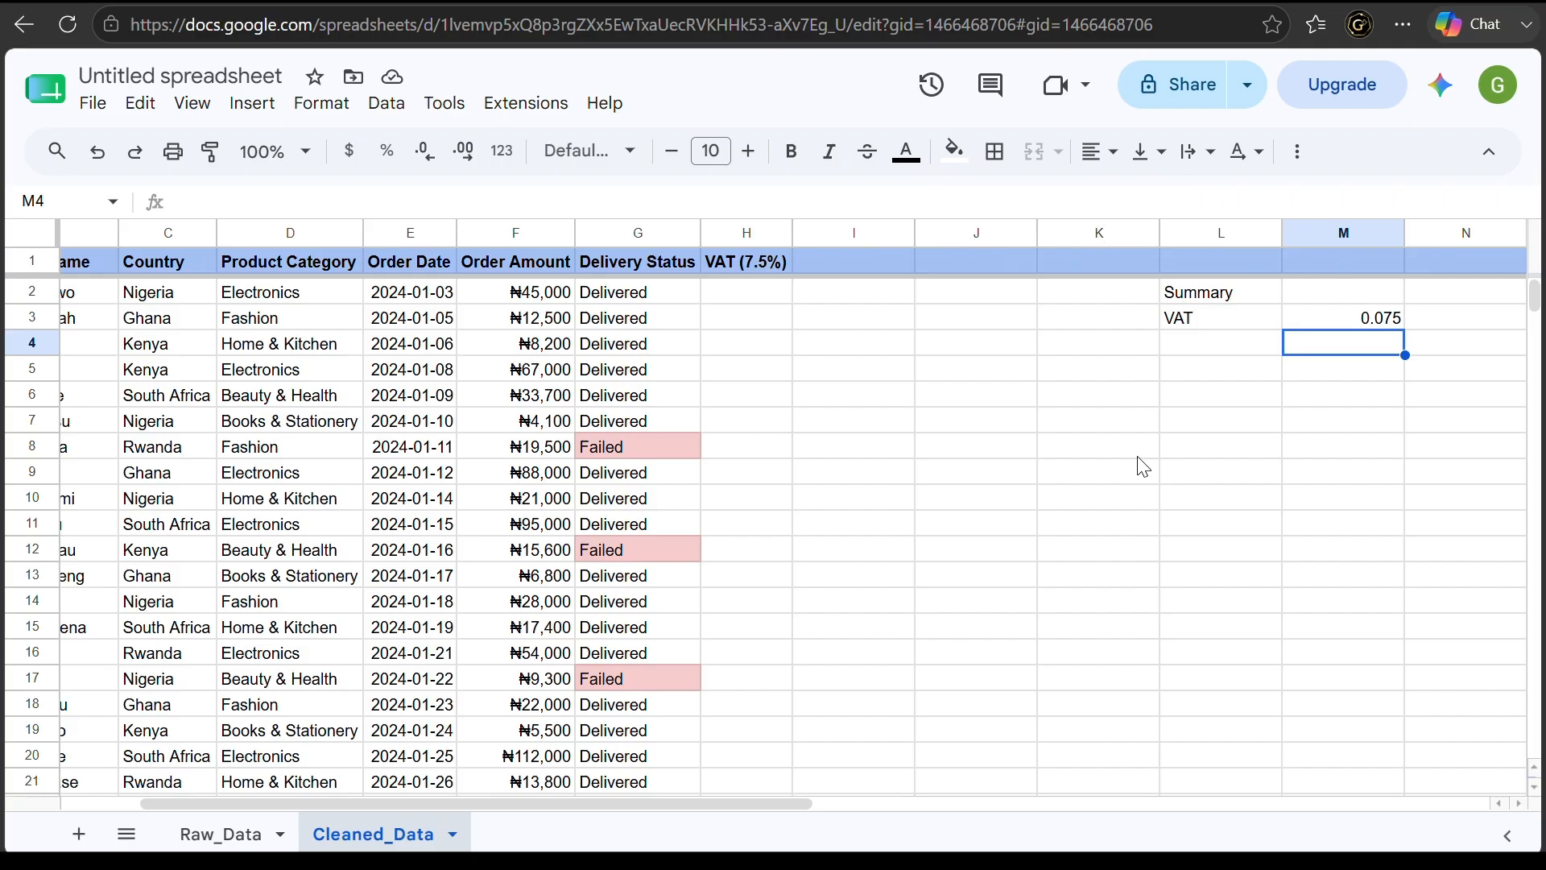
{"action": "left_click", "coordinate": [562, 297]}
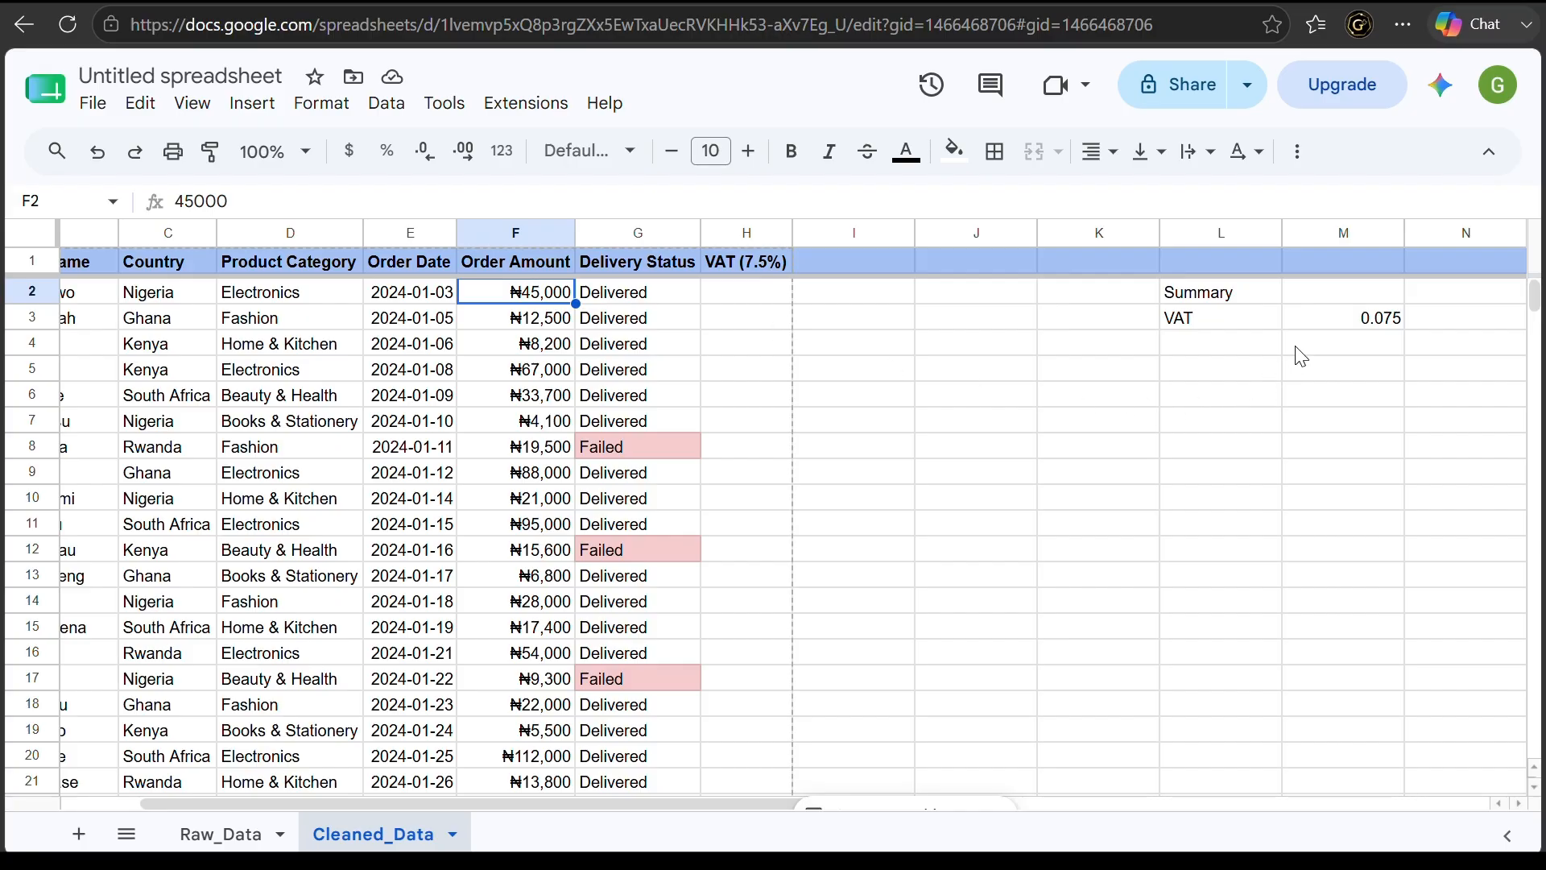
{"action": "left_click", "coordinate": [1311, 330]}
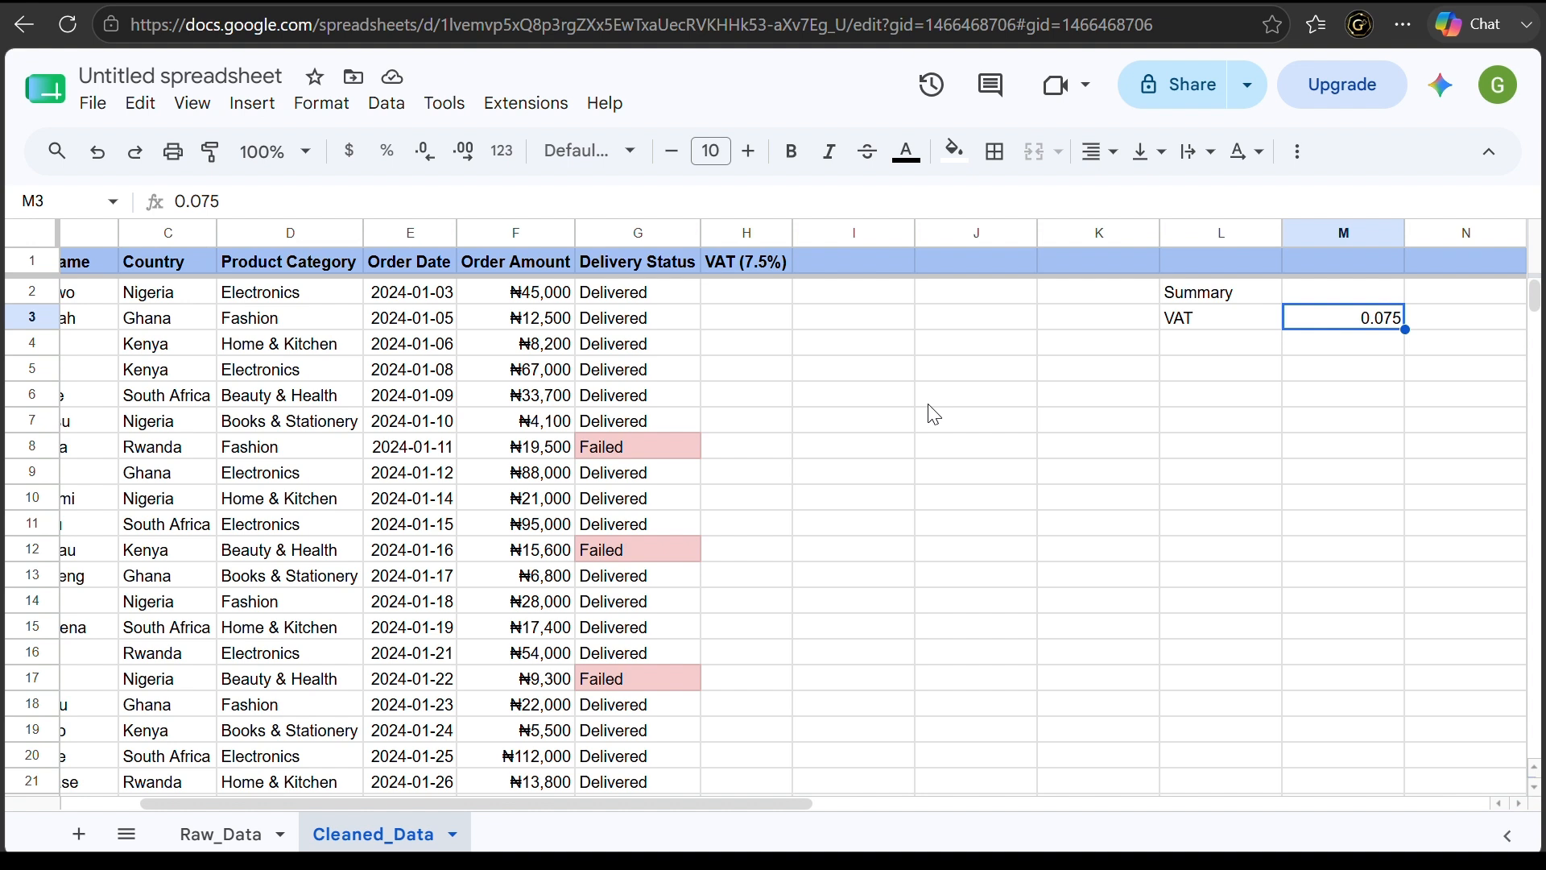
{"action": "left_click", "coordinate": [764, 303]}
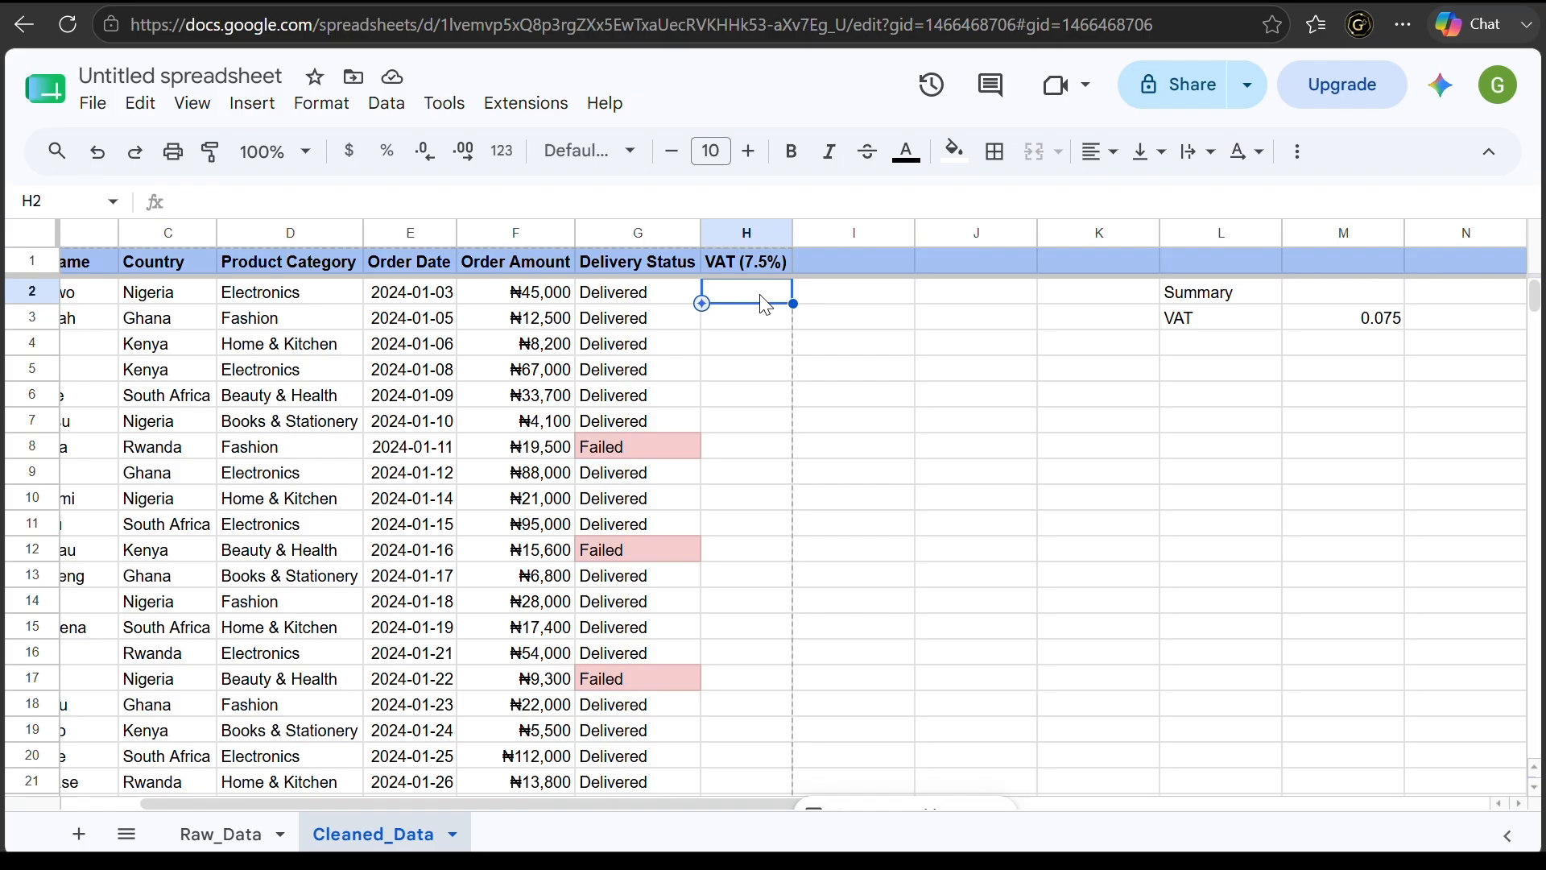
{"action": "type", "text": "f@"}
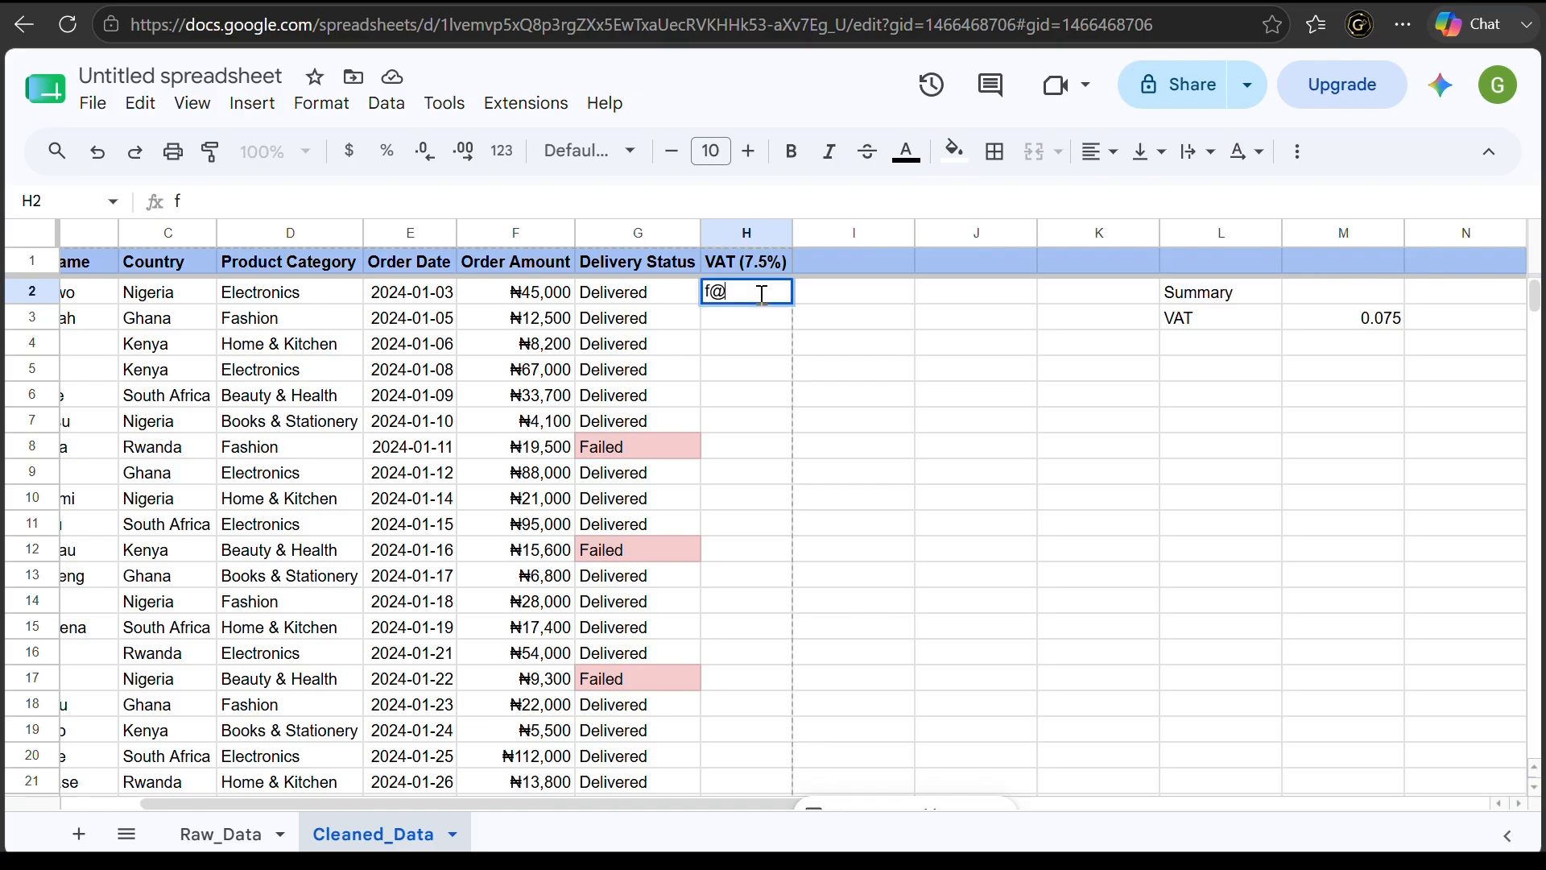
{"action": "key", "text": "BackSpace"}
{"action": "key", "text": "BackSpace"}
{"action": "type", "text": "F2*"}
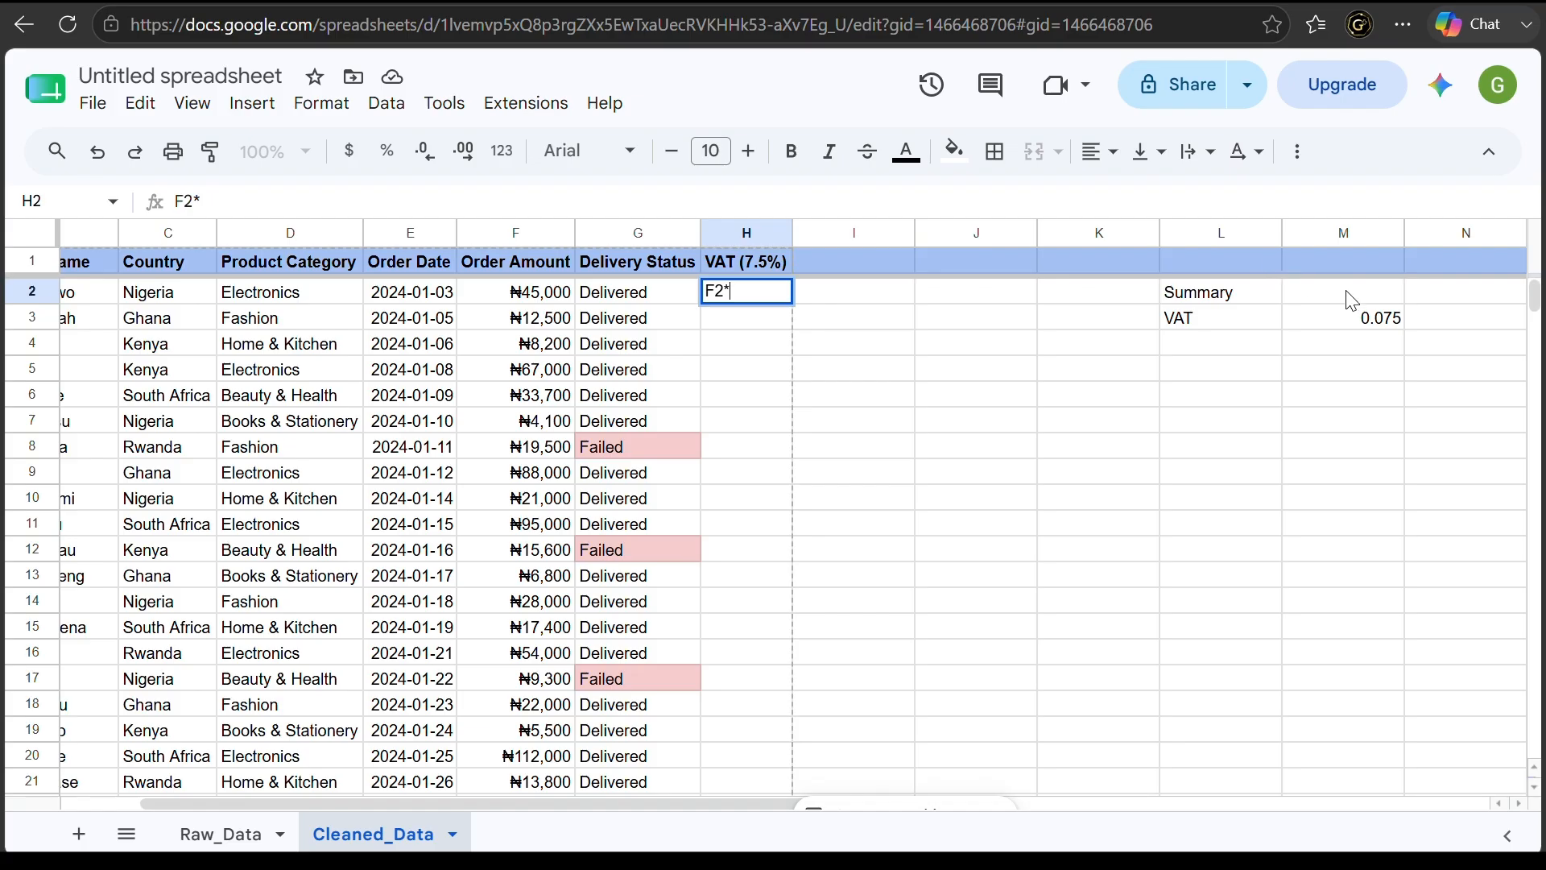
{"action": "left_click", "coordinate": [1355, 319]}
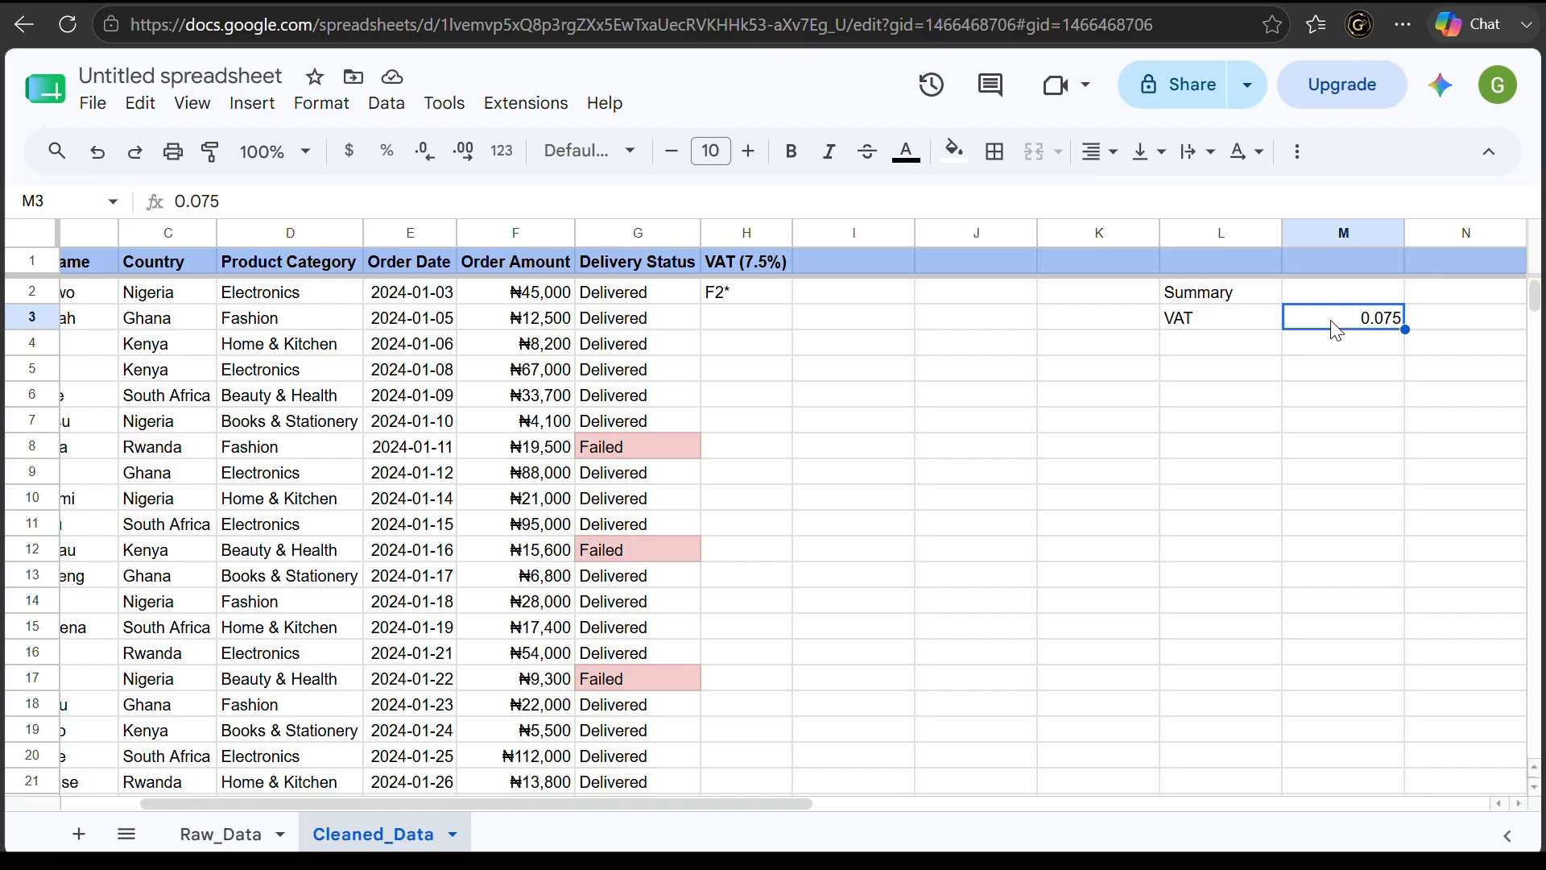
Complete the entry in H2 as the formula =F2*$M$3, with an absolute reference to the VAT rate
{"action": "left_click", "coordinate": [775, 299]}
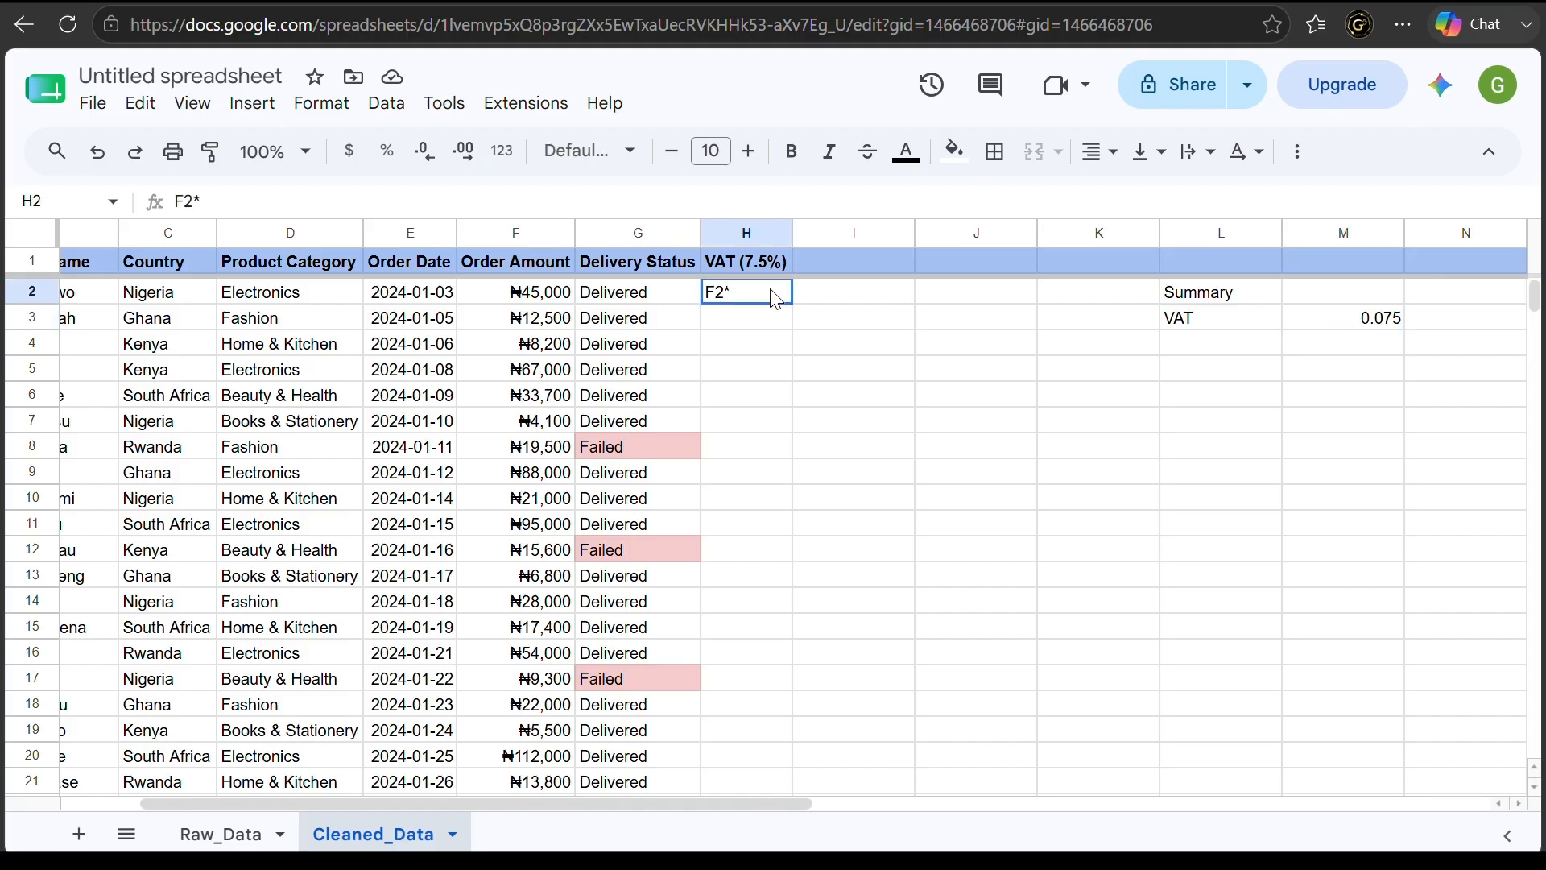
{"action": "left_click", "coordinate": [686, 202]}
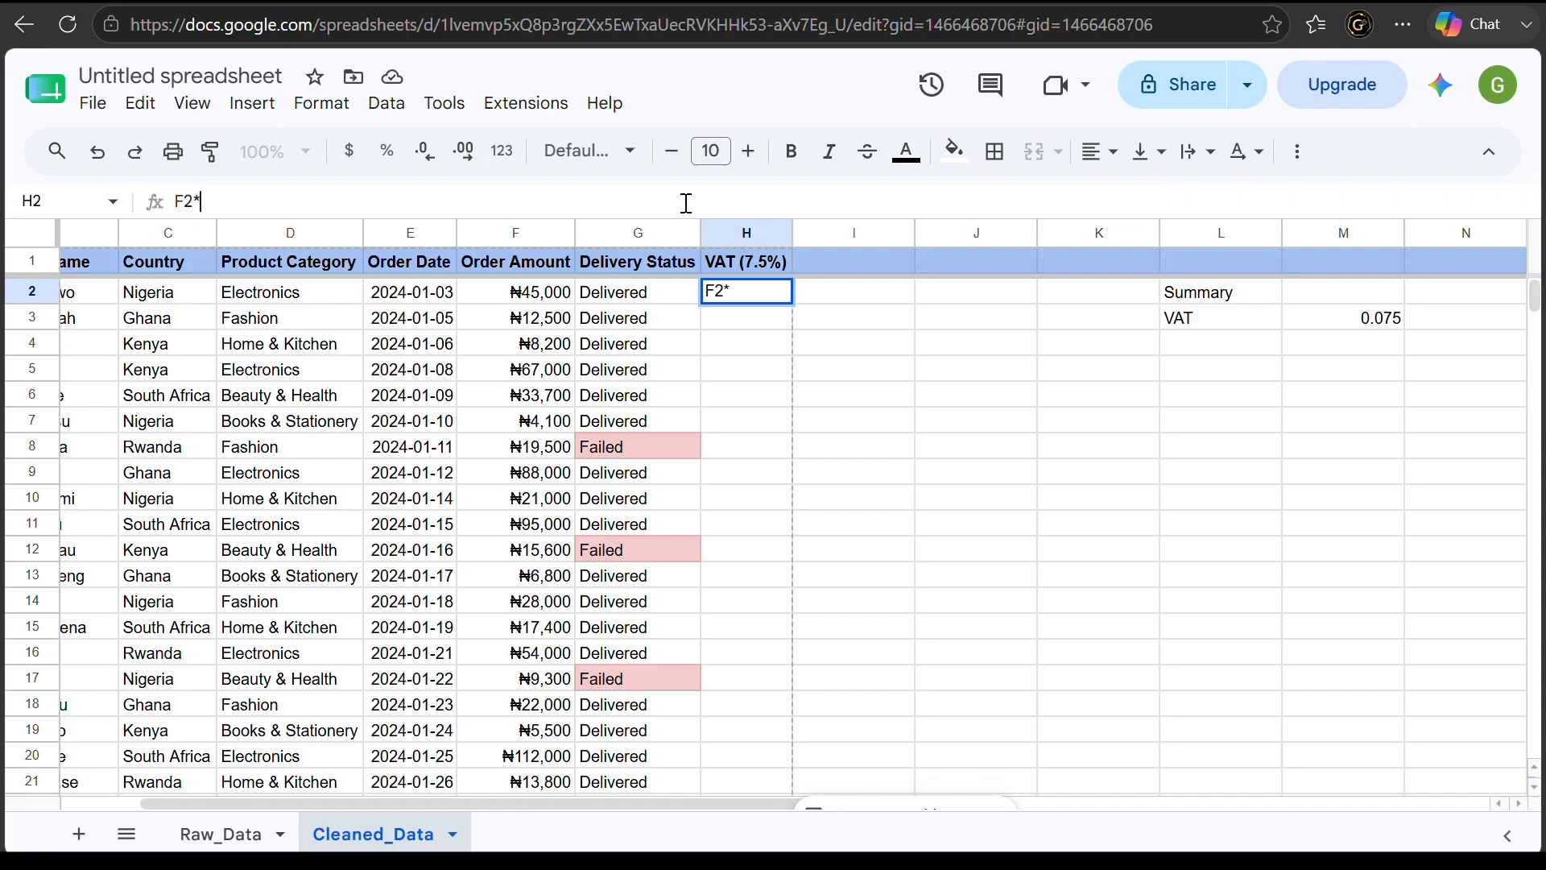
{"action": "type", "text": "$"}
{"action": "type", "text": "M$3"}
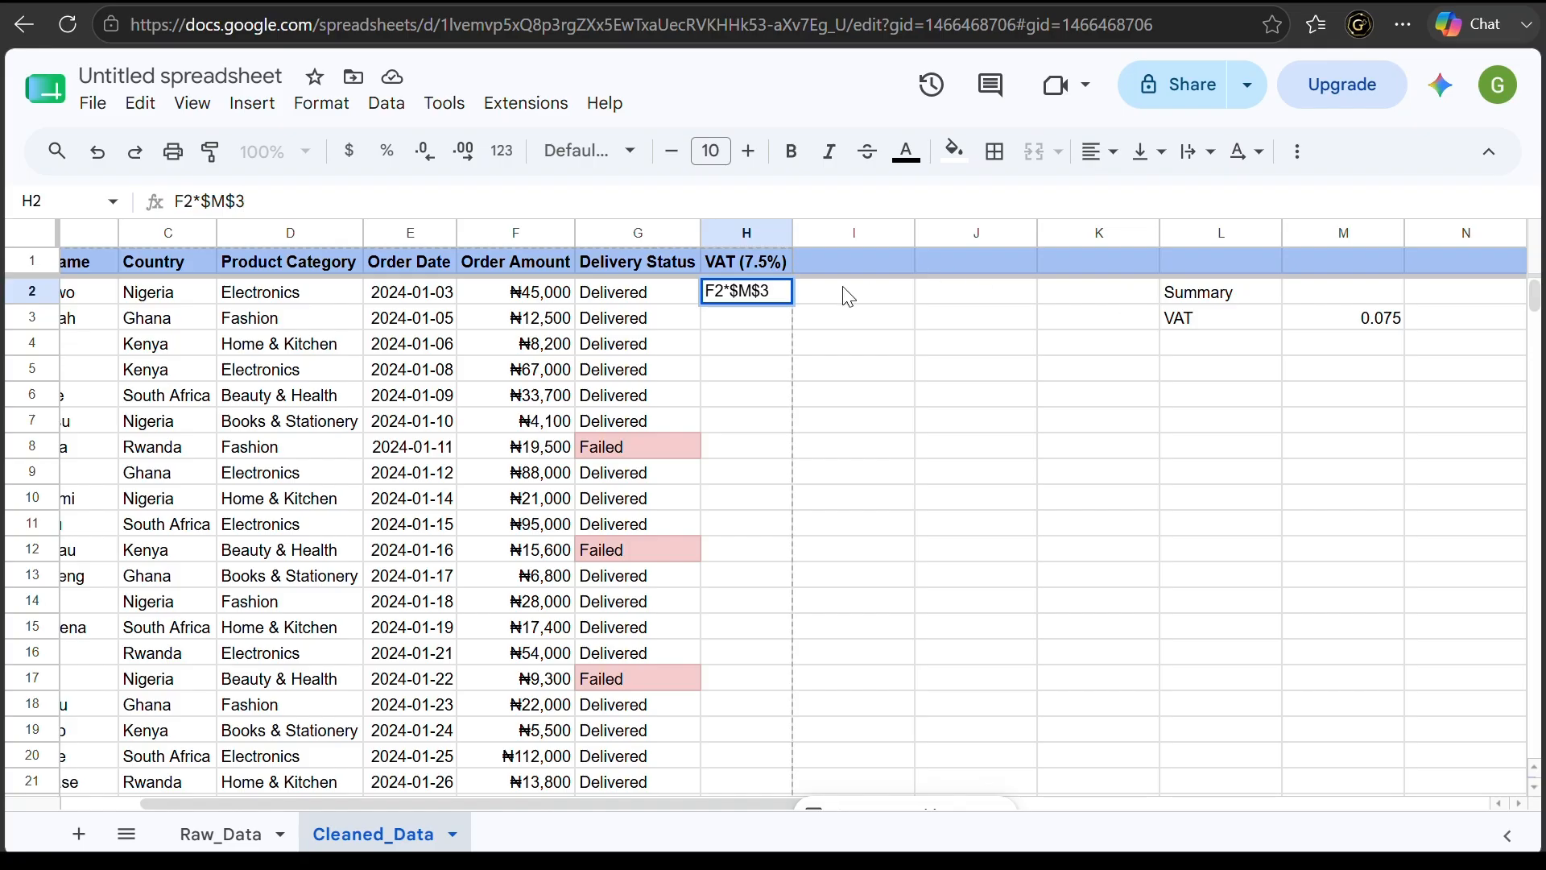
{"action": "left_click", "coordinate": [177, 199]}
{"action": "type", "text": "="}
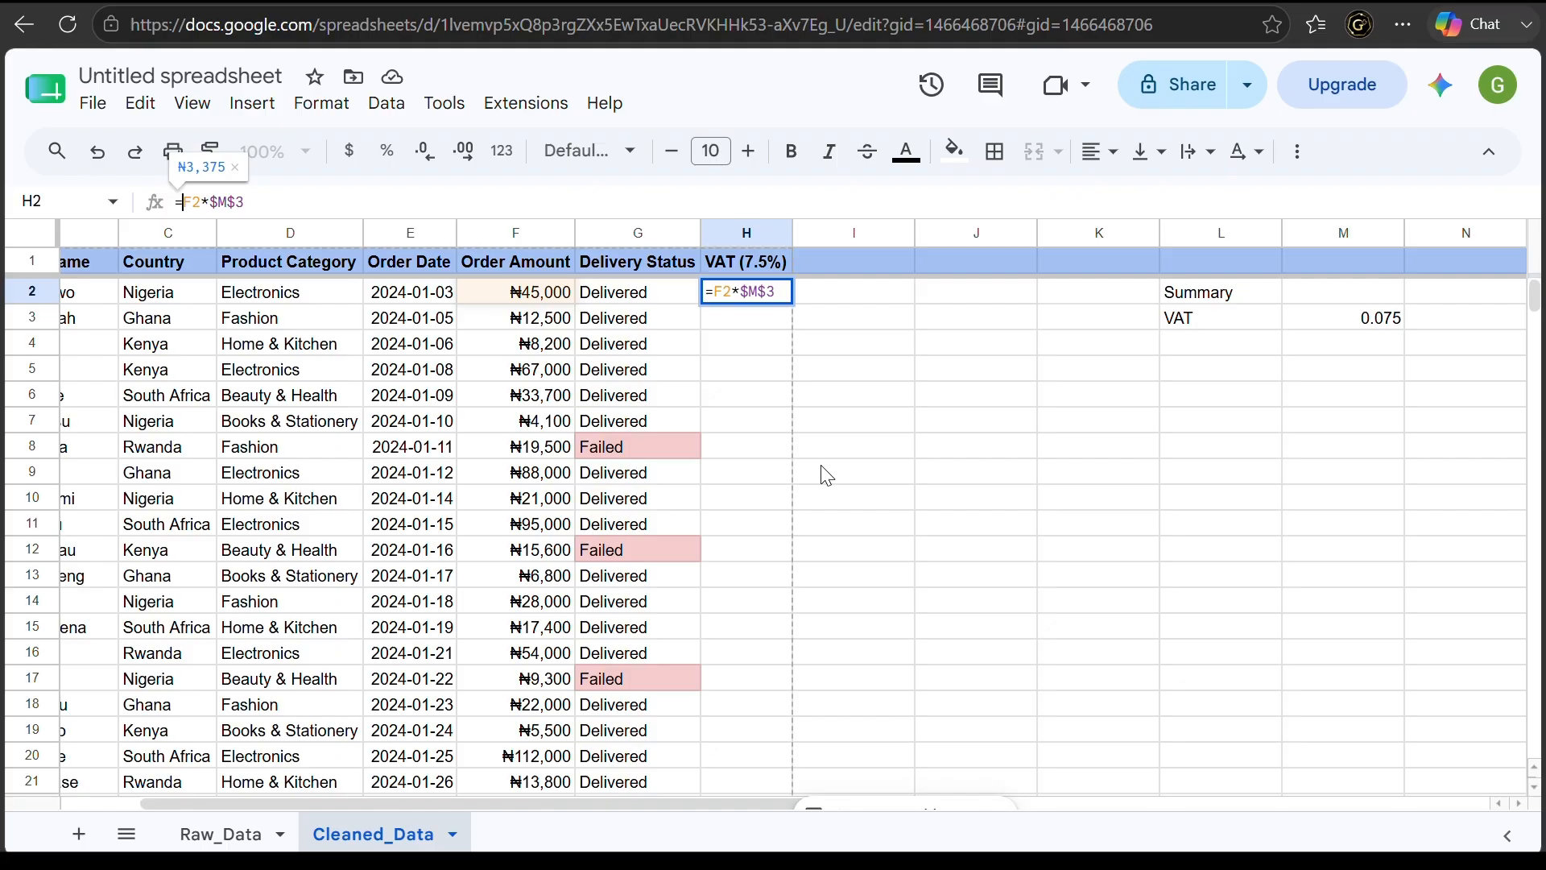
{"action": "key", "text": "Return"}
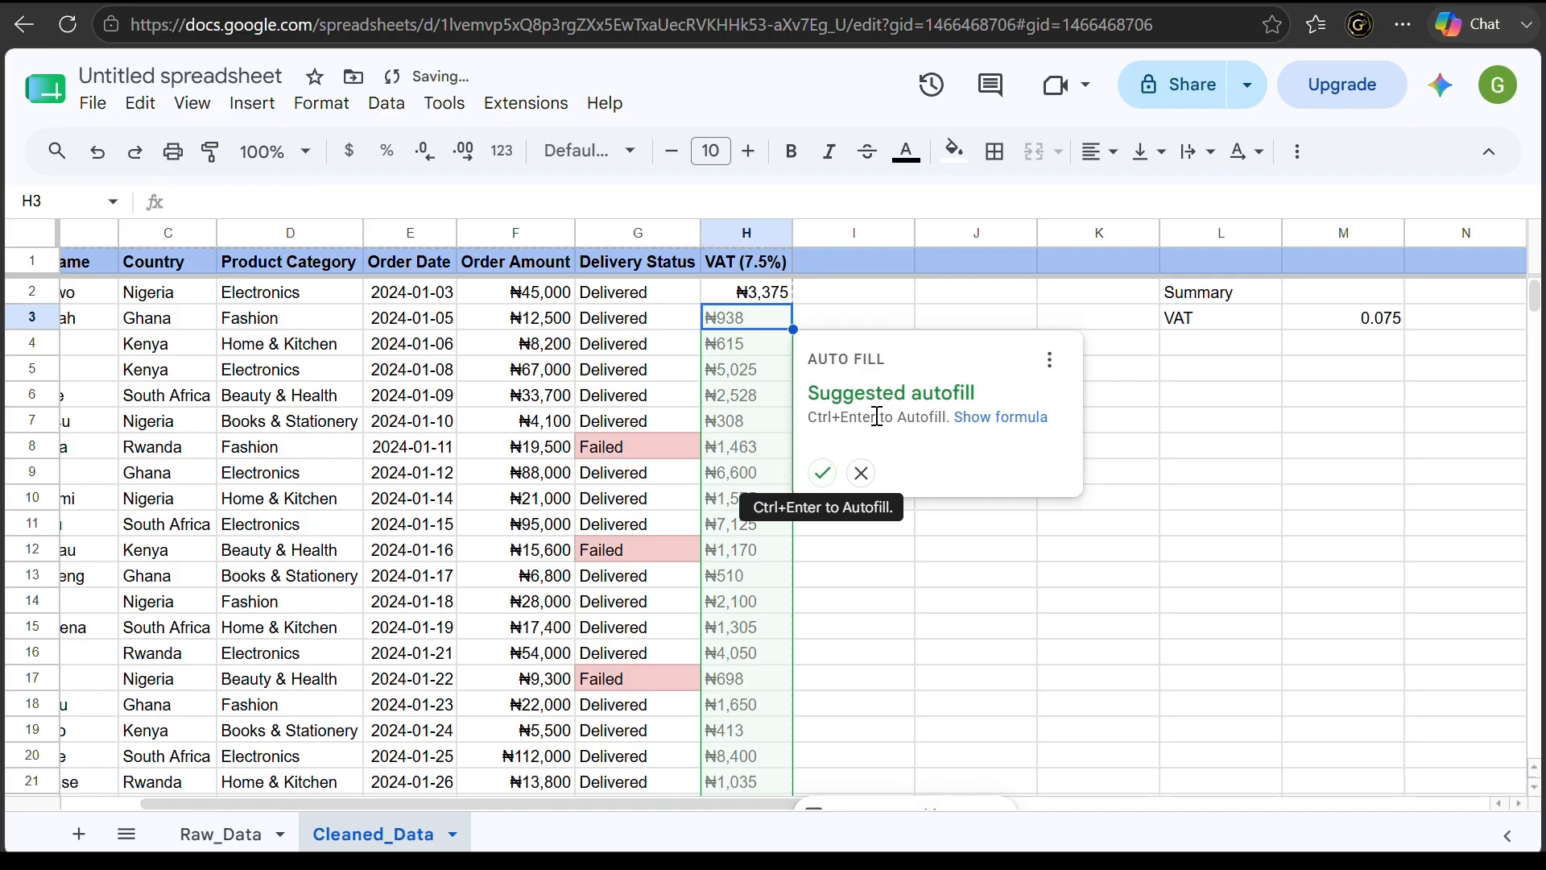
Fill the VAT formula down for all remaining orders with the suggested autofill and review the VAT column
{"action": "left_click", "coordinate": [822, 474]}
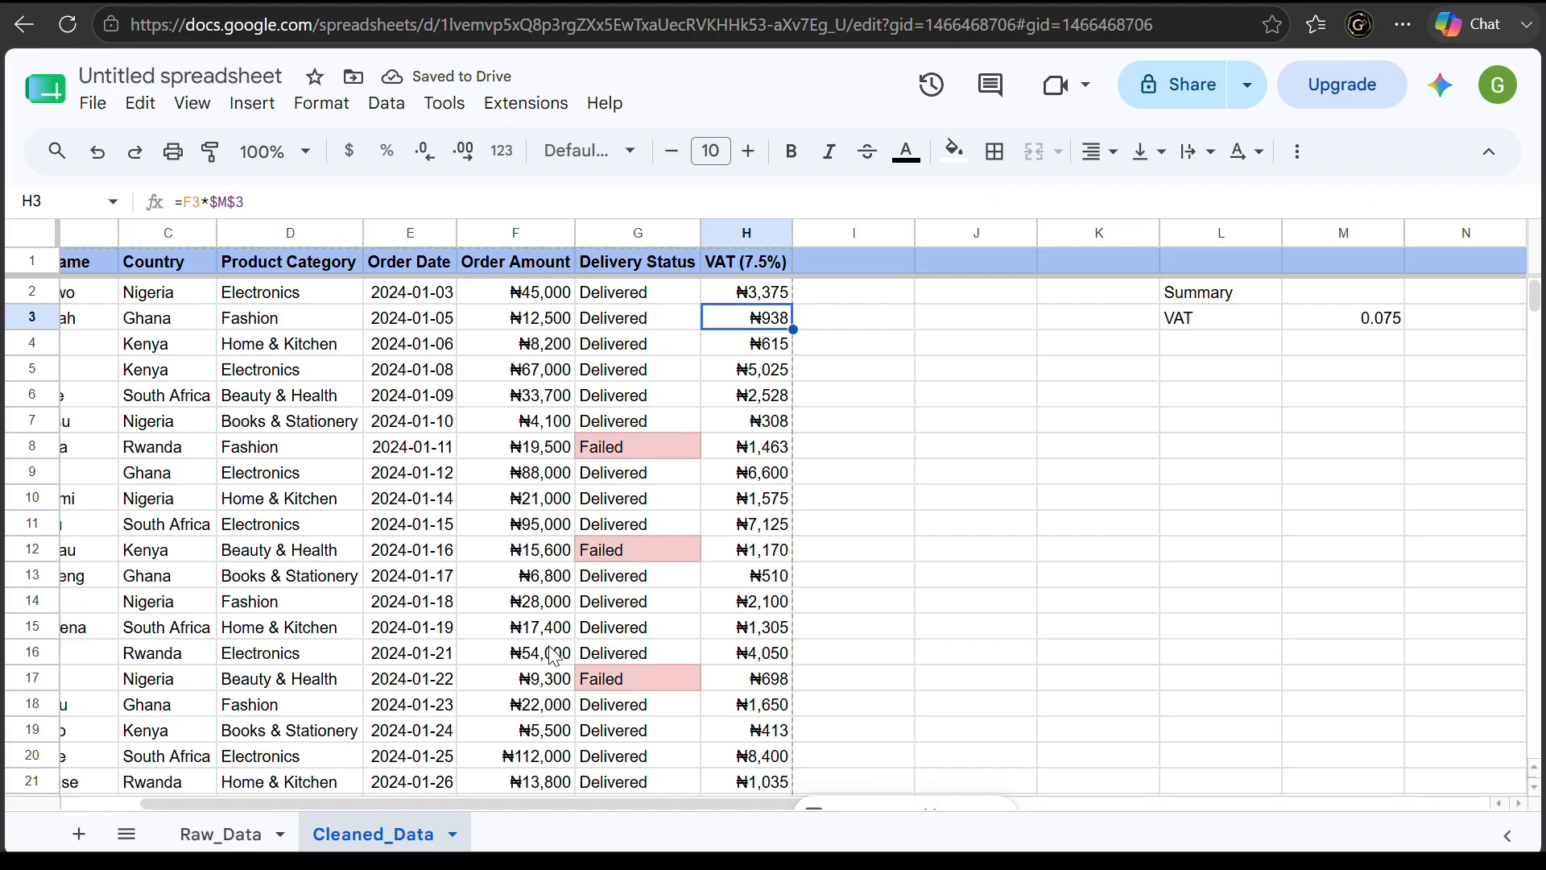
{"action": "left_click", "coordinate": [1379, 318]}
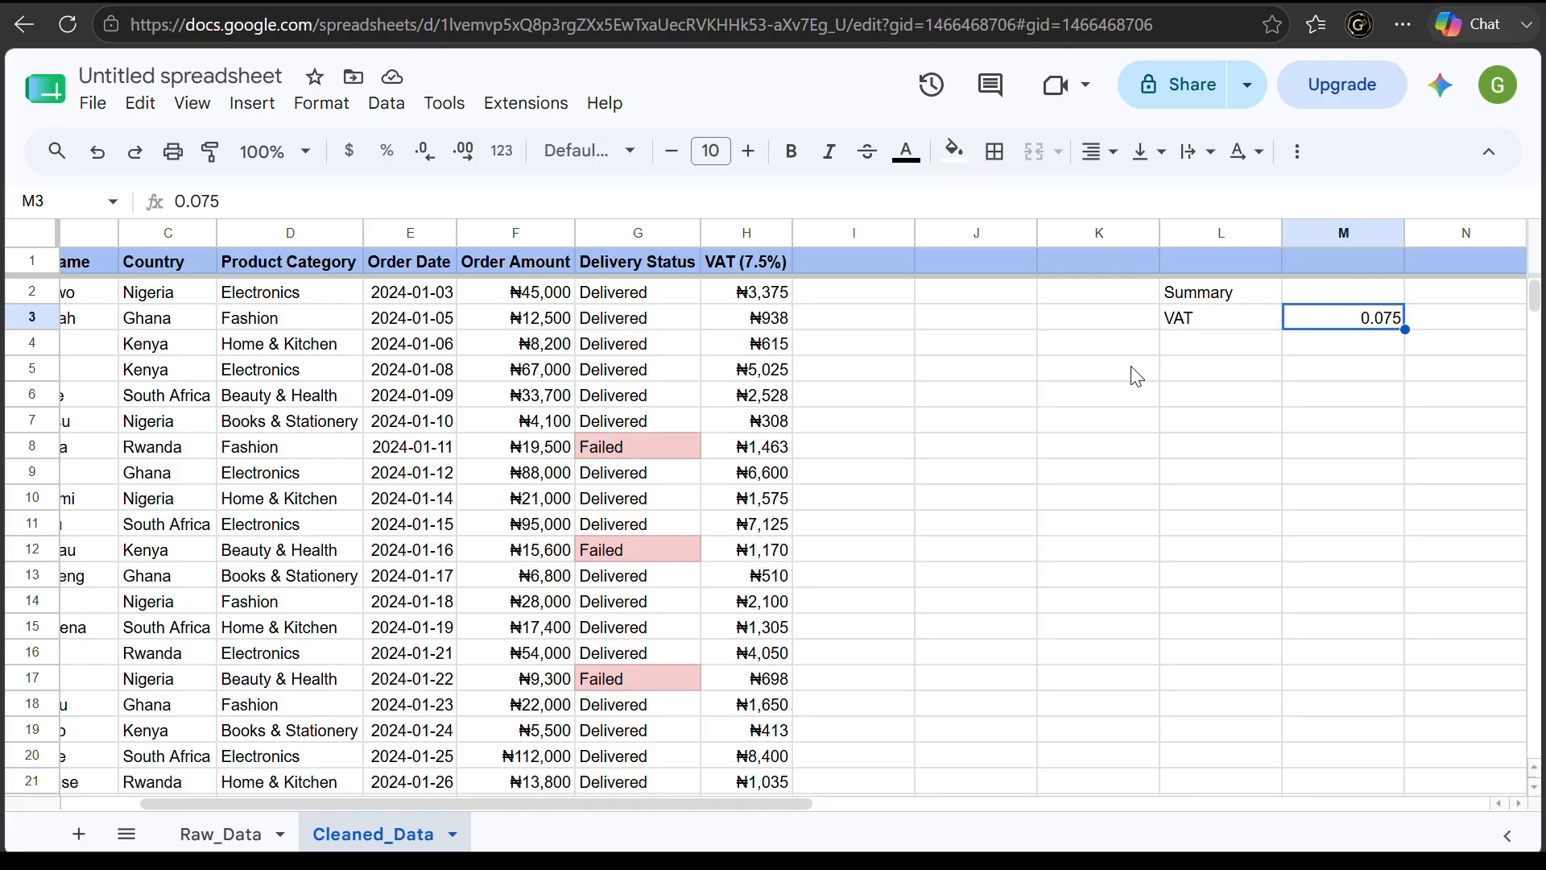
{"action": "scroll", "coordinate": [753, 628], "scroll_direction": "down", "scroll_amount": 9}
{"action": "scroll", "coordinate": [753, 629], "scroll_direction": "up", "scroll_amount": 9}
Add the label "Total Revenue" in L4 of the summary block, below VAT
{"action": "left_click", "coordinate": [1200, 349]}
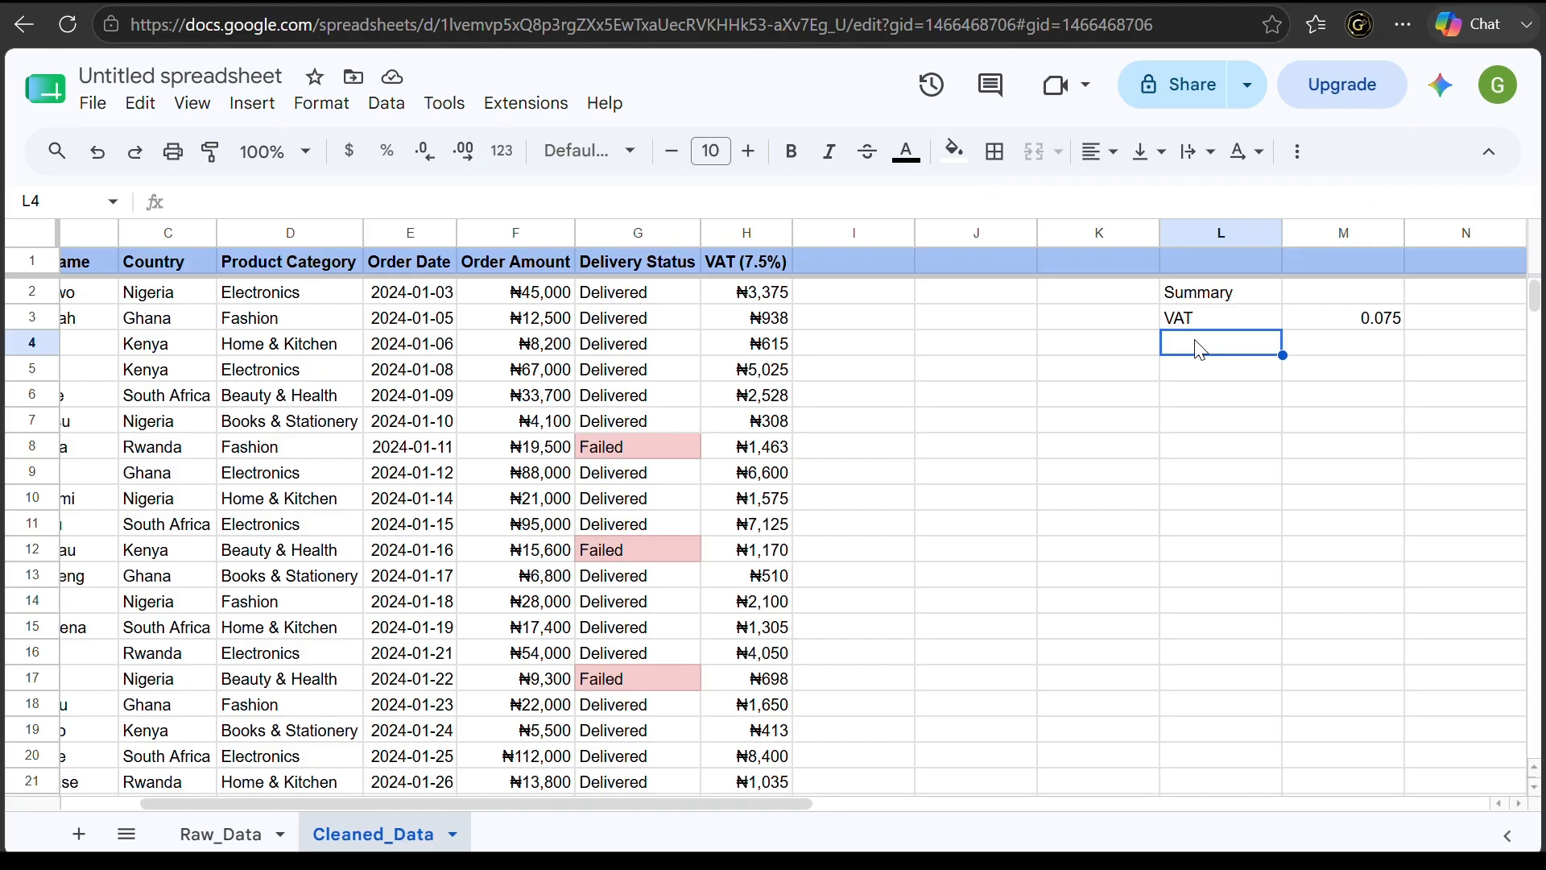
{"action": "type", "text": "tOT"}
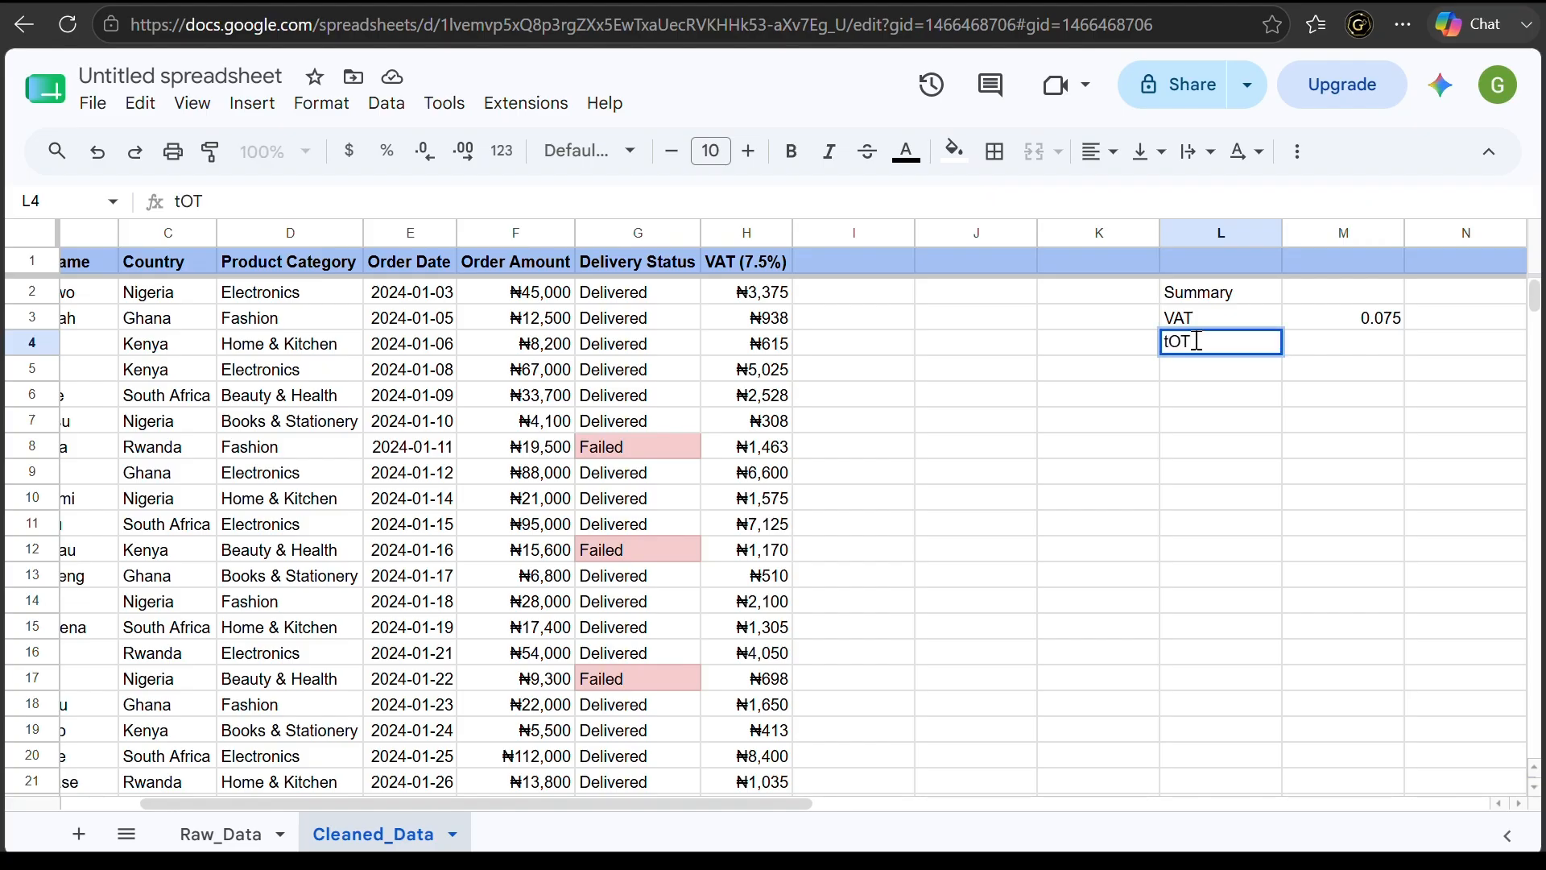
{"action": "type", "text": "A"}
{"action": "key", "text": "BackSpace"}
{"action": "key", "text": "BackSpace"}
{"action": "key", "text": "BackSpace"}
{"action": "key", "text": "BackSpace"}
{"action": "type", "text": "Total Reve"}
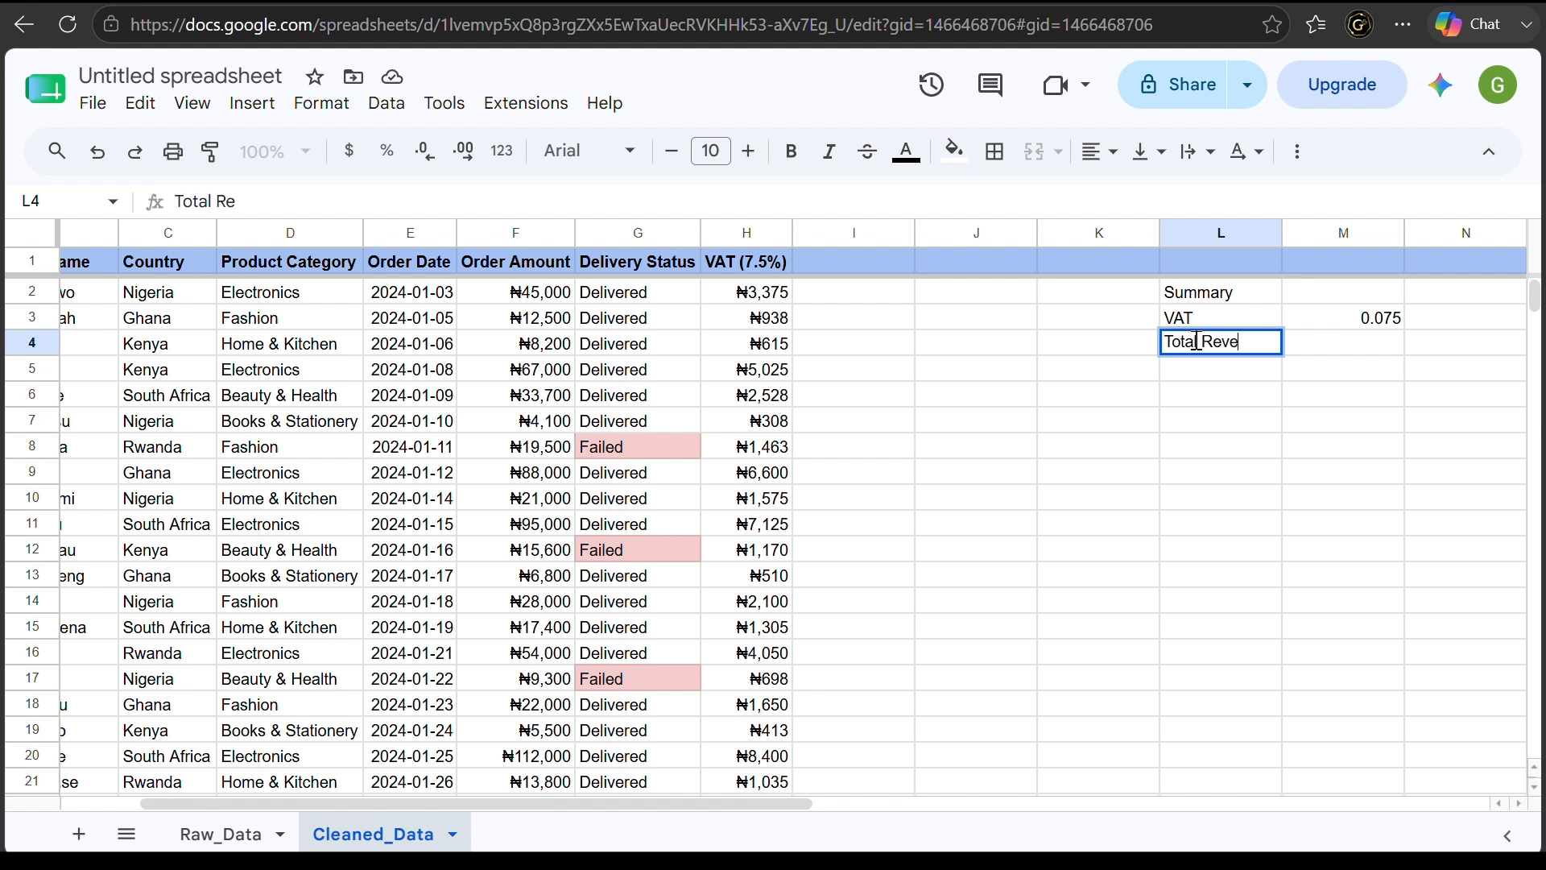
{"action": "type", "text": "nue"}
{"action": "key", "text": "Tab"}
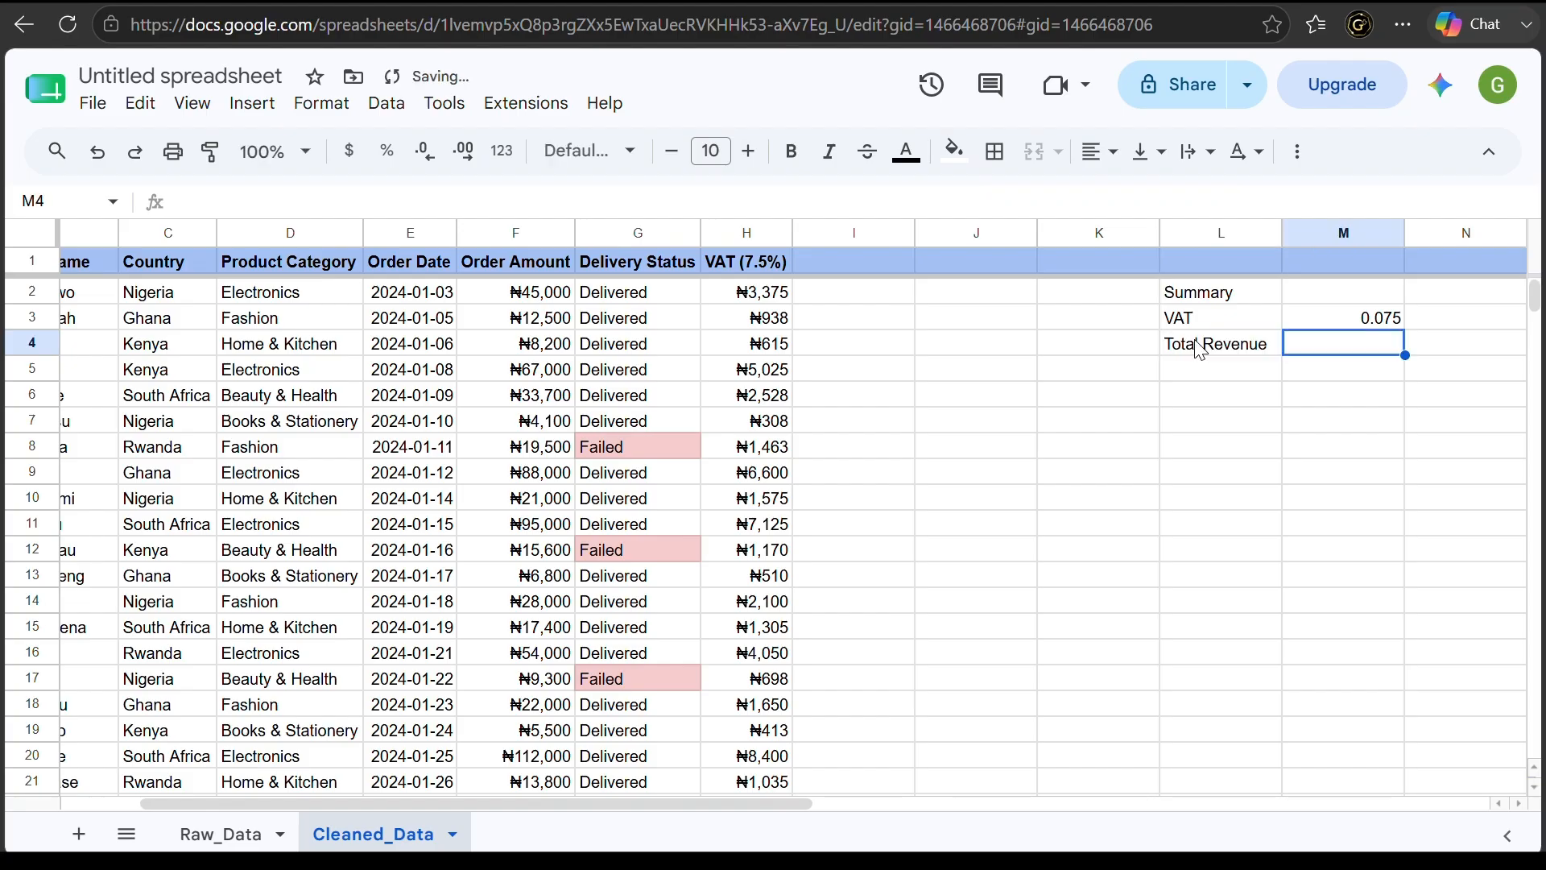
Calculate the total revenue in M4 with =SUM(F2:F31), covering all order amounts
{"action": "type", "text": "="}
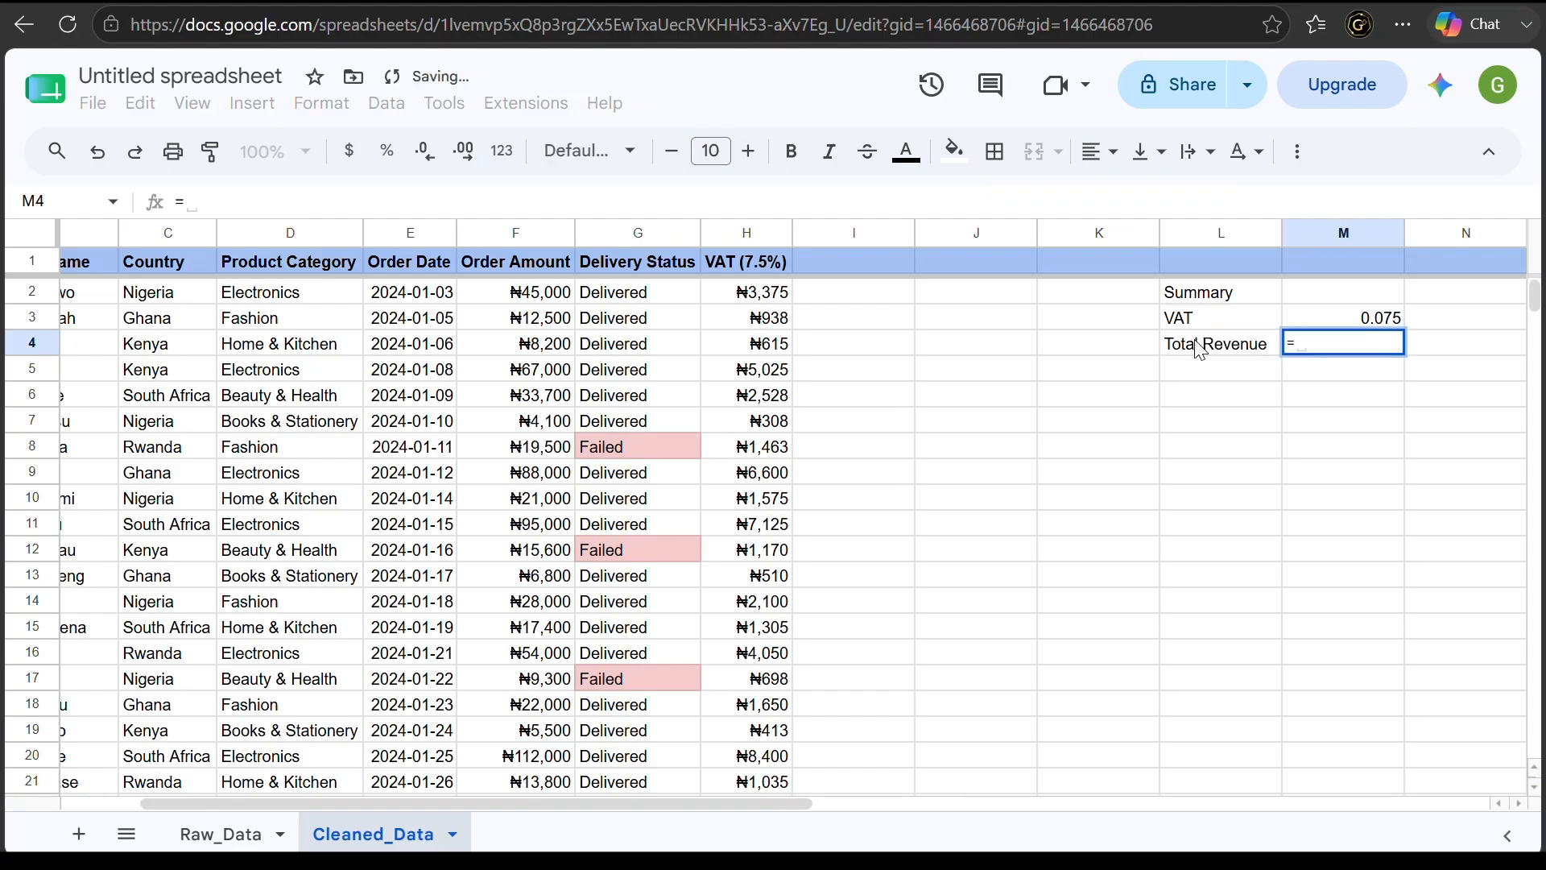
{"action": "type", "text": "SUM("}
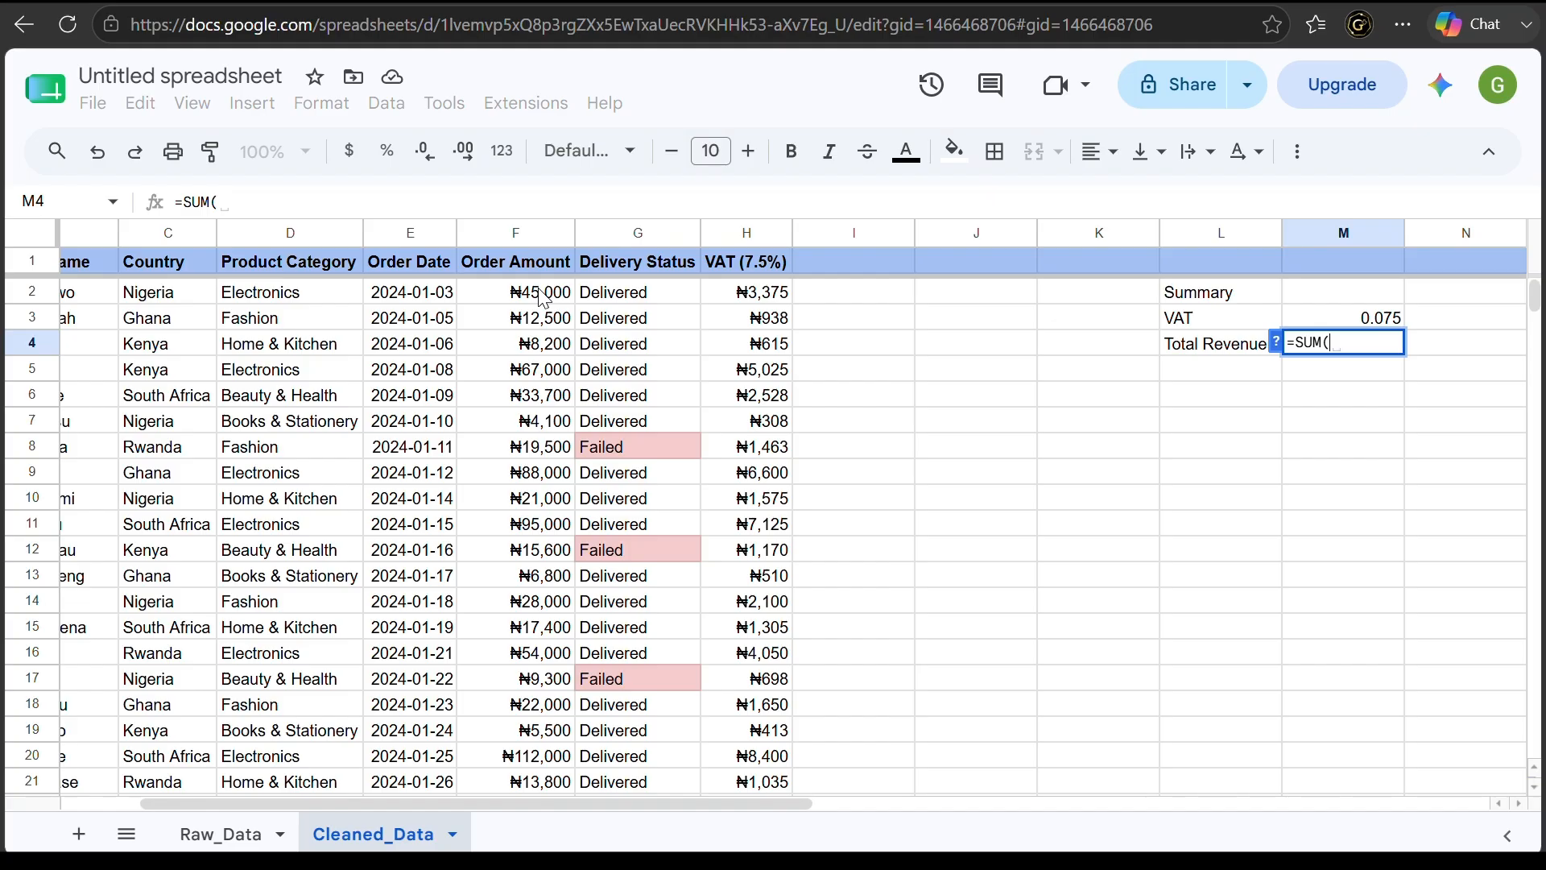
{"action": "scroll", "coordinate": [564, 570], "scroll_direction": "down", "scroll_amount": 10}
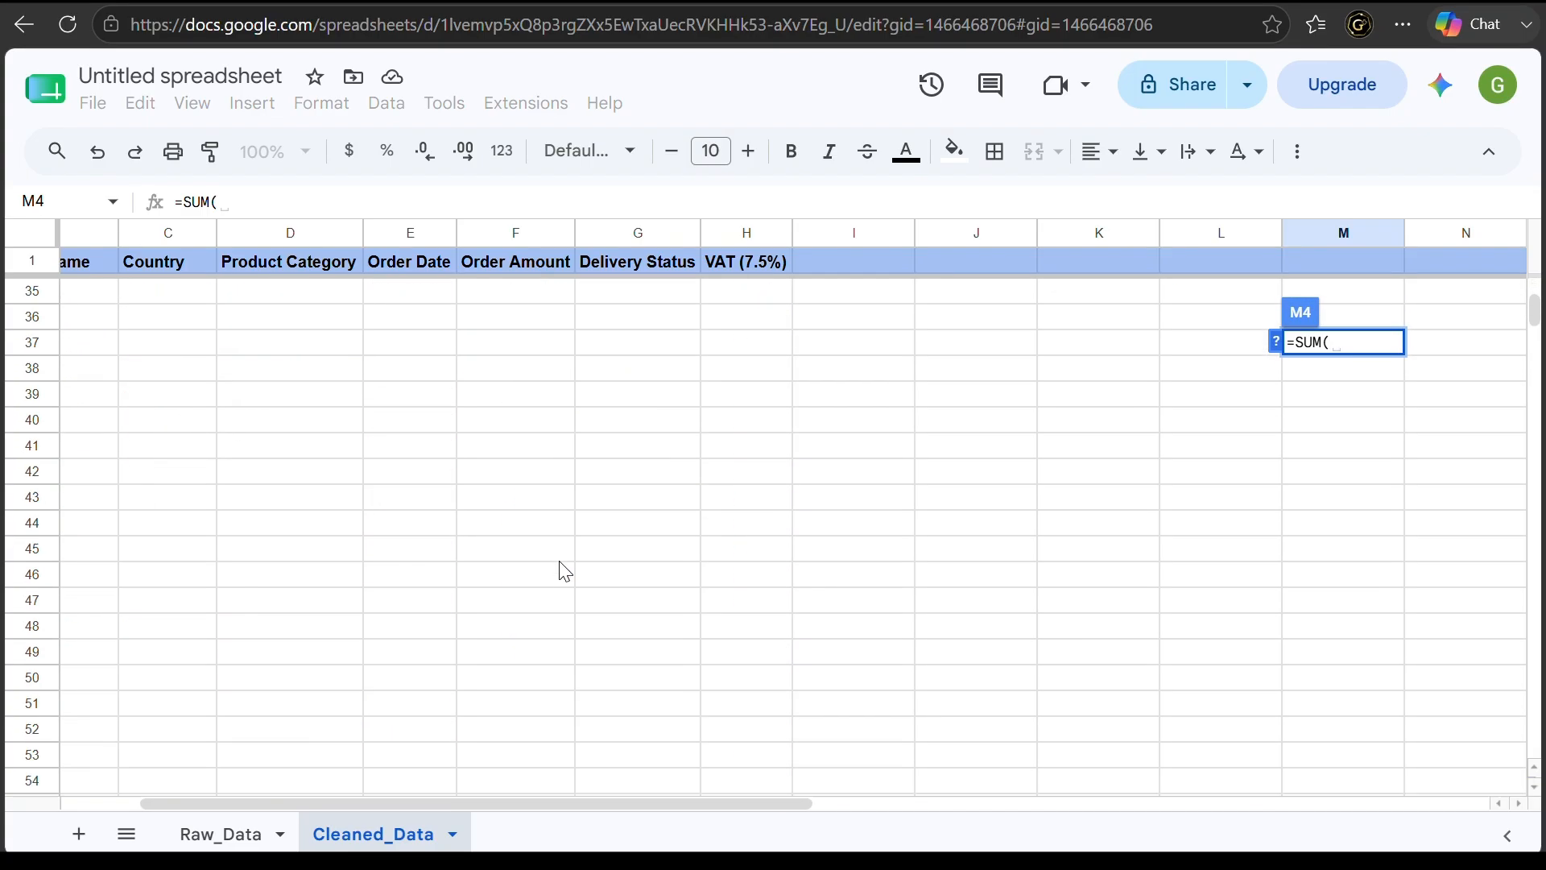
{"action": "scroll", "coordinate": [563, 571], "scroll_direction": "up", "scroll_amount": 3}
{"action": "scroll", "coordinate": [564, 570], "scroll_direction": "up", "scroll_amount": 2}
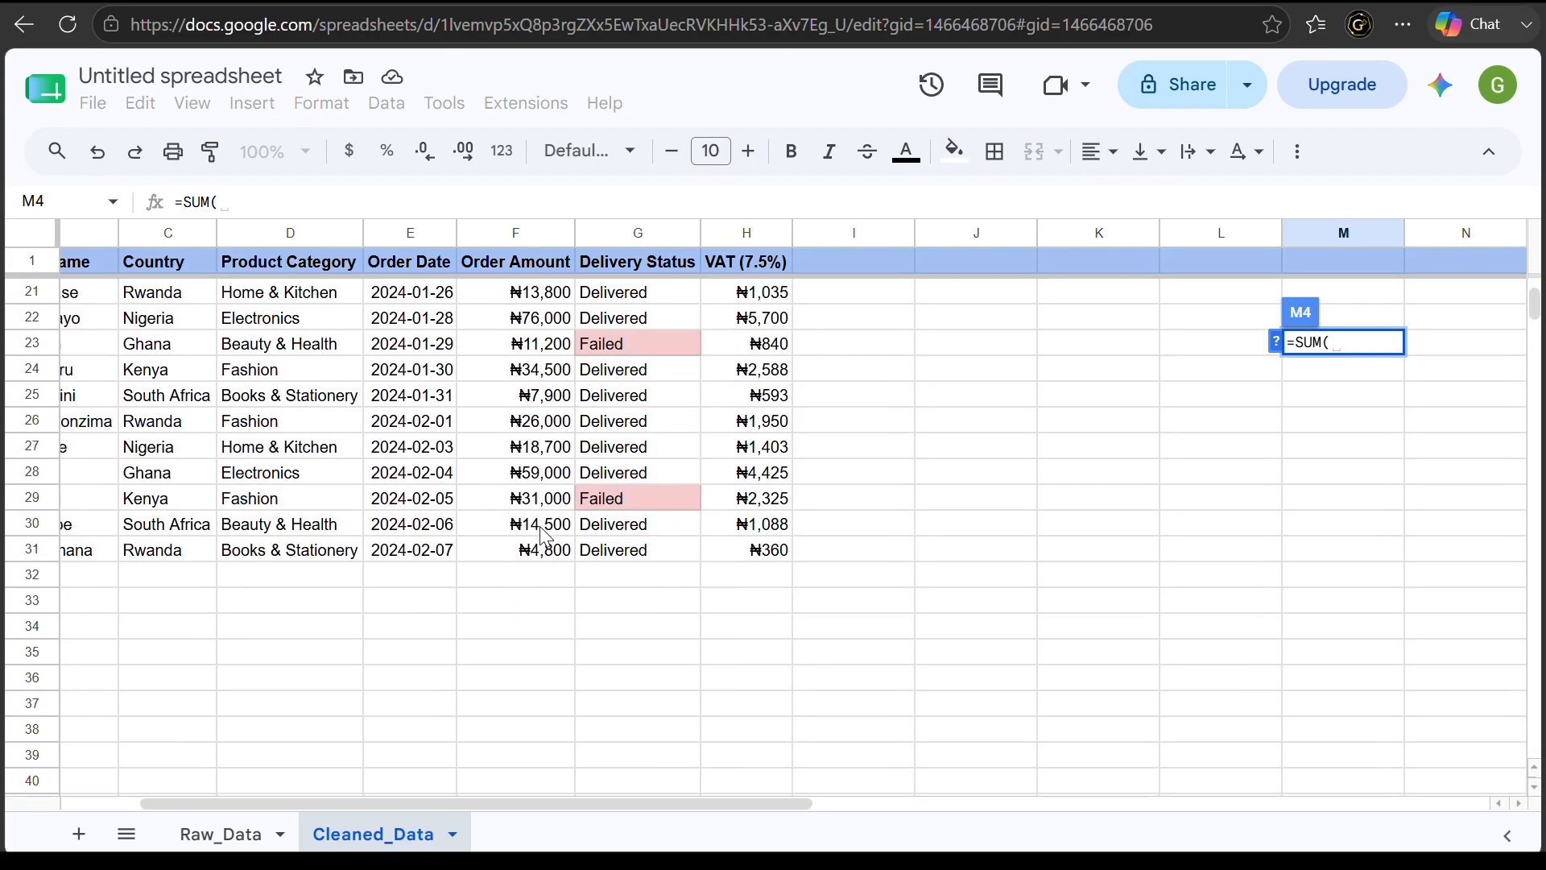
{"action": "scroll", "coordinate": [550, 556], "scroll_direction": "up", "scroll_amount": 6}
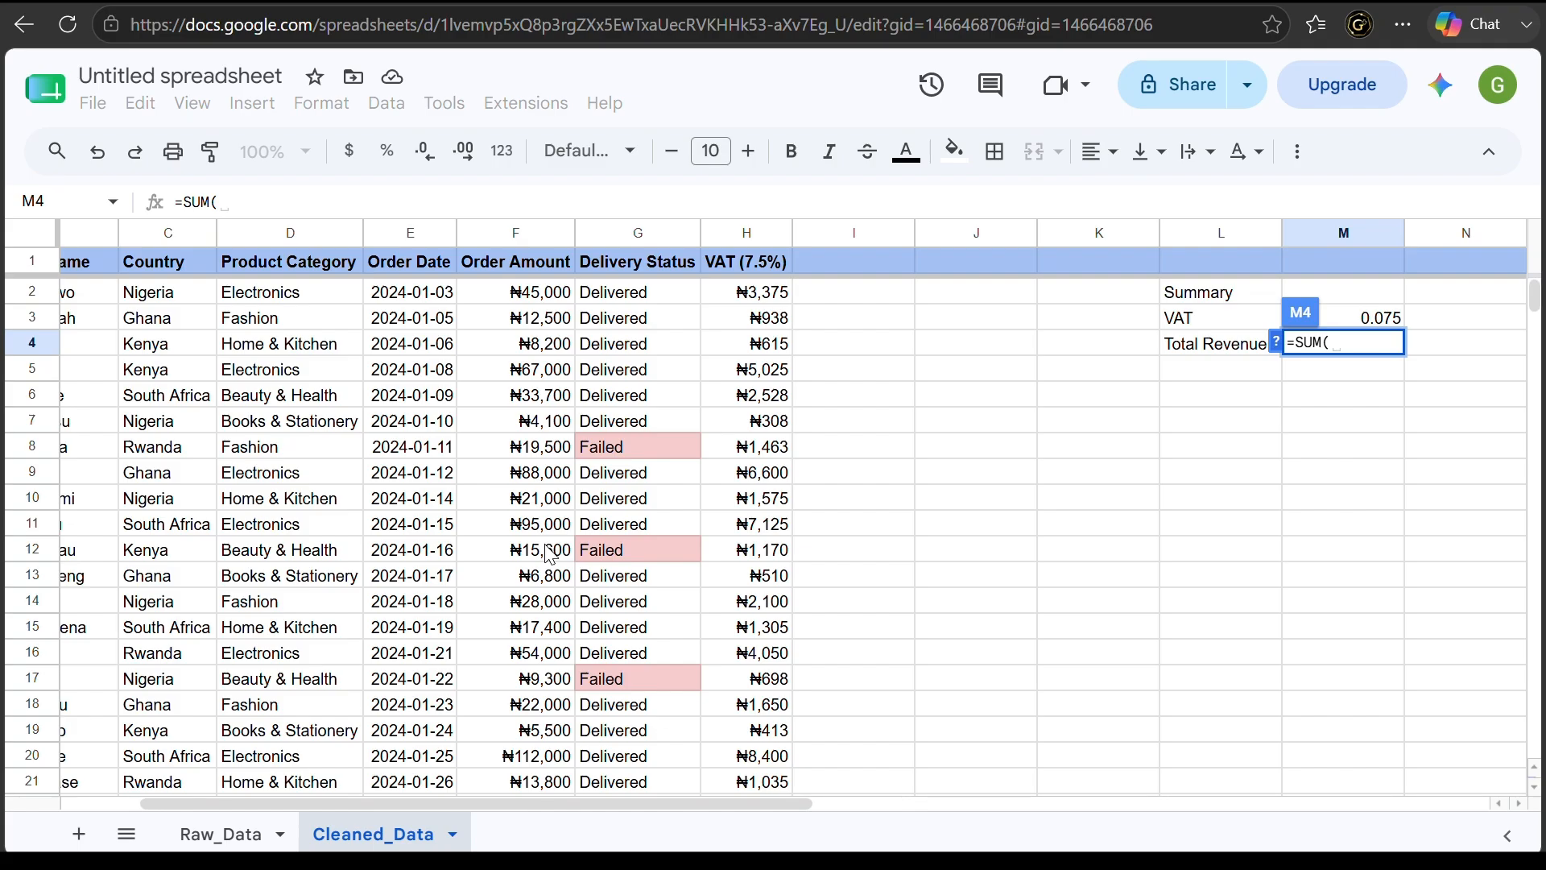
{"action": "left_click", "coordinate": [1346, 340]}
{"action": "type", "text": "F2:"}
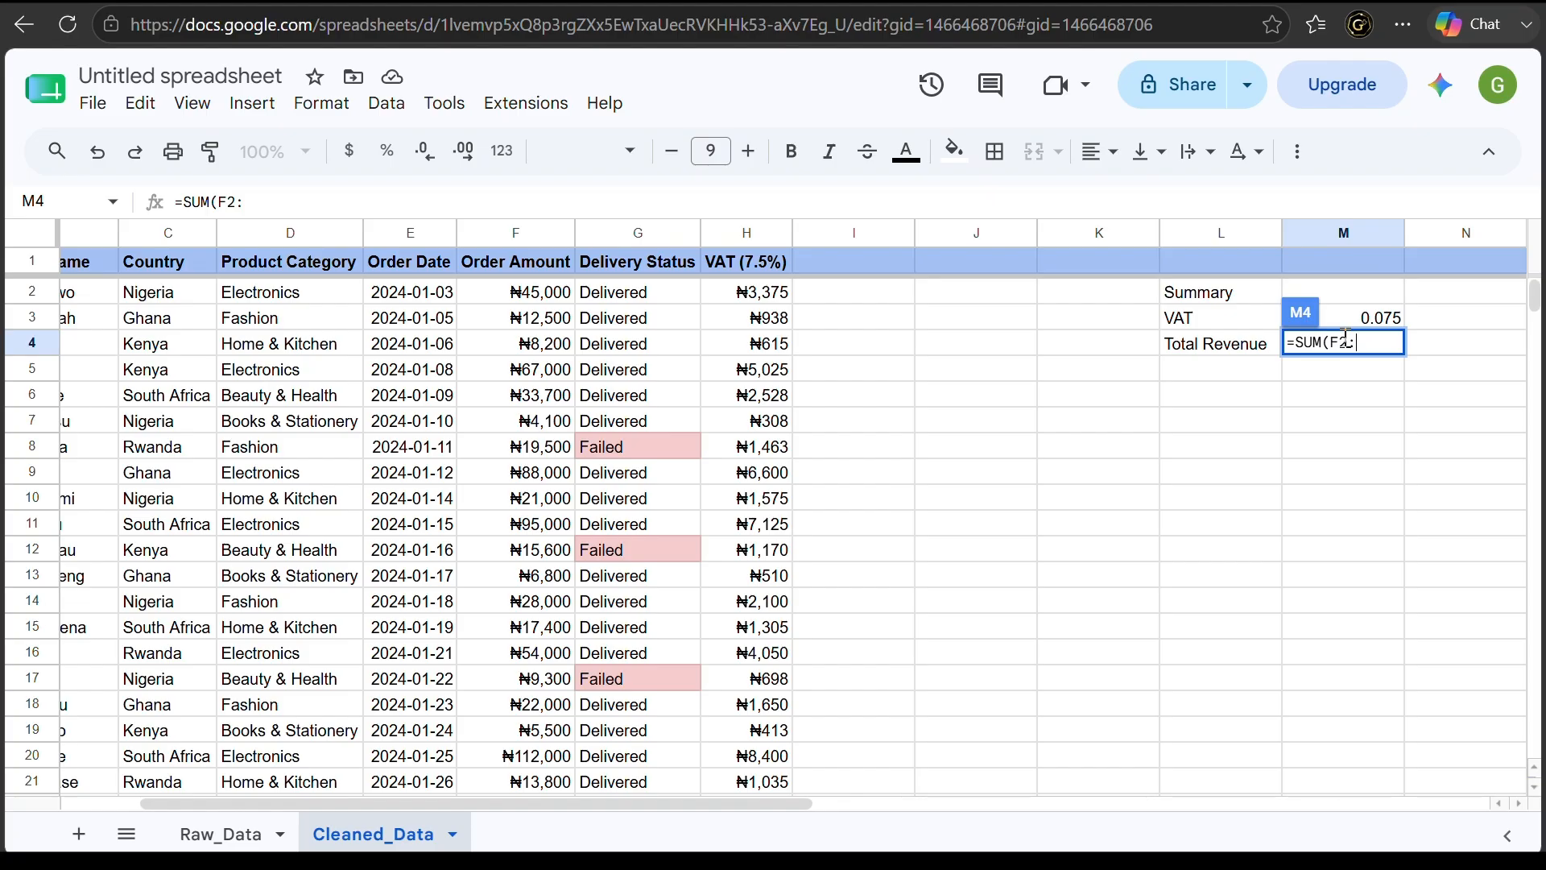
{"action": "type", "text": "F31)"}
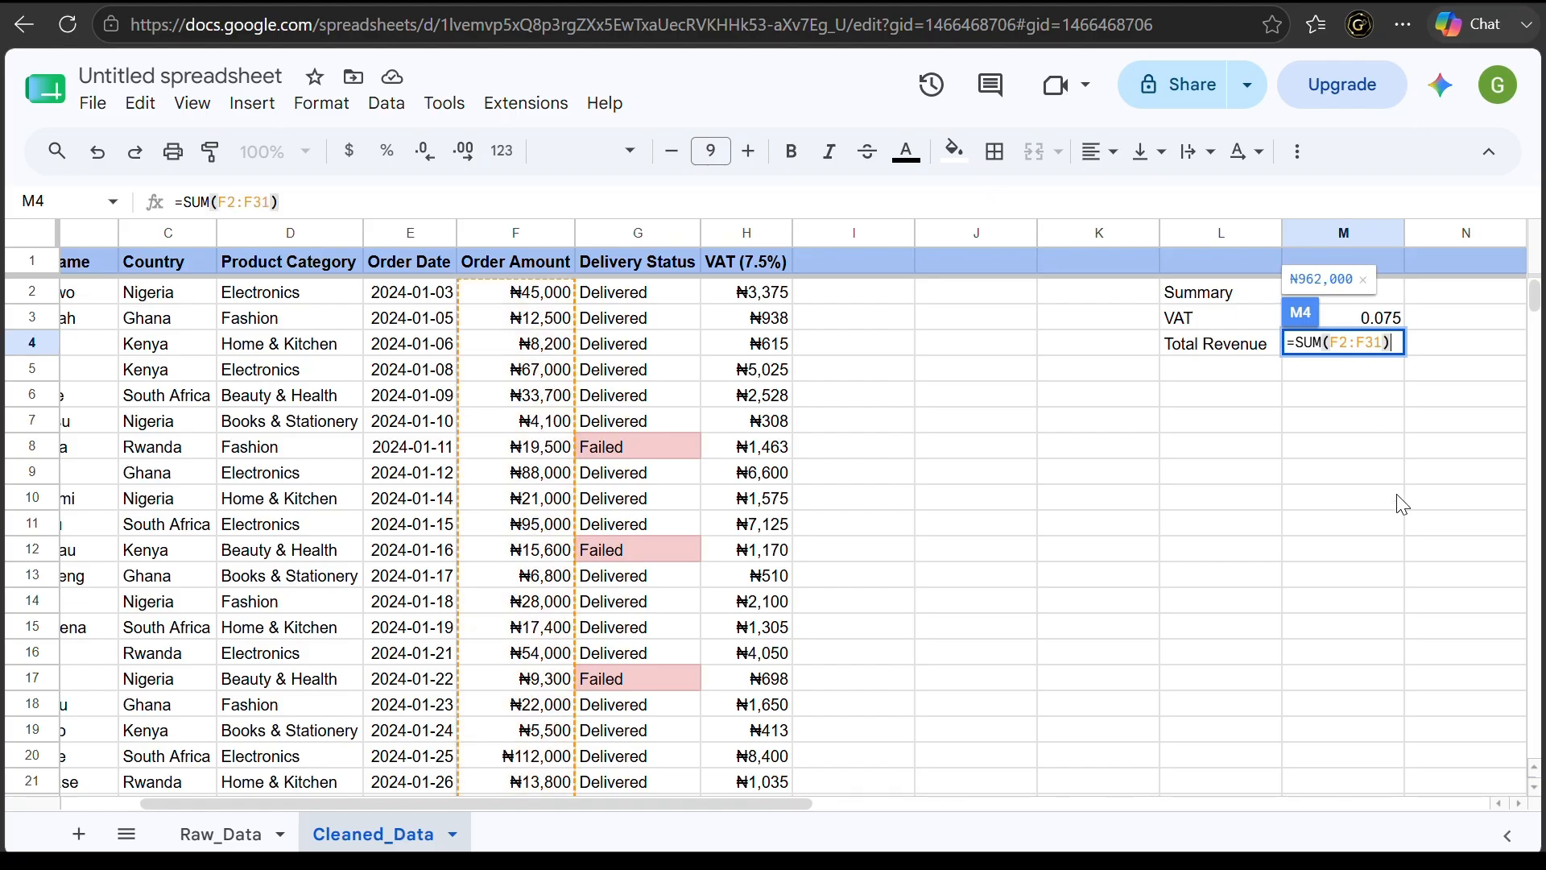
{"action": "key", "text": "Return"}
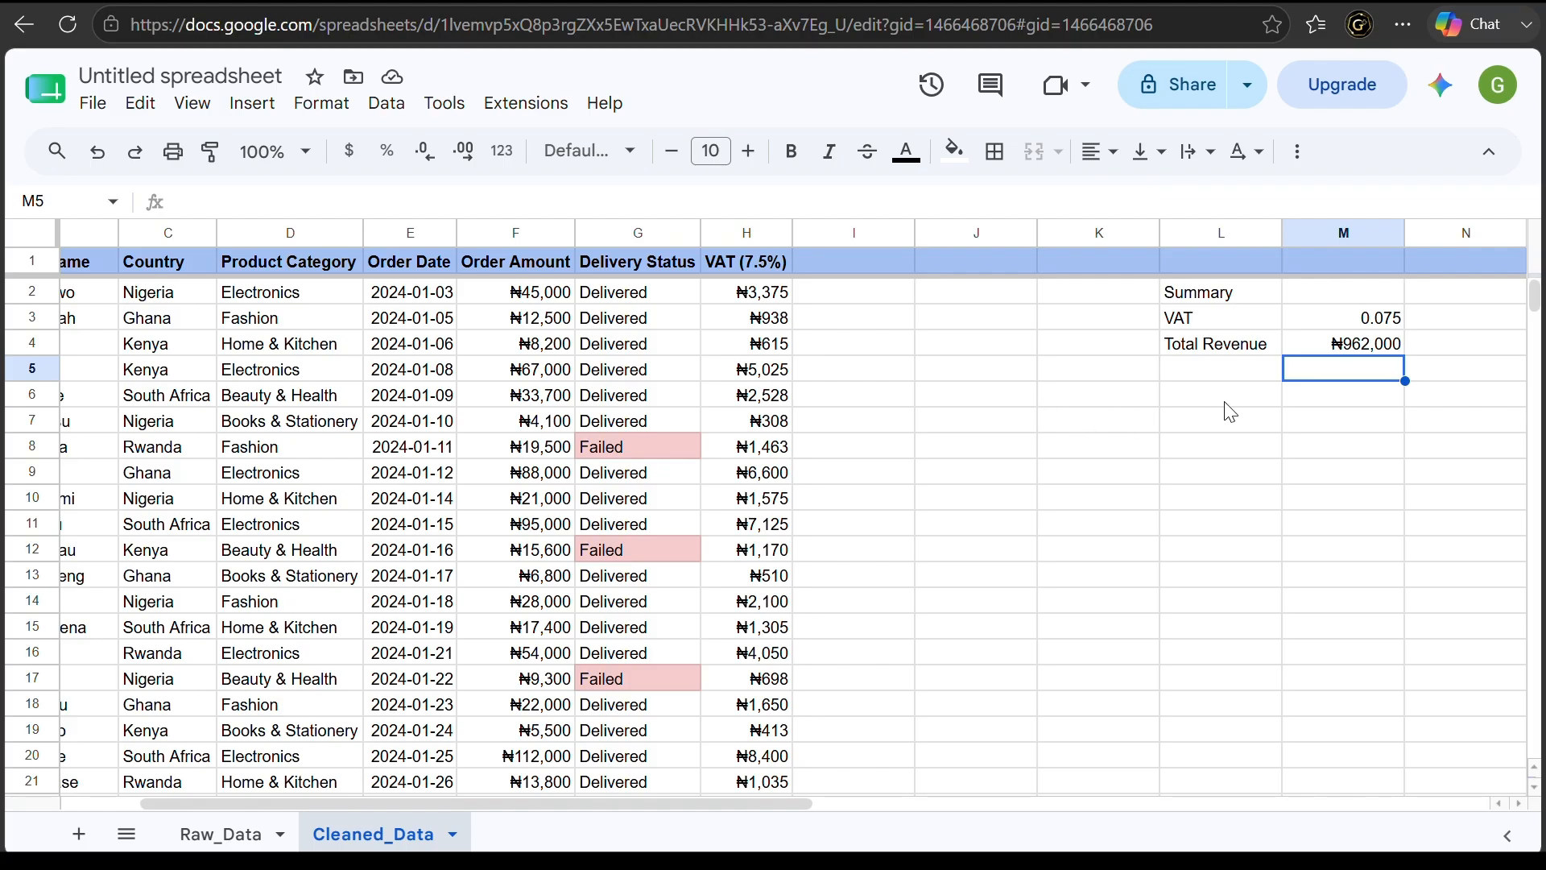
Add the label "Average Revenue" in L5 and widen column L slightly to fit it
{"action": "left_click", "coordinate": [1224, 369]}
{"action": "type", "text": "aVERAGE"}
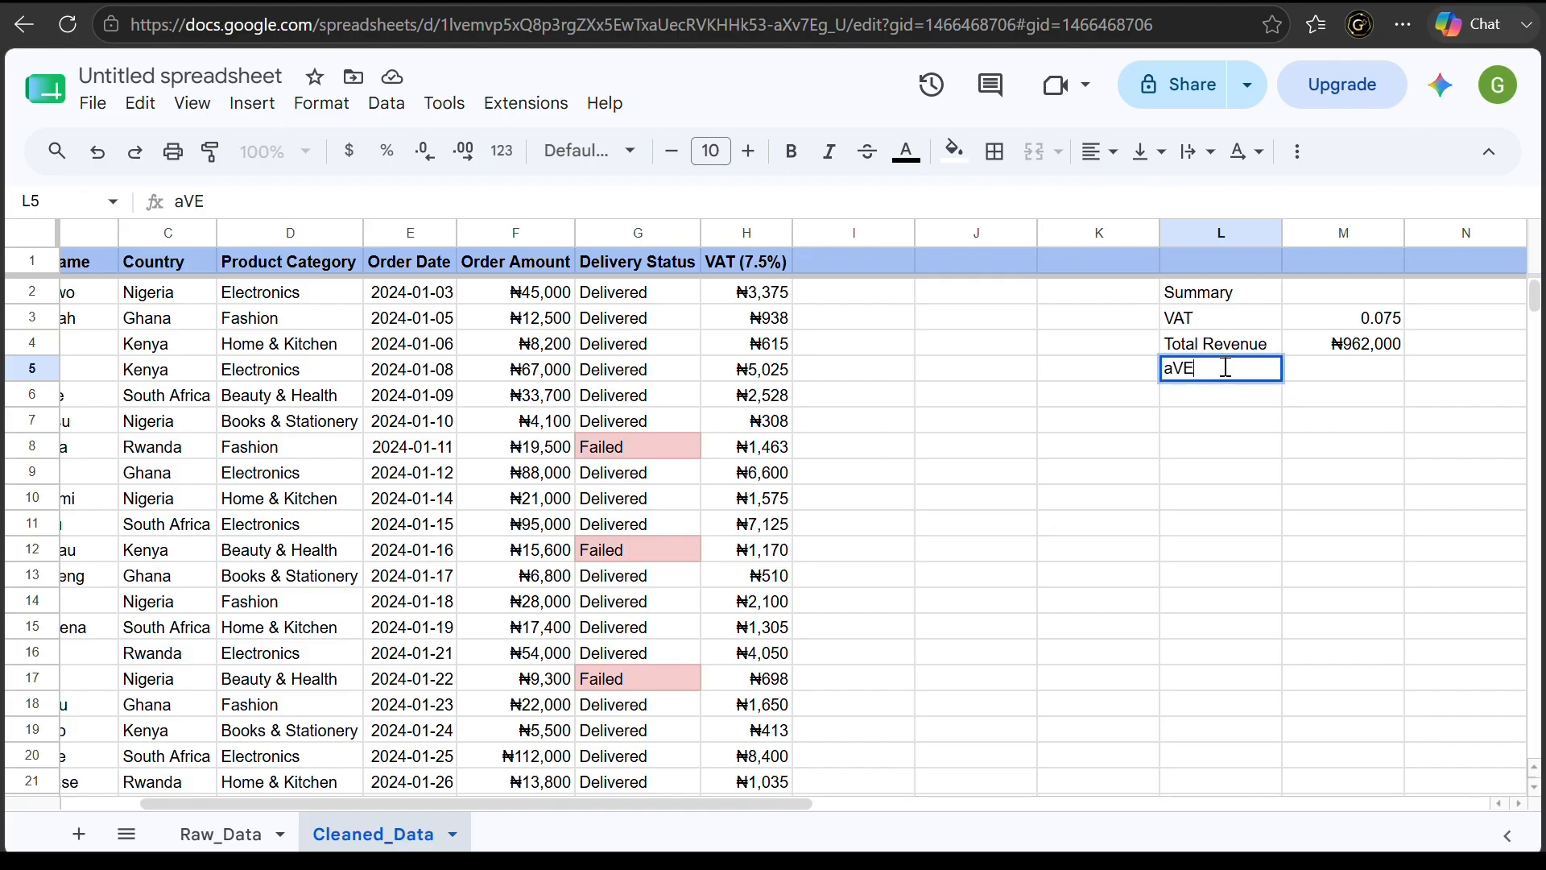
{"action": "key", "text": "BackSpace"}
{"action": "key", "text": "BackSpace"}
{"action": "key", "text": "BackSpace"}
{"action": "key", "text": "BackSpace"}
{"action": "key", "text": "BackSpace"}
{"action": "key", "text": "BackSpace"}
{"action": "key", "text": "BackSpace"}
{"action": "type", "text": "Average Revenue"}
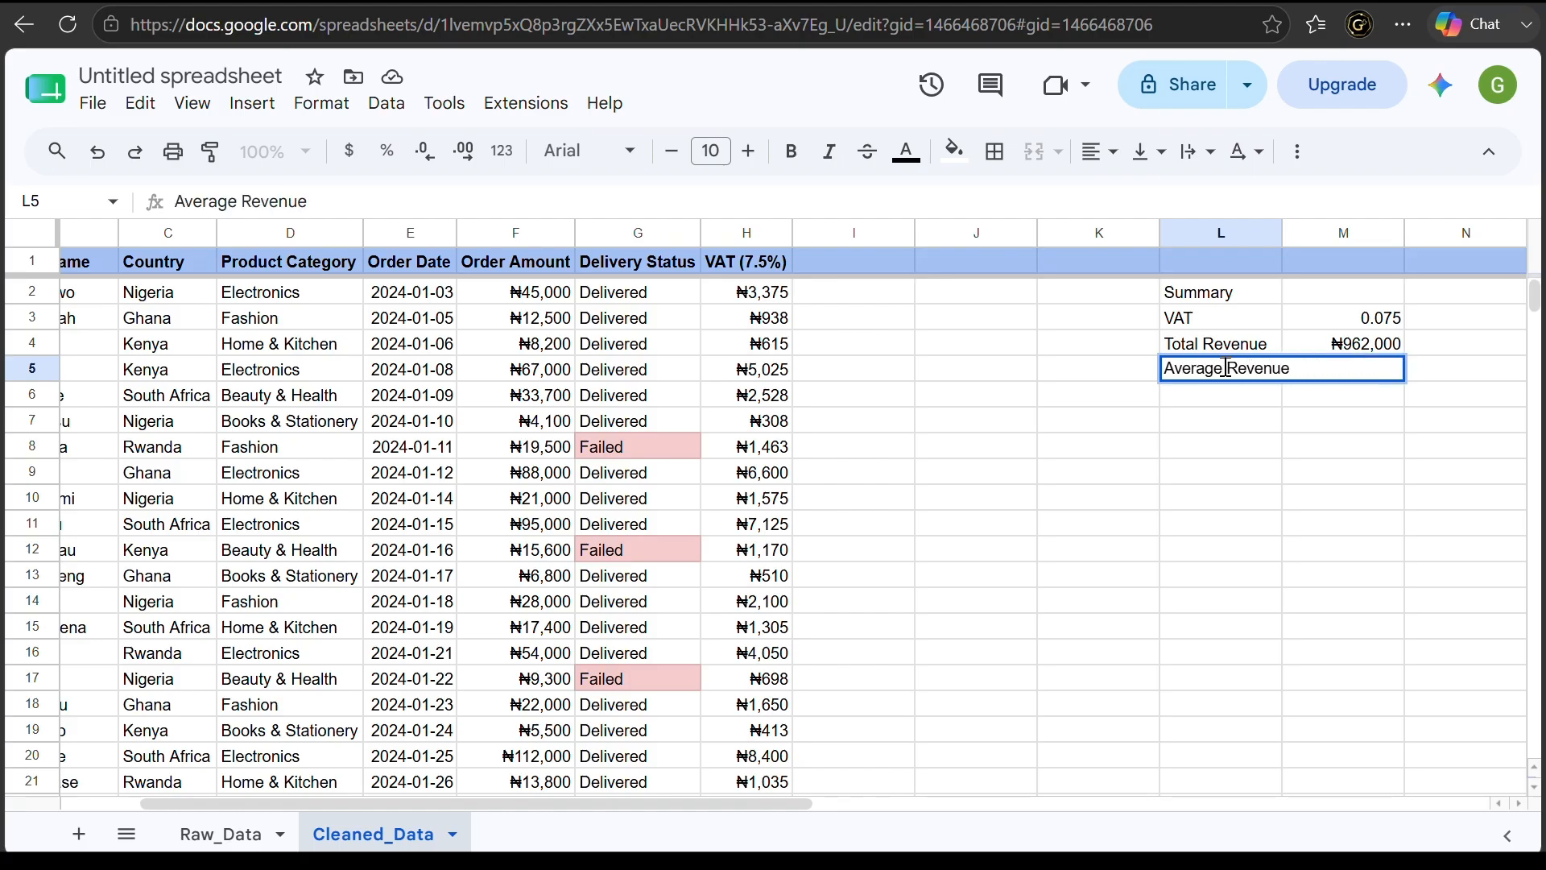
{"action": "key", "text": "Tab"}
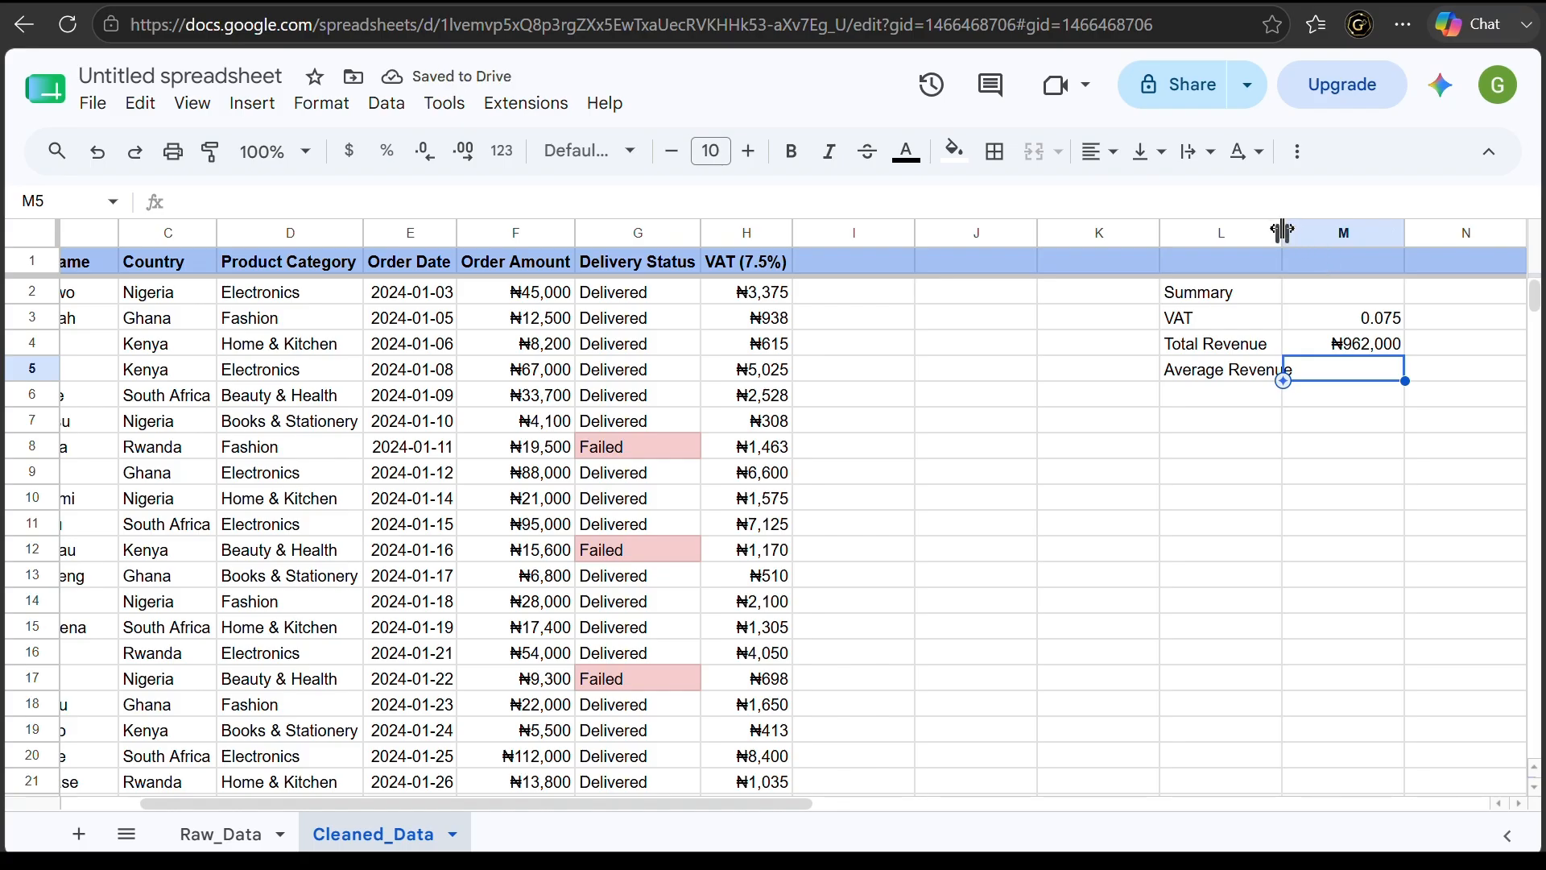
{"action": "left_click_drag", "start_coordinate": [1283, 230], "coordinate": [1297, 232]}
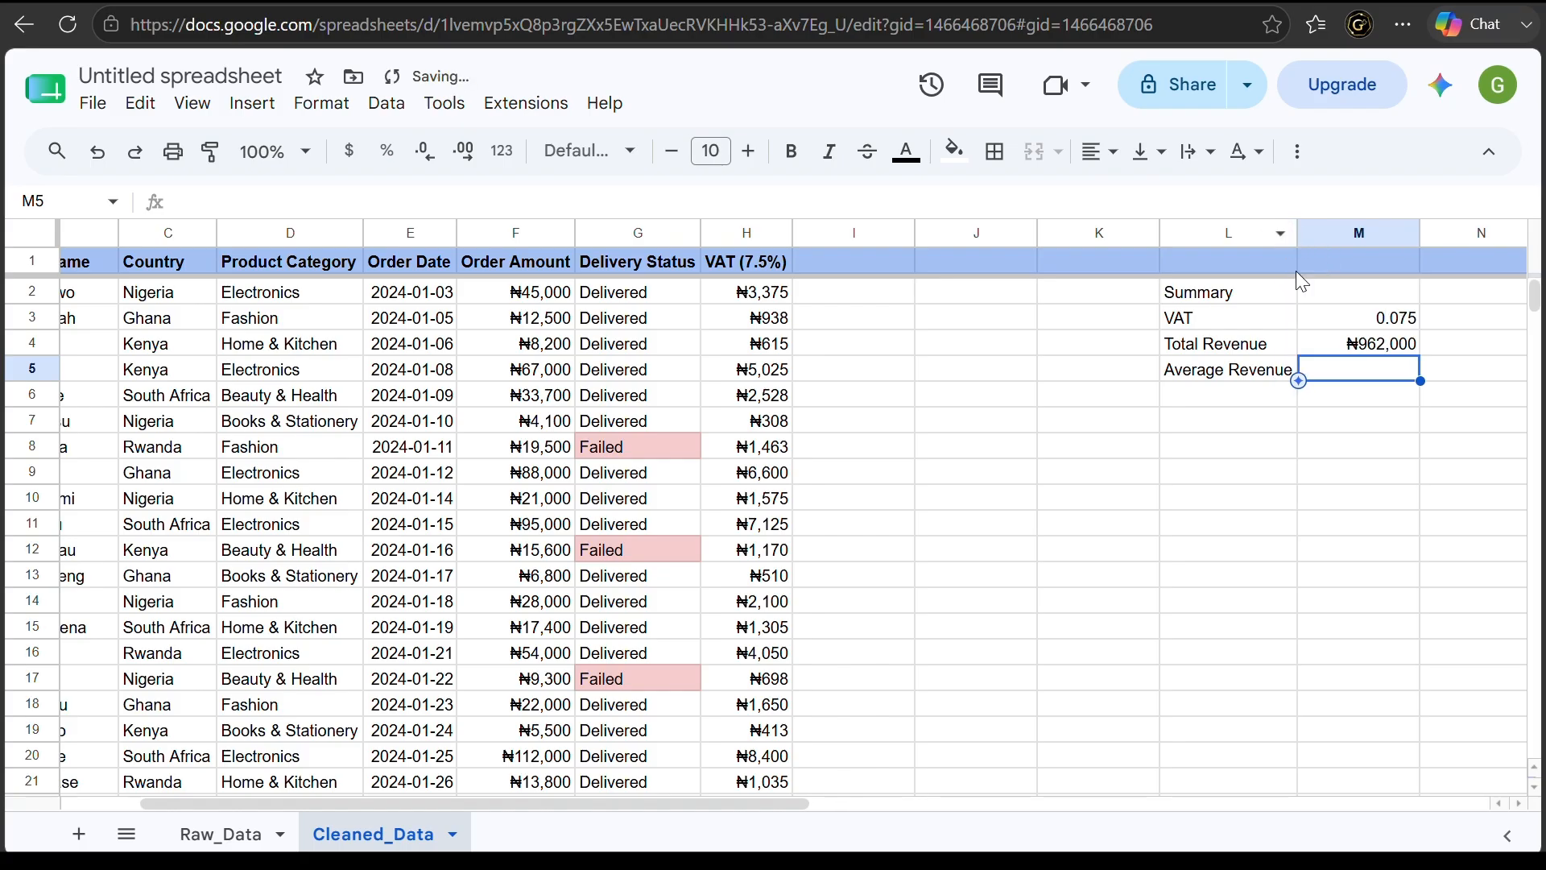
Calculate the average revenue in M5 with =AVERAGE(F2:F31), covering all order amounts
{"action": "type", "text": "="}
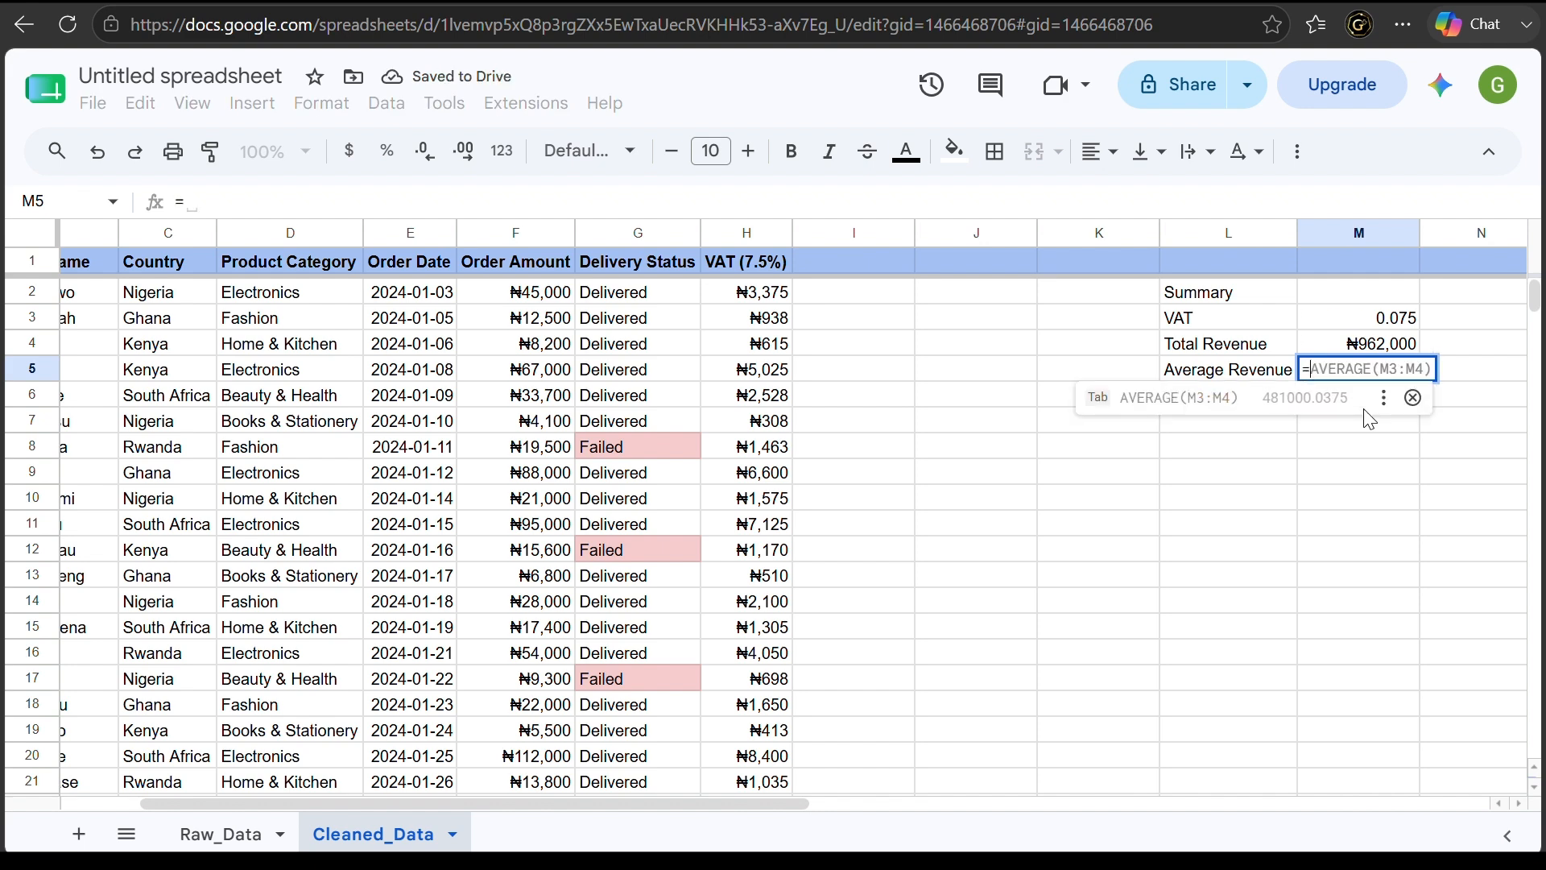
{"action": "type", "text": "AVERAGE"}
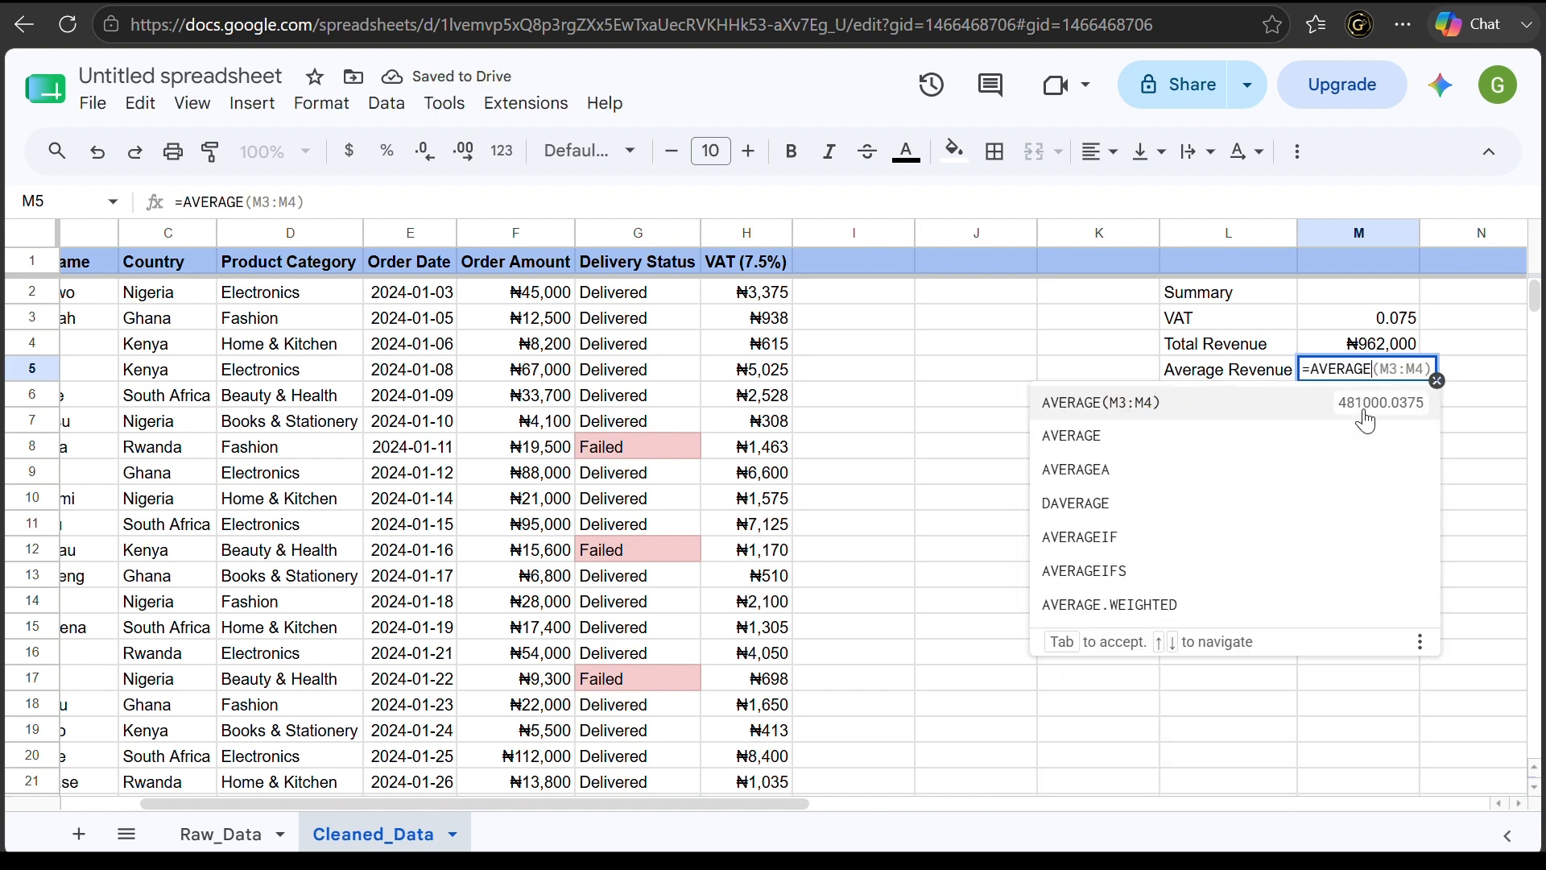
{"action": "type", "text": "("}
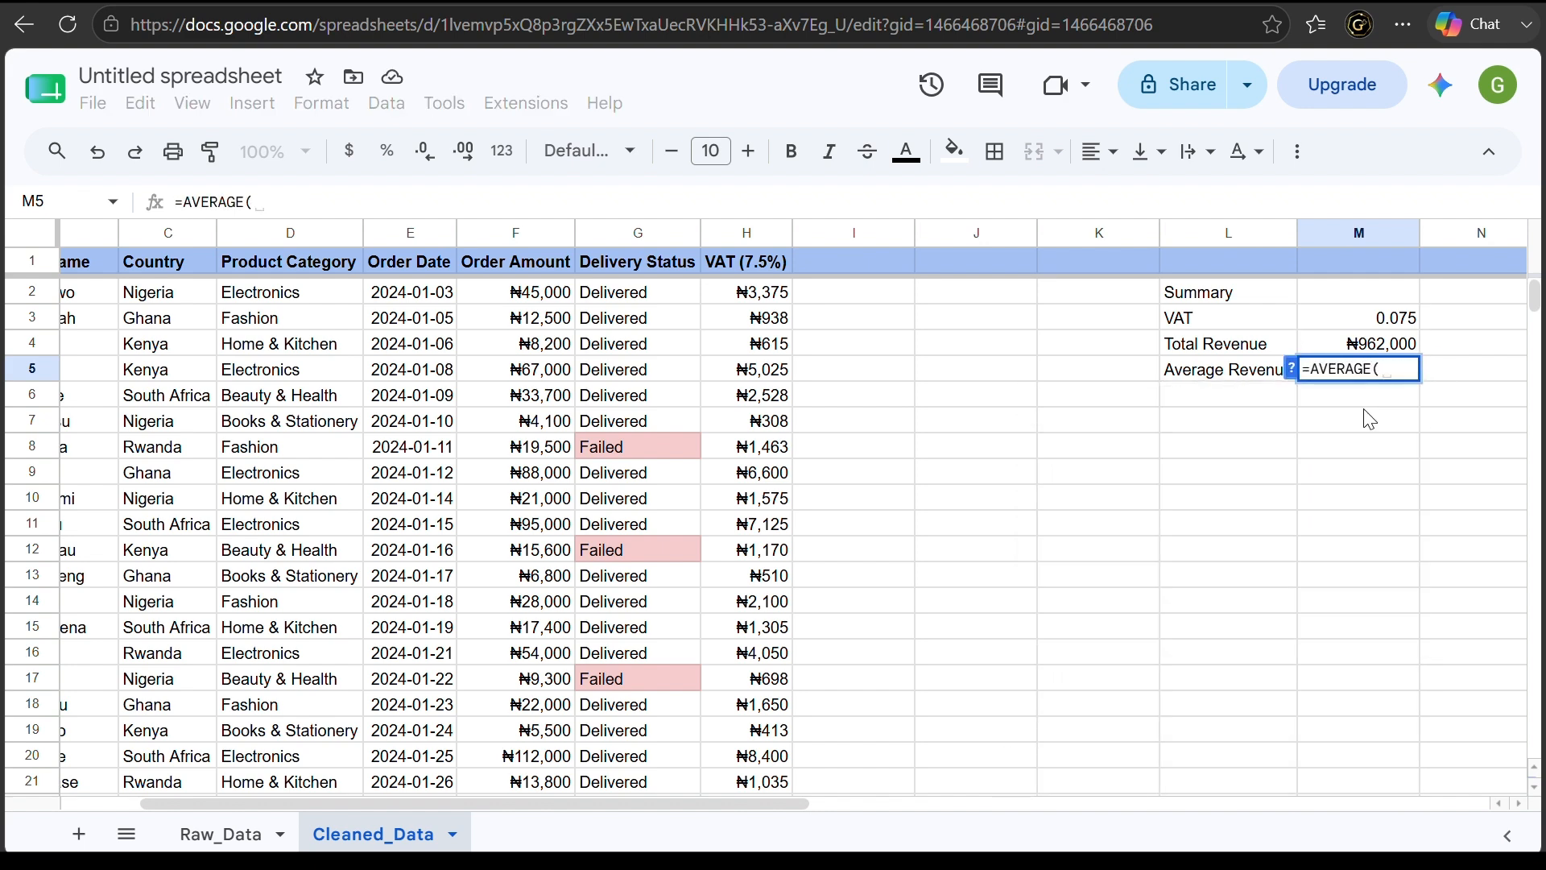
{"action": "type", "text": "F2"}
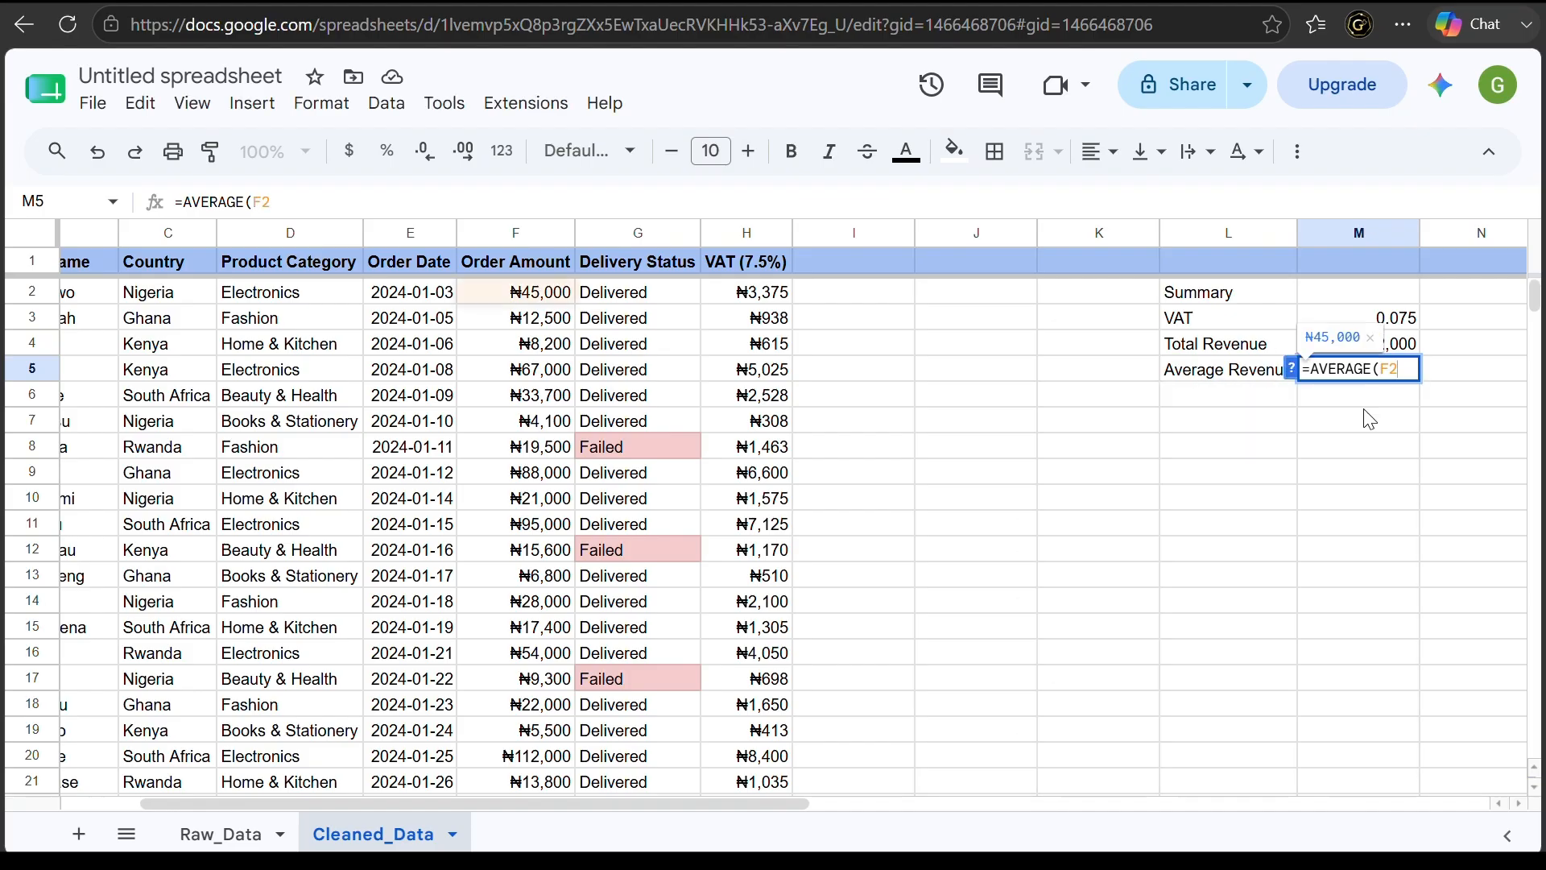
{"action": "type", "text": ":F31)"}
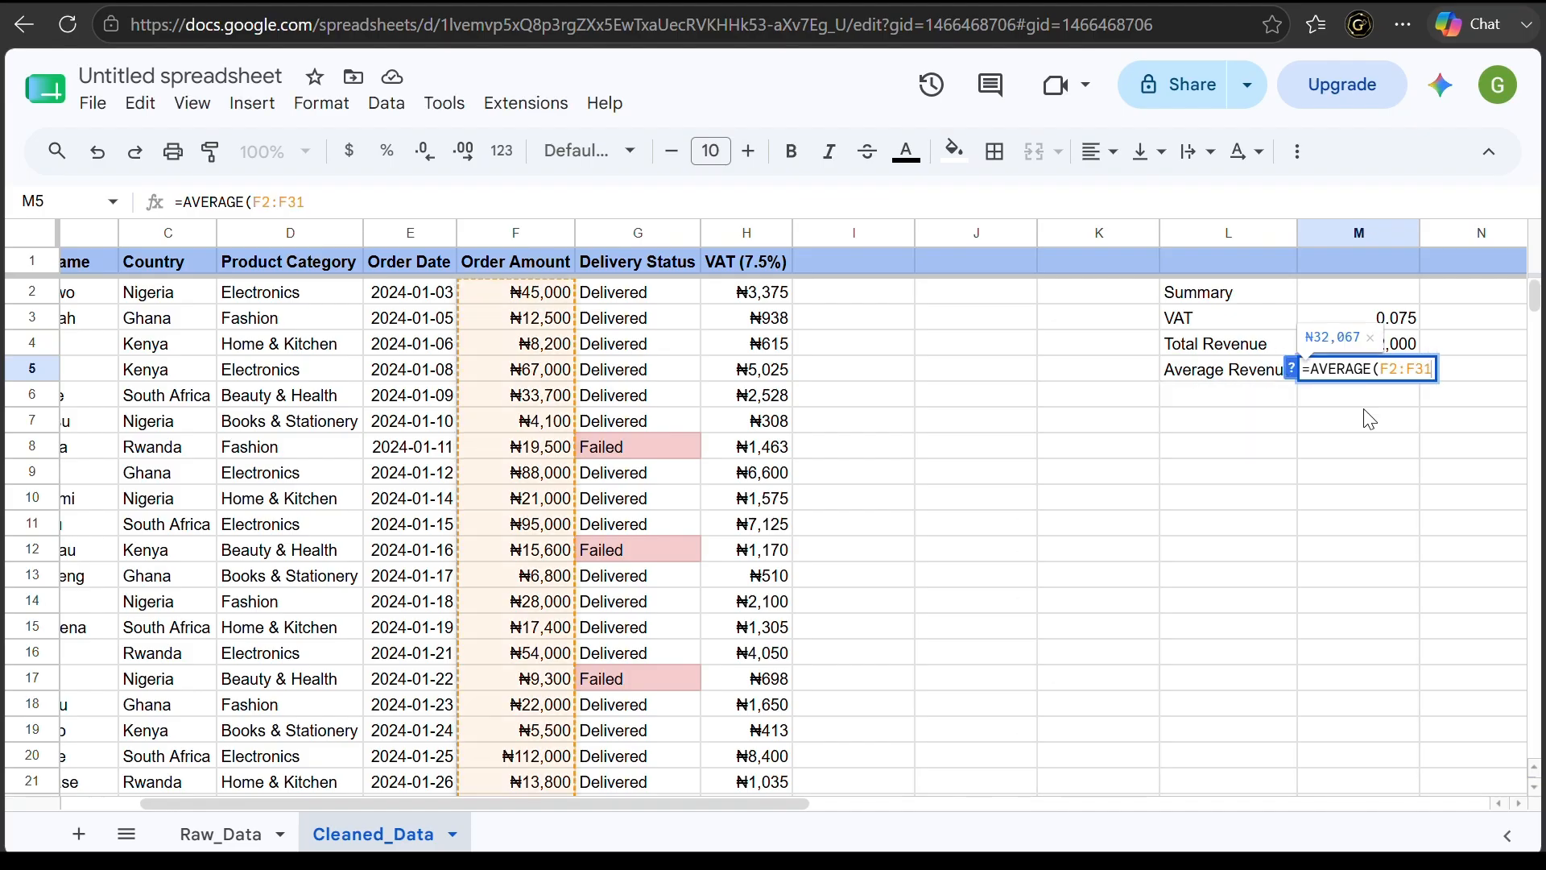
{"action": "key", "text": "Return"}
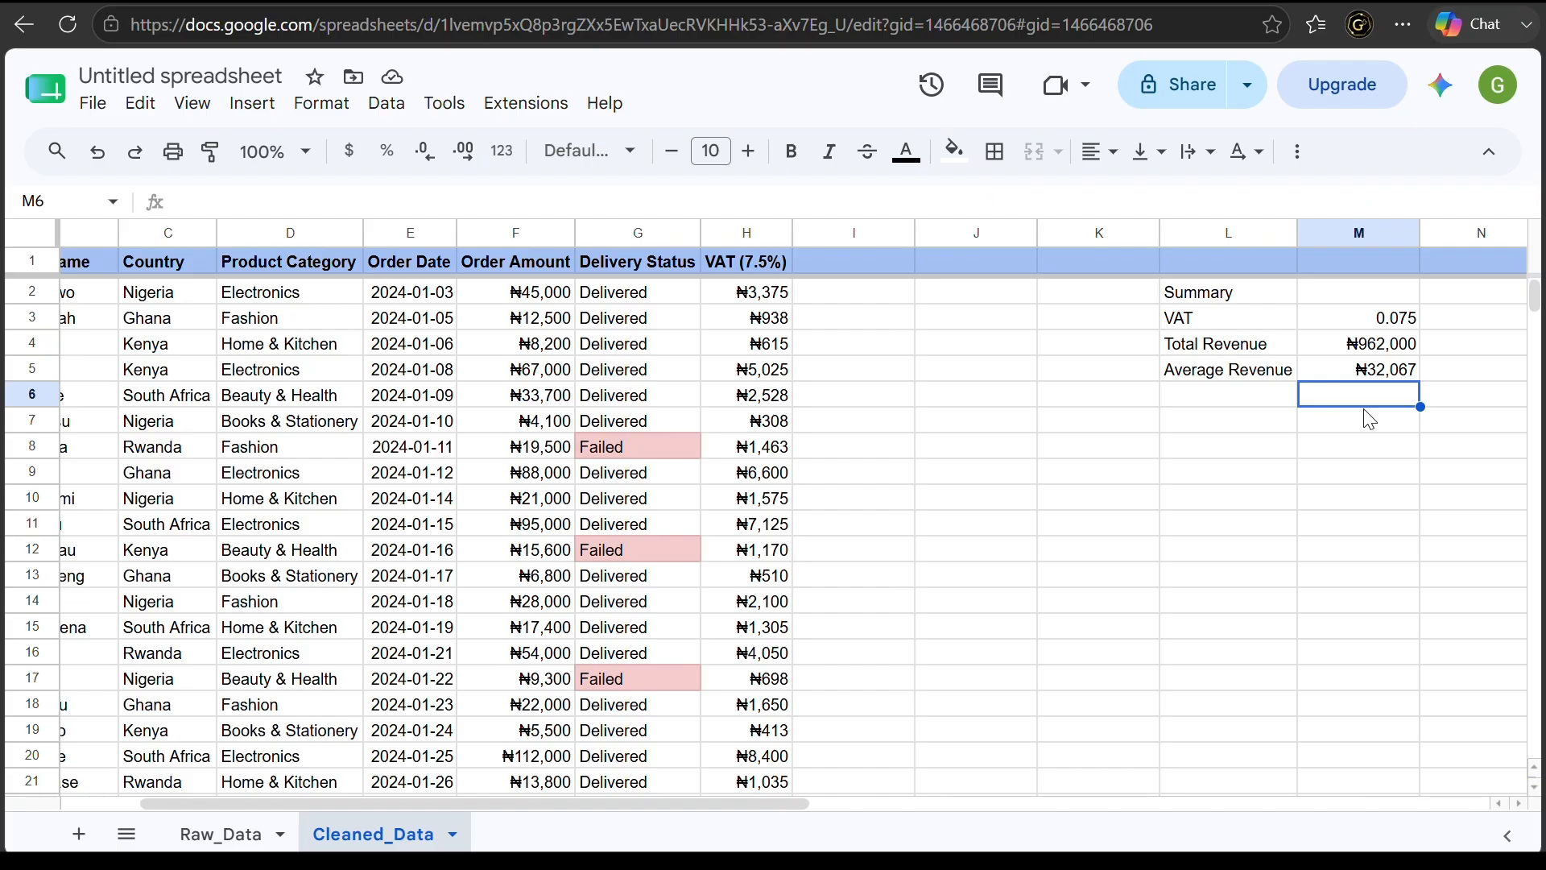
Add the labels "Maximum Order" in L6 and "Minimum Order" in L7 of the summary block
{"action": "key", "text": "Left"}
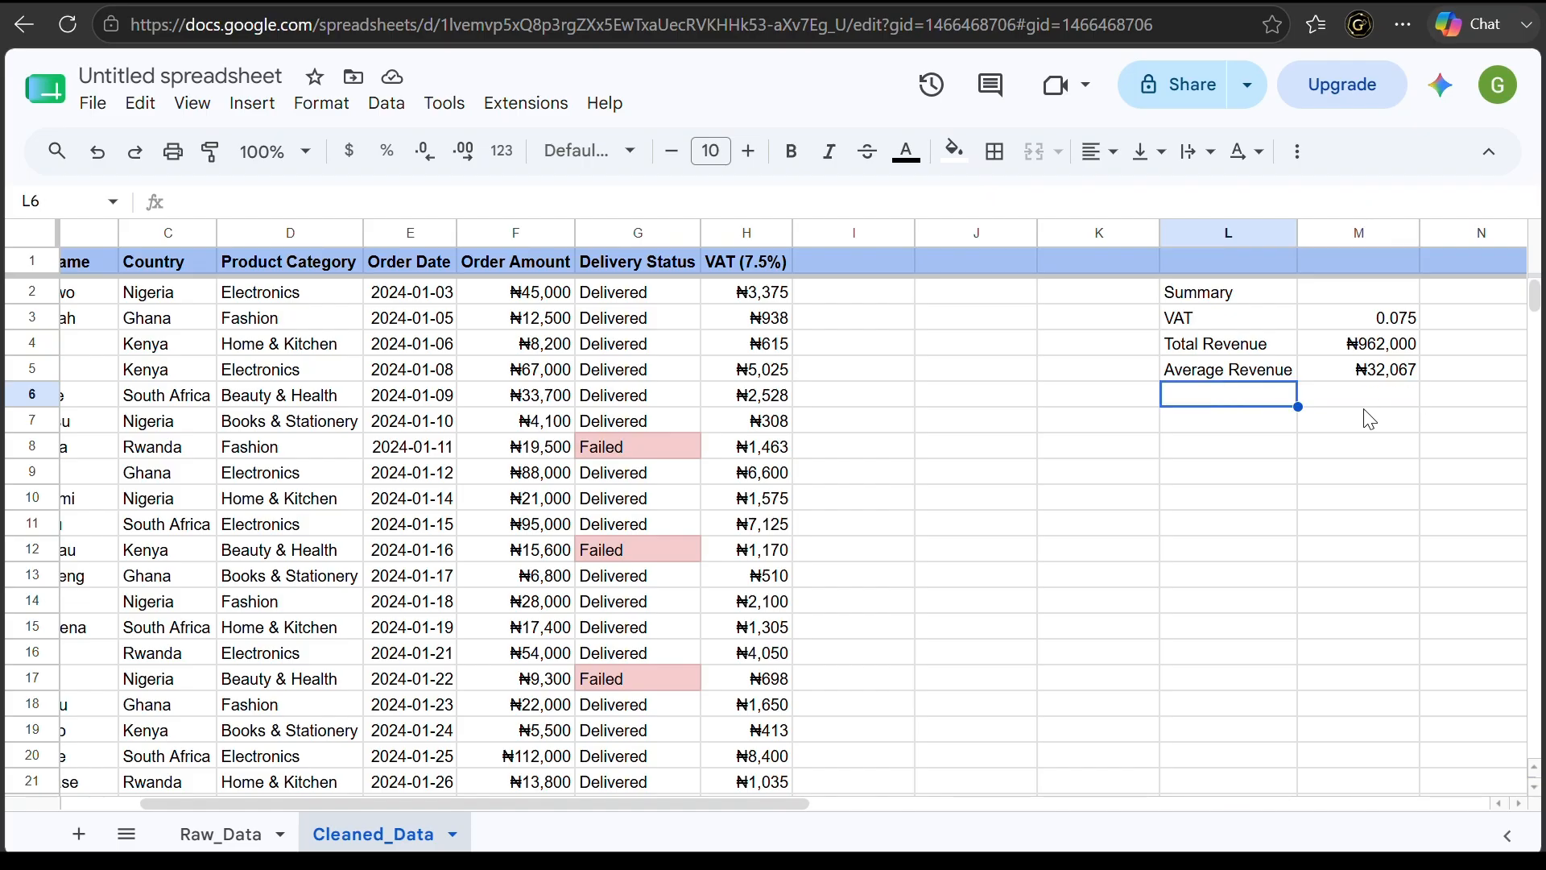
{"action": "type", "text": "Maximun"}
{"action": "key", "text": "BackSpace"}
{"action": "type", "text": "m "}
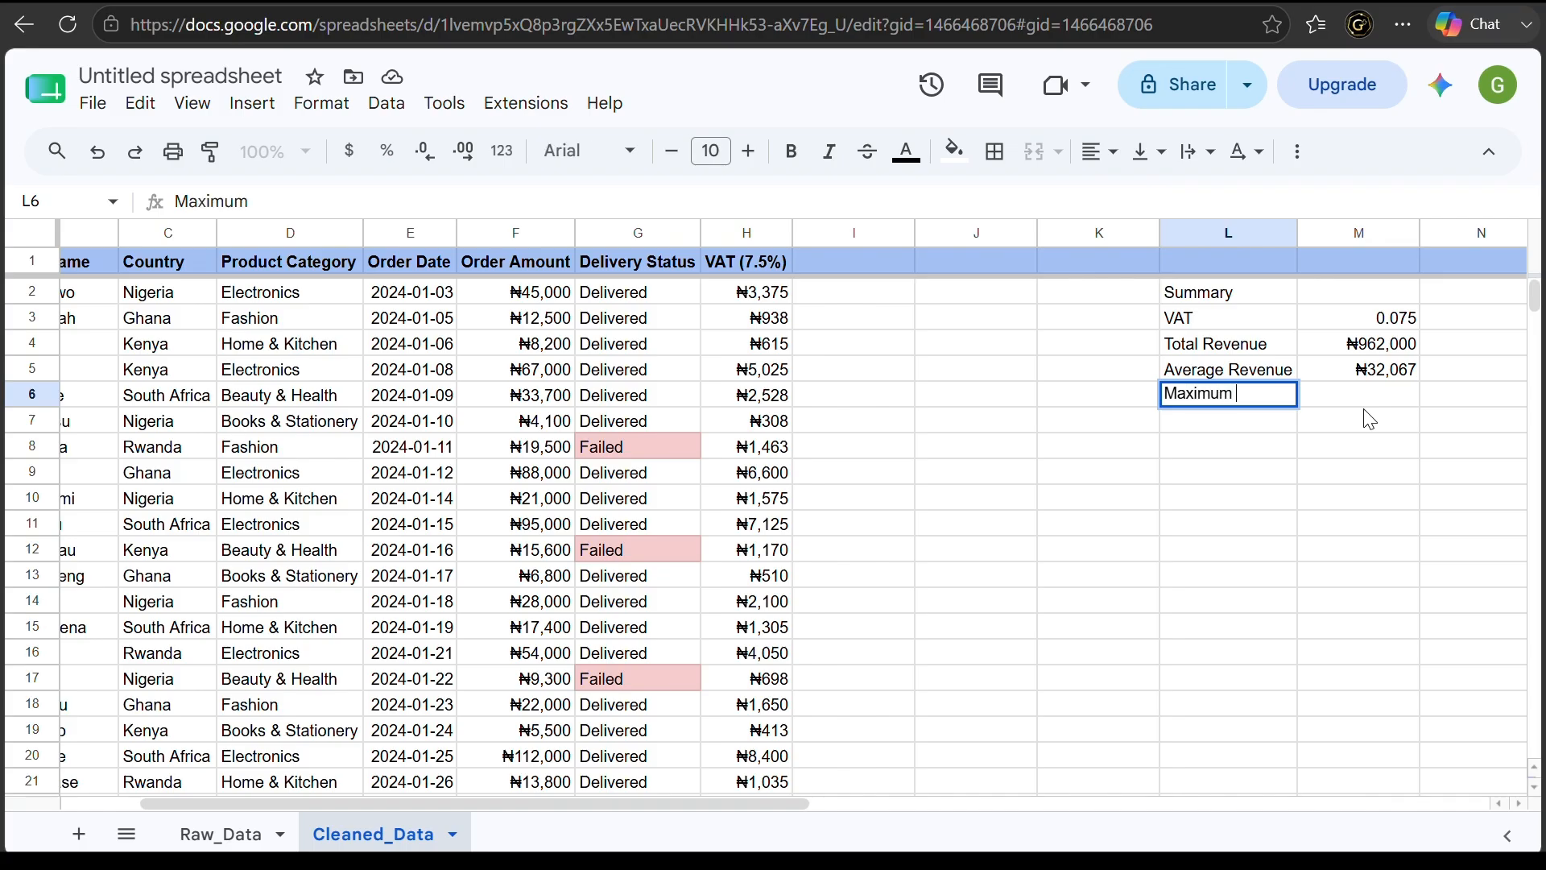
{"action": "type", "text": "Order"}
{"action": "key", "text": "Return"}
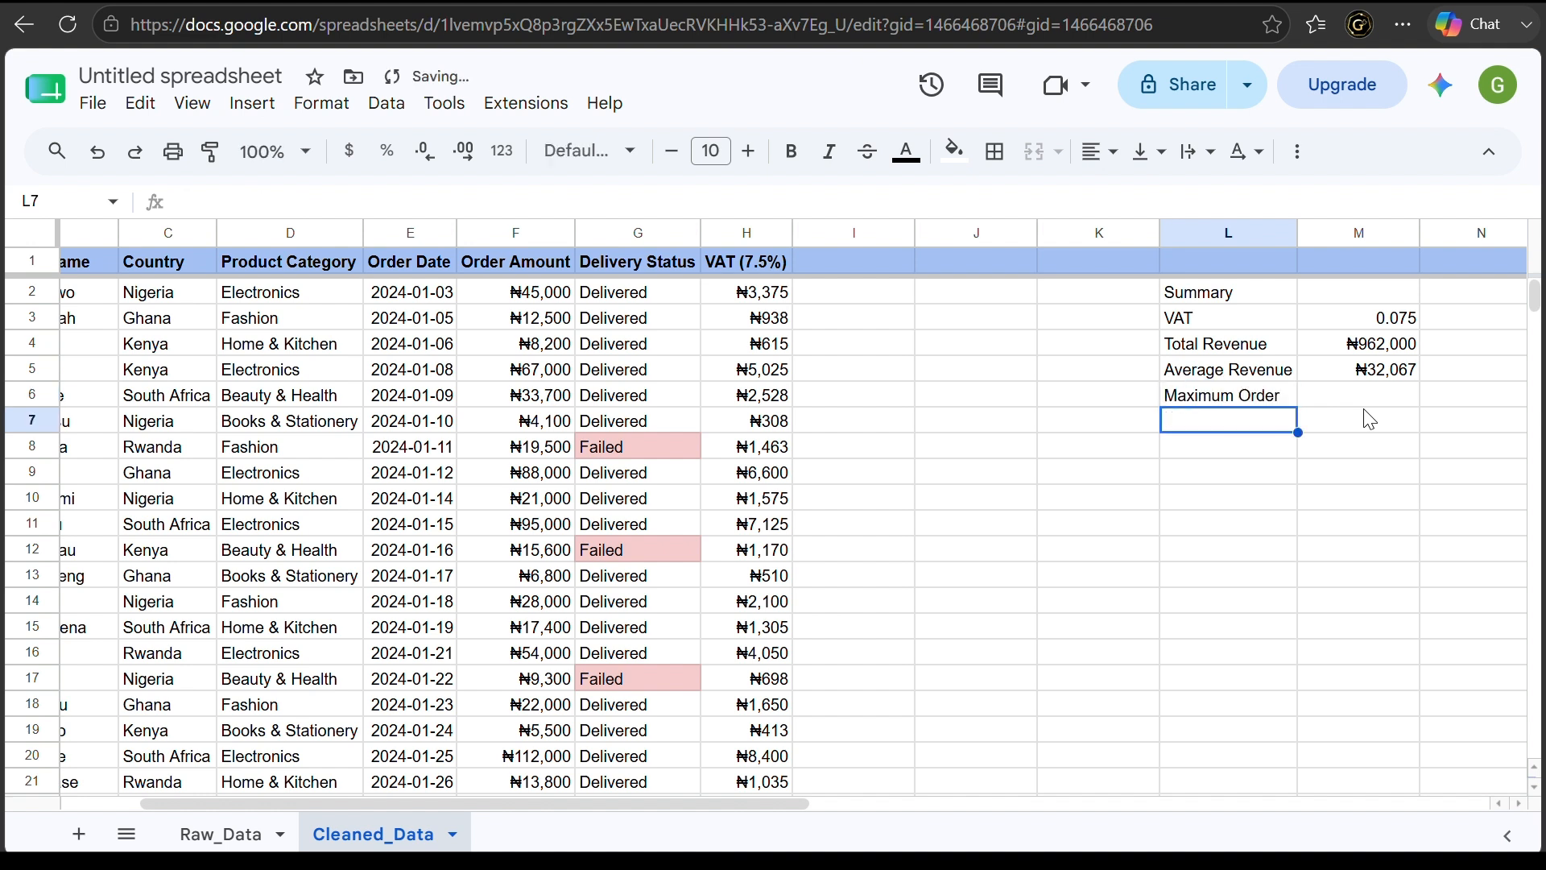
{"action": "type", "text": "Minimu"}
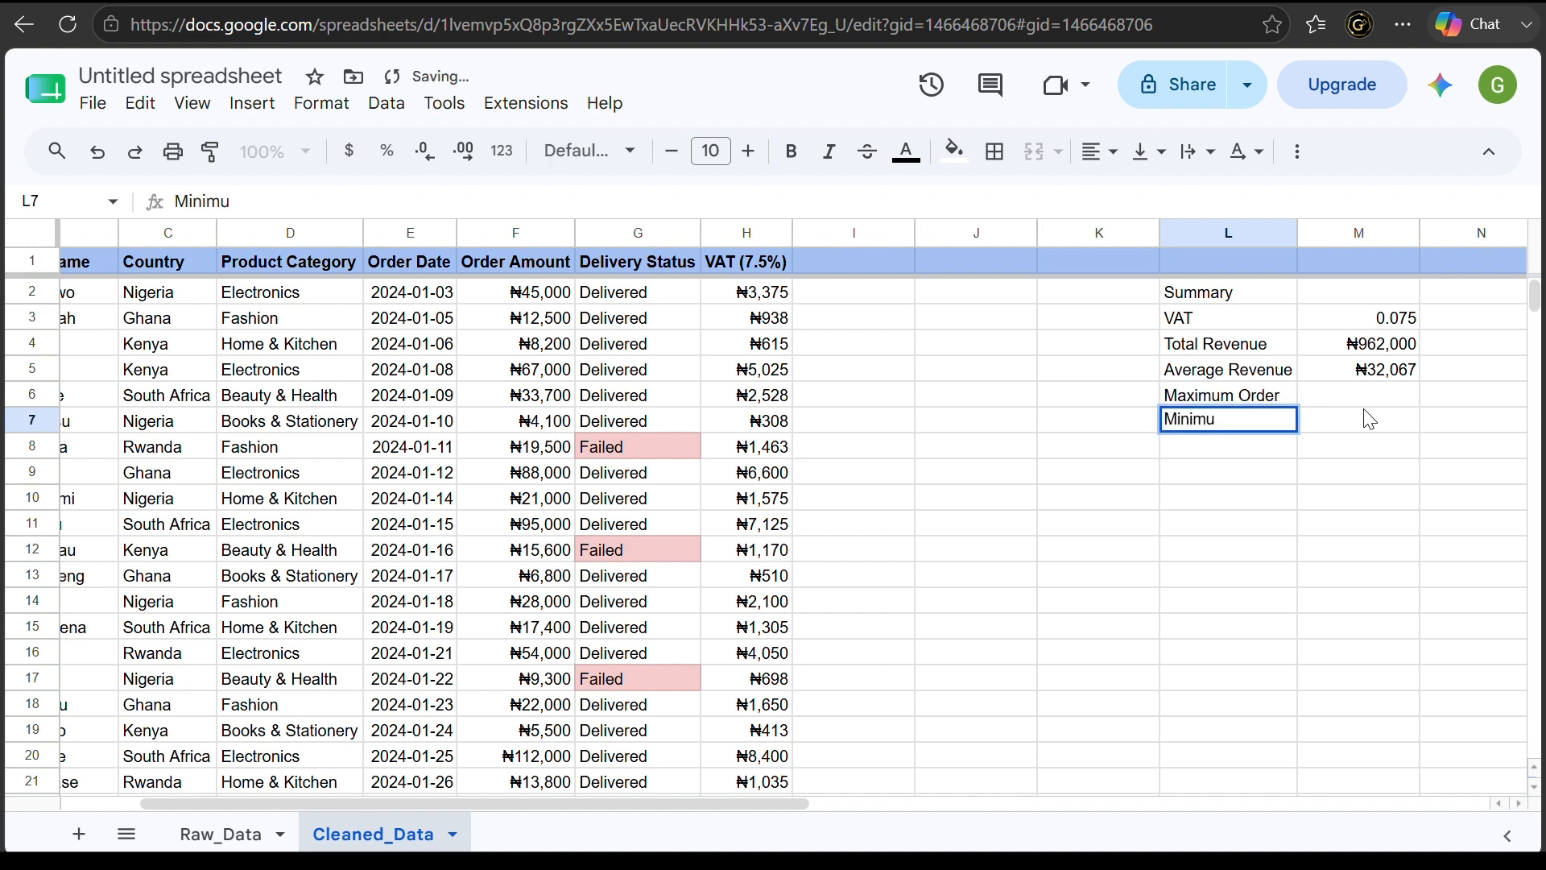
{"action": "type", "text": "m Order"}
{"action": "left_click", "coordinate": [1366, 418]}
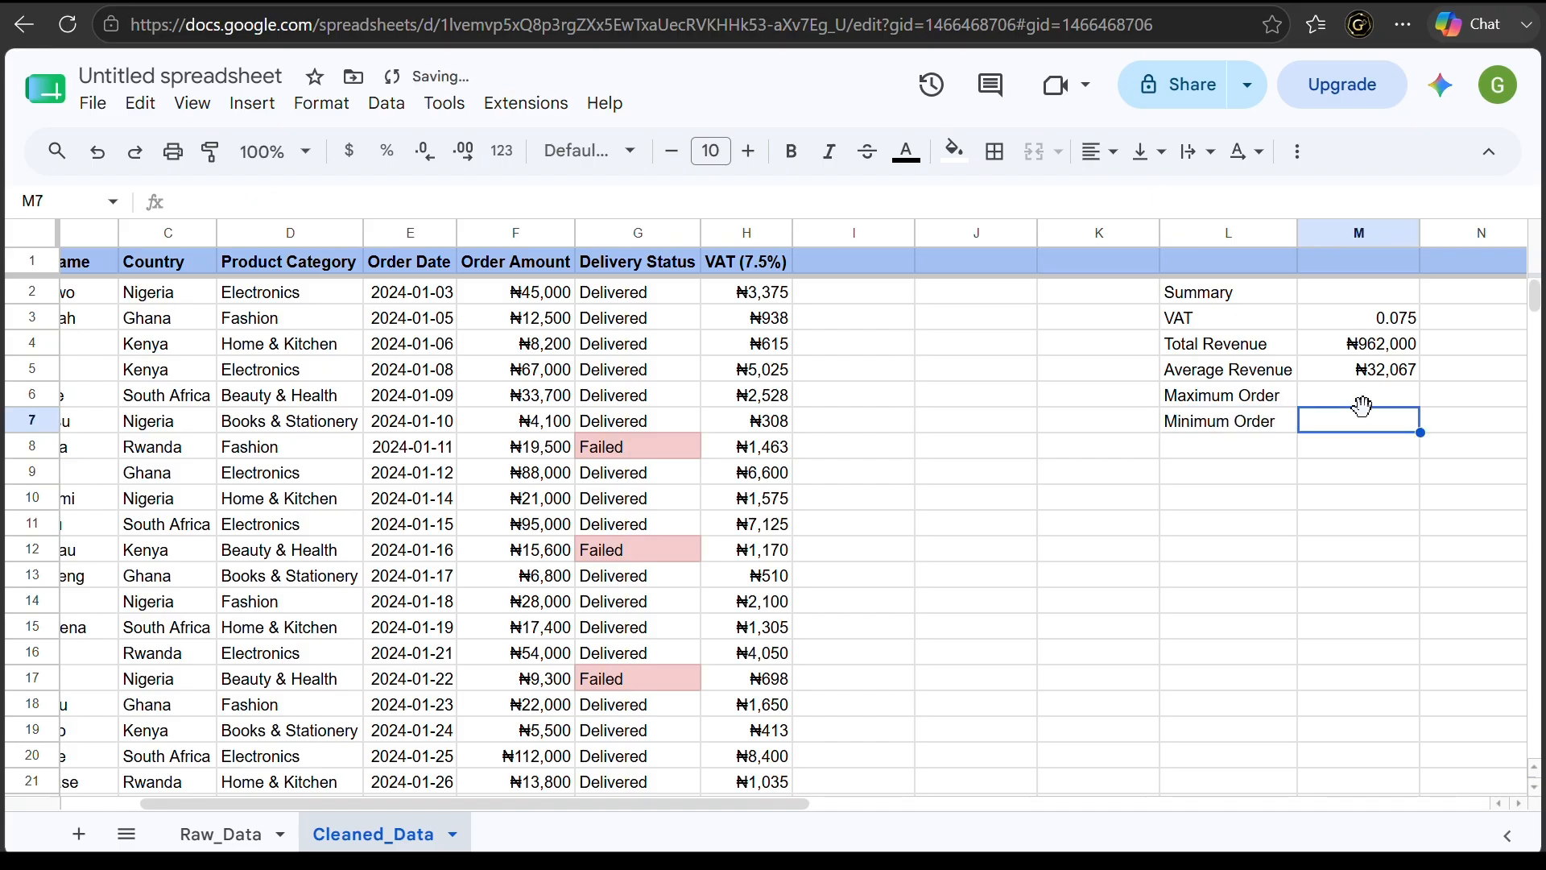
Calculate the maximum order in M6 with =MAX(F2:F31) and reject the suggested autofill for the cell below
{"action": "left_click", "coordinate": [1363, 403]}
{"action": "type", "text": "="}
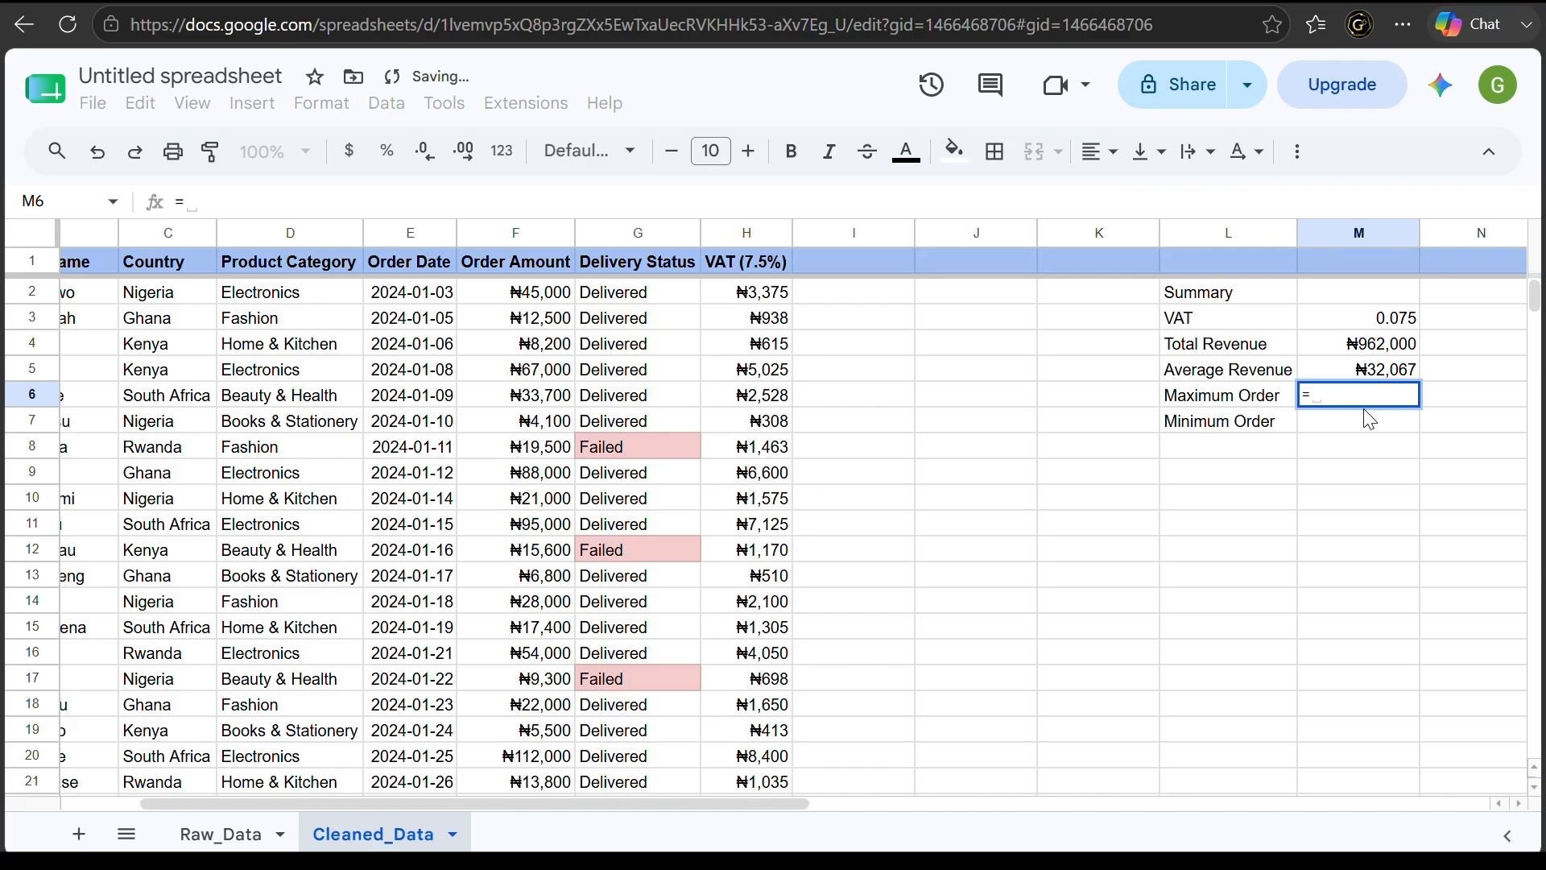
{"action": "type", "text": "MAX("}
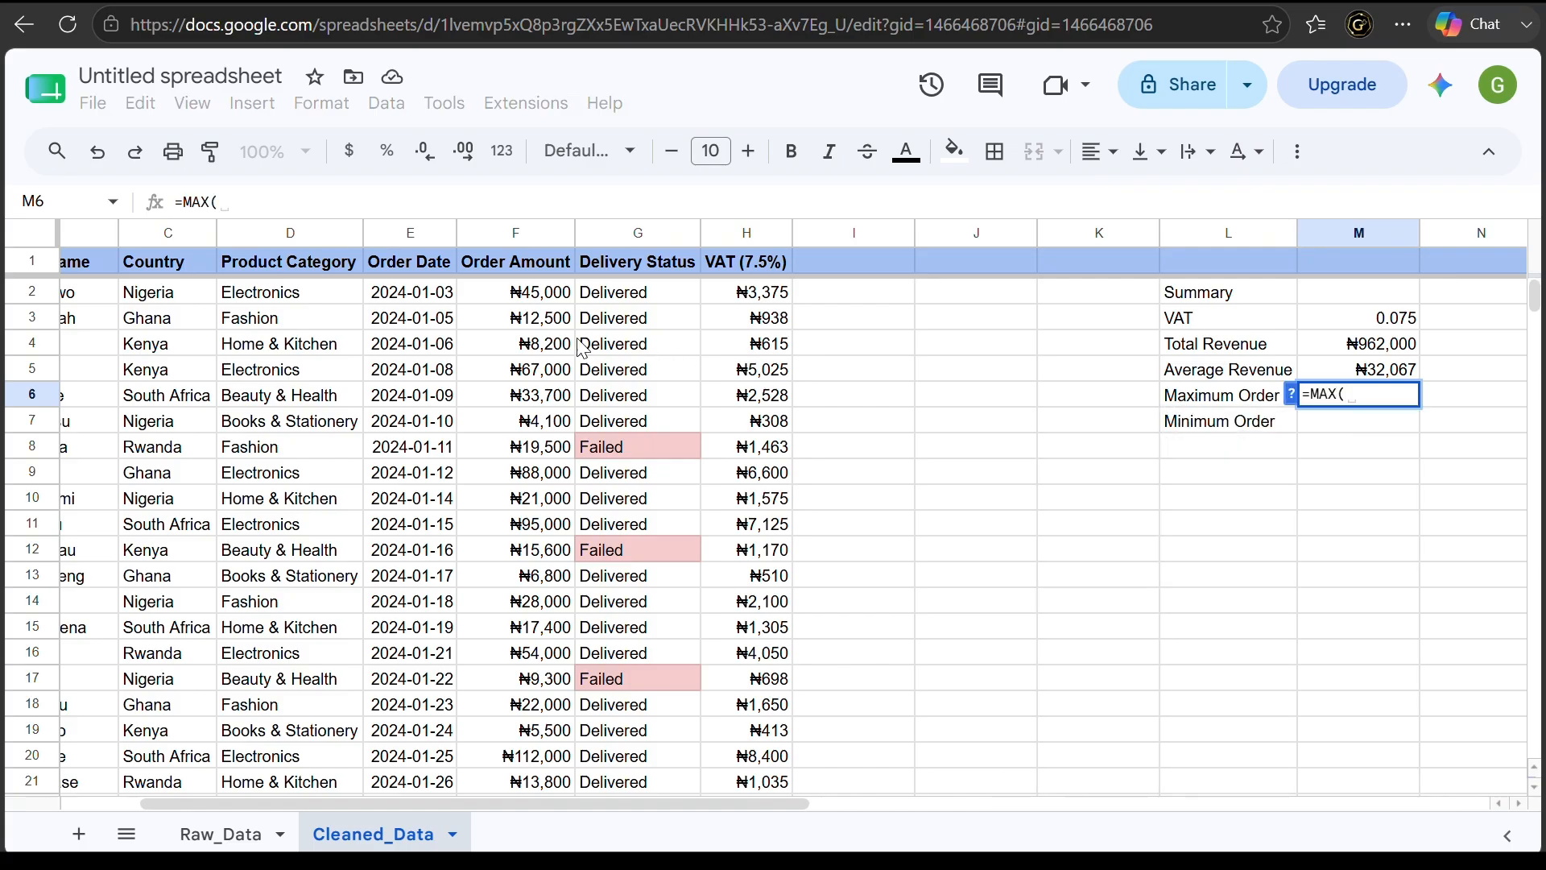
{"action": "left_click", "coordinate": [545, 296]}
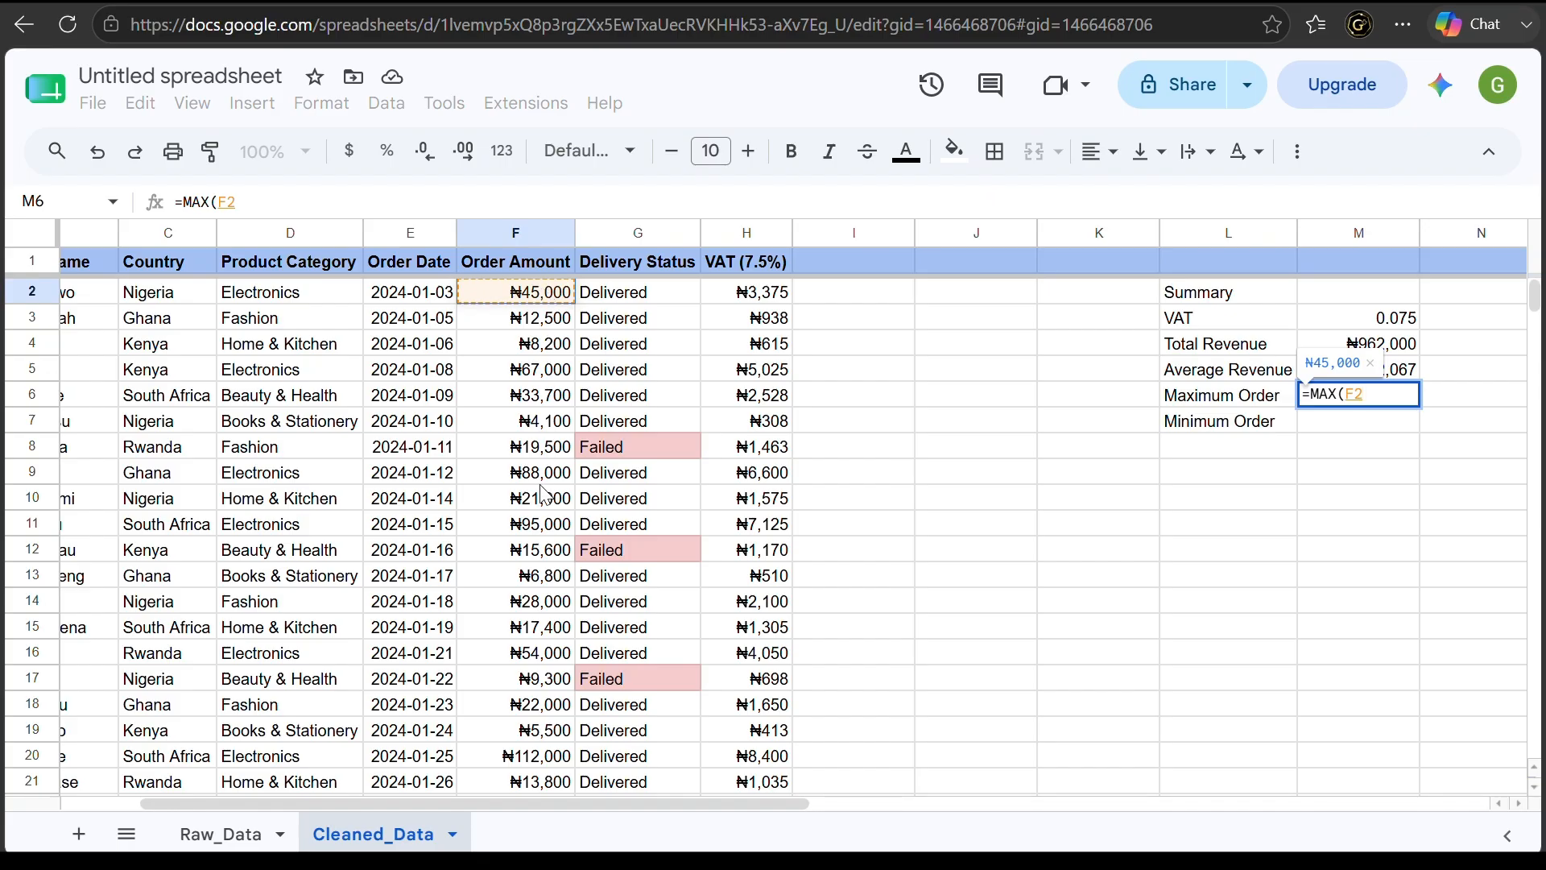
{"action": "scroll", "coordinate": [544, 500], "scroll_direction": "down", "scroll_amount": 5}
{"action": "scroll", "coordinate": [544, 506], "scroll_direction": "up", "scroll_amount": 4}
{"action": "scroll", "coordinate": [544, 505], "scroll_direction": "up", "scroll_amount": 1}
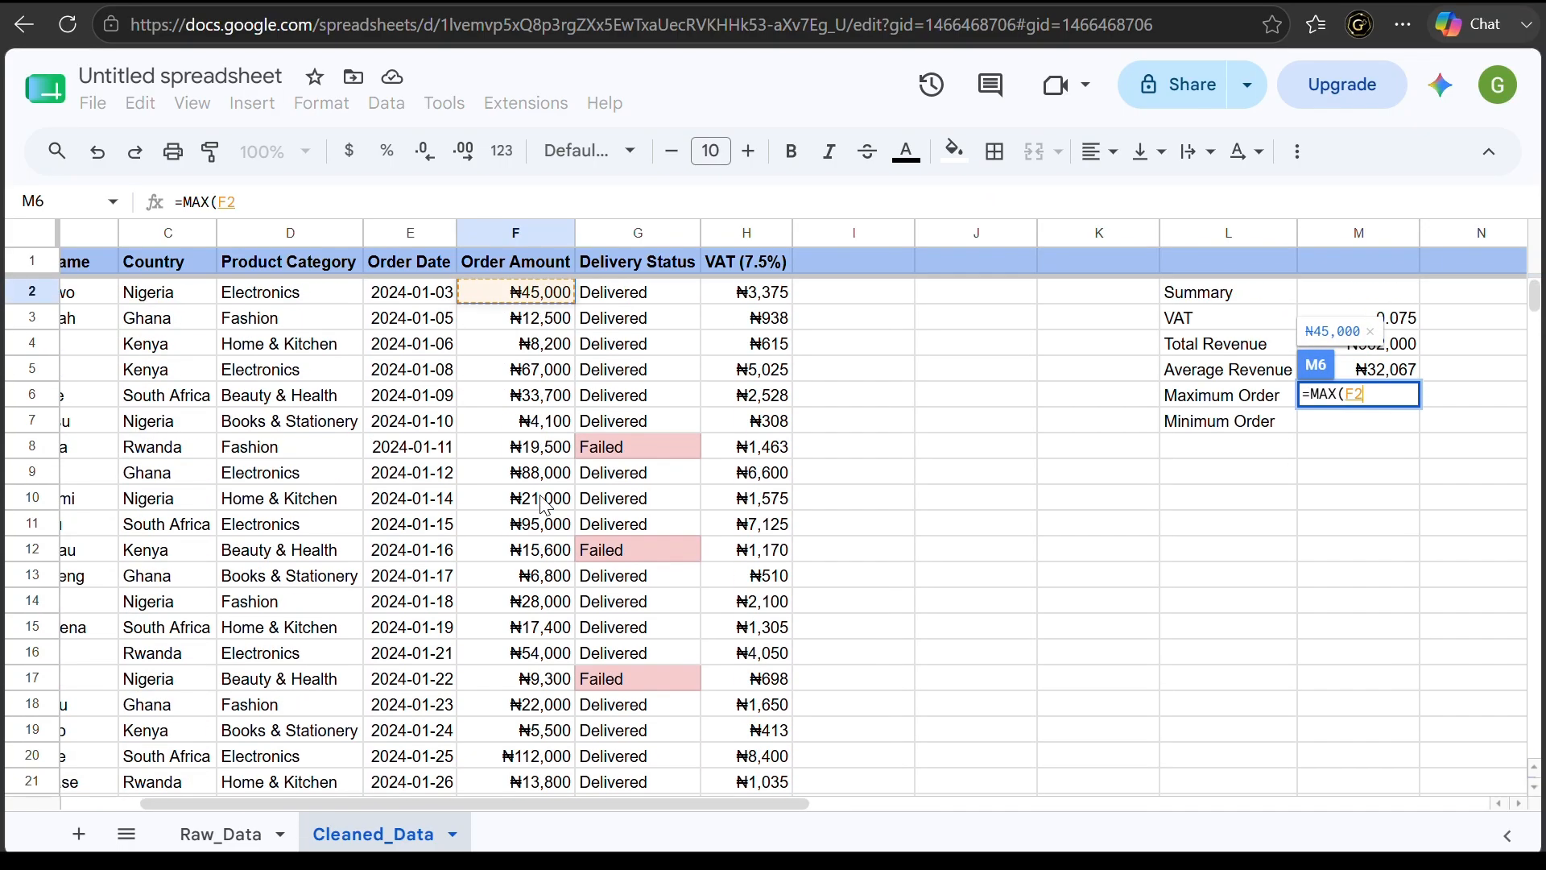
{"action": "left_click_drag", "start_coordinate": [538, 298], "coordinate": [495, 454]}
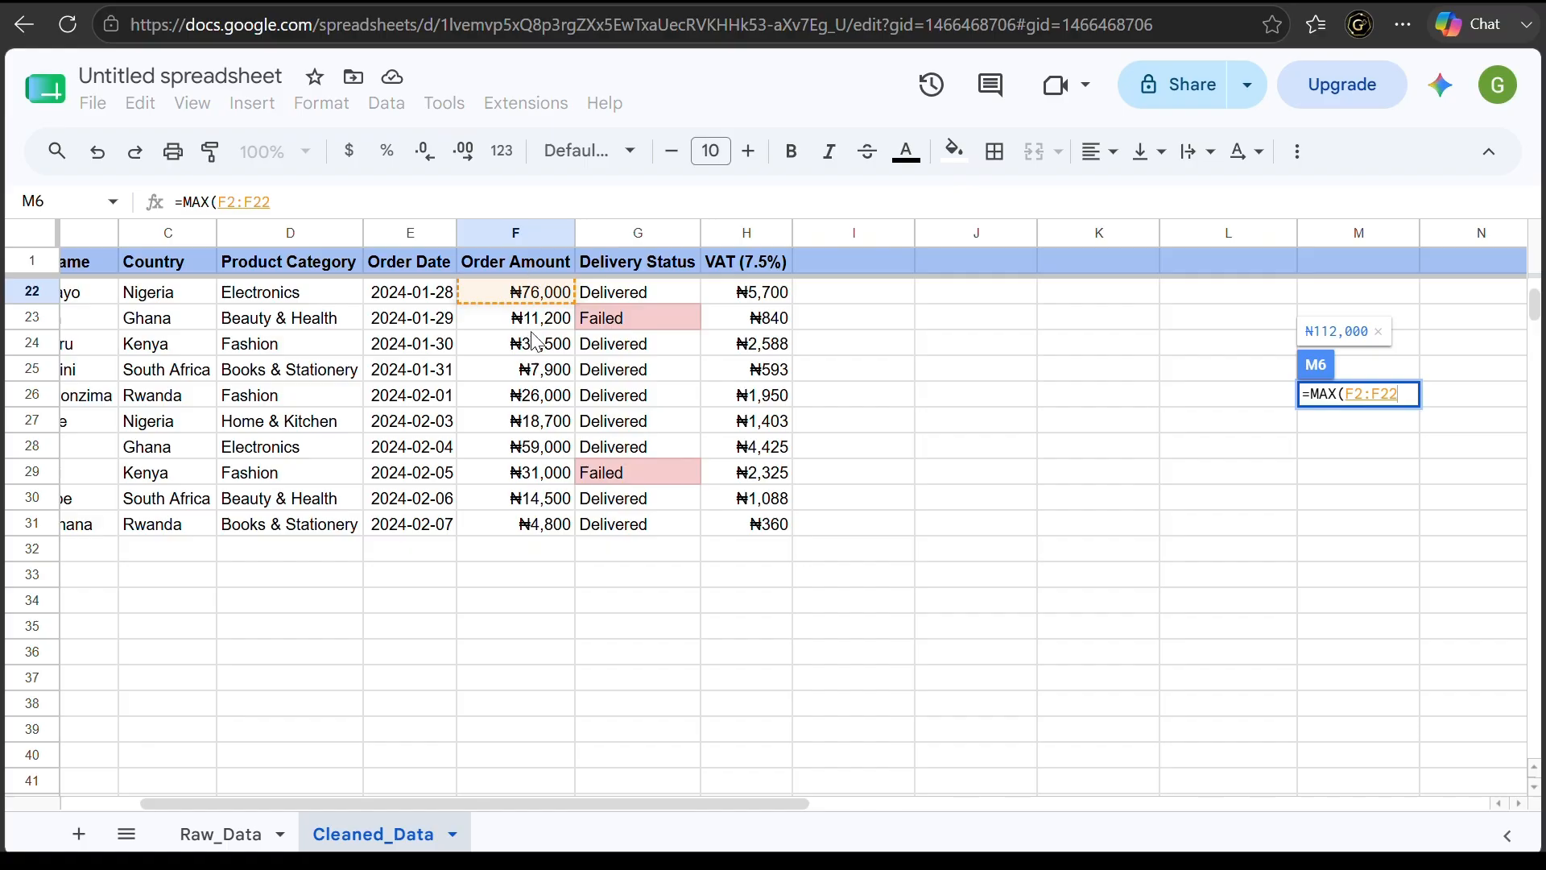
{"action": "left_click_drag", "start_coordinate": [534, 282], "coordinate": [539, 535]}
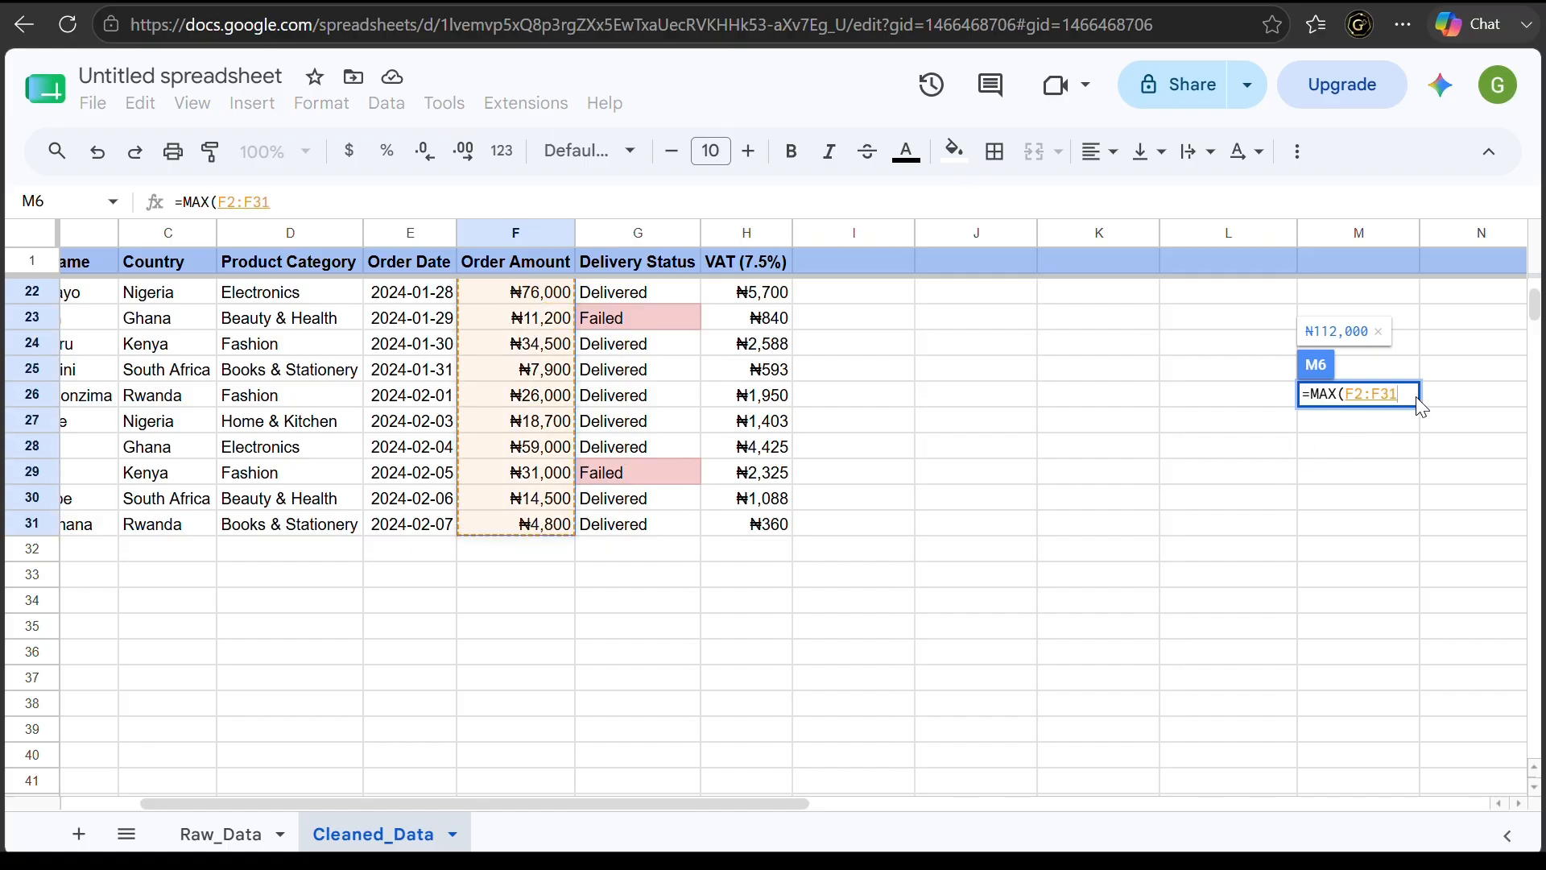
{"action": "type", "text": ")"}
{"action": "key", "text": "Return"}
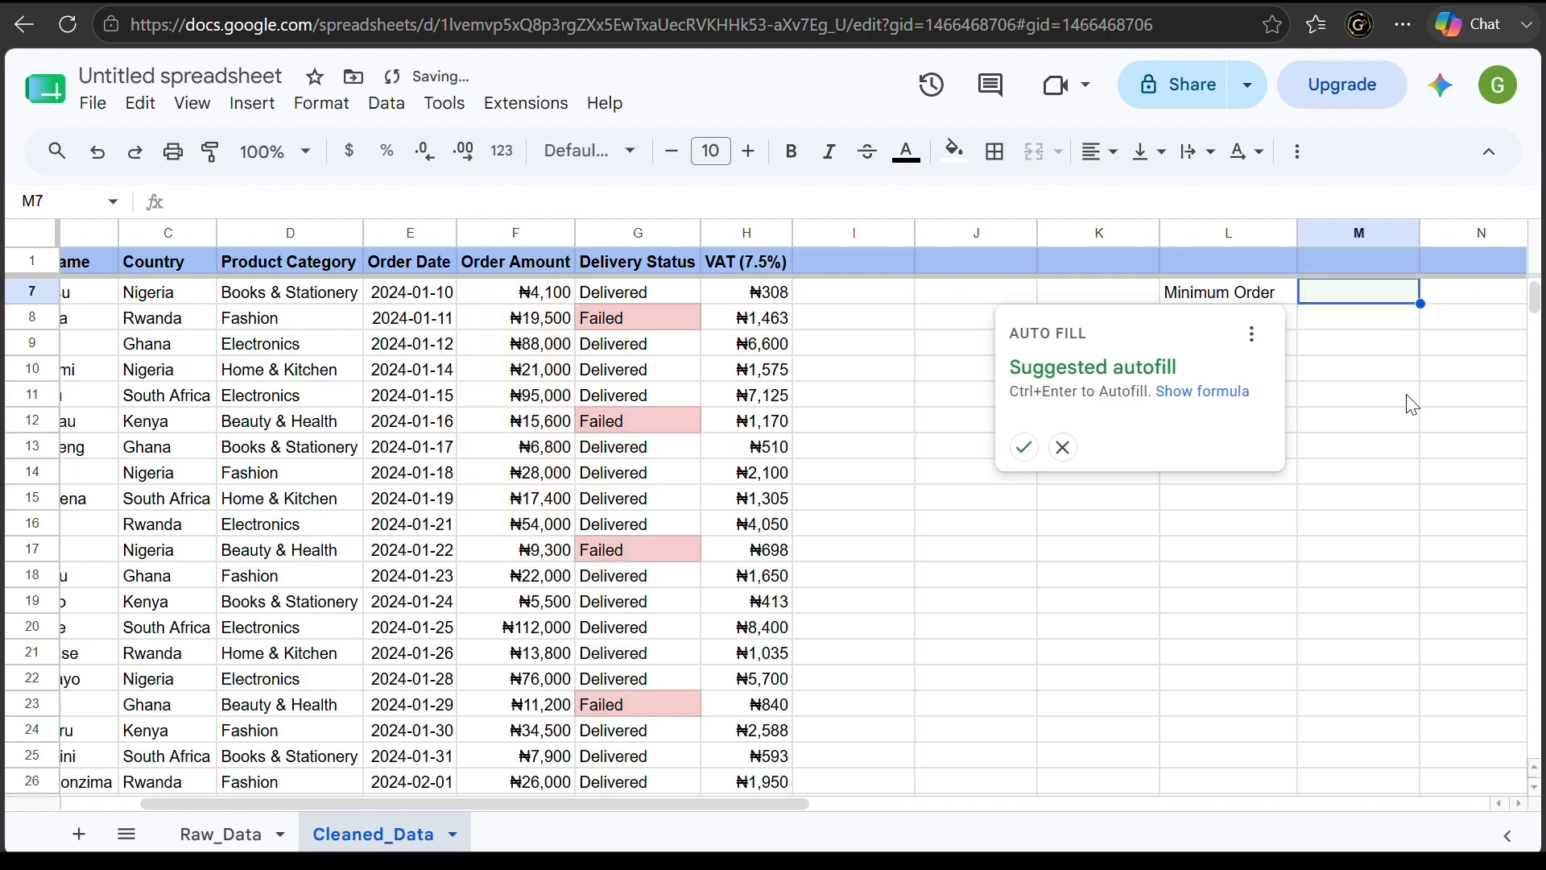
{"action": "scroll", "coordinate": [1406, 391], "scroll_direction": "up", "scroll_amount": 3}
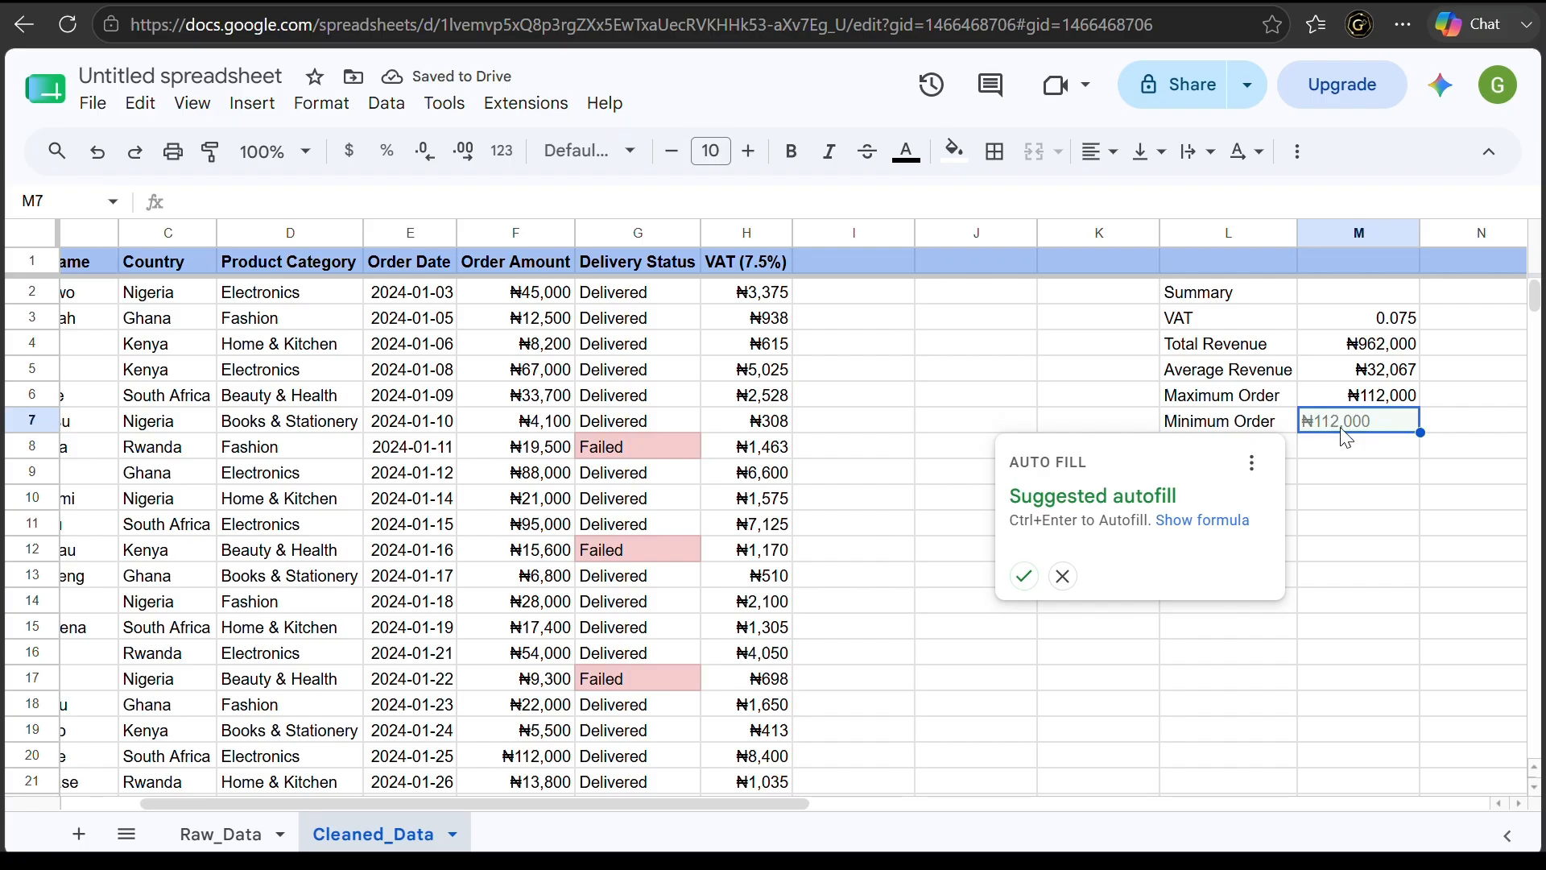
{"action": "left_click", "coordinate": [1062, 576]}
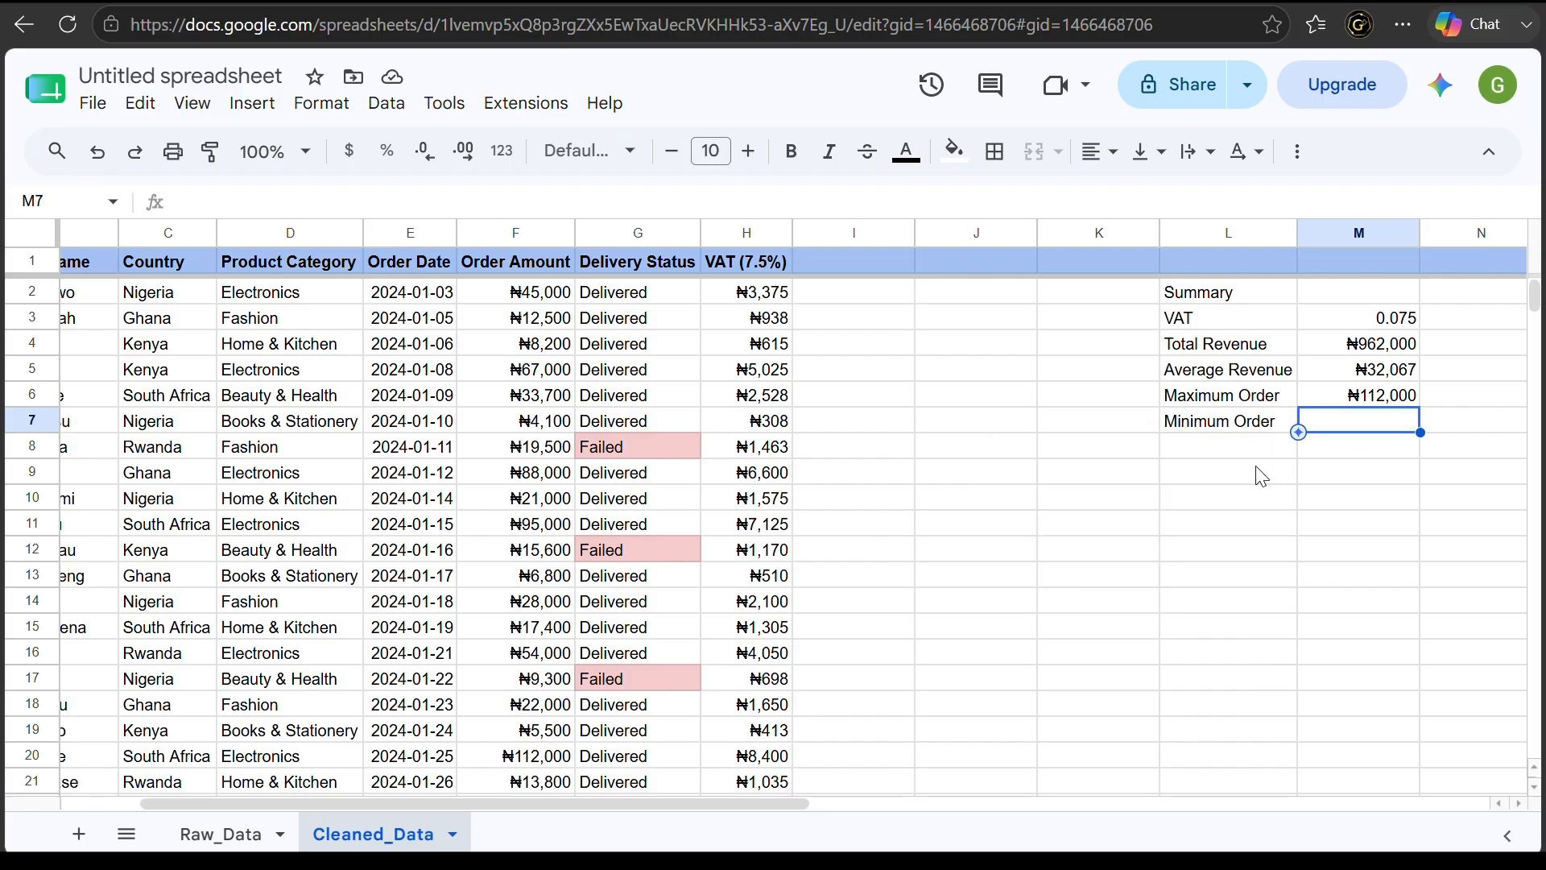
Calculate the minimum order in M7 with =MIN(F2:F31), covering all order amounts
{"action": "type", "text": "="}
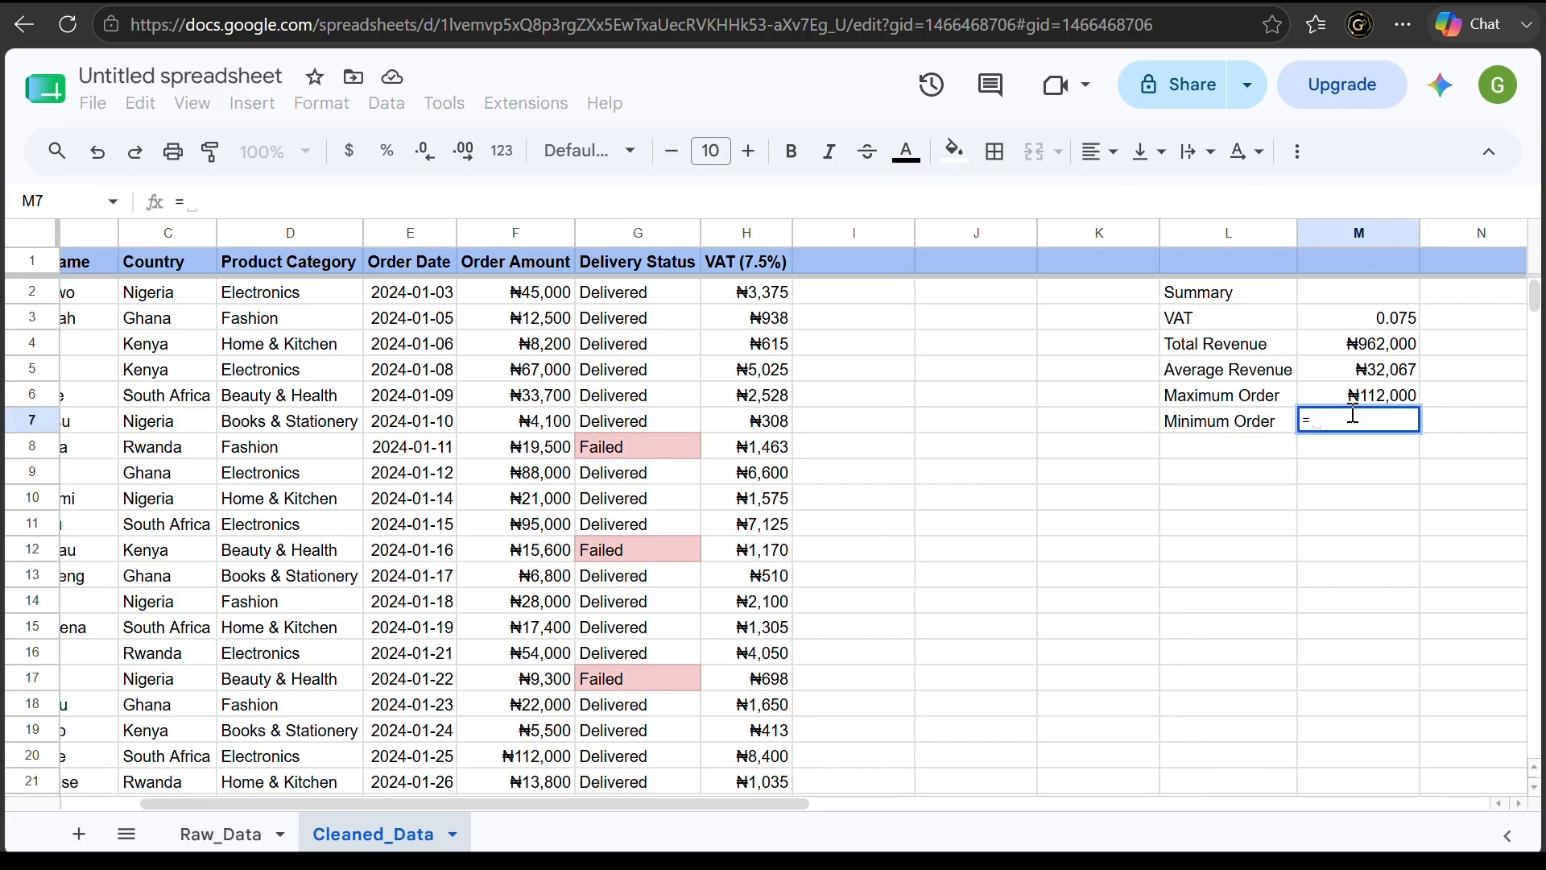
{"action": "type", "text": "MIN("}
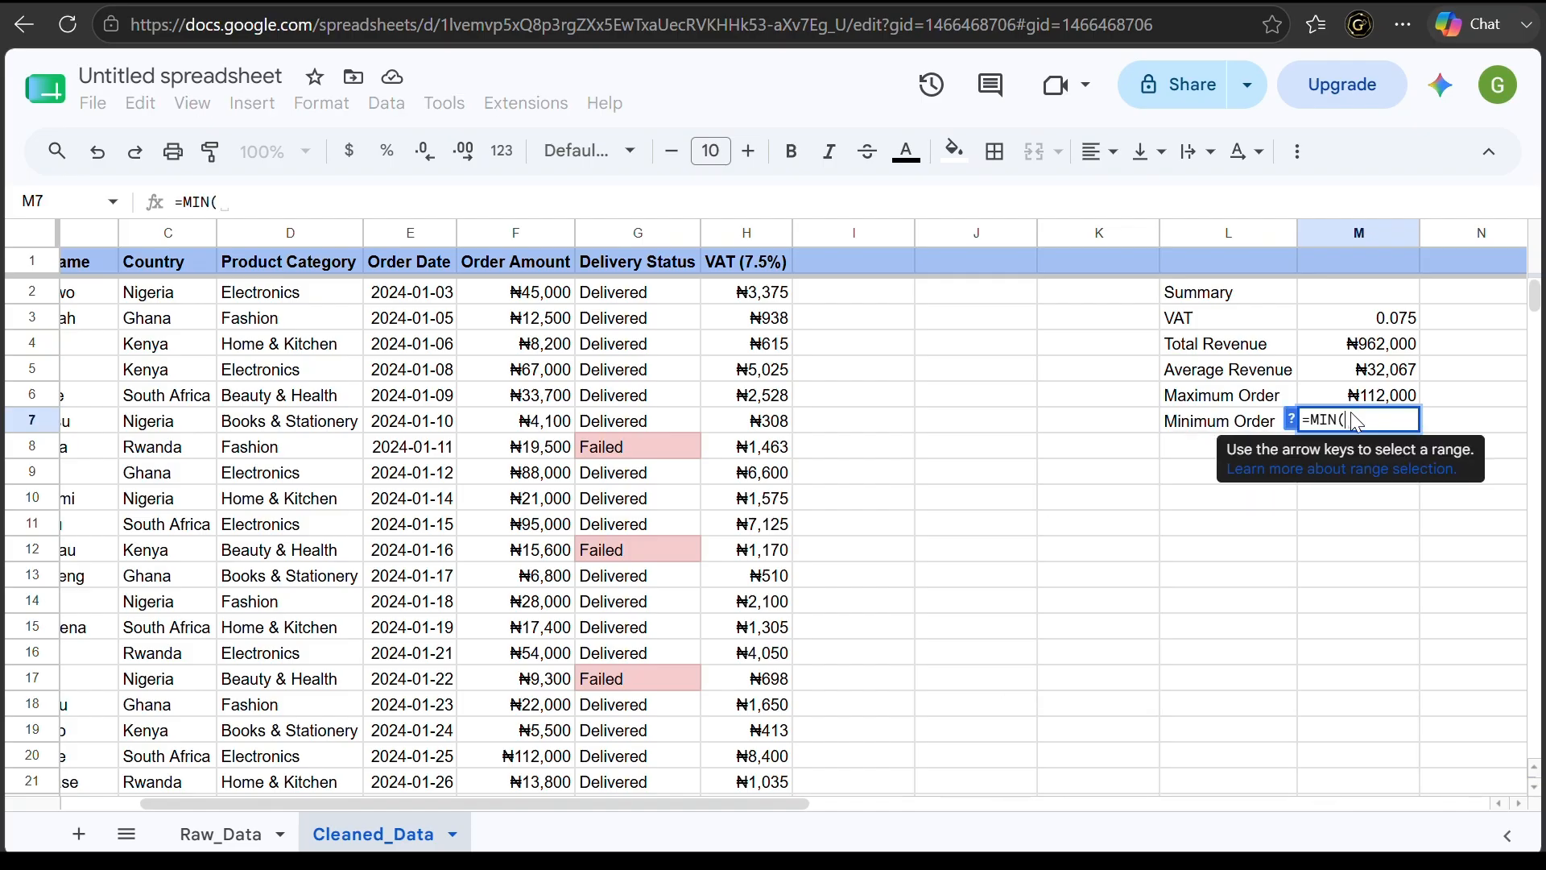
{"action": "type", "text": "F2:"}
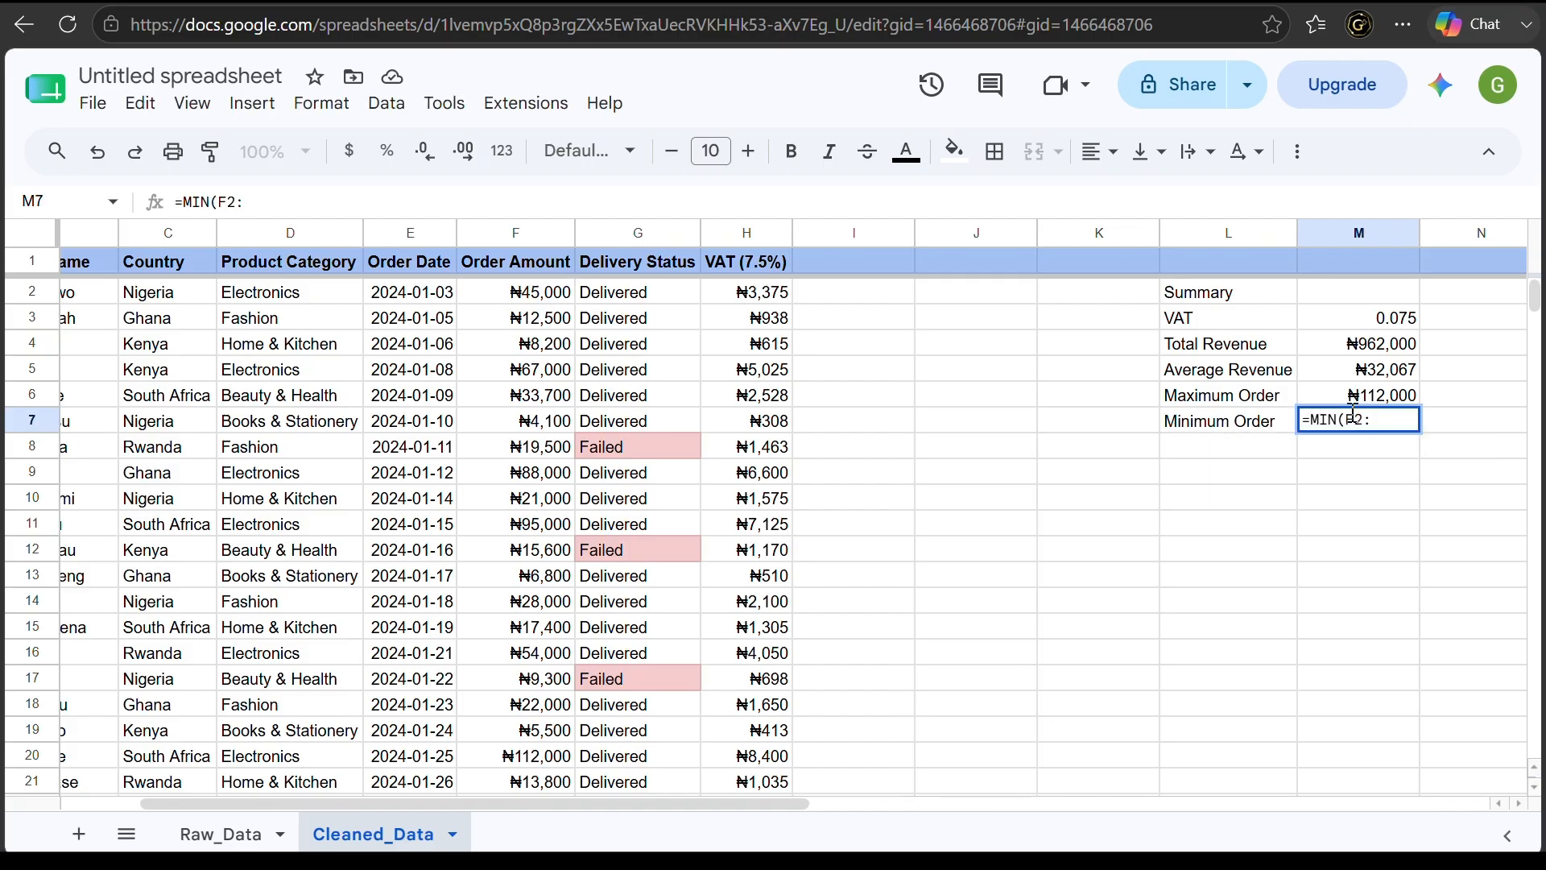
{"action": "type", "text": "F31)"}
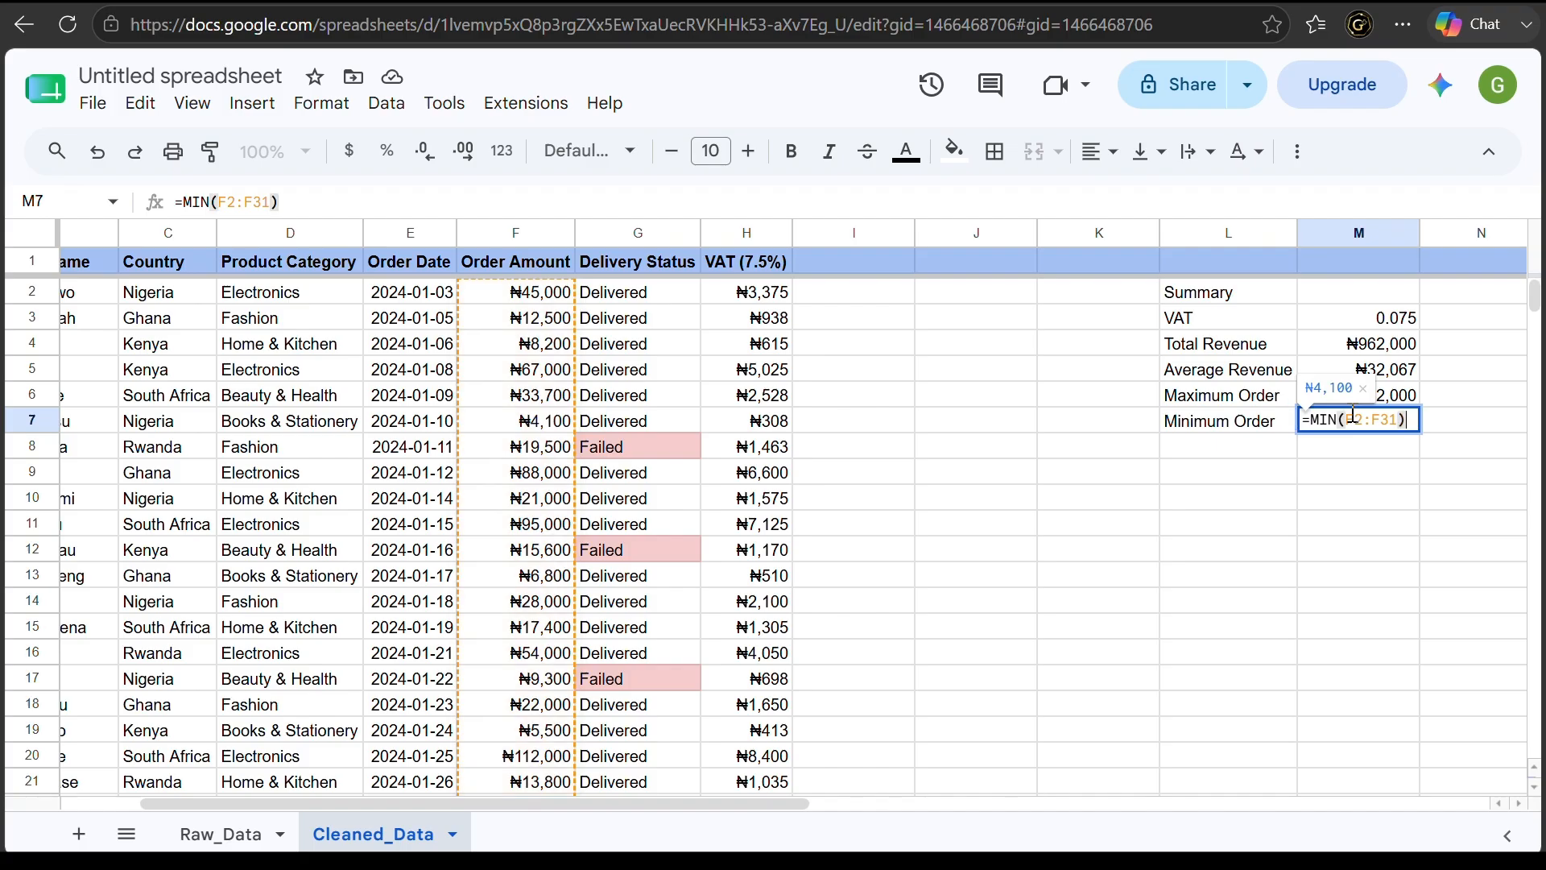
{"action": "key", "text": "Return"}
{"action": "left_click", "coordinate": [1367, 600]}
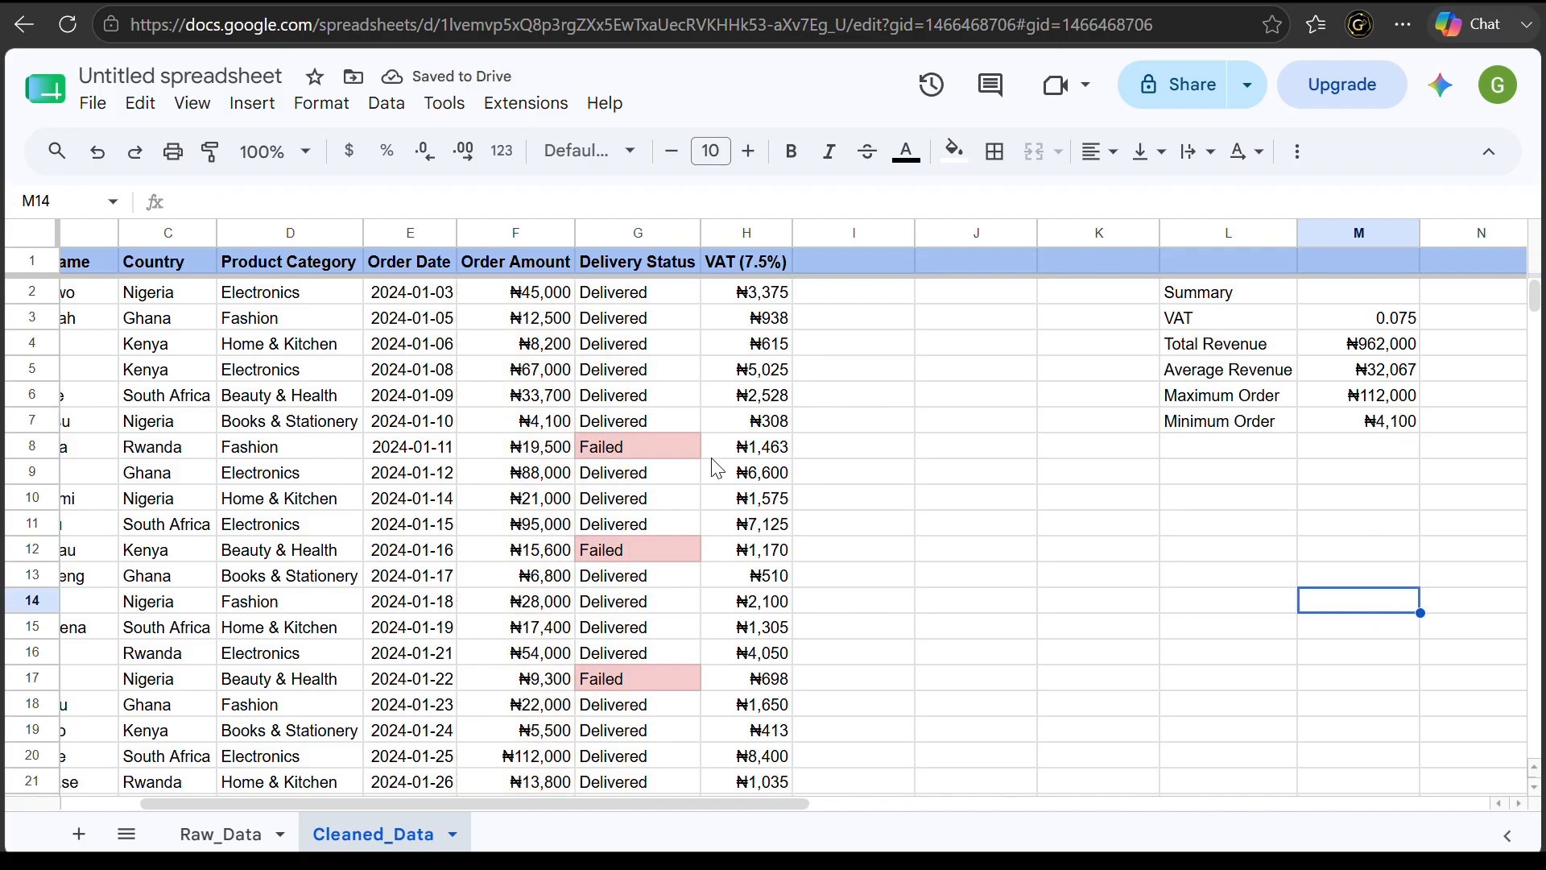
{"action": "scroll", "coordinate": [717, 467], "scroll_direction": "left", "scroll_amount": 3}
{"action": "scroll", "coordinate": [717, 467], "scroll_direction": "right", "scroll_amount": 6}
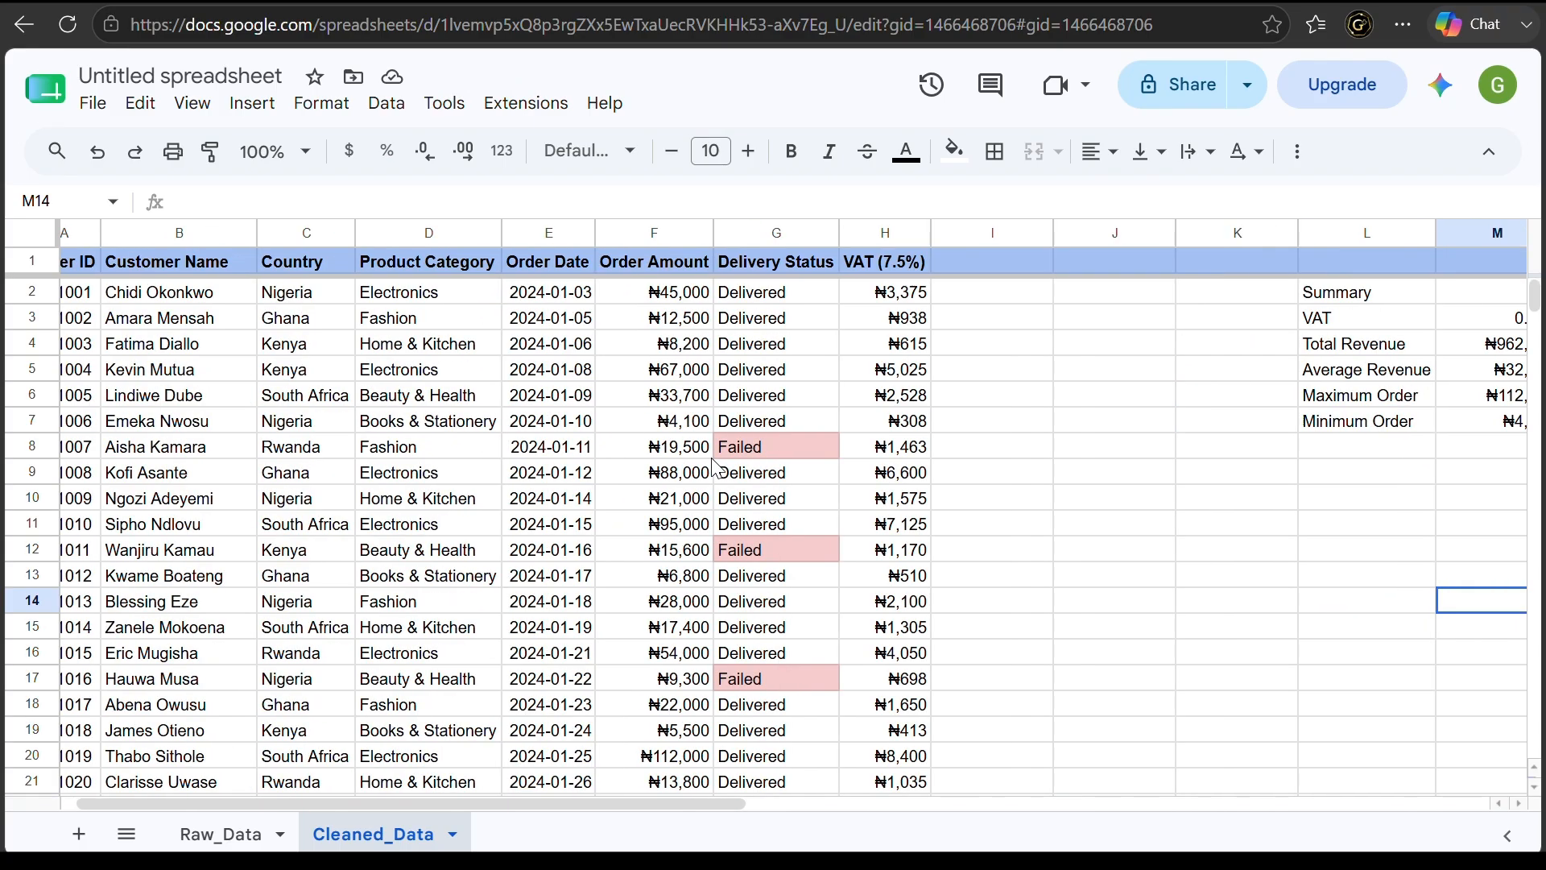
{"action": "scroll", "coordinate": [717, 467], "scroll_direction": "down", "scroll_amount": 1}
{"action": "scroll", "coordinate": [717, 467], "scroll_direction": "right", "scroll_amount": 1}
{"action": "scroll", "coordinate": [717, 467], "scroll_direction": "left", "scroll_amount": 5}
{"action": "scroll", "coordinate": [717, 467], "scroll_direction": "up", "scroll_amount": 1}
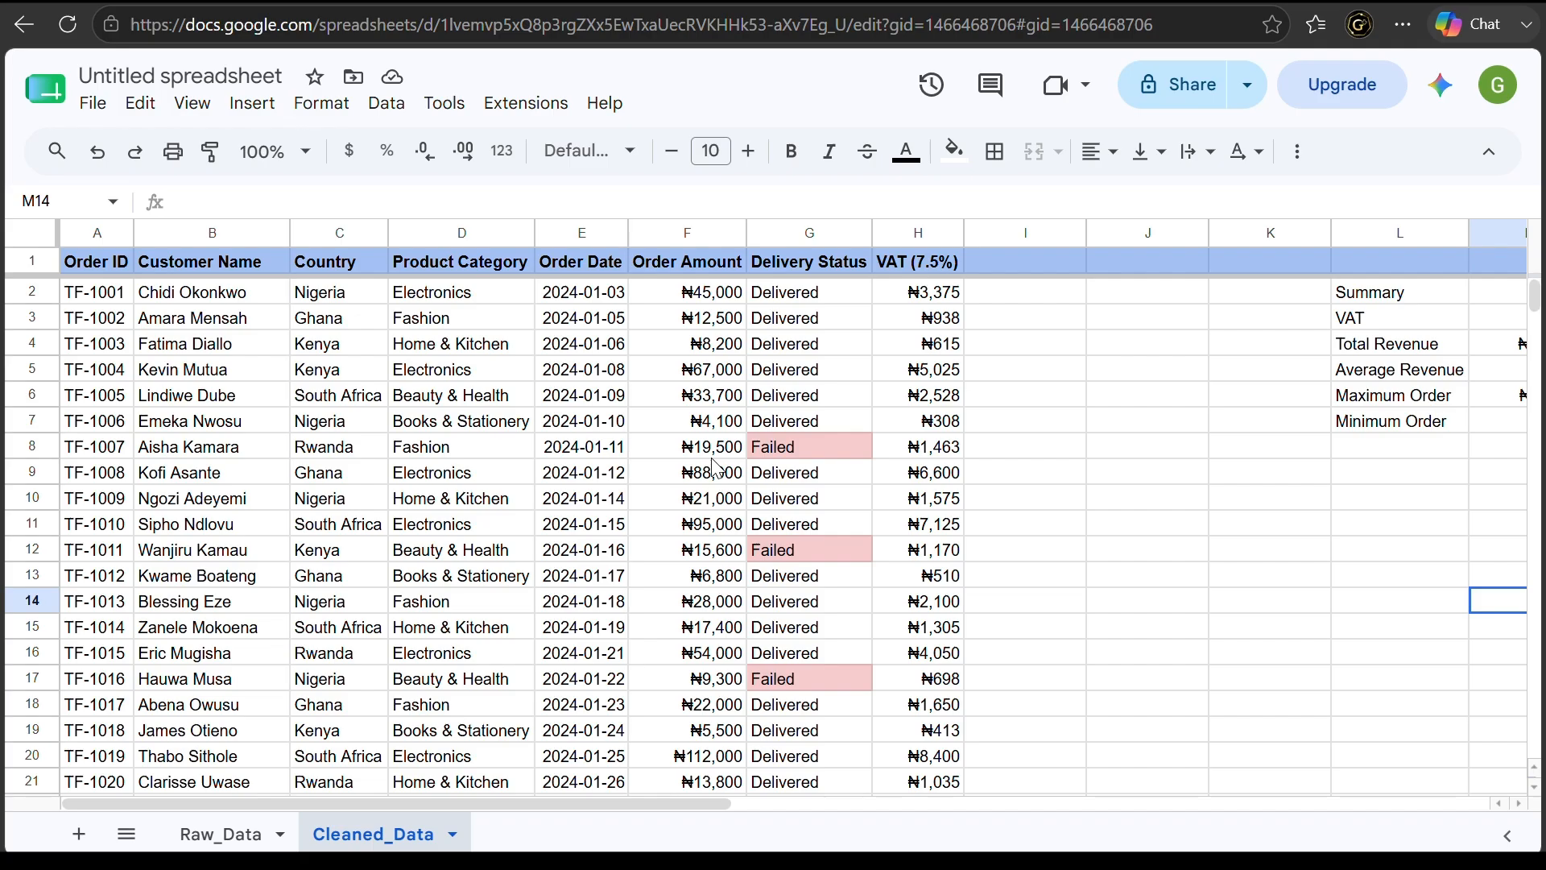
{"action": "scroll", "coordinate": [715, 467], "scroll_direction": "right", "scroll_amount": 3}
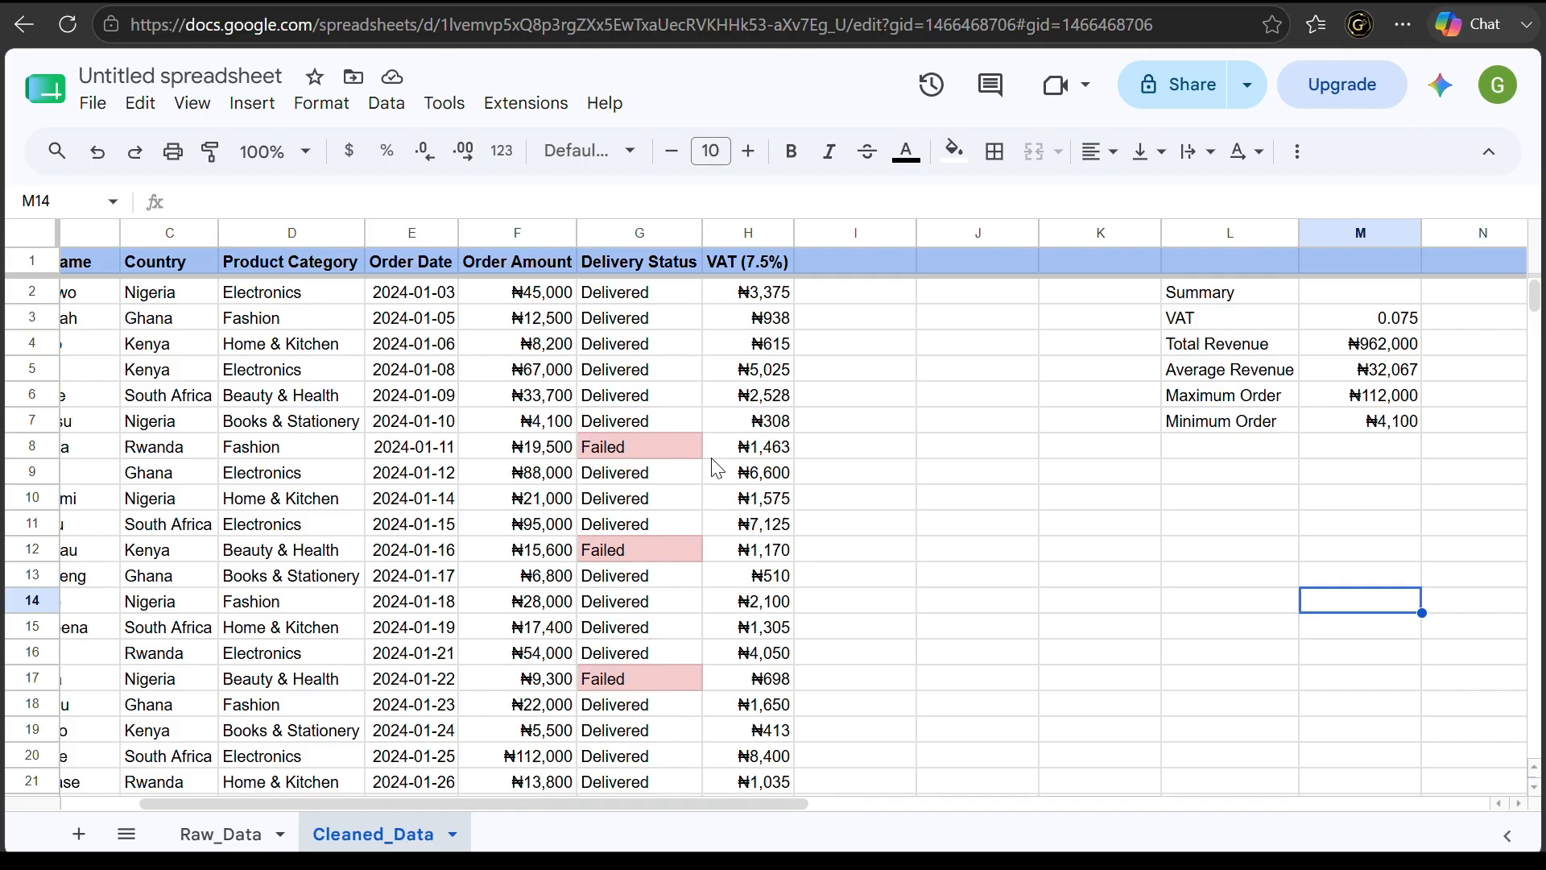
Enter the function names COUNT in M14 and COUNTA in M15 as scratch notes beneath the summary block
{"action": "type", "text": "CO"}
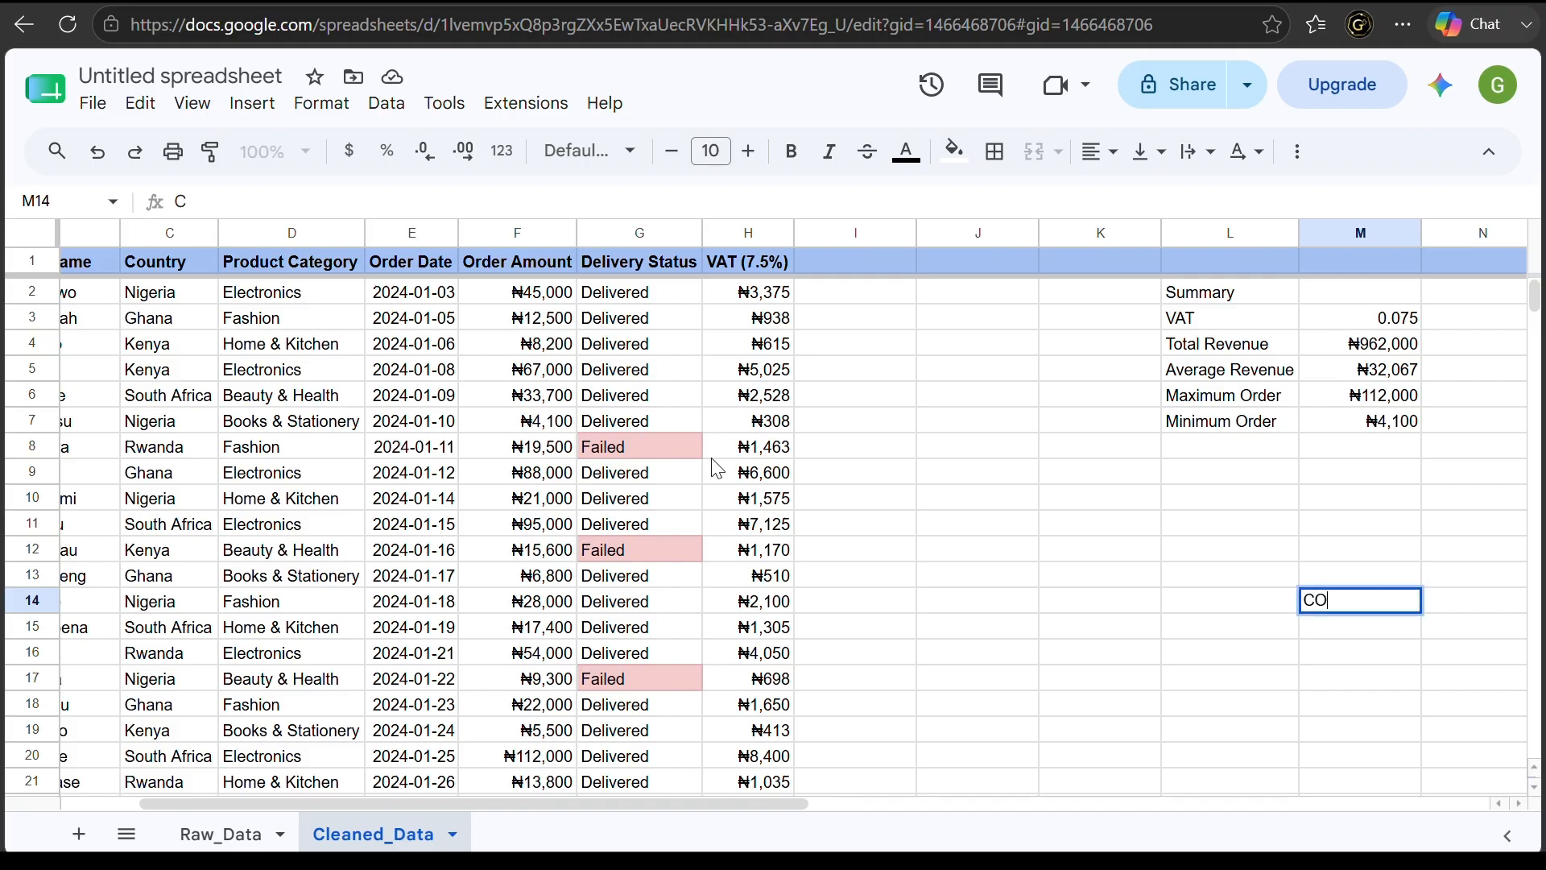
{"action": "type", "text": "UNT"}
{"action": "key", "text": "Return"}
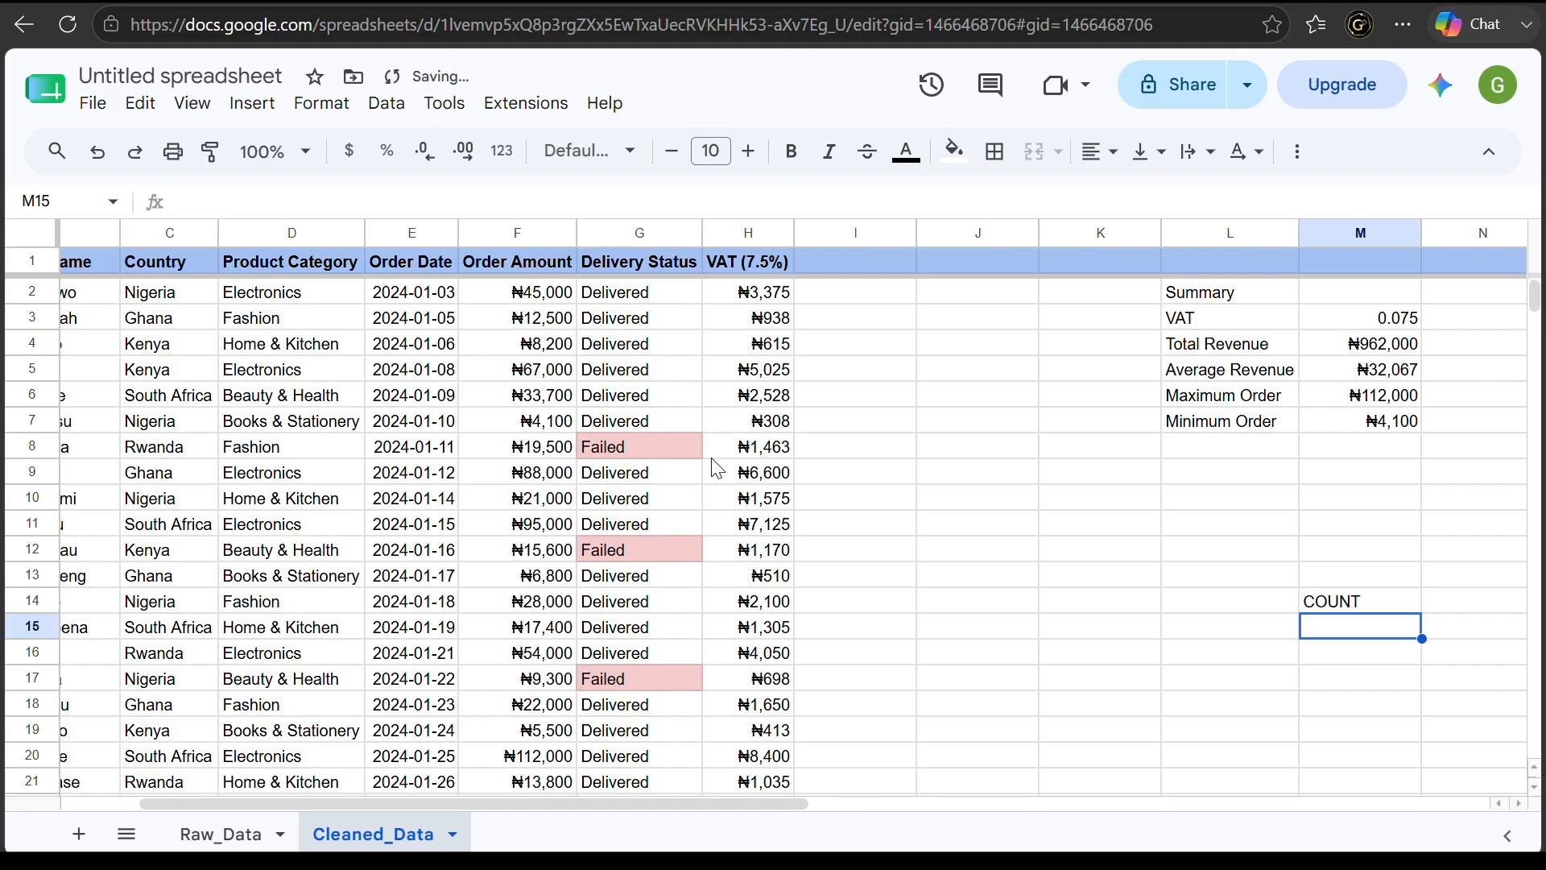
{"action": "type", "text": "COUNTA"}
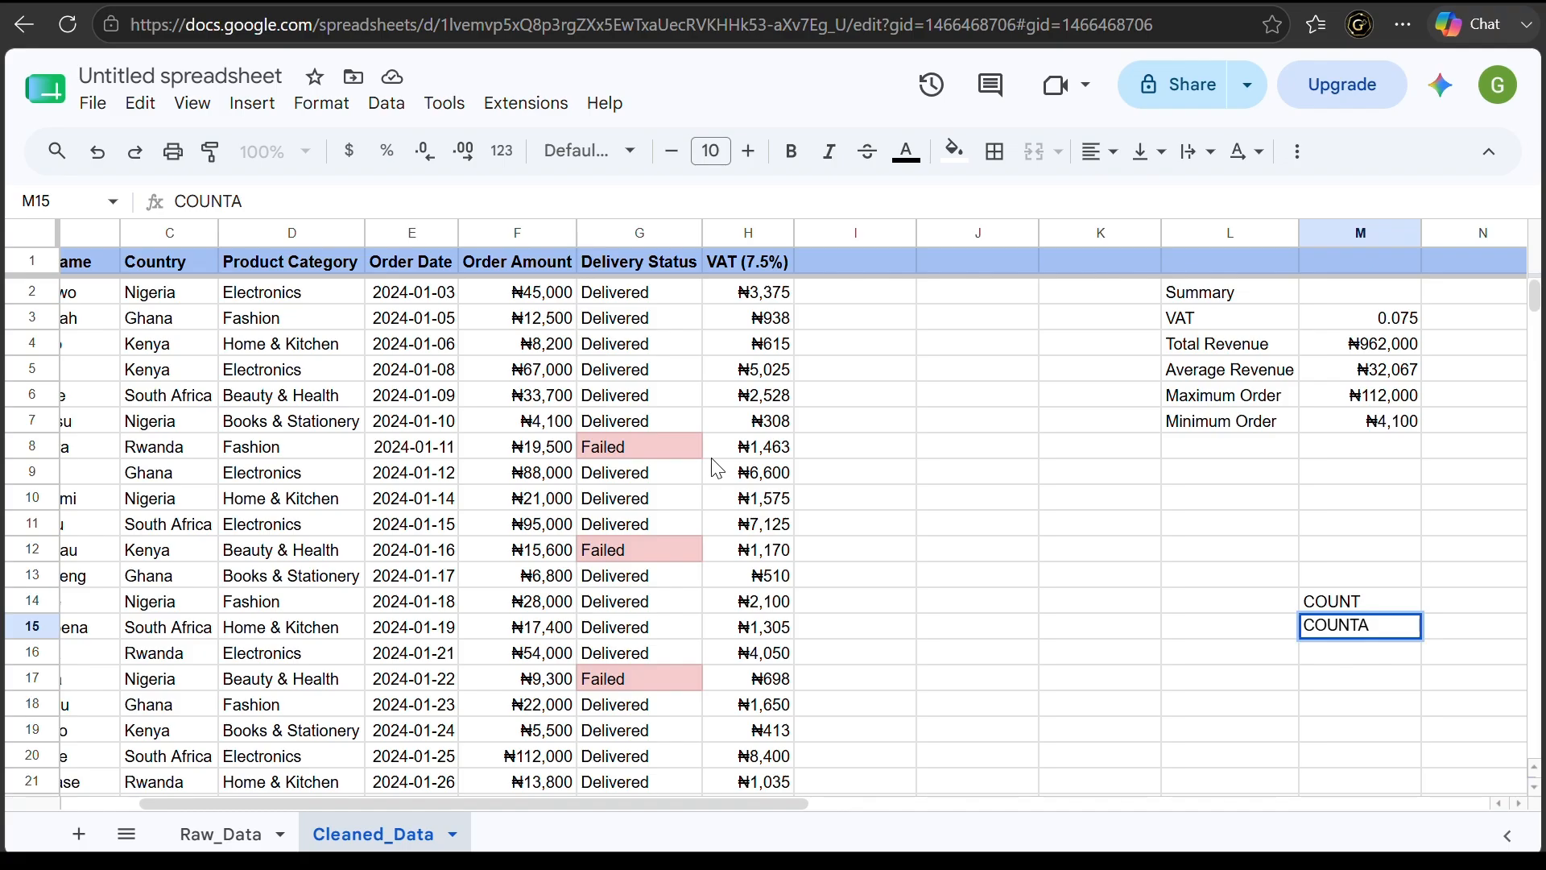
{"action": "left_click", "coordinate": [1391, 605]}
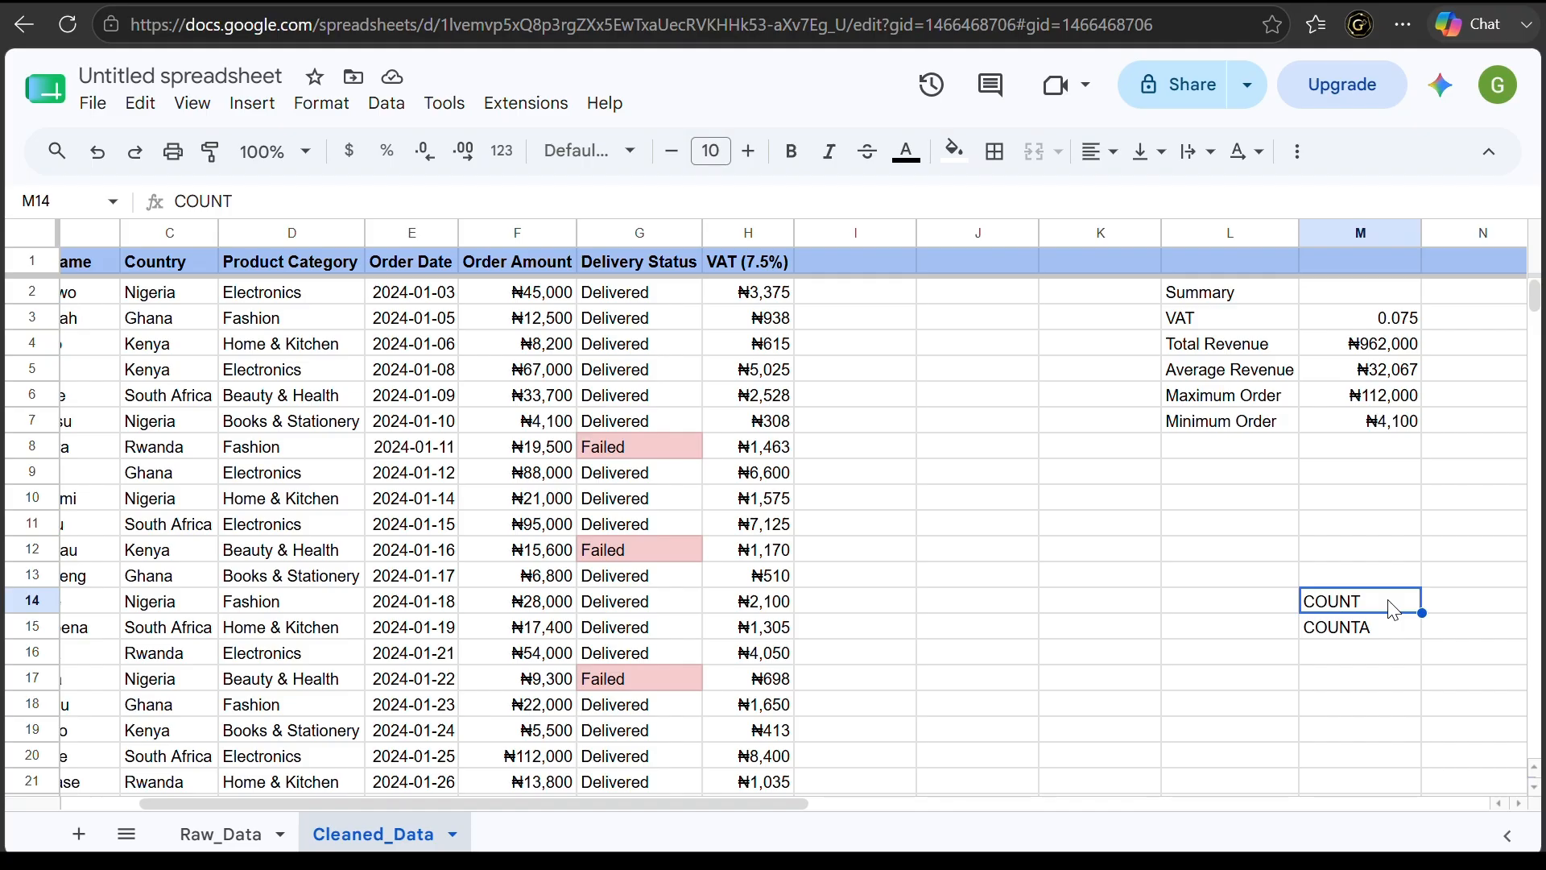
{"action": "left_click", "coordinate": [1330, 638]}
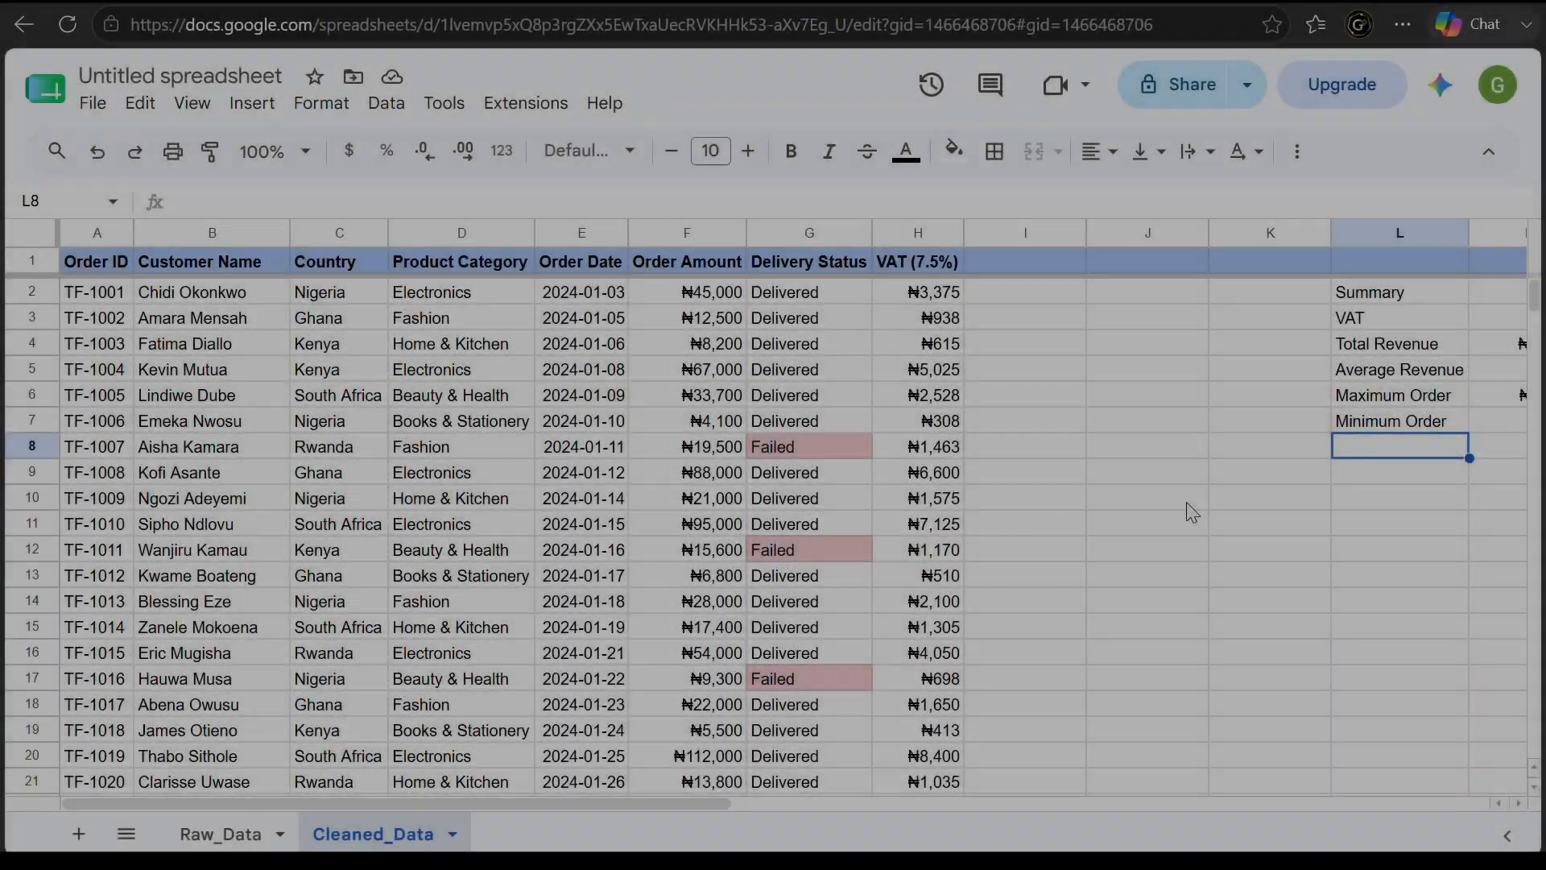
Add the label "Number of Orders" in L8 of the summary block, below Minimum Order
{"action": "type", "text": "umber "}
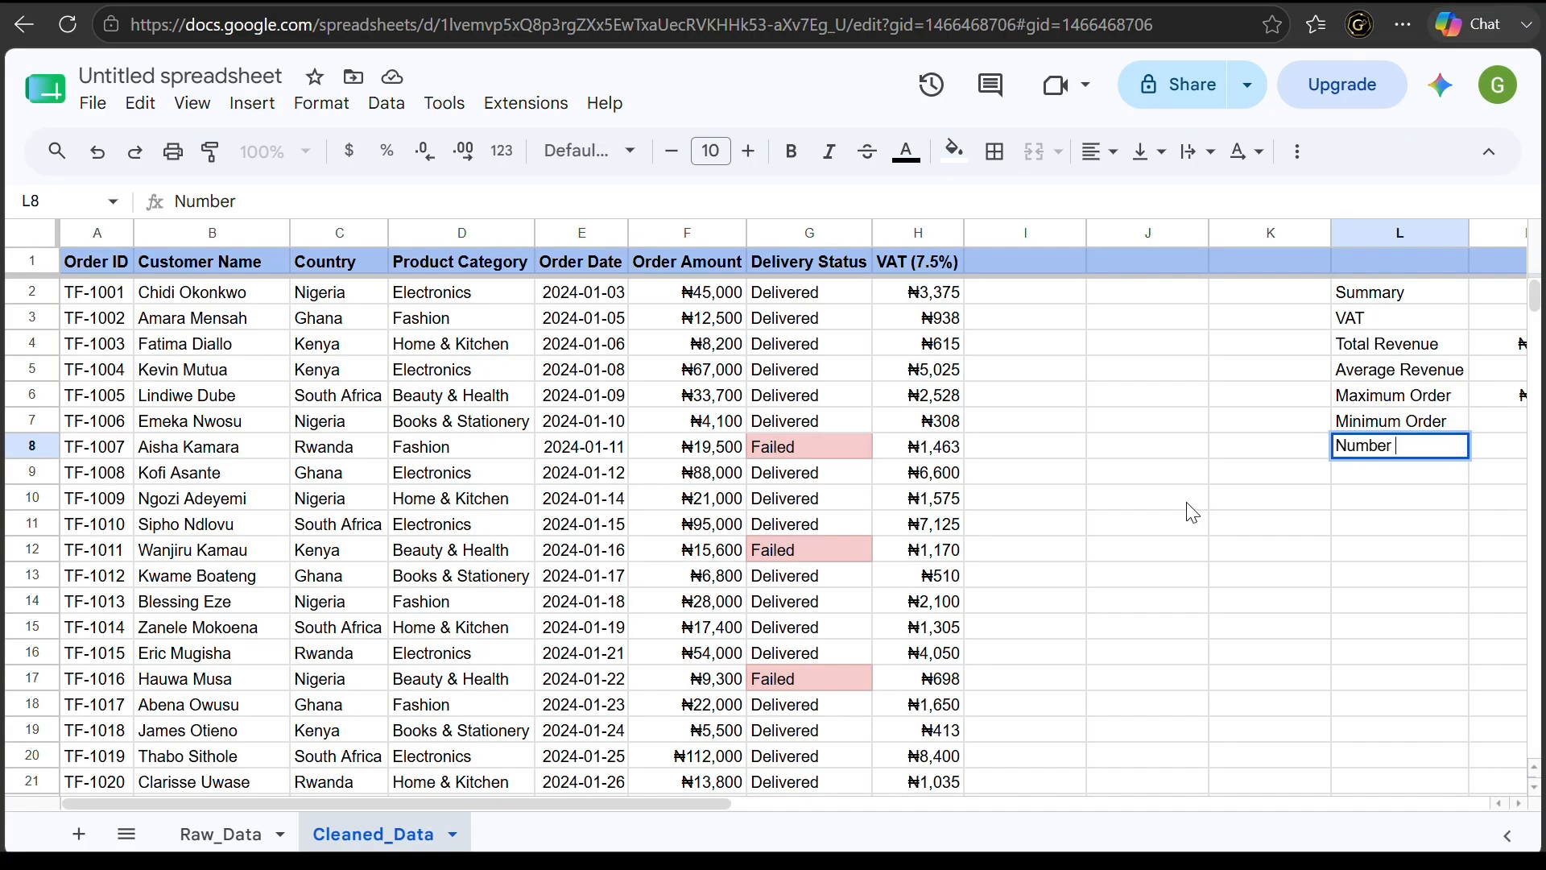
{"action": "type", "text": "of Orders"}
{"action": "key", "text": "Tab"}
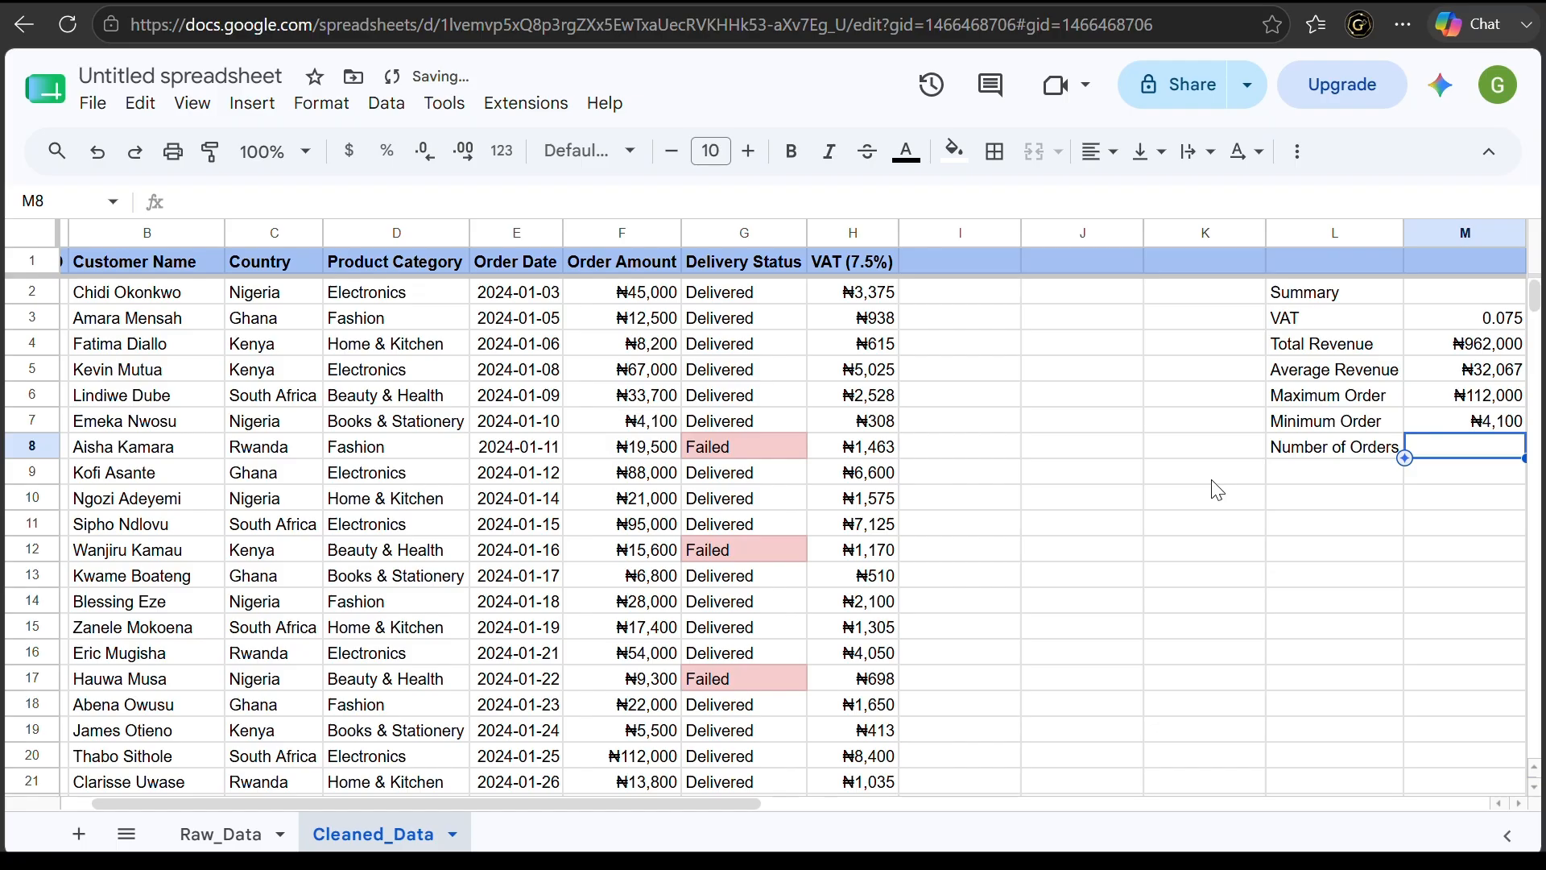
Count the orders in M8 with =COUNTA(A2:A31), covering all order IDs
{"action": "type", "text": "=COUNTA"}
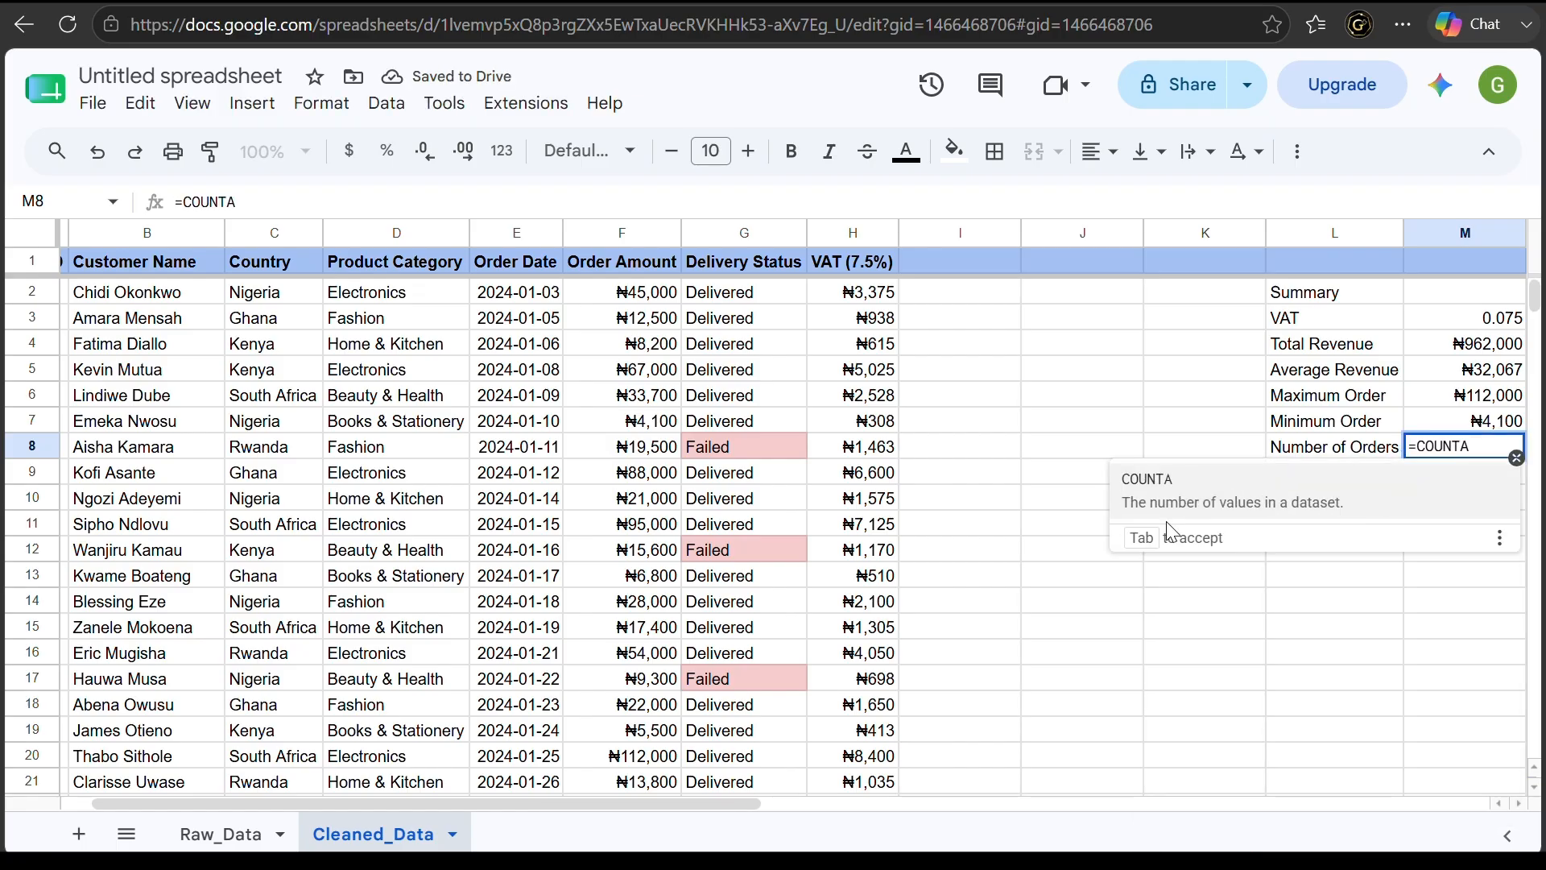
{"action": "type", "text": "("}
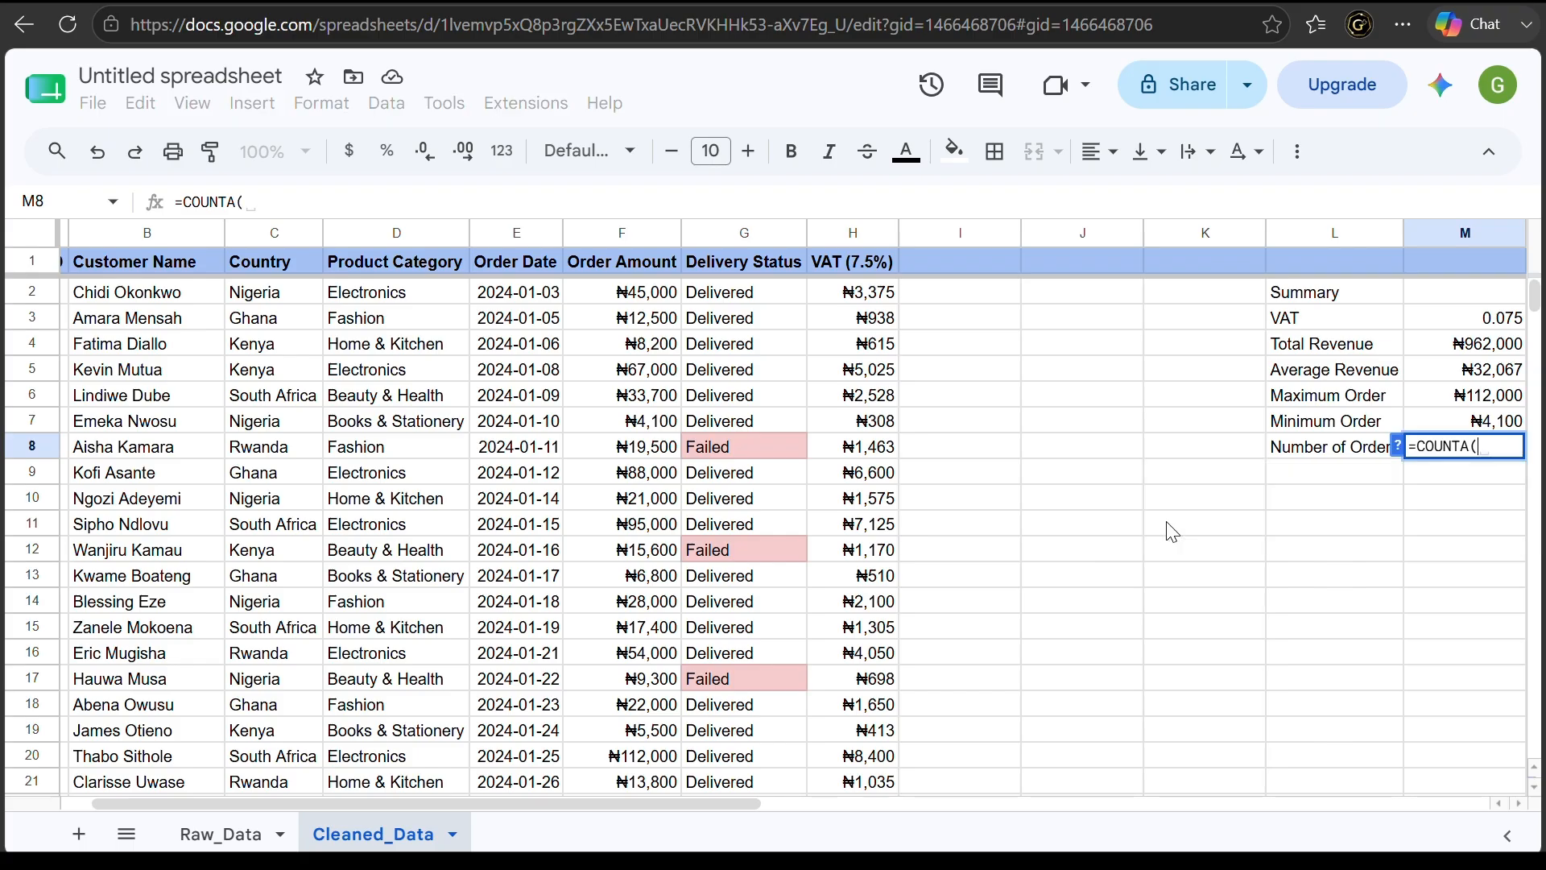
{"action": "type", "text": "A2"}
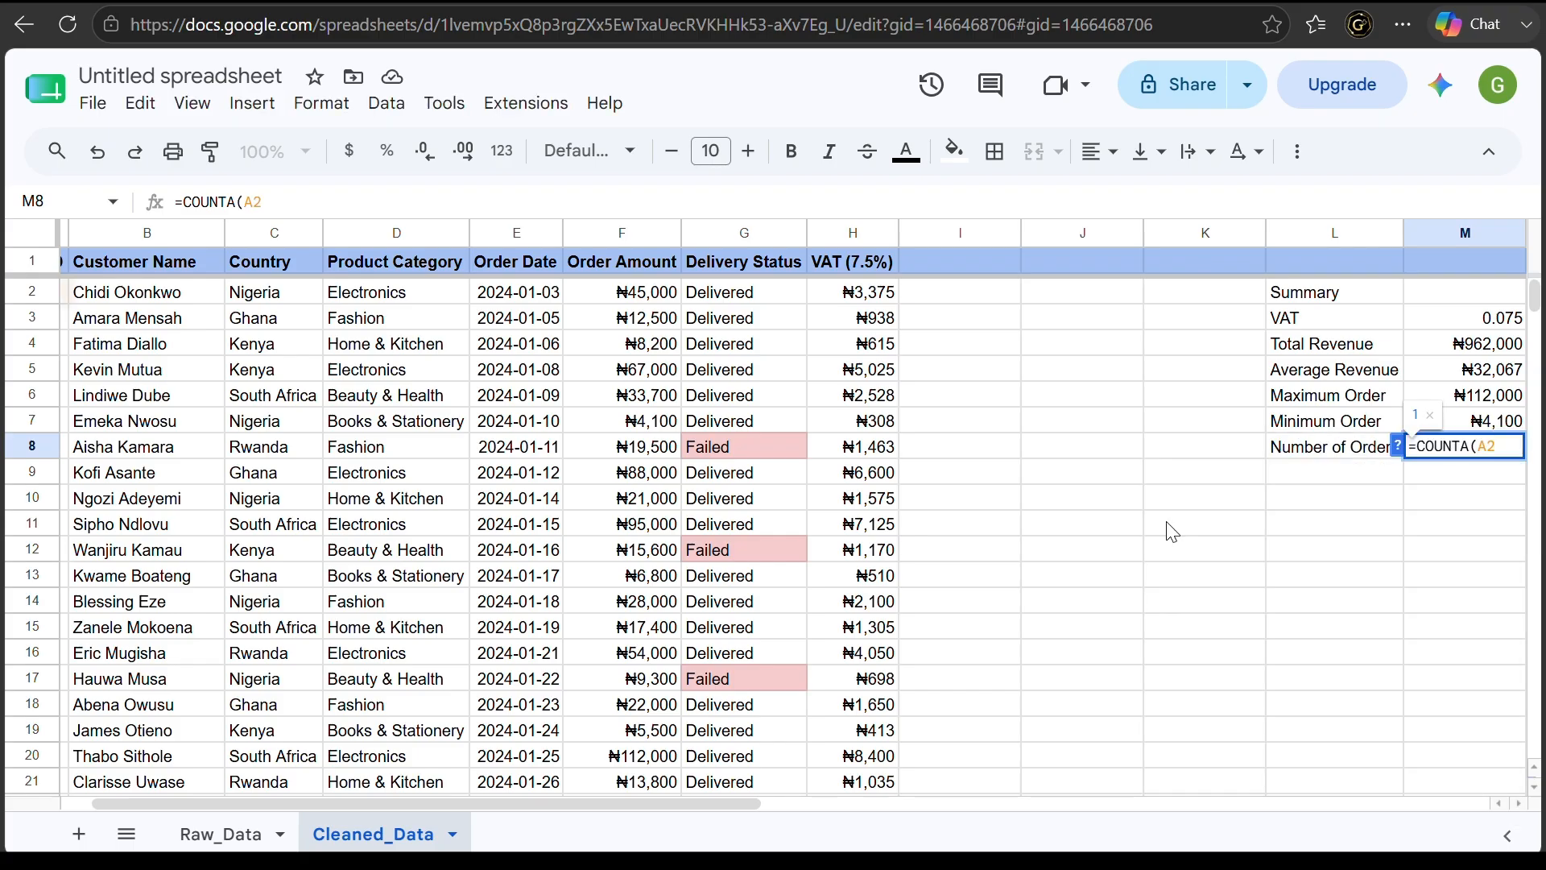
{"action": "type", "text": ":"}
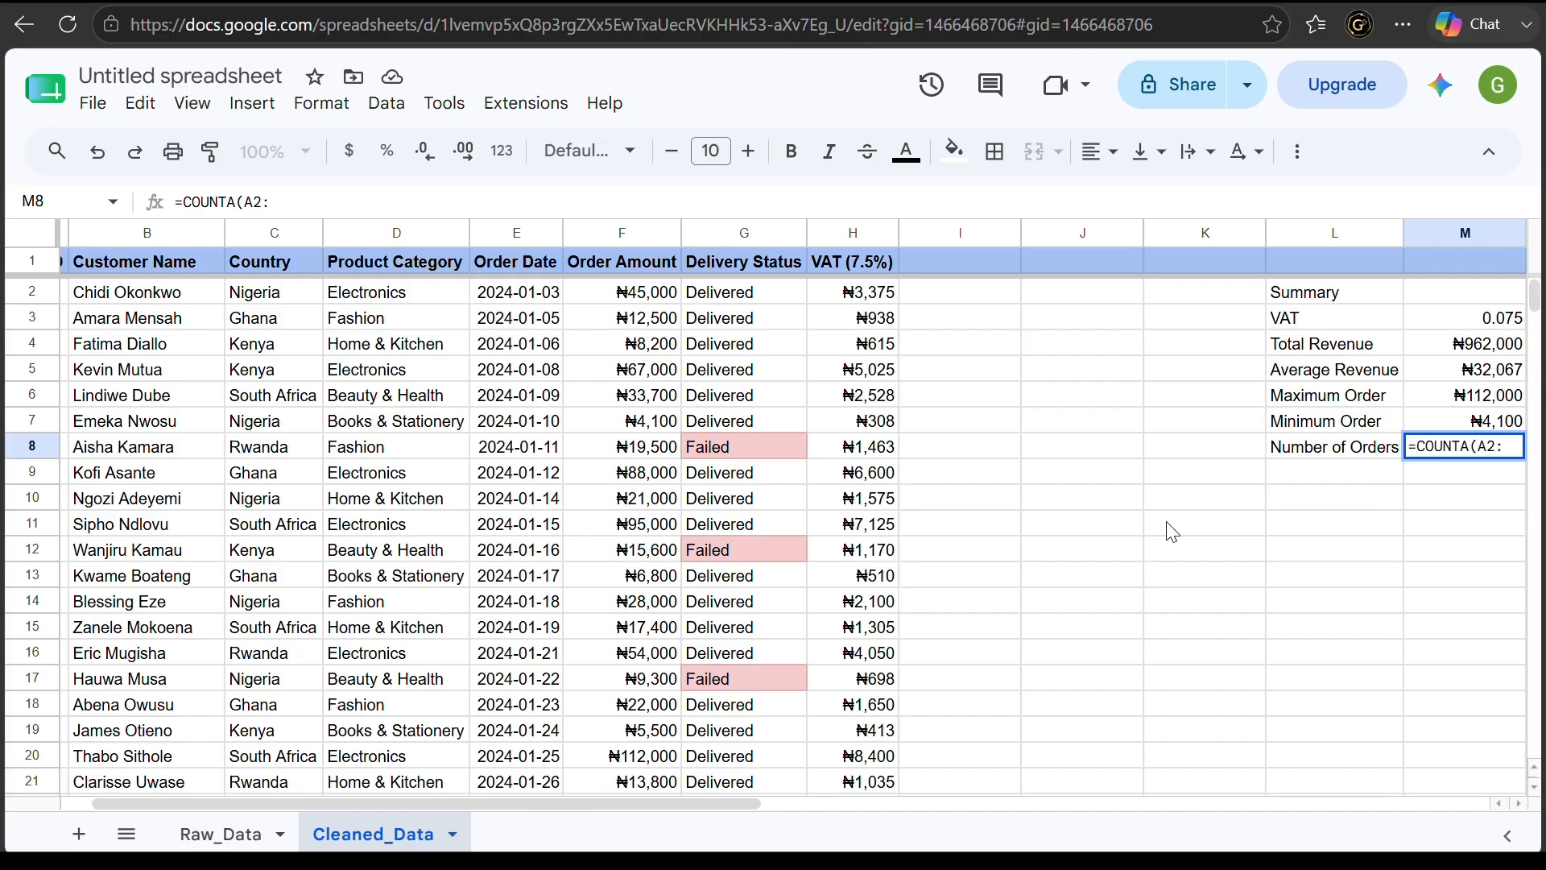
{"action": "type", "text": "A31)"}
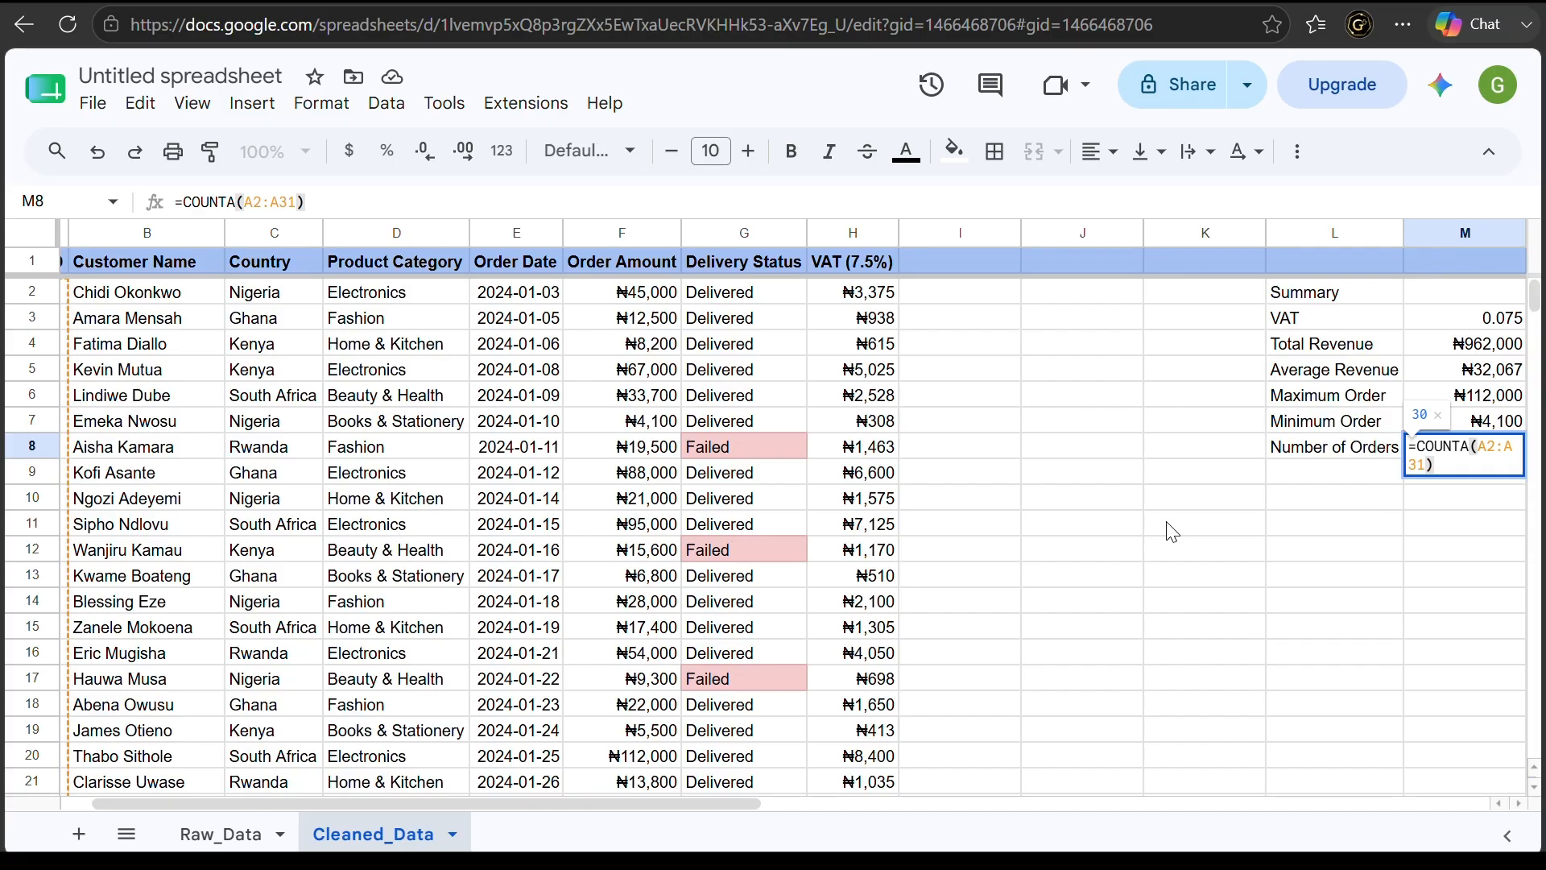
{"action": "key", "text": "Return"}
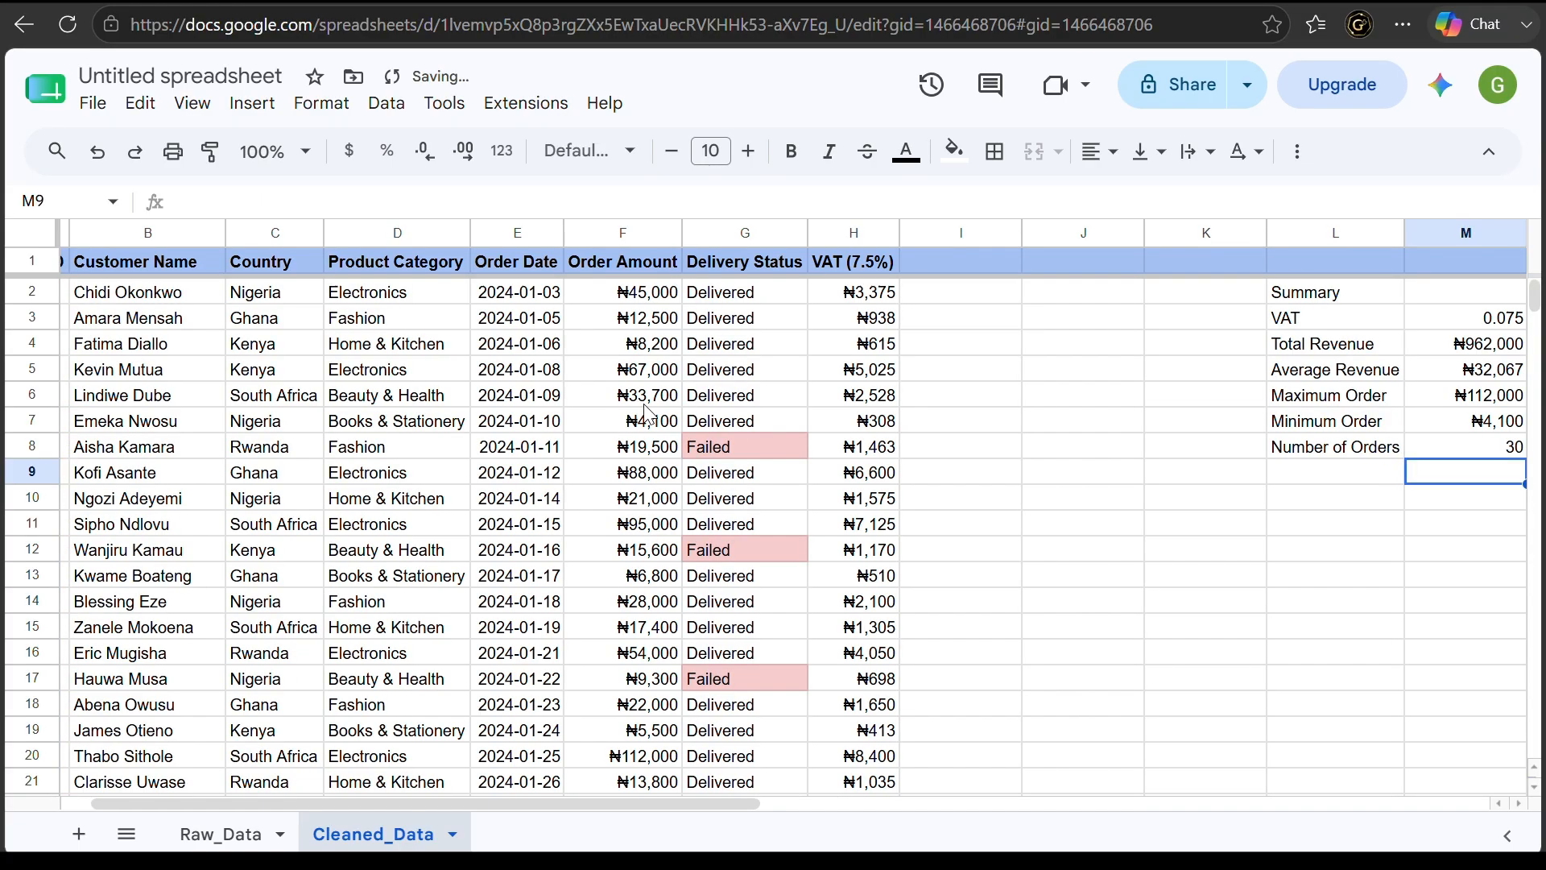
Examine the order IDs and order amounts through the last data row and compare them with the summary's order count
{"action": "scroll", "coordinate": [652, 423], "scroll_direction": "left", "scroll_amount": 2}
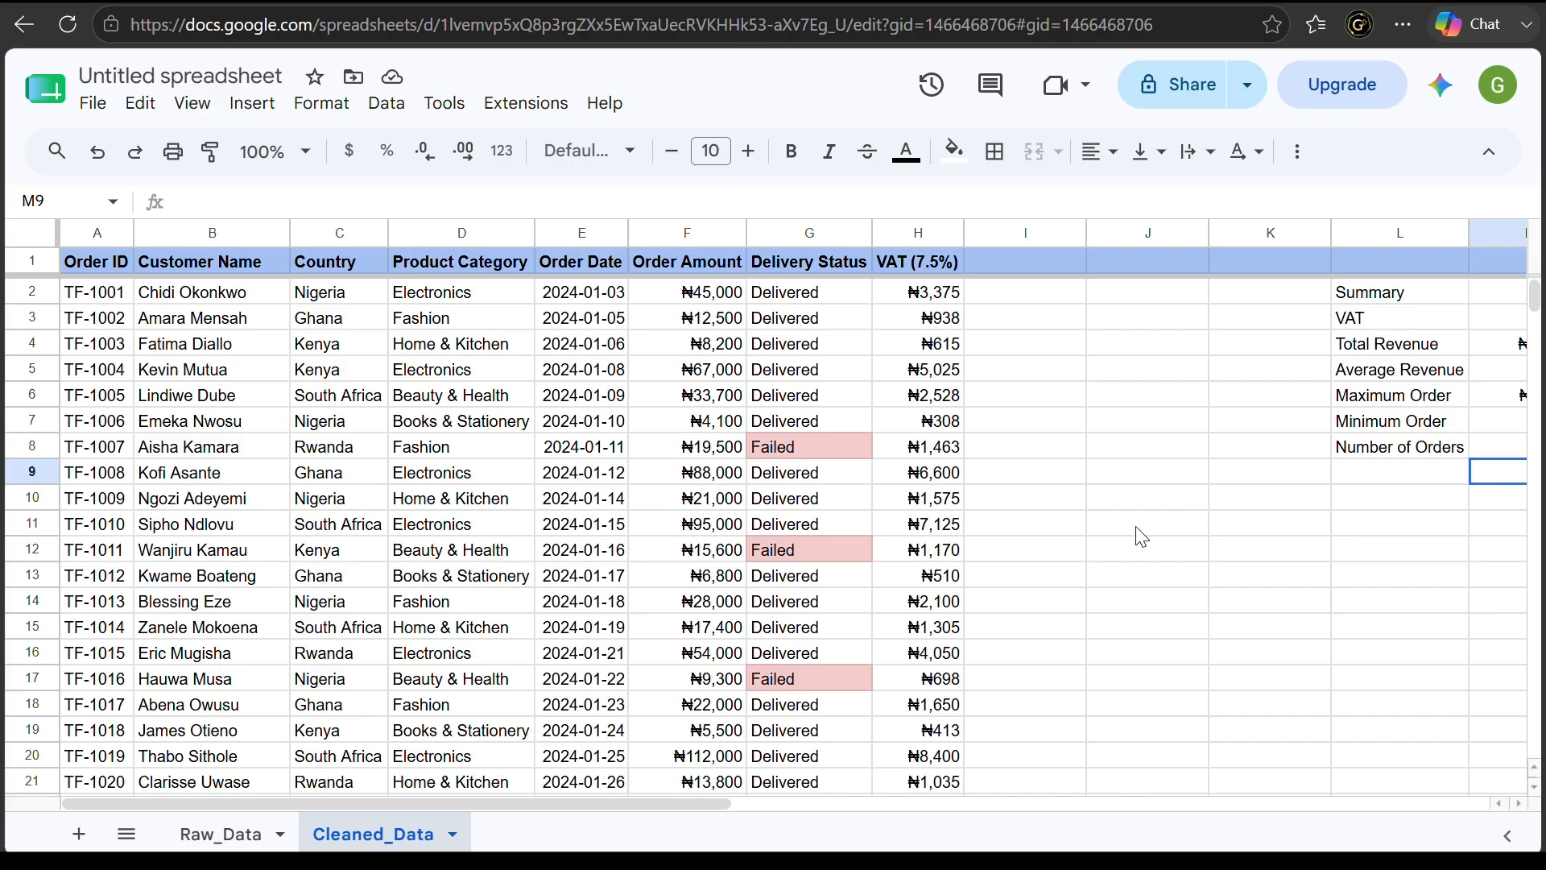
{"action": "scroll", "coordinate": [1357, 532], "scroll_direction": "right", "scroll_amount": 3}
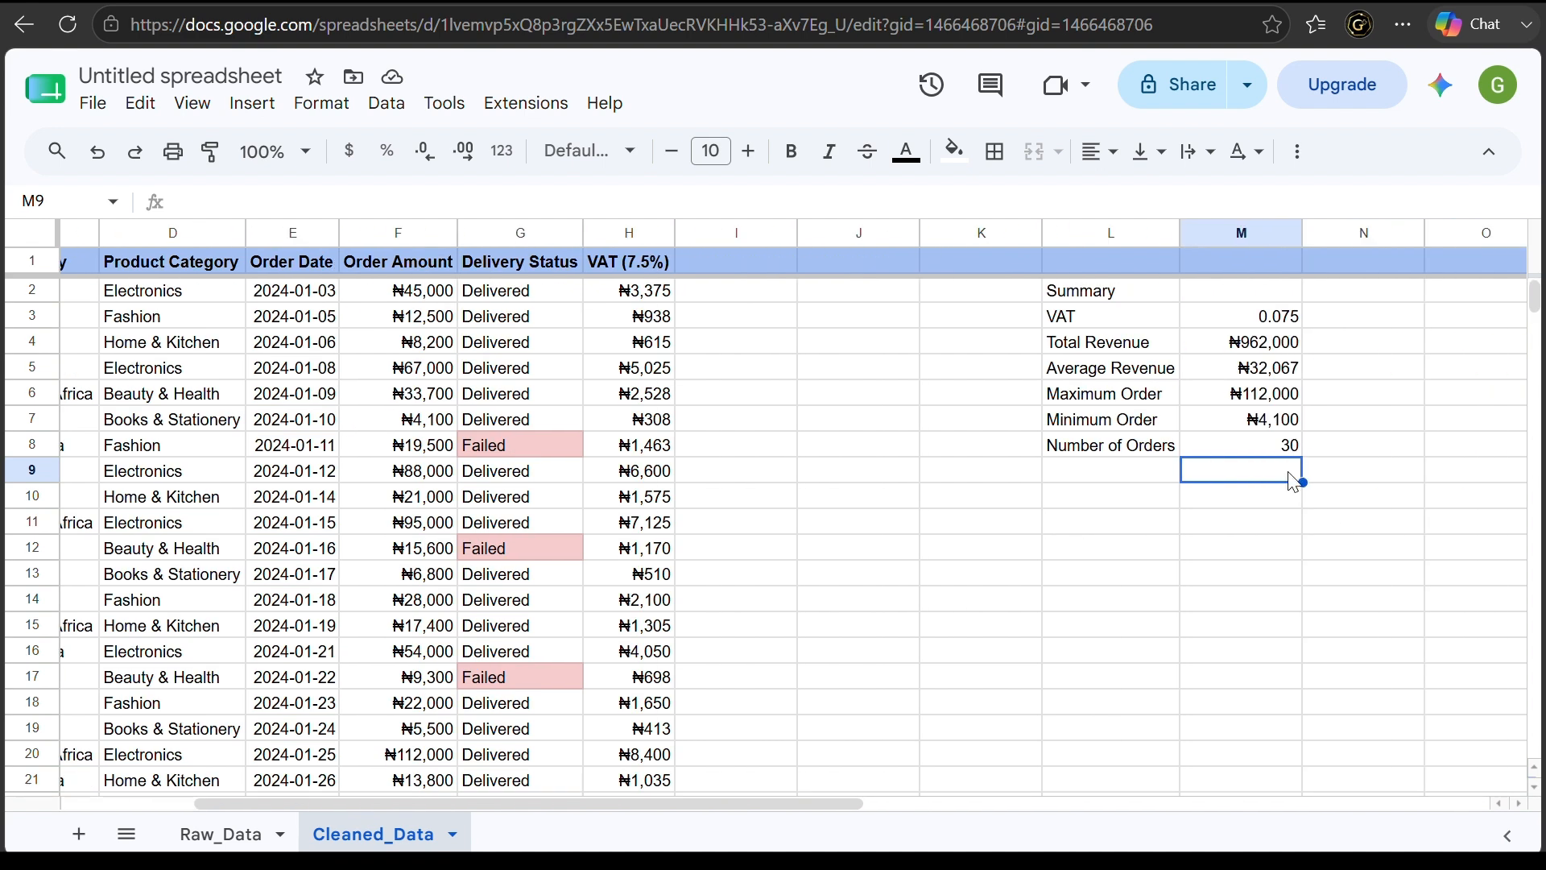
{"action": "scroll", "coordinate": [1018, 480], "scroll_direction": "left", "scroll_amount": 3}
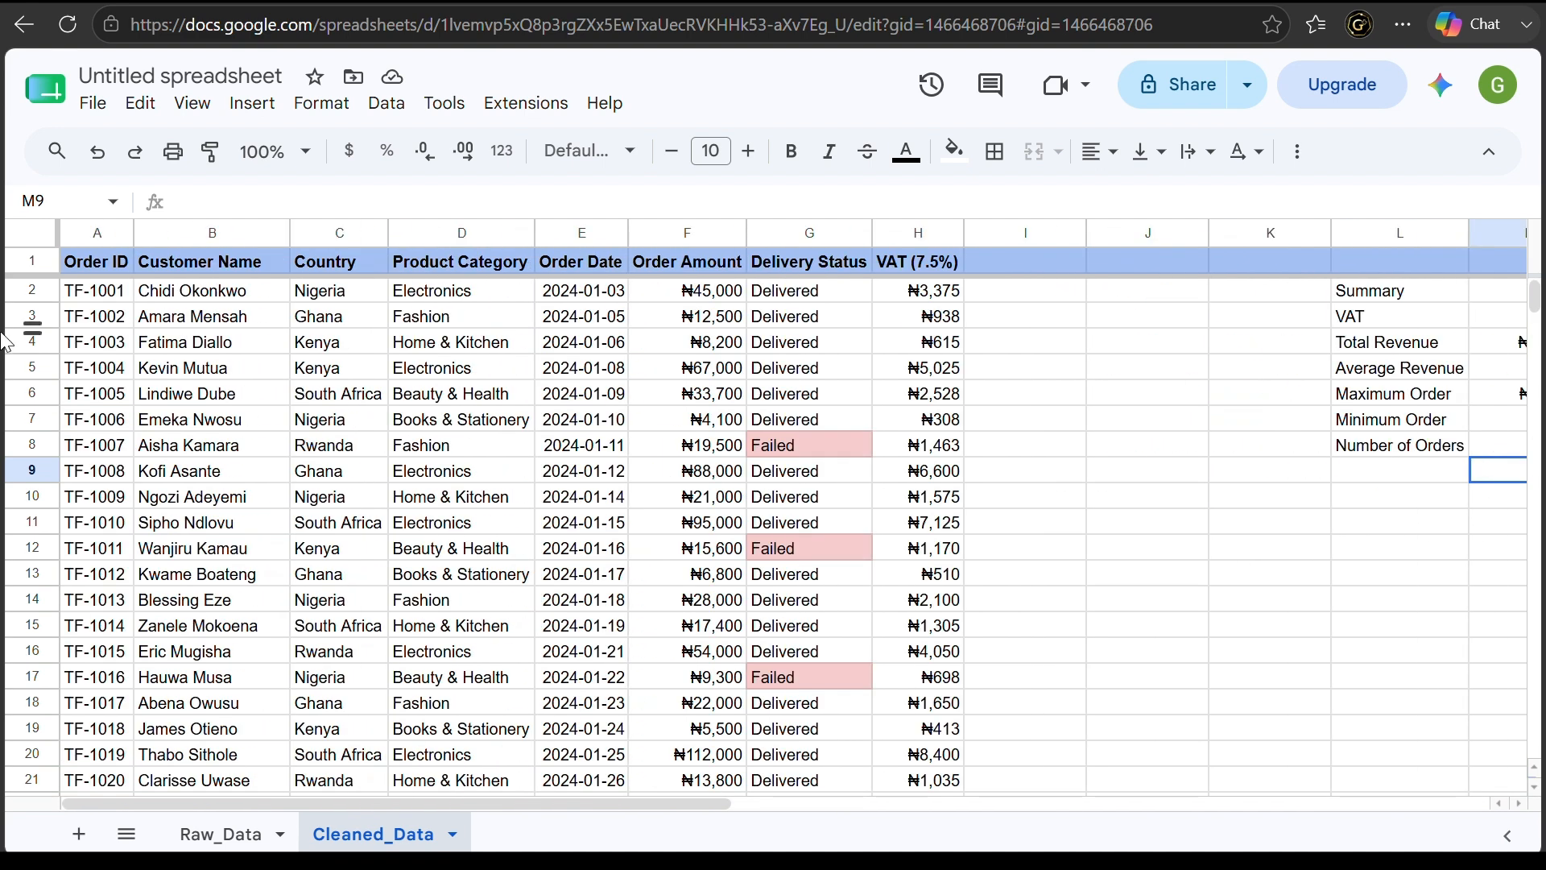
{"action": "scroll", "coordinate": [141, 578], "scroll_direction": "down", "scroll_amount": 5}
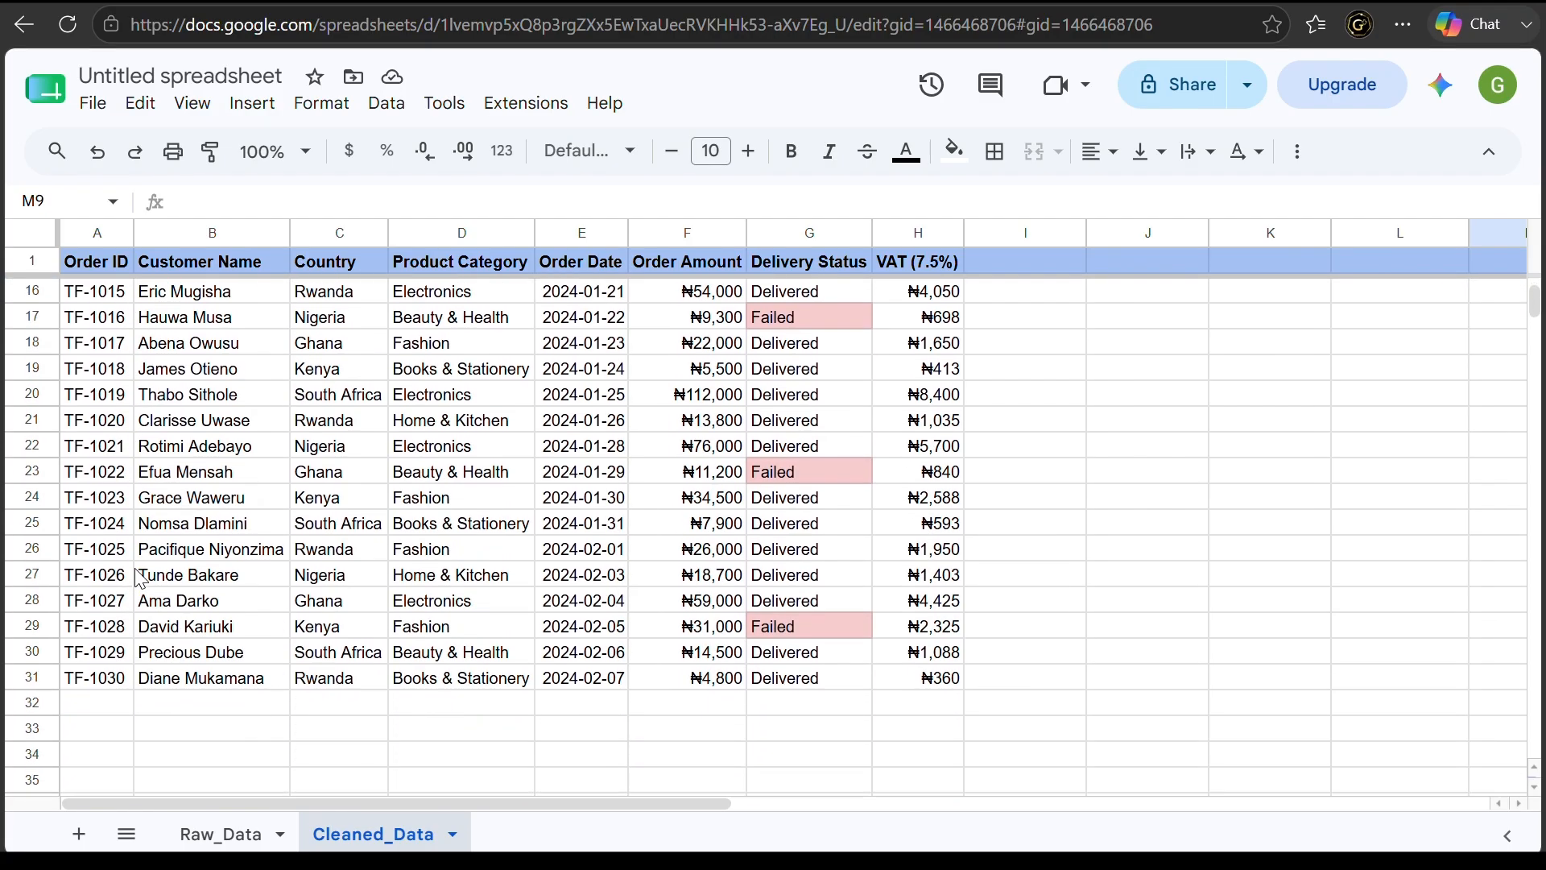
{"action": "scroll", "coordinate": [147, 560], "scroll_direction": "up", "scroll_amount": 5}
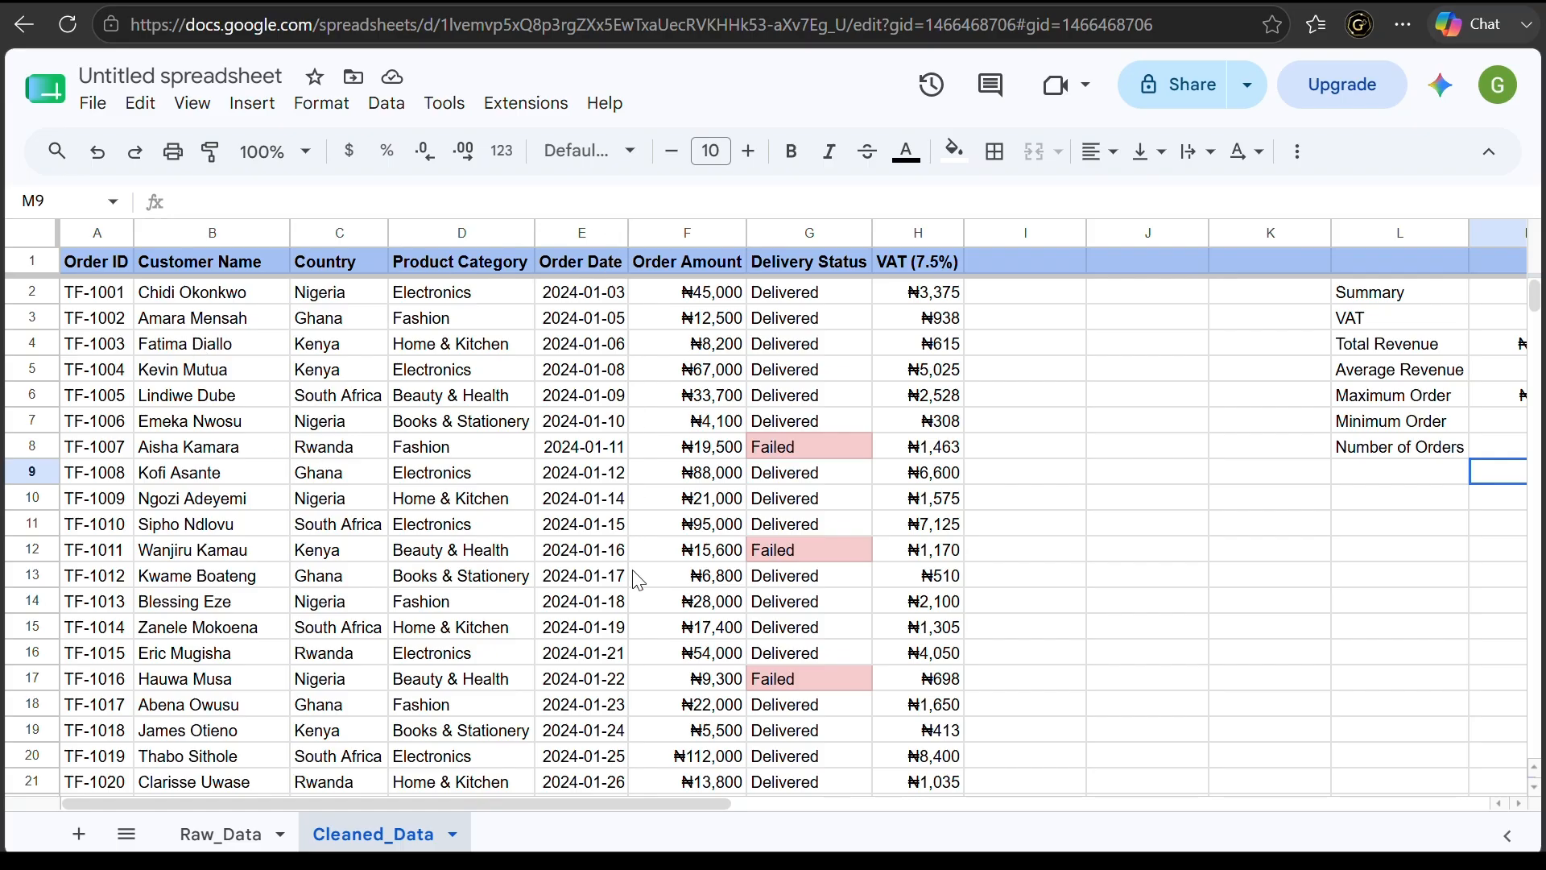
{"action": "scroll", "coordinate": [636, 576], "scroll_direction": "down", "scroll_amount": 5}
{"action": "scroll", "coordinate": [642, 564], "scroll_direction": "down", "scroll_amount": 2}
{"action": "scroll", "coordinate": [708, 483], "scroll_direction": "up", "scroll_amount": 7}
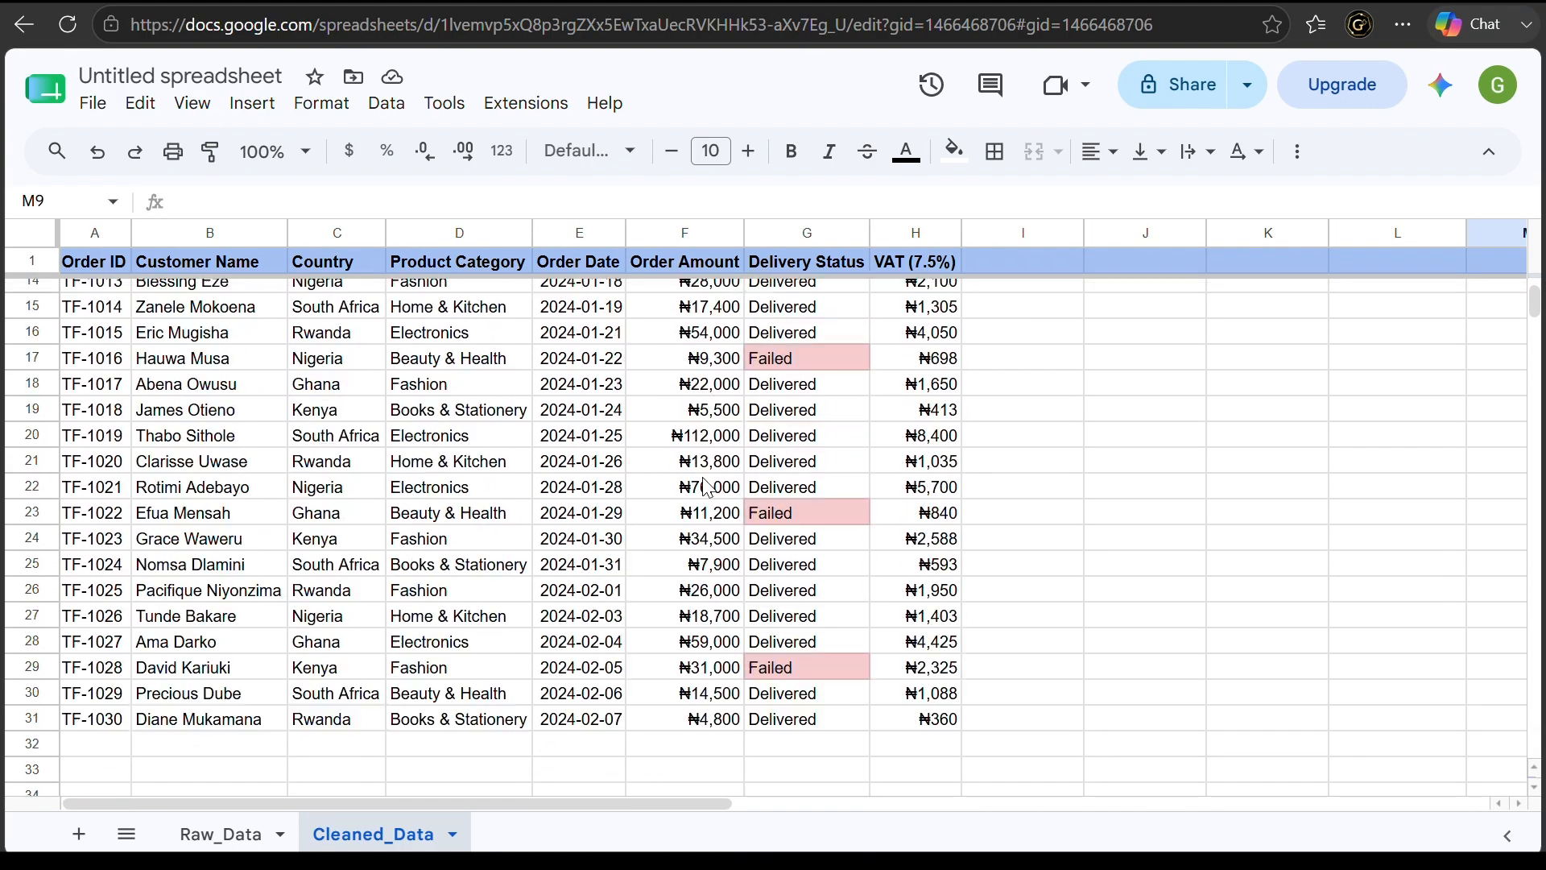
{"action": "scroll", "coordinate": [708, 487], "scroll_direction": "down", "scroll_amount": 6}
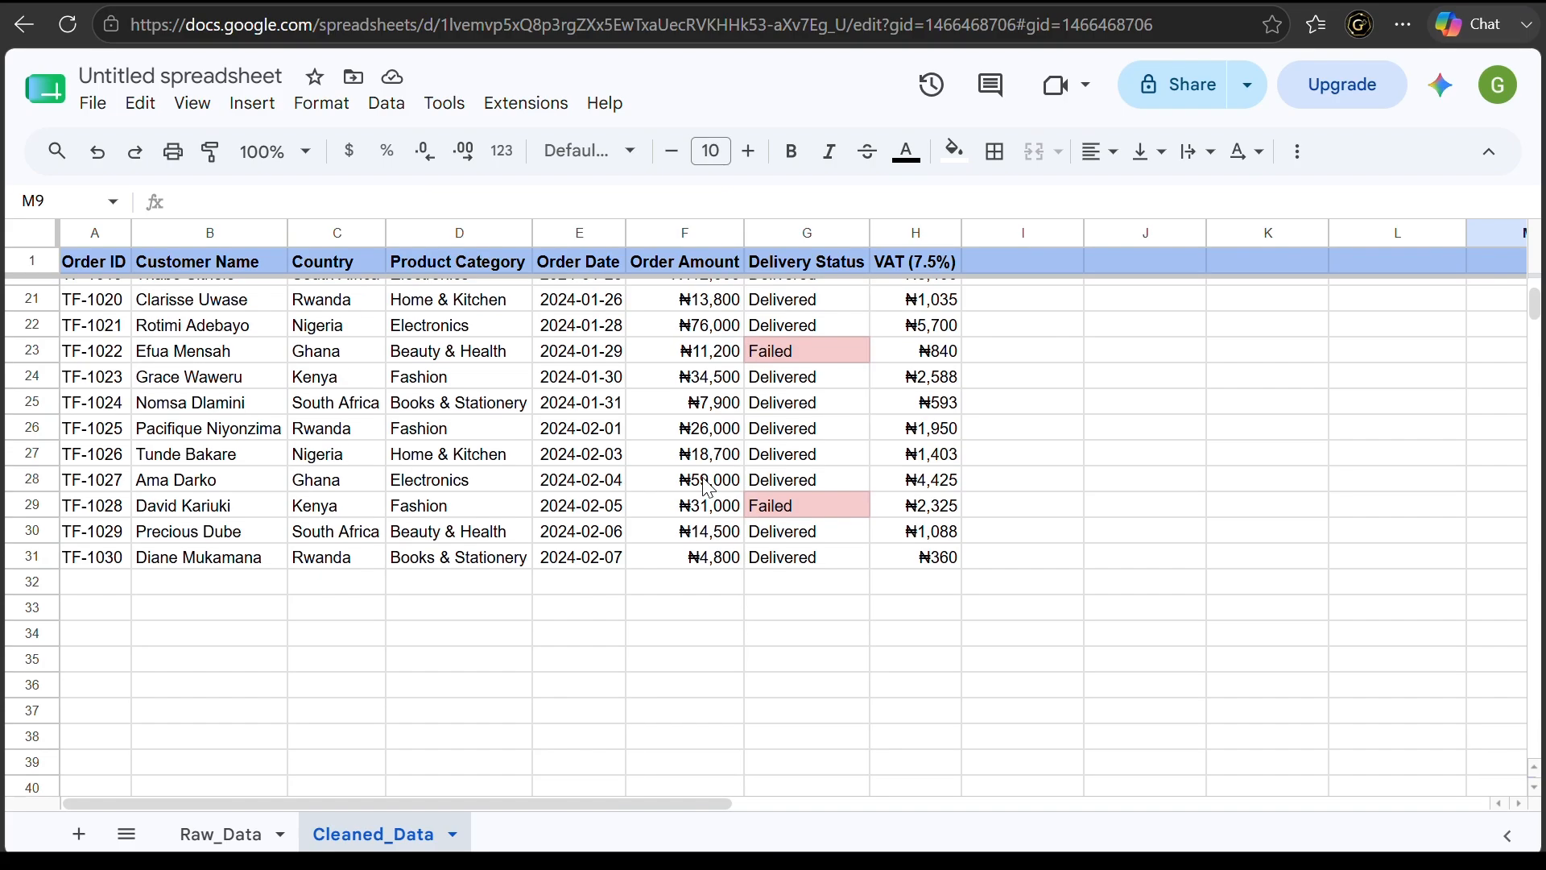
{"action": "scroll", "coordinate": [708, 486], "scroll_direction": "up", "scroll_amount": 6}
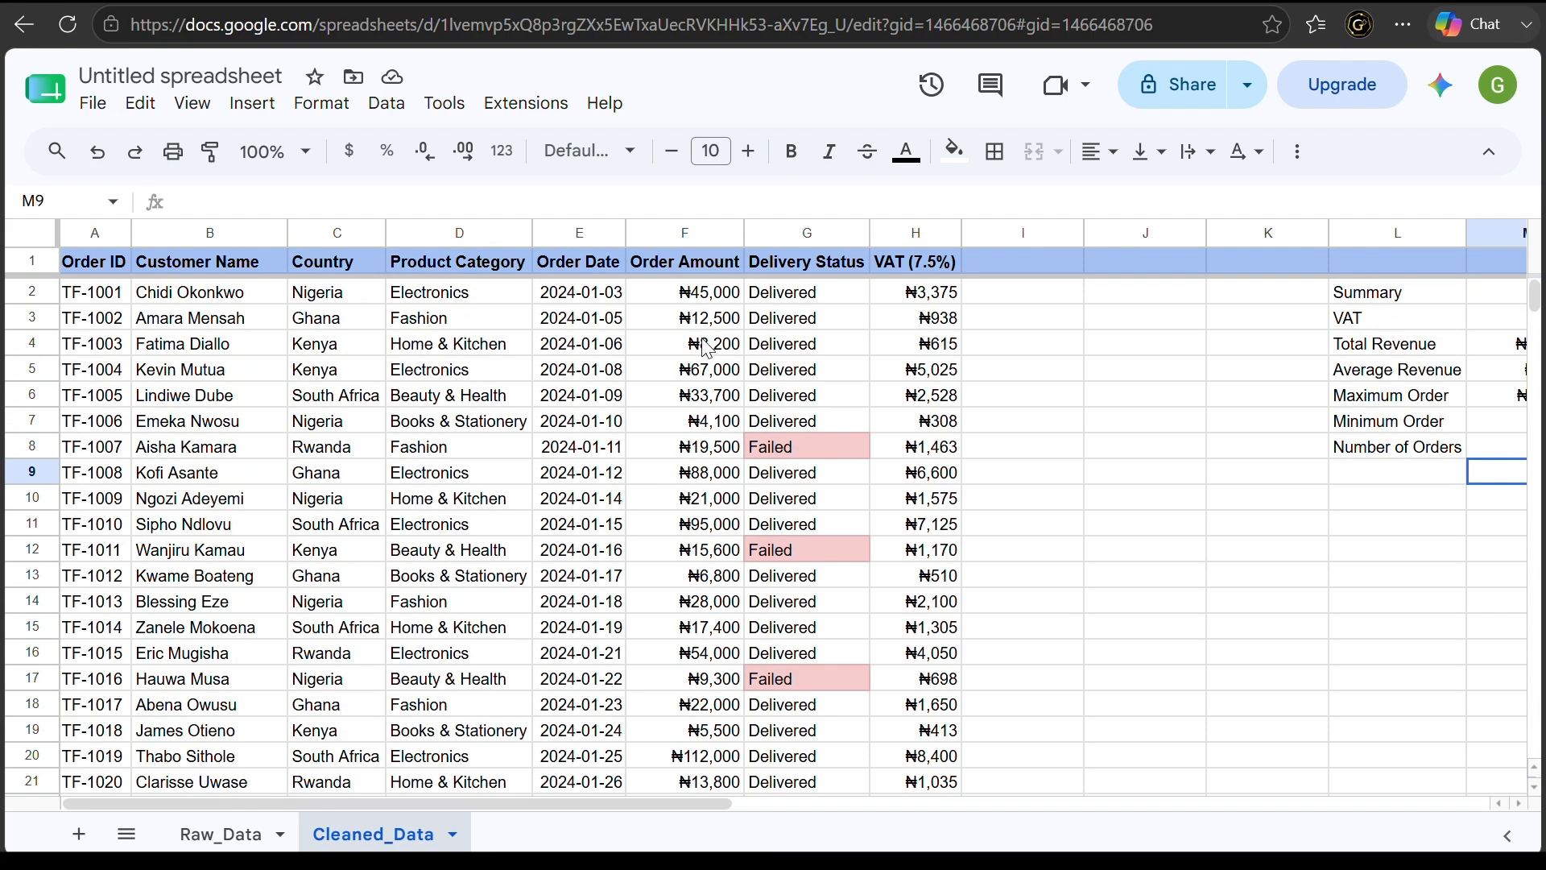
{"action": "scroll", "coordinate": [707, 683], "scroll_direction": "down", "scroll_amount": 6}
{"action": "scroll", "coordinate": [707, 683], "scroll_direction": "up", "scroll_amount": 4}
{"action": "scroll", "coordinate": [708, 683], "scroll_direction": "up", "scroll_amount": 2}
{"action": "scroll", "coordinate": [1361, 518], "scroll_direction": "right", "scroll_amount": 3}
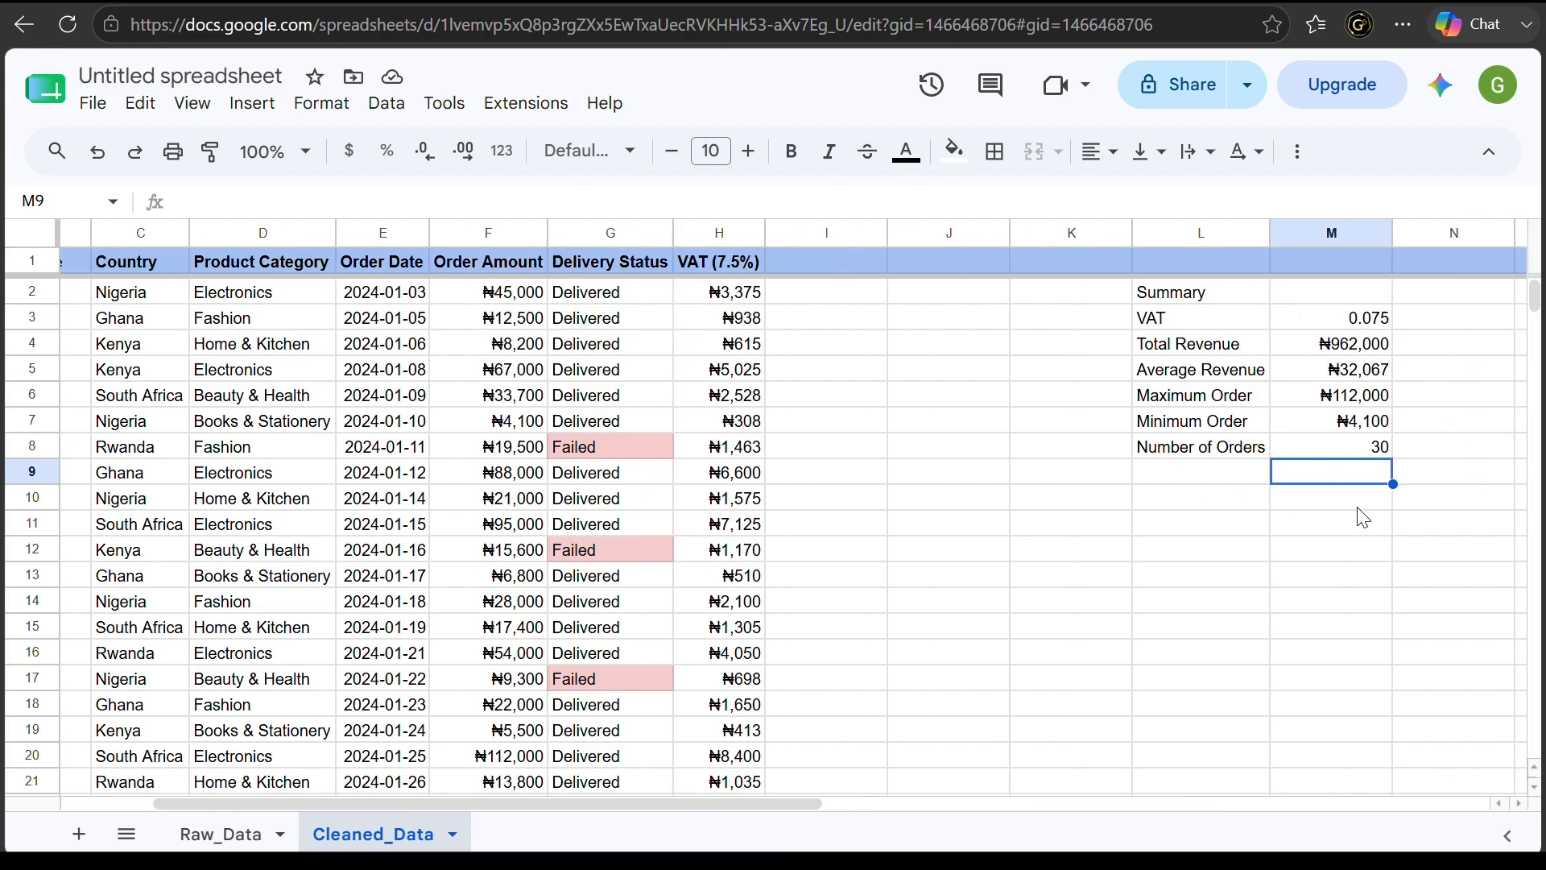
Add the label "No. of Order Amounts" in L9 below Number of Orders and widen column L to fit it
{"action": "left_click", "coordinate": [1134, 480]}
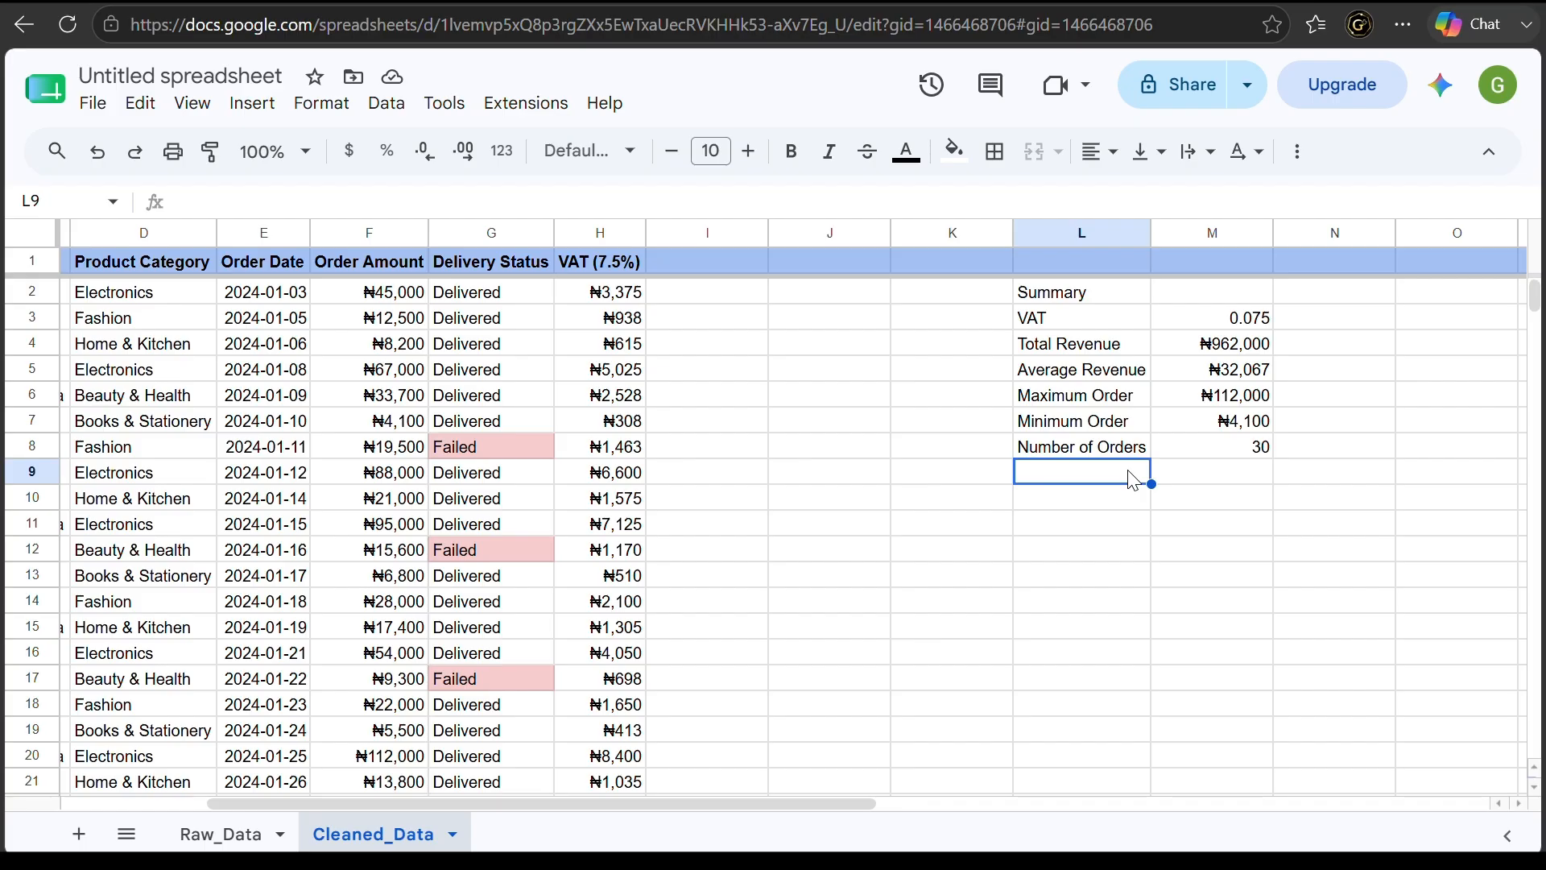
{"action": "type", "text": "nO."}
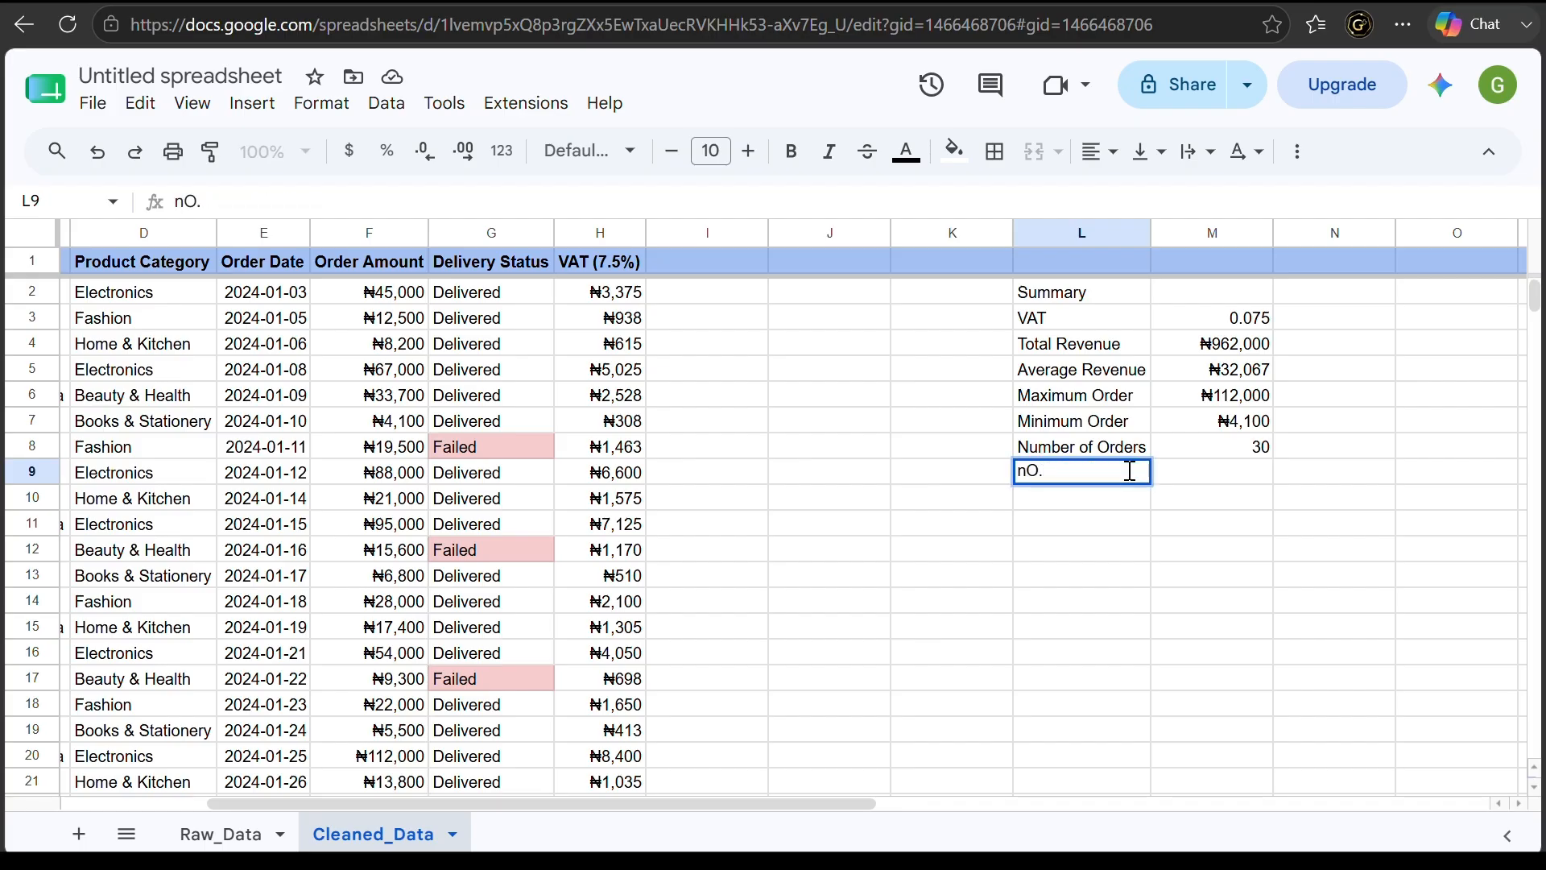
{"action": "key", "text": "BackSpace"}
{"action": "key", "text": "BackSpace"}
{"action": "type", "text": "No"}
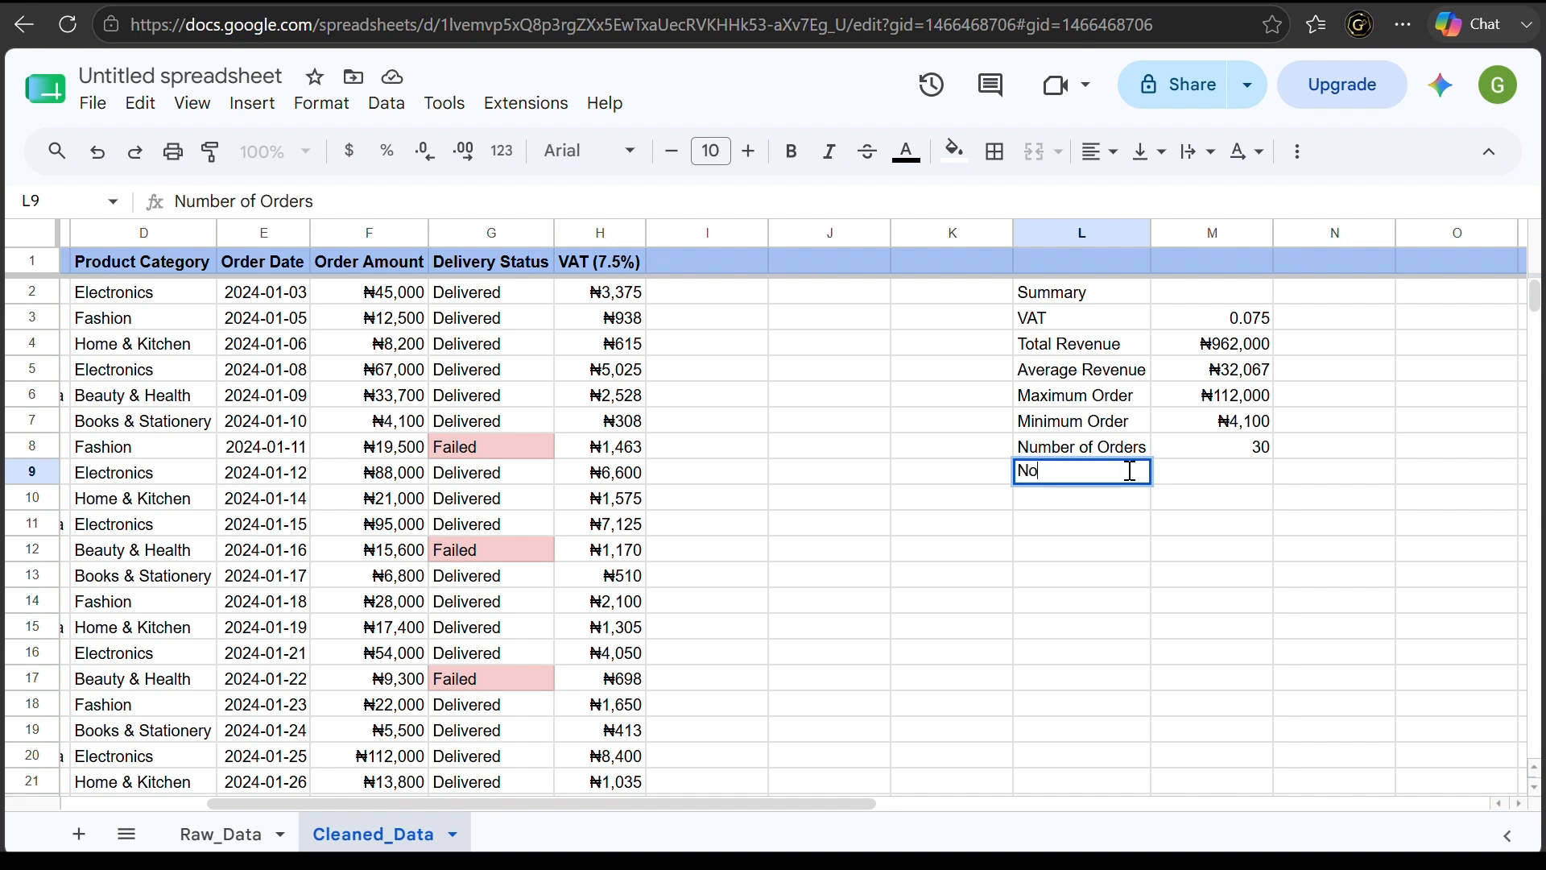
{"action": "type", "text": ". of O"}
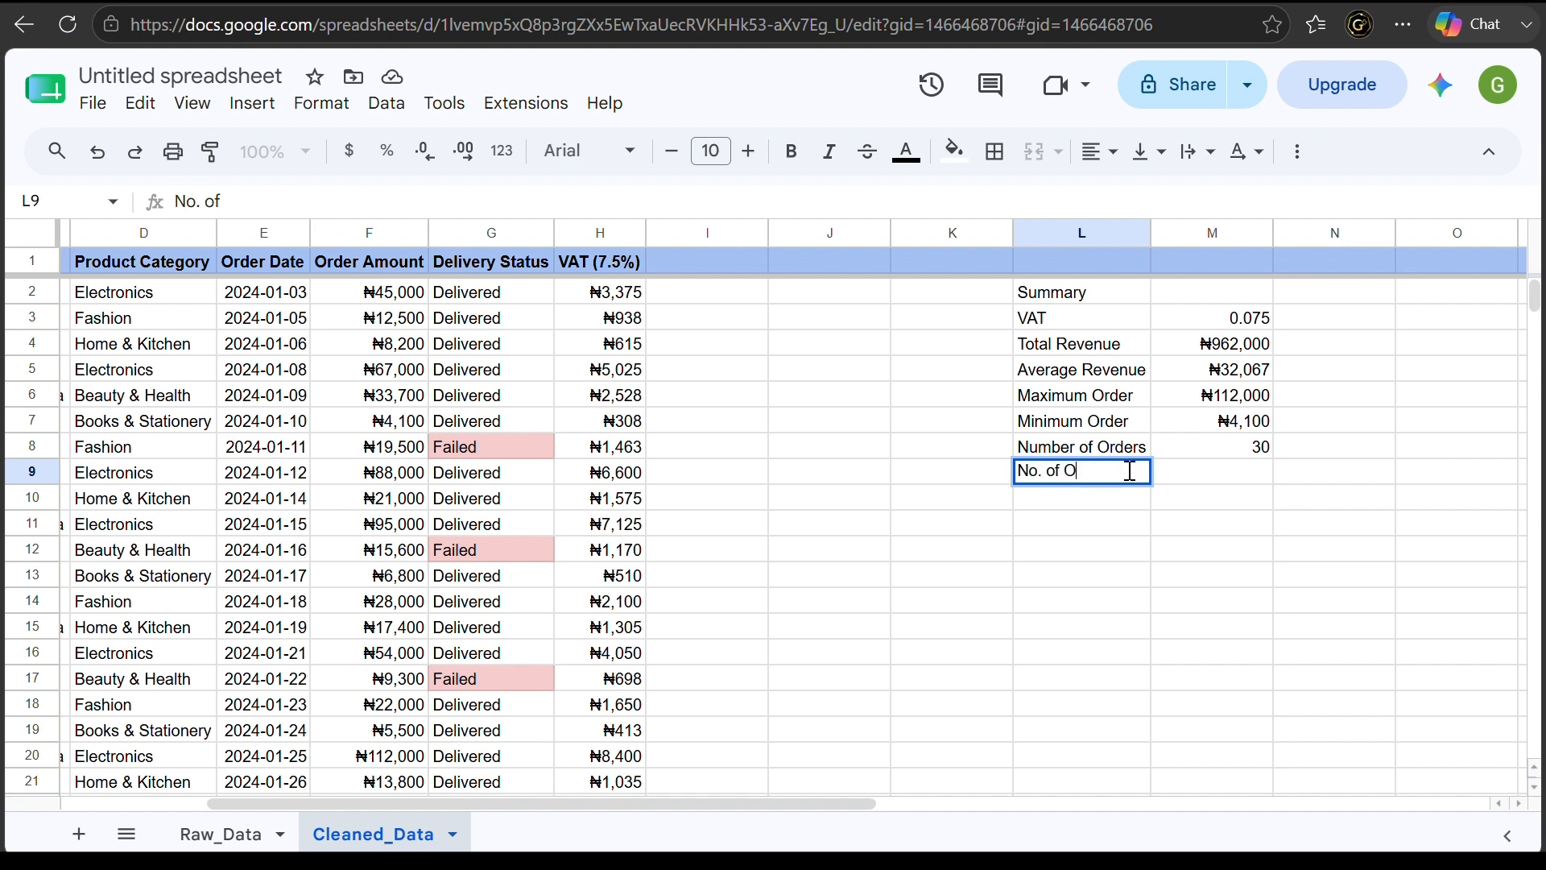
{"action": "type", "text": "rder Amounts"}
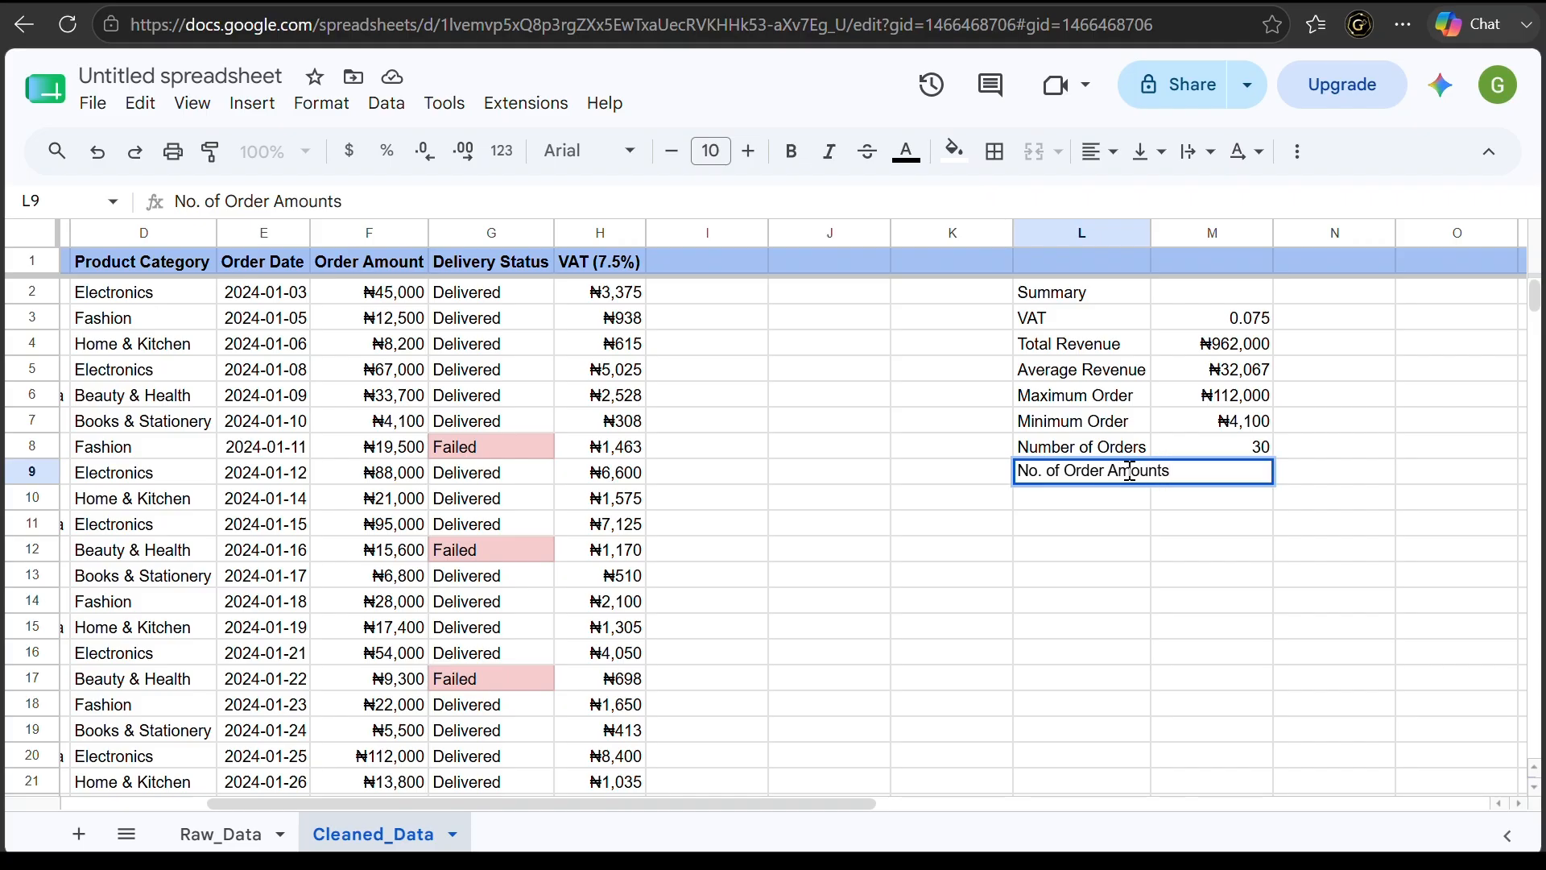
{"action": "key", "text": "Tab"}
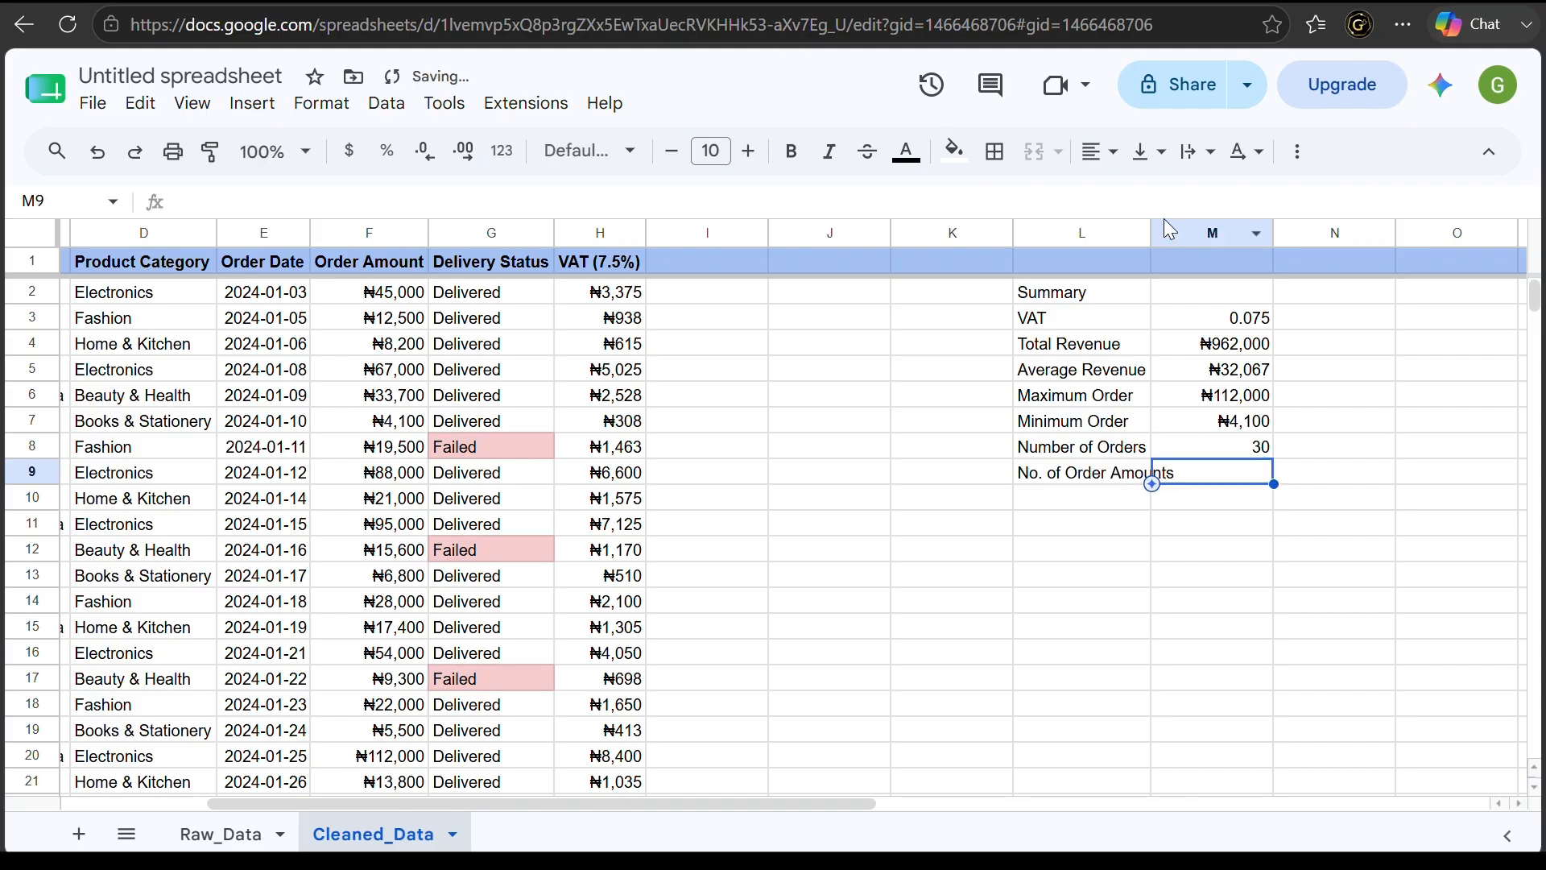
{"action": "left_click_drag", "start_coordinate": [1153, 232], "coordinate": [1180, 232]}
Count the numeric order amounts in M9 with =COUNT(F2:F31)
{"action": "type", "text": "="}
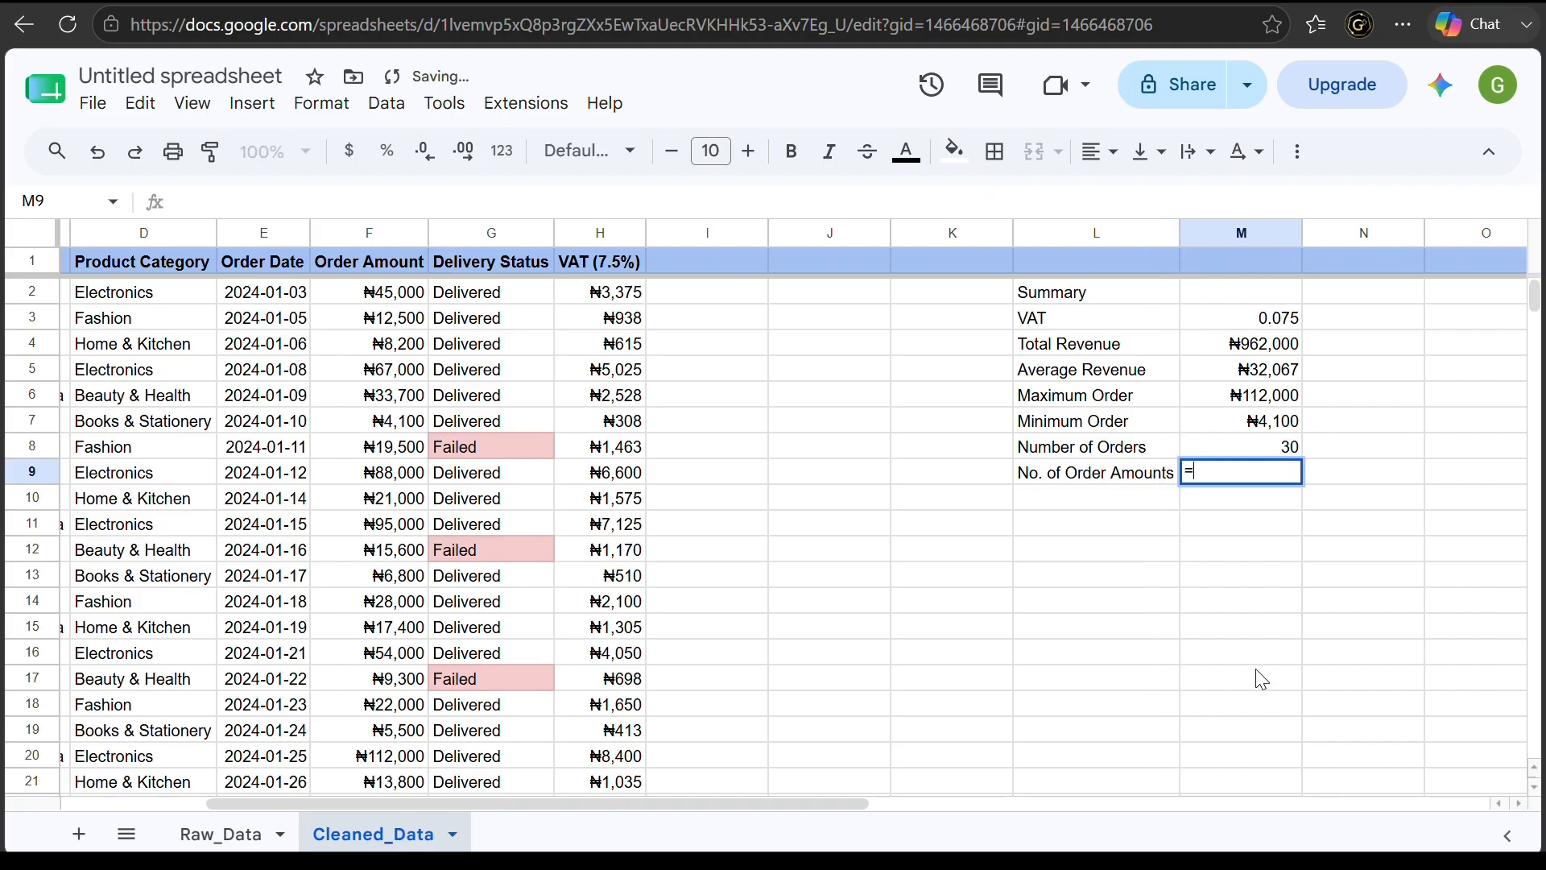
{"action": "type", "text": "CO"}
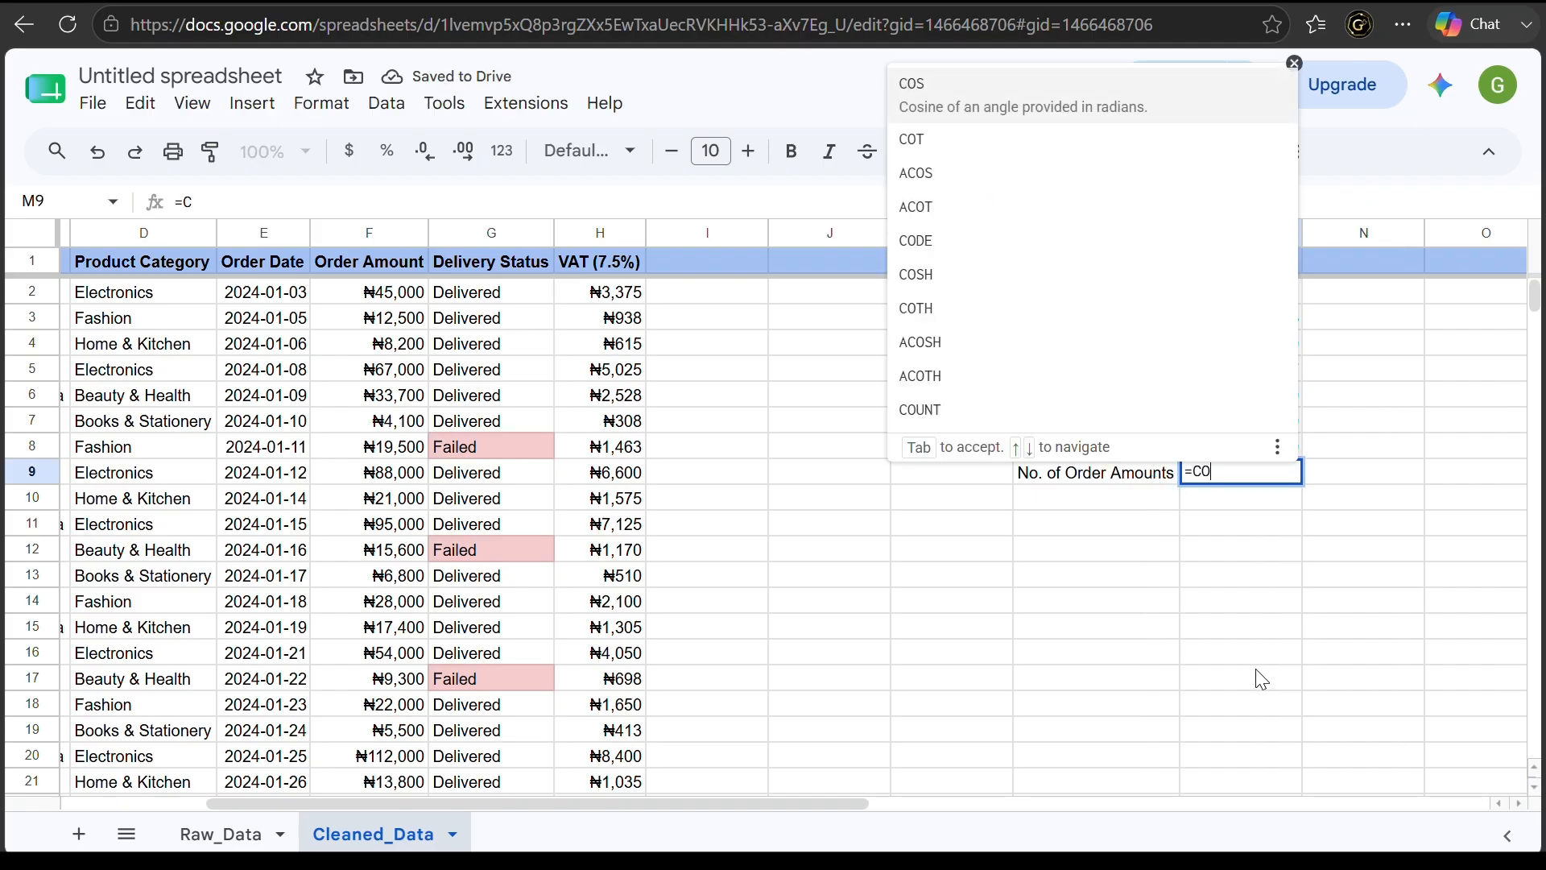
{"action": "type", "text": "UNT("}
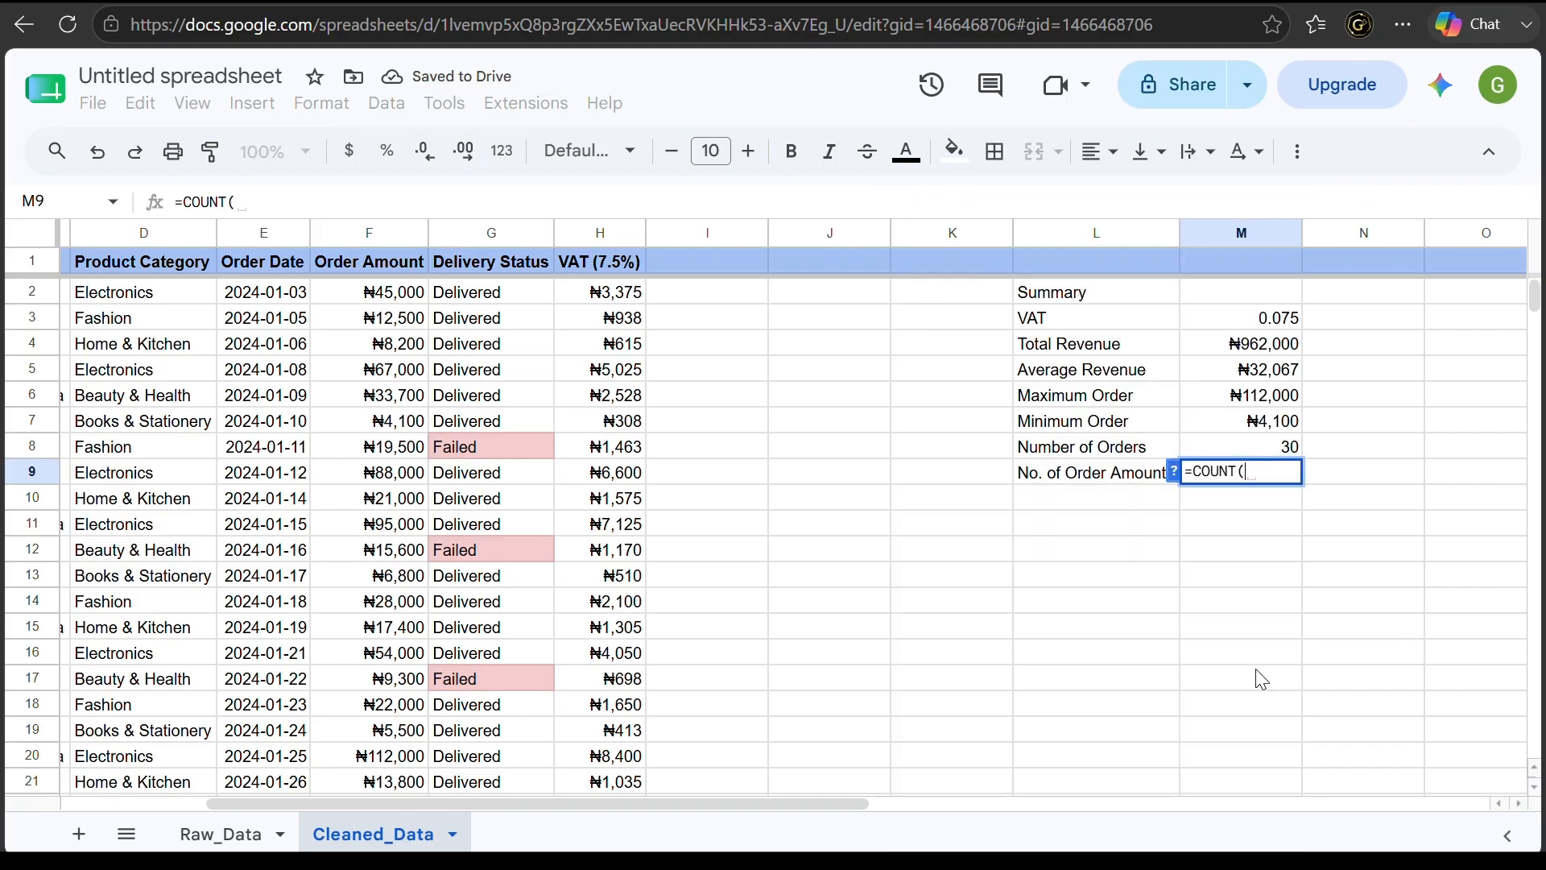
{"action": "type", "text": "F2"}
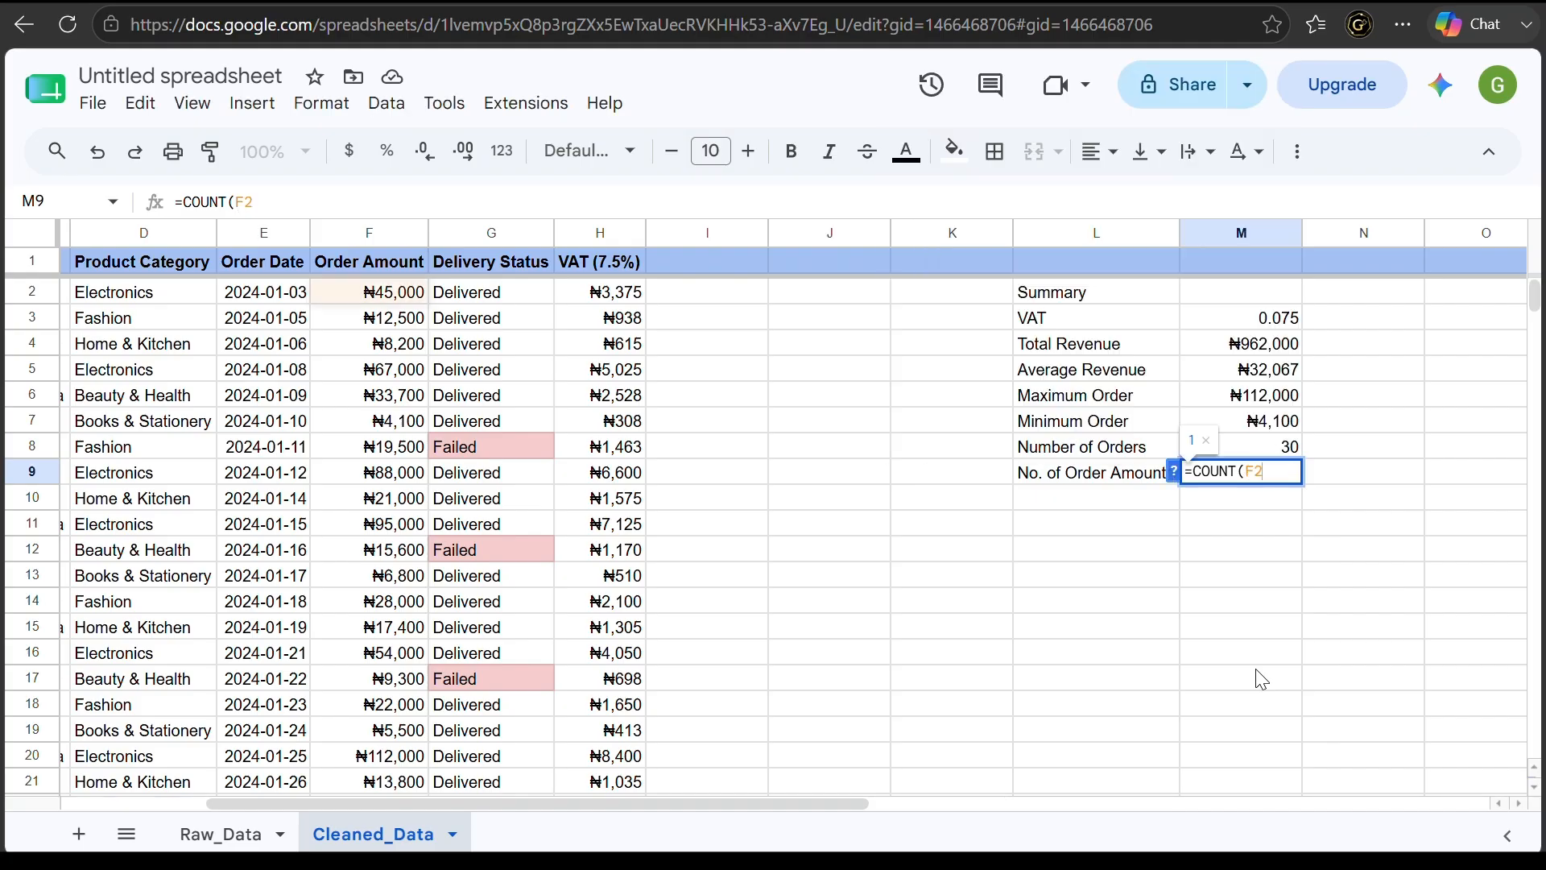
{"action": "type", "text": ":F31)"}
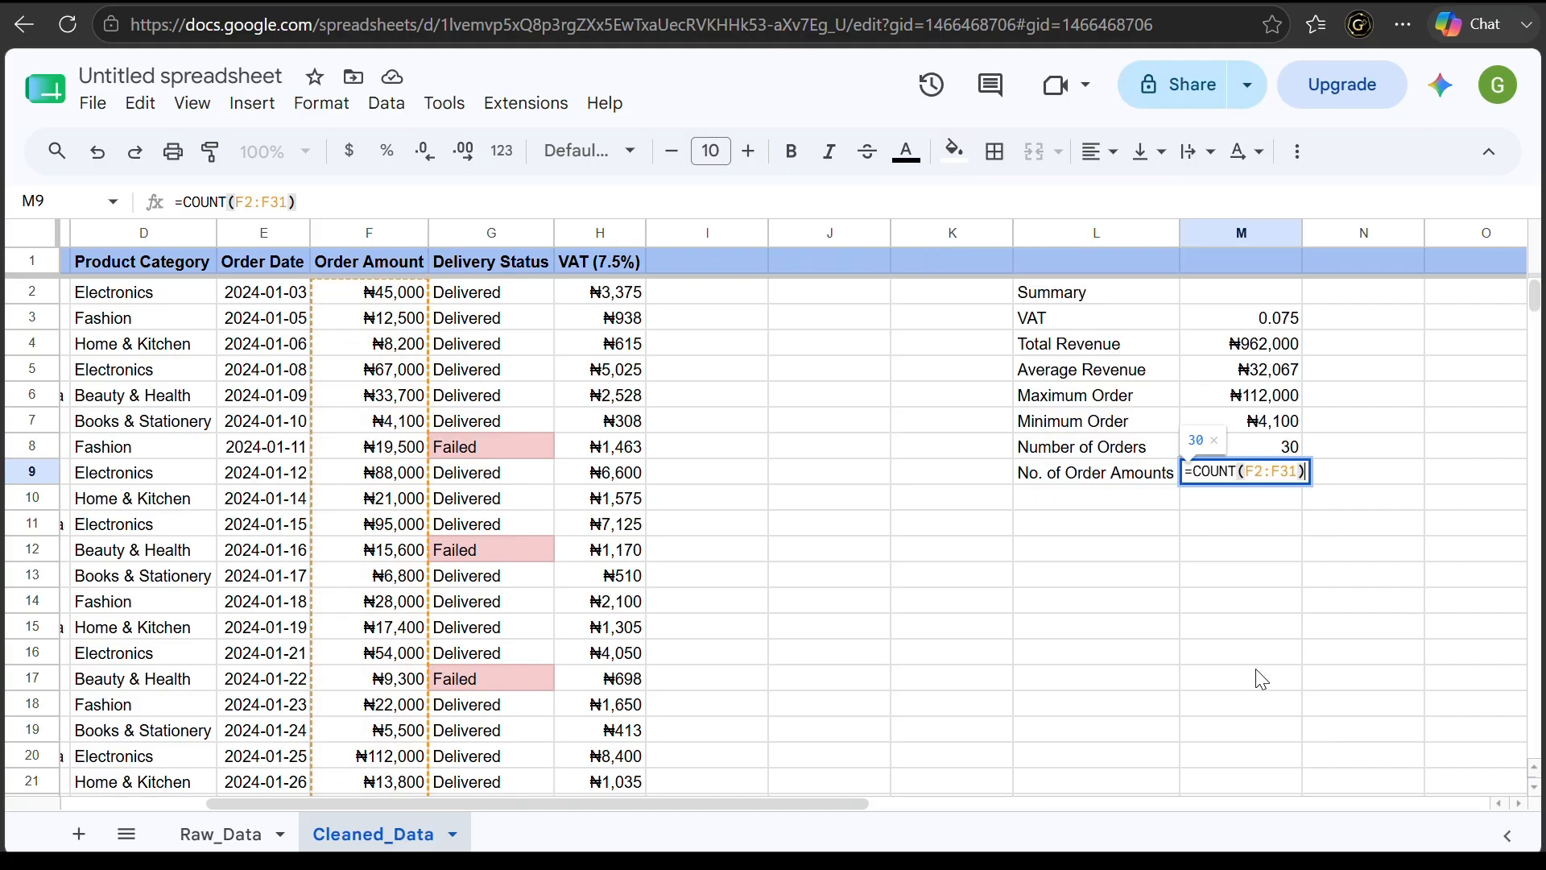
{"action": "key", "text": "Return"}
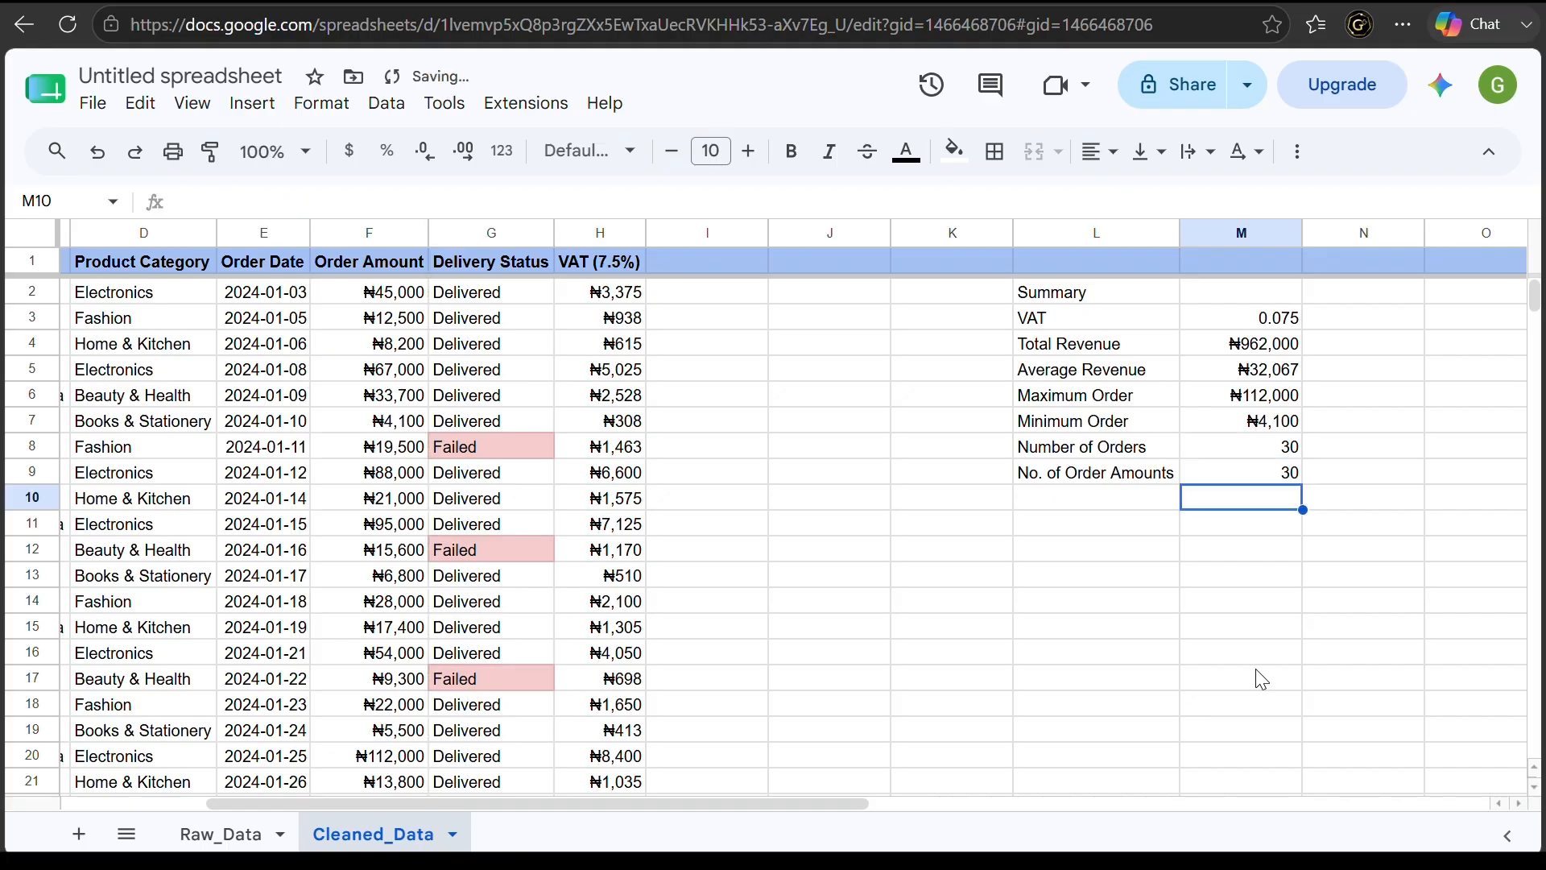
{"action": "scroll", "coordinate": [338, 483], "scroll_direction": "down", "scroll_amount": 1}
{"action": "scroll", "coordinate": [348, 487], "scroll_direction": "up", "scroll_amount": 1}
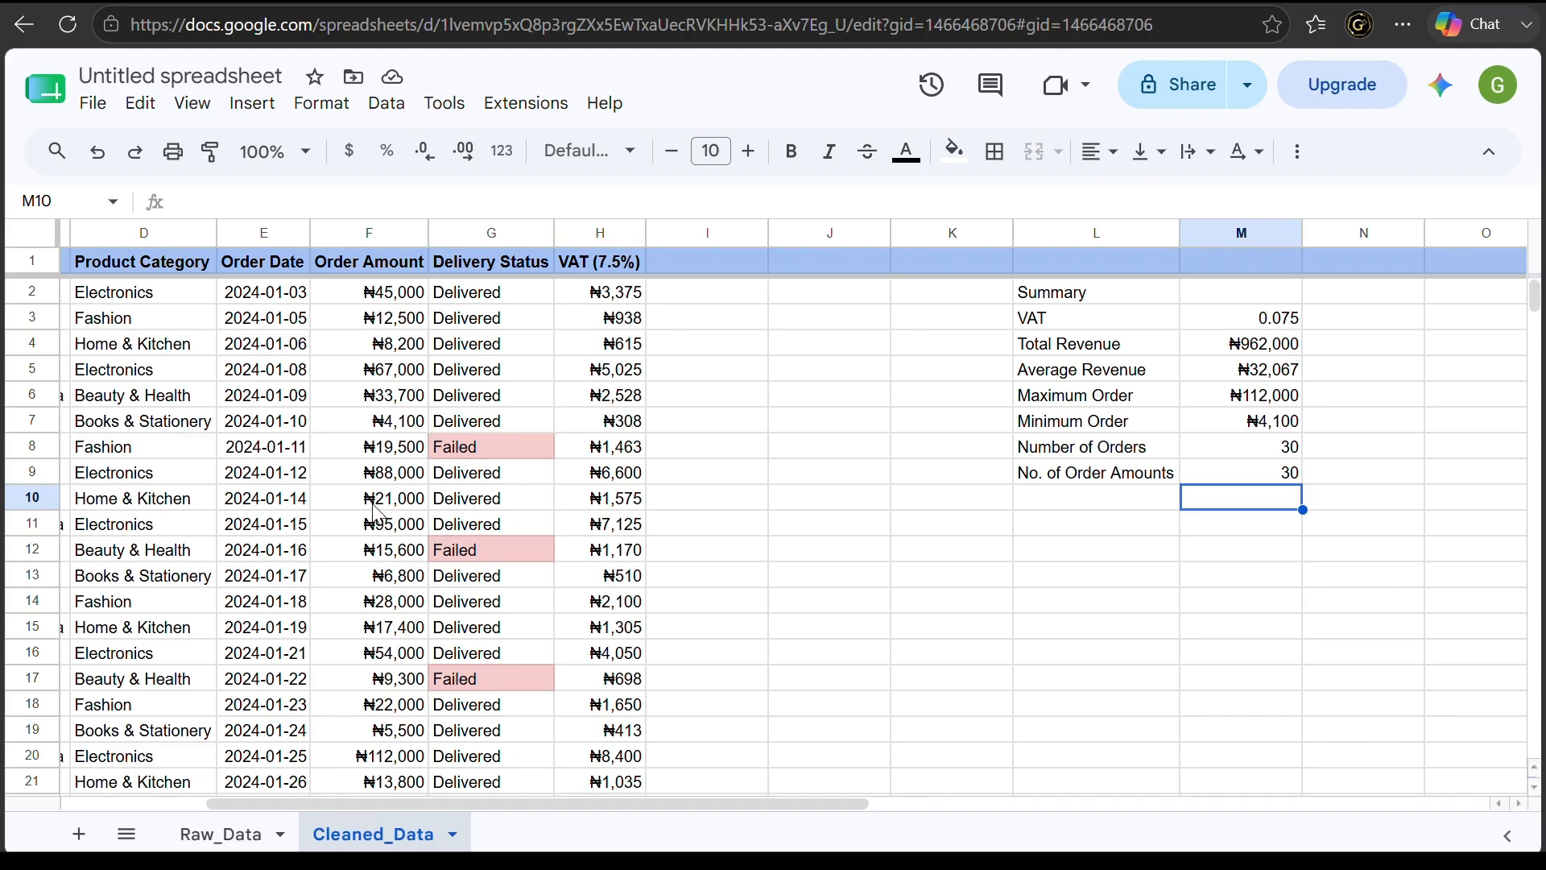
Add the column header "Order Types" in I1, beside the VAT (7.5%) header
{"action": "left_click", "coordinate": [1043, 592]}
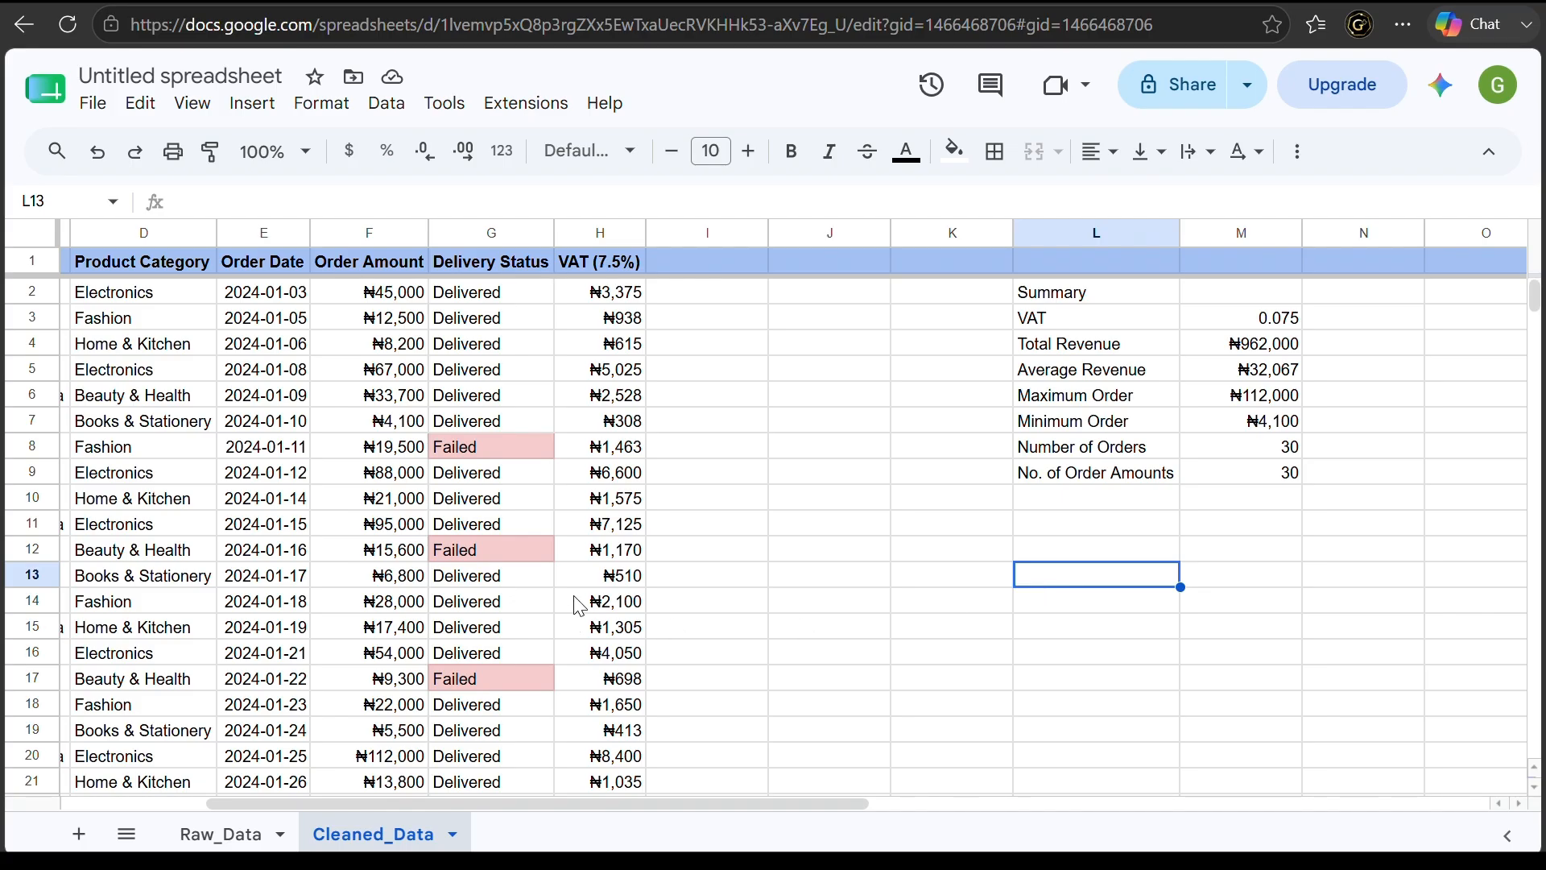
{"action": "left_click", "coordinate": [686, 242]}
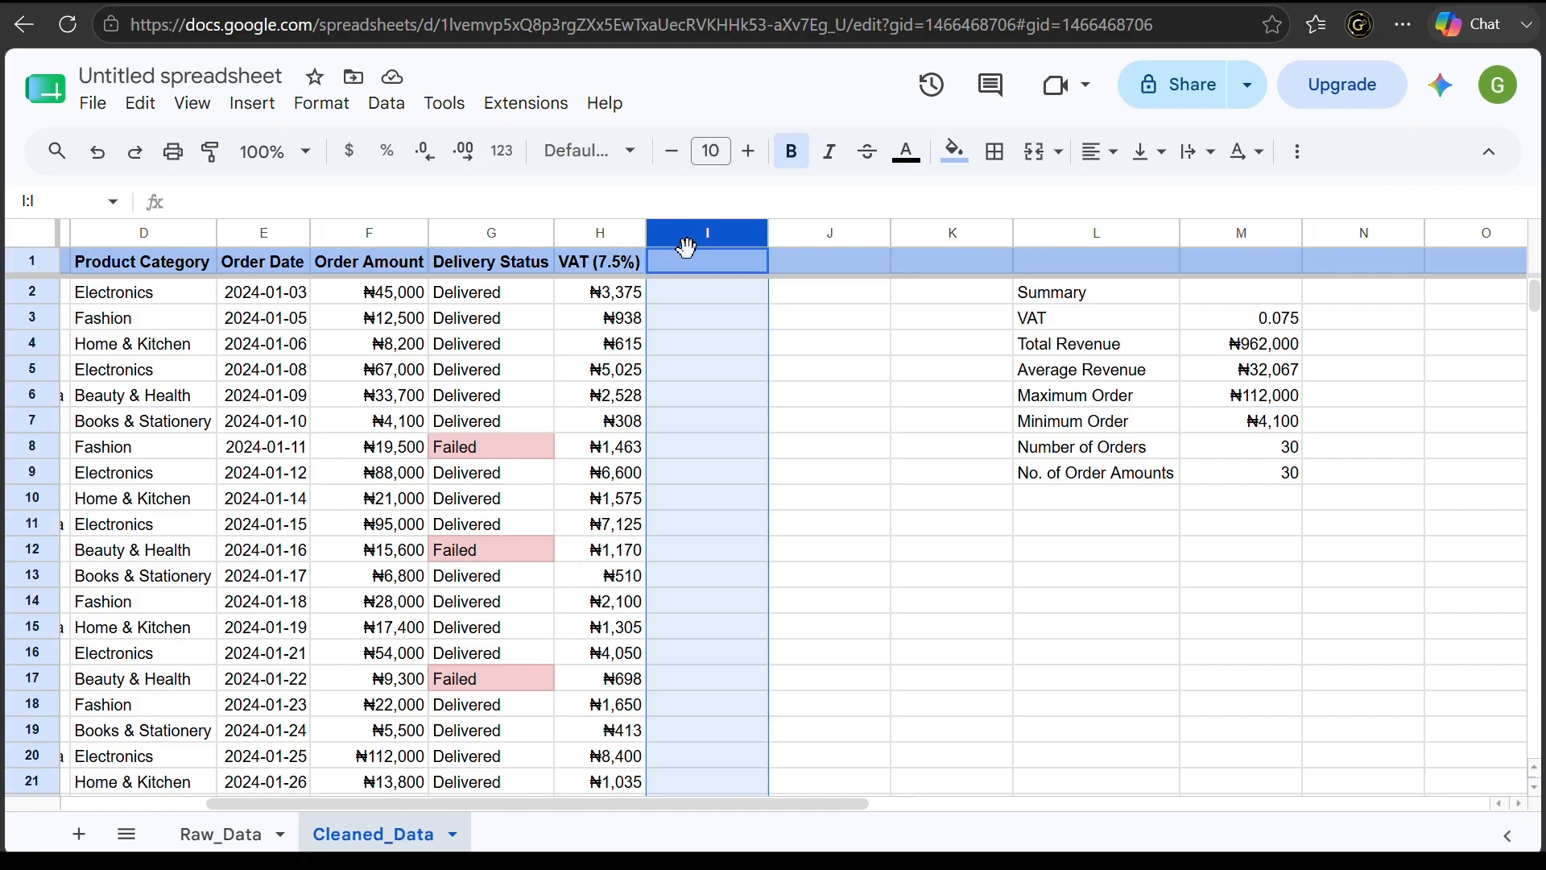
{"action": "left_click", "coordinate": [801, 321]}
{"action": "left_click", "coordinate": [713, 263]}
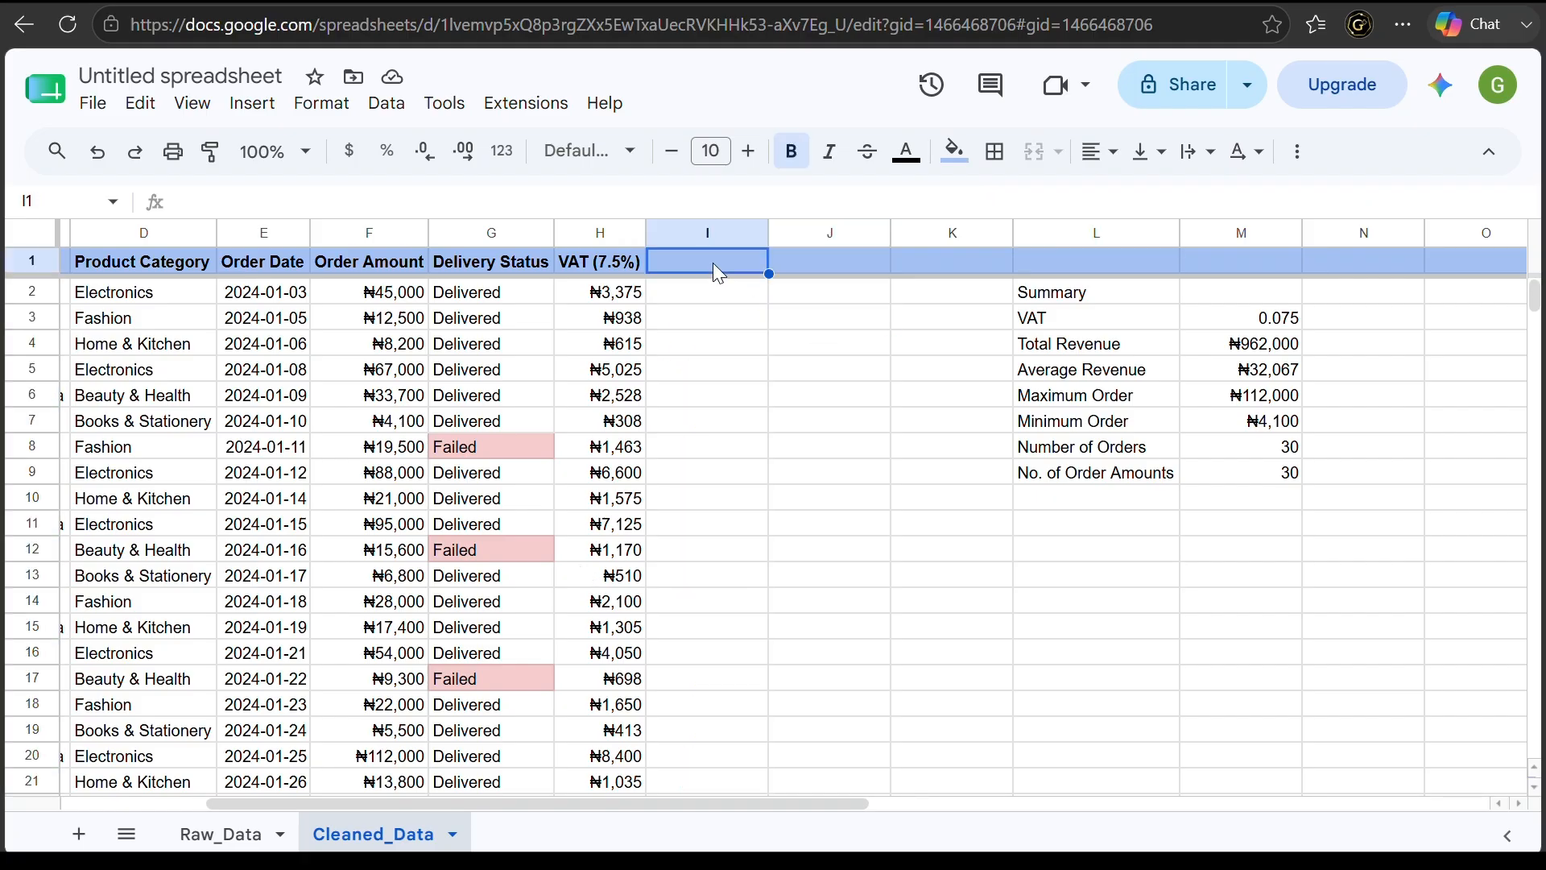
{"action": "type", "text": "Or"}
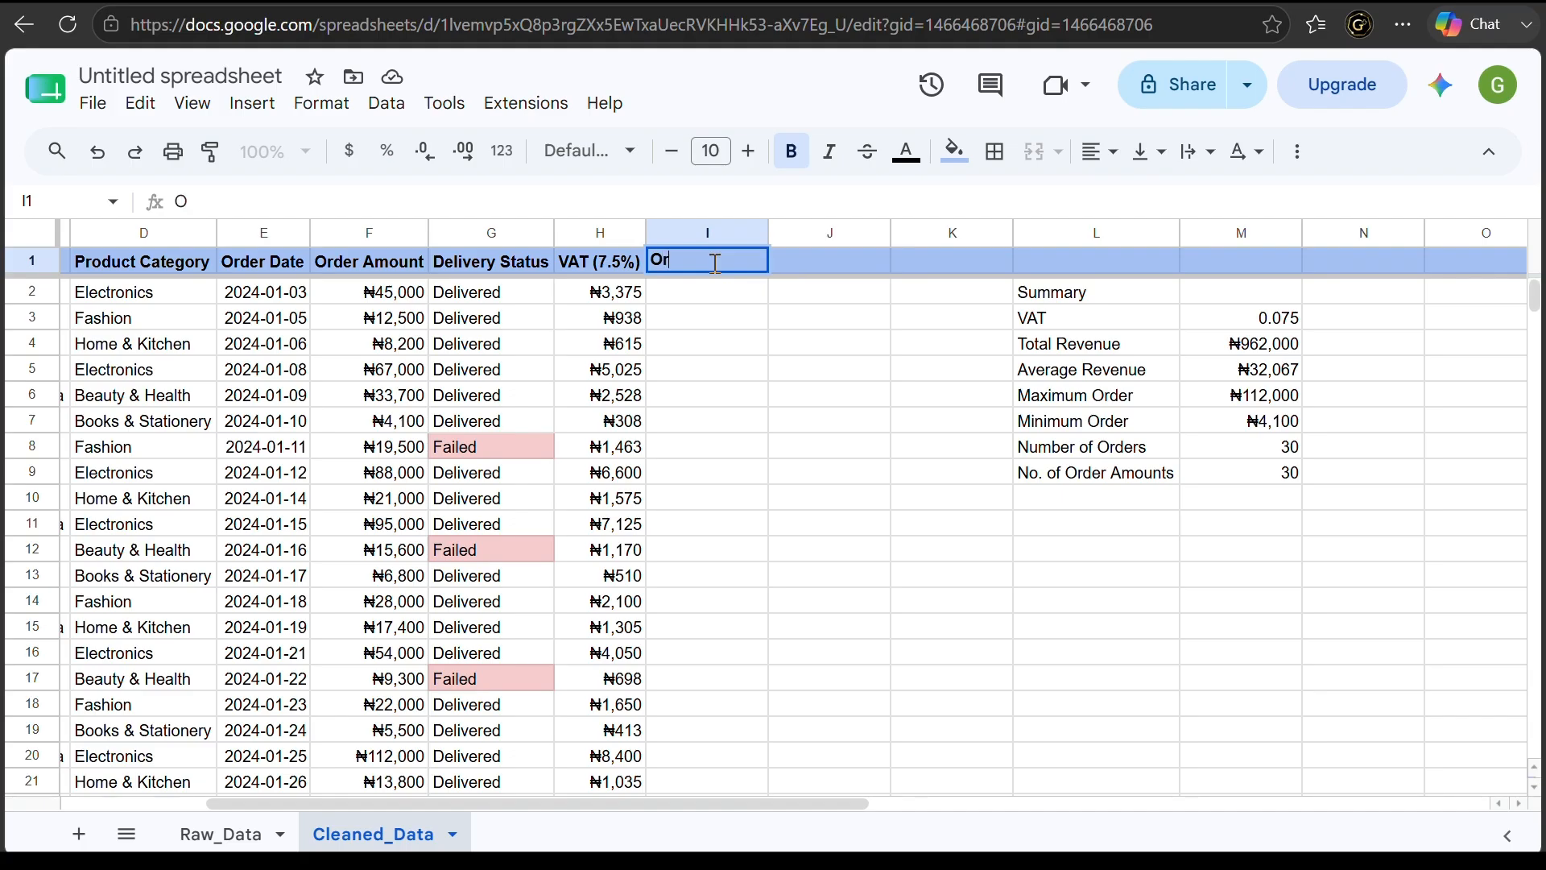
{"action": "type", "text": "der Types"}
{"action": "key", "text": "Return"}
Classify the orders from I2 with =IF(F2>50000,"High Value","Standard Value") and fill the formula down the Order Types column
{"action": "type", "text": "="}
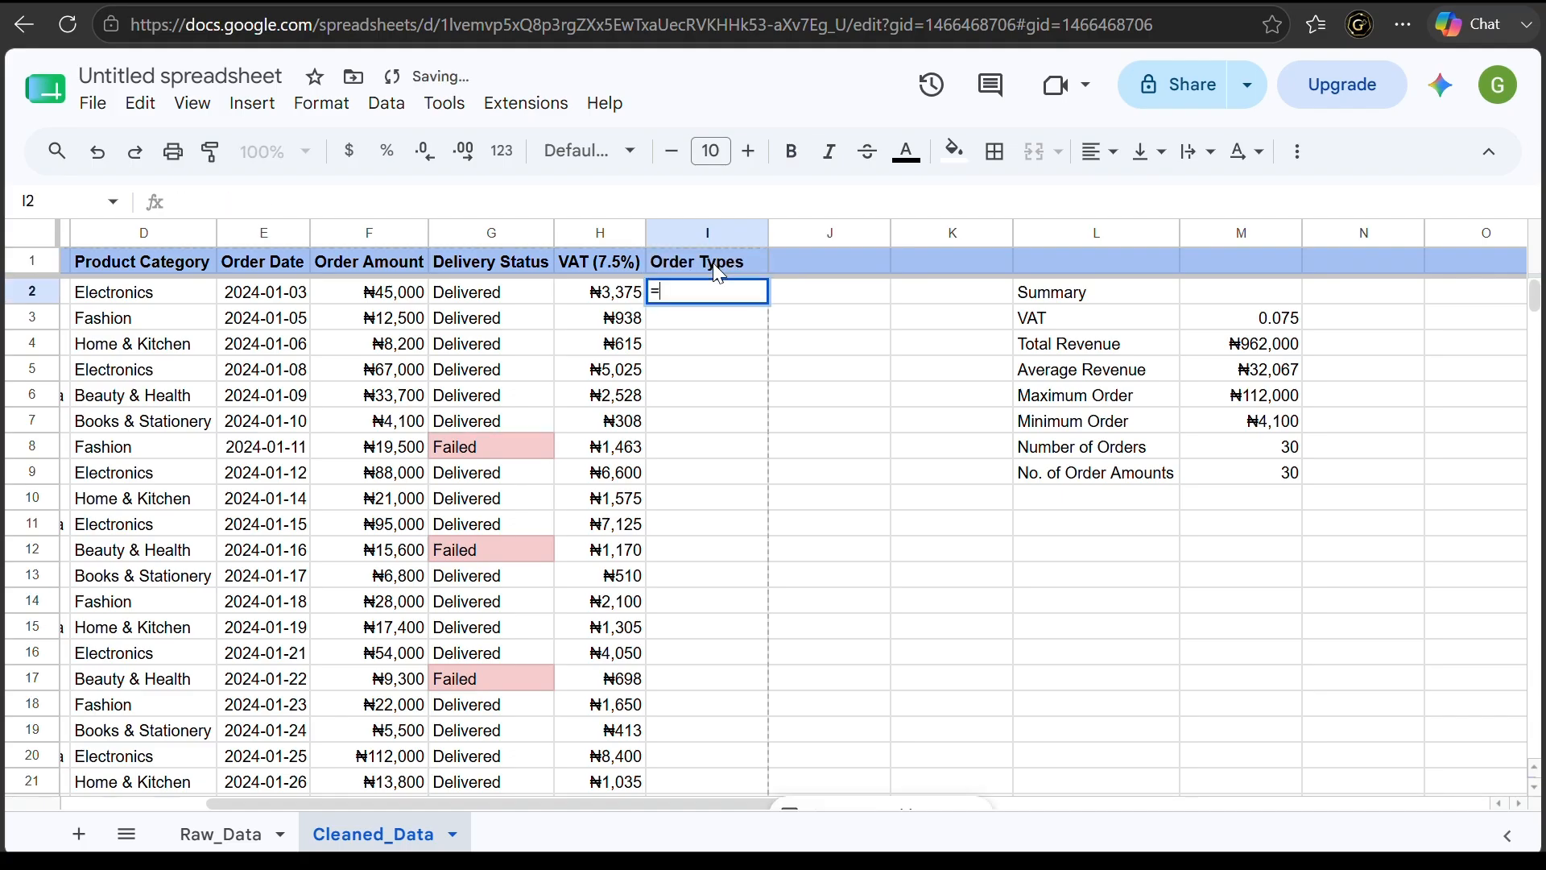
{"action": "type", "text": "IF("}
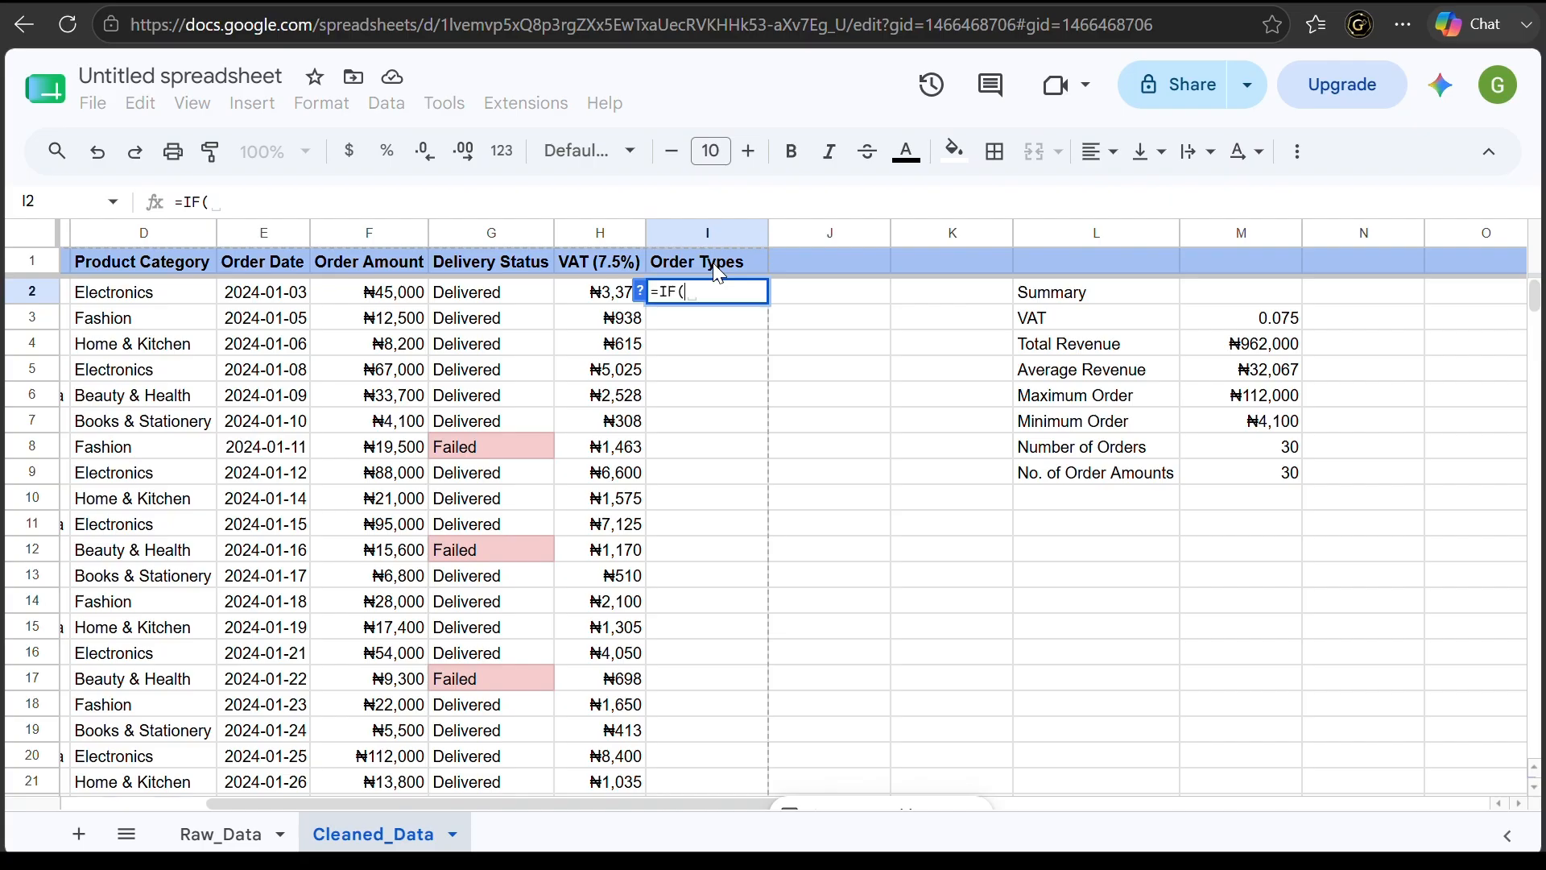
{"action": "type", "text": "F2"}
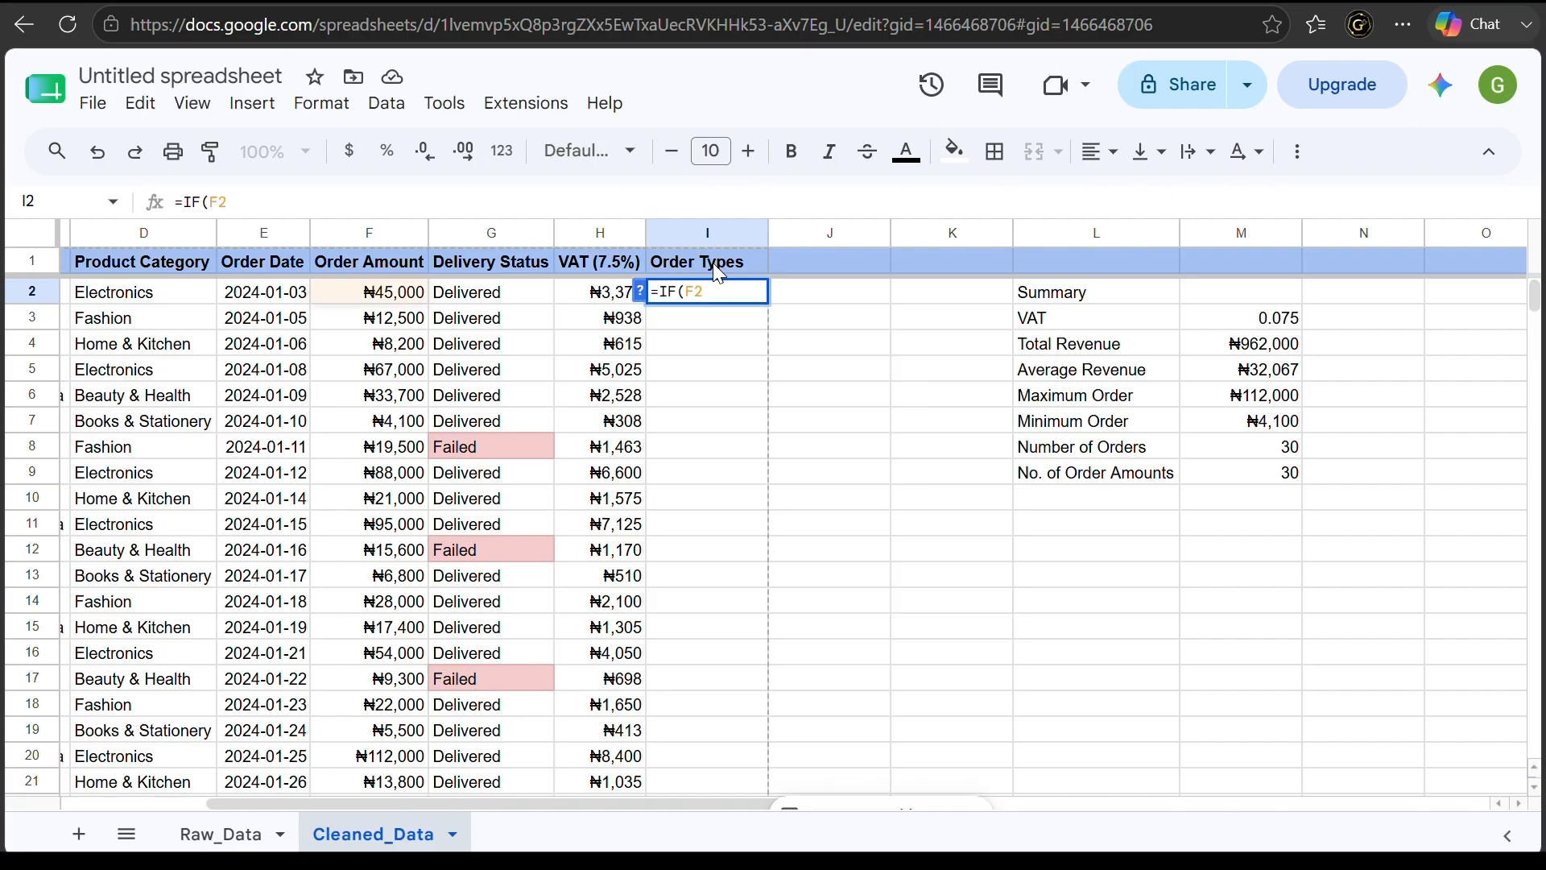
{"action": "type", "text": ">"}
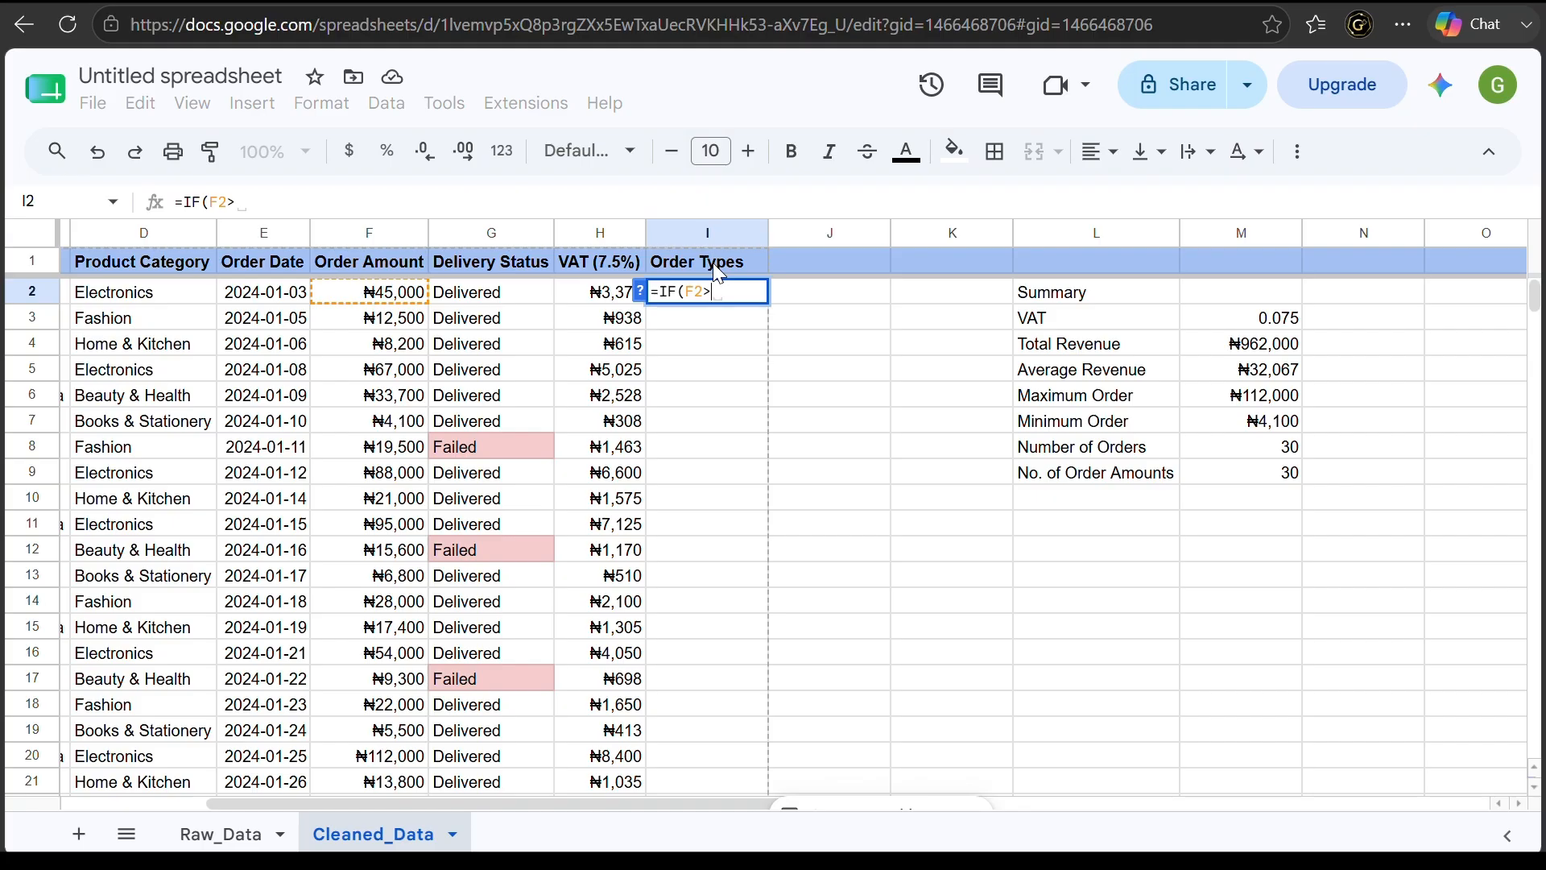
{"action": "type", "text": "5"}
{"action": "type", "text": "0000, "}
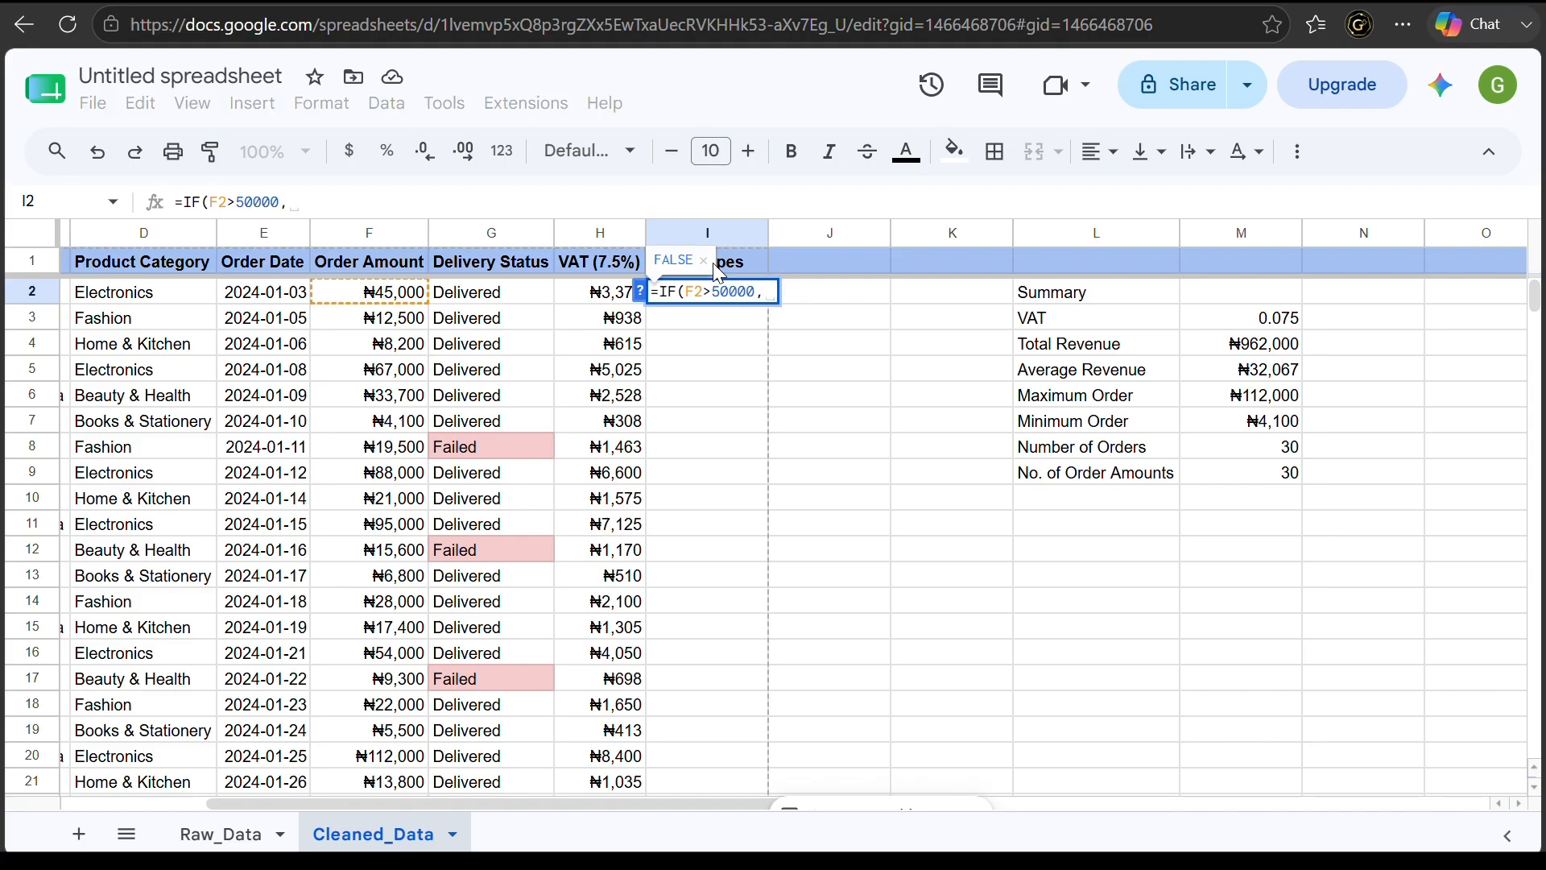
{"action": "type", "text": "\"High Value\""}
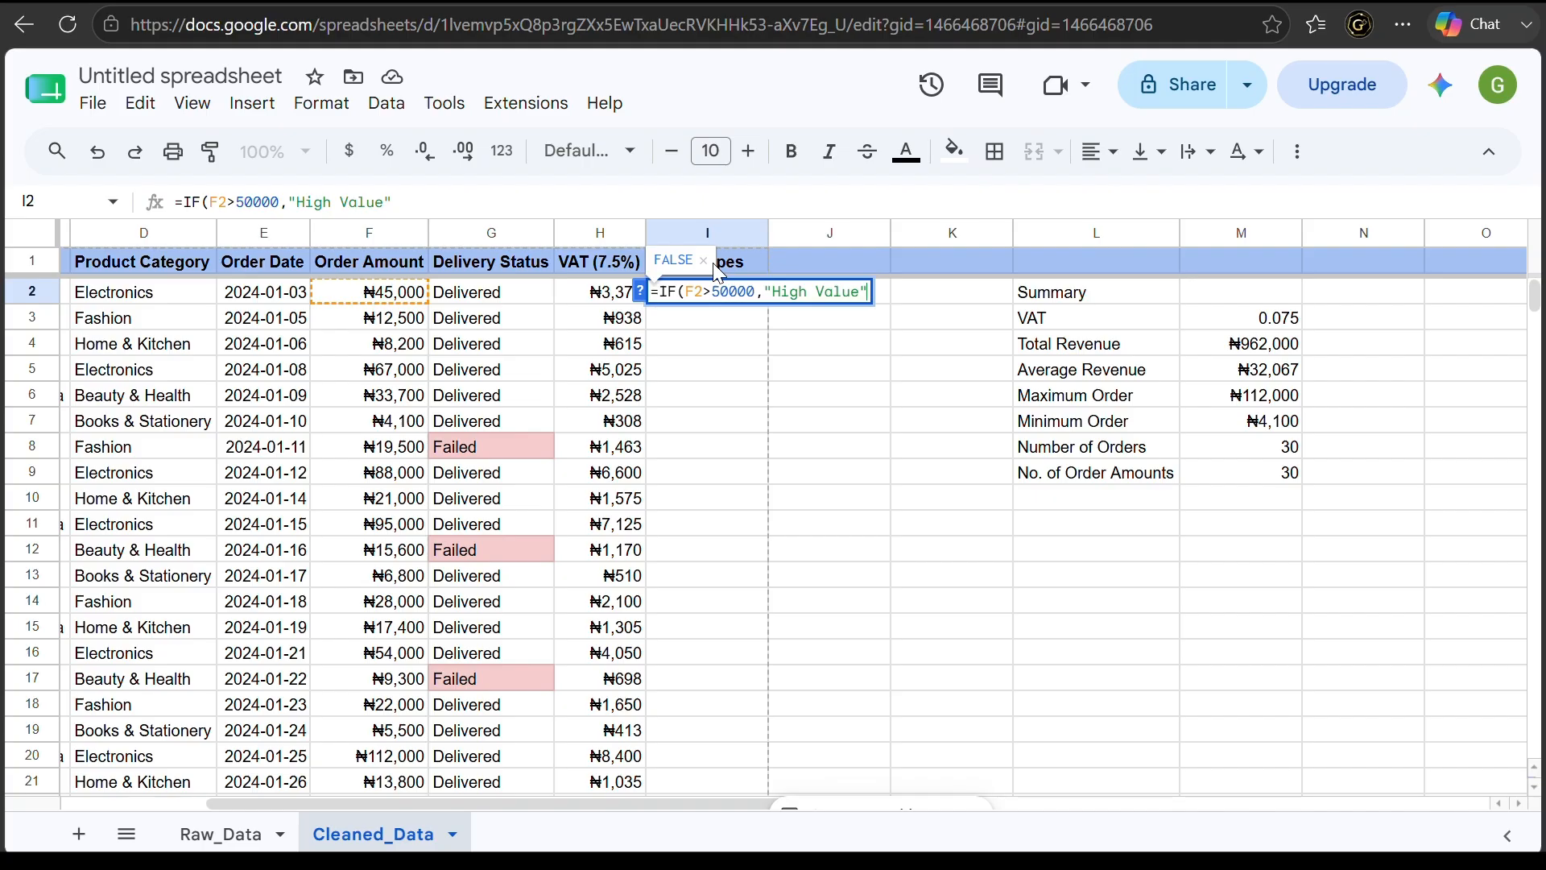
{"action": "type", "text": ",\""}
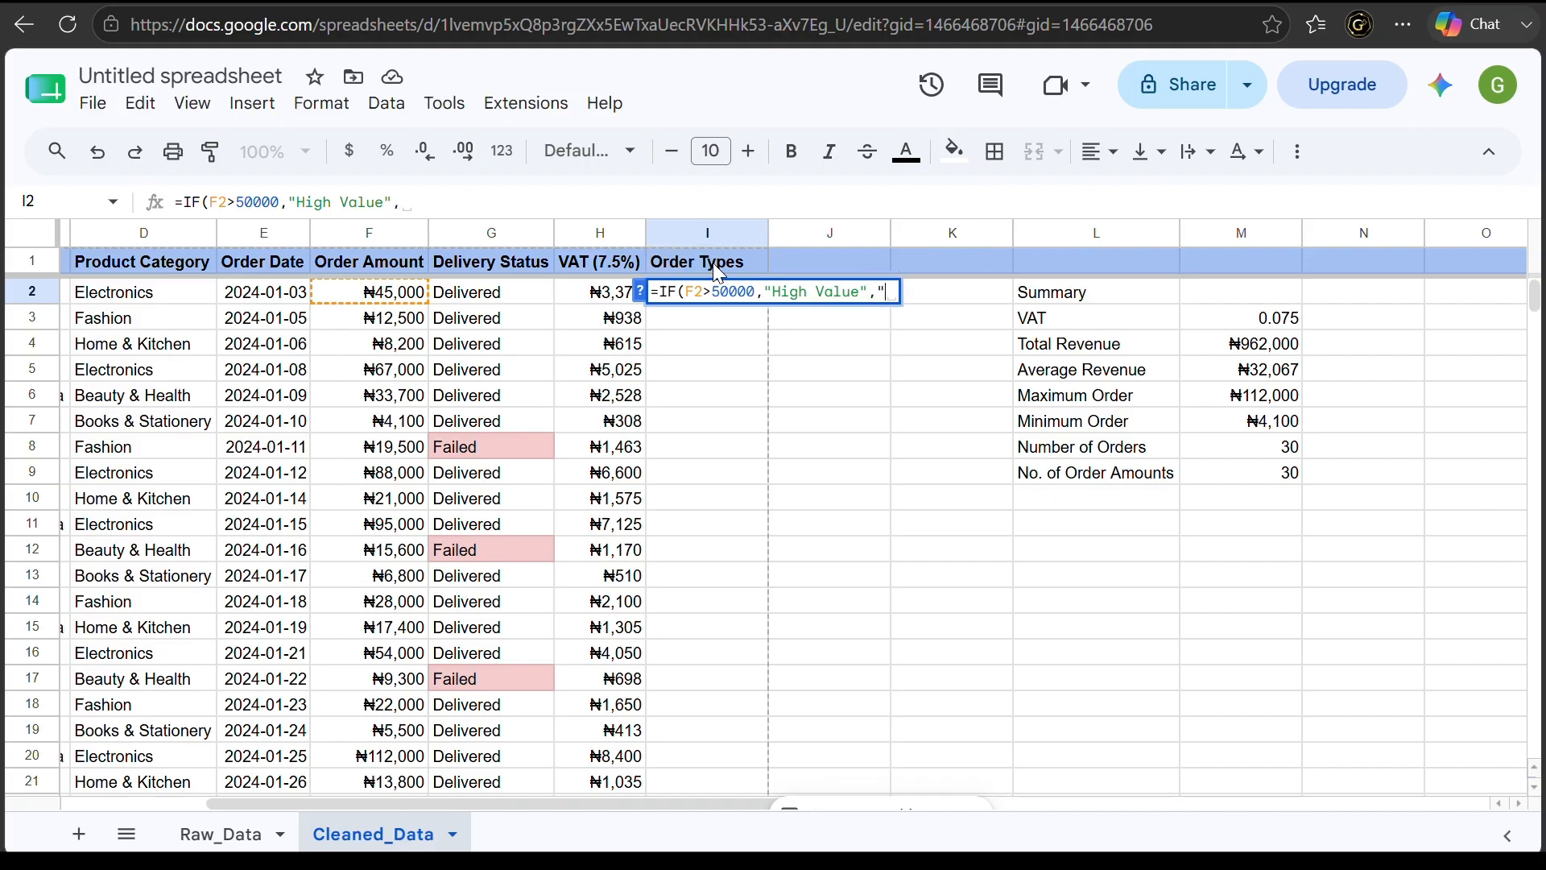
{"action": "type", "text": "Standard"}
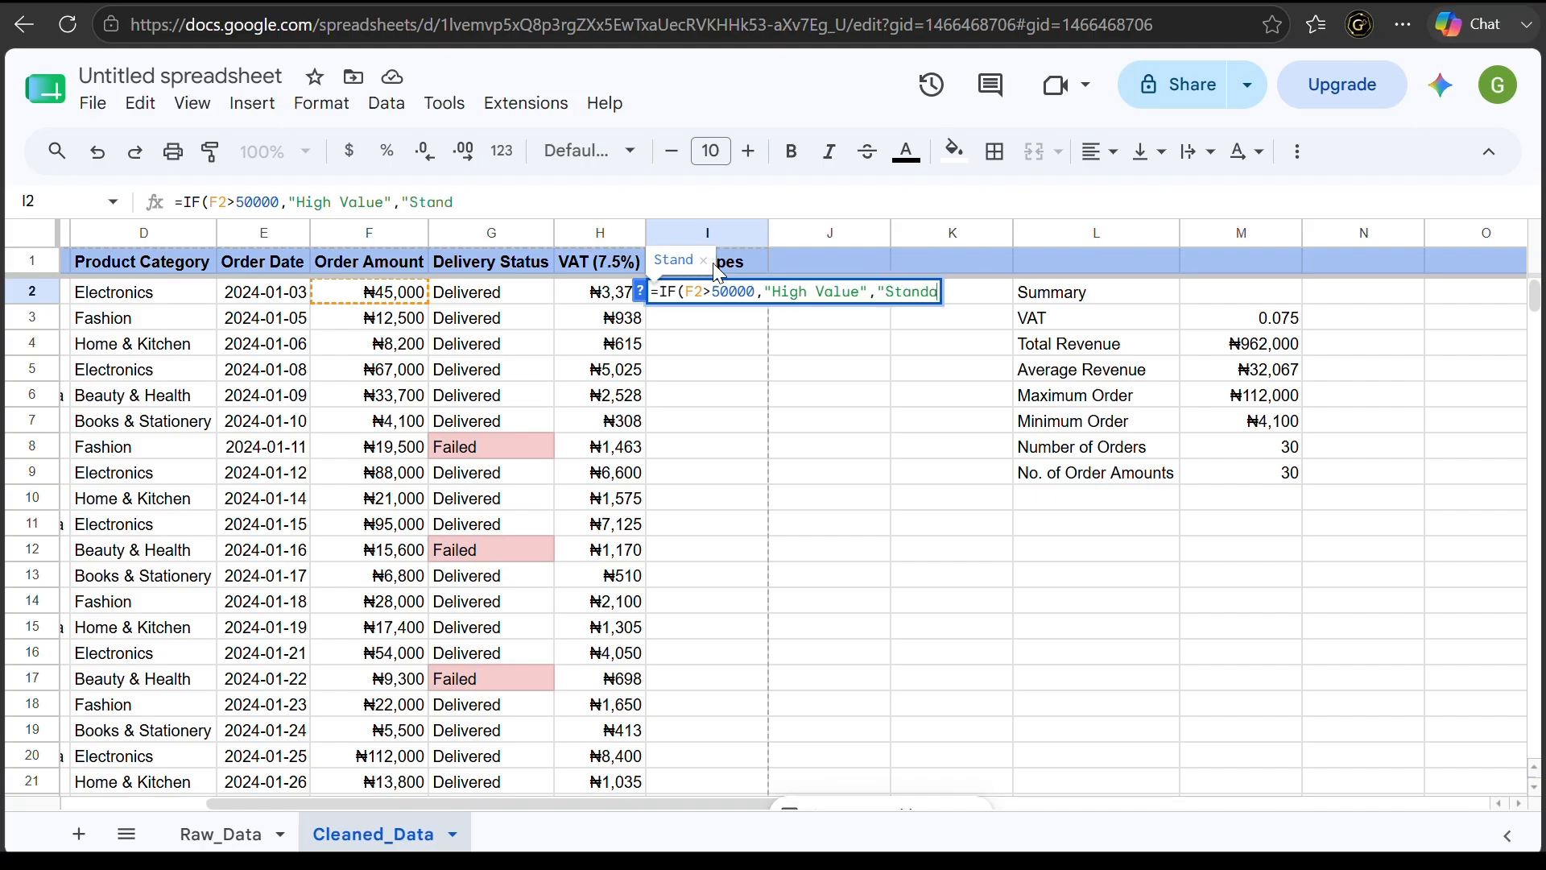
{"action": "type", "text": " Val"}
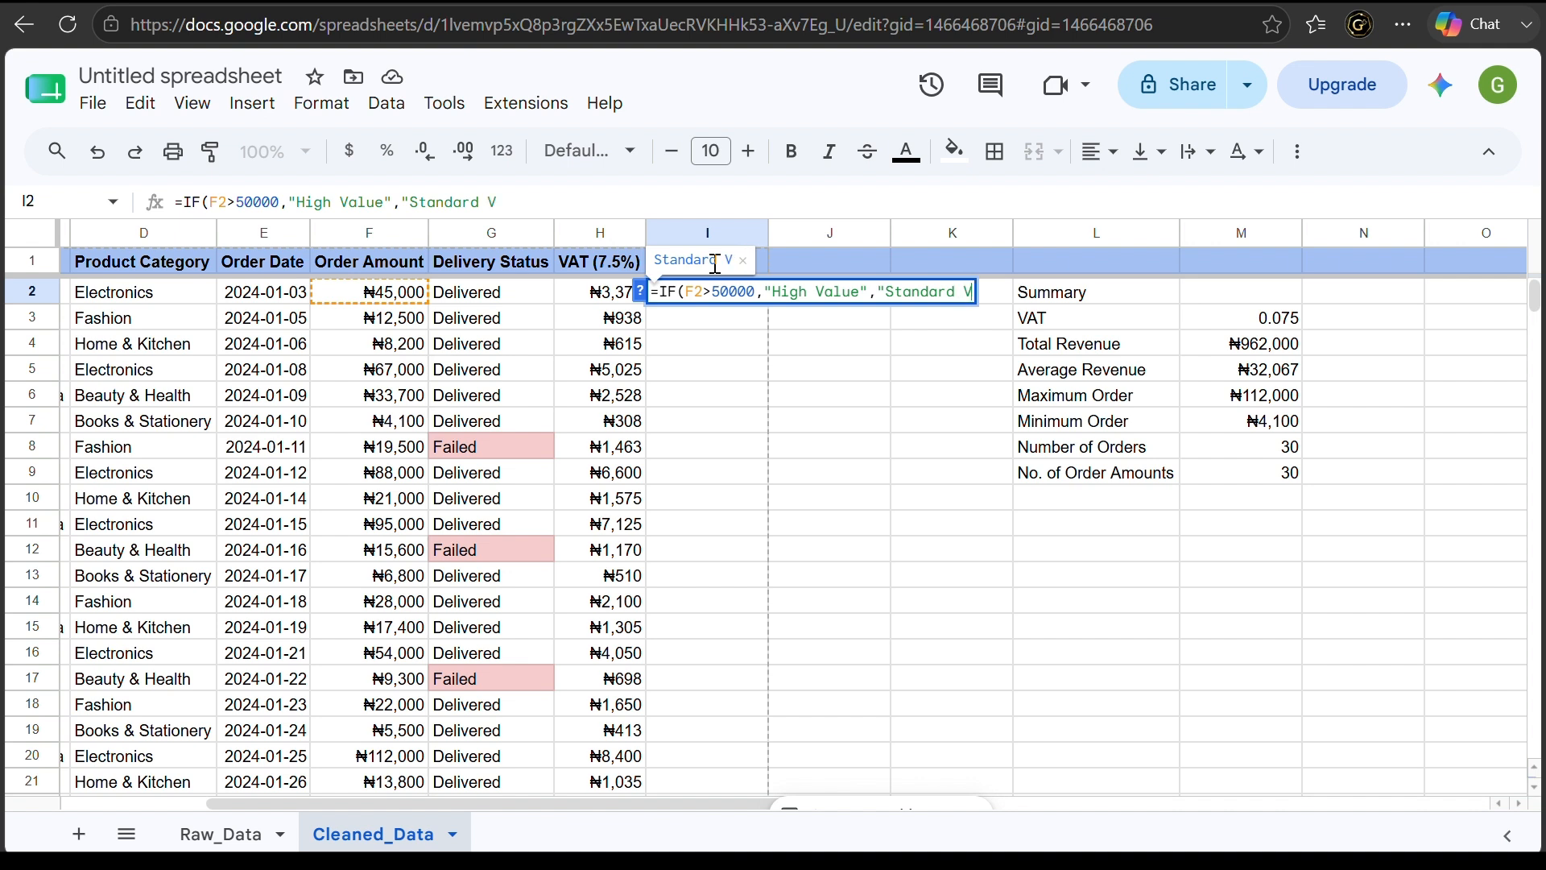
{"action": "type", "text": "ue\")"}
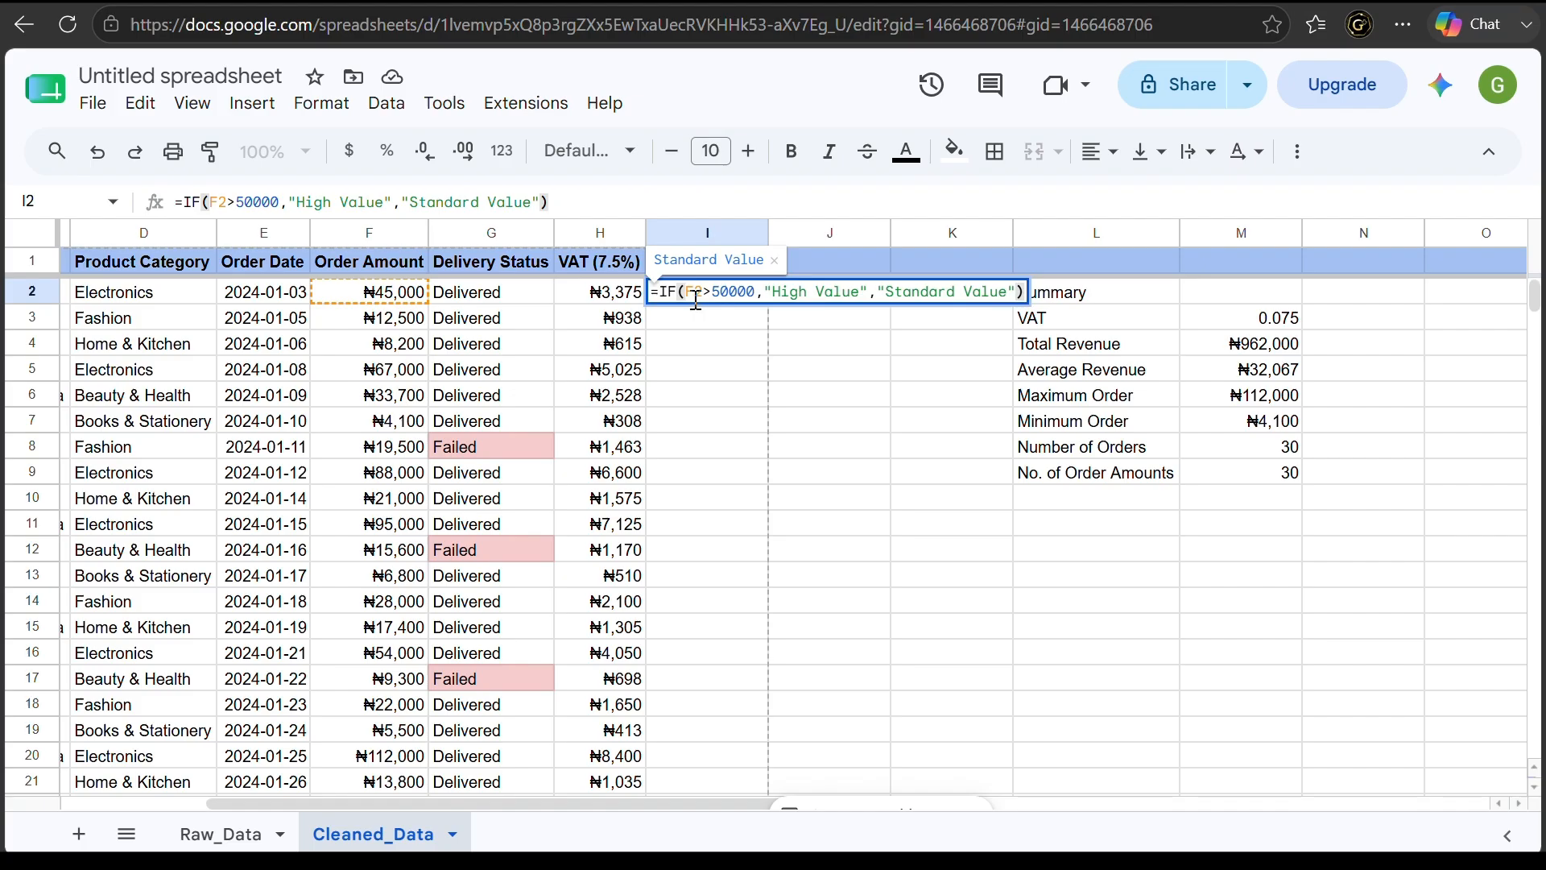
{"action": "left_click_drag", "start_coordinate": [757, 292], "coordinate": [1017, 298]}
{"action": "left_click", "coordinate": [767, 291]}
{"action": "key", "text": "Return"}
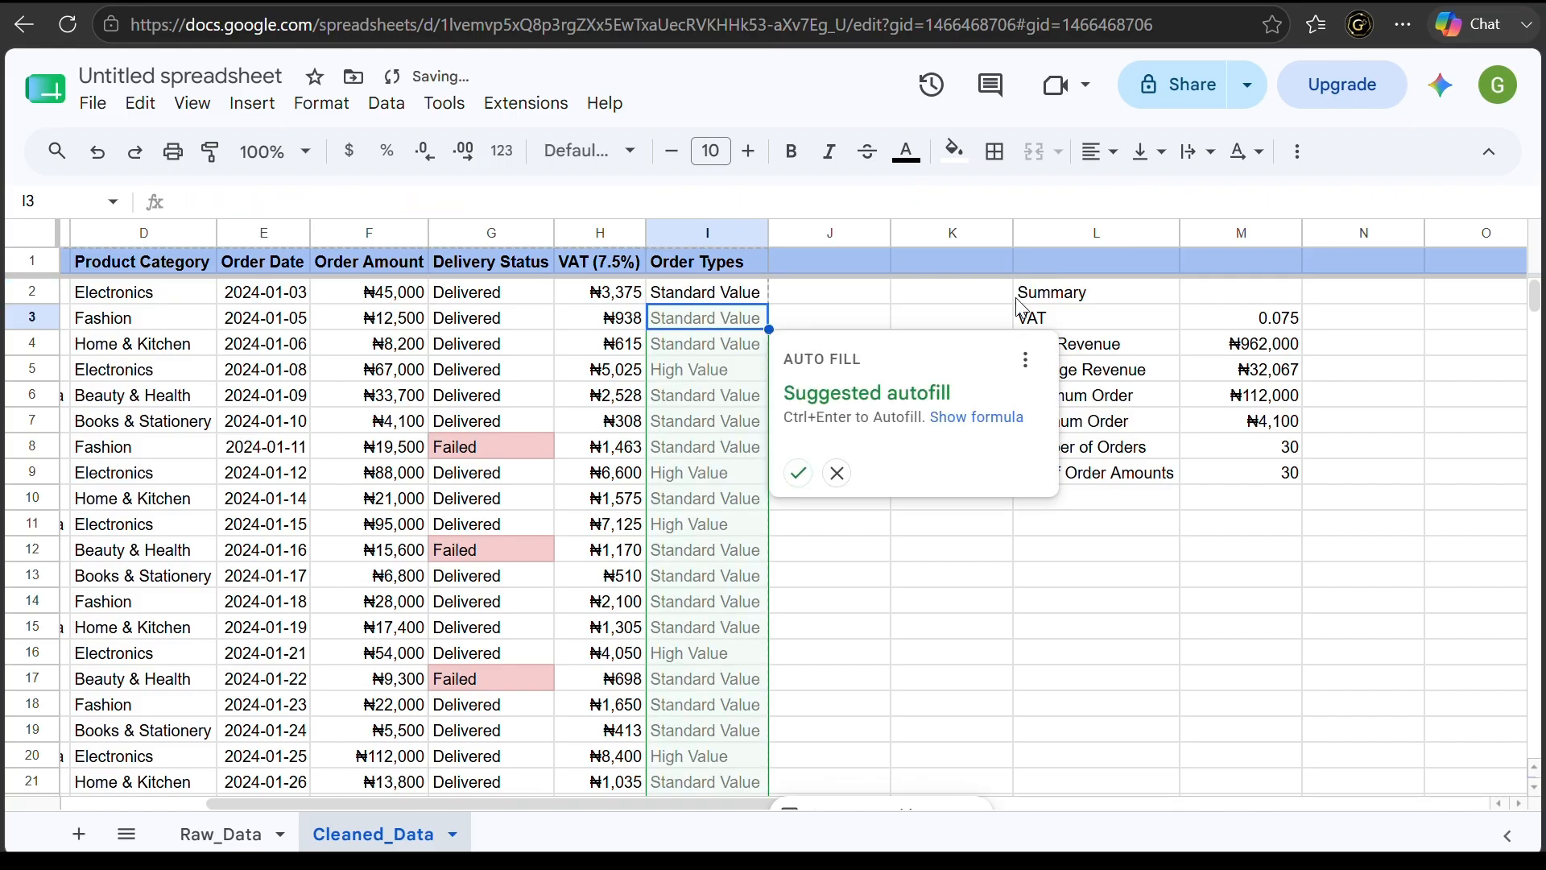
{"action": "left_click", "coordinate": [801, 474]}
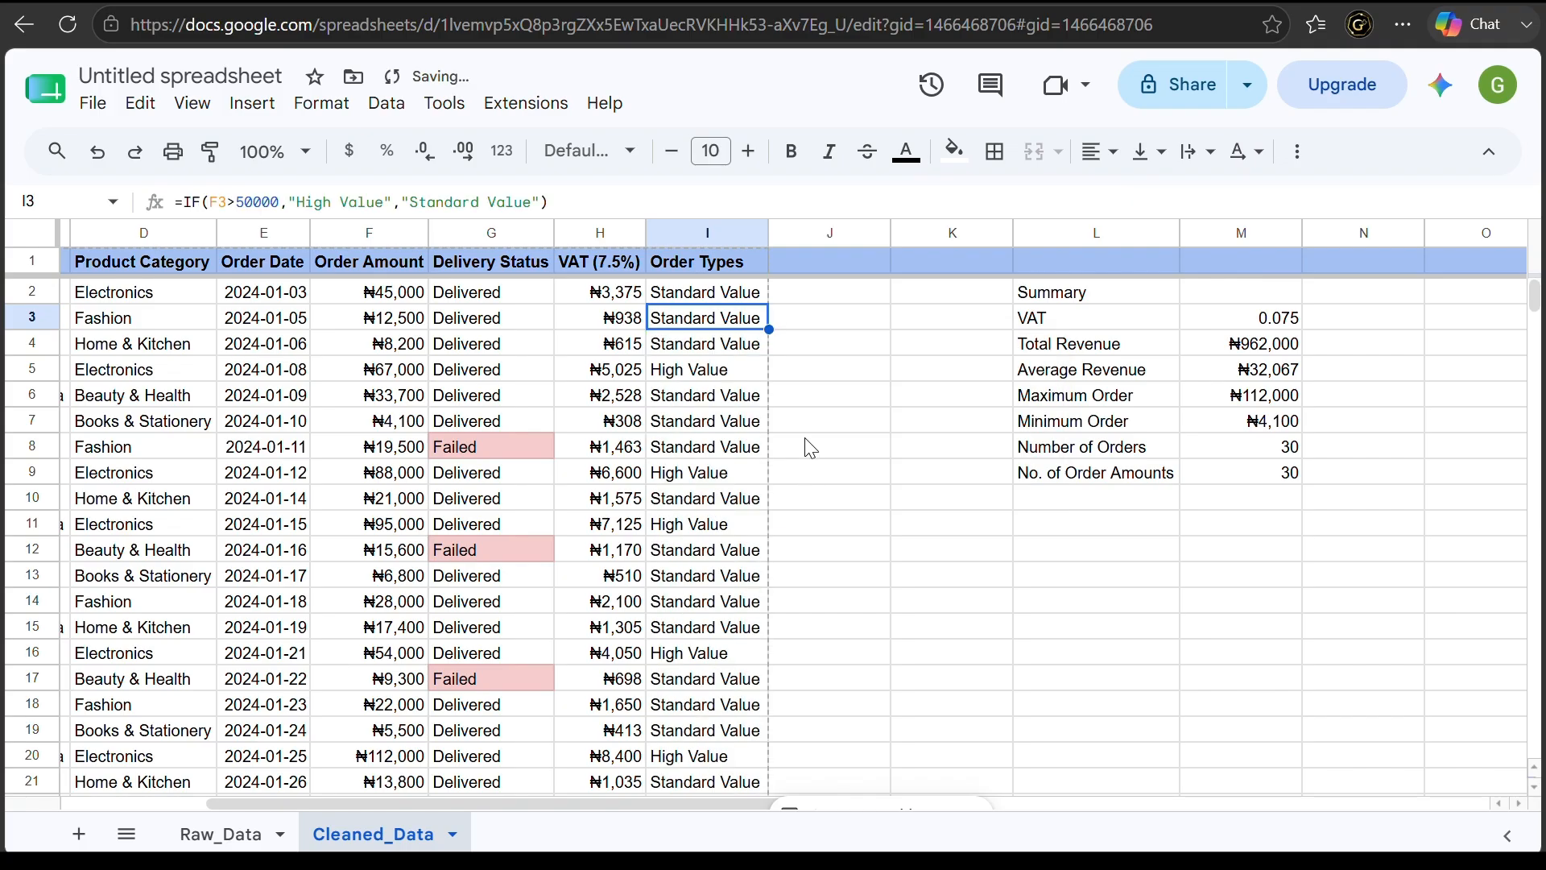
Check the IF formulas in I2 through I5 against their order amounts and narrow column I slightly
{"action": "left_click", "coordinate": [813, 367]}
{"action": "left_click_drag", "start_coordinate": [813, 355], "coordinate": [713, 288]}
{"action": "left_click", "coordinate": [715, 293]}
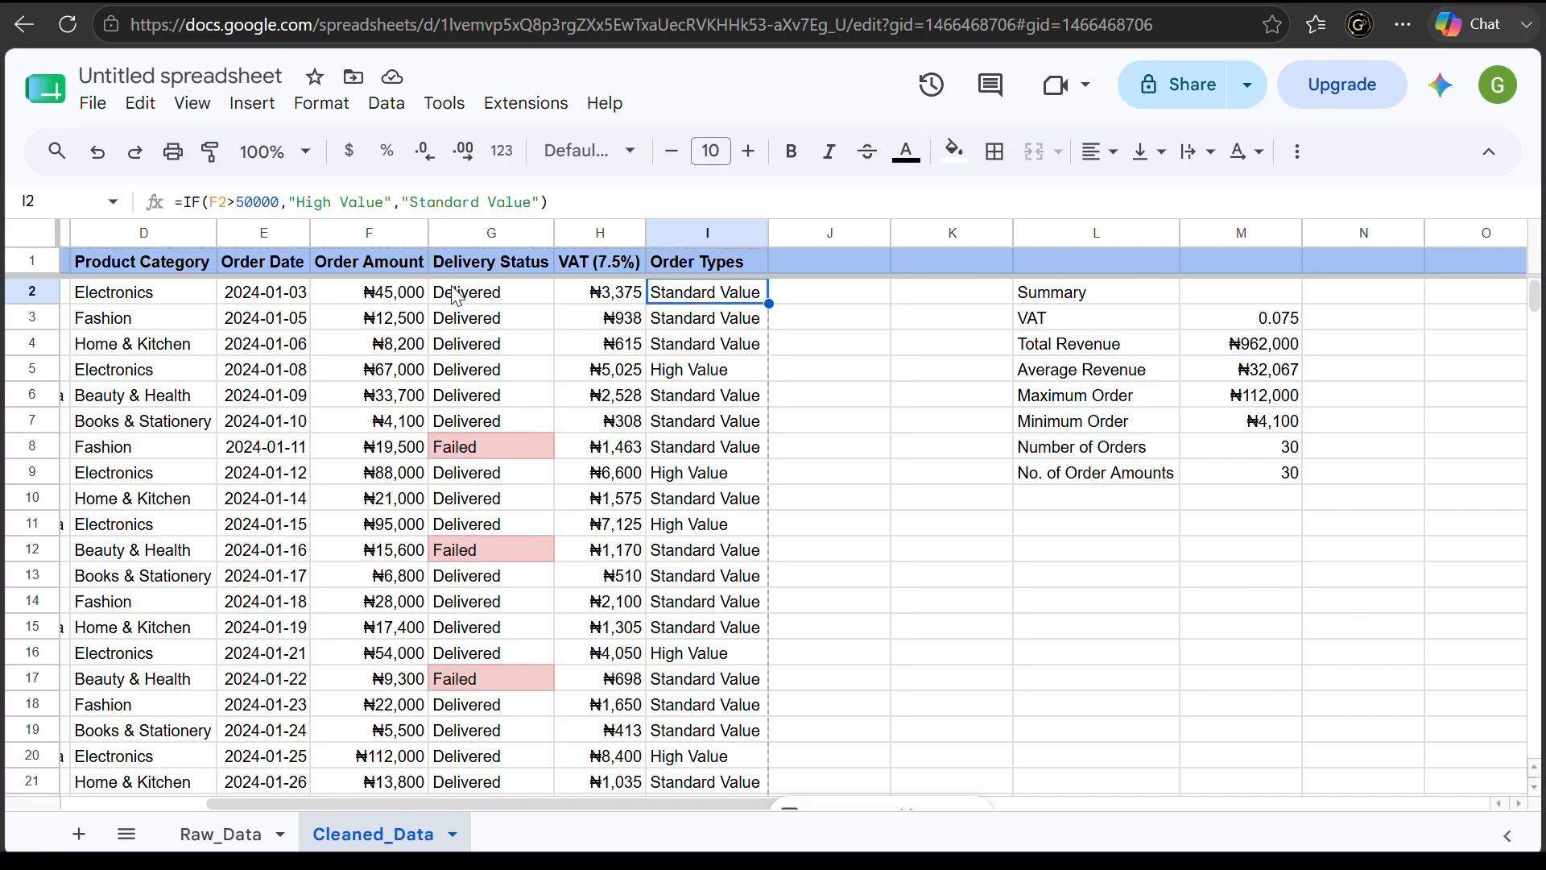
{"action": "left_click", "coordinate": [669, 316]}
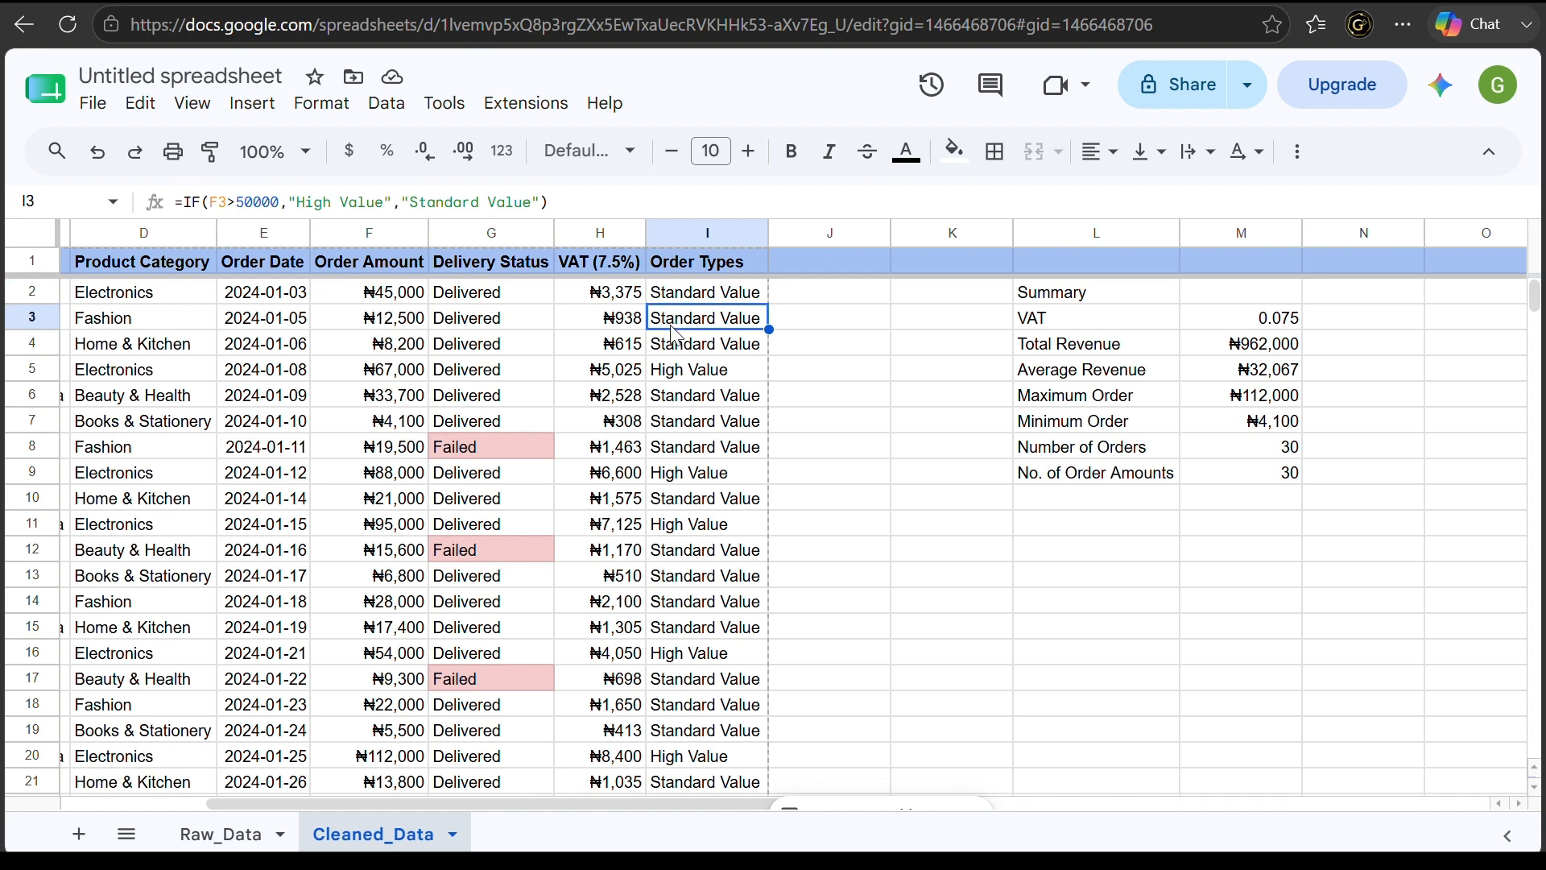
{"action": "left_click", "coordinate": [677, 342]}
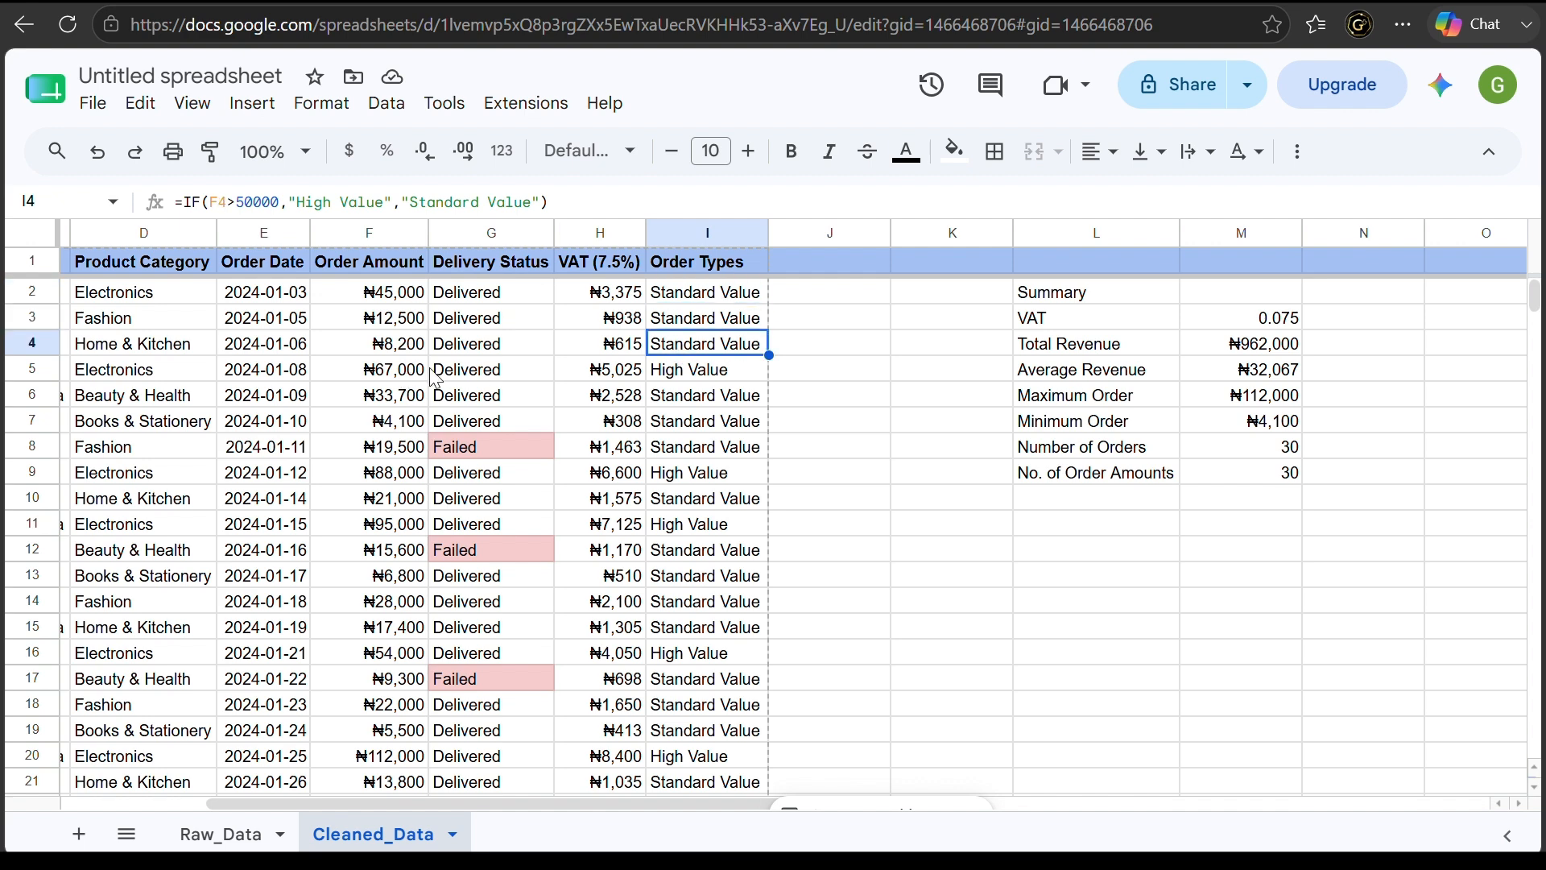
{"action": "left_click", "coordinate": [675, 377]}
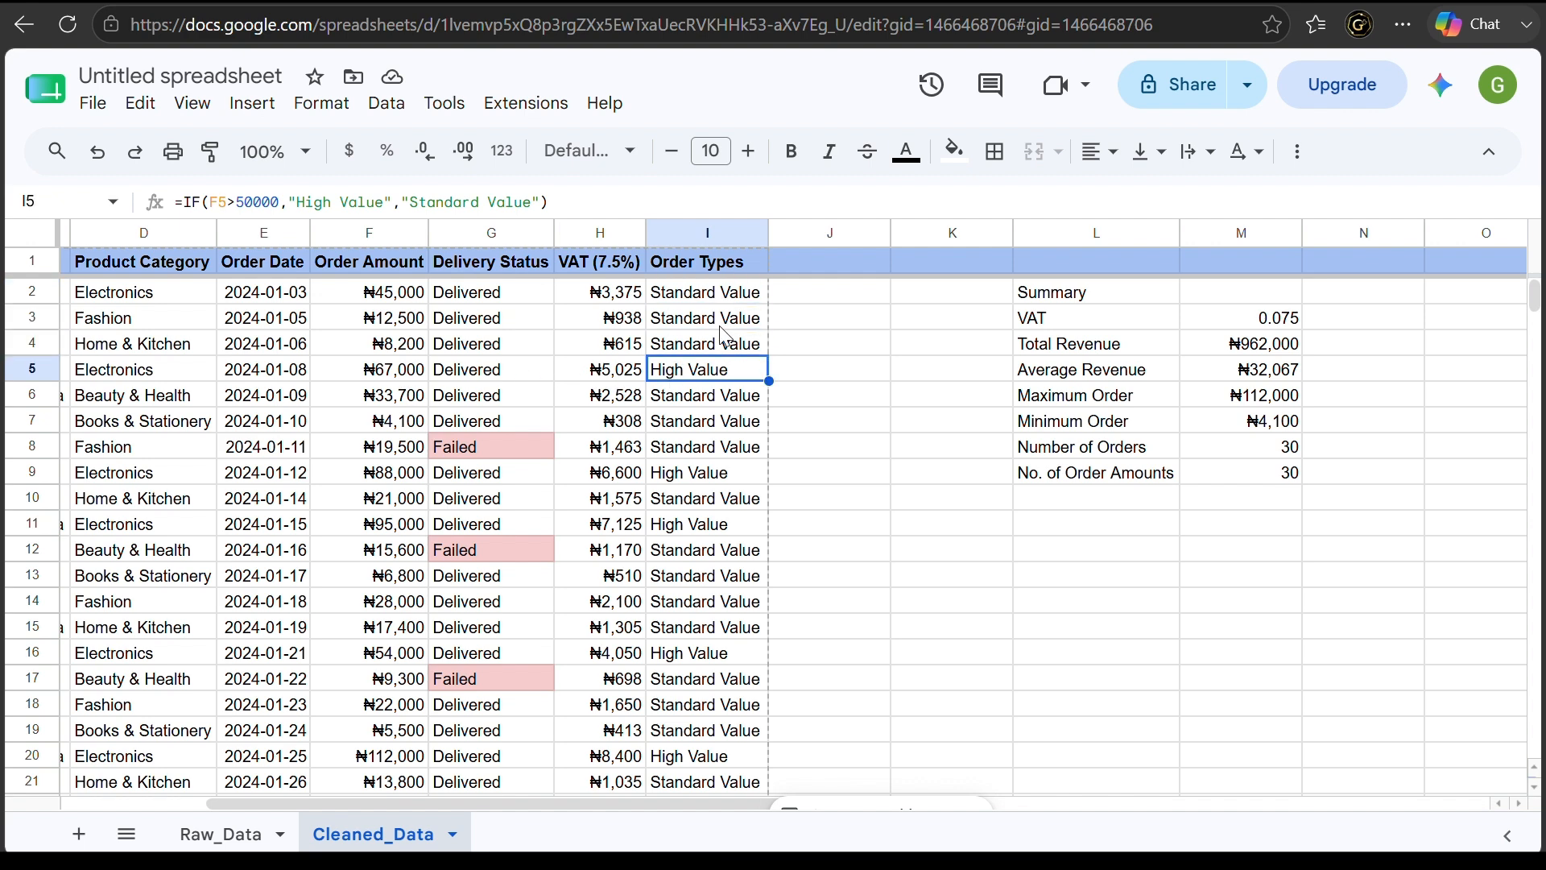
{"action": "left_click_drag", "start_coordinate": [768, 233], "coordinate": [766, 232]}
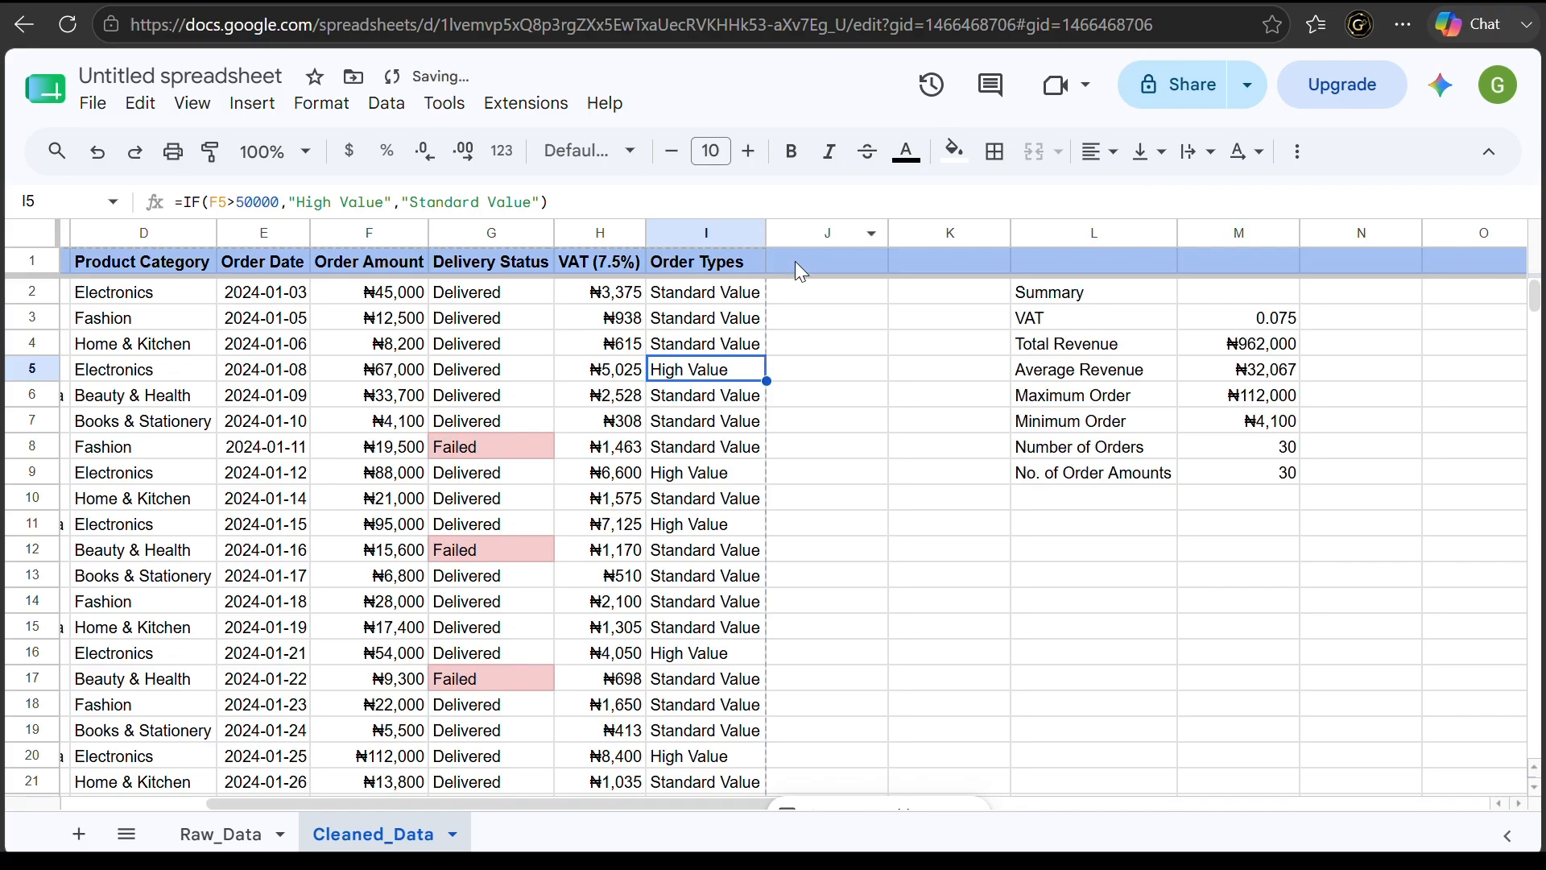
{"action": "left_click", "coordinate": [860, 348]}
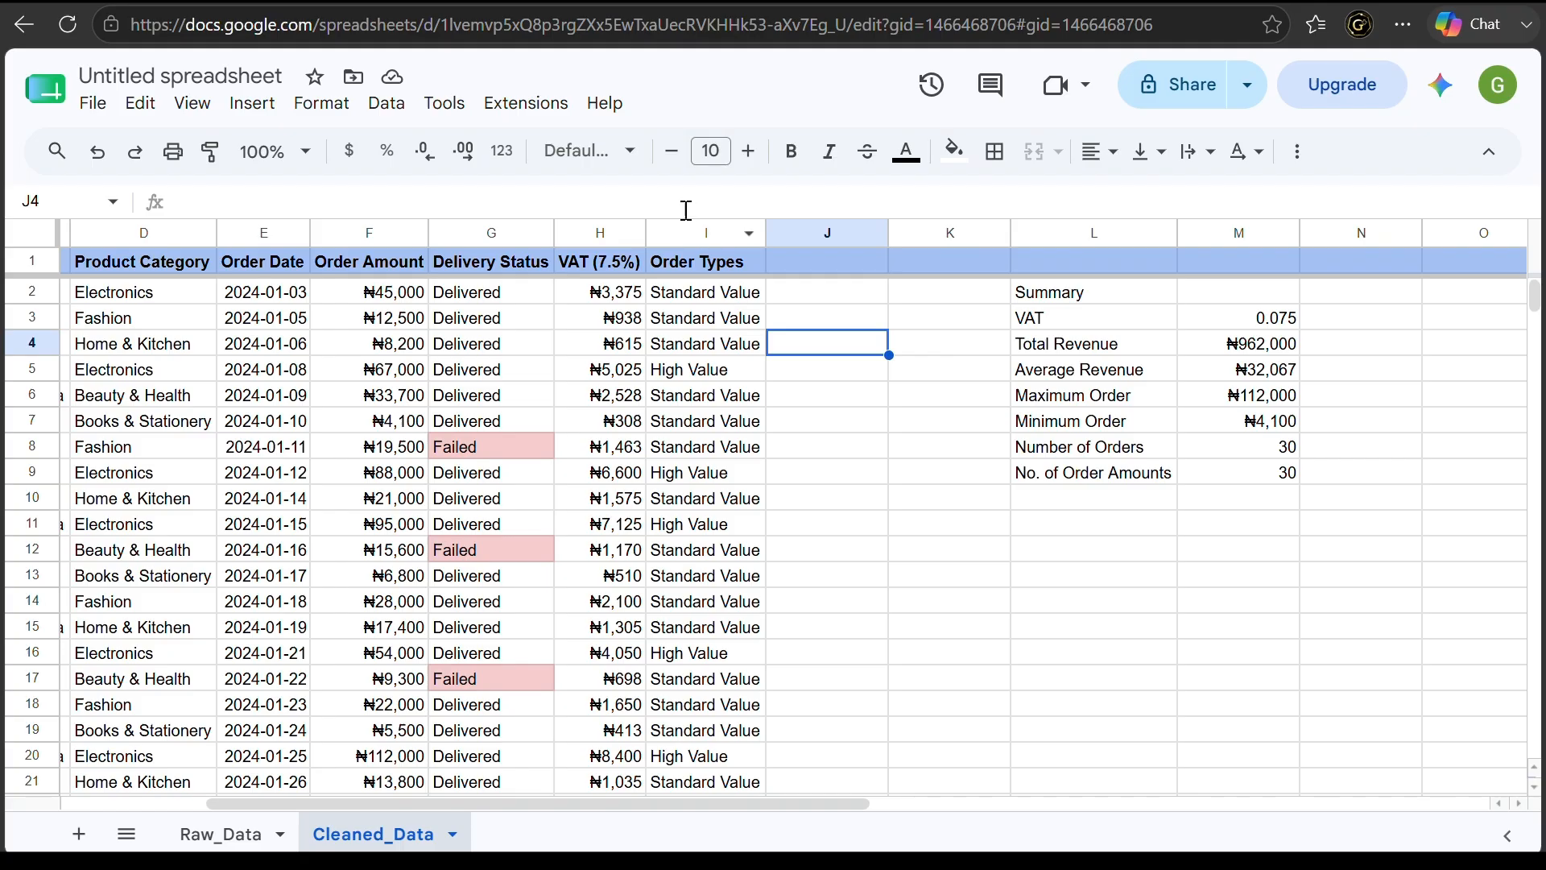
Add a conditional format to the Order Types column that highlights text that is exactly "High Value" in the default green style
{"action": "left_click", "coordinate": [708, 236]}
{"action": "left_click", "coordinate": [321, 103]}
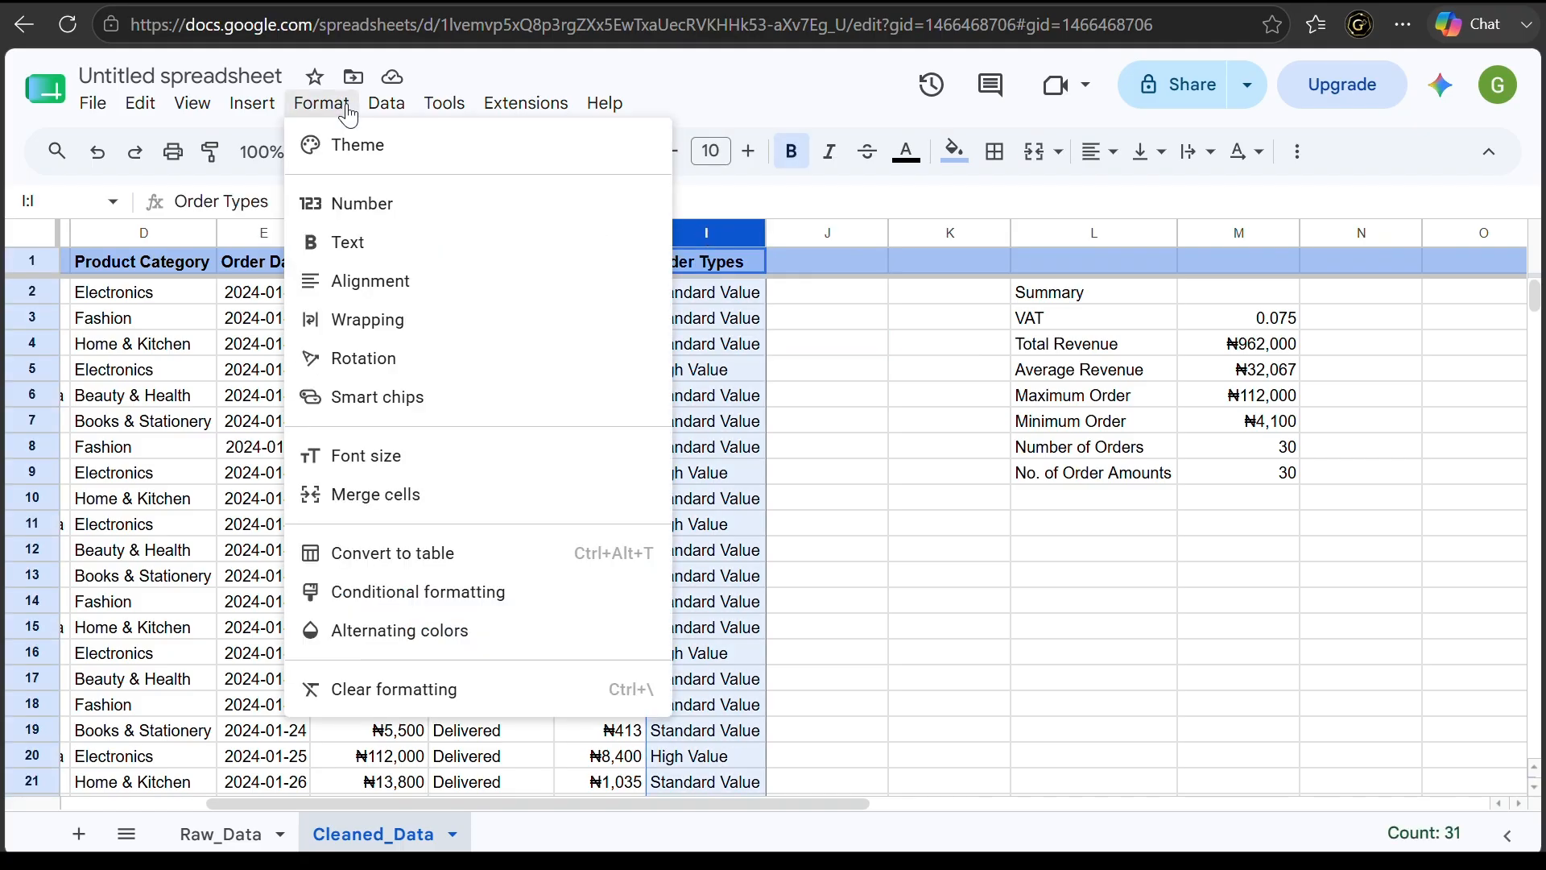
{"action": "left_click", "coordinate": [525, 602]}
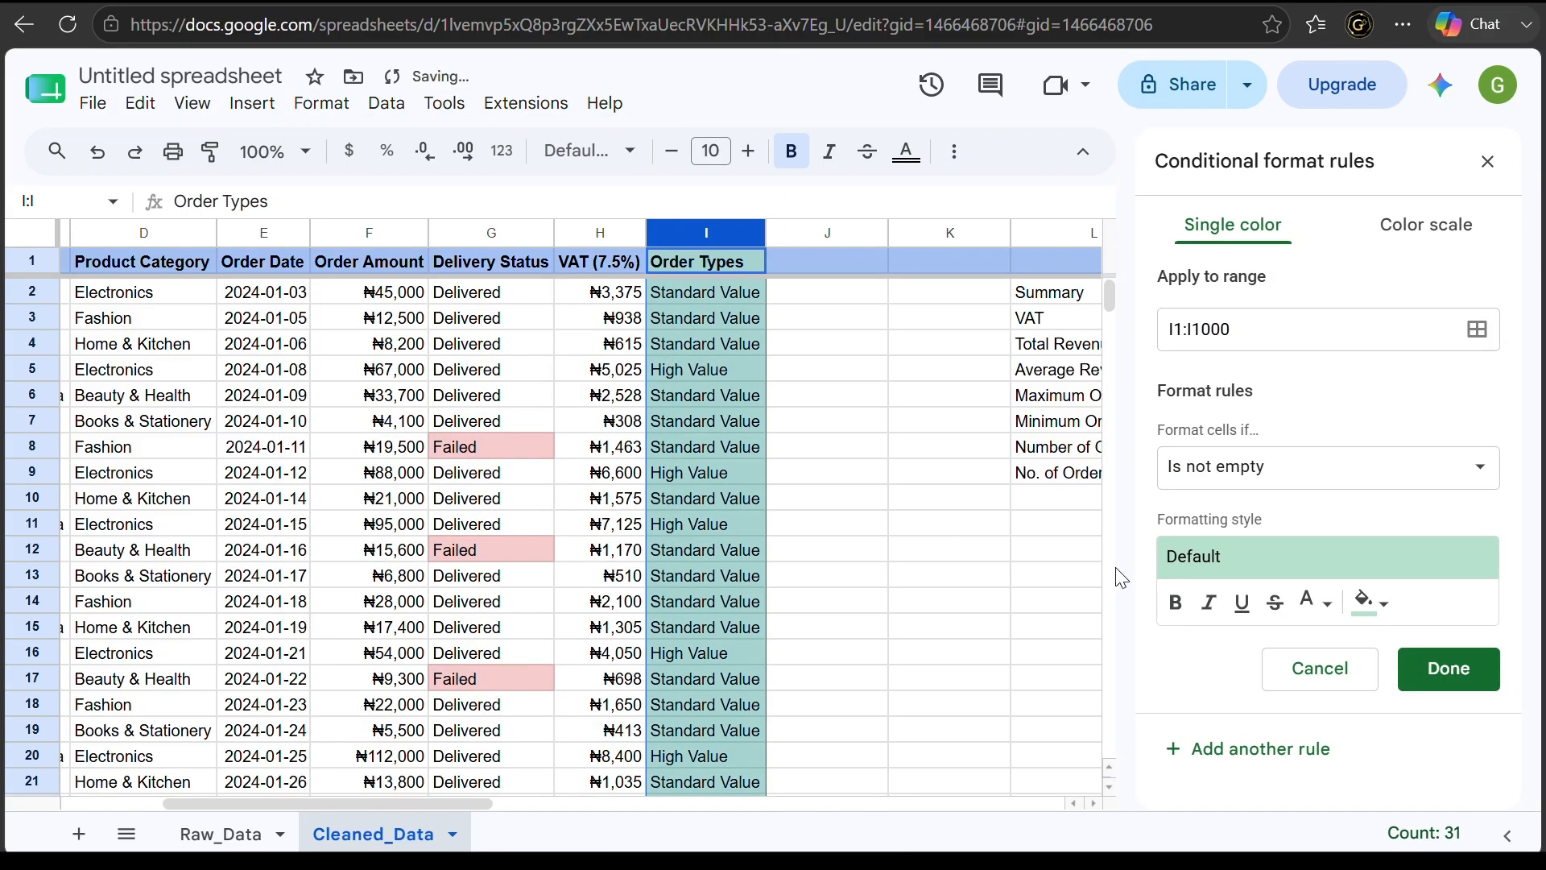
{"action": "left_click", "coordinate": [1305, 481]}
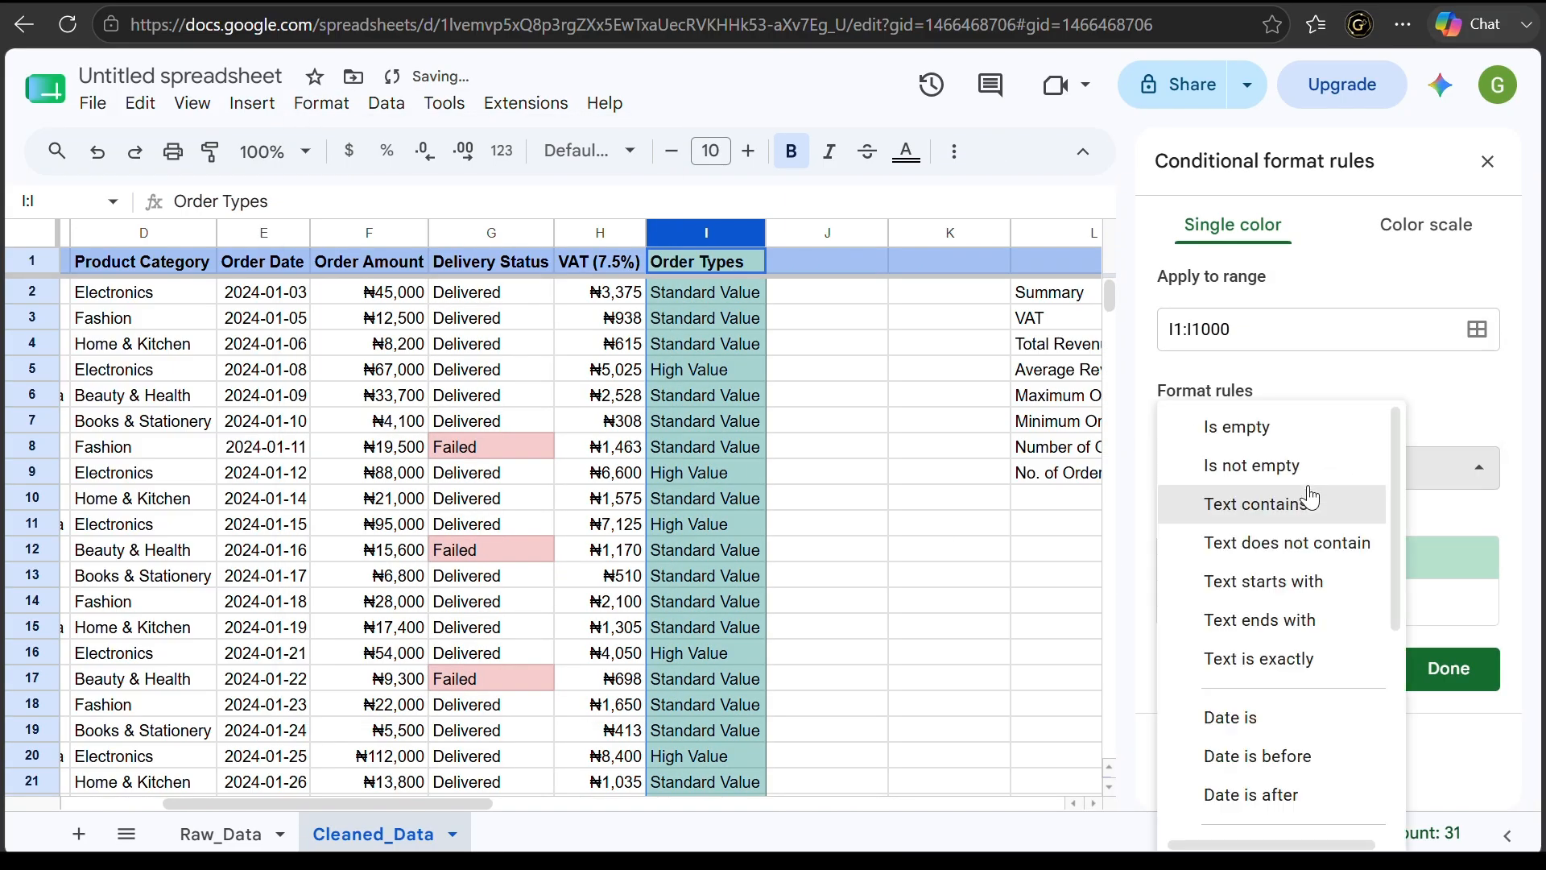
{"action": "left_click", "coordinate": [1298, 666]}
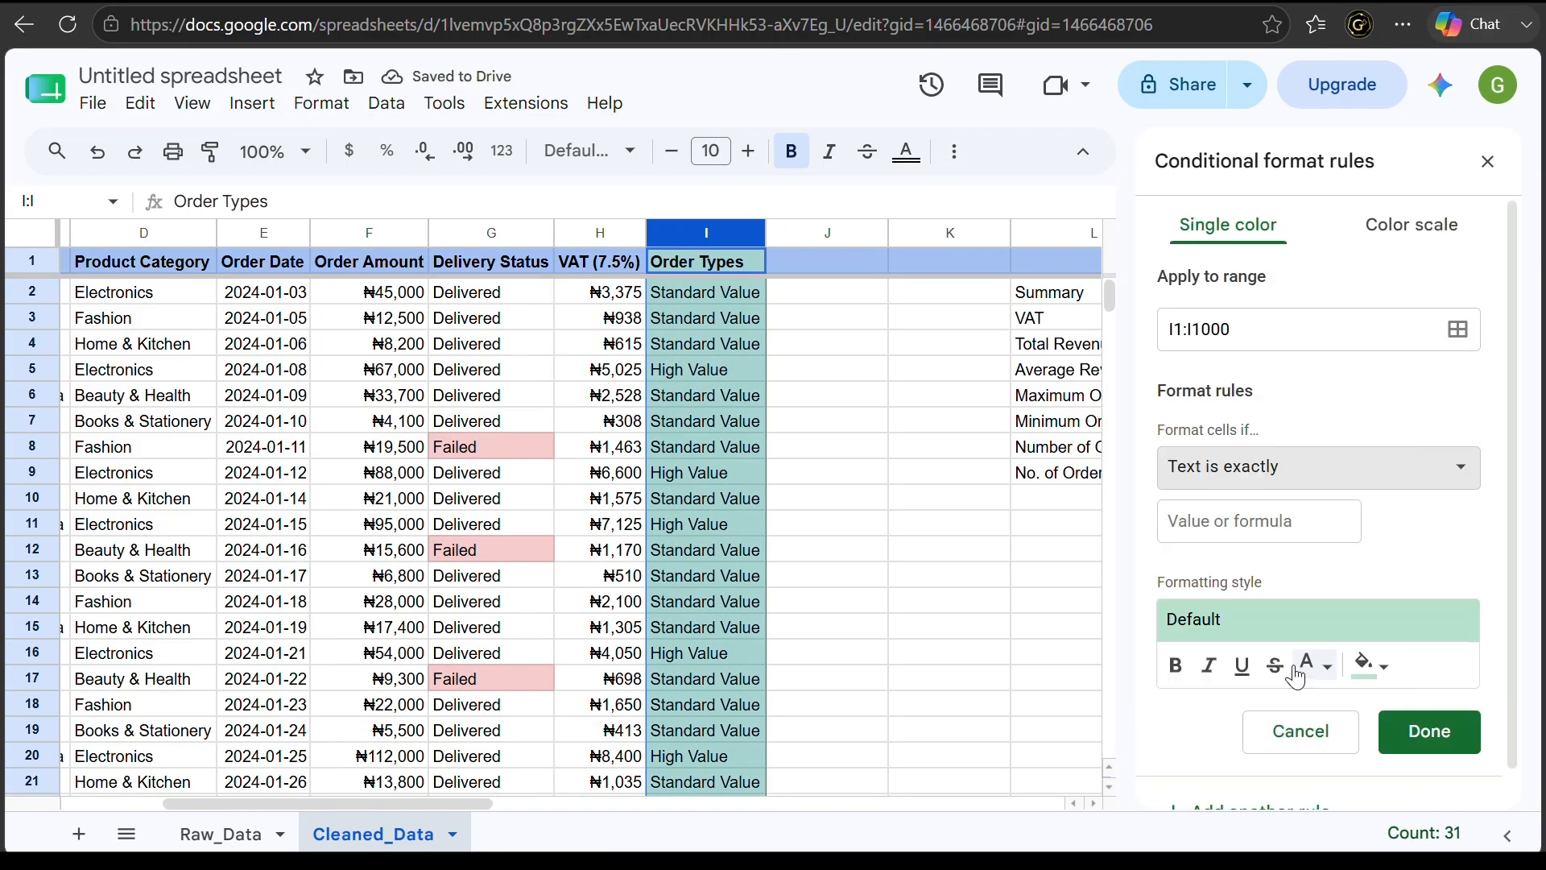
{"action": "left_click", "coordinate": [1276, 522]}
{"action": "type", "text": "High Value"}
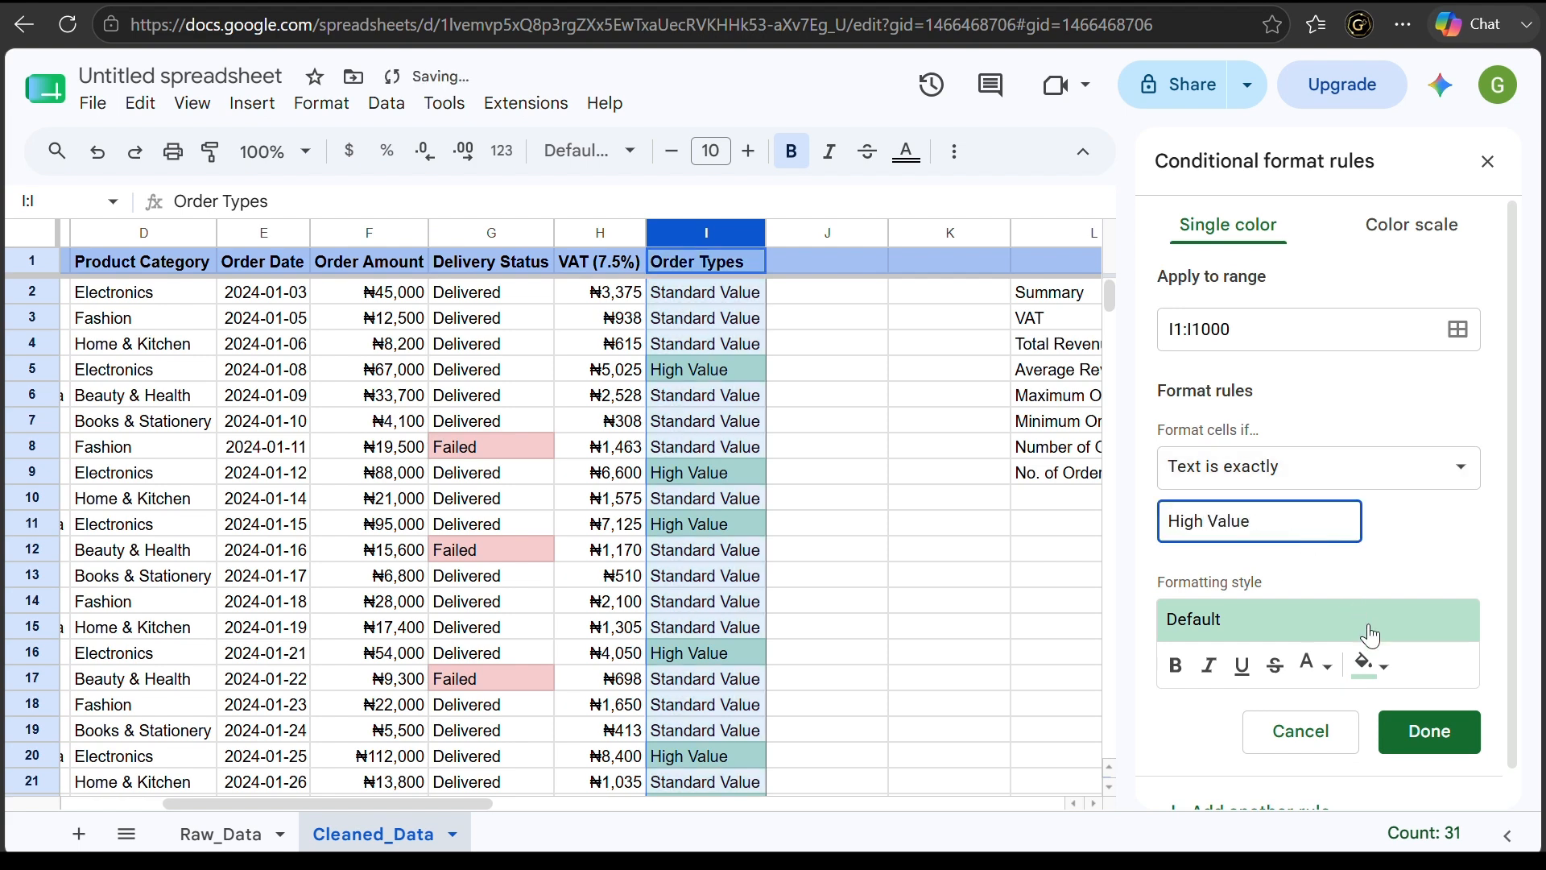
{"action": "left_click", "coordinate": [1421, 731]}
{"action": "left_click", "coordinate": [956, 584]}
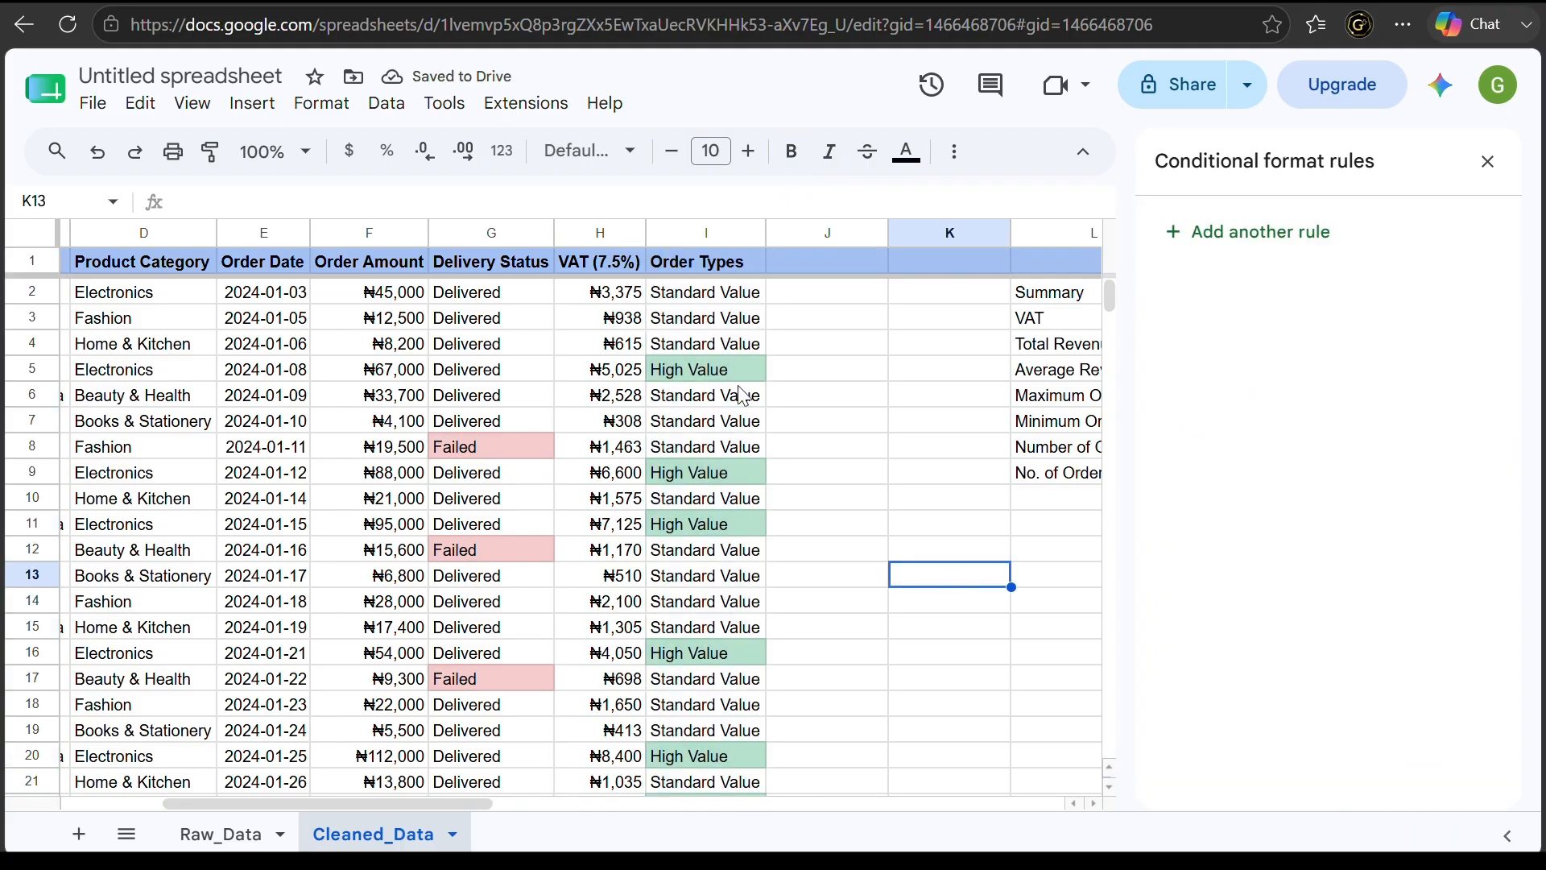
{"action": "left_click", "coordinate": [1487, 162]}
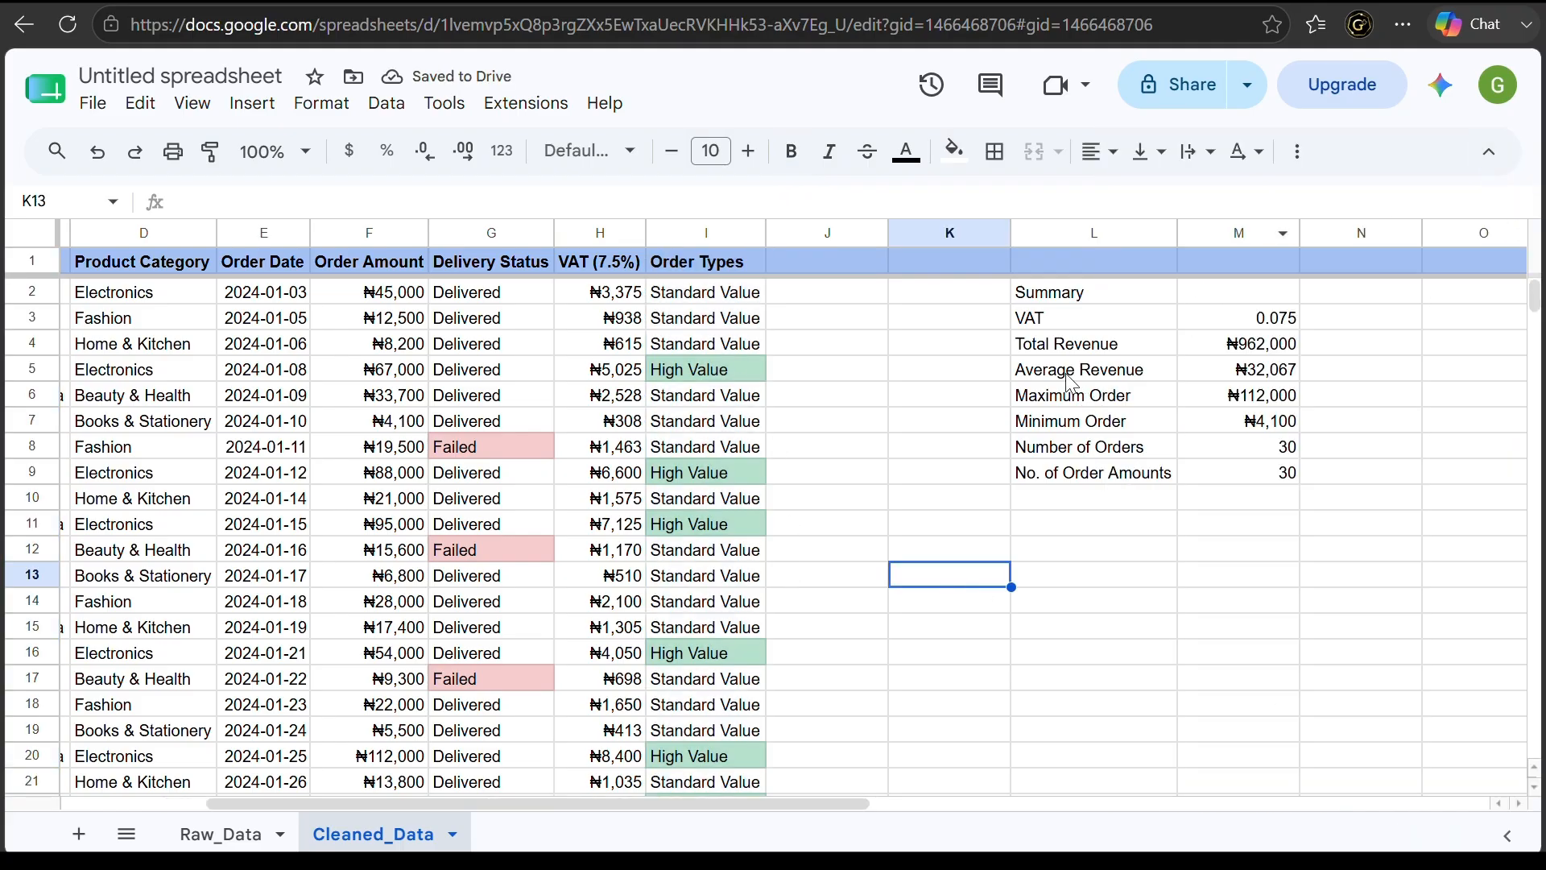
{"action": "scroll", "coordinate": [881, 618], "scroll_direction": "down", "scroll_amount": 6}
{"action": "scroll", "coordinate": [887, 626], "scroll_direction": "up", "scroll_amount": 6}
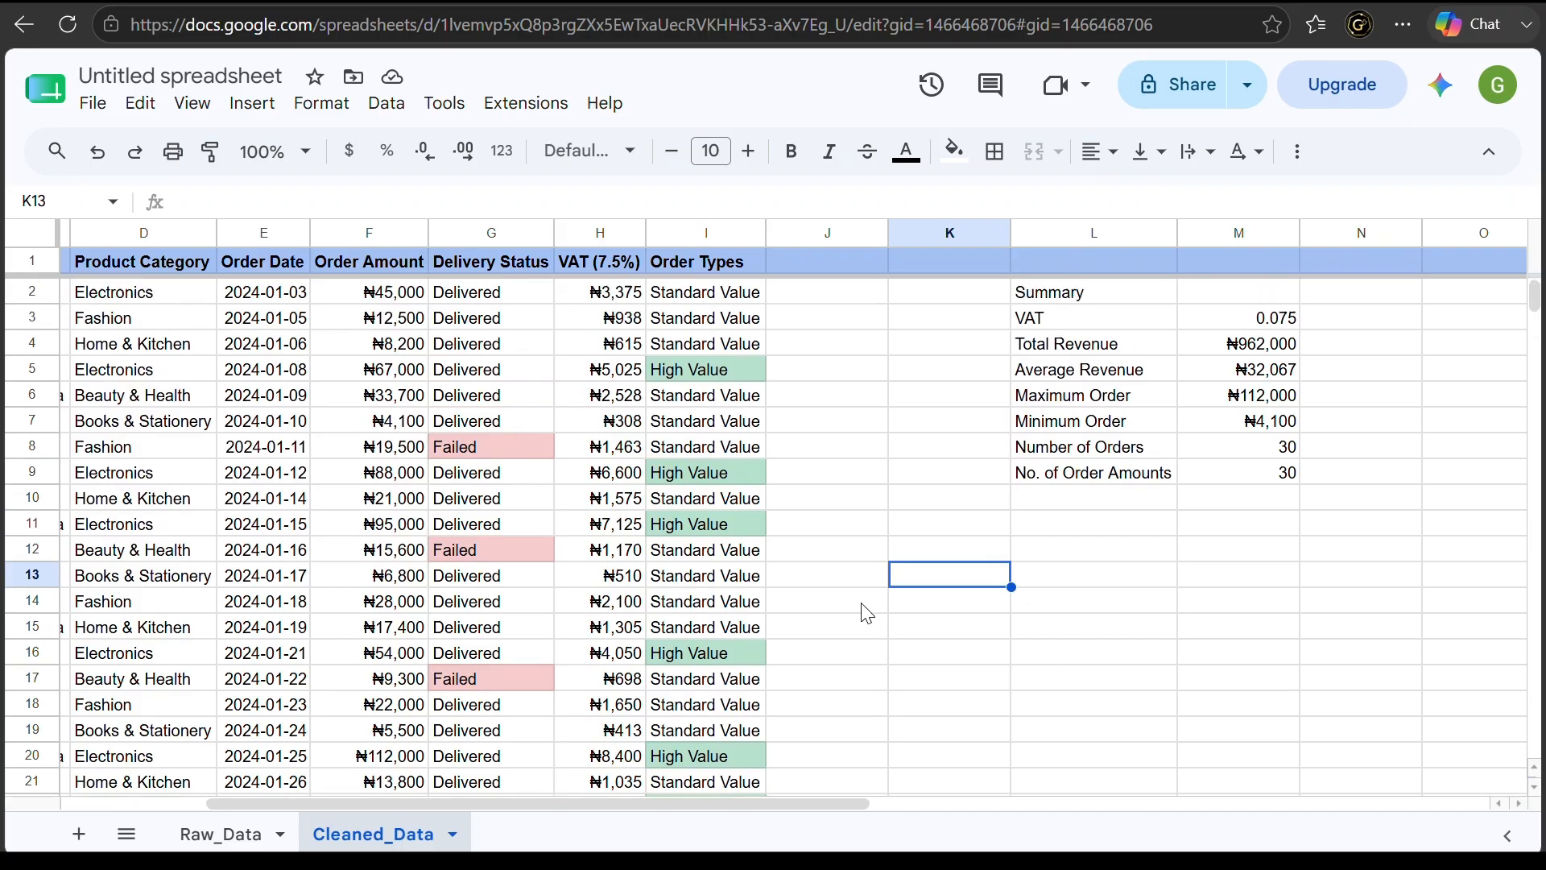
{"action": "scroll", "coordinate": [756, 735], "scroll_direction": "down", "scroll_amount": 5}
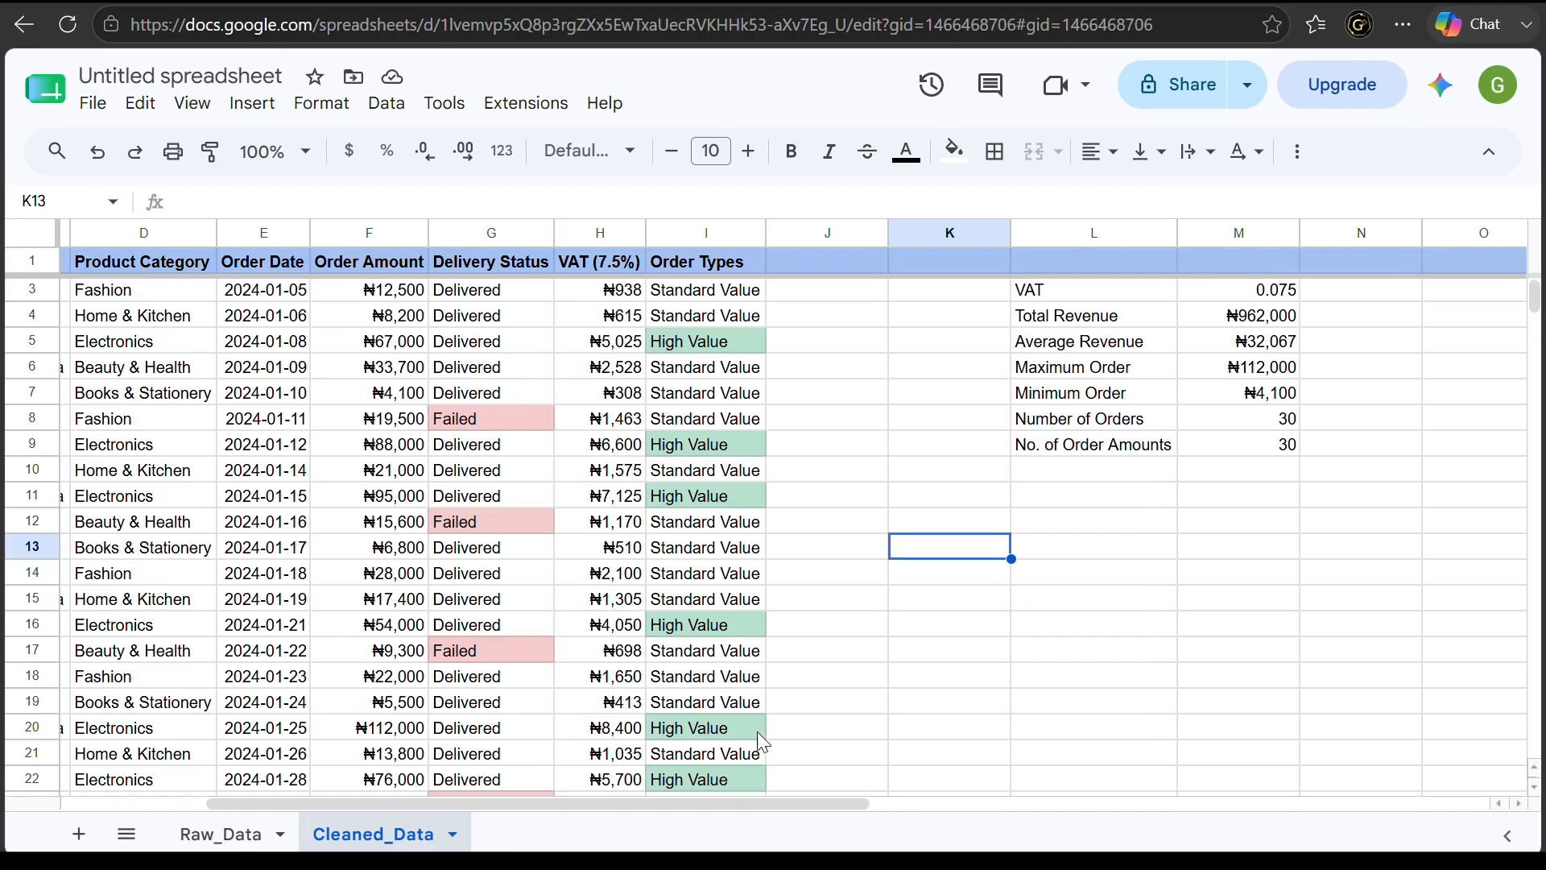
{"action": "scroll", "coordinate": [757, 732], "scroll_direction": "up", "scroll_amount": 5}
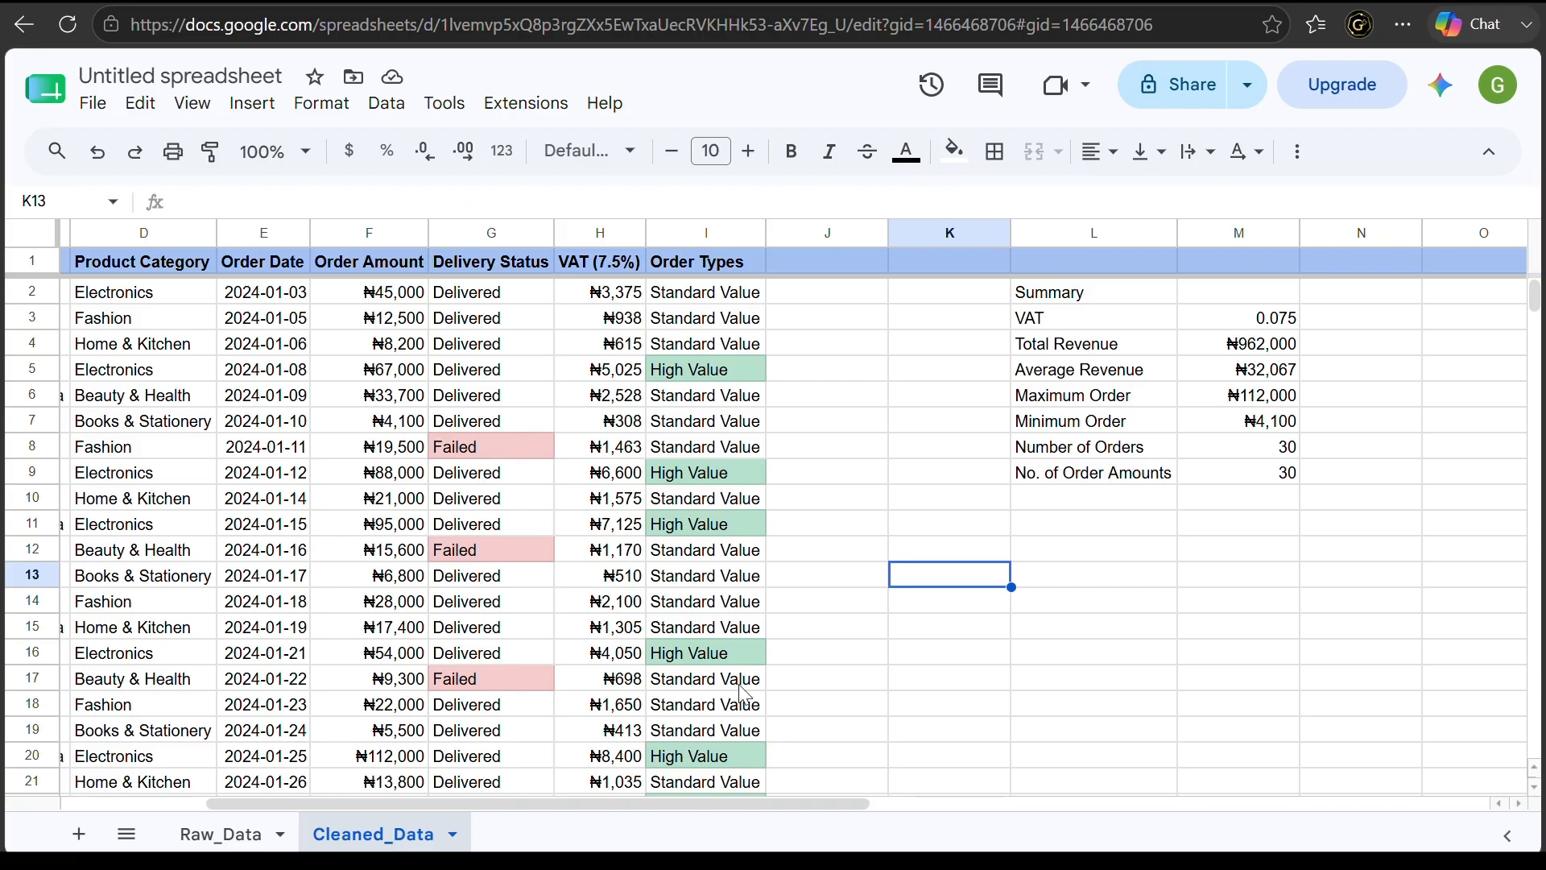
Add the column header "Customer Classification" in J1 and widen column J to fit it
{"action": "left_click", "coordinate": [838, 260]}
{"action": "type", "text": "C"}
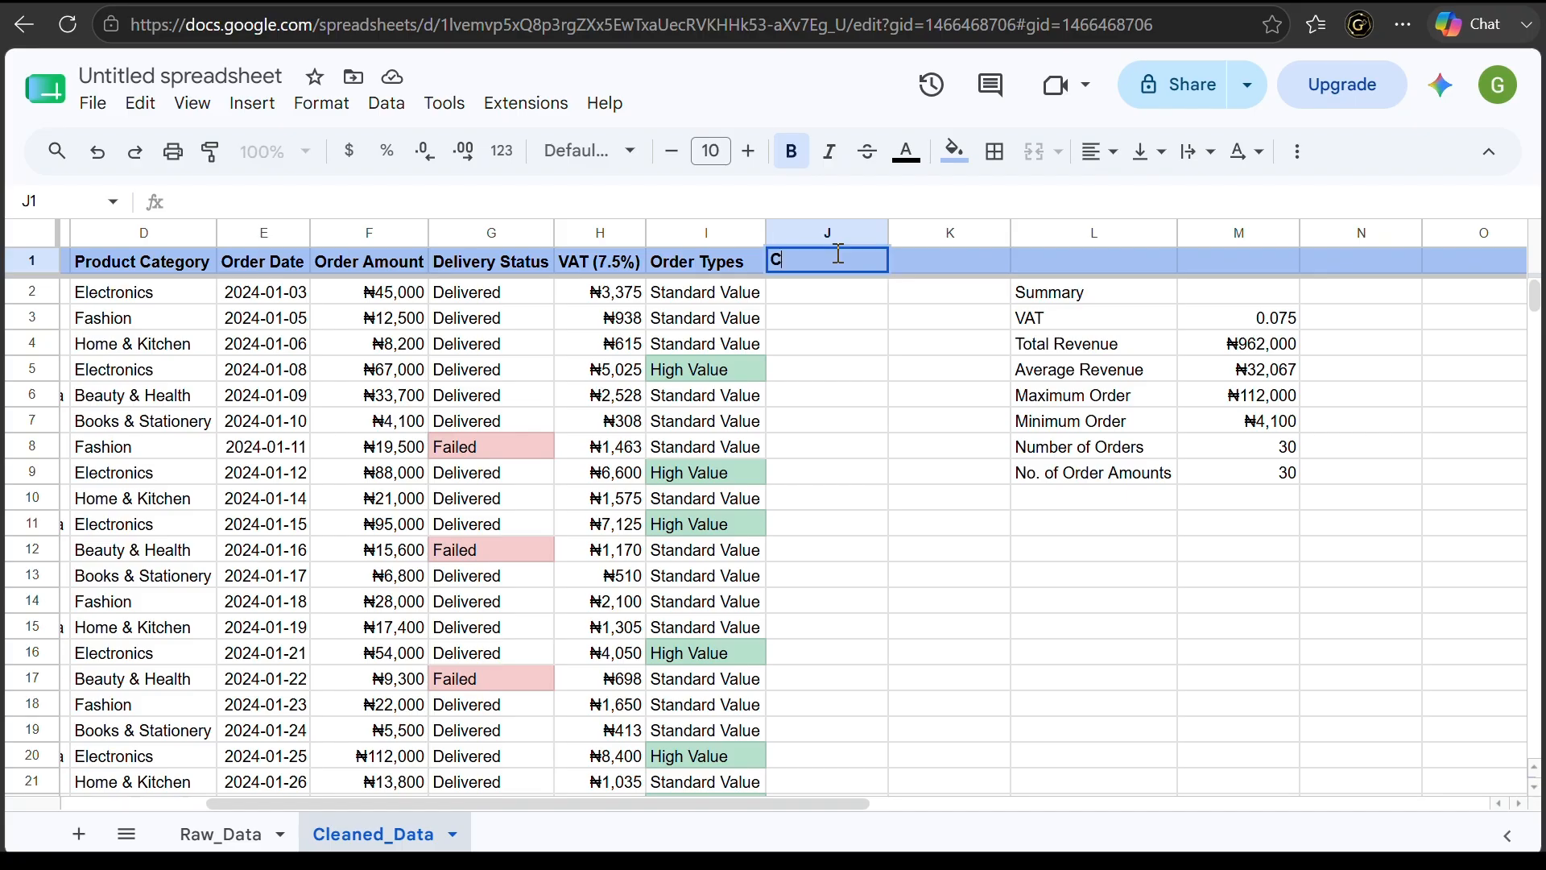
{"action": "type", "text": "ustomer Classificas"}
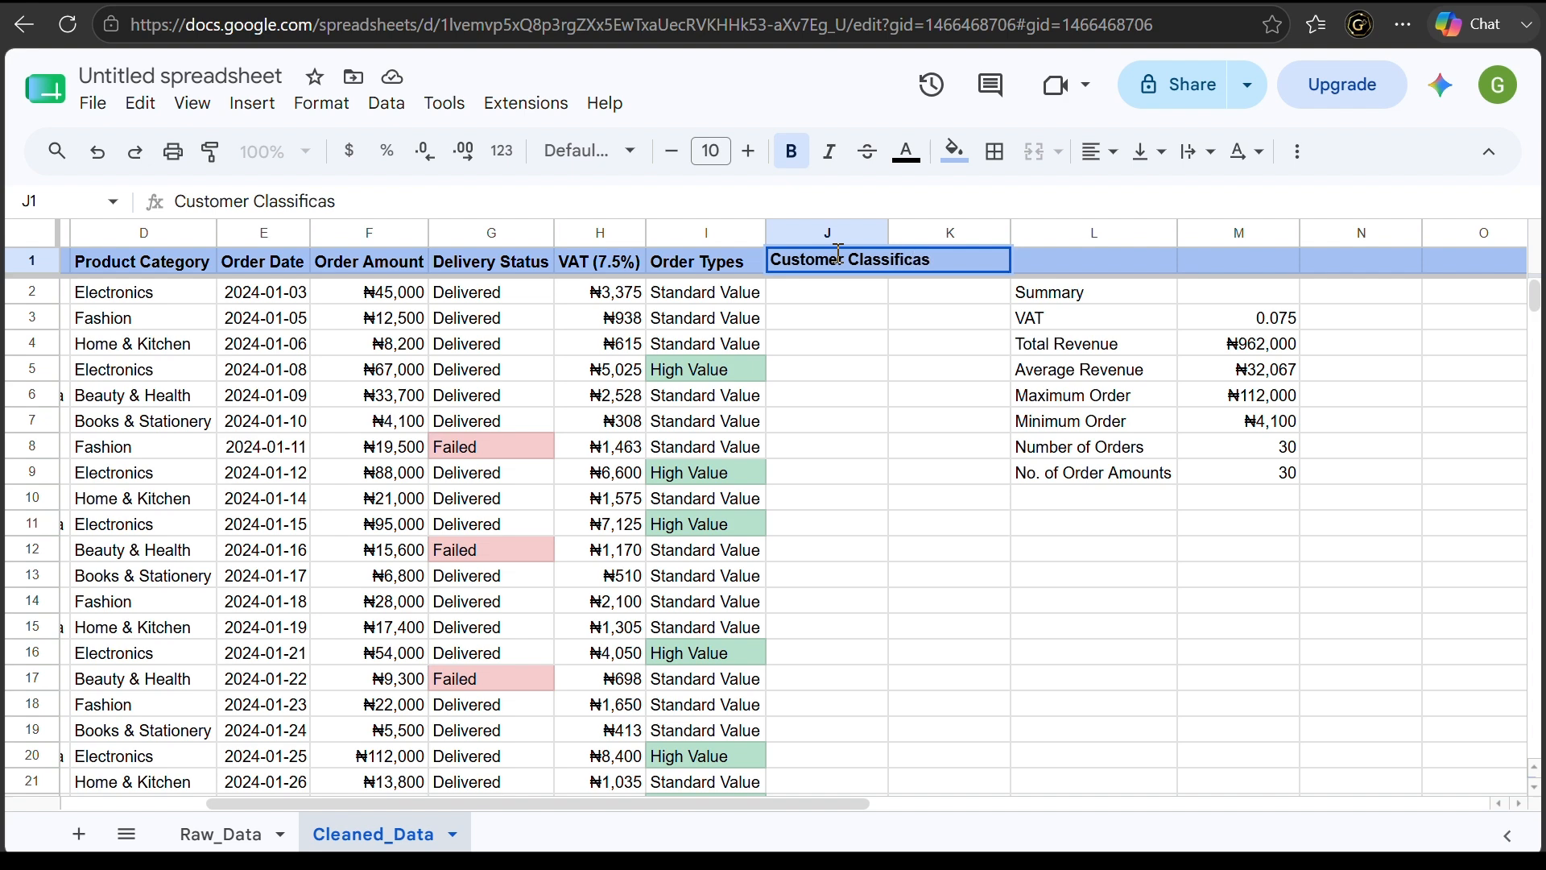
{"action": "key", "text": "BackSpace"}
{"action": "type", "text": "tion"}
{"action": "left_click", "coordinate": [886, 378]}
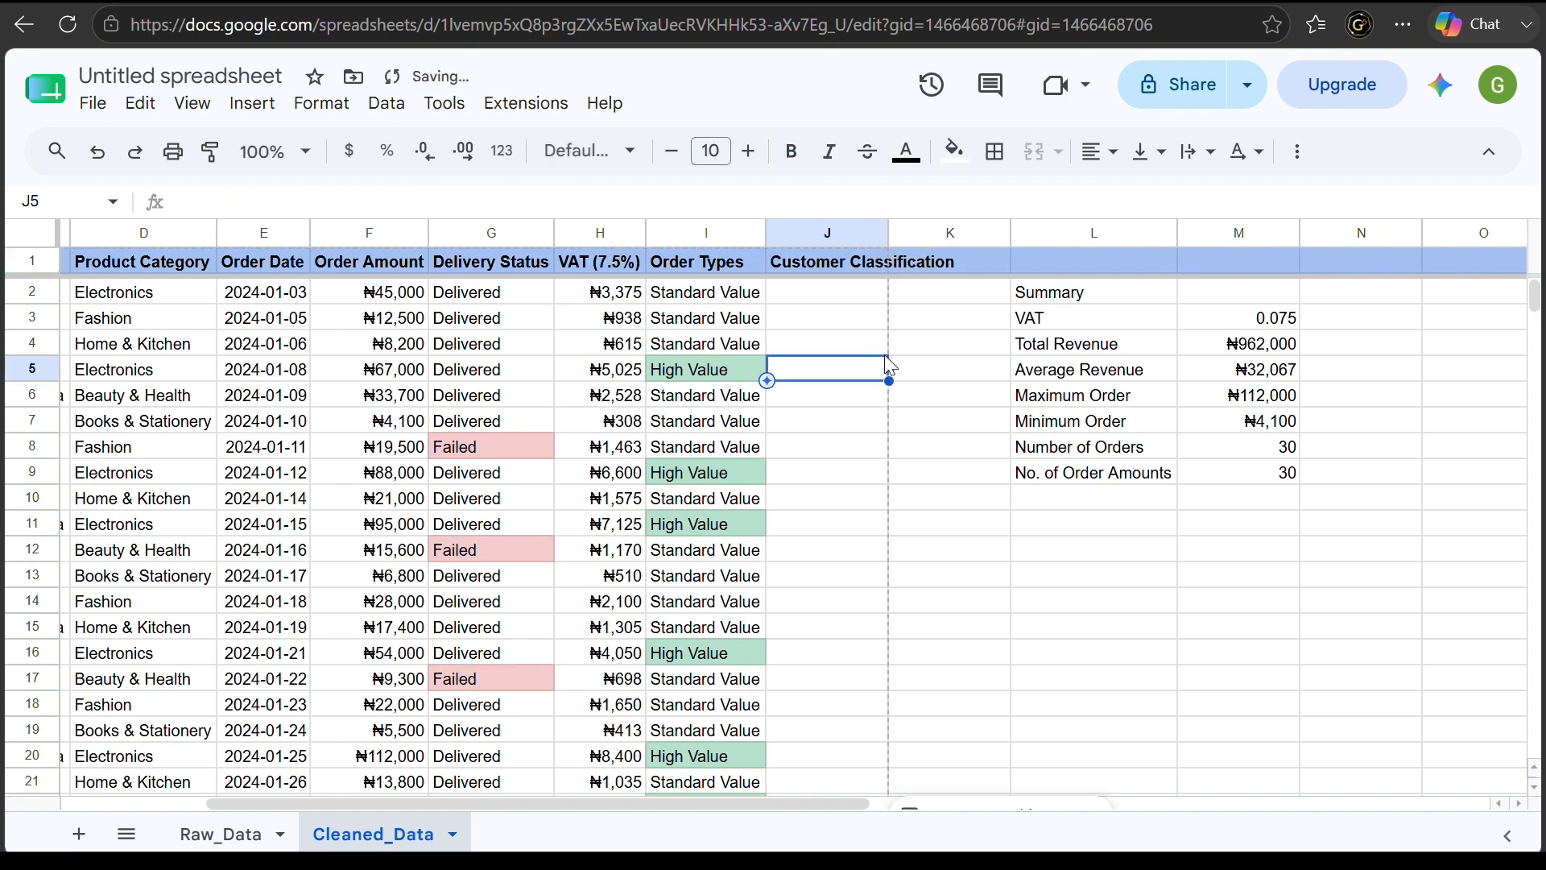
{"action": "double_click", "coordinate": [885, 232]}
Start an IFS formula in J2 with the condition F2>75000 returning "Premium Customer"
{"action": "left_click", "coordinate": [890, 294]}
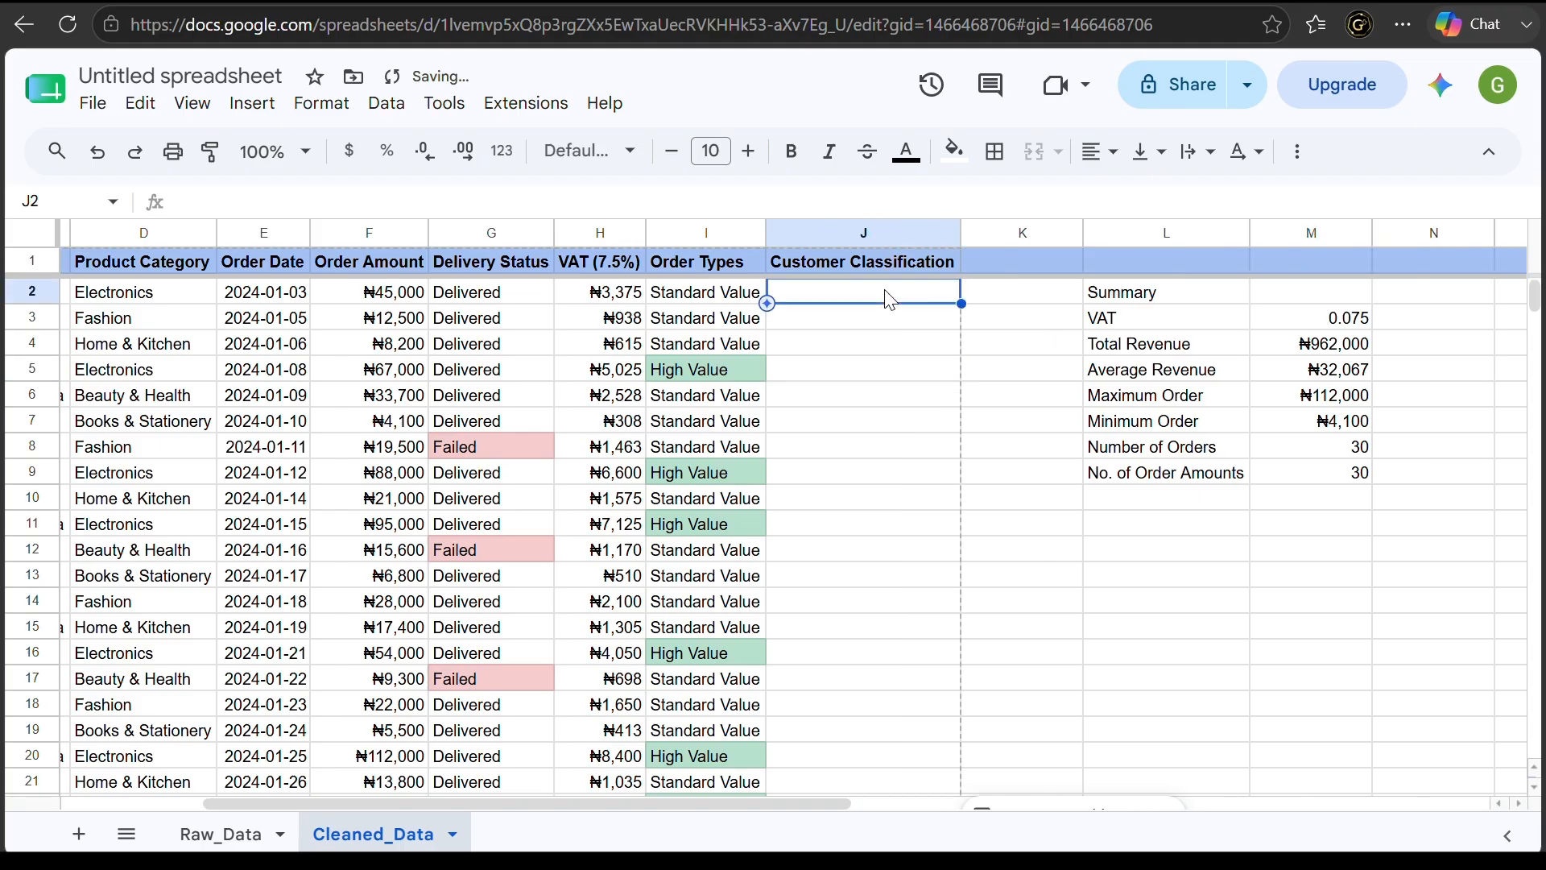
{"action": "type", "text": "=IFS"}
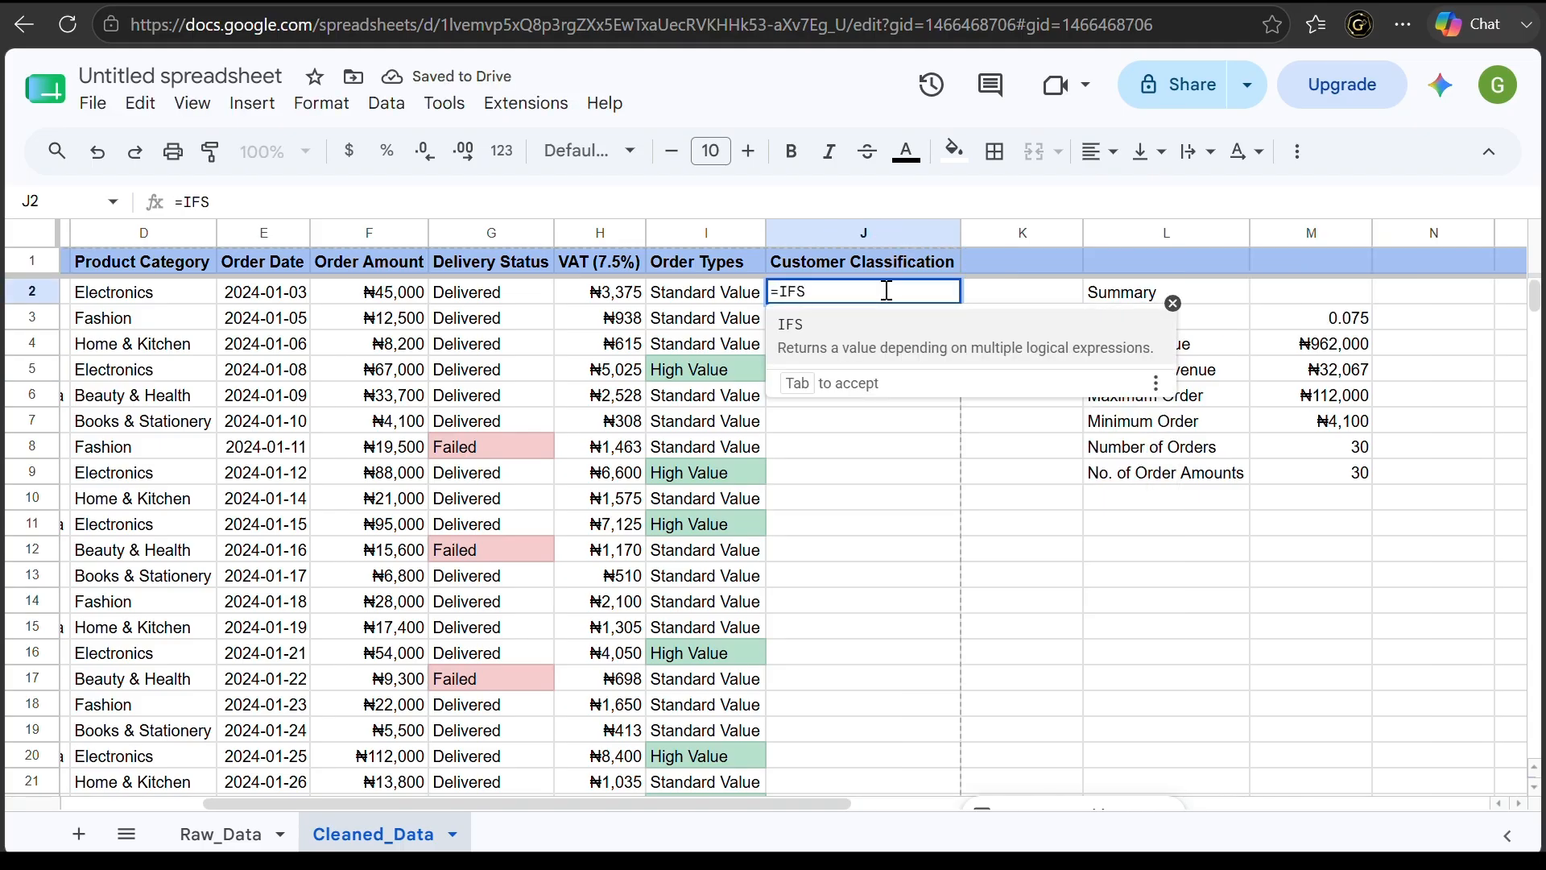
{"action": "type", "text": "("}
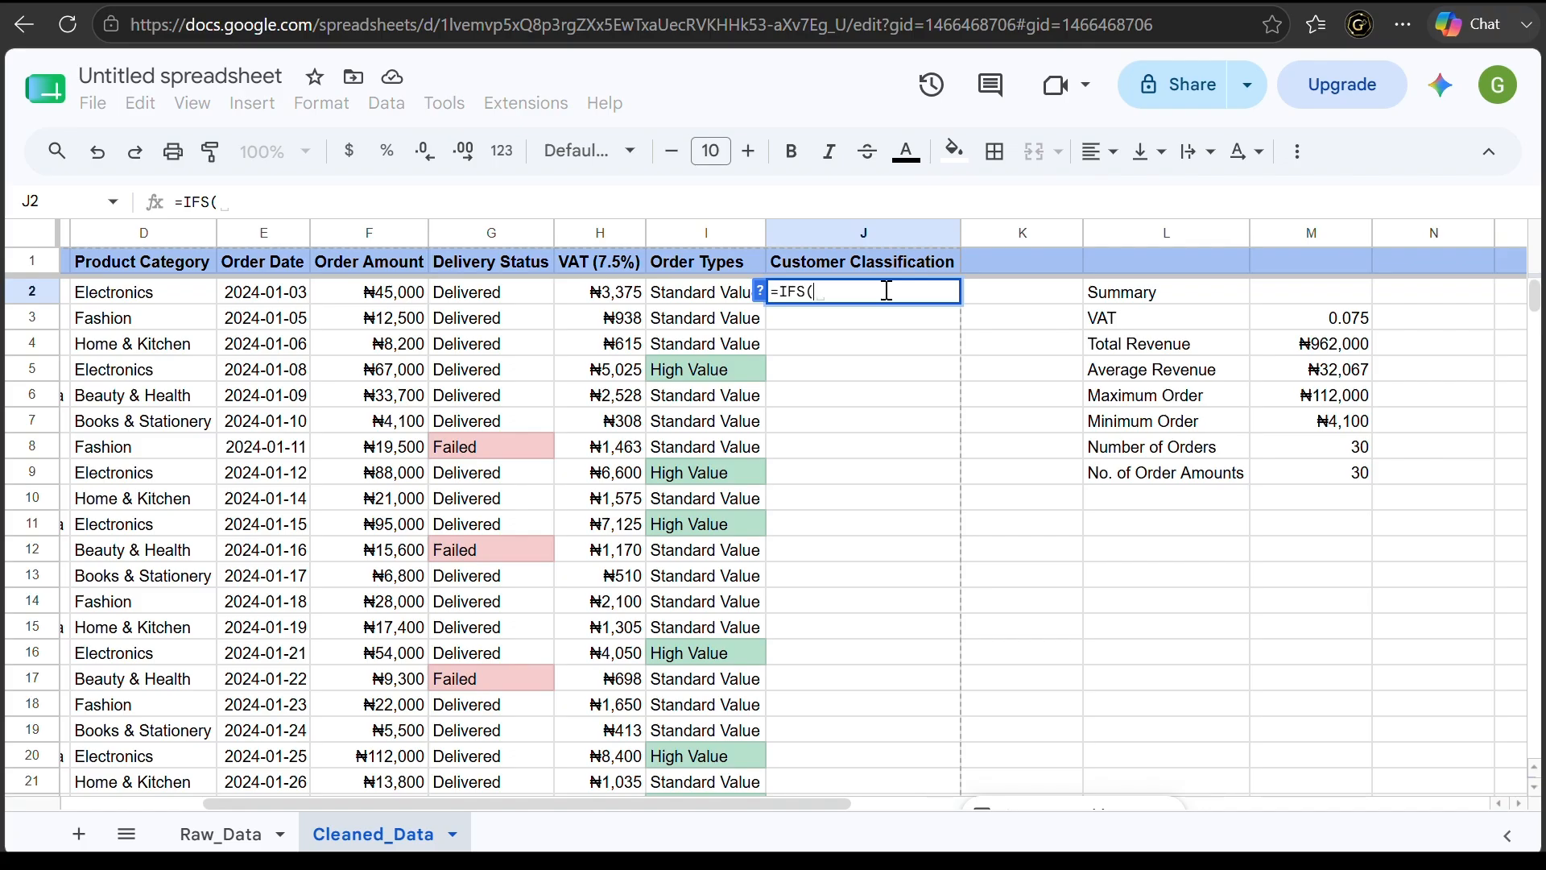
{"action": "type", "text": "F2"}
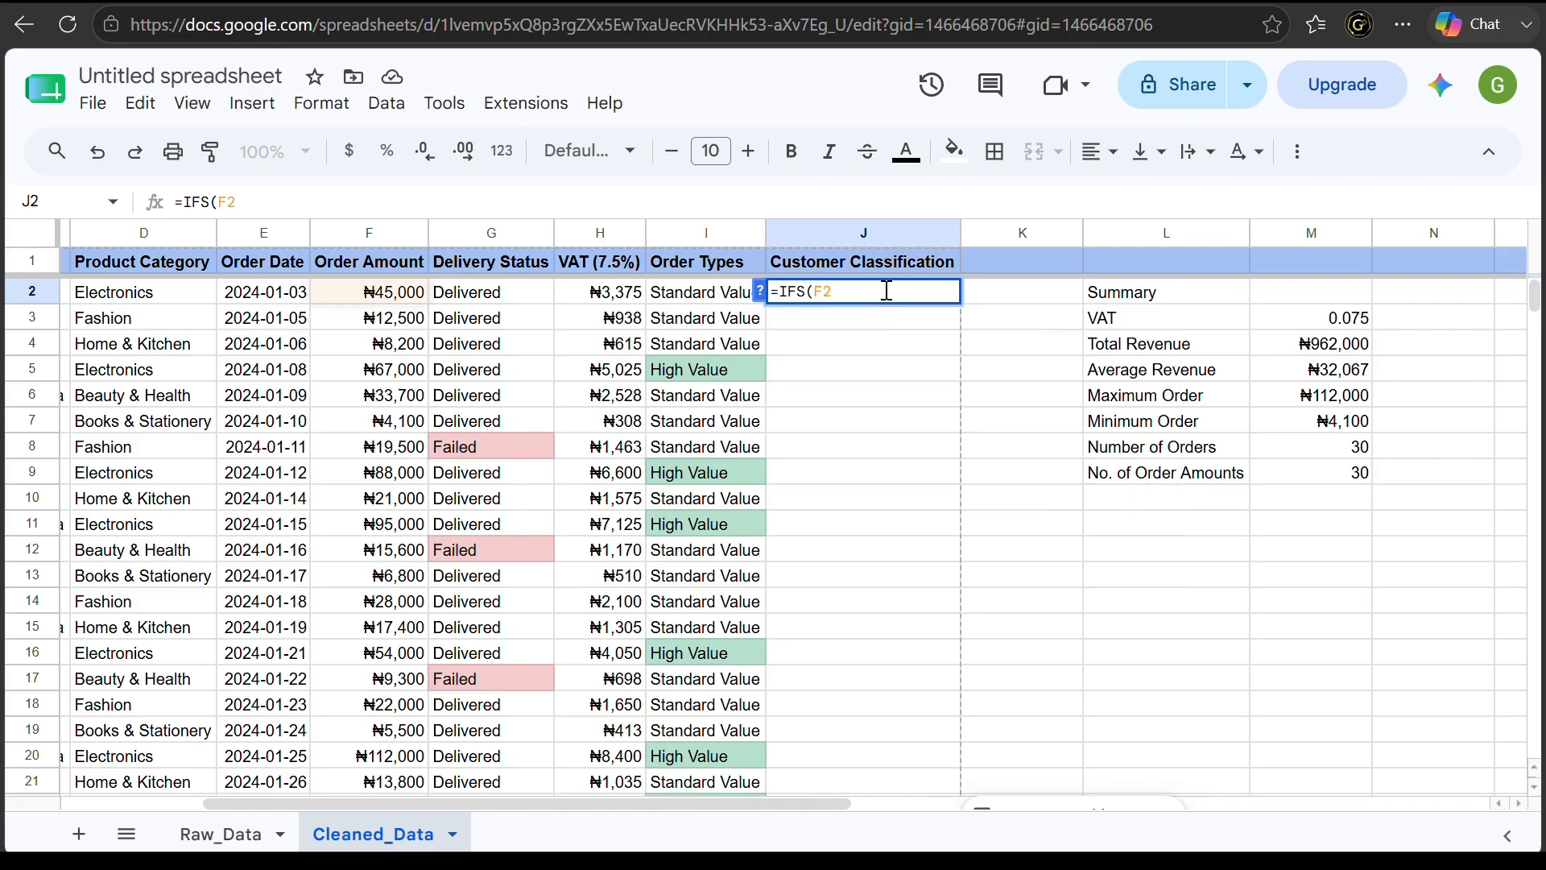
{"action": "type", "text": ">75000,"}
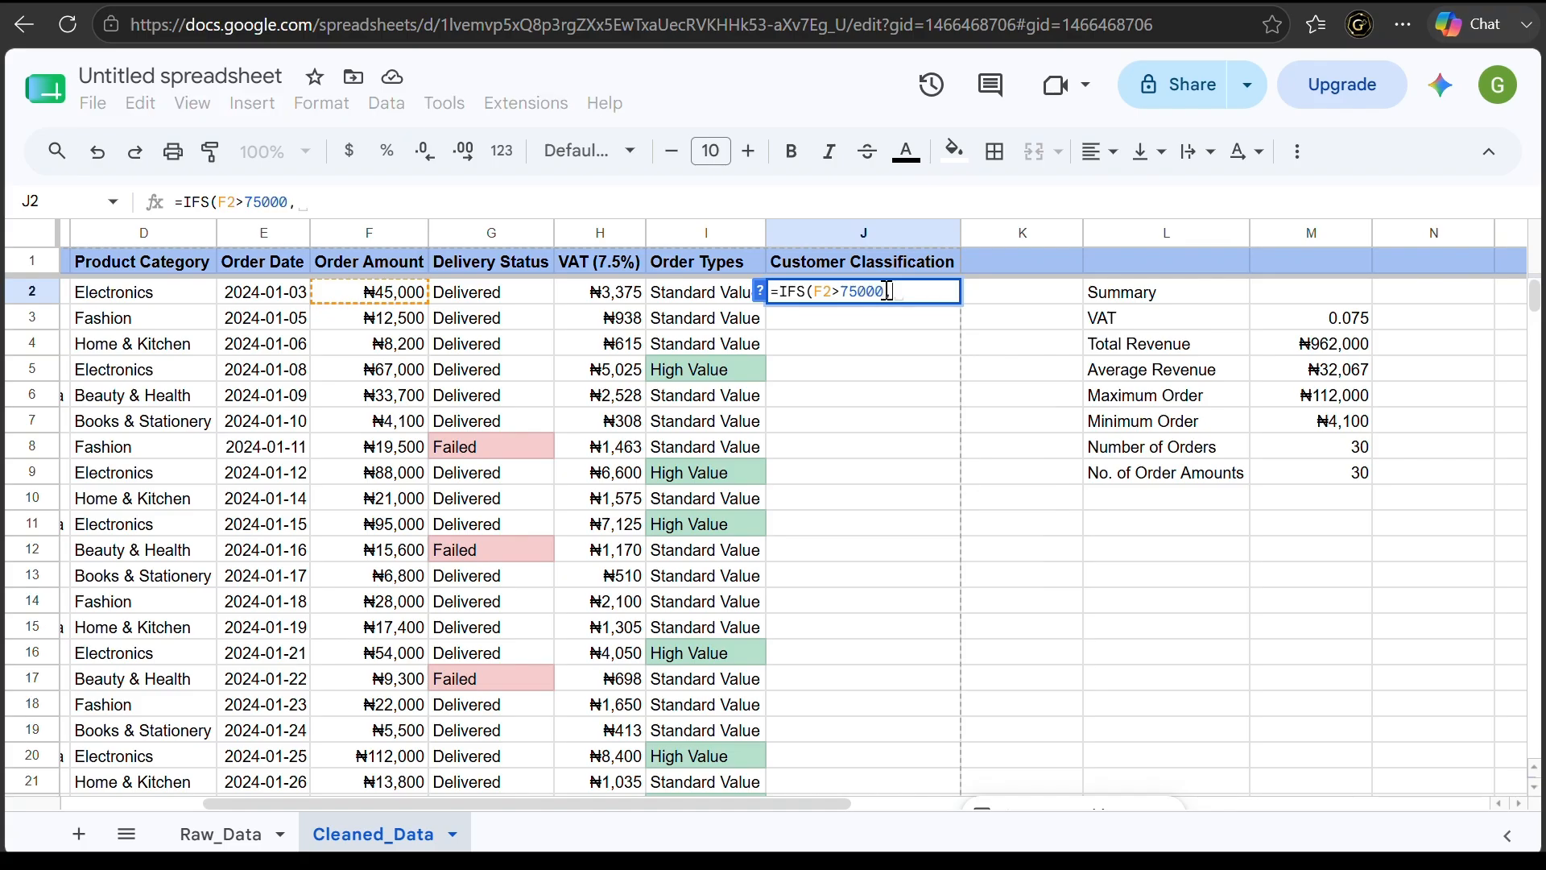
{"action": "type", "text": "\"Pr"}
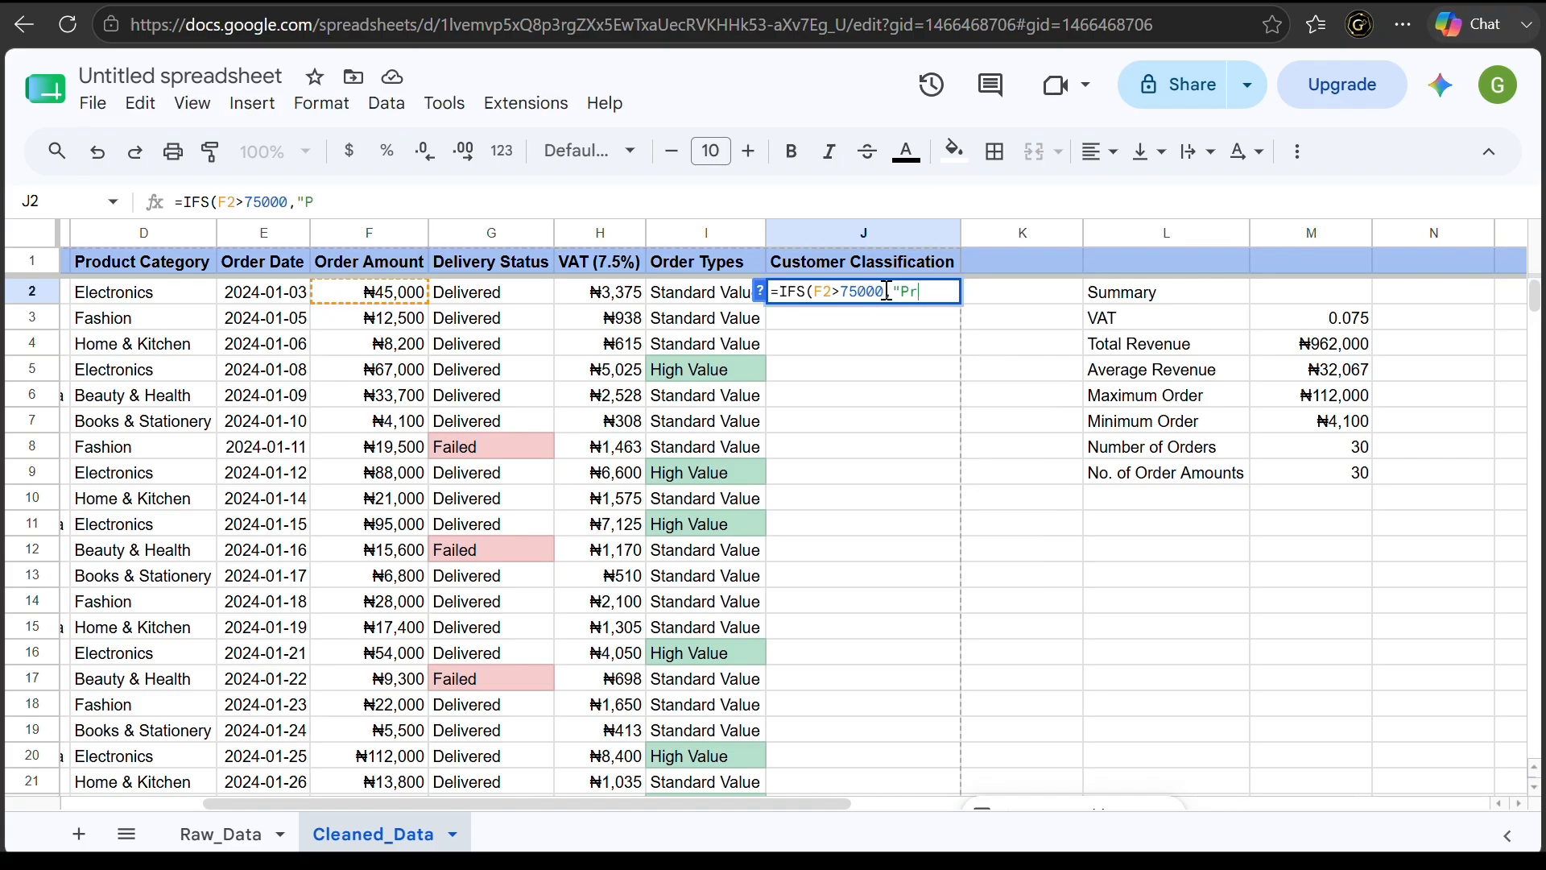
{"action": "type", "text": "emium C"}
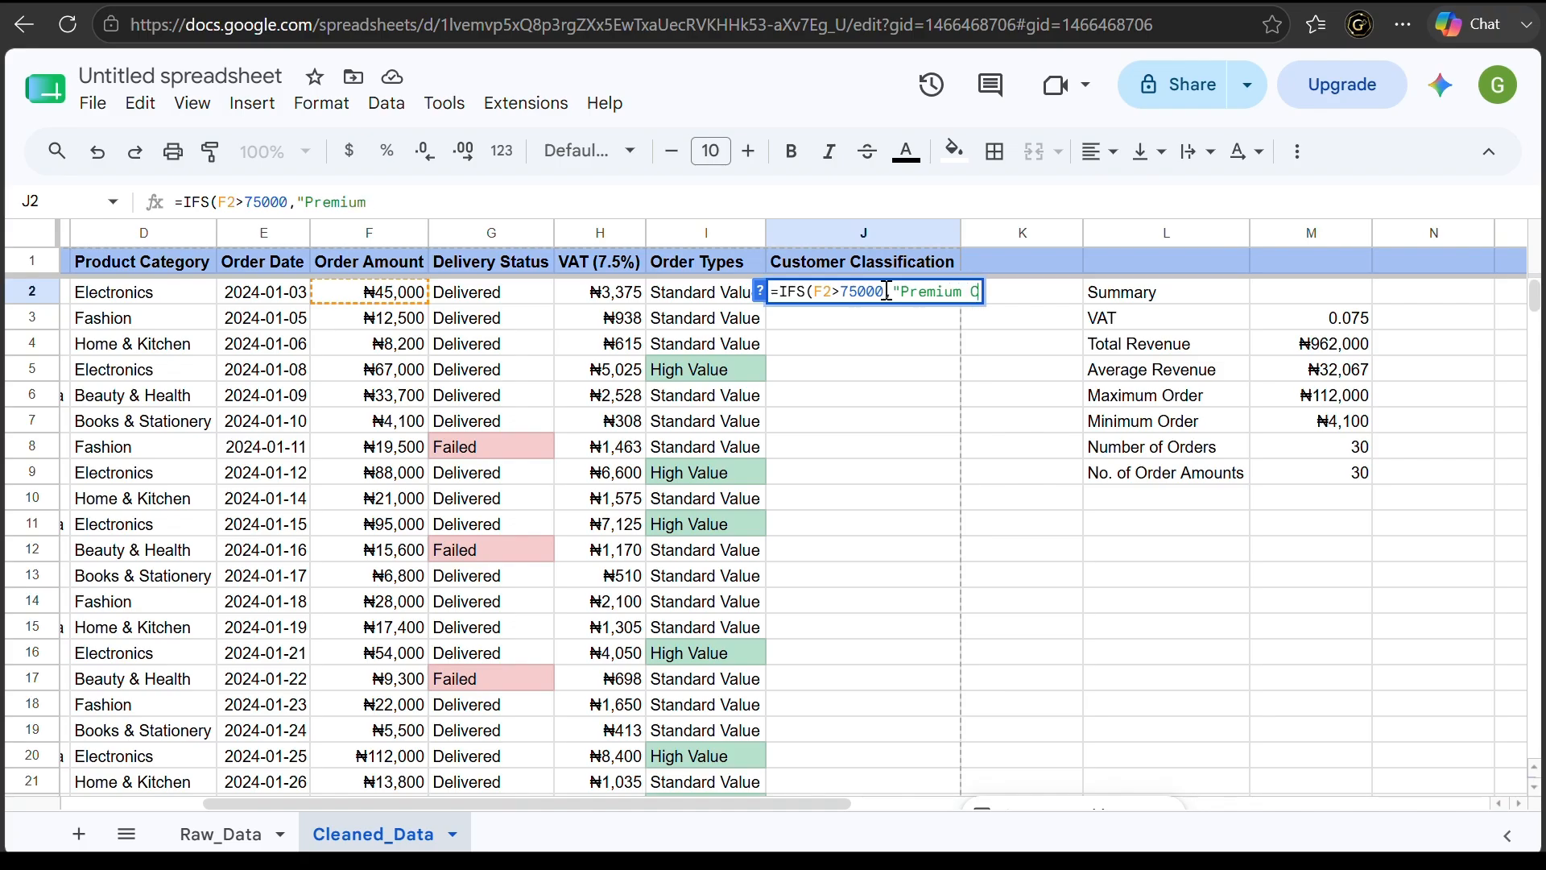
{"action": "type", "text": "ustomer"}
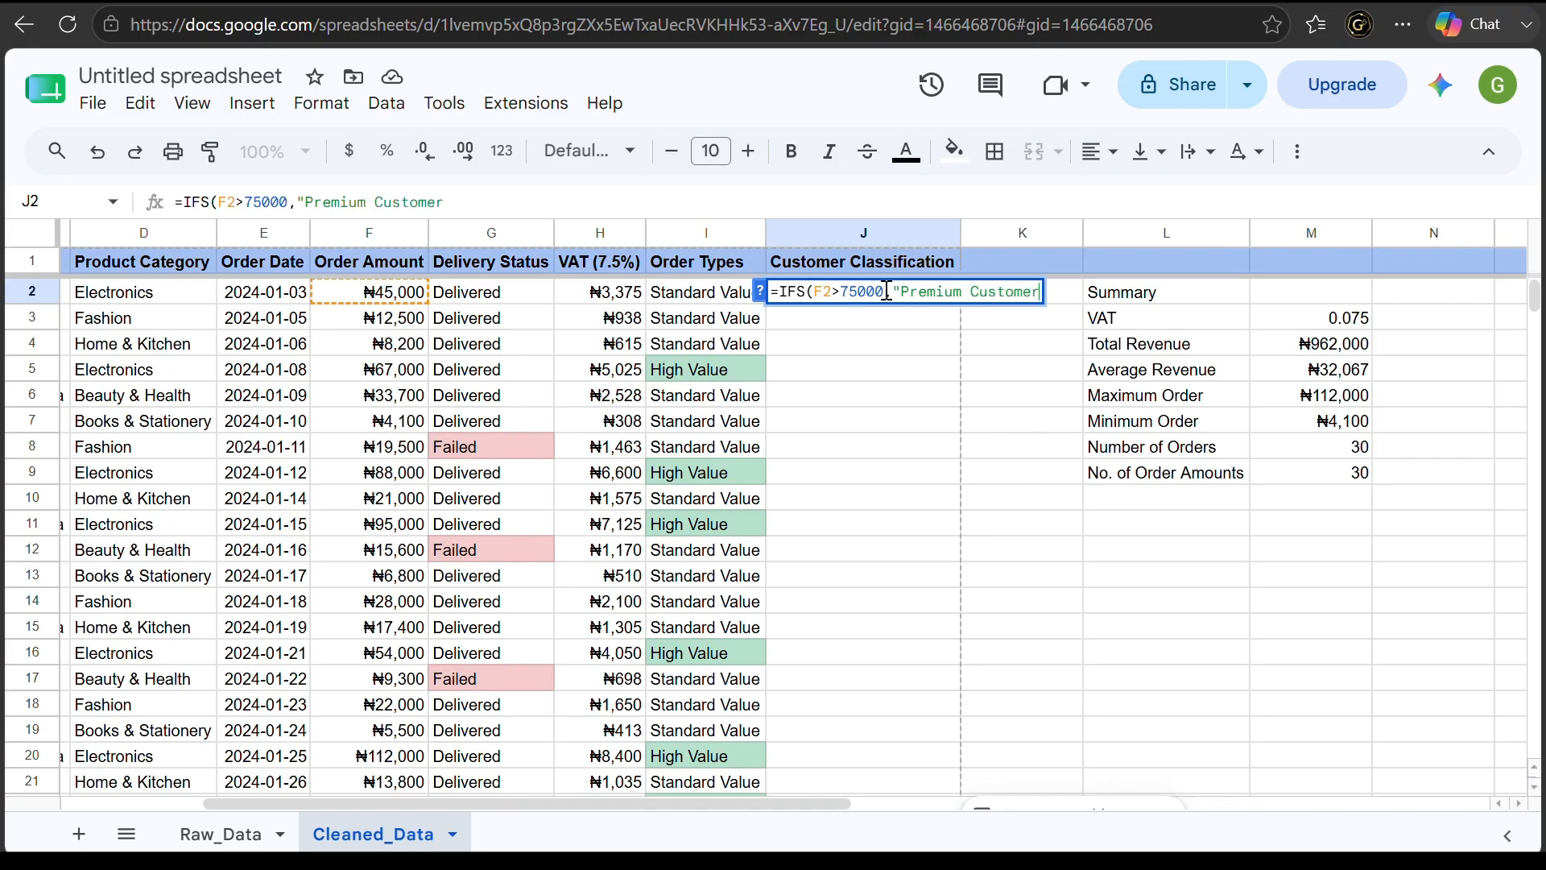
{"action": "type", "text": "\", "}
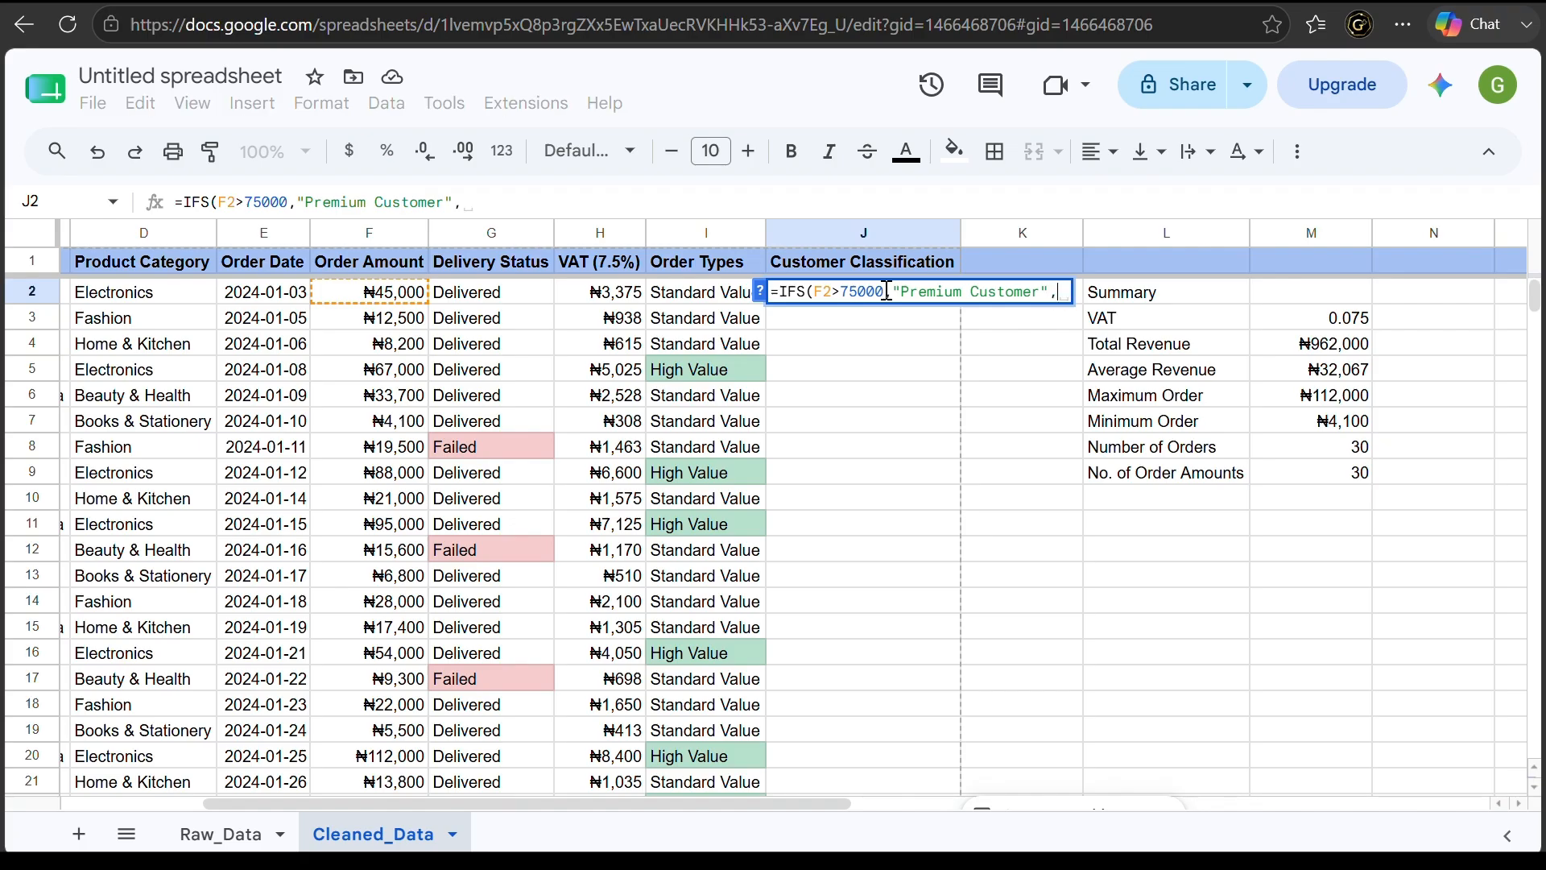
Add the second IFS condition F2>25000 returning "Regular Customer" in double quotes to the J2 formula
{"action": "type", "text": "F2"}
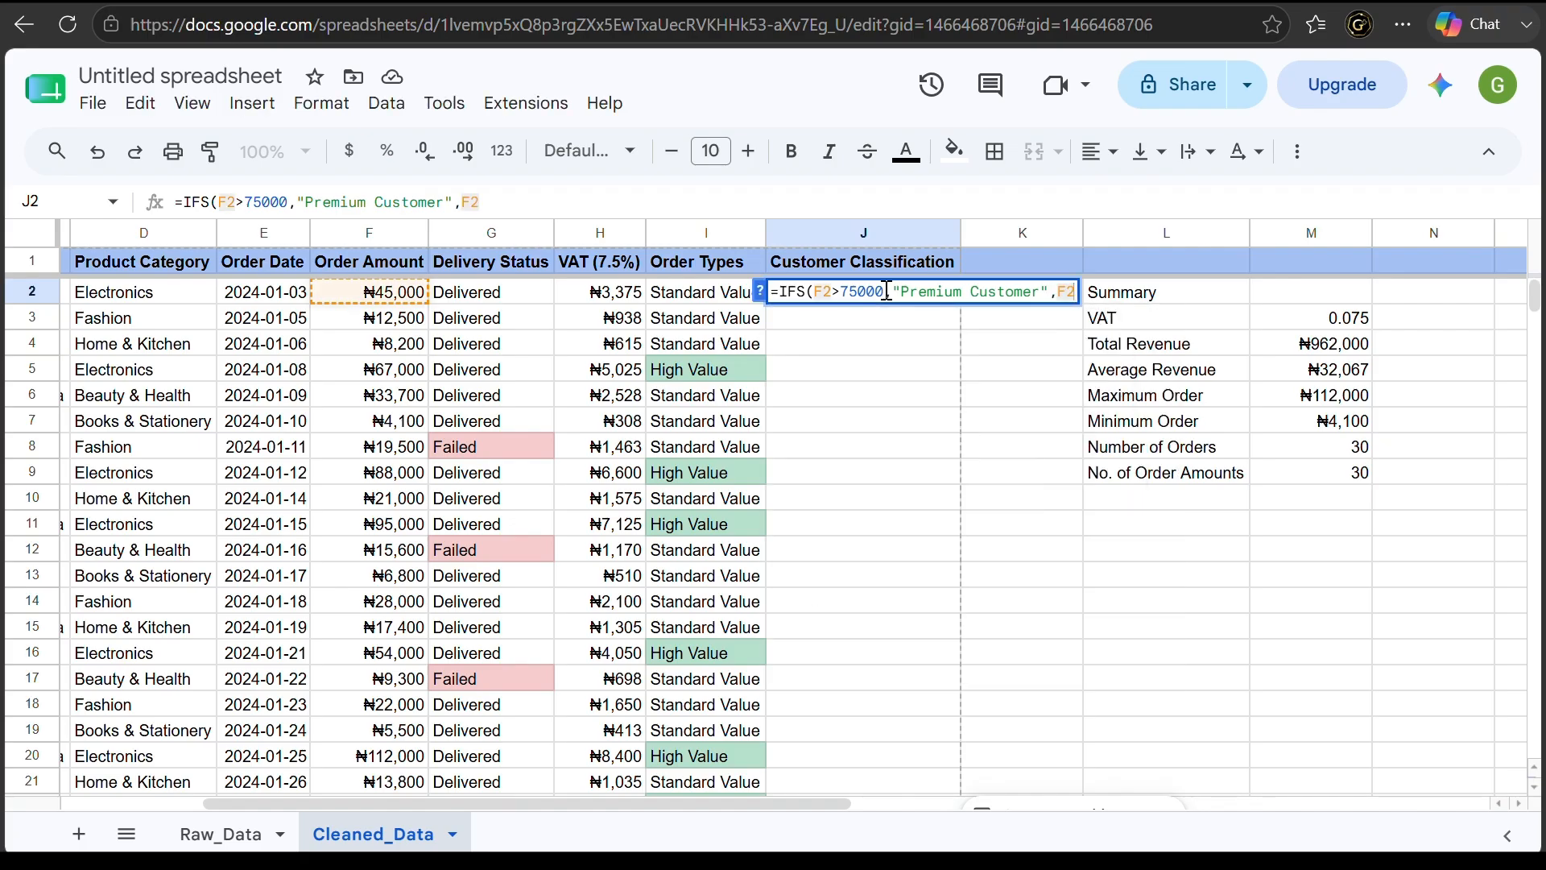
{"action": "type", "text": ">25"}
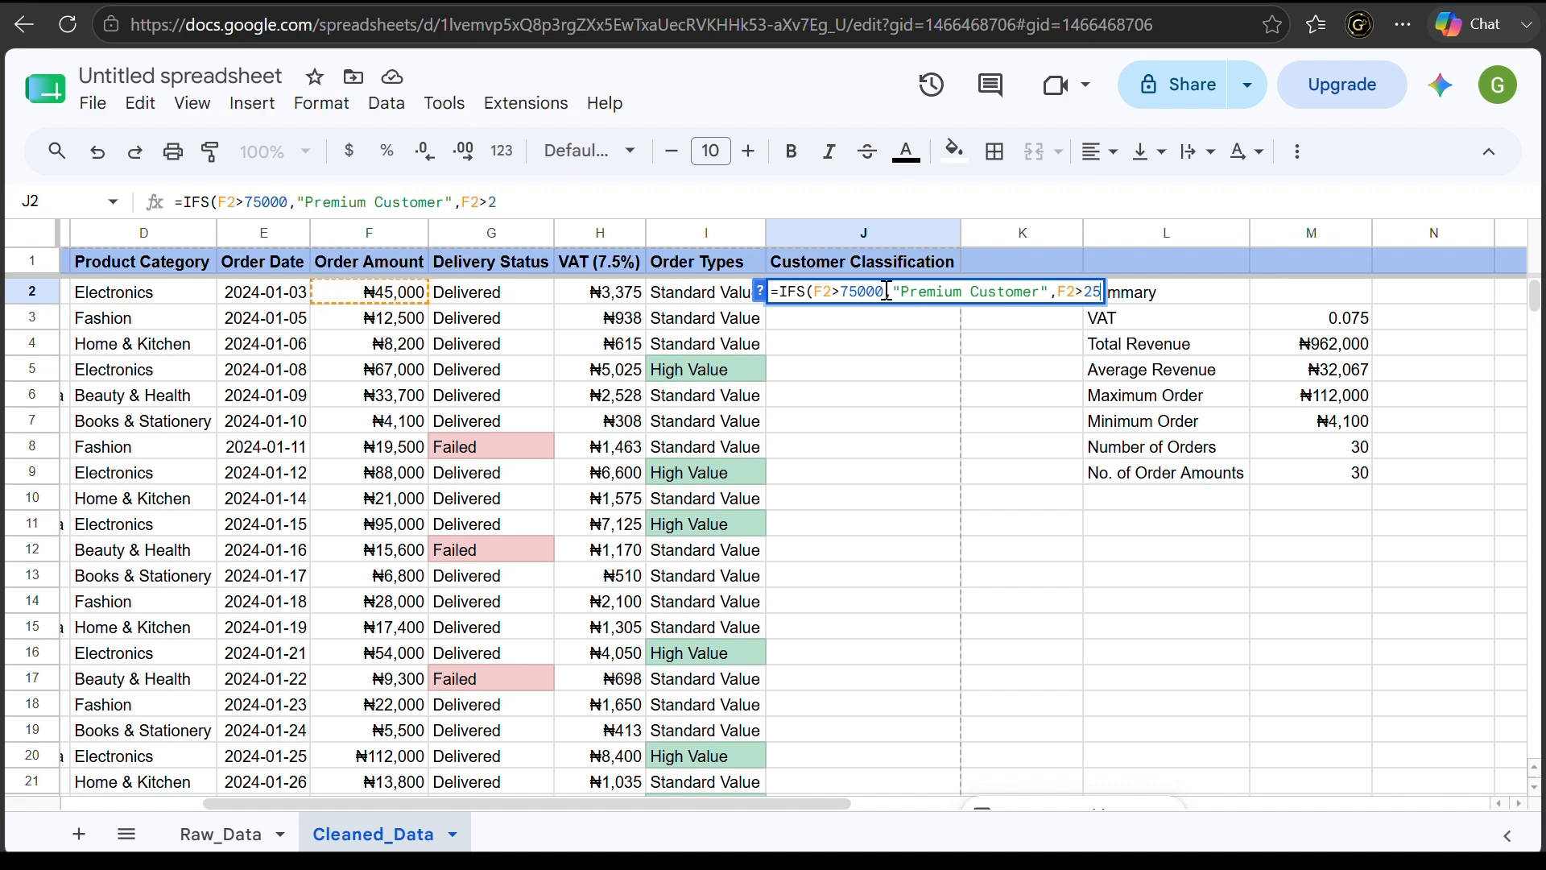
{"action": "type", "text": "000, 'Regular "}
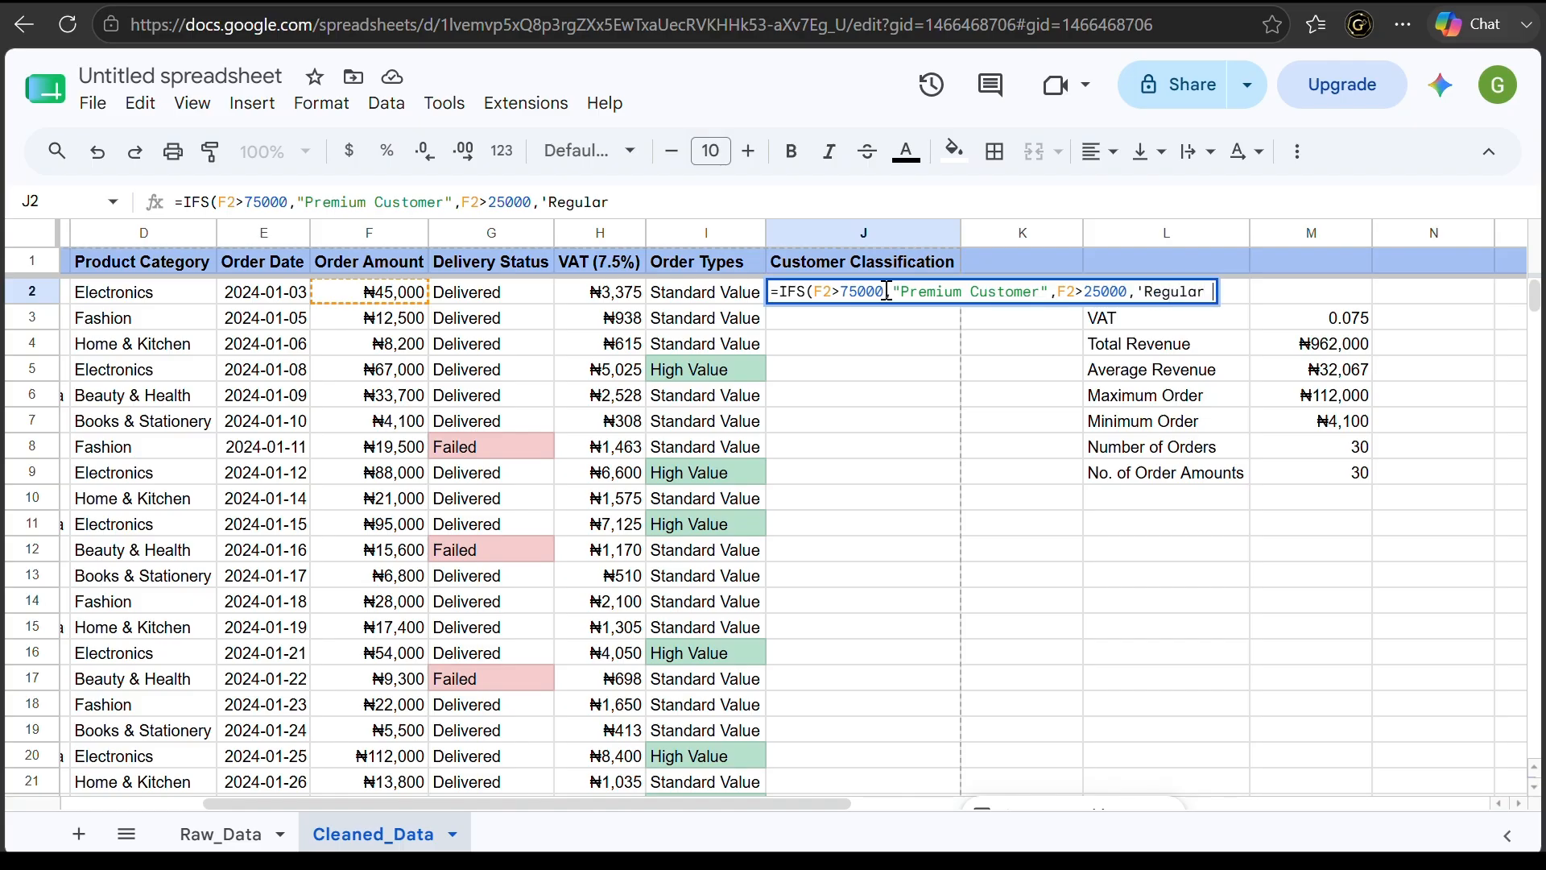
{"action": "type", "text": "Customer"}
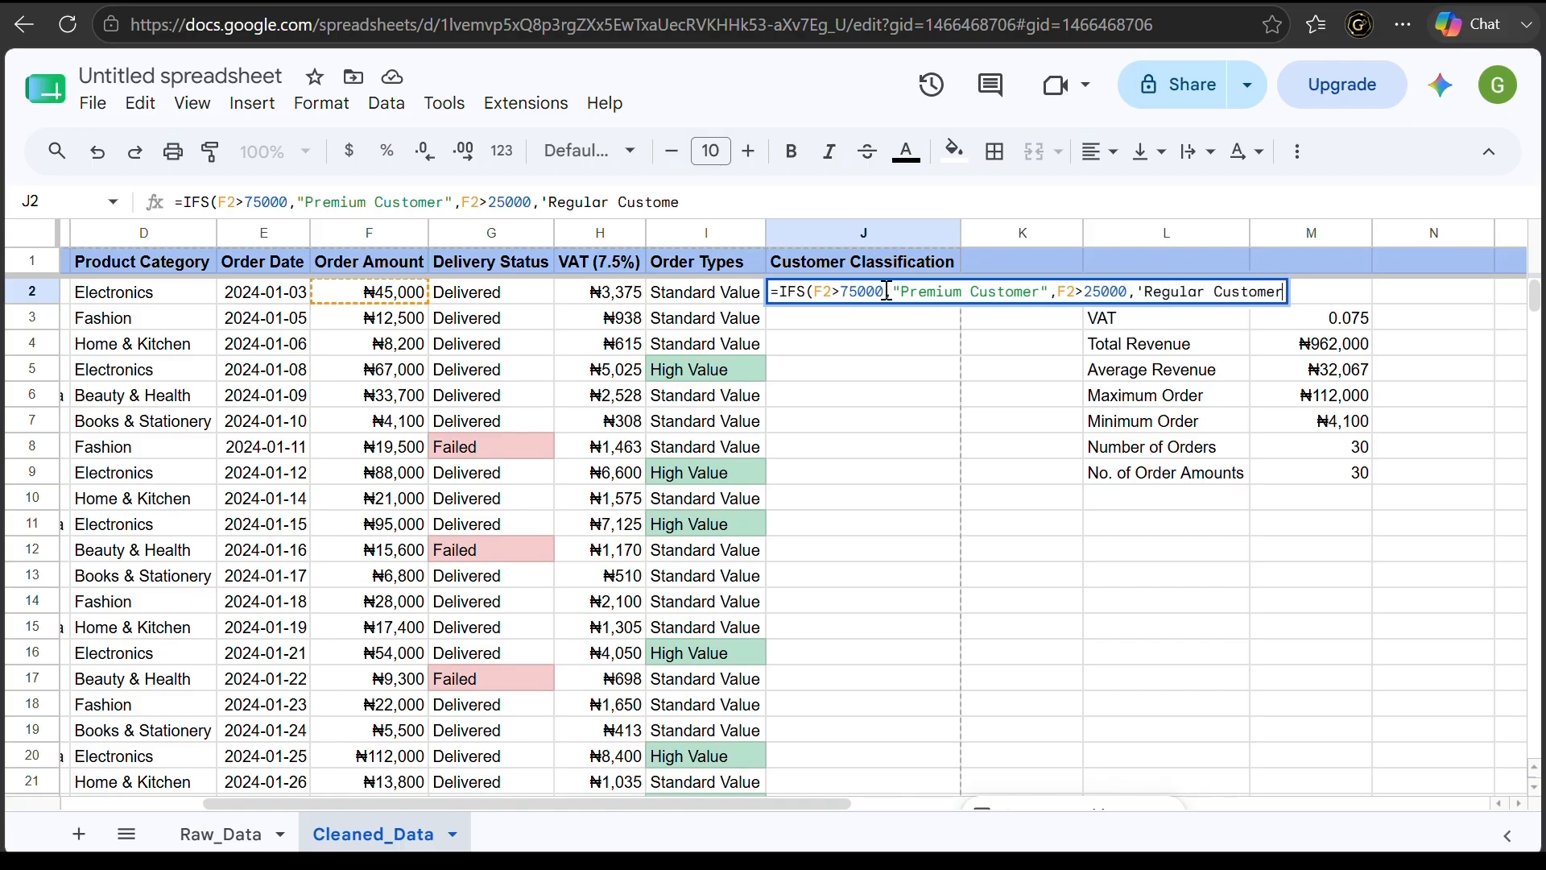
{"action": "key", "text": "BackSpace"}
{"action": "key", "text": "BackSpace"}
{"action": "key", "text": "BackSpace"}
{"action": "key", "text": "BackSpace"}
{"action": "key", "text": "BackSpace"}
{"action": "key", "text": "BackSpace"}
{"action": "key", "text": "BackSpace"}
{"action": "key", "text": "BackSpace"}
{"action": "key", "text": "BackSpace"}
{"action": "key", "text": "BackSpace"}
{"action": "key", "text": "BackSpace"}
{"action": "key", "text": "BackSpace"}
{"action": "key", "text": "BackSpace"}
{"action": "key", "text": "BackSpace"}
{"action": "key", "text": "BackSpace"}
{"action": "key", "text": "BackSpace"}
{"action": "key", "text": "BackSpace"}
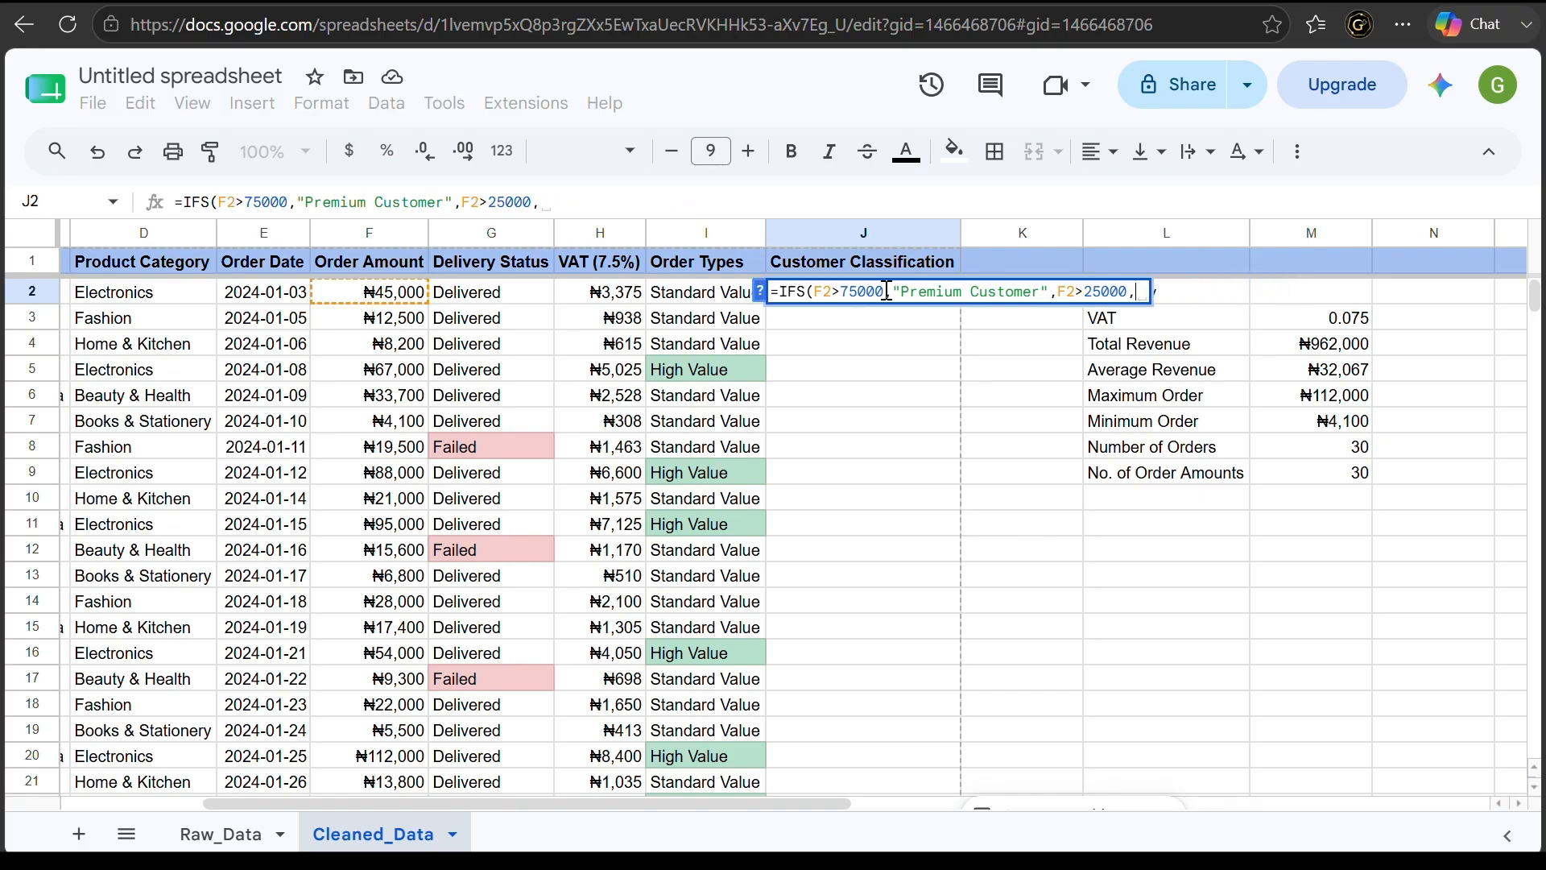
{"action": "type", "text": "\""}
{"action": "type", "text": "R"}
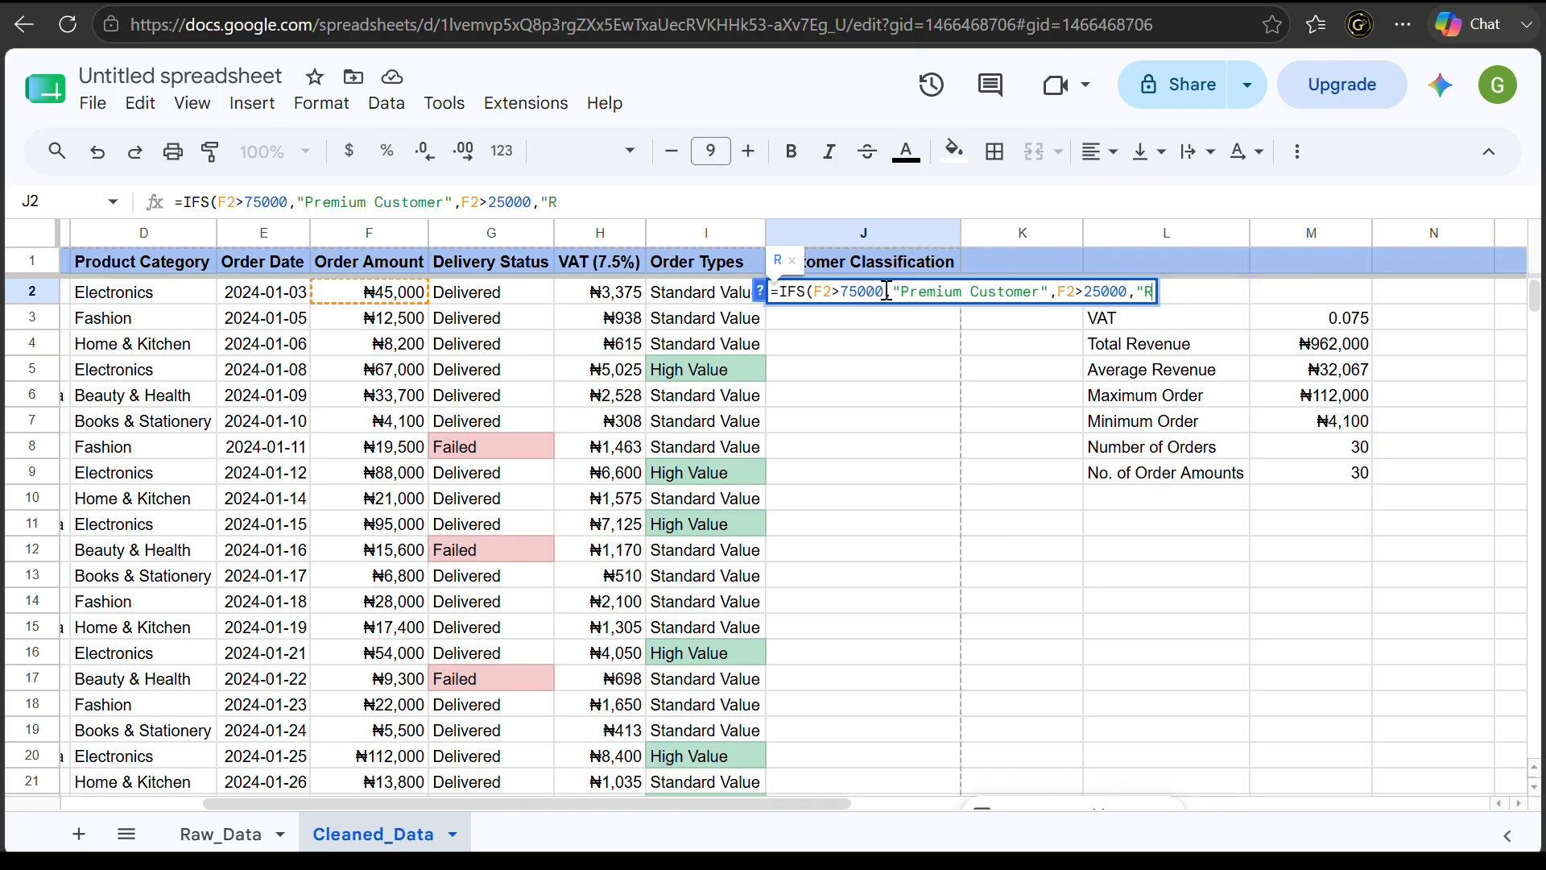
{"action": "type", "text": "egular "}
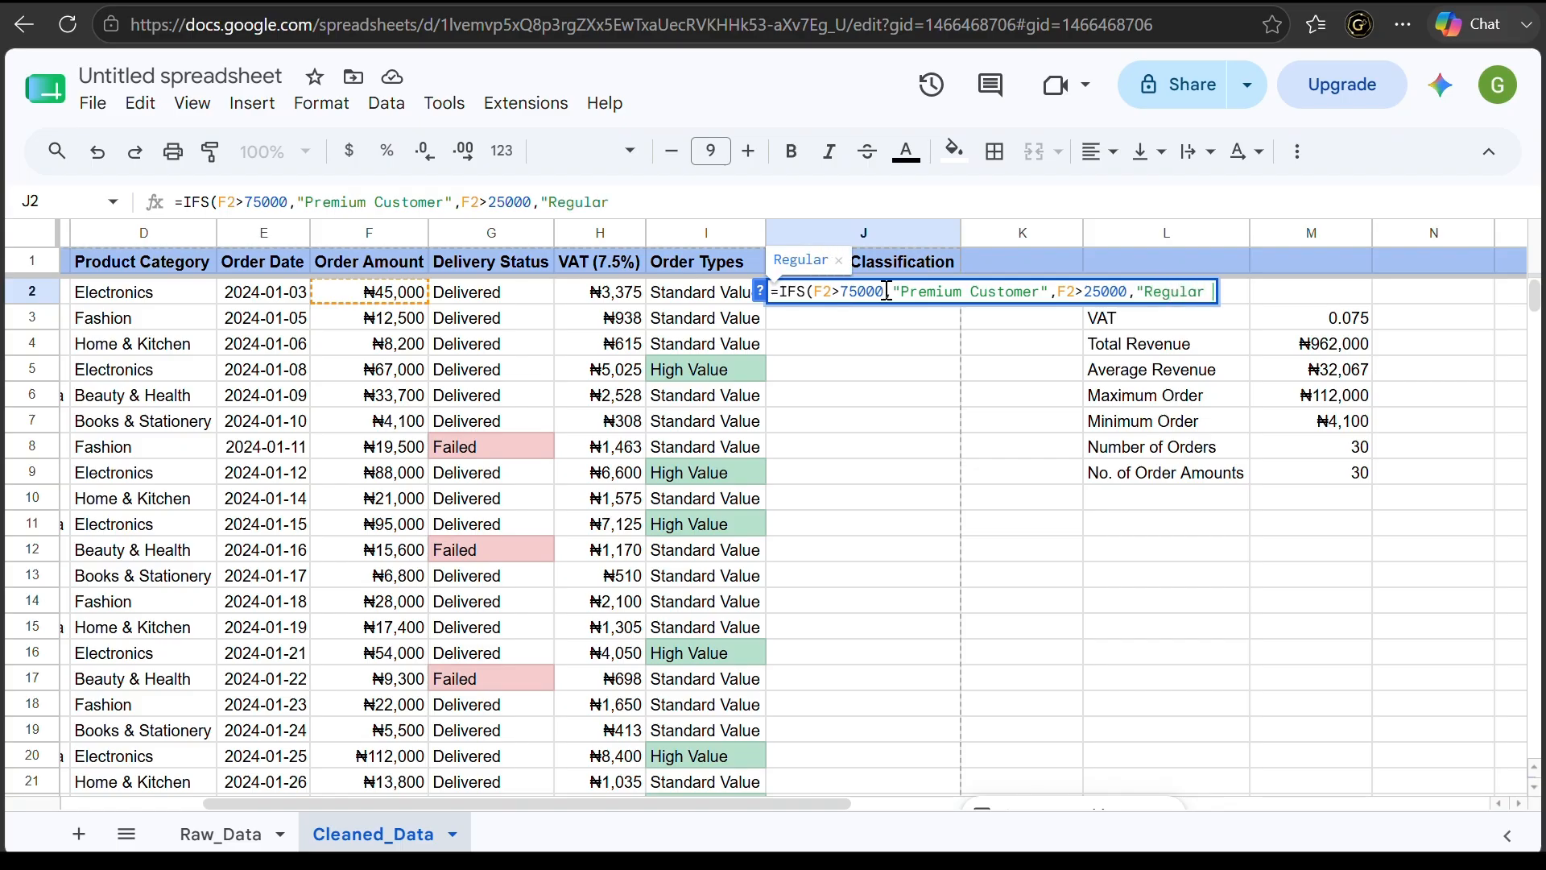
{"action": "type", "text": "Customer\""}
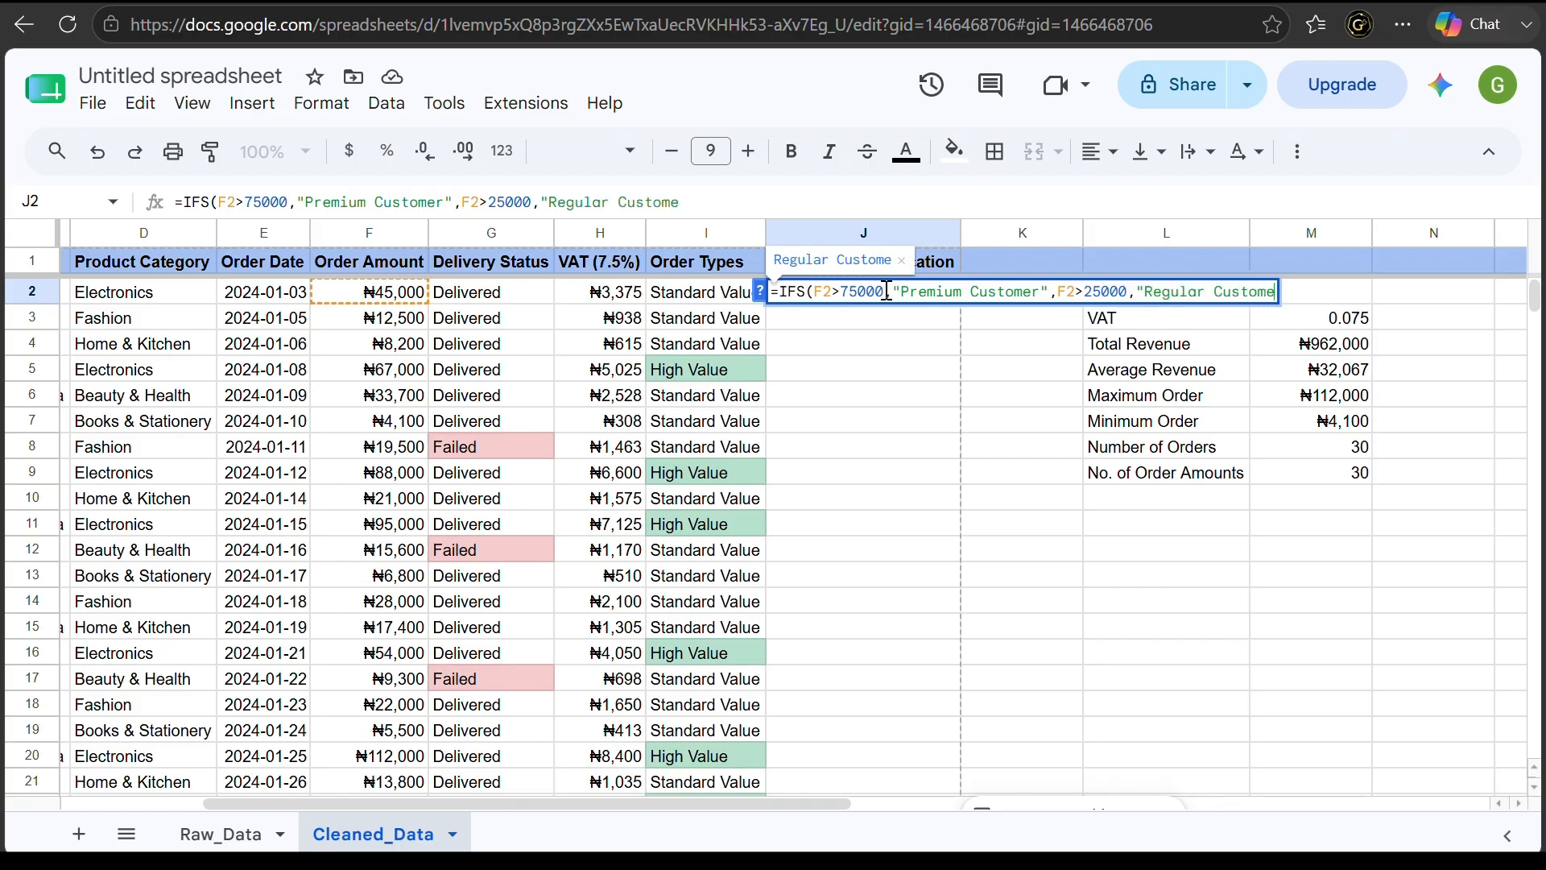
{"action": "type", "text": ", "}
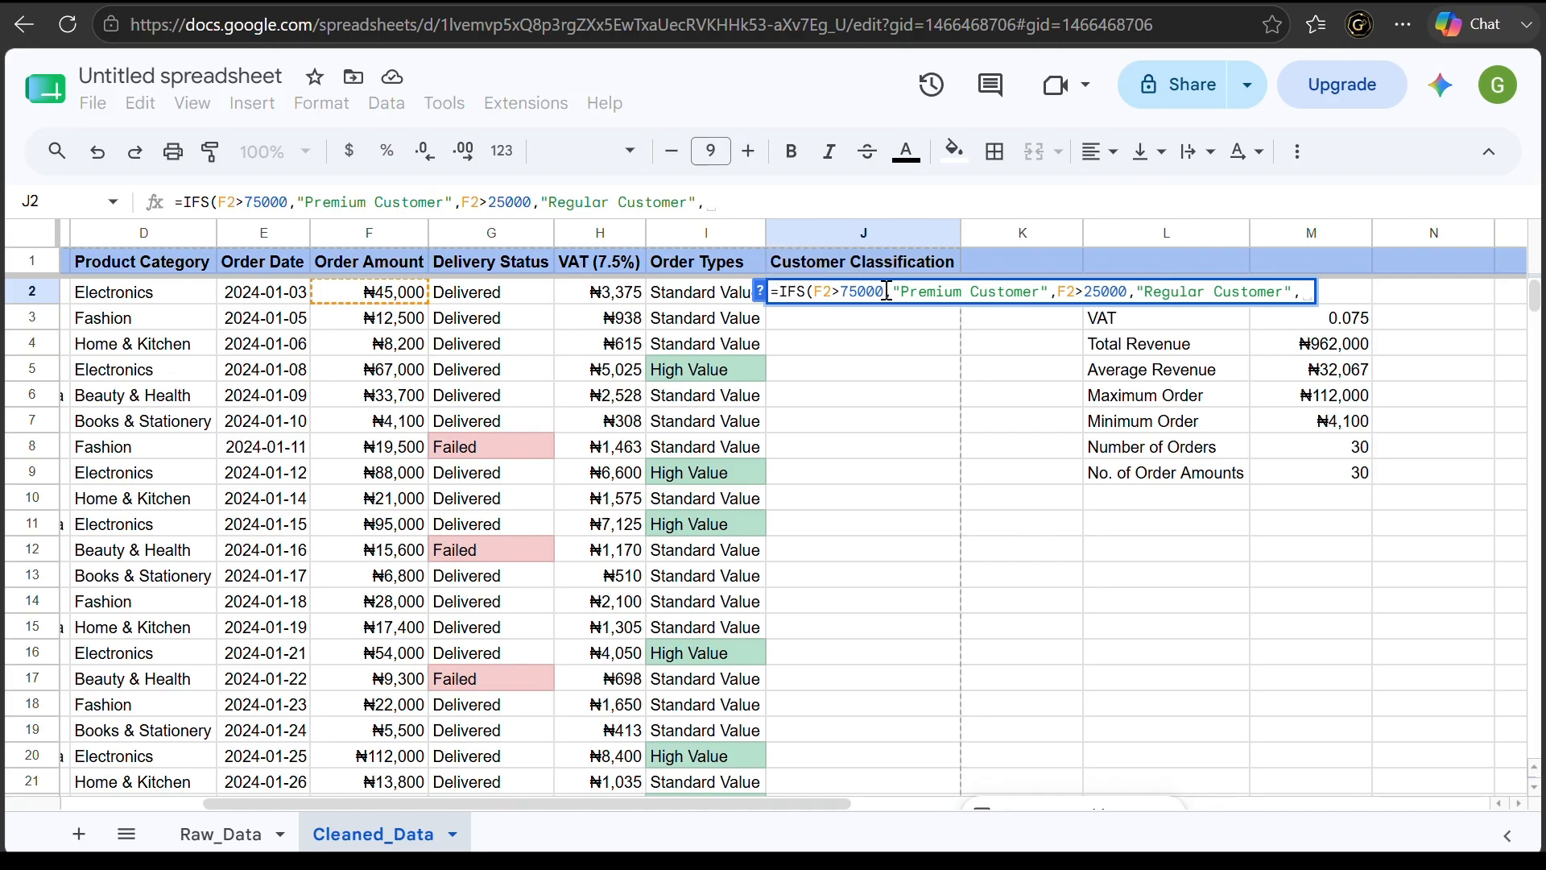
Begin the third IFS condition with F2< and change the 25000 and 75000 comparisons to >=
{"action": "type", "text": "F2"}
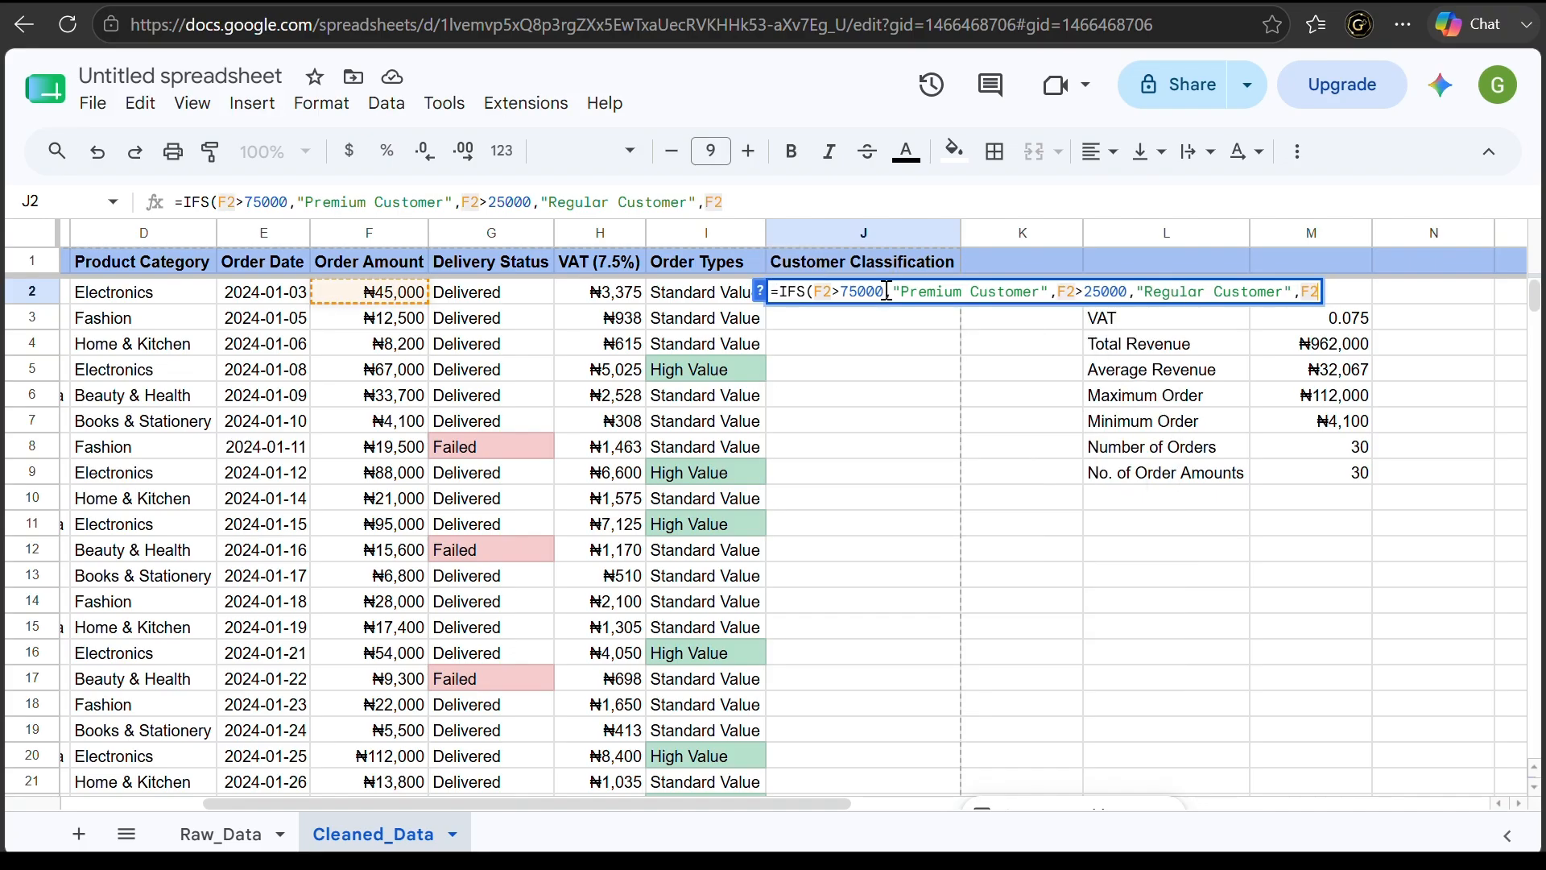
{"action": "type", "text": "<"}
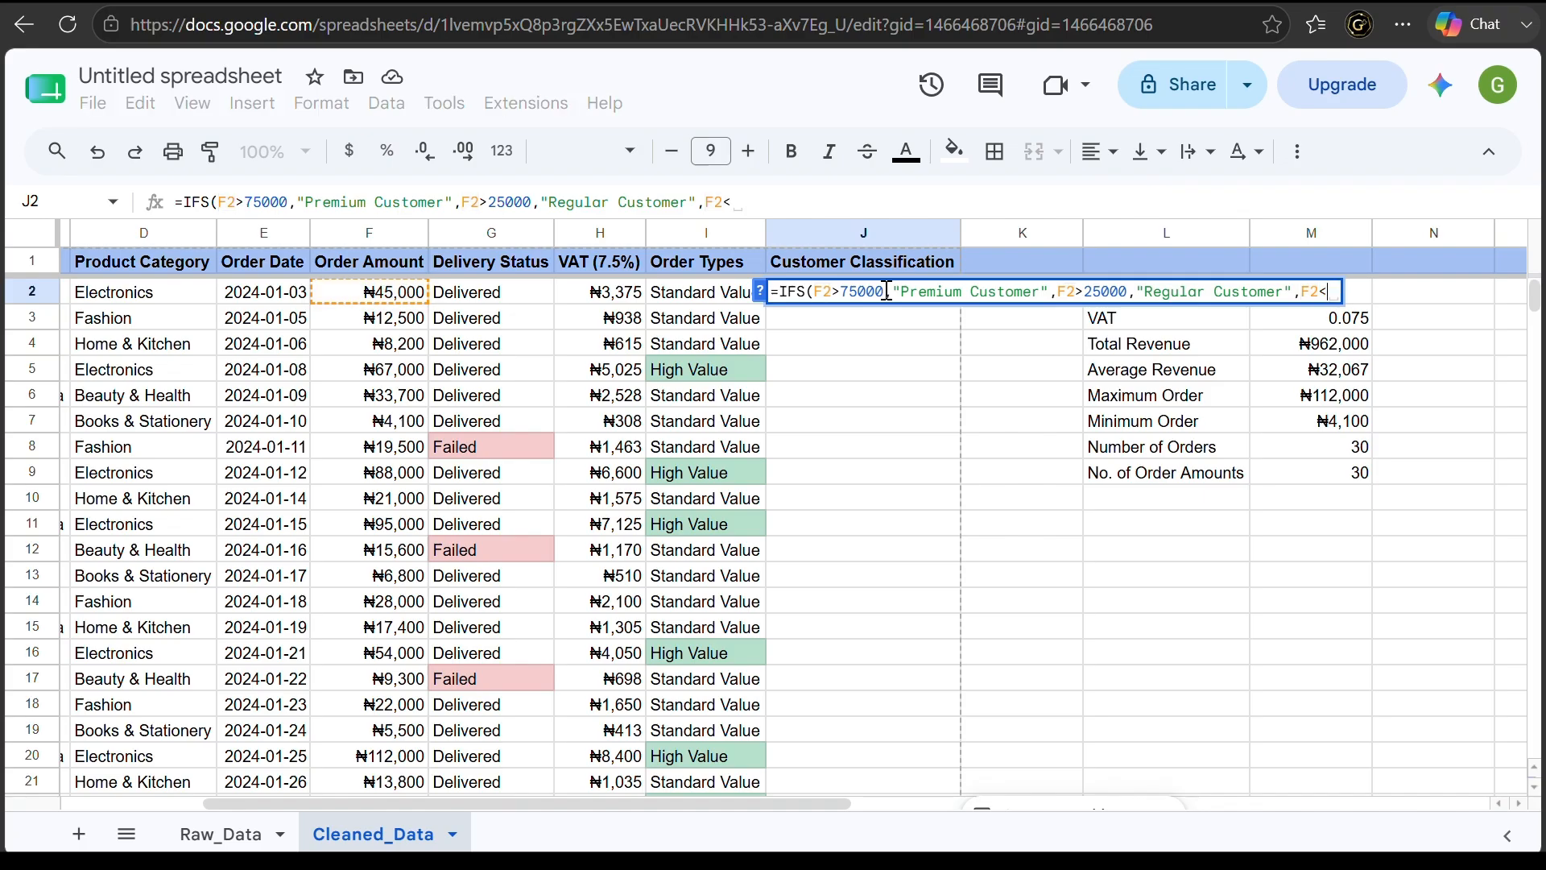
{"action": "left_click", "coordinate": [1086, 291]}
{"action": "type", "text": "="}
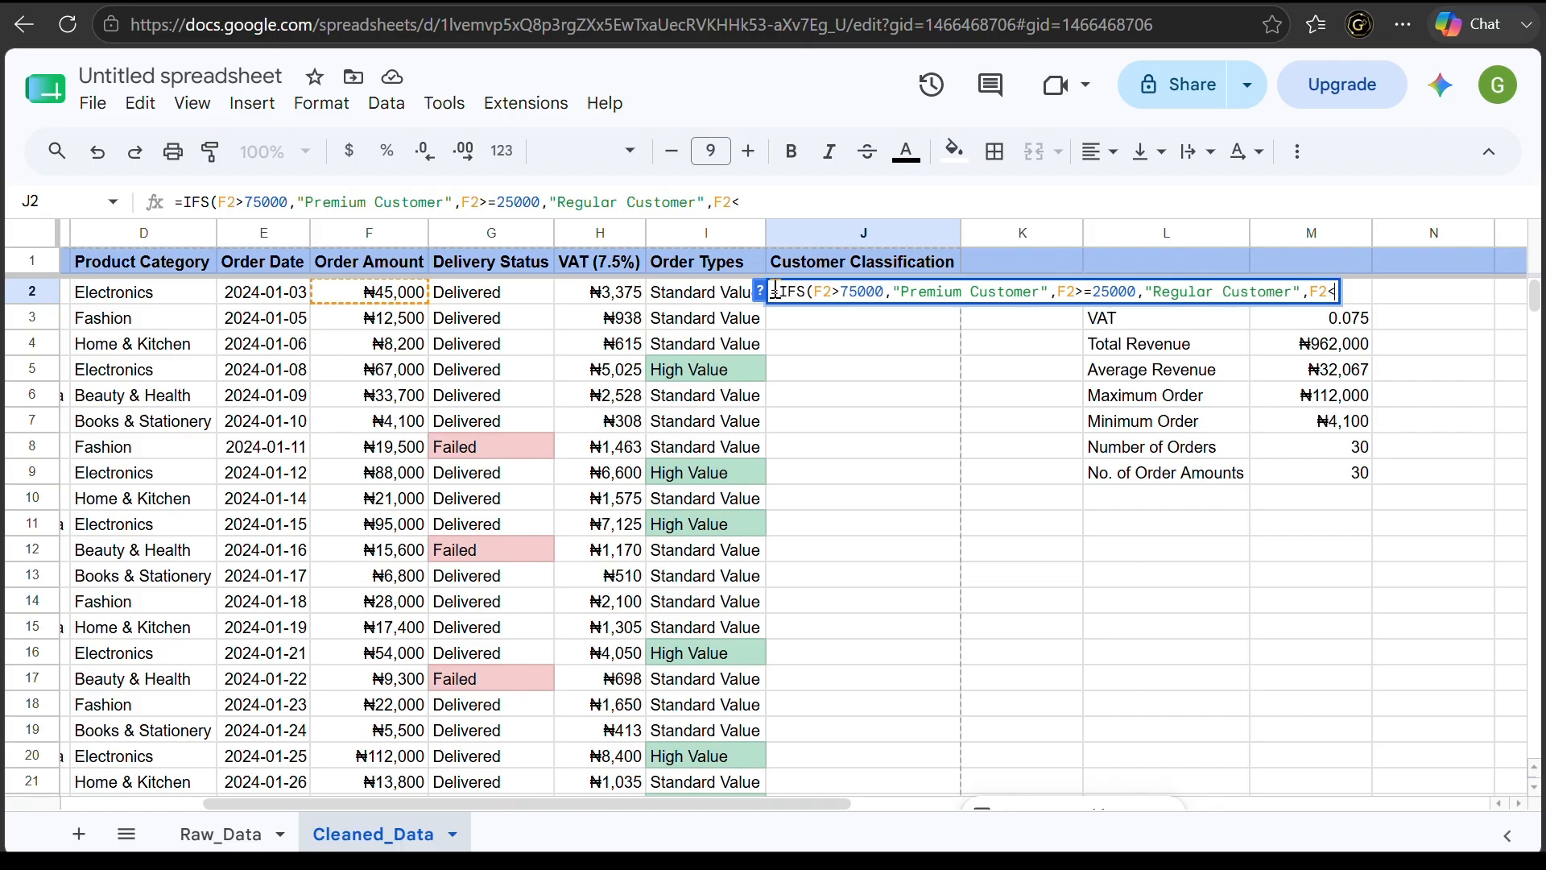
{"action": "left_click", "coordinate": [848, 291]}
{"action": "type", "text": "="}
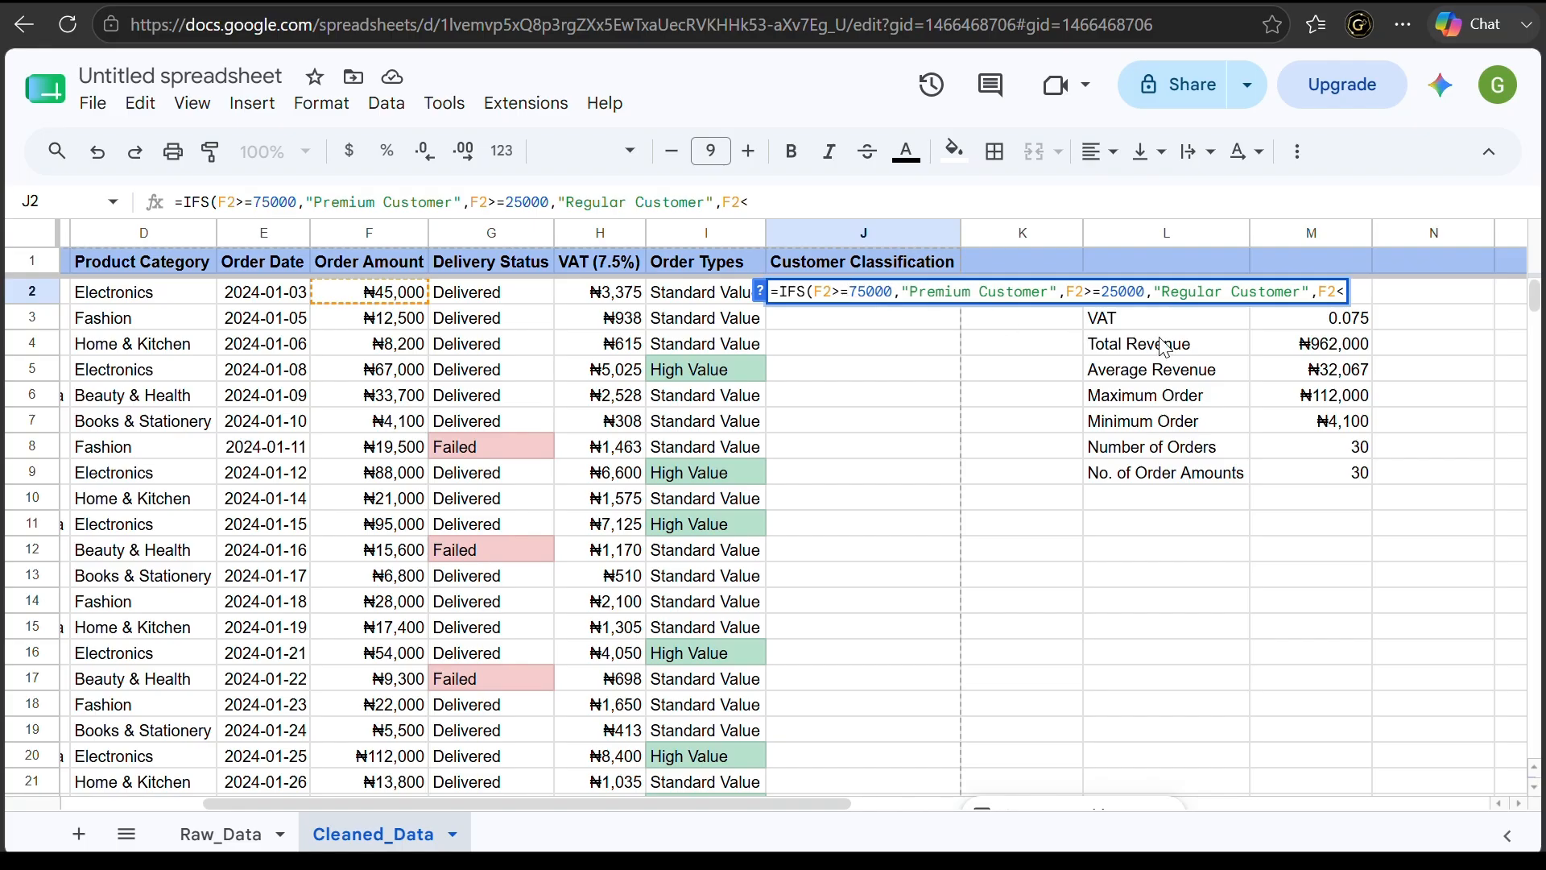
Complete the J2 formula with F2<25000 returning "Basic Customer" and autofill it down the Customer Classification column
{"action": "left_click", "coordinate": [1341, 291]}
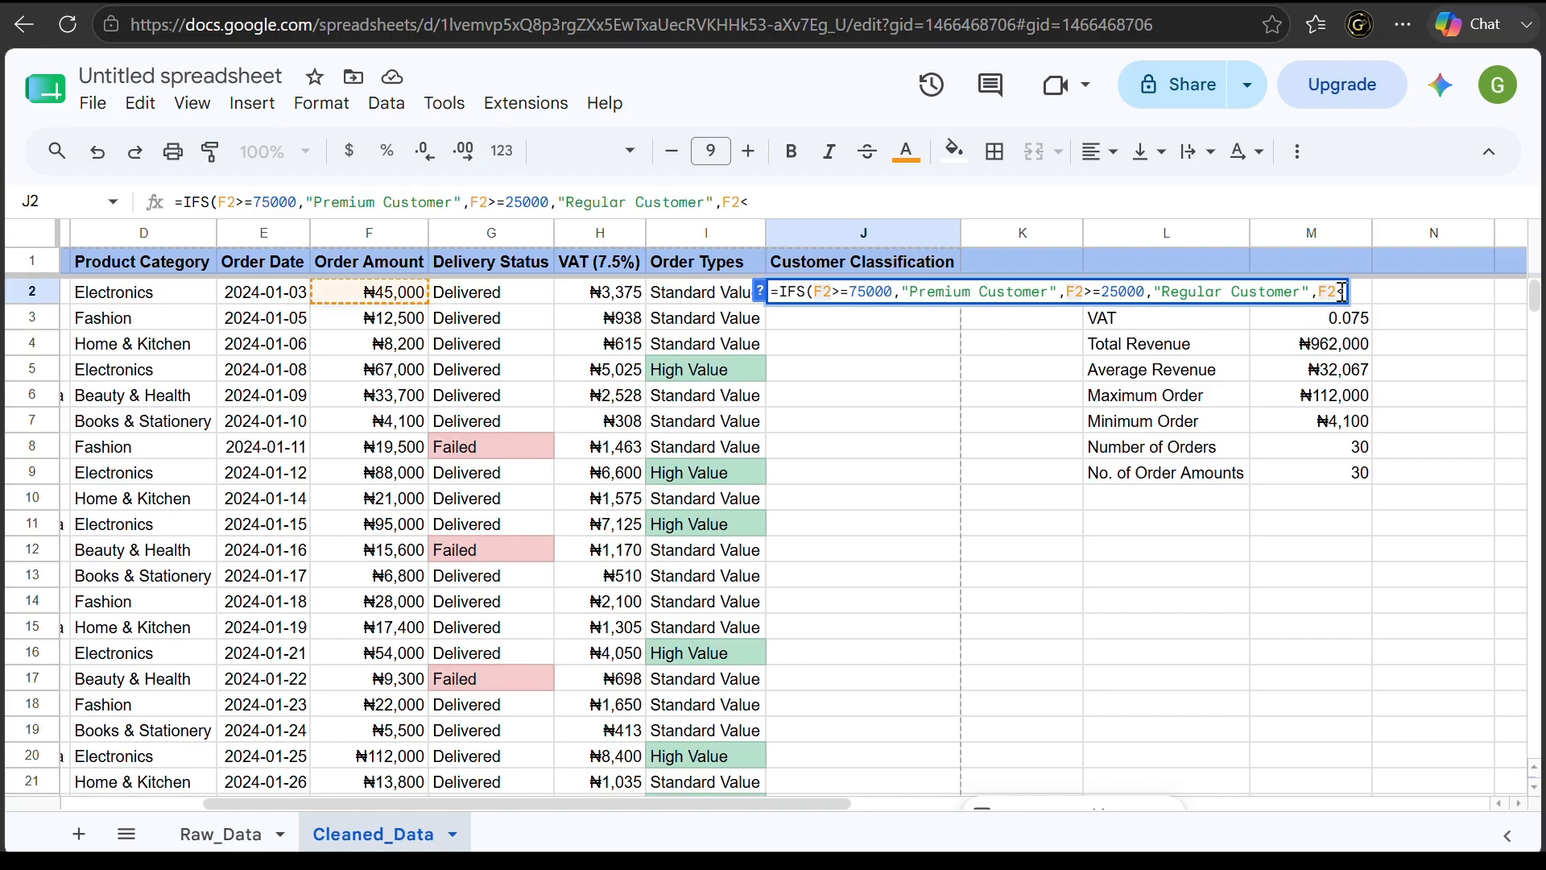
{"action": "key", "text": "Right"}
{"action": "type", "text": "25000"}
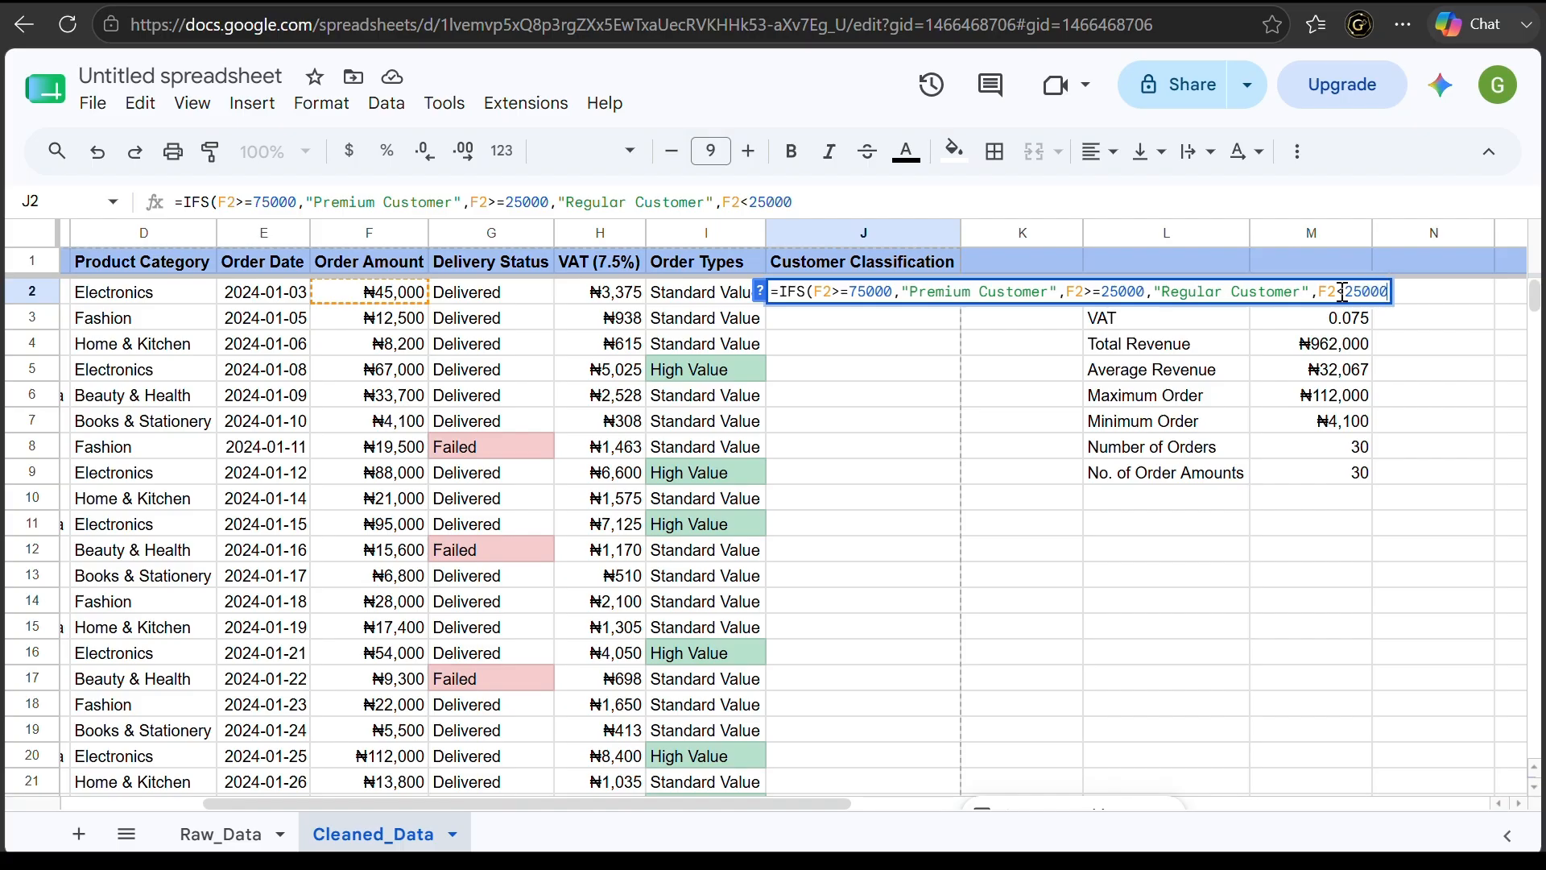
{"action": "type", "text": ",\""}
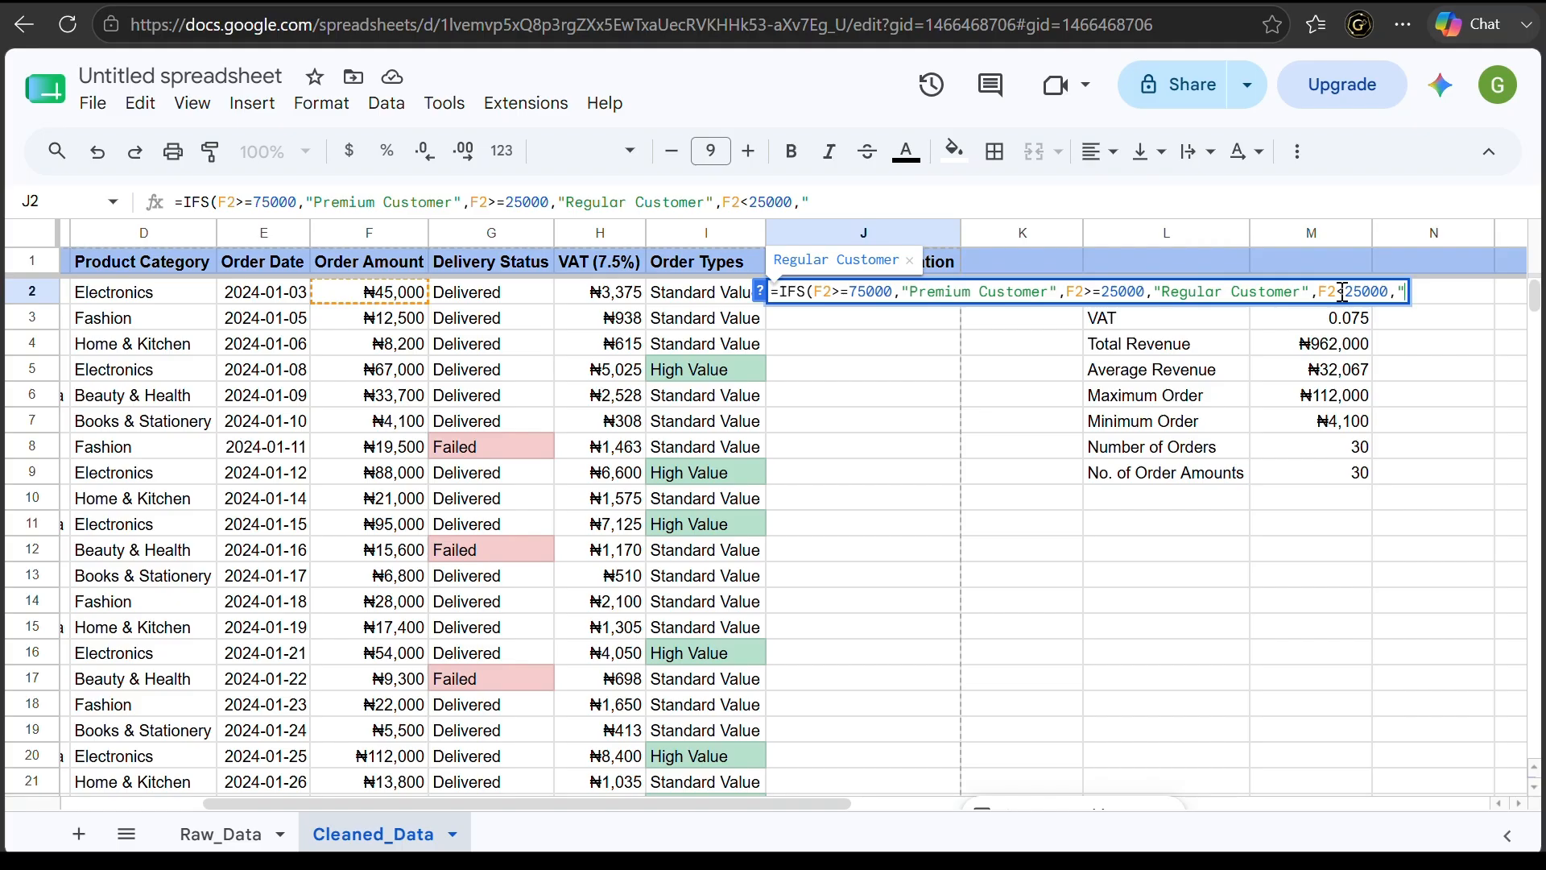
{"action": "type", "text": "Basic "}
{"action": "type", "text": "Custome"}
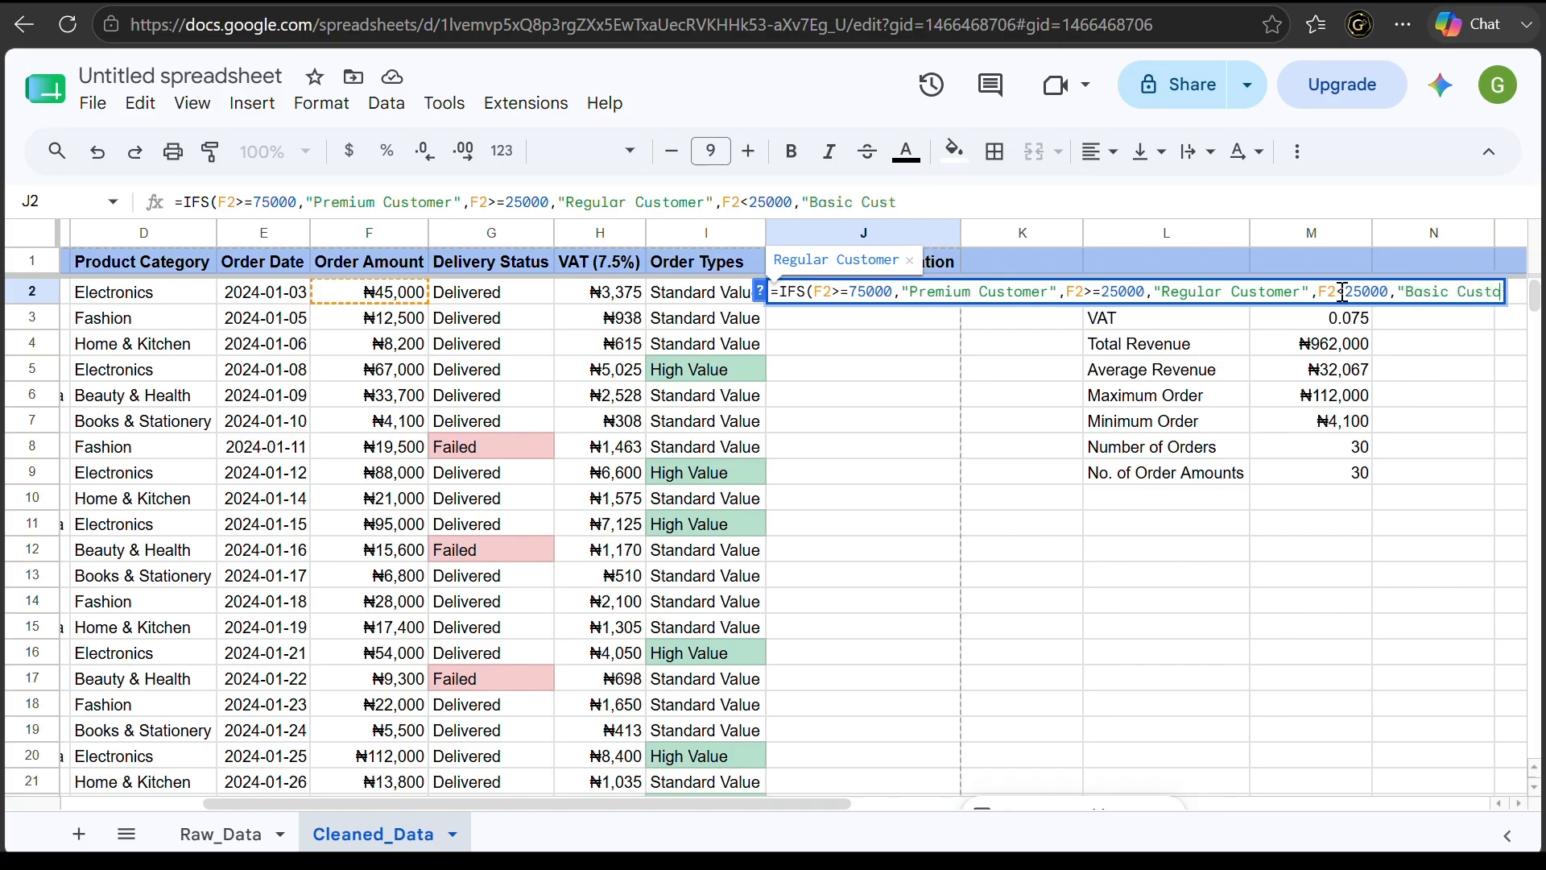
{"action": "type", "text": "r\""}
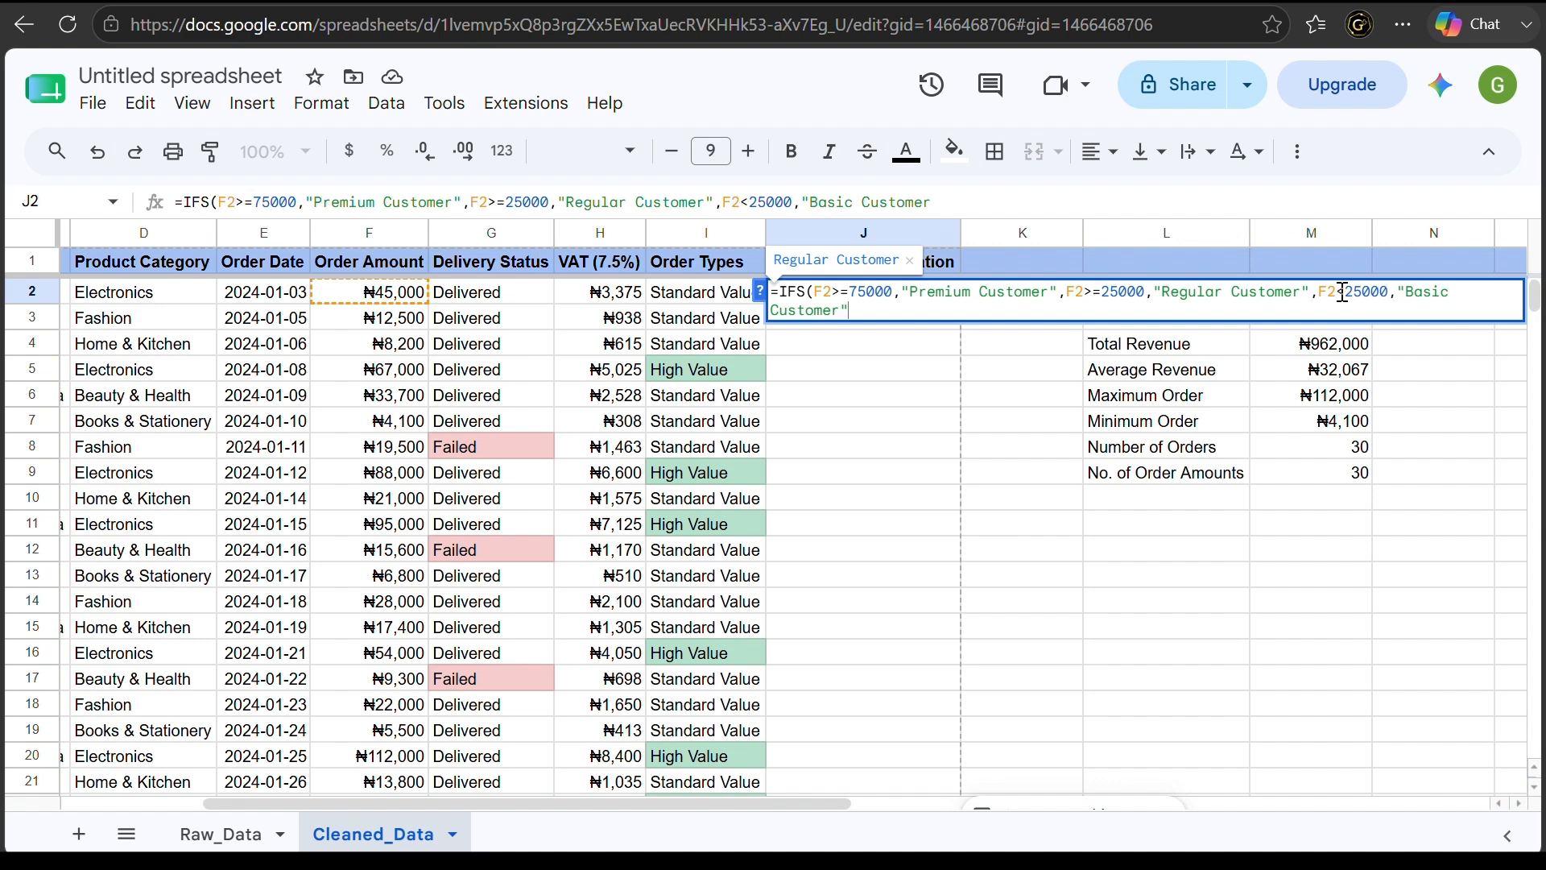
{"action": "type", "text": ")"}
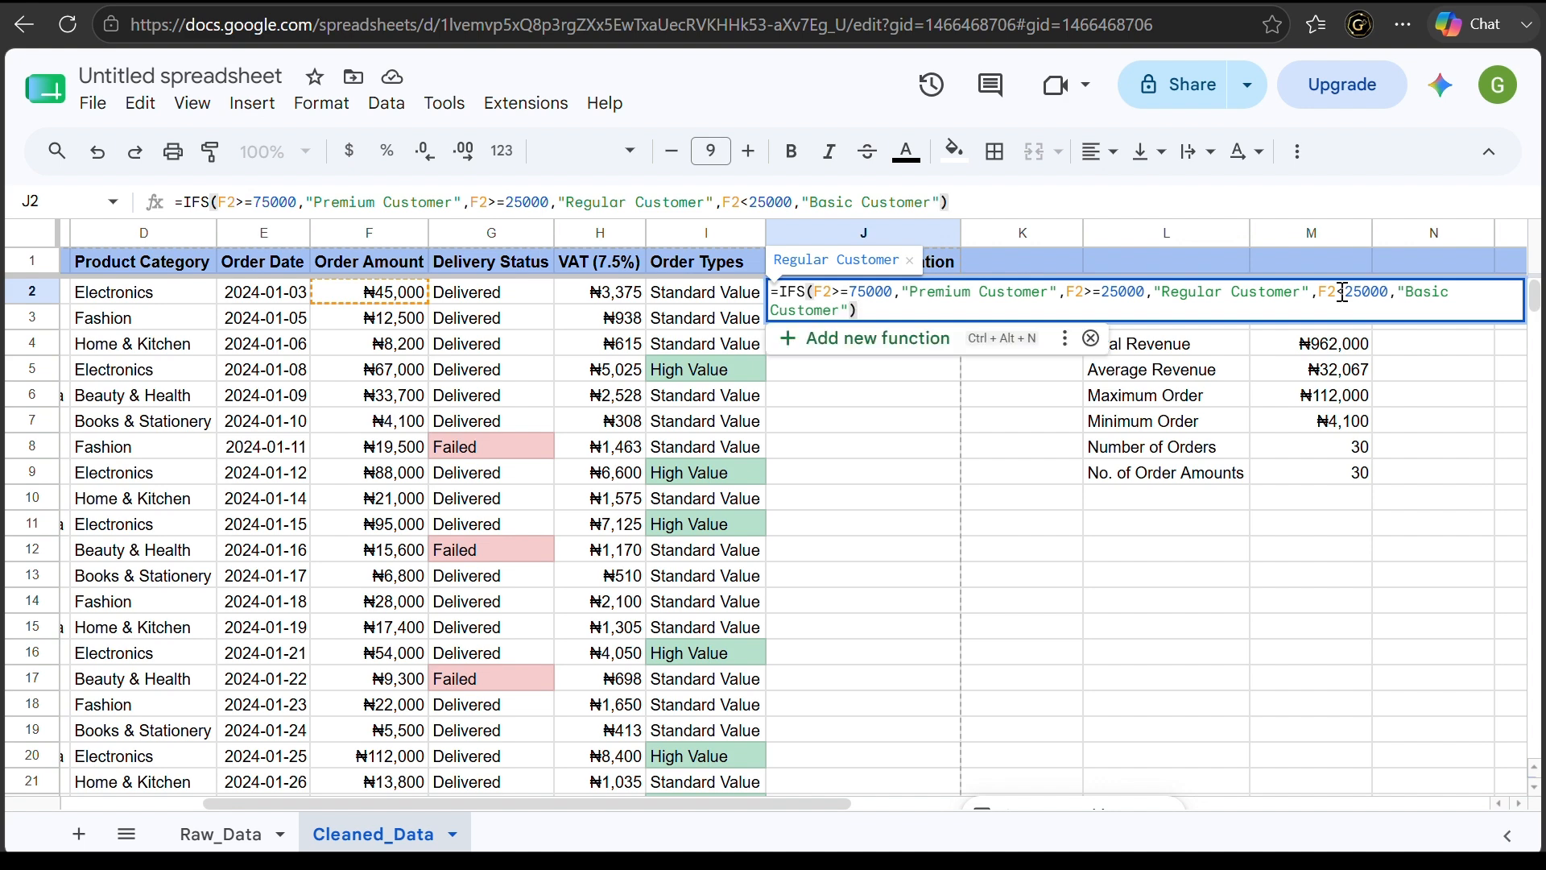
{"action": "key", "text": "Return"}
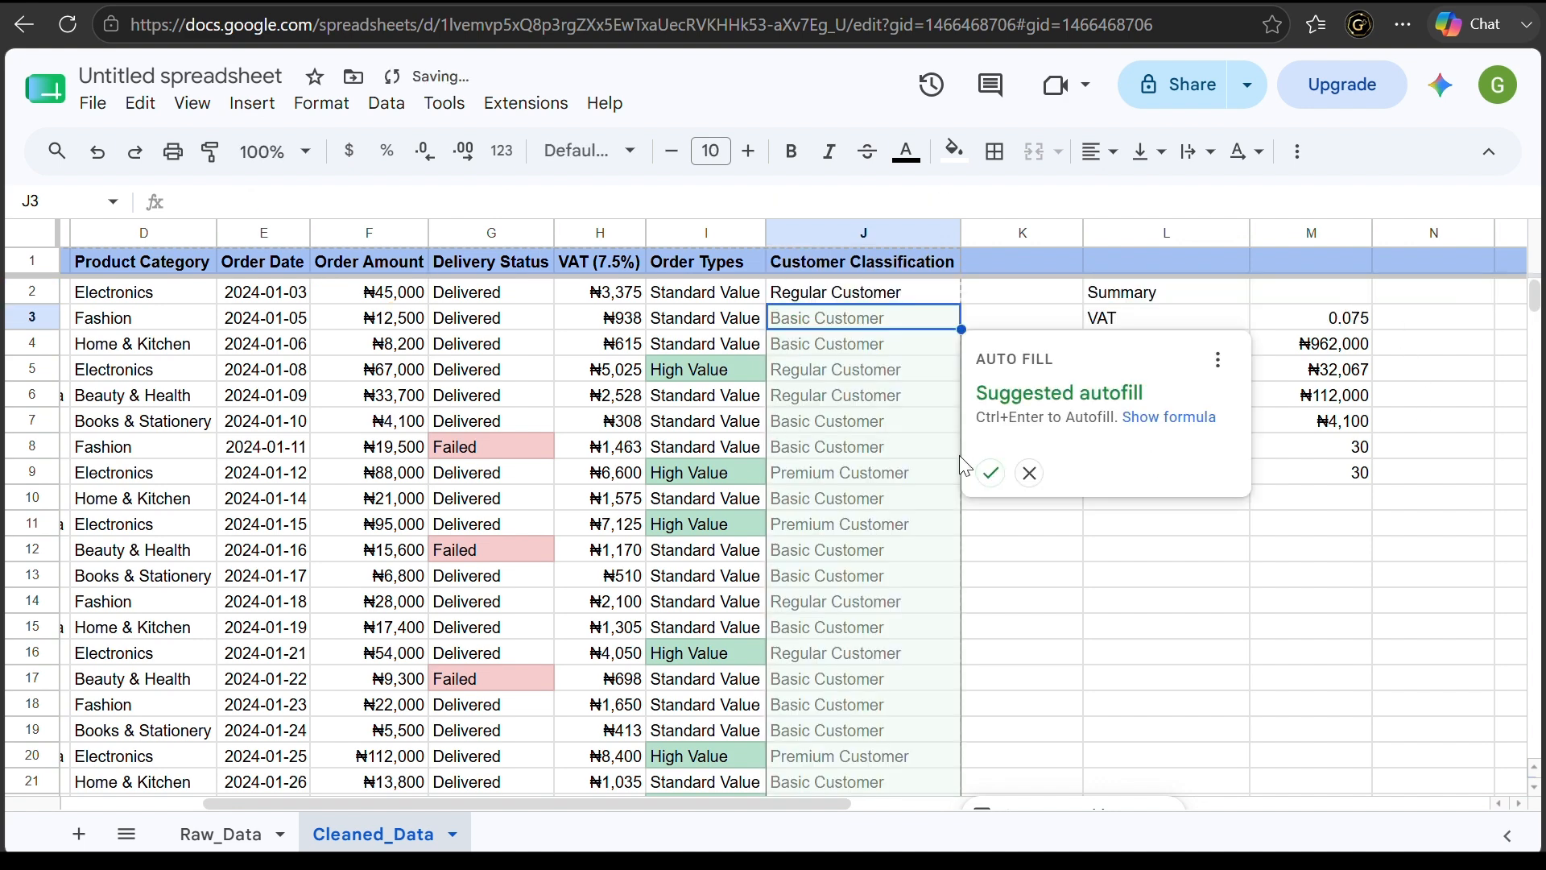
{"action": "left_click", "coordinate": [991, 474]}
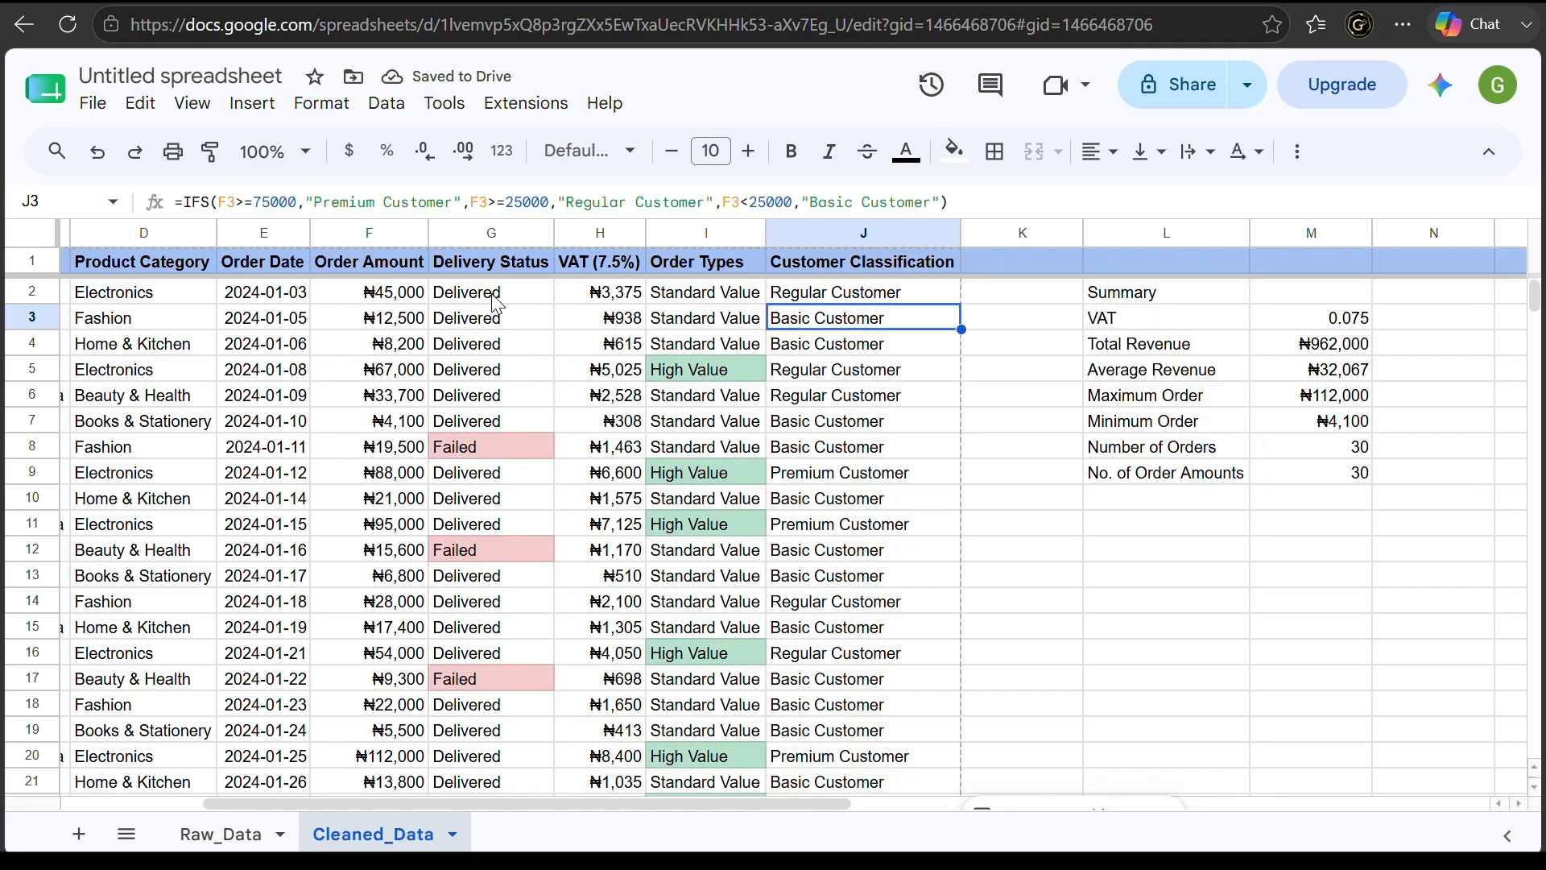
Set up a conditional format rule on the Customer Classification column for text that is exactly "Premium Customer"
{"action": "left_click", "coordinate": [845, 233]}
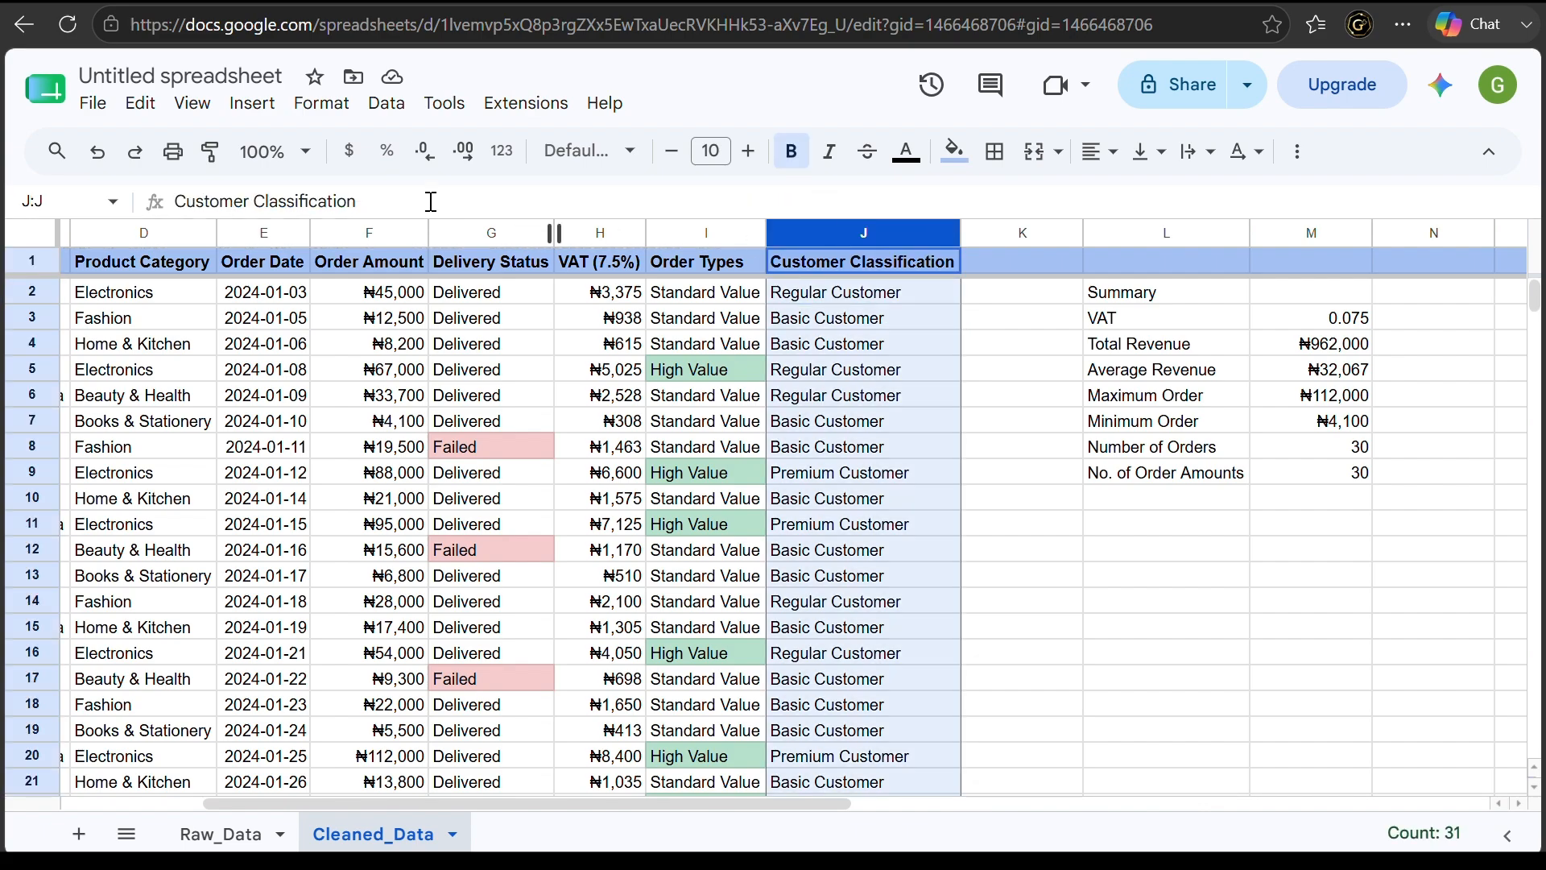
{"action": "left_click", "coordinate": [337, 118]}
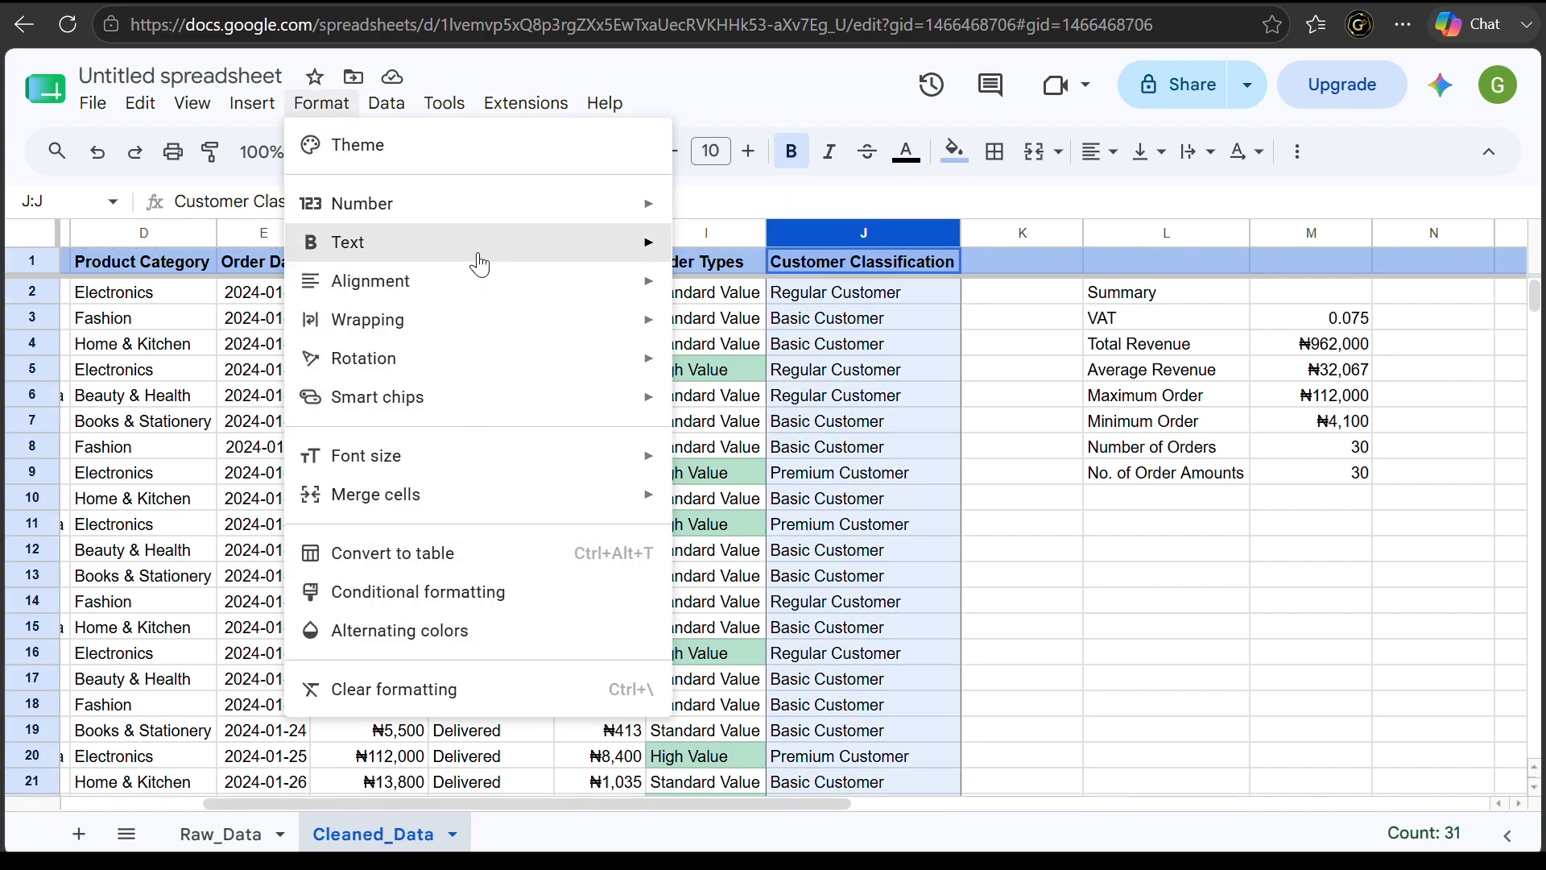
{"action": "left_click", "coordinate": [518, 590]}
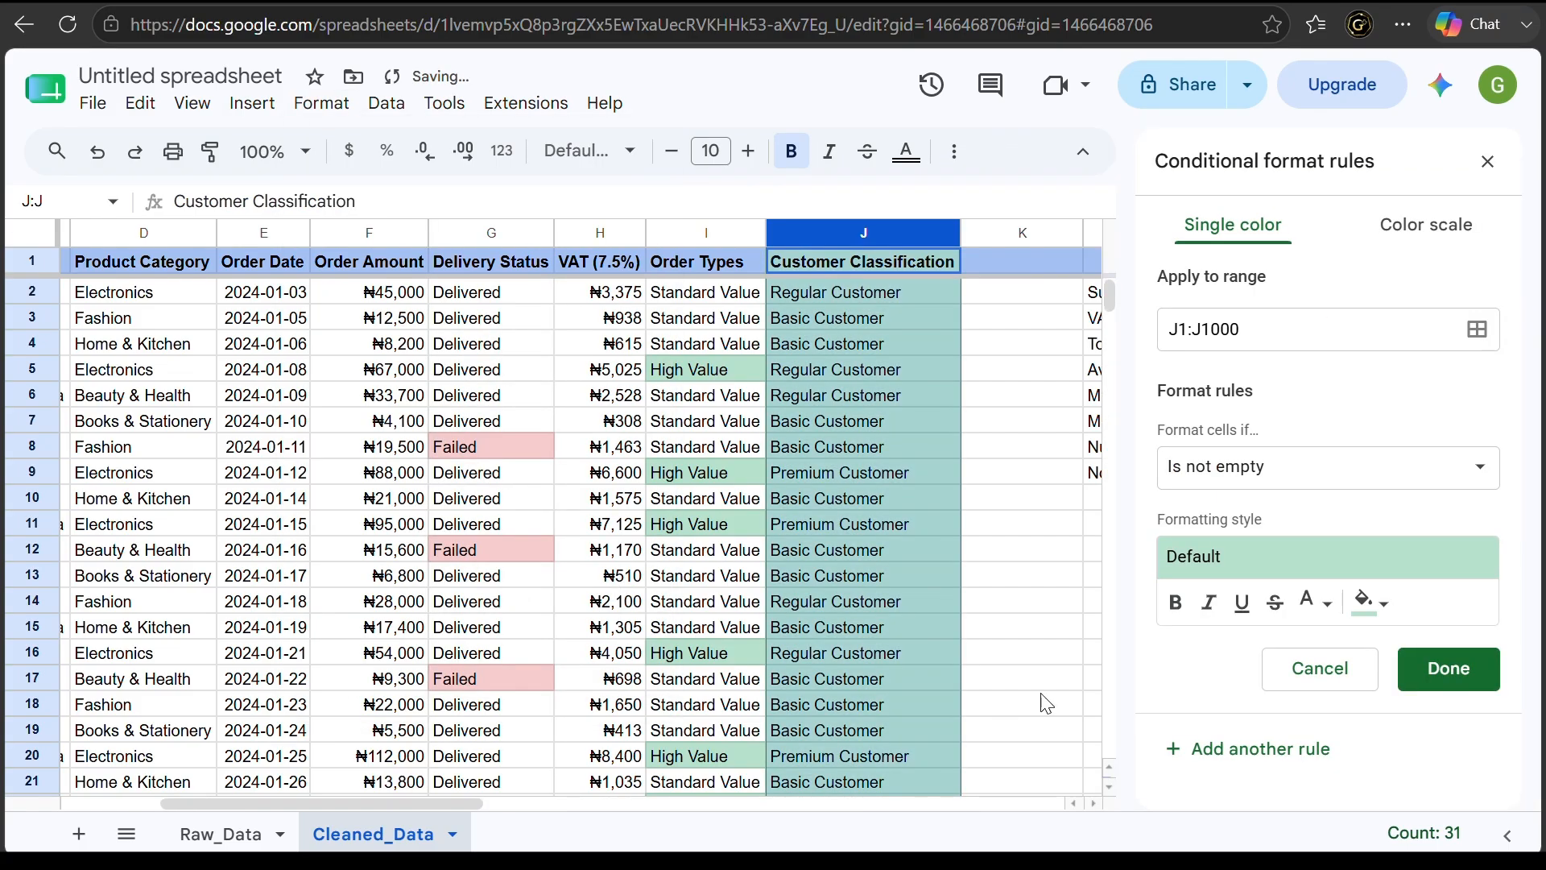
{"action": "left_click", "coordinate": [1240, 483]}
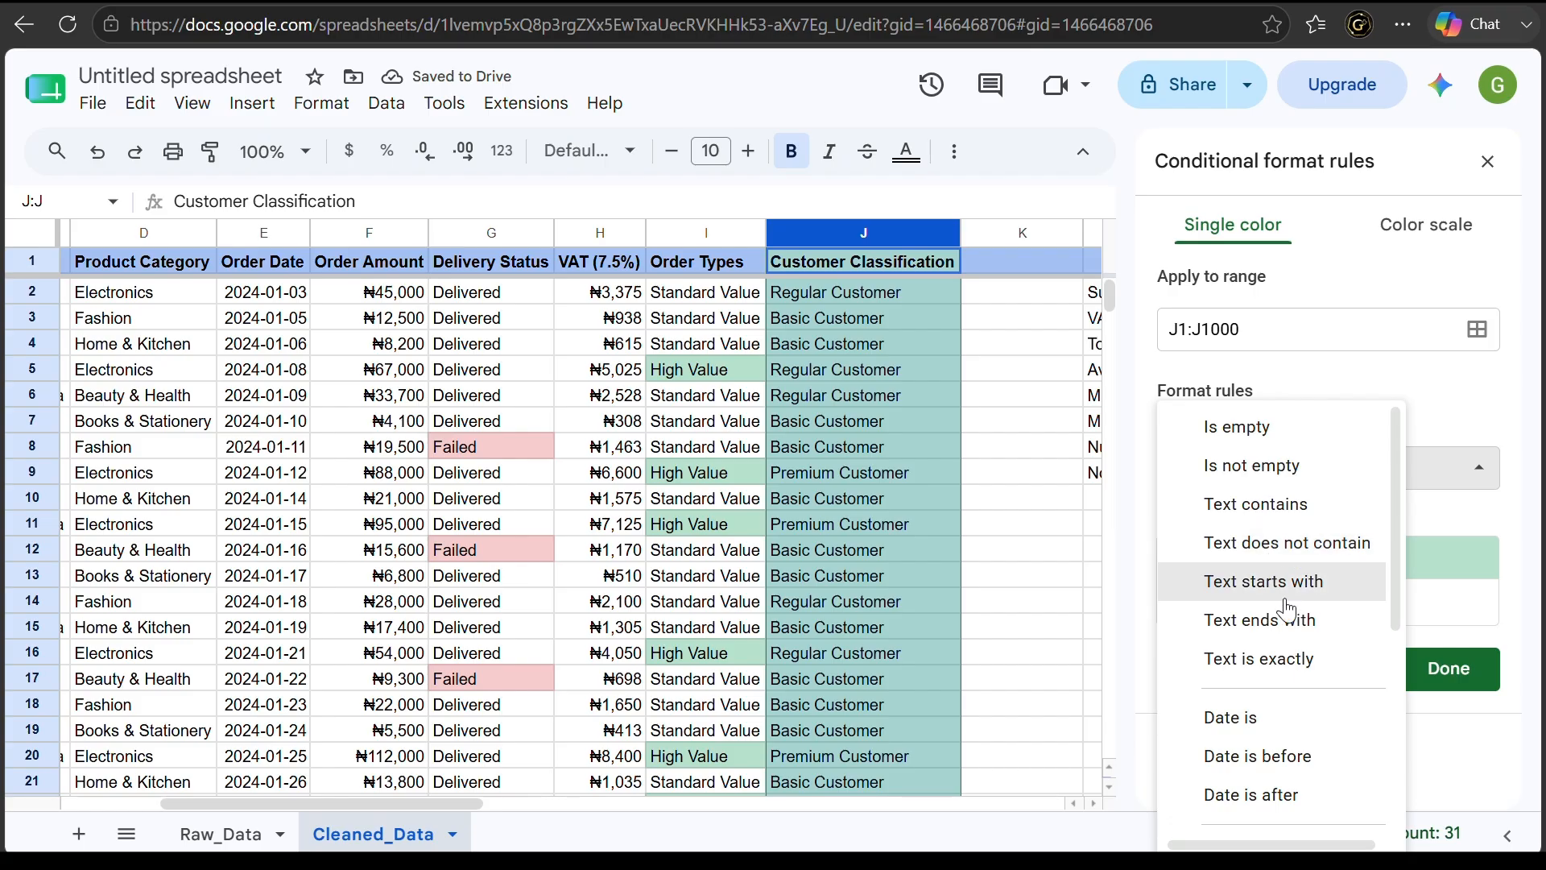
{"action": "left_click", "coordinate": [1293, 654]}
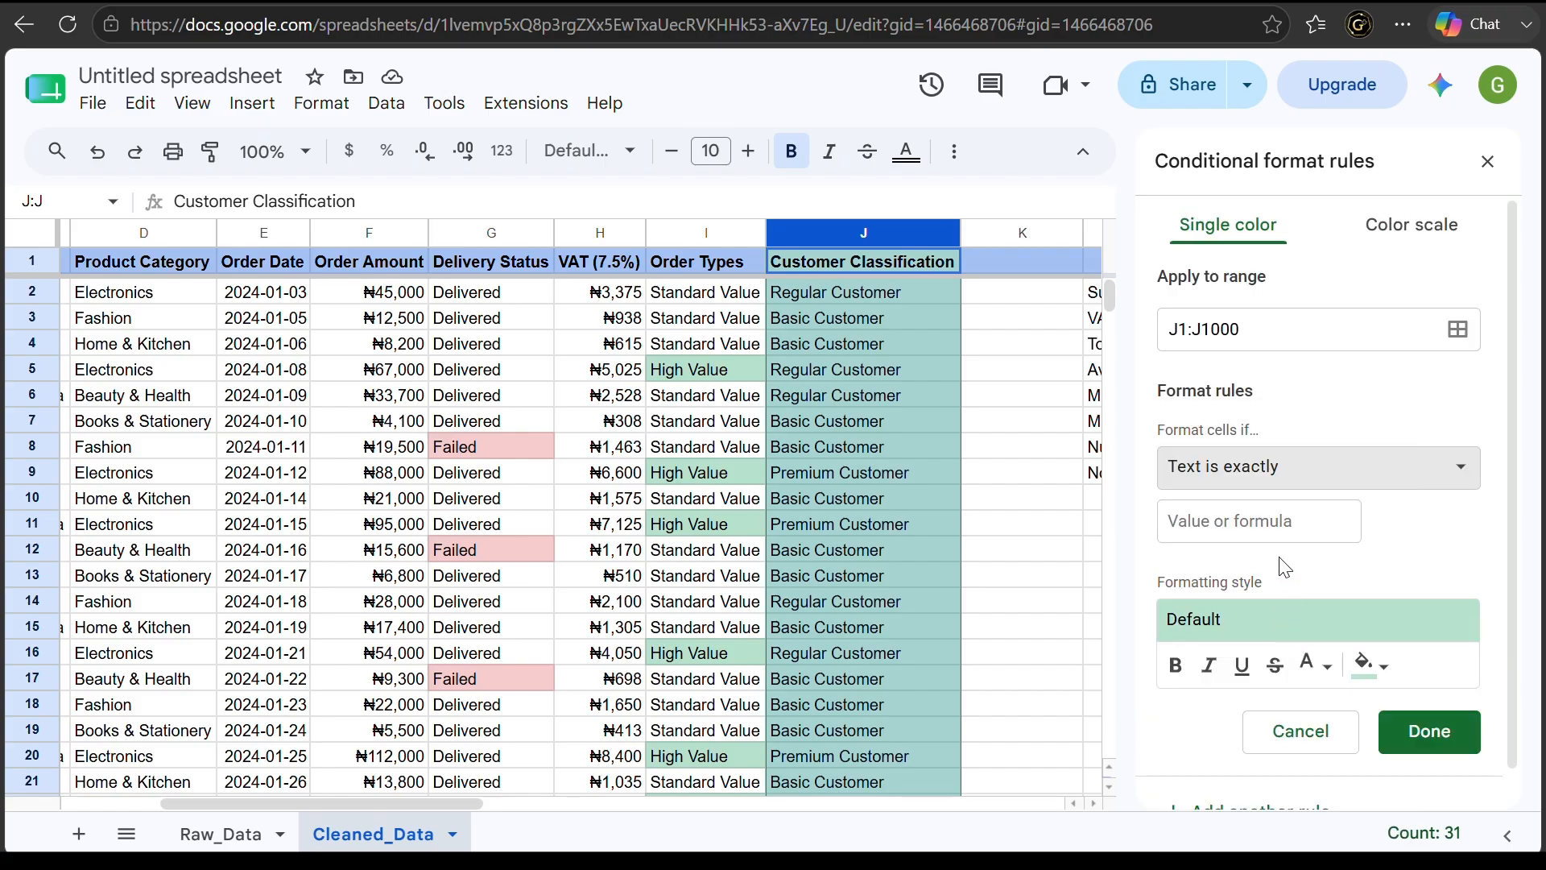
{"action": "left_click", "coordinate": [1276, 530]}
{"action": "type", "text": "Premi"}
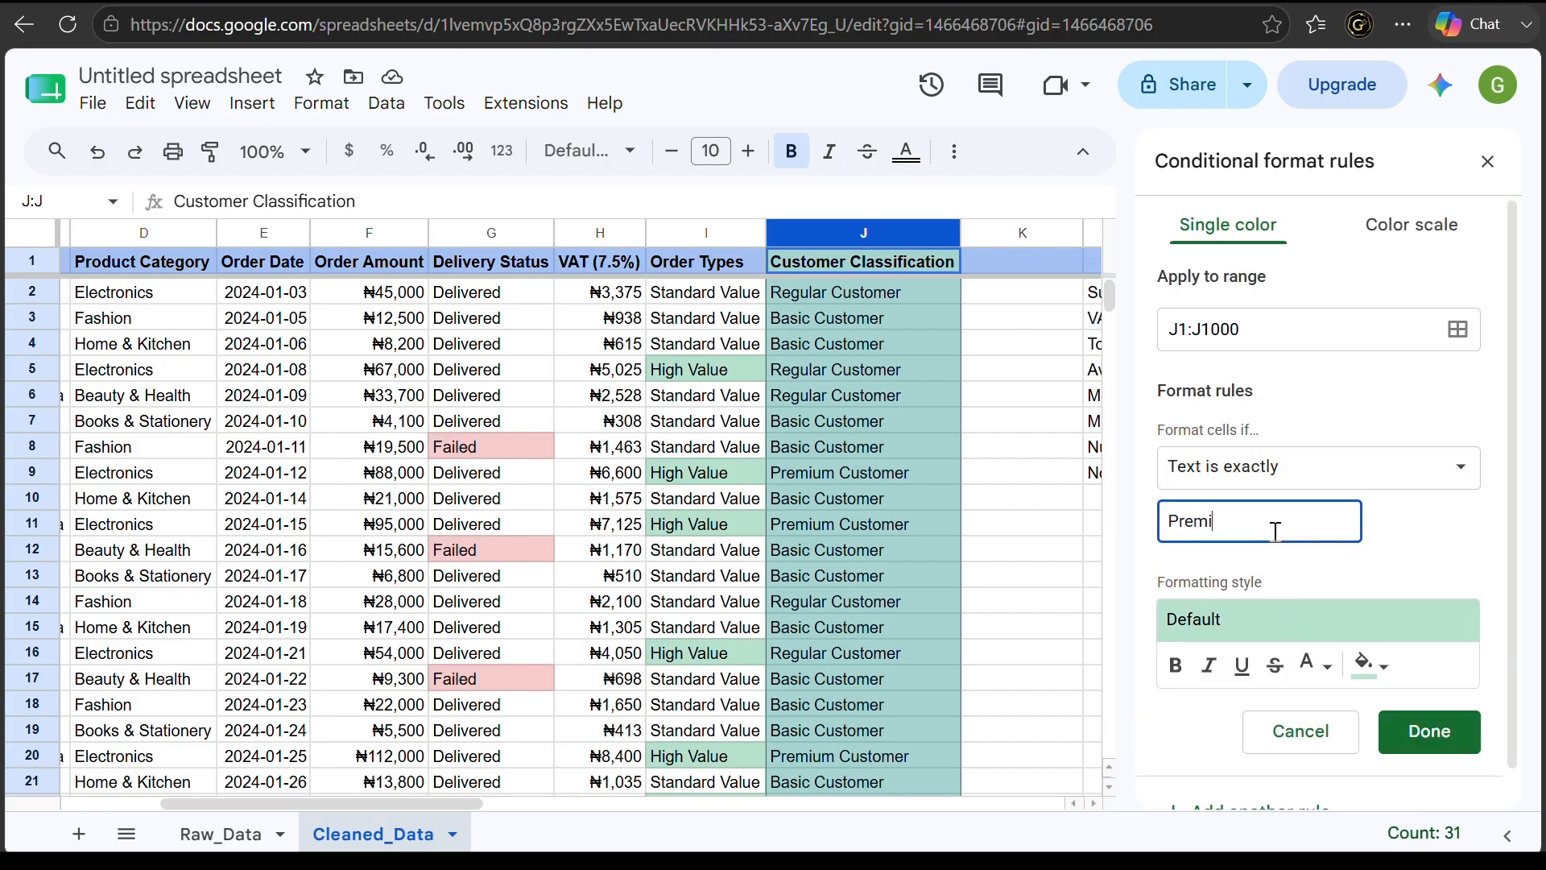
Complete the conditional format rule on J1:J1000 so text that is exactly "Premium Customer" gets the default green fill
{"action": "type", "text": "um Customer"}
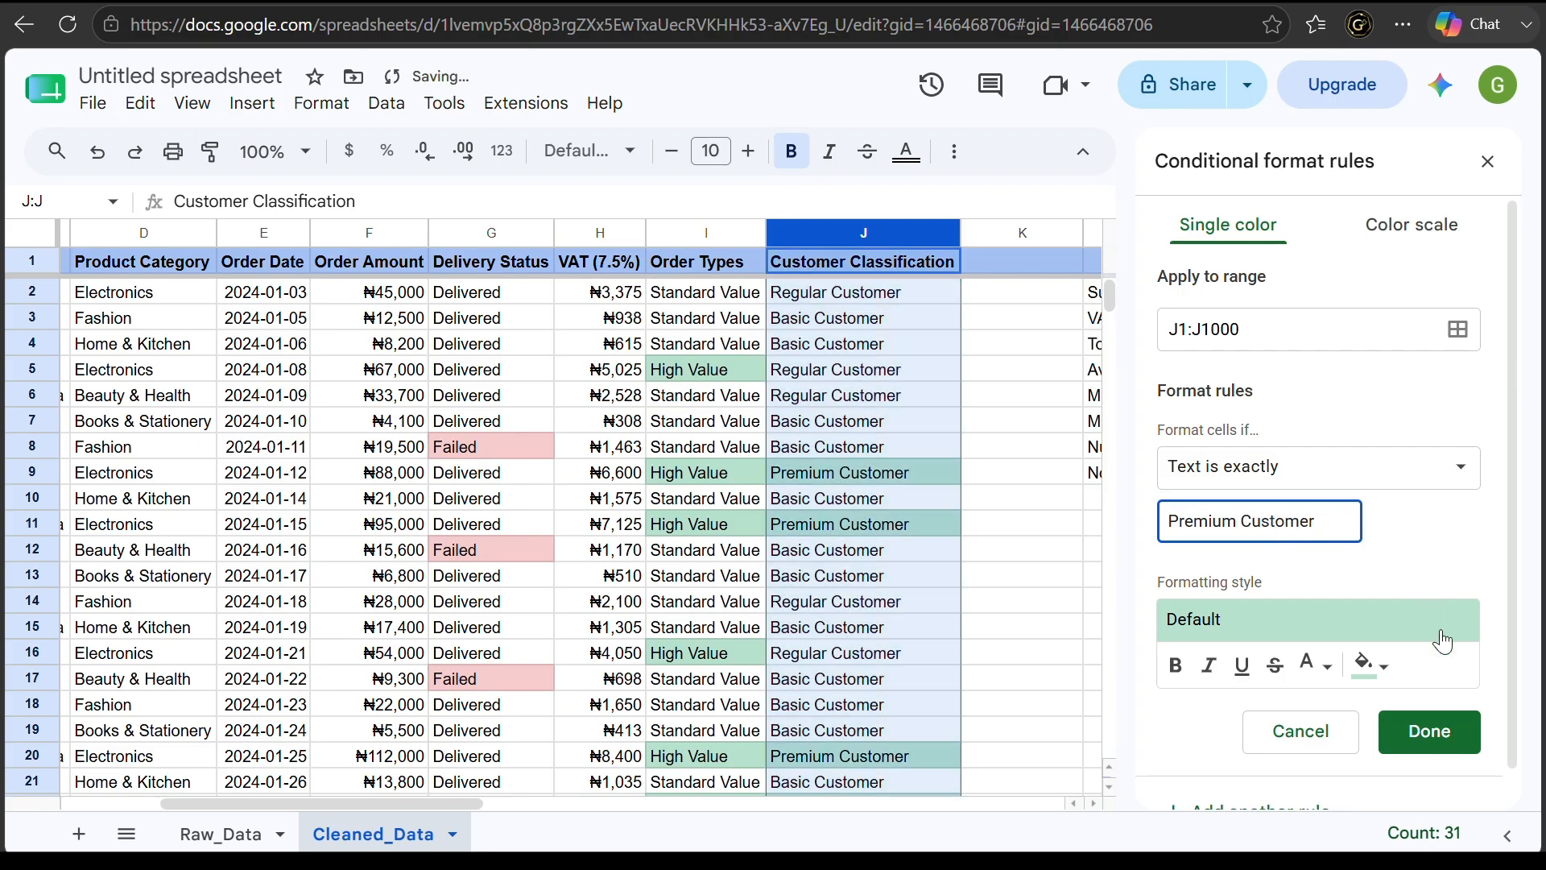
{"action": "left_click", "coordinate": [1425, 733]}
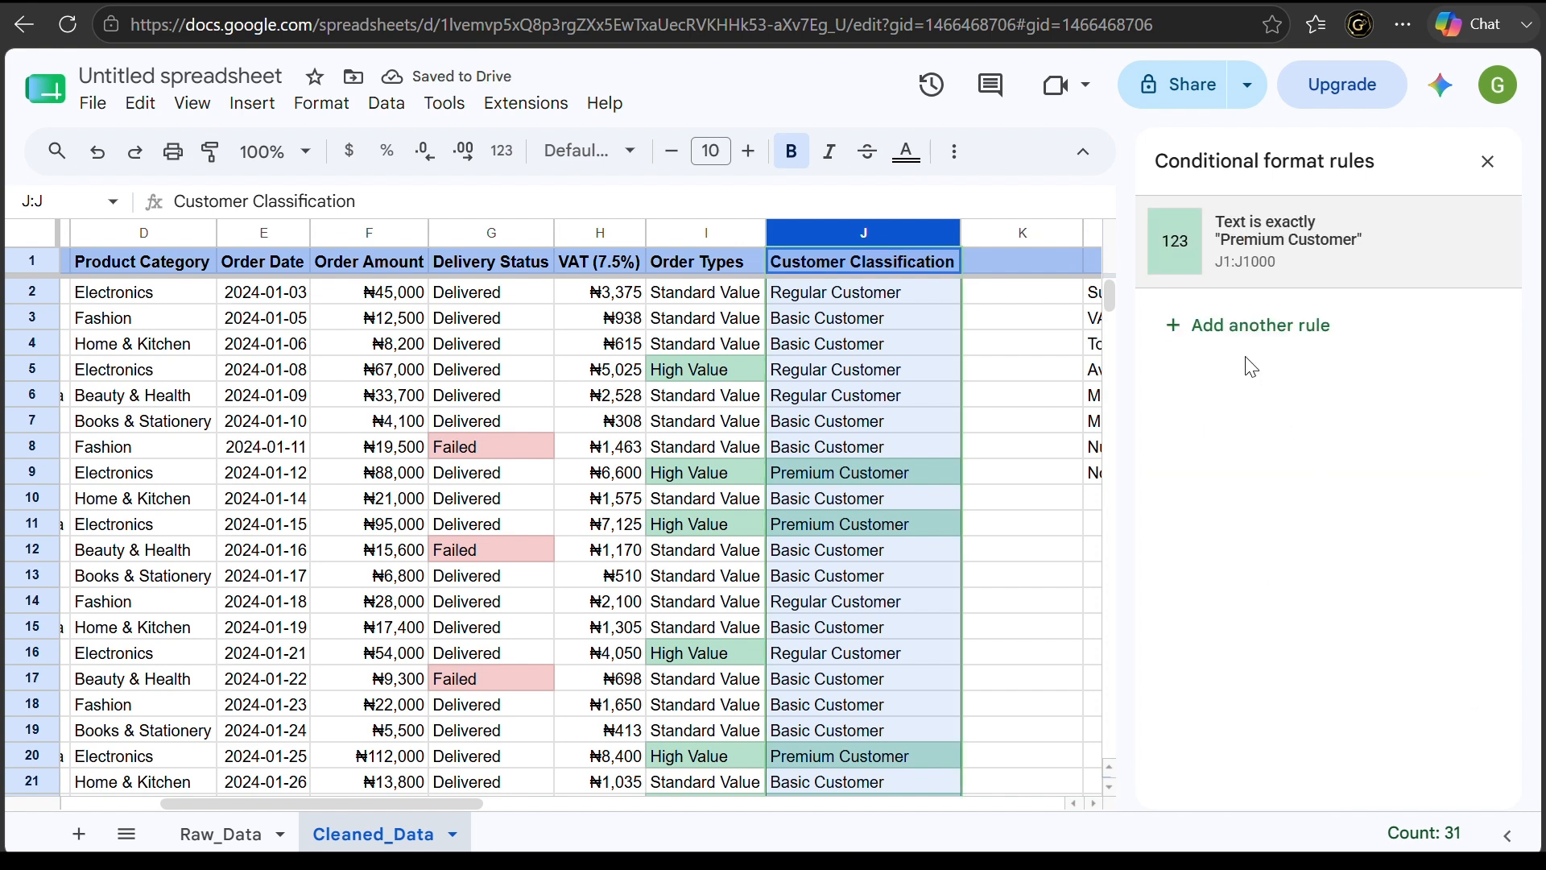
Add another rule on J1:J1000 that fills cells whose text is exactly "Regular Customer" with light blue
{"action": "left_click", "coordinate": [1208, 325]}
{"action": "left_click", "coordinate": [1296, 471]}
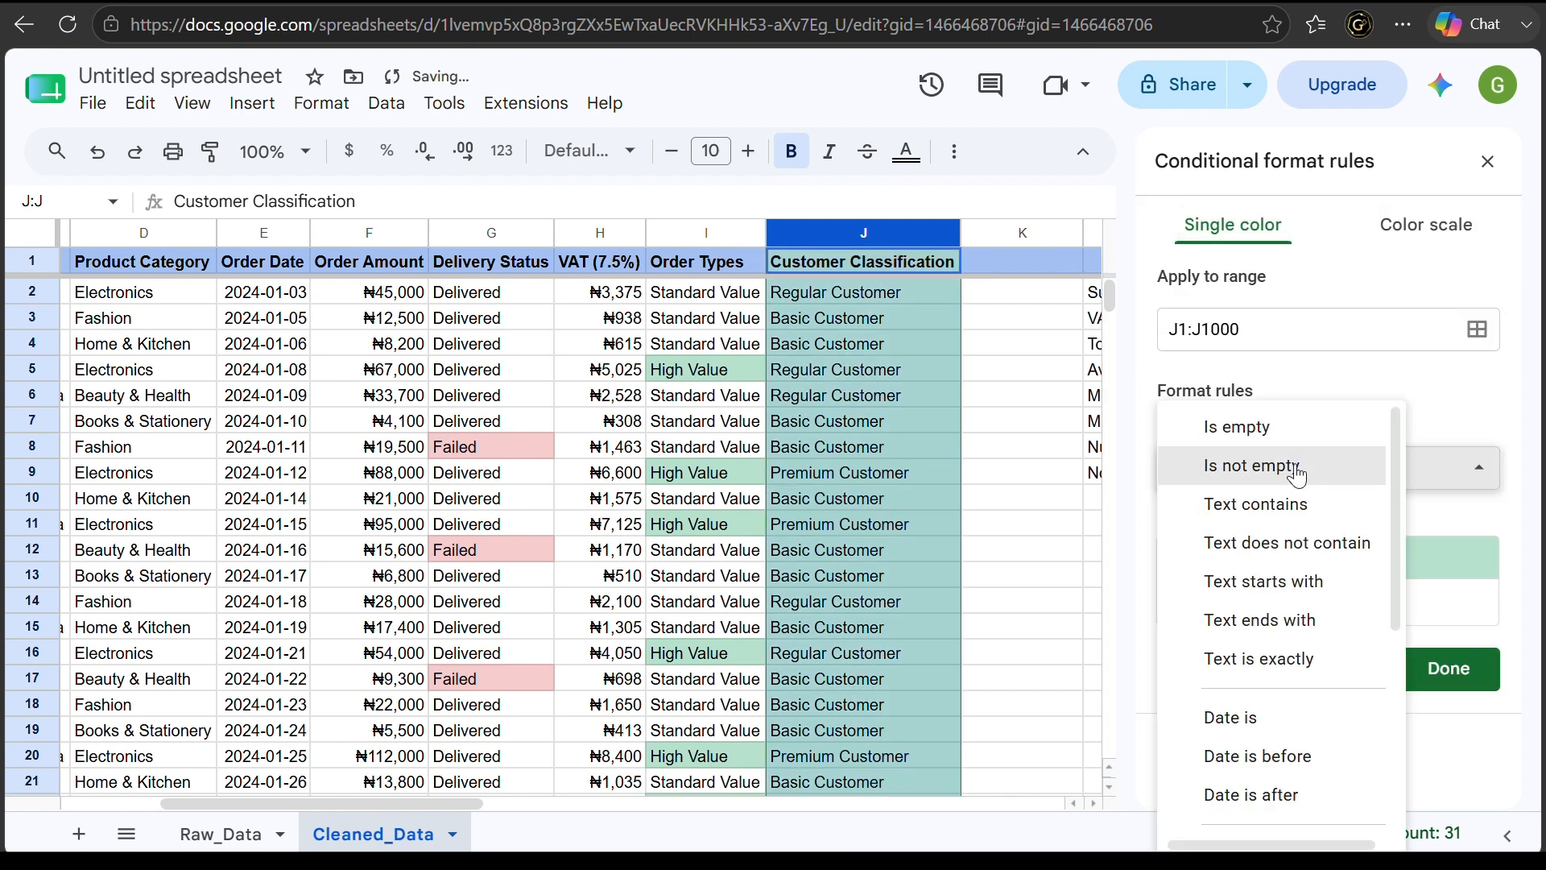
{"action": "left_click", "coordinate": [1309, 665]}
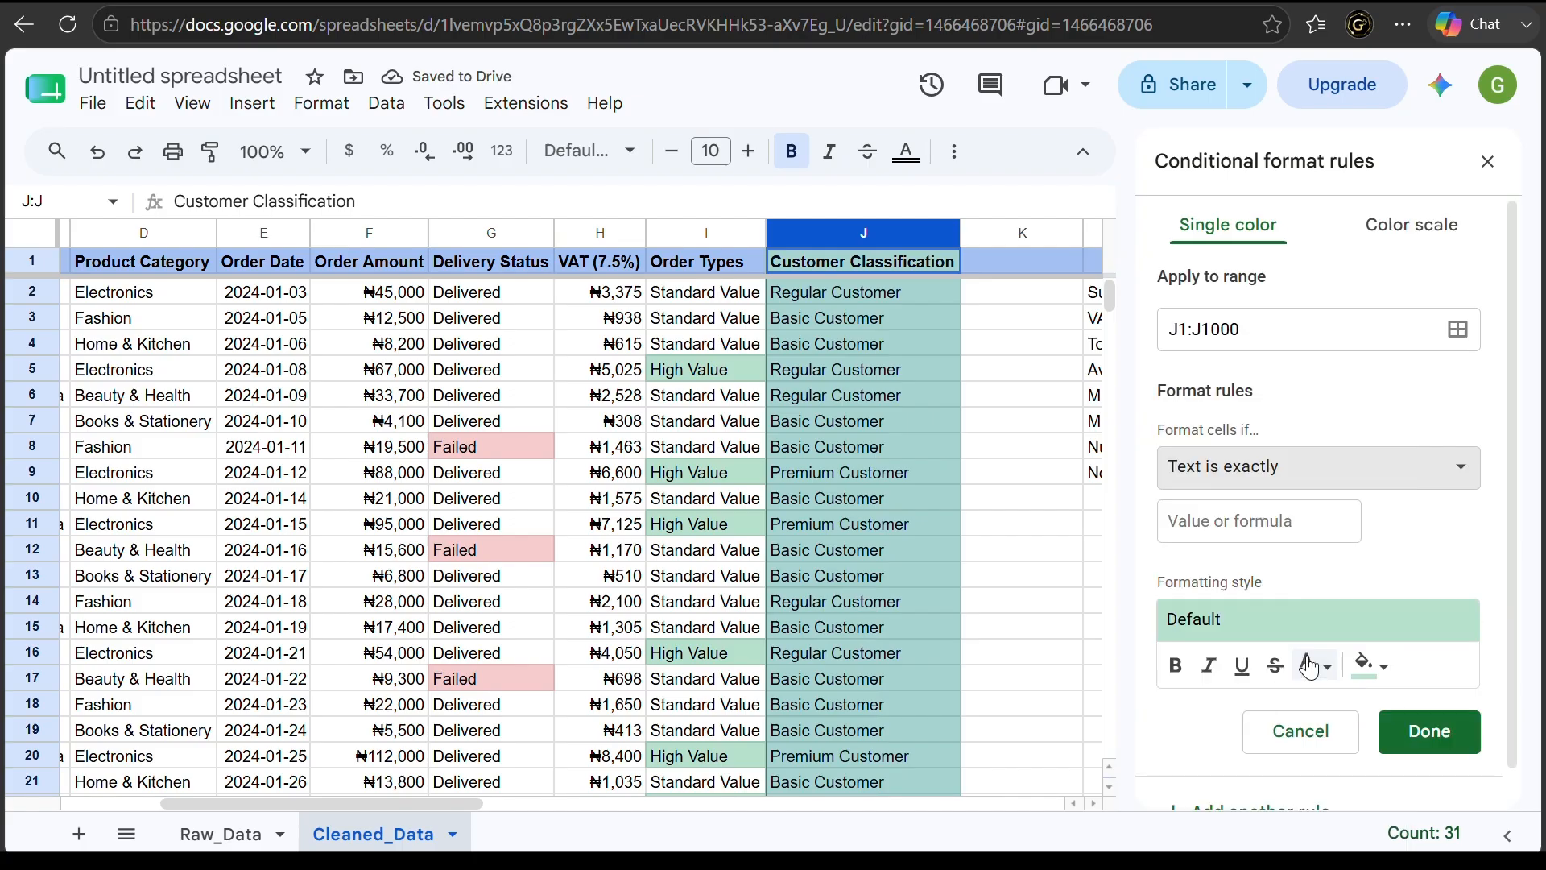
{"action": "left_click", "coordinate": [1281, 524]}
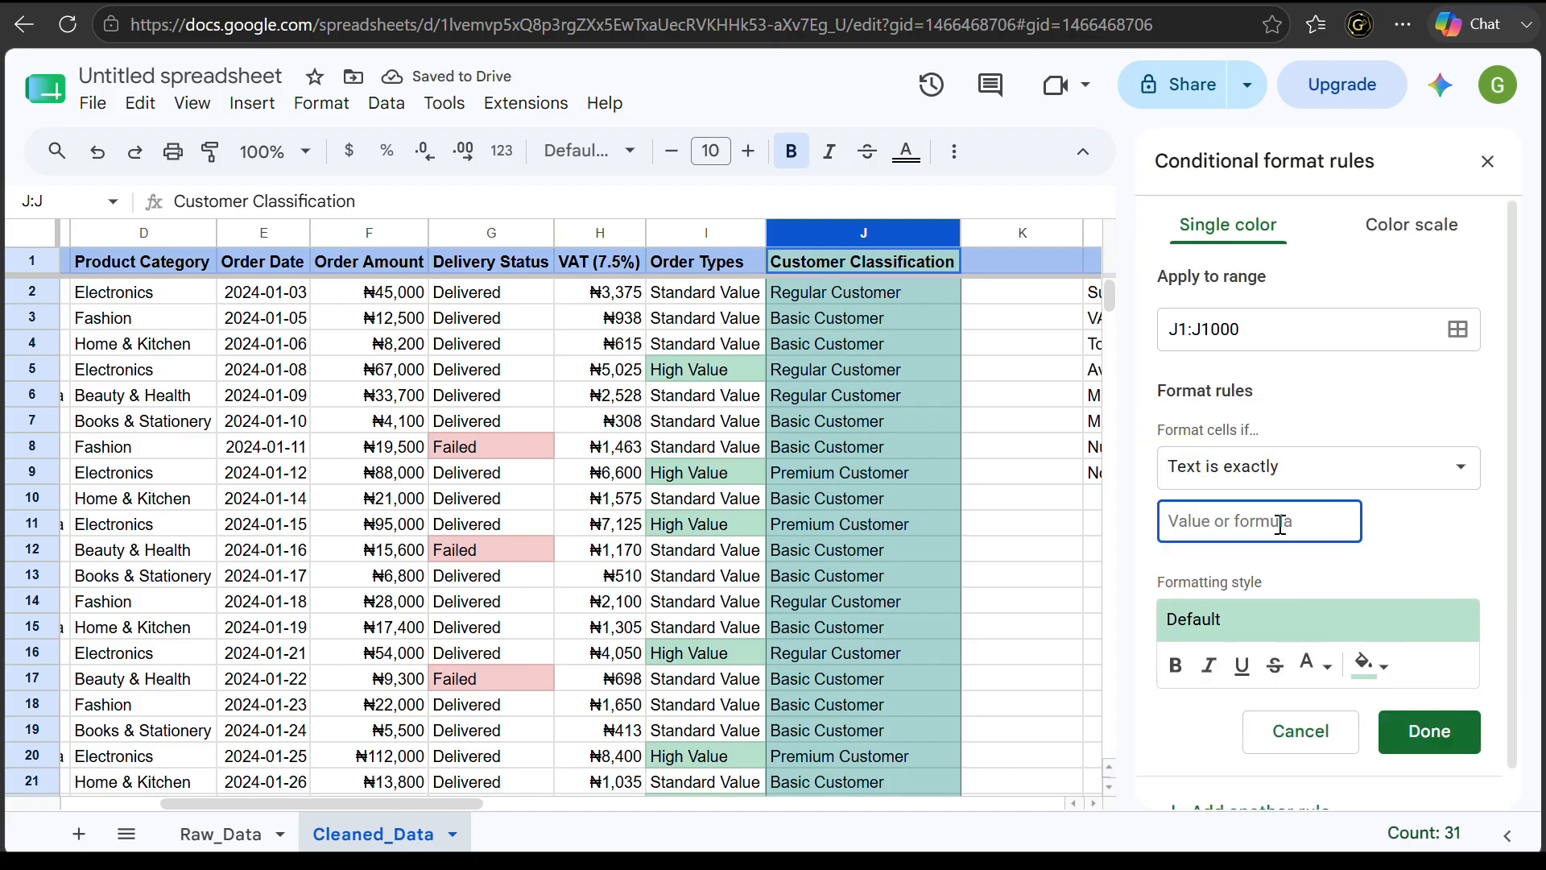
{"action": "type", "text": "Regular Customer"}
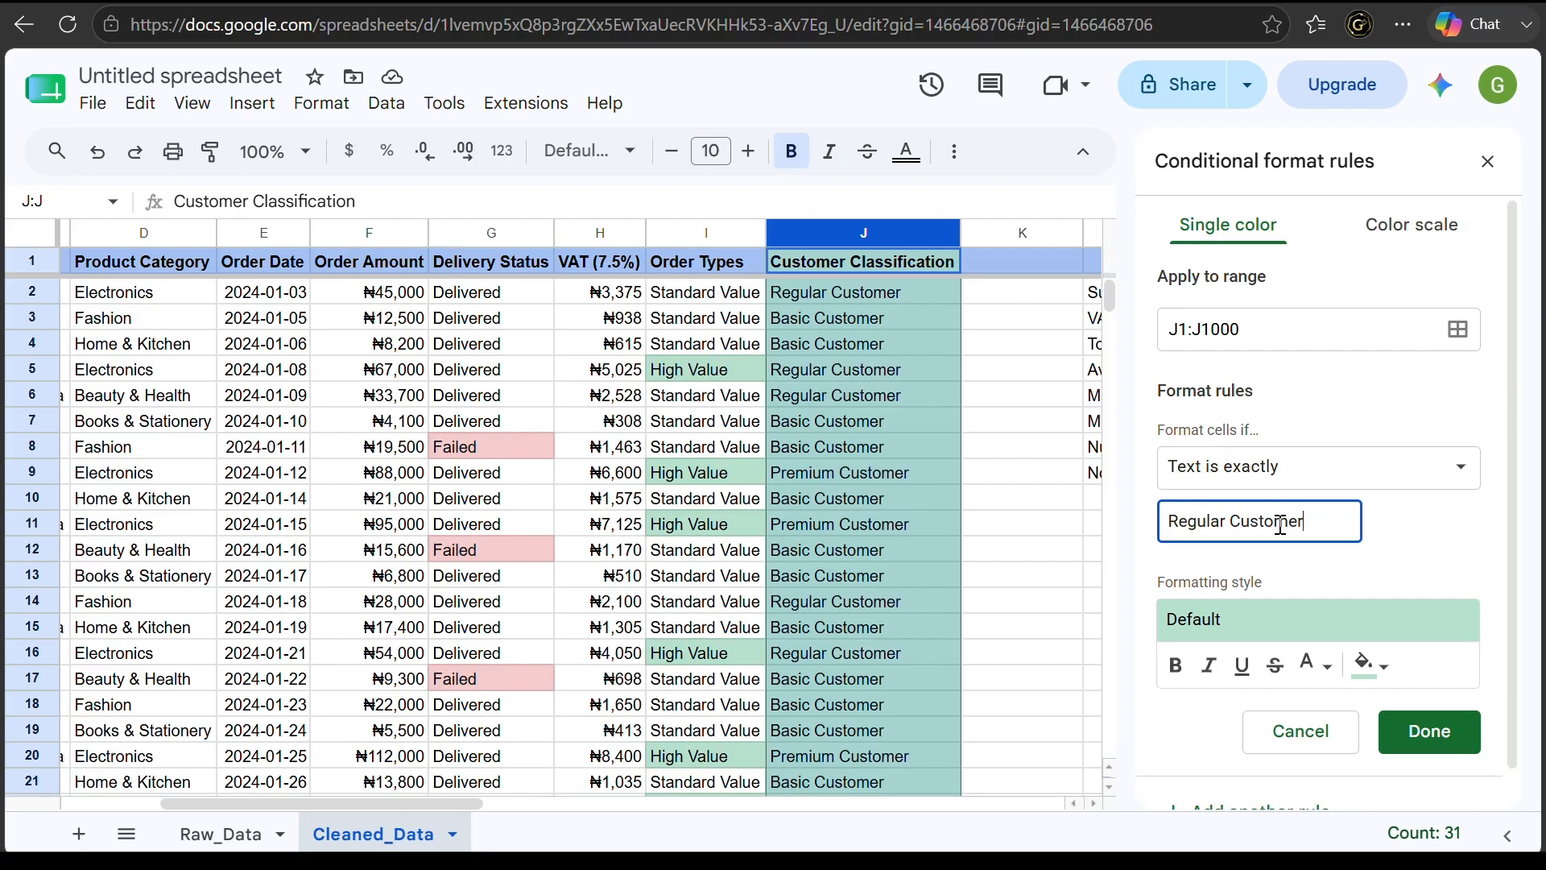
{"action": "left_click", "coordinate": [1372, 666]}
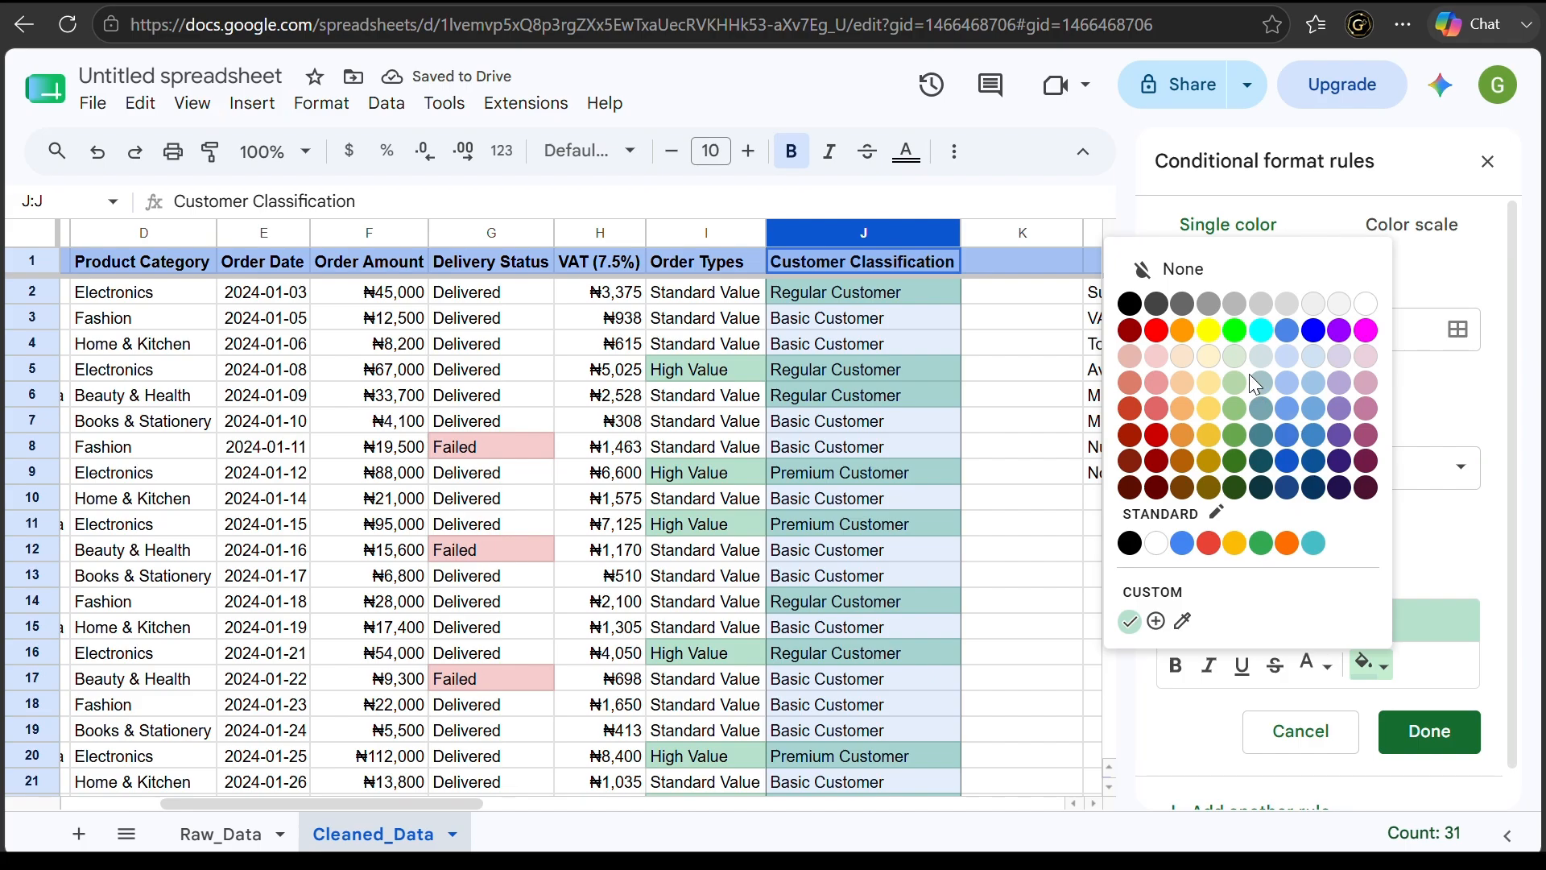
{"action": "left_click", "coordinate": [1287, 357]}
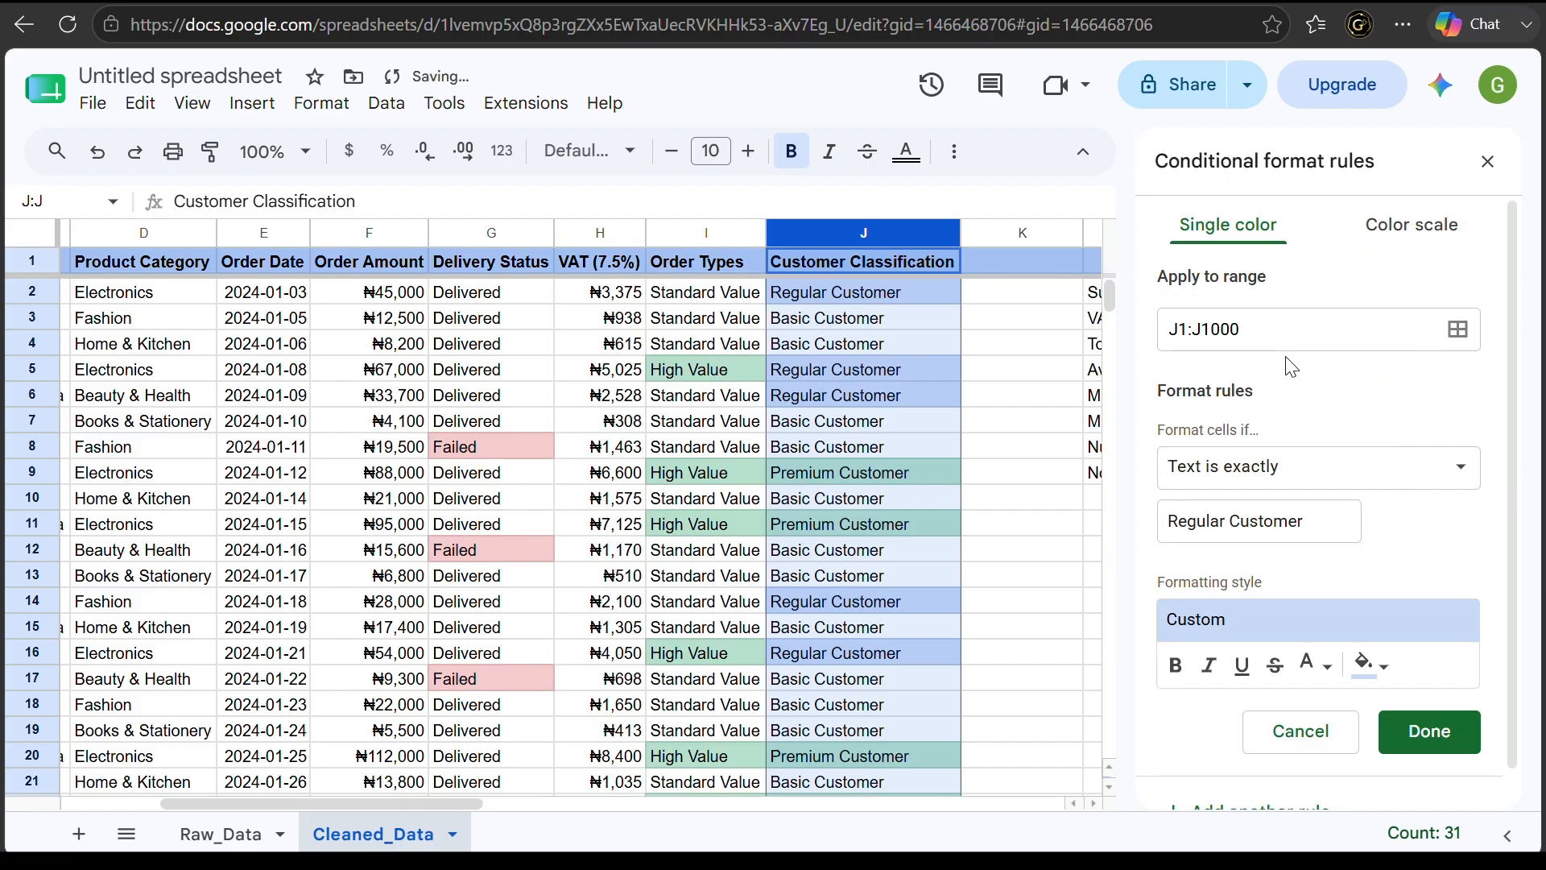
{"action": "left_click", "coordinate": [1433, 730]}
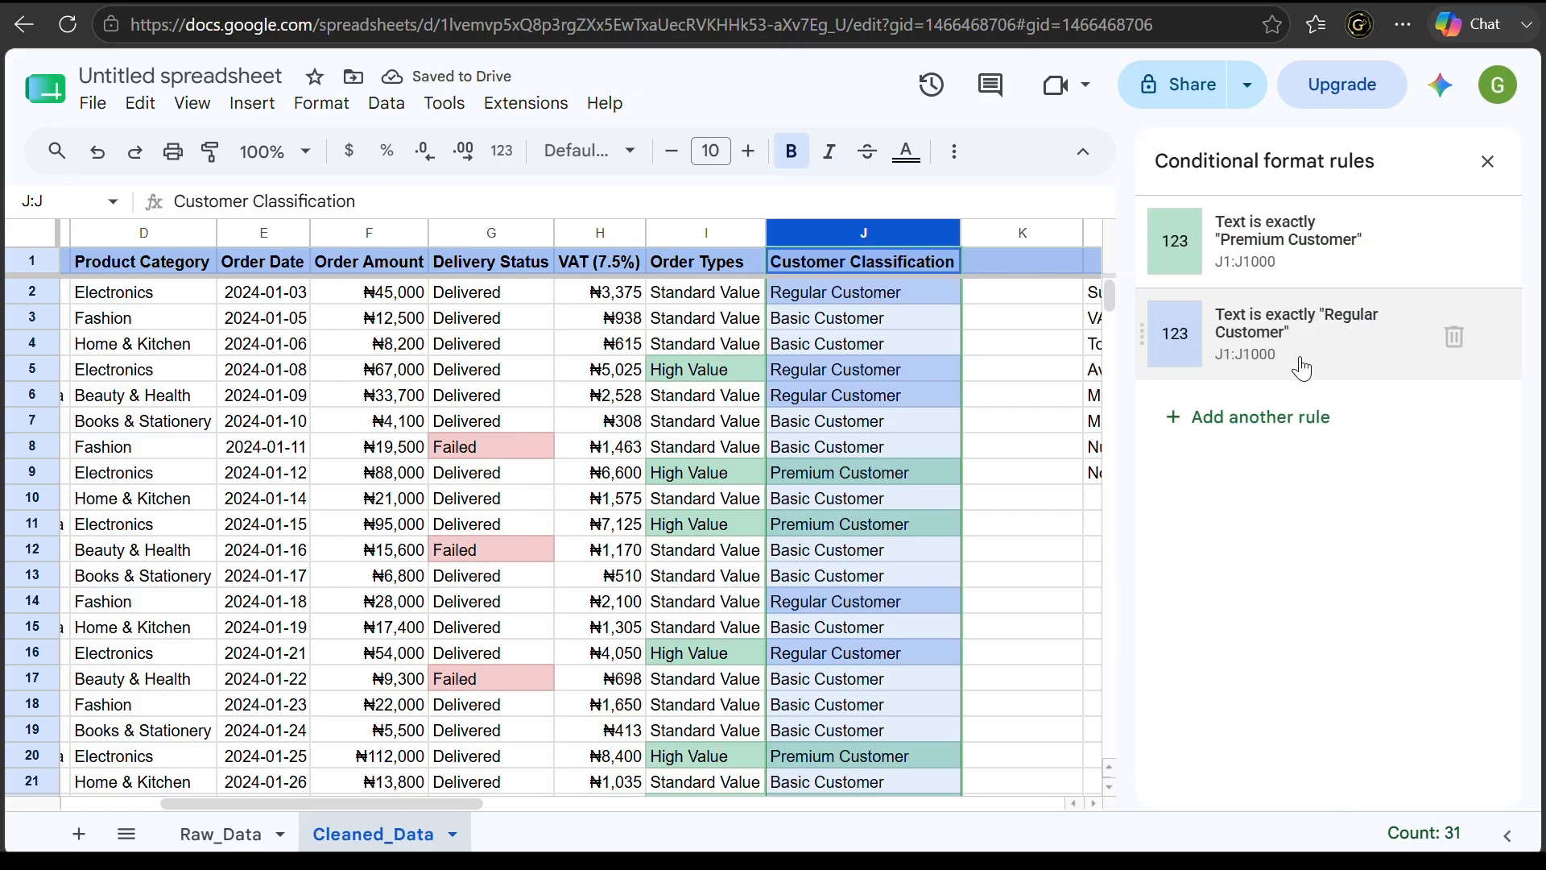
Add a third rule on J1:J1000 that fills cells whose text is exactly "Basic Customer" with light orange, and close the rules
{"action": "left_click", "coordinate": [1310, 418]}
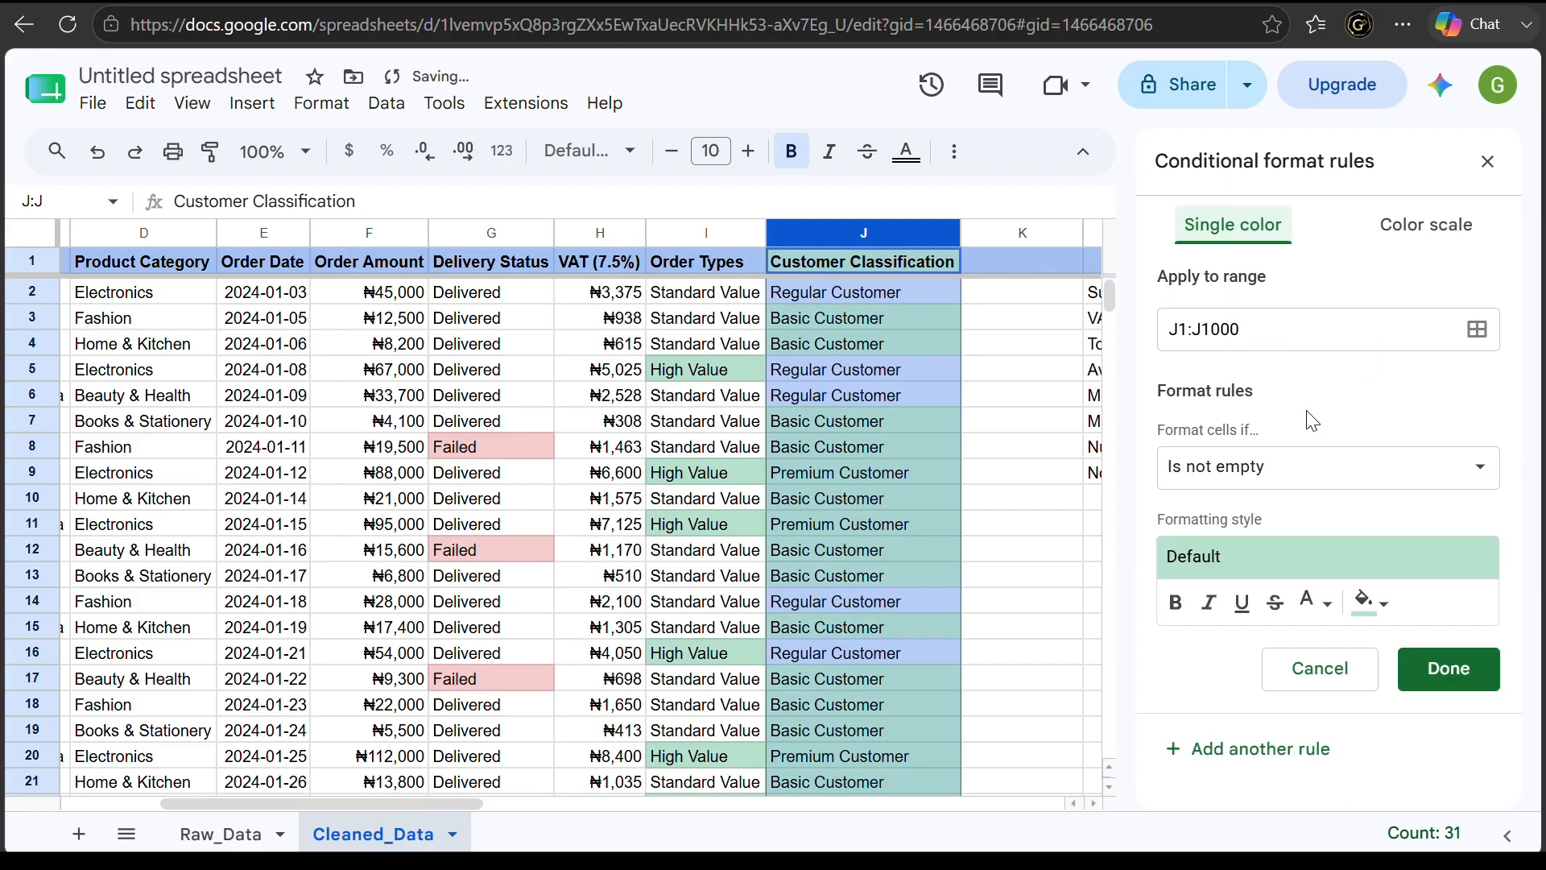
{"action": "left_click", "coordinate": [1333, 466]}
{"action": "left_click", "coordinate": [1323, 659]}
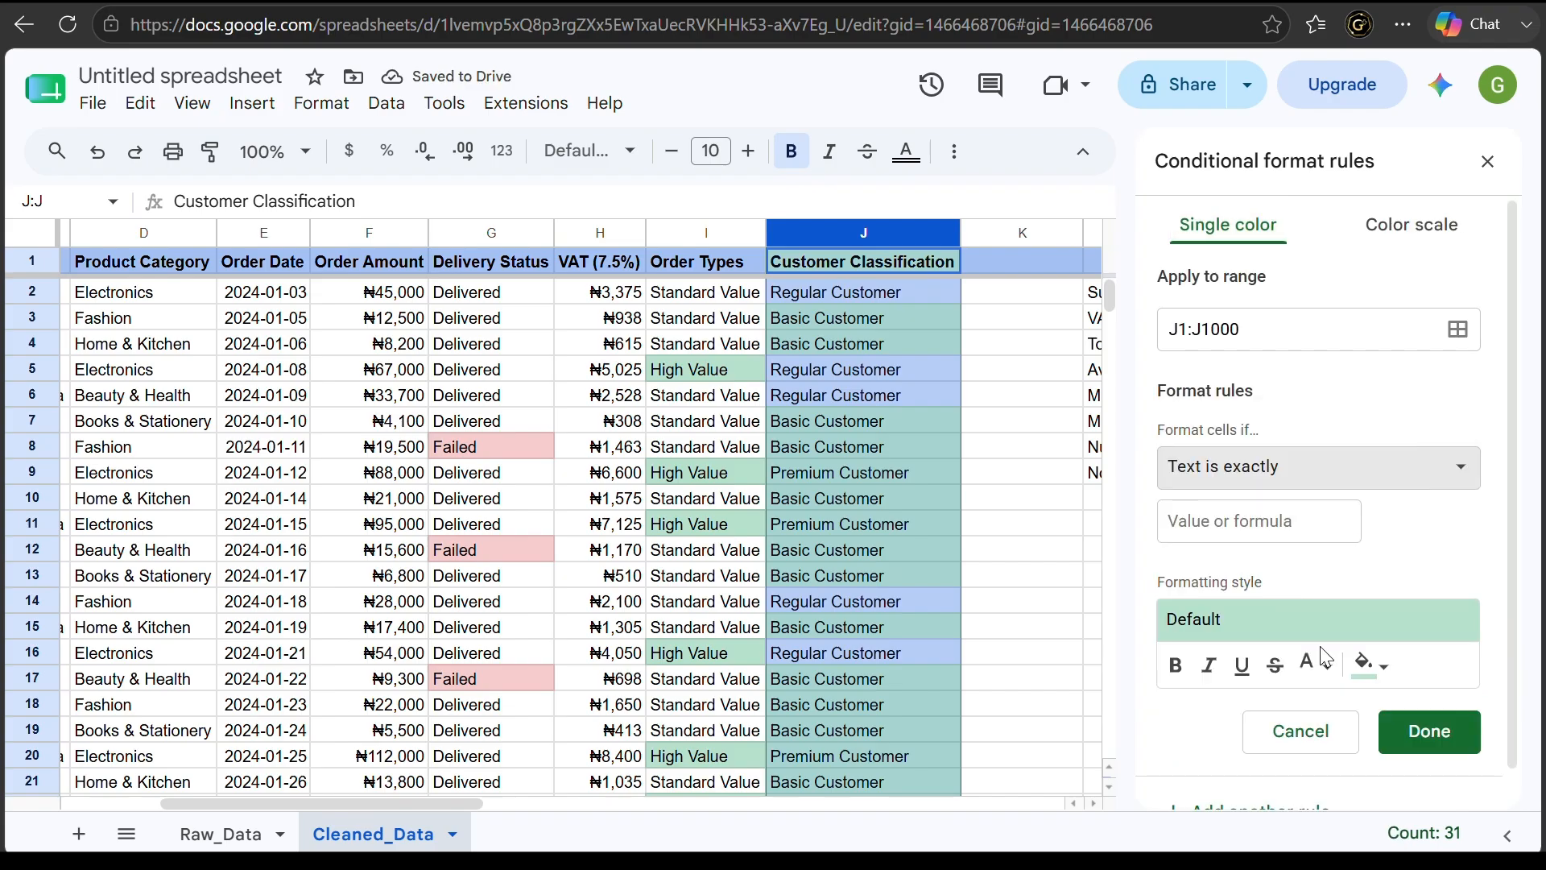
{"action": "left_click", "coordinate": [1298, 537]}
{"action": "type", "text": "Basic Customer"}
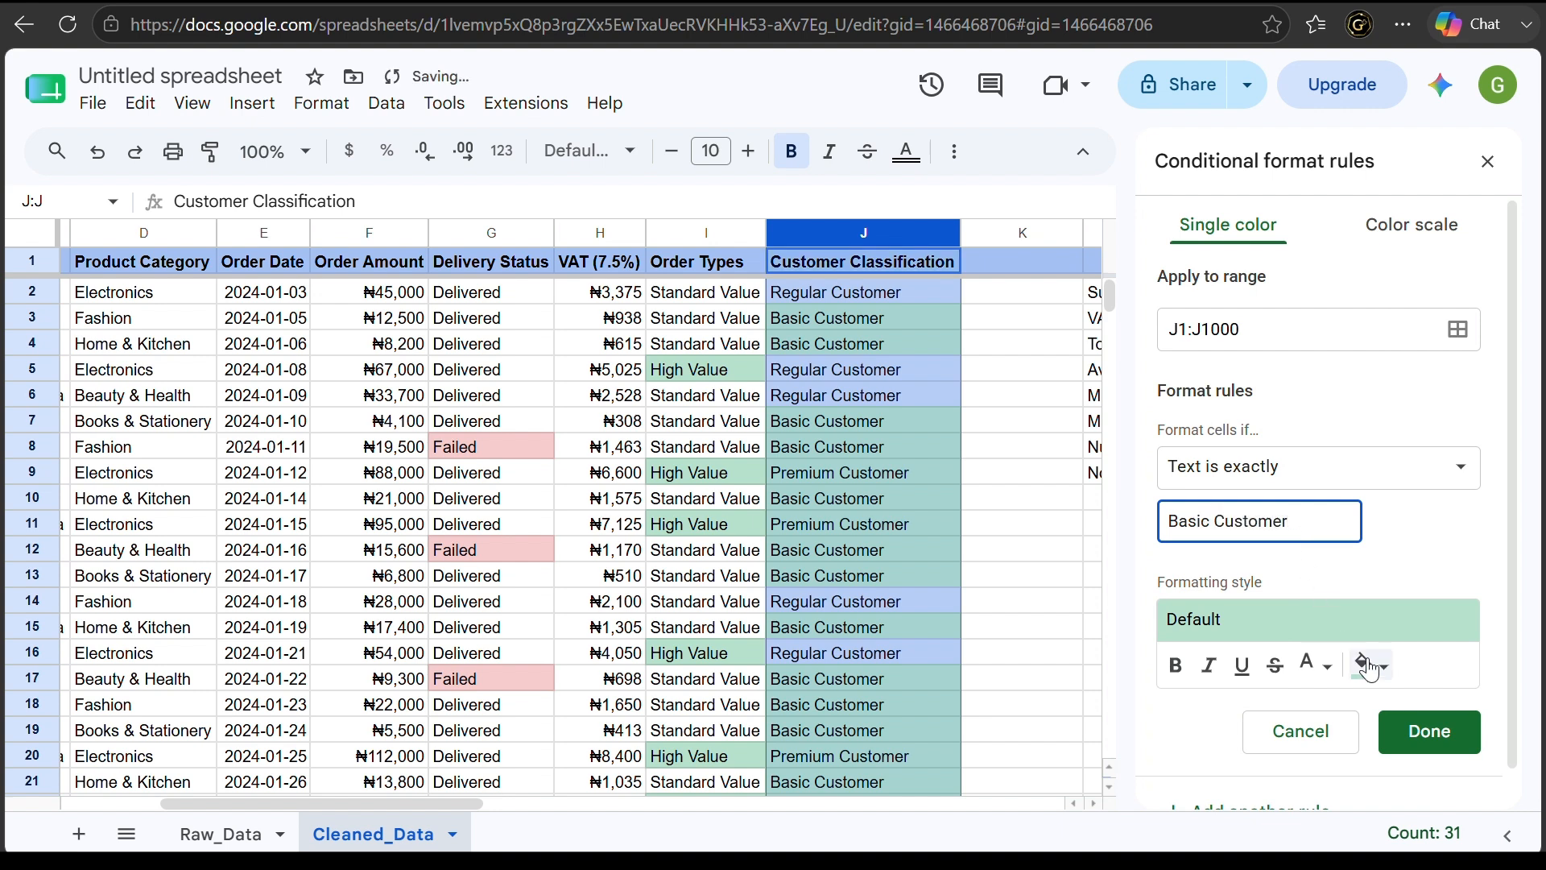
{"action": "left_click", "coordinate": [1365, 665]}
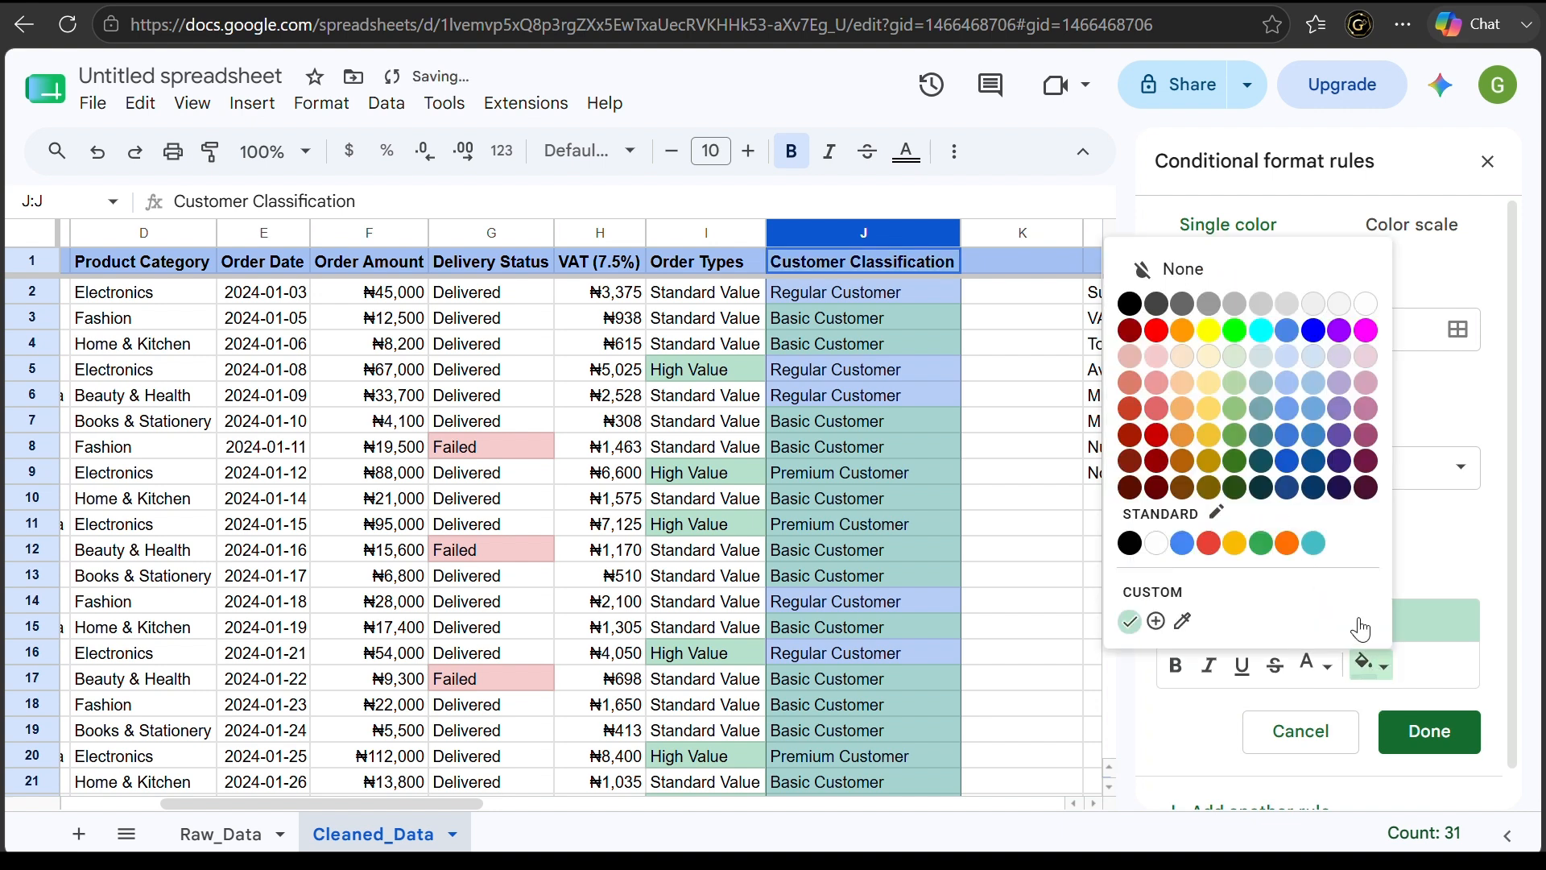
{"action": "left_click", "coordinate": [1180, 383]}
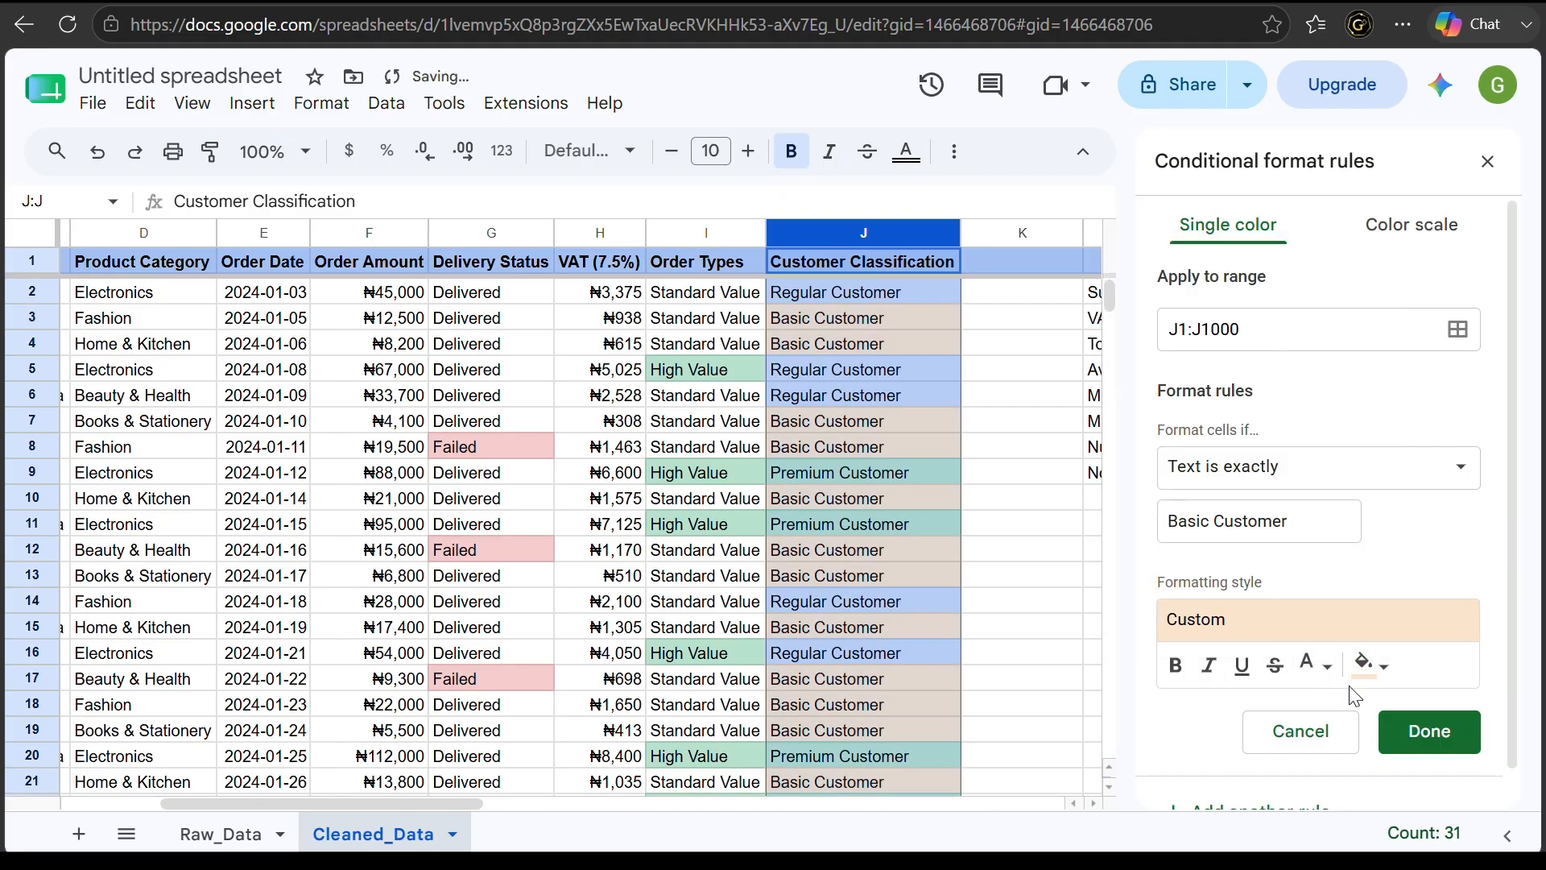
{"action": "left_click", "coordinate": [1408, 729]}
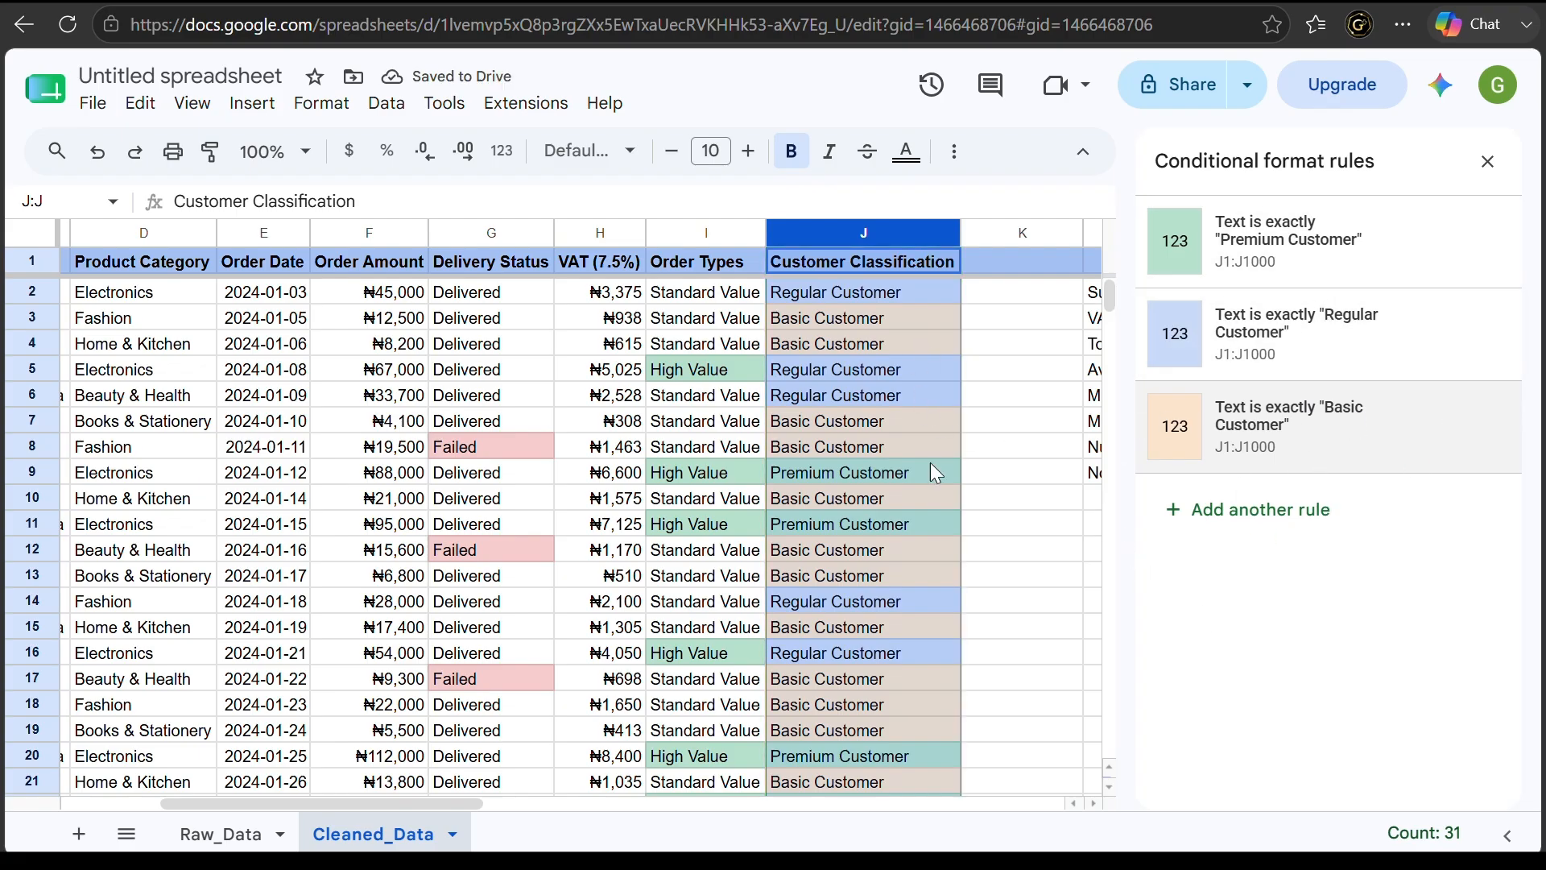
{"action": "left_click", "coordinate": [1487, 162]}
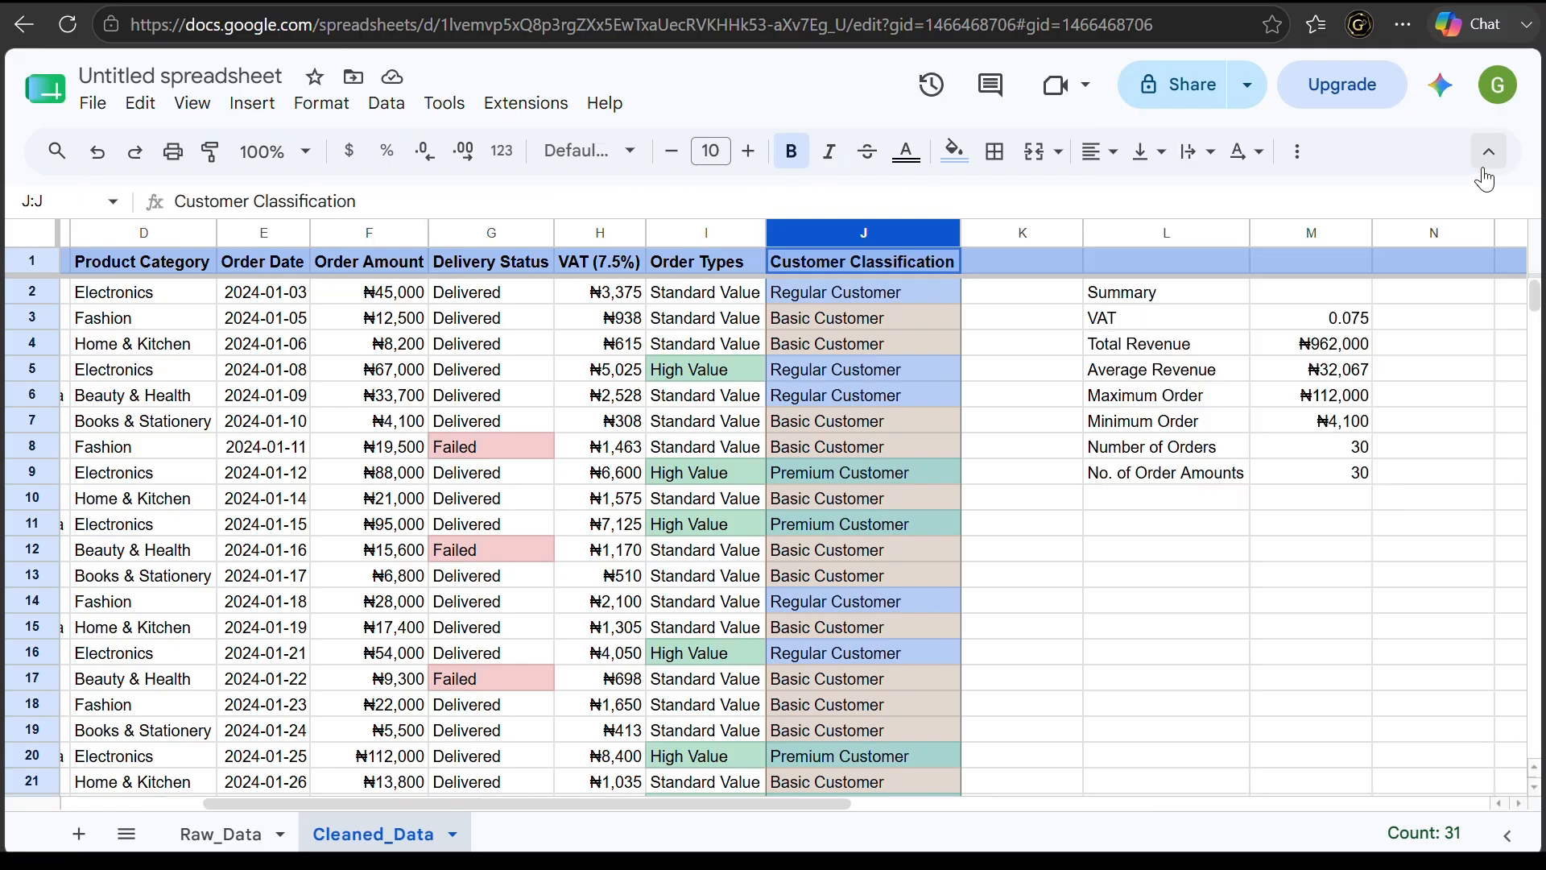
Examine the colour-coded Customer Classification column and the formula in cell J13
{"action": "left_click", "coordinate": [1036, 472]}
{"action": "scroll", "coordinate": [901, 621], "scroll_direction": "down", "scroll_amount": 3}
{"action": "scroll", "coordinate": [900, 622], "scroll_direction": "down", "scroll_amount": 3}
{"action": "scroll", "coordinate": [901, 622], "scroll_direction": "up", "scroll_amount": 6}
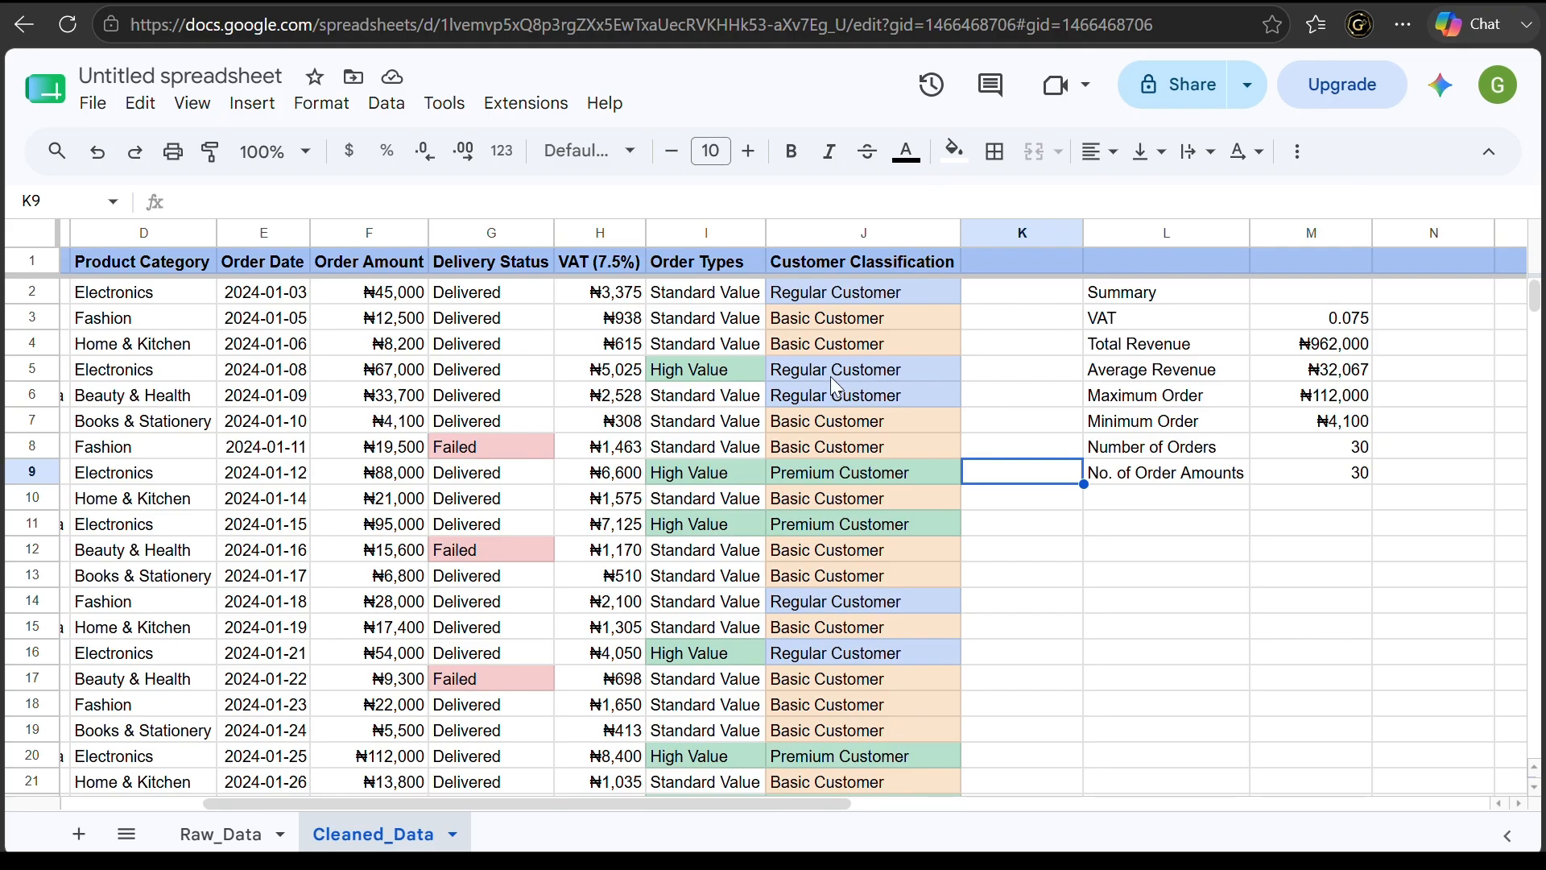
{"action": "scroll", "coordinate": [837, 668], "scroll_direction": "down", "scroll_amount": 2}
{"action": "scroll", "coordinate": [840, 676], "scroll_direction": "up", "scroll_amount": 2}
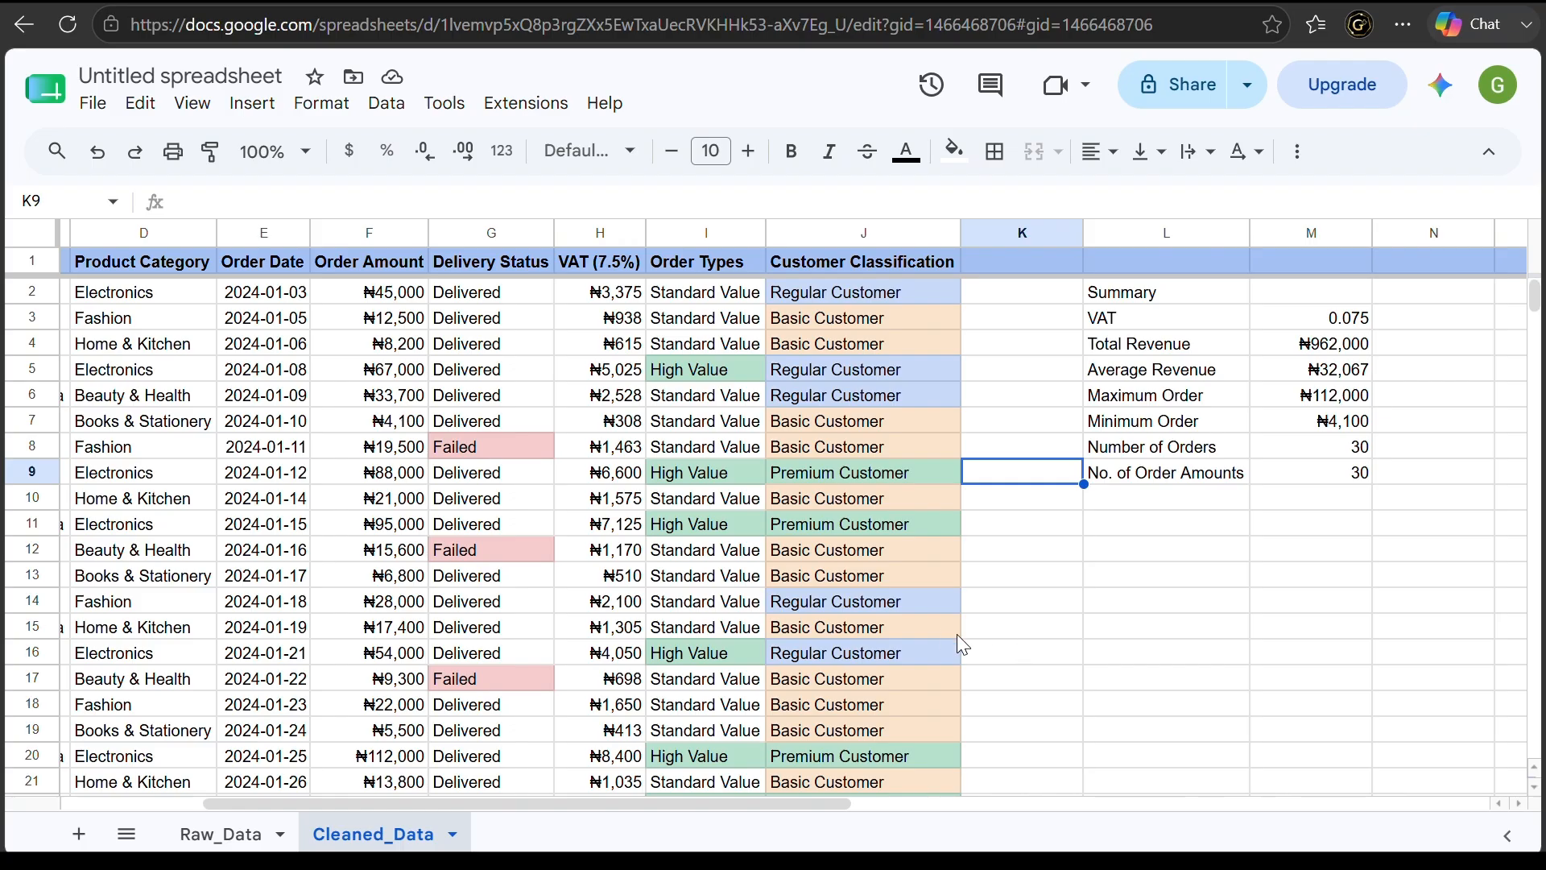
{"action": "left_click", "coordinate": [907, 575]}
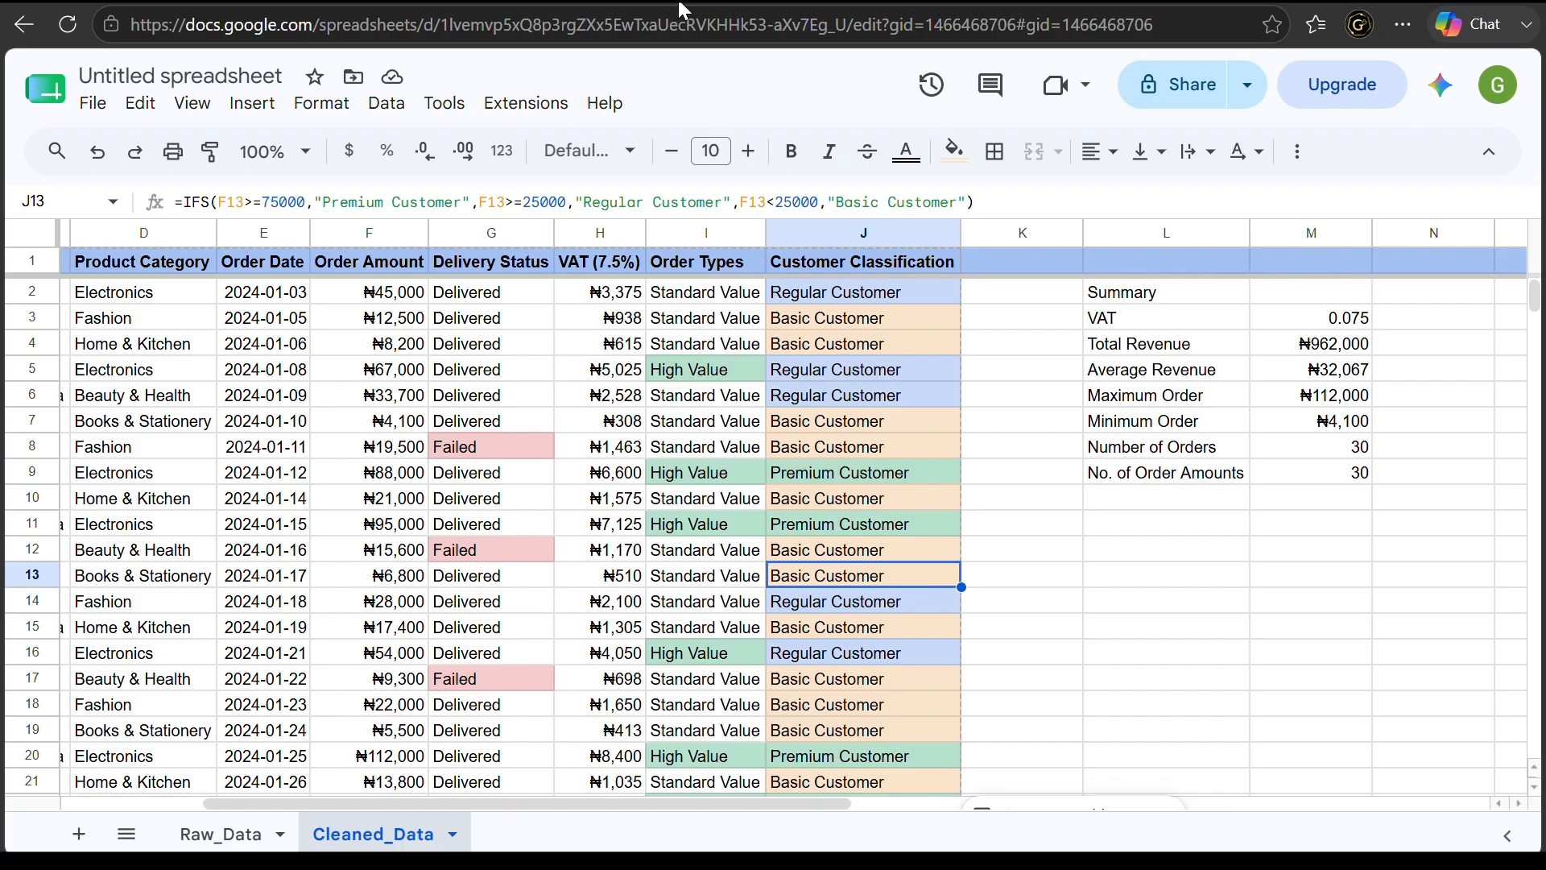
Add the column header "Priority Flag" in cell K1, beside Customer Classification
{"action": "key", "text": "ctrl+Home"}
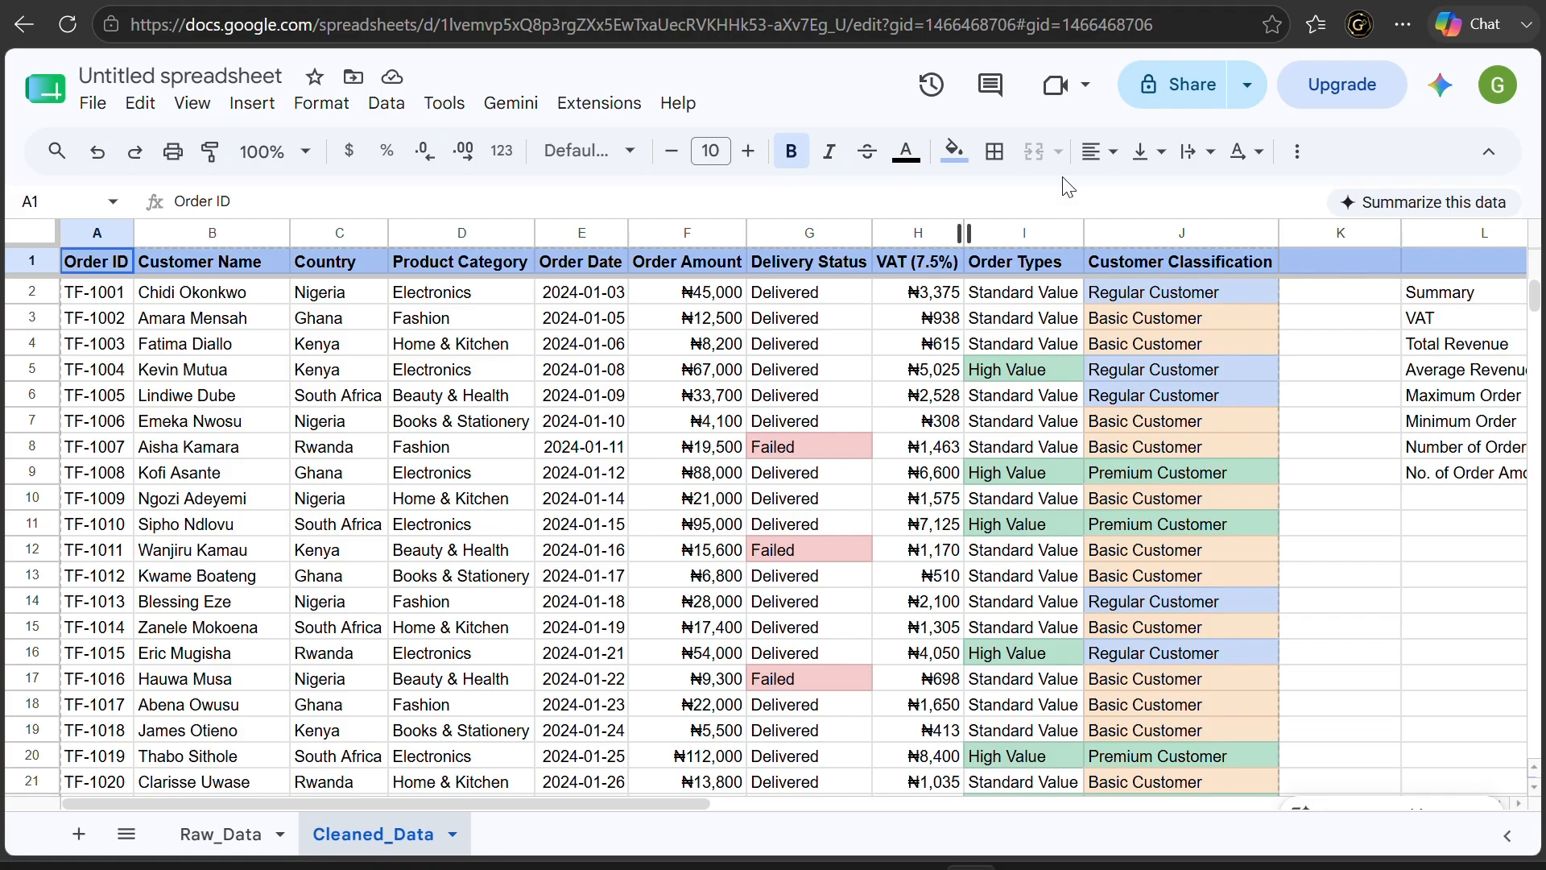
{"action": "scroll", "coordinate": [1305, 323], "scroll_direction": "right", "scroll_amount": 3}
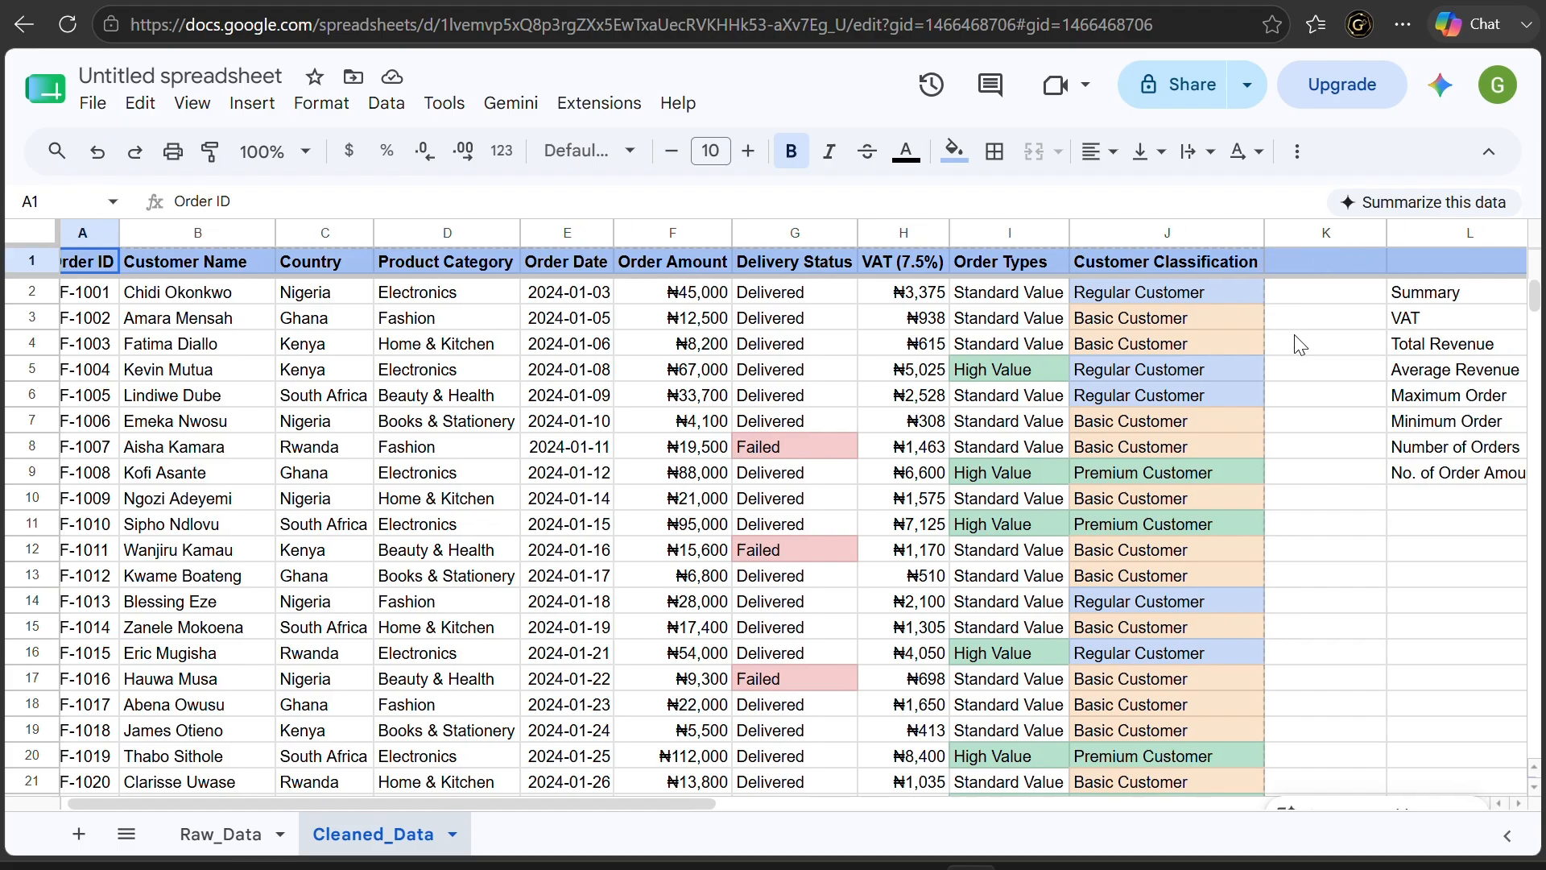
{"action": "left_click", "coordinate": [1183, 259]}
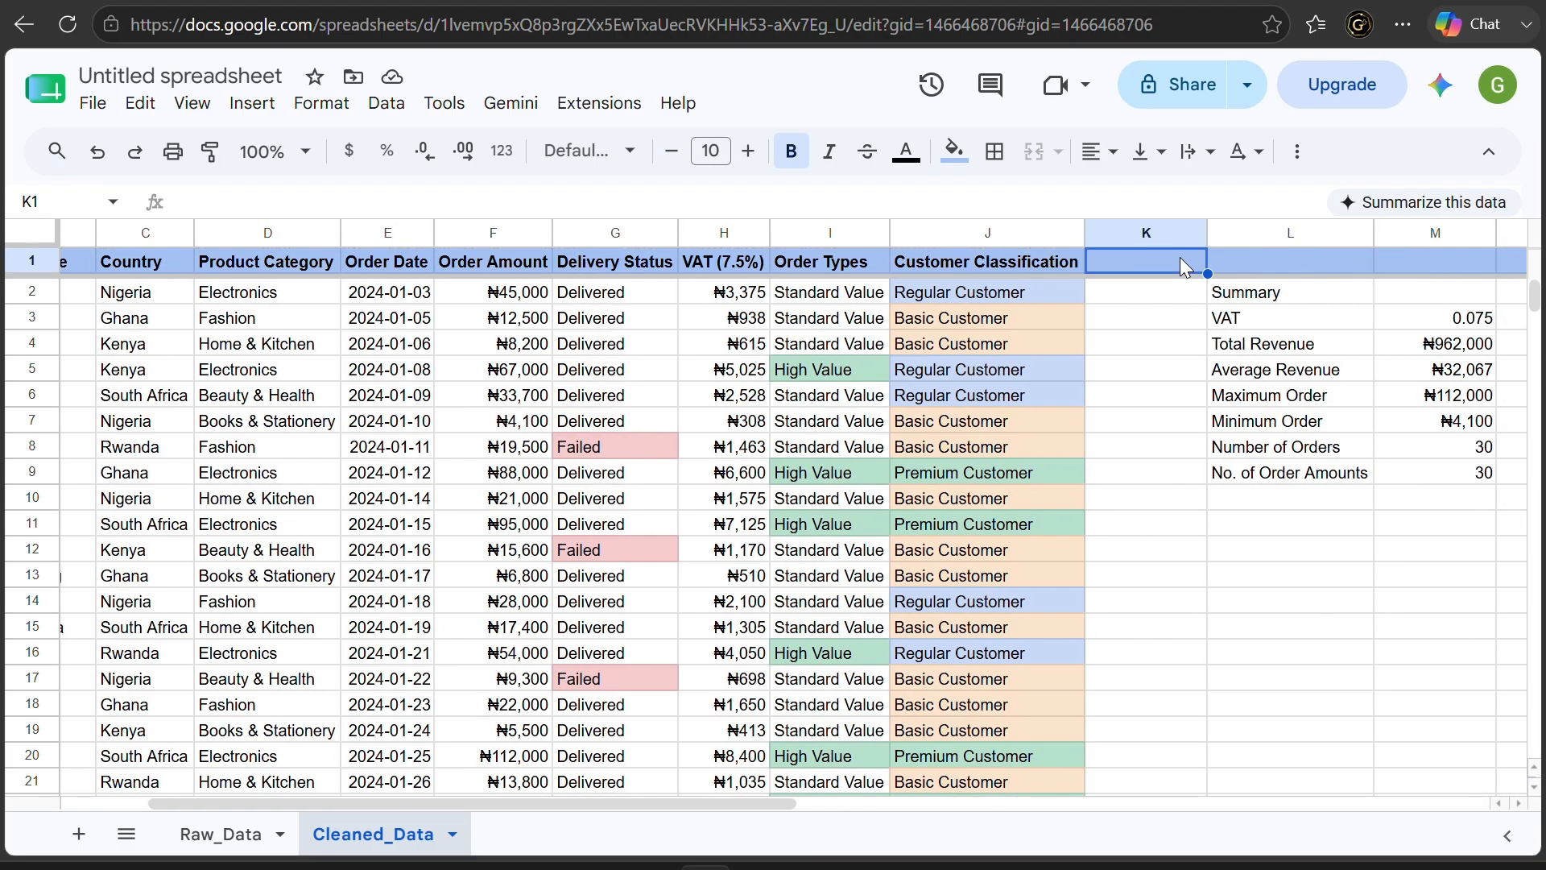
{"action": "type", "text": "Priority Flag"}
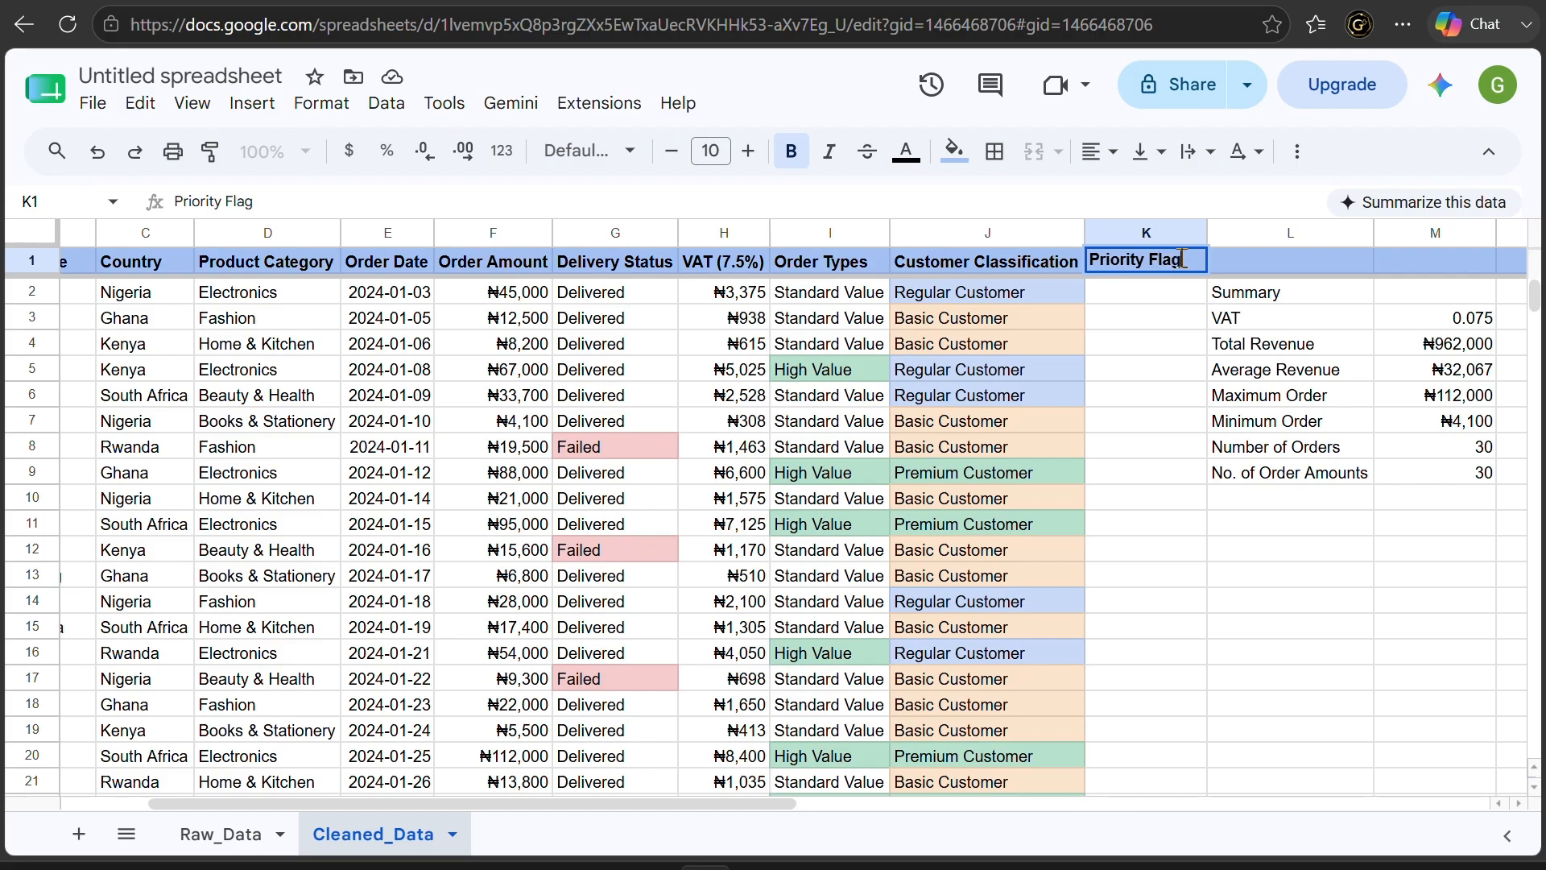
{"action": "key", "text": "Return"}
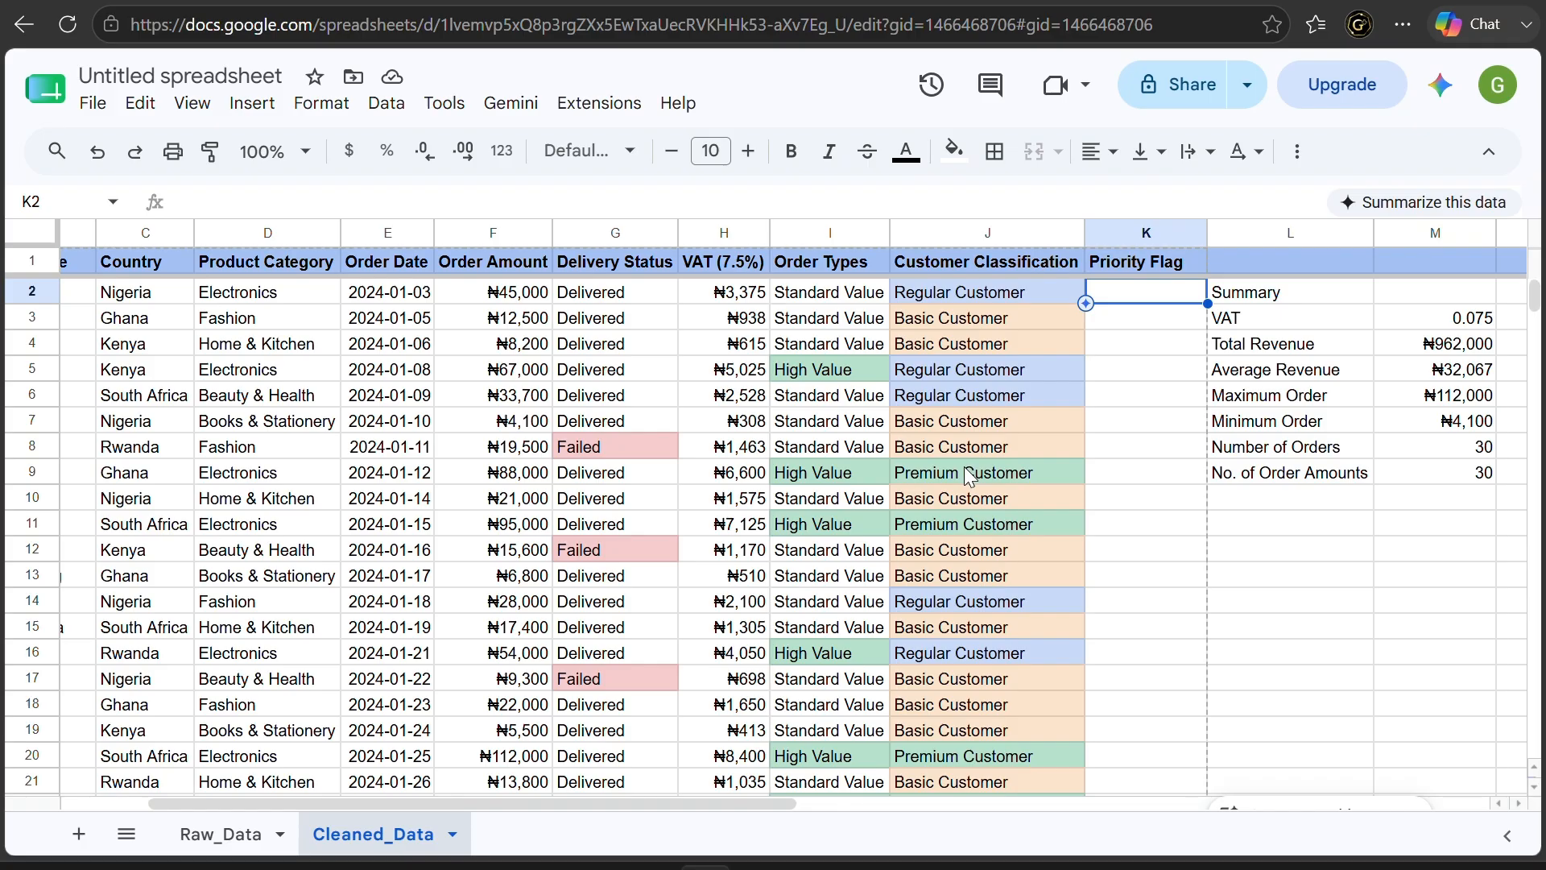
Begin the entry in K2 with the condition IF(AND(F2>50000,C2="Nigeria"), without a leading equals sign
{"action": "type", "text": "IF"}
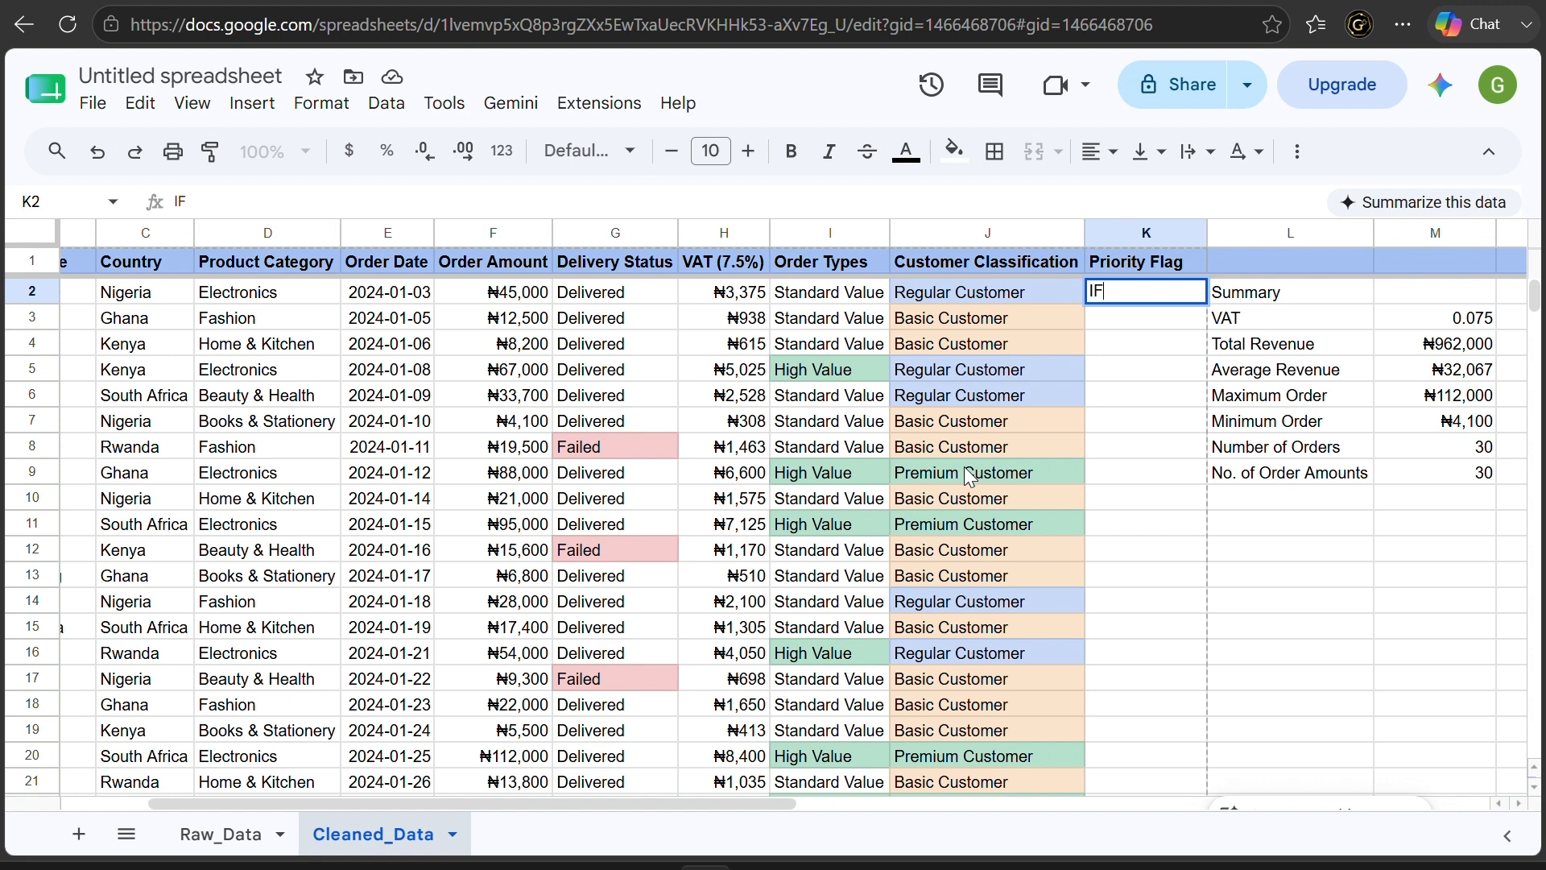
{"action": "type", "text": "(AND("}
{"action": "type", "text": "F2>"}
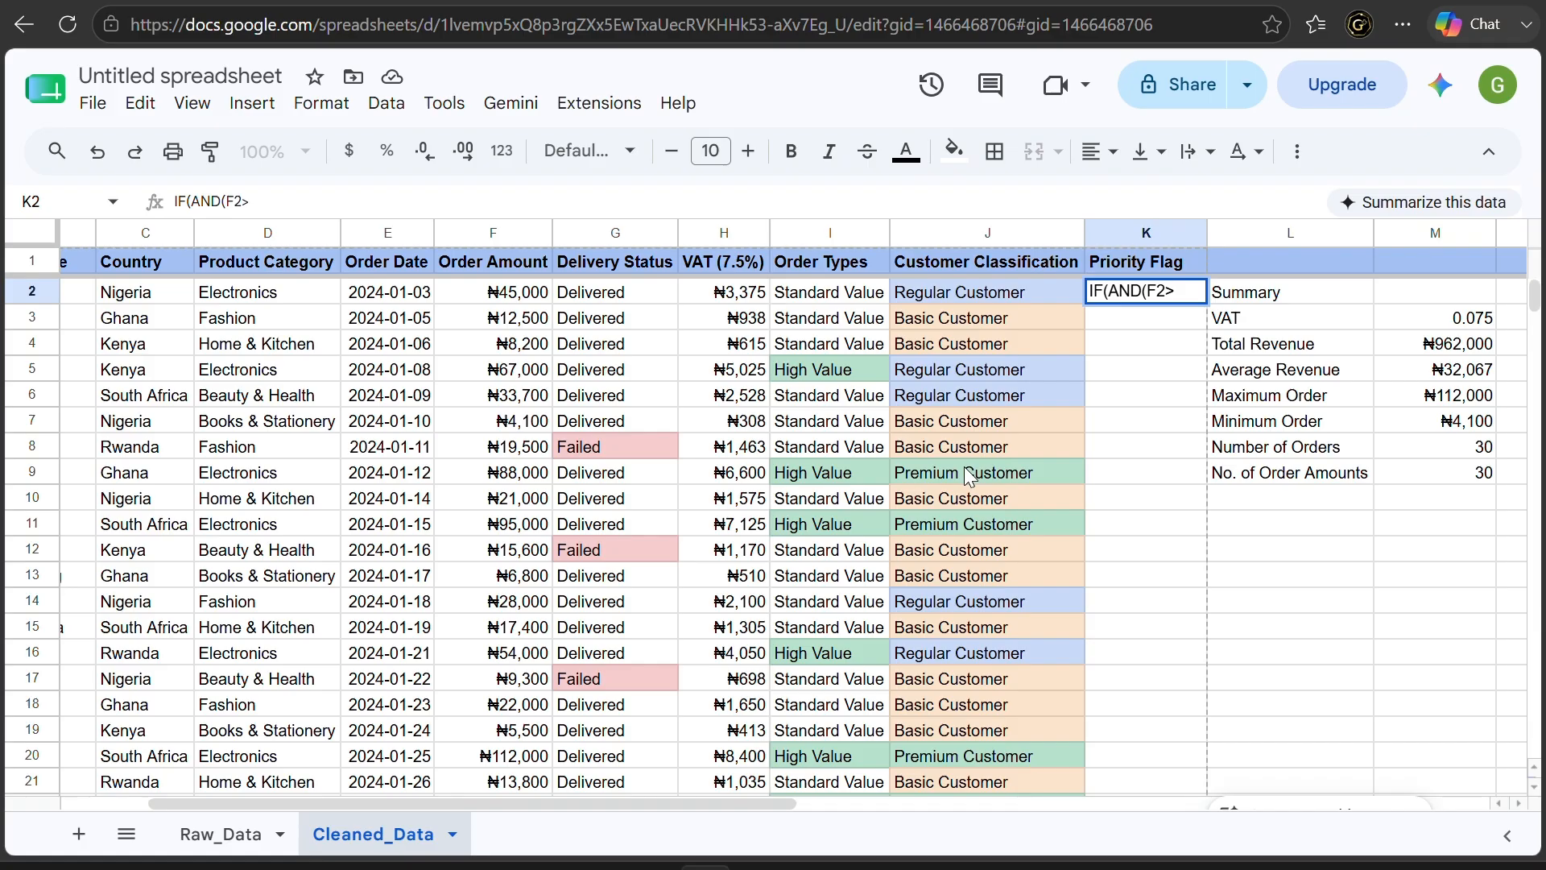
{"action": "type", "text": "50000"}
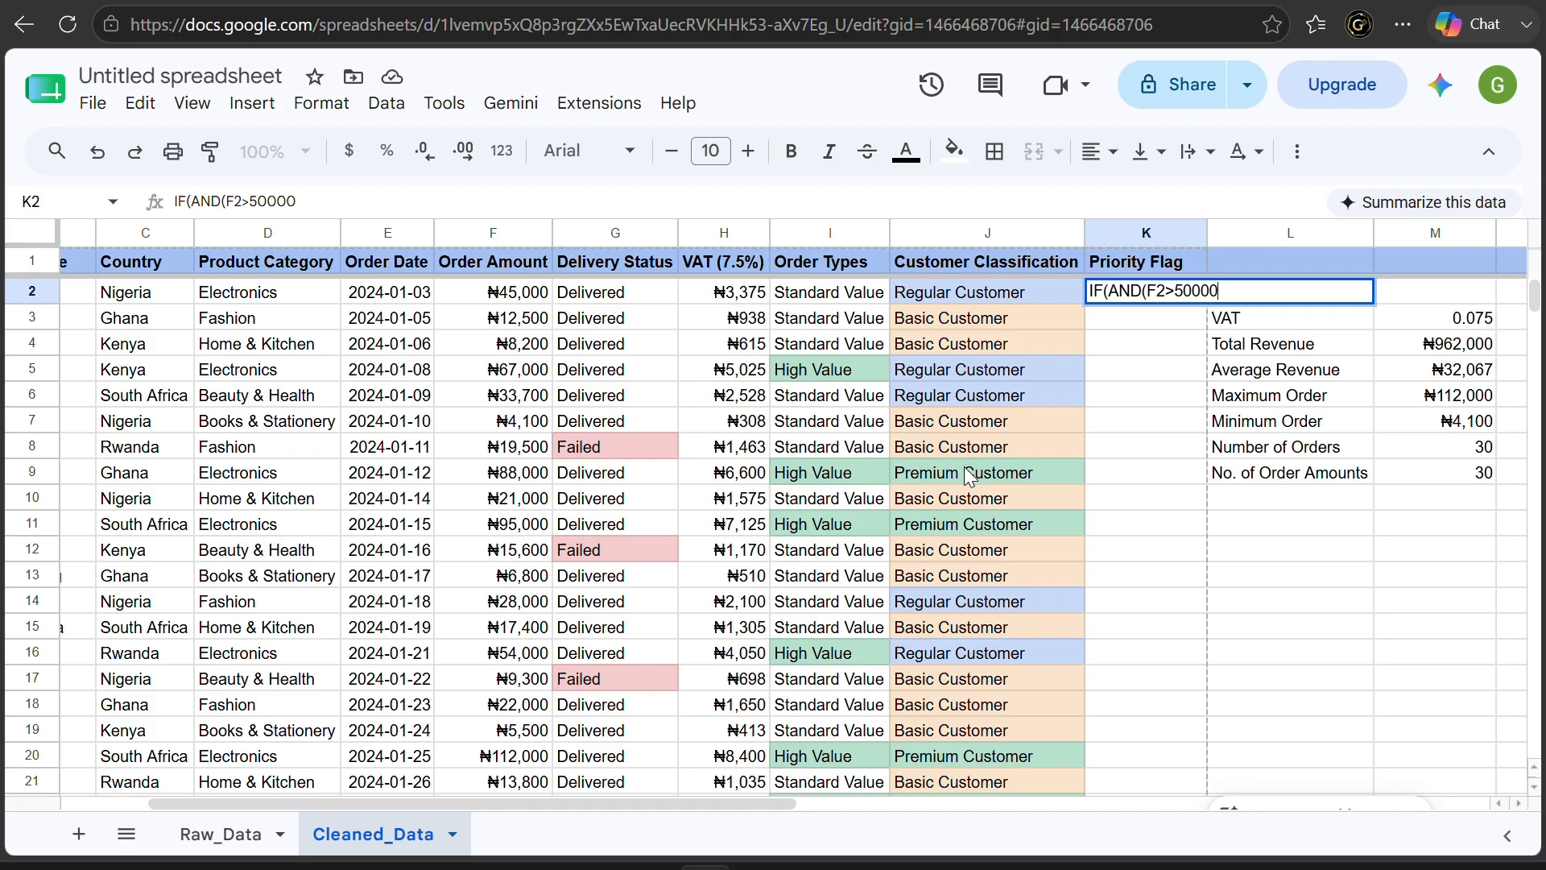
{"action": "type", "text": ",C2=\"Nigeria"}
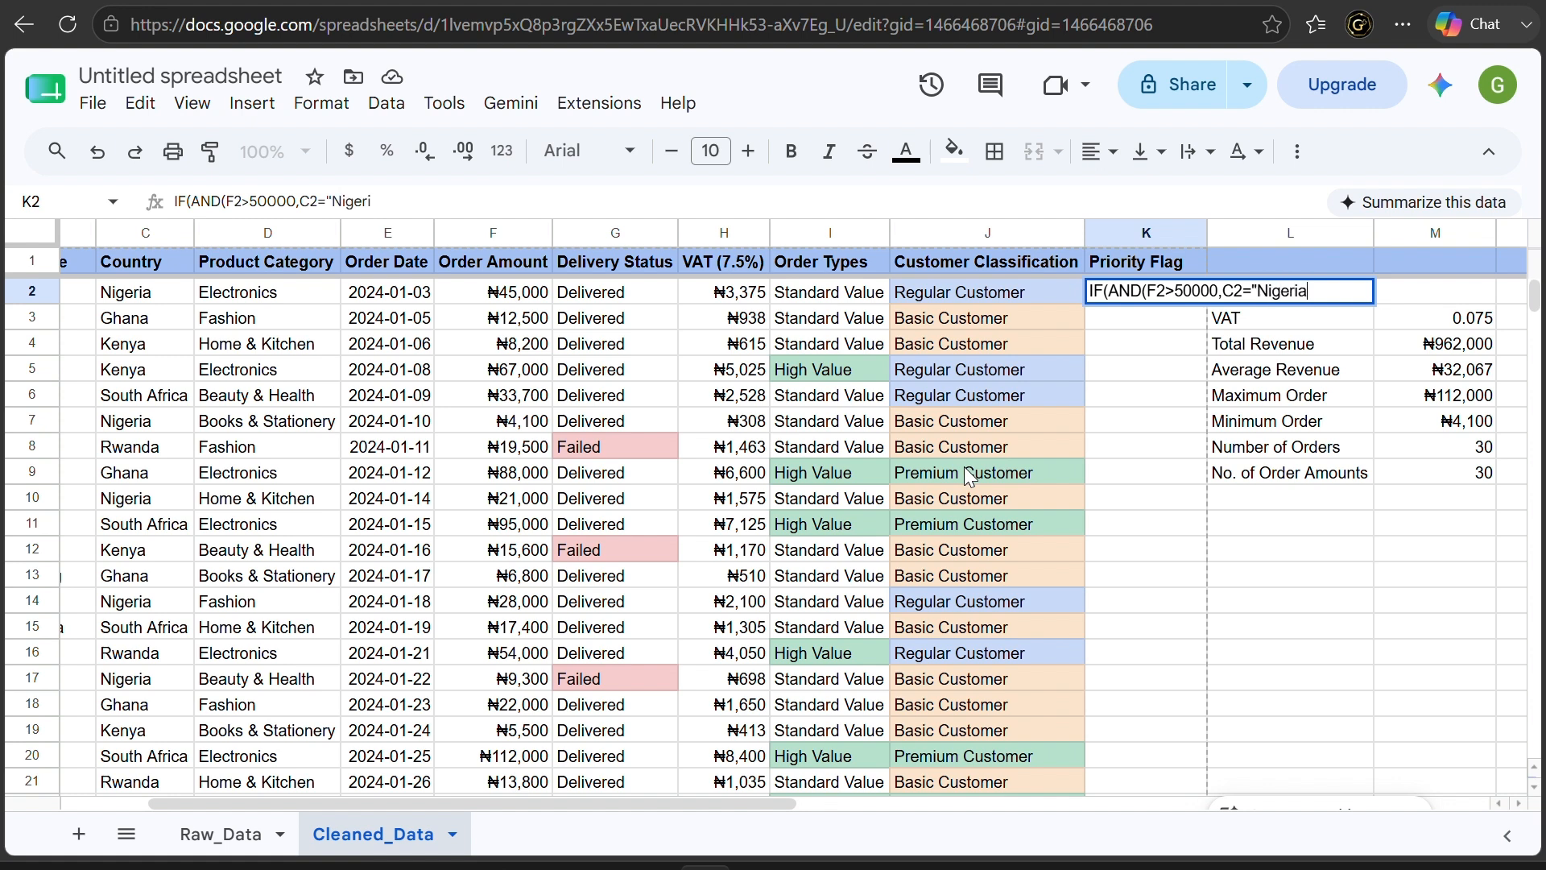
{"action": "type", "text": "\")"}
Complete the K2 entry with "Prioritize Order" as the true result and "Don't Prioritize" as the false result
{"action": "type", "text": ",\"Priority"}
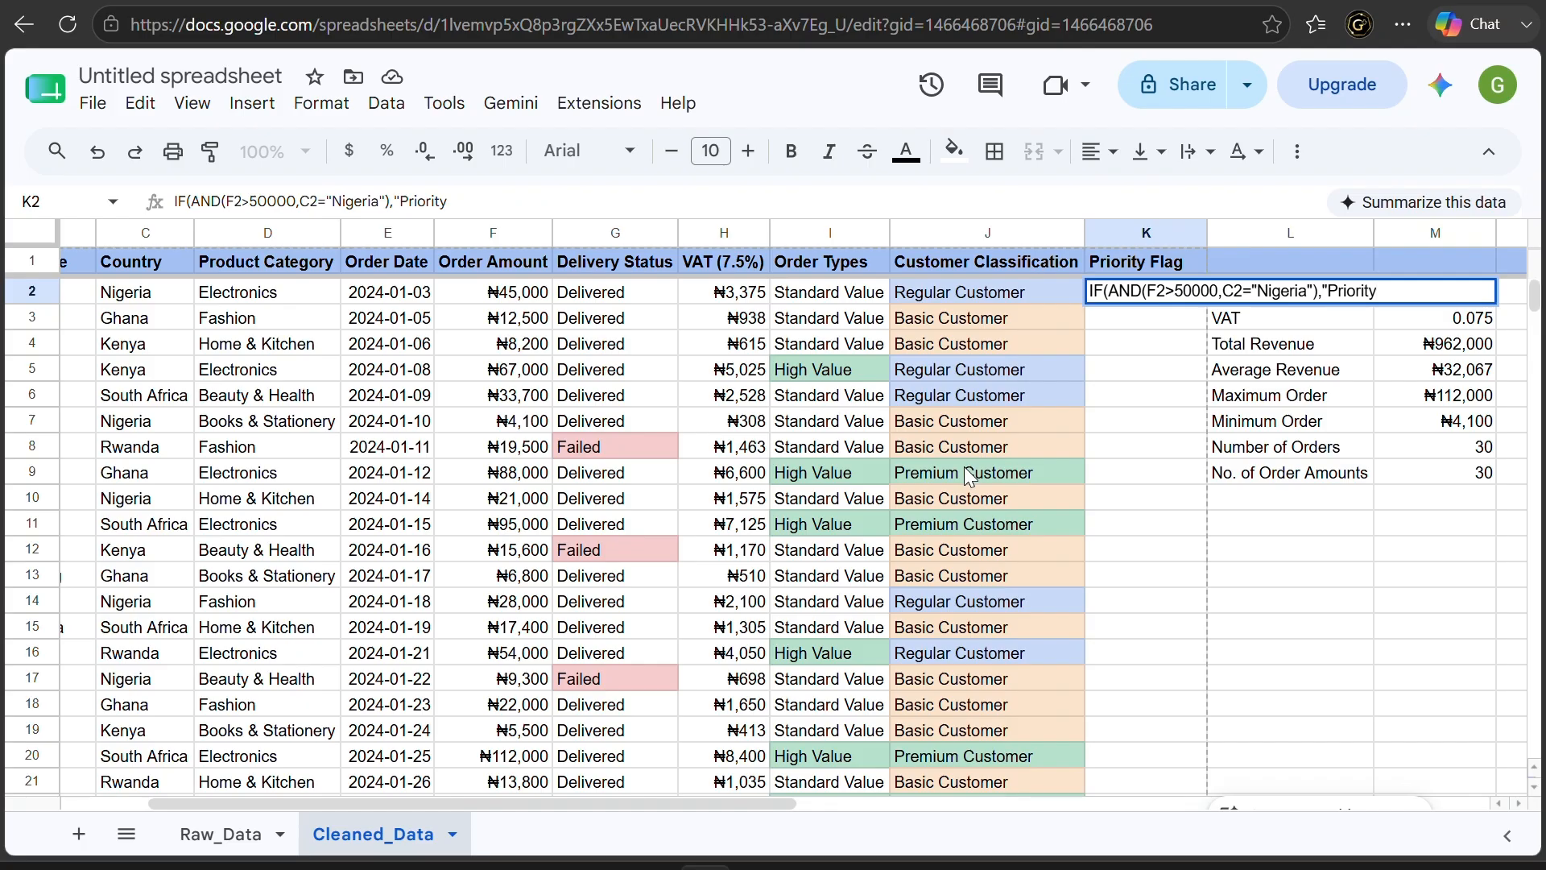
{"action": "key", "text": "BackSpace"}
{"action": "key", "text": "BackSpace"}
{"action": "key", "text": "BackSpace"}
{"action": "key", "text": "BackSpace"}
{"action": "key", "text": "BackSpace"}
{"action": "key", "text": "BackSpace"}
{"action": "type", "text": "ioritize order"}
{"action": "key", "text": "BackSpace"}
{"action": "key", "text": "BackSpace"}
{"action": "key", "text": "BackSpace"}
{"action": "key", "text": "BackSpace"}
{"action": "key", "text": "BackSpace"}
{"action": "type", "text": "Order\",\"Don't"}
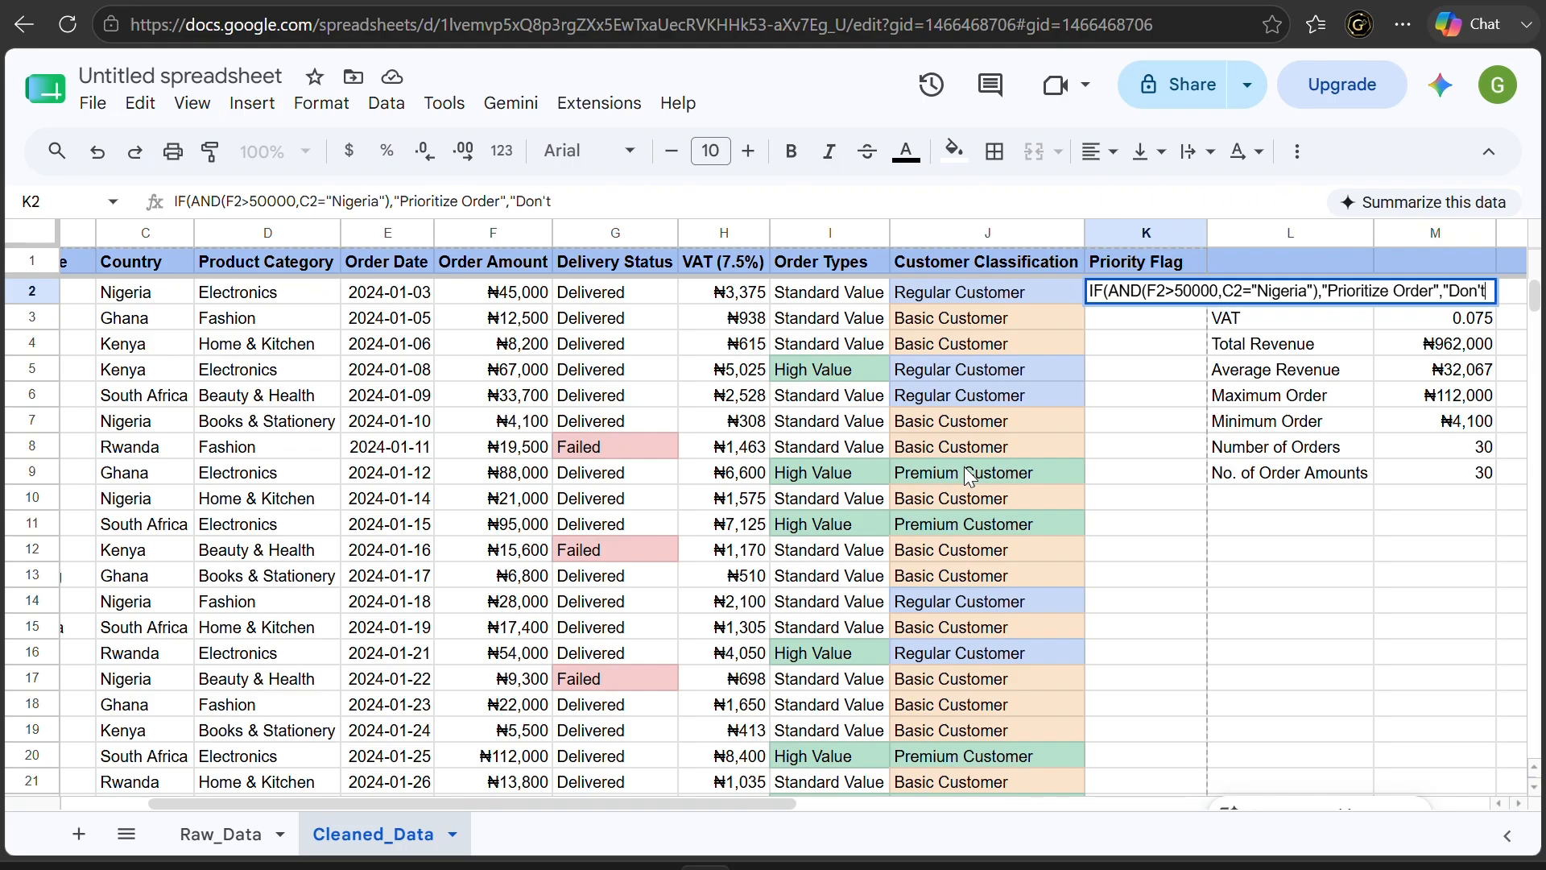
{"action": "type", "text": " Prioritize"}
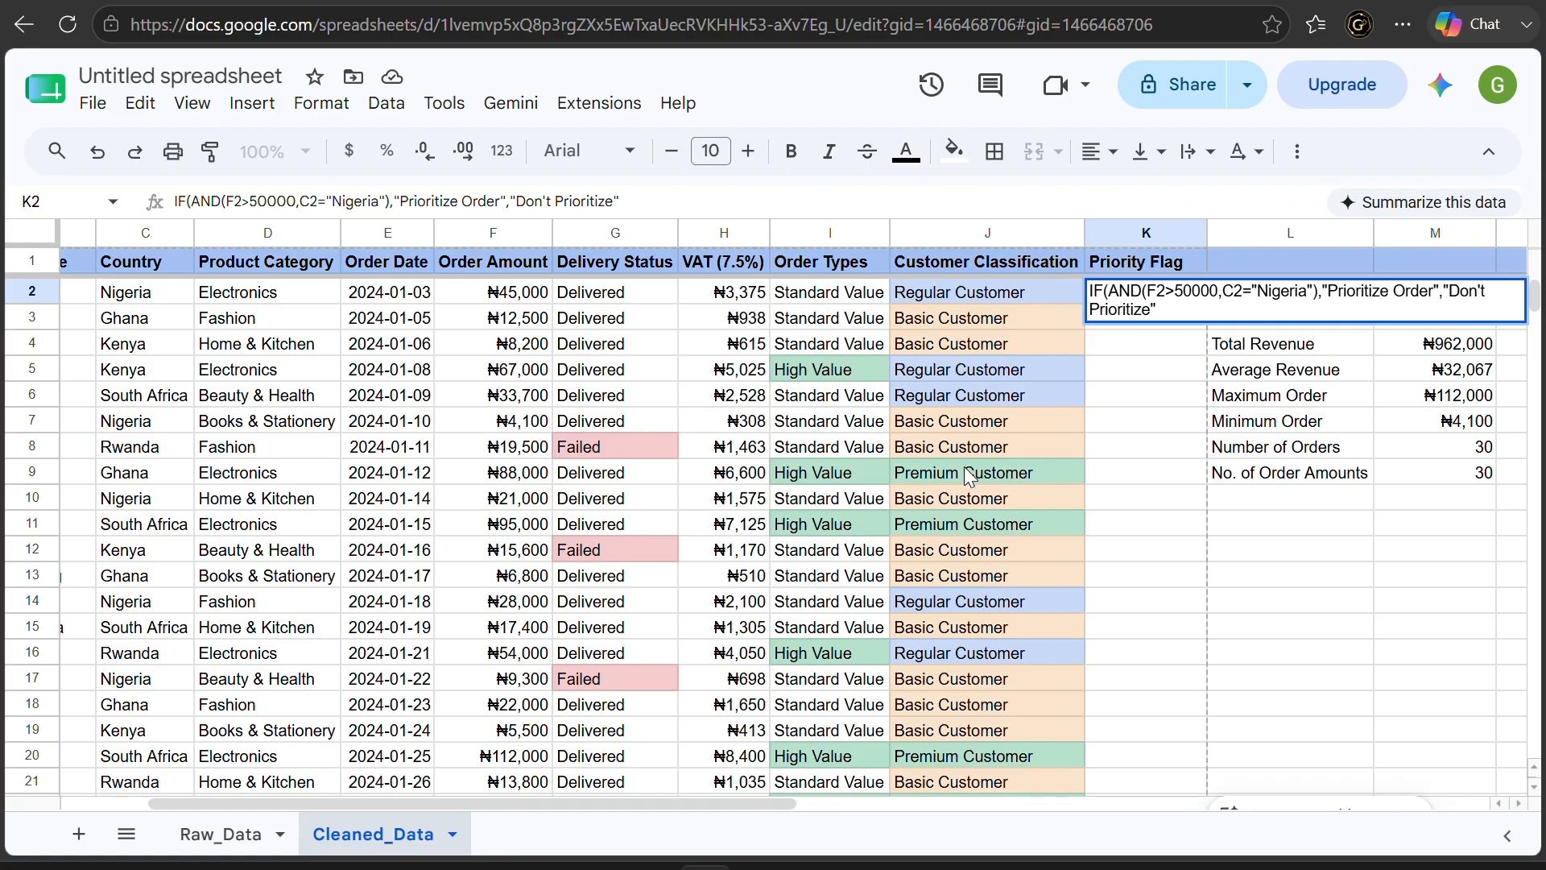
{"action": "type", "text": ")"}
{"action": "key", "text": "Return"}
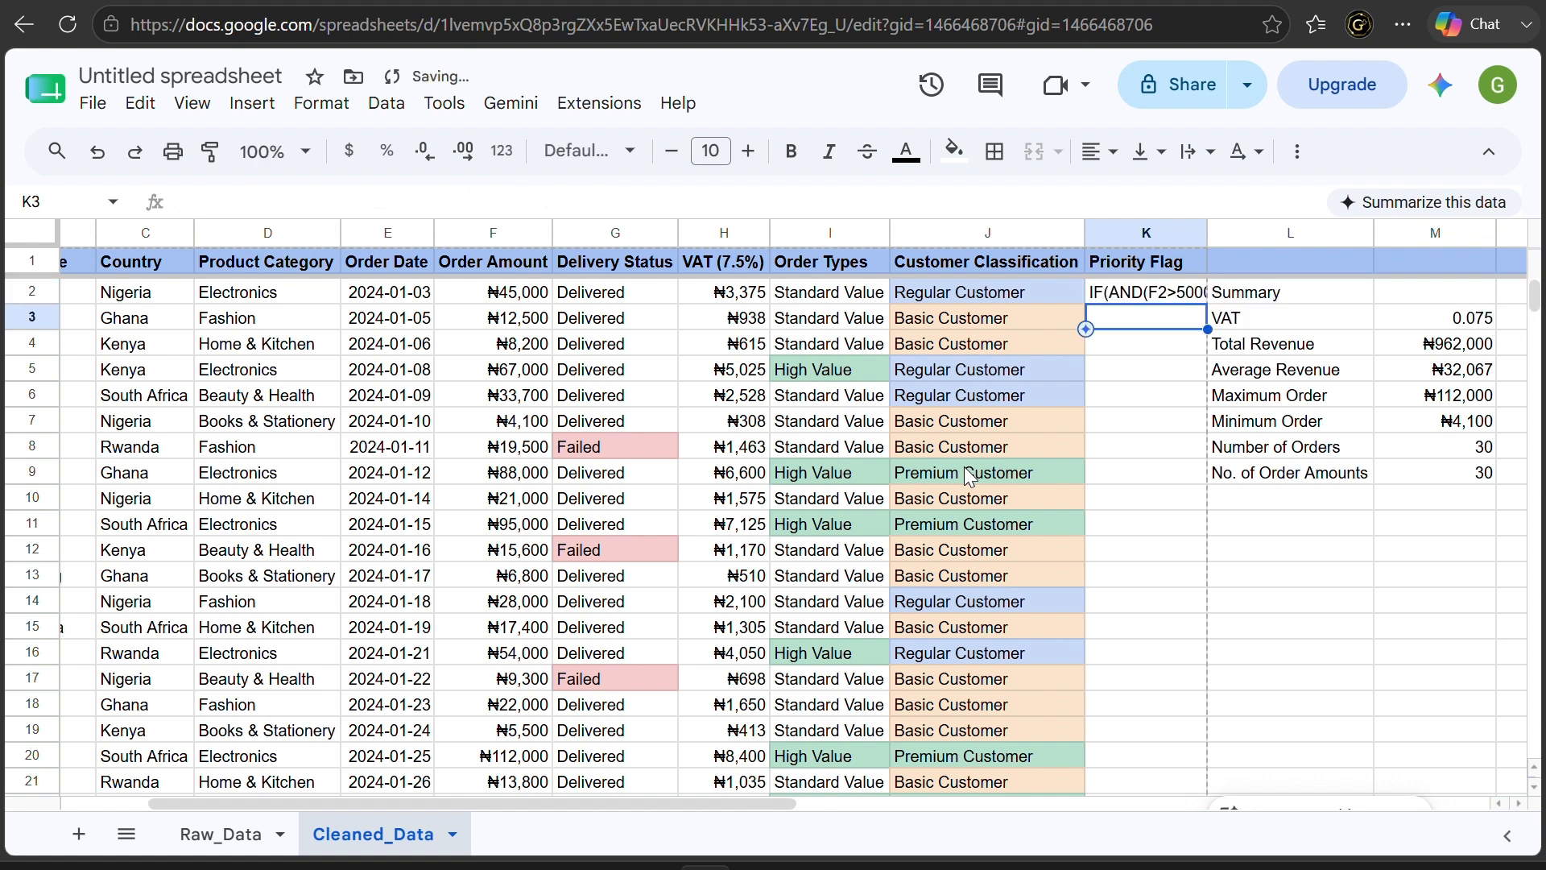
Turn the K2 text into a working formula by inserting the missing equals sign before IF
{"action": "left_click", "coordinate": [1199, 295]}
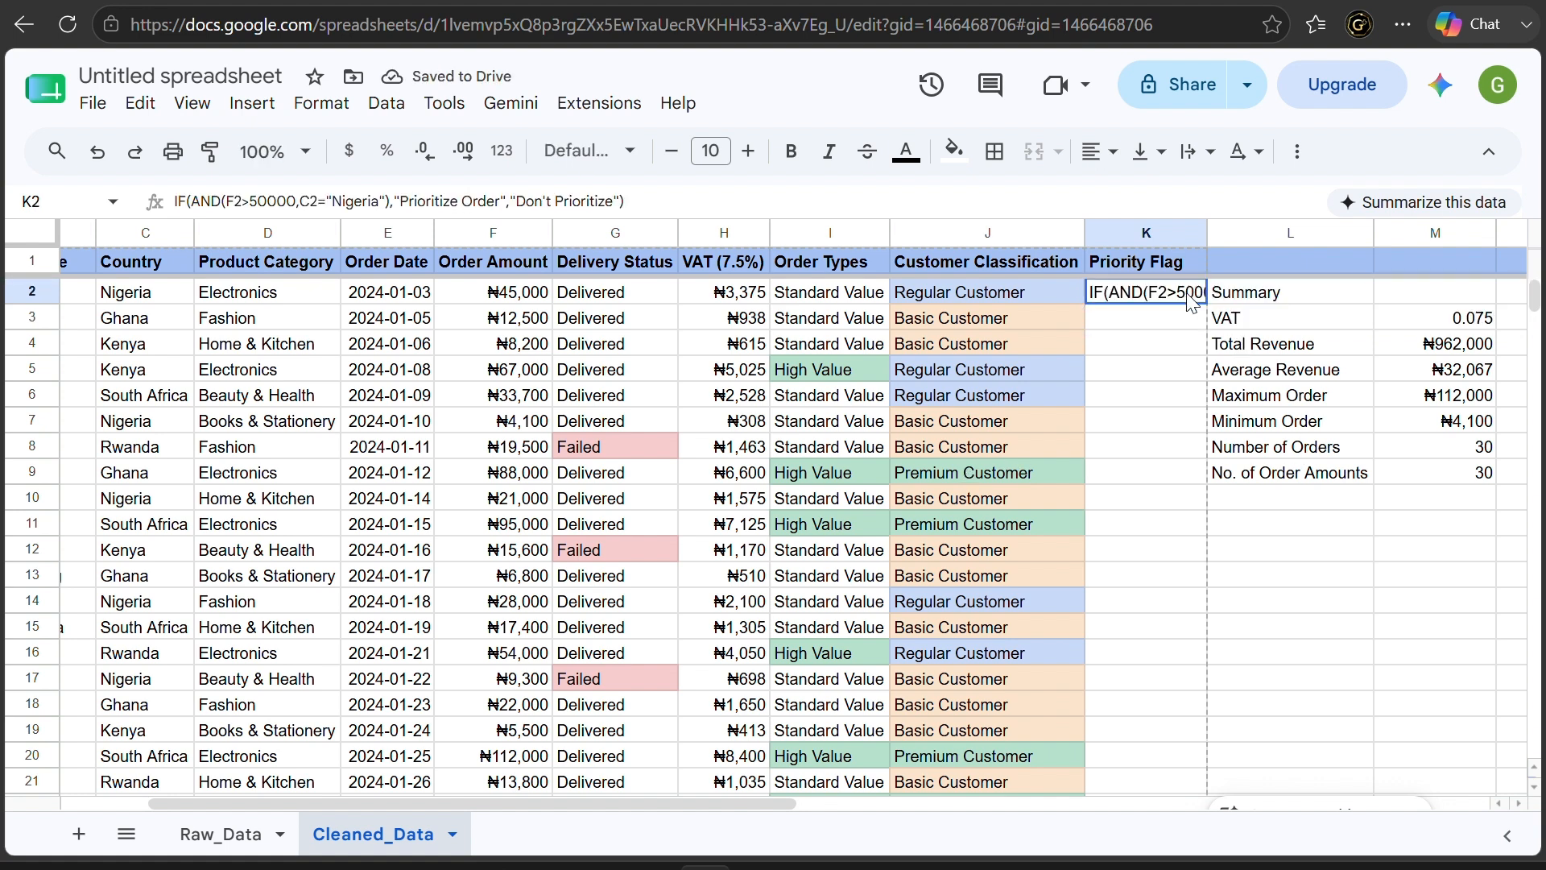
{"action": "left_click", "coordinate": [179, 201]}
{"action": "type", "text": "="}
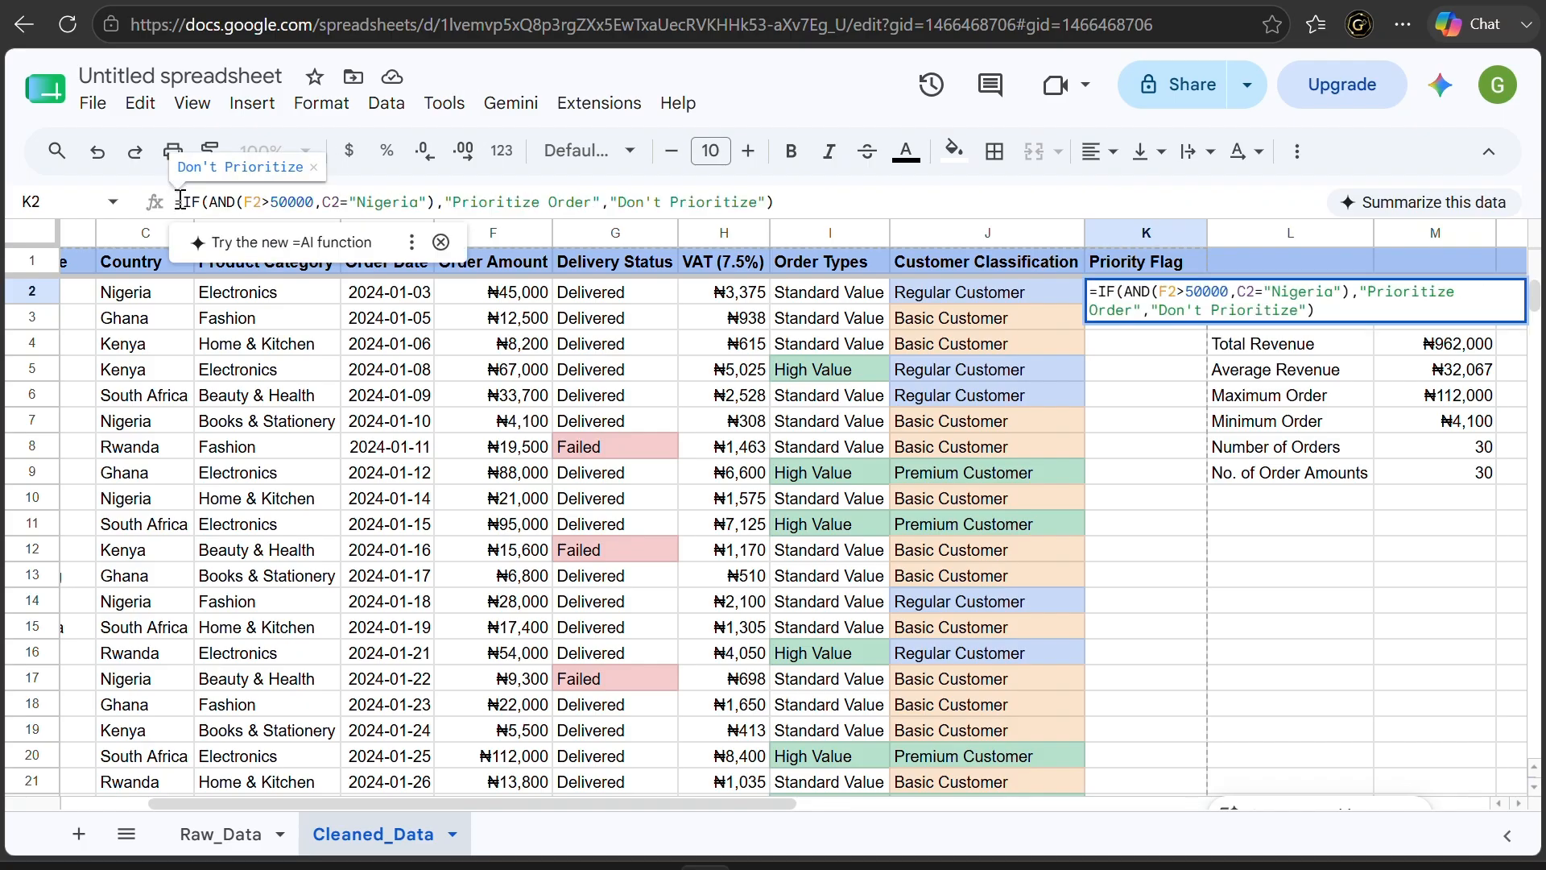
{"action": "key", "text": "Return"}
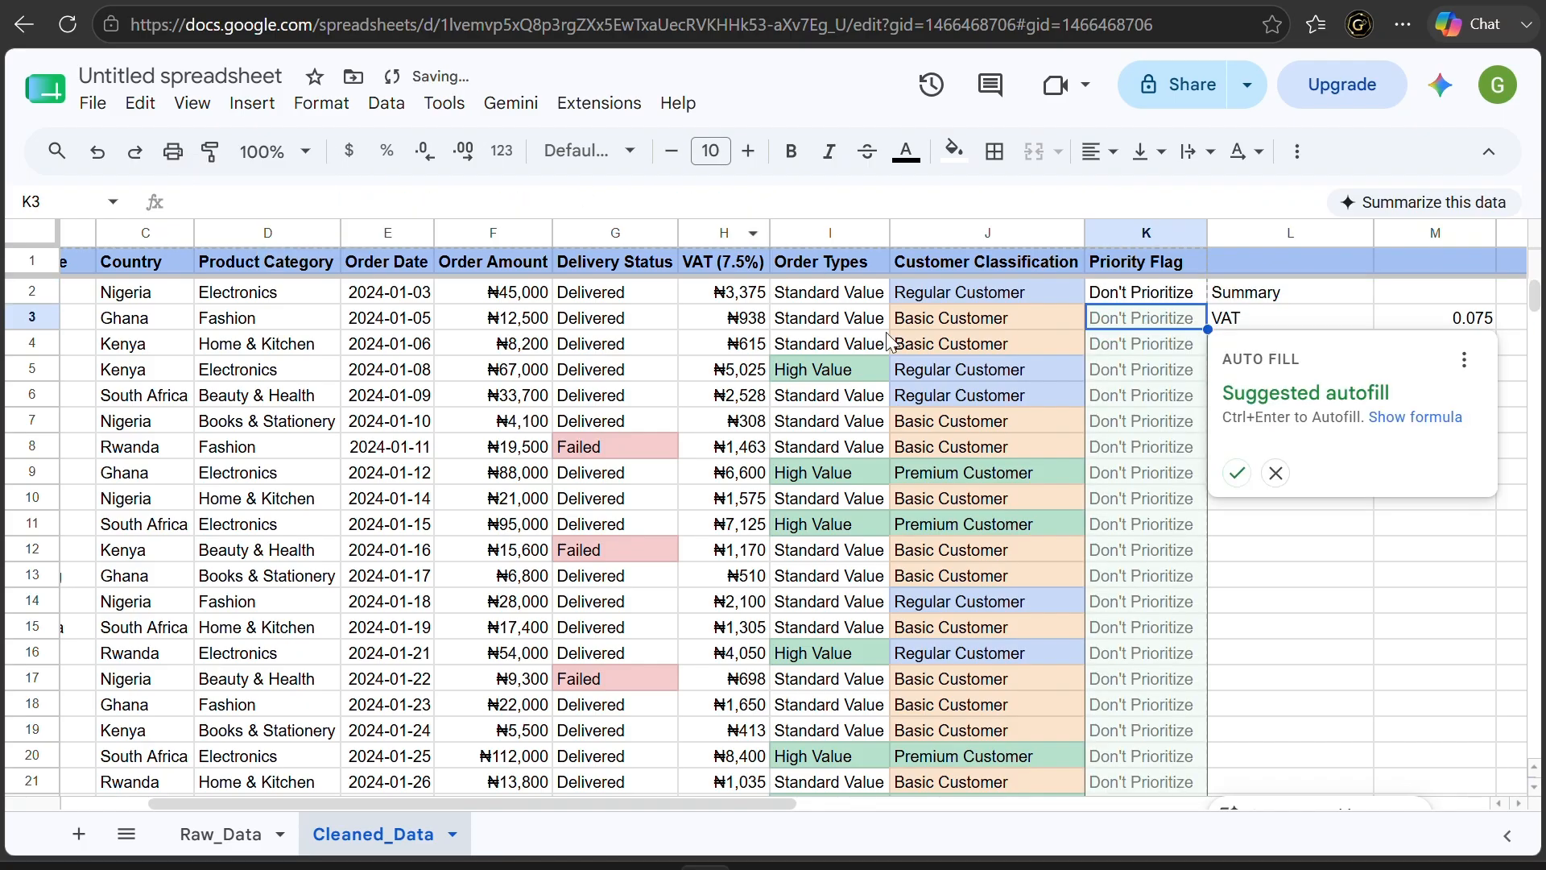
Try filling the formula down the Priority Flag column with the column width fitted to its contents, and undo both changes
{"action": "left_click", "coordinate": [1237, 475]}
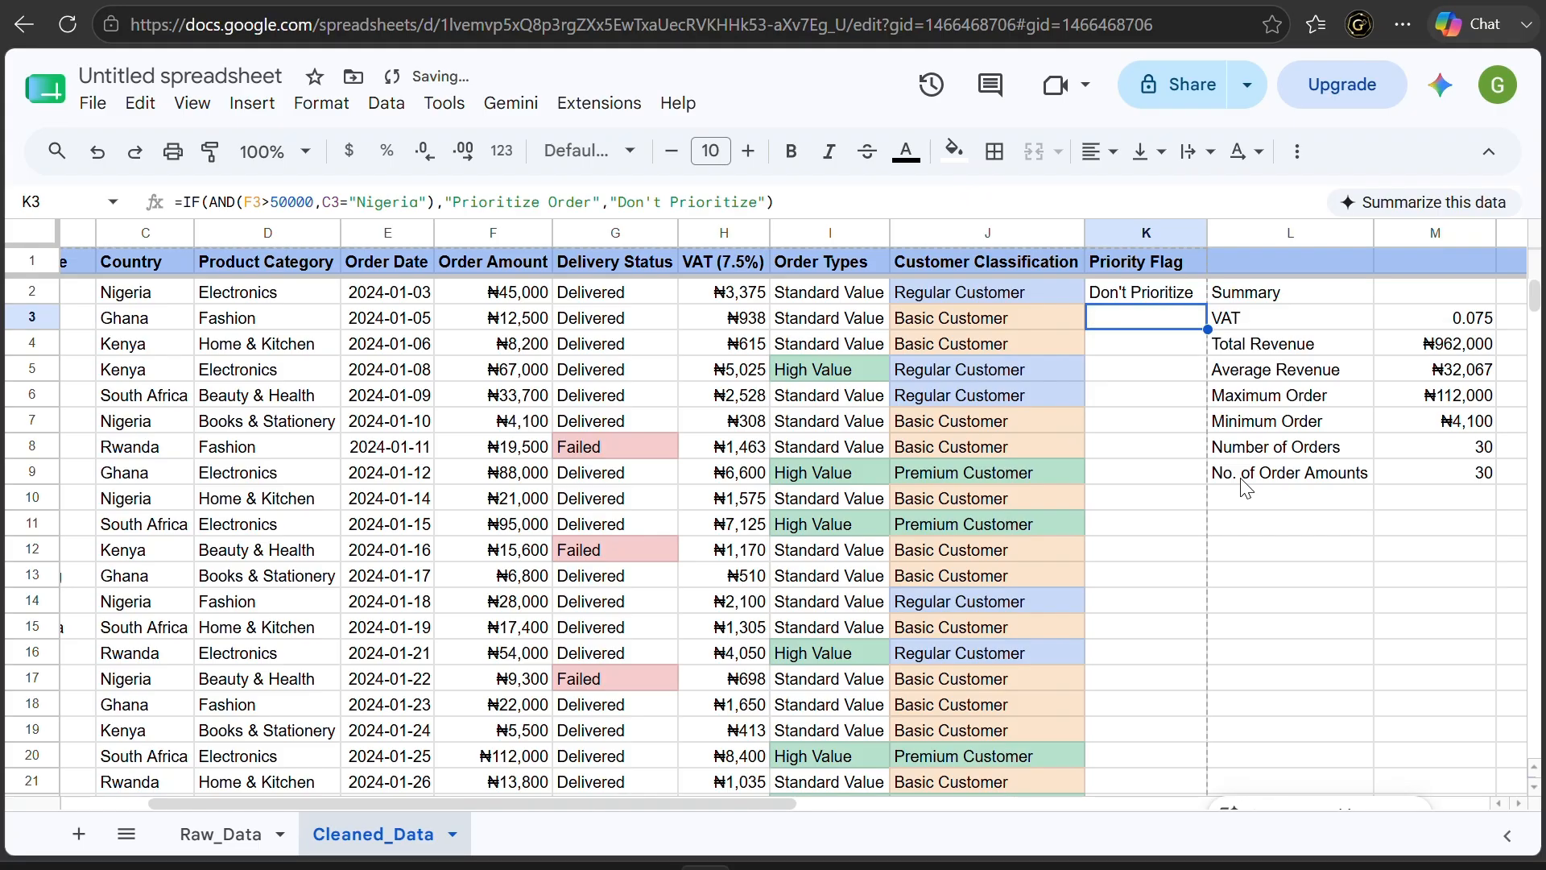
{"action": "double_click", "coordinate": [1208, 234]}
{"action": "scroll", "coordinate": [1168, 531], "scroll_direction": "down", "scroll_amount": 5}
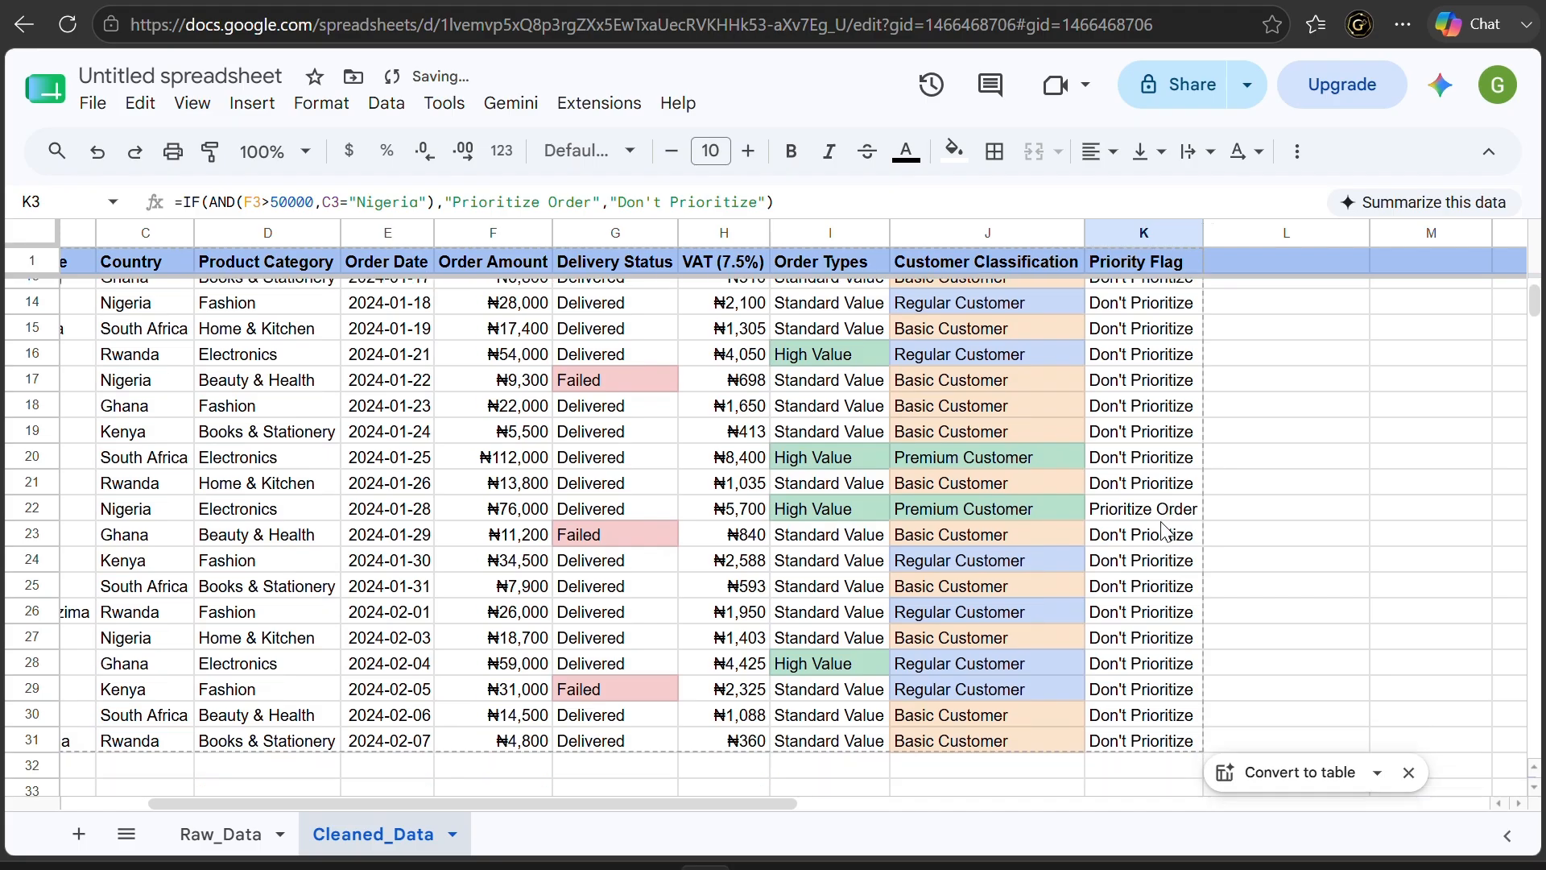
{"action": "left_click", "coordinate": [1156, 514]}
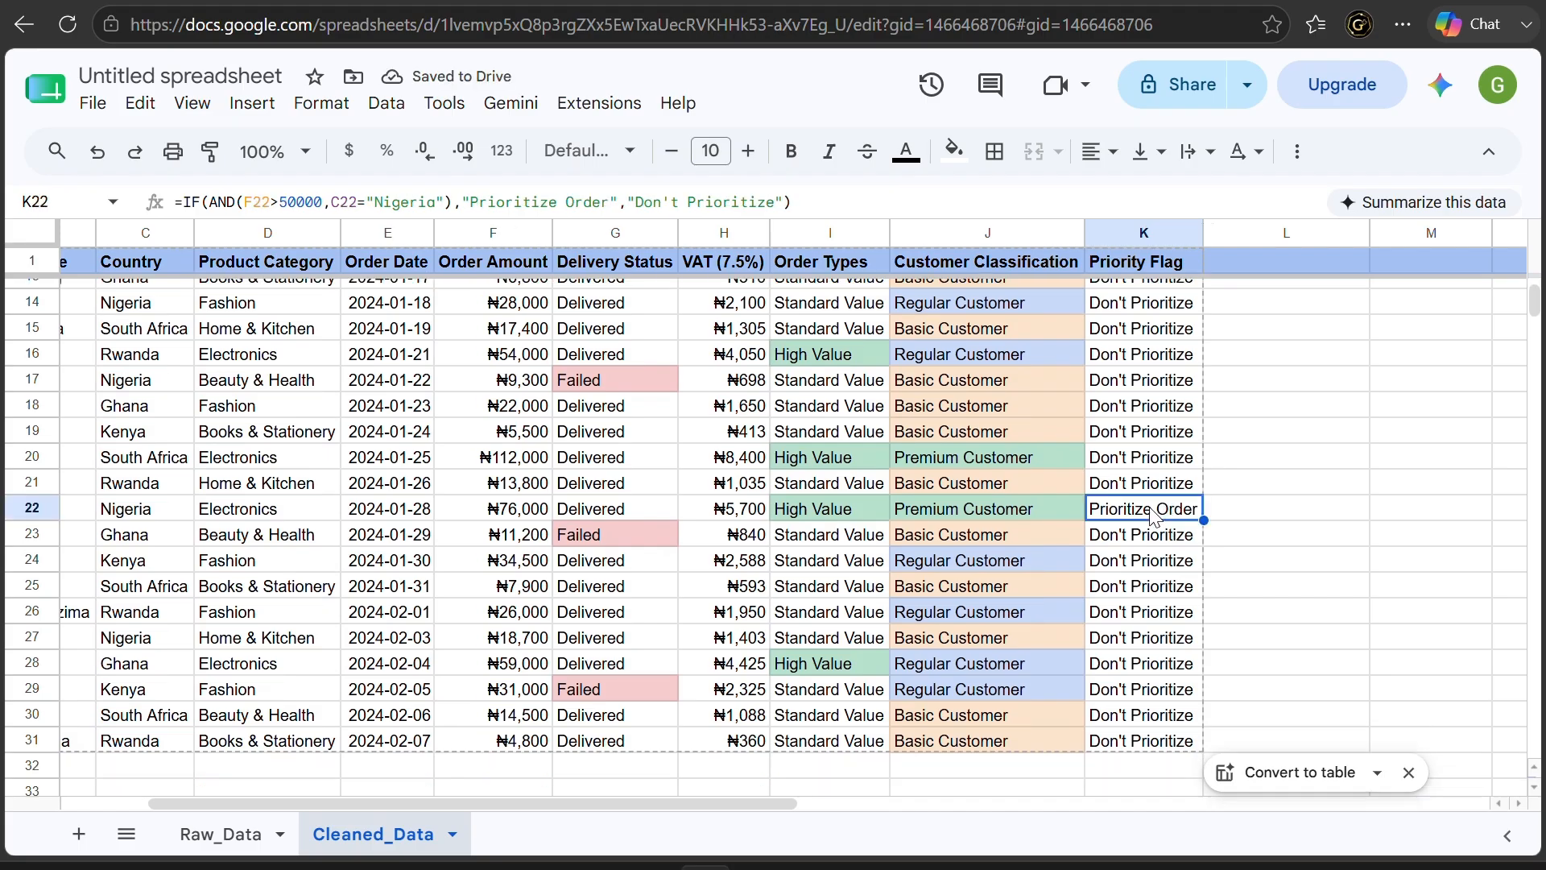
{"action": "scroll", "coordinate": [1157, 518], "scroll_direction": "down", "scroll_amount": 5}
{"action": "scroll", "coordinate": [1157, 518], "scroll_direction": "up", "scroll_amount": 7}
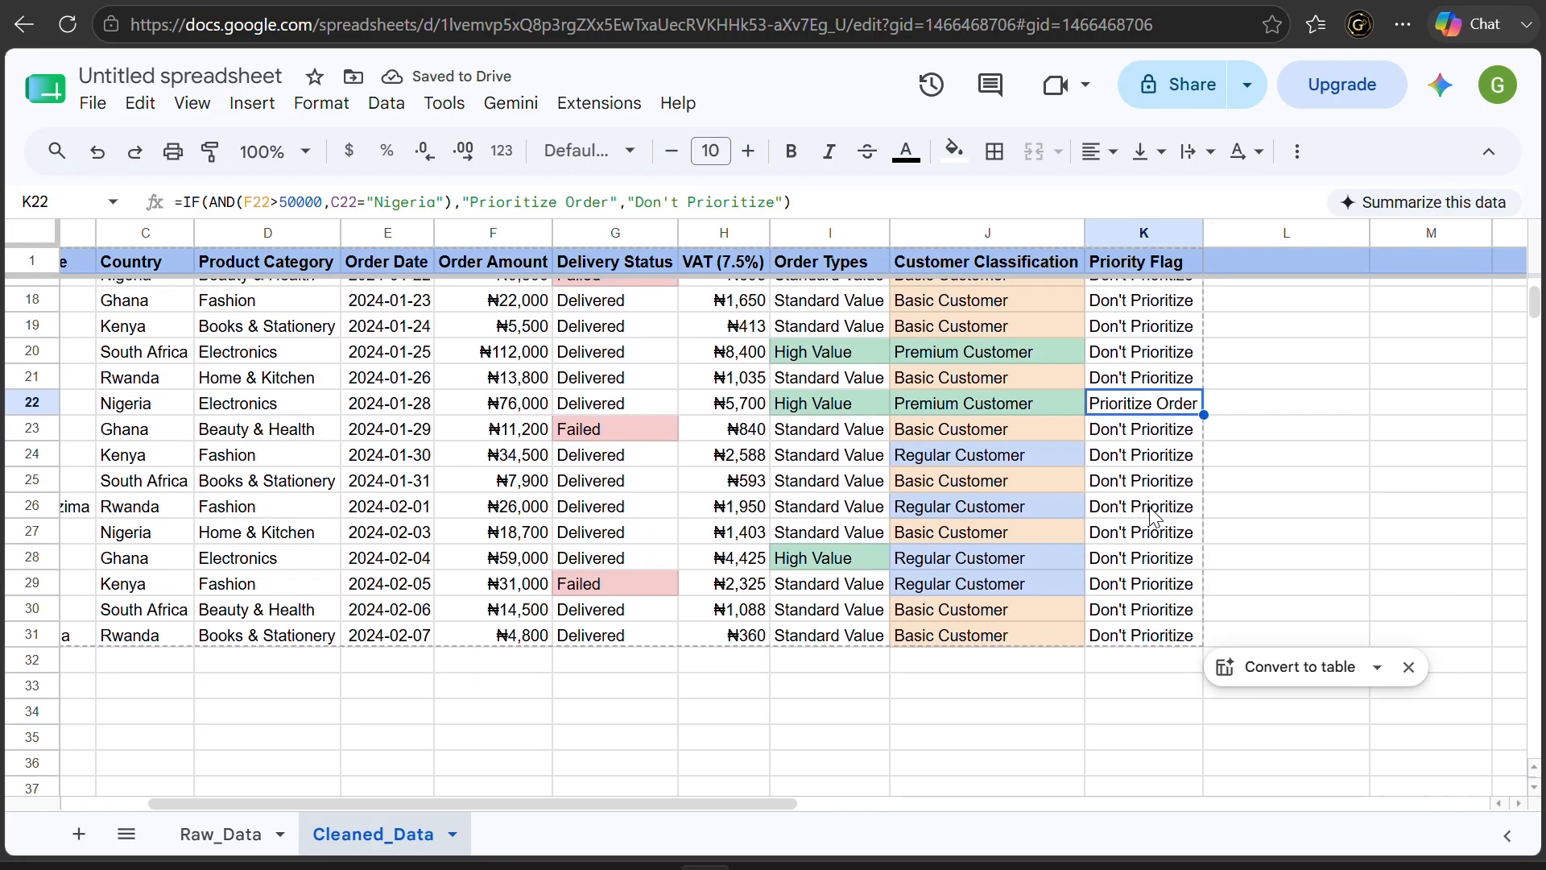
{"action": "scroll", "coordinate": [1156, 519], "scroll_direction": "up", "scroll_amount": 3}
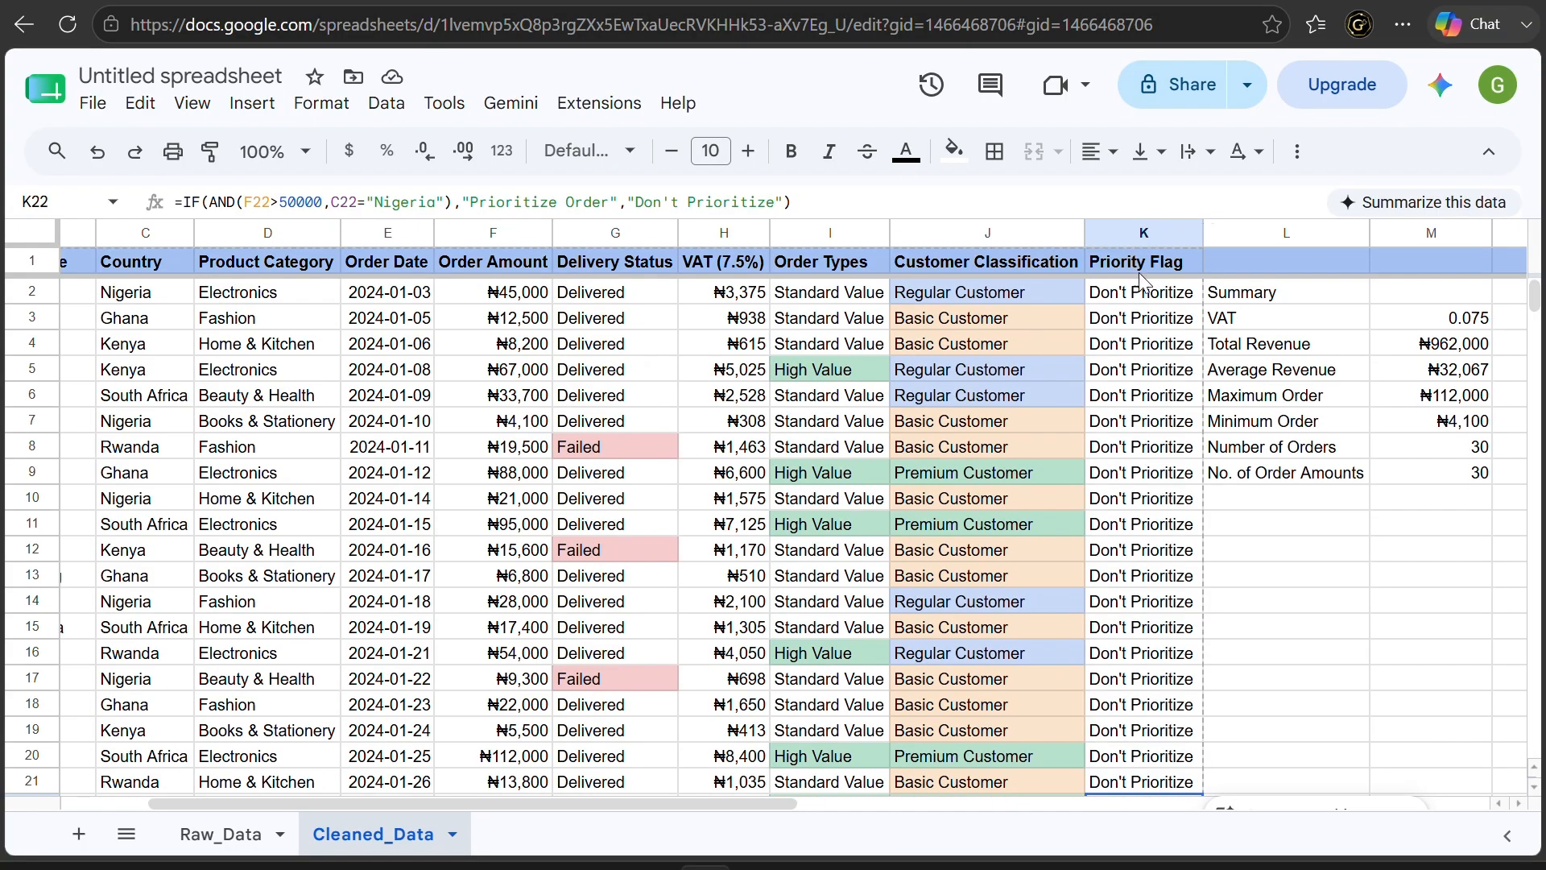
{"action": "left_click", "coordinate": [1152, 307]}
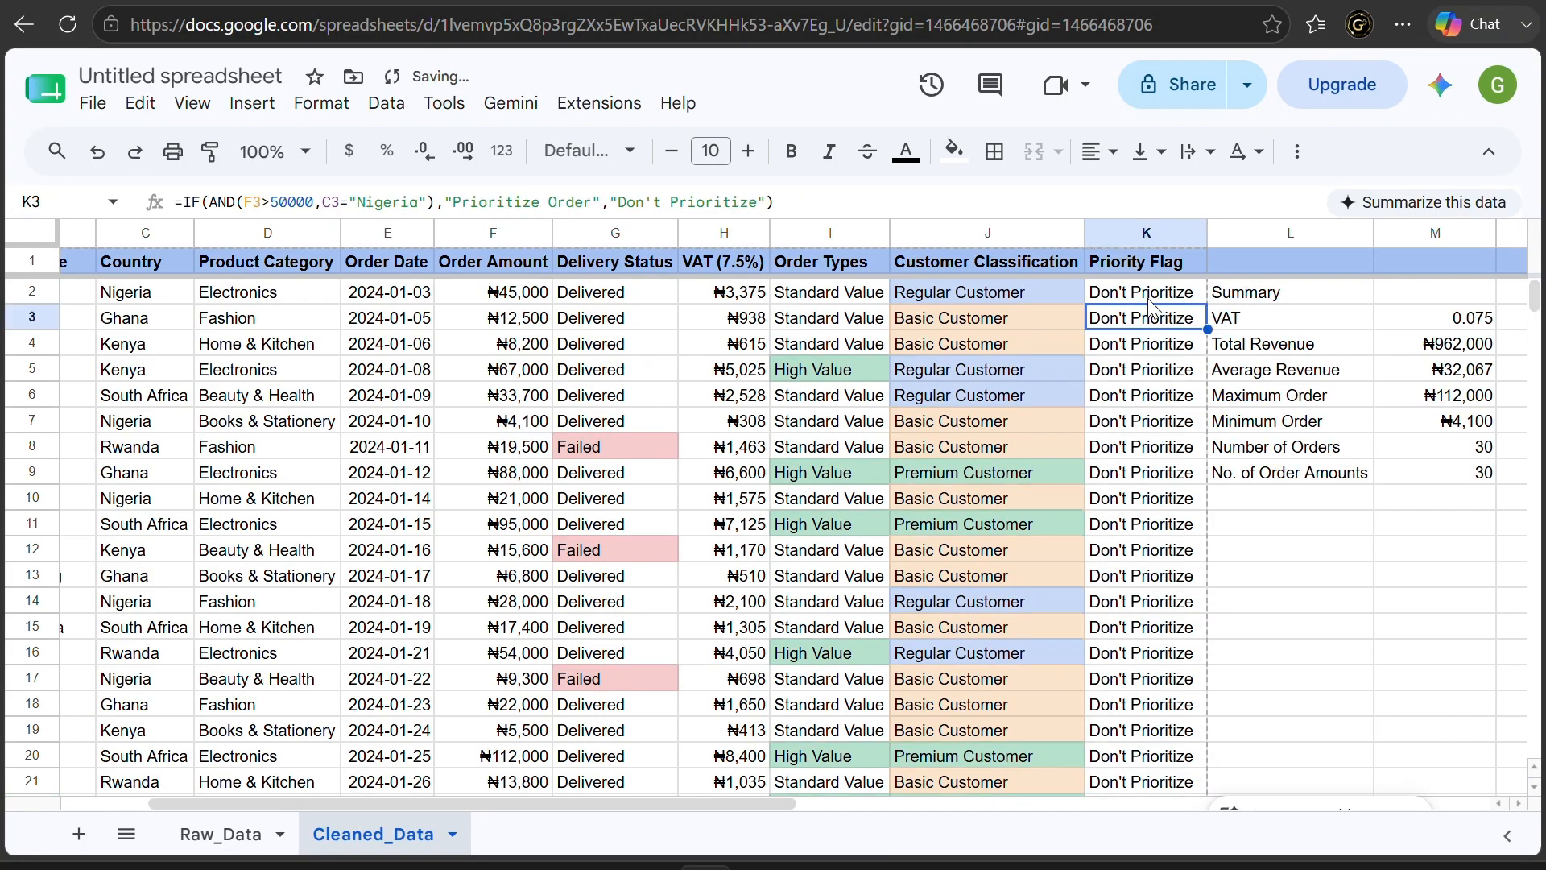
{"action": "key", "text": "ctrl+z"}
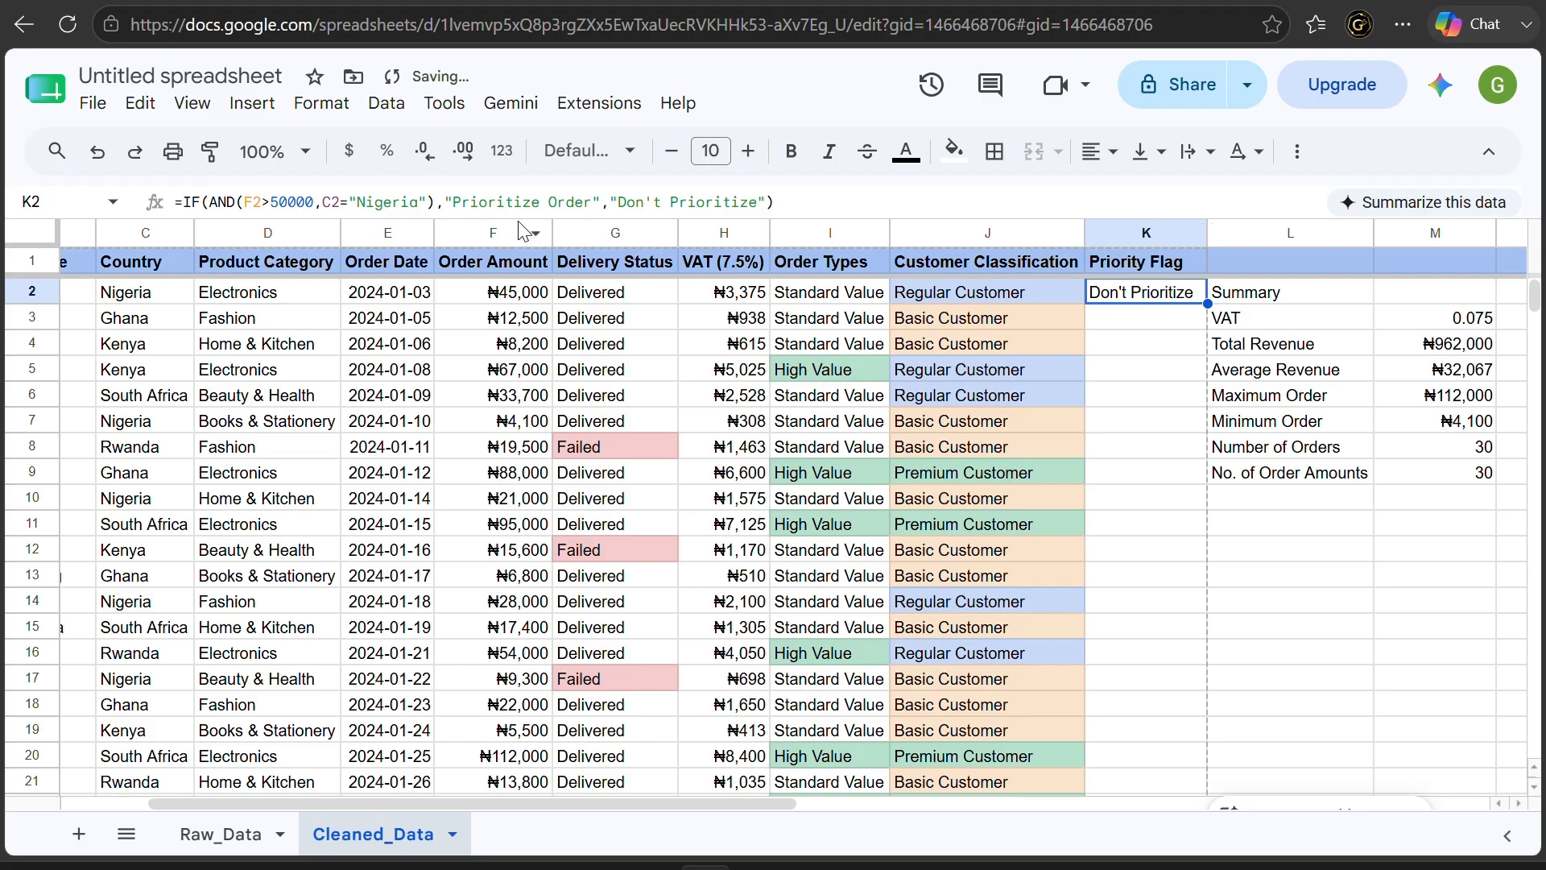
Set the order amount threshold in the K2 priority formula to 45000
{"action": "left_click", "coordinate": [318, 198]}
{"action": "key", "text": "BackSpace"}
{"action": "key", "text": "BackSpace"}
{"action": "key", "text": "BackSpace"}
{"action": "key", "text": "BackSpace"}
{"action": "key", "text": "BackSpace"}
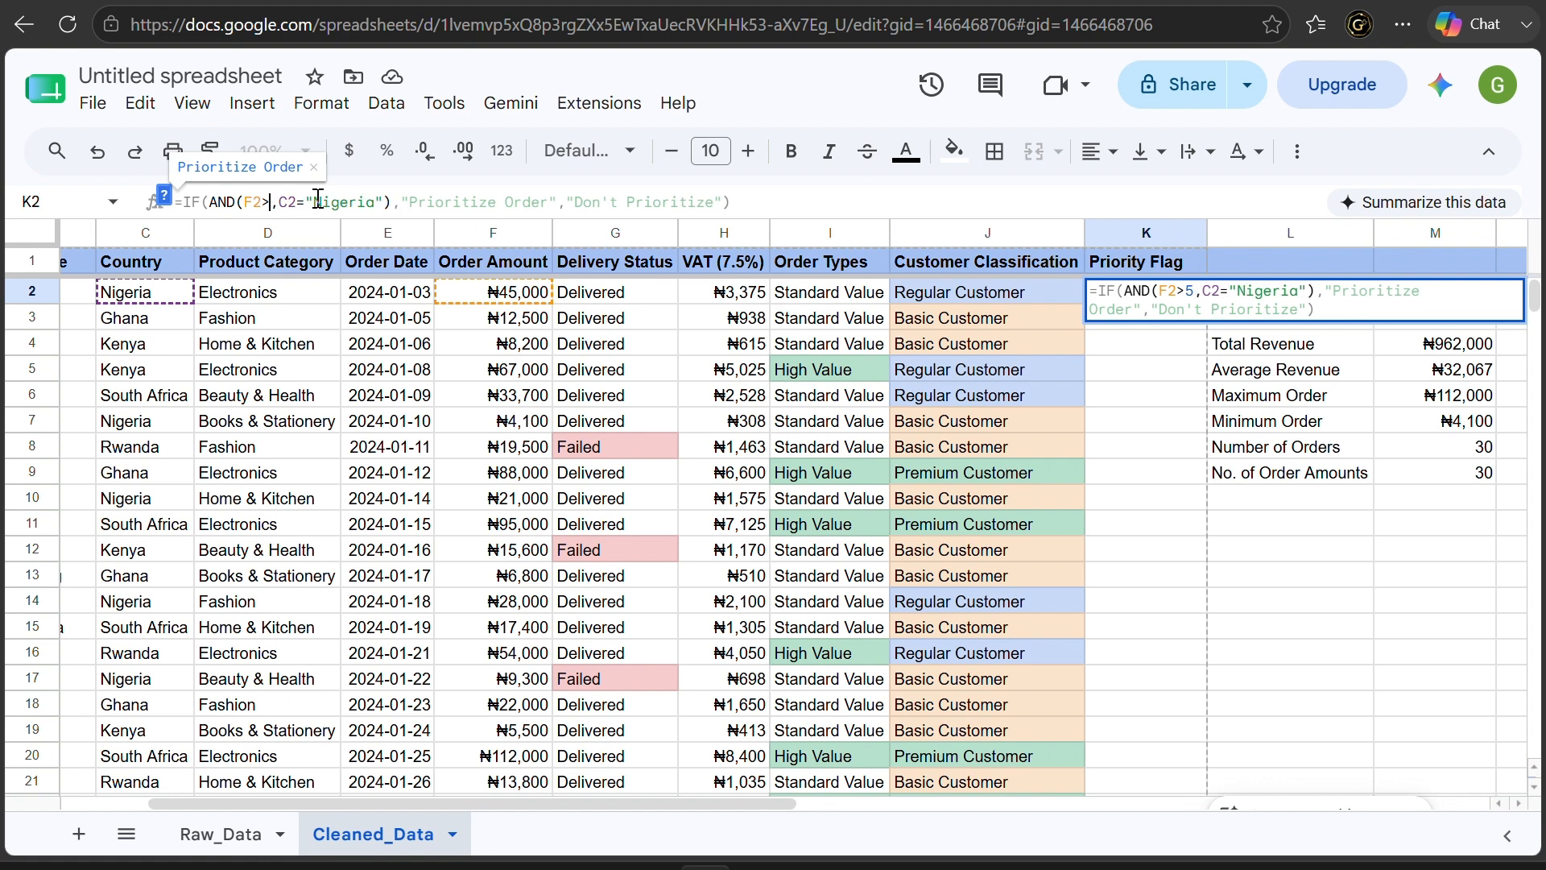
{"action": "type", "text": "45000"}
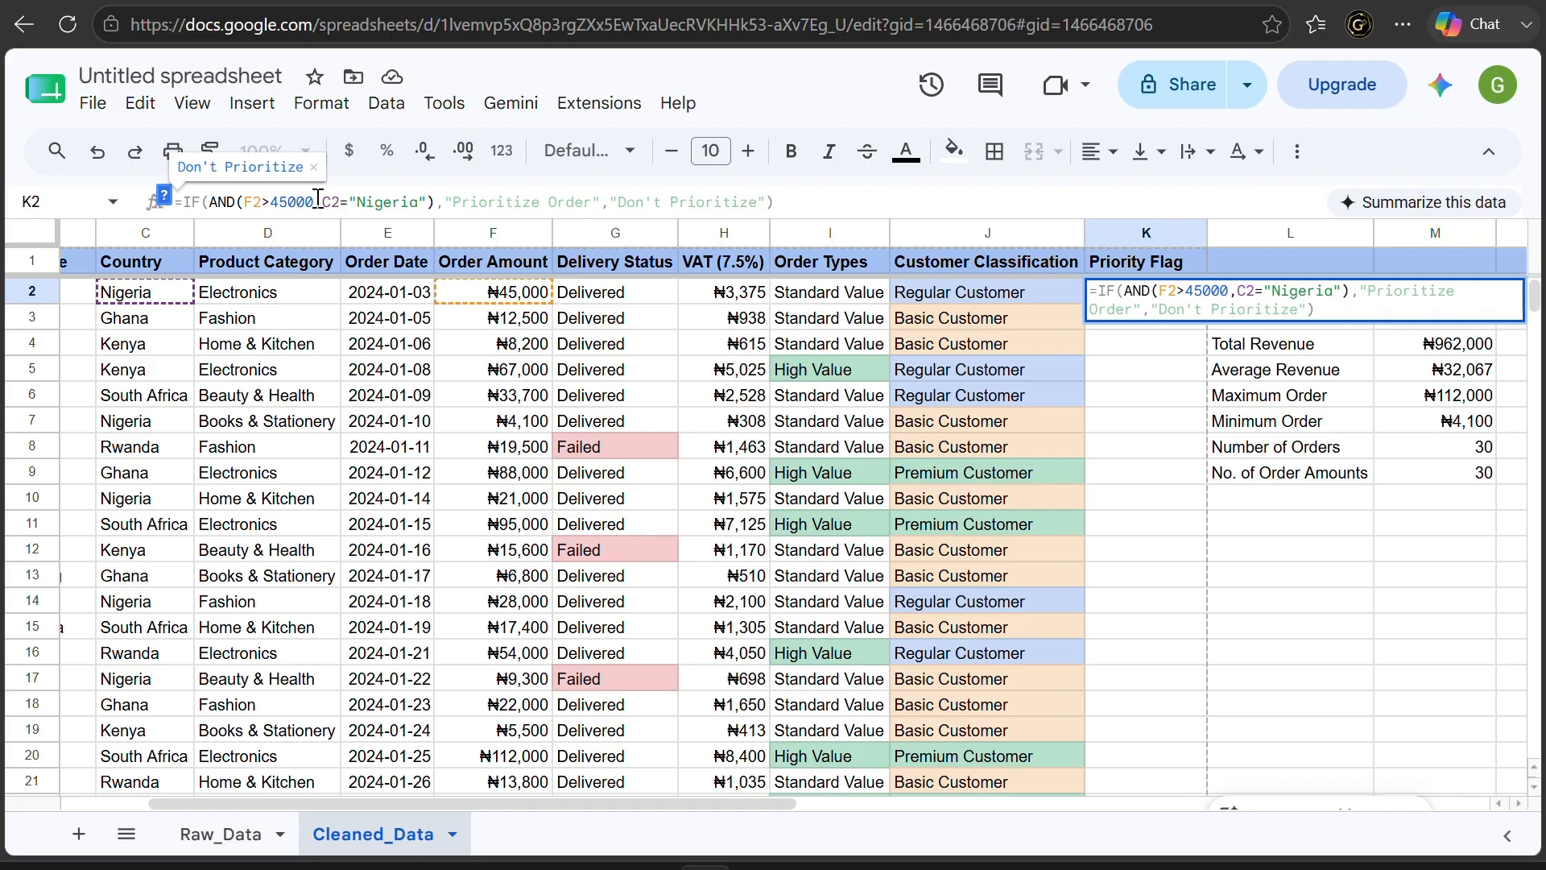
{"action": "key", "text": "Return"}
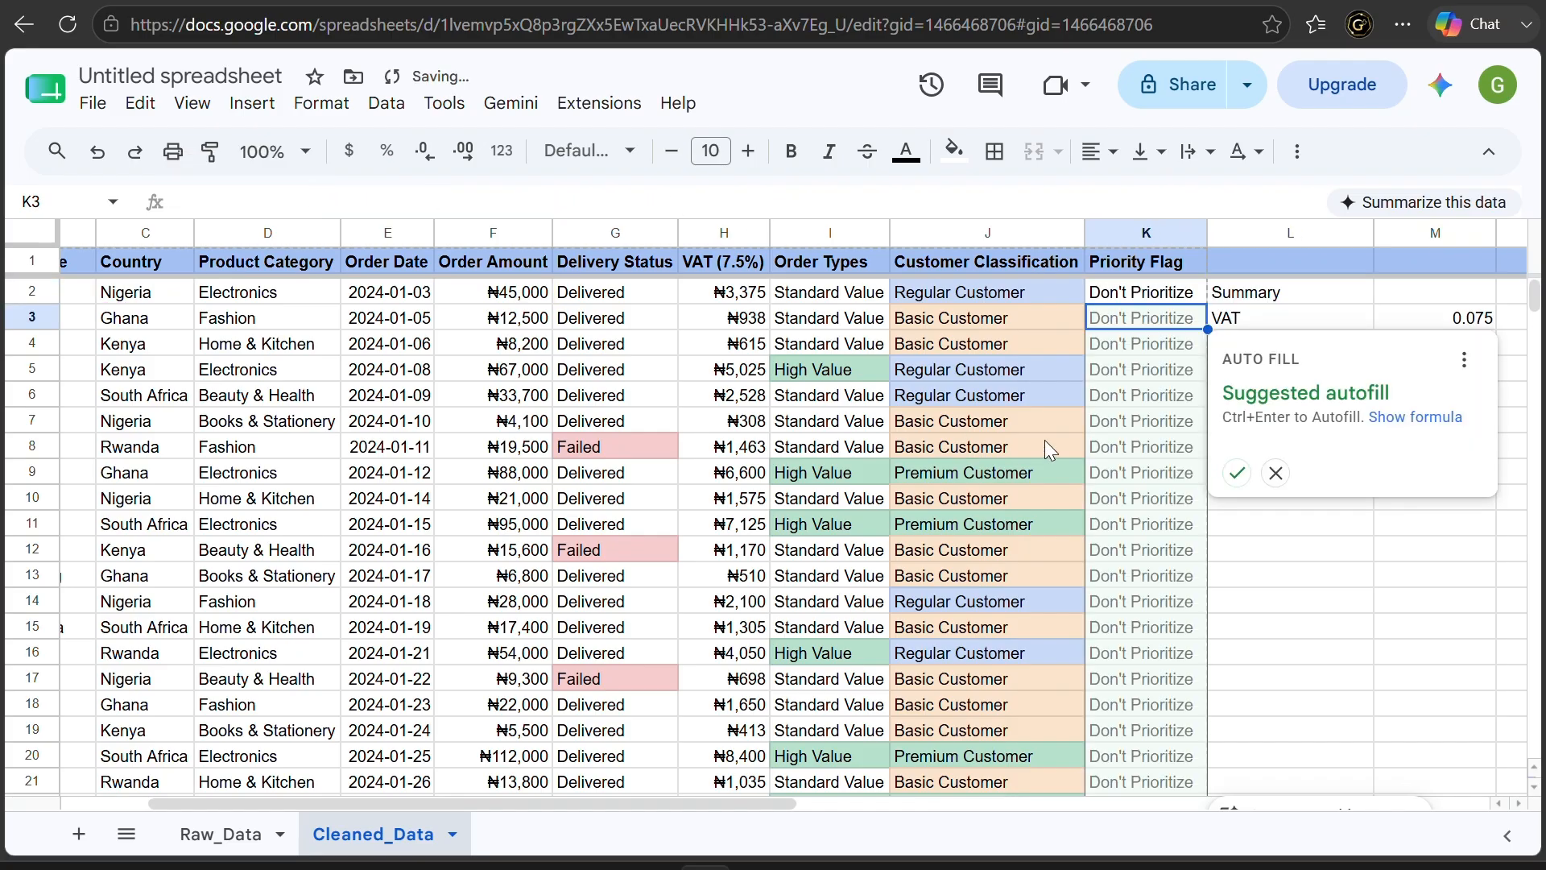
Try filling the revised K2 formula down the Priority Flag column, check the flags it gives, and undo the fill
{"action": "left_click", "coordinate": [1238, 473]}
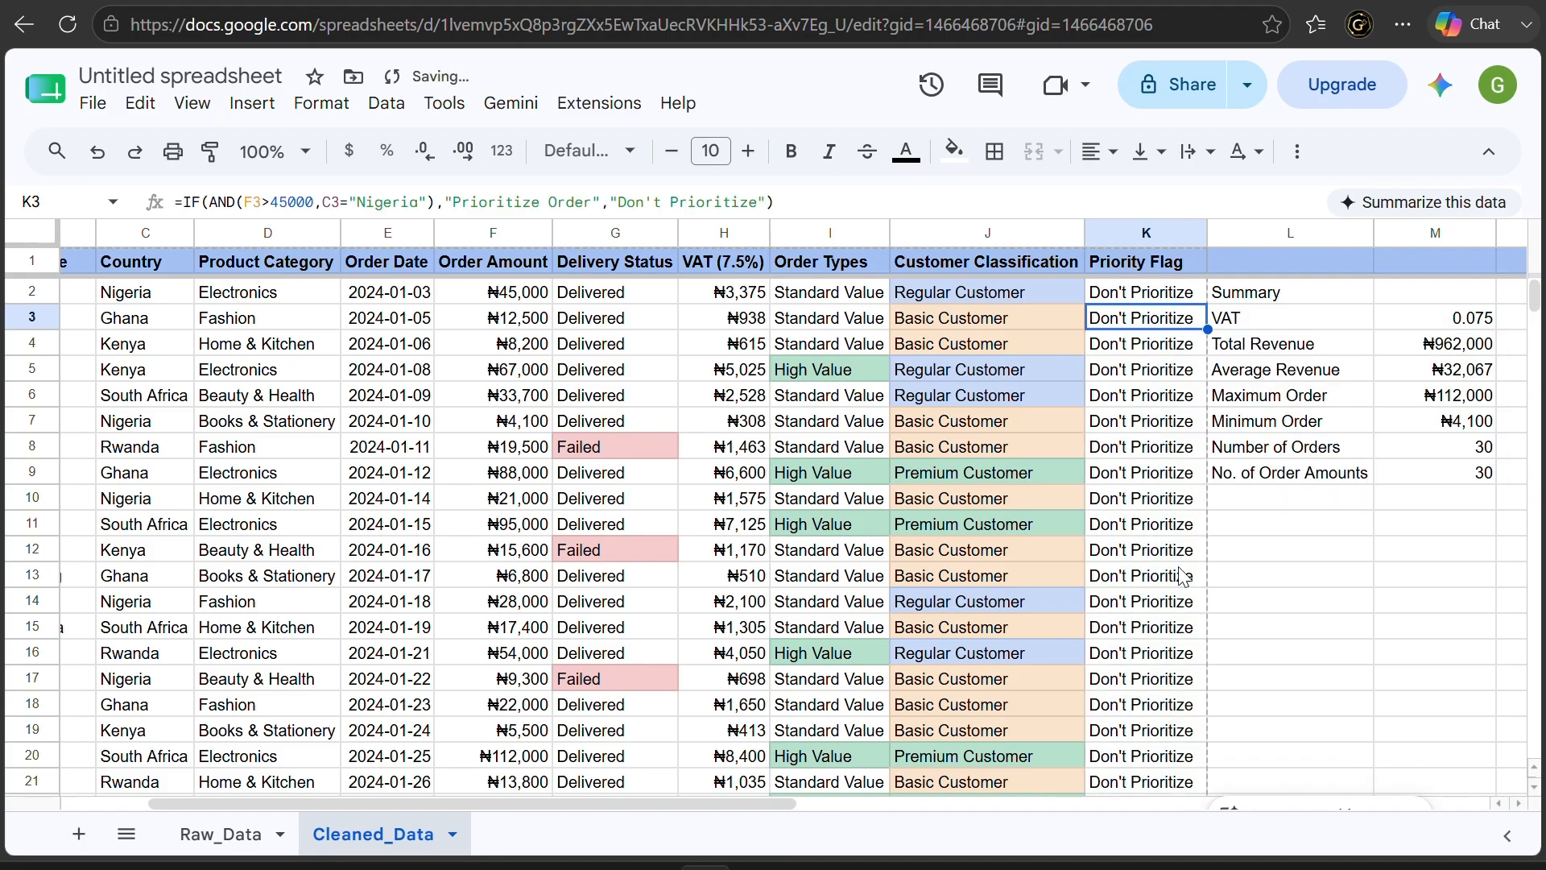
{"action": "scroll", "coordinate": [1181, 579], "scroll_direction": "down", "scroll_amount": 4}
{"action": "scroll", "coordinate": [1181, 578], "scroll_direction": "up", "scroll_amount": 3}
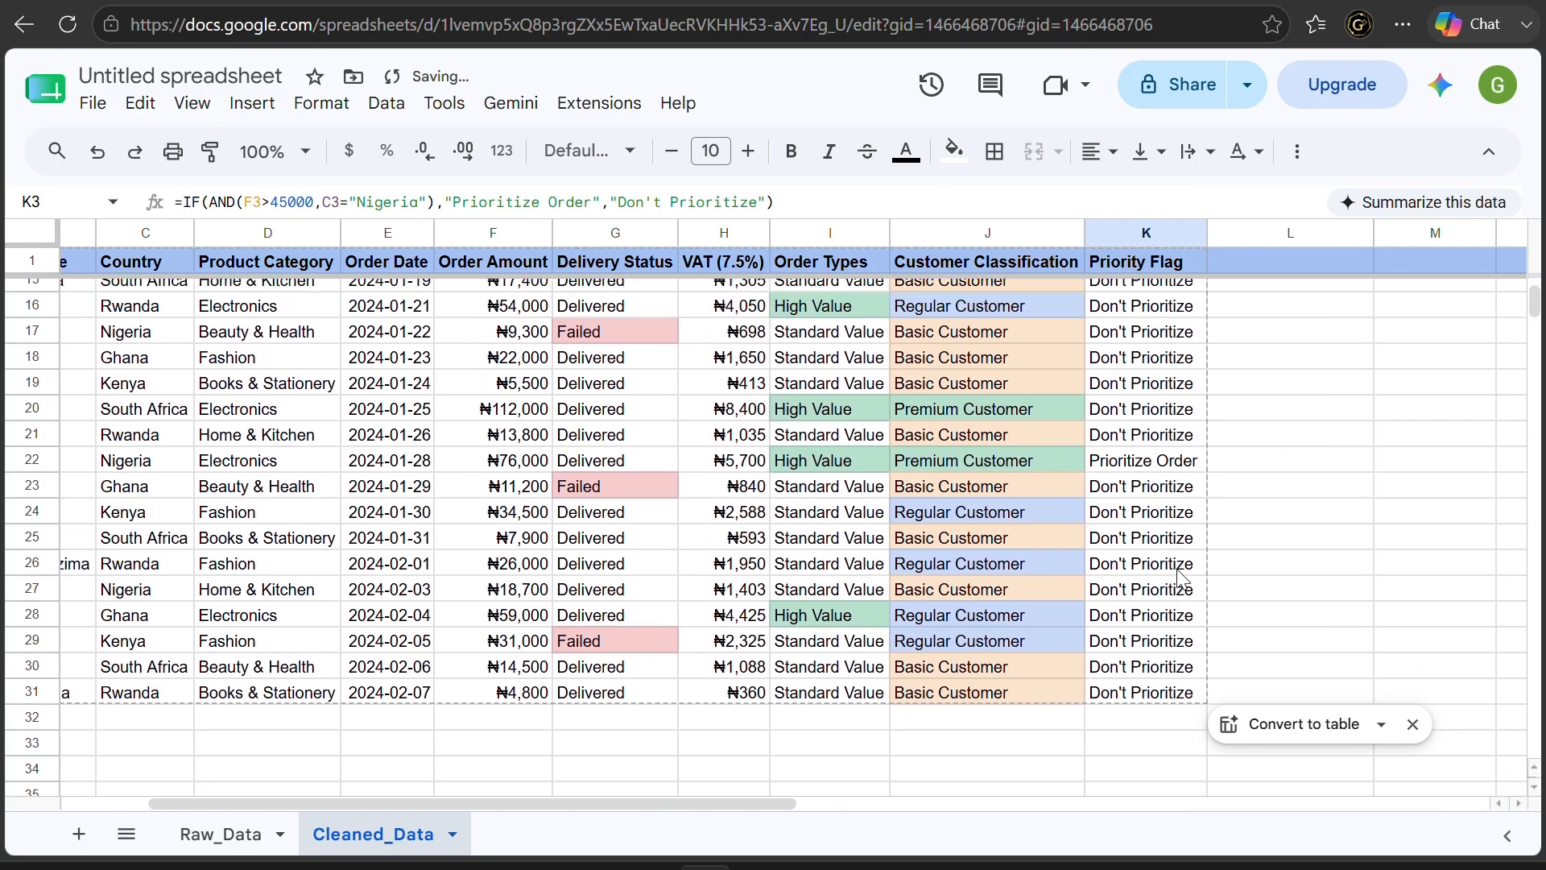
{"action": "scroll", "coordinate": [1180, 578], "scroll_direction": "down", "scroll_amount": 2}
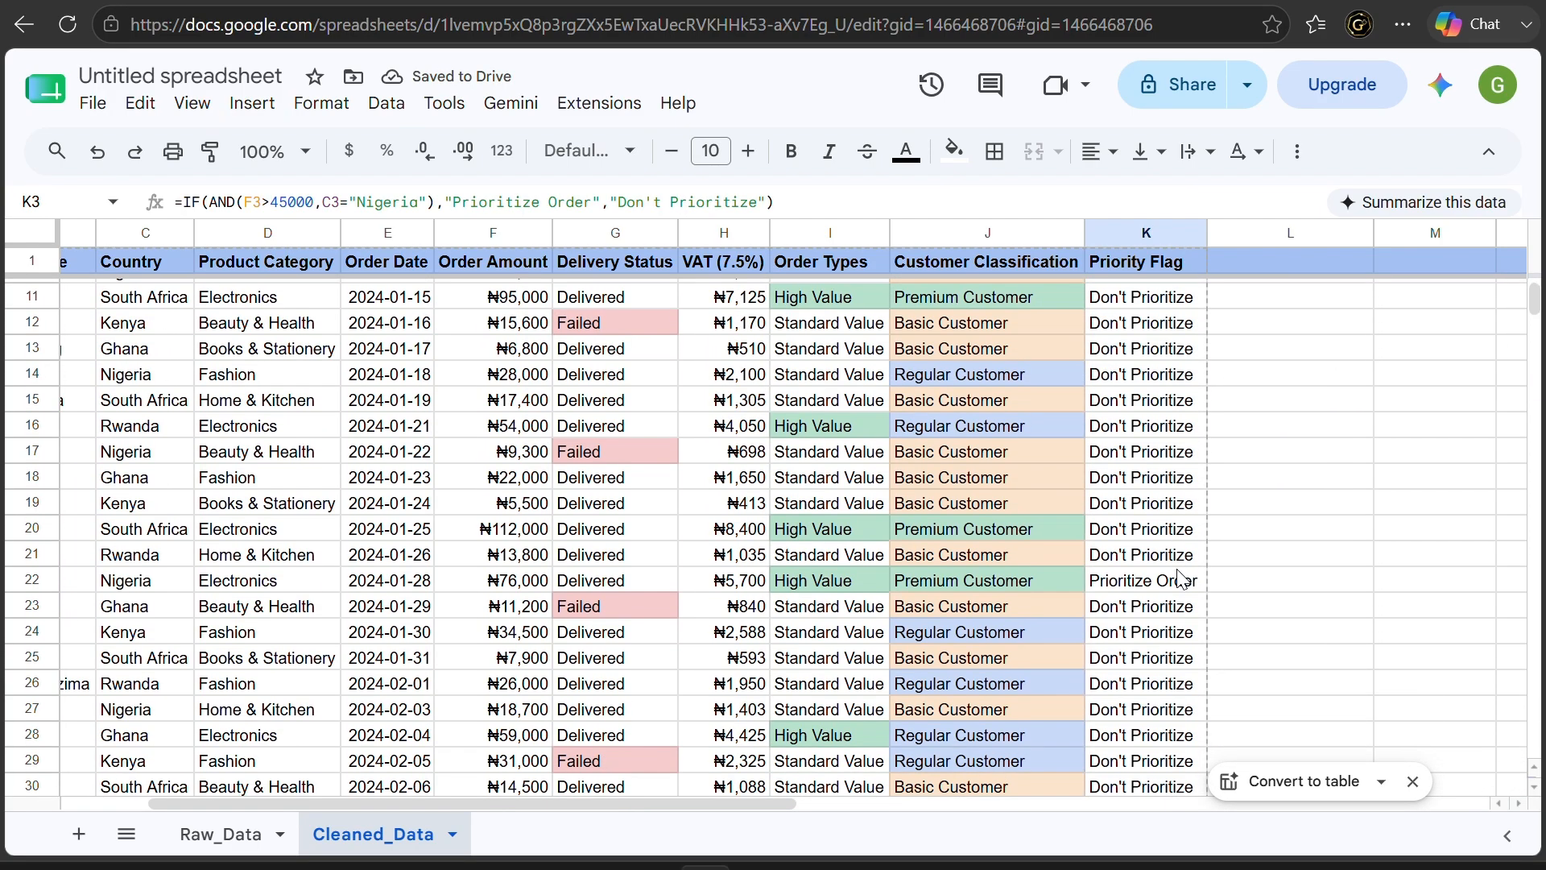
{"action": "scroll", "coordinate": [1181, 579], "scroll_direction": "up", "scroll_amount": 3}
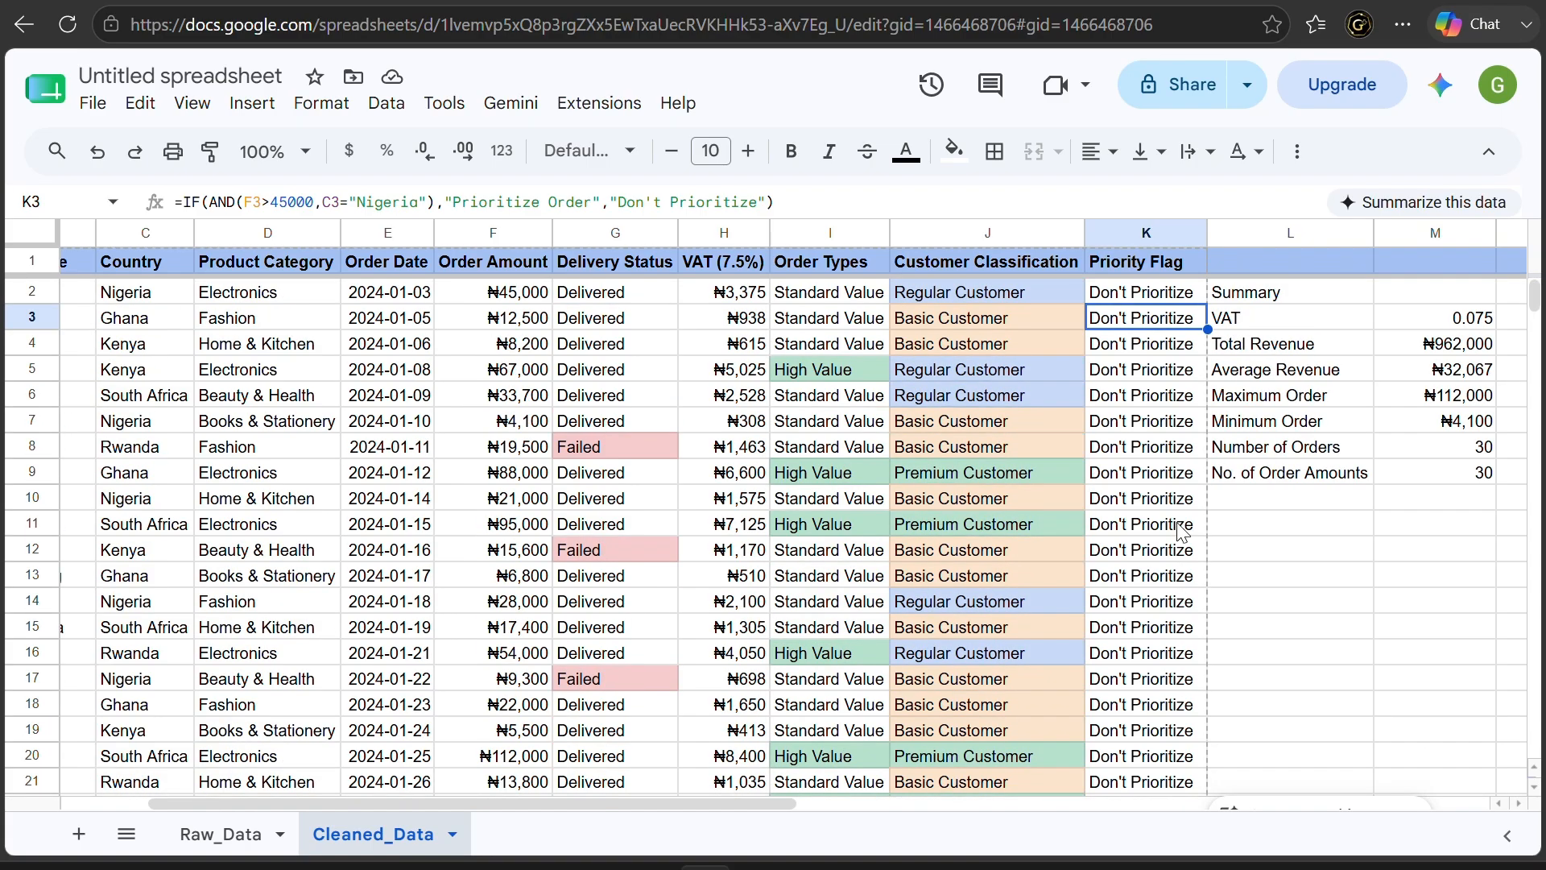
{"action": "key", "text": "ctrl+z"}
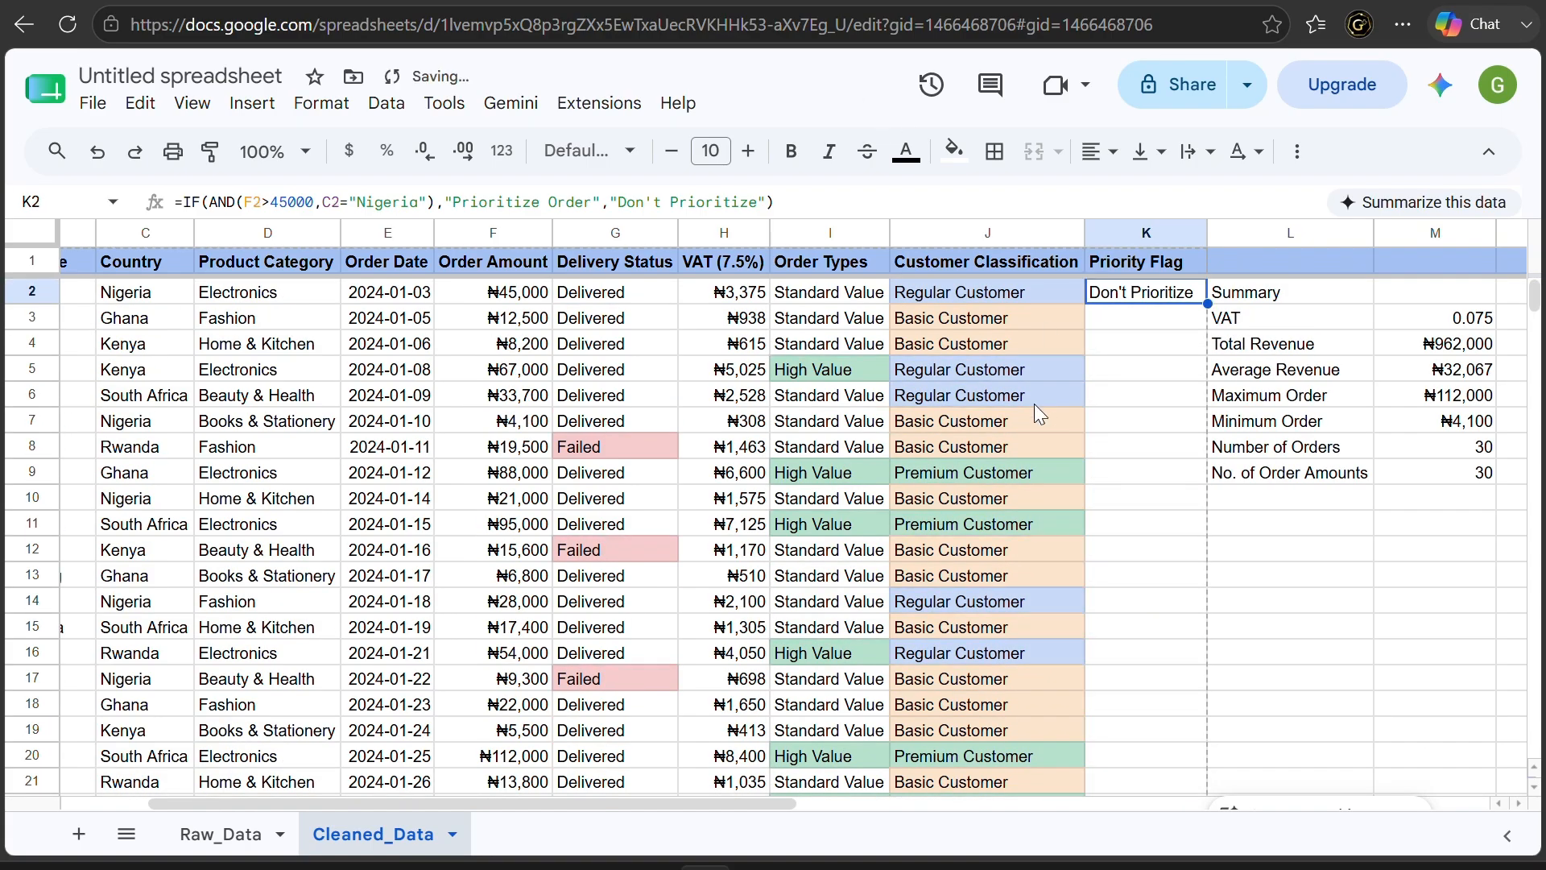
Change the order amount condition in the K2 formula to F2>=40000
{"action": "left_click", "coordinate": [271, 199]}
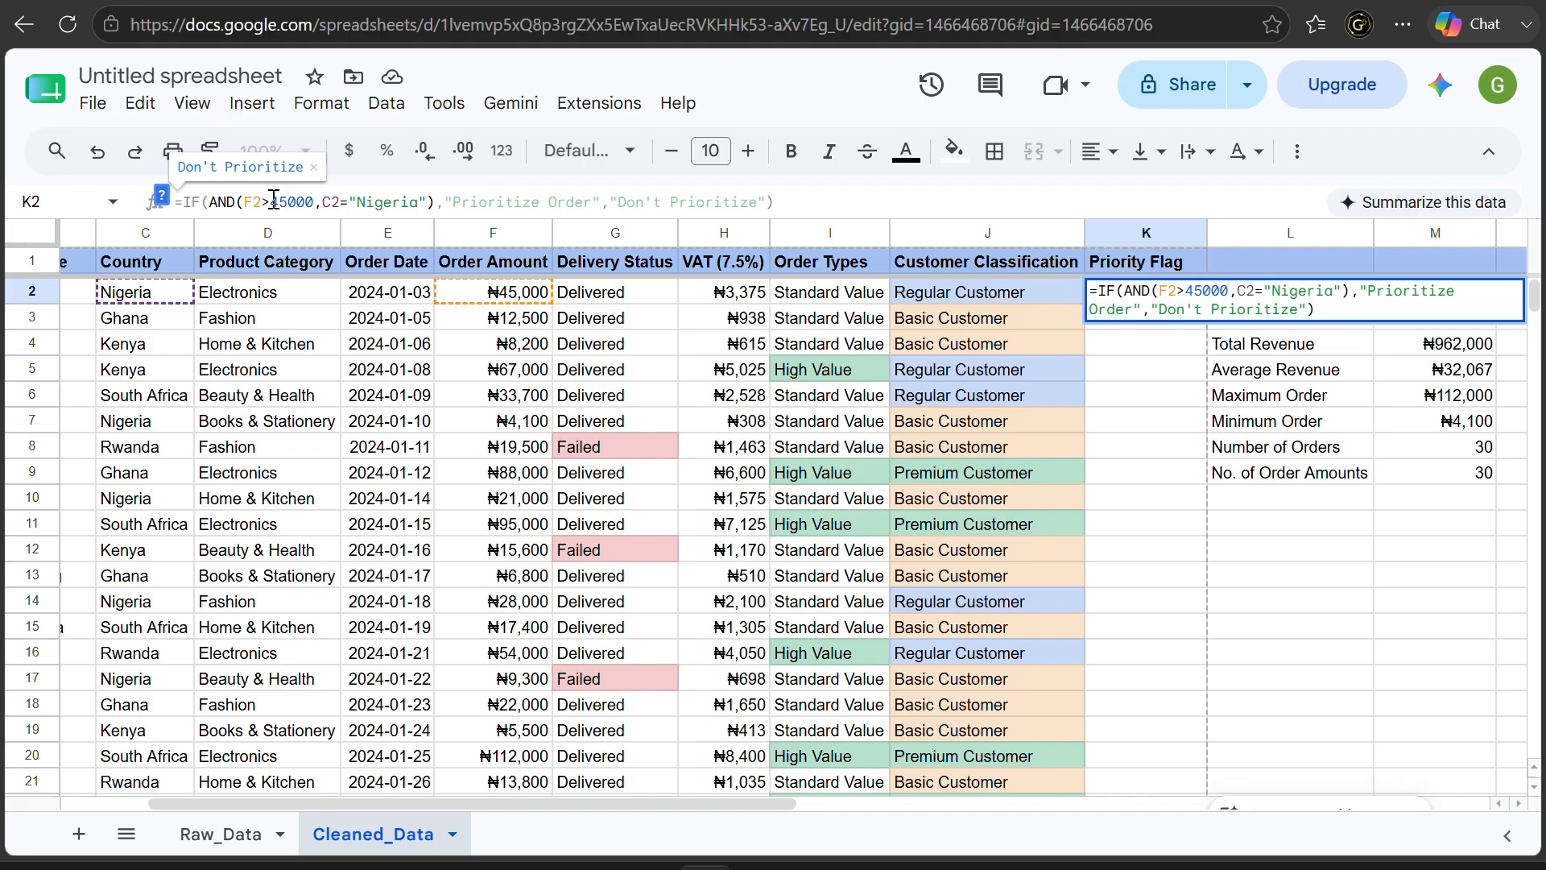
{"action": "type", "text": "="}
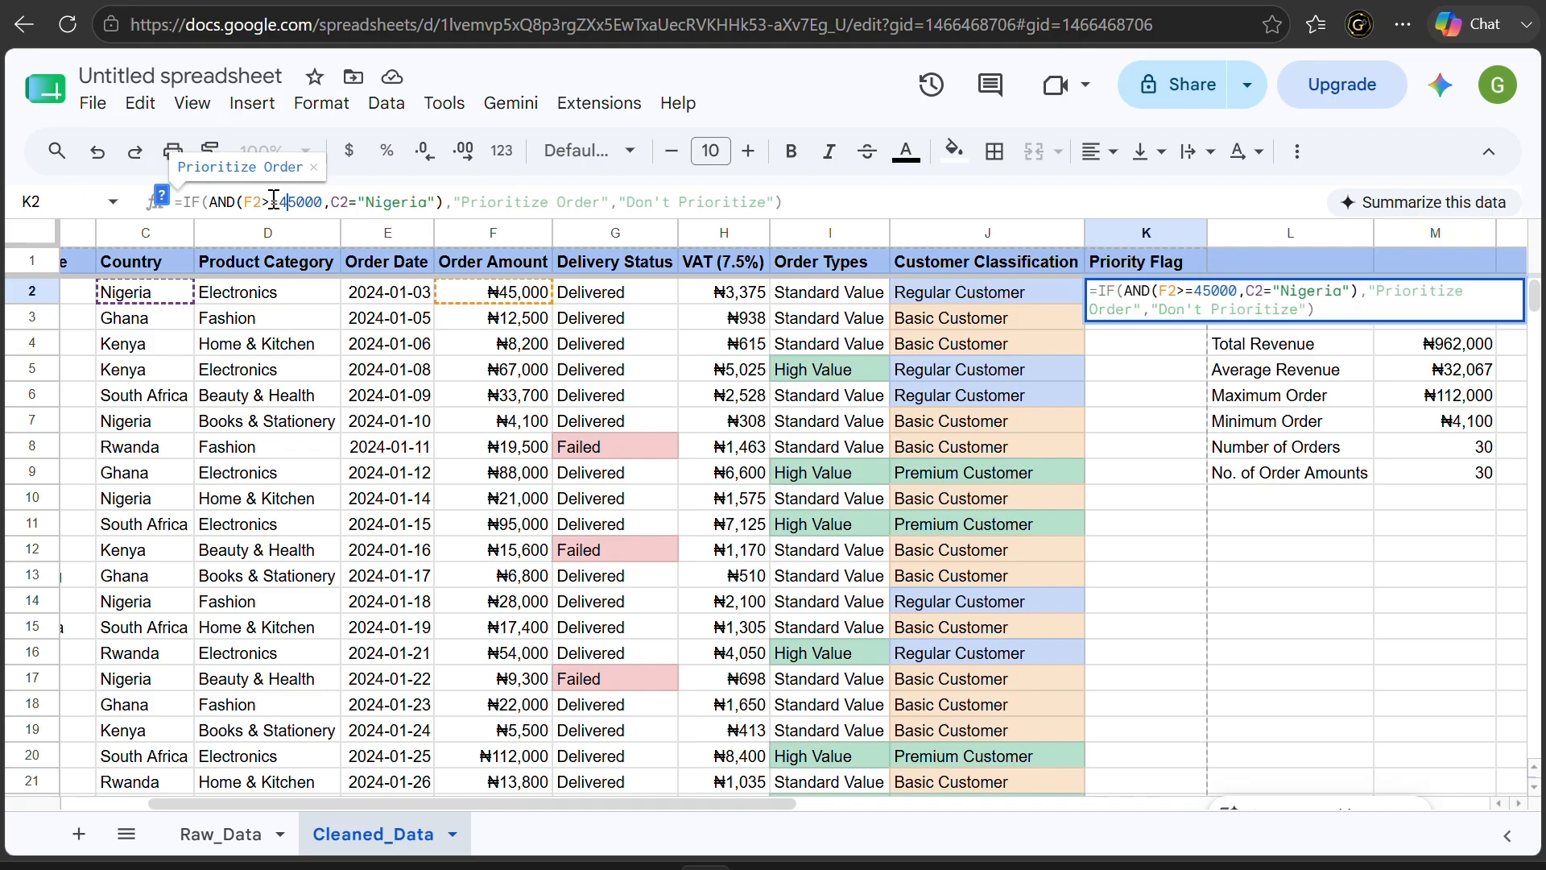
{"action": "key", "text": "Right"}
{"action": "key", "text": "Right"}
{"action": "key", "text": "BackSpace"}
{"action": "type", "text": "0"}
{"action": "key", "text": "Return"}
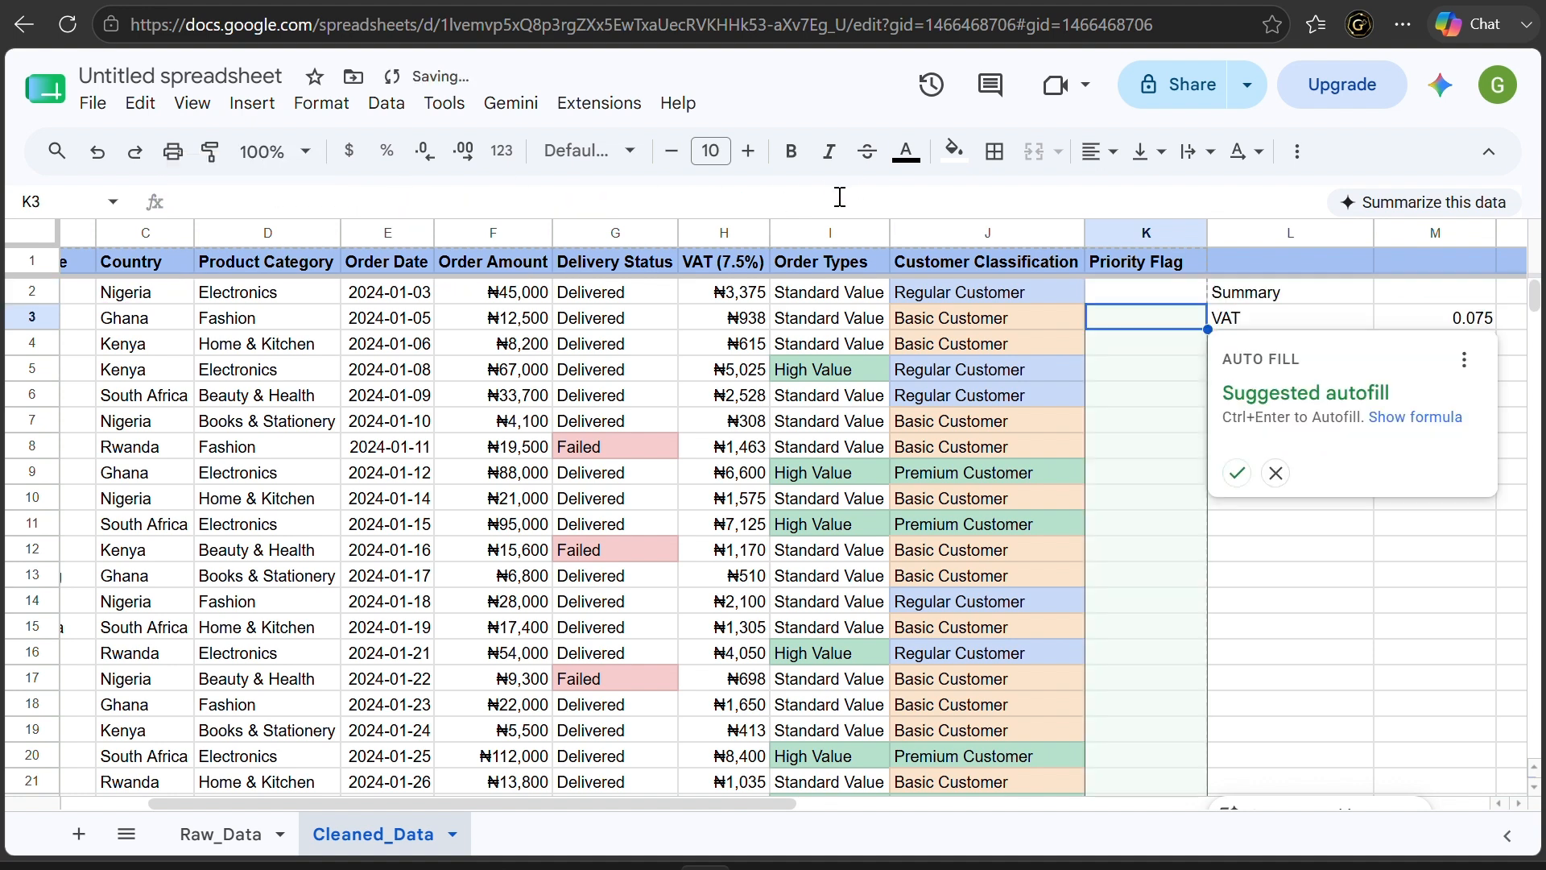
Fill the K2 formula down the Priority Flag column using the suggested autofill and review the flags
{"action": "left_click", "coordinate": [1237, 474]}
{"action": "scroll", "coordinate": [1149, 644], "scroll_direction": "down", "scroll_amount": 3}
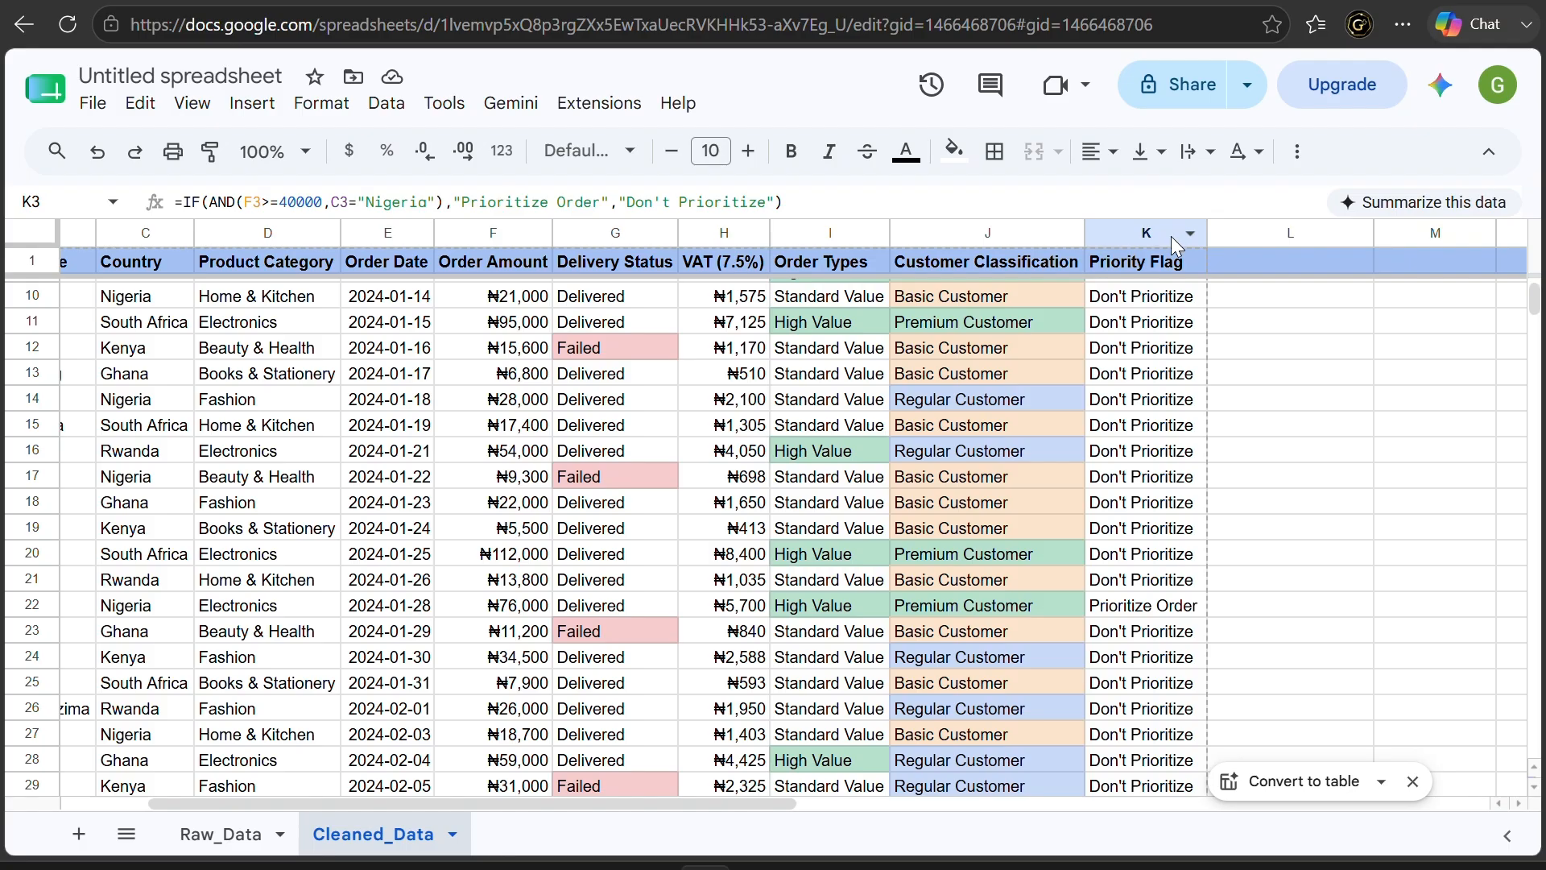
{"action": "scroll", "coordinate": [1175, 564], "scroll_direction": "down", "scroll_amount": 3}
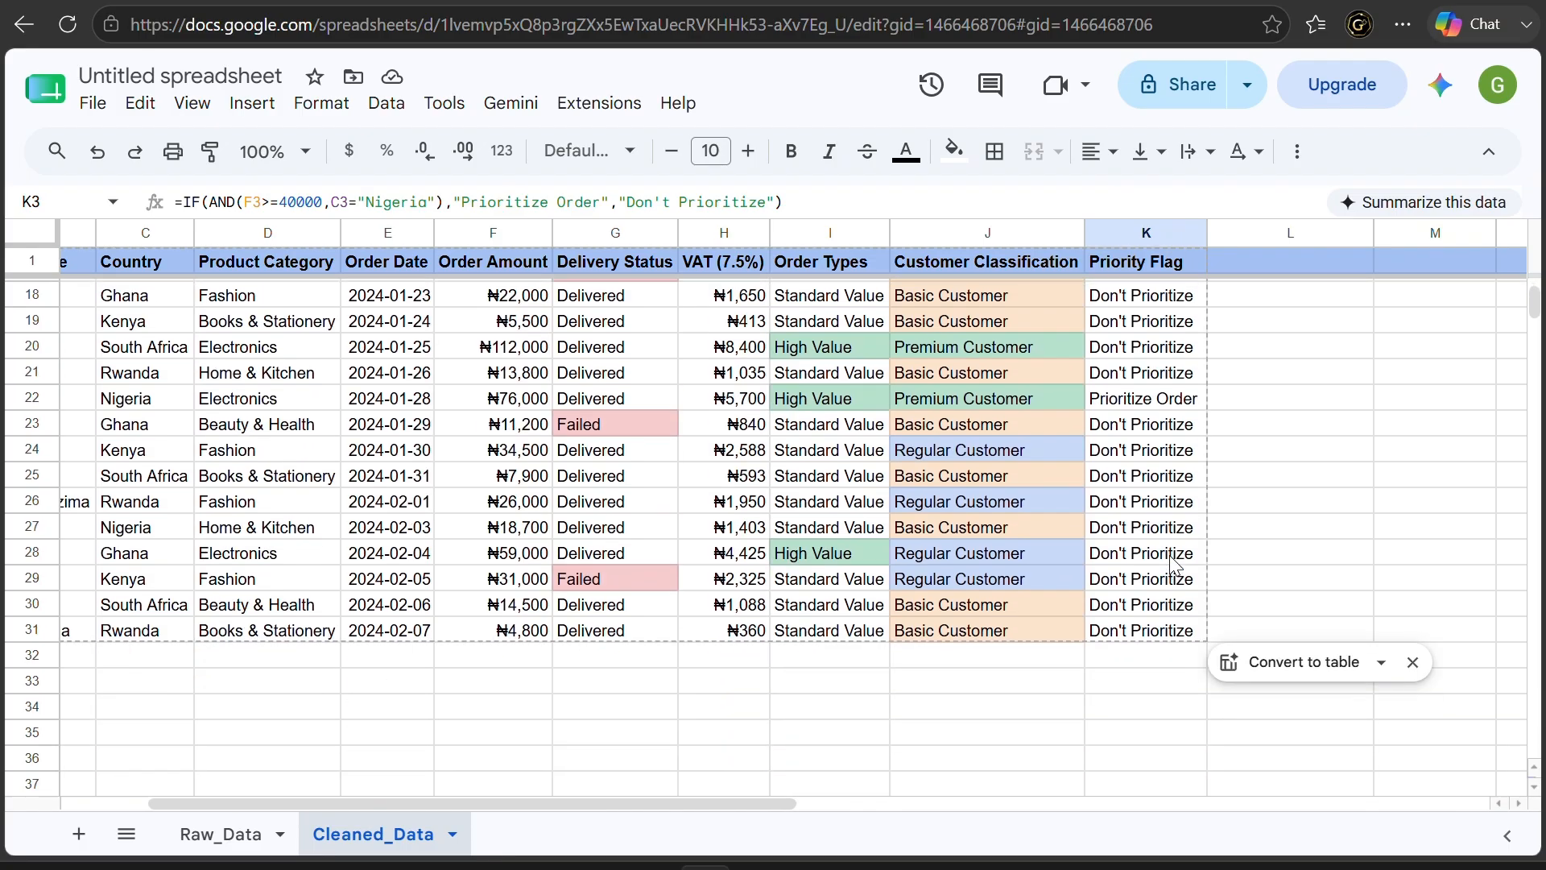
{"action": "scroll", "coordinate": [1176, 564], "scroll_direction": "up", "scroll_amount": 2}
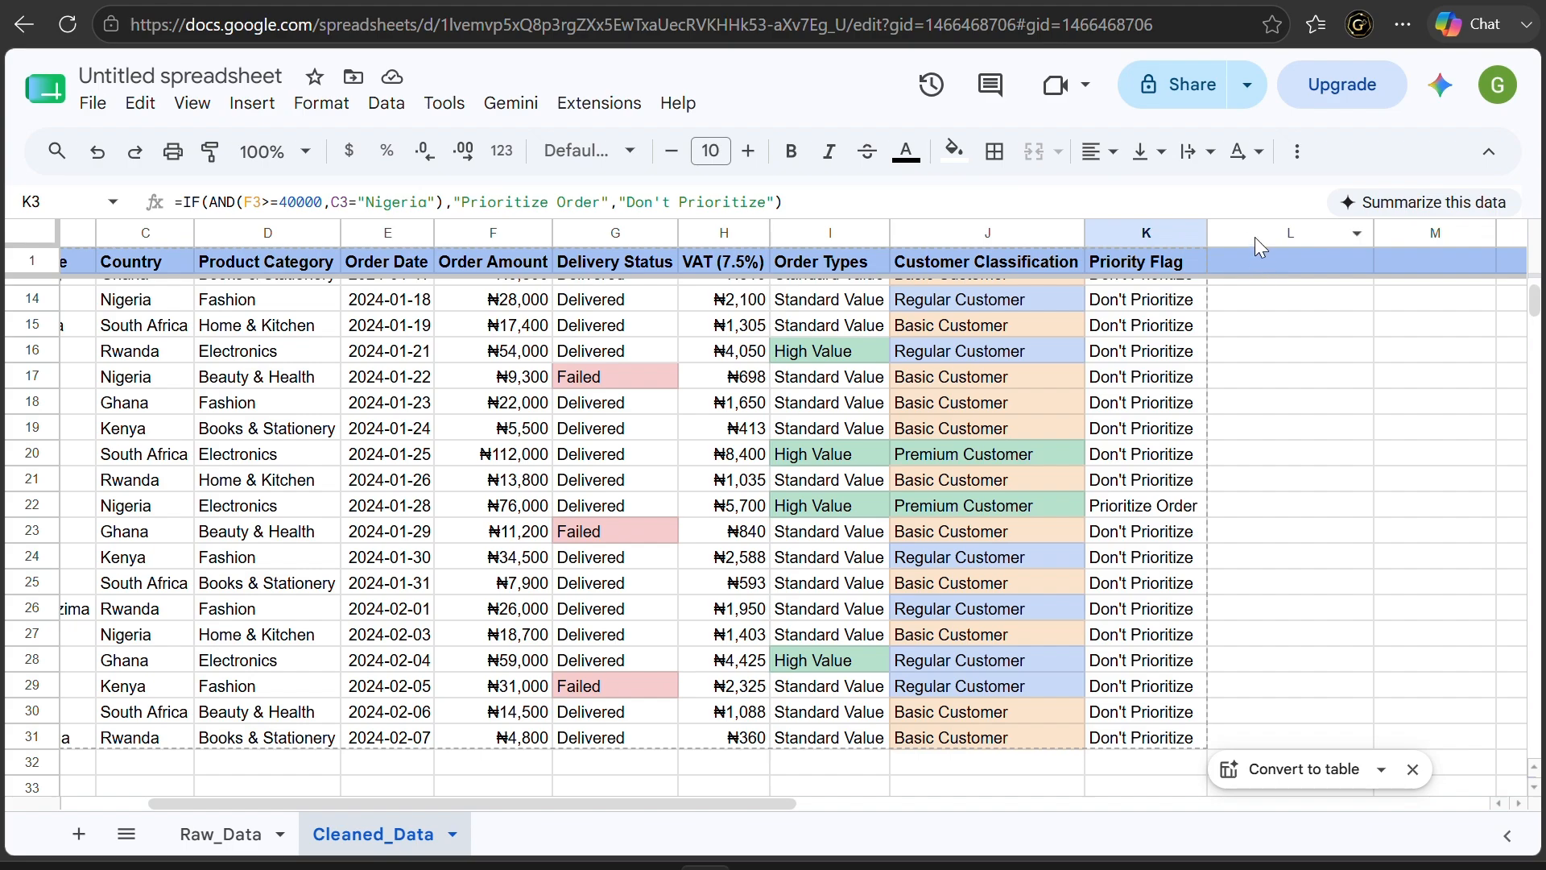
Try adding the header "Market Flag" in L1 above the summary block, and undo the entry
{"action": "left_click", "coordinate": [1254, 234]}
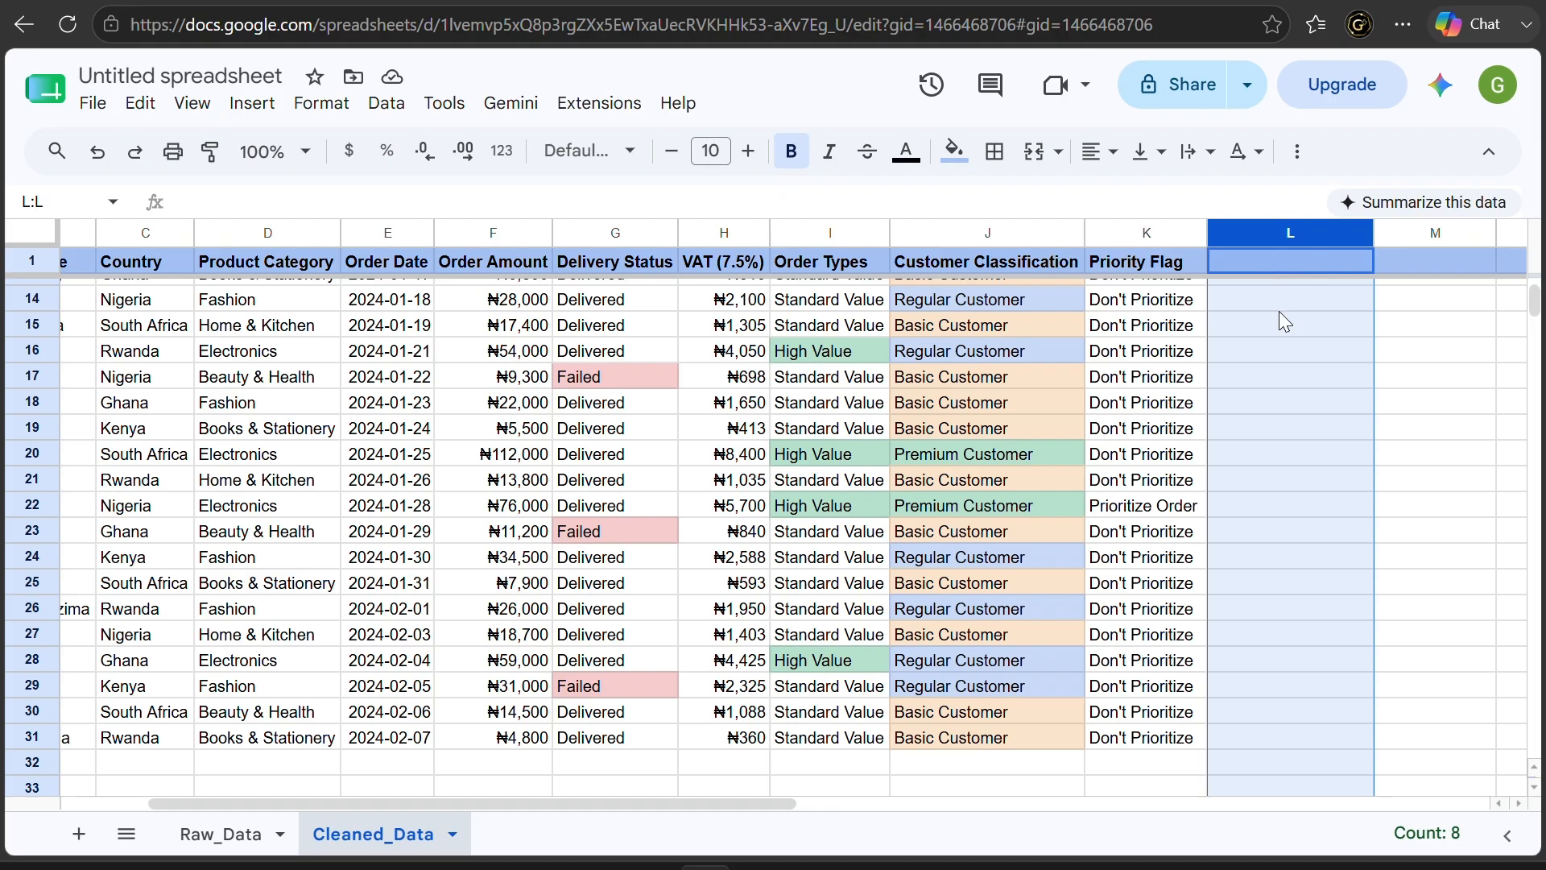
{"action": "left_click", "coordinate": [1283, 351]}
{"action": "left_click", "coordinate": [1279, 268]}
{"action": "key", "text": "ctrl+b"}
{"action": "type", "text": "M"}
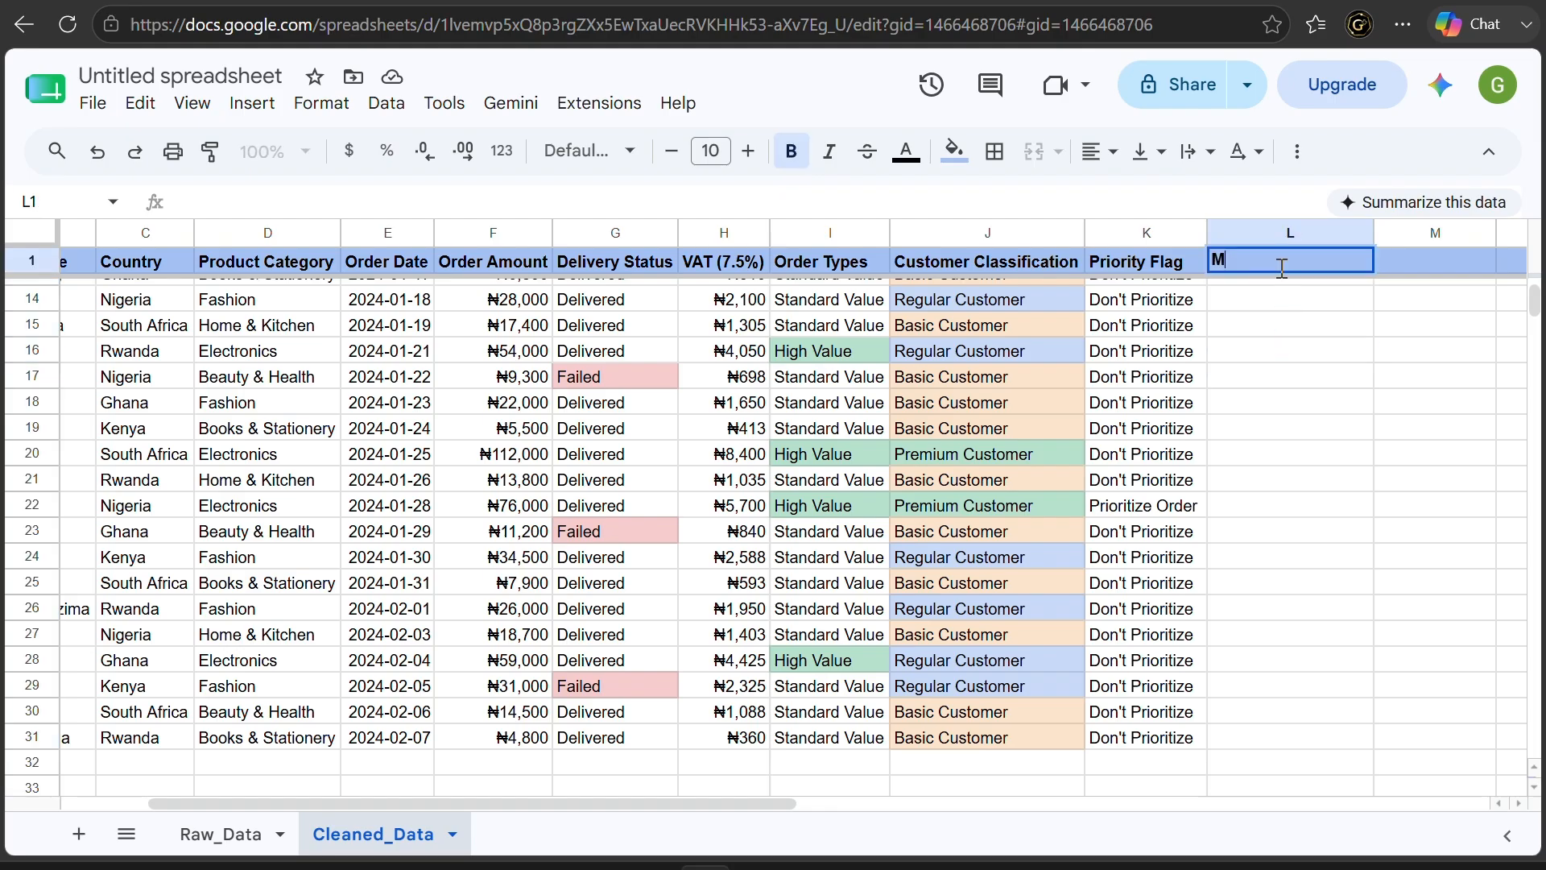
{"action": "type", "text": "arket Flag"}
{"action": "key", "text": "Return"}
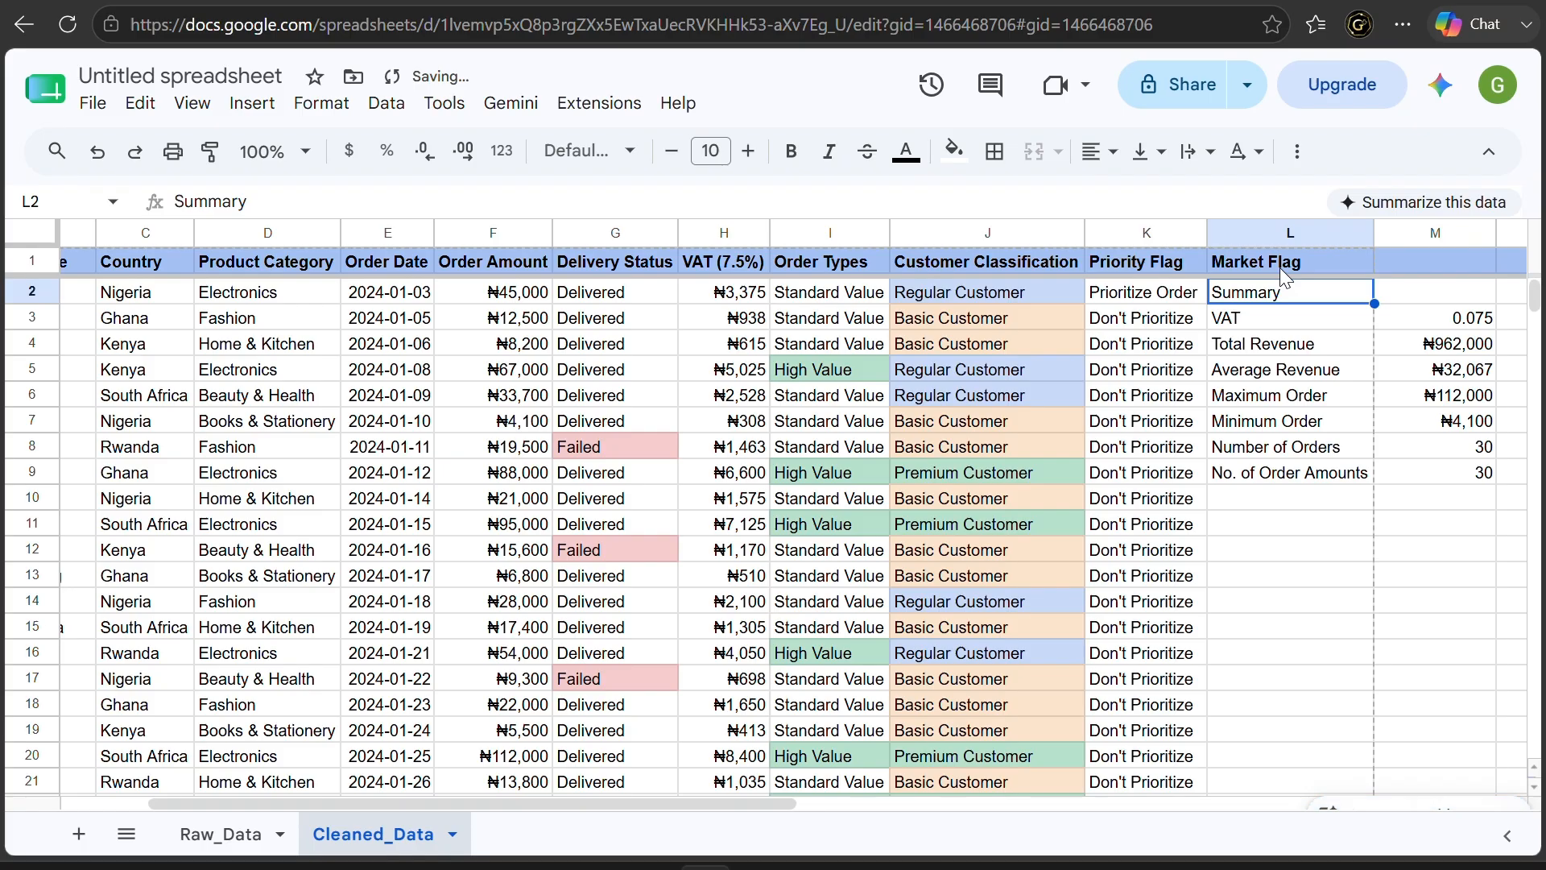
{"action": "key", "text": "ctrl+z"}
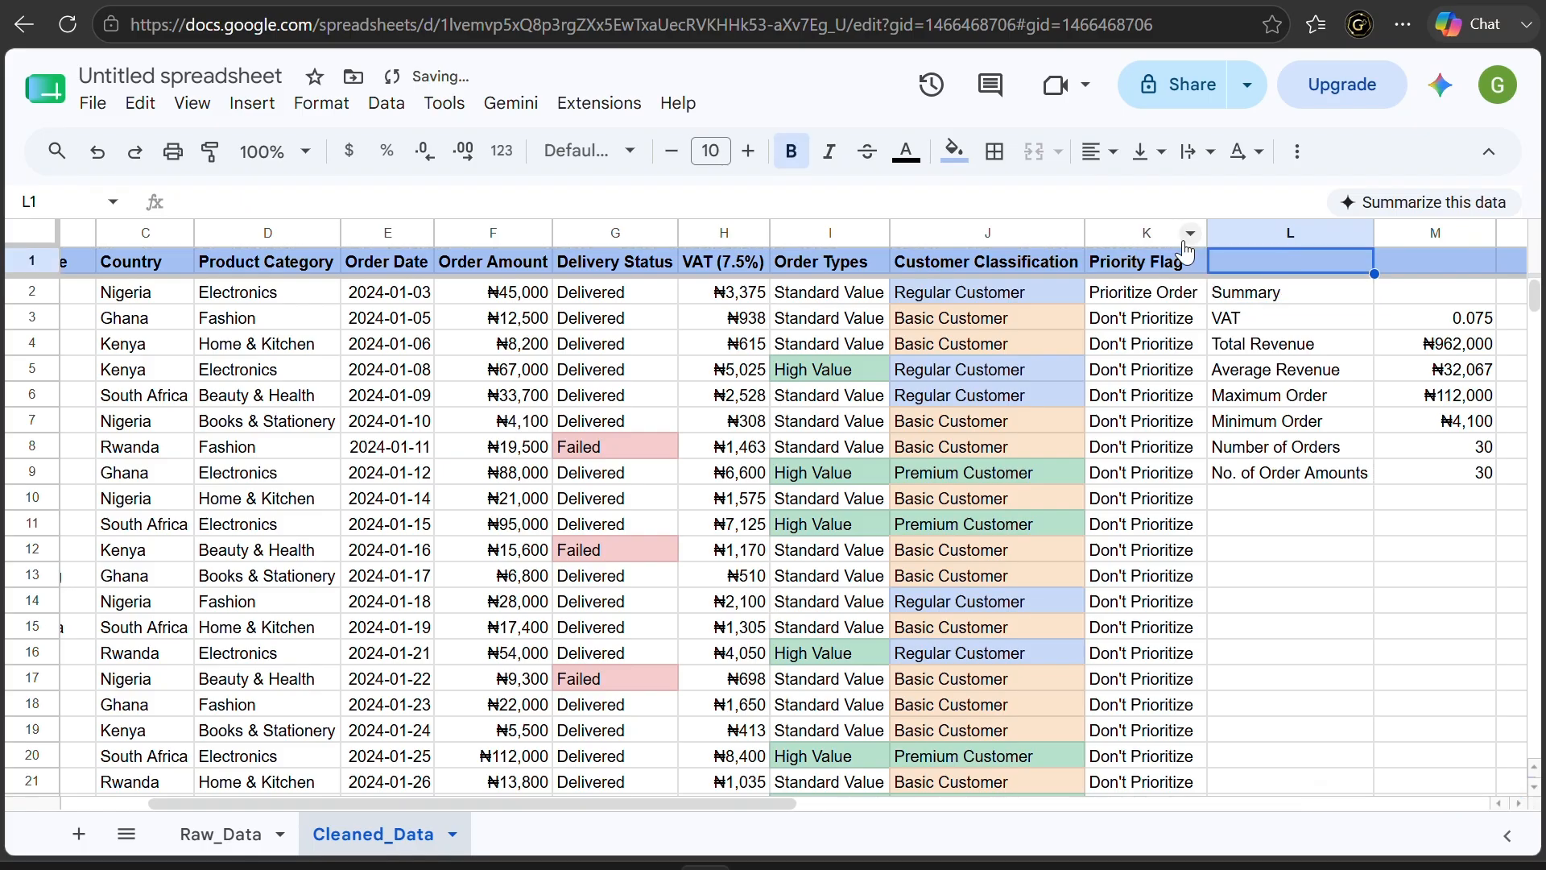
Insert one empty column between the Priority Flag column and the summary block
{"action": "scroll", "coordinate": [1160, 241], "scroll_direction": "right", "scroll_amount": 1}
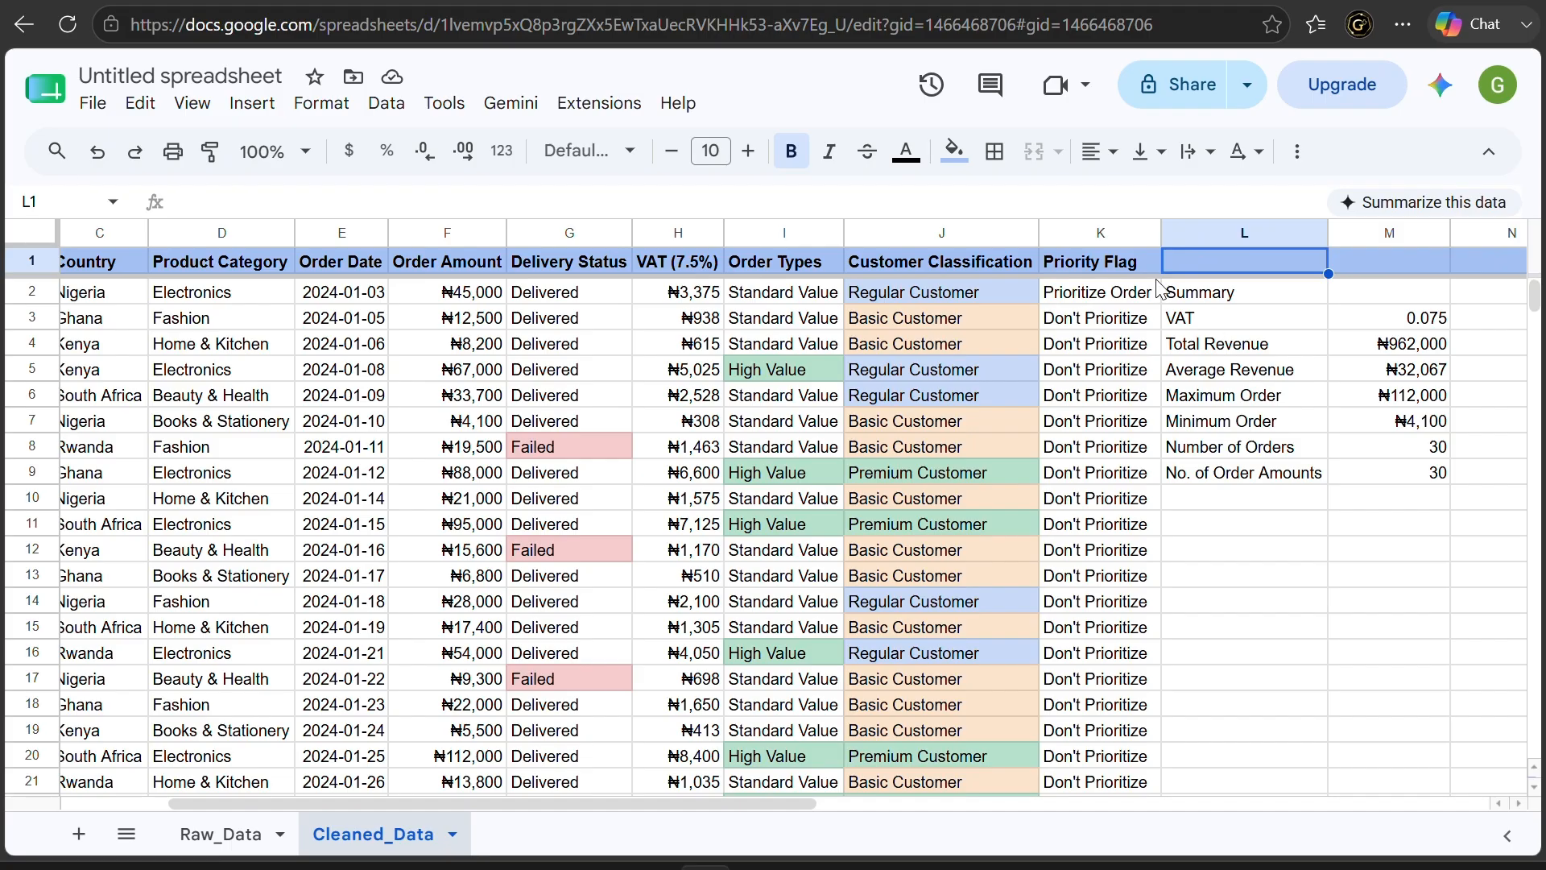
{"action": "left_click", "coordinate": [1107, 231]}
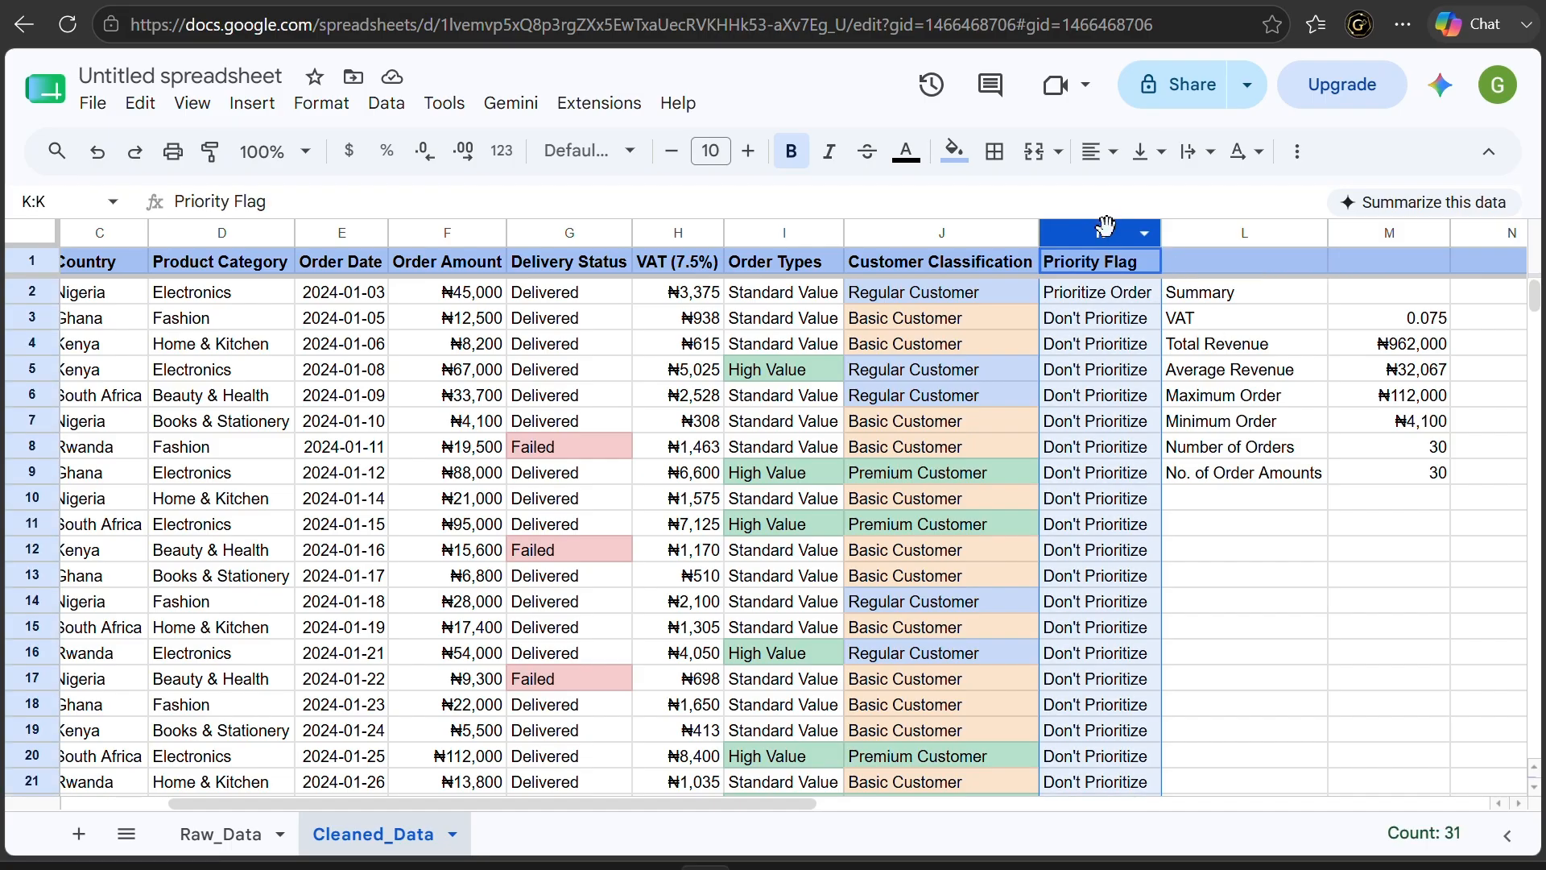
{"action": "key", "text": "Right"}
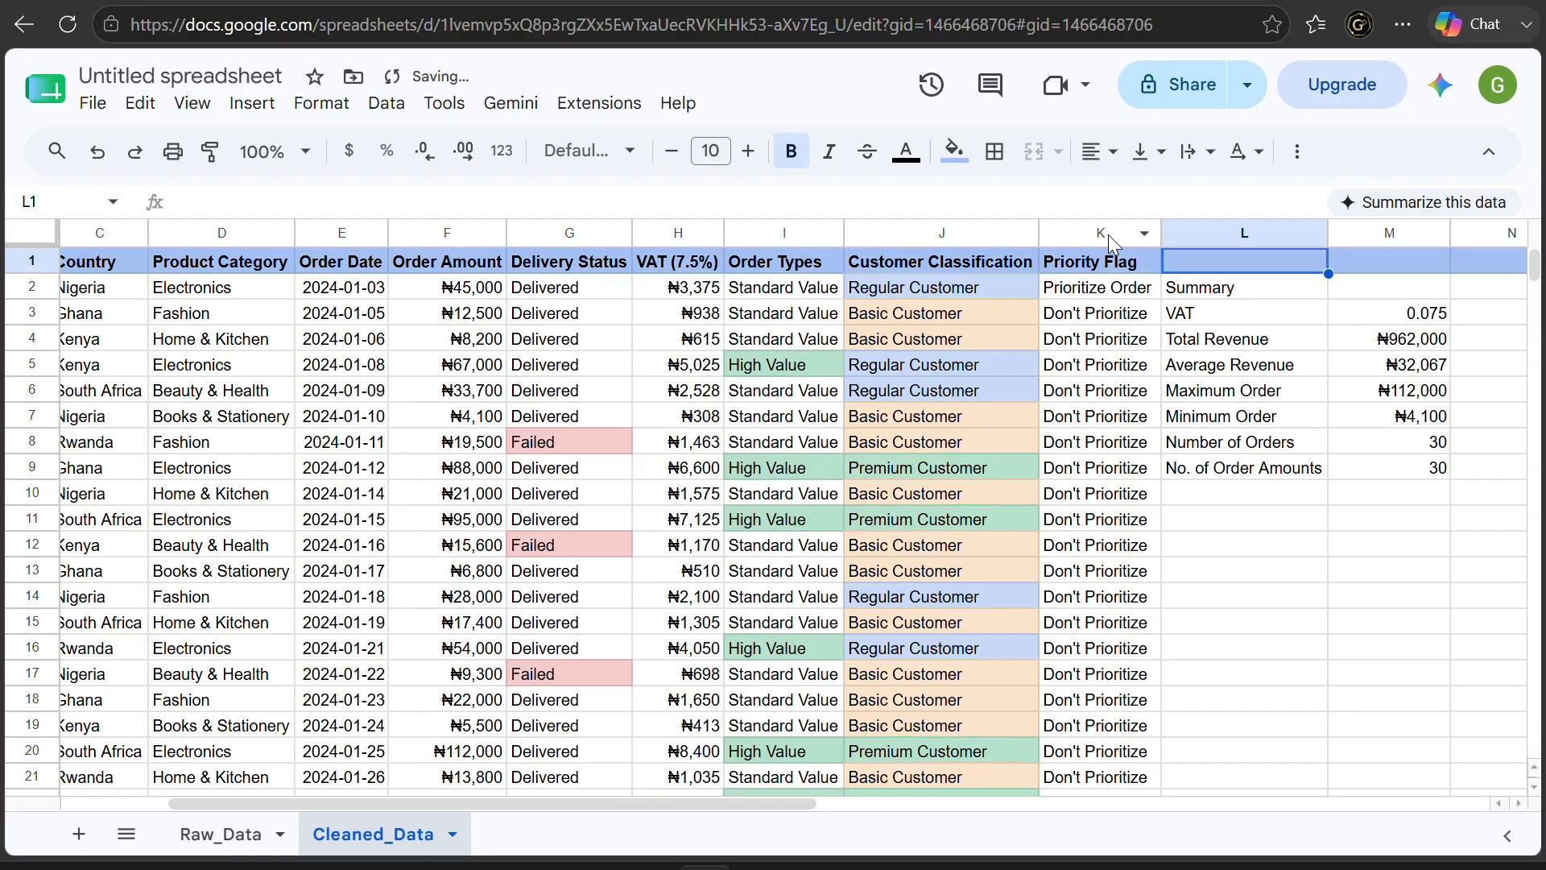
{"action": "left_click", "coordinate": [1106, 234]}
{"action": "right_click", "coordinate": [1107, 234]}
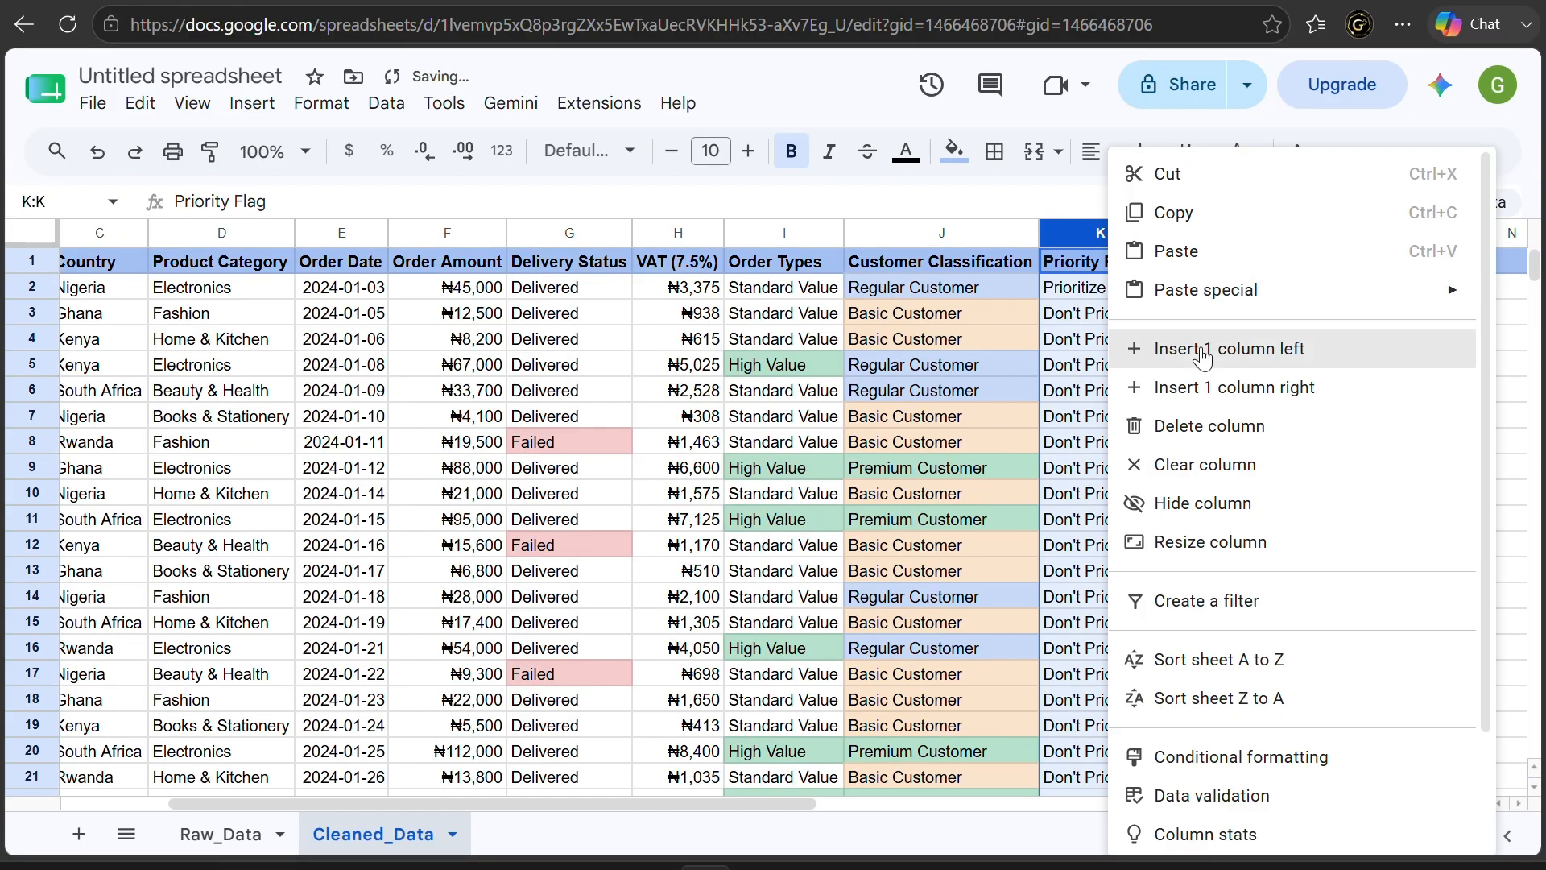
{"action": "left_click", "coordinate": [1223, 395]}
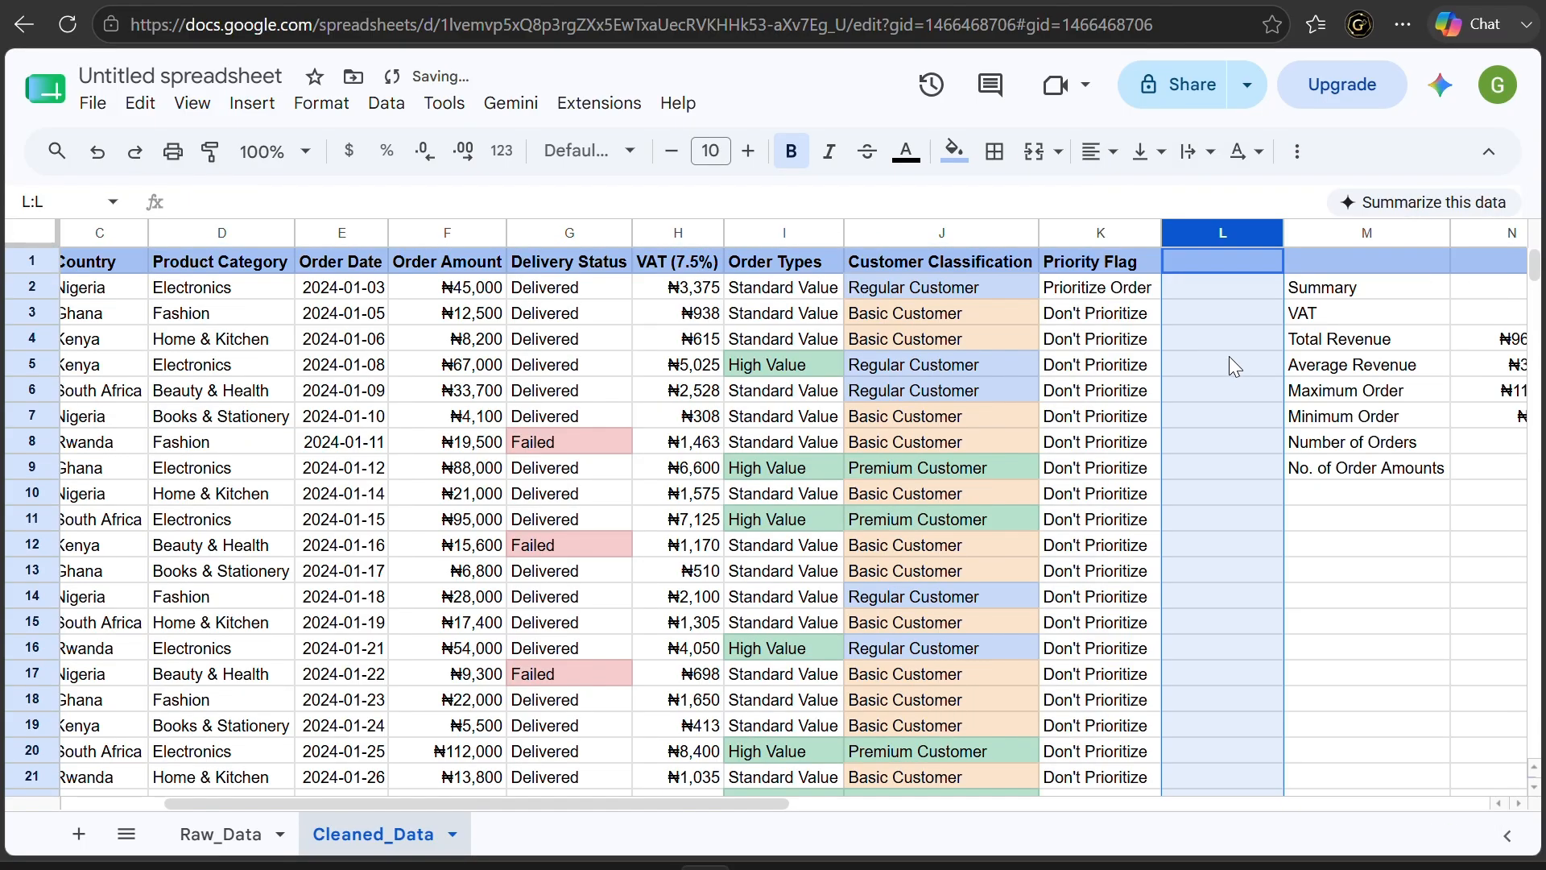
Add the column header "Market Order" in cell L1 of the new column
{"action": "left_click", "coordinate": [1236, 264]}
{"action": "type", "text": "Market"}
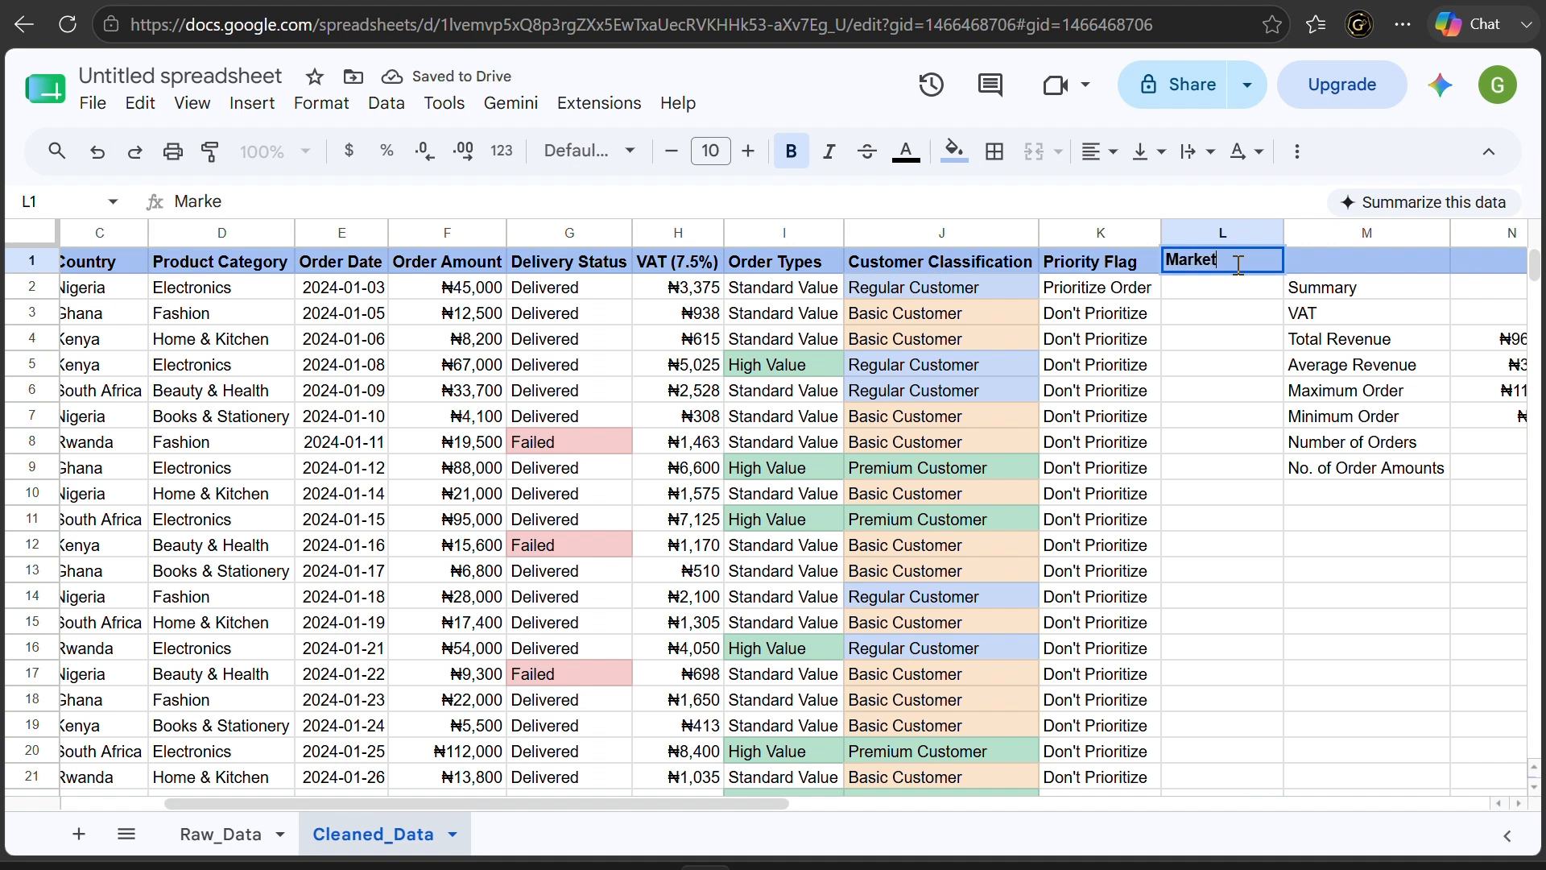
{"action": "type", "text": " Order"}
{"action": "key", "text": "Return"}
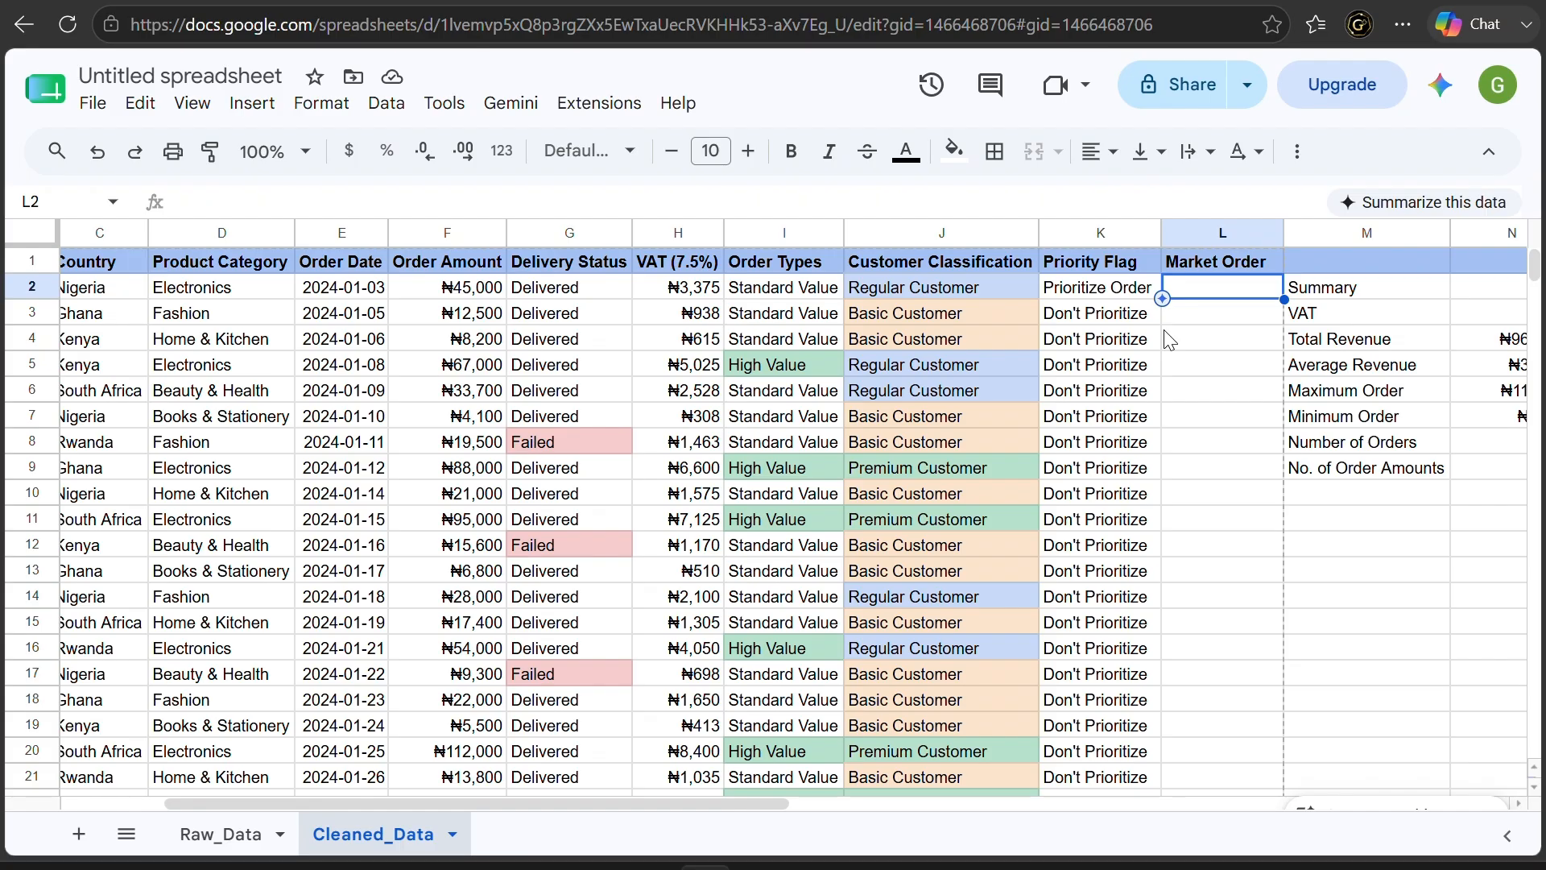
Enter the formula =IF(OR(C2="Nigeria",C2="South Africa"),"Key Market","Not Key Market") in cell L2 under Market Order
{"action": "type", "text": "=IF("}
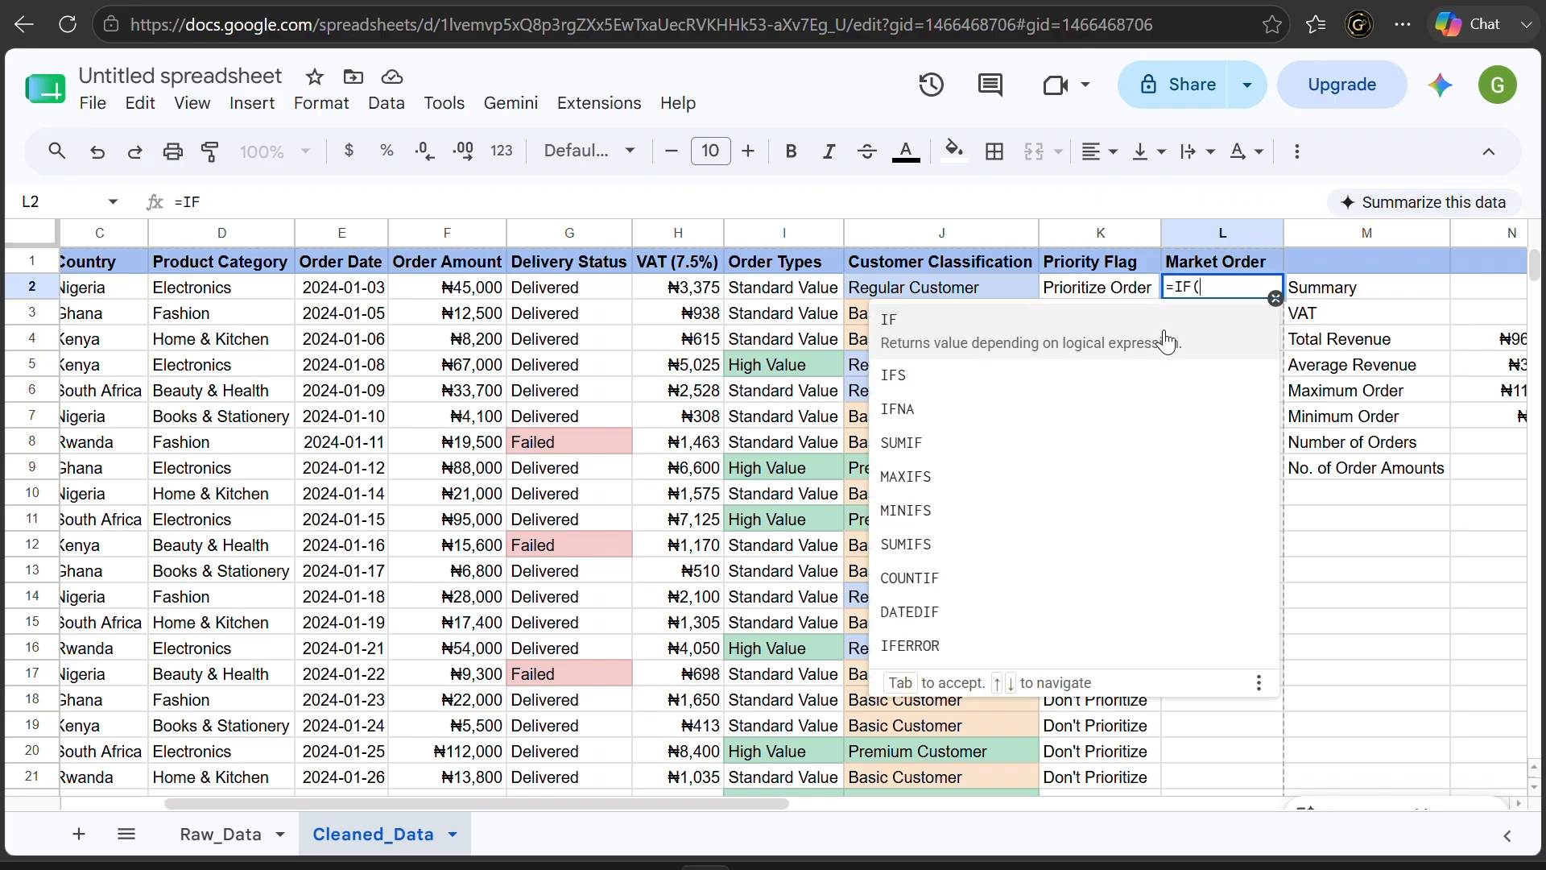
{"action": "type", "text": "OR"}
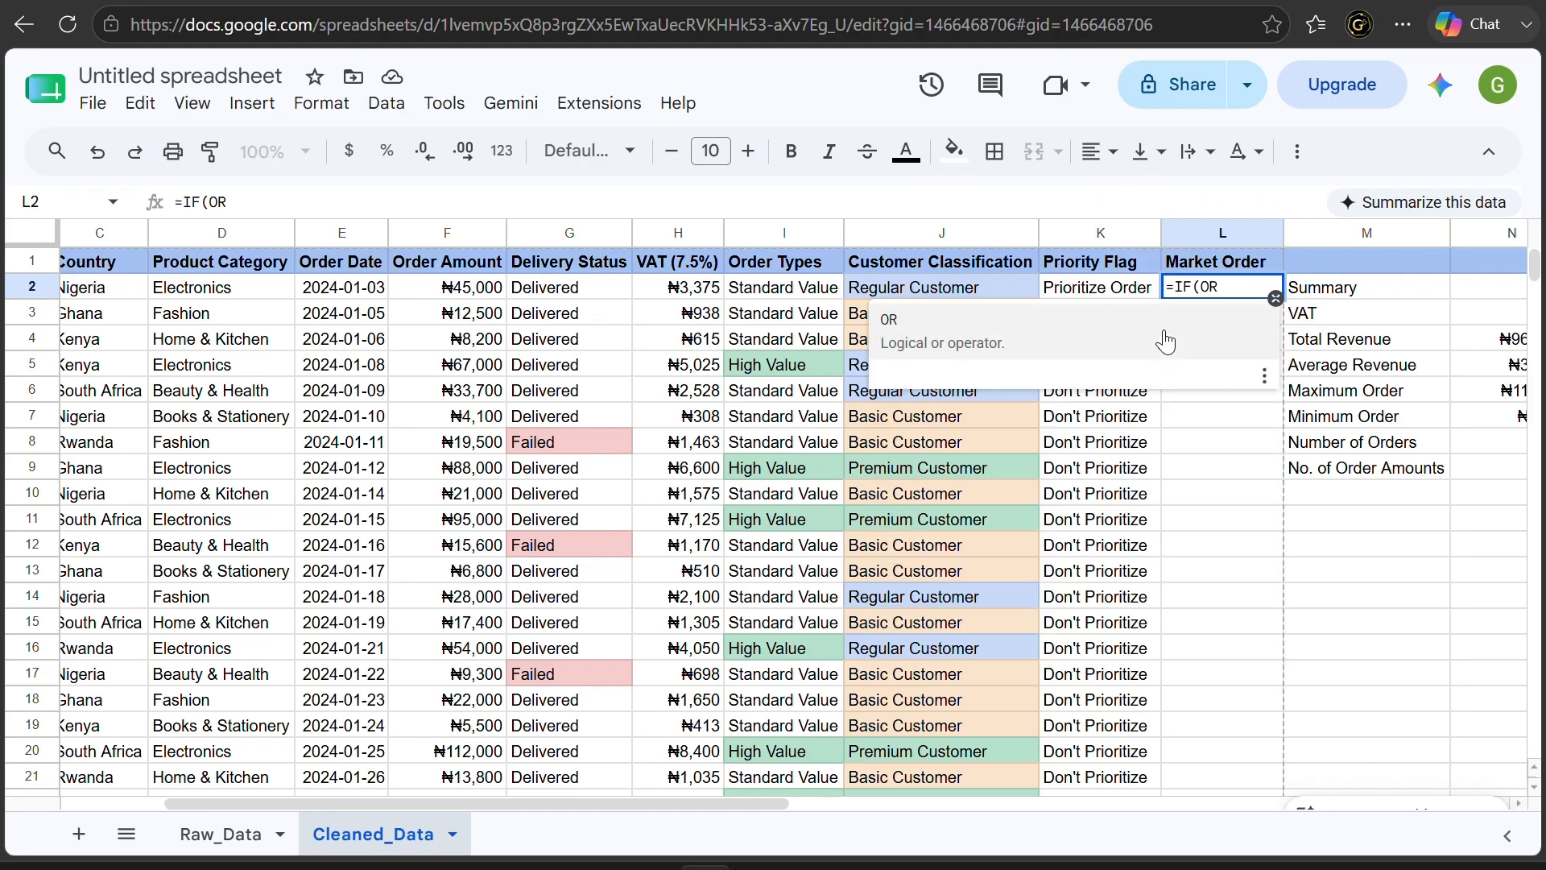
{"action": "type", "text": "("}
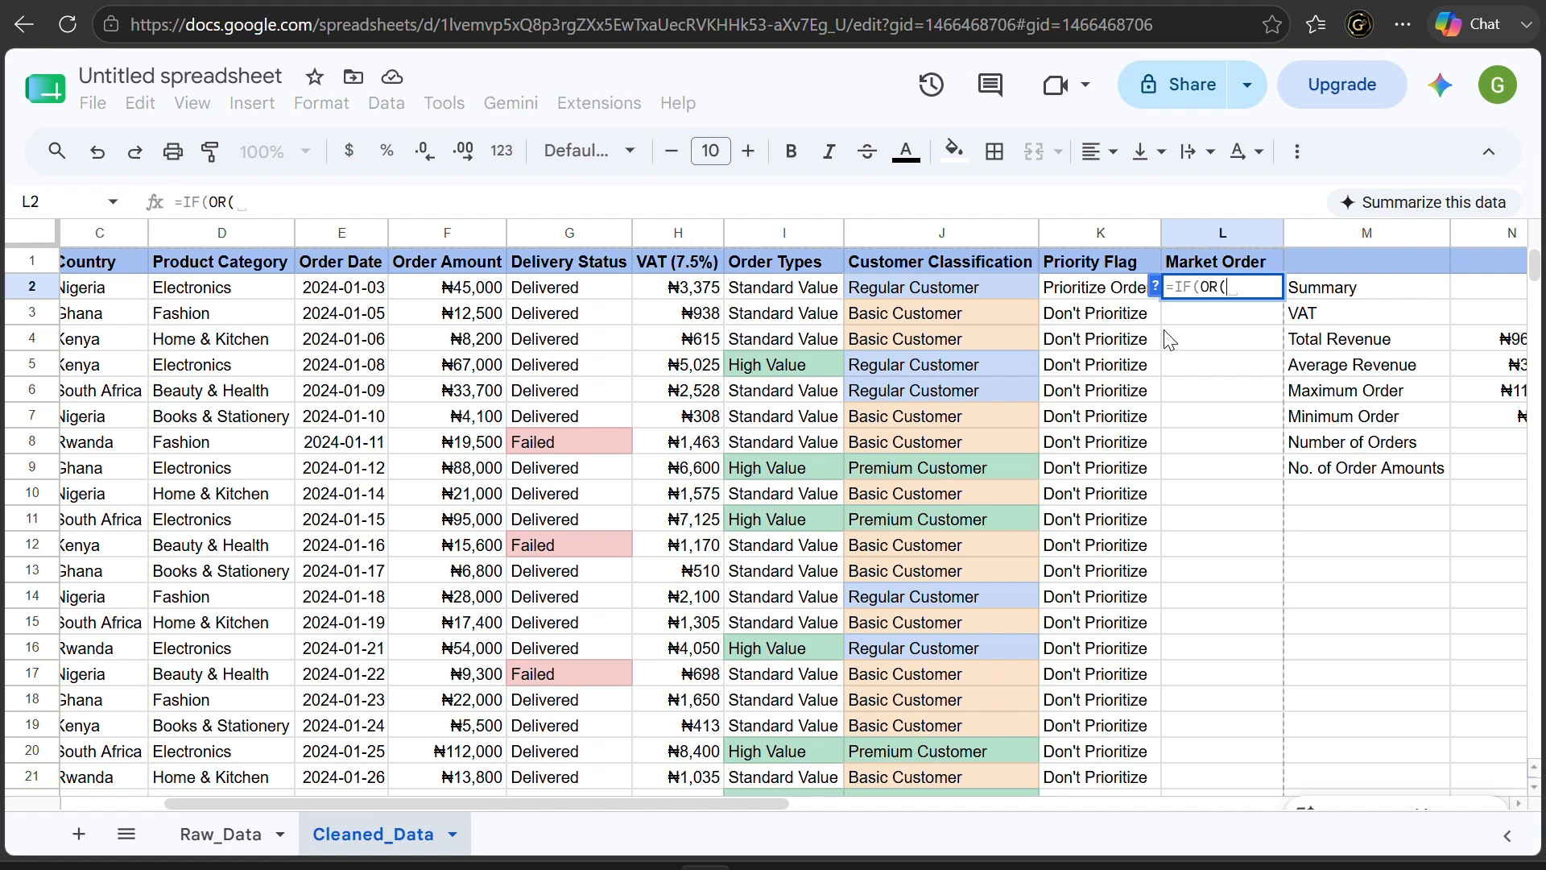
{"action": "type", "text": "C2"}
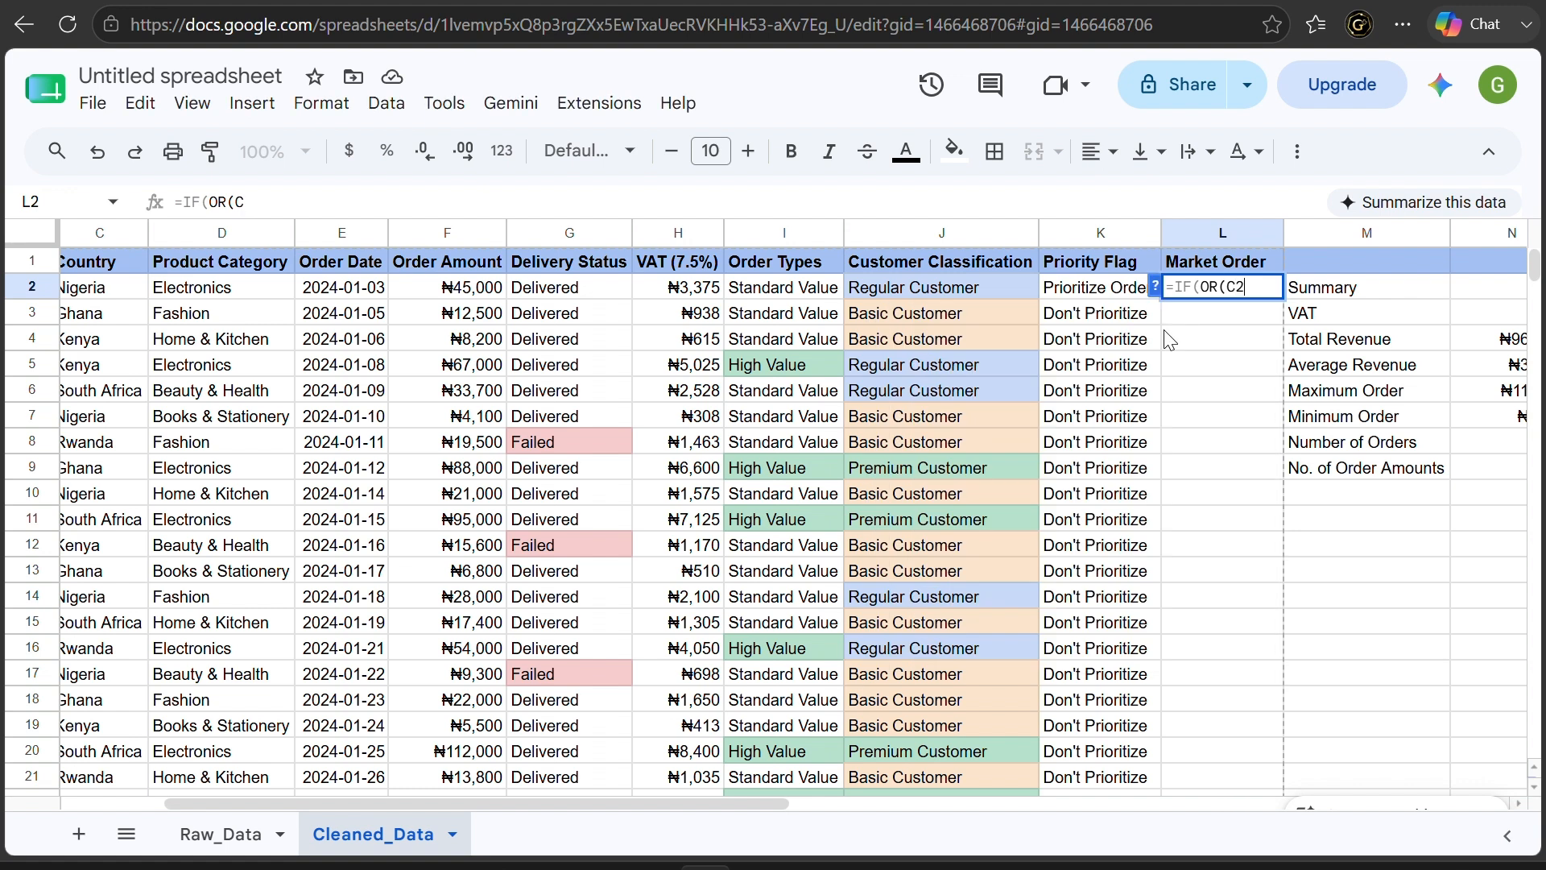
{"action": "type", "text": "=\"Nigeria\""}
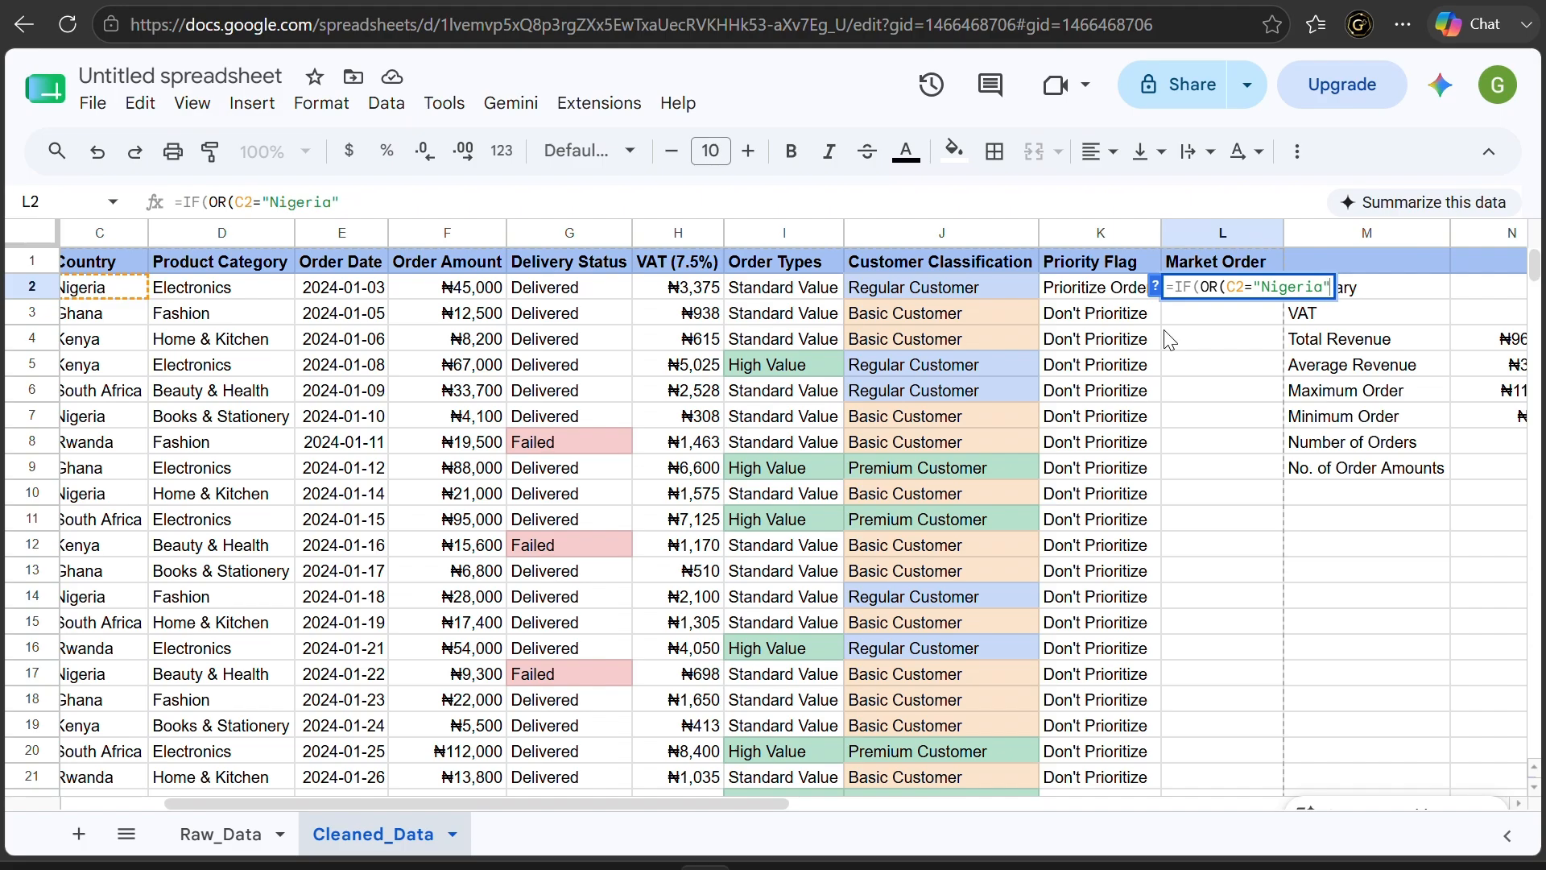
{"action": "type", "text": ","}
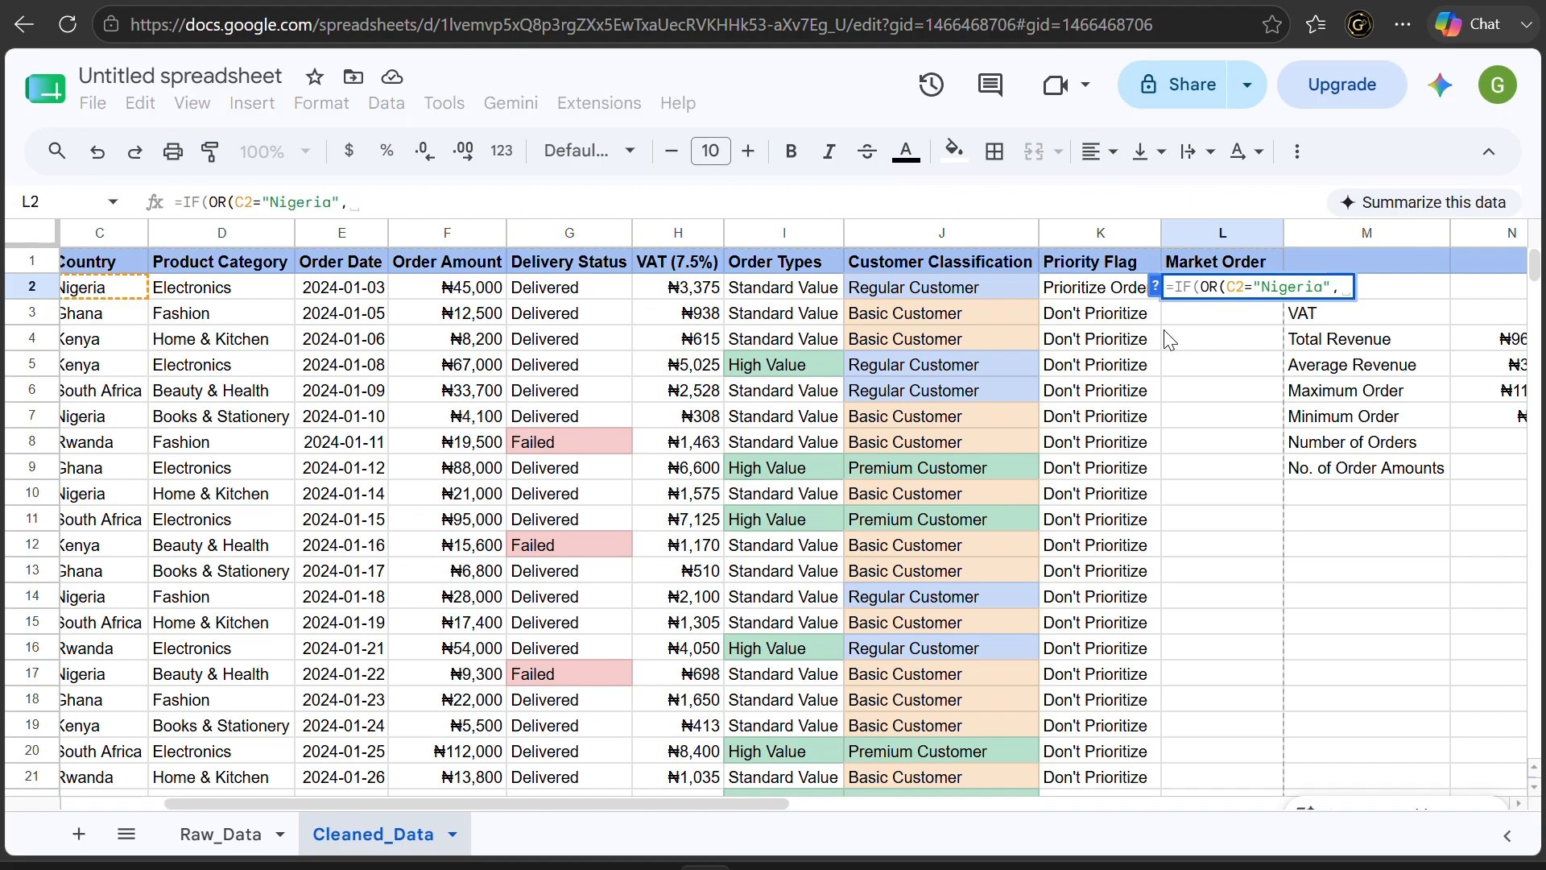
{"action": "type", "text": "C2=\""}
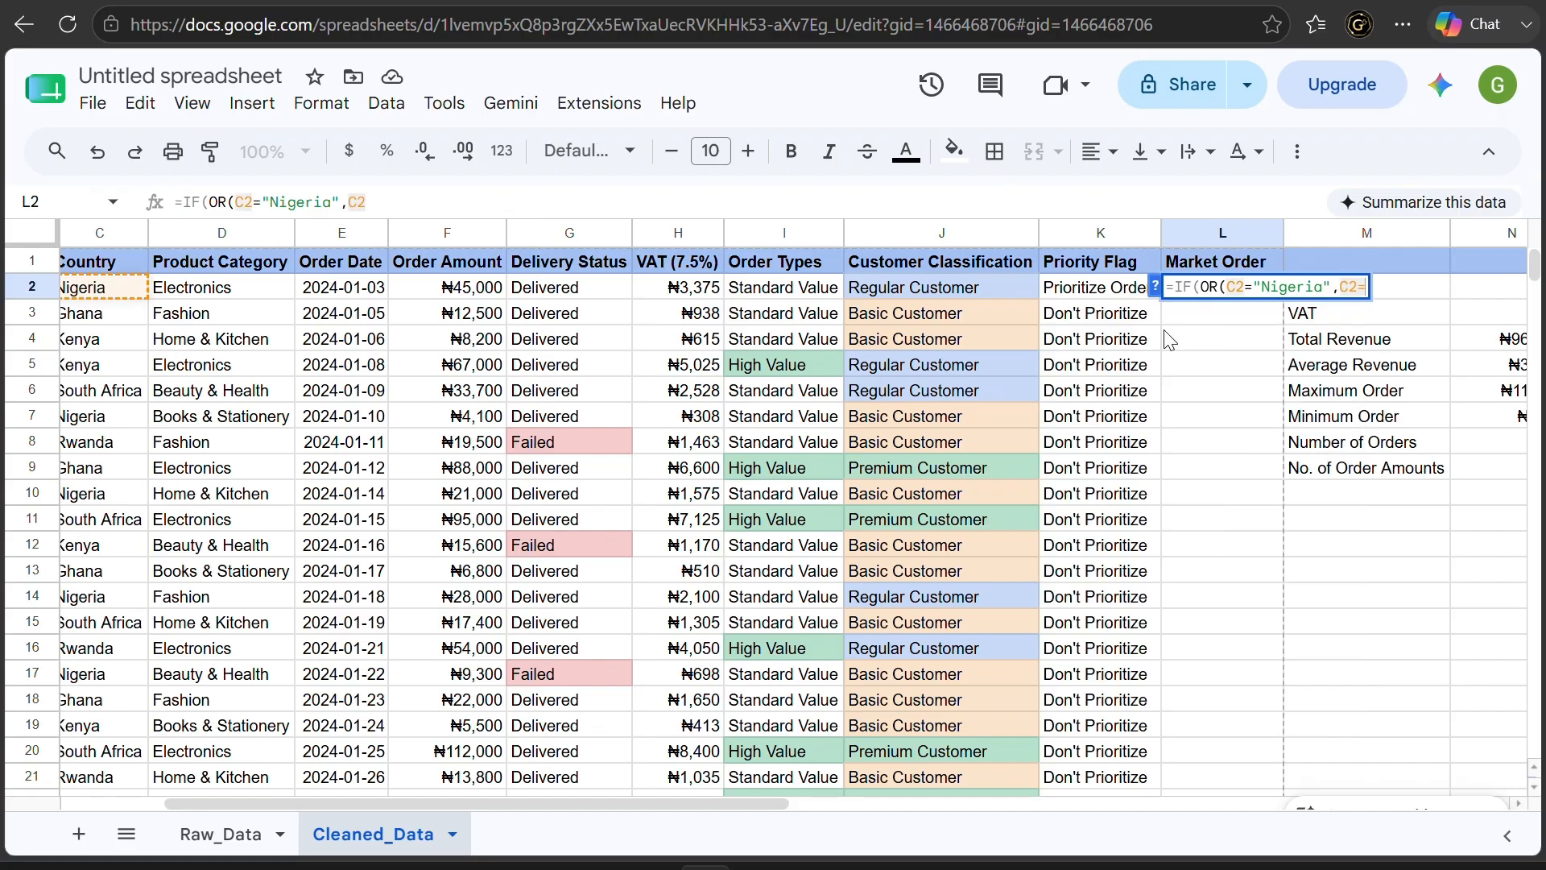
{"action": "type", "text": "S"}
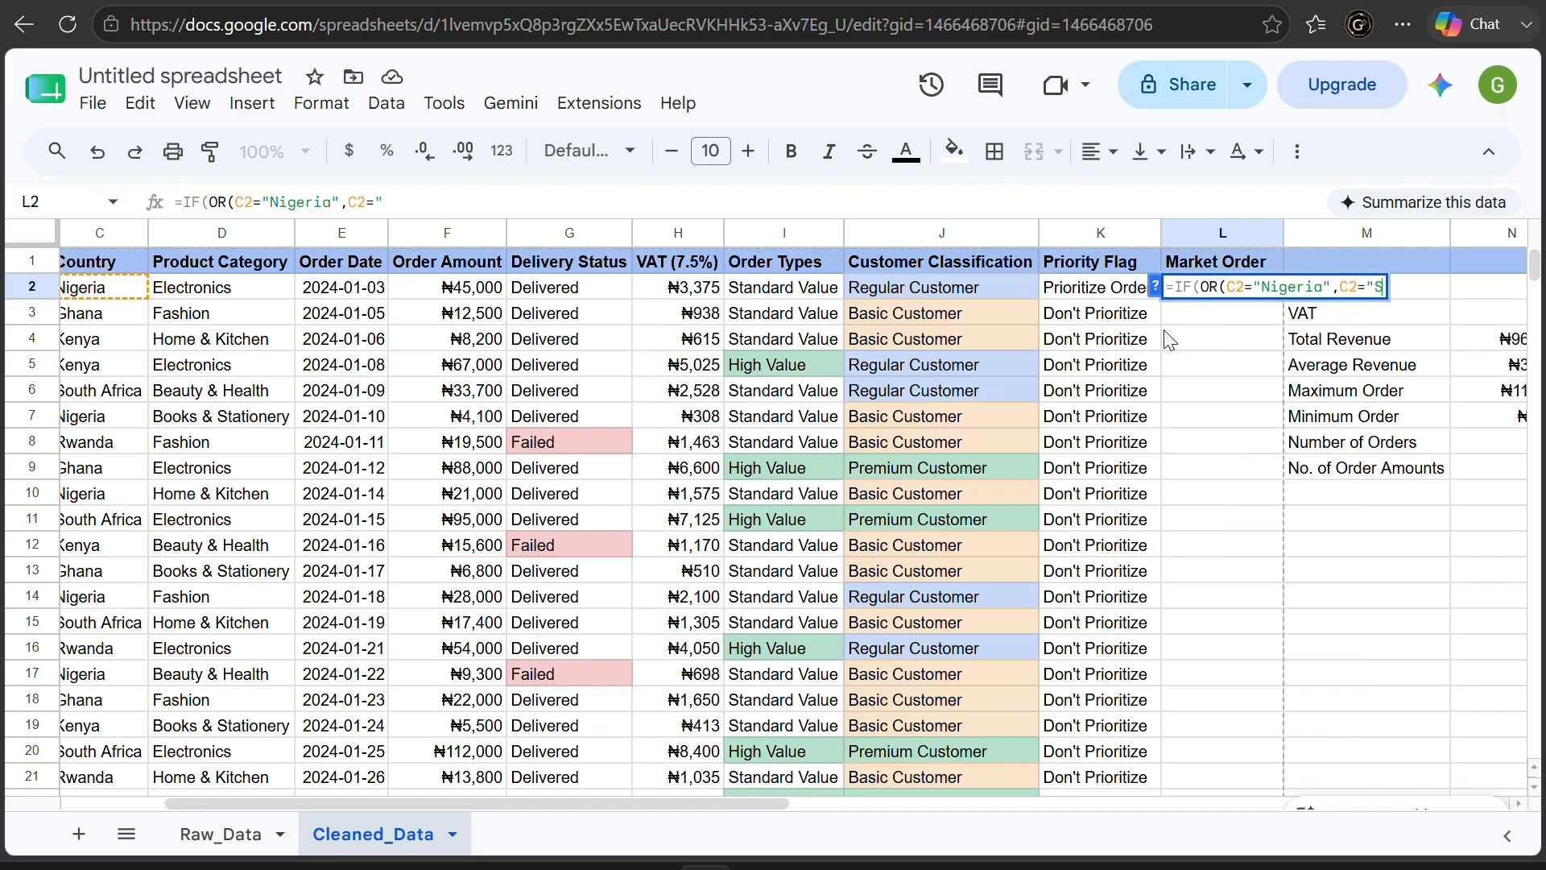
{"action": "type", "text": "outh Af"}
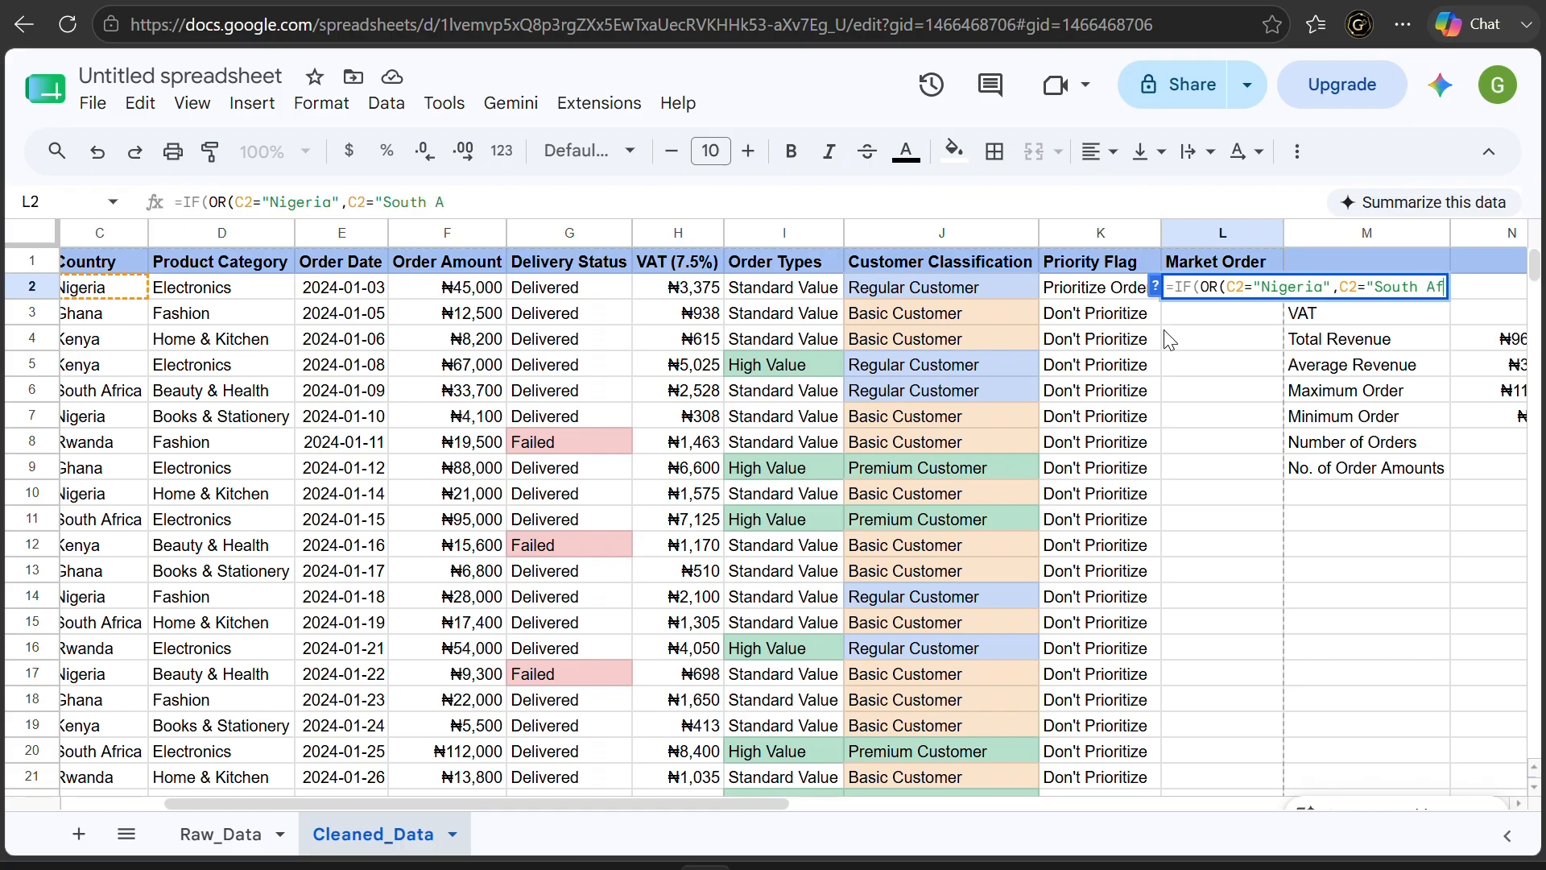
{"action": "type", "text": "rica\""}
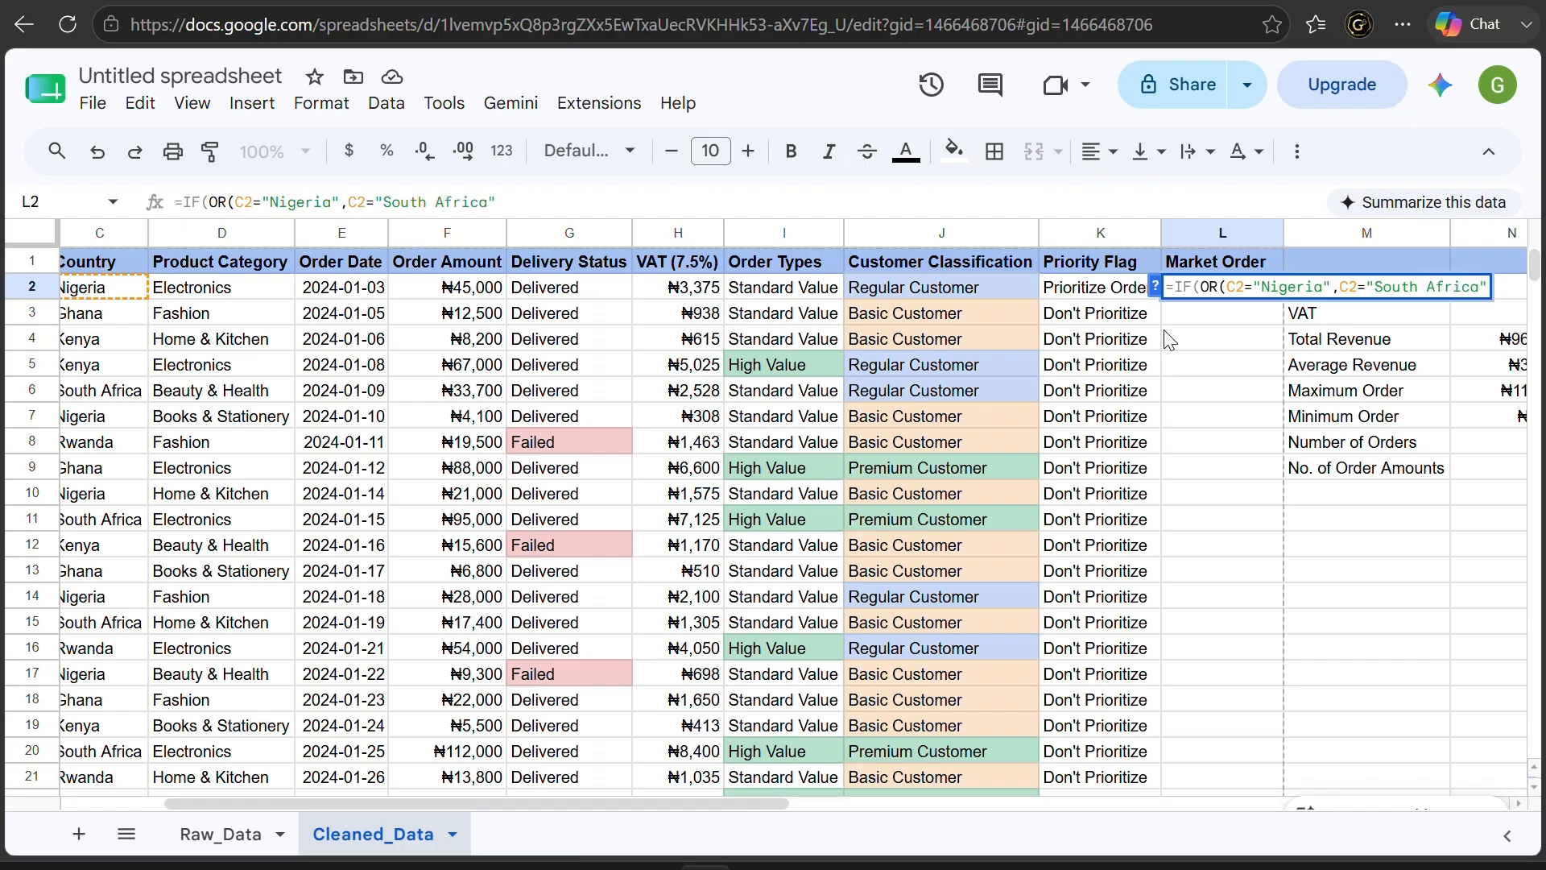
{"action": "type", "text": "),\"Key "}
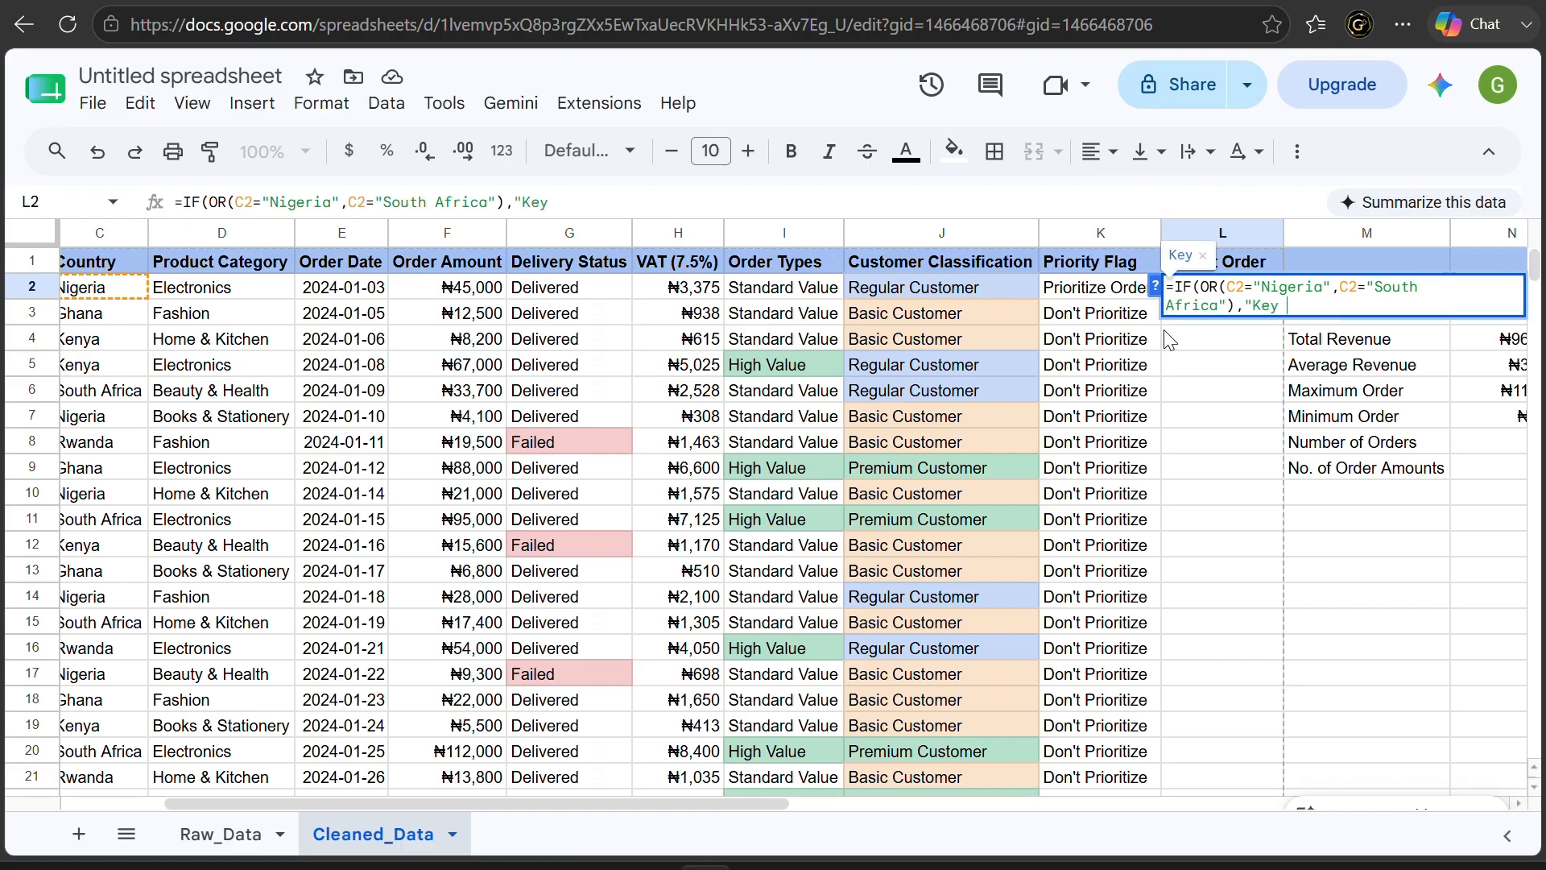
{"action": "type", "text": "Market"}
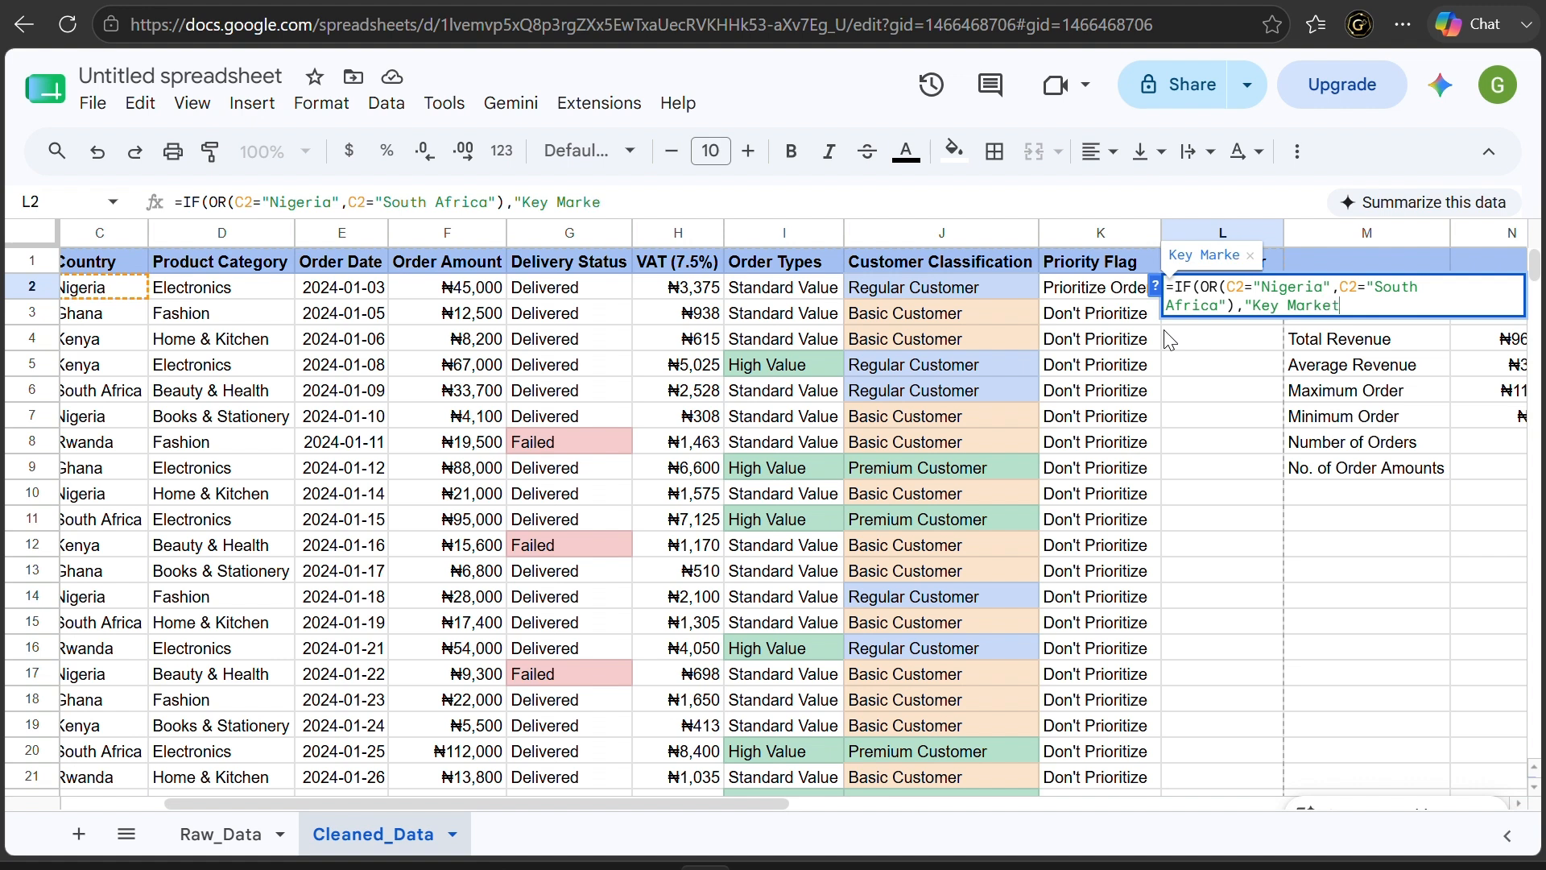
{"action": "type", "text": "\",\"Not Key Ma"}
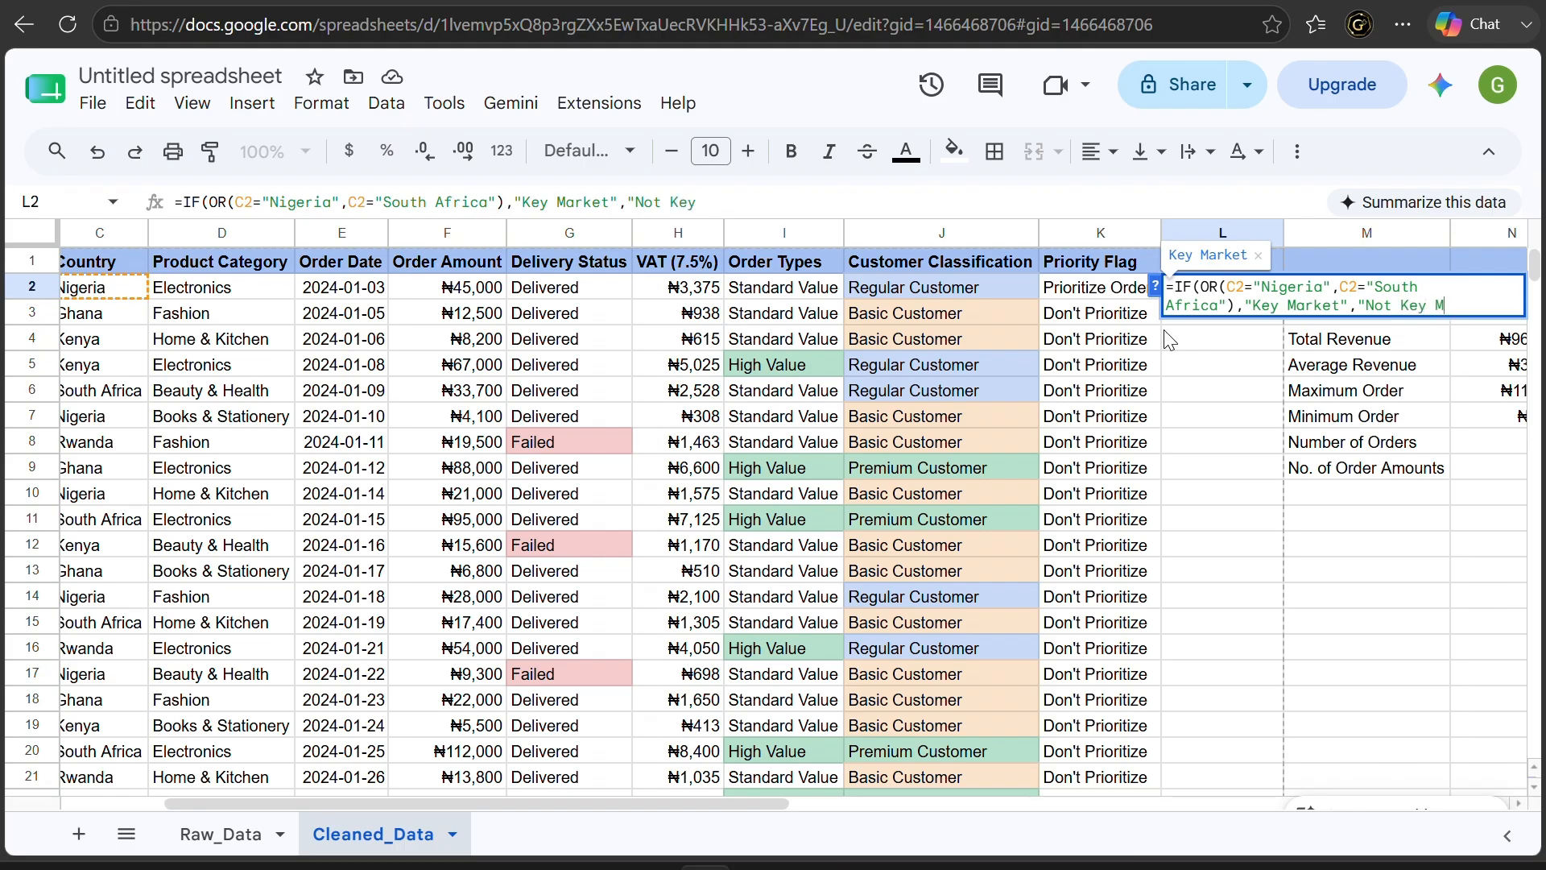
{"action": "type", "text": "rket\")"}
{"action": "key", "text": "Return"}
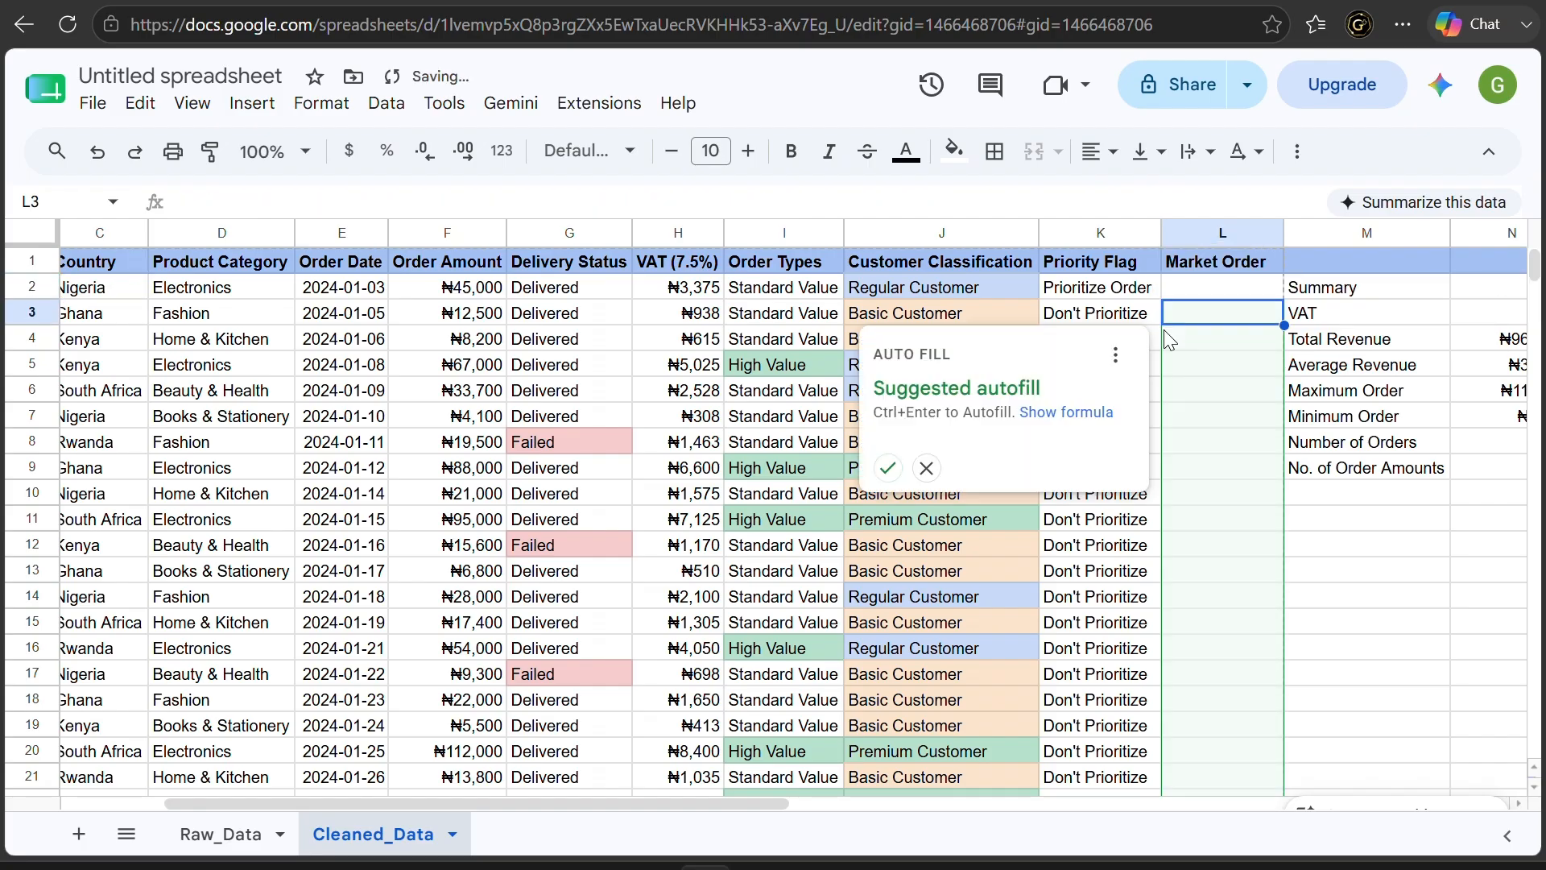
Fill the L2 formula down the Market Order column using the suggested autofill and fit the column width to its contents
{"action": "left_click", "coordinate": [888, 468]}
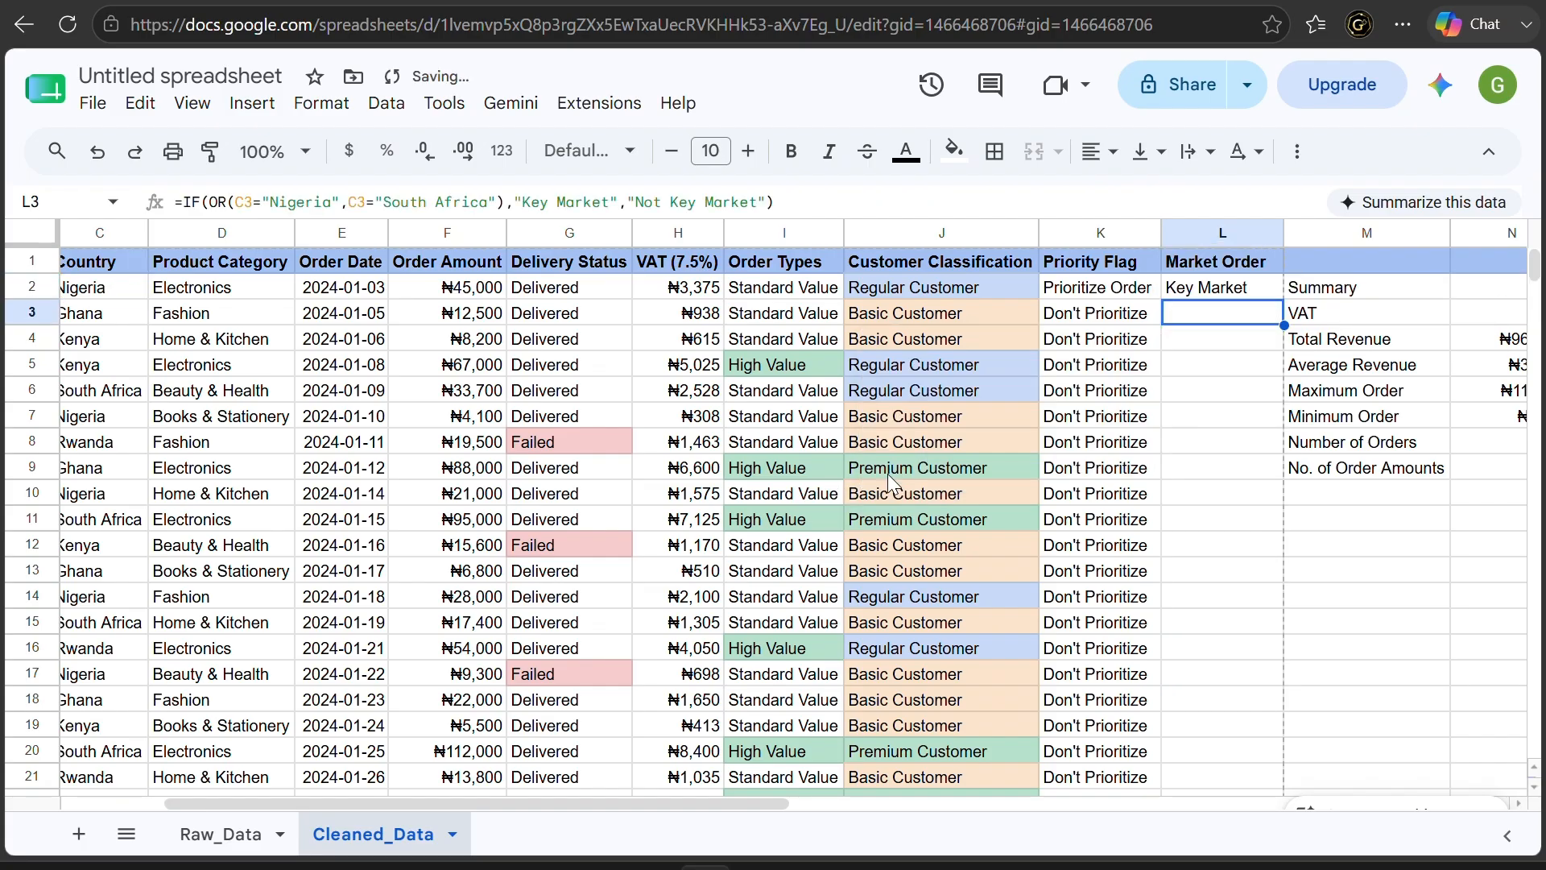
{"action": "double_click", "coordinate": [1284, 233]}
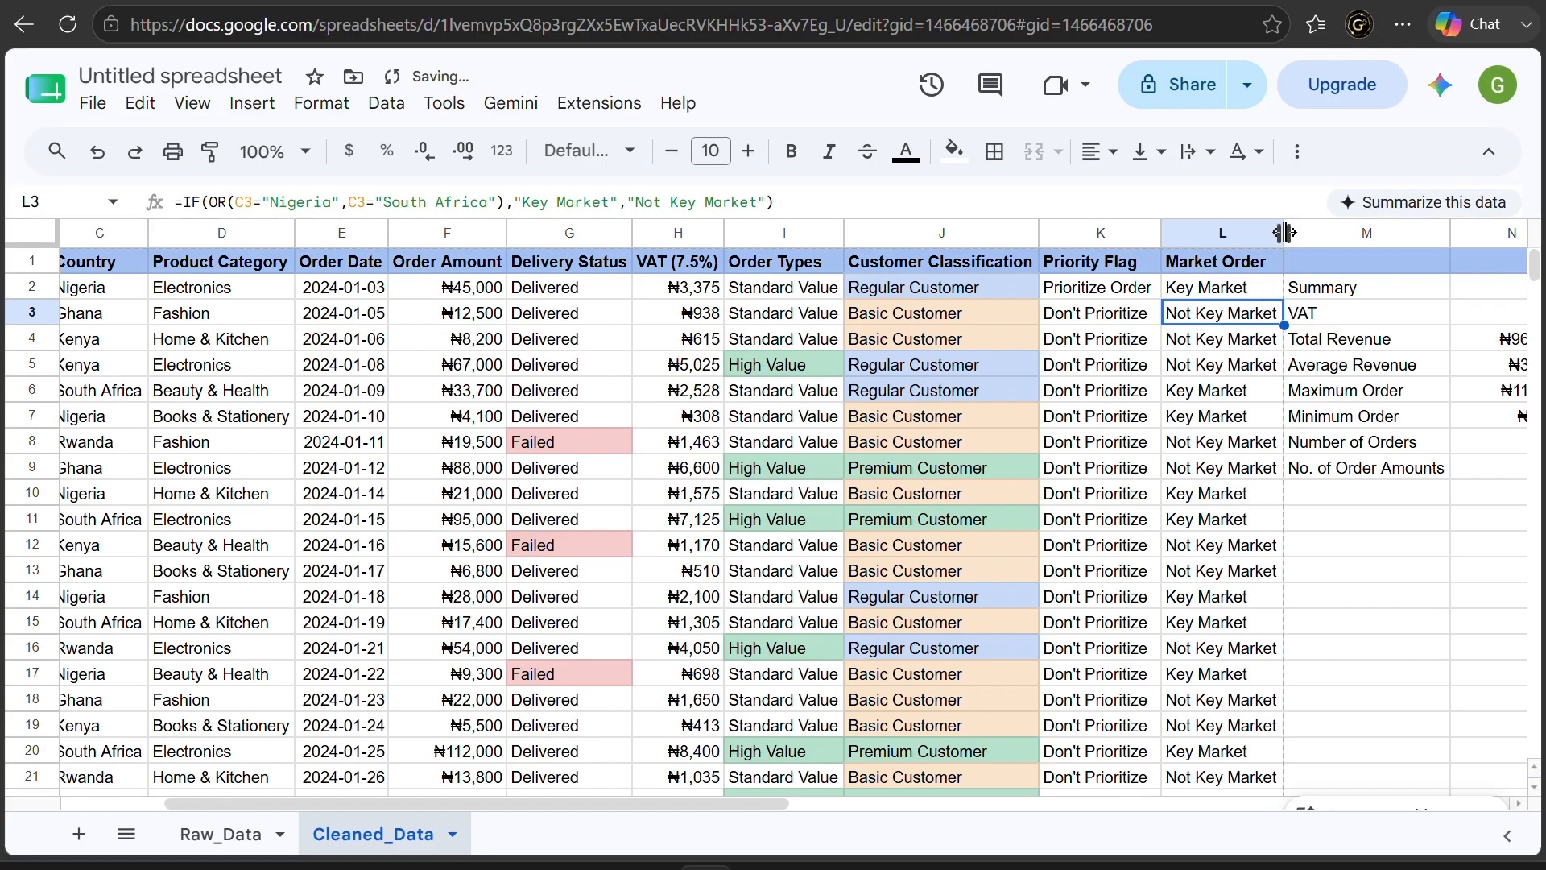
Add a conditional format rule to the Priority Flag column giving text exactly "Prioritize Order" the default green style
{"action": "left_click", "coordinate": [1078, 234]}
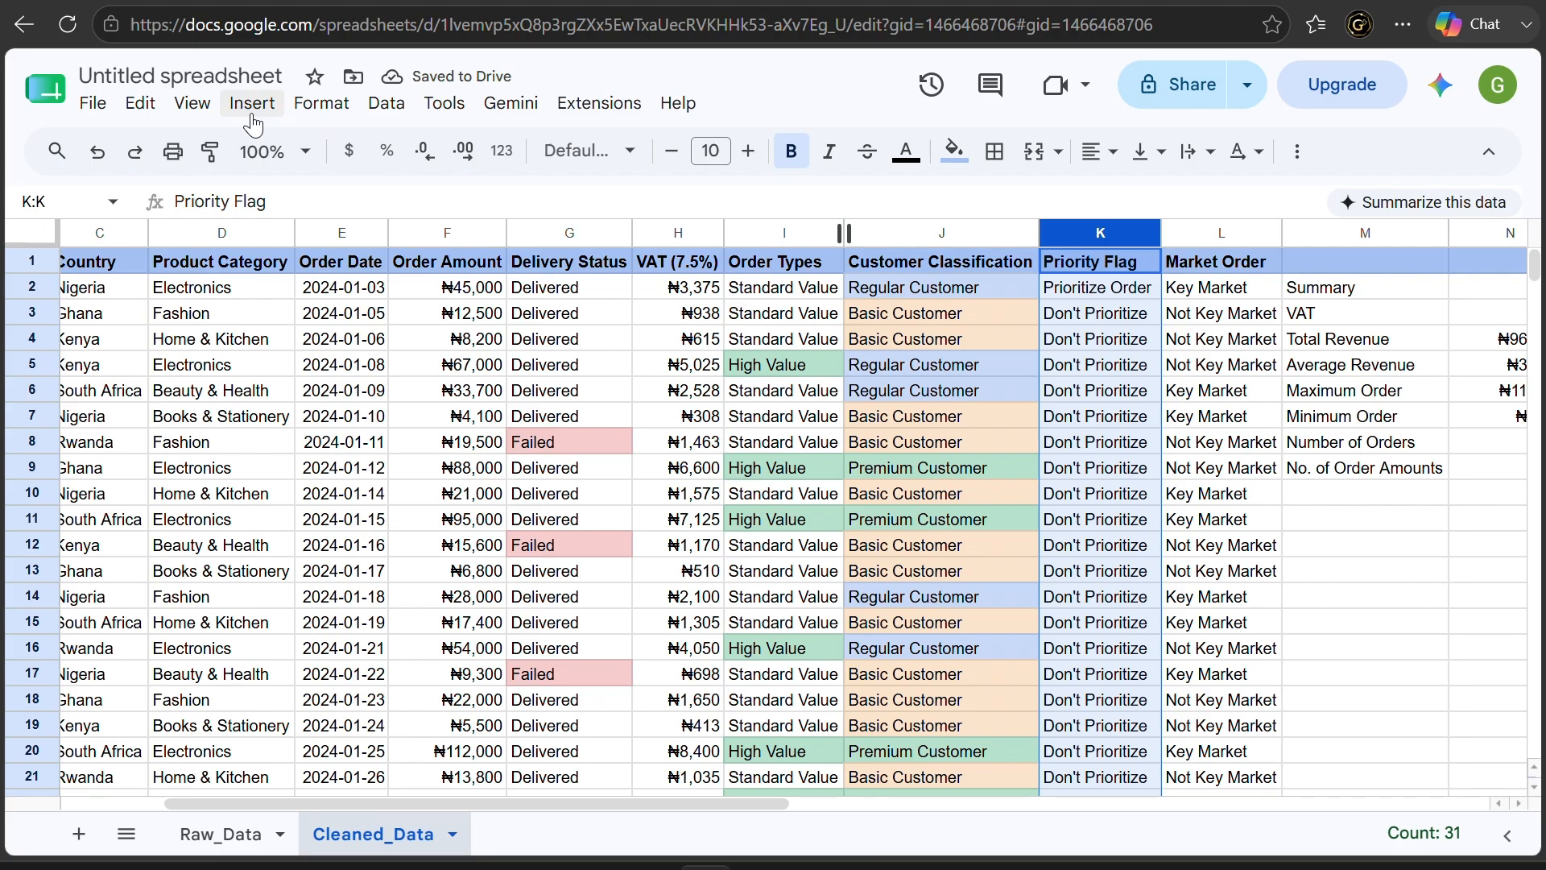
{"action": "left_click", "coordinate": [318, 104]}
{"action": "left_click", "coordinate": [492, 591]}
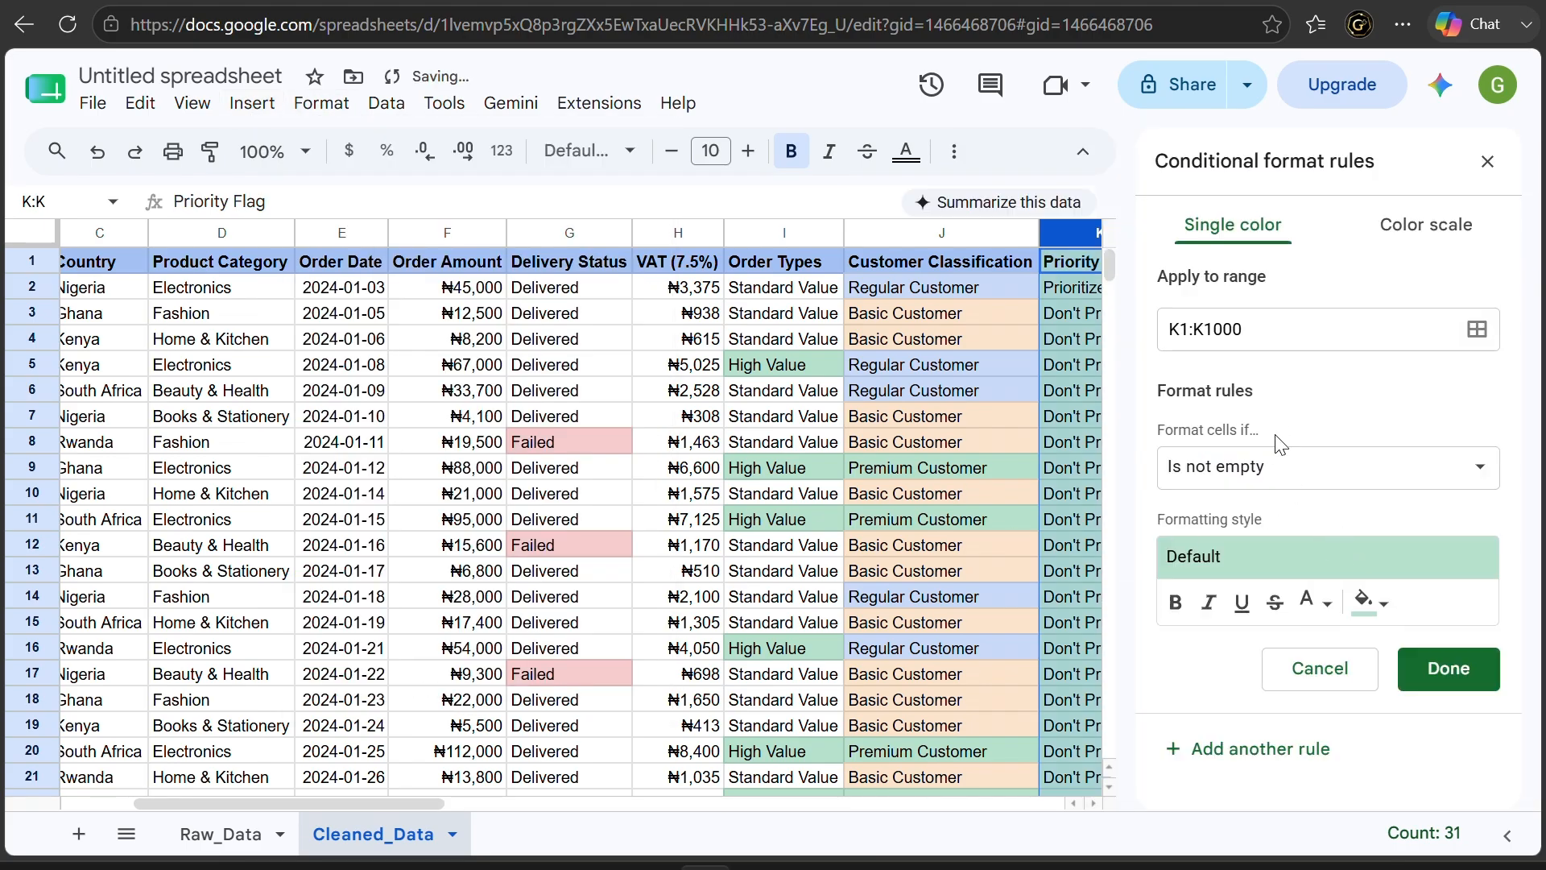
{"action": "left_click", "coordinate": [1284, 480]}
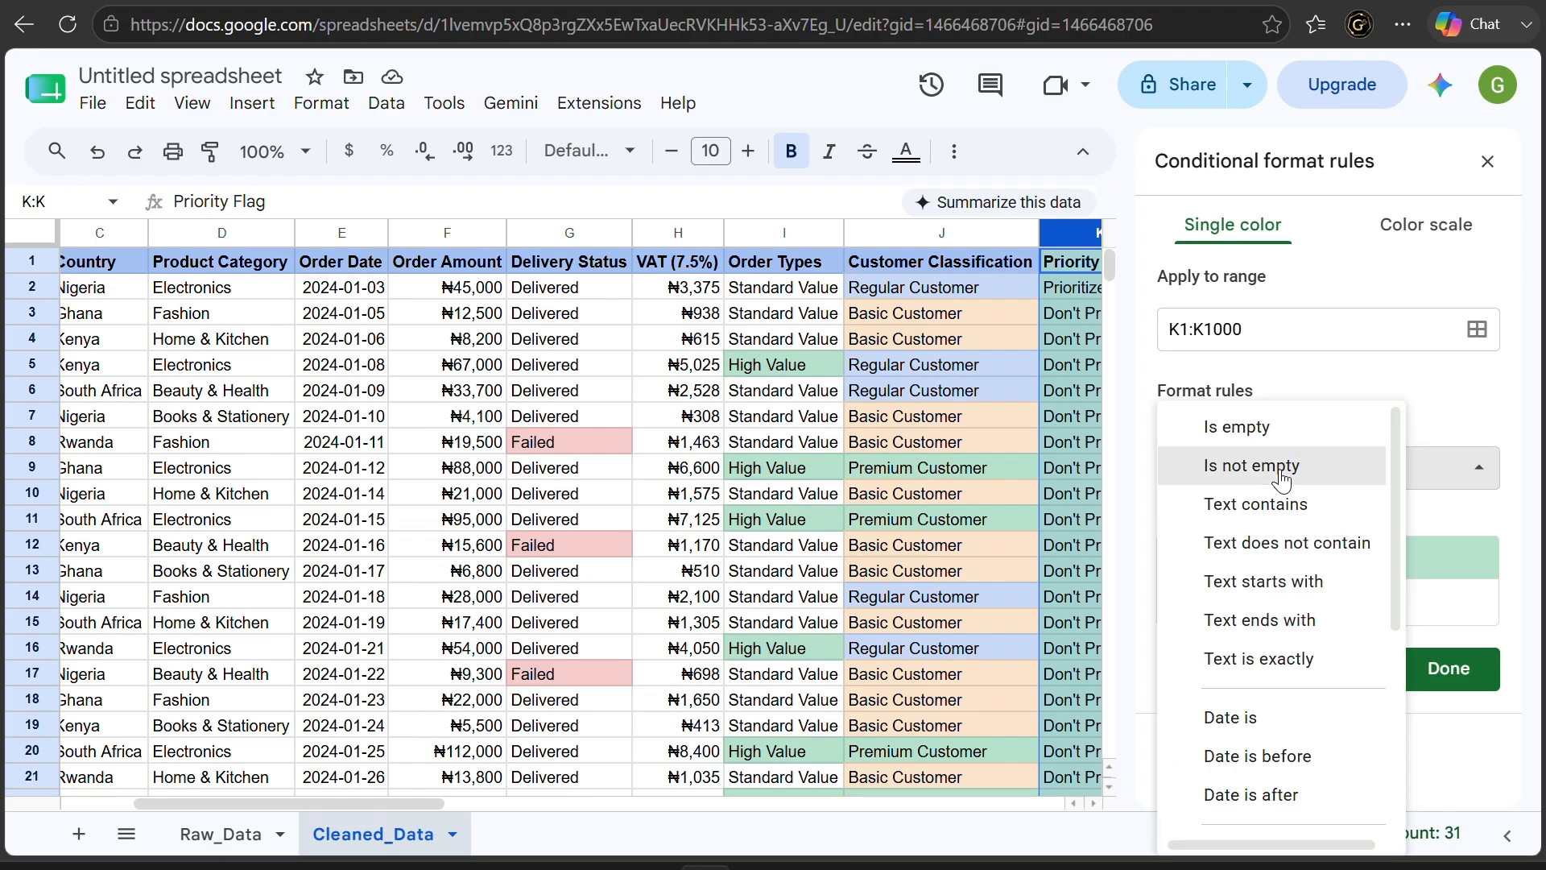
{"action": "left_click", "coordinate": [1283, 659]}
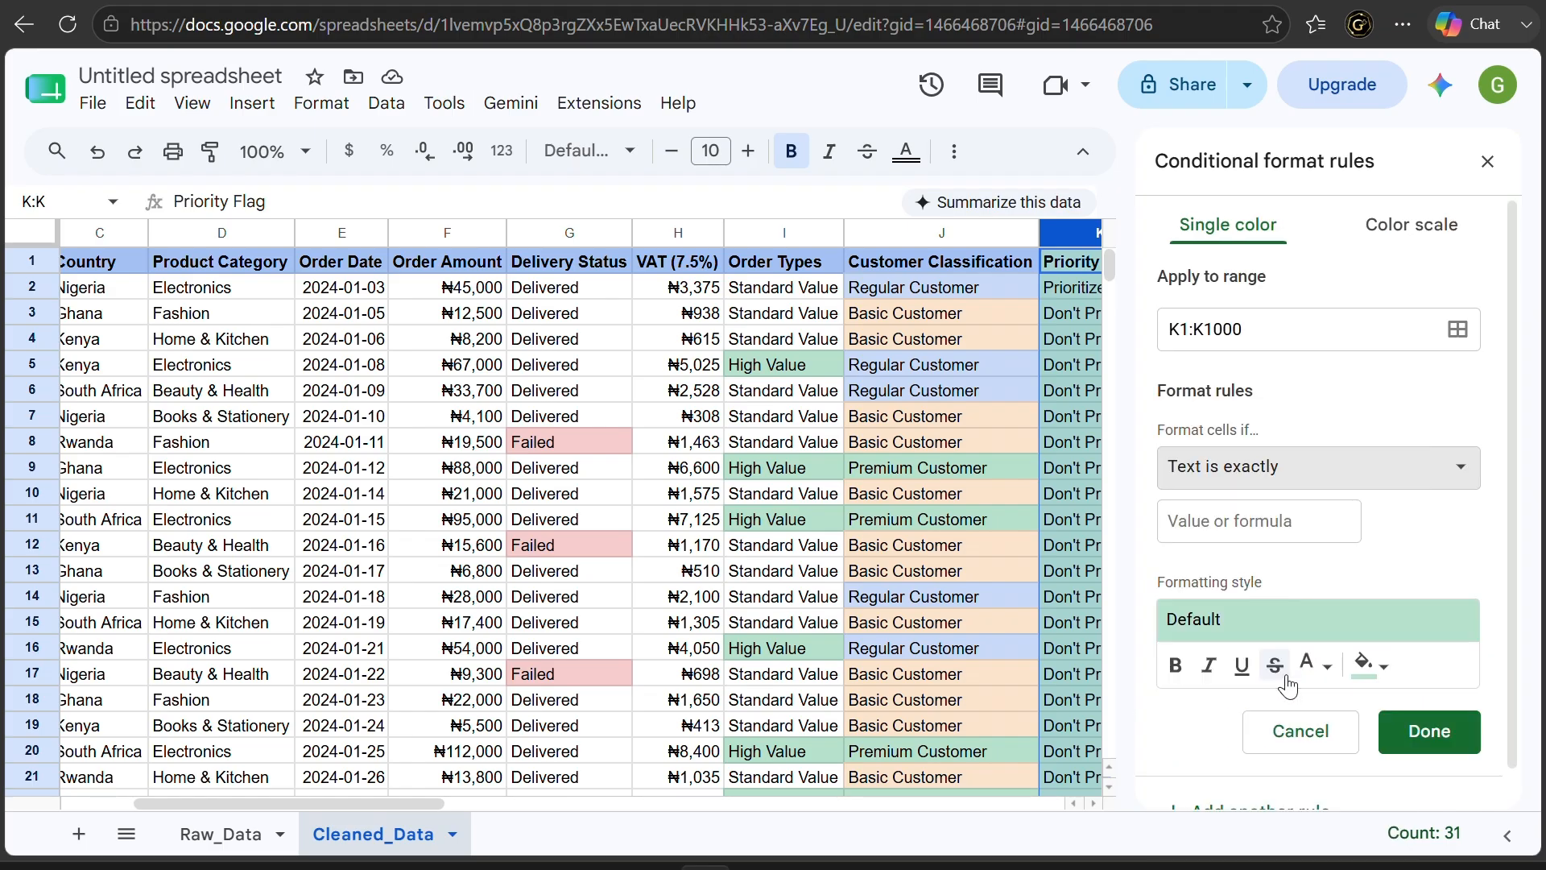
{"action": "left_click", "coordinate": [1281, 528]}
{"action": "type", "text": "Priori"}
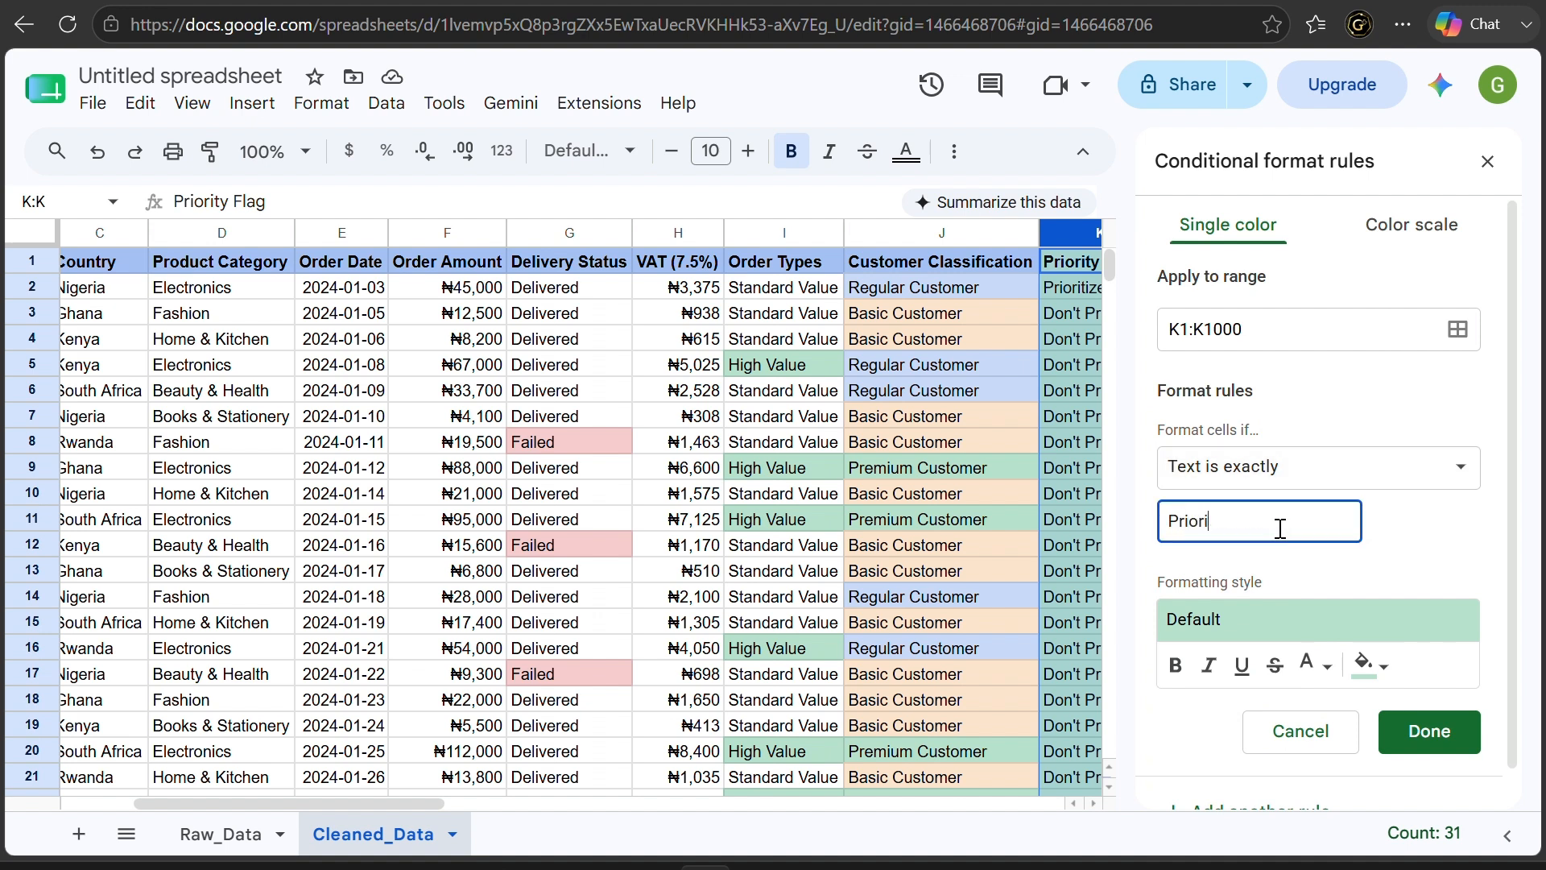
{"action": "type", "text": "tize Order"}
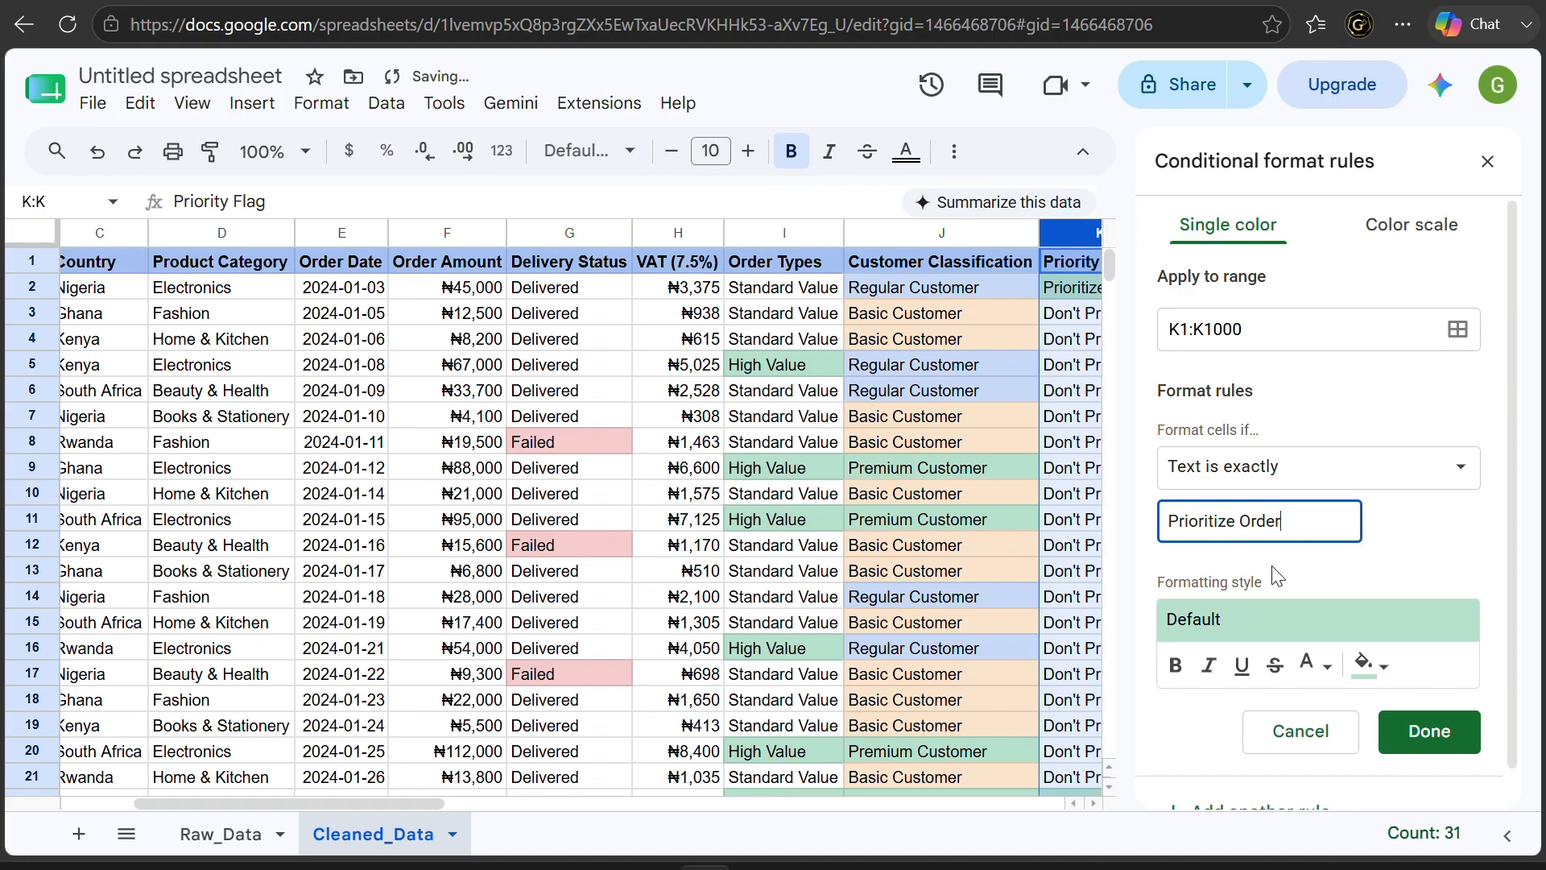
{"action": "left_click", "coordinate": [1408, 751]}
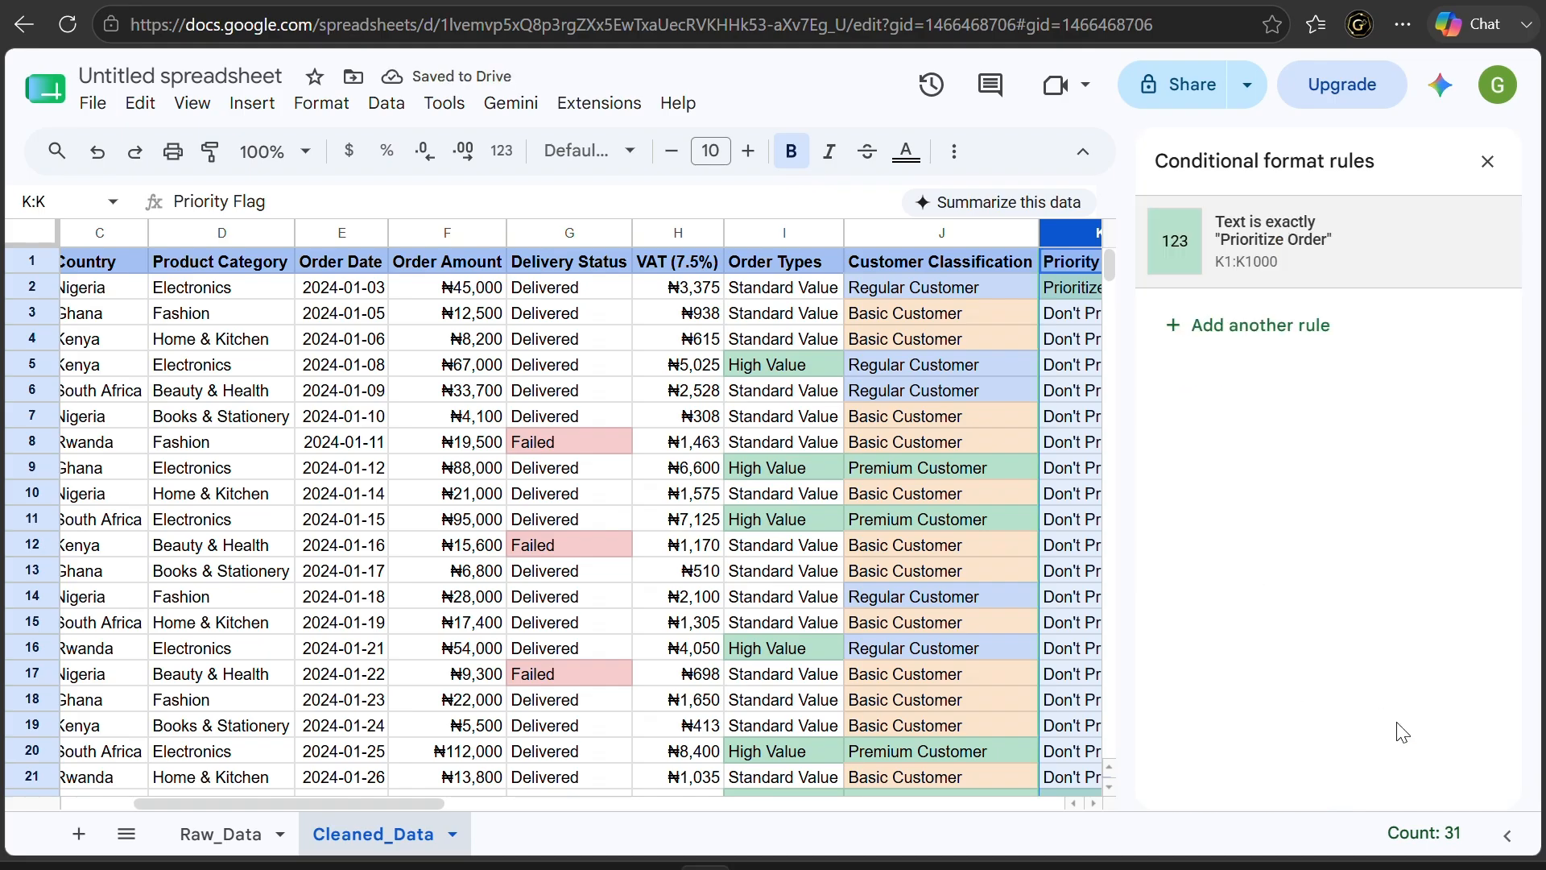
Set up a second Priority Flag format rule for text exactly "Don't Prioritize Order" with a light red fill
{"action": "left_click", "coordinate": [1296, 324]}
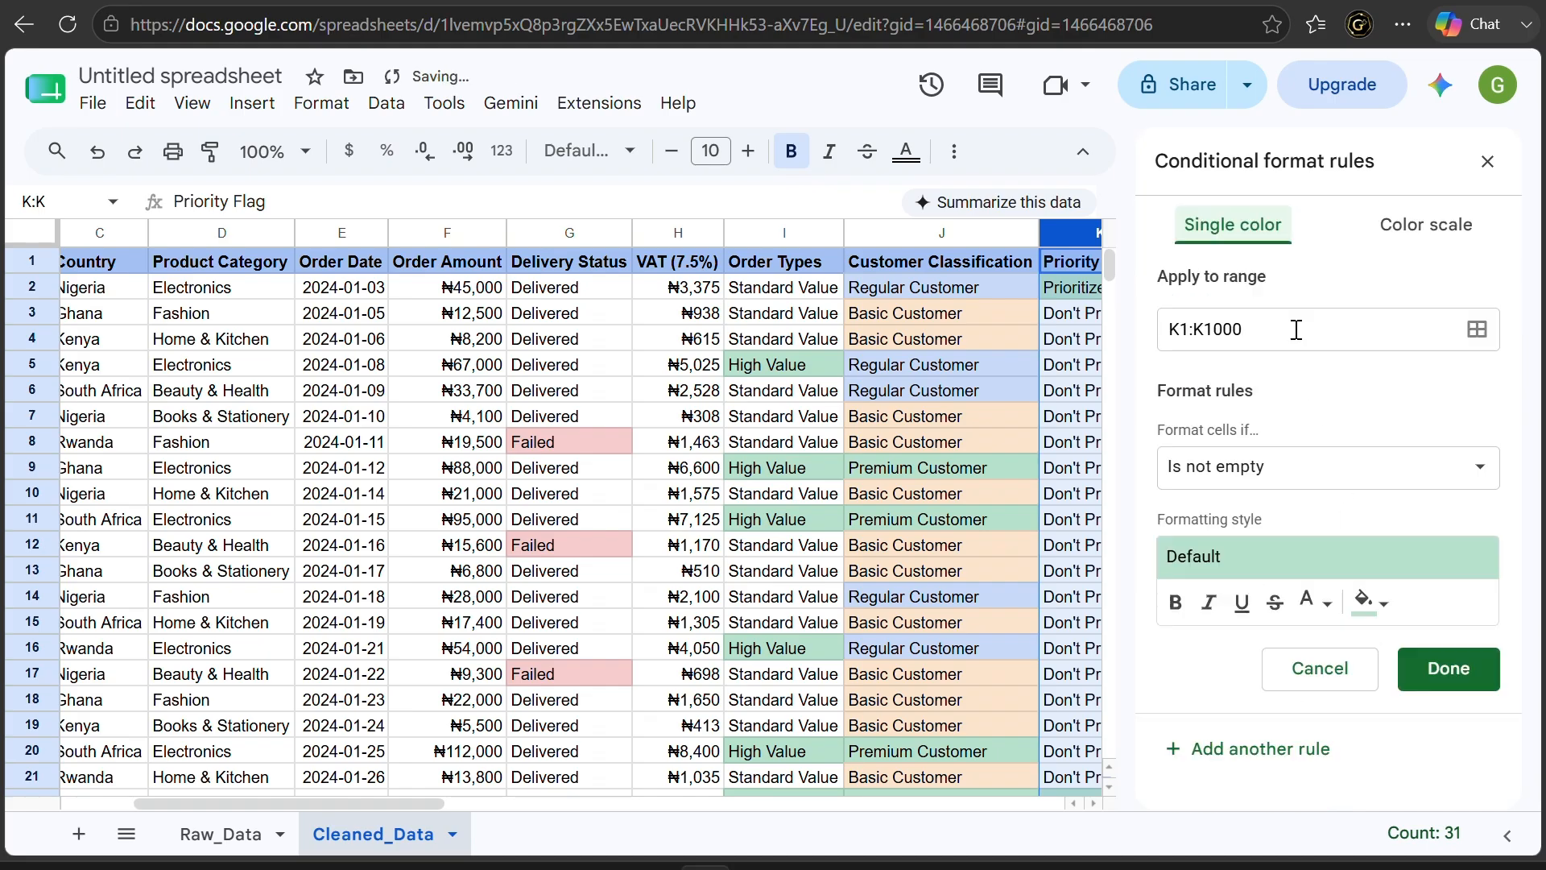
{"action": "left_click", "coordinate": [1283, 479]}
{"action": "left_click", "coordinate": [1305, 658]}
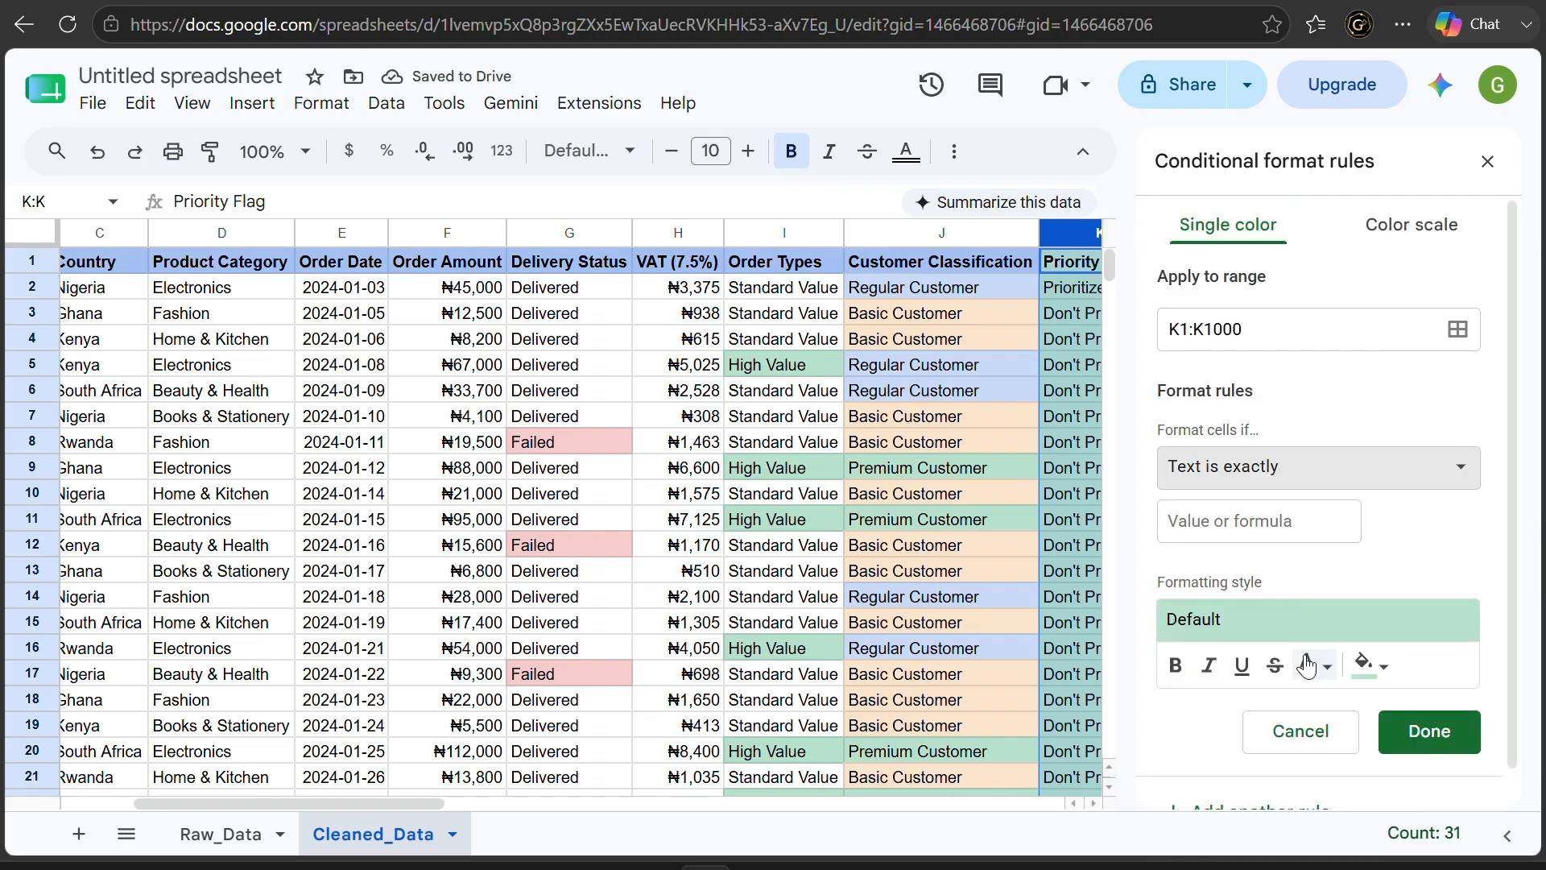
{"action": "left_click", "coordinate": [1279, 519]}
{"action": "type", "text": "Don"}
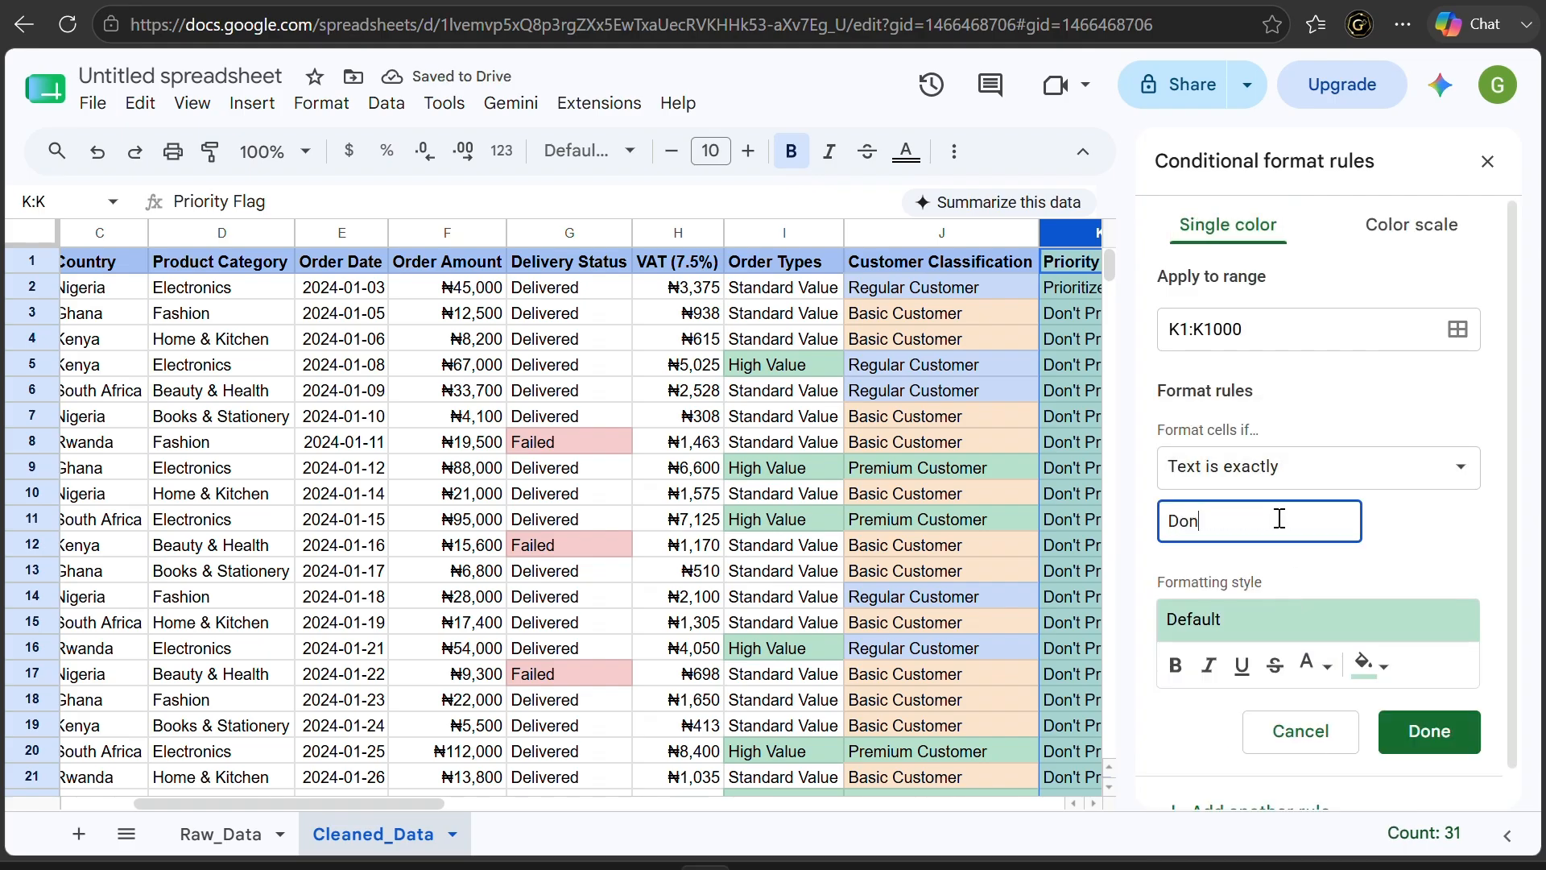
{"action": "type", "text": "'t Pri"}
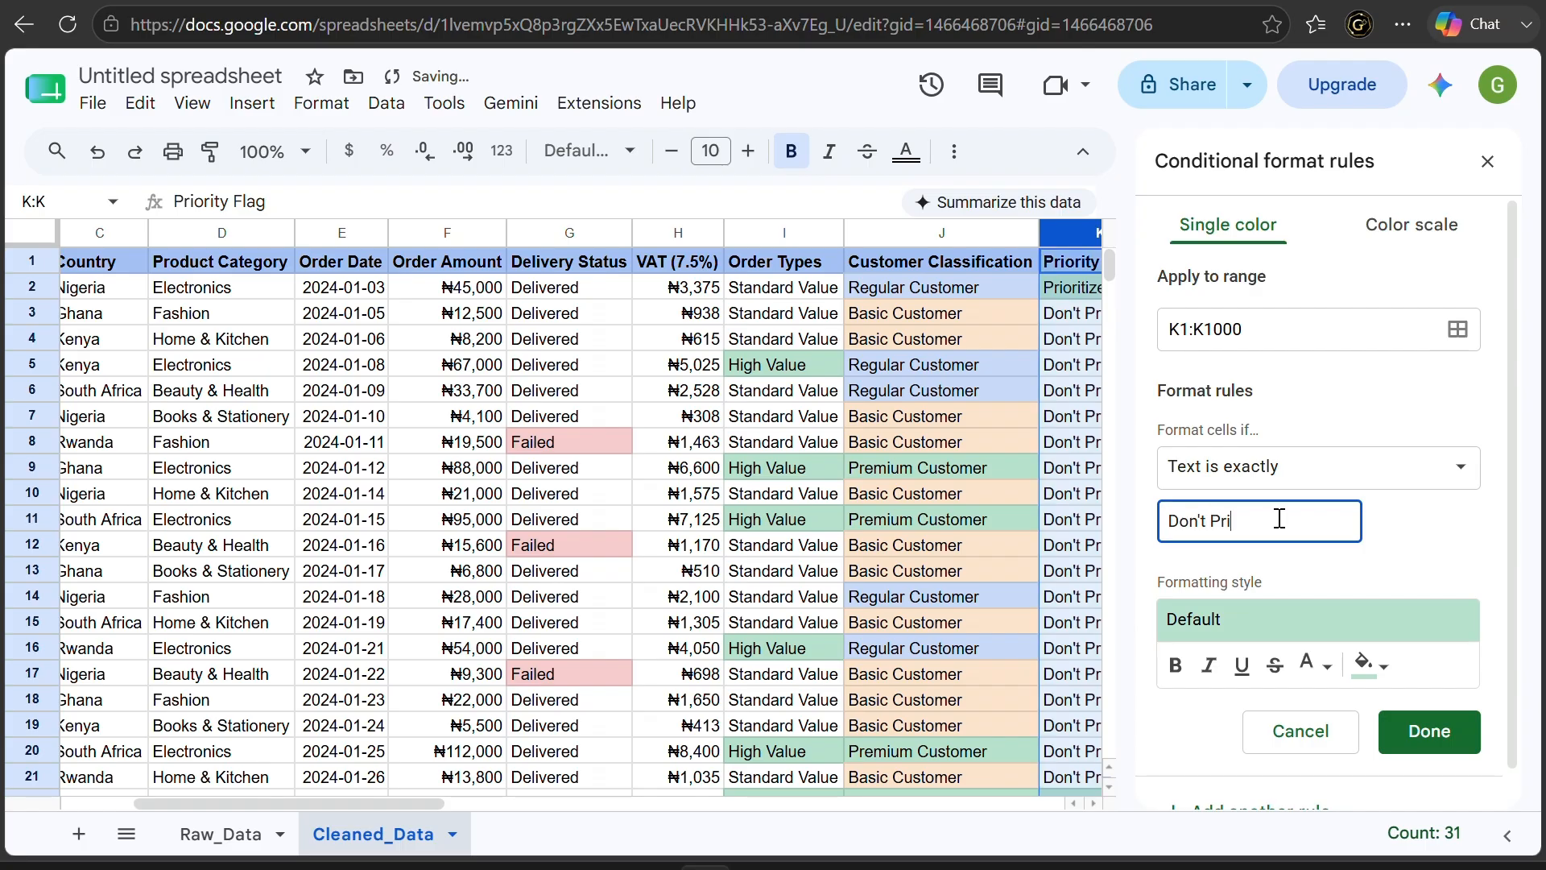
{"action": "type", "text": "oritize Order"}
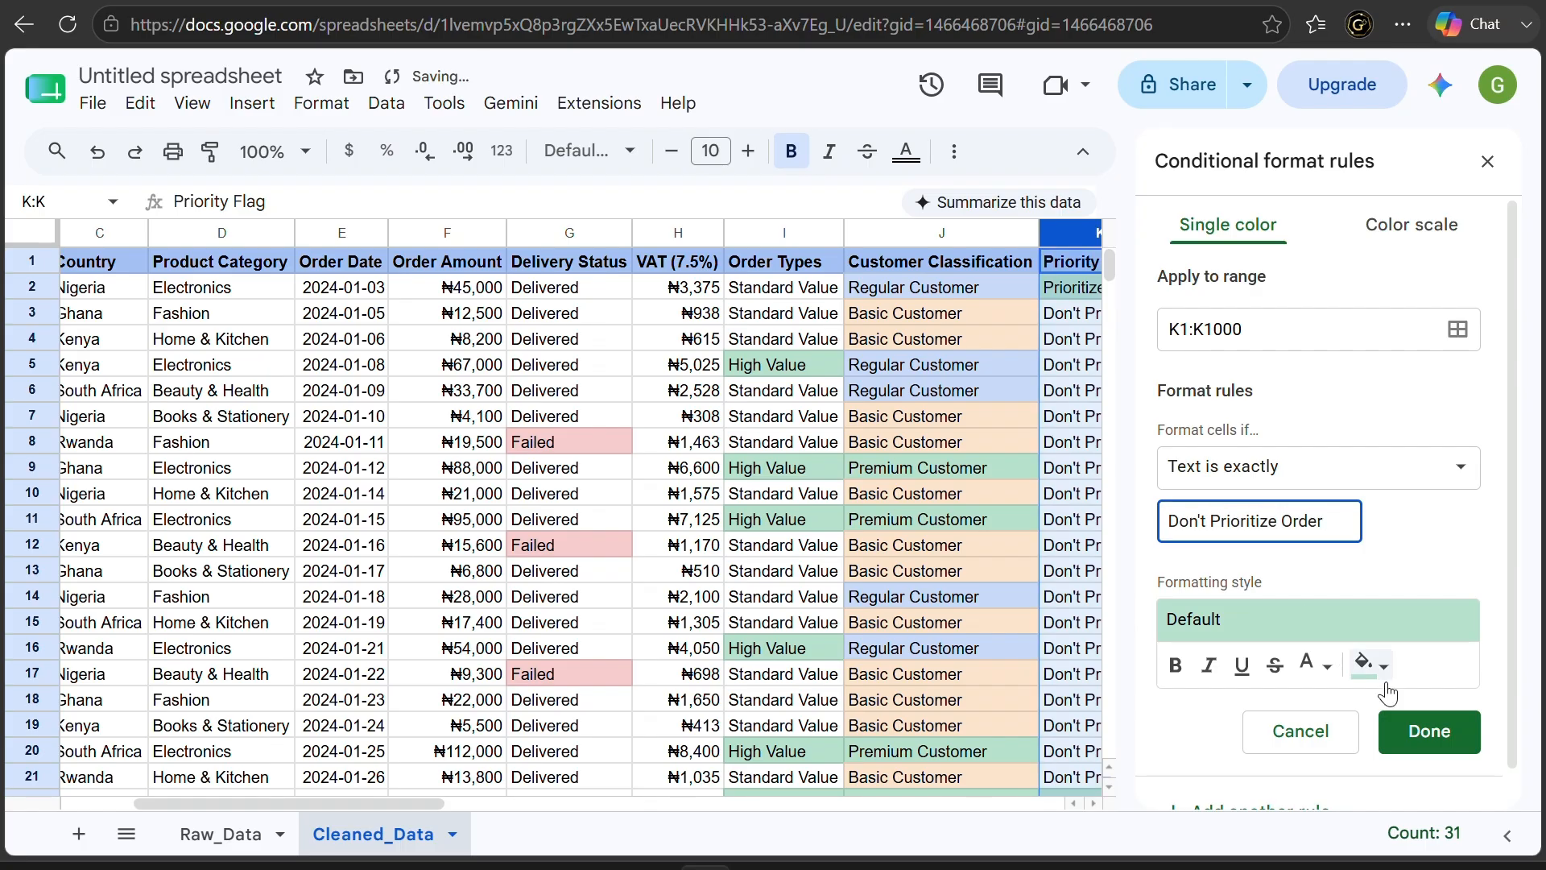
{"action": "left_click", "coordinate": [1367, 666]}
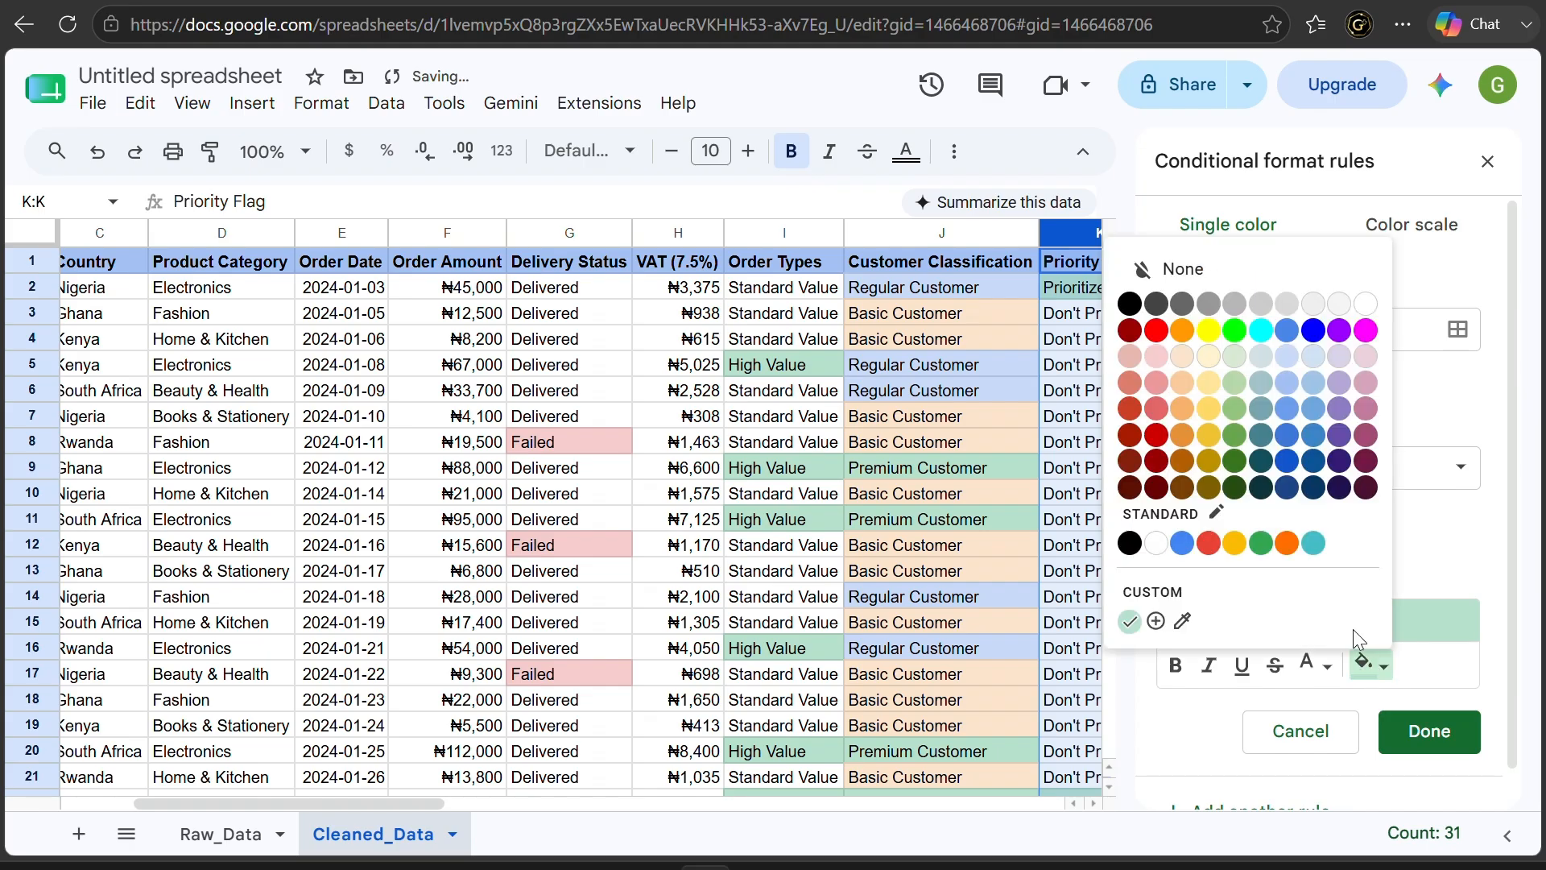
{"action": "left_click", "coordinate": [1157, 356]}
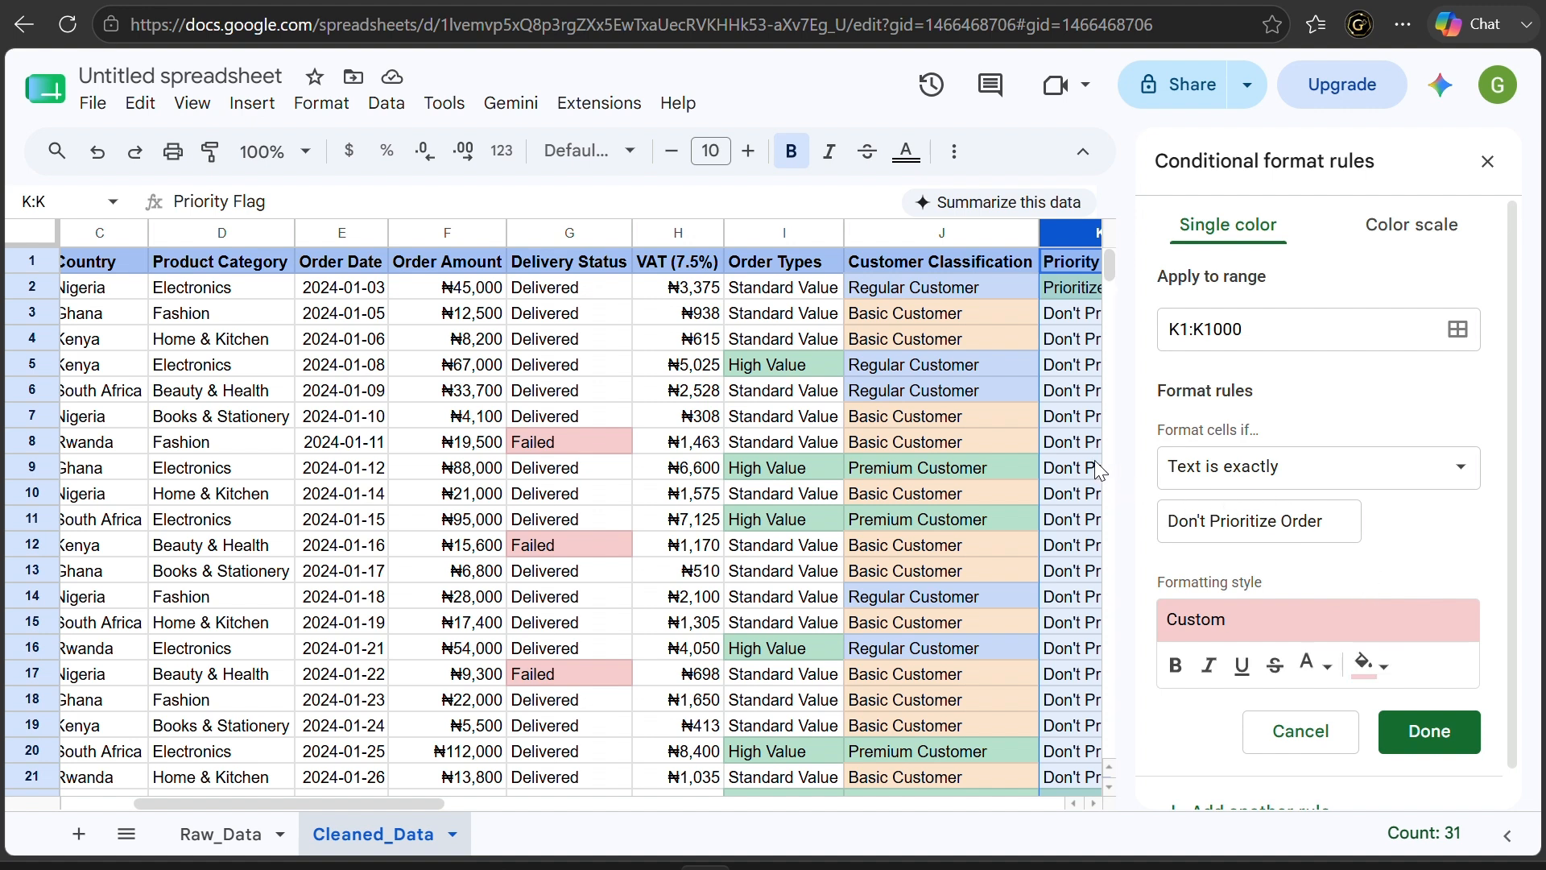
Shorten the second rule's match text to "Don't Prioritize" and save the rule
{"action": "scroll", "coordinate": [1094, 460], "scroll_direction": "right", "scroll_amount": 3}
{"action": "left_click", "coordinate": [1328, 515]}
{"action": "key", "text": "BackSpace"}
{"action": "key", "text": "BackSpace"}
{"action": "key", "text": "BackSpace"}
{"action": "key", "text": "BackSpace"}
{"action": "key", "text": "BackSpace"}
{"action": "key", "text": "BackSpace"}
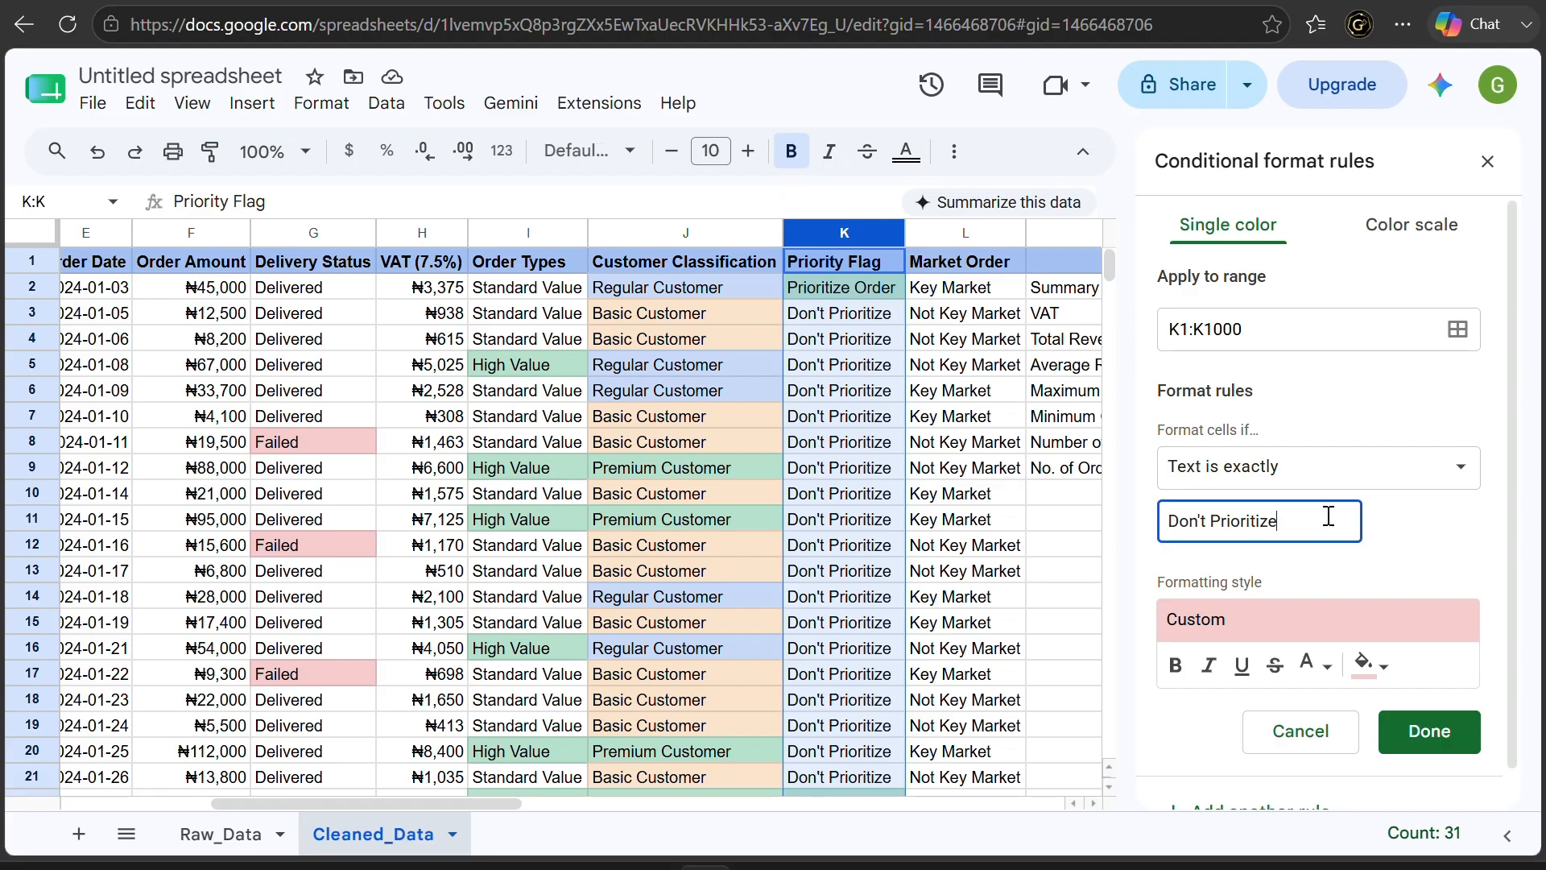
{"action": "left_click", "coordinate": [1412, 729]}
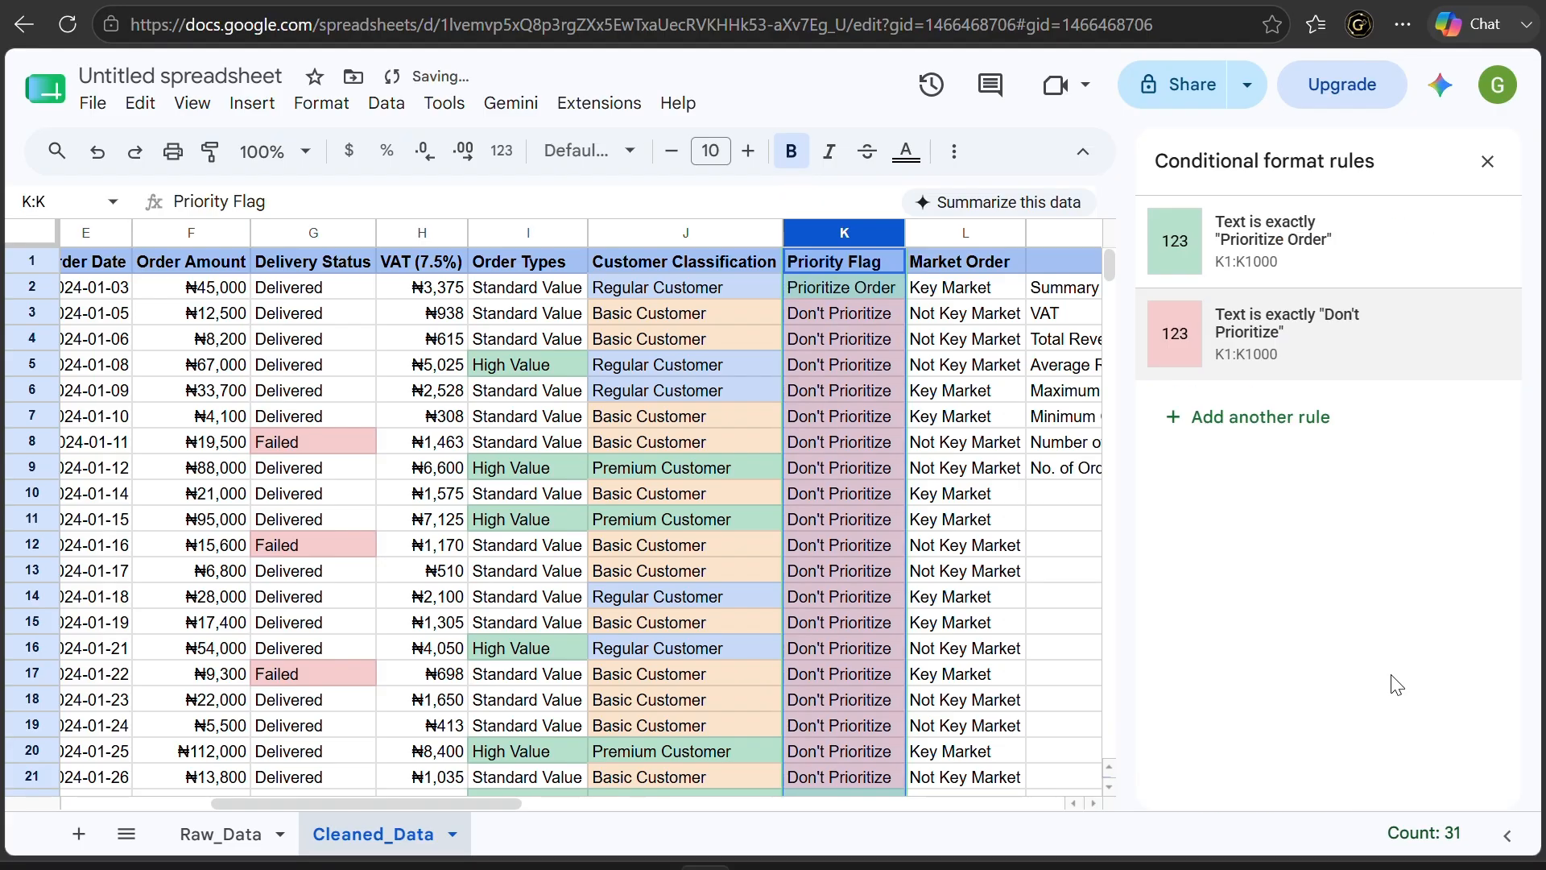
Close the conditional format rules and review the colouring of the Priority Flag column across the data rows
{"action": "left_click", "coordinate": [1488, 162]}
{"action": "scroll", "coordinate": [1147, 467], "scroll_direction": "down", "scroll_amount": 2}
{"action": "scroll", "coordinate": [1147, 467], "scroll_direction": "down", "scroll_amount": 4}
{"action": "scroll", "coordinate": [1143, 462], "scroll_direction": "up", "scroll_amount": 1}
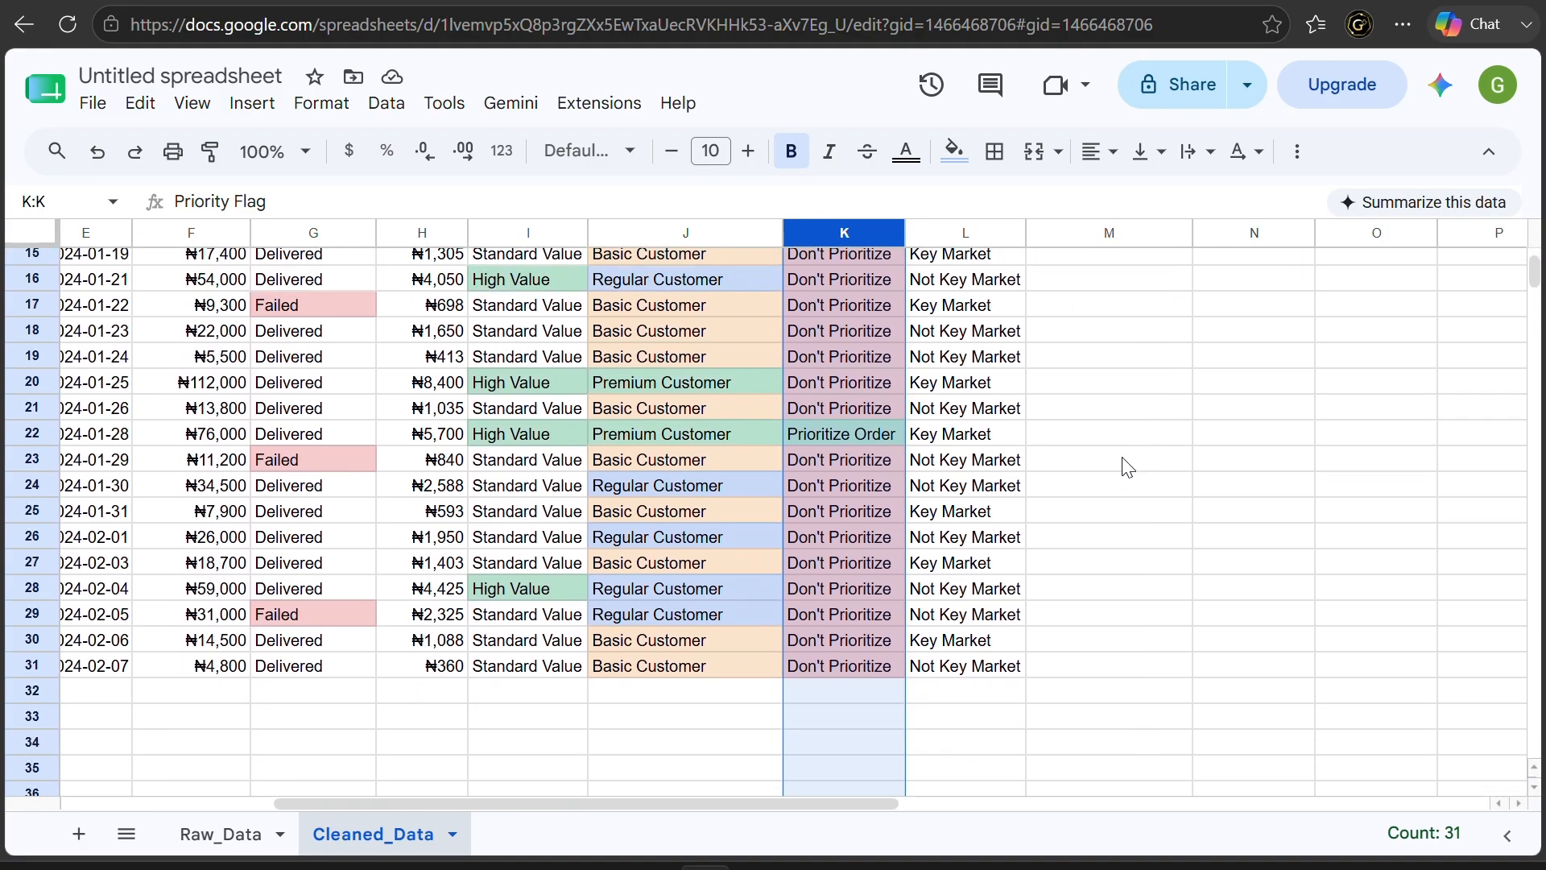
{"action": "left_click", "coordinate": [1106, 462]}
{"action": "scroll", "coordinate": [843, 433], "scroll_direction": "up", "scroll_amount": 5}
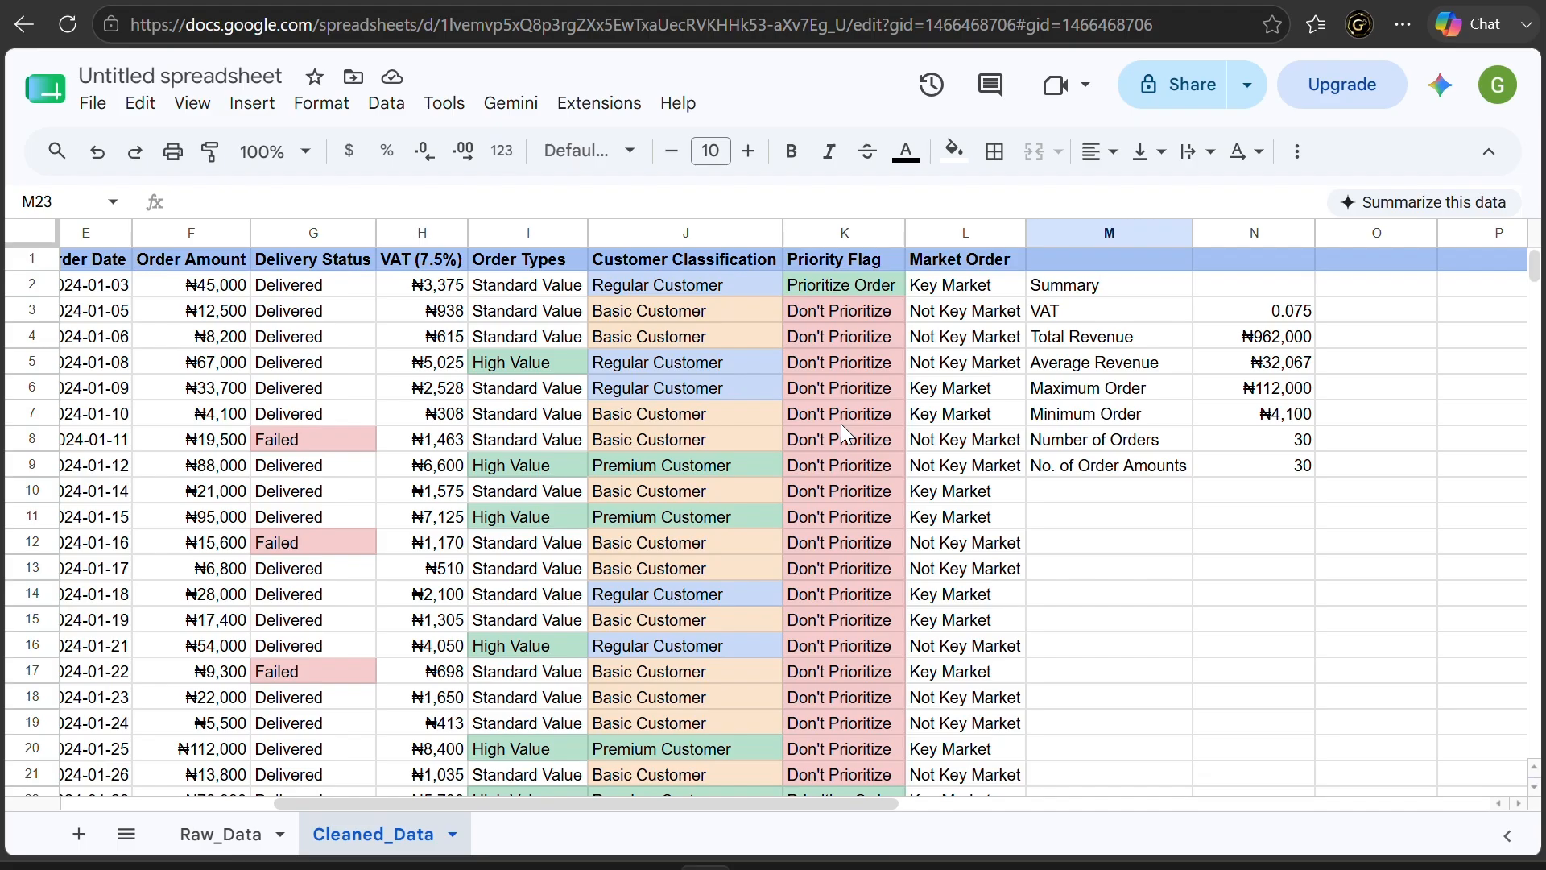
{"action": "scroll", "coordinate": [843, 433], "scroll_direction": "down", "scroll_amount": 2}
{"action": "scroll", "coordinate": [843, 433], "scroll_direction": "up", "scroll_amount": 2}
Add a conditional format rule to the Market Order column giving text exactly "Key Market" the default green style
{"action": "left_click", "coordinate": [965, 229]}
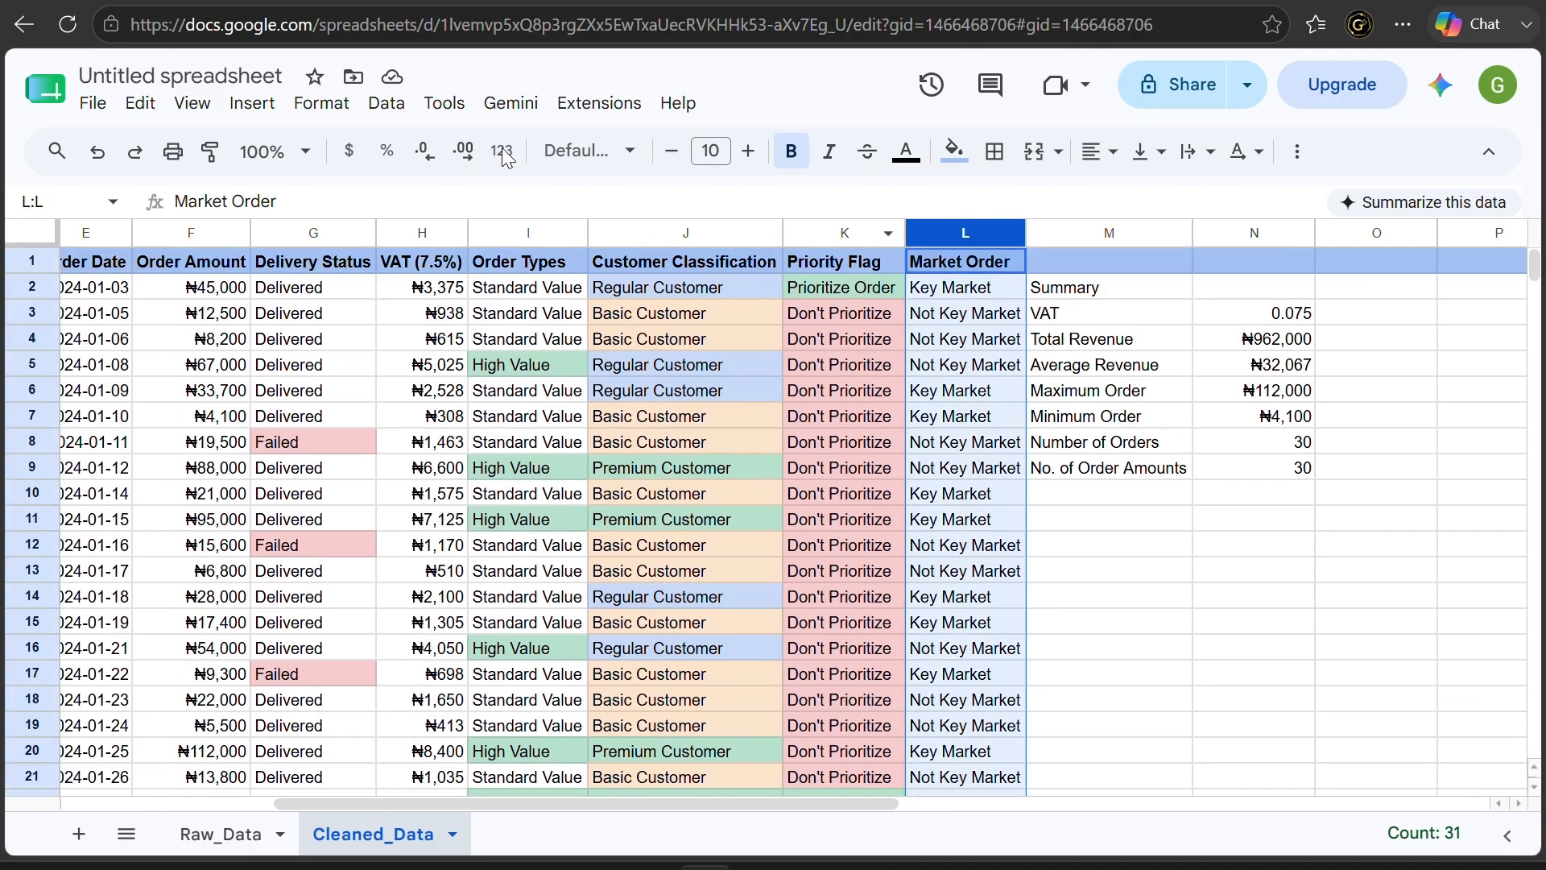
{"action": "left_click", "coordinate": [347, 111]}
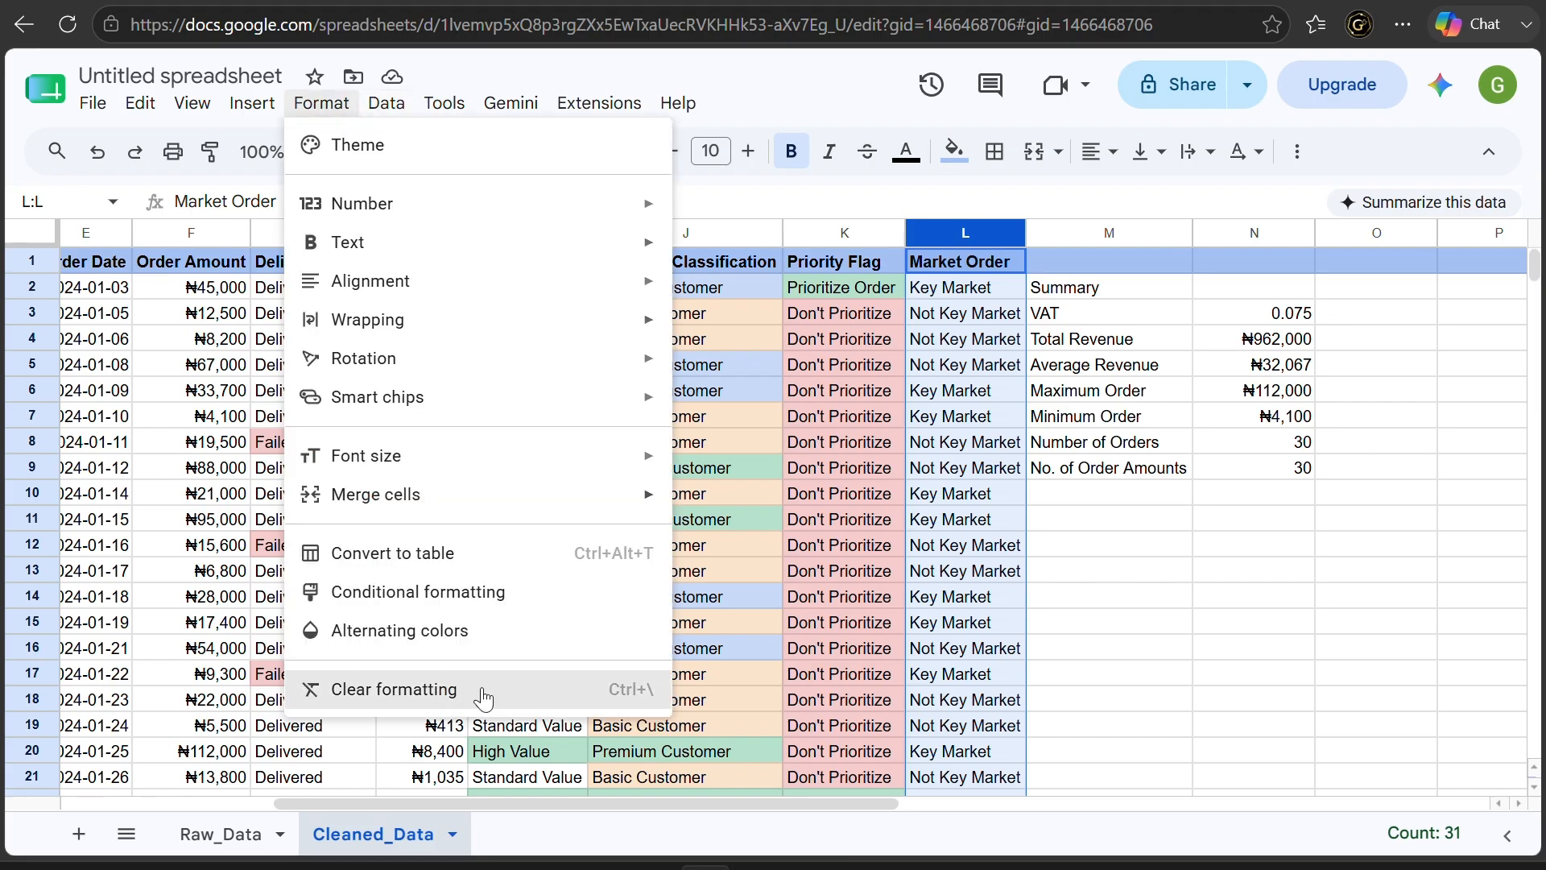
{"action": "left_click", "coordinate": [451, 592]}
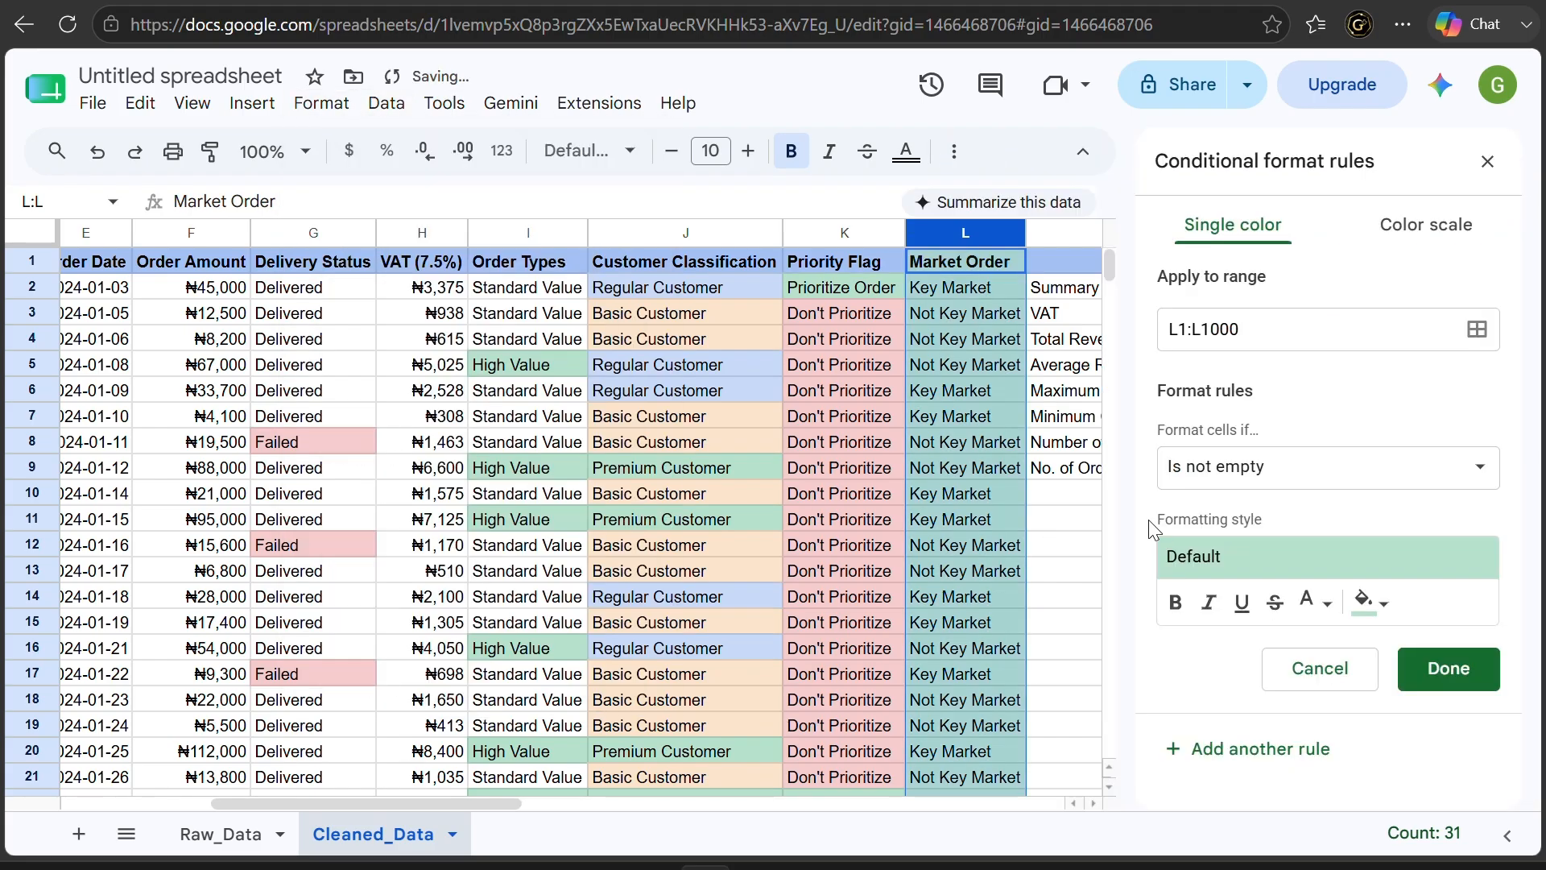
{"action": "left_click", "coordinate": [1333, 474]}
{"action": "left_click", "coordinate": [1293, 659]}
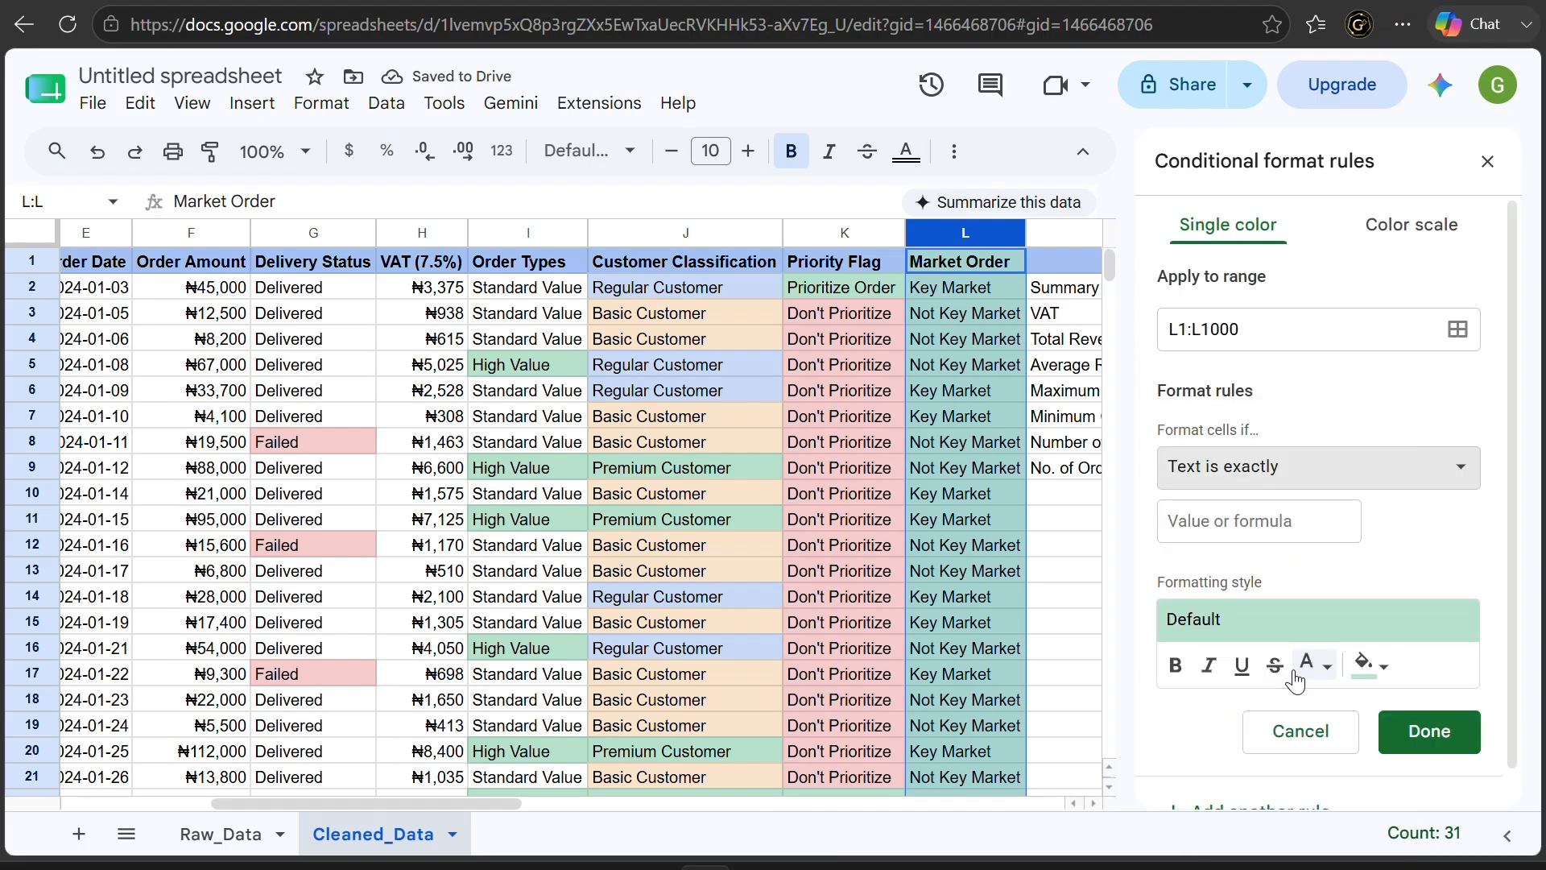
{"action": "left_click", "coordinate": [1261, 506]}
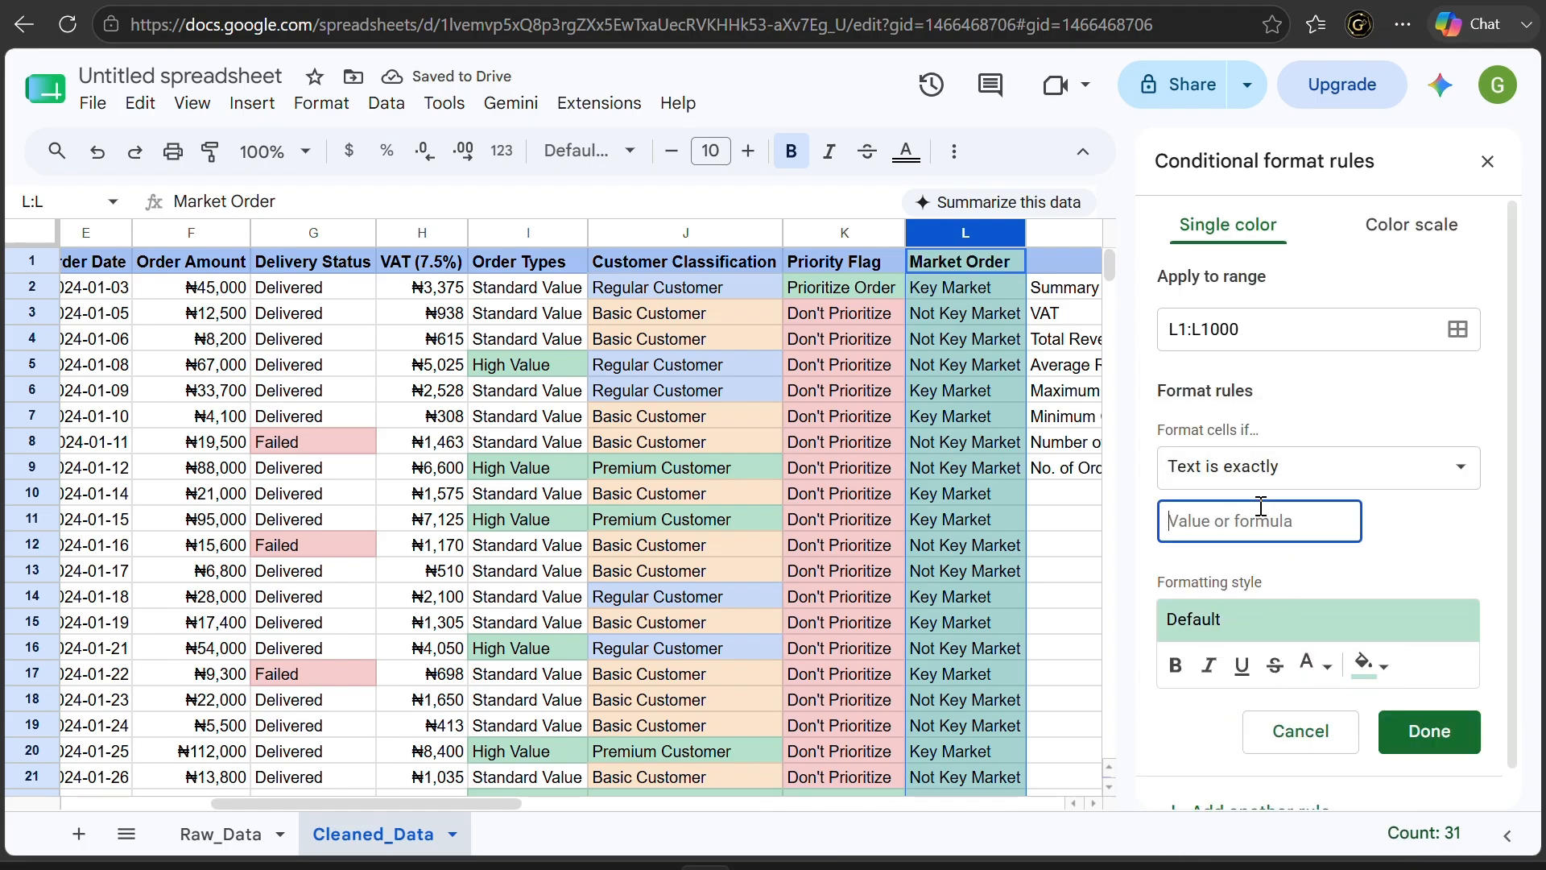
{"action": "type", "text": "Key "}
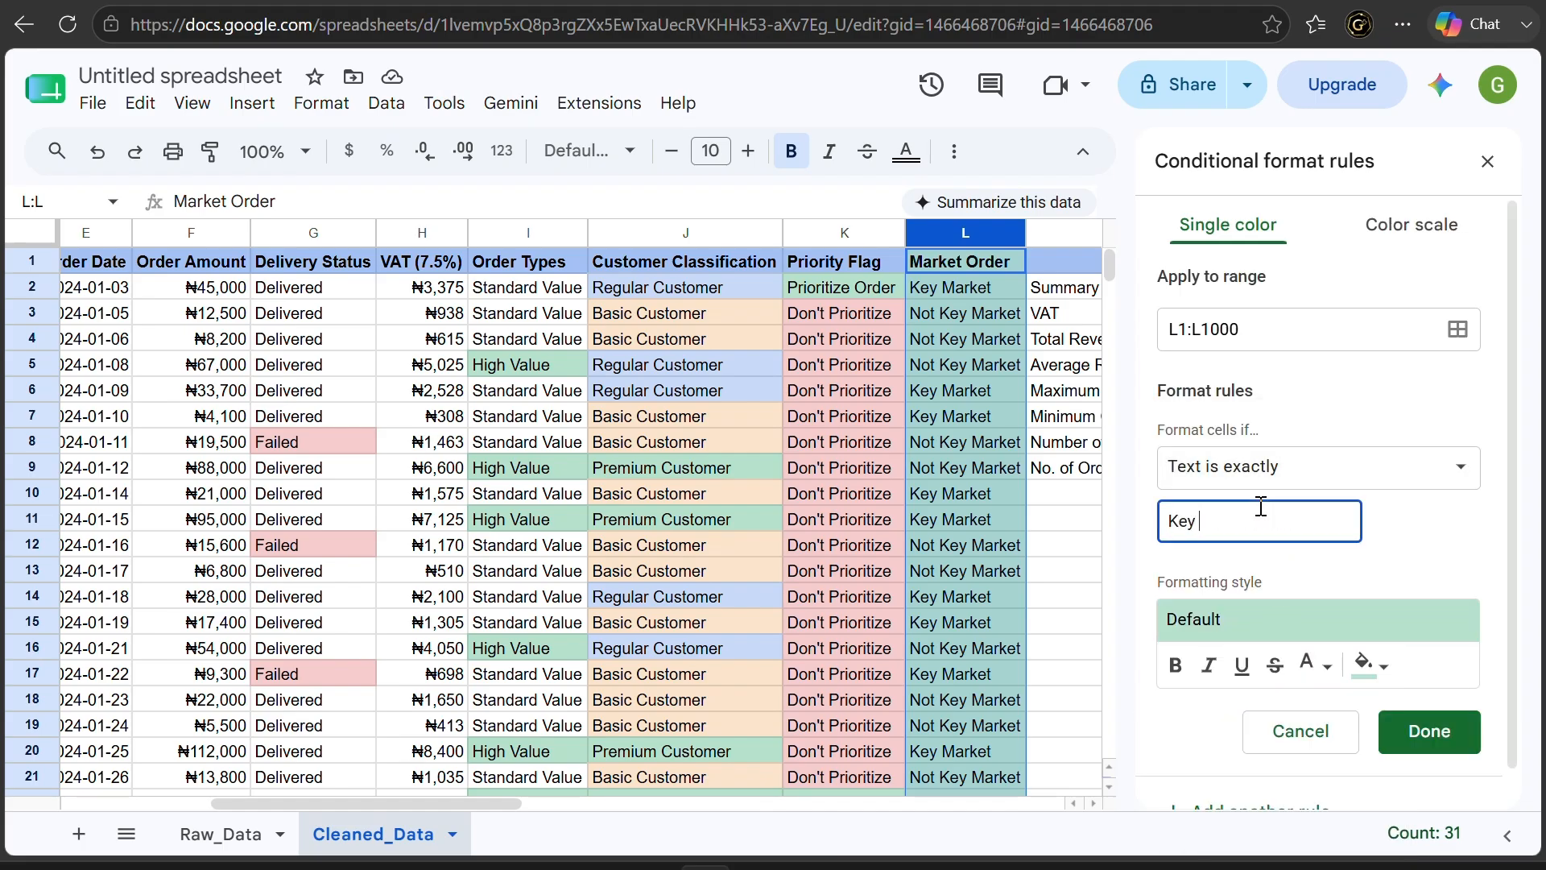
{"action": "type", "text": "Market"}
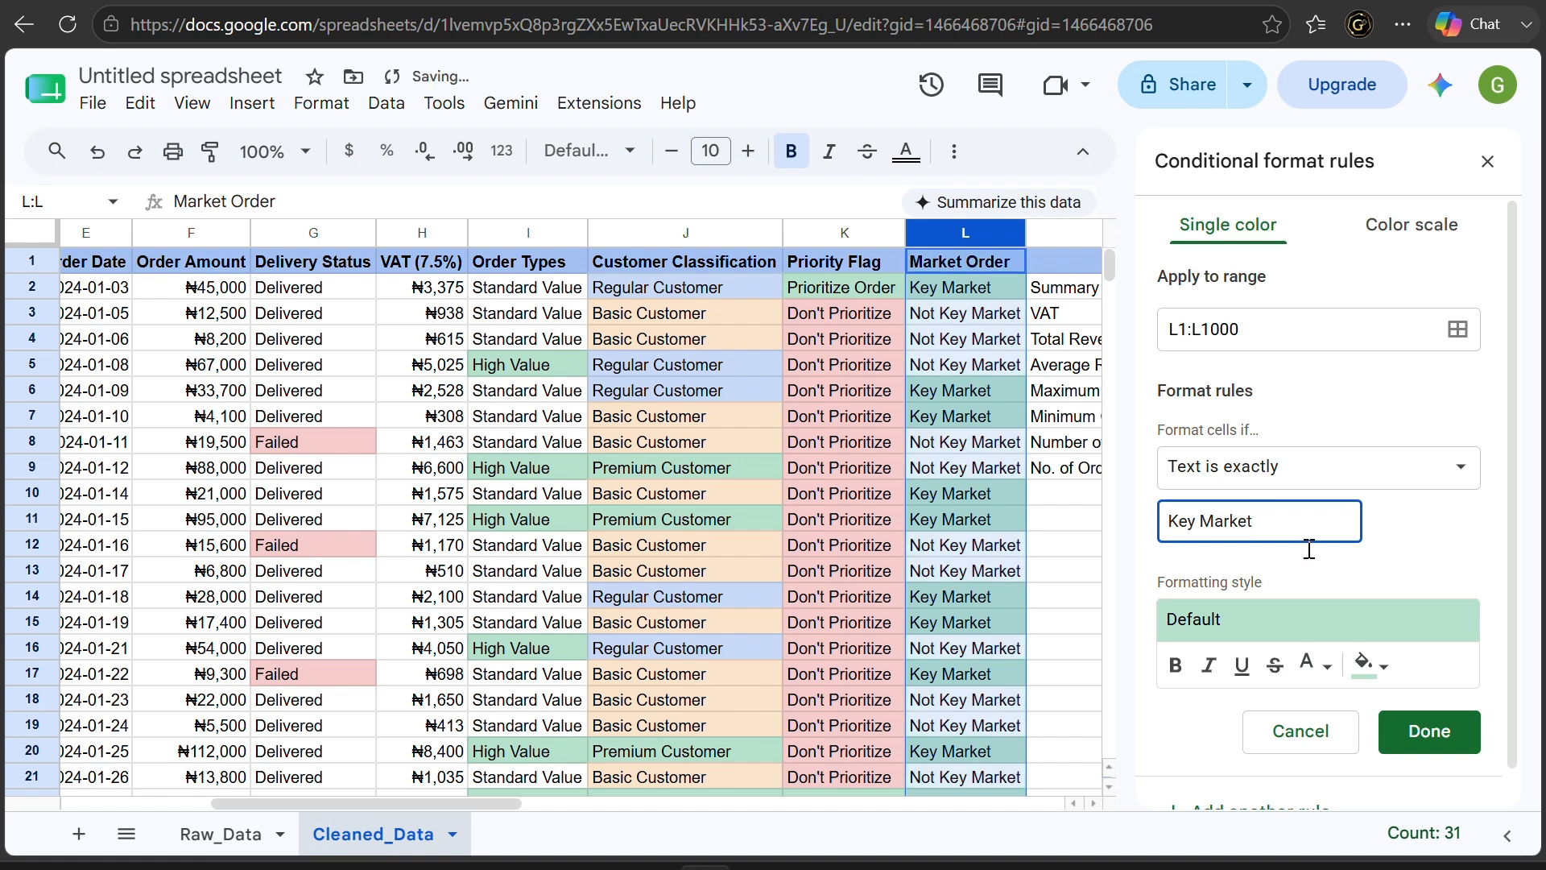
{"action": "left_click", "coordinate": [1441, 732]}
Set up a second Market Order format rule that matches text exactly "Not Key Market"
{"action": "left_click", "coordinate": [1252, 326]}
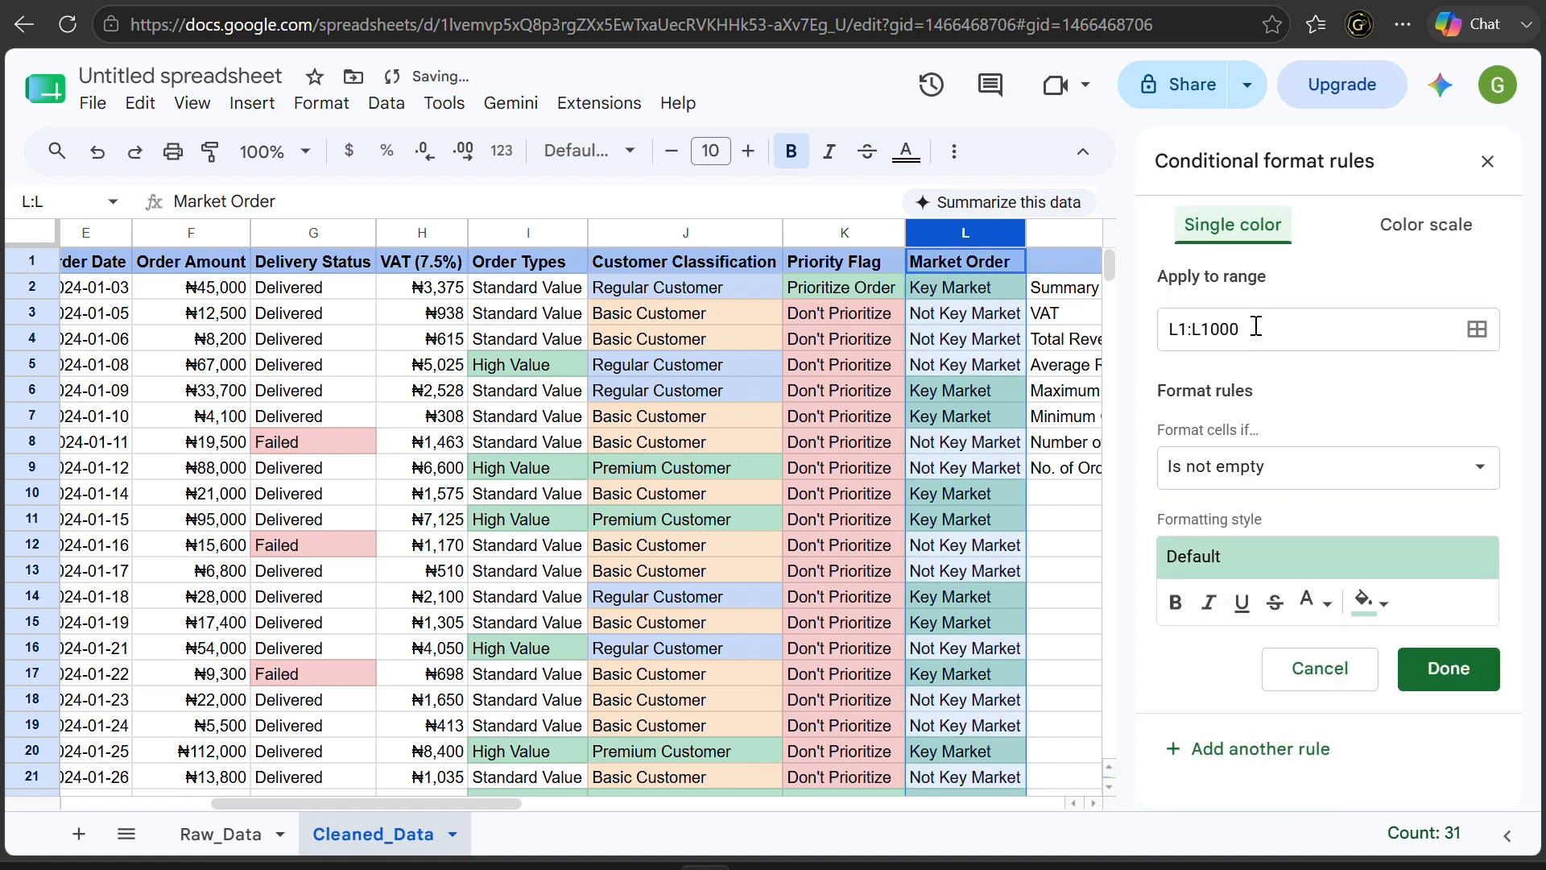
{"action": "left_click", "coordinate": [1280, 493]}
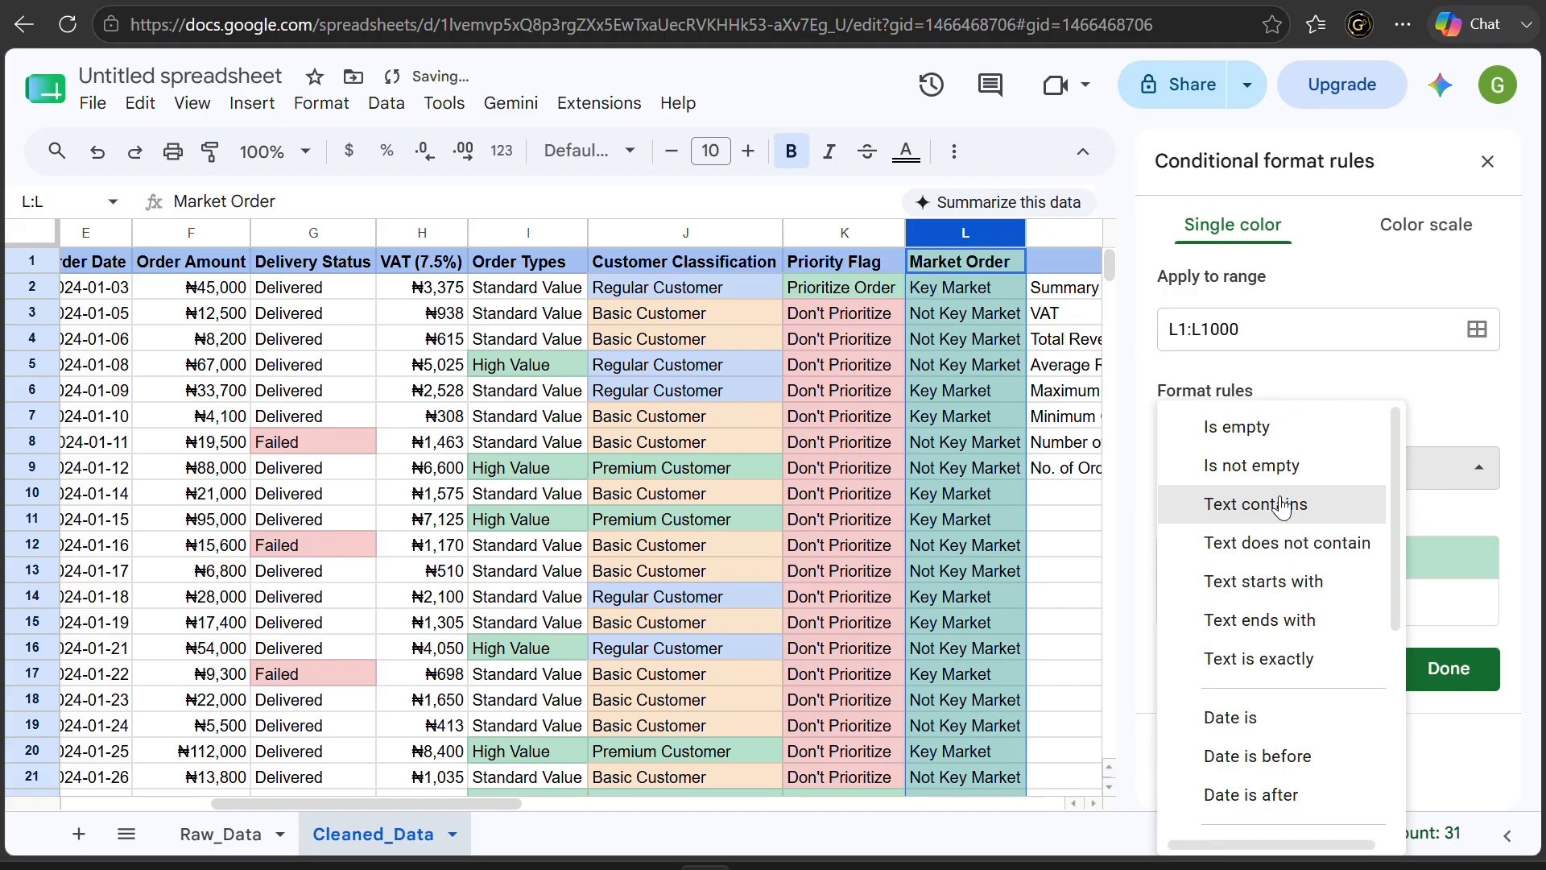
{"action": "left_click", "coordinate": [1285, 675]}
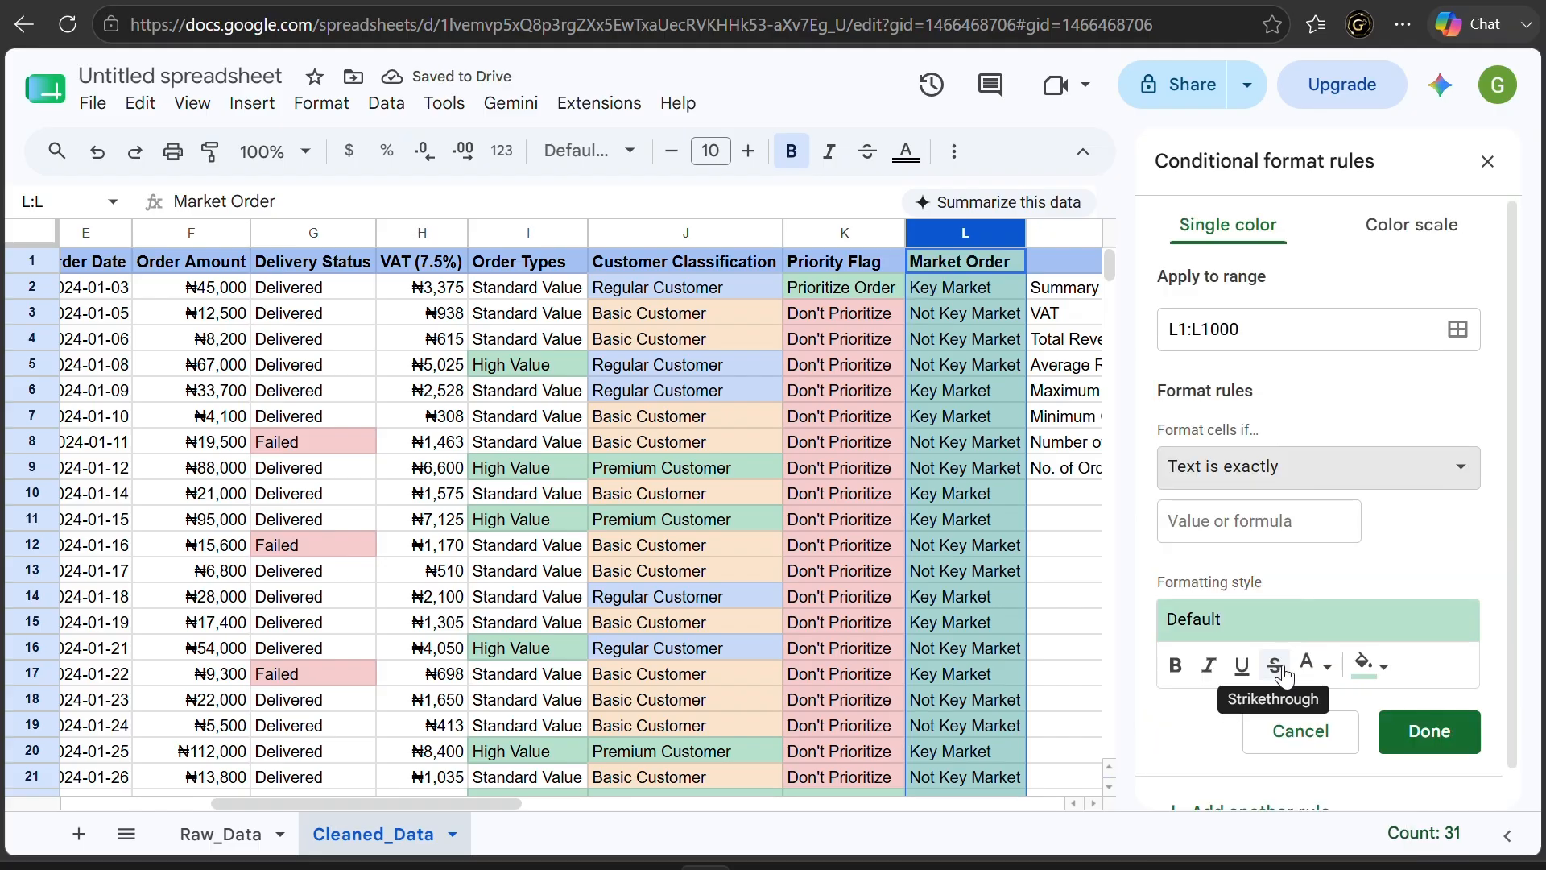
{"action": "left_click", "coordinate": [1265, 518]}
{"action": "type", "text": "Not K"}
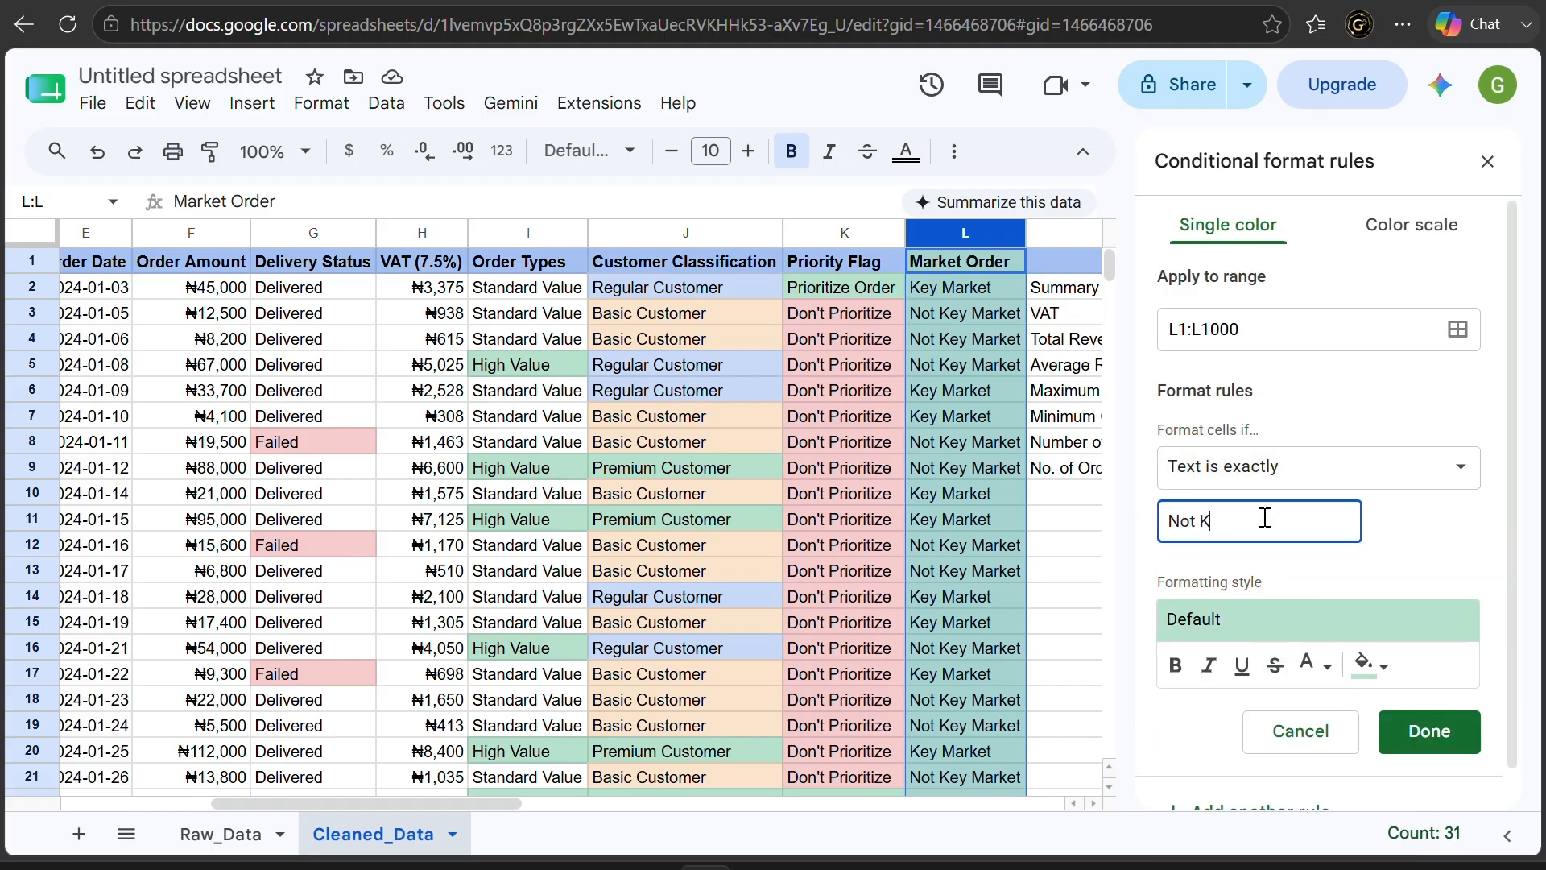
{"action": "type", "text": "ey Market"}
{"action": "left_click", "coordinate": [1369, 665]}
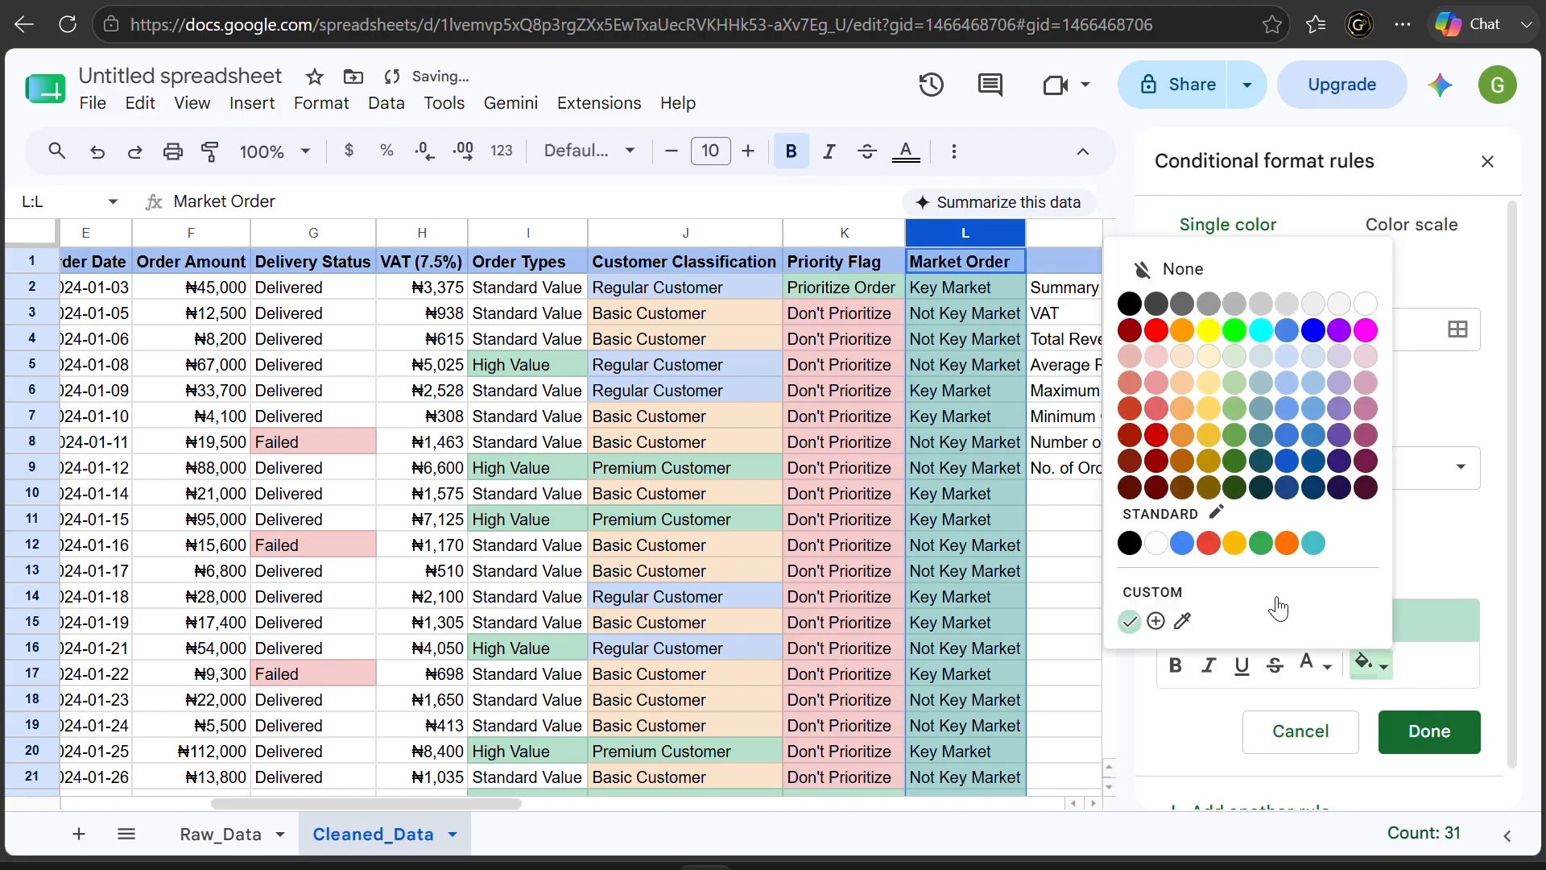
{"action": "left_click", "coordinate": [1318, 665]}
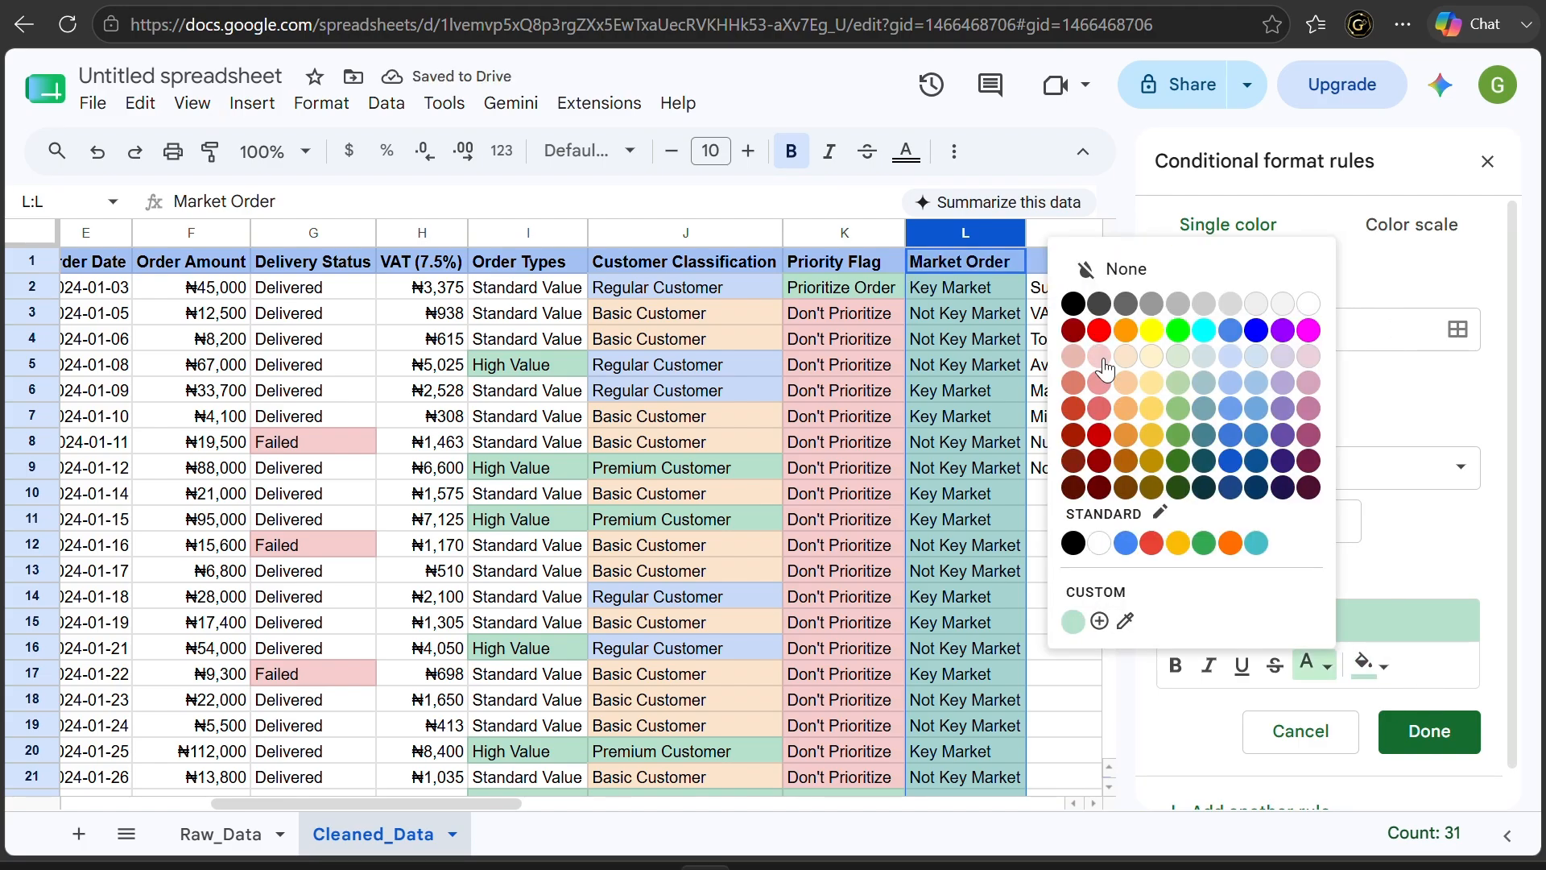
{"action": "left_click", "coordinate": [1102, 362]}
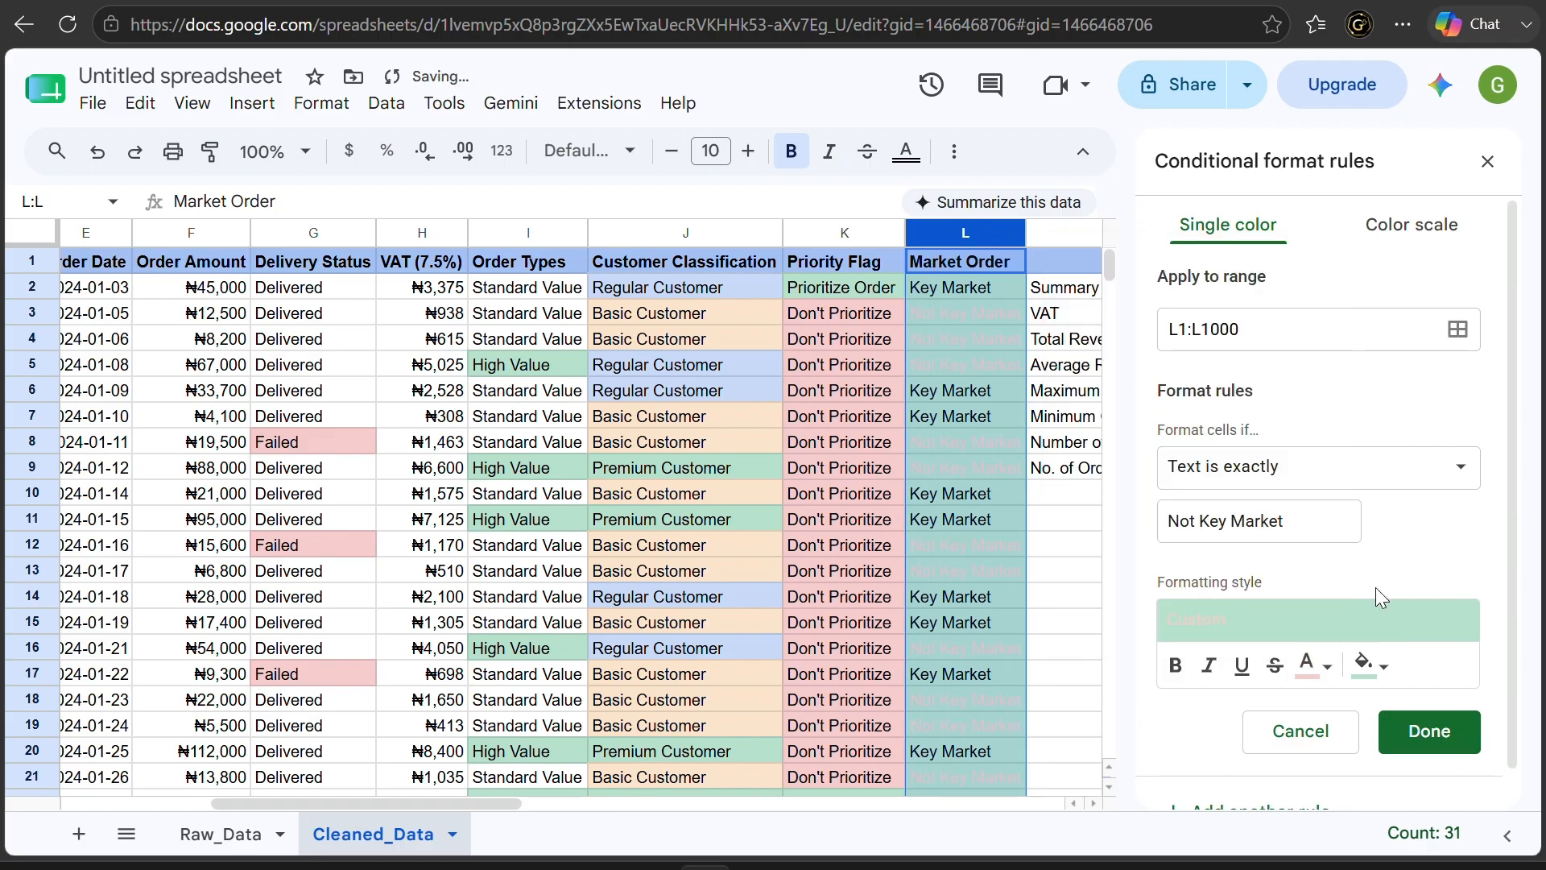
{"action": "key", "text": "ctrl+z"}
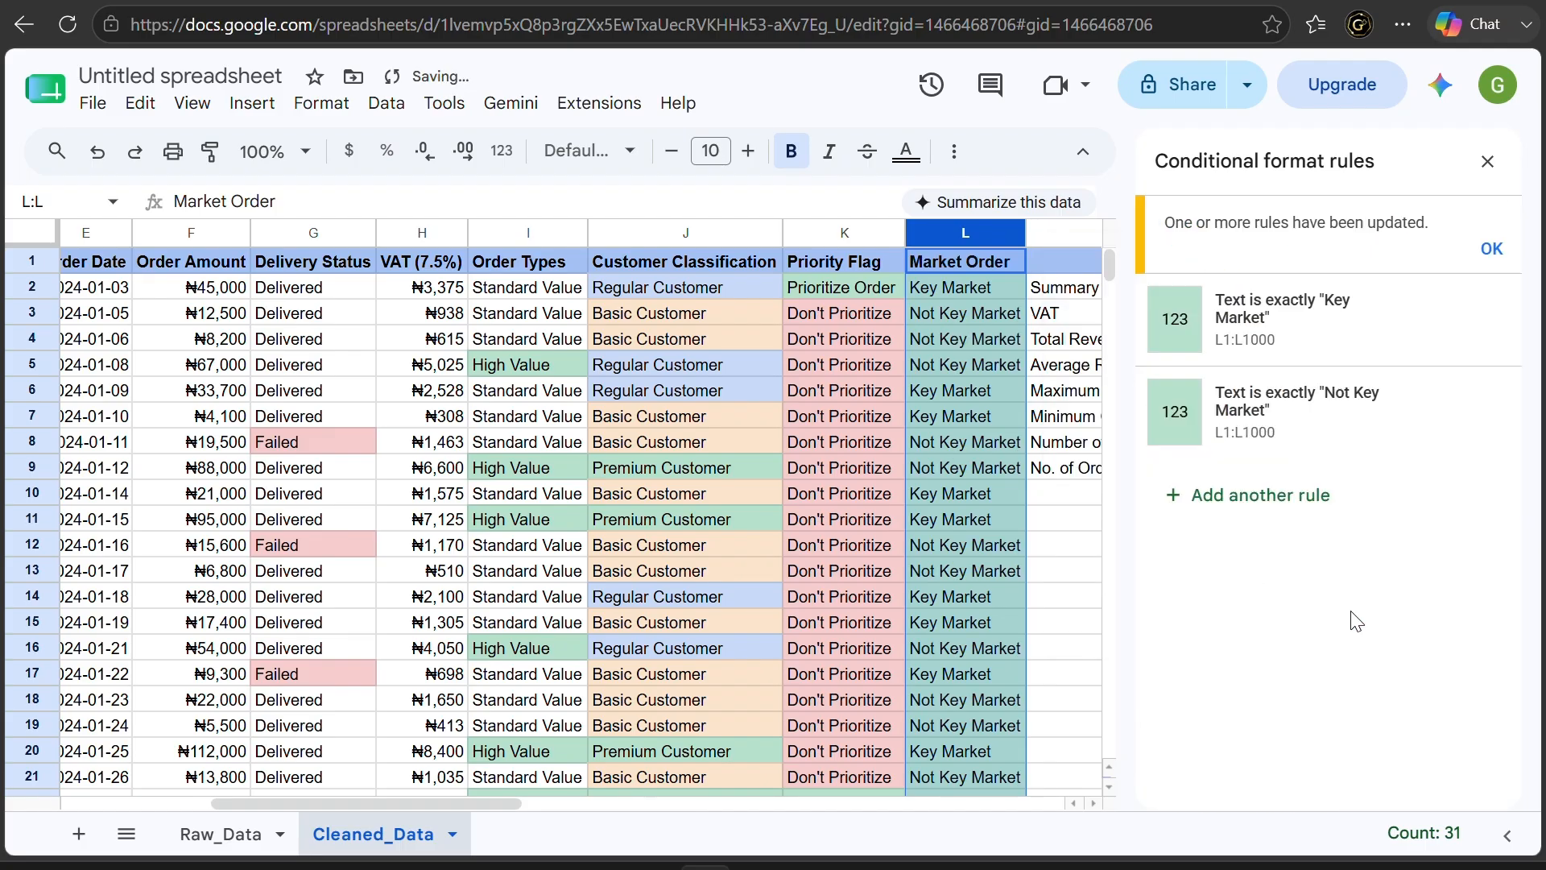
Give the "Not Key Market" format rule a light red fill and save the rule
{"action": "left_click", "coordinate": [1285, 425]}
{"action": "left_click", "coordinate": [1370, 749]}
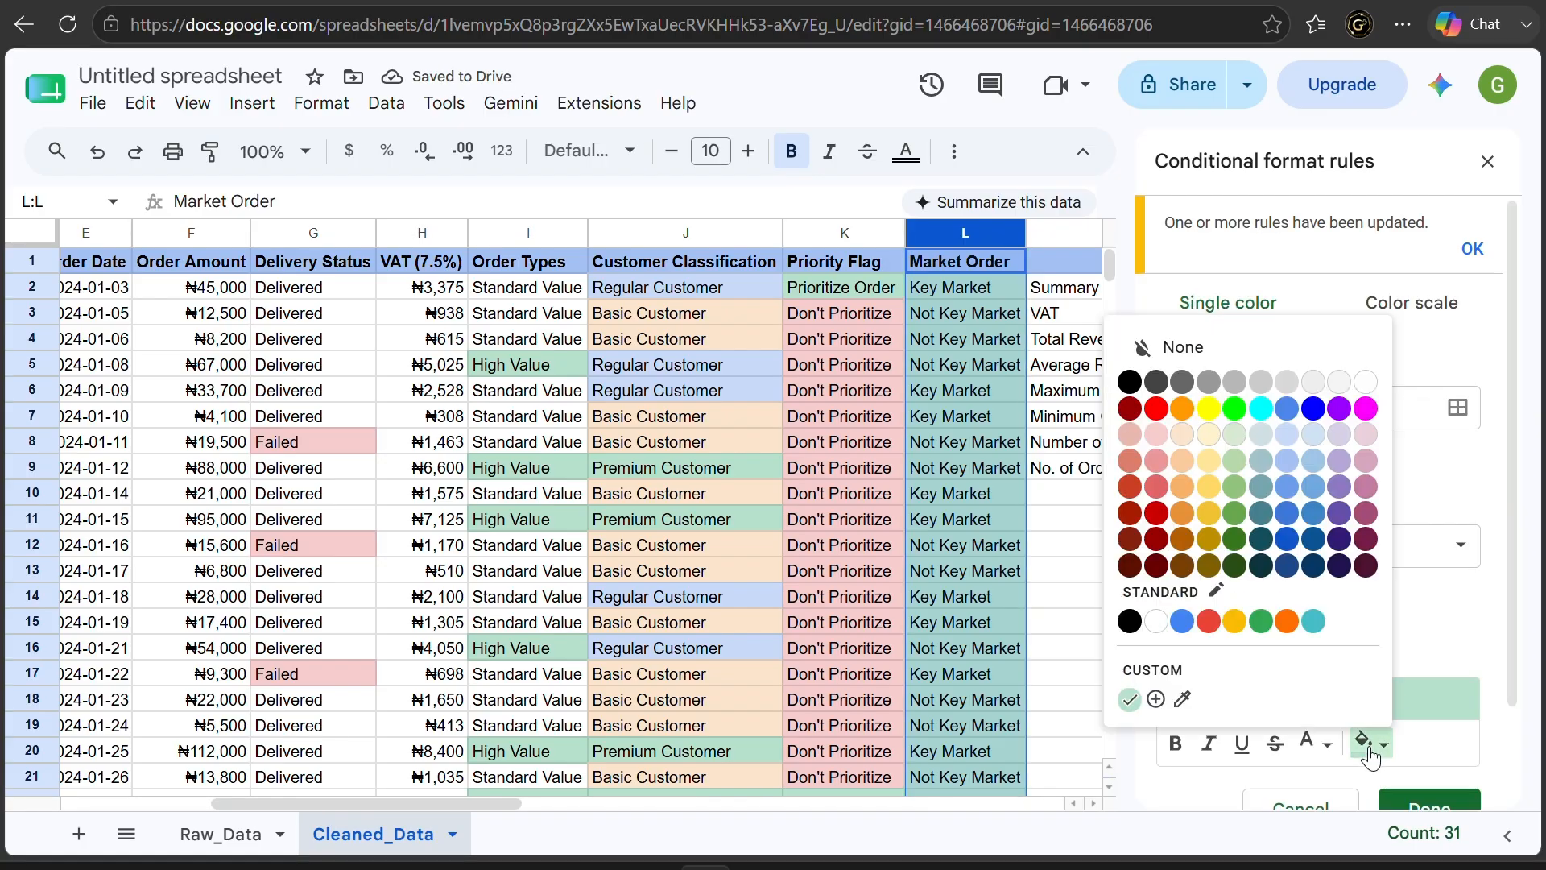
{"action": "left_click", "coordinate": [1156, 434]}
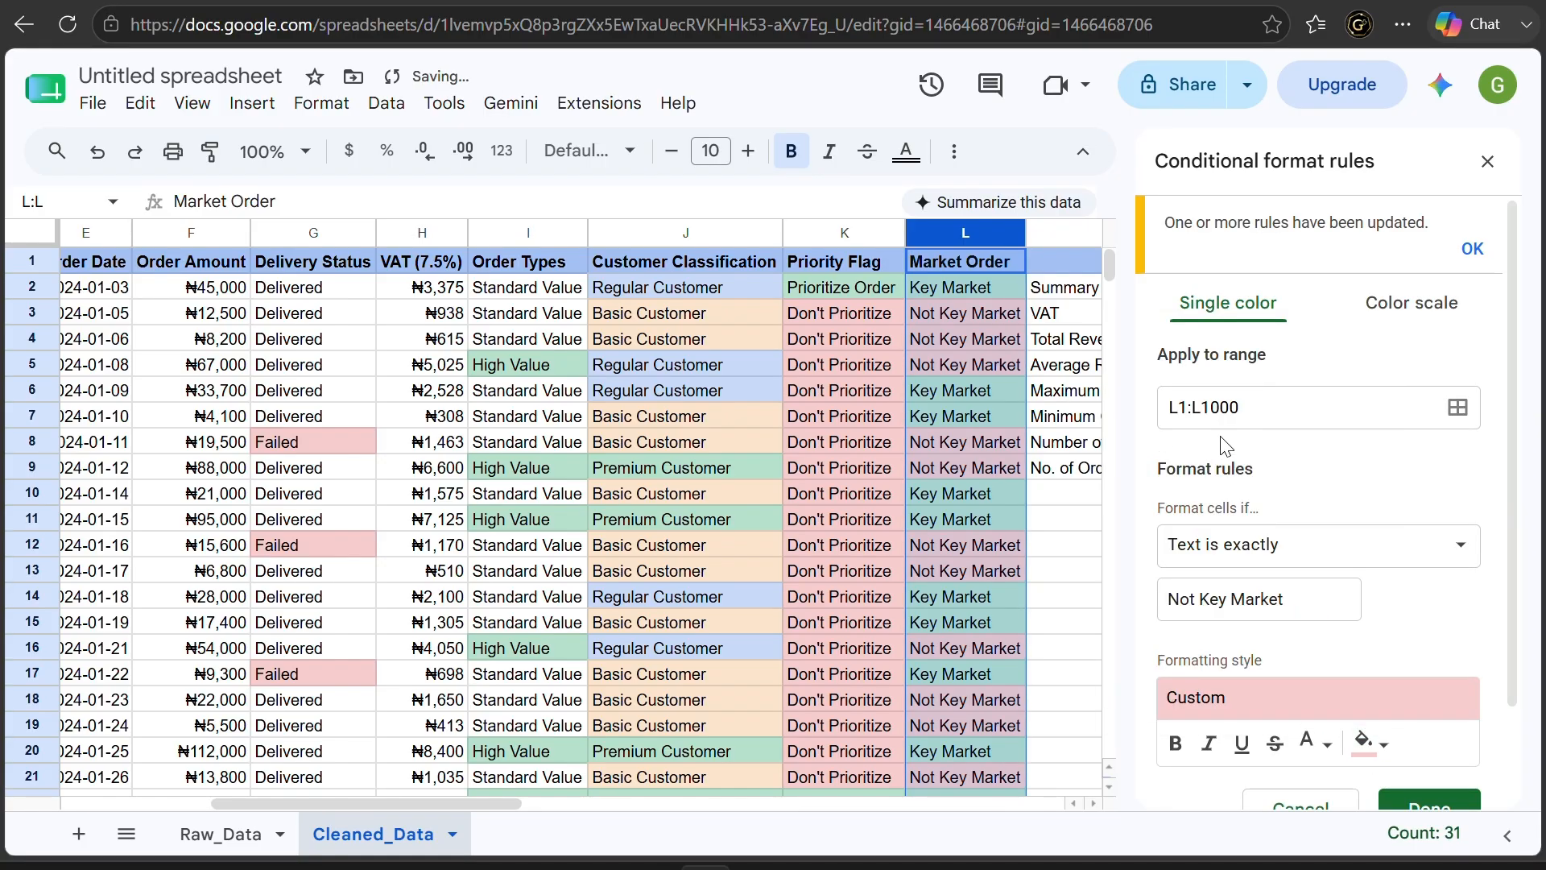
{"action": "scroll", "coordinate": [1329, 687], "scroll_direction": "down", "scroll_amount": 1}
{"action": "left_click", "coordinate": [1393, 729]}
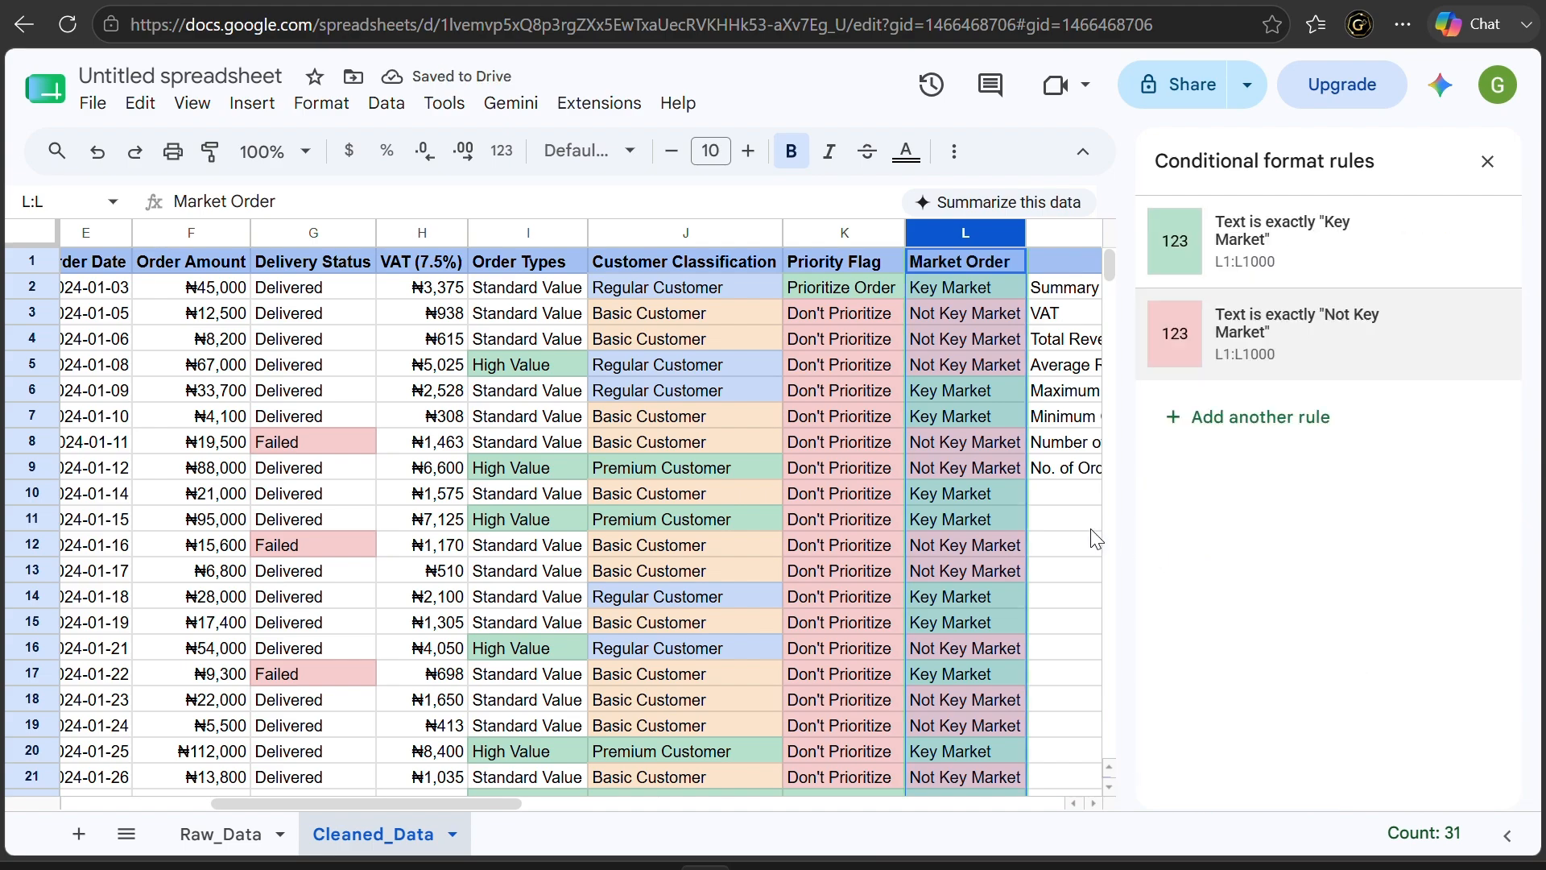
Close the conditional format rules and review the colouring of the Market Order column across all data rows
{"action": "left_click", "coordinate": [1091, 528]}
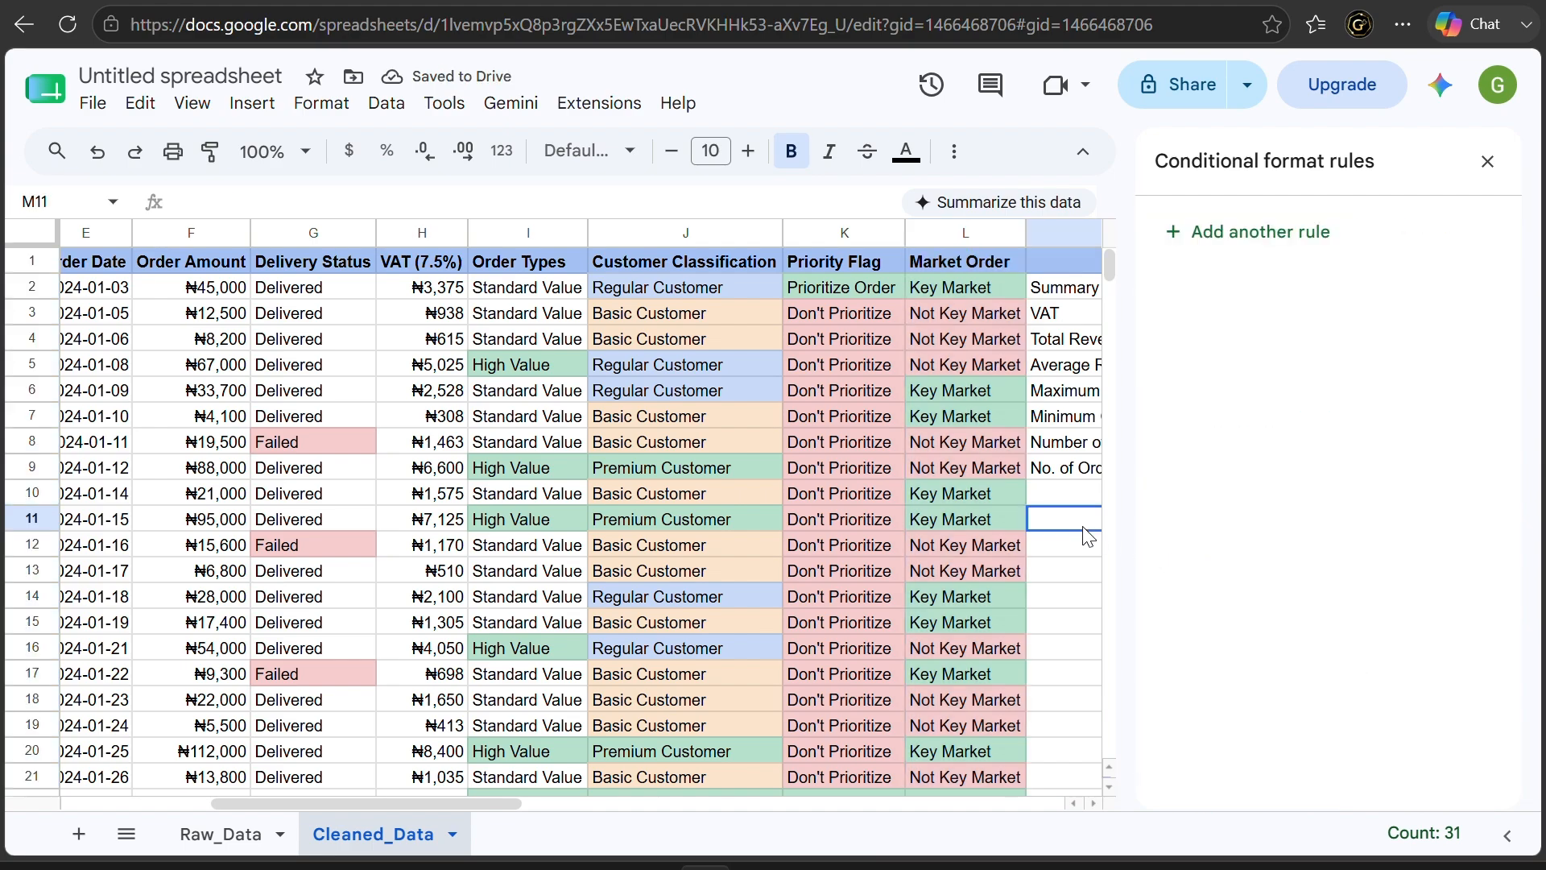
{"action": "left_click", "coordinate": [1488, 161]}
{"action": "scroll", "coordinate": [1281, 645], "scroll_direction": "down", "scroll_amount": 6}
{"action": "scroll", "coordinate": [1286, 646], "scroll_direction": "up", "scroll_amount": 6}
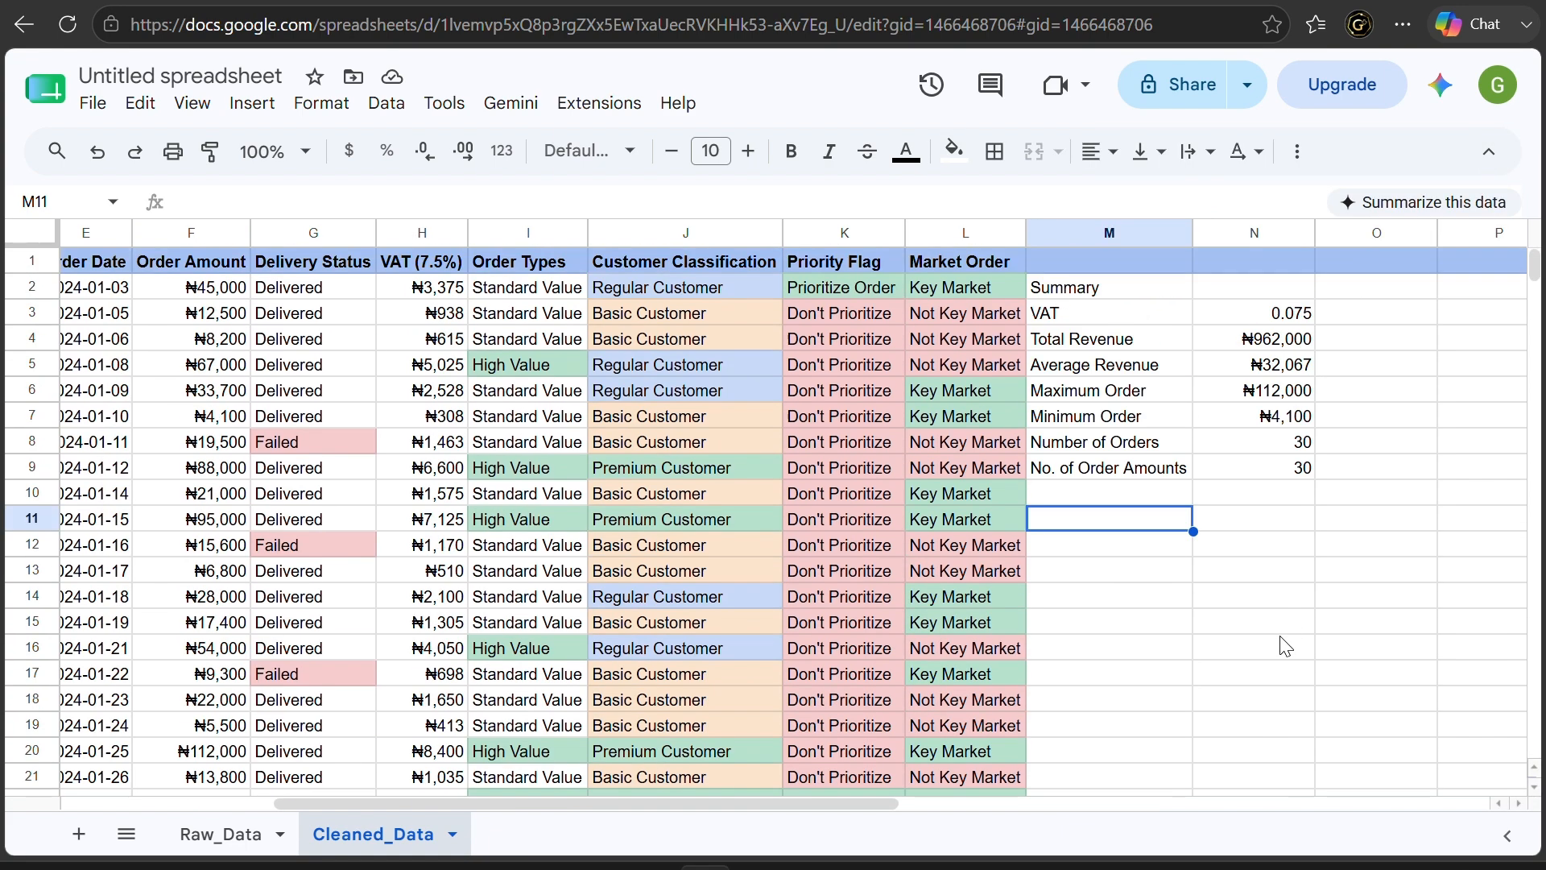
{"action": "scroll", "coordinate": [1286, 646], "scroll_direction": "down", "scroll_amount": 3}
{"action": "scroll", "coordinate": [1287, 646], "scroll_direction": "up", "scroll_amount": 3}
{"action": "scroll", "coordinate": [1286, 646], "scroll_direction": "down", "scroll_amount": 5}
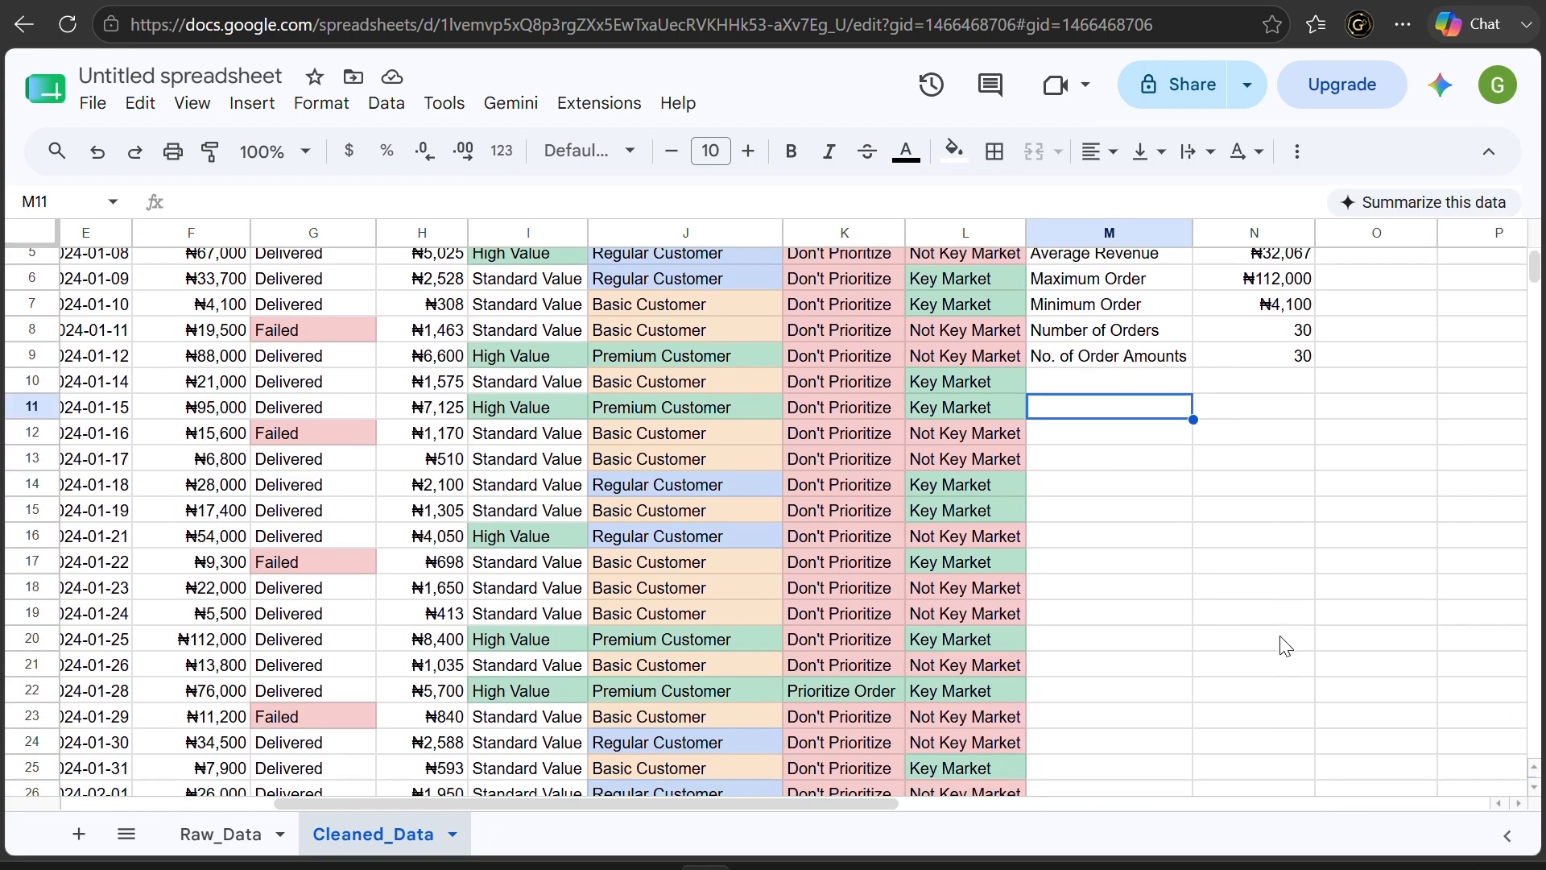
{"action": "scroll", "coordinate": [1286, 646], "scroll_direction": "down", "scroll_amount": 1}
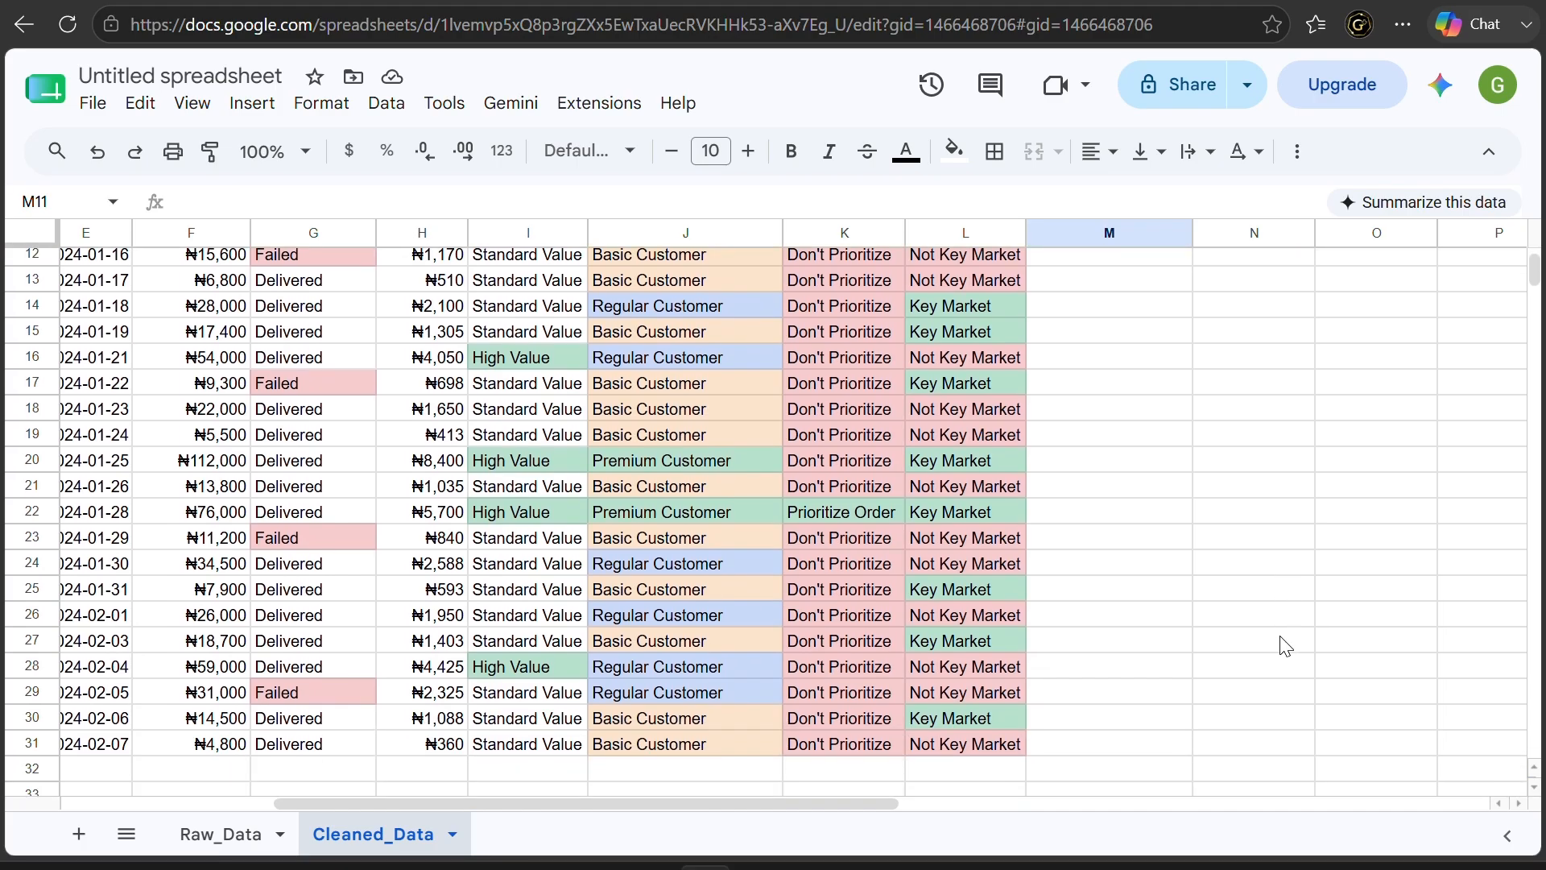
{"action": "scroll", "coordinate": [1286, 646], "scroll_direction": "up", "scroll_amount": 4}
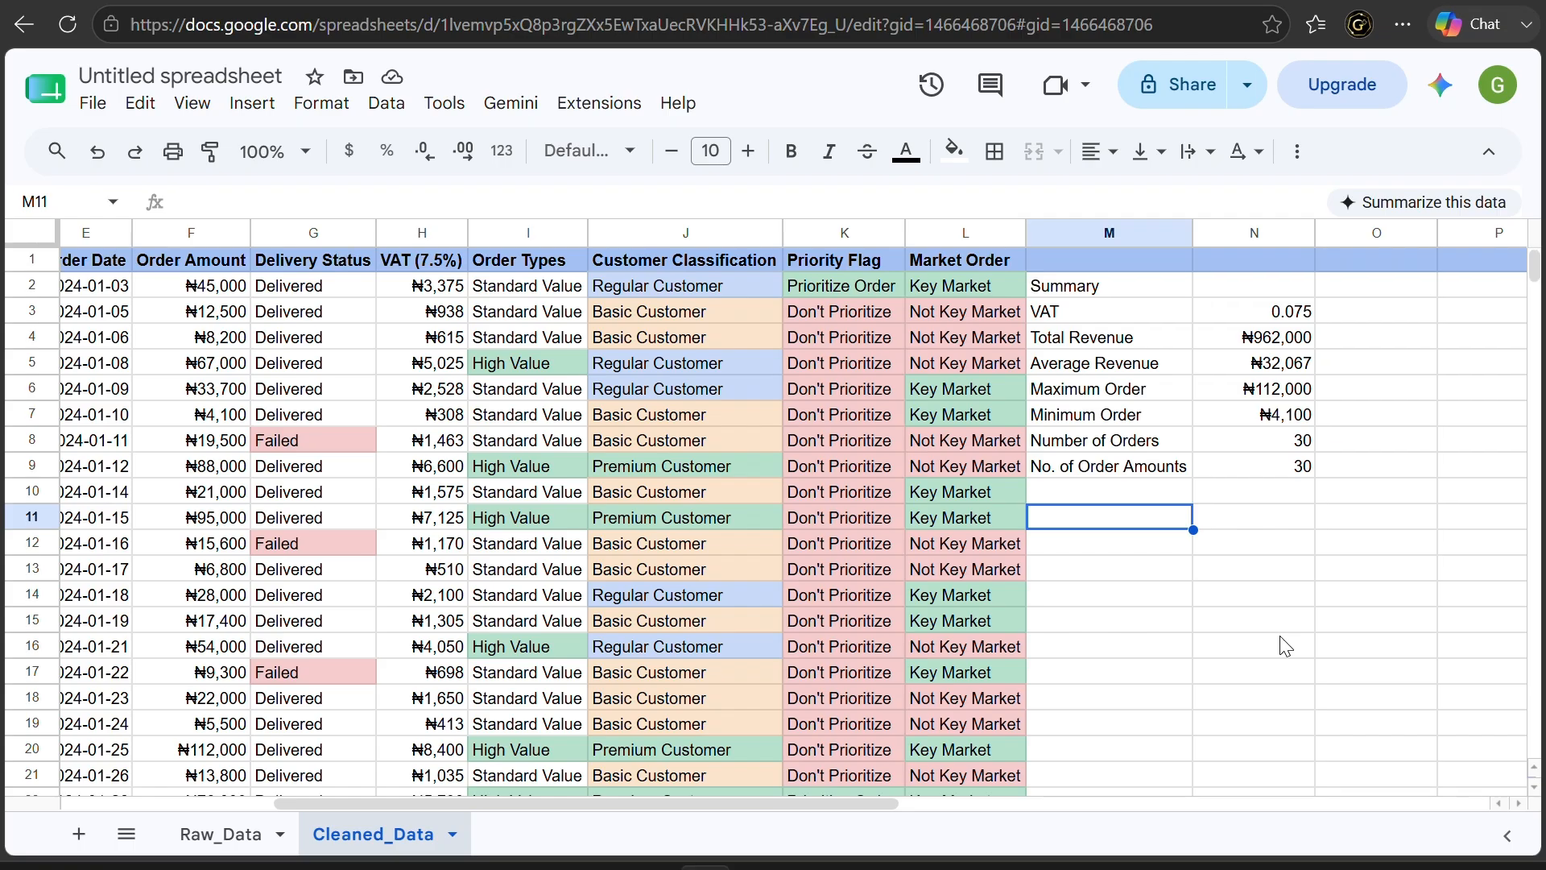
{"action": "scroll", "coordinate": [1281, 641], "scroll_direction": "down", "scroll_amount": 1}
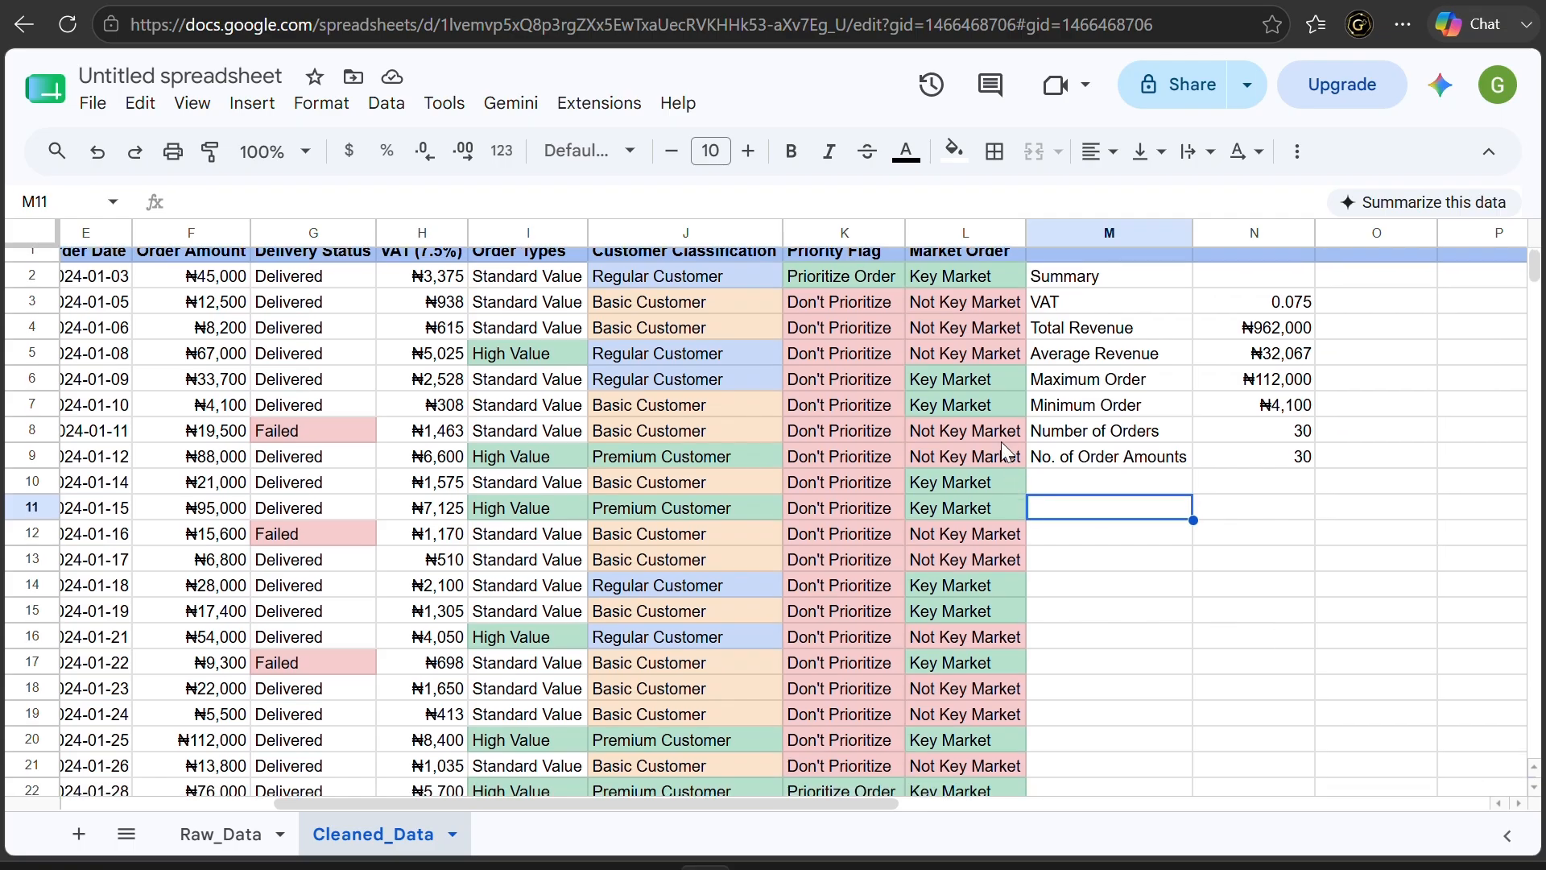
Inspect the IF/AND formula of the Priority Flag column and the IF/OR formula of the Market Order column in row 6
{"action": "left_click", "coordinate": [880, 375]}
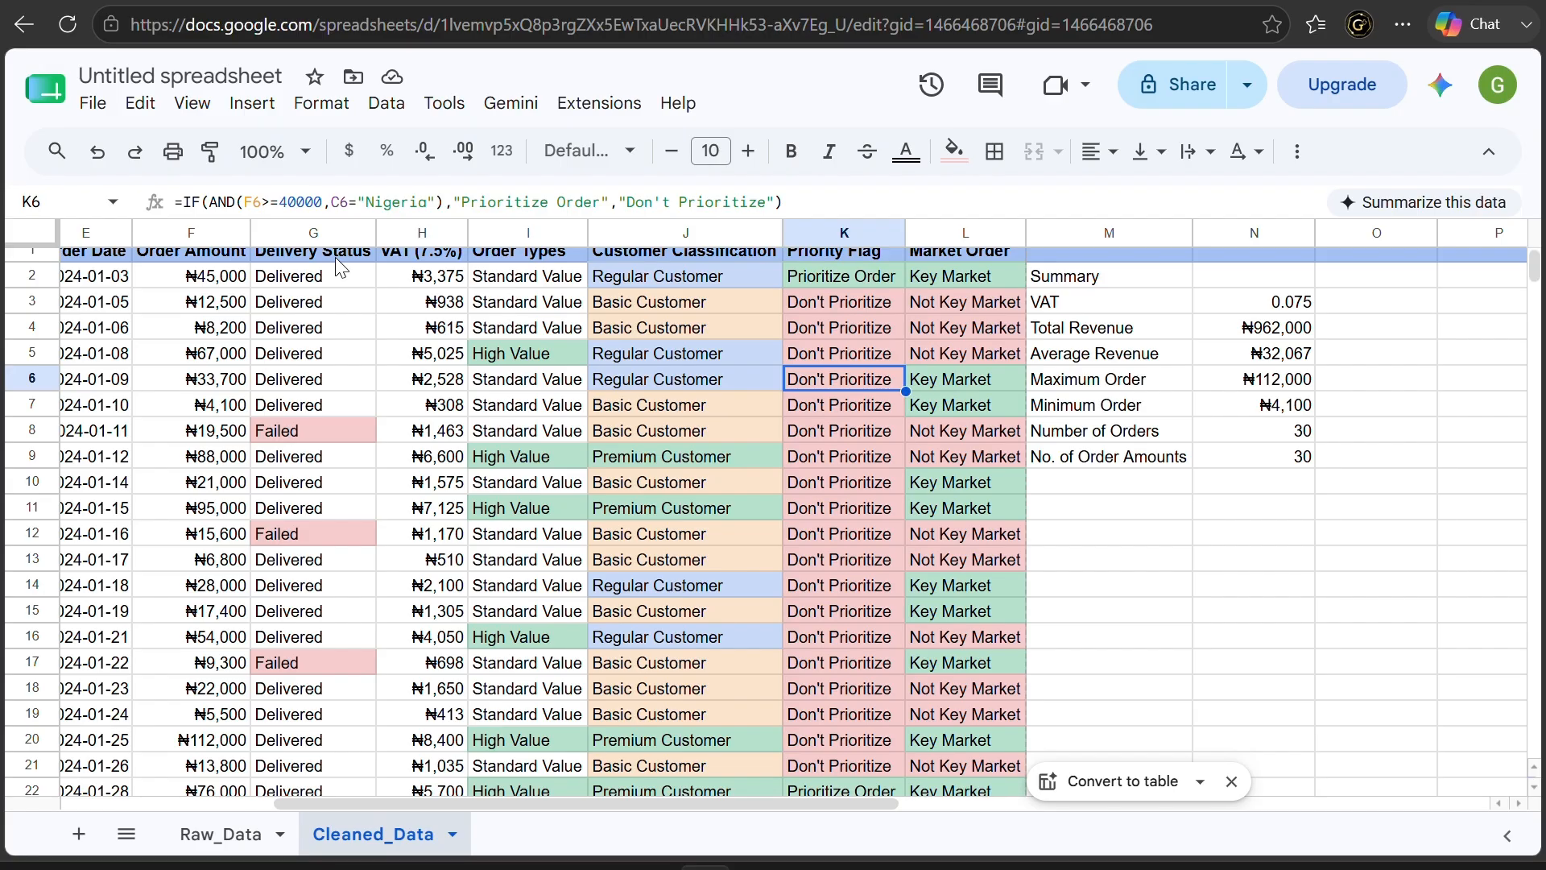
{"action": "left_click", "coordinate": [971, 379]}
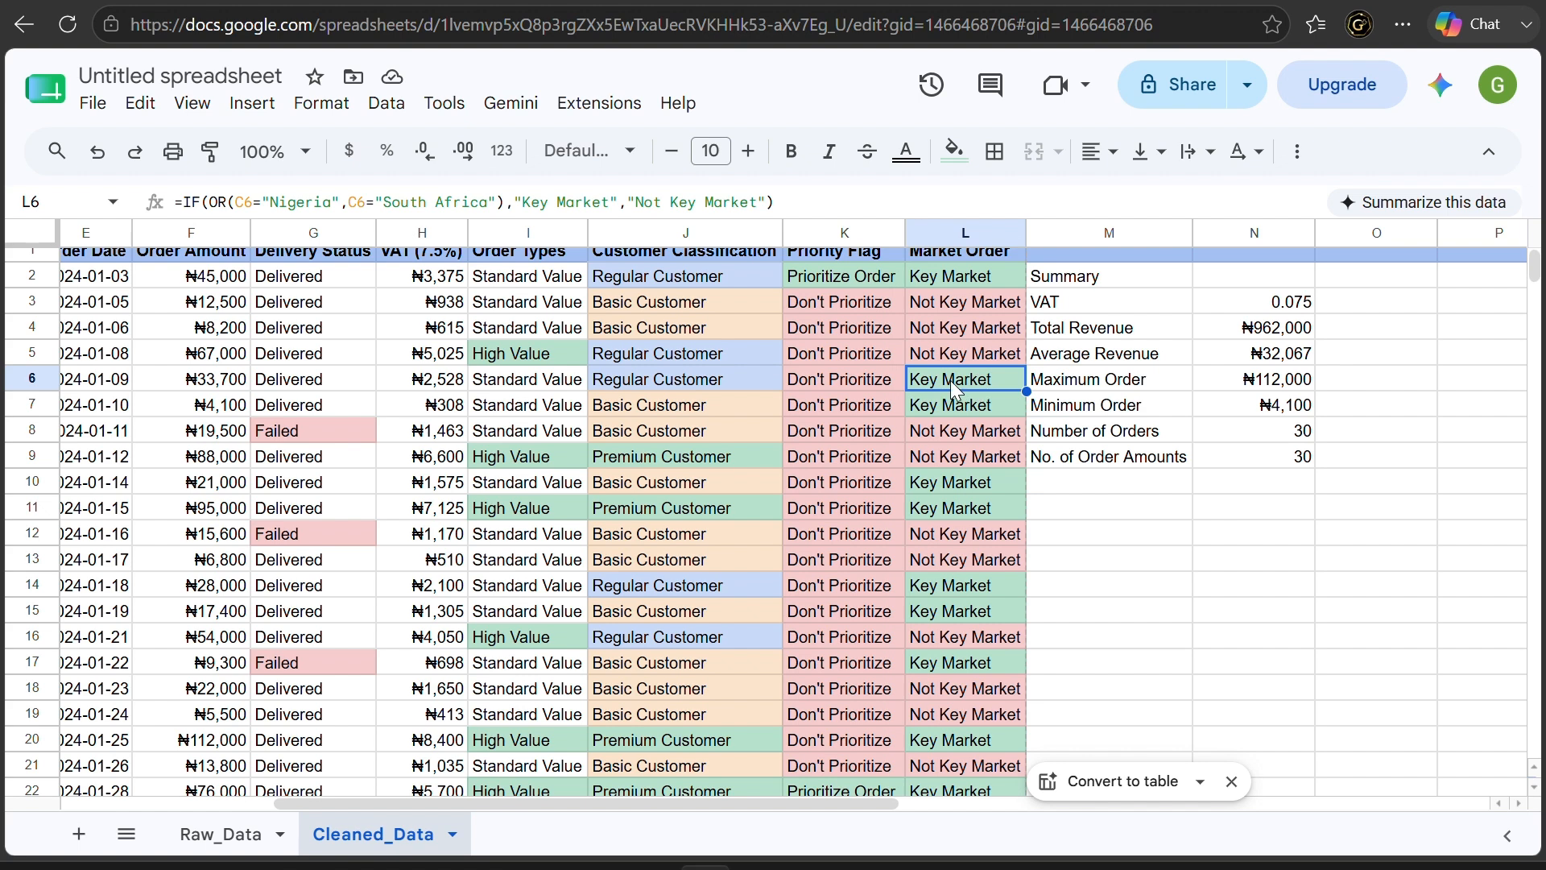
{"action": "left_click", "coordinate": [895, 393]}
{"action": "left_click", "coordinate": [932, 385]}
{"action": "left_click", "coordinate": [1417, 561]}
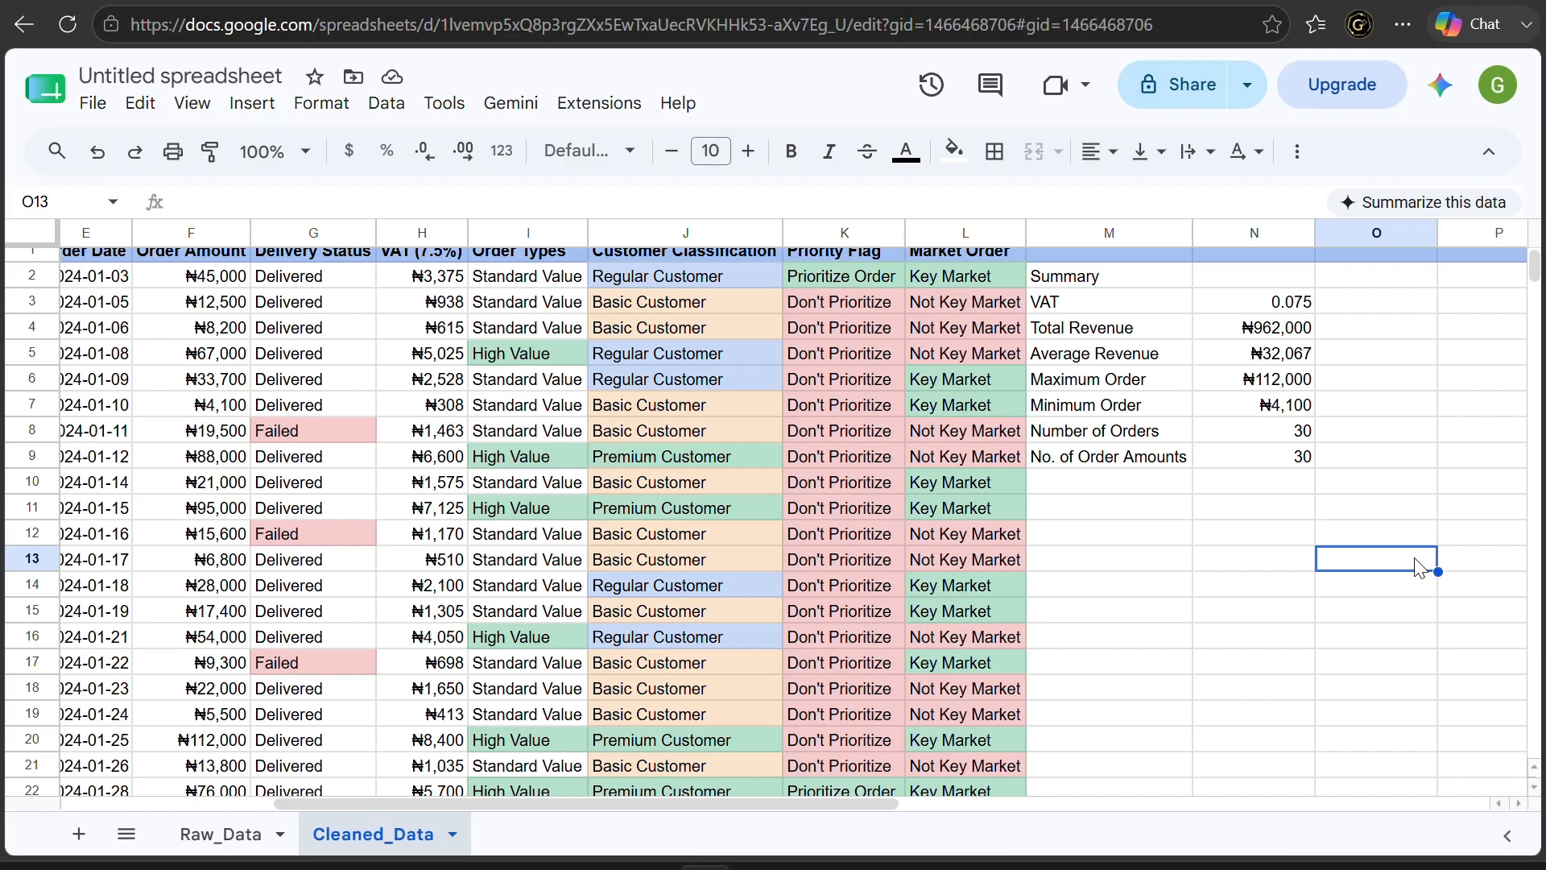
Enter the heading "VLOOKUP" in cell M11 below the summary block
{"action": "scroll", "coordinate": [1110, 565], "scroll_direction": "up", "scroll_amount": 1}
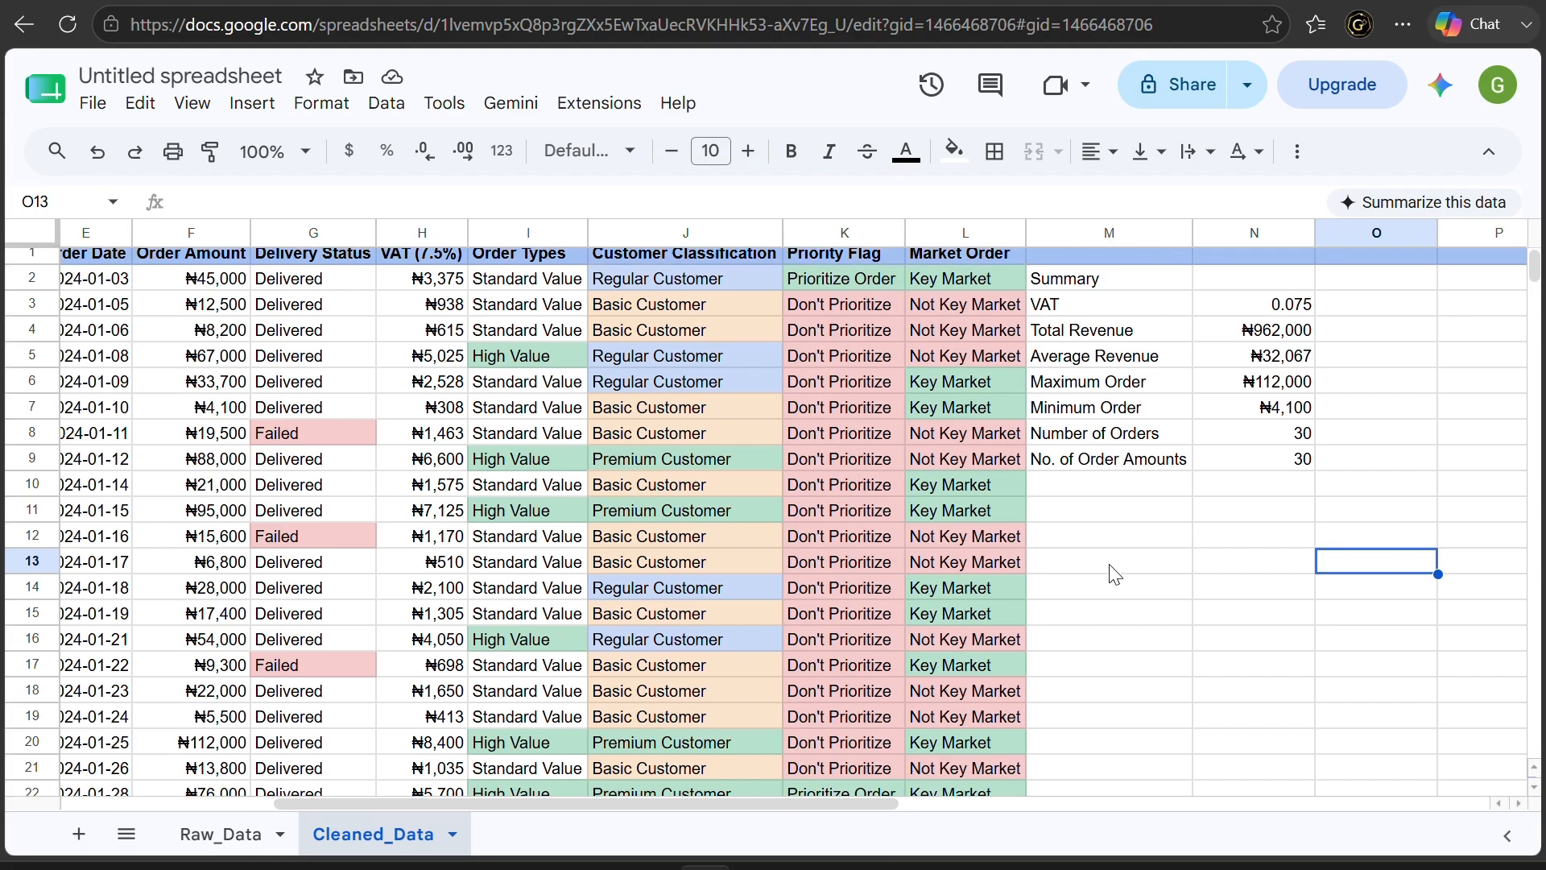
{"action": "scroll", "coordinate": [1113, 574], "scroll_direction": "up", "scroll_amount": 1}
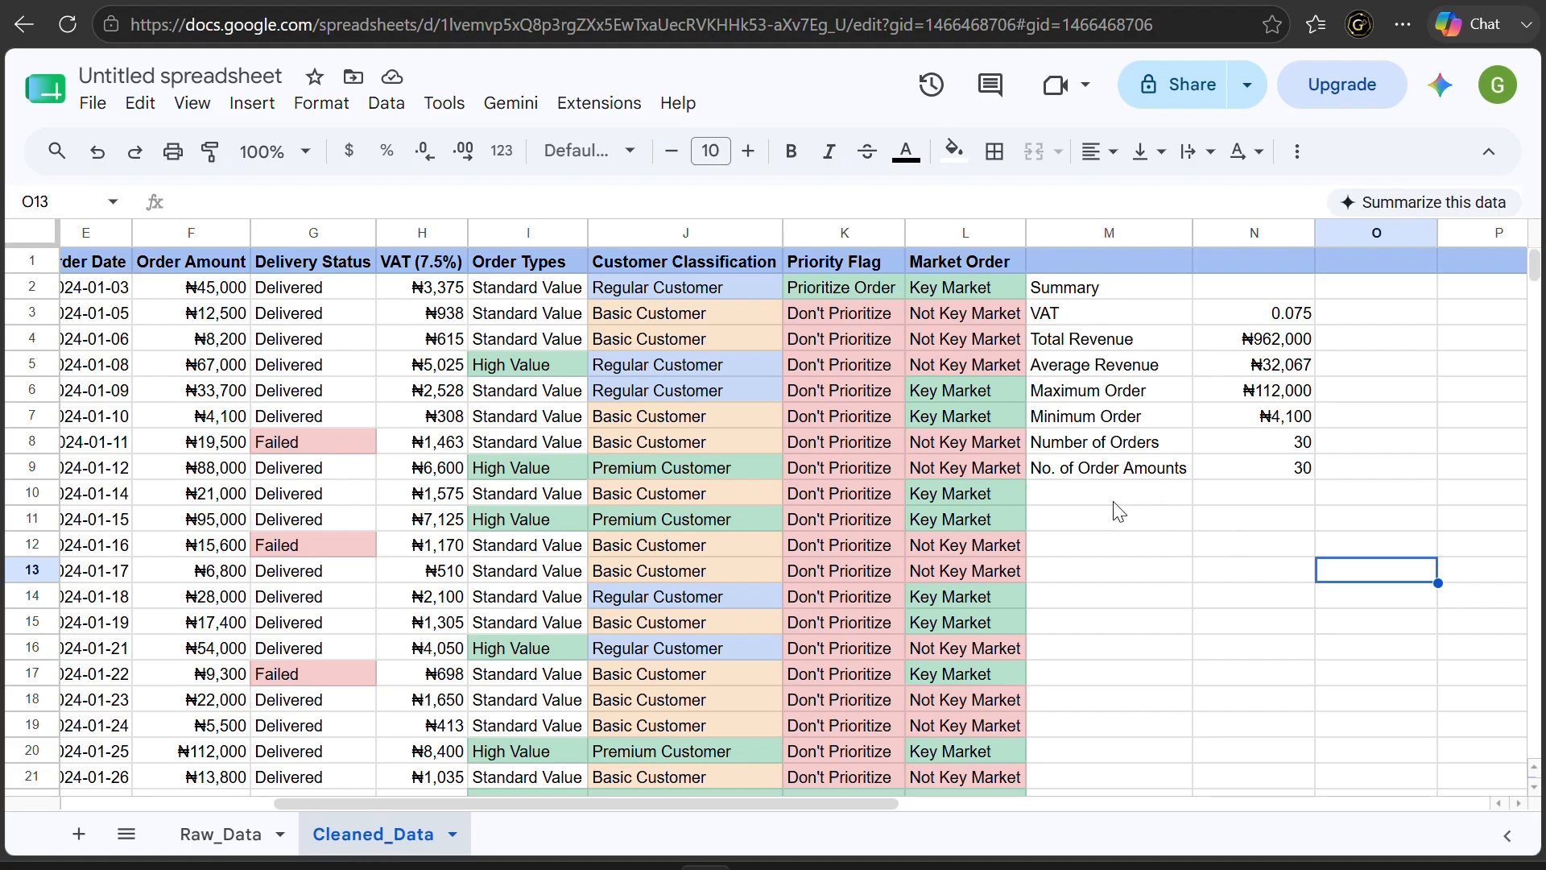
{"action": "left_click", "coordinate": [1103, 527]}
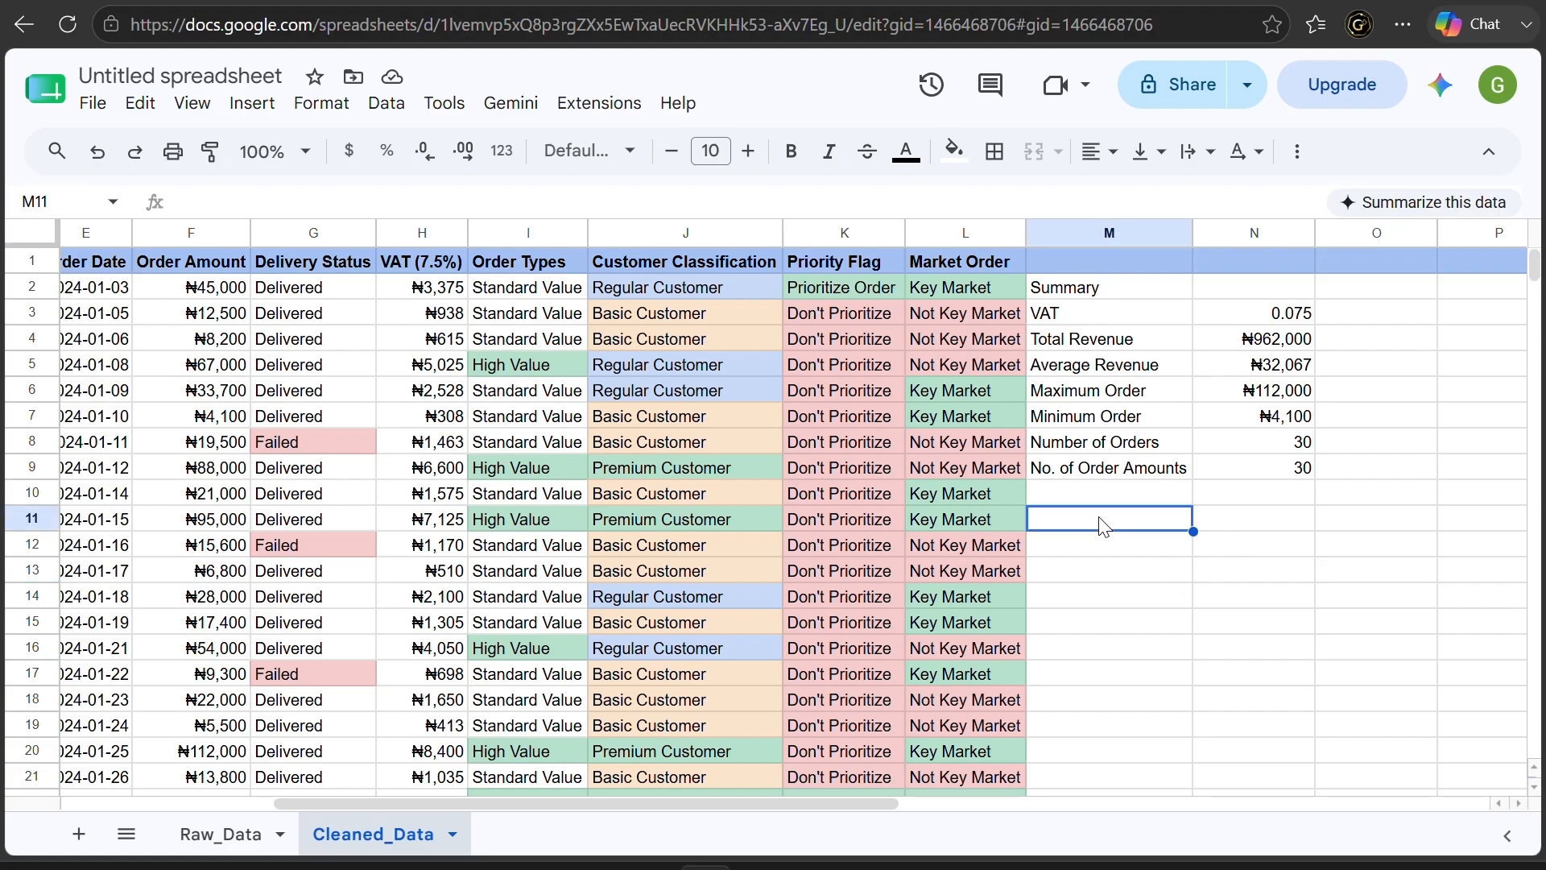
{"action": "type", "text": "VL"}
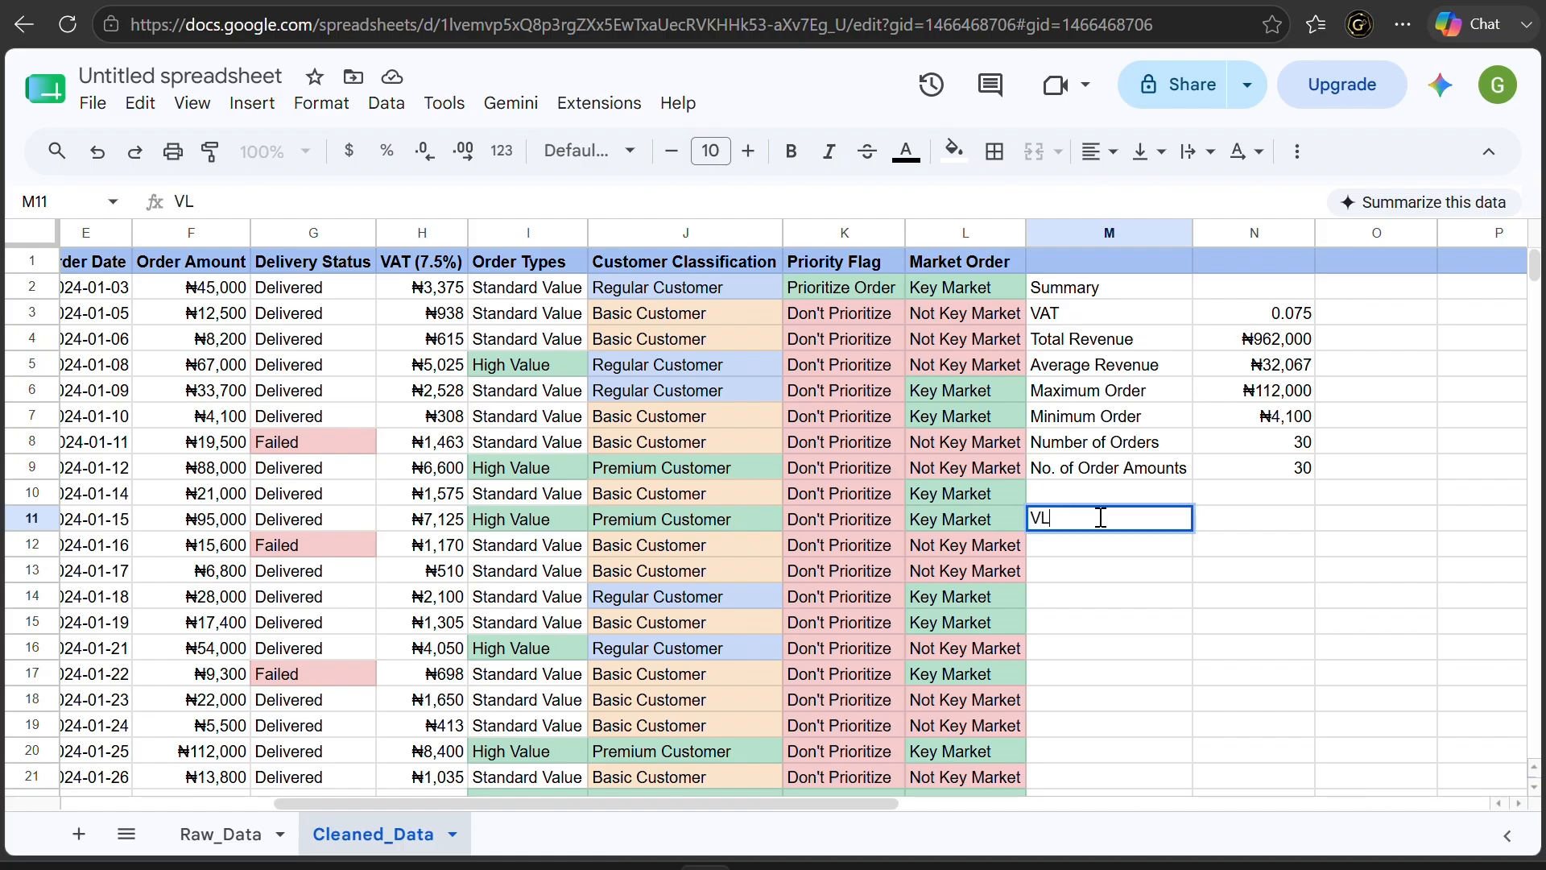
{"action": "type", "text": "OOKUP"}
{"action": "key", "text": "Return"}
Start a UNIQUE formula in cell M12 under the VLOOKUP heading, with its range beginning at C2 in the Country column
{"action": "type", "text": "="}
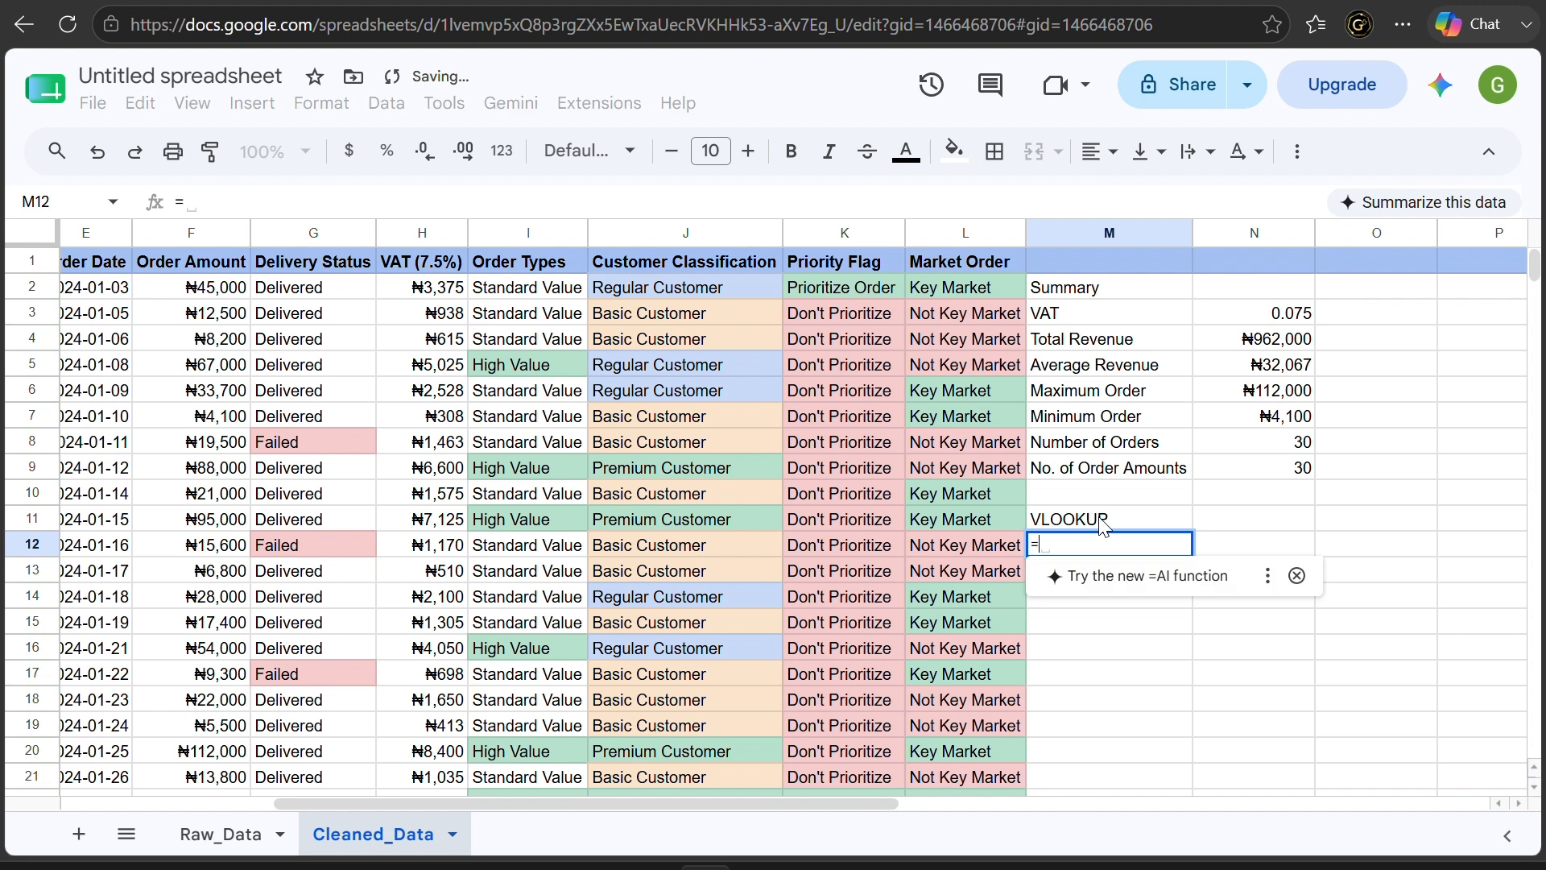
{"action": "type", "text": "U"}
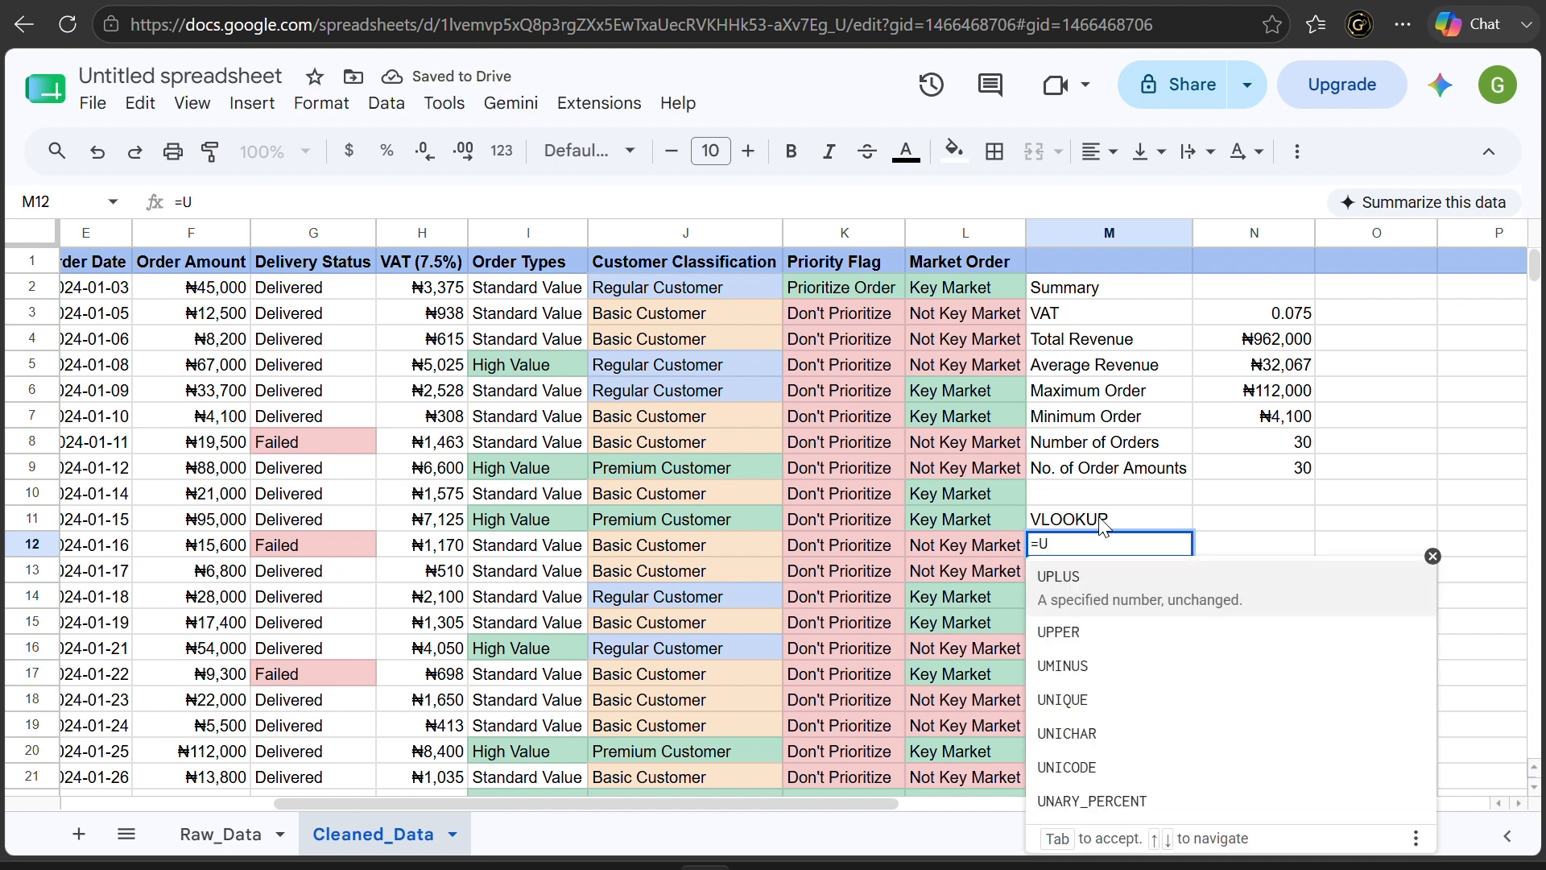
{"action": "type", "text": "NIQUE"}
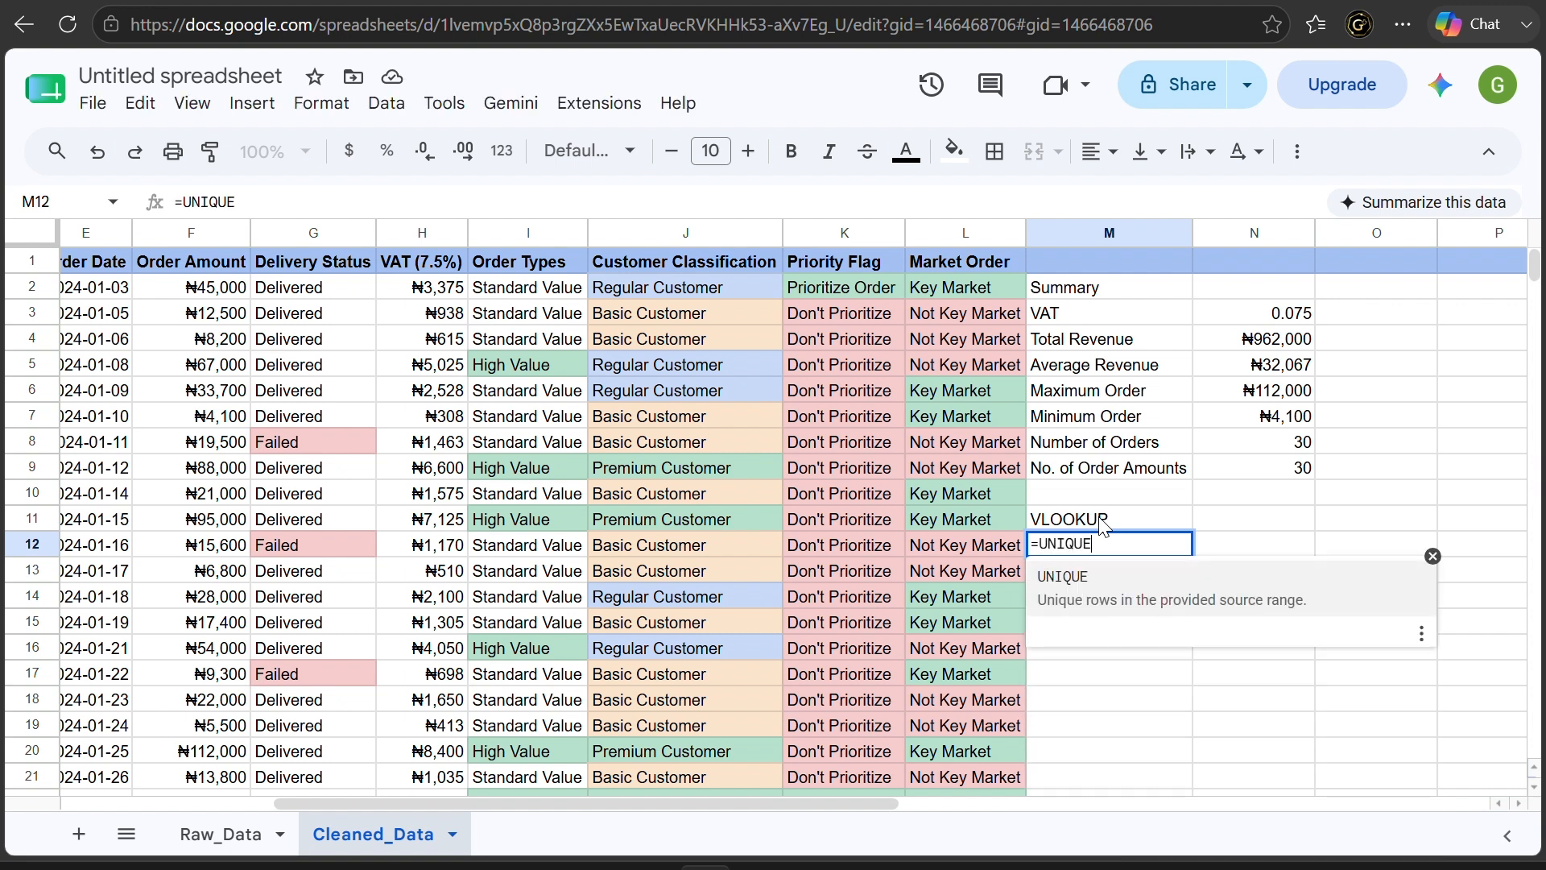
{"action": "scroll", "coordinate": [684, 524], "scroll_direction": "left", "scroll_amount": 3}
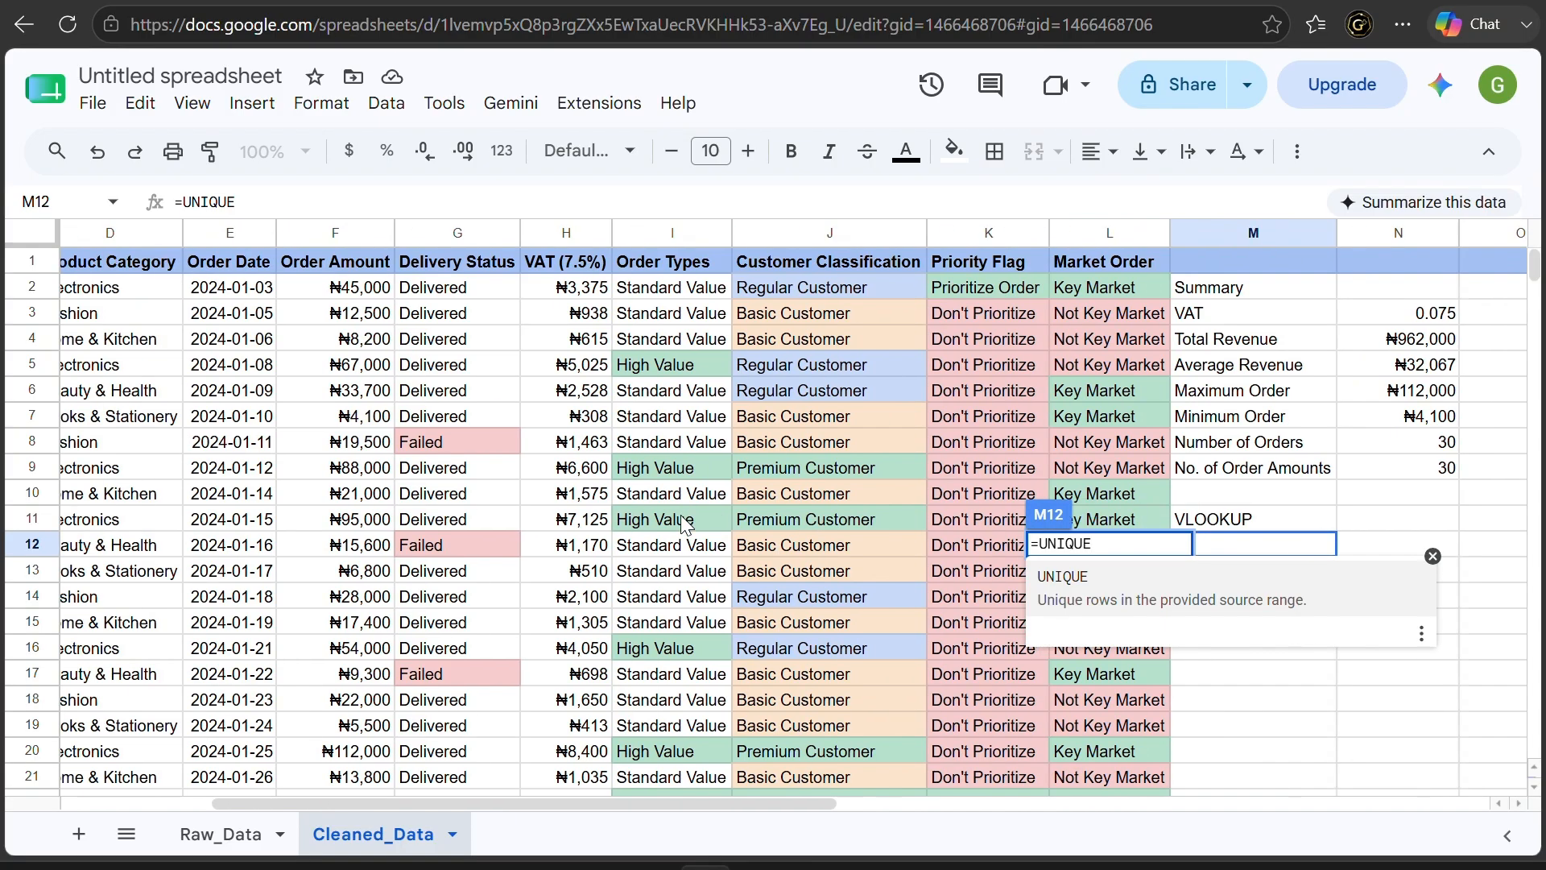
{"action": "scroll", "coordinate": [683, 522], "scroll_direction": "left", "scroll_amount": 3}
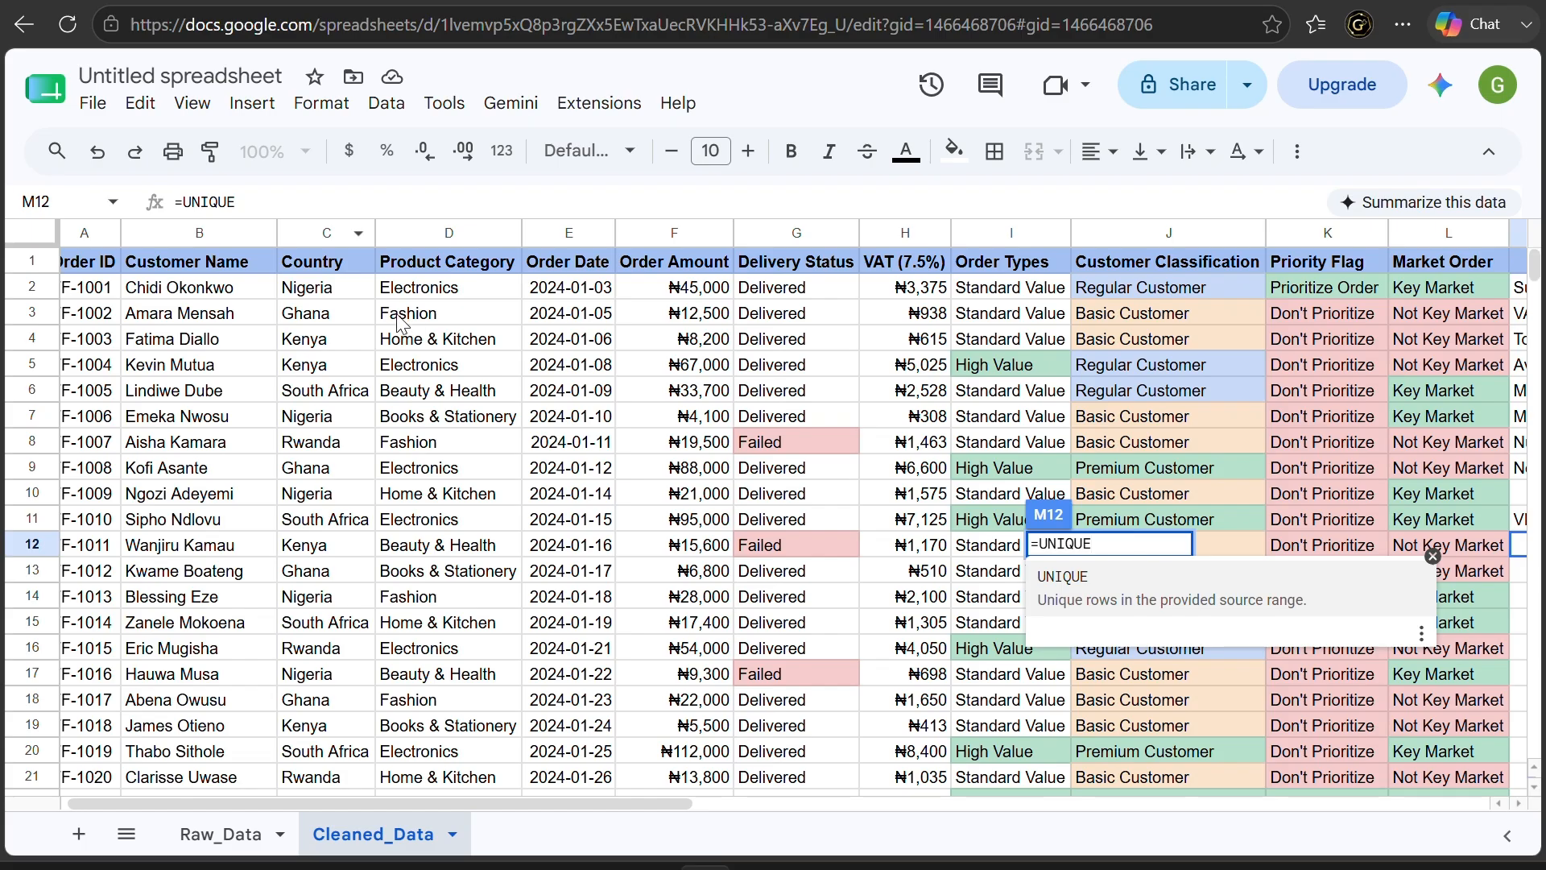
{"action": "scroll", "coordinate": [862, 491], "scroll_direction": "right", "scroll_amount": 6}
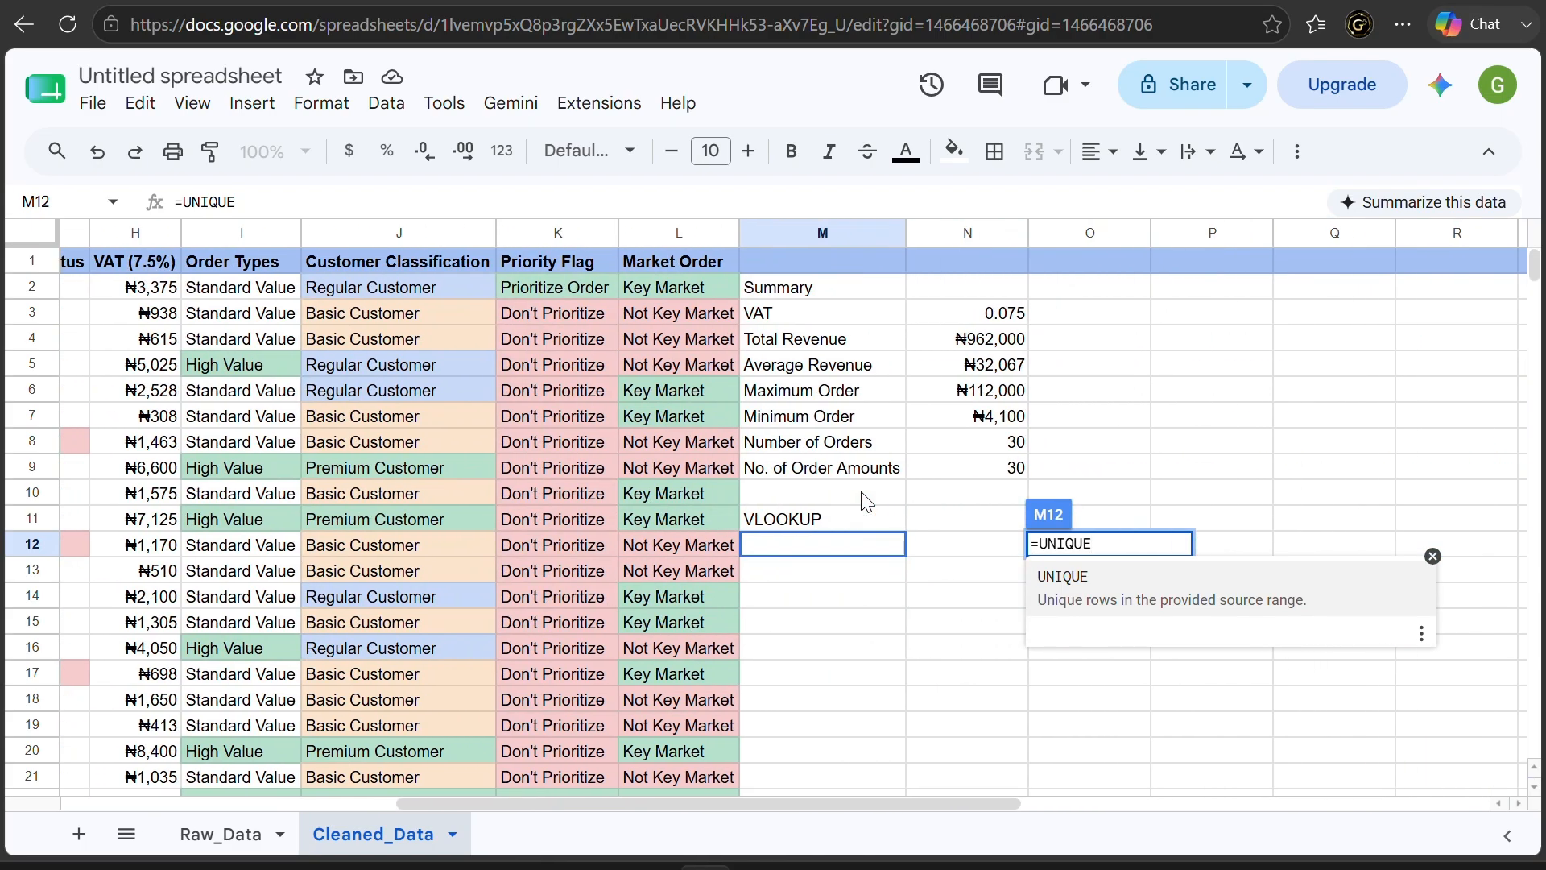
{"action": "scroll", "coordinate": [866, 501], "scroll_direction": "left", "scroll_amount": 2}
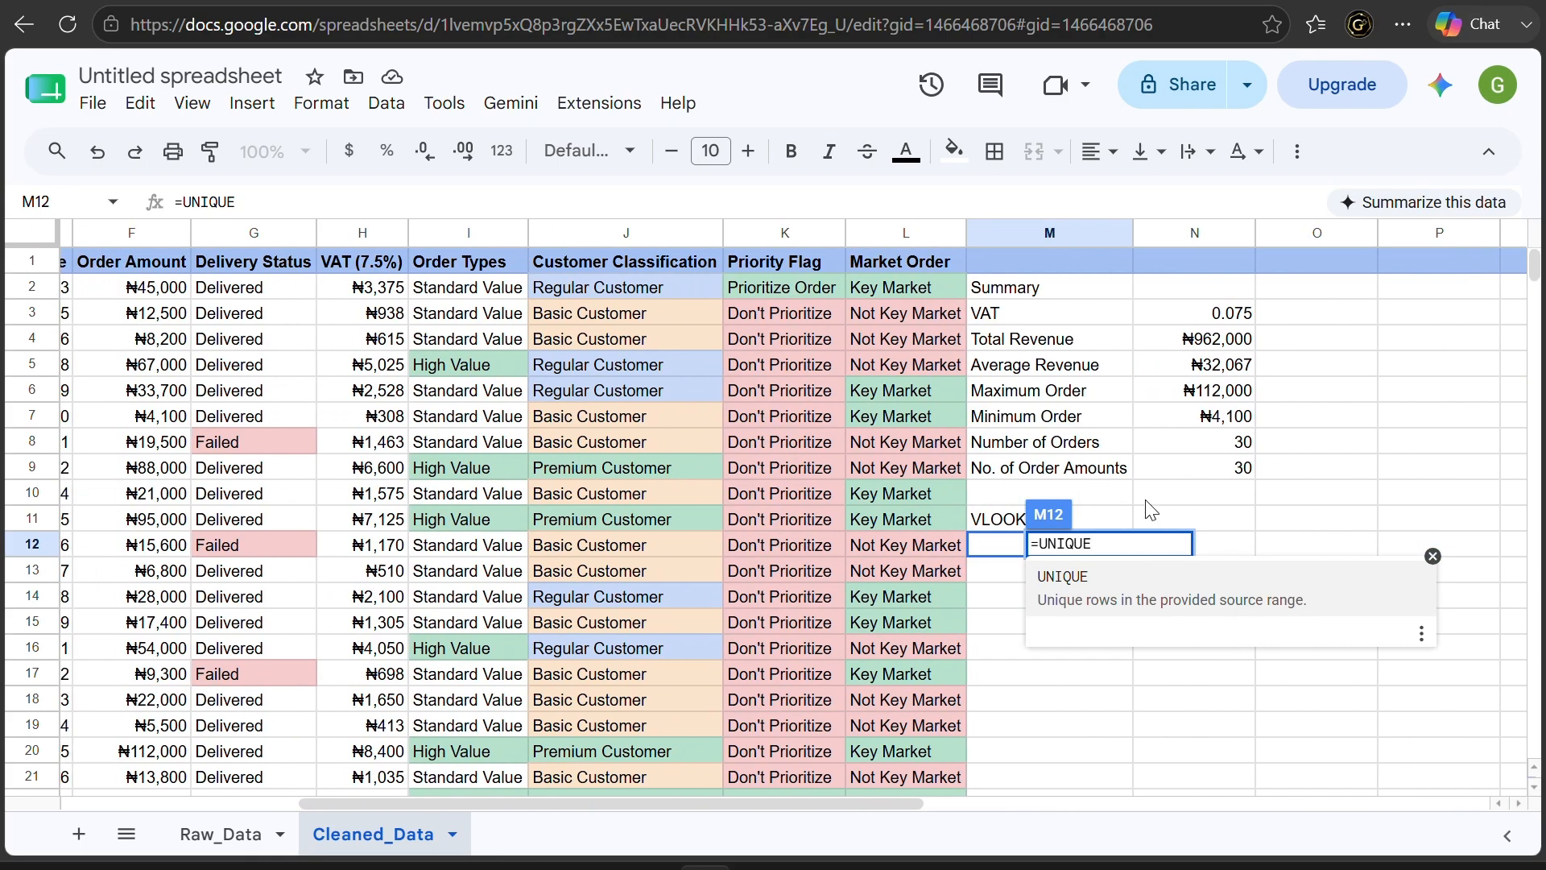
{"action": "scroll", "coordinate": [1152, 509], "scroll_direction": "left", "scroll_amount": 2}
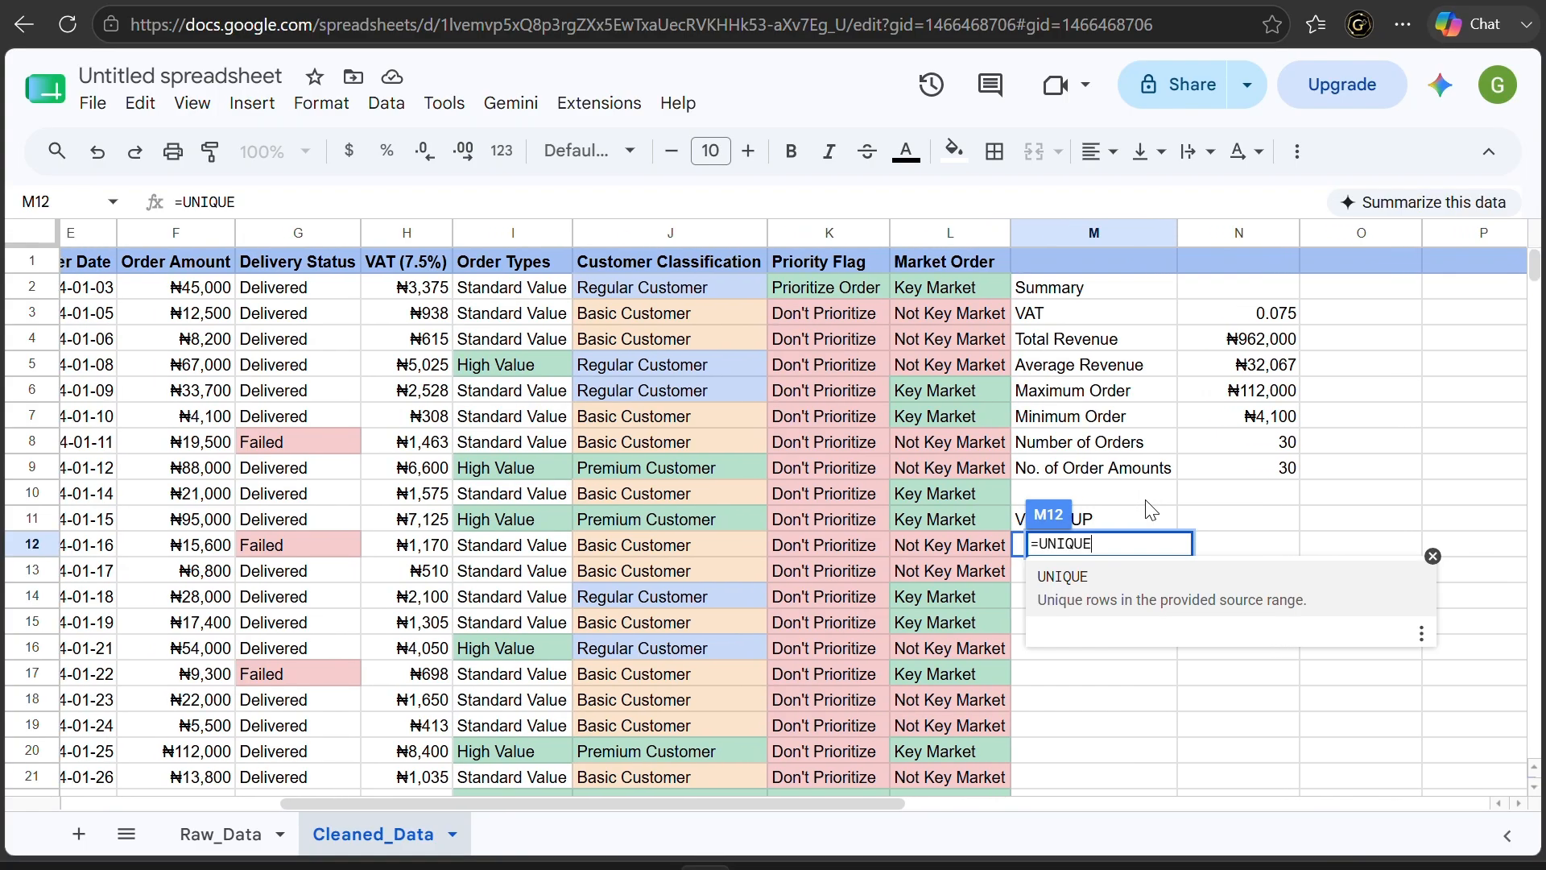
{"action": "type", "text": "("}
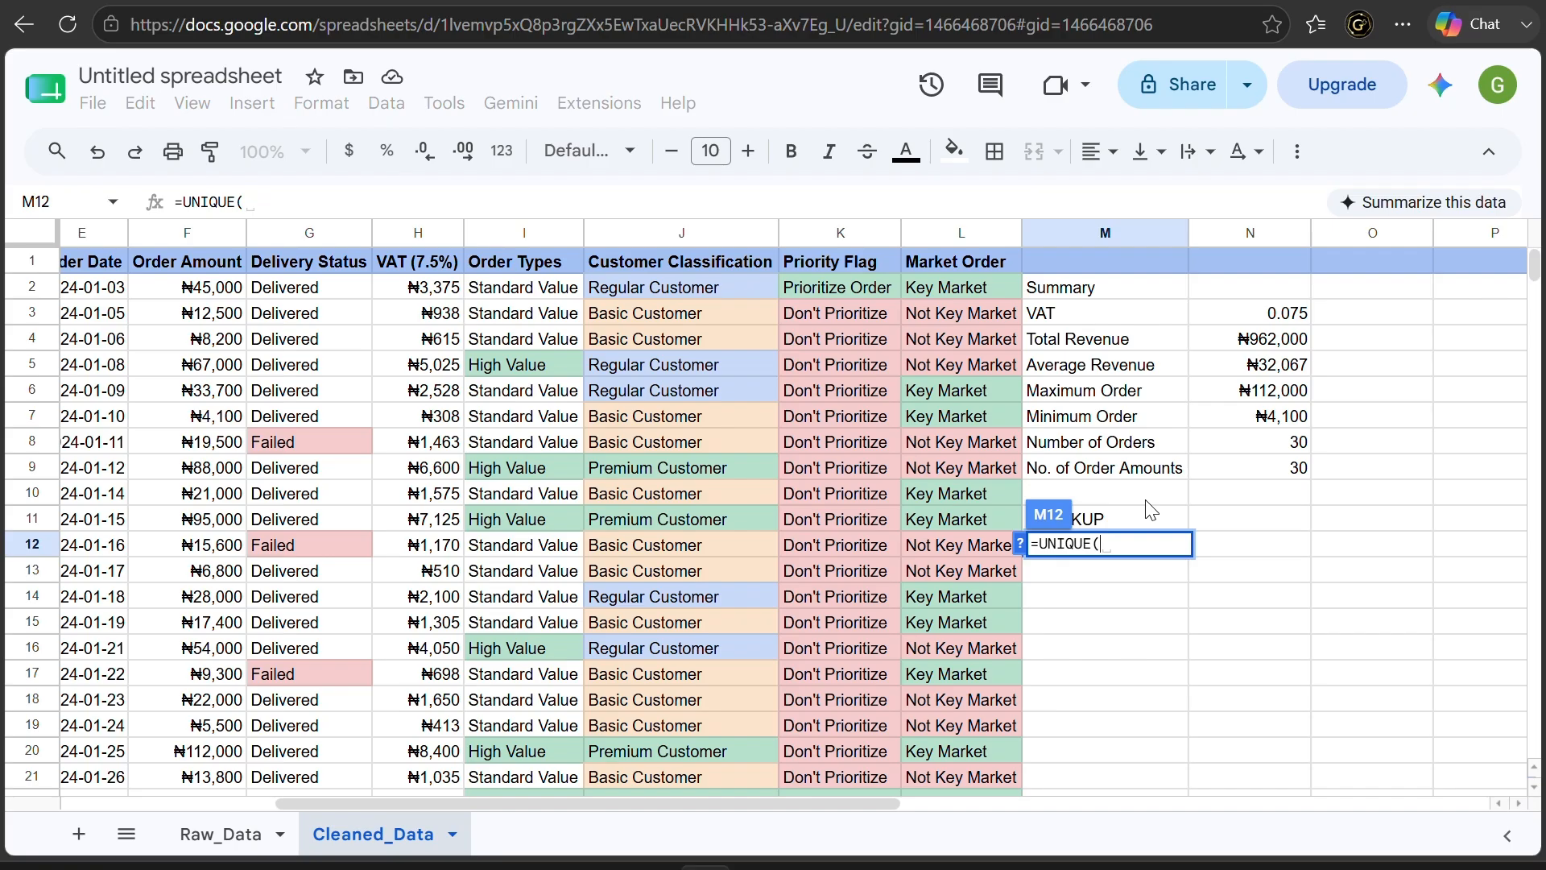
{"action": "type", "text": "C"}
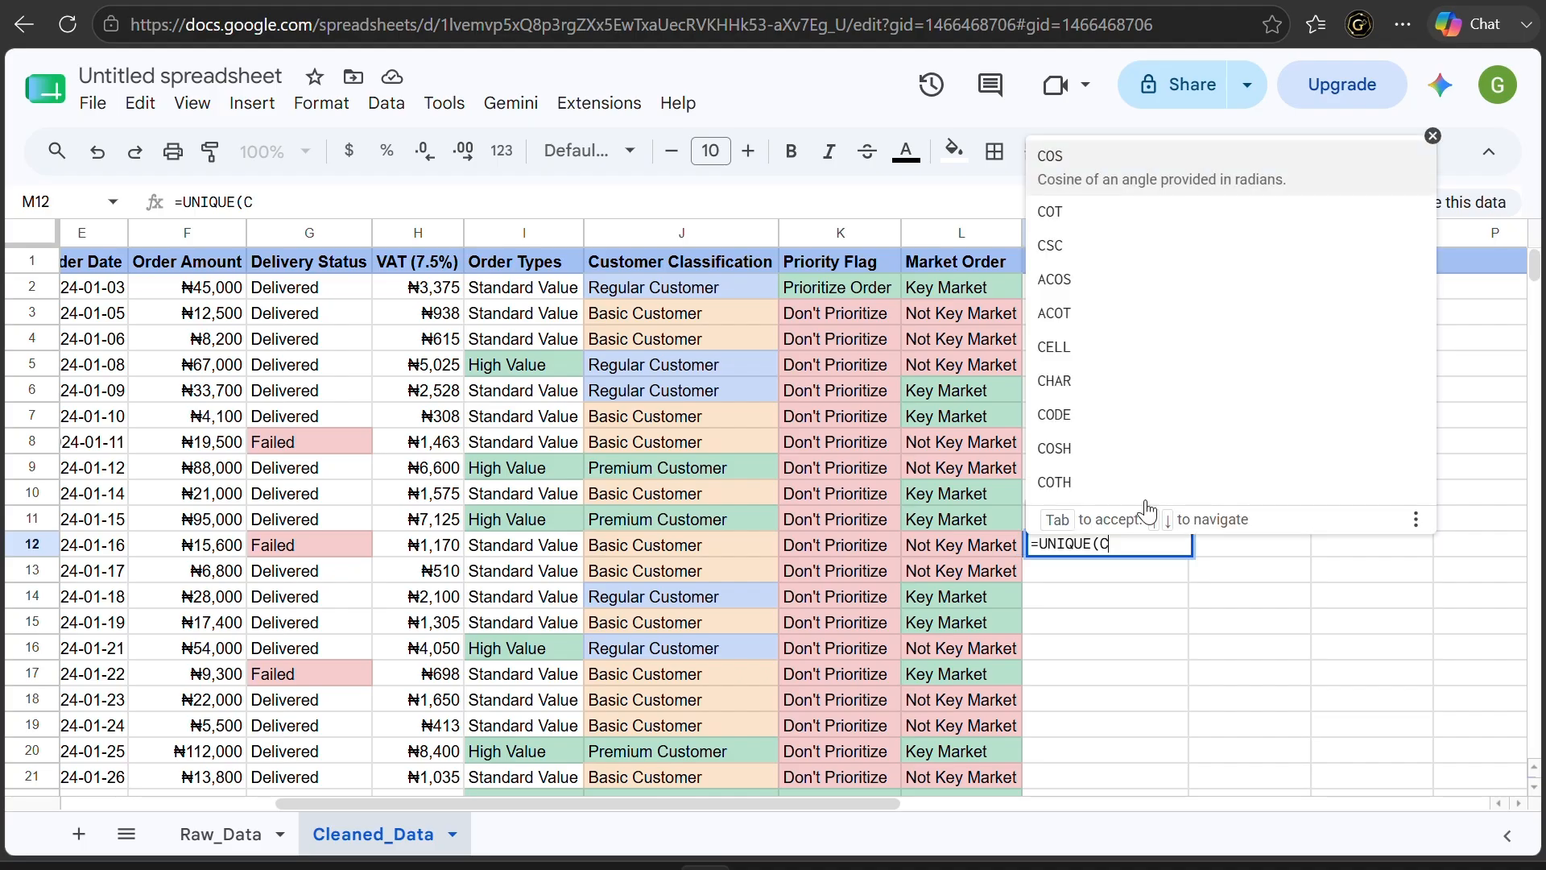
{"action": "type", "text": "2:"}
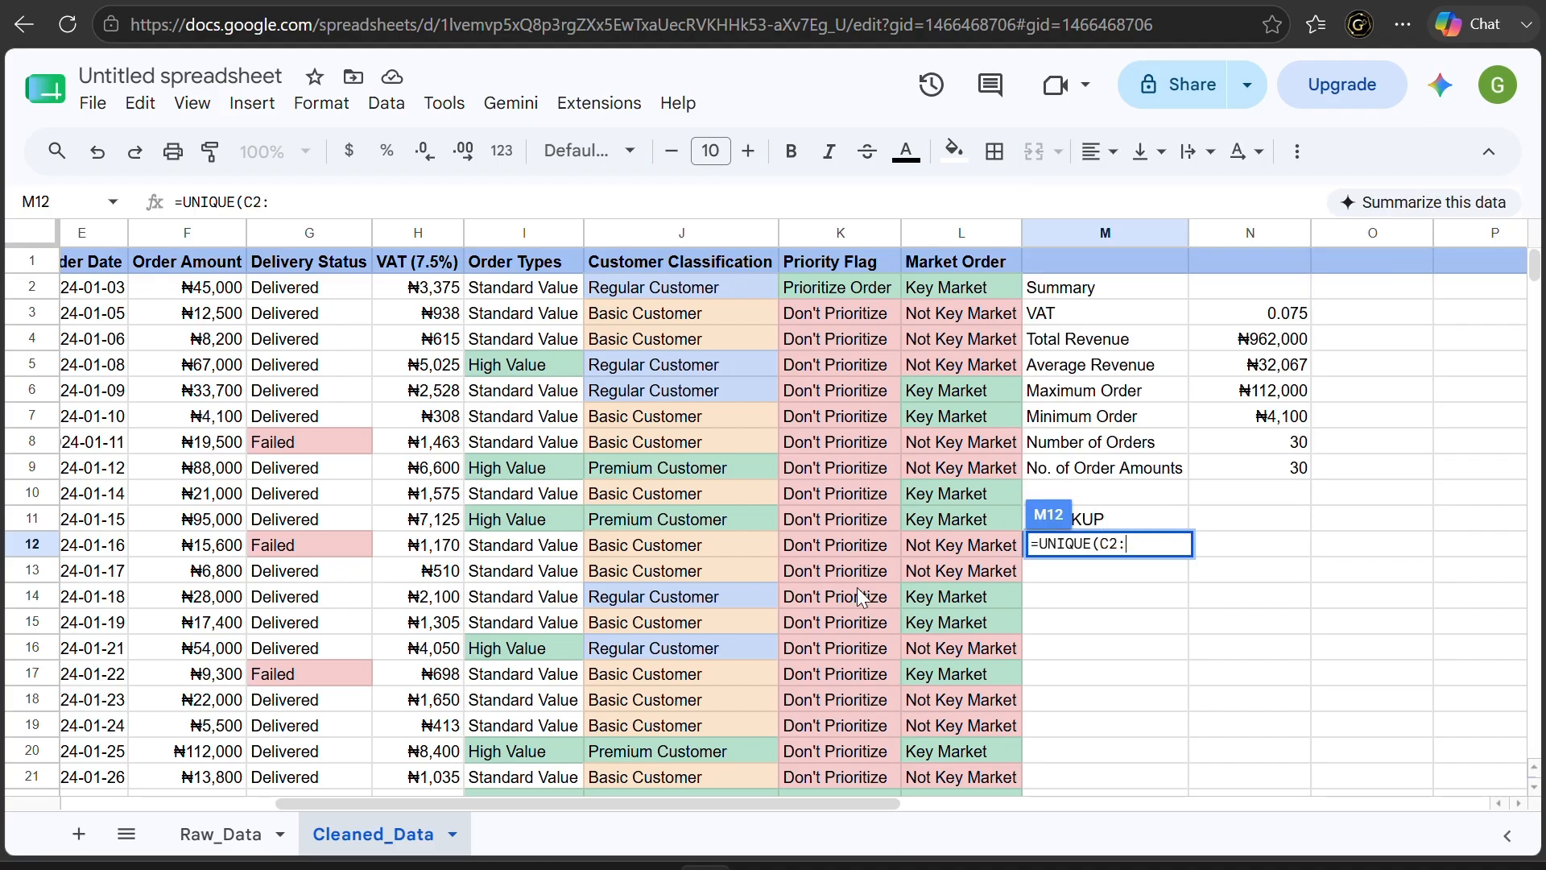
Find the last Country row and complete the M12 formula as =UNIQUE(C2:C31)
{"action": "scroll", "coordinate": [859, 595], "scroll_direction": "down", "scroll_amount": 5}
{"action": "scroll", "coordinate": [858, 594], "scroll_direction": "left", "scroll_amount": 3}
{"action": "scroll", "coordinate": [858, 594], "scroll_direction": "left", "scroll_amount": 2}
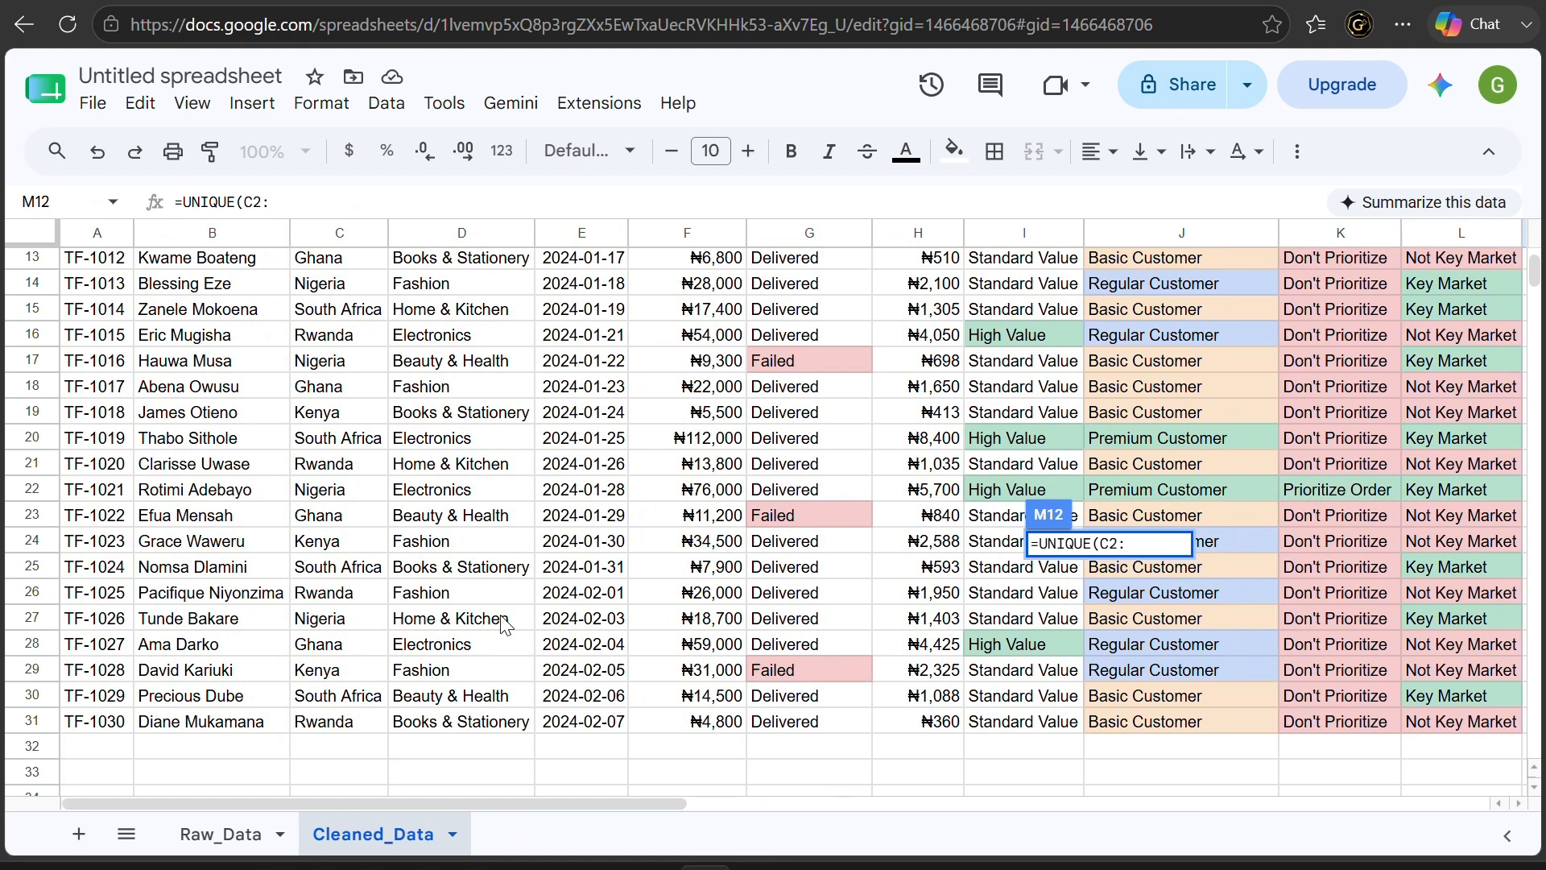
{"action": "left_click", "coordinate": [357, 729]}
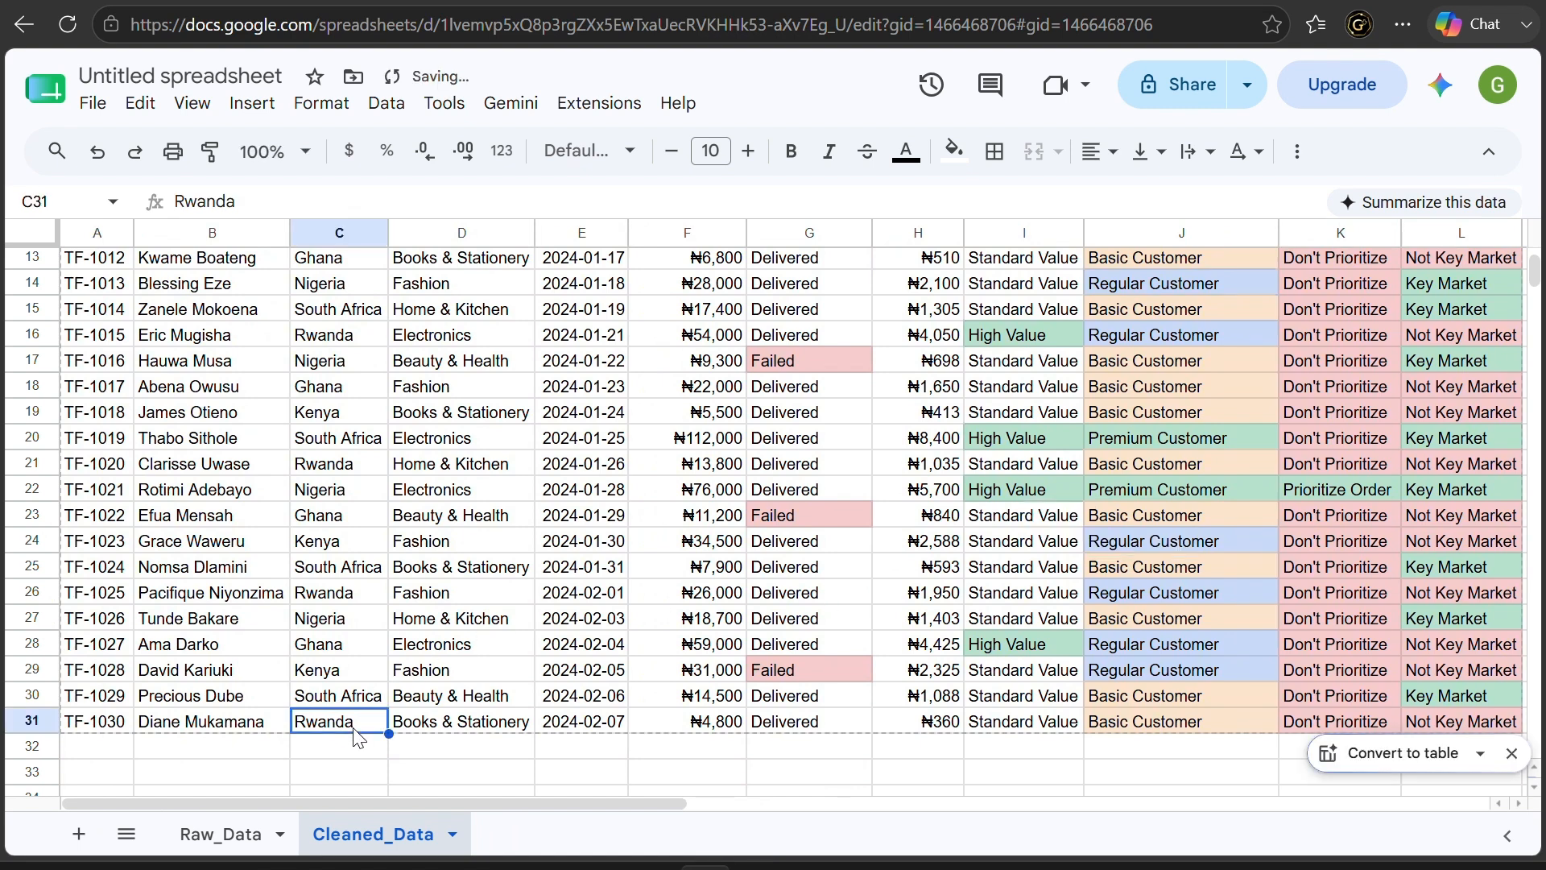
{"action": "scroll", "coordinate": [588, 653], "scroll_direction": "right", "scroll_amount": 5}
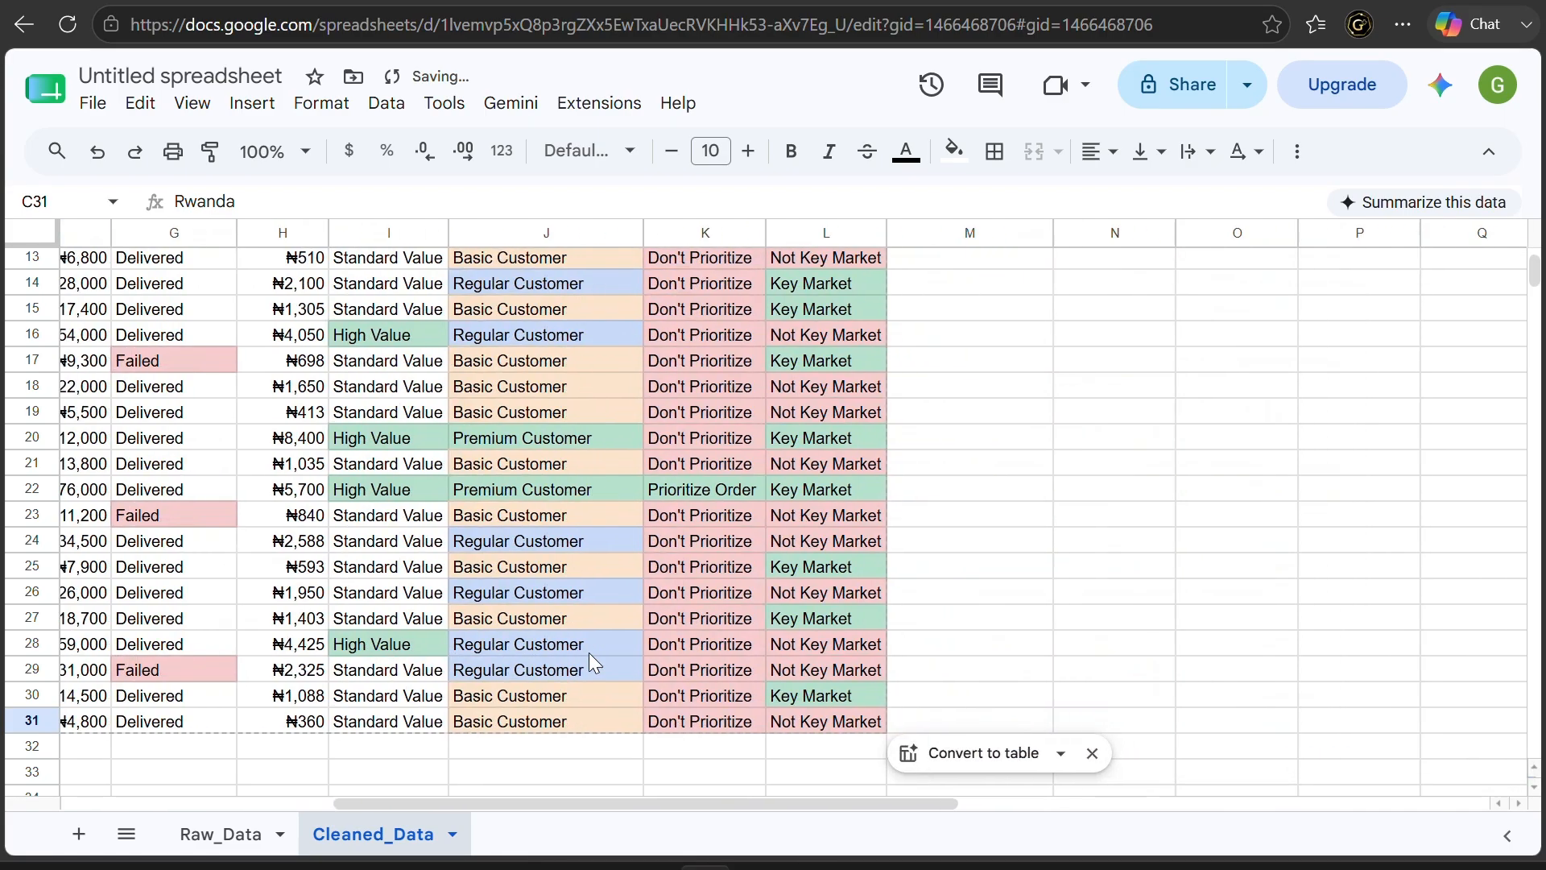
{"action": "scroll", "coordinate": [588, 662], "scroll_direction": "up", "scroll_amount": 4}
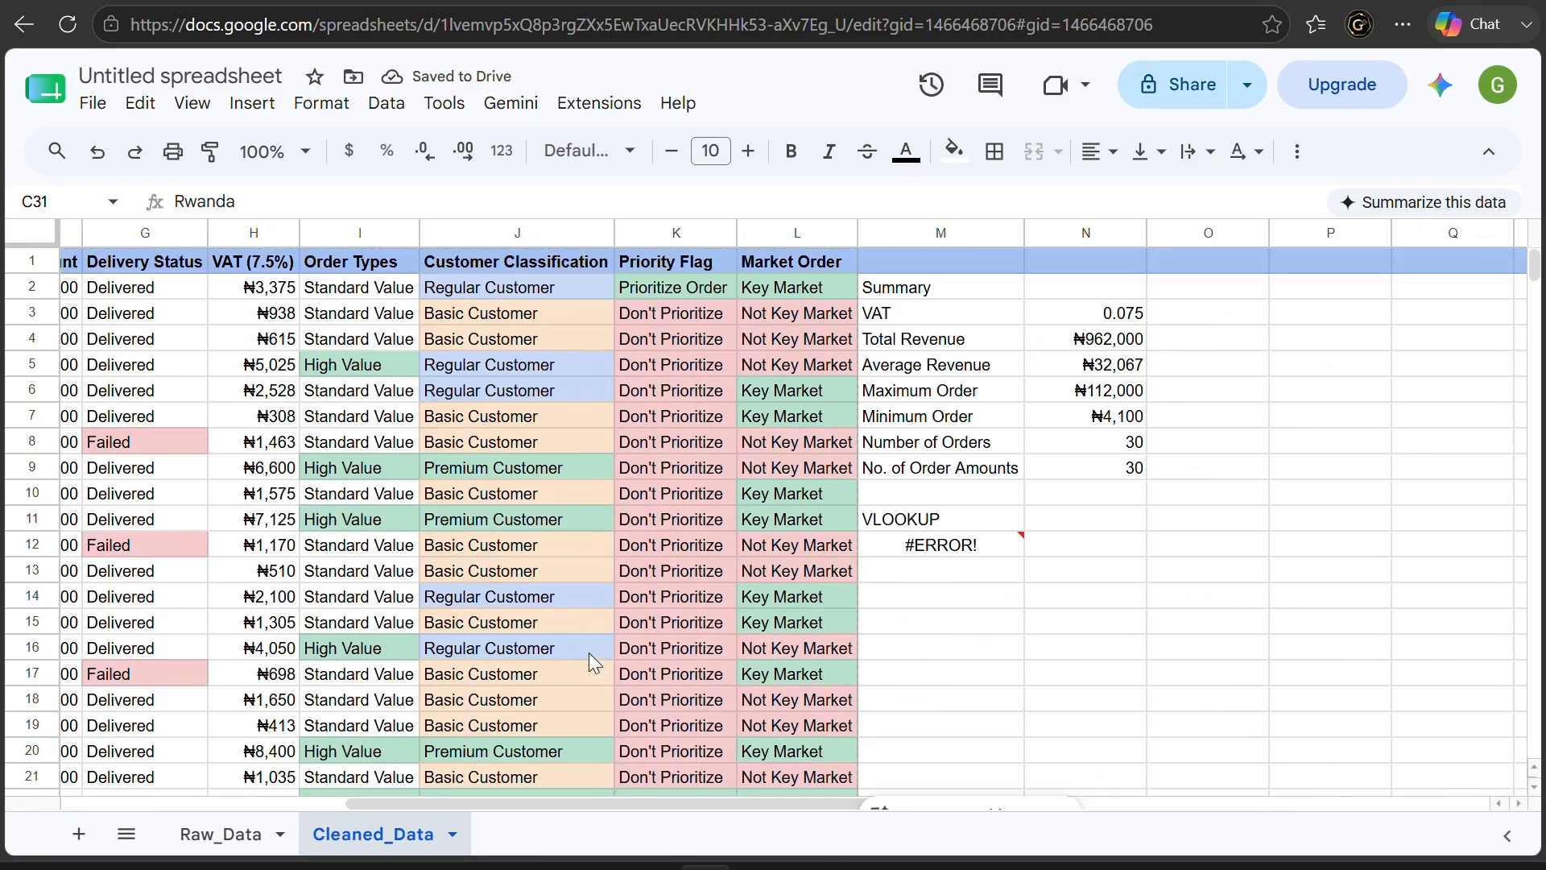
{"action": "left_click", "coordinate": [956, 546]}
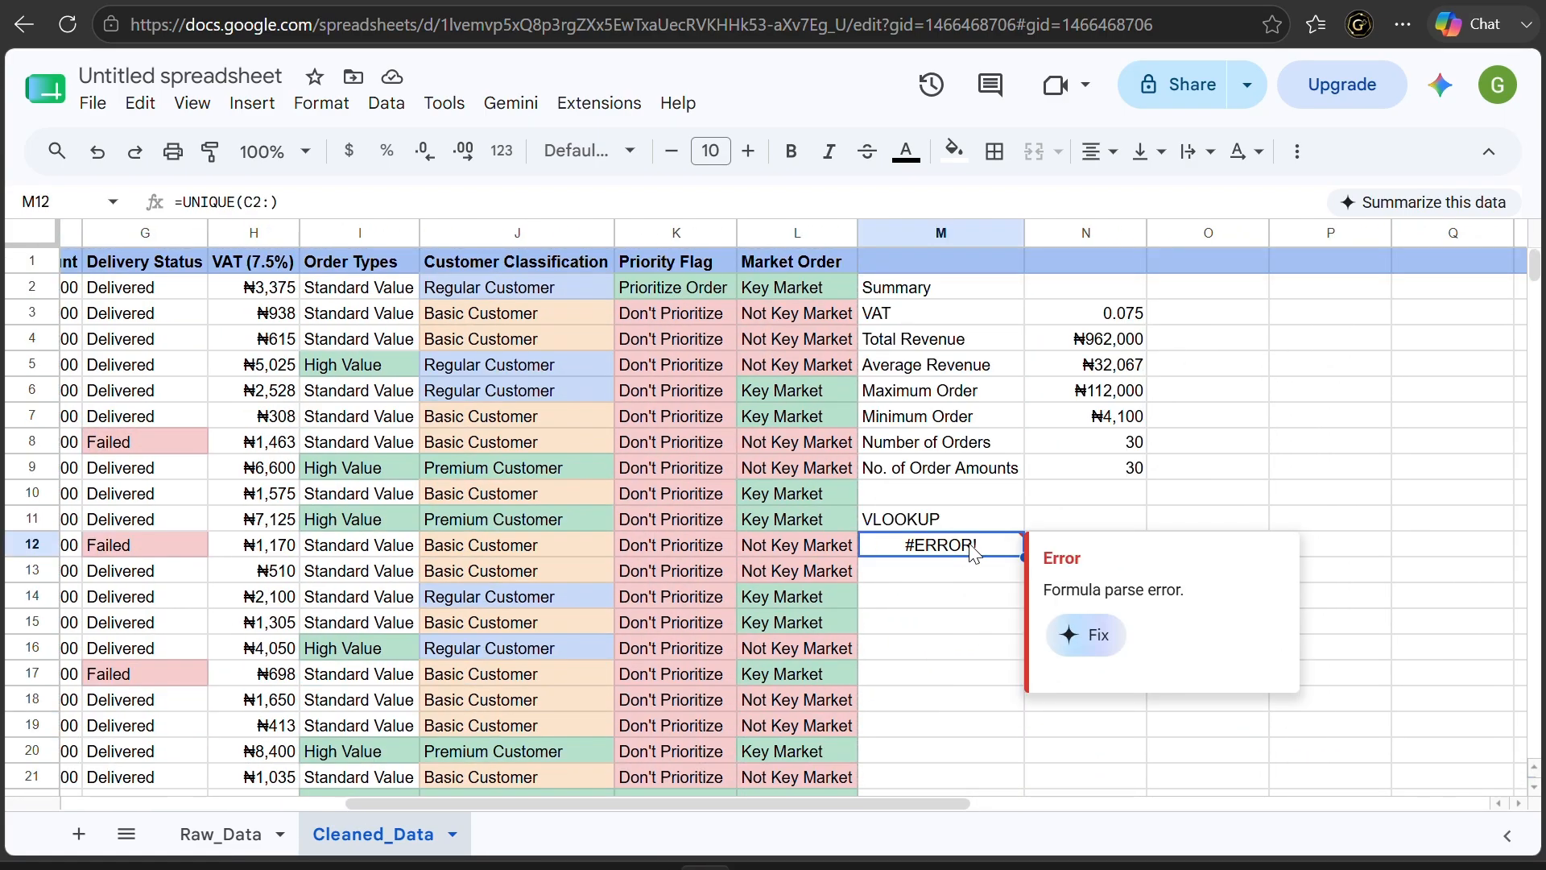
{"action": "left_click", "coordinate": [274, 201]}
{"action": "type", "text": "C31"}
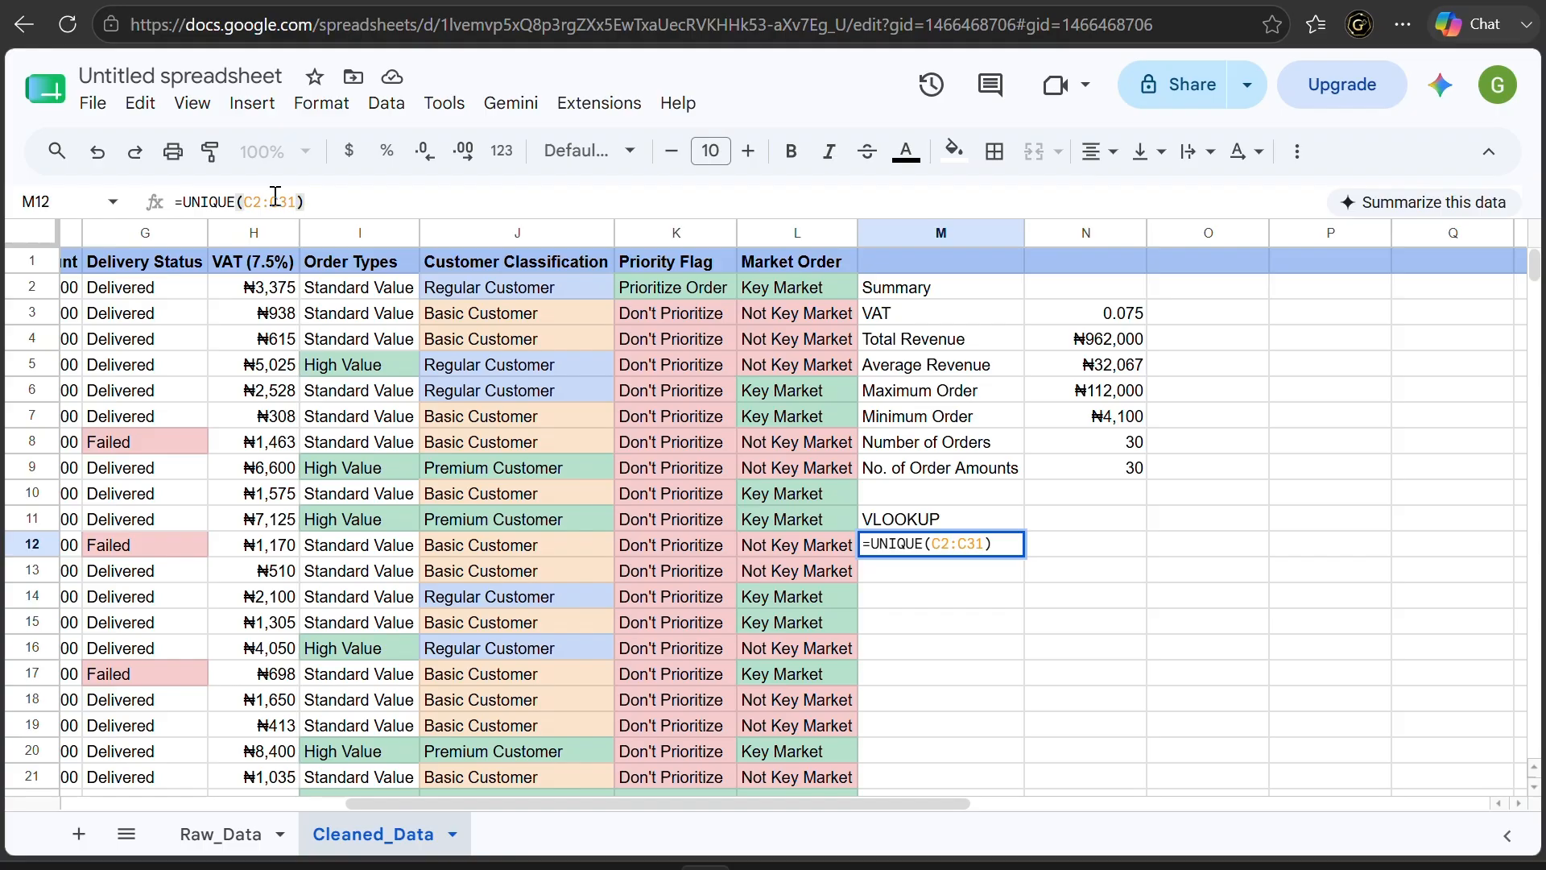
{"action": "key", "text": "Return"}
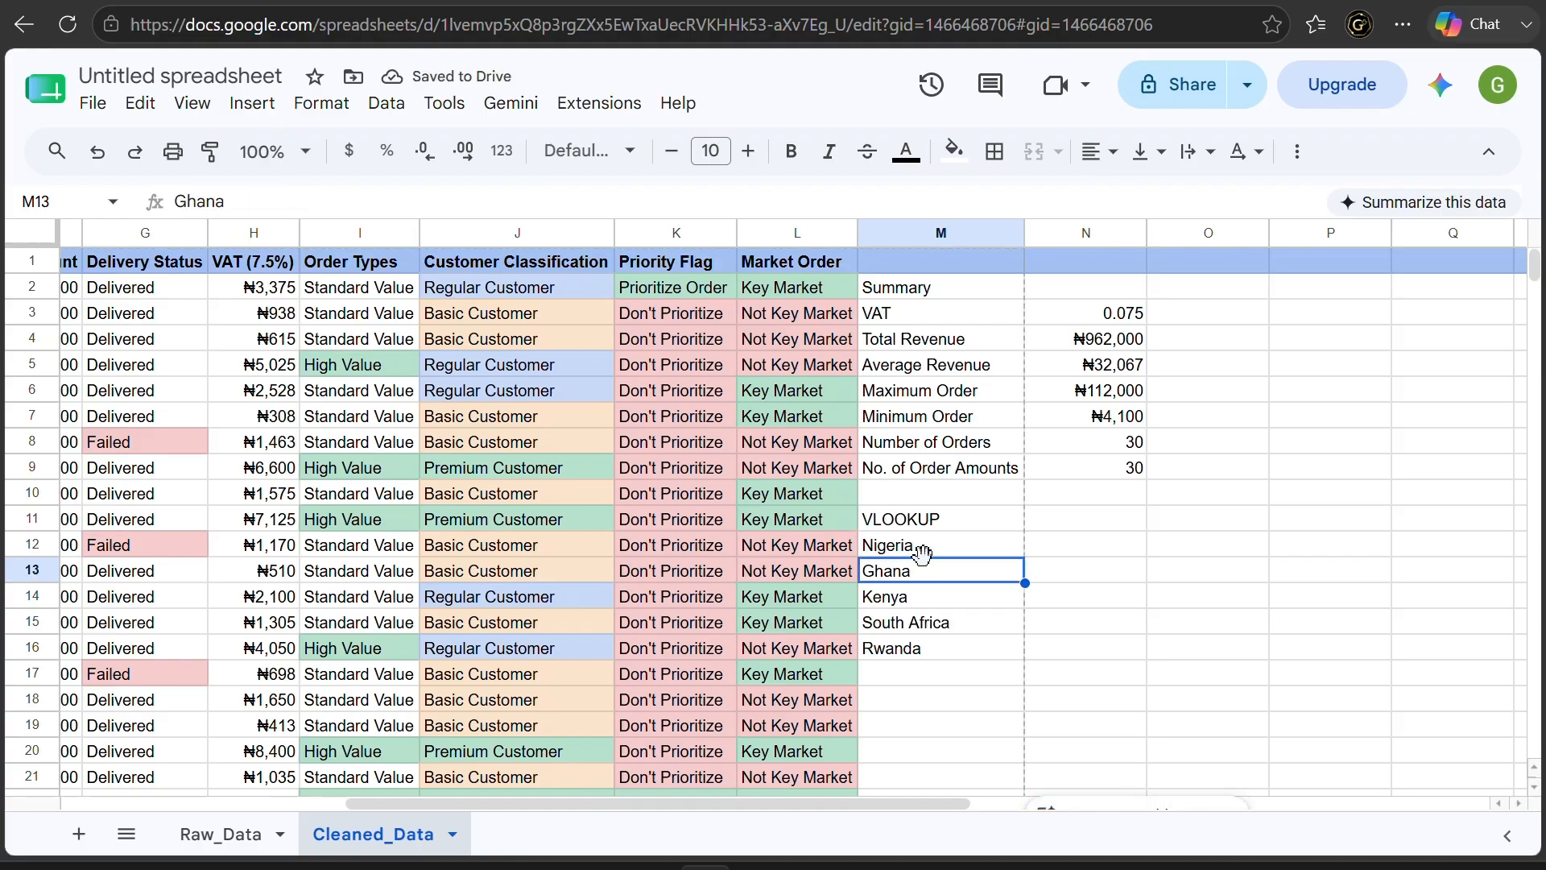
Compare the unique country list with the whole Country column and inspect the formula in M12
{"action": "scroll", "coordinate": [630, 606], "scroll_direction": "left", "scroll_amount": 5}
{"action": "scroll", "coordinate": [630, 606], "scroll_direction": "left", "scroll_amount": 2}
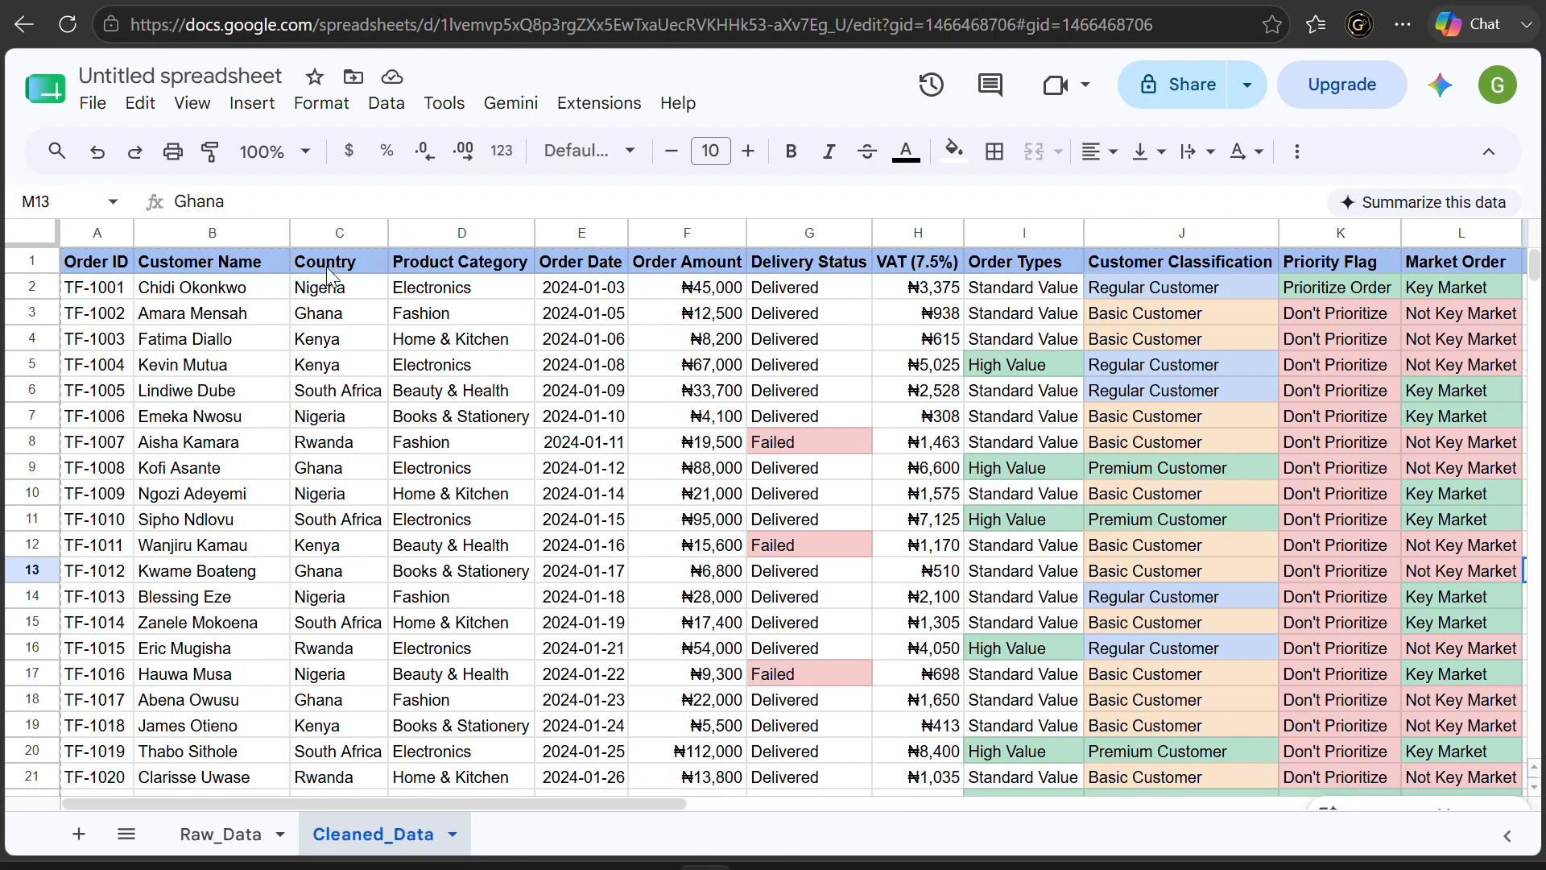
{"action": "scroll", "coordinate": [334, 556], "scroll_direction": "down", "scroll_amount": 5}
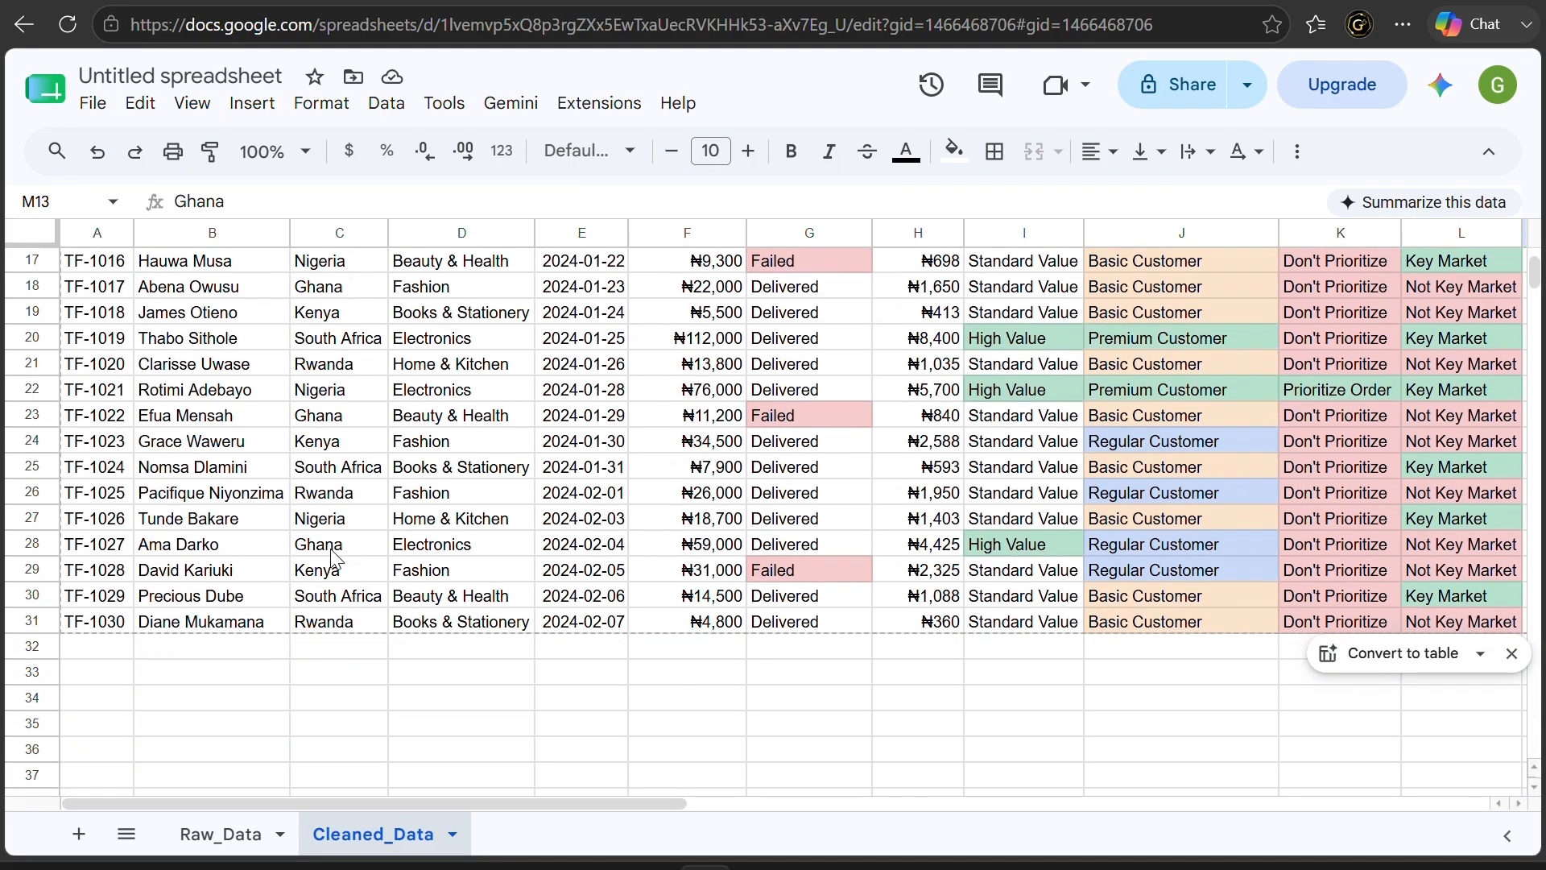
{"action": "scroll", "coordinate": [334, 555], "scroll_direction": "up", "scroll_amount": 6}
{"action": "scroll", "coordinate": [1221, 488], "scroll_direction": "right", "scroll_amount": 1}
{"action": "scroll", "coordinate": [1221, 488], "scroll_direction": "right", "scroll_amount": 5}
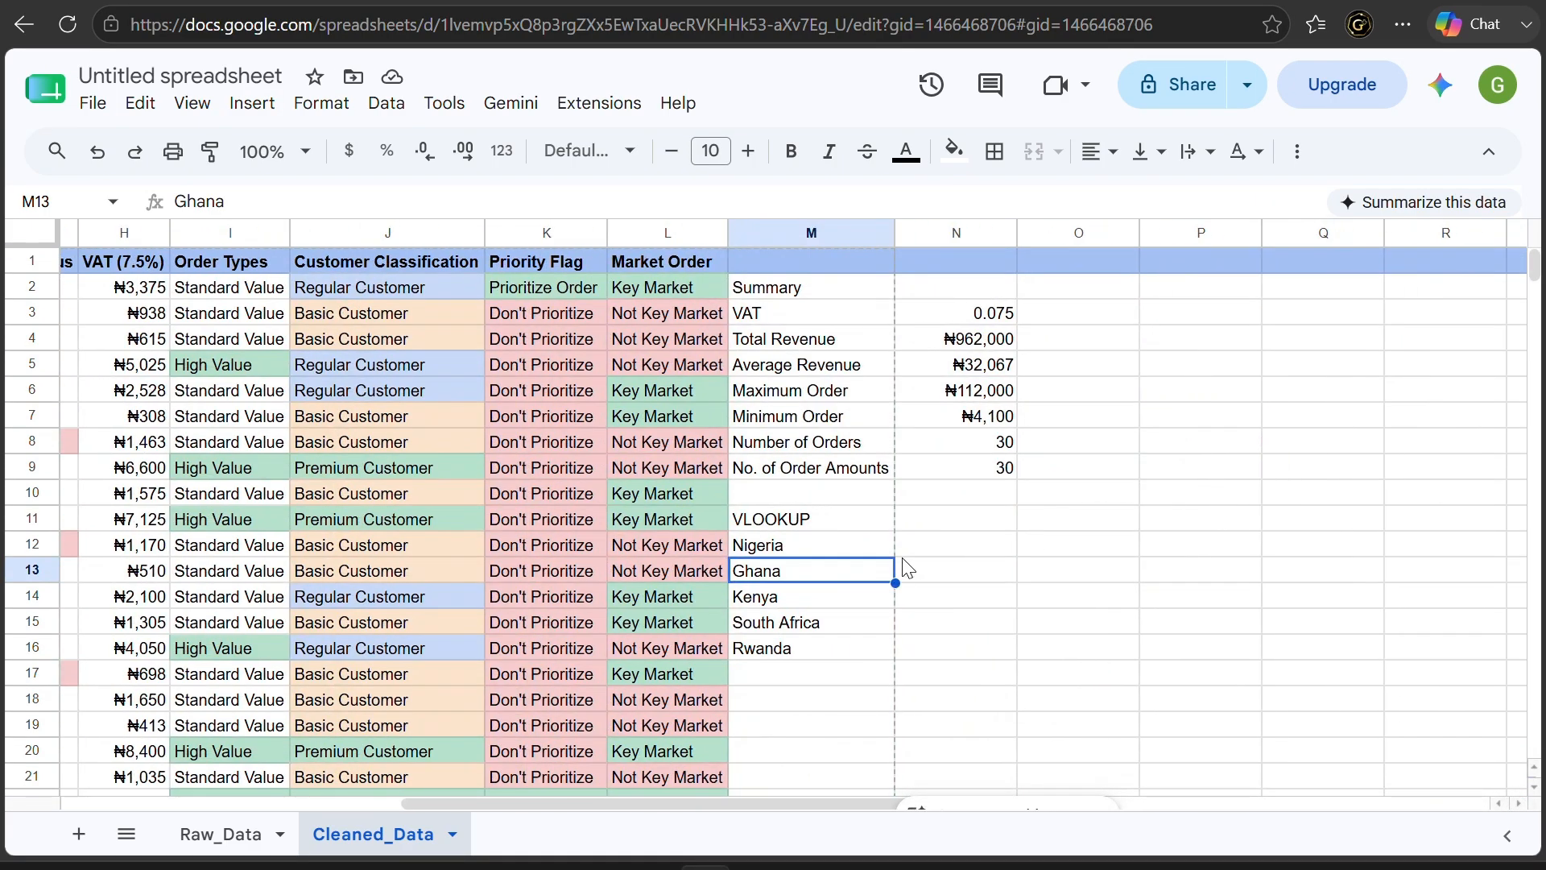
{"action": "left_click", "coordinate": [859, 551]}
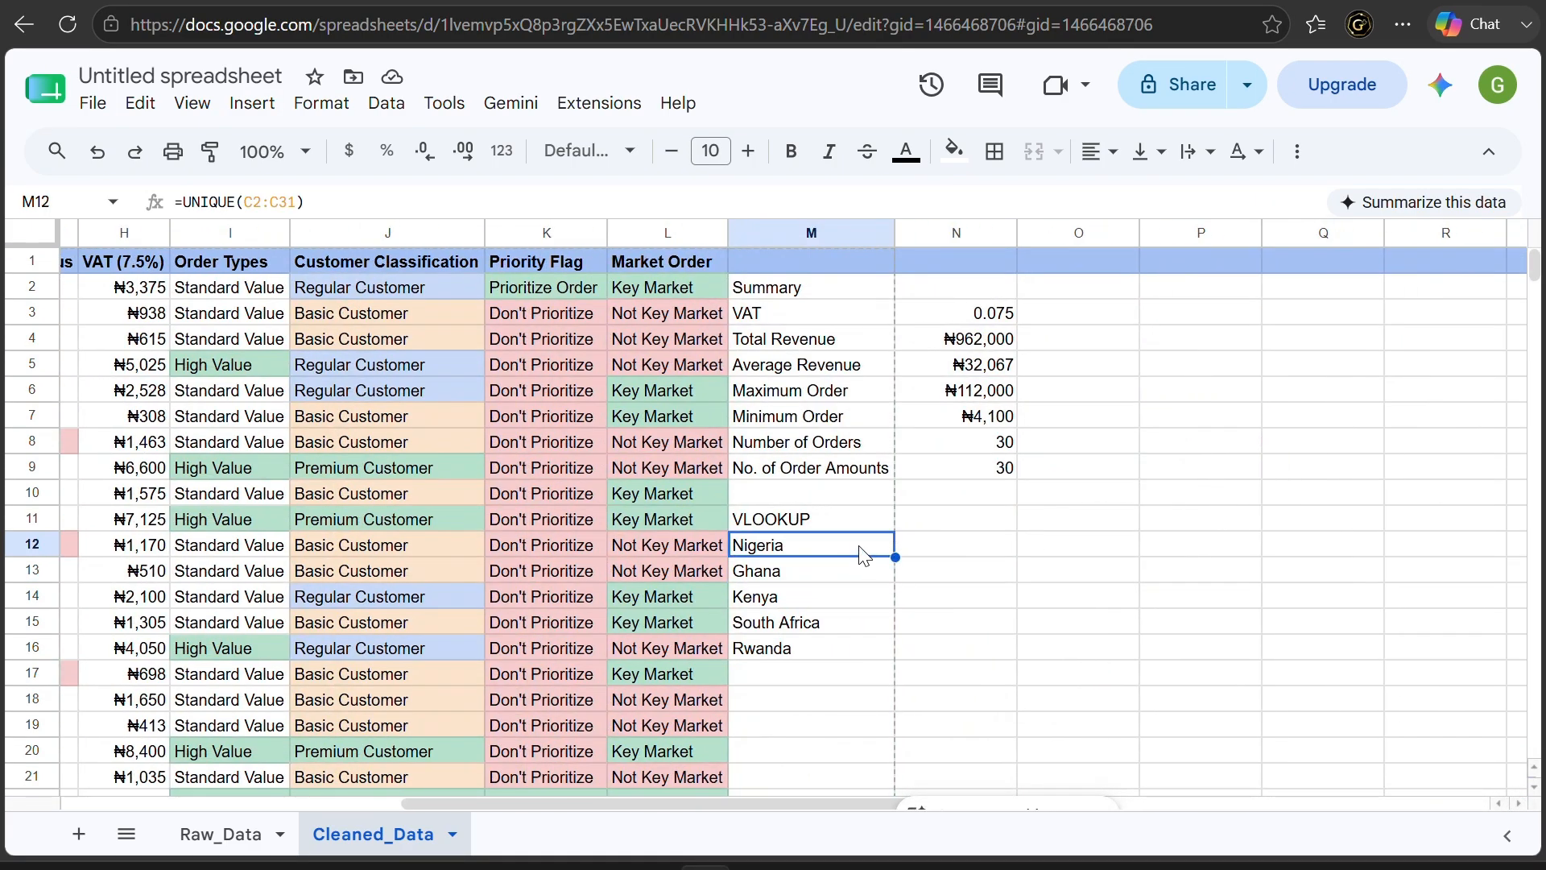
Enter the region "West Africa" for Nigeria in N12 and for Ghana in N13
{"action": "left_click", "coordinate": [950, 550]}
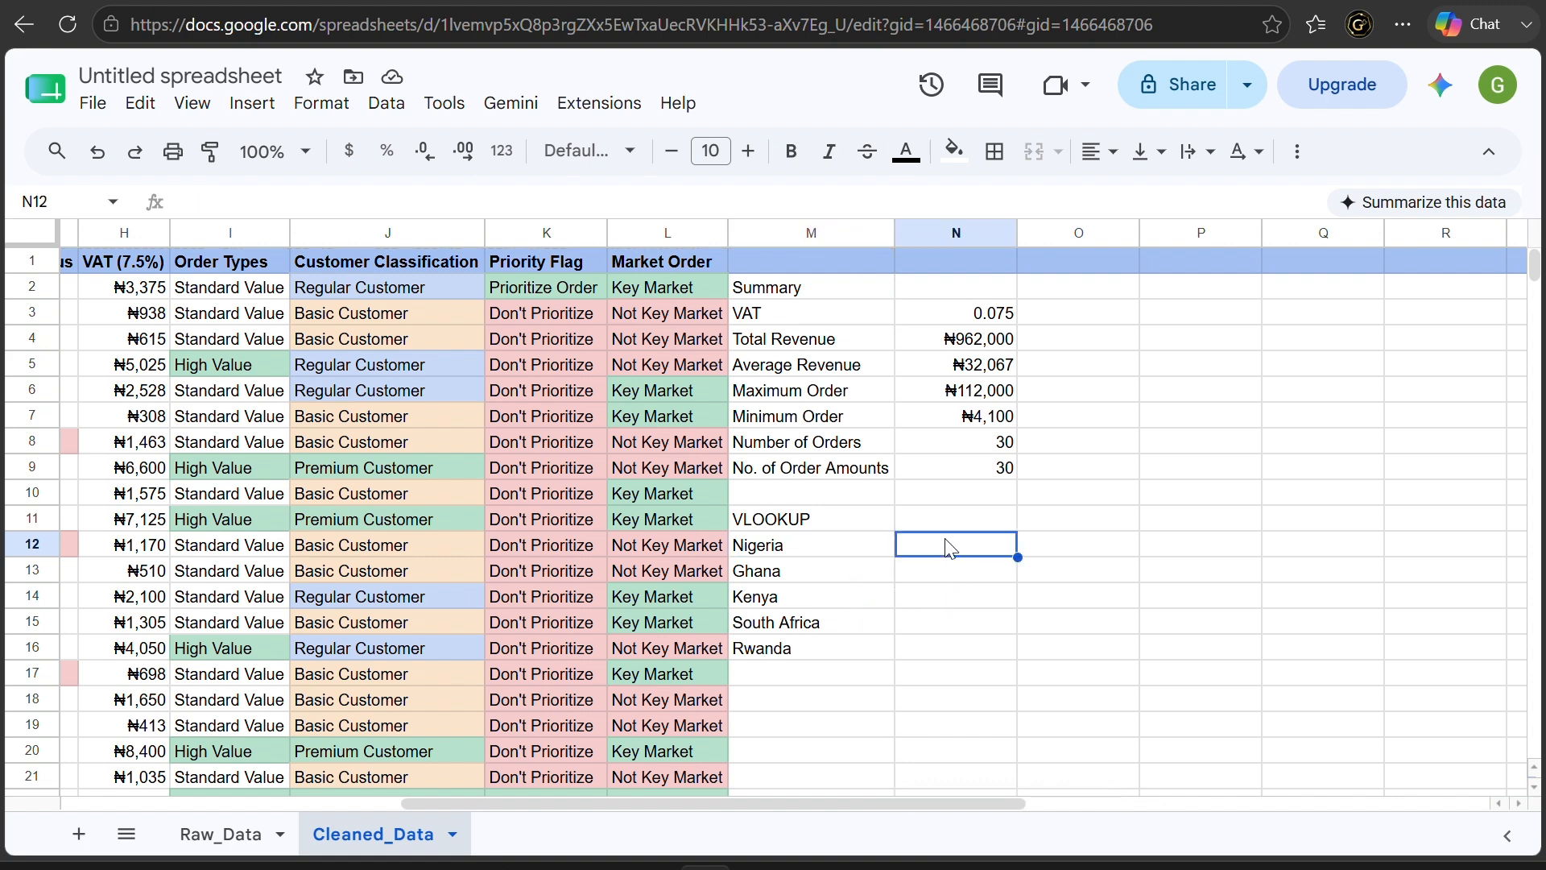
{"action": "type", "text": "W"}
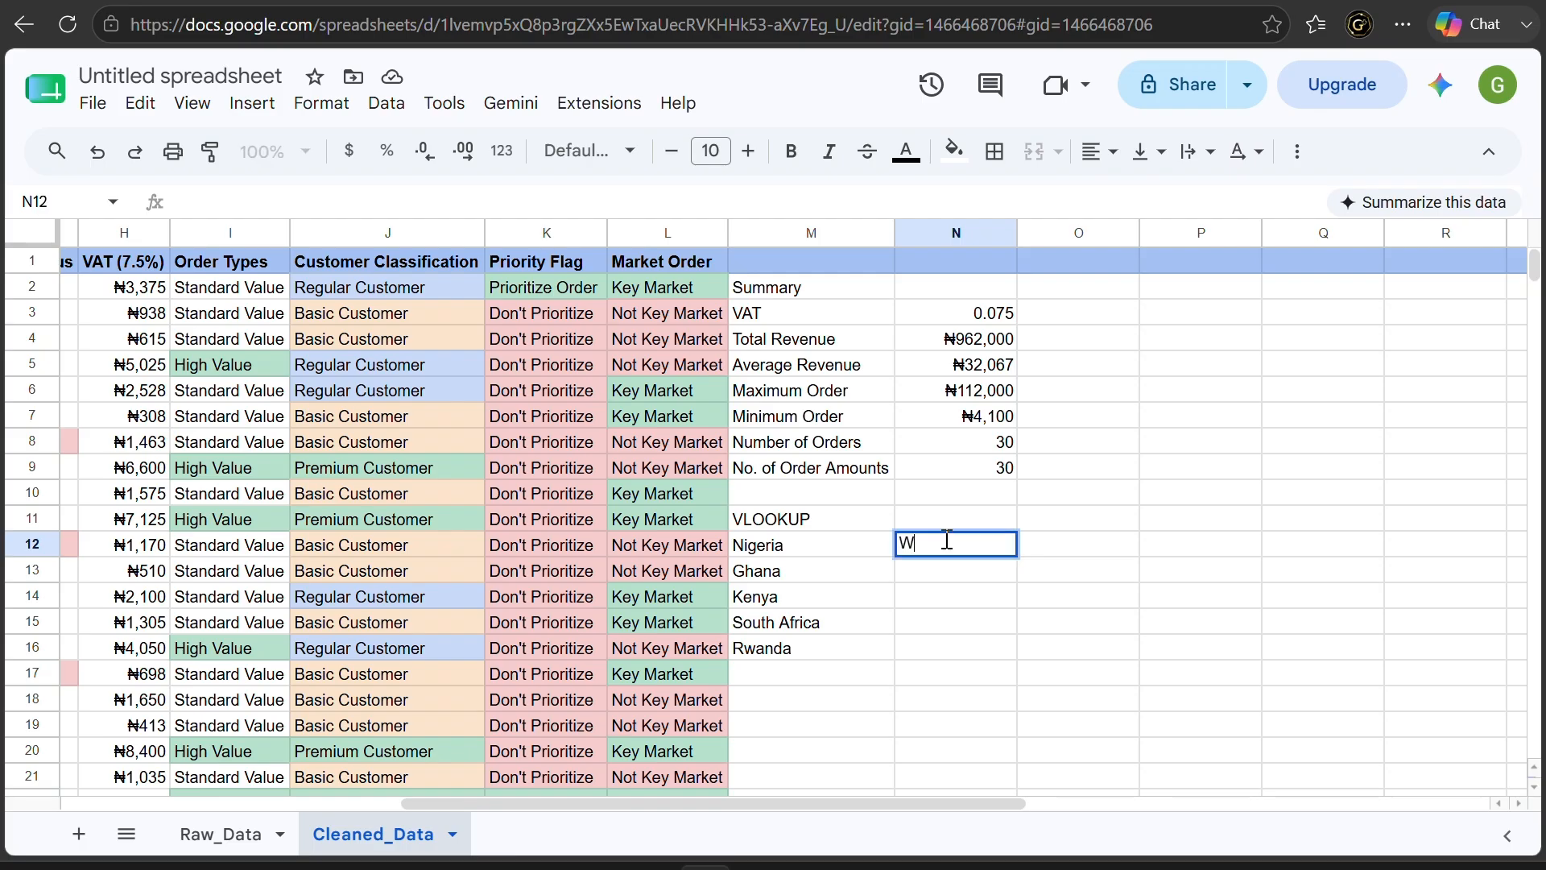
{"action": "type", "text": "est Africa"}
{"action": "key", "text": "Return"}
{"action": "type", "text": "West"}
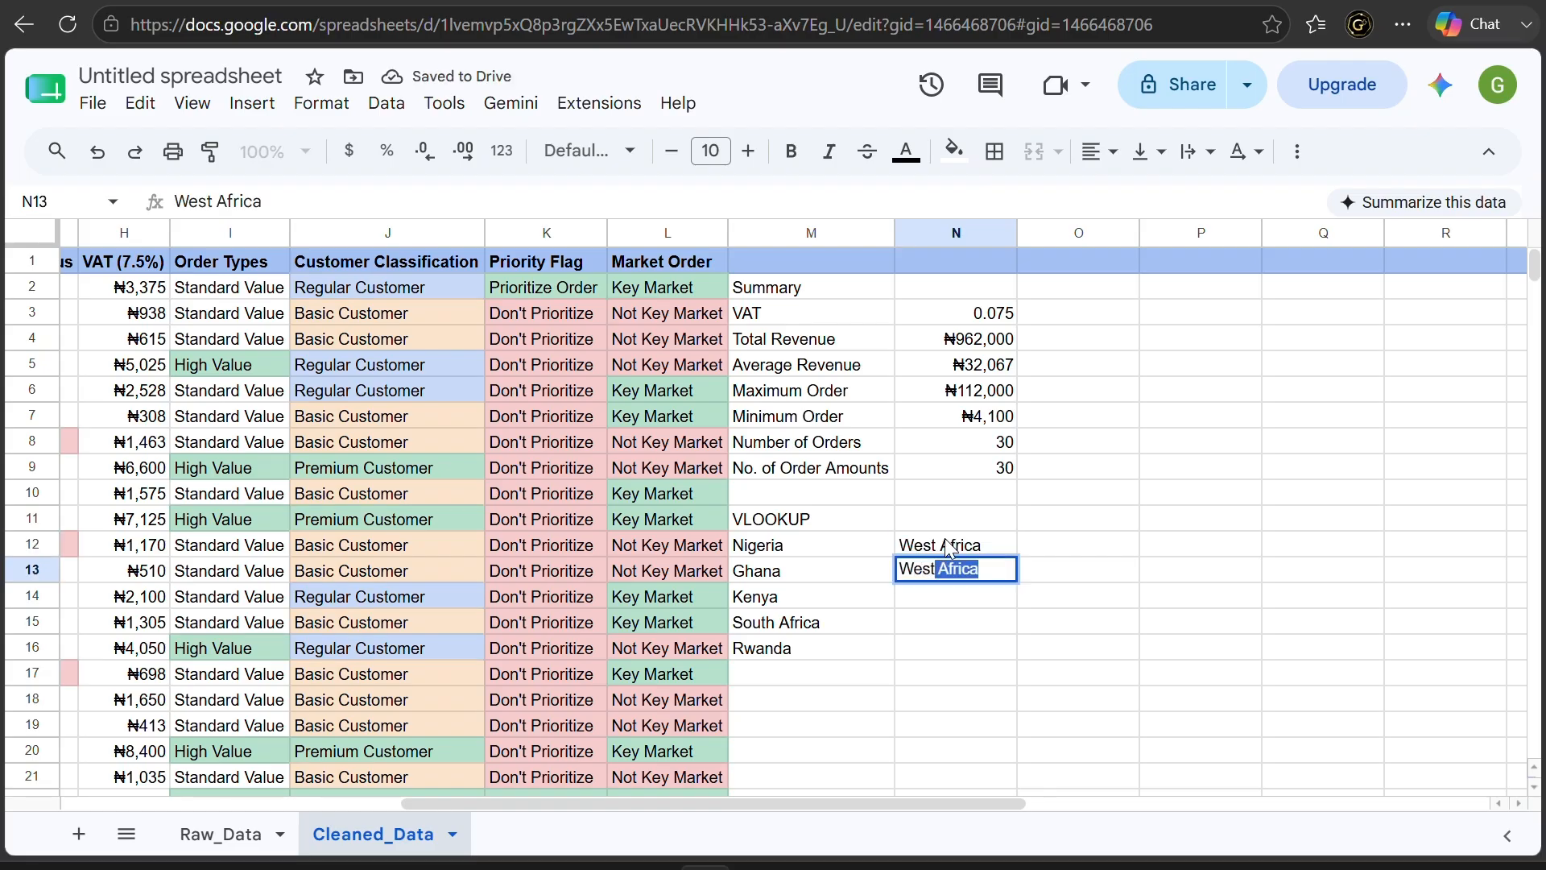
{"action": "key", "text": "Return"}
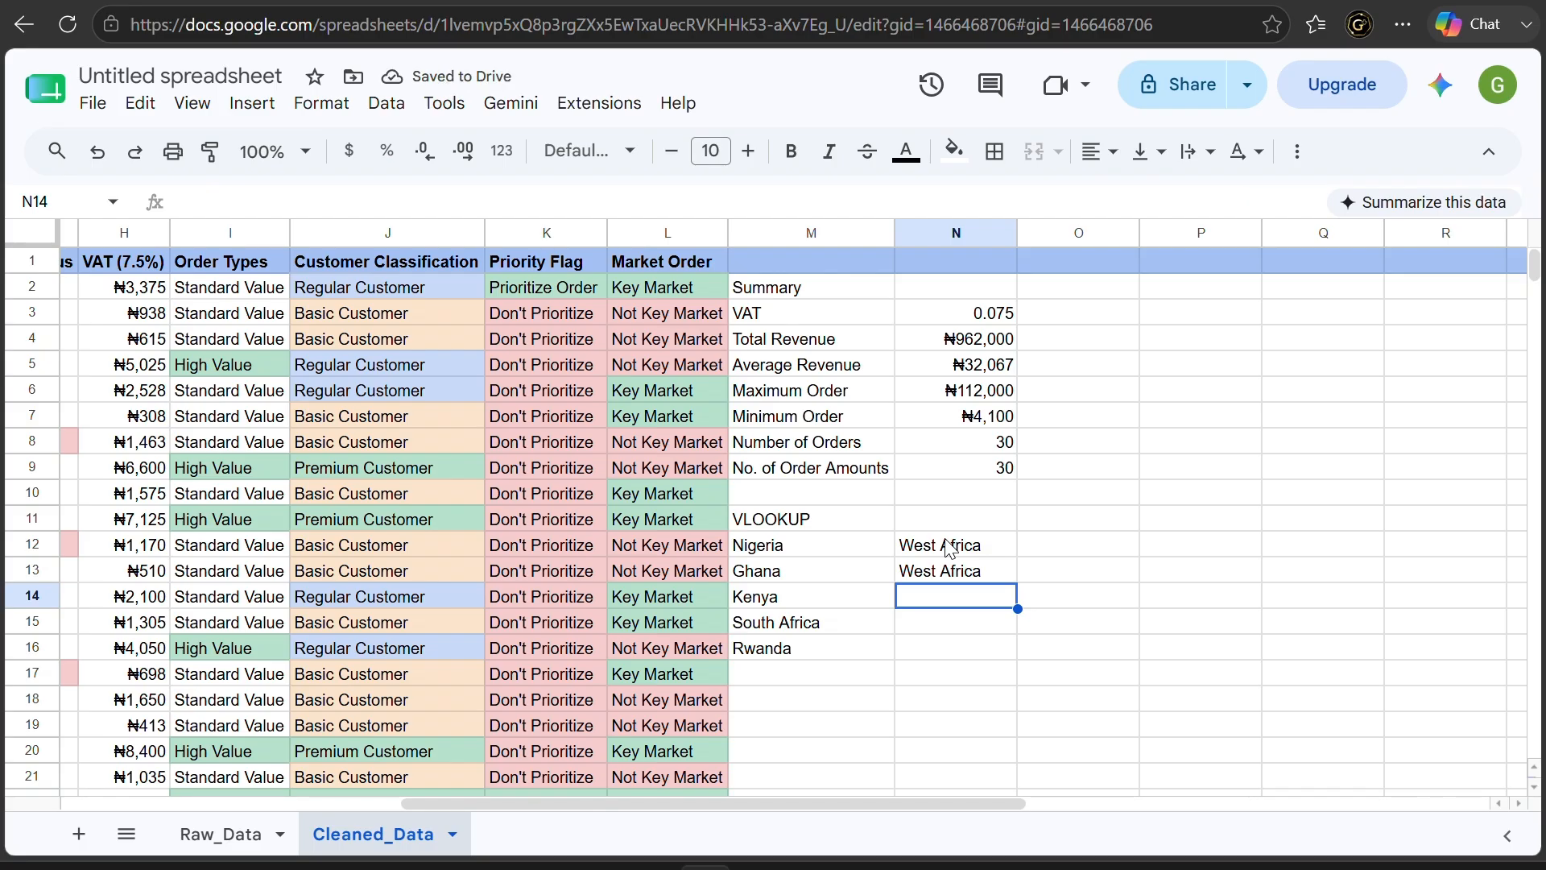
Enter the region "East Africa" for Kenya in cell N14
{"action": "type", "text": "east"}
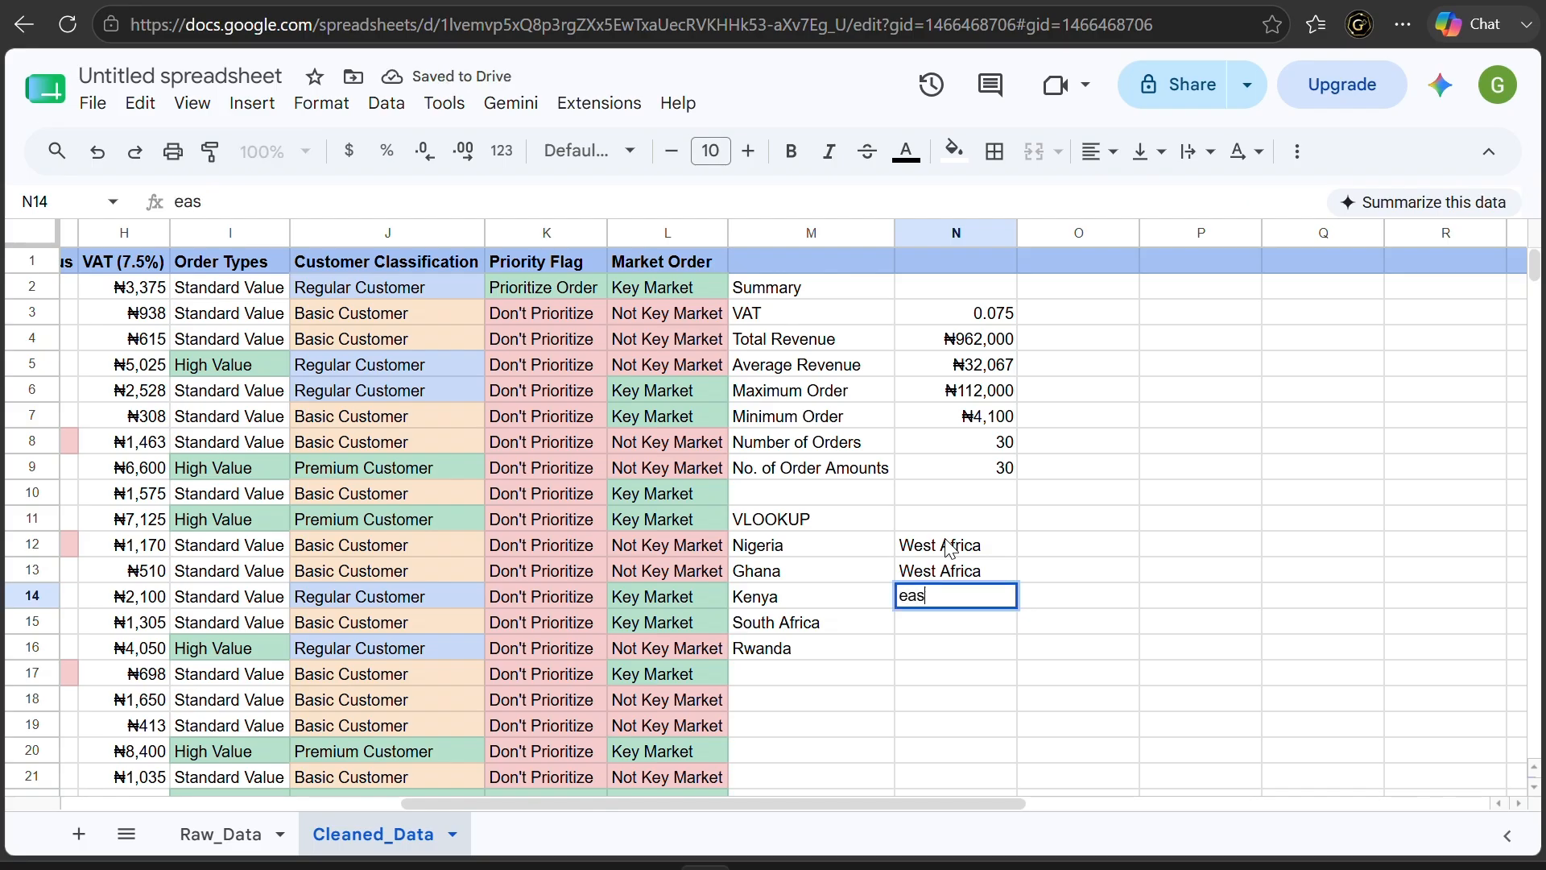
{"action": "key", "text": "BackSpace"}
{"action": "key", "text": "BackSpace"}
{"action": "key", "text": "BackSpace"}
{"action": "key", "text": "BackSpace"}
{"action": "type", "text": "E"}
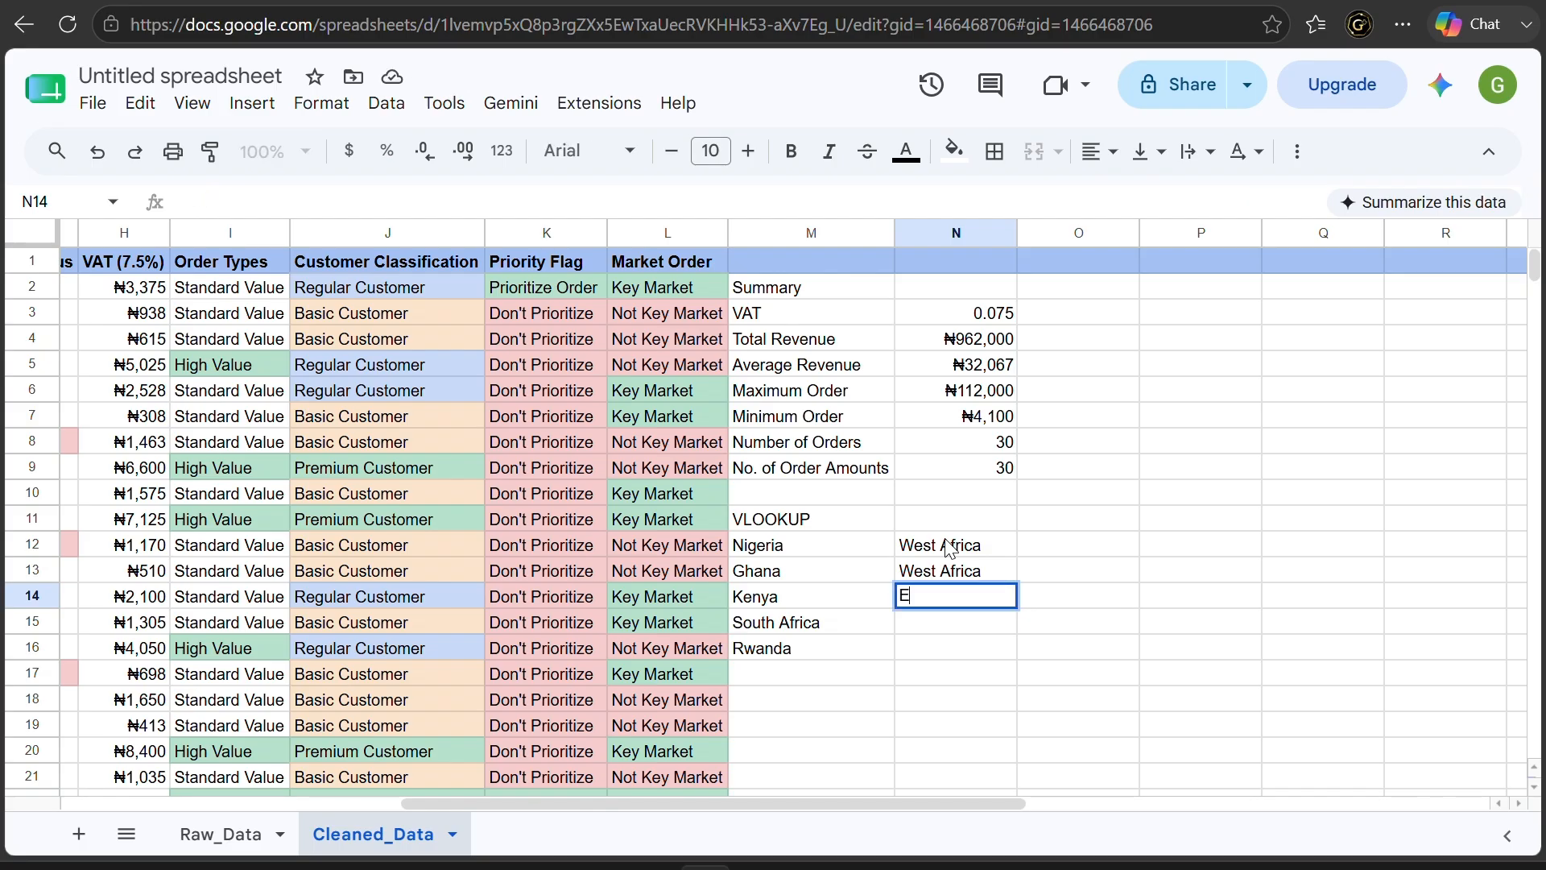
{"action": "type", "text": "ast Africa"}
{"action": "key", "text": "Return"}
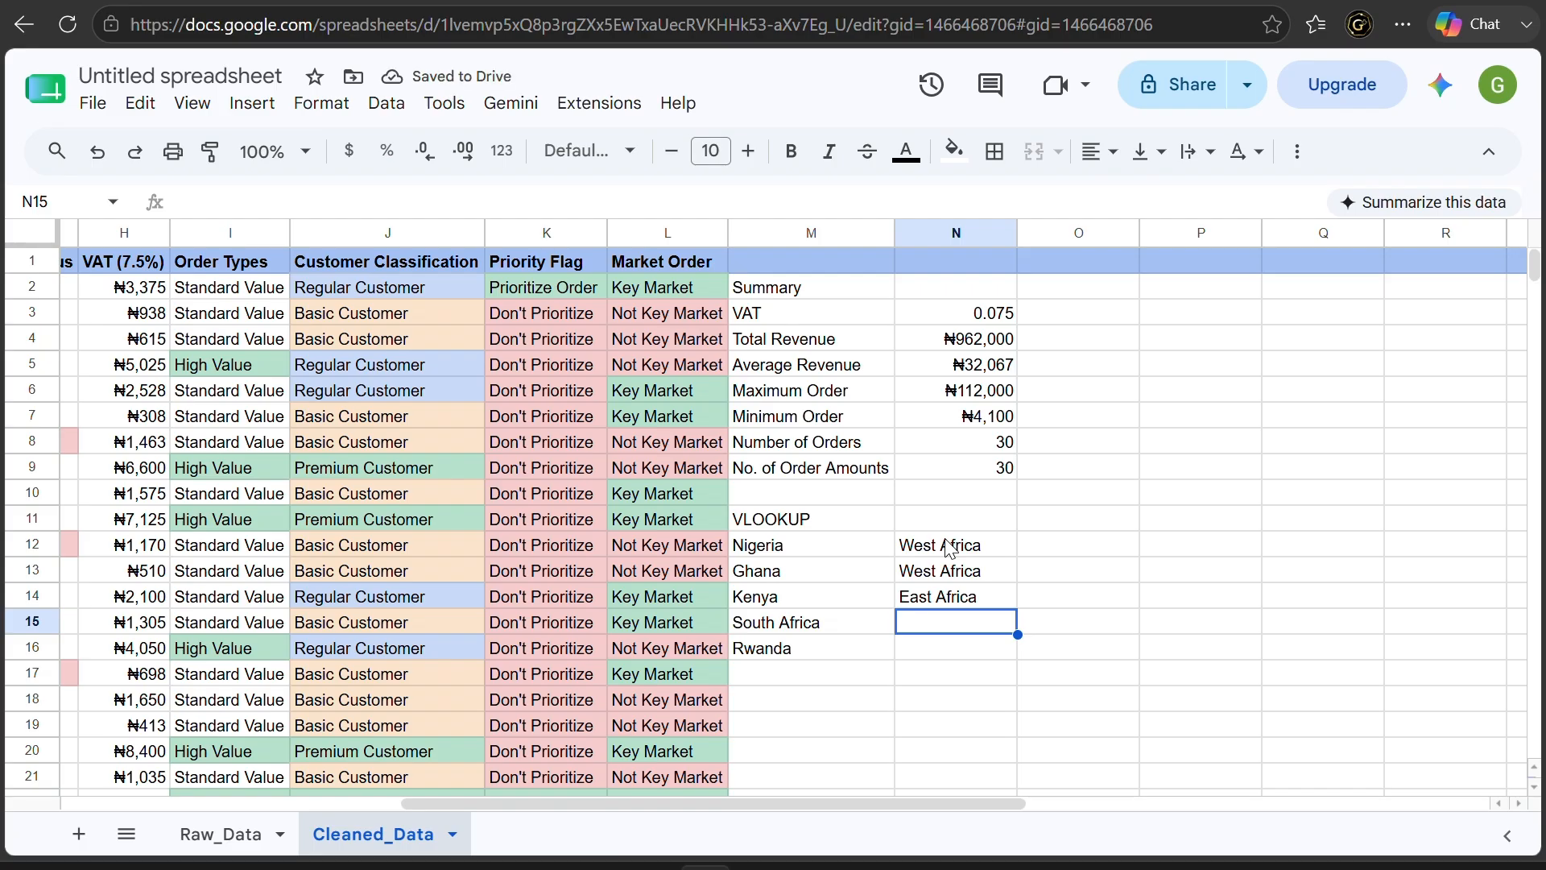
Enter "Southern Africa" for South Africa in N15 and "East Africa" for Rwanda in N16, and narrow column N slightly
{"action": "type", "text": "Southern Africa"}
{"action": "key", "text": "Return"}
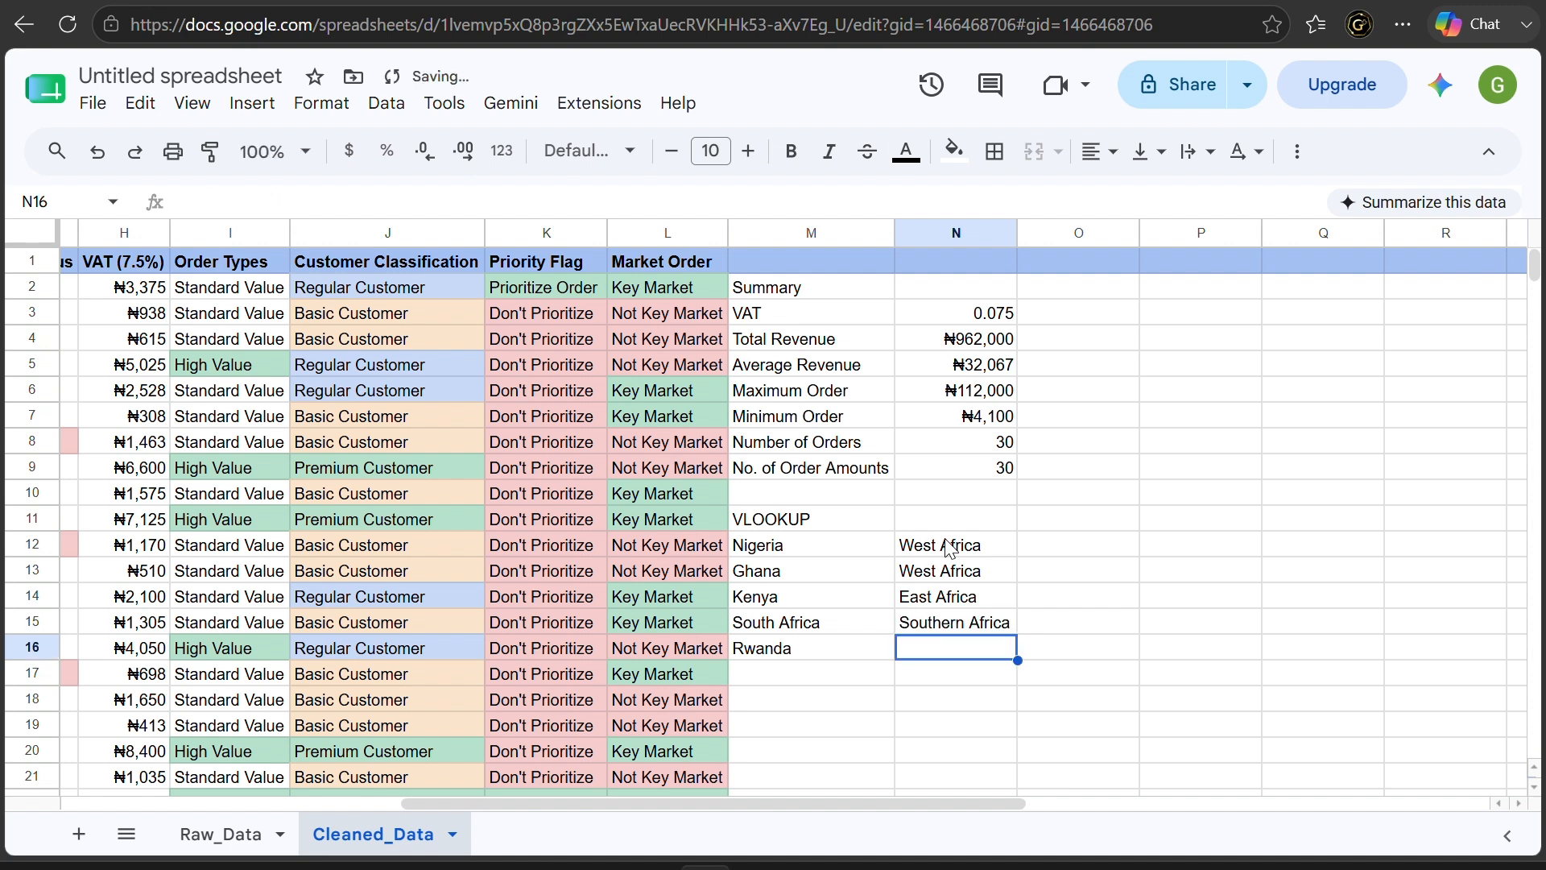
{"action": "type", "text": "East"}
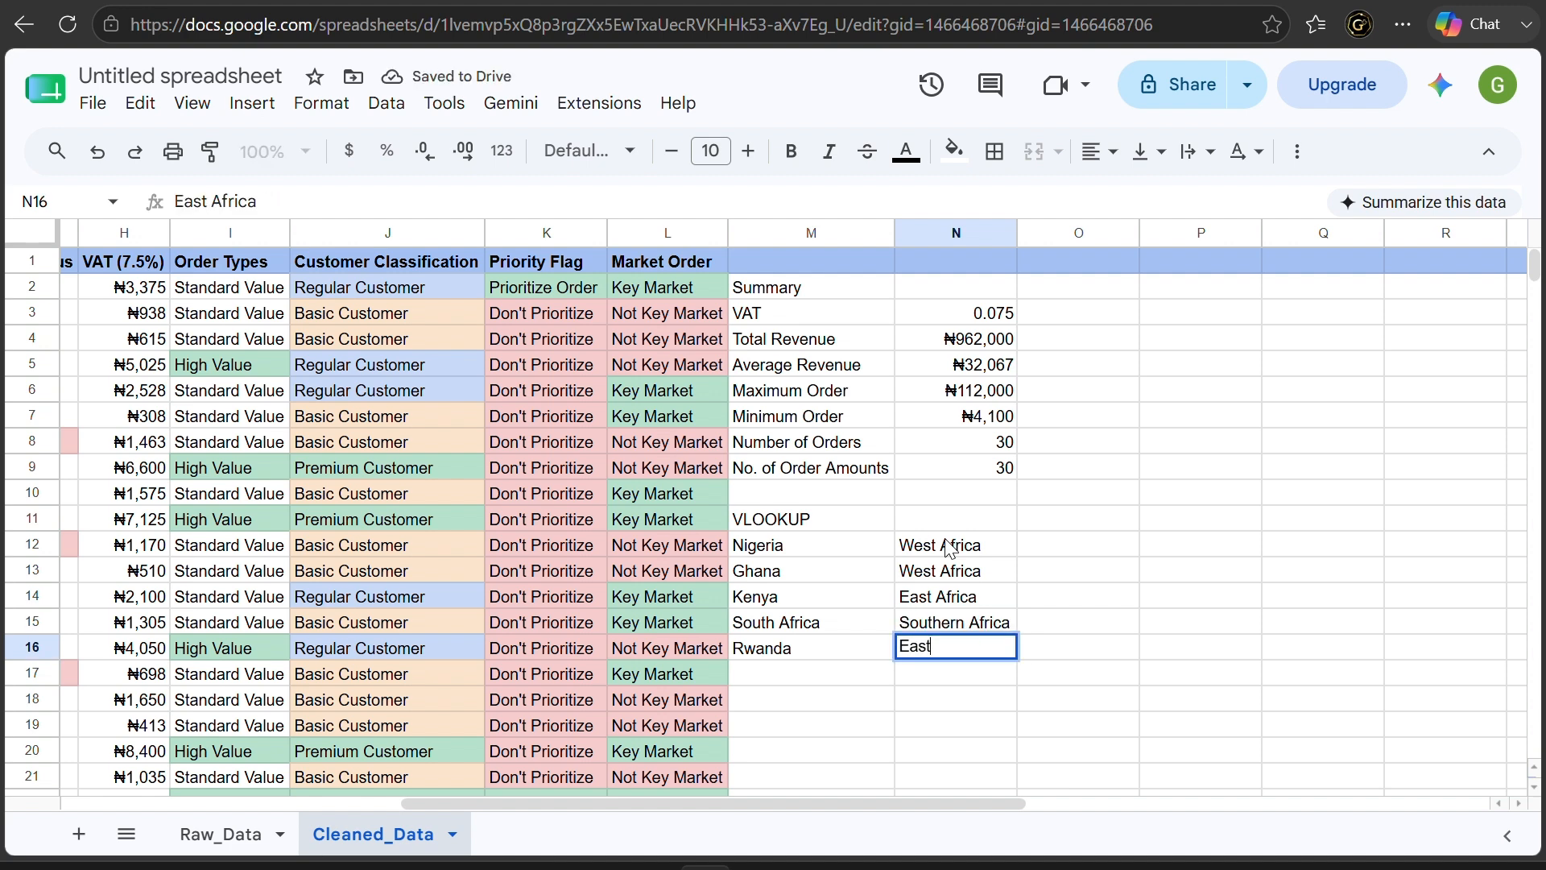
{"action": "type", "text": " Africa"}
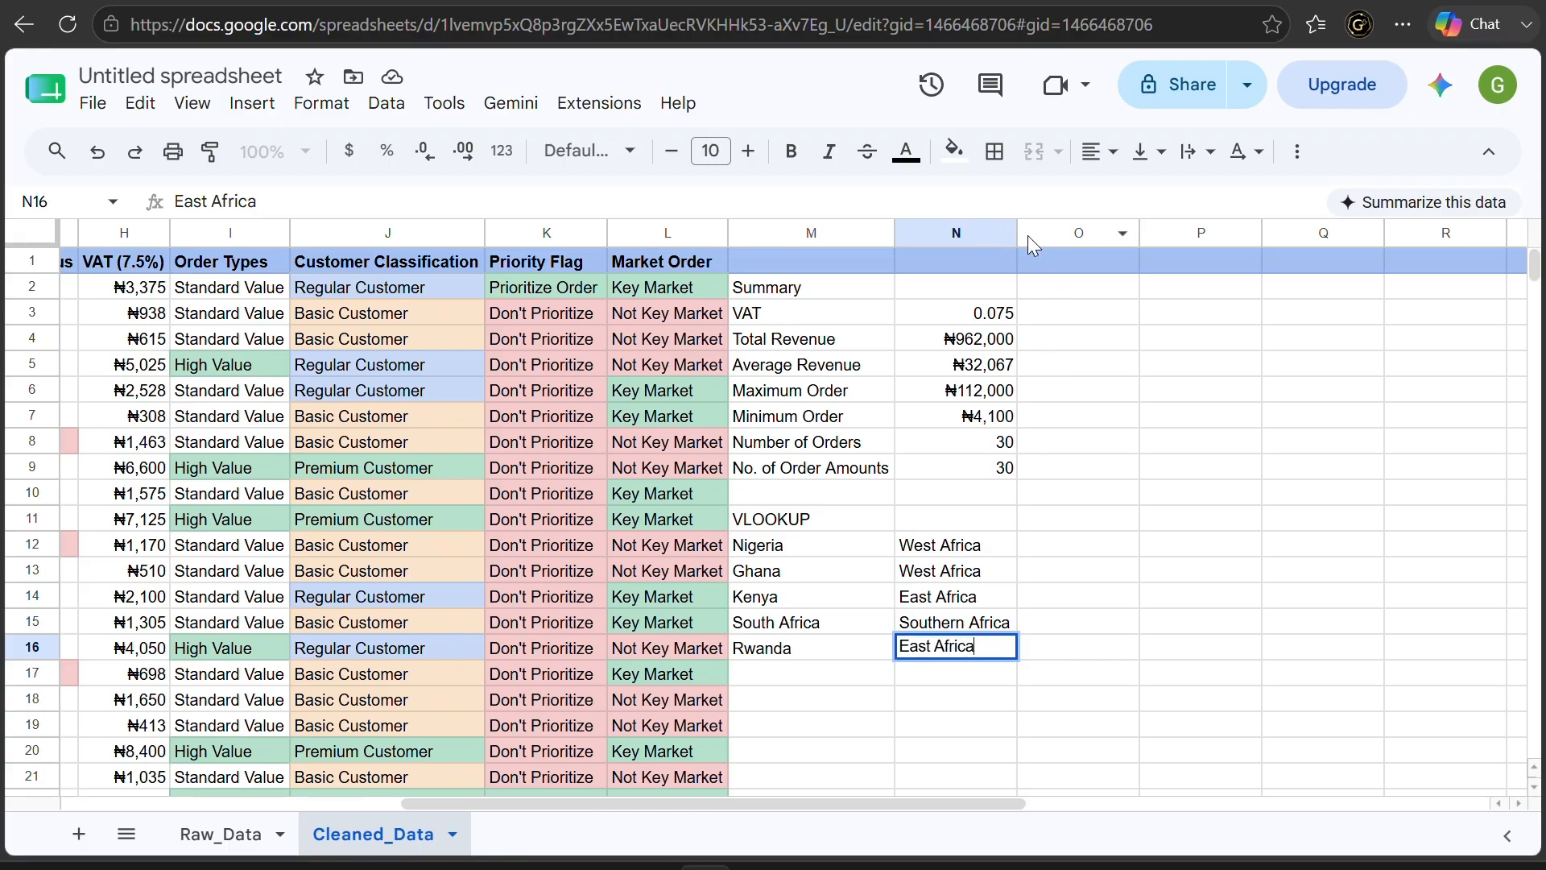
{"action": "left_click_drag", "start_coordinate": [1018, 232], "coordinate": [1015, 233]}
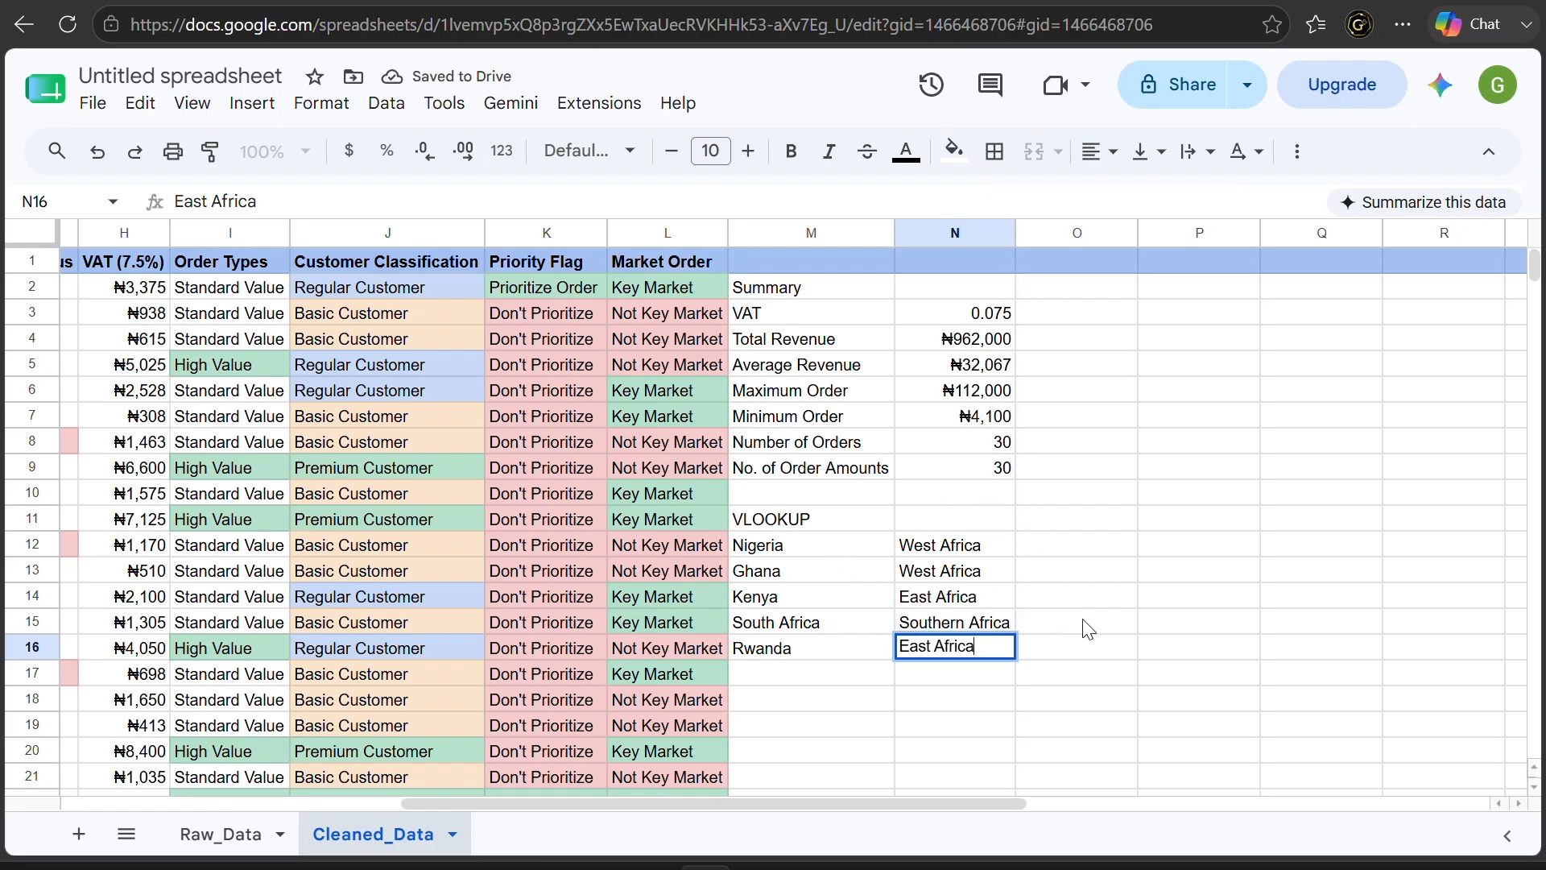
{"action": "left_click", "coordinate": [1170, 648]}
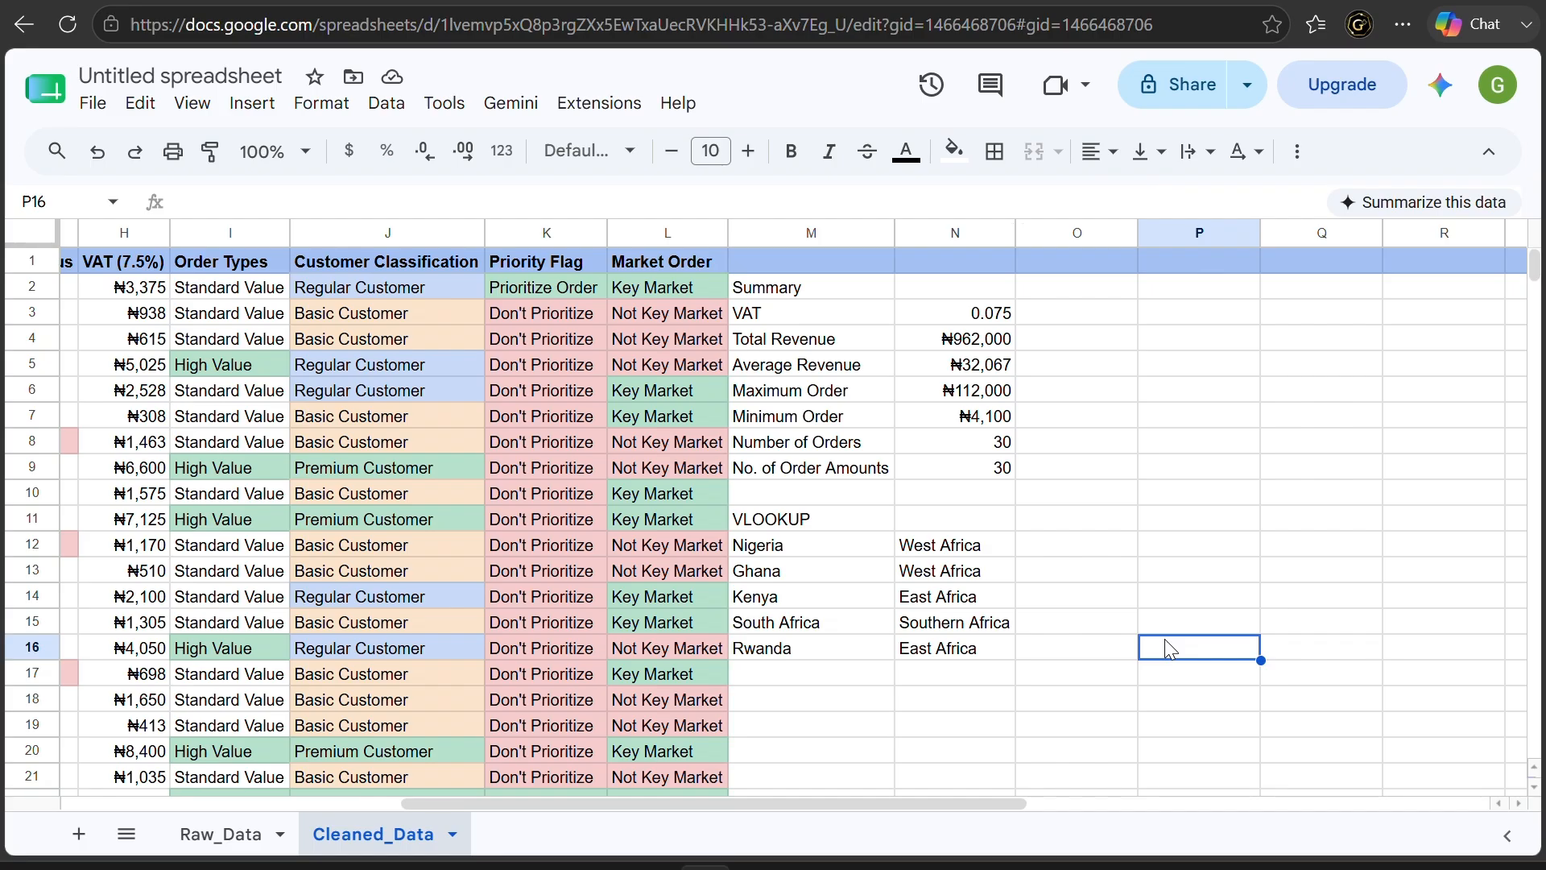
Insert an empty column between the Market Order column and the summary block
{"action": "right_click", "coordinate": [682, 223]}
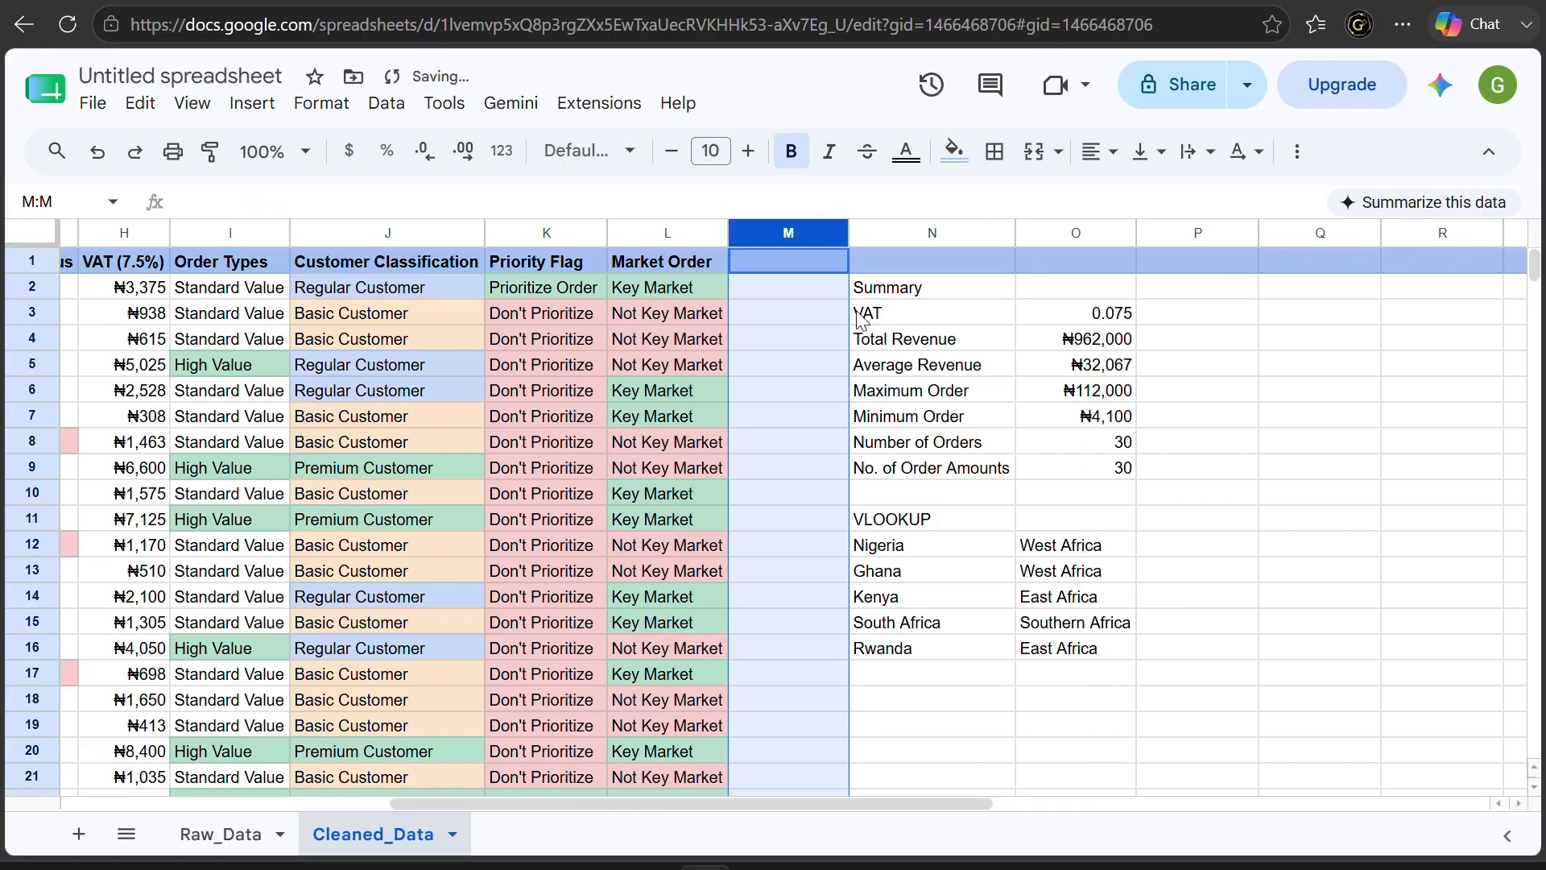
Enter the header "Region" in cell M1 of the empty column beside Market Order
{"action": "left_click", "coordinate": [810, 261]}
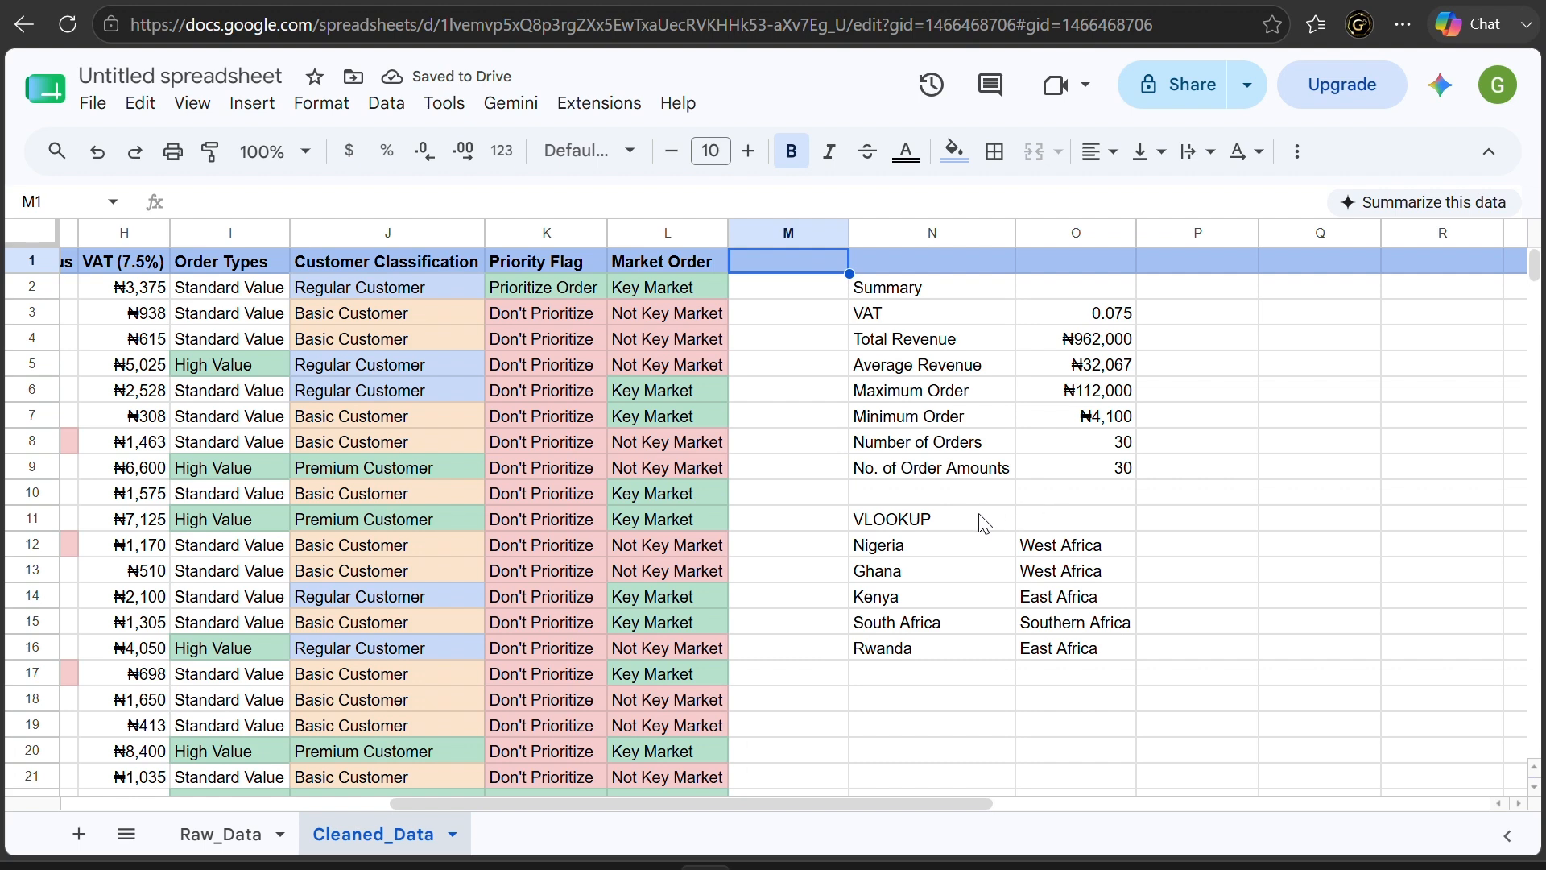
{"action": "left_click_drag", "start_coordinate": [978, 524], "coordinate": [1098, 657]}
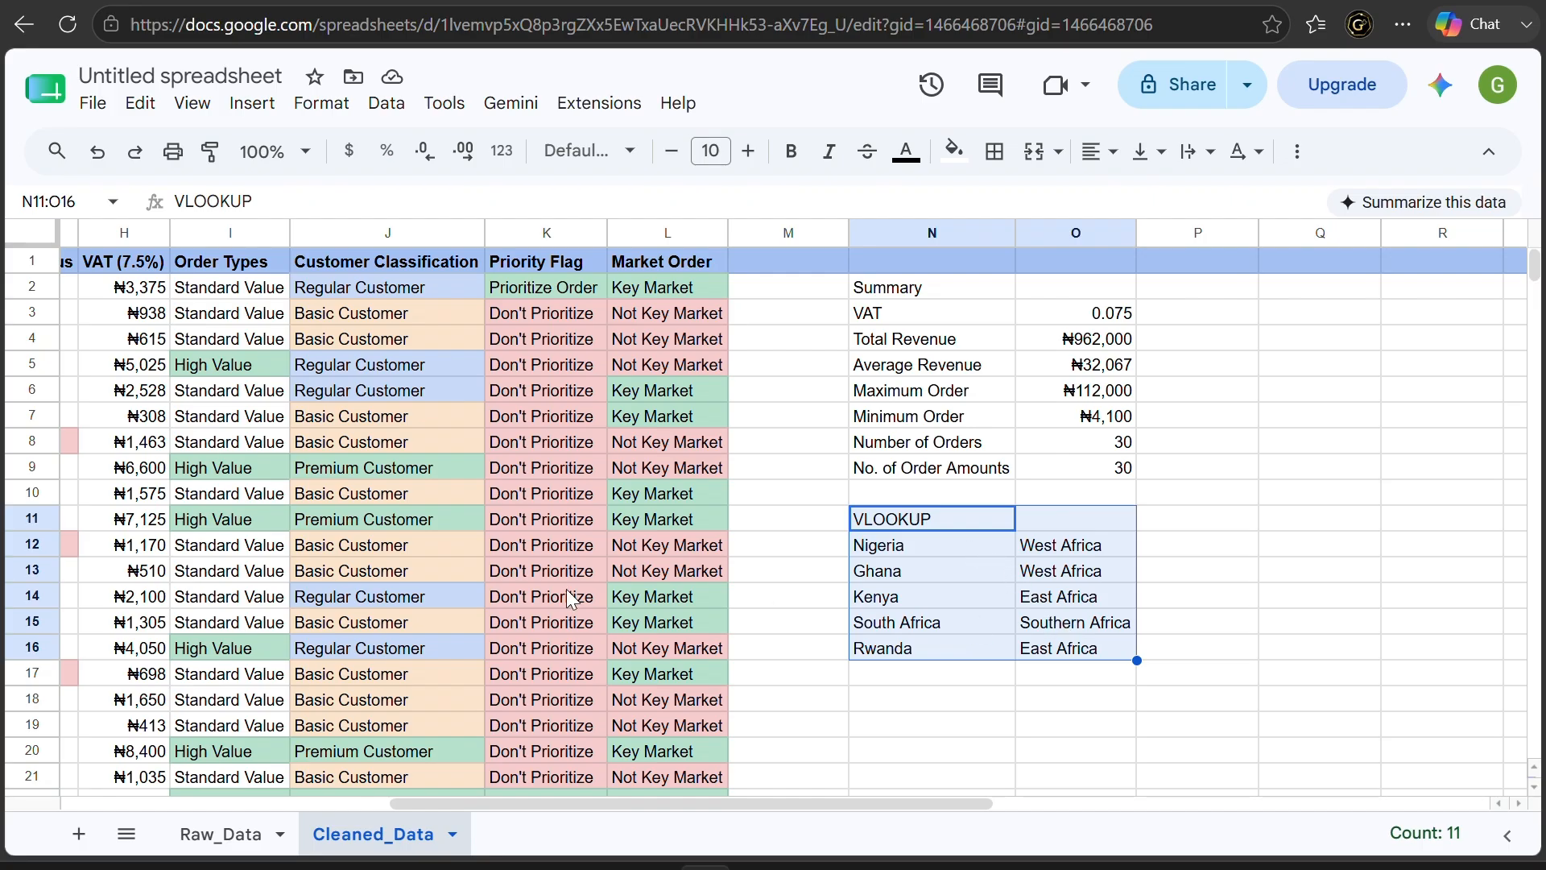
{"action": "scroll", "coordinate": [514, 528], "scroll_direction": "left", "scroll_amount": 6}
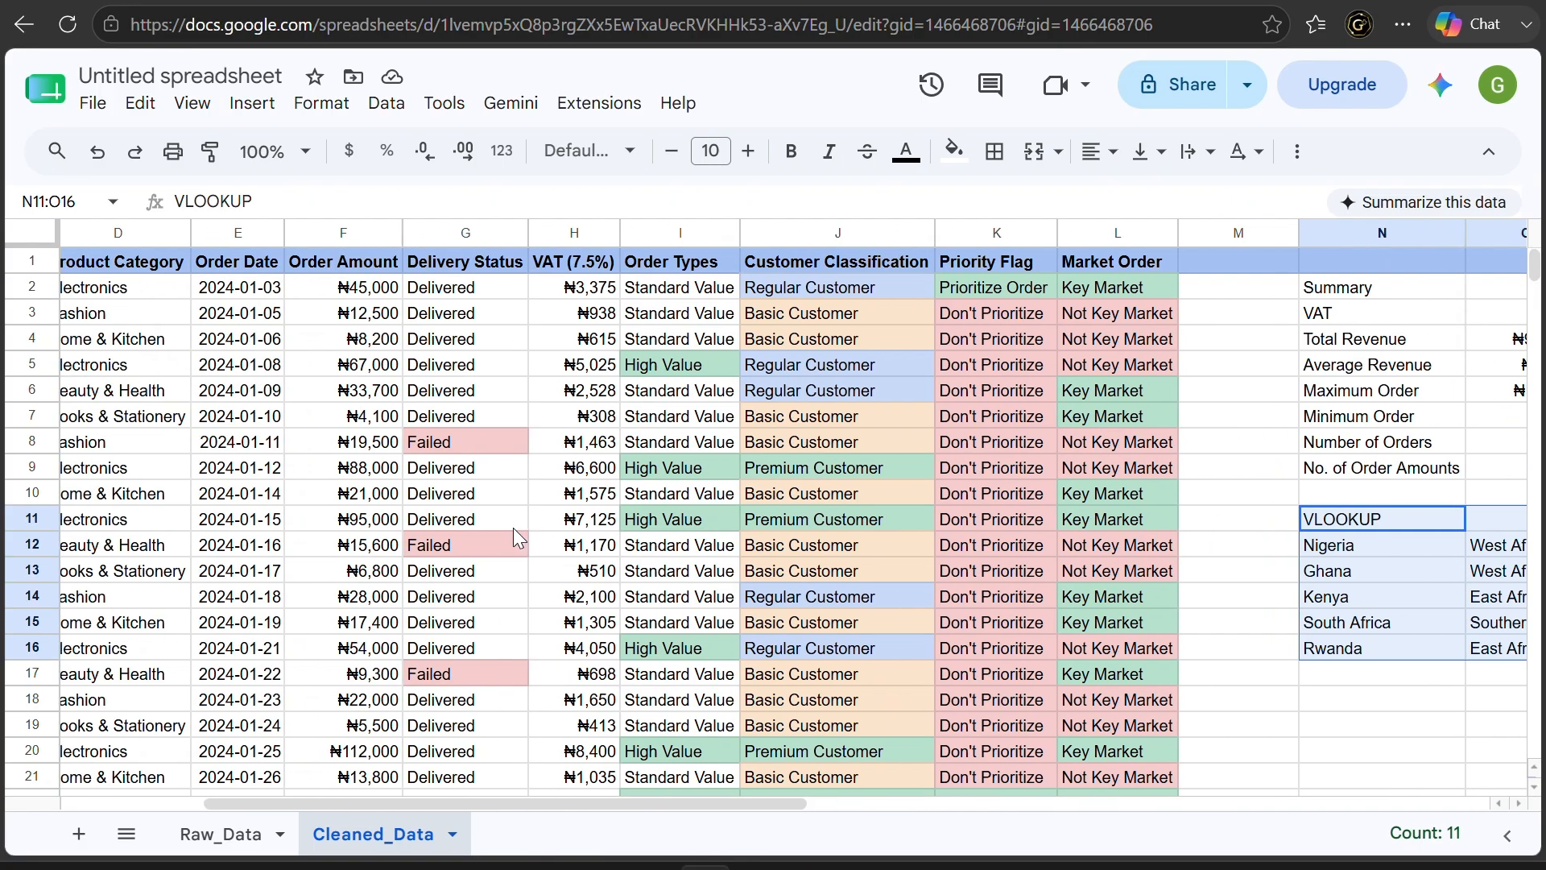
{"action": "scroll", "coordinate": [514, 529], "scroll_direction": "left", "scroll_amount": 3}
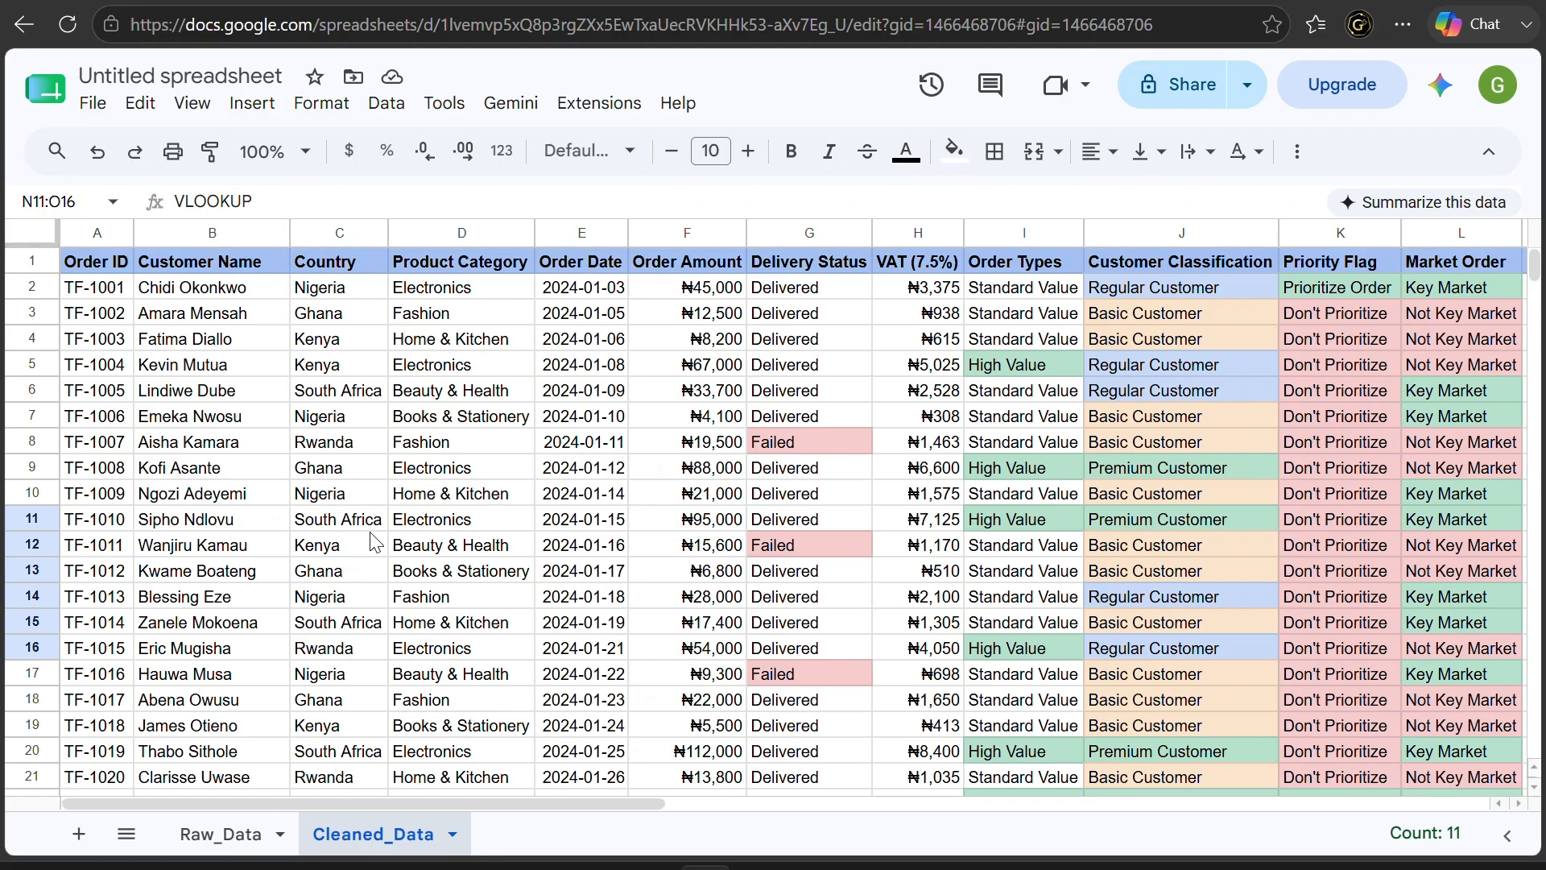
{"action": "scroll", "coordinate": [553, 498], "scroll_direction": "right", "scroll_amount": 5}
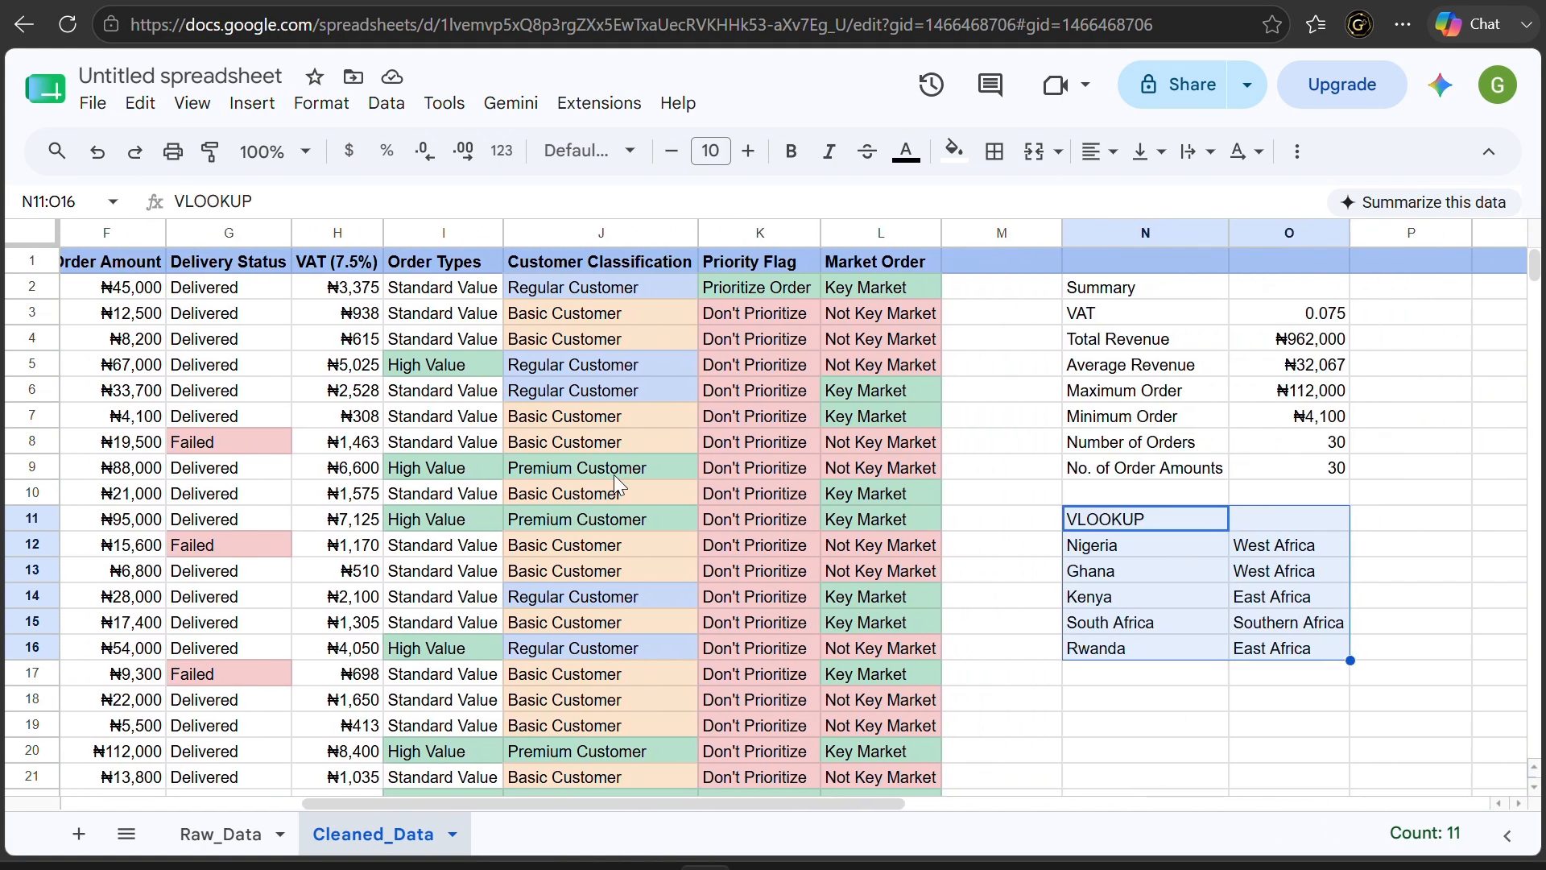
{"action": "left_click", "coordinate": [976, 291]}
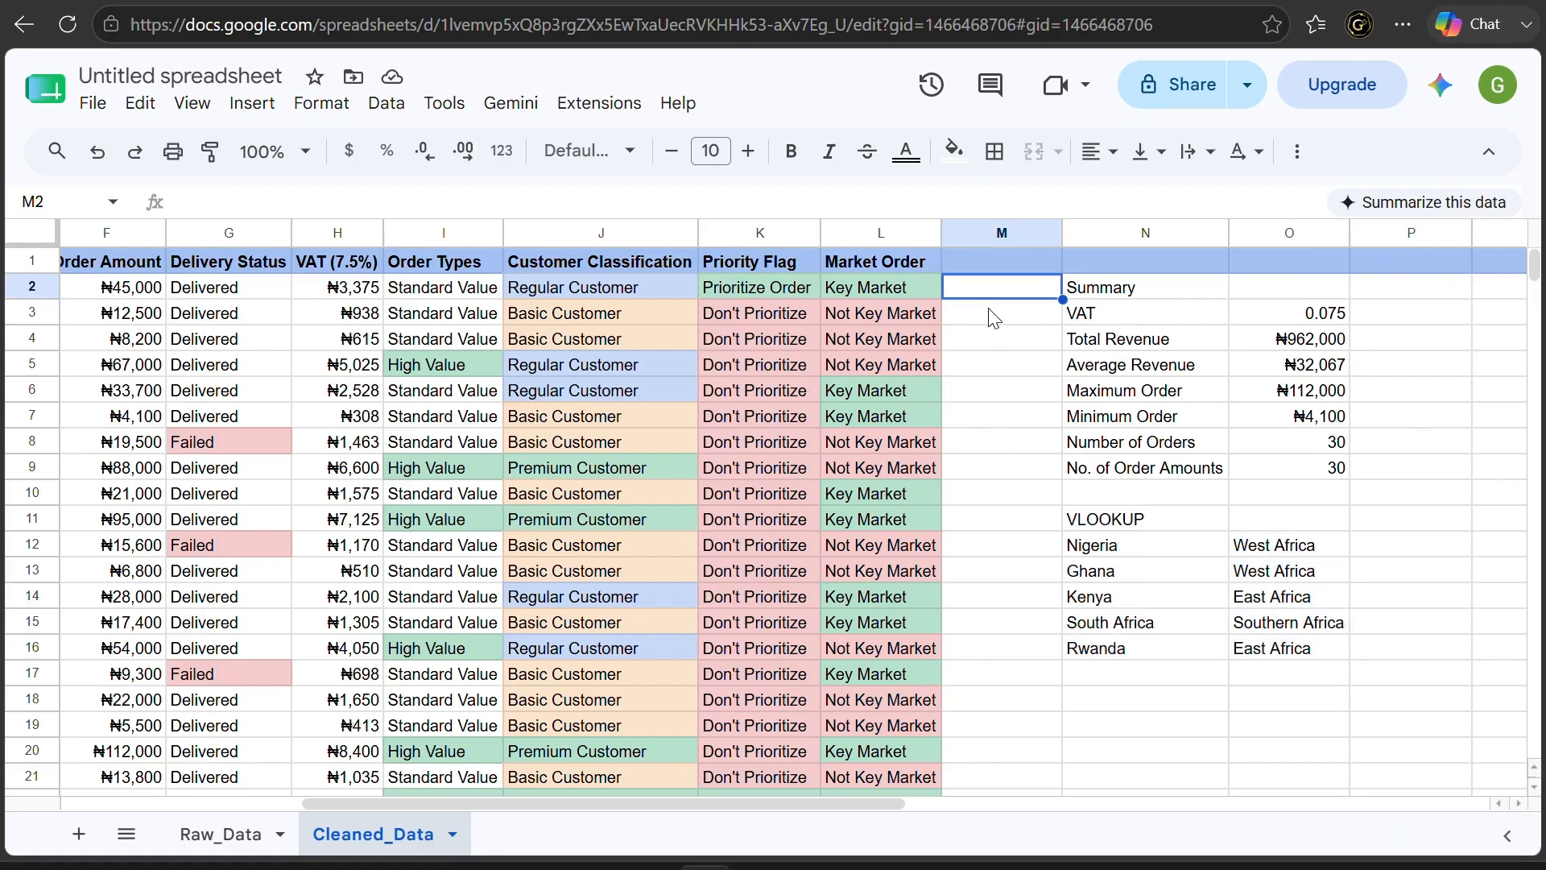
{"action": "left_click", "coordinate": [995, 260]}
{"action": "type", "text": "Re"}
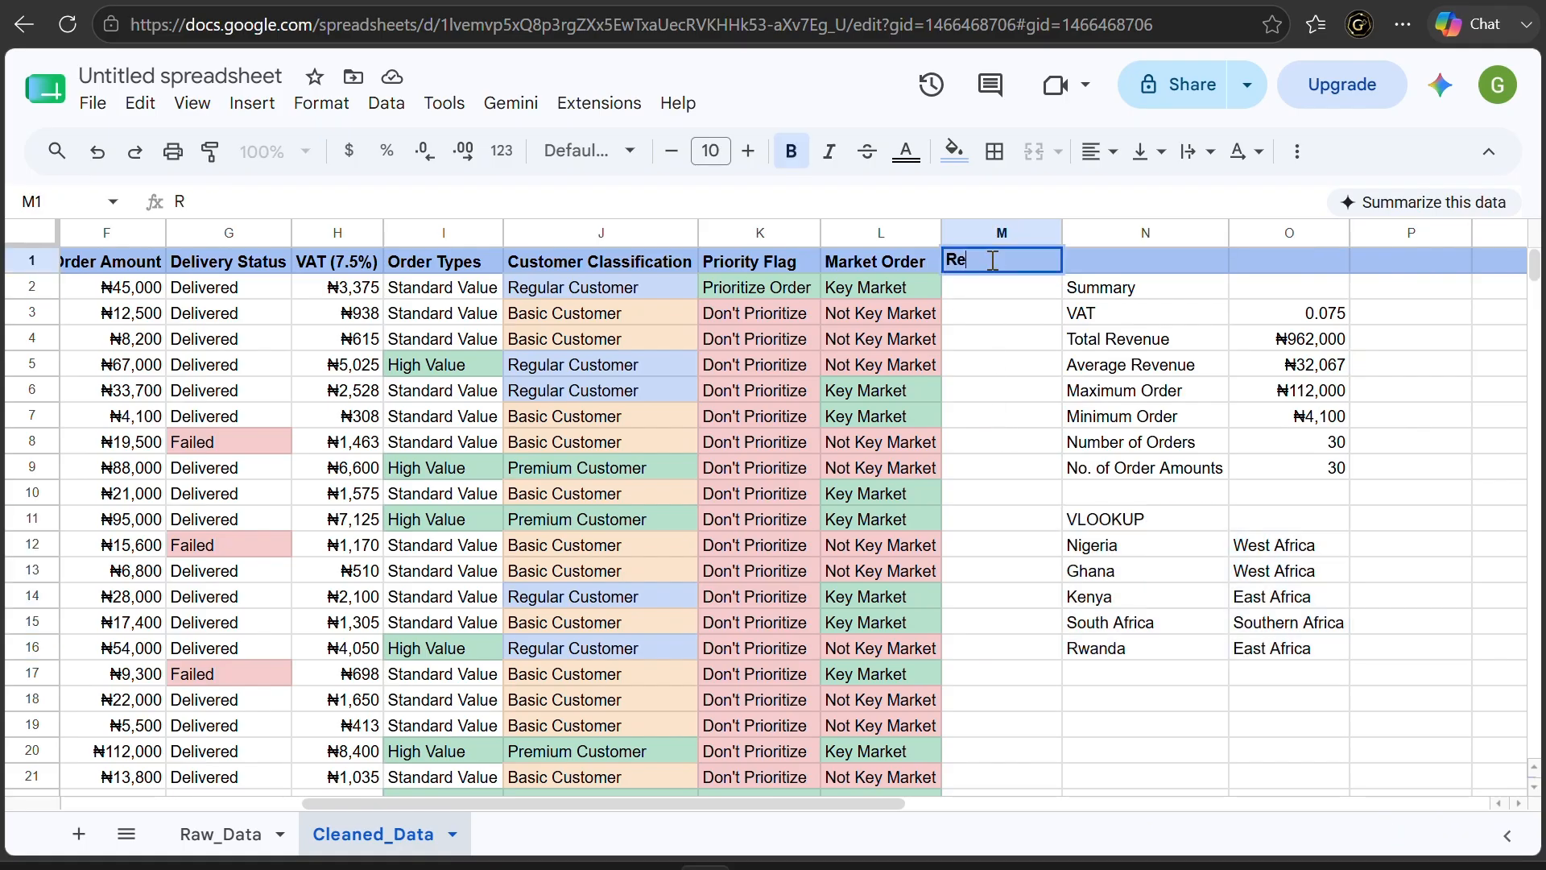
{"action": "type", "text": "gion"}
{"action": "key", "text": "Return"}
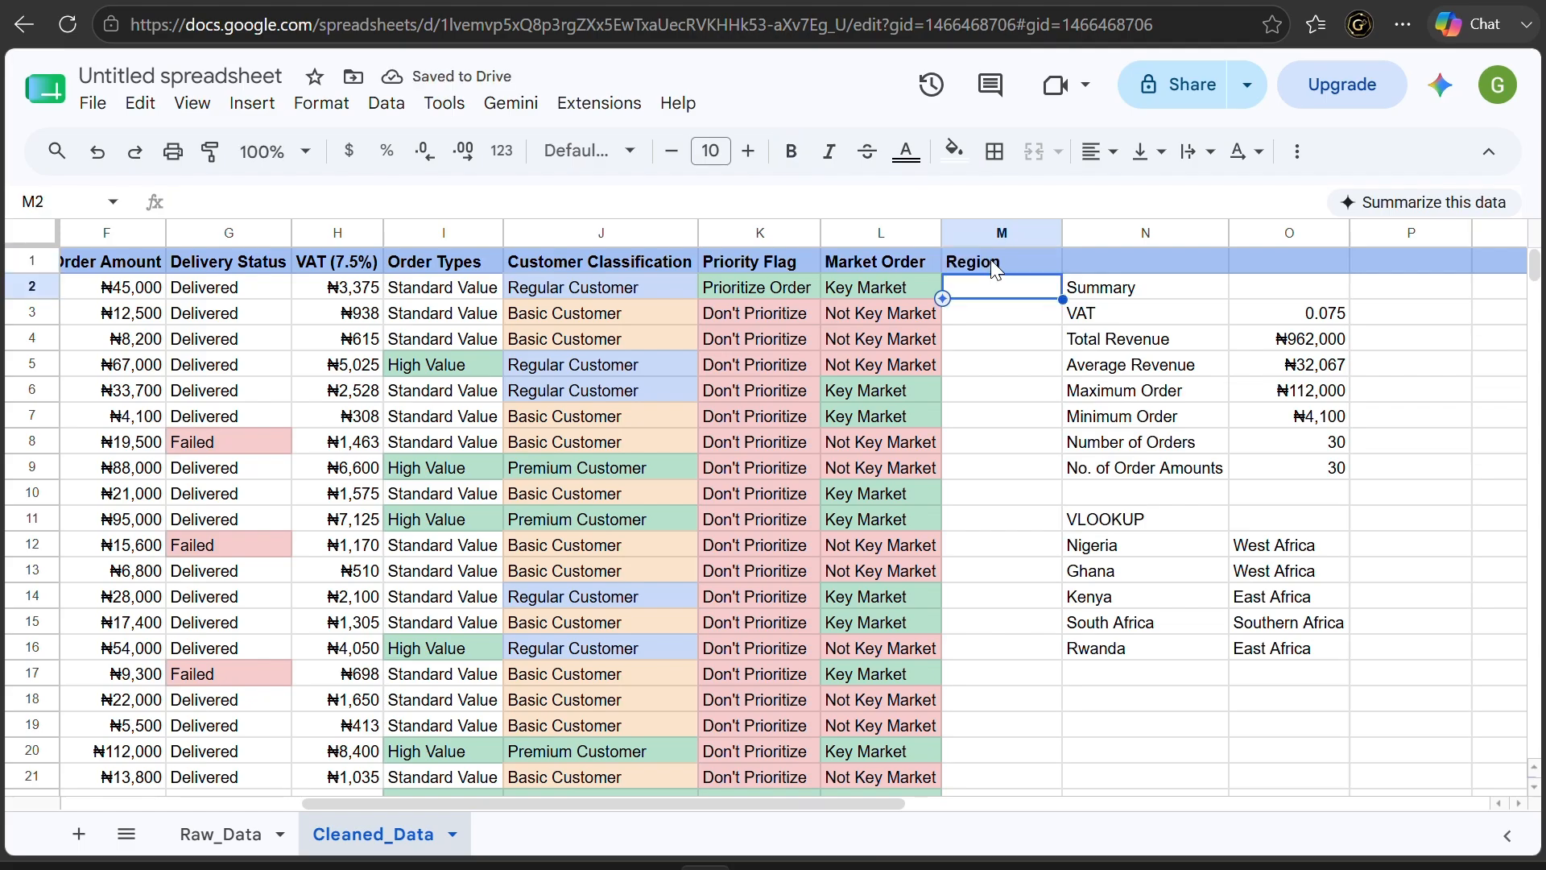
Start a VLOOKUP formula in M2 with C2 as the search key and N12:O16 as the lookup range
{"action": "type", "text": "="}
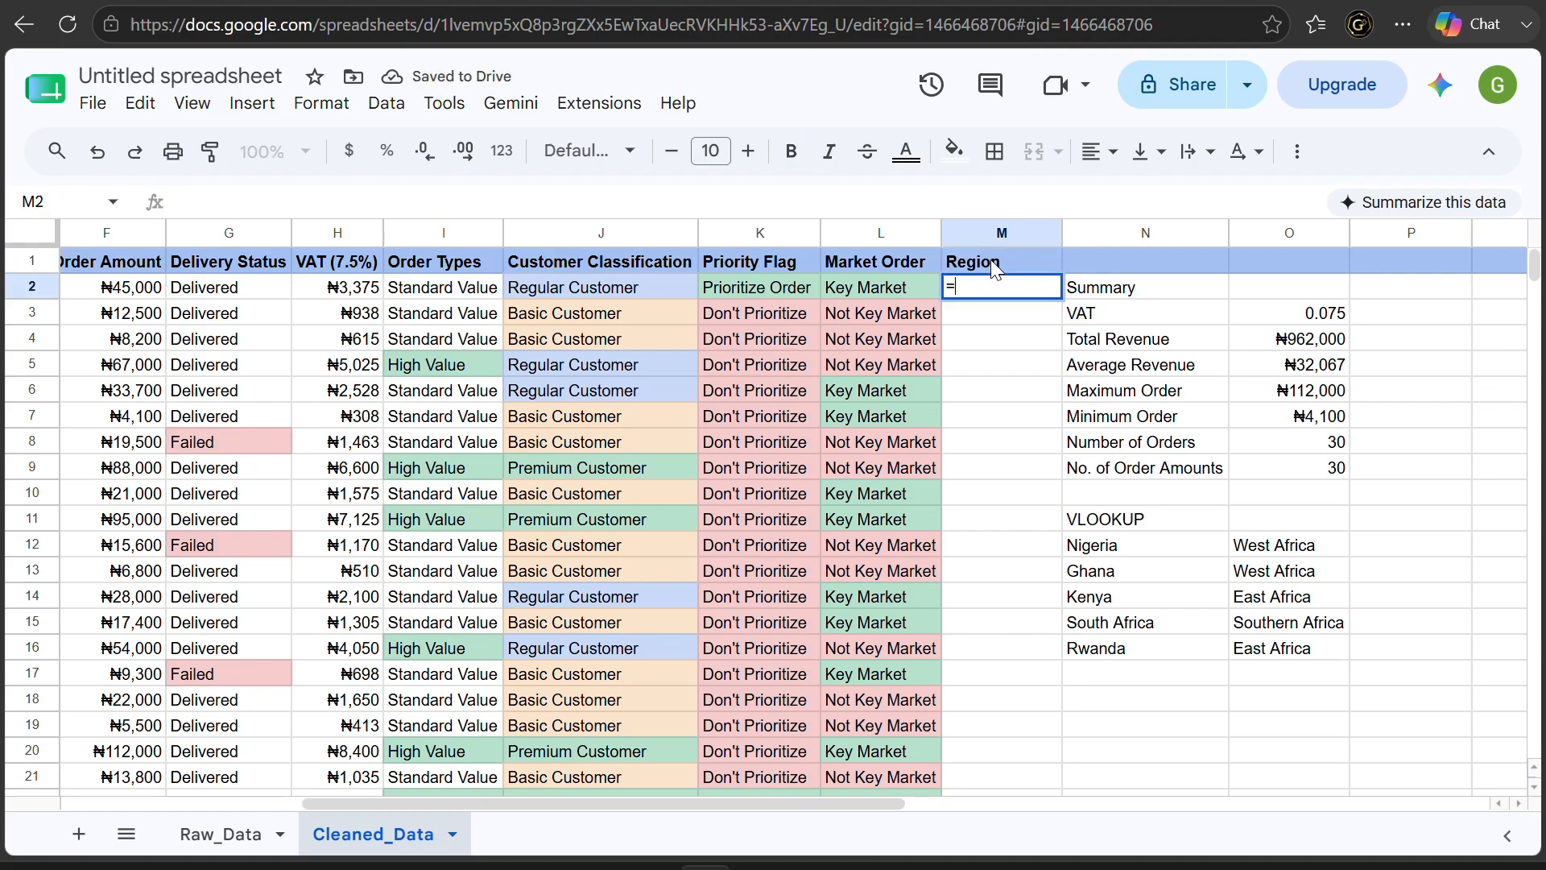
{"action": "type", "text": "VLOOKUP("}
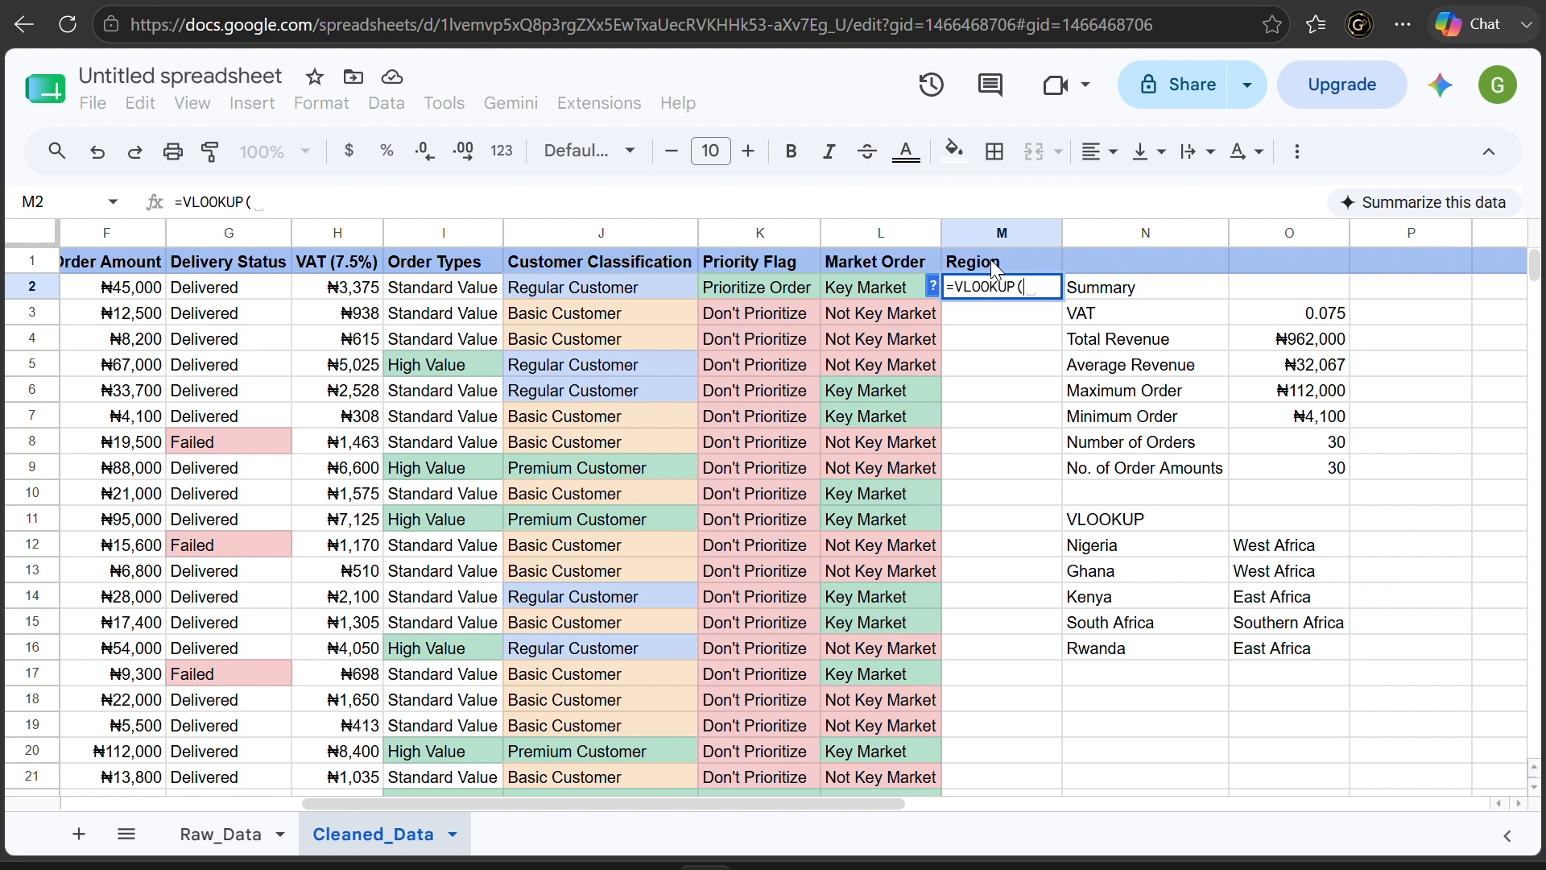
{"action": "type", "text": "C2"}
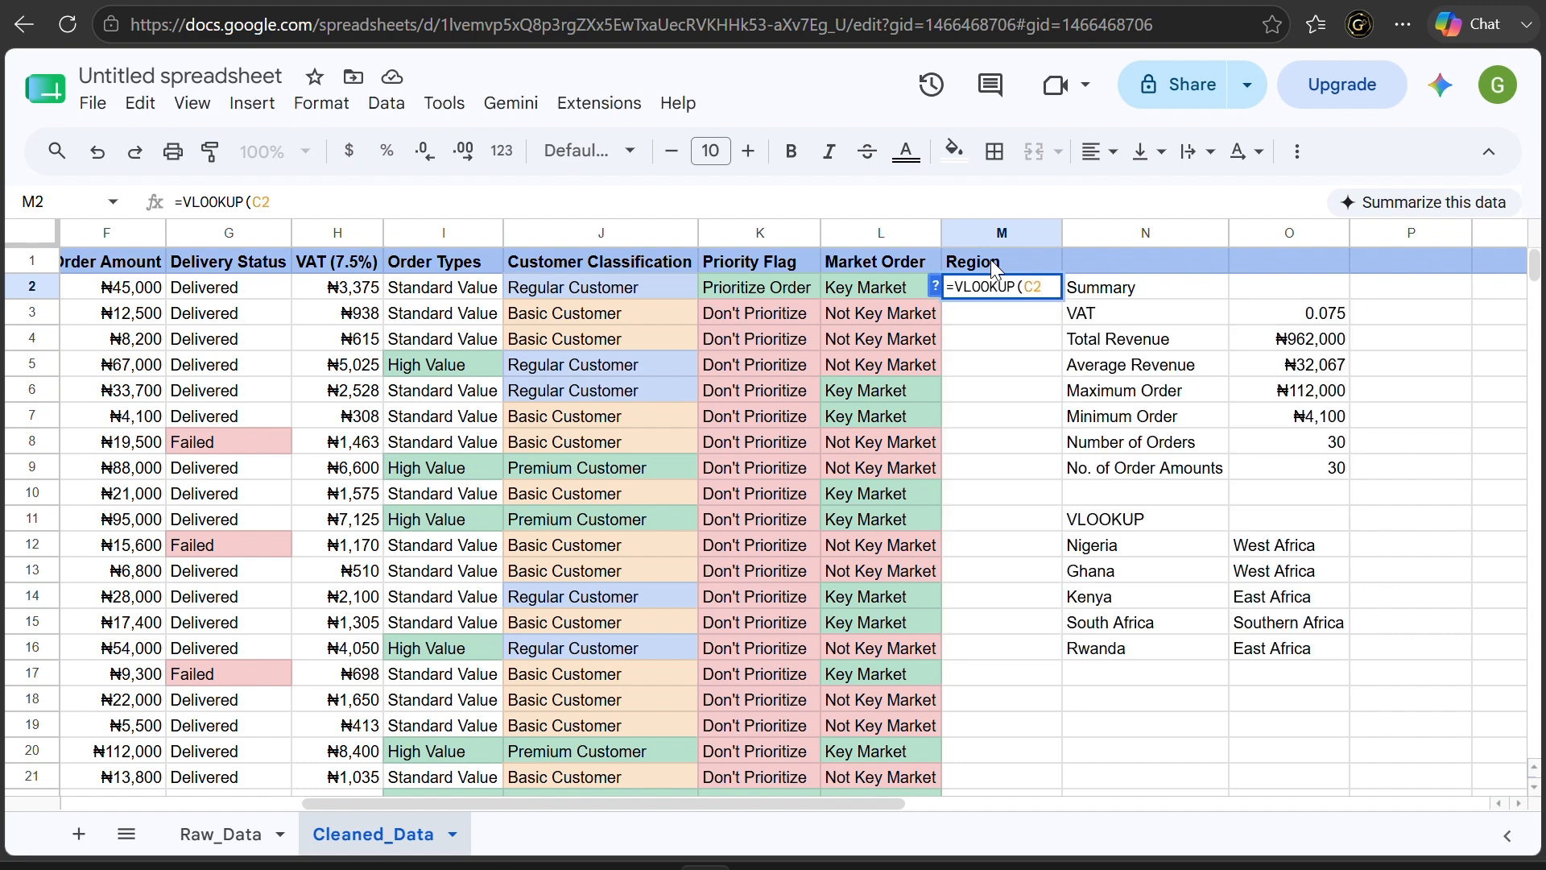
{"action": "type", "text": ","}
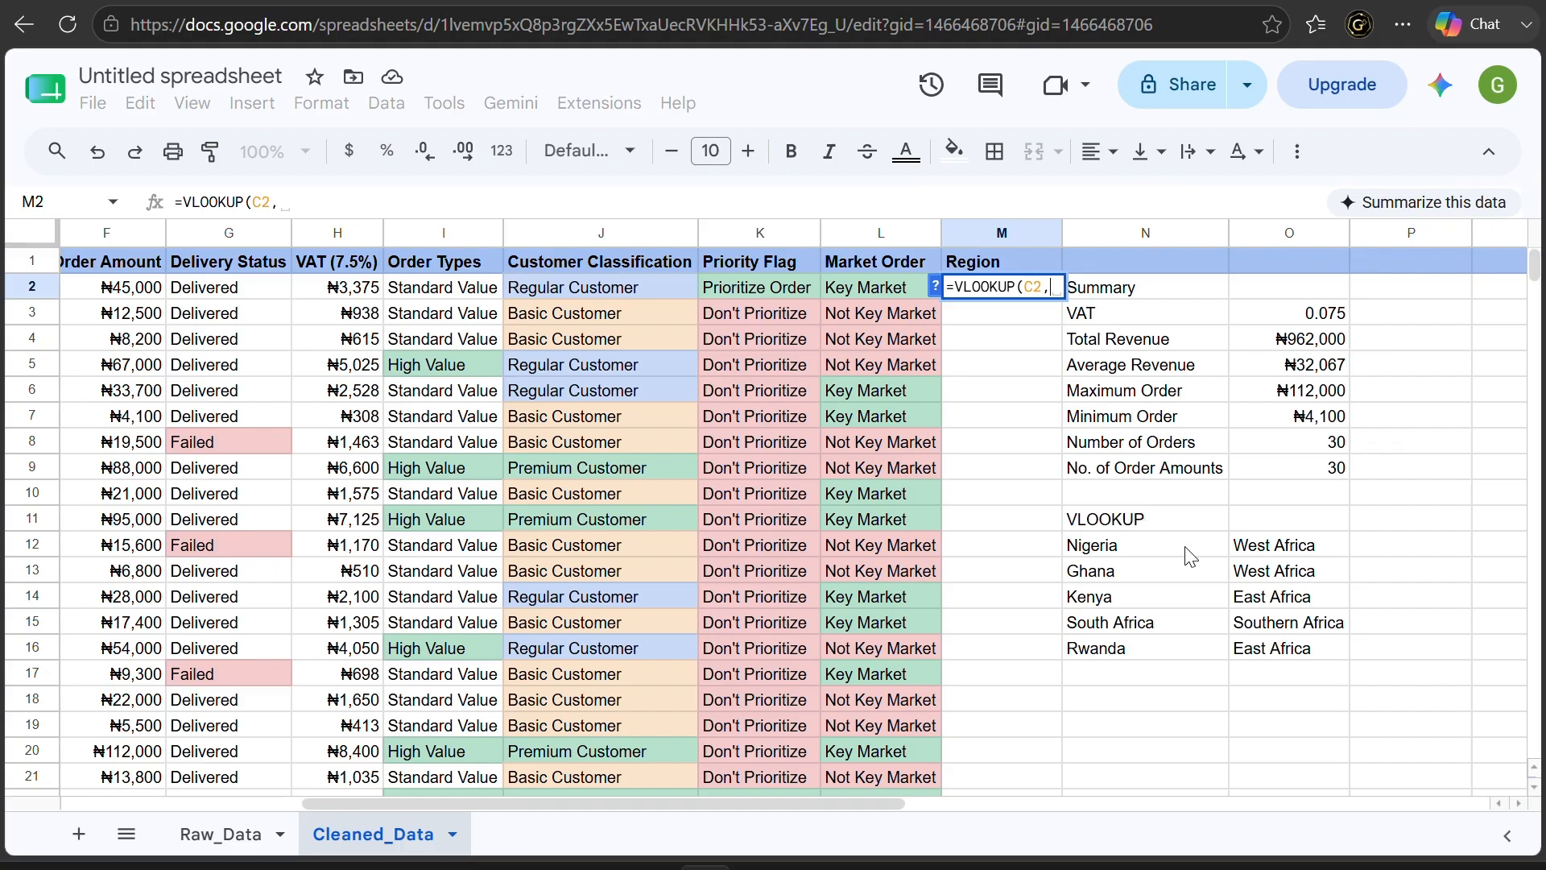
{"action": "left_click_drag", "start_coordinate": [1172, 550], "coordinate": [1277, 655]}
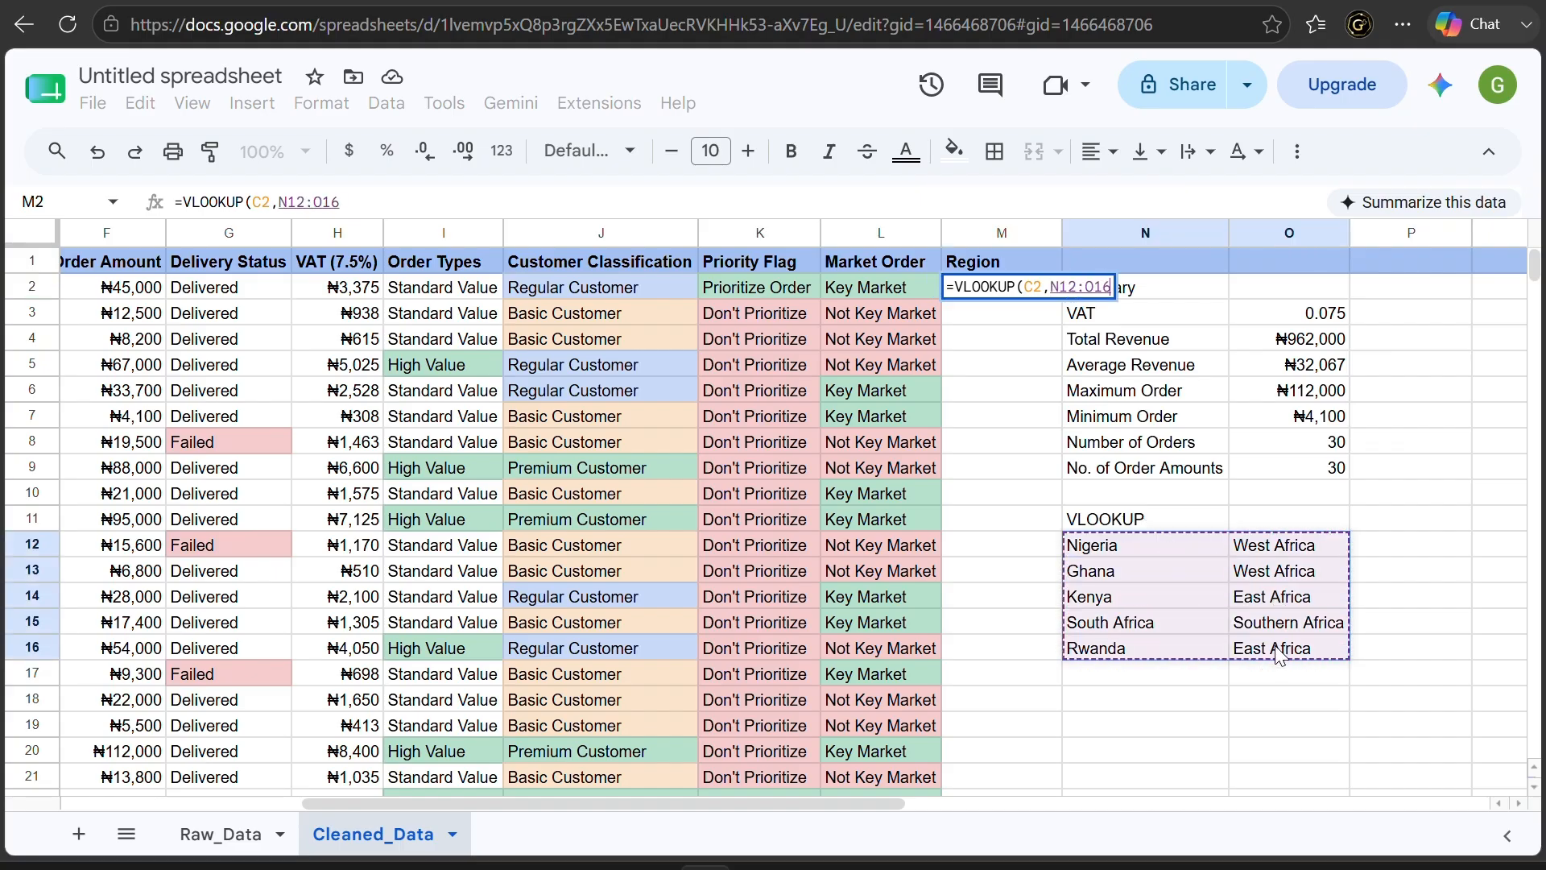
Make the lookup range in the M2 formula absolute as $N$12:$O$16
{"action": "left_click", "coordinate": [1052, 283]}
{"action": "type", "text": "$"}
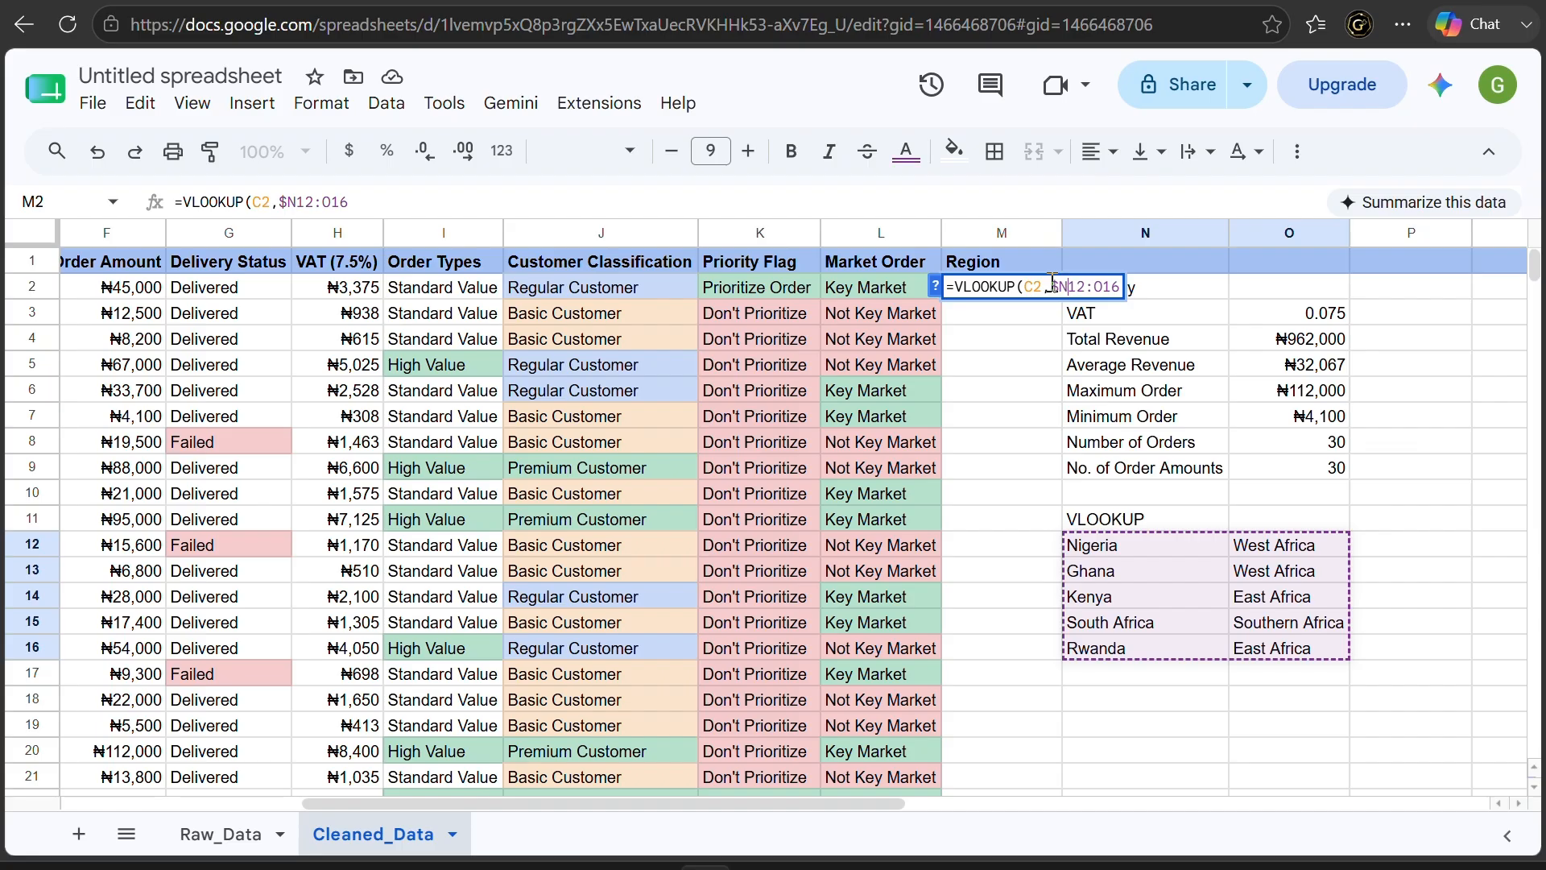
{"action": "type", "text": "$"}
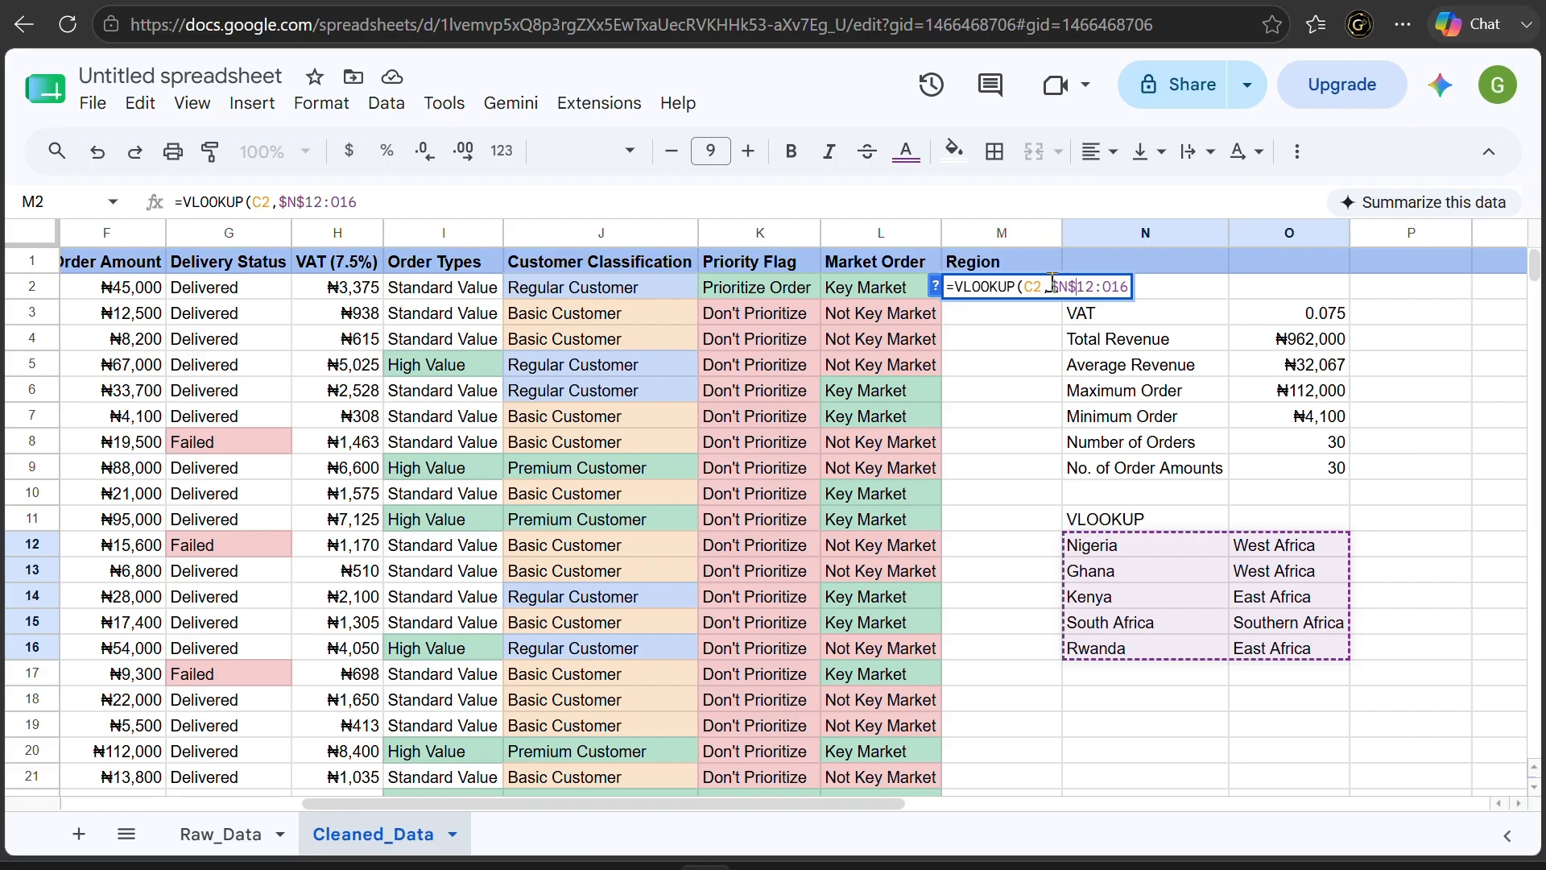
{"action": "type", "text": "$"}
{"action": "type", "text": "$O$16,"}
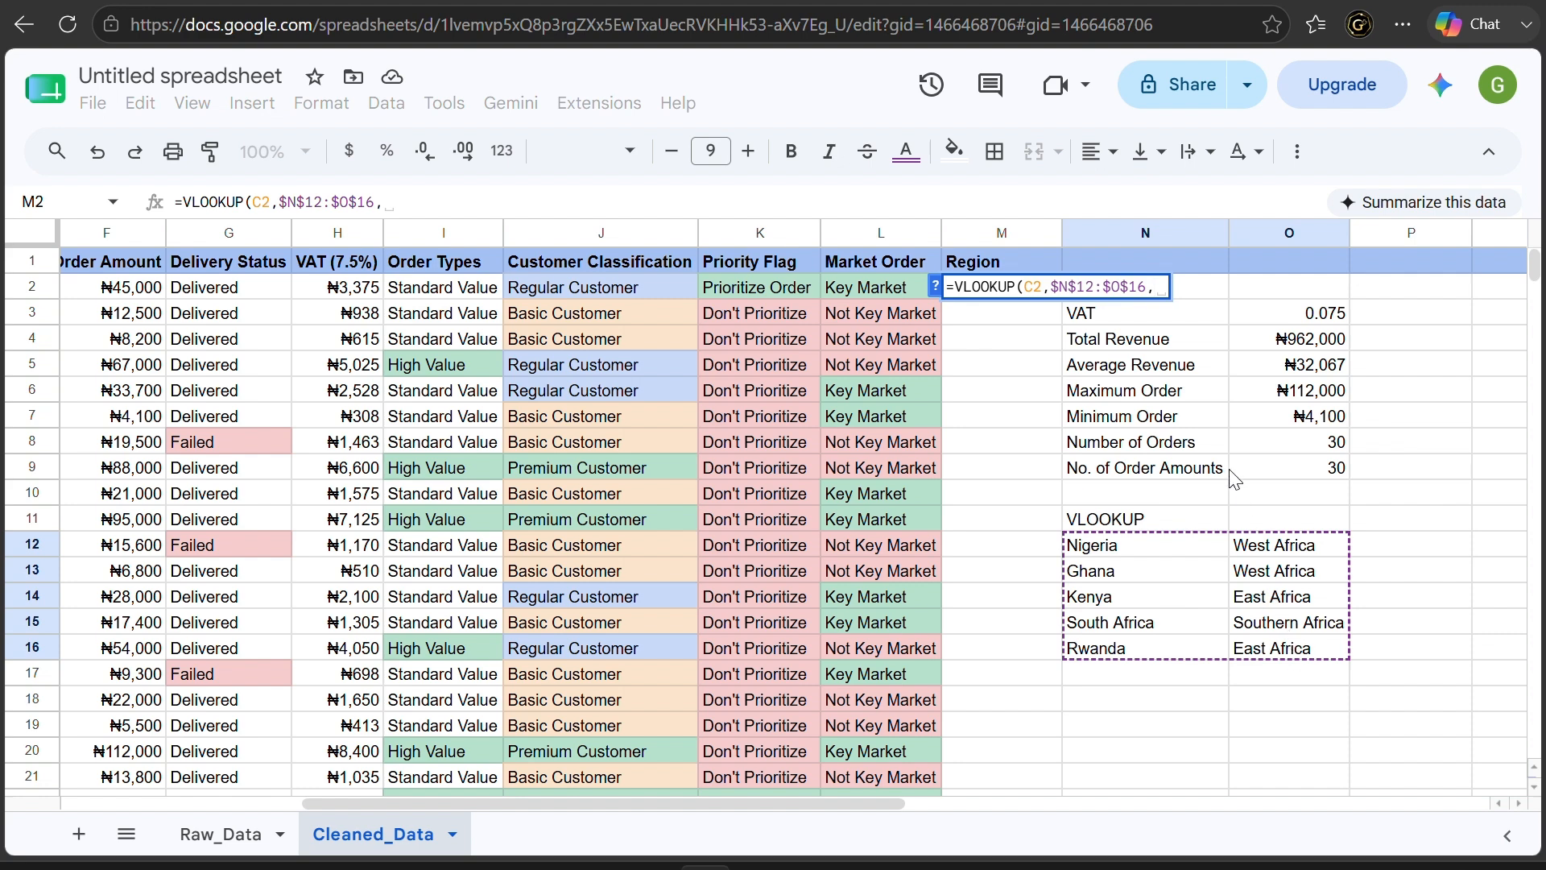
Complete the M2 formula with column index 2 and FALSE for exact match, and autofill it down the Region column
{"action": "type", "text": "2"}
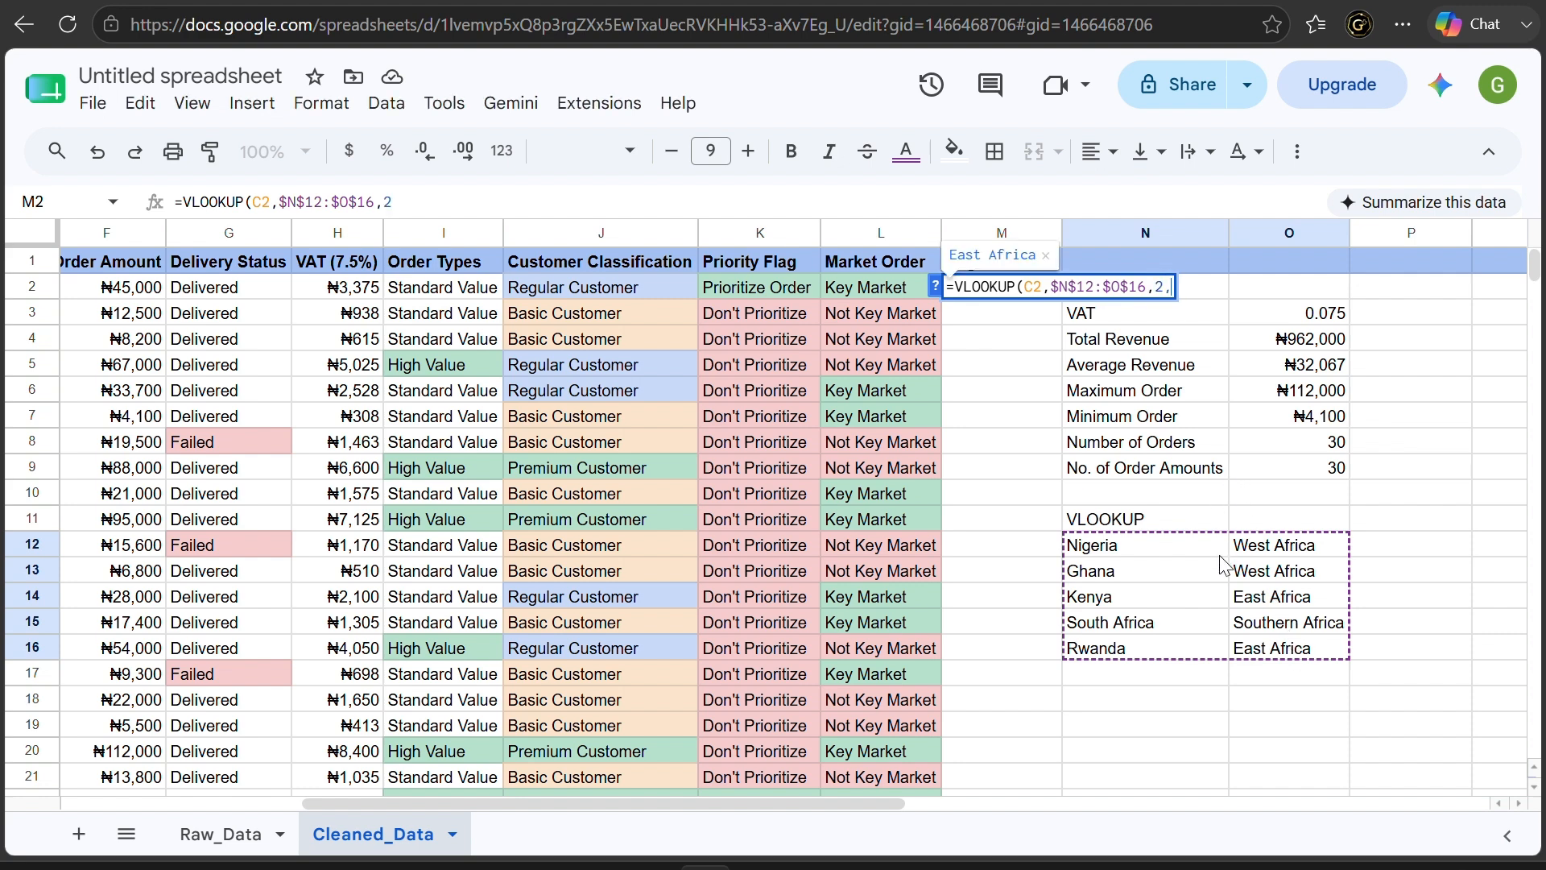
{"action": "type", "text": ","}
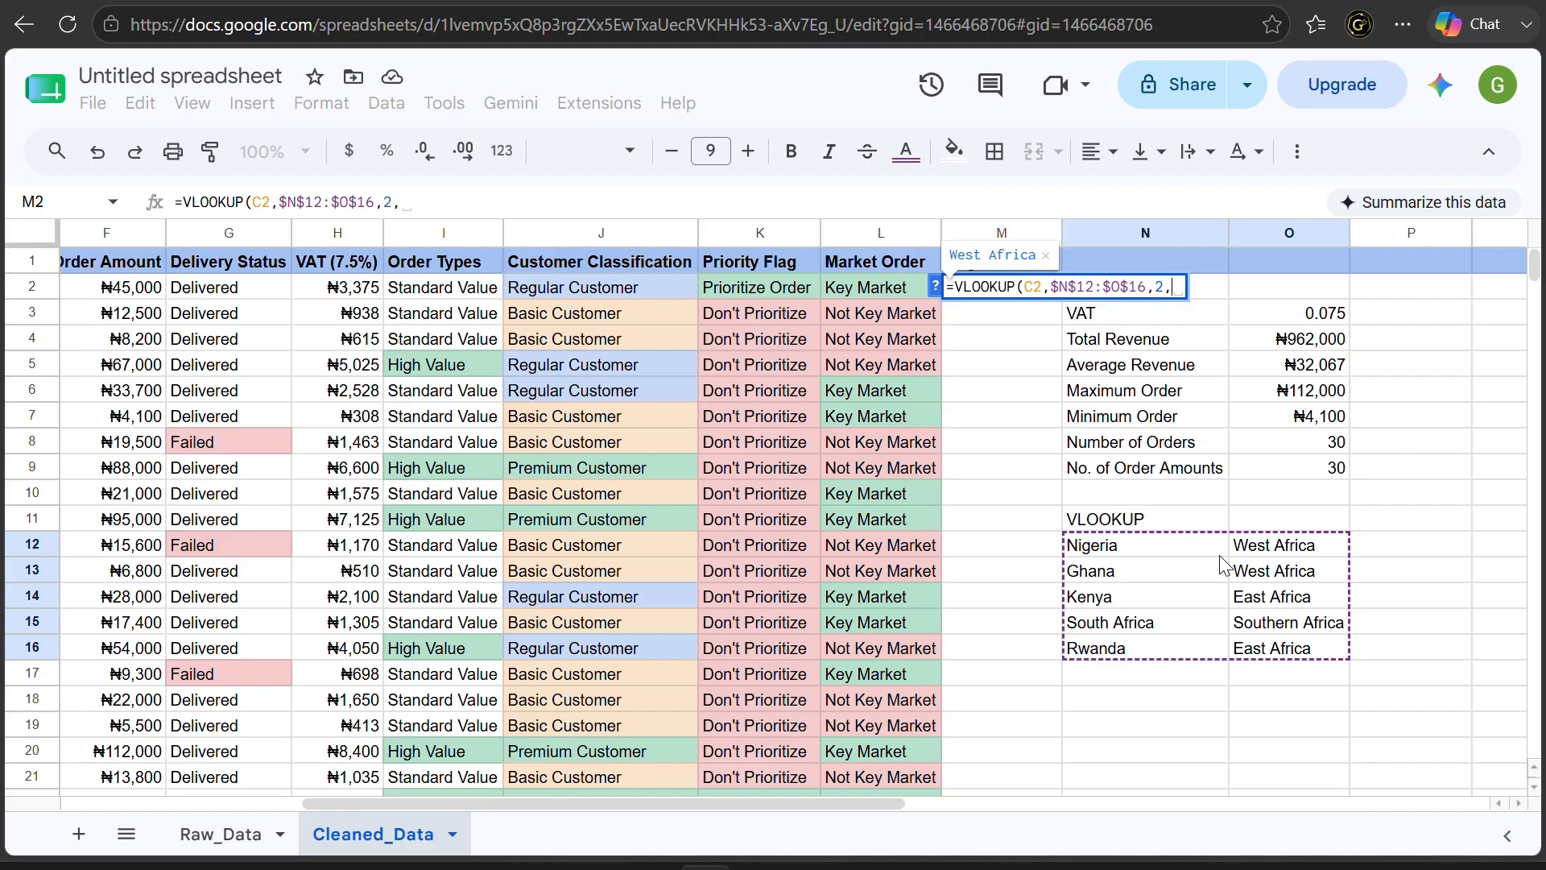
{"action": "type", "text": "FALSE)"}
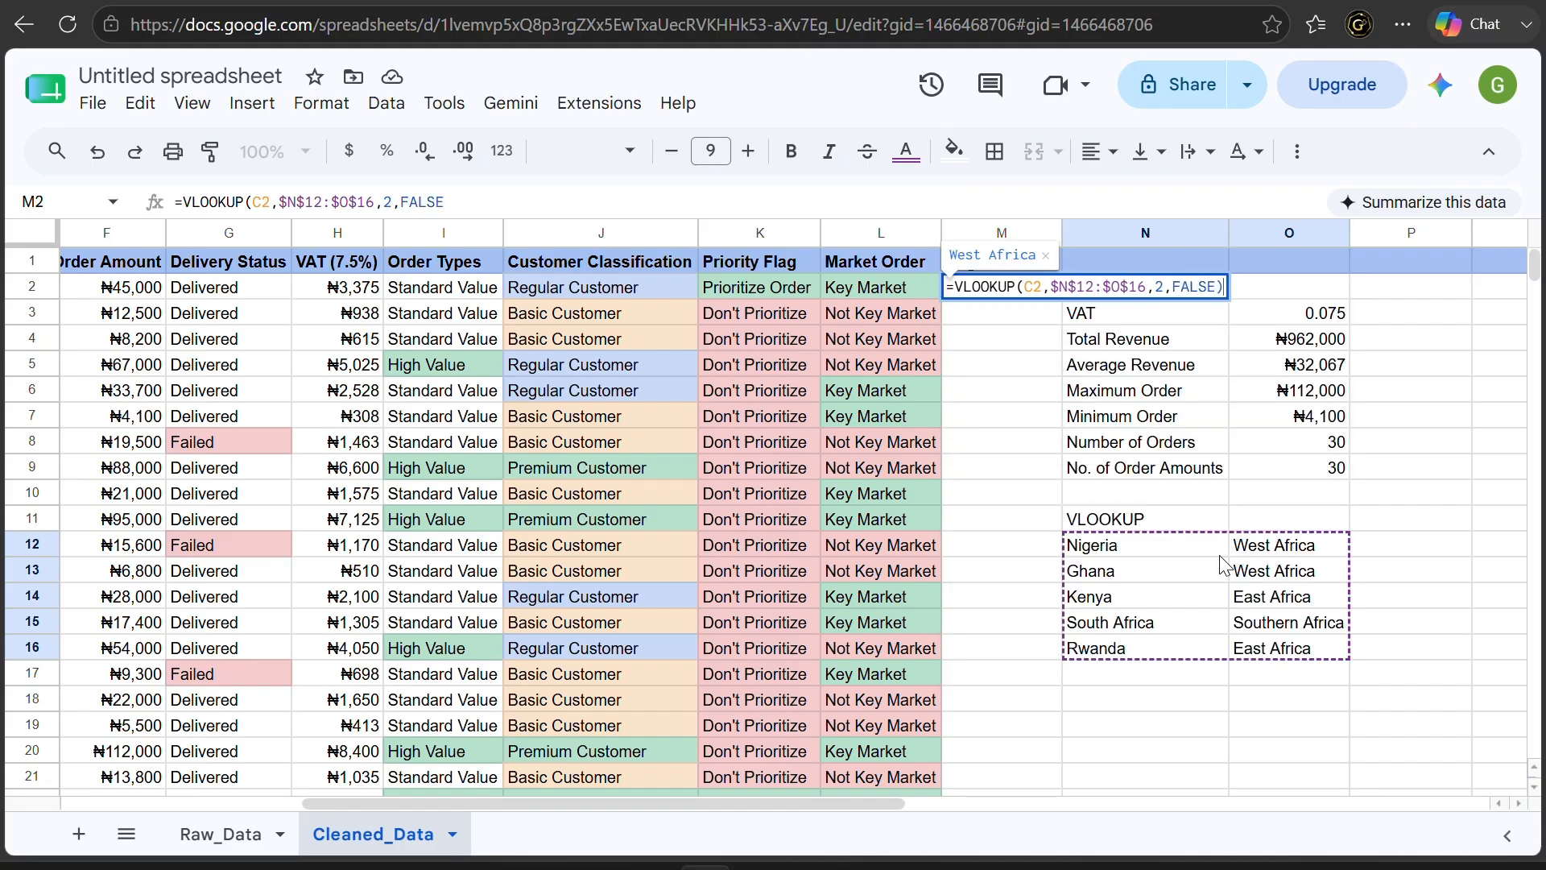
{"action": "key", "text": "Return"}
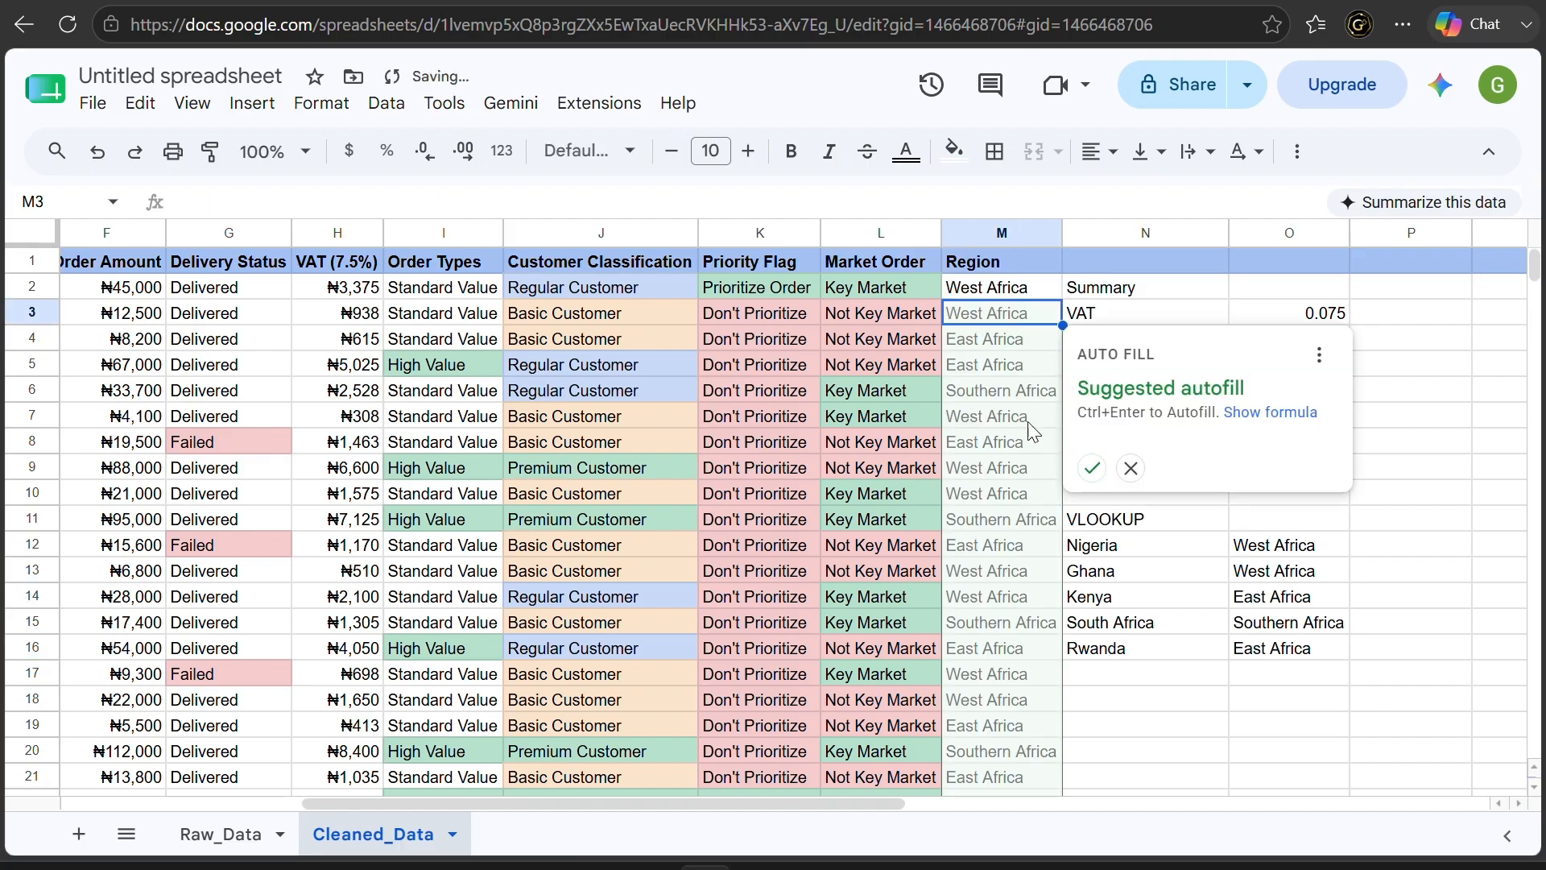
{"action": "left_click", "coordinate": [1093, 469]}
Compare the filled Region values with the Country column across the data rows
{"action": "scroll", "coordinate": [577, 400], "scroll_direction": "left", "scroll_amount": 10}
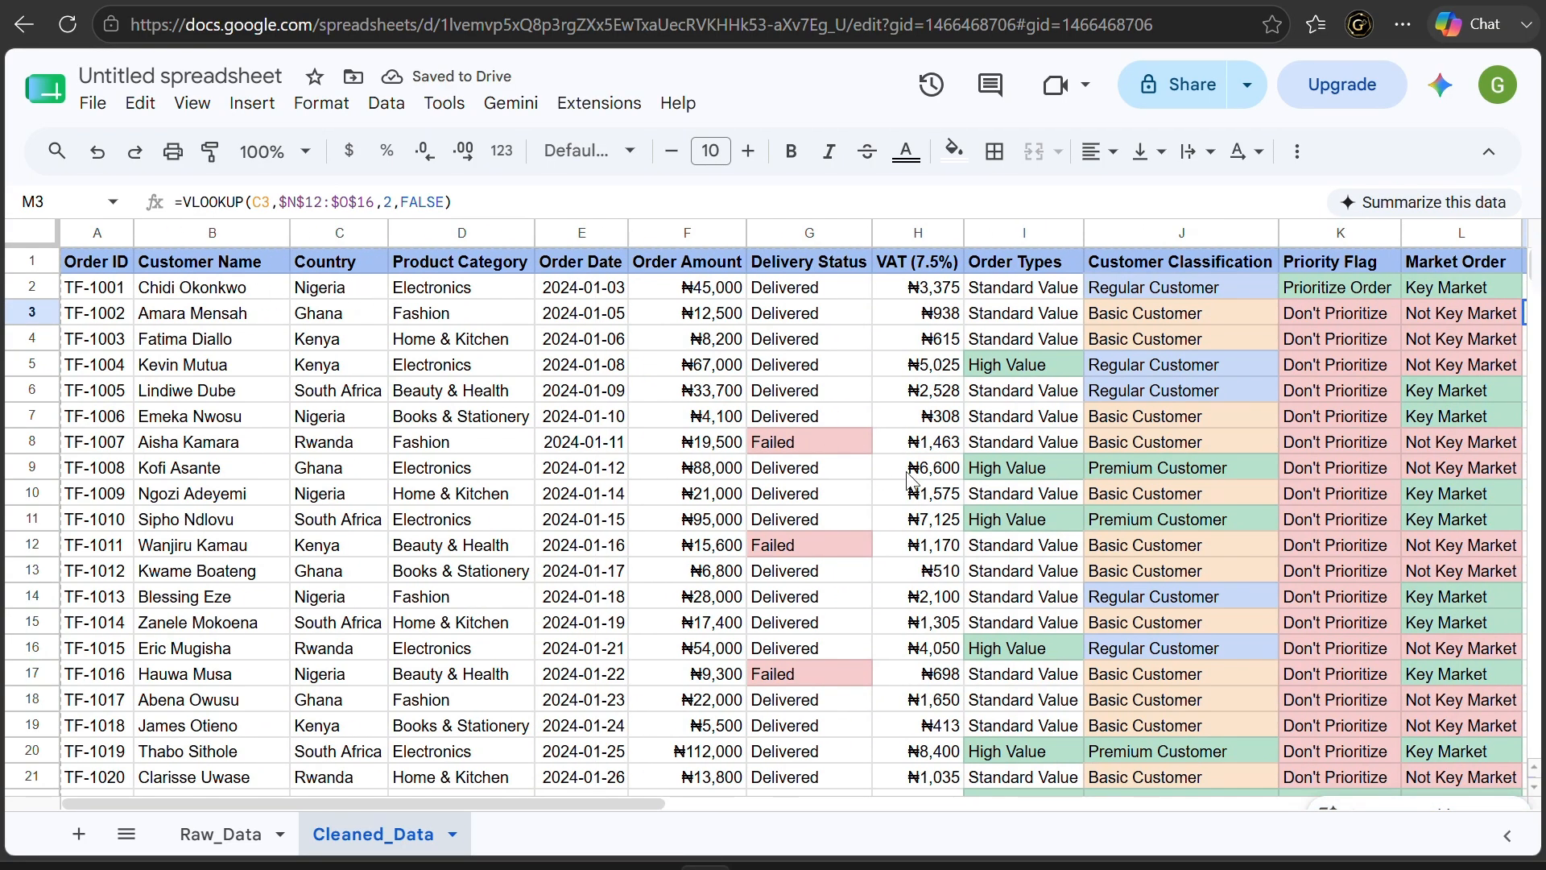
{"action": "scroll", "coordinate": [902, 475], "scroll_direction": "right", "scroll_amount": 6}
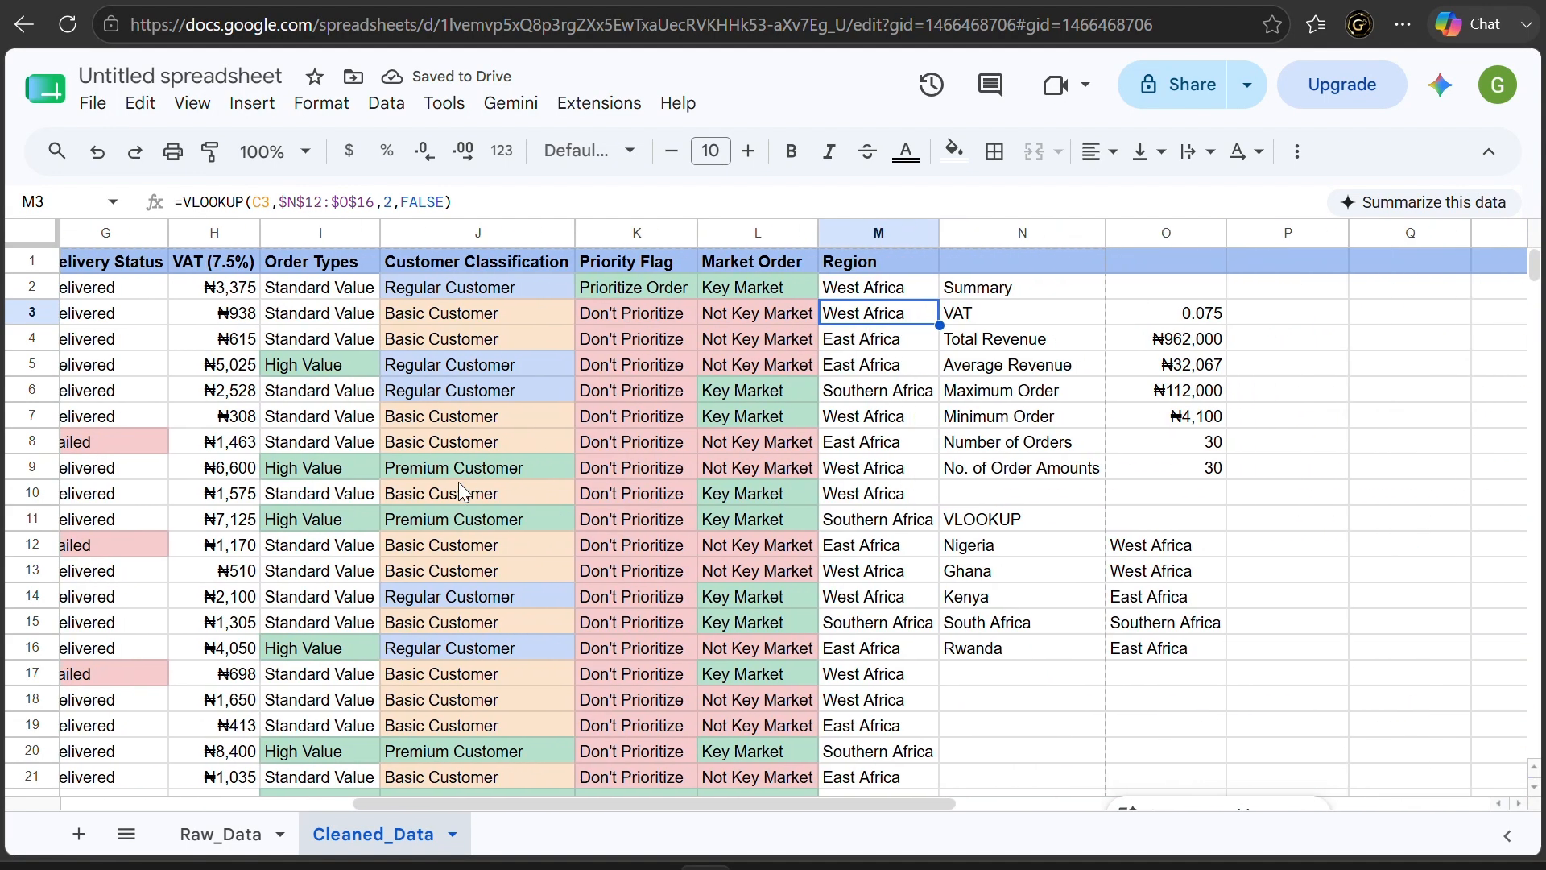
{"action": "scroll", "coordinate": [876, 335], "scroll_direction": "left", "scroll_amount": 6}
{"action": "scroll", "coordinate": [966, 346], "scroll_direction": "right", "scroll_amount": 6}
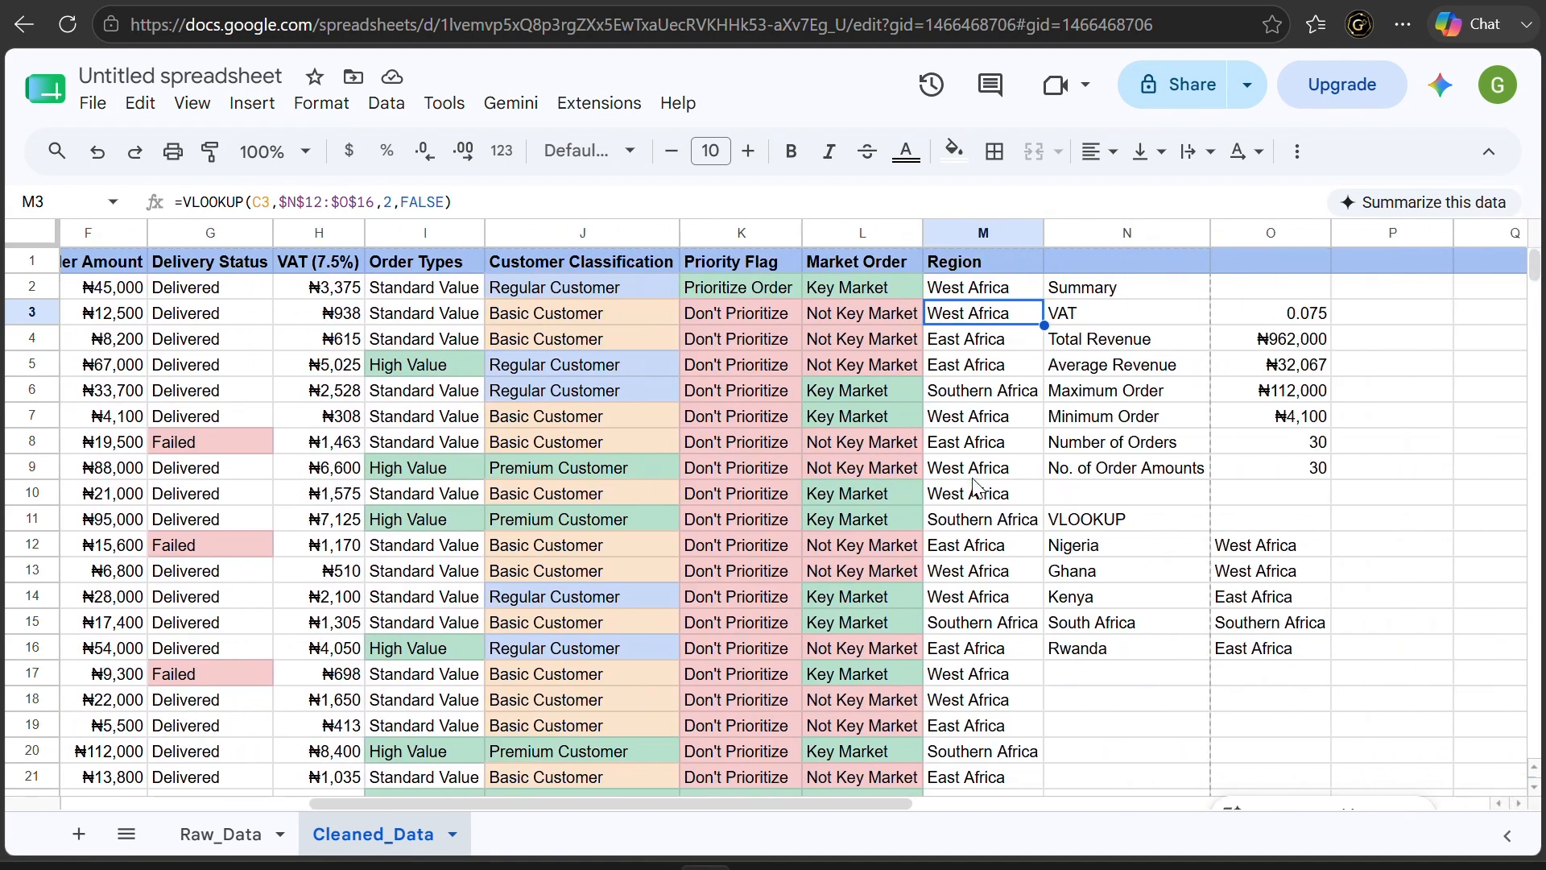
{"action": "scroll", "coordinate": [967, 345], "scroll_direction": "down", "scroll_amount": 5}
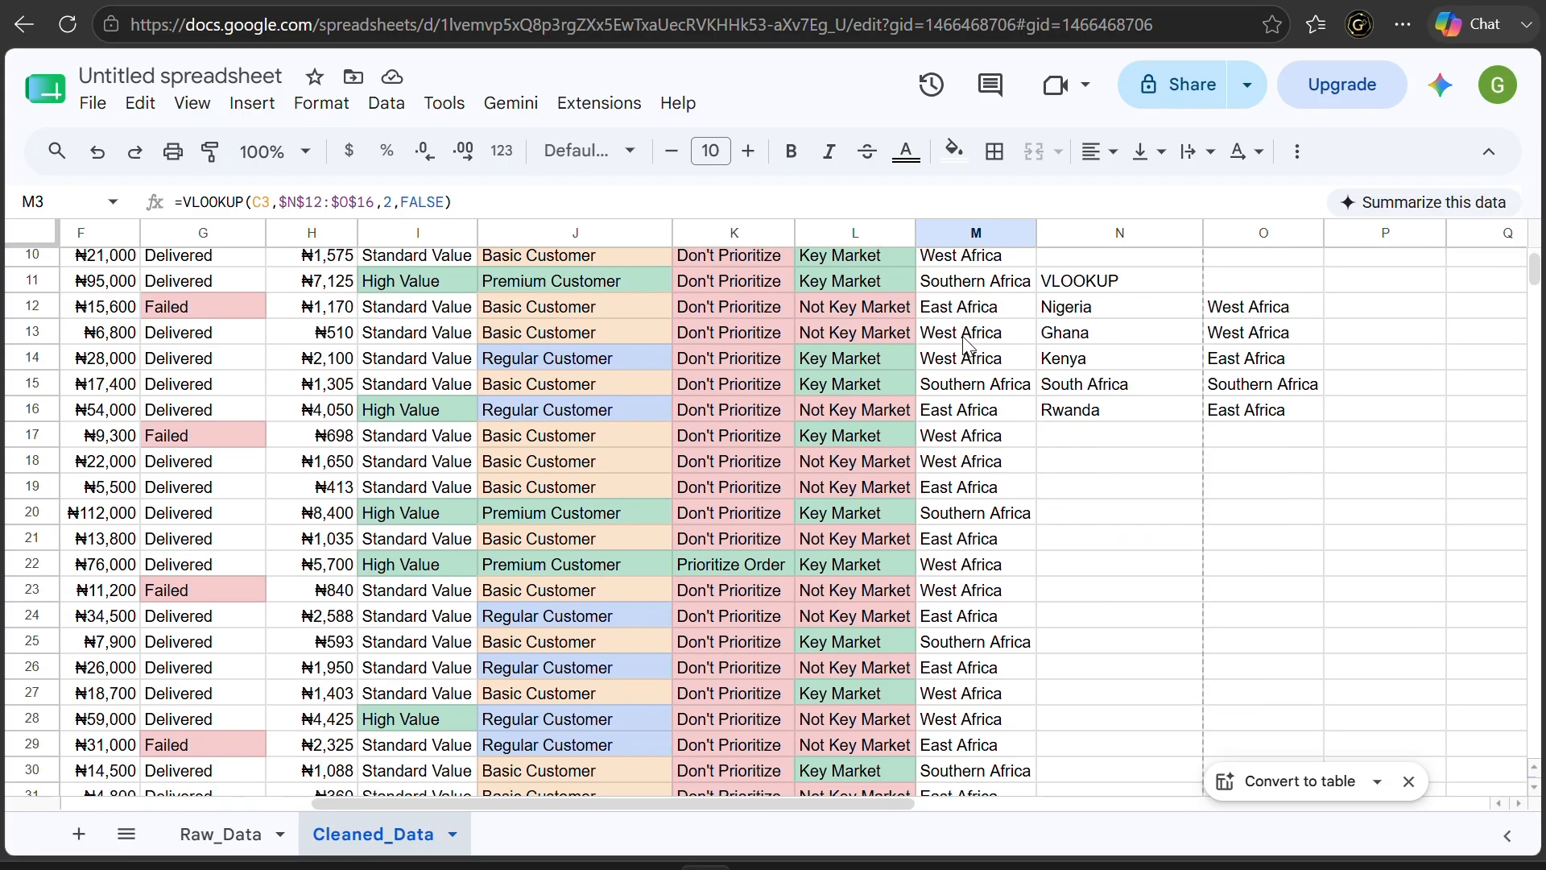
{"action": "scroll", "coordinate": [967, 345], "scroll_direction": "up", "scroll_amount": 5}
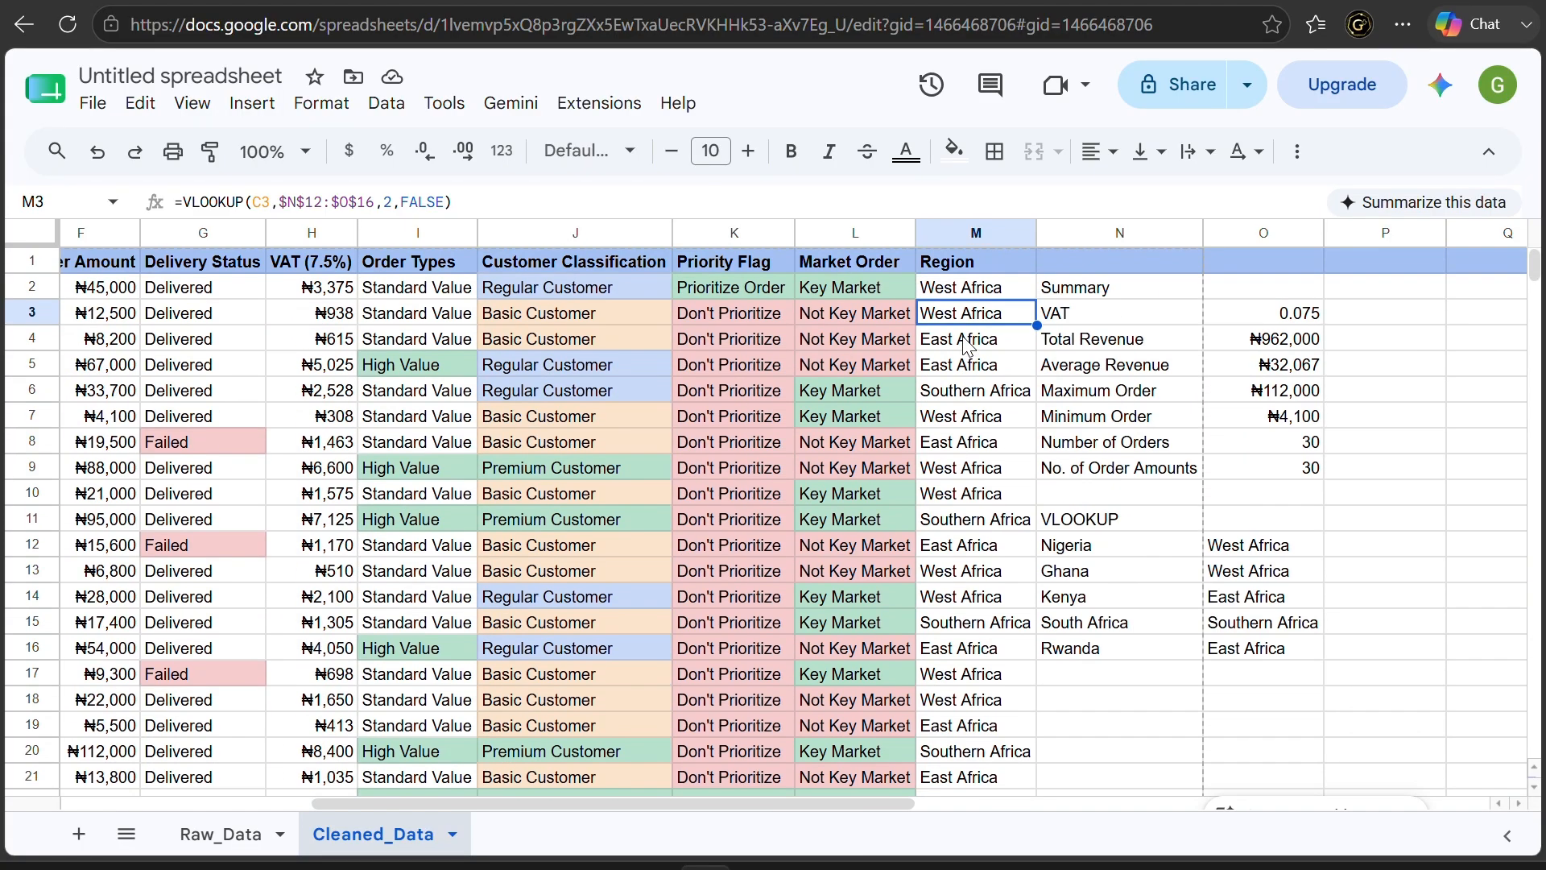
Rename the M1 header as "Region (VLOOKUP)" and fit column M's width to its content
{"action": "scroll", "coordinate": [843, 388], "scroll_direction": "right", "scroll_amount": 3}
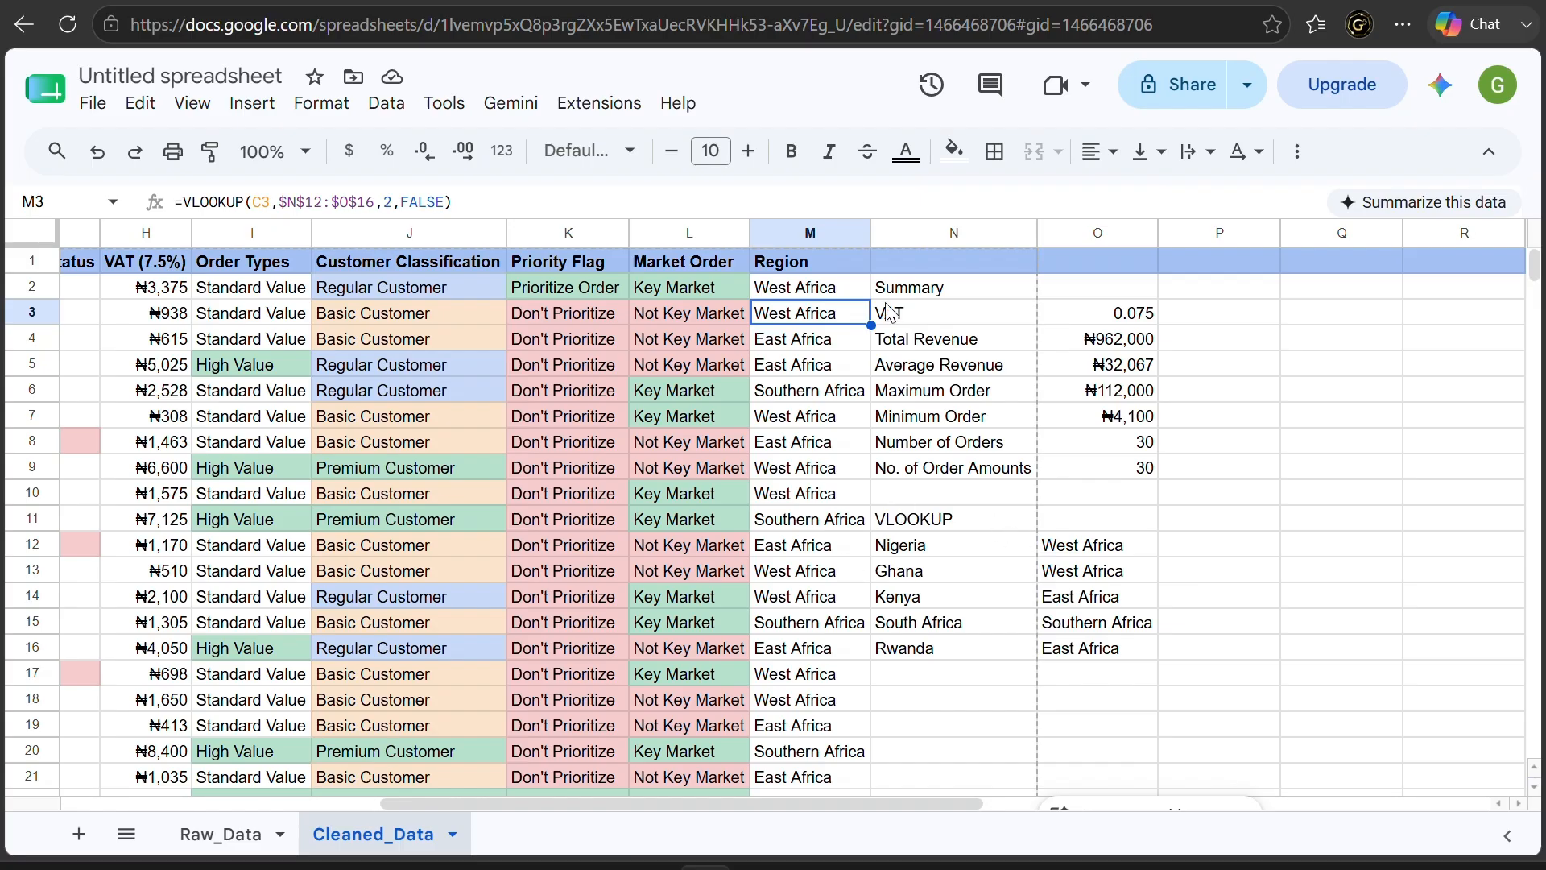
{"action": "left_click", "coordinate": [819, 257]}
{"action": "left_click", "coordinate": [763, 202]}
{"action": "type", "text": "("}
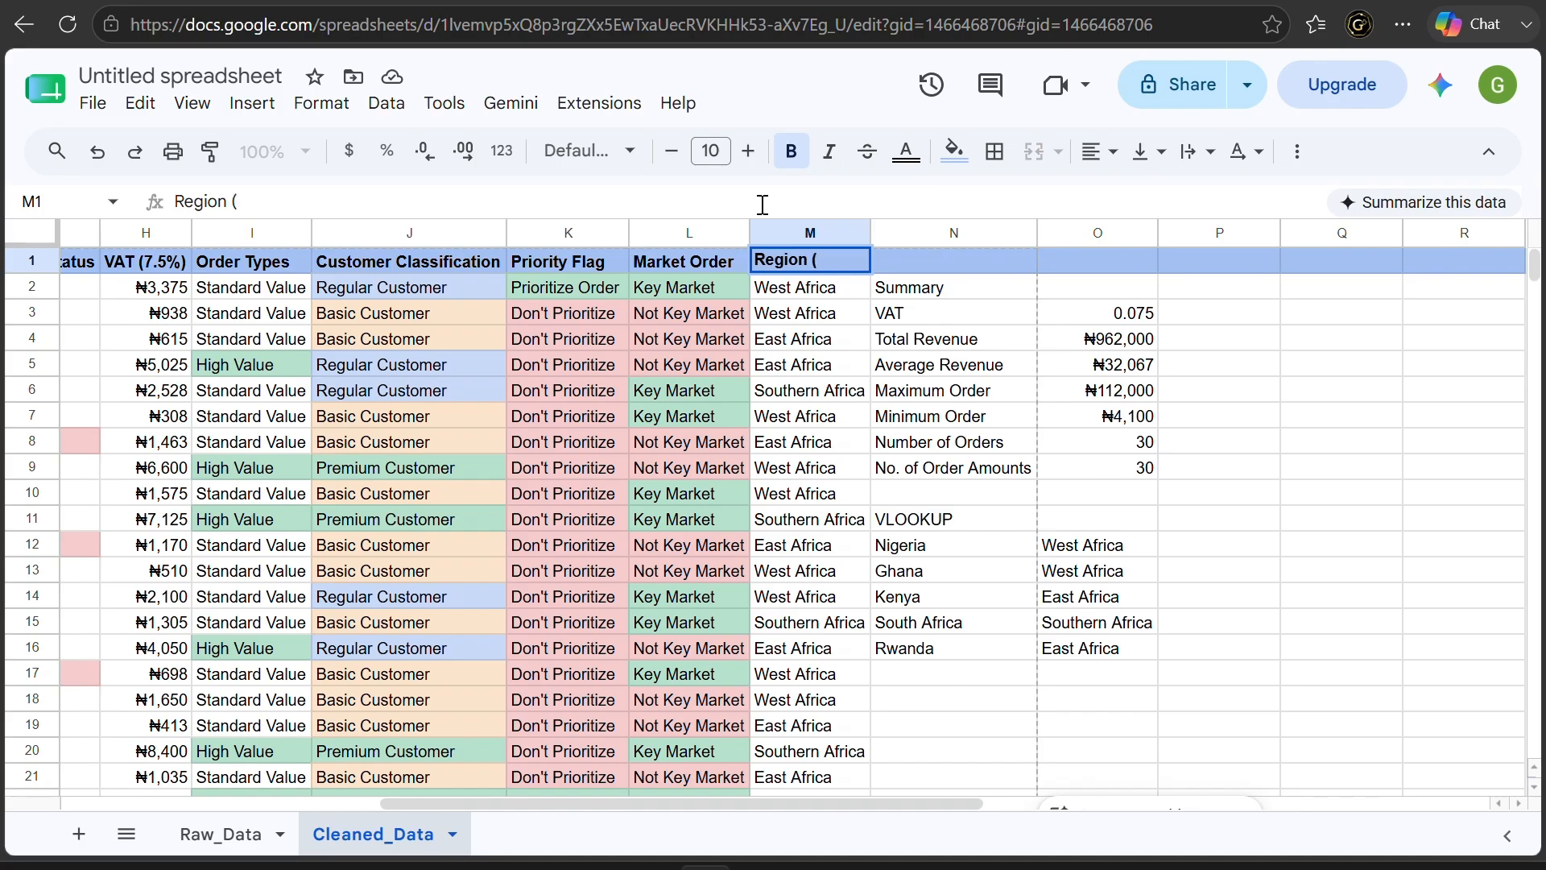
{"action": "type", "text": "VLOOKUP)"}
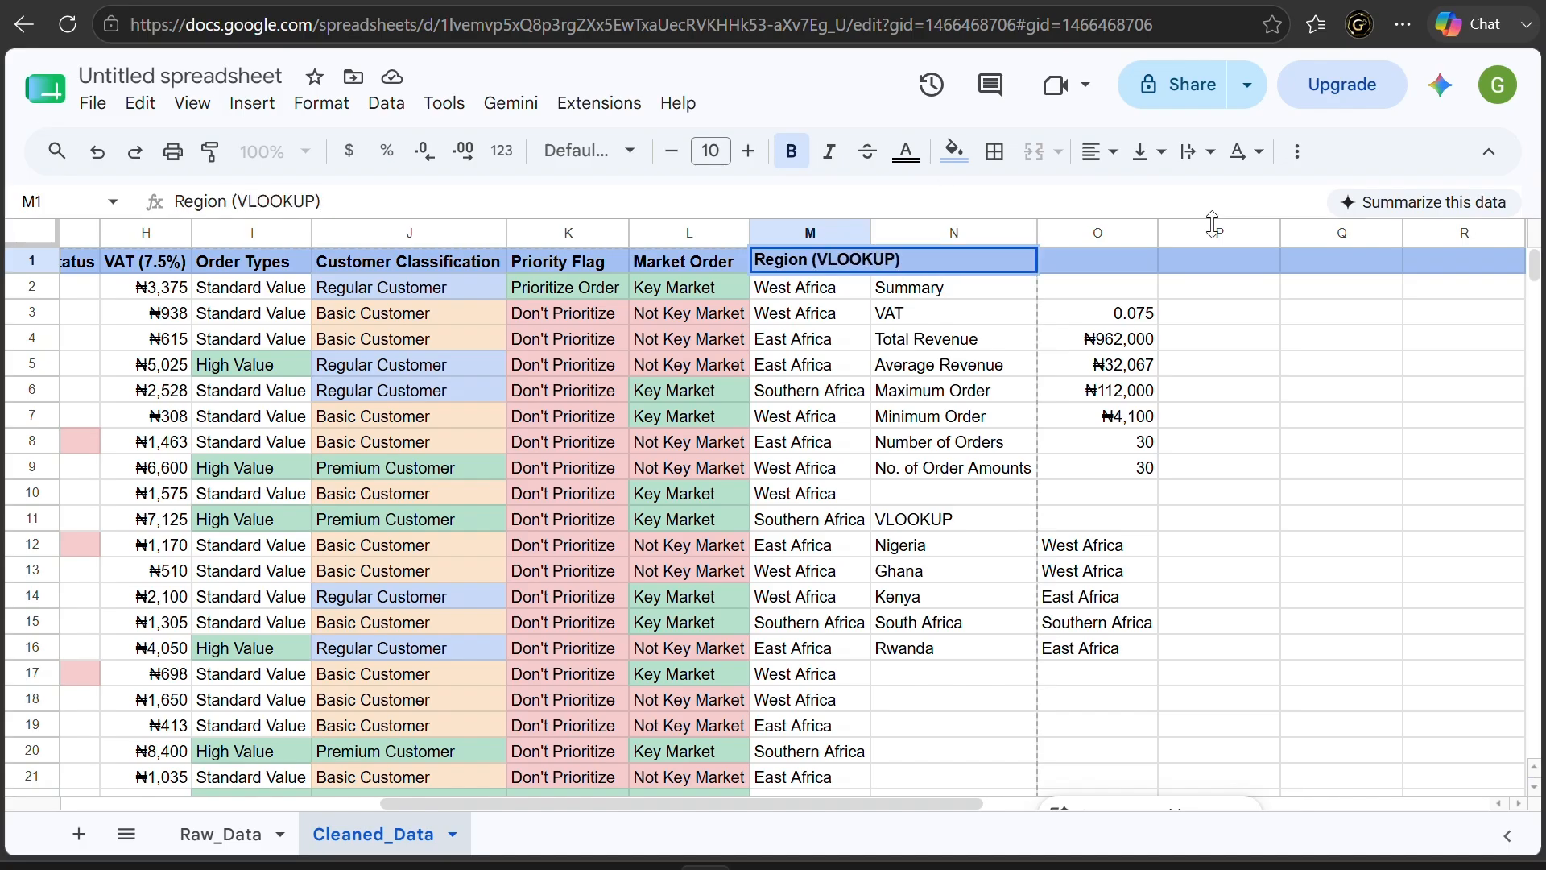
{"action": "double_click", "coordinate": [872, 235]}
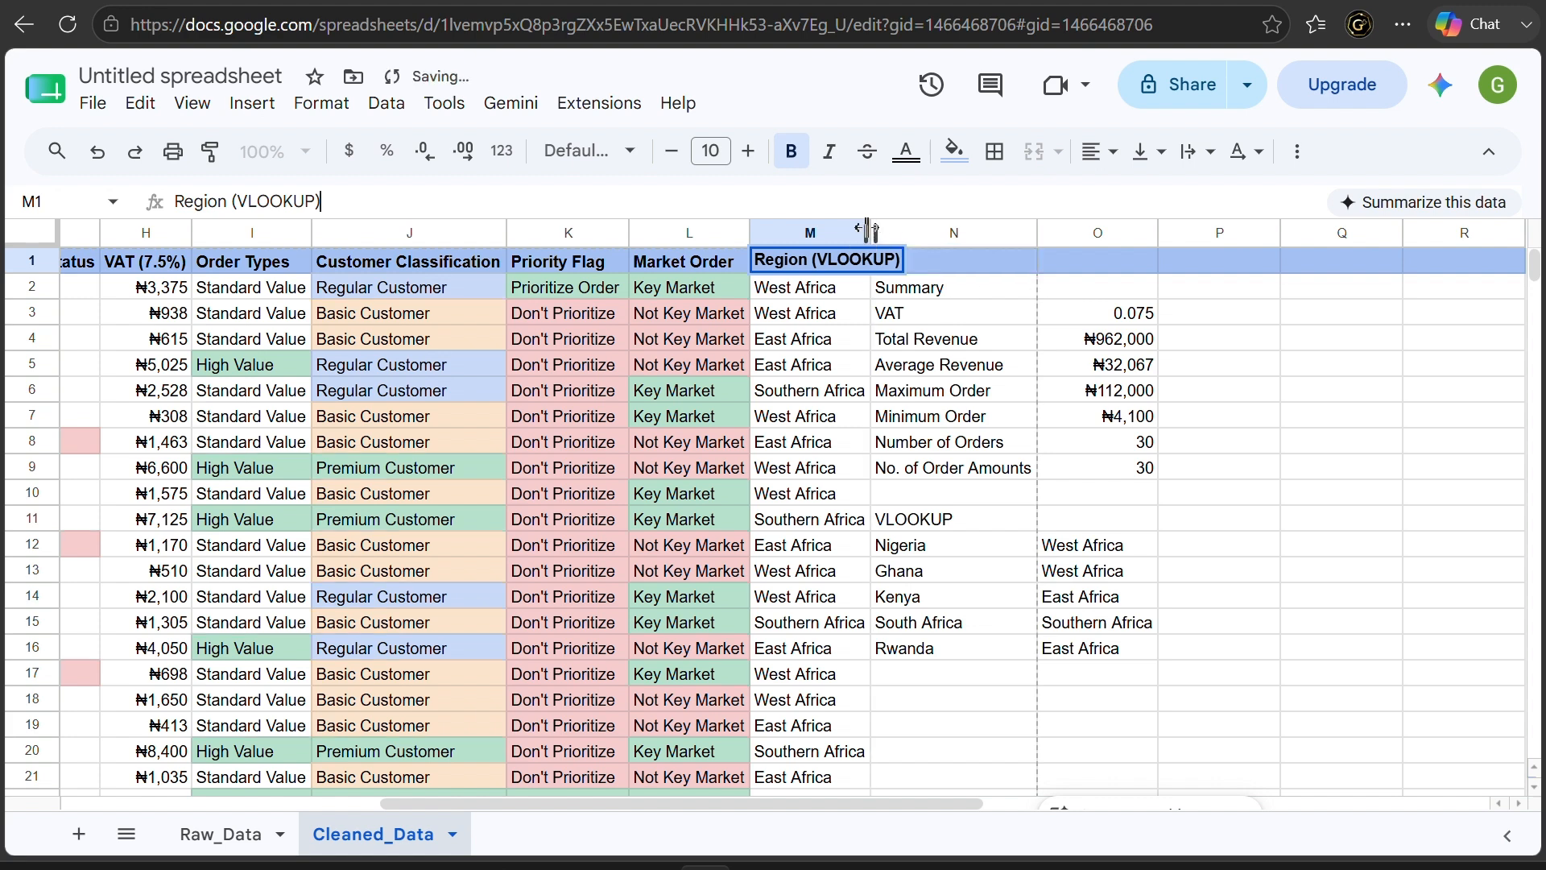
{"action": "left_click", "coordinate": [948, 313]}
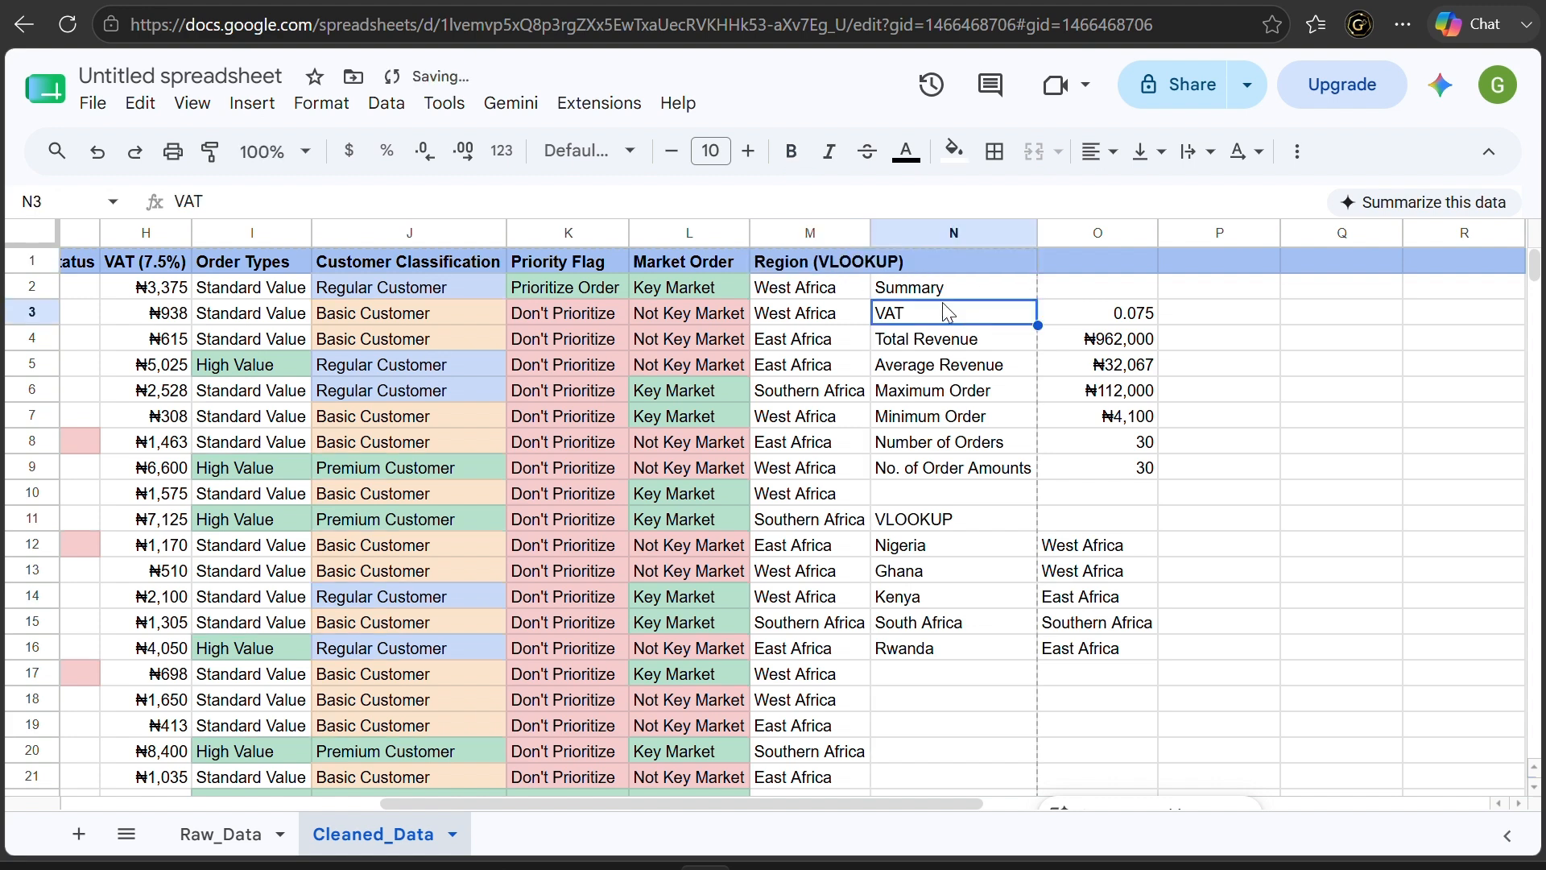
{"action": "double_click", "coordinate": [872, 232]}
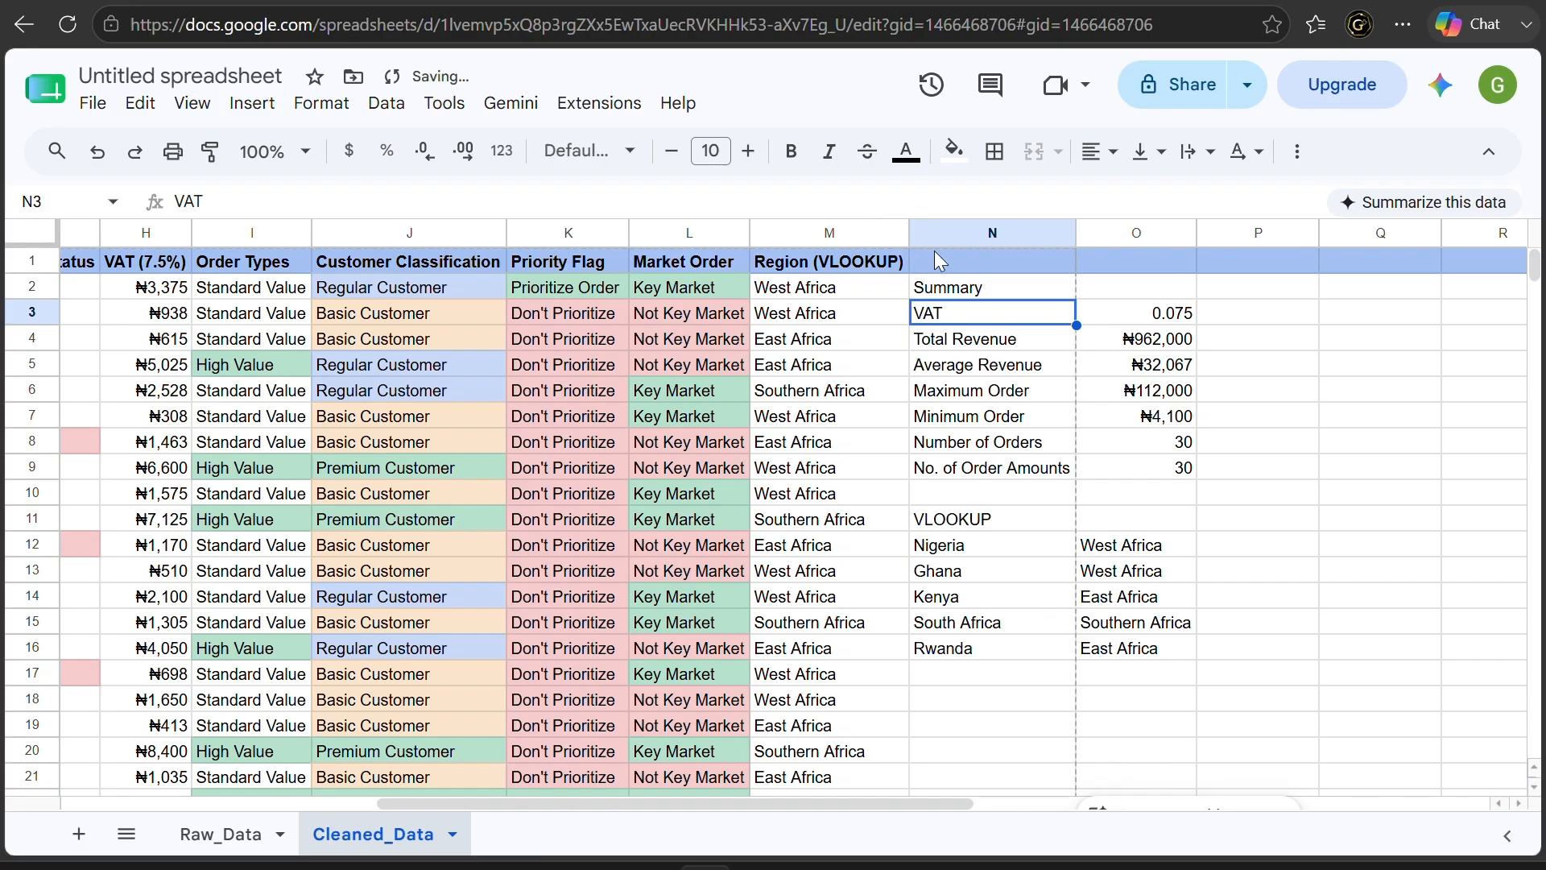
Insert an empty column between the Region (VLOOKUP) column and the summary block
{"action": "left_click", "coordinate": [959, 264]}
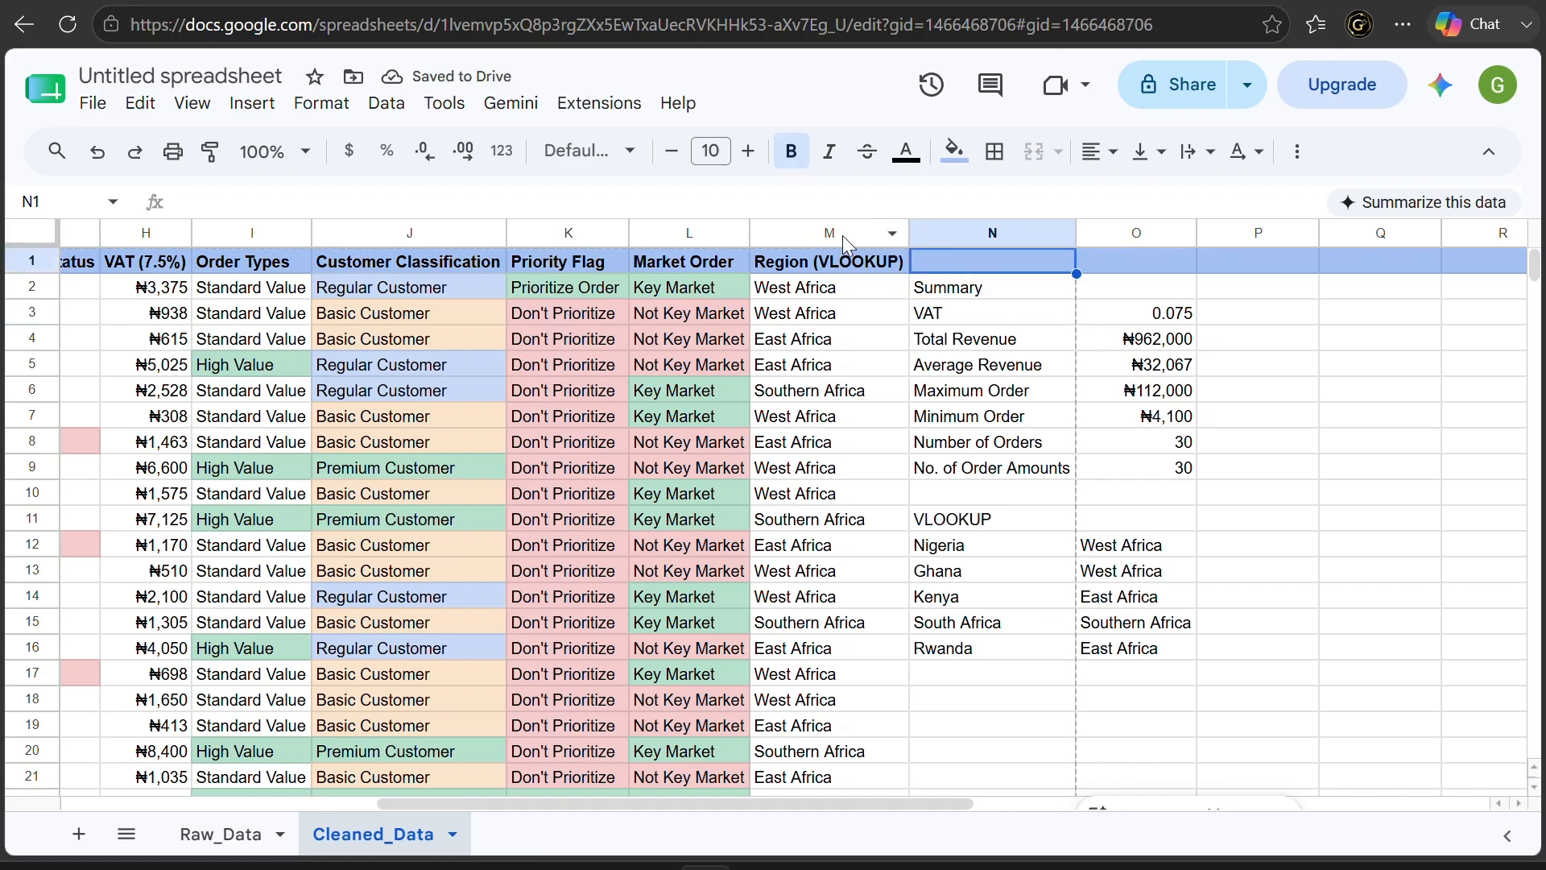
{"action": "left_click", "coordinate": [838, 232]}
{"action": "right_click", "coordinate": [838, 233]}
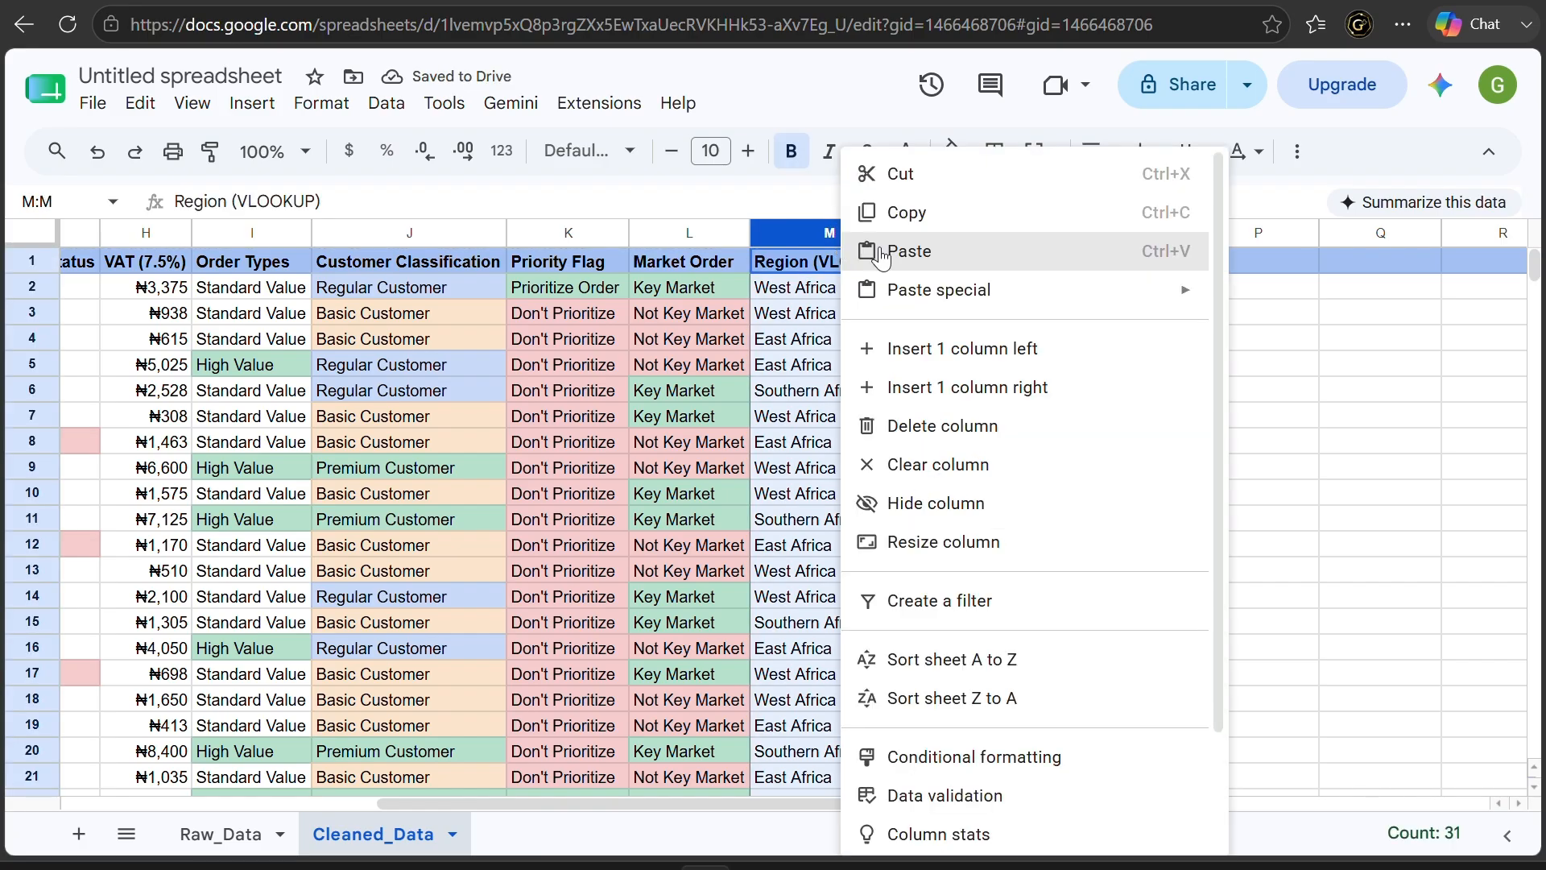
{"action": "left_click", "coordinate": [981, 388]}
Enter the header "Region (XLOOKUP)" in N1 of the new column
{"action": "left_click", "coordinate": [989, 264]}
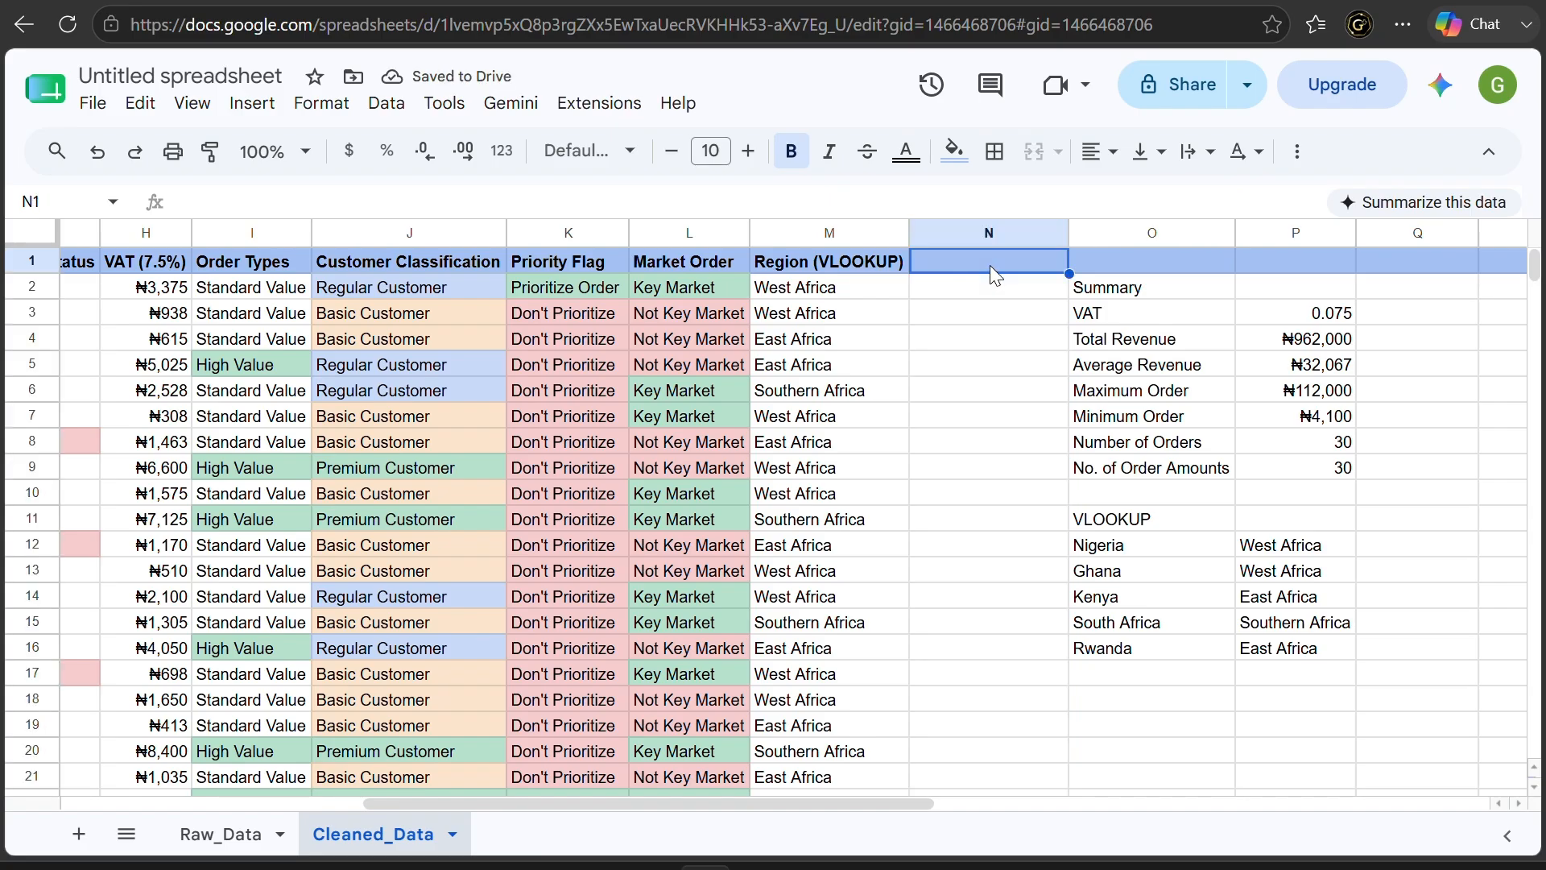
{"action": "type", "text": "Region "}
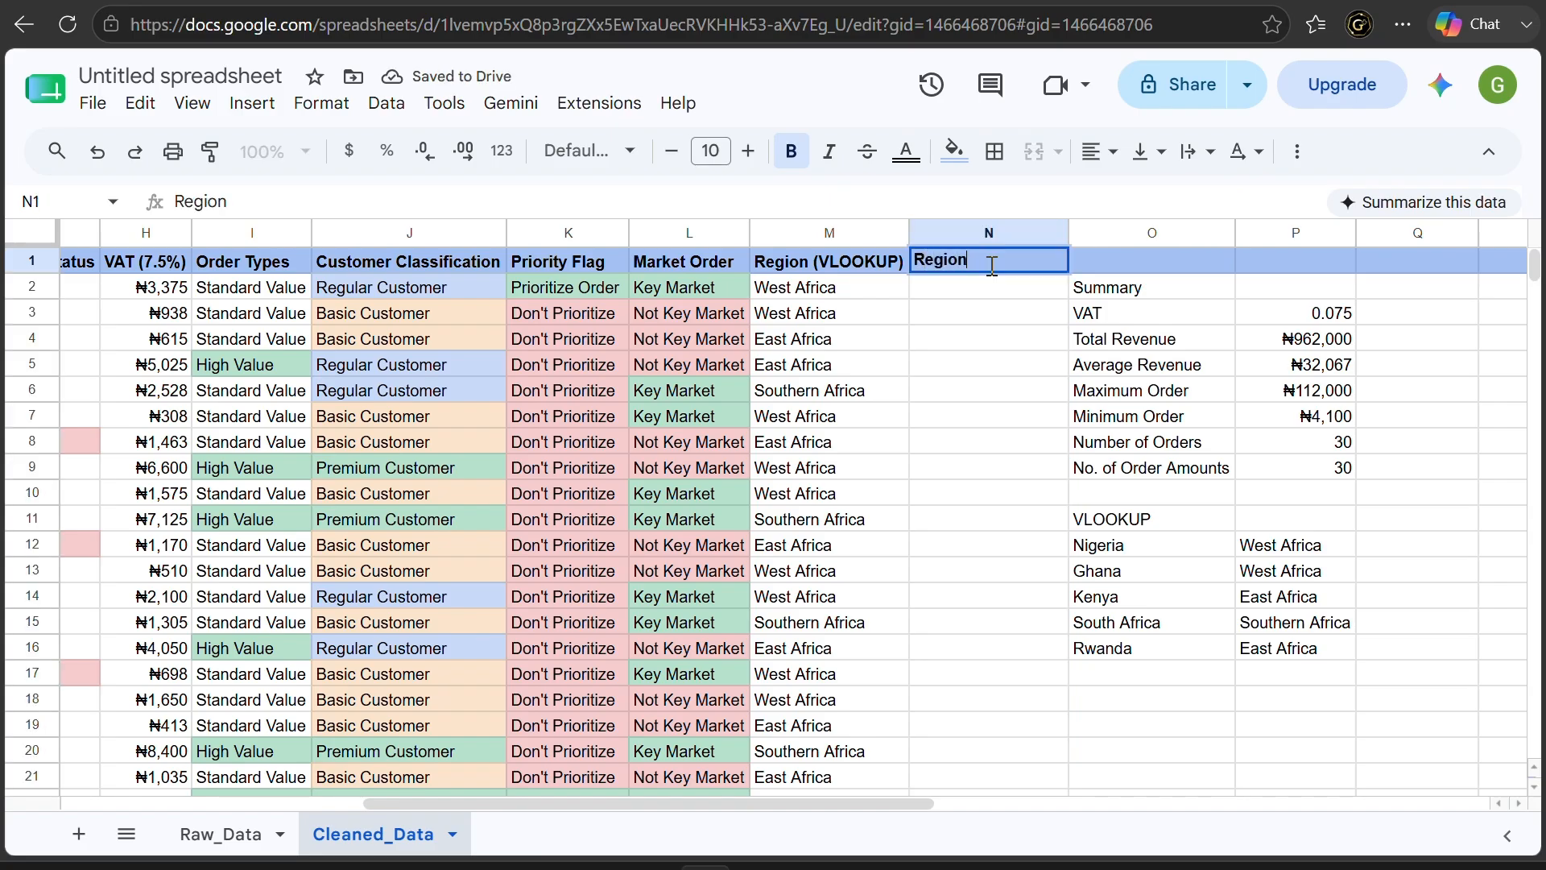
{"action": "type", "text": "("}
{"action": "type", "text": "XLOOKUP)"}
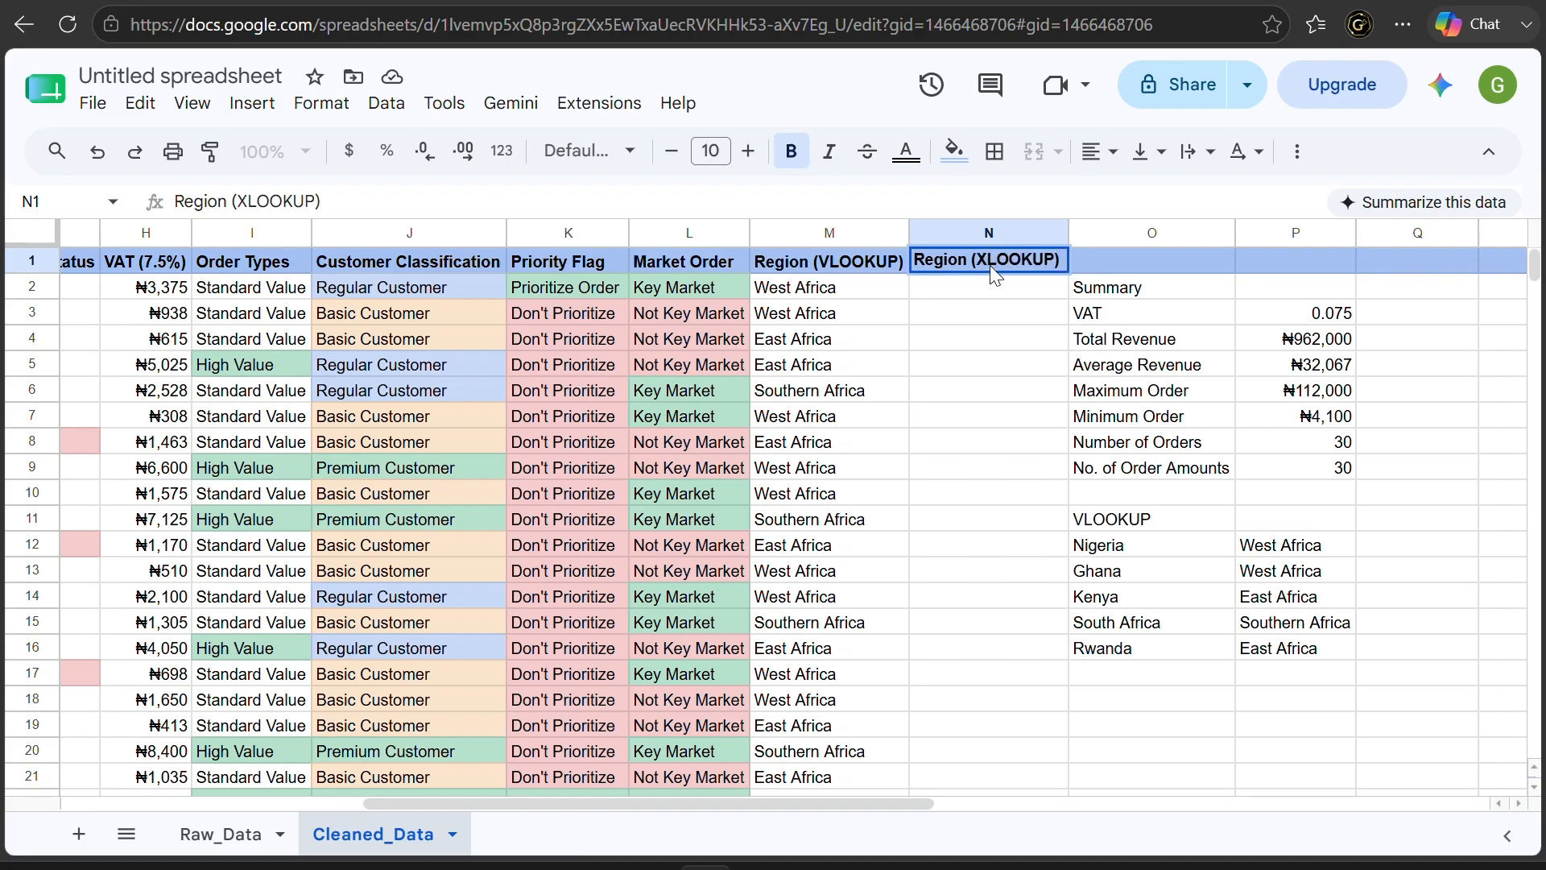
{"action": "key", "text": "Return"}
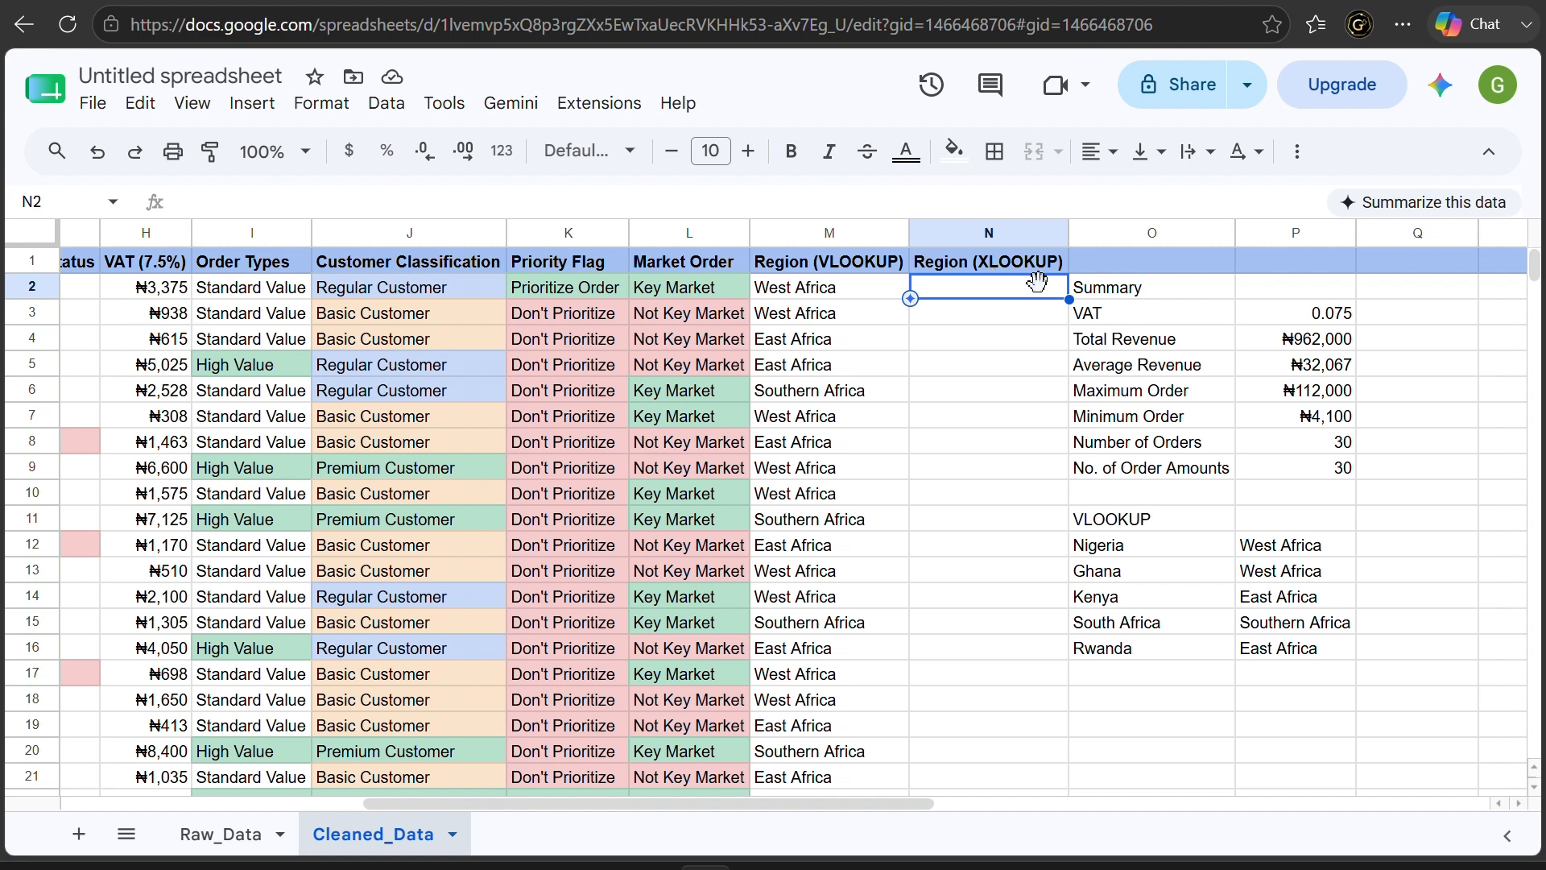
Retitle the lookup table heading in O11 as "VLOOKUP and XLOOKUP Table" and merge O11:P11
{"action": "left_click_drag", "start_coordinate": [1200, 551], "coordinate": [1288, 645]}
{"action": "left_click", "coordinate": [1213, 525]}
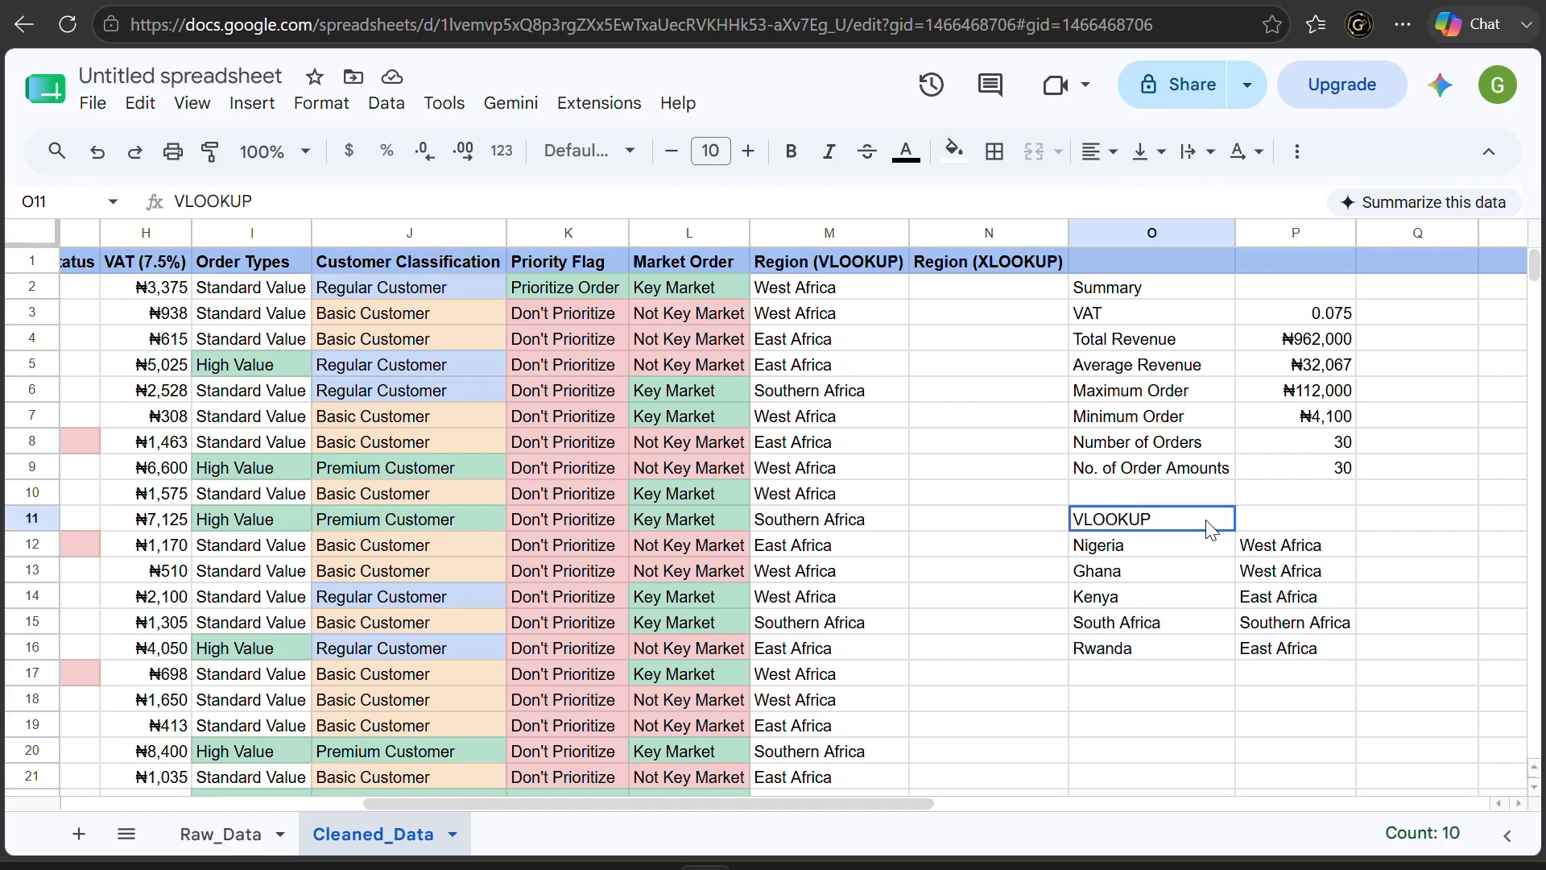
{"action": "left_click", "coordinate": [951, 194]}
{"action": "type", "text": "a"}
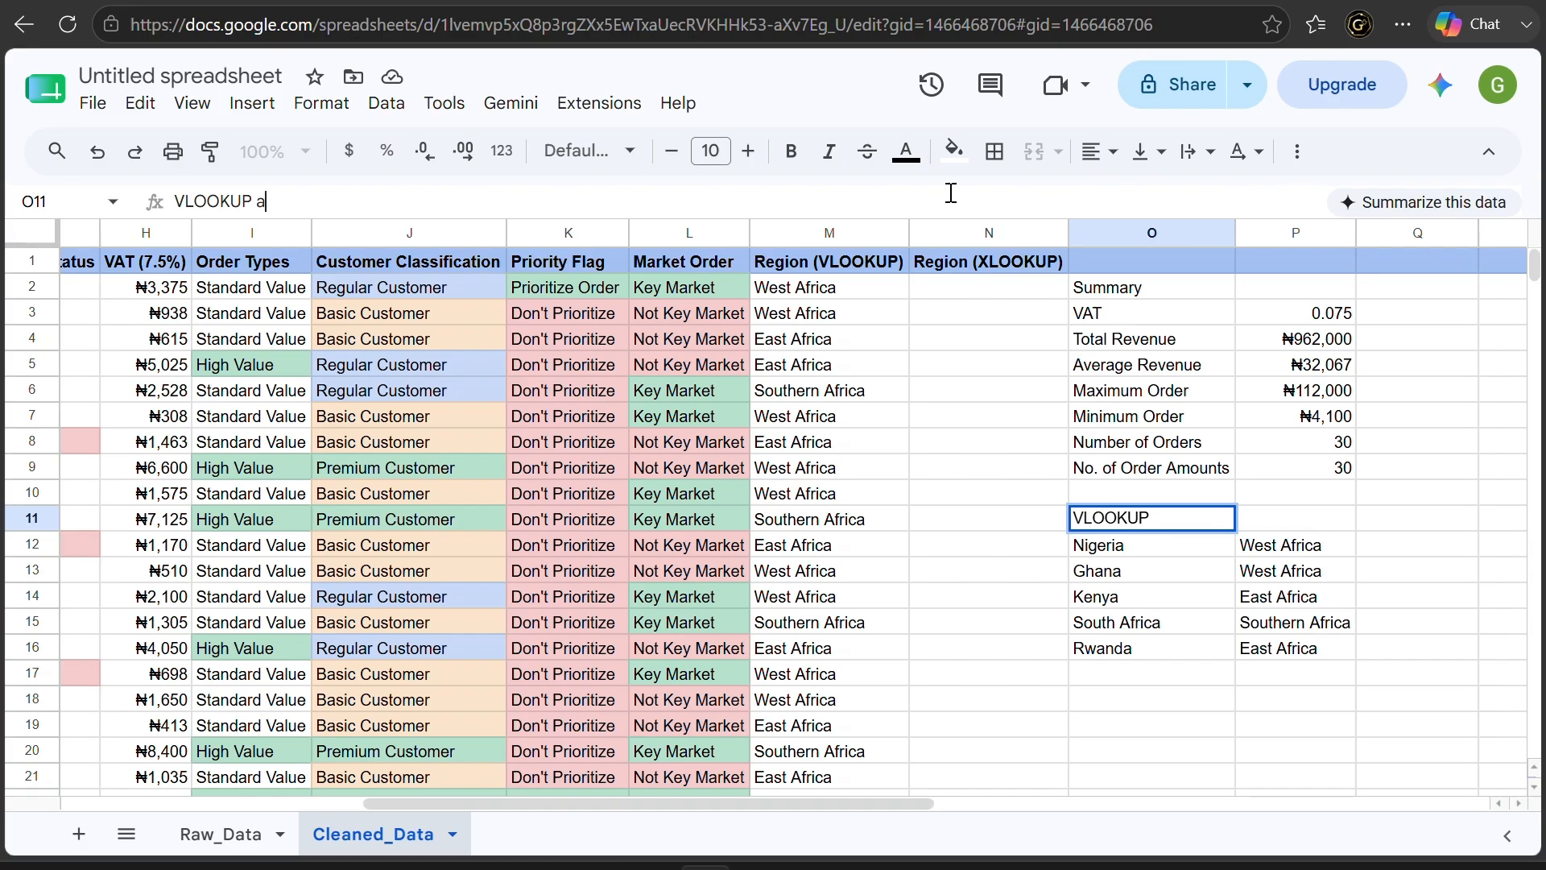
{"action": "type", "text": "nd XLOOKUP Table"}
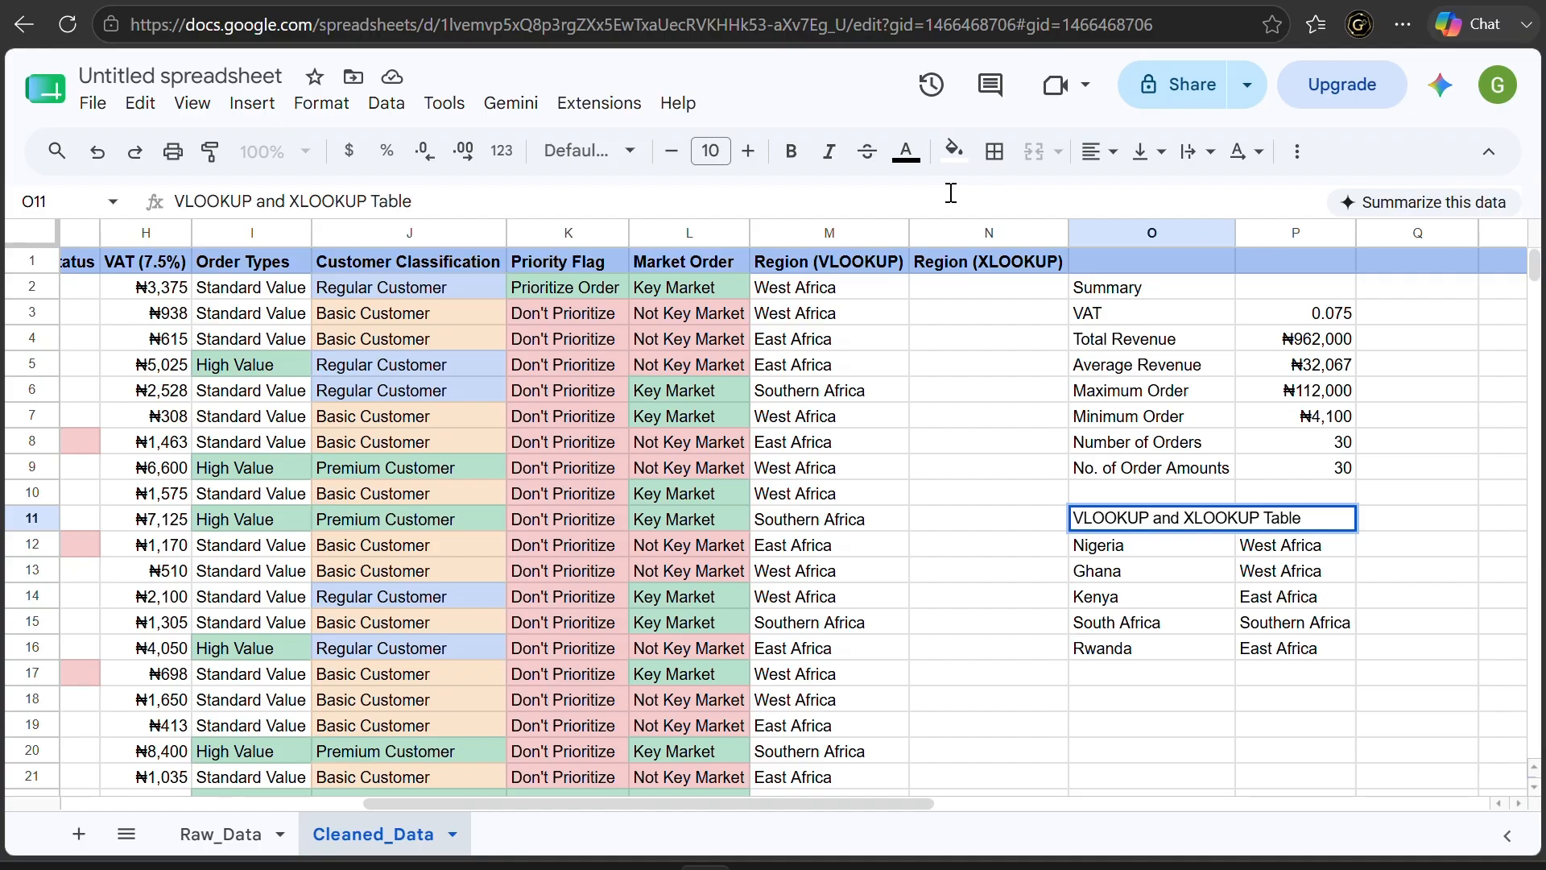
{"action": "left_click", "coordinate": [930, 293]}
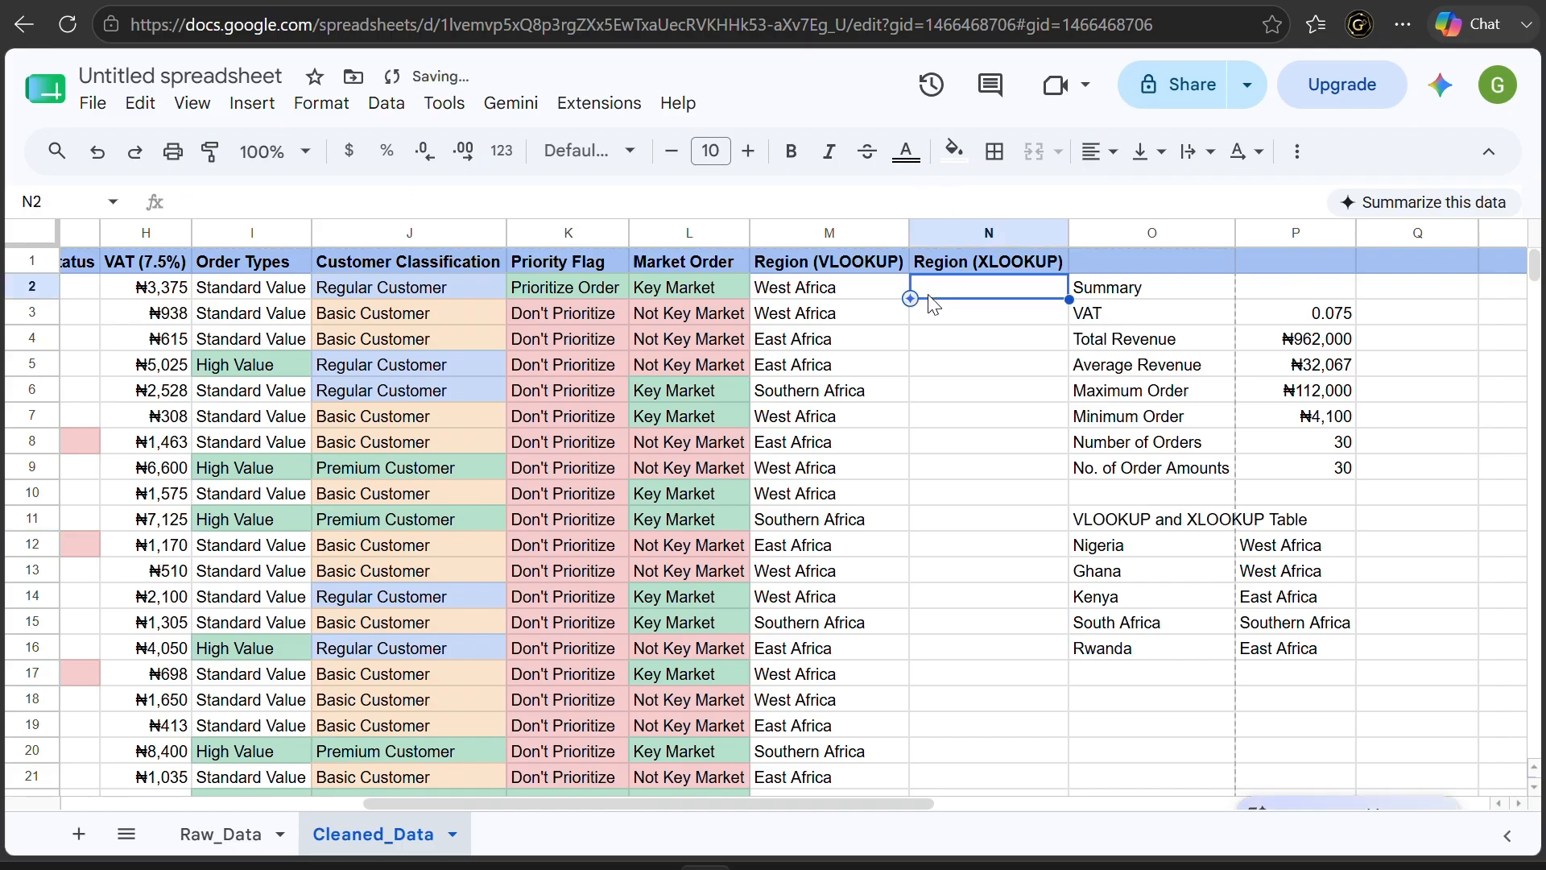
{"action": "left_click_drag", "start_coordinate": [1211, 520], "coordinate": [1258, 525]}
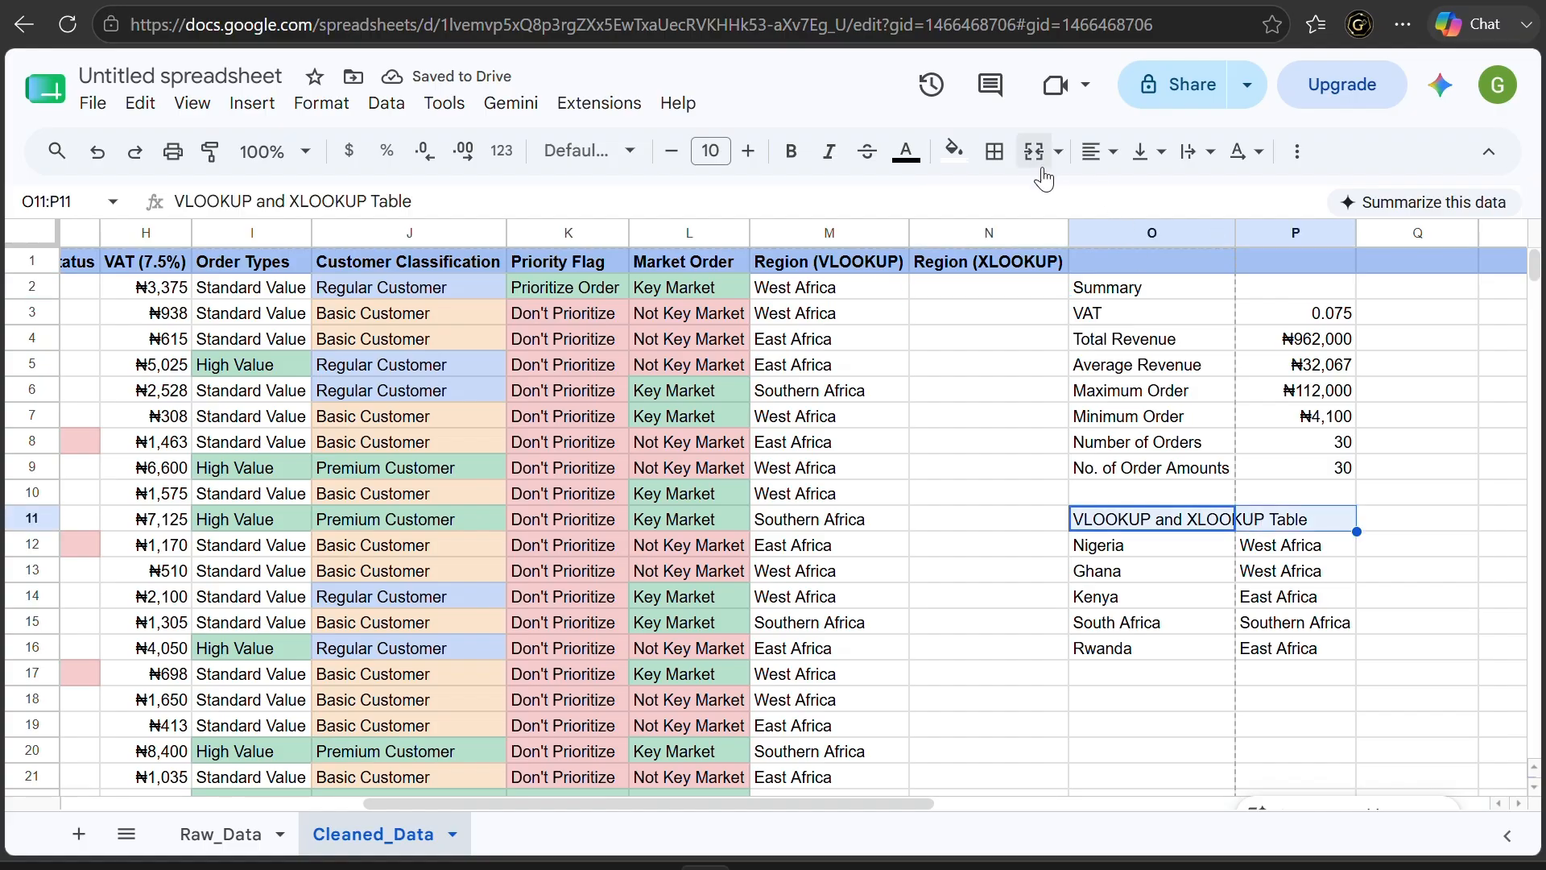
{"action": "left_click", "coordinate": [1034, 151]}
Begin an XLOOKUP formula in N2 with C2 as the search key and O12:P16 as the lookup range
{"action": "left_click", "coordinate": [1012, 290]}
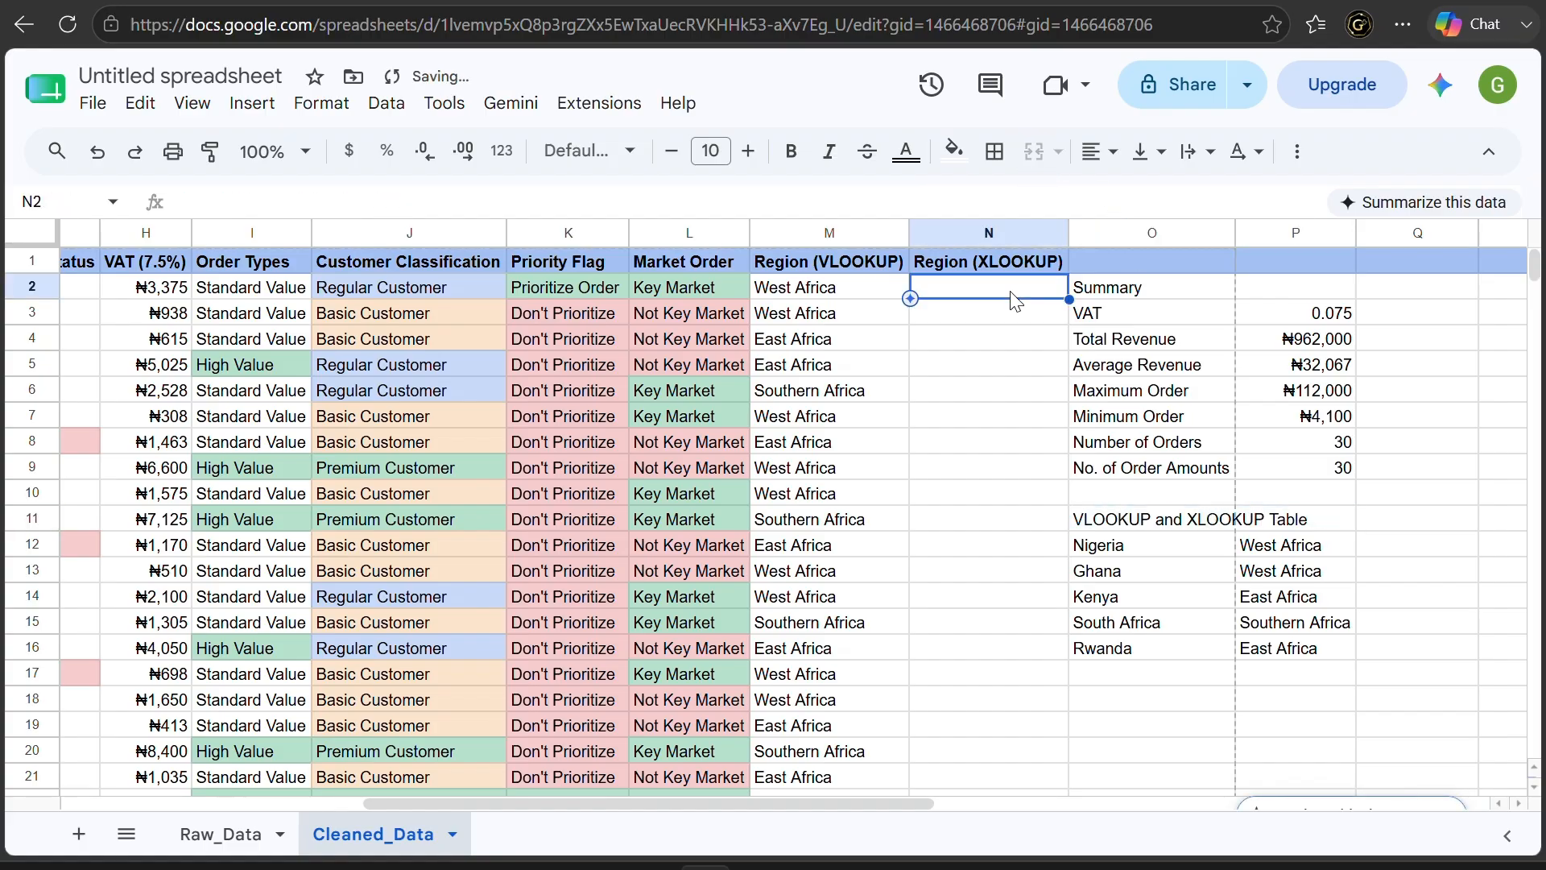
{"action": "type", "text": "=XLOOKUP("}
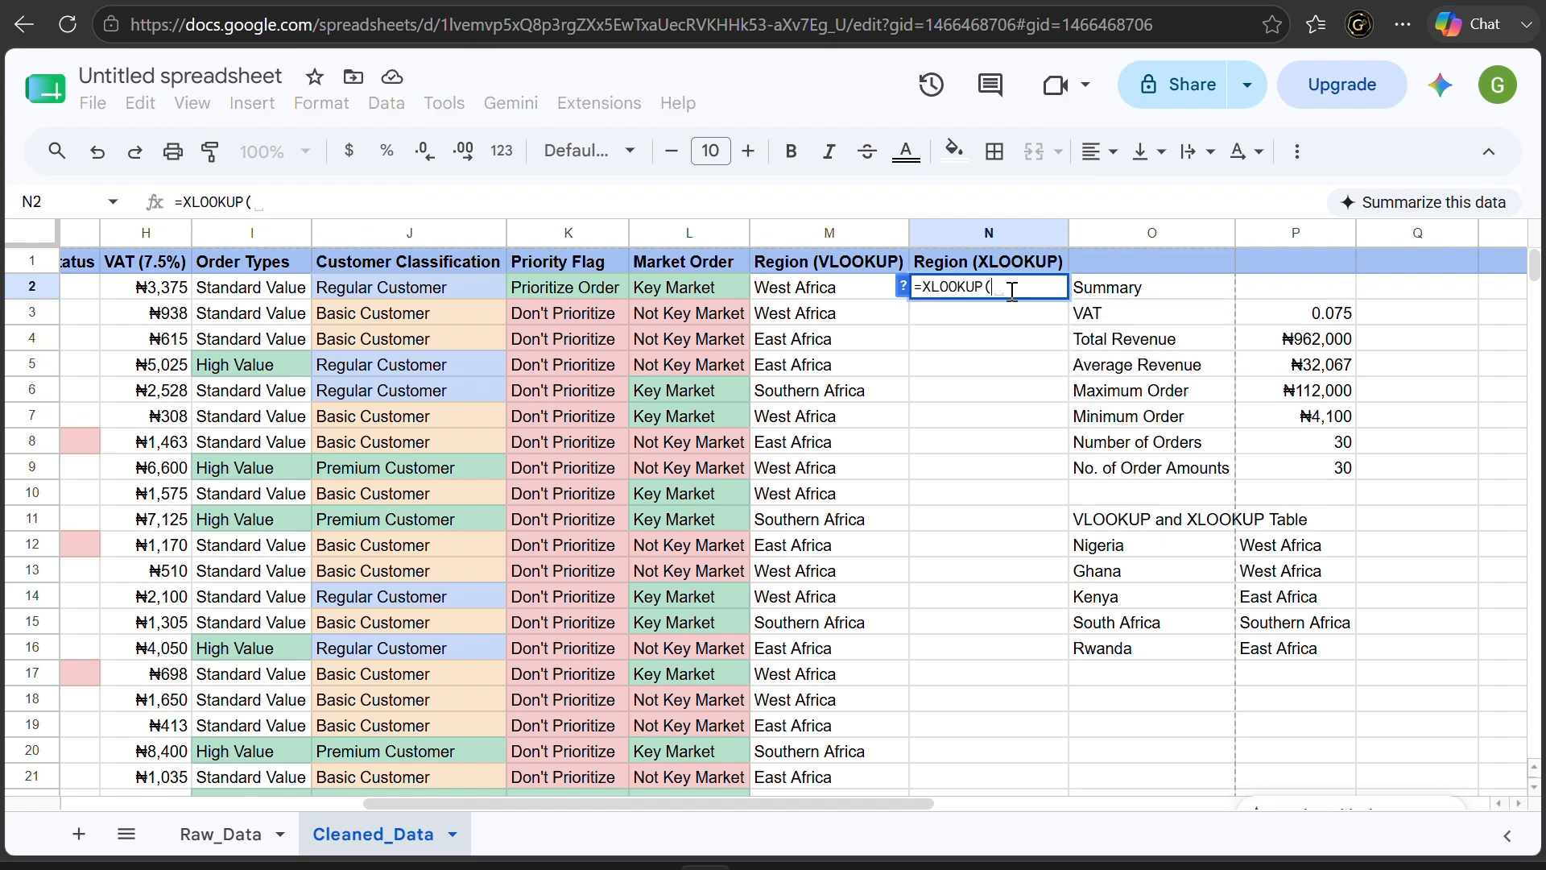
{"action": "type", "text": "C2"}
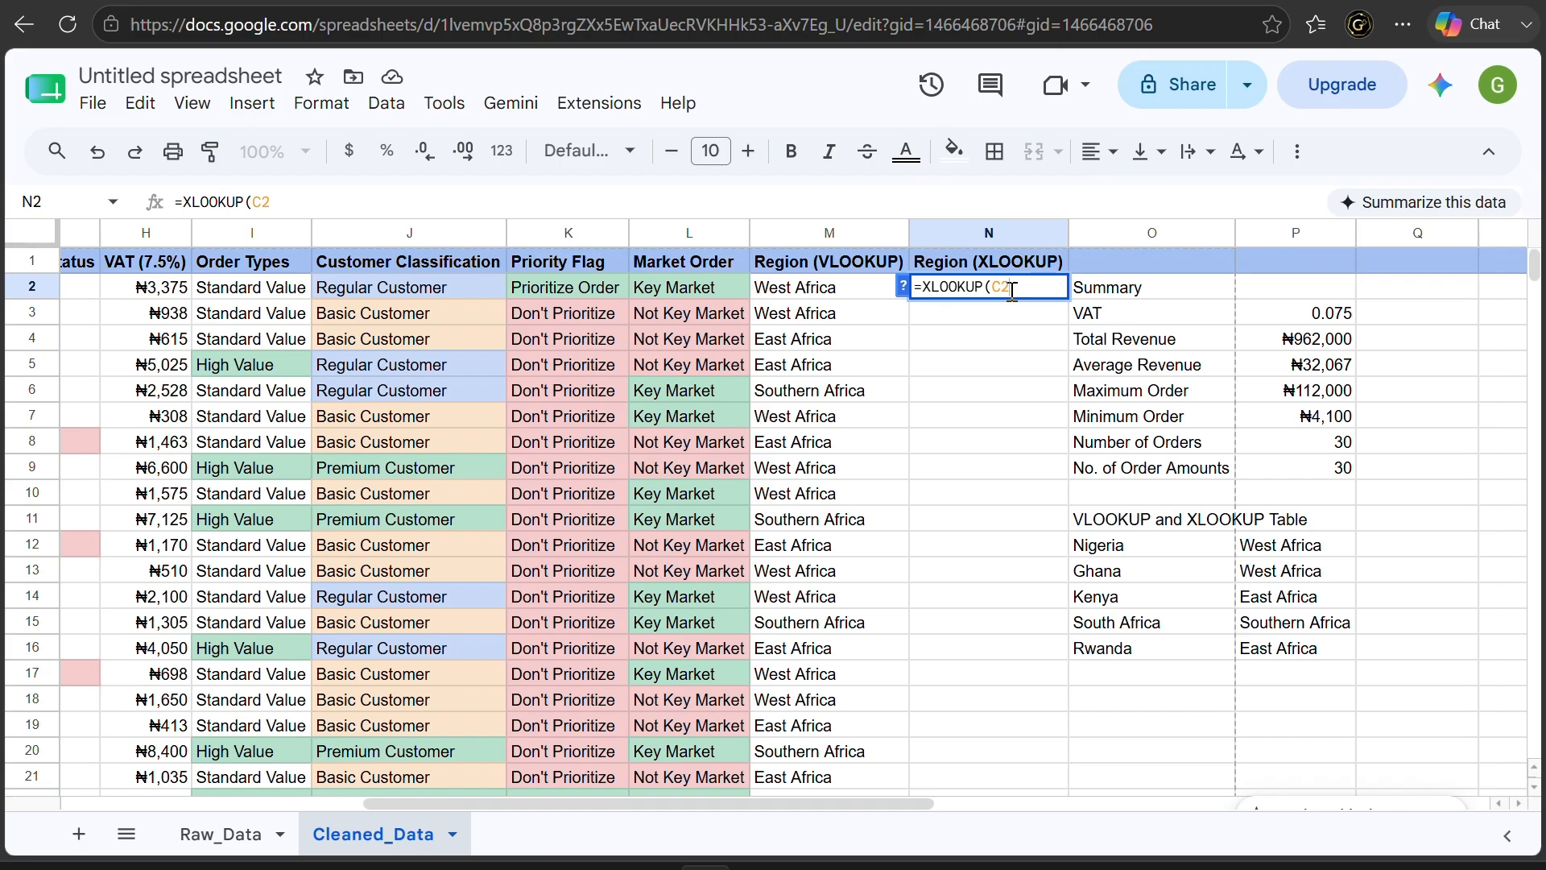
{"action": "type", "text": ","}
{"action": "left_click_drag", "start_coordinate": [1142, 548], "coordinate": [1299, 653]}
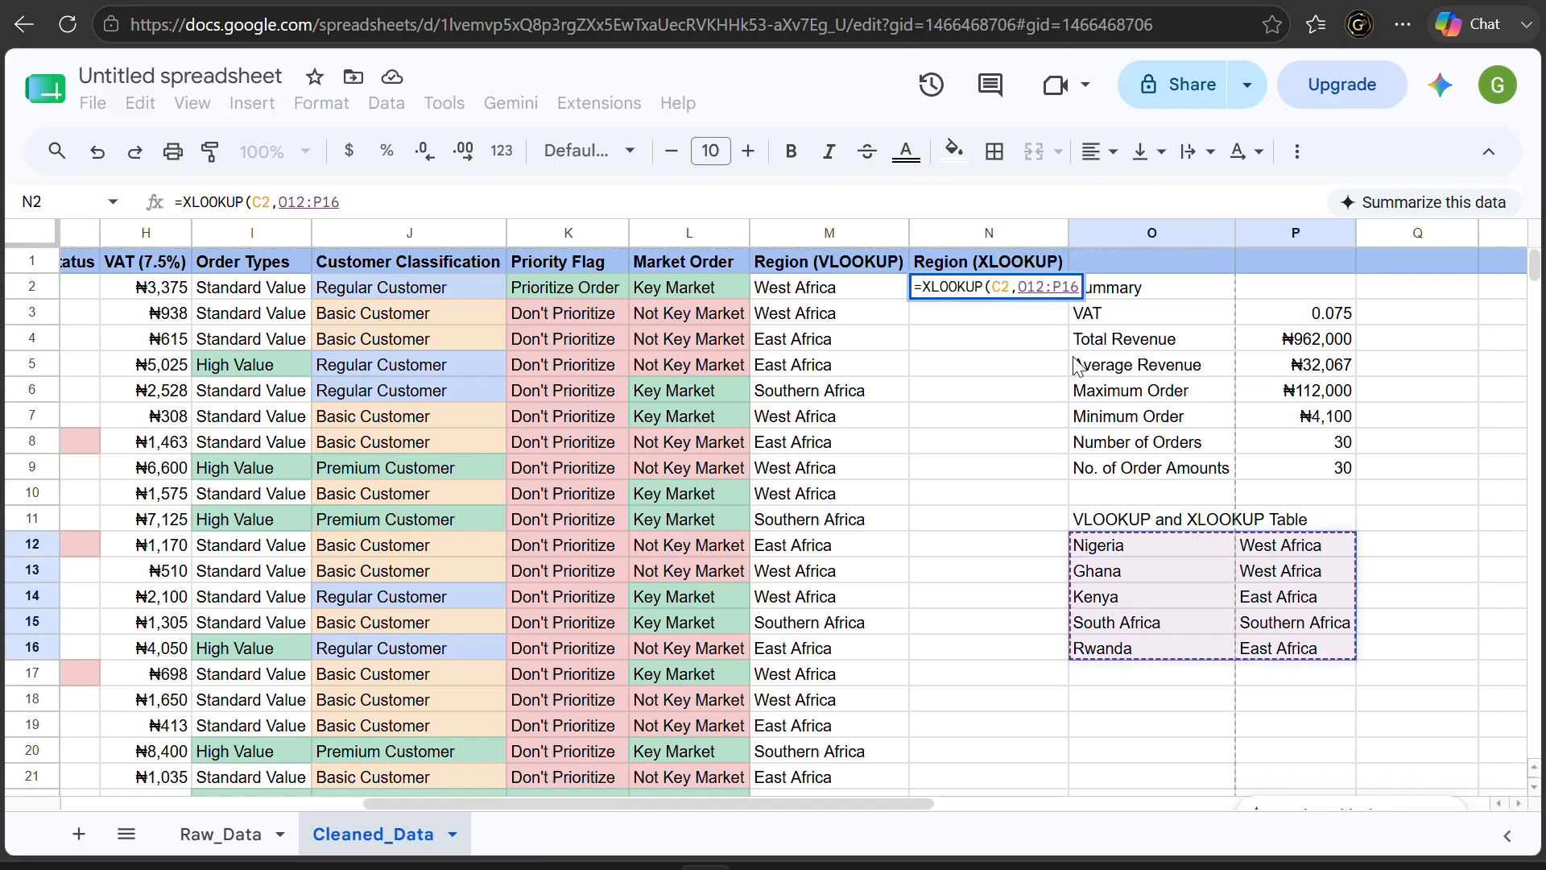
Change the lookup range in the N2 formula to the absolute country range $O$12:$O$16
{"action": "left_click", "coordinate": [1021, 288]}
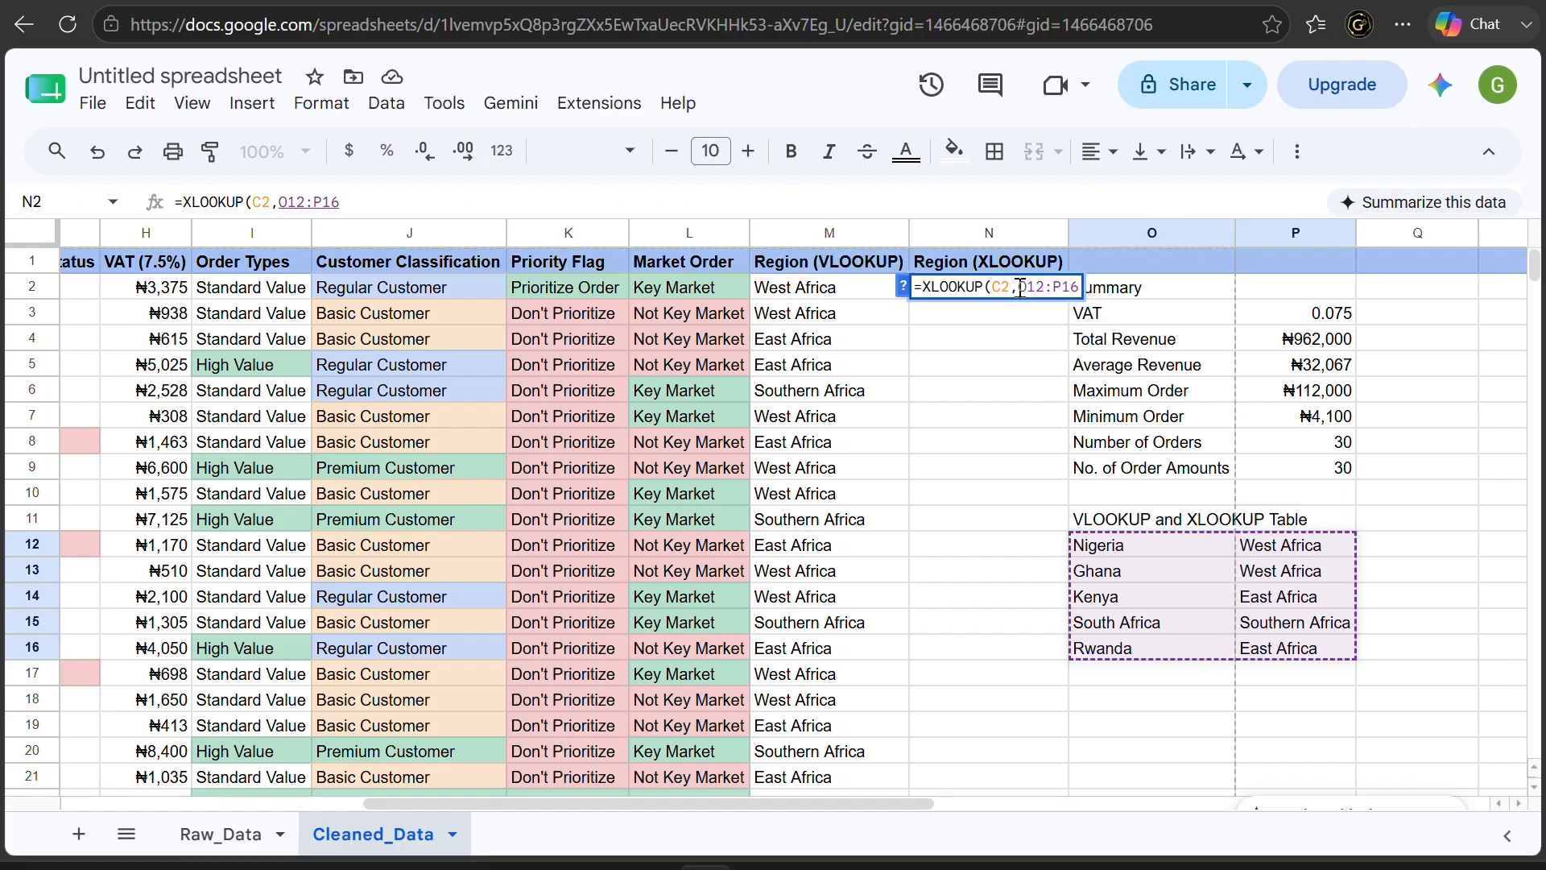
{"action": "type", "text": "$"}
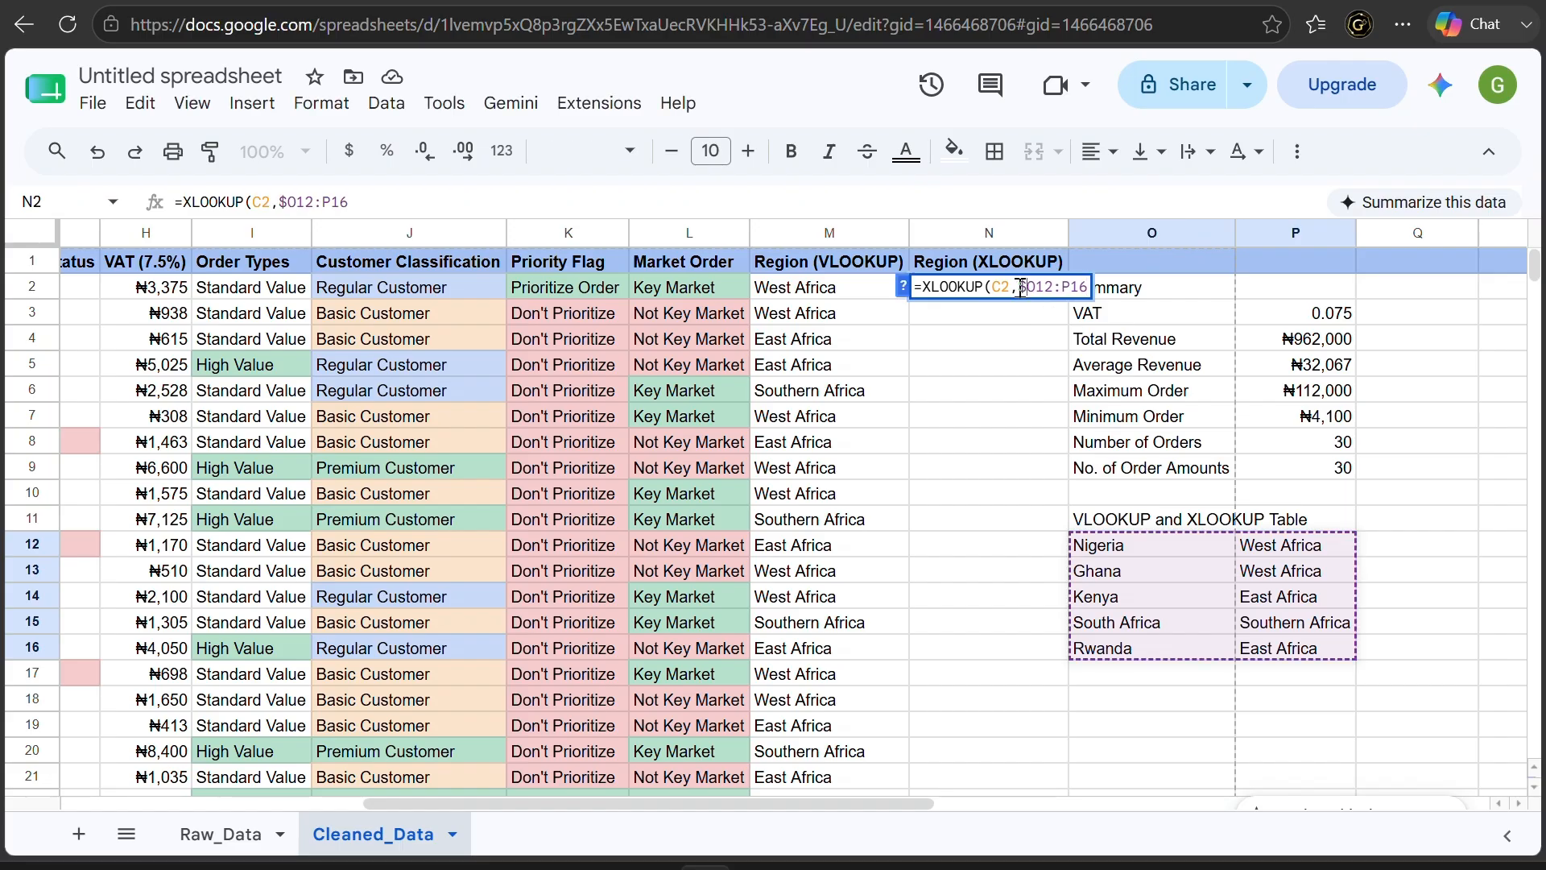
{"action": "key", "text": "Right"}
{"action": "type", "text": "$"}
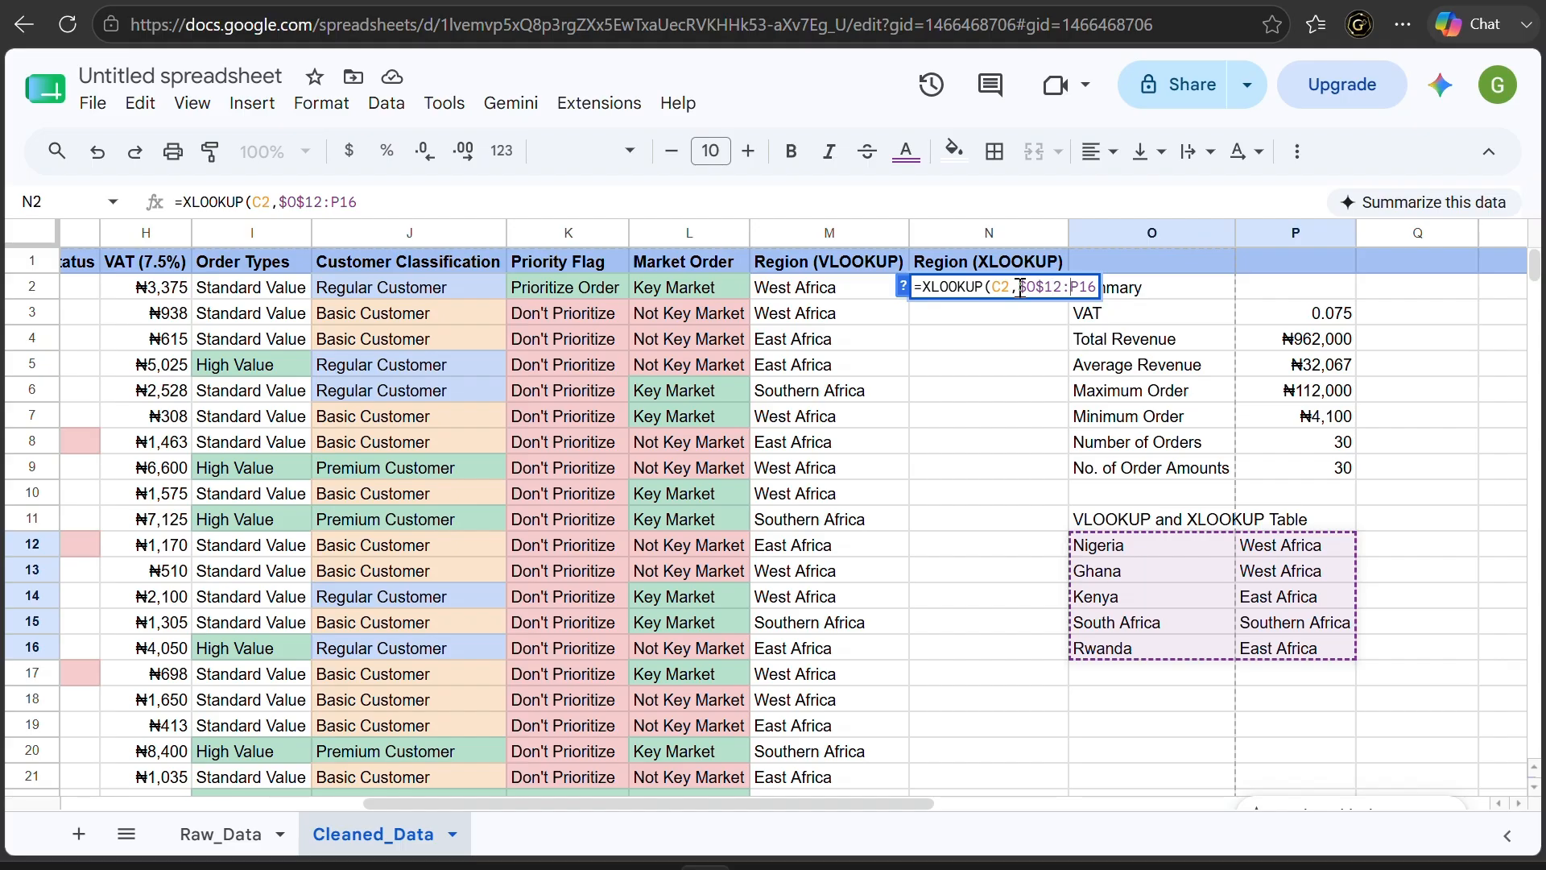
{"action": "key", "text": "Right"}
{"action": "key", "text": "Right"}
{"action": "key", "text": "Right"}
{"action": "type", "text": "$"}
{"action": "key", "text": "Right"}
{"action": "type", "text": "$"}
{"action": "key", "text": "Right"}
{"action": "key", "text": "BackSpace"}
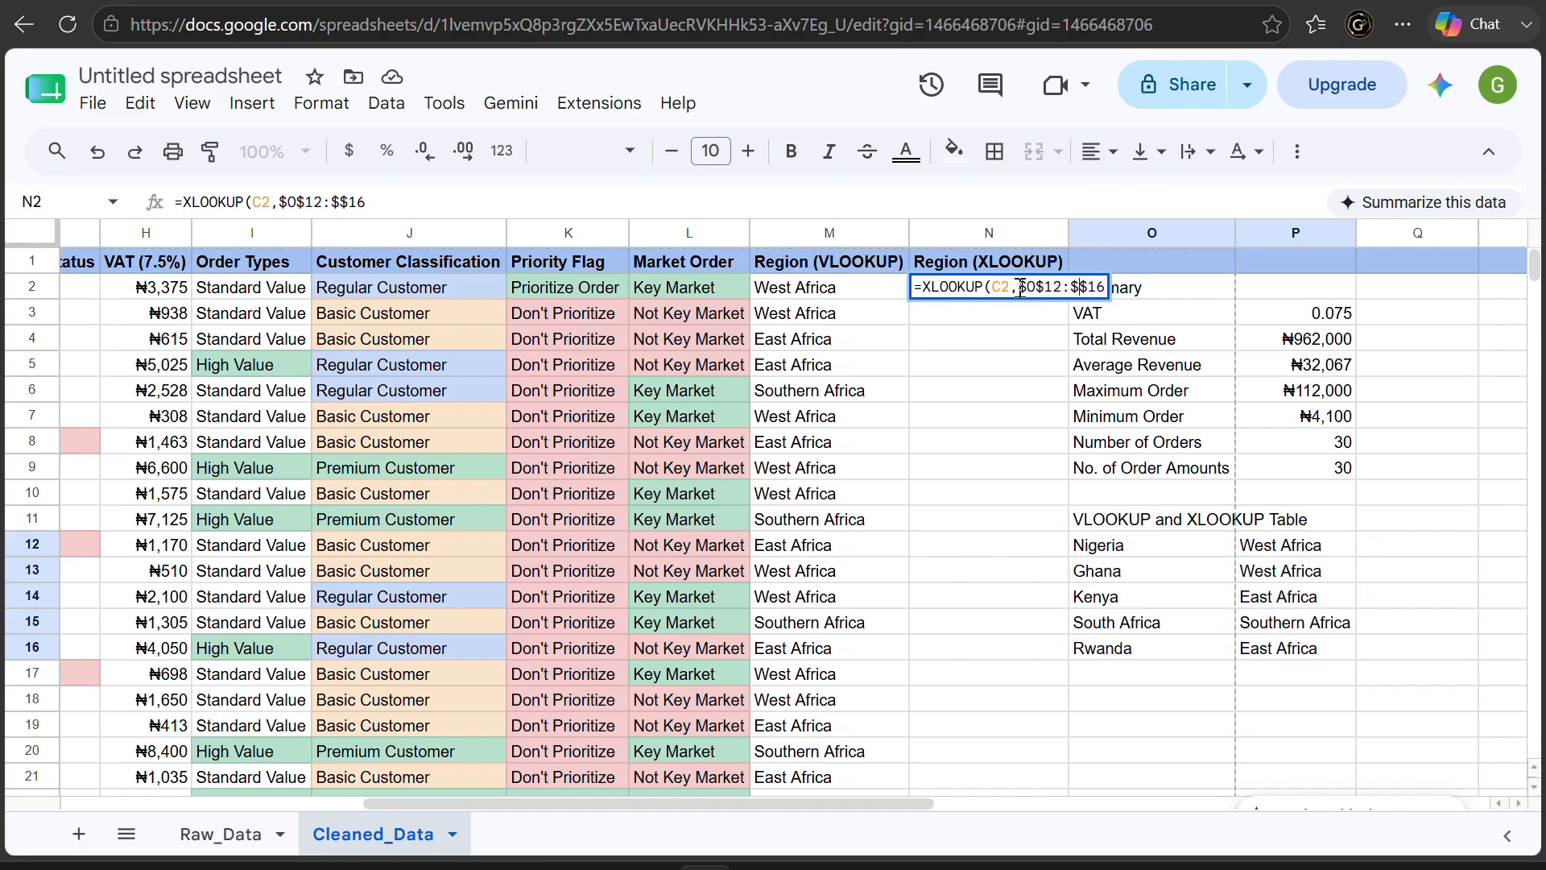
{"action": "type", "text": "O"}
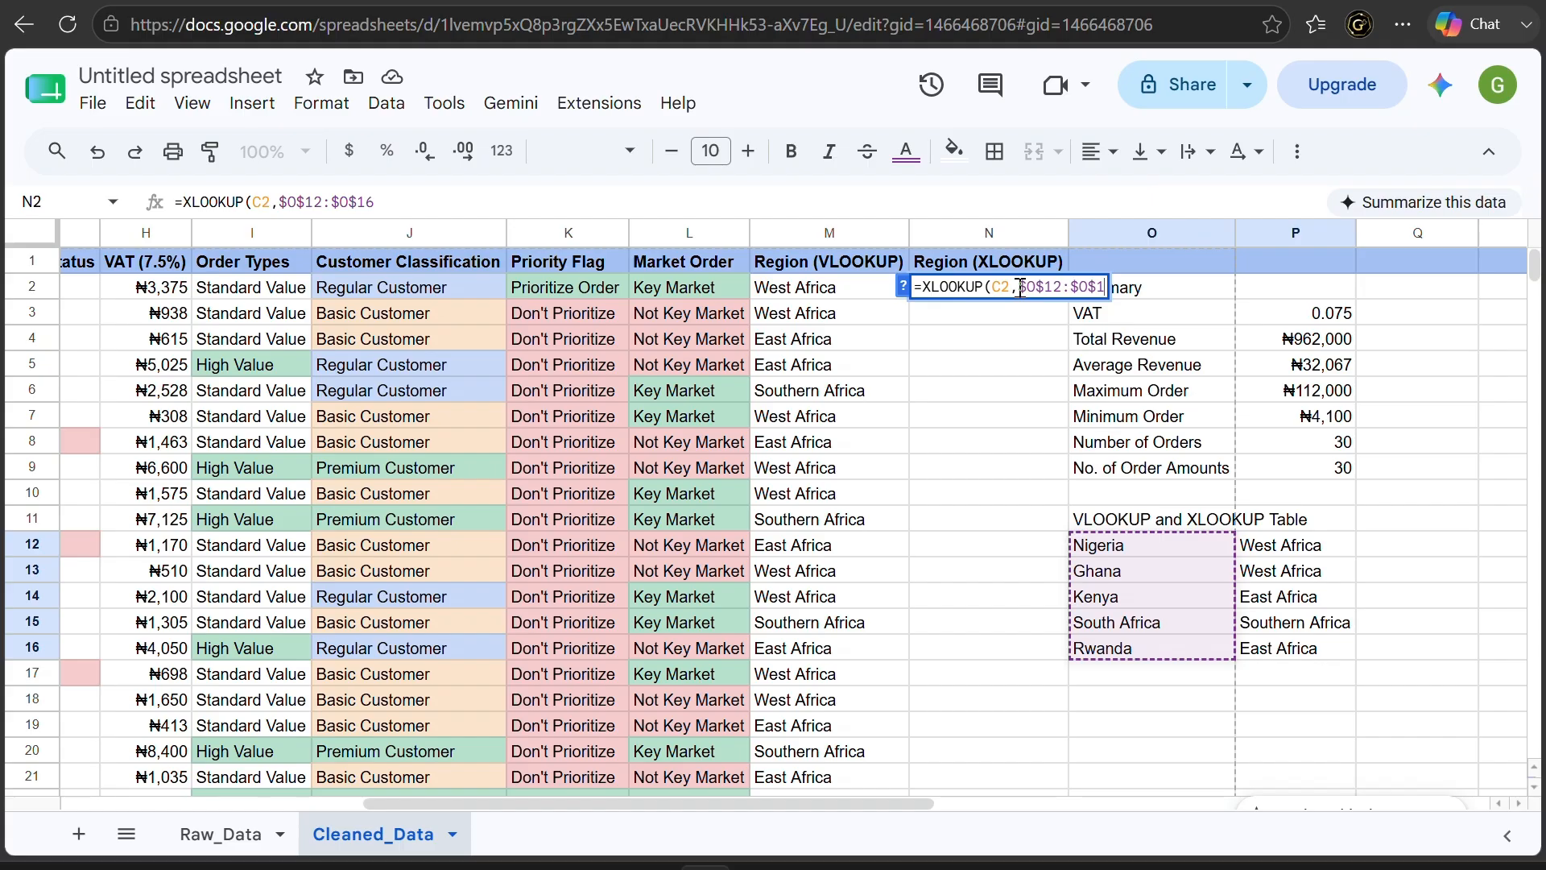
{"action": "key", "text": "BackSpace"}
{"action": "type", "text": "2"}
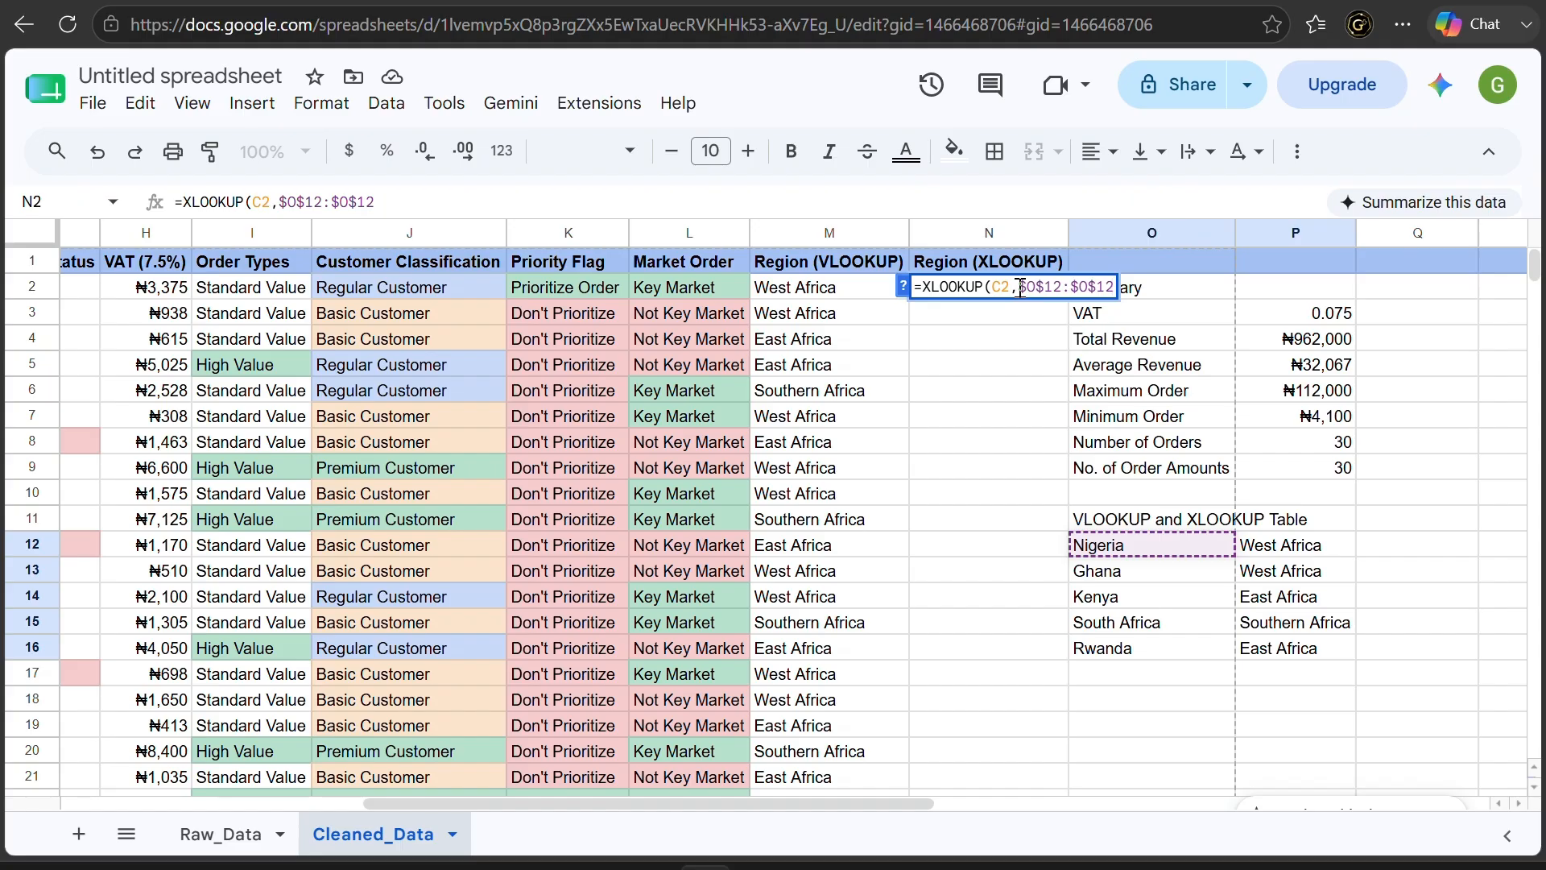
{"action": "key", "text": "BackSpace"}
{"action": "type", "text": "6"}
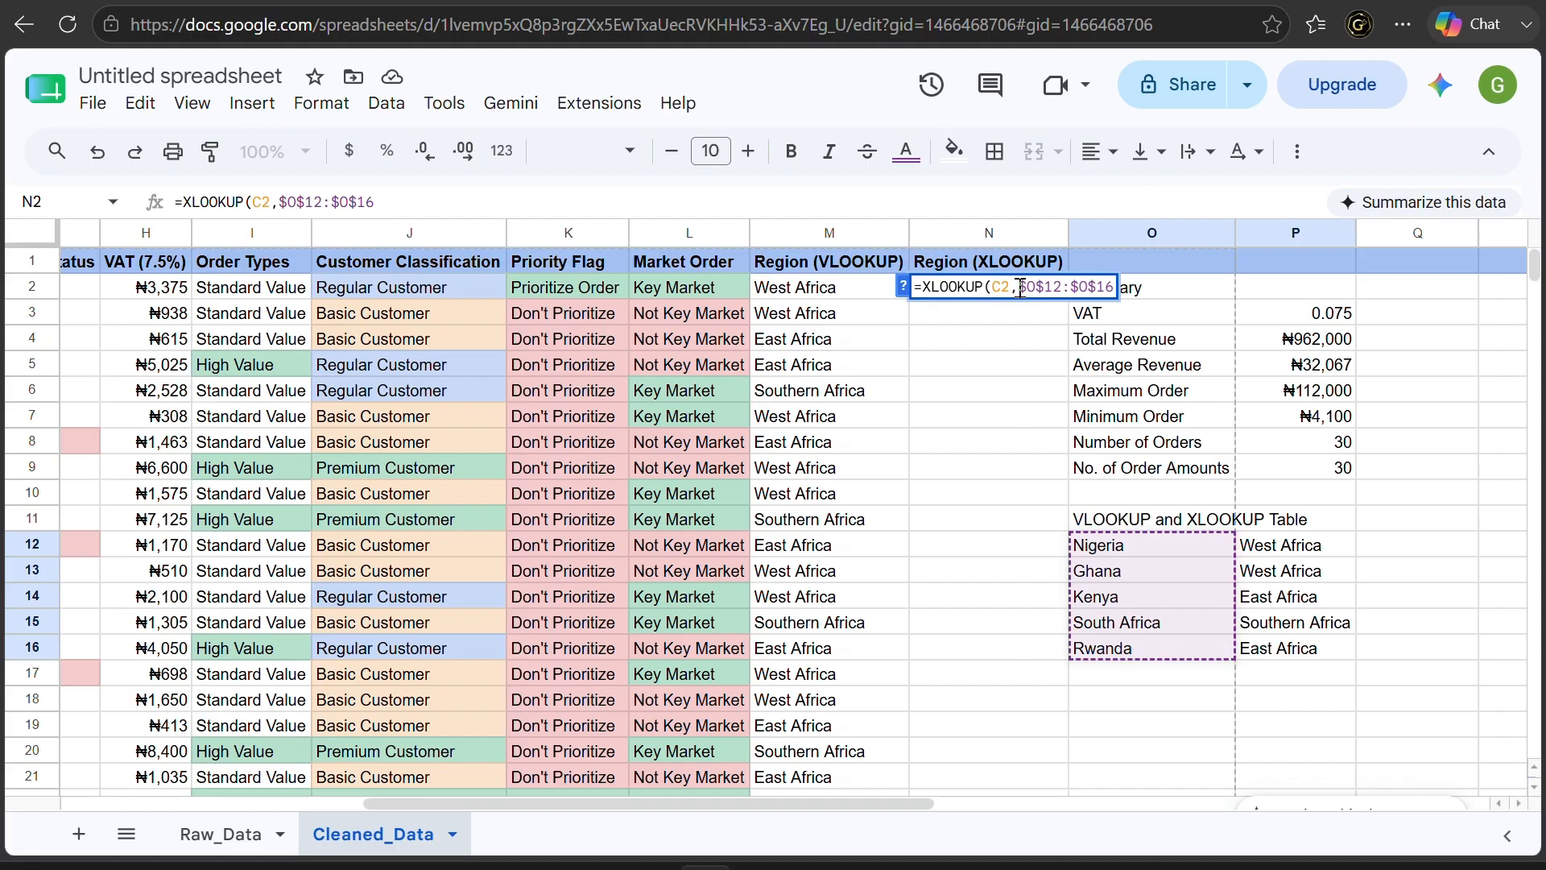
Add the absolute region range $P$12:$P$16 as the result range of the N2 XLOOKUP formula
{"action": "type", "text": ","}
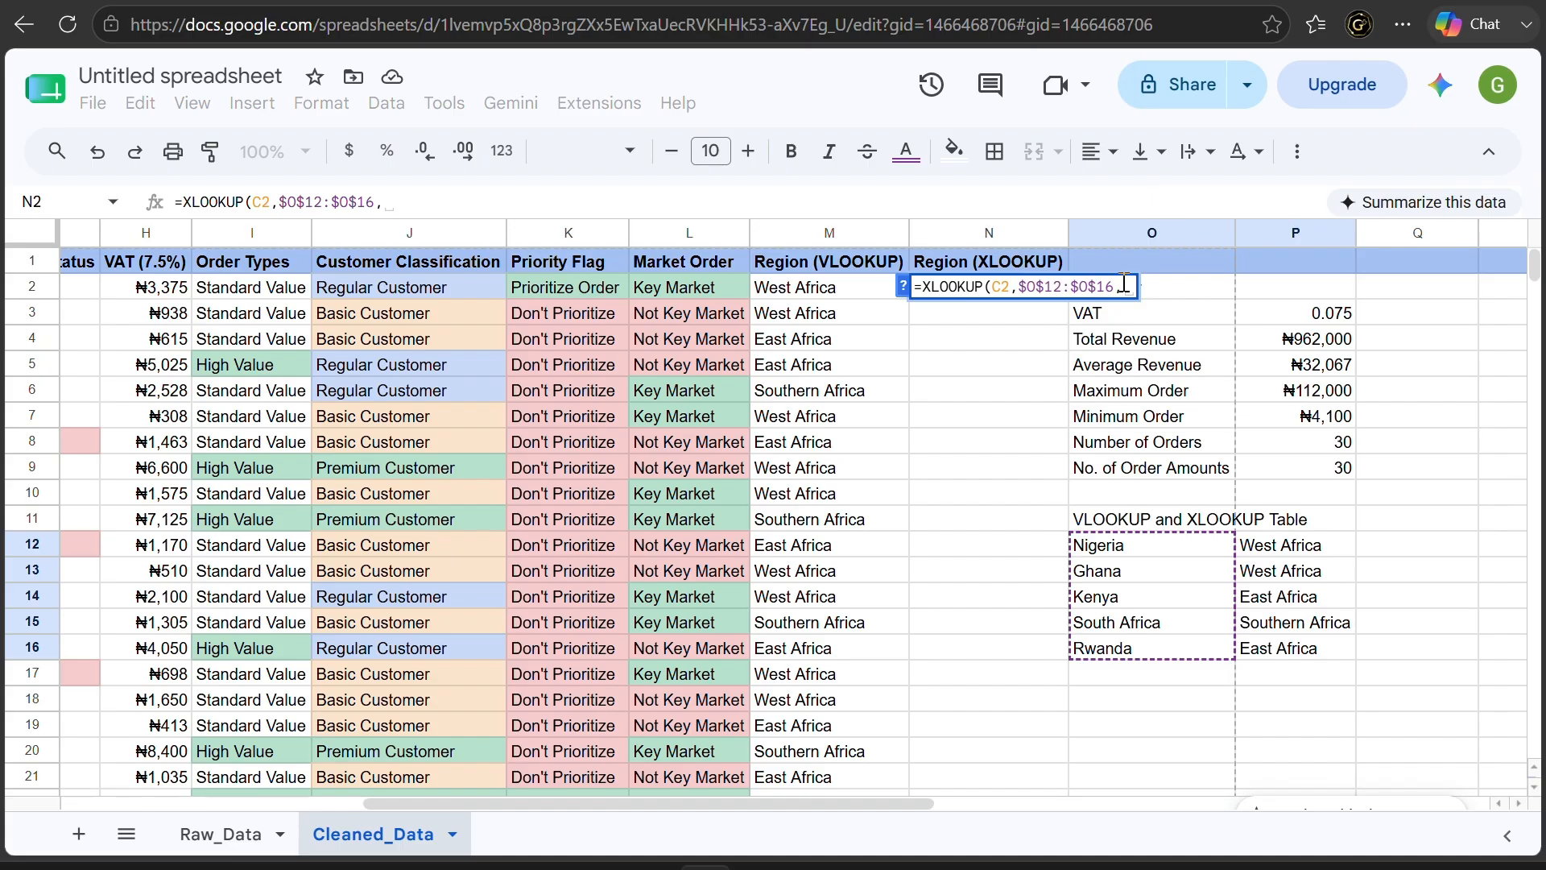
{"action": "type", "text": "$"}
{"action": "type", "text": "P1"}
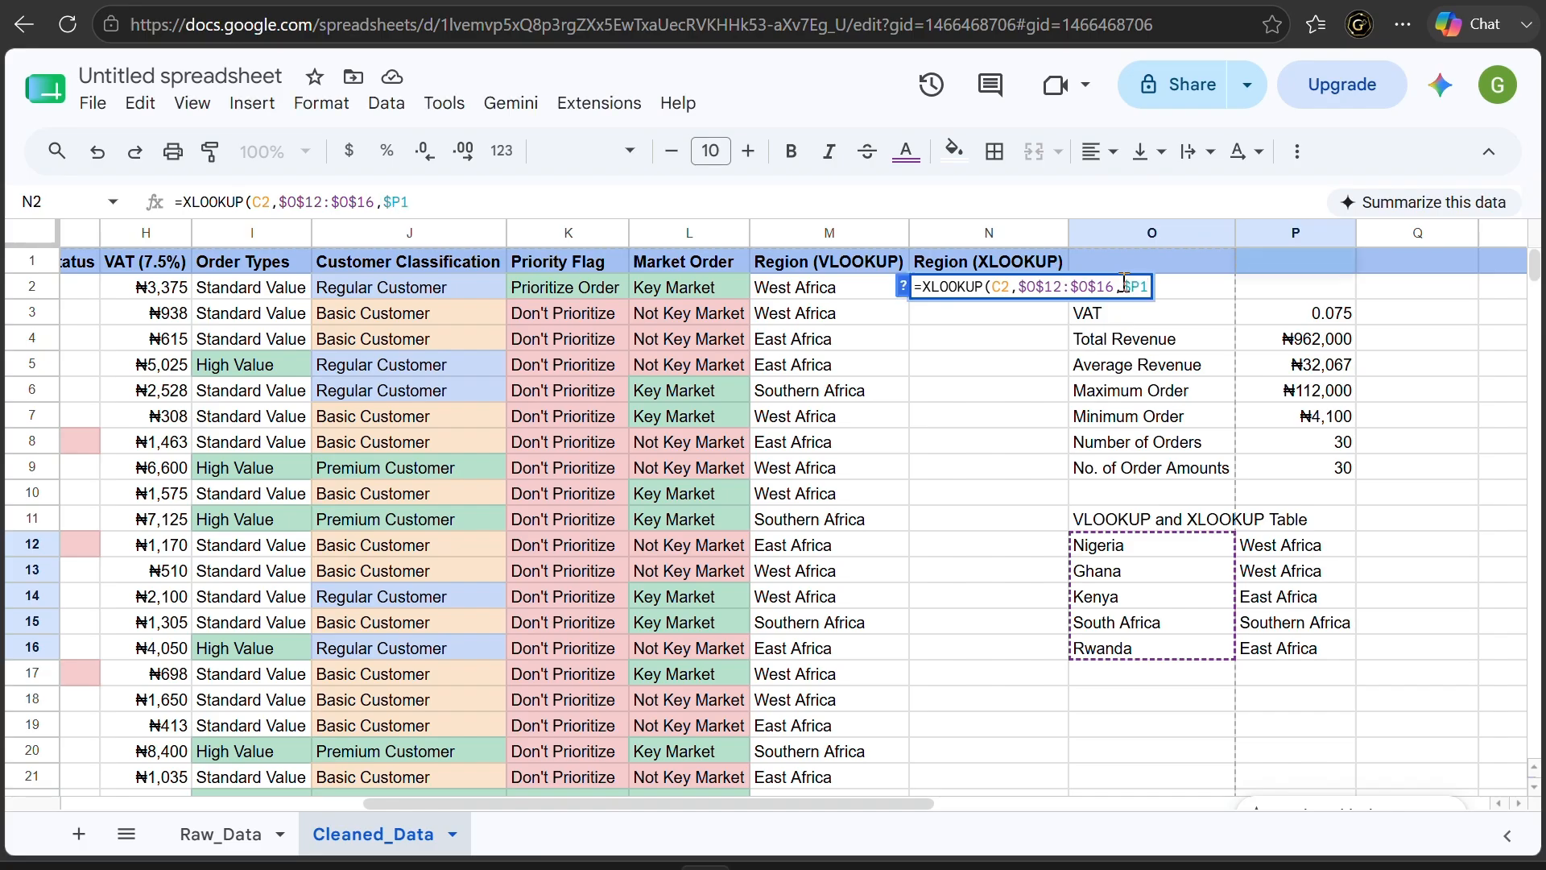
{"action": "key", "text": "BackSpace"}
{"action": "type", "text": "$12"}
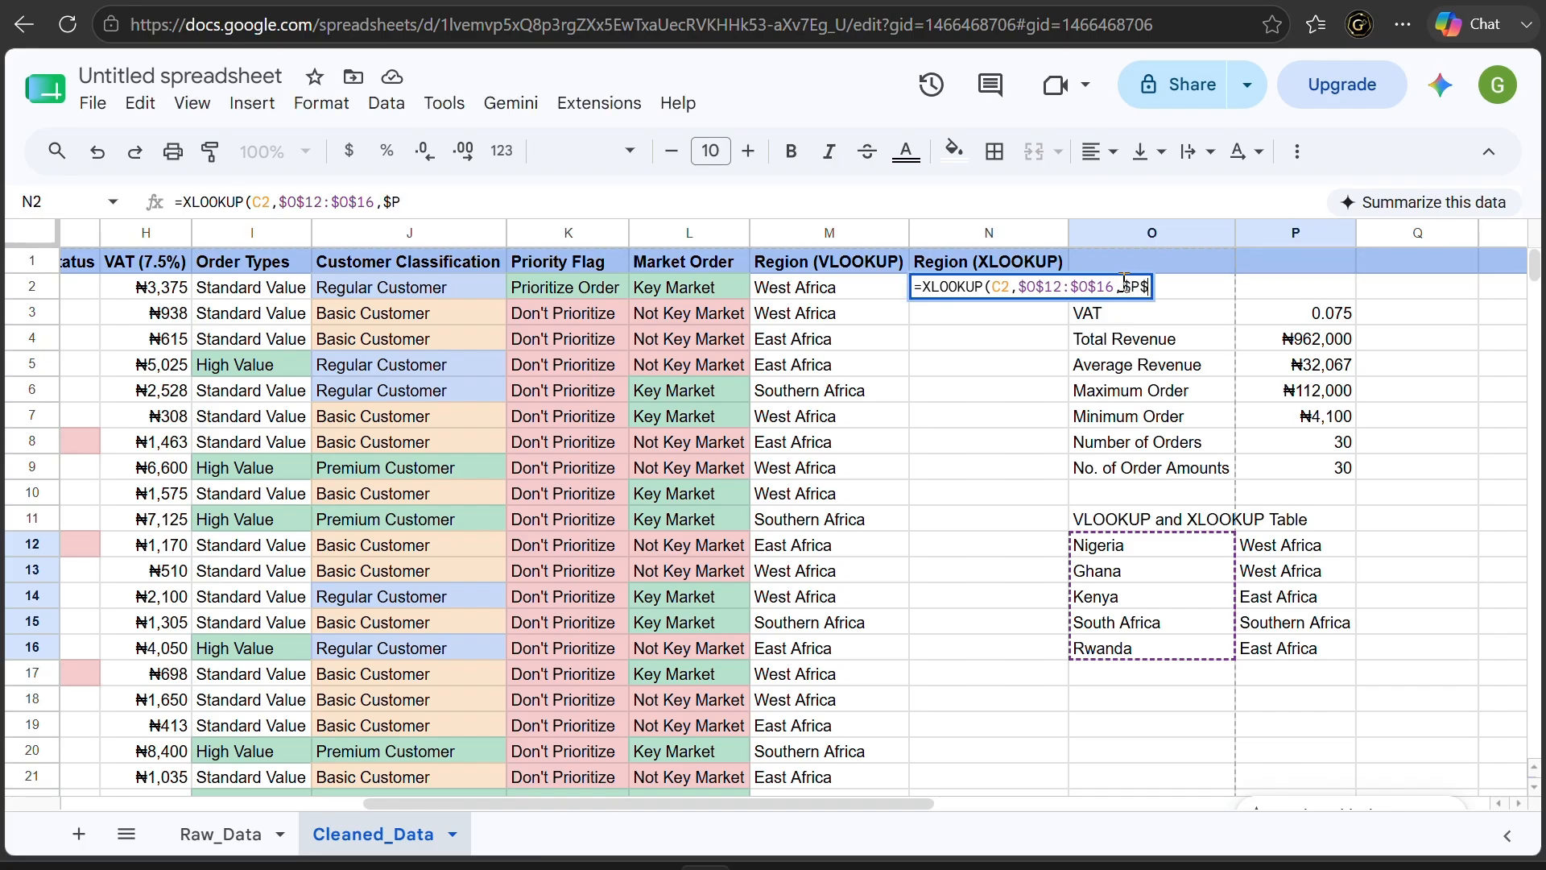
{"action": "type", "text": ":$"}
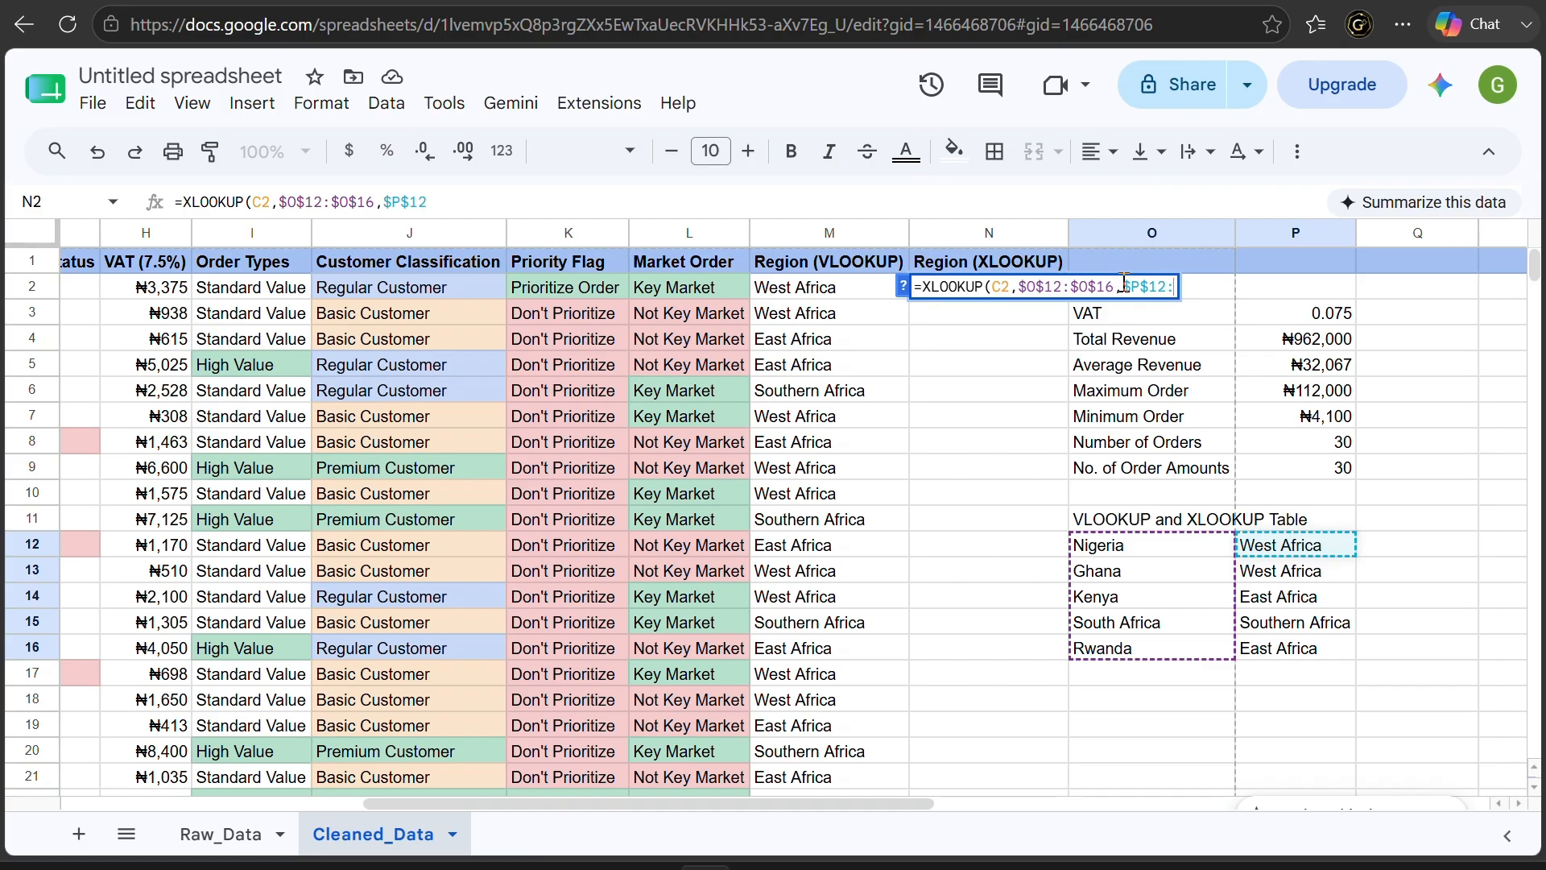
{"action": "type", "text": "P$16"}
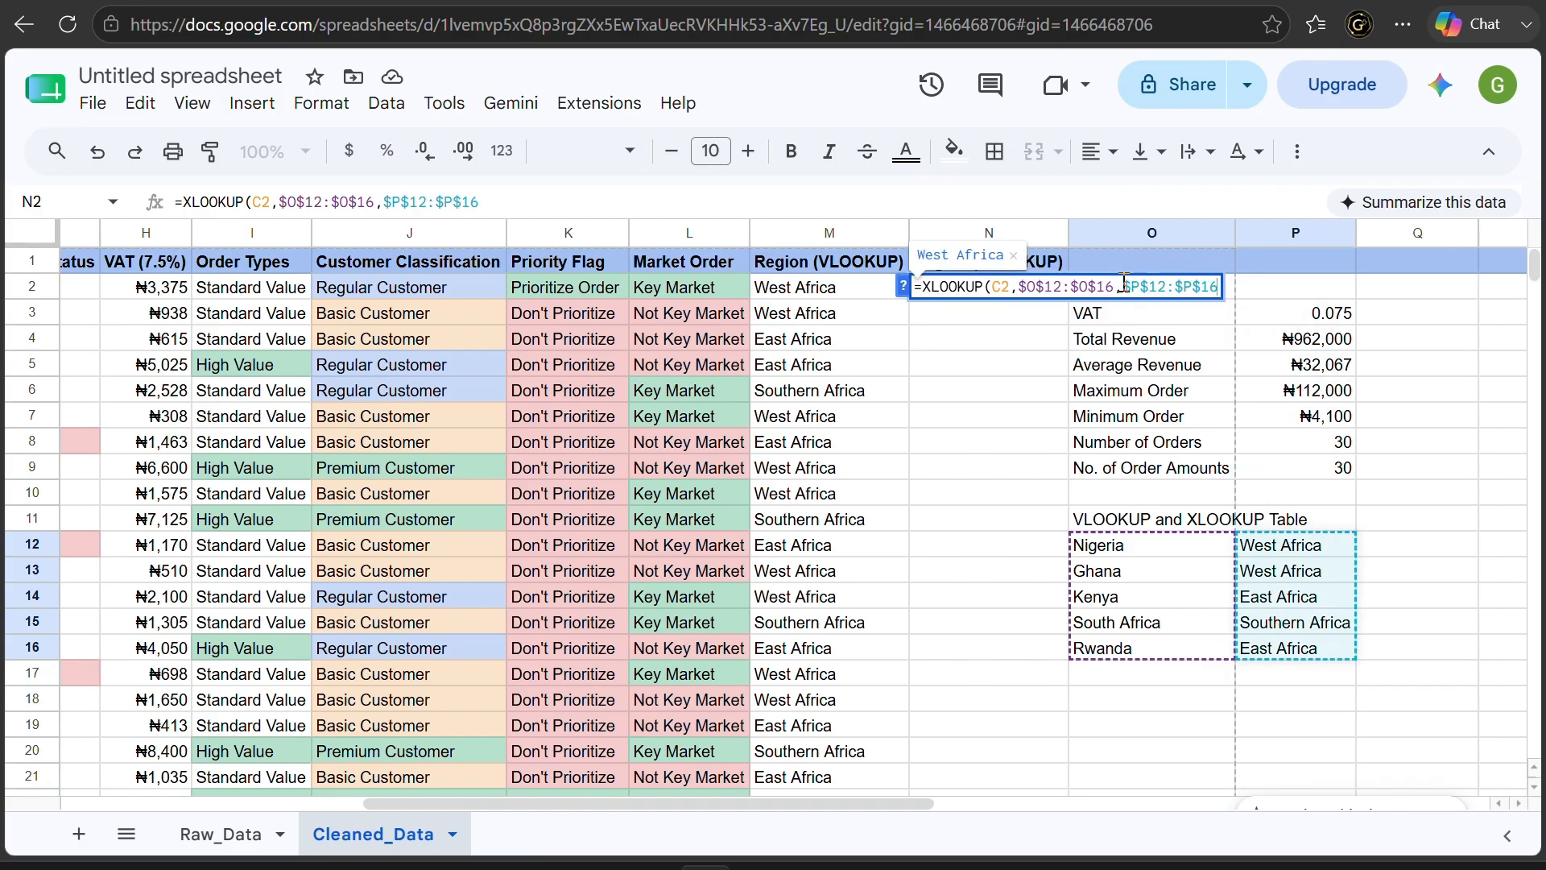
Complete the N2 formula with "Not Found" as the missing value, and autofill it down the Region (XLOOKUP) column
{"action": "type", "text": ","}
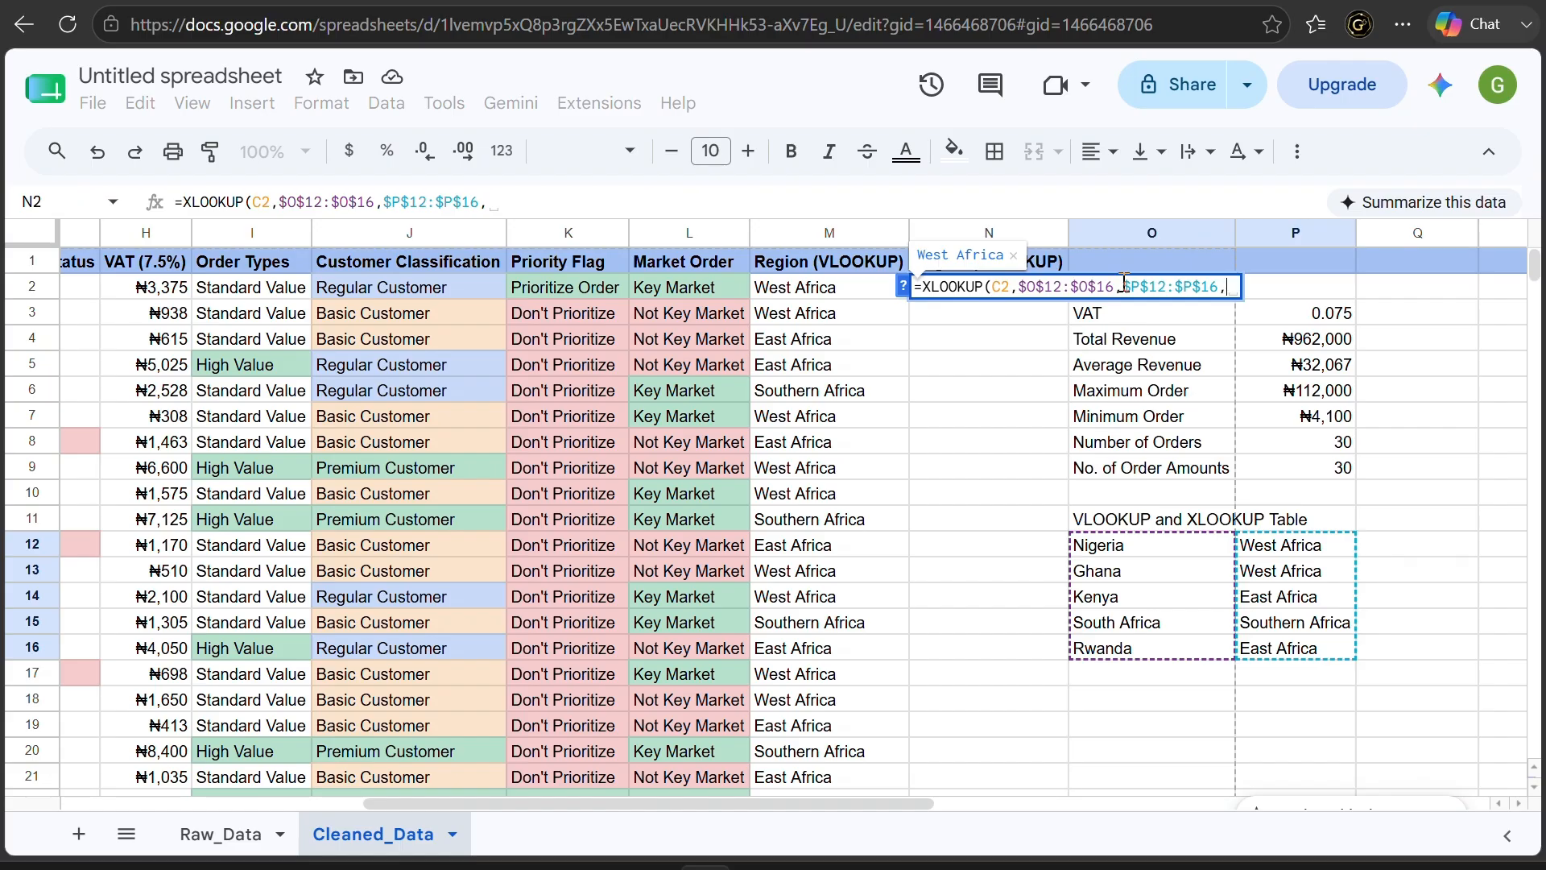
{"action": "type", "text": "\"No"}
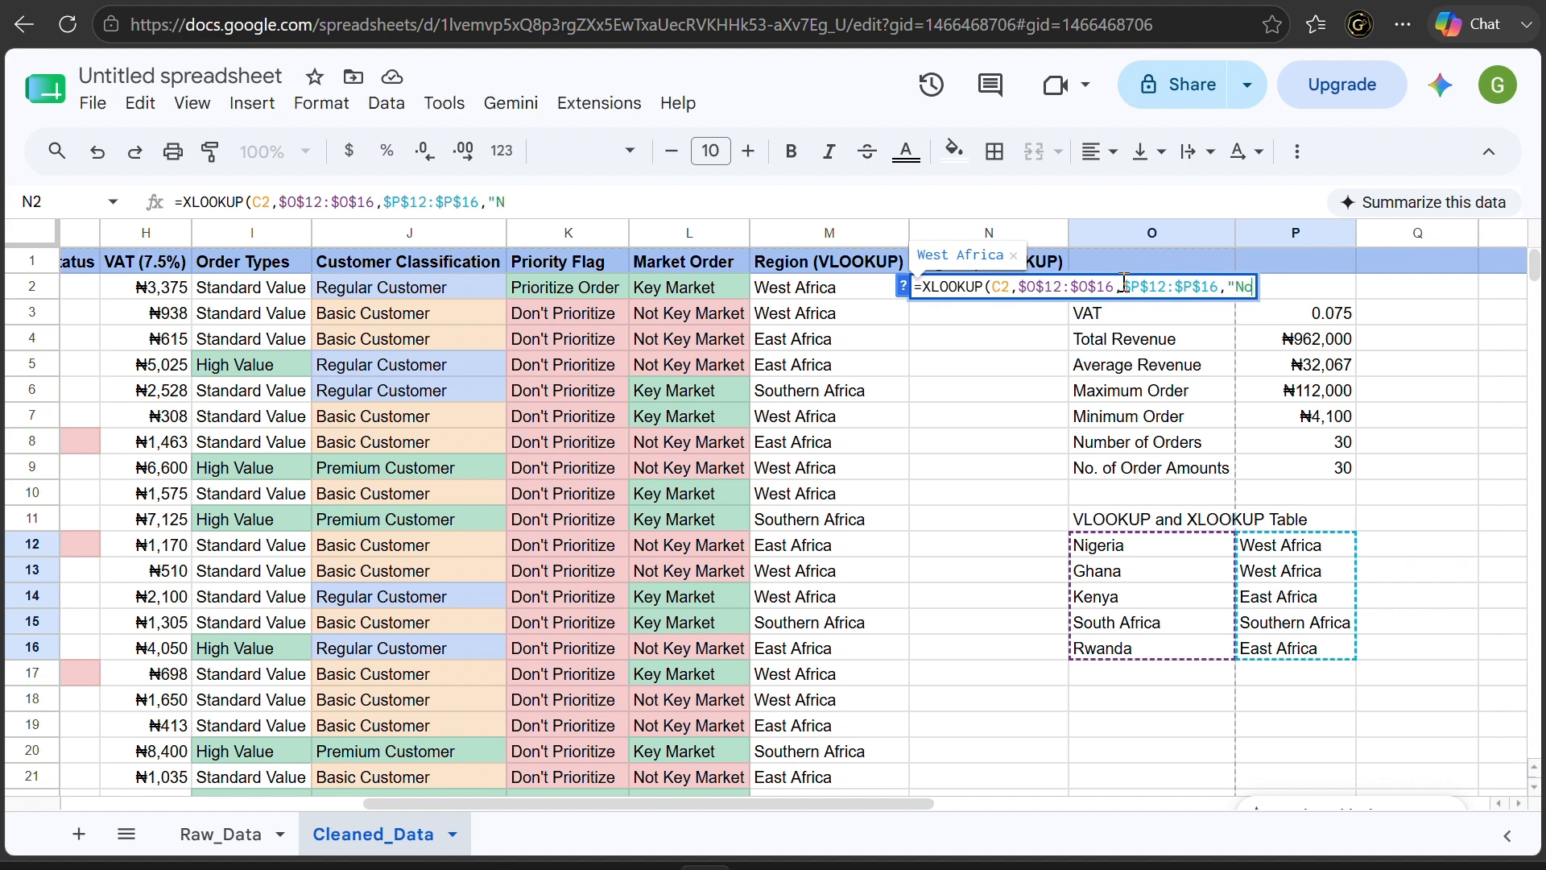
{"action": "type", "text": "t Foun"}
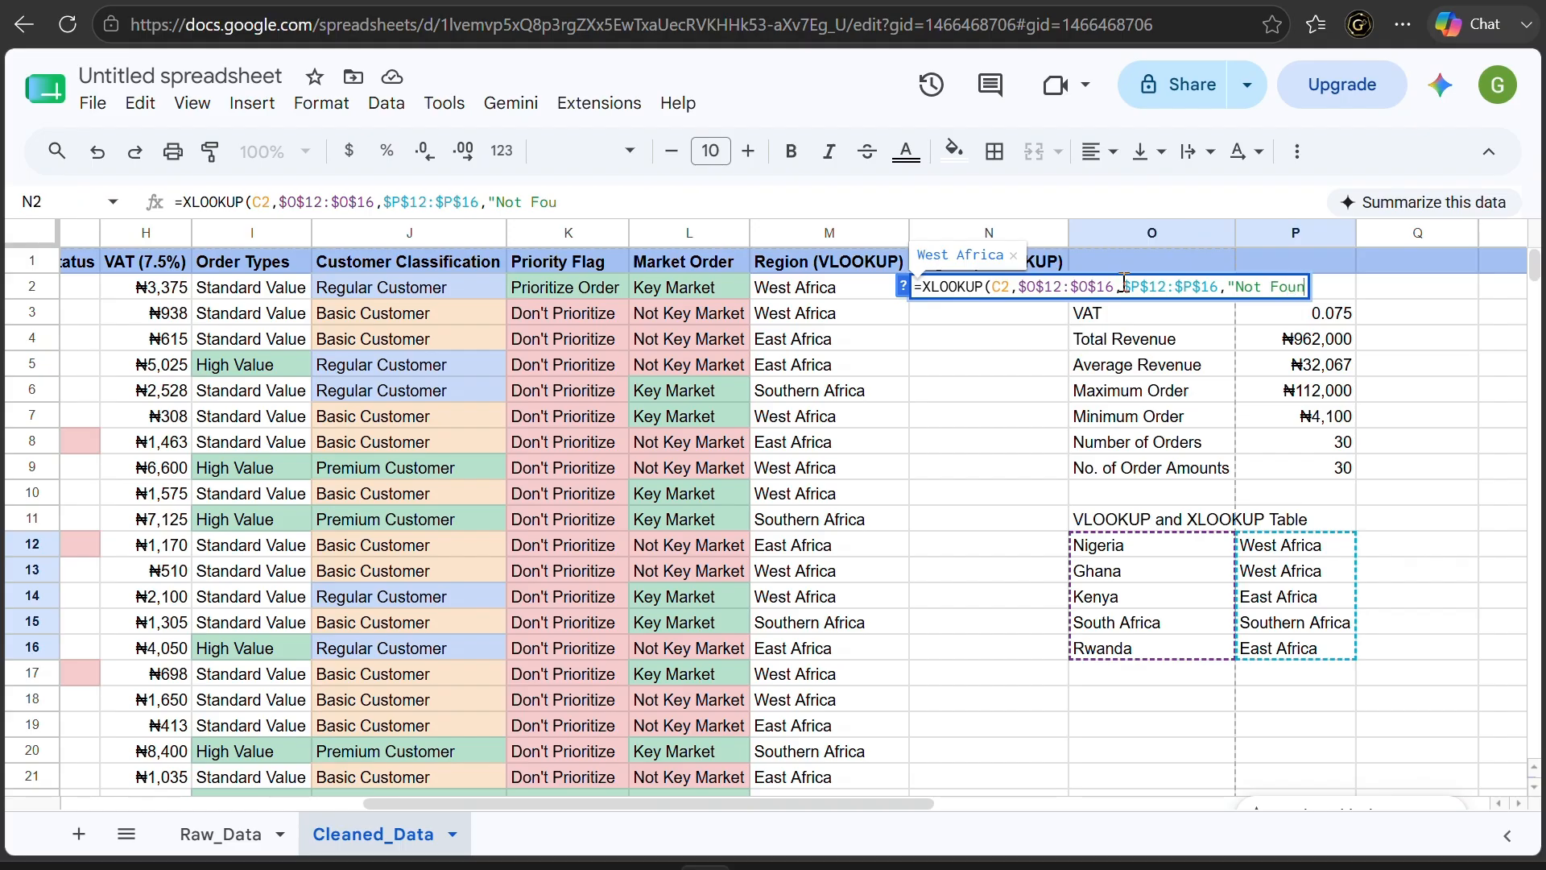
{"action": "type", "text": "d\")"}
{"action": "key", "text": "Return"}
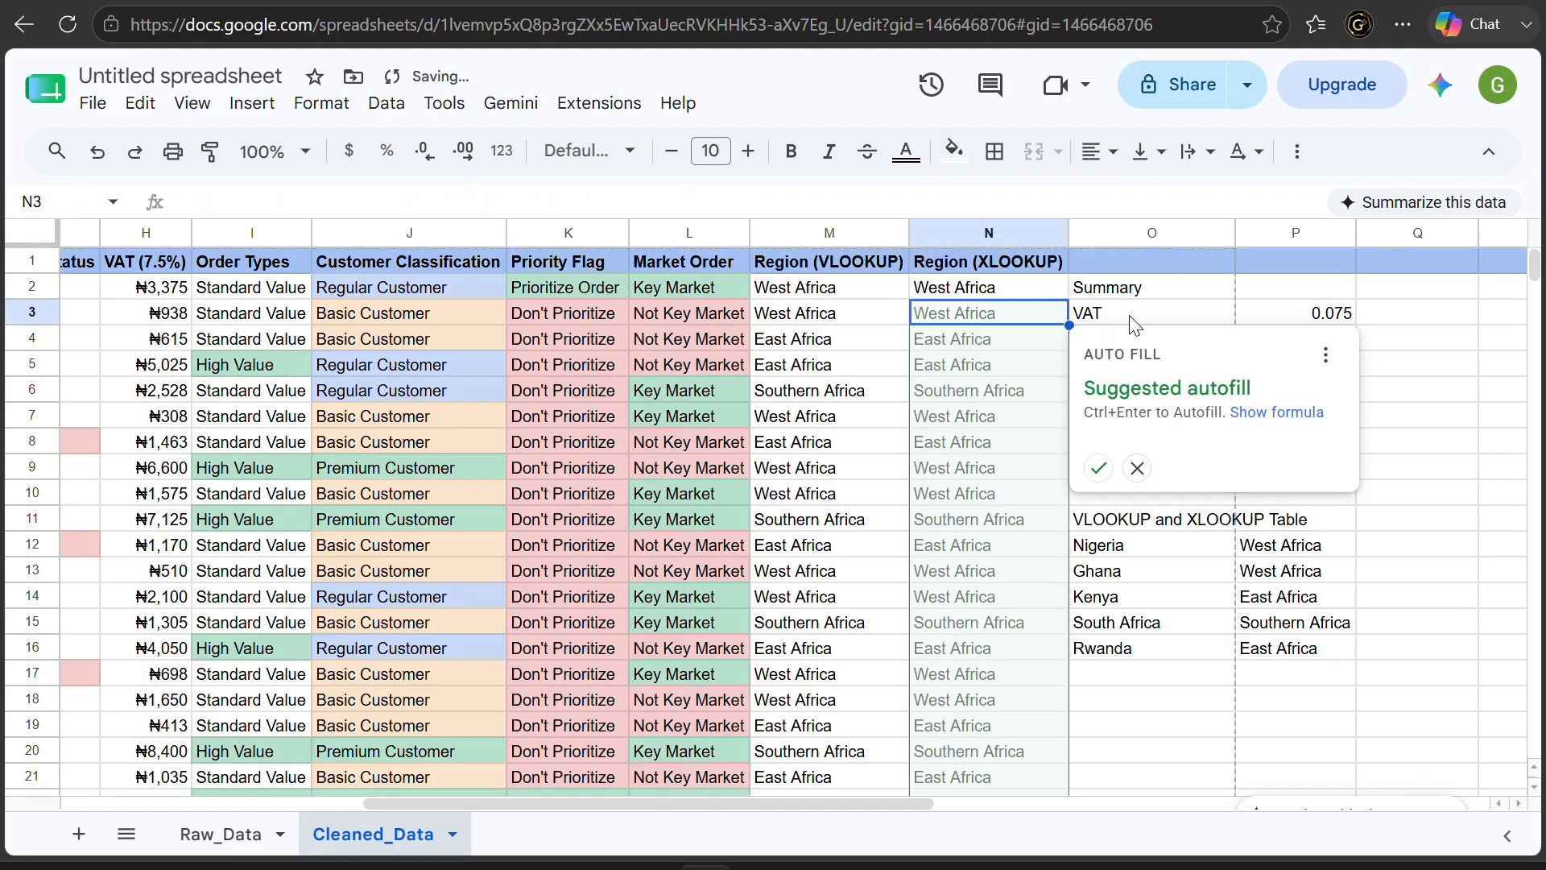
{"action": "left_click", "coordinate": [1098, 468]}
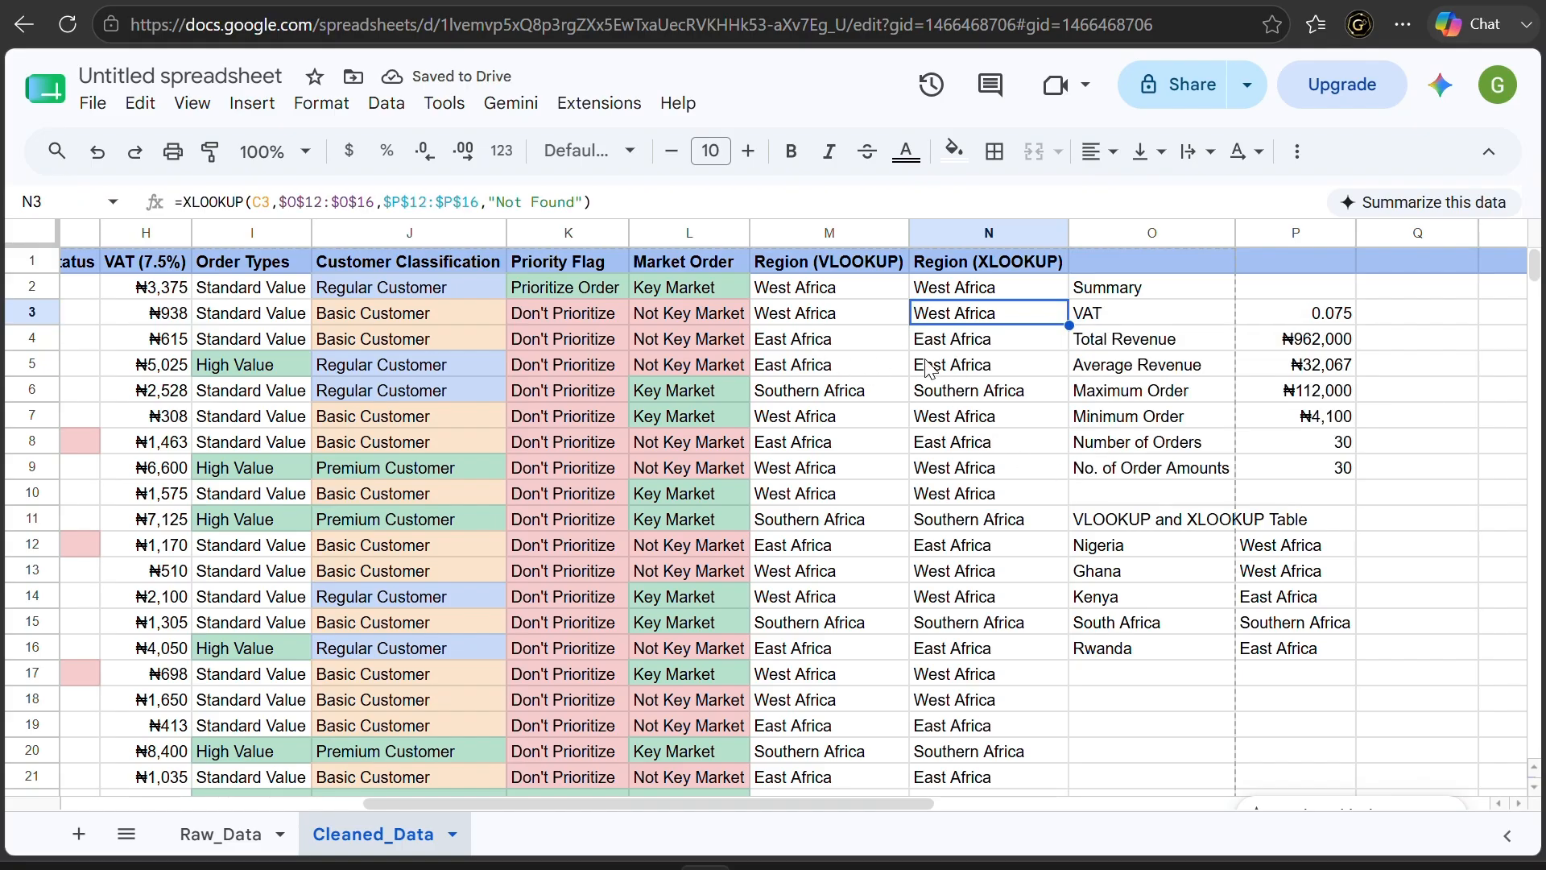
Compare the Region (VLOOKUP) and Region (XLOOKUP) columns and their row 2 formulas against the lookup table O12:P16
{"action": "scroll", "coordinate": [905, 525], "scroll_direction": "down", "scroll_amount": 1}
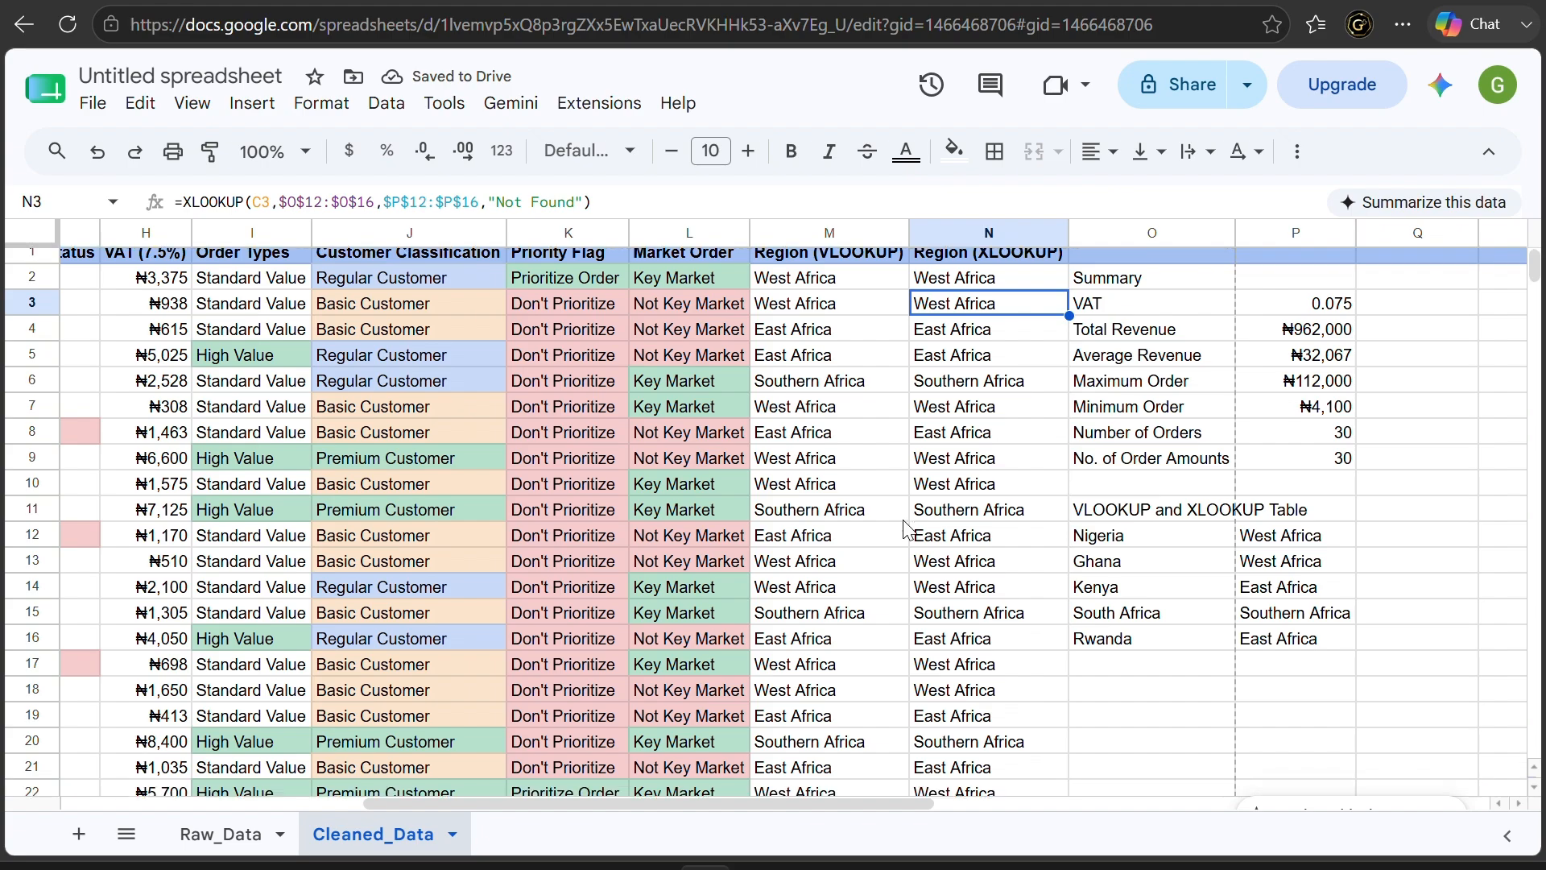
{"action": "scroll", "coordinate": [900, 492], "scroll_direction": "up", "scroll_amount": 1}
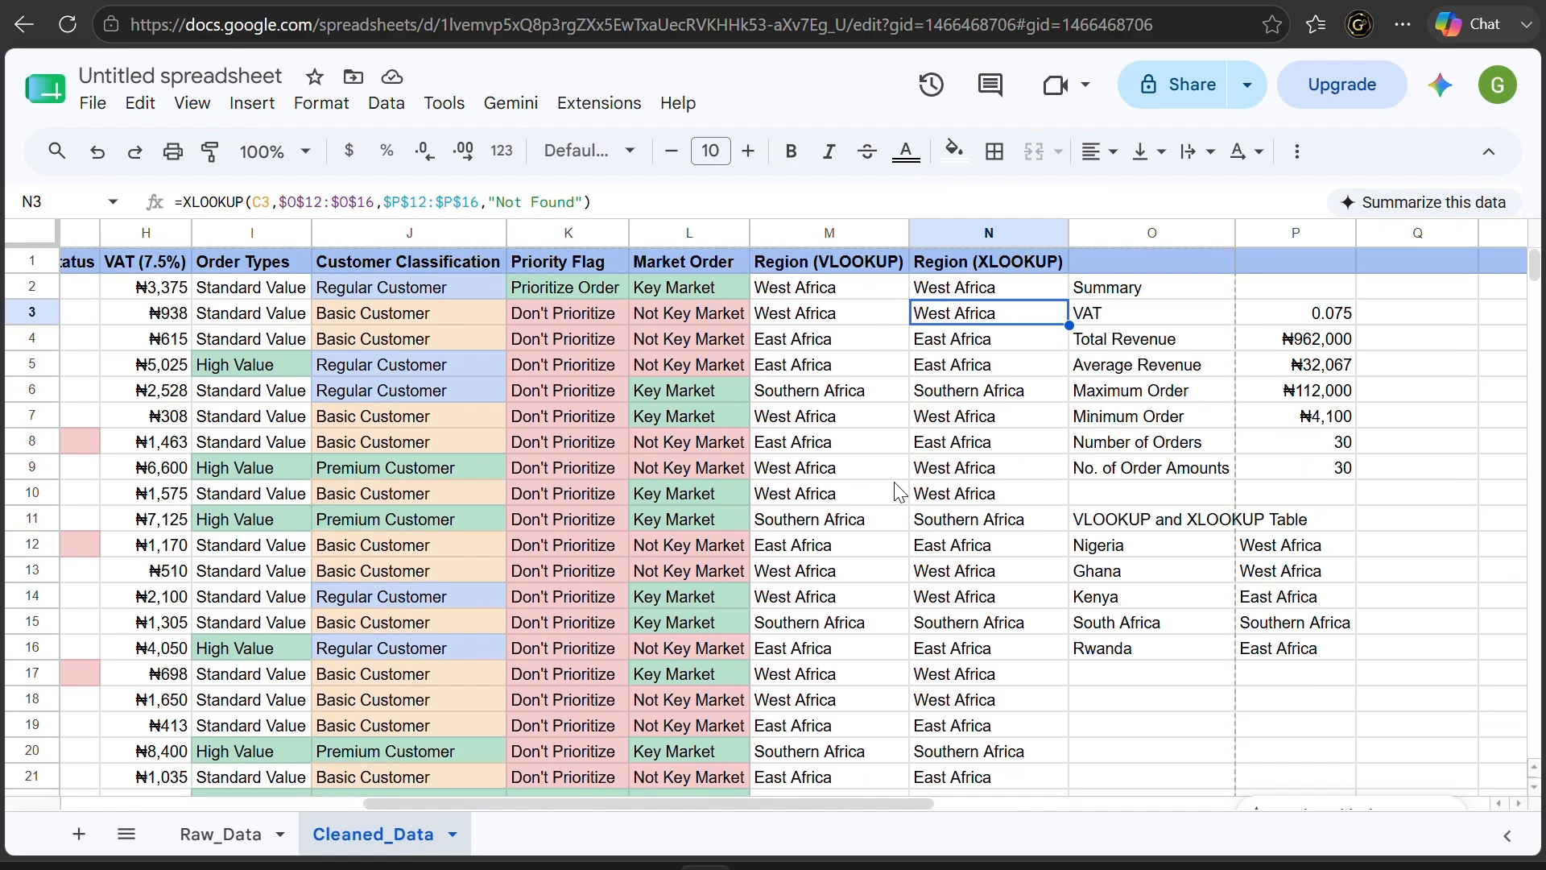
{"action": "left_click", "coordinate": [851, 290]}
{"action": "left_click", "coordinate": [919, 296]}
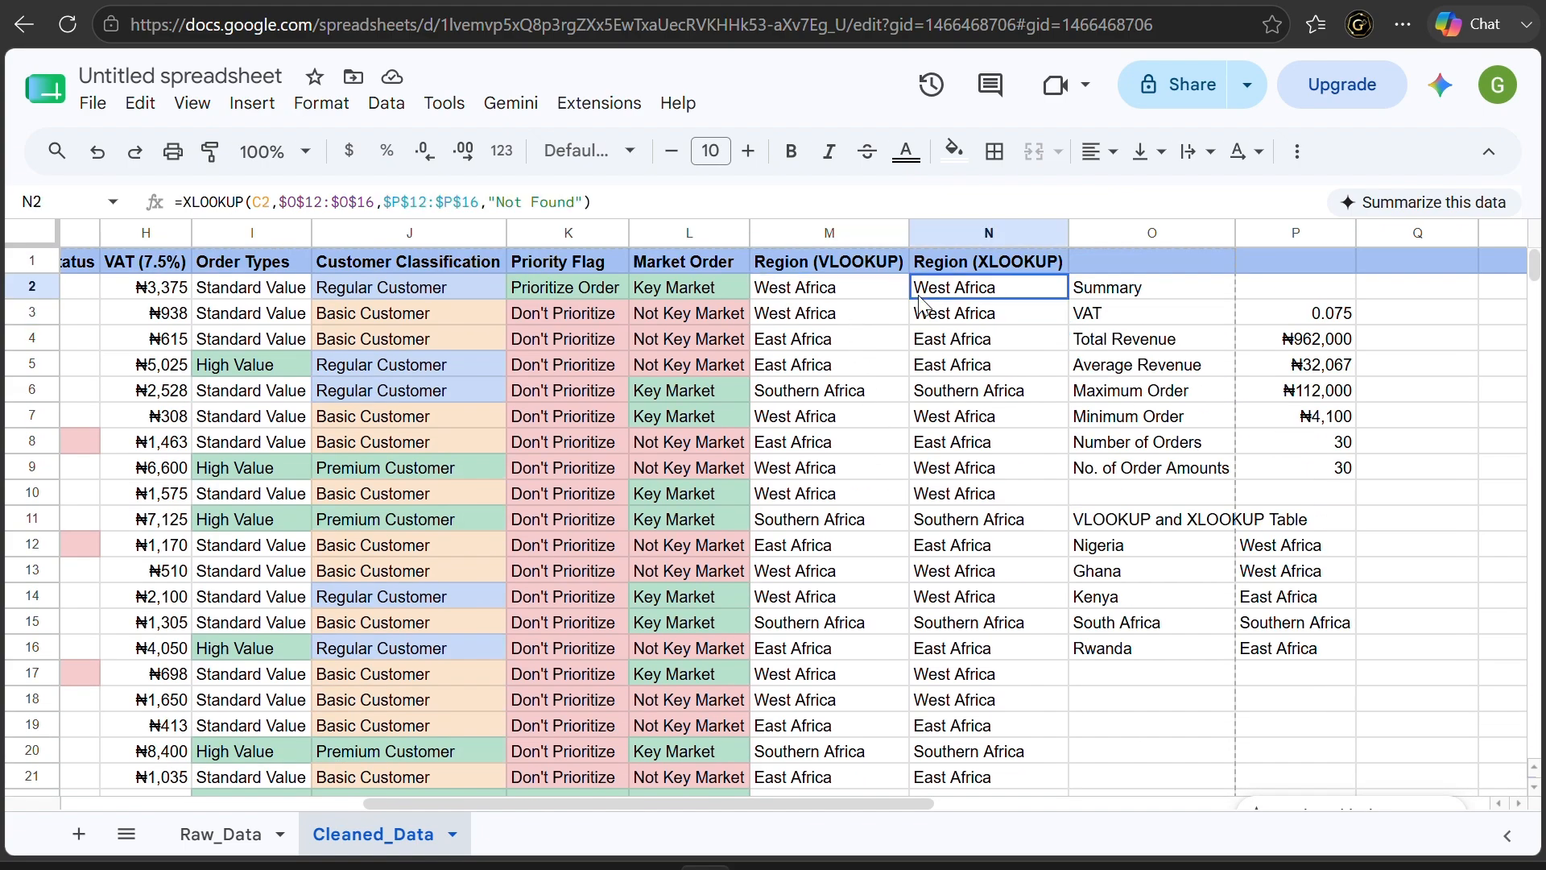
{"action": "left_click", "coordinate": [857, 292]}
{"action": "left_click_drag", "start_coordinate": [1128, 546], "coordinate": [1316, 646]}
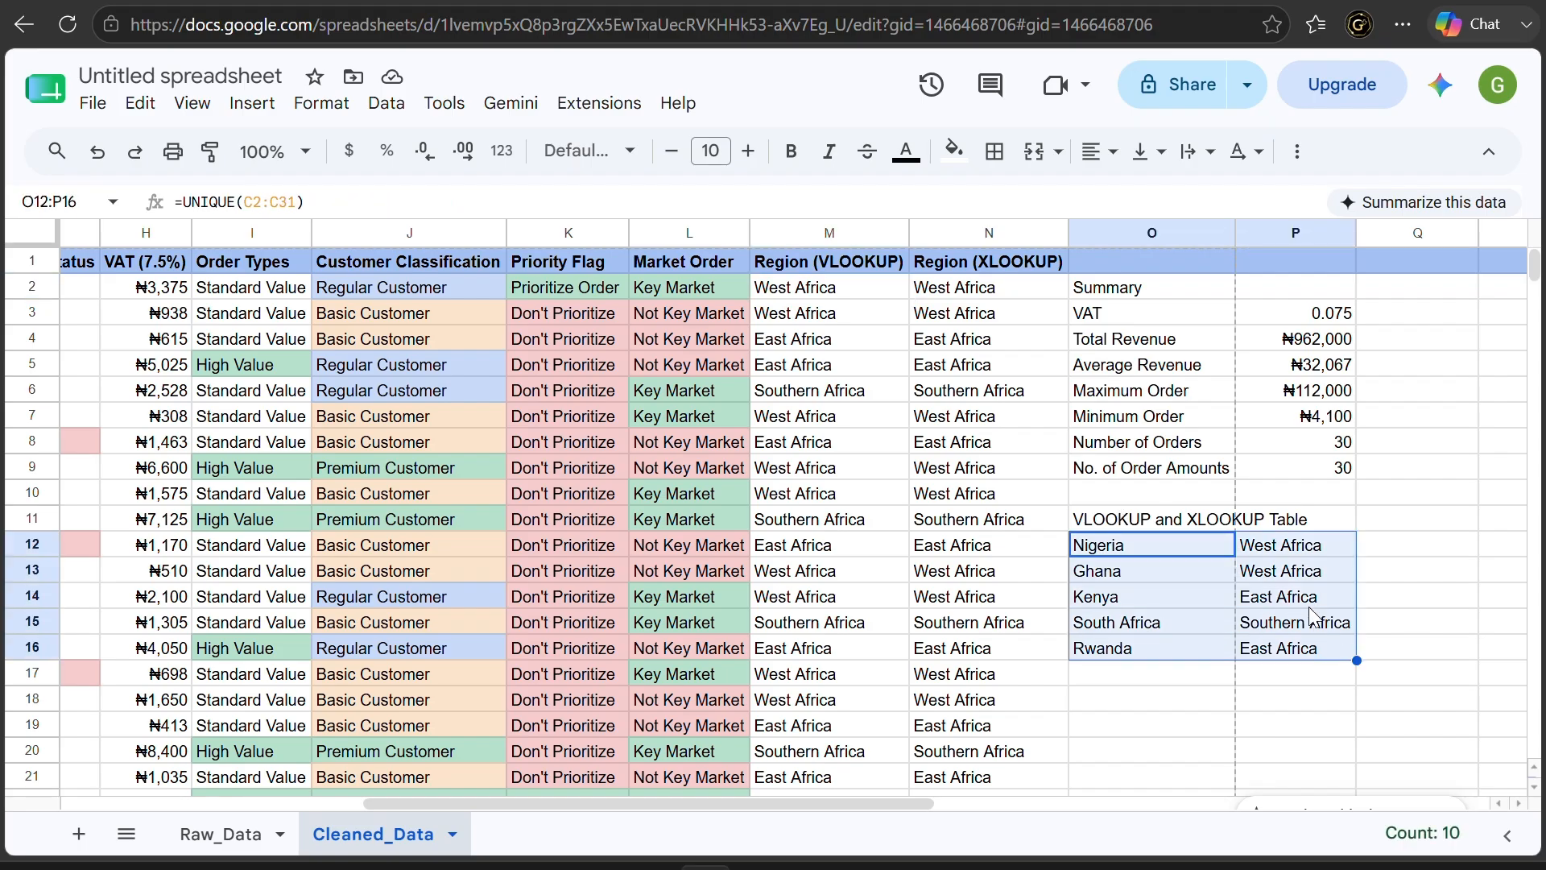
{"action": "left_click_drag", "start_coordinate": [1286, 541], "coordinate": [1291, 661]}
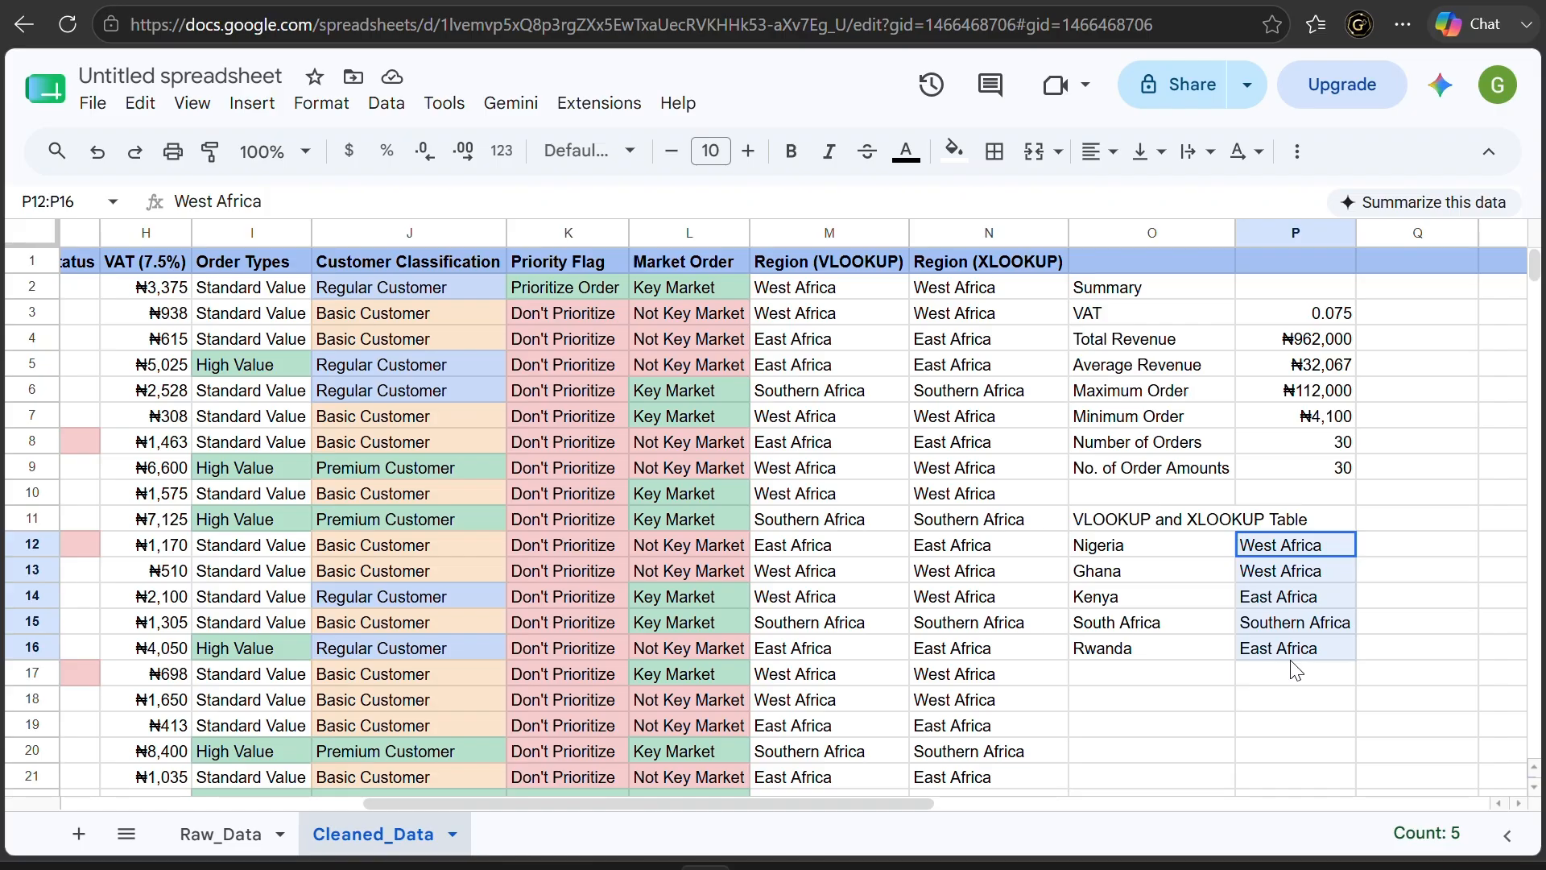
Examine the XLOOKUP formulas in N3 and N9 alongside the country range O12:O16 and the region range P12:P16
{"action": "left_click", "coordinate": [1005, 316]}
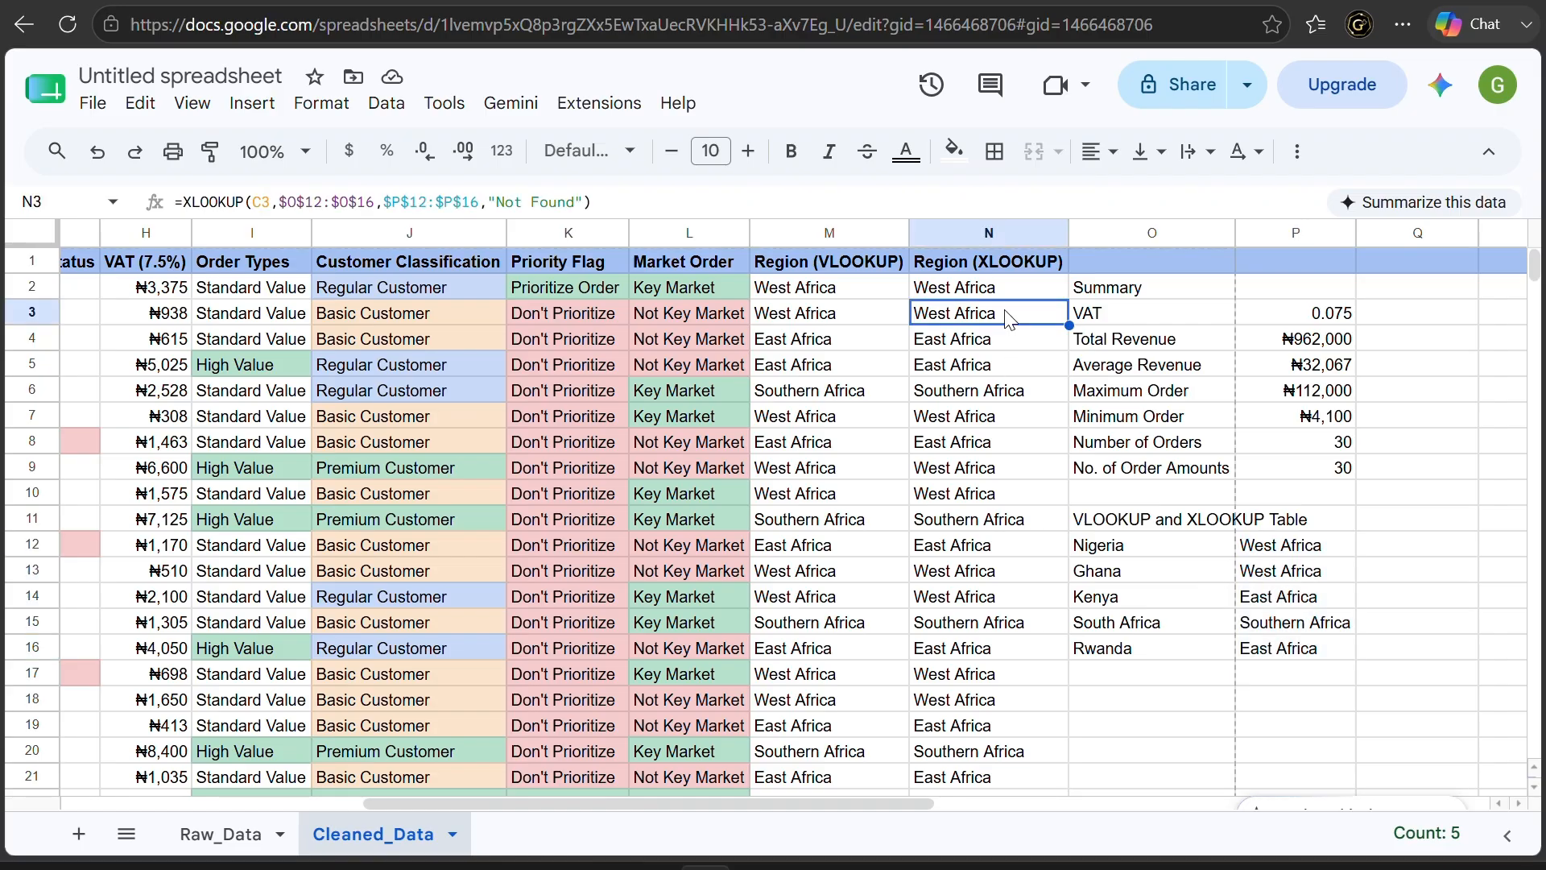
{"action": "left_click_drag", "start_coordinate": [1149, 549], "coordinate": [1156, 656]}
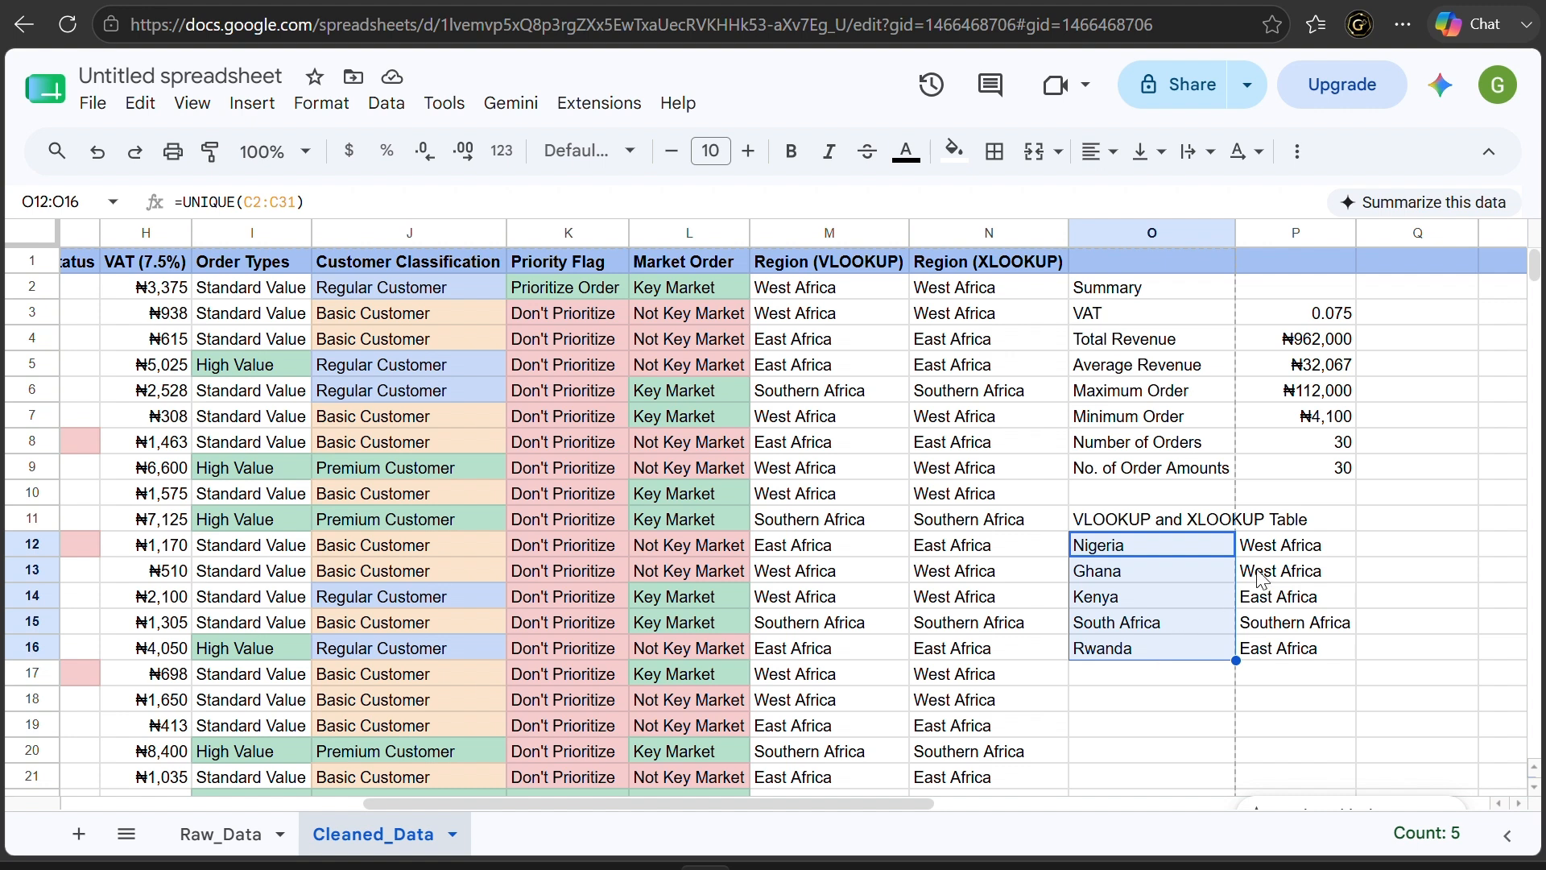
{"action": "left_click_drag", "start_coordinate": [1272, 546], "coordinate": [1294, 654]}
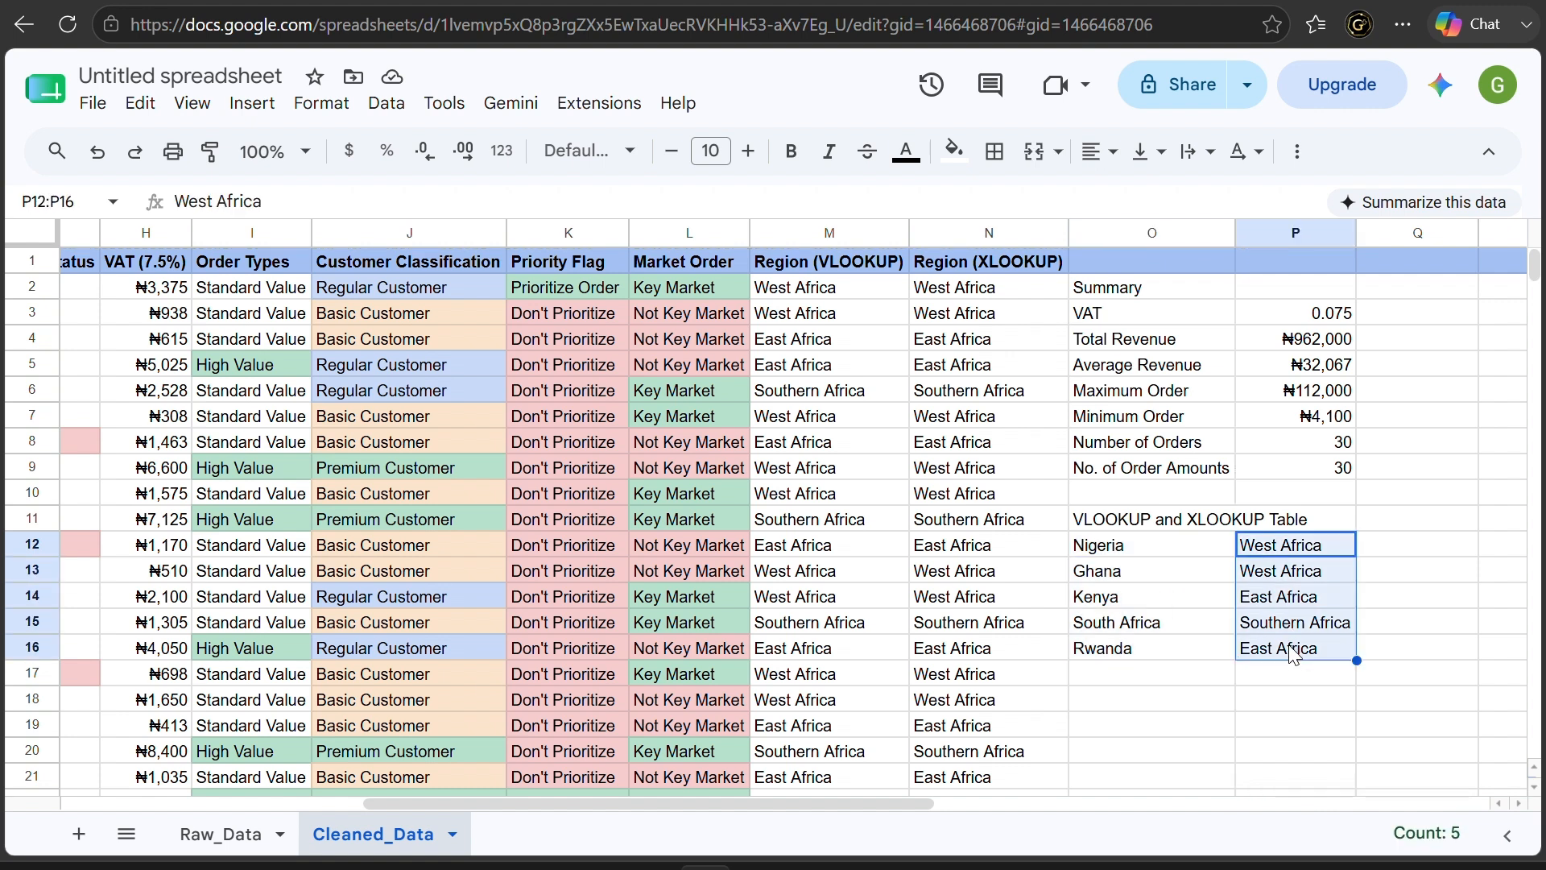
{"action": "left_click", "coordinate": [981, 477]}
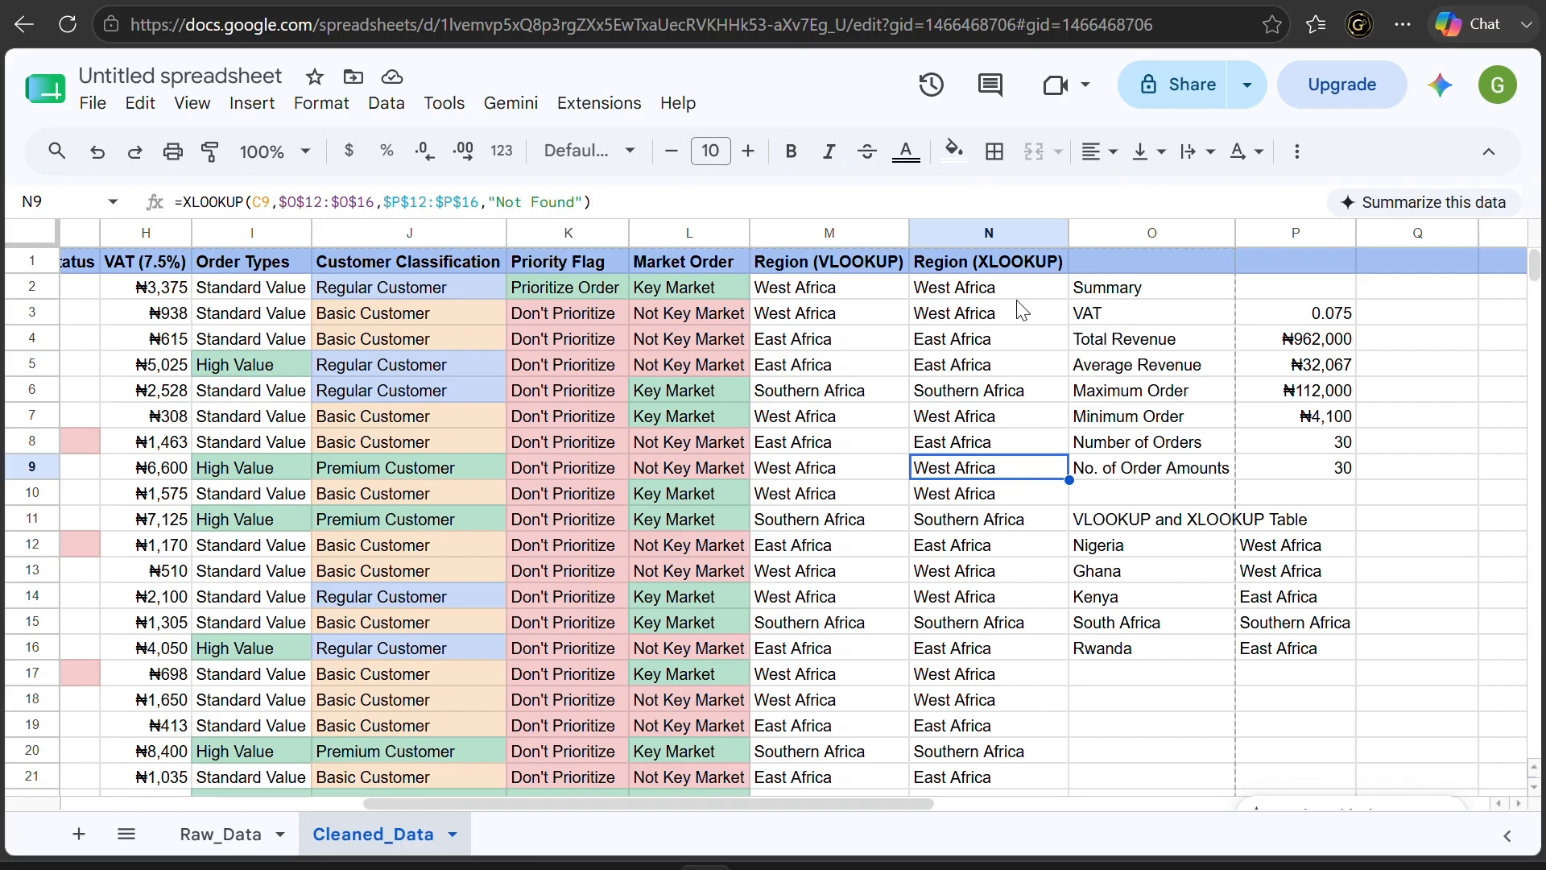
{"action": "left_click", "coordinate": [1269, 396]}
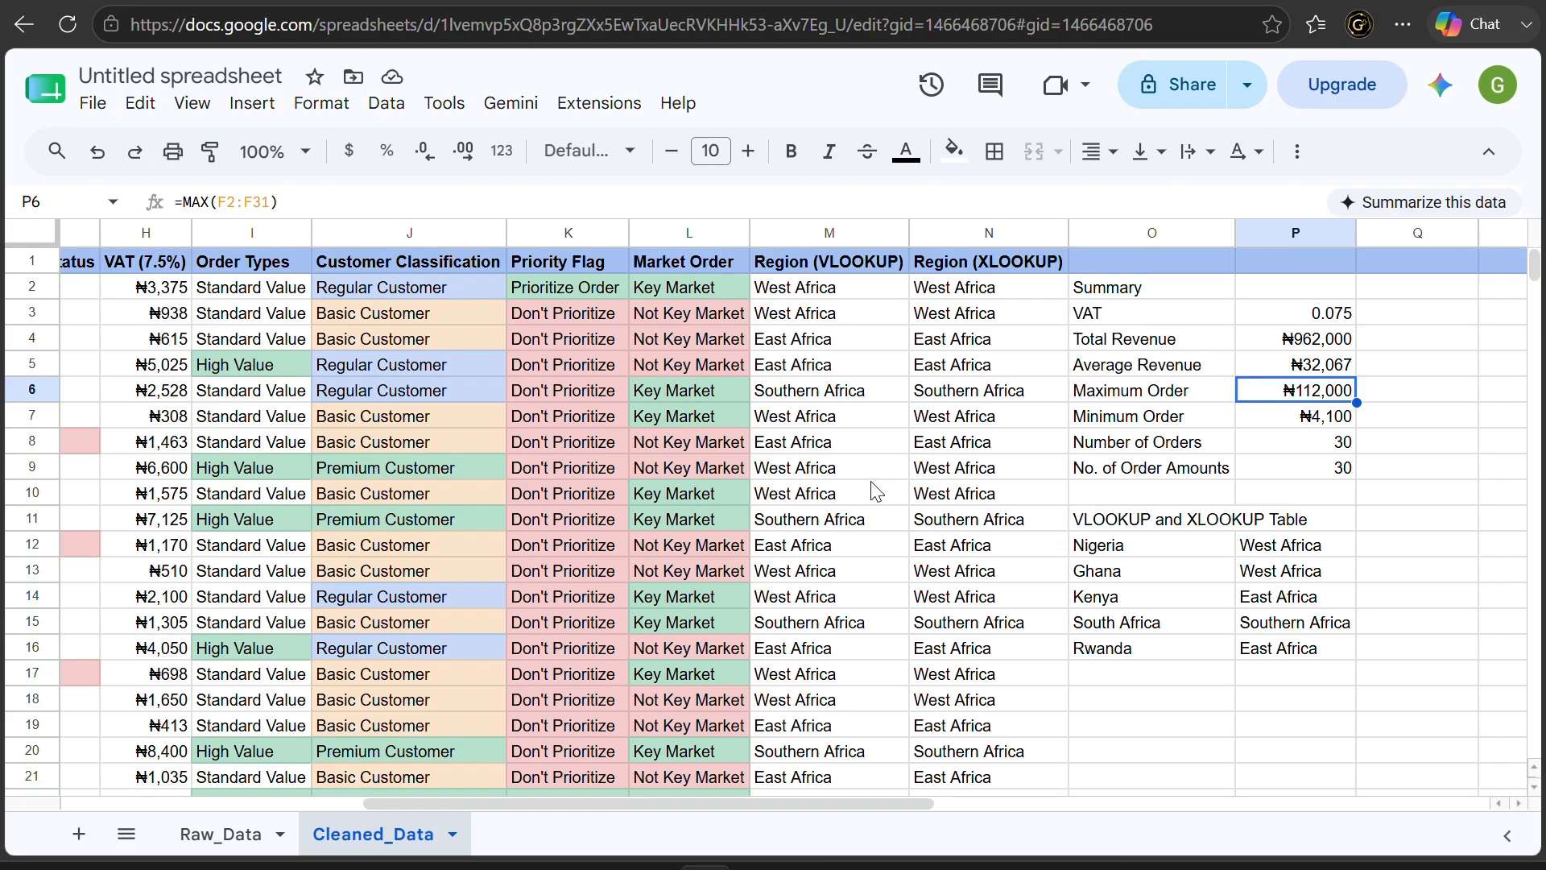
Enter the sample text Nigeria with leading spaces in the empty cell R3
{"action": "scroll", "coordinate": [546, 475], "scroll_direction": "left", "scroll_amount": 5}
{"action": "scroll", "coordinate": [547, 477], "scroll_direction": "right", "scroll_amount": 5}
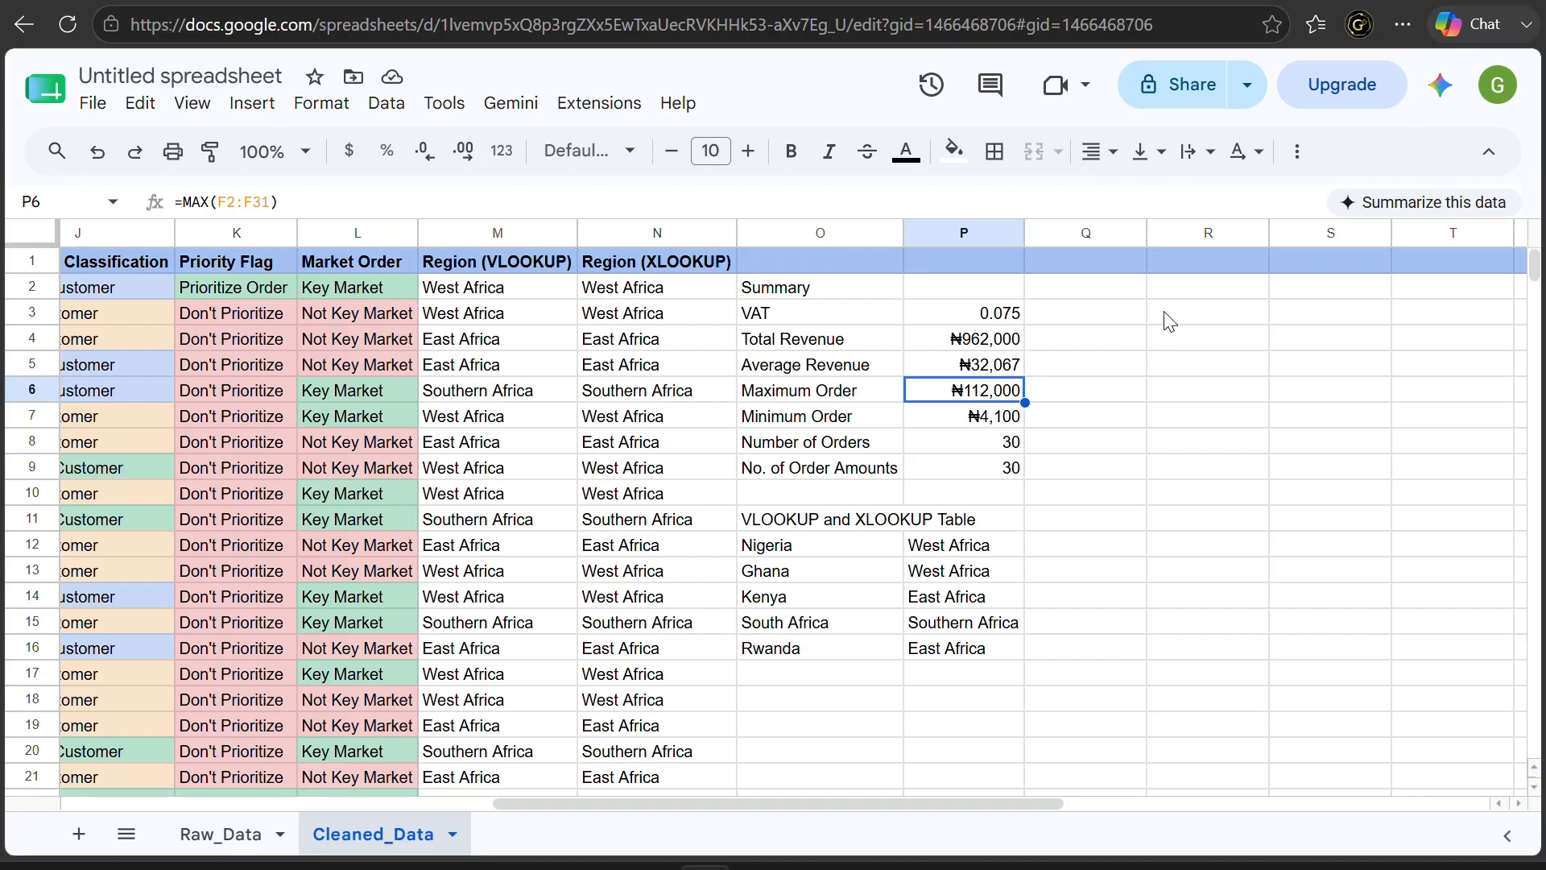
{"action": "scroll", "coordinate": [1023, 326], "scroll_direction": "right", "scroll_amount": 2}
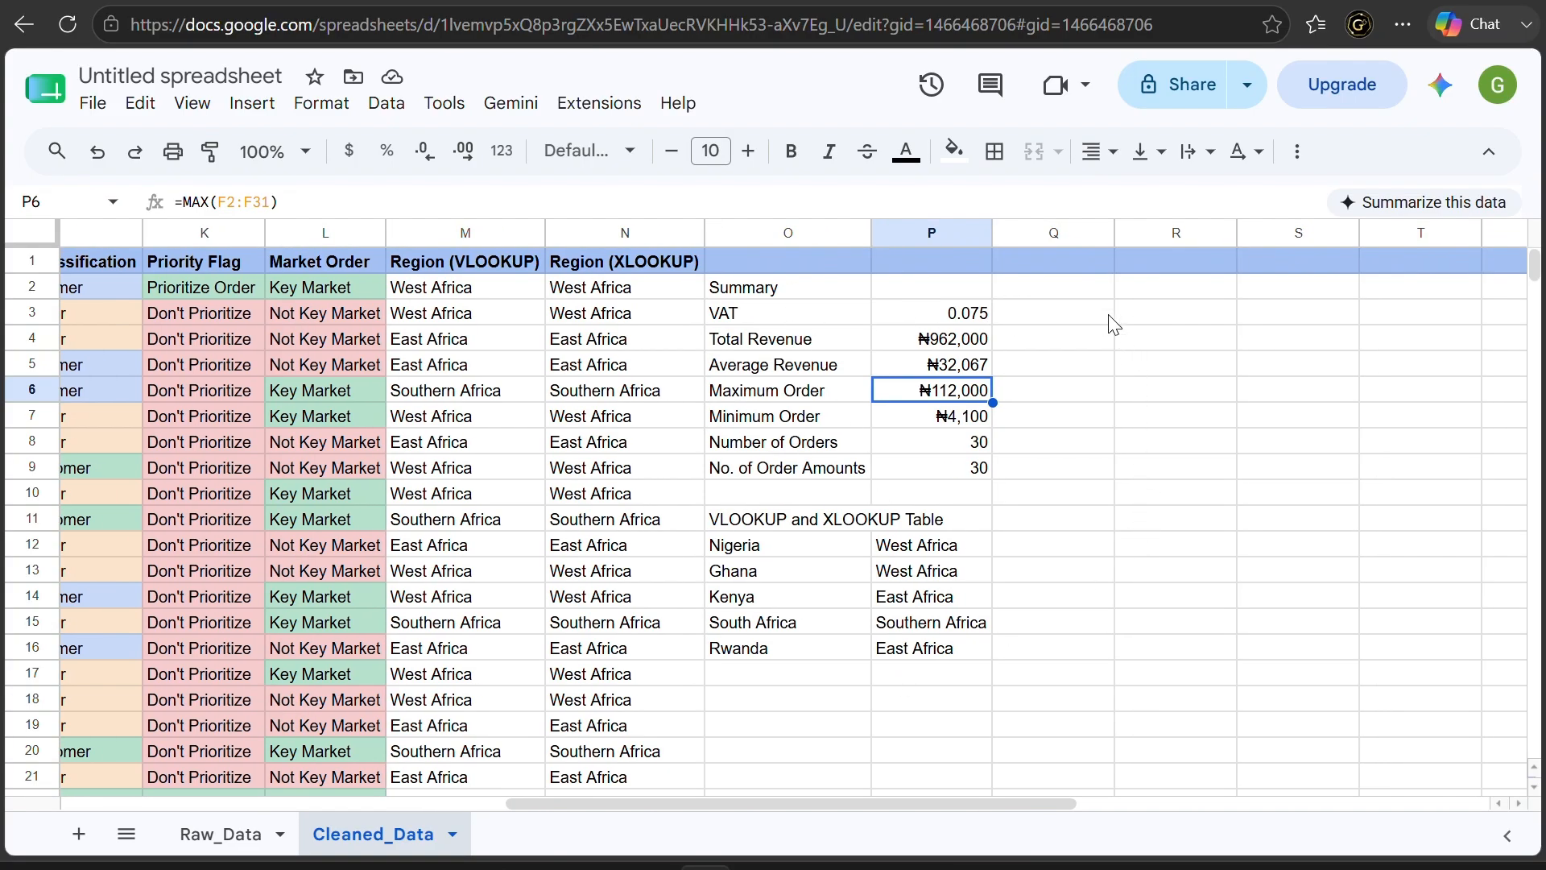
{"action": "left_click", "coordinate": [1134, 322]}
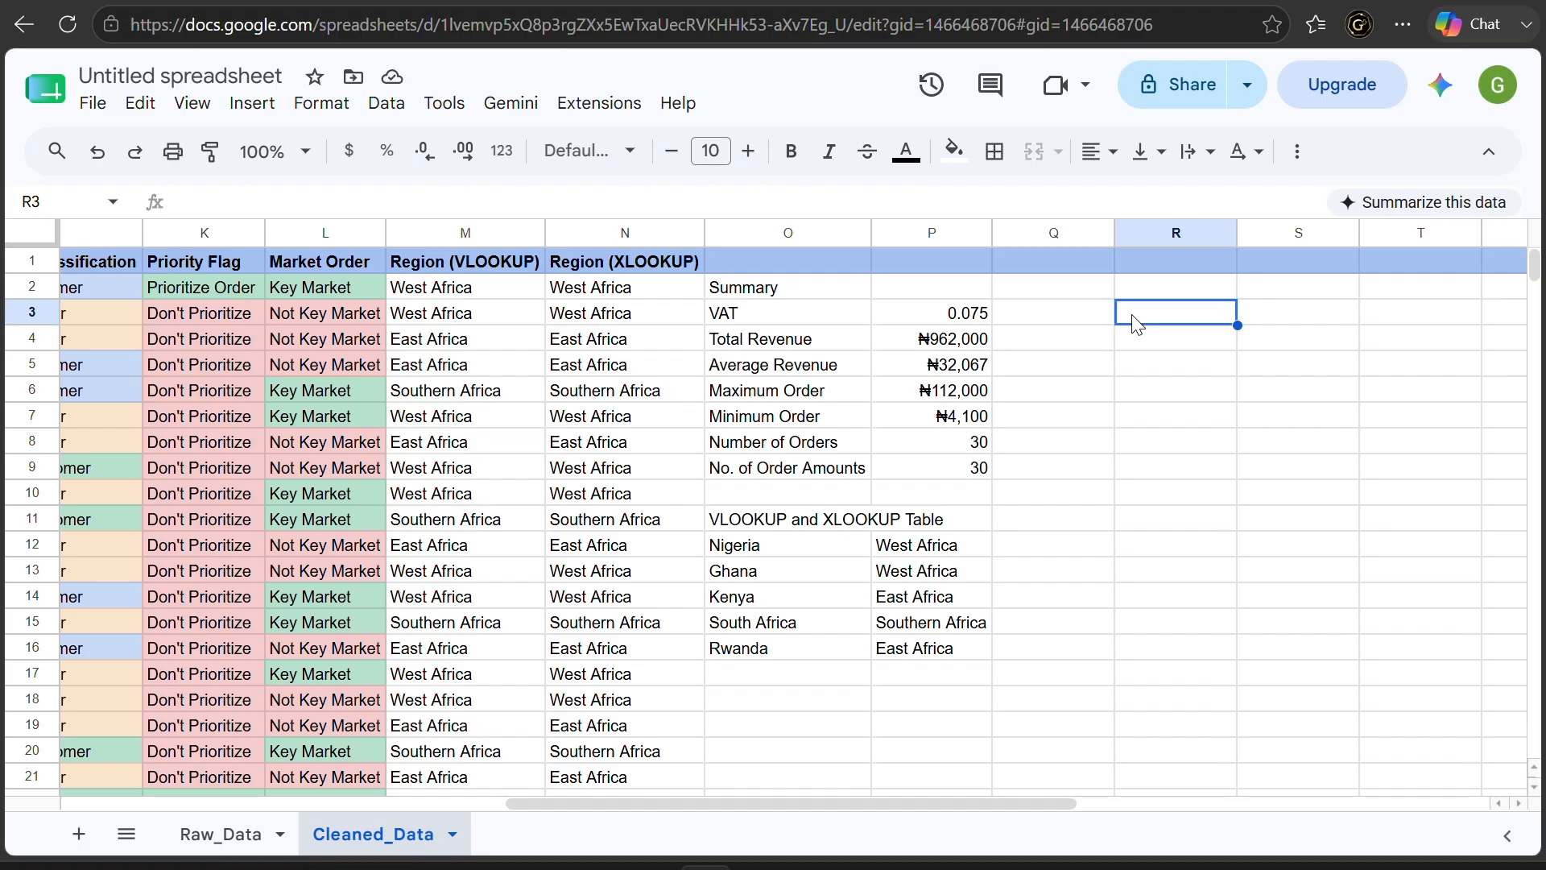
{"action": "double_click", "coordinate": [1134, 316]}
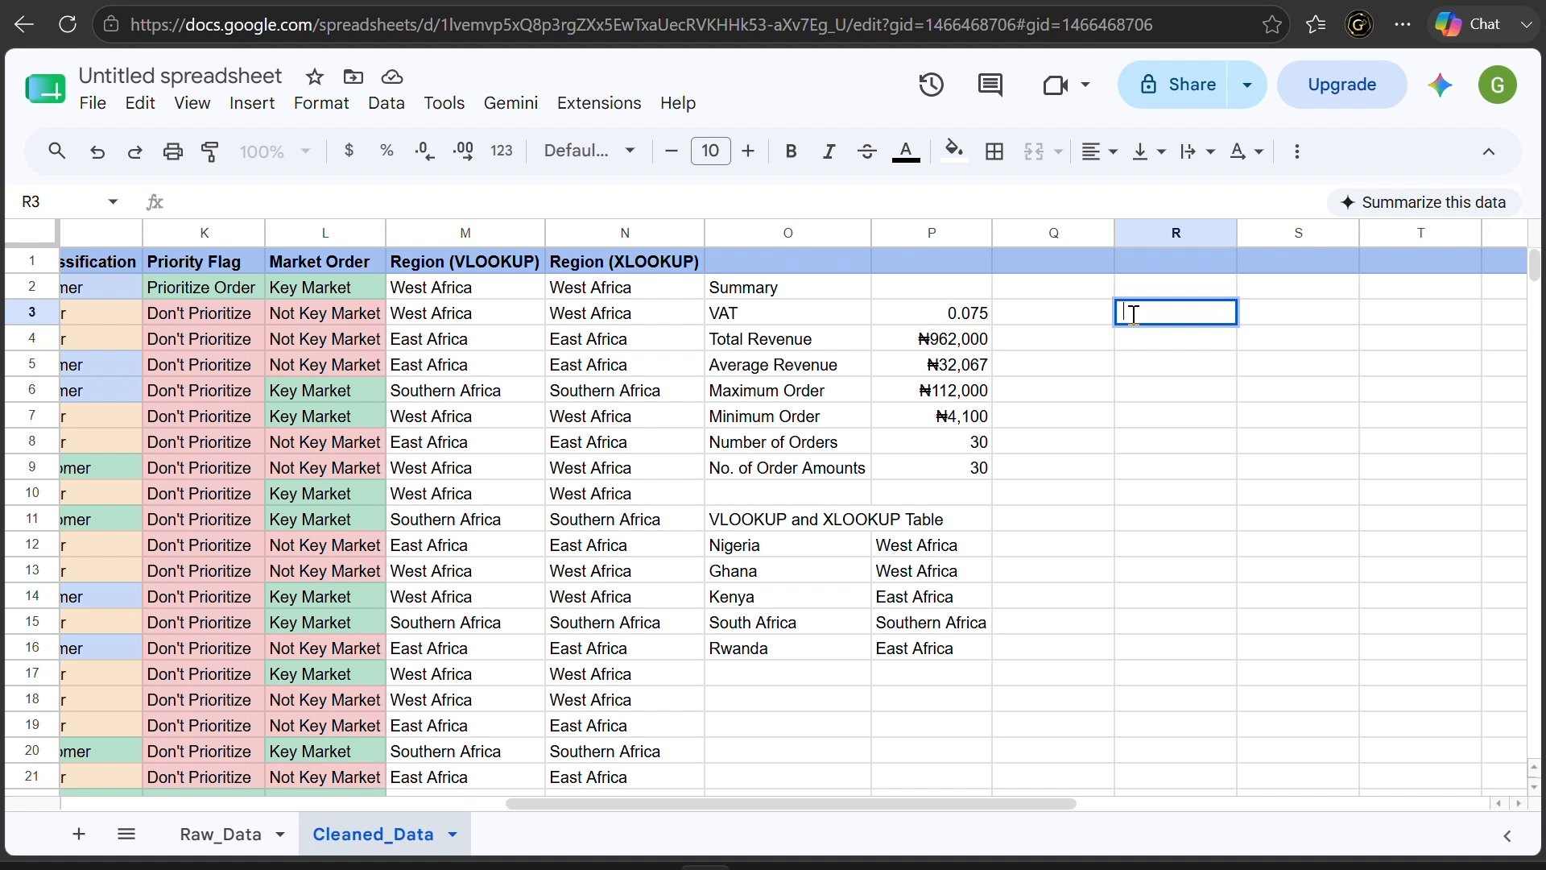
{"action": "type", "text": "Nigeria"}
{"action": "left_click", "coordinate": [1125, 309]}
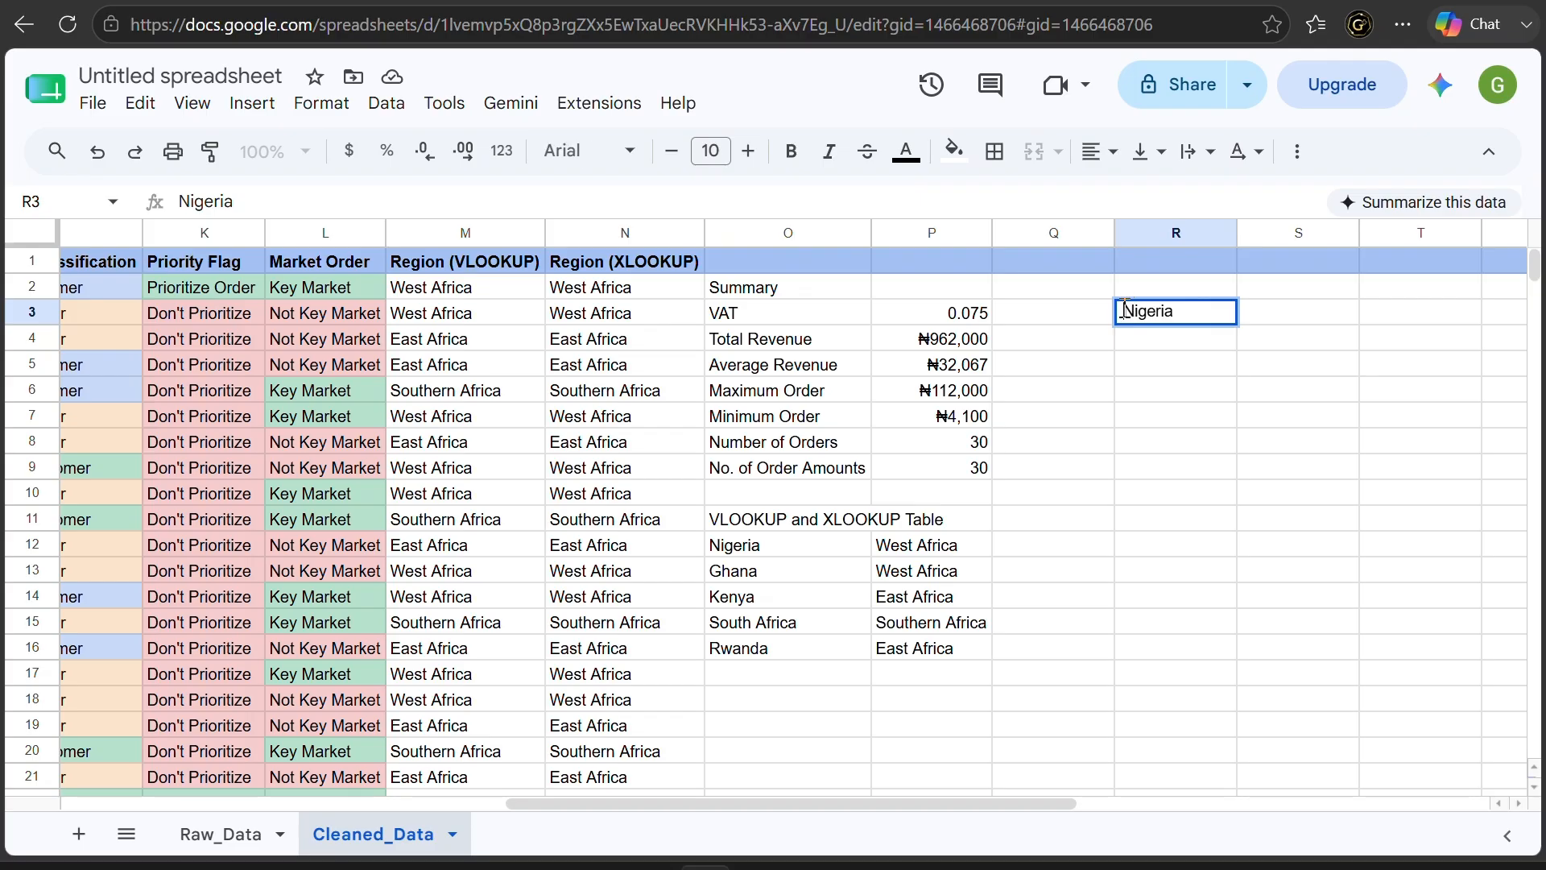
{"action": "key", "text": "BackSpace"}
{"action": "left_click", "coordinate": [1286, 353]}
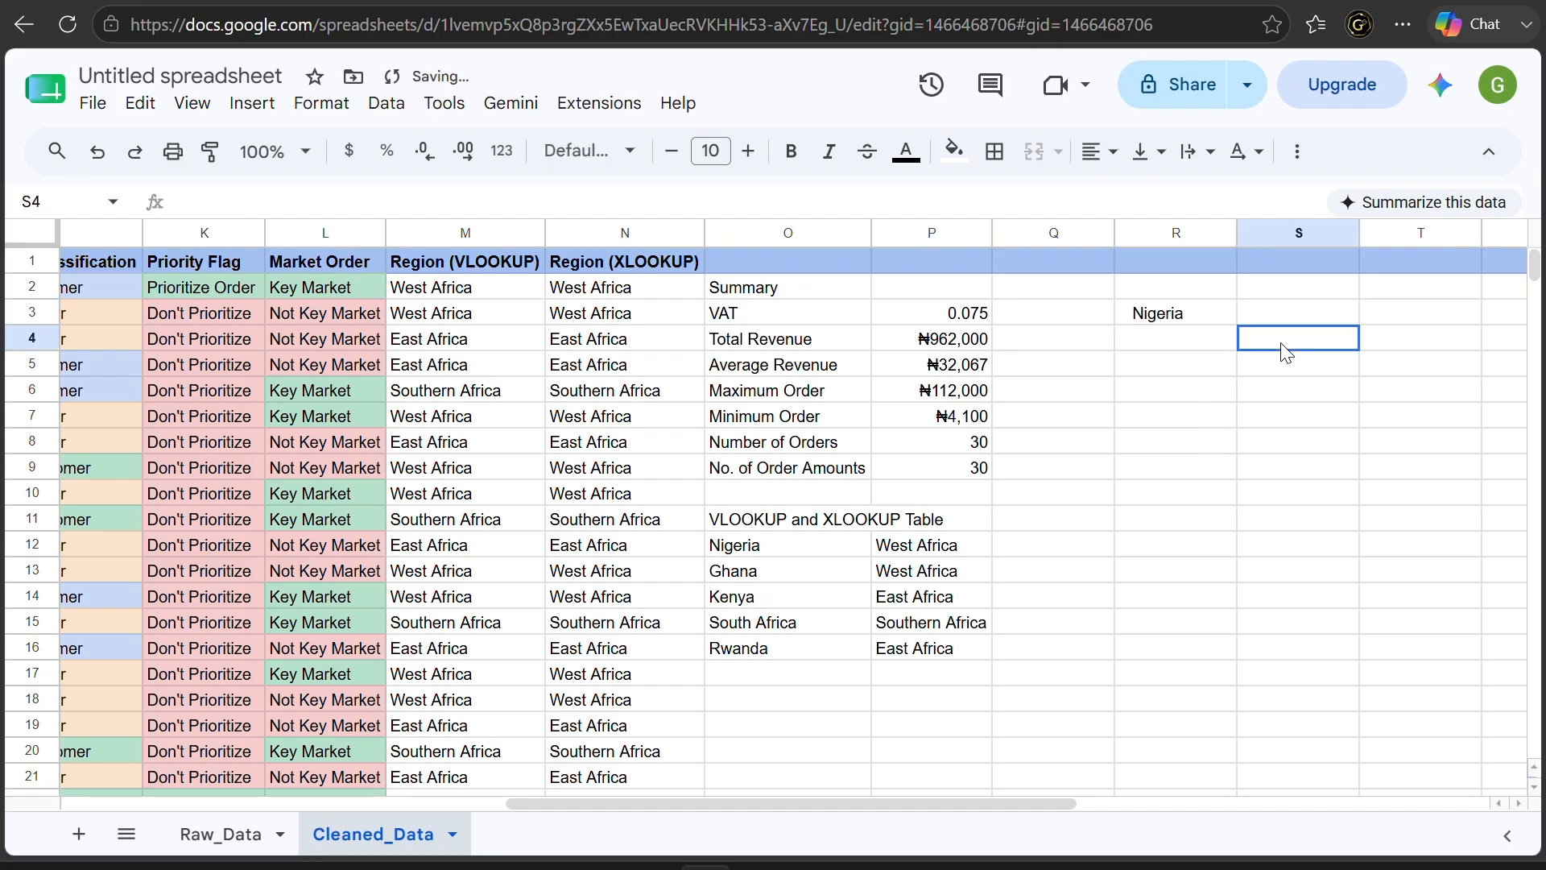
Try a TRIM formula in R4, and clear the trial entries from R3:R4
{"action": "left_click", "coordinate": [1208, 348]}
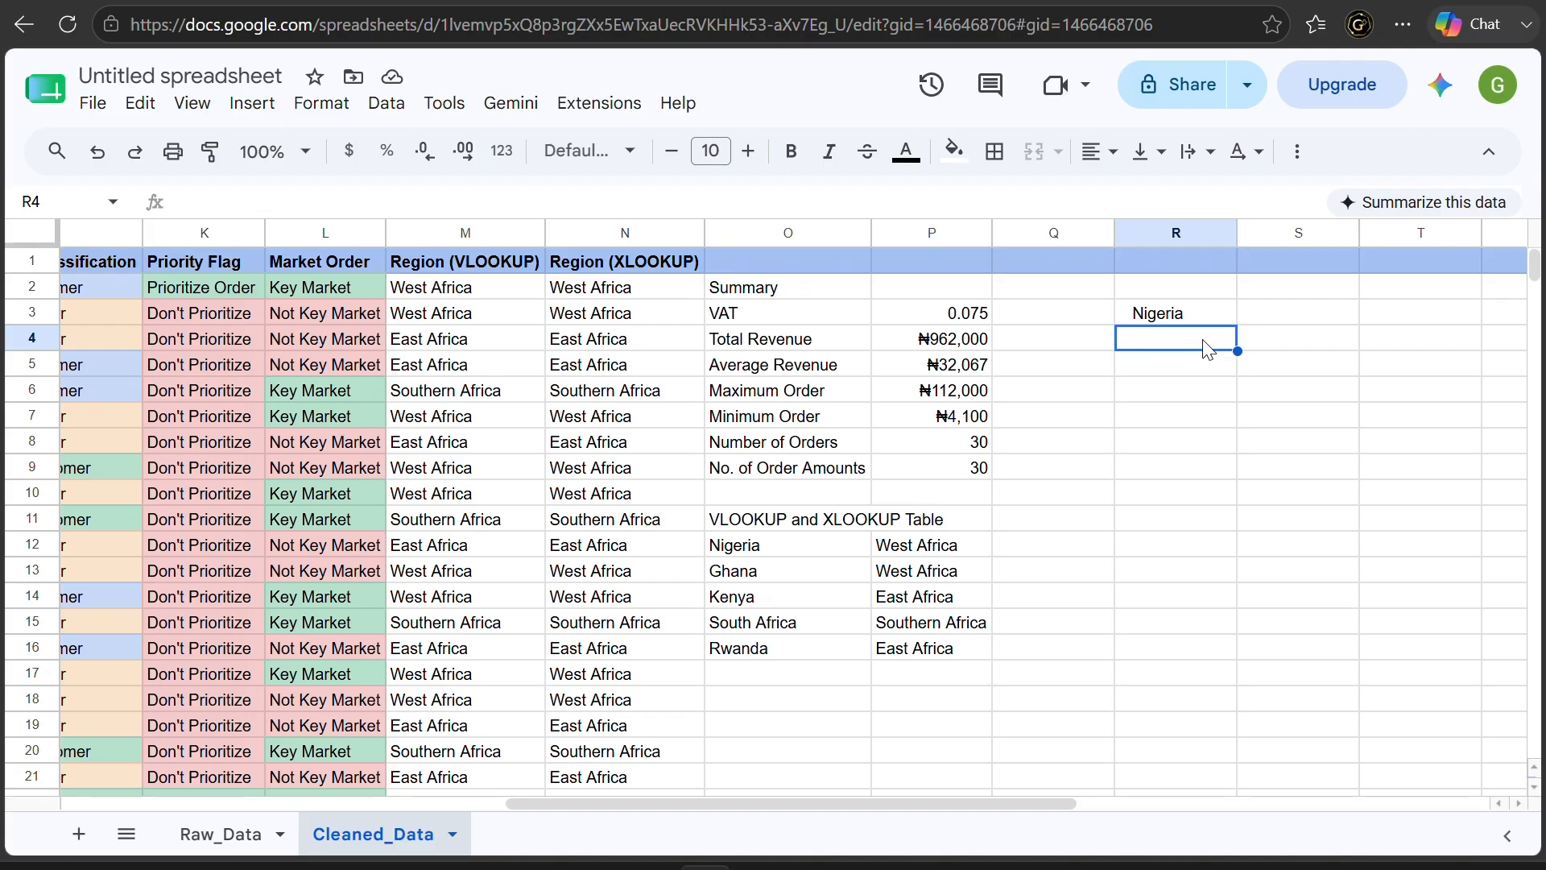
{"action": "type", "text": "=TRIM"}
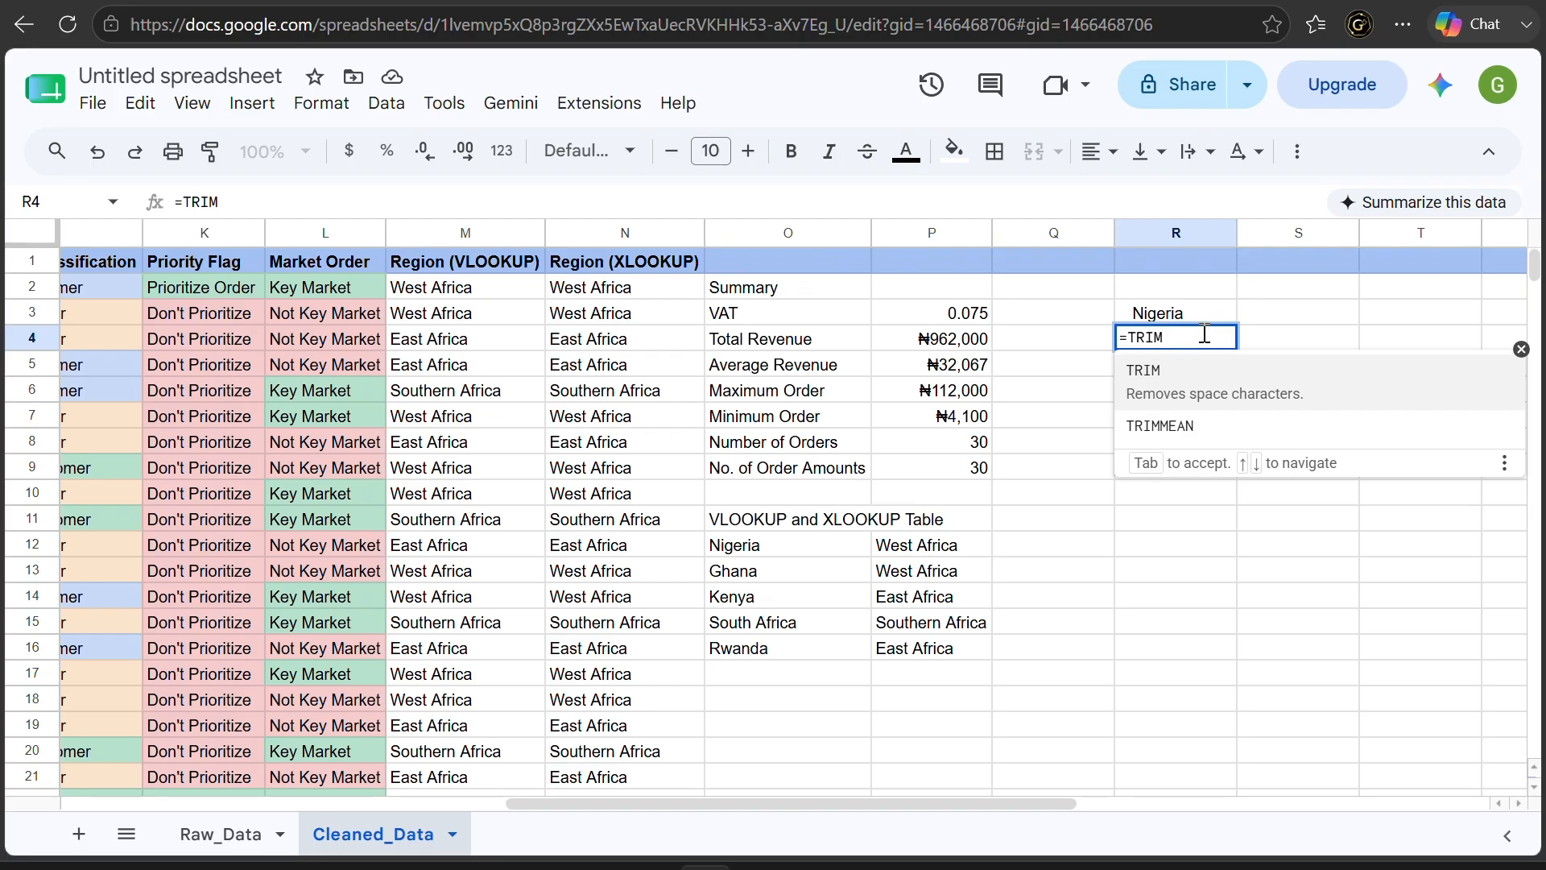
{"action": "left_click", "coordinate": [1261, 322]}
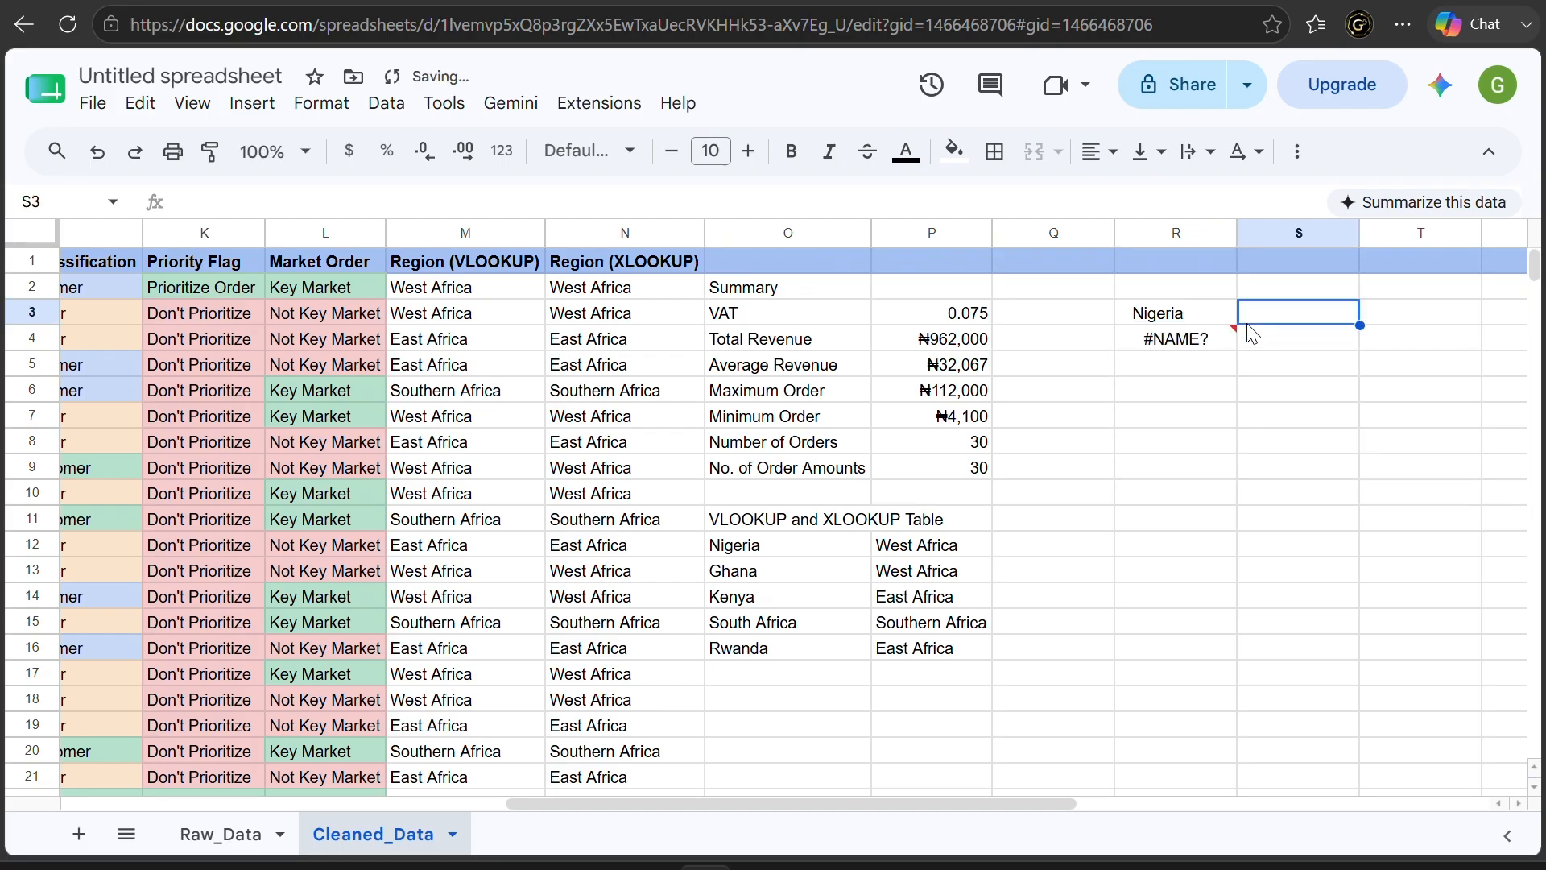
{"action": "left_click_drag", "start_coordinate": [1189, 311], "coordinate": [1197, 347]}
{"action": "key", "text": "Delete"}
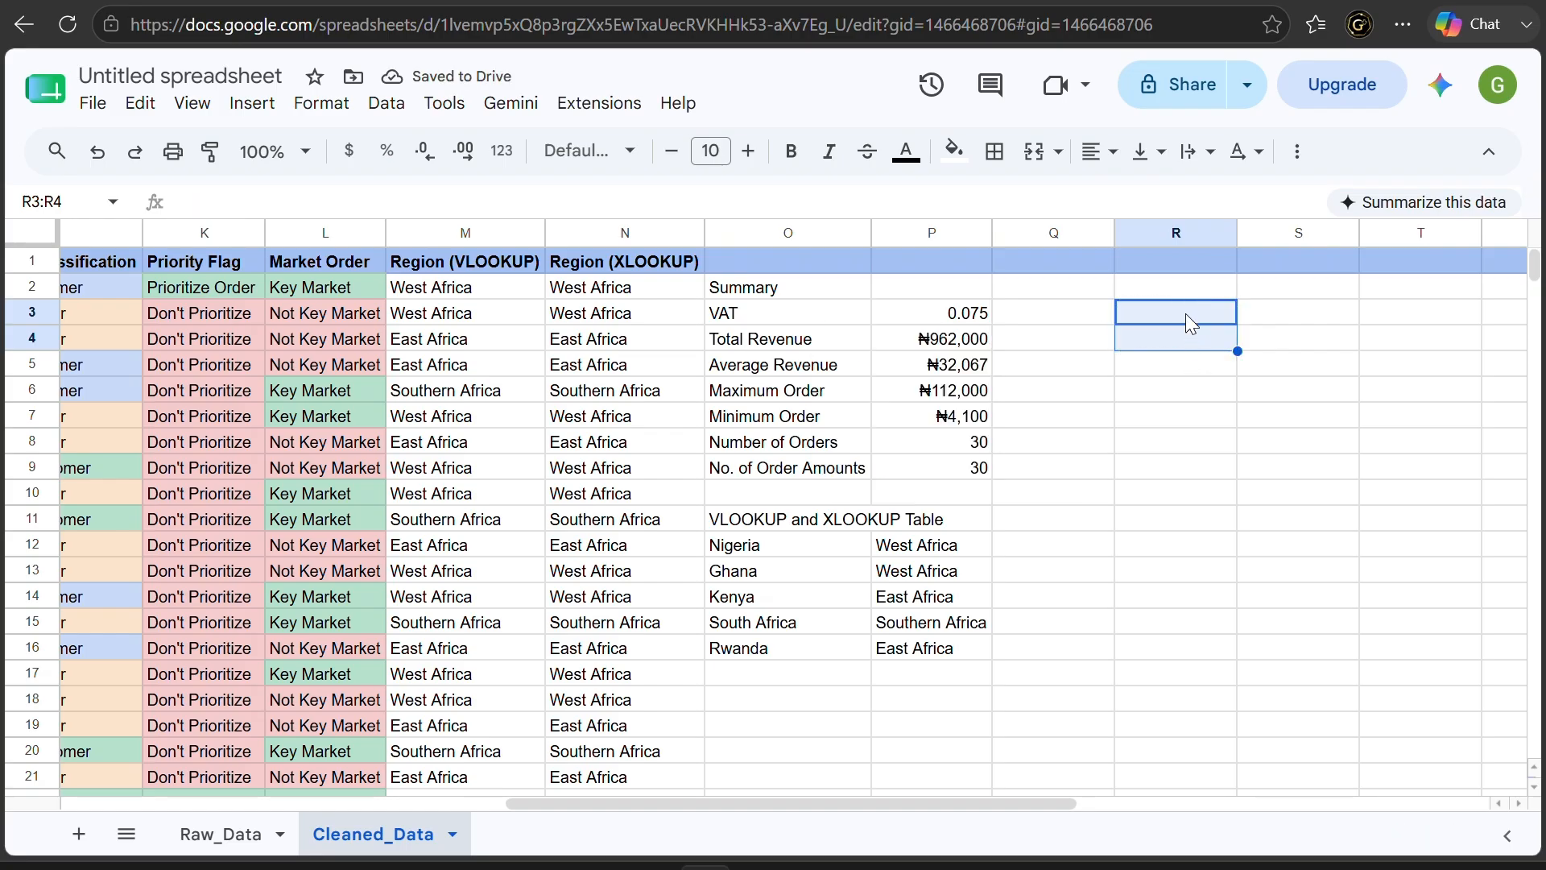
{"action": "left_click", "coordinate": [1199, 449]}
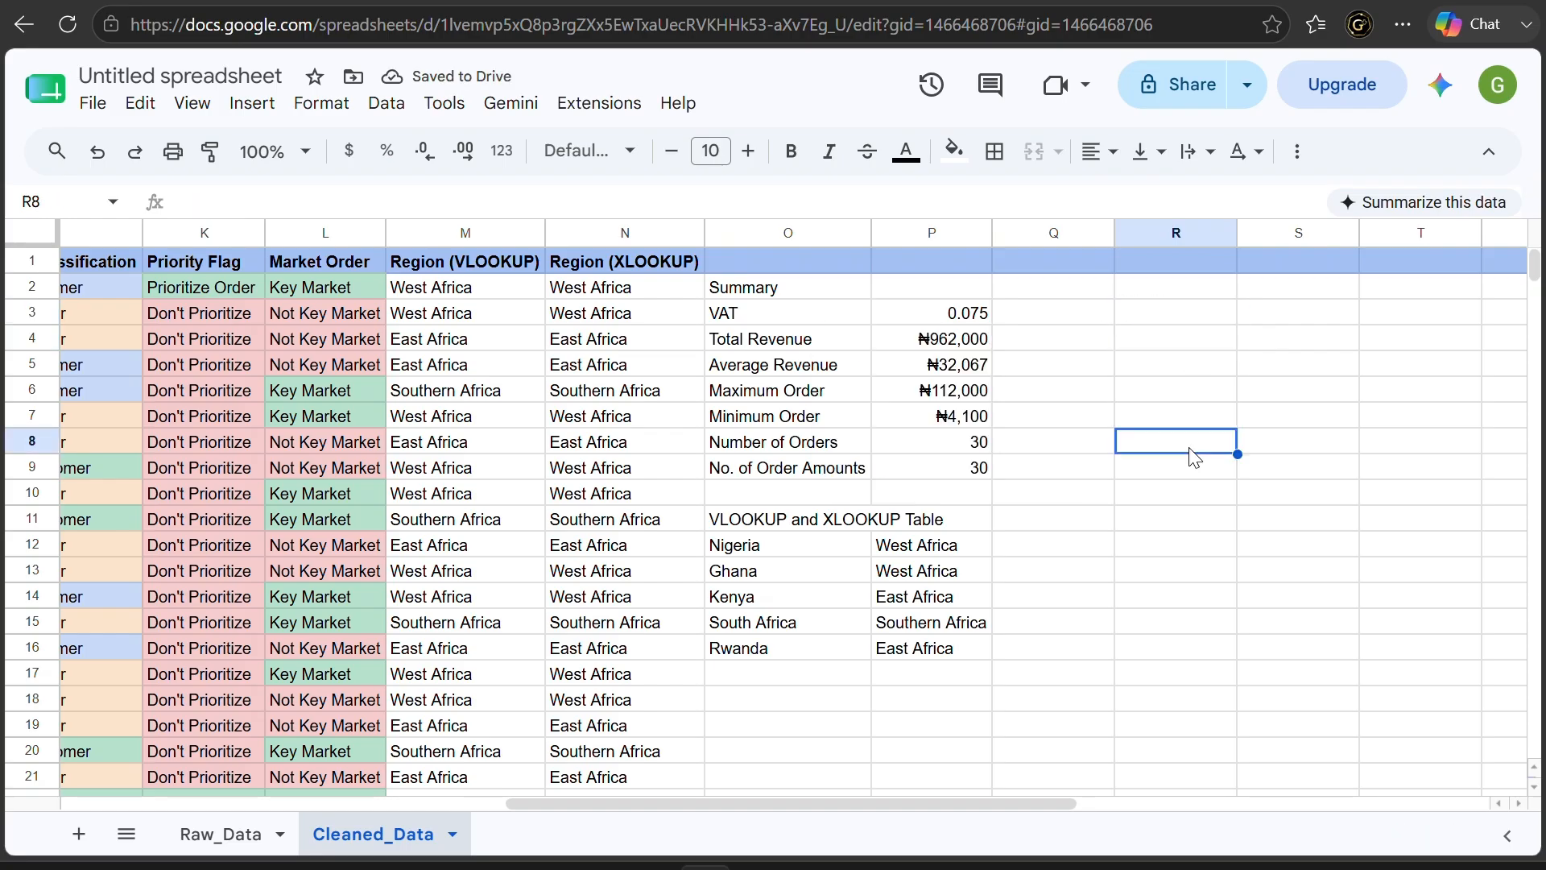
Add the heading TEXT FUNCTIONS in O18 and the sample text Nigeria with a leading space in O19
{"action": "scroll", "coordinate": [1025, 624], "scroll_direction": "down", "scroll_amount": 5}
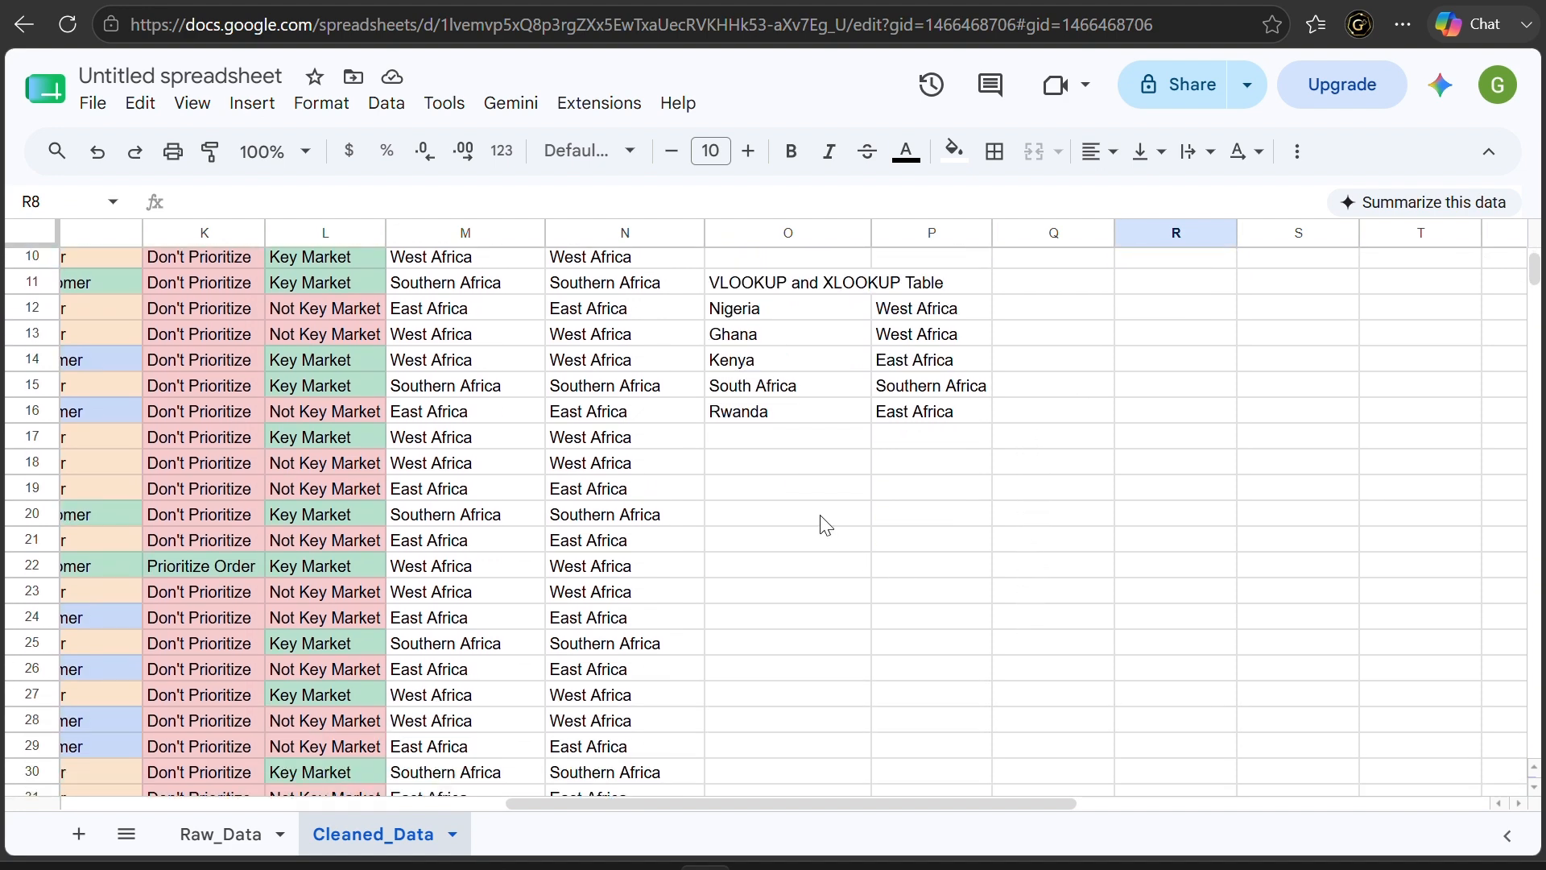
{"action": "left_click", "coordinate": [798, 471]}
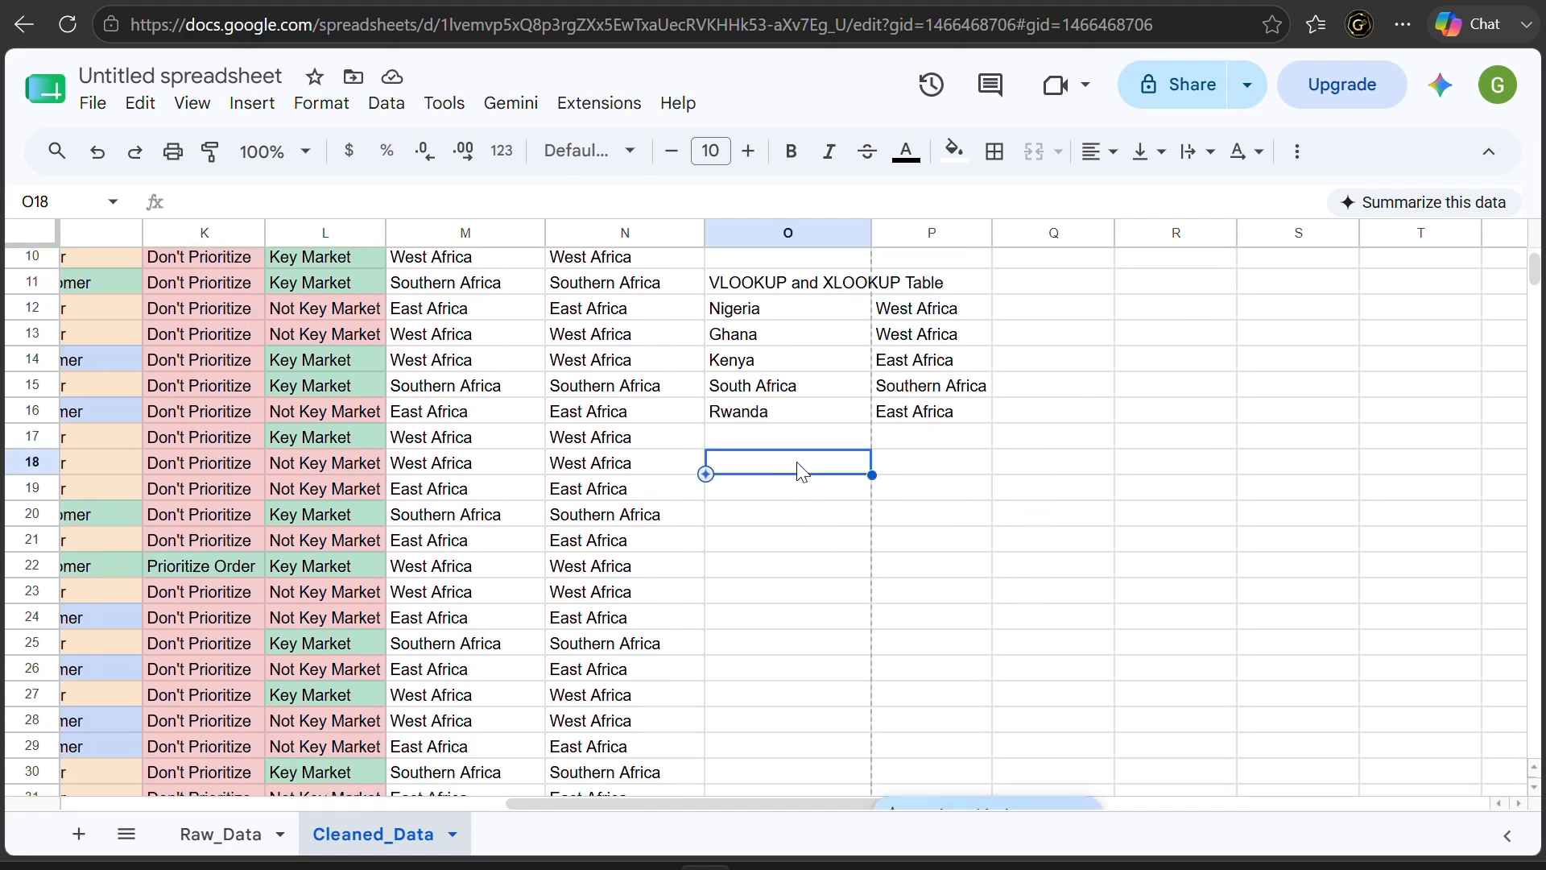
{"action": "type", "text": "TEXT FU"}
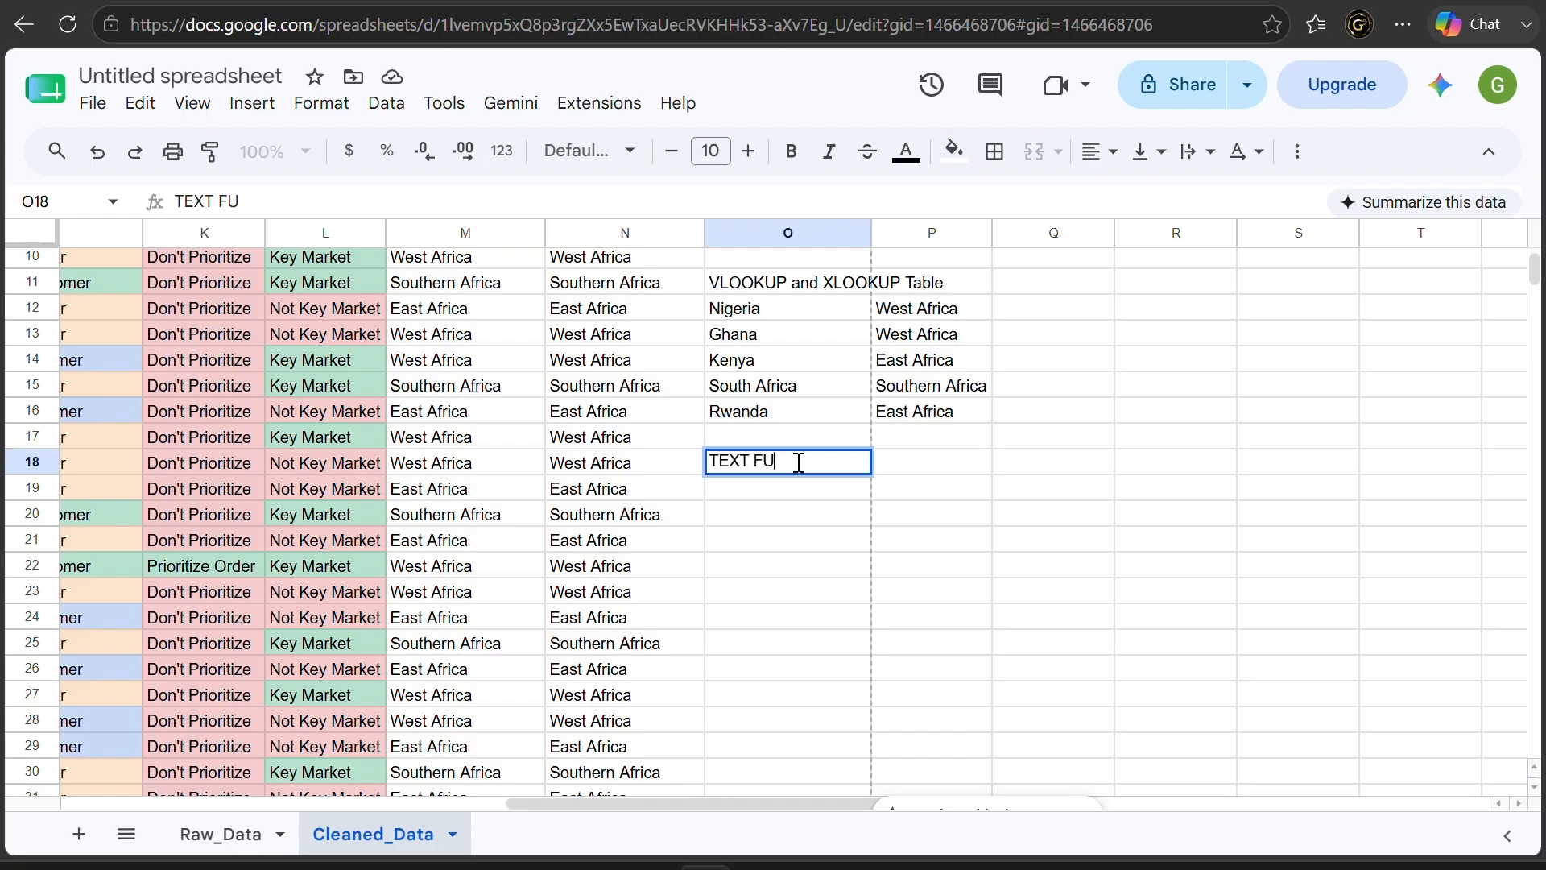
{"action": "type", "text": "NCTIONS"}
{"action": "key", "text": "Return"}
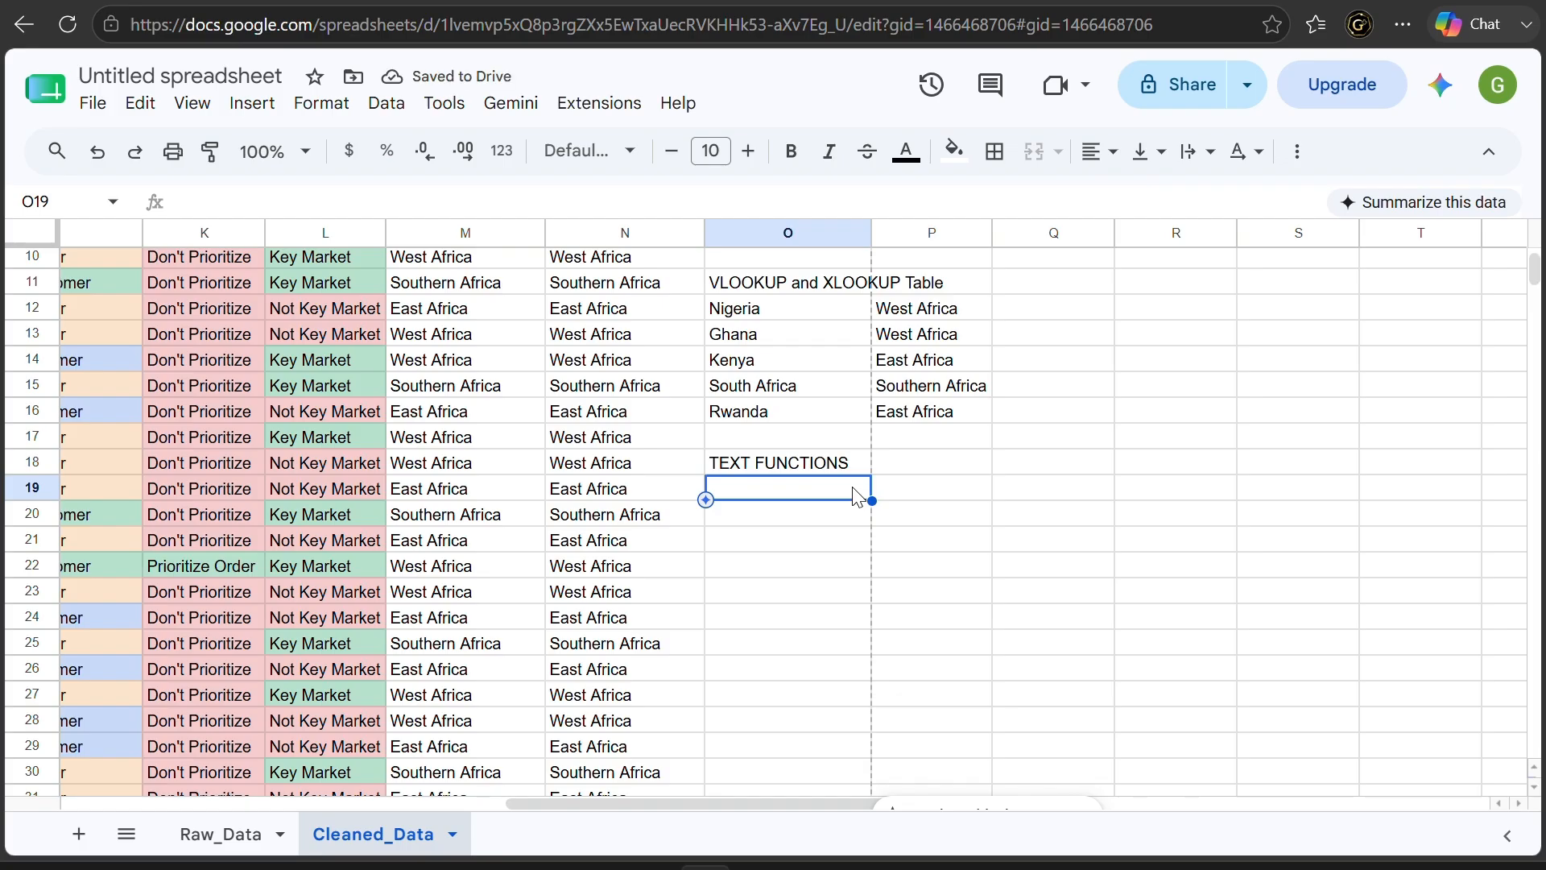
{"action": "double_click", "coordinate": [853, 488]}
{"action": "type", "text": "Nigeria"}
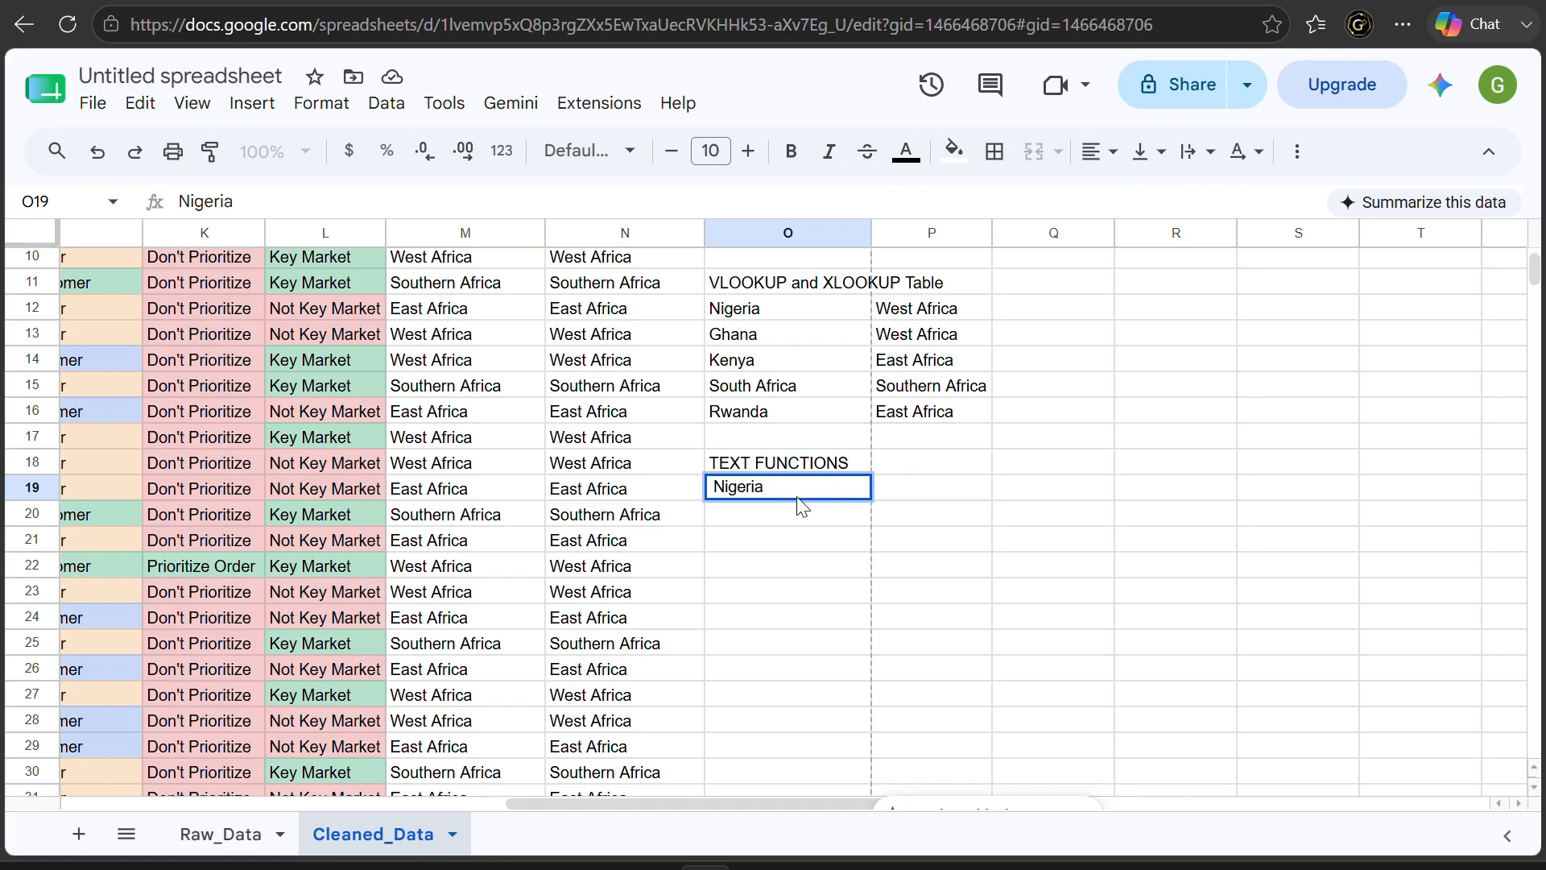
{"action": "left_click", "coordinate": [713, 487]}
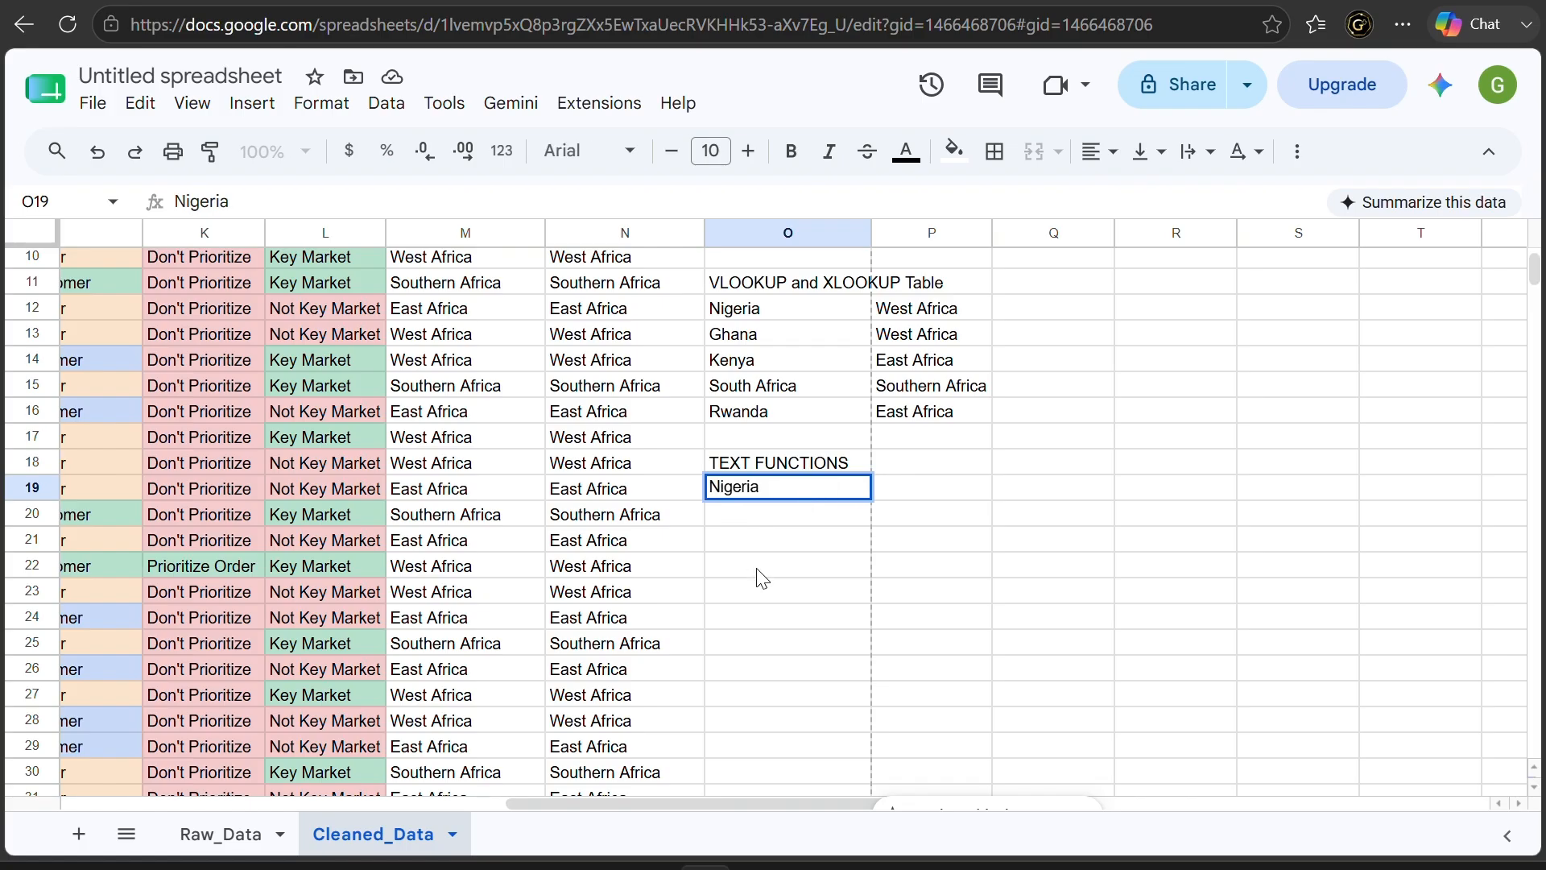
Enter the formula =TRIM($O$19) in O20 to remove the extra space, and compare it with the text in O19
{"action": "left_click", "coordinate": [790, 523]}
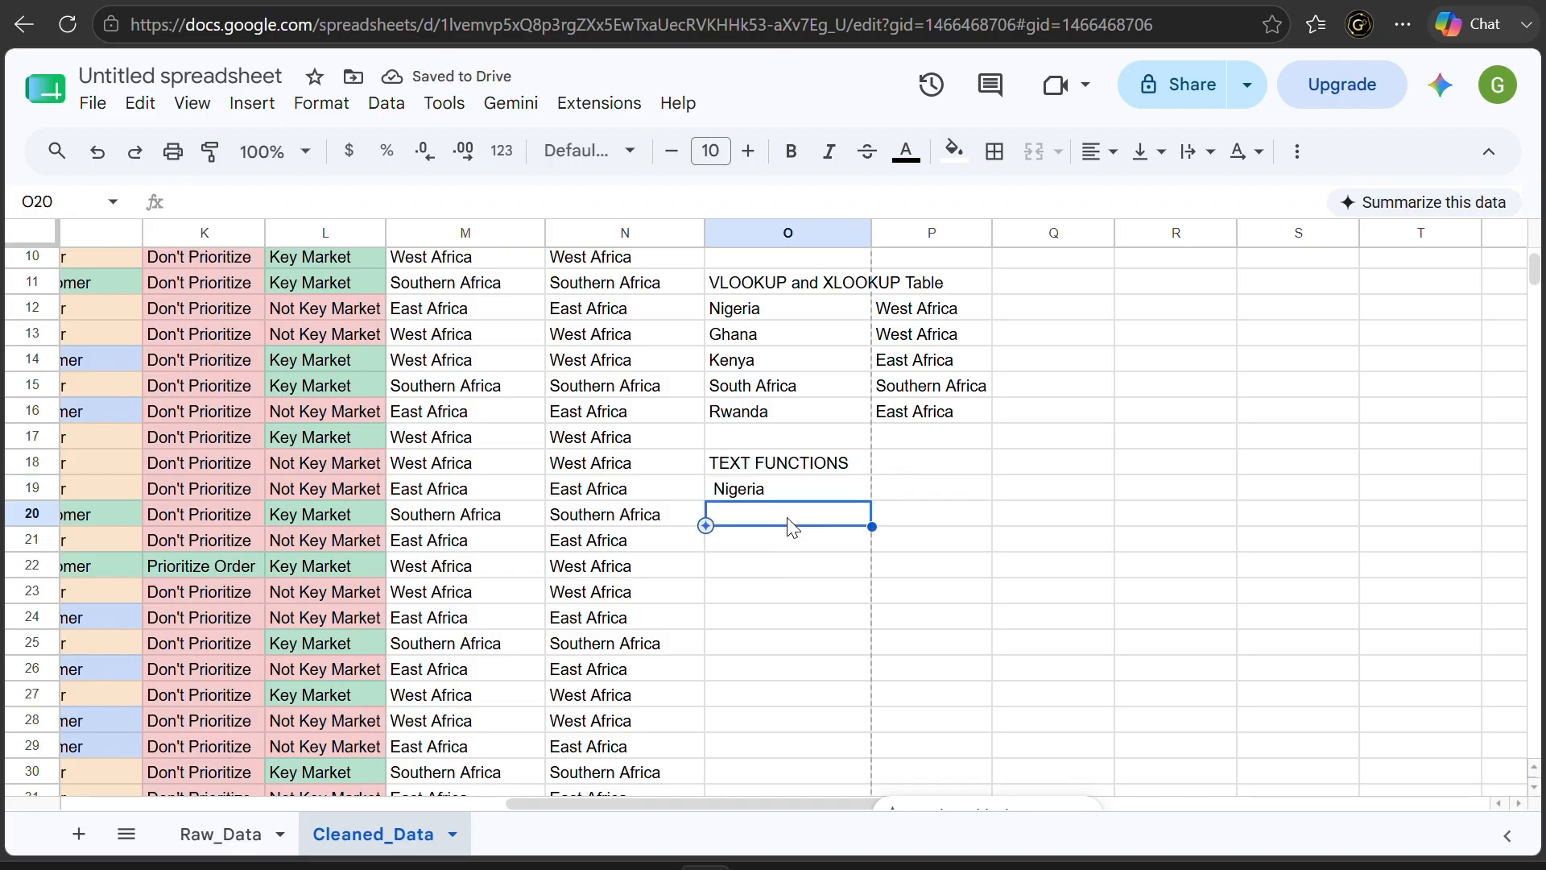
{"action": "type", "text": "=TRIM("}
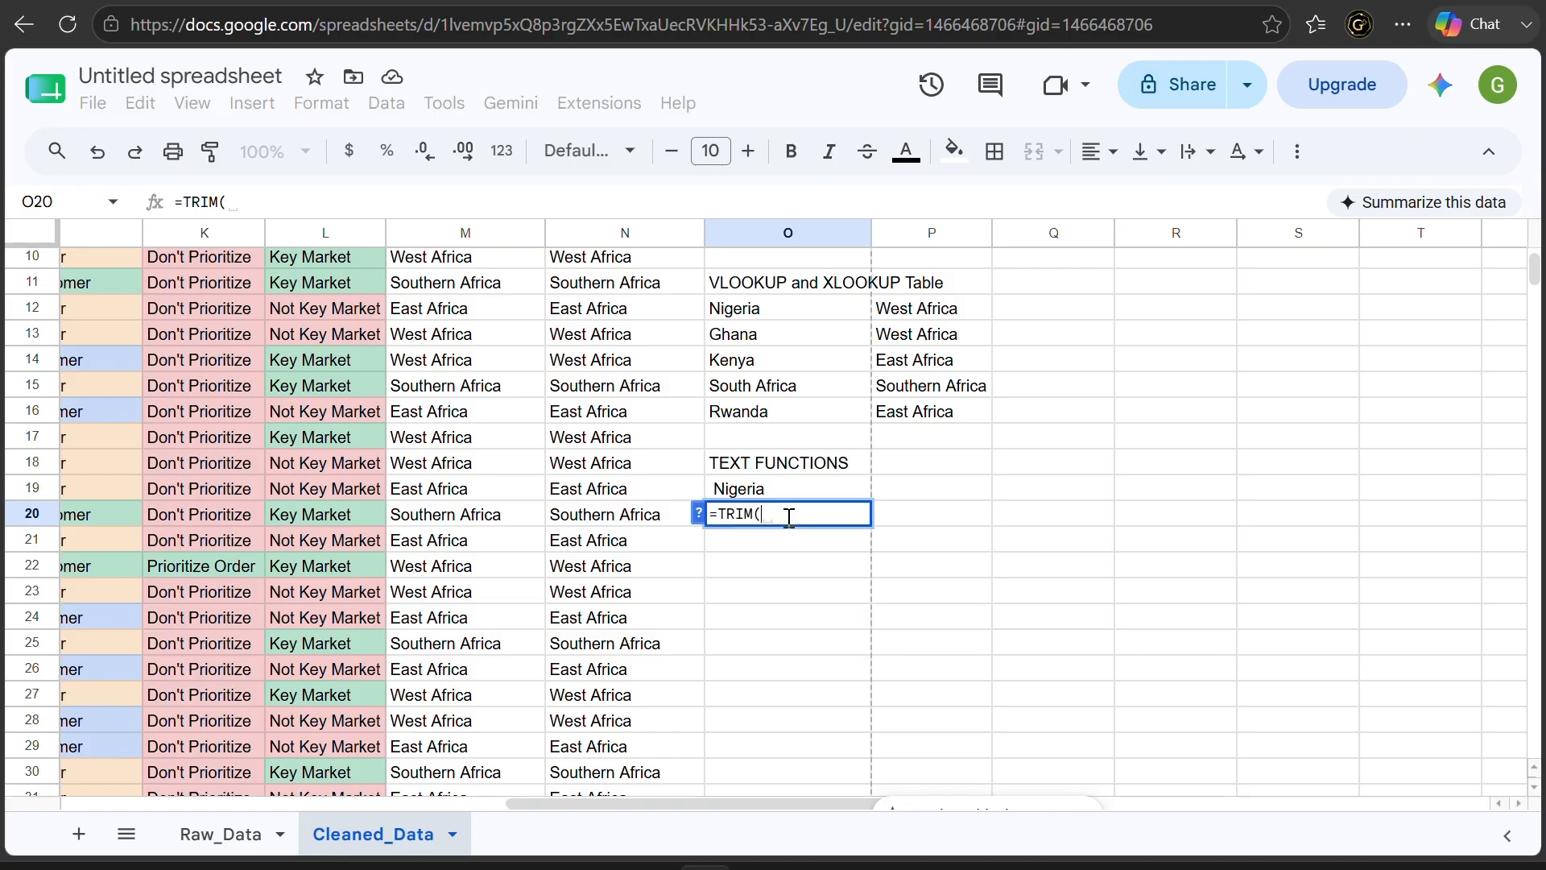
{"action": "left_click", "coordinate": [789, 492]}
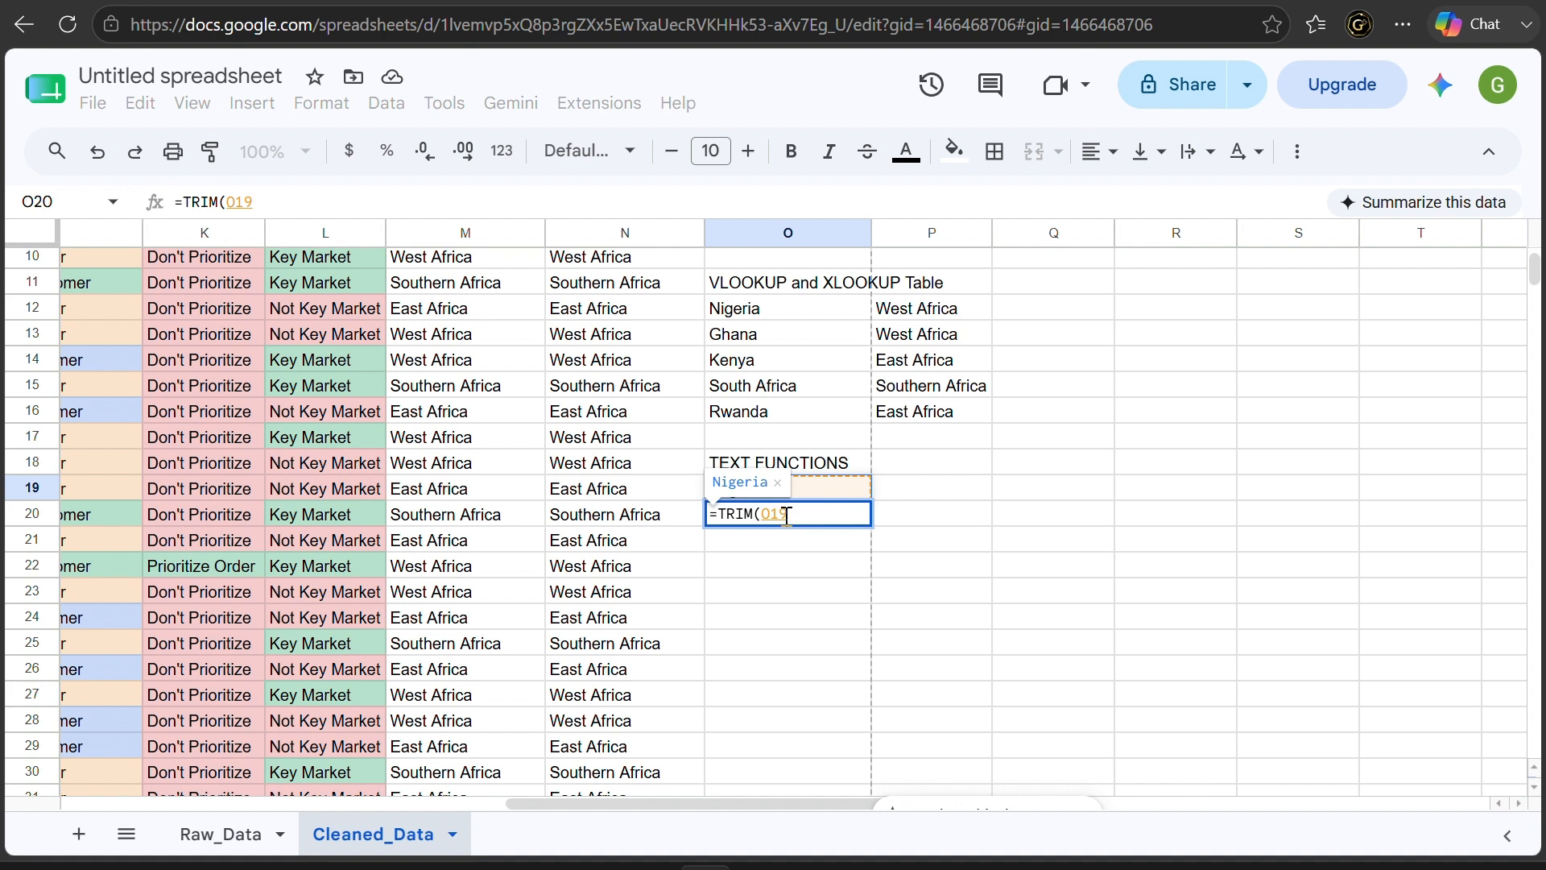
{"action": "type", "text": ")"}
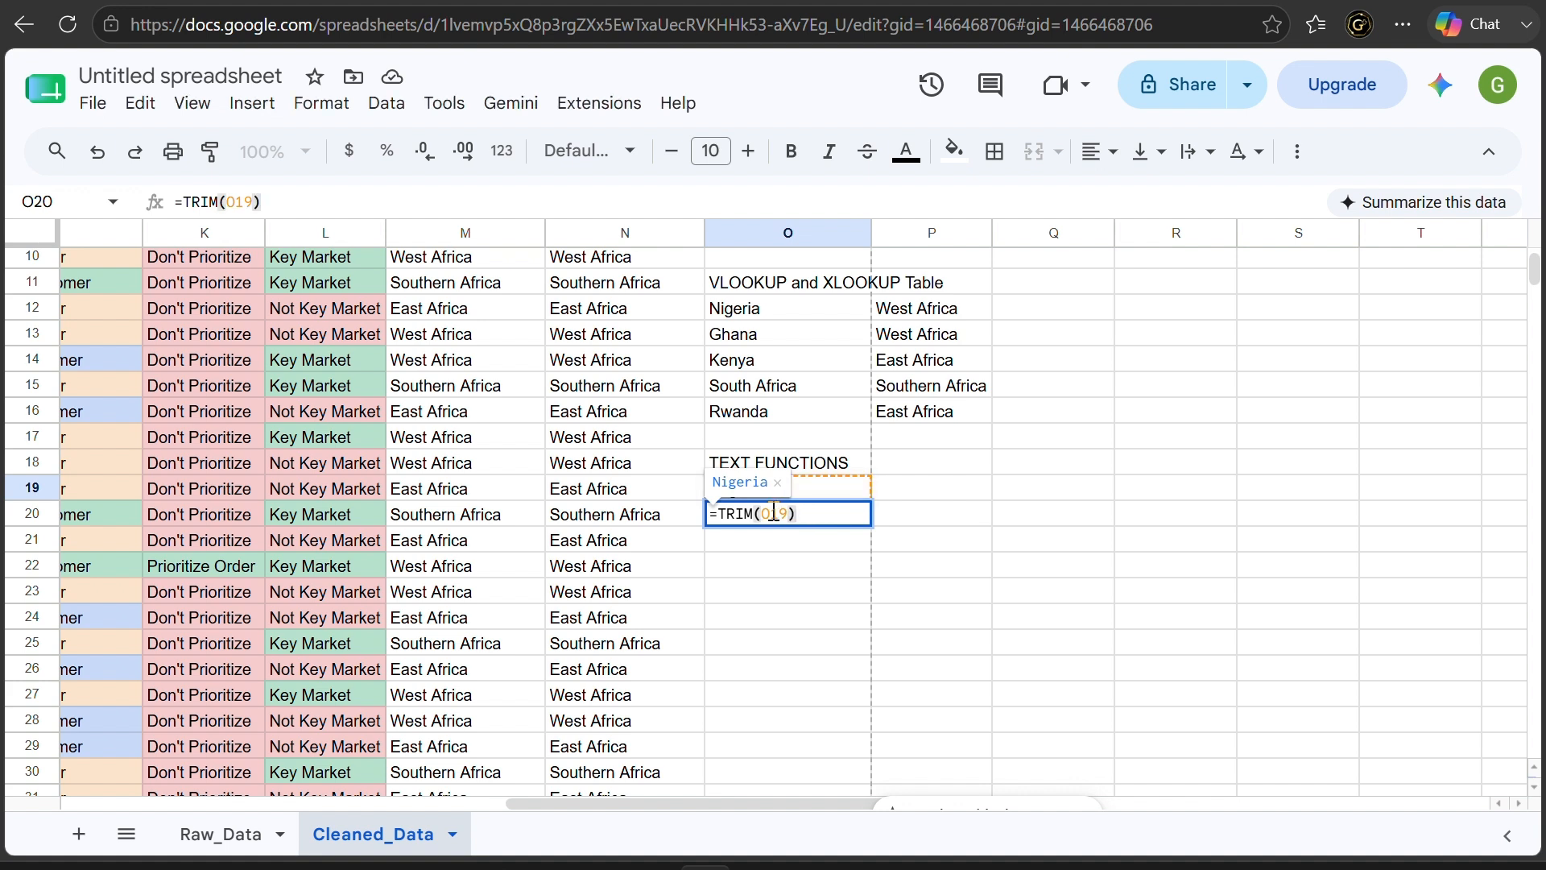
{"action": "left_click", "coordinate": [763, 513]}
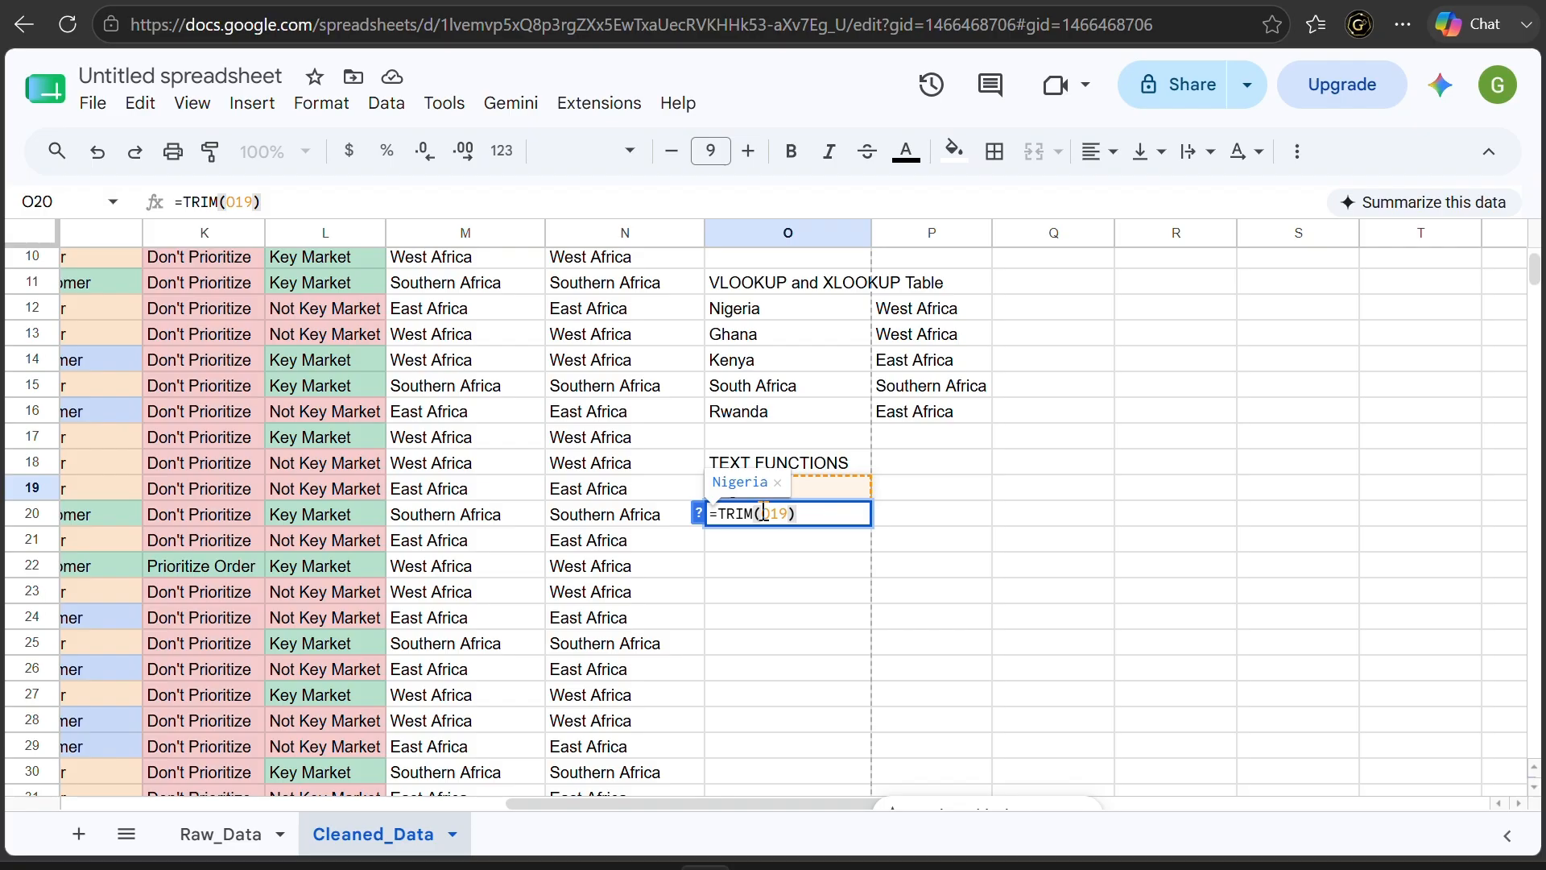
{"action": "type", "text": "$O$"}
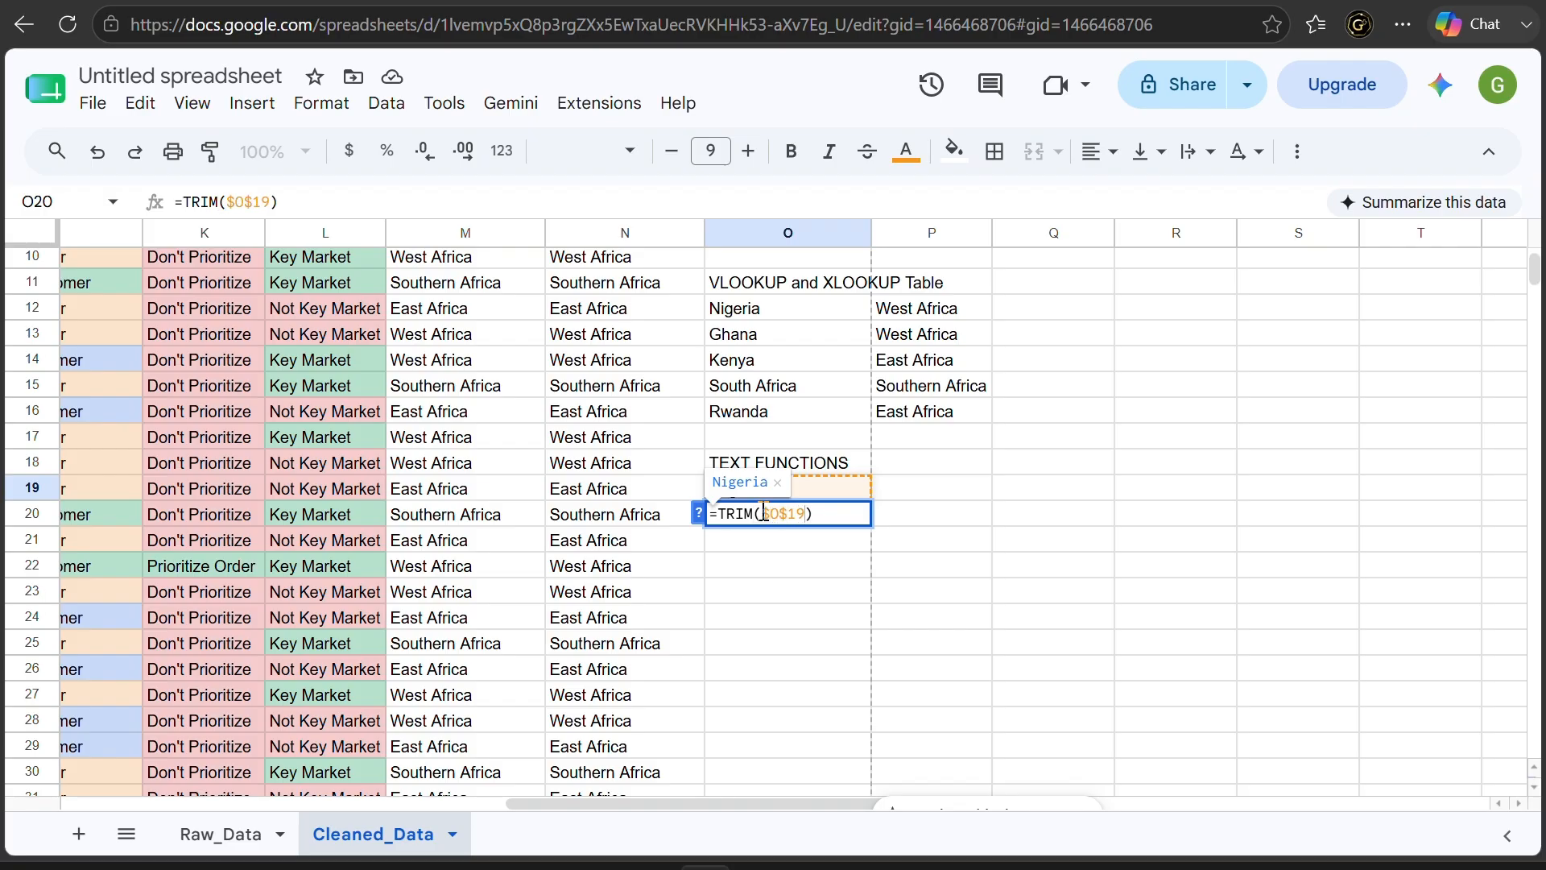
{"action": "key", "text": "Return"}
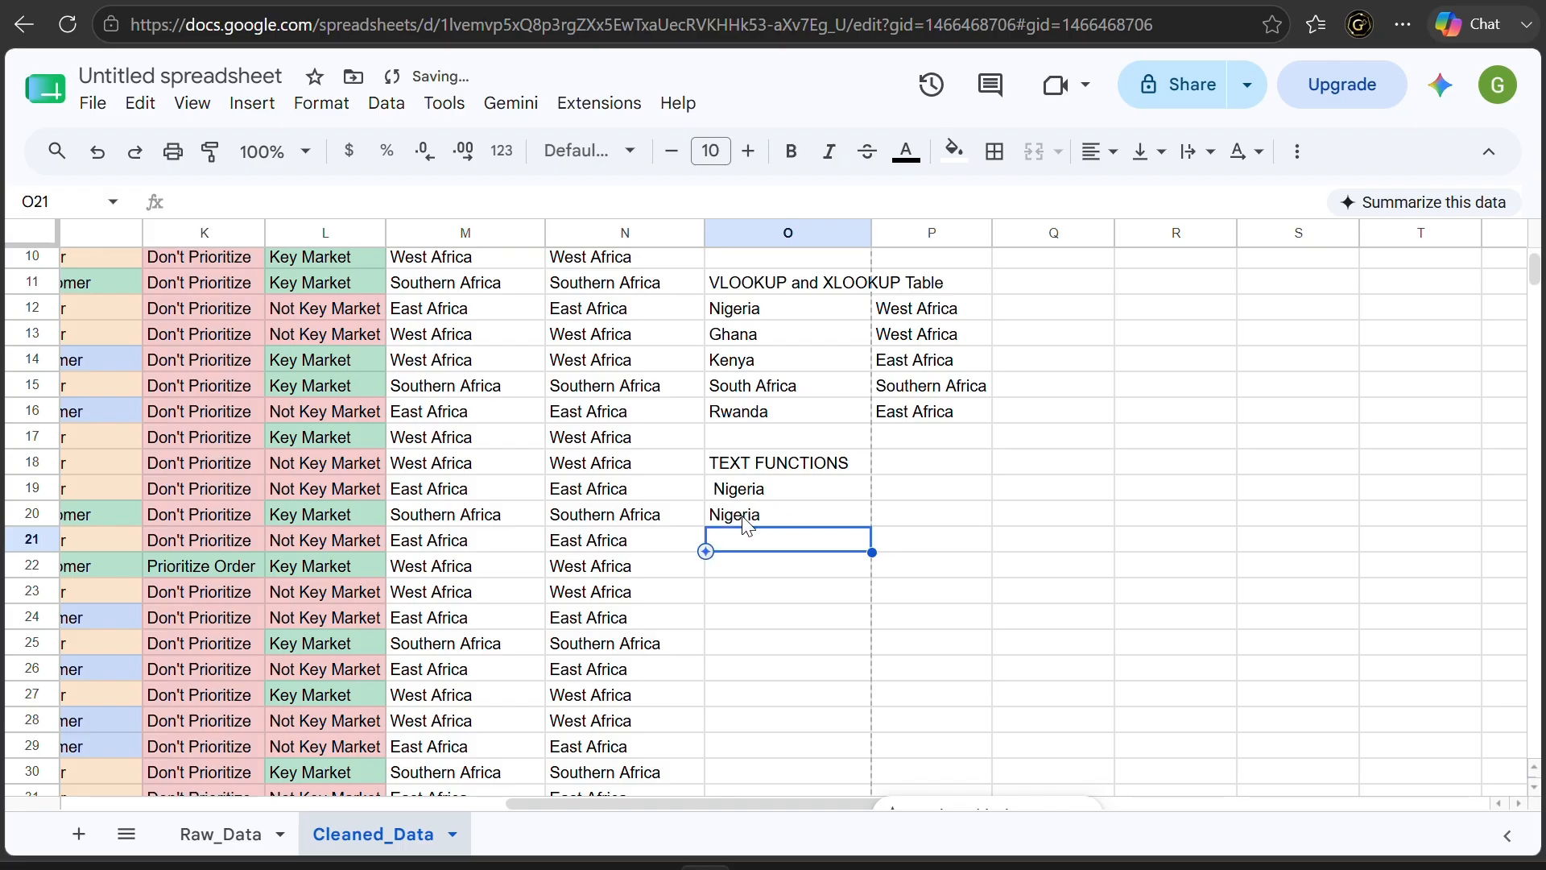
{"action": "left_click", "coordinate": [741, 497]}
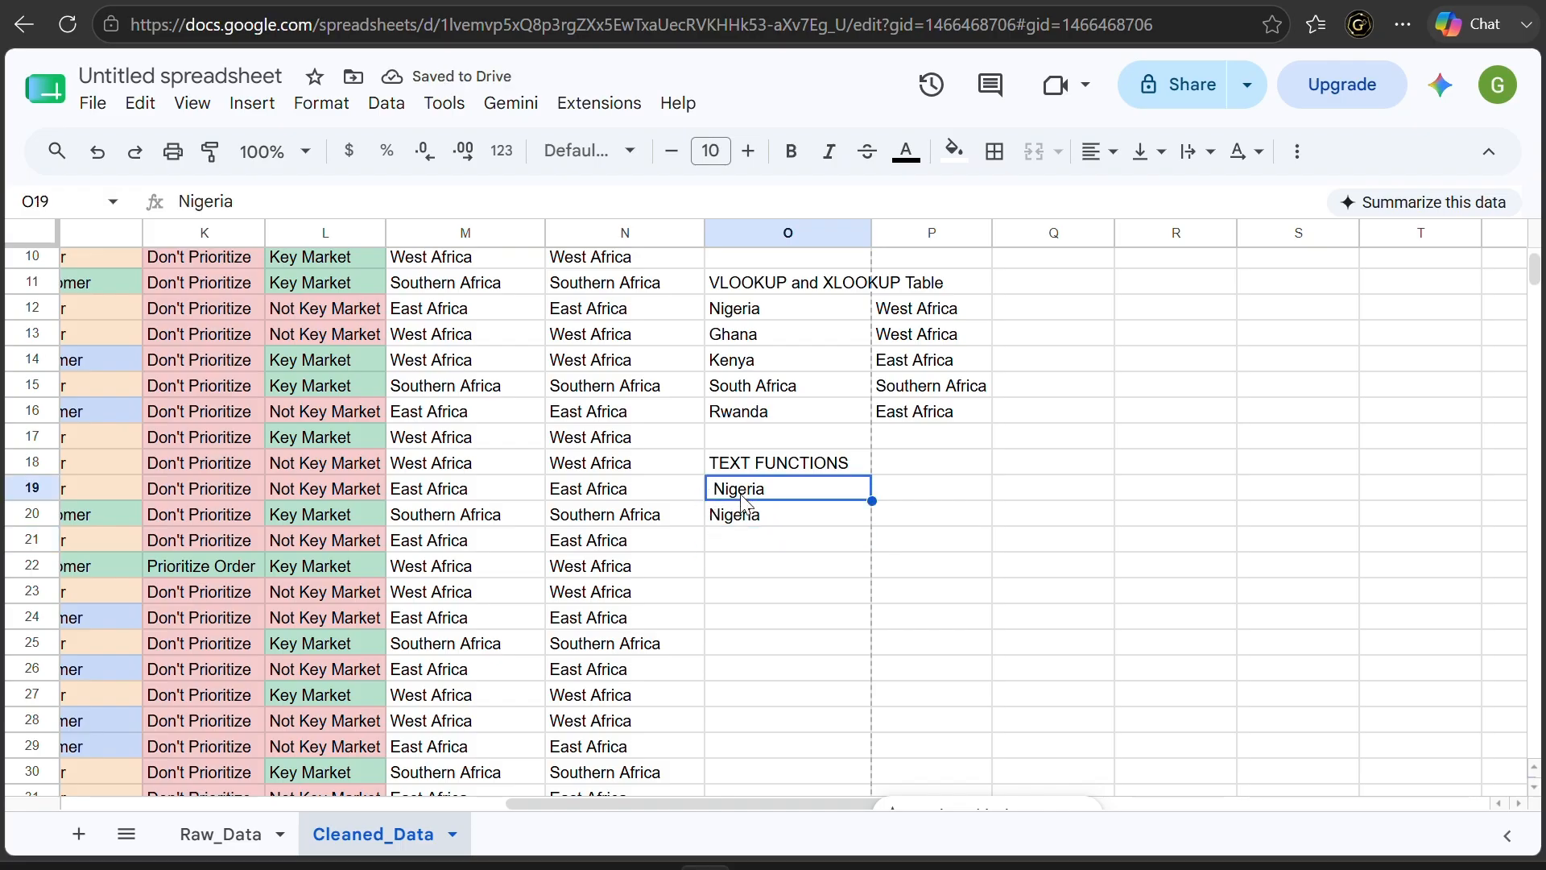
{"action": "left_click", "coordinate": [742, 513]}
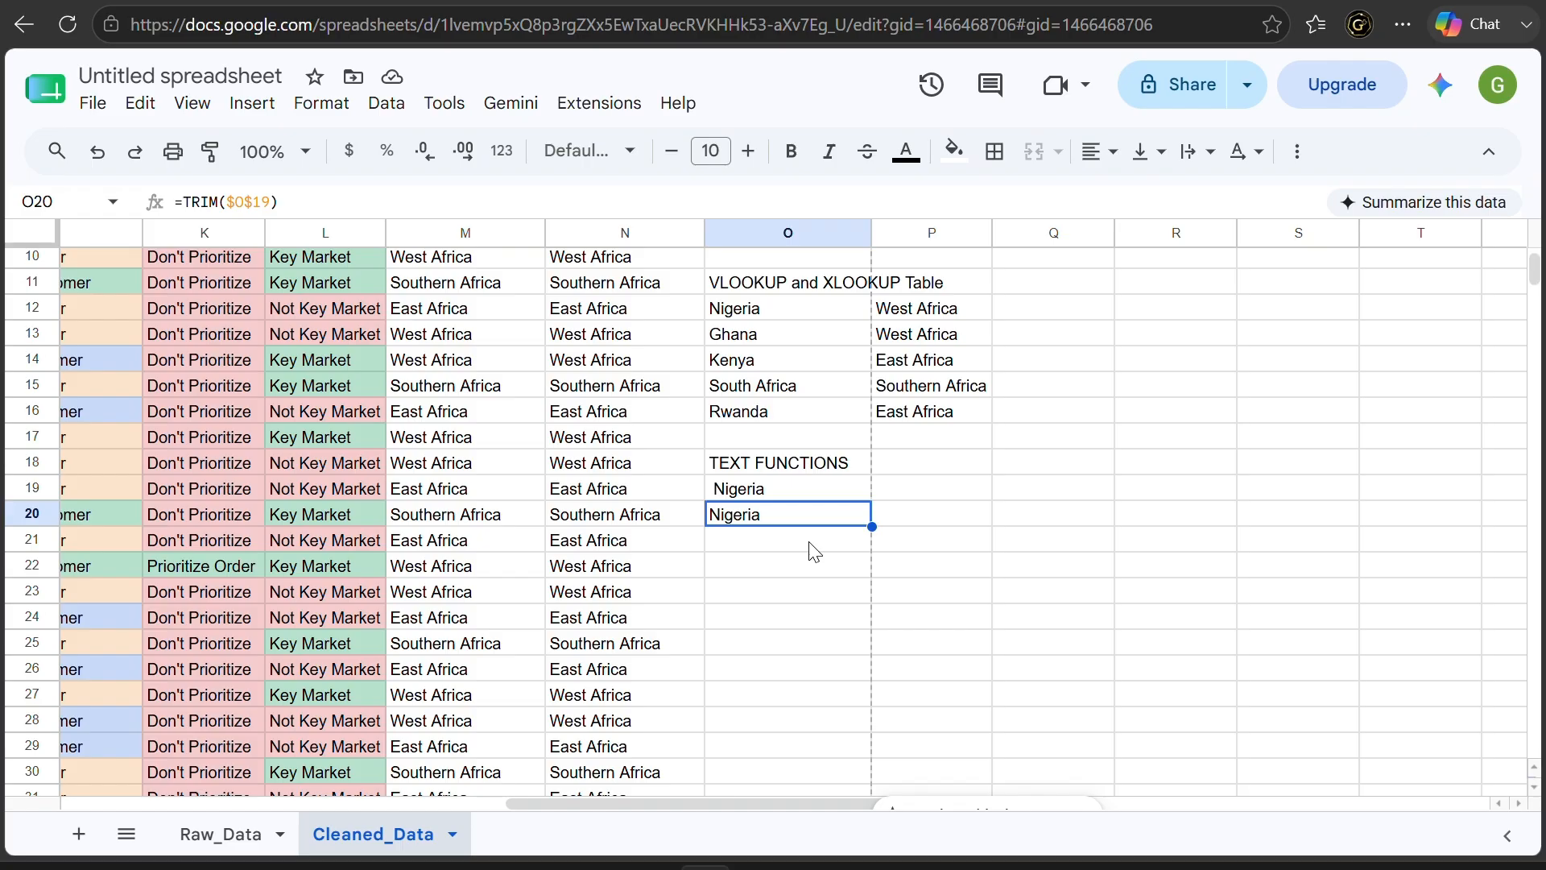
{"action": "left_click", "coordinate": [814, 550]}
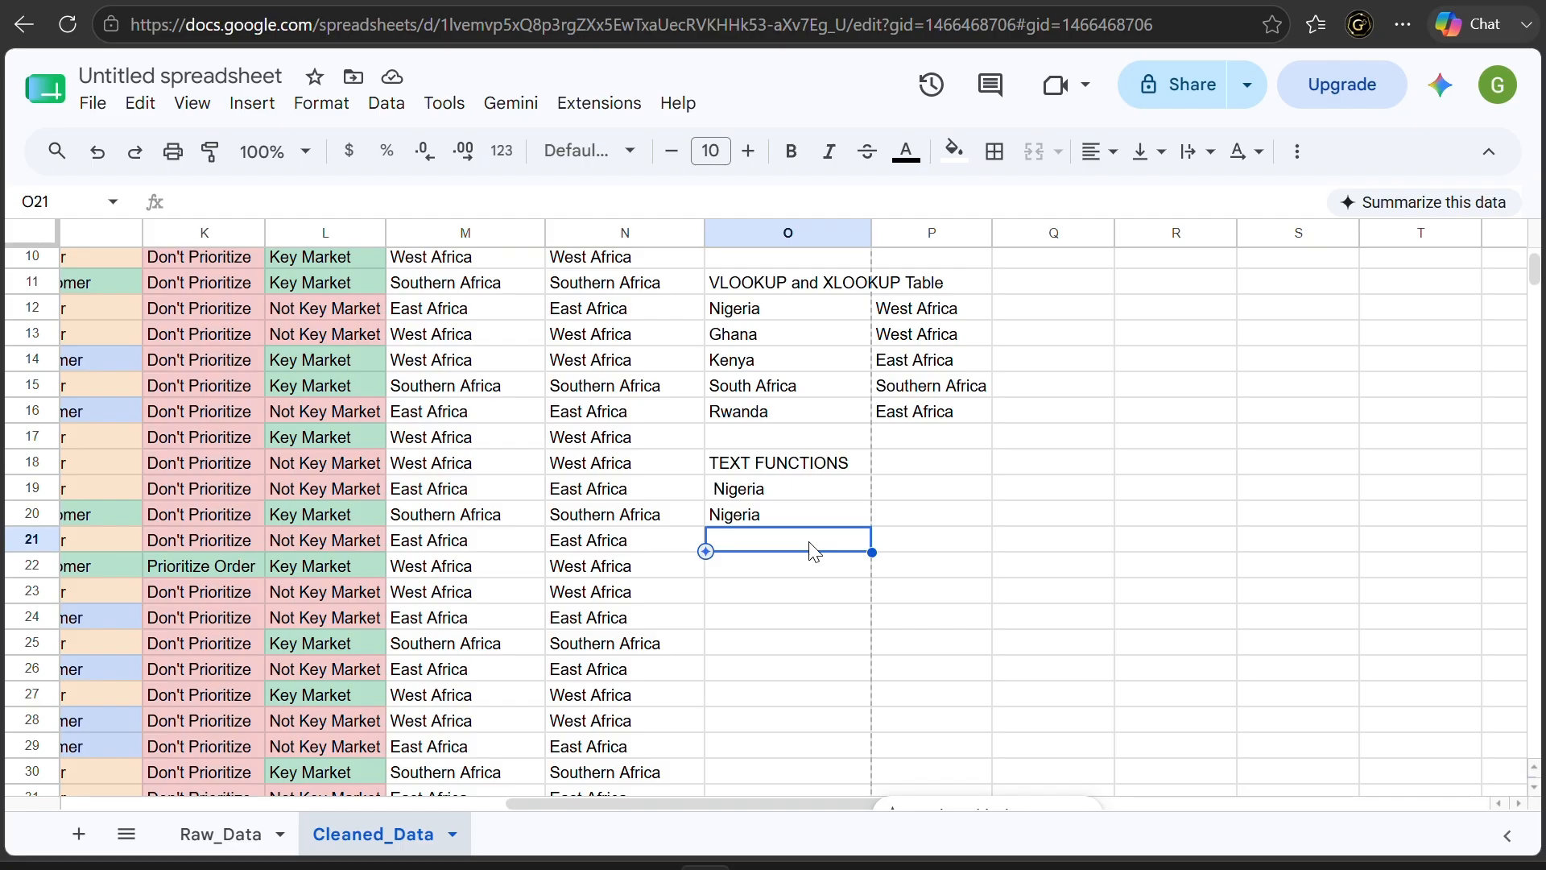
{"action": "type", "text": "="}
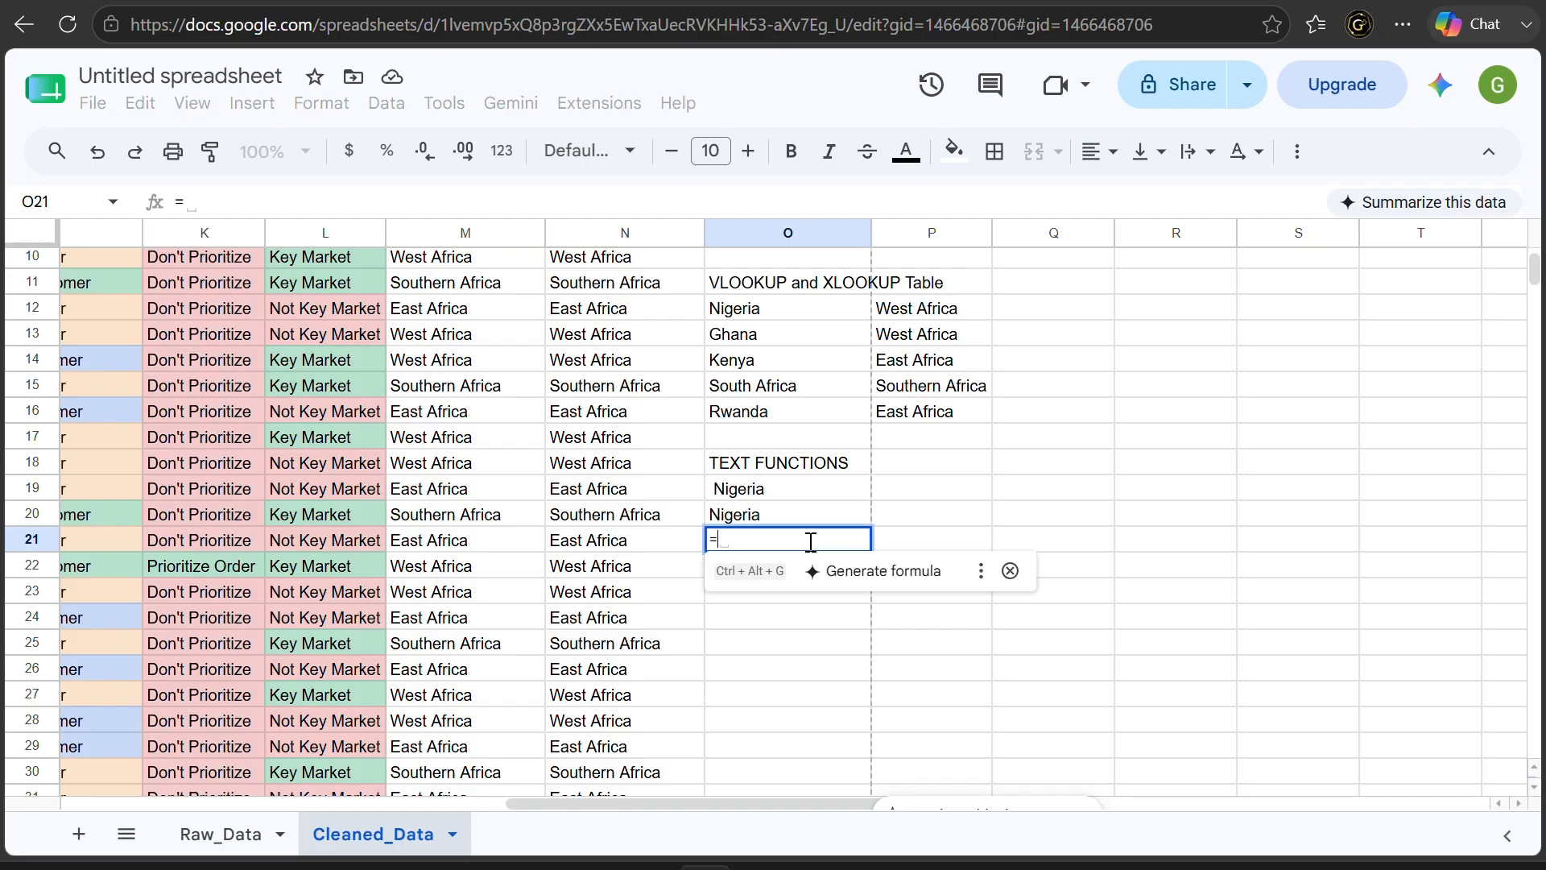
{"action": "type", "text": "UPPER("}
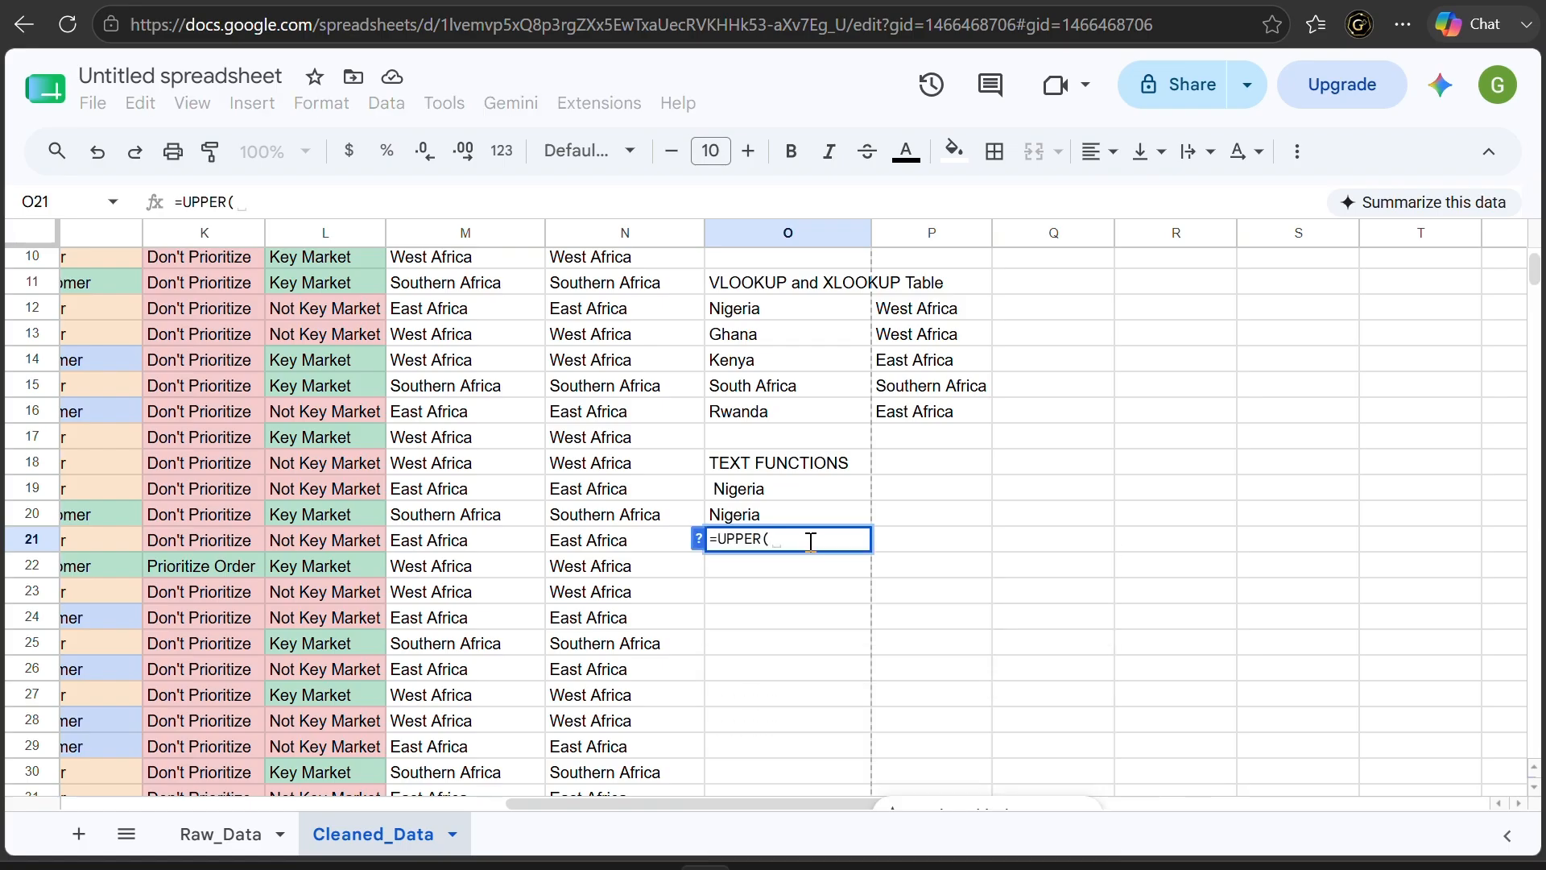
{"action": "type", "text": "$"}
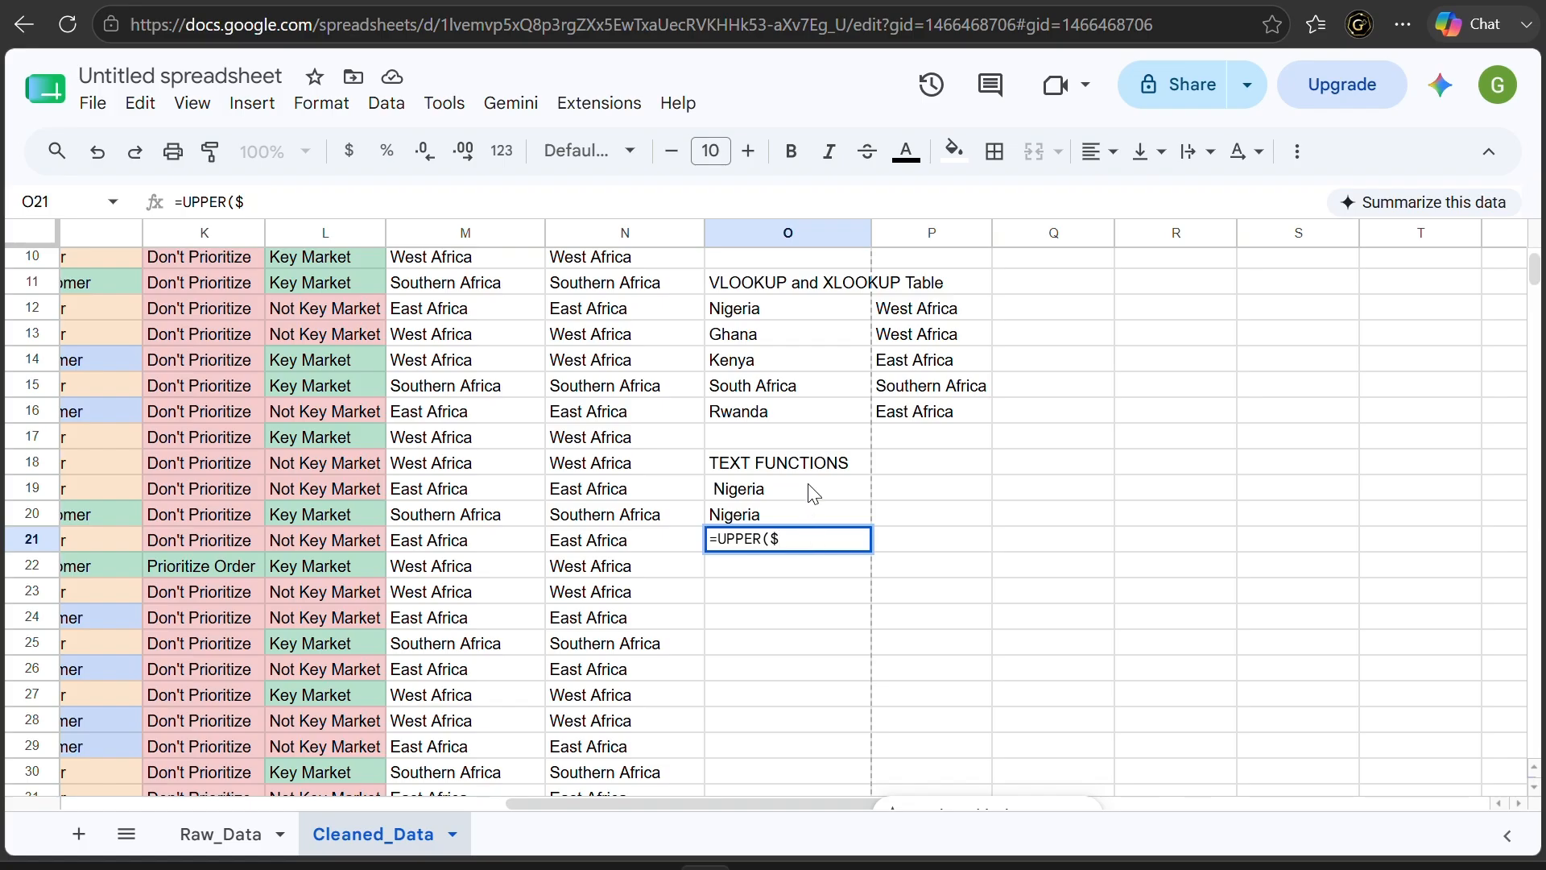
{"action": "left_click", "coordinate": [812, 491]}
{"action": "left_click", "coordinate": [822, 550]}
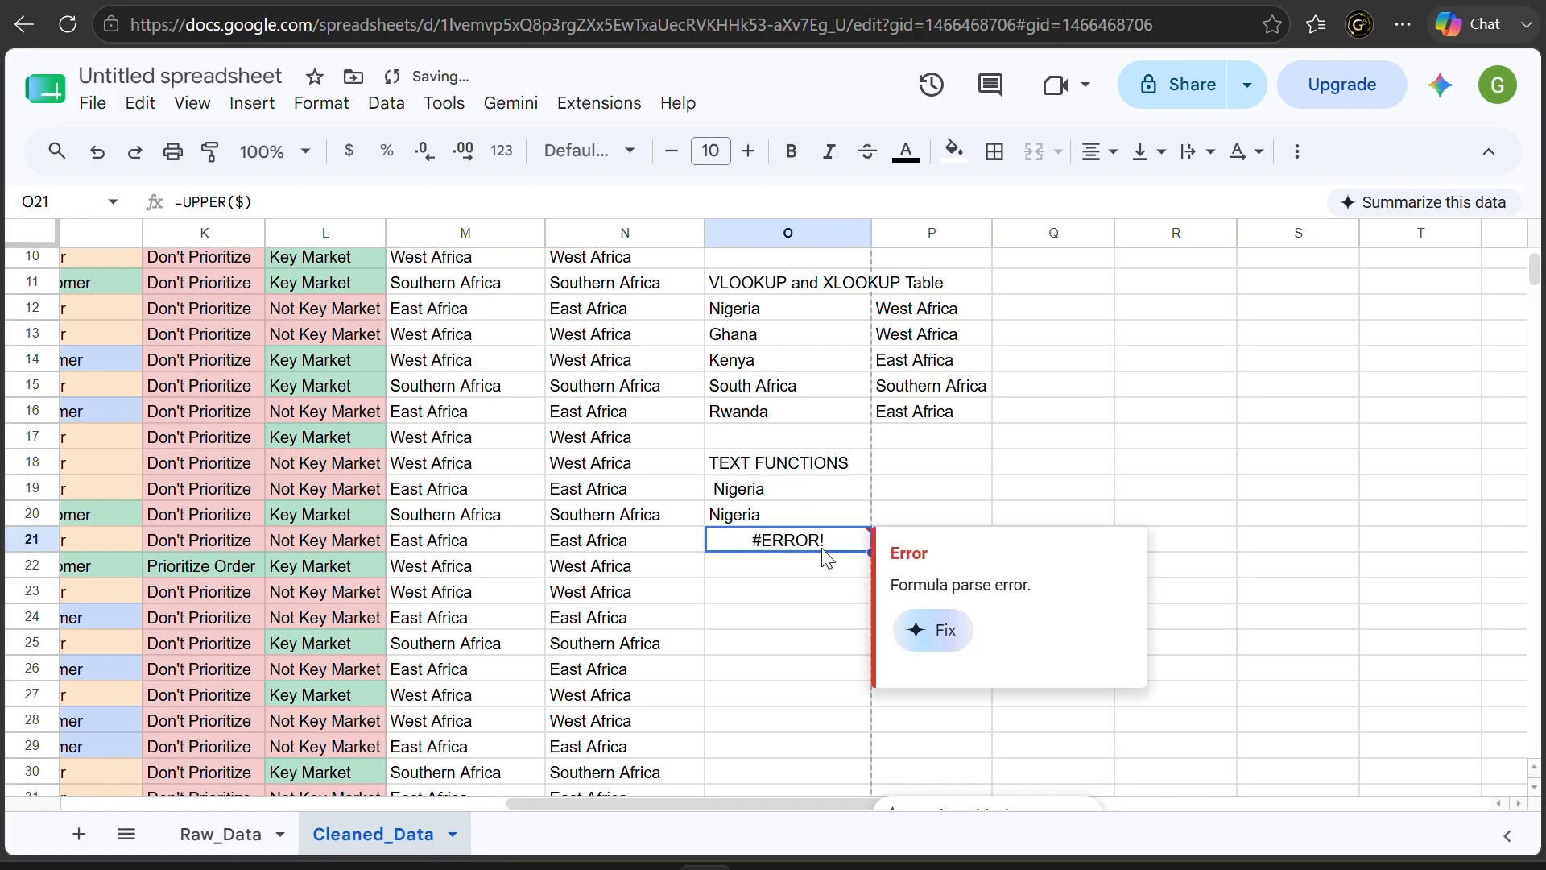
{"action": "key", "text": "BackSpace"}
Enter the formula =UPPER($O$19) in O21 to convert the sample text to uppercase
{"action": "type", "text": "="}
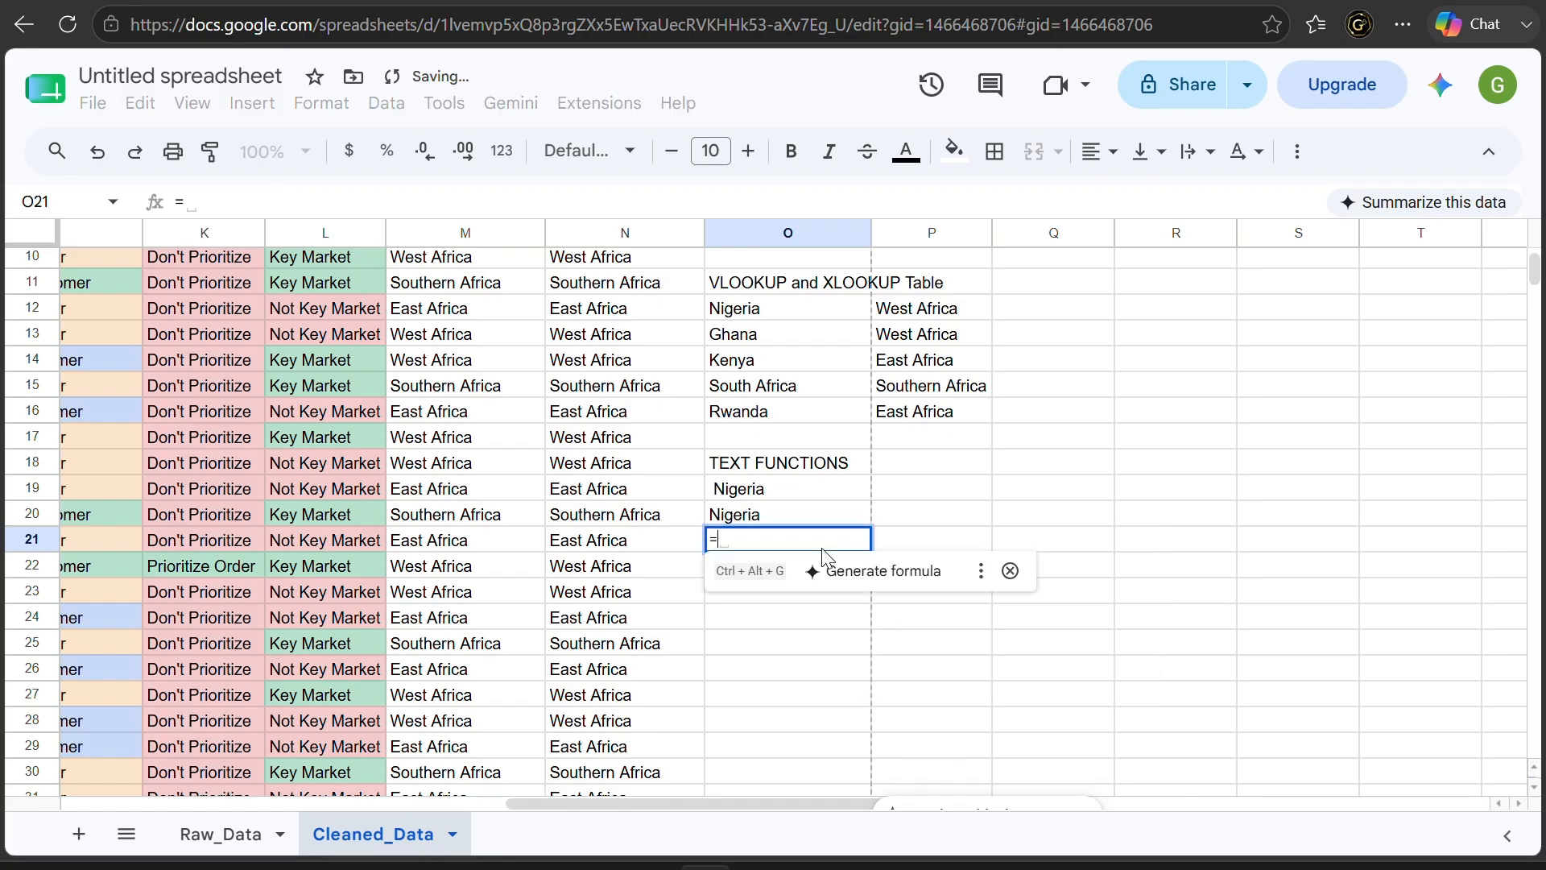
{"action": "type", "text": "UPPER("}
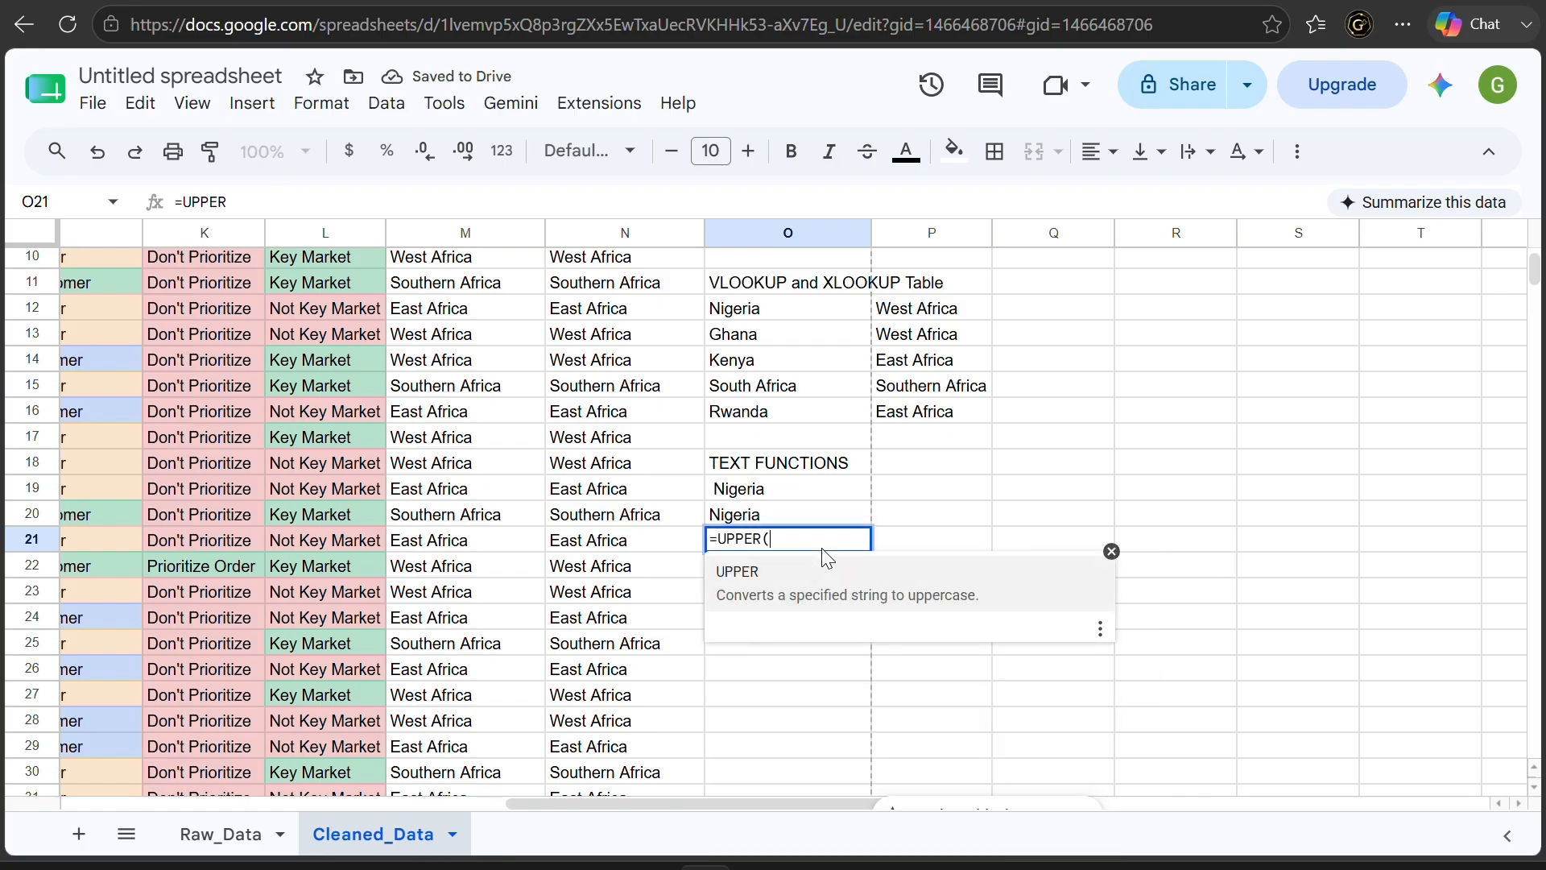
{"action": "left_click", "coordinate": [820, 483]}
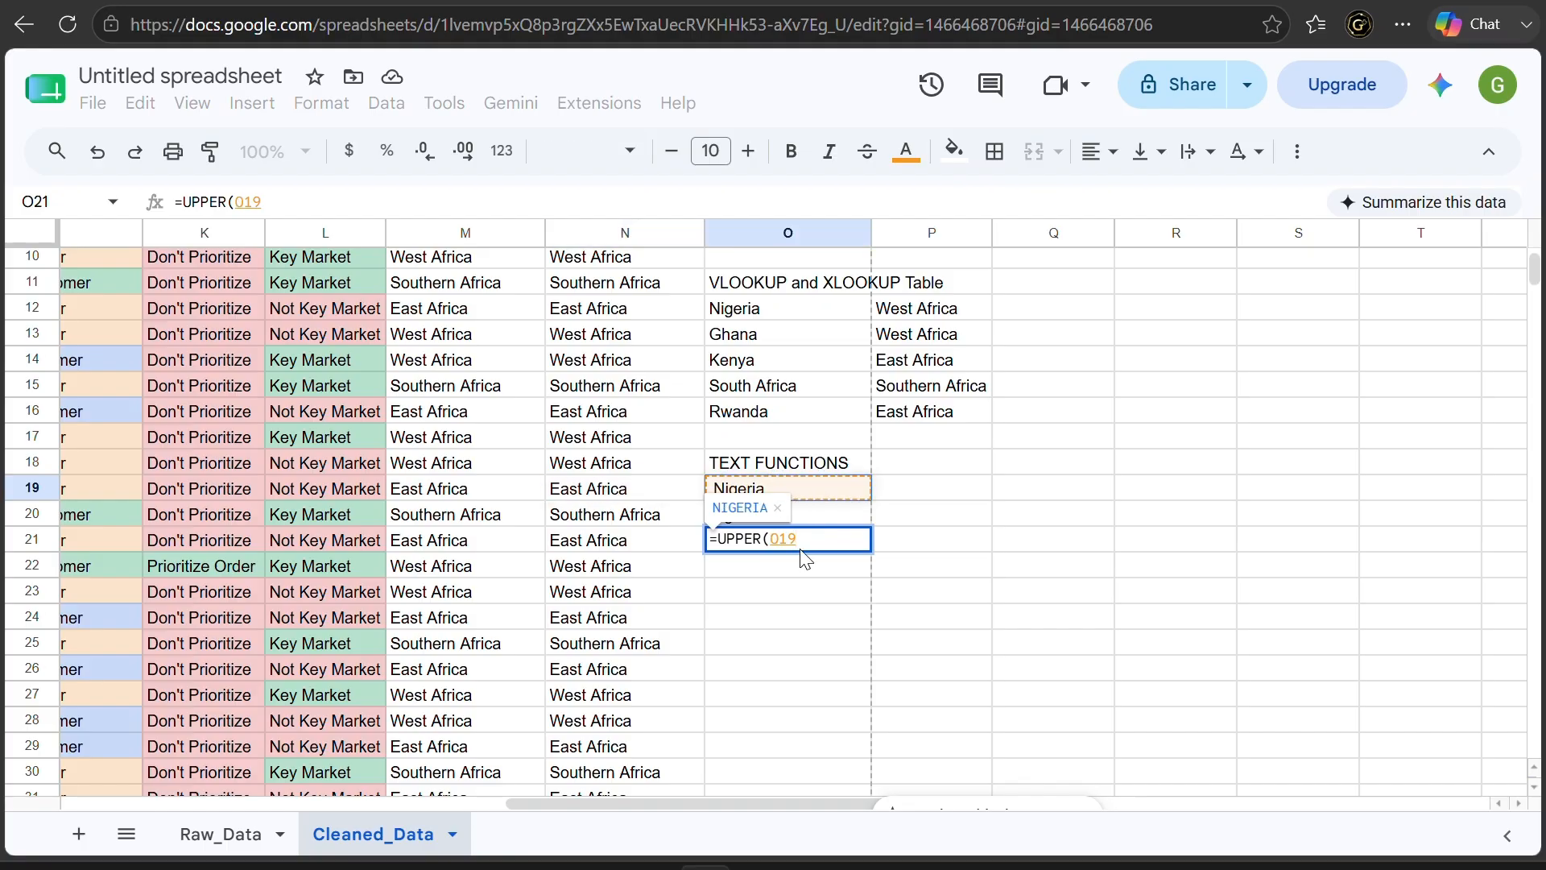
{"action": "left_click", "coordinate": [774, 539]}
{"action": "type", "text": "$"}
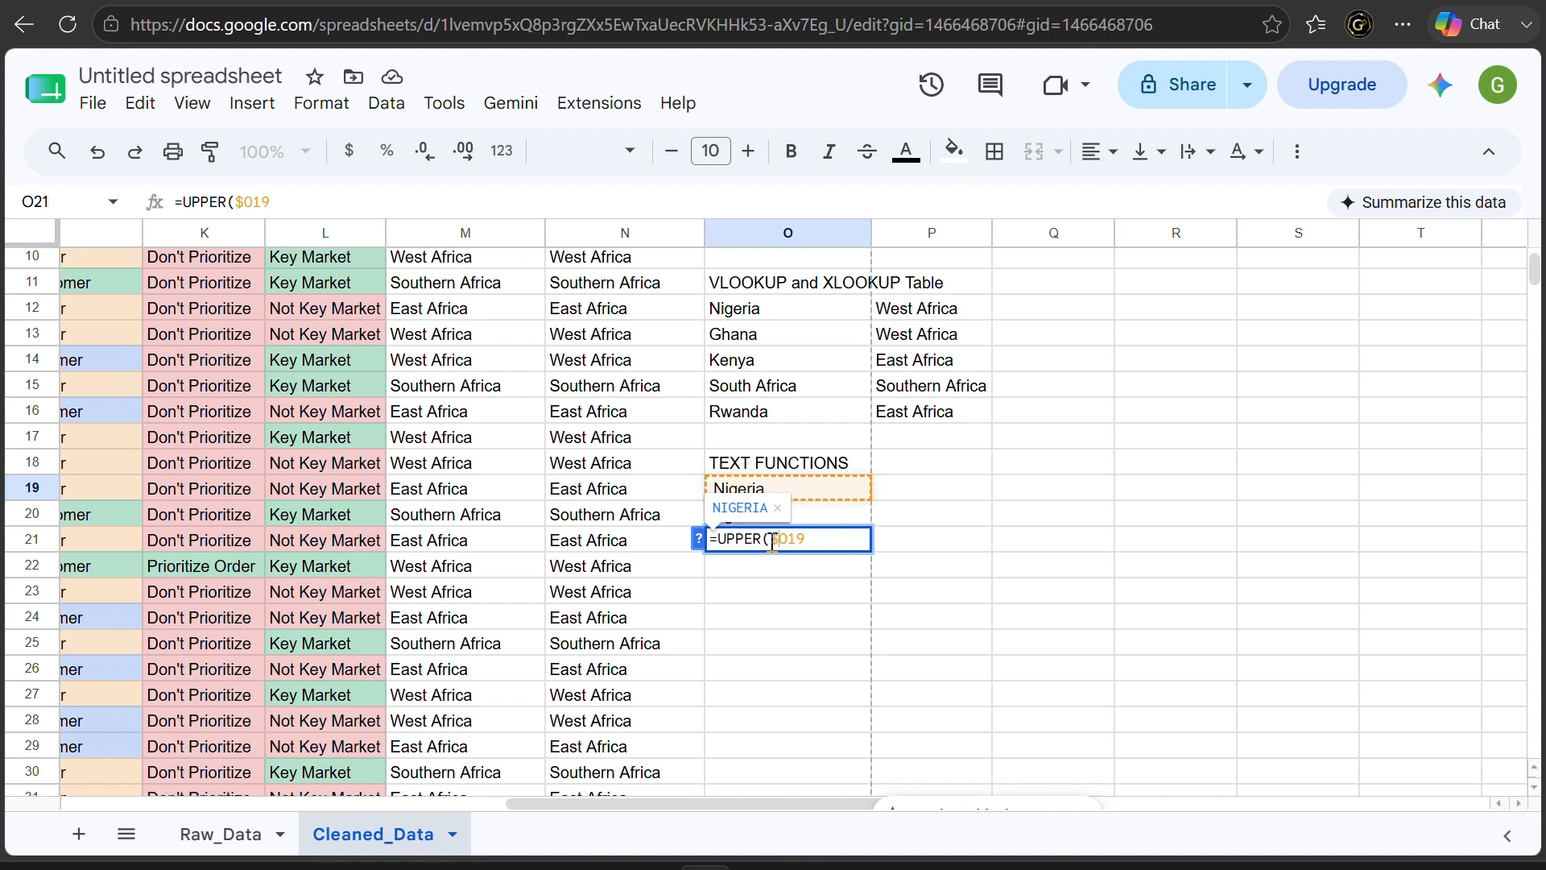
{"action": "left_click", "coordinate": [790, 539]}
{"action": "type", "text": "$"}
{"action": "left_click", "coordinate": [833, 537]}
{"action": "type", "text": ")"}
{"action": "key", "text": "Return"}
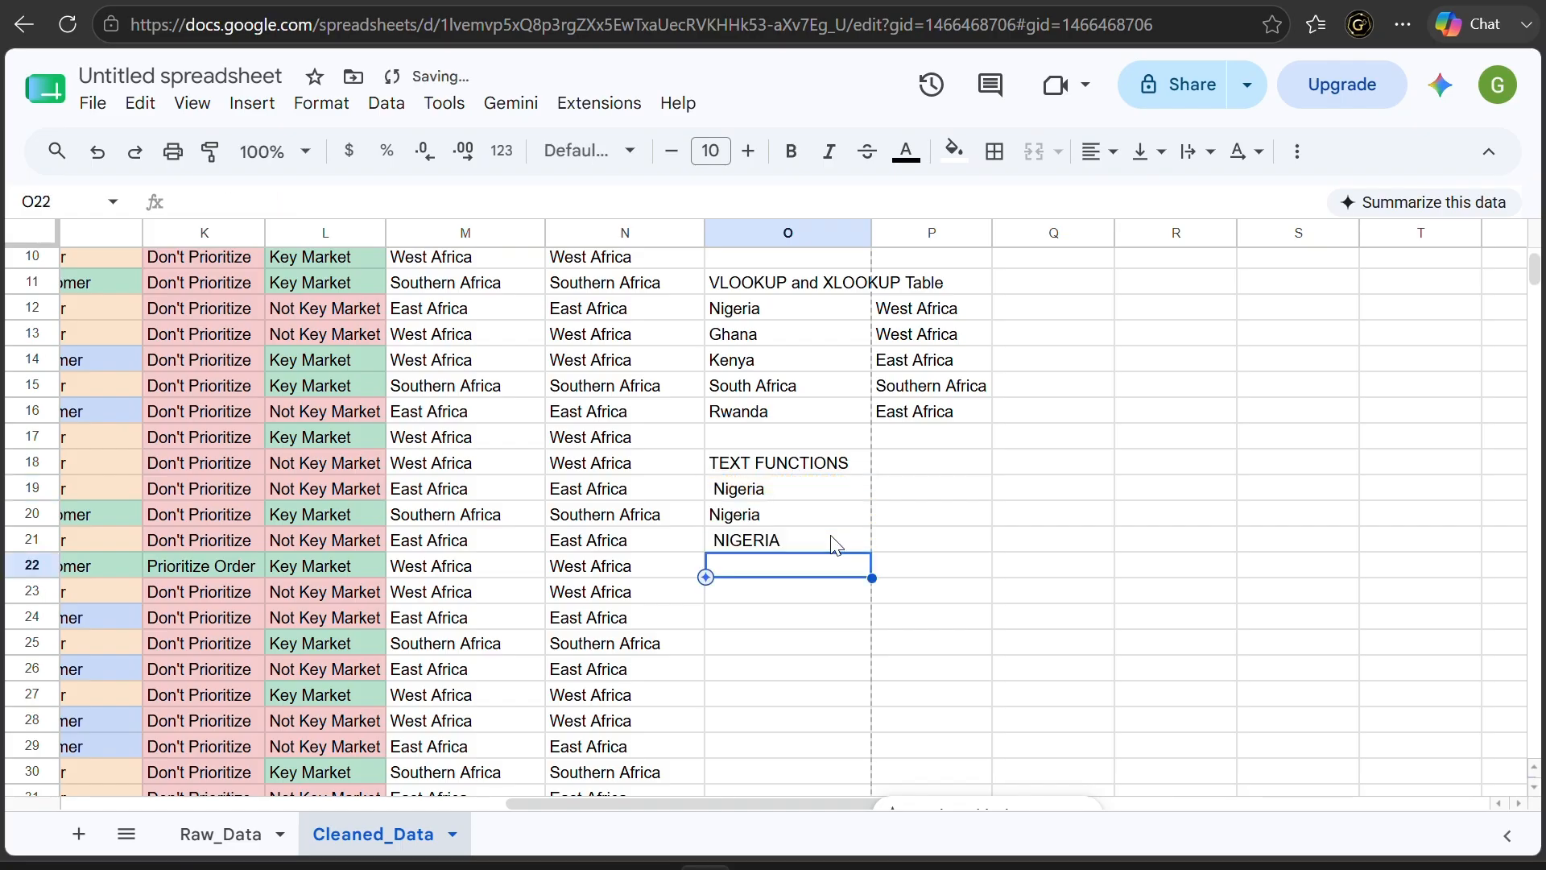
Change the reference in O21's UPPER formula to $O$20 so it uses the trimmed text
{"action": "left_click", "coordinate": [786, 548]}
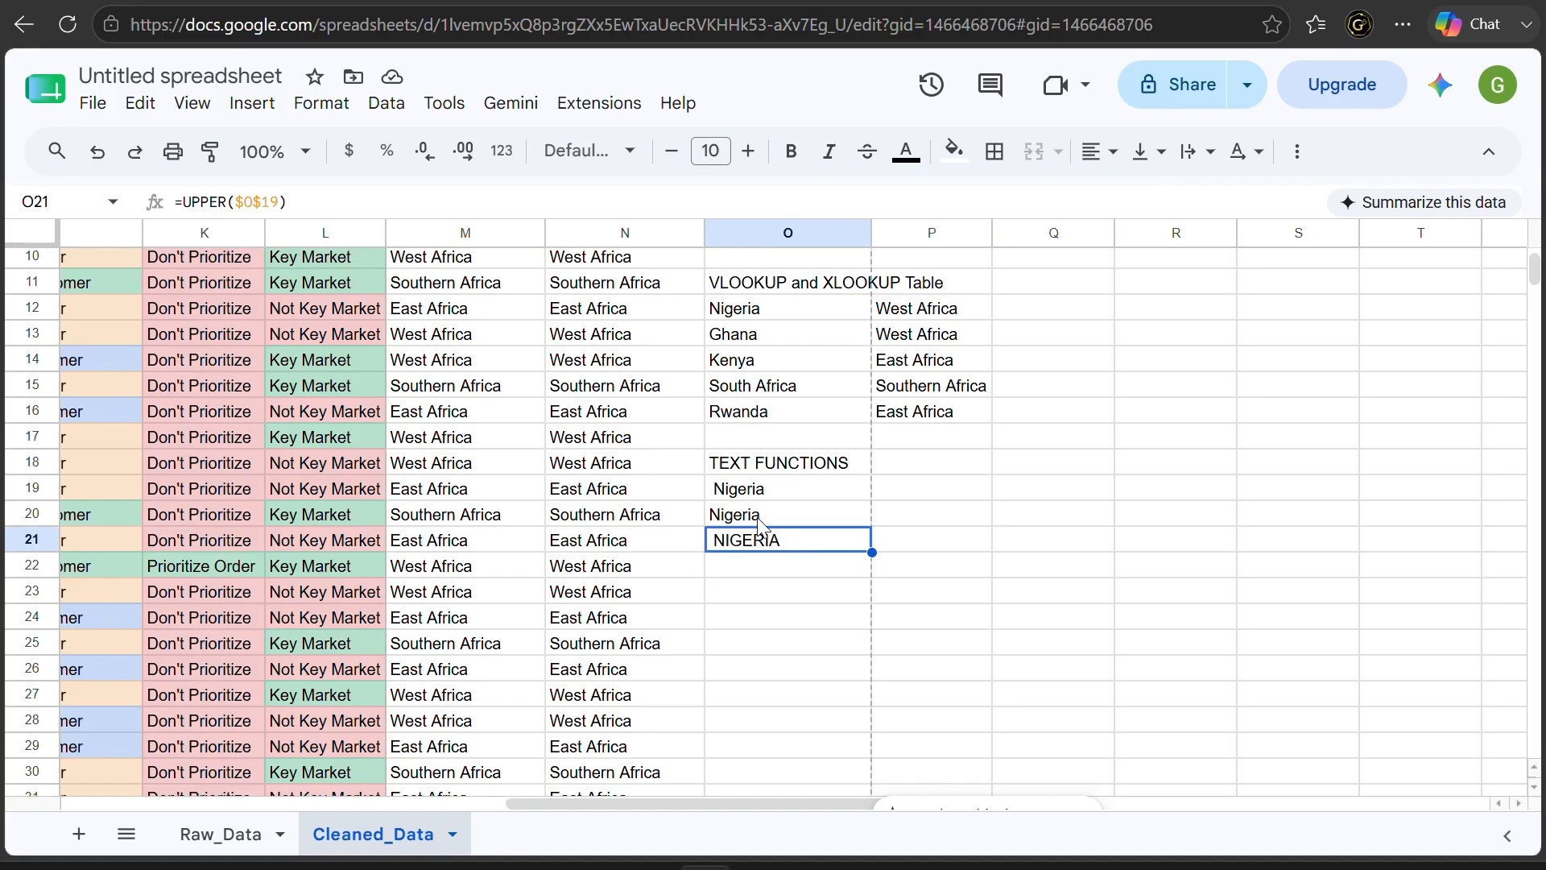
{"action": "left_click", "coordinate": [280, 201]}
{"action": "key", "text": "BackSpace"}
{"action": "key", "text": "BackSpace"}
{"action": "type", "text": "20"}
{"action": "key", "text": "Return"}
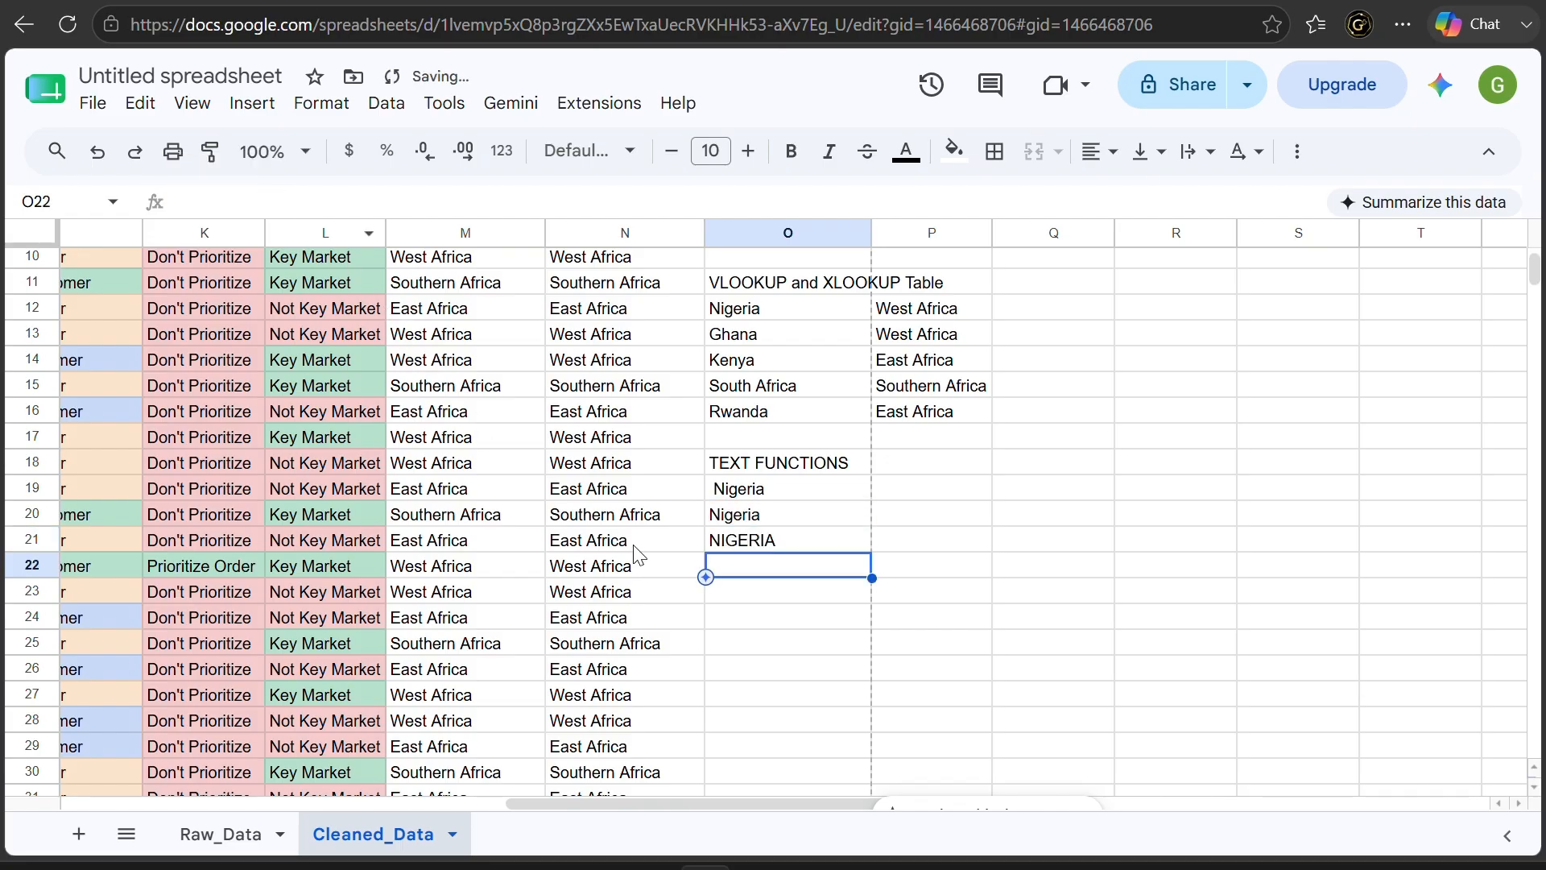
Enter the formula =LOWER($O$20) in O22 to convert the trimmed text to lowercase
{"action": "type", "text": "=L"}
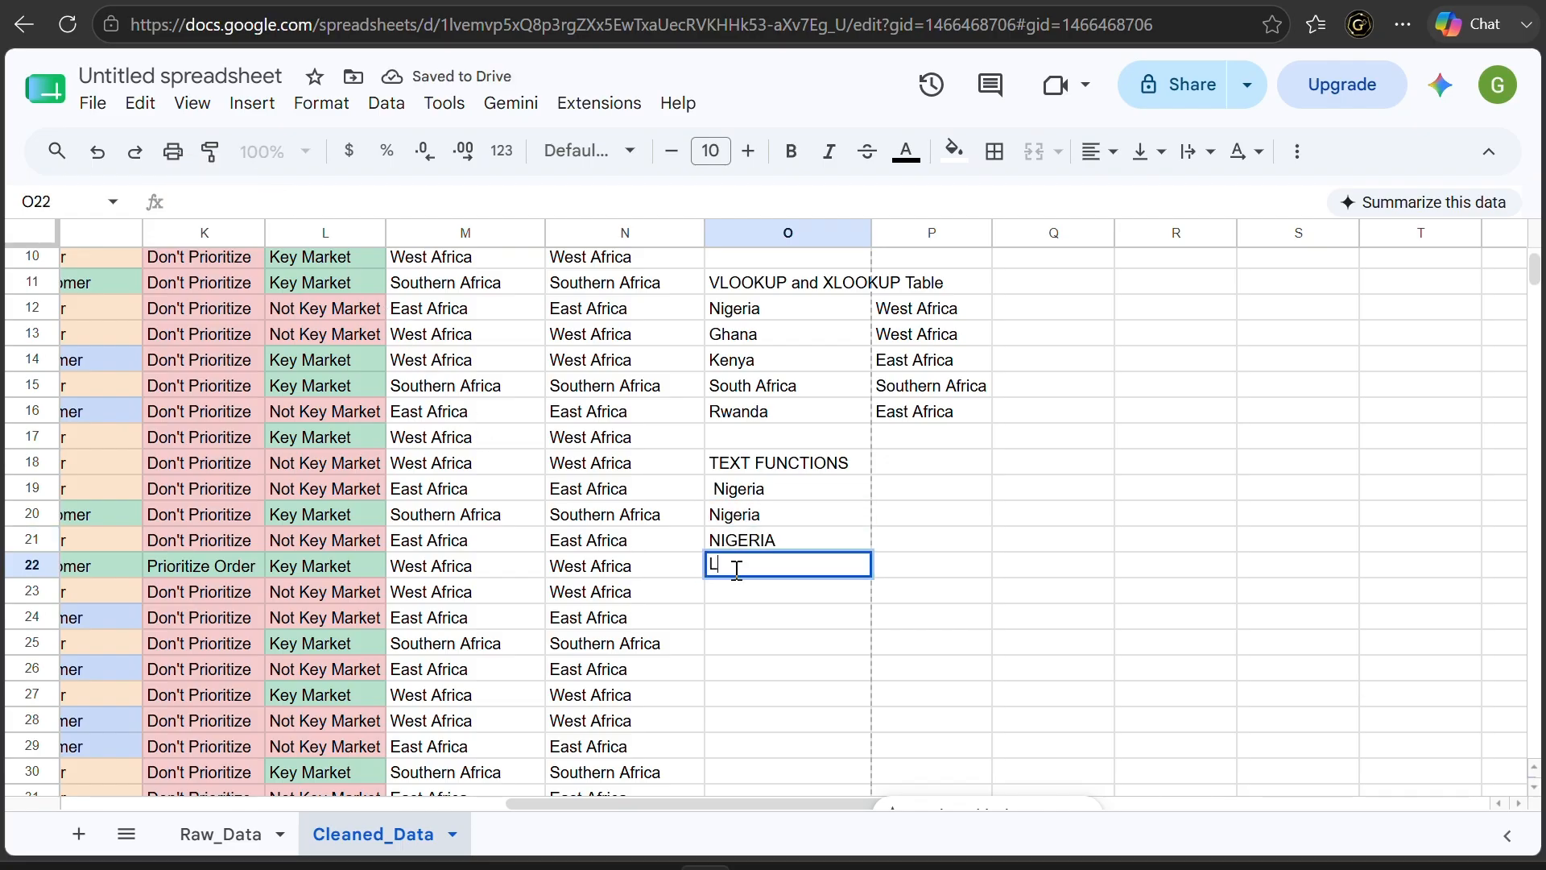
{"action": "type", "text": "OWER("}
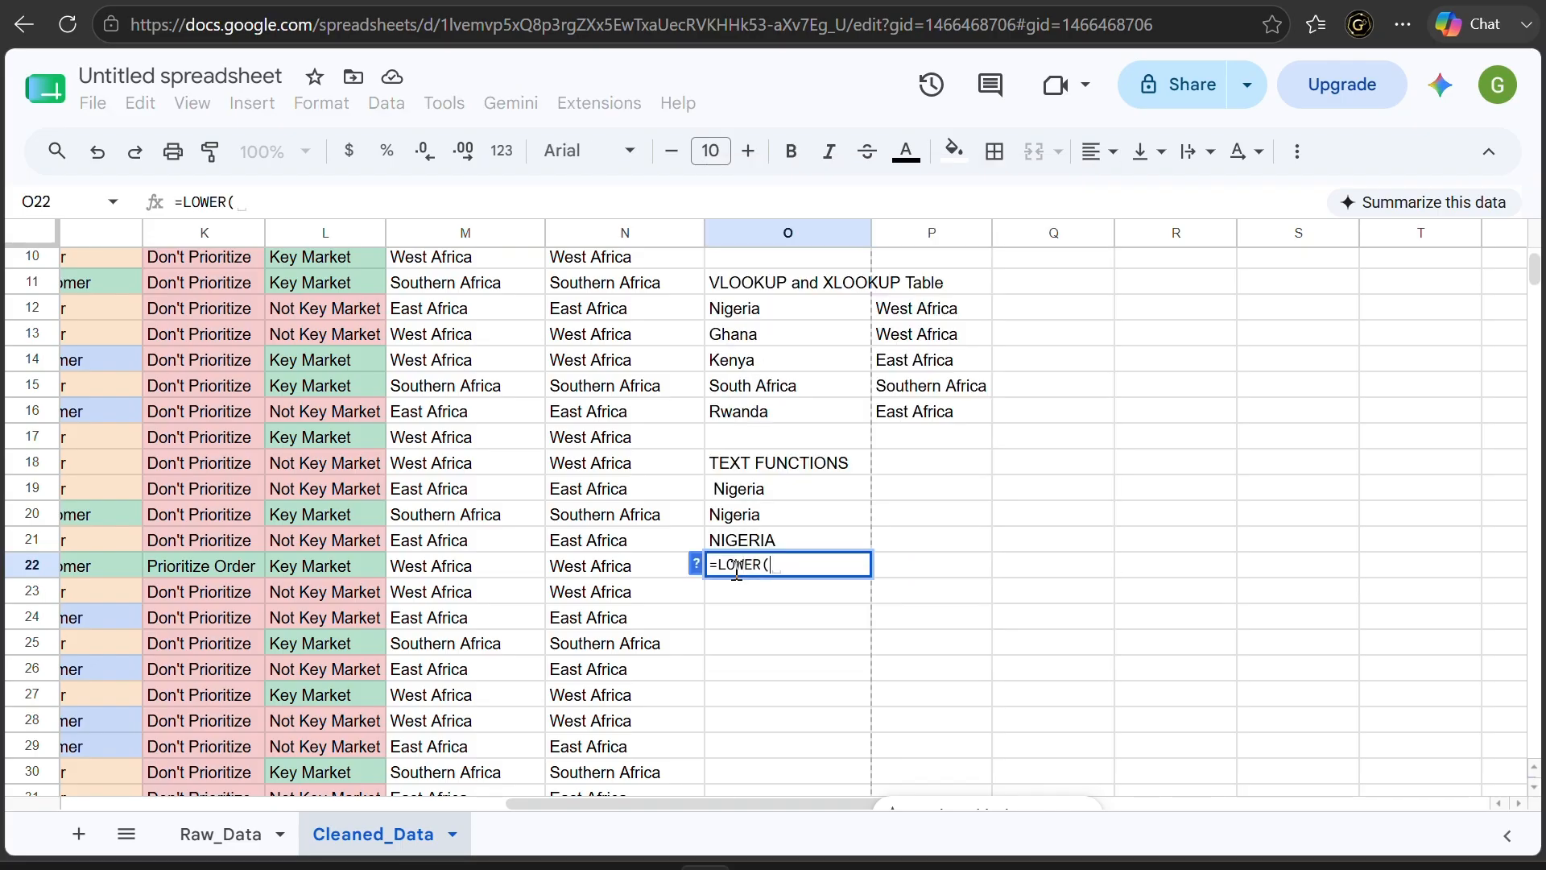
{"action": "type", "text": "$0"}
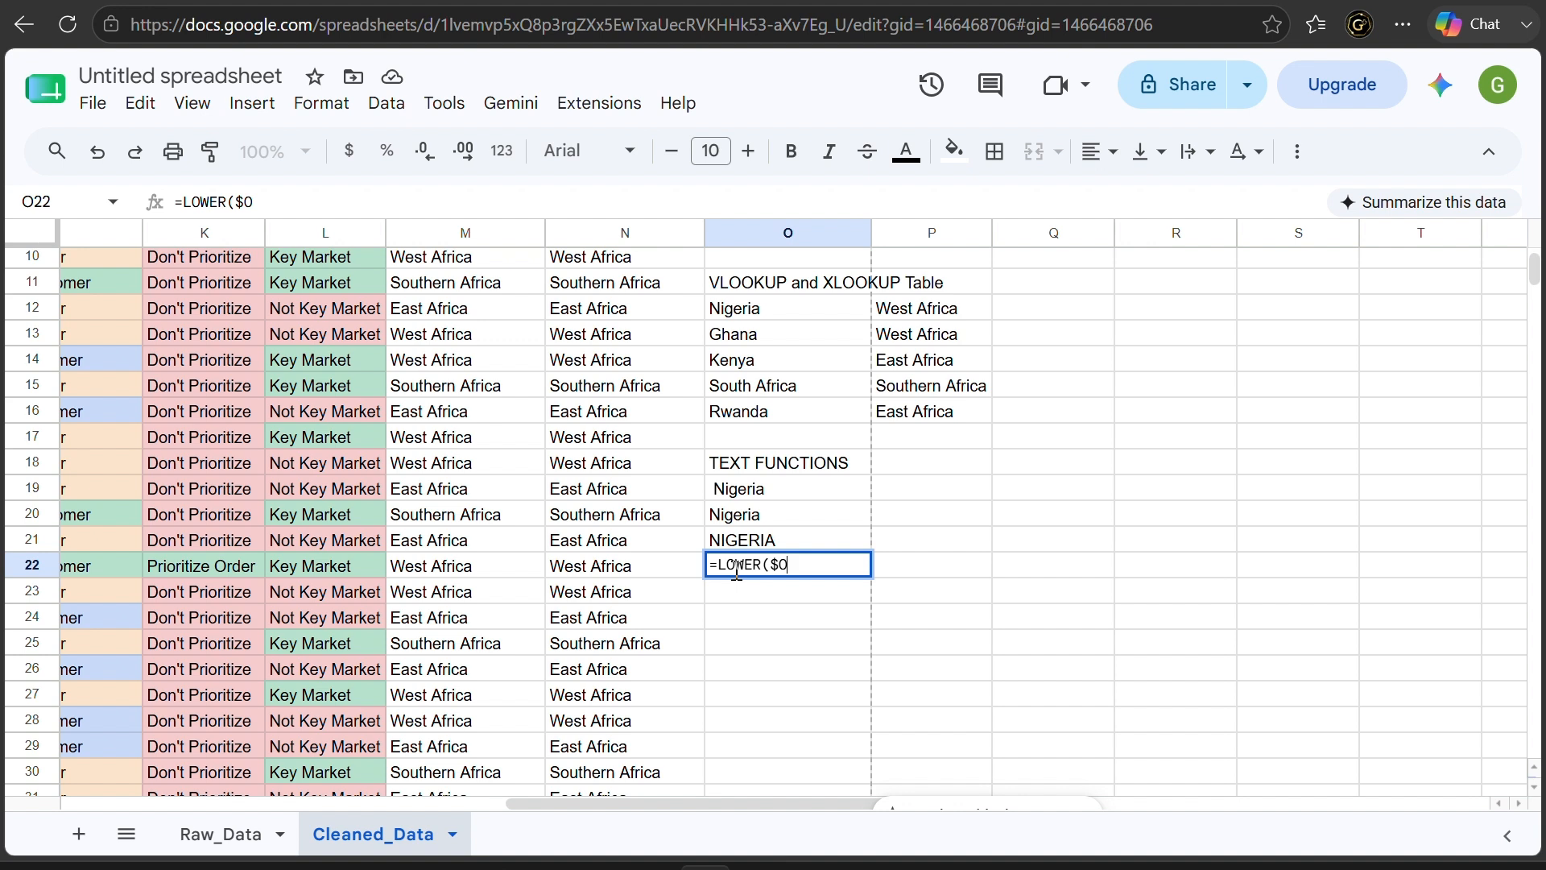
{"action": "type", "text": "21)"}
{"action": "key", "text": "Return"}
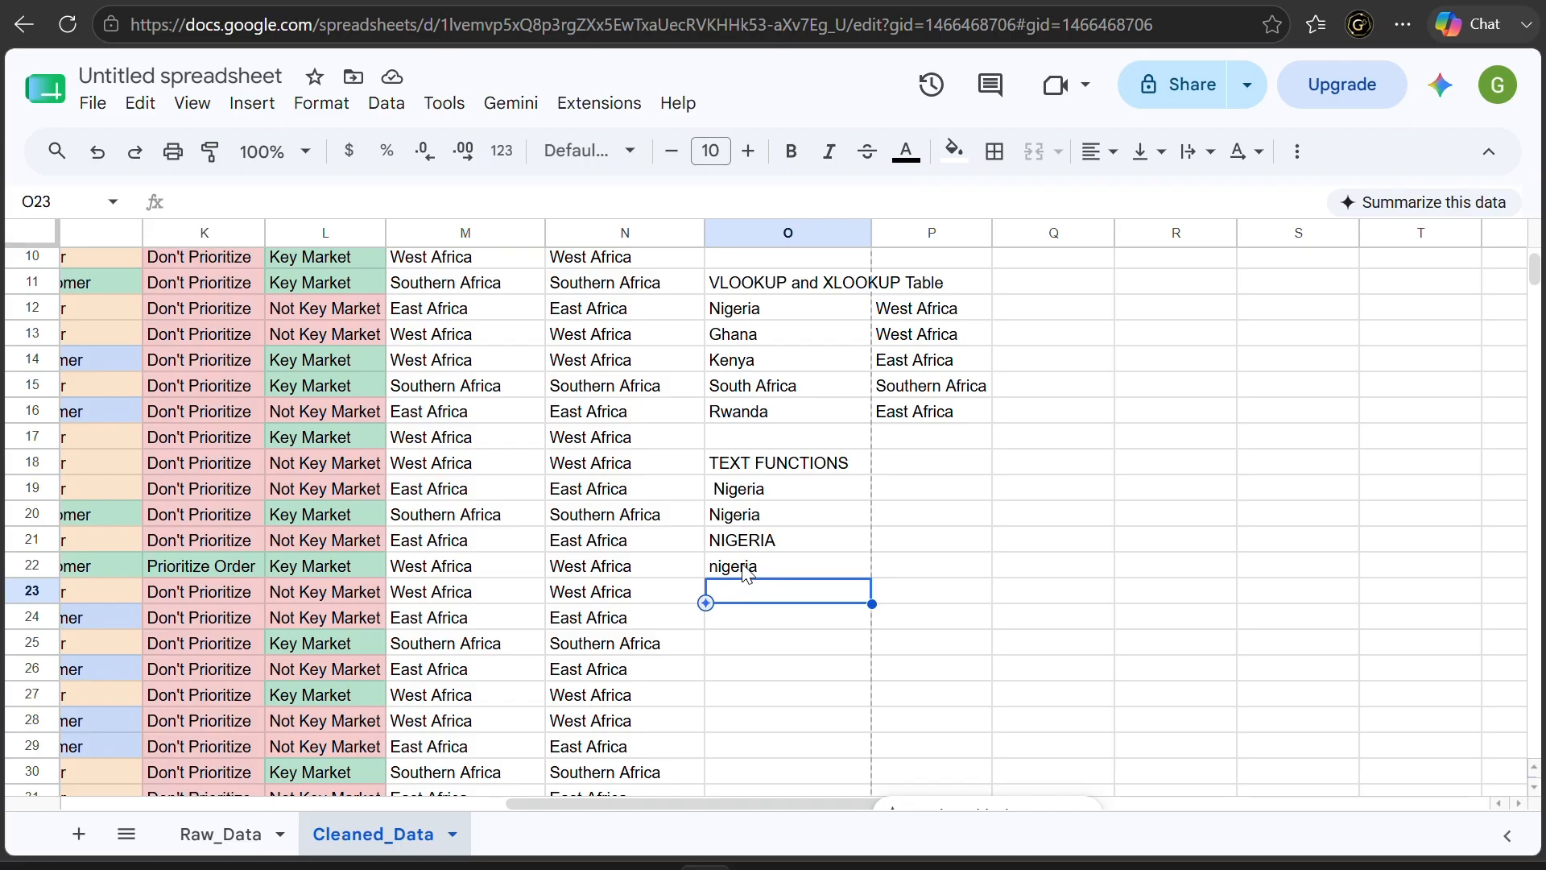
Enter the formula =PROPER($O$22) in O23 to capitalise the lowercase text, and compare it with the formula in O22
{"action": "type", "text": "="}
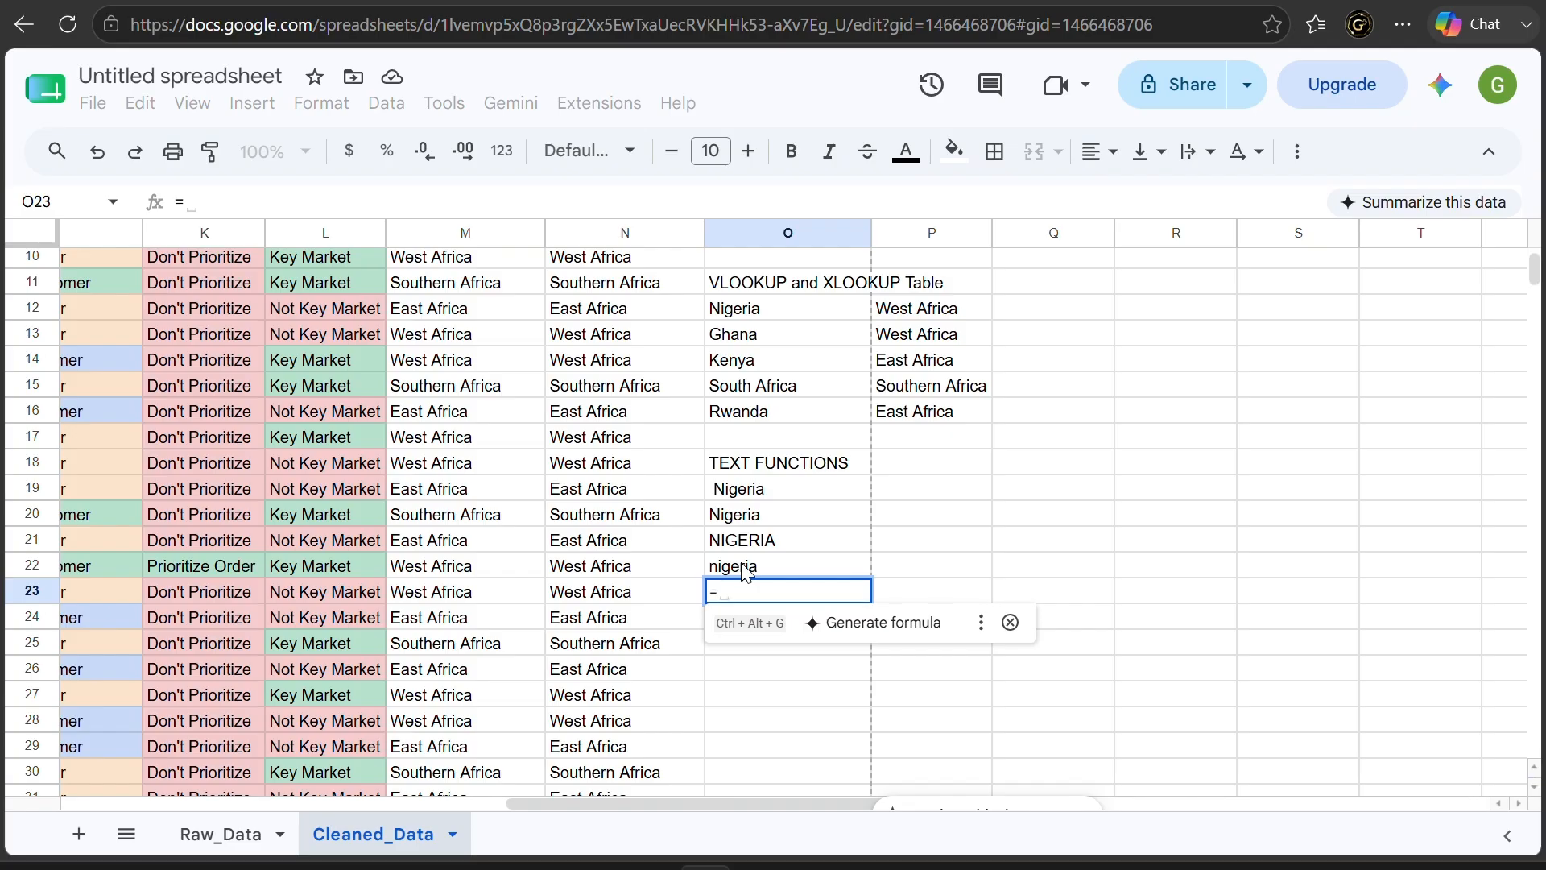
{"action": "type", "text": "PROPER("}
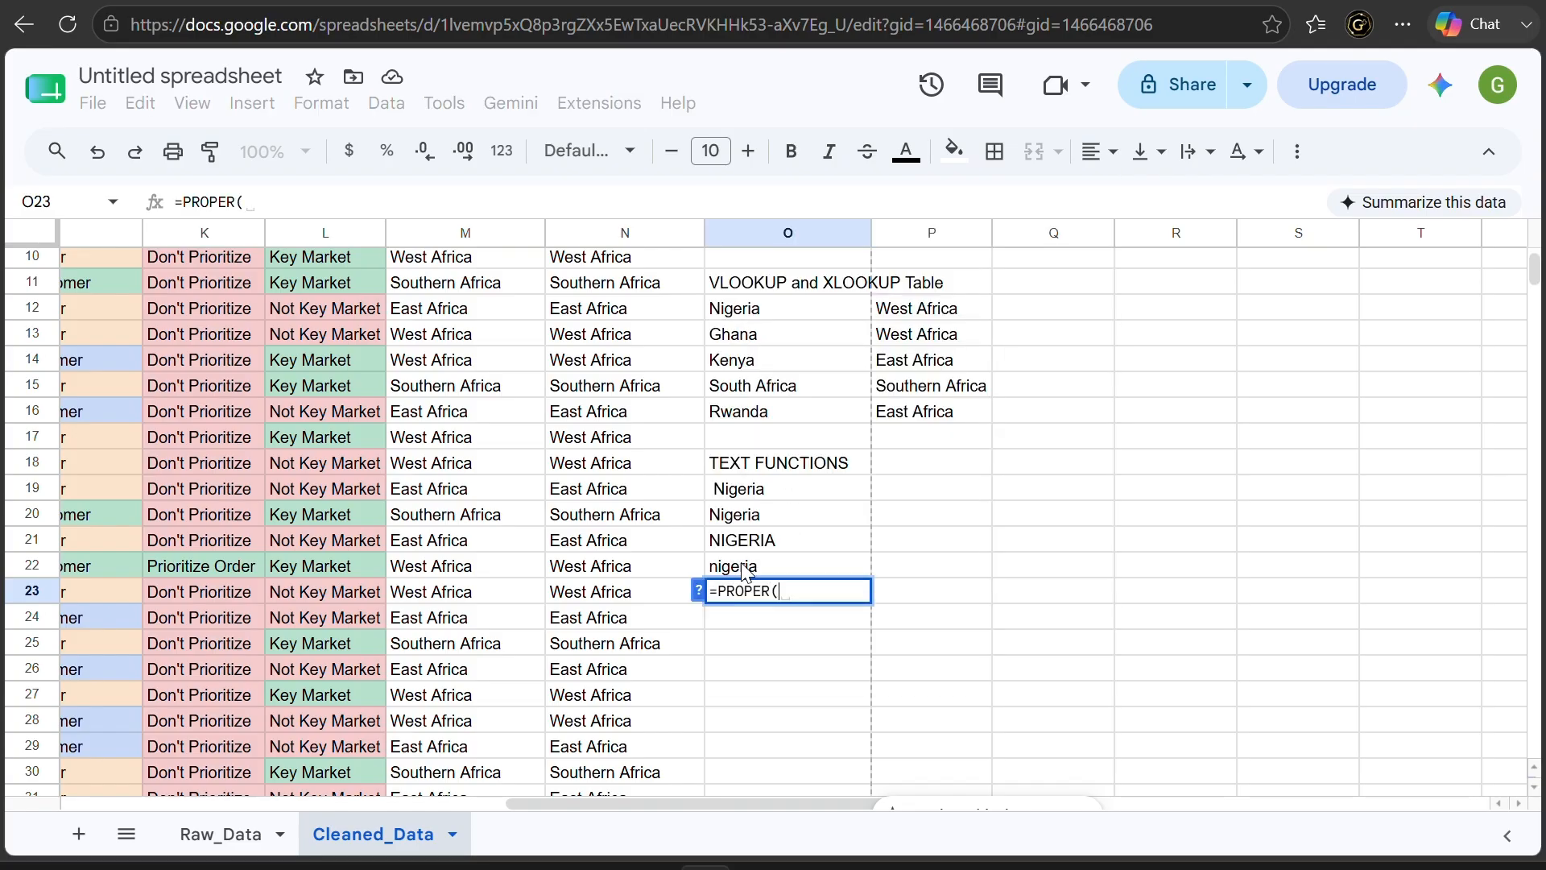
{"action": "type", "text": "$"}
{"action": "type", "text": "0"}
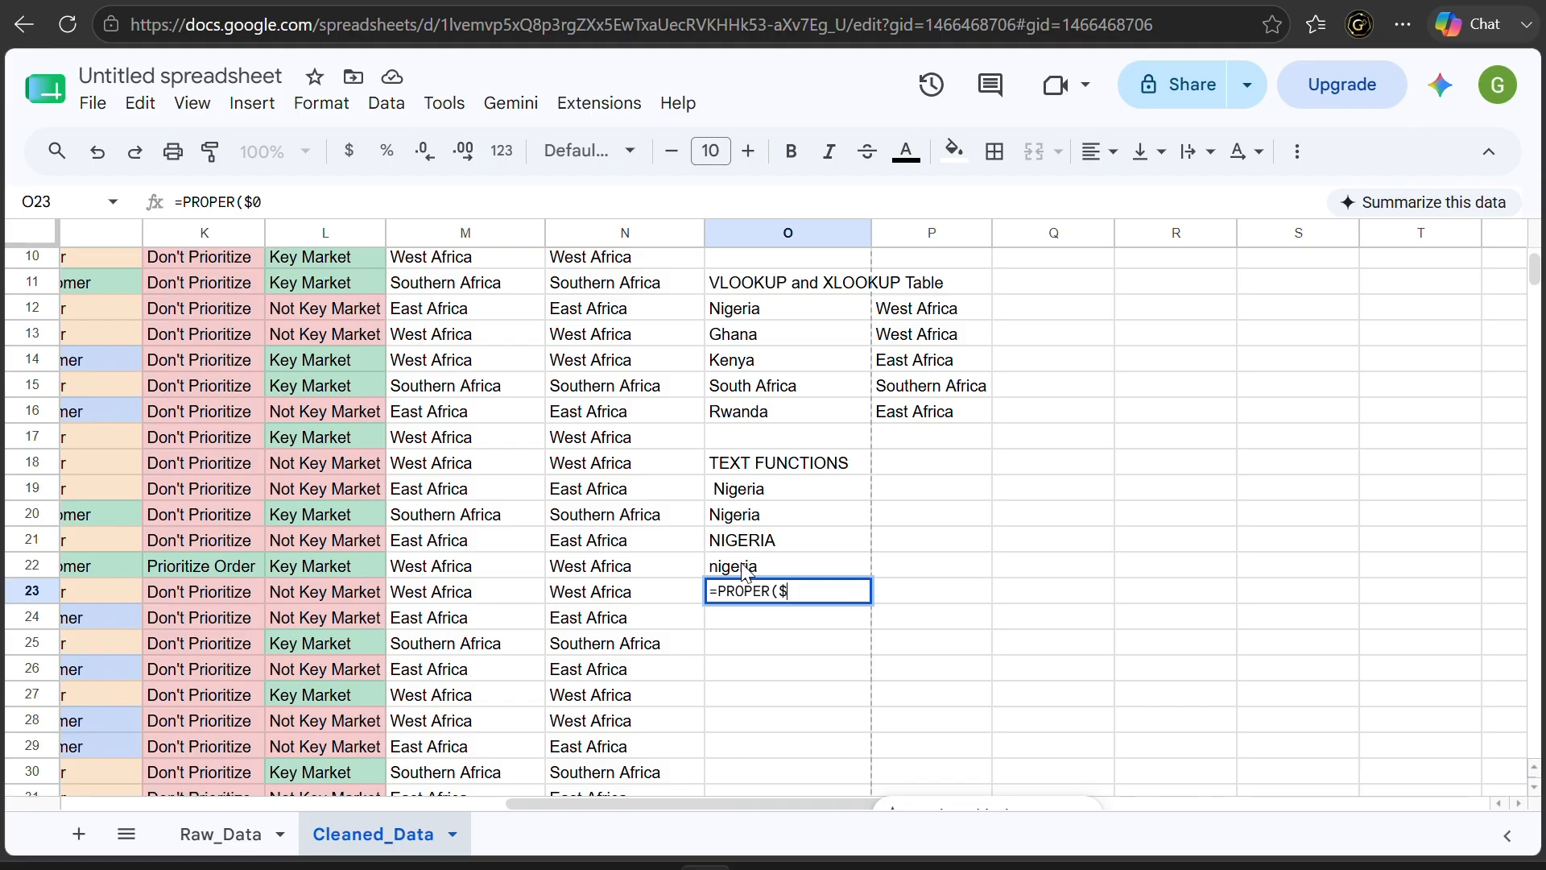
{"action": "type", "text": "$22)"}
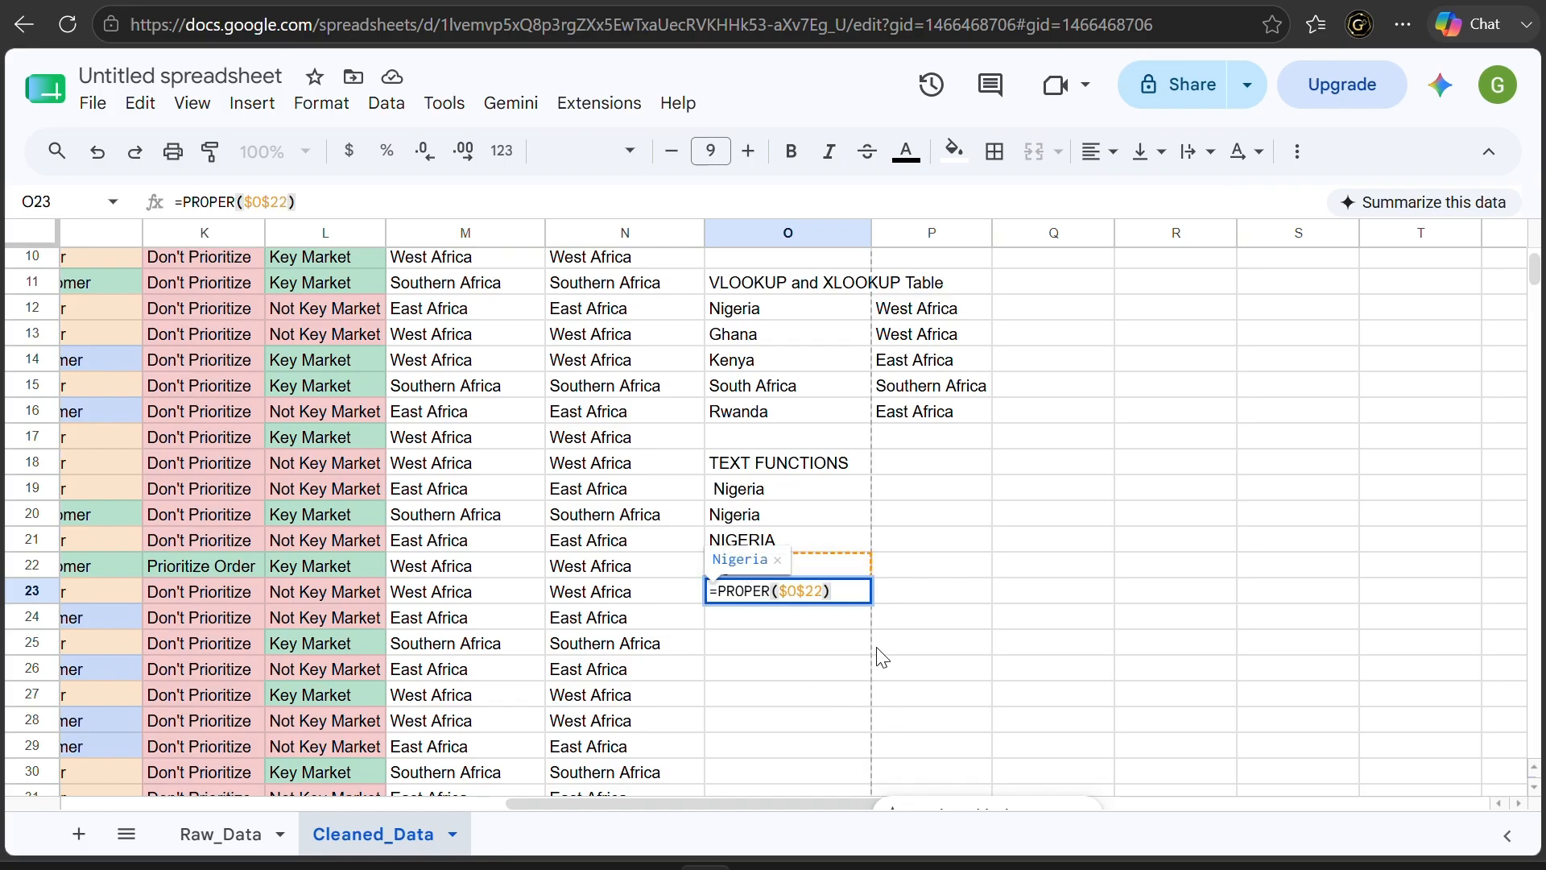
{"action": "key", "text": "Return"}
{"action": "left_click", "coordinate": [777, 577]}
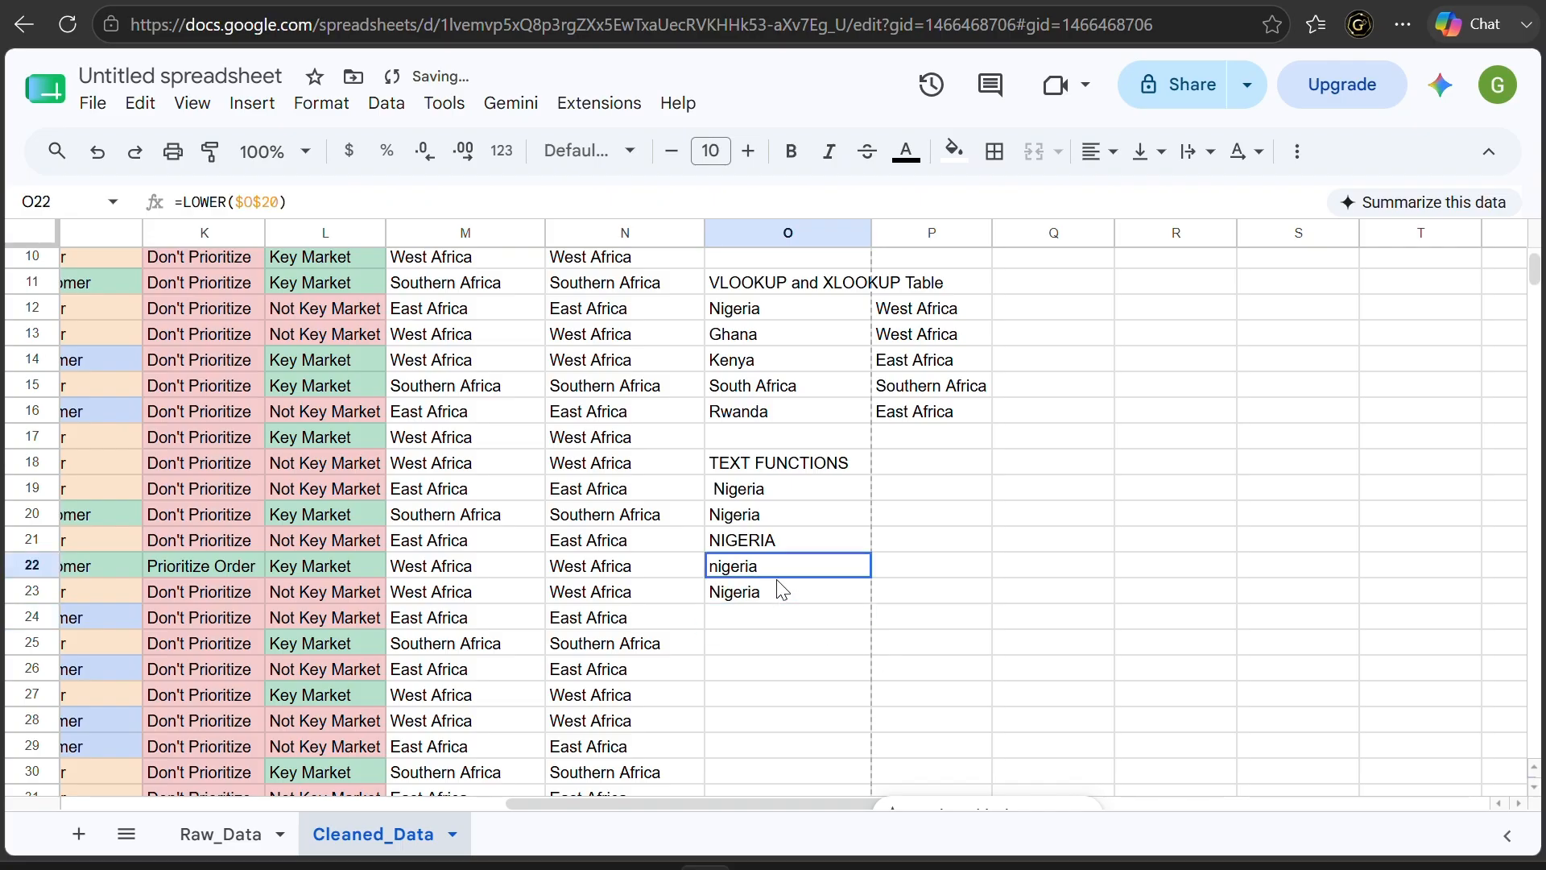
{"action": "left_click", "coordinate": [779, 596]}
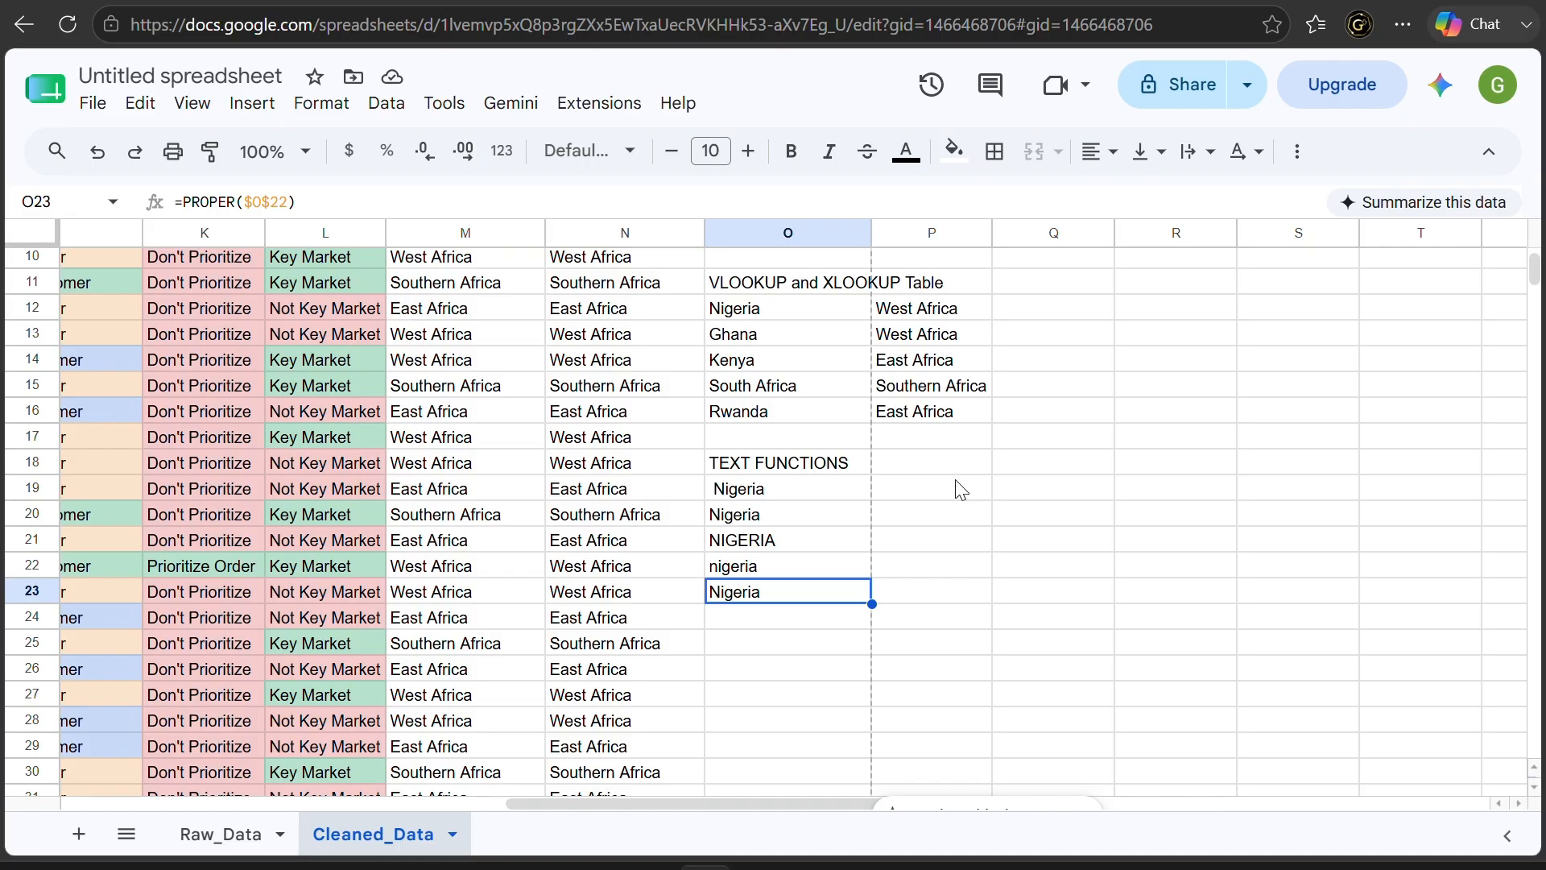
{"action": "left_click", "coordinate": [810, 624]}
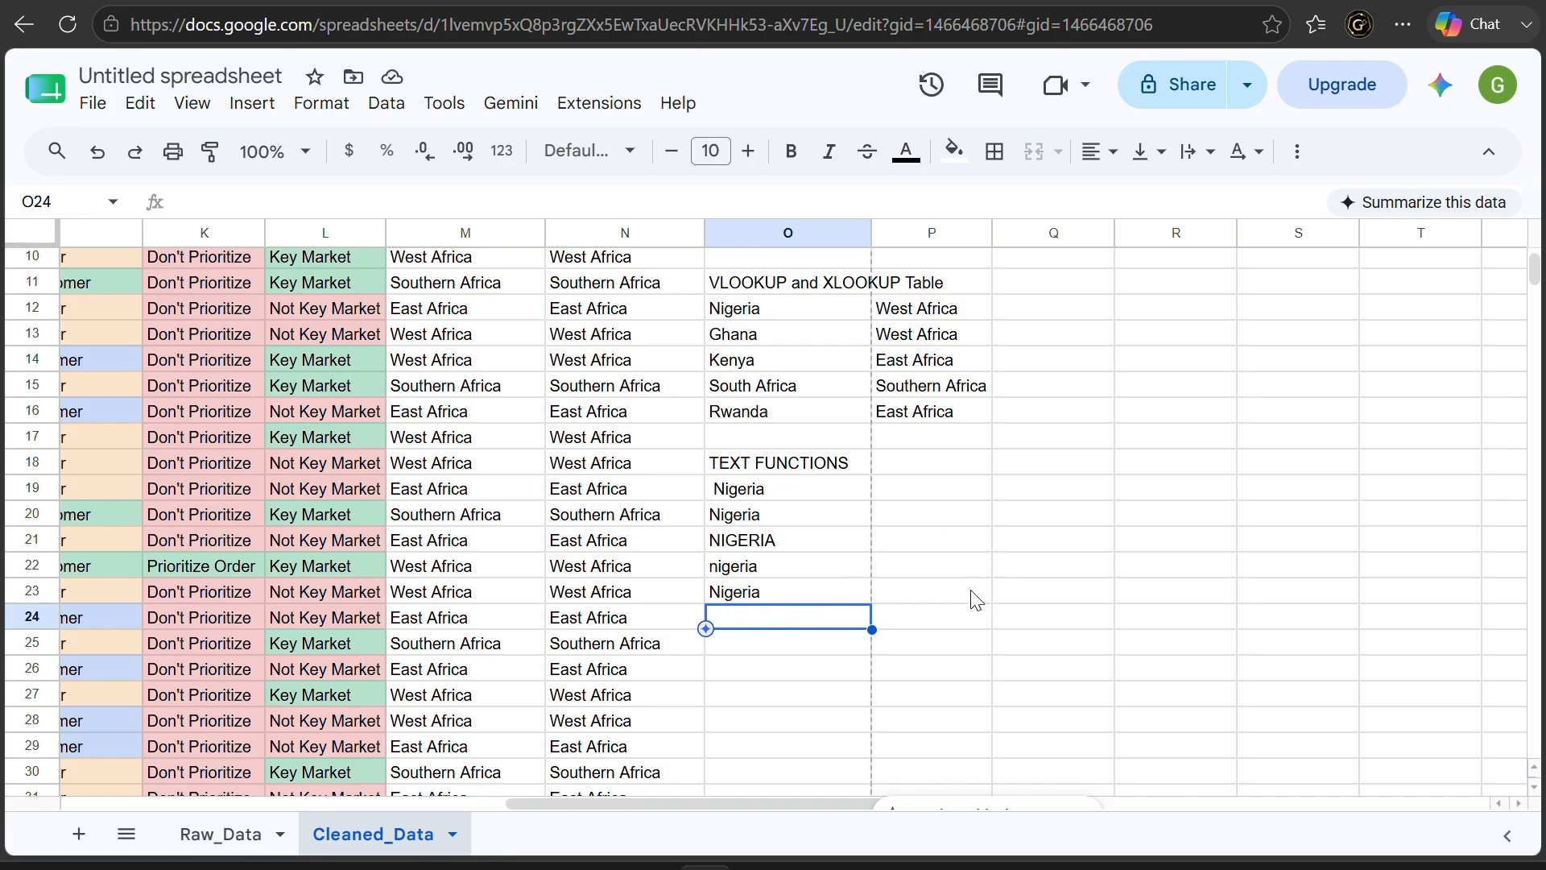
Insert a column to the right of Region (XLOOKUP) and enter the header Country - Region in O1
{"action": "right_click", "coordinate": [733, 233]}
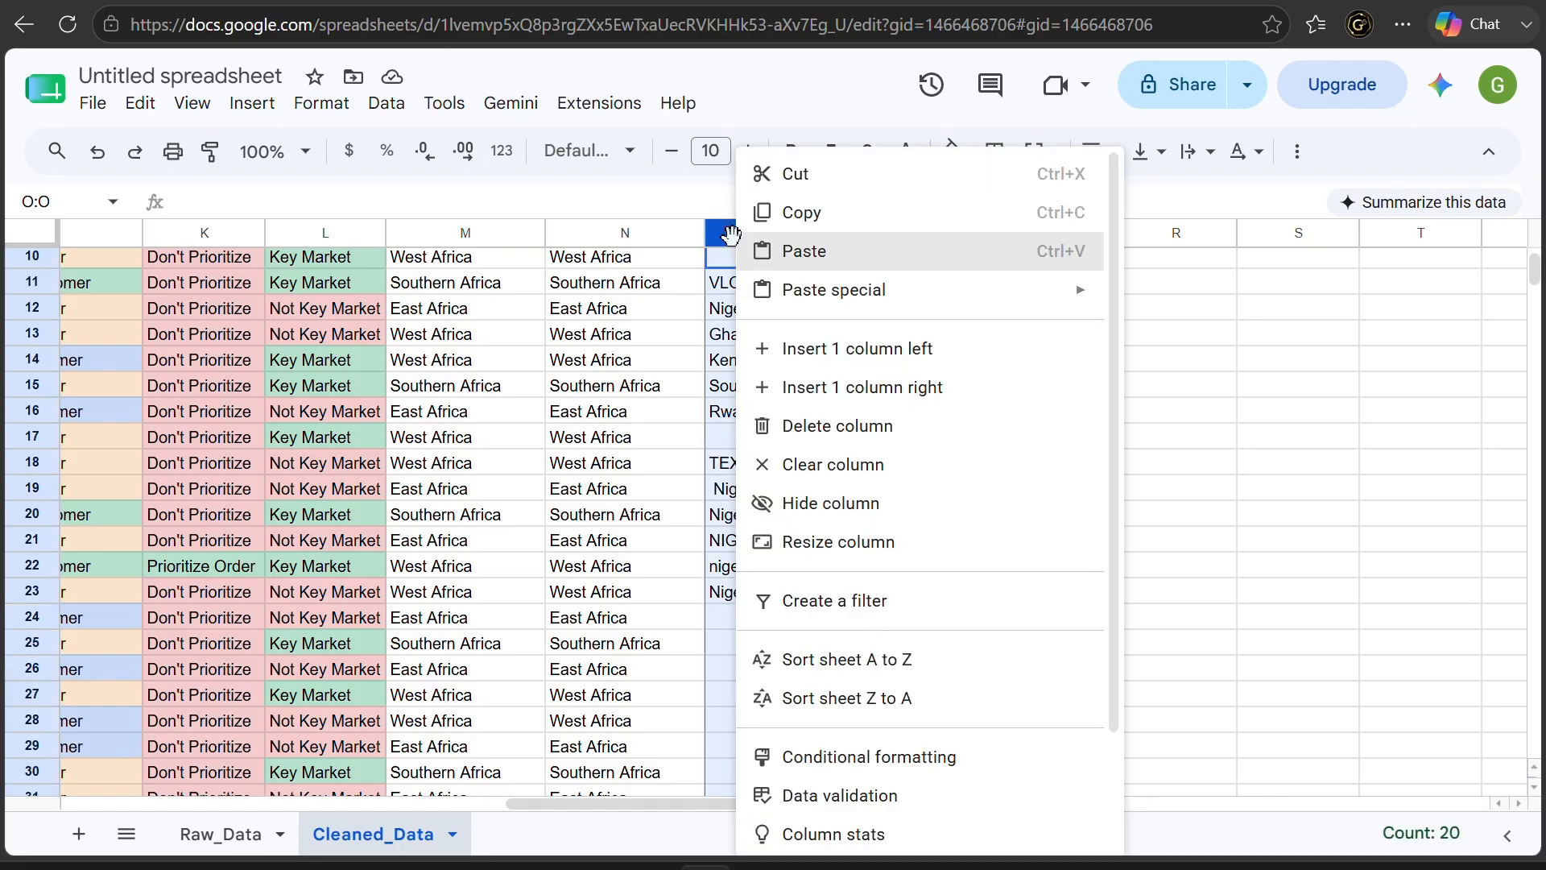
{"action": "right_click", "coordinate": [632, 236]}
{"action": "left_click", "coordinate": [835, 395]}
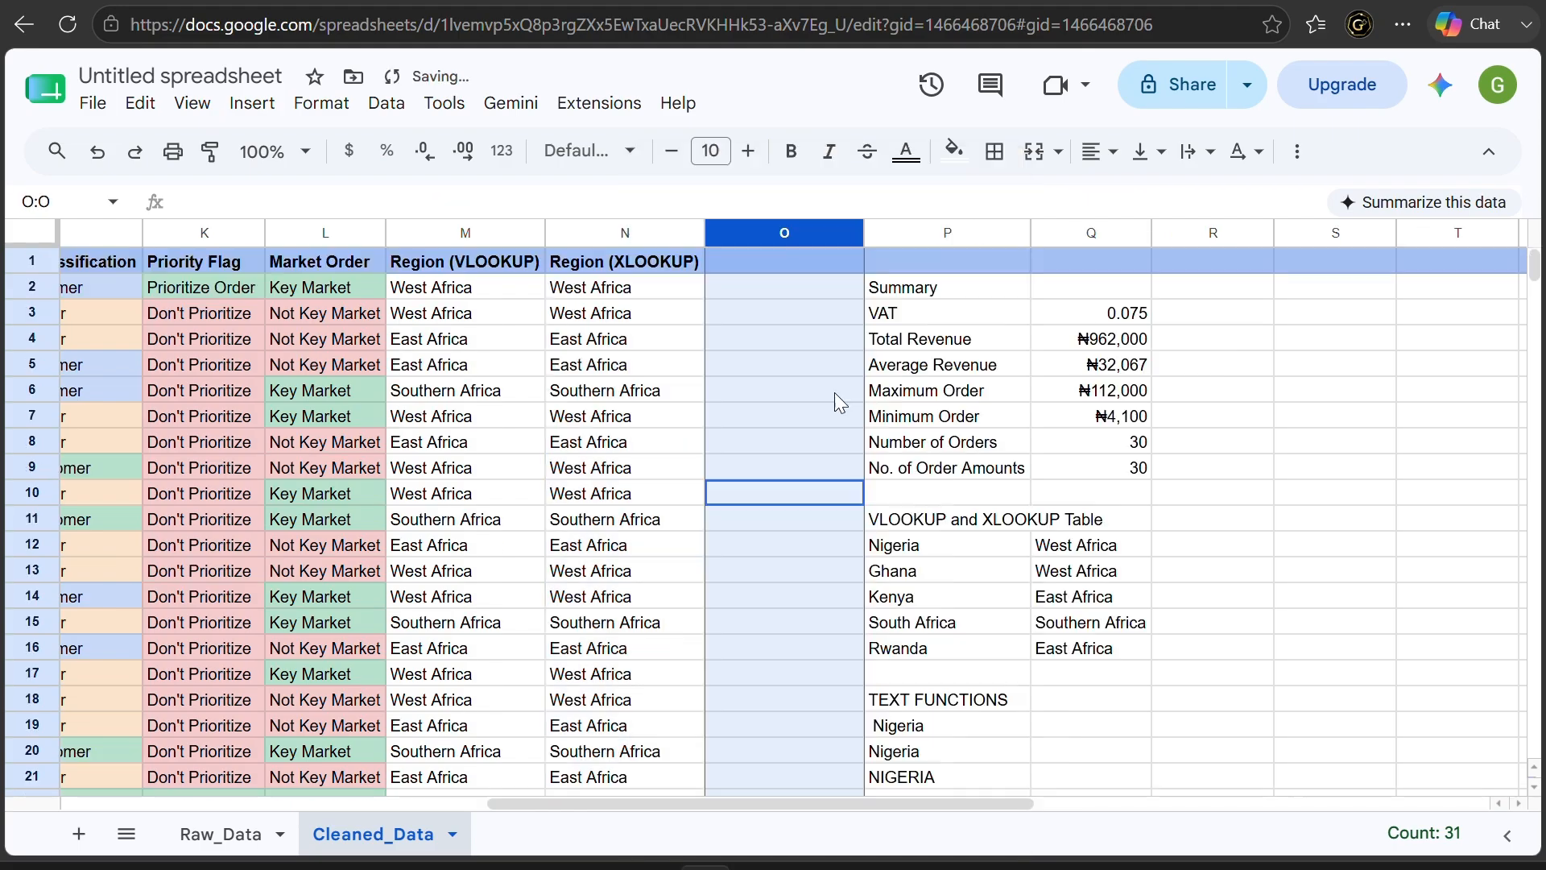
{"action": "left_click", "coordinate": [796, 256]}
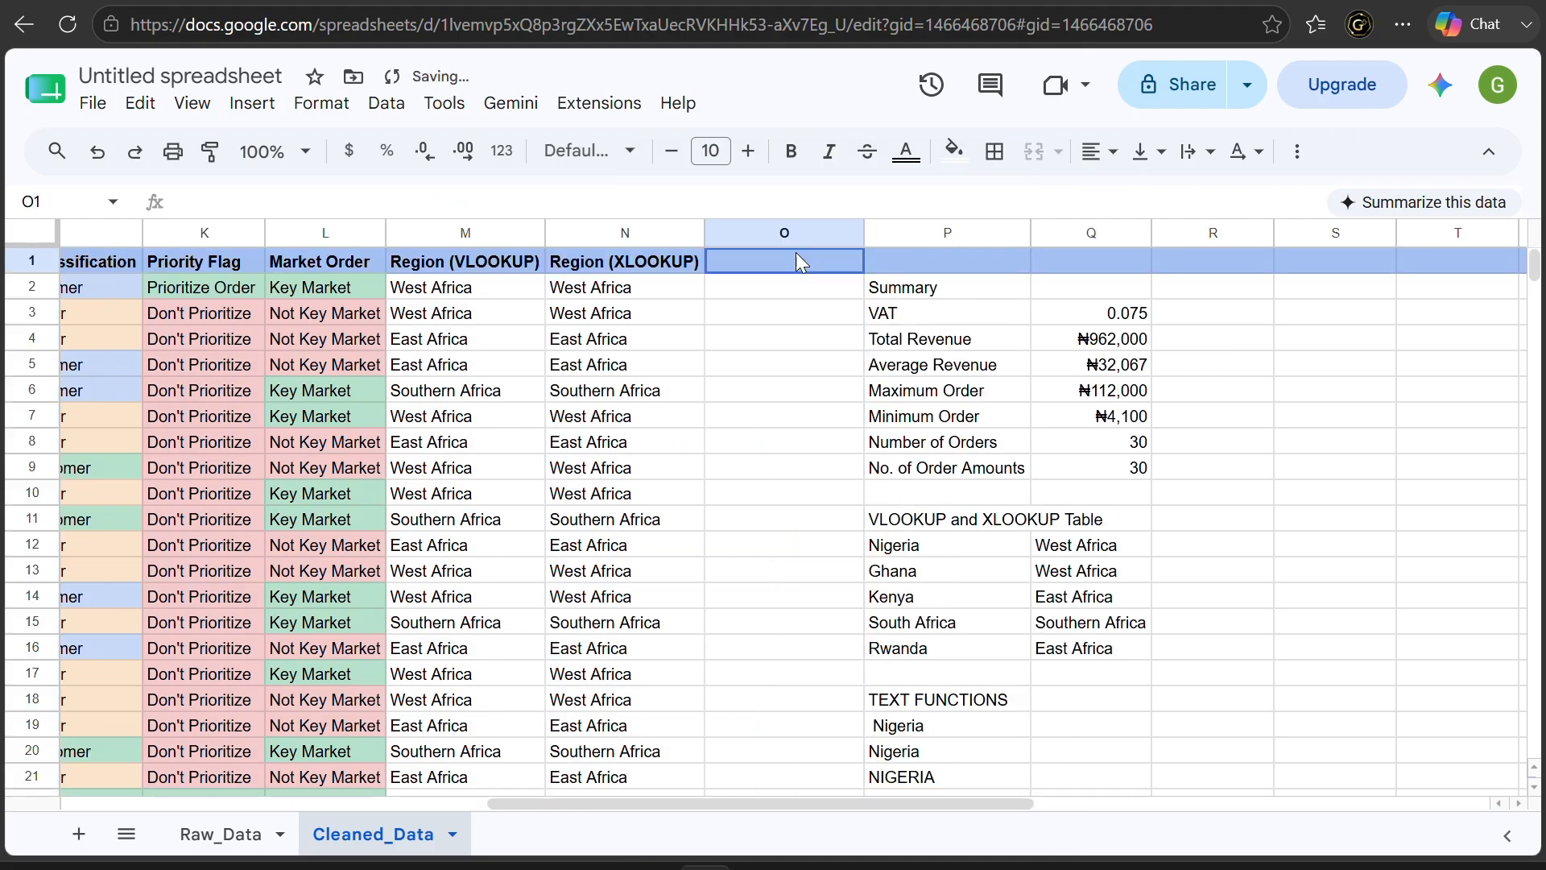
{"action": "type", "text": "Country - "}
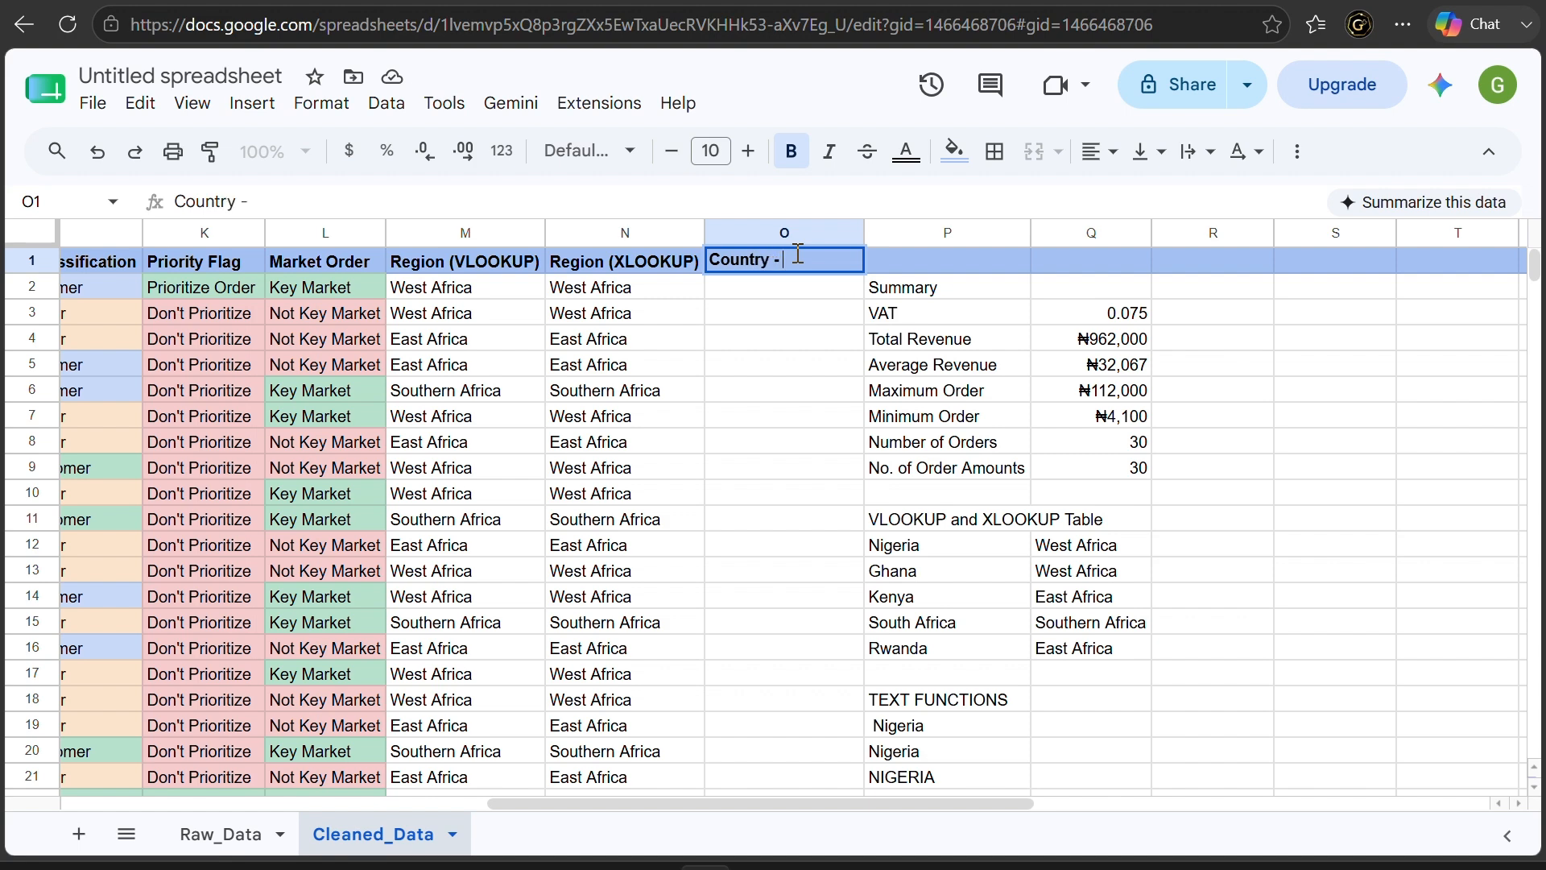
{"action": "type", "text": "Region"}
{"action": "key", "text": "Return"}
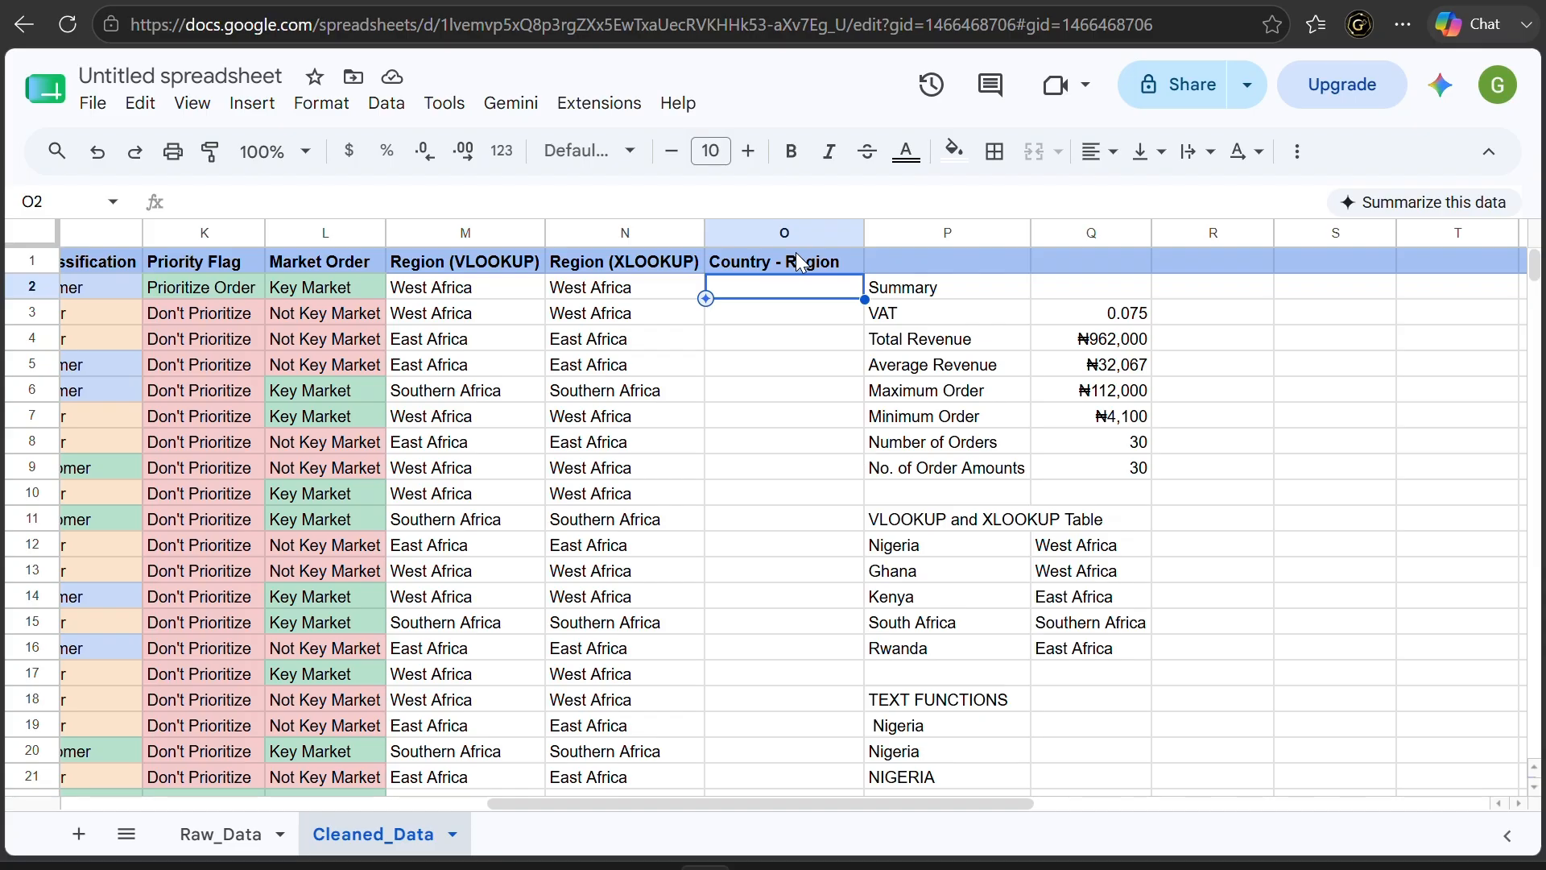
{"action": "scroll", "coordinate": [515, 416], "scroll_direction": "left", "scroll_amount": 10}
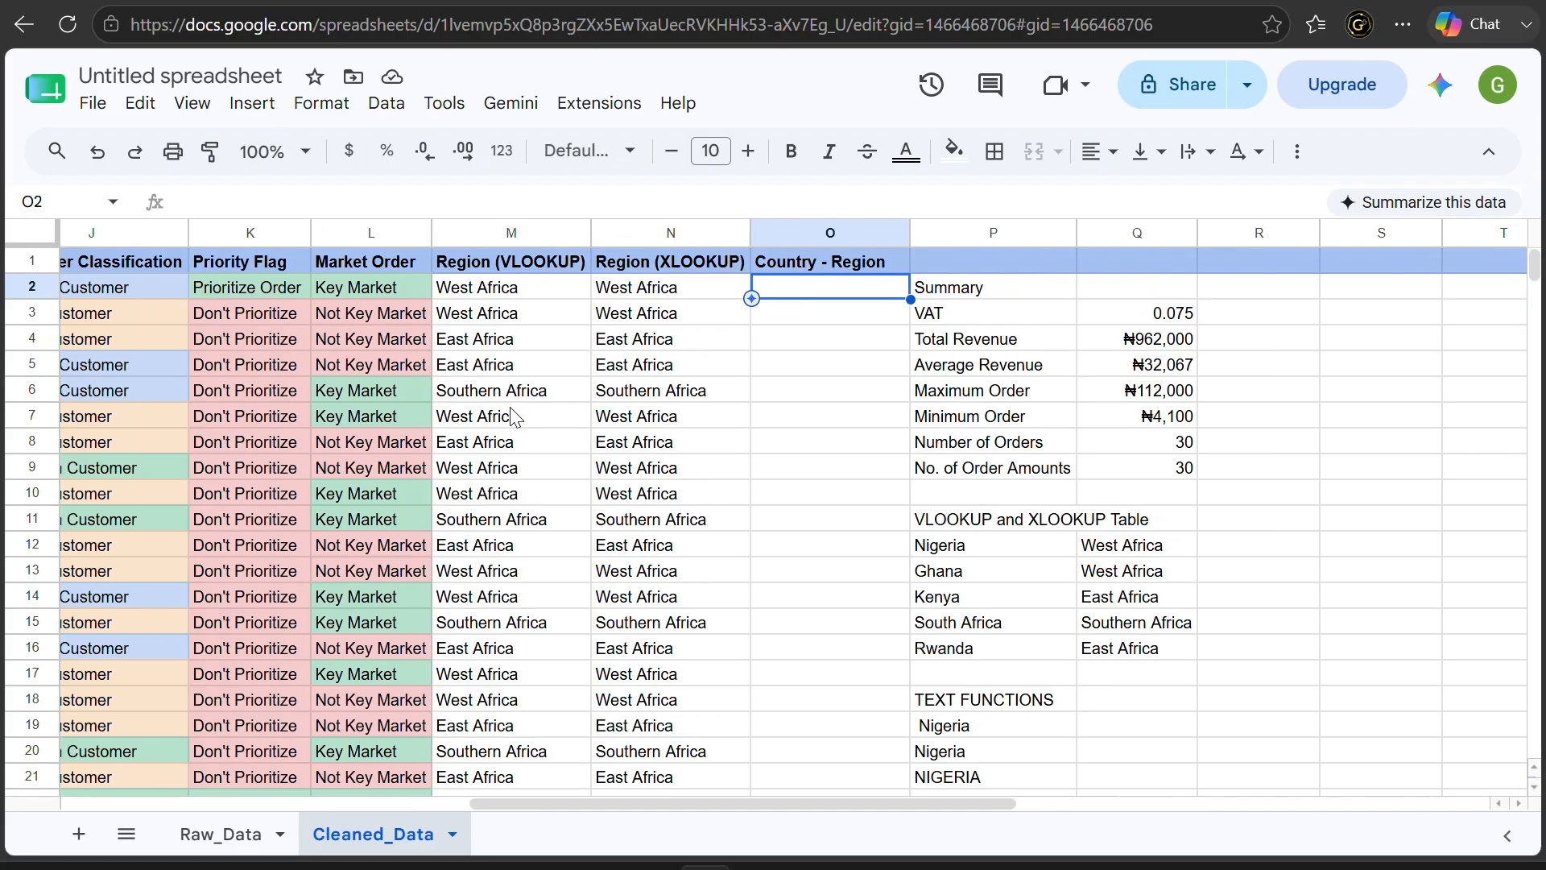
{"action": "scroll", "coordinate": [862, 397], "scroll_direction": "right", "scroll_amount": 10}
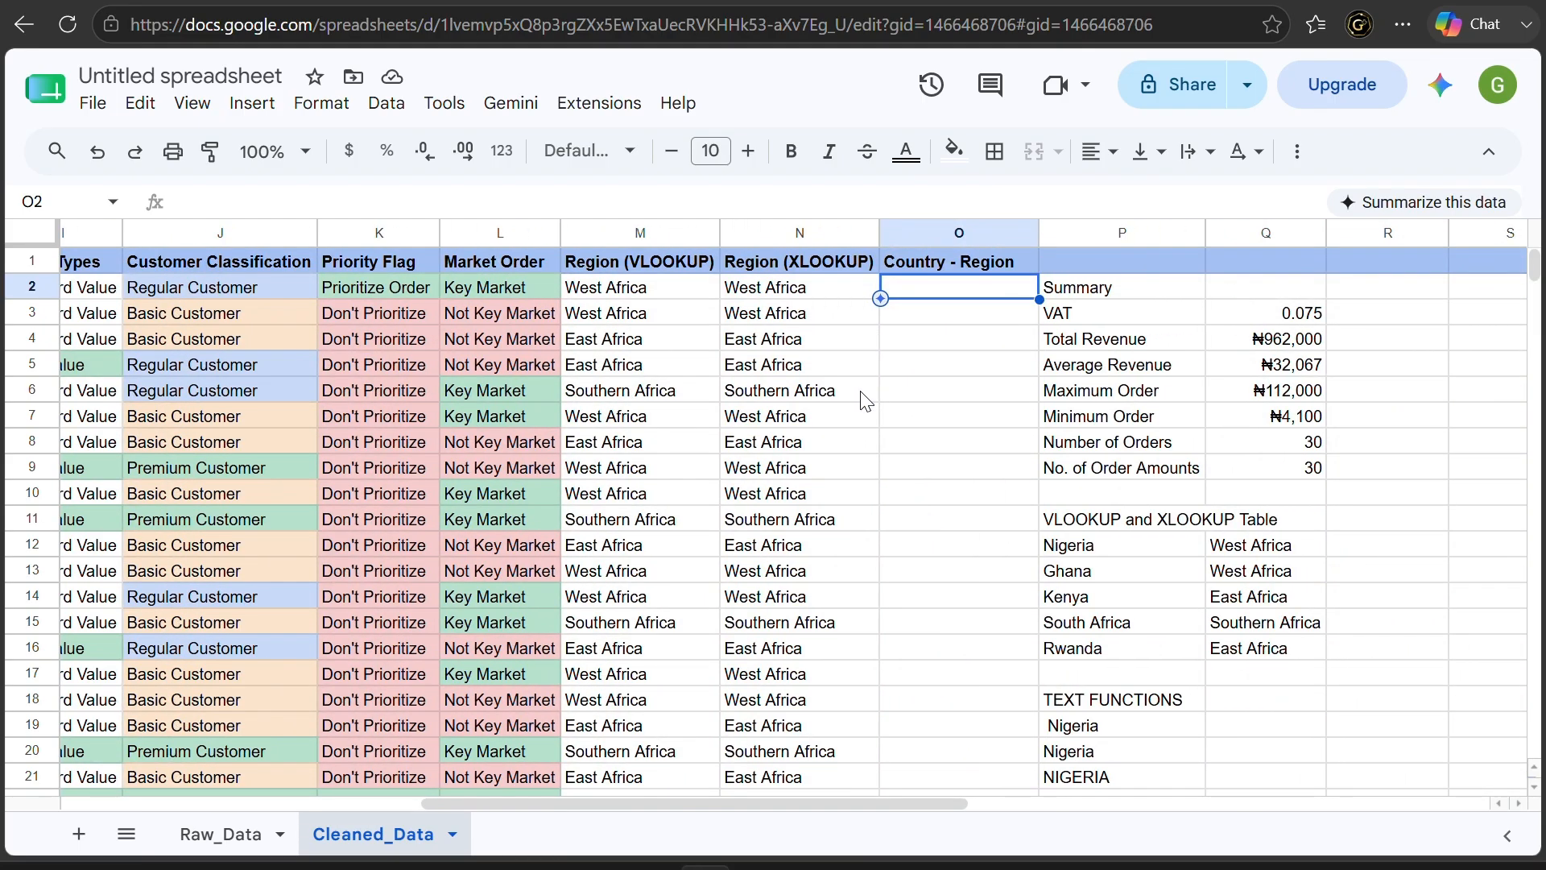
Enter the formula =(C2& " - " &N2) in O2 to combine the country and region
{"action": "type", "text": "C2"}
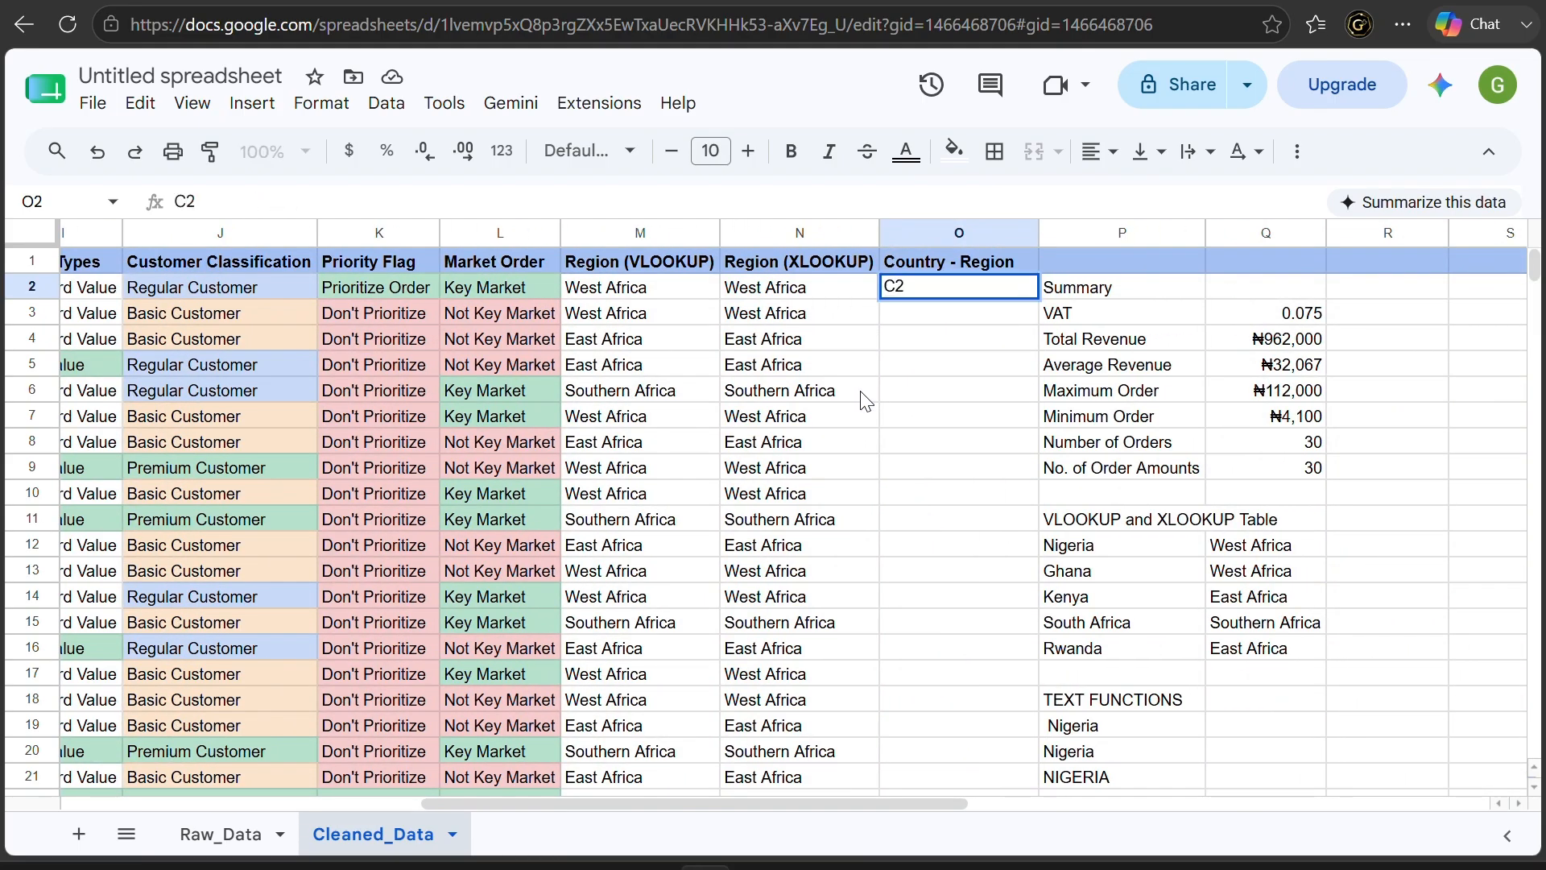
{"action": "type", "text": "& \""}
{"action": "key", "text": "BackSpace"}
{"action": "type", "text": "- \" &N2"}
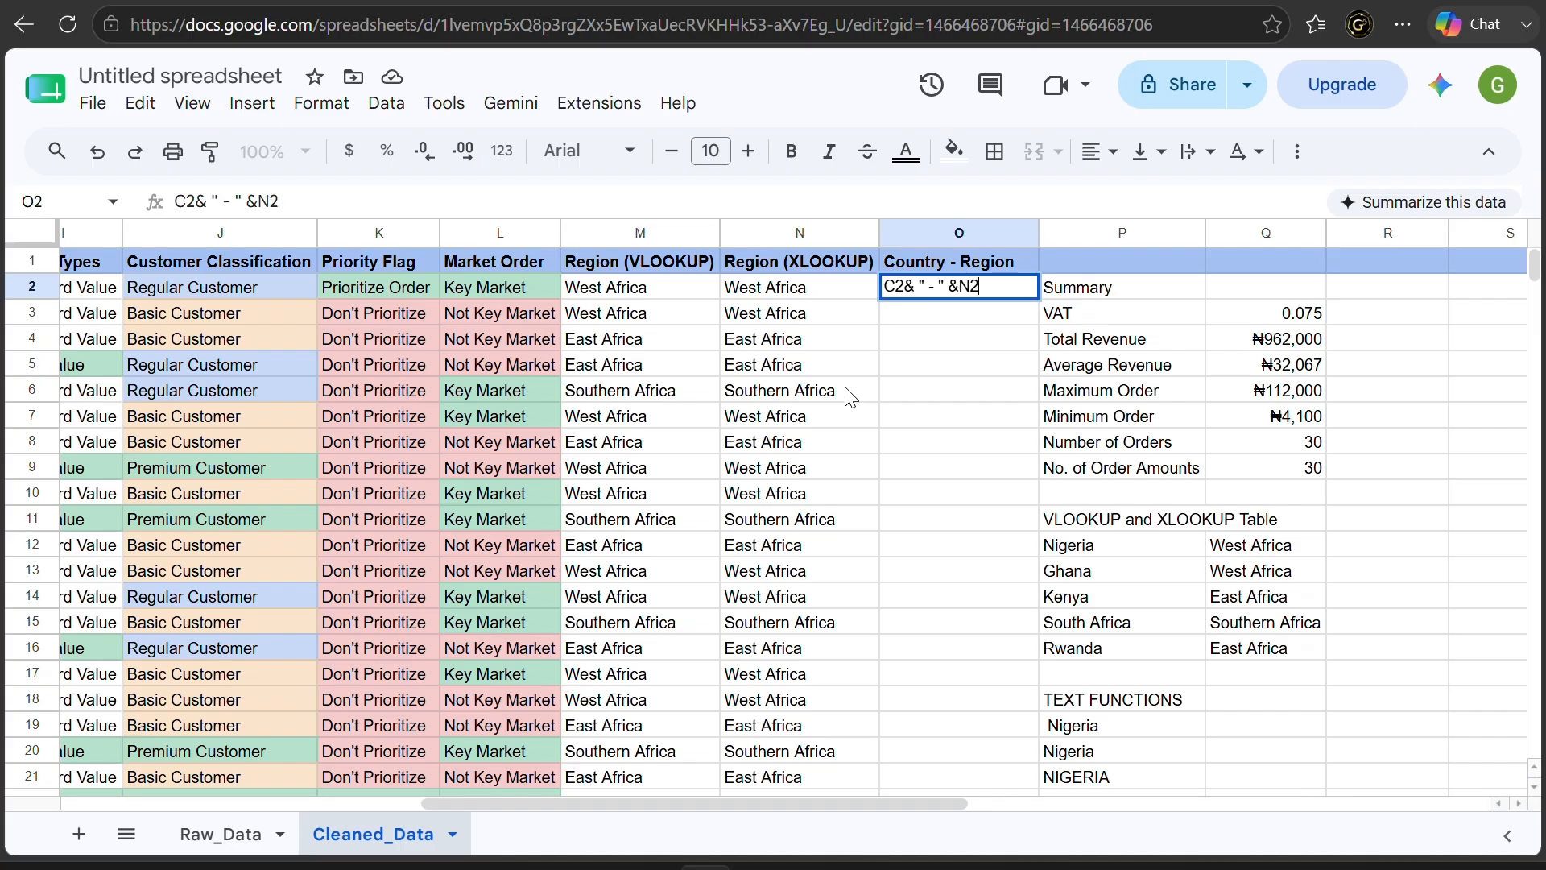
{"action": "left_click", "coordinate": [887, 287]}
{"action": "type", "text": "=("}
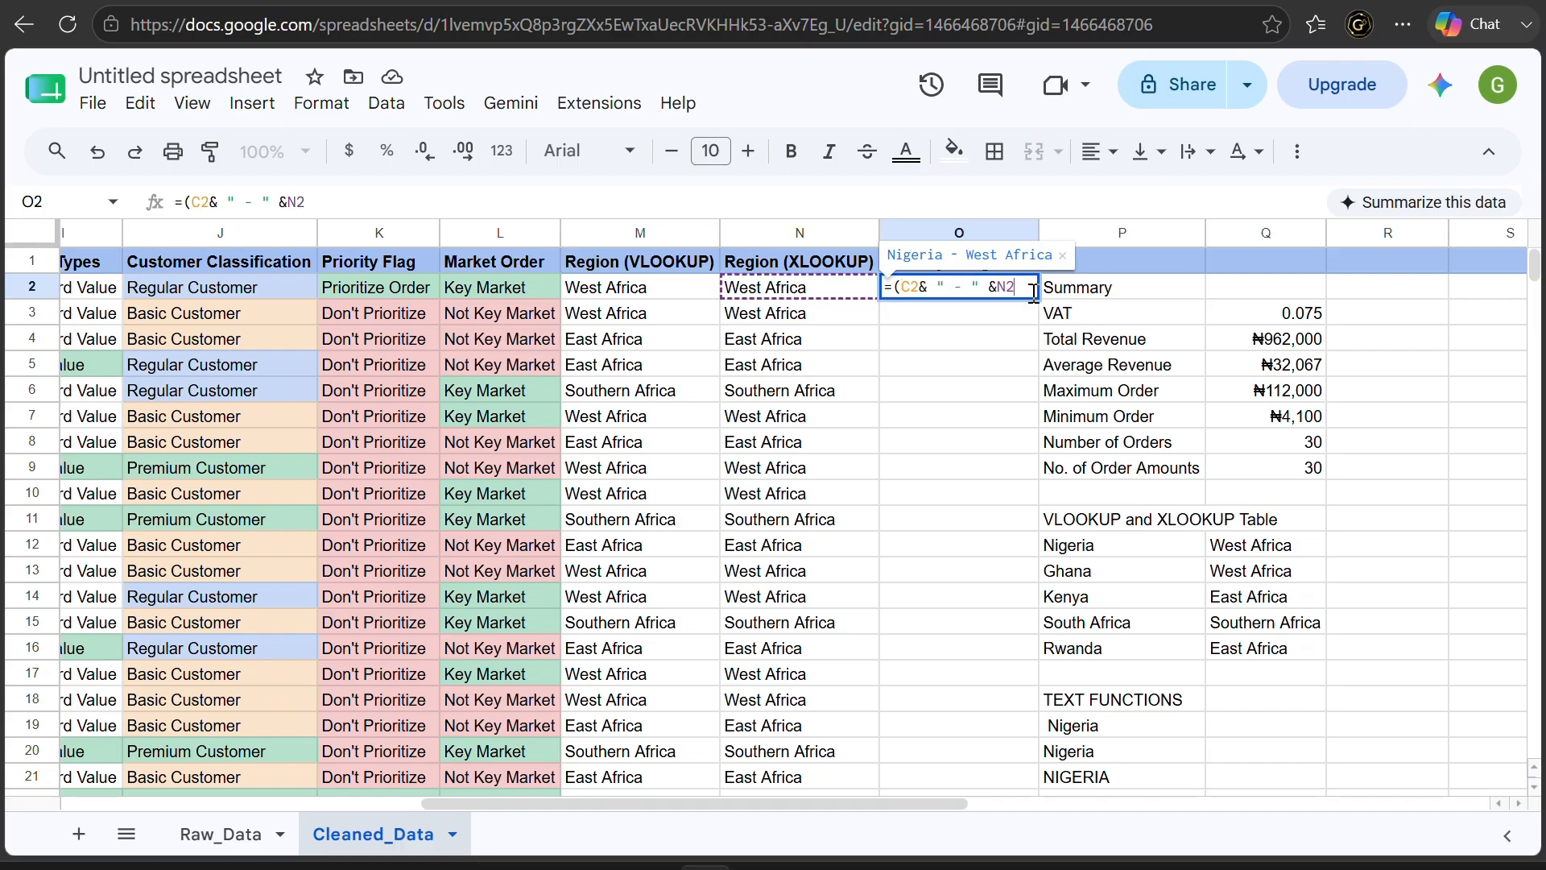
{"action": "type", "text": ")"}
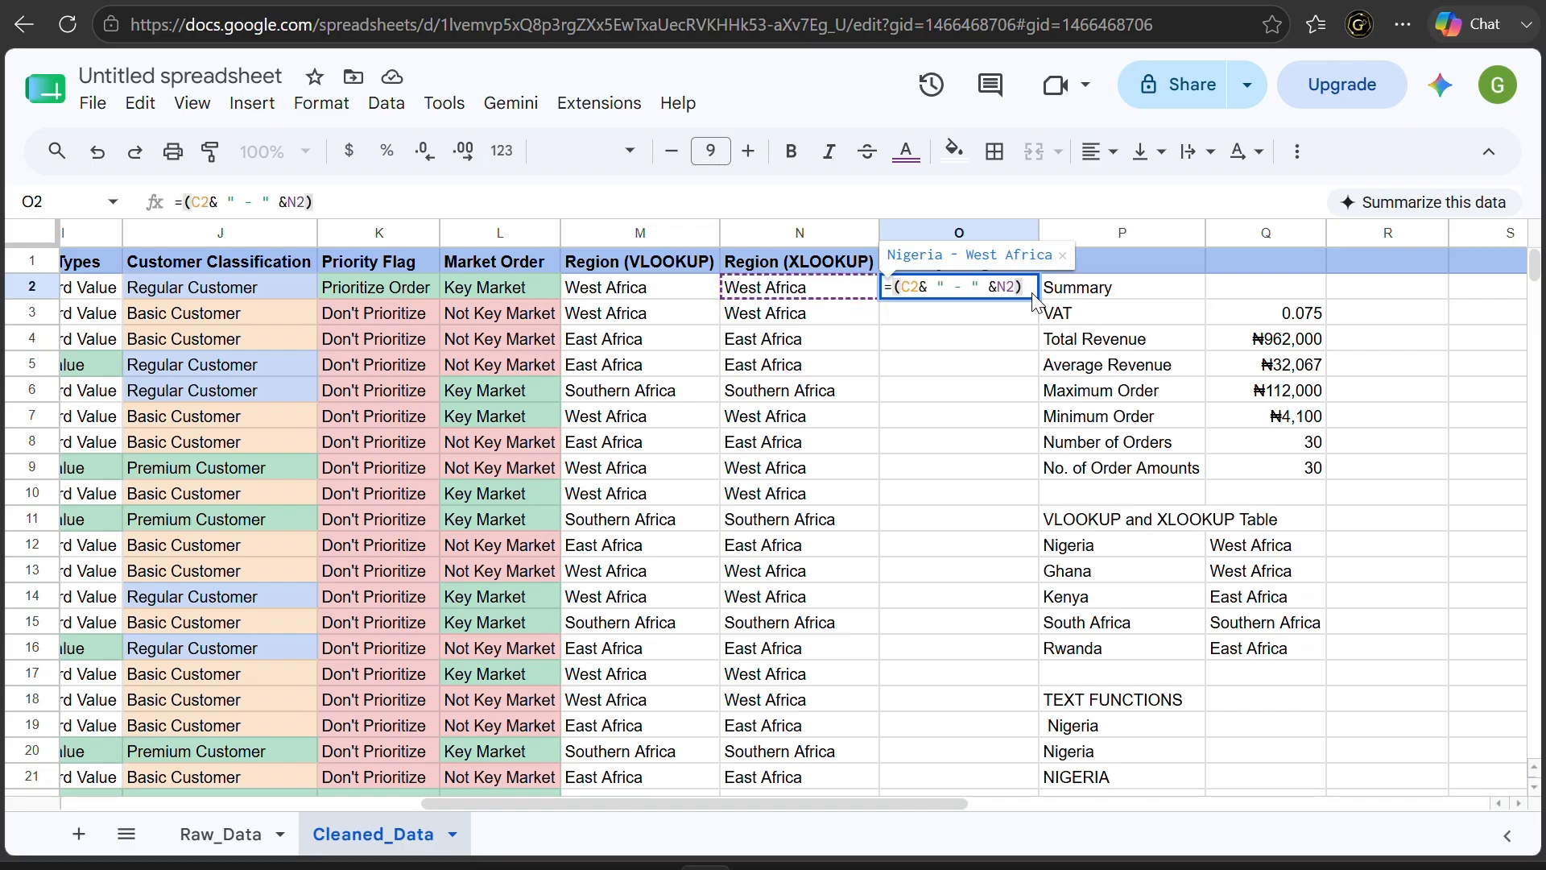
{"action": "key", "text": "Return"}
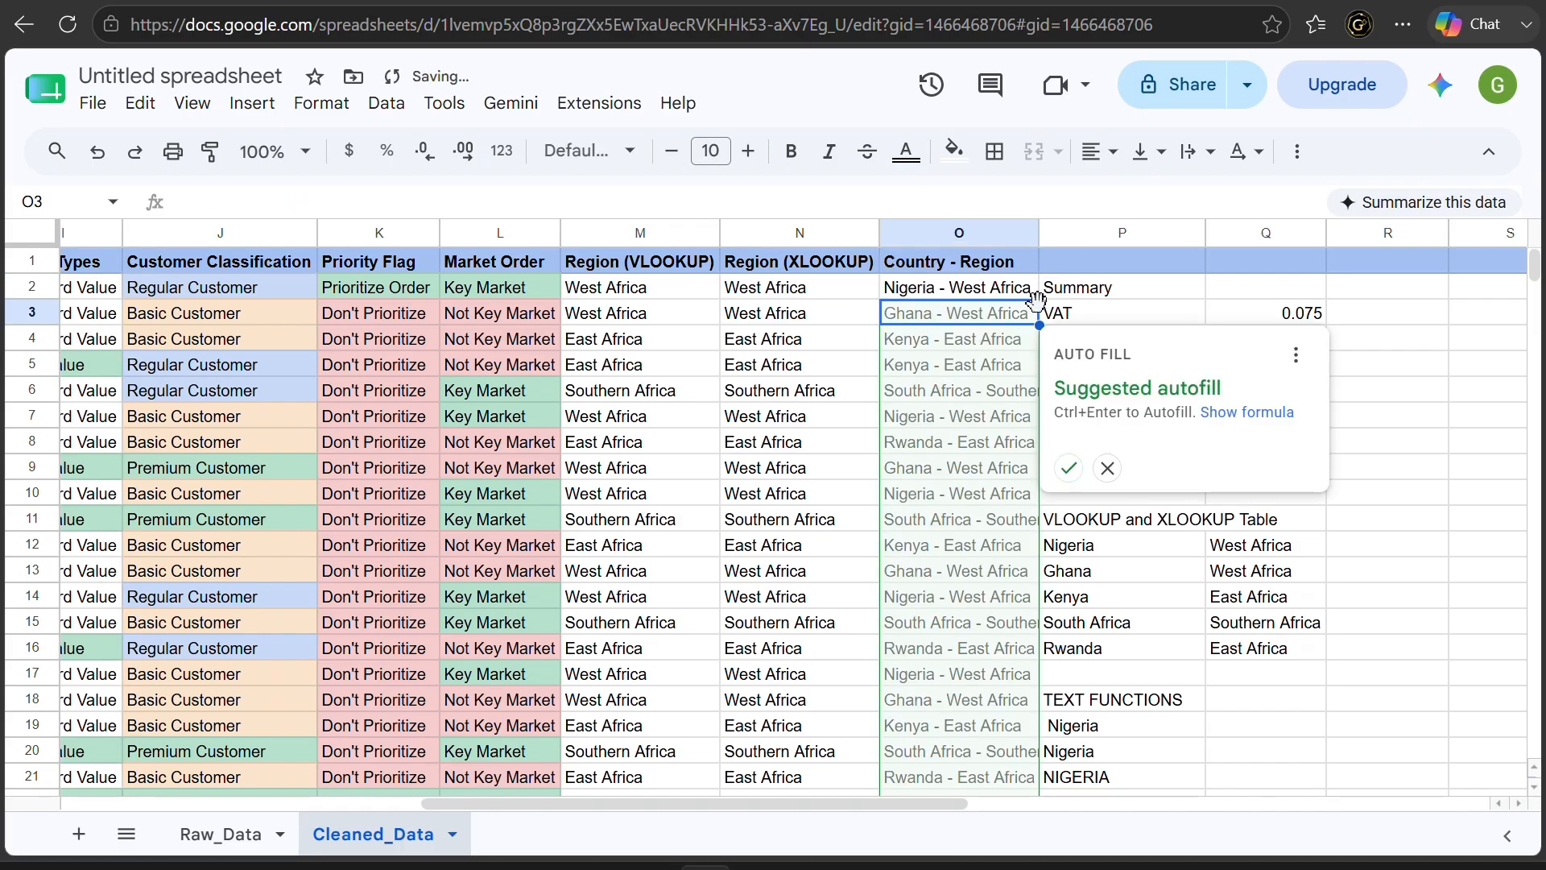
Accept the suggested fill of the Country - Region formula for the remaining rows and auto-fit that column's width
{"action": "left_click", "coordinate": [1069, 467]}
{"action": "double_click", "coordinate": [1038, 228]}
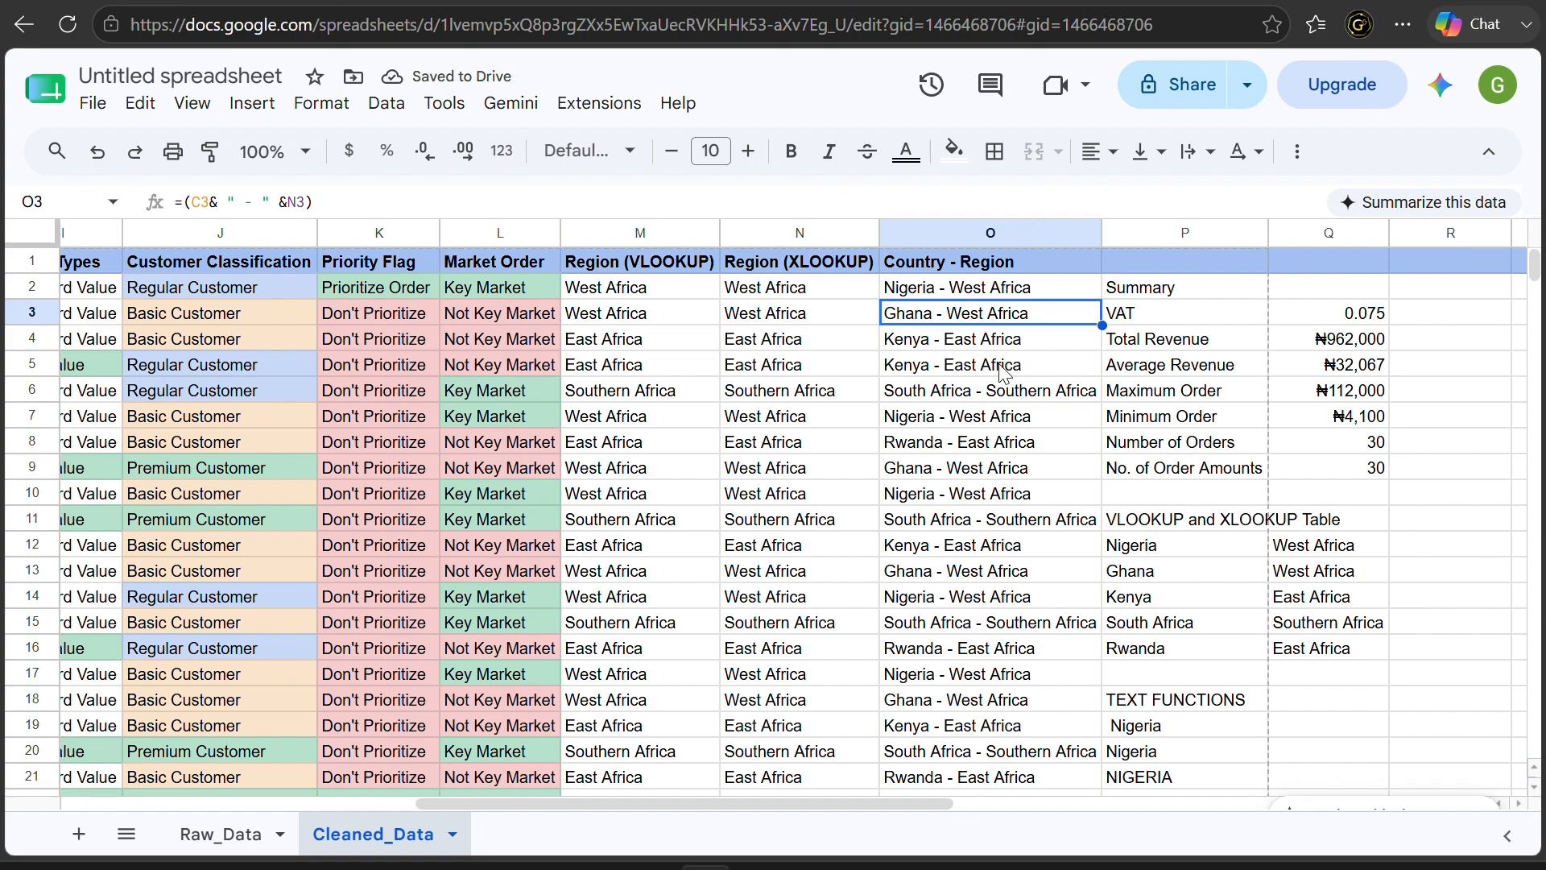
Compare the combined Country - Region entries and the O2 formula with the source Country and Region columns
{"action": "scroll", "coordinate": [514, 393], "scroll_direction": "left", "scroll_amount": 1}
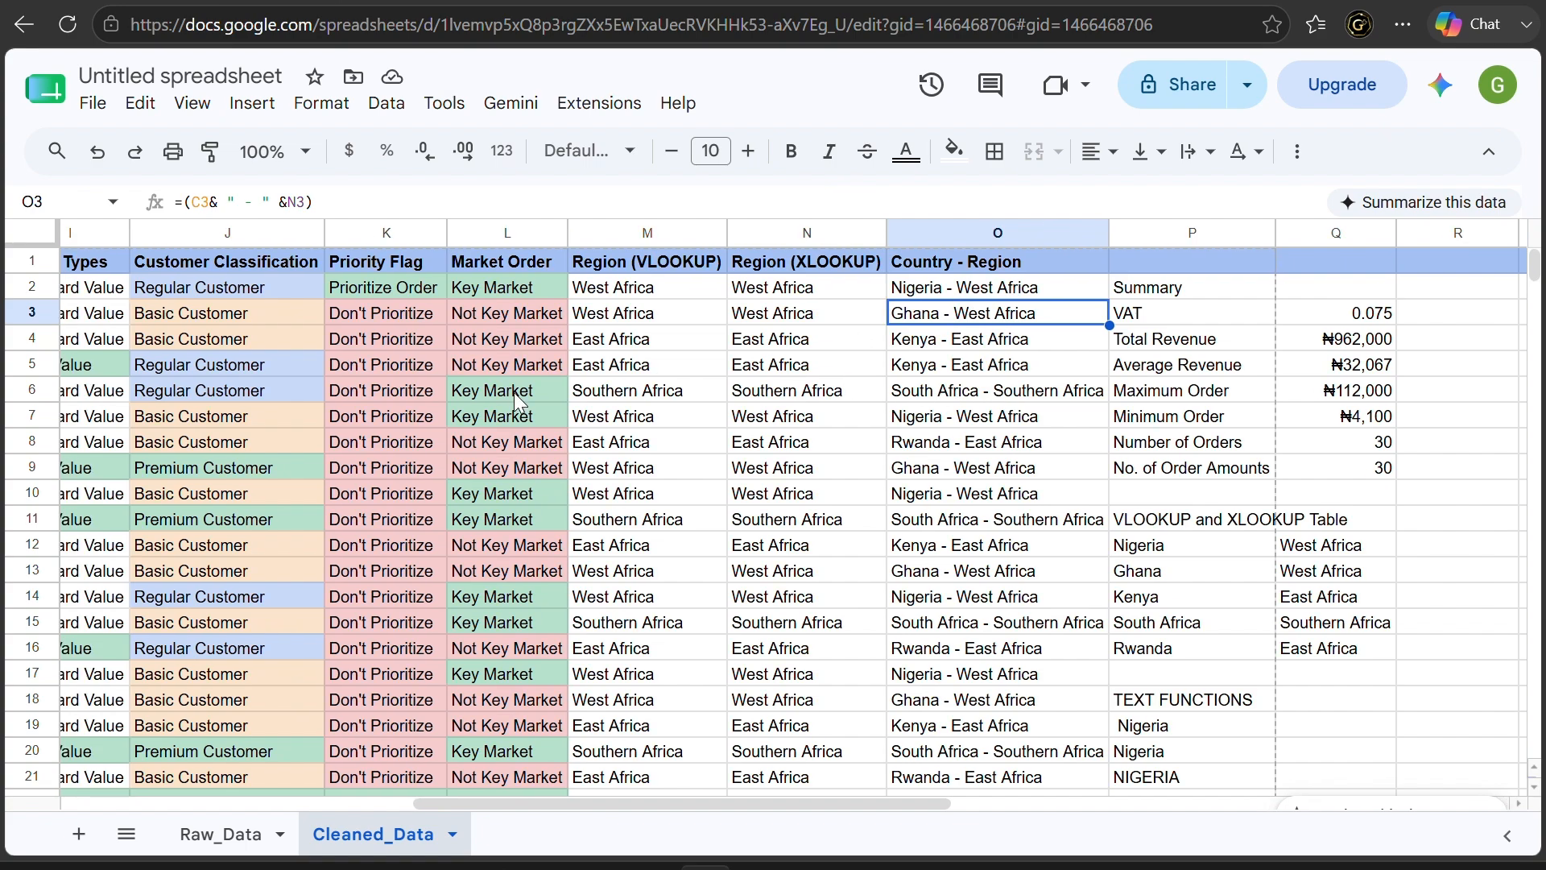
{"action": "scroll", "coordinate": [514, 393], "scroll_direction": "left", "scroll_amount": 10}
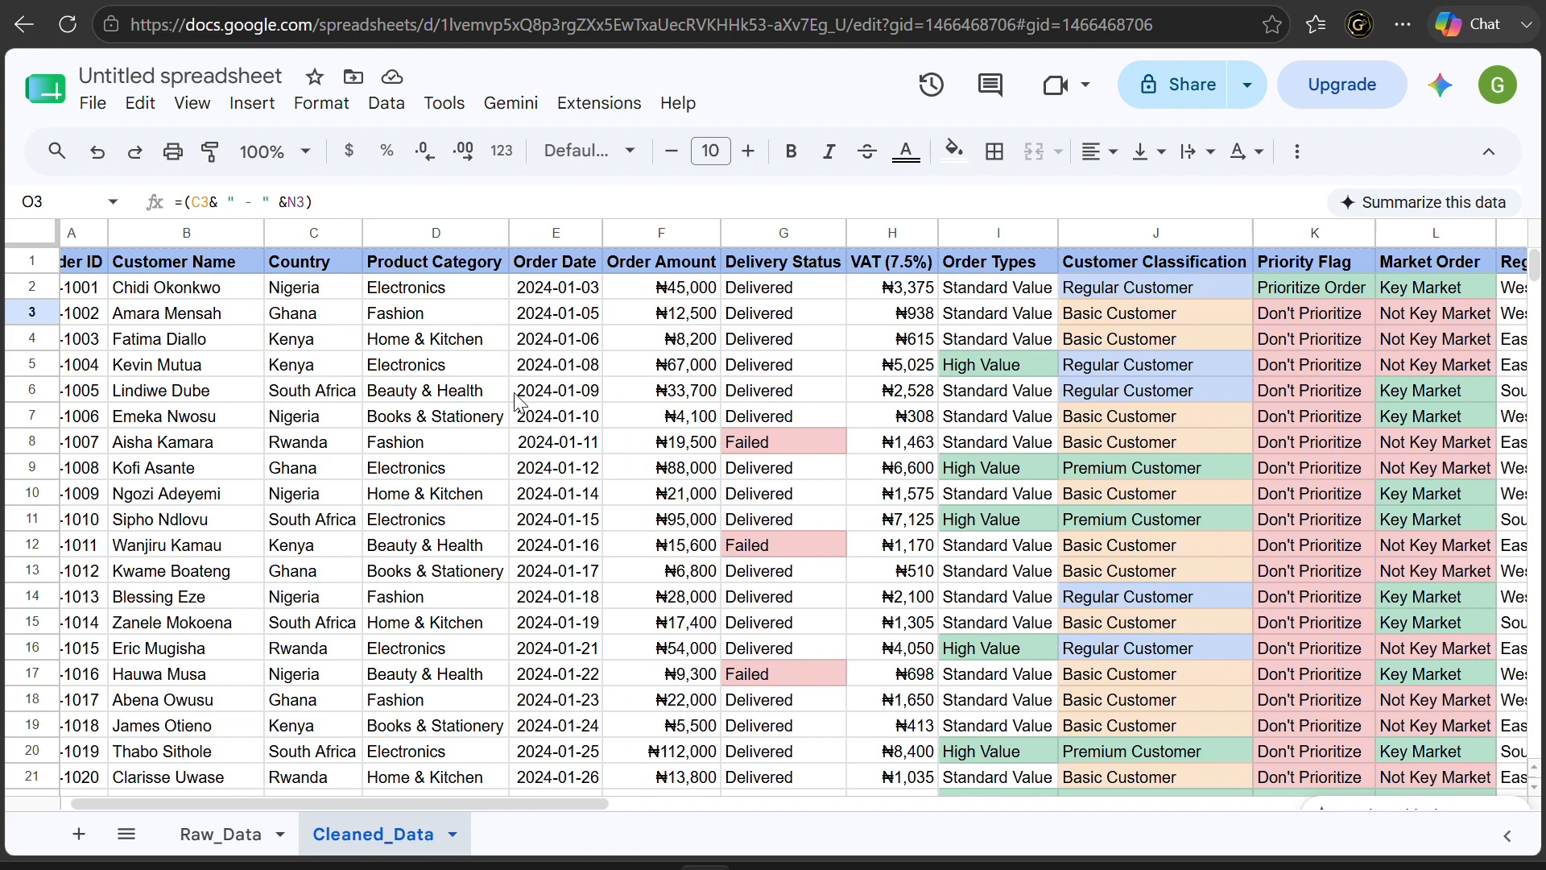
{"action": "scroll", "coordinate": [514, 393], "scroll_direction": "right", "scroll_amount": 10}
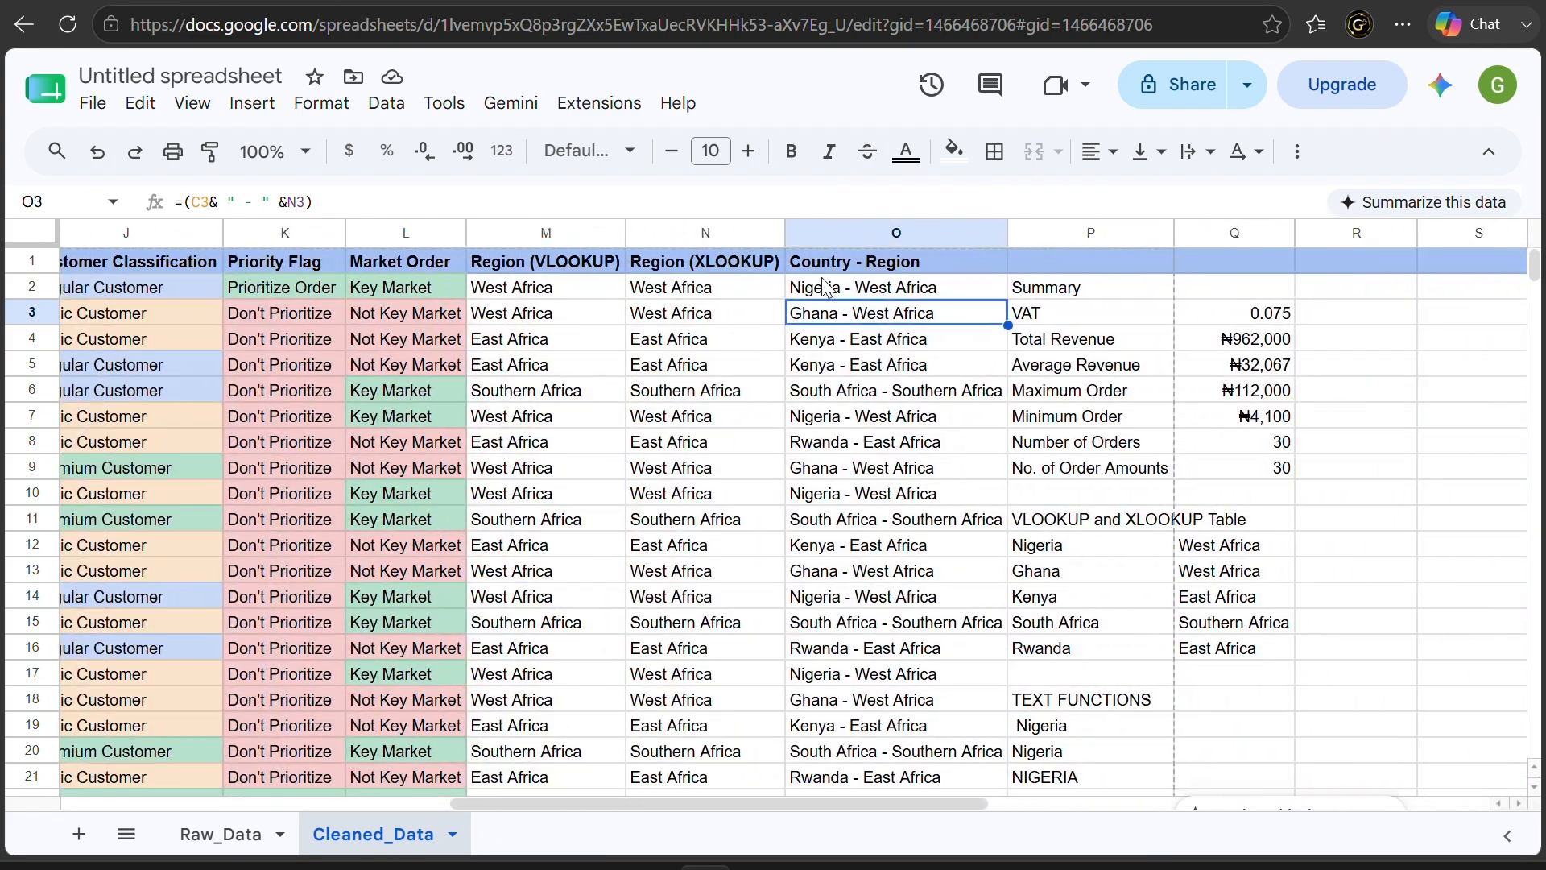
{"action": "scroll", "coordinate": [924, 654], "scroll_direction": "down", "scroll_amount": 10}
{"action": "scroll", "coordinate": [926, 656], "scroll_direction": "up", "scroll_amount": 10}
{"action": "left_click", "coordinate": [958, 293]}
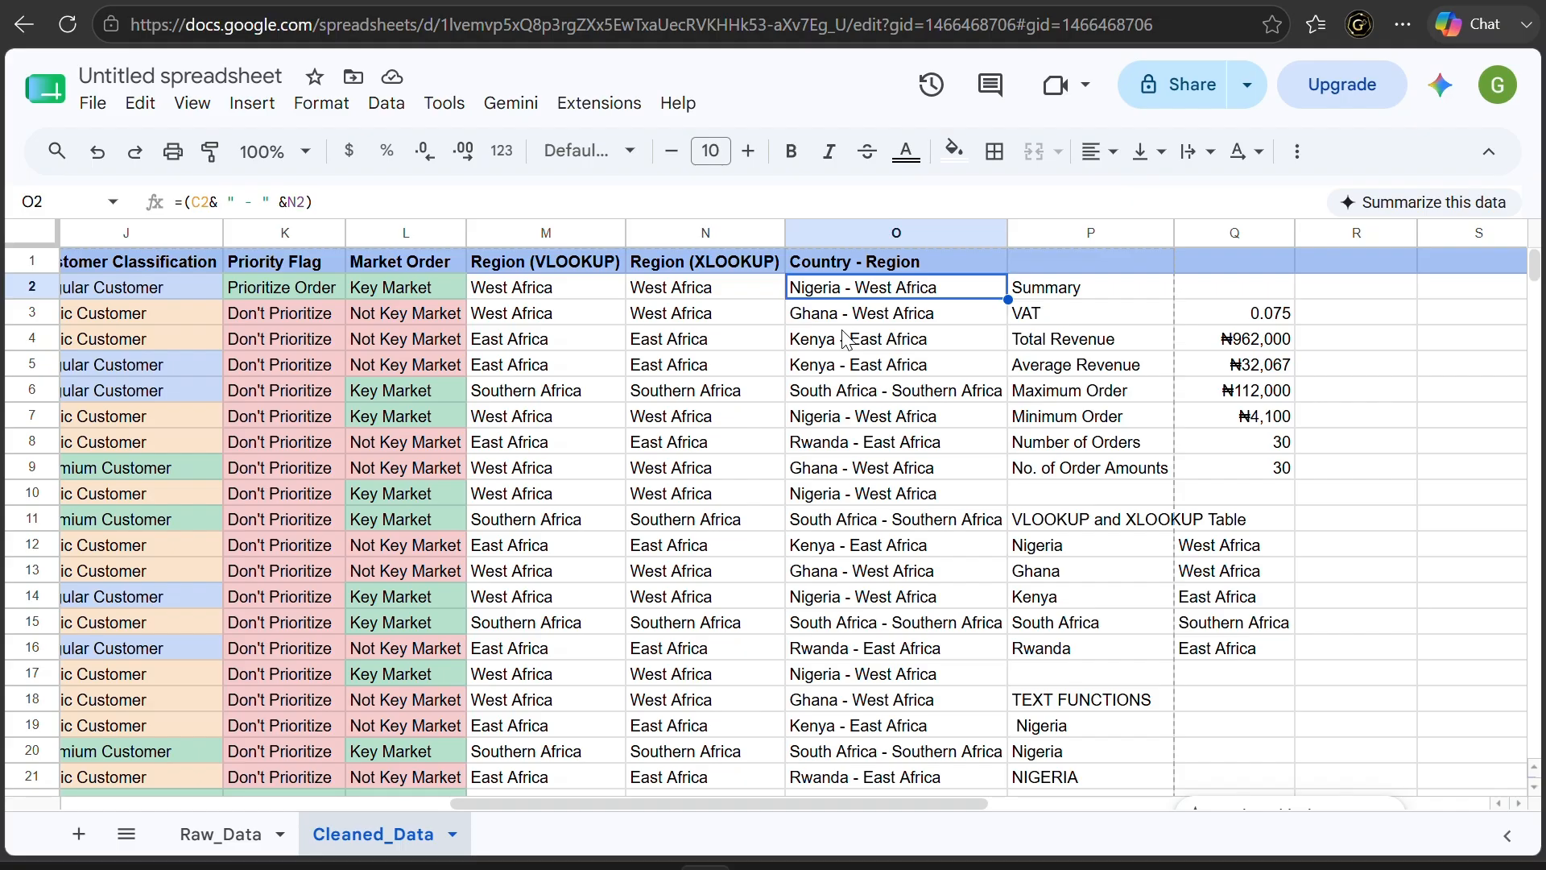
{"action": "scroll", "coordinate": [837, 354], "scroll_direction": "left", "scroll_amount": 15}
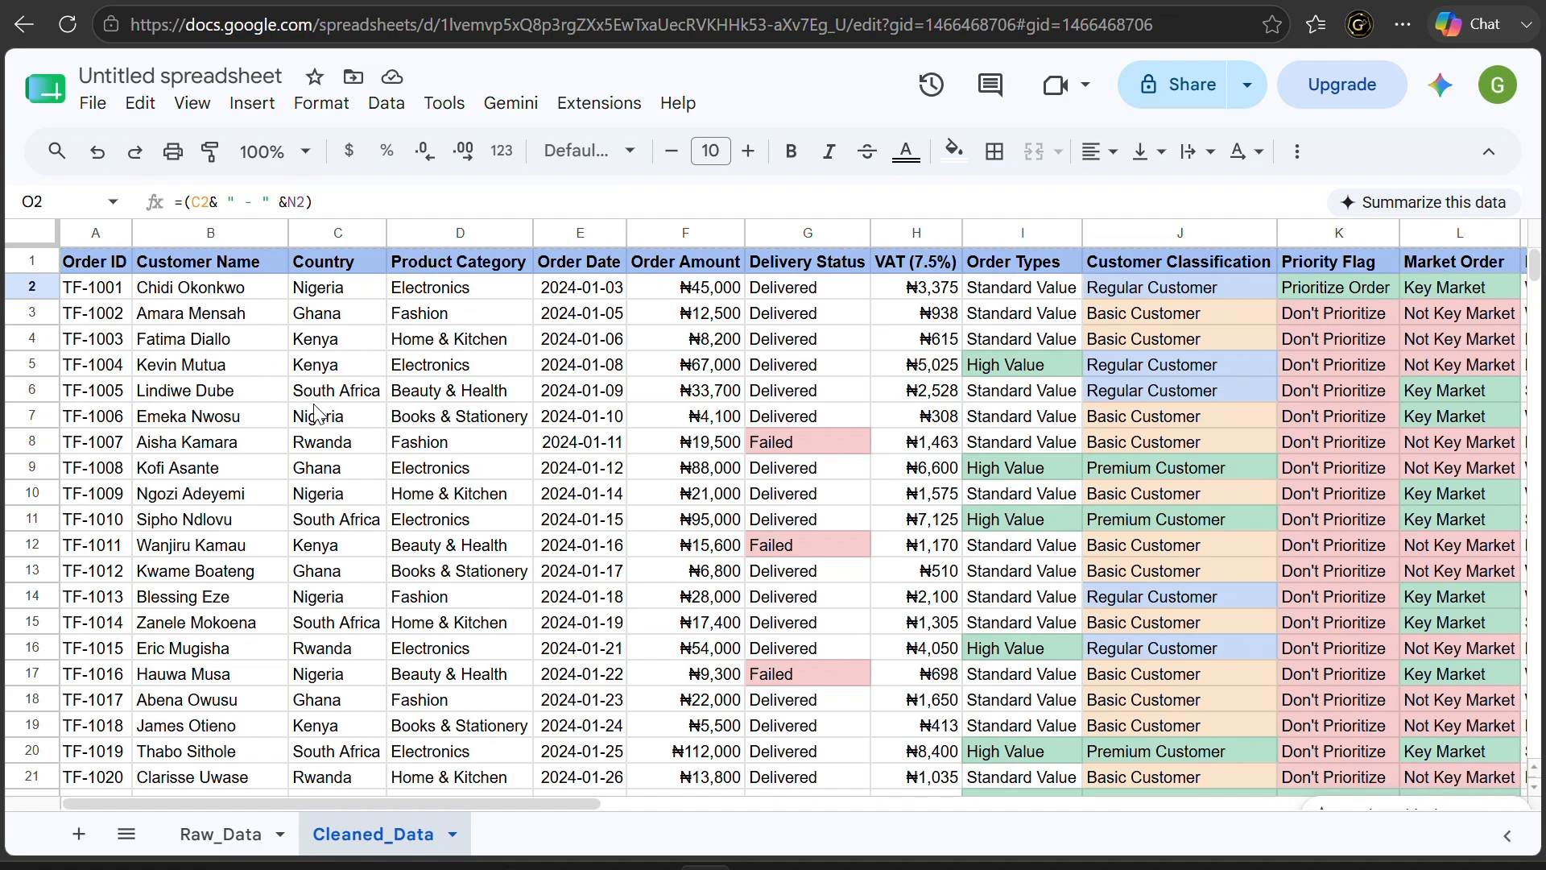
{"action": "scroll", "coordinate": [317, 412], "scroll_direction": "right", "scroll_amount": 10}
{"action": "scroll", "coordinate": [318, 412], "scroll_direction": "right", "scroll_amount": 3}
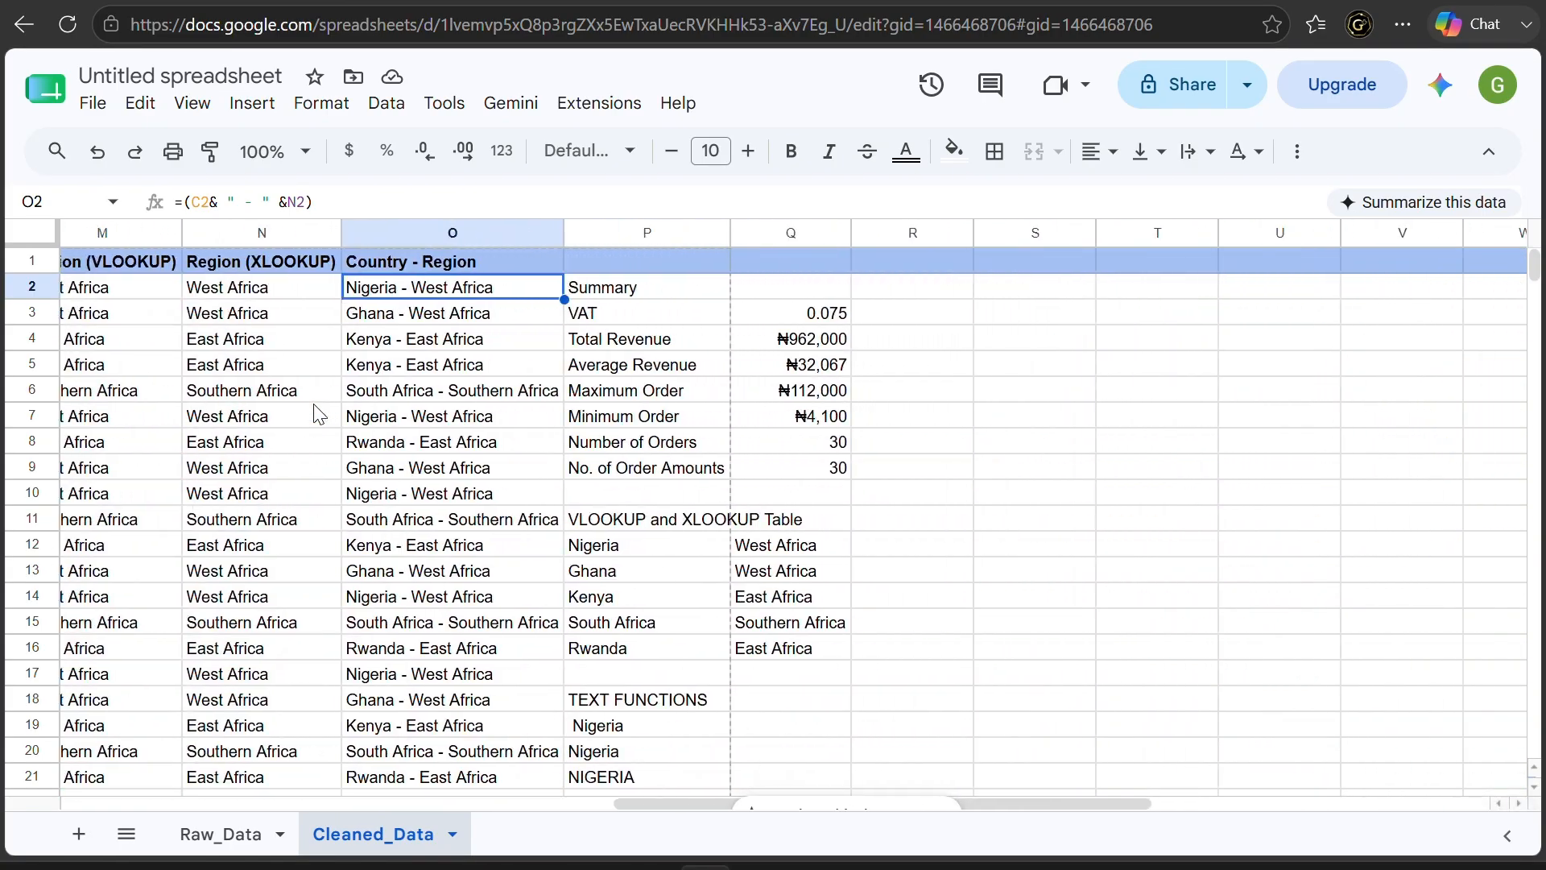
Insert a column directly after Country - Region and give it the header "ID (Numbers Only)"
{"action": "right_click", "coordinate": [472, 225]}
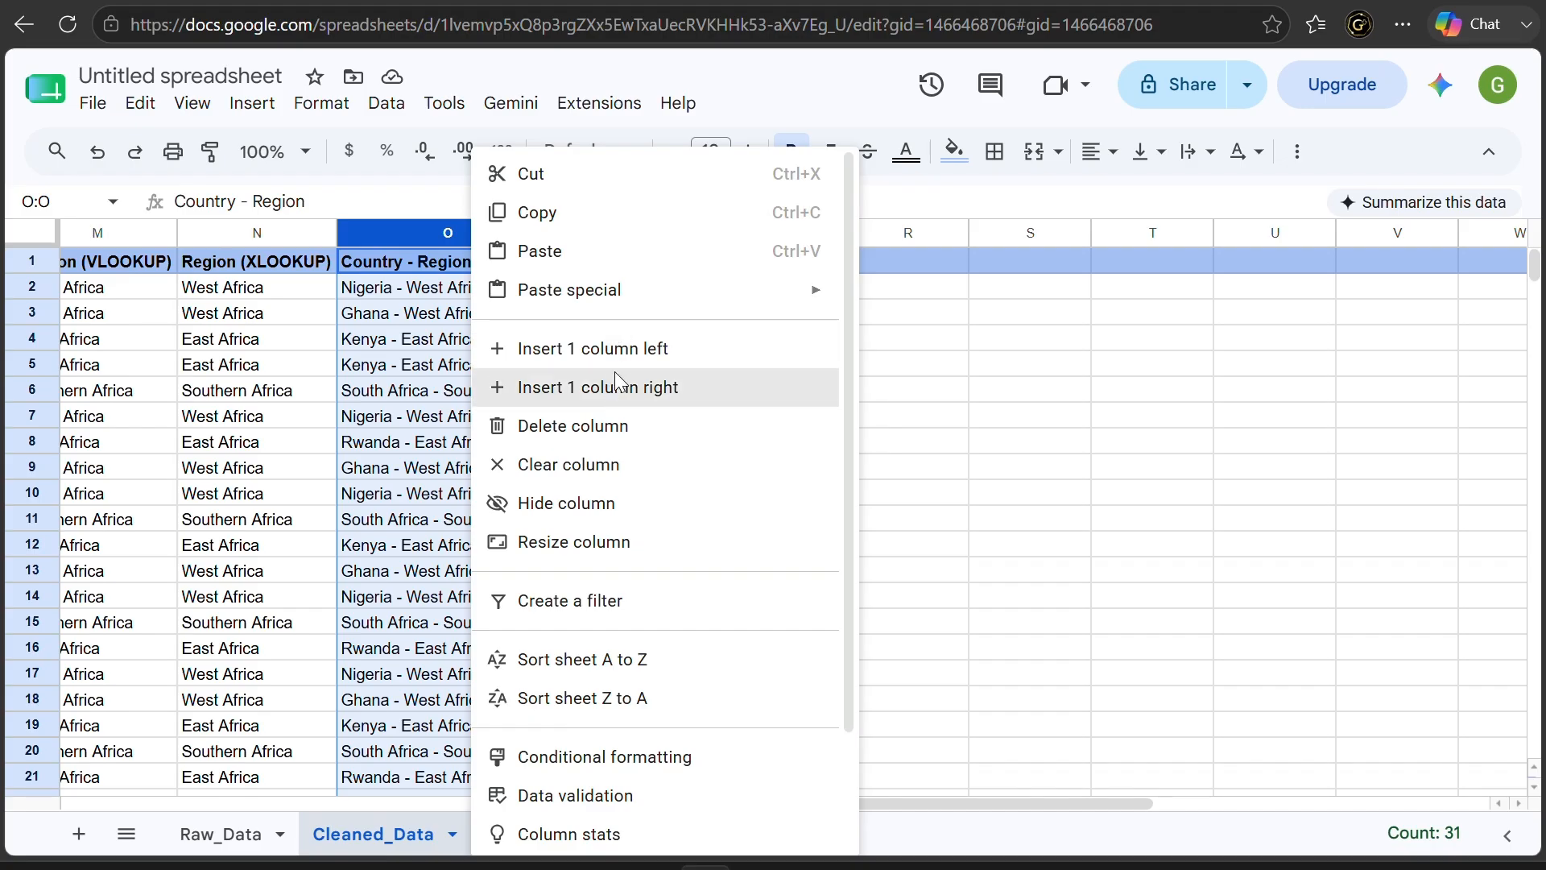
{"action": "left_click", "coordinate": [614, 388]}
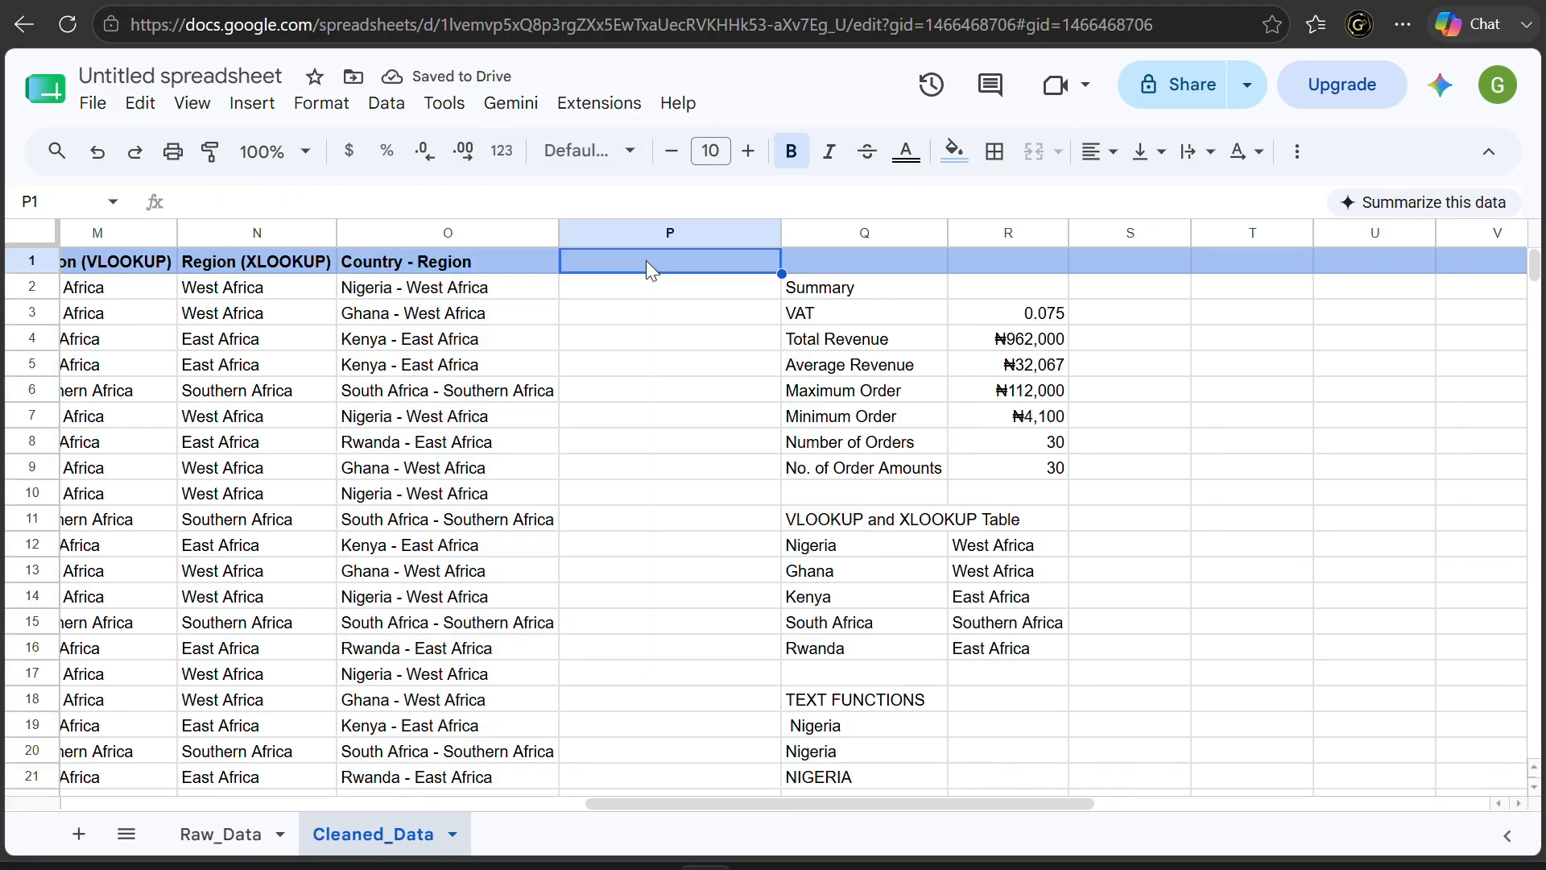
{"action": "double_click", "coordinate": [646, 260]}
{"action": "type", "text": "ID ("}
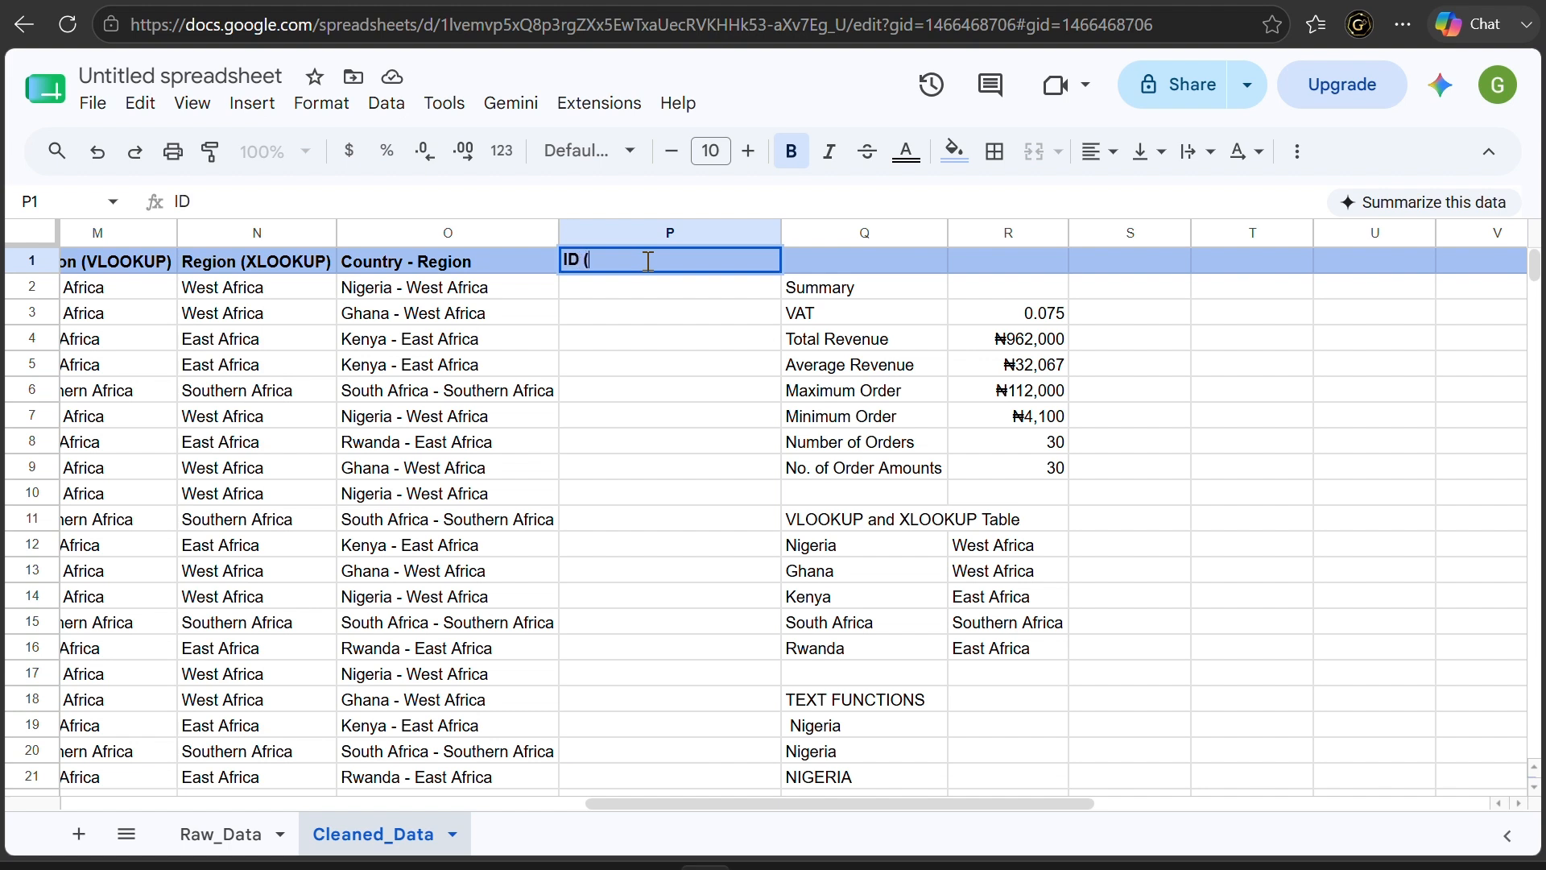
{"action": "type", "text": "nUMB"}
{"action": "key", "text": "BackSpace"}
{"action": "key", "text": "BackSpace"}
{"action": "key", "text": "BackSpace"}
{"action": "key", "text": "BackSpace"}
{"action": "type", "text": "Numbers"}
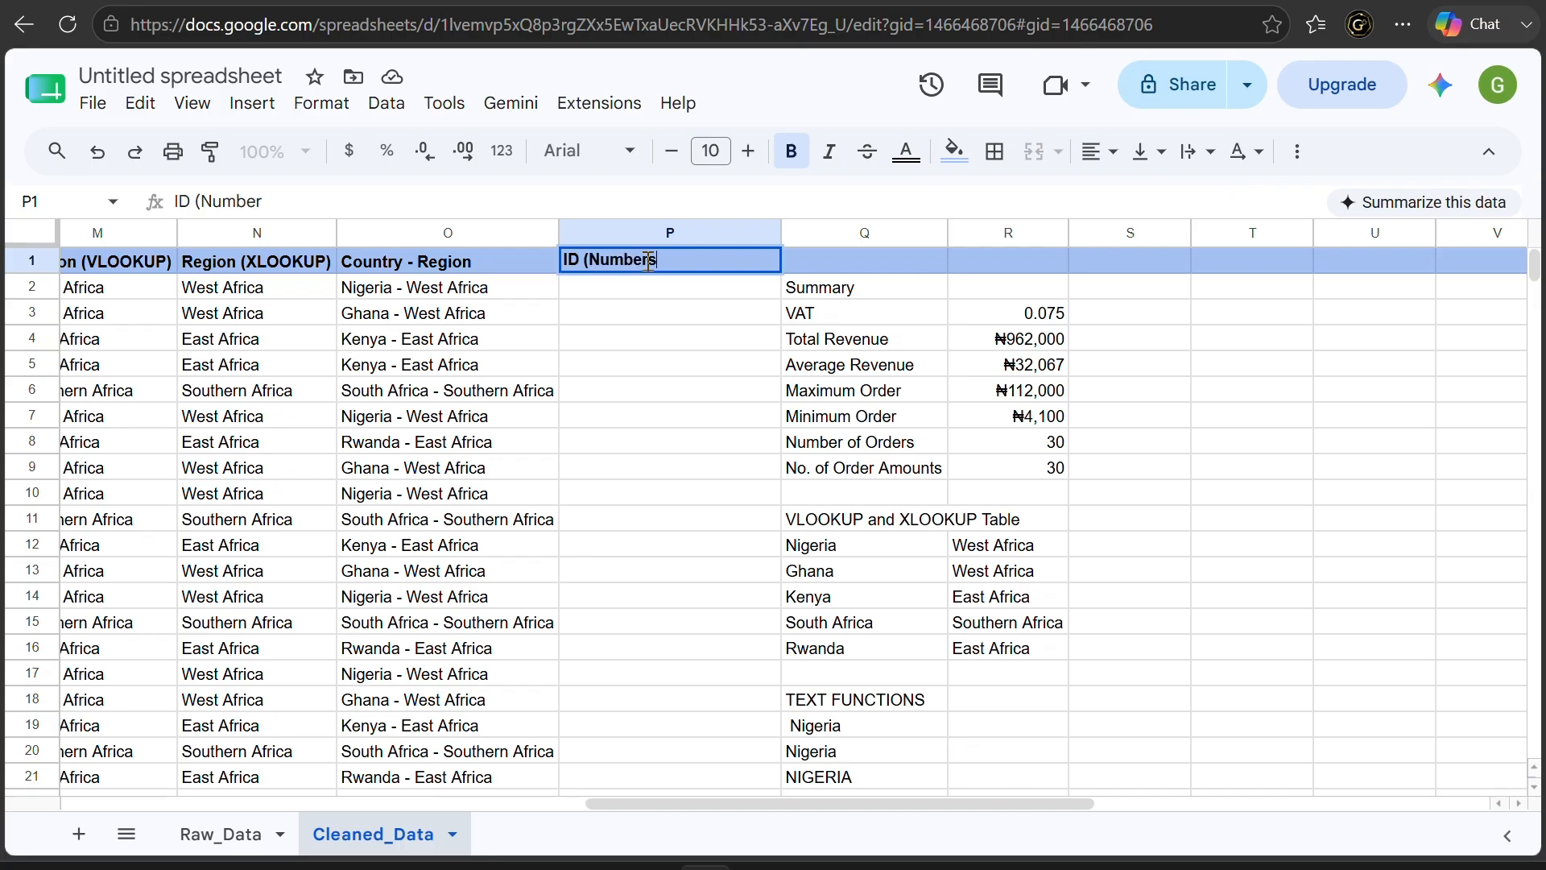
{"action": "type", "text": " Only)"}
{"action": "key", "text": "Return"}
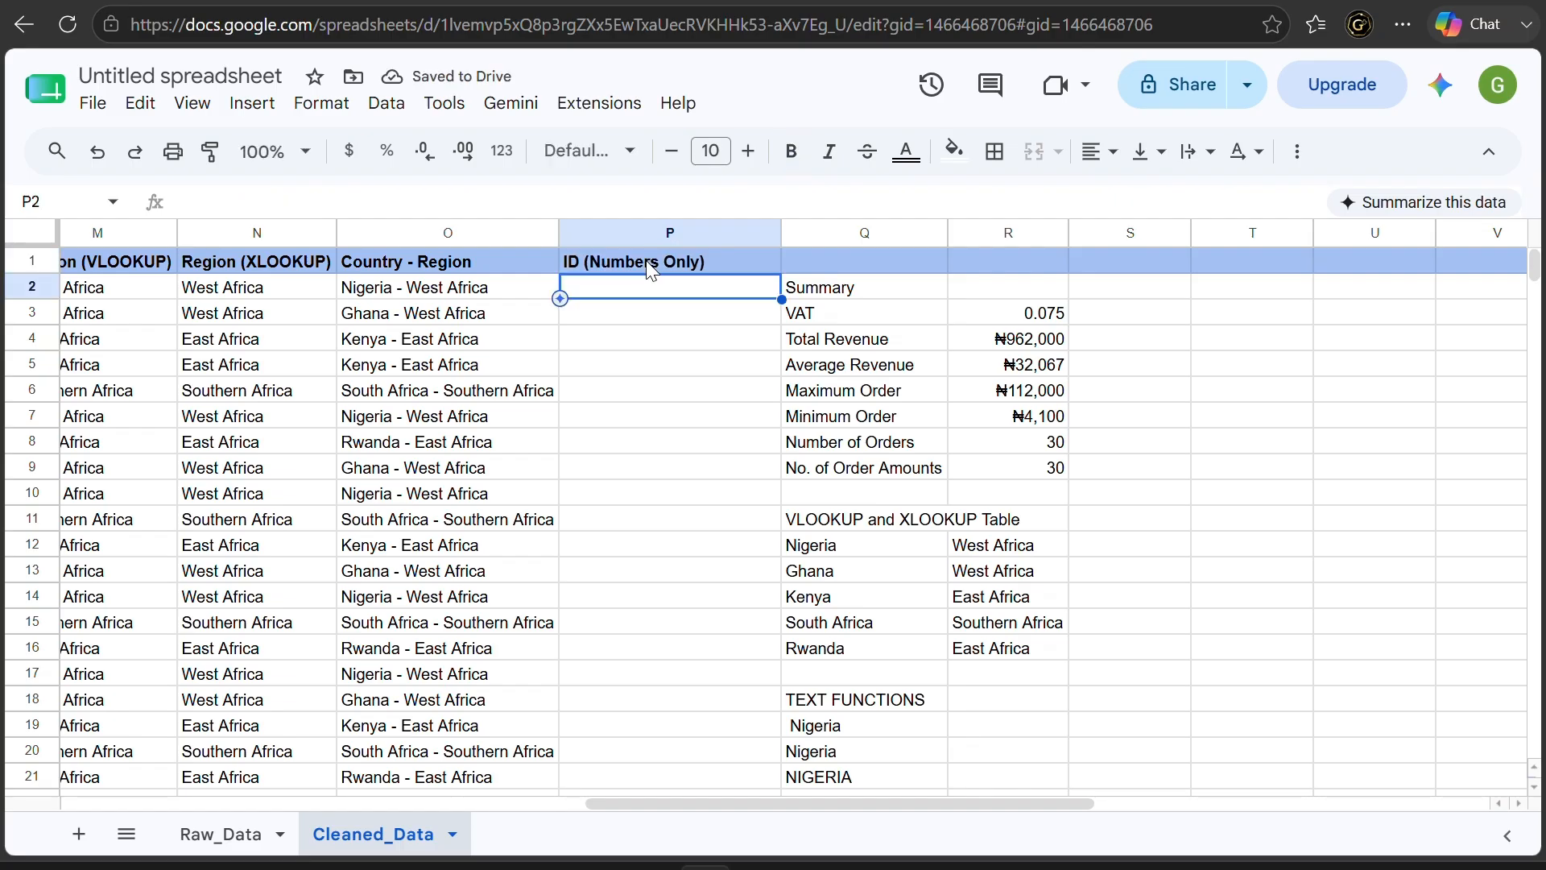
Enter the formula =RIGHT(A2,4) in P2 to extract the last four characters of the Order ID
{"action": "type", "text": "="}
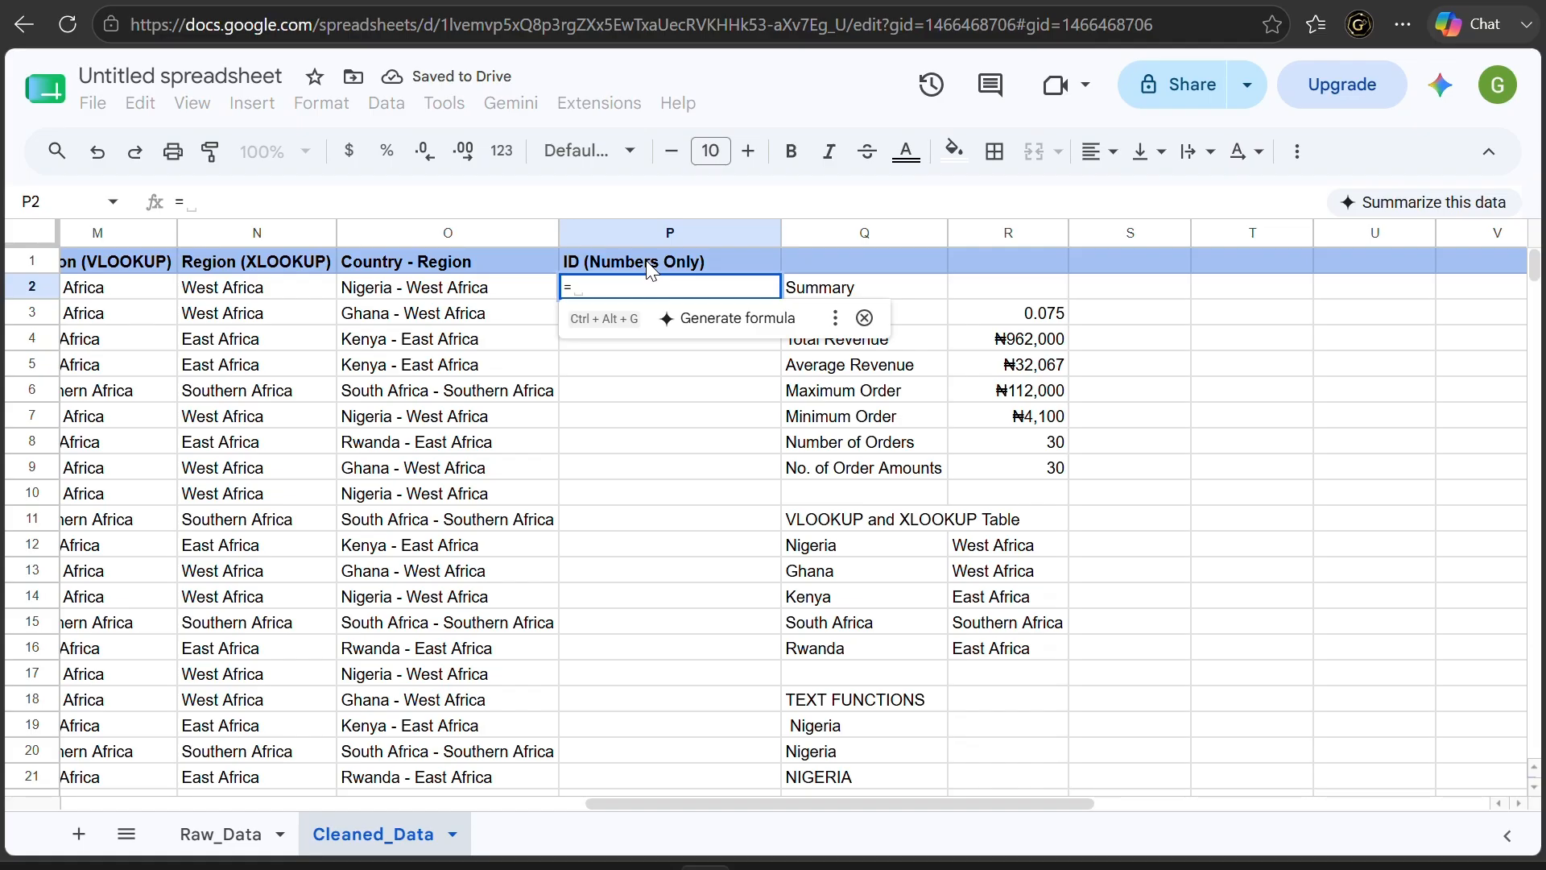
{"action": "scroll", "coordinate": [290, 423], "scroll_direction": "left", "scroll_amount": 15}
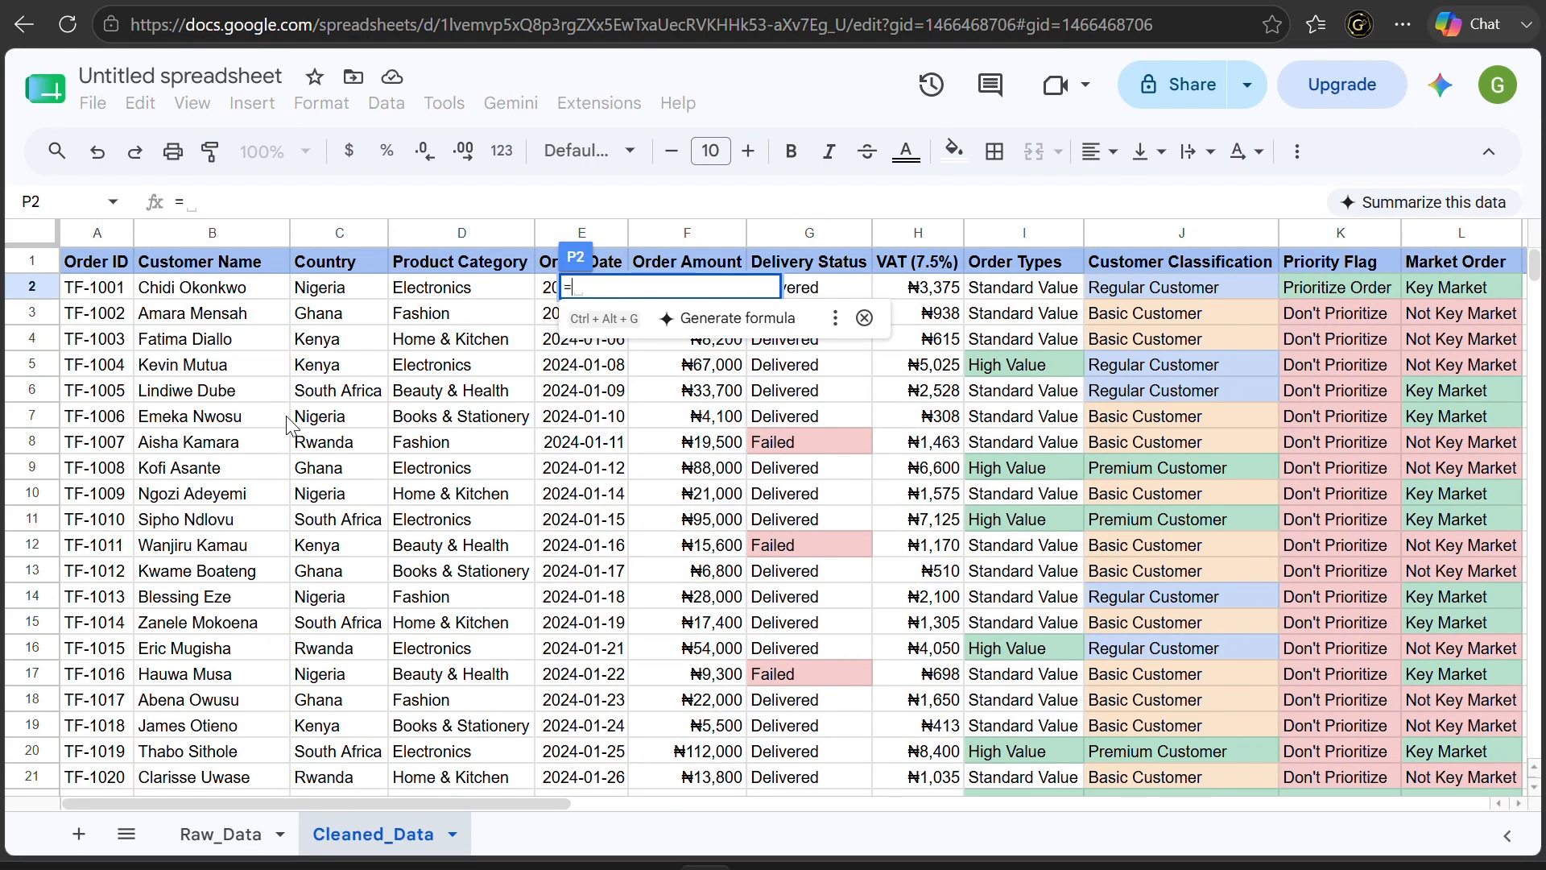
{"action": "type", "text": "right"}
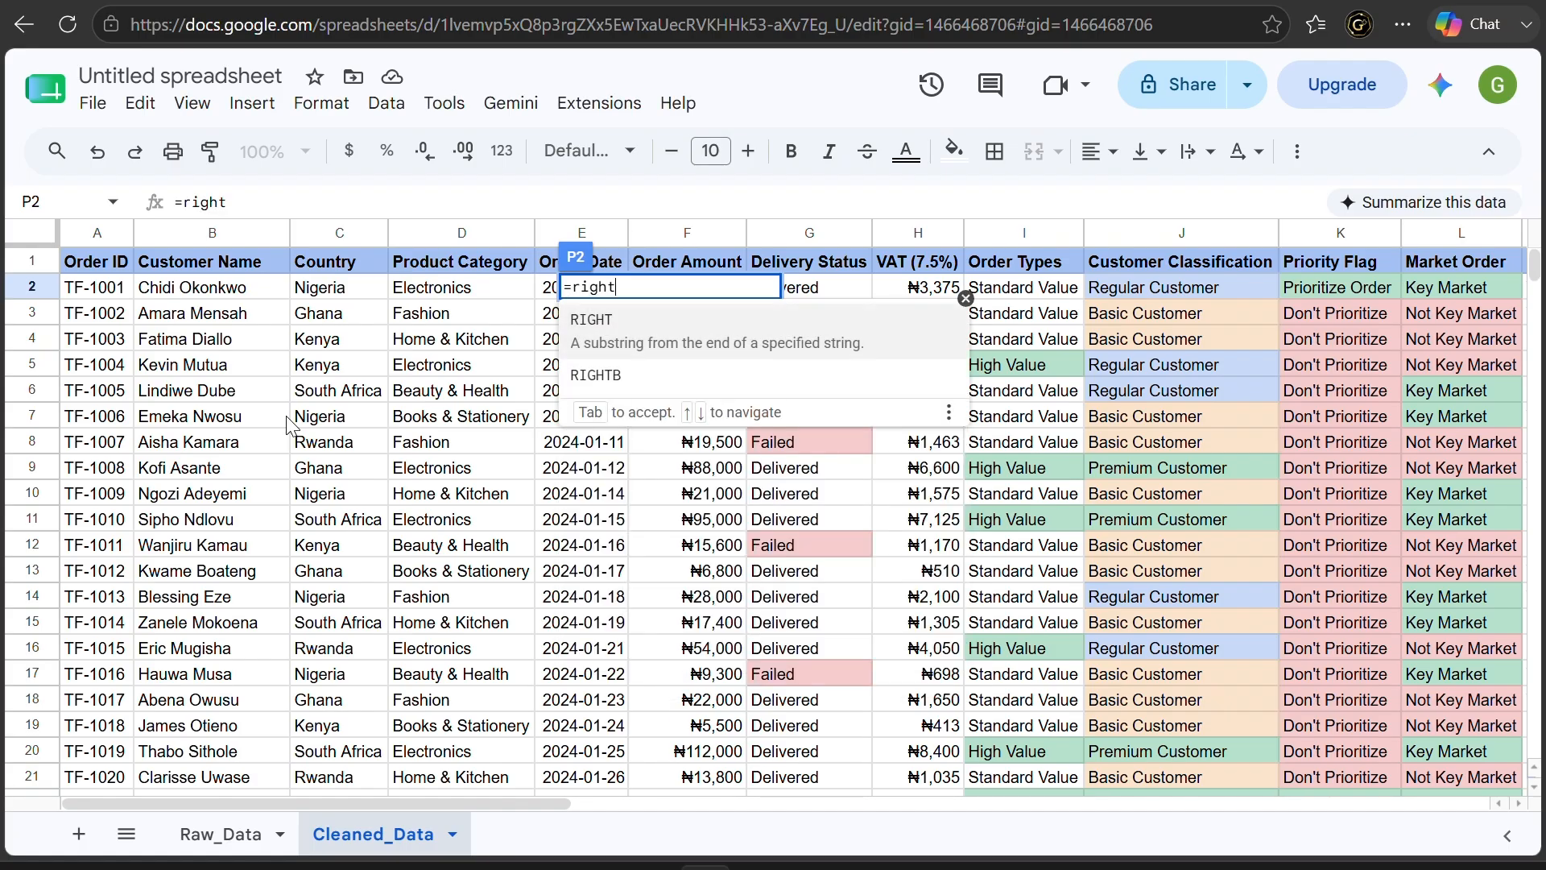
{"action": "key", "text": "BackSpace"}
{"action": "key", "text": "BackSpace"}
{"action": "key", "text": "BackSpace"}
{"action": "key", "text": "BackSpace"}
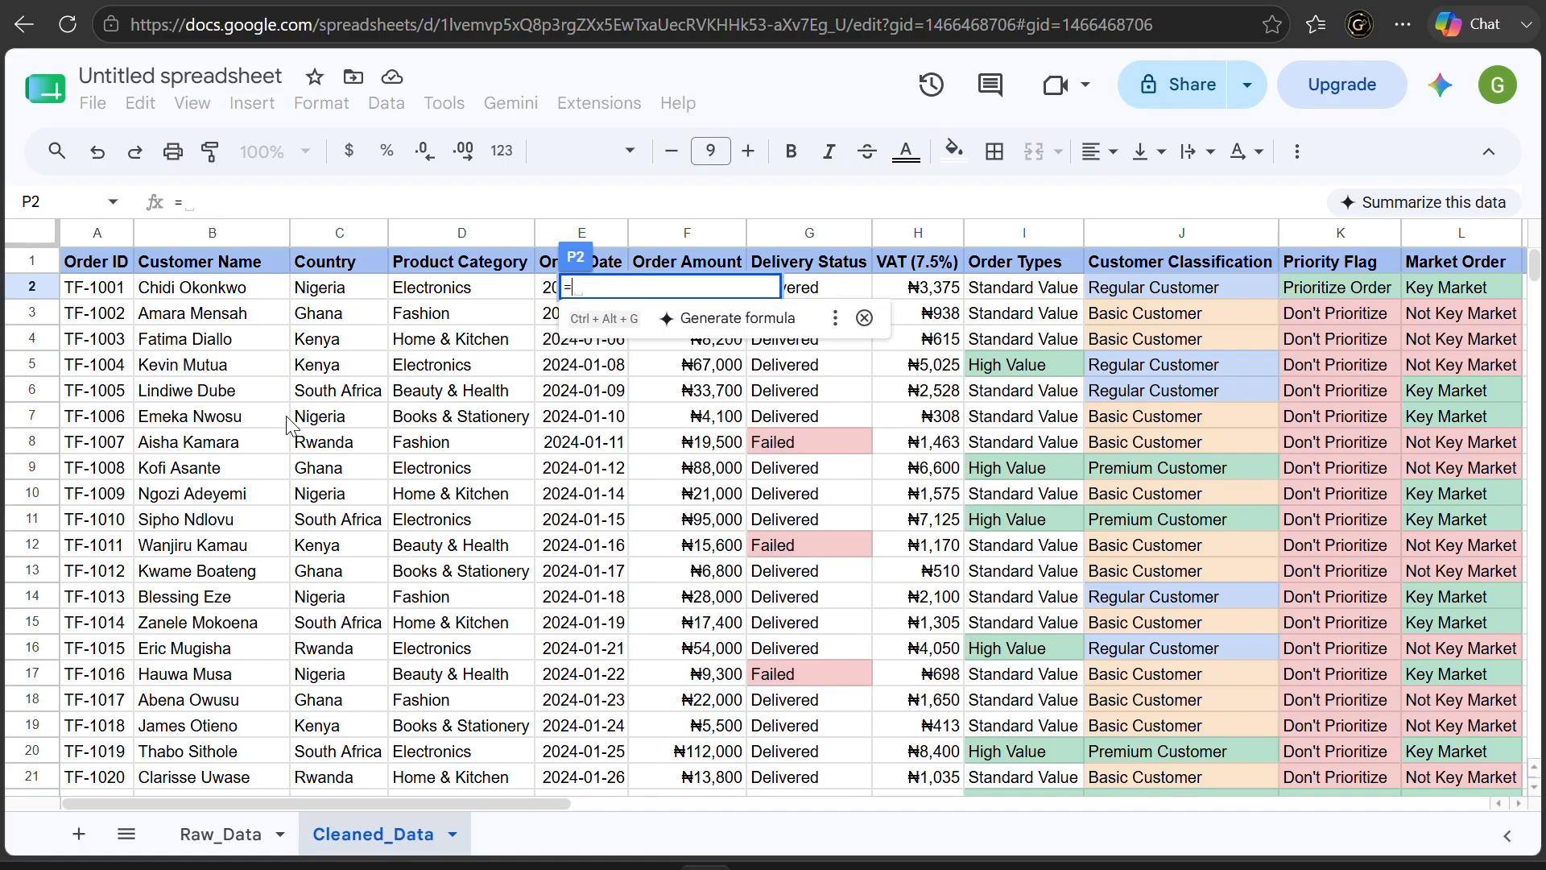
{"action": "type", "text": "RIGHT("}
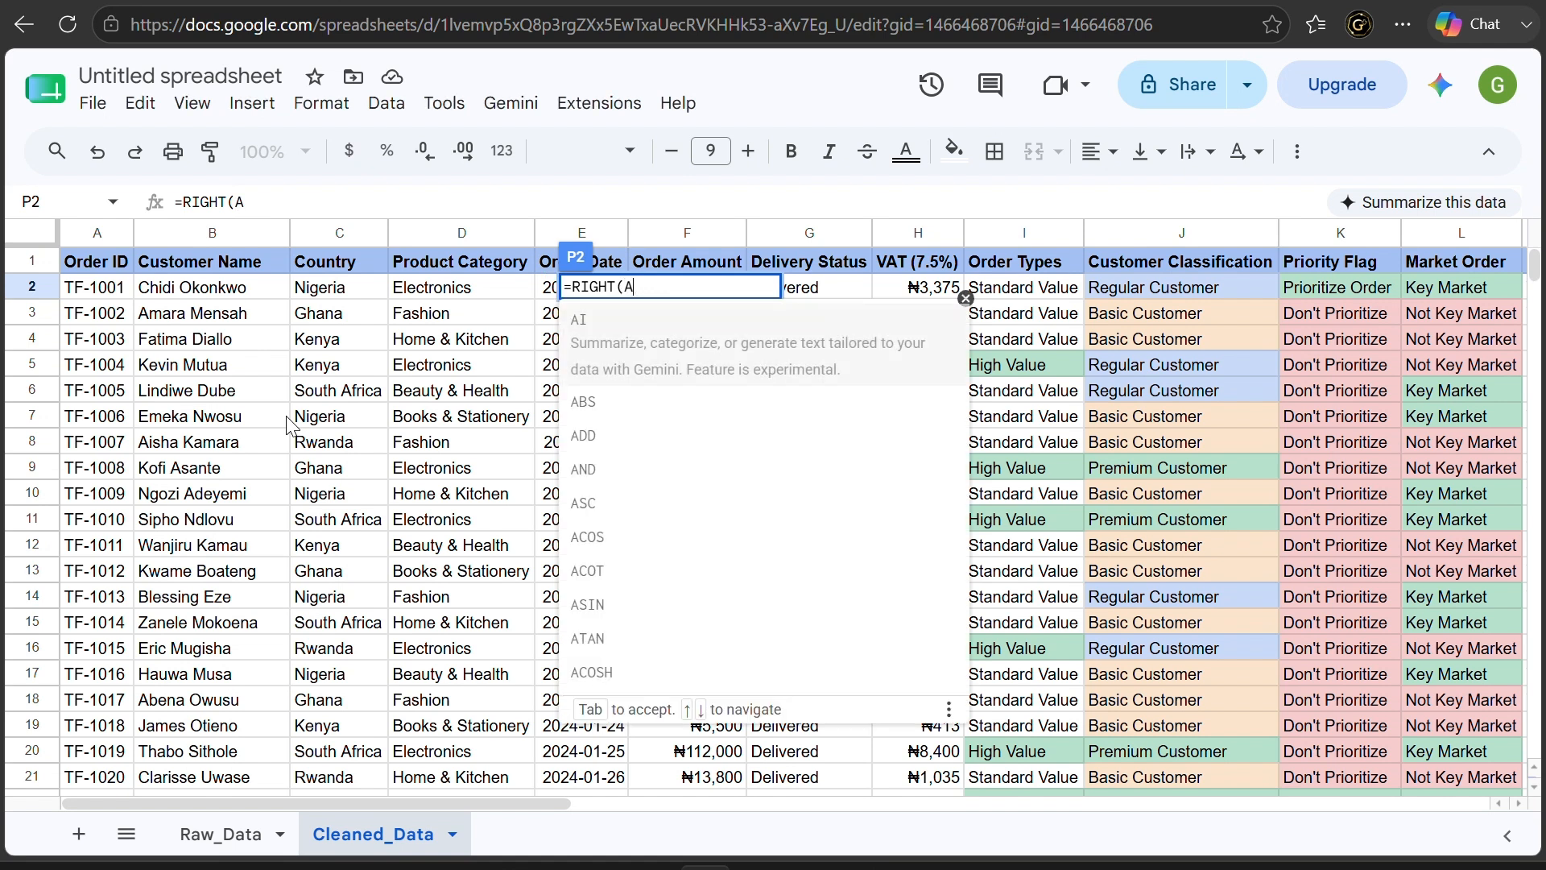
{"action": "type", "text": "A2,4"}
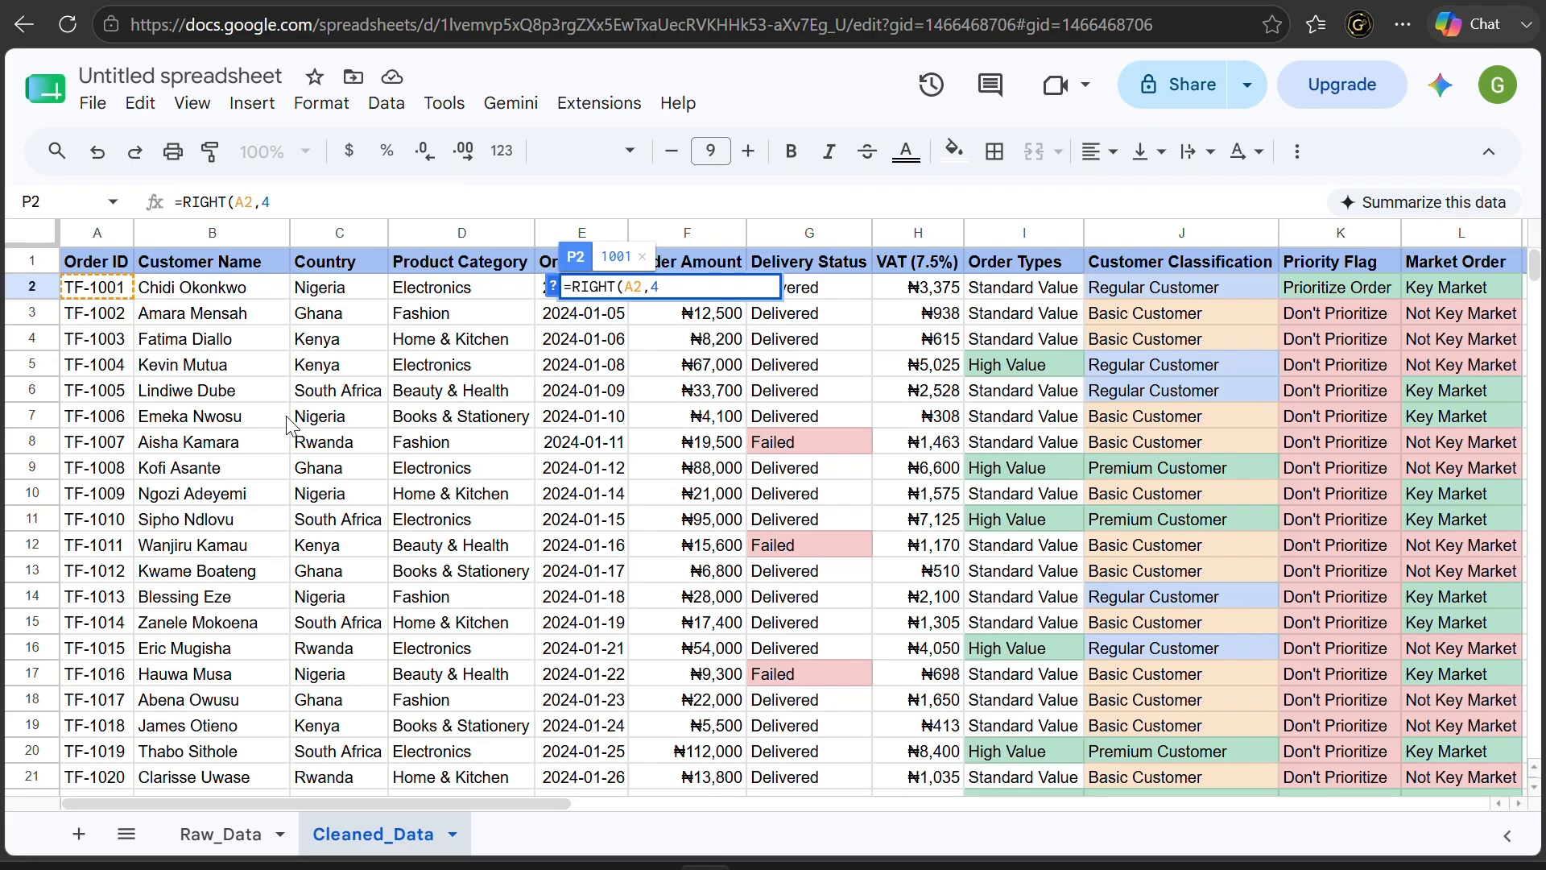
{"action": "scroll", "coordinate": [287, 416], "scroll_direction": "right", "scroll_amount": 10}
{"action": "type", "text": ")"}
{"action": "key", "text": "Return"}
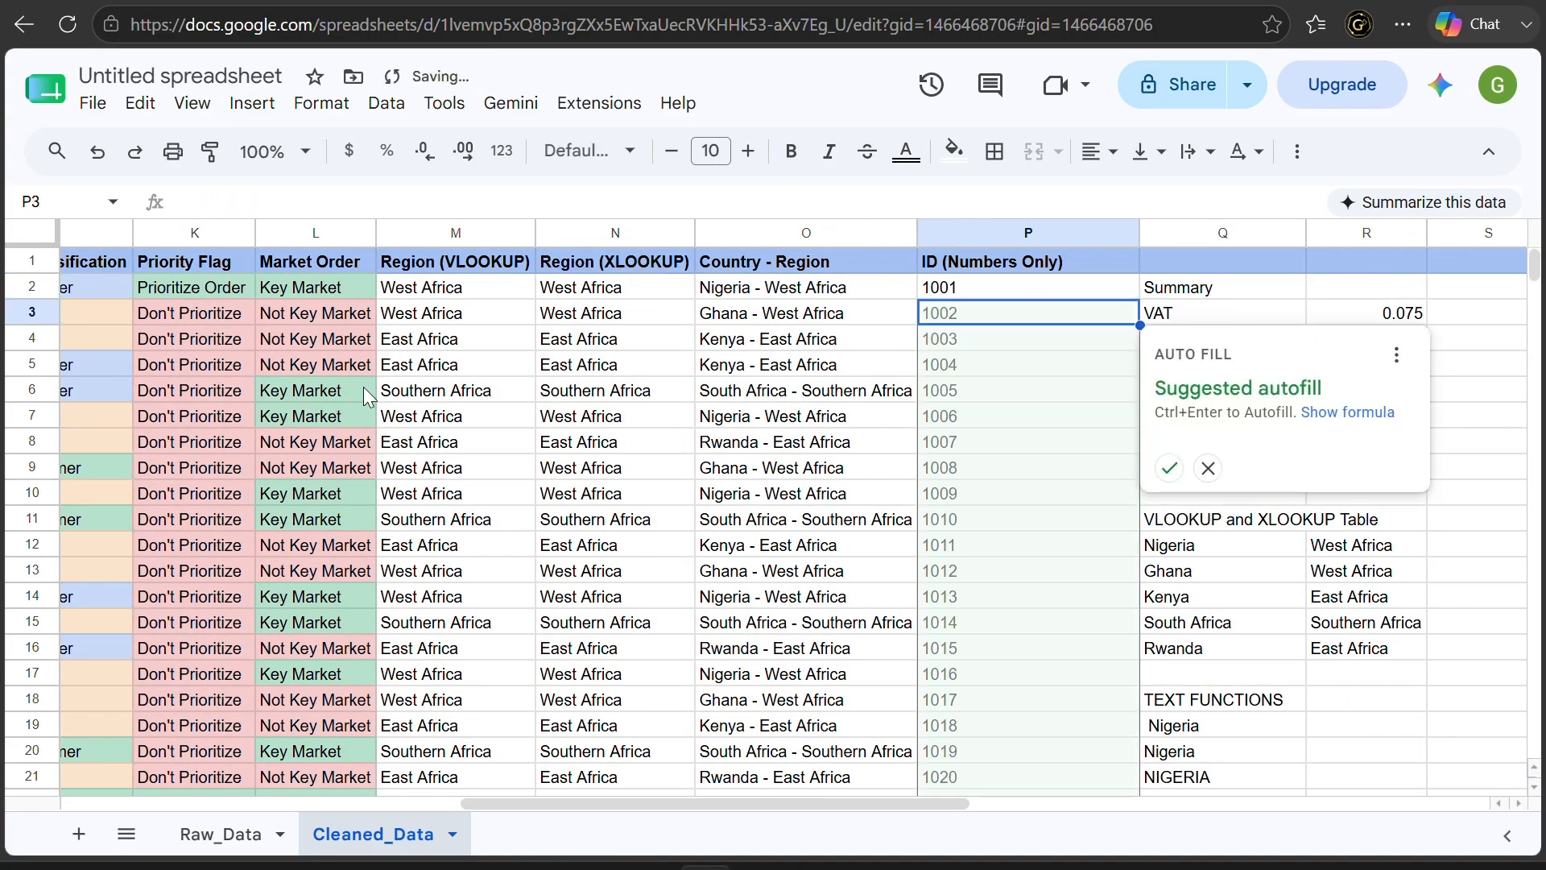
Accept the suggested fill of the RIGHT formula for the remaining rows and narrow column P to about its header's width
{"action": "left_click", "coordinate": [1169, 468]}
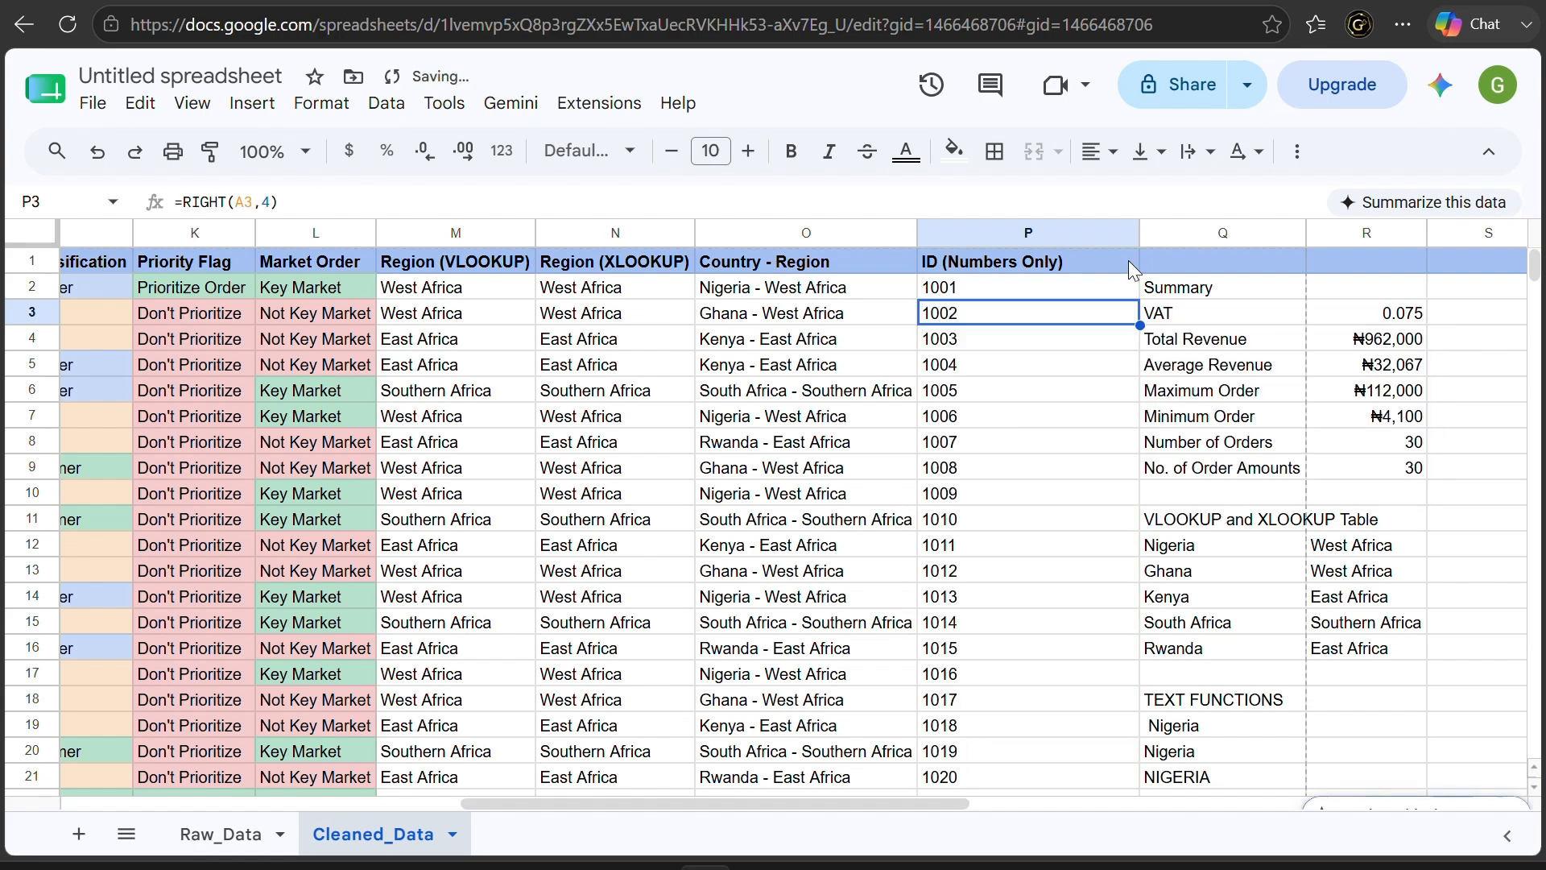
{"action": "left_click_drag", "start_coordinate": [1140, 233], "coordinate": [1069, 233]}
Check the extracted ID numbers down all rows against the original Order ID column
{"action": "scroll", "coordinate": [979, 400], "scroll_direction": "down", "scroll_amount": 1}
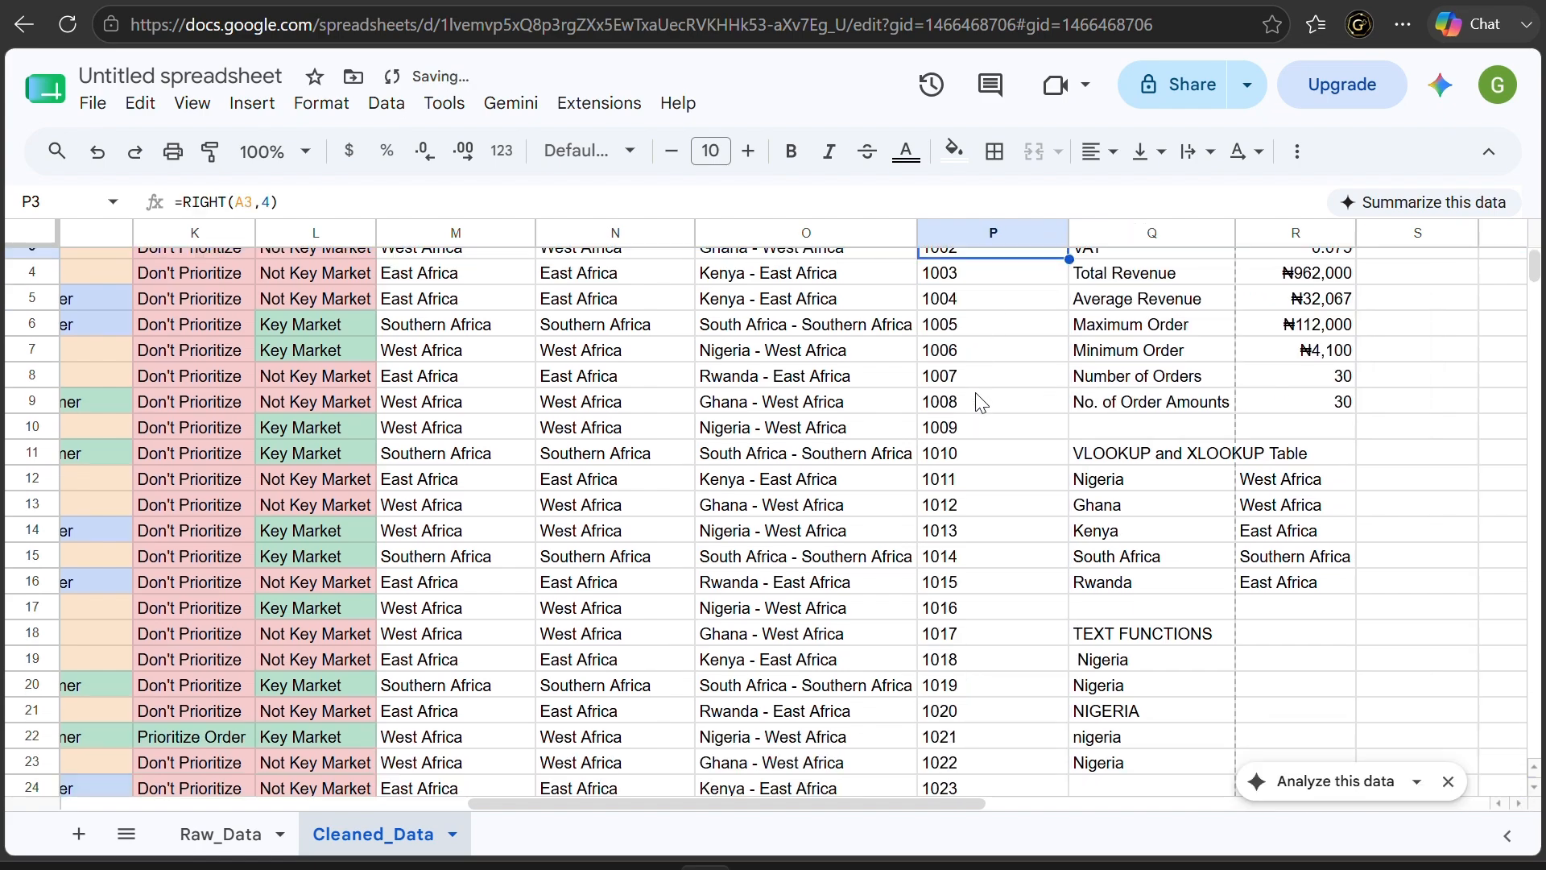
{"action": "scroll", "coordinate": [978, 400], "scroll_direction": "down", "scroll_amount": 5}
{"action": "scroll", "coordinate": [977, 404], "scroll_direction": "up", "scroll_amount": 7}
{"action": "scroll", "coordinate": [904, 438], "scroll_direction": "left", "scroll_amount": 2}
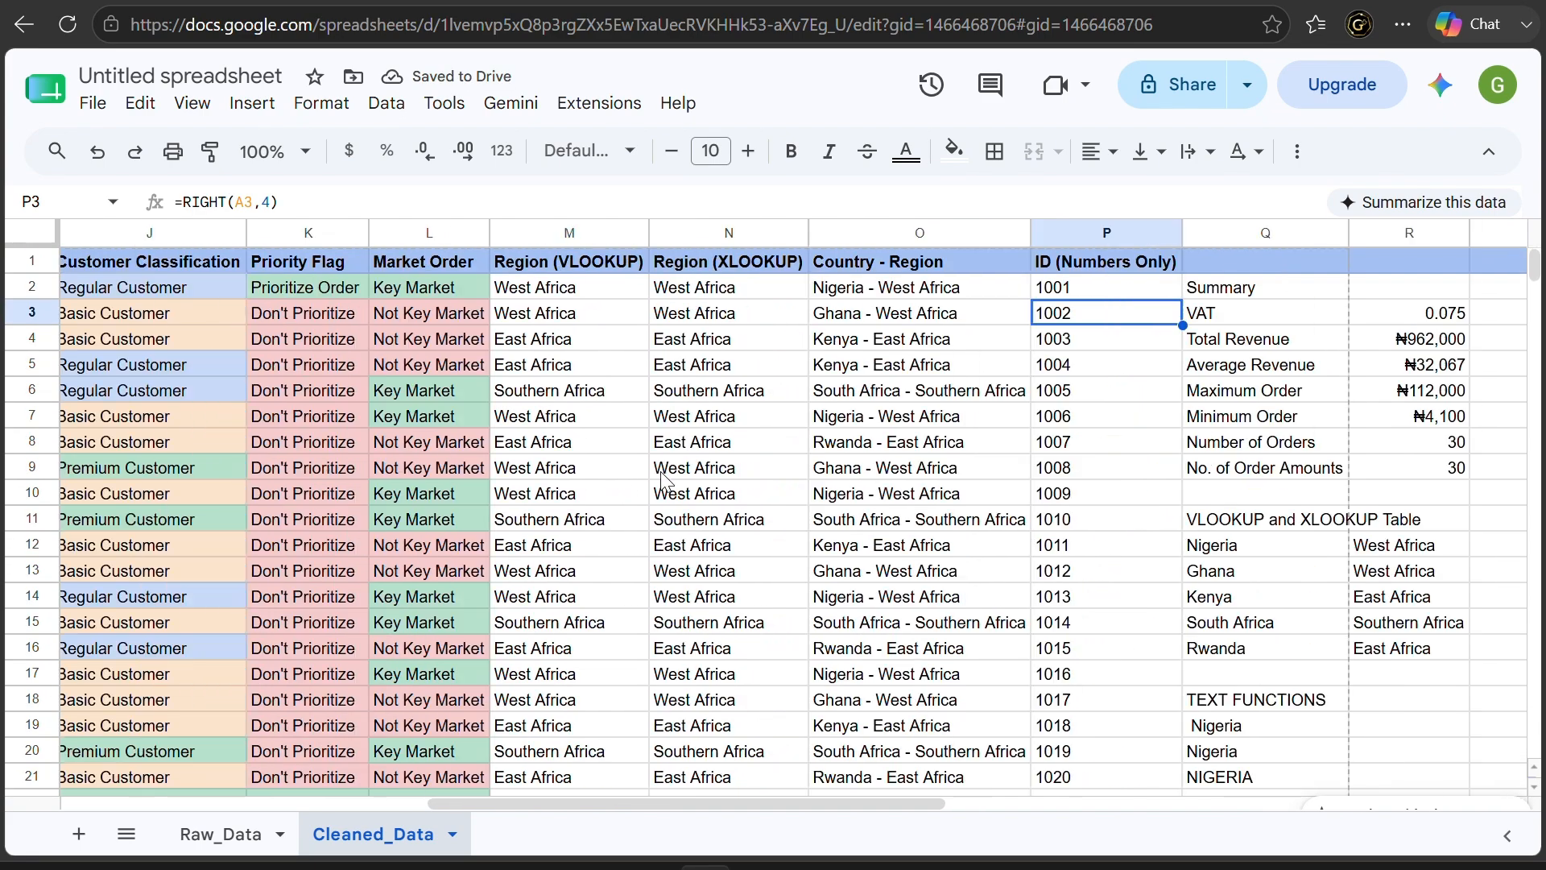
{"action": "scroll", "coordinate": [662, 481], "scroll_direction": "left", "scroll_amount": 5}
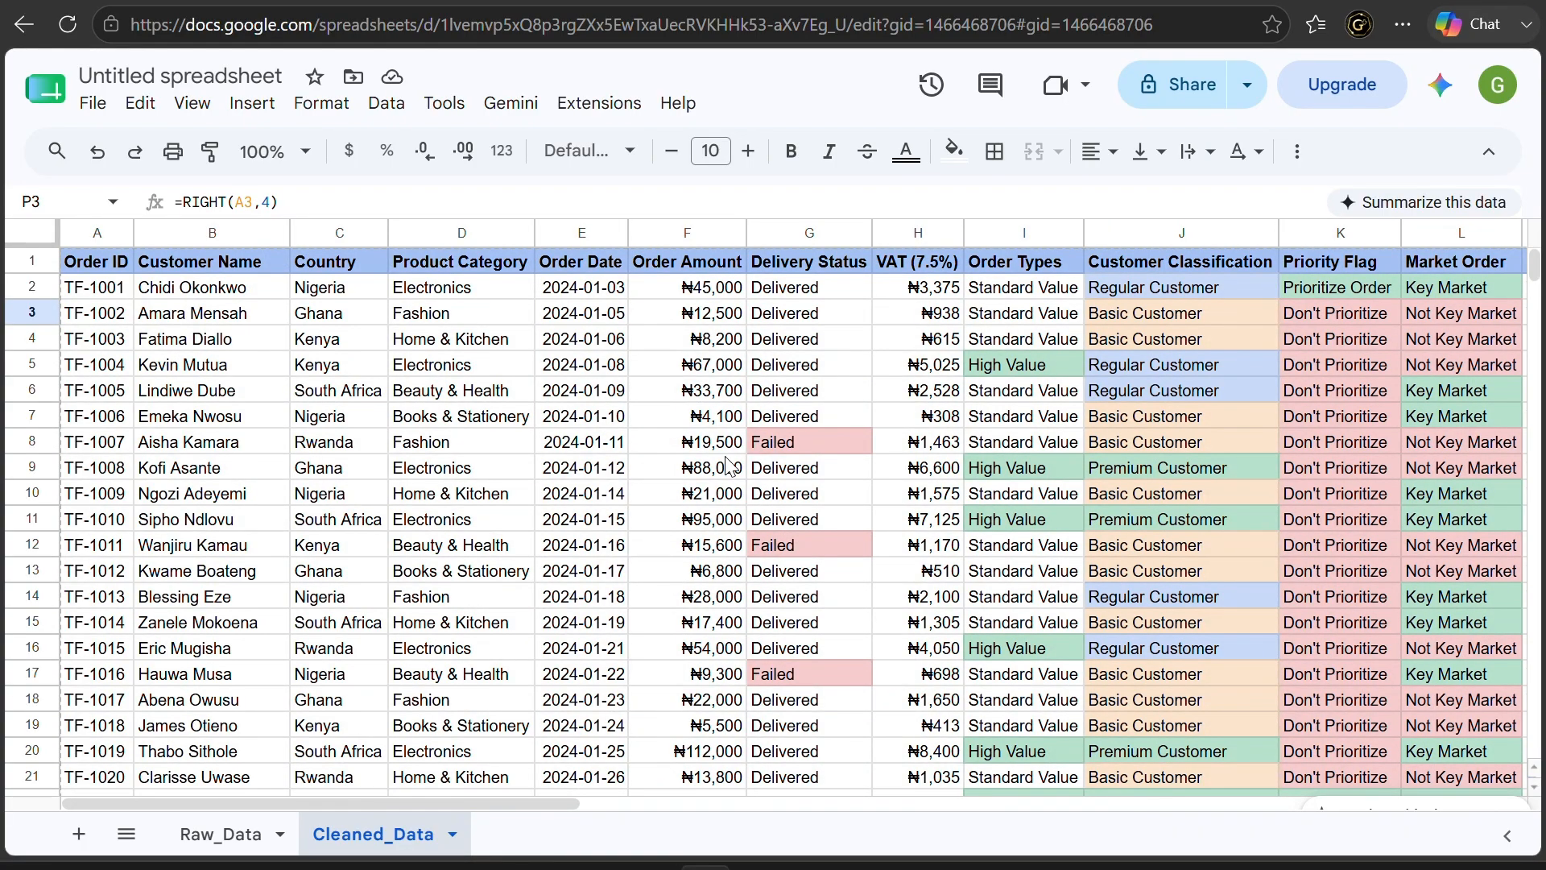
{"action": "scroll", "coordinate": [853, 459], "scroll_direction": "right", "scroll_amount": 10}
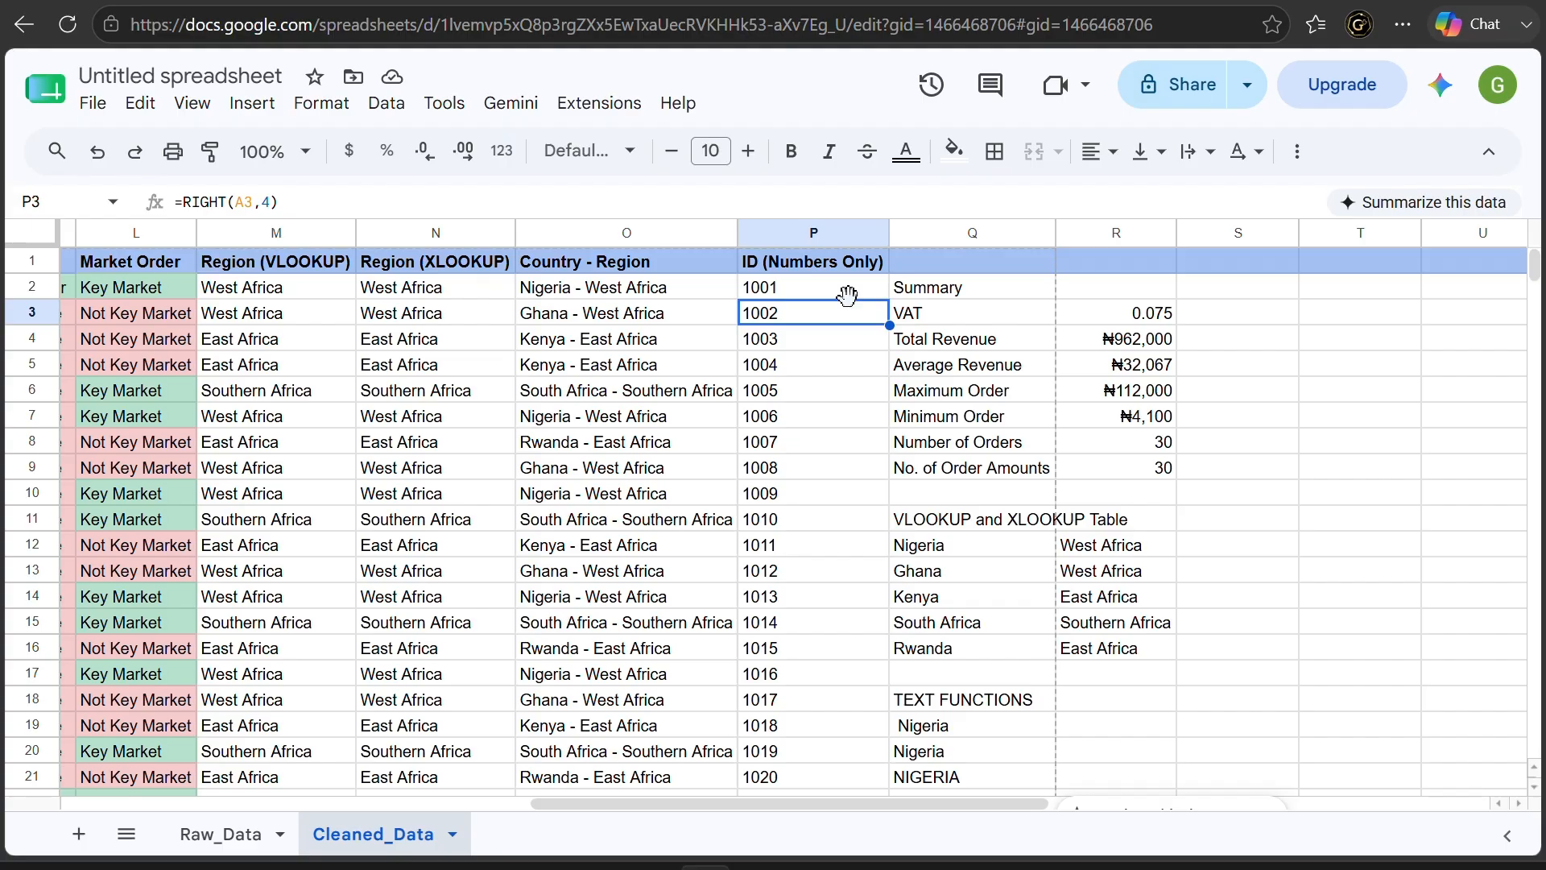
{"action": "scroll", "coordinate": [847, 295], "scroll_direction": "left", "scroll_amount": 10}
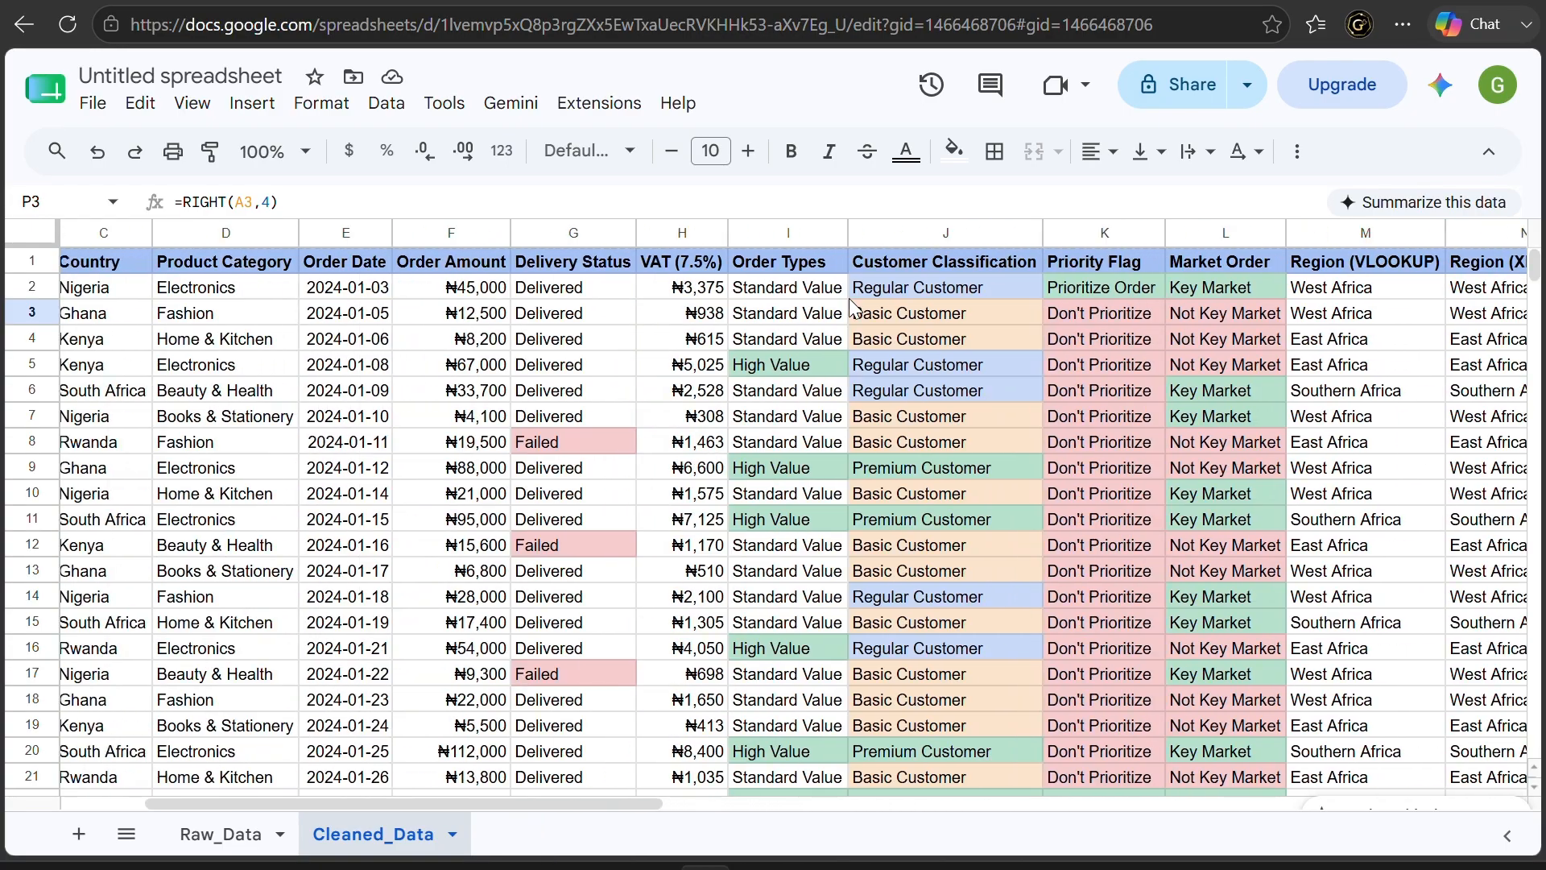
{"action": "scroll", "coordinate": [850, 300], "scroll_direction": "left", "scroll_amount": 2}
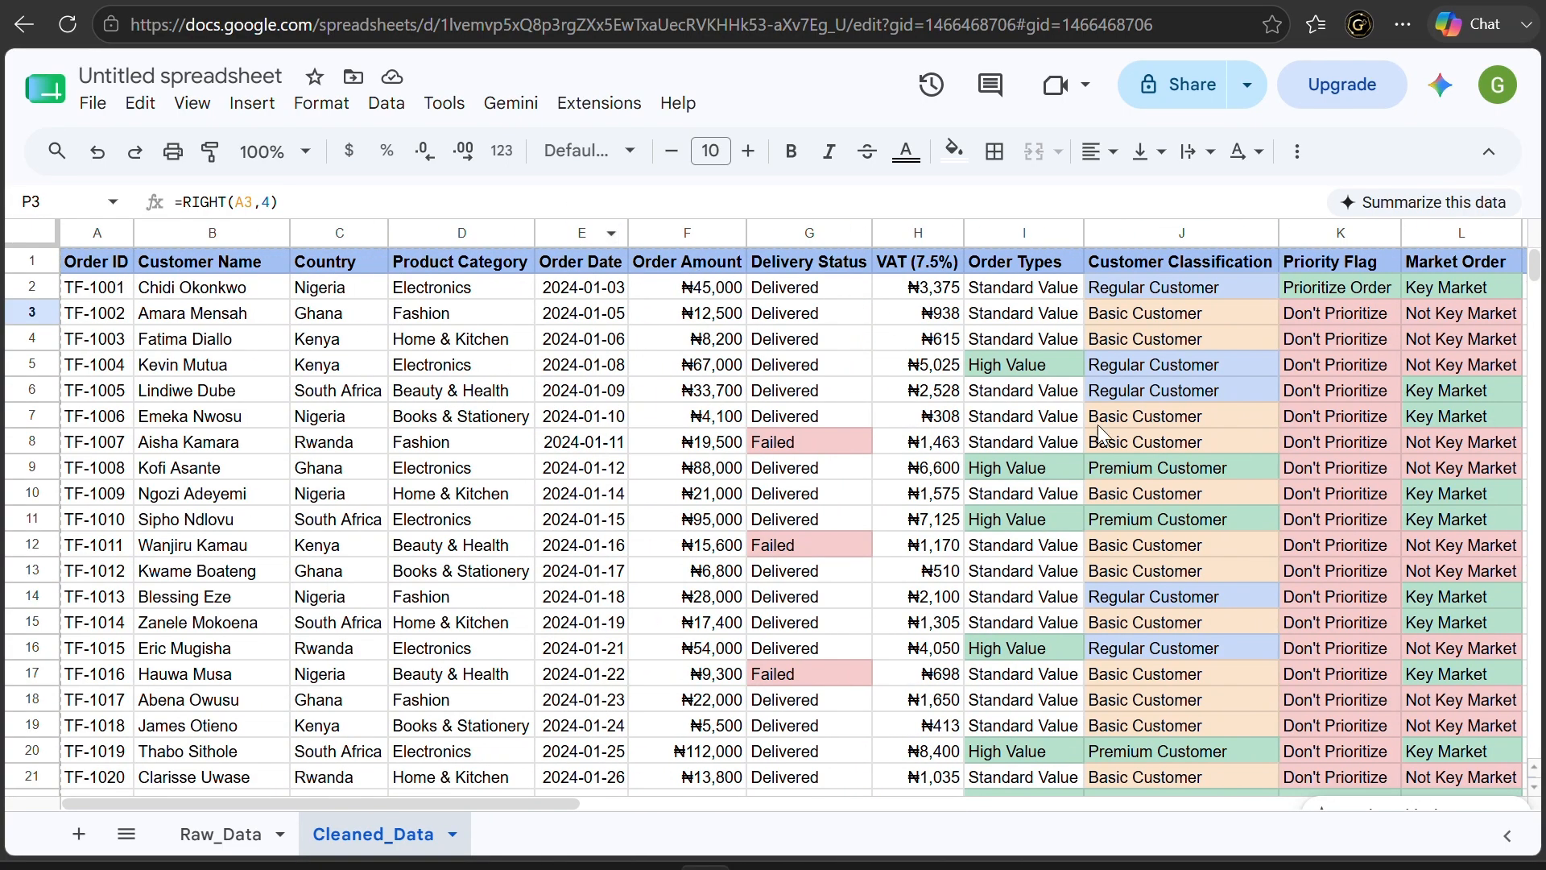
{"action": "scroll", "coordinate": [1114, 445], "scroll_direction": "right", "scroll_amount": 5}
{"action": "scroll", "coordinate": [1114, 445], "scroll_direction": "right", "scroll_amount": 6}
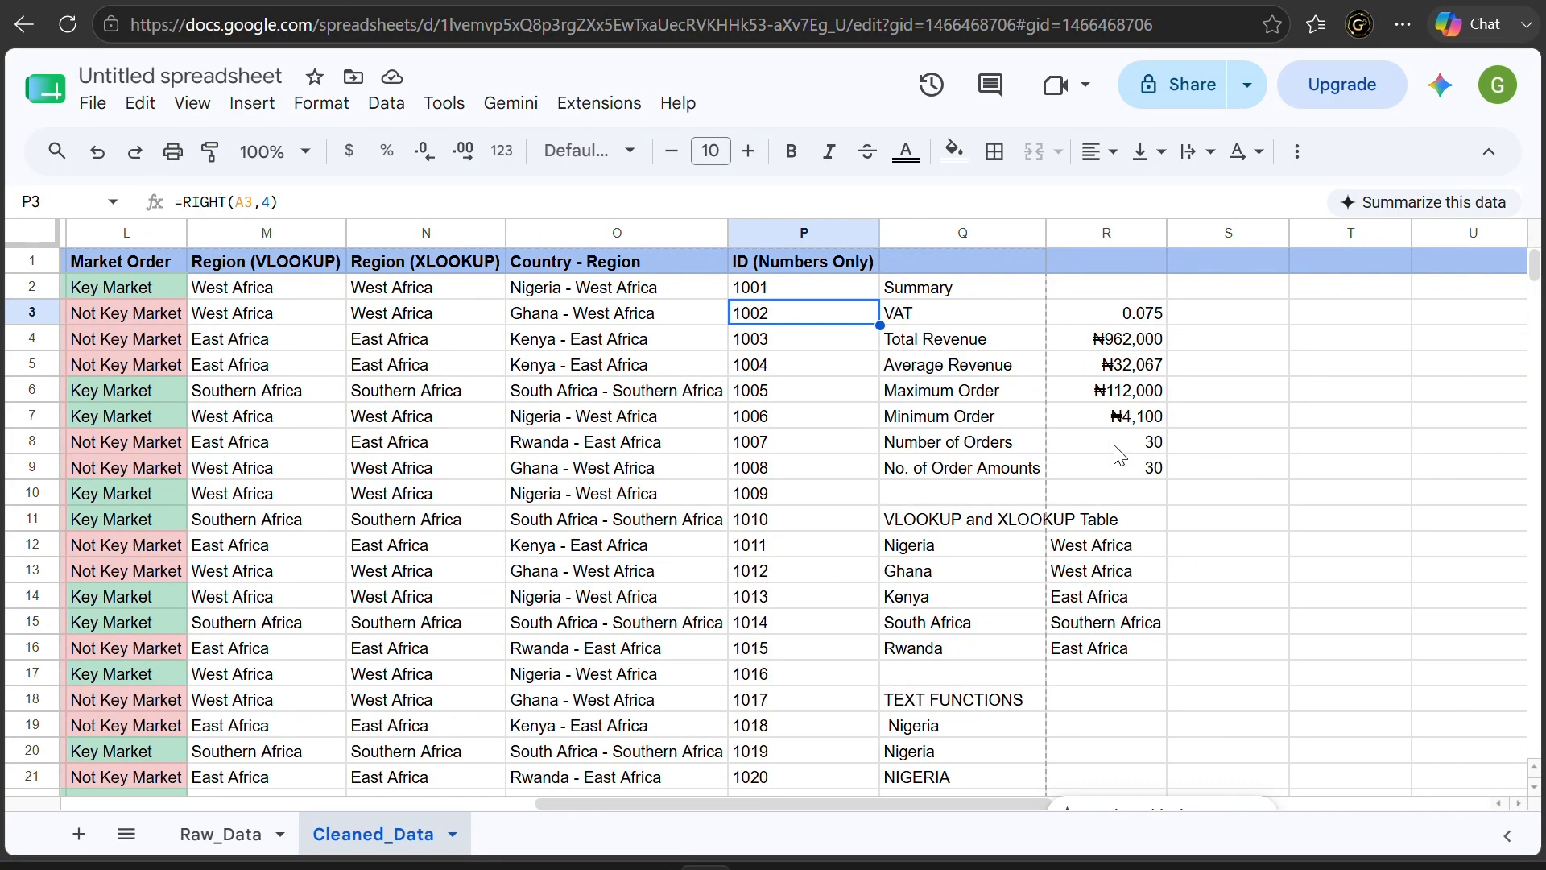
Add the heading "DATE FUNCTION" in R18 beside TEXT FUNCTIONS and fit column R to its content
{"action": "scroll", "coordinate": [1203, 717], "scroll_direction": "down", "scroll_amount": 4}
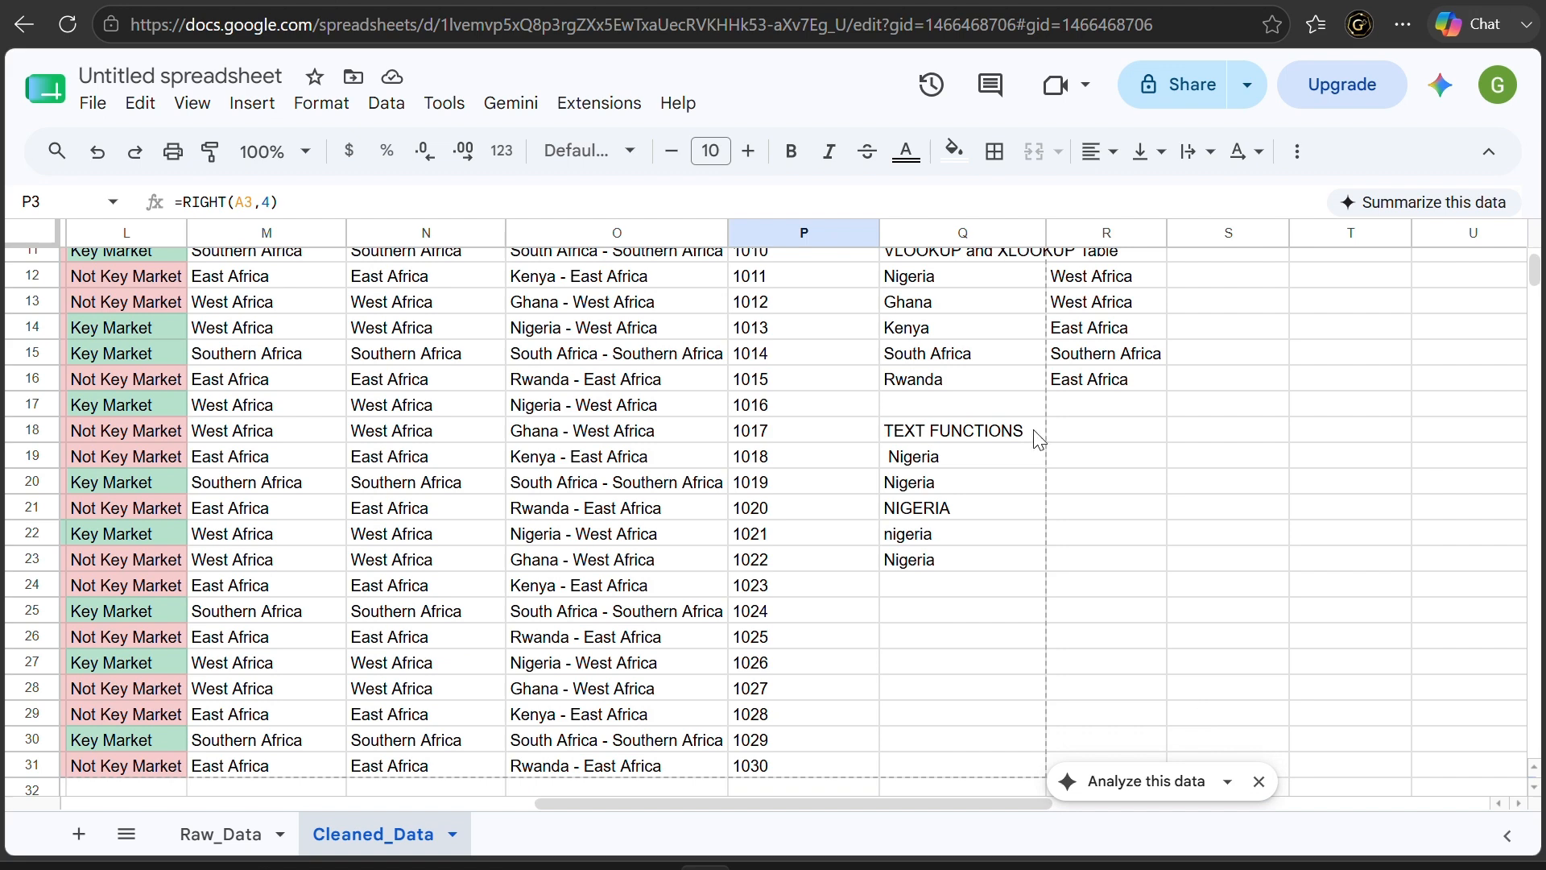
{"action": "left_click", "coordinate": [1083, 434]}
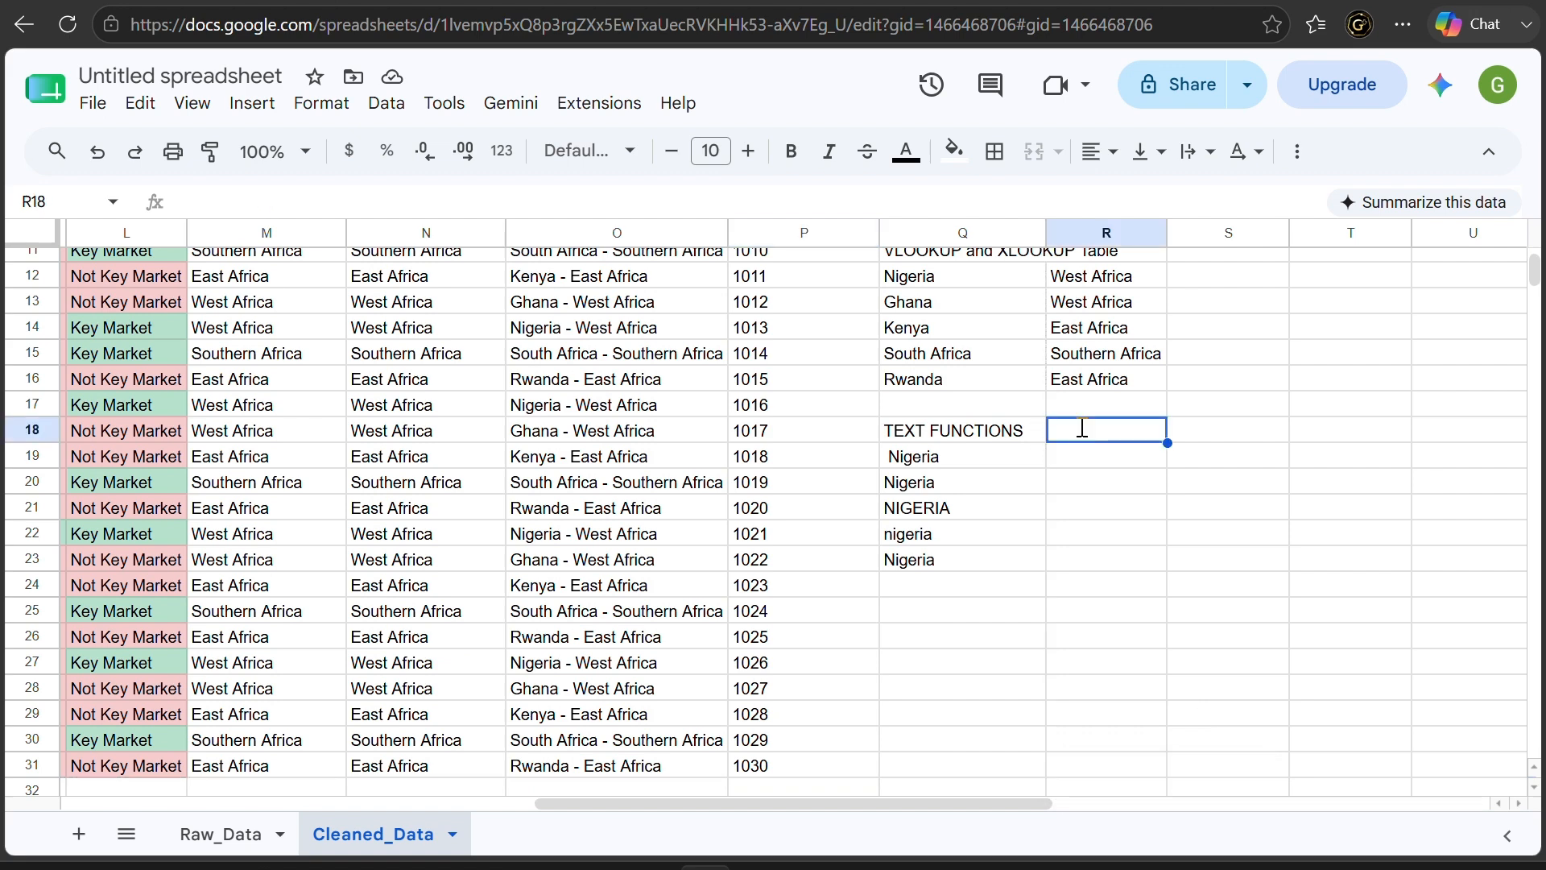
{"action": "type", "text": "DATE FUNCTION"}
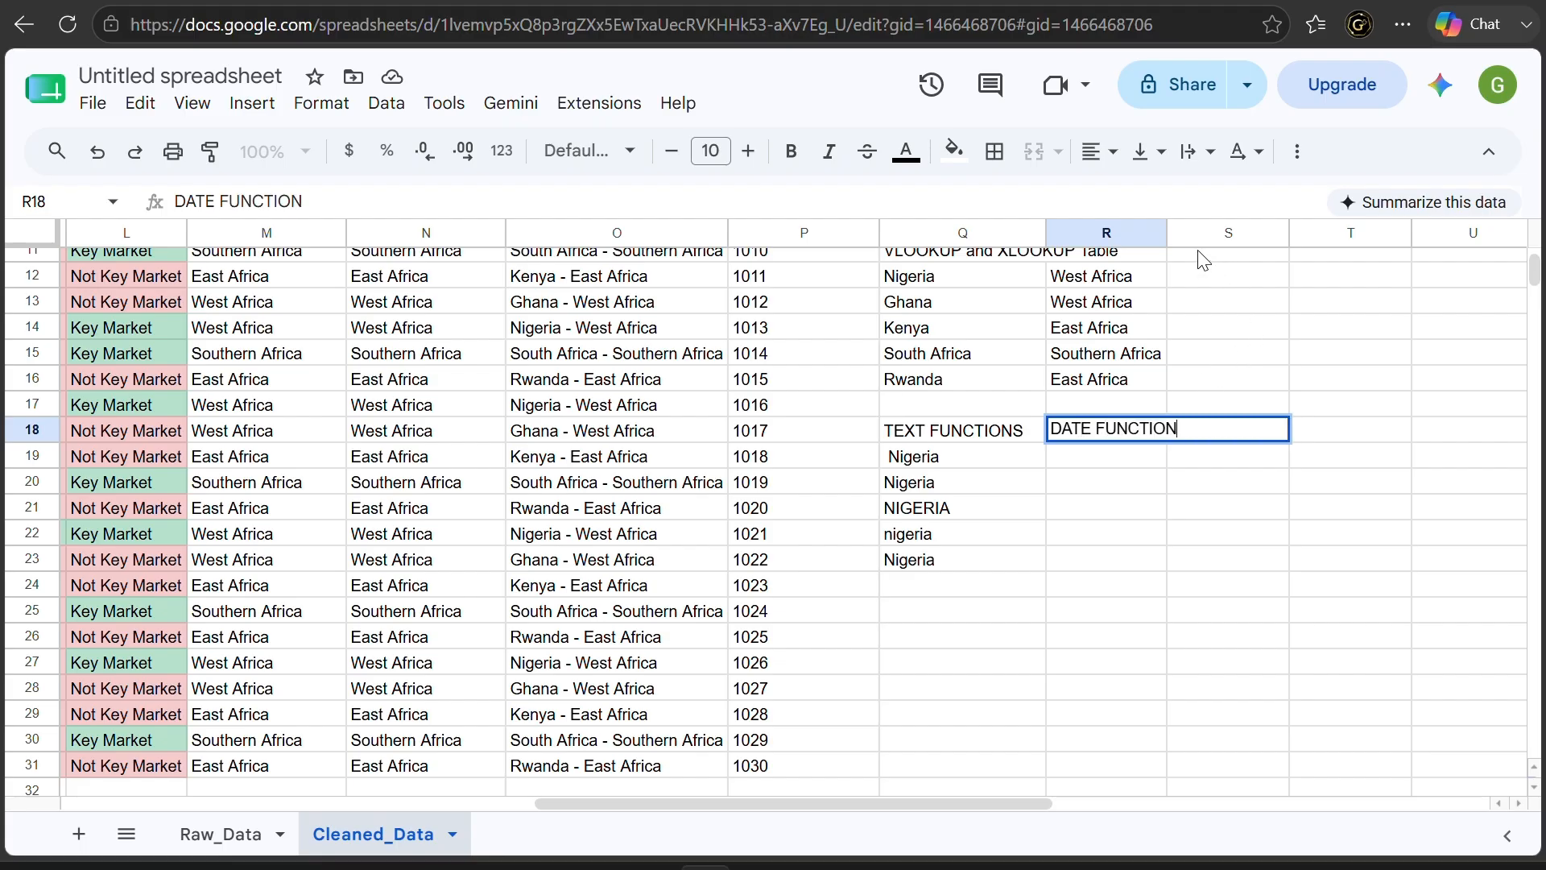
{"action": "left_click", "coordinate": [1248, 384]}
{"action": "double_click", "coordinate": [1167, 232]}
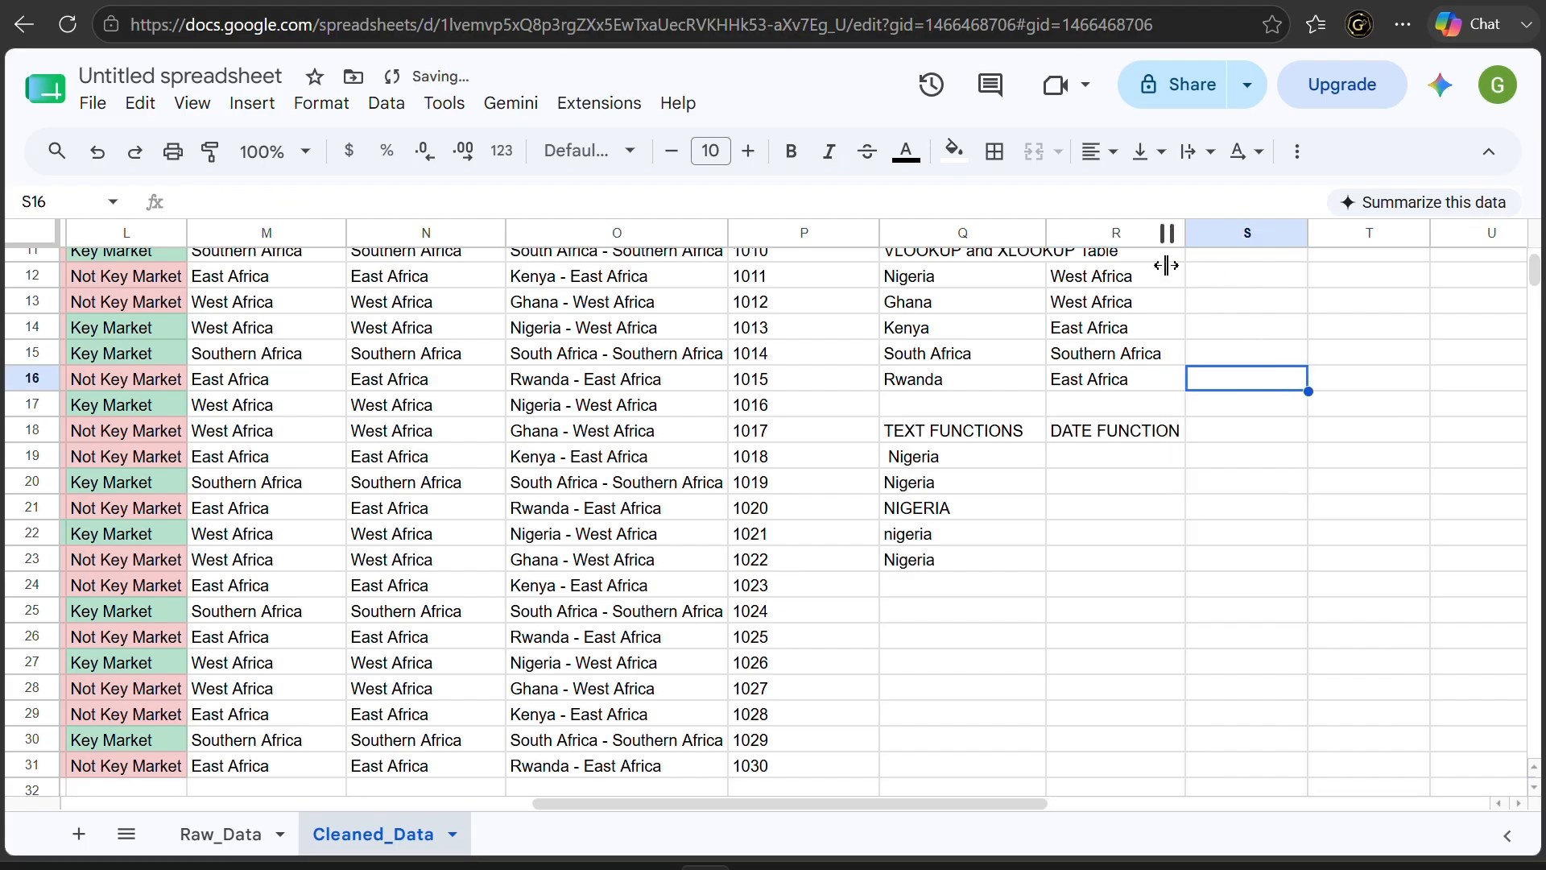
Enter =NOW() in R19 and =TODAY() in R20 under the DATE FUNCTION heading
{"action": "left_click", "coordinate": [1150, 452]}
{"action": "type", "text": "=NOW()"}
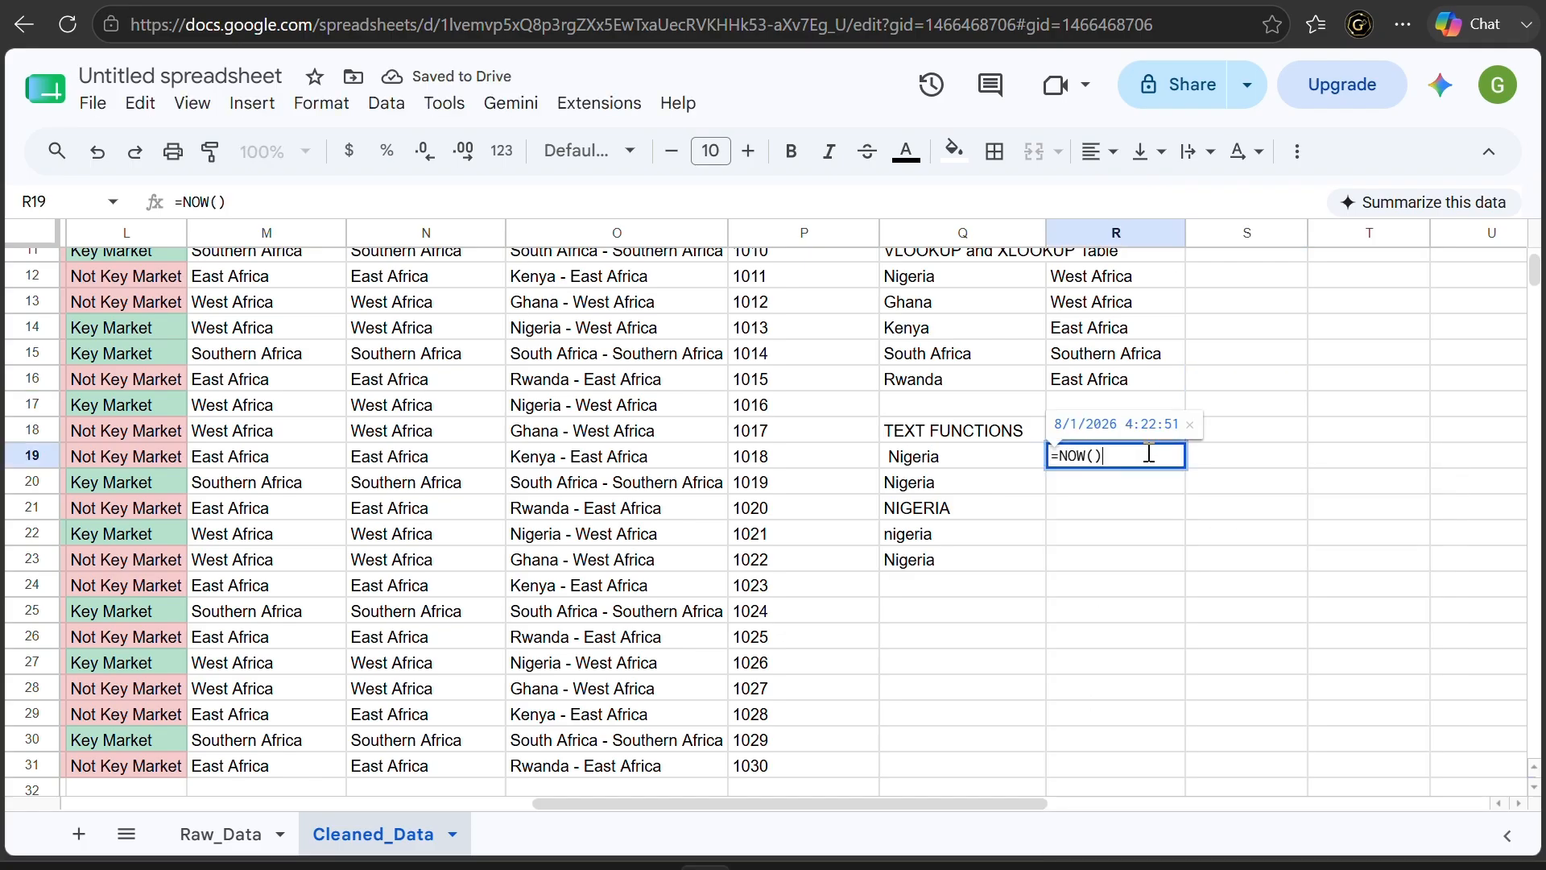
{"action": "key", "text": "Return"}
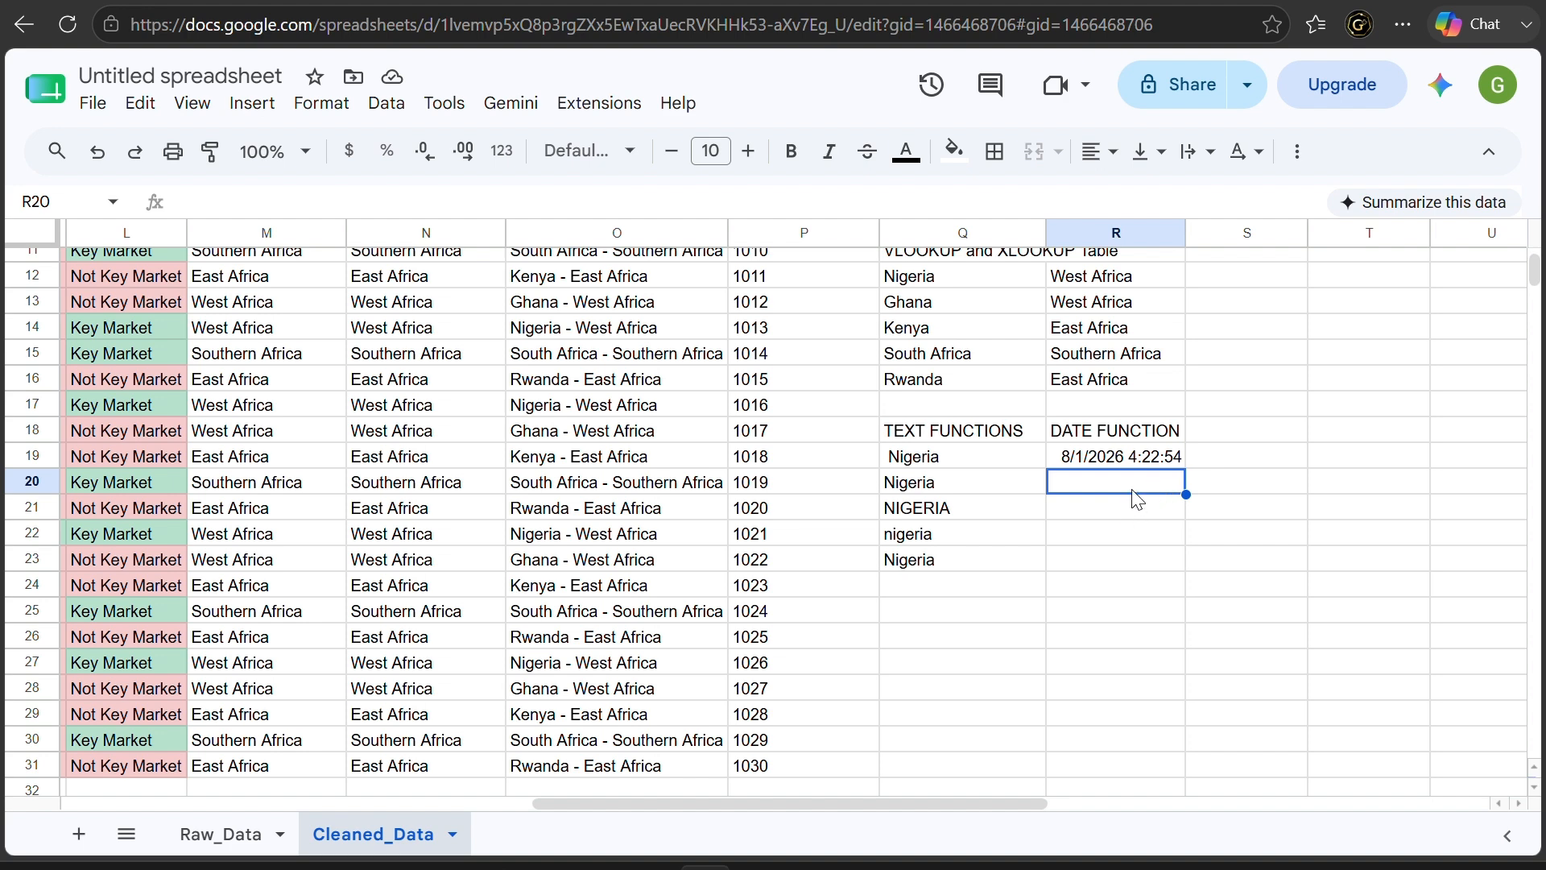
{"action": "type", "text": "="}
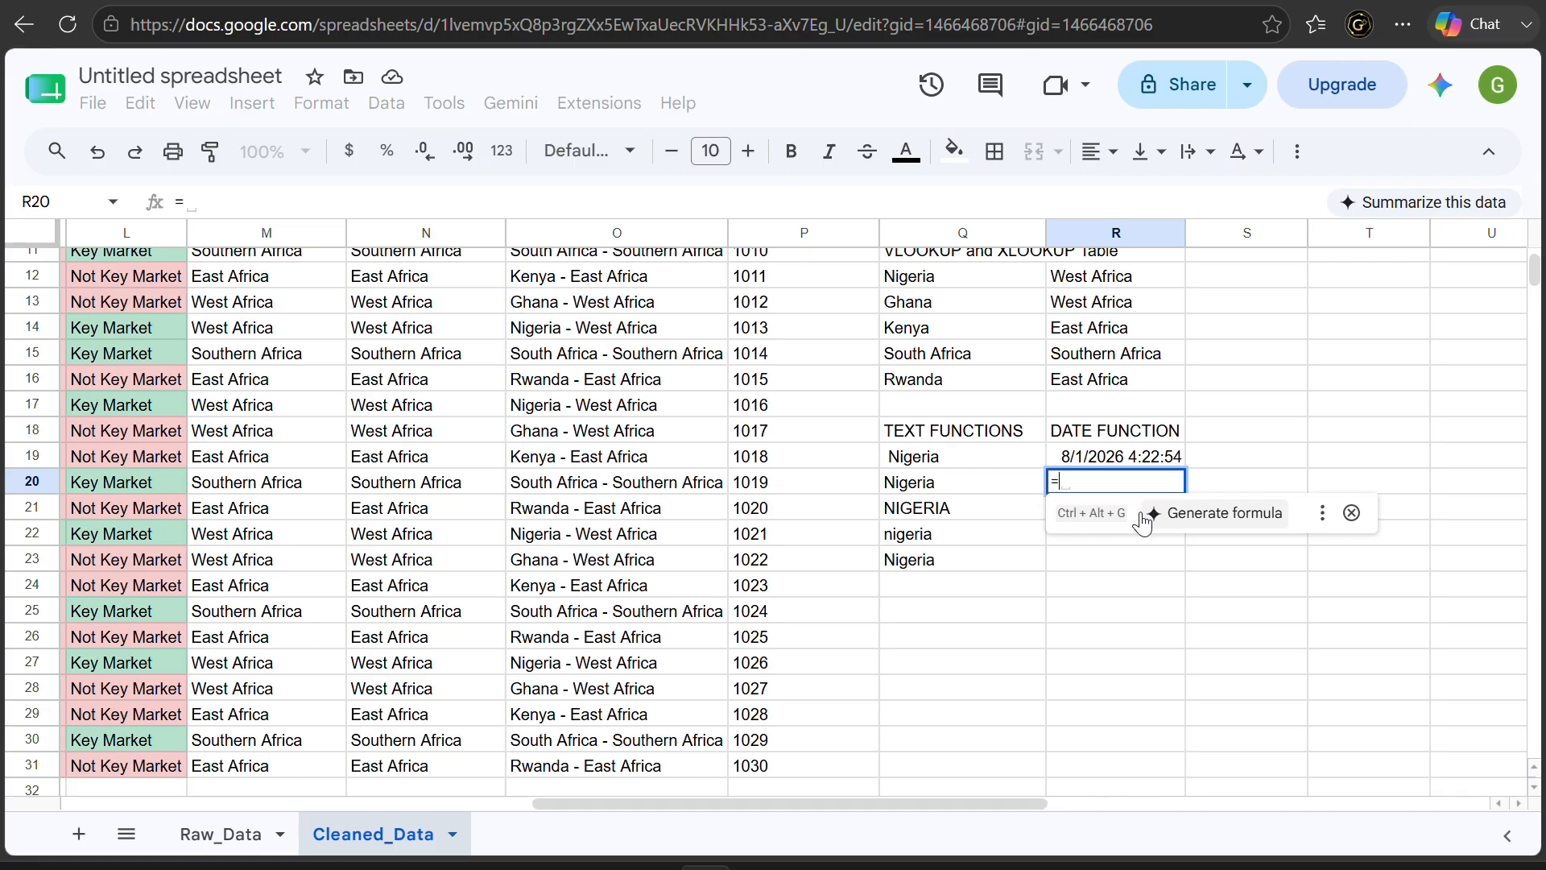
{"action": "type", "text": "TODAY()"}
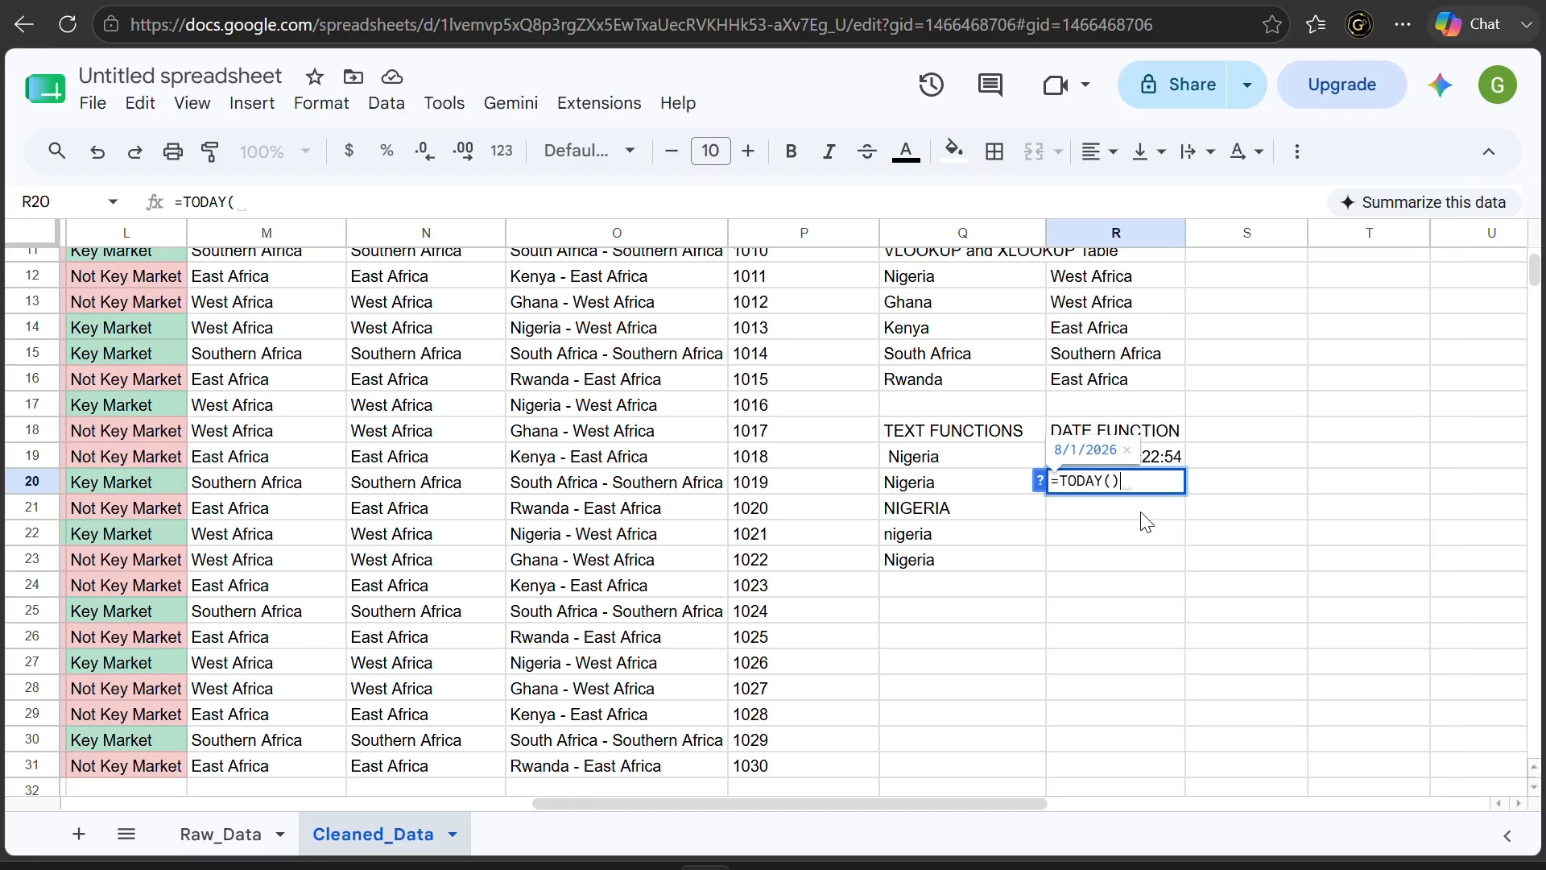
{"action": "key", "text": "Return"}
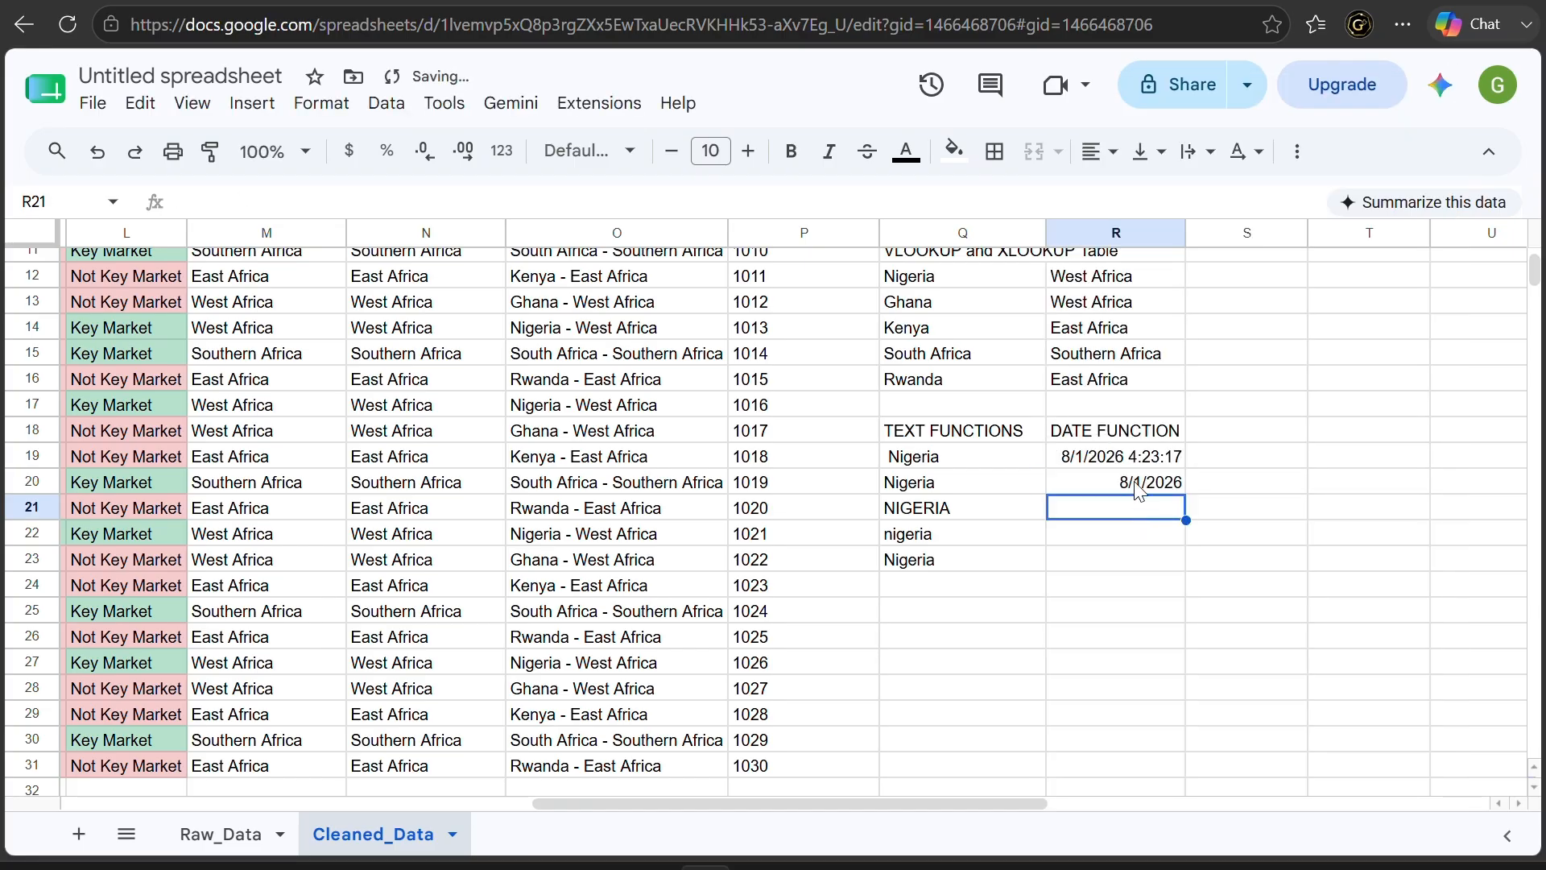
{"action": "left_click", "coordinate": [1120, 457]}
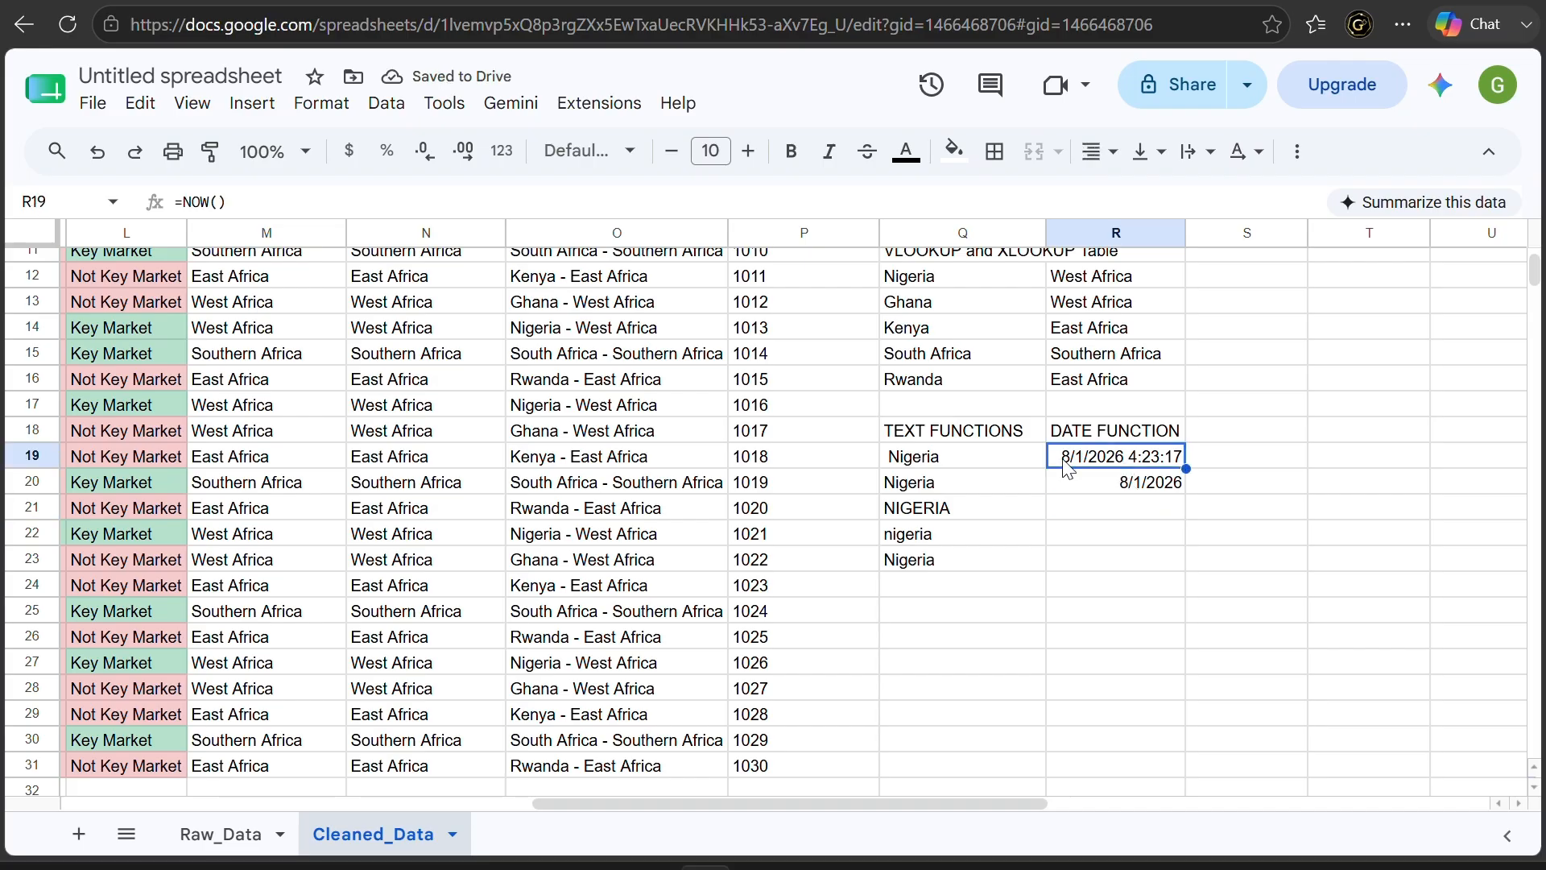
Look back through the data columns and examine the Order Date column
{"action": "scroll", "coordinate": [950, 472], "scroll_direction": "up", "scroll_amount": 1}
{"action": "scroll", "coordinate": [950, 473], "scroll_direction": "up", "scroll_amount": 3}
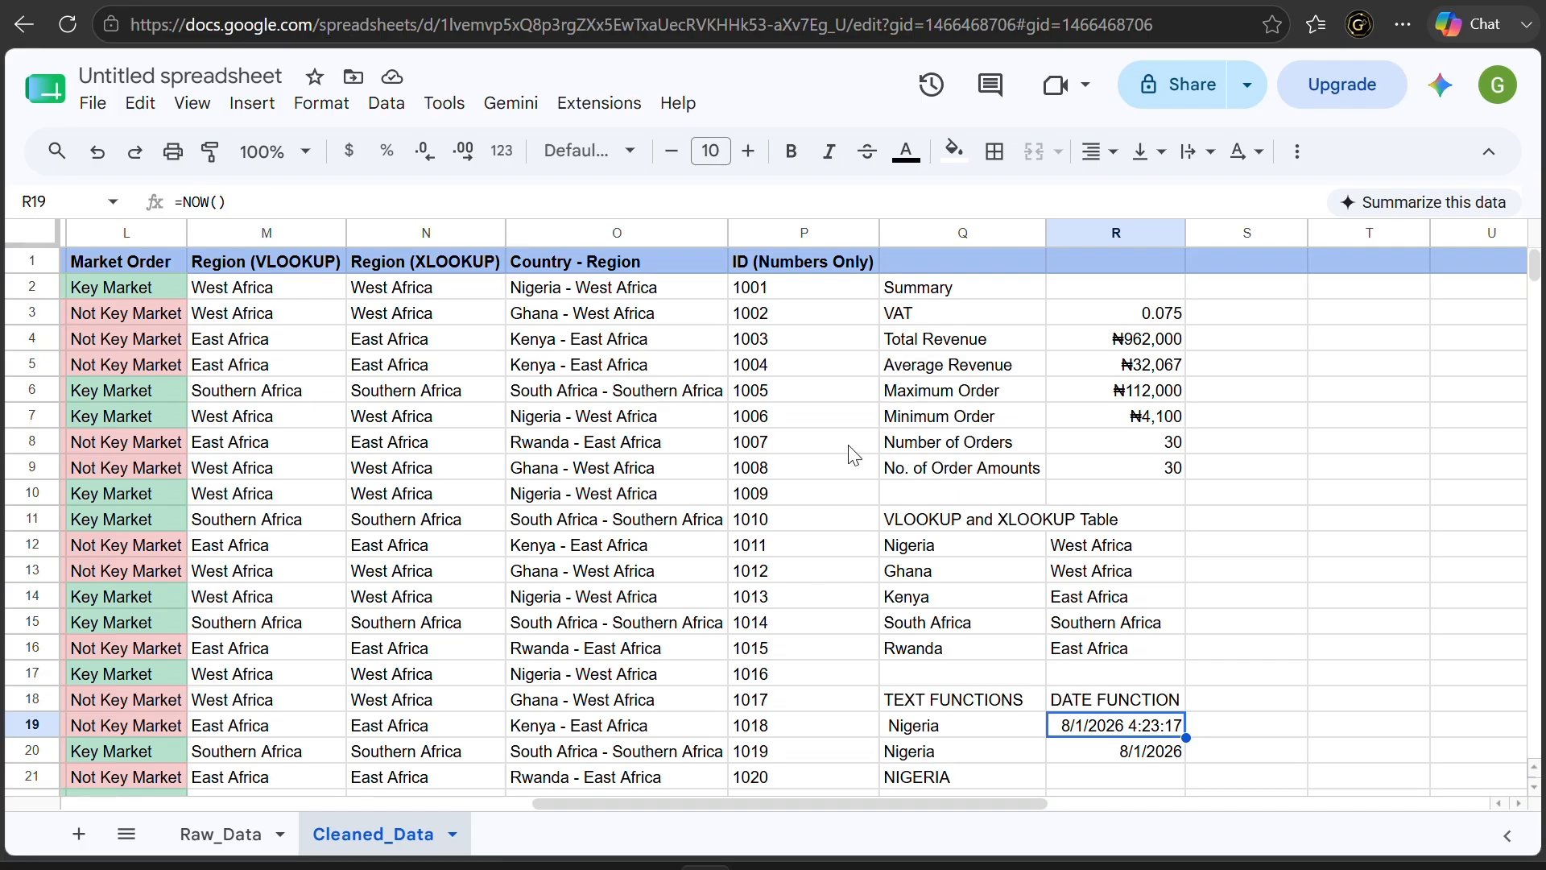
{"action": "scroll", "coordinate": [854, 455], "scroll_direction": "left", "scroll_amount": 8}
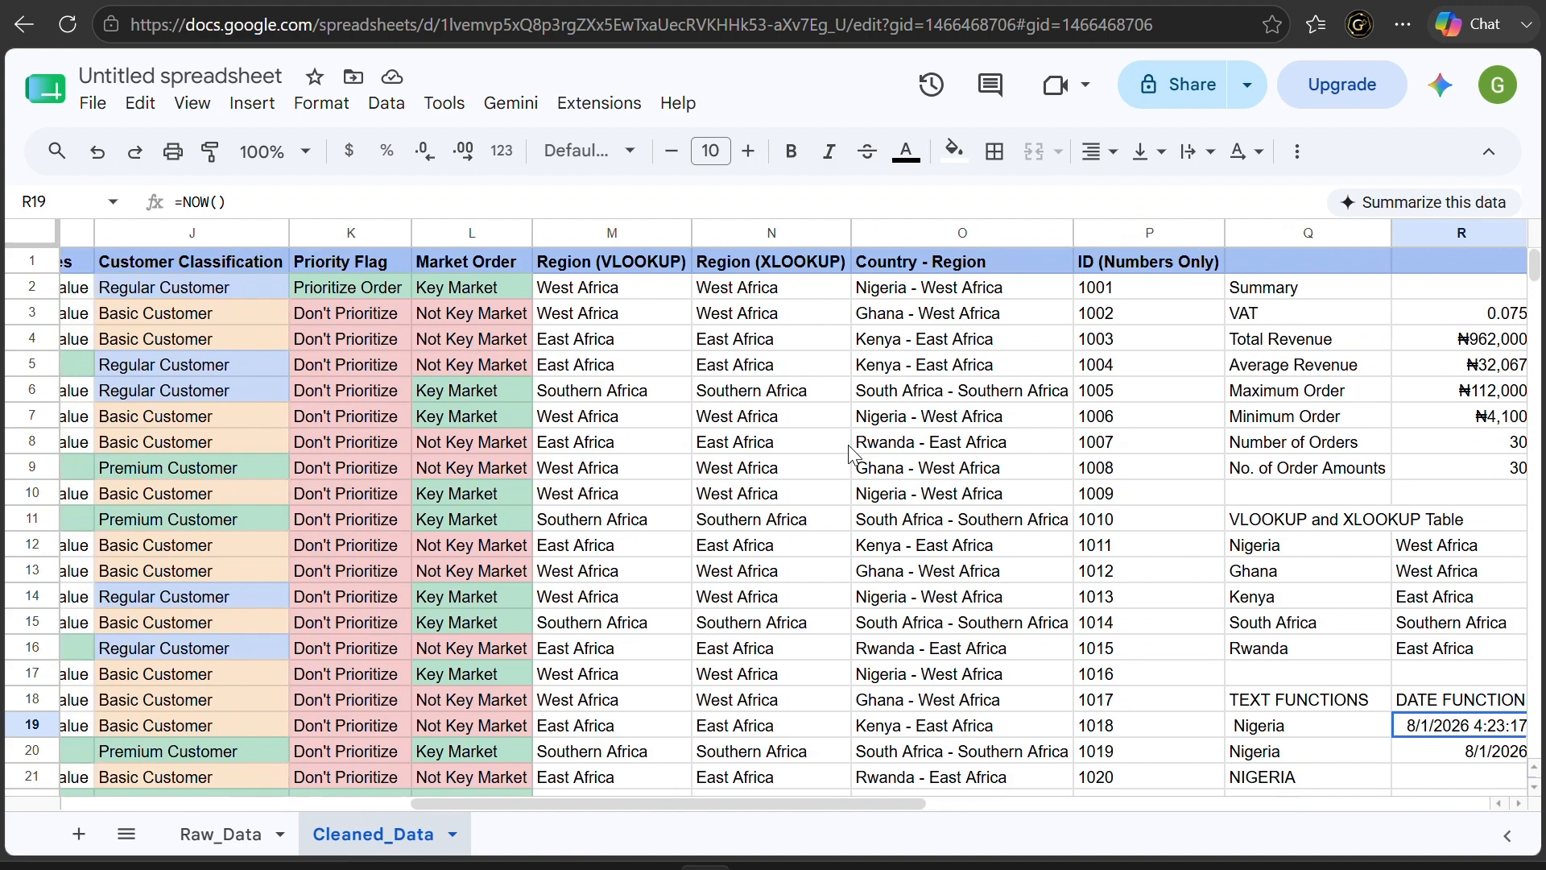
{"action": "scroll", "coordinate": [854, 455], "scroll_direction": "right", "scroll_amount": 5}
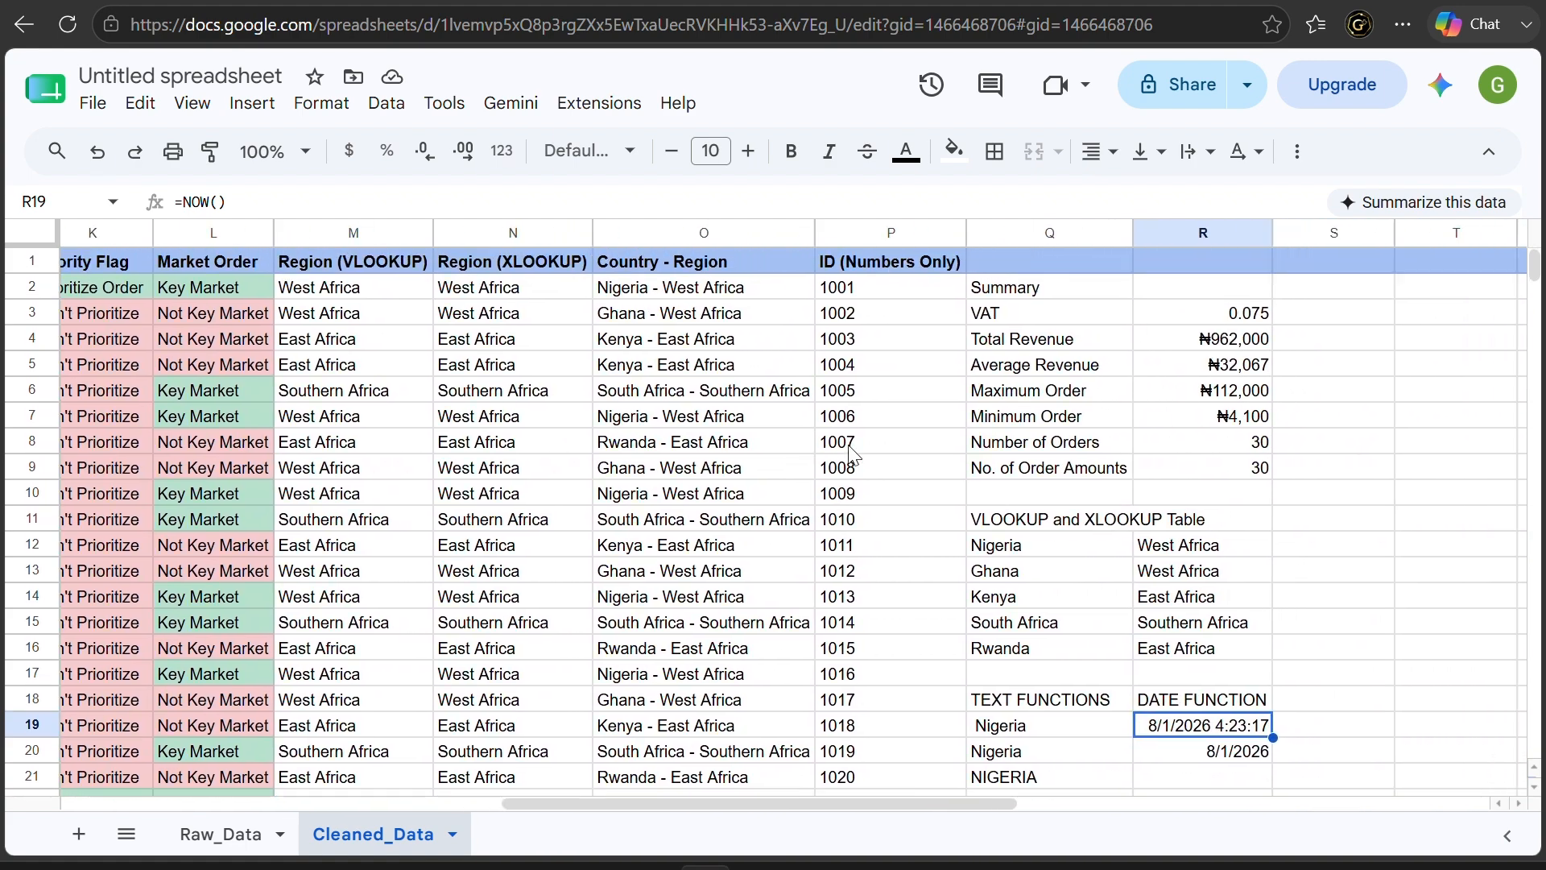
{"action": "scroll", "coordinate": [854, 455], "scroll_direction": "left", "scroll_amount": 4}
{"action": "scroll", "coordinate": [854, 455], "scroll_direction": "left", "scroll_amount": 10}
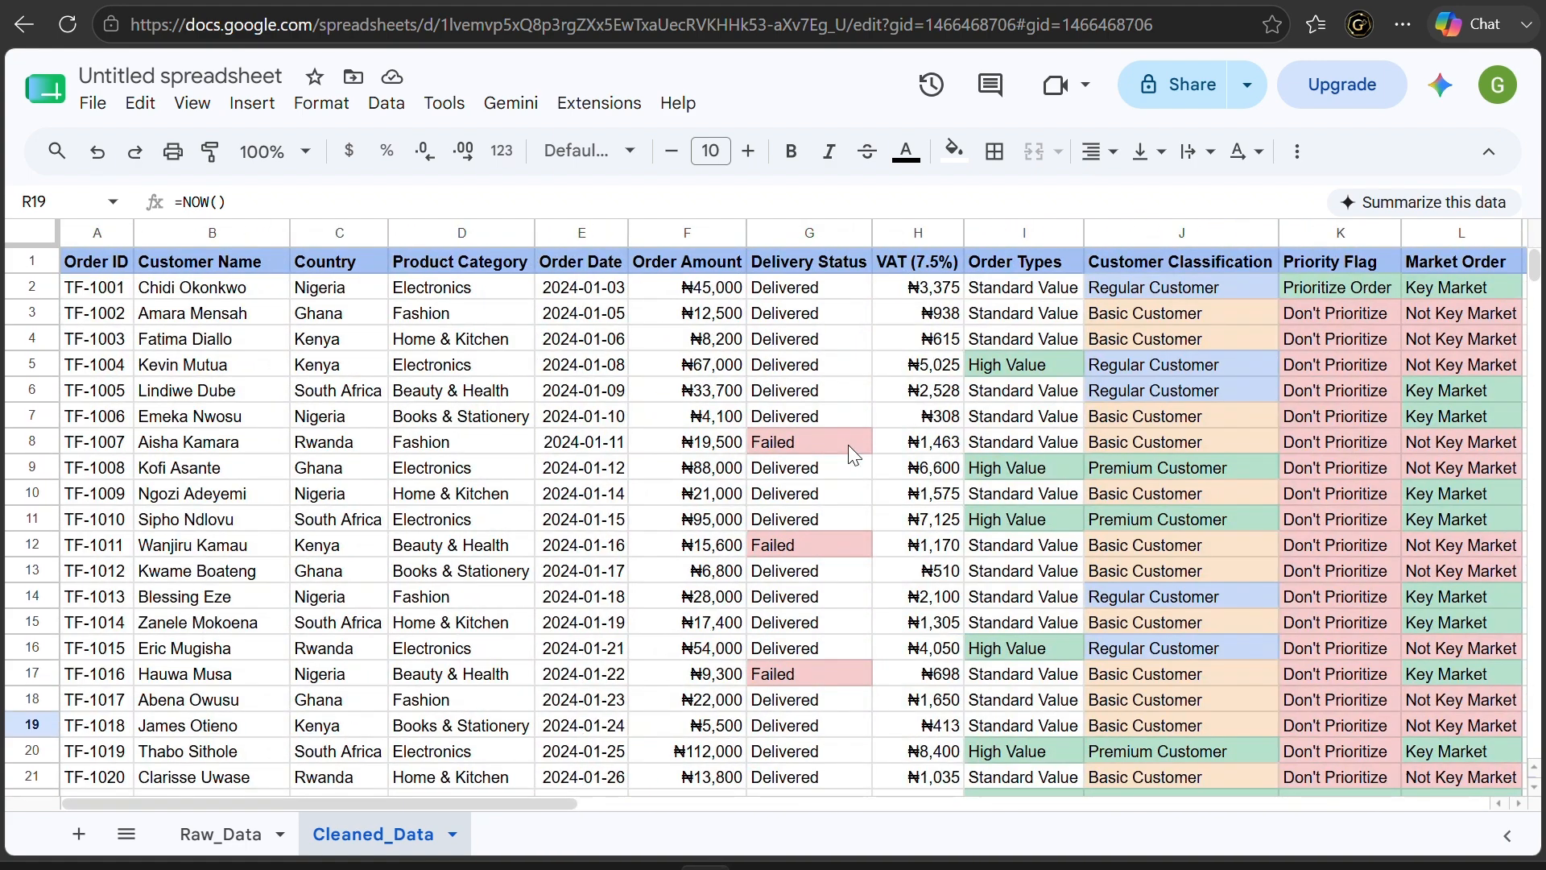
{"action": "left_click", "coordinate": [573, 232]}
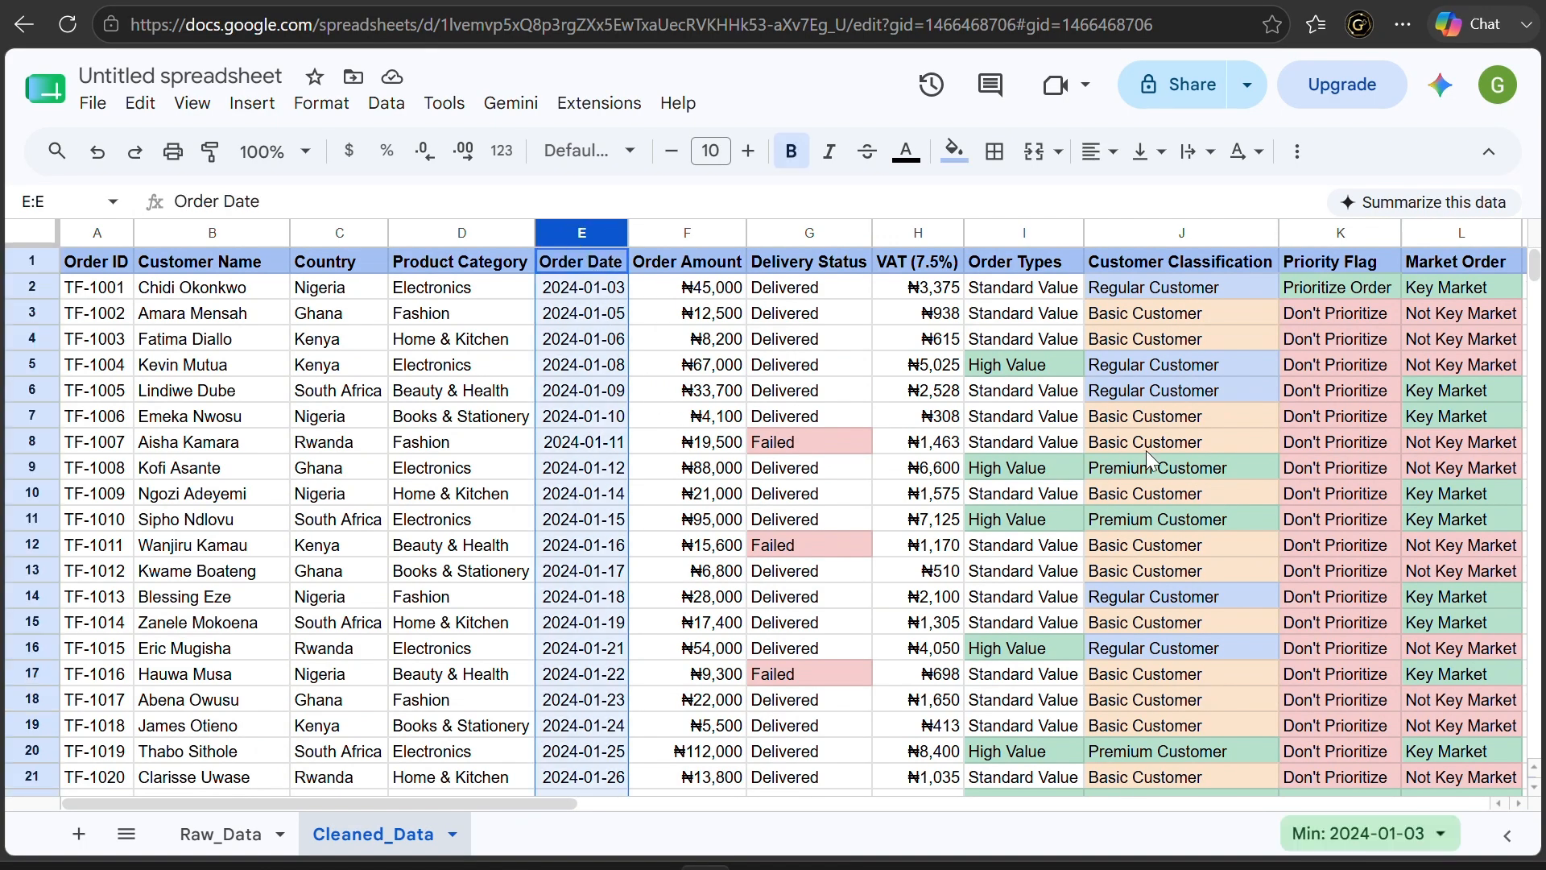
Insert a column directly after ID (Numbers Only), give it the header "Days Since Order Placed" and fit its width to the header
{"action": "scroll", "coordinate": [1147, 455], "scroll_direction": "right", "scroll_amount": 8}
{"action": "scroll", "coordinate": [1152, 459], "scroll_direction": "right", "scroll_amount": 3}
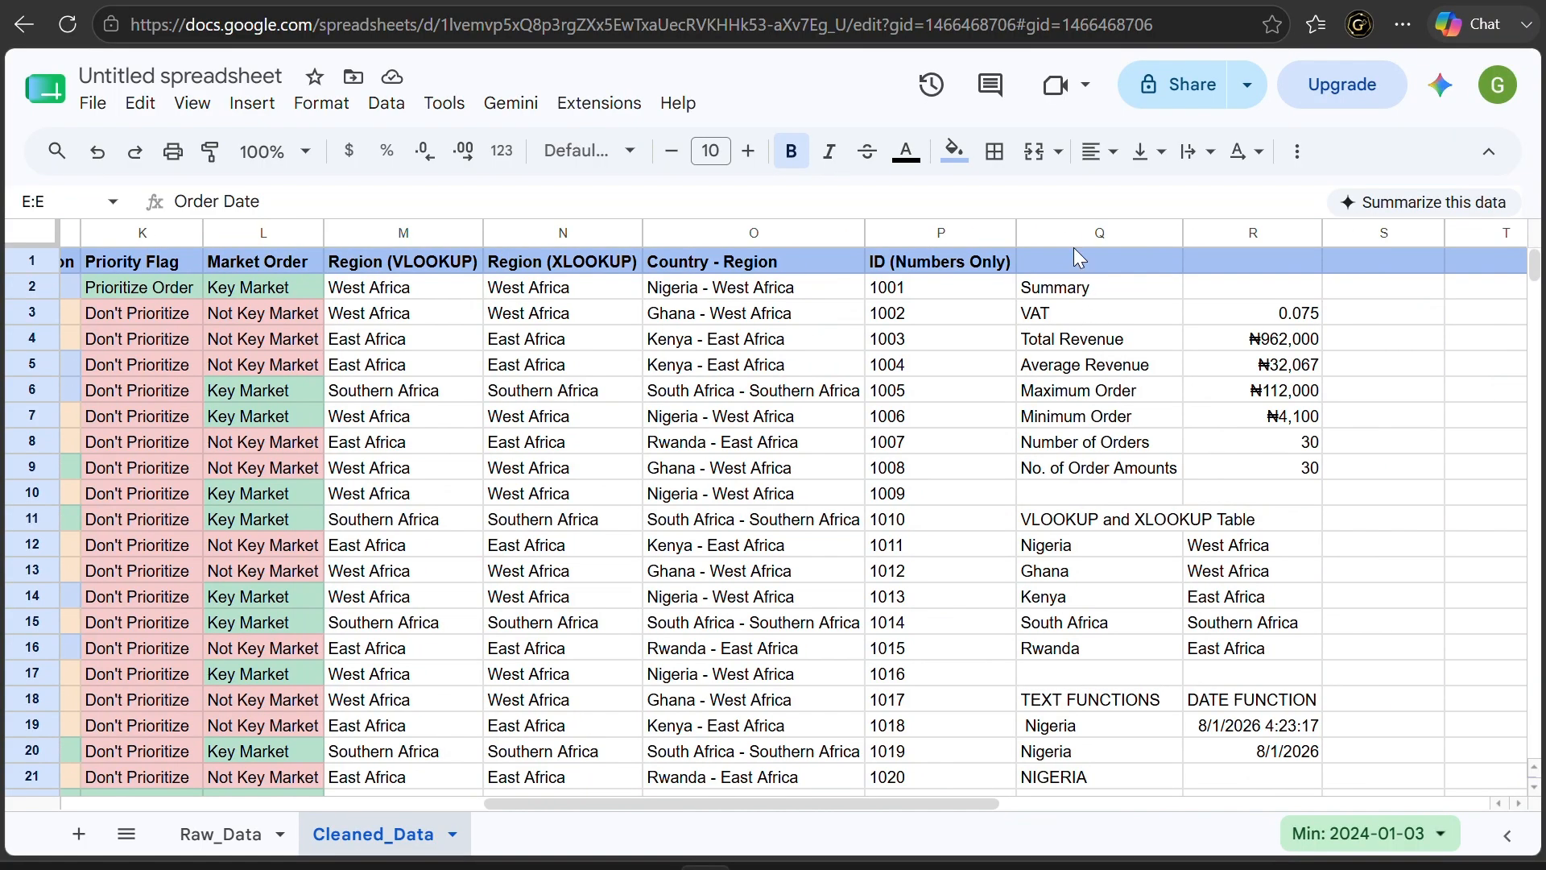
{"action": "left_click", "coordinate": [950, 234]}
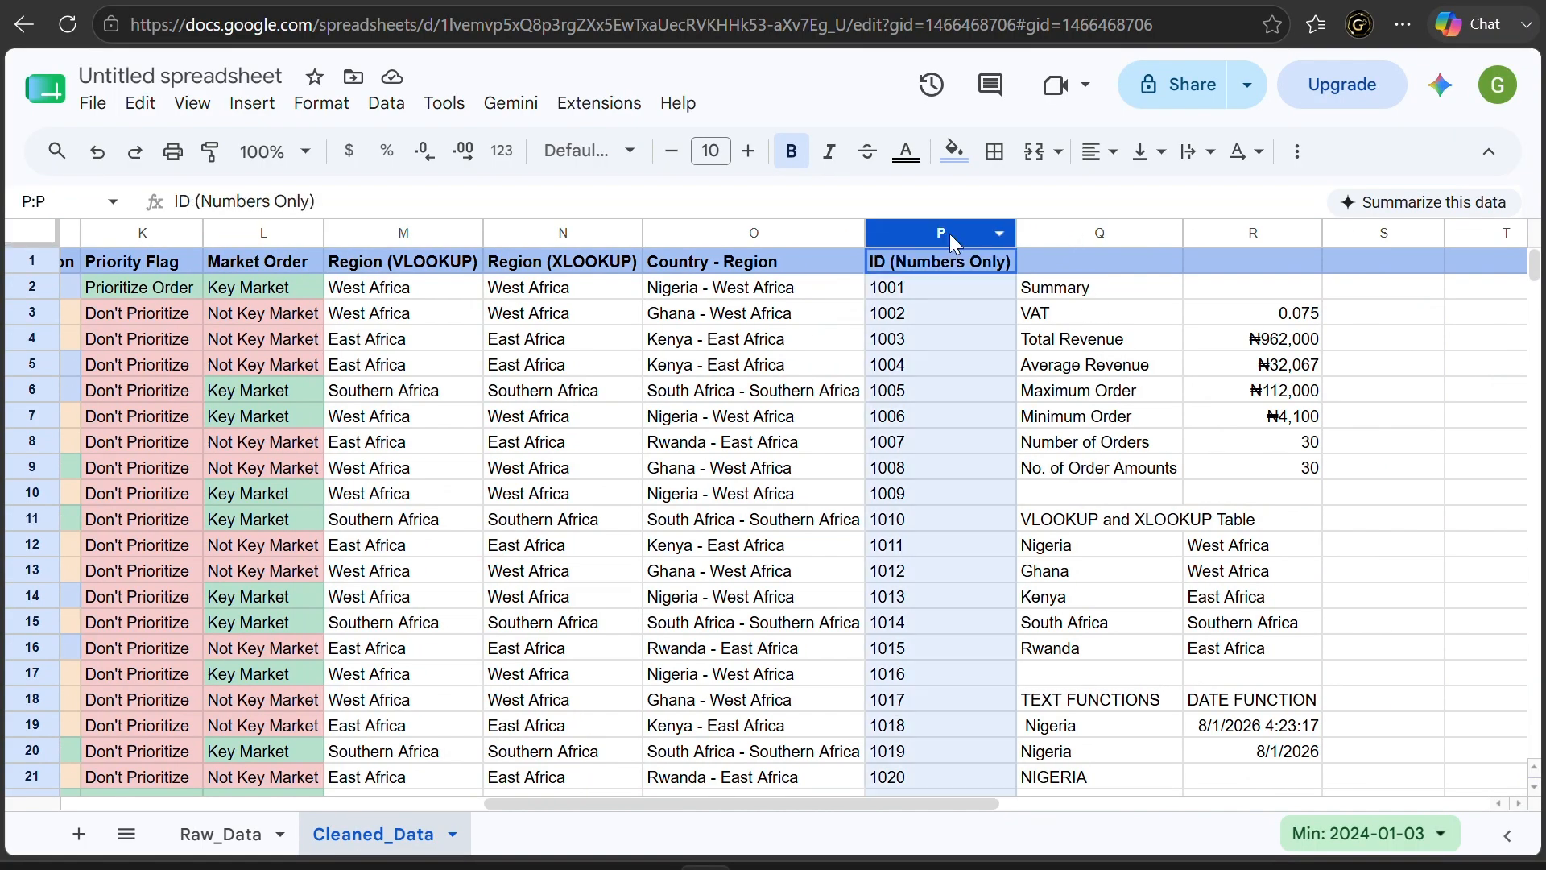
{"action": "right_click", "coordinate": [949, 234]}
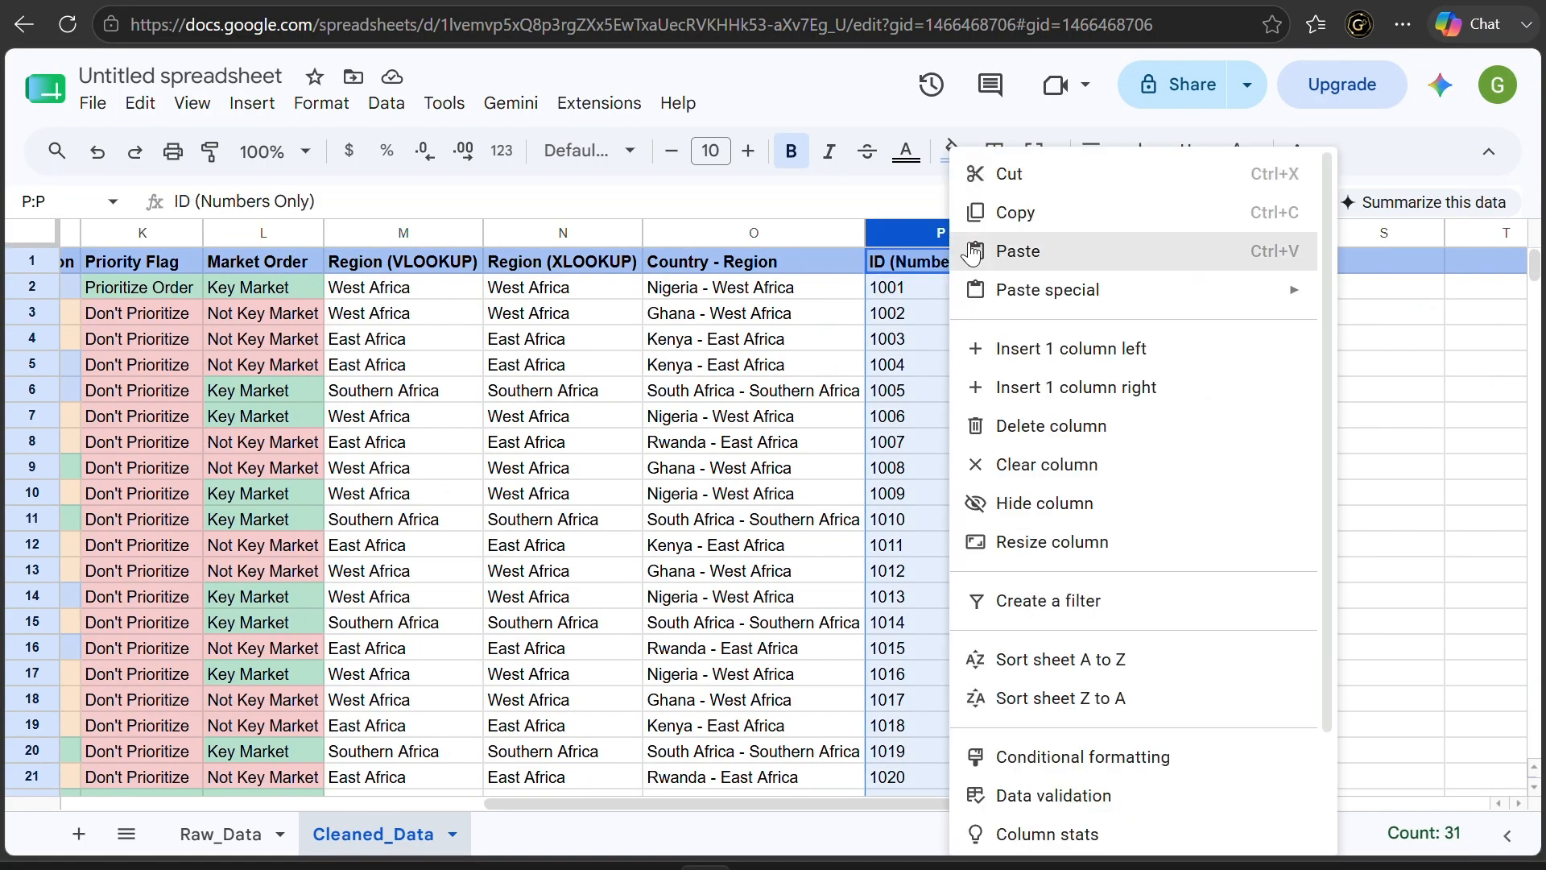
{"action": "left_click", "coordinate": [1051, 389]}
{"action": "left_click", "coordinate": [1076, 263]}
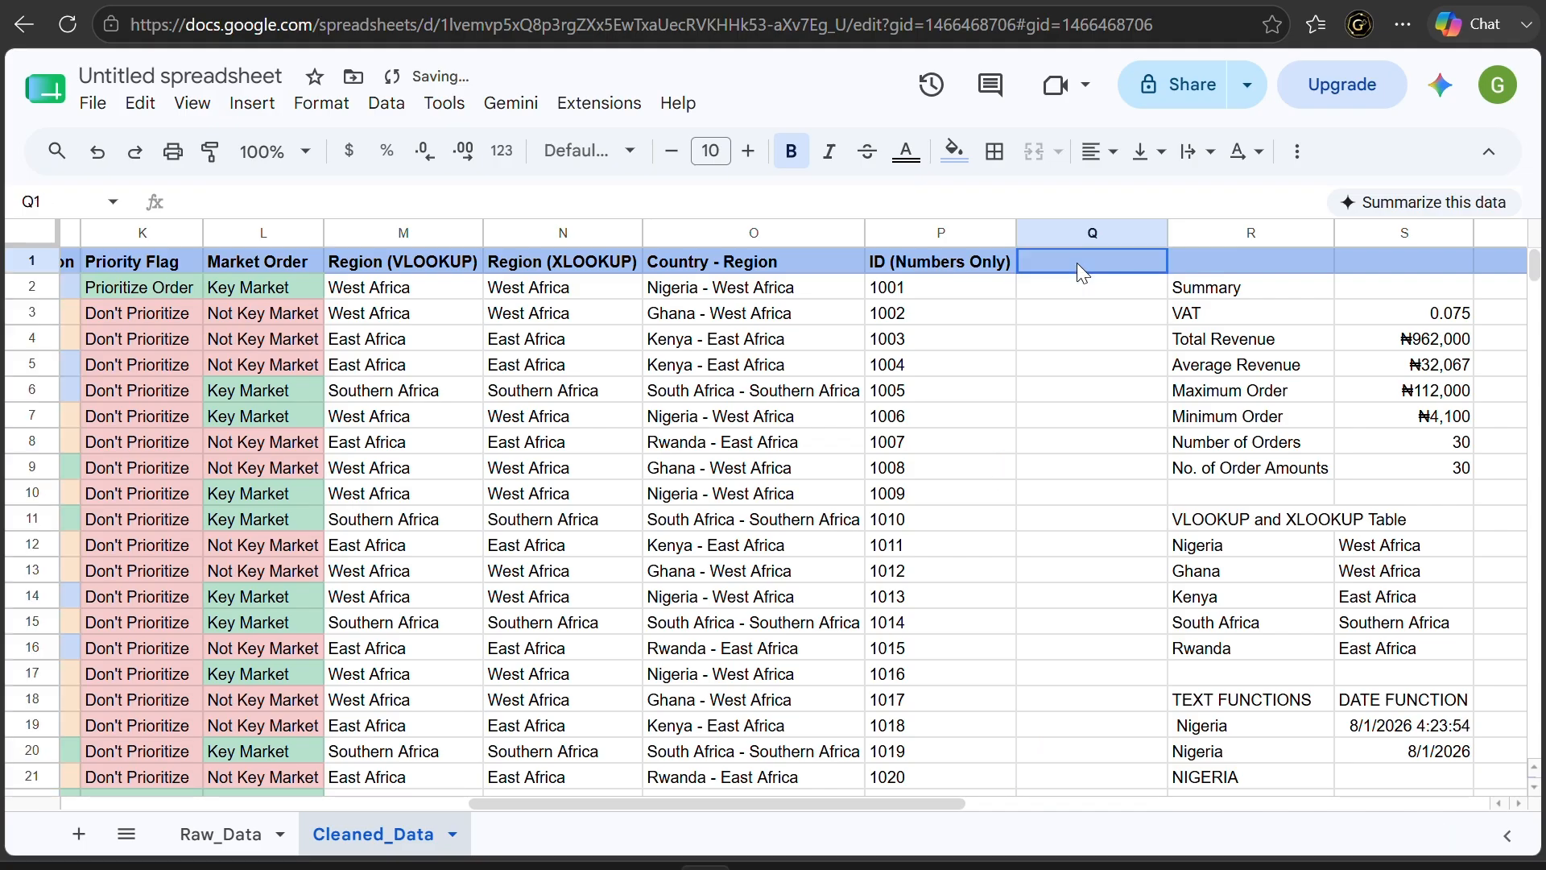
{"action": "type", "text": "Days "}
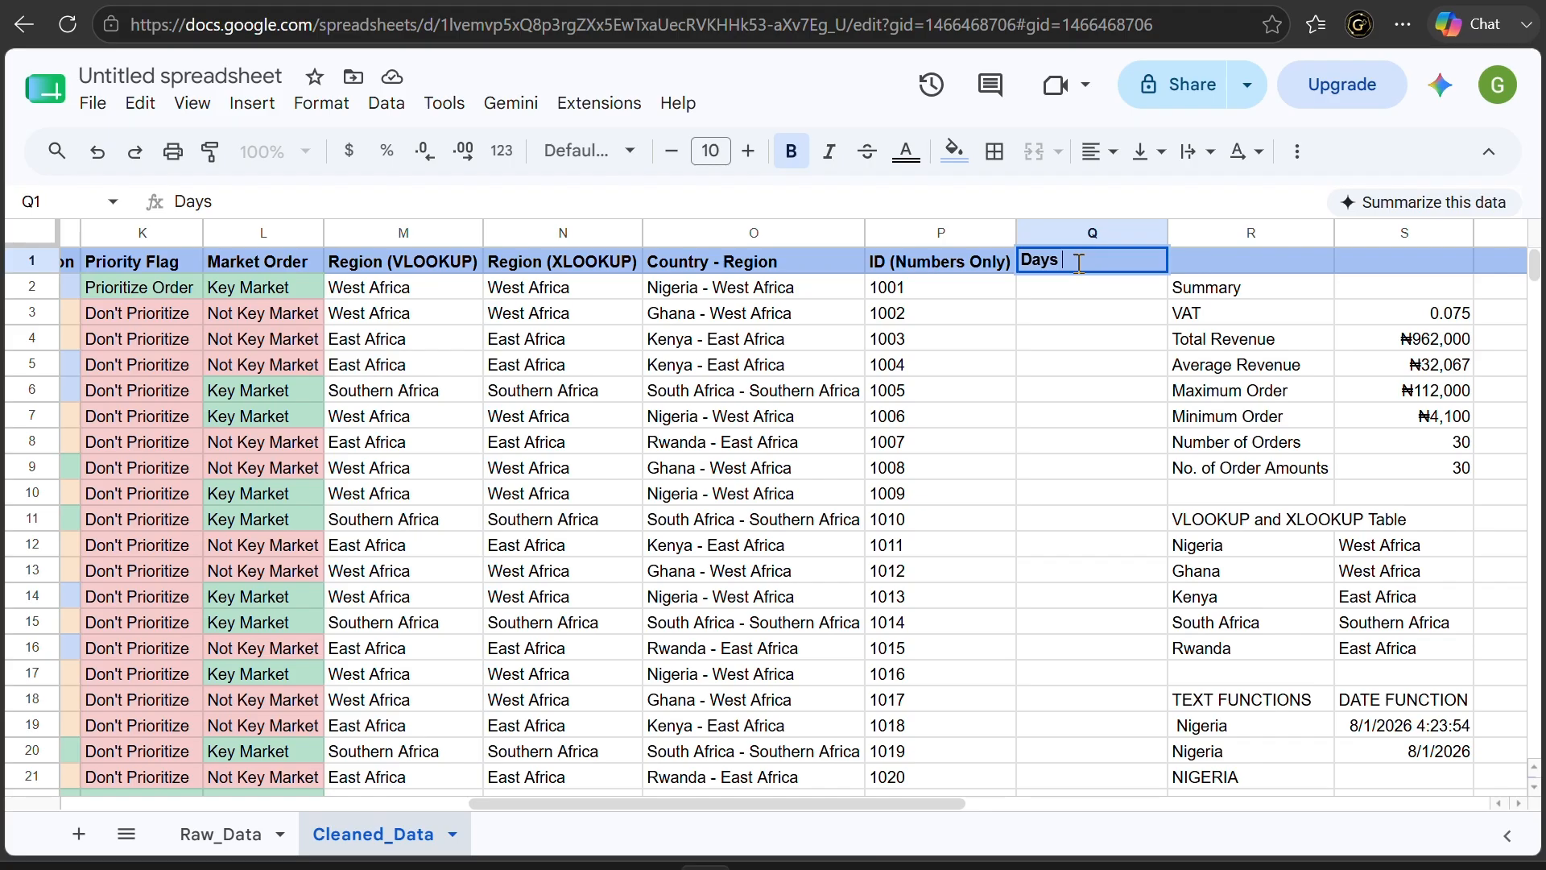
{"action": "type", "text": "Since Order P"}
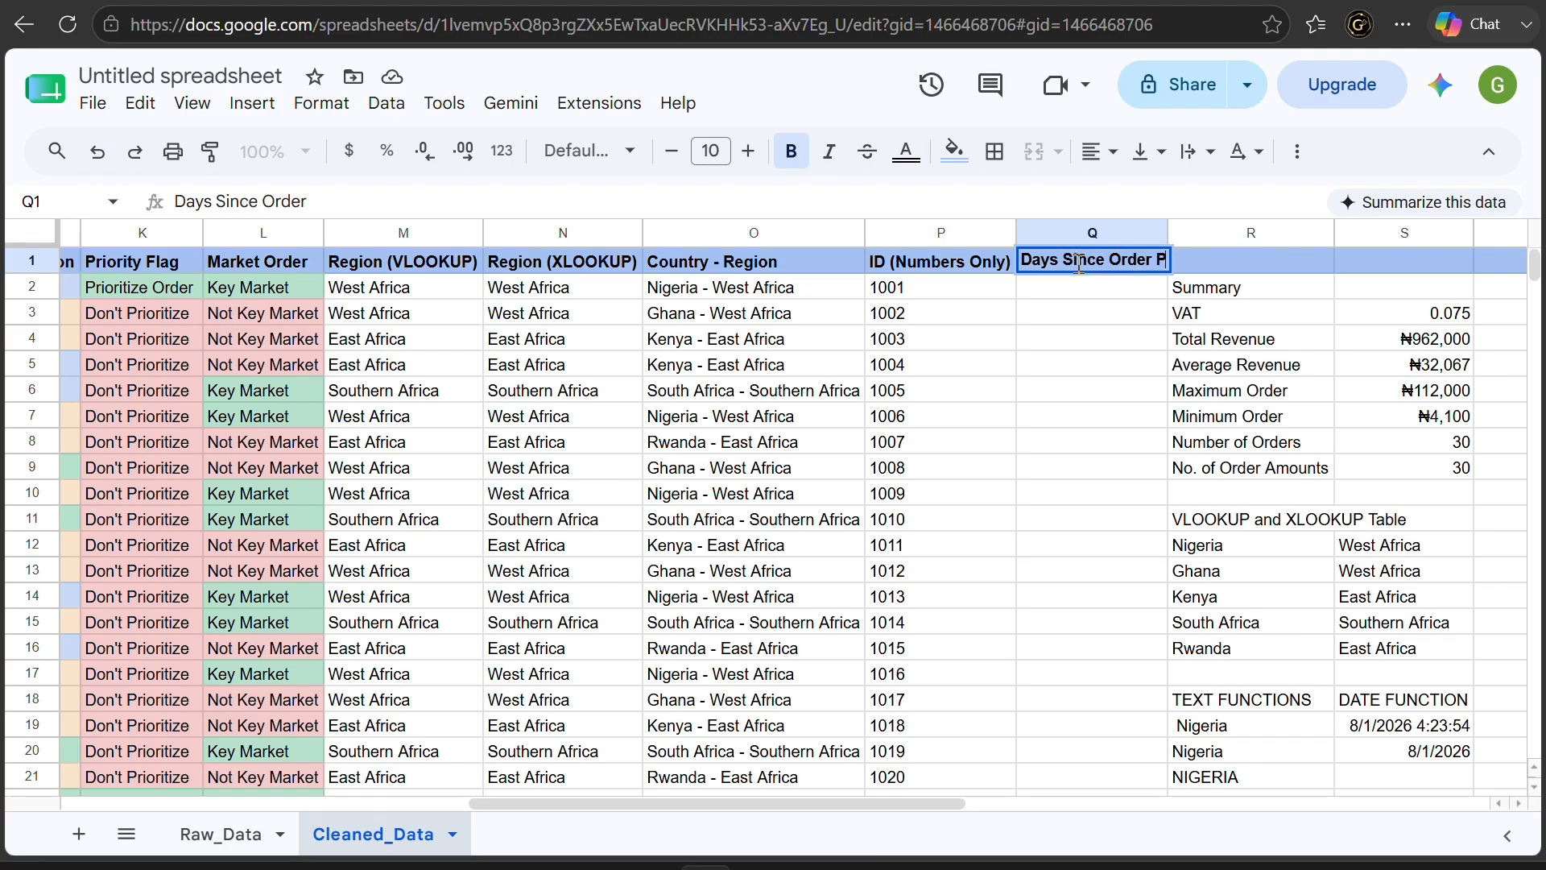
{"action": "type", "text": "laced"}
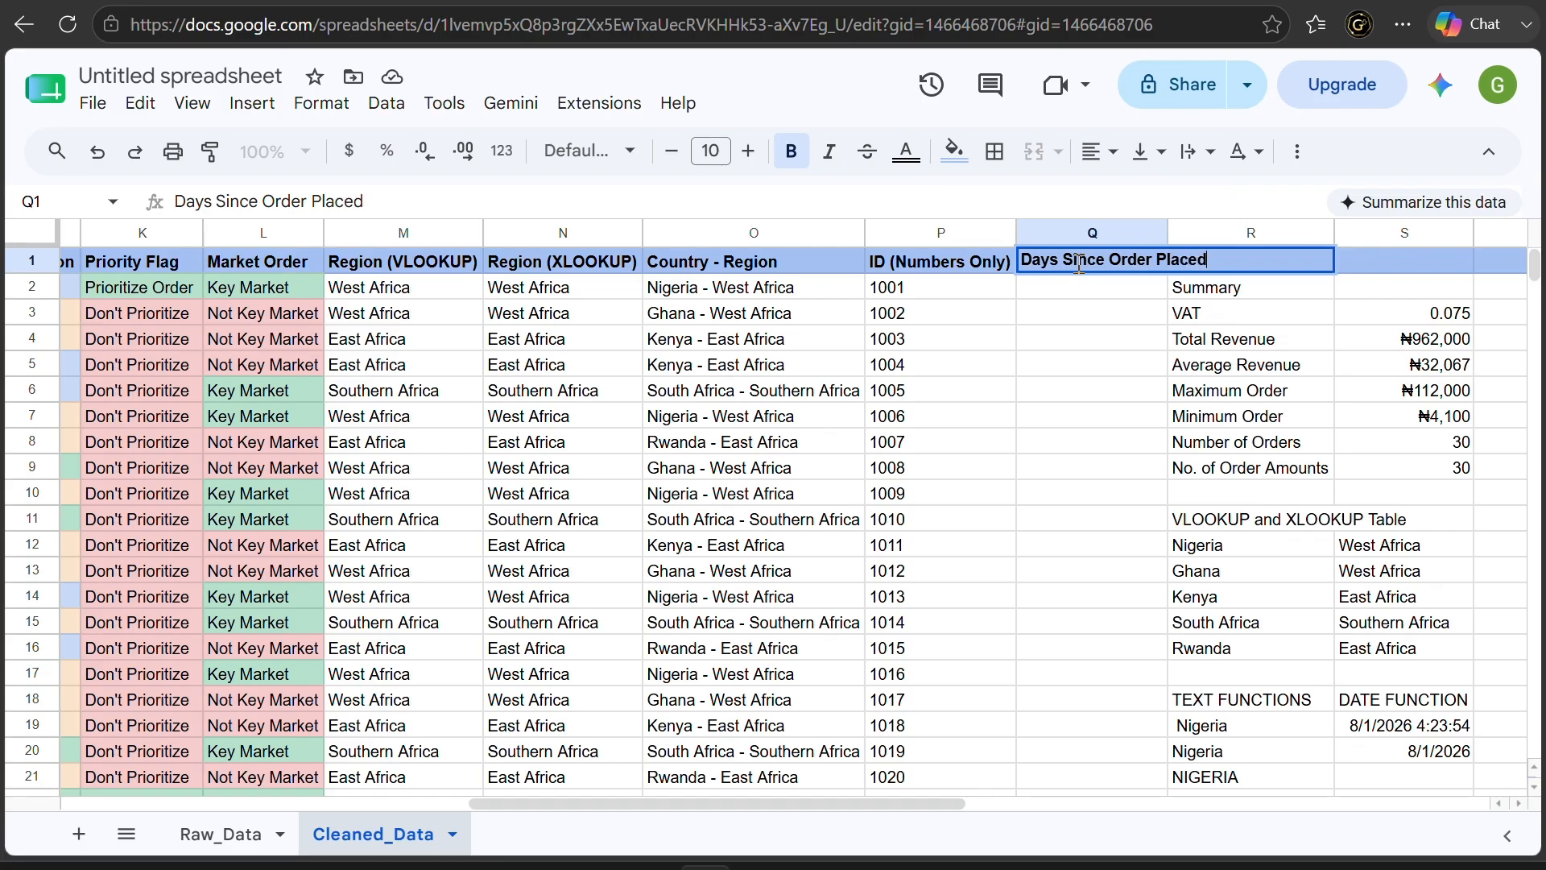
{"action": "key", "text": "Return"}
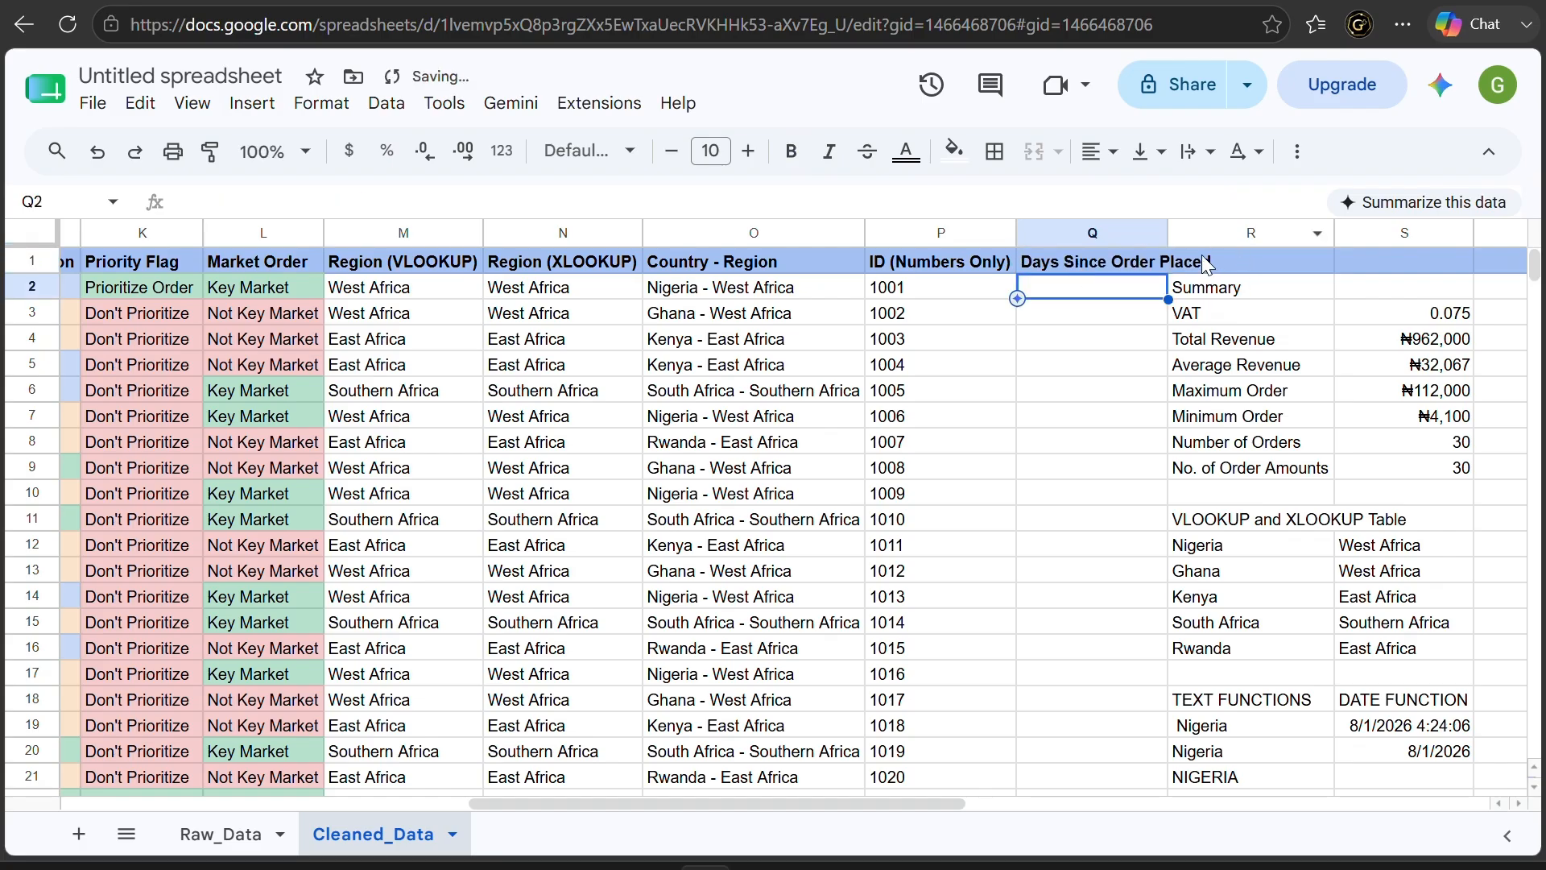
{"action": "double_click", "coordinate": [1165, 232]}
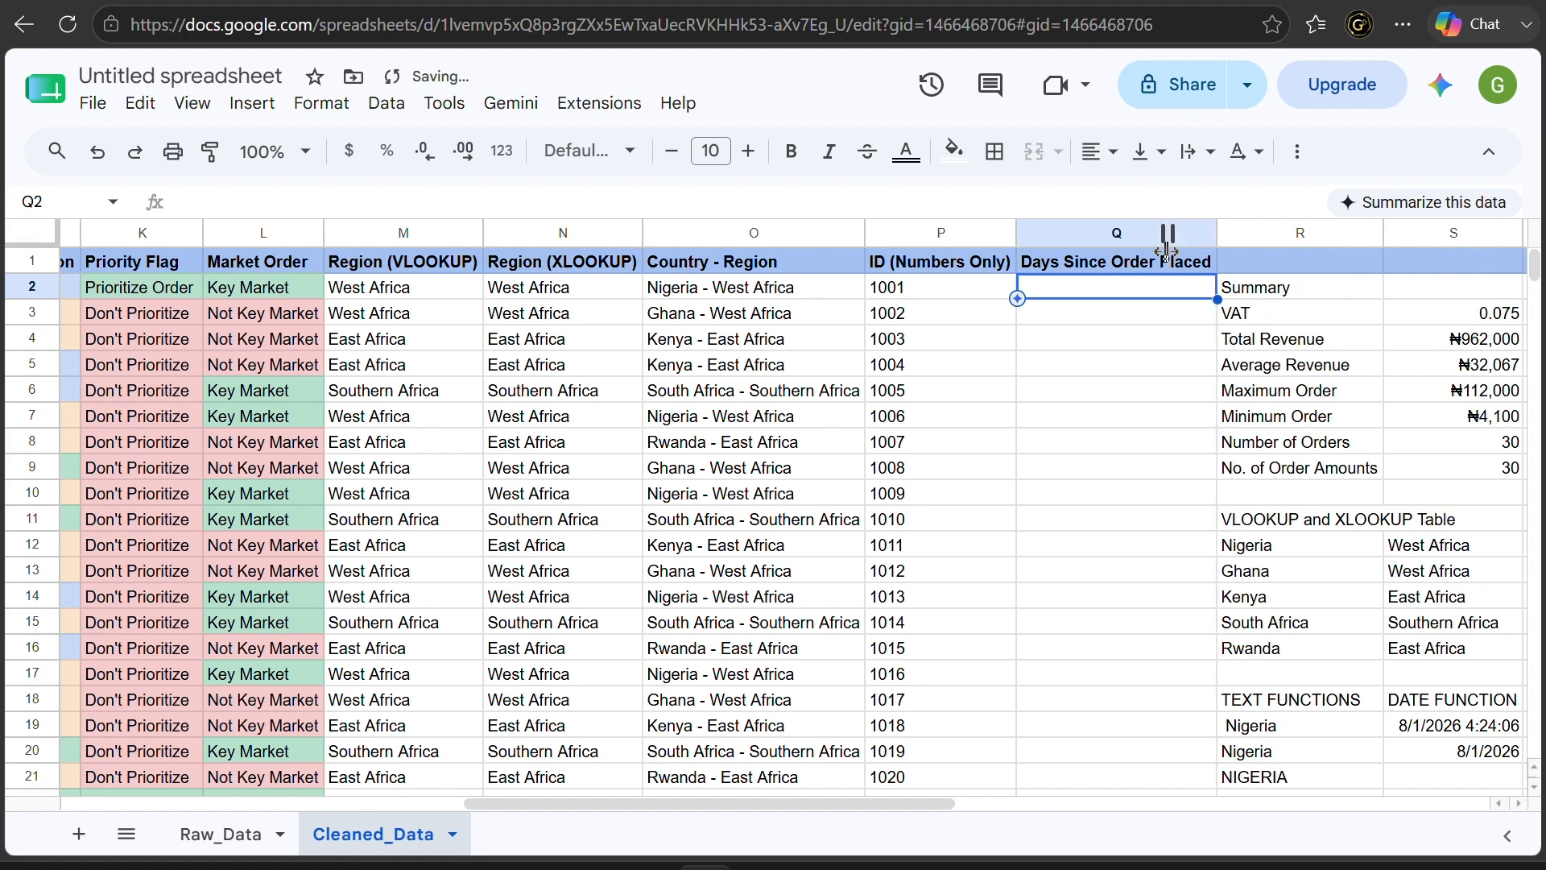
Enter the formula =TODAY()-E2 in Q2 to calculate the days elapsed since the first order's date
{"action": "left_click", "coordinate": [1170, 284]}
{"action": "type", "text": "=T"}
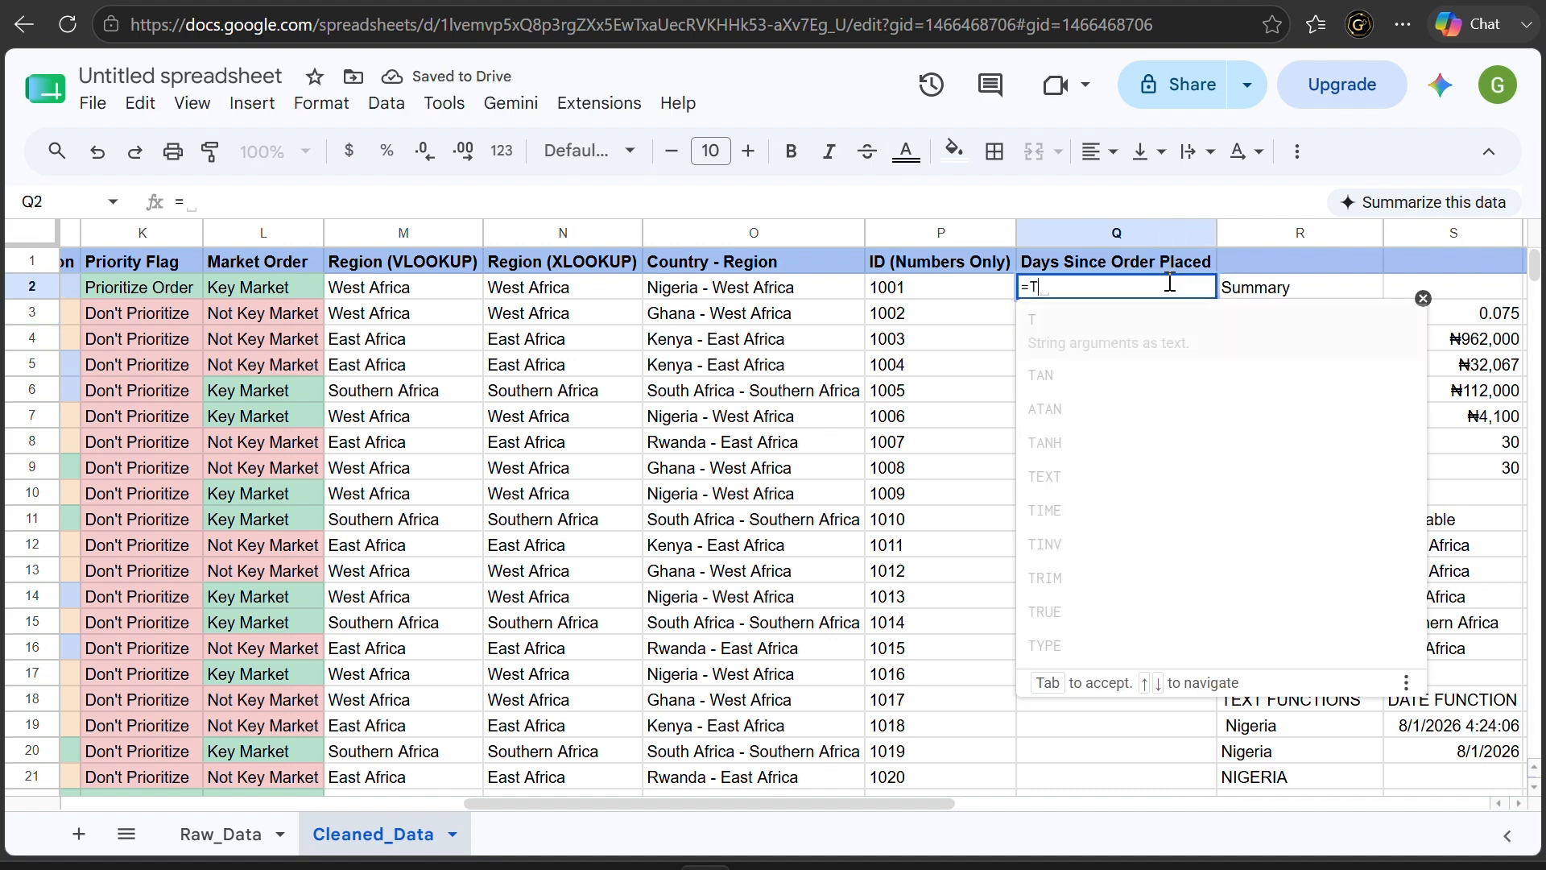
{"action": "type", "text": "ODAY()"}
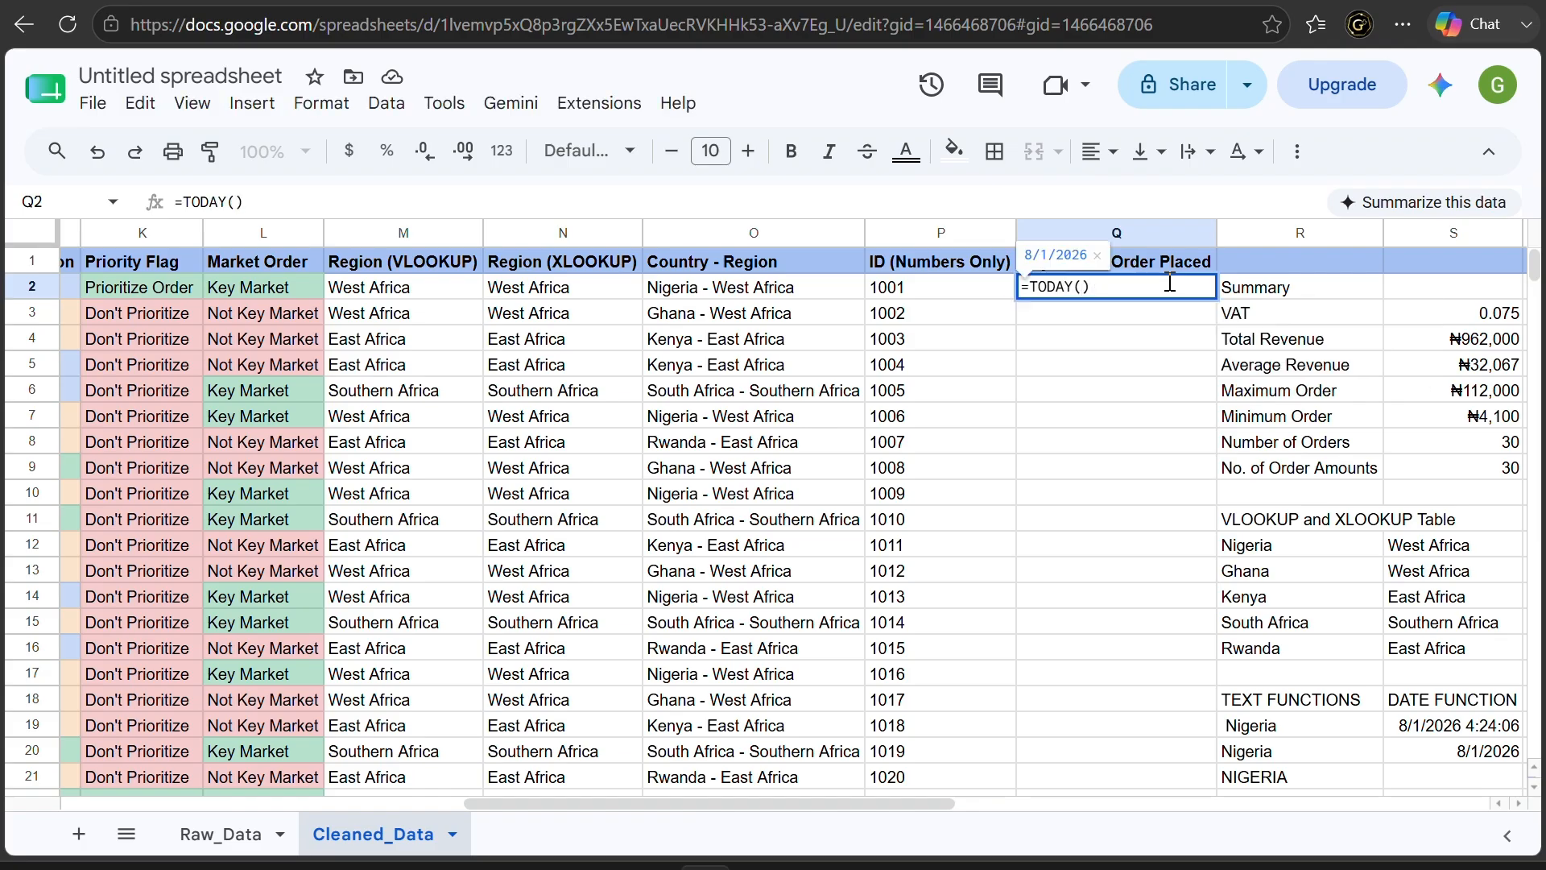
{"action": "type", "text": "-"}
{"action": "scroll", "coordinate": [922, 347], "scroll_direction": "left", "scroll_amount": 5}
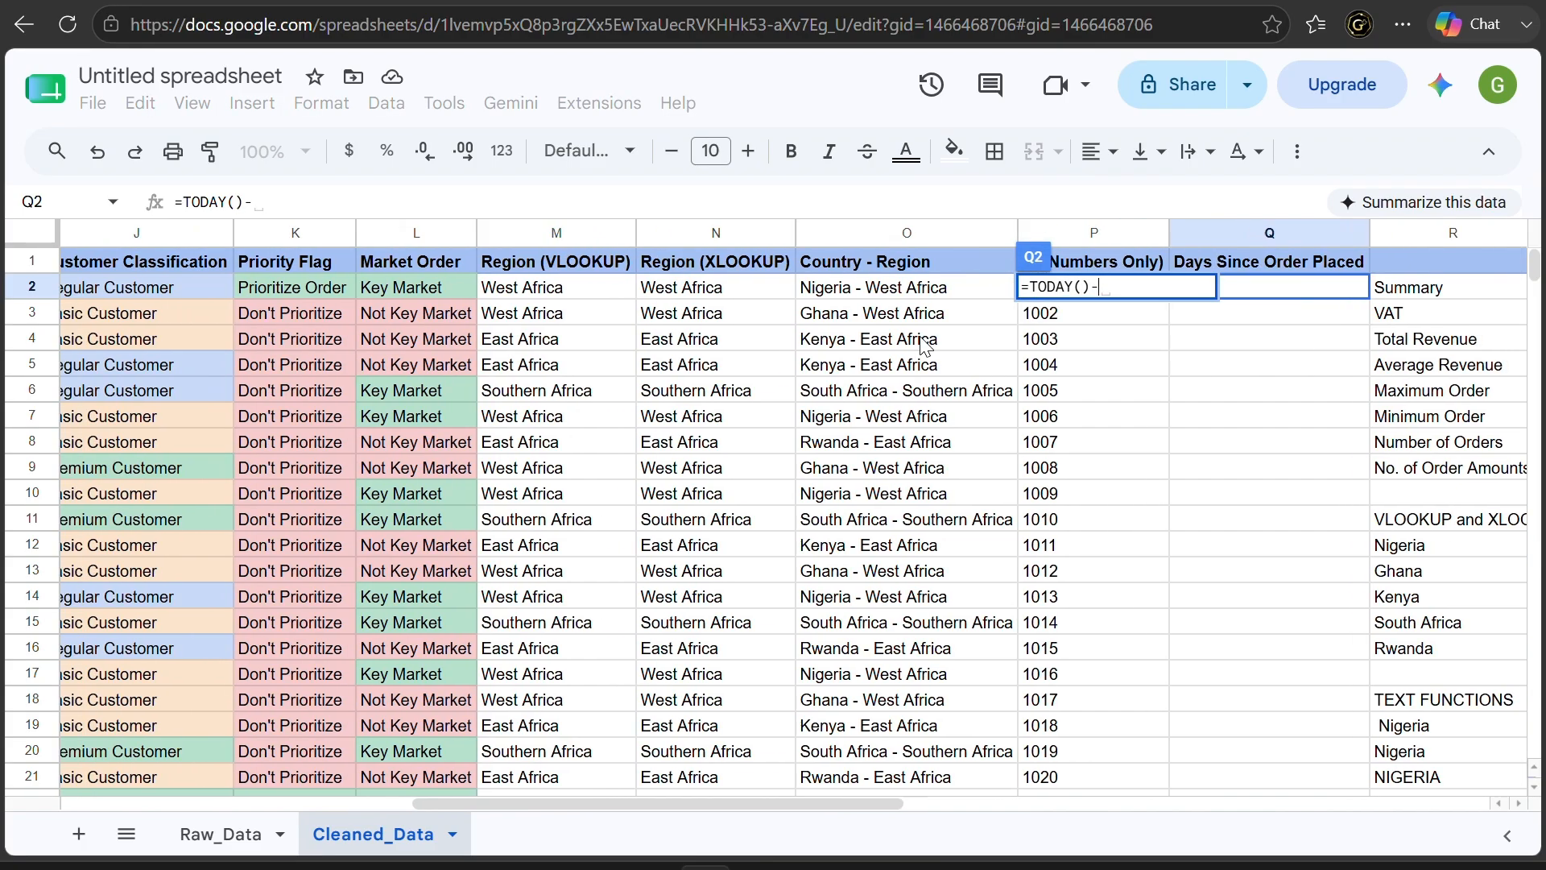
{"action": "scroll", "coordinate": [920, 337], "scroll_direction": "left", "scroll_amount": 10}
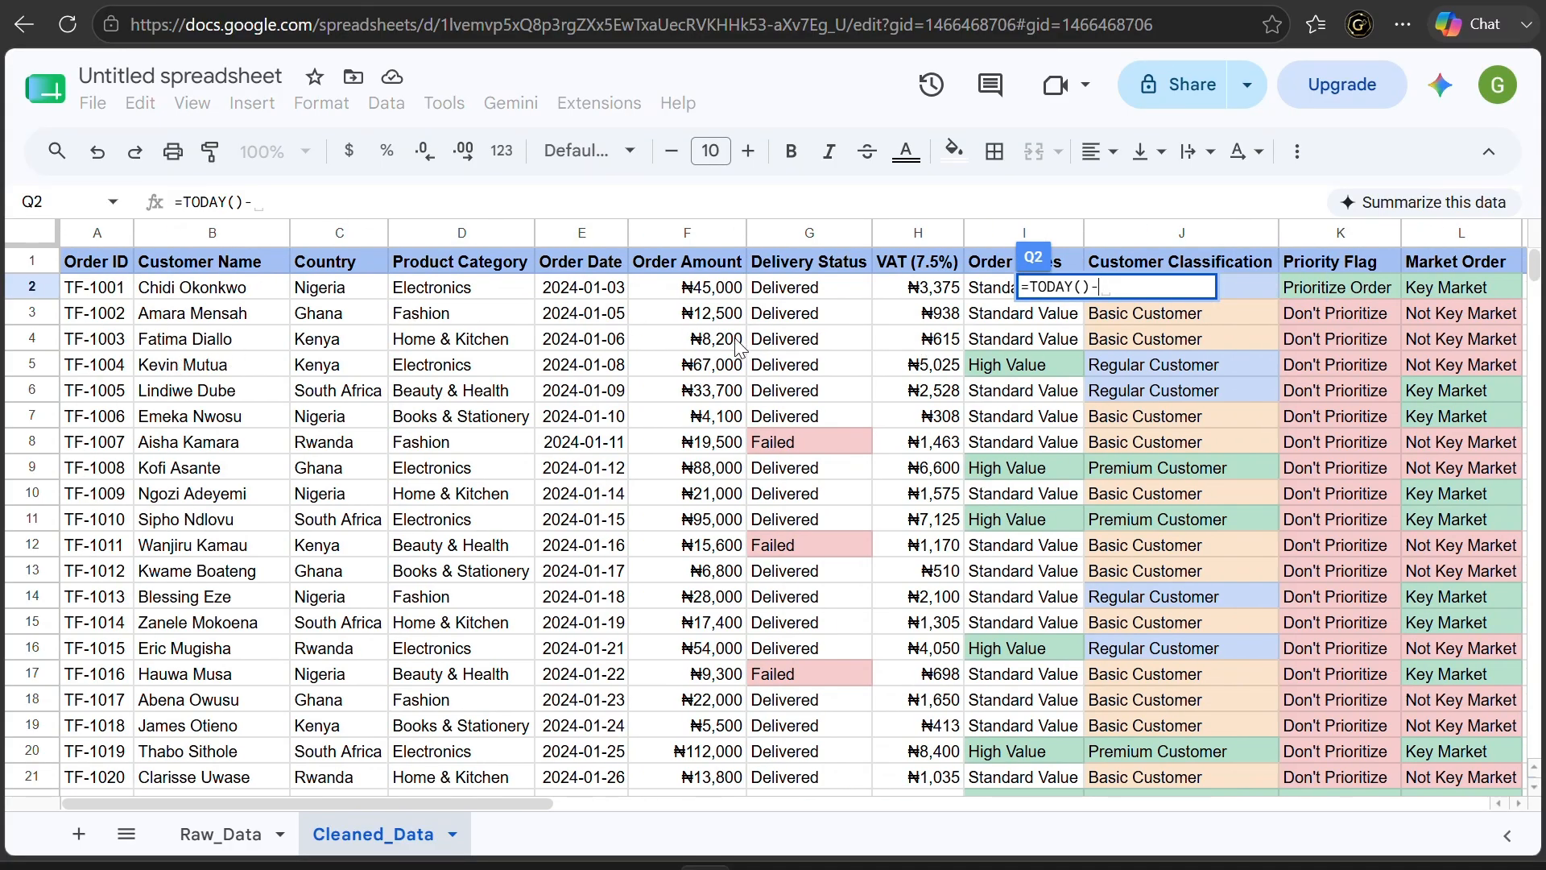
{"action": "left_click", "coordinate": [604, 296]}
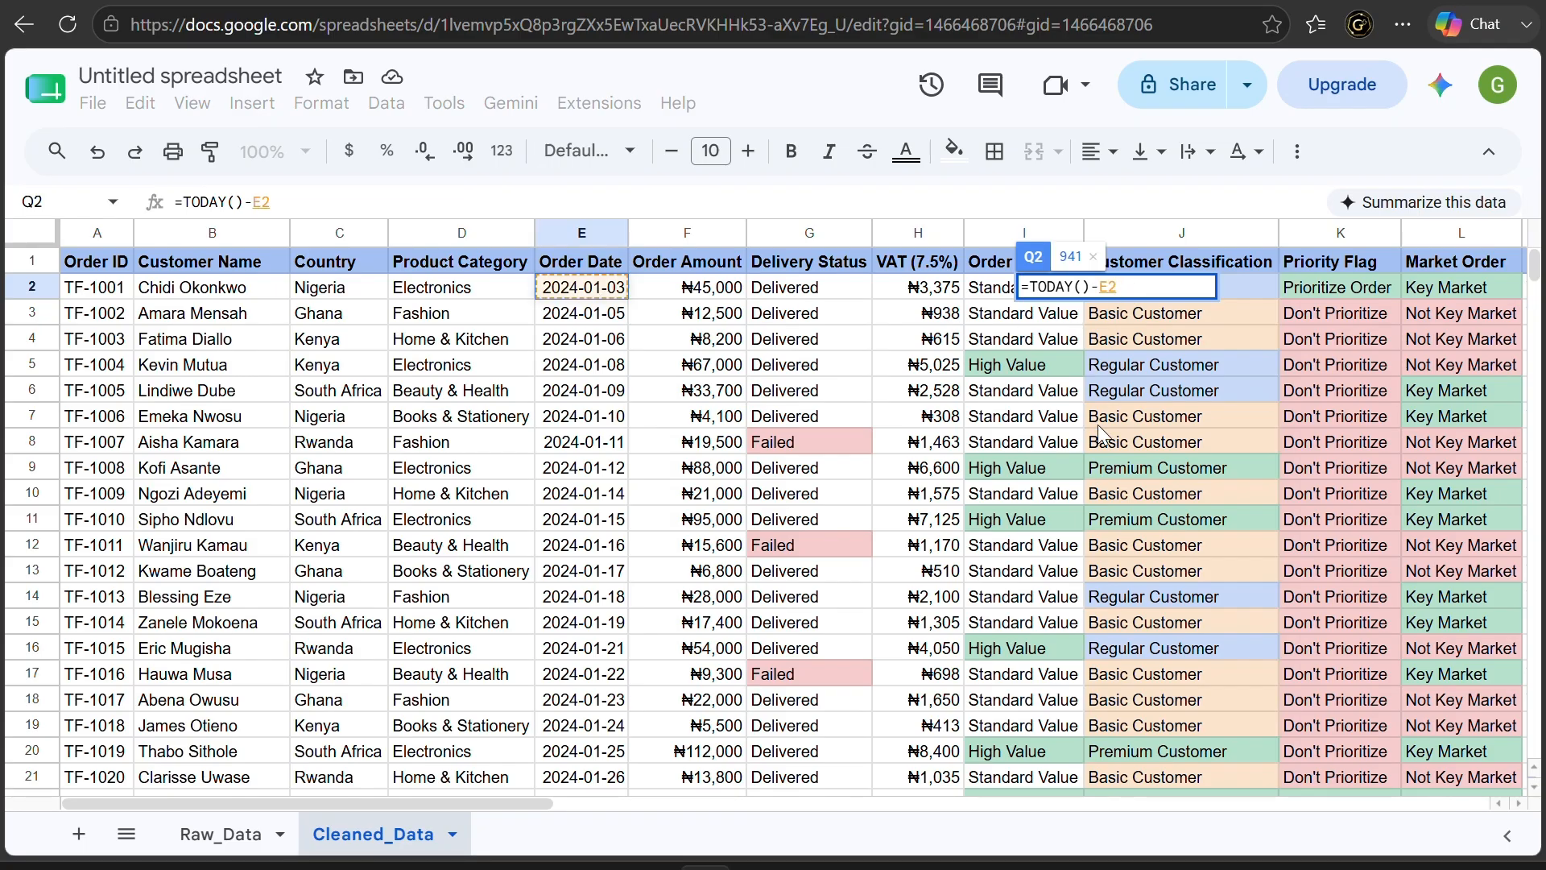
{"action": "key", "text": "Return"}
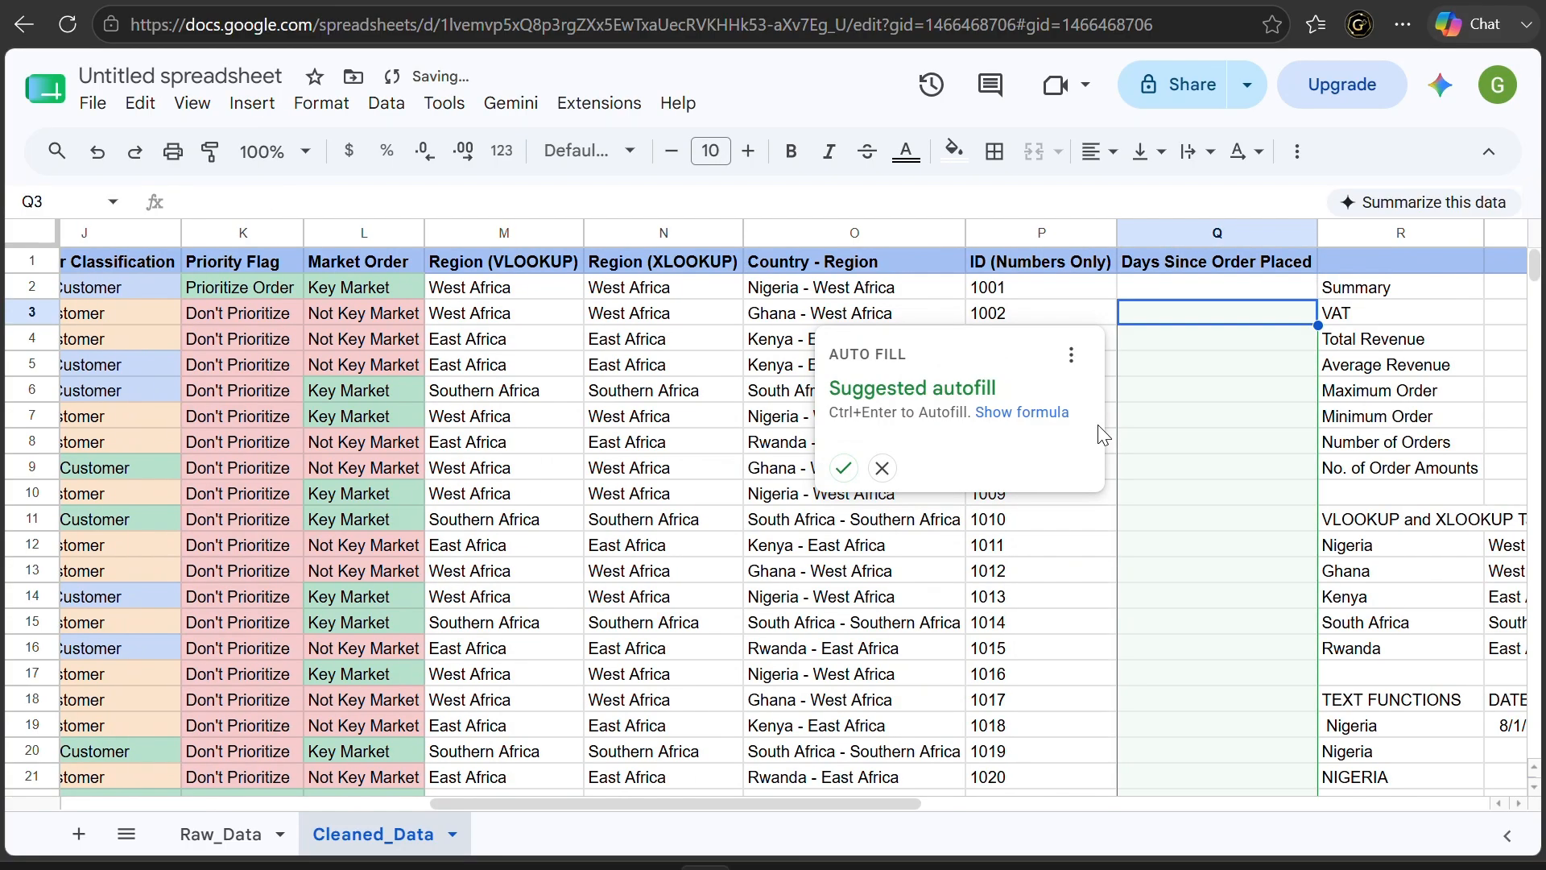
Accept the suggested fill of the days-elapsed formula for the remaining rows and refit column Q to its content
{"action": "left_click", "coordinate": [842, 468]}
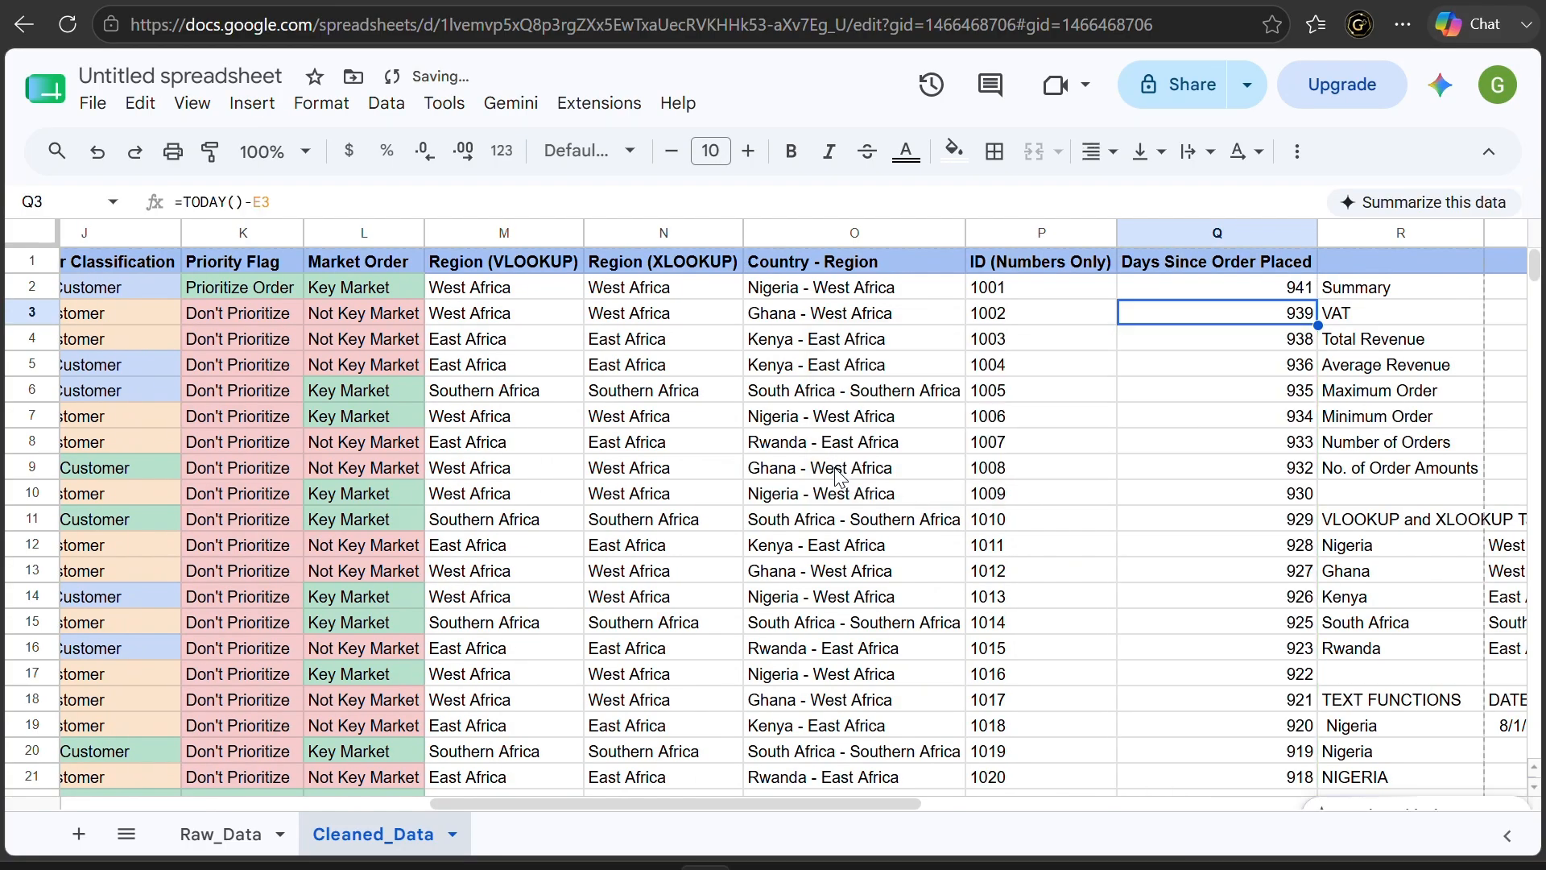
{"action": "left_click", "coordinate": [1266, 296]}
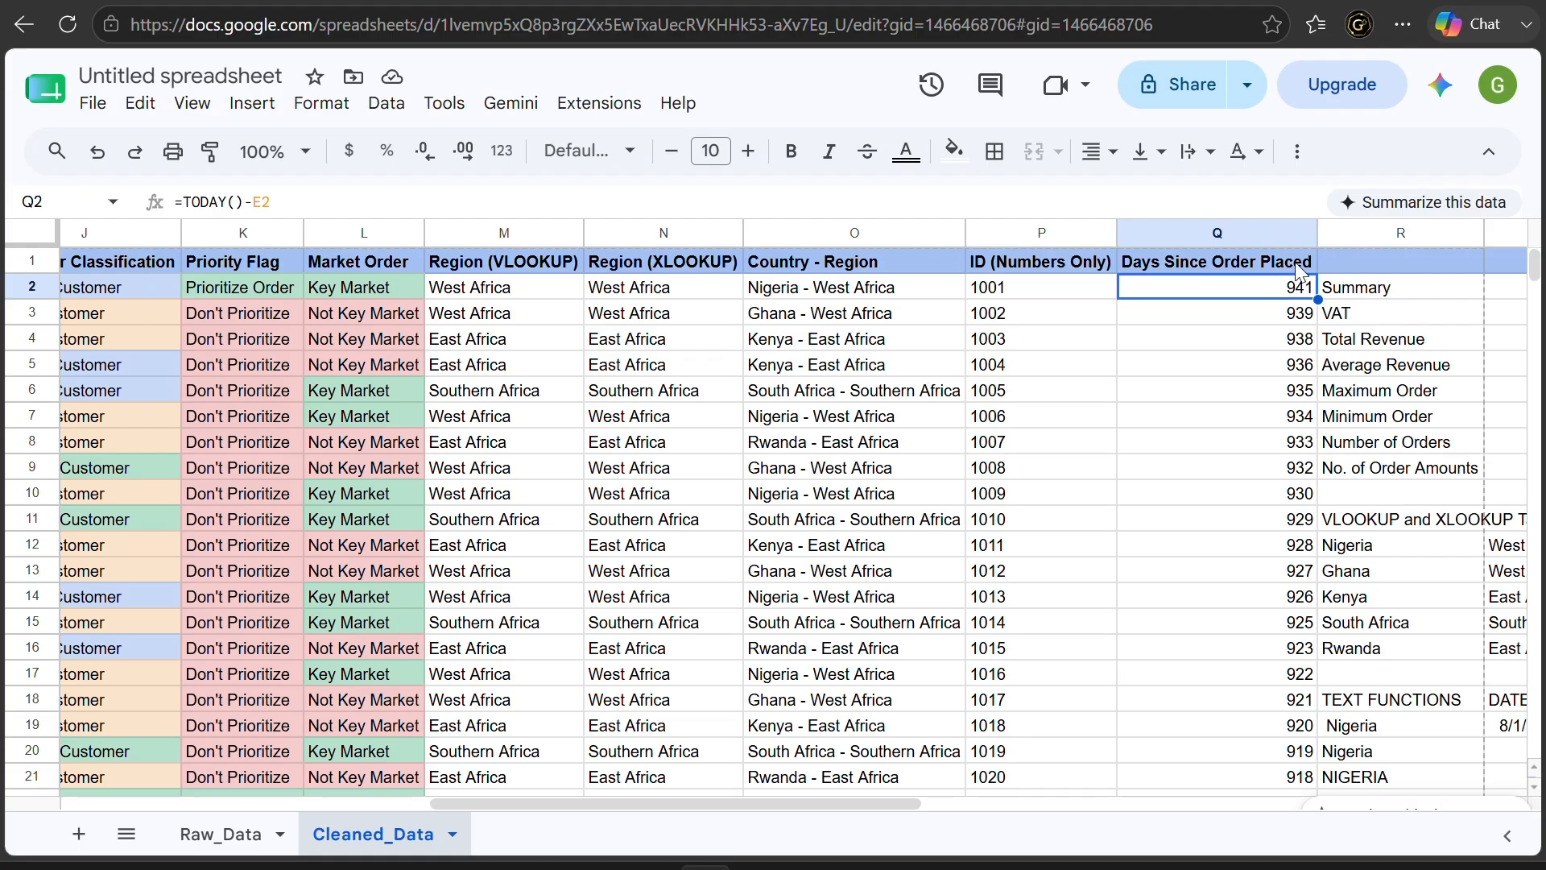
{"action": "double_click", "coordinate": [1316, 232]}
{"action": "scroll", "coordinate": [1247, 400], "scroll_direction": "right", "scroll_amount": 5}
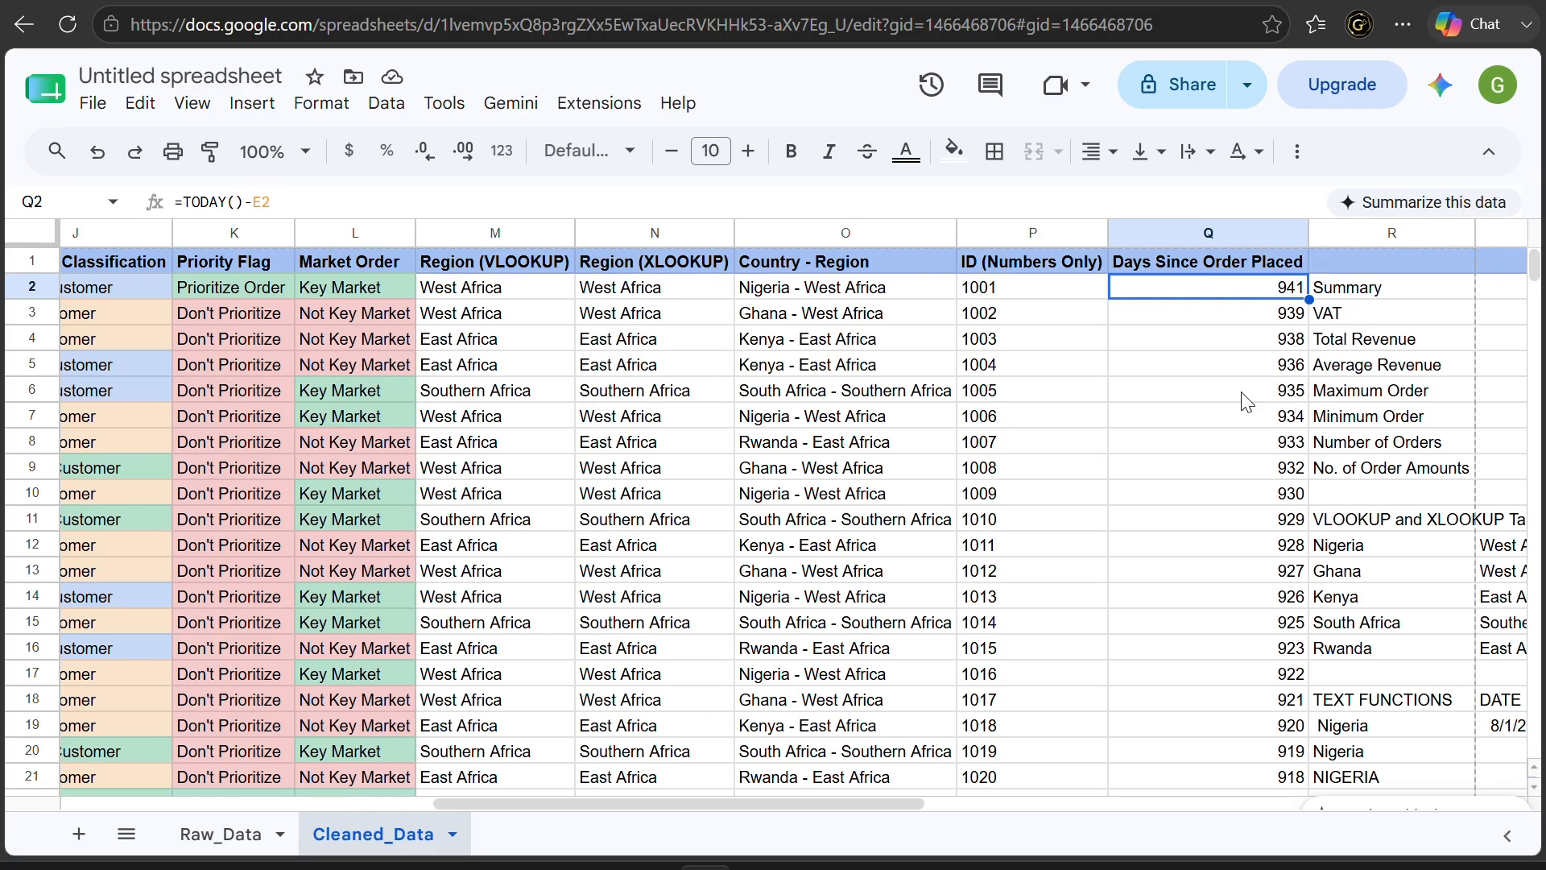
{"action": "scroll", "coordinate": [1247, 401], "scroll_direction": "left", "scroll_amount": 5}
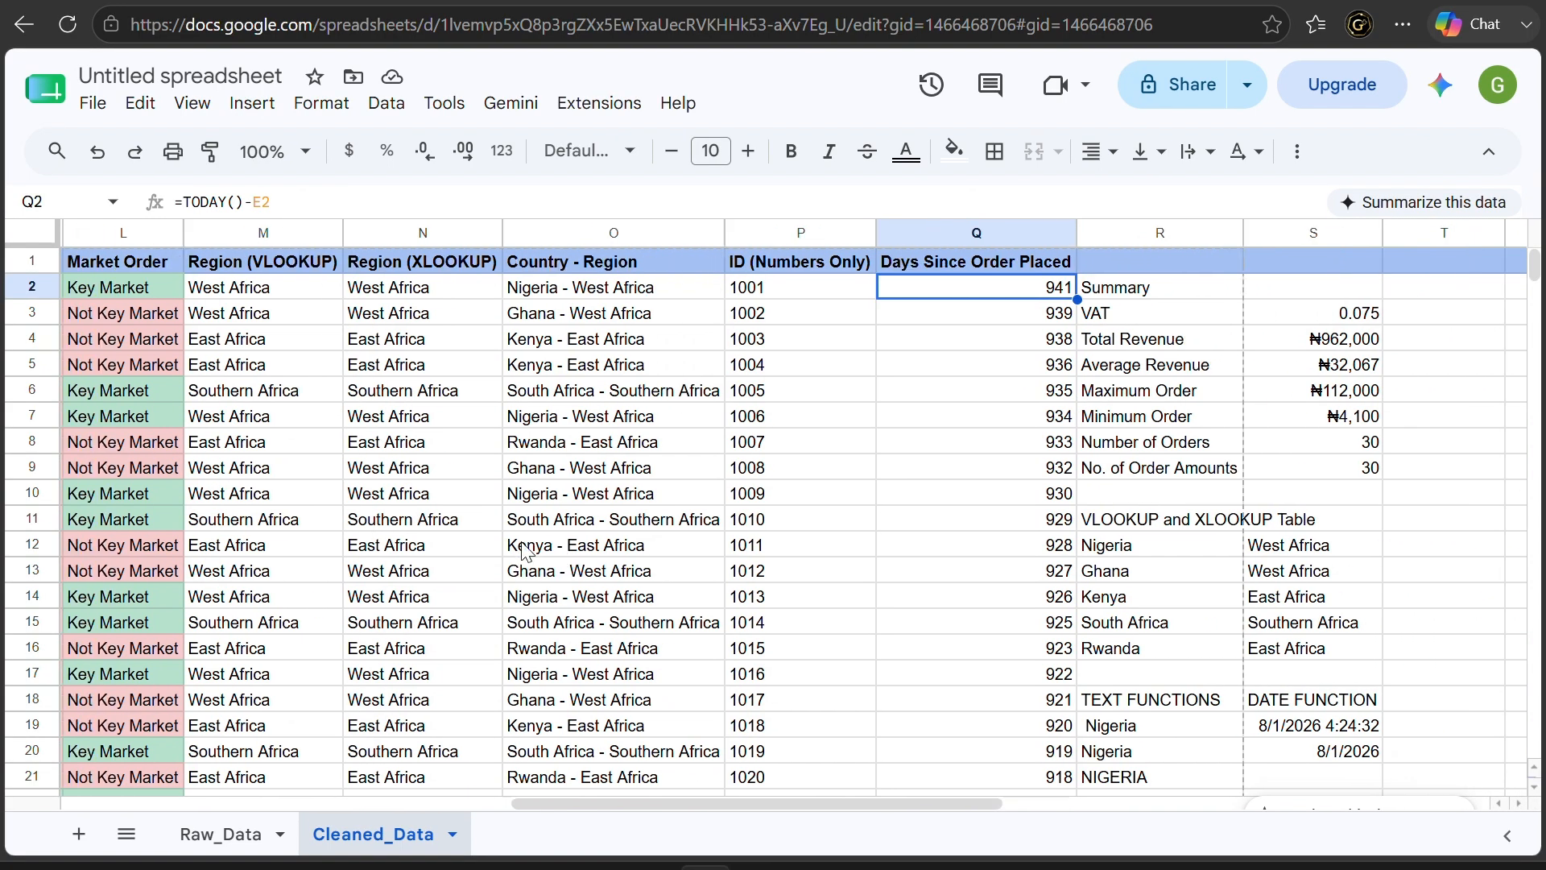
{"action": "scroll", "coordinate": [529, 545], "scroll_direction": "right", "scroll_amount": 6}
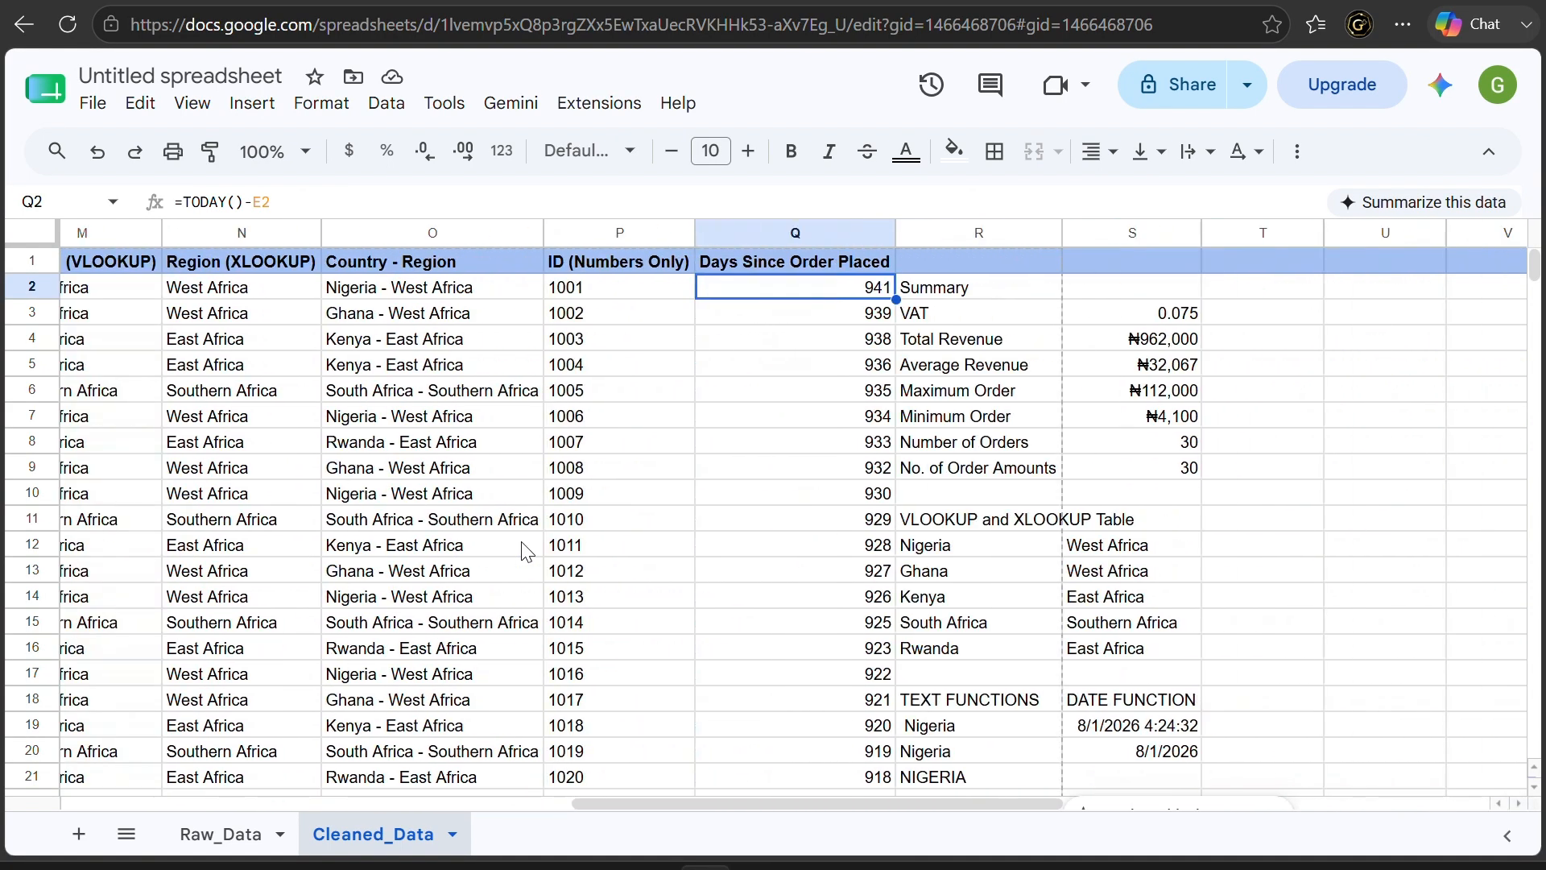
Insert a column directly after Days Since Order Placed, give it the header "Year of Order" and fit its width to the header
{"action": "left_click", "coordinate": [958, 234]}
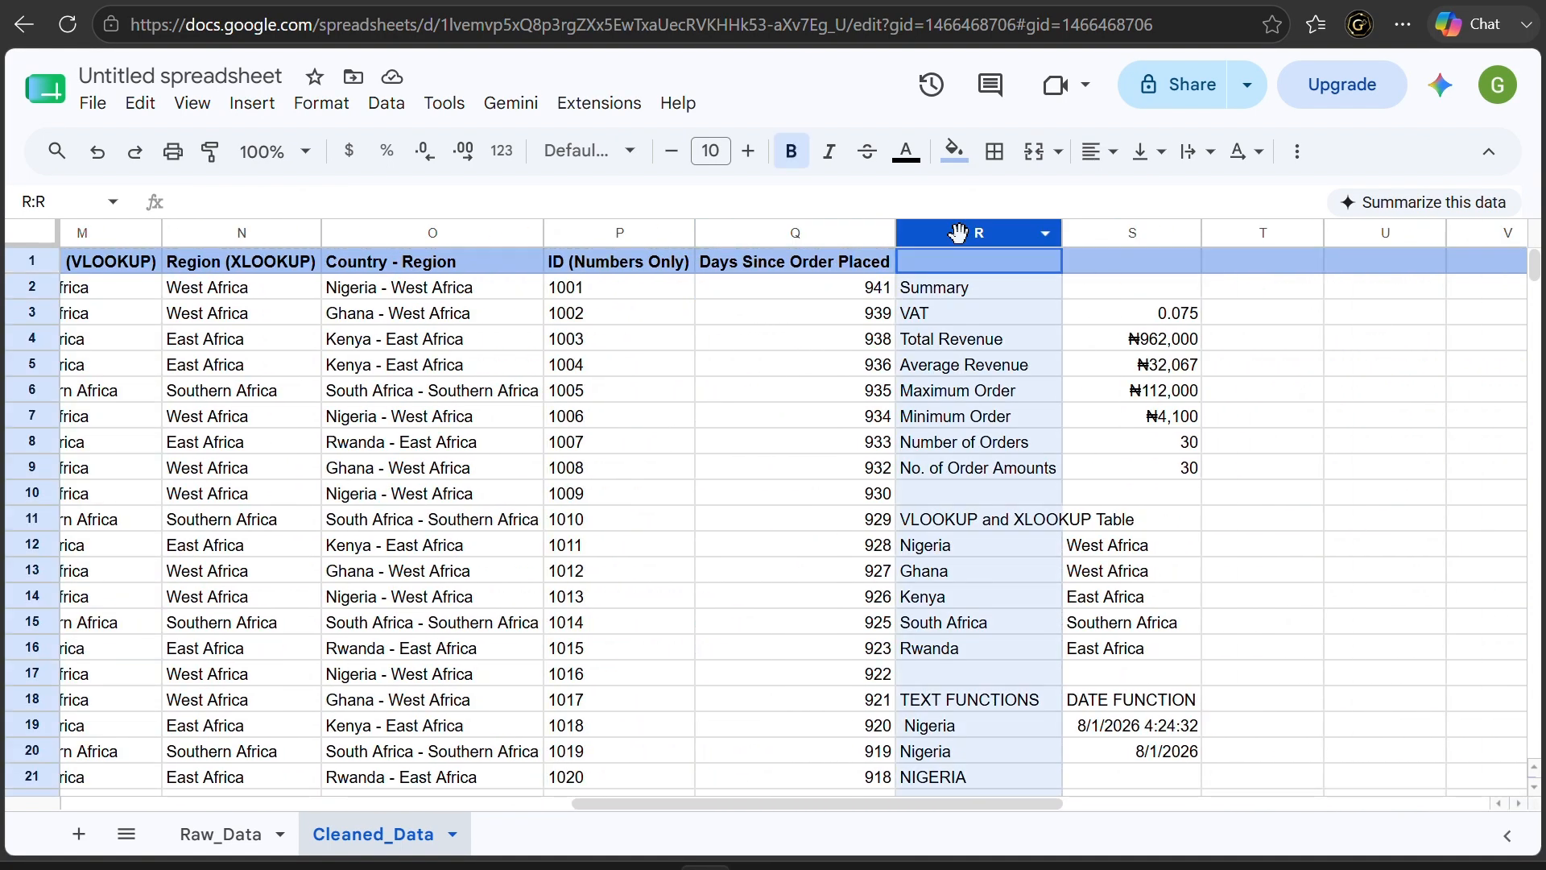
{"action": "right_click", "coordinate": [838, 234]}
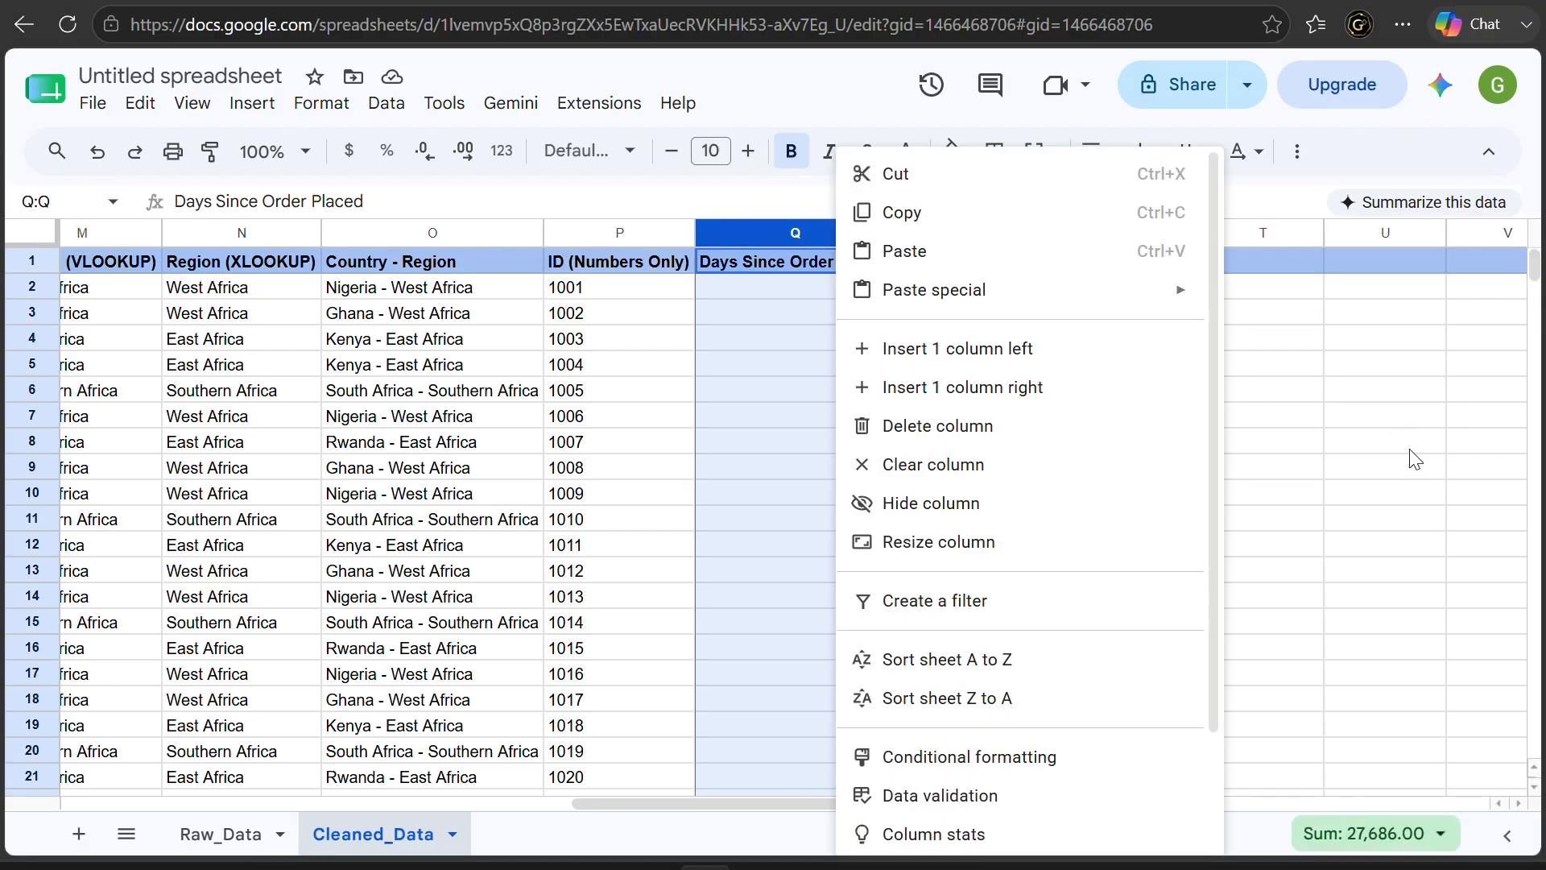
{"action": "left_click", "coordinate": [1114, 411]}
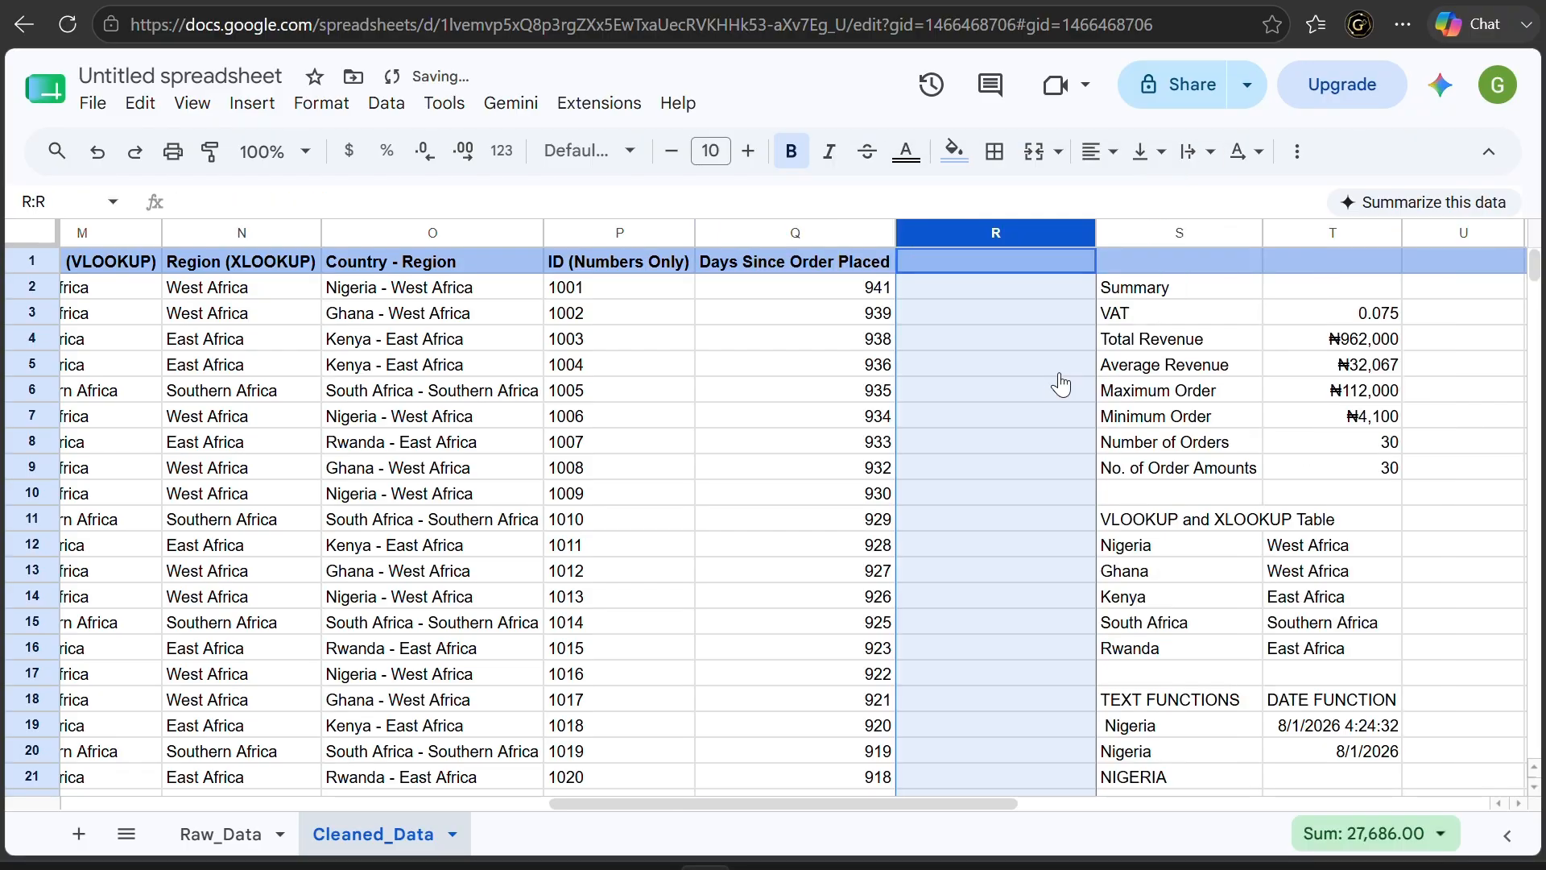
{"action": "left_click", "coordinate": [1050, 263]}
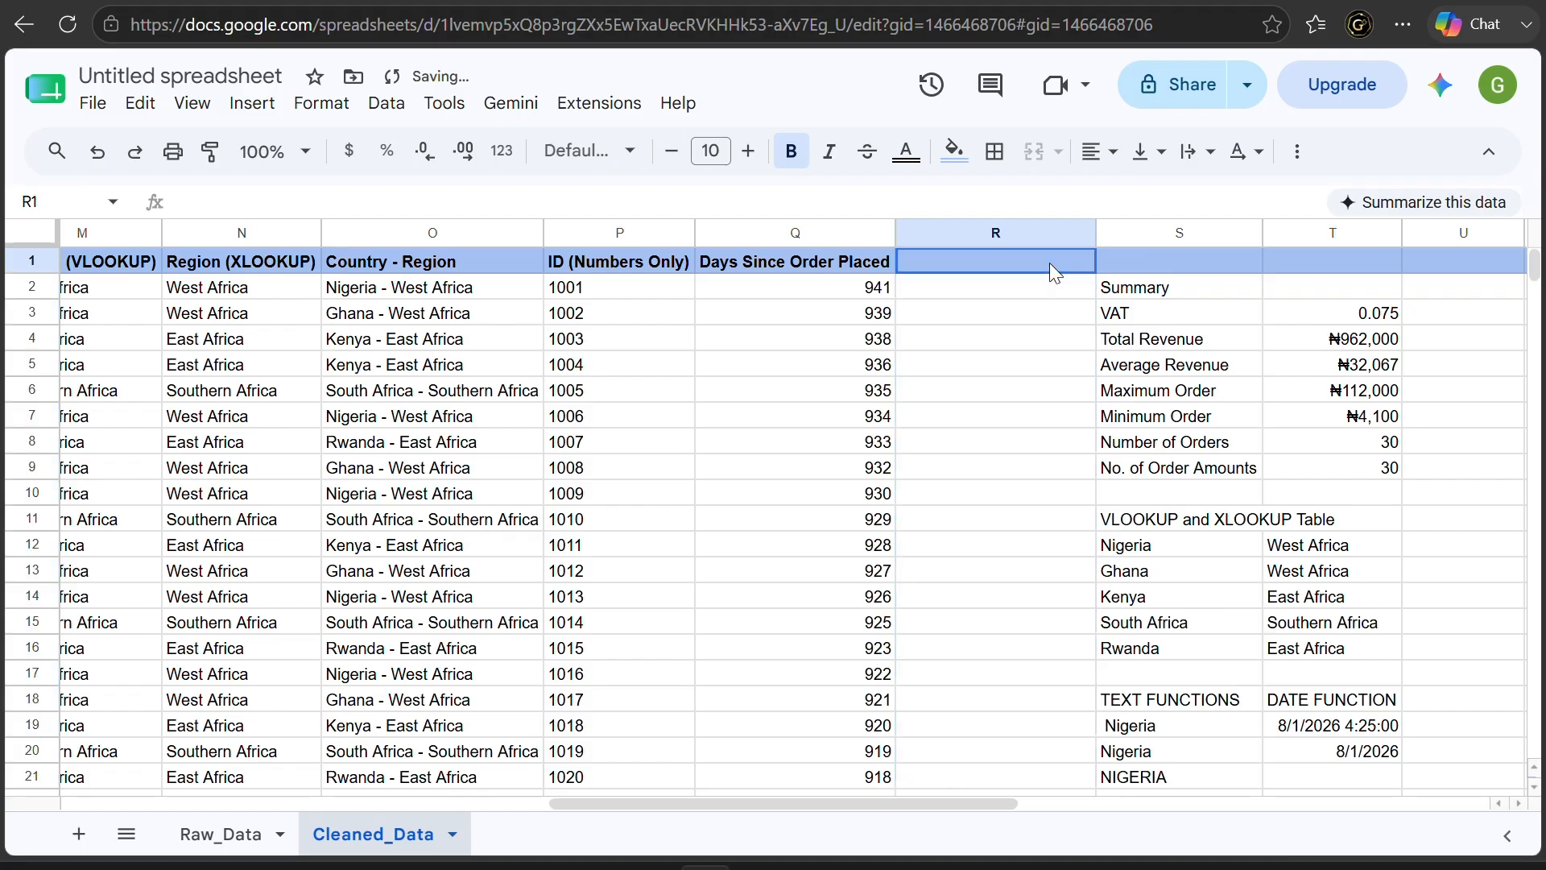
{"action": "type", "text": "Ye"}
{"action": "type", "text": "ar "}
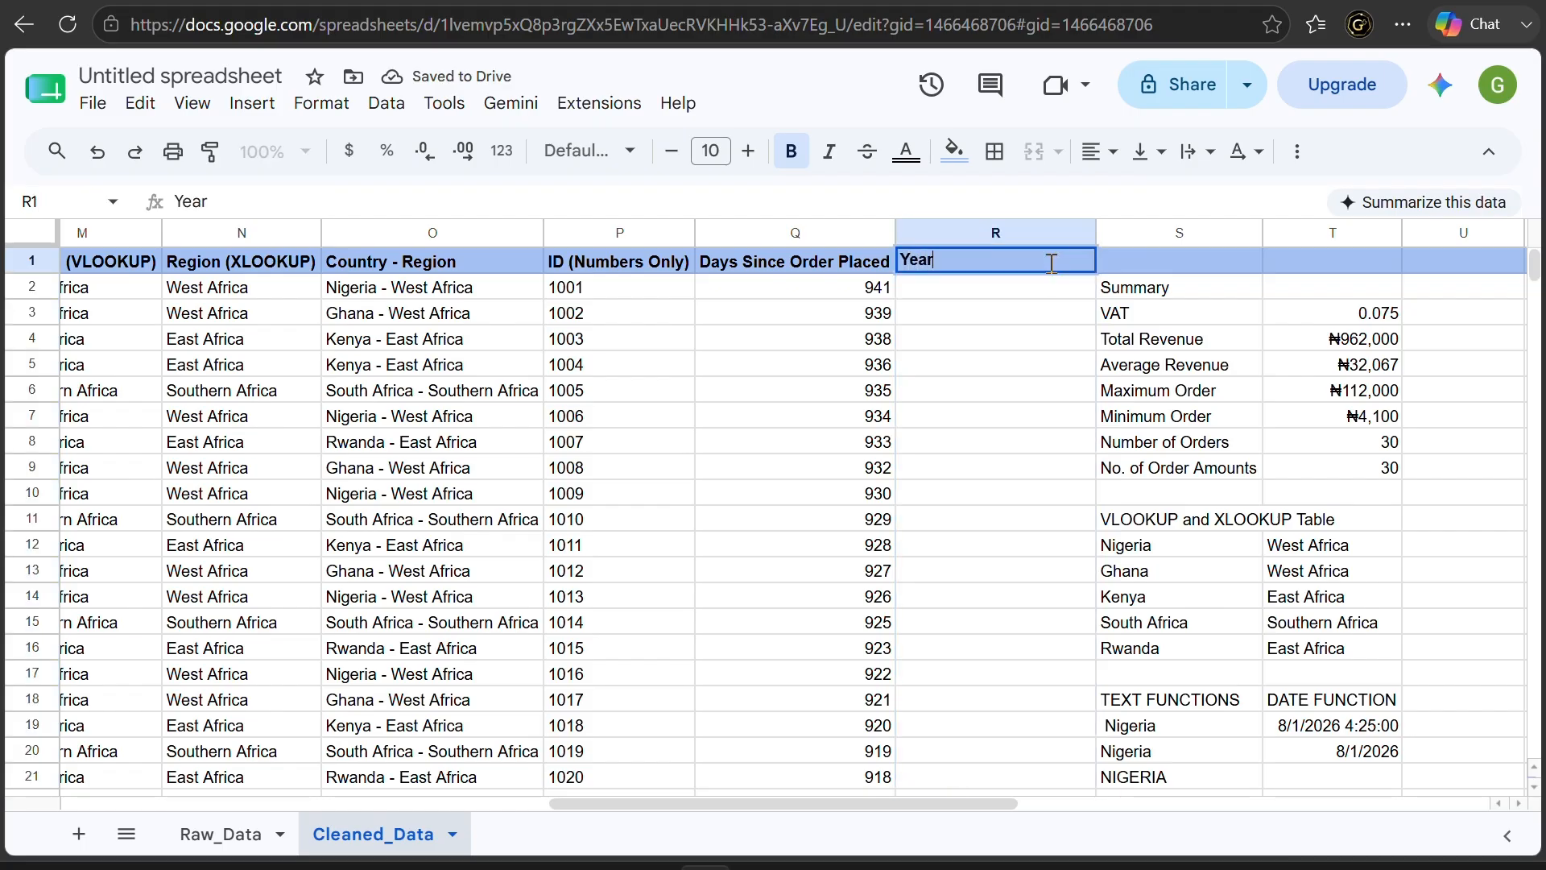
{"action": "type", "text": "of Or"}
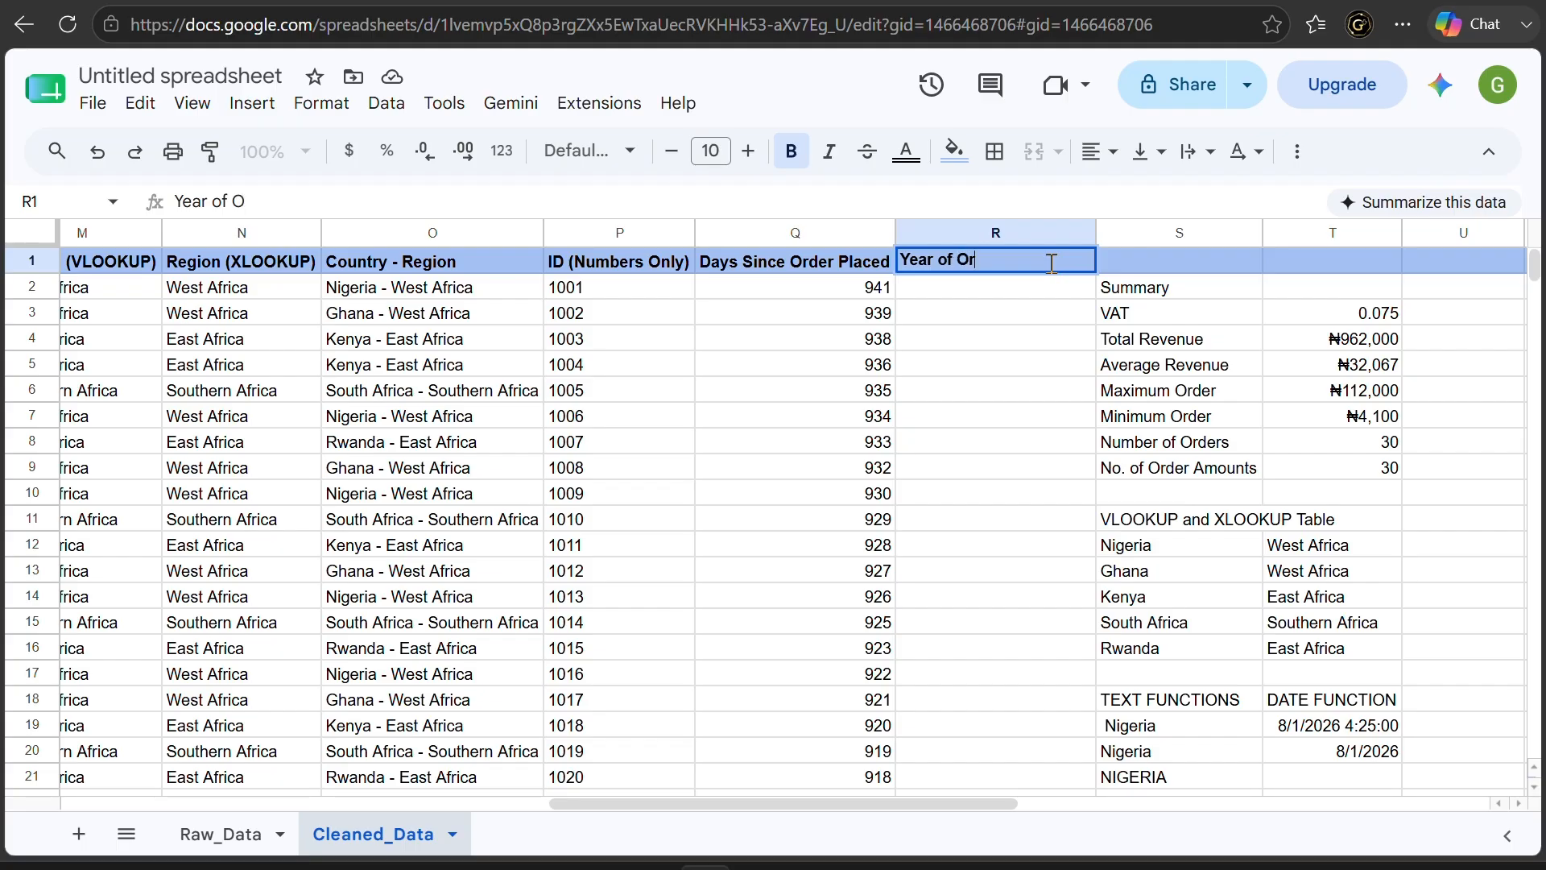
{"action": "type", "text": "der"}
{"action": "key", "text": "Return"}
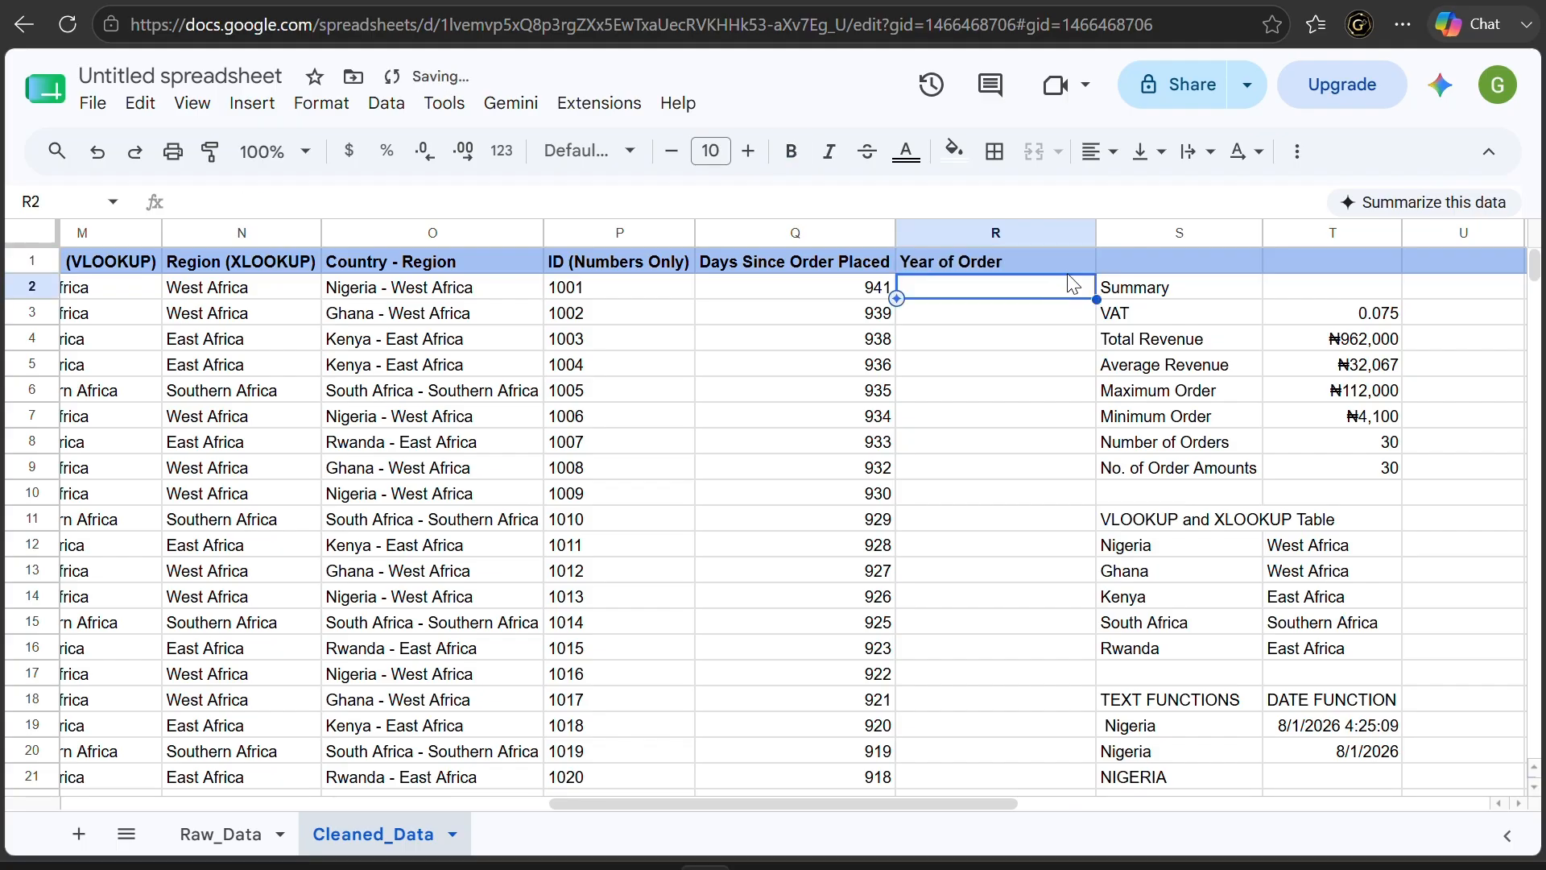
{"action": "double_click", "coordinate": [1097, 233]}
Enter the formula =YEAR(E2) in R2 to extract the year of the first order's date
{"action": "type", "text": "="}
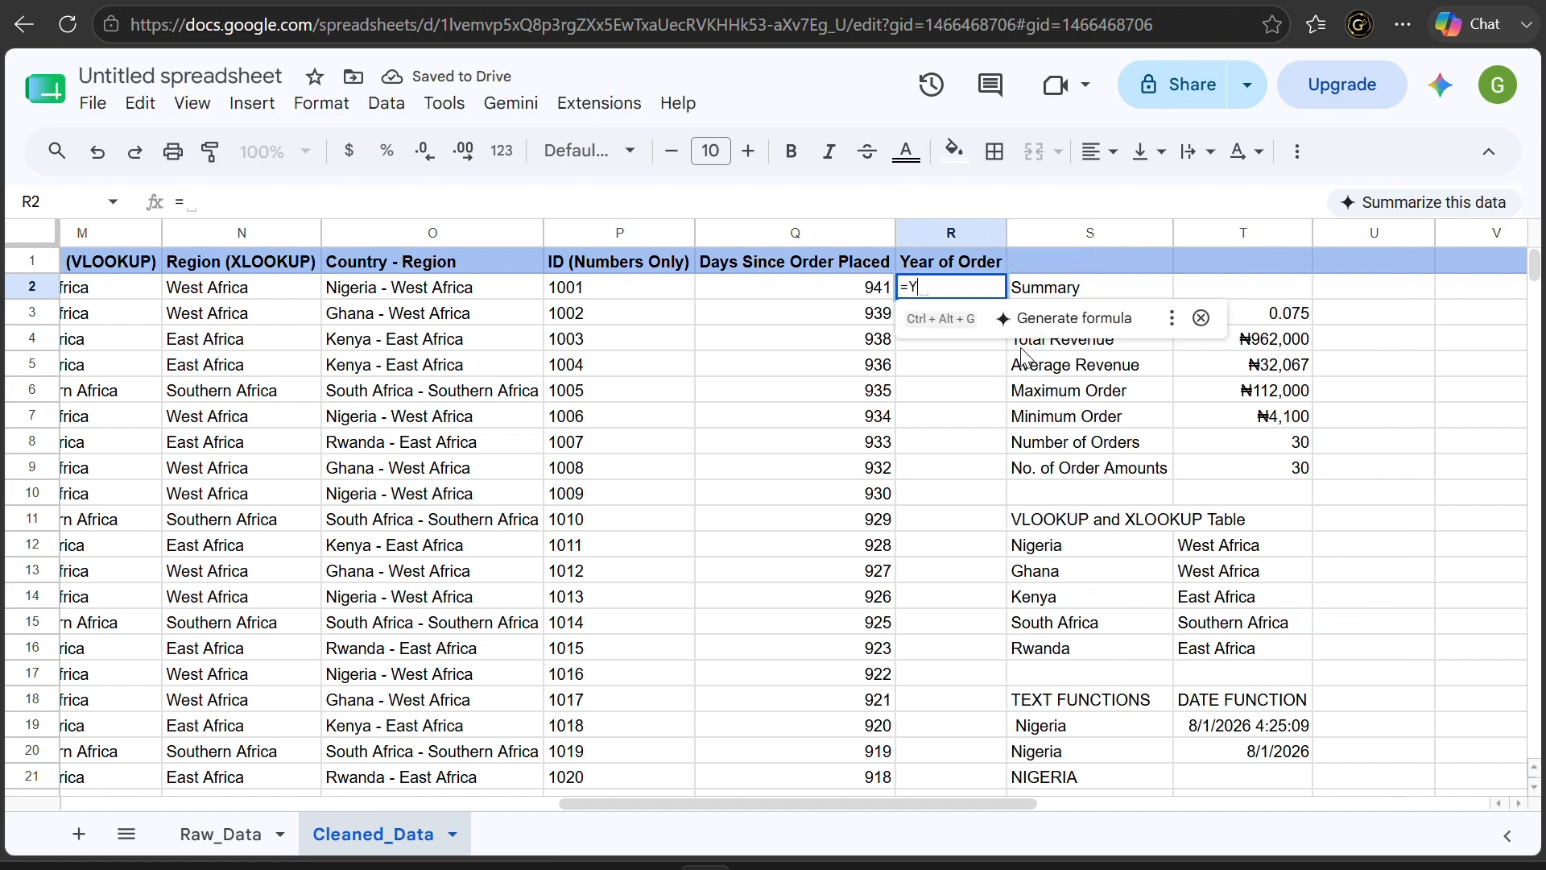
{"action": "type", "text": "YEAR"}
{"action": "left_click", "coordinate": [1022, 347]}
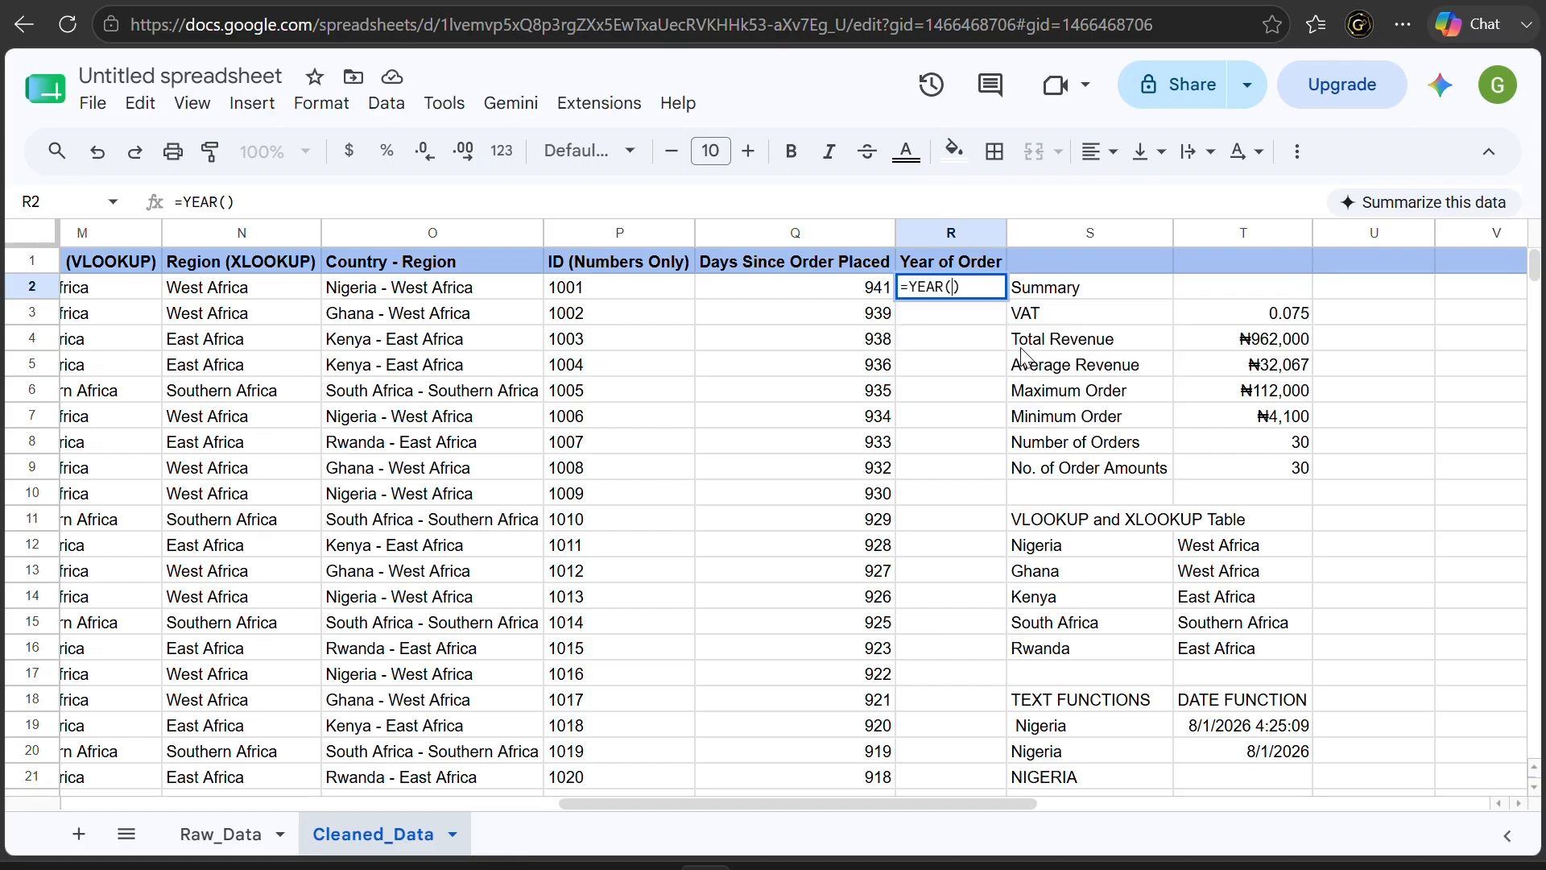
{"action": "key", "text": "Left"}
{"action": "type", "text": "E2"}
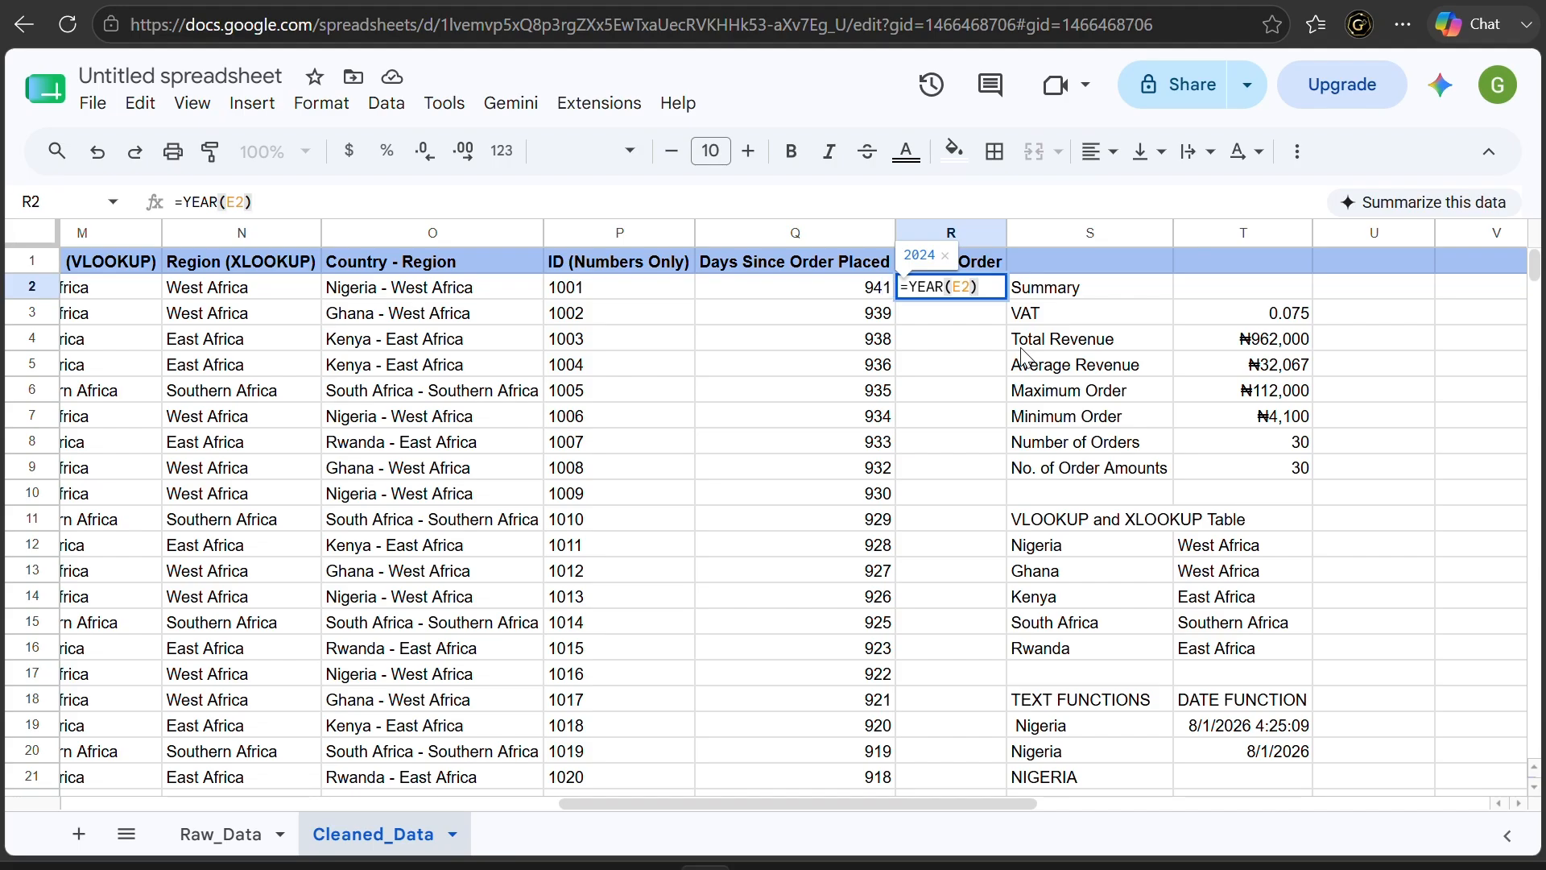
{"action": "key", "text": "Return"}
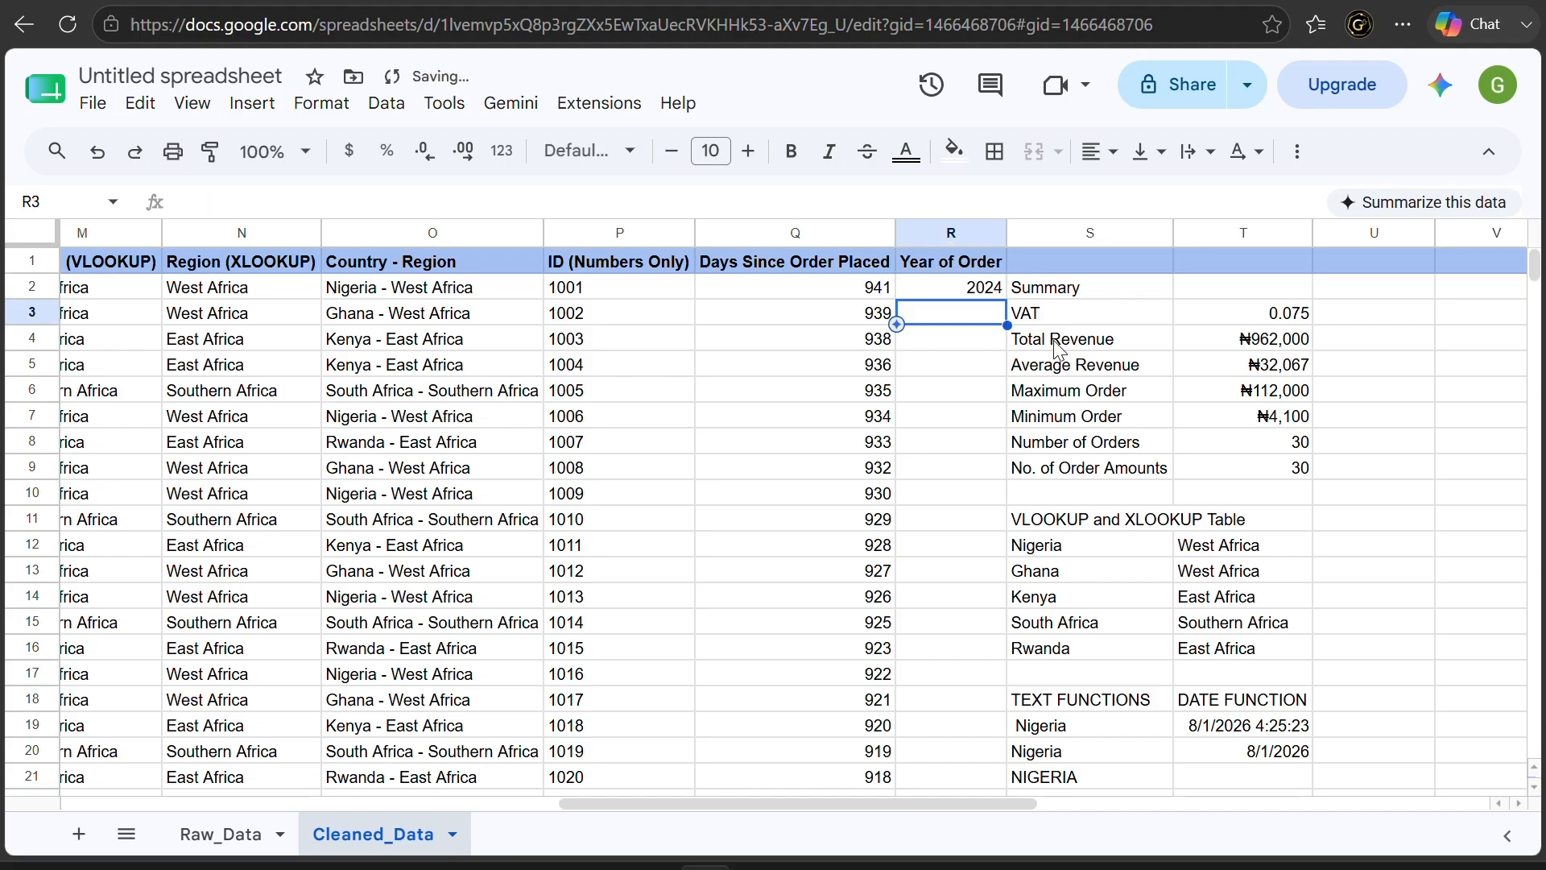
Fill the YEAR formula from R2 down to row 31 and compare the years with the Order Date column
{"action": "left_click", "coordinate": [978, 297]}
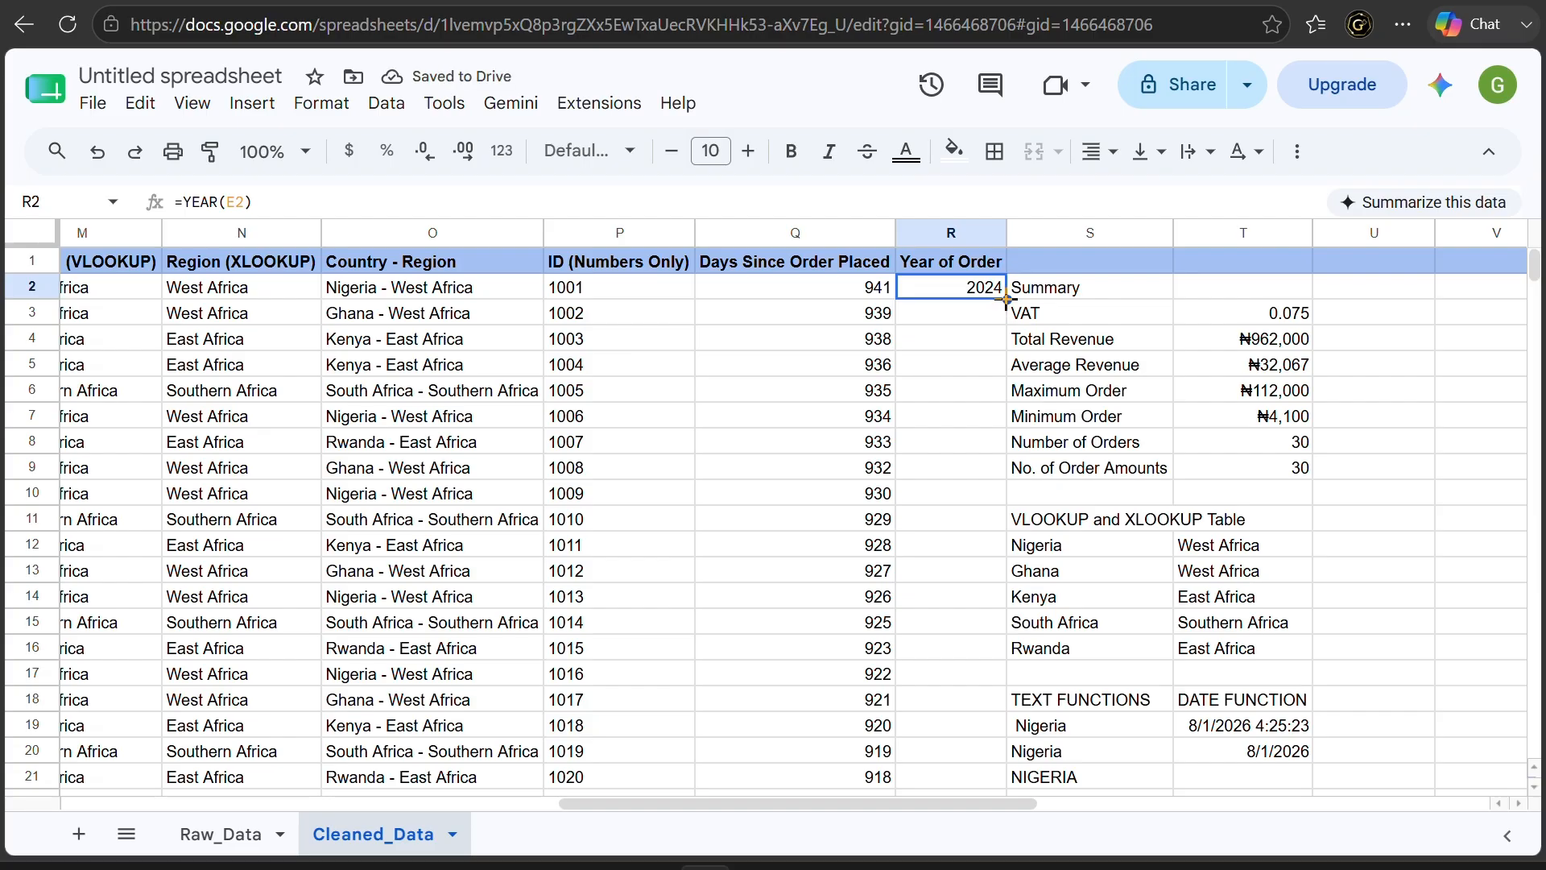
{"action": "double_click", "coordinate": [1008, 300]}
{"action": "scroll", "coordinate": [986, 453], "scroll_direction": "down", "scroll_amount": 5}
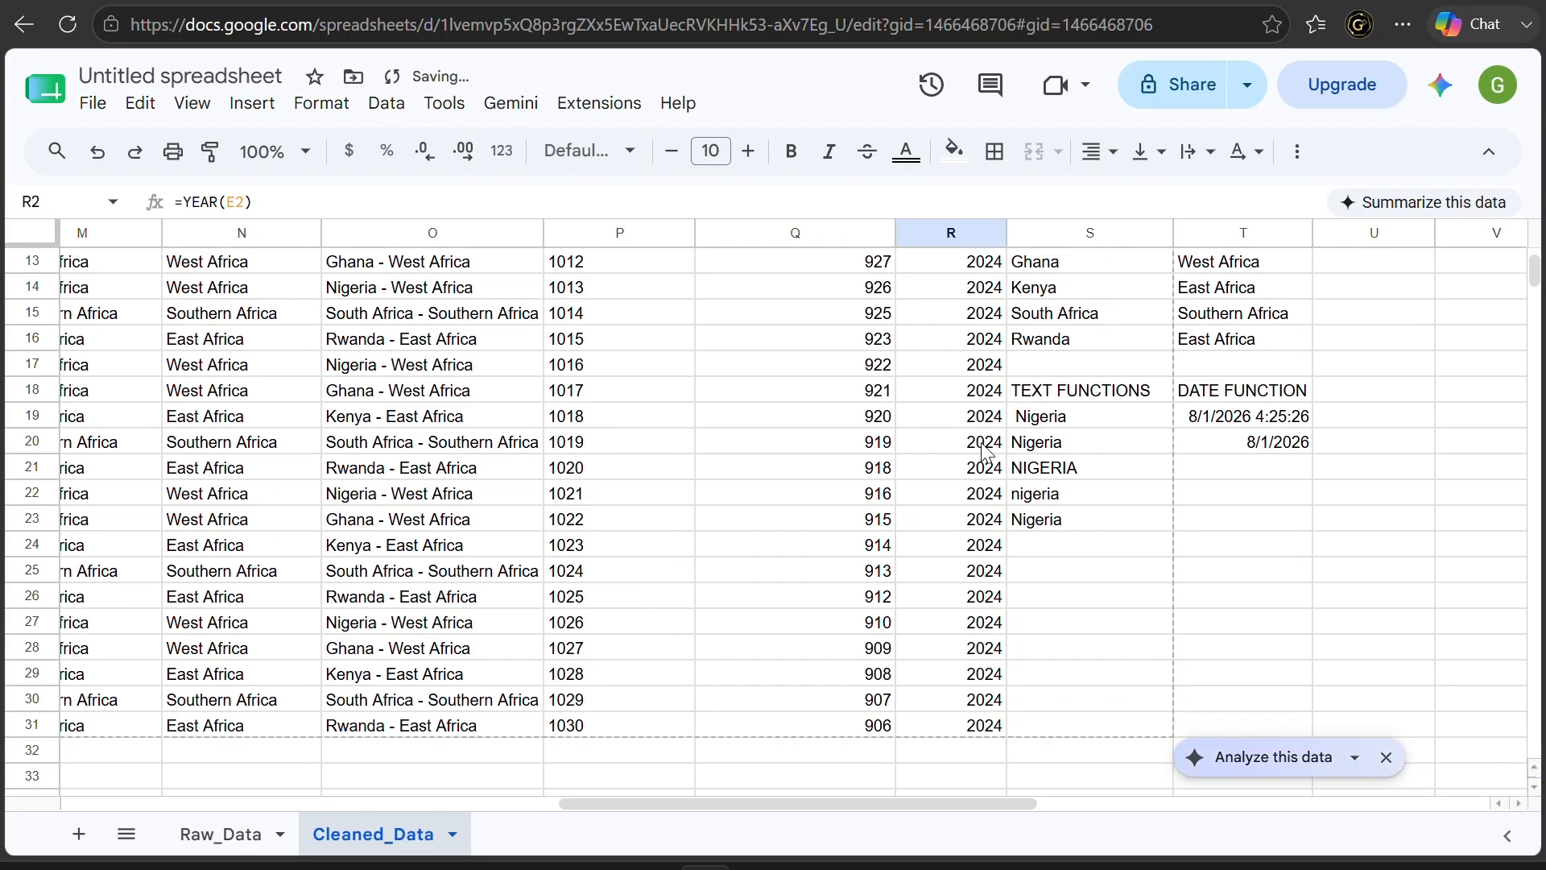
{"action": "scroll", "coordinate": [534, 475], "scroll_direction": "left", "scroll_amount": 10}
{"action": "scroll", "coordinate": [544, 463], "scroll_direction": "up", "scroll_amount": 5}
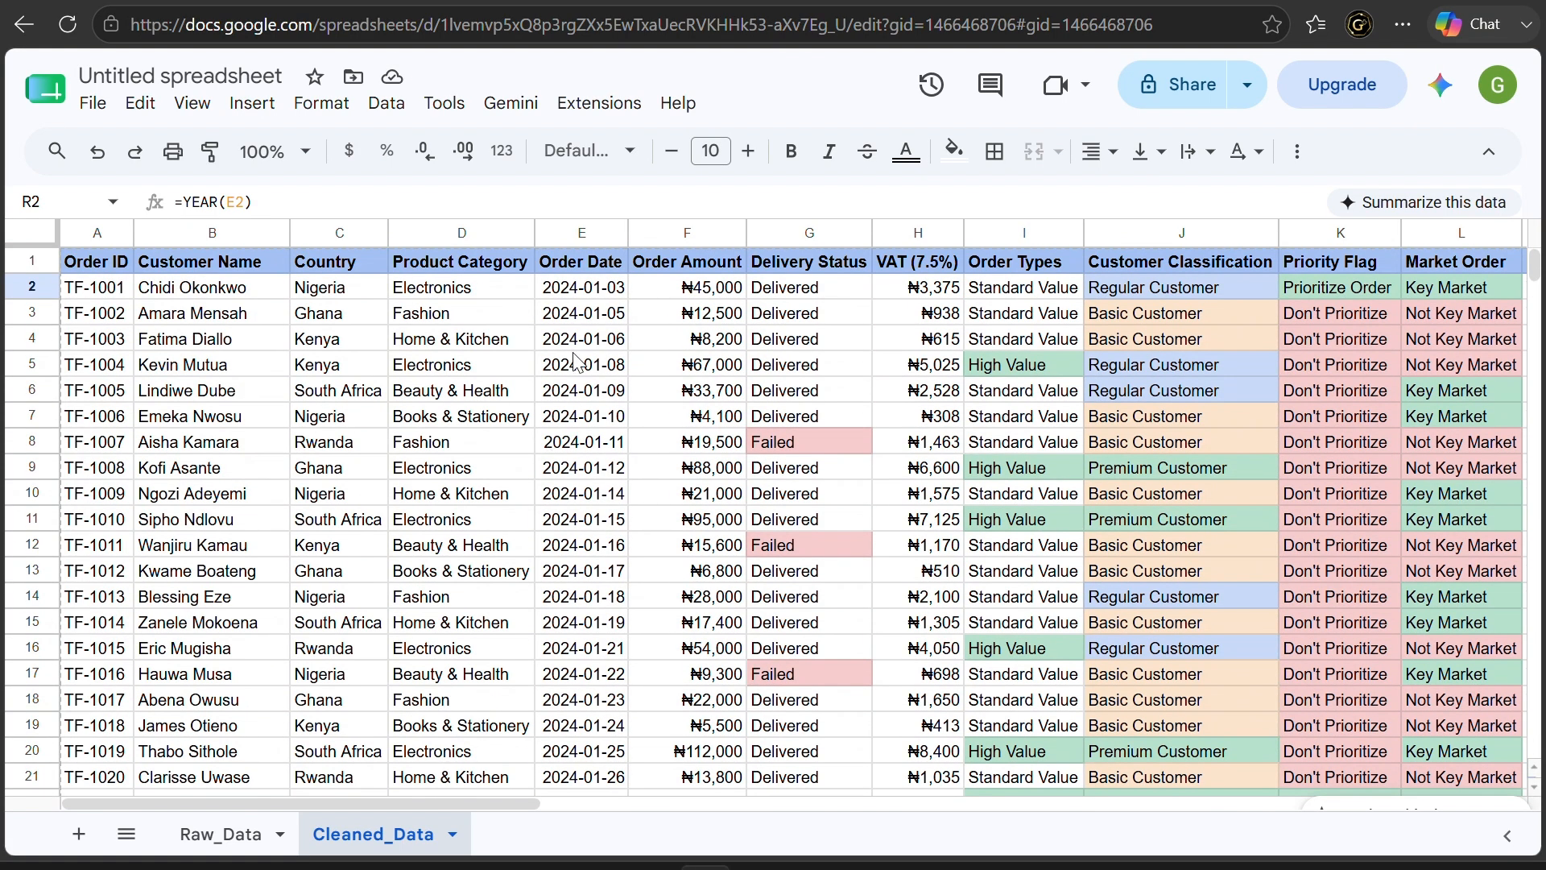
{"action": "scroll", "coordinate": [902, 551], "scroll_direction": "right", "scroll_amount": 8}
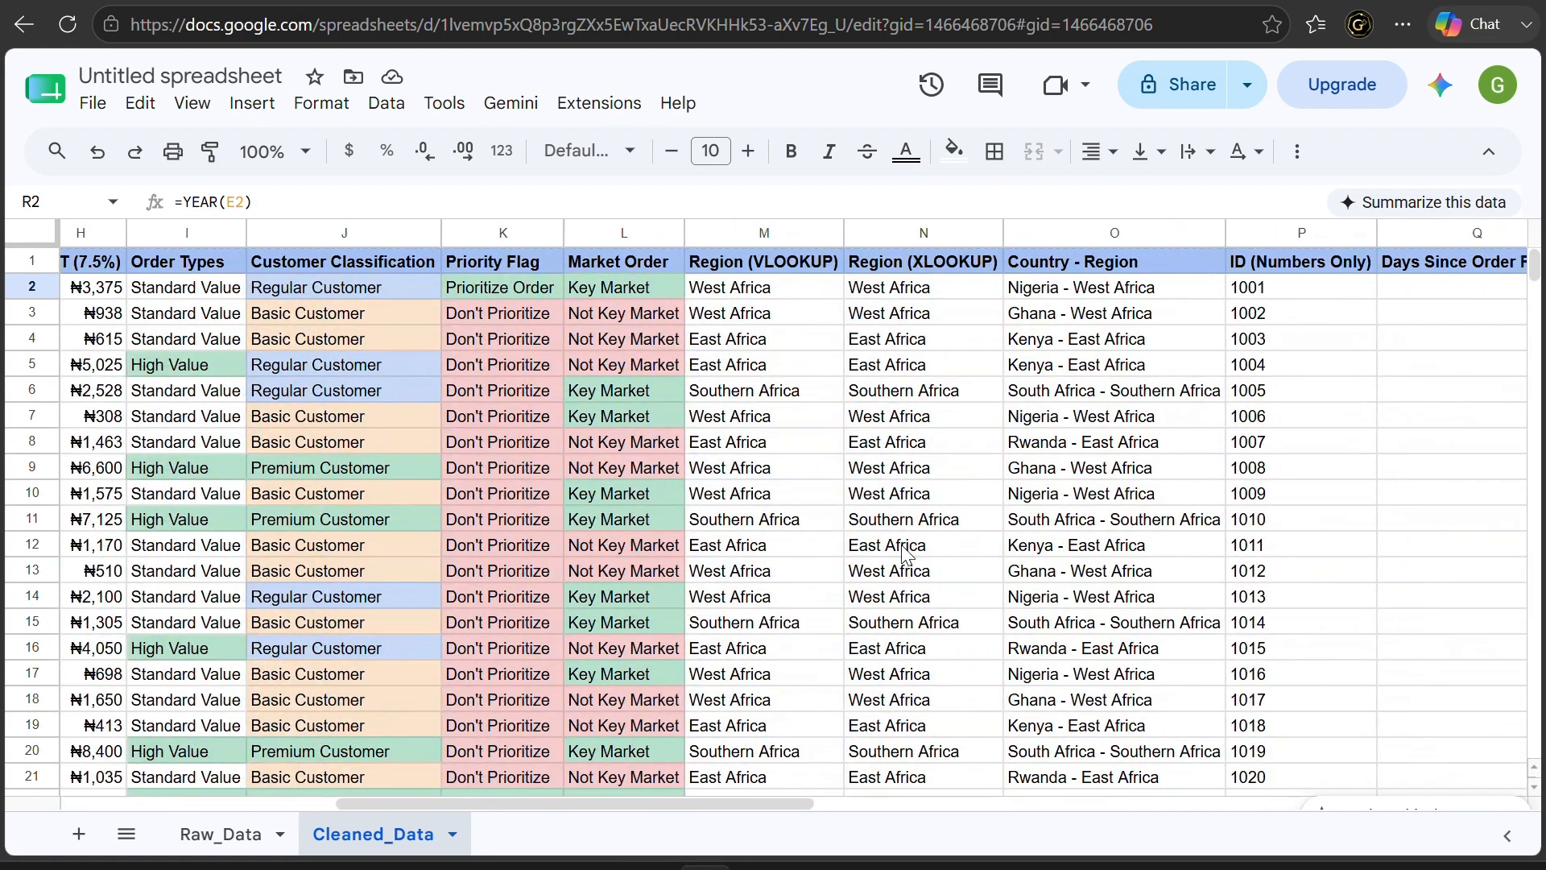
{"action": "scroll", "coordinate": [1268, 534], "scroll_direction": "right", "scroll_amount": 5}
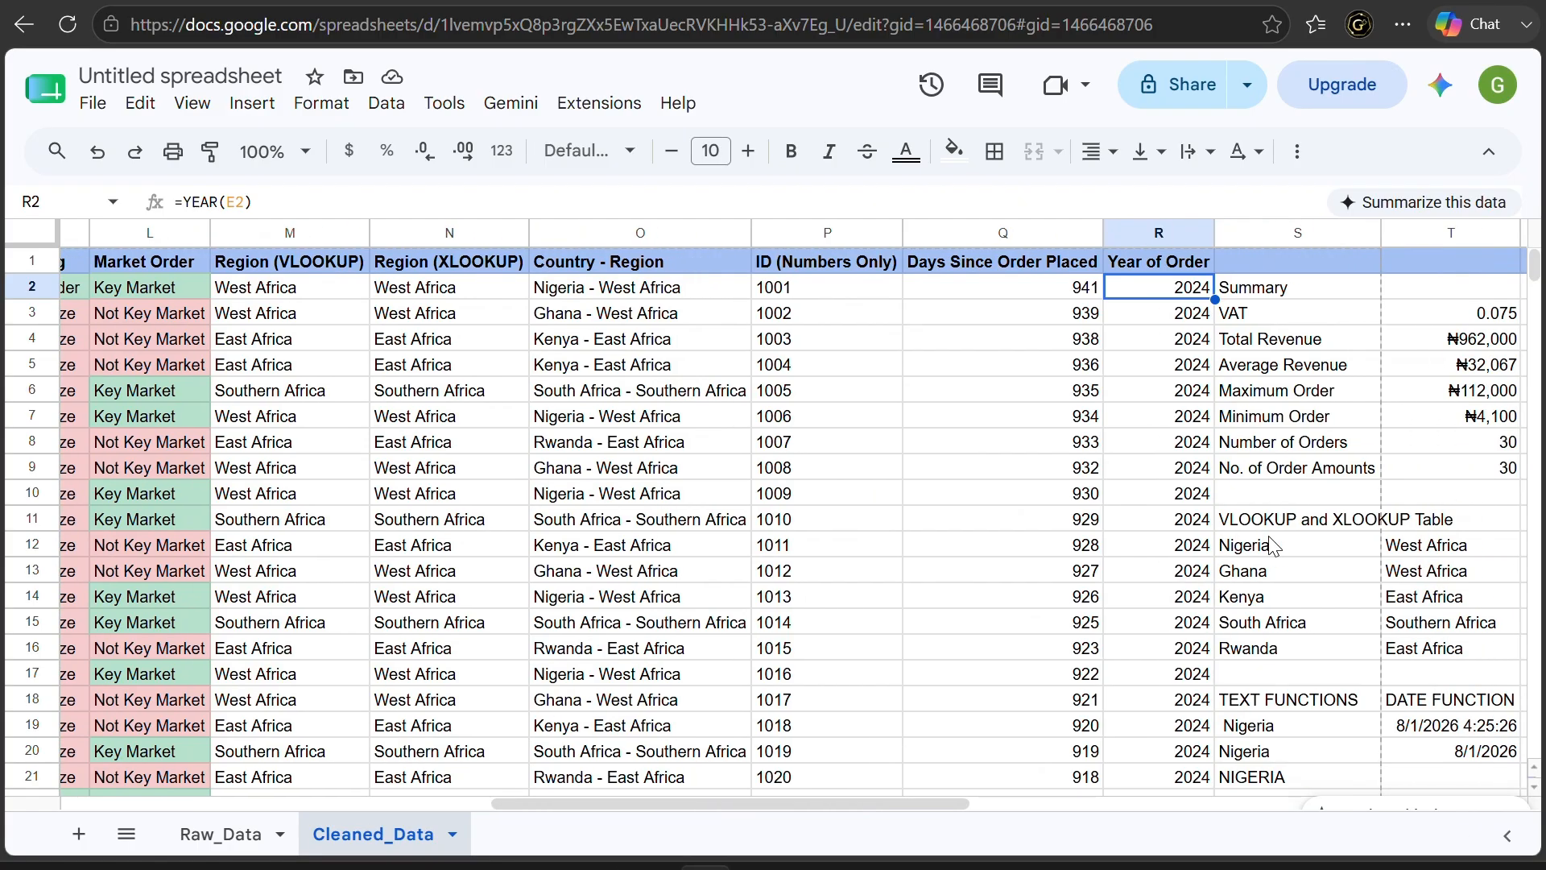
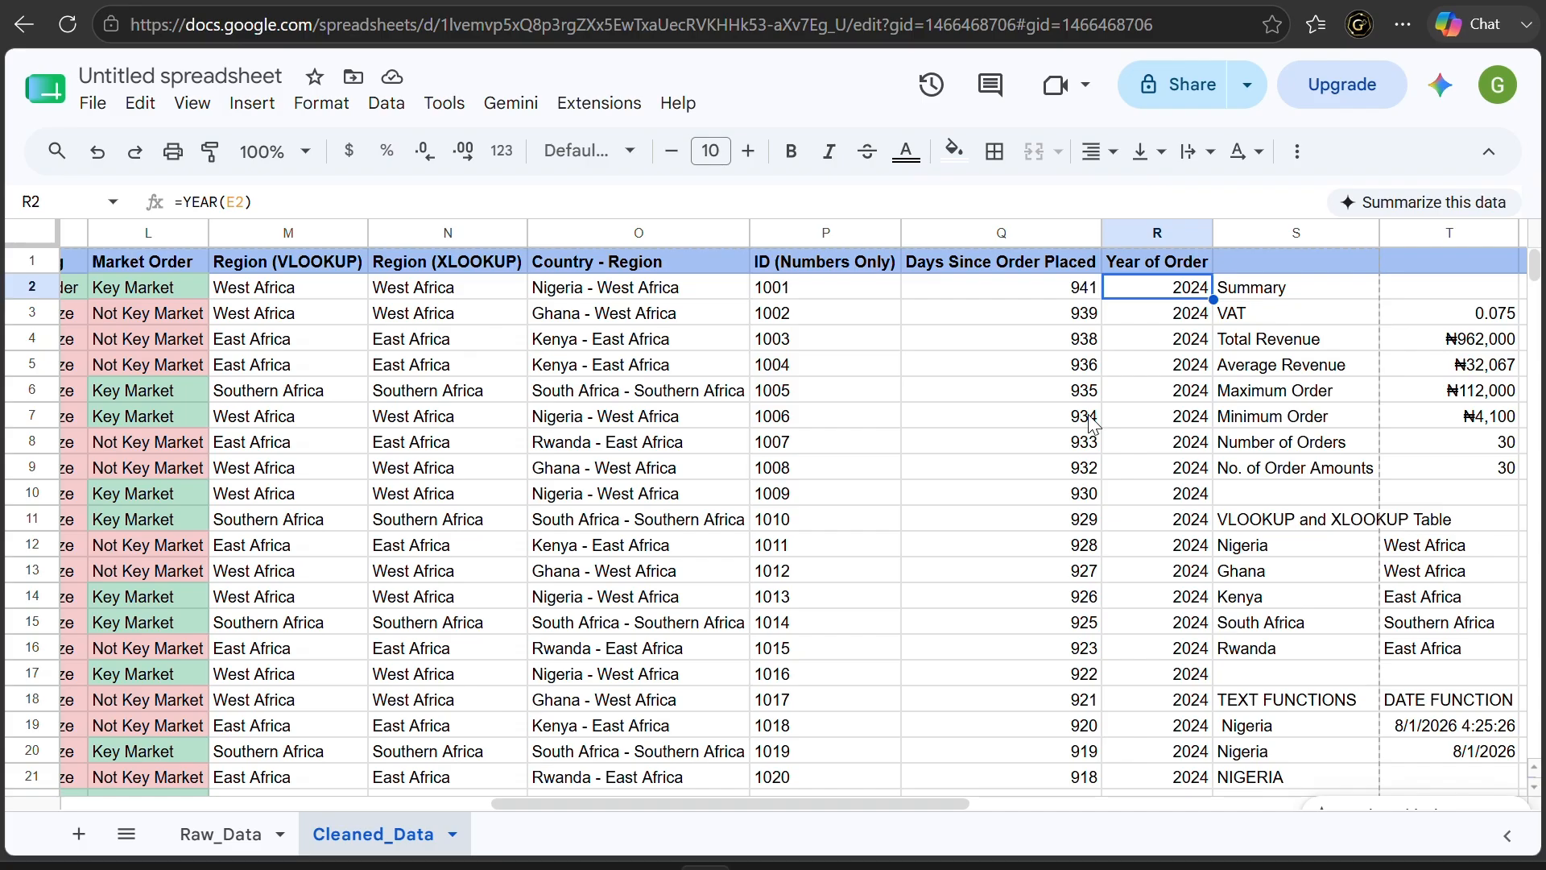
Enter the label "No. of Orders from Nigeria" in U3 and widen column U to fit it
{"action": "scroll", "coordinate": [1204, 547], "scroll_direction": "right", "scroll_amount": 5}
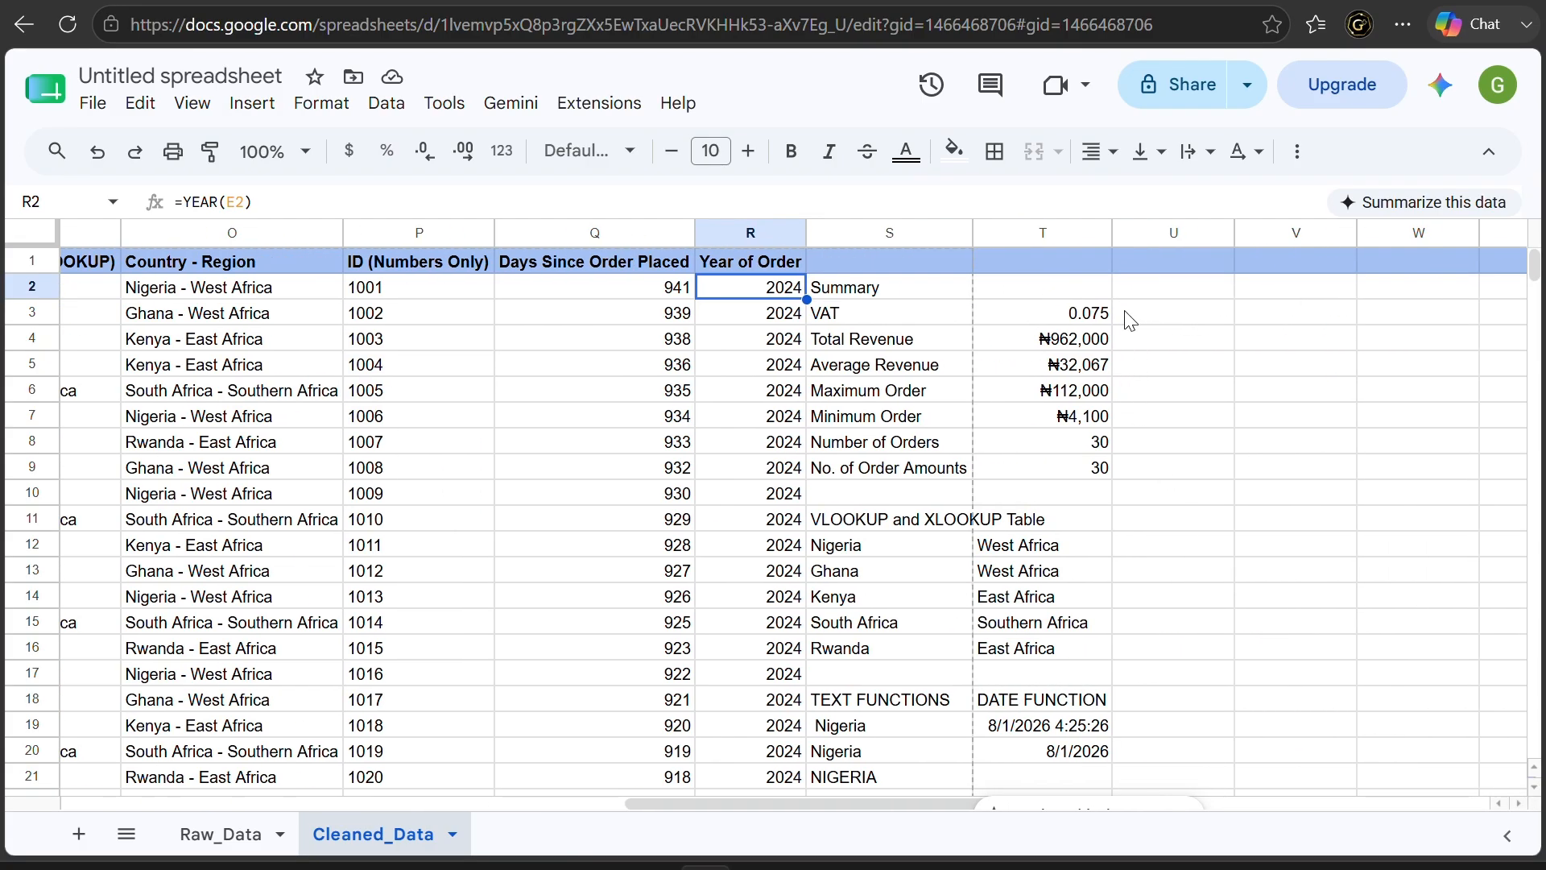
{"action": "left_click", "coordinate": [1190, 320]}
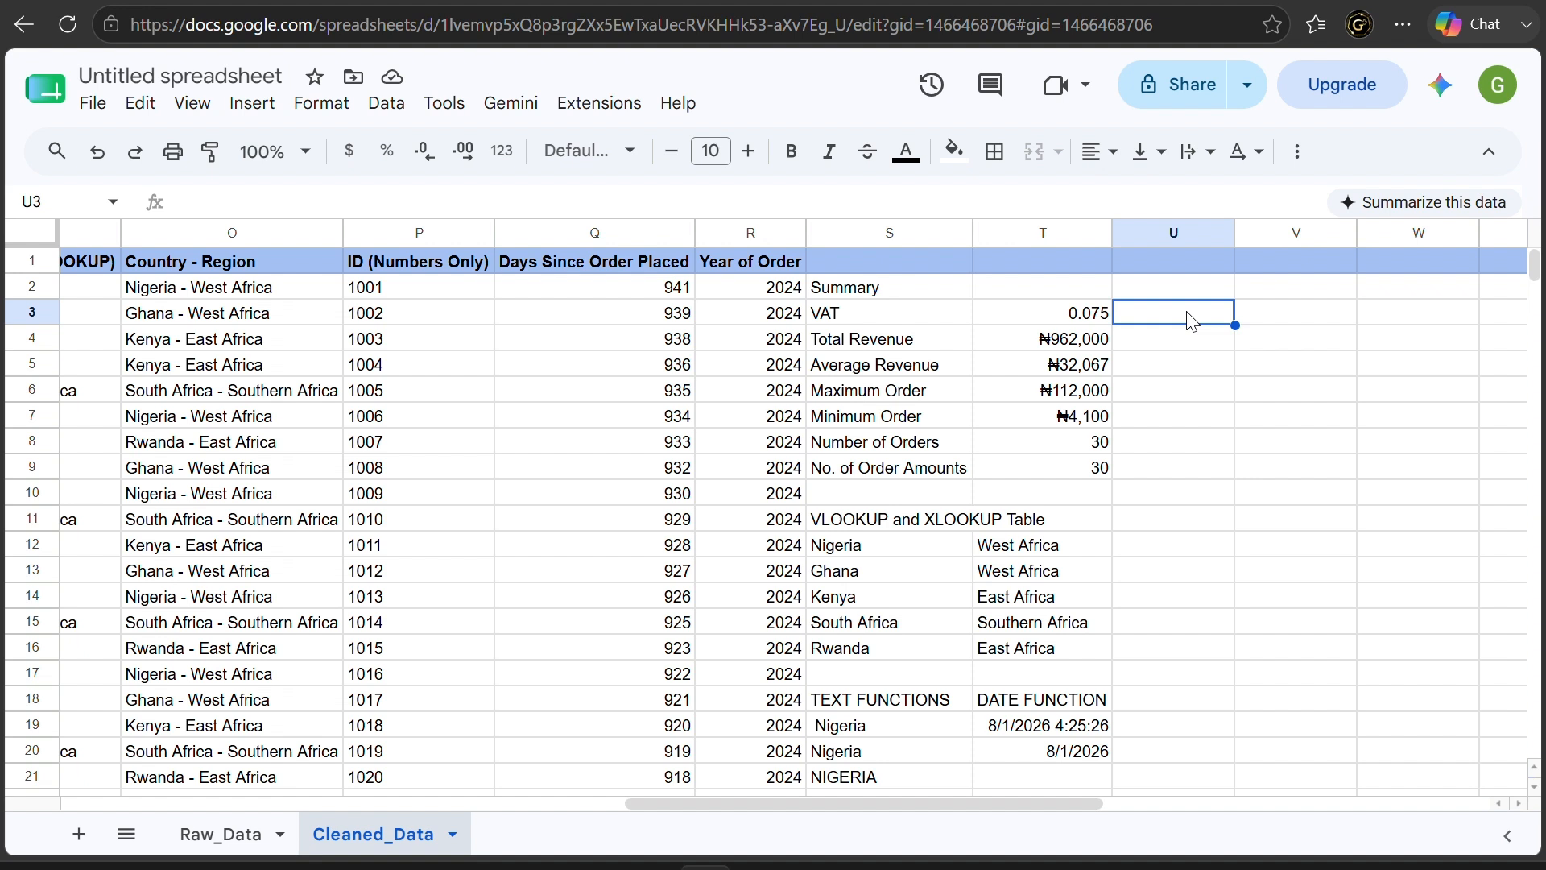
{"action": "type", "text": "No. "}
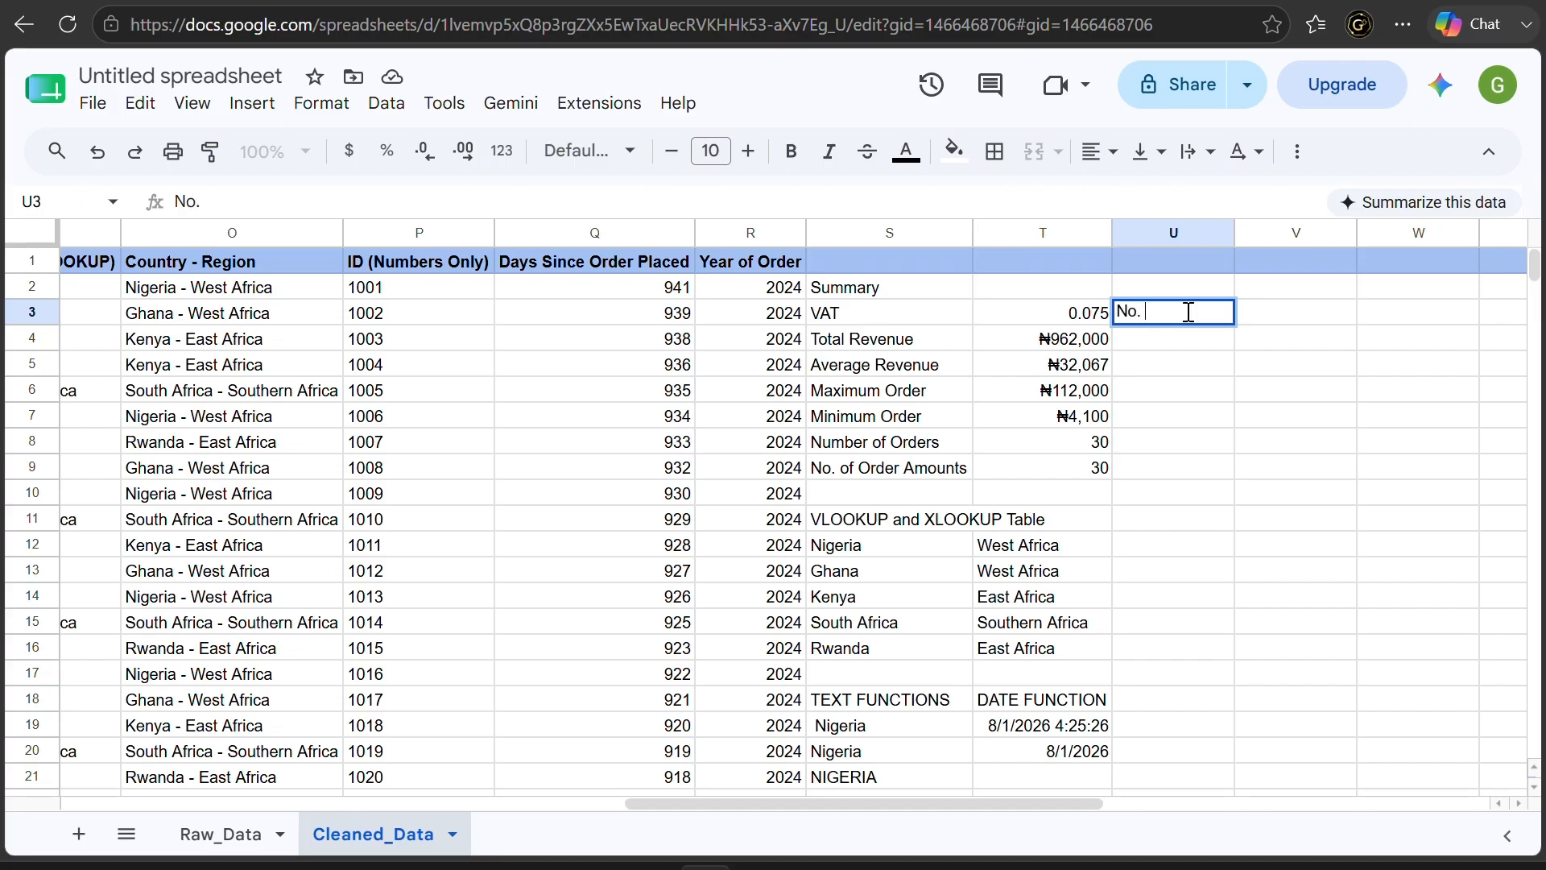
{"action": "type", "text": "of Orders from "}
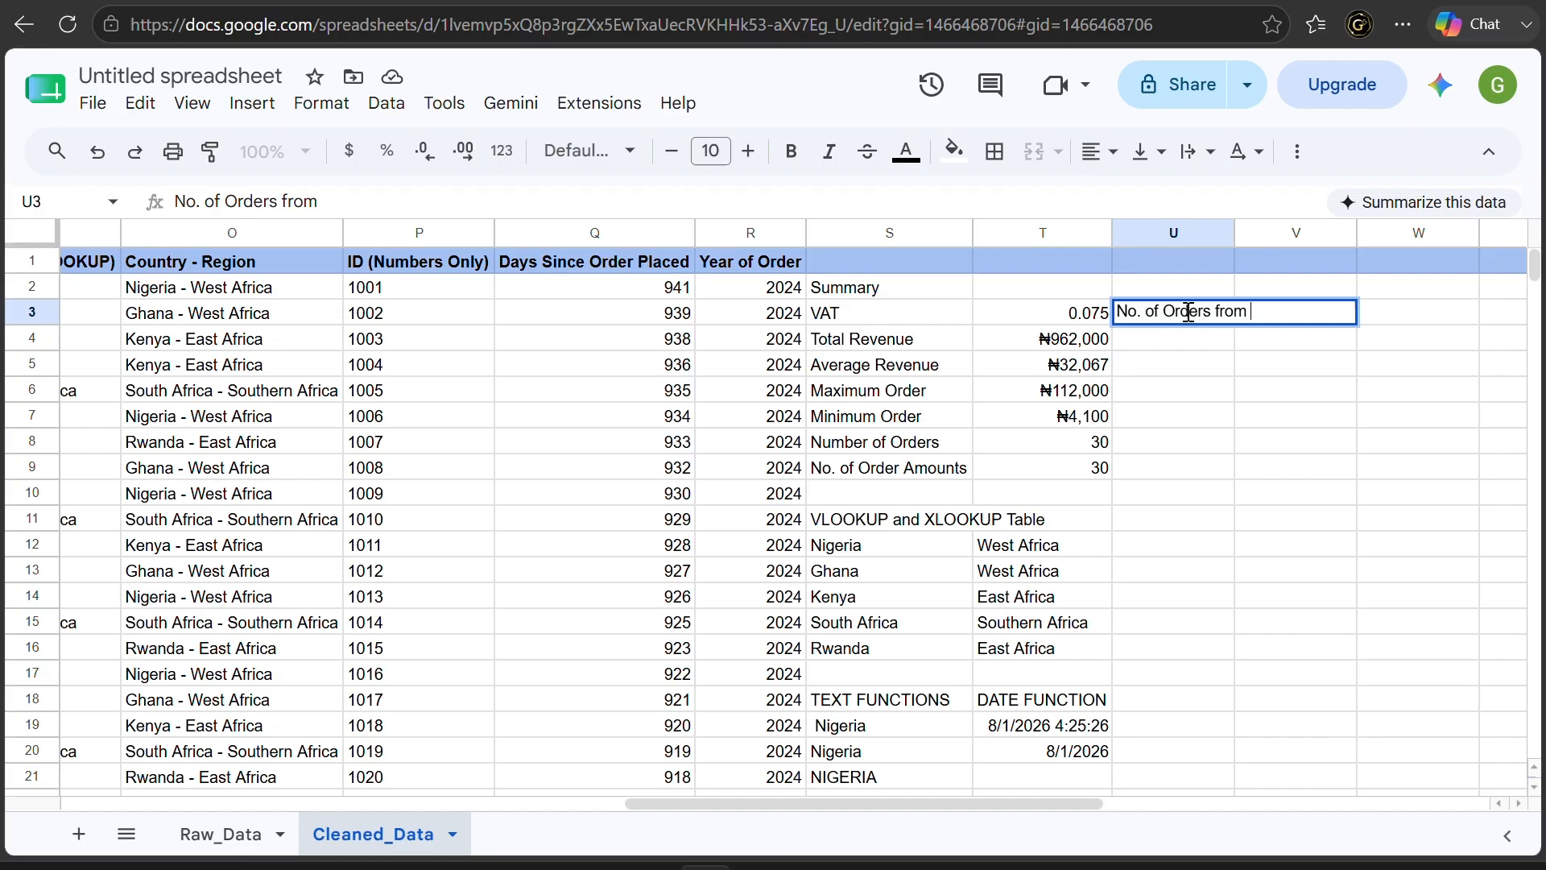
{"action": "type", "text": "Nigeria"}
{"action": "key", "text": "Tab"}
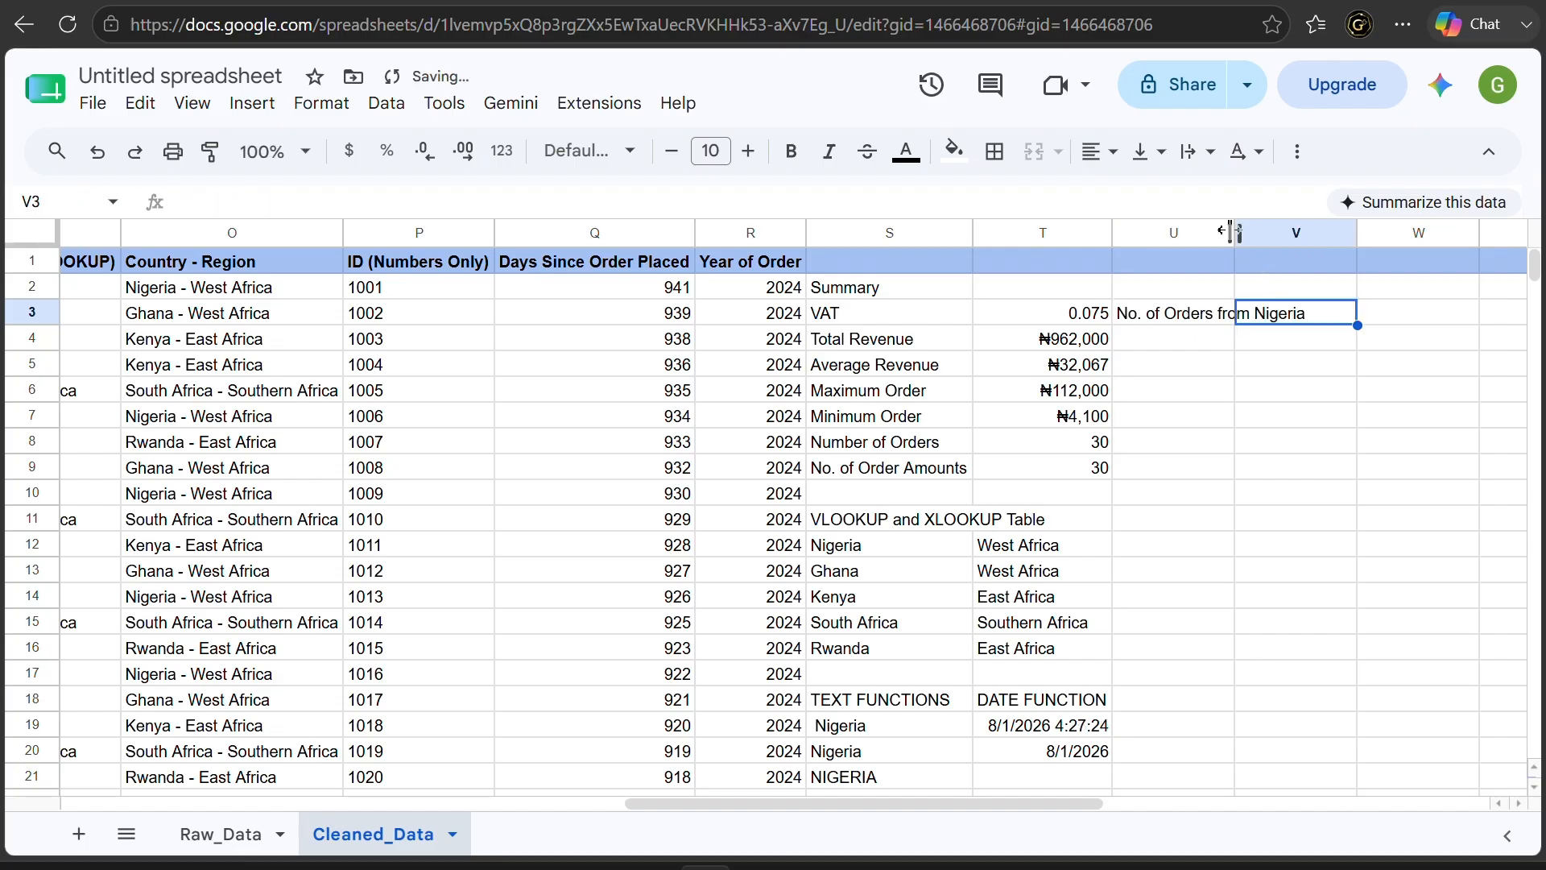
{"action": "left_click_drag", "start_coordinate": [1230, 233], "coordinate": [1310, 233]}
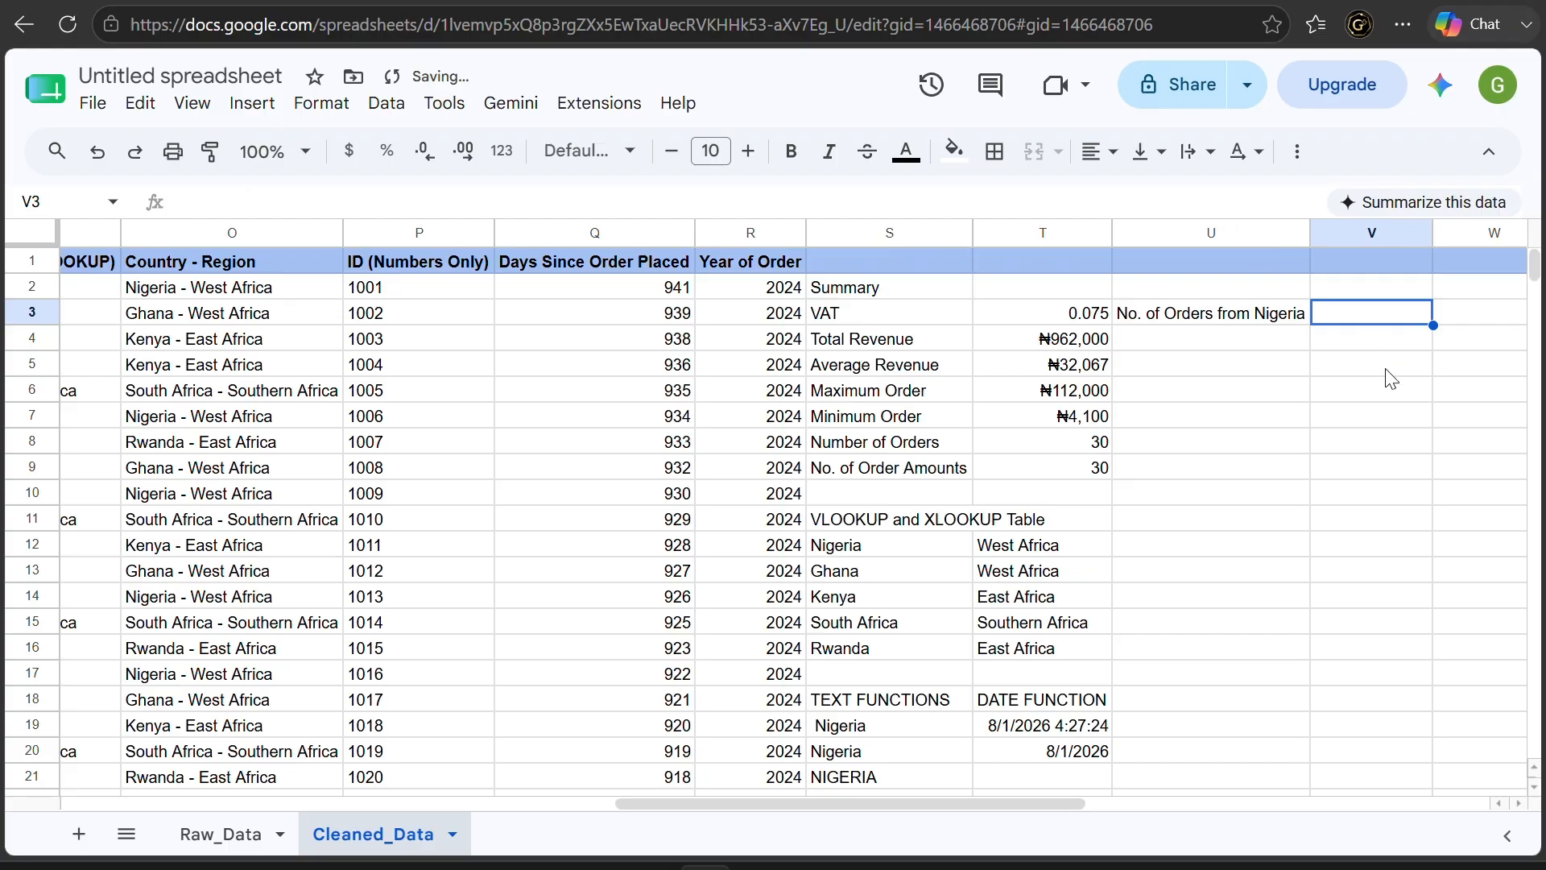
Begin a COUNTIF formula in V3 with the Country values C2:C31 as its range
{"action": "type", "text": "="}
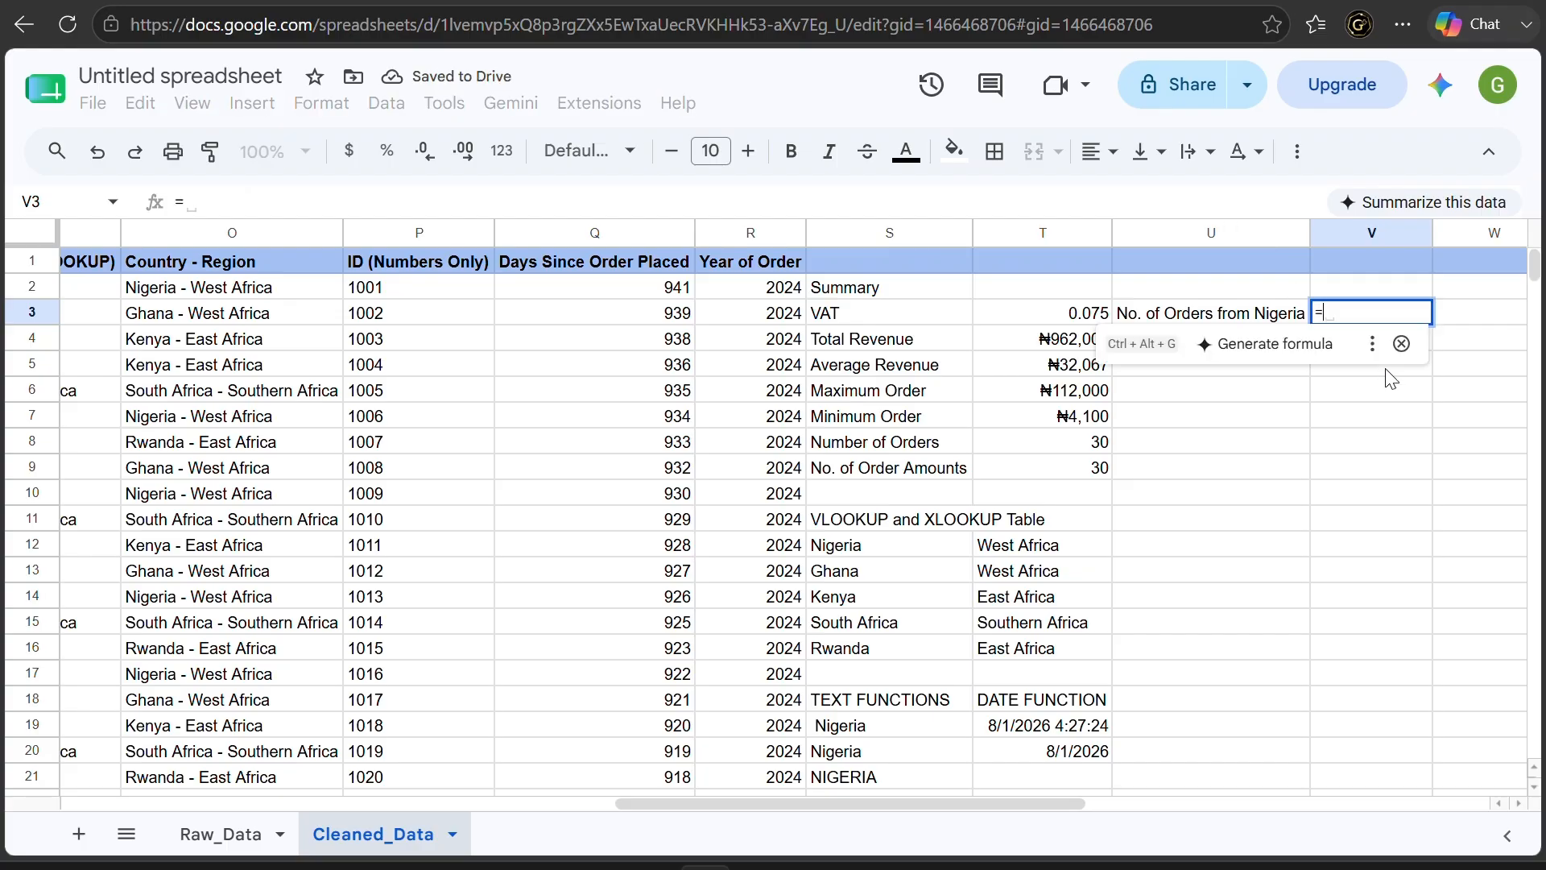
{"action": "type", "text": "COU"}
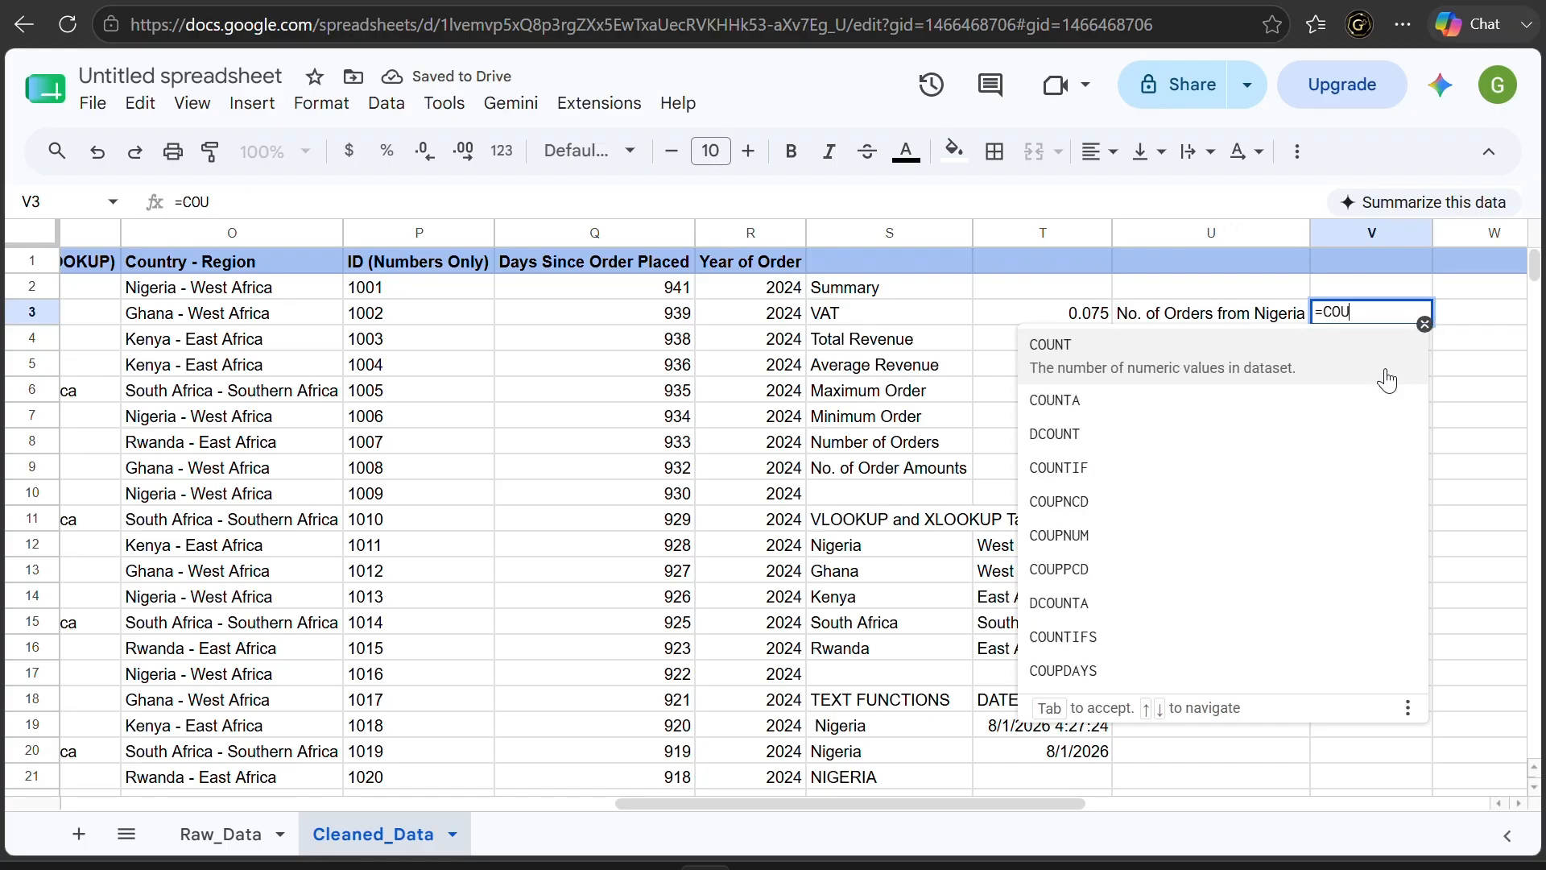
{"action": "type", "text": "NTIF("}
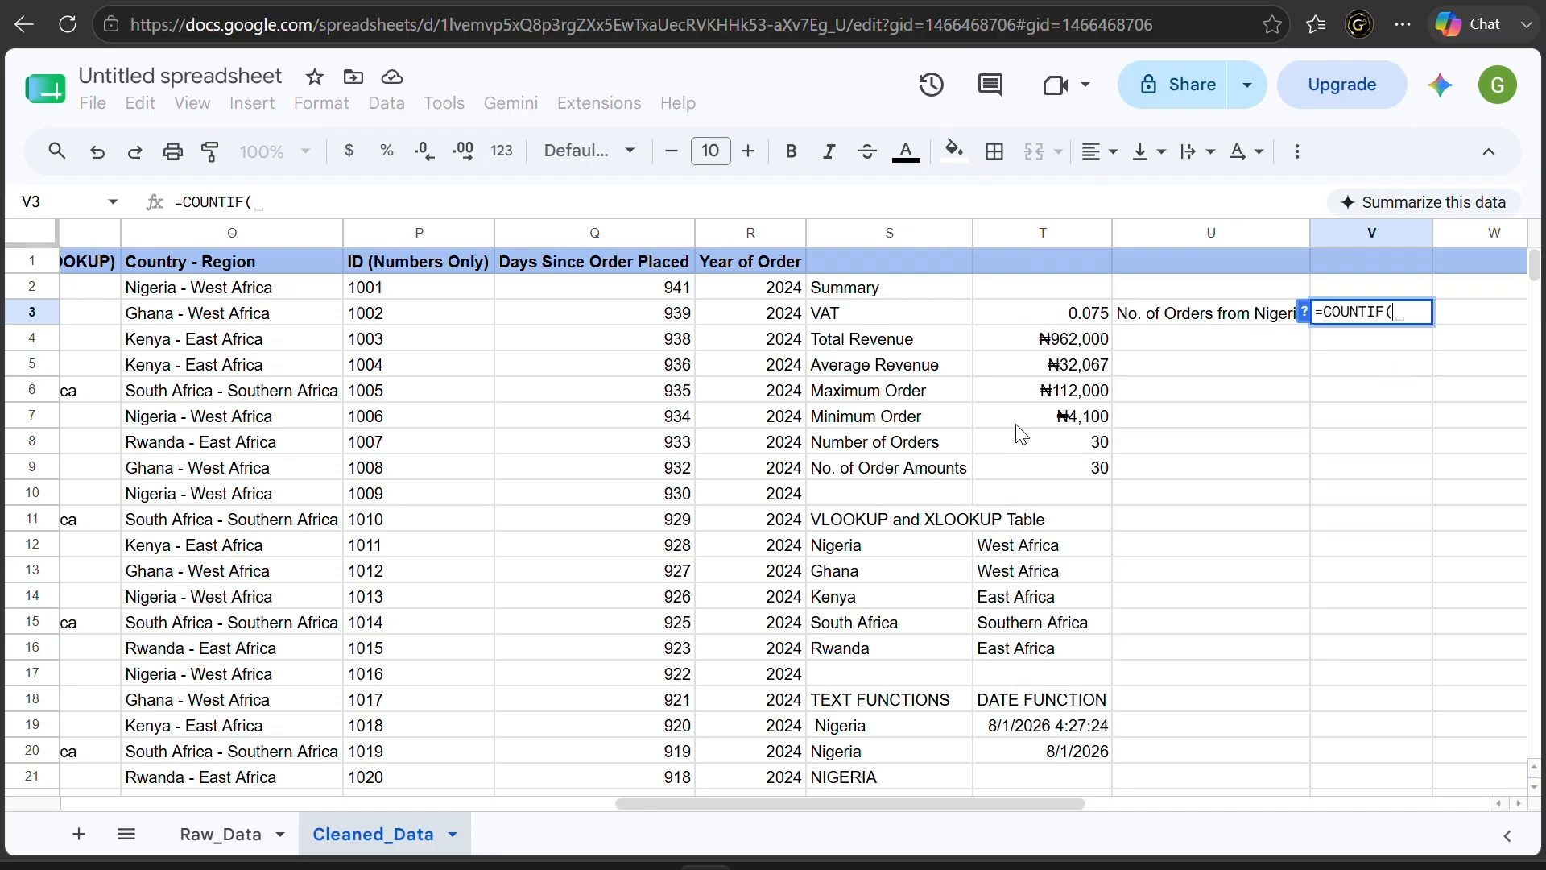
{"action": "scroll", "coordinate": [1008, 428], "scroll_direction": "left", "scroll_amount": 10}
{"action": "scroll", "coordinate": [1005, 427], "scroll_direction": "left", "scroll_amount": 10}
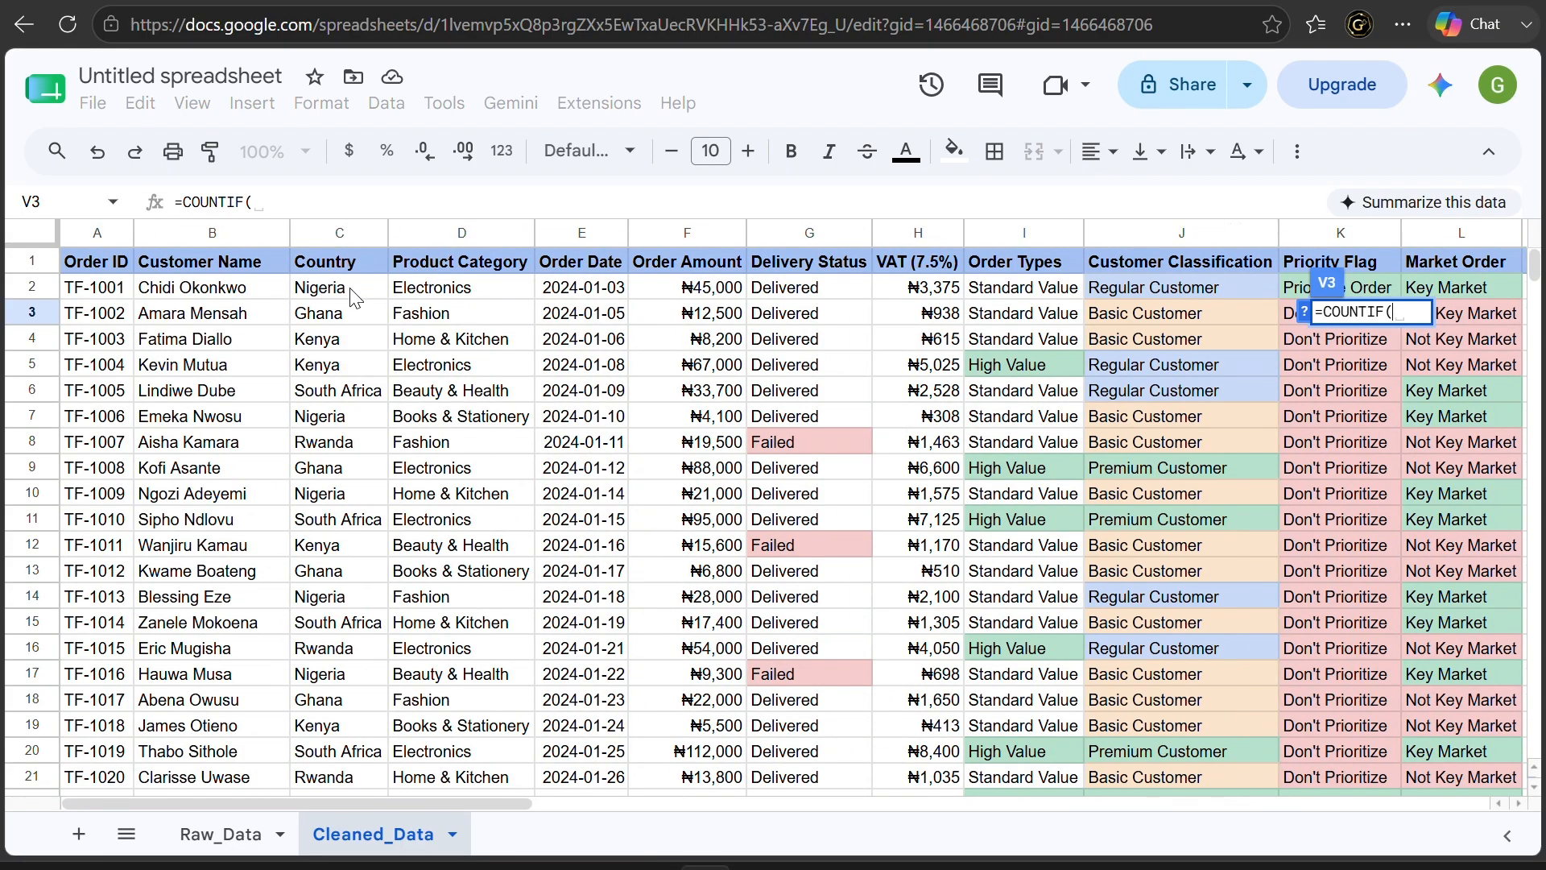
{"action": "left_click_drag", "start_coordinate": [354, 298], "coordinate": [354, 680]}
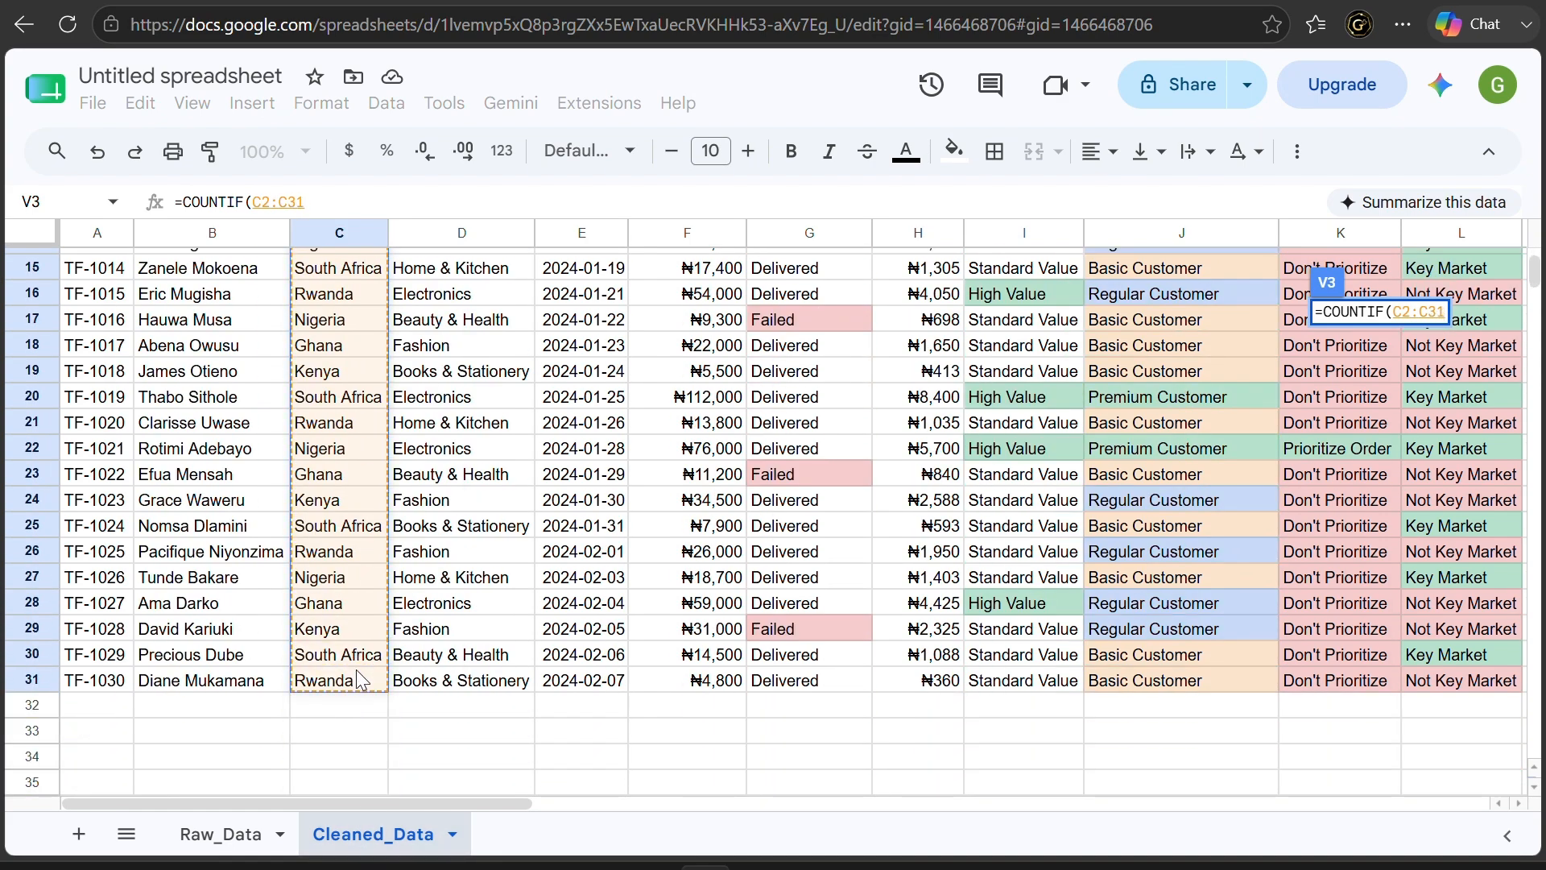
Complete the COUNTIF formula in V3 with the criterion "Nigeria" and reject the suggested autofill for the cells below
{"action": "scroll", "coordinate": [1176, 476], "scroll_direction": "right", "scroll_amount": 10}
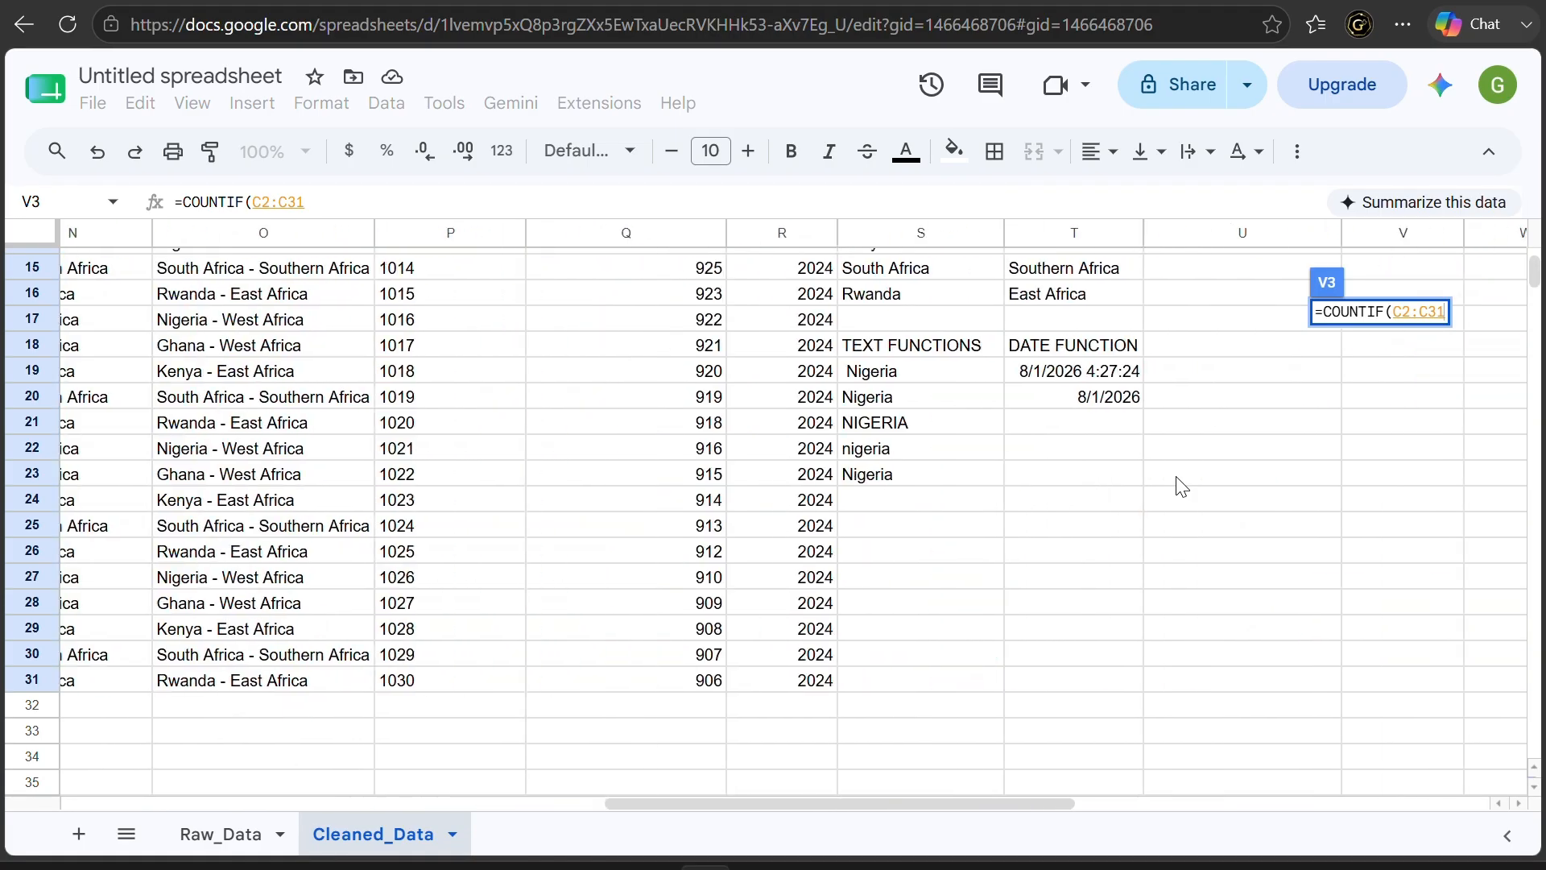
{"action": "scroll", "coordinate": [1305, 443], "scroll_direction": "up", "scroll_amount": 5}
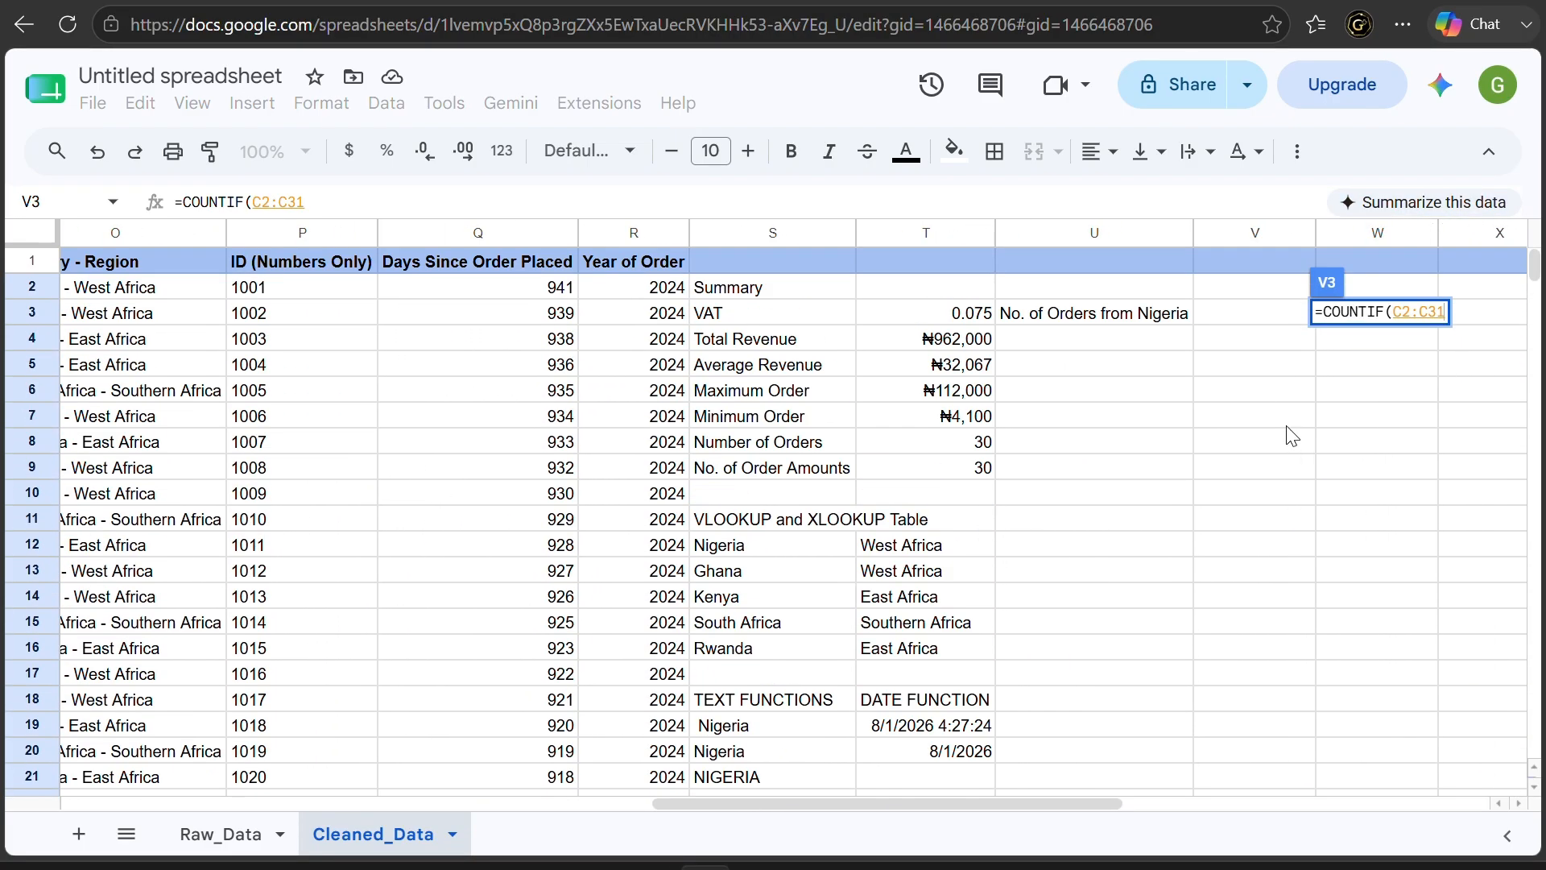
{"action": "scroll", "coordinate": [1297, 352], "scroll_direction": "left", "scroll_amount": 3}
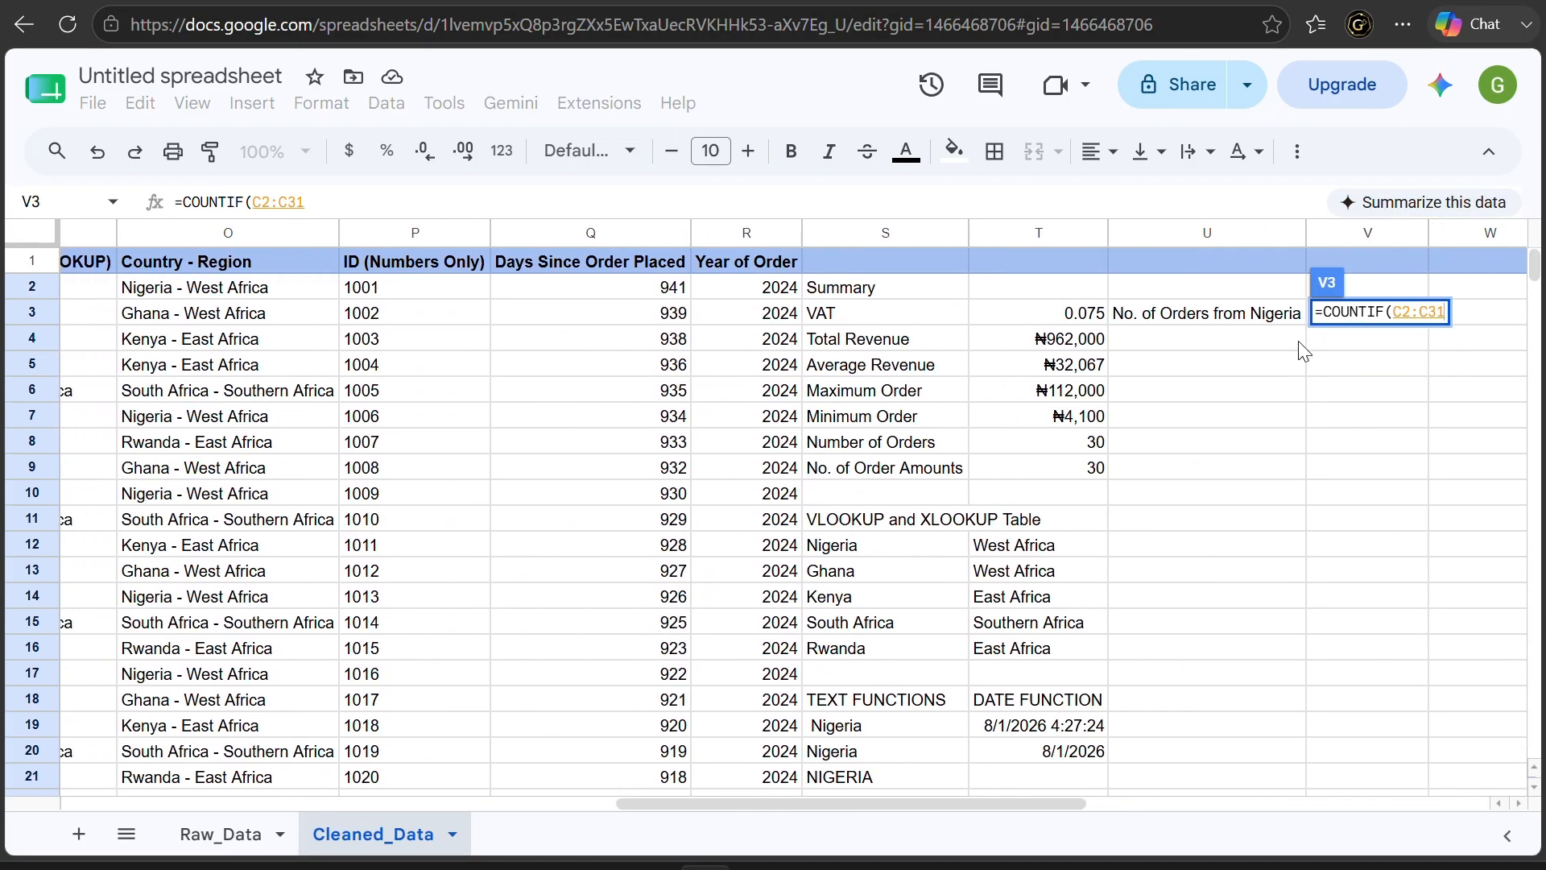
{"action": "type", "text": ","}
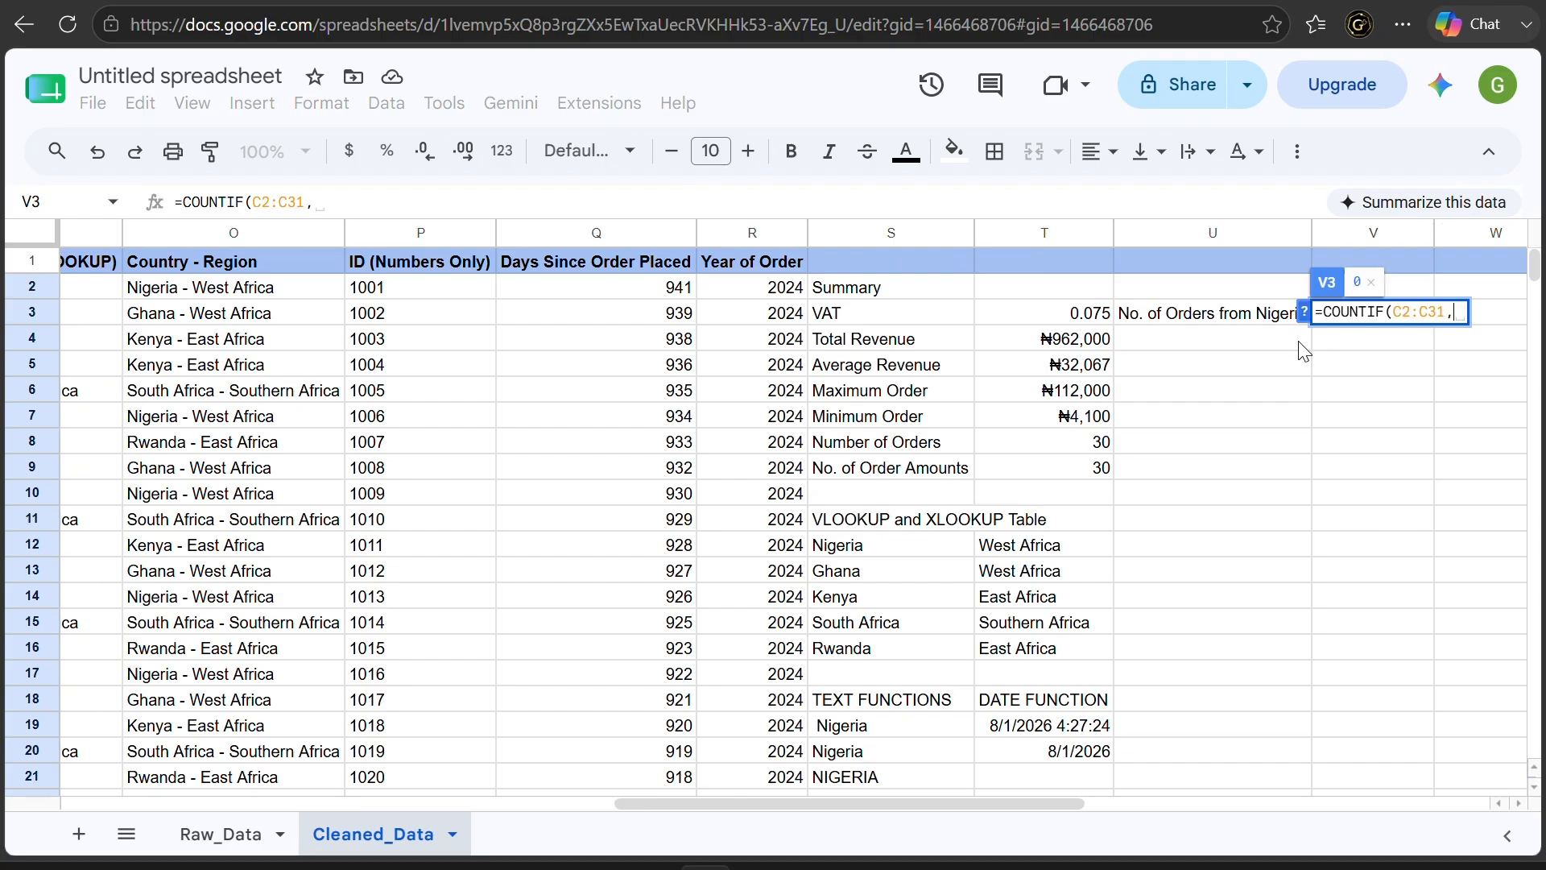
{"action": "type", "text": "\"Nigeria"}
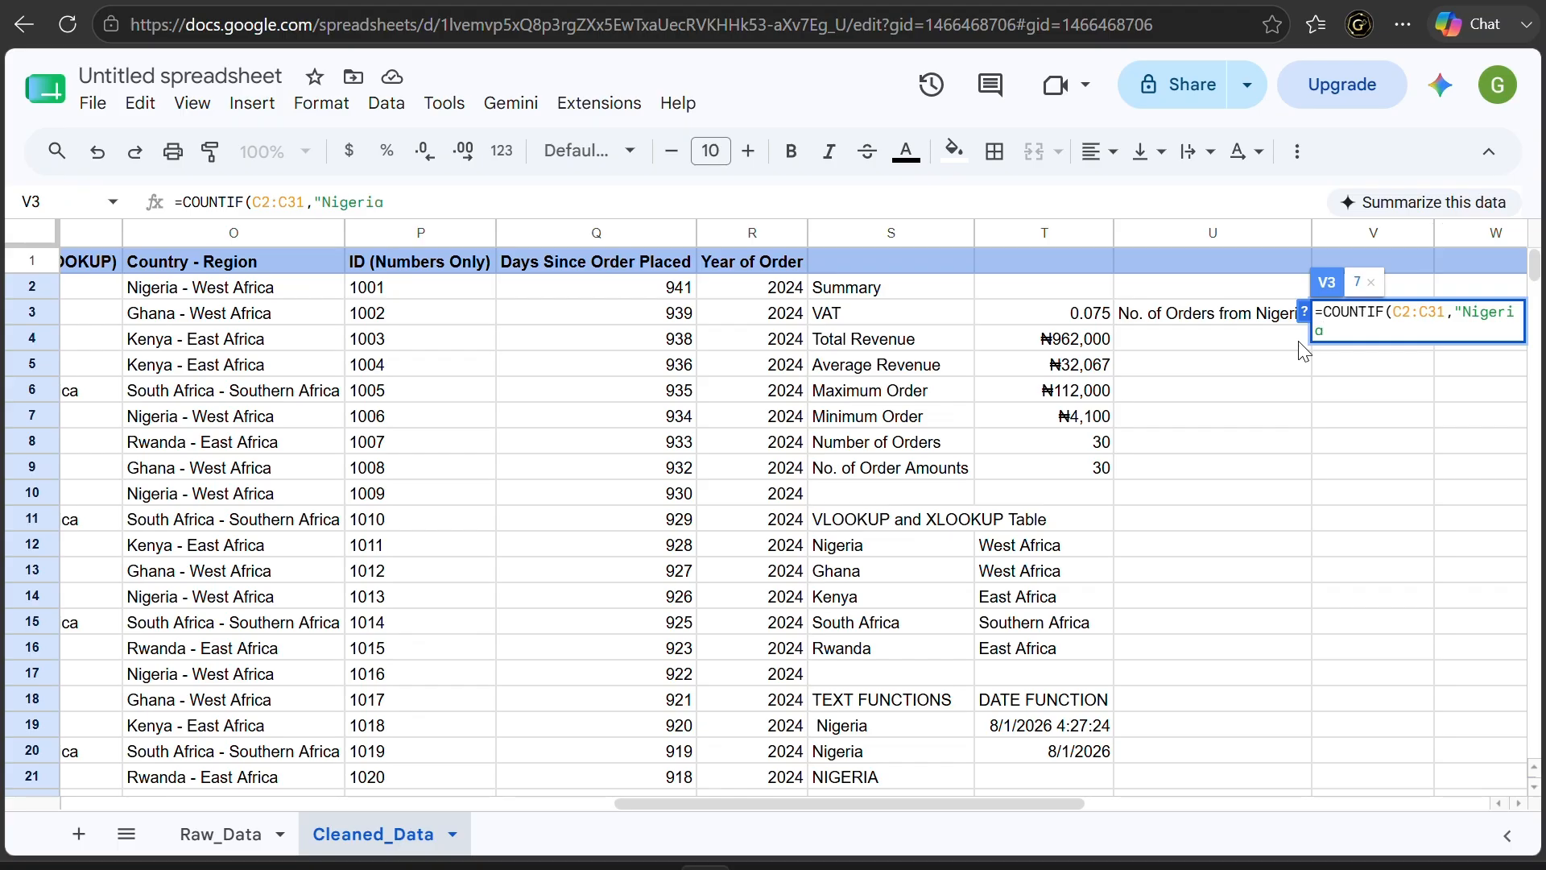
{"action": "type", "text": "\")"}
{"action": "key", "text": "Return"}
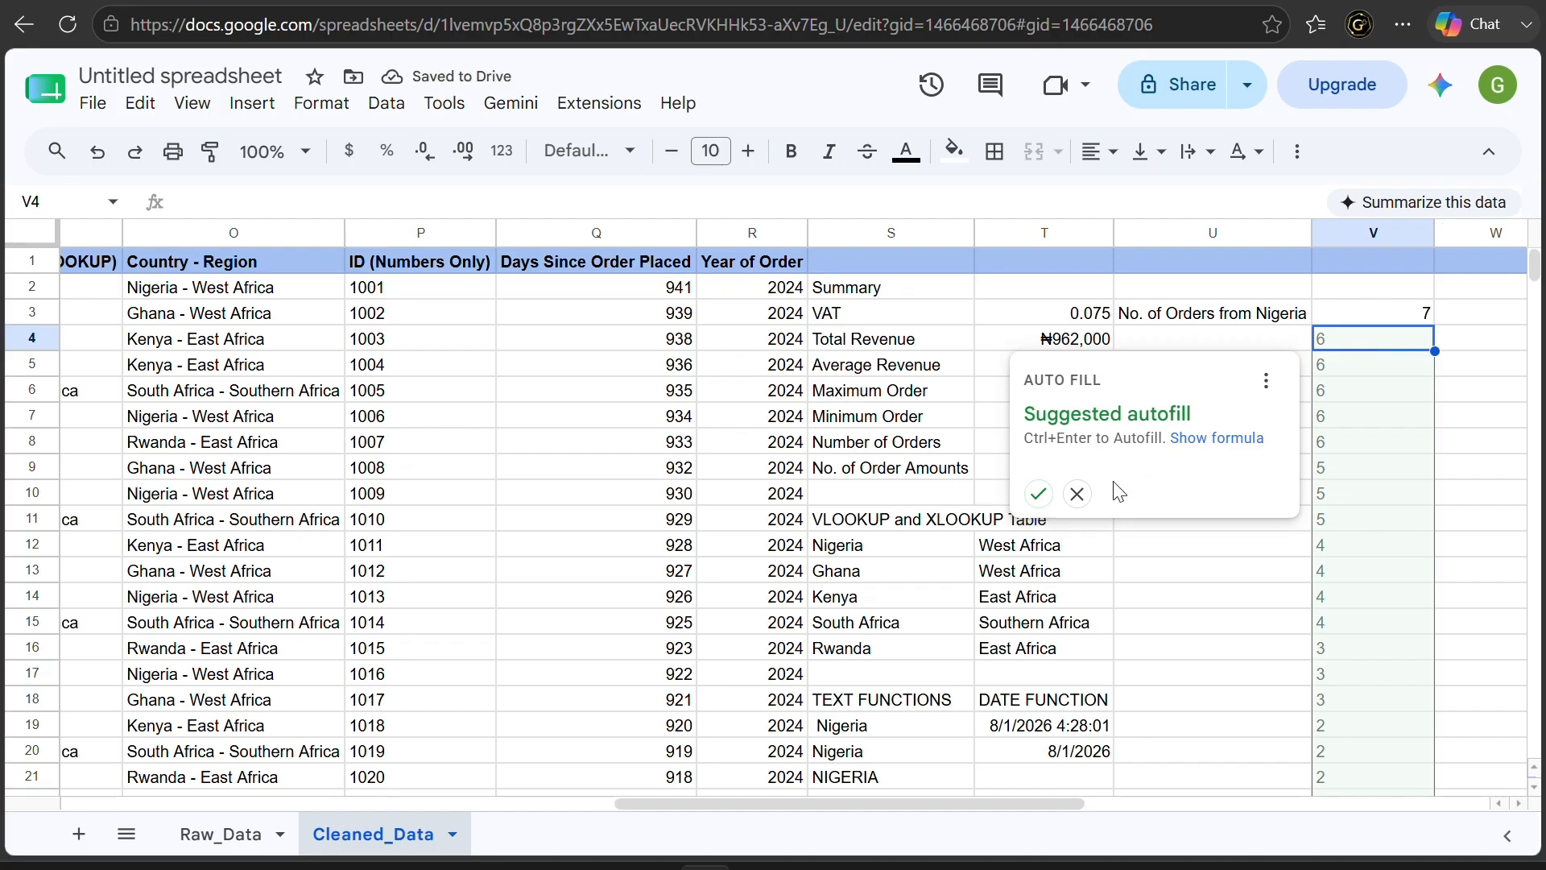
{"action": "left_click", "coordinate": [1077, 494]}
{"action": "left_click", "coordinate": [1379, 319]}
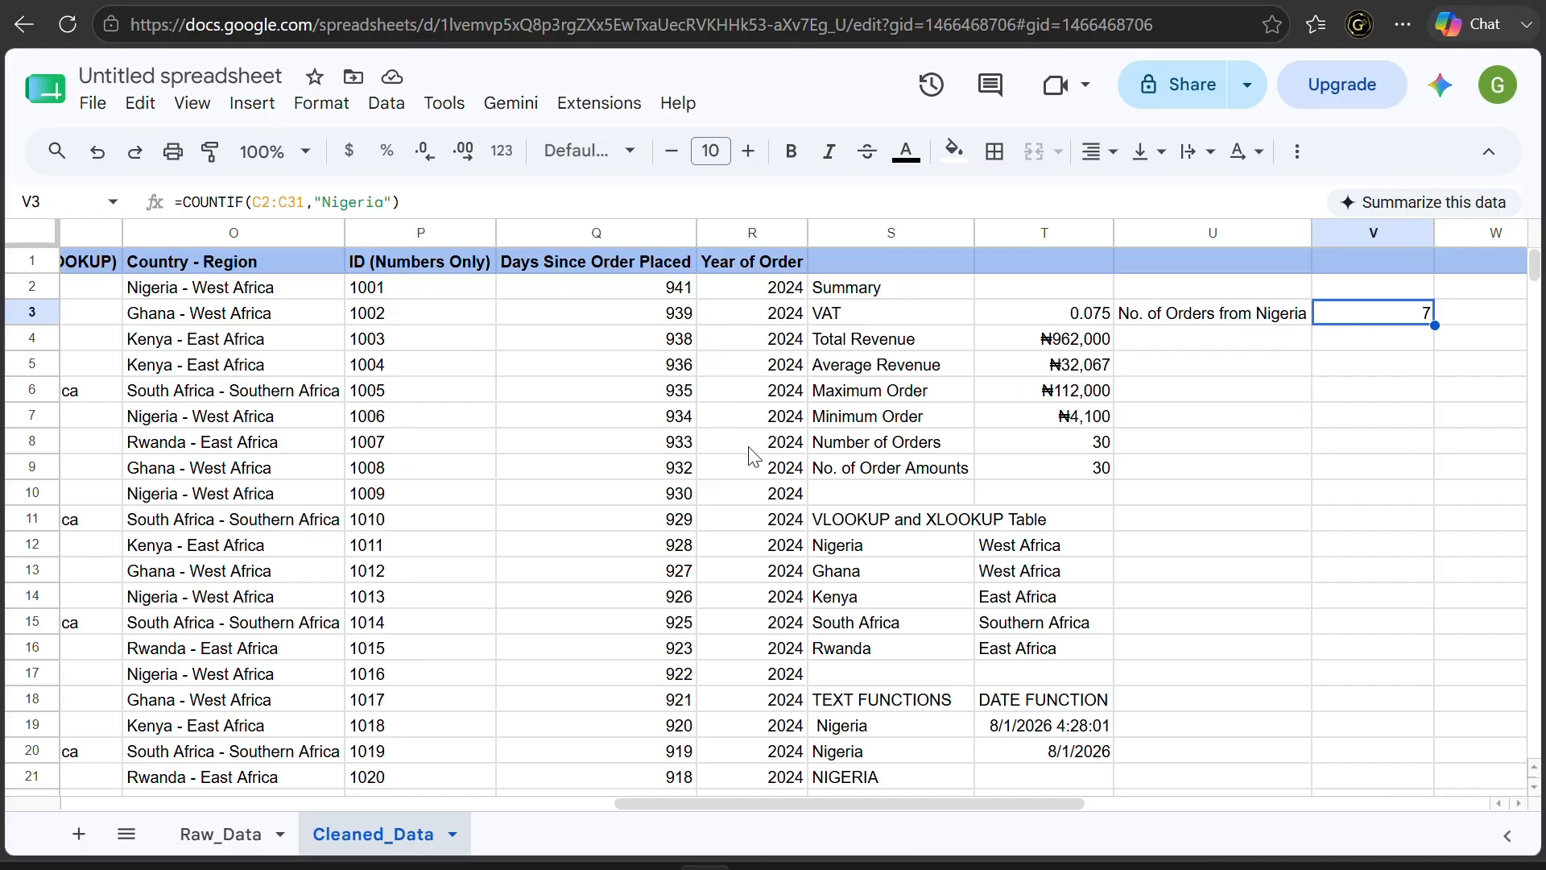
{"action": "scroll", "coordinate": [751, 457], "scroll_direction": "left", "scroll_amount": 5}
{"action": "scroll", "coordinate": [751, 456], "scroll_direction": "left", "scroll_amount": 10}
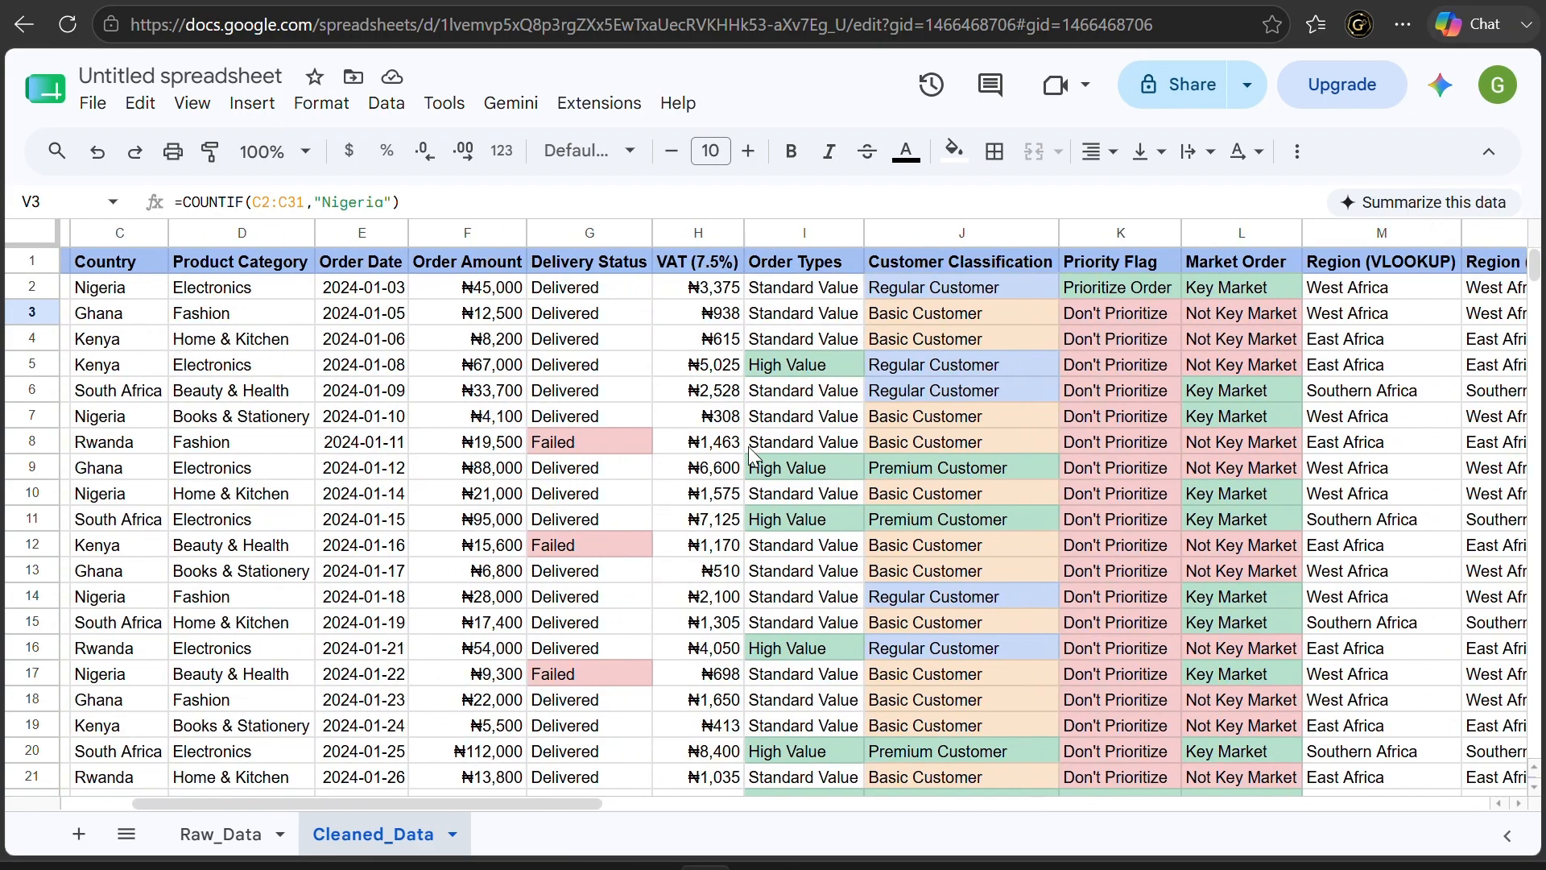
{"action": "scroll", "coordinate": [750, 456], "scroll_direction": "right", "scroll_amount": 8}
{"action": "scroll", "coordinate": [749, 456], "scroll_direction": "right", "scroll_amount": 6}
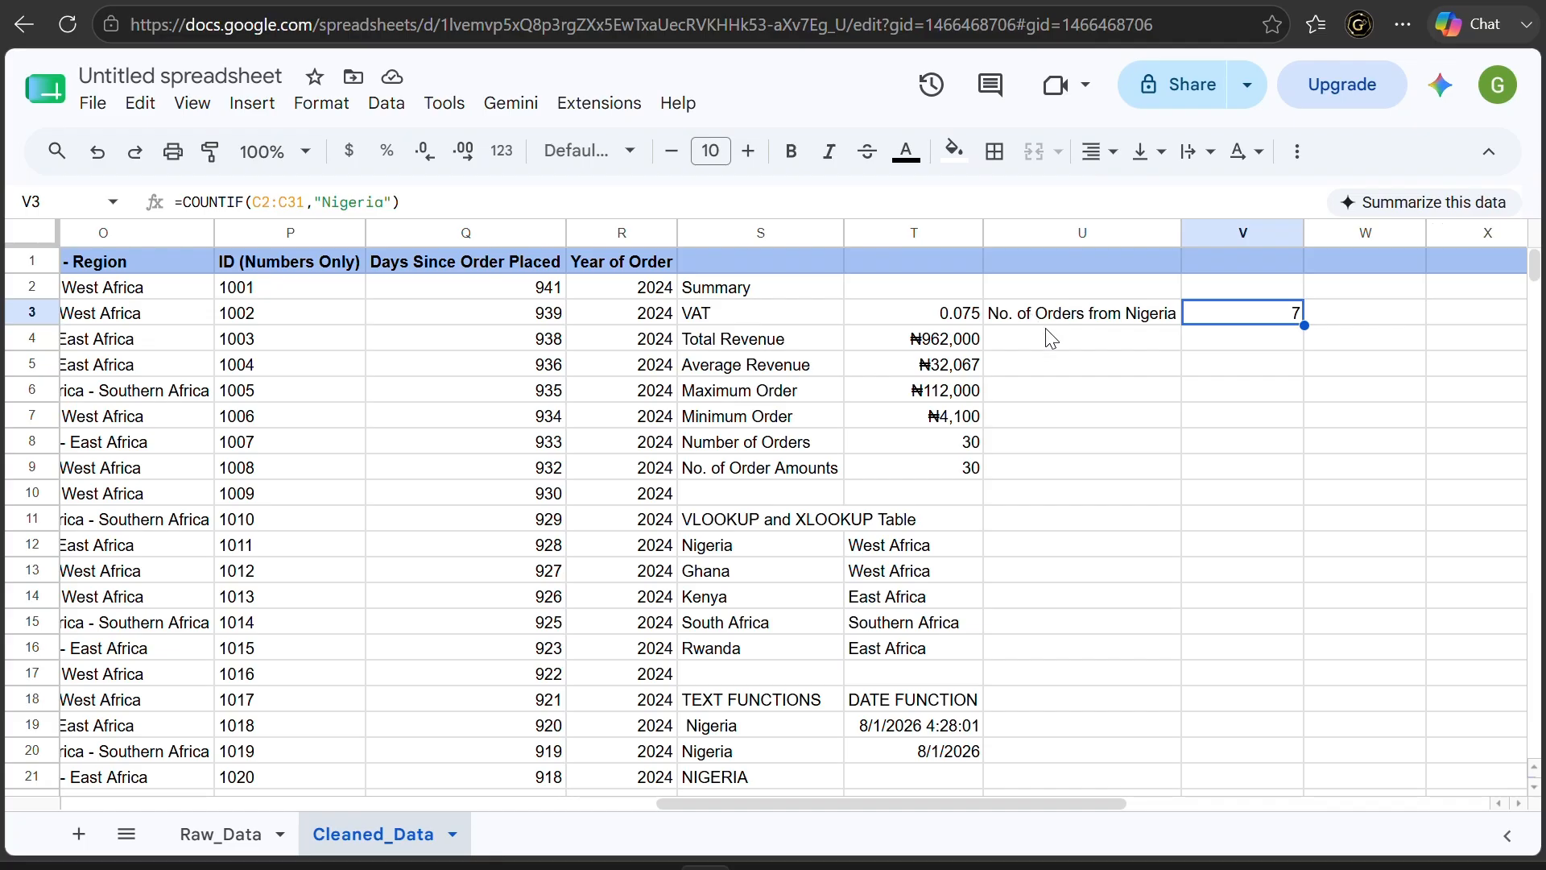
Enter the label "No. of Failed Deliveries" in U4, below the Nigeria orders label
{"action": "left_click", "coordinate": [1048, 336]}
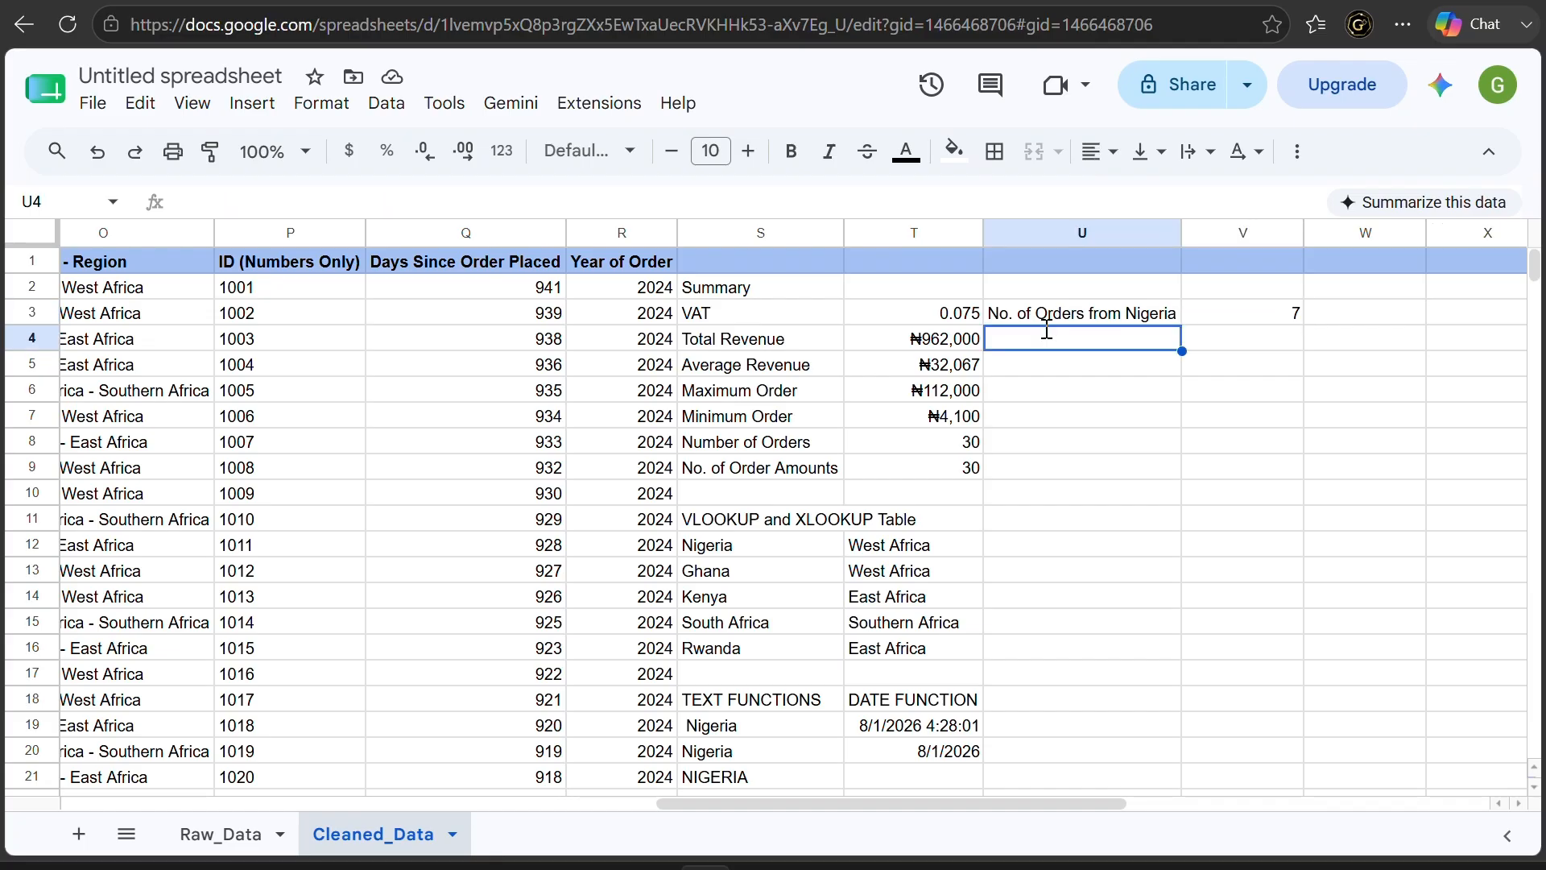
{"action": "type", "text": "N"}
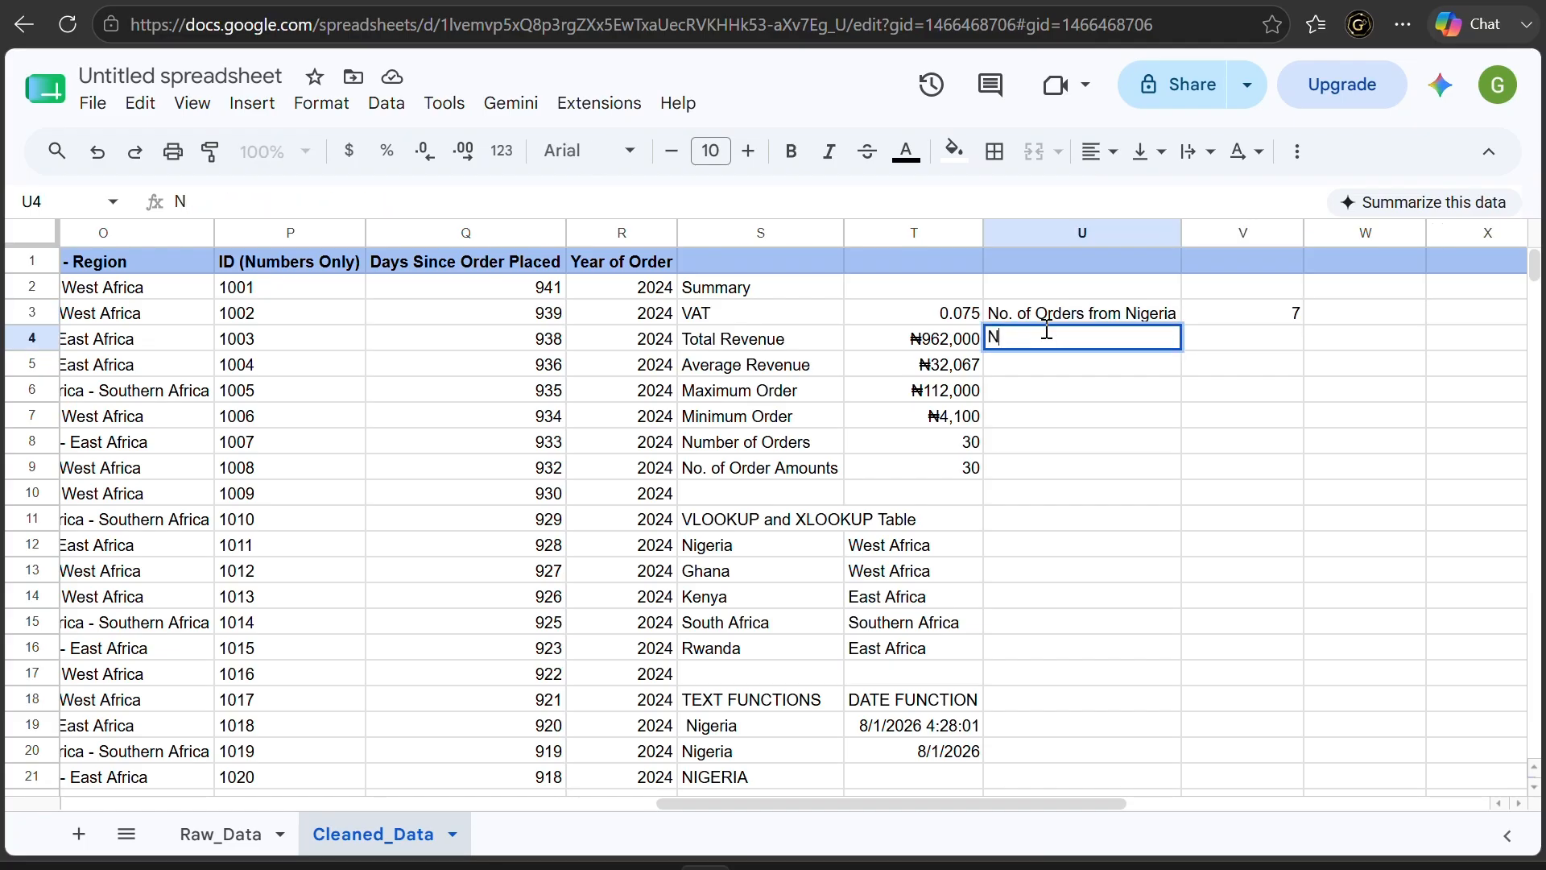
{"action": "type", "text": "o. of "}
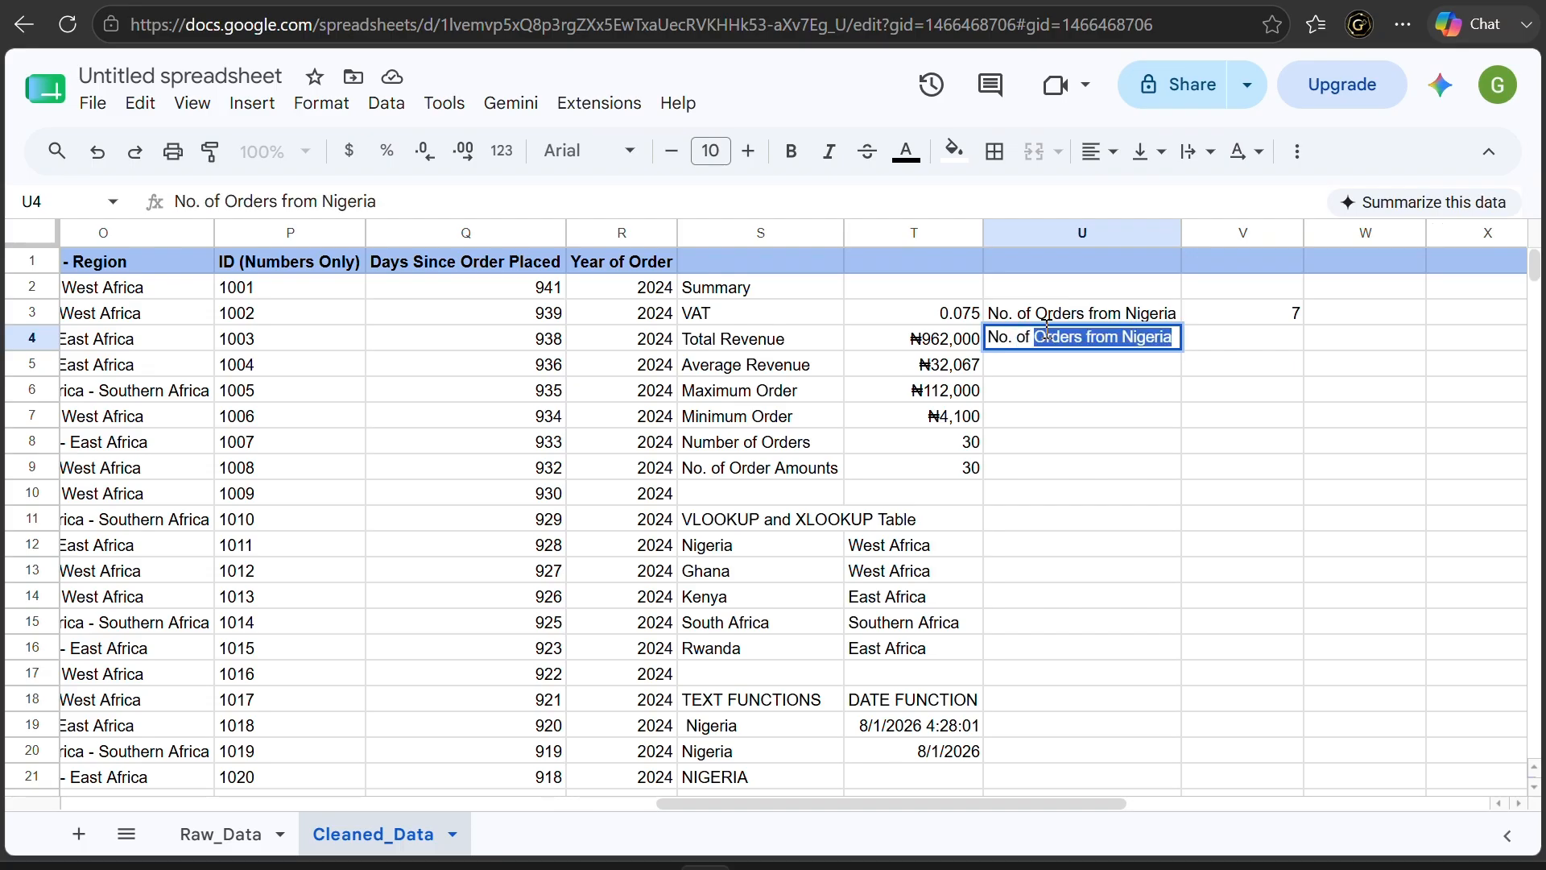
{"action": "type", "text": "Failde"}
{"action": "key", "text": "BackSpace"}
{"action": "key", "text": "BackSpace"}
{"action": "type", "text": "ed Deliveries"}
{"action": "key", "text": "Tab"}
Count the failed deliveries in V4 with a COUNTIF formula over the Delivery Status values G2:G31 and the criterion "Failed"
{"action": "type", "text": "=COUNTIF("}
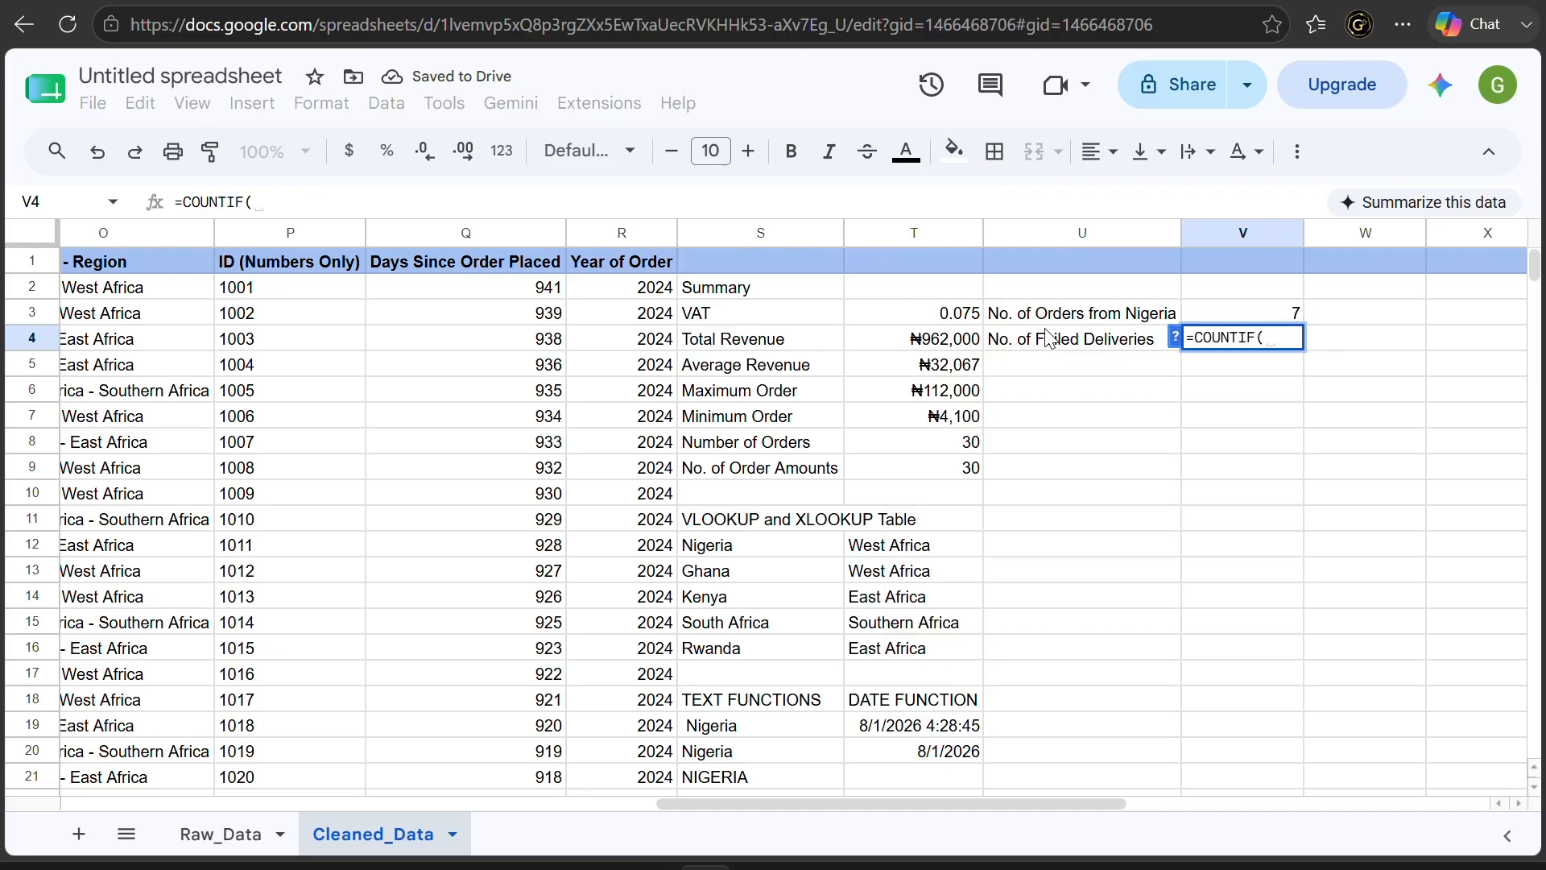
{"action": "scroll", "coordinate": [564, 441], "scroll_direction": "left", "scroll_amount": 10}
{"action": "scroll", "coordinate": [563, 441], "scroll_direction": "left", "scroll_amount": 3}
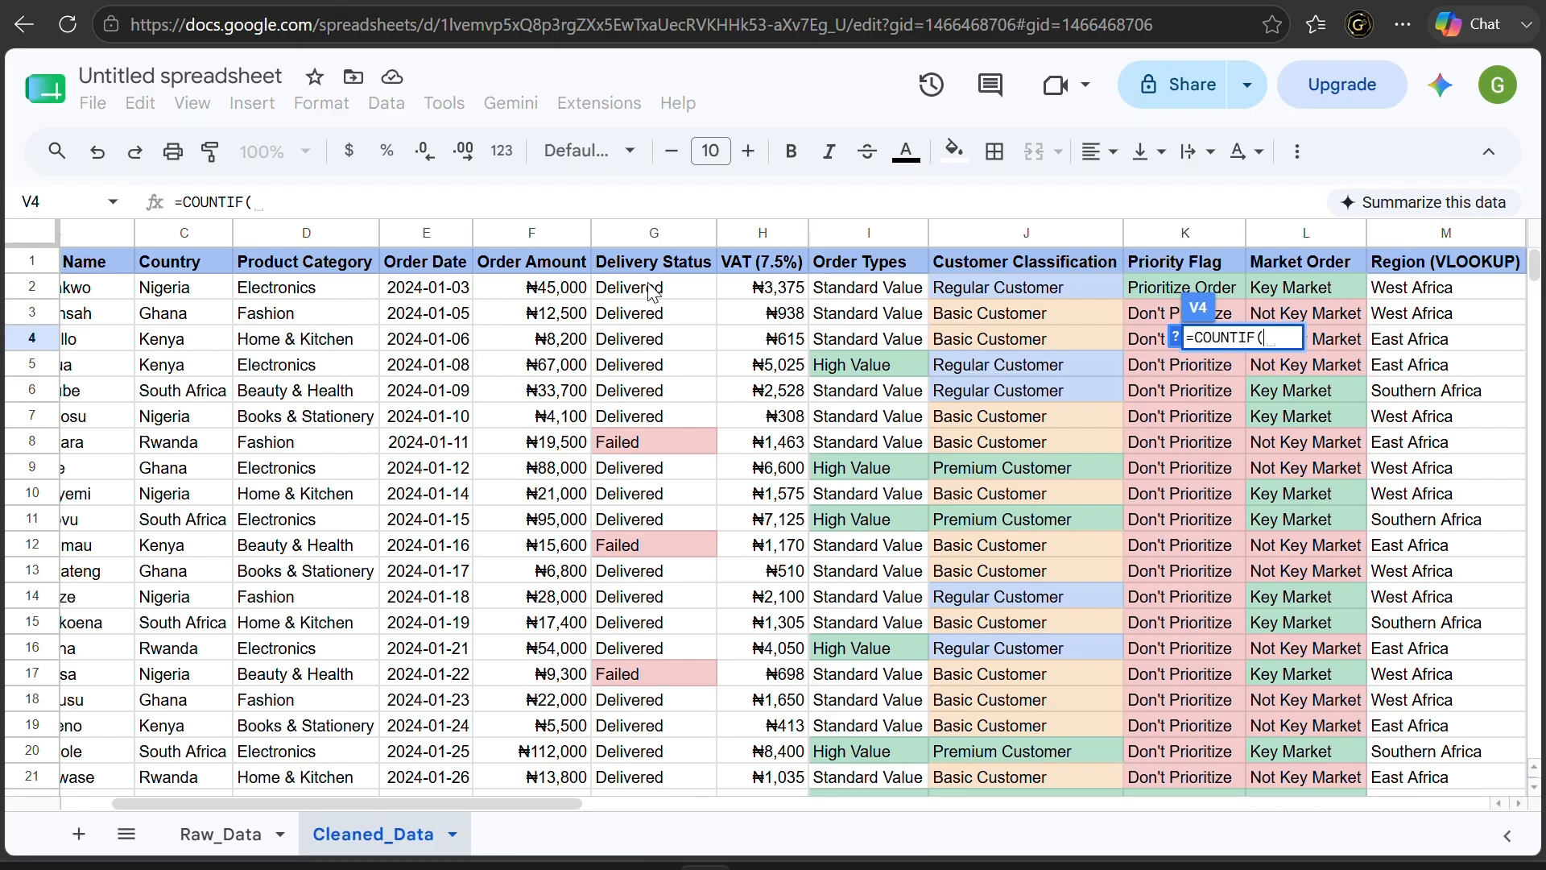
{"action": "left_click_drag", "start_coordinate": [652, 291], "coordinate": [665, 645]}
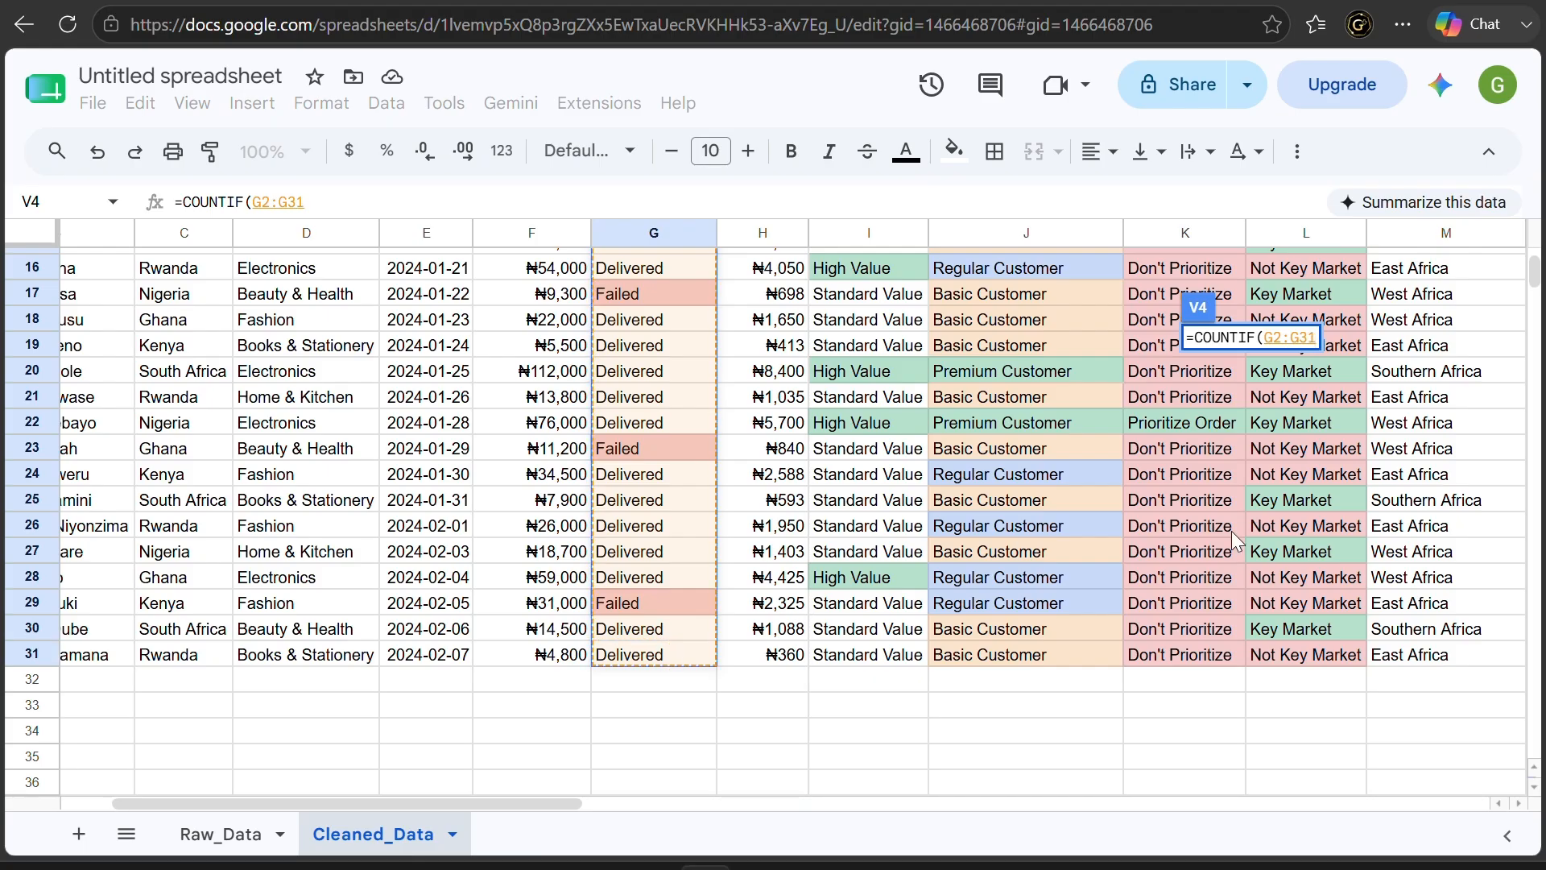
{"action": "scroll", "coordinate": [1238, 542], "scroll_direction": "right", "scroll_amount": 5}
{"action": "scroll", "coordinate": [1238, 541], "scroll_direction": "up", "scroll_amount": 4}
{"action": "scroll", "coordinate": [1238, 541], "scroll_direction": "right", "scroll_amount": 6}
{"action": "scroll", "coordinate": [1238, 541], "scroll_direction": "up", "scroll_amount": 2}
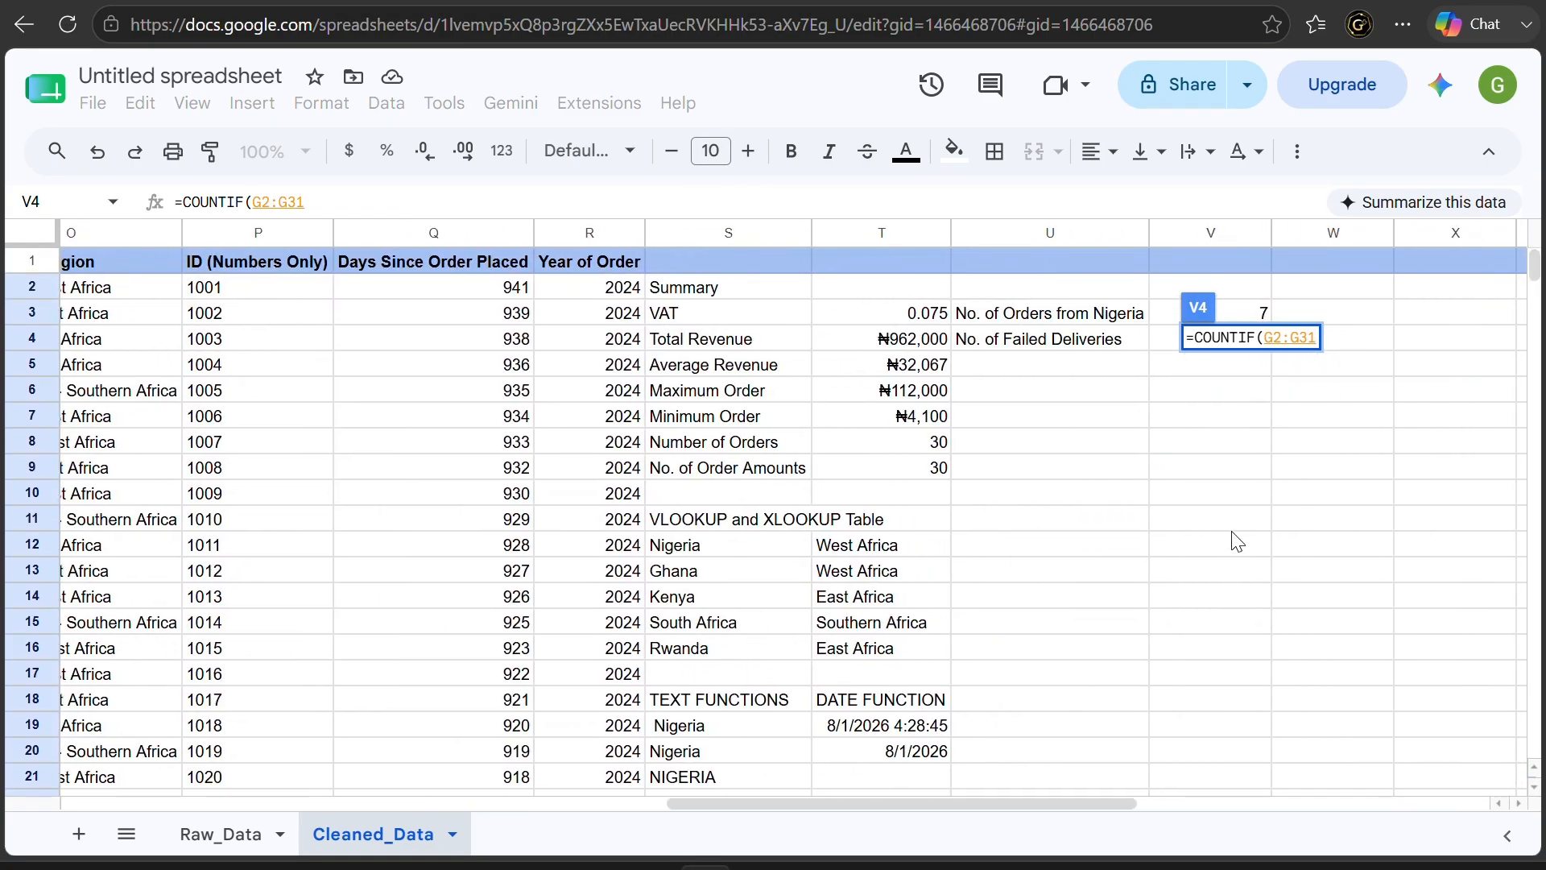
{"action": "type", "text": ","}
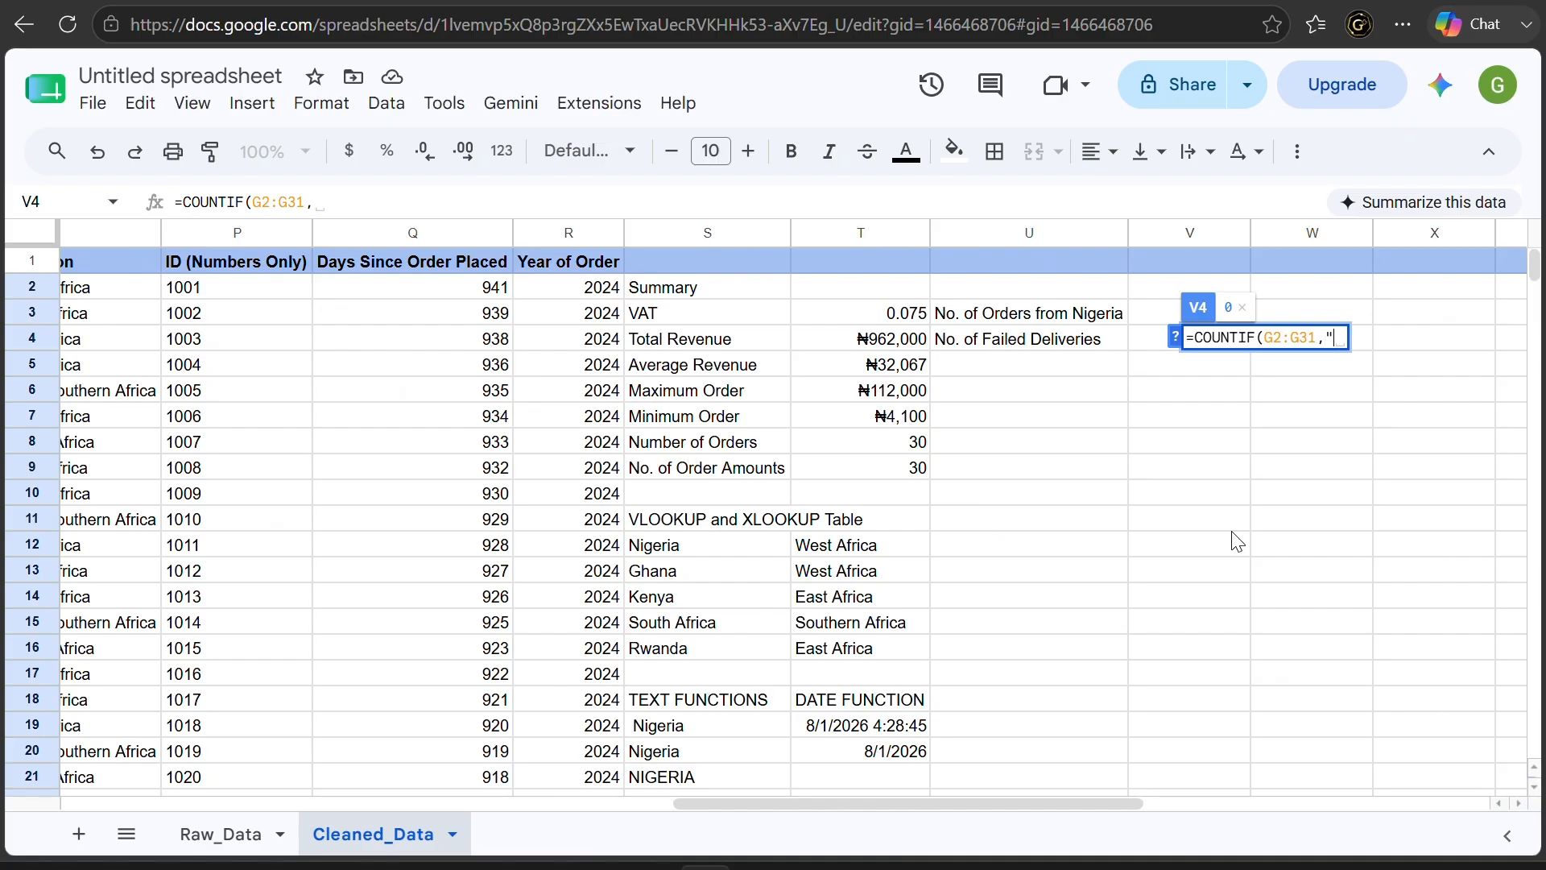
{"action": "type", "text": "\"Failed\")"}
{"action": "key", "text": "Return"}
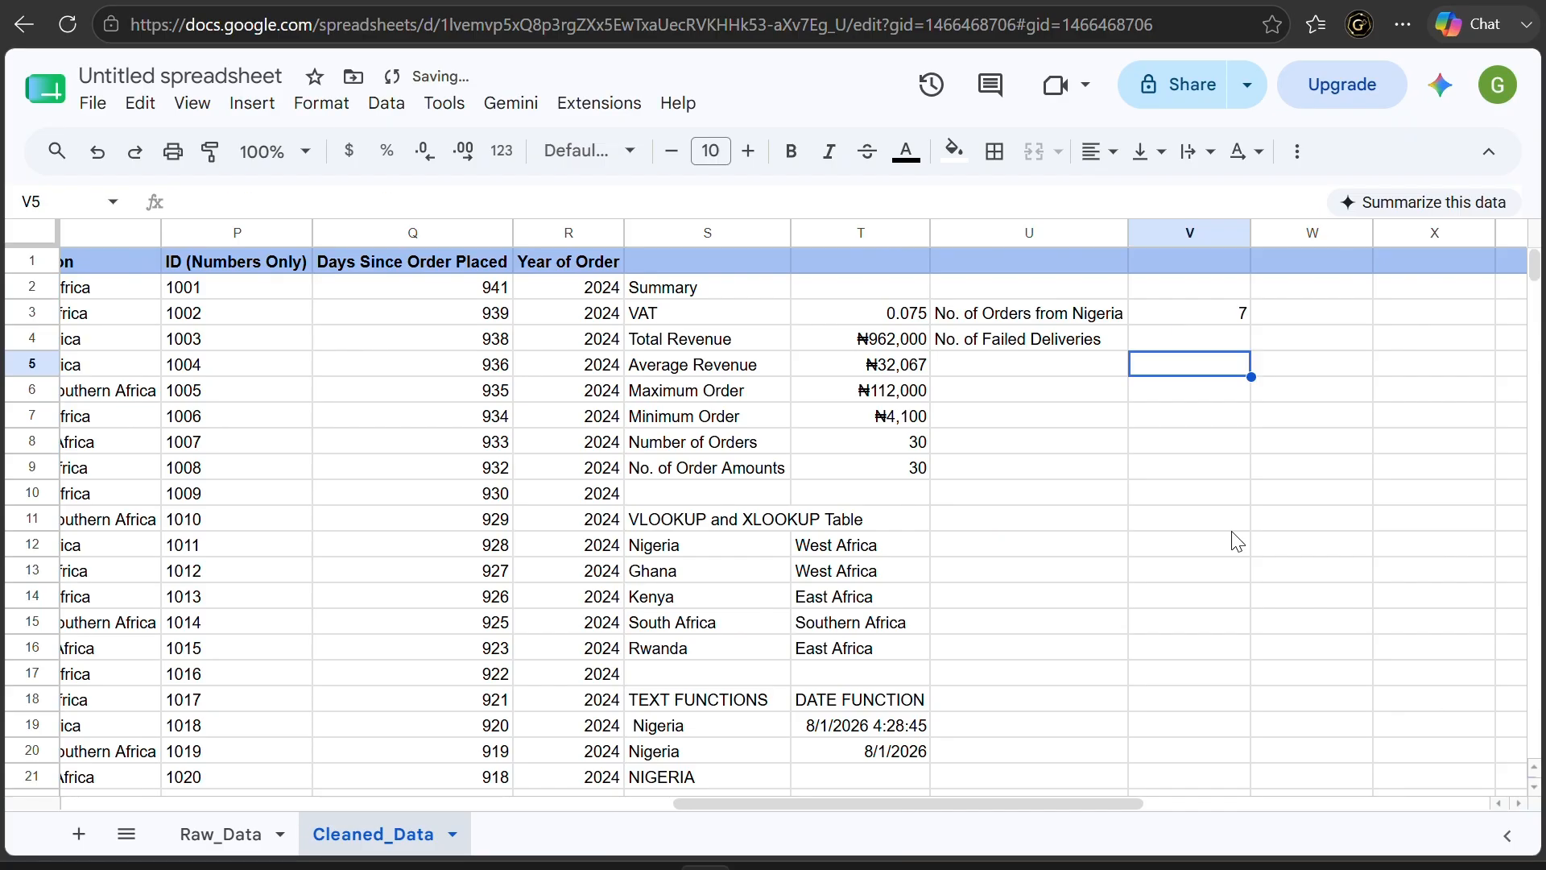
Check the count in V4 against the individual Failed entries in the Delivery Status column
{"action": "left_click", "coordinate": [1228, 334]}
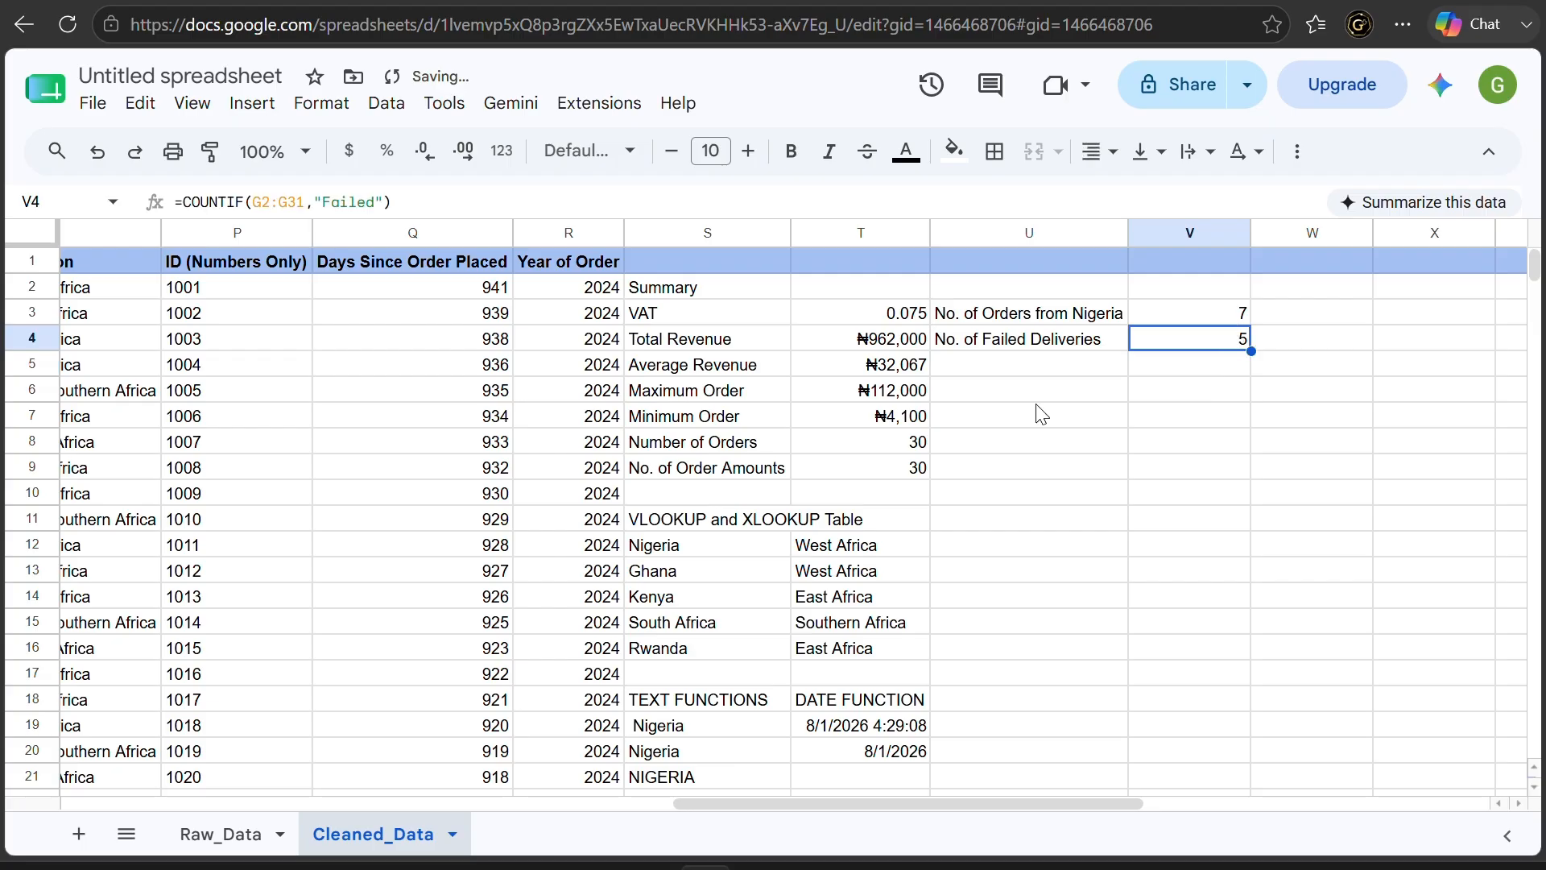
{"action": "scroll", "coordinate": [408, 577], "scroll_direction": "left", "scroll_amount": 15}
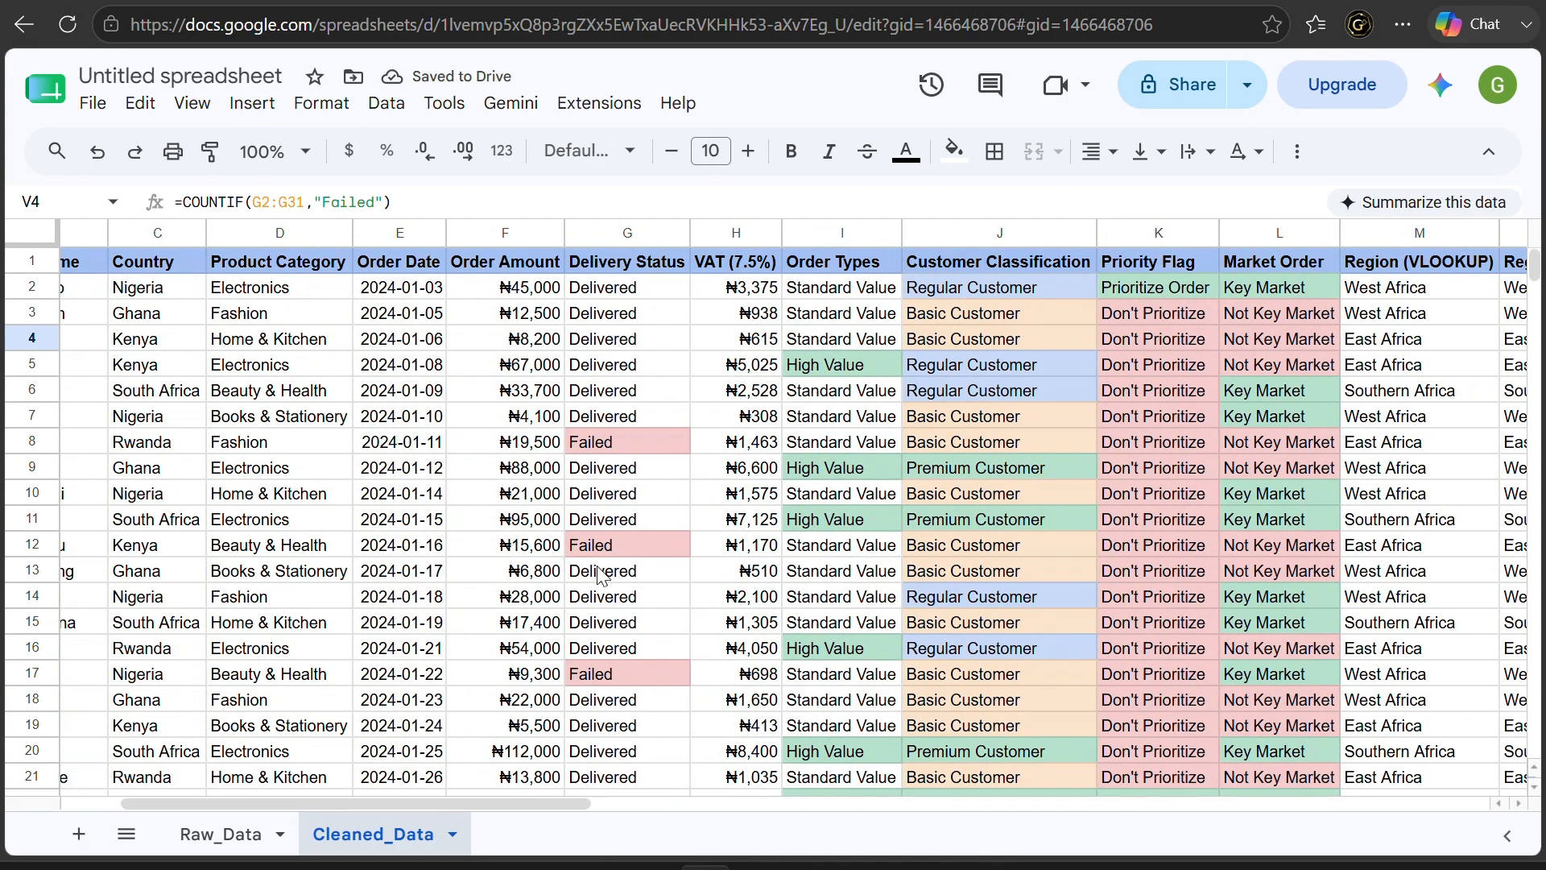
{"action": "scroll", "coordinate": [597, 574], "scroll_direction": "down", "scroll_amount": 3}
{"action": "left_click", "coordinate": [631, 267]}
{"action": "left_click", "coordinate": [644, 369]}
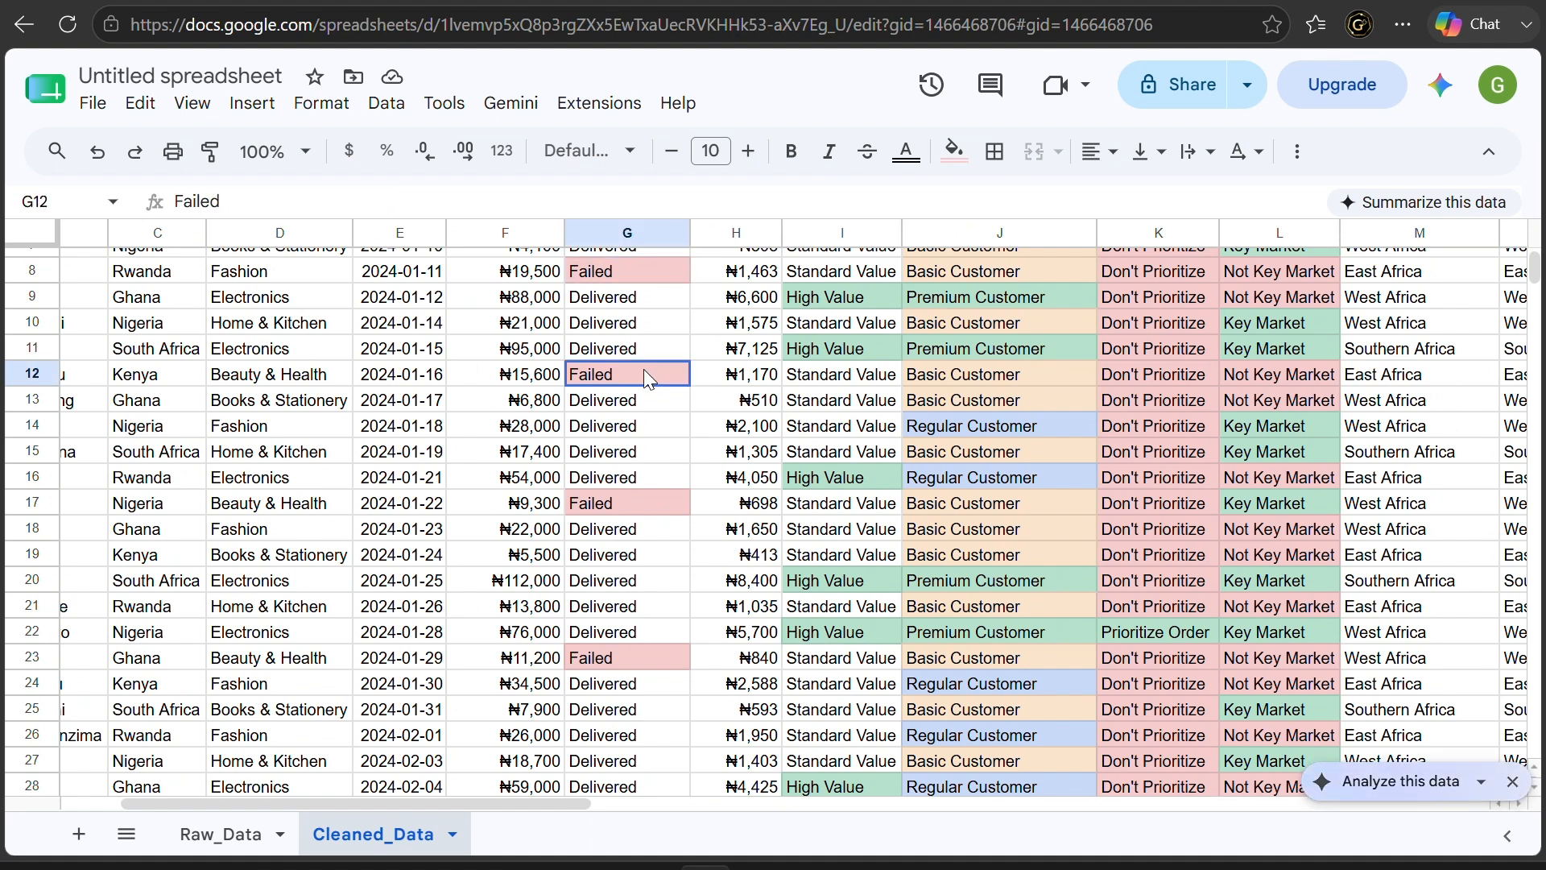
{"action": "left_click", "coordinate": [654, 500]}
{"action": "left_click", "coordinate": [657, 658]}
{"action": "scroll", "coordinate": [657, 596], "scroll_direction": "down", "scroll_amount": 5}
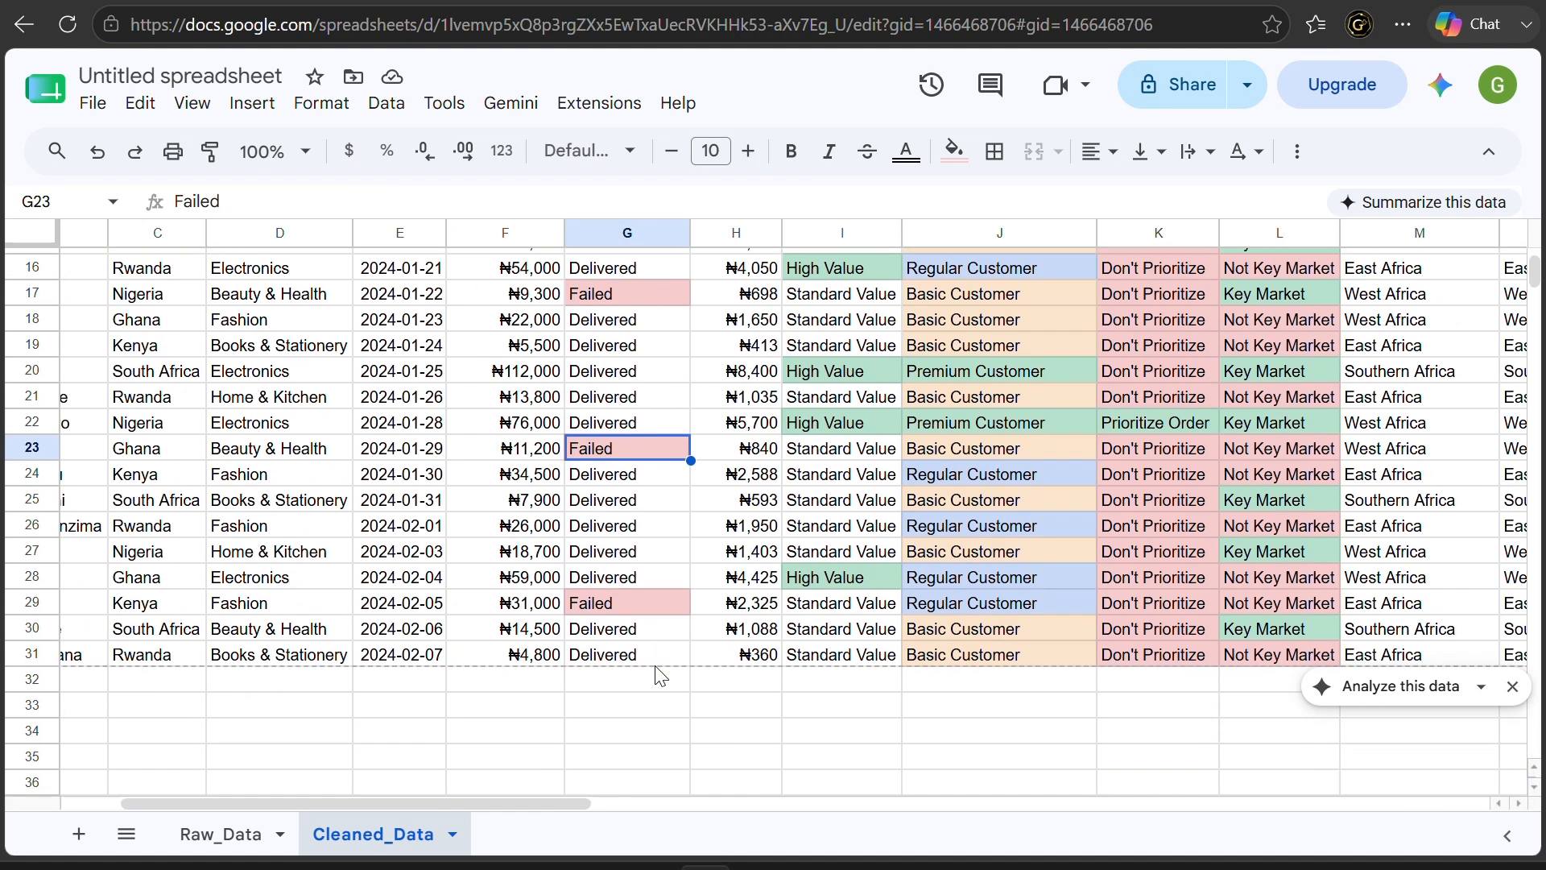
{"action": "left_click", "coordinate": [654, 528]}
{"action": "scroll", "coordinate": [886, 564], "scroll_direction": "right", "scroll_amount": 10}
{"action": "scroll", "coordinate": [1092, 600], "scroll_direction": "up", "scroll_amount": 6}
{"action": "scroll", "coordinate": [1092, 600], "scroll_direction": "right", "scroll_amount": 3}
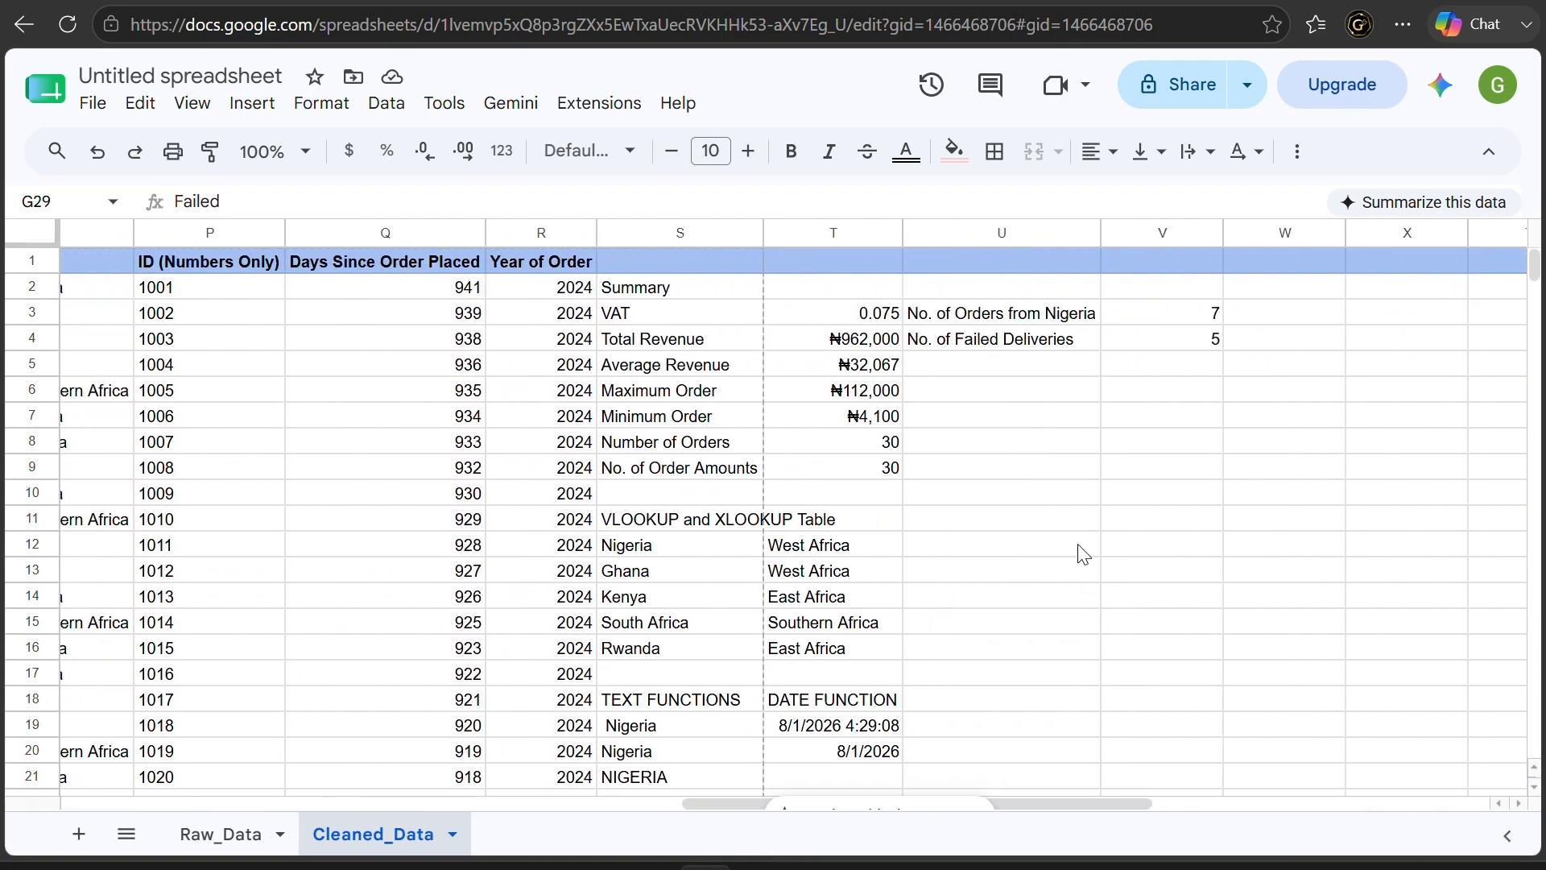
Enter the label "No. of Electronics from Nigeria" in U5 and widen column U to fit it
{"action": "left_click", "coordinate": [1037, 371]}
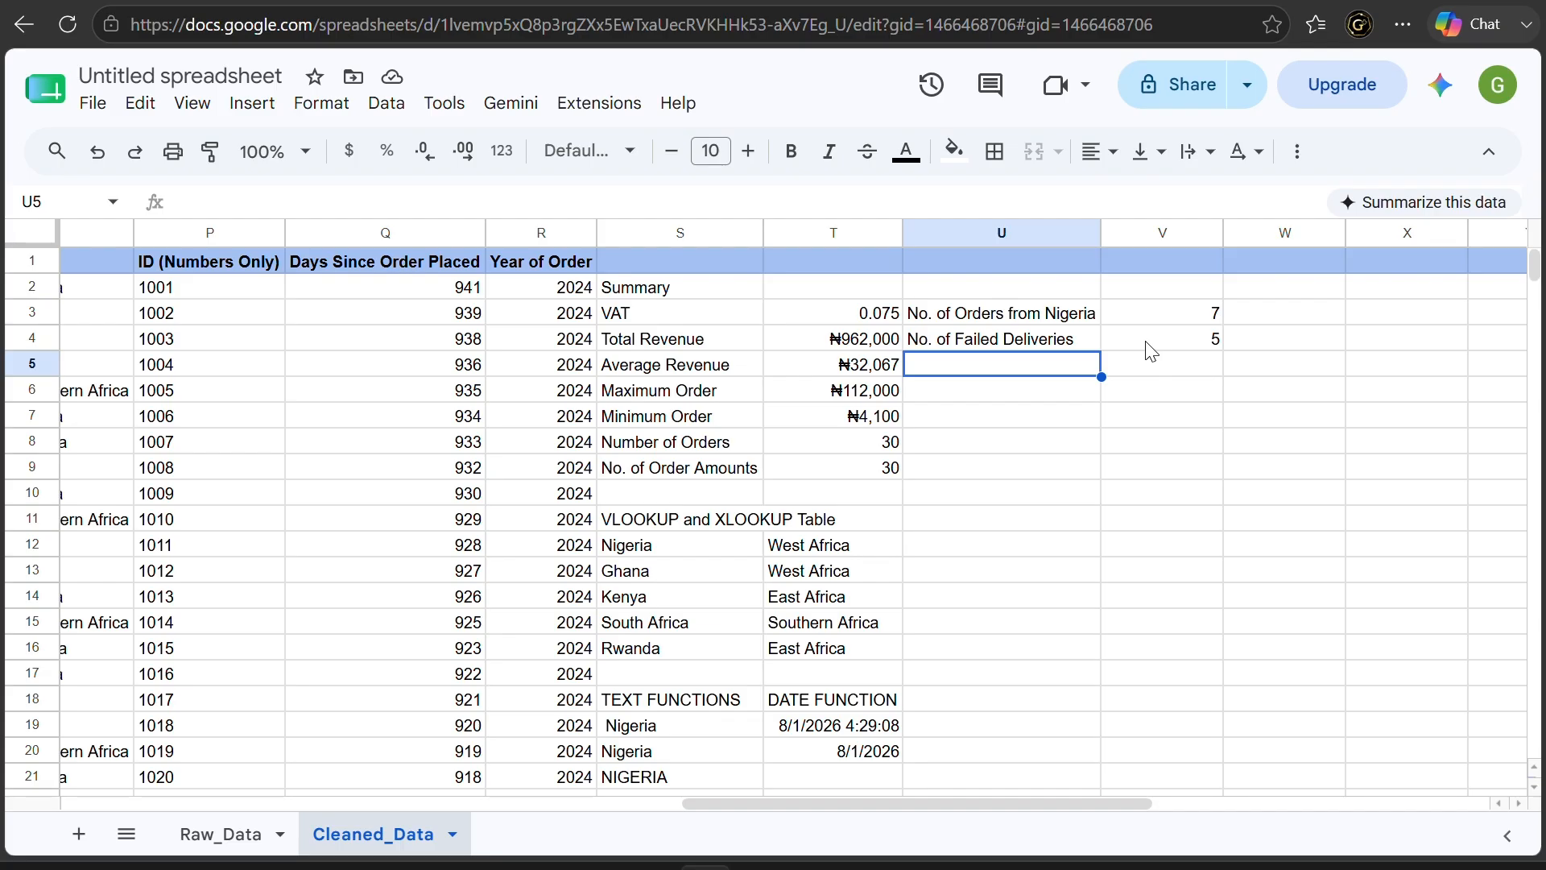
{"action": "type", "text": "How"}
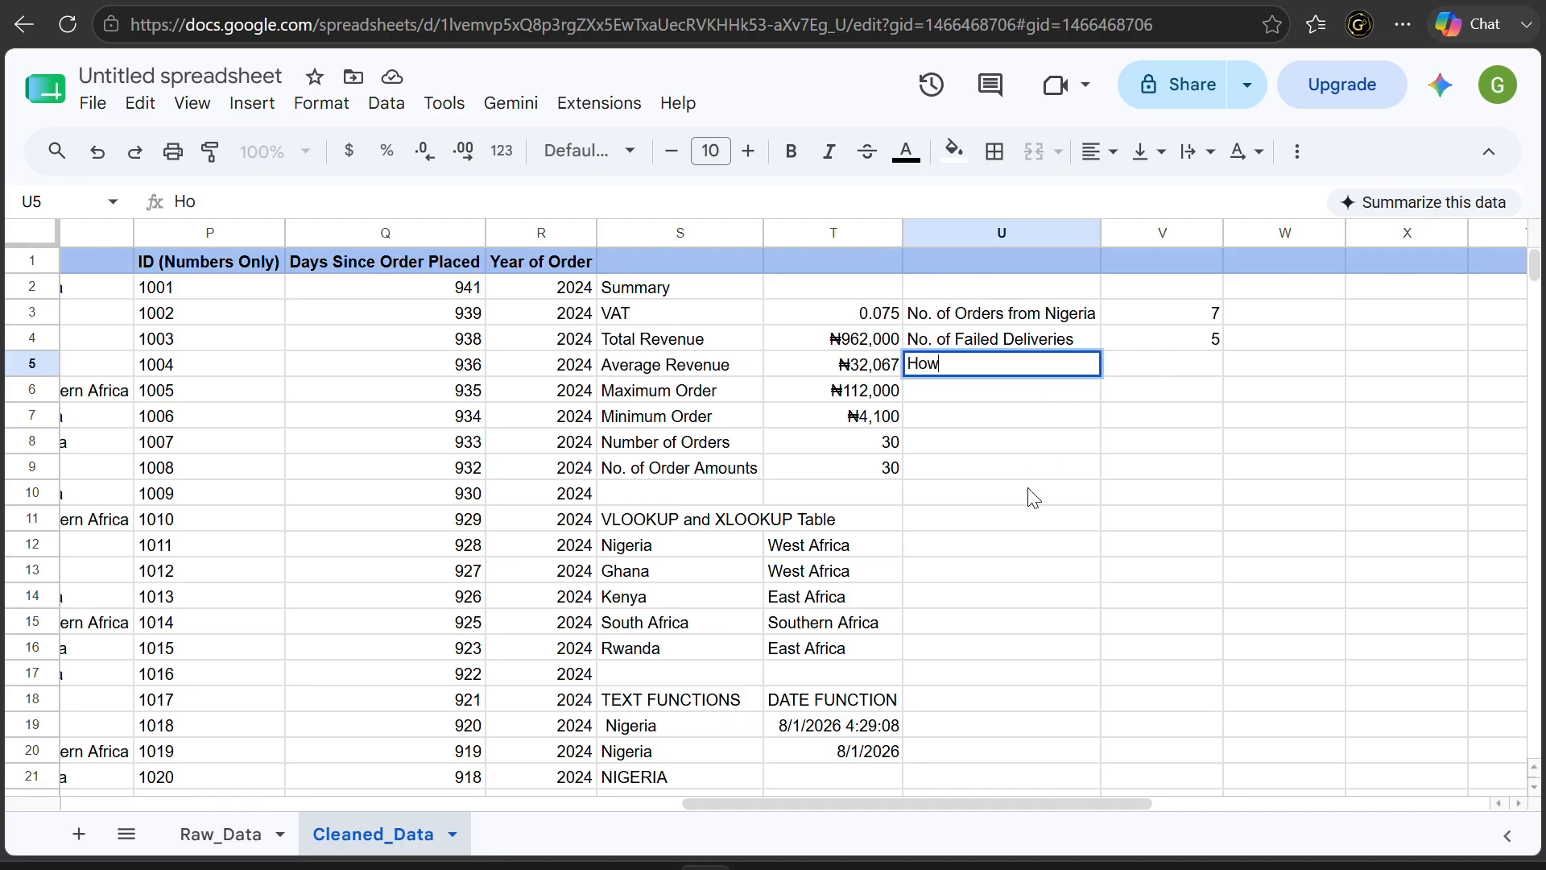
{"action": "key", "text": "BackSpace"}
{"action": "key", "text": "BackSpace"}
{"action": "key", "text": "BackSpace"}
{"action": "type", "text": "No. of El"}
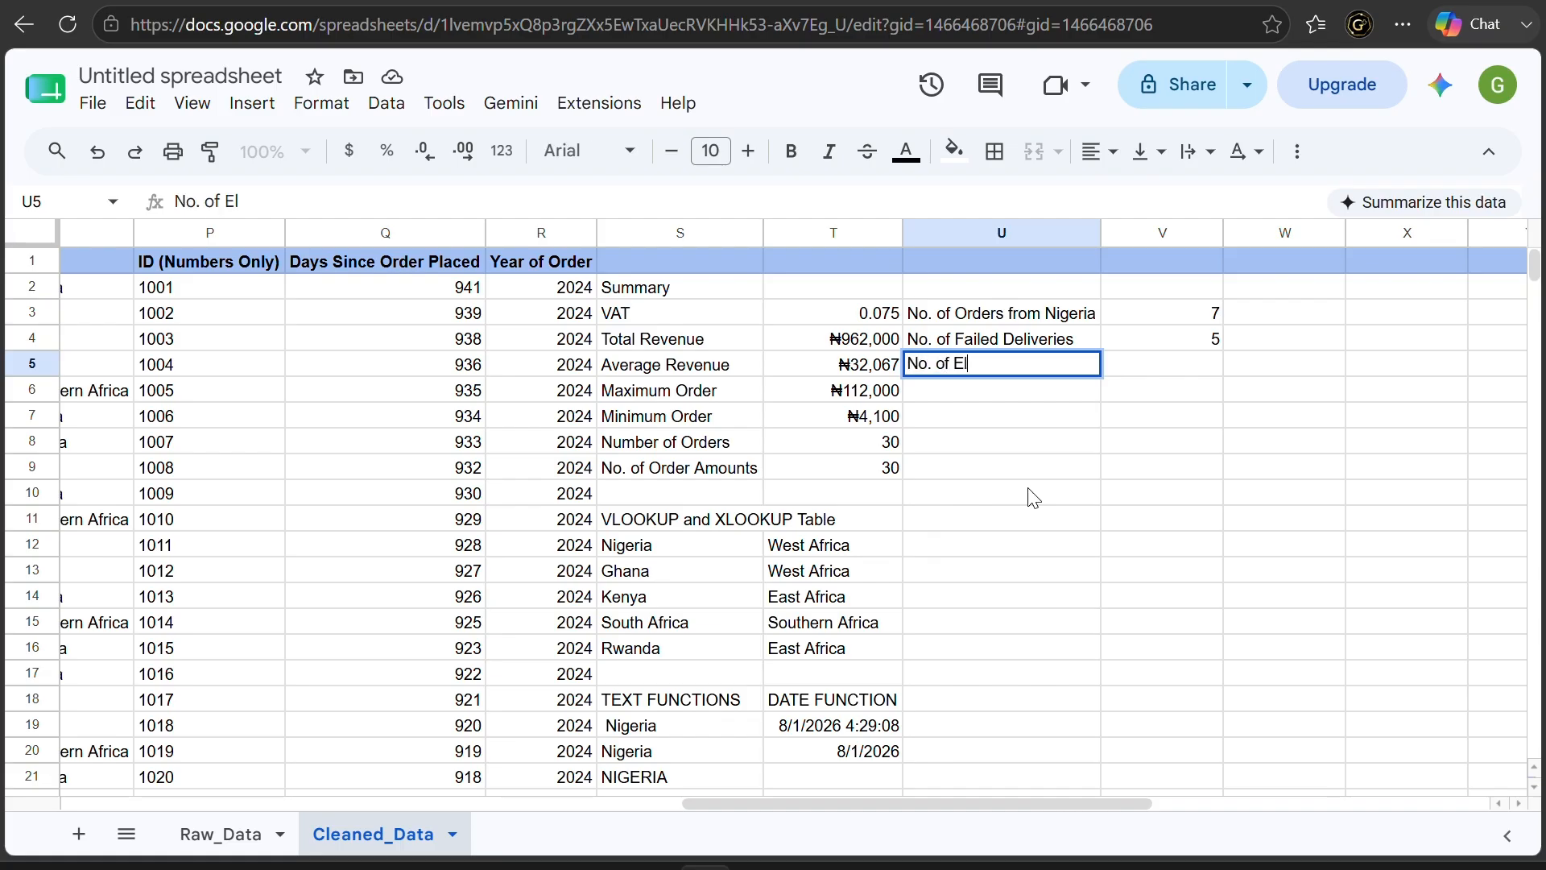
{"action": "type", "text": "ectronics f"}
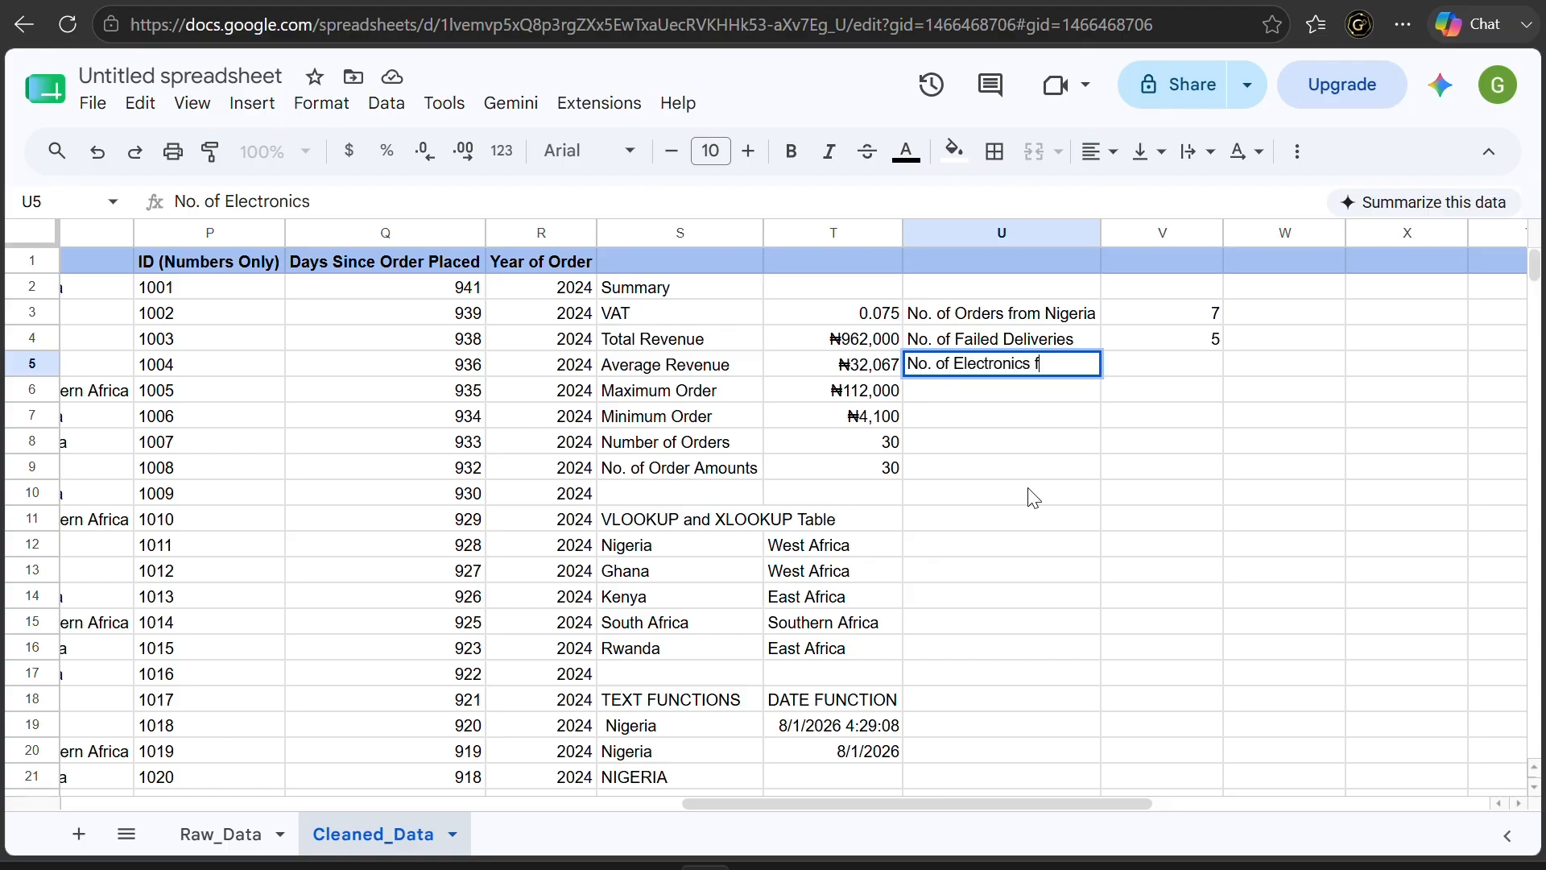
{"action": "type", "text": "rom Nige"}
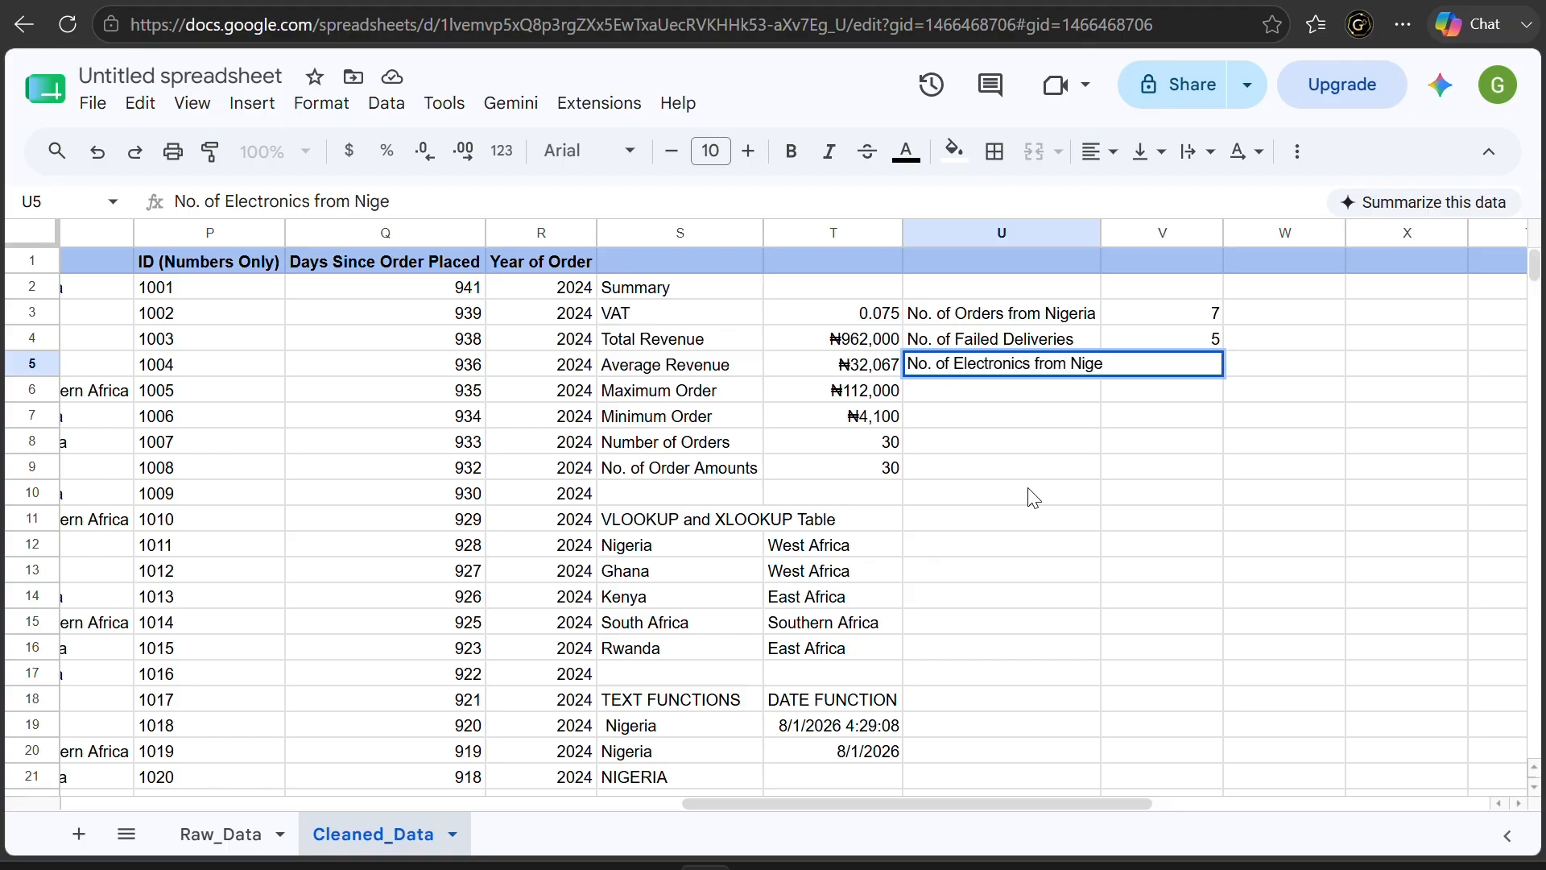
{"action": "type", "text": "ria"}
{"action": "left_click", "coordinate": [1080, 499]}
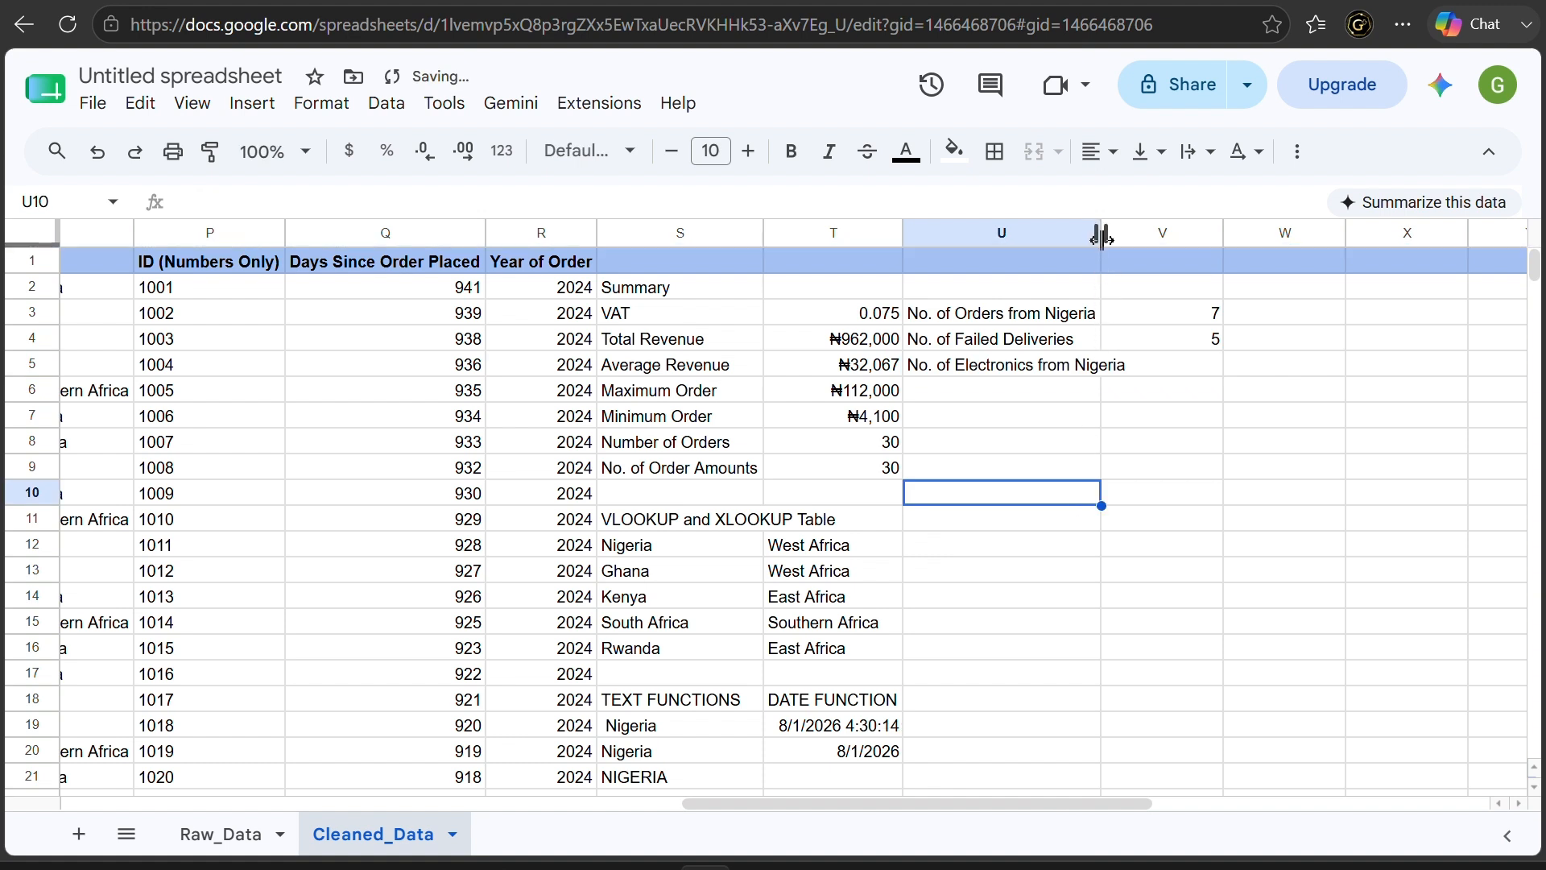
{"action": "left_click_drag", "start_coordinate": [1103, 235], "coordinate": [1132, 235]}
Begin a COUNTIFS formula in V5 with the Country values C2:C31 as the first range and "Nigeria" as its criterion
{"action": "left_click", "coordinate": [1217, 380]}
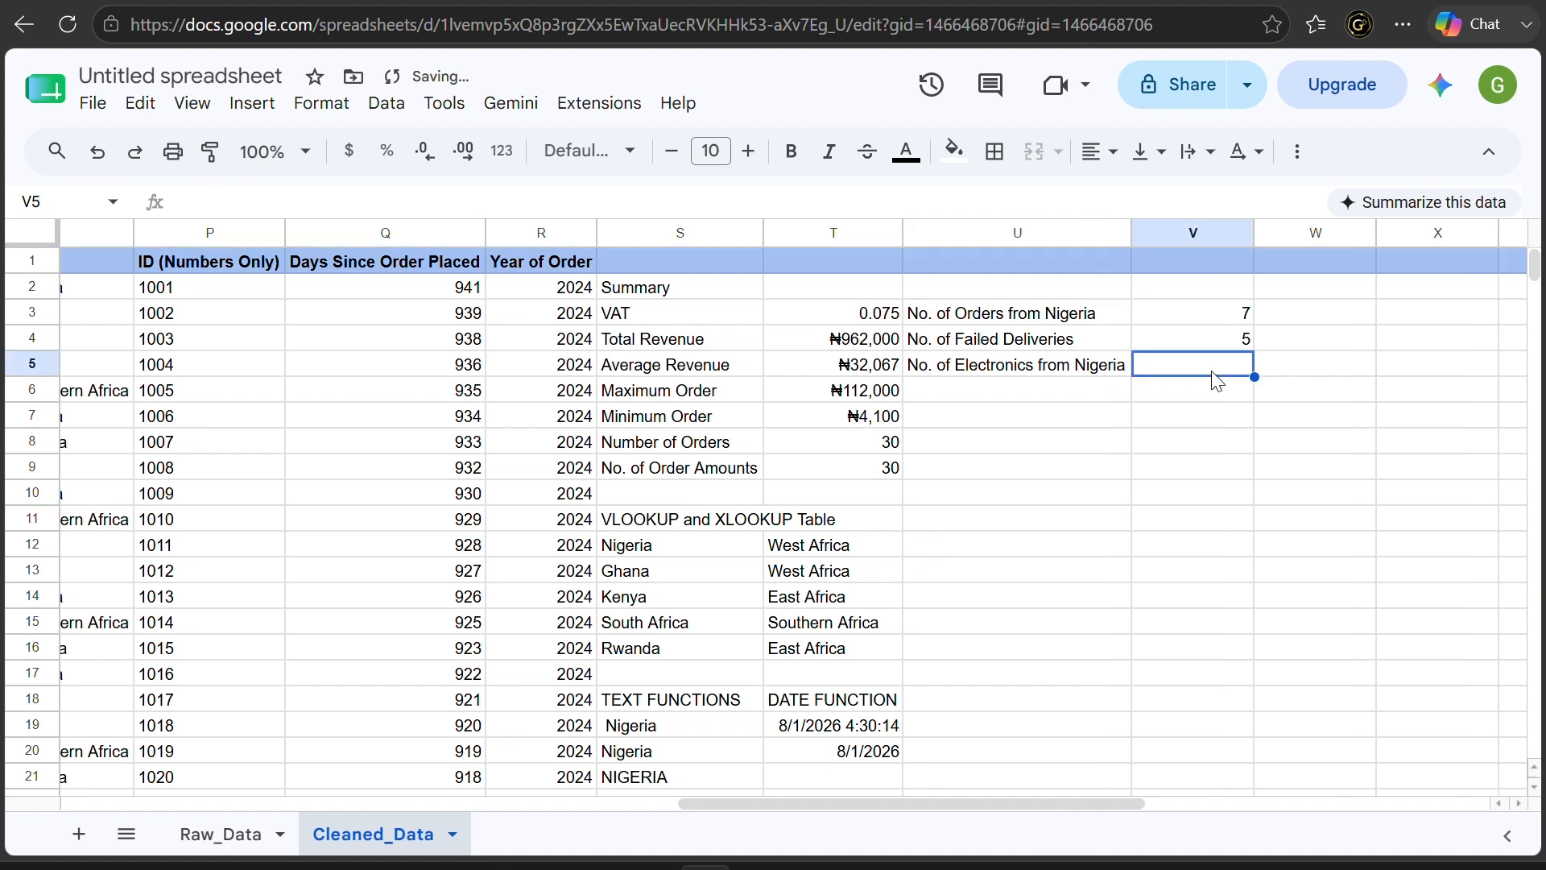
{"action": "type", "text": "=COU"}
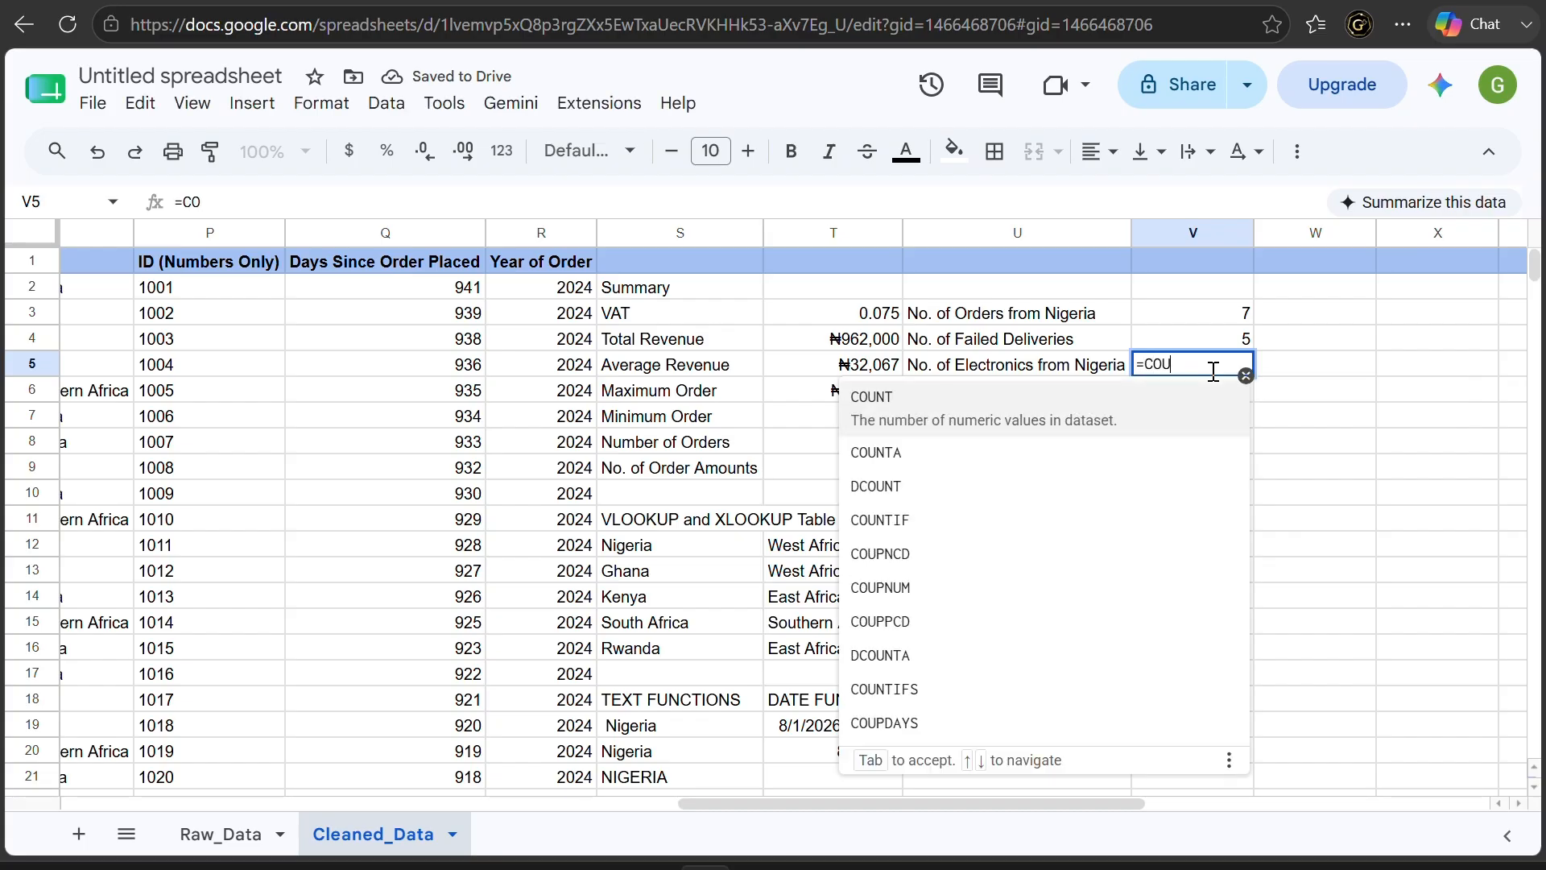
{"action": "type", "text": "NTIFS("}
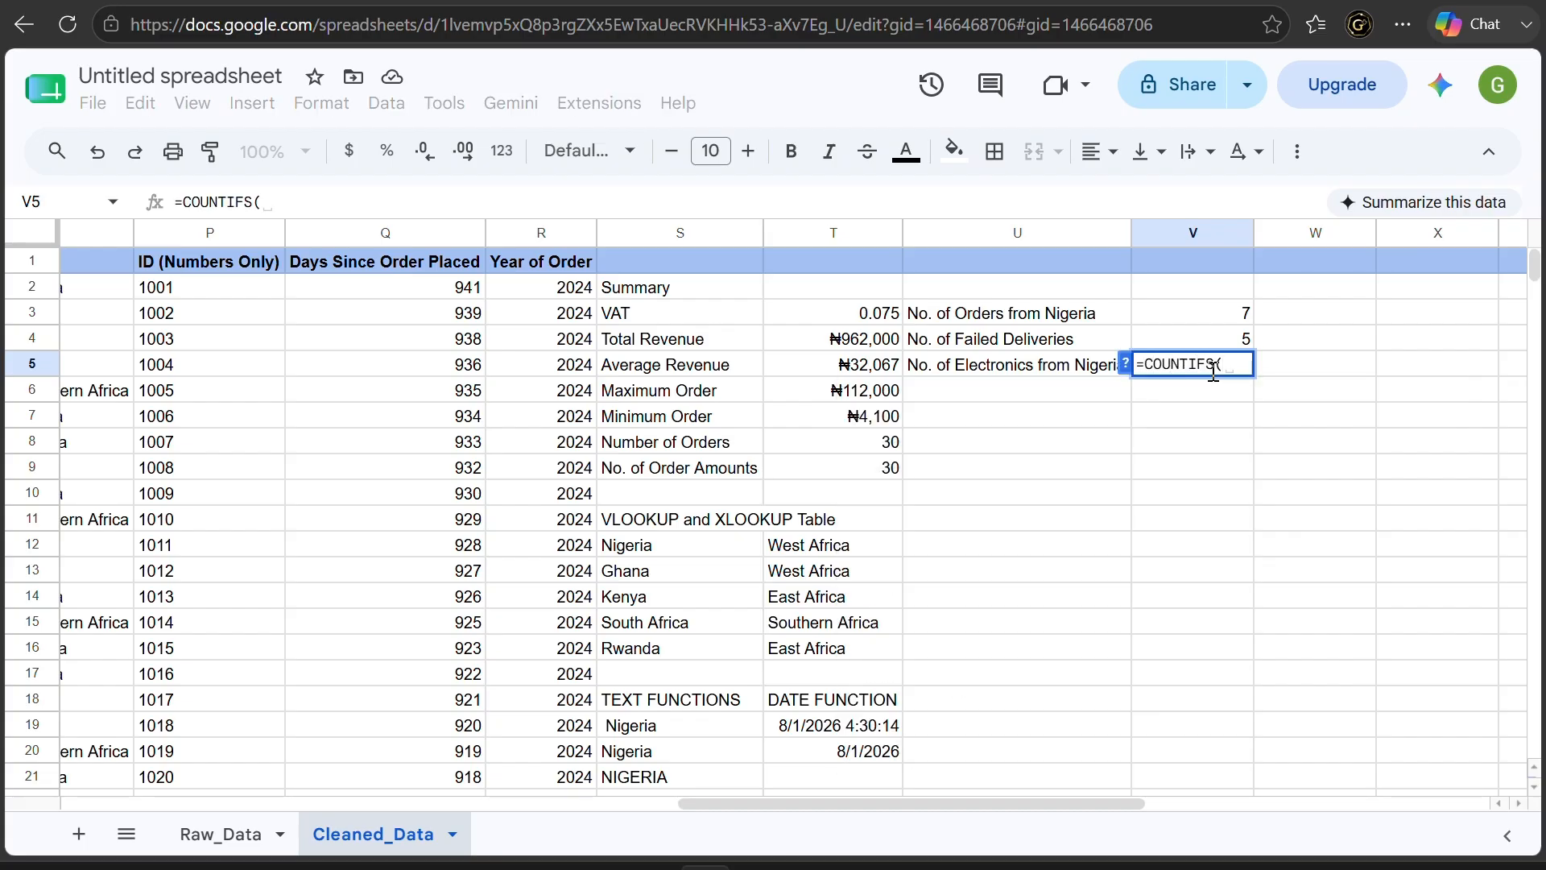
{"action": "scroll", "coordinate": [1009, 483], "scroll_direction": "left", "scroll_amount": 2}
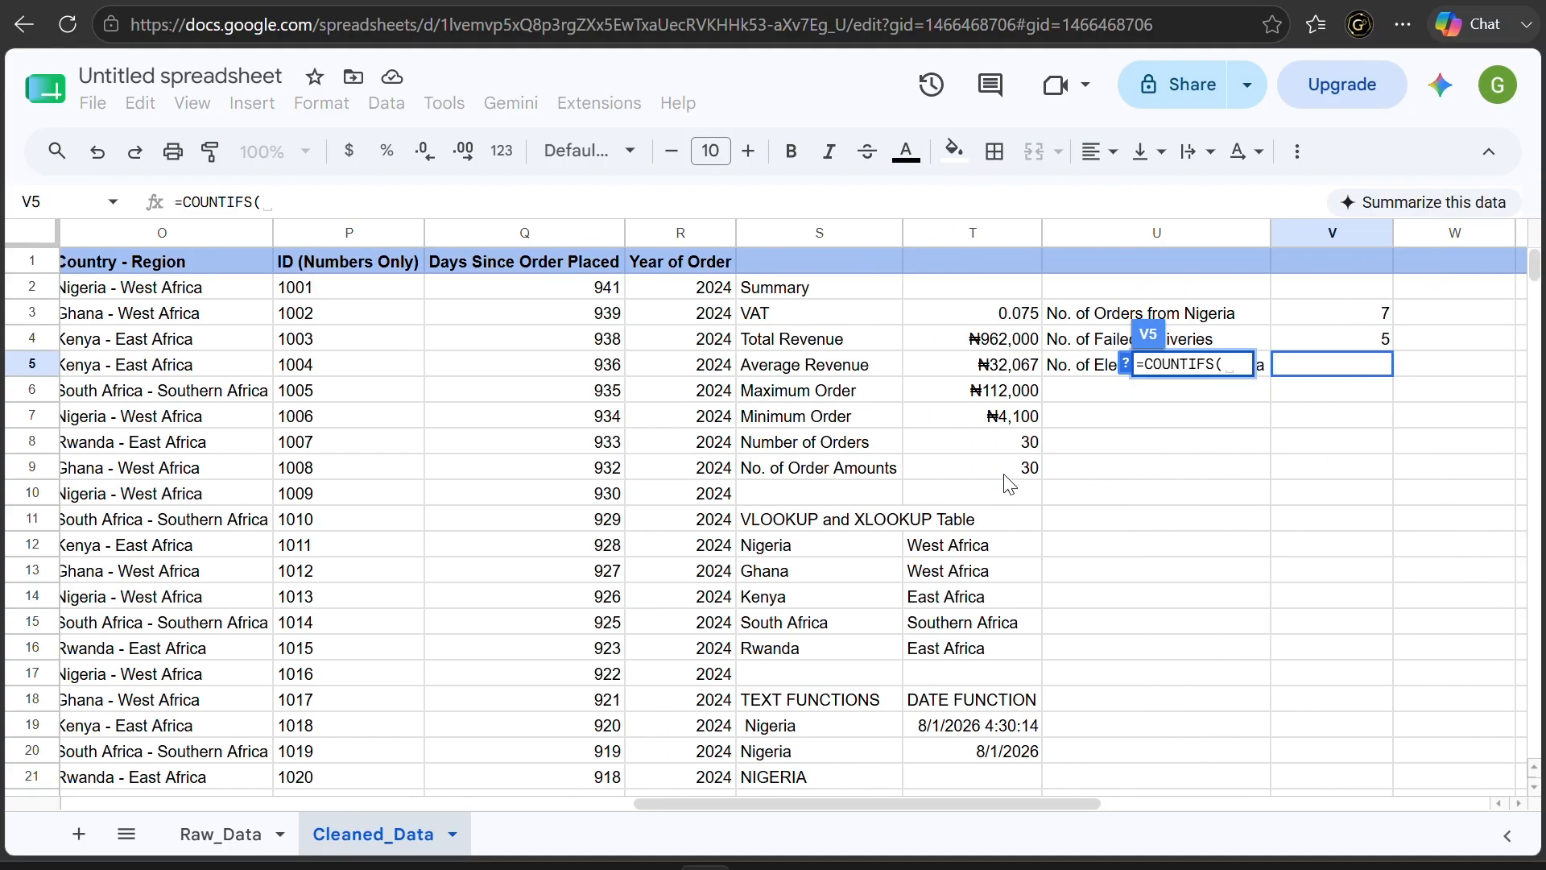
{"action": "scroll", "coordinate": [1005, 480], "scroll_direction": "left", "scroll_amount": 10}
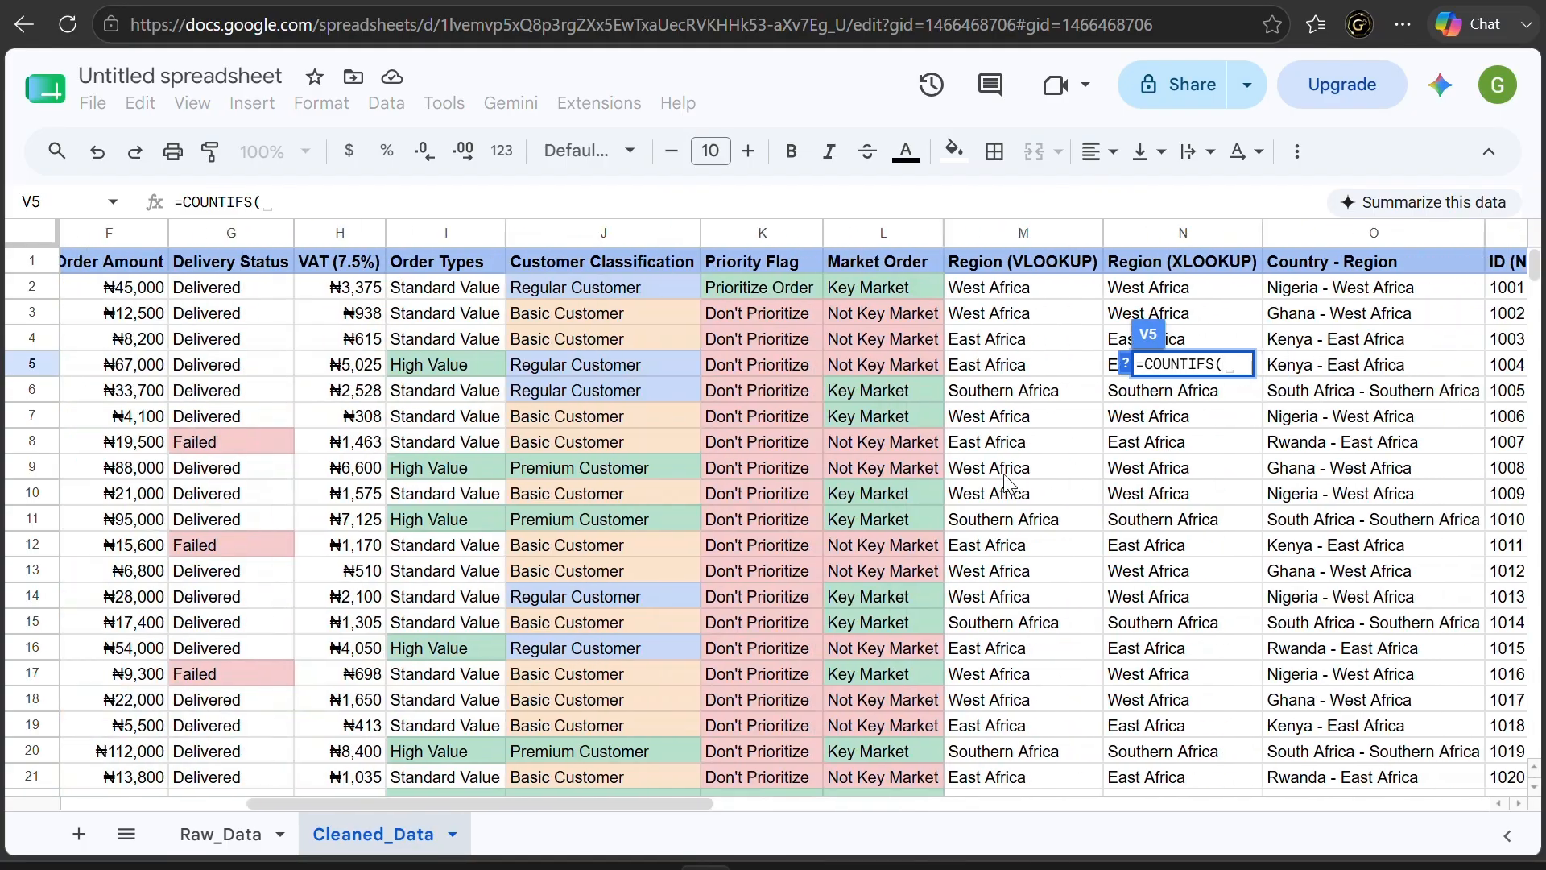
{"action": "scroll", "coordinate": [1005, 481], "scroll_direction": "left", "scroll_amount": 1}
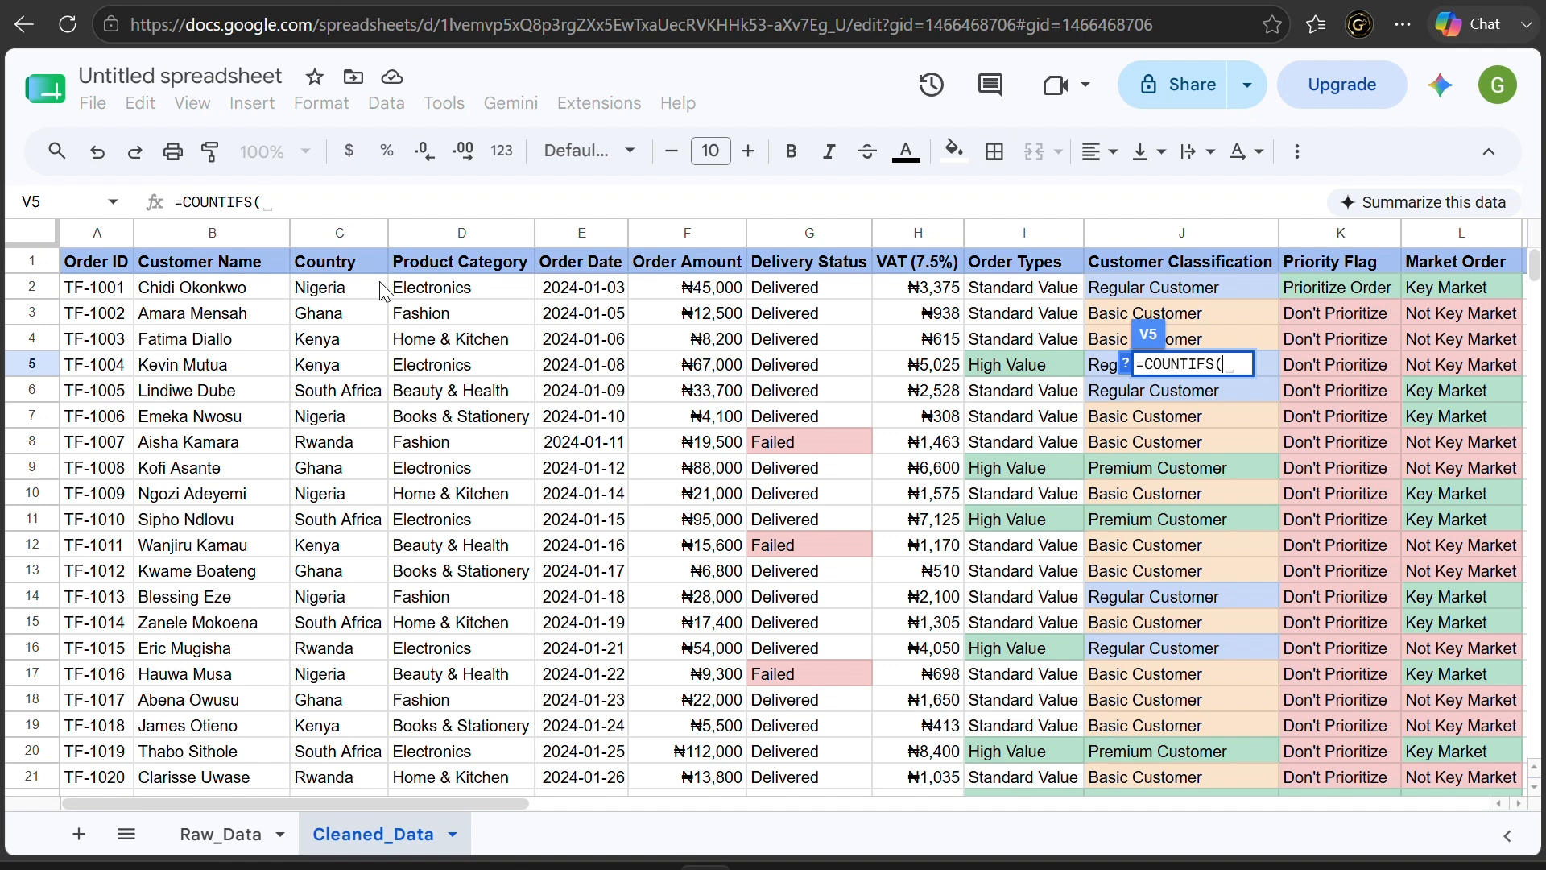
{"action": "left_click_drag", "start_coordinate": [379, 287], "coordinate": [339, 695]}
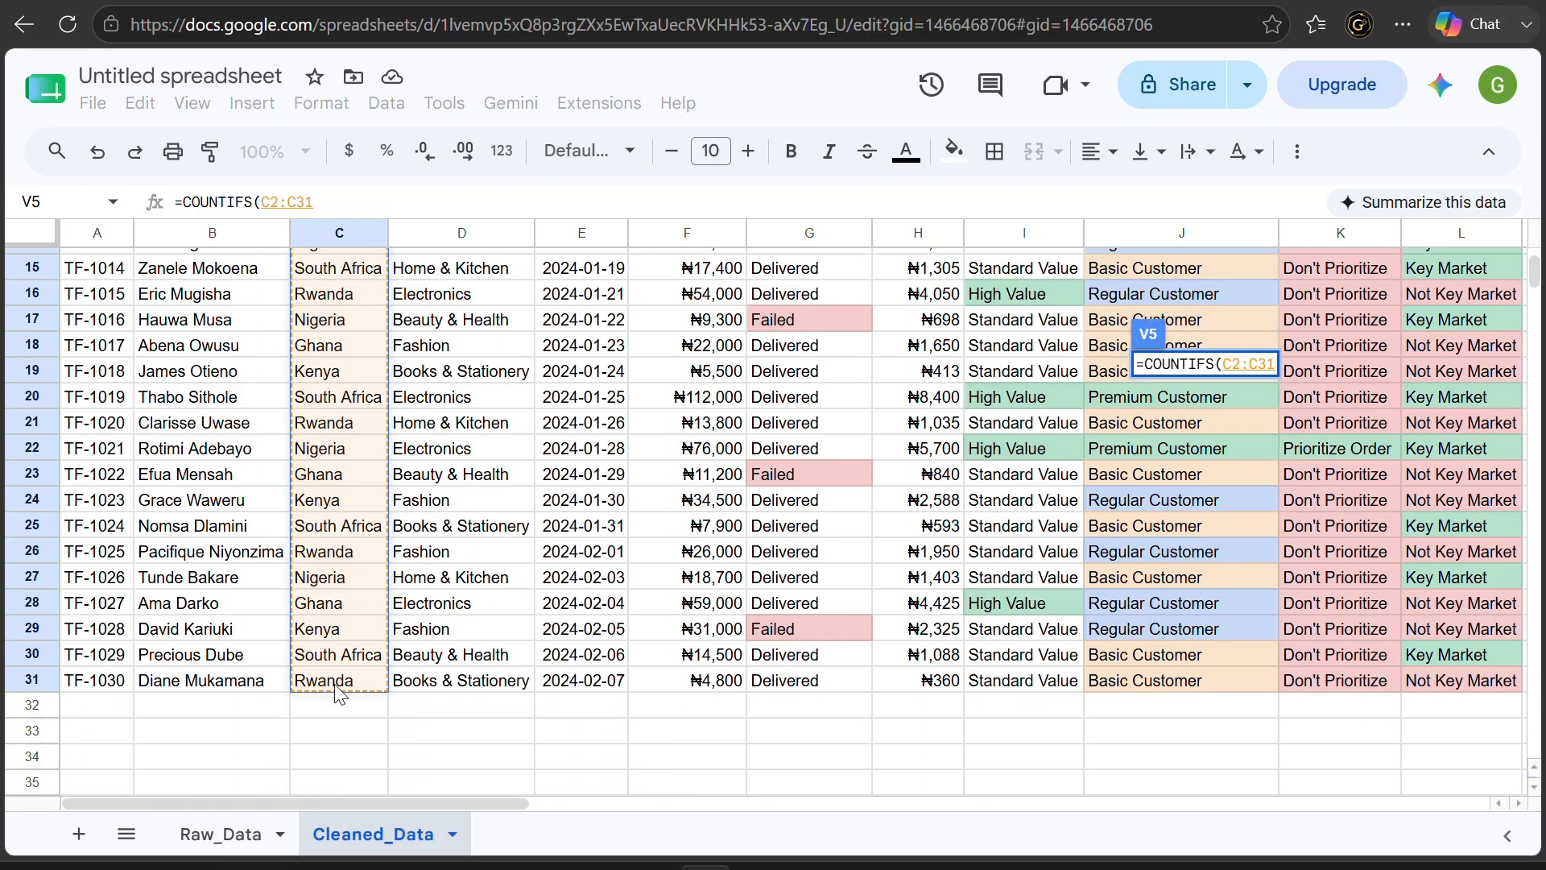
{"action": "type", "text": ","}
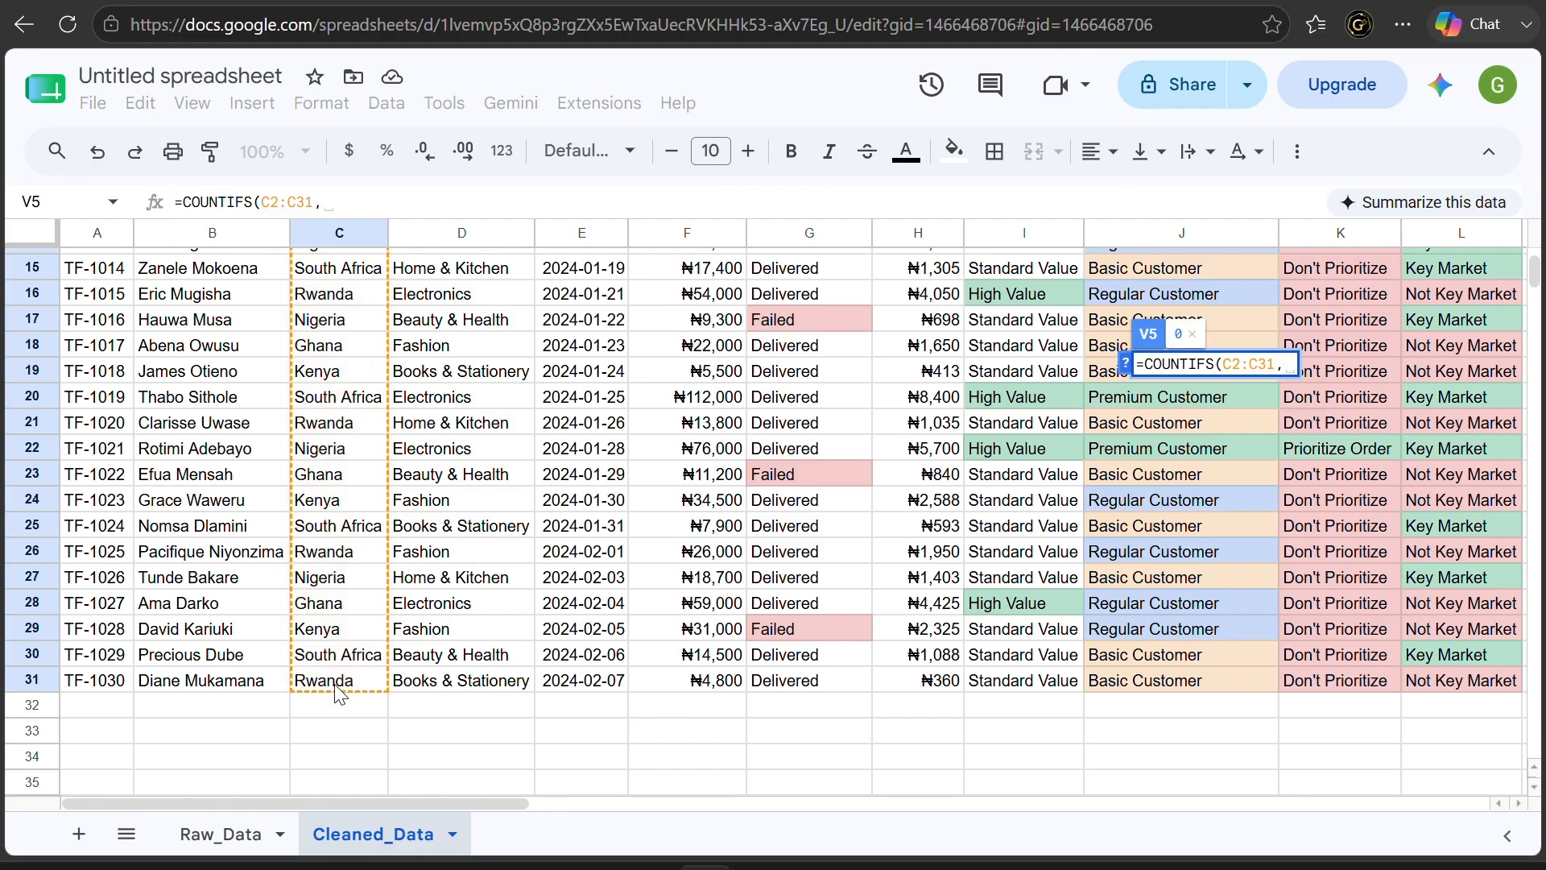
{"action": "type", "text": "\"Nig"}
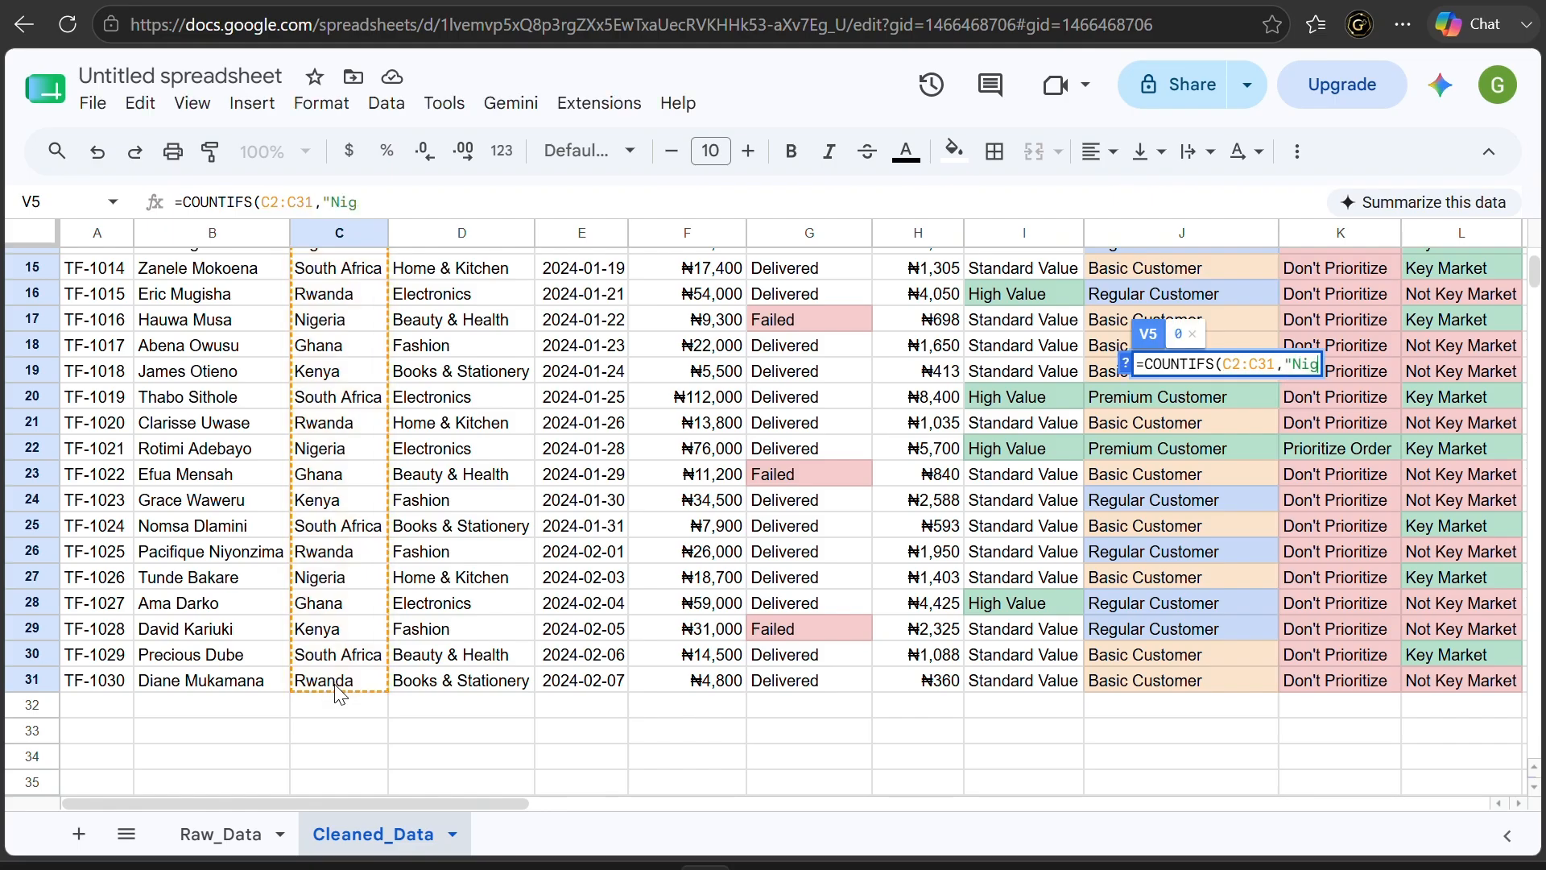
{"action": "type", "text": "eria"}
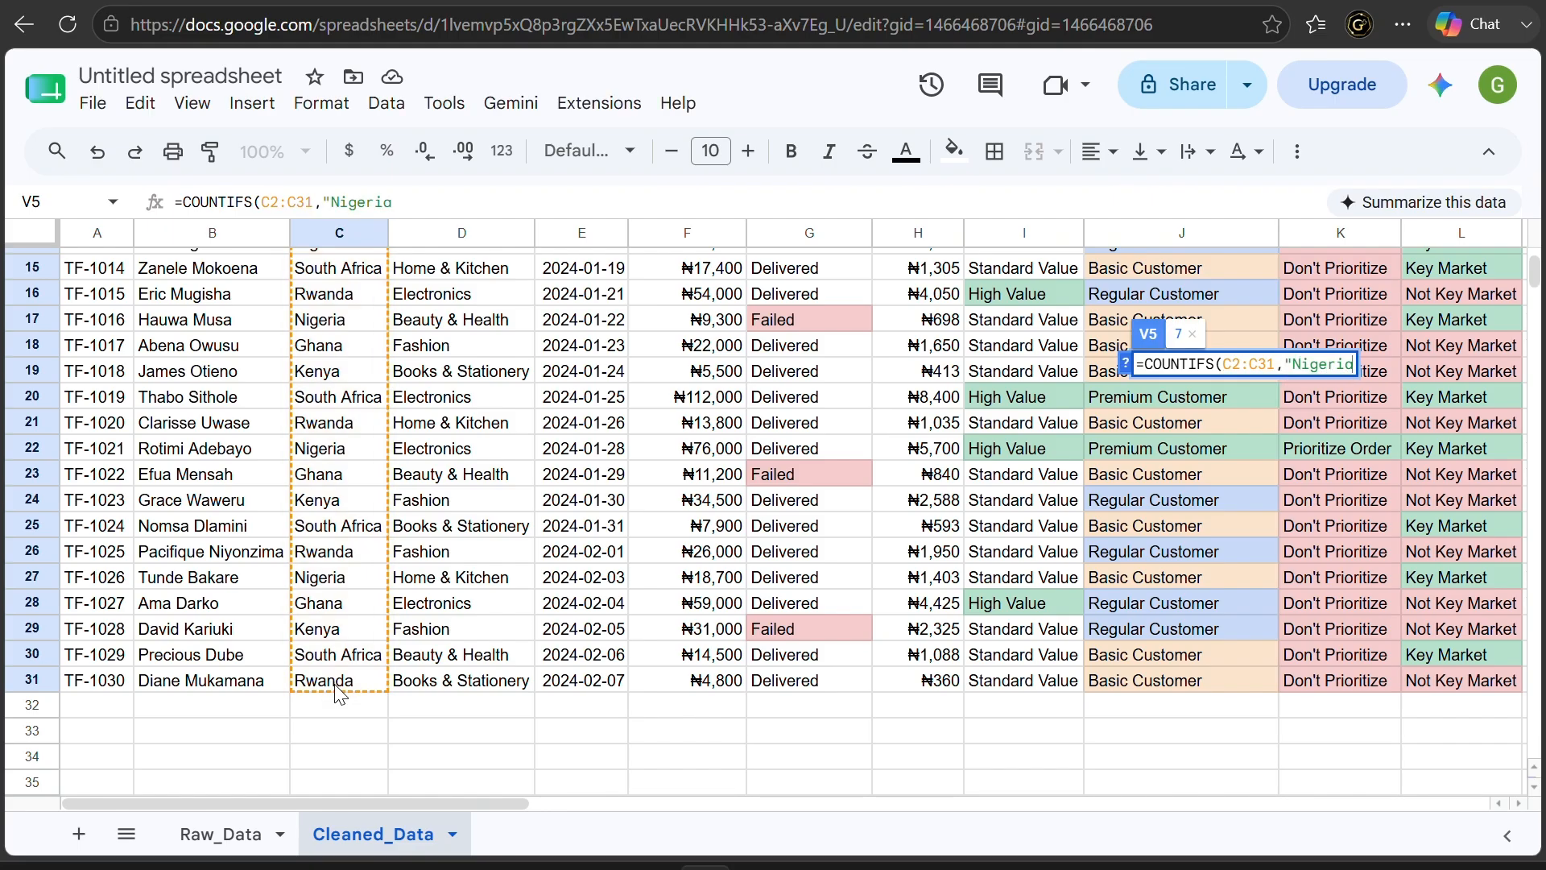
{"action": "type", "text": "\","}
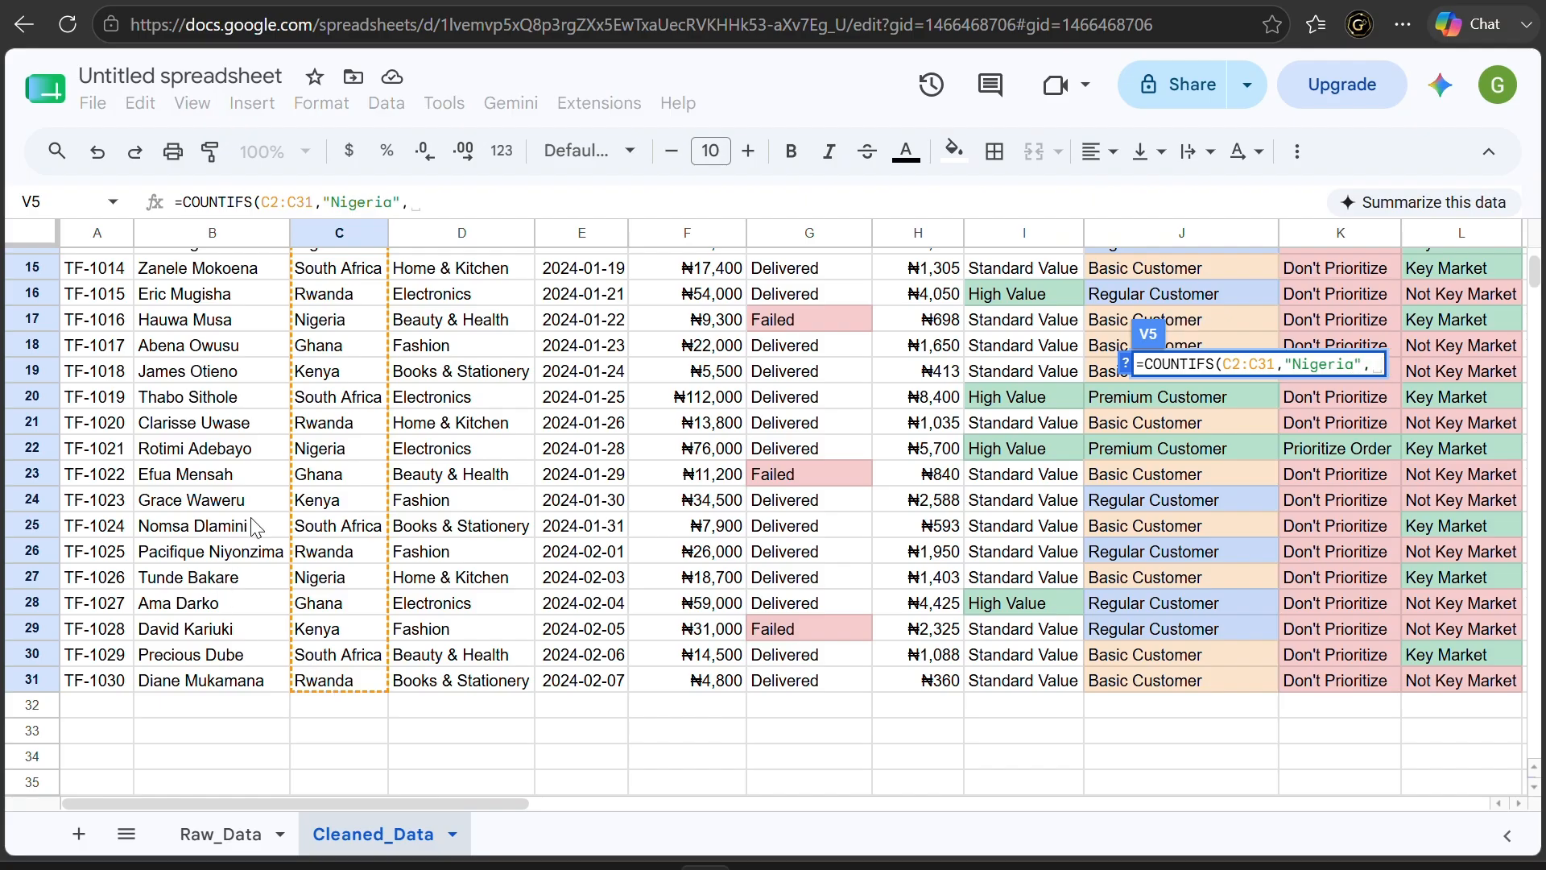
Complete the COUNTIFS formula in V5 with the Product Category values D2:D31 as the second range and "Electronics" as its criterion
{"action": "scroll", "coordinate": [464, 470], "scroll_direction": "up", "scroll_amount": 5}
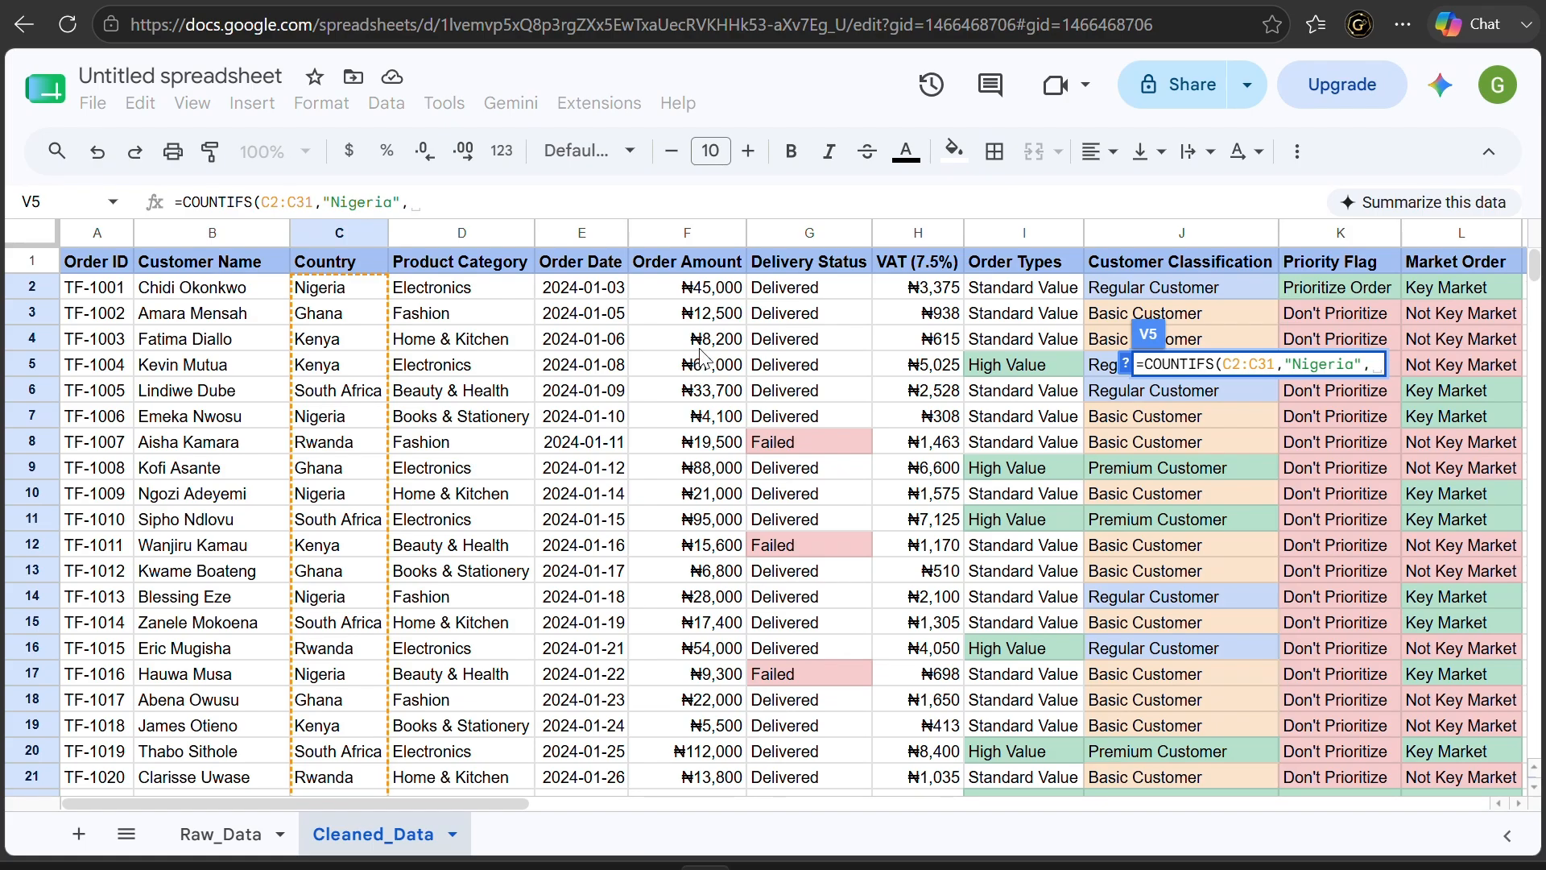
{"action": "left_click_drag", "start_coordinate": [508, 293], "coordinate": [477, 652]}
{"action": "type", "text": "\"Elec"}
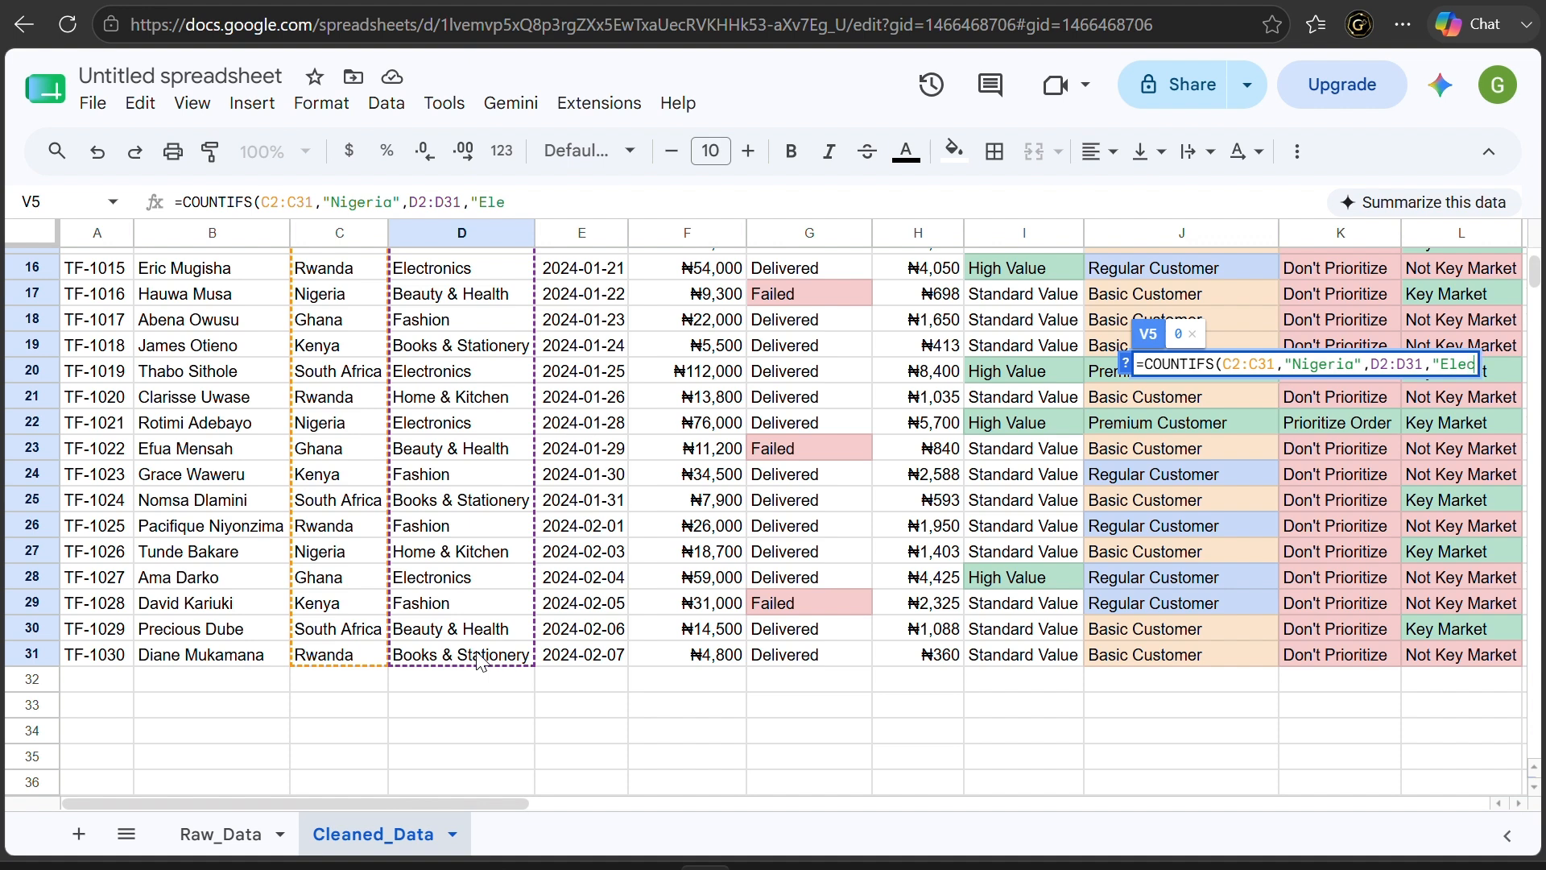
{"action": "type", "text": "tronics"}
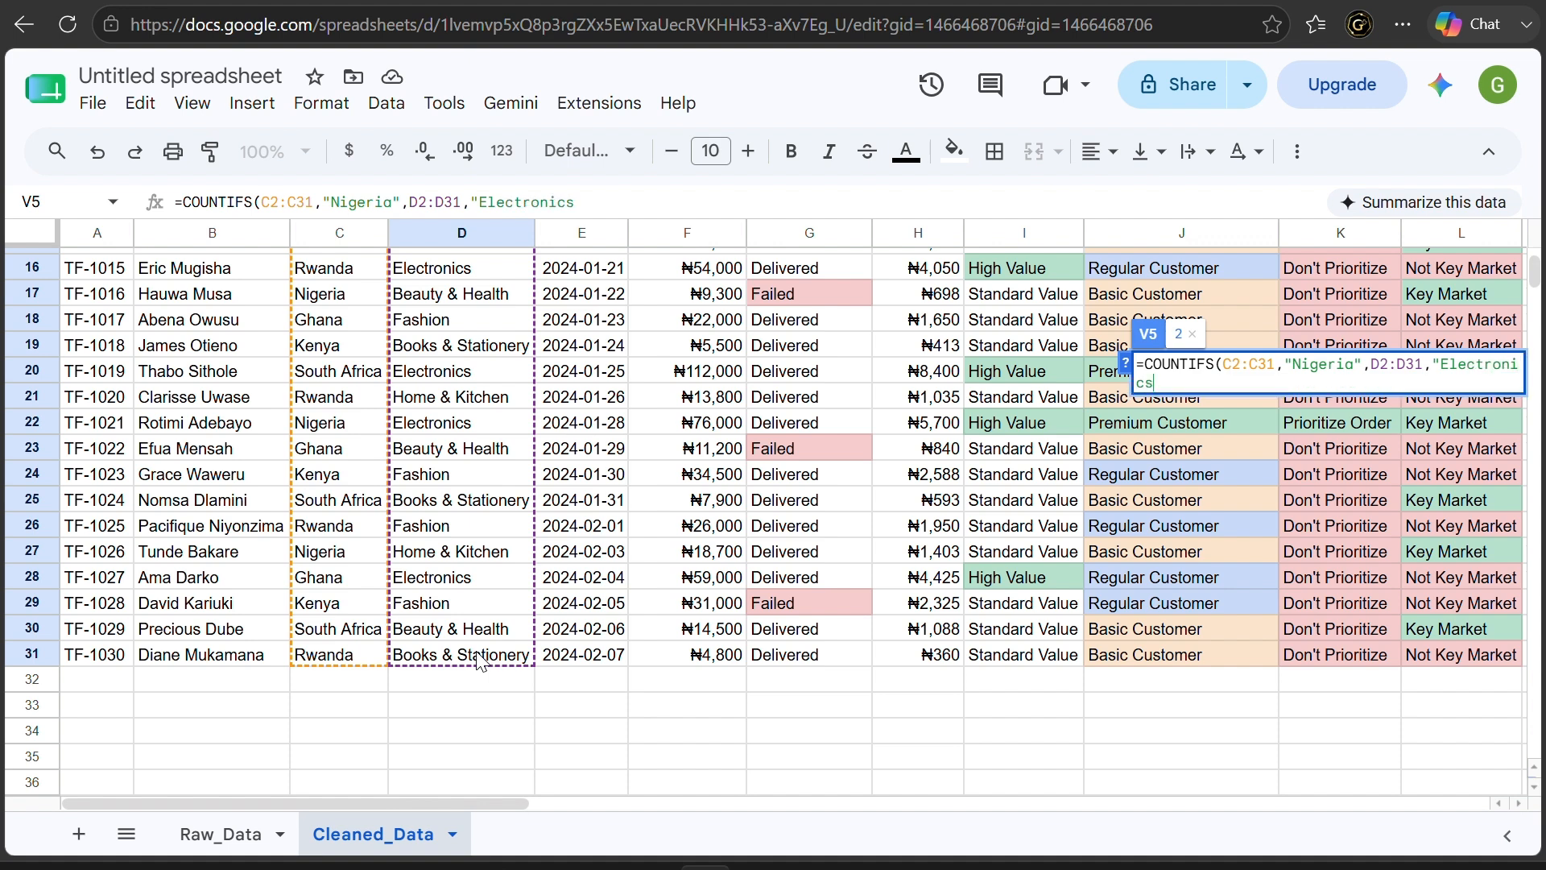
{"action": "type", "text": "\""}
{"action": "key", "text": "Return"}
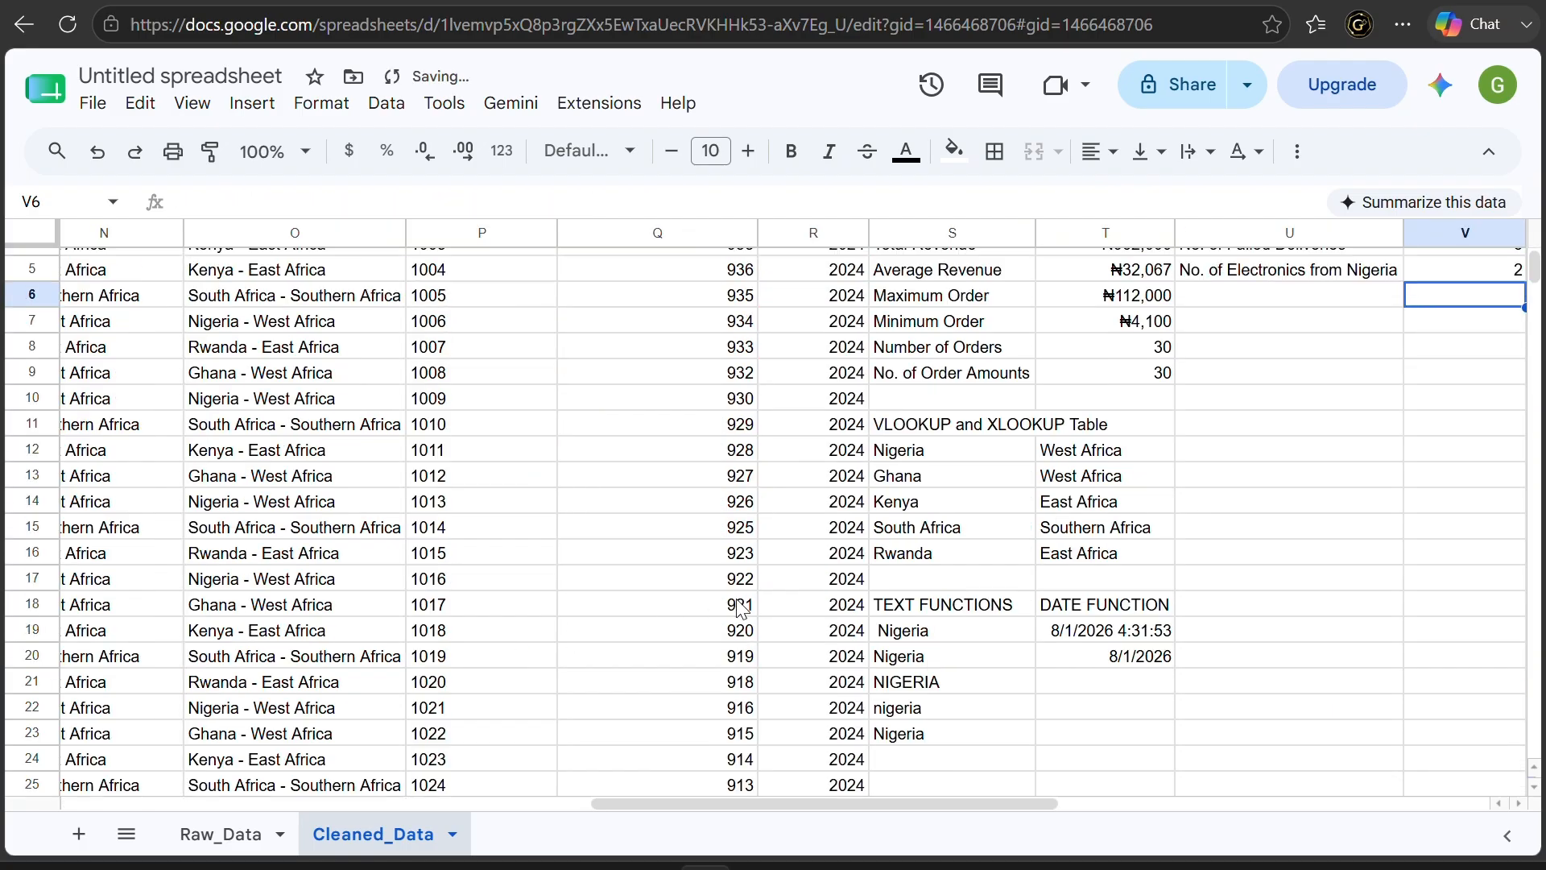
{"action": "scroll", "coordinate": [741, 610], "scroll_direction": "up", "scroll_amount": 1}
{"action": "scroll", "coordinate": [741, 609], "scroll_direction": "right", "scroll_amount": 3}
{"action": "left_click", "coordinate": [1190, 361]}
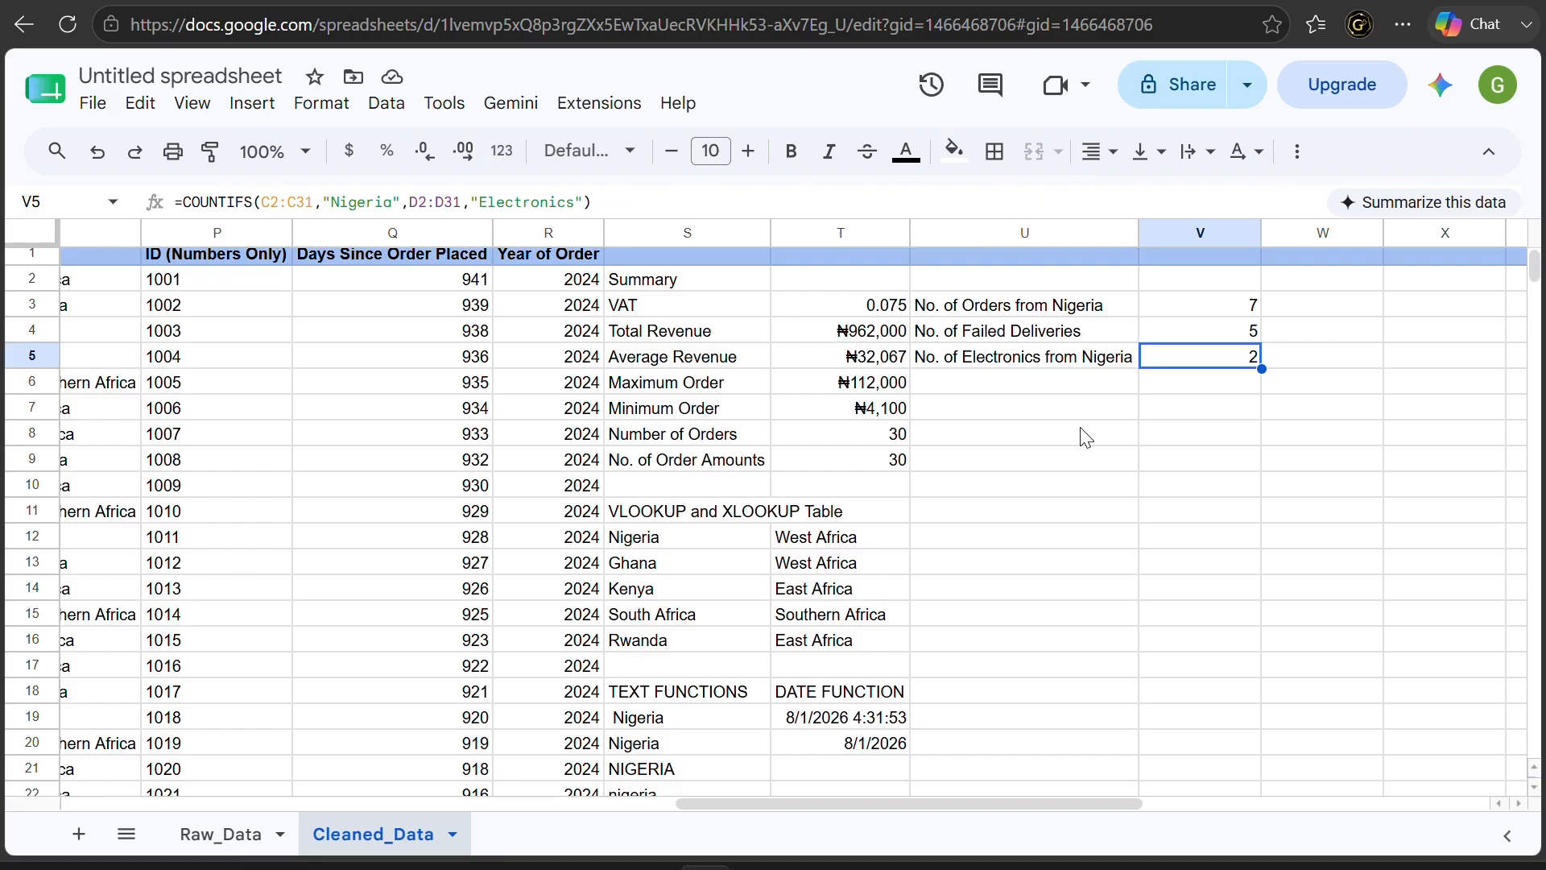
Enter the label "Total Revenue from Ghana" in U6
{"action": "left_click", "coordinate": [1067, 379]}
{"action": "type", "text": "T"}
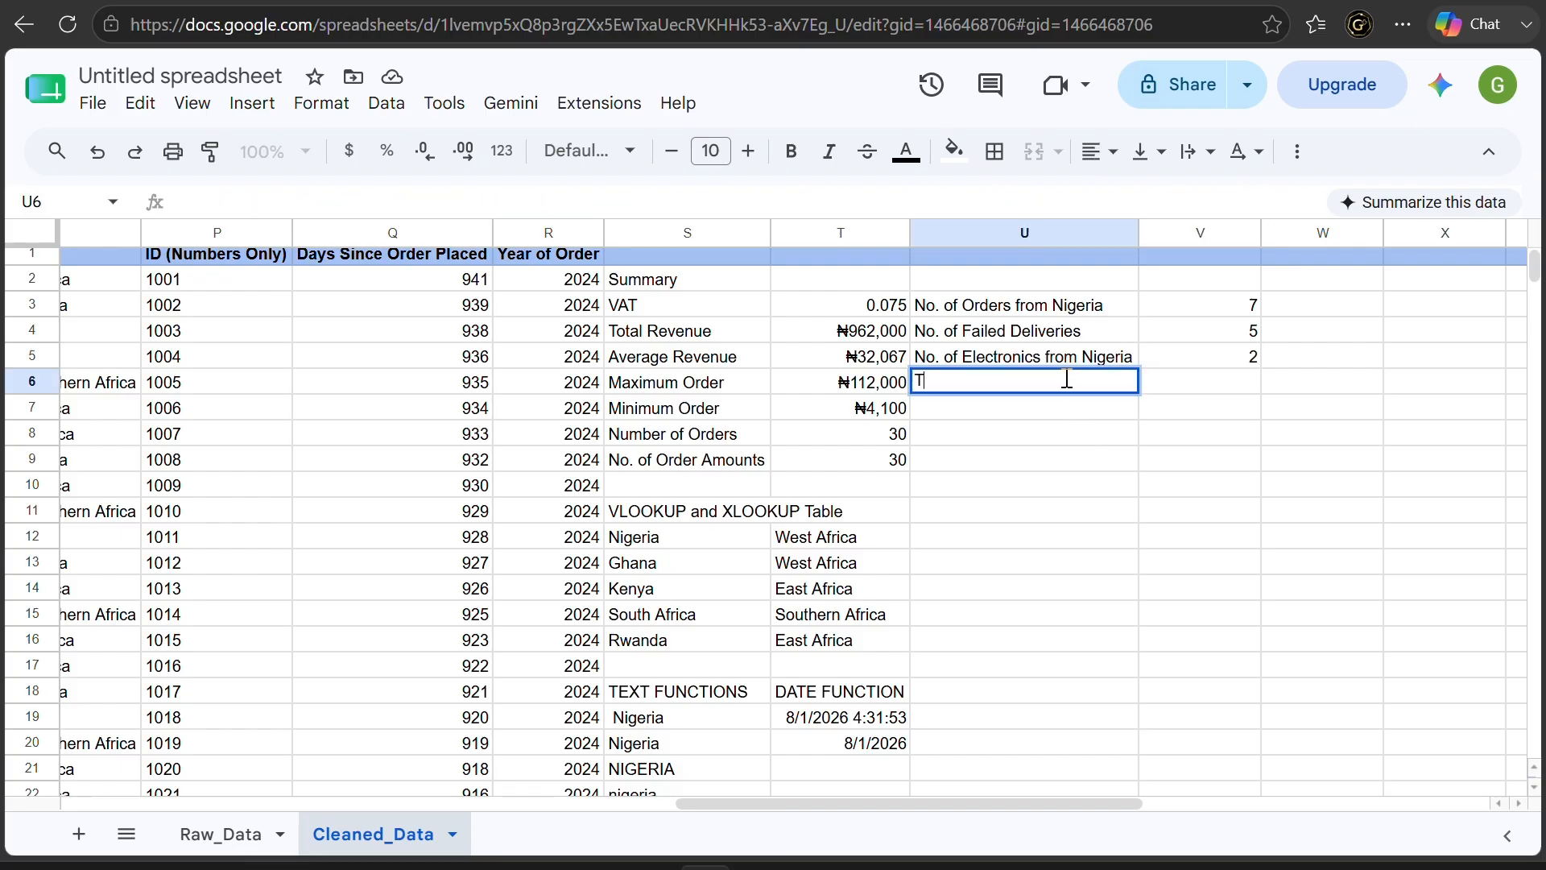
{"action": "type", "text": "otal Revenue "}
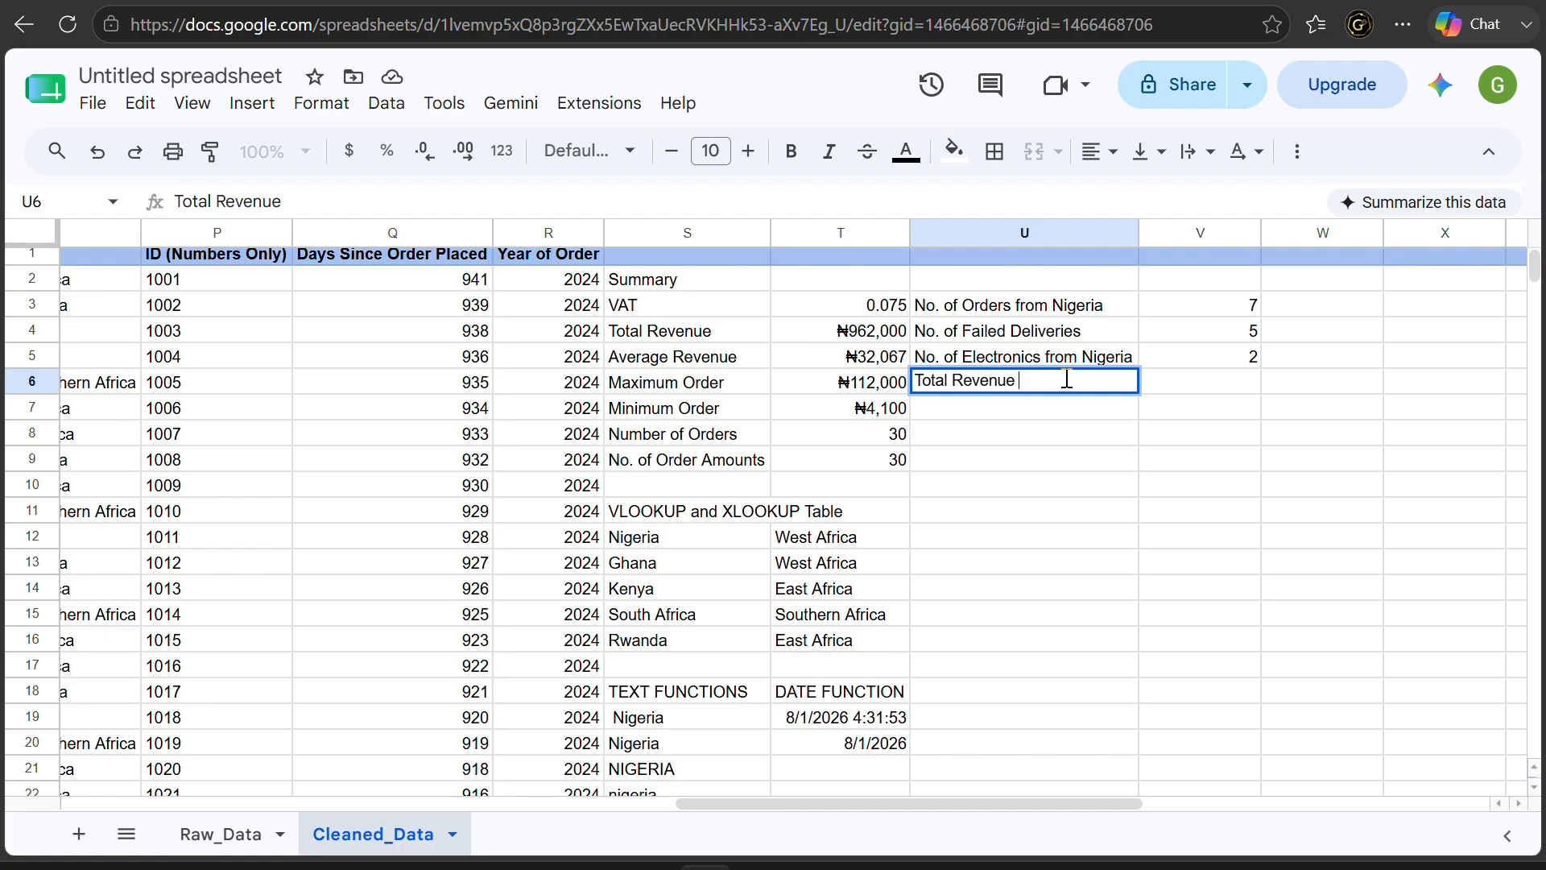
{"action": "type", "text": "from ghana"}
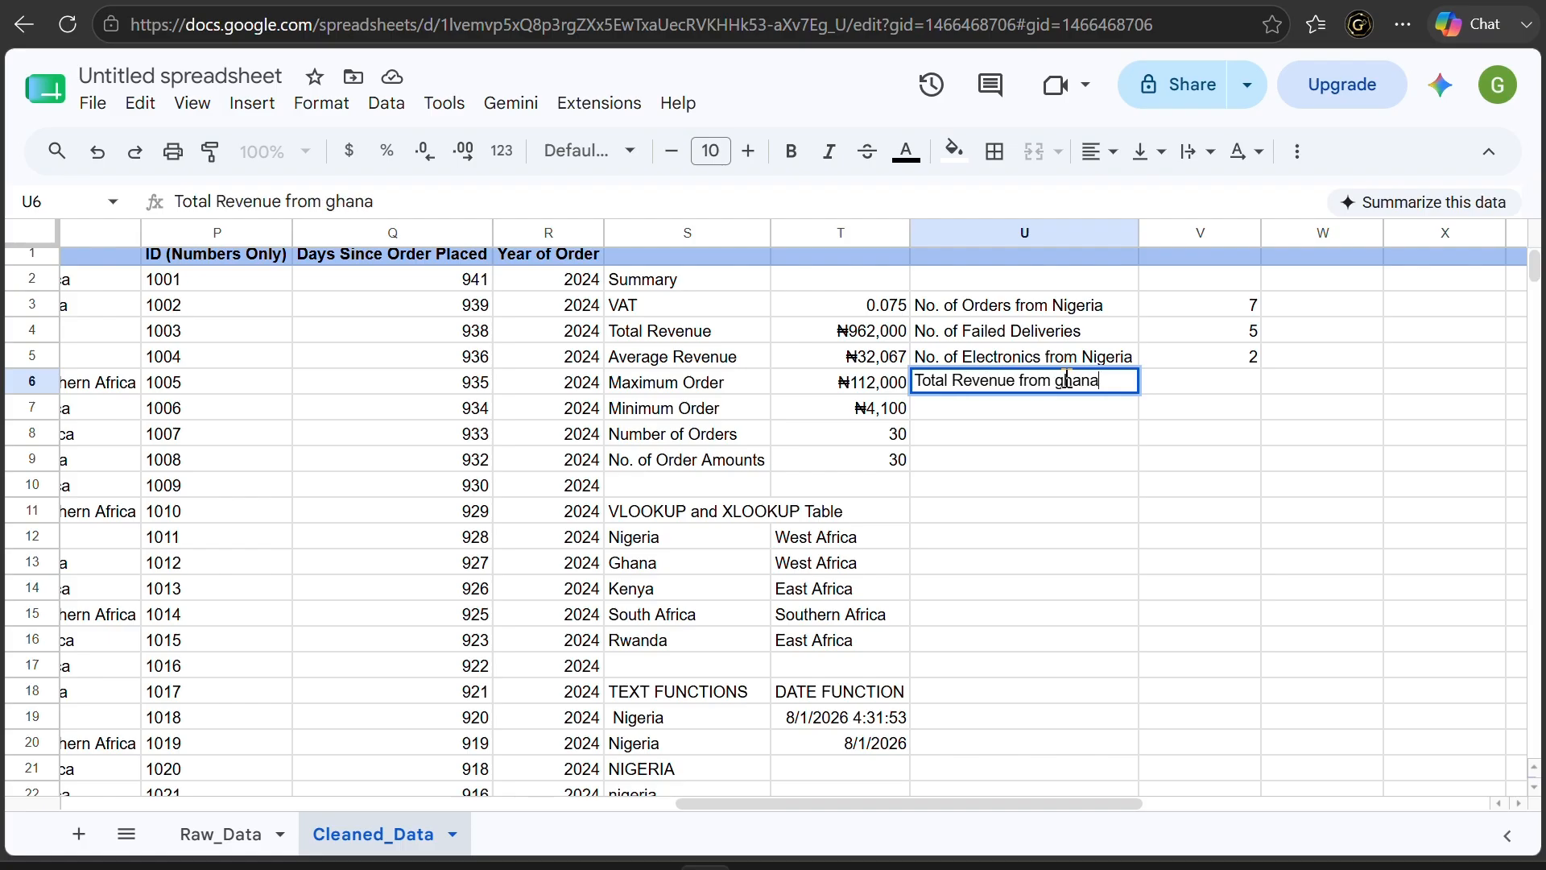
{"action": "key", "text": "BackSpace"}
{"action": "key", "text": "BackSpace"}
{"action": "key", "text": "BackSpace"}
{"action": "key", "text": "BackSpace"}
{"action": "key", "text": "BackSpace"}
{"action": "type", "text": "Ghana"}
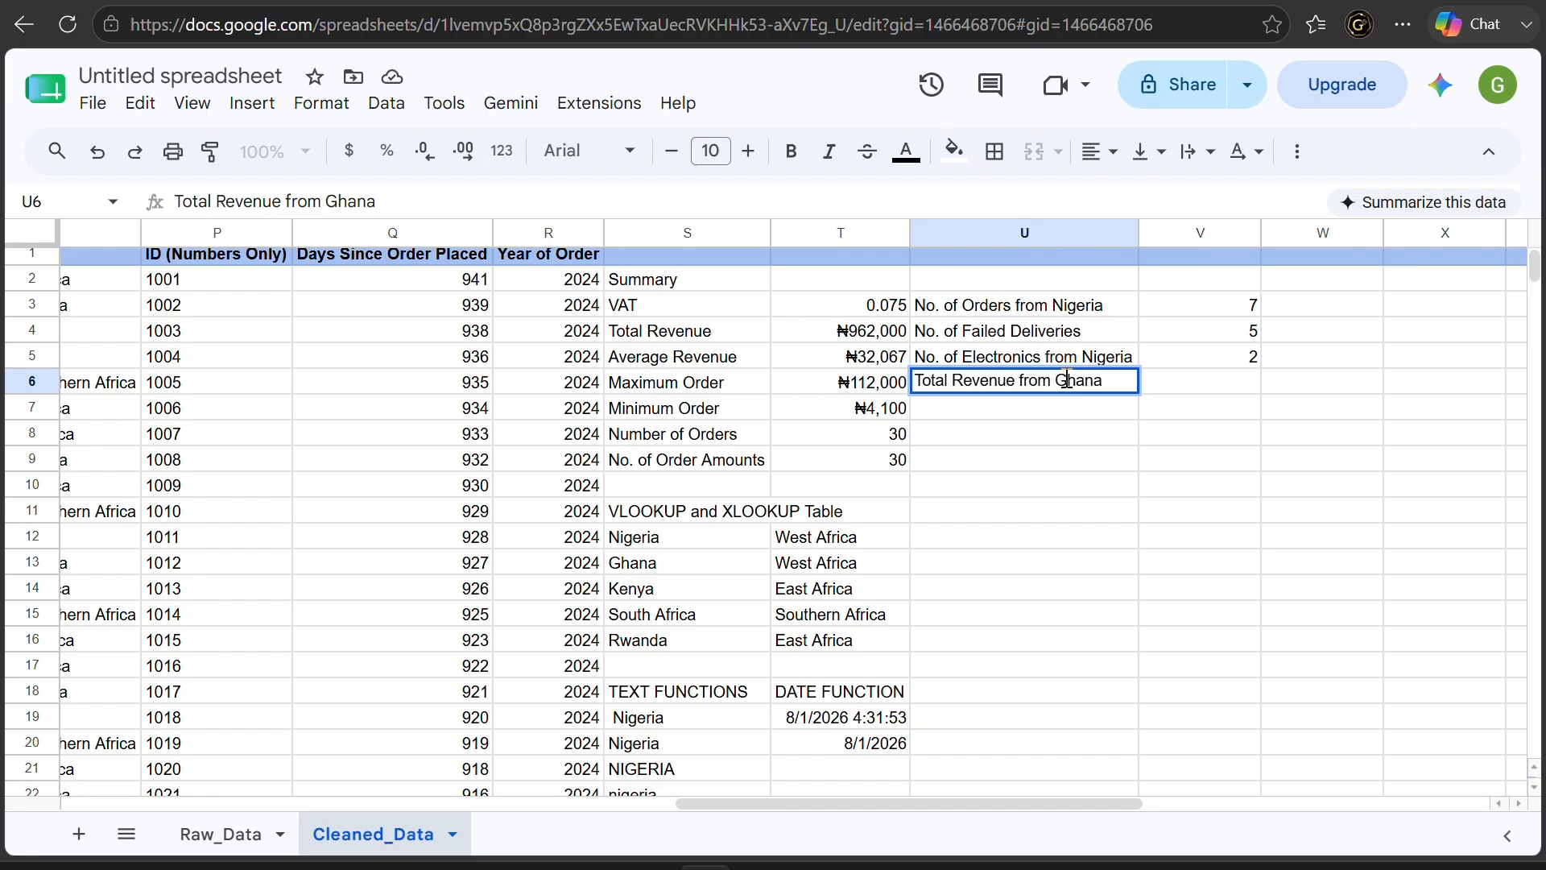
{"action": "key", "text": "Tab"}
Sum Ghana's revenue in V6 with a SUMIF formula over Country values C2:C31, criterion "Ghana" and Order Amount values F2:F31 as sum range
{"action": "type", "text": "="}
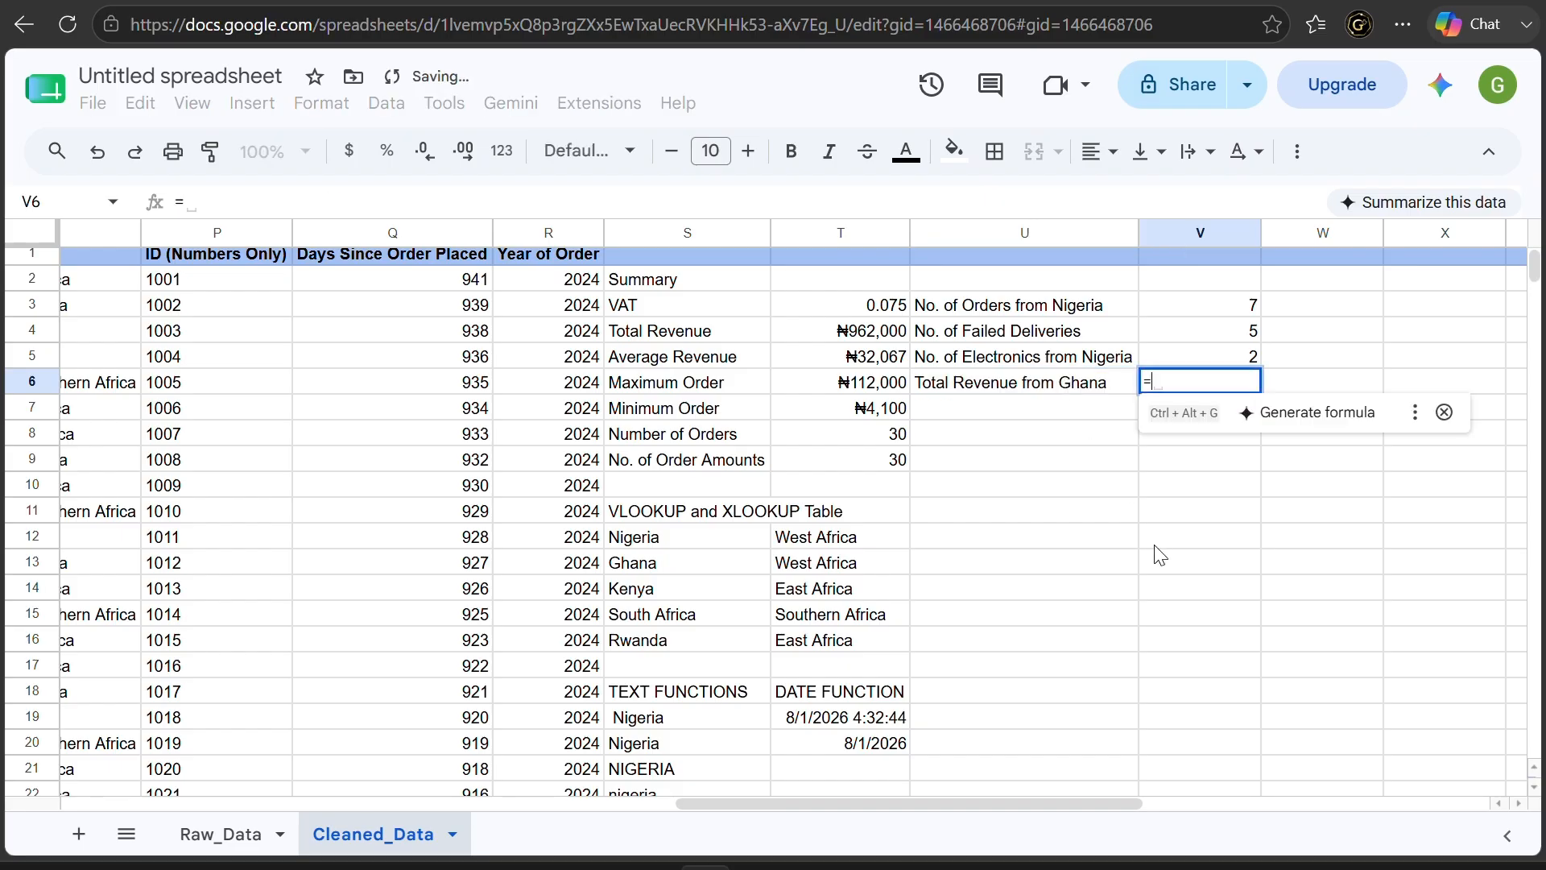
{"action": "type", "text": "SUM"}
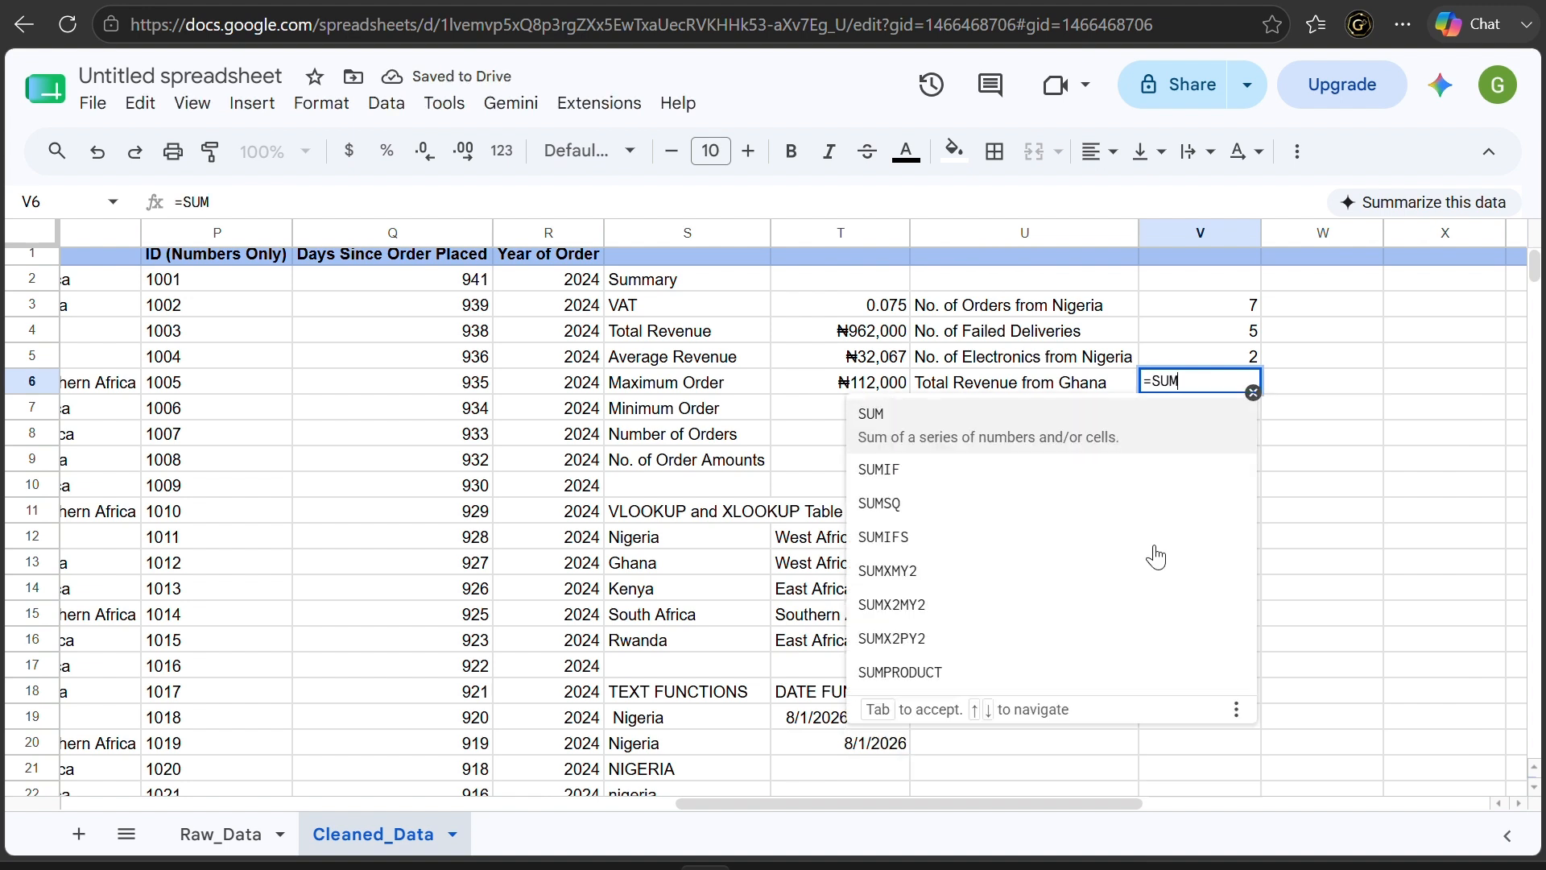
{"action": "type", "text": "IF(C2"}
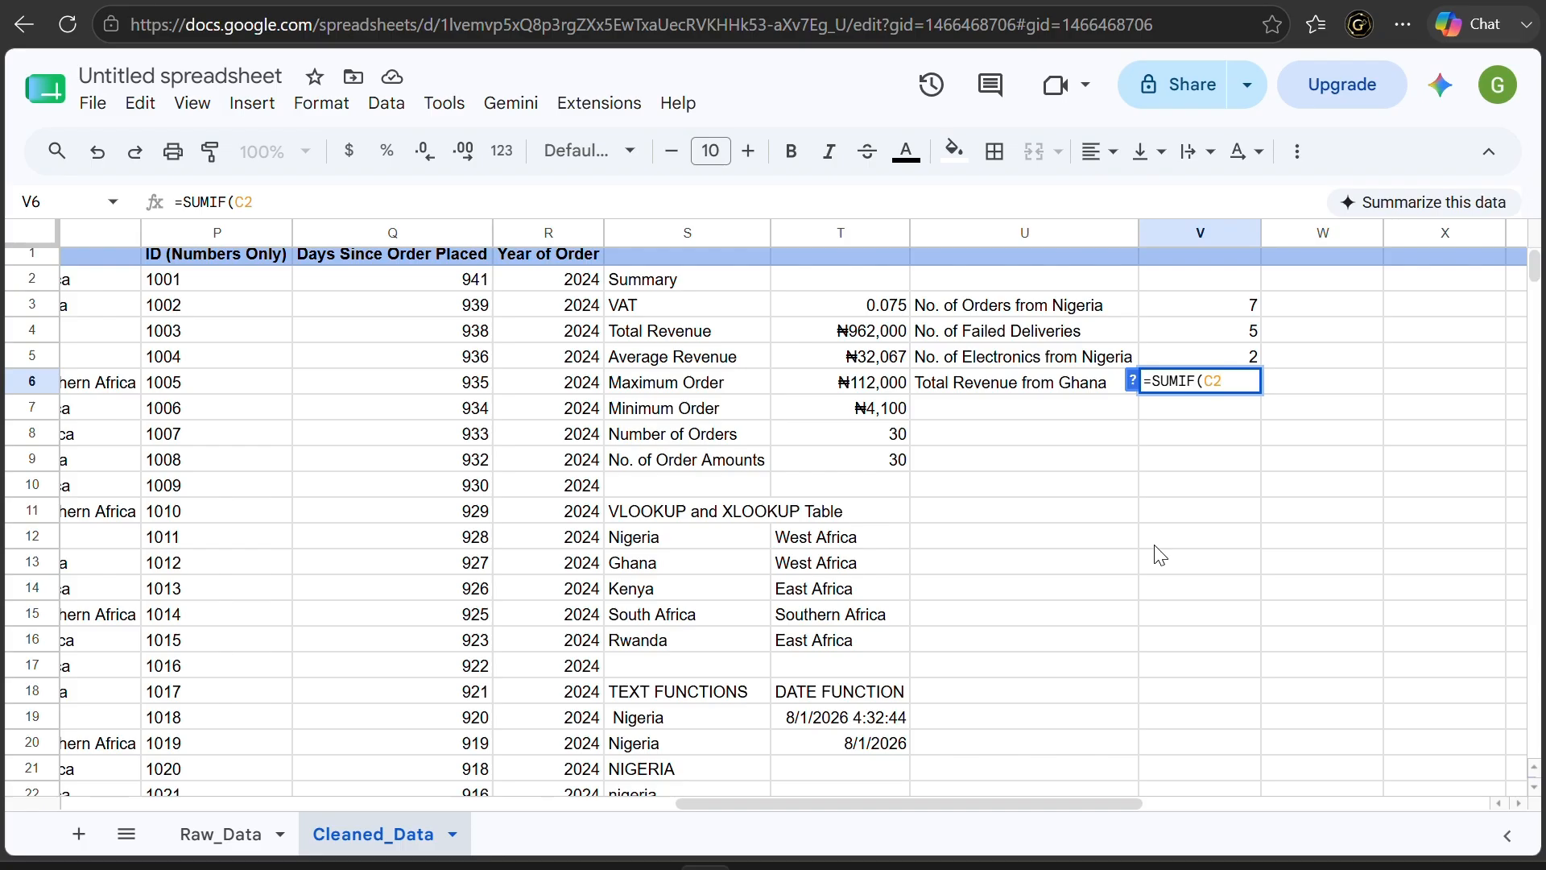
{"action": "type", "text": ":C31,\"Ghana\","}
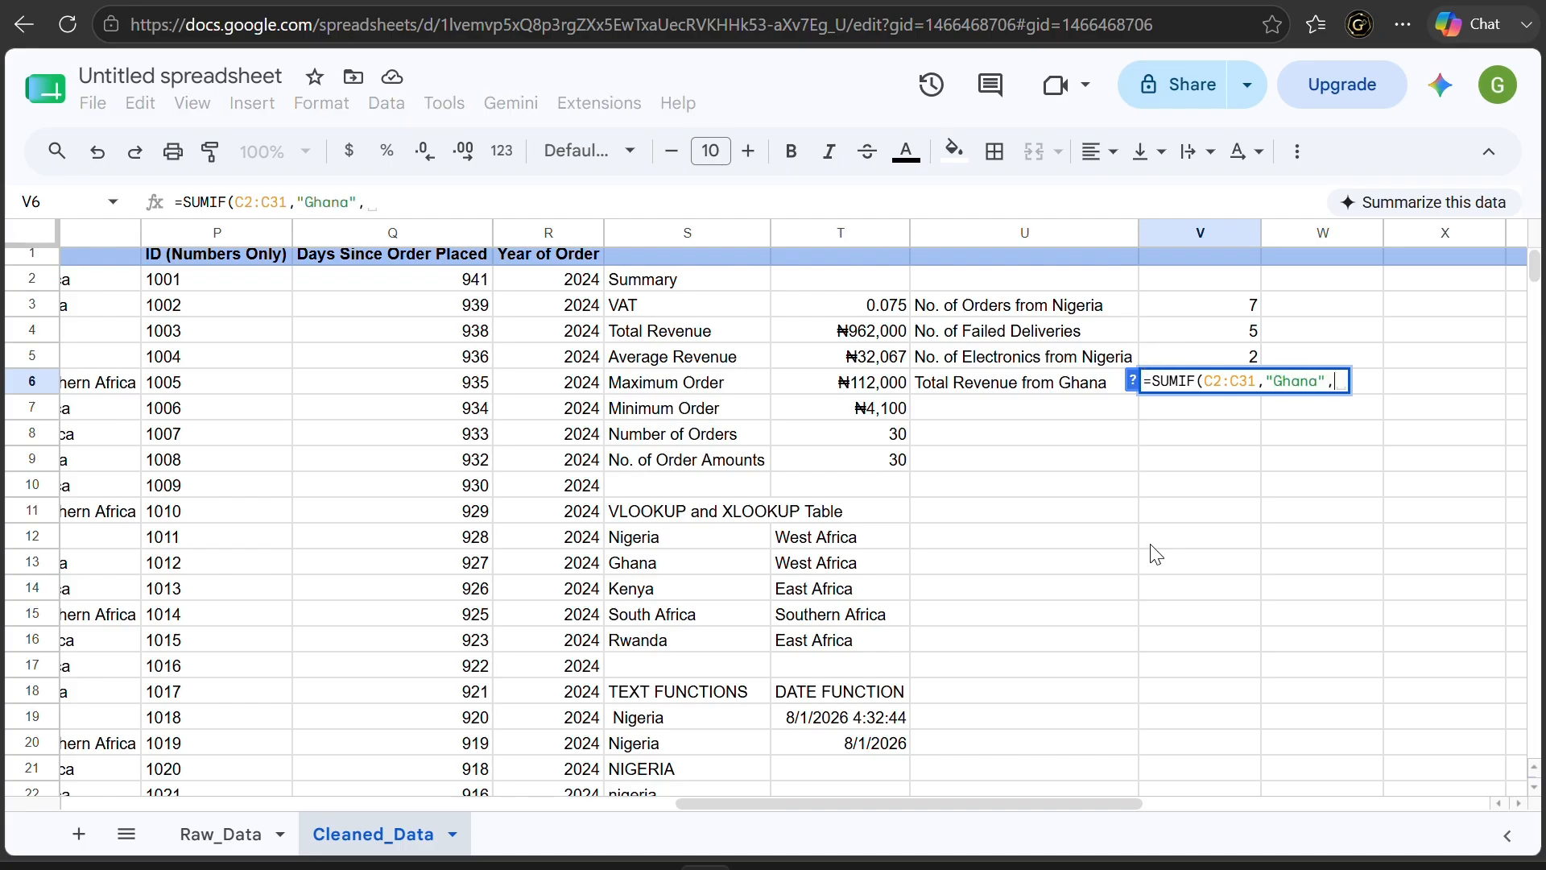
{"action": "scroll", "coordinate": [1144, 543], "scroll_direction": "left", "scroll_amount": 6}
{"action": "scroll", "coordinate": [1140, 542], "scroll_direction": "left", "scroll_amount": 4}
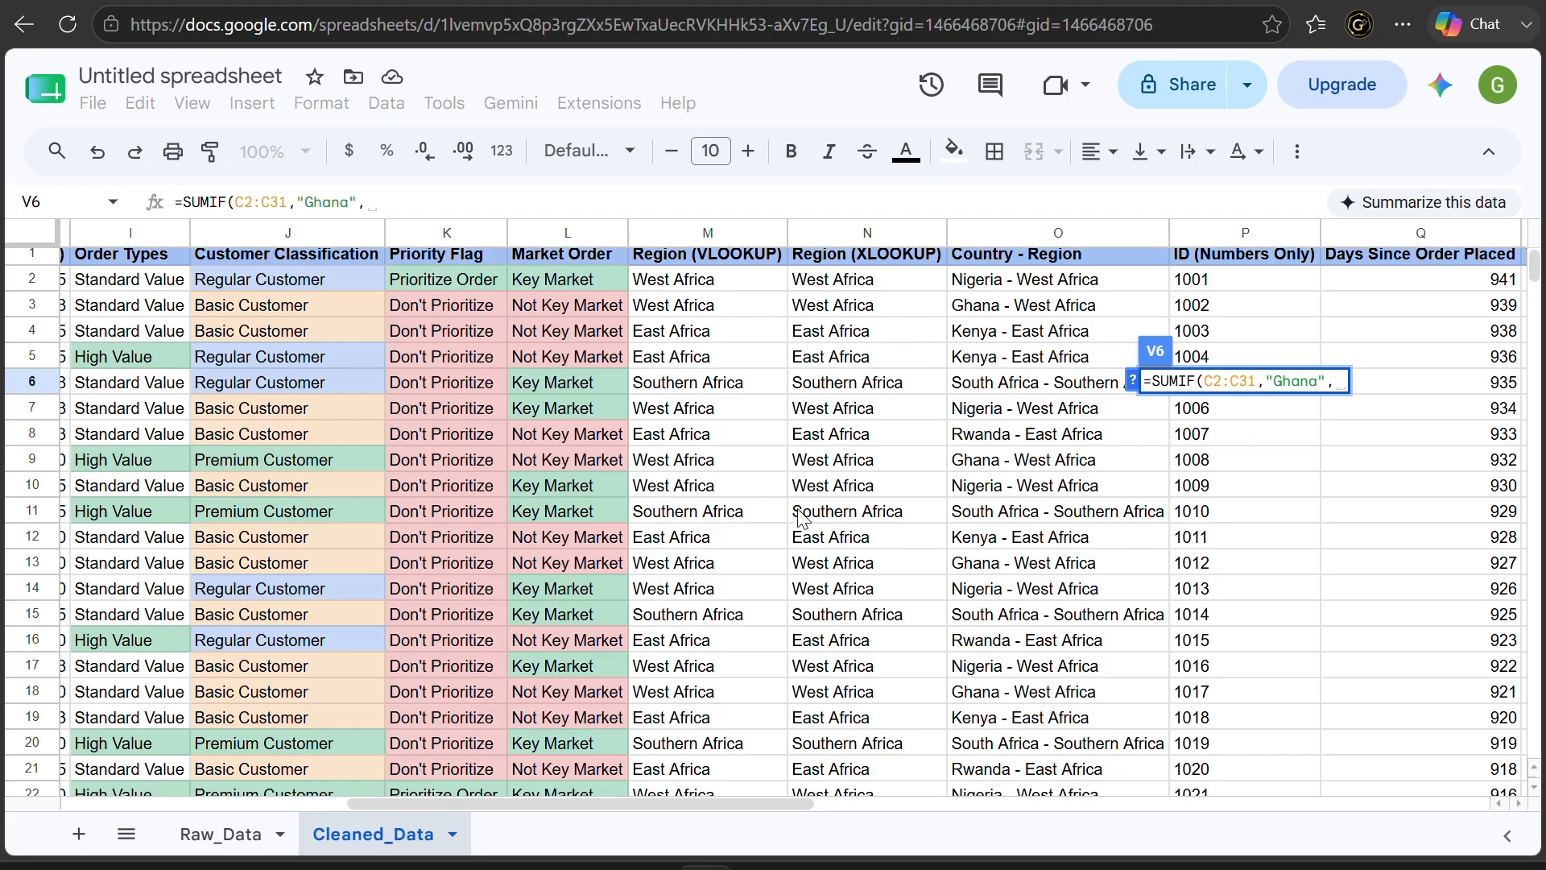
{"action": "scroll", "coordinate": [802, 516], "scroll_direction": "left", "scroll_amount": 5}
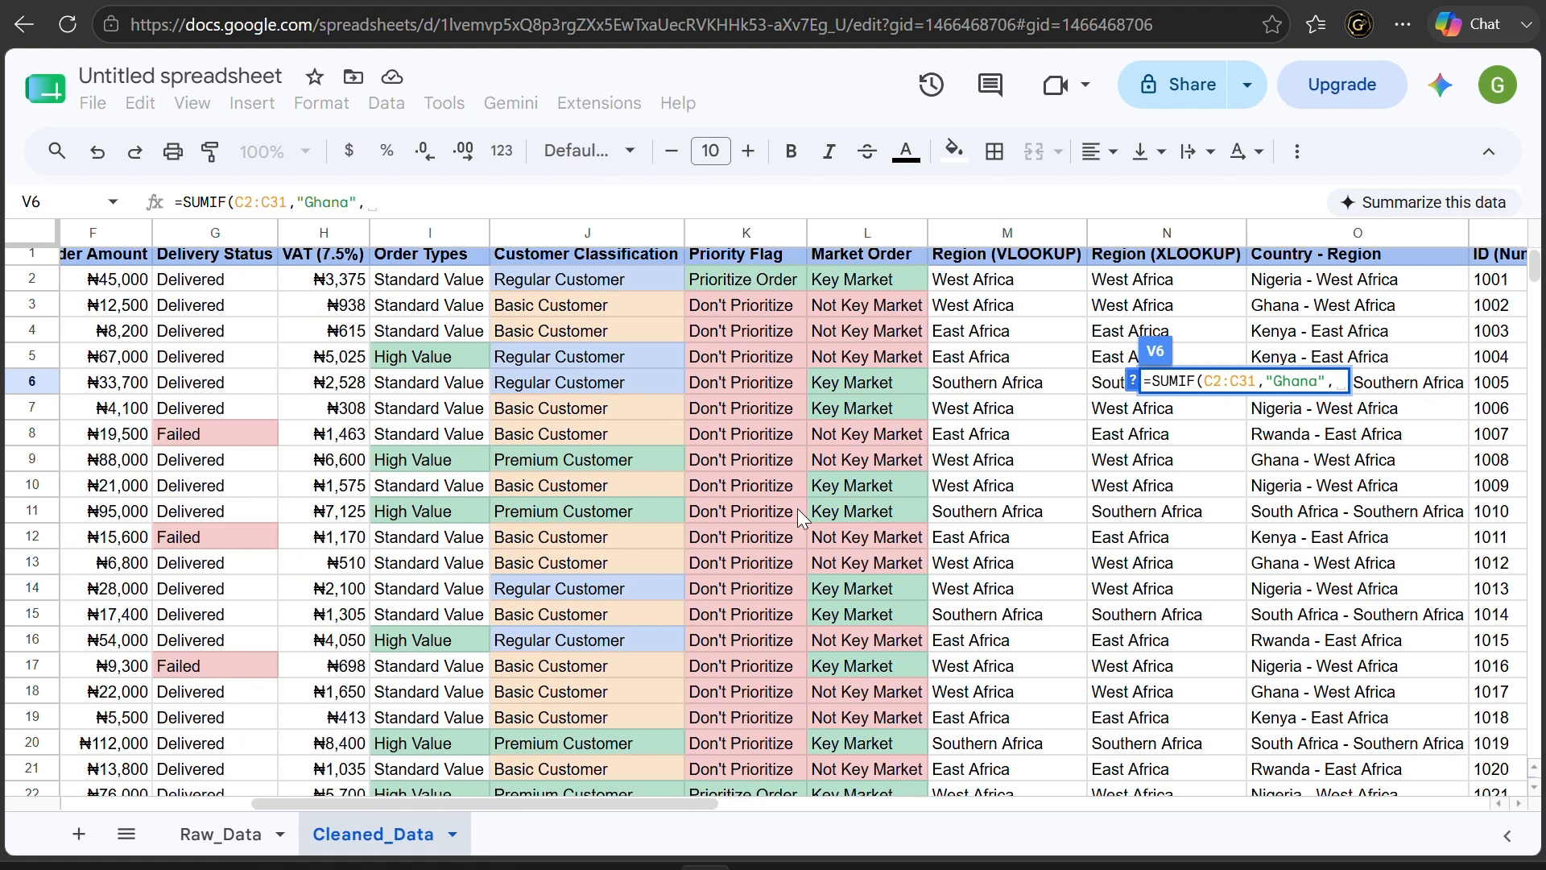
{"action": "scroll", "coordinate": [428, 415], "scroll_direction": "left", "scroll_amount": 3}
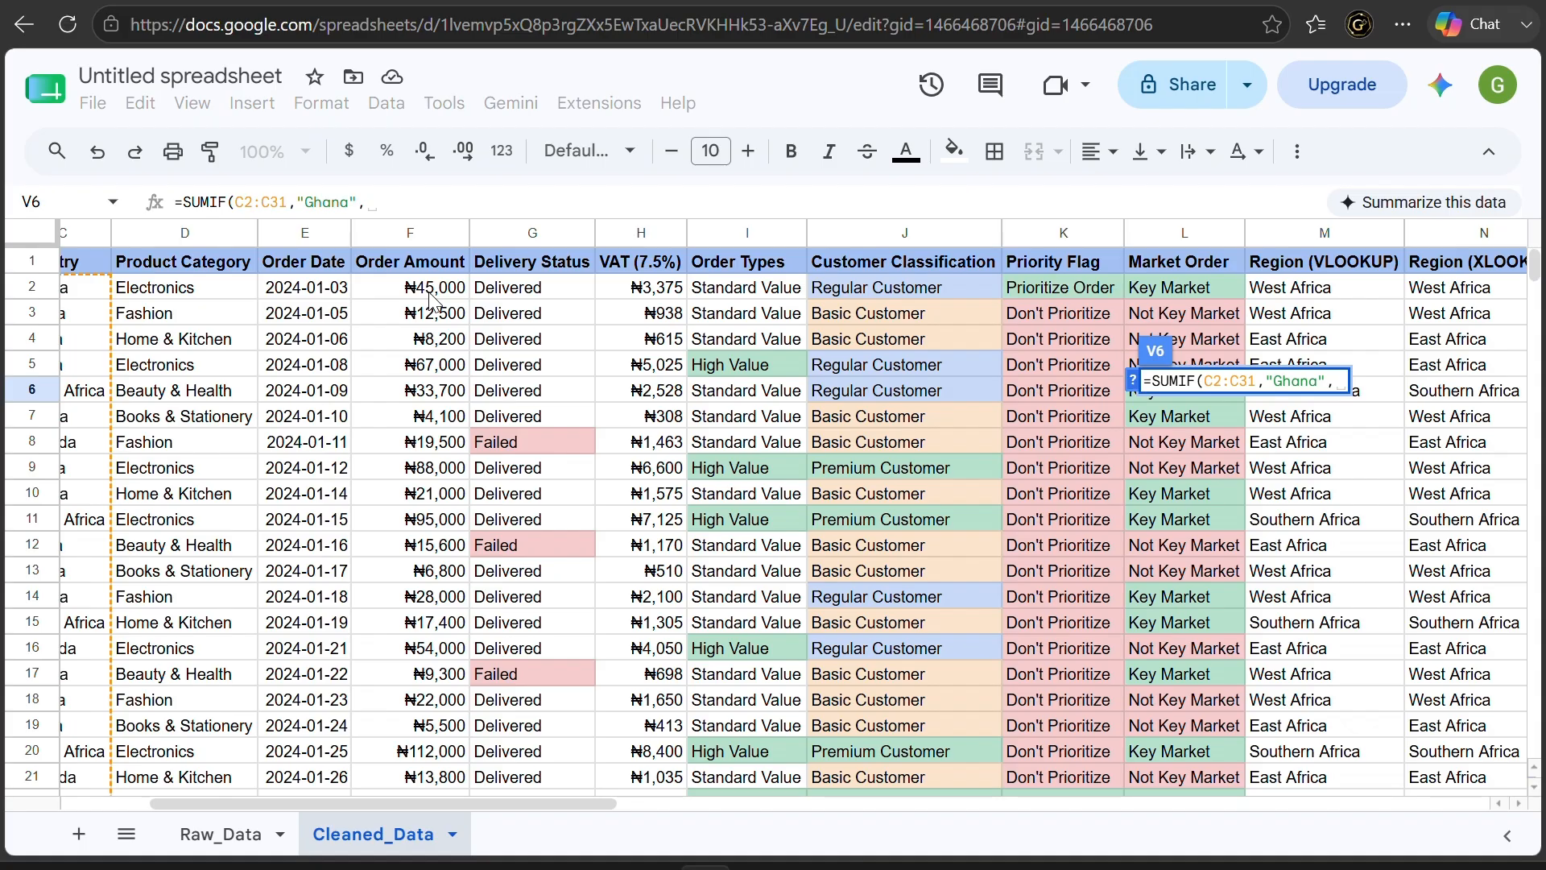
{"action": "left_click_drag", "start_coordinate": [432, 301], "coordinate": [415, 691]}
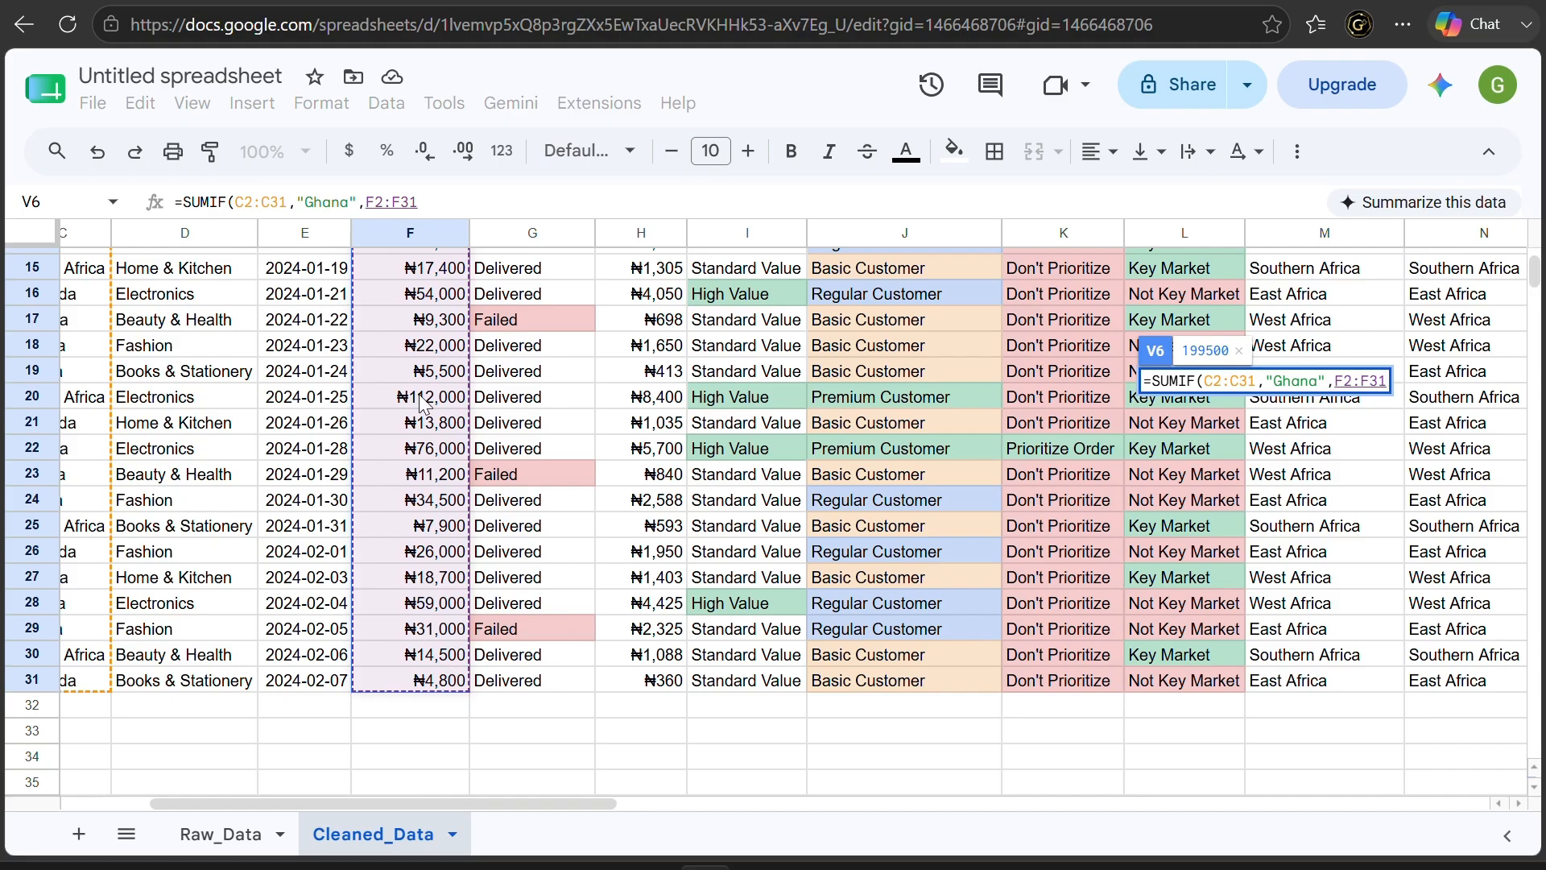
{"action": "scroll", "coordinate": [875, 548], "scroll_direction": "right", "scroll_amount": 5}
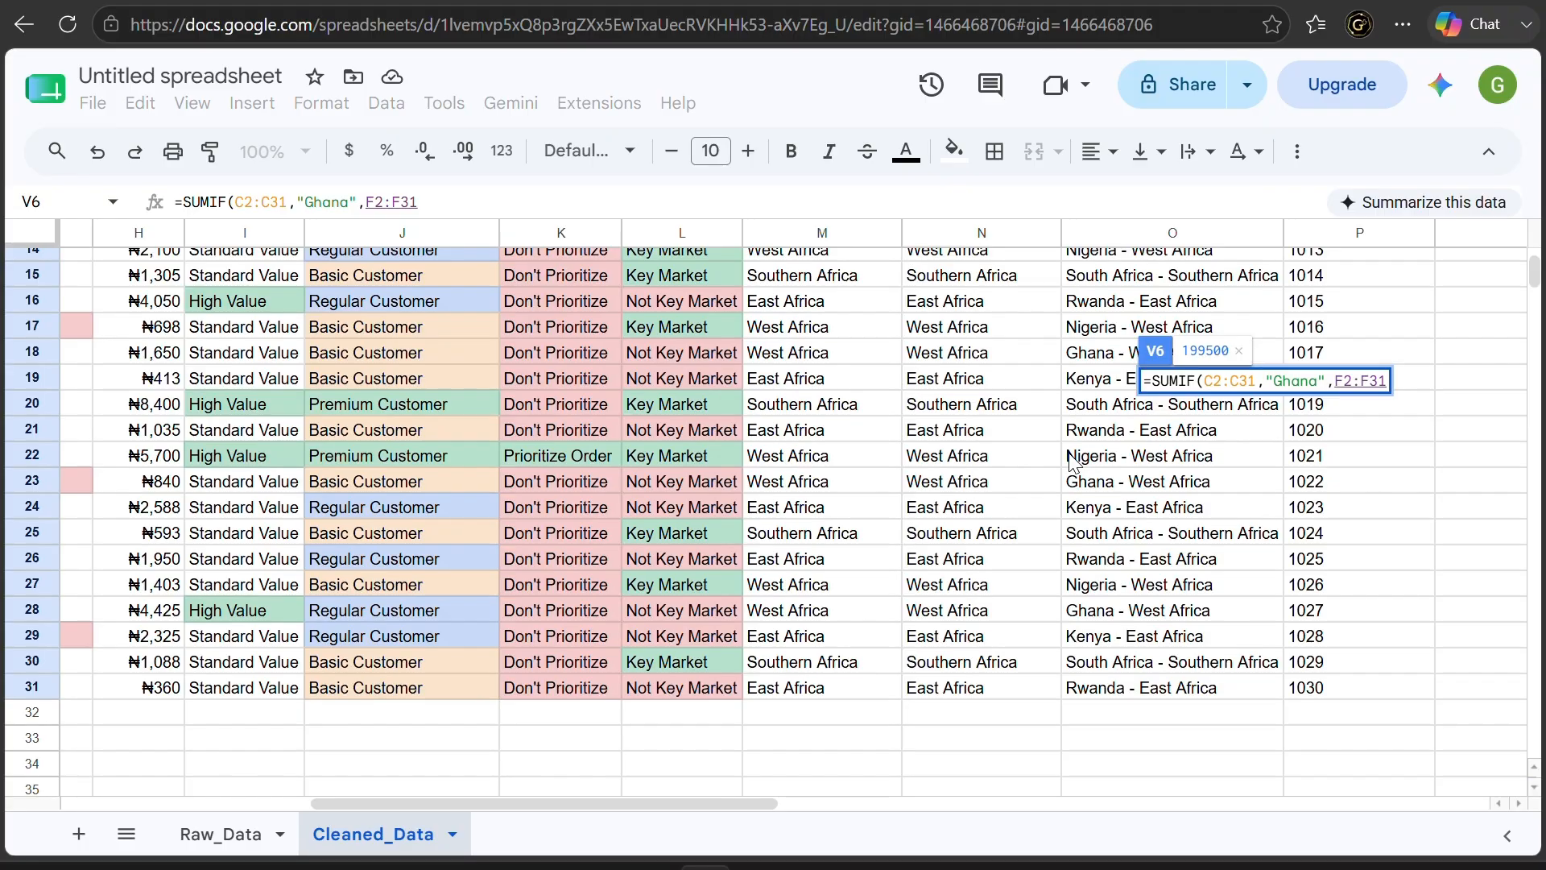
{"action": "type", "text": ")"}
{"action": "key", "text": "Return"}
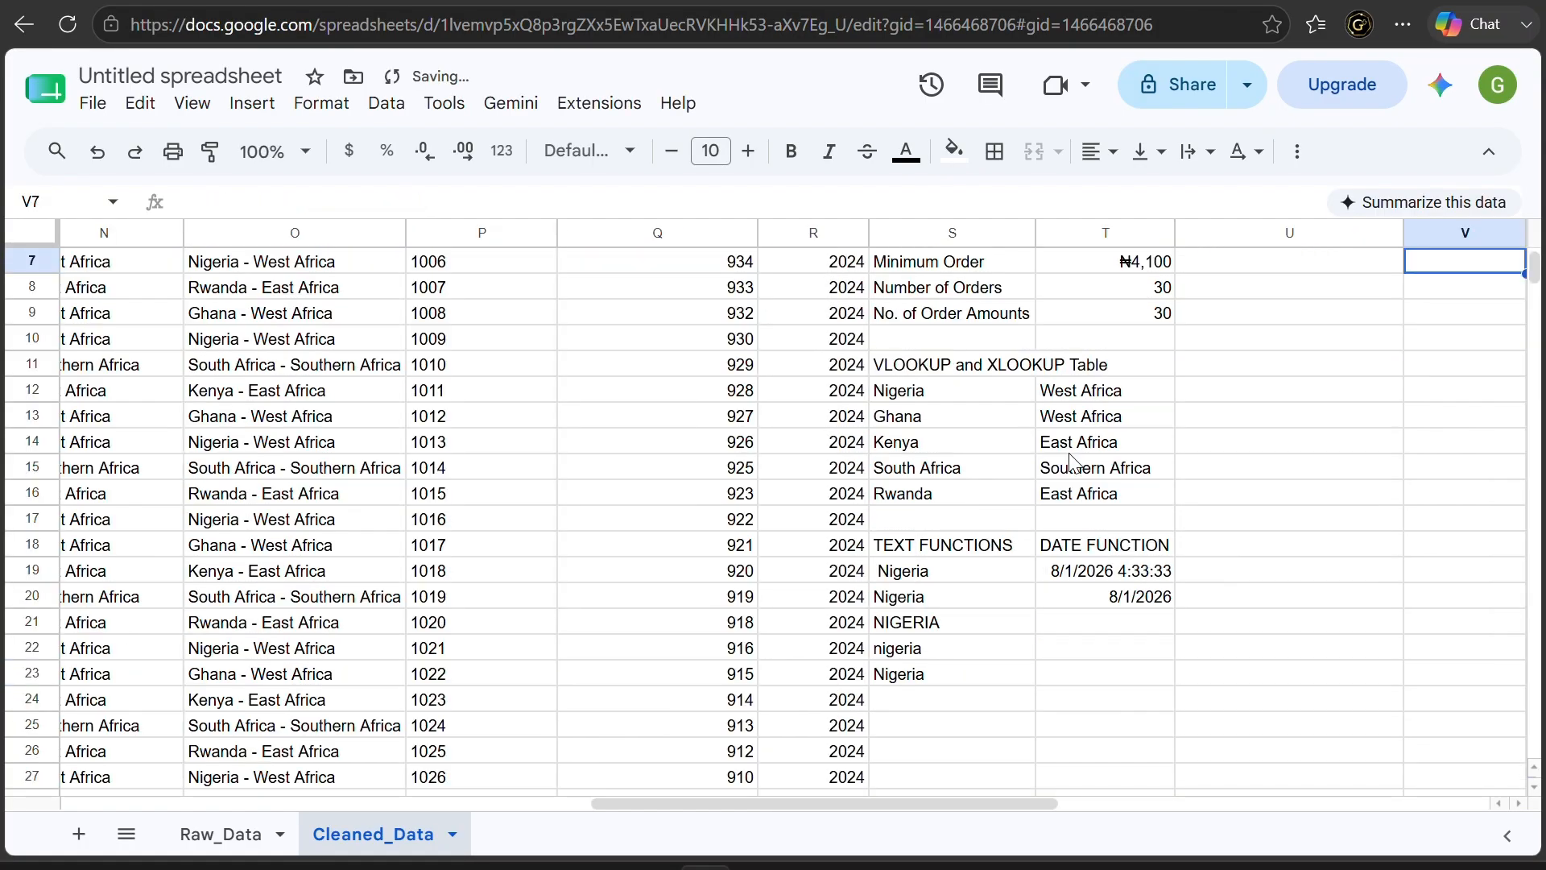
Format the Ghana revenue in V6 as Nigerian Naira with no decimal places
{"action": "scroll", "coordinate": [1197, 424], "scroll_direction": "up", "scroll_amount": 2}
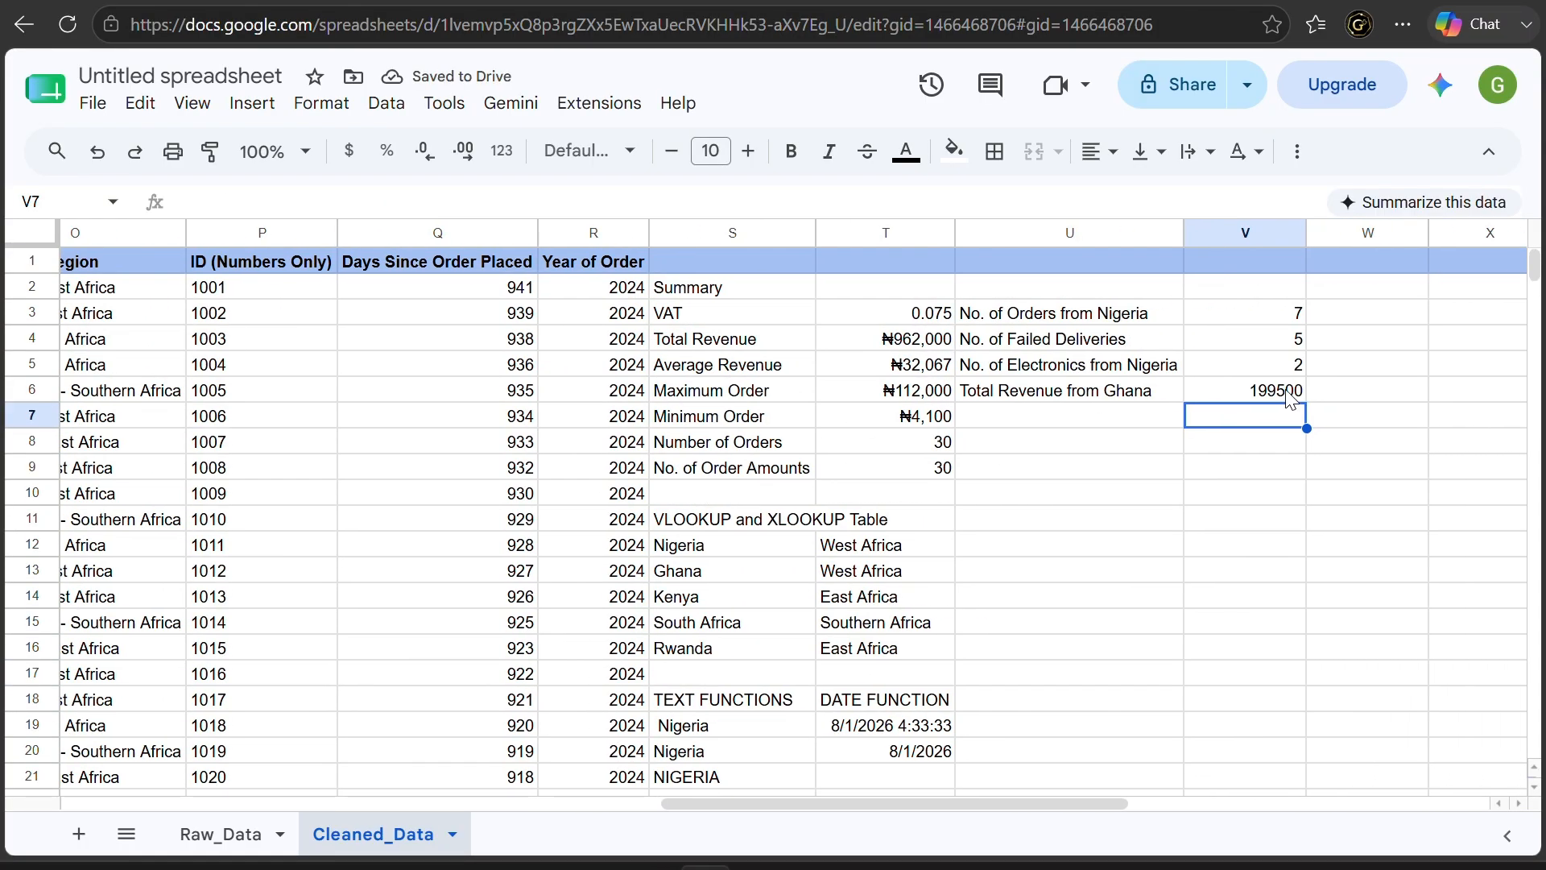
{"action": "left_click", "coordinate": [1284, 397]}
{"action": "left_click", "coordinate": [322, 104]}
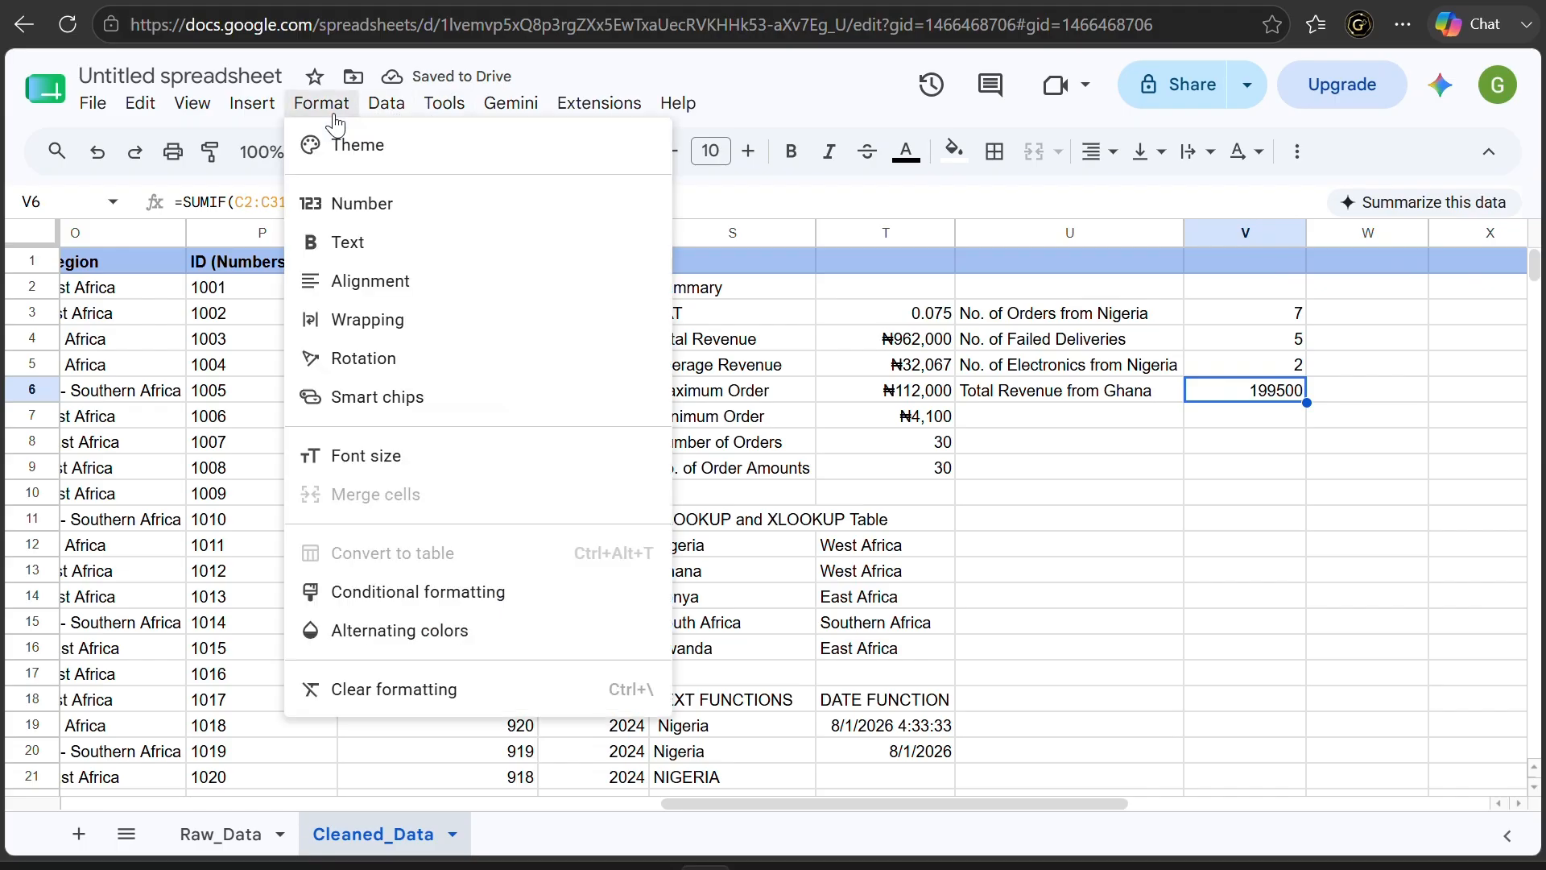
{"action": "mouse_move", "coordinate": [467, 203]}
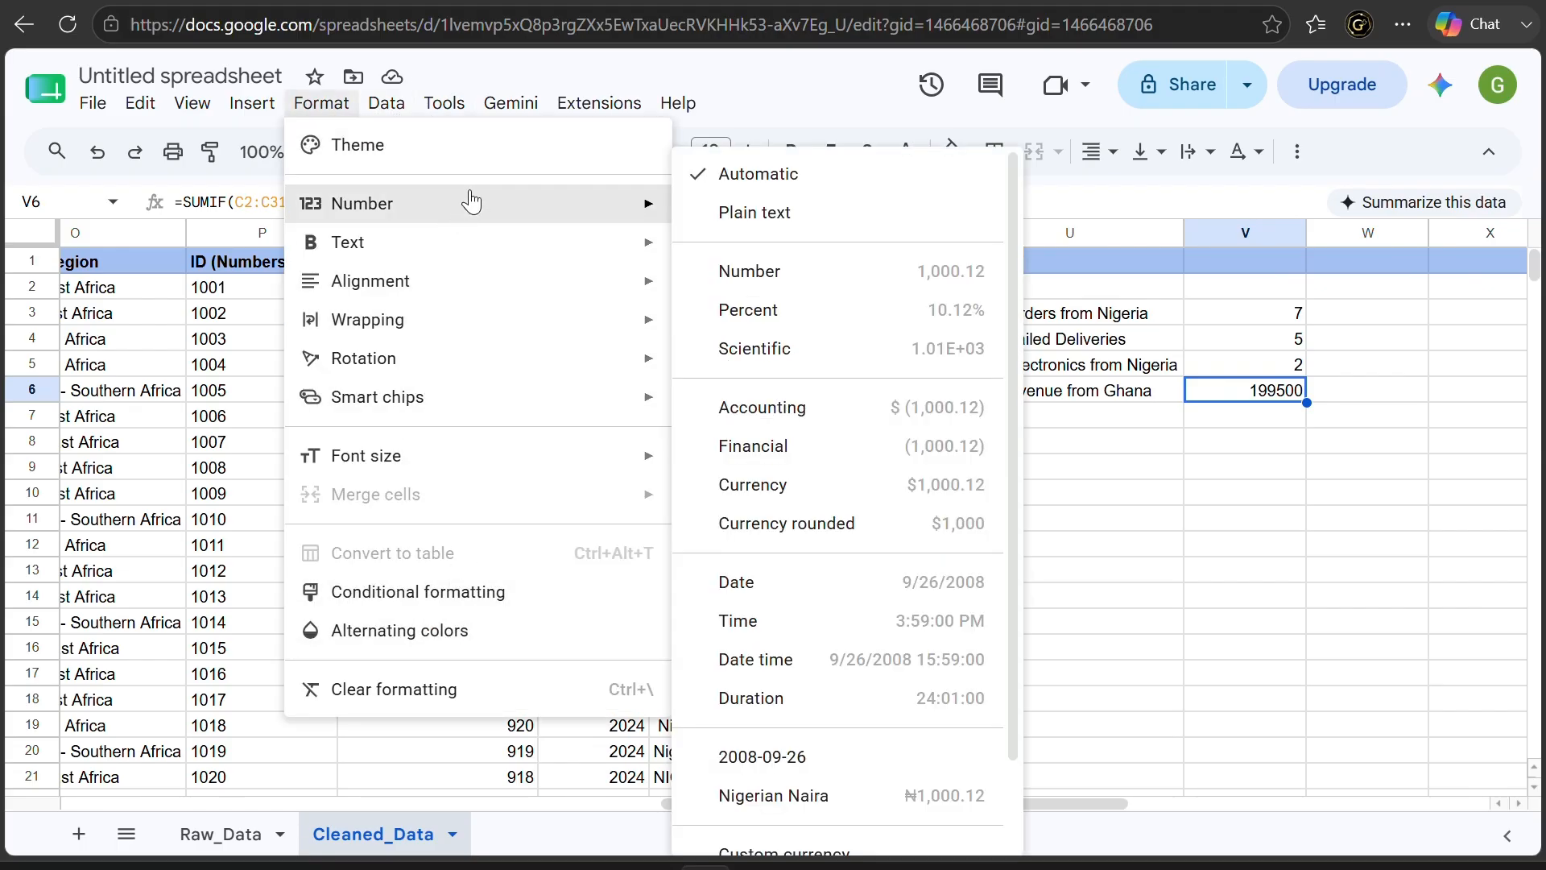
{"action": "left_click", "coordinate": [880, 796]}
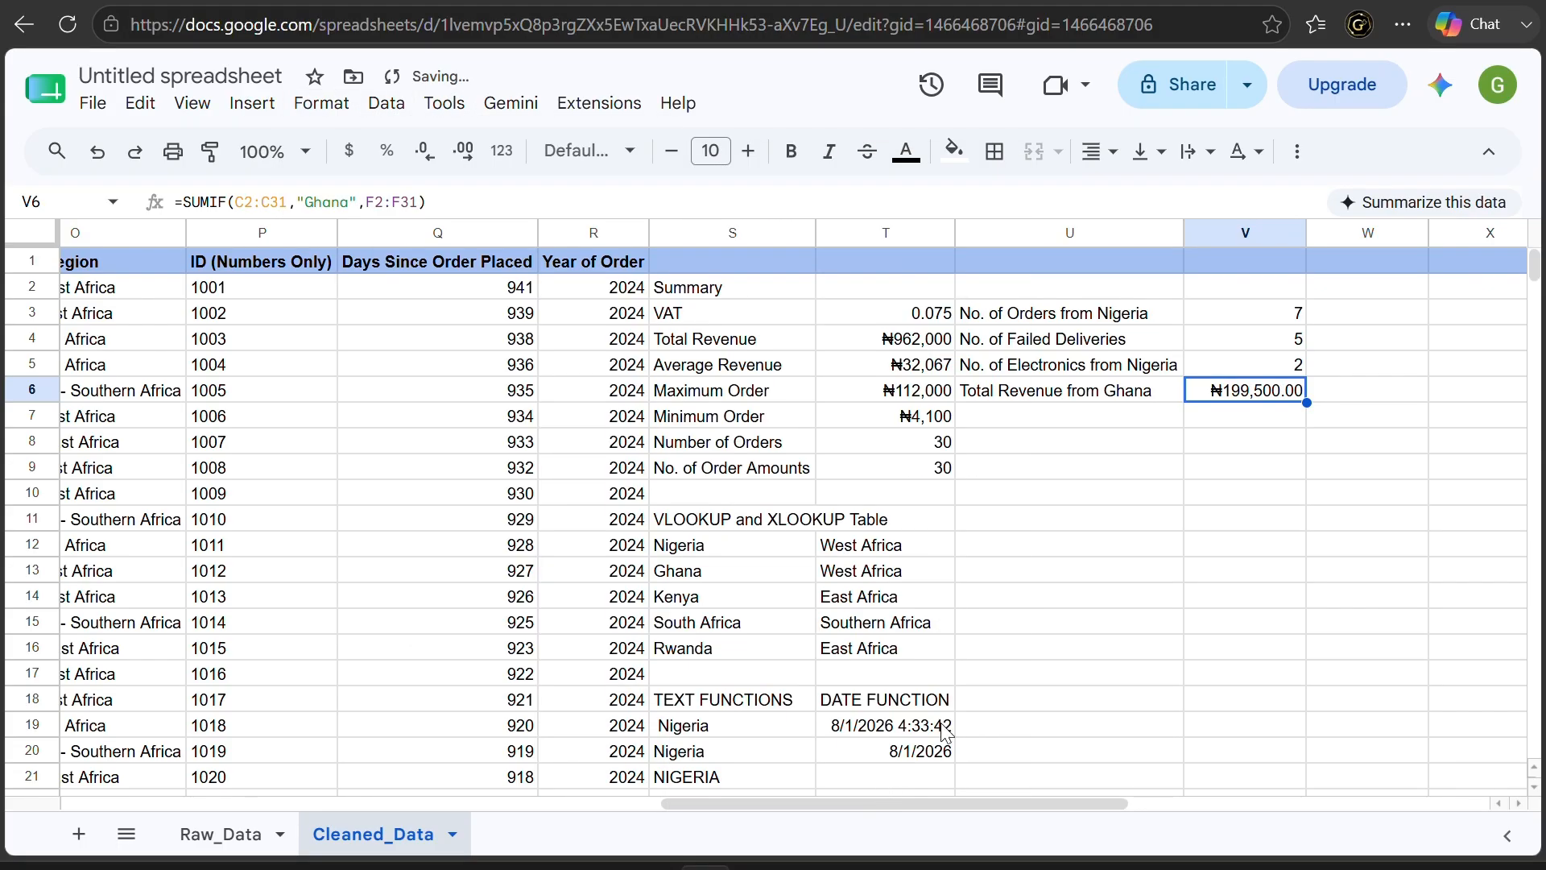
{"action": "left_click", "coordinate": [424, 151]}
{"action": "left_click", "coordinate": [425, 151]}
Enter the label "Total Electronics Revenu from South Africa" in U7 and widen column U to fit it
{"action": "left_click", "coordinate": [1065, 419]}
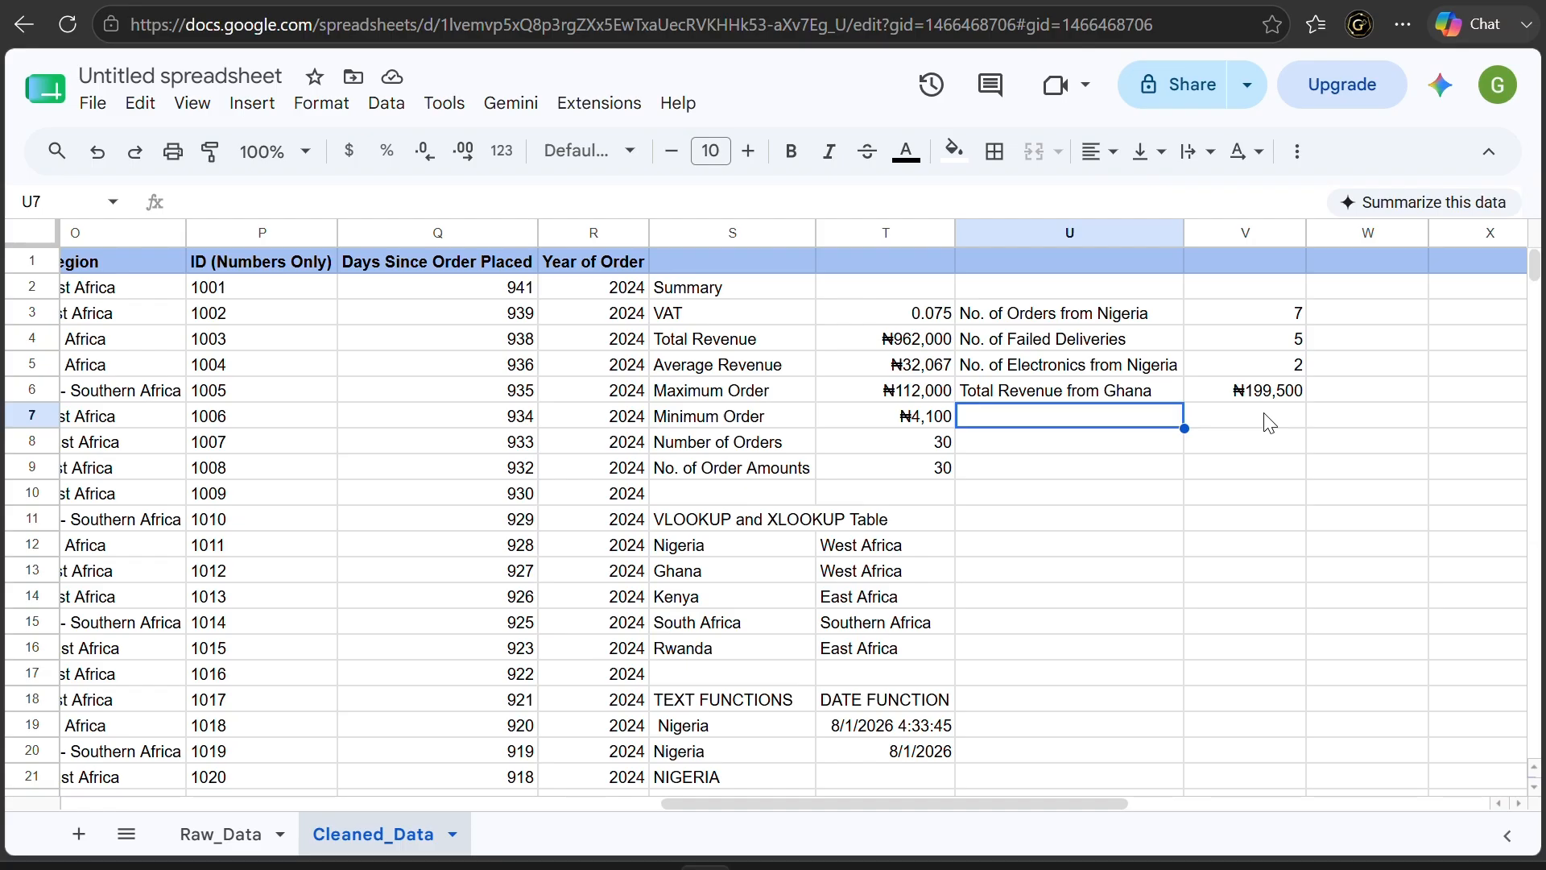
{"action": "type", "text": "T"}
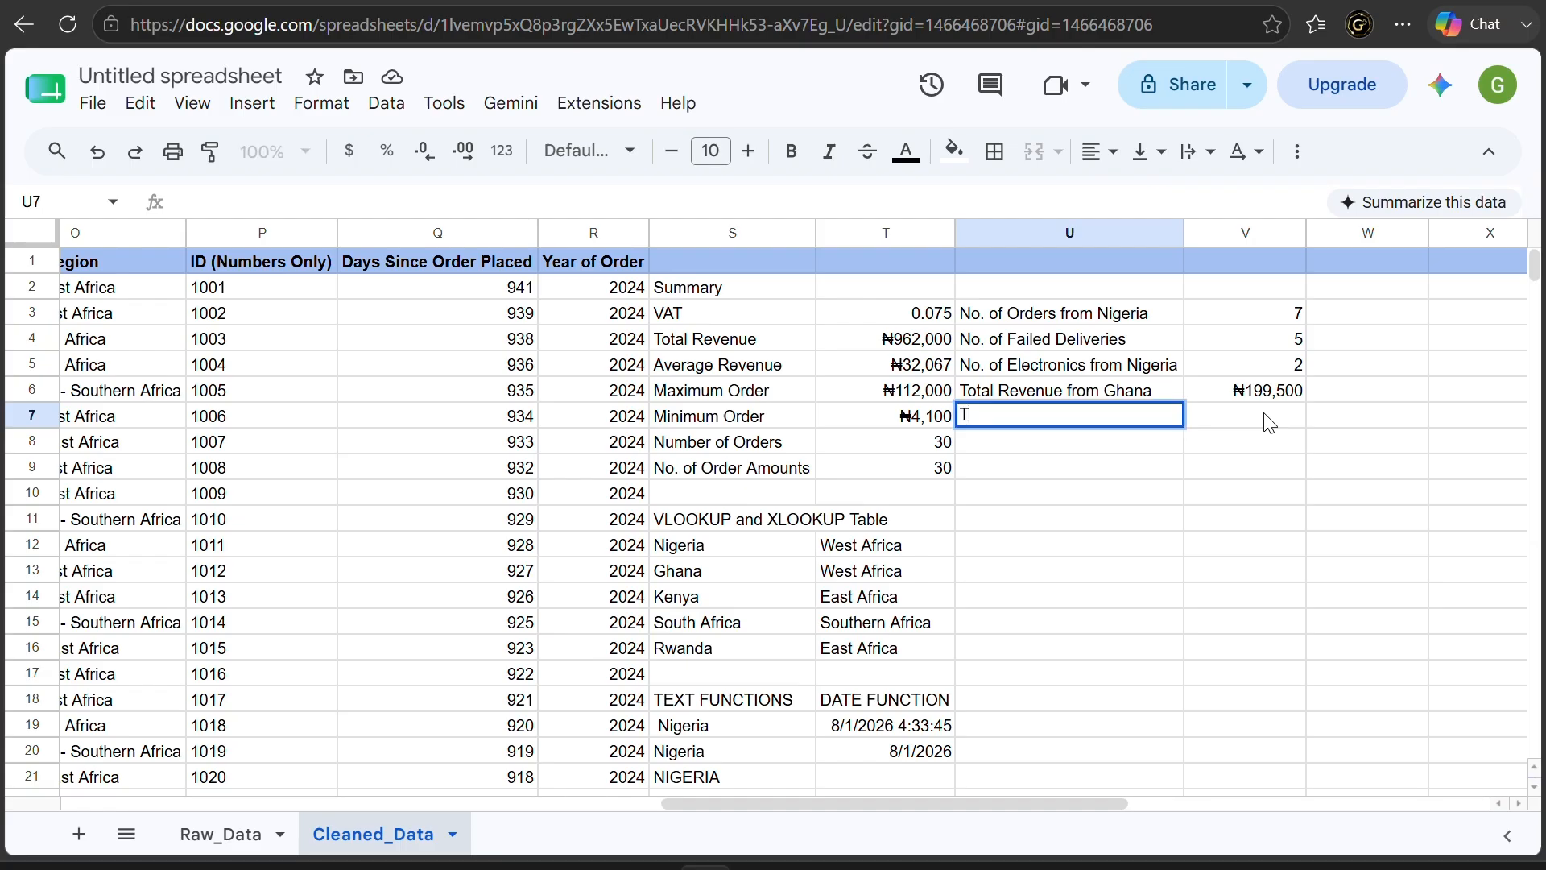
{"action": "type", "text": "otal E"}
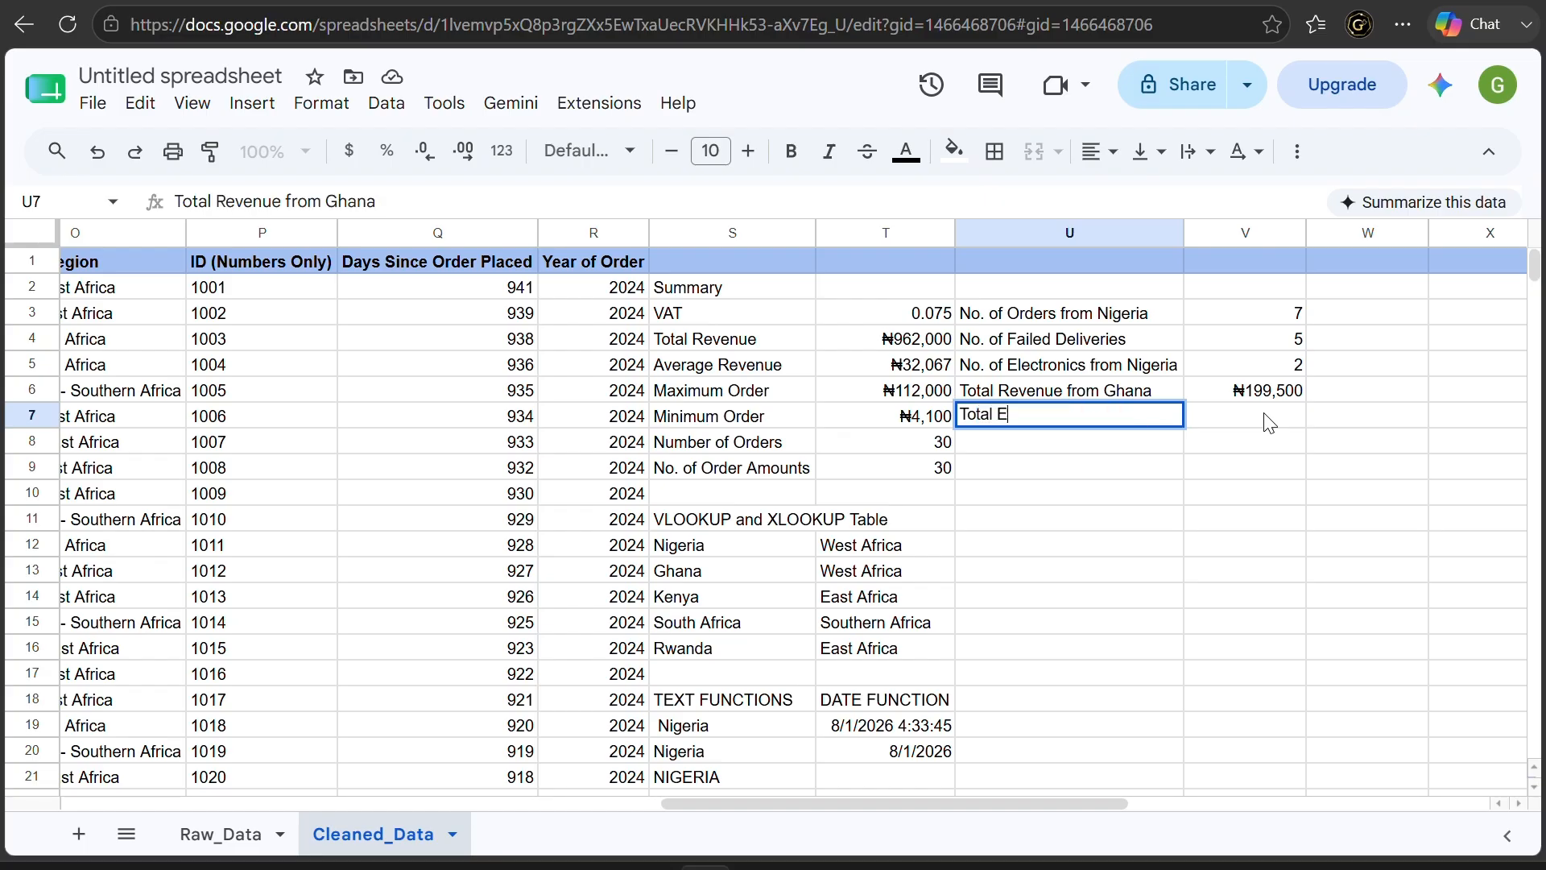
{"action": "type", "text": "lectron"}
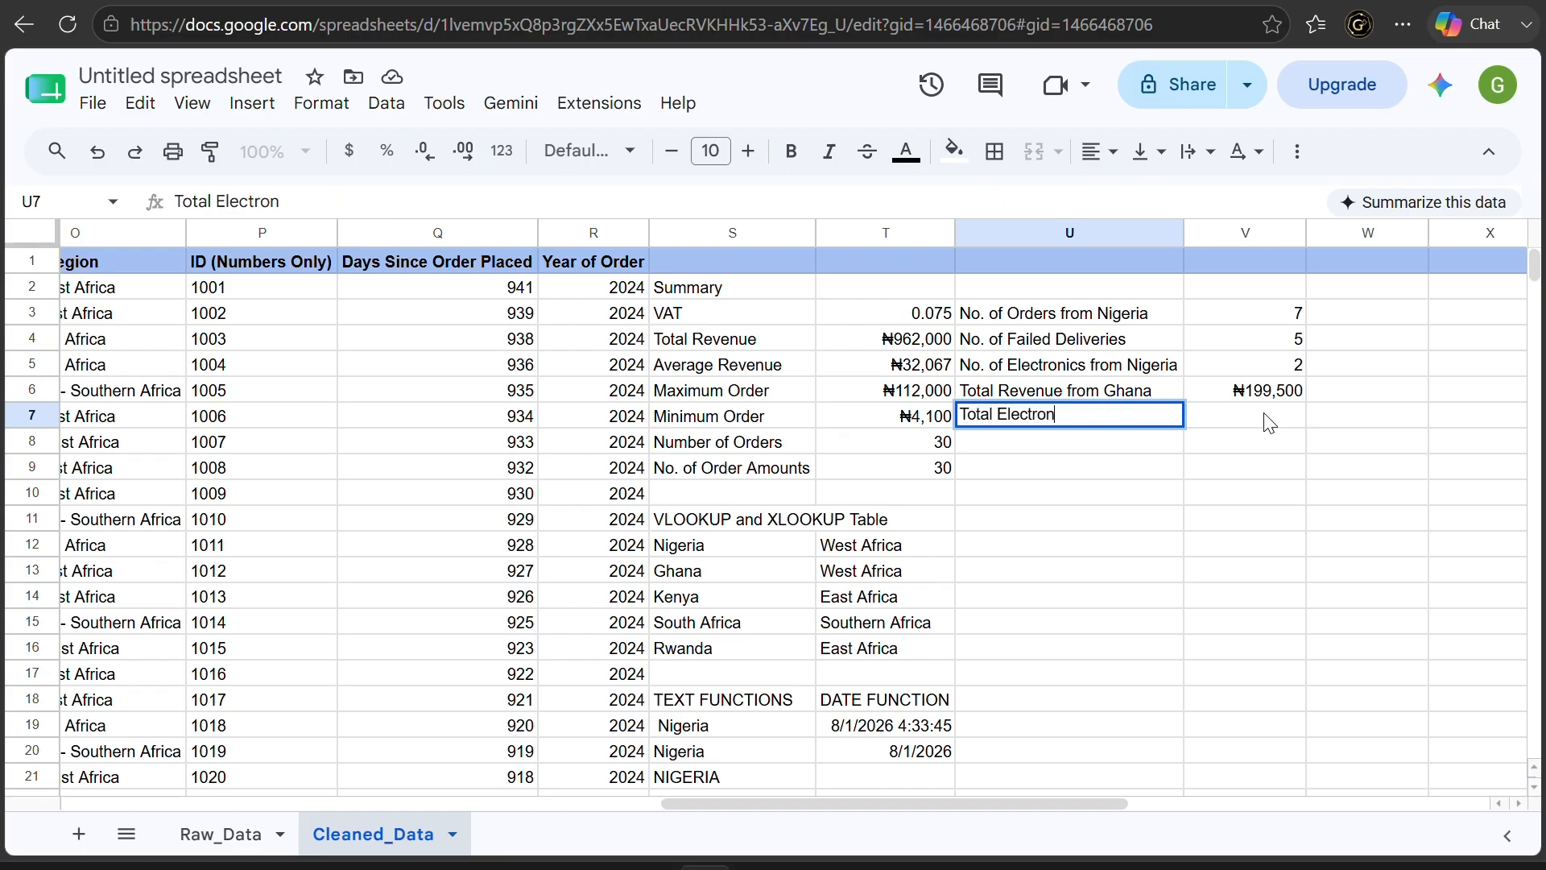
{"action": "type", "text": "ics Reven"}
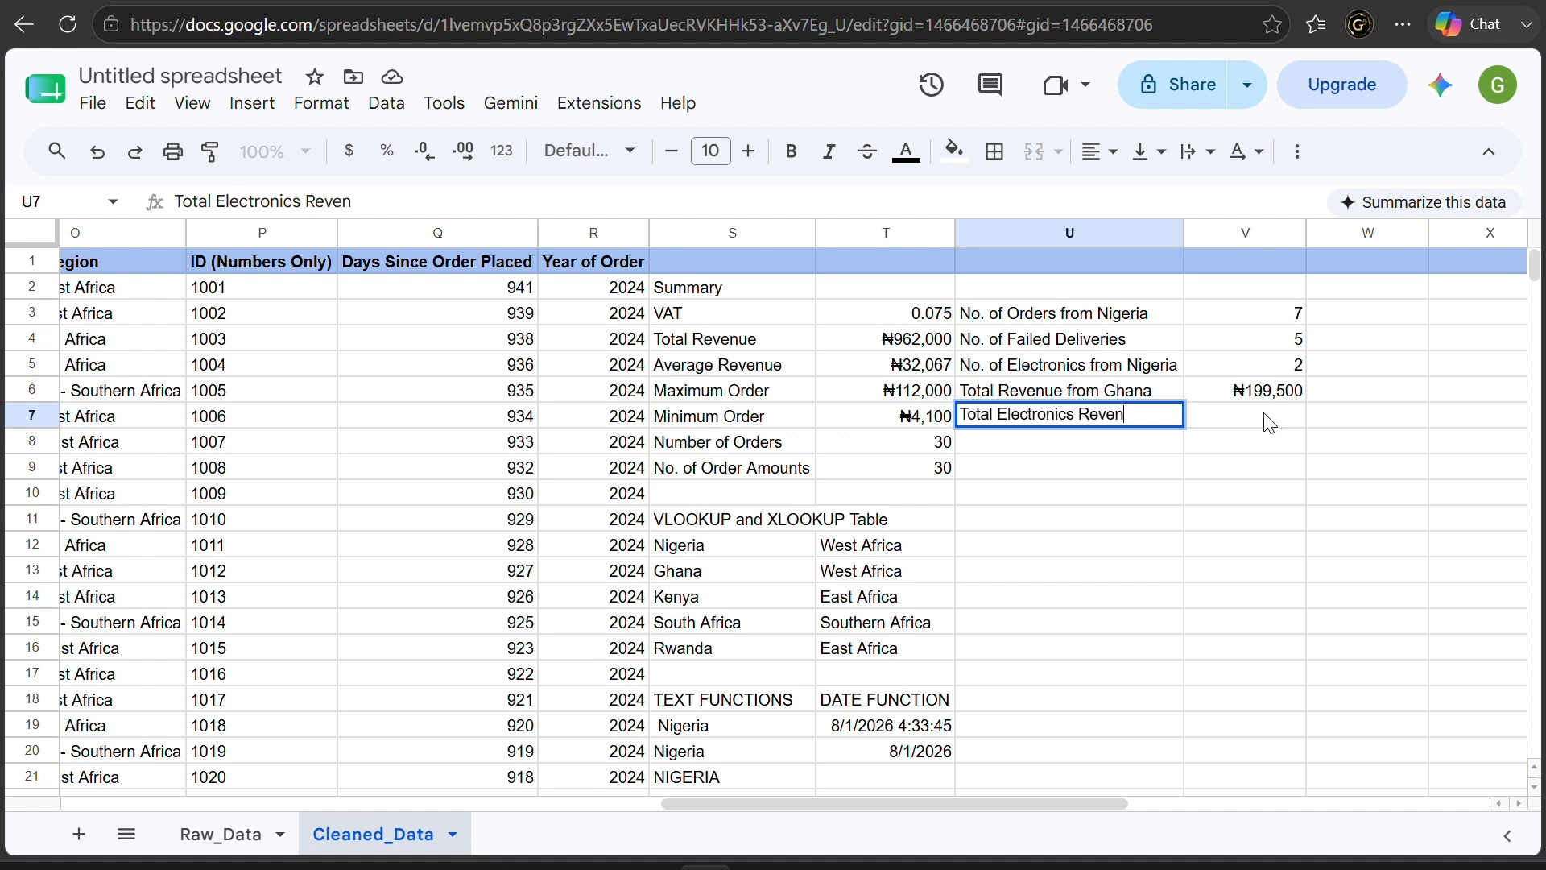
{"action": "type", "text": "u from S"}
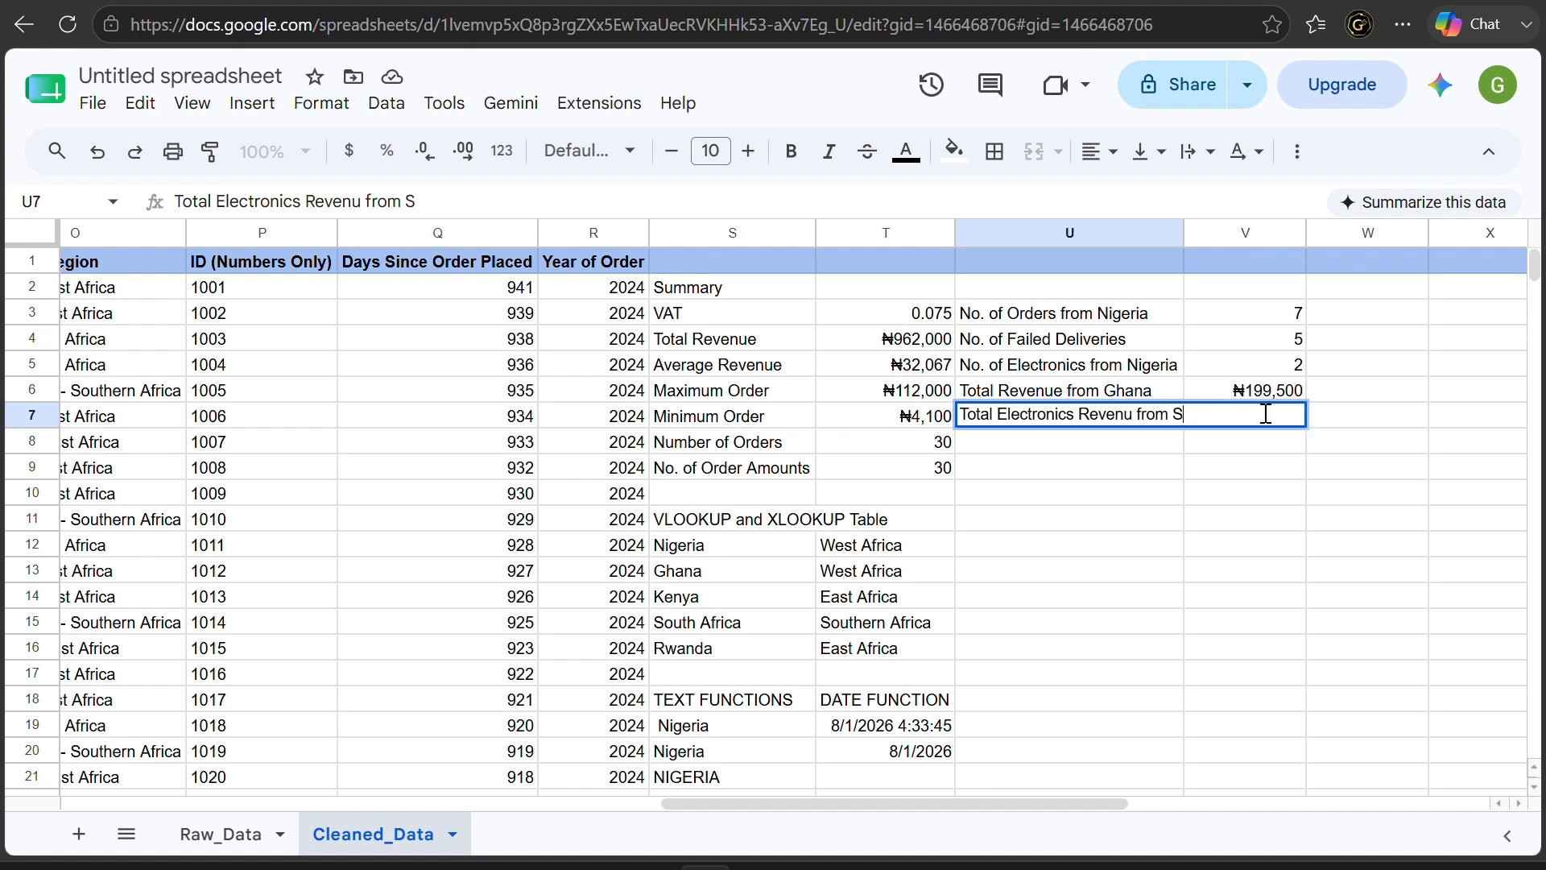
{"action": "type", "text": "outh Africa"}
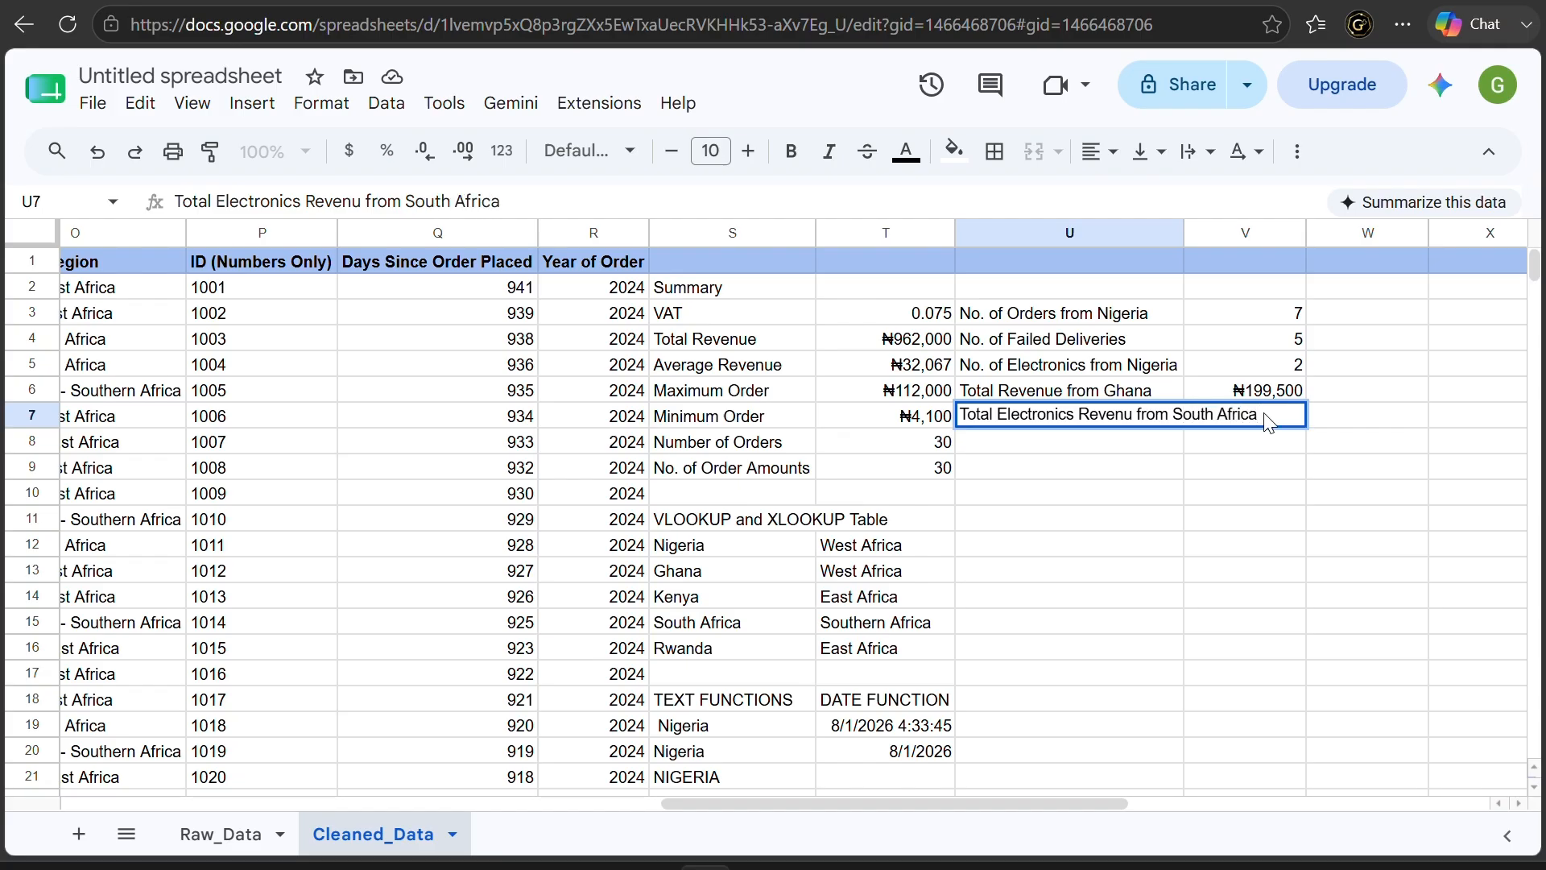
{"action": "key", "text": "Tab"}
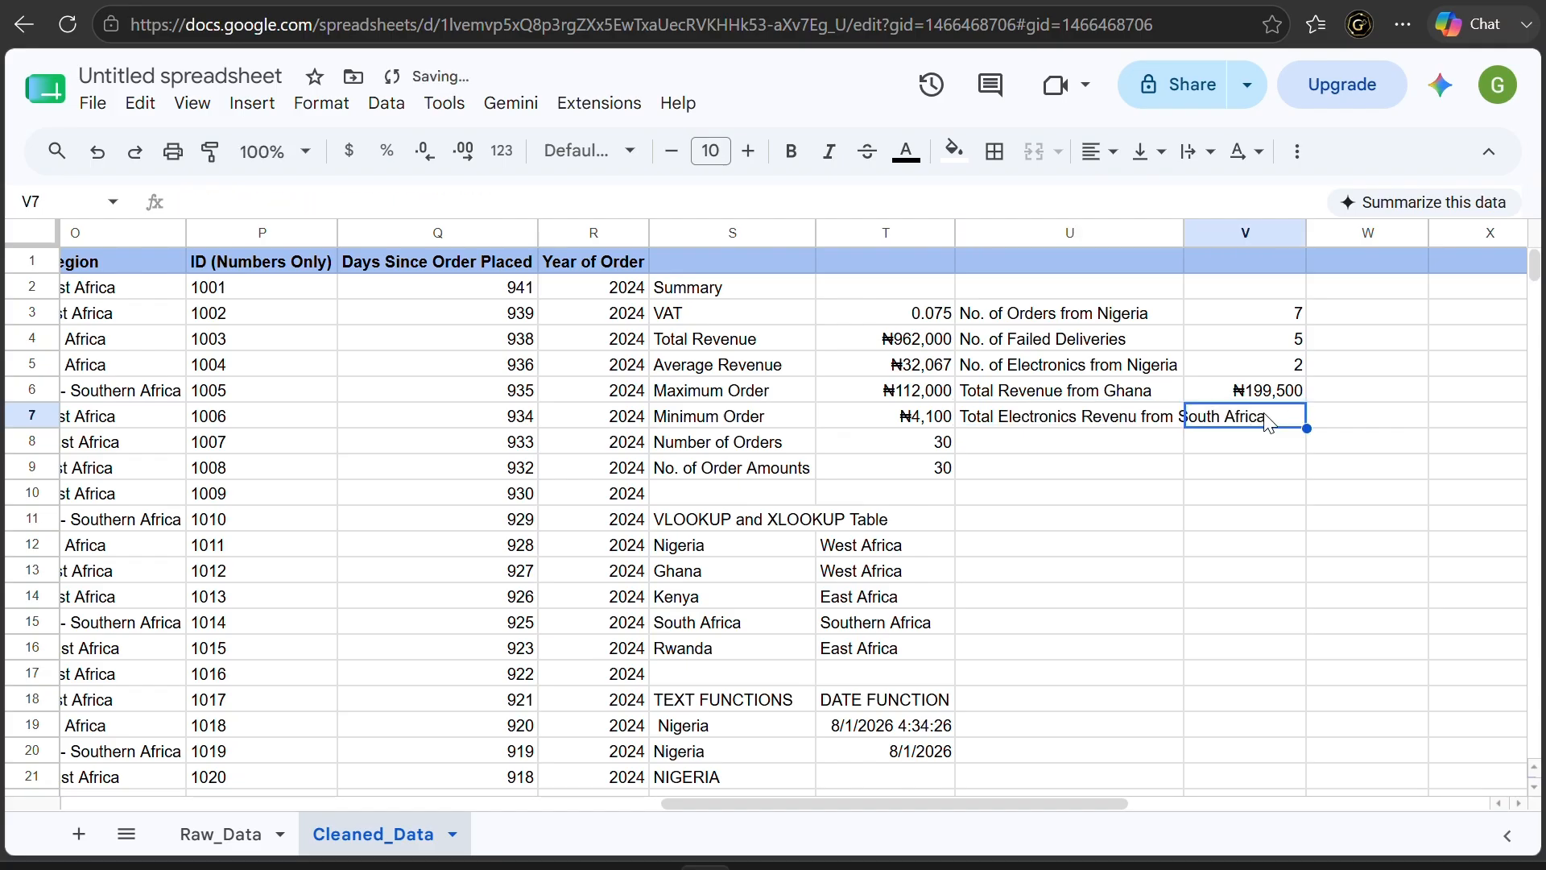
{"action": "double_click", "coordinate": [1184, 232]}
Start a SUMIF formula in V7 with the Order Amount values F2:F31 as its first range
{"action": "type", "text": "="}
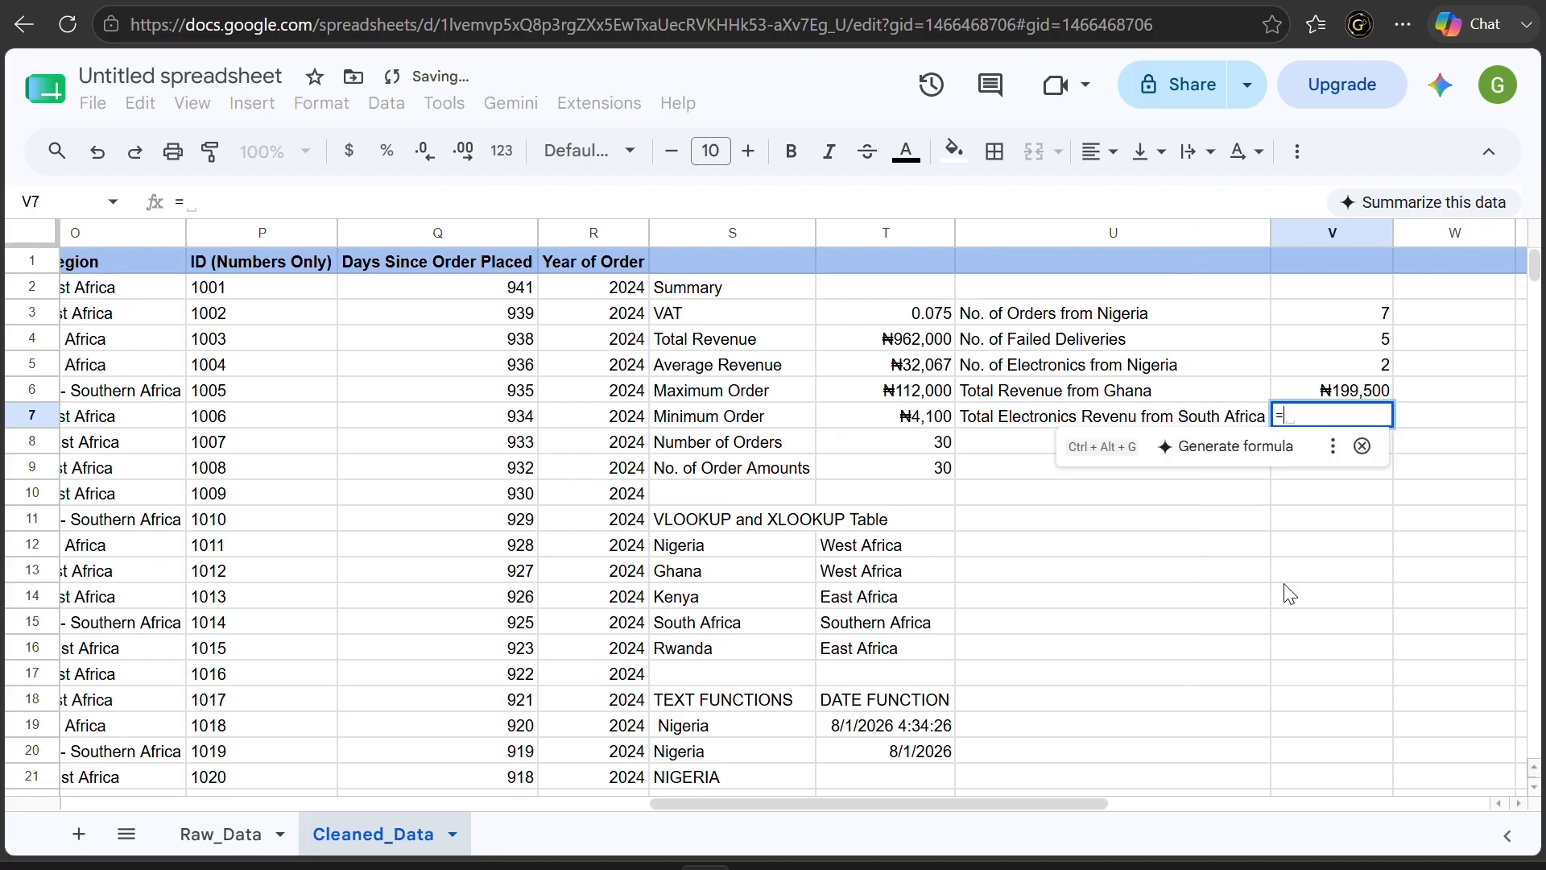
{"action": "type", "text": "SUMIF("}
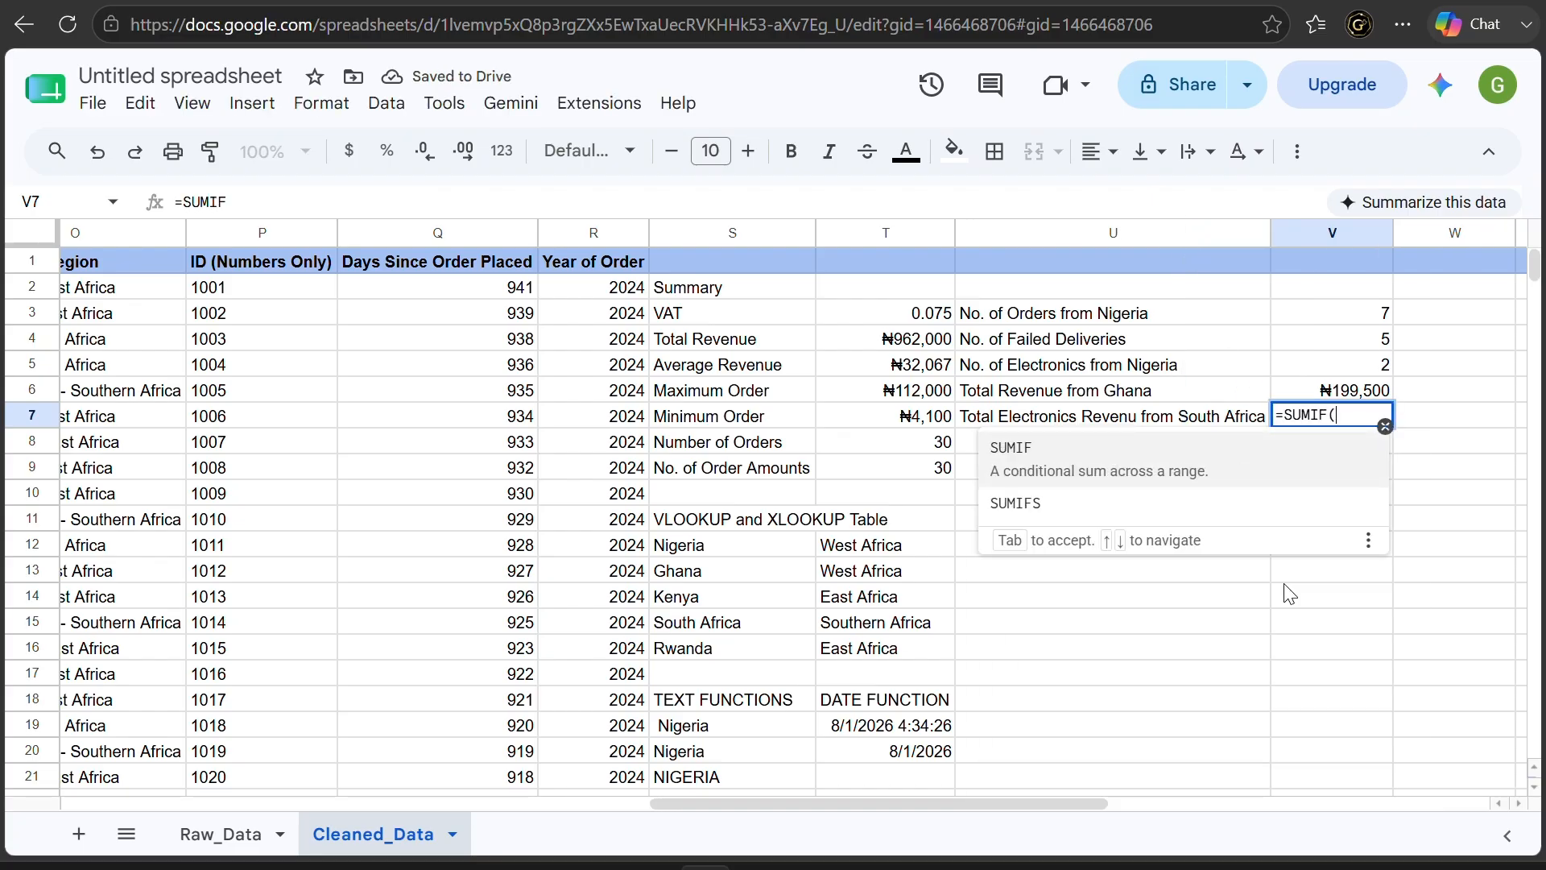
{"action": "scroll", "coordinate": [856, 574], "scroll_direction": "left", "scroll_amount": 15}
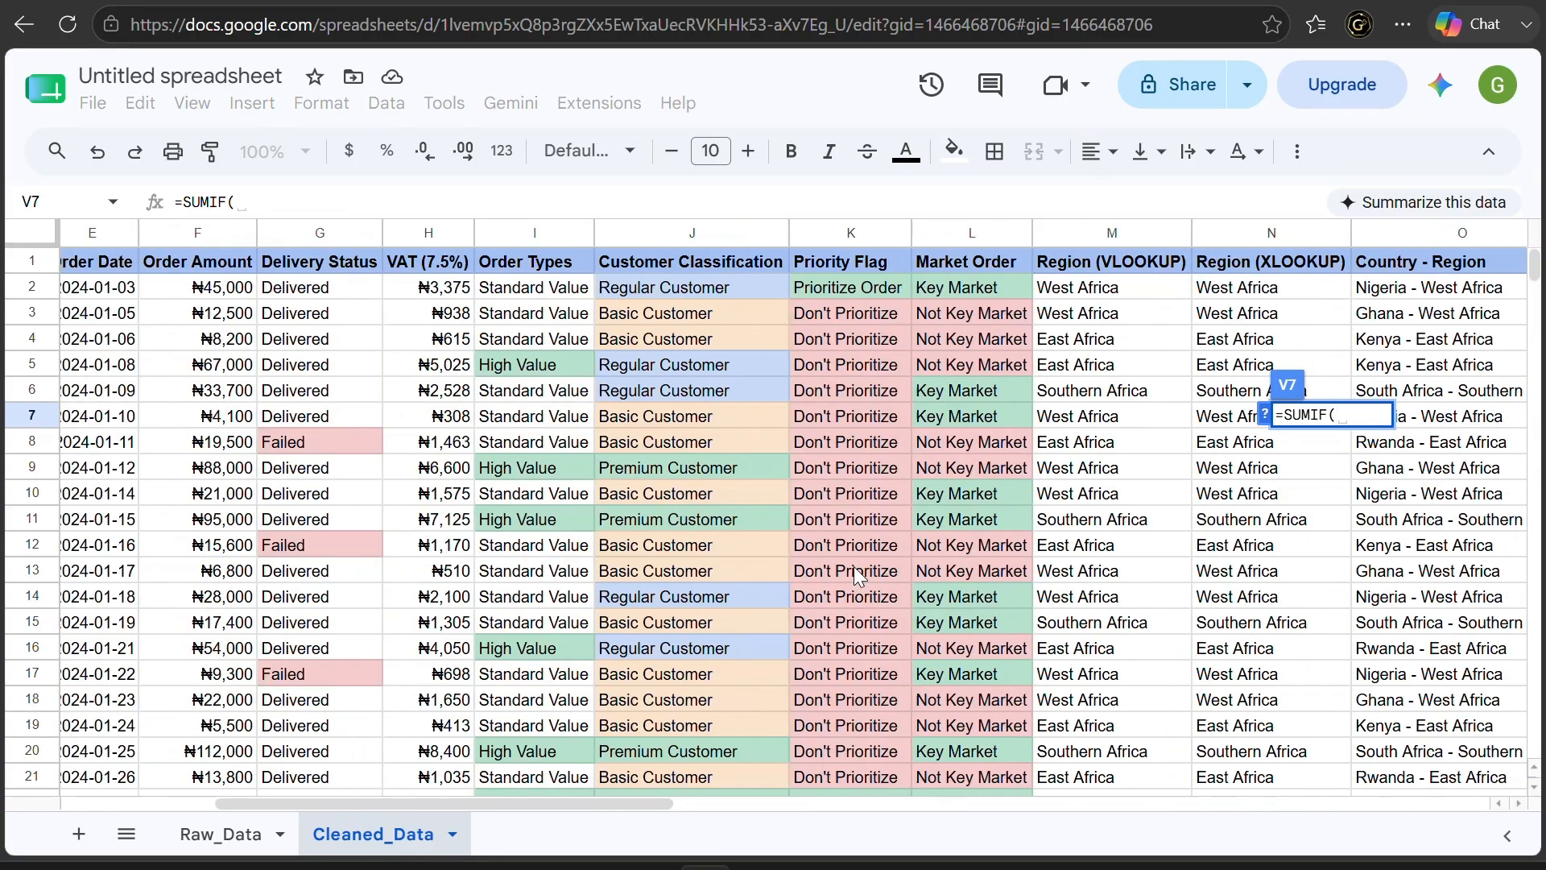
{"action": "scroll", "coordinate": [854, 567], "scroll_direction": "left", "scroll_amount": 3}
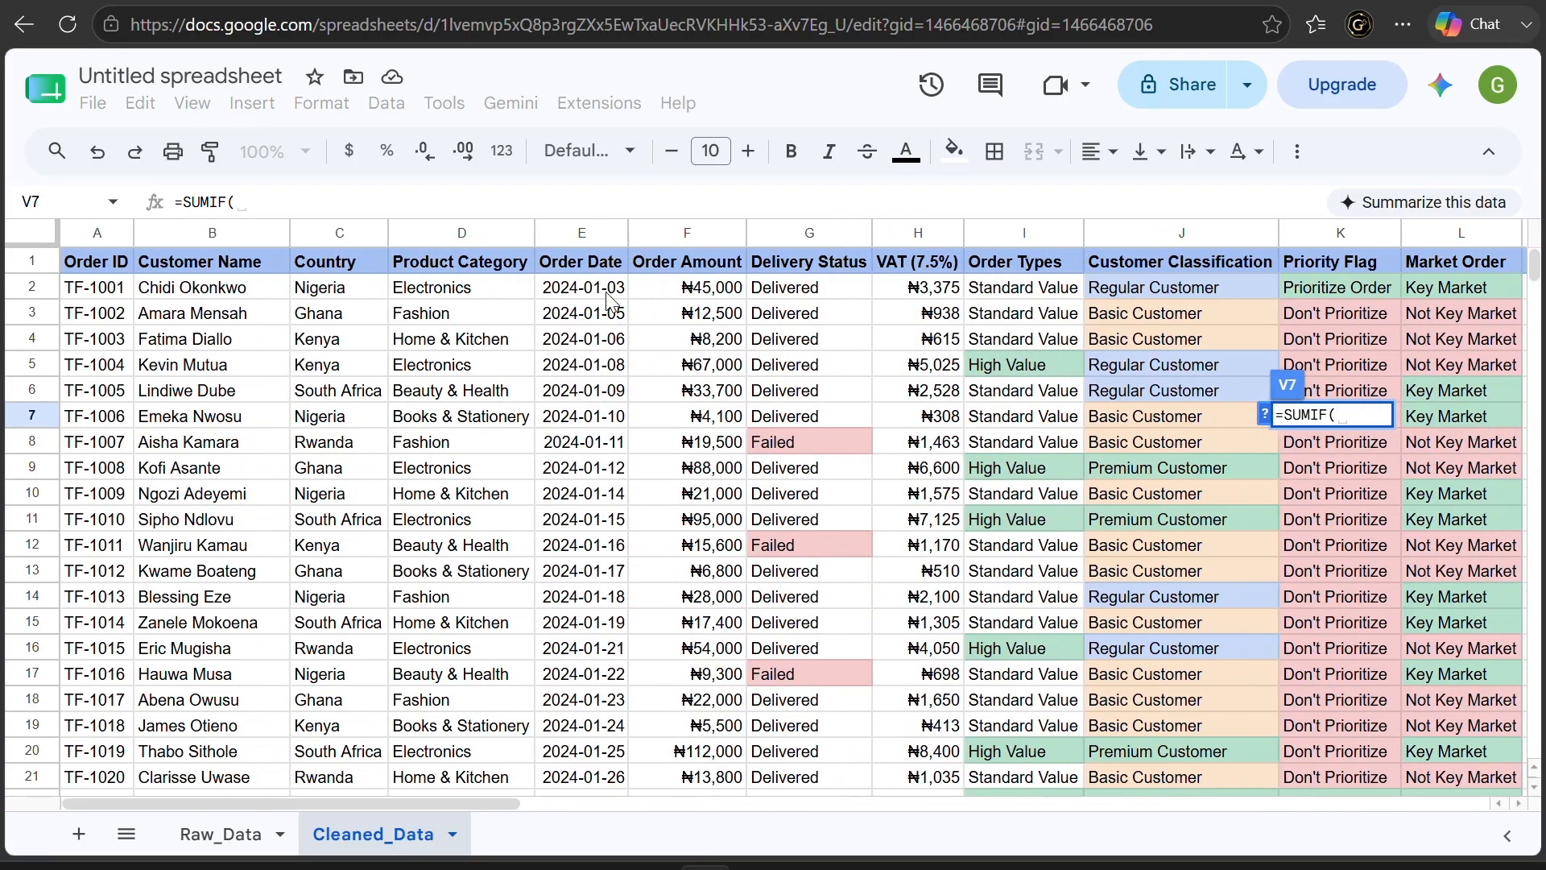
{"action": "left_click_drag", "start_coordinate": [719, 295], "coordinate": [703, 584]}
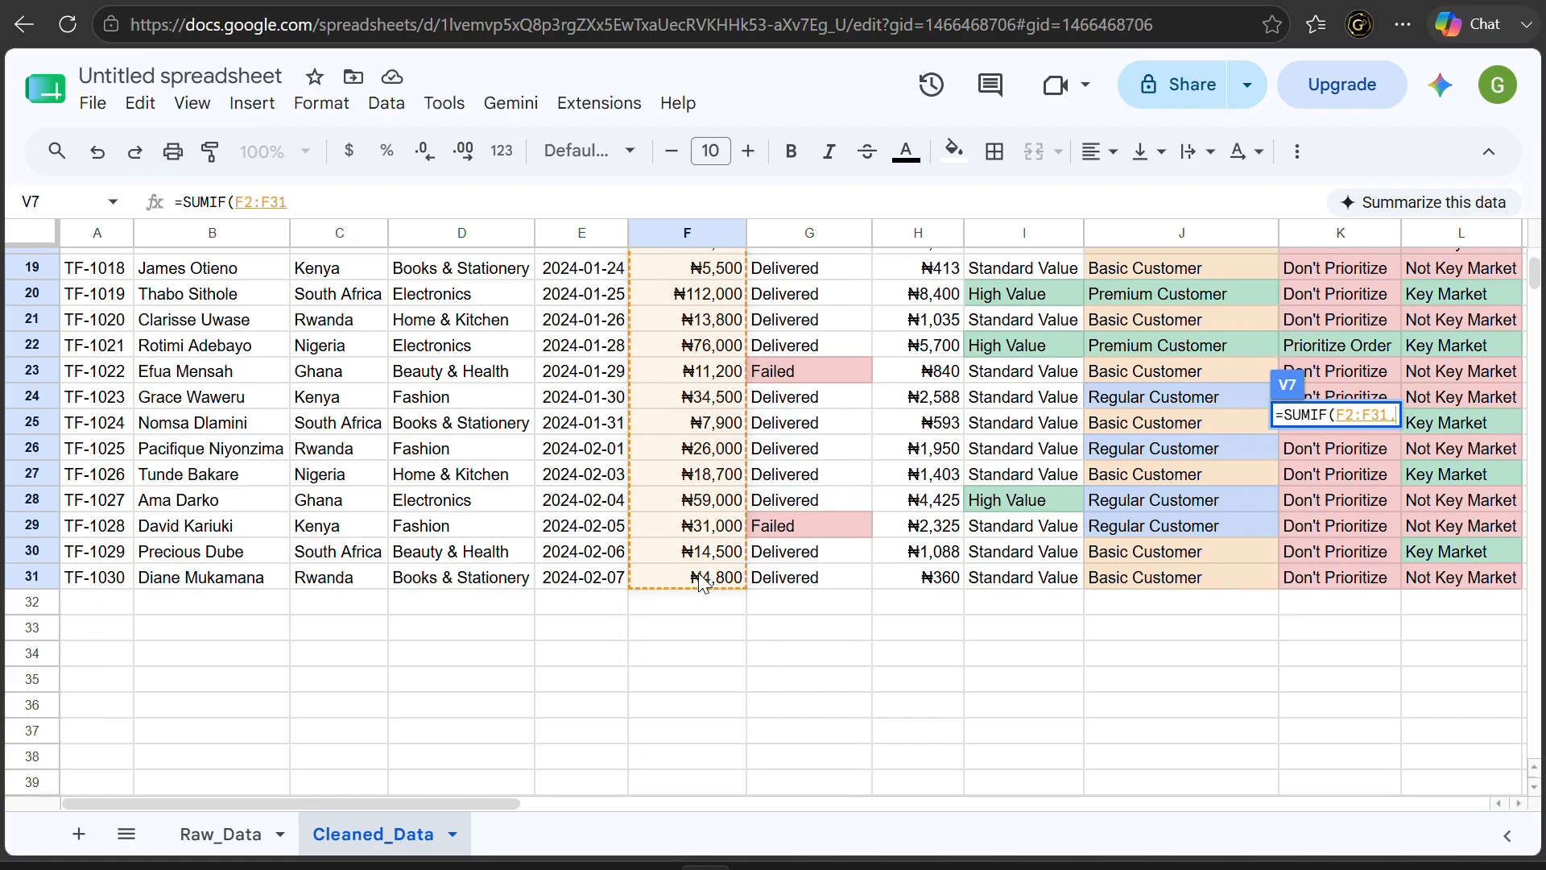
{"action": "type", "text": ","}
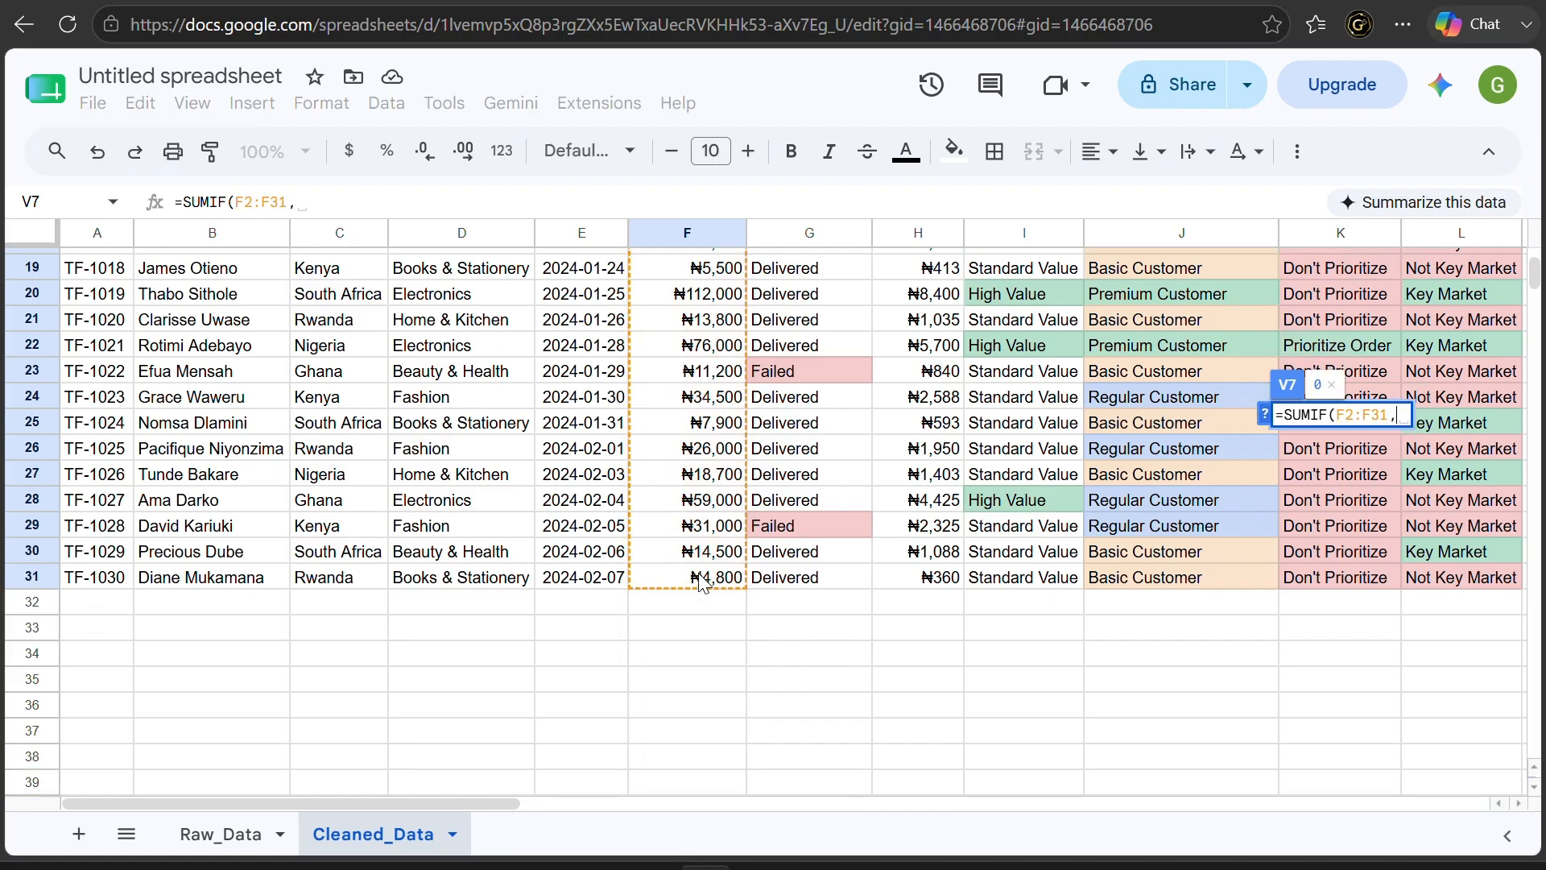
Add the Product Category range D2:D31 with the criterion "Electronics" to the formula in V7
{"action": "scroll", "coordinate": [538, 447], "scroll_direction": "up", "scroll_amount": 1}
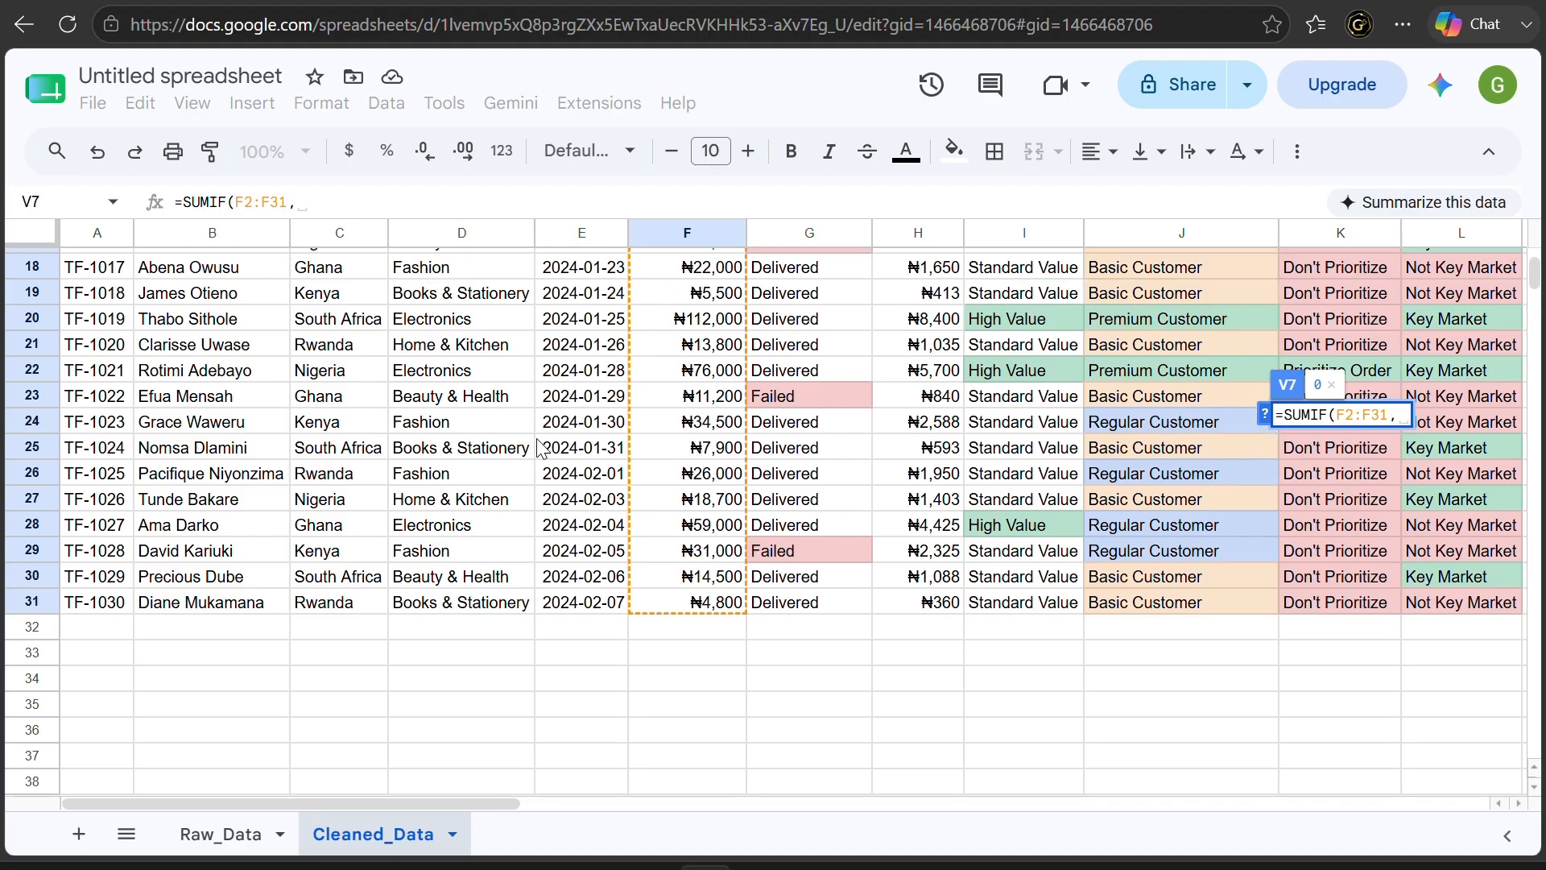
{"action": "scroll", "coordinate": [538, 448], "scroll_direction": "up", "scroll_amount": 6}
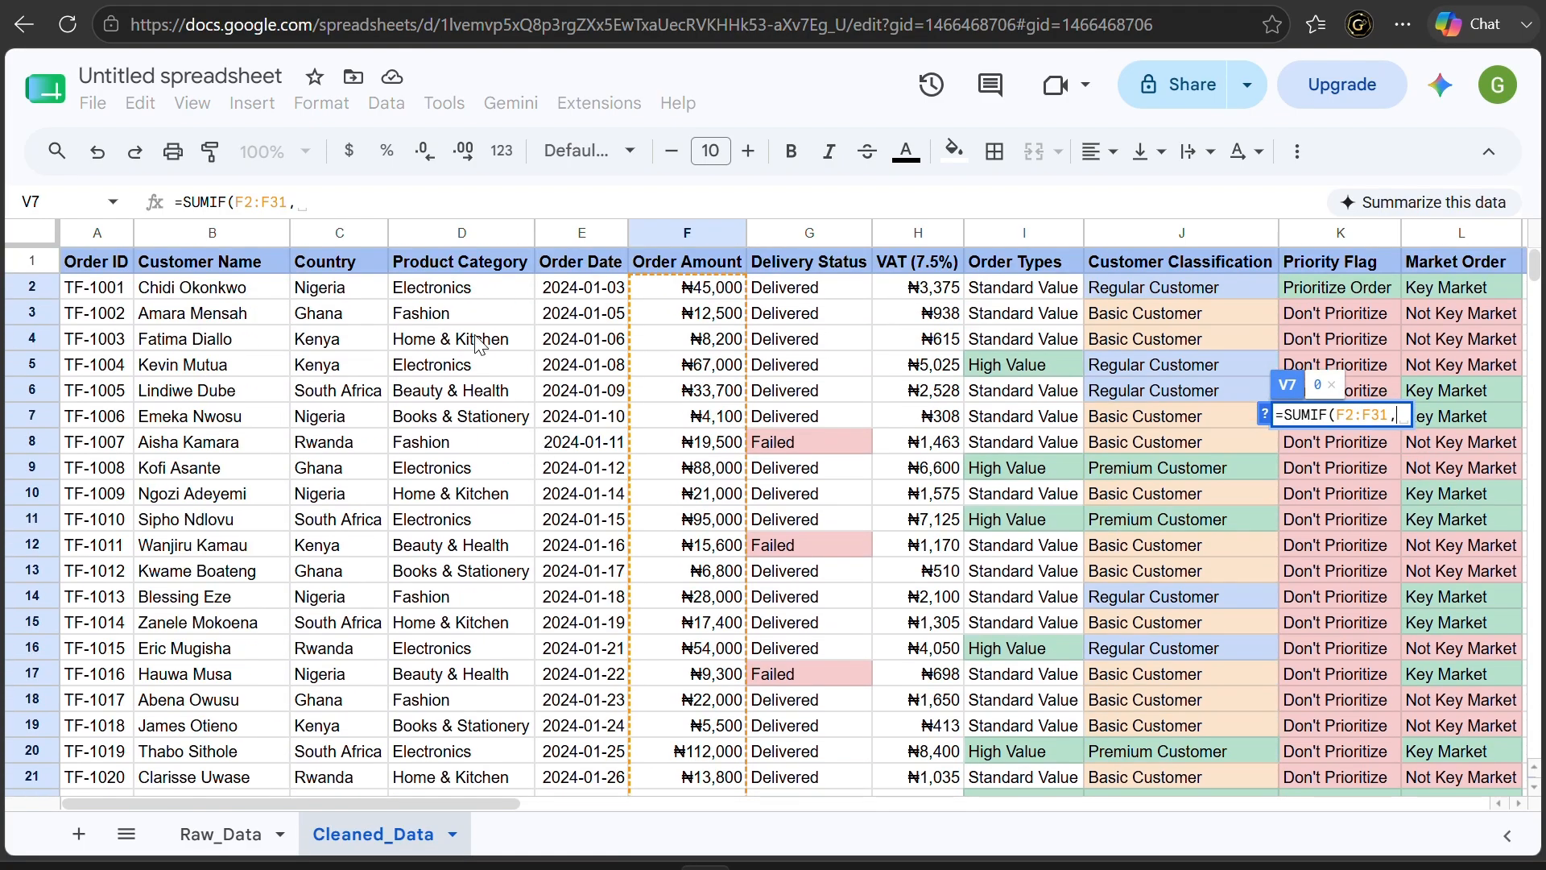
{"action": "left_click_drag", "start_coordinate": [451, 290], "coordinate": [488, 749]}
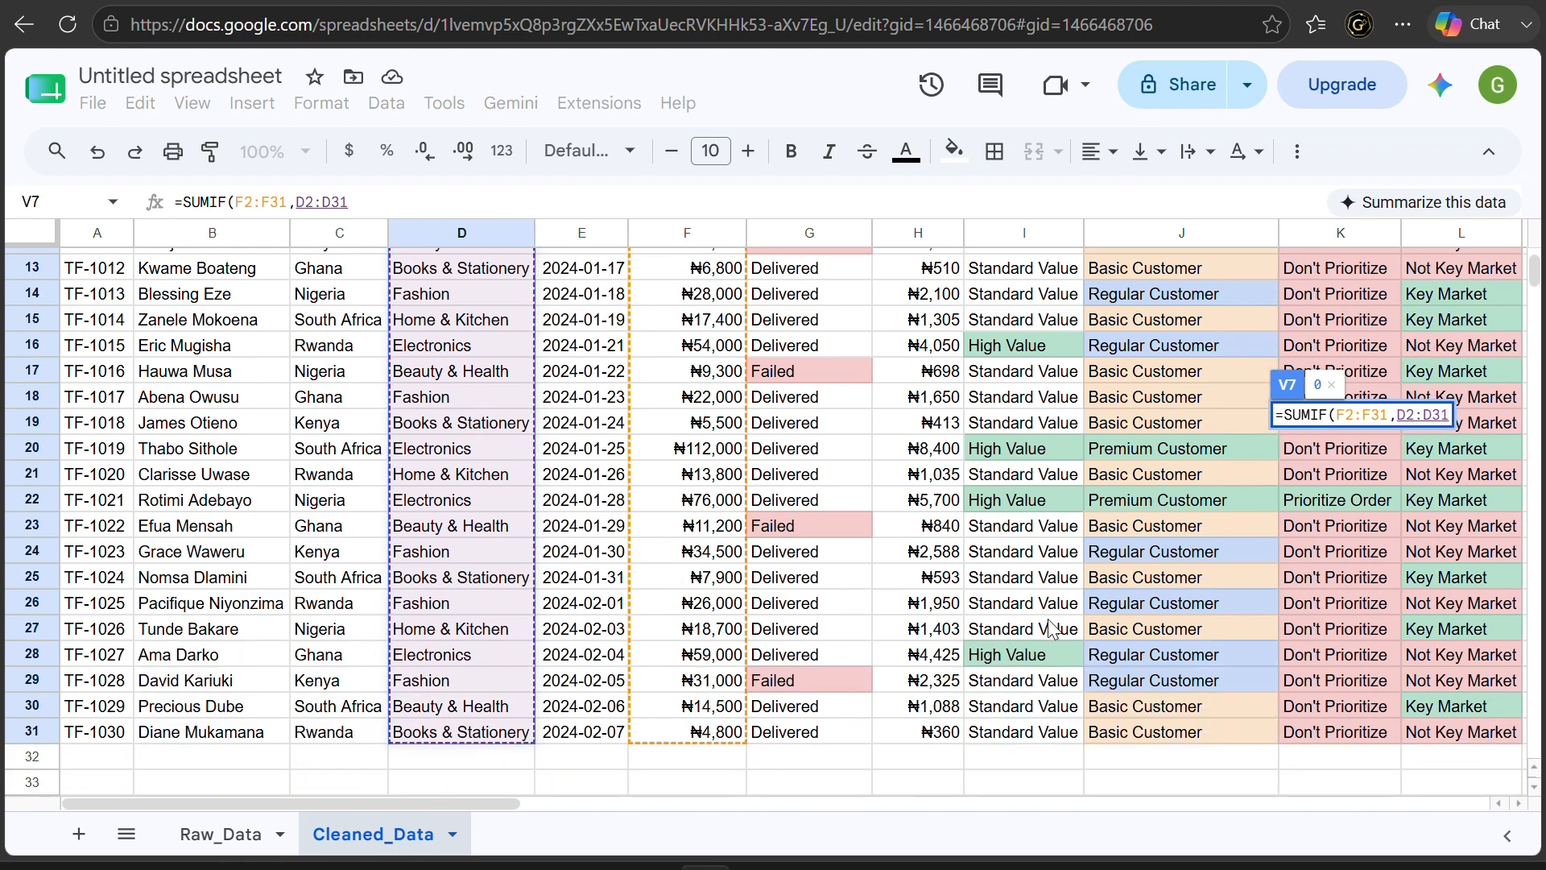
{"action": "type", "text": ",\""}
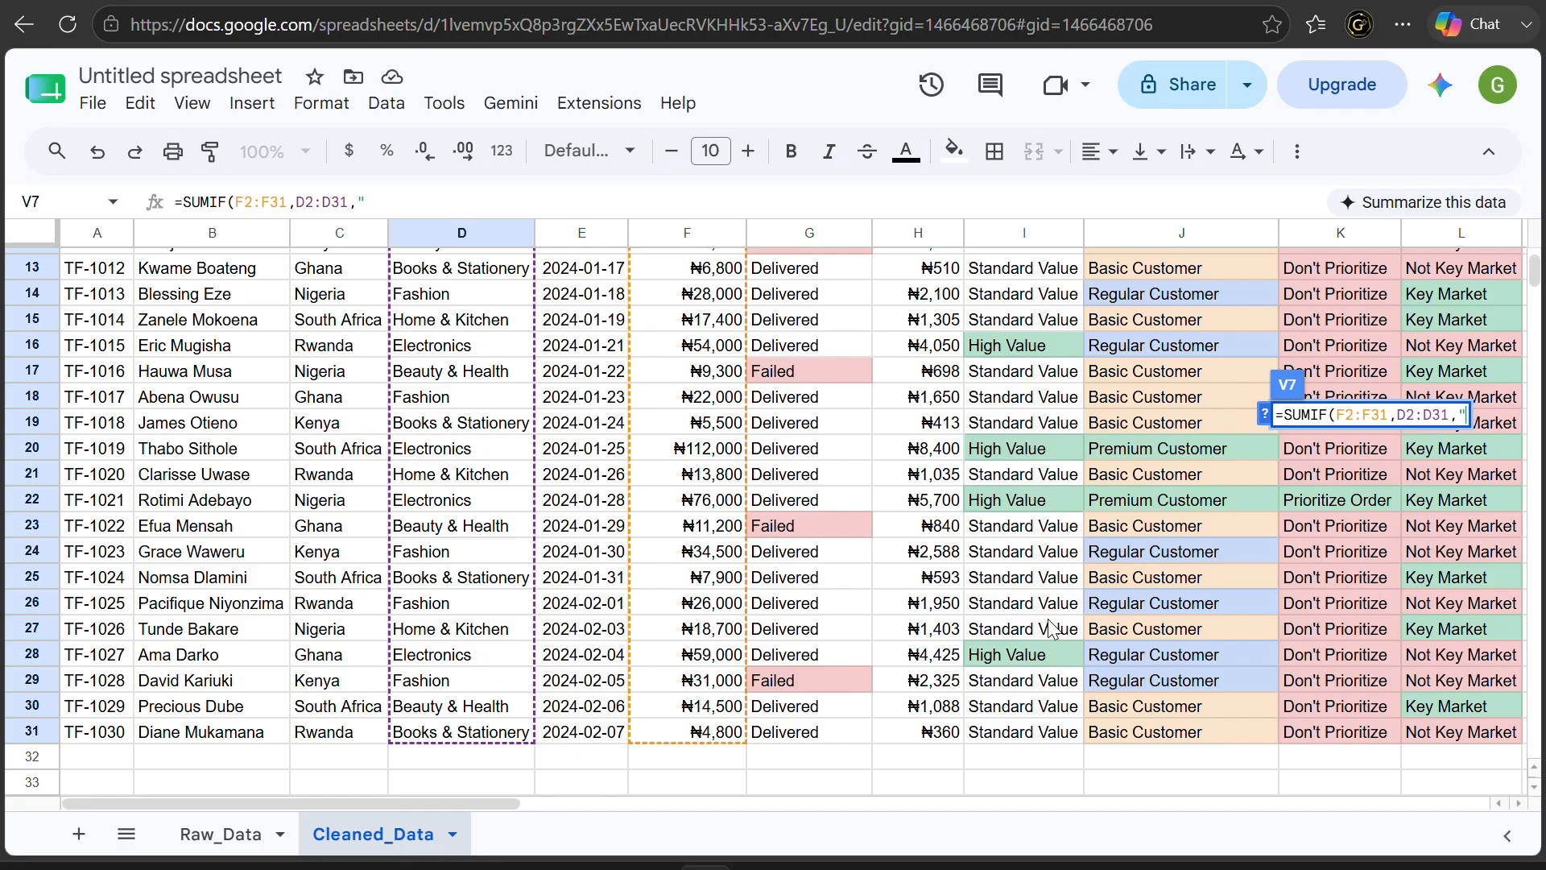
{"action": "type", "text": "Elect"}
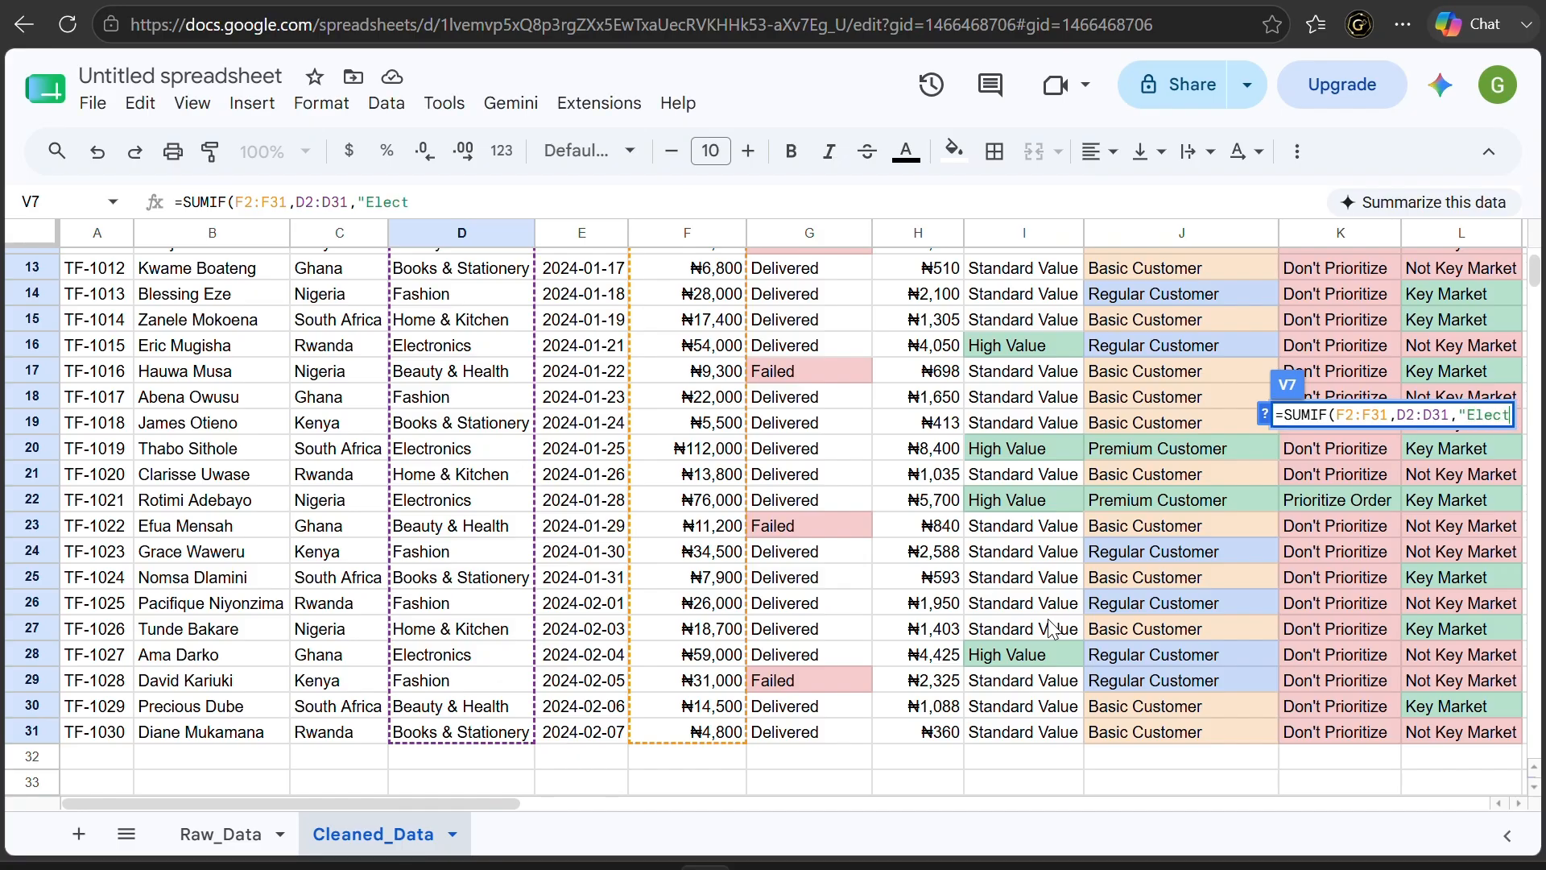
{"action": "type", "text": "ronics"}
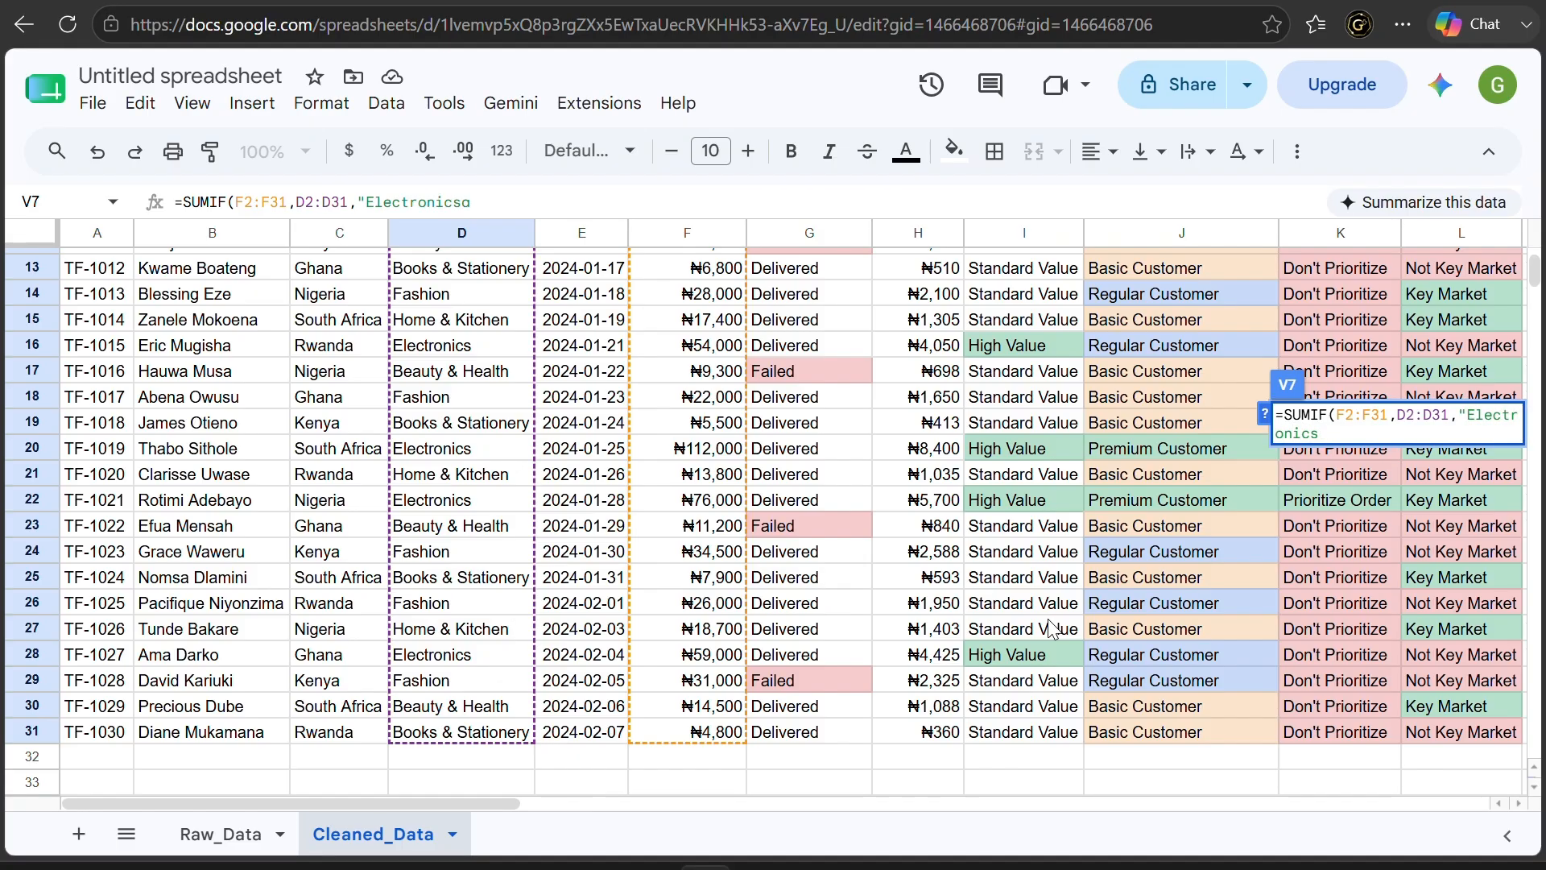
{"action": "type", "text": "\","}
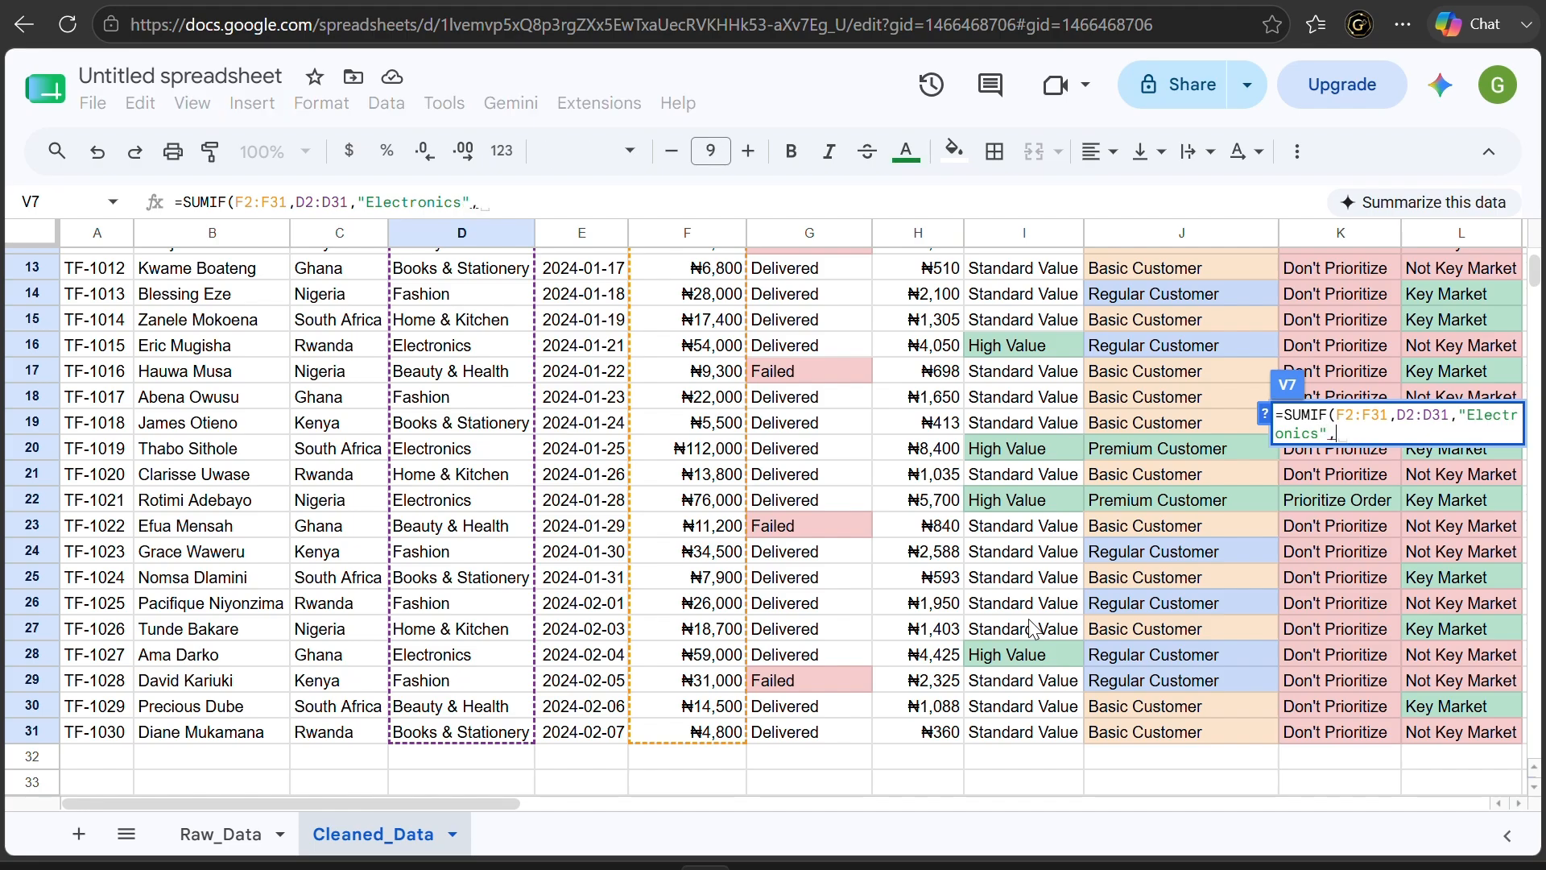
Complete the formula in V7 with the Country range C2:C31 and the criterion "South Africa"
{"action": "scroll", "coordinate": [810, 527], "scroll_direction": "up", "scroll_amount": 1}
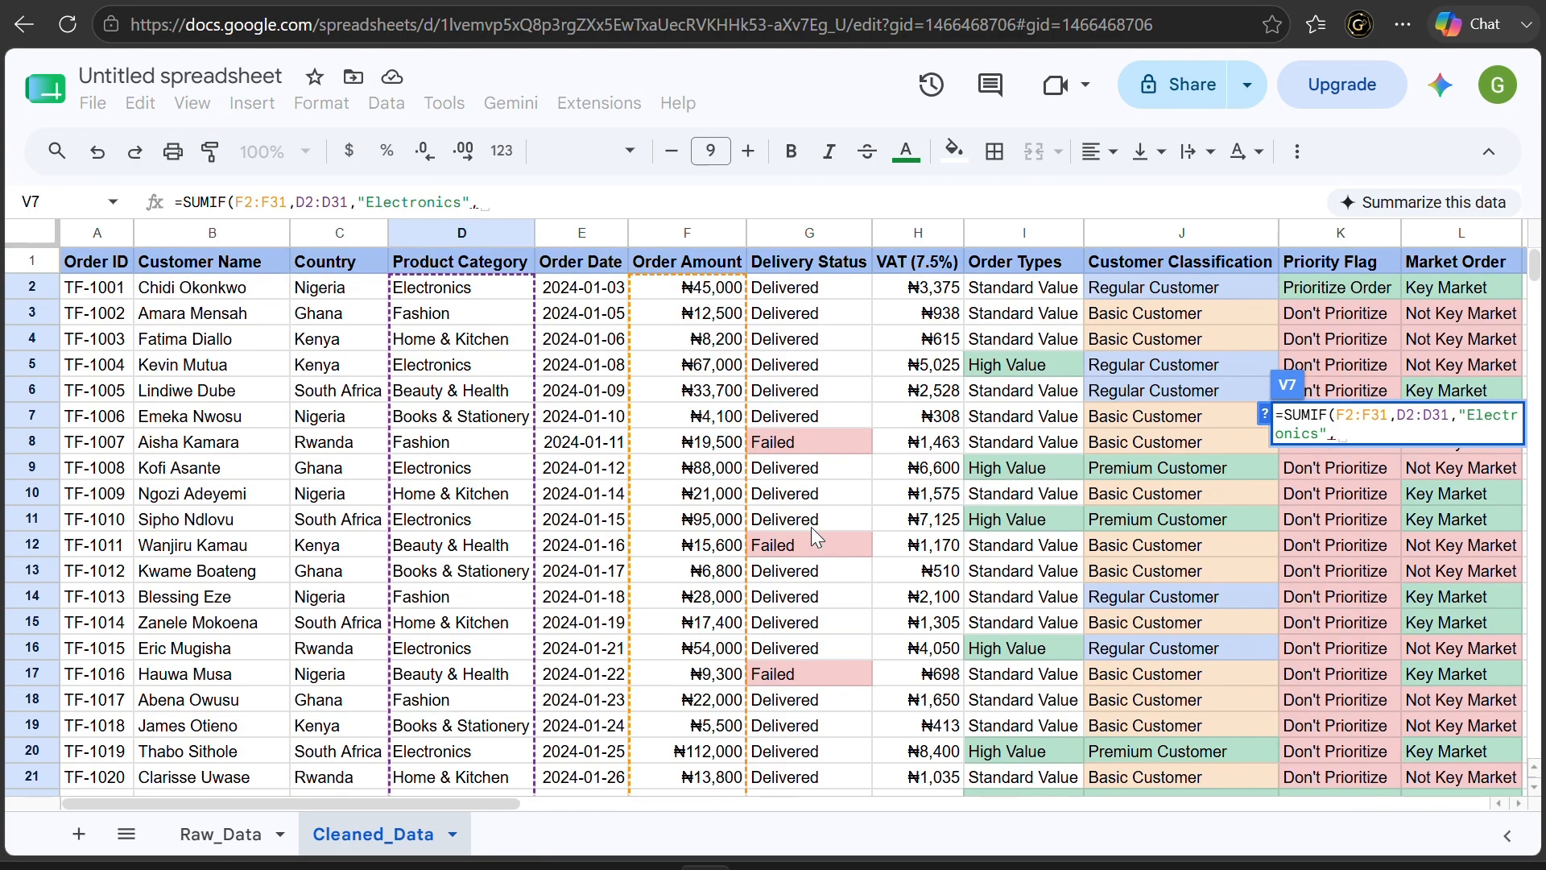
{"action": "left_click", "coordinate": [336, 286]}
{"action": "left_click_drag", "start_coordinate": [336, 290], "coordinate": [320, 437]}
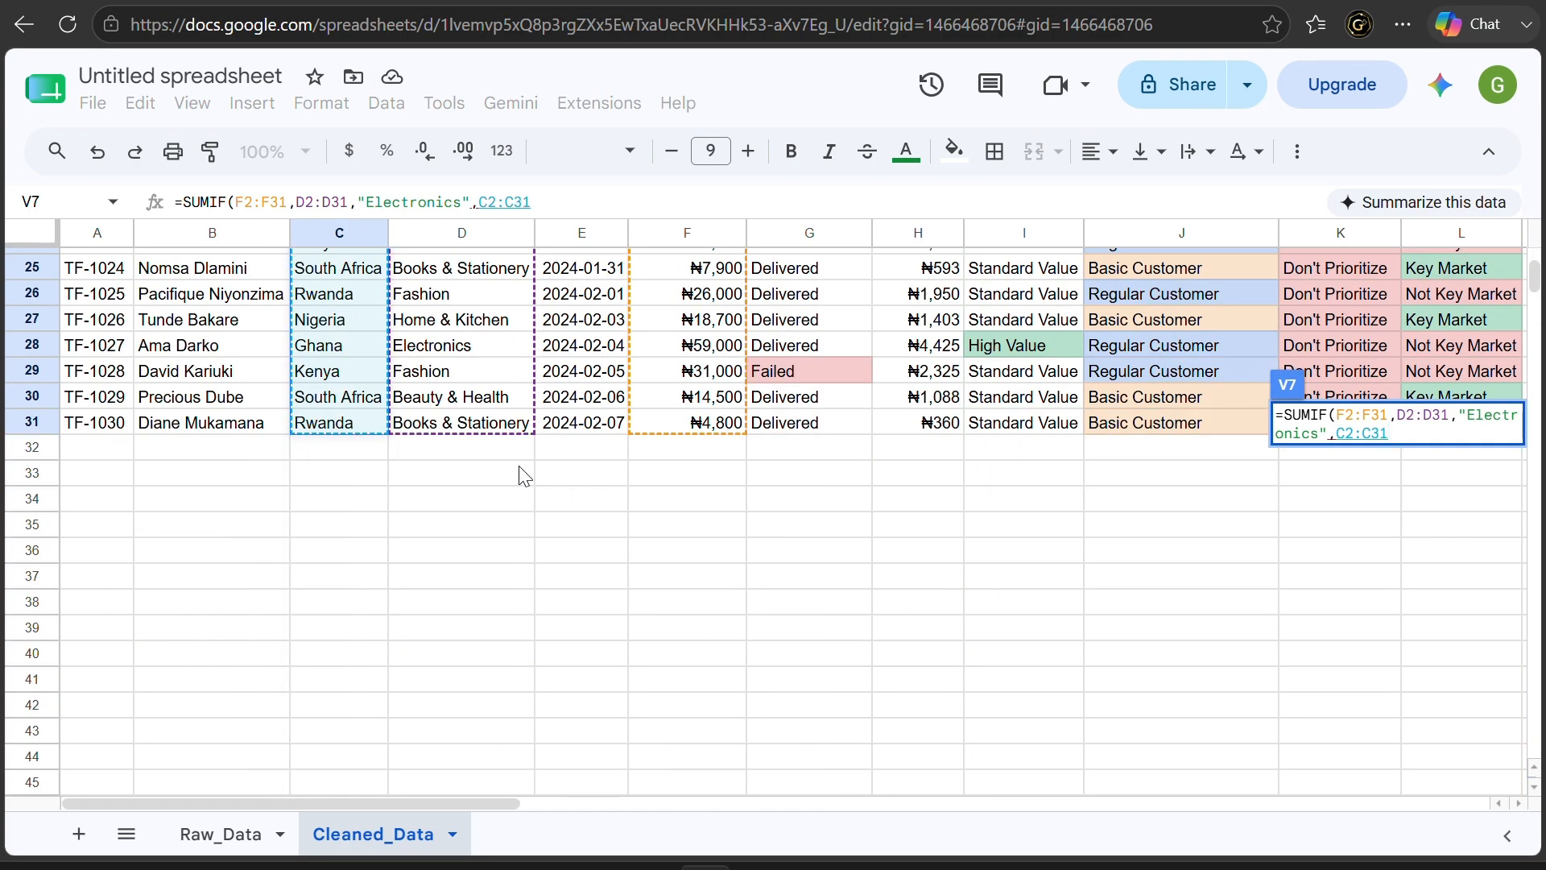
{"action": "type", "text": ",\"South Africa\")"}
{"action": "key", "text": "Return"}
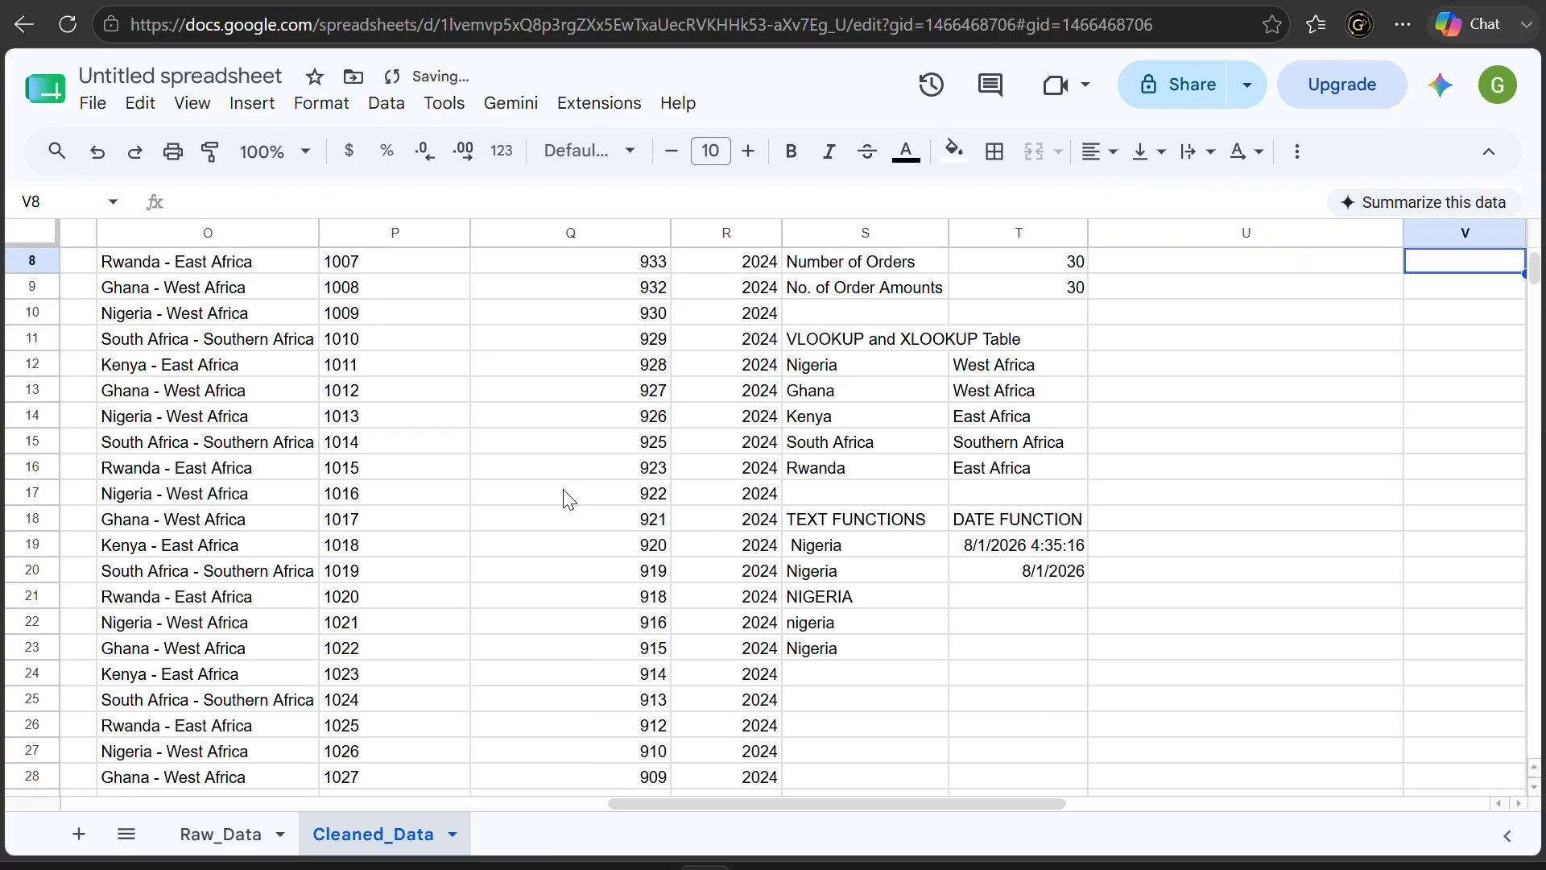
Check the error in V7 and correct the formula's function name to SUMIFS, keeping its arguments
{"action": "scroll", "coordinate": [1120, 444], "scroll_direction": "up", "scroll_amount": 3}
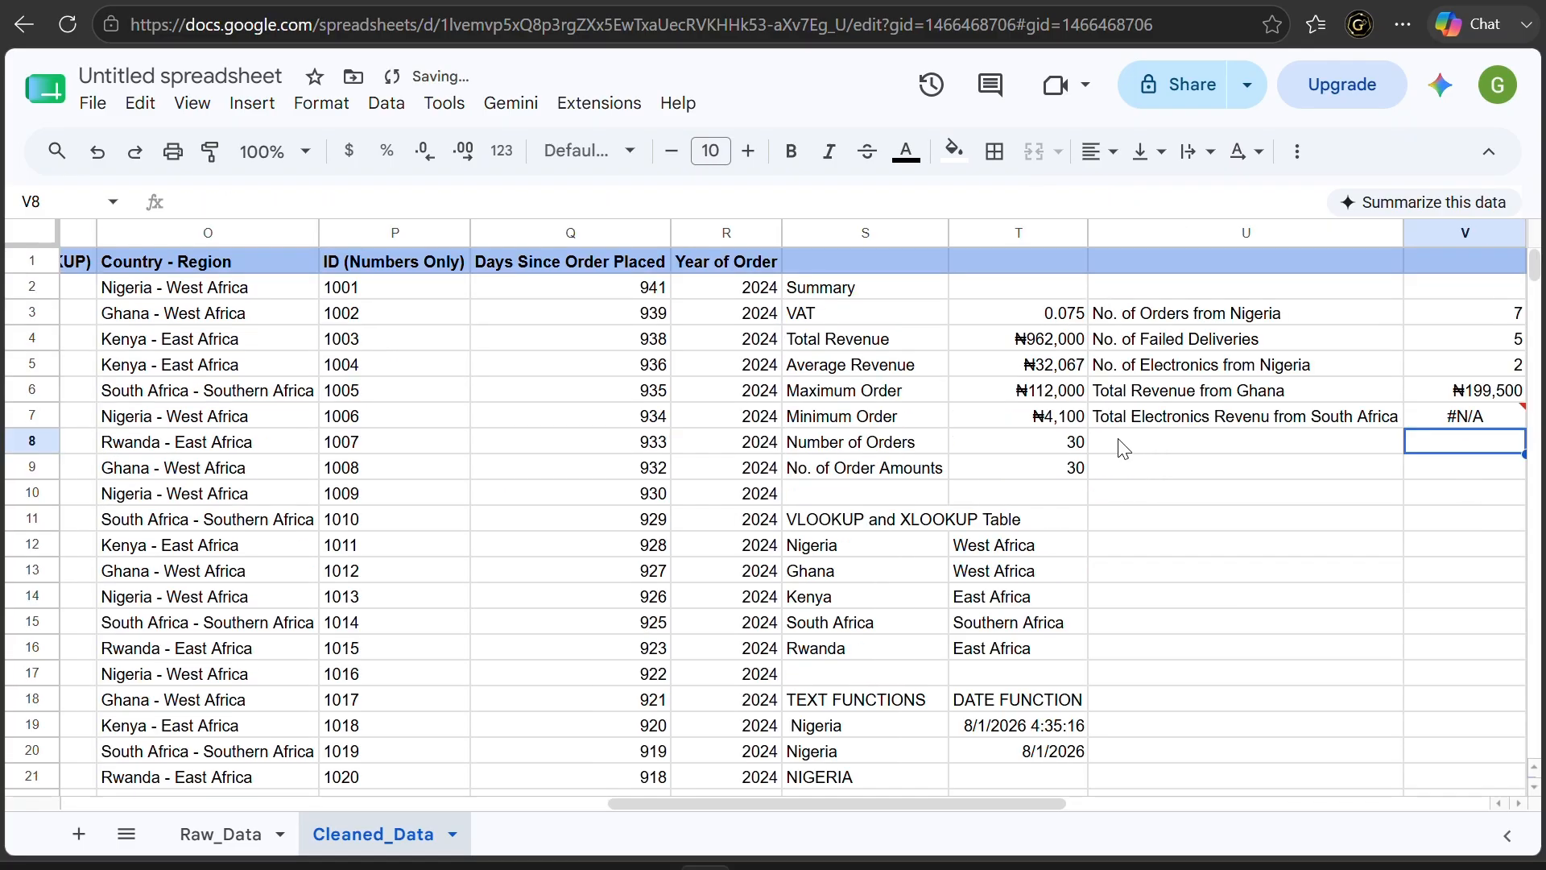
{"action": "scroll", "coordinate": [1120, 445], "scroll_direction": "right", "scroll_amount": 2}
{"action": "left_click", "coordinate": [1255, 414]}
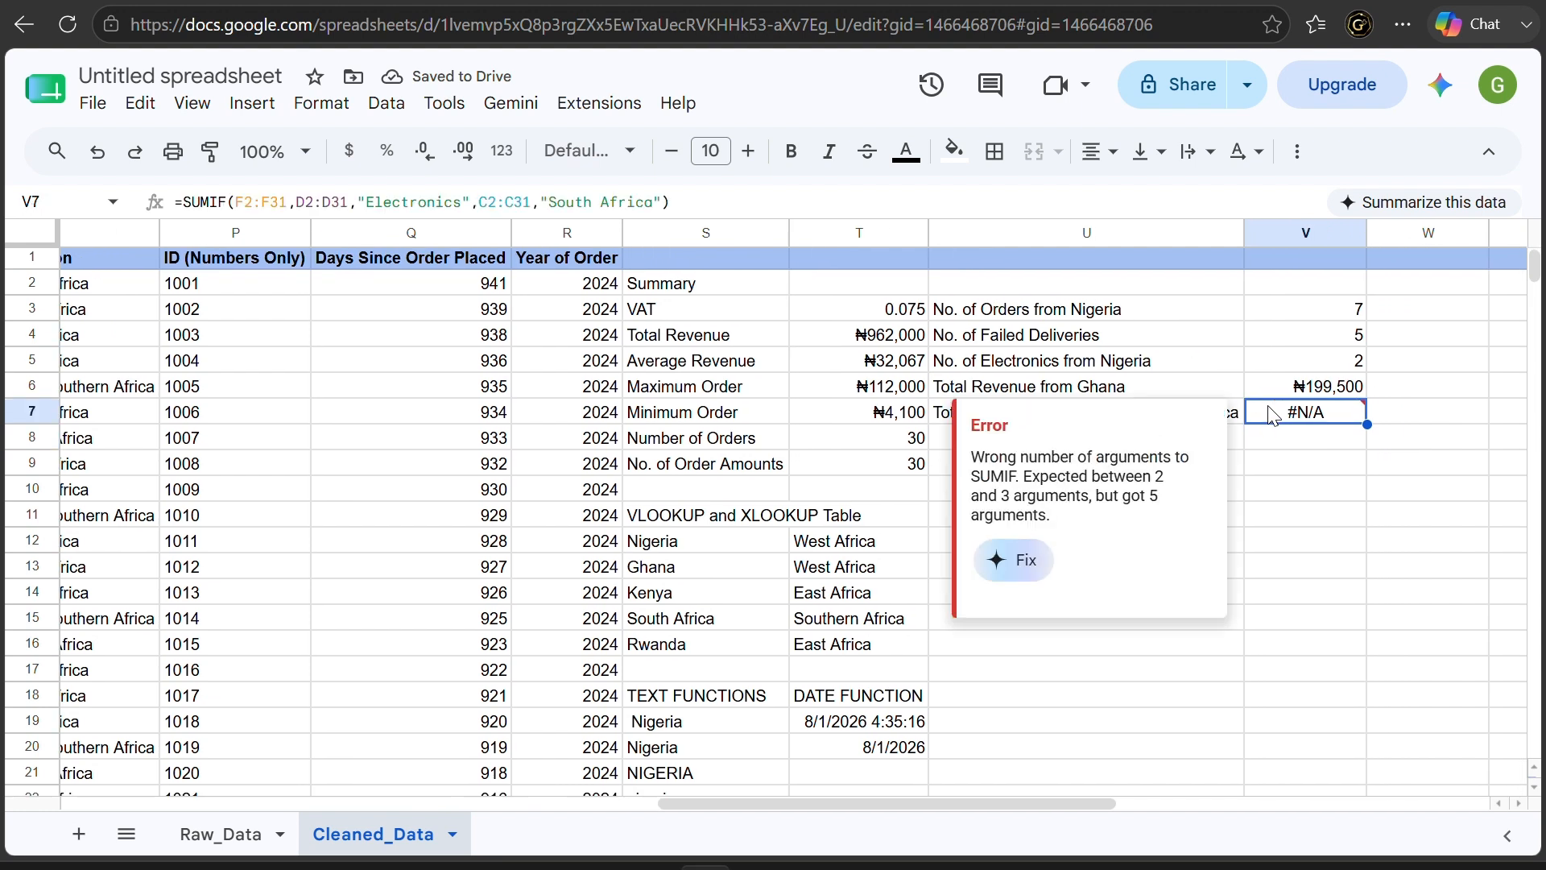
{"action": "left_click", "coordinate": [1265, 461]}
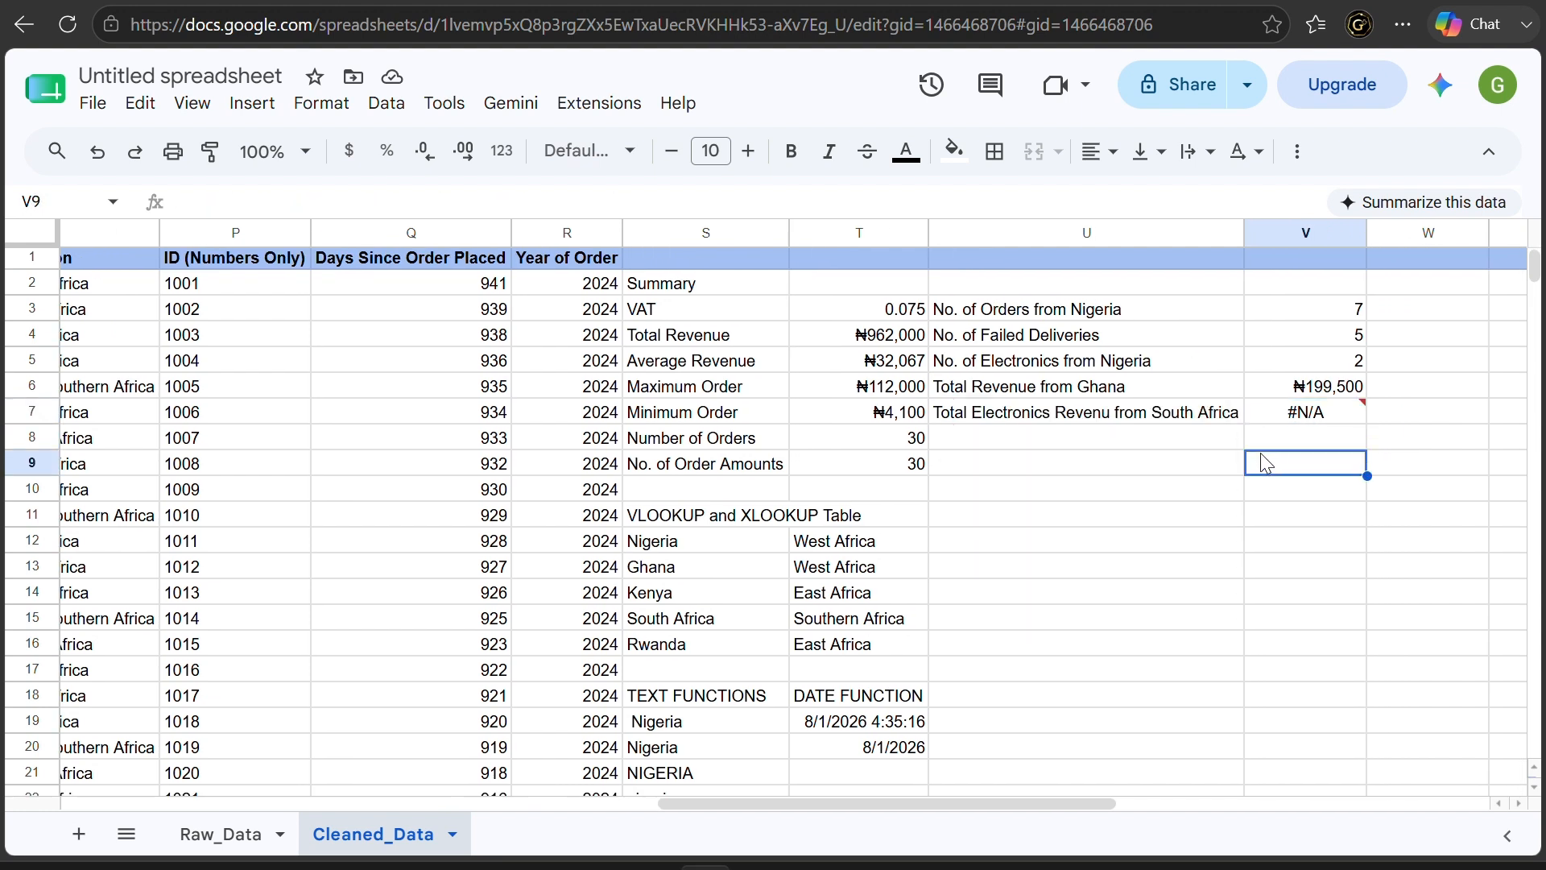
{"action": "left_click", "coordinate": [1294, 418]}
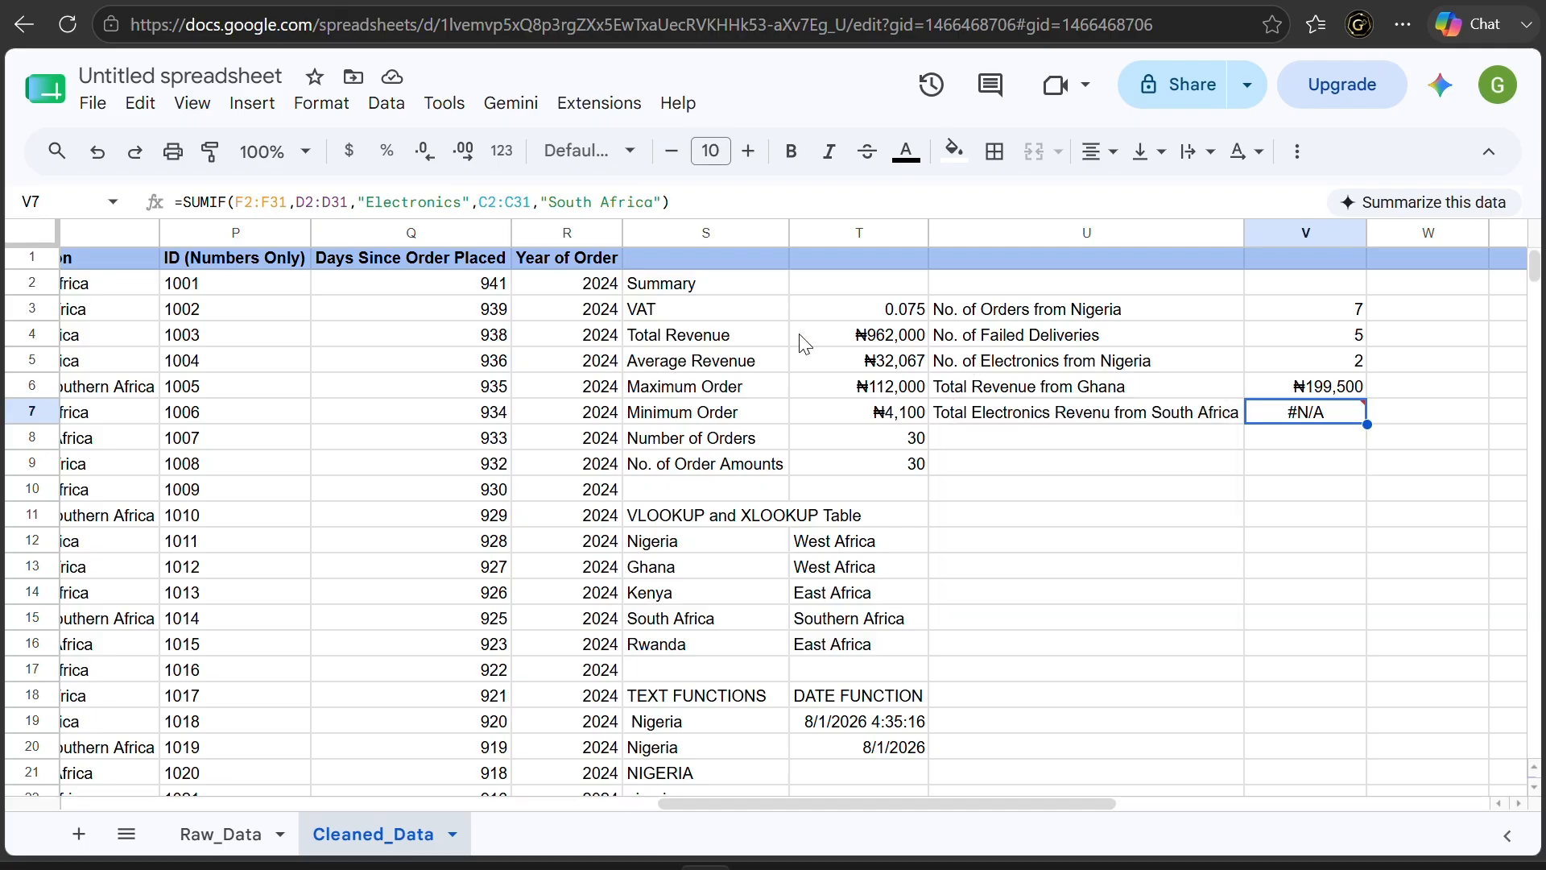
{"action": "left_click", "coordinate": [231, 204]}
{"action": "type", "text": "S"}
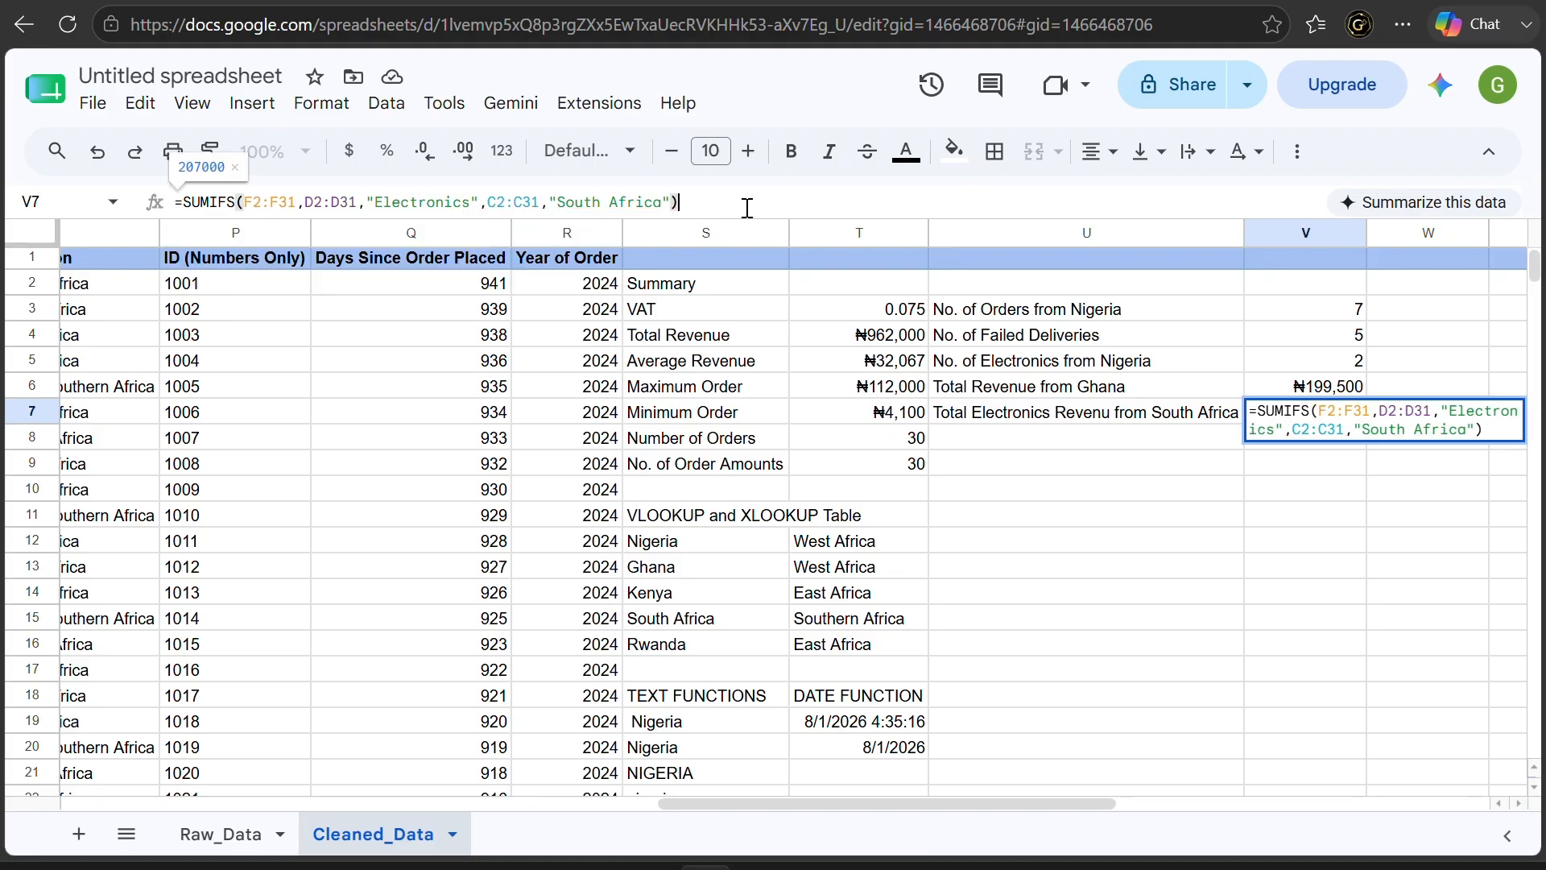
{"action": "key", "text": "Return"}
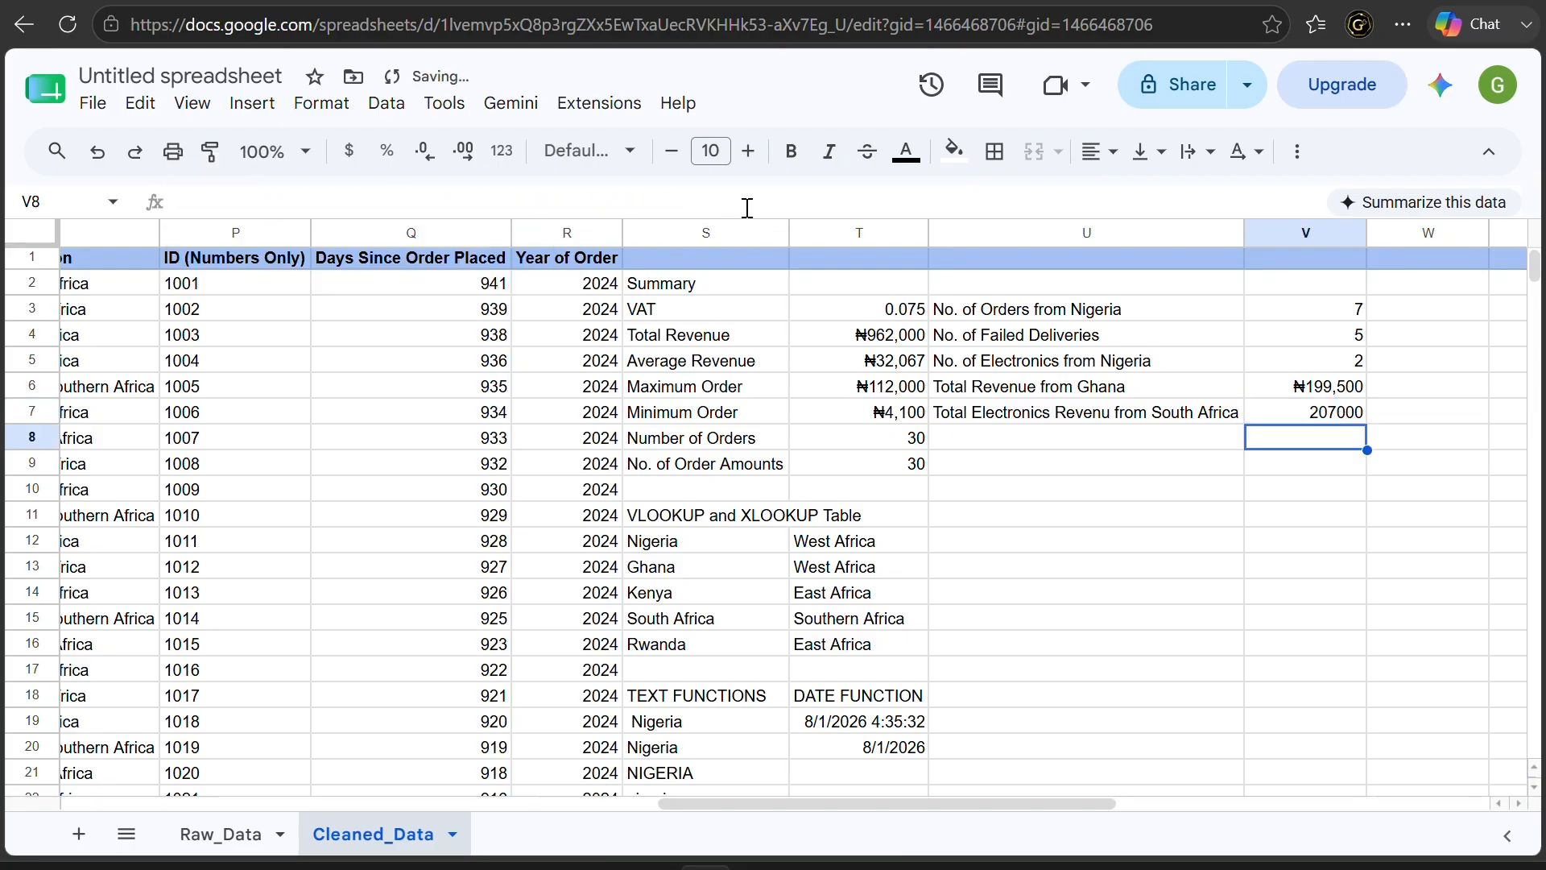
Format the South Africa electronics revenue in V7 as Nigerian Naira with no decimal places
{"action": "left_click", "coordinate": [1288, 418]}
{"action": "left_click", "coordinate": [321, 103]}
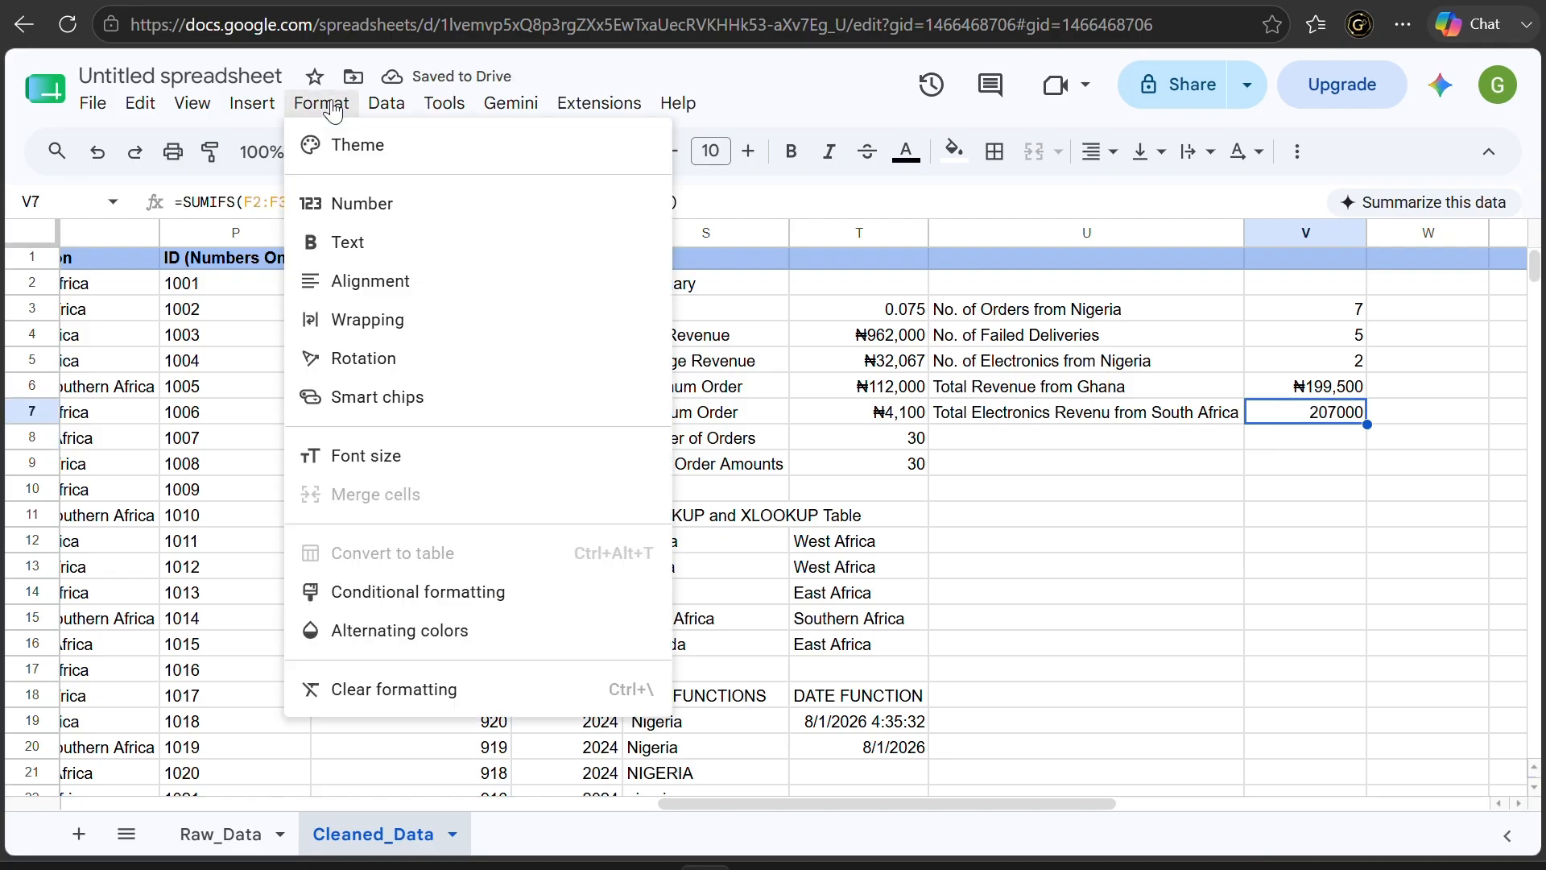
{"action": "mouse_move", "coordinate": [564, 203]}
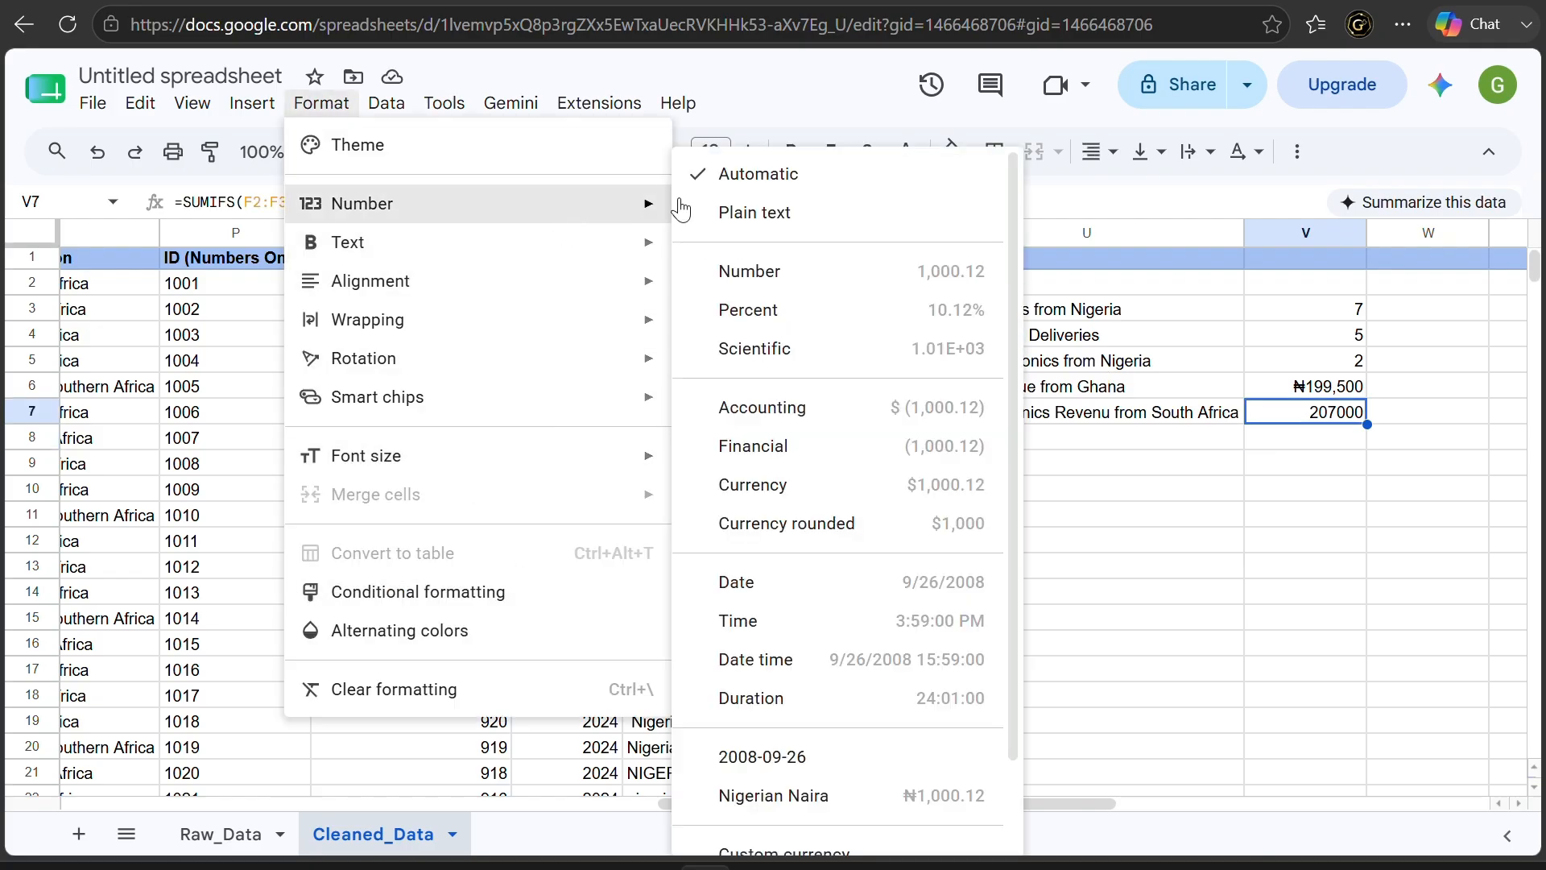
{"action": "left_click", "coordinate": [881, 795]}
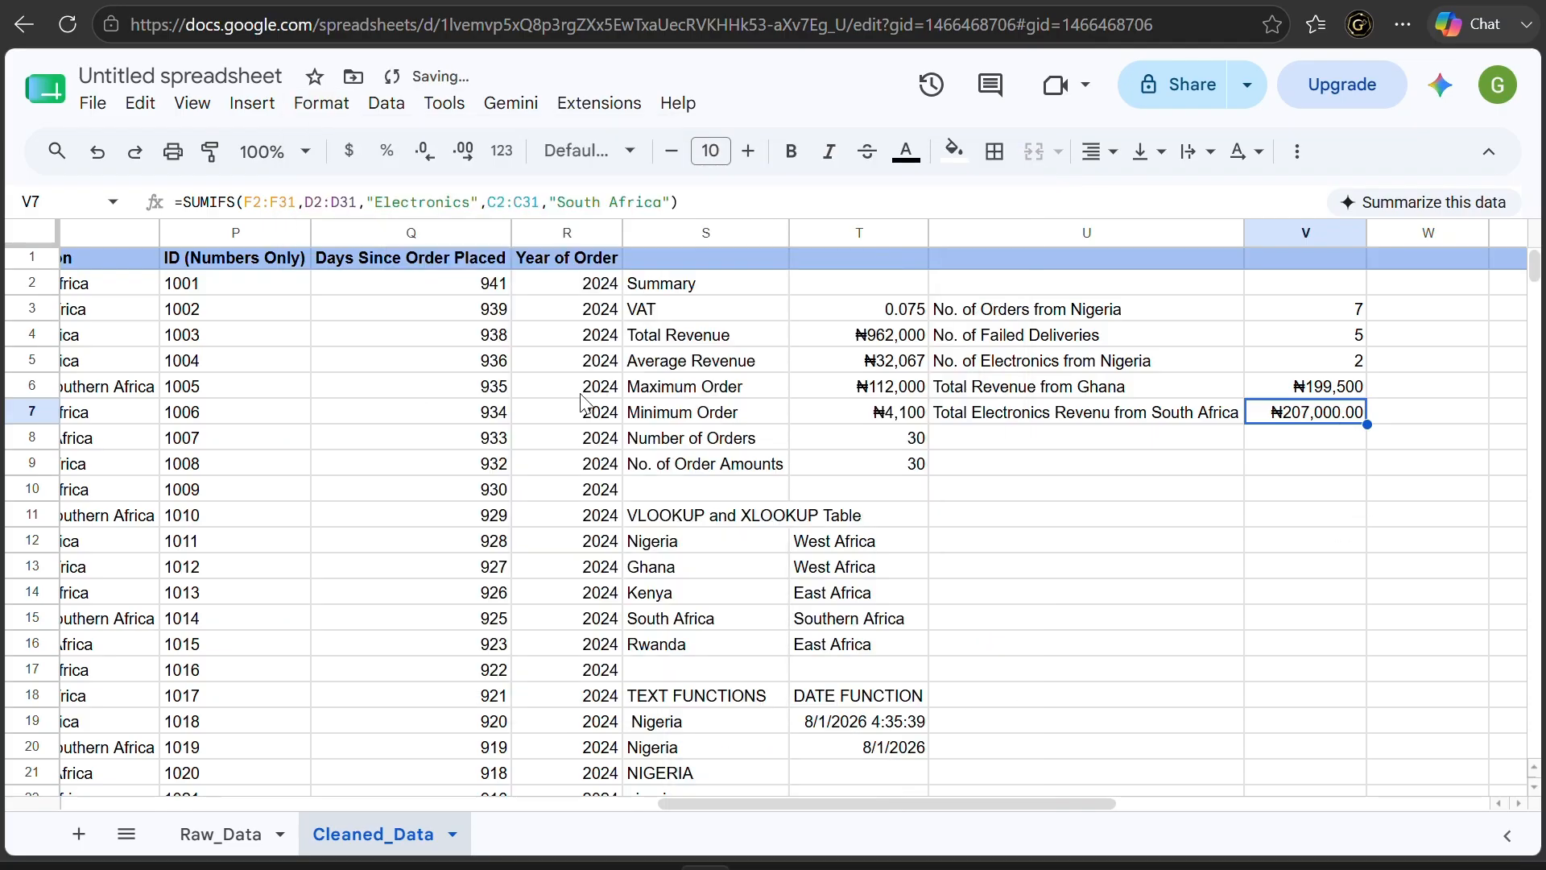
{"action": "double_click", "coordinate": [433, 164]}
{"action": "left_click", "coordinate": [1411, 618]}
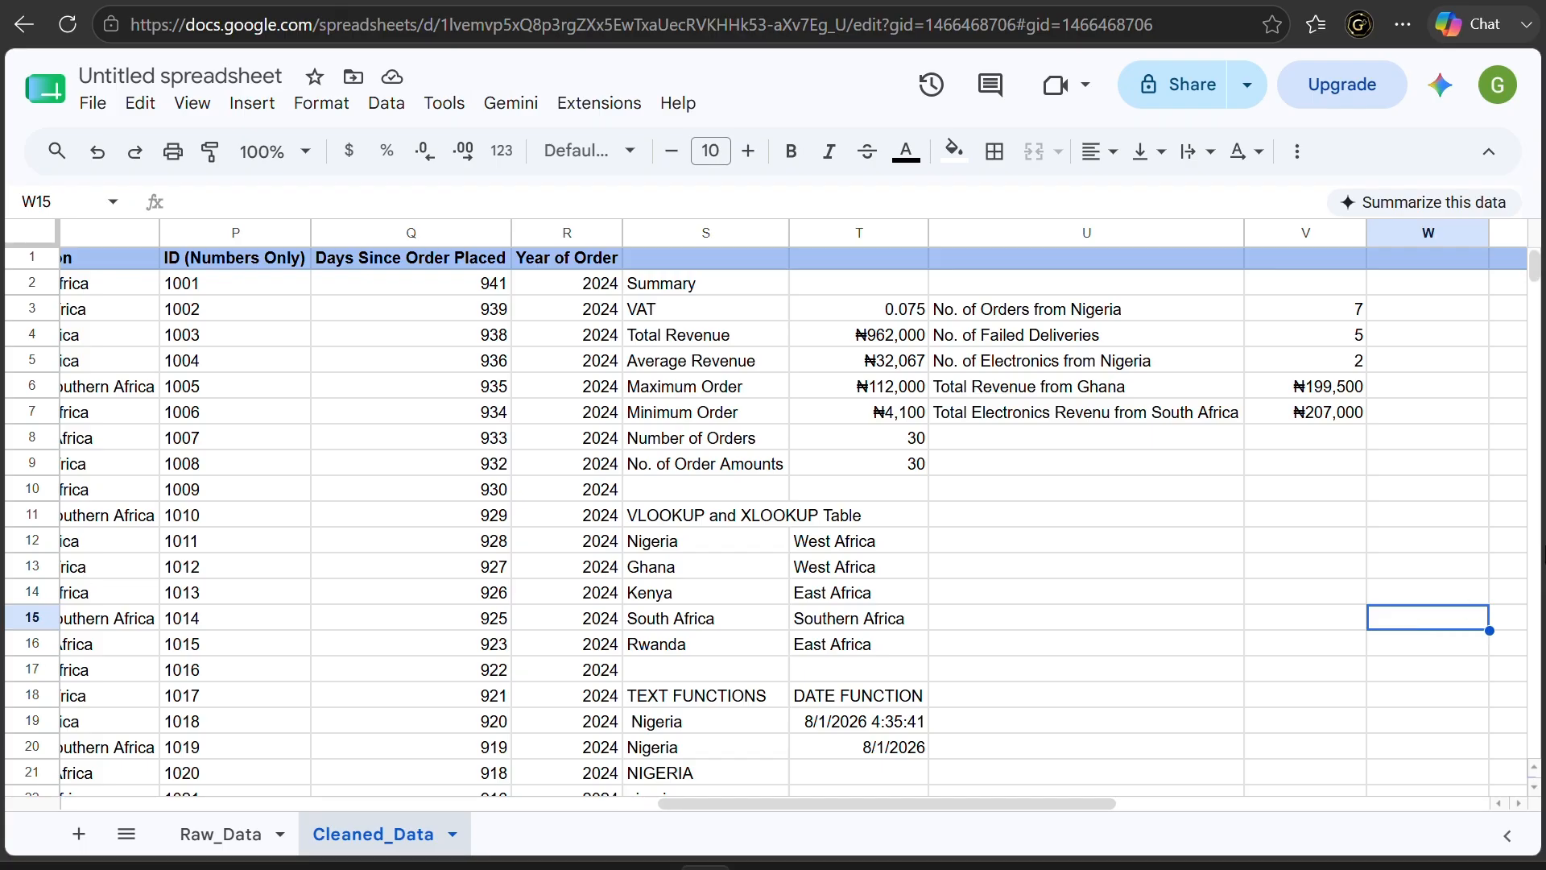
Correct the label in U7 to "Total Electronics Revenue from South Africa" and fit column U to its contents
{"action": "left_click", "coordinate": [1163, 411]}
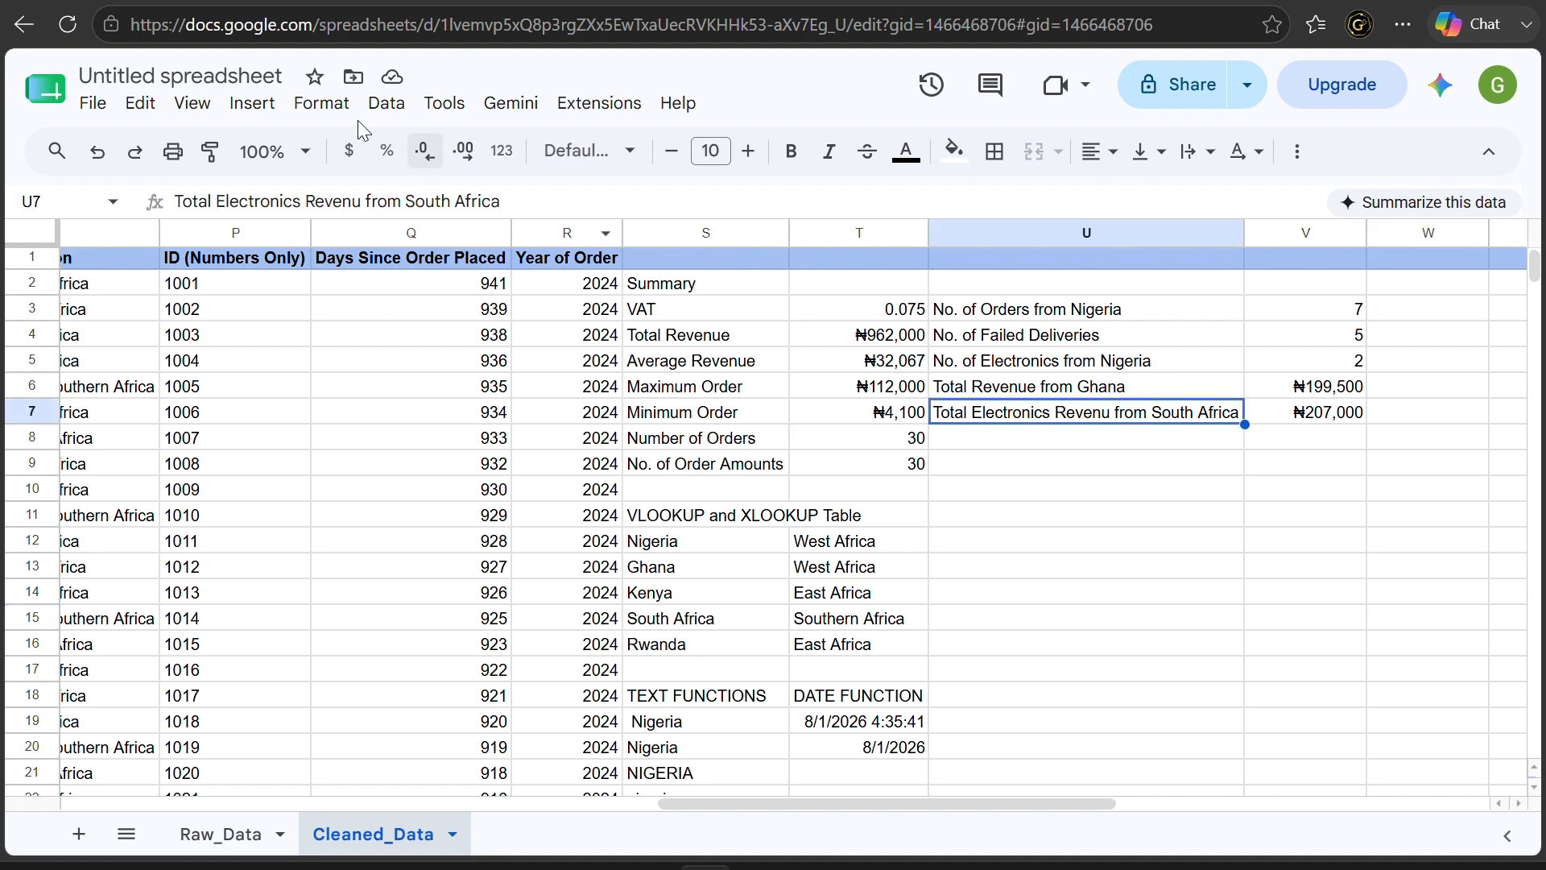
{"action": "left_click", "coordinate": [359, 199]}
{"action": "type", "text": "E"}
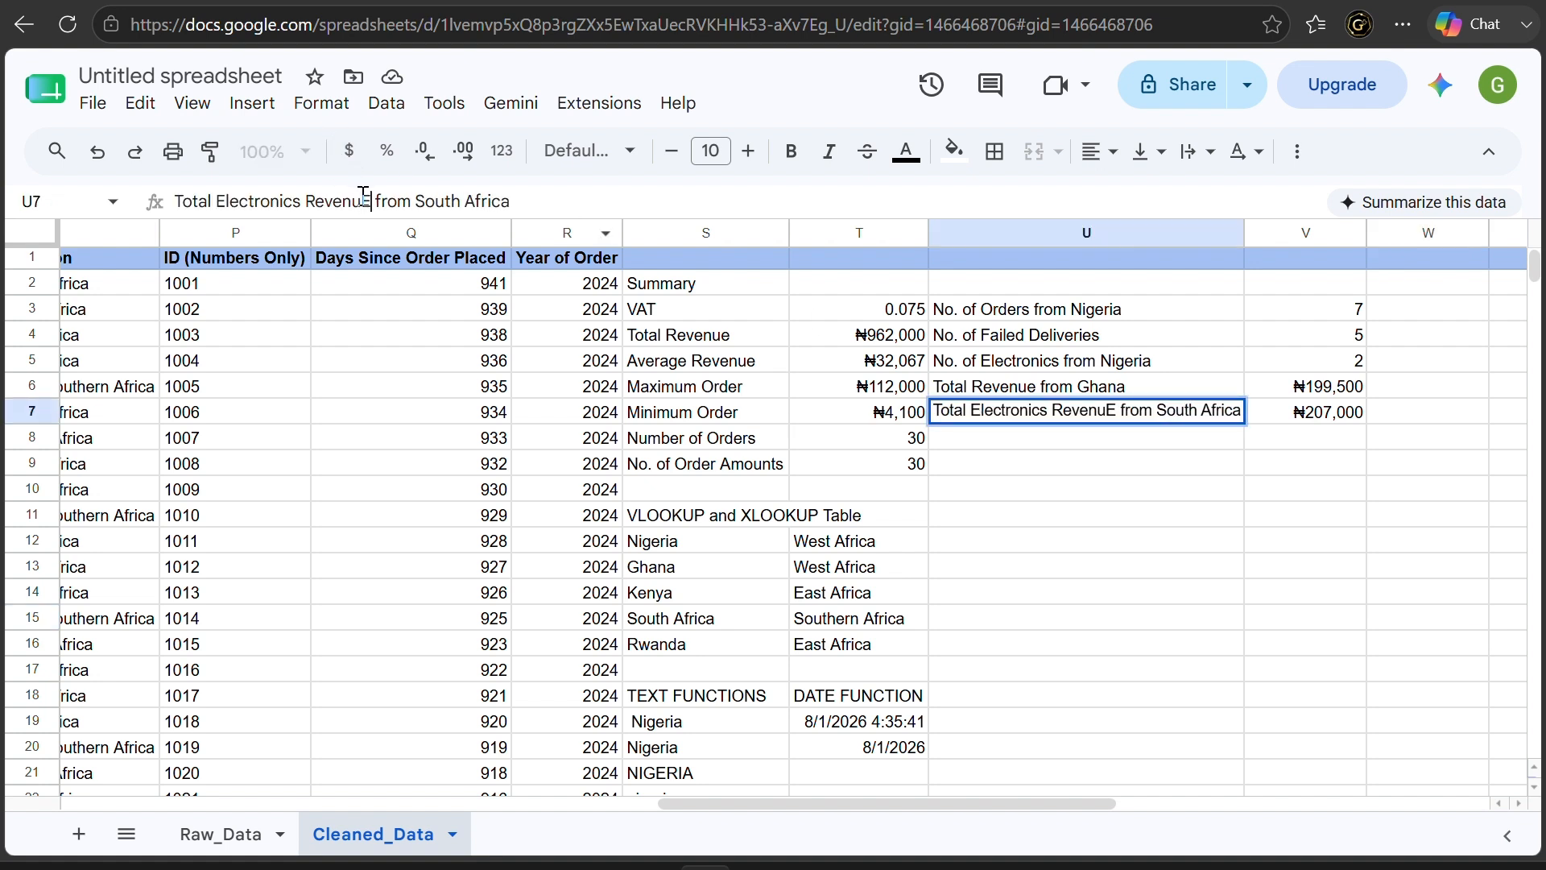
{"action": "key", "text": "BackSpace"}
{"action": "type", "text": "e"}
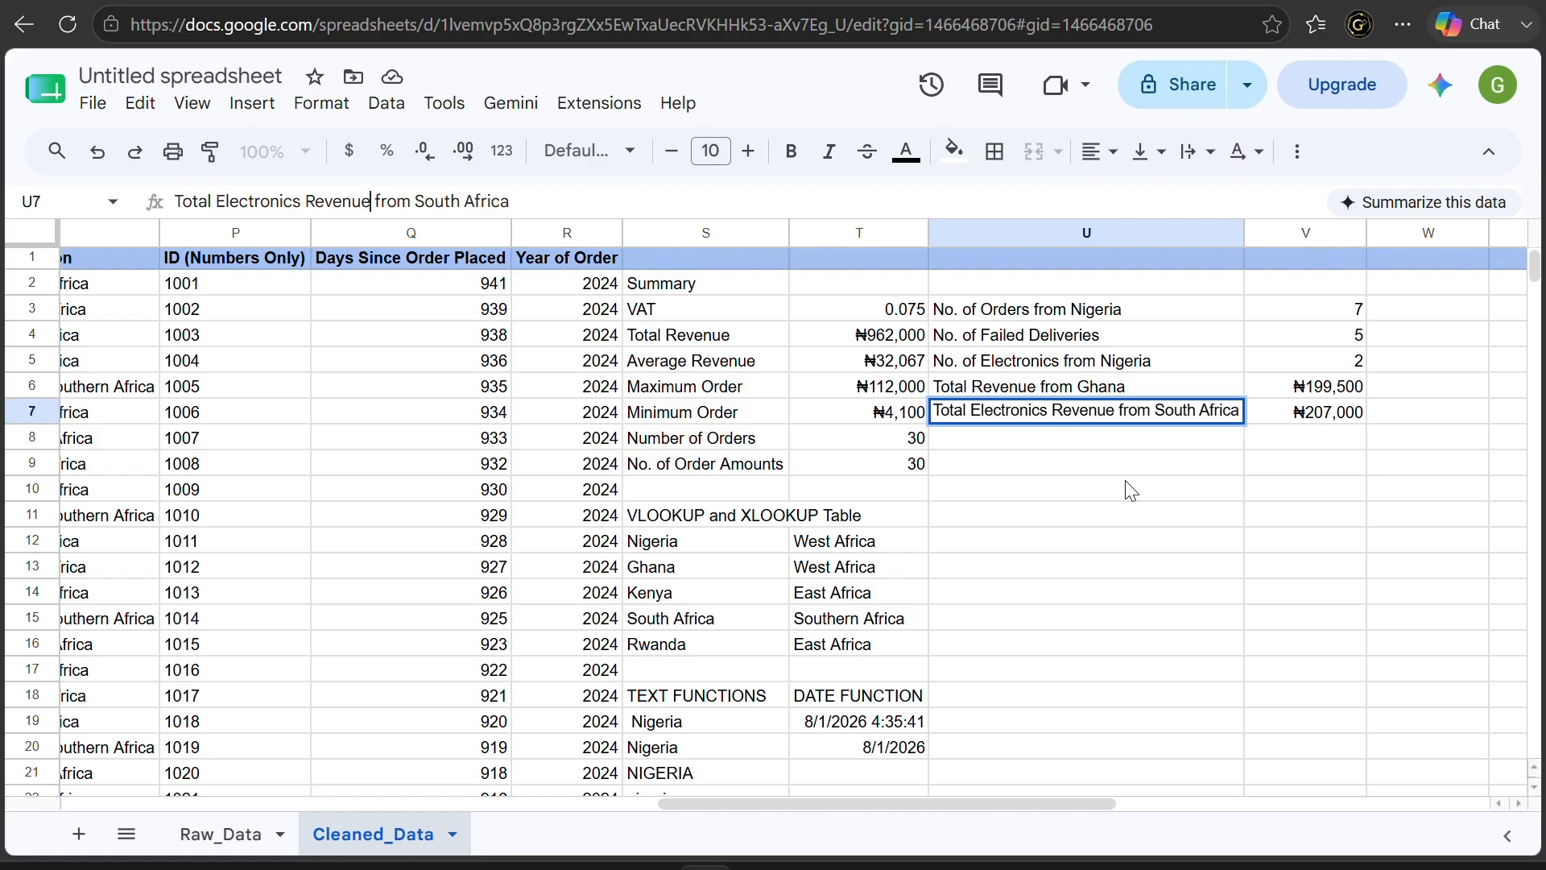
{"action": "left_click", "coordinate": [1359, 447]}
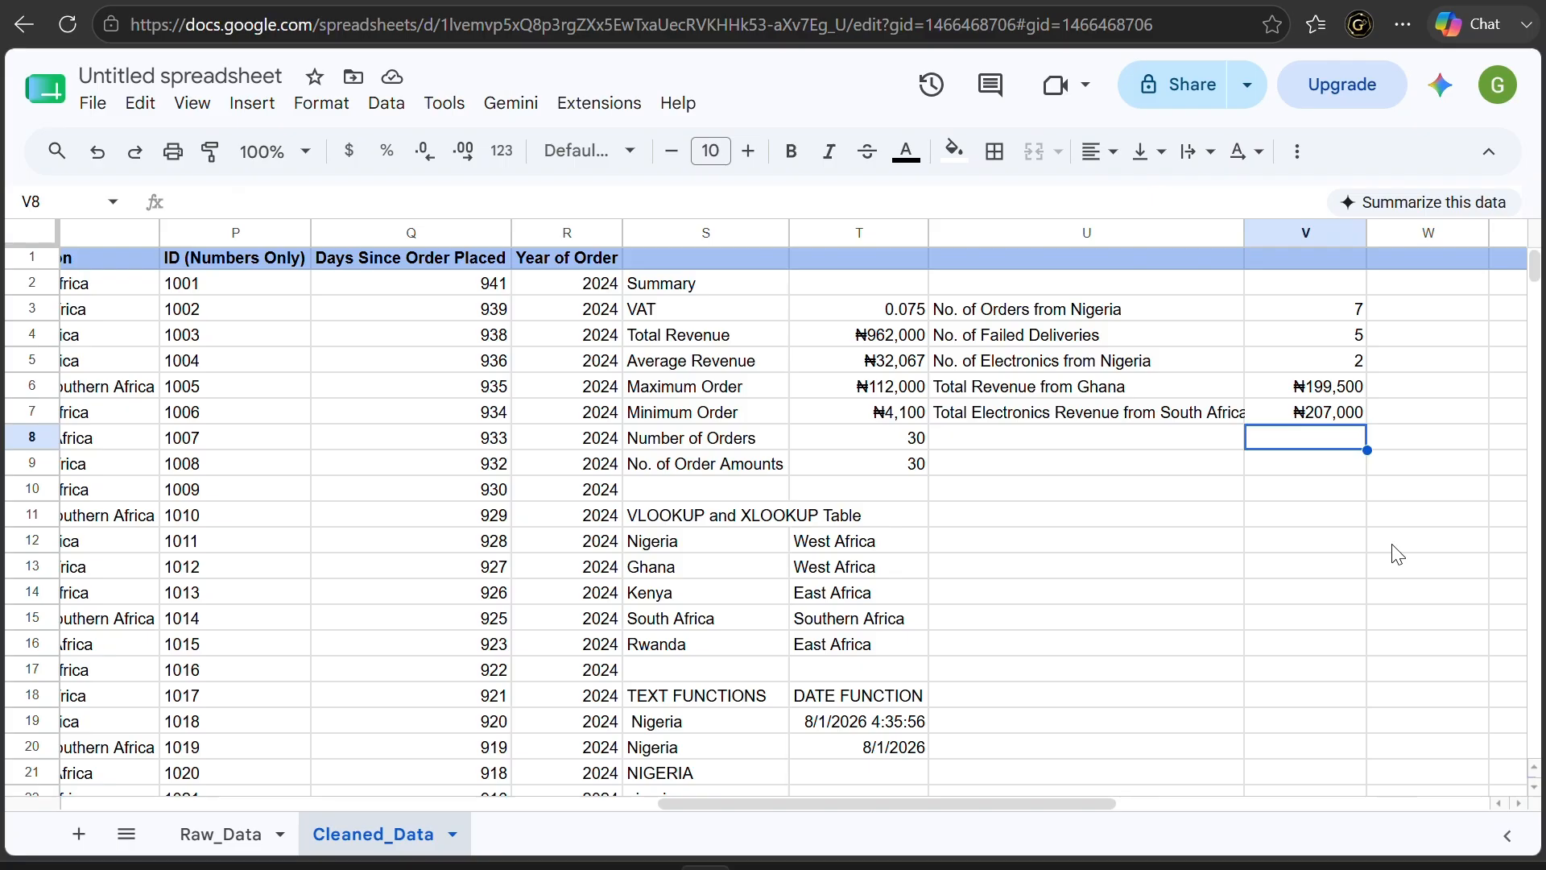
{"action": "left_click", "coordinate": [1180, 438]}
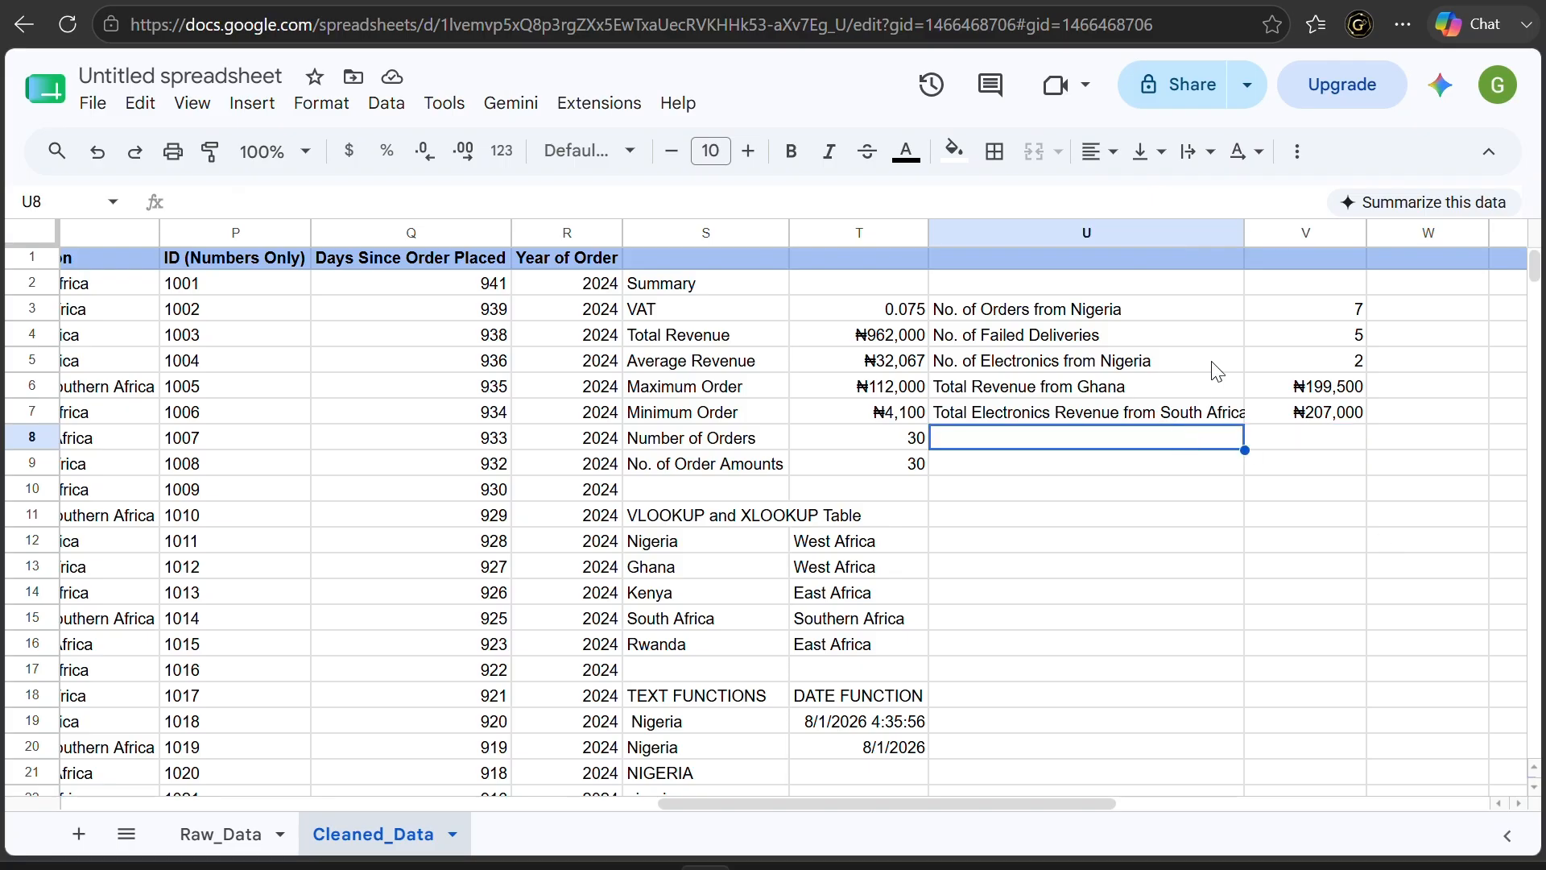
{"action": "double_click", "coordinate": [1244, 232]}
Enter the label "Average Order Value fro Nigeria only" in cell U8
{"action": "type", "text": "A"}
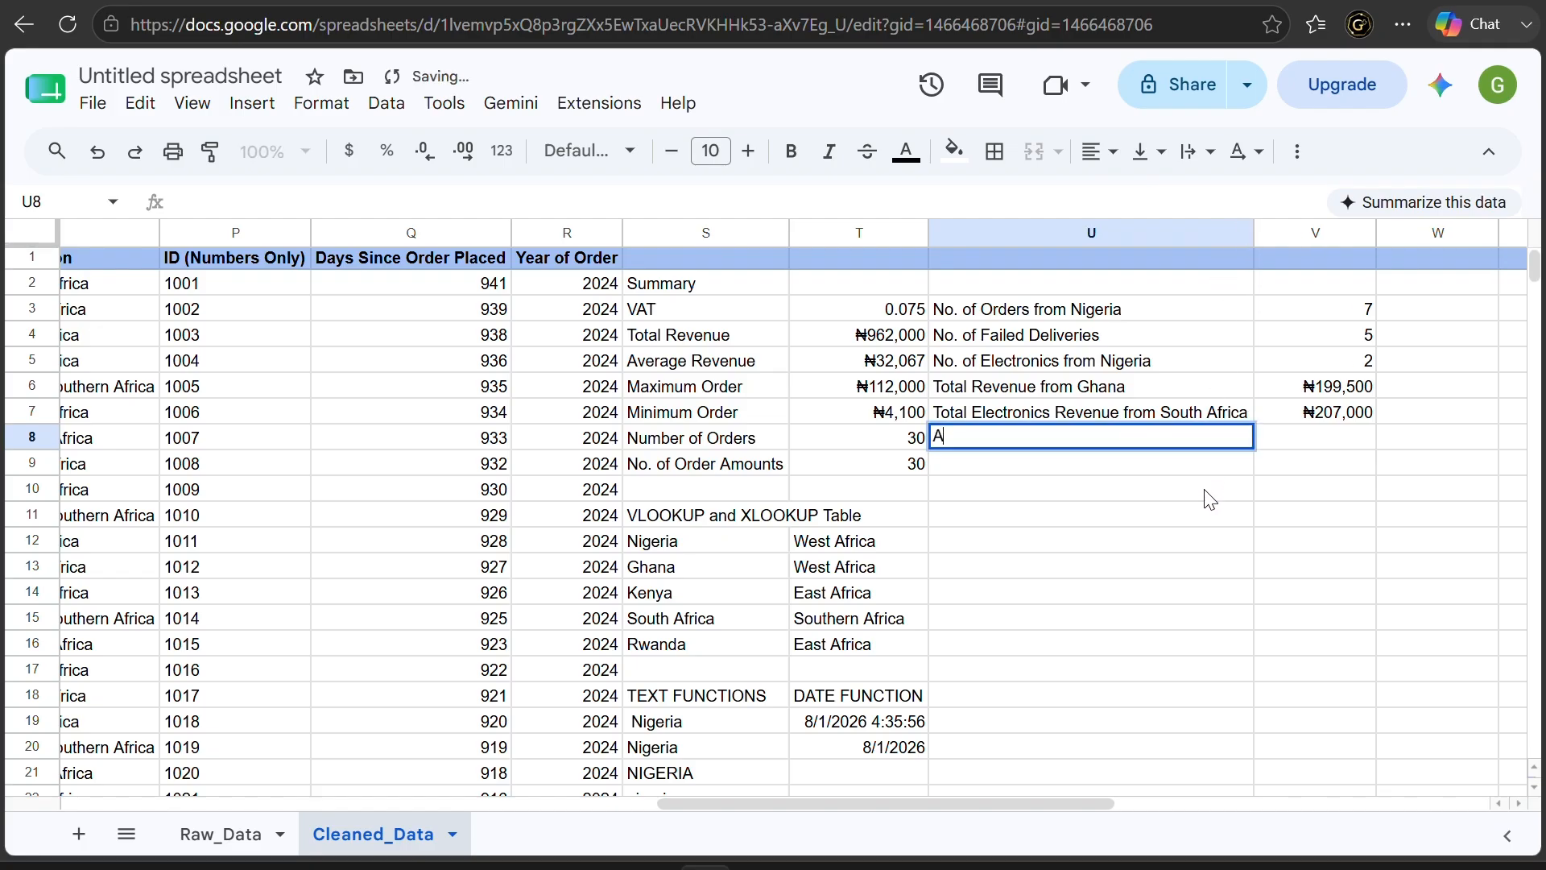
{"action": "type", "text": "verage Or"}
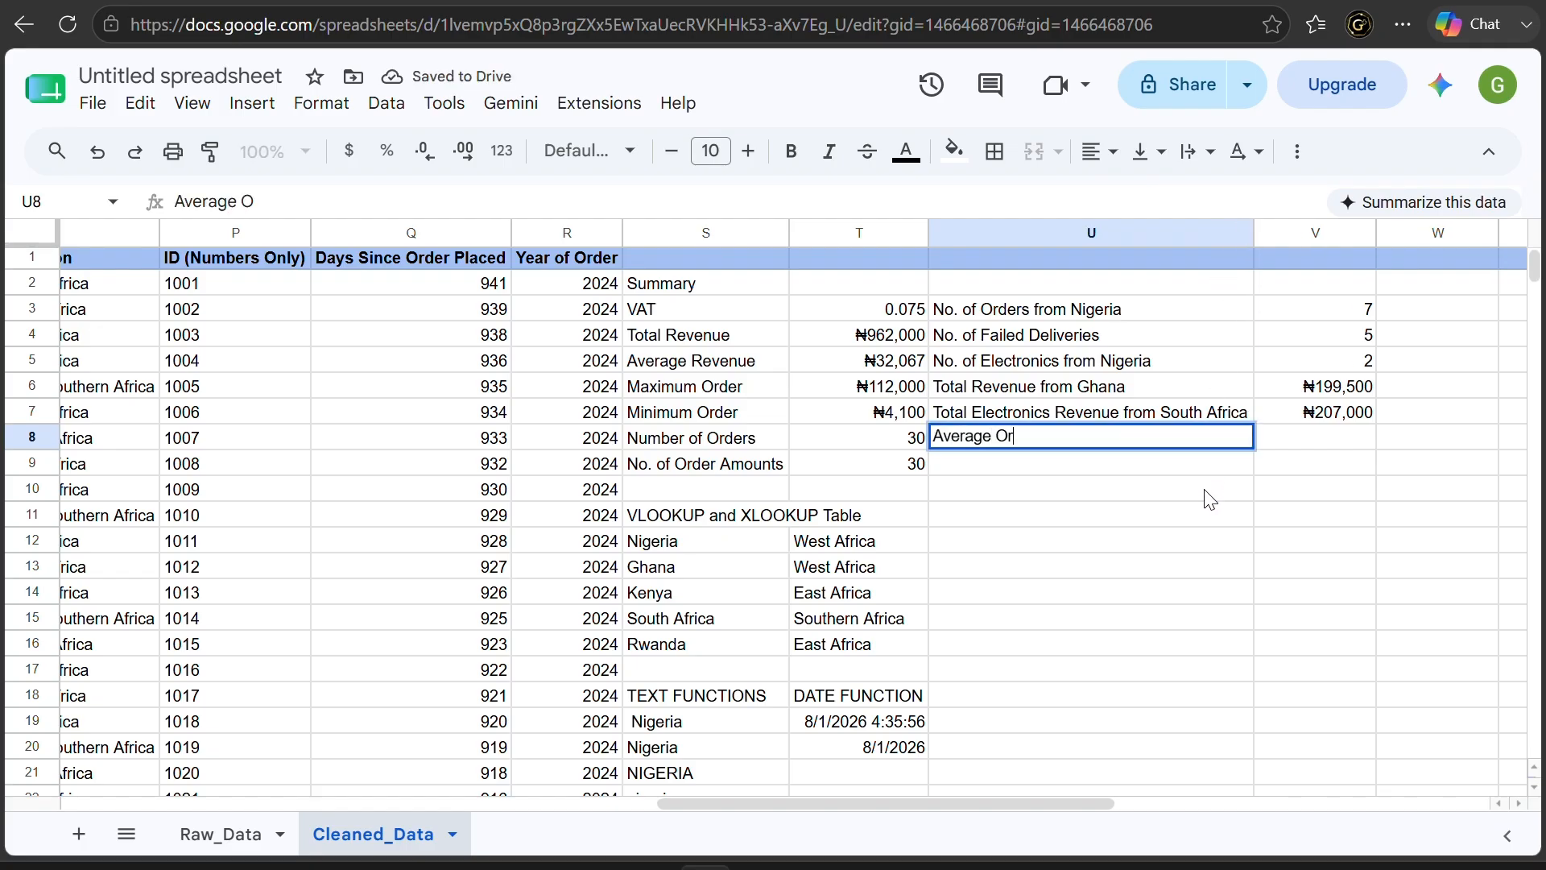
{"action": "type", "text": "der Value"}
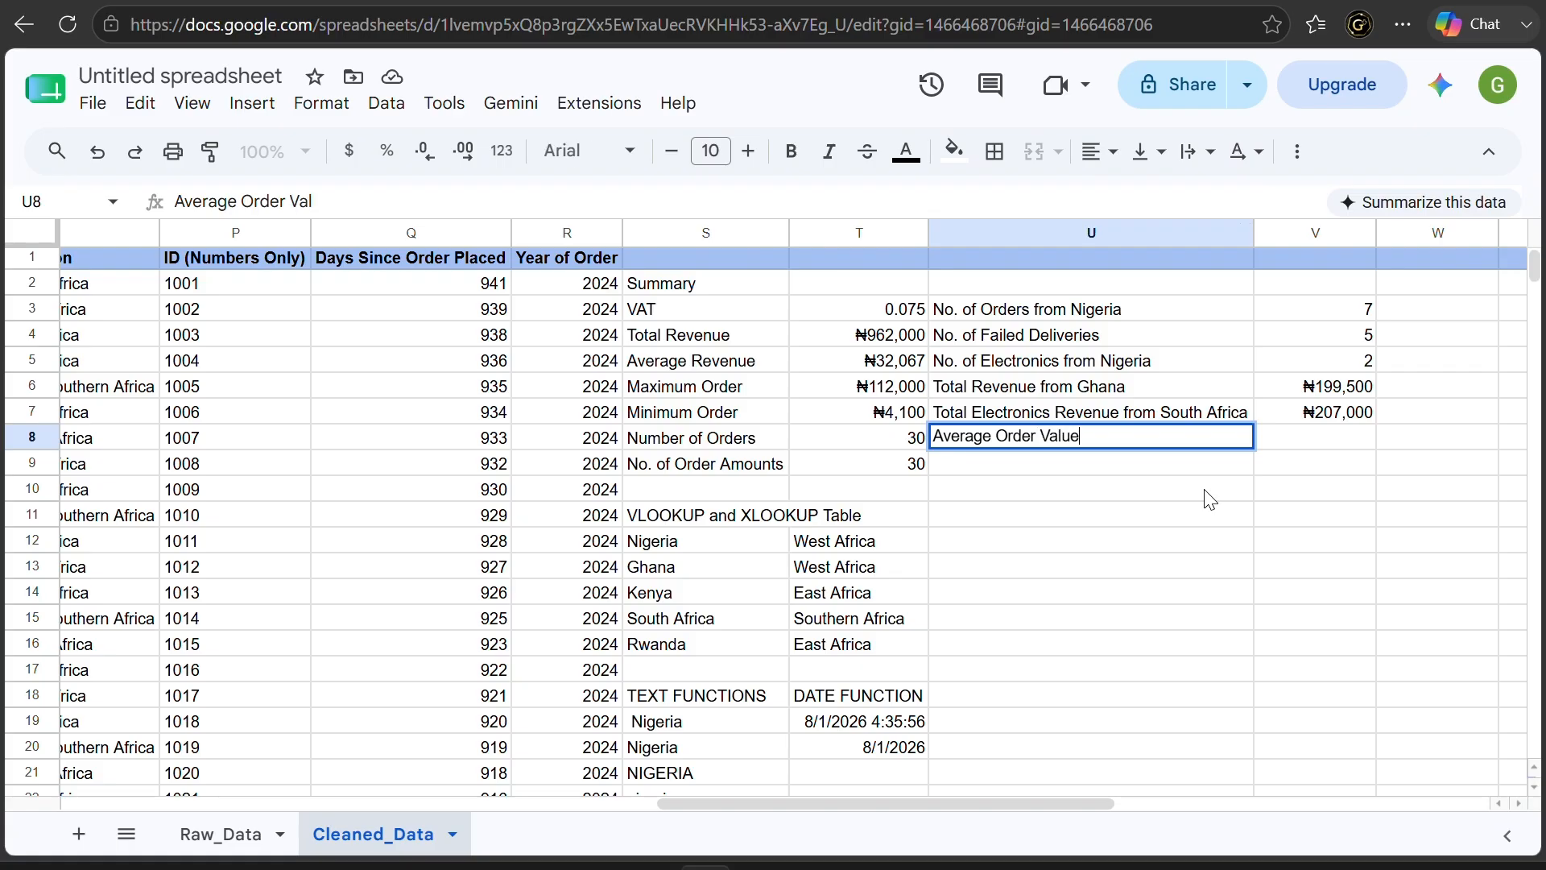
{"action": "type", "text": " fro Niger"}
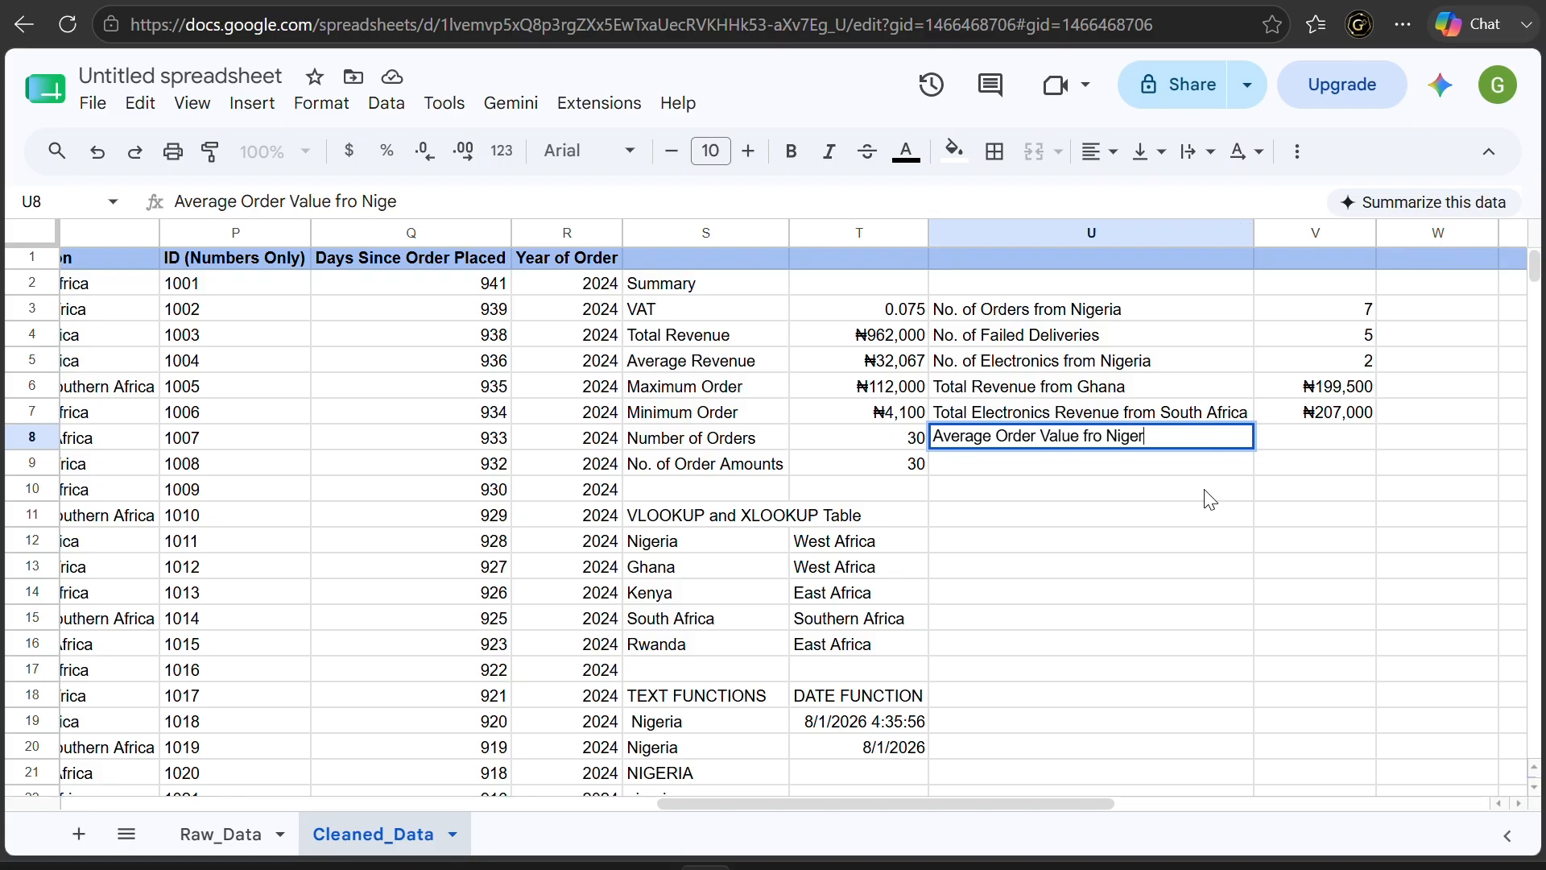
{"action": "type", "text": "ia O"}
{"action": "key", "text": "BackSpace"}
{"action": "type", "text": "only"}
{"action": "key", "text": "Tab"}
Calculate Nigeria's average order value in V8 with AVERAGEIF, using criteria range C2:C31, criterion "Nigeria" and average range F2:F31
{"action": "type", "text": "=AVERAGE"}
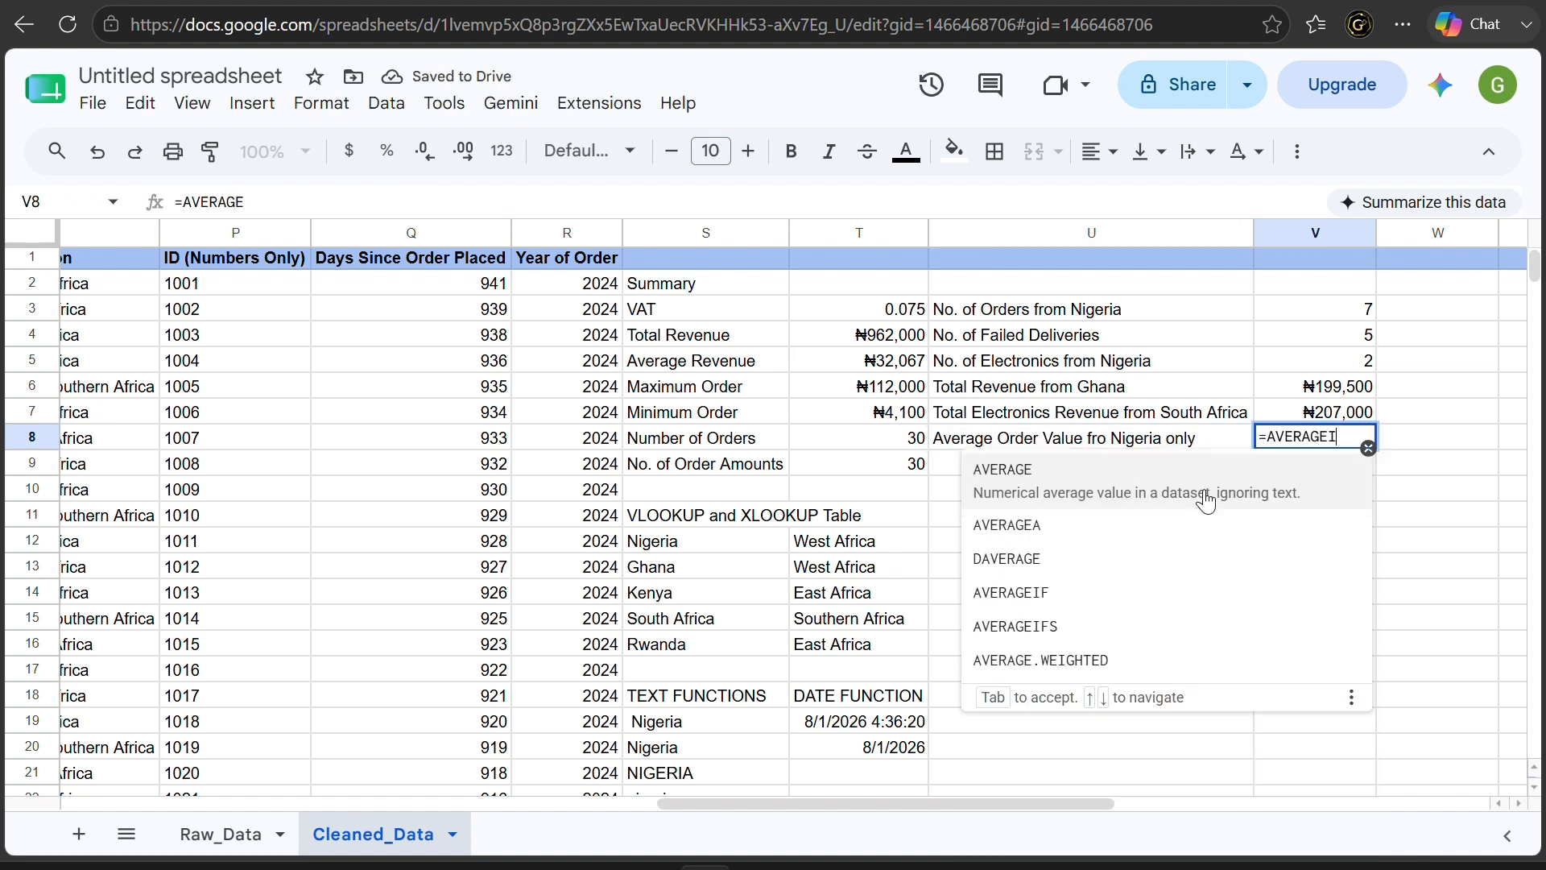
{"action": "type", "text": "IF("}
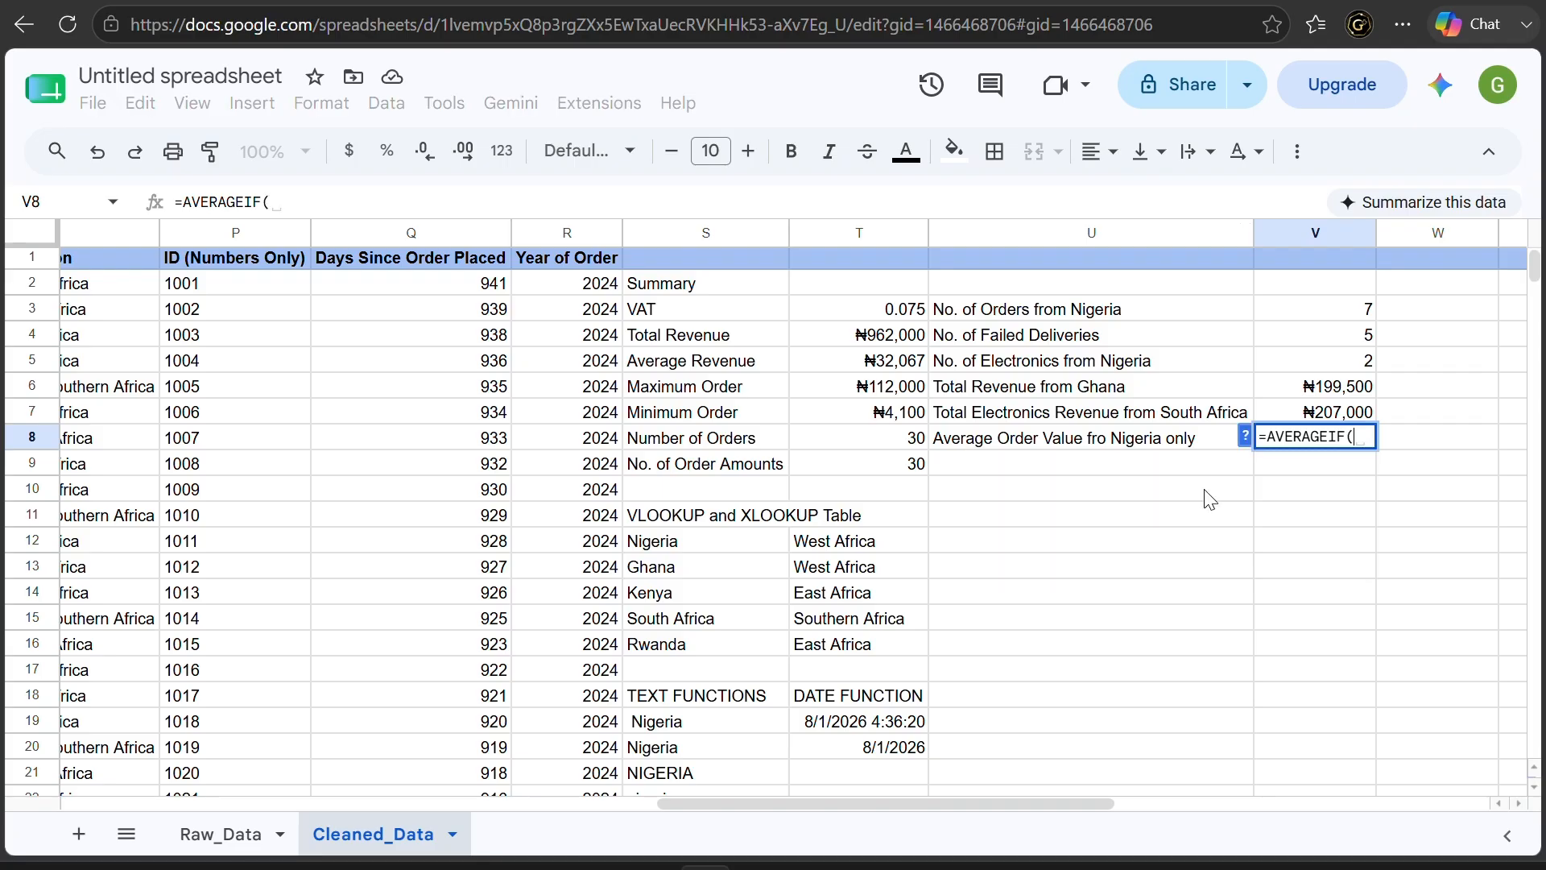
{"action": "type", "text": "C2"}
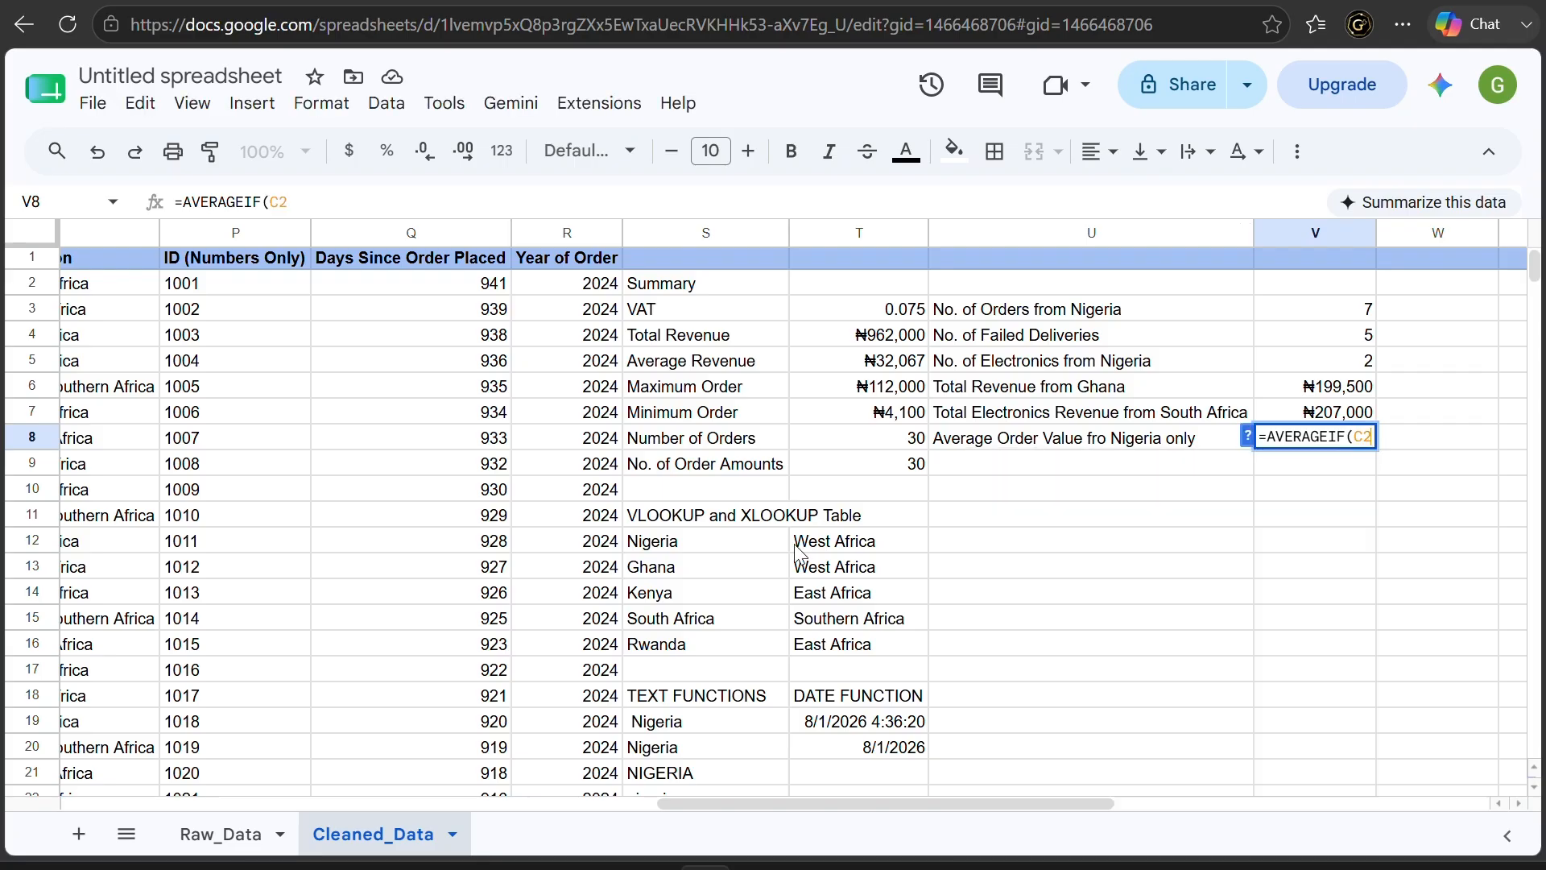
{"action": "type", "text": ":C32"}
{"action": "key", "text": "BackSpace"}
{"action": "type", "text": "1"}
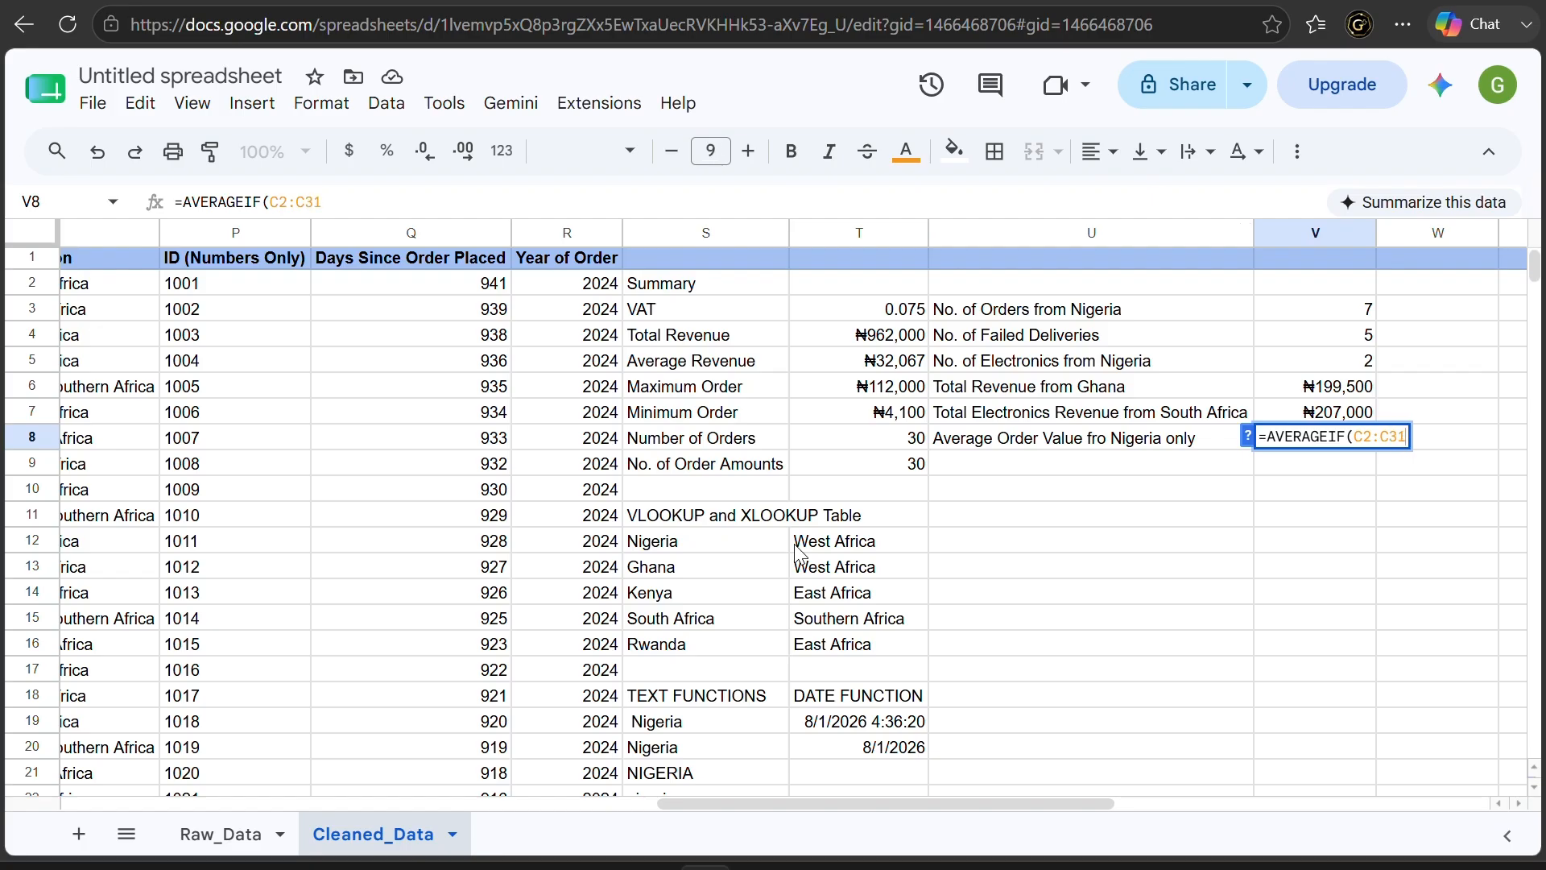
{"action": "type", "text": ","}
{"action": "type", "text": "\"Niger"}
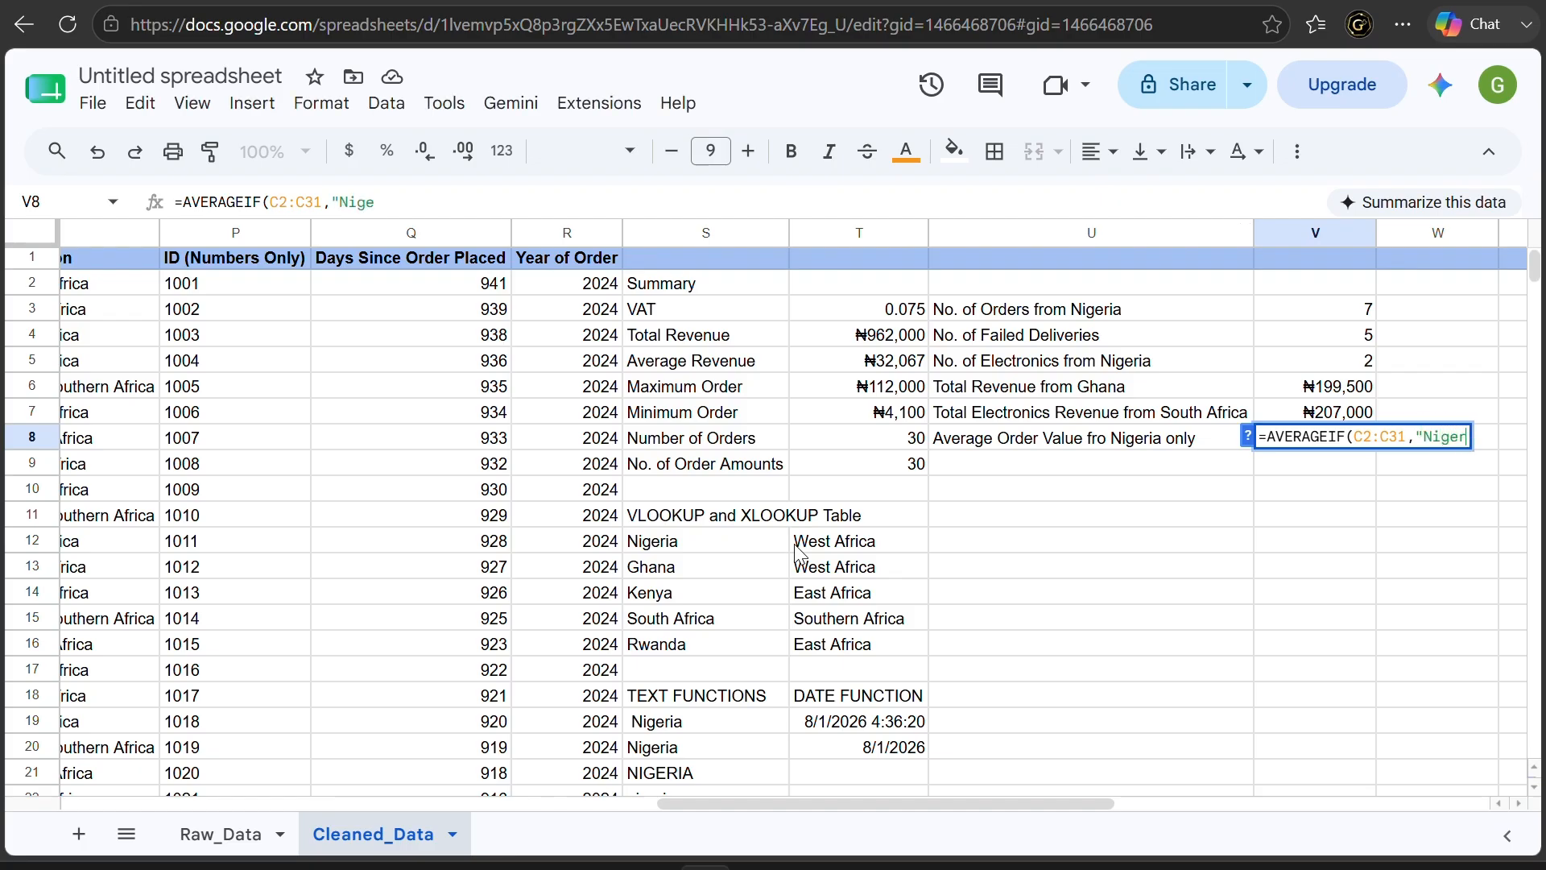
{"action": "type", "text": "ia\""}
{"action": "type", "text": ",F"}
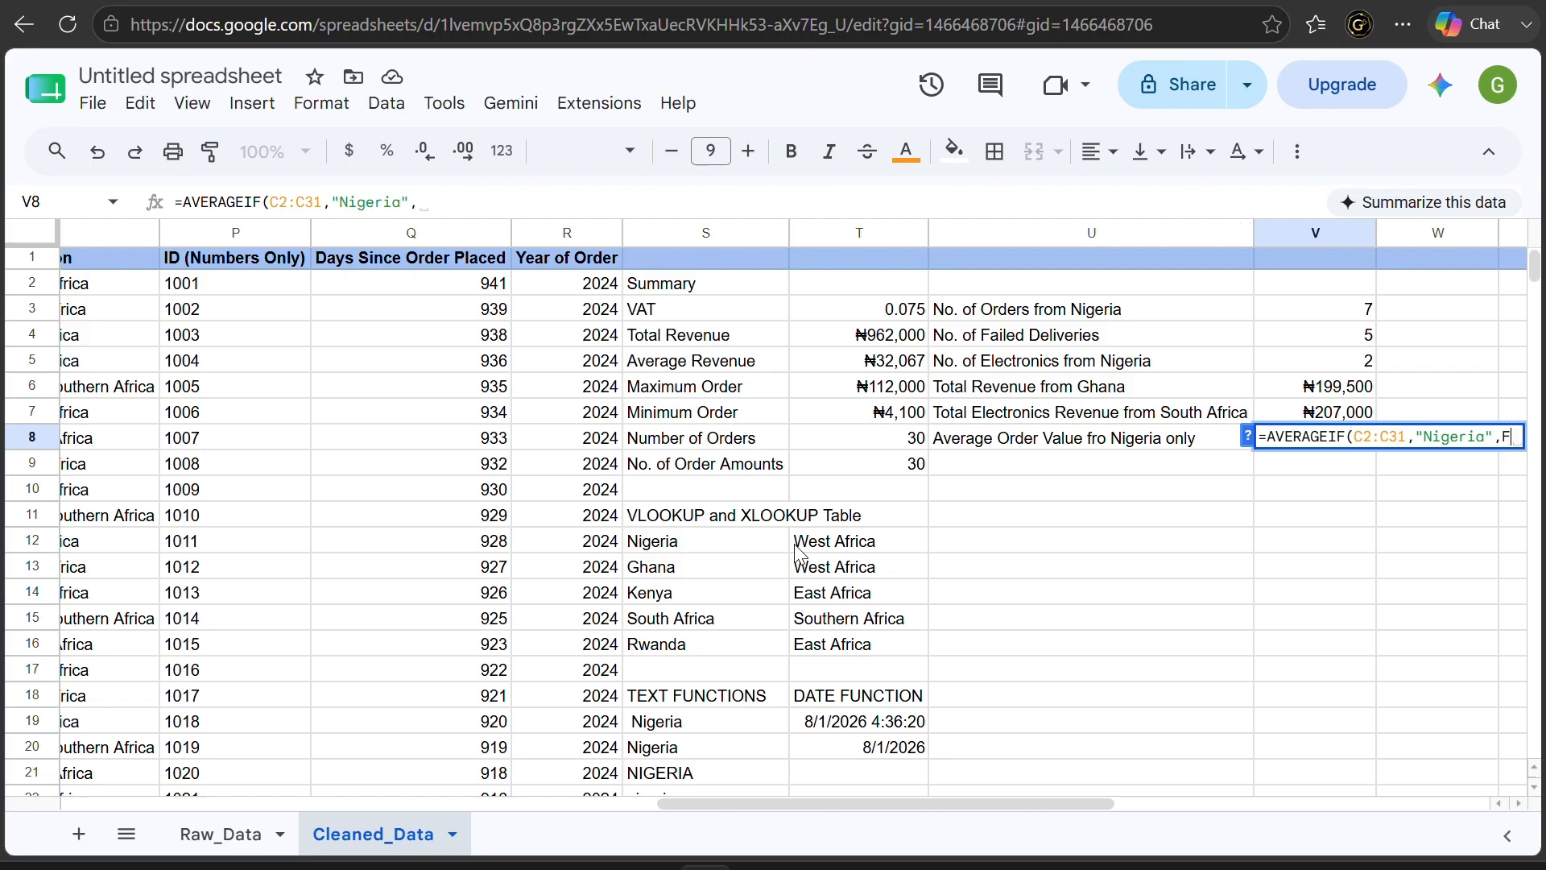
{"action": "type", "text": "2:F31"}
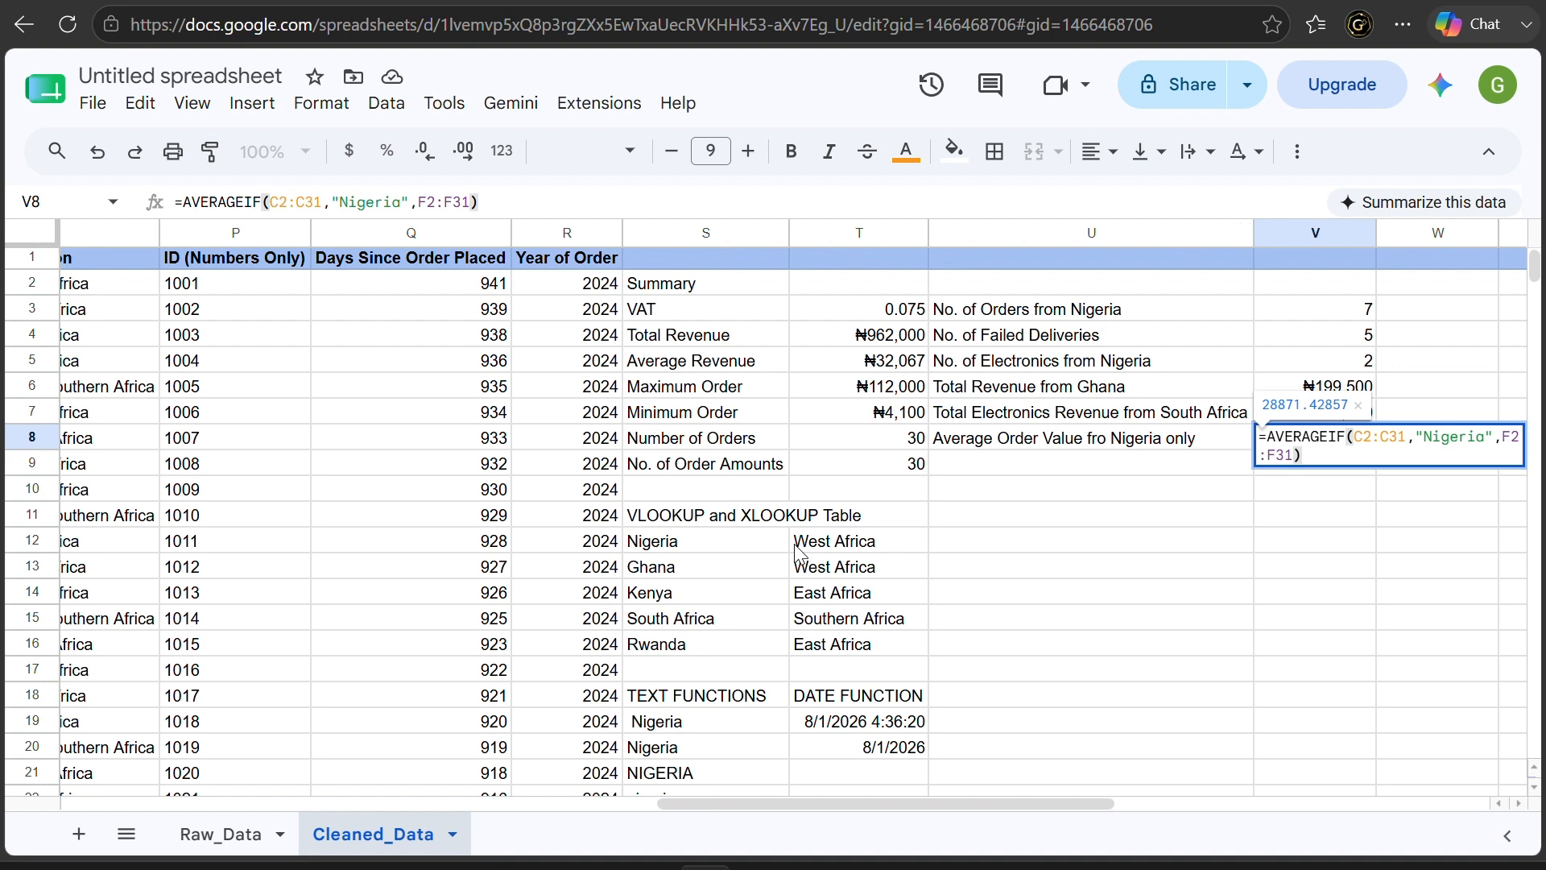
{"action": "key", "text": "Return"}
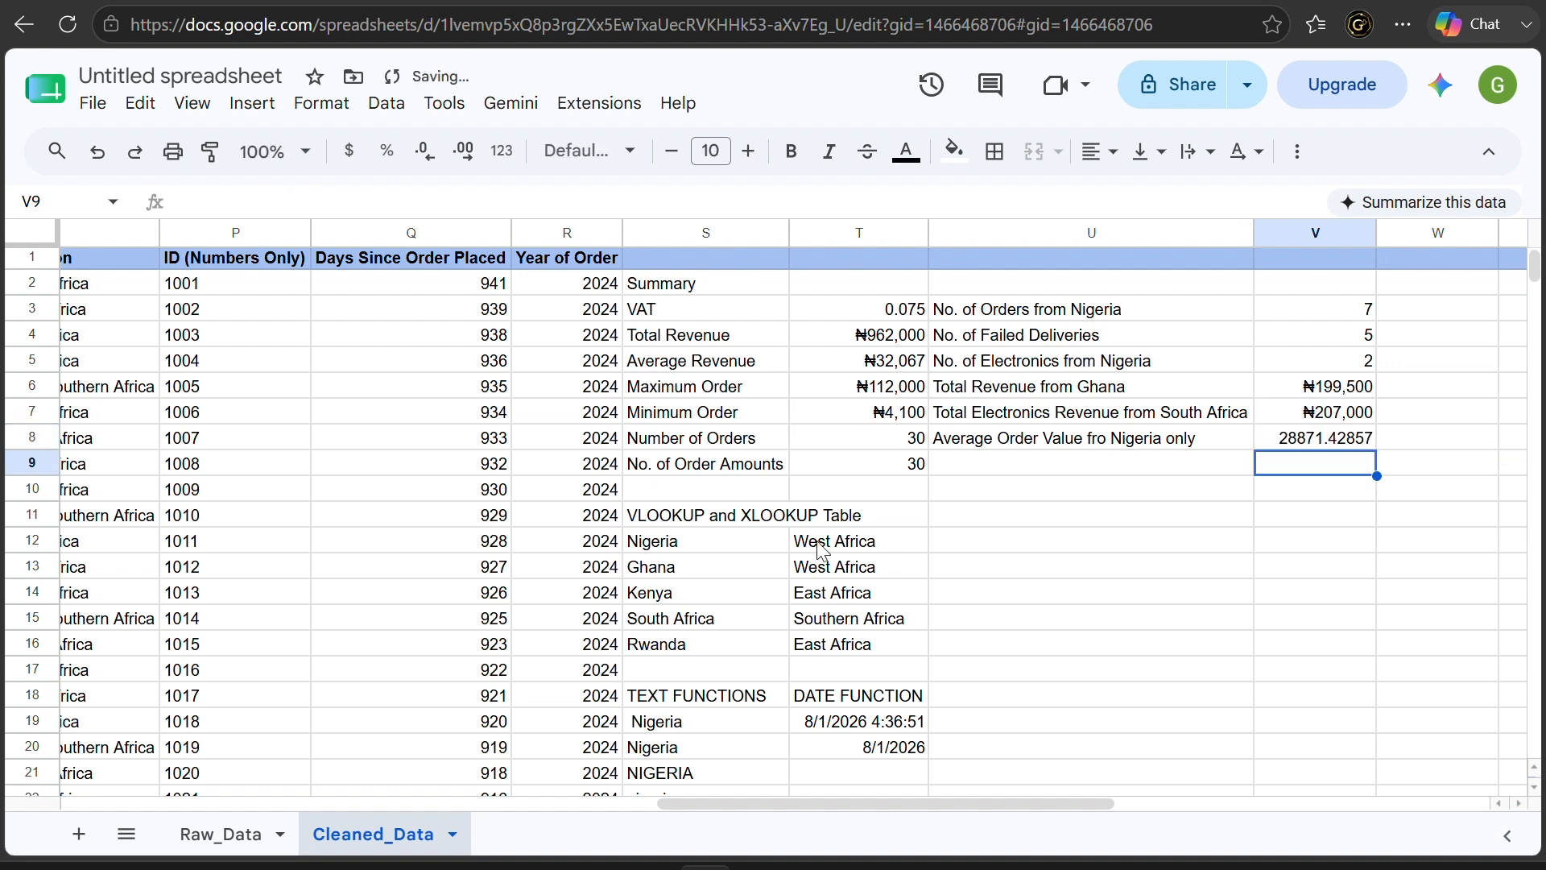
Format Nigeria's average order value in V8 as Nigerian Naira
{"action": "left_click", "coordinate": [1316, 439]}
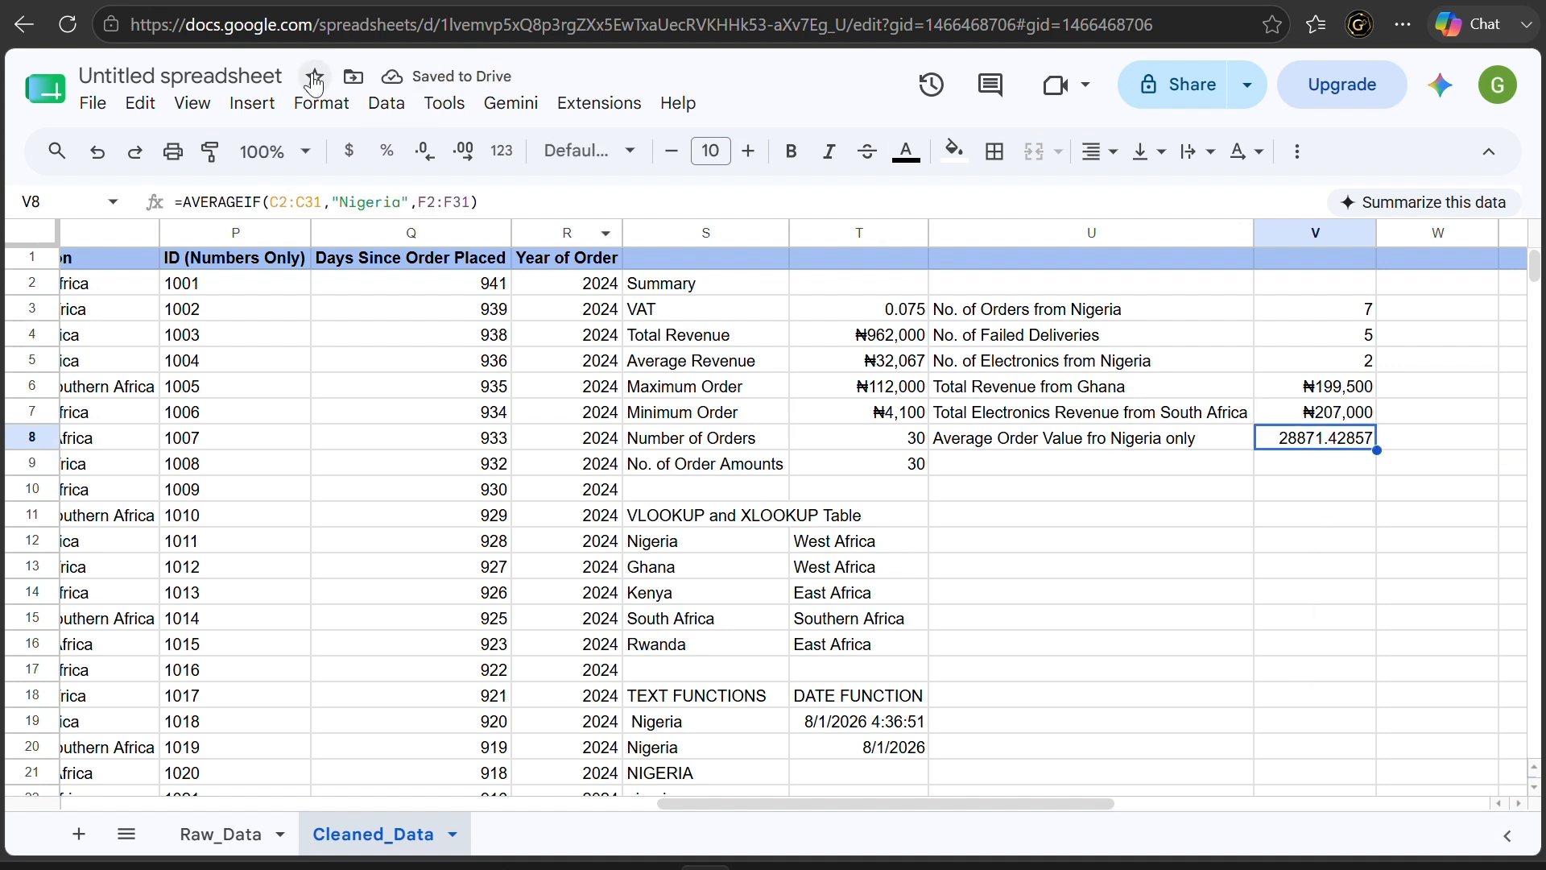
{"action": "left_click", "coordinate": [326, 106]}
{"action": "mouse_move", "coordinate": [551, 206]}
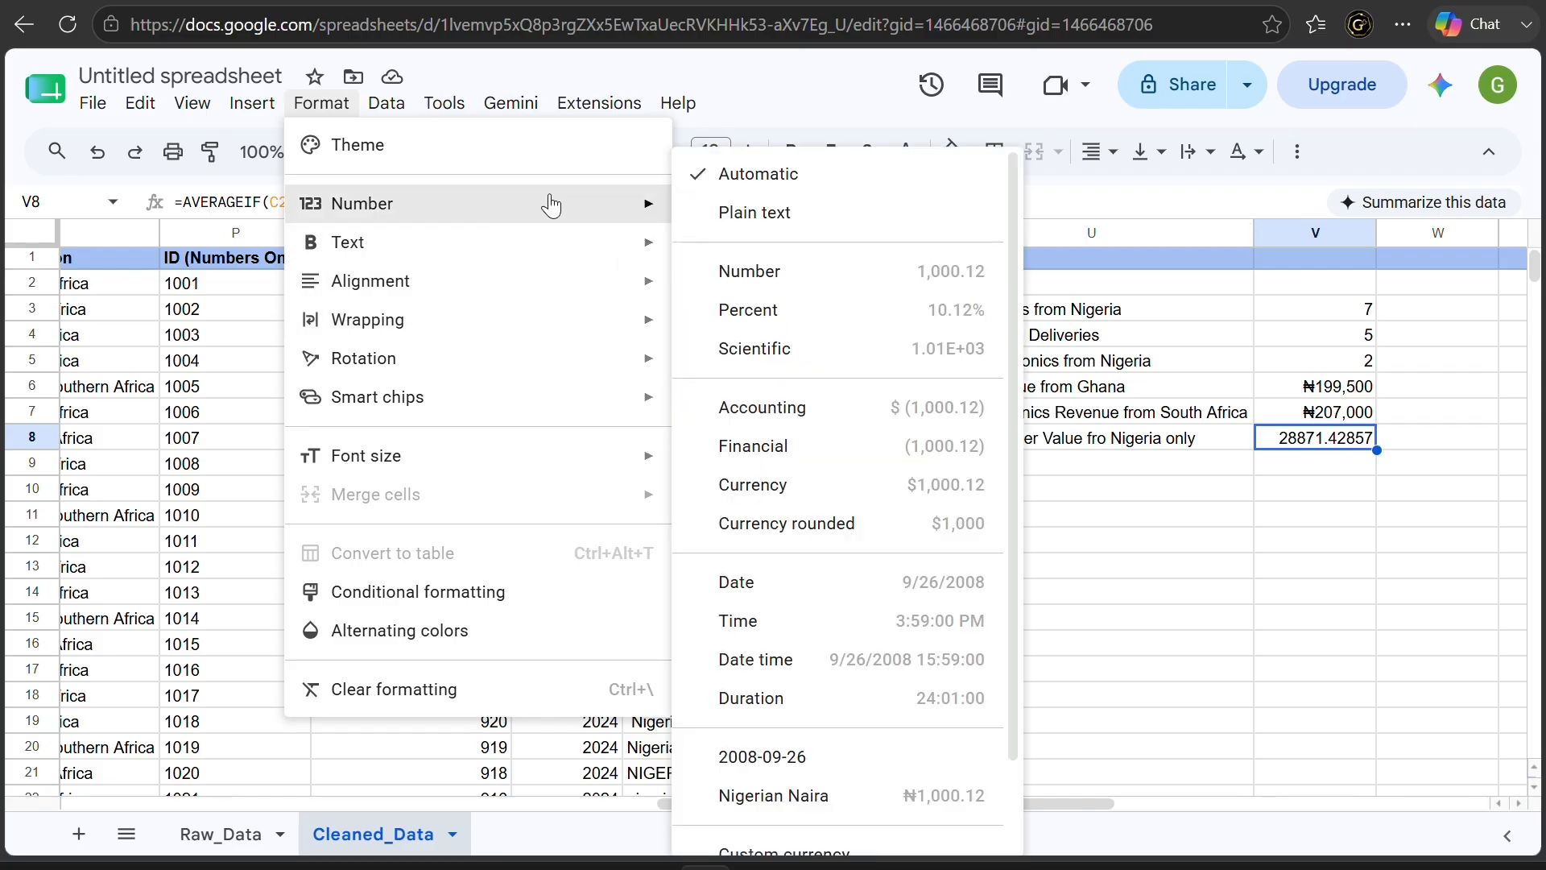
{"action": "left_click", "coordinate": [894, 795]}
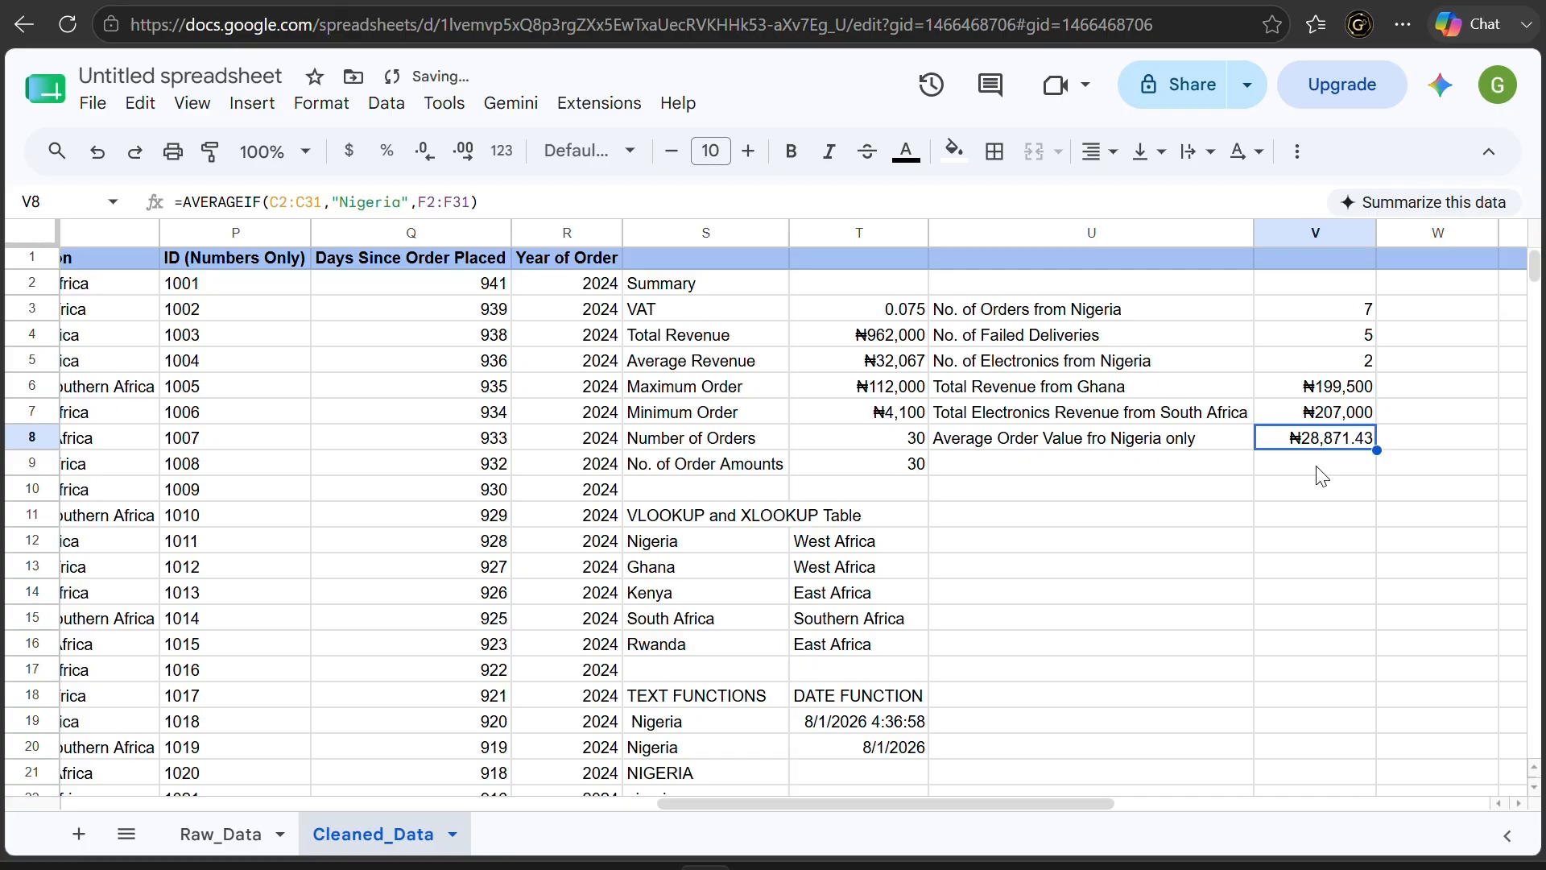
{"action": "left_click", "coordinate": [1465, 385]}
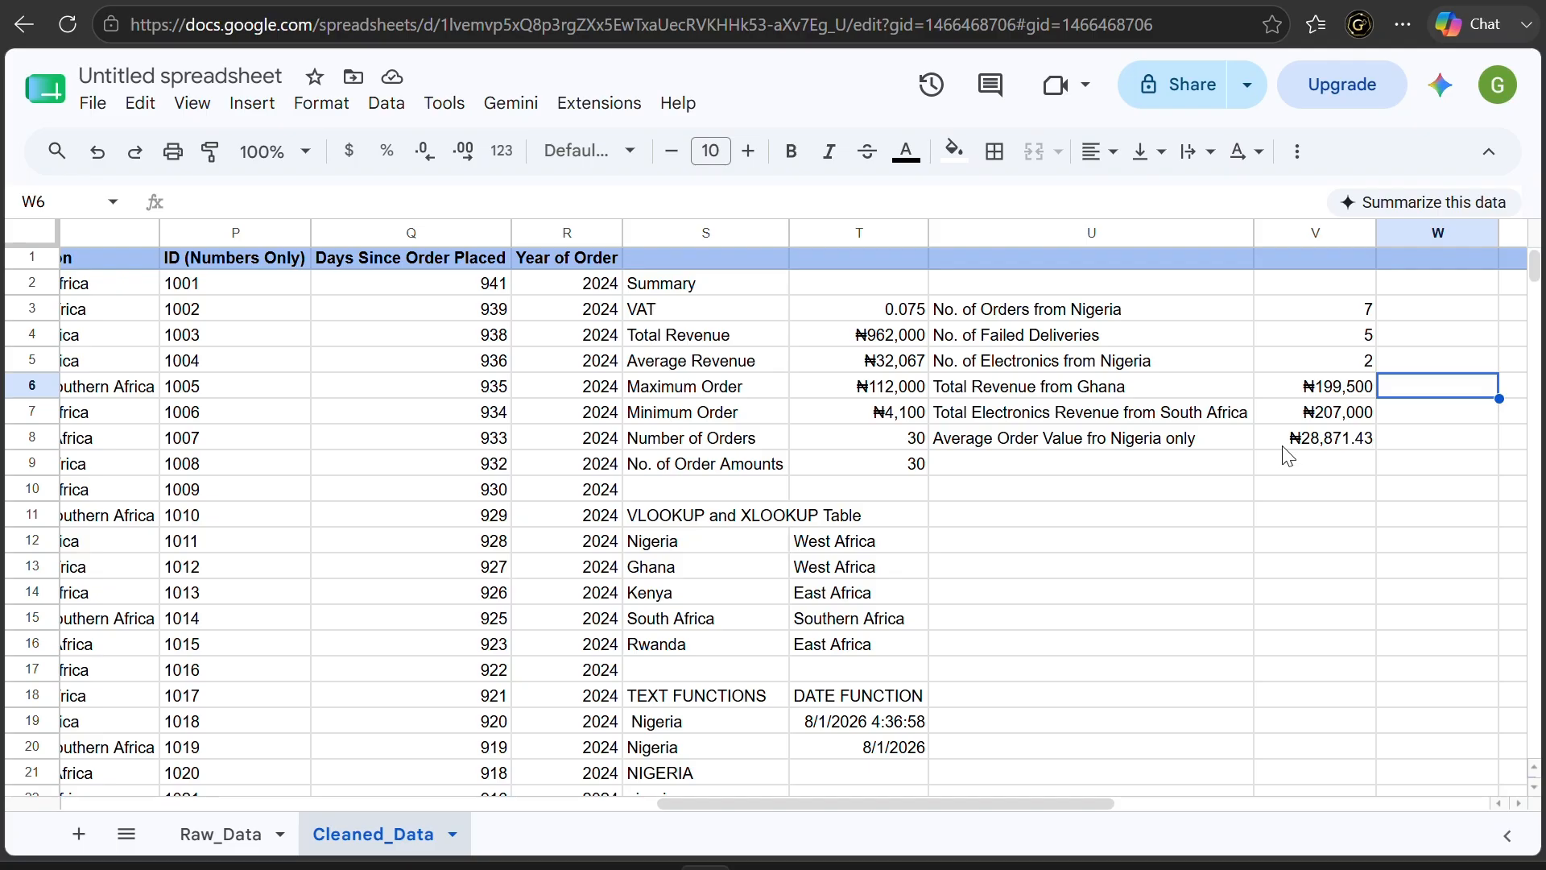
Correct the label in U8 to "Average Order Value from Nigeria only"
{"action": "left_click", "coordinate": [1132, 439]}
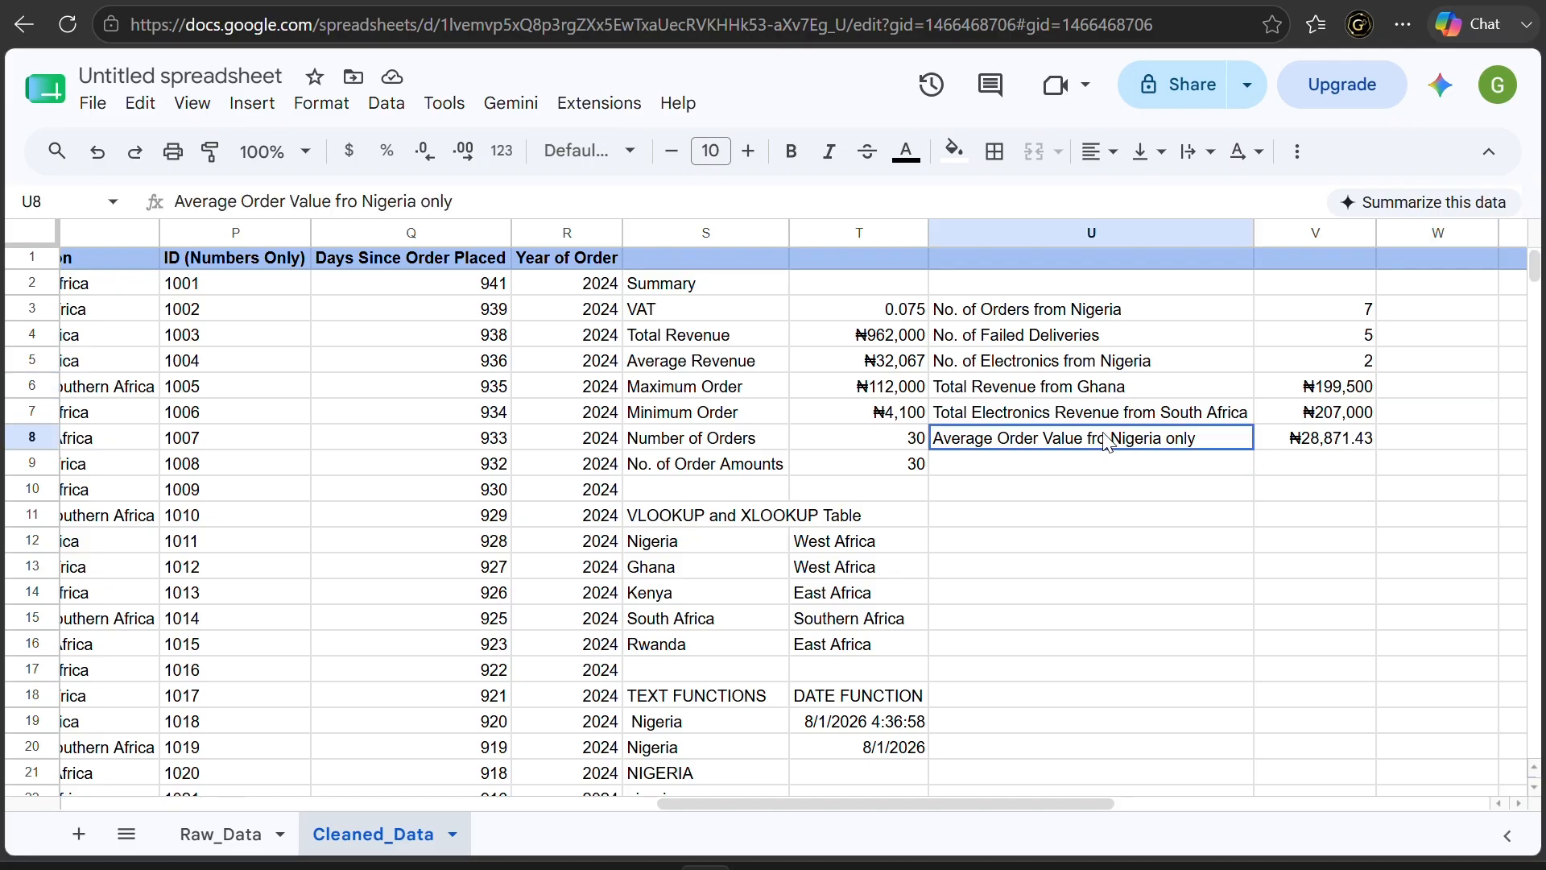
{"action": "left_click", "coordinate": [360, 202]}
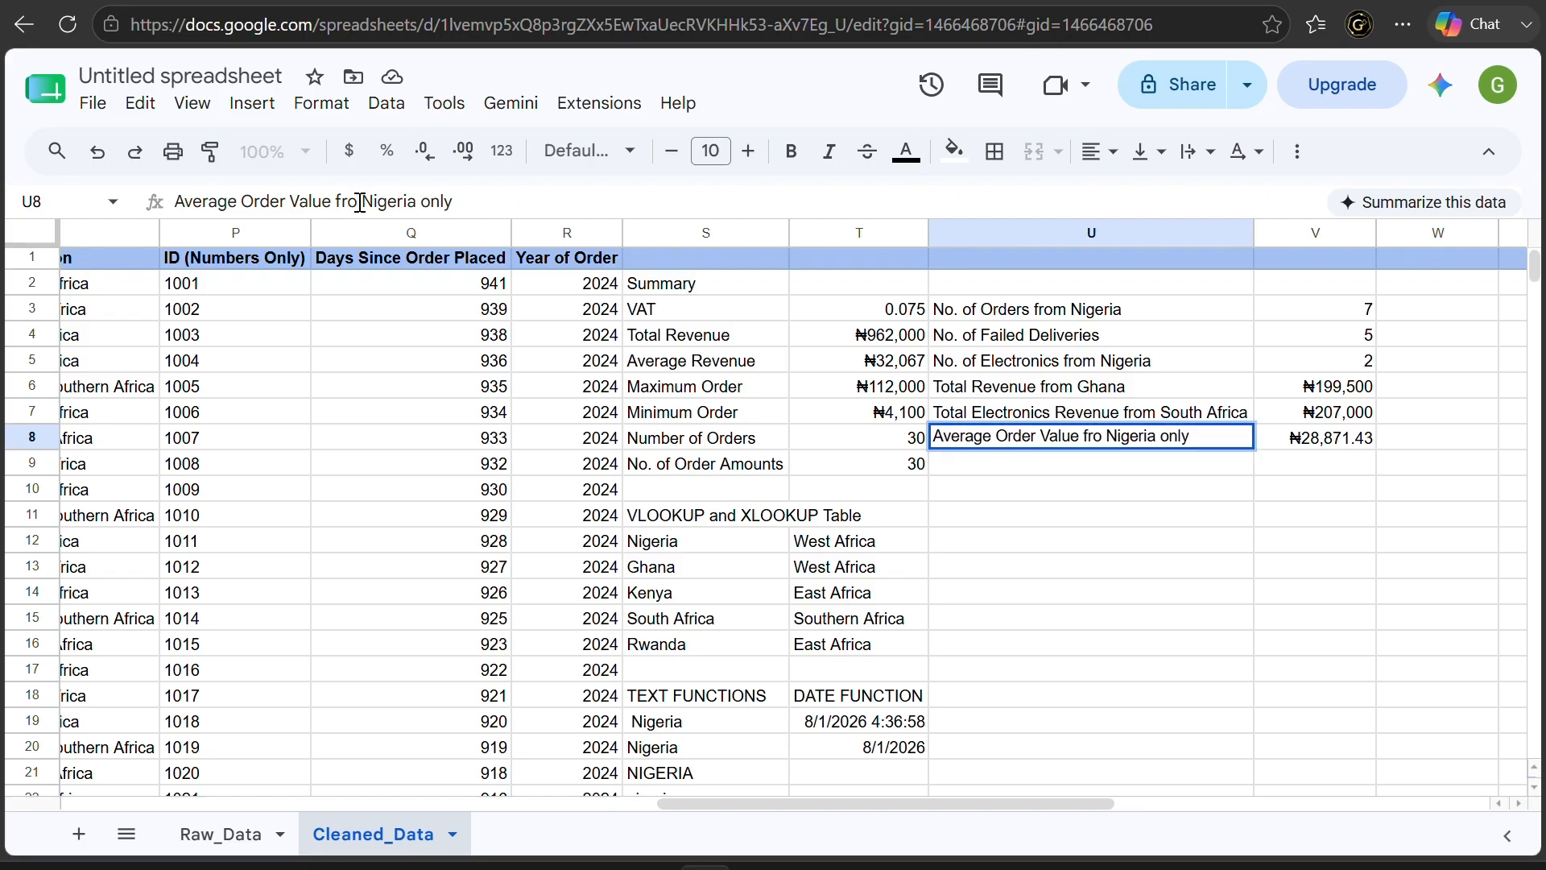
{"action": "type", "text": "m"}
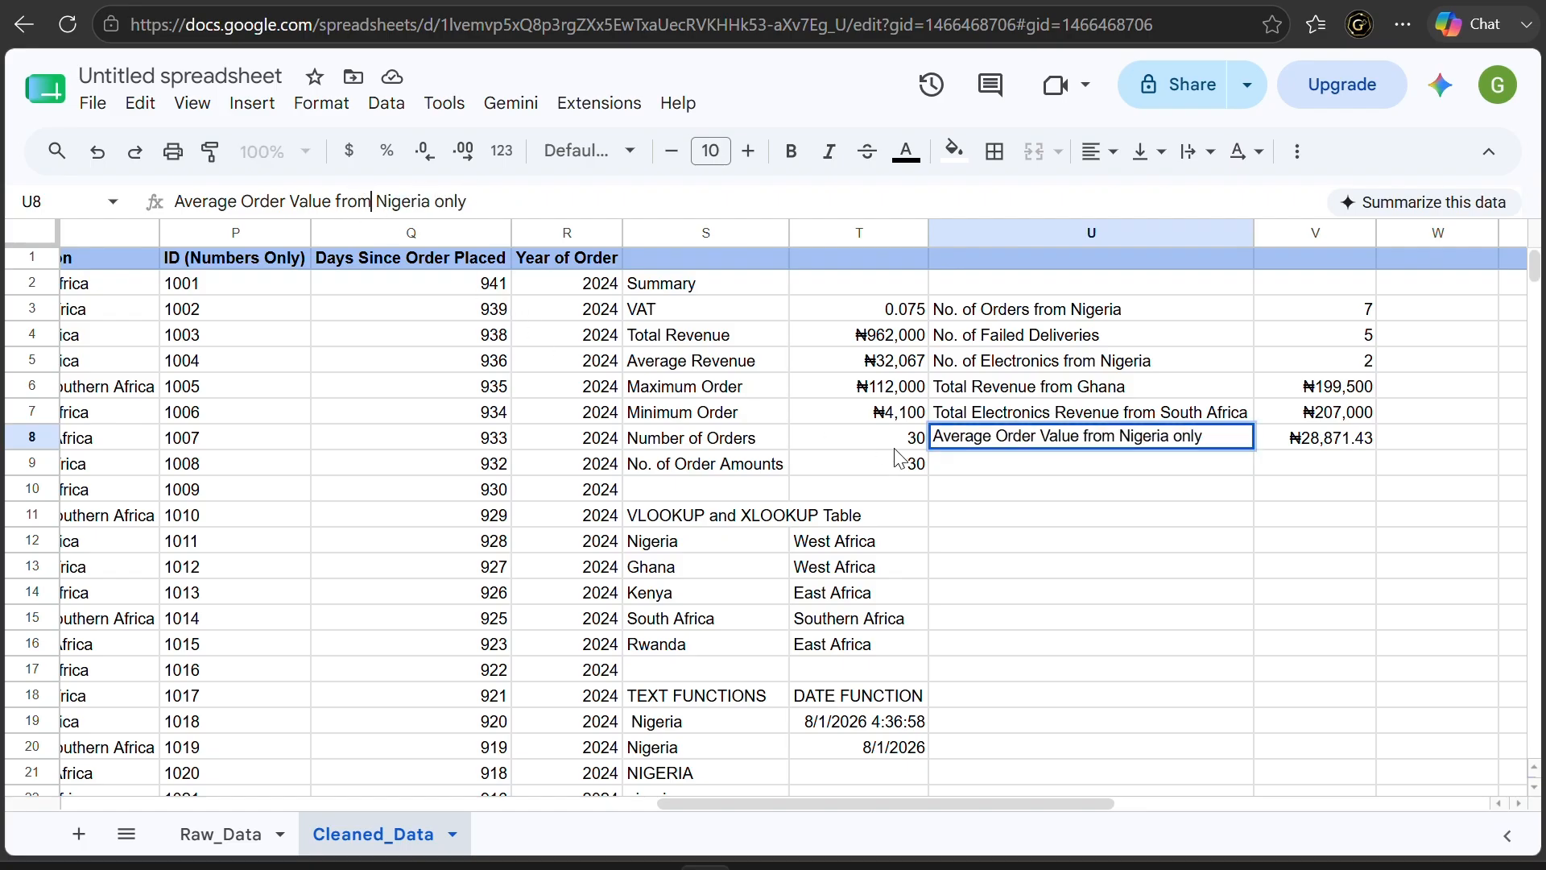
Enter the label "Average Order Value for Electronics that were Delivered" in U9 and fit column U to its contents
{"action": "left_click", "coordinate": [955, 466]}
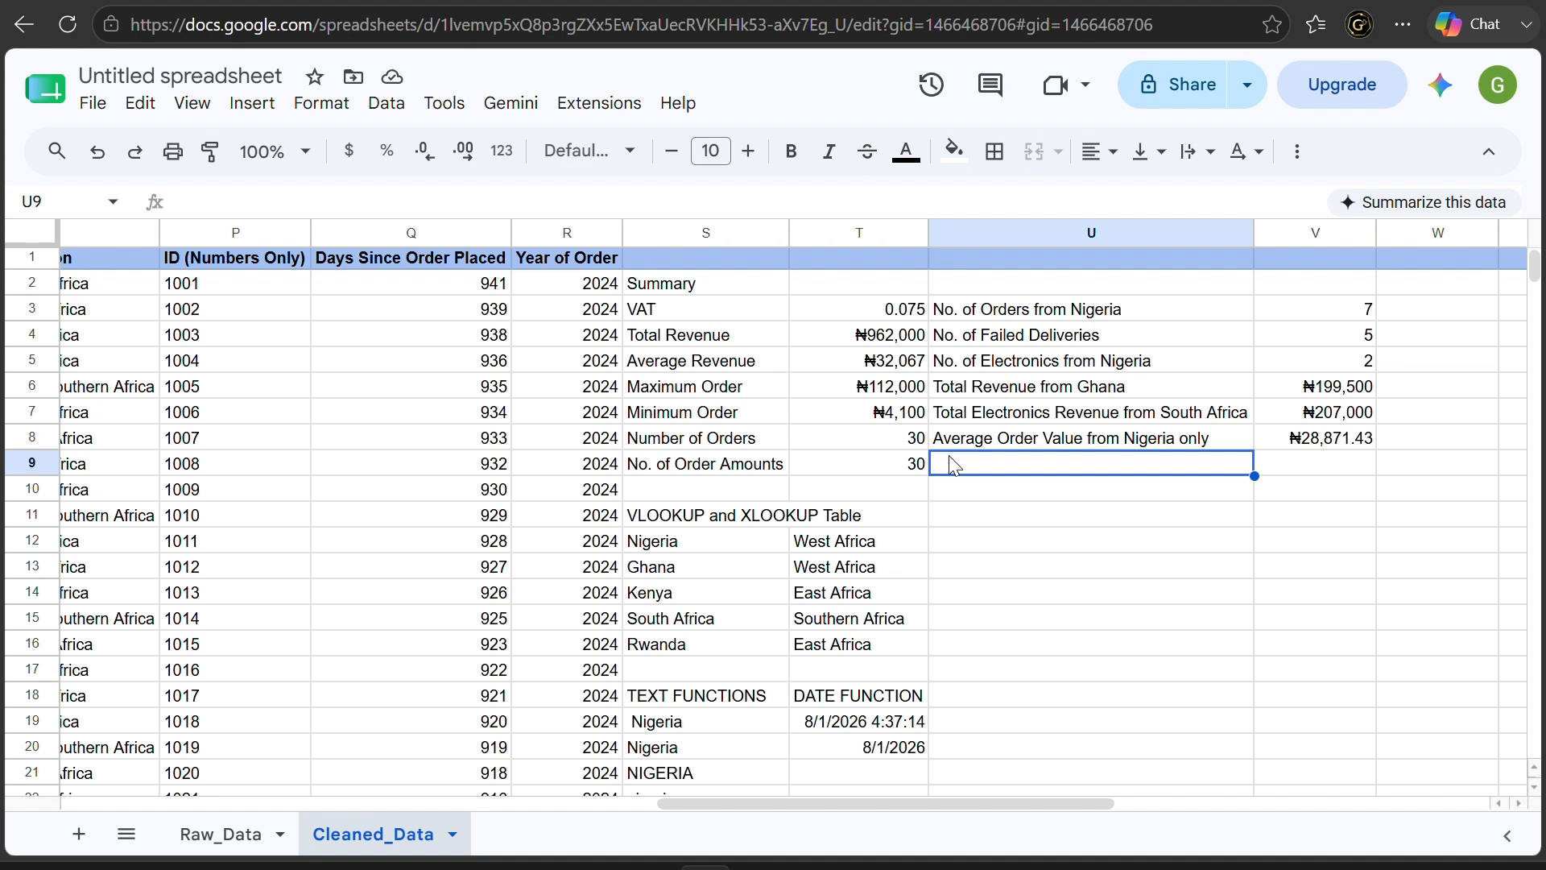
{"action": "type", "text": "Ave"}
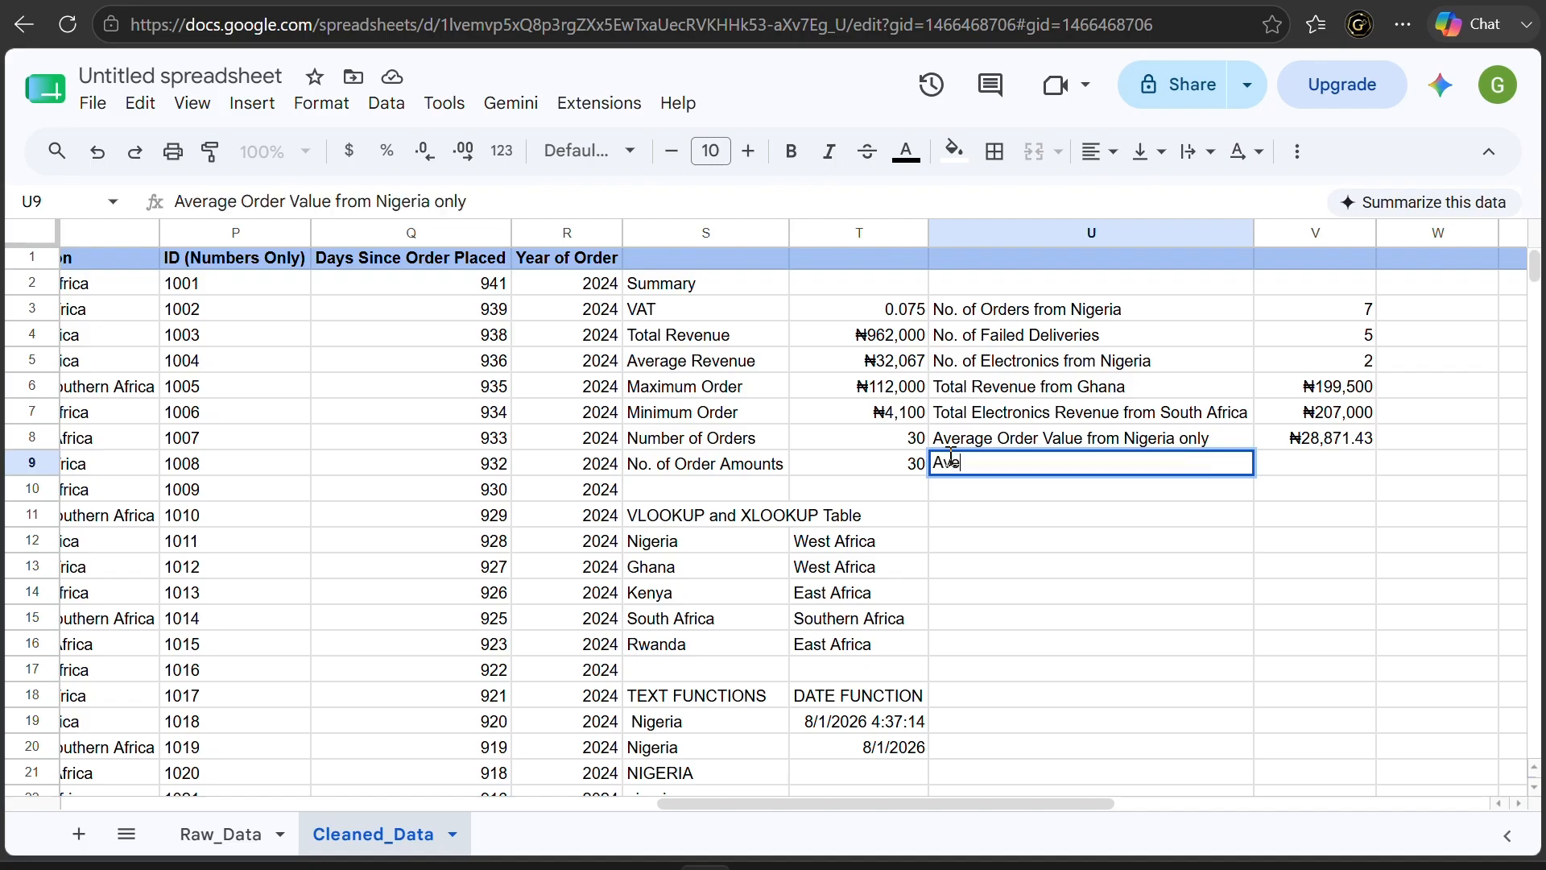
{"action": "type", "text": "rage Order Value fro"}
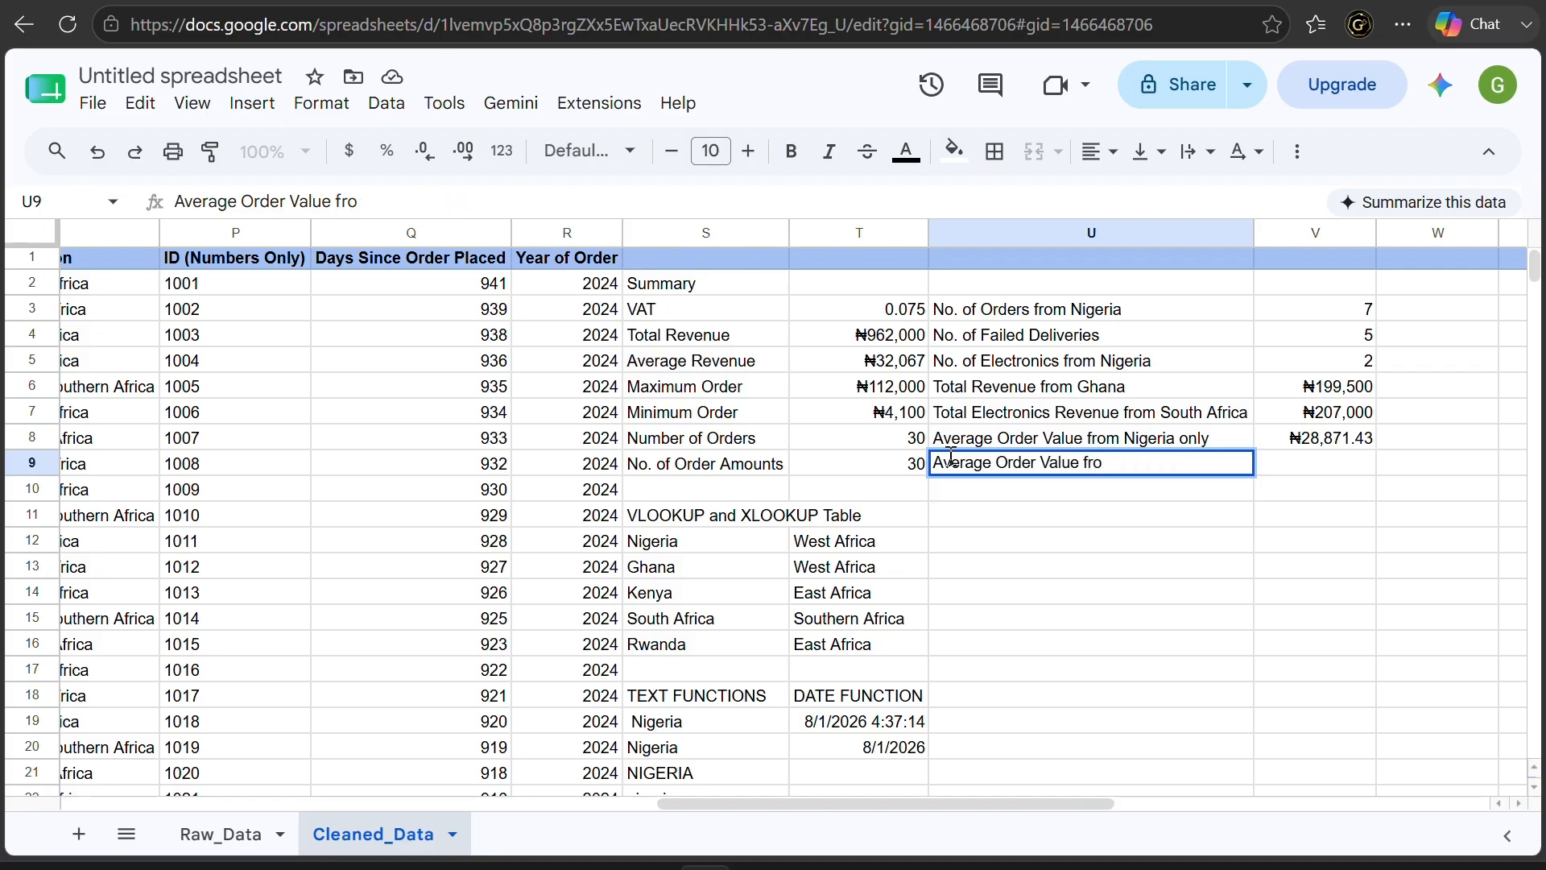
{"action": "key", "text": "BackSpace"}
{"action": "key", "text": "BackSpace"}
{"action": "type", "text": "or Elect"}
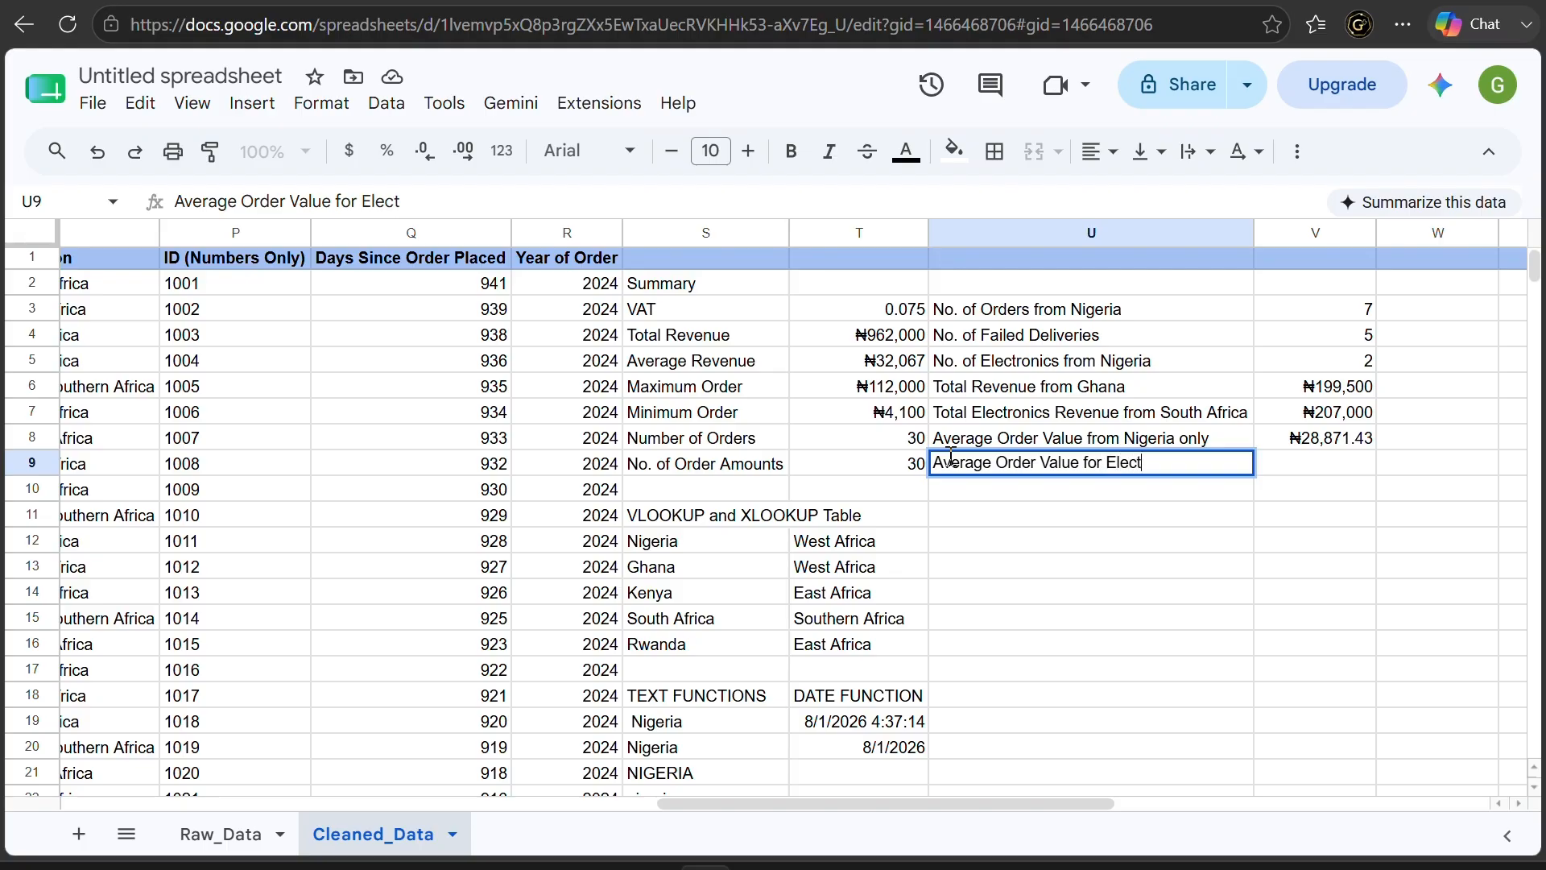
{"action": "type", "text": "ronics tha"}
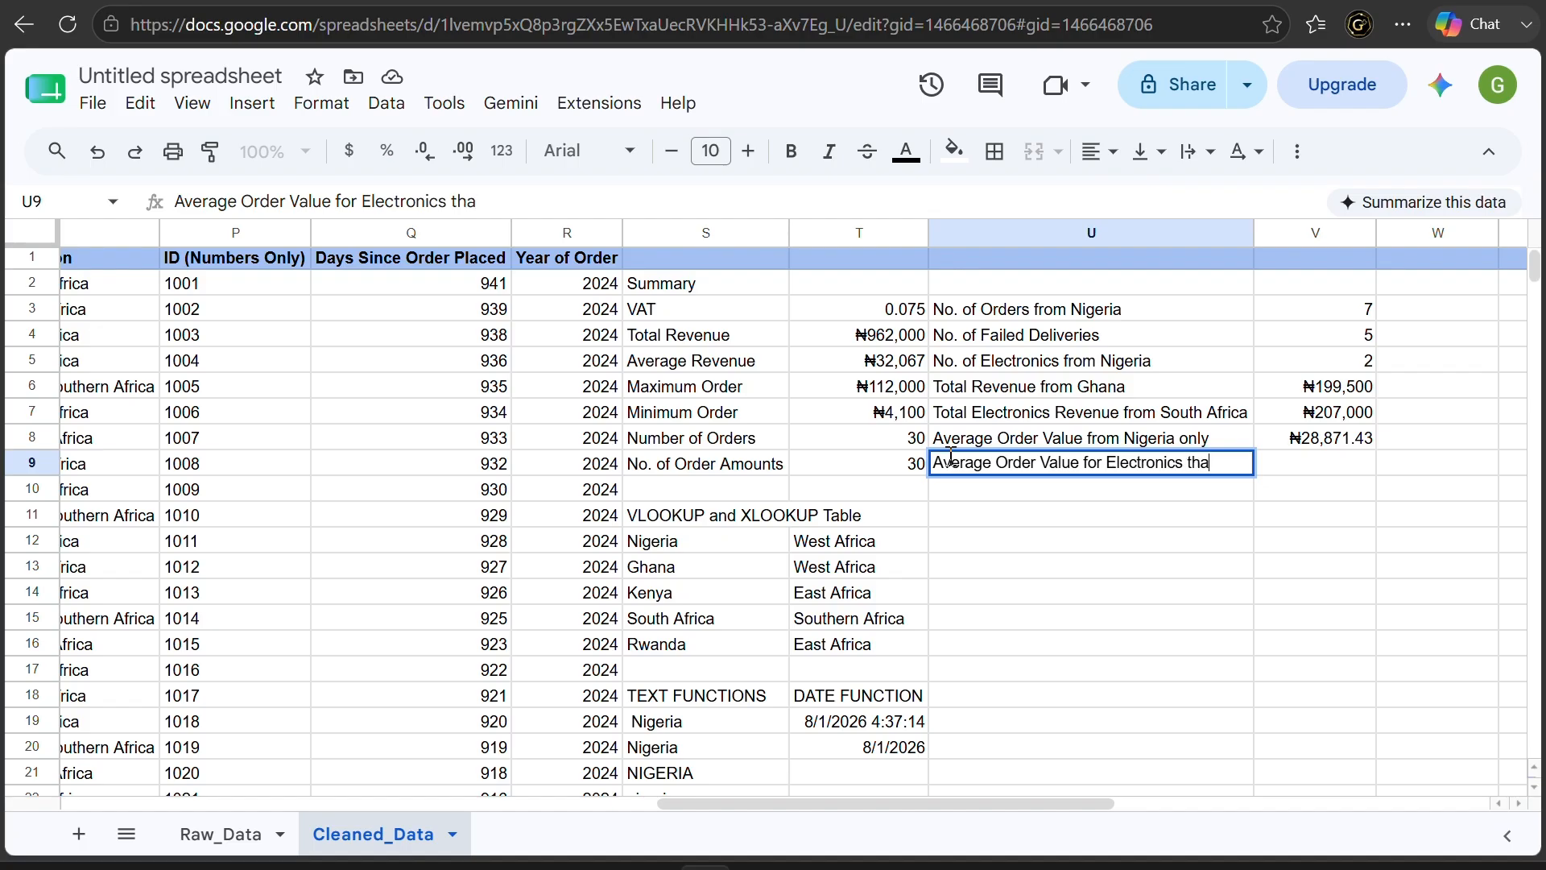
{"action": "type", "text": "t were De"}
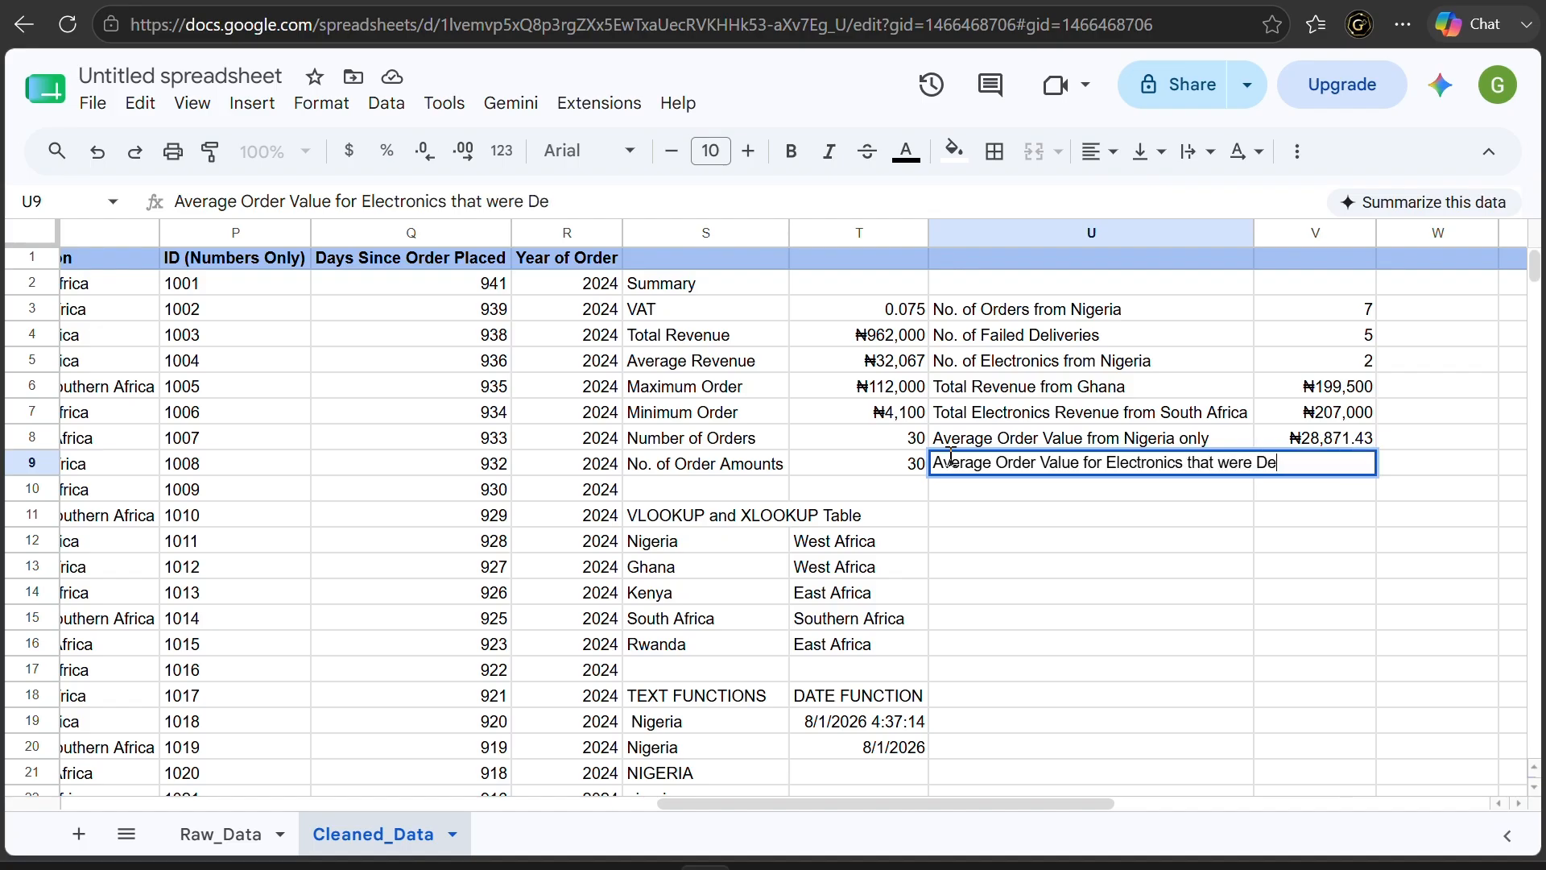
{"action": "type", "text": "livered"}
{"action": "key", "text": "Return"}
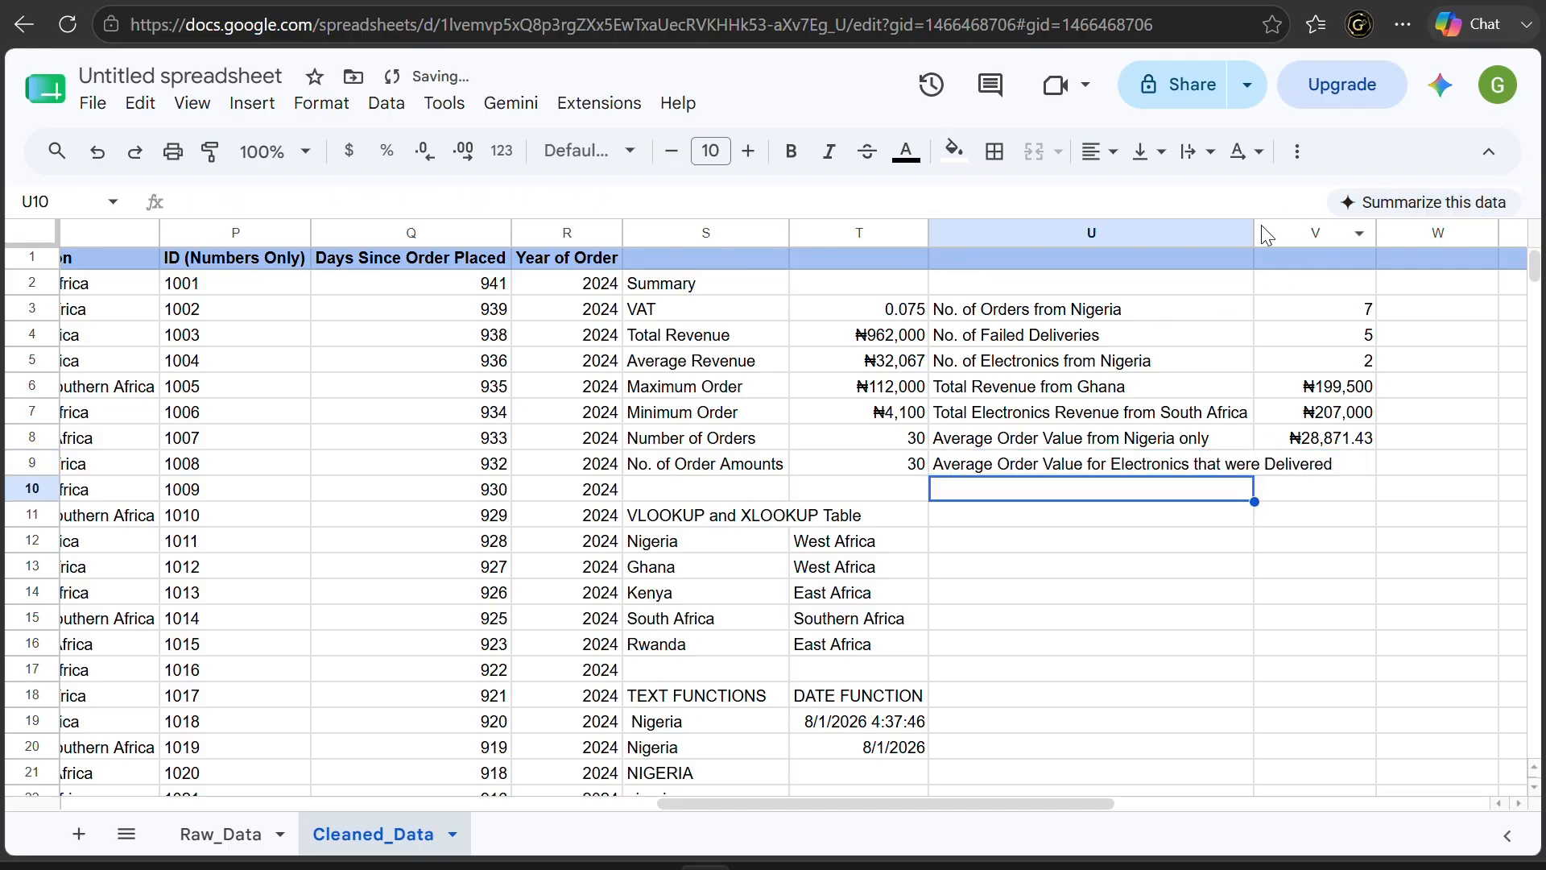
Calculate the delivered electronics' average order value in V9 with AVERAGEIFS, averaging F2:F31 where D2:D31 is "Electronics" and G2:G31 is "Delivered"
{"action": "scroll", "coordinate": [1391, 559], "scroll_direction": "right", "scroll_amount": 2}
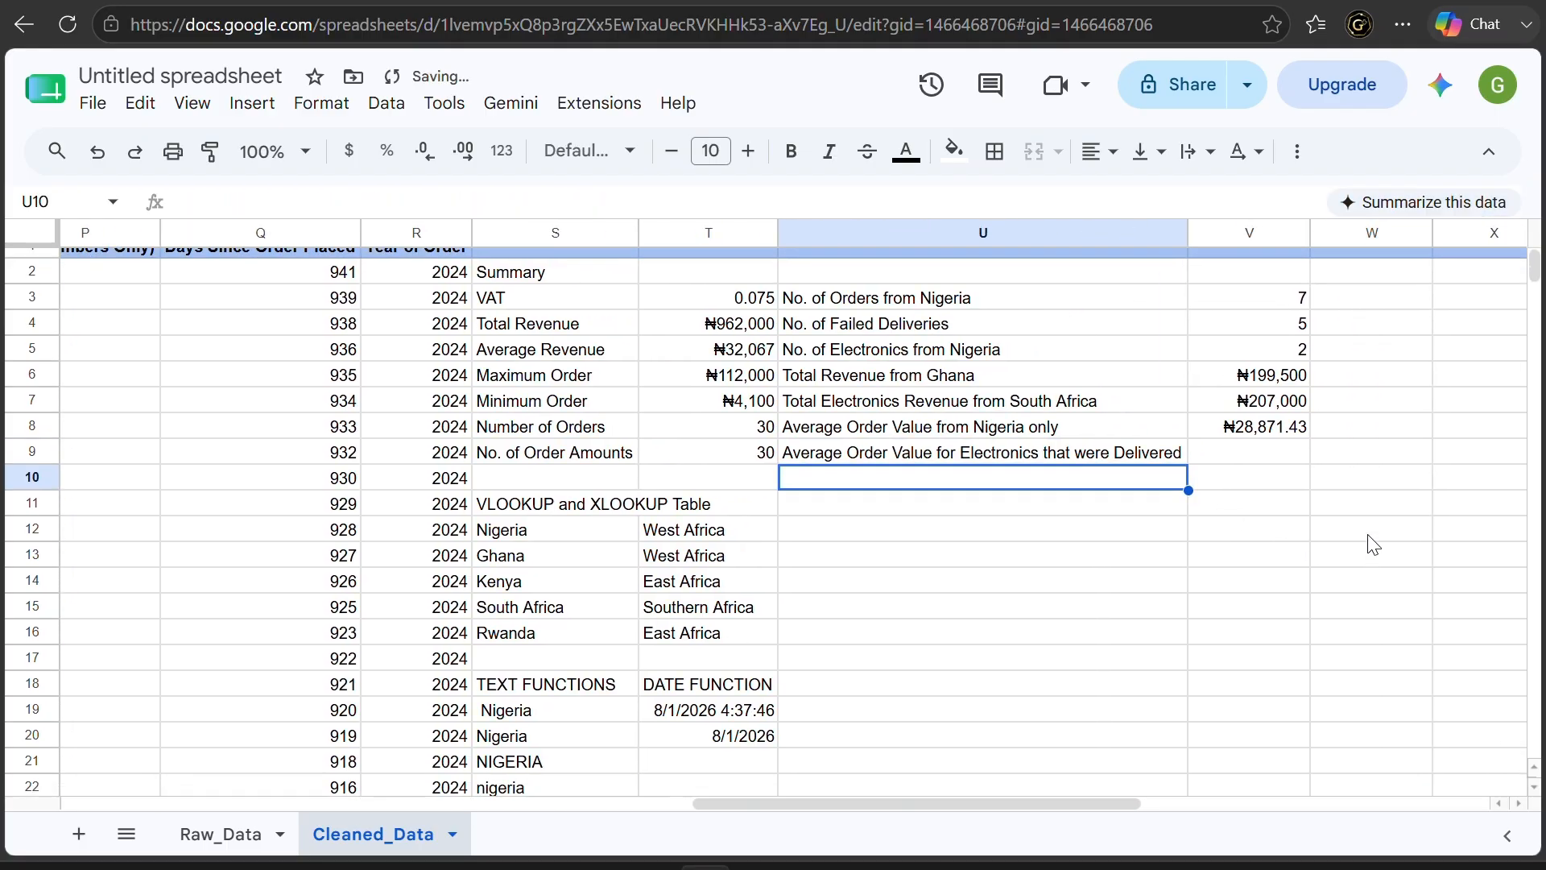
{"action": "left_click", "coordinate": [1297, 459]}
{"action": "type", "text": "="}
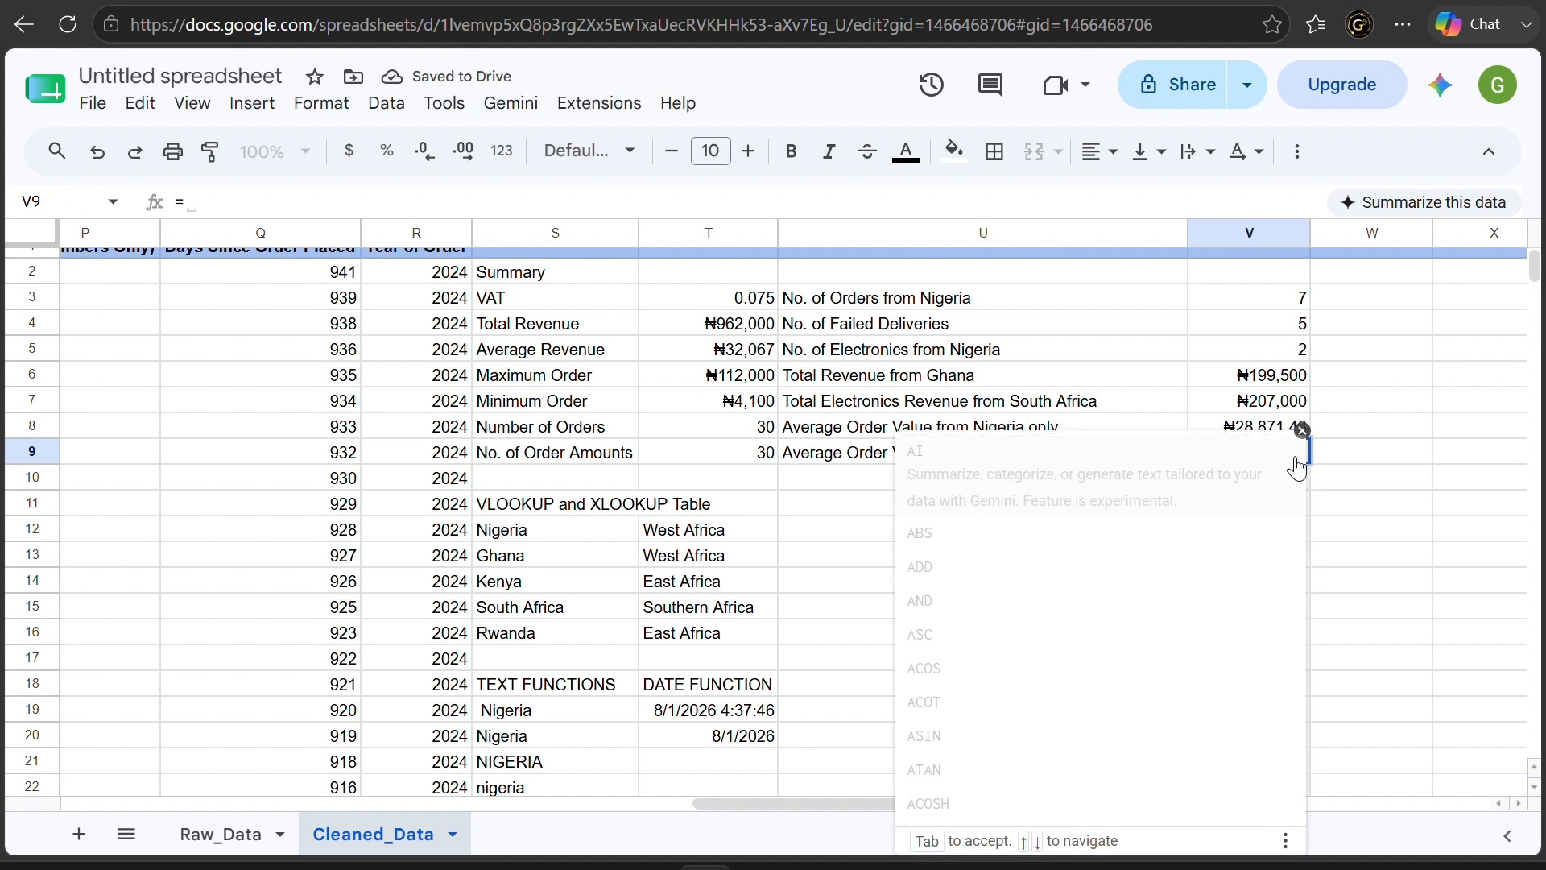
{"action": "type", "text": "AVERAGEIFS"}
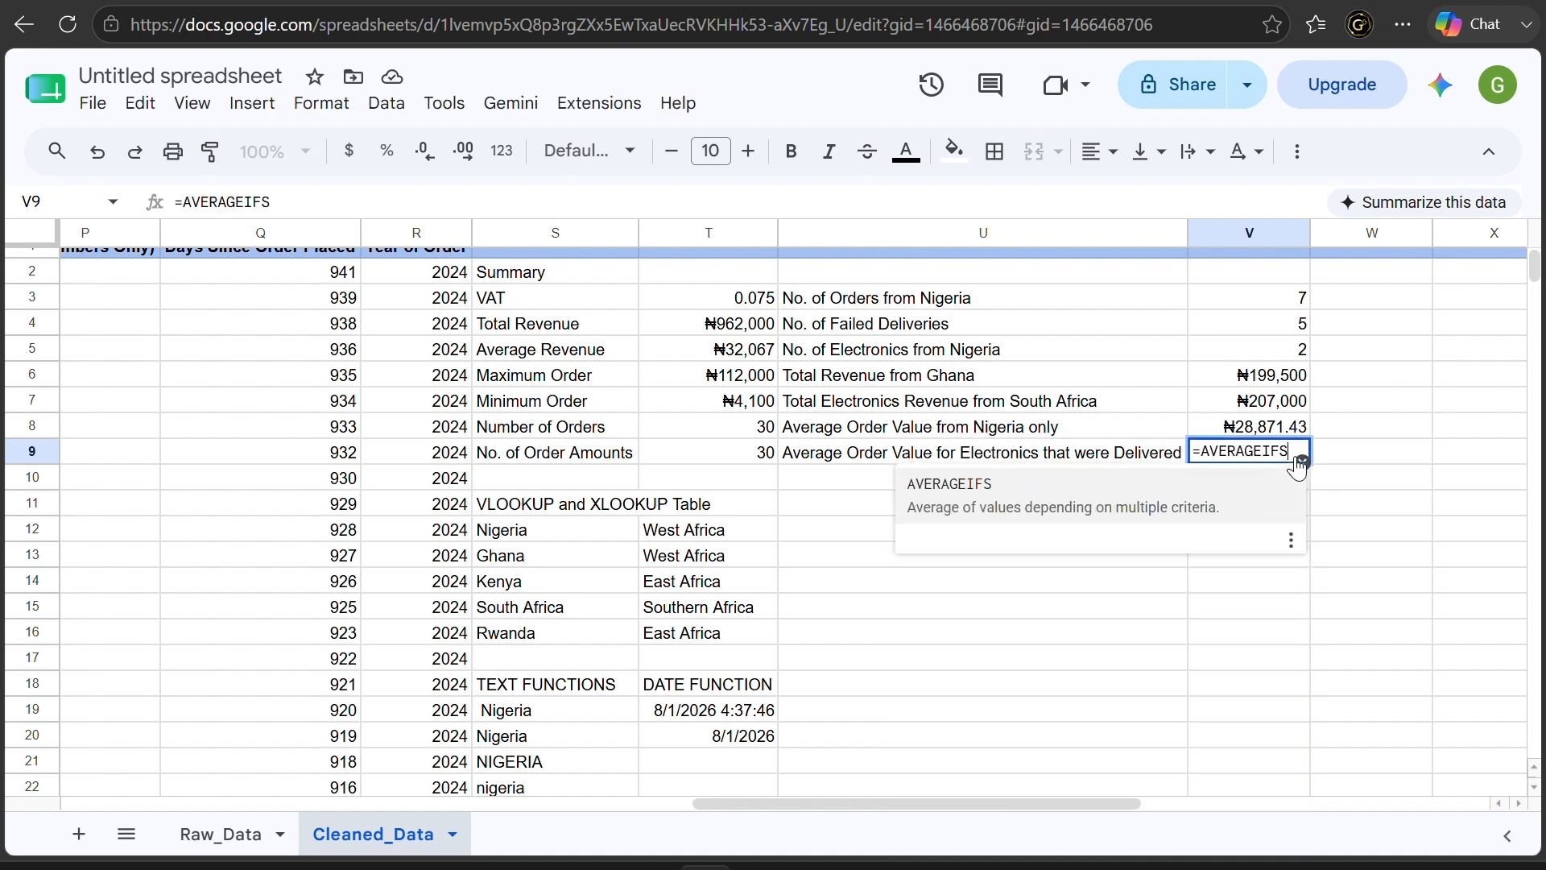
{"action": "type", "text": "("}
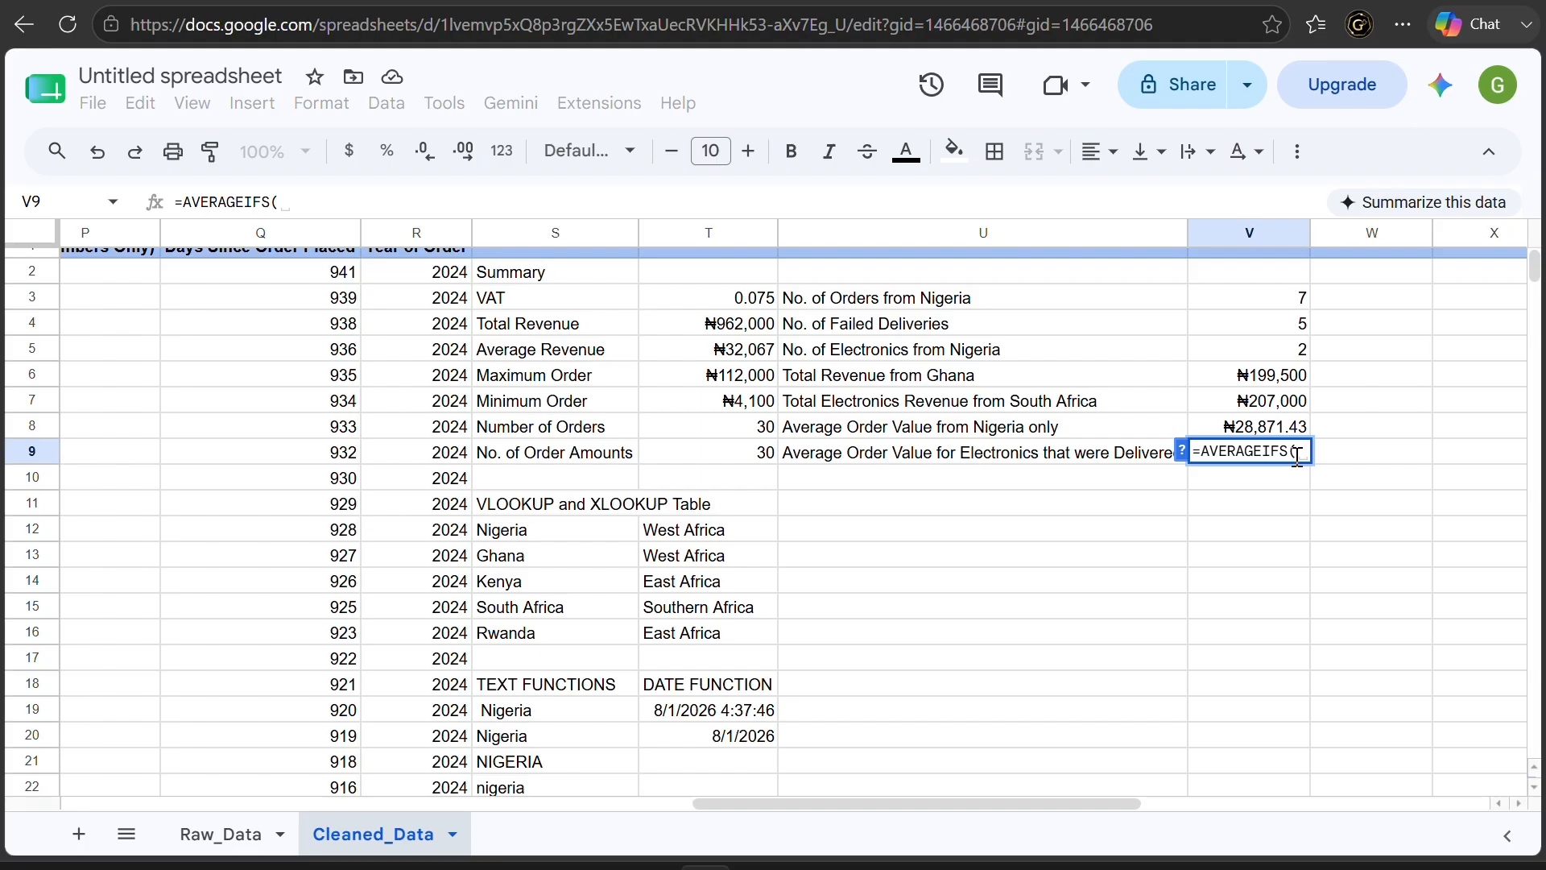
{"action": "type", "text": "F2"}
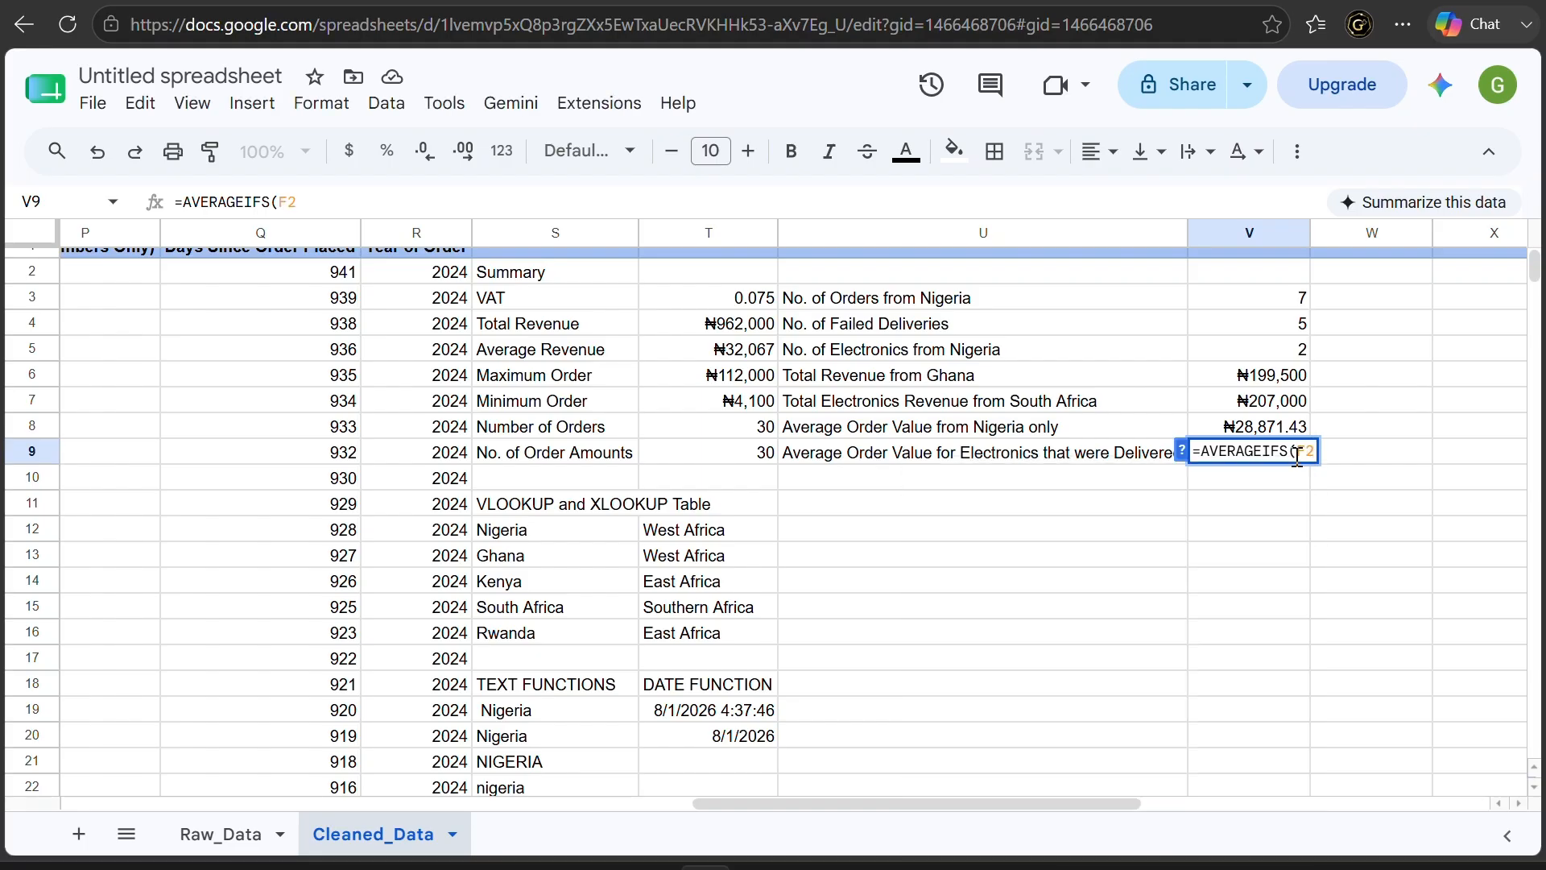
{"action": "type", "text": ":F31,D2"}
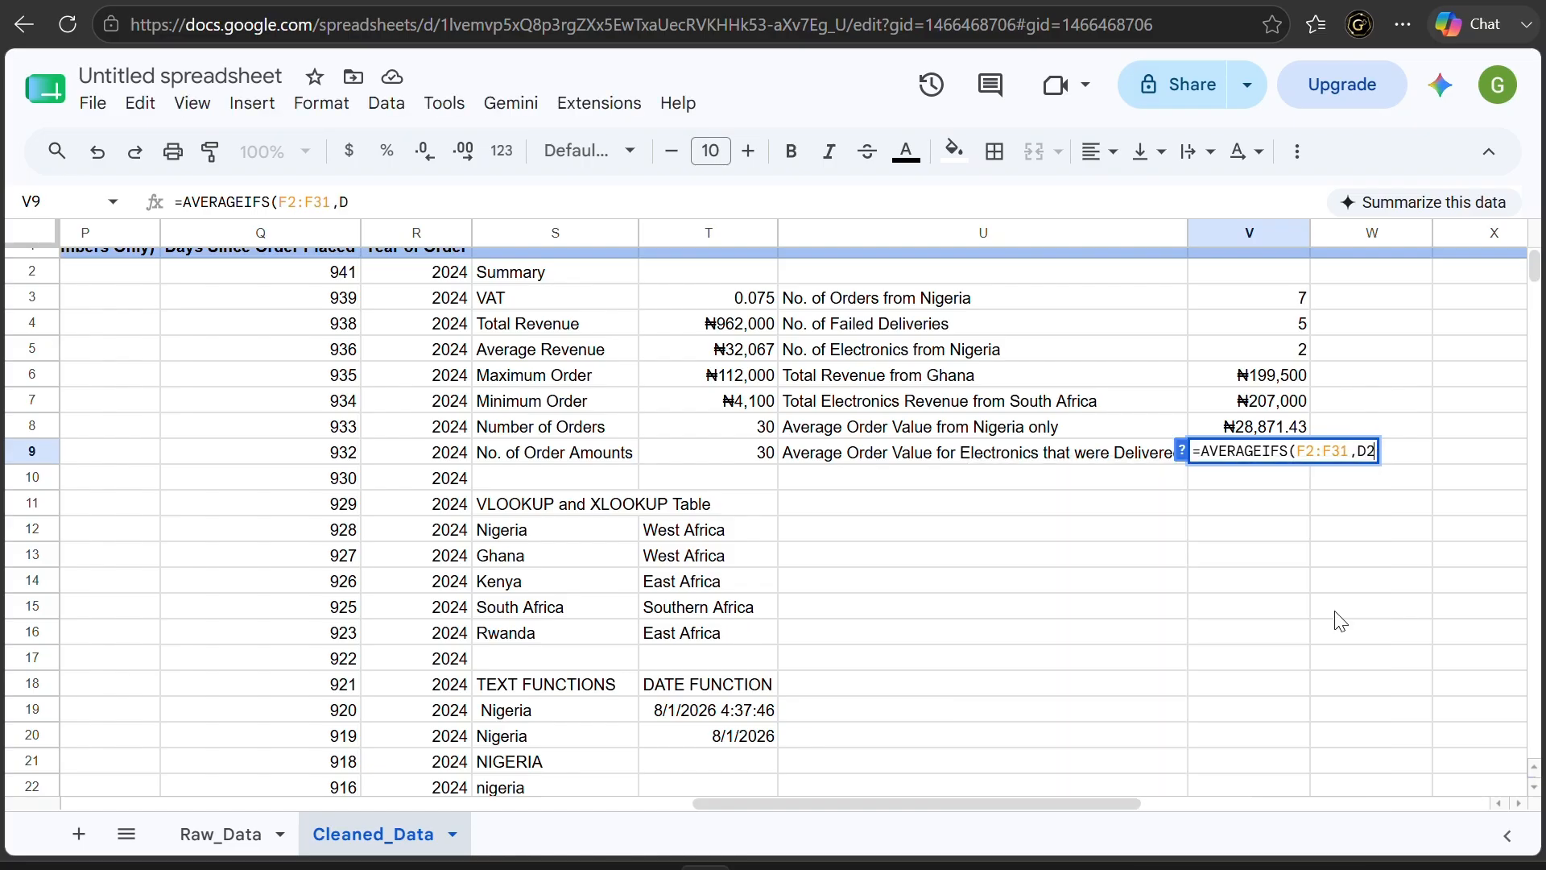
{"action": "type", "text": ":D31,\"E"}
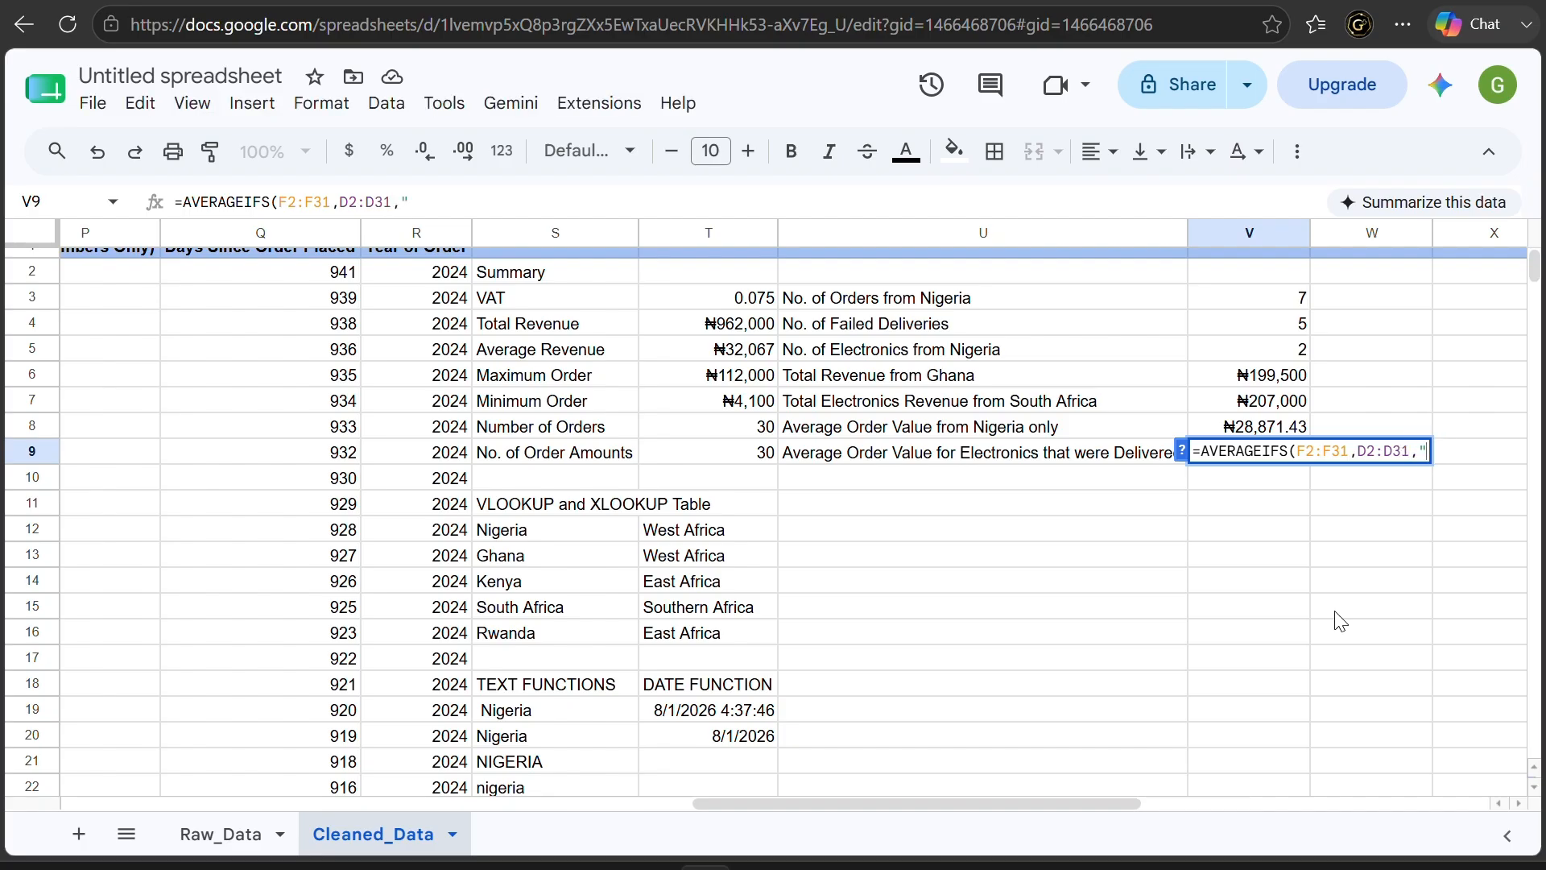
{"action": "type", "text": "lectro"}
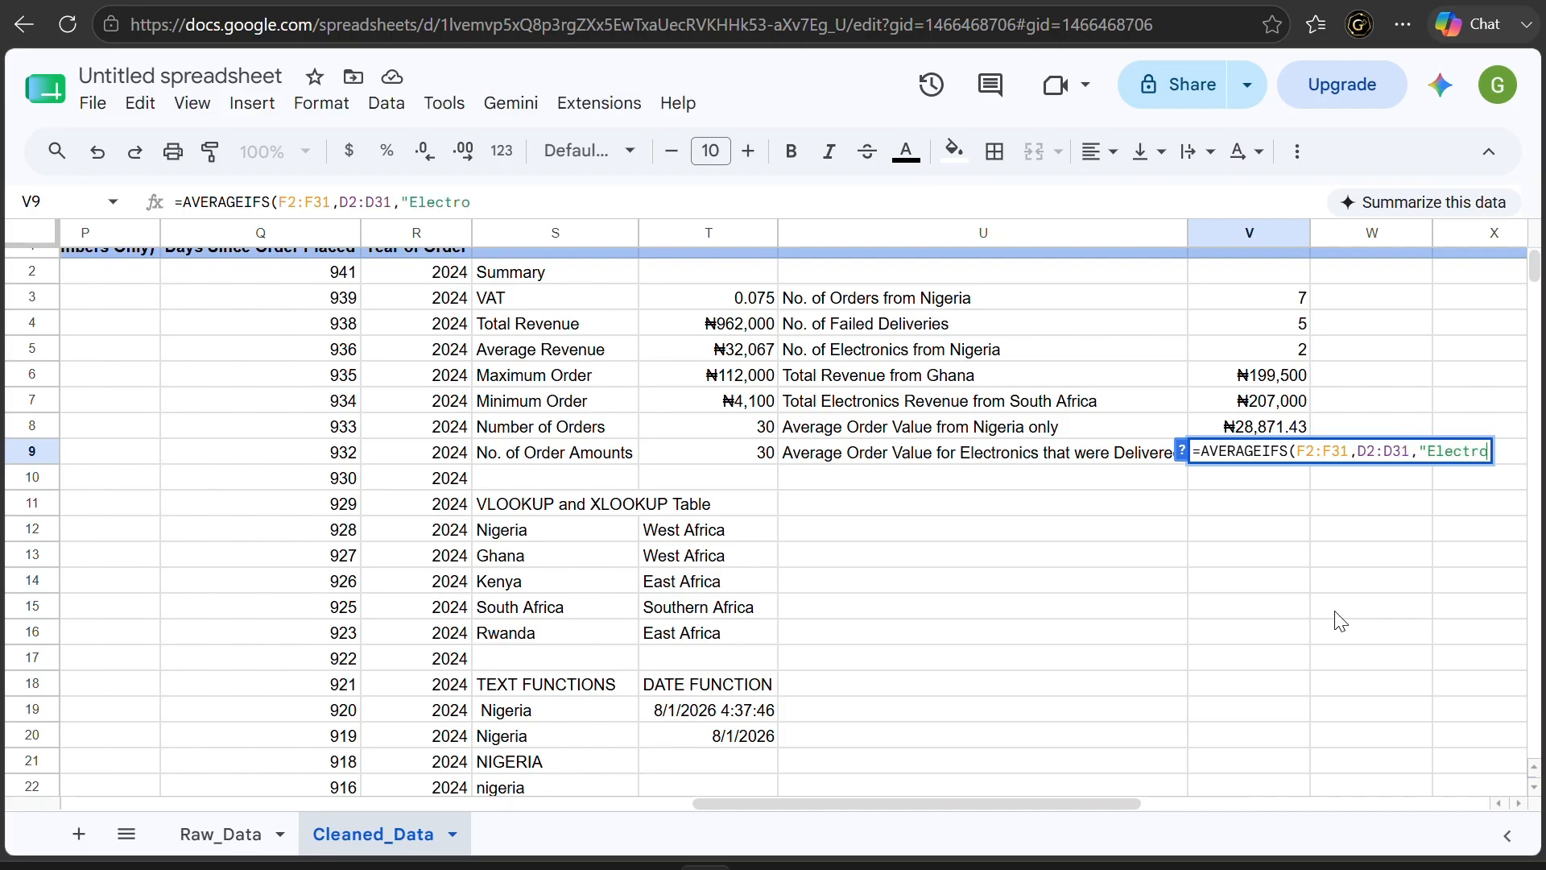
{"action": "type", "text": "nics"}
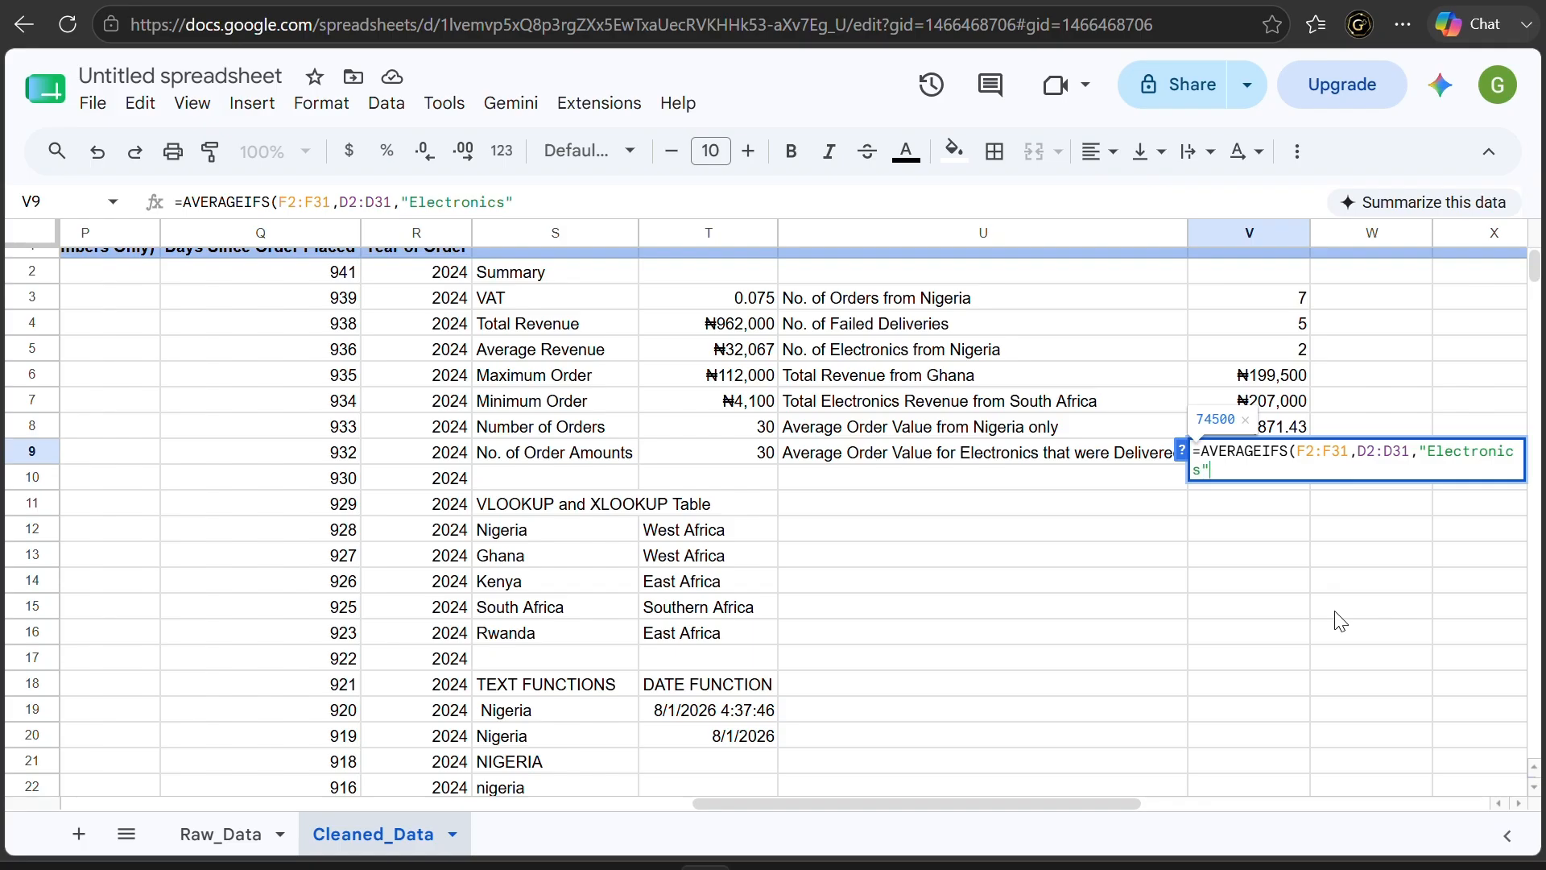
{"action": "type", "text": "\", "}
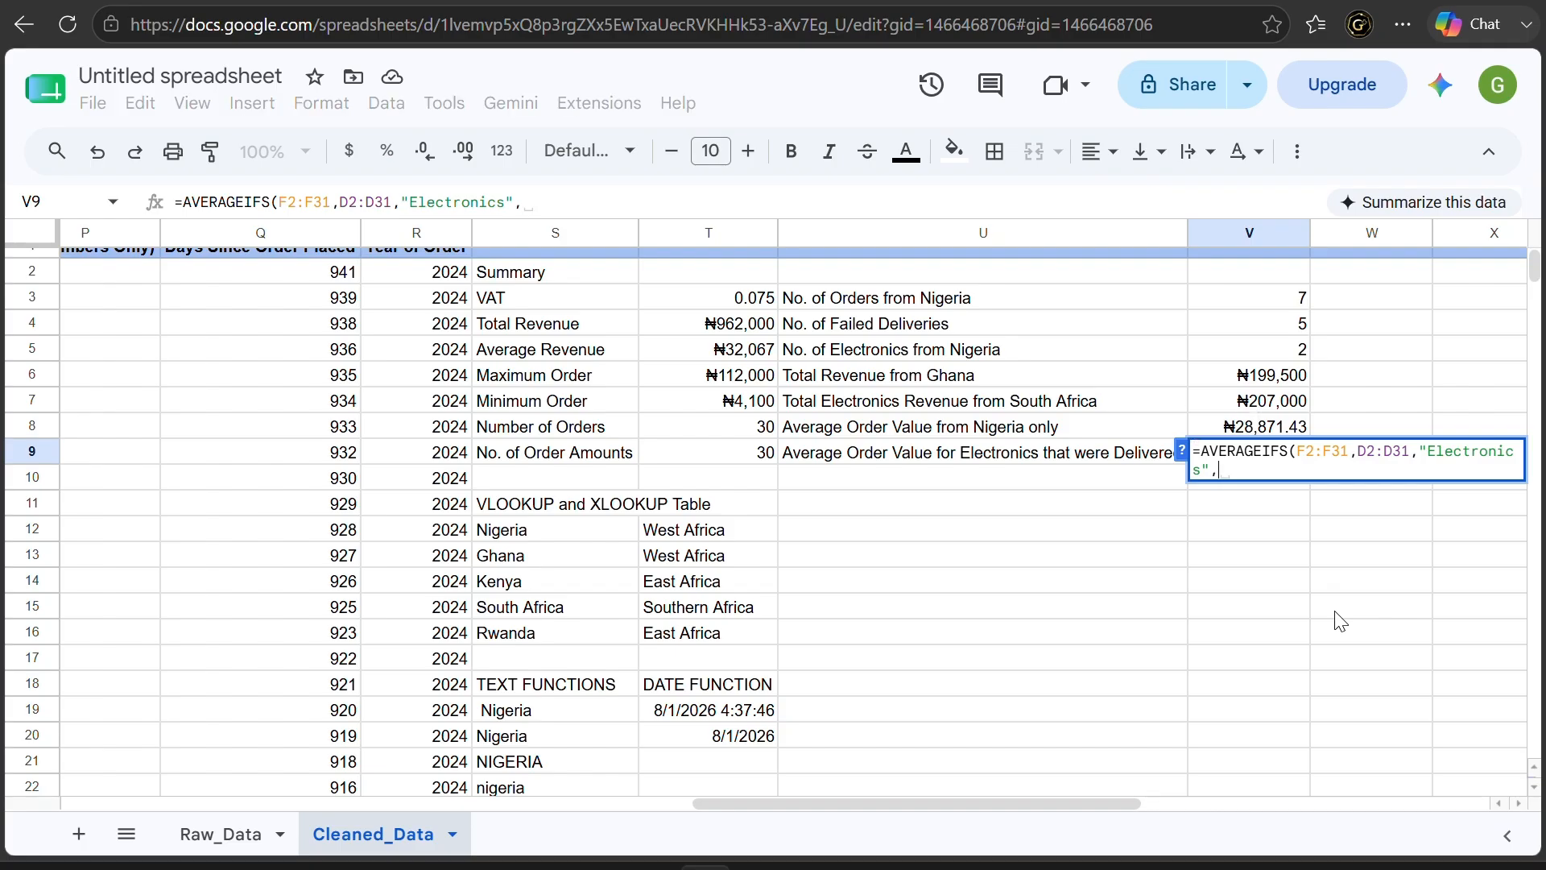
{"action": "type", "text": "G2"}
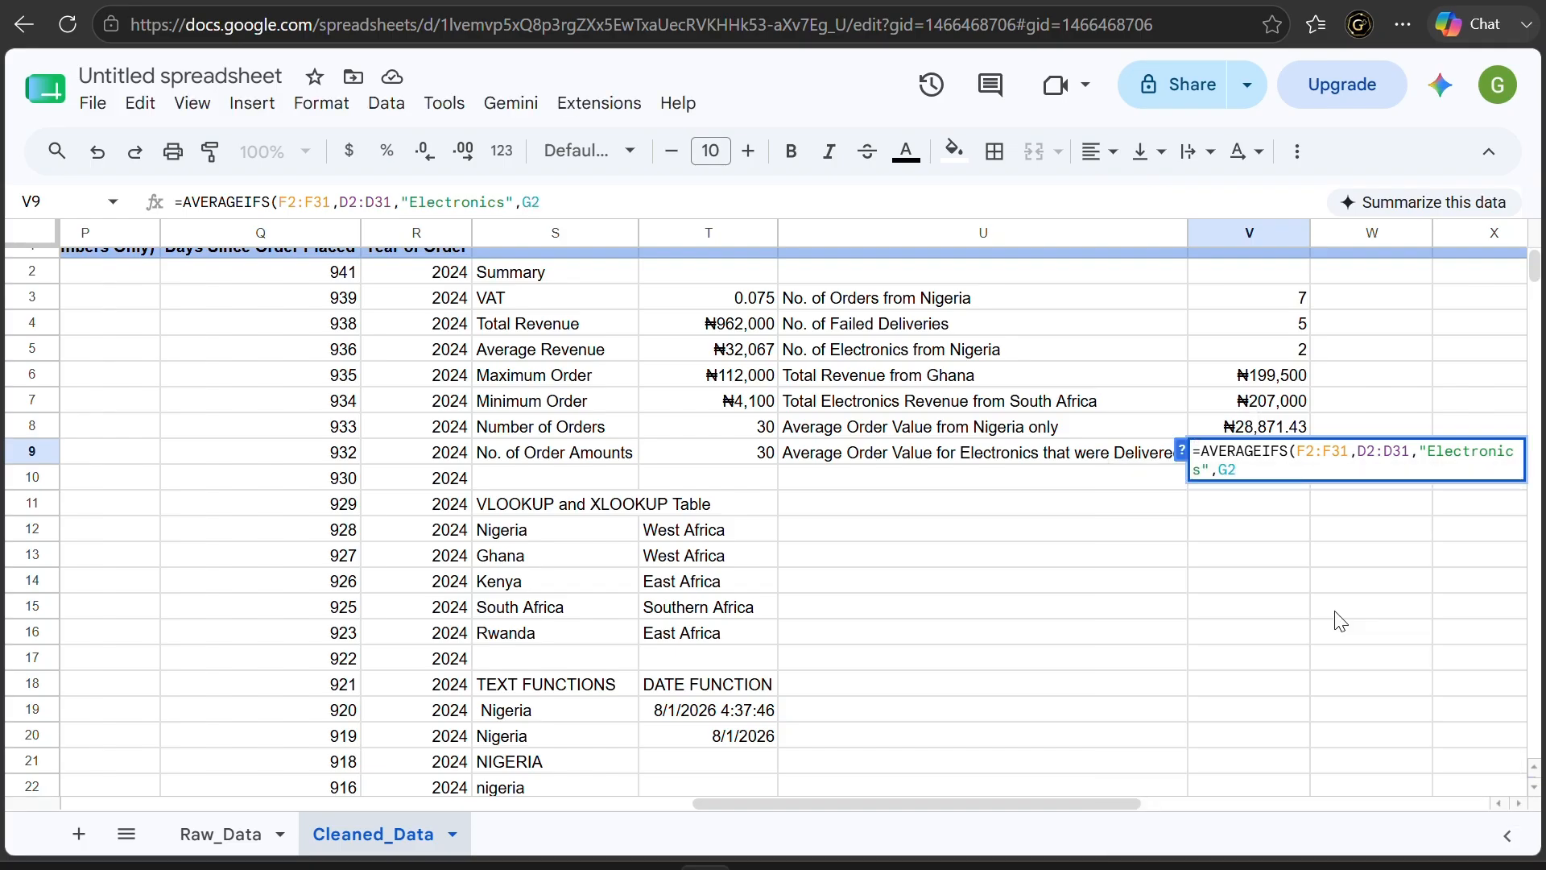
{"action": "type", "text": ":G31"}
{"action": "type", "text": ",\""}
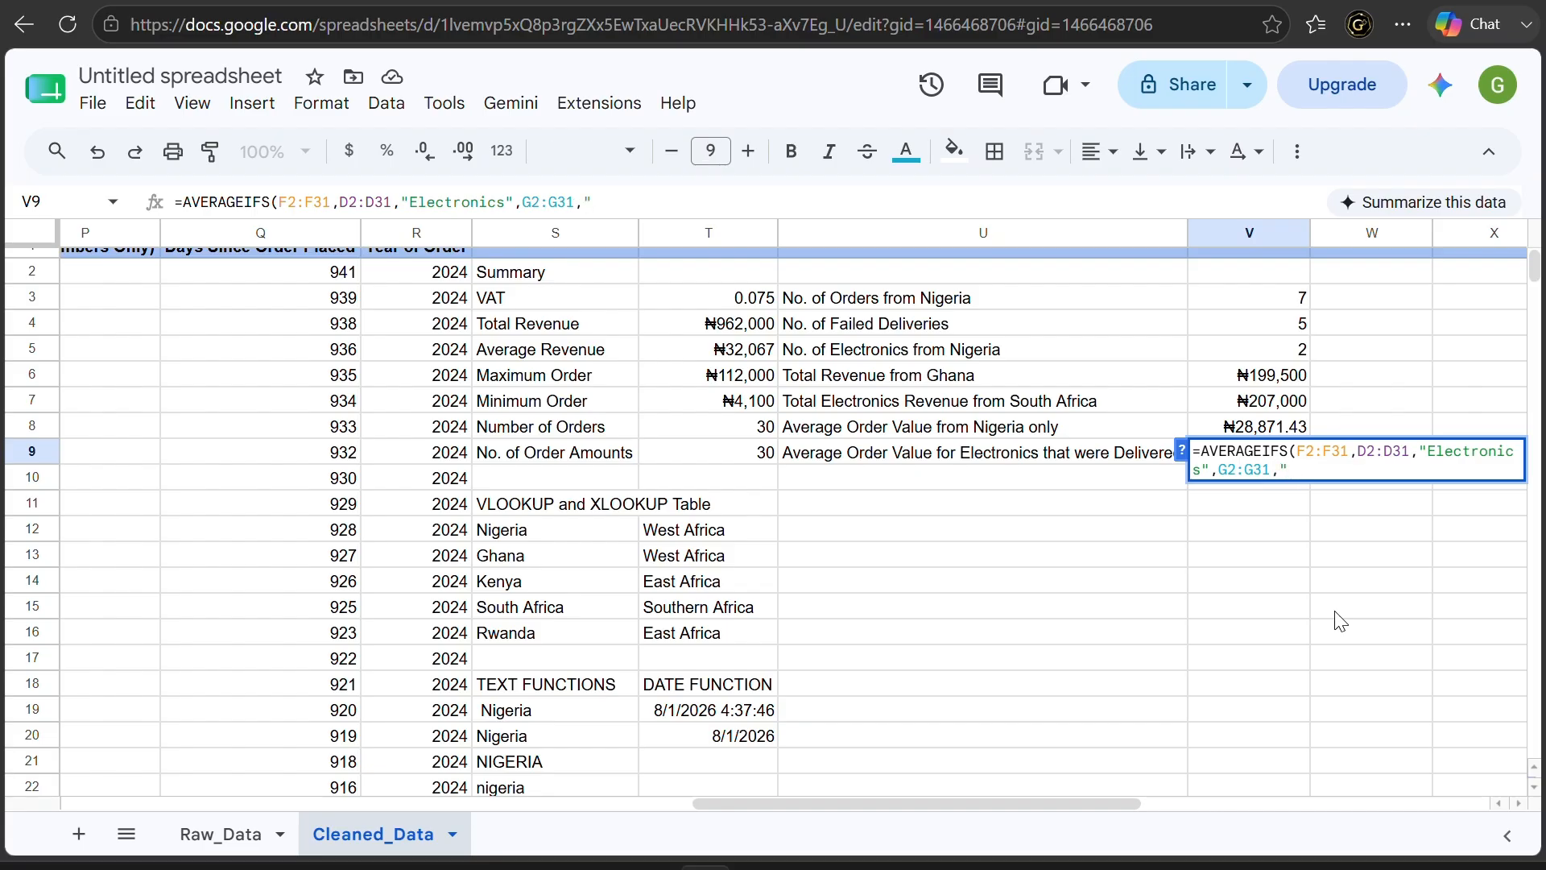
{"action": "type", "text": "Delivered\""}
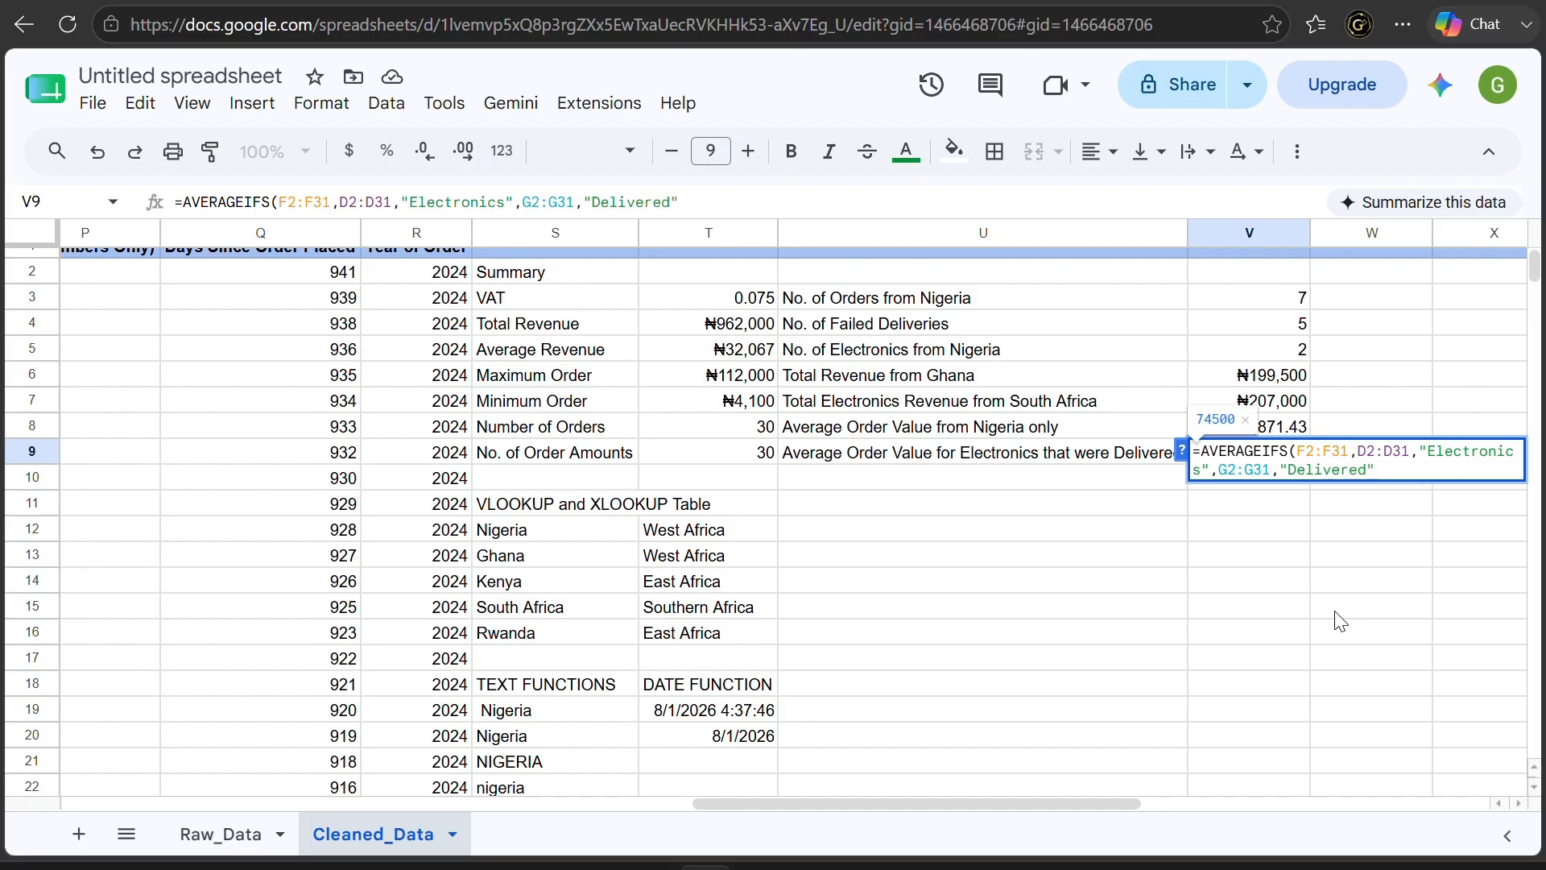
{"action": "type", "text": ")"}
{"action": "key", "text": "Return"}
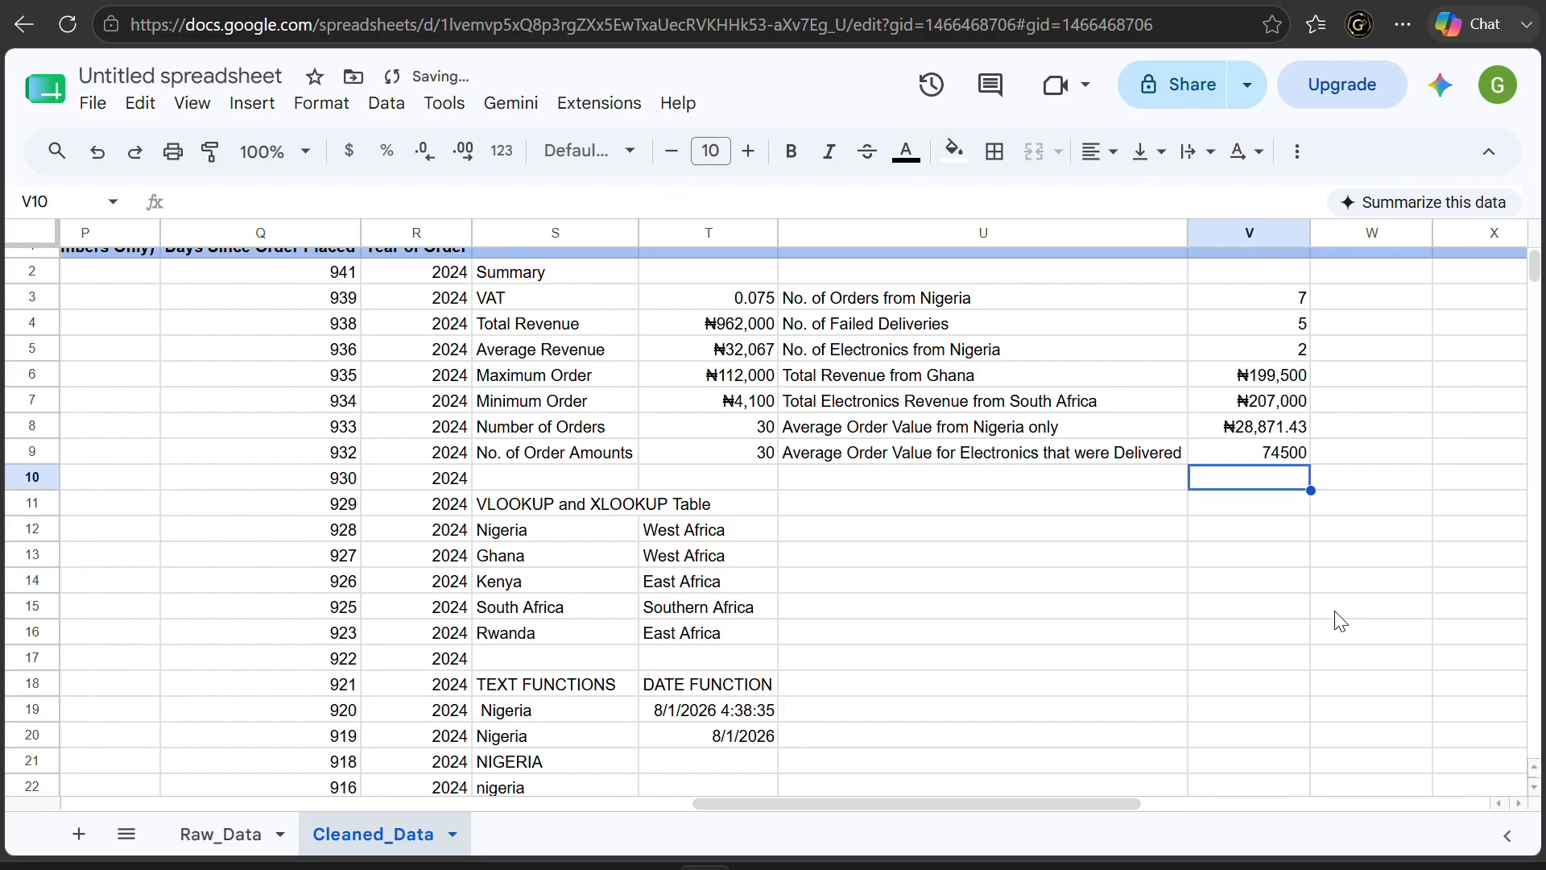
Format the delivered electronics' average in V9 as Nigerian Naira with no decimal places
{"action": "left_click", "coordinate": [1298, 456]}
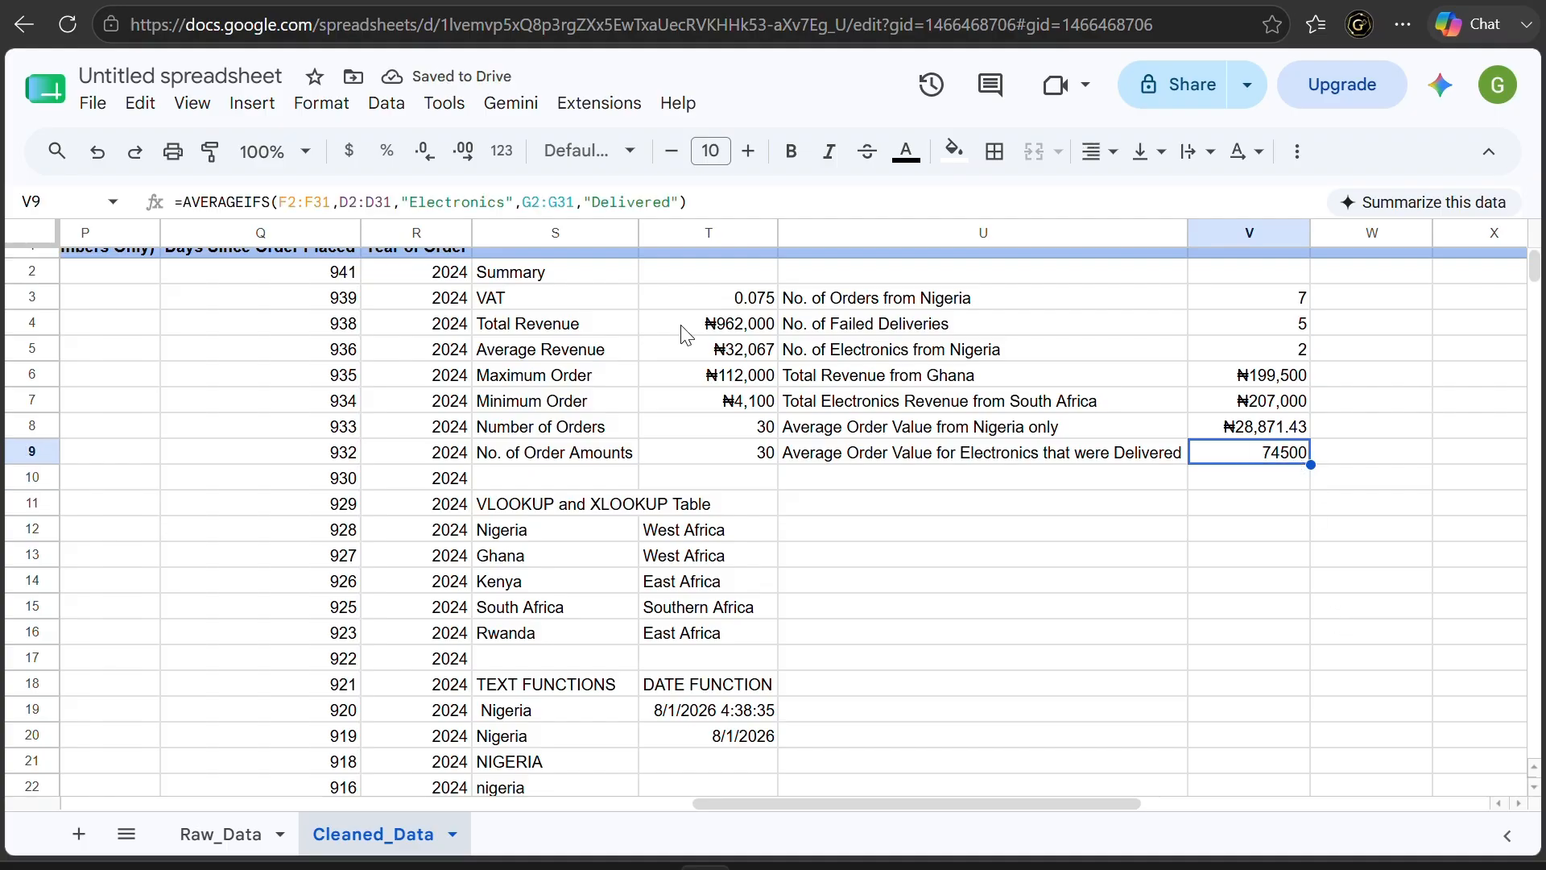
{"action": "left_click", "coordinate": [334, 110]}
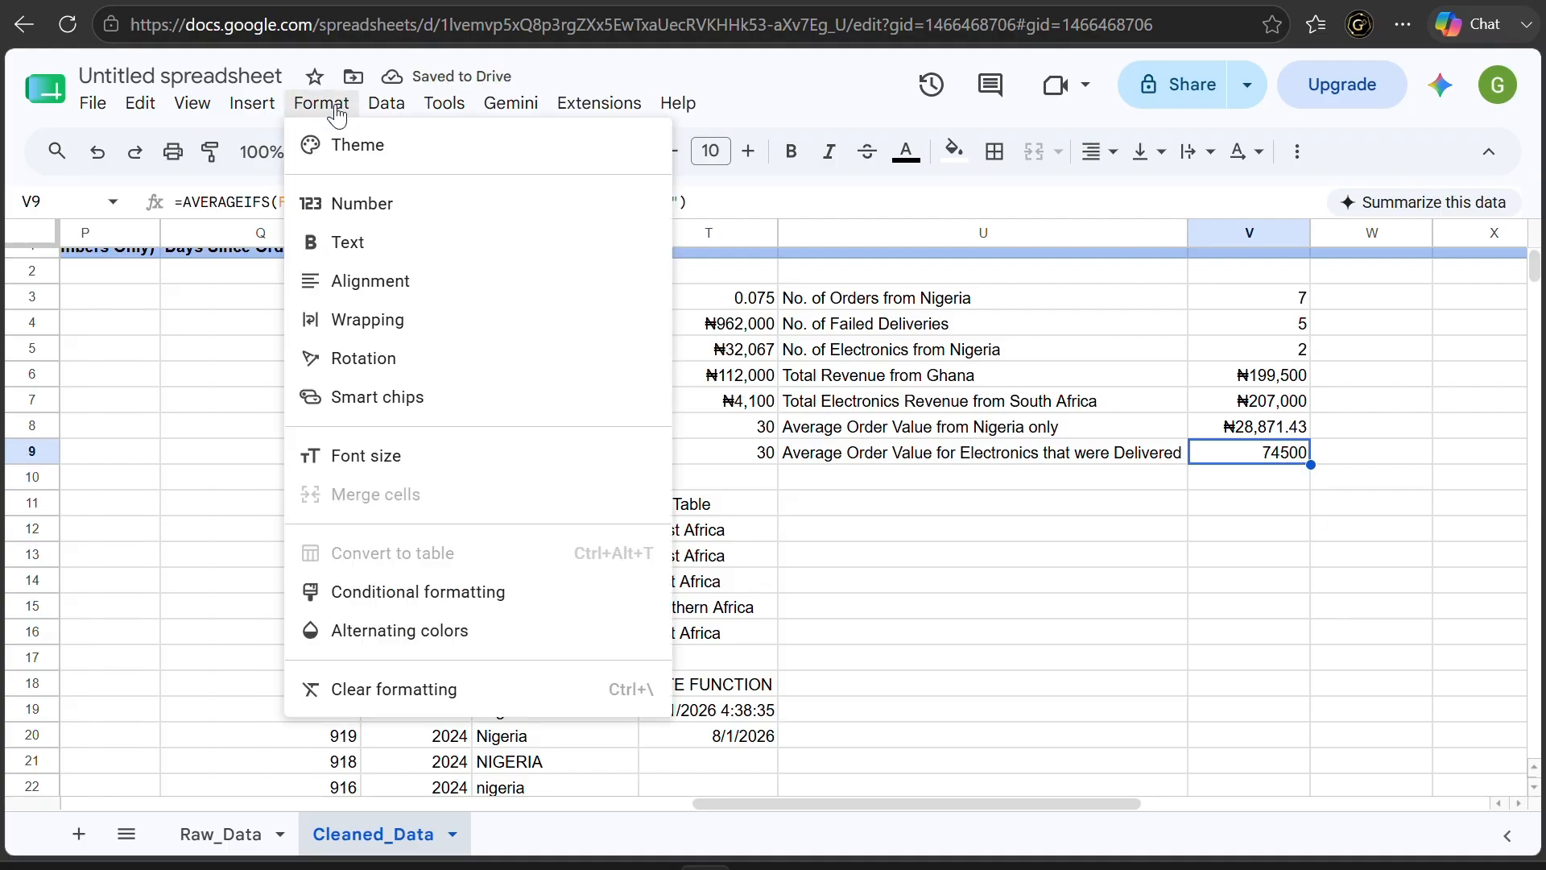
{"action": "mouse_move", "coordinate": [535, 207]}
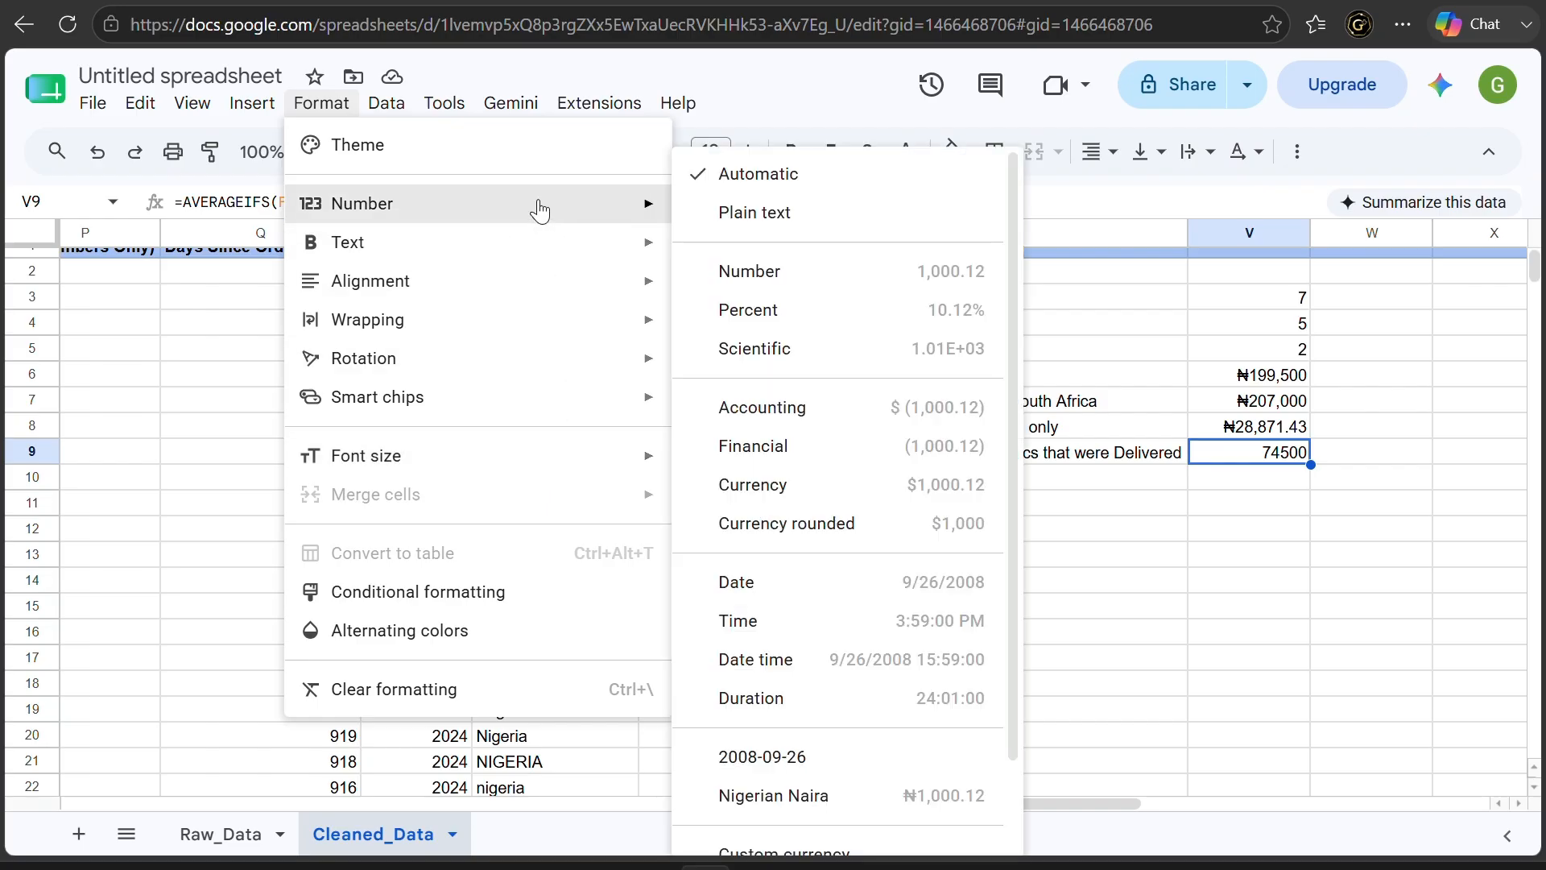
{"action": "left_click", "coordinate": [949, 797]}
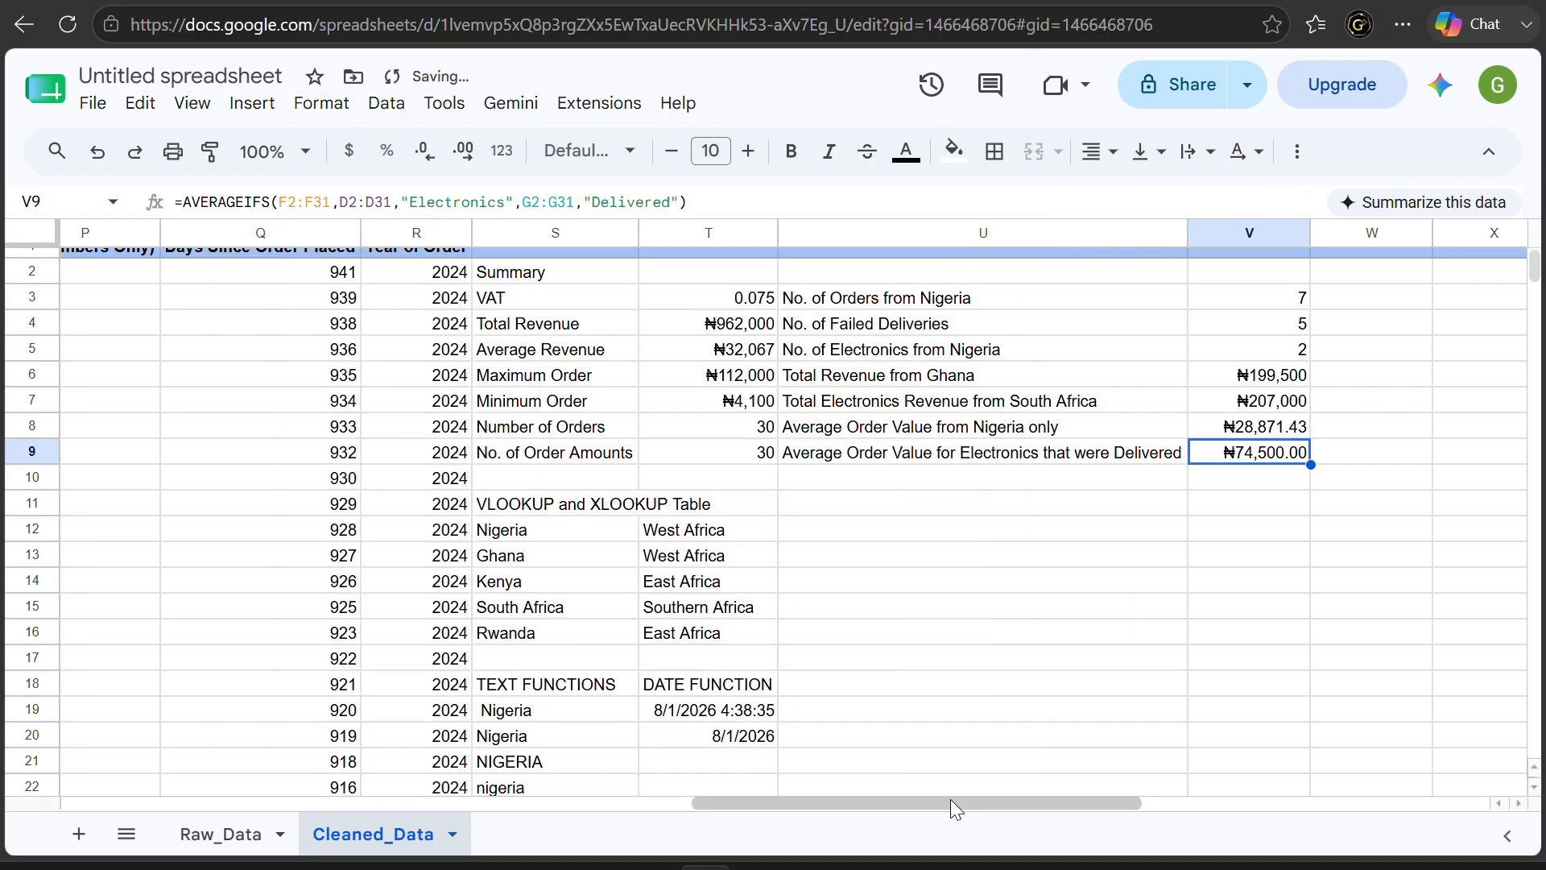
{"action": "left_click", "coordinate": [424, 151]}
{"action": "left_click", "coordinate": [425, 152]}
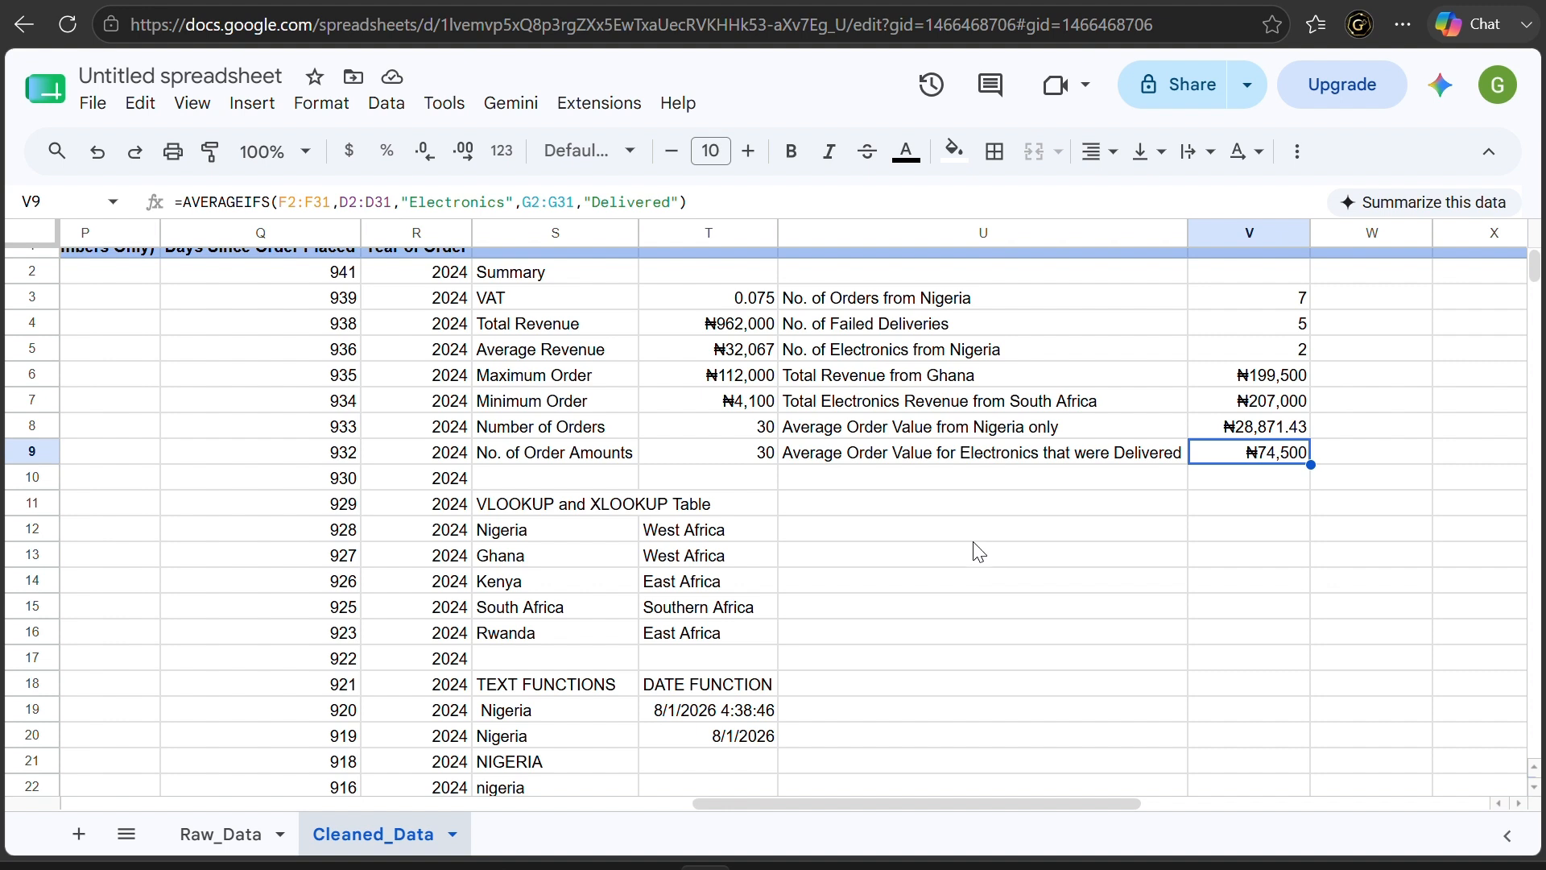
Merge S2:V2 into one Summary heading cell and make its text bold and centred
{"action": "scroll", "coordinate": [838, 574], "scroll_direction": "left", "scroll_amount": 1}
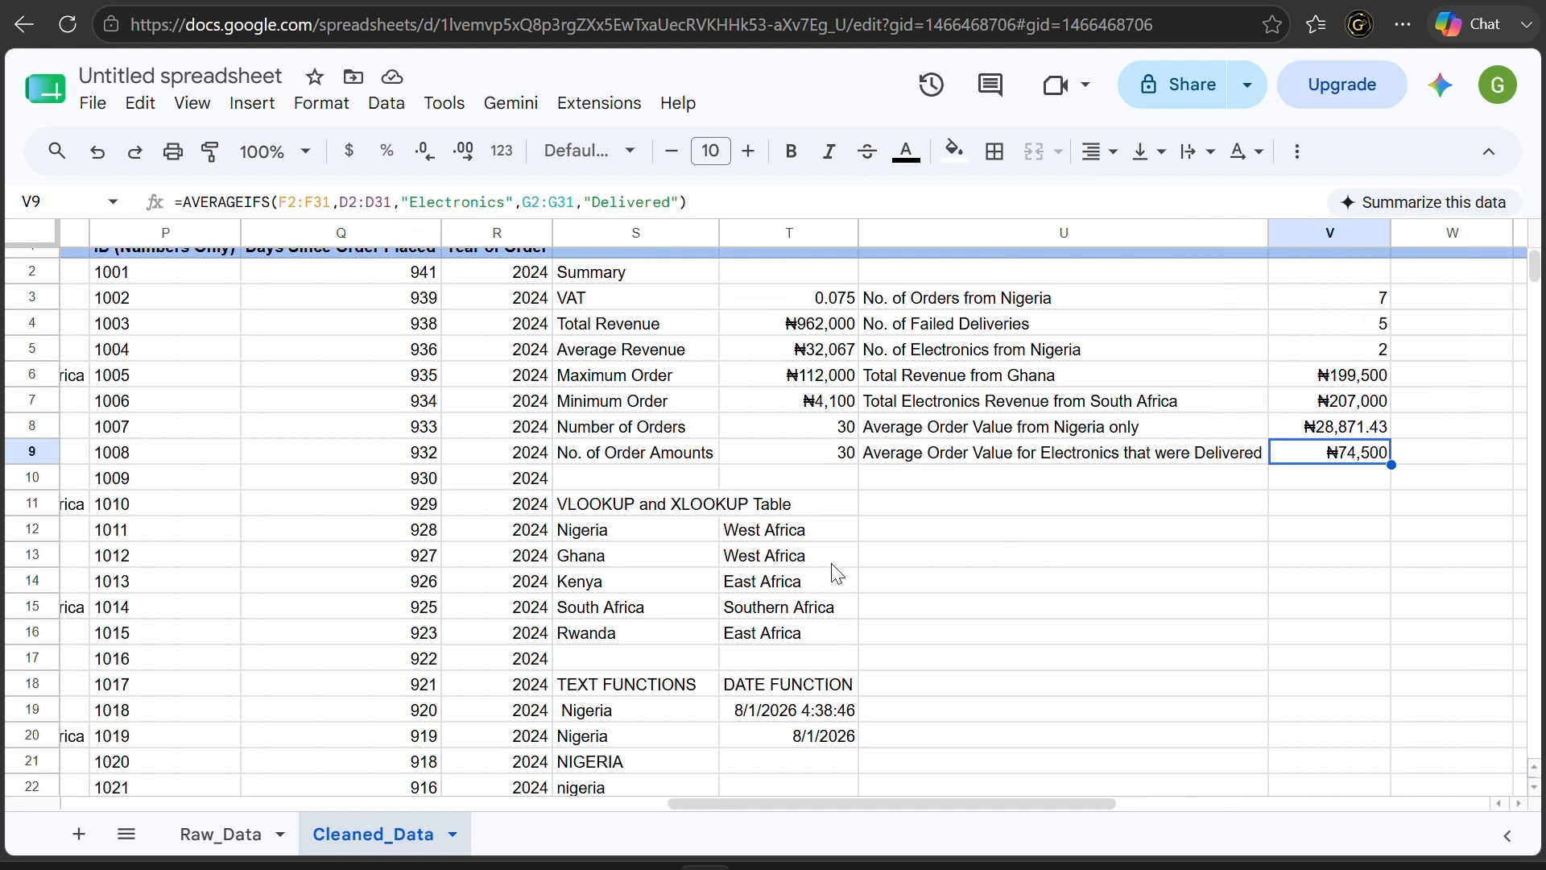
{"action": "scroll", "coordinate": [837, 575], "scroll_direction": "left", "scroll_amount": 6}
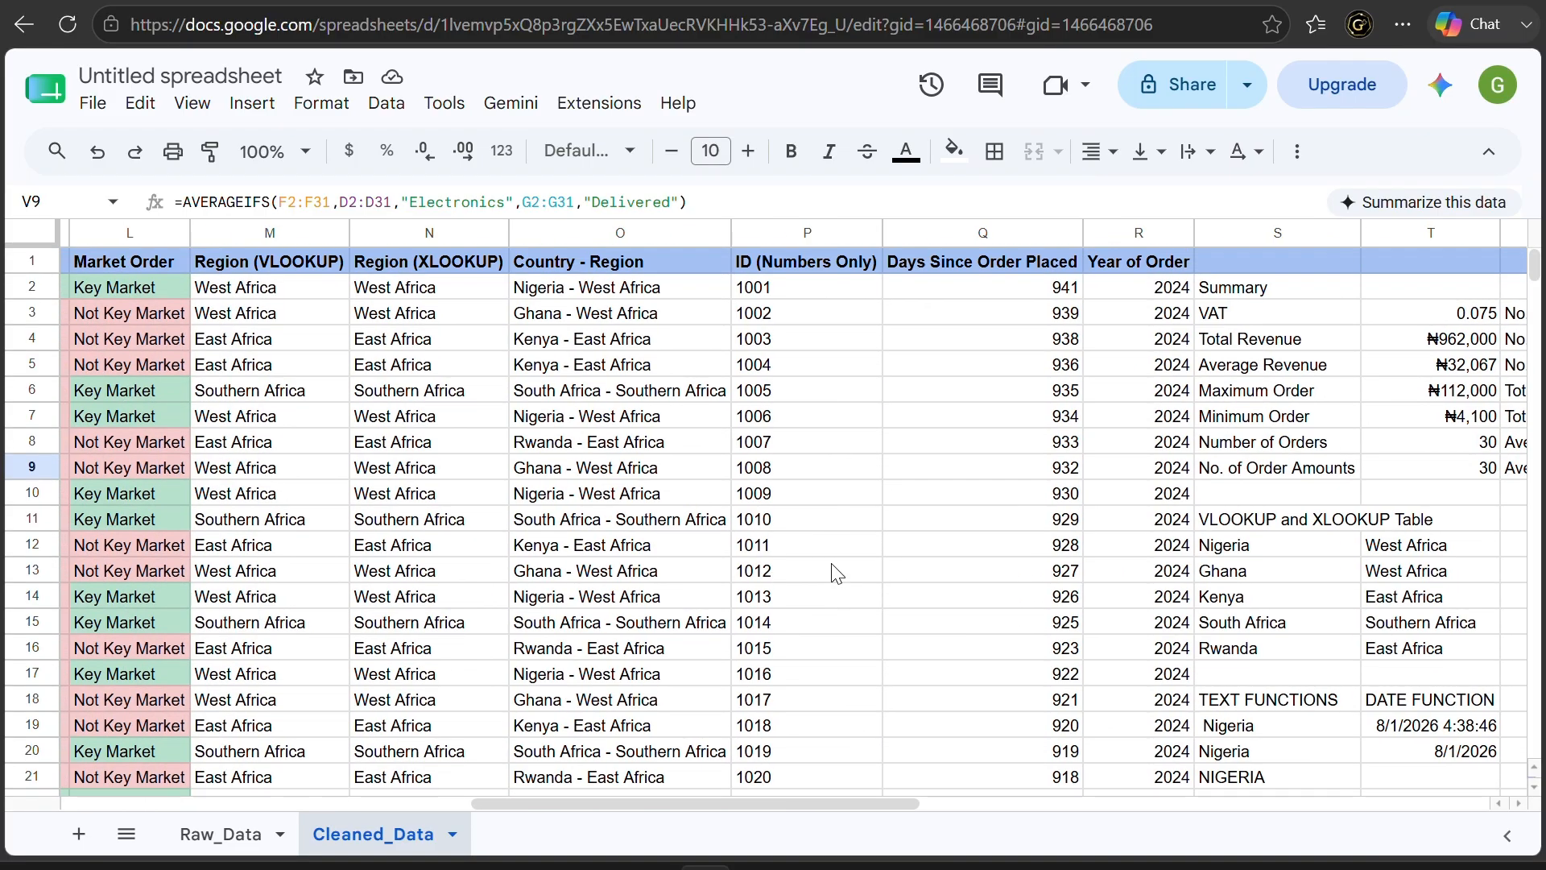
{"action": "scroll", "coordinate": [837, 574], "scroll_direction": "right", "scroll_amount": 4}
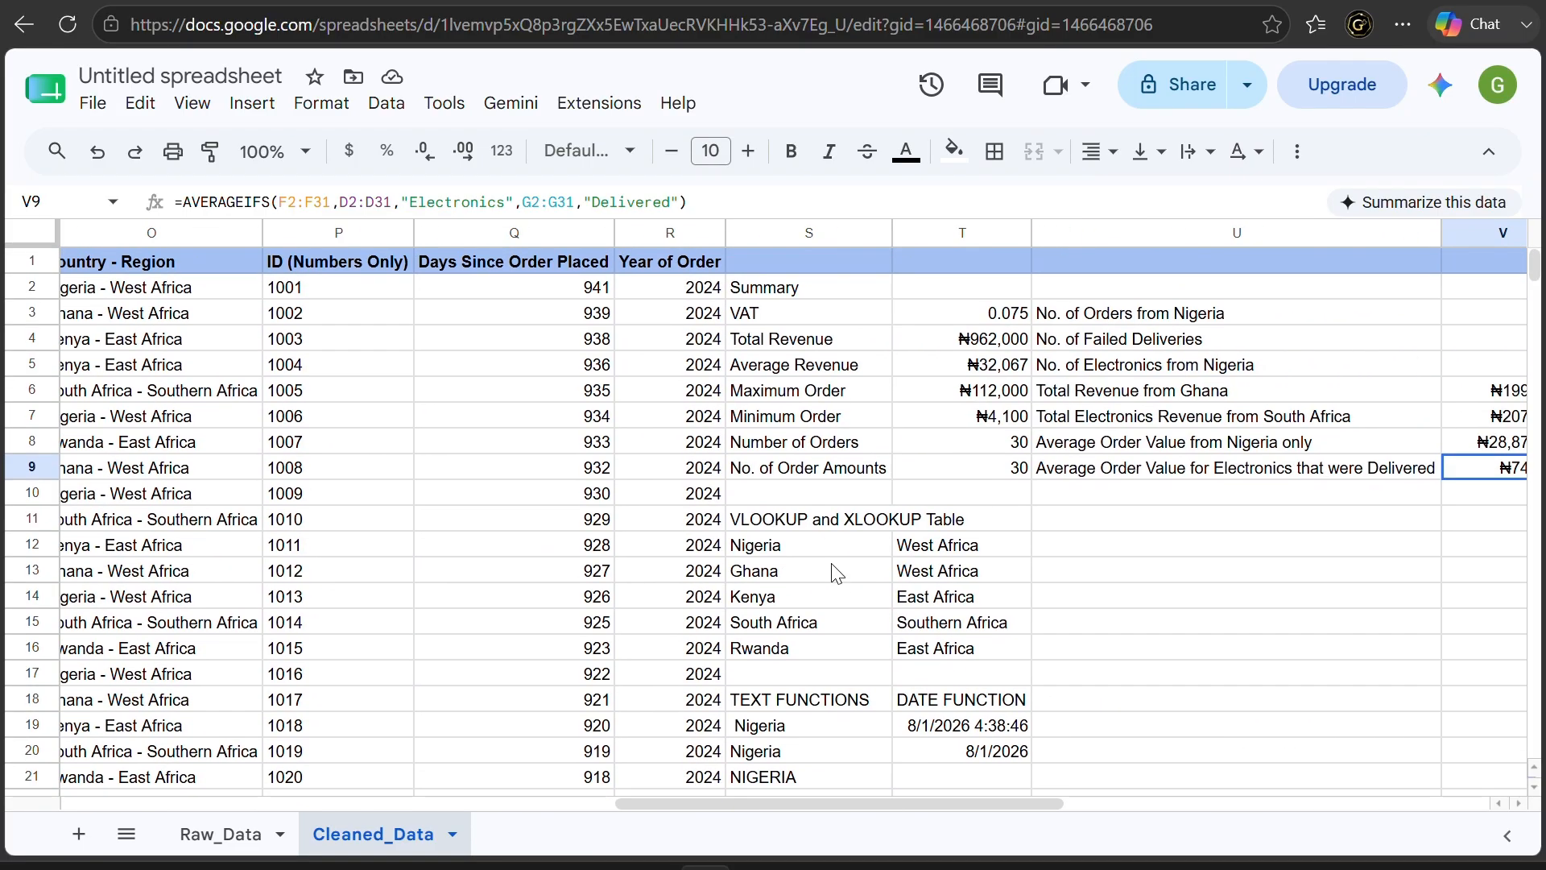
{"action": "scroll", "coordinate": [805, 556], "scroll_direction": "right", "scroll_amount": 3}
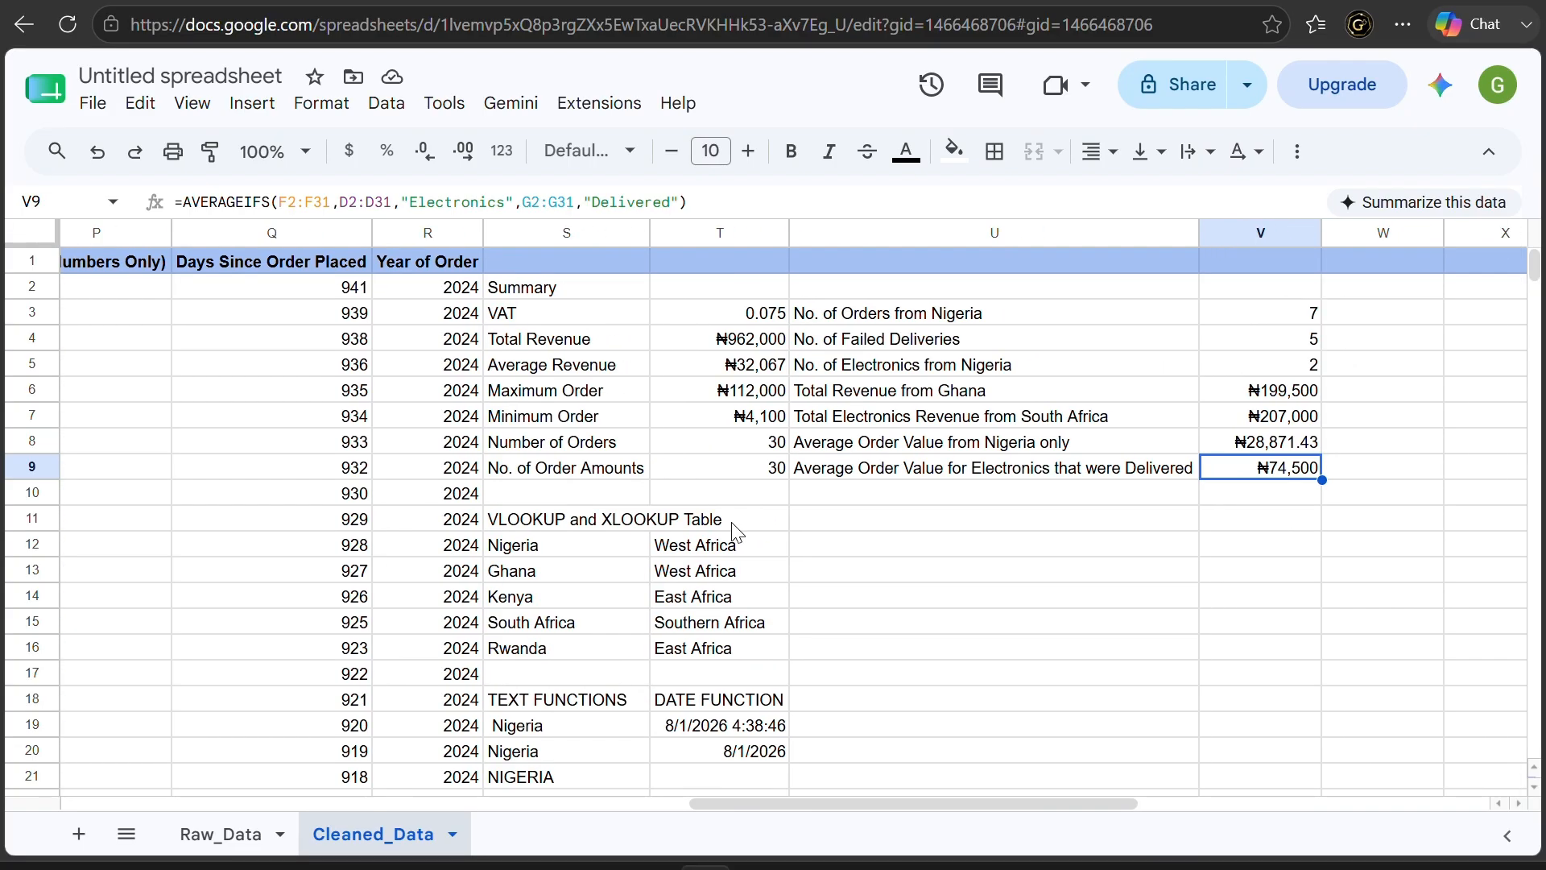
{"action": "left_click_drag", "start_coordinate": [570, 294], "coordinate": [1242, 294]}
{"action": "left_click", "coordinate": [1032, 153]}
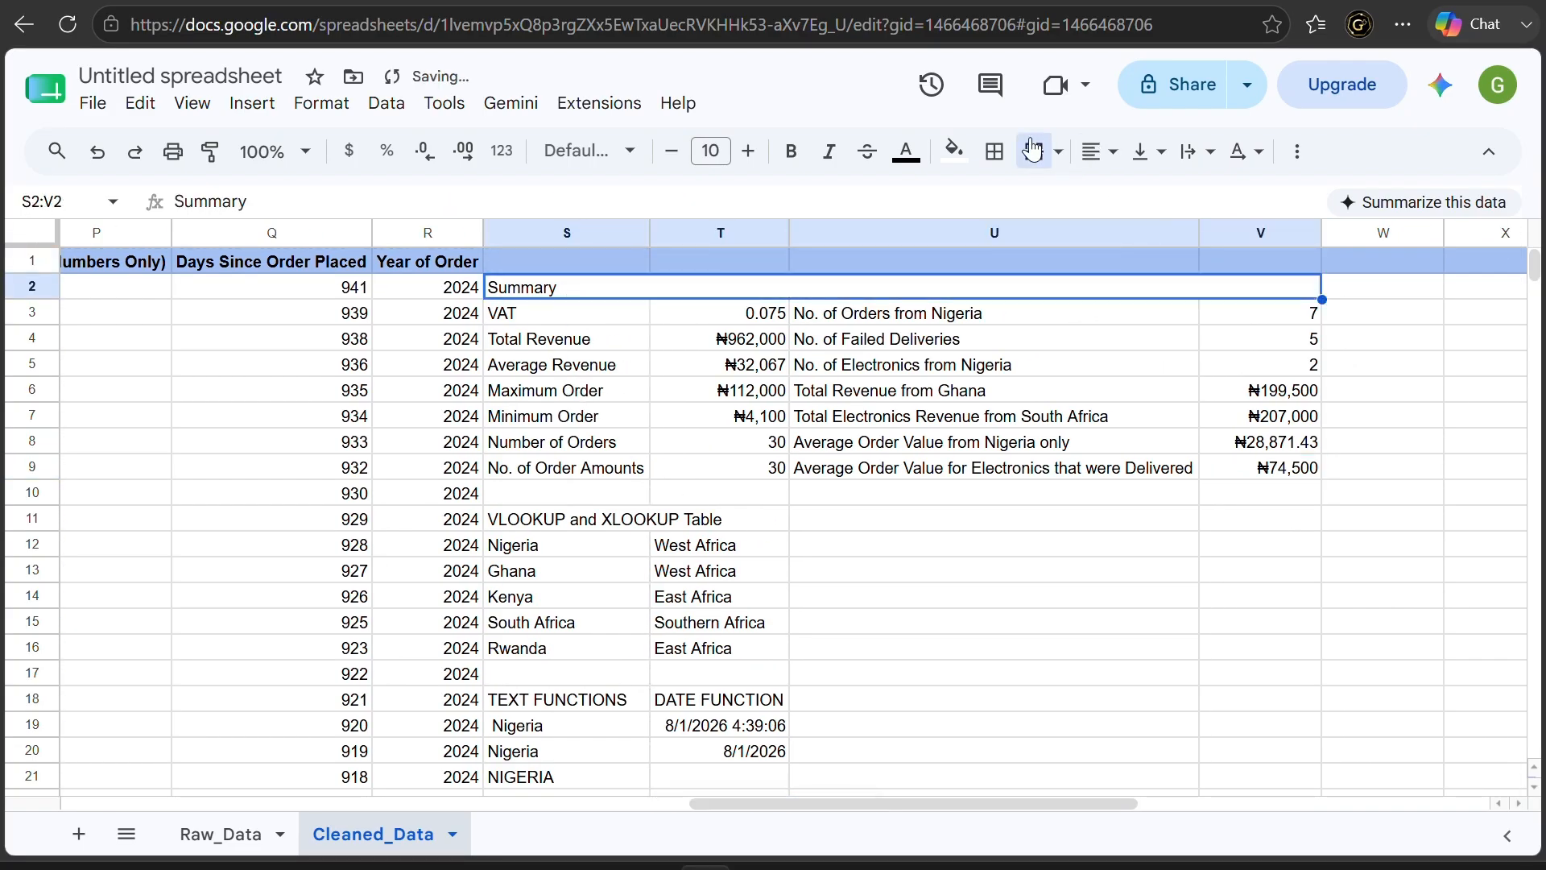
{"action": "key", "text": "ctrl+b"}
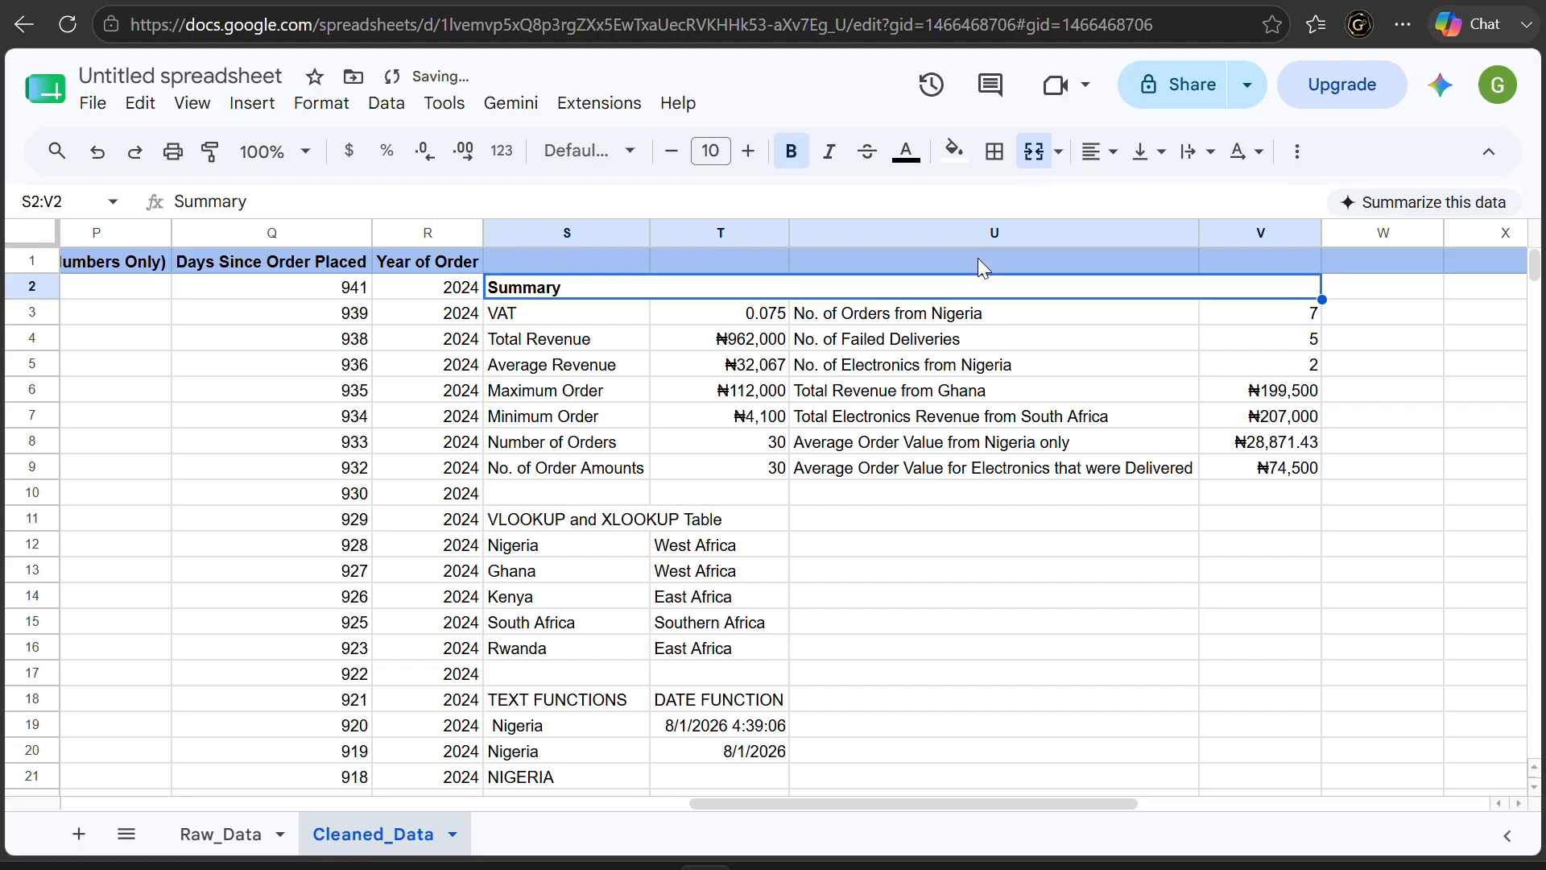
{"action": "left_click", "coordinate": [1095, 152]}
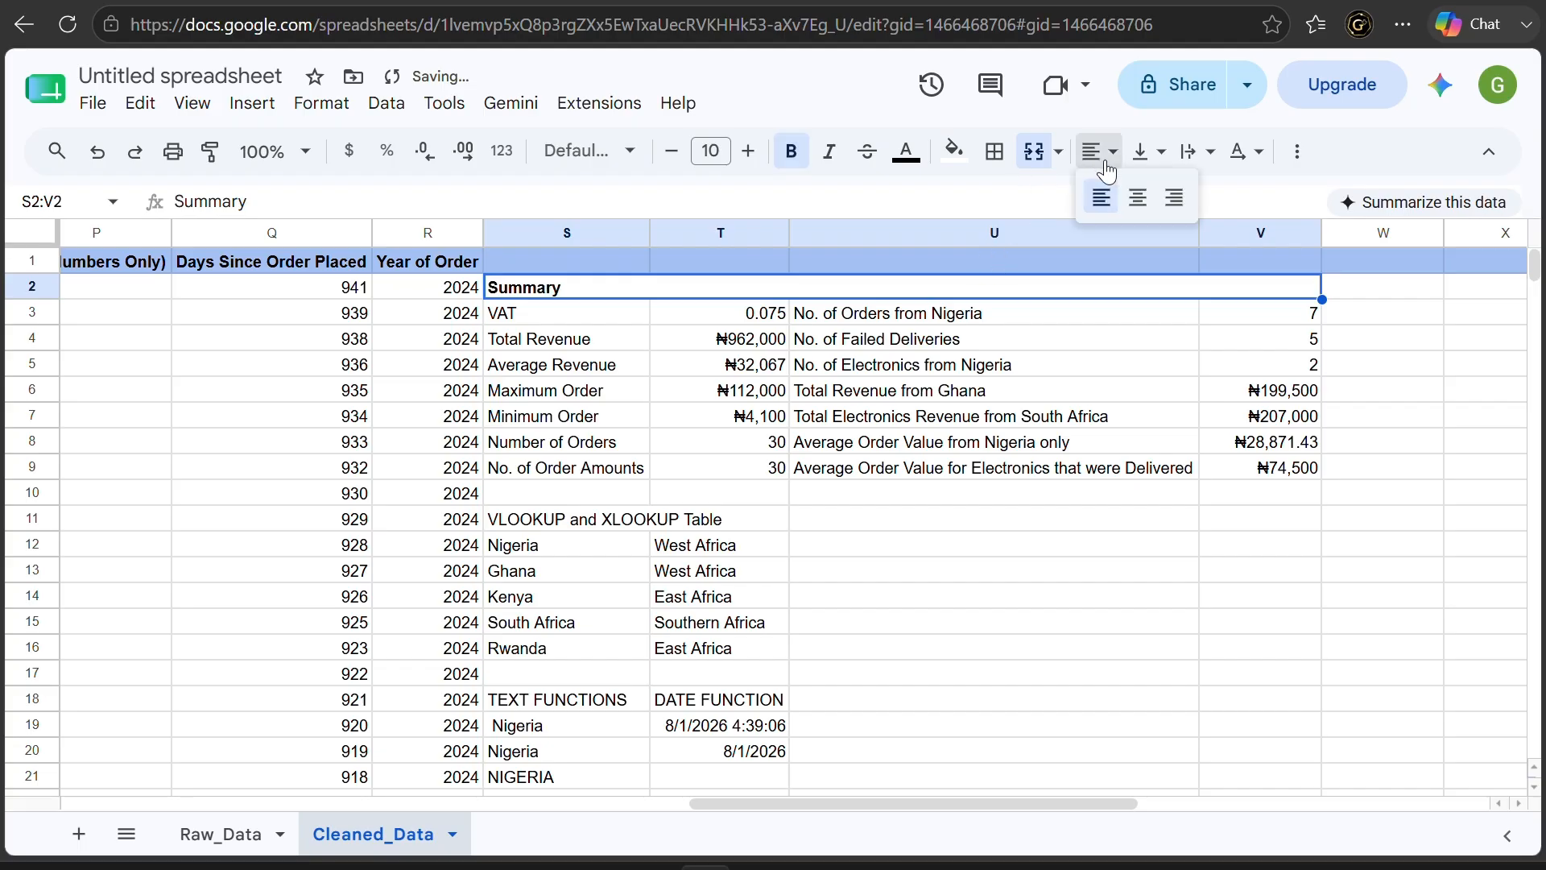
{"action": "left_click", "coordinate": [1137, 203]}
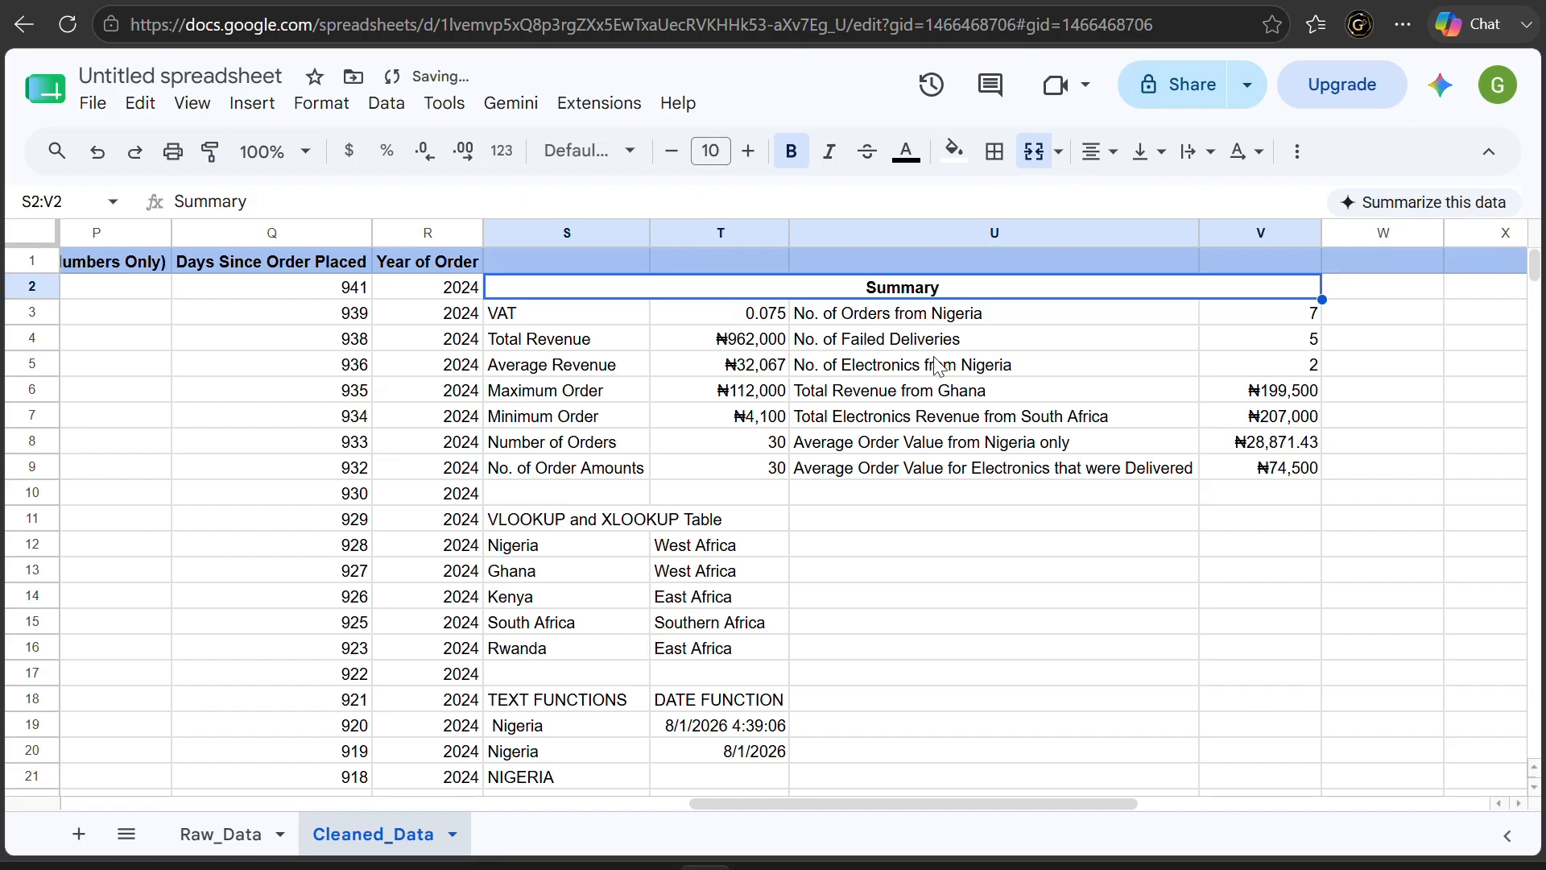
Fill the whole summary block S2:V9, including its heading, with a light red background
{"action": "left_click", "coordinate": [692, 337]}
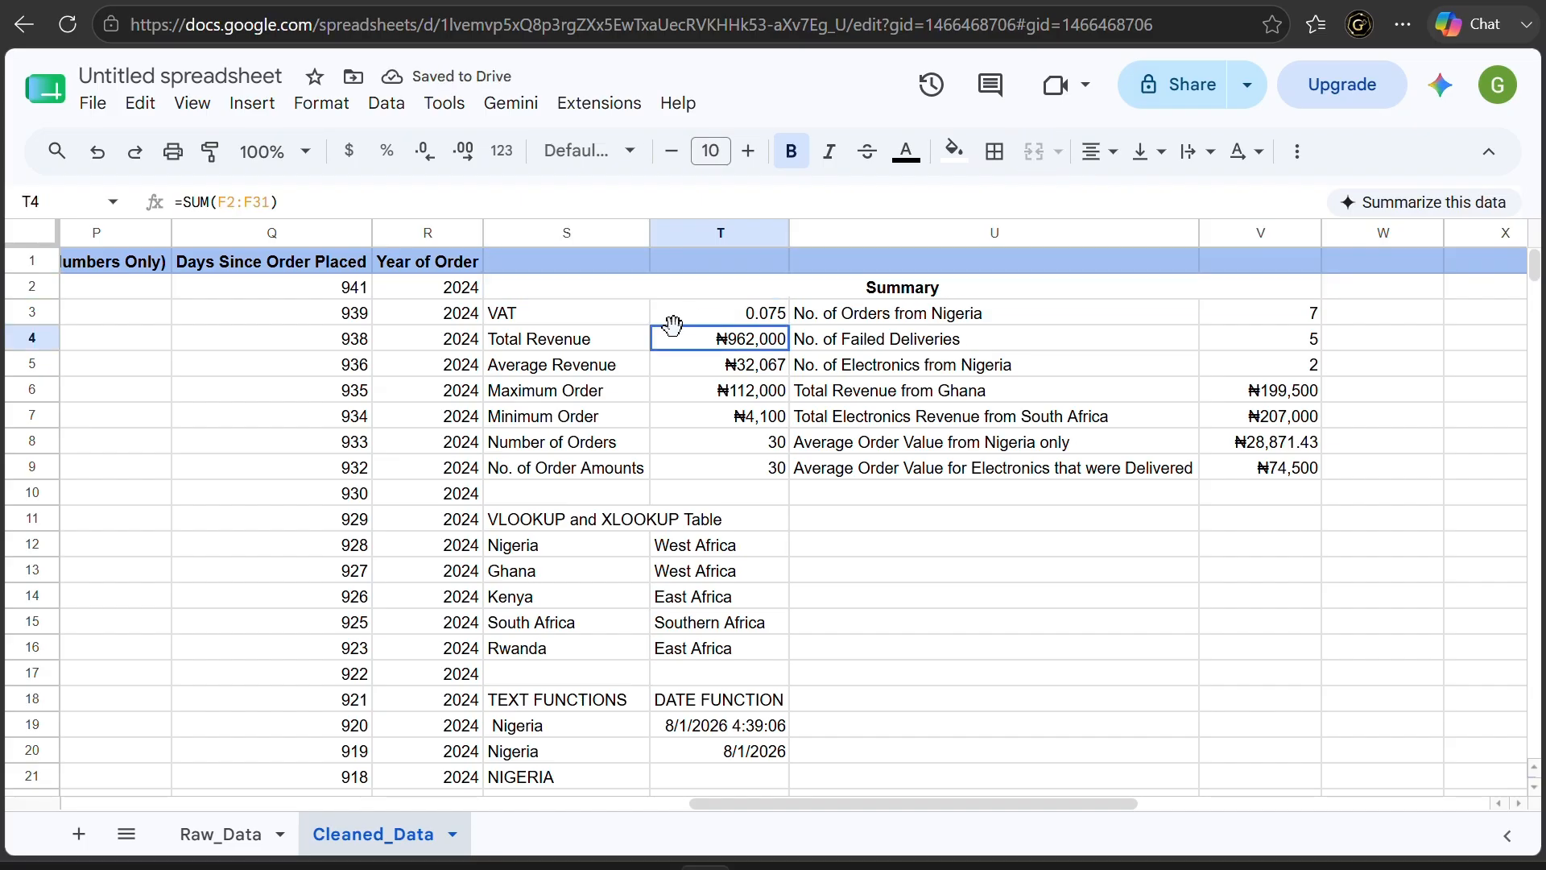
{"action": "left_click", "coordinate": [607, 296]}
{"action": "left_click_drag", "start_coordinate": [607, 296], "coordinate": [1037, 468]}
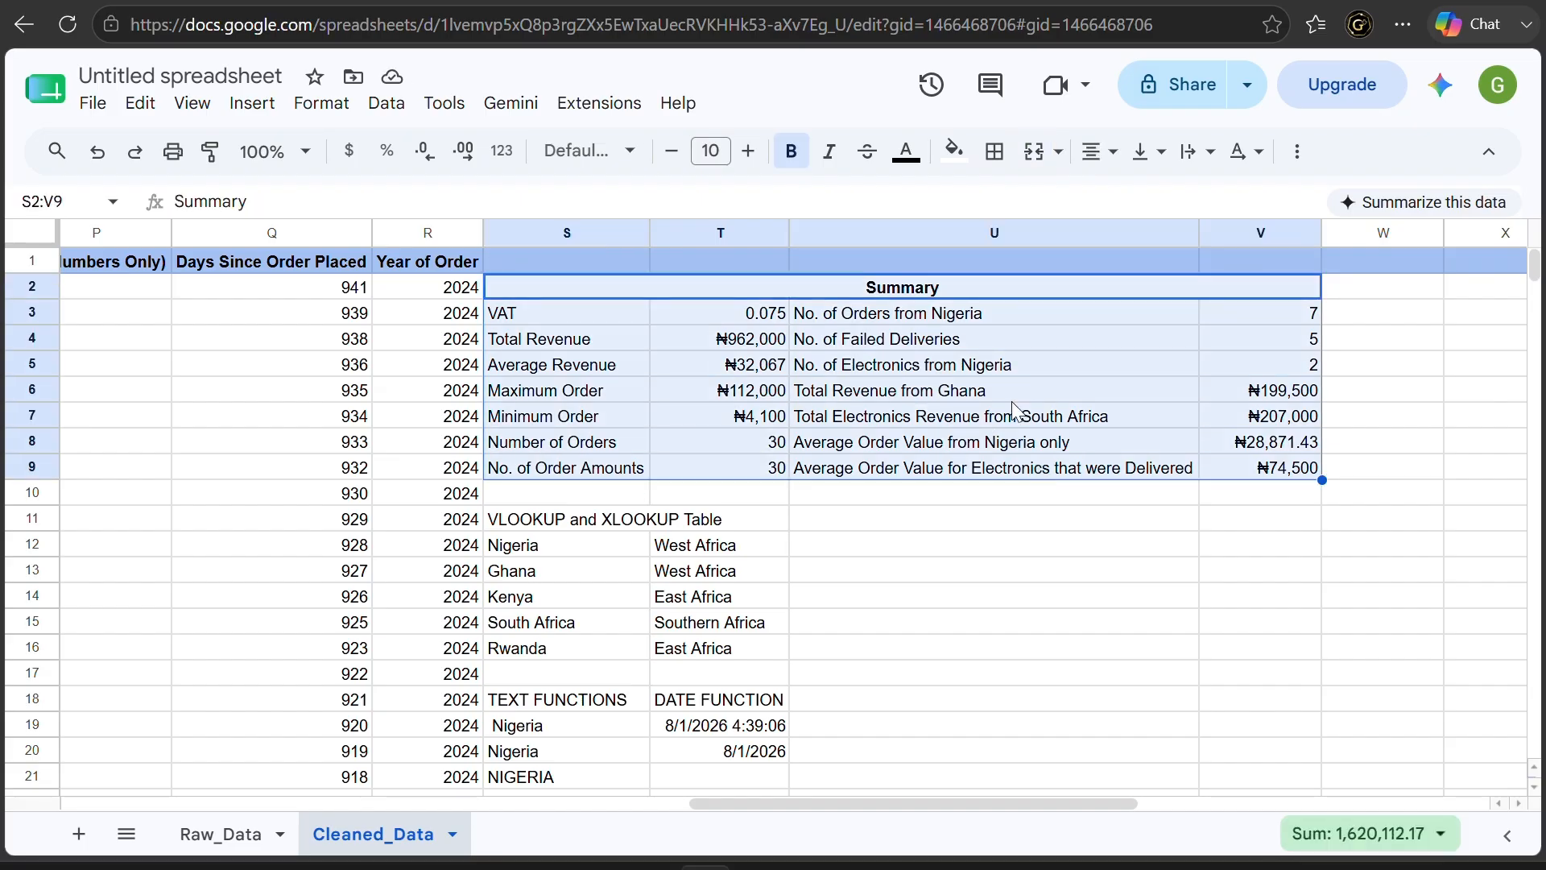
{"action": "left_click", "coordinate": [954, 151]}
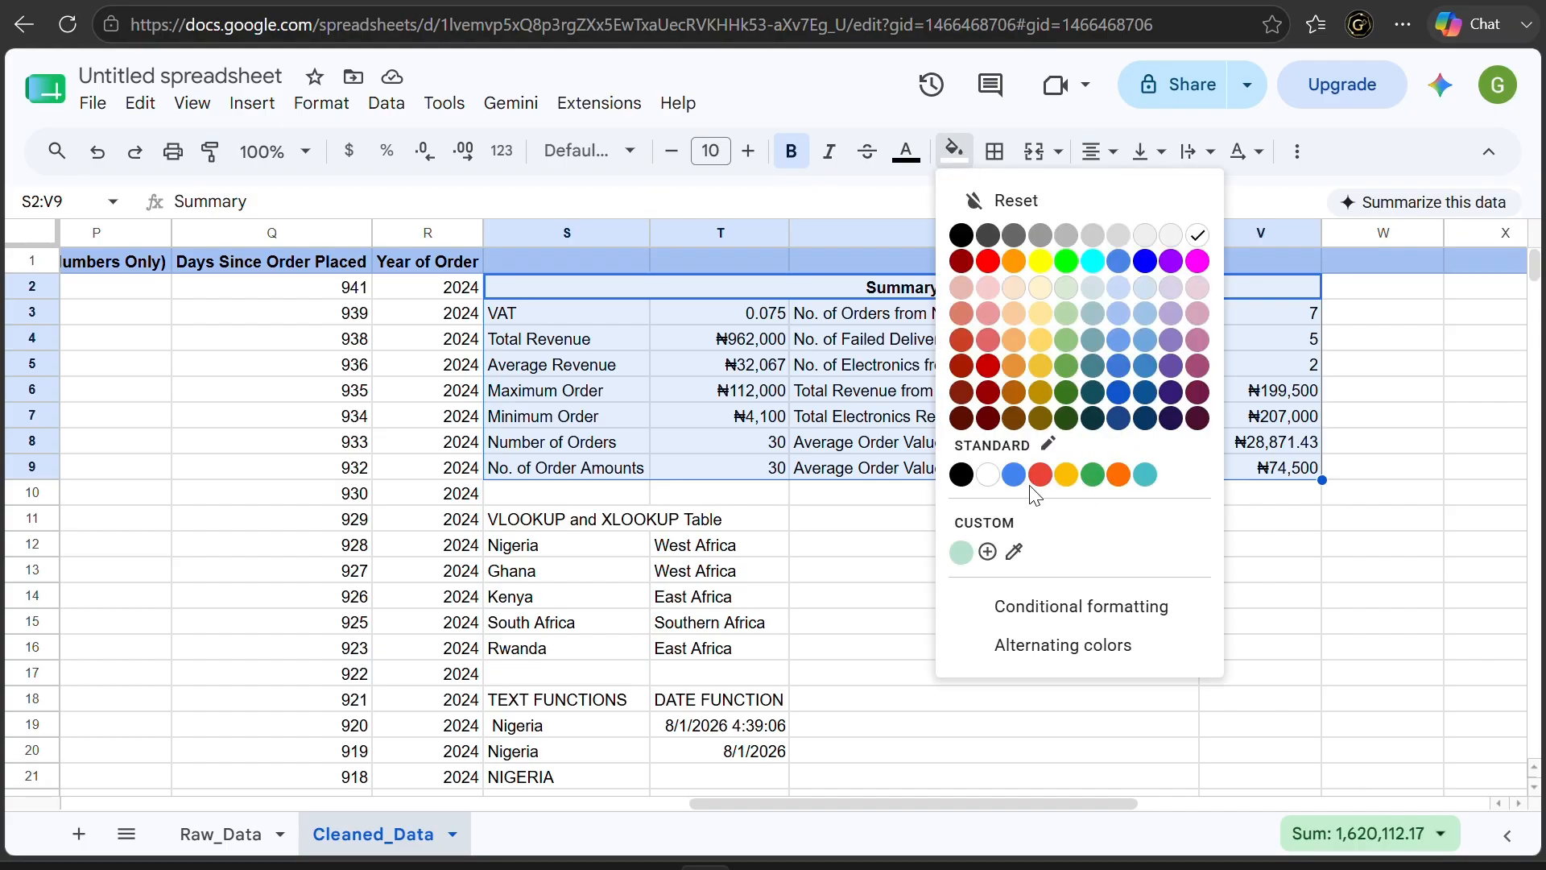
{"action": "left_click", "coordinate": [985, 286]}
{"action": "left_click", "coordinate": [1388, 525]}
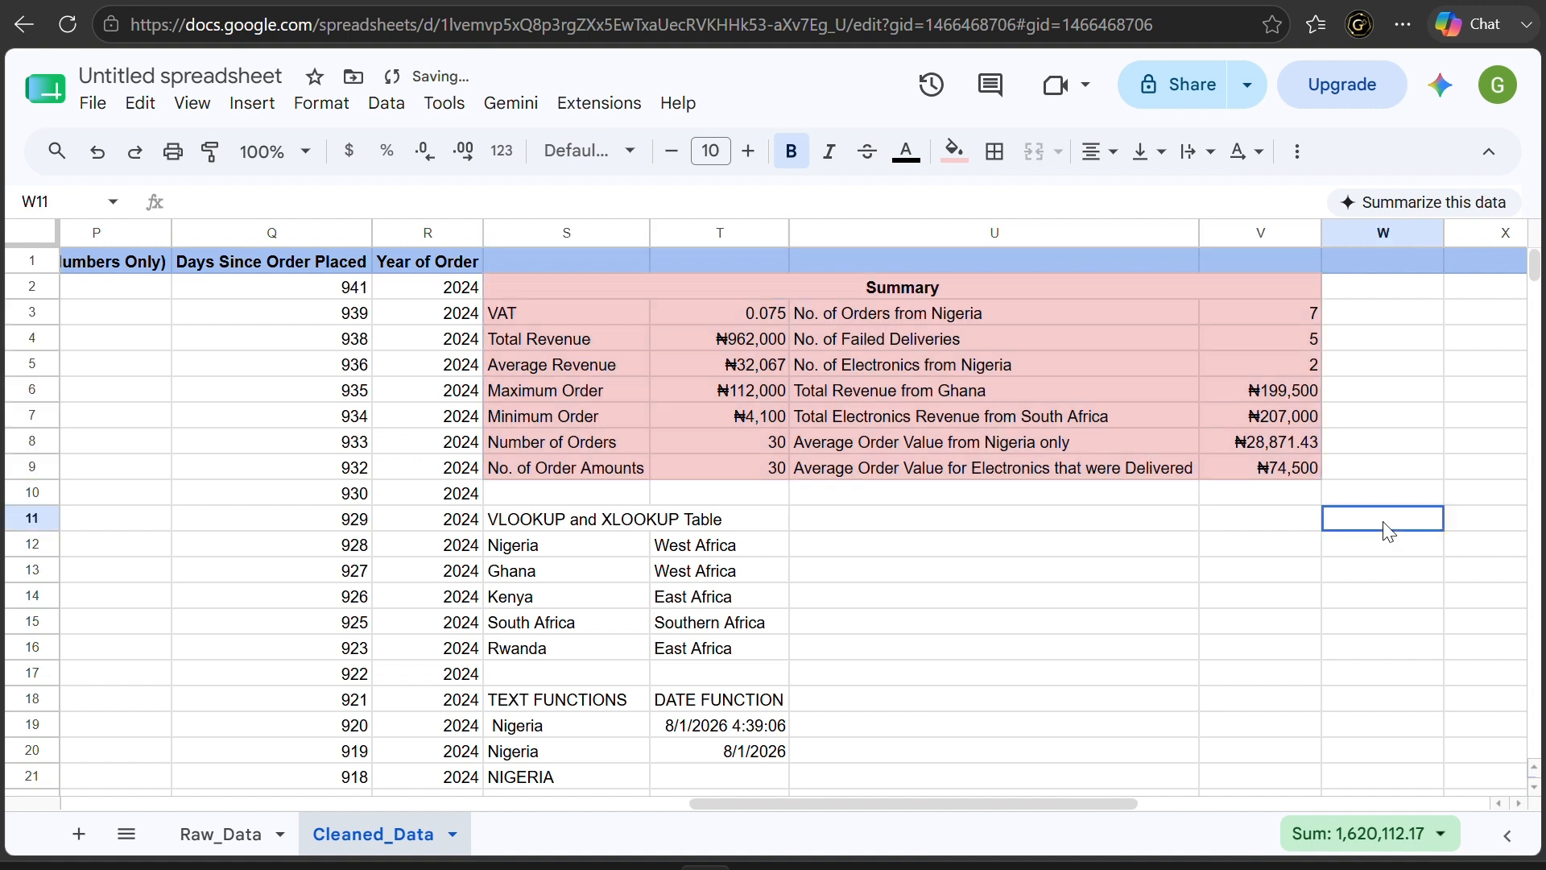
Make the "VLOOKUP and XLOOKUP Table" heading in S11:T11 bold and centred
{"action": "scroll", "coordinate": [1146, 553], "scroll_direction": "down", "scroll_amount": 3}
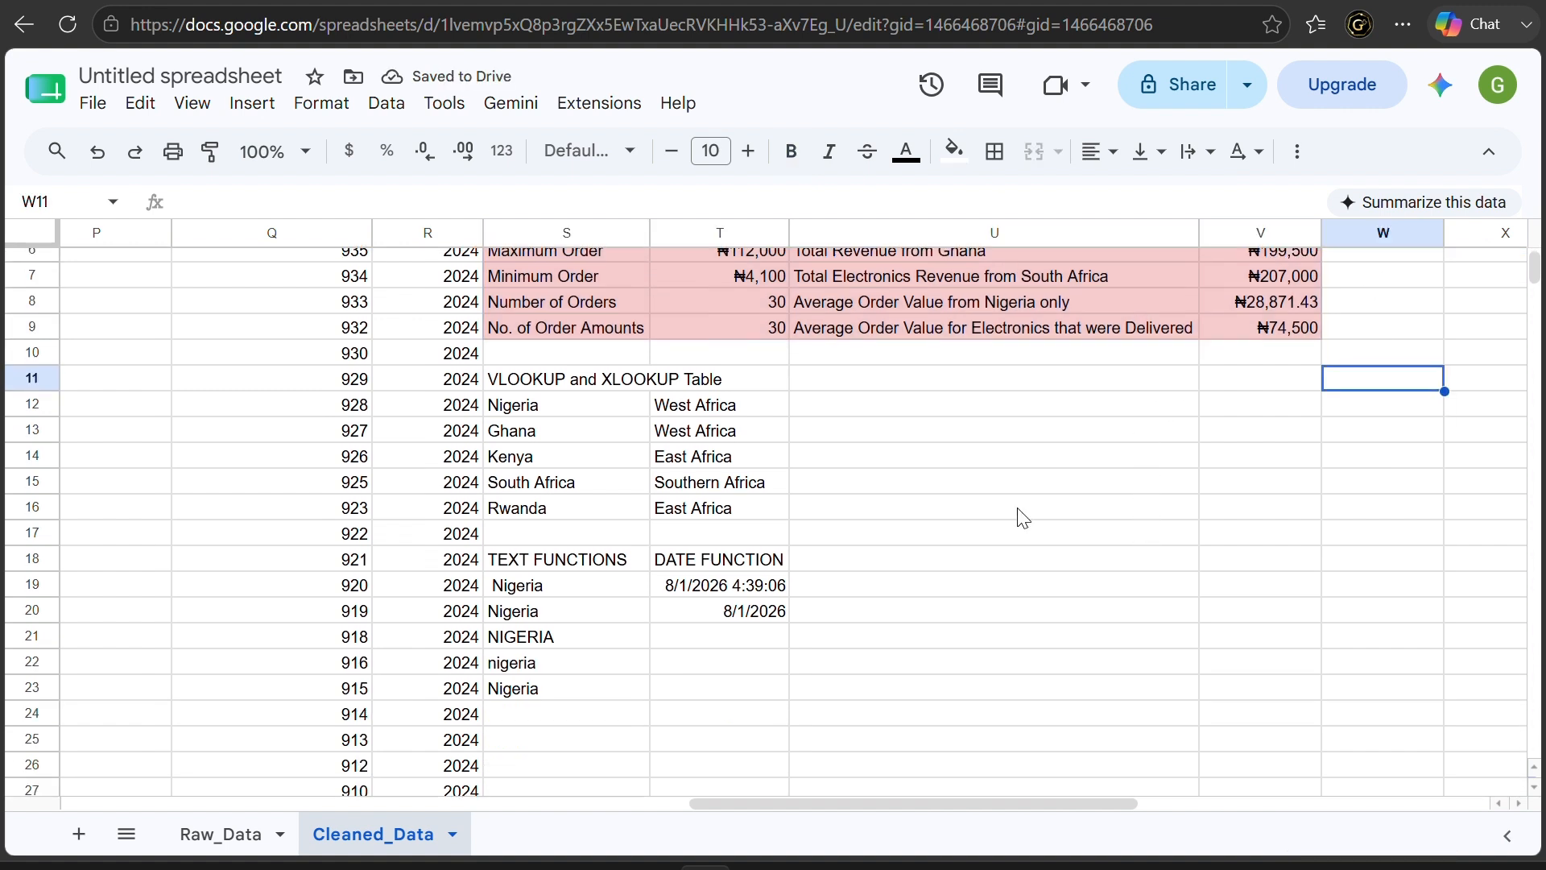
{"action": "scroll", "coordinate": [899, 448], "scroll_direction": "up", "scroll_amount": 3}
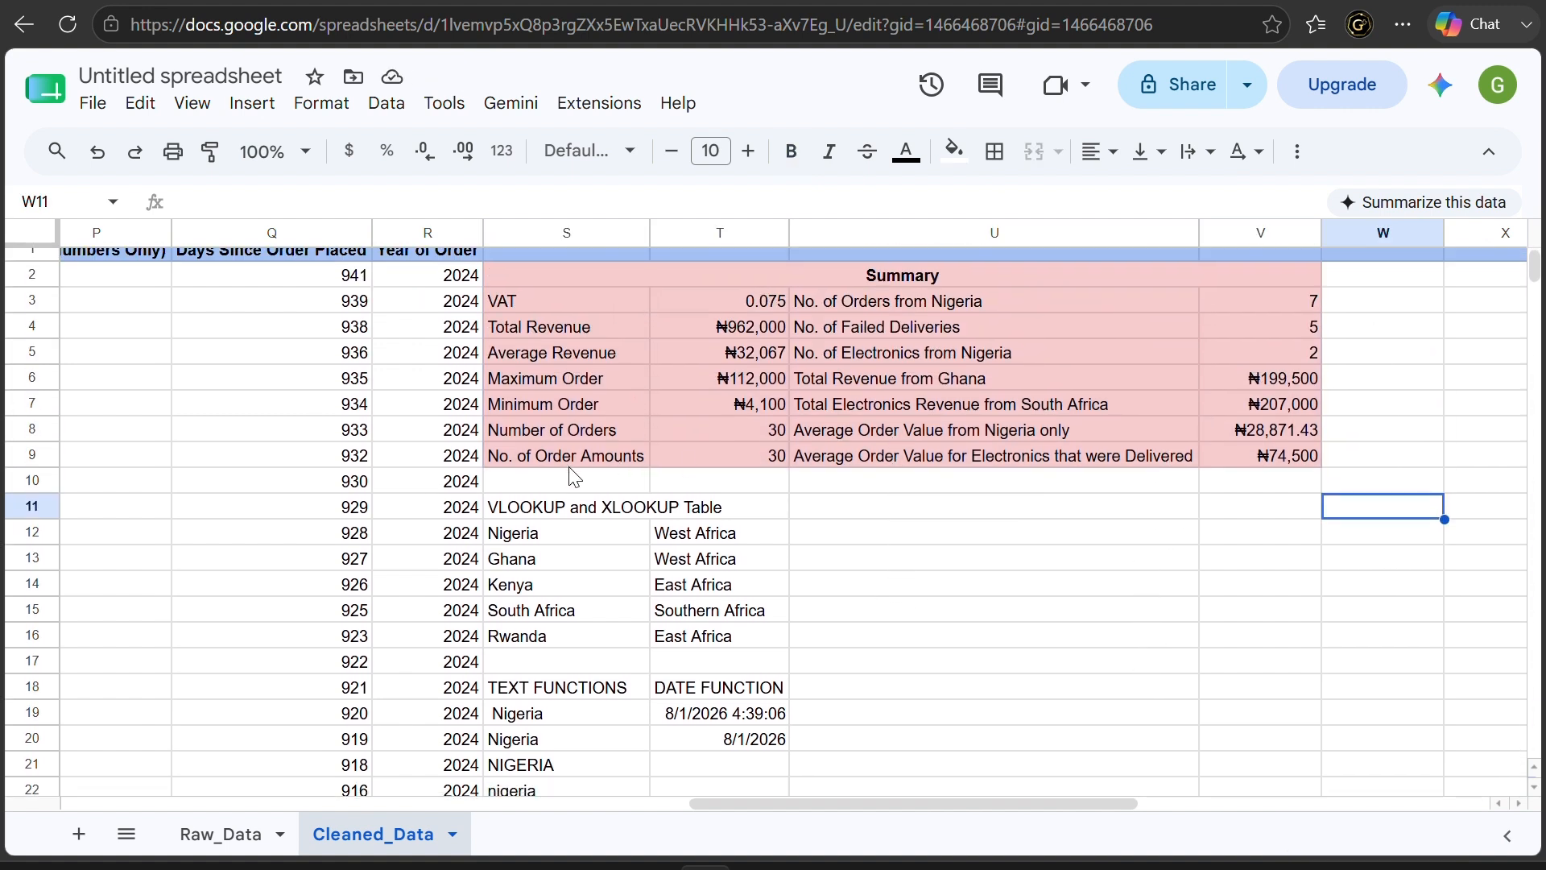
{"action": "left_click_drag", "start_coordinate": [547, 511], "coordinate": [747, 568]}
{"action": "left_click", "coordinate": [918, 588]}
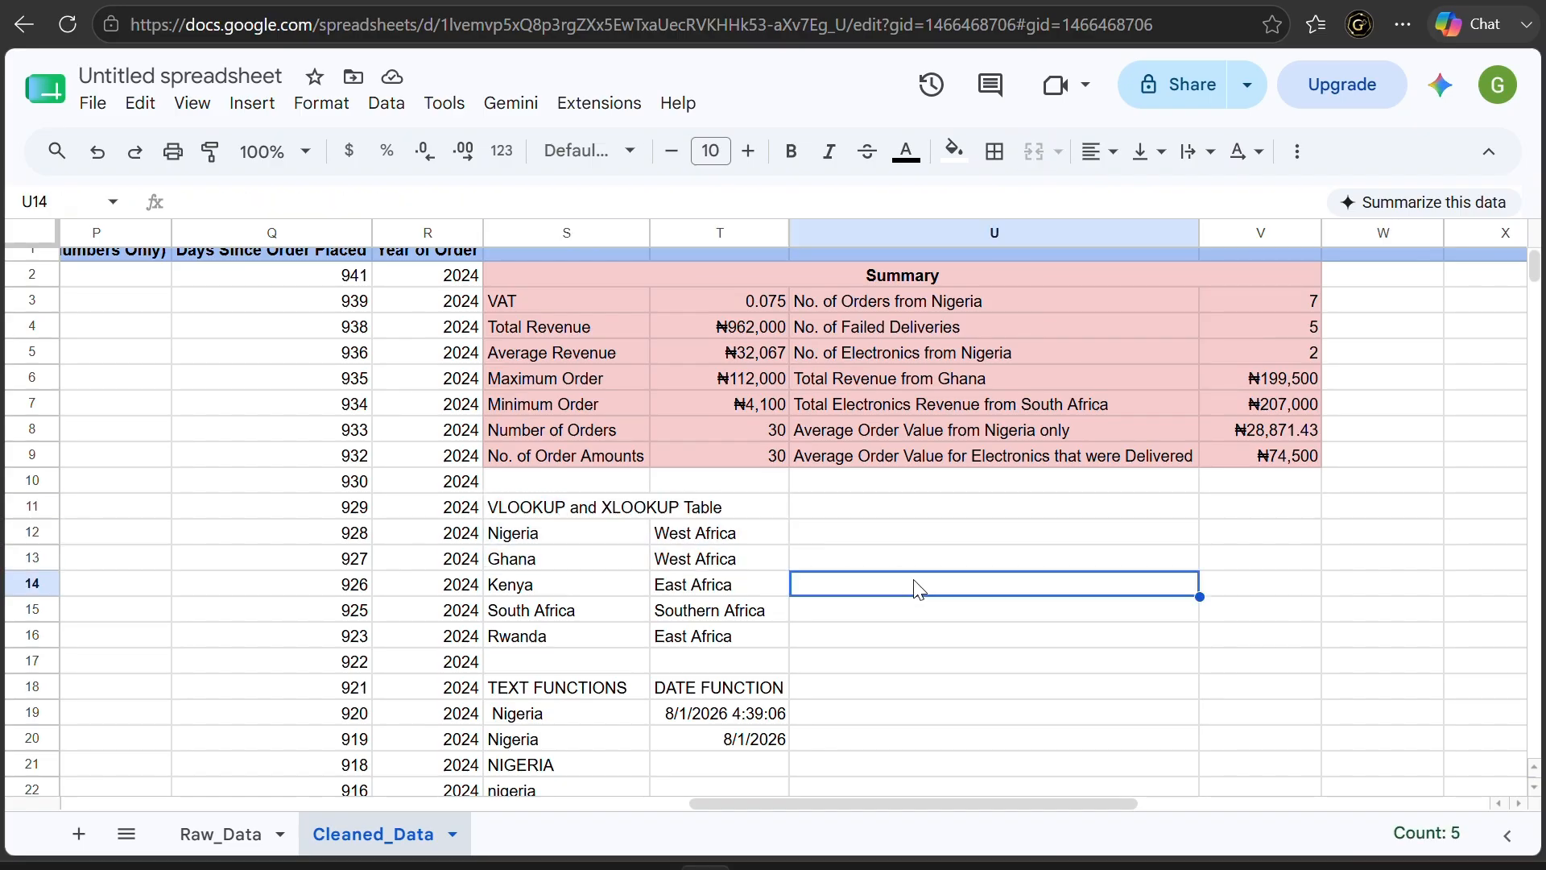
{"action": "left_click", "coordinate": [550, 509]}
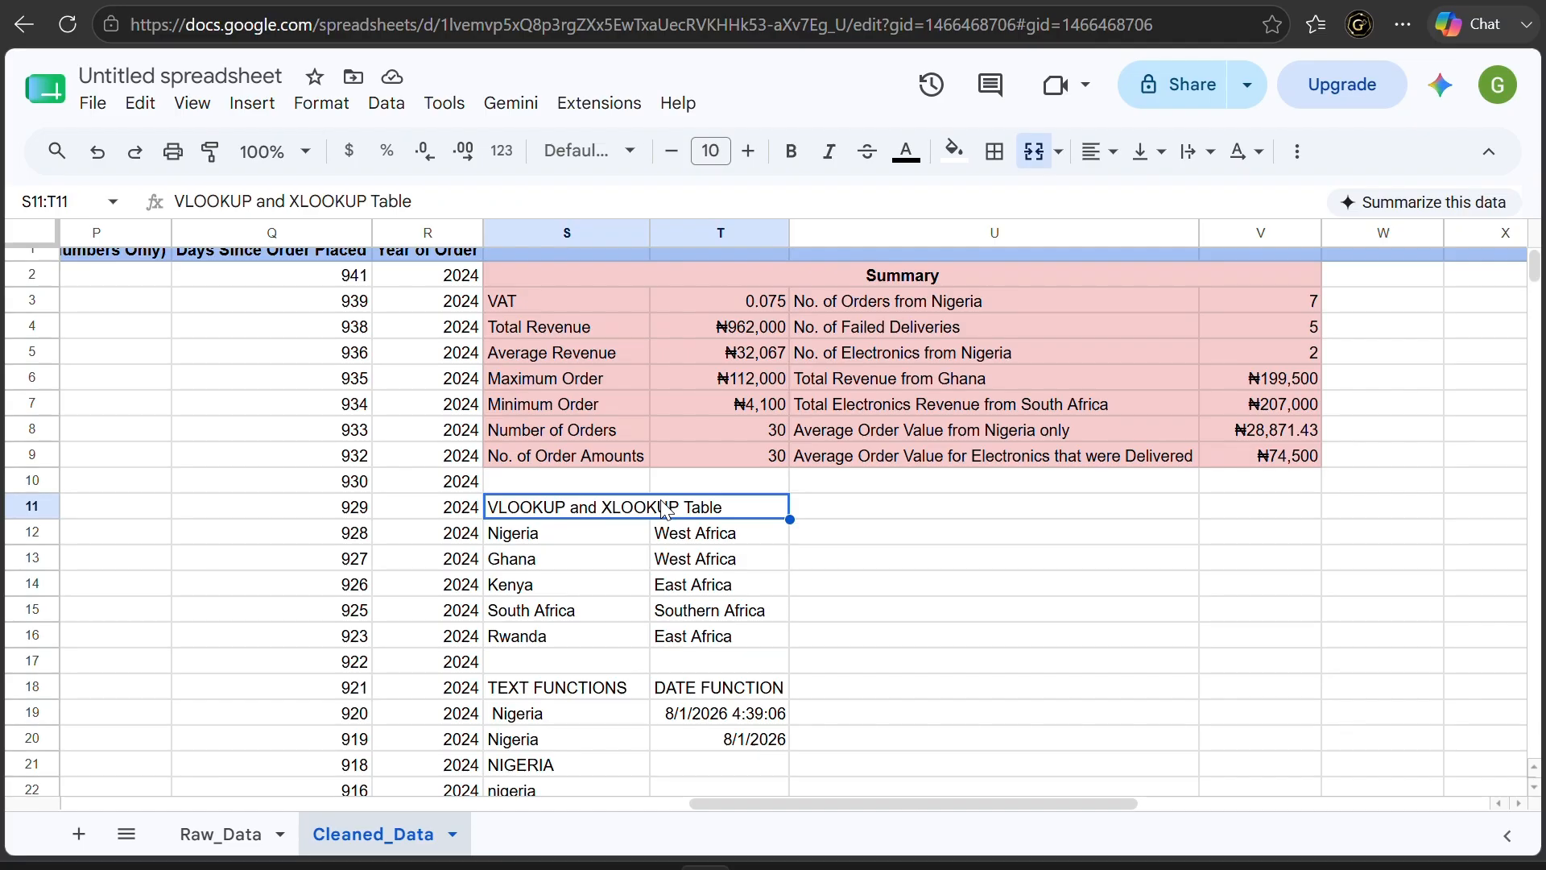
{"action": "key", "text": "ctrl+b"}
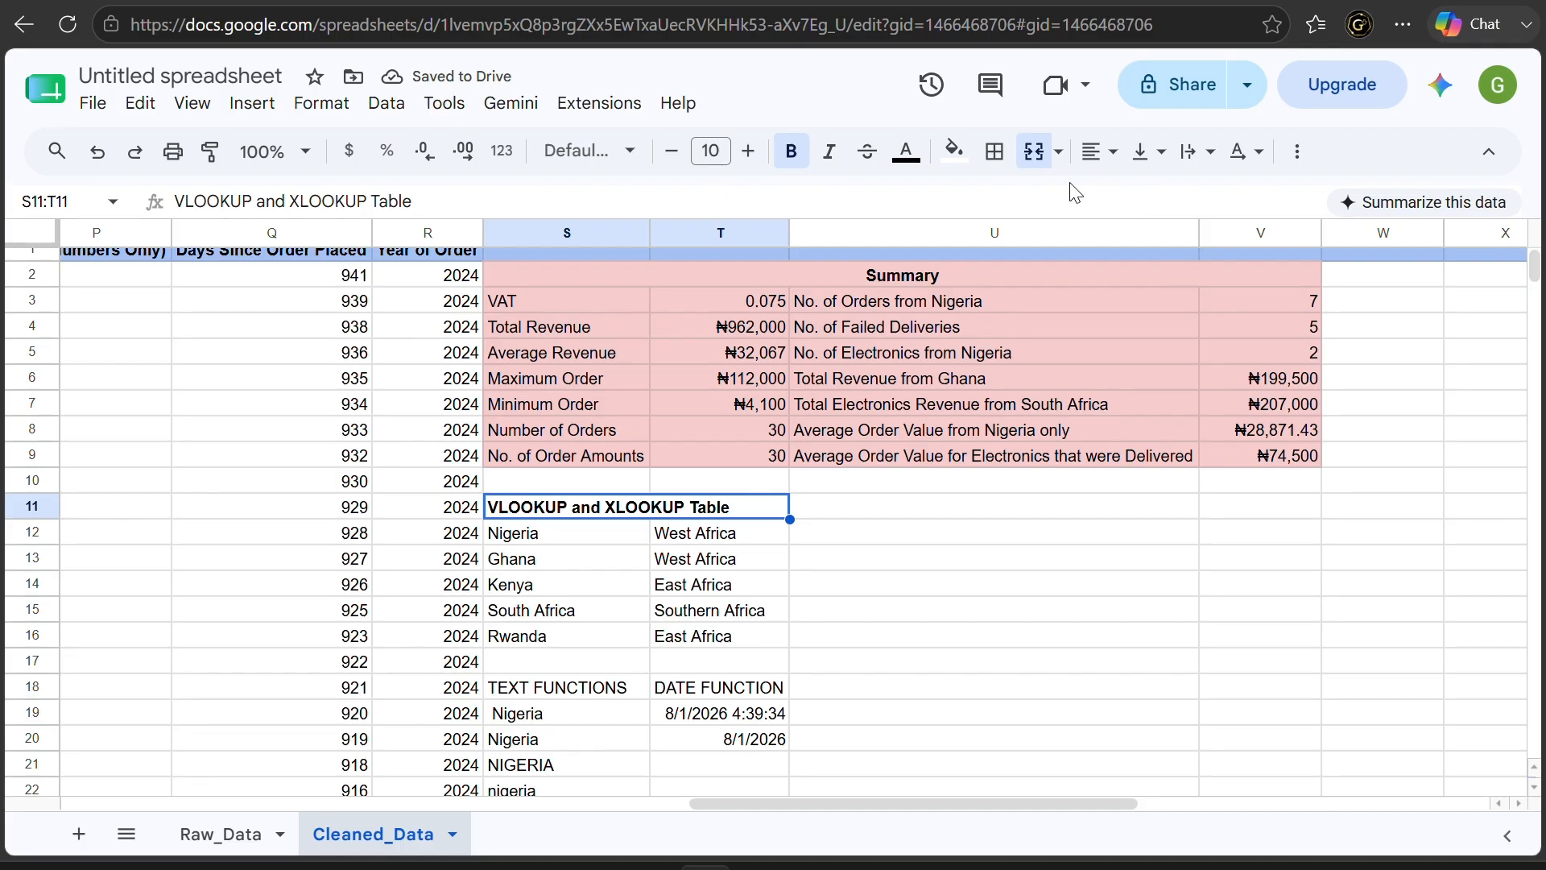
{"action": "left_click", "coordinate": [1101, 153]}
{"action": "left_click", "coordinate": [1134, 192]}
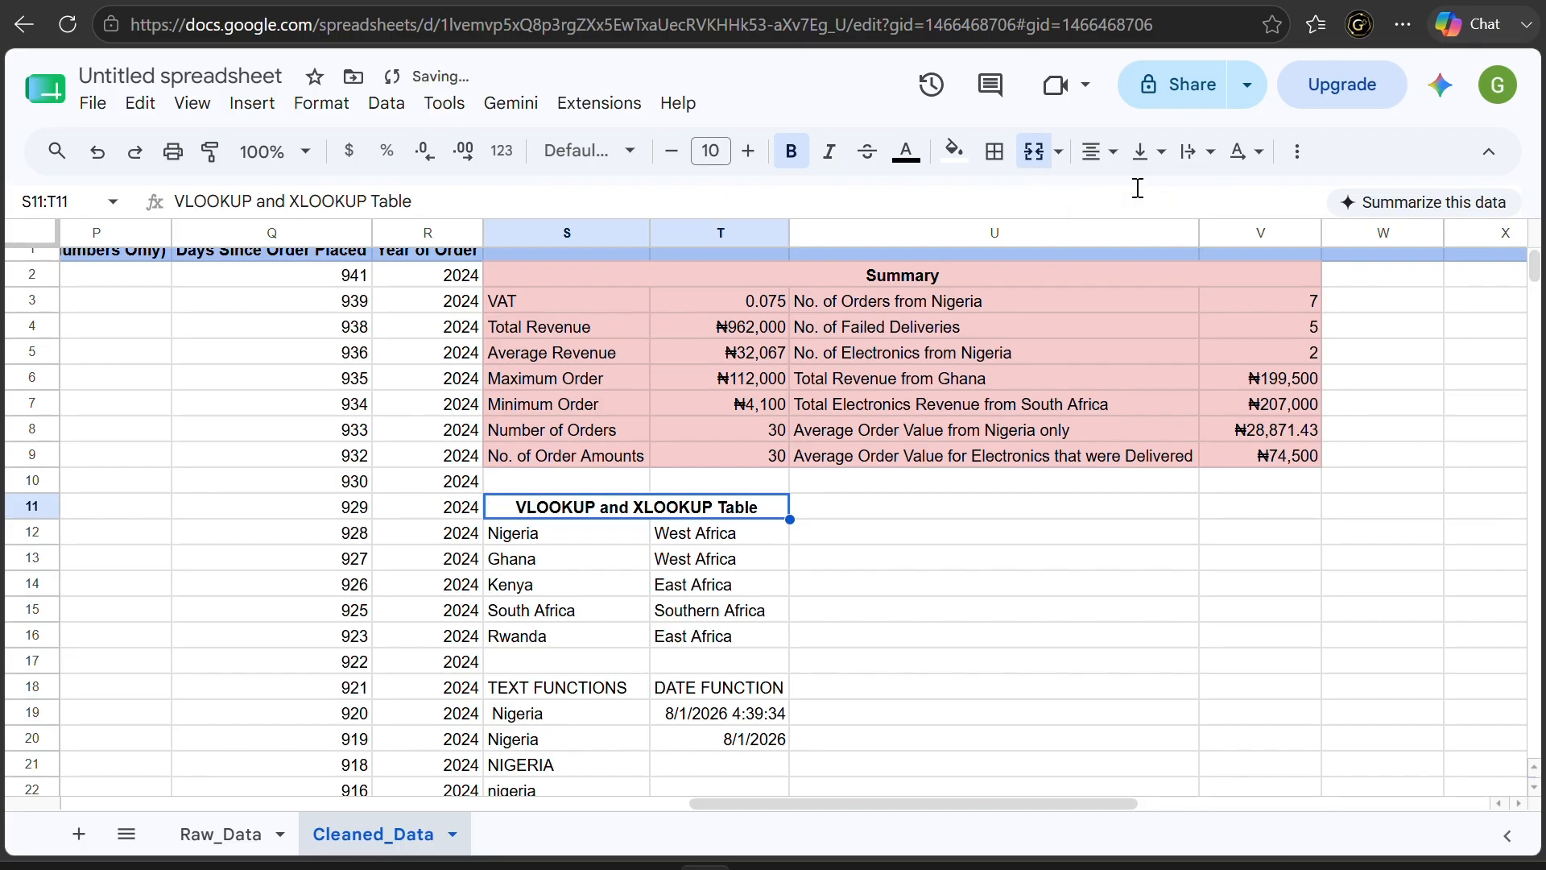
{"action": "left_click", "coordinate": [842, 513]}
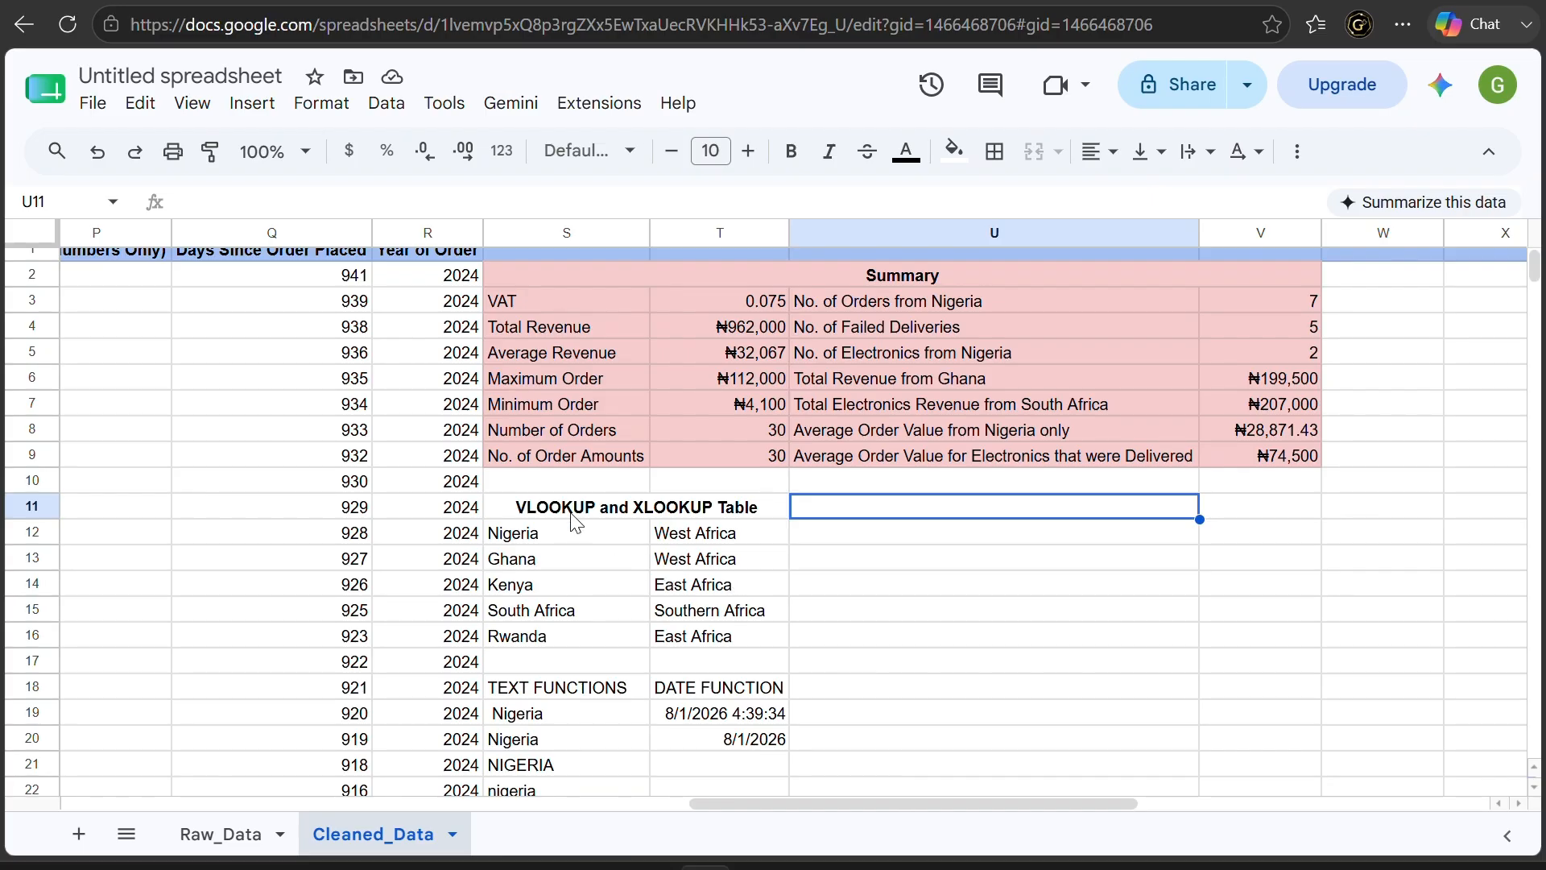
Fill the lookup table S11:T16, including its heading, with a light blue background
{"action": "left_click_drag", "start_coordinate": [577, 520], "coordinate": [688, 642]}
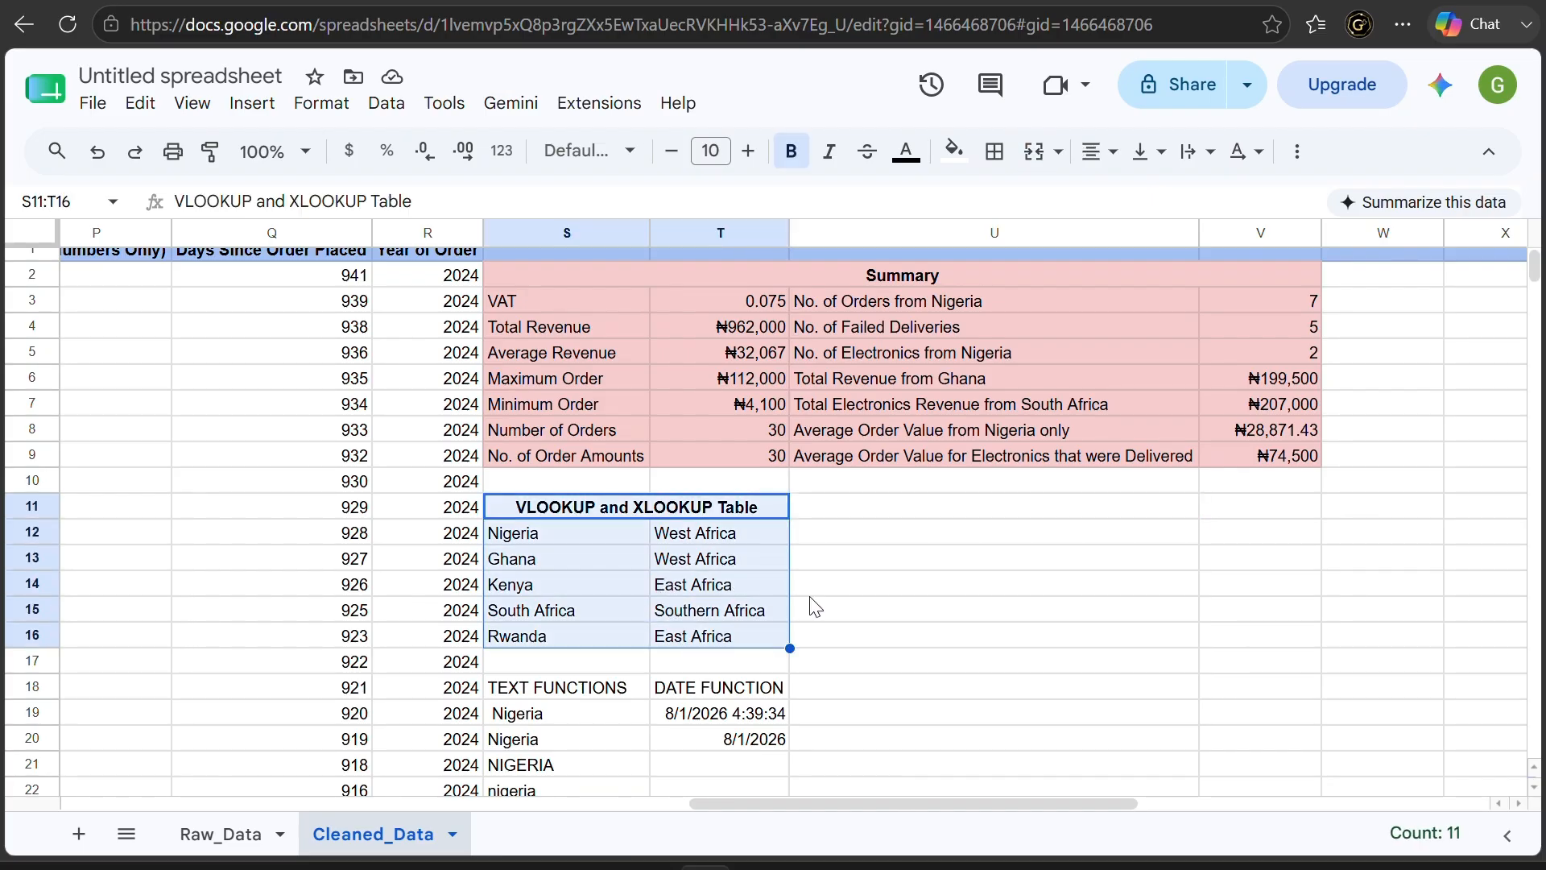
{"action": "left_click", "coordinate": [953, 152]}
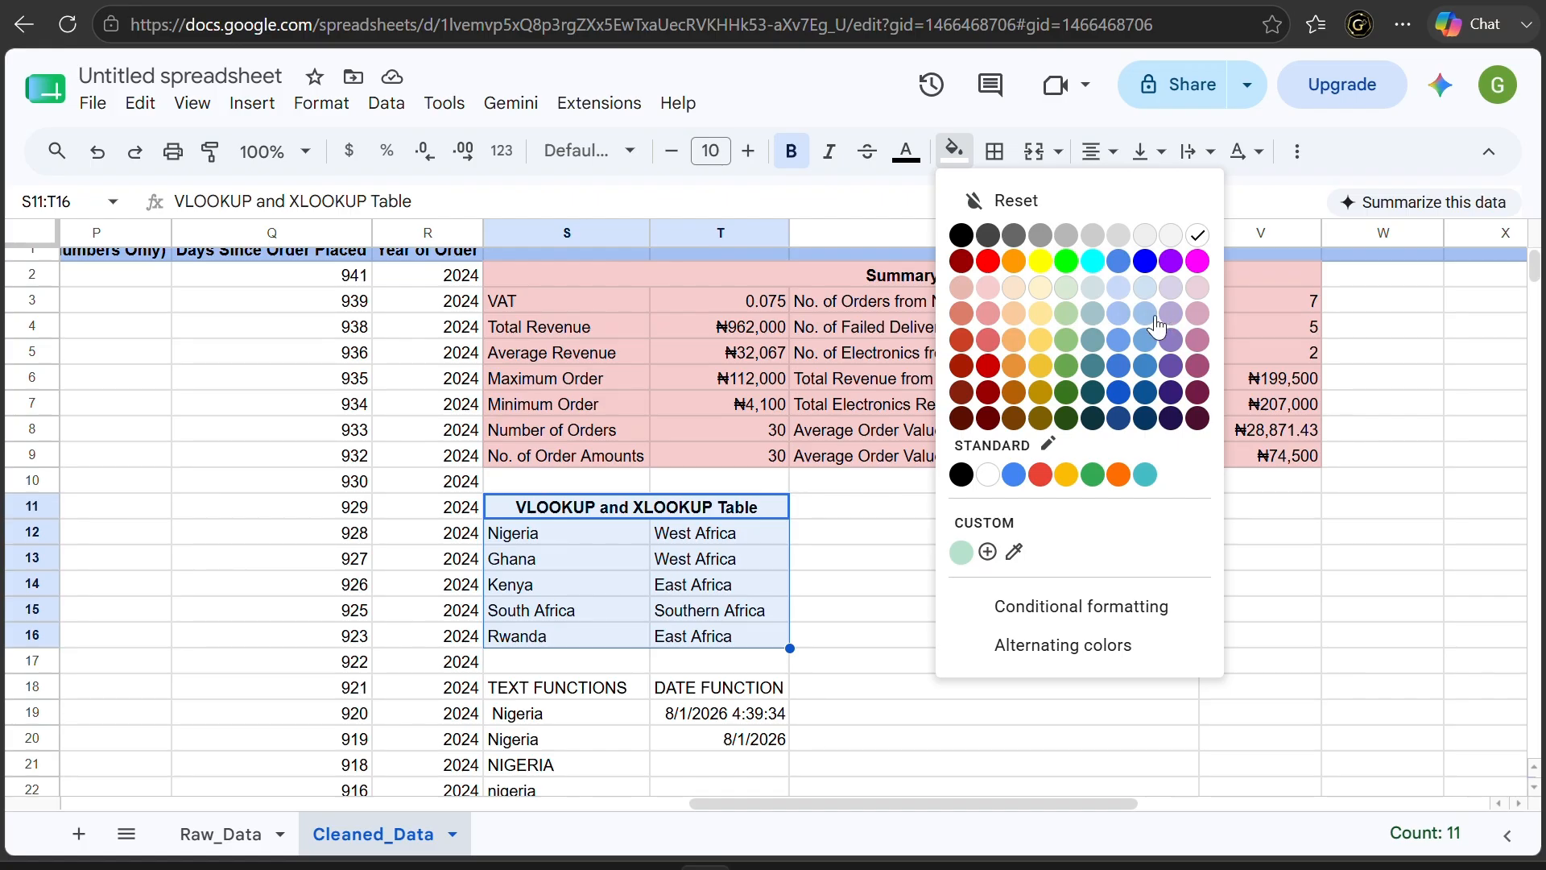
{"action": "left_click", "coordinate": [1144, 288]}
{"action": "left_click", "coordinate": [1043, 483]}
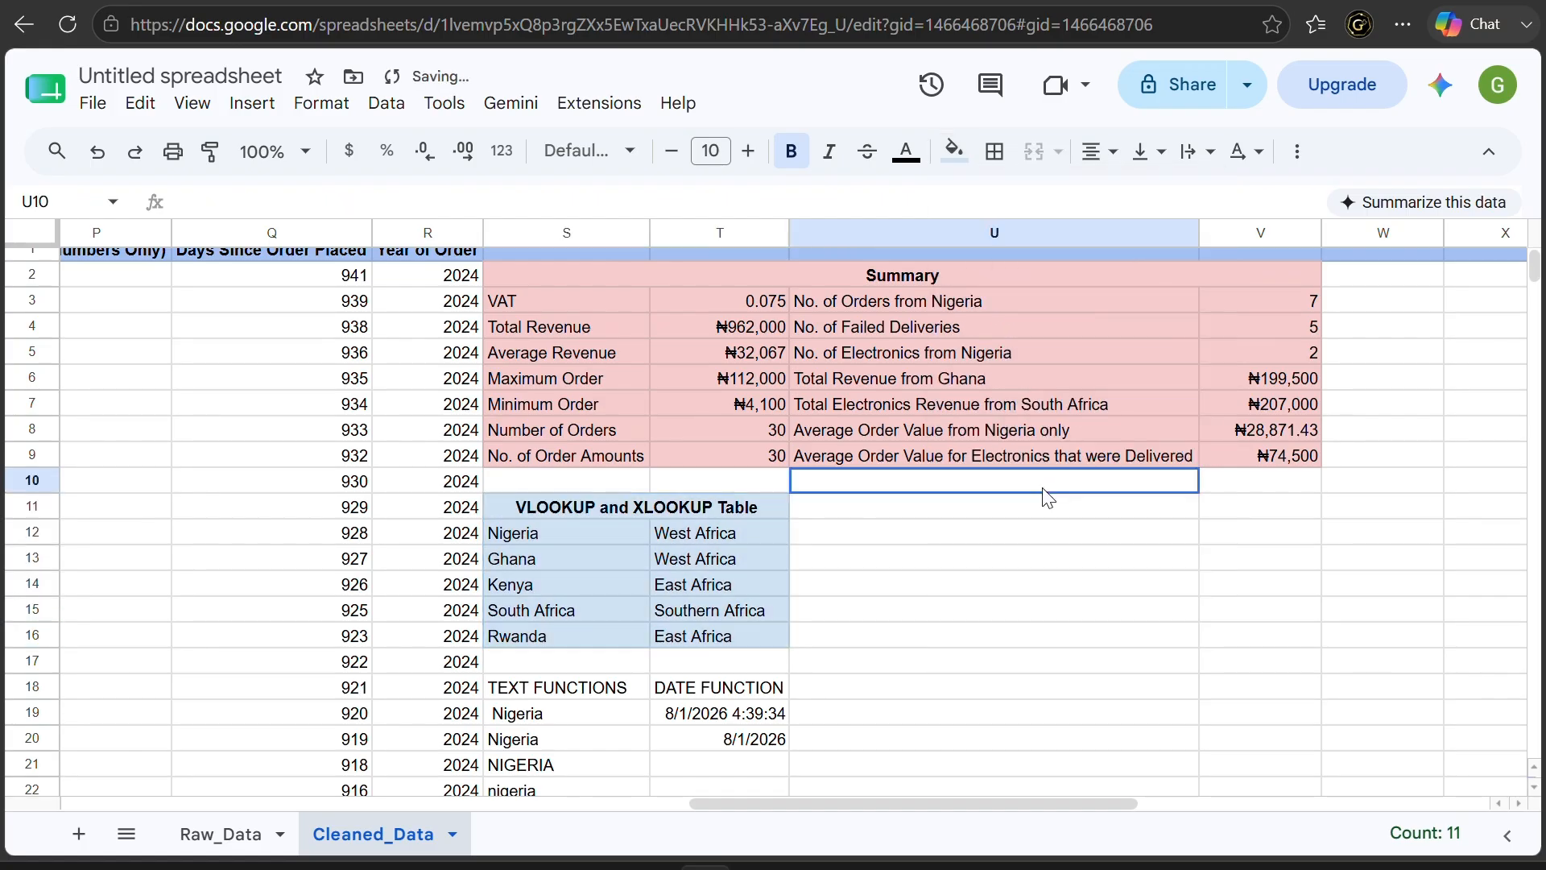
Copy the text and date function block S18:T23, and undo the lookup table's last fill
{"action": "scroll", "coordinate": [965, 615], "scroll_direction": "down", "scroll_amount": 3}
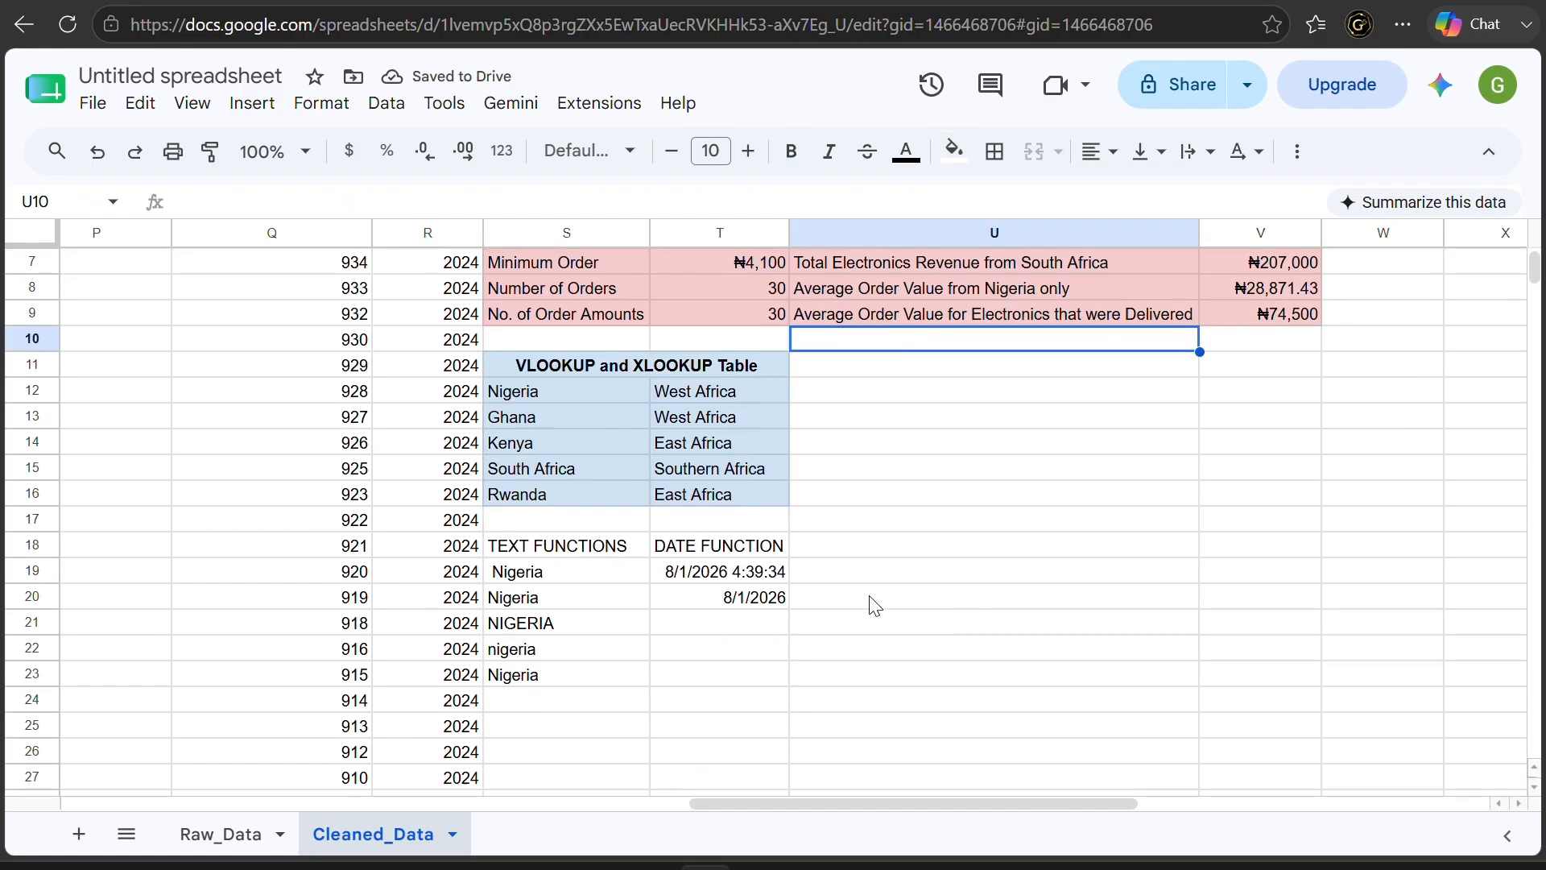
{"action": "left_click_drag", "start_coordinate": [563, 546], "coordinate": [722, 670]}
{"action": "key", "text": "ctrl+c"}
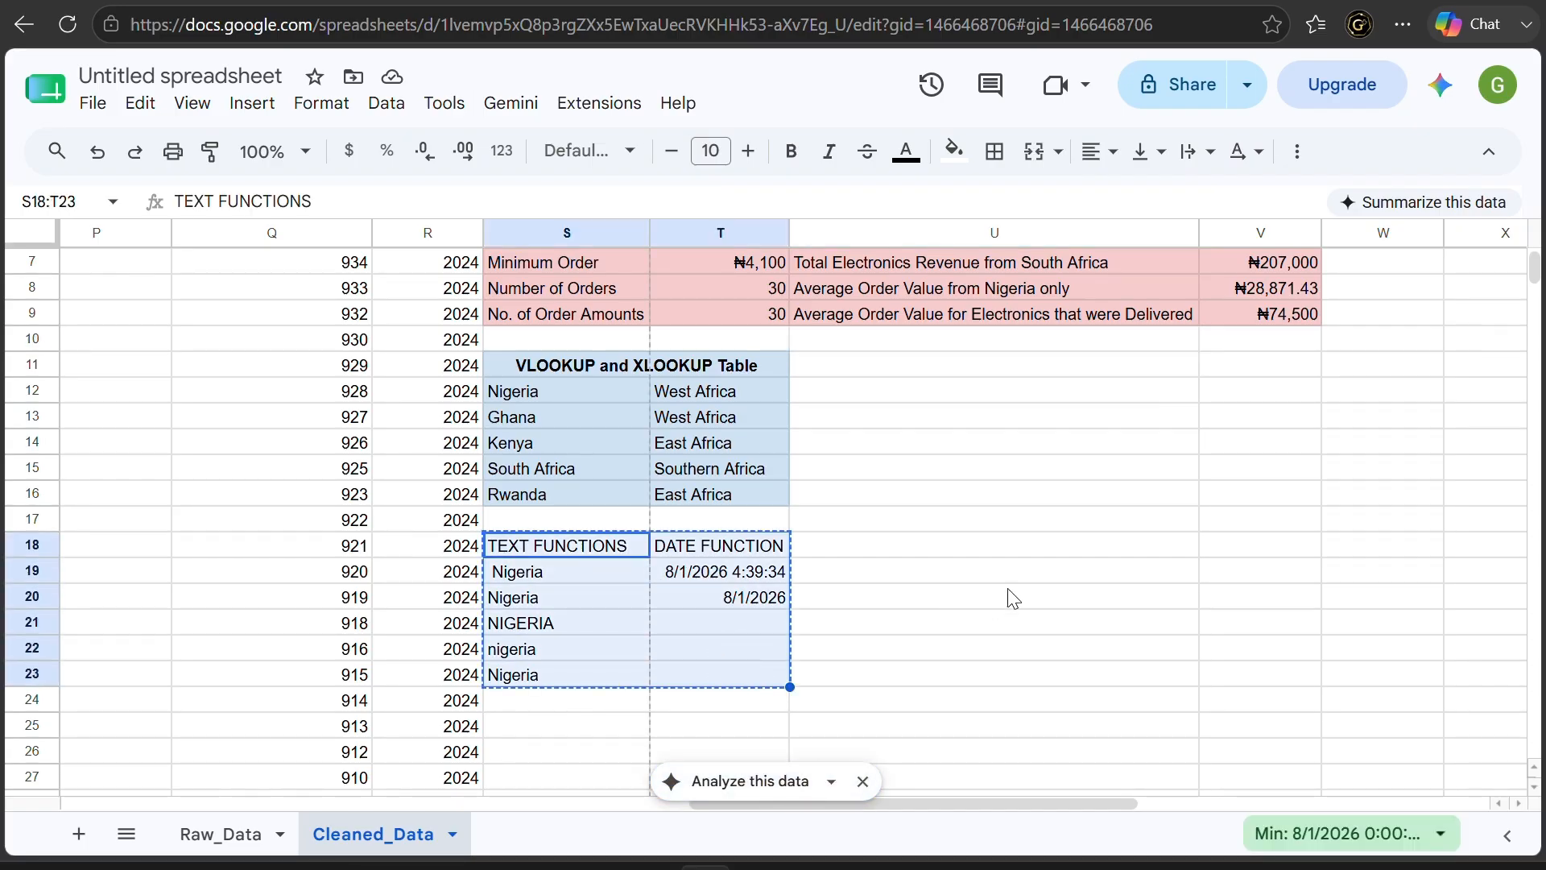
{"action": "scroll", "coordinate": [990, 602], "scroll_direction": "up", "scroll_amount": 1}
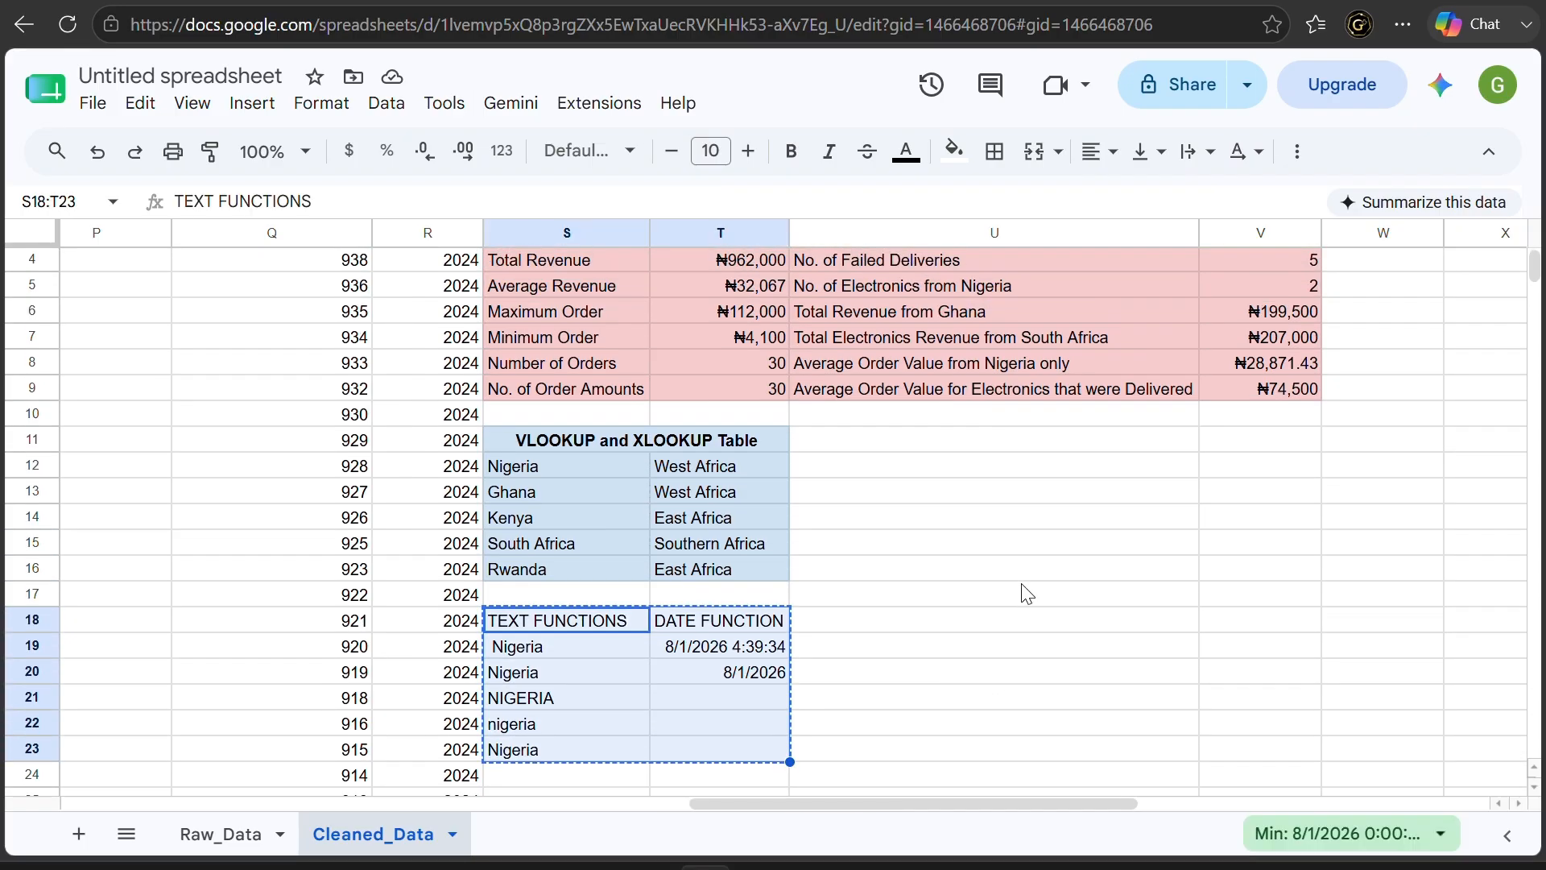
{"action": "left_click", "coordinate": [979, 527]}
{"action": "key", "text": "ctrl+z"}
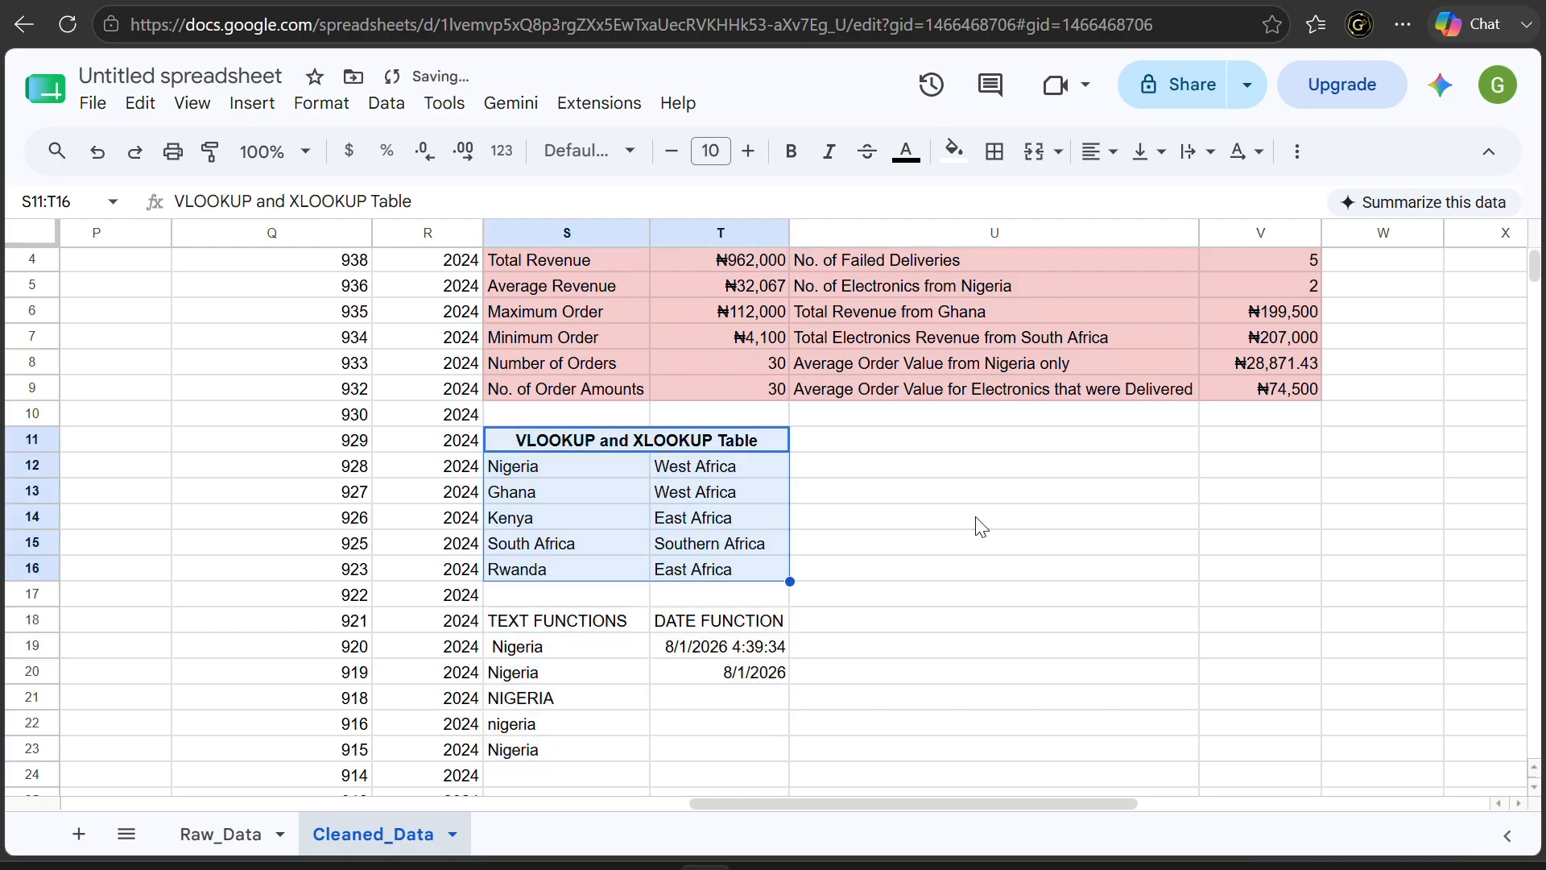
Reapply a light blue fill to the whole lookup table S11:T16
{"action": "left_click_drag", "start_coordinate": [841, 554], "coordinate": [685, 565]}
{"action": "left_click", "coordinate": [567, 441]}
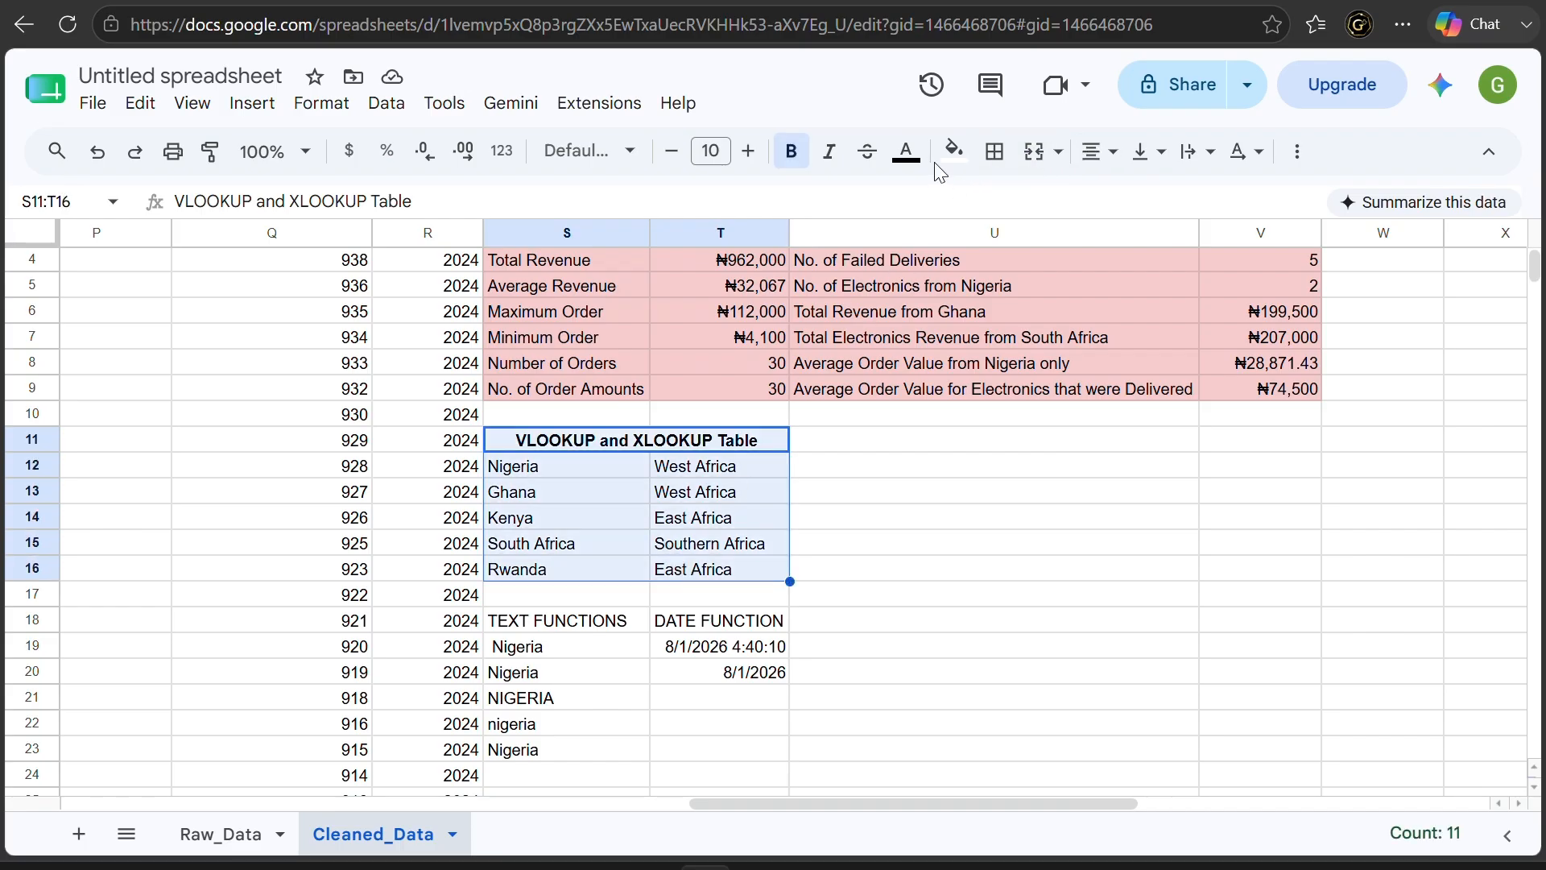
{"action": "left_click", "coordinate": [954, 150]}
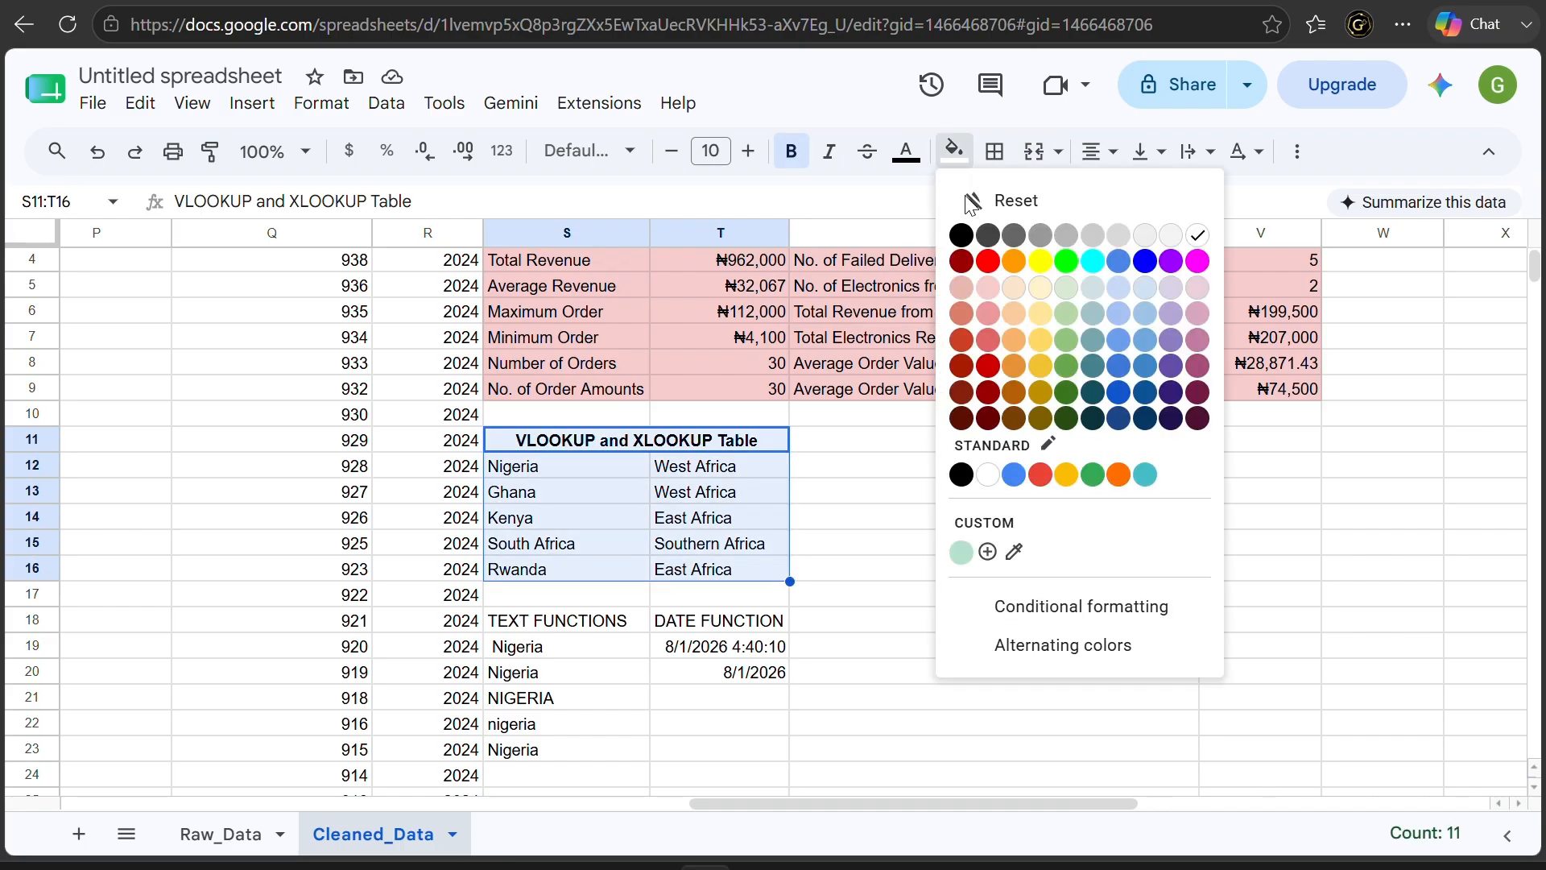
{"action": "left_click", "coordinate": [1145, 287]}
{"action": "left_click", "coordinate": [838, 642]}
Make the TEXT FUNCTIONS heading in S18 and the DATE FUNCTION heading in T18 bold
{"action": "left_click", "coordinate": [537, 623]}
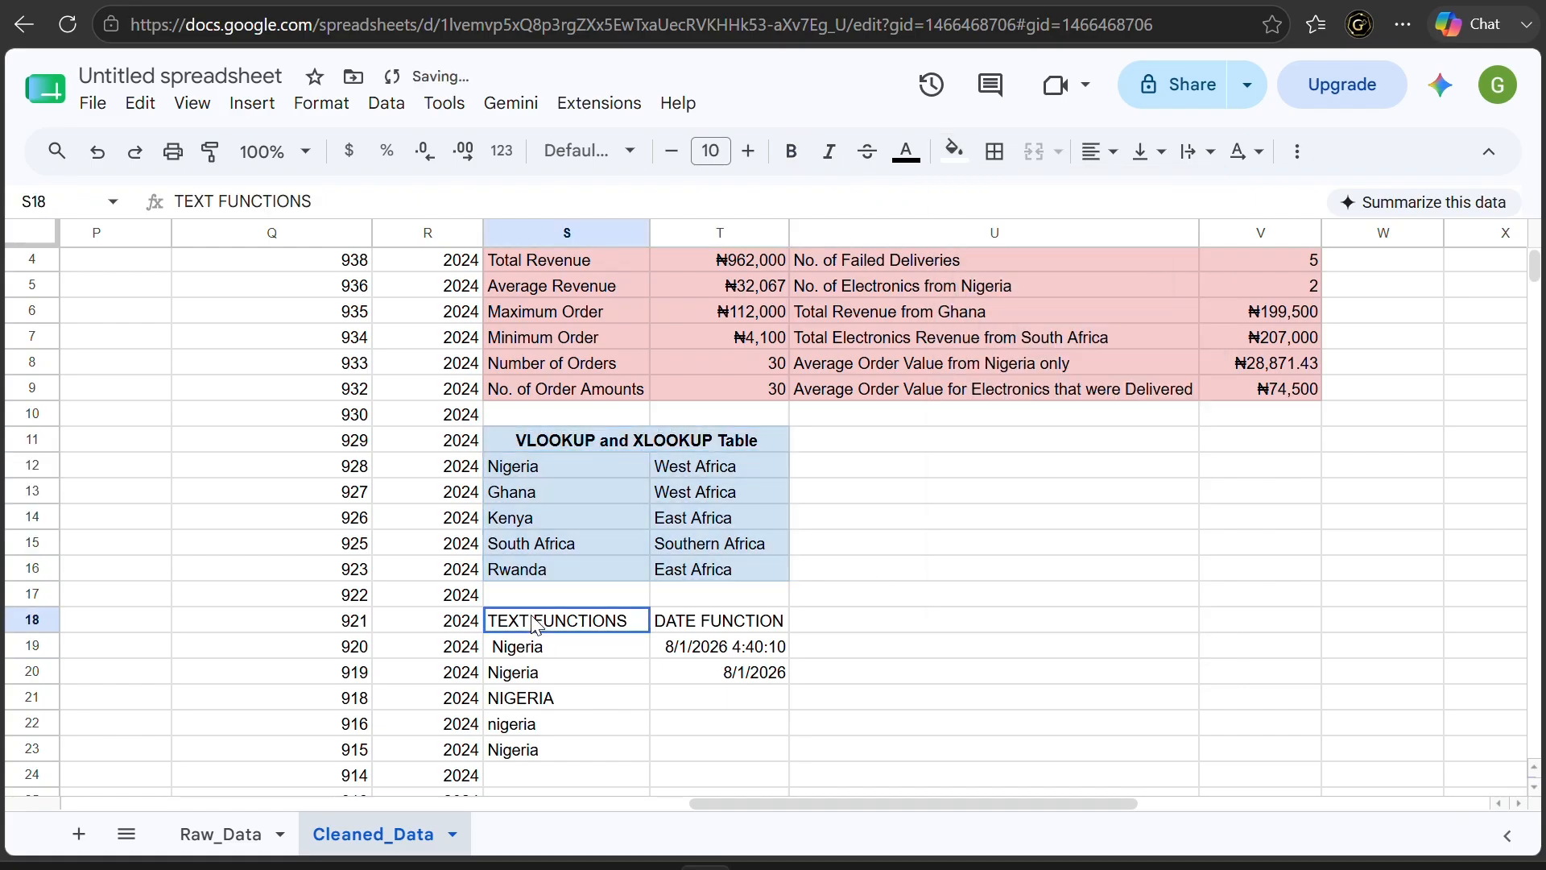
{"action": "key", "text": "ctrl+b"}
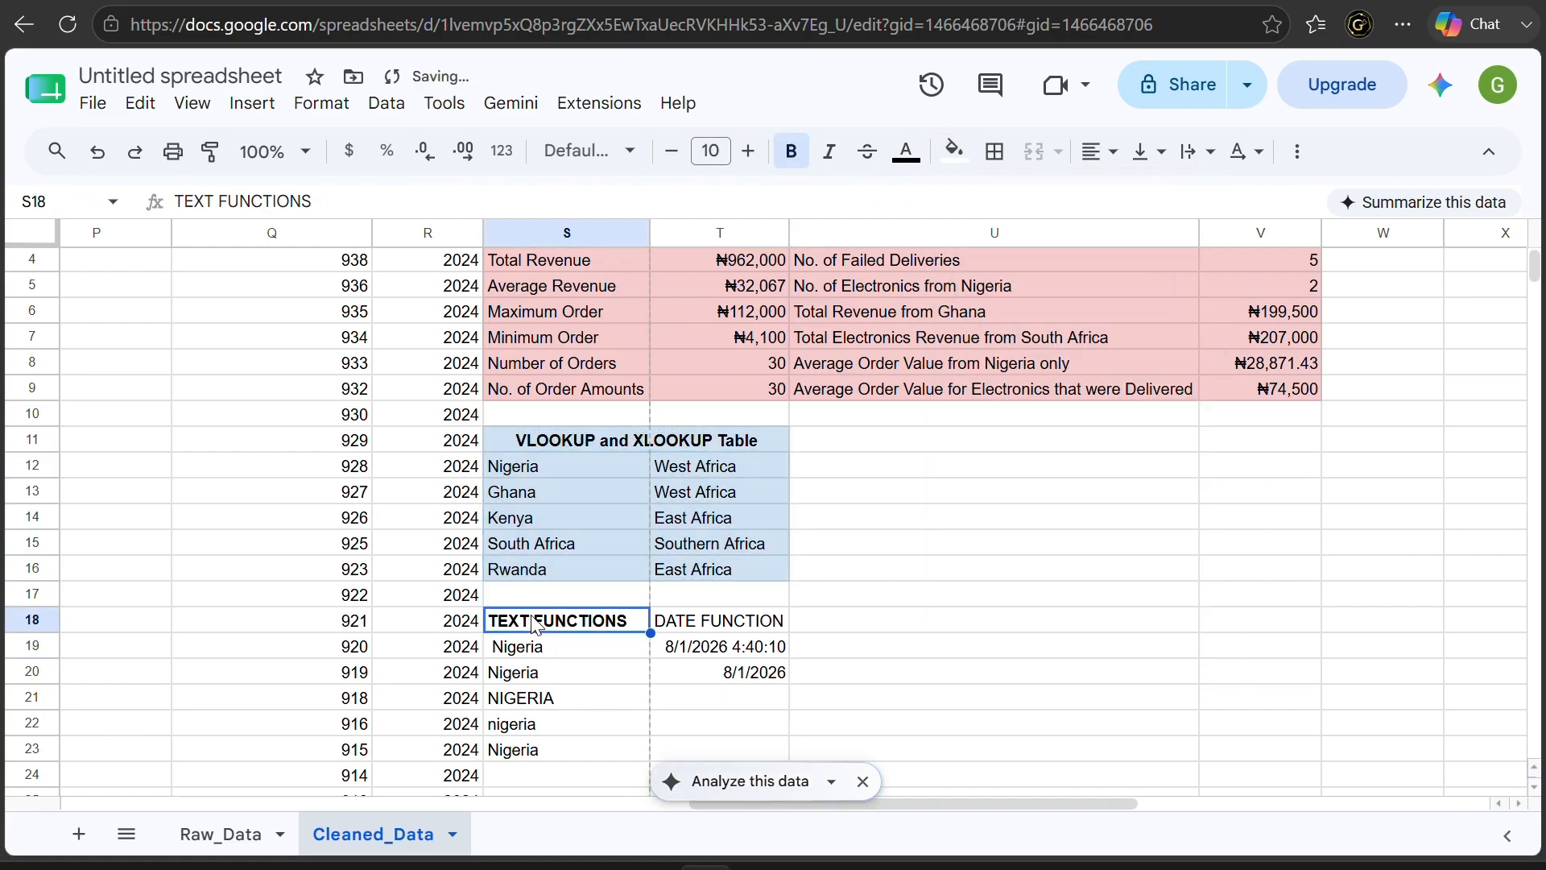
{"action": "left_click", "coordinate": [771, 623]}
{"action": "key", "text": "ctrl+b"}
Fill the text and date function block S18:T23, including its headings, with a light green background
{"action": "scroll", "coordinate": [757, 624], "scroll_direction": "down", "scroll_amount": 4}
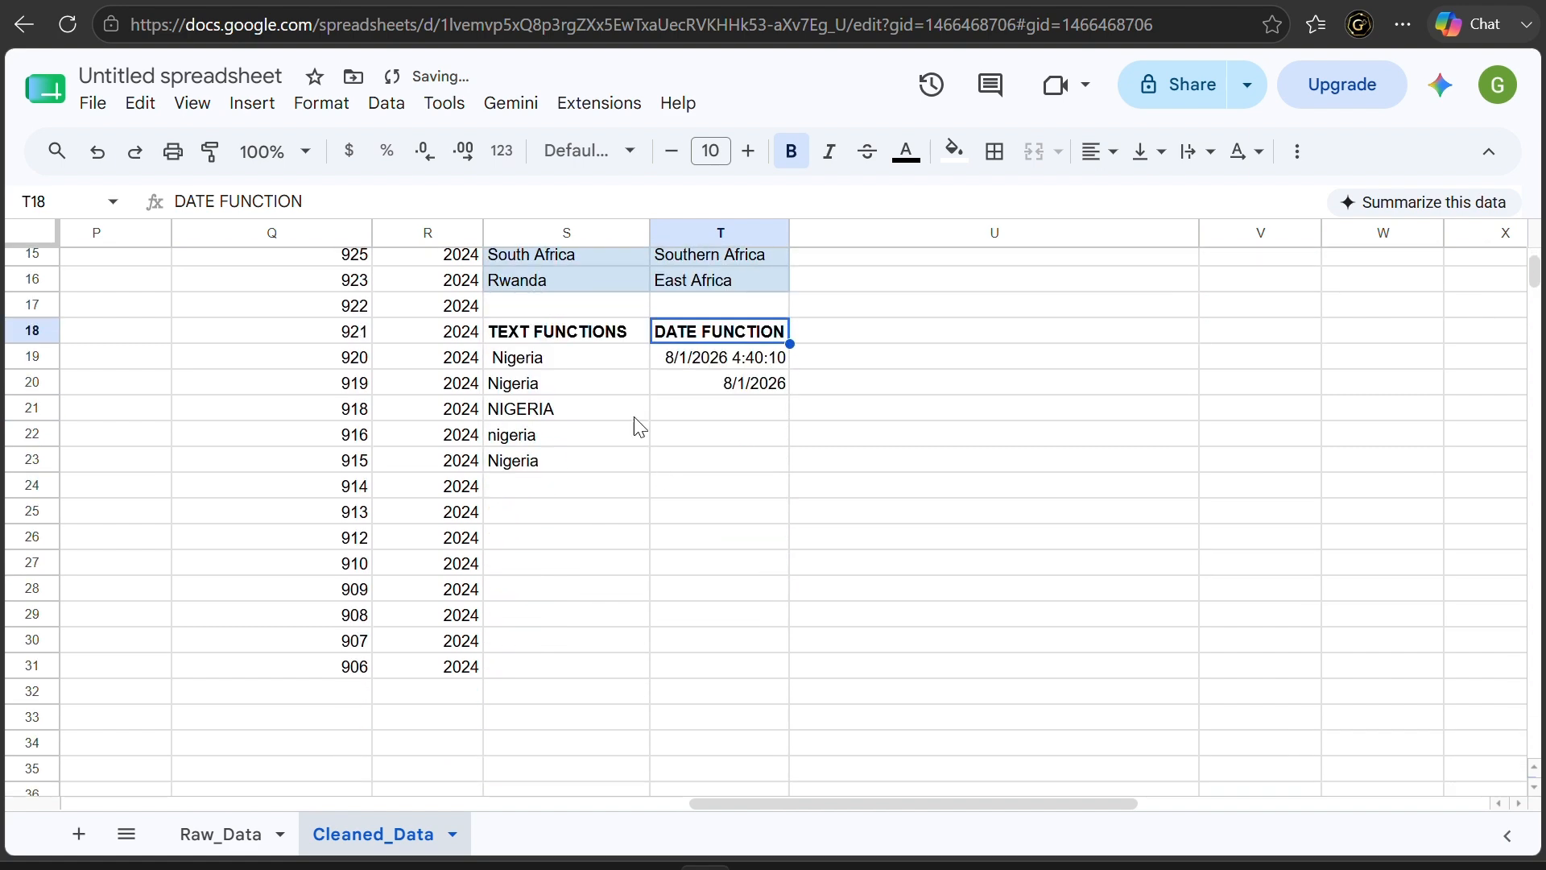
{"action": "left_click", "coordinate": [606, 334]}
{"action": "left_click_drag", "start_coordinate": [606, 333], "coordinate": [712, 469]}
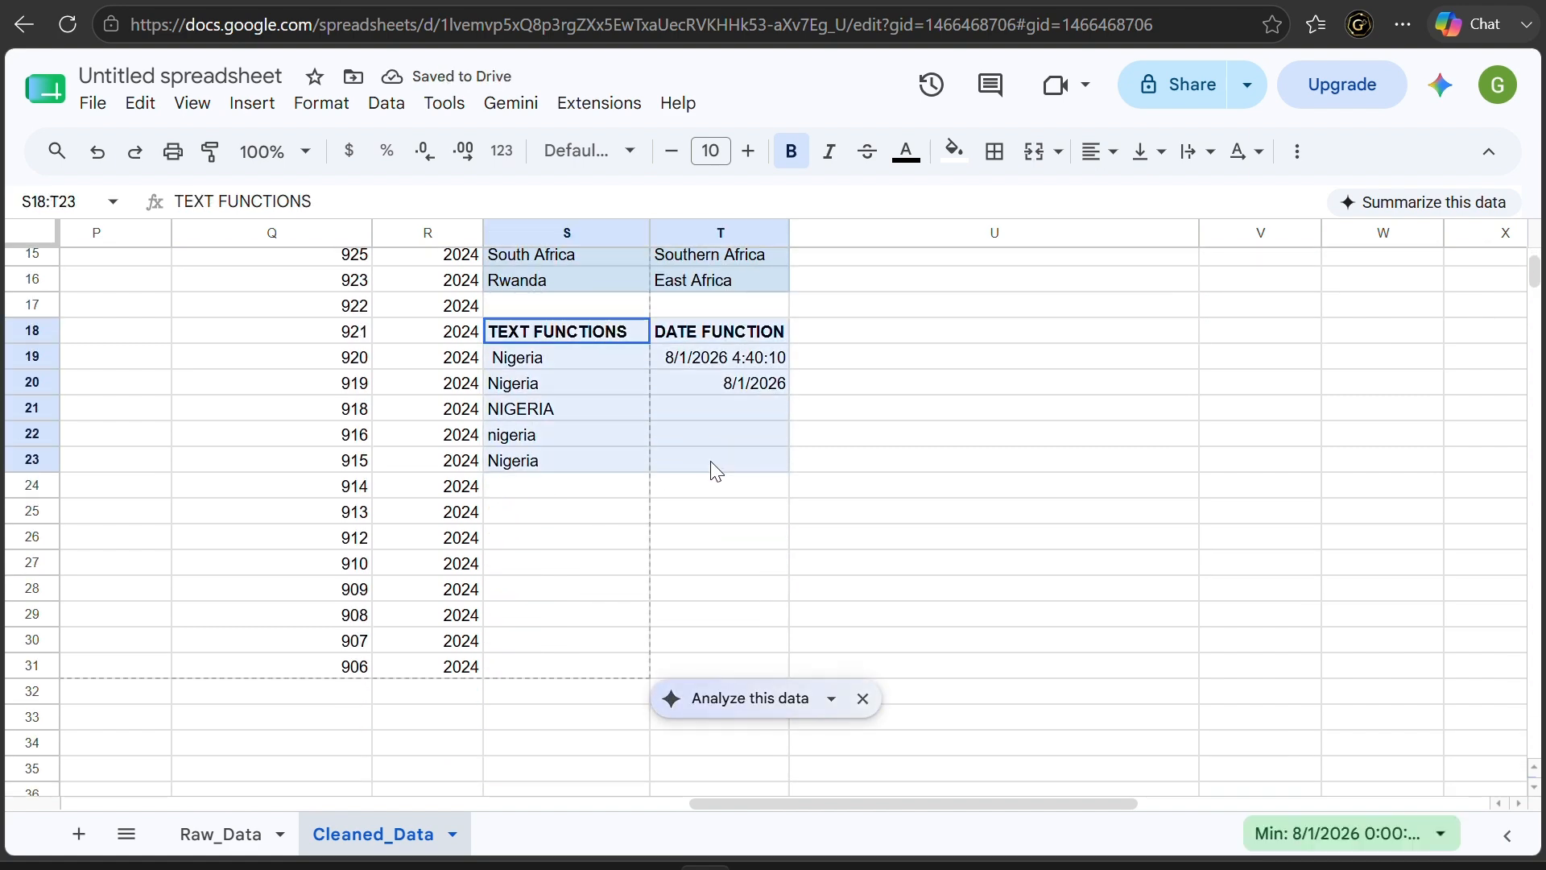
{"action": "left_click", "coordinate": [957, 153]}
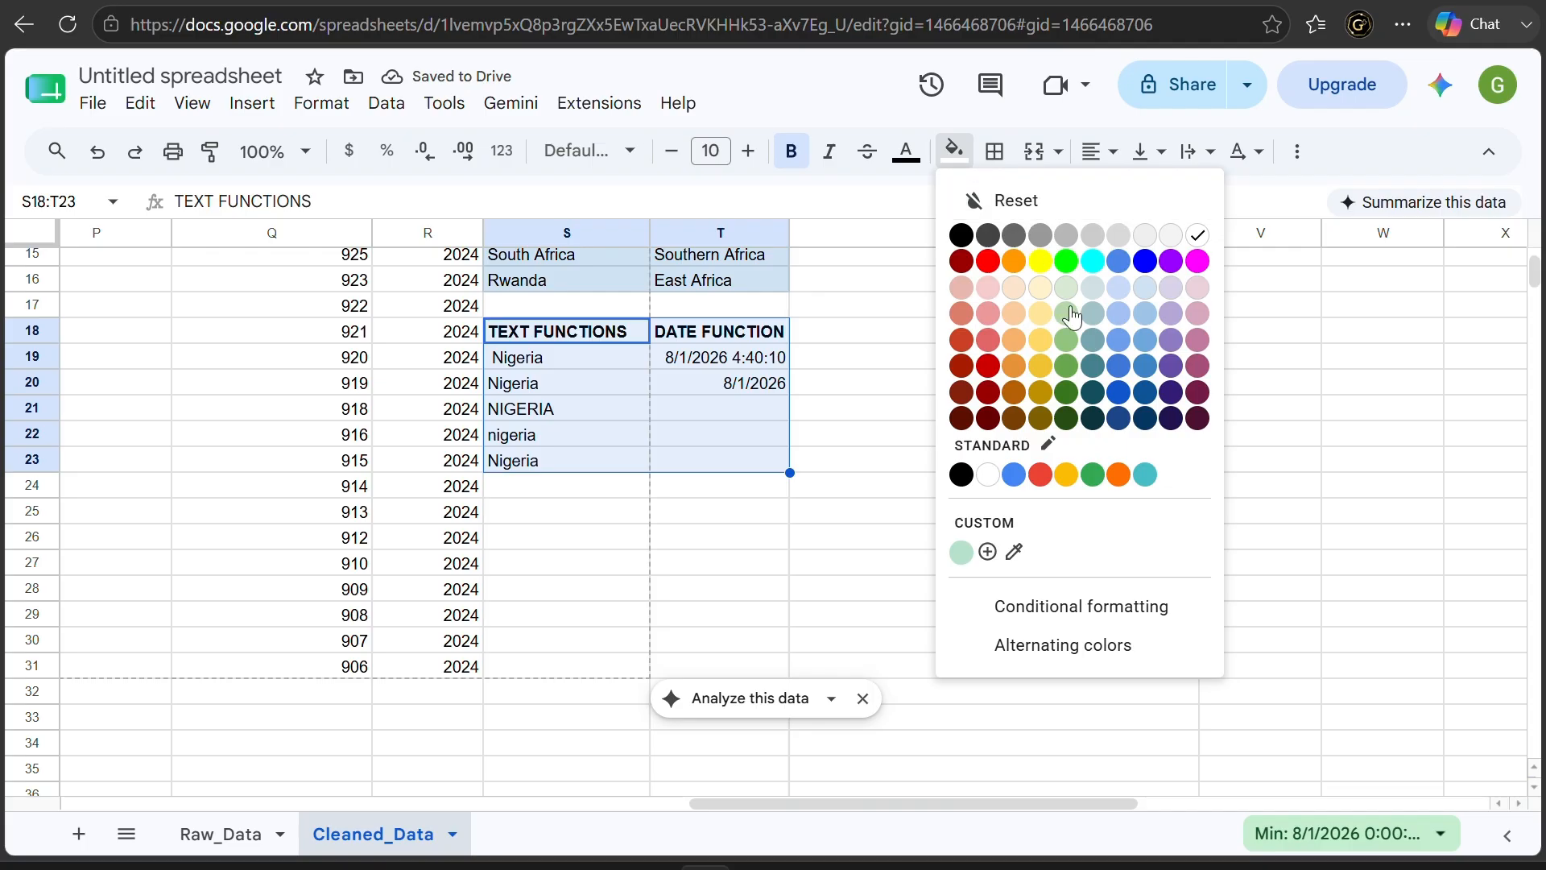
{"action": "left_click", "coordinate": [1116, 314]}
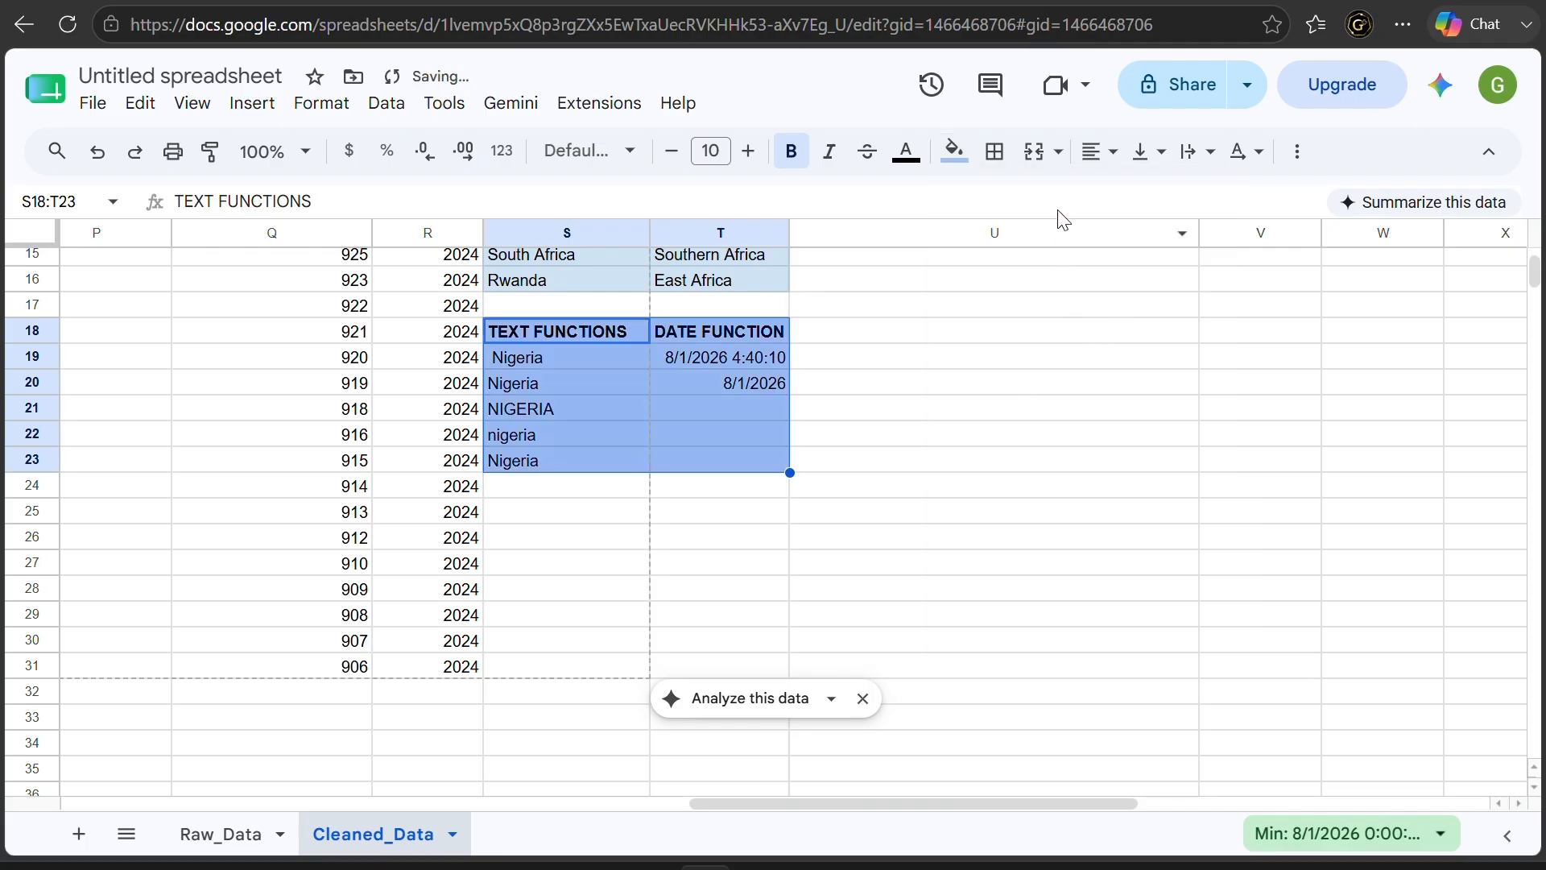
{"action": "left_click", "coordinate": [956, 154]}
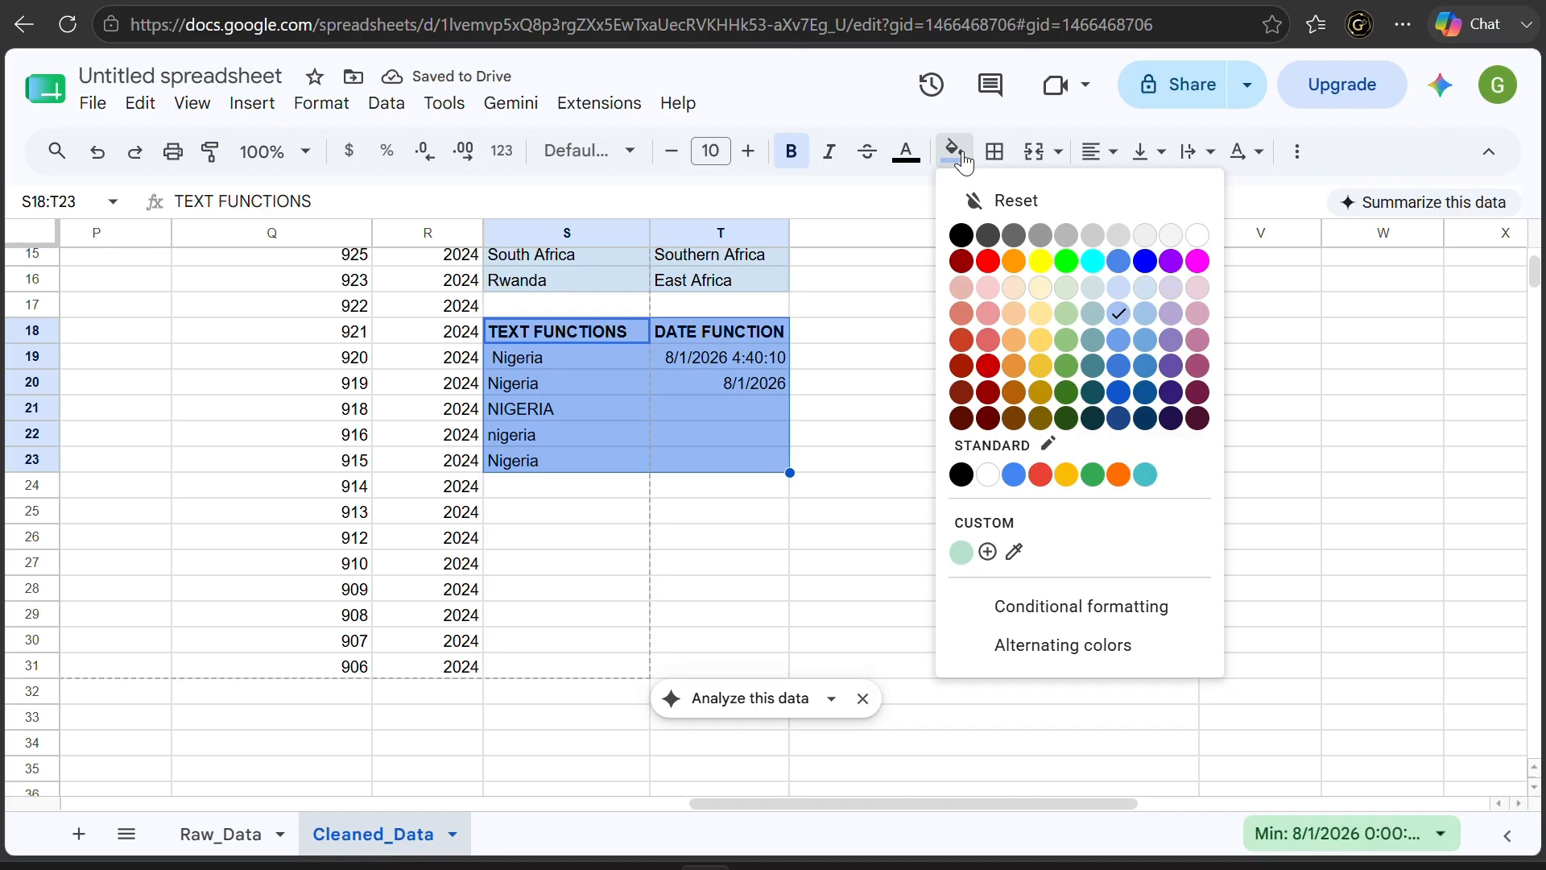
{"action": "left_click", "coordinate": [1066, 290]}
{"action": "left_click", "coordinate": [1027, 385]}
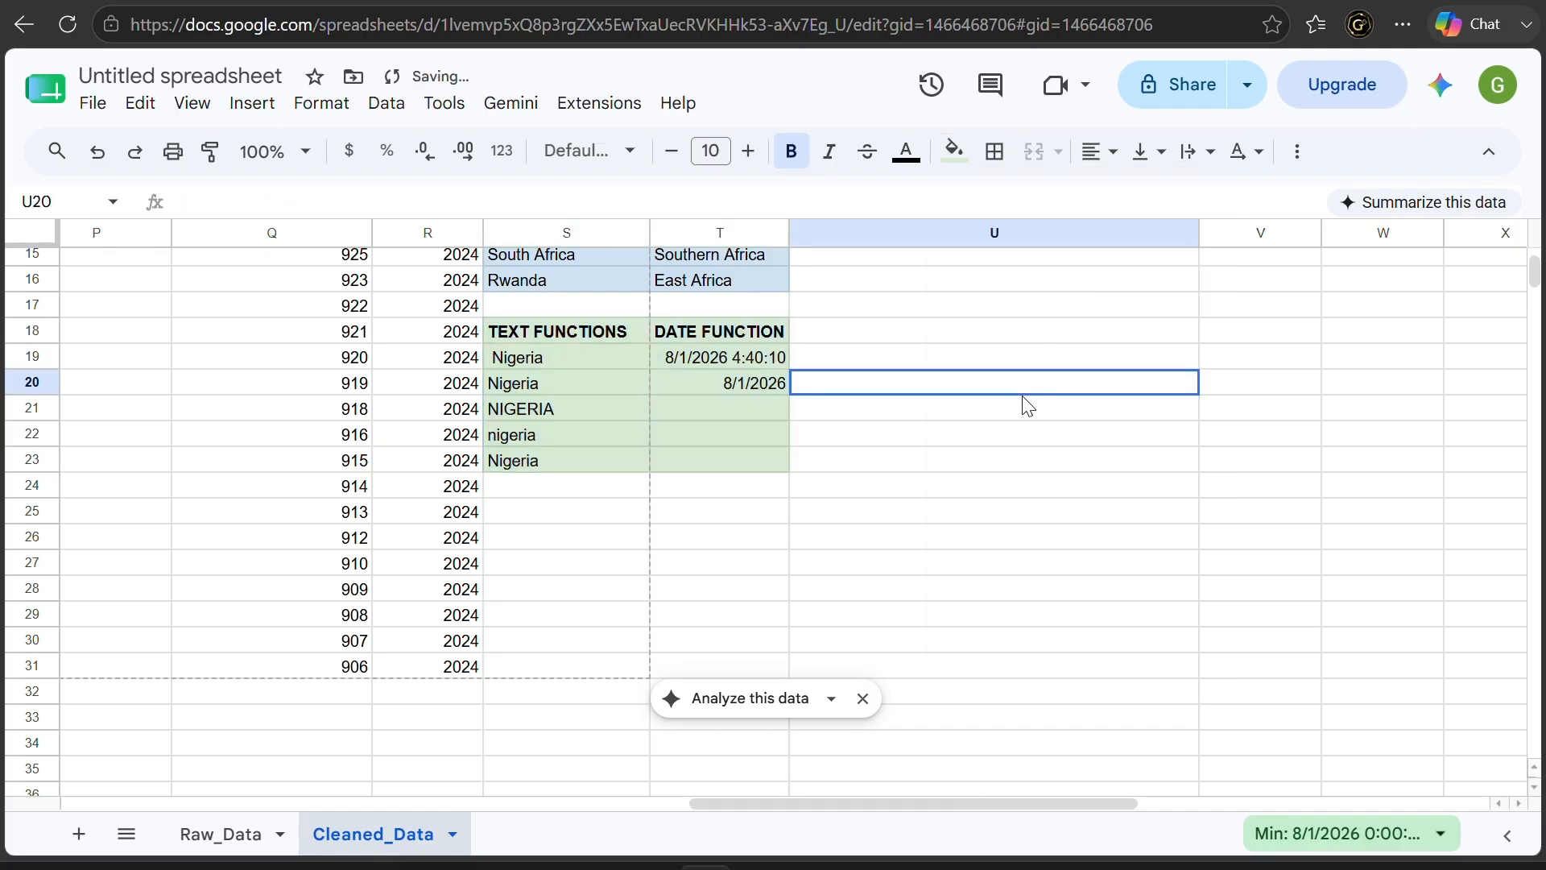
Examine the date function formulas in T19 and T20 and look over the surrounding summary tables and calculated columns
{"action": "left_click", "coordinate": [761, 364]}
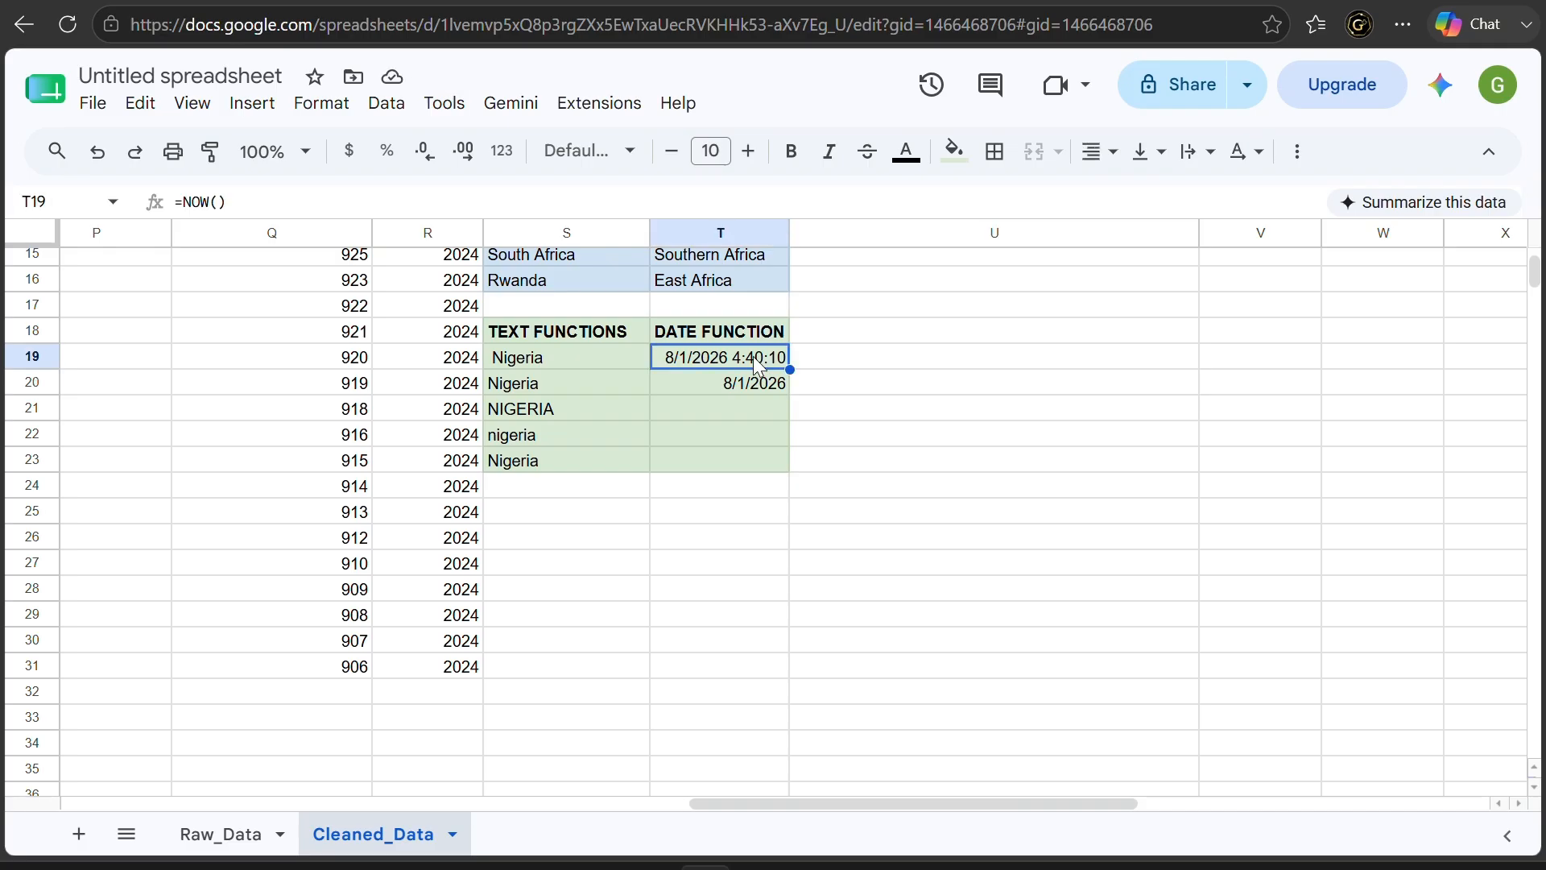
{"action": "left_click", "coordinate": [958, 433]}
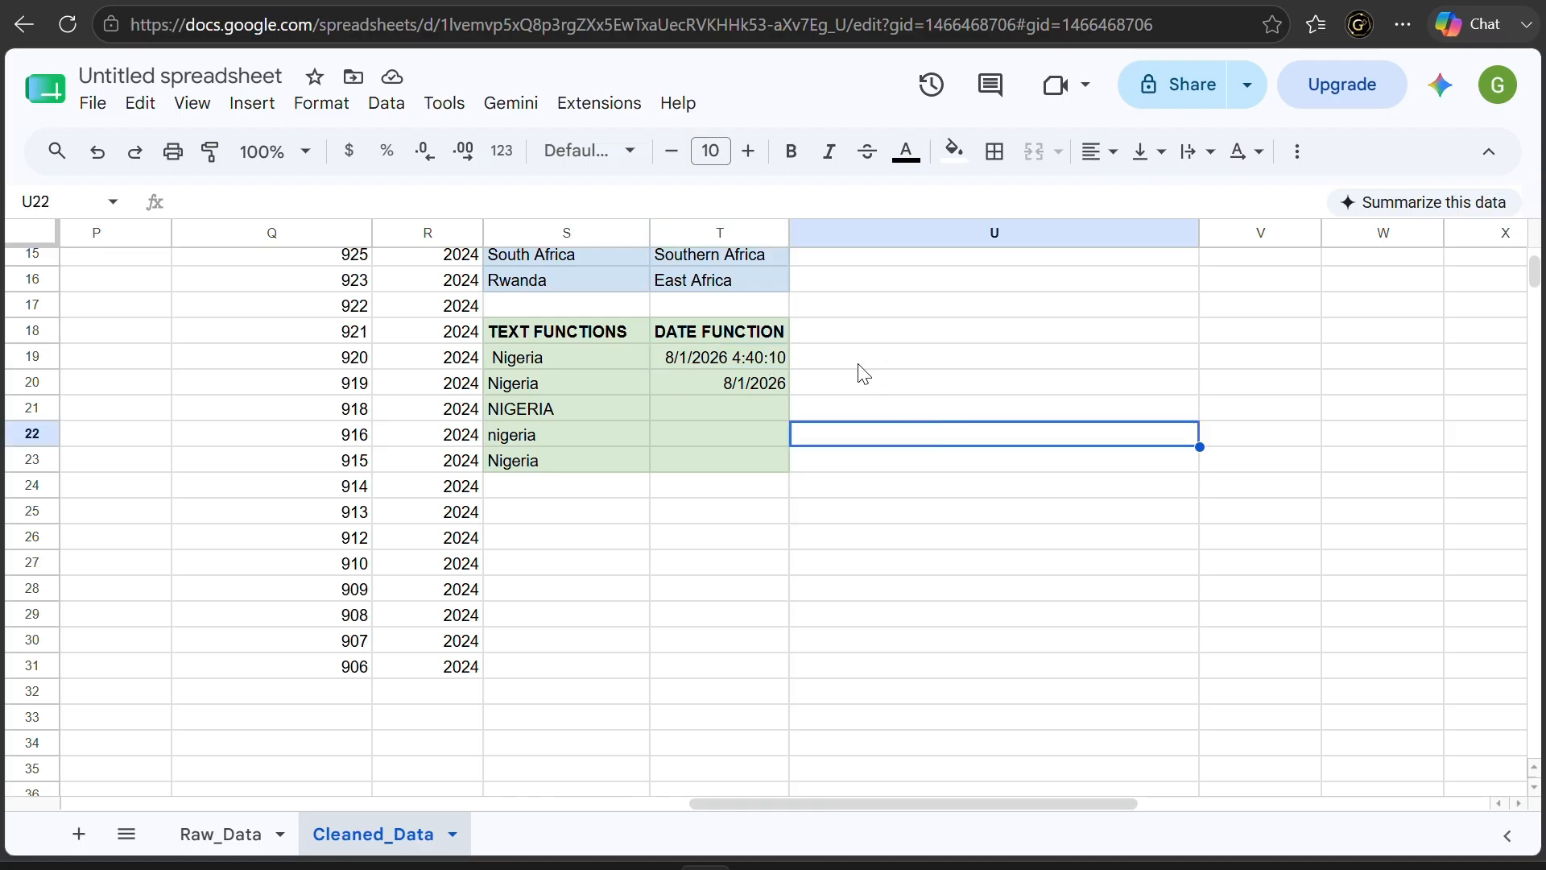
{"action": "scroll", "coordinate": [852, 377], "scroll_direction": "up", "scroll_amount": 5}
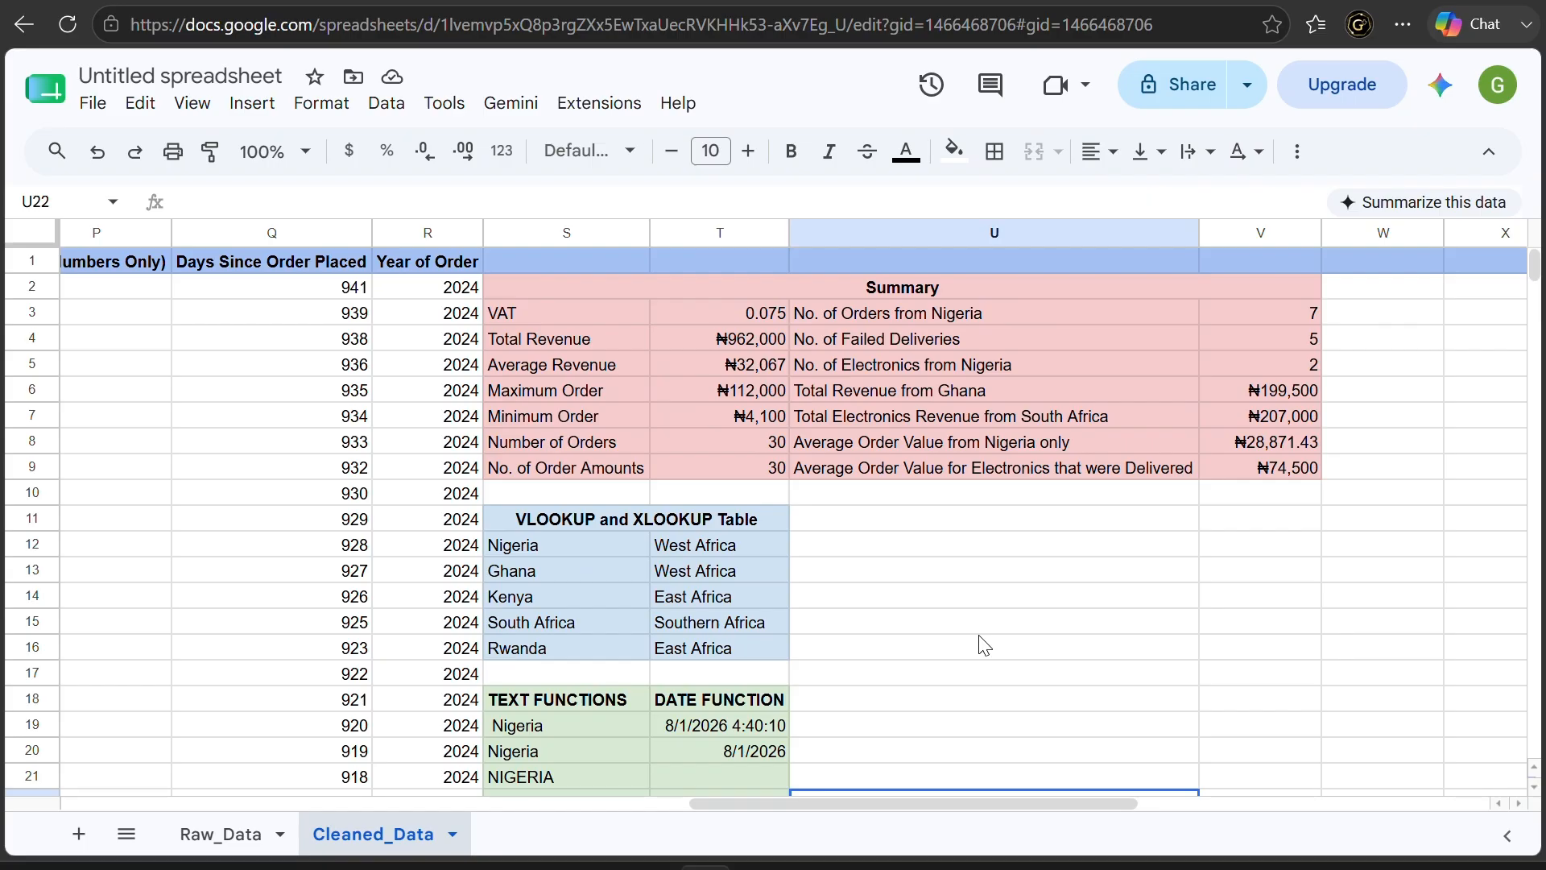
{"action": "left_click", "coordinate": [760, 727]}
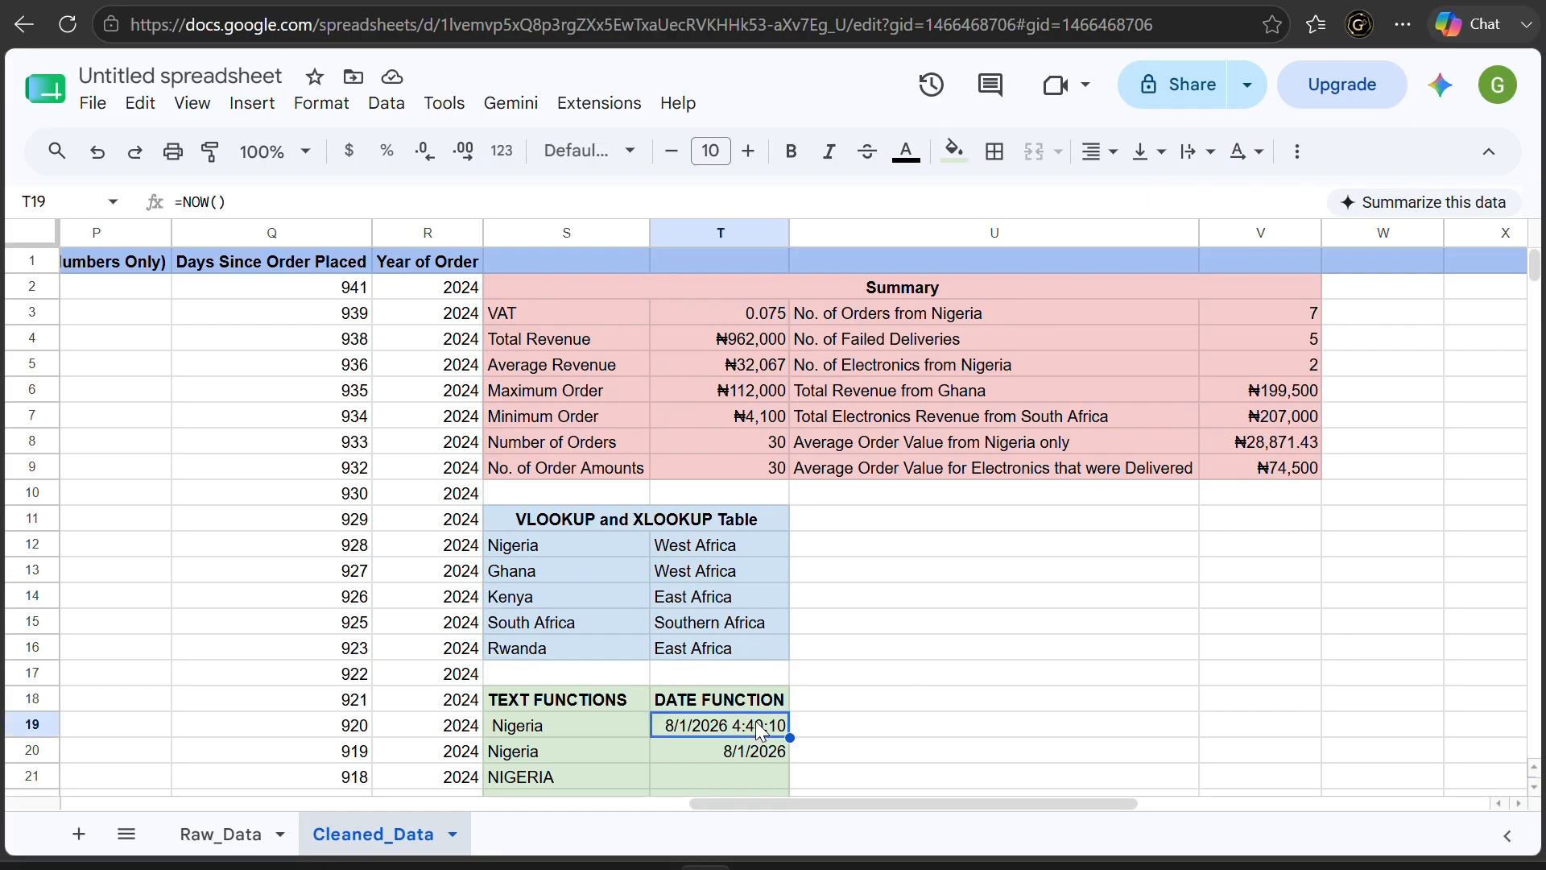
{"action": "left_click", "coordinate": [773, 752]}
{"action": "left_click", "coordinate": [780, 728]}
{"action": "scroll", "coordinate": [858, 675], "scroll_direction": "left", "scroll_amount": 10}
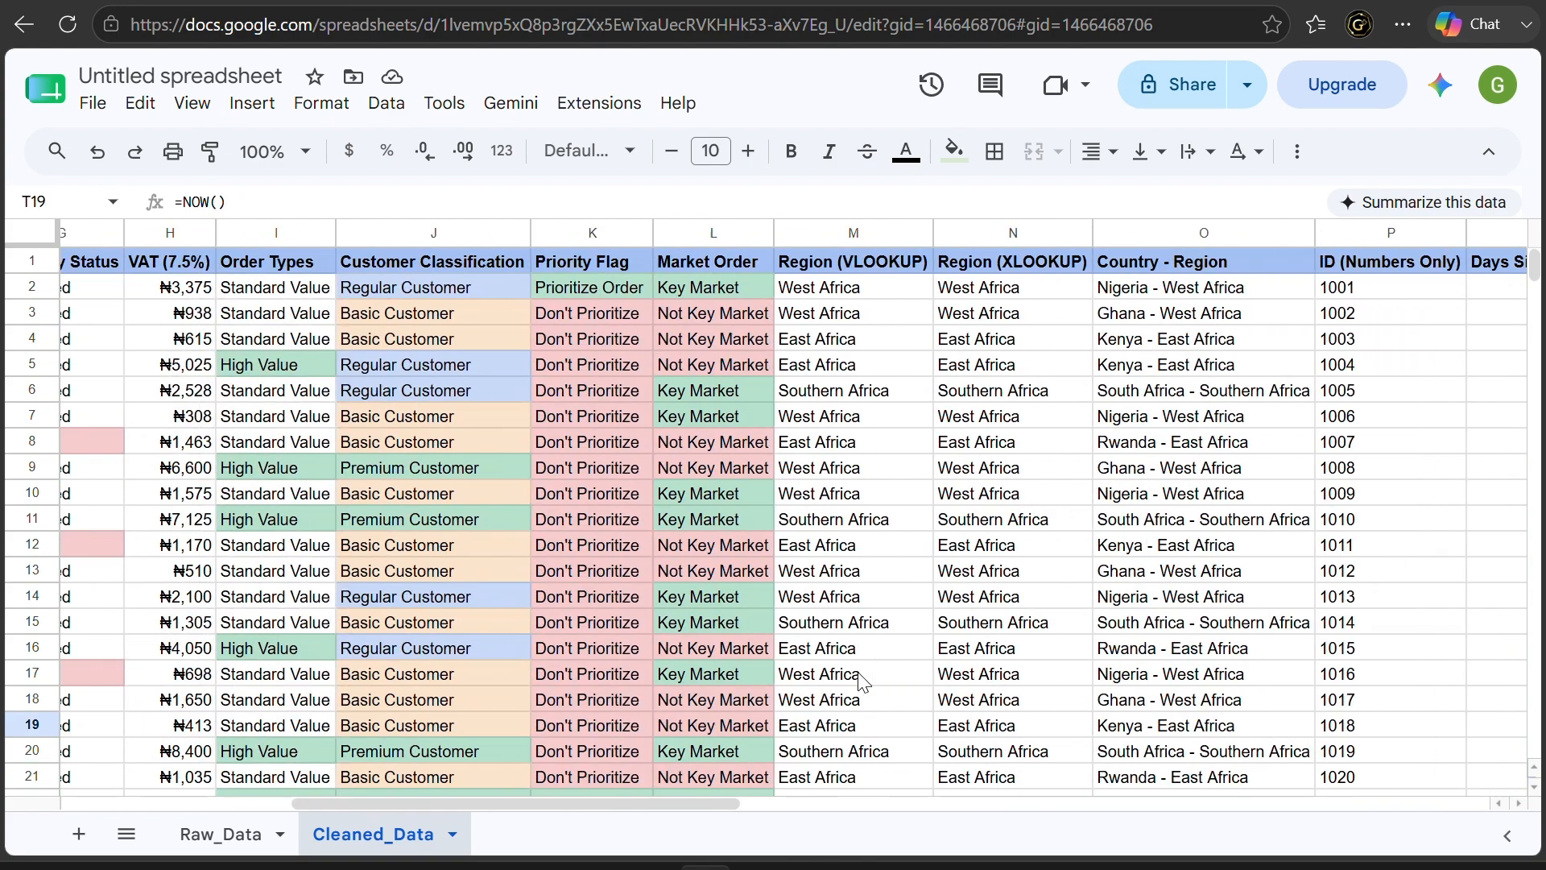
{"action": "scroll", "coordinate": [858, 672], "scroll_direction": "down", "scroll_amount": 6}
{"action": "scroll", "coordinate": [858, 672], "scroll_direction": "right", "scroll_amount": 10}
{"action": "scroll", "coordinate": [858, 672], "scroll_direction": "up", "scroll_amount": 4}
{"action": "scroll", "coordinate": [864, 683], "scroll_direction": "right", "scroll_amount": 3}
{"action": "scroll", "coordinate": [863, 683], "scroll_direction": "up", "scroll_amount": 1}
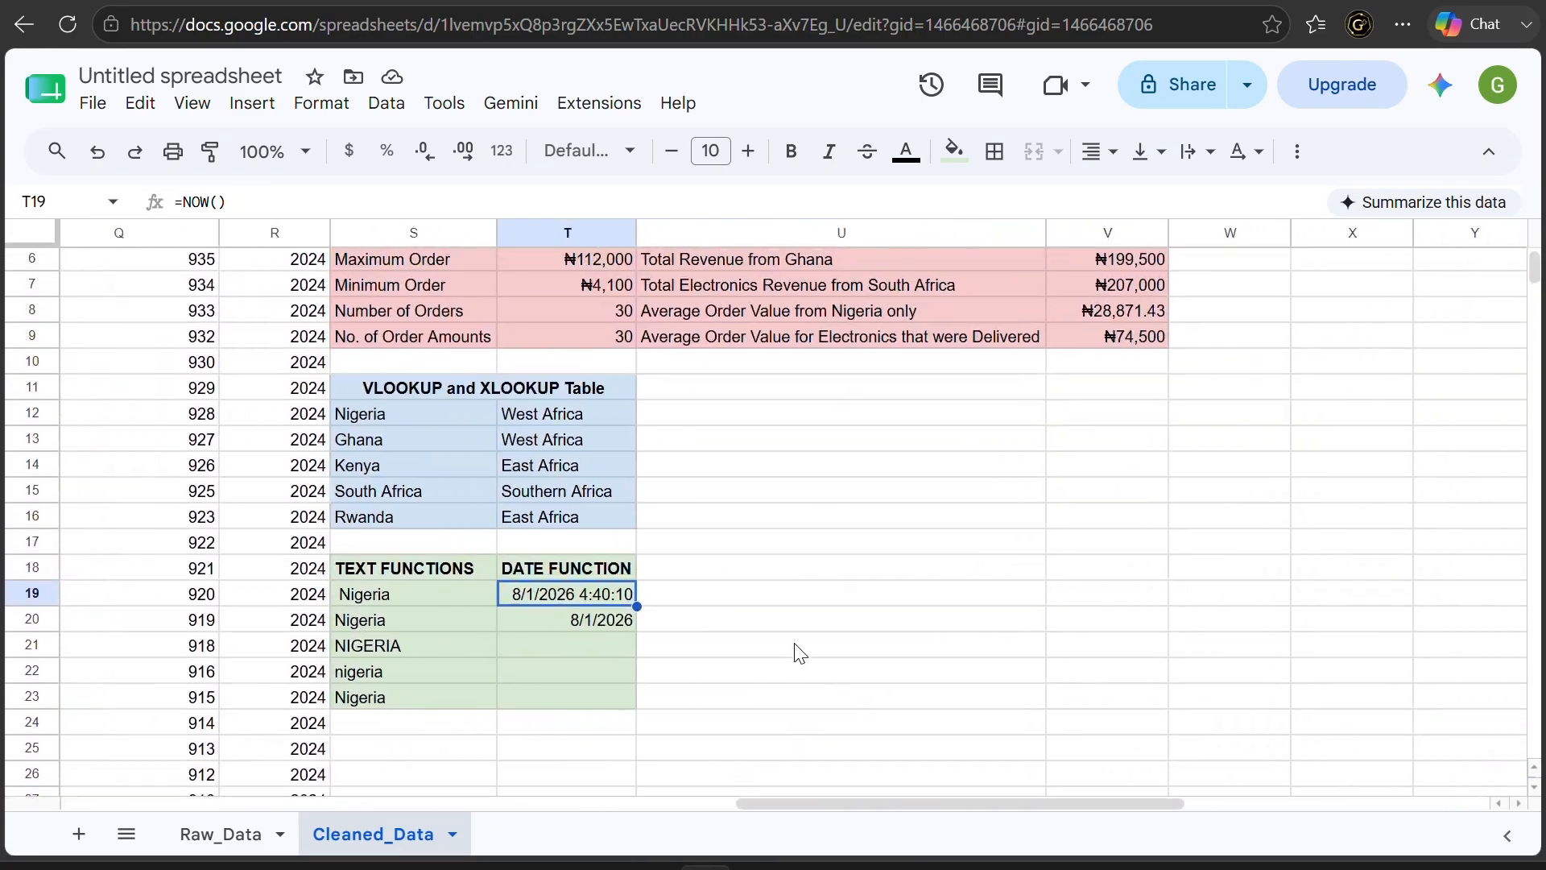
{"action": "left_click", "coordinate": [579, 620]}
{"action": "left_click", "coordinate": [582, 602]}
{"action": "scroll", "coordinate": [930, 435], "scroll_direction": "up", "scroll_amount": 3}
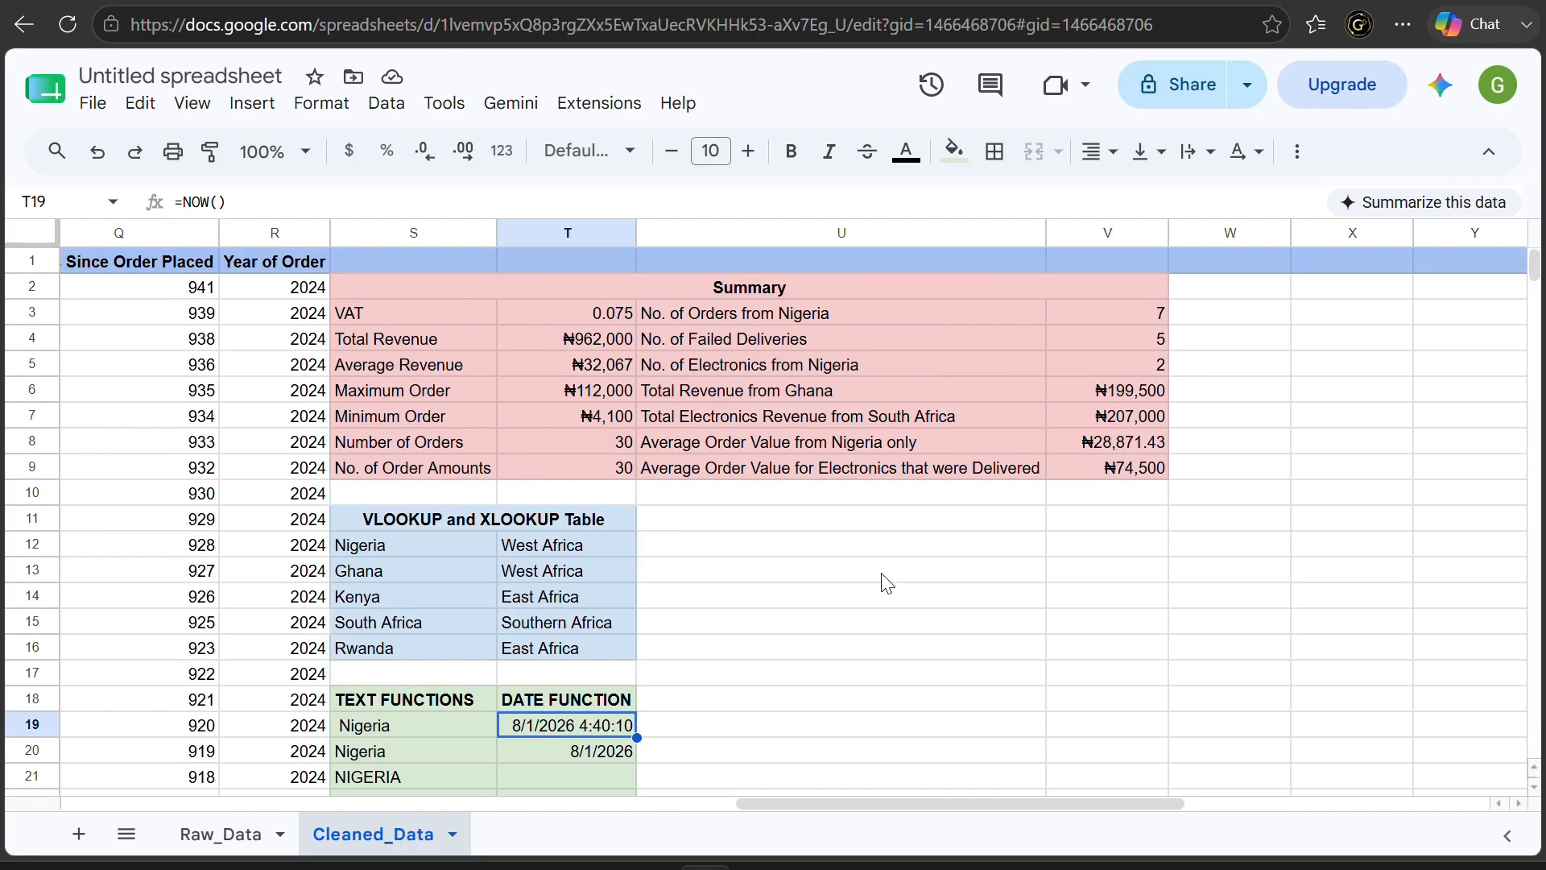
Review the cleaned order records and their classification columns from the first row down to row 31
{"action": "left_click", "coordinate": [885, 574]}
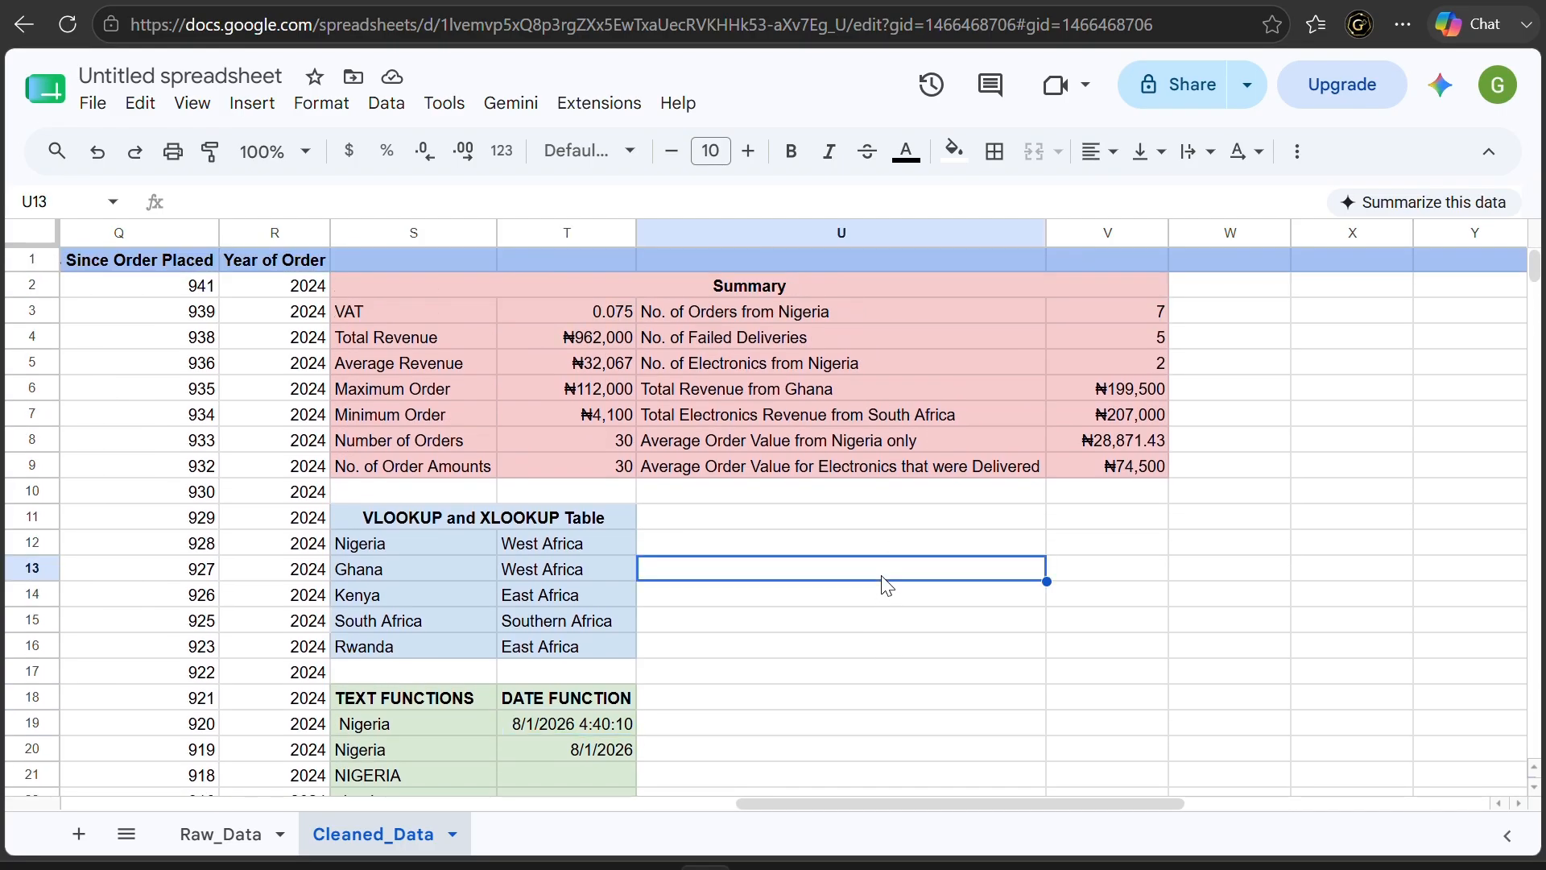
{"action": "left_click", "coordinate": [1157, 644]}
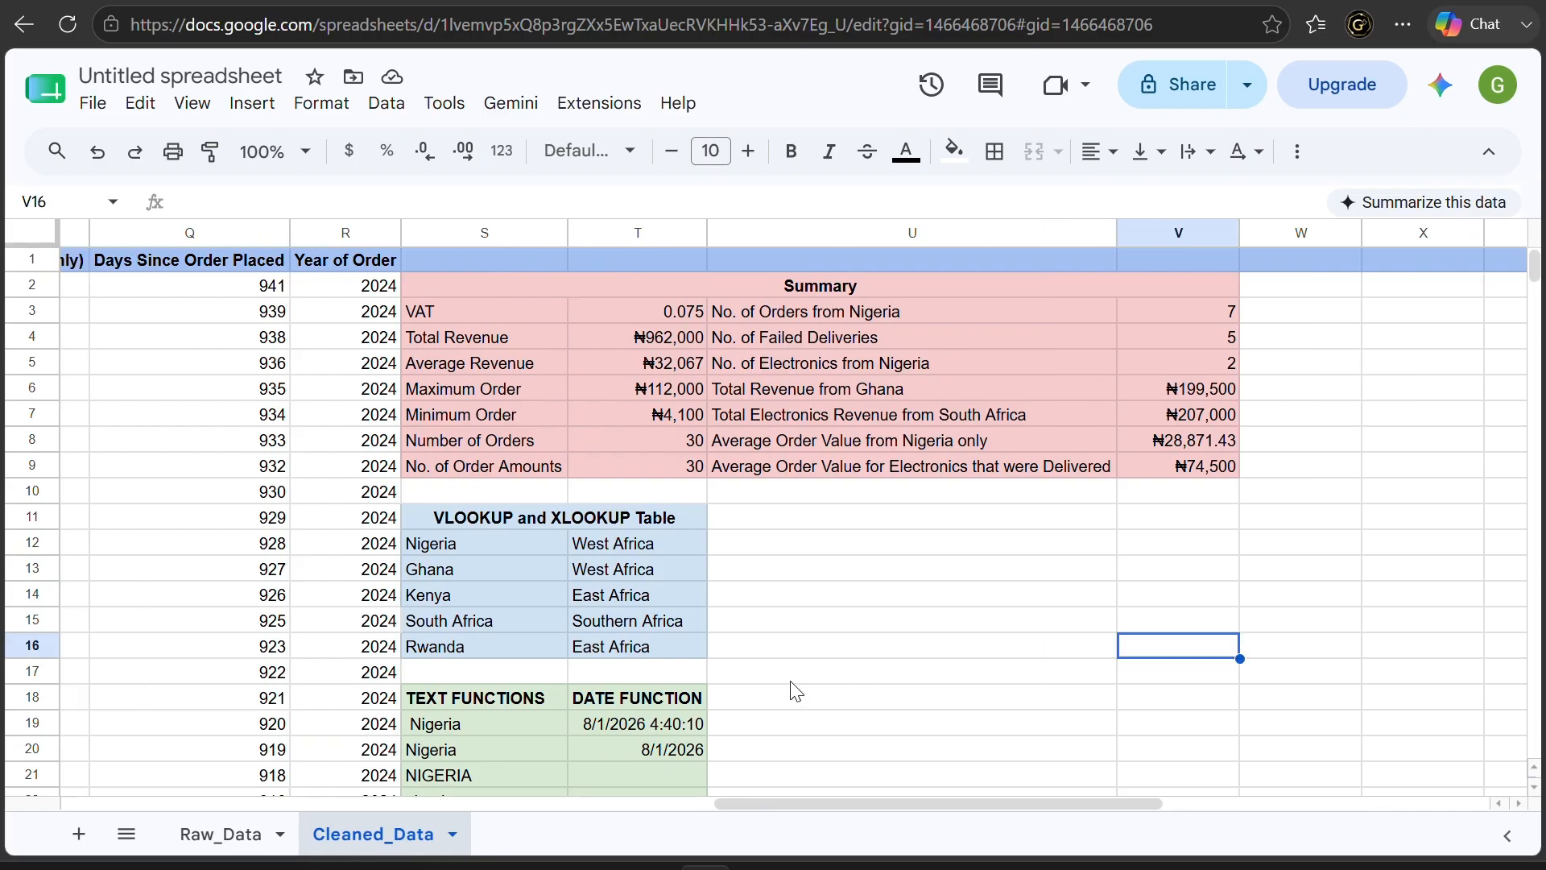
{"action": "scroll", "coordinate": [794, 687], "scroll_direction": "left", "scroll_amount": 5}
{"action": "scroll", "coordinate": [796, 691], "scroll_direction": "left", "scroll_amount": 5}
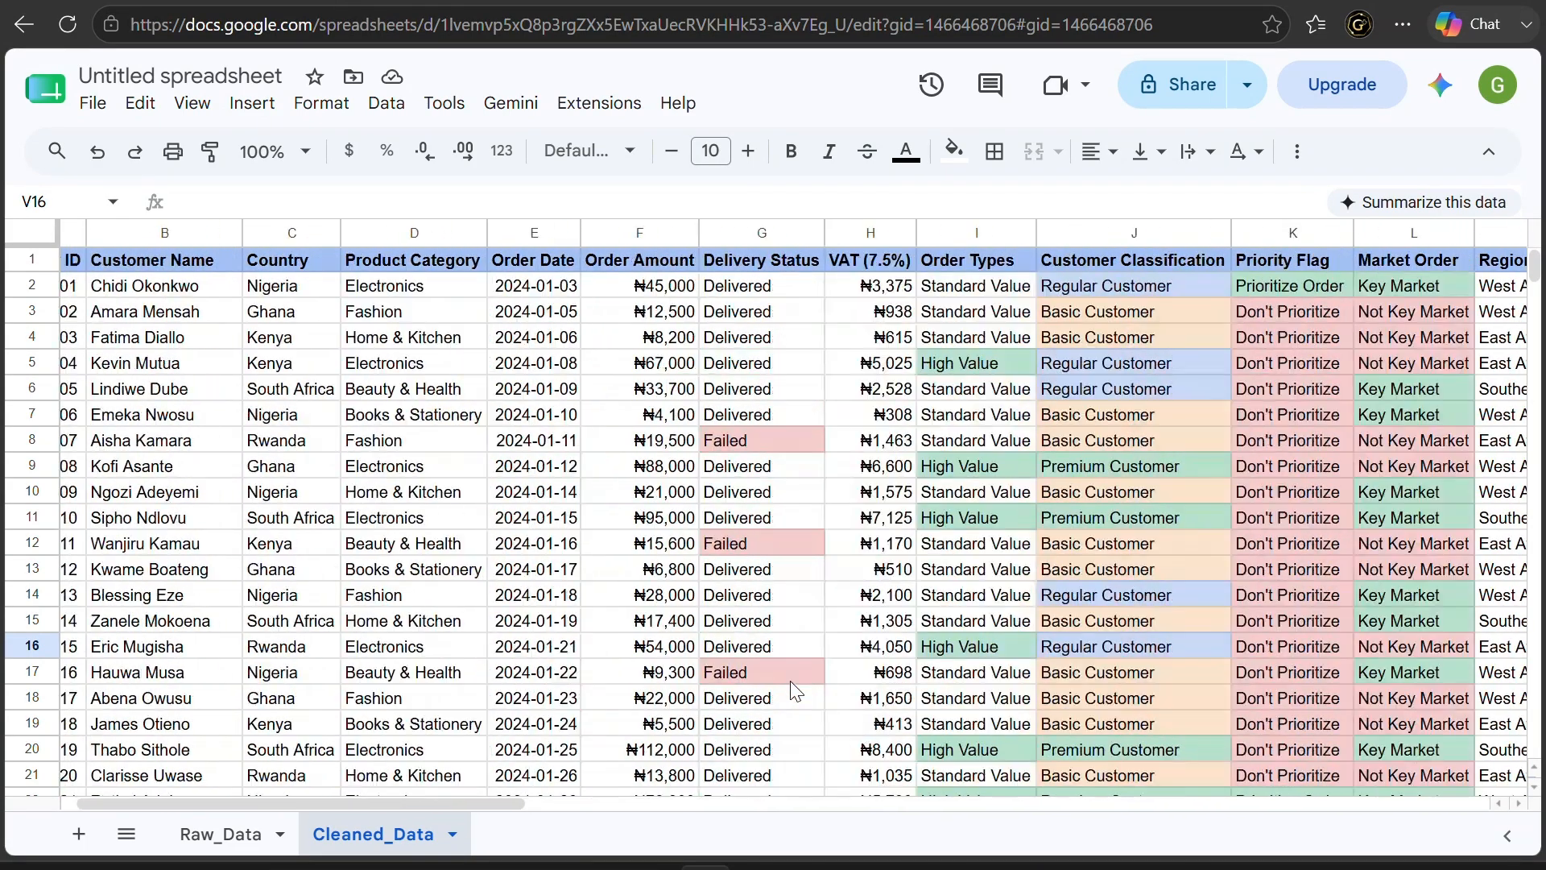
{"action": "scroll", "coordinate": [796, 691], "scroll_direction": "down", "scroll_amount": 1}
{"action": "scroll", "coordinate": [796, 691], "scroll_direction": "down", "scroll_amount": 3}
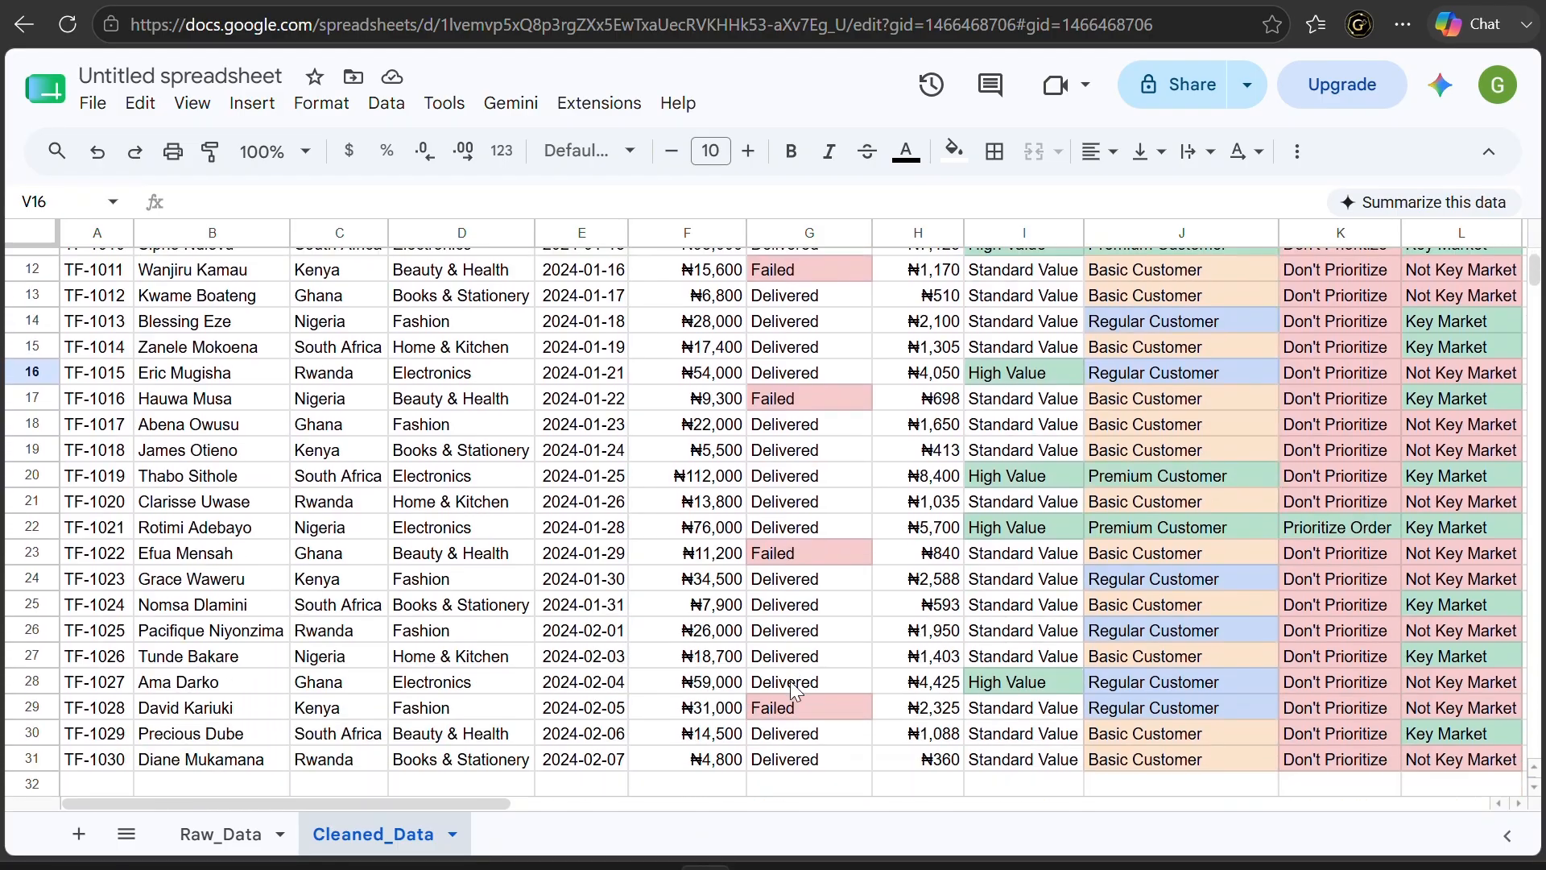
Review the region, ID and date columns of the cleaned orders together with the Summary, lookup, text and date function tables
{"action": "scroll", "coordinate": [796, 691], "scroll_direction": "right", "scroll_amount": 5}
{"action": "scroll", "coordinate": [793, 689], "scroll_direction": "right", "scroll_amount": 2}
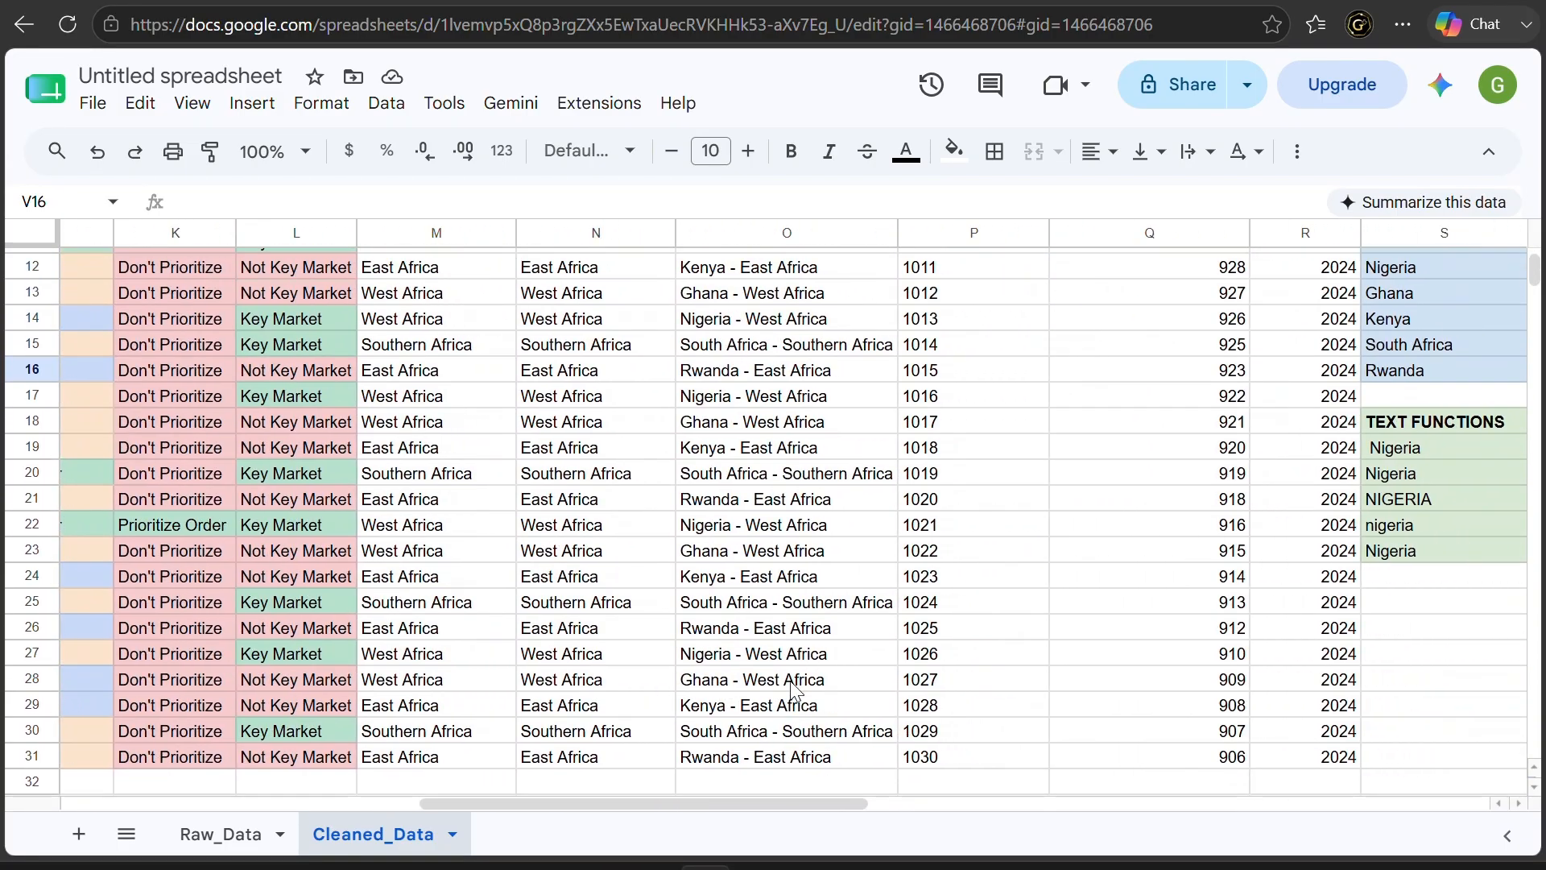
{"action": "scroll", "coordinate": [793, 688], "scroll_direction": "up", "scroll_amount": 3}
{"action": "scroll", "coordinate": [793, 684], "scroll_direction": "right", "scroll_amount": 2}
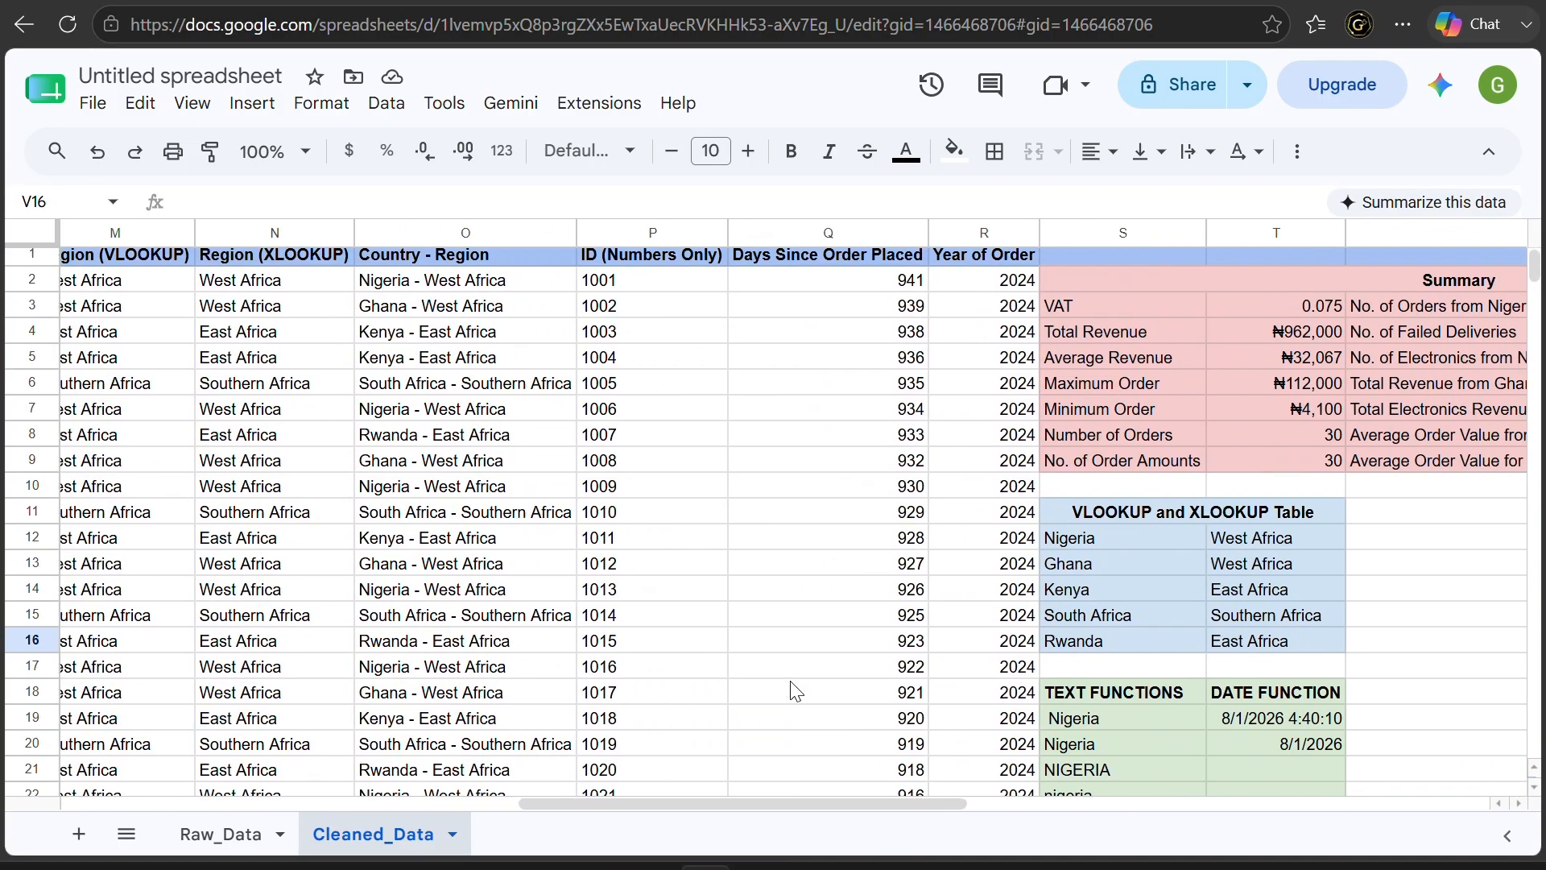
{"action": "scroll", "coordinate": [795, 691], "scroll_direction": "right", "scroll_amount": 1}
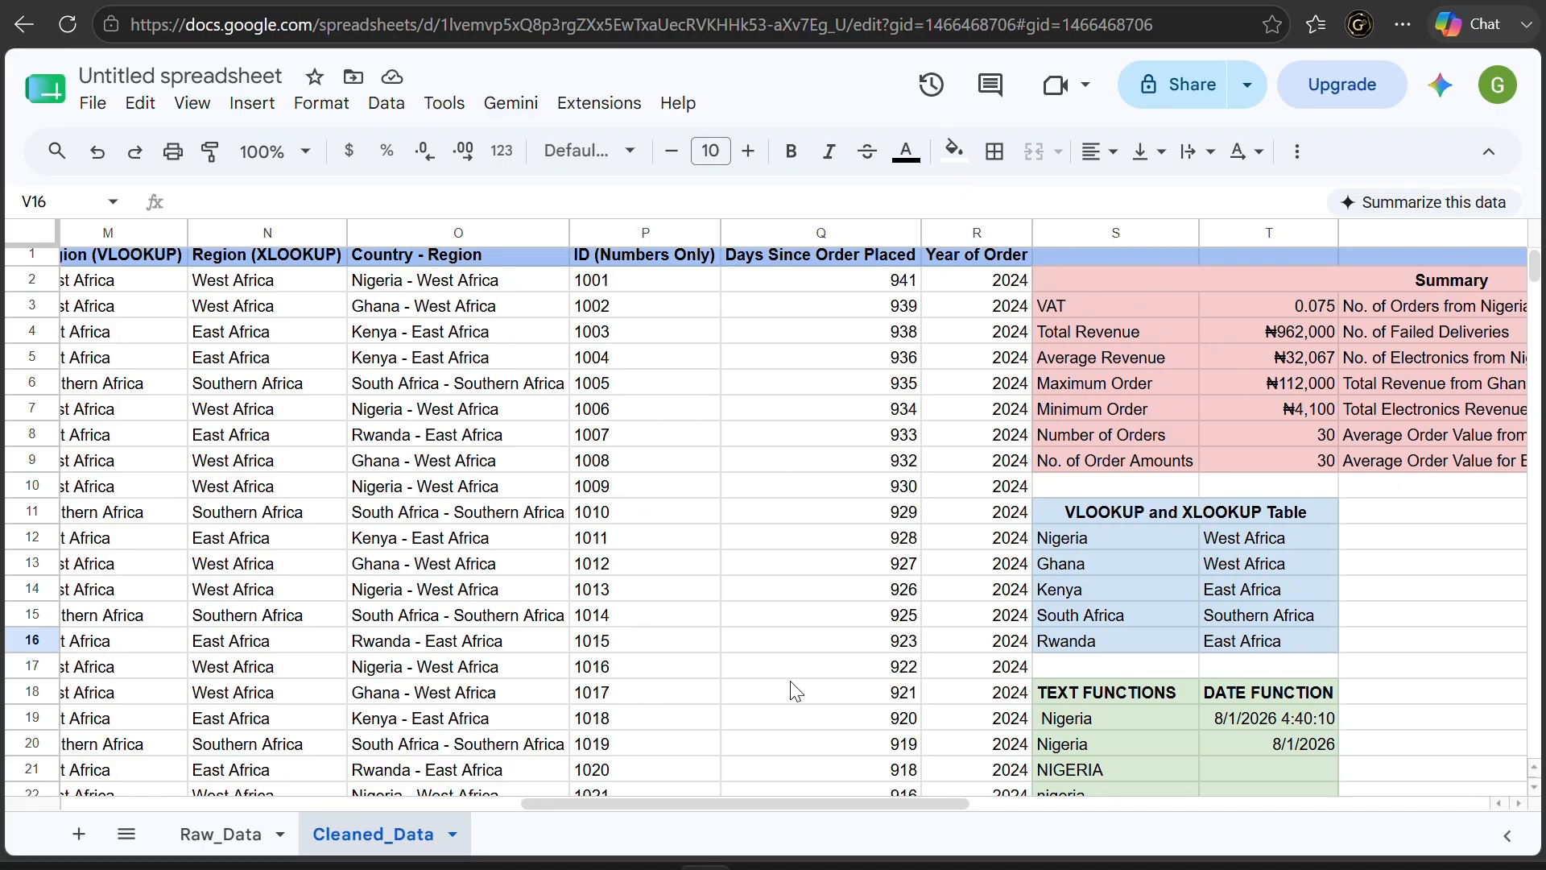
{"action": "scroll", "coordinate": [795, 691], "scroll_direction": "right", "scroll_amount": 5}
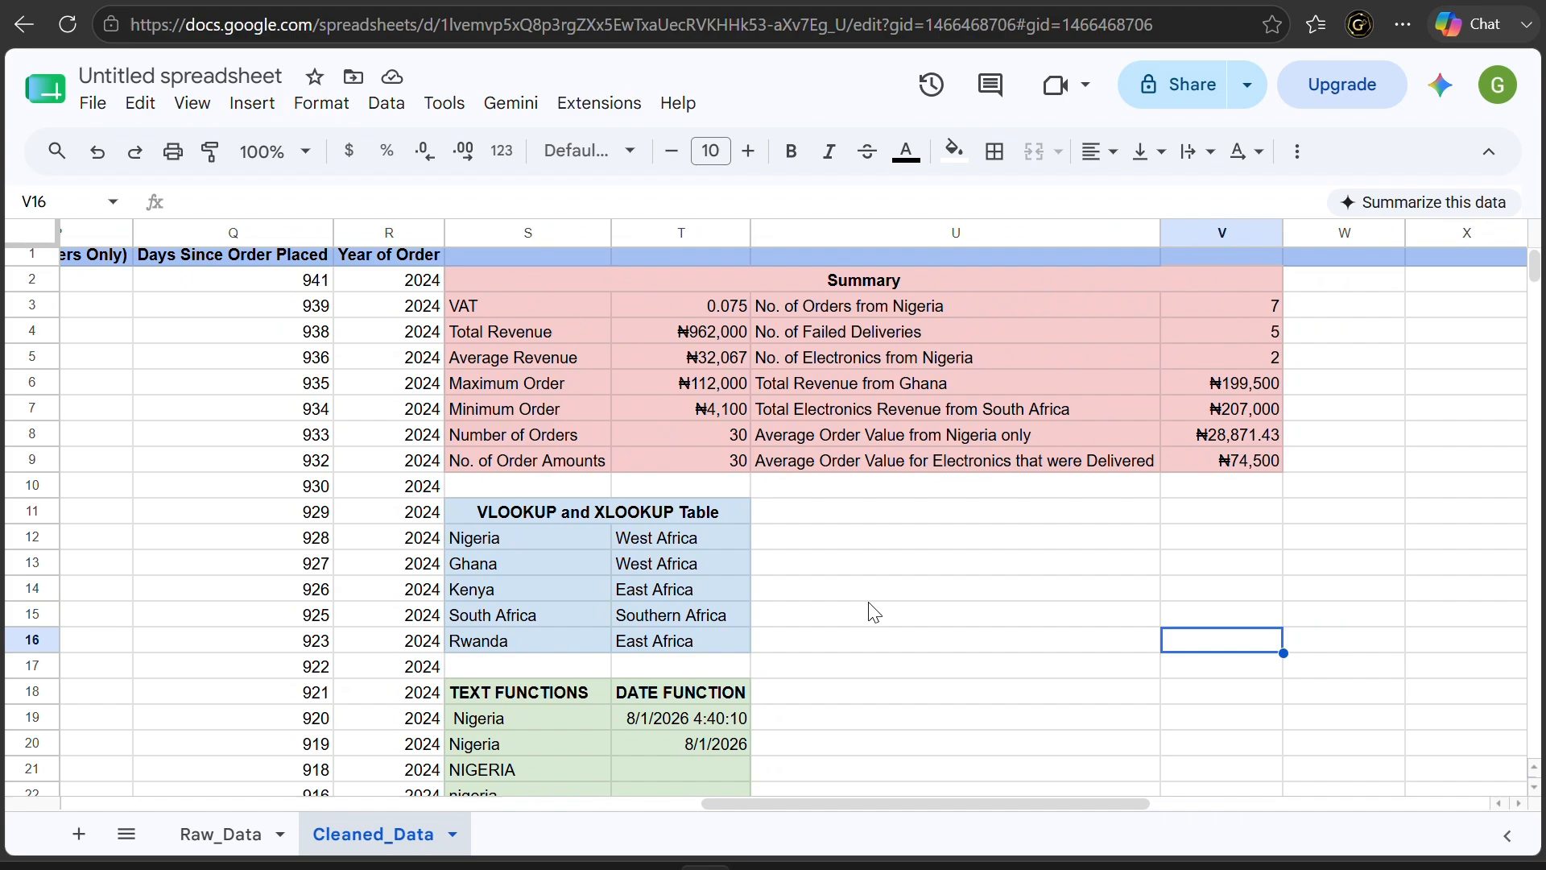
{"action": "scroll", "coordinate": [874, 612], "scroll_direction": "left", "scroll_amount": 10}
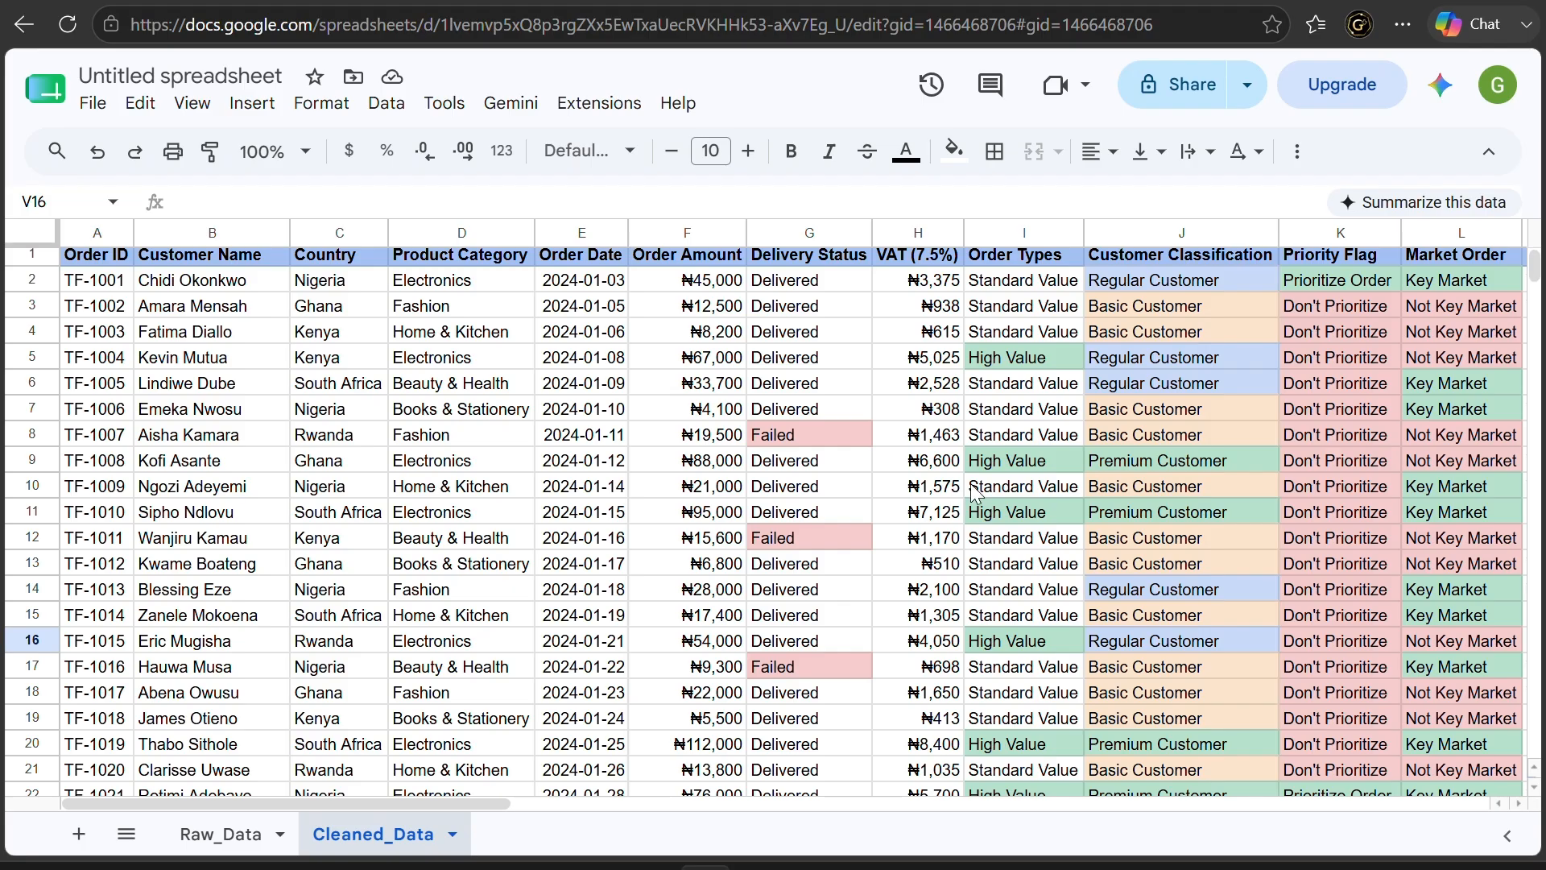
{"action": "scroll", "coordinate": [1109, 545], "scroll_direction": "right", "scroll_amount": 5}
{"action": "scroll", "coordinate": [1111, 547], "scroll_direction": "right", "scroll_amount": 4}
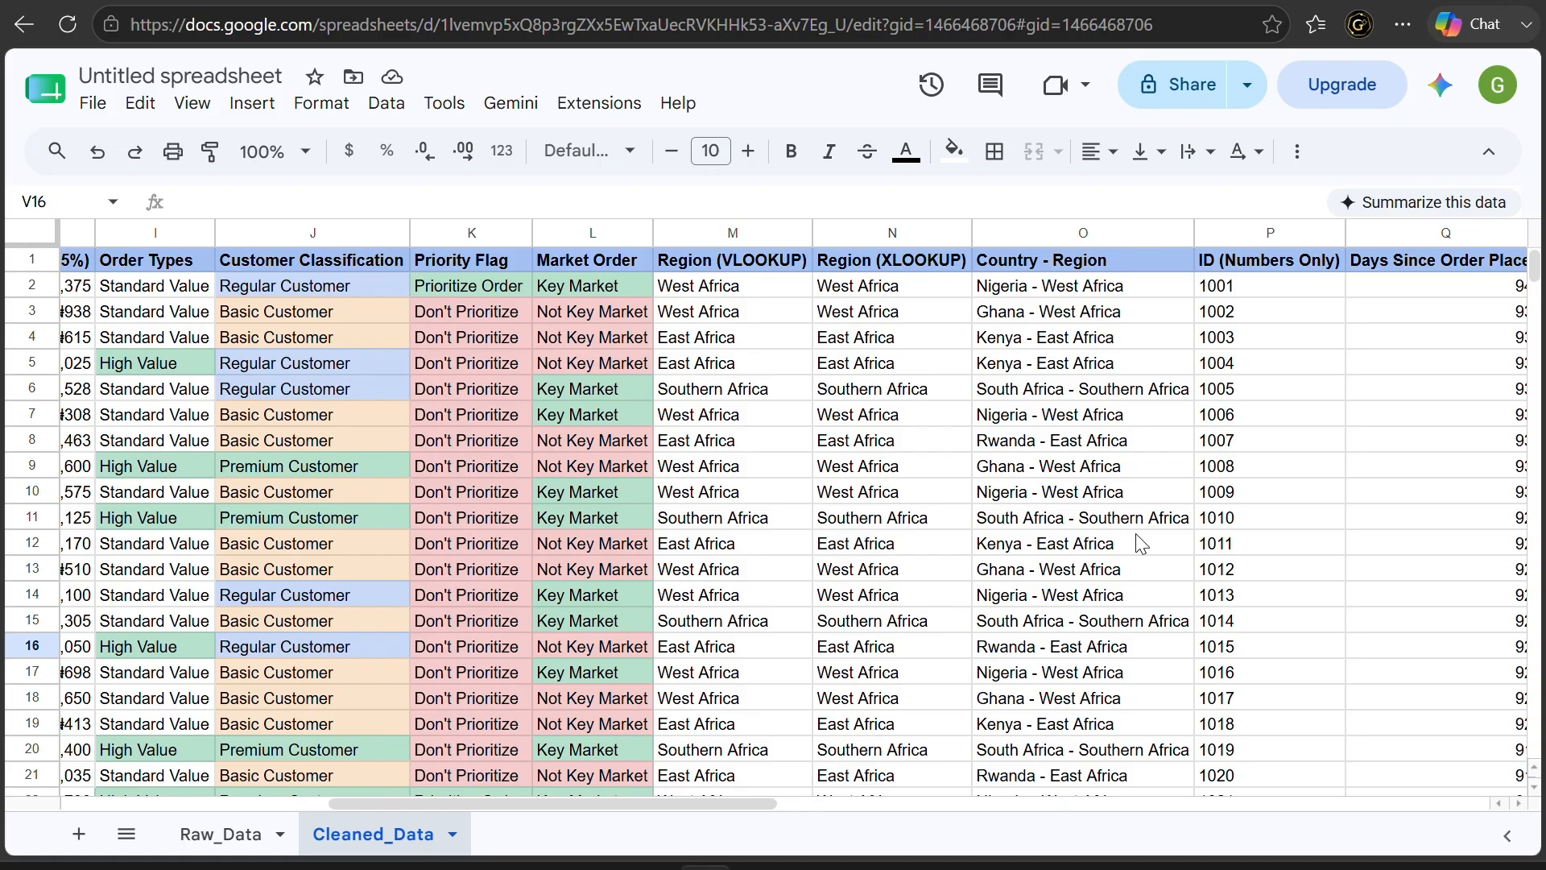
{"action": "scroll", "coordinate": [1140, 544], "scroll_direction": "right", "scroll_amount": 5}
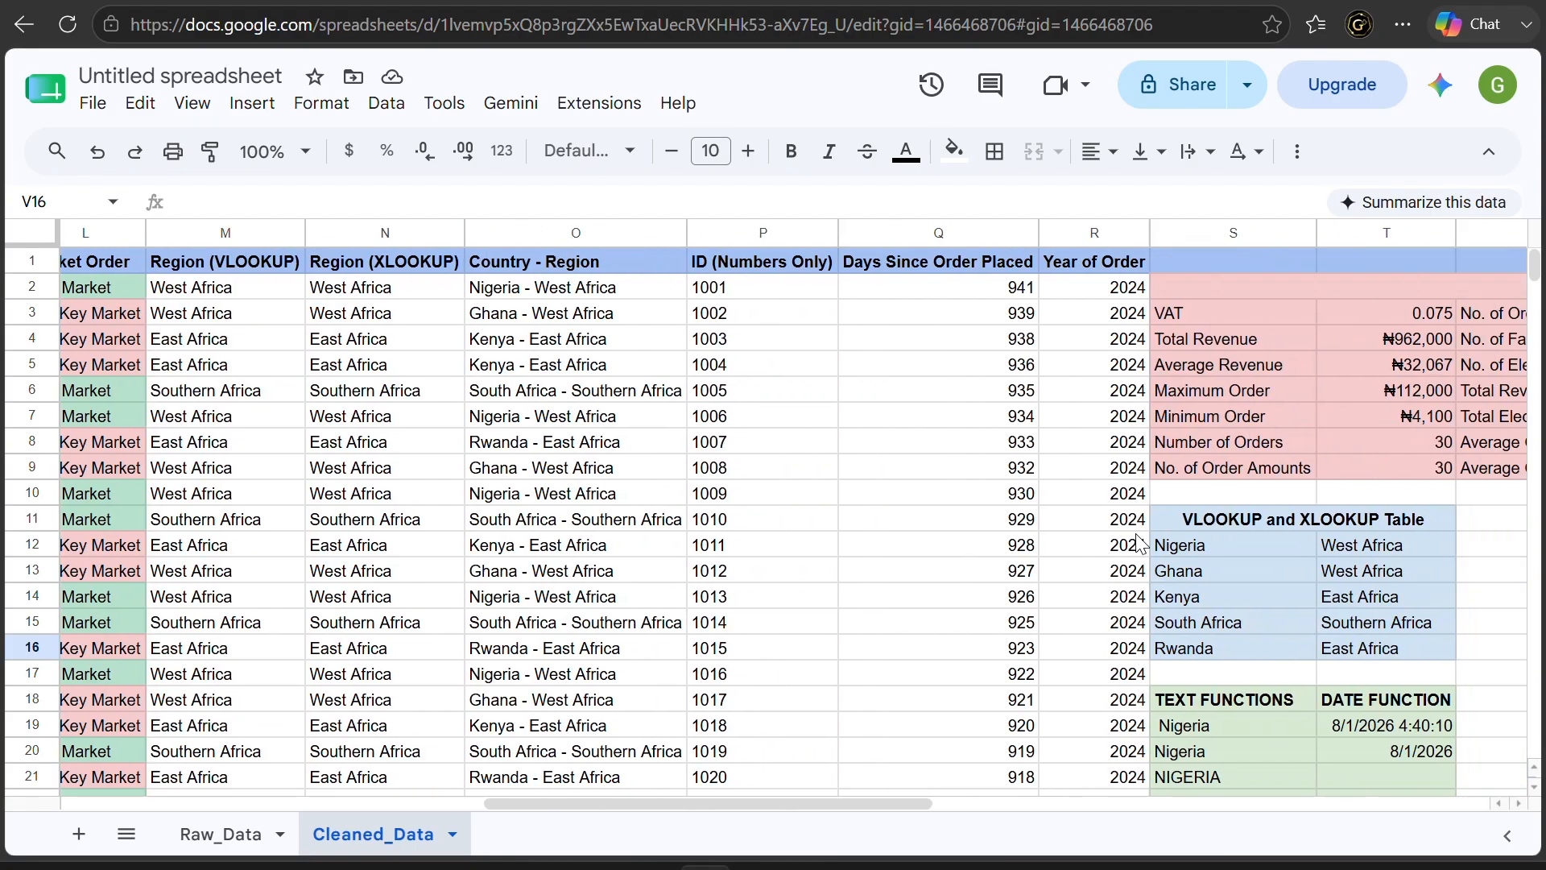